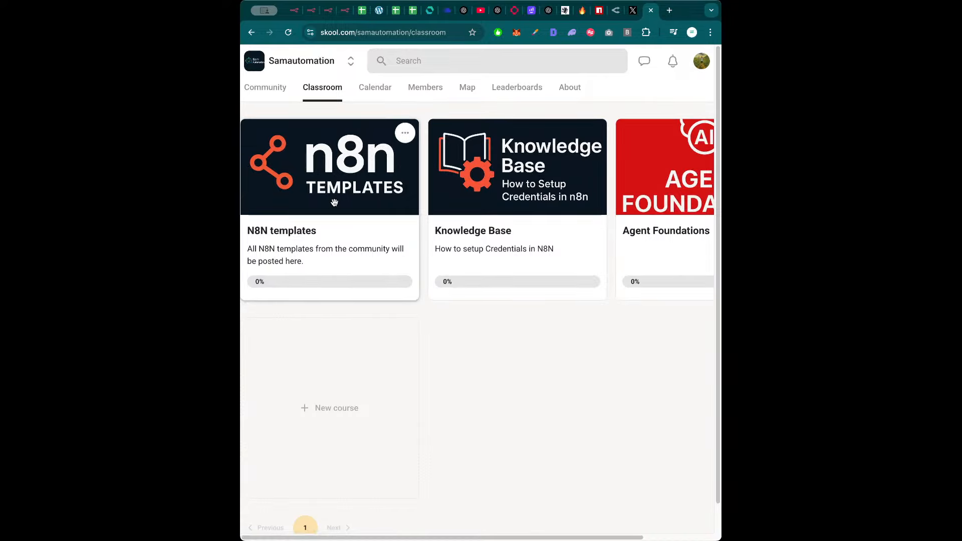
Open the N8N templates course in the classroom and look through its full lesson list, including the Youtube Automation section
click(334, 202)
scroll(348, 264, down, 1)
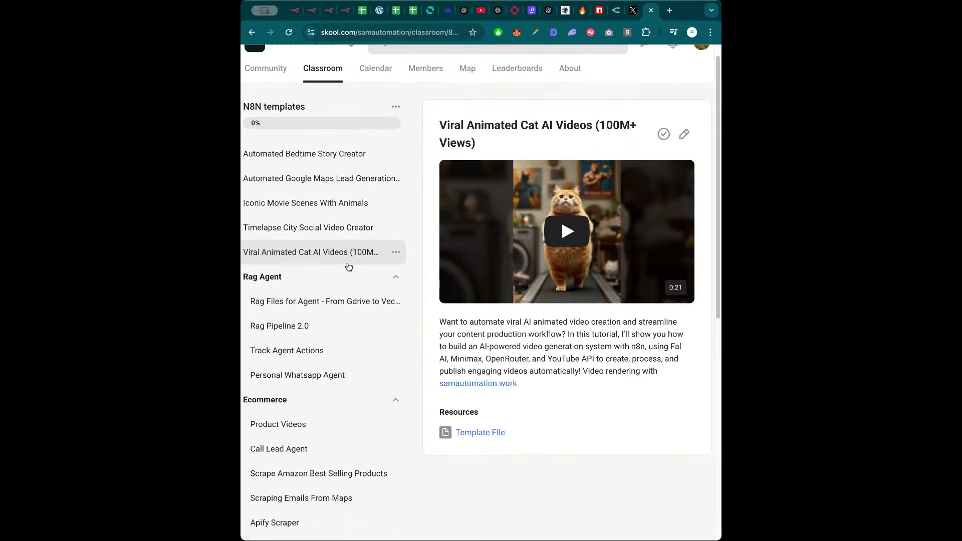
key(ctrl+alt+Return)
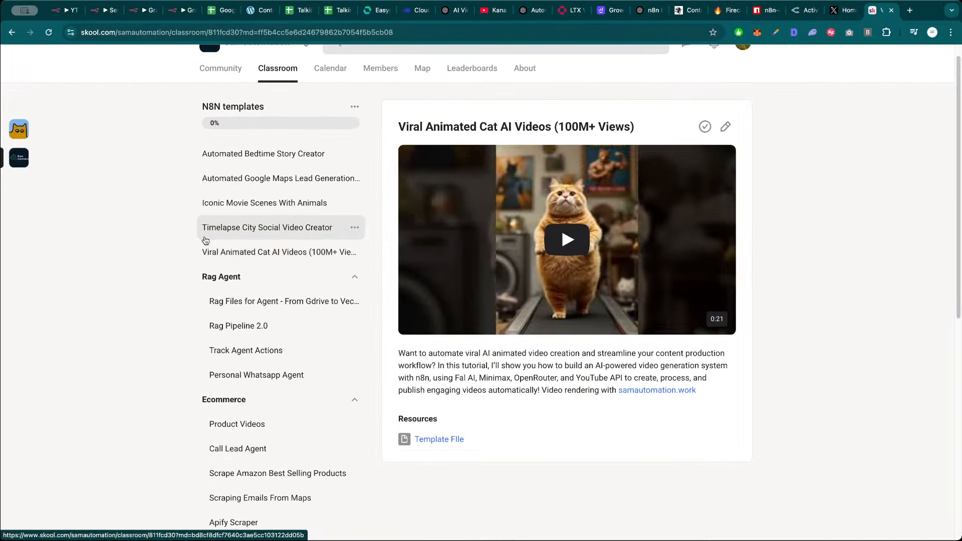
scroll(300, 251, down, 10)
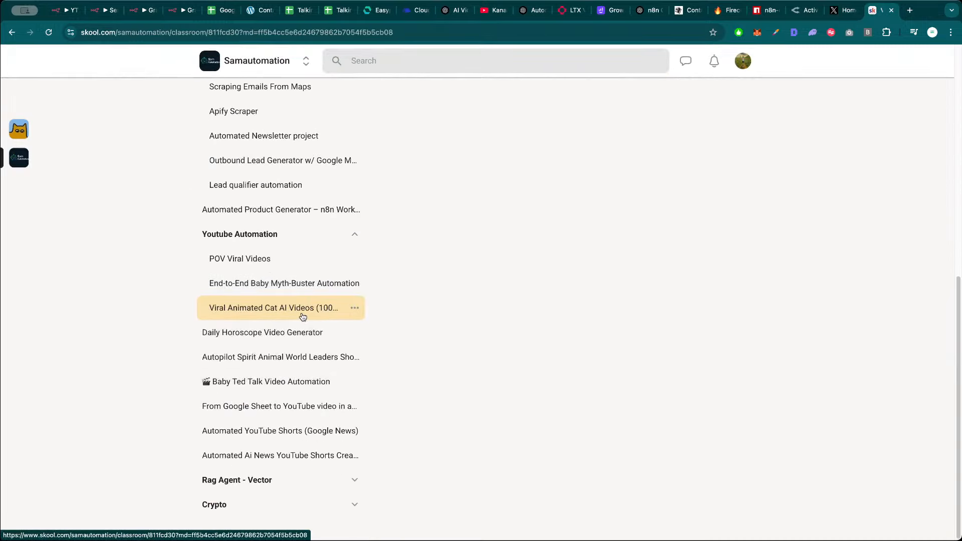
click(305, 308)
scroll(321, 295, down, 9)
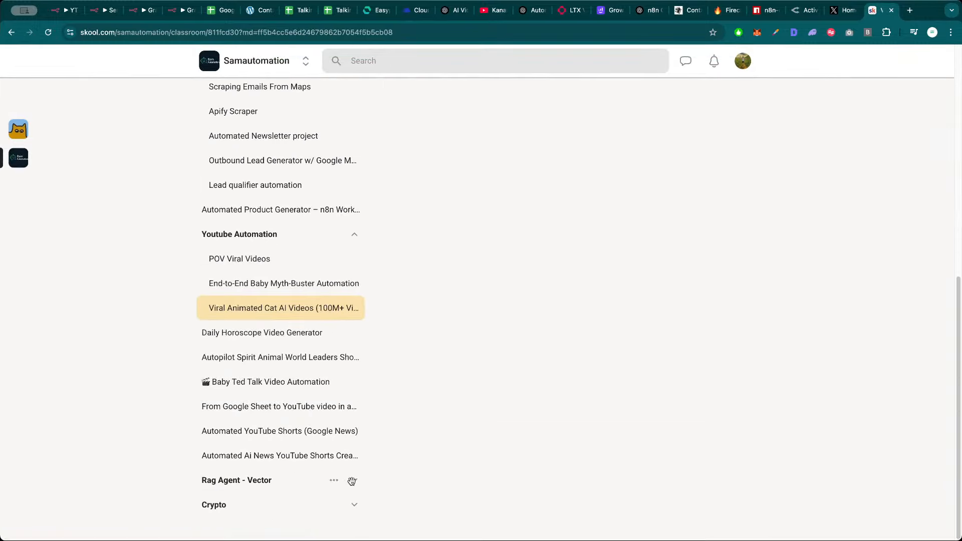
scroll(260, 498, up, 15)
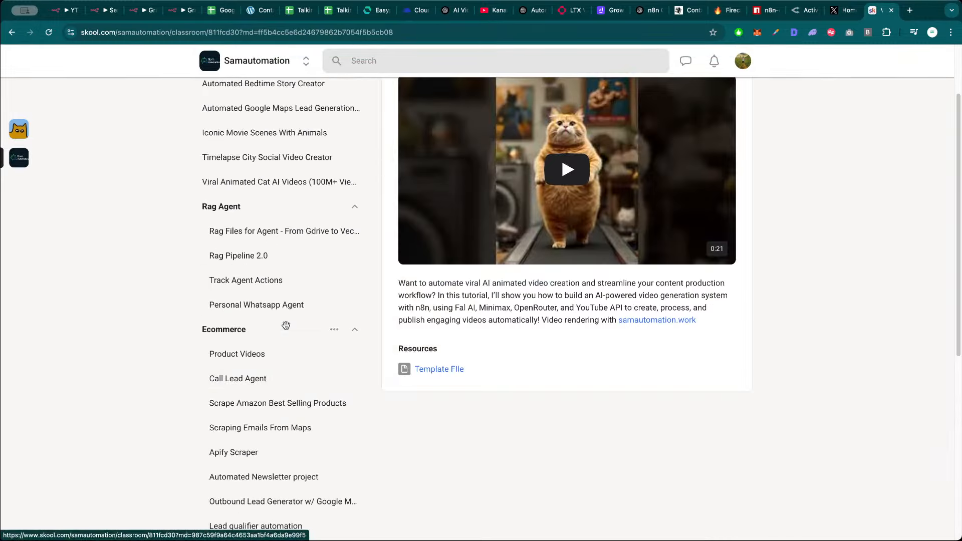
View the lessons on the bedtime story creator, Google Maps lead generation, iconic movie scenes and viral animated cat videos
click(281, 175)
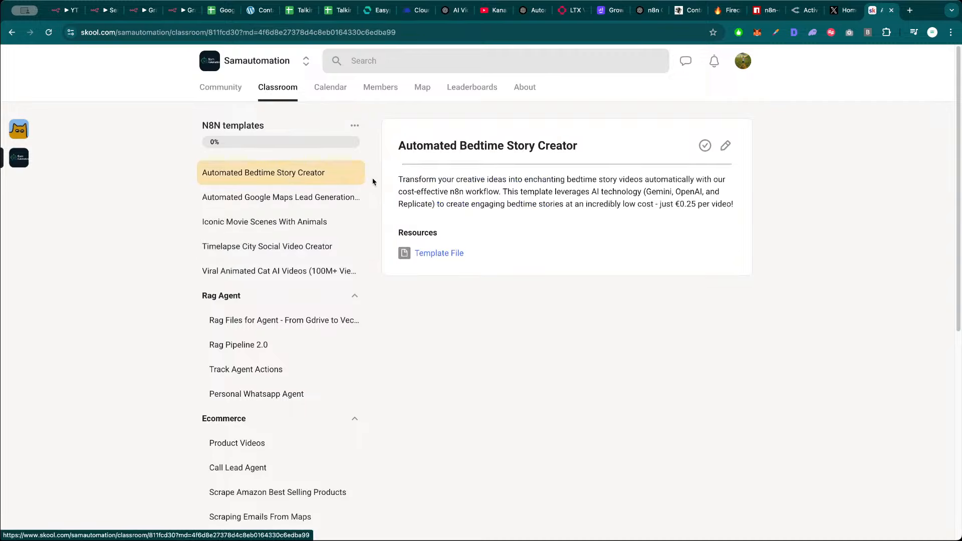
click(289, 208)
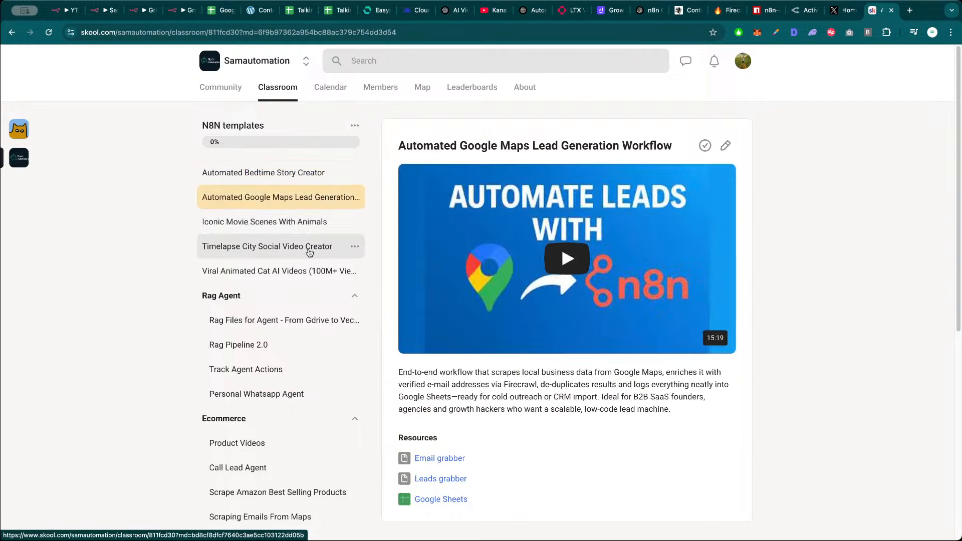
click(303, 229)
click(299, 273)
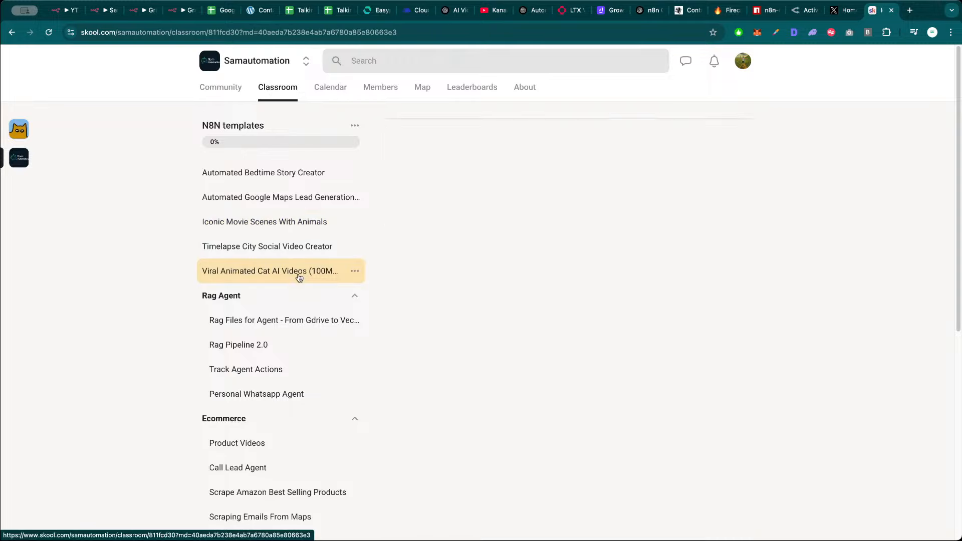
Open the Samautomation community feed and look over its recent posts
click(223, 93)
scroll(406, 294, down, 3)
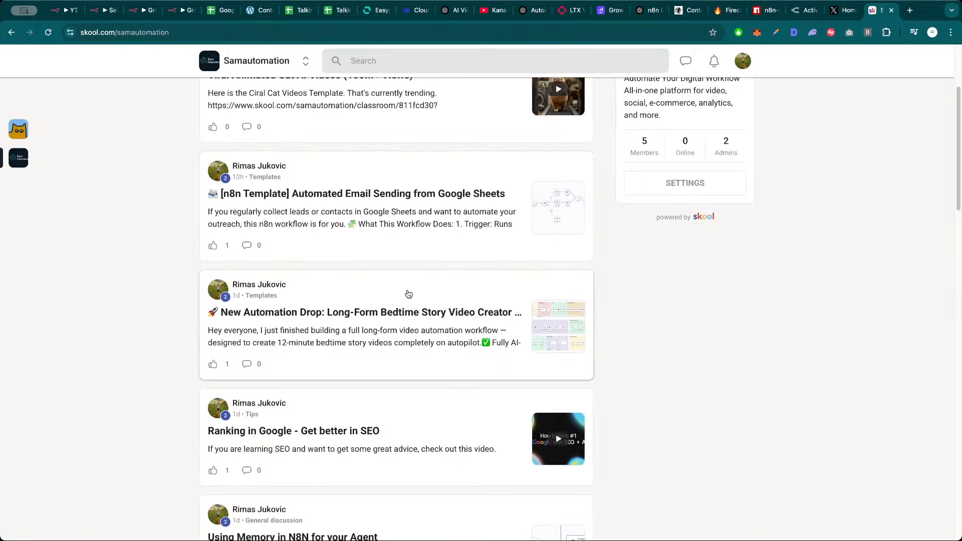
scroll(322, 297, up, 3)
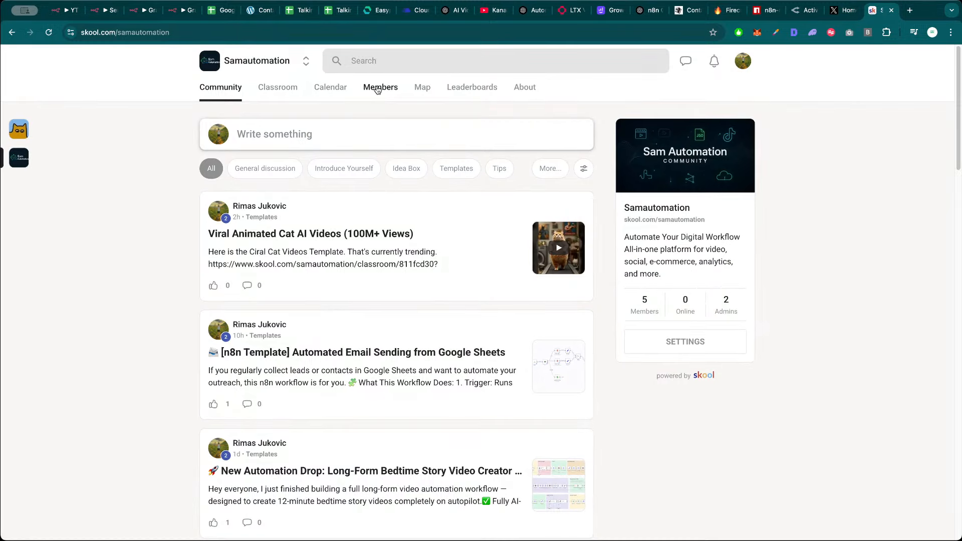
Start a new community post titled "We are Live on Youtube - Come and Ask your Questions."
click(367, 133)
click(257, 147)
text(We )
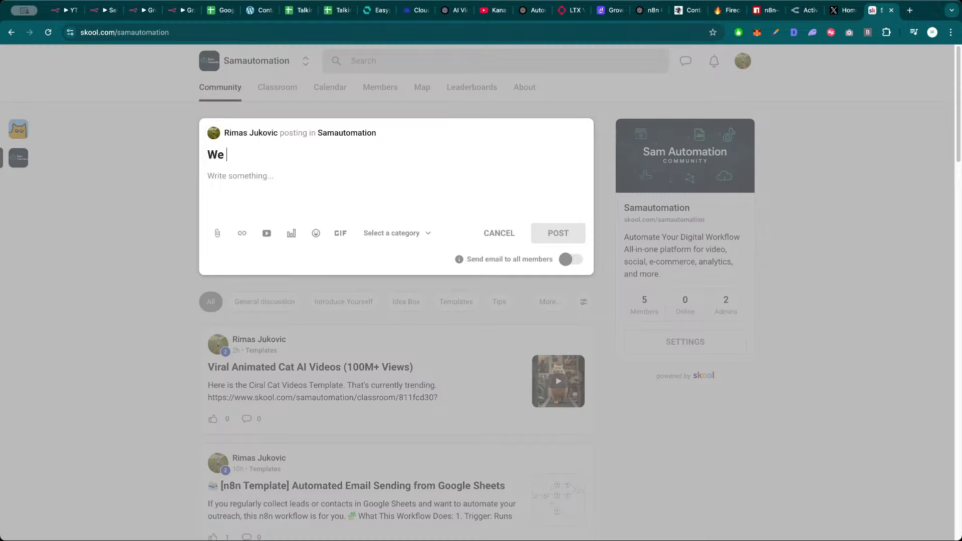
text(are Live on Youtube. )
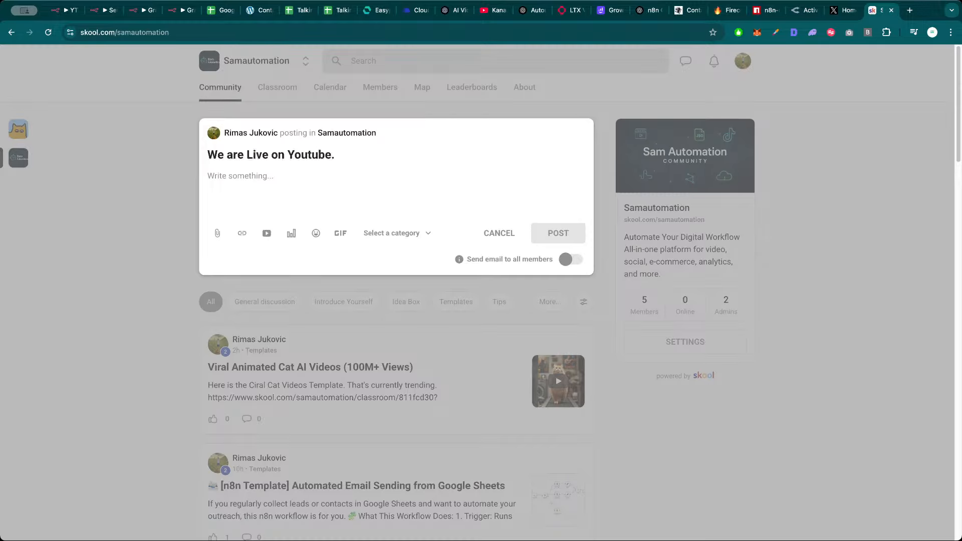
key(BackSpace)
key(BackSpace)
text( - Come and Ask your )
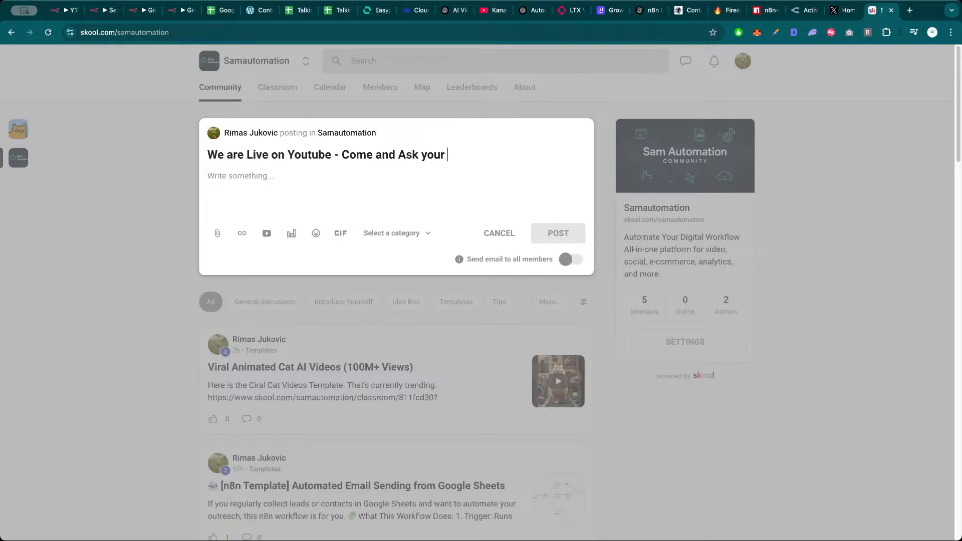
text(Questions.)
click(267, 233)
text(https://www.youtube.com/live/tcfzMgRMrzk)
click(564, 345)
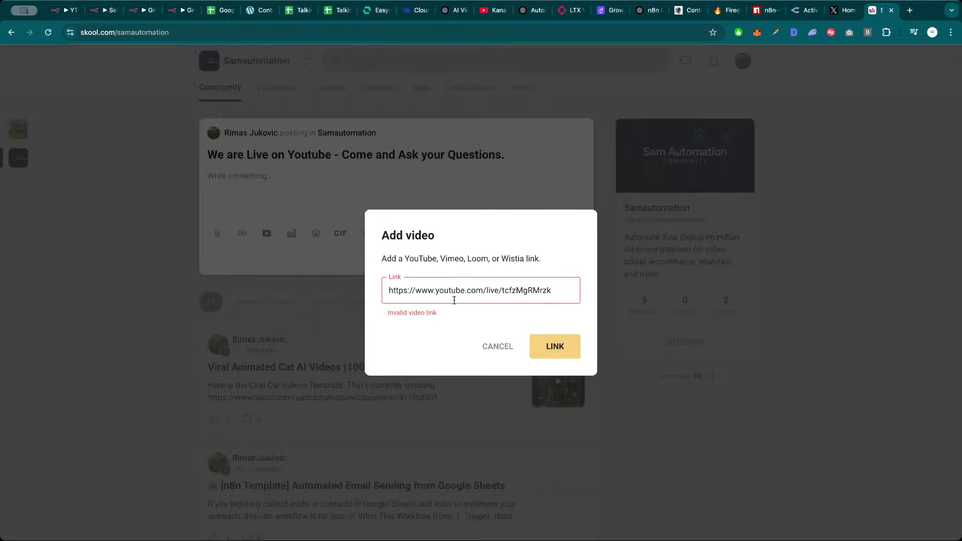
click(496, 348)
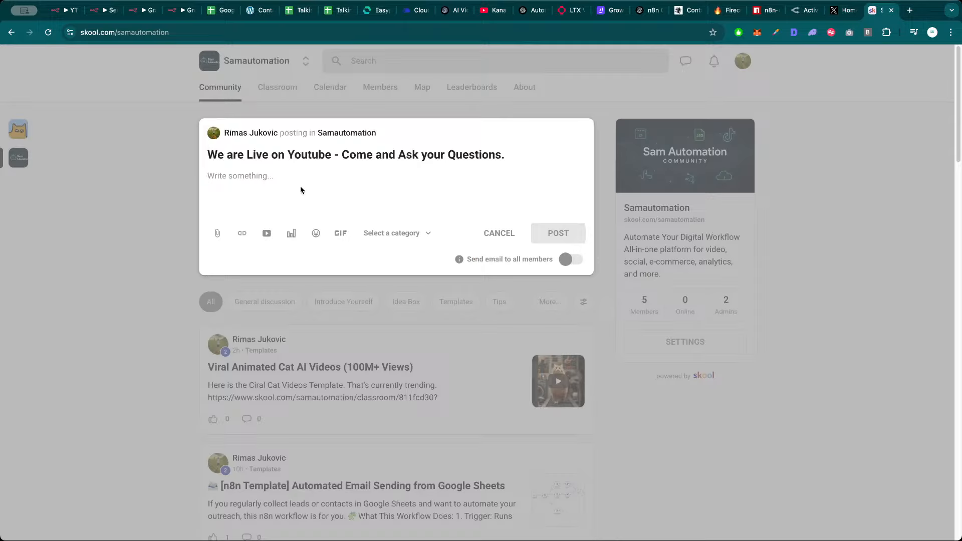
click(271, 179)
text(Lin)
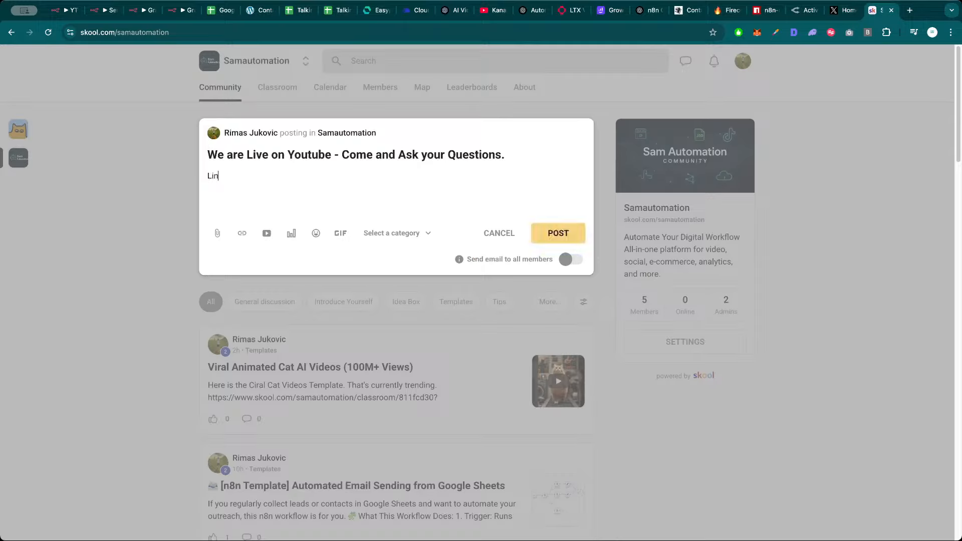
text(k to the video:)
text(https://www.youtube.com/live/tcfzMgRMrzk)
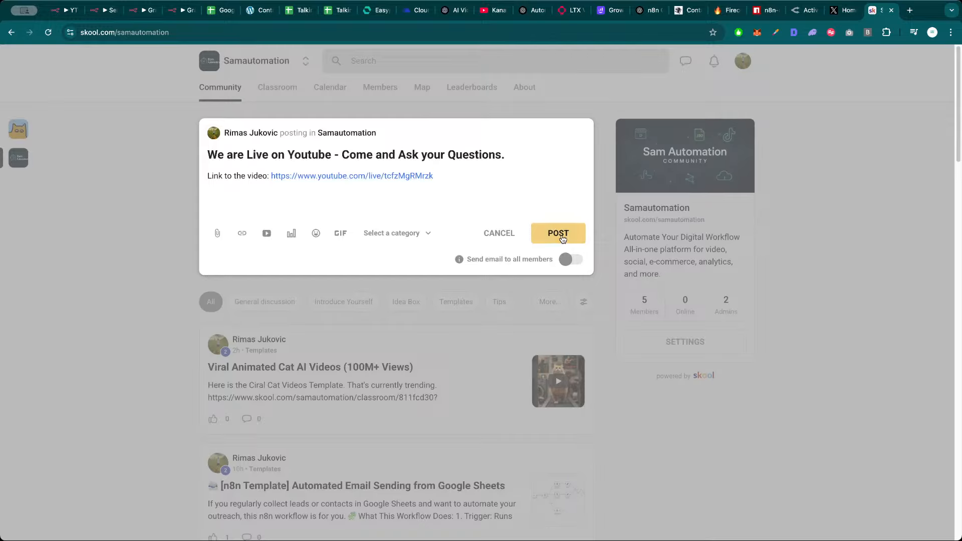
Publish the post in the Building in Public category and return to the community feed
click(563, 235)
click(410, 254)
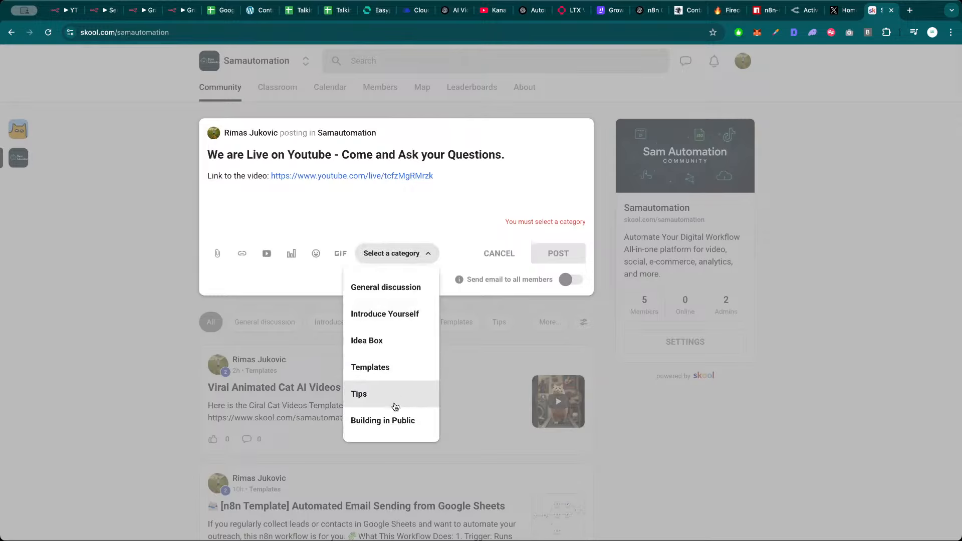
click(383, 421)
click(576, 234)
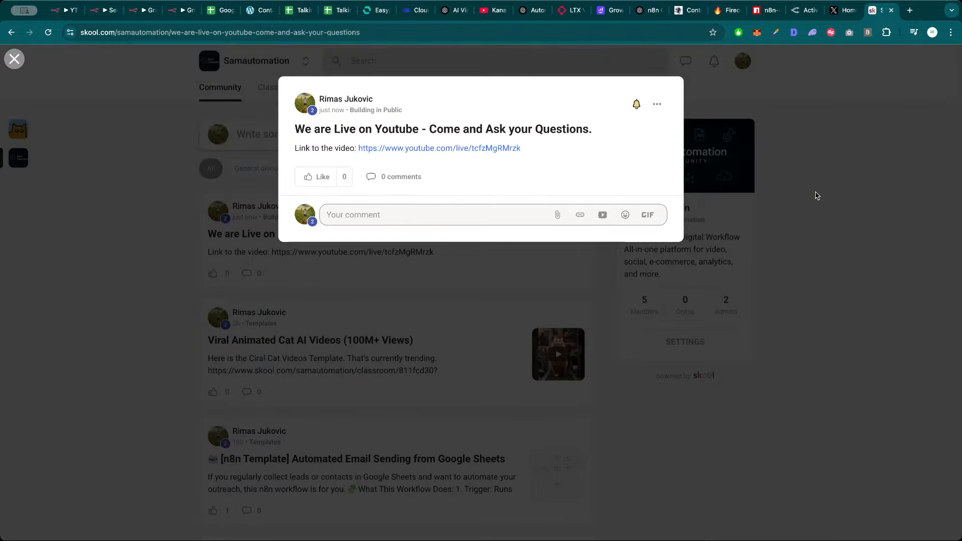
click(817, 195)
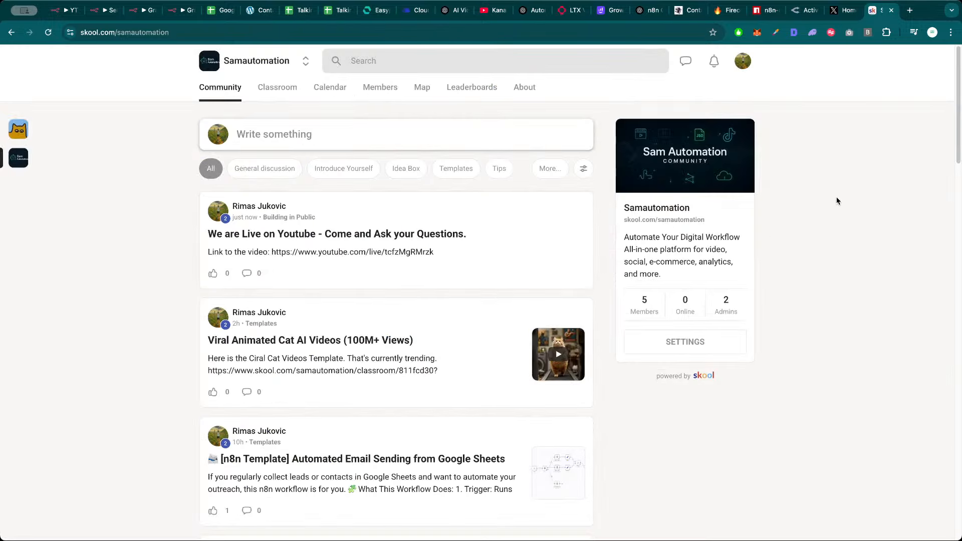
Switch to X, check the account's notifications and return to the home feed
click(846, 11)
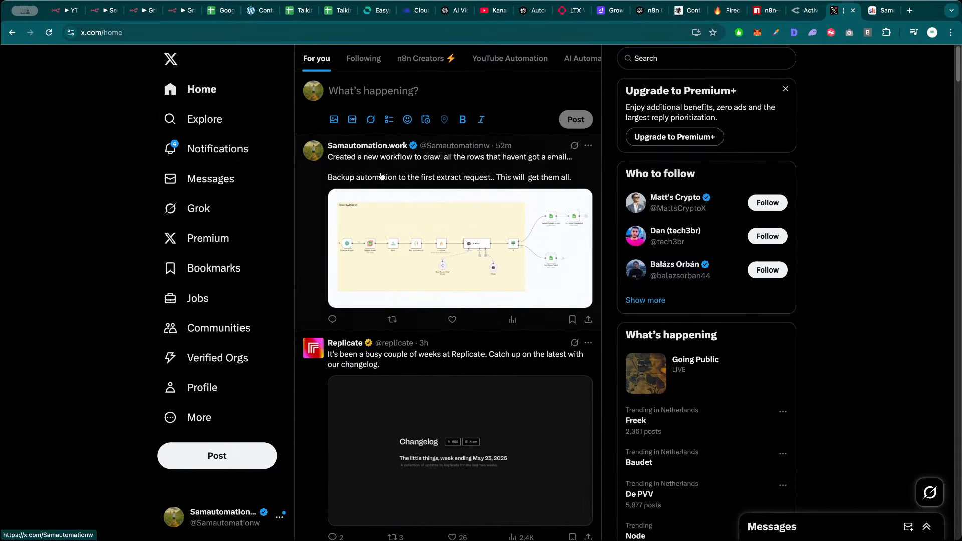
click(203, 160)
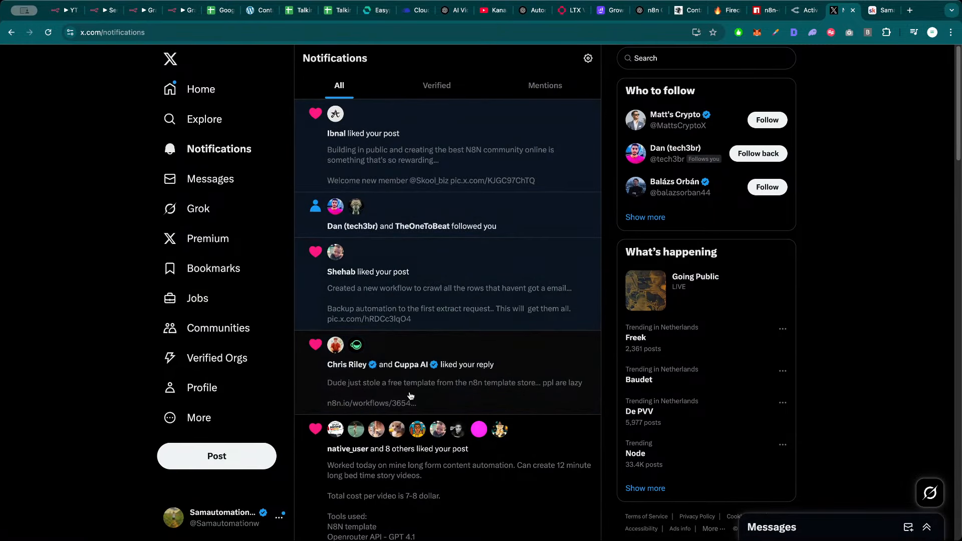
click(193, 89)
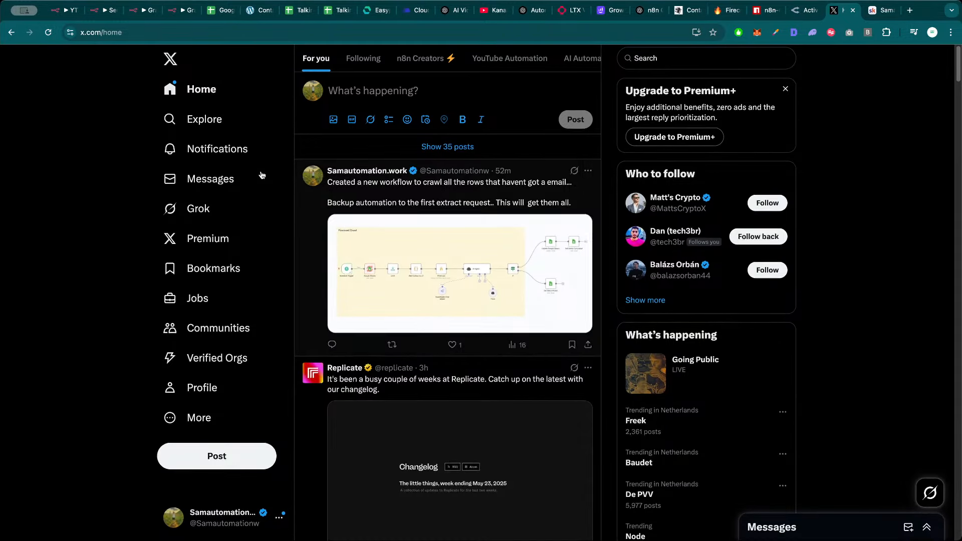
View the account's own X profile, examining its following and follower counts and its latest posts
click(174, 386)
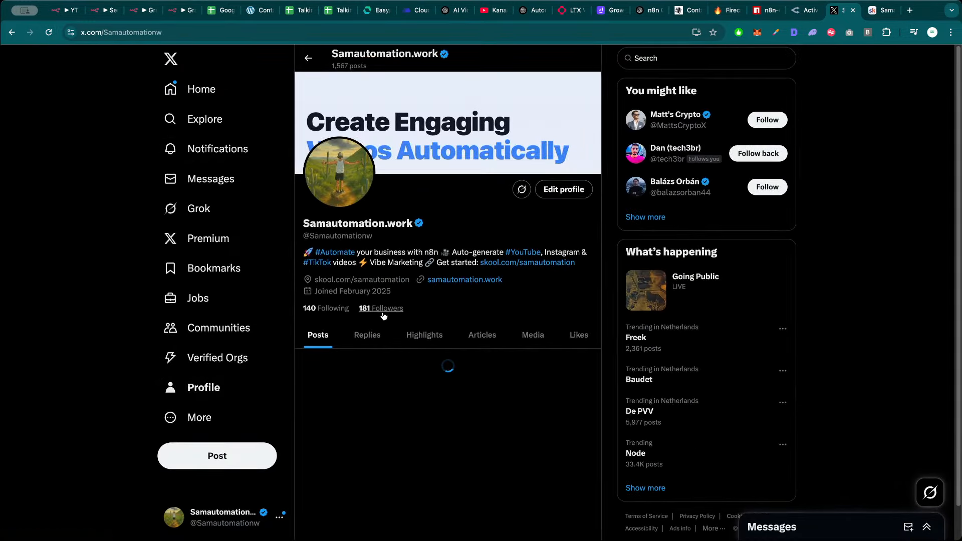
drag(421, 311, 317, 310)
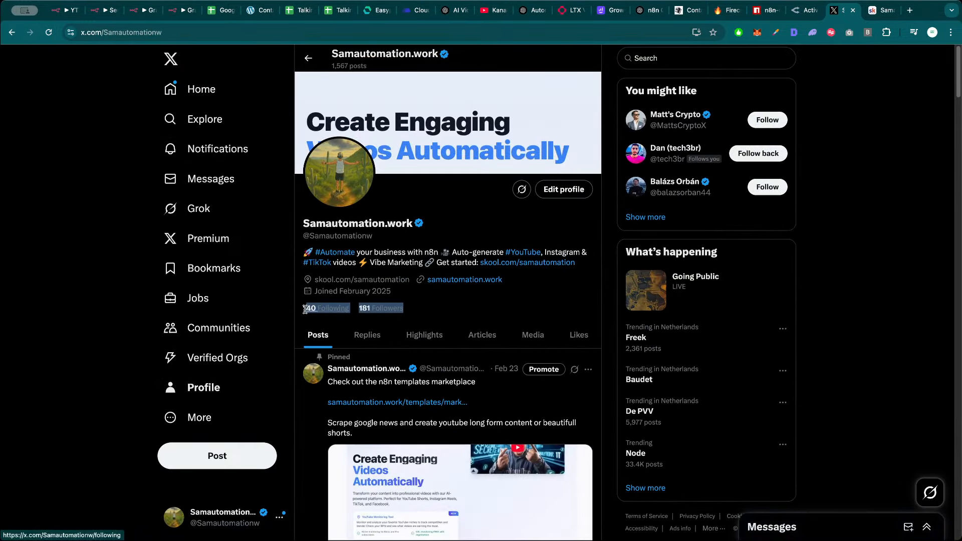
click(427, 313)
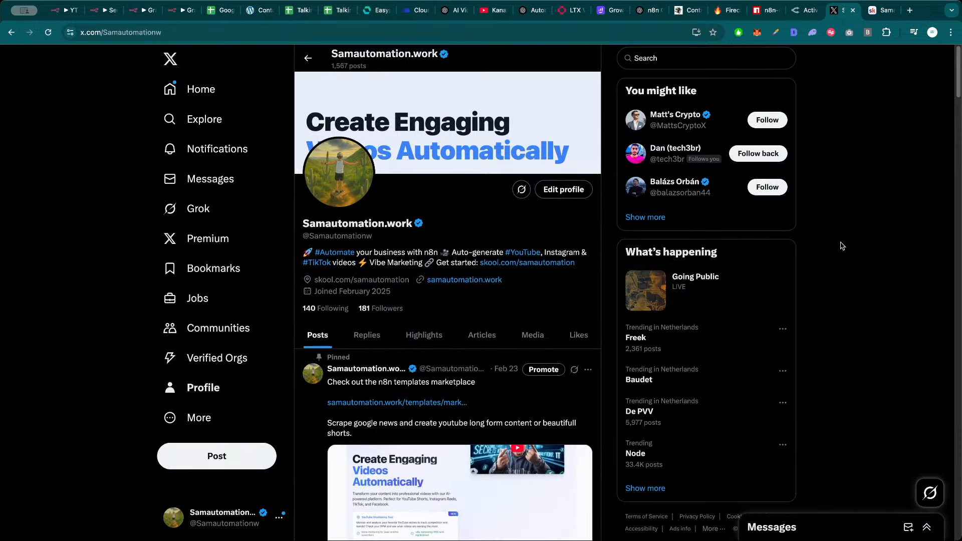
scroll(406, 345, down, 5)
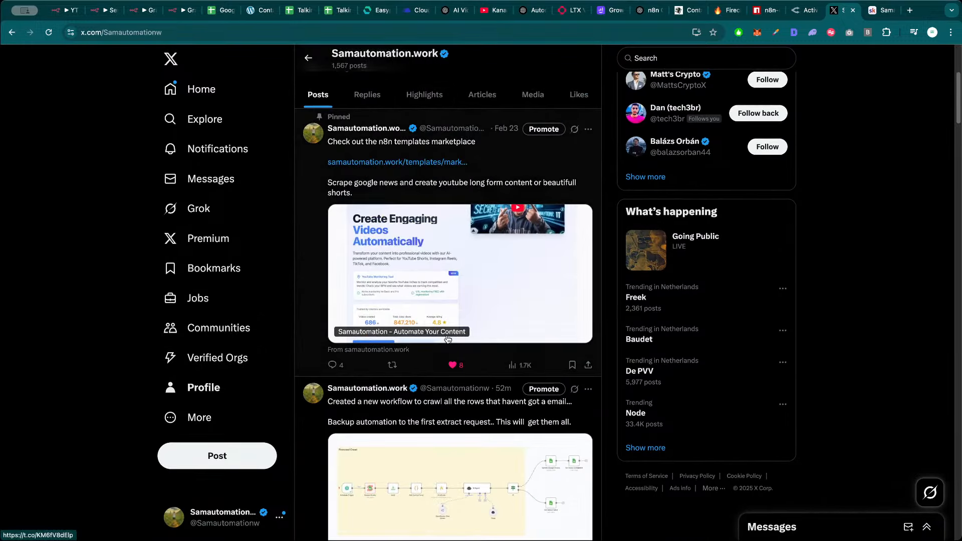
Search Google for "whoop" in a new browser tab and open the official WHOOP website
key(ctrl+t)
text(whoo)
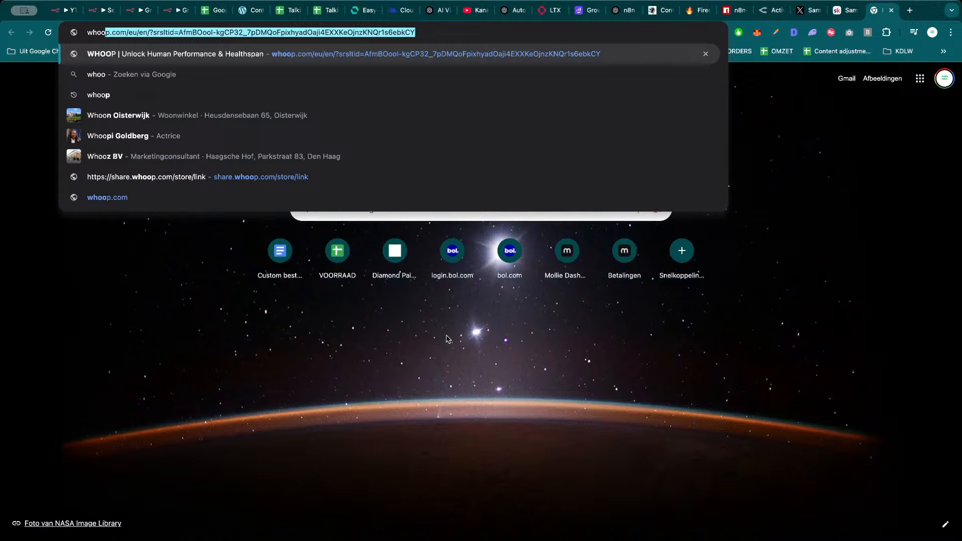
text(p)
key(Return)
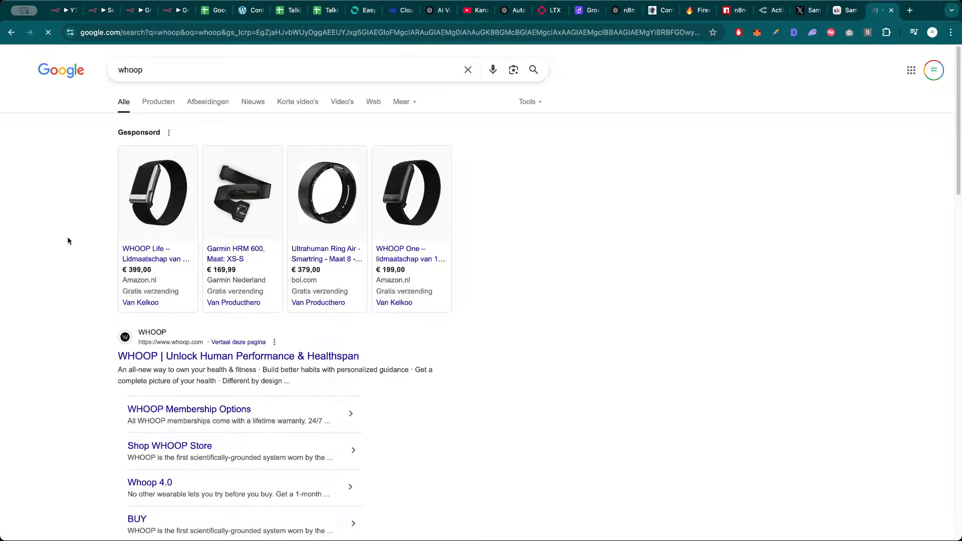
click(210, 357)
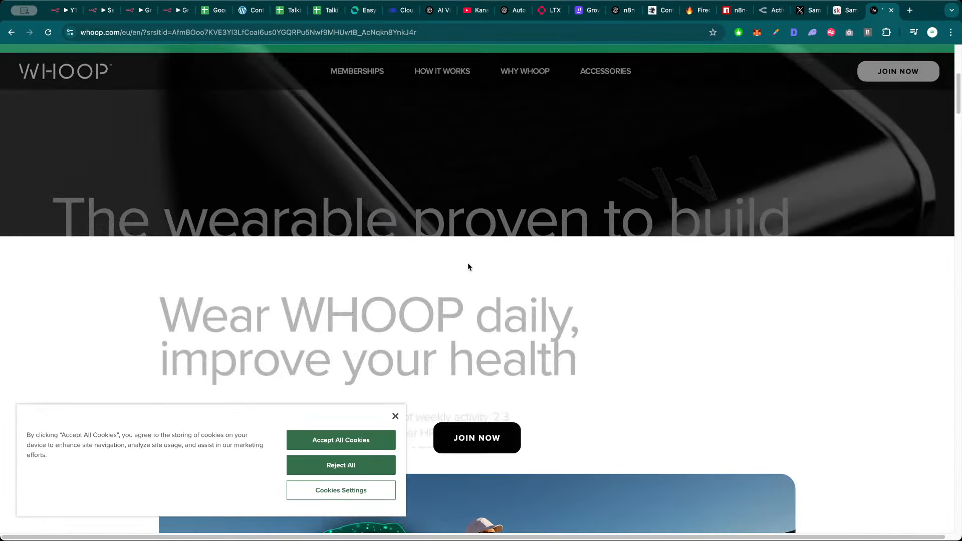
Reject all cookies on the WHOOP site and examine its product features and the One, Peak and Life memberships
scroll(467, 262, down, 5)
click(341, 465)
scroll(403, 283, down, 15)
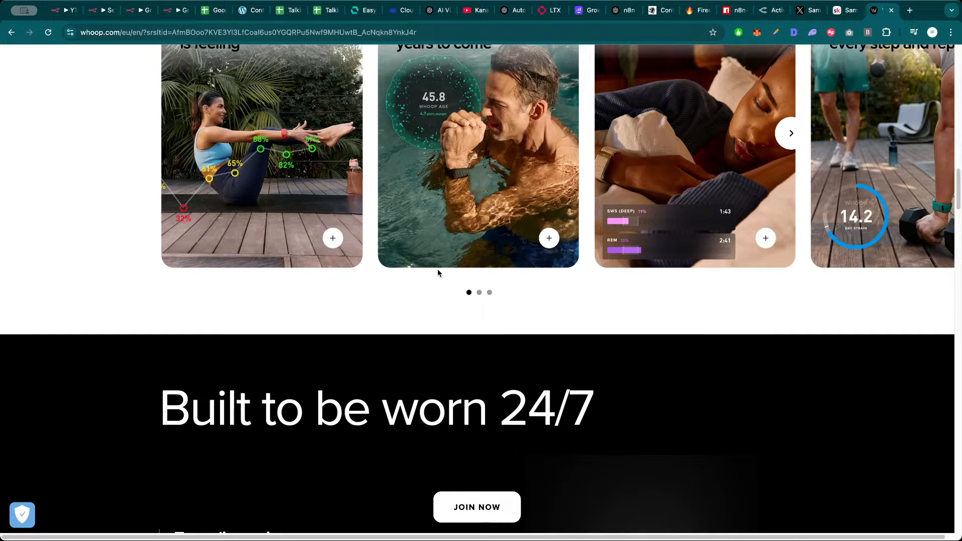
scroll(437, 273, up, 4)
scroll(391, 273, down, 10)
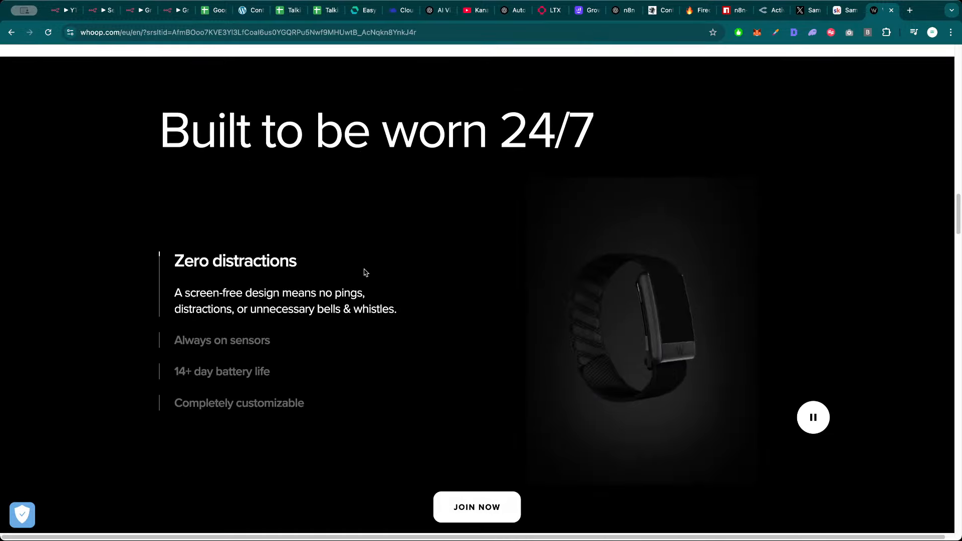
scroll(368, 269, down, 4)
scroll(373, 264, up, 4)
scroll(383, 283, down, 3)
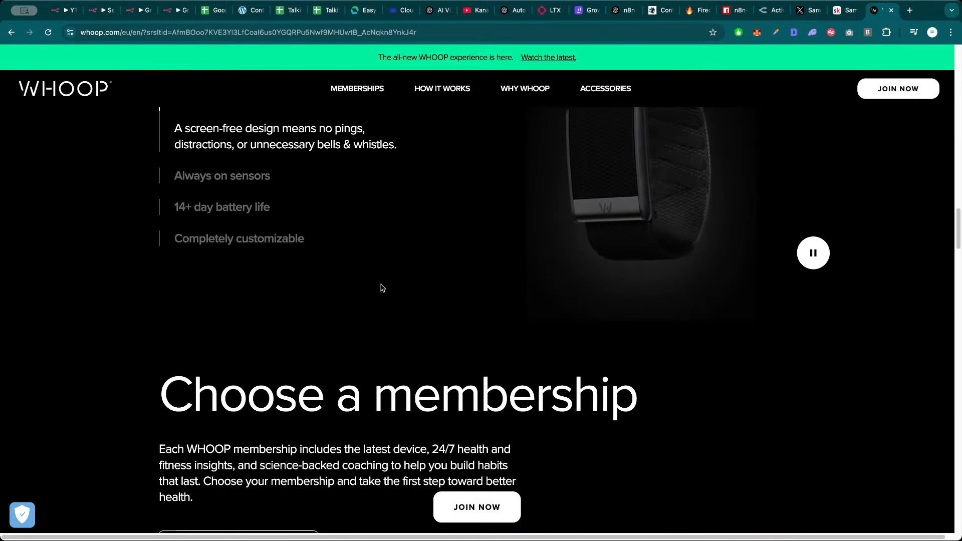
scroll(377, 276, up, 2)
scroll(376, 275, down, 5)
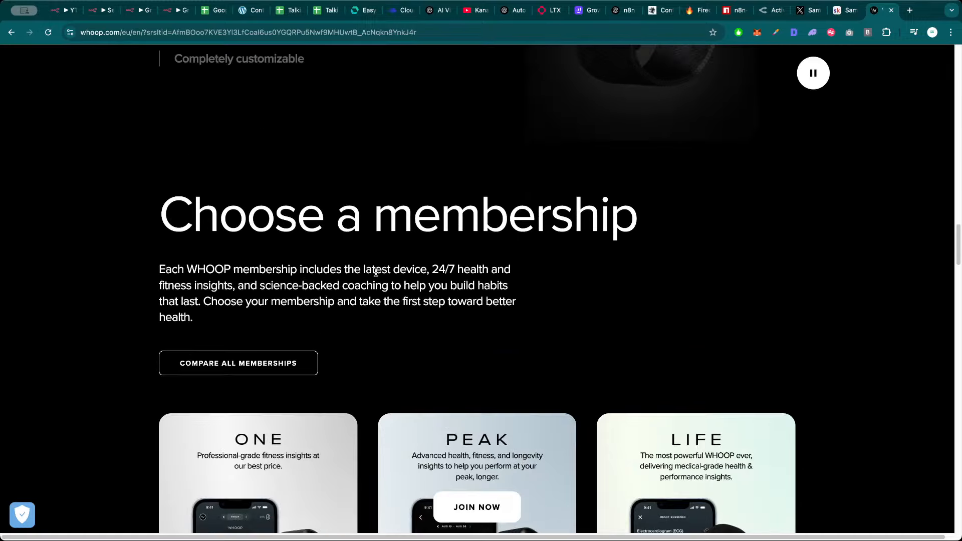
scroll(376, 272, down, 7)
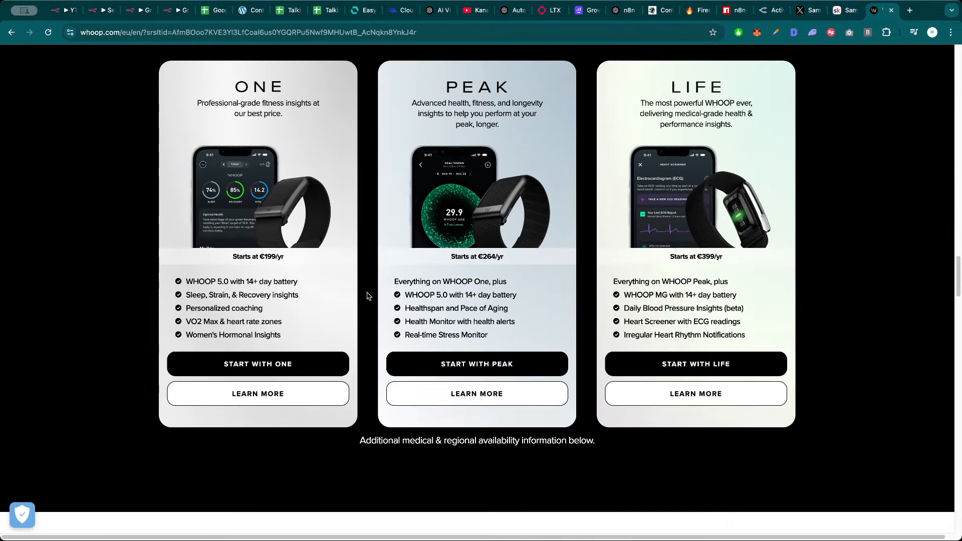
Dismiss the WHOOP e-mail sign-up pop-up and look through the section on ways to wear the device
scroll(369, 296, down, 1)
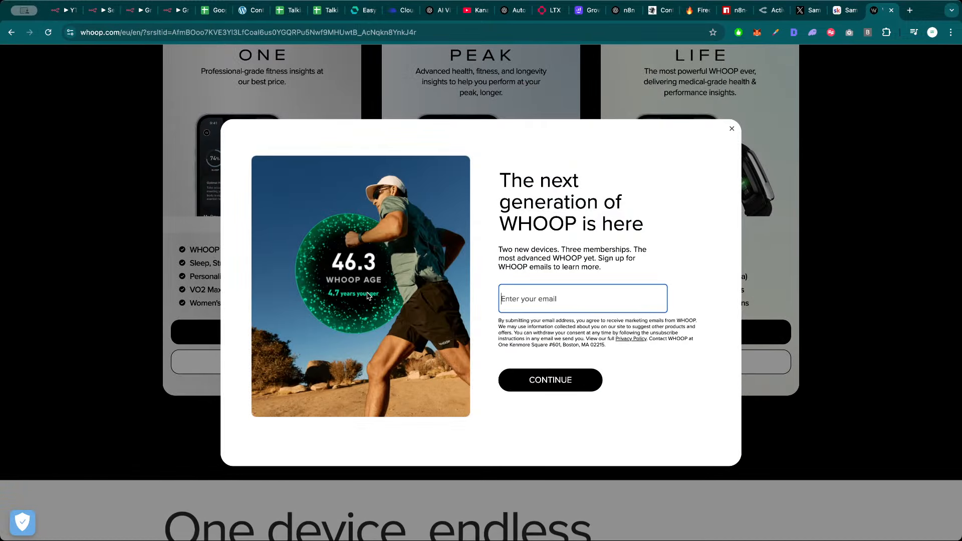
click(732, 129)
scroll(268, 274, down, 10)
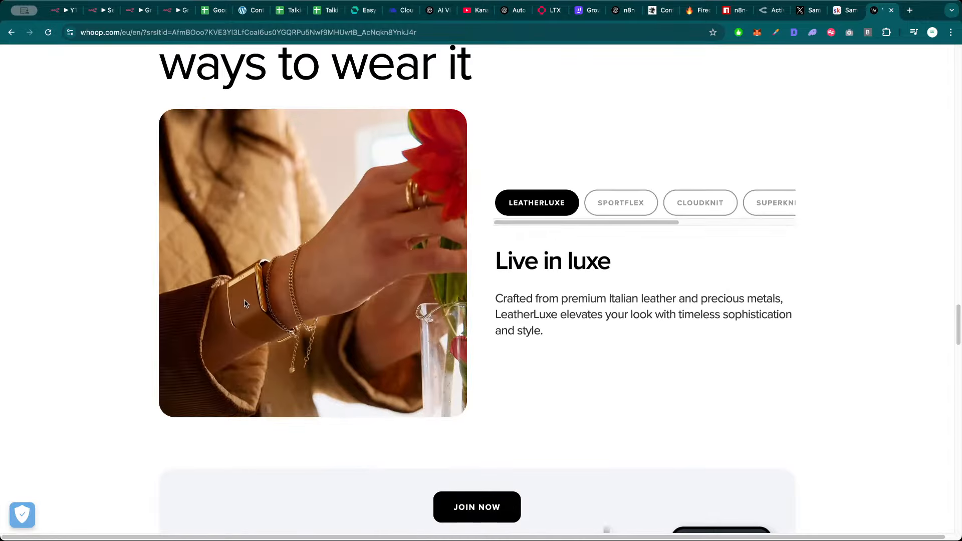
scroll(245, 304, down, 8)
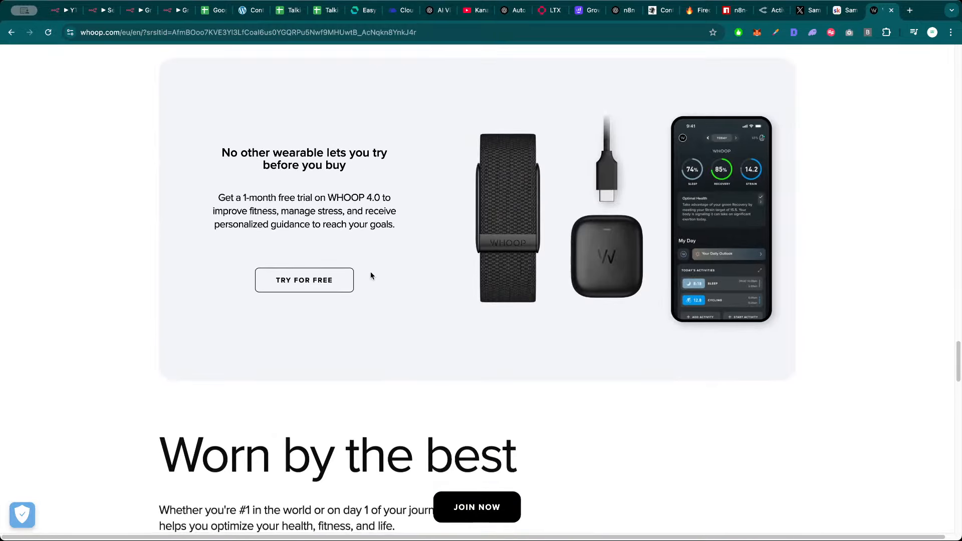
Examine the WHOOP 4.0 one-month free trial offer, highlighting its heading and description
scroll(371, 276, up, 1)
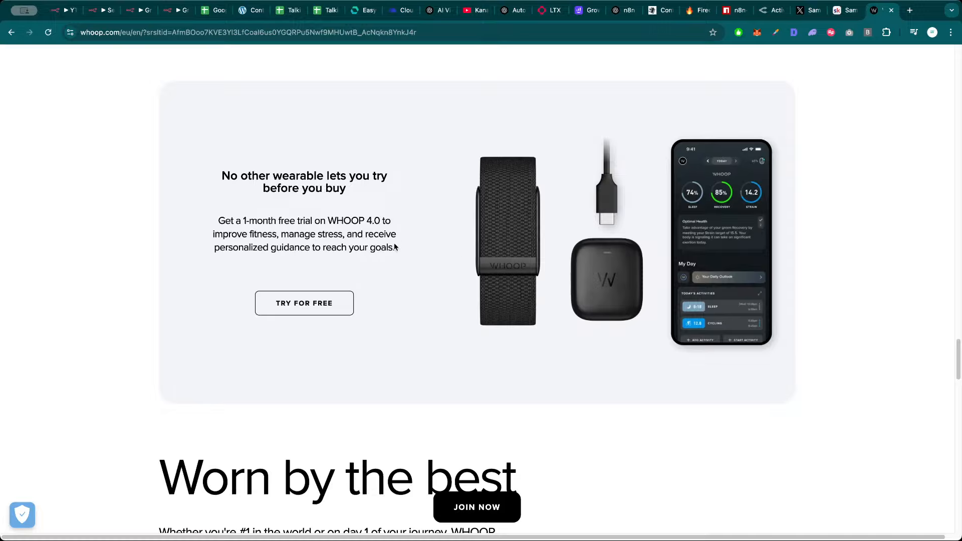
drag(395, 252, 215, 220)
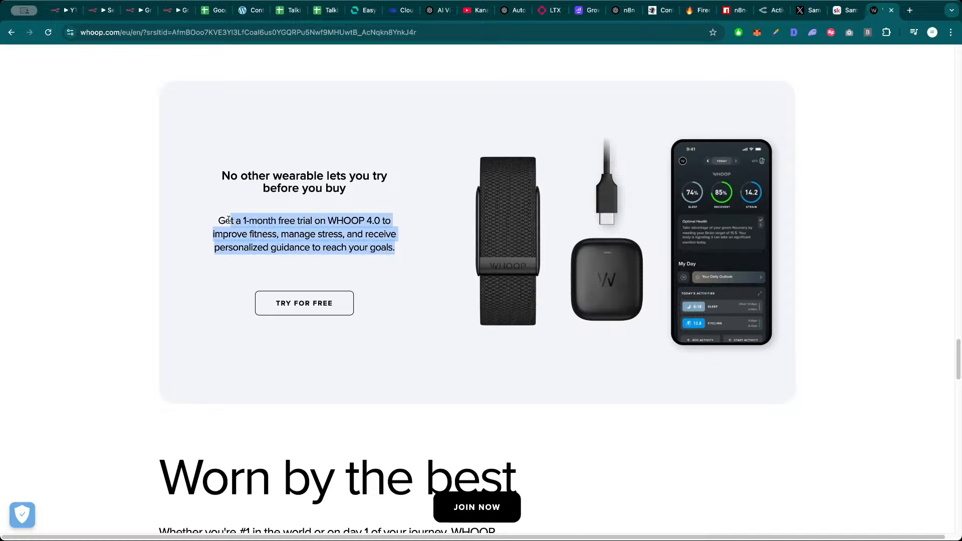
click(292, 222)
drag(400, 251, 215, 221)
click(232, 217)
drag(223, 175, 384, 233)
click(384, 233)
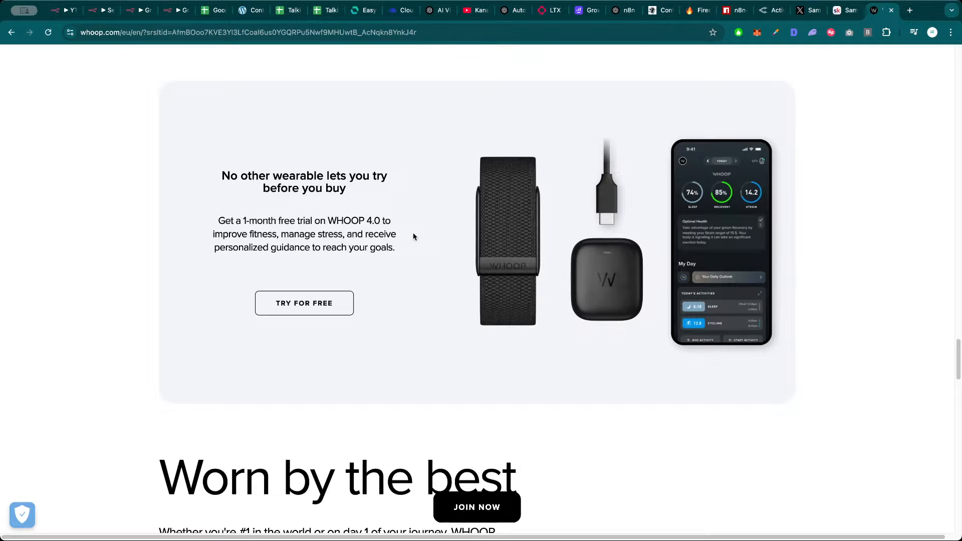
Look through the WHOOP athletes section and the homepage headline, and close the WHOOP page
scroll(411, 245, down, 8)
scroll(399, 309, down, 14)
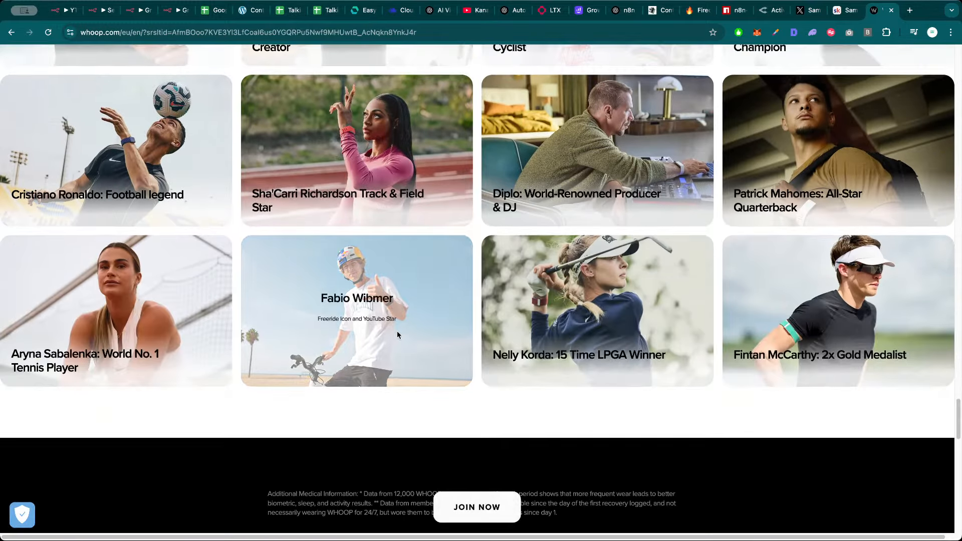
scroll(415, 336, up, 20)
scroll(415, 338, up, 20)
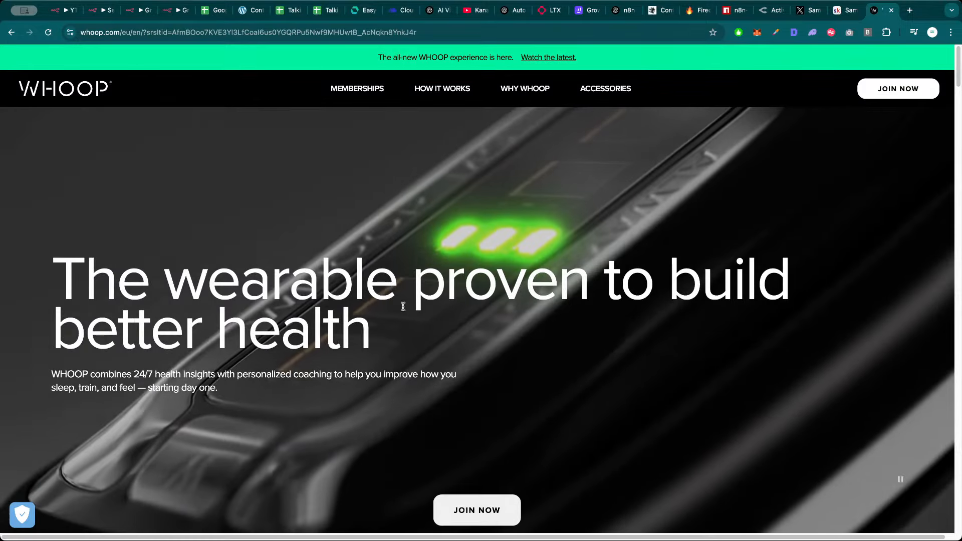
drag(378, 333, 53, 271)
click(428, 273)
key(super+w)
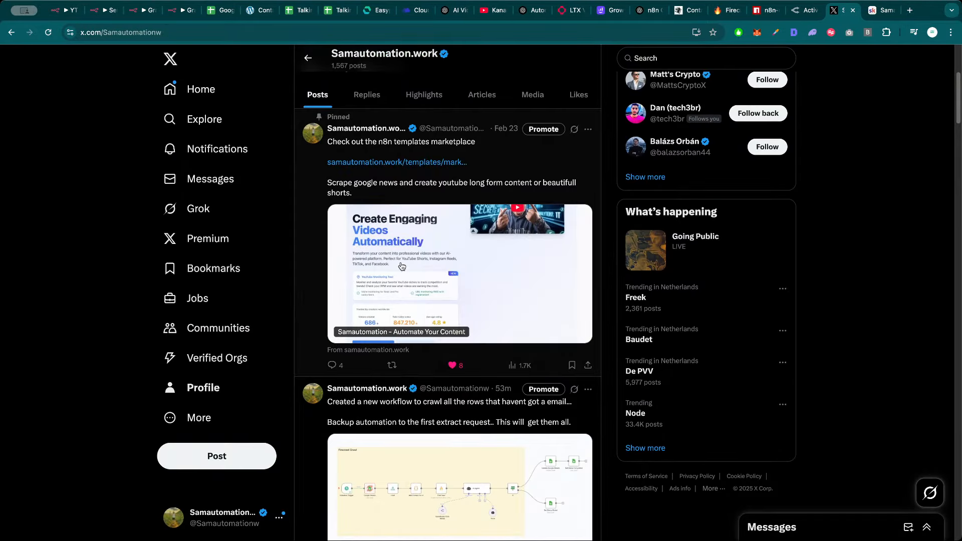
Switch to the n8n workflow "YT Bedtime Story - Samautomation - LongForm" and examine its node groups from trigger to YouTube upload
key(super+1)
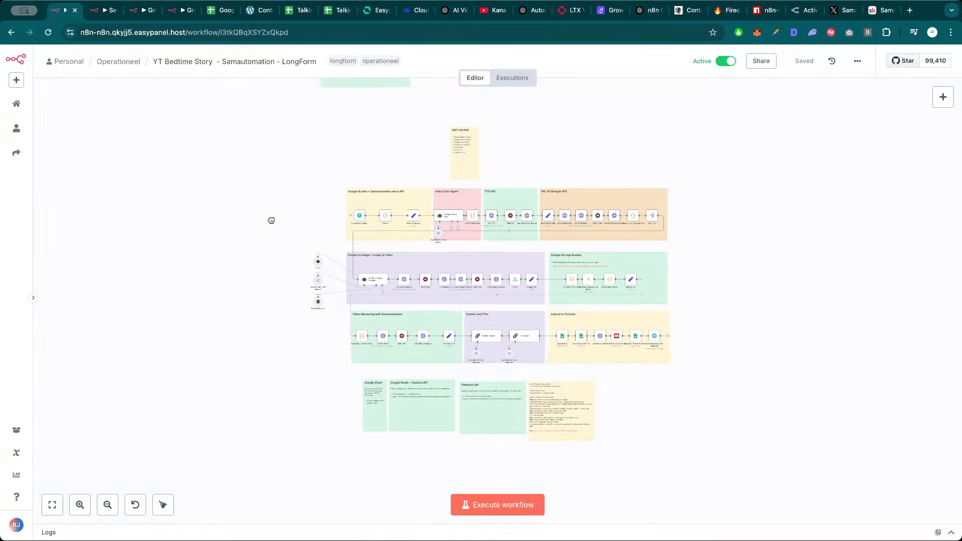
drag(273, 218, 190, 205)
scroll(243, 203, up, 2)
scroll(225, 195, up, 2)
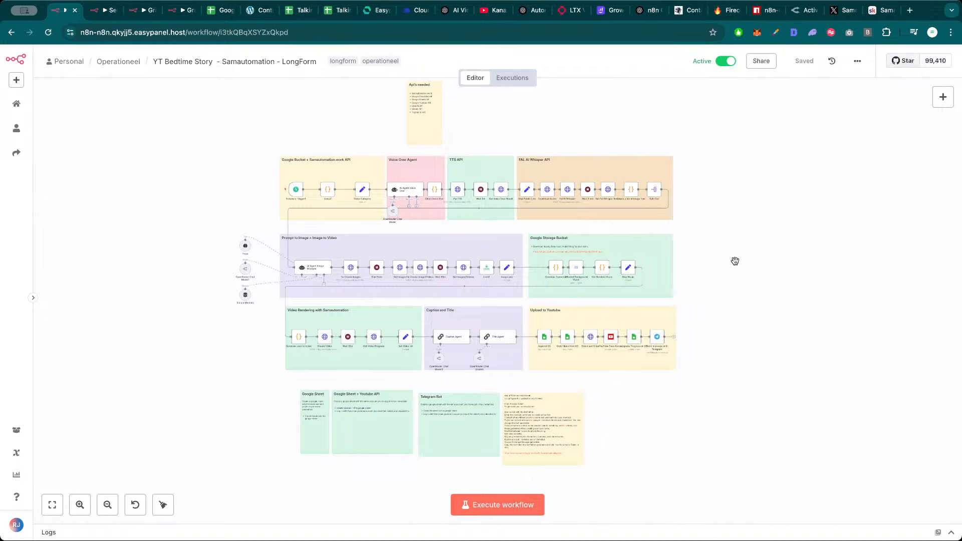
scroll(756, 247, up, 3)
scroll(766, 243, down, 2)
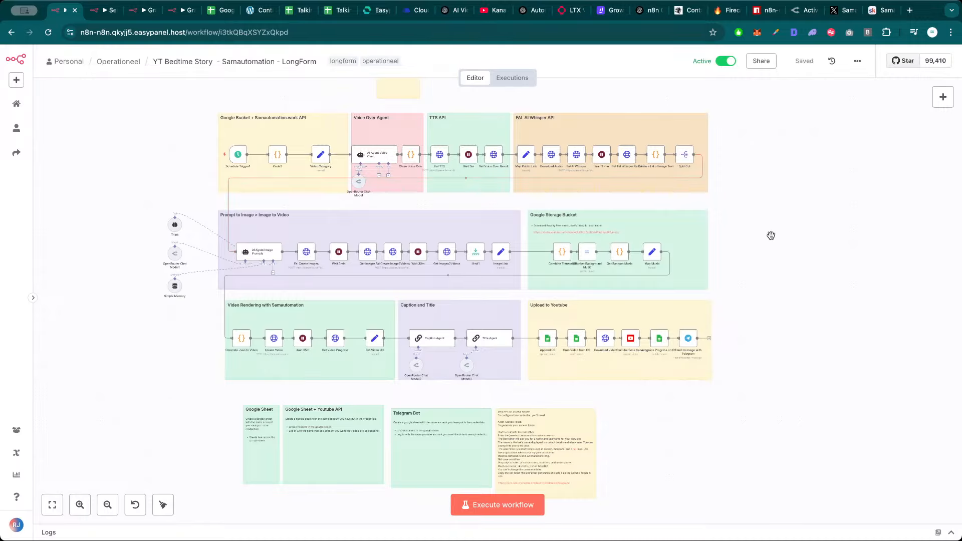
Copy the successful May 26, 21:06:52 execution into the workflow editor and view the Download Video node's output video
click(522, 74)
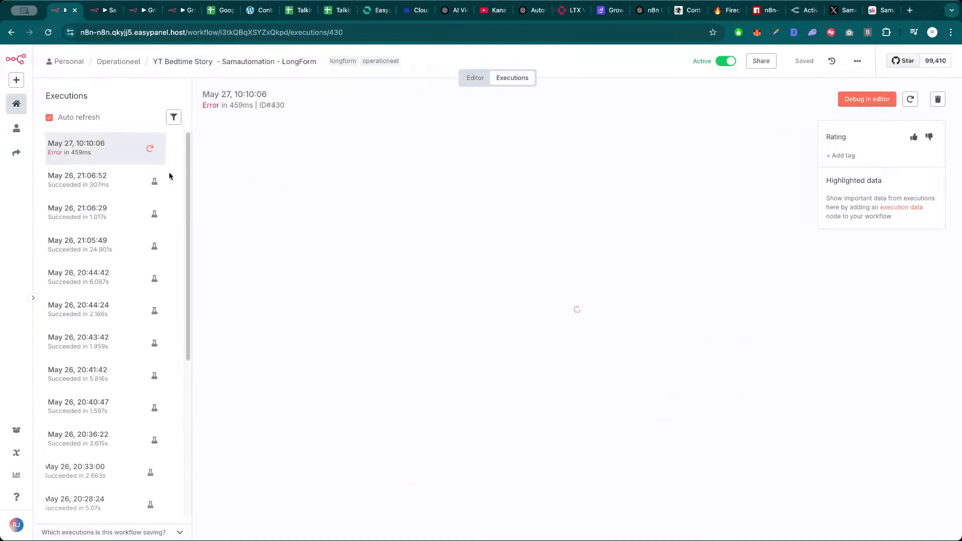
click(101, 189)
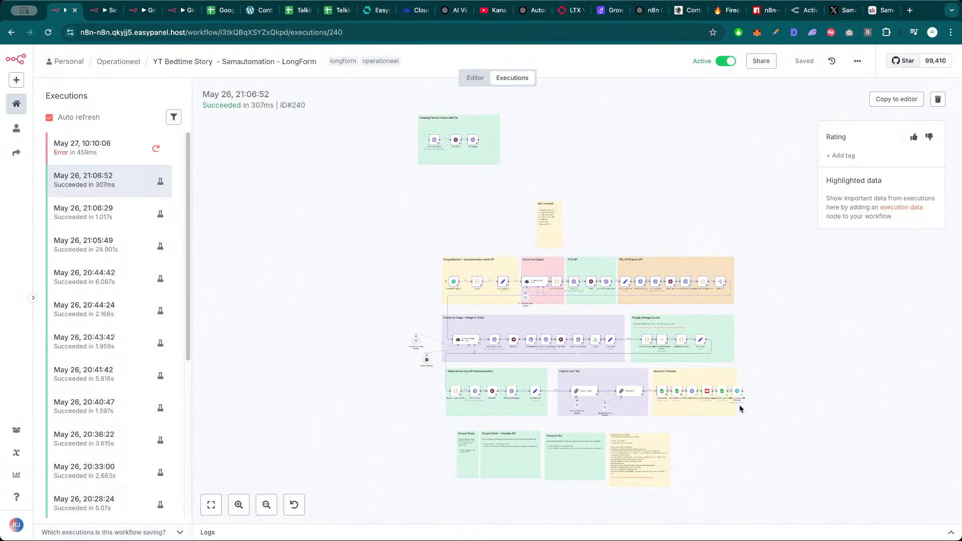
click(900, 102)
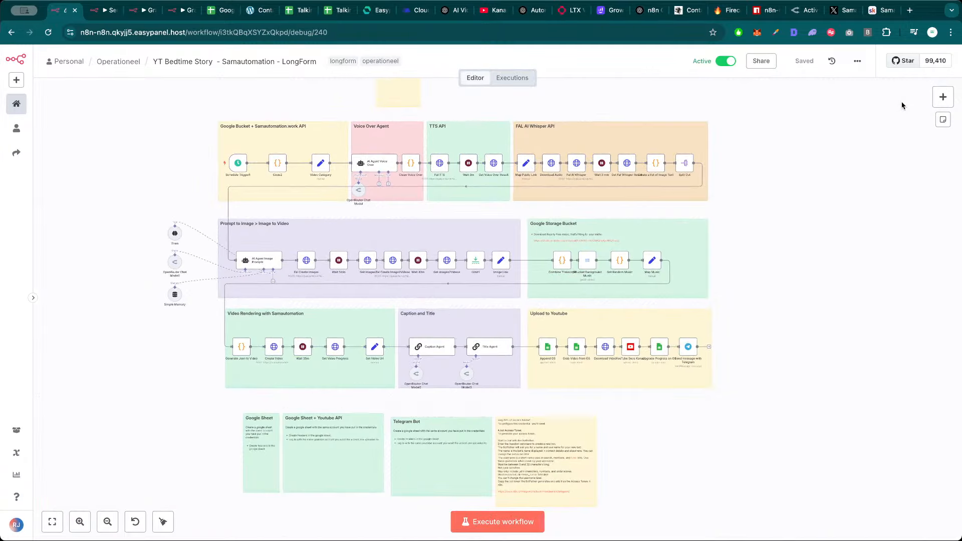
double_click(603, 350)
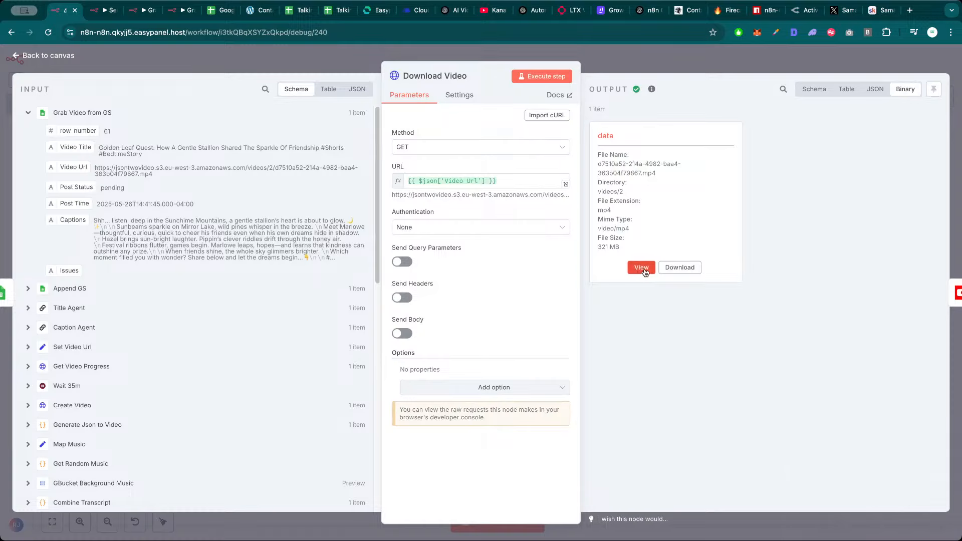
click(642, 268)
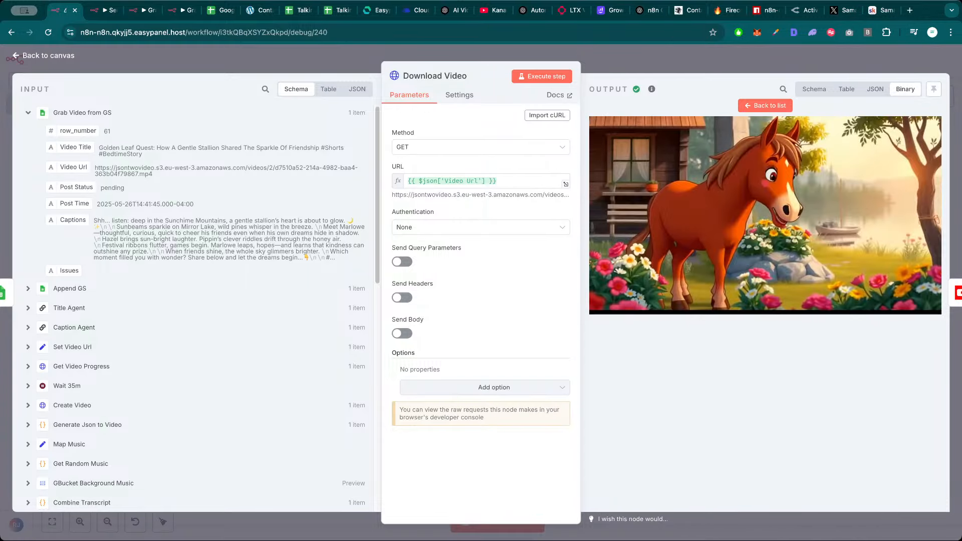
Switch to fal.ai and check the cost per video of the ltx-video-13b-distilled image-to-video model
click(575, 12)
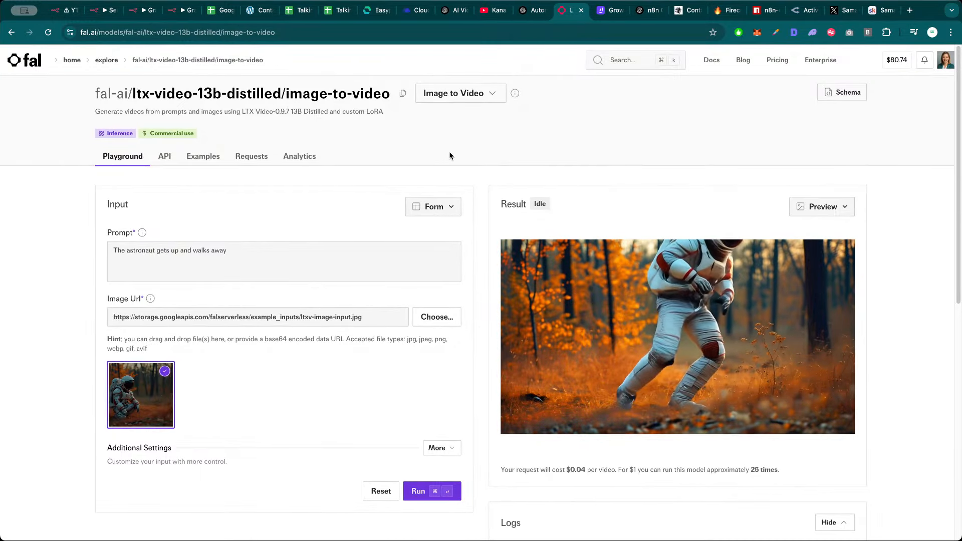
drag(585, 469, 670, 469)
click(634, 468)
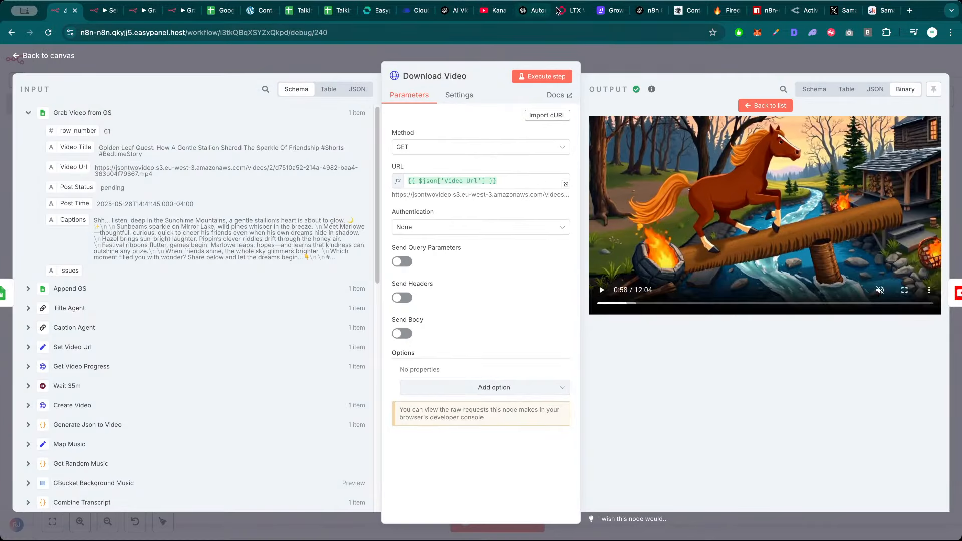
Return to fal.ai, open its model gallery in a new browser tab and search the models for "ltx"
click(558, 10)
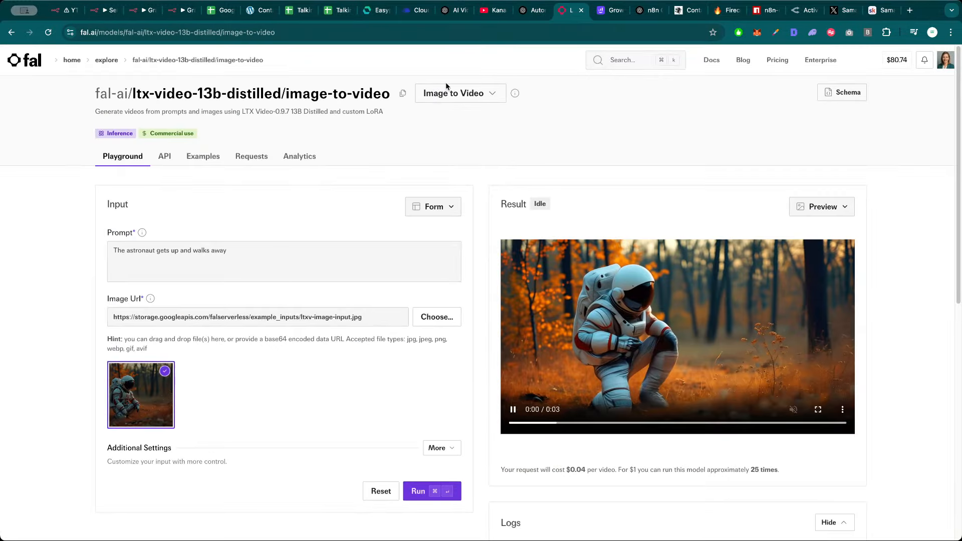
click(147, 61)
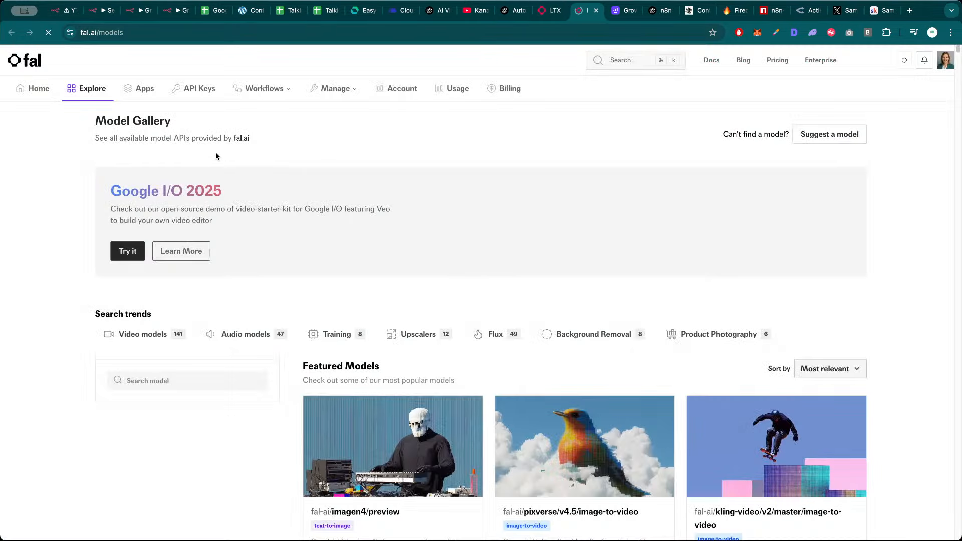
click(168, 382)
text(ltx)
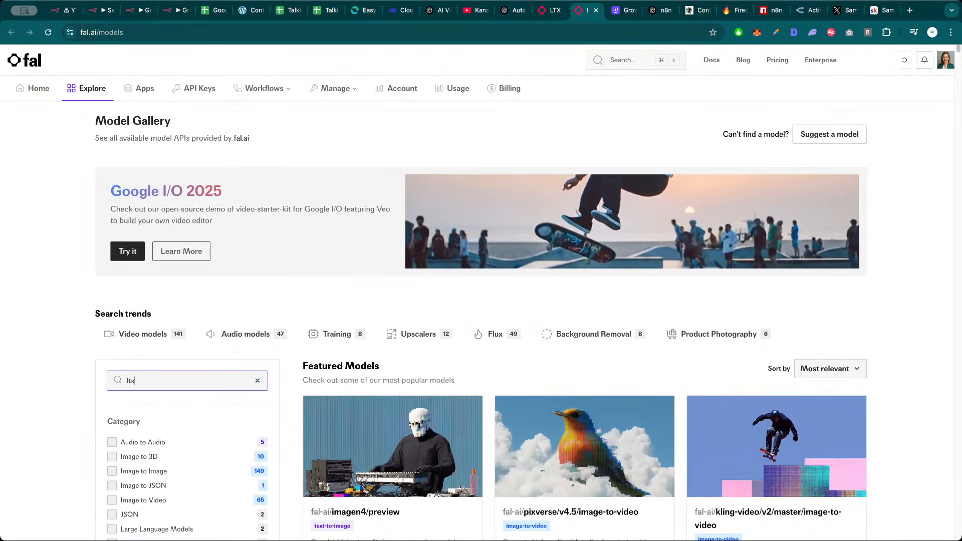
Look through the LTX search results, comparing the available text-to-video, image-to-video and video-to-video models
scroll(457, 399, down, 5)
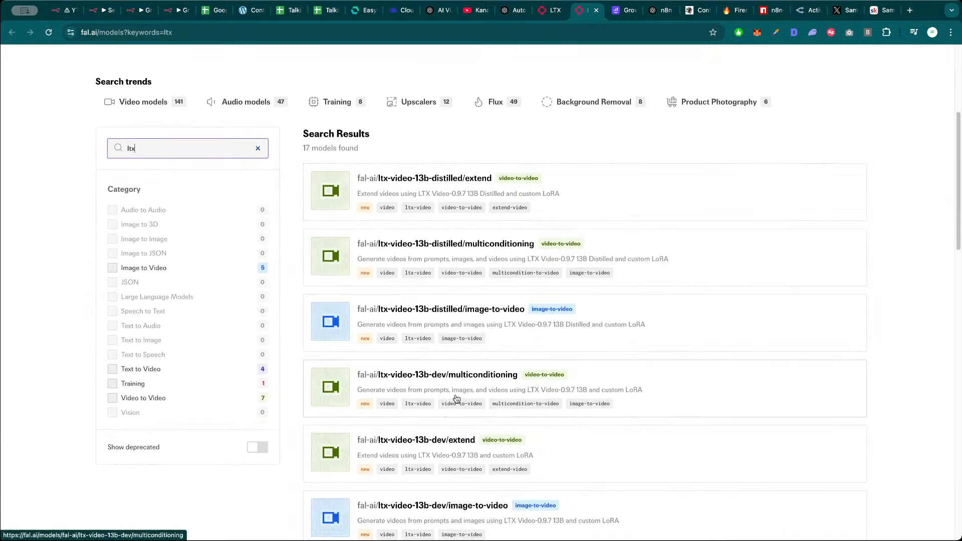
scroll(469, 297, down, 2)
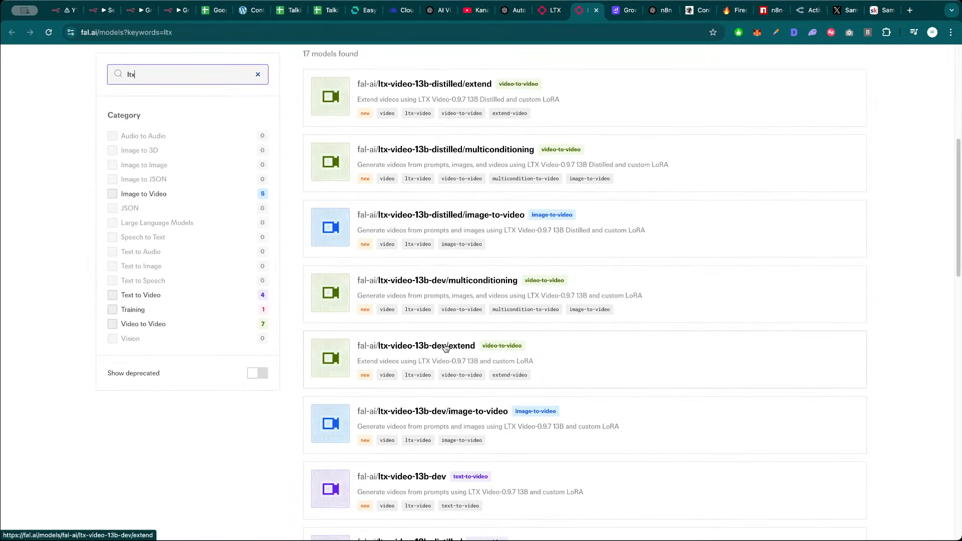
scroll(451, 280, up, 1)
scroll(446, 291, down, 6)
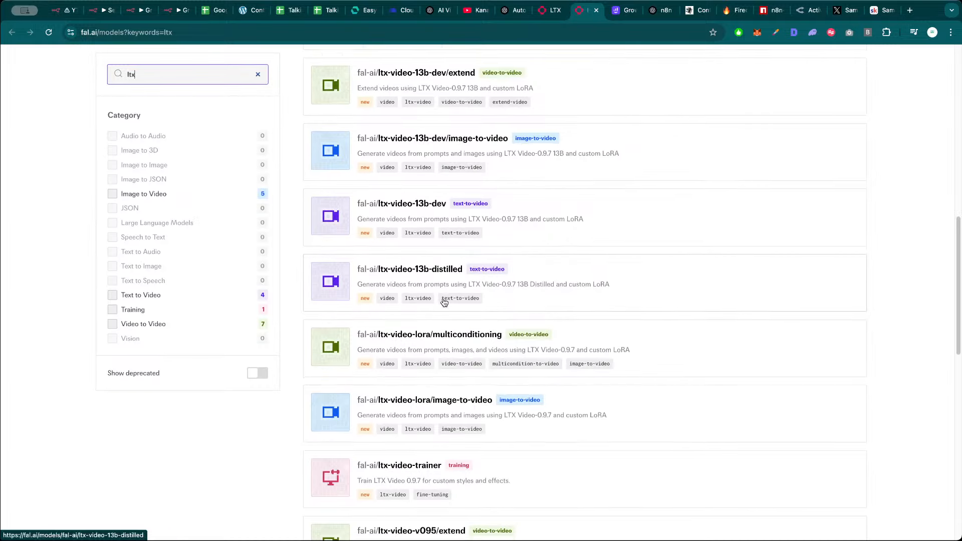
scroll(444, 302, down, 9)
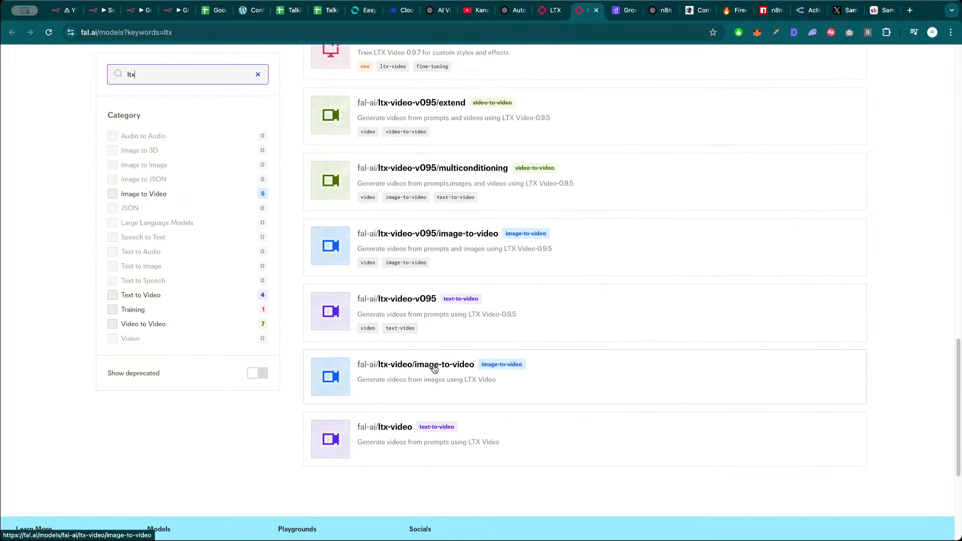
scroll(397, 429, up, 1)
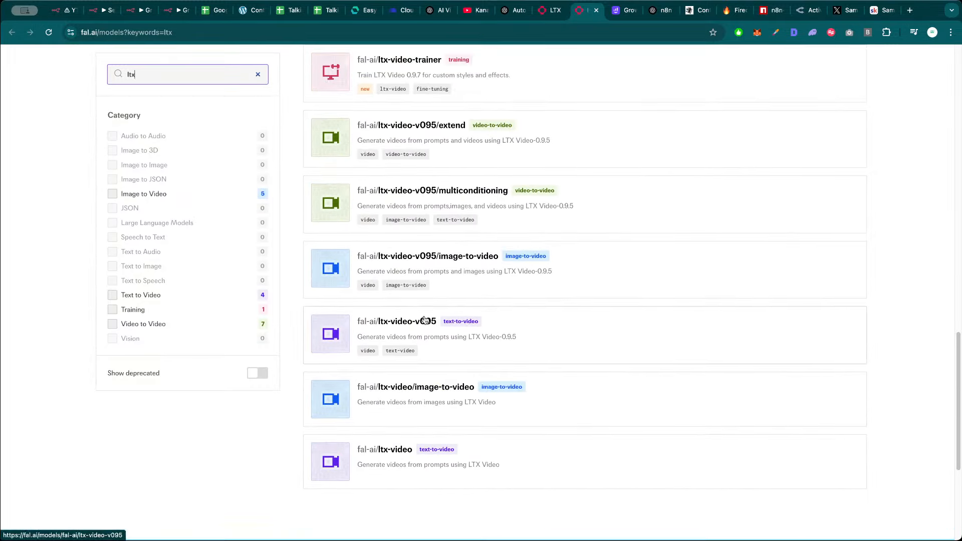
scroll(450, 256, up, 3)
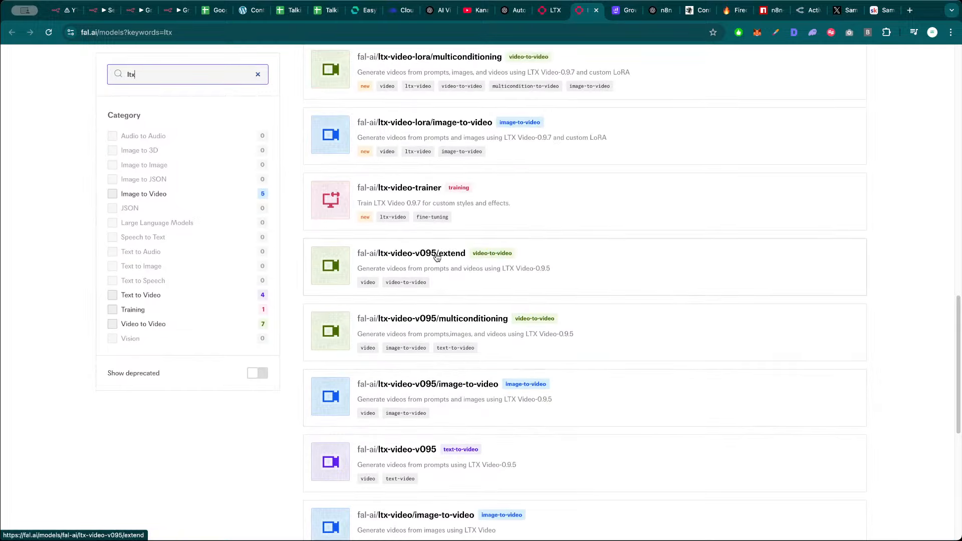
scroll(436, 261, up, 4)
scroll(454, 256, up, 3)
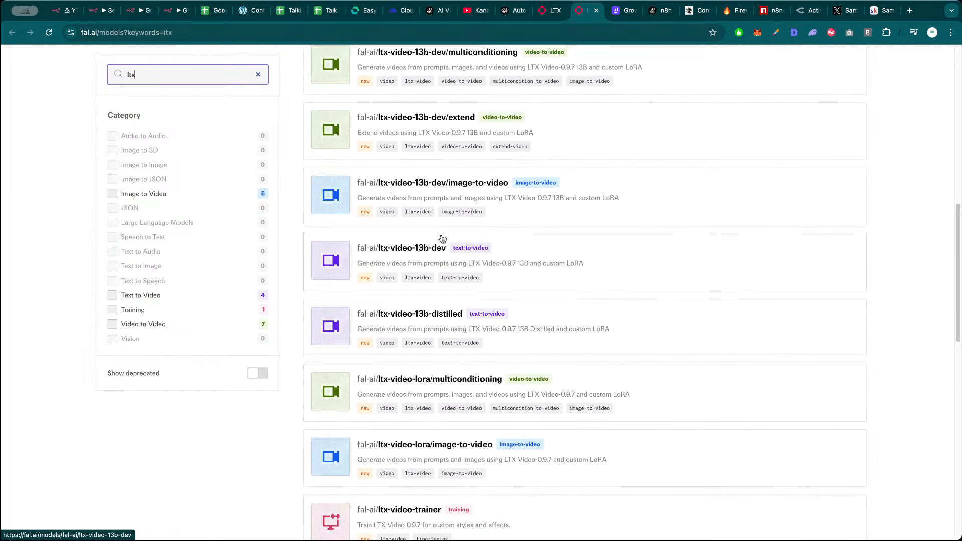
Open the ltx-video-13b-distilled text-to-video model and check its cost per video
click(429, 316)
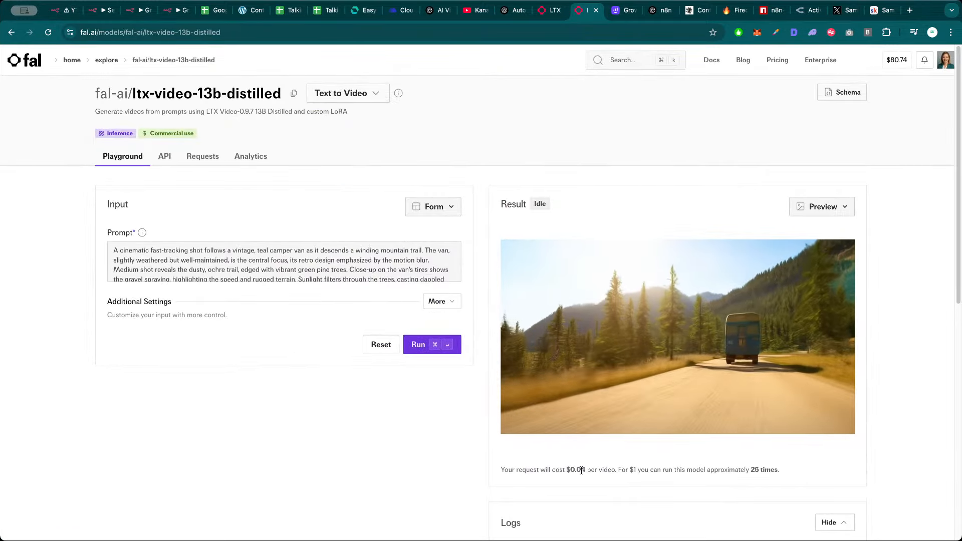
drag(585, 470, 576, 470)
click(582, 455)
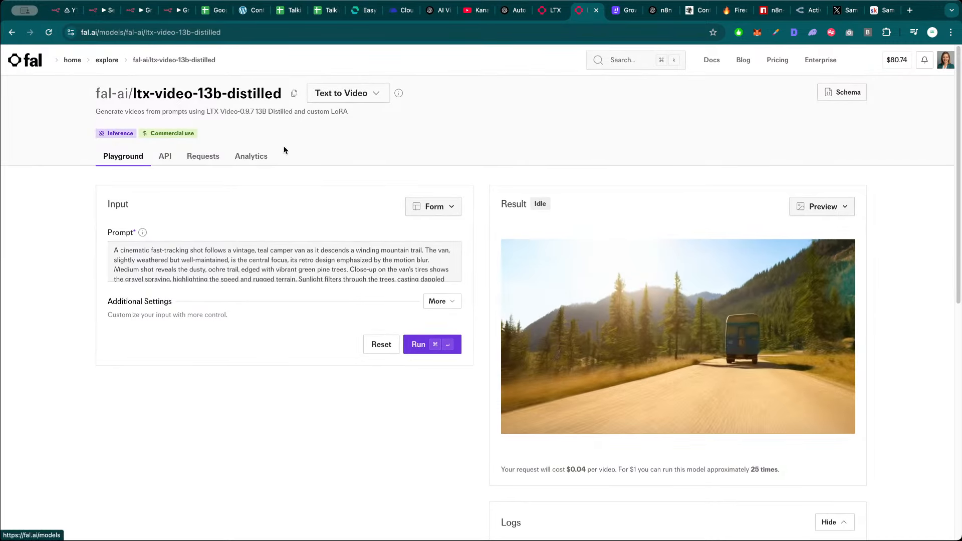
Open the imagen4/preview model from the fal.ai model gallery and check its cost per image and example prompt
scroll(321, 281, down, 3)
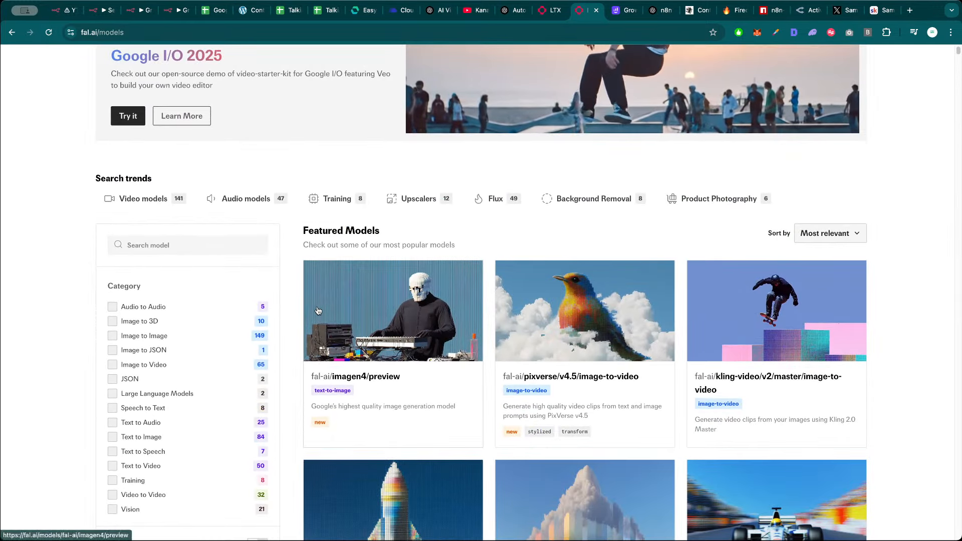
click(318, 311)
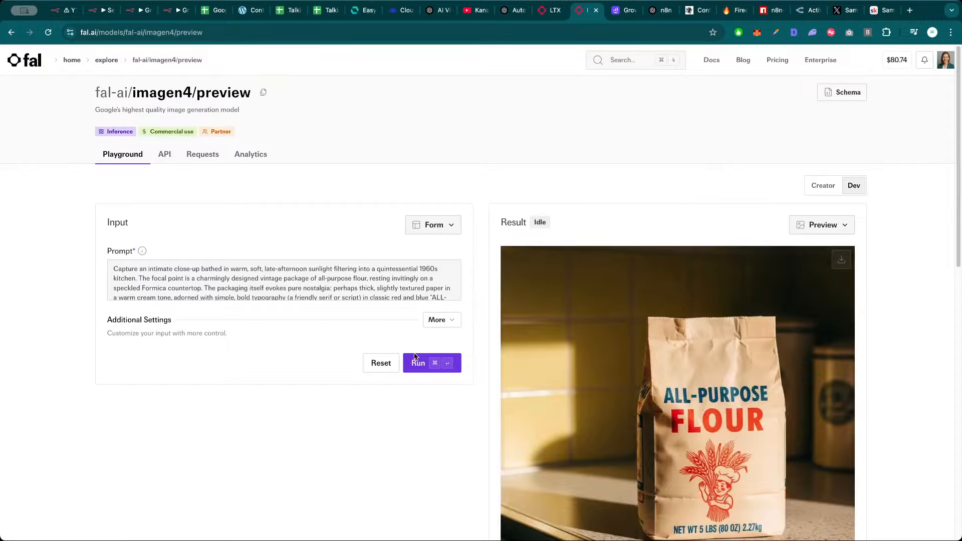
scroll(472, 354, down, 3)
scroll(351, 301, up, 3)
scroll(465, 304, down, 5)
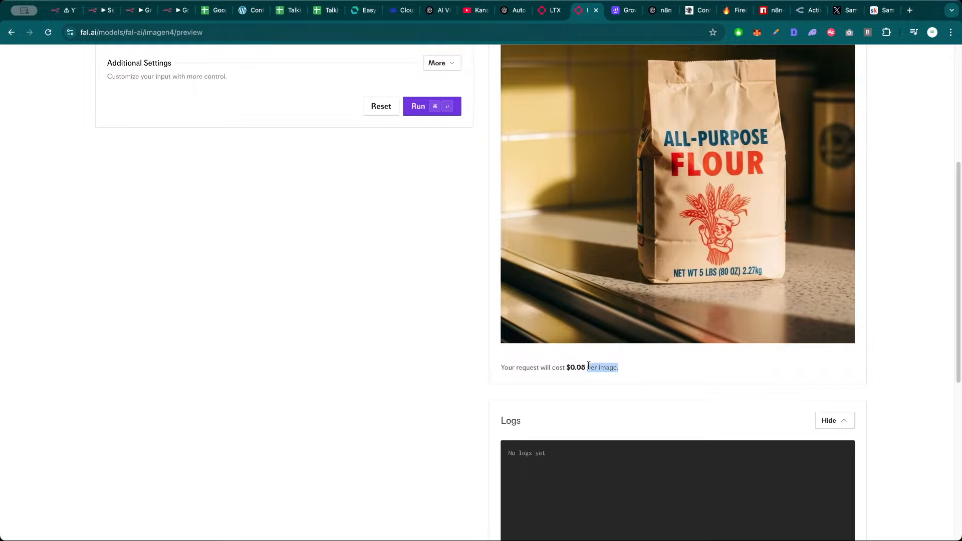
scroll(391, 305, up, 5)
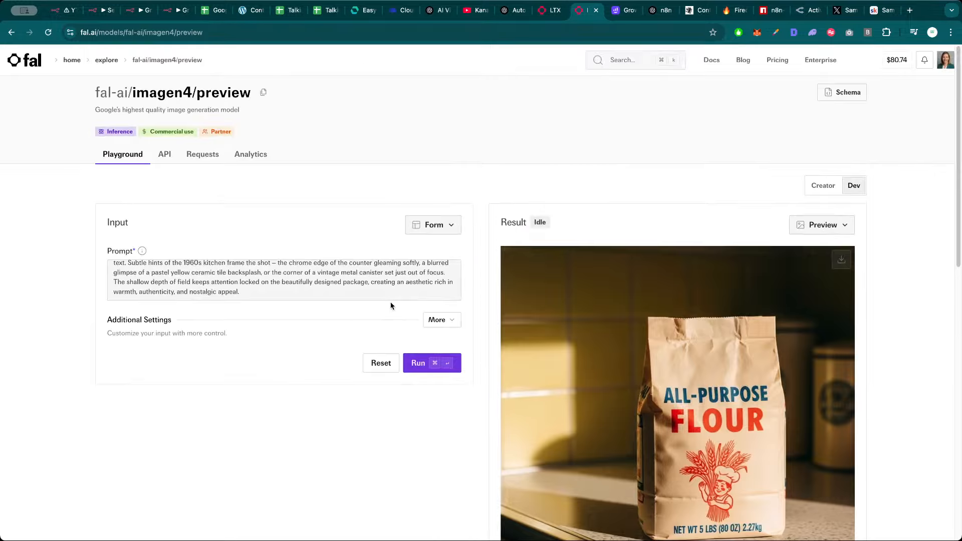
Return to the bedtime story workflow, close the Download Video node, and check which fal.ai model the Fal Create Images node calls
key(super+1)
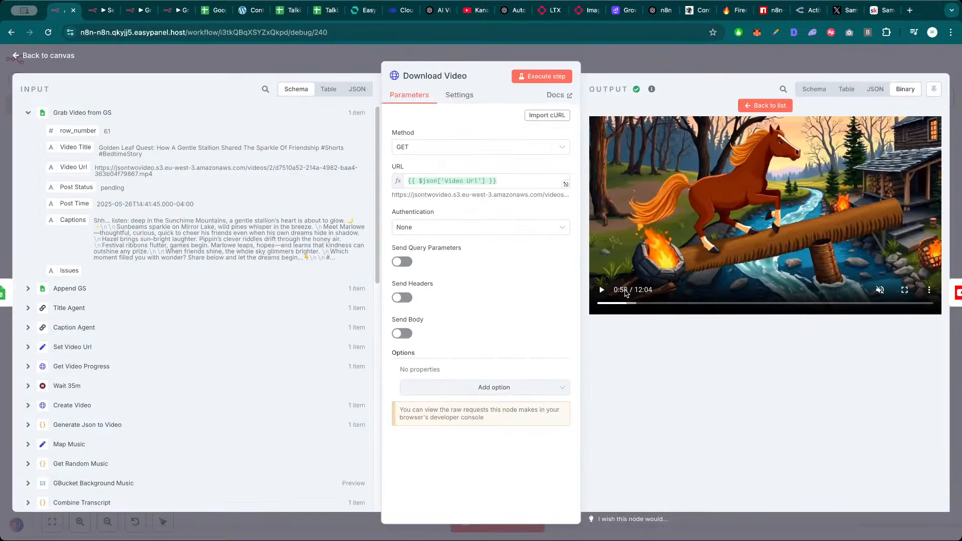
key(Escape)
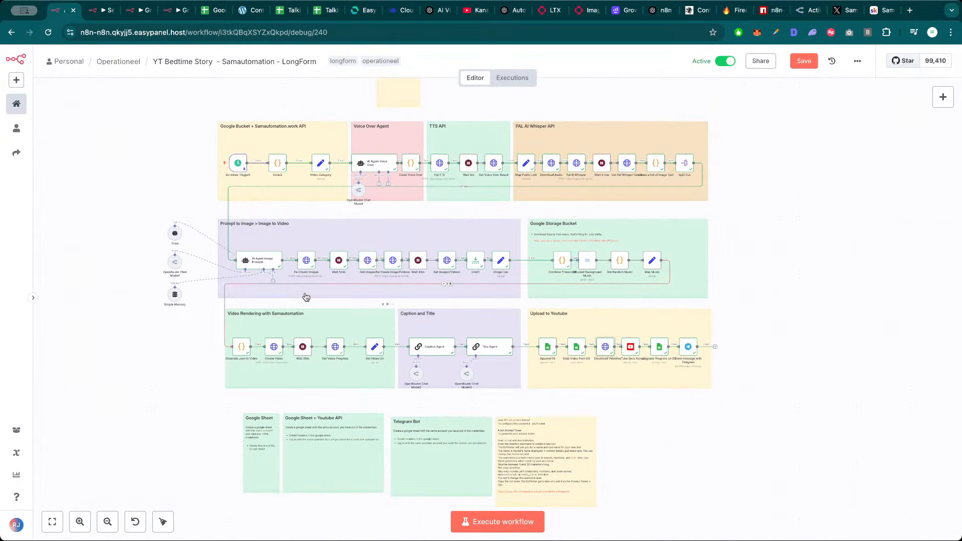
scroll(332, 288, up, 5)
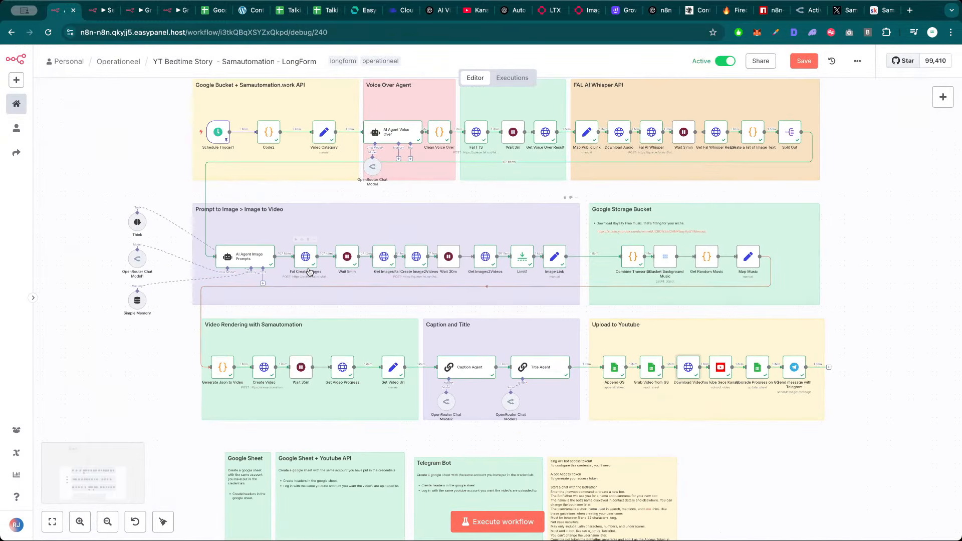
double_click(297, 257)
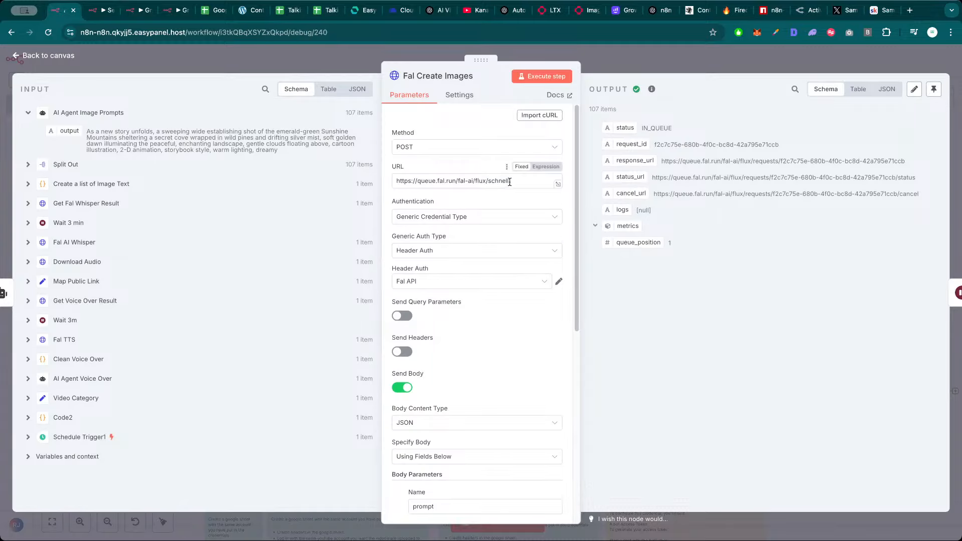
drag(510, 182, 473, 183)
click(617, 68)
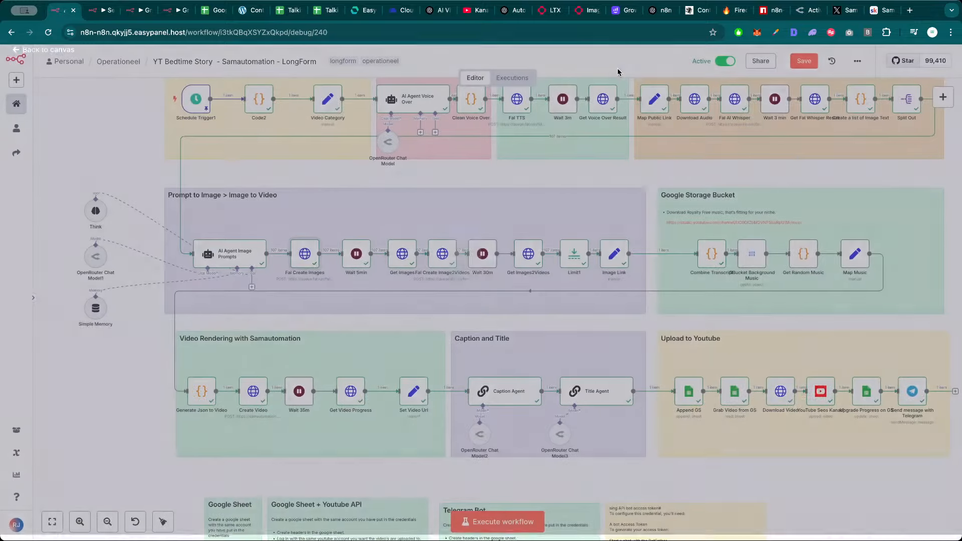
Examine the node chain in the Prompt to Image > Image to Video section, starting from AI Agent Image Prompts
scroll(307, 283, up, 3)
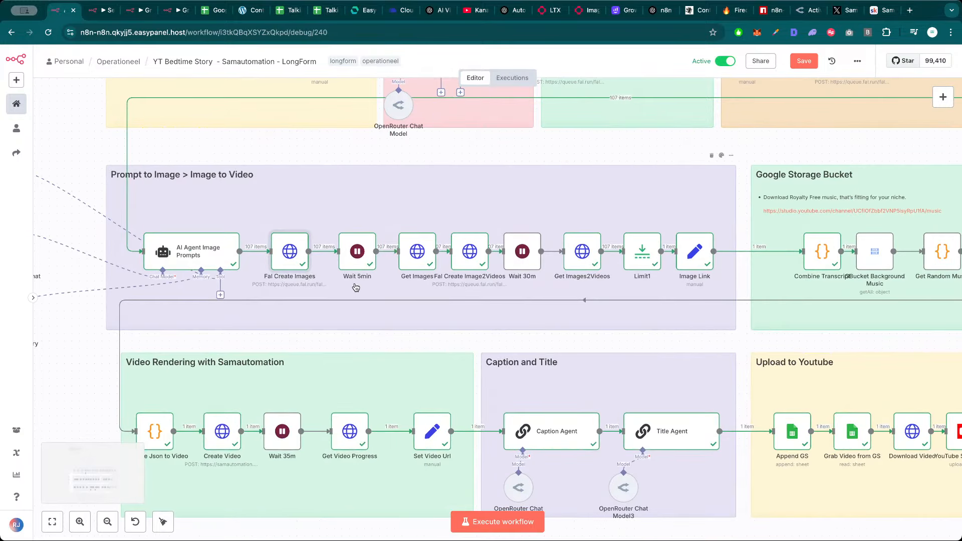
scroll(298, 261, up, 3)
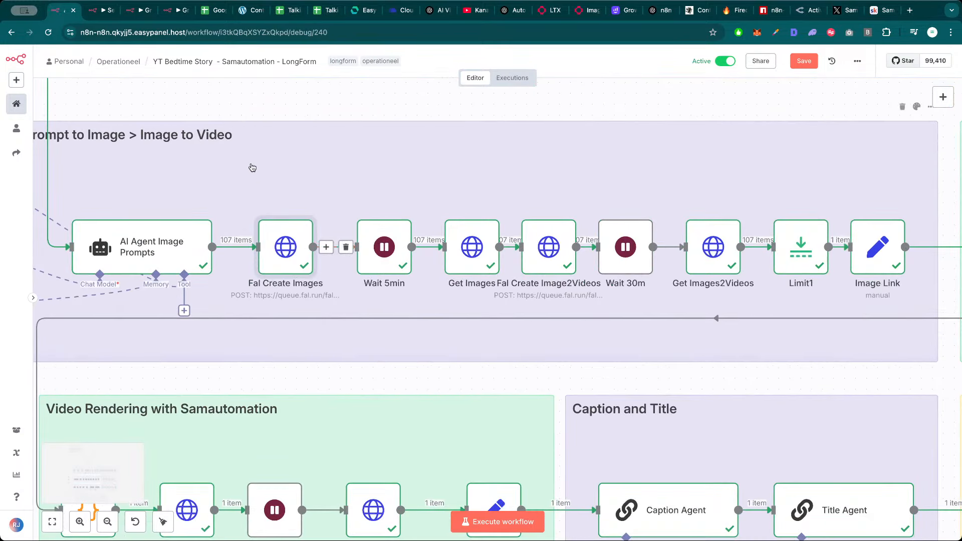
drag(258, 98, 380, 102)
key(super+z)
click(281, 108)
scroll(380, 103, up, 3)
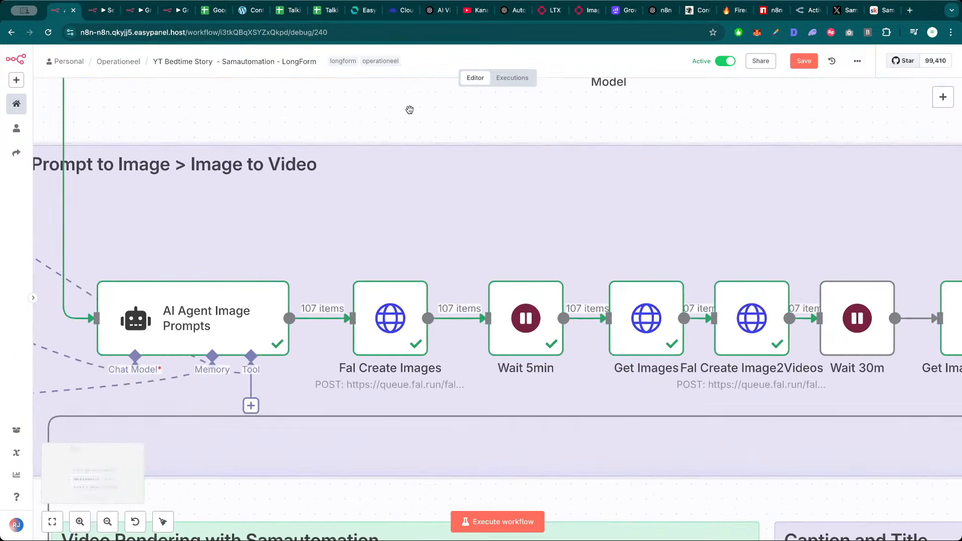
mouse_move(316, 313)
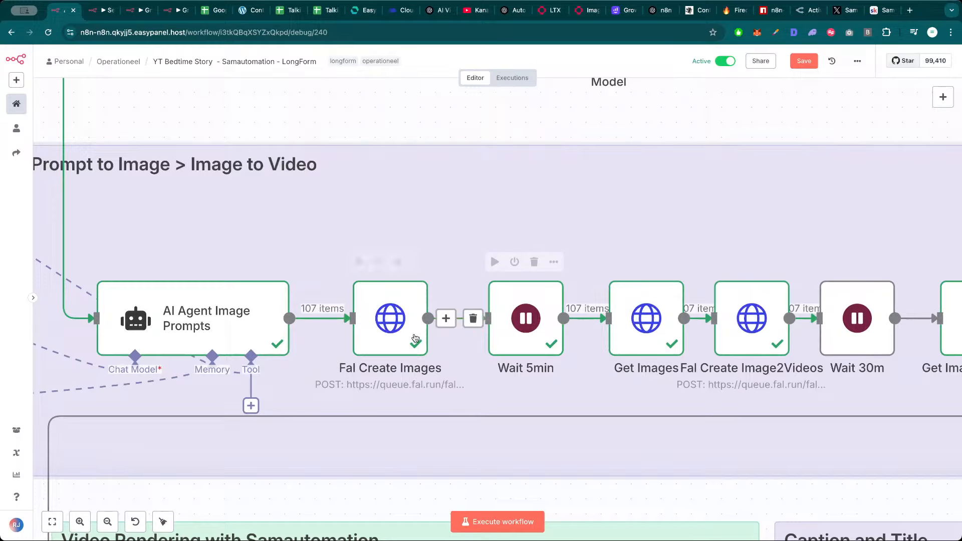
Open the Get Images node, check the image data it returned, and go back to the canvas
scroll(430, 326, down, 2)
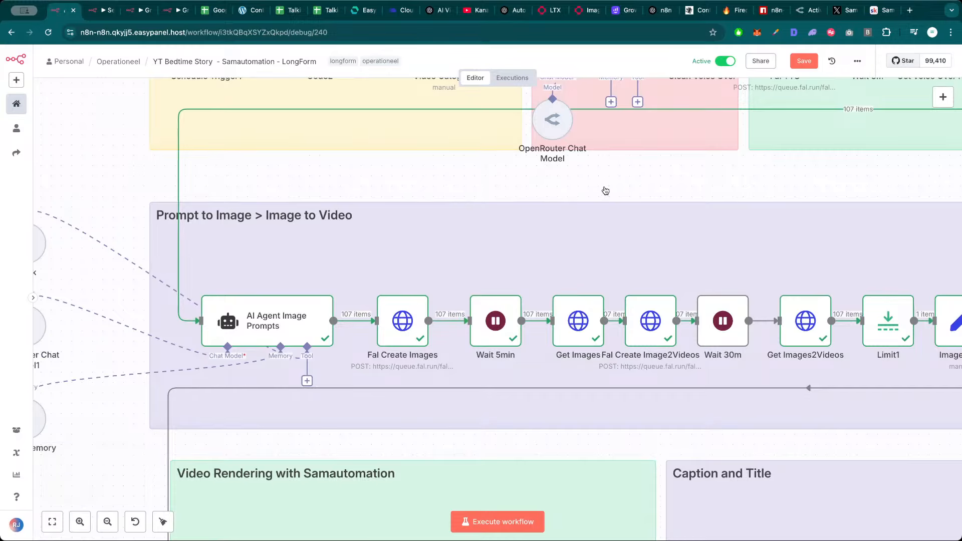
scroll(605, 190, right, 5)
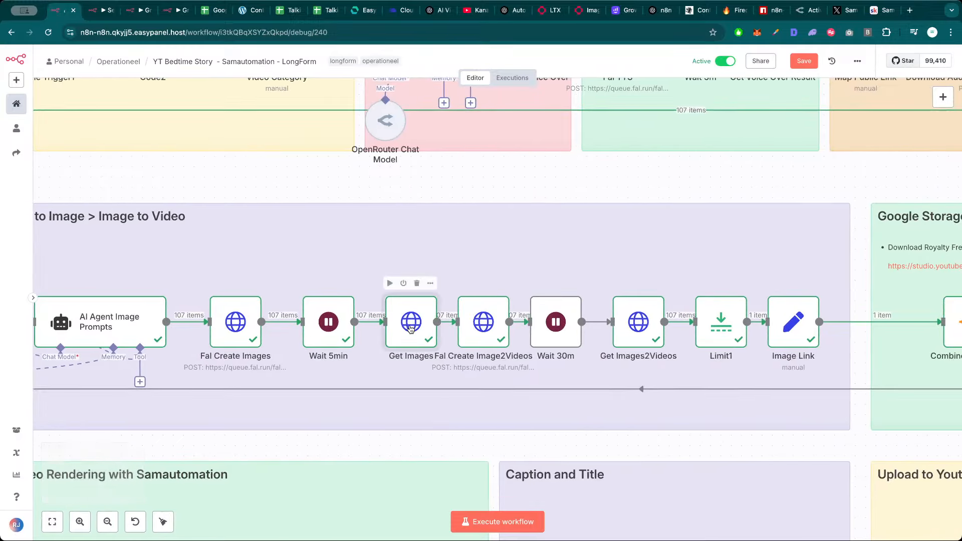
double_click(411, 327)
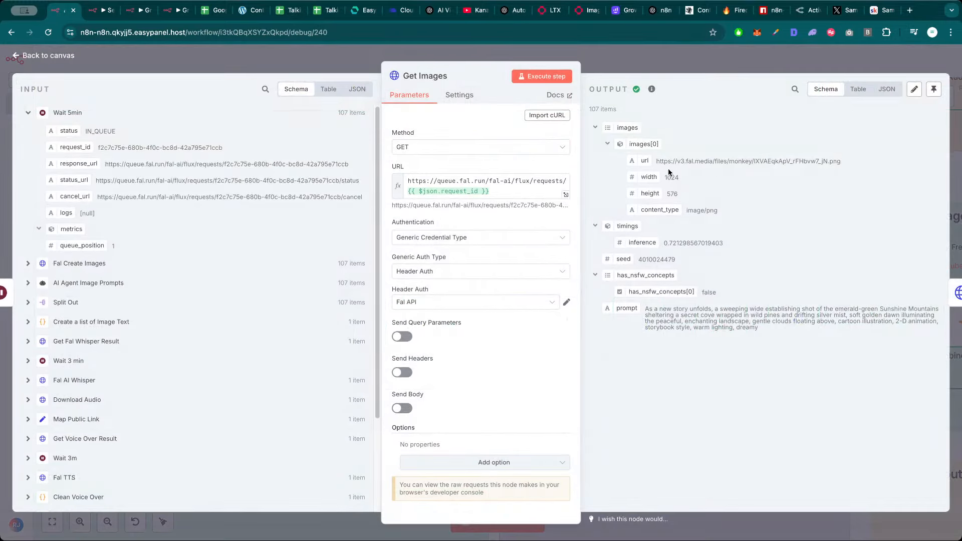
key(Escape)
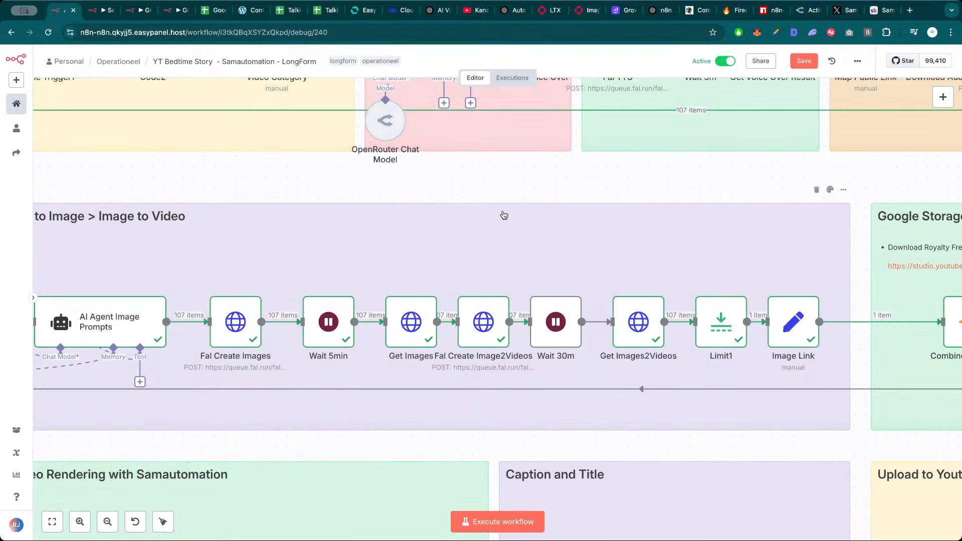
Open the YouTube Seos Kanaal node in the Upload to Youtube section, review its upload settings and options, and return to the canvas
scroll(484, 280, down, 2)
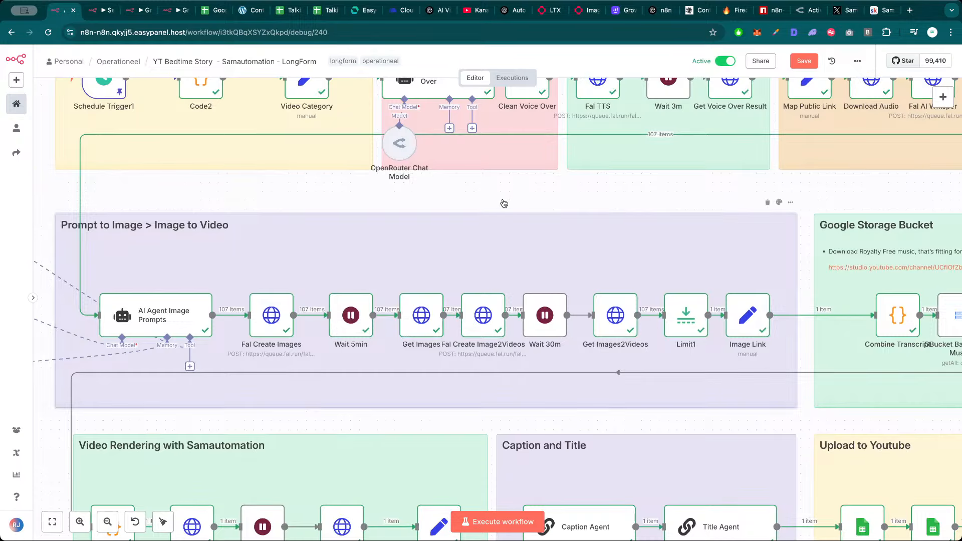
scroll(503, 203, down, 3)
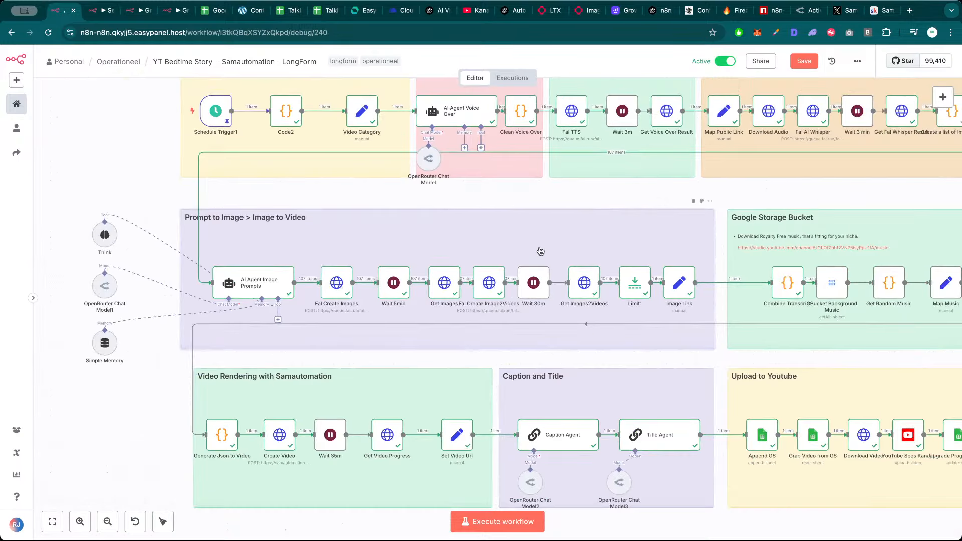
scroll(540, 251, down, 4)
scroll(790, 468, right, 3)
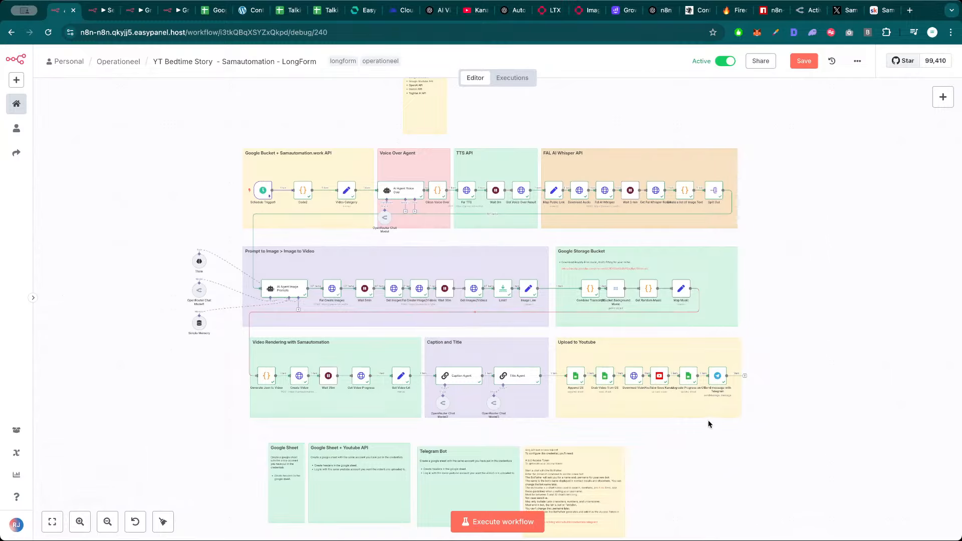
double_click(661, 377)
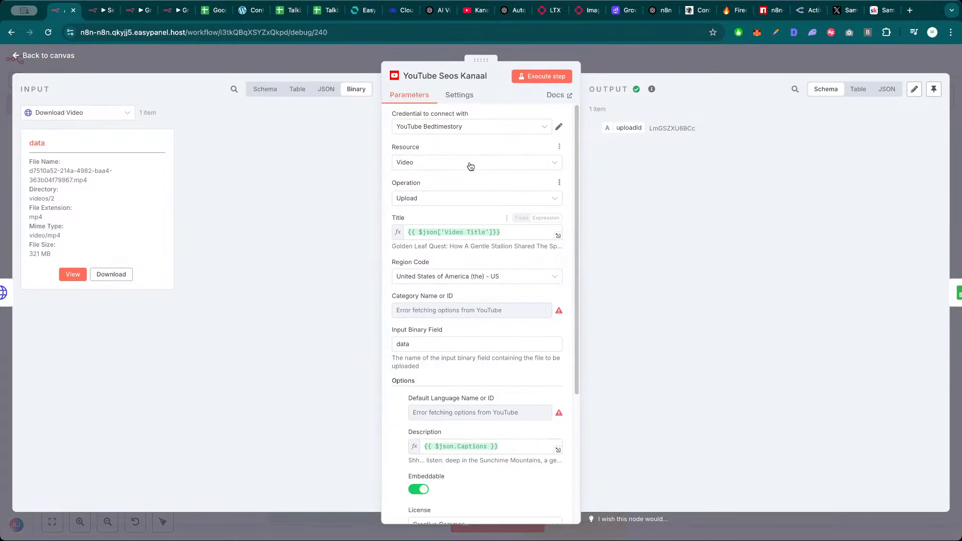
scroll(519, 291, down, 4)
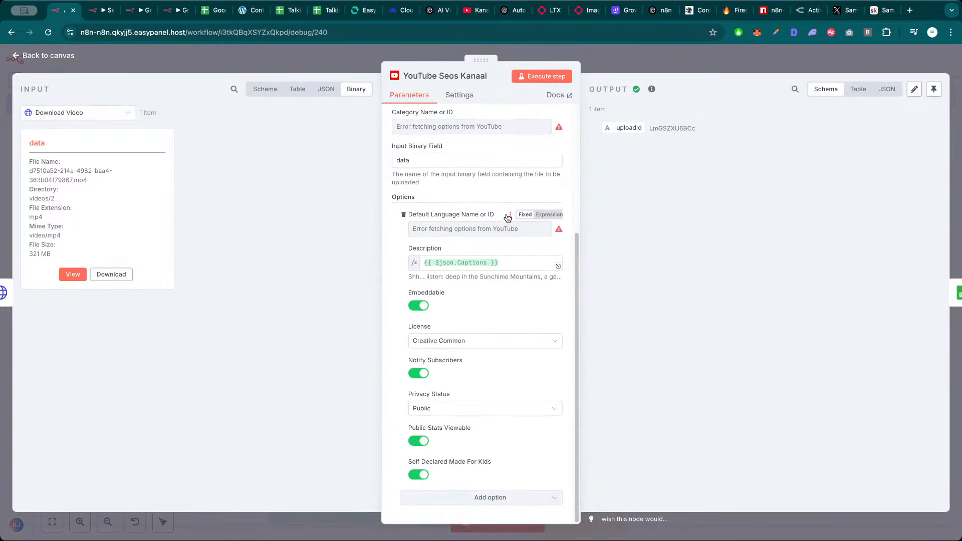
scroll(508, 202, up, 4)
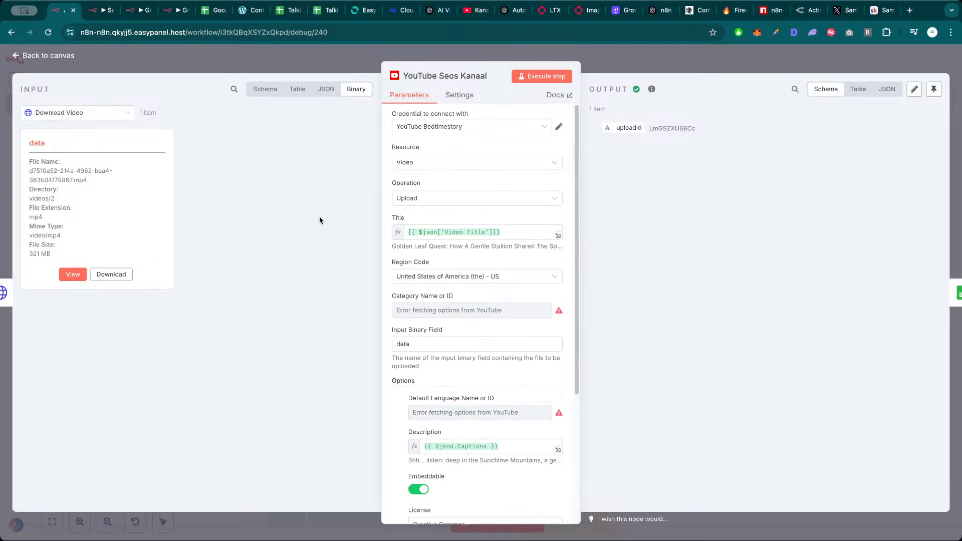
key(Escape)
drag(252, 121, 221, 114)
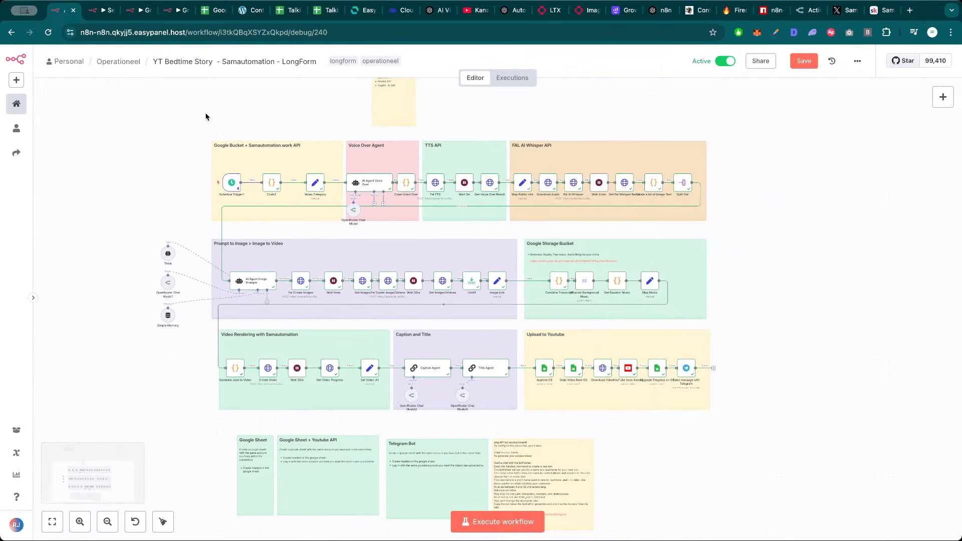
View the Send Mails TO Outreach workflow and the Firecrawl Extract workflow that grabs emails for the Google Maps leads
key(ctrl+Tab)
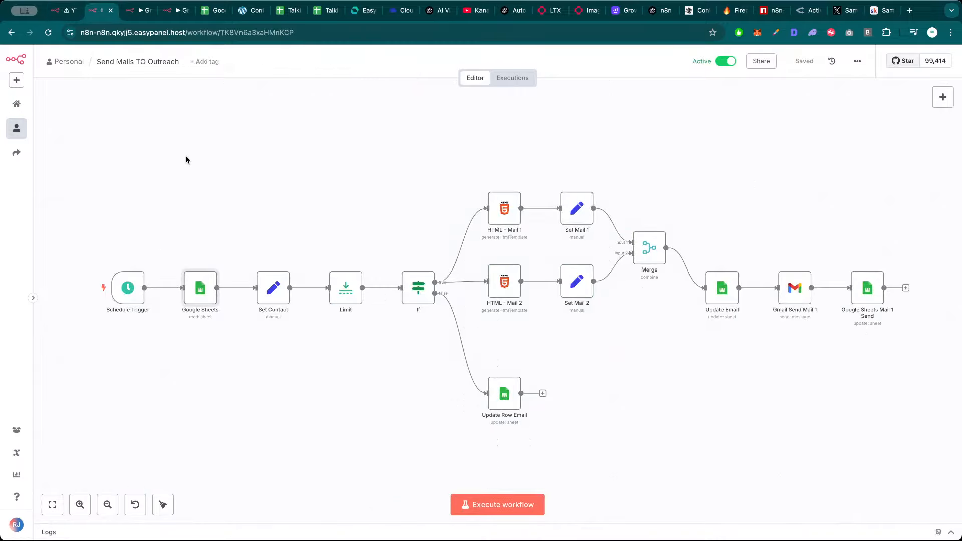
ctrl+scroll(371, 176, down, 5)
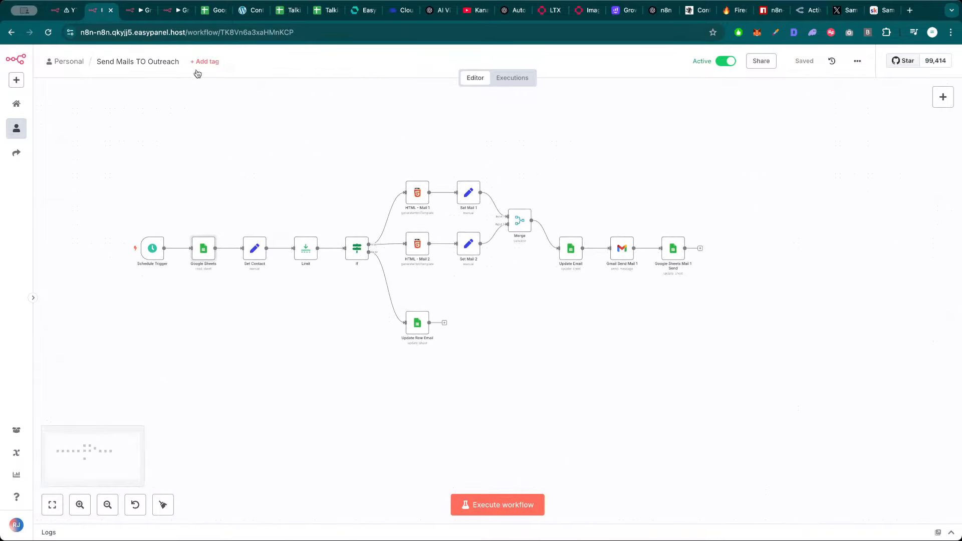
click(134, 11)
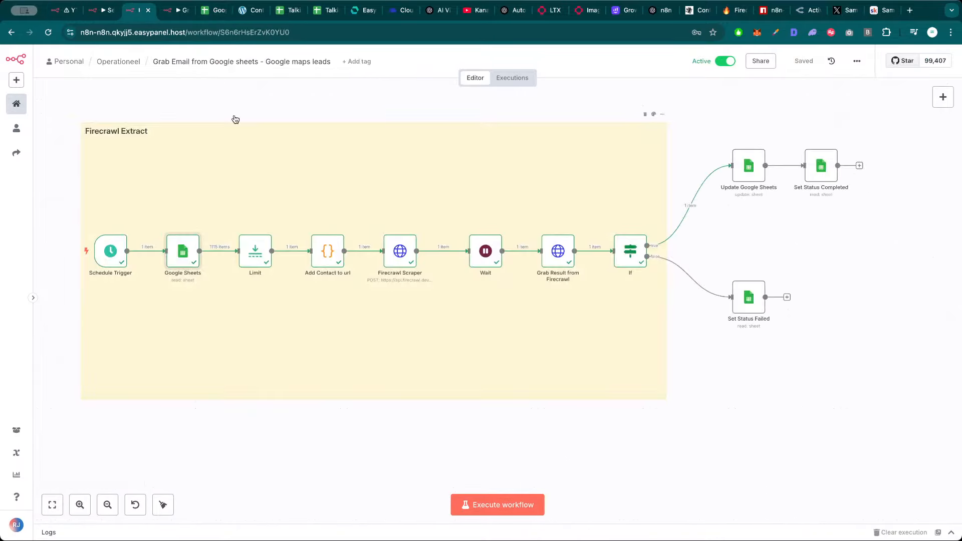
ctrl+scroll(342, 97, down, 5)
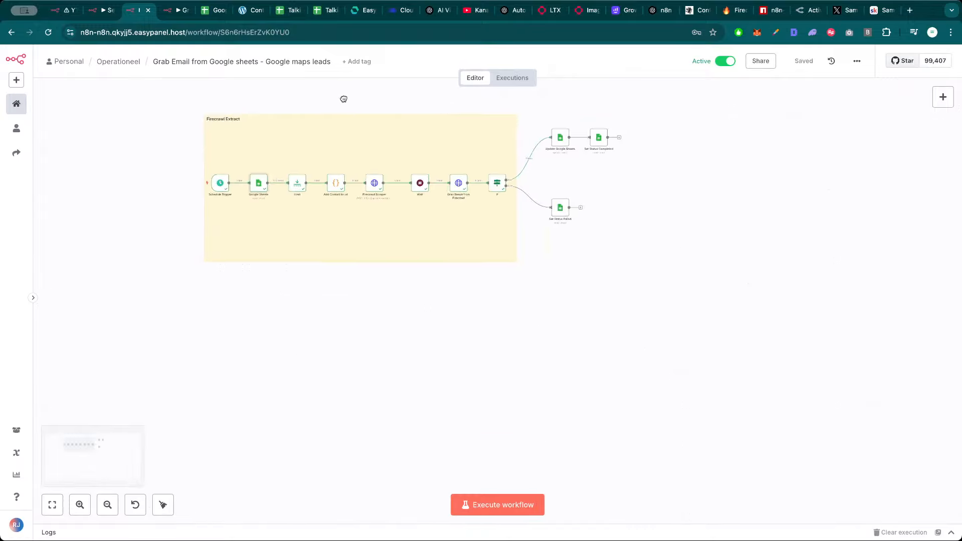
drag(343, 97, 407, 181)
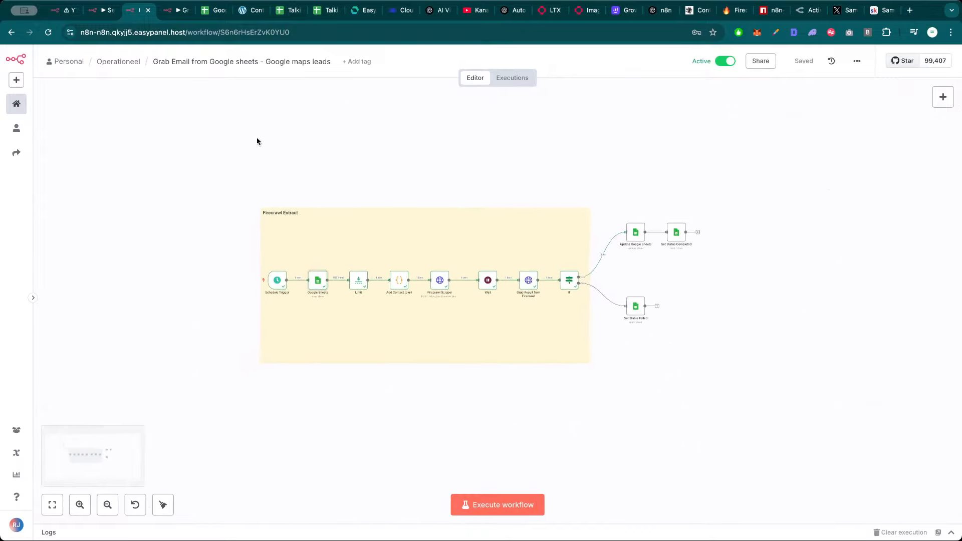
Compare the Firecrawl Crawl and Firecrawl Extract versions of the Google Maps leads email workflow by alternating between them
click(175, 10)
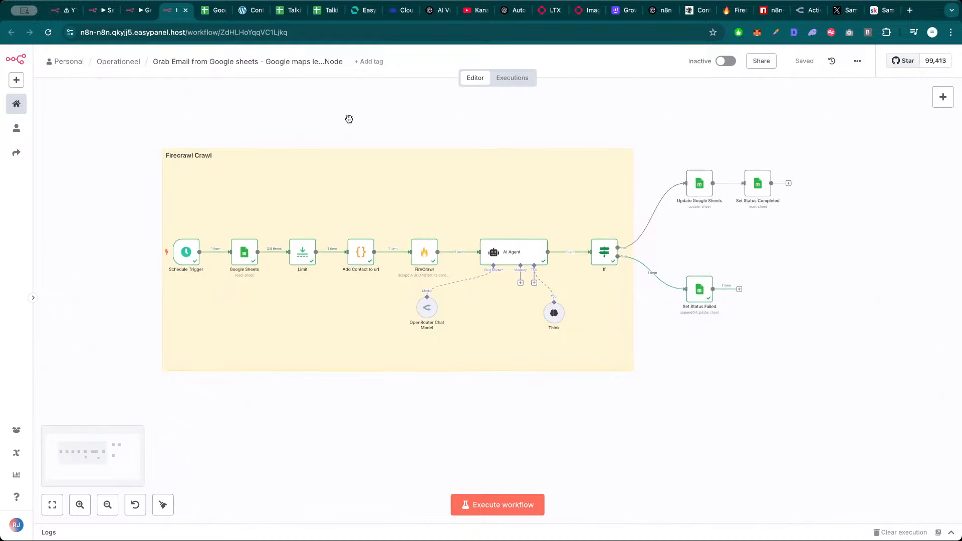
drag(349, 119, 423, 157)
scroll(383, 141, down, 3)
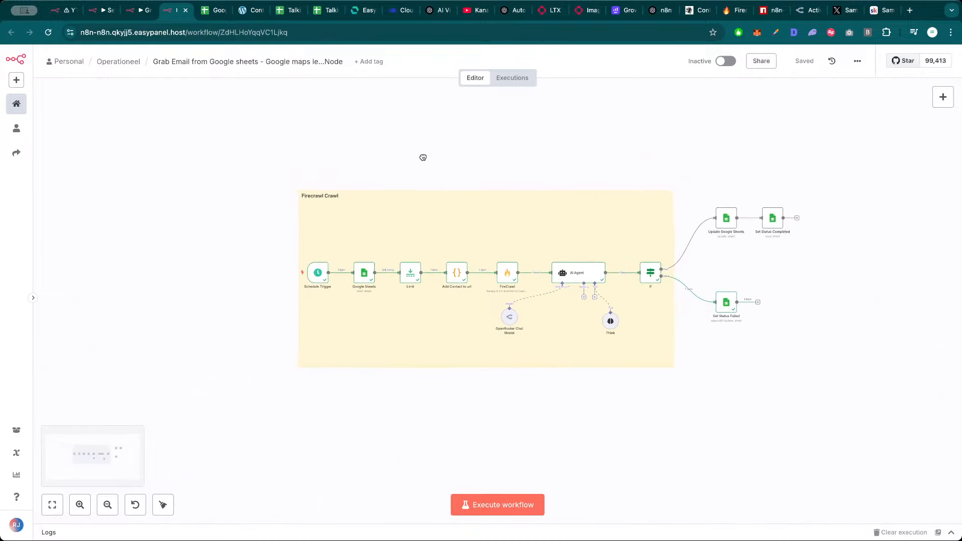
click(137, 11)
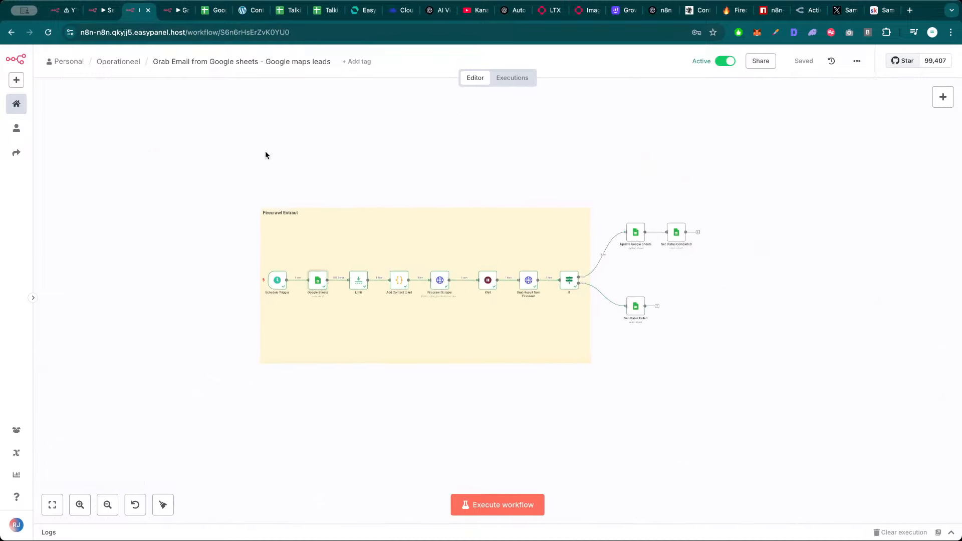
drag(398, 165, 408, 183)
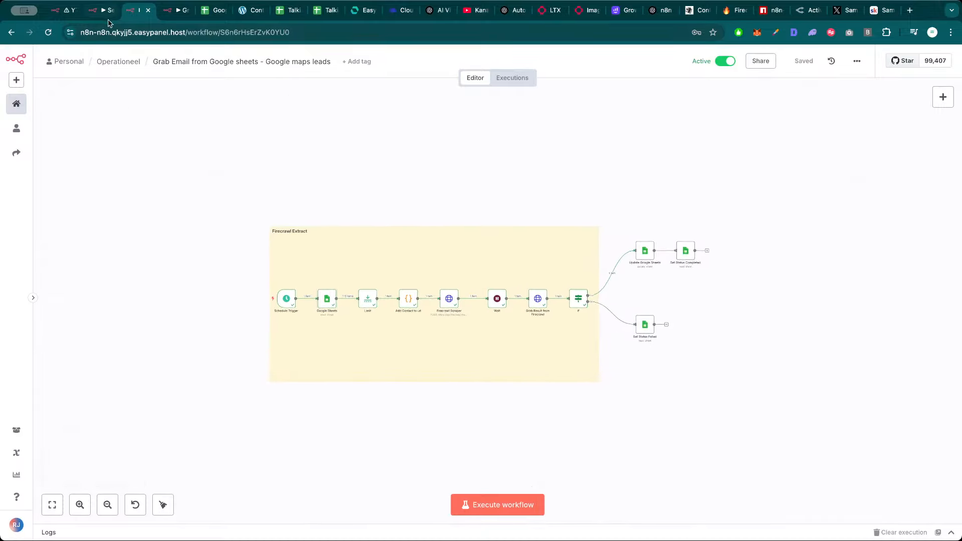
click(170, 14)
drag(406, 131, 398, 140)
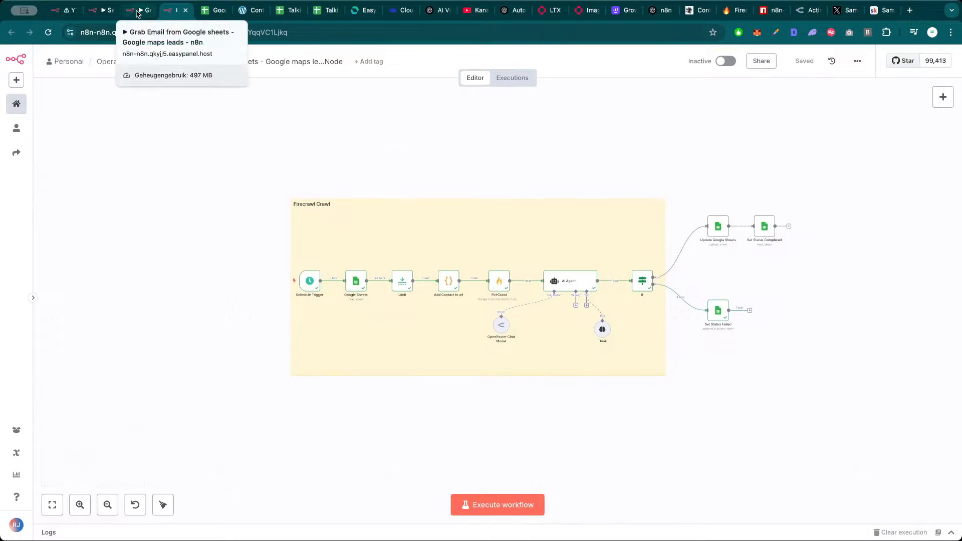
click(136, 14)
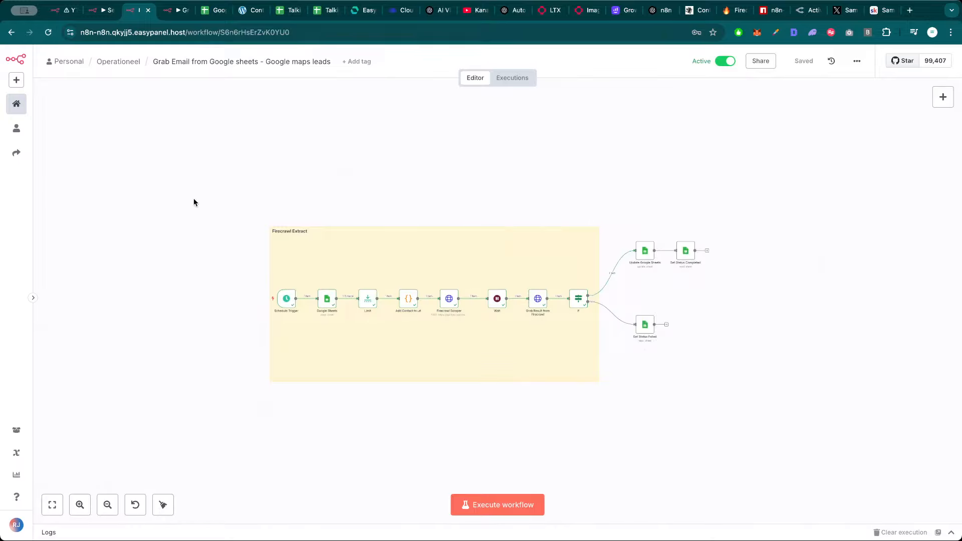
drag(194, 200, 331, 191)
scroll(320, 189, up, 2)
scroll(335, 197, up, 1)
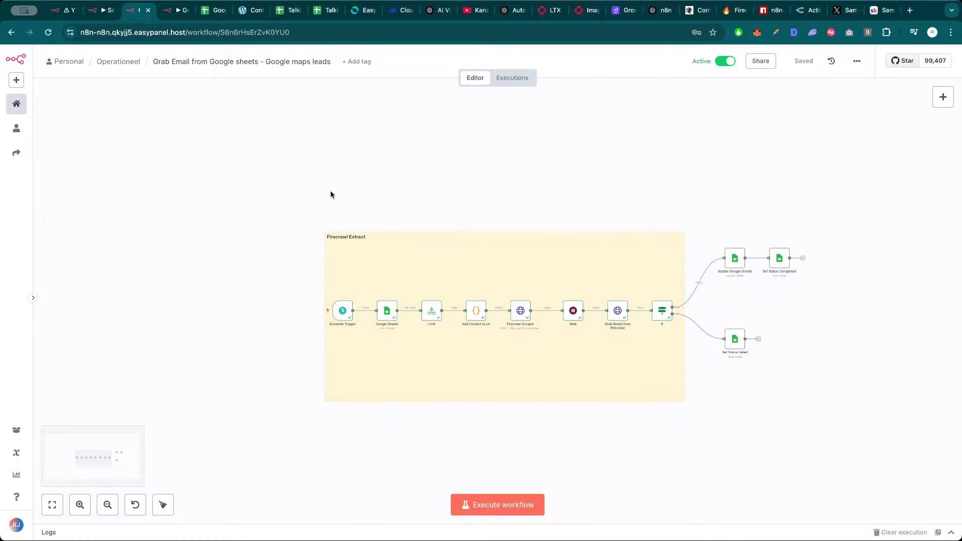
Return to the bedtime story workflow, open the Personal workflows list in a new browser tab and look through it
click(65, 10)
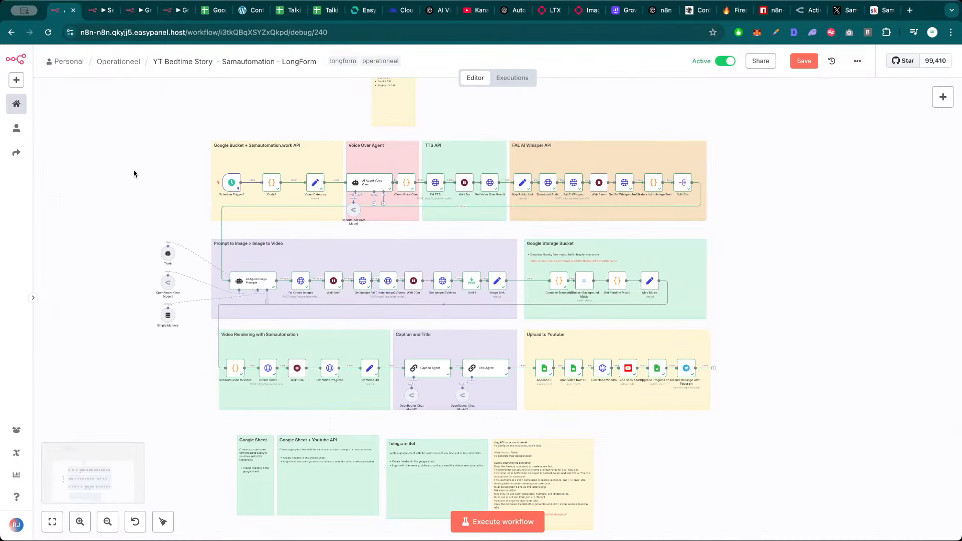
click(17, 128)
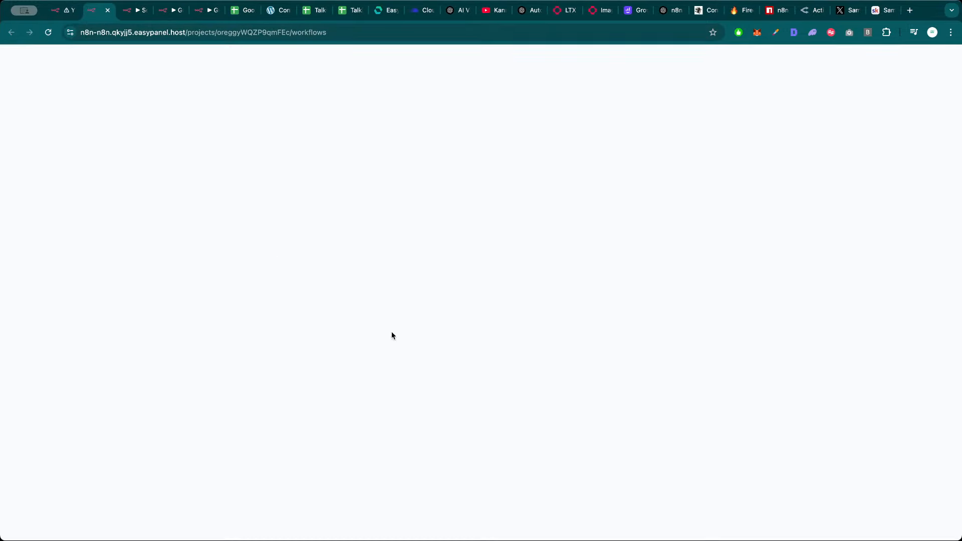
scroll(386, 338, down, 10)
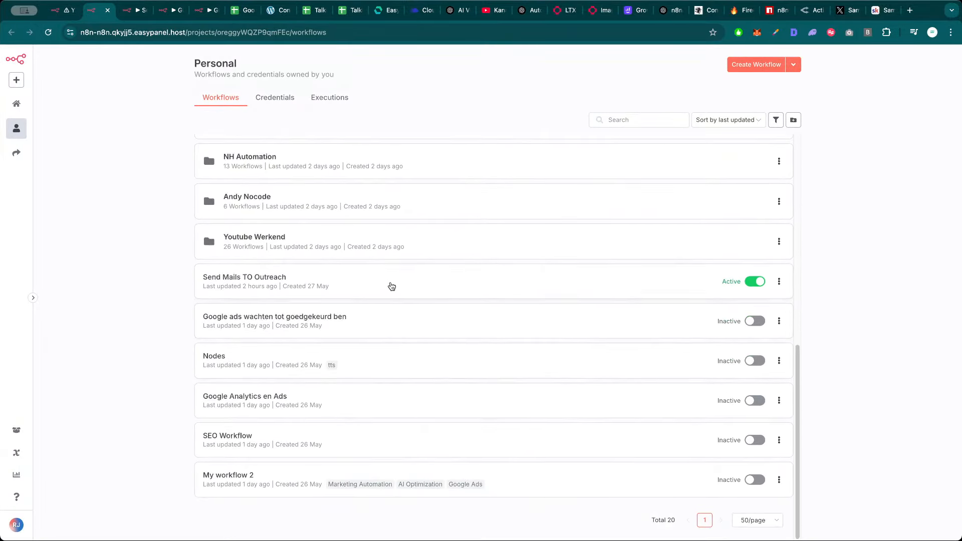
Open the Generate Leads with Google Maps workflow from the Operationeel folder in the Personal workflows list
scroll(382, 386, up, 10)
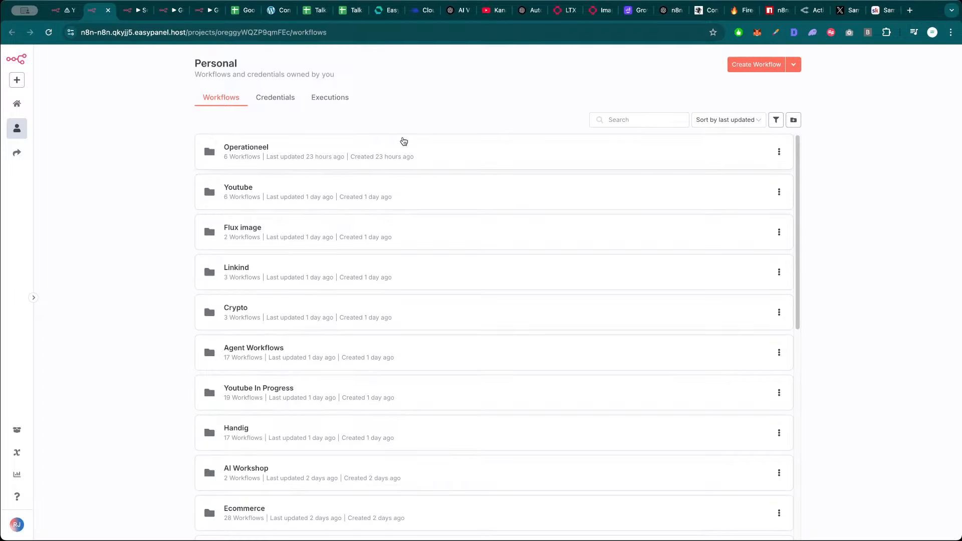
click(404, 141)
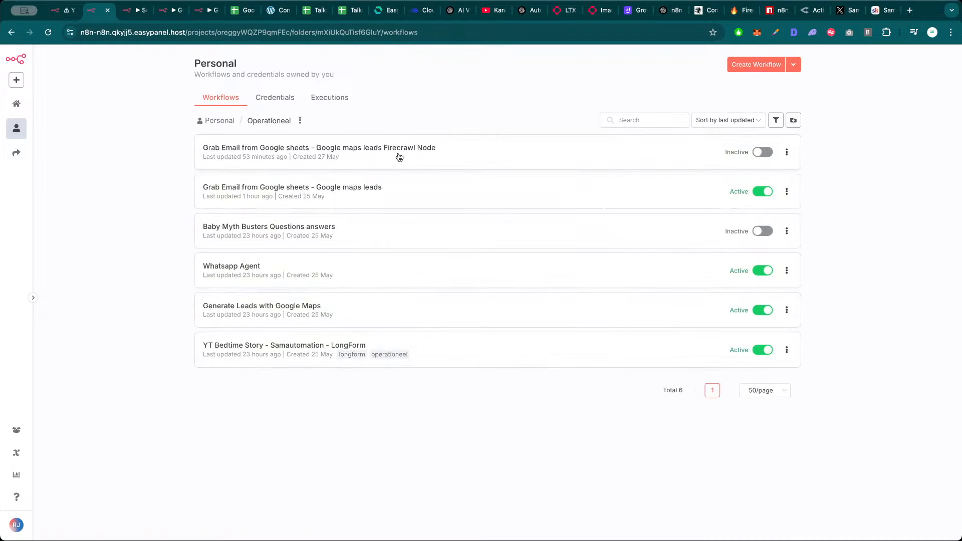
click(408, 196)
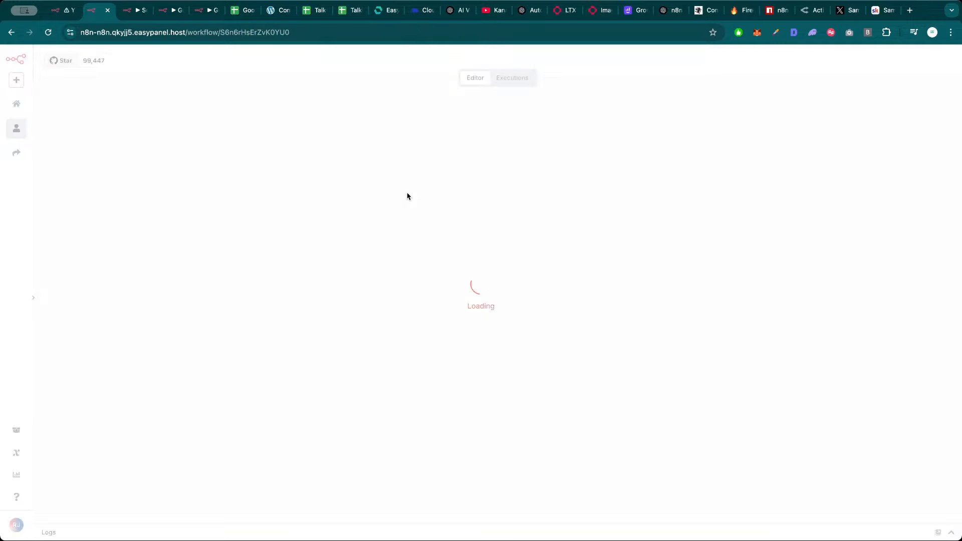
key(super+bracketleft)
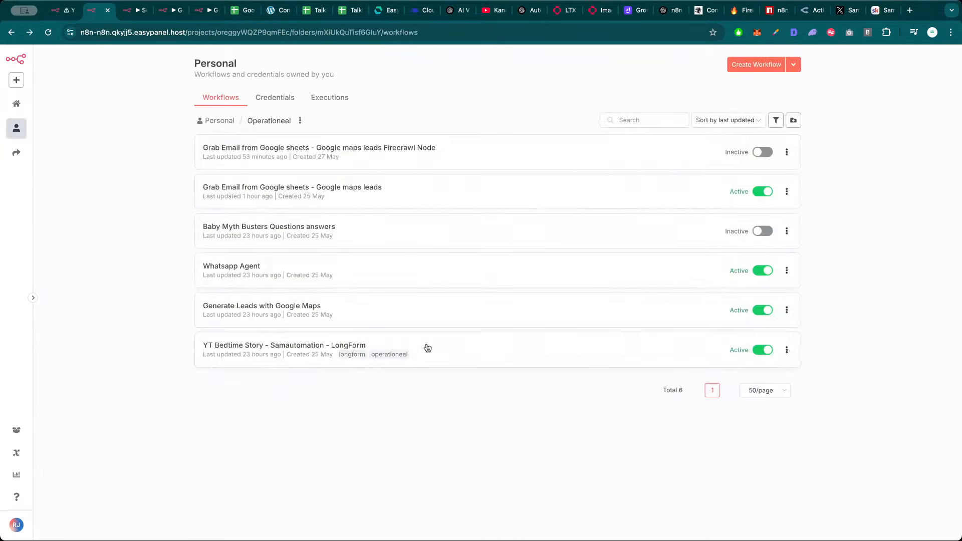
click(416, 310)
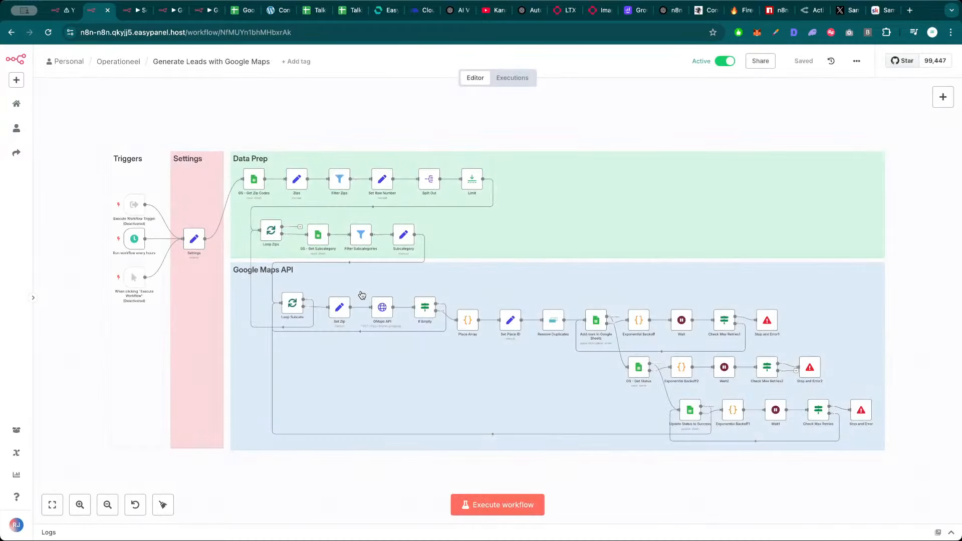
drag(401, 124, 378, 121)
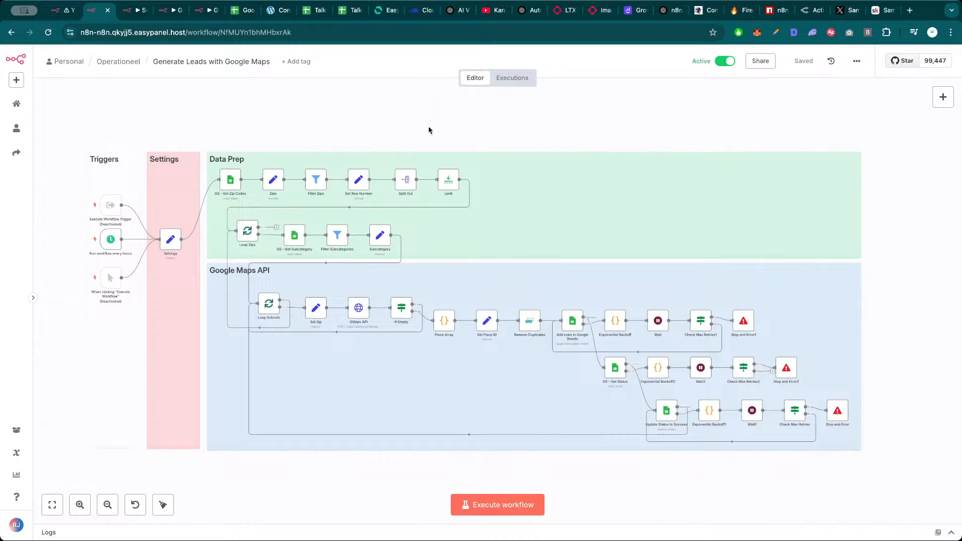
Copy the May 27, 08:00:28 execution of the lead workflow into the editor and save the workflow
click(511, 80)
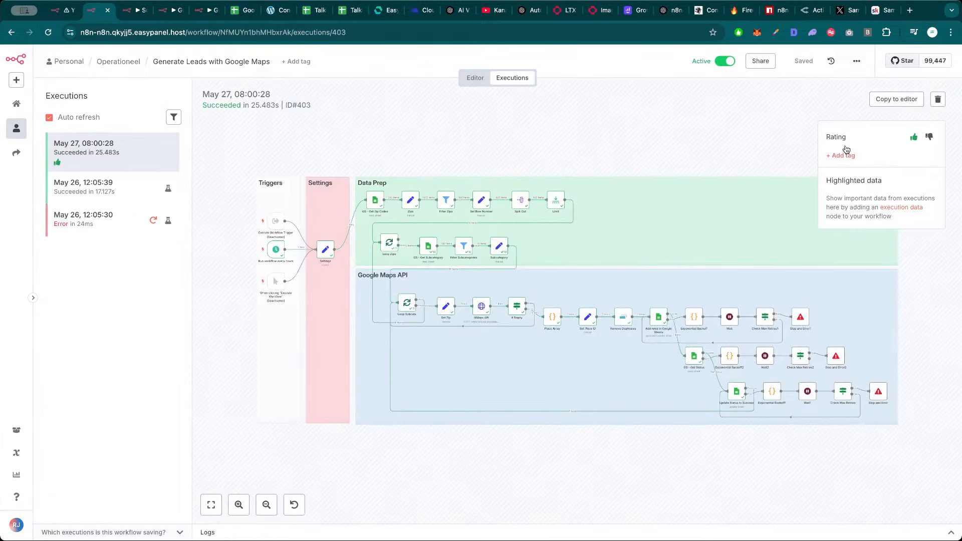
click(896, 99)
drag(437, 131, 457, 127)
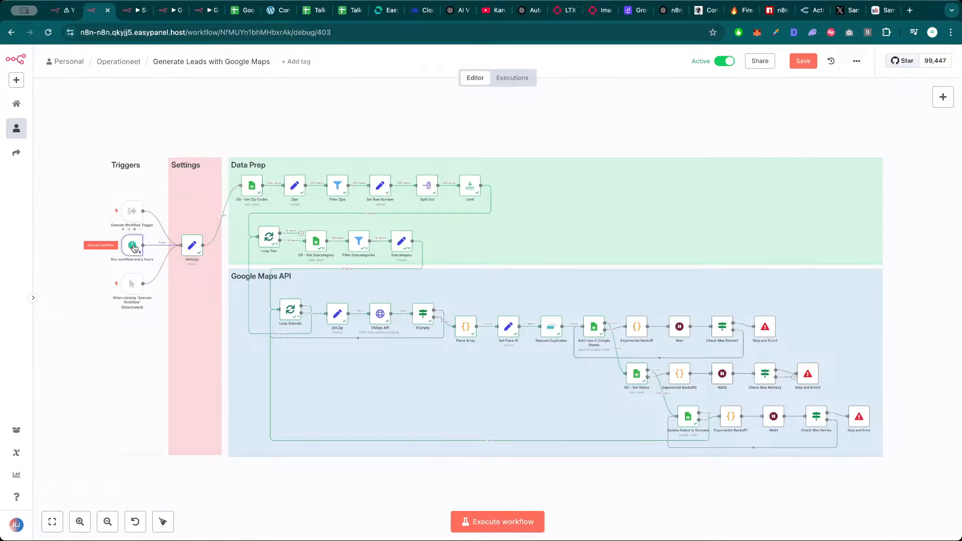
click(805, 61)
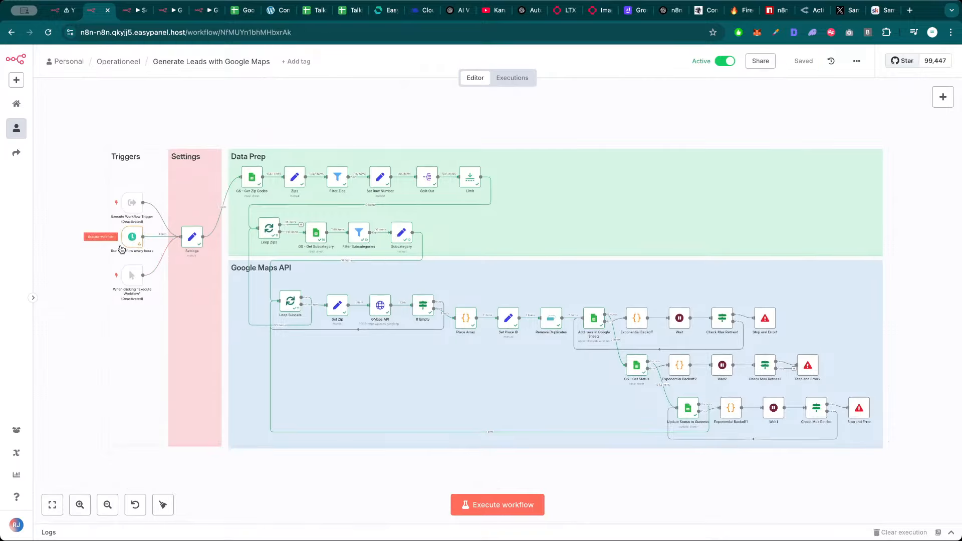
Review the schedule rules of the Run workflow every hours trigger and return to the canvas
double_click(133, 240)
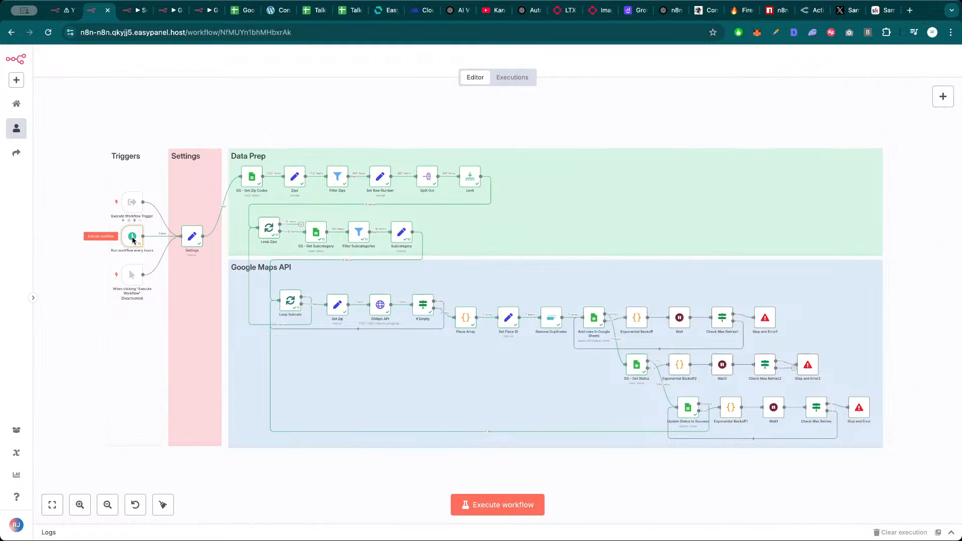
key(Escape)
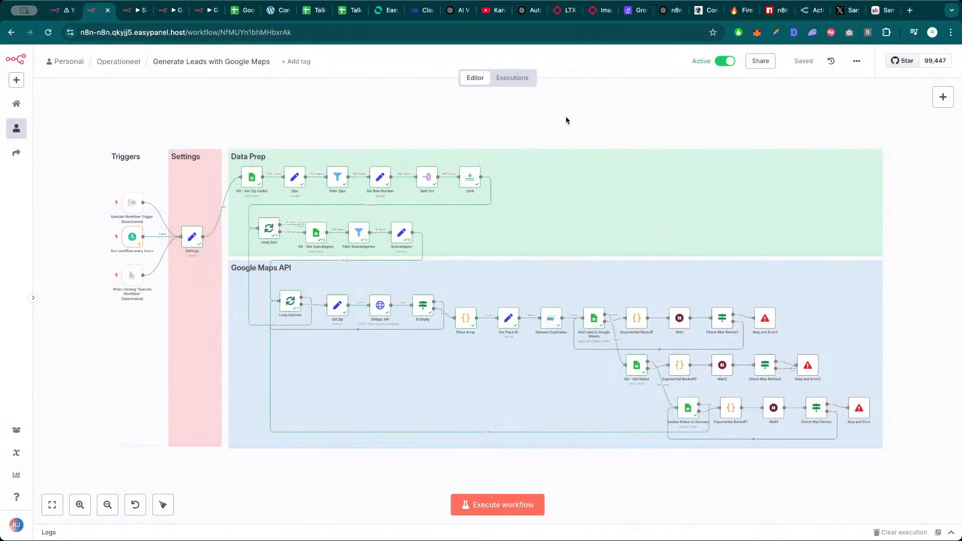
double_click(133, 237)
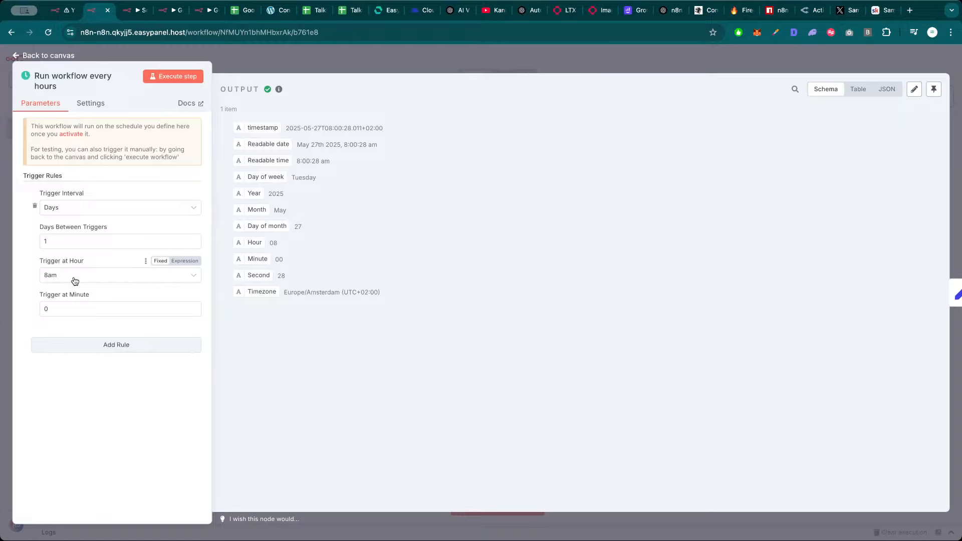
key(Escape)
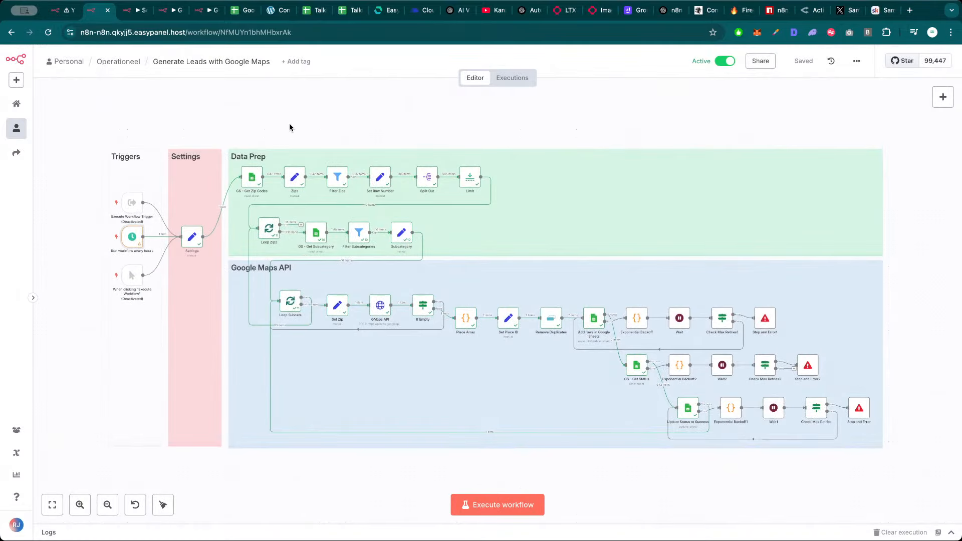
Inspect the fields defined in the Settings node beside the triggers and return to the canvas
scroll(342, 131, up, 5)
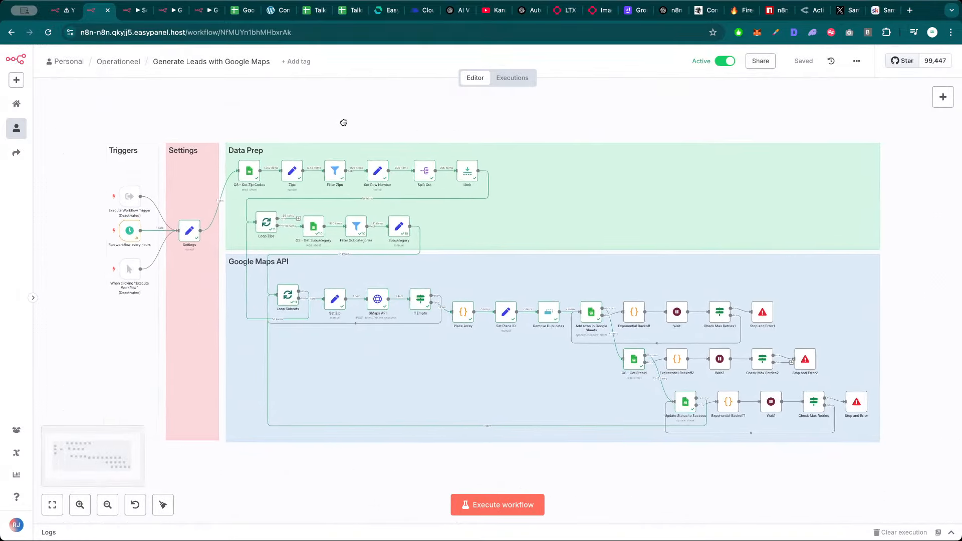
scroll(208, 301, up, 3)
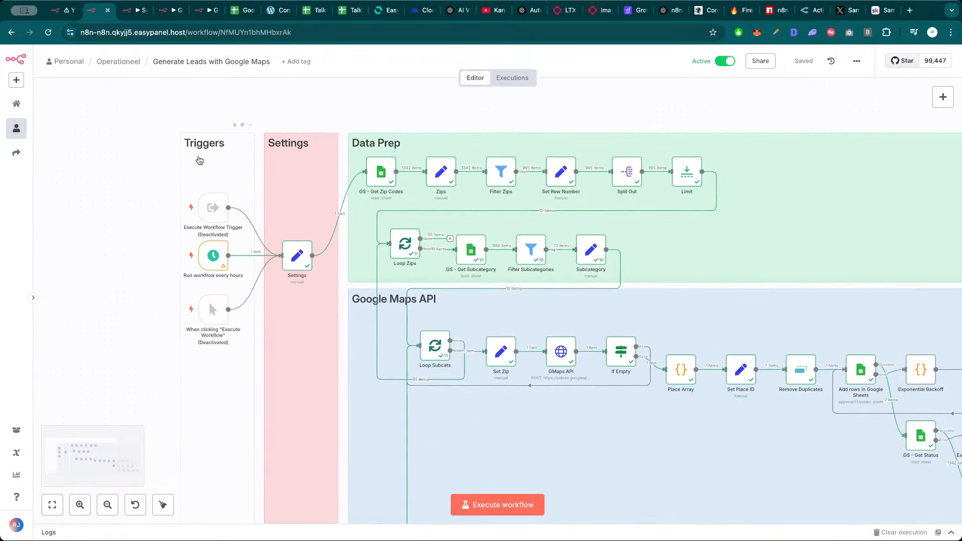
double_click(306, 262)
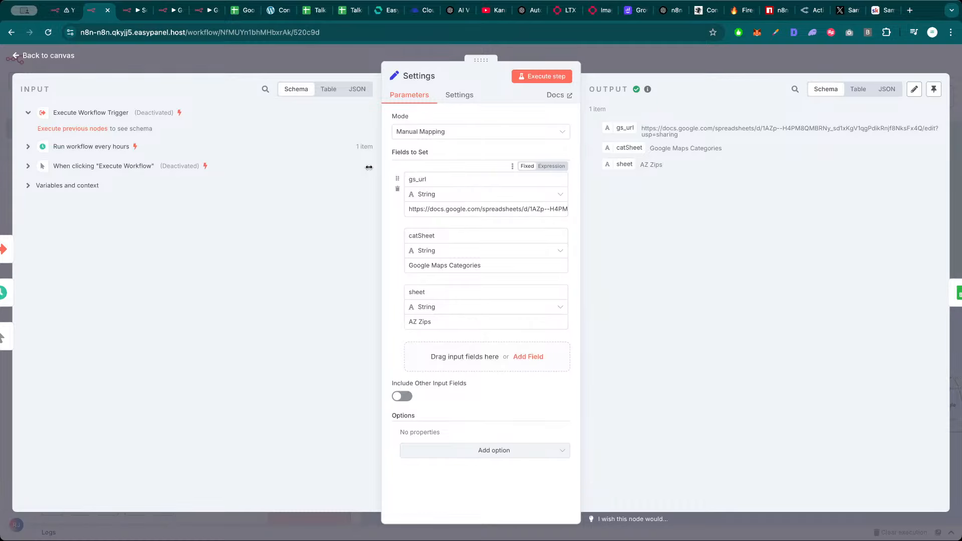
key(Escape)
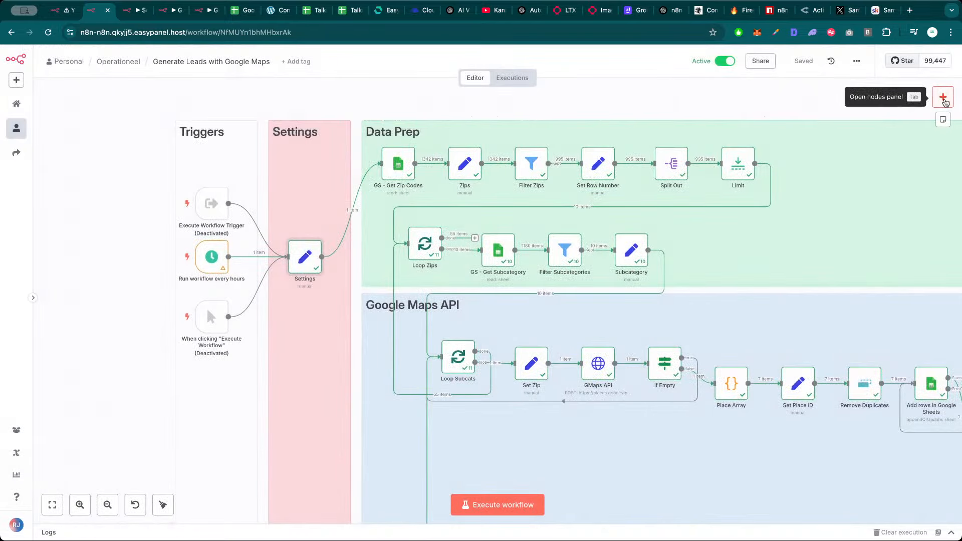
Search the available nodes for "set" to show the Edit Fields (Set) node, without adding it
click(944, 100)
text(set)
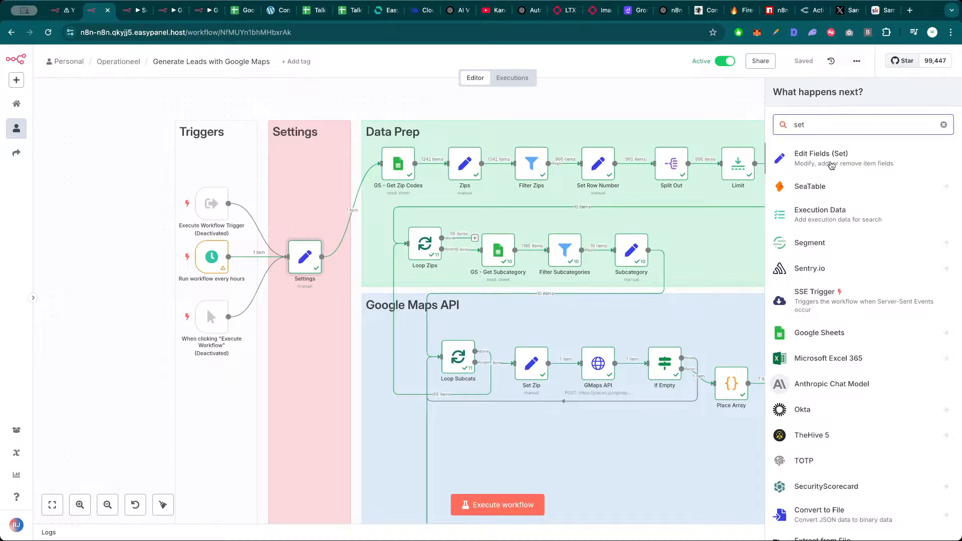
click(670, 105)
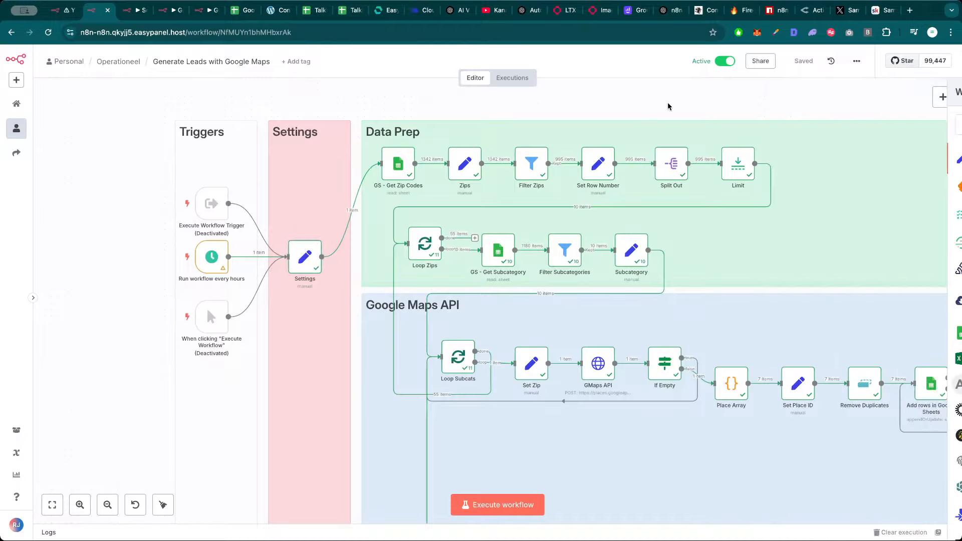
Realign the Data Prep section with the Google Maps API section and save the workflow
scroll(603, 97, down, 5)
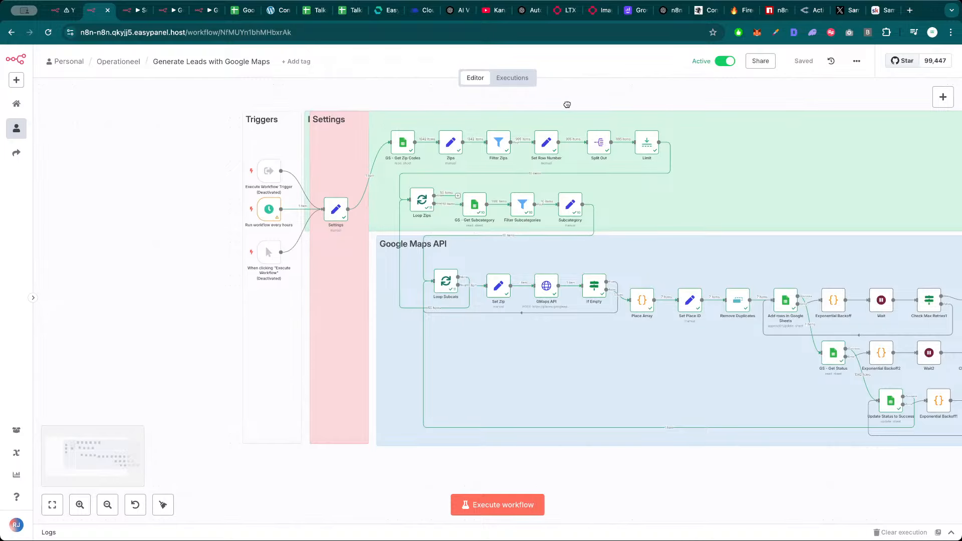
scroll(603, 89, down, 2)
drag(627, 92, 485, 118)
click(803, 62)
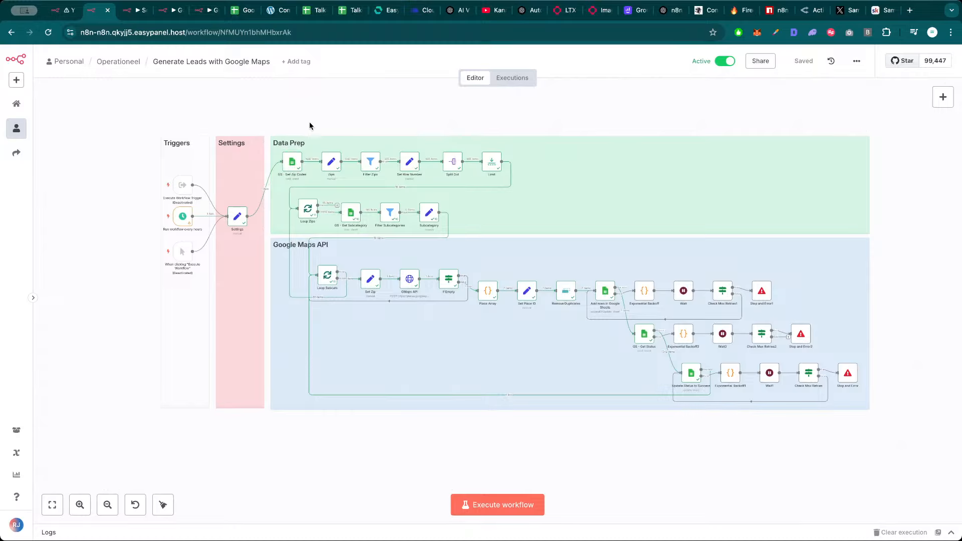
Review the document and sheet settings of the GS - Get Zip Codes node and return to the canvas
double_click(292, 163)
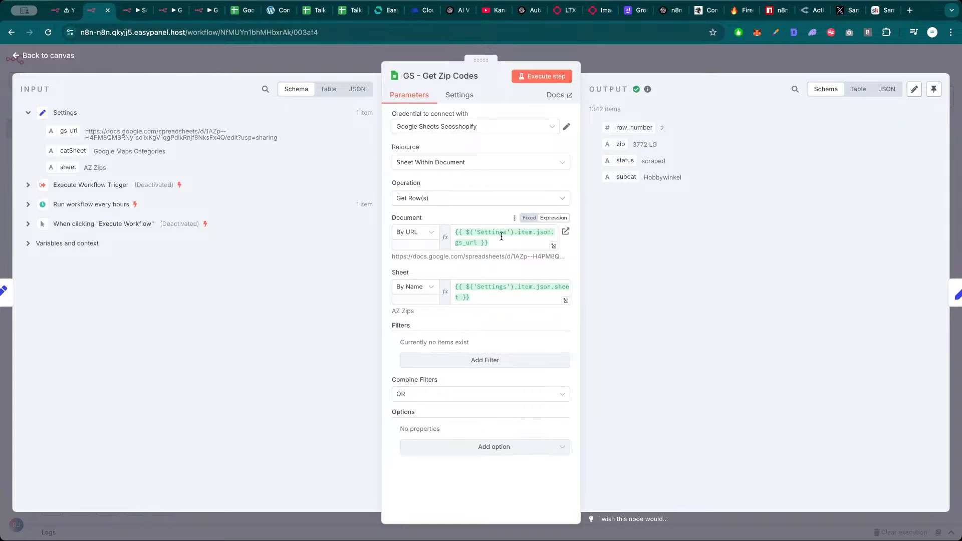
key(Escape)
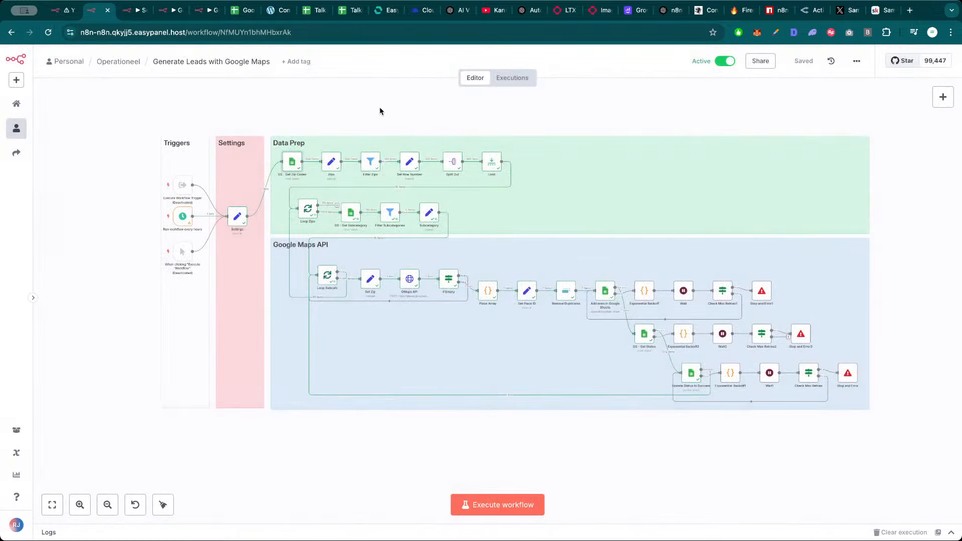
drag(379, 108, 410, 112)
Switch to the Samautomation community on Skool, view its Classroom courses and return to the community feed
click(882, 10)
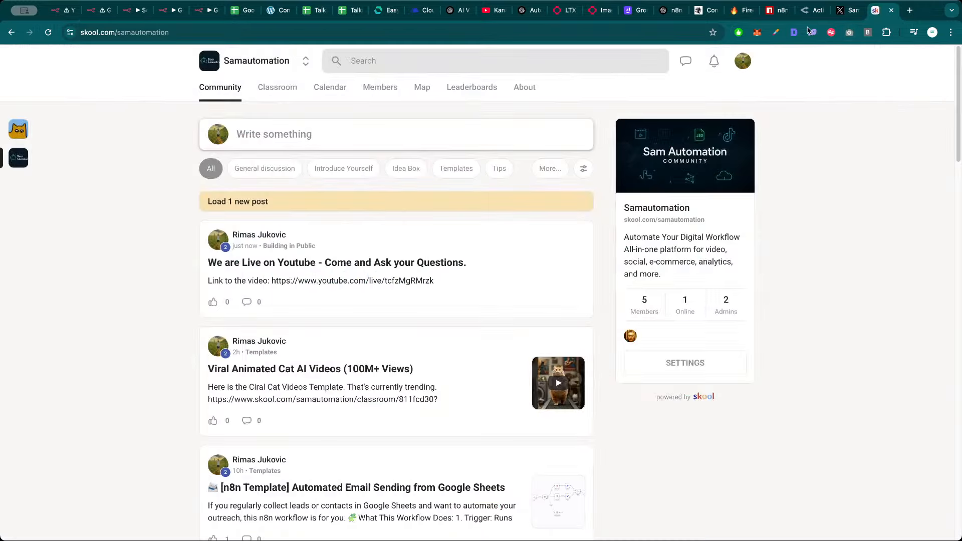
click(276, 93)
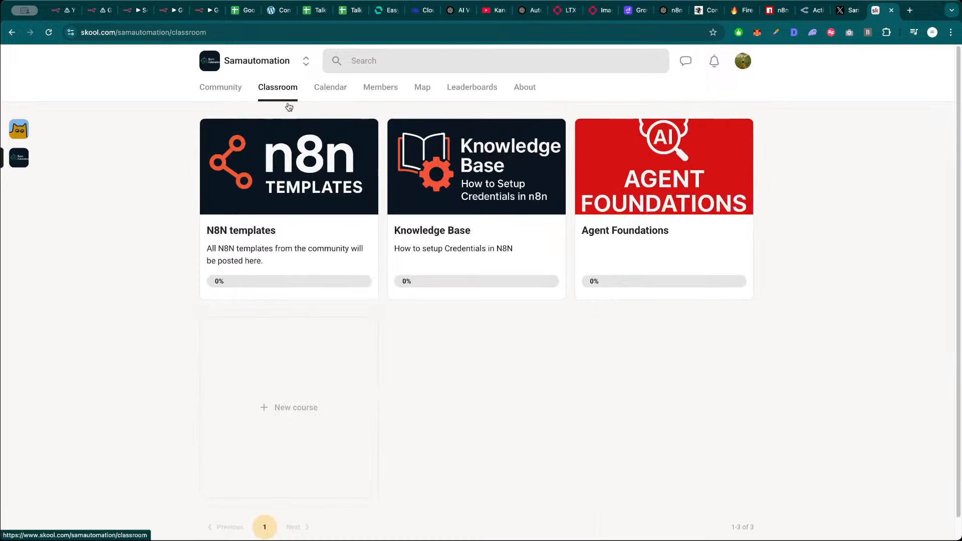
click(235, 96)
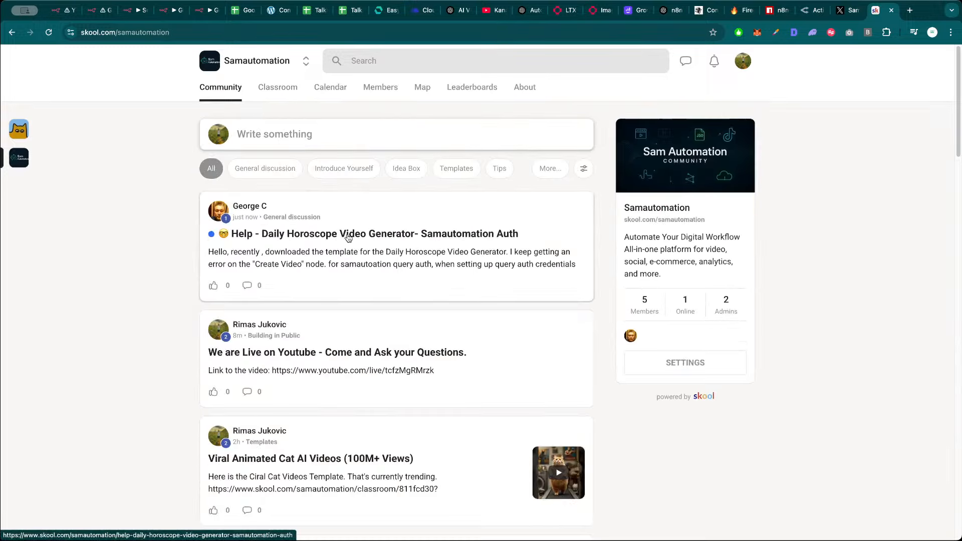
Open the Knowledge Base course in the Classroom and view its Google Sheets lesson with the setup guide
click(283, 93)
click(446, 230)
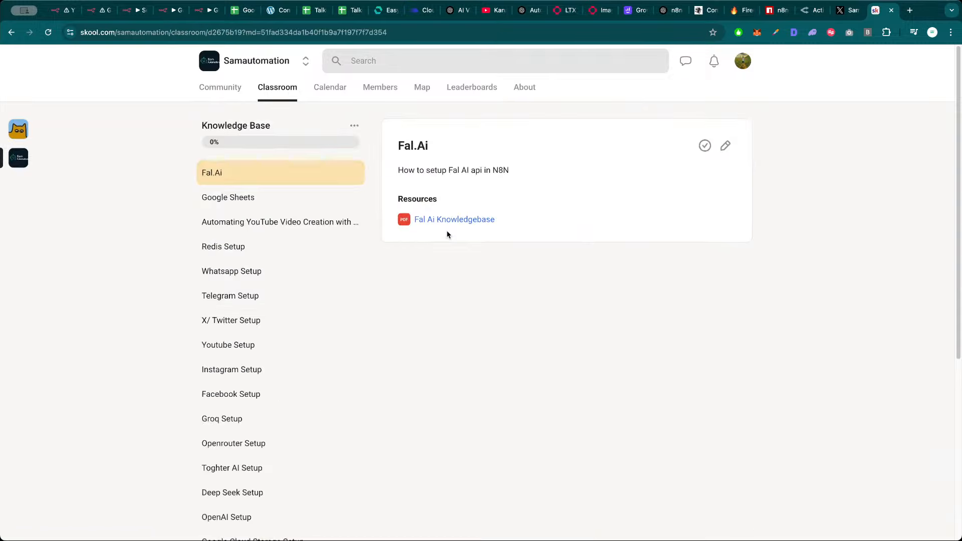
click(266, 199)
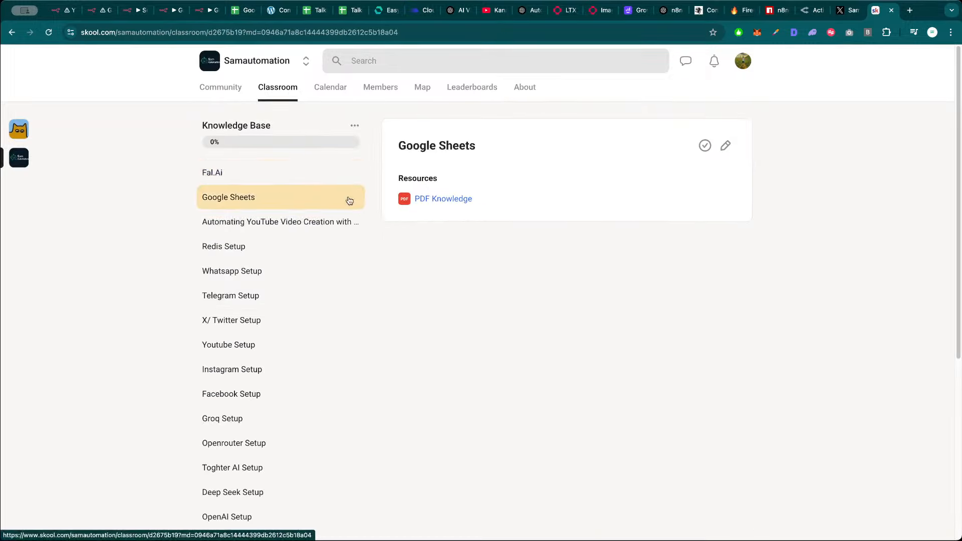
scroll(296, 229, down, 5)
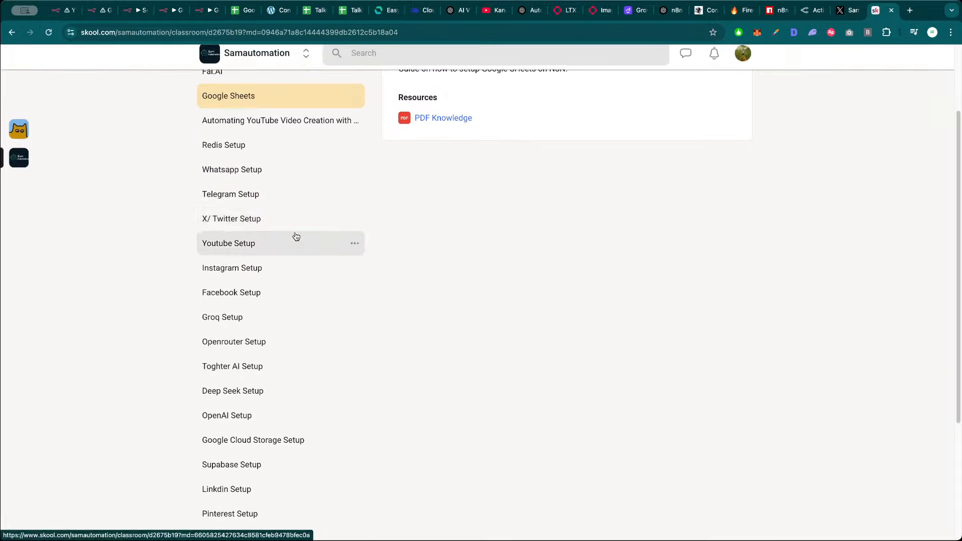
scroll(295, 340, up, 5)
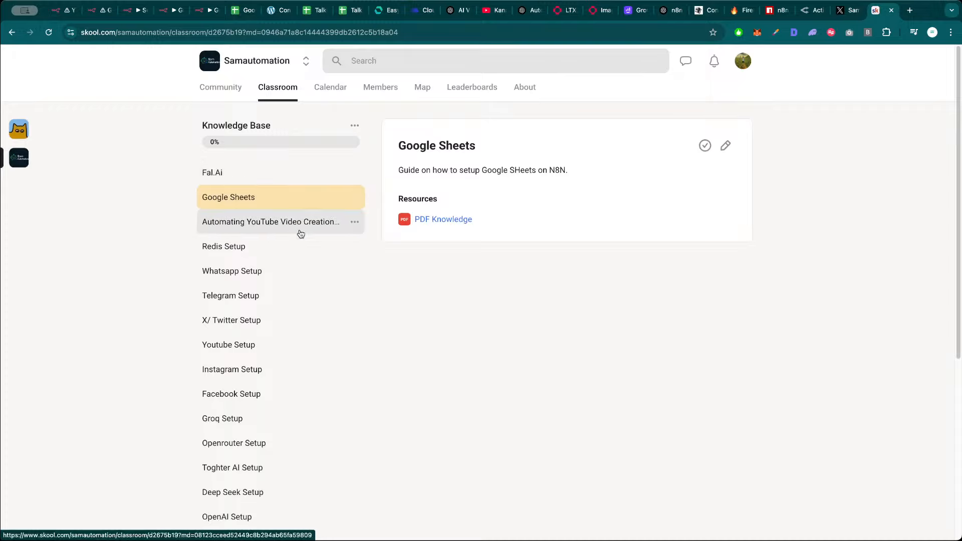
triple_click(473, 172)
click(510, 173)
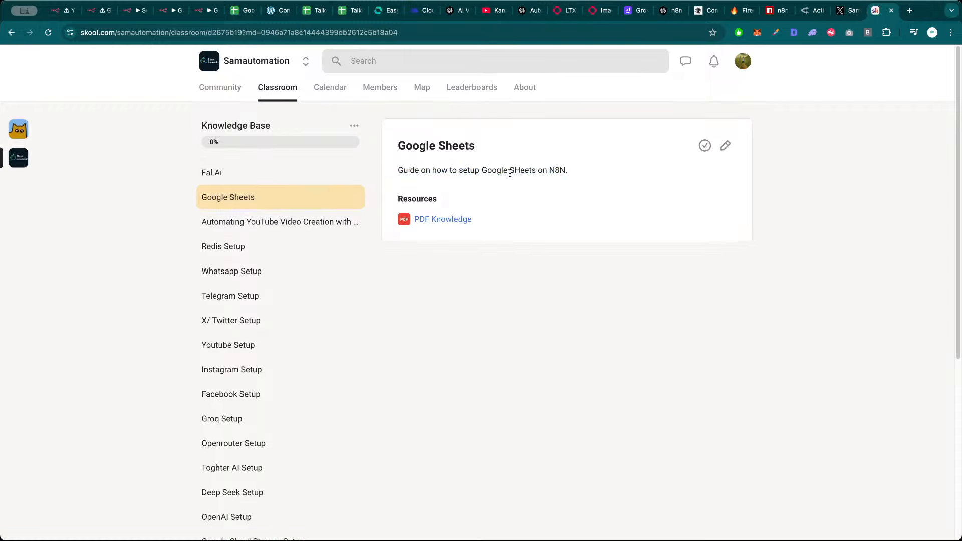
Look through the full list of setup lessons in the Knowledge Base and return to the community feed
scroll(284, 294, down, 5)
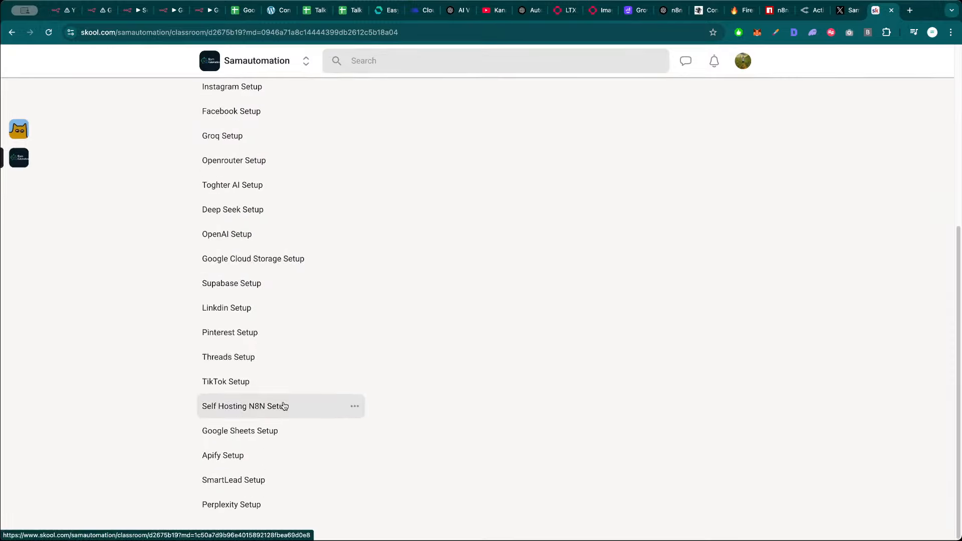
scroll(271, 369, up, 5)
scroll(283, 335, down, 5)
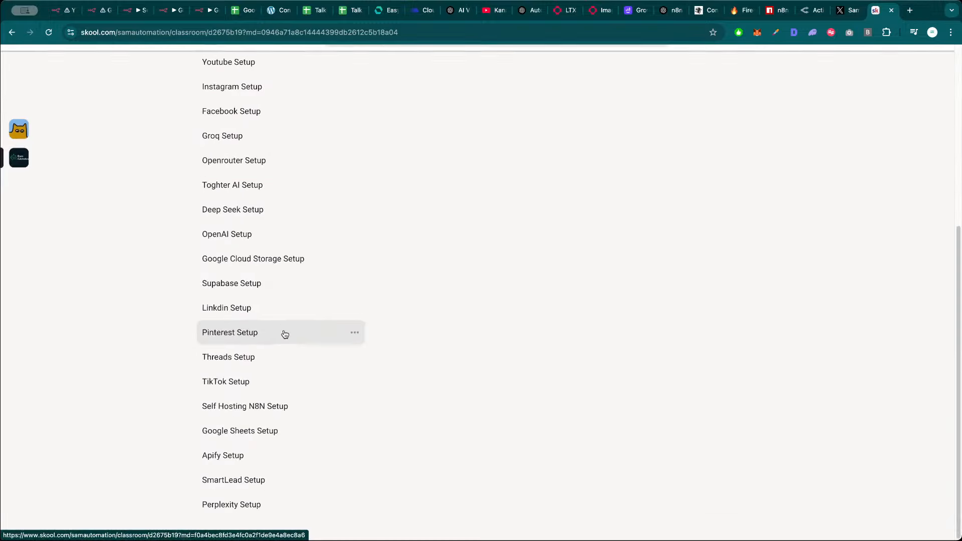
scroll(280, 331, up, 1)
scroll(268, 406, down, 1)
scroll(271, 365, up, 5)
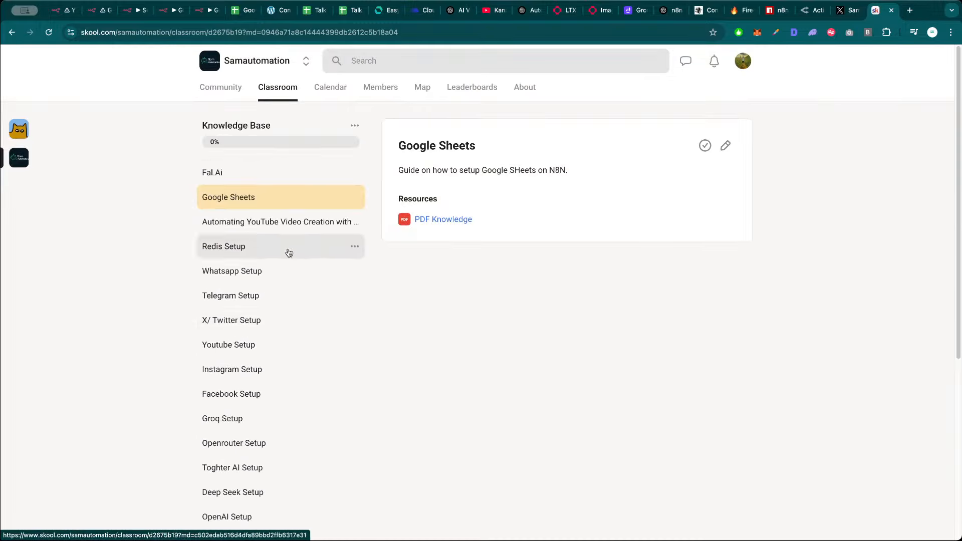
click(220, 88)
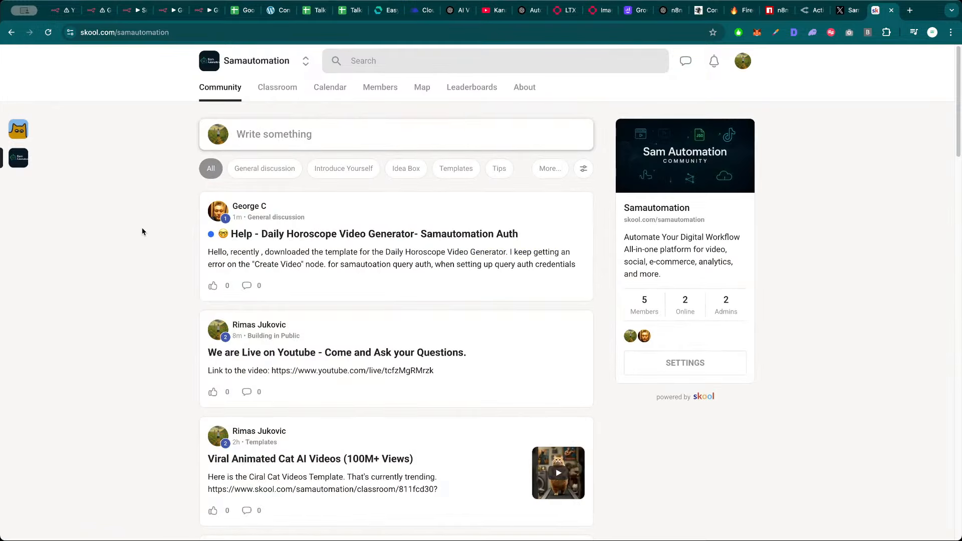
Read the Daily Horoscope Video Generator help post, reply "It's just api_key and no Bearer", and return to the community feed
click(380, 246)
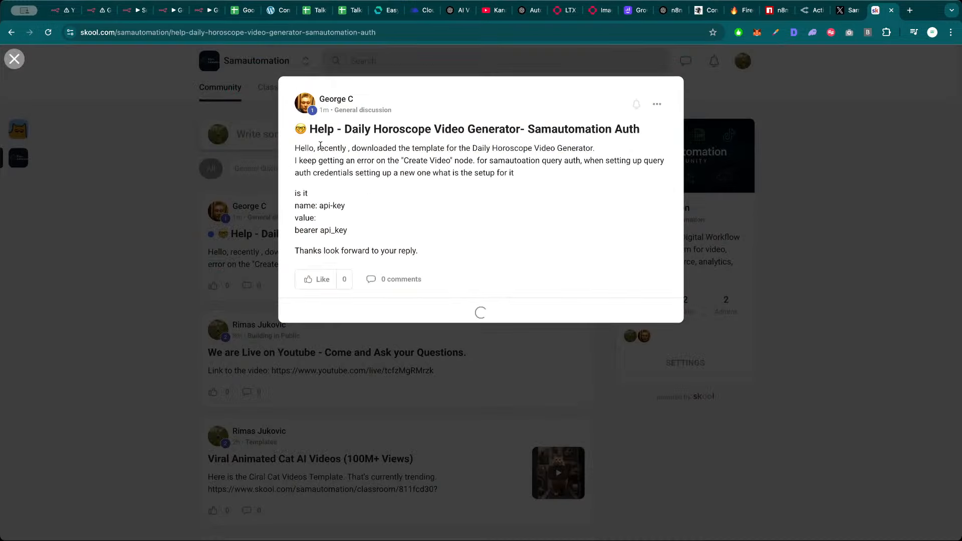
drag(342, 147, 439, 145)
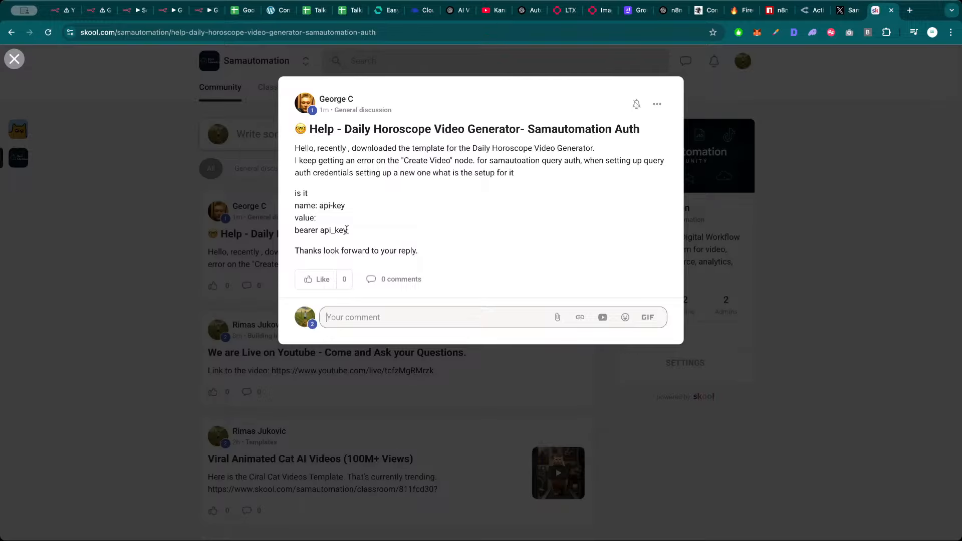
drag(350, 234, 322, 231)
click(373, 327)
text(It)
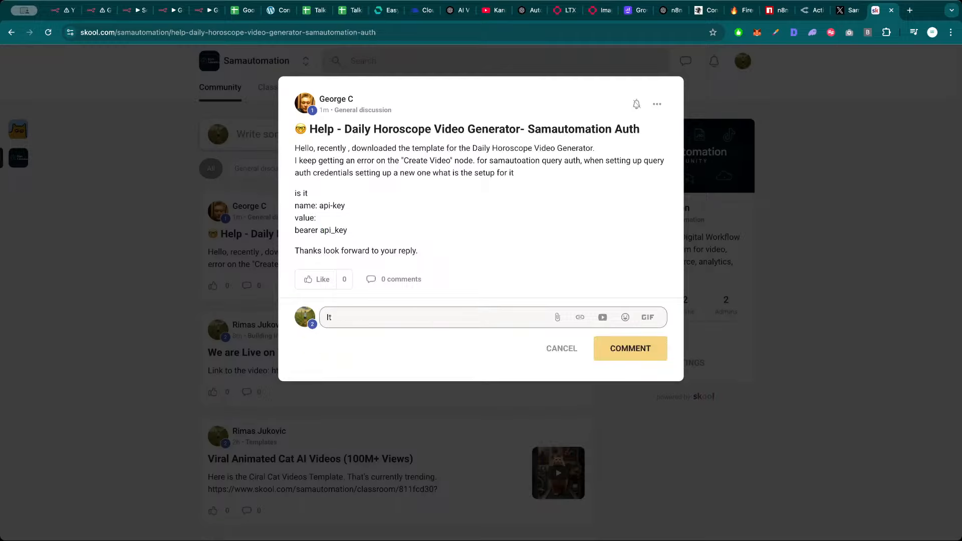
text('s just)
text(api_key)
click(645, 359)
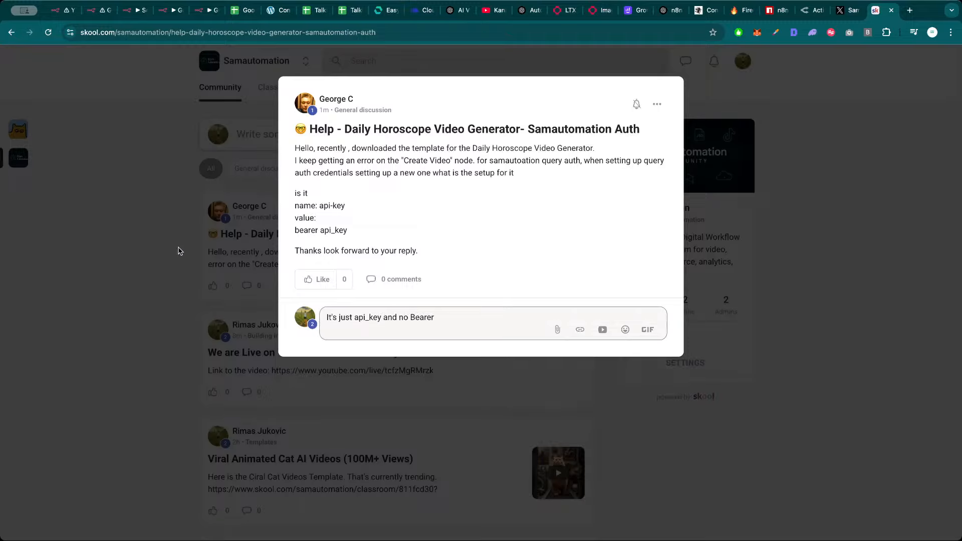
click(140, 232)
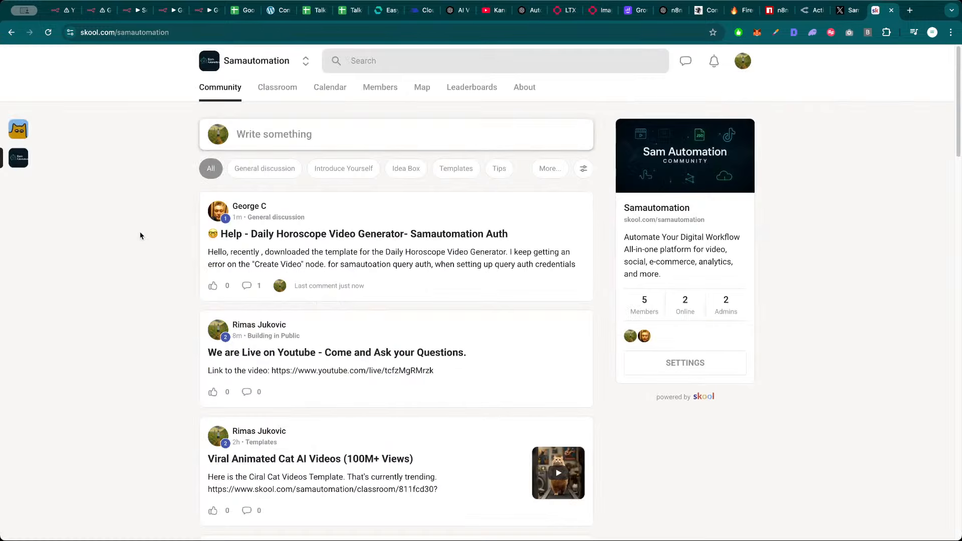
In the YT Bedtime Story workflow, open the Samautomation API query auth credential used by the Create Video node
key(ctrl+Tab)
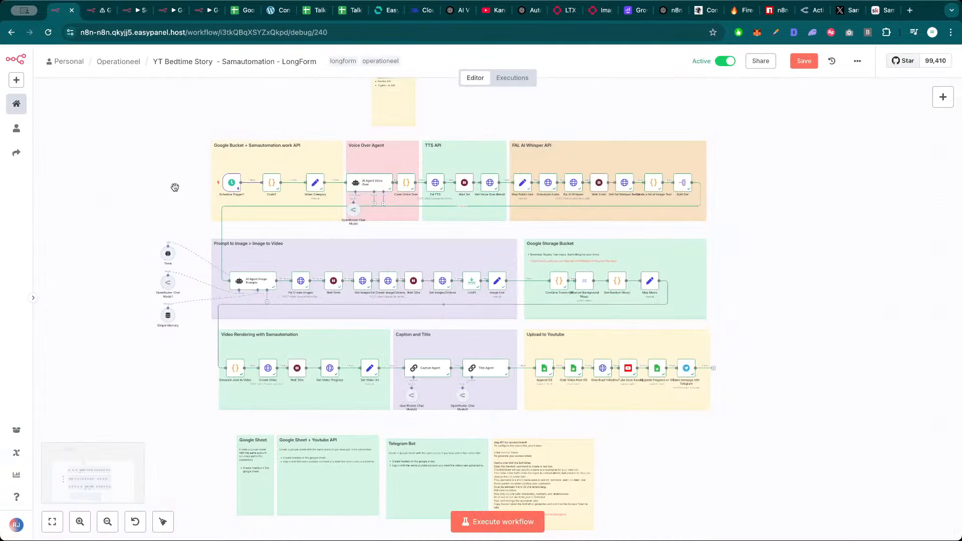
key(ctrl+Tab)
key(ctrl+shift+Tab)
double_click(604, 370)
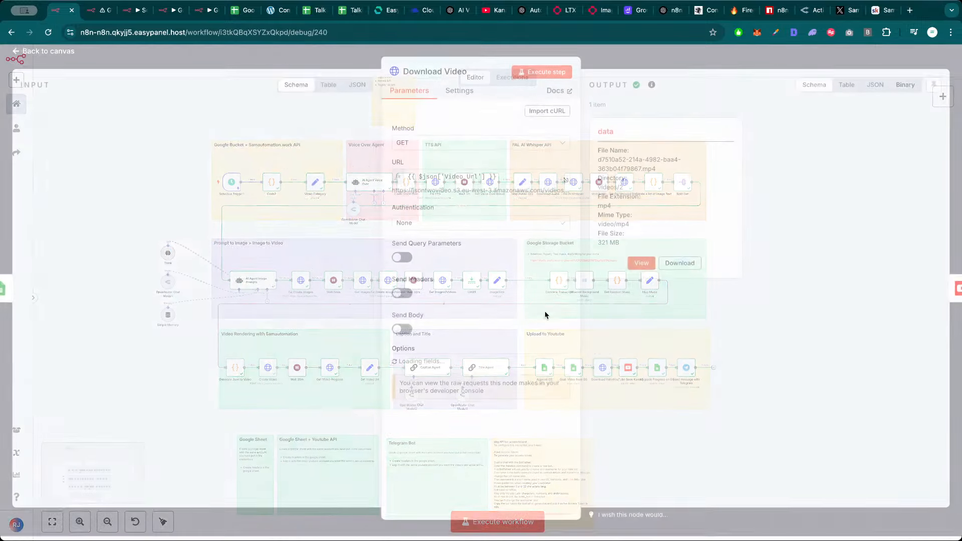
key(Escape)
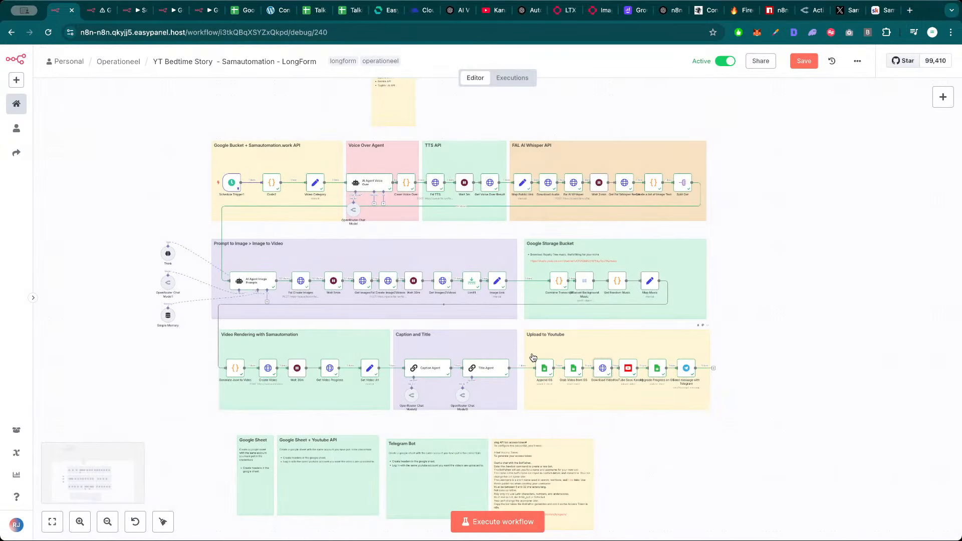
double_click(268, 369)
click(559, 302)
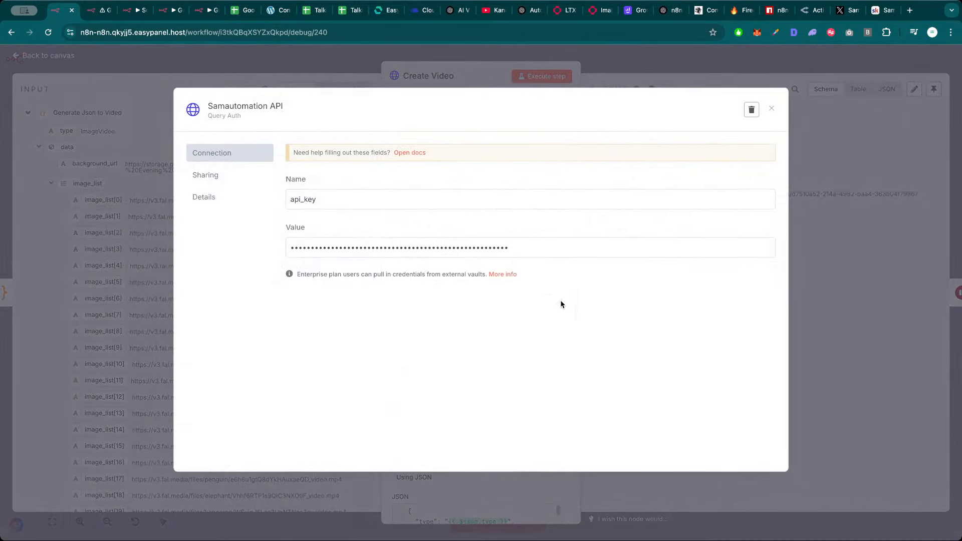
key(Escape)
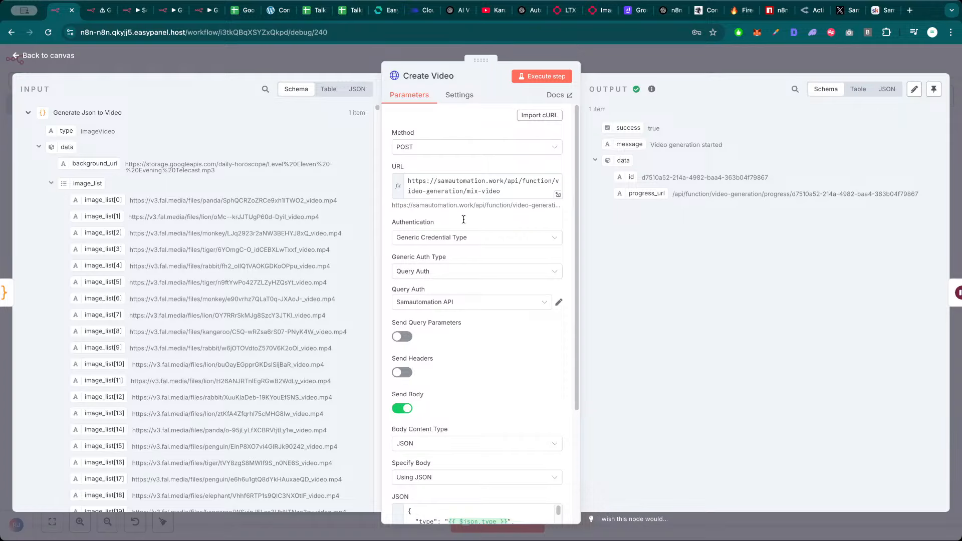
click(558, 302)
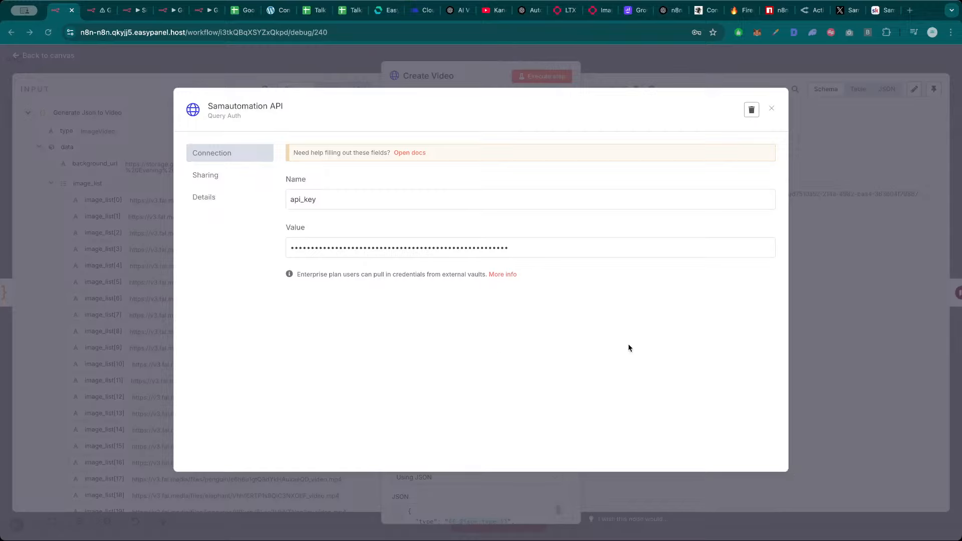
Add a second comment "Like this." with the pasted credential screenshot to the Daily Horoscope help post on Skool
click(883, 11)
click(419, 250)
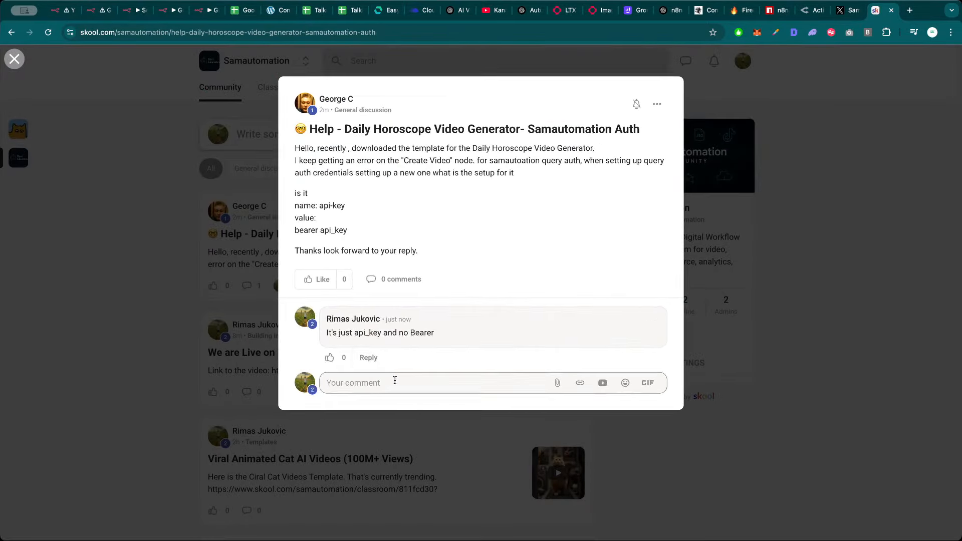
click(390, 382)
key(ctrl+v)
text(Like this.)
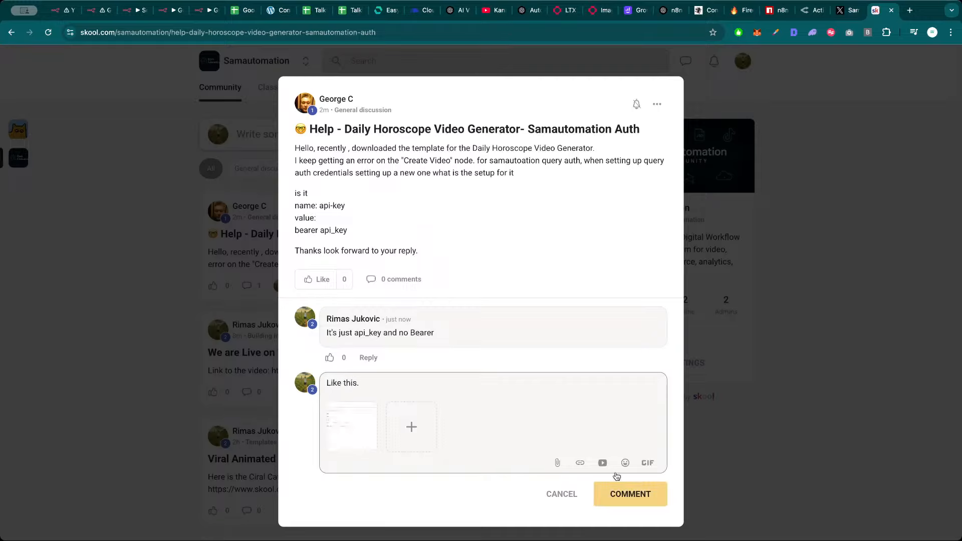
click(630, 493)
click(175, 271)
In the Generate Leads with Google Maps workflow, review the Settings node's gs_url and catSheet fields alongside the Google Map Scraper spreadsheet
key(ctrl+Tab)
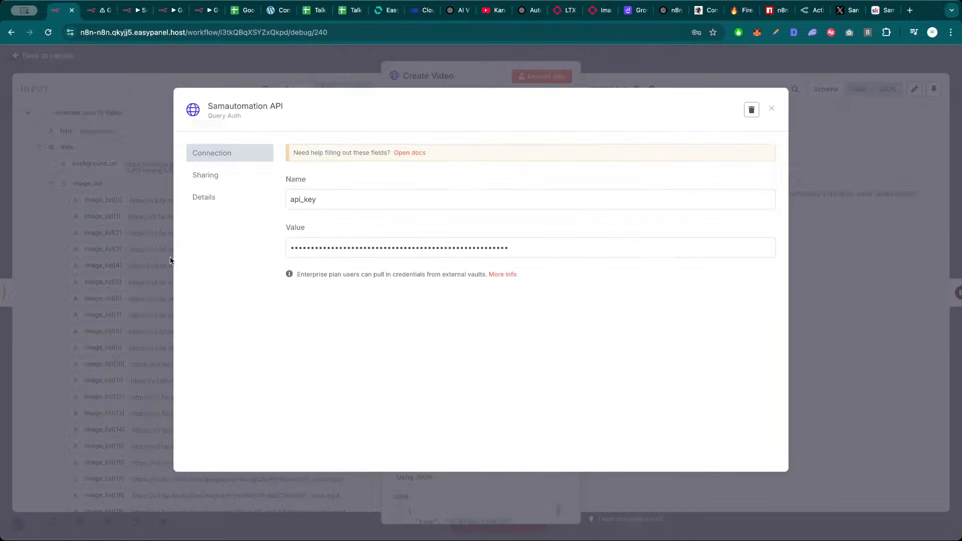
key(ctrl+Tab)
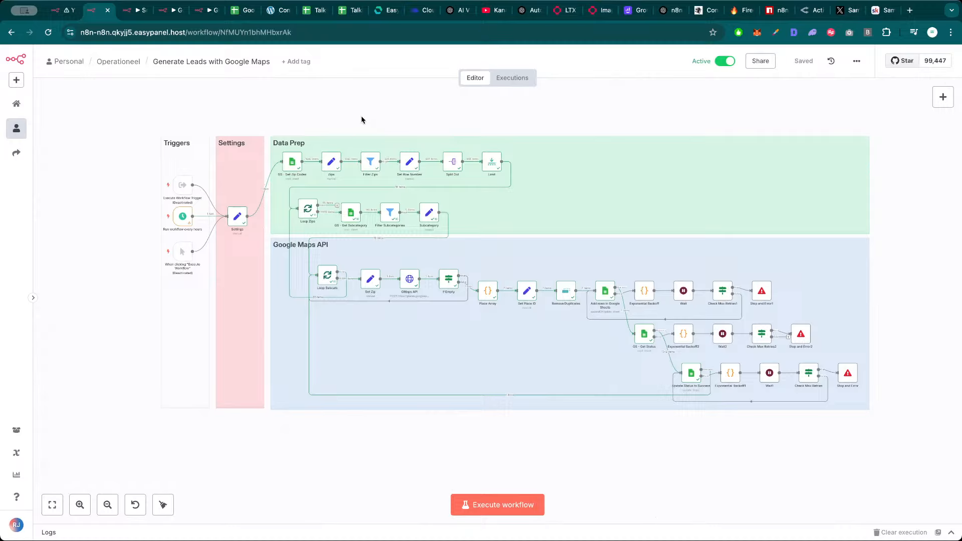
drag(359, 120, 348, 121)
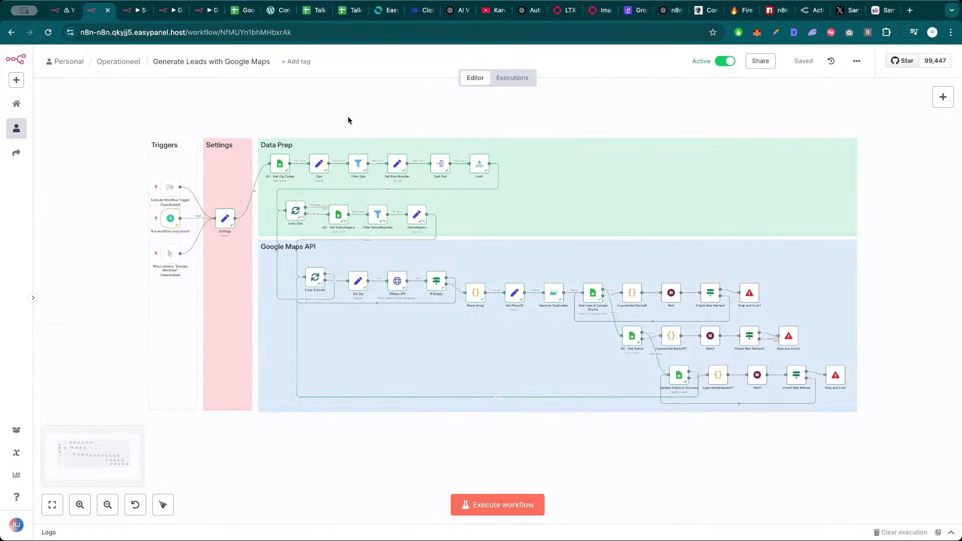
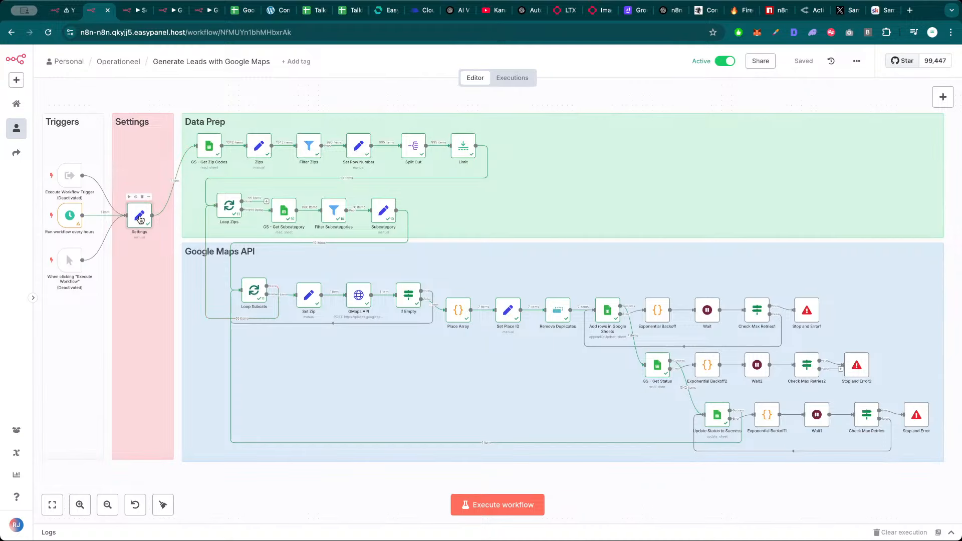
double_click(140, 217)
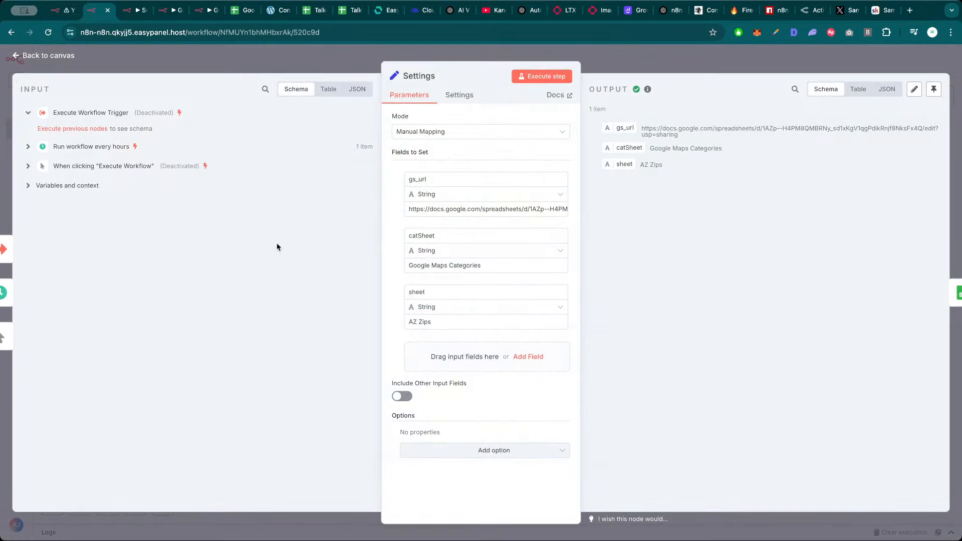
triple_click(482, 210)
click(245, 10)
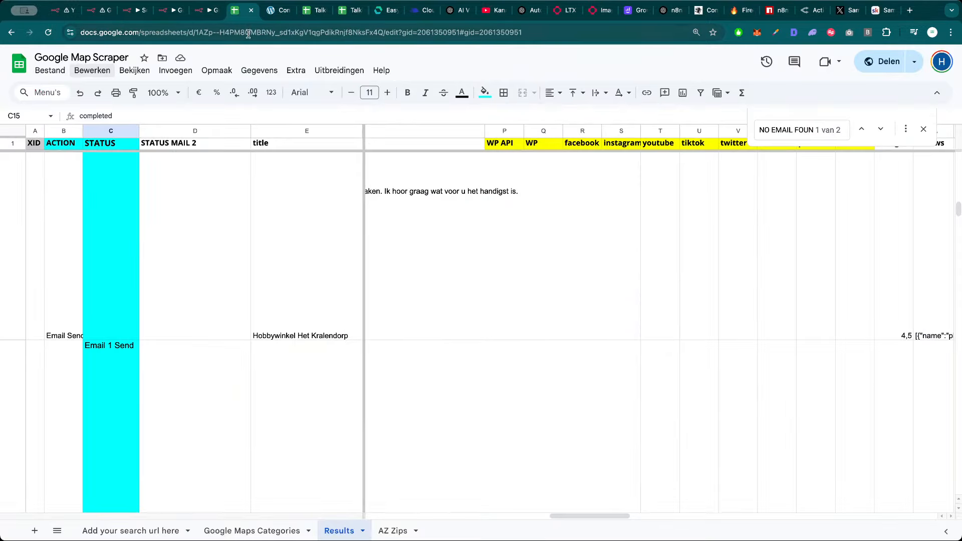
click(96, 10)
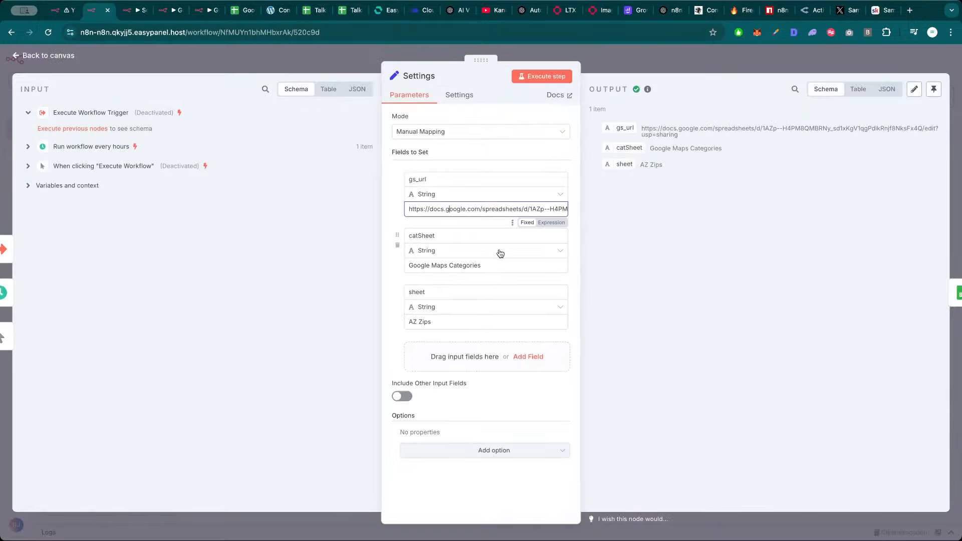
click(401, 273)
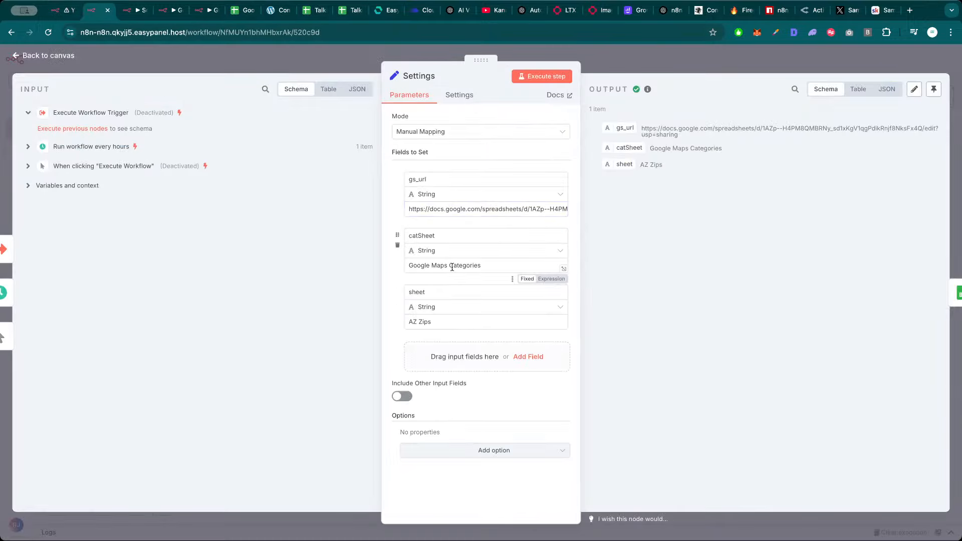
Open the Google Maps Categories sheet and look through its statuses, categories and subcategories down to the end of the list
click(245, 10)
click(246, 531)
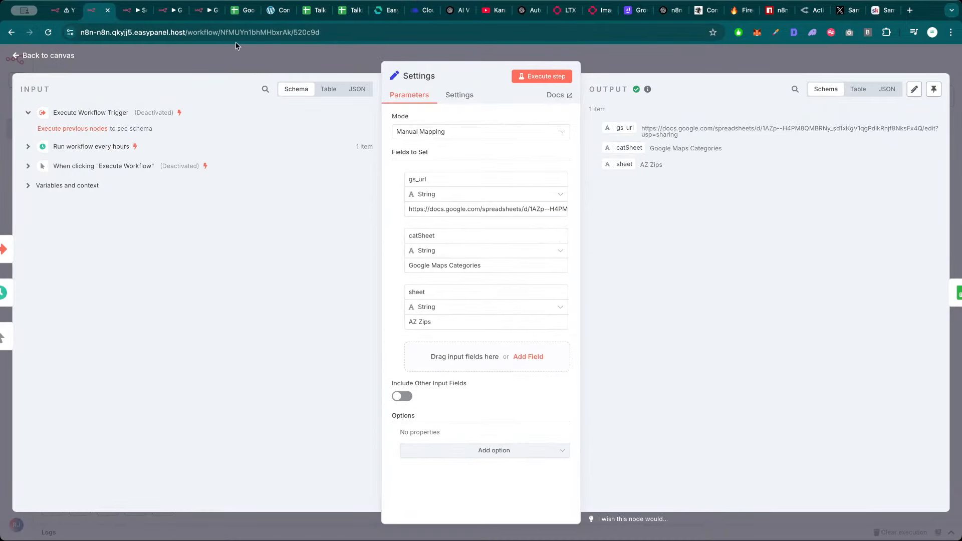
click(239, 13)
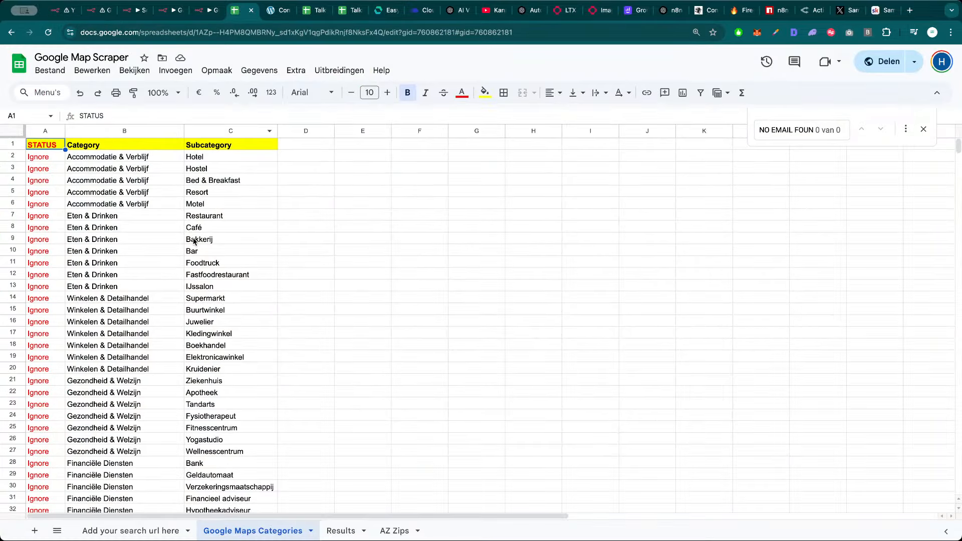
scroll(193, 279, down, 10)
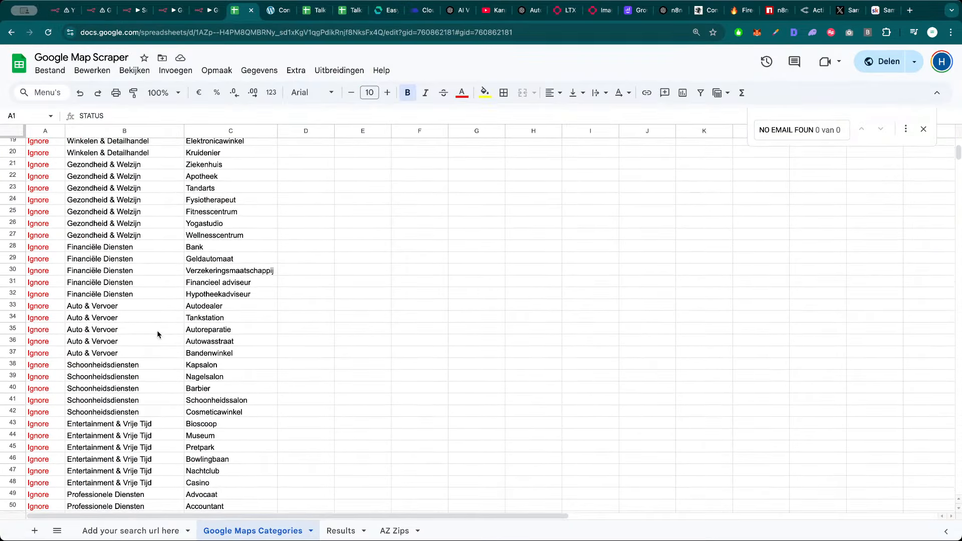
scroll(142, 349, down, 14)
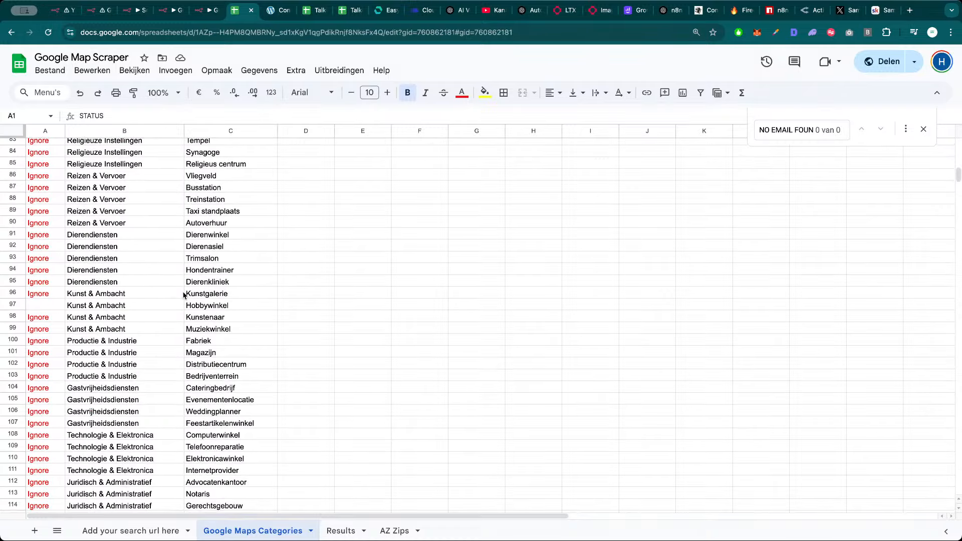
scroll(183, 296, up, 20)
scroll(198, 256, down, 17)
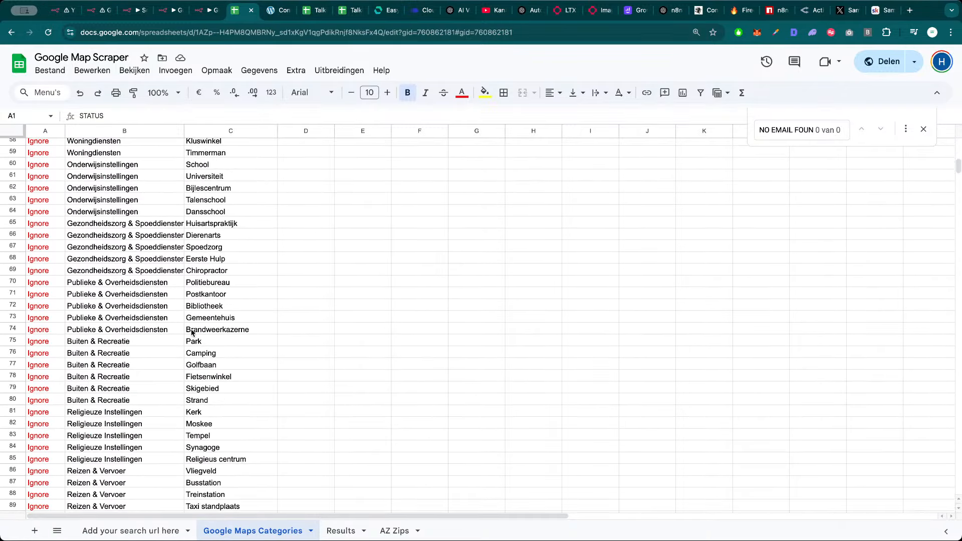
scroll(192, 332, down, 10)
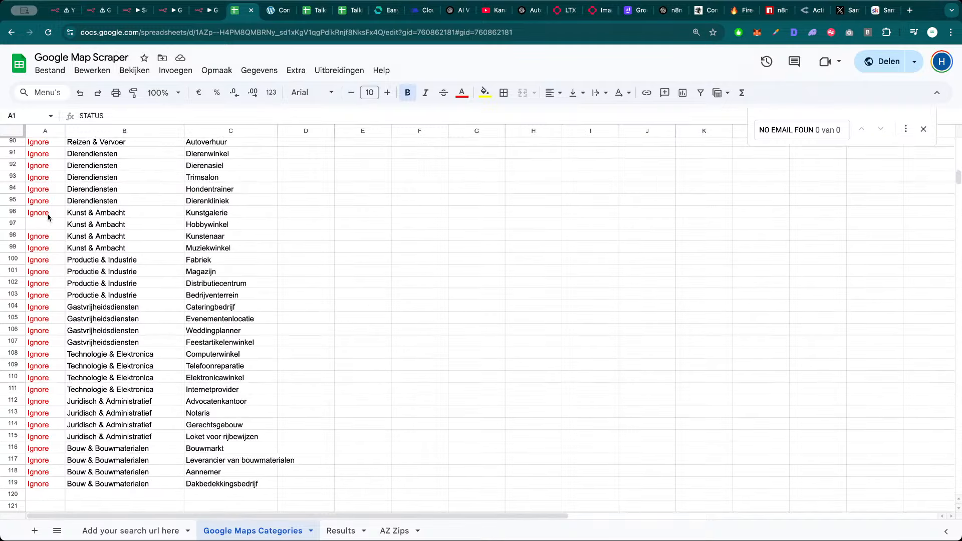
Set the Hobbywinkel status in A97 to Ignore and clear the Hondentrainer status in A94
click(44, 226)
text(Ignore)
key(Tab)
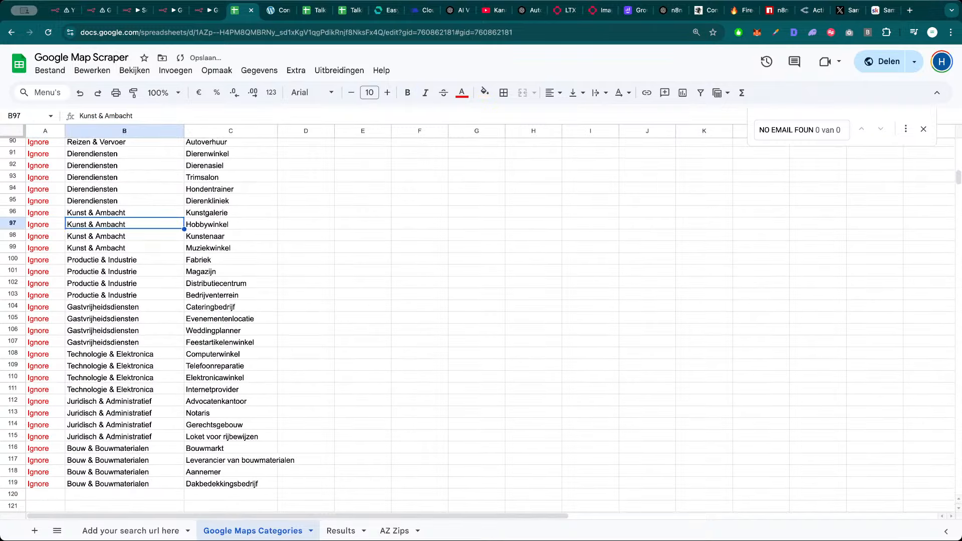
click(48, 193)
key(Delete)
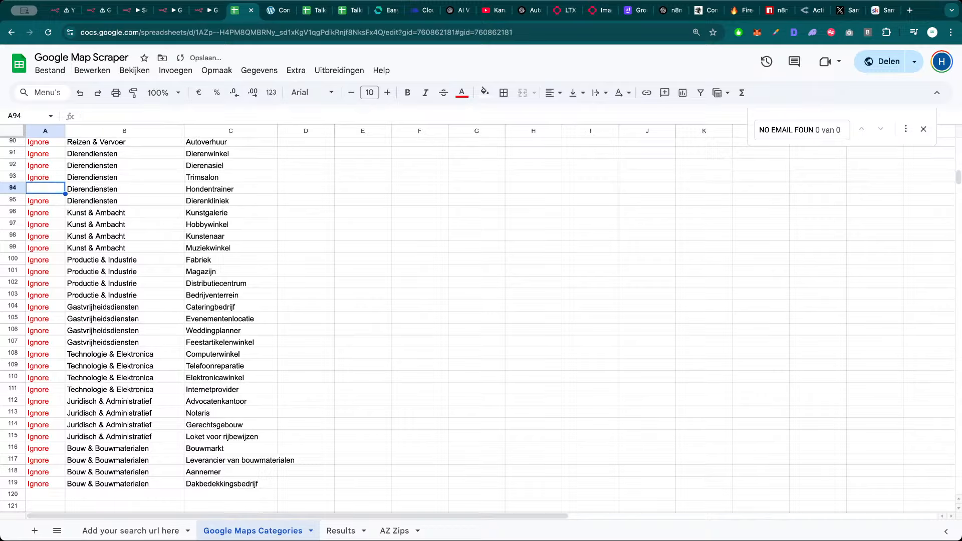
click(132, 192)
click(234, 190)
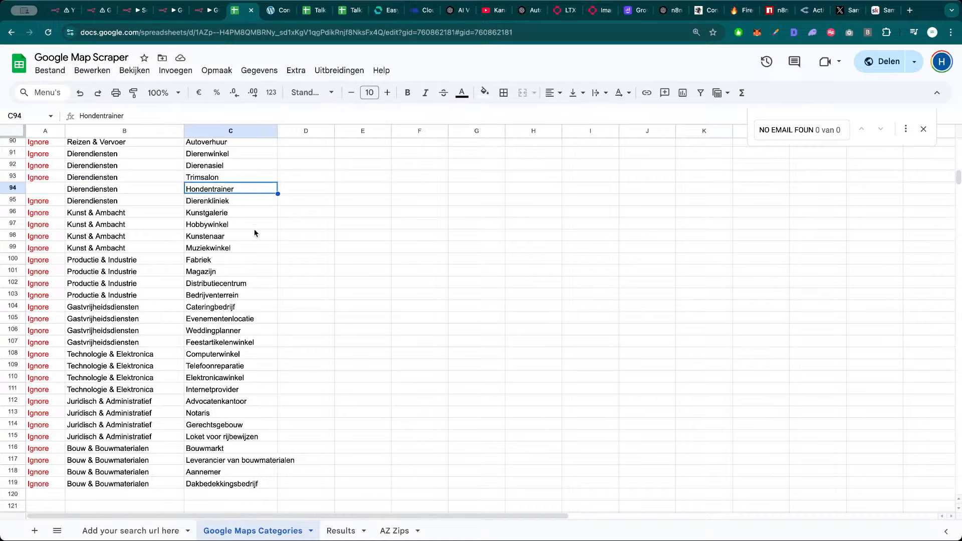
click(150, 194)
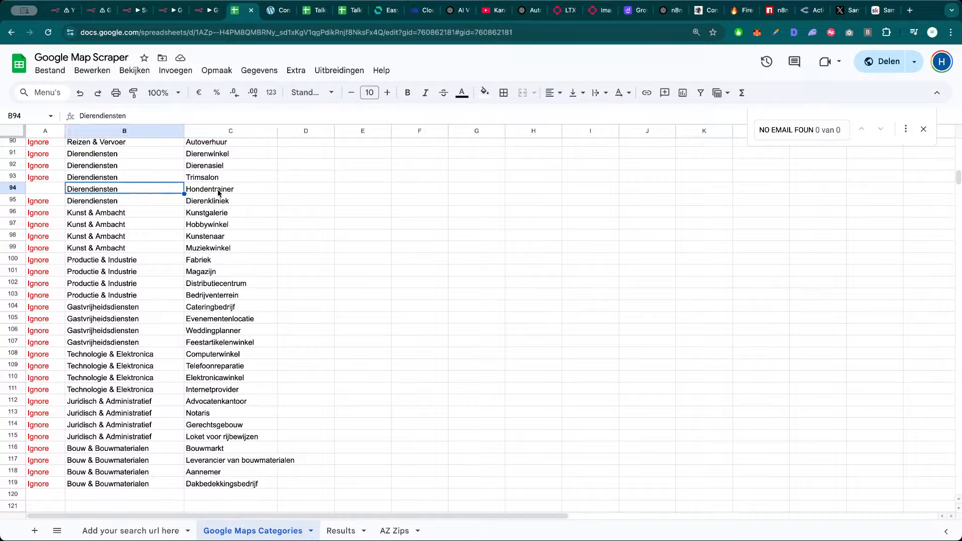
click(220, 193)
click(331, 194)
click(210, 194)
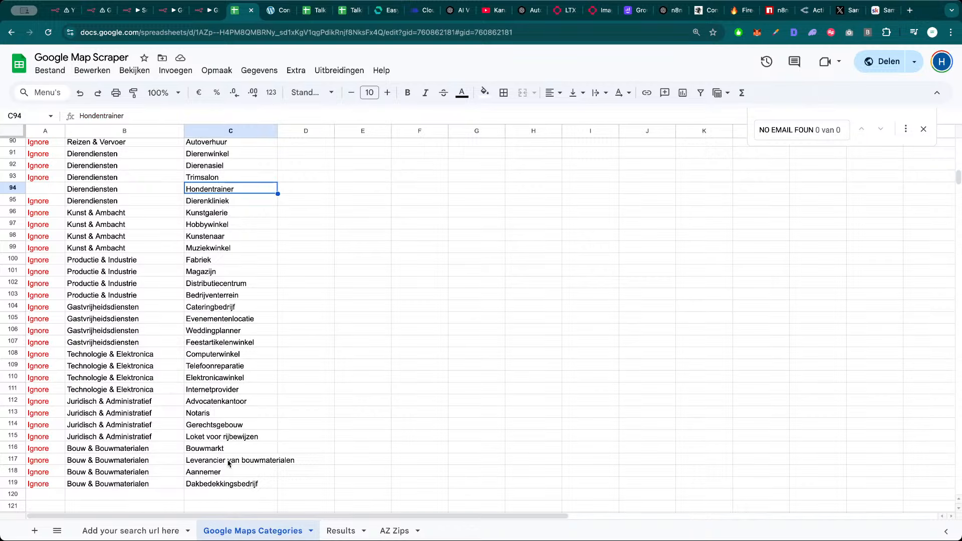
Undo the status changes for Hondentrainer and Hobbywinkel
drag(232, 484, 232, 264)
scroll(233, 258, down, 2)
click(233, 264)
key(super+z)
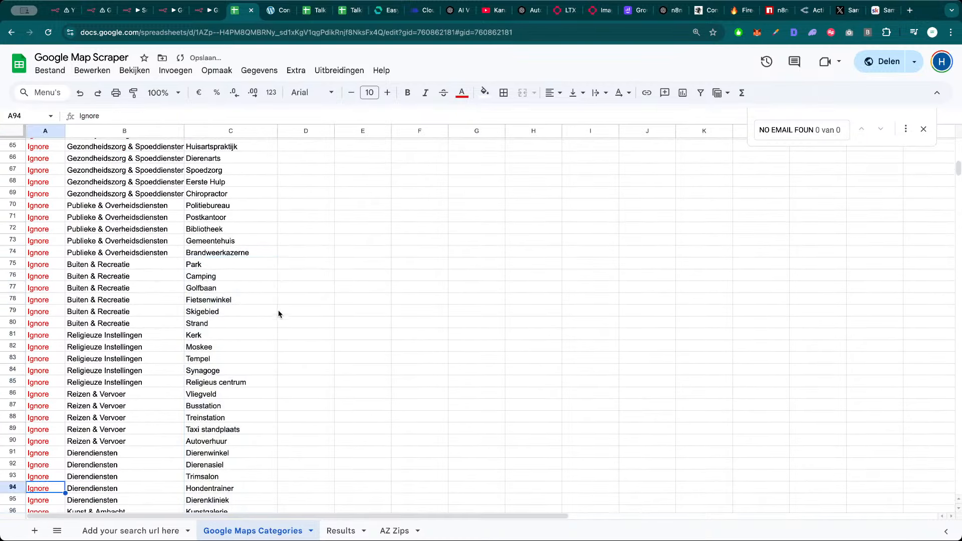
key(super+z)
Check the Kunst & Ambacht and Dierendiensten rows and look back up through the subcategory list
scroll(261, 356, down, 3)
click(245, 384)
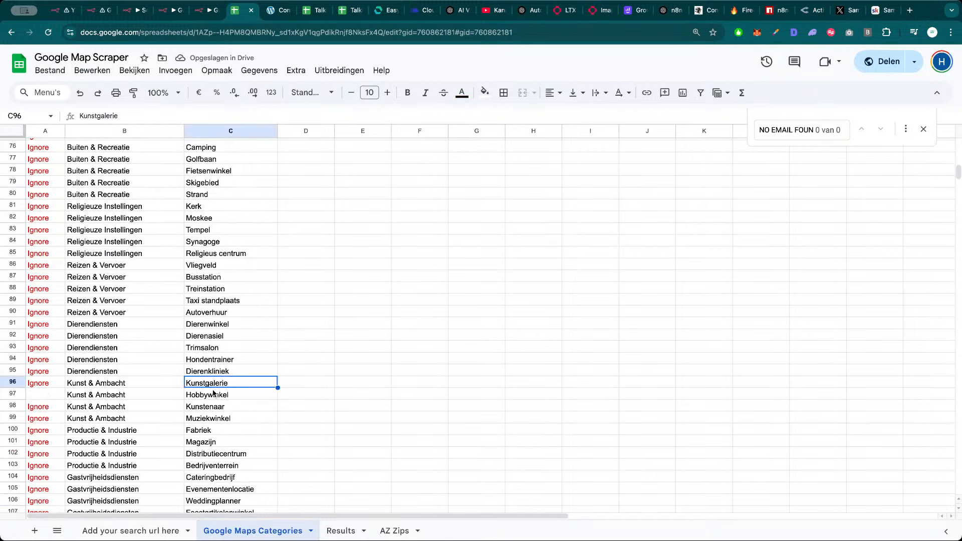
click(219, 340)
scroll(223, 309, up, 17)
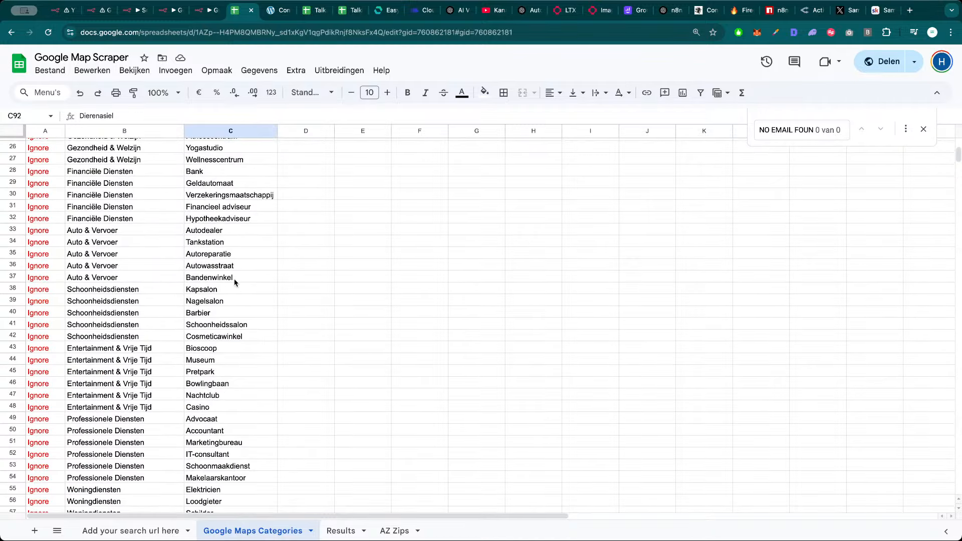
Look over the start of the subcategory list and compare it with the sheet fields of the Settings node in n8n
click(236, 278)
scroll(283, 279, up, 8)
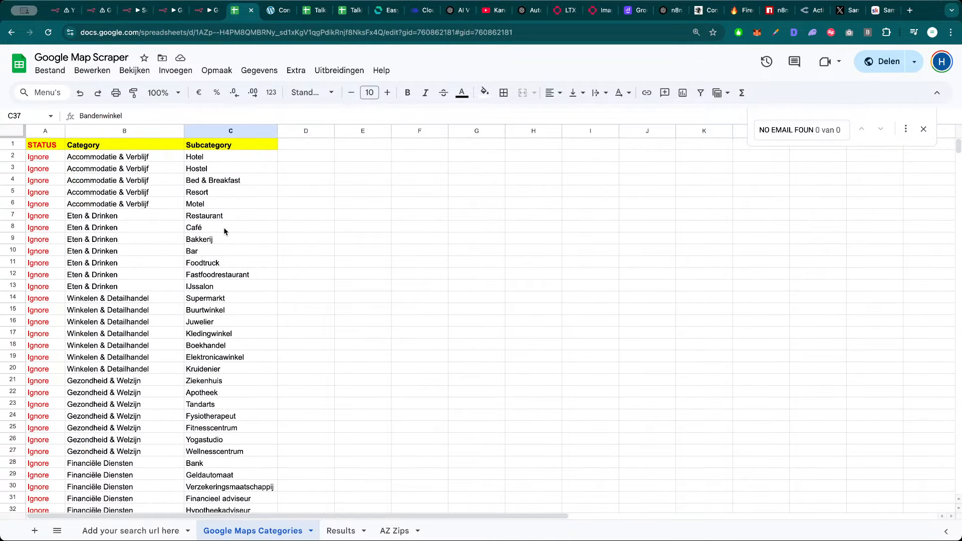
click(100, 11)
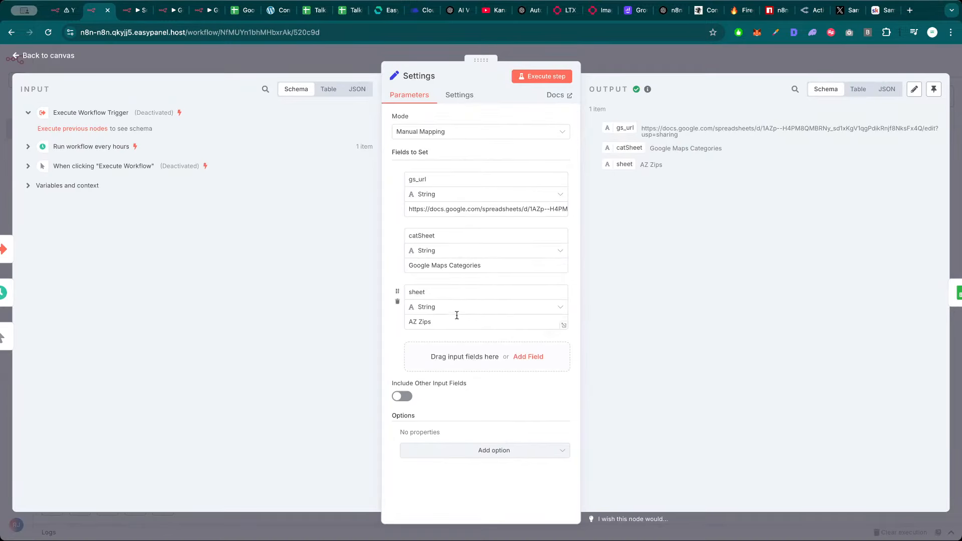
click(243, 10)
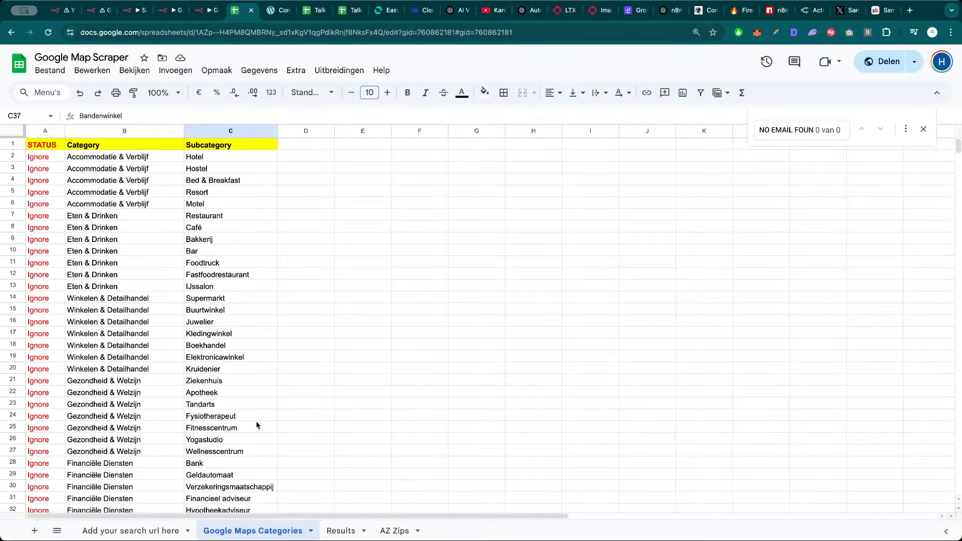
Open the AZ Zips sheet and look through its zip codes, scraping statuses and subcategories
click(395, 531)
scroll(105, 300, down, 15)
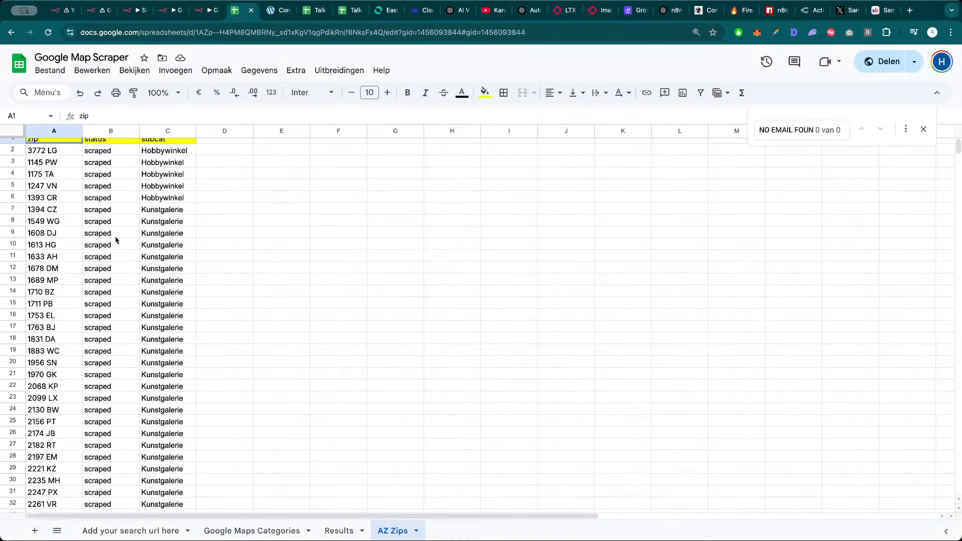
scroll(97, 350, down, 20)
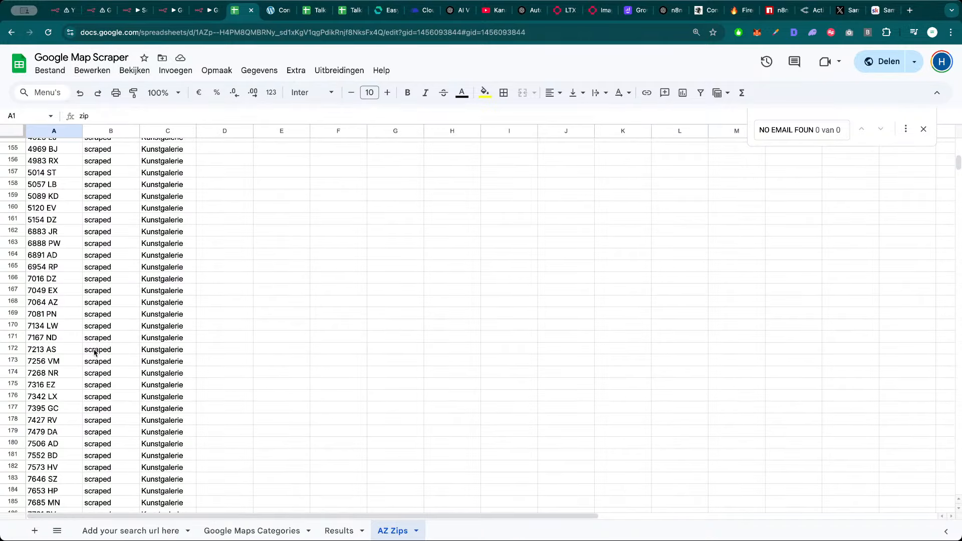
scroll(94, 369, down, 20)
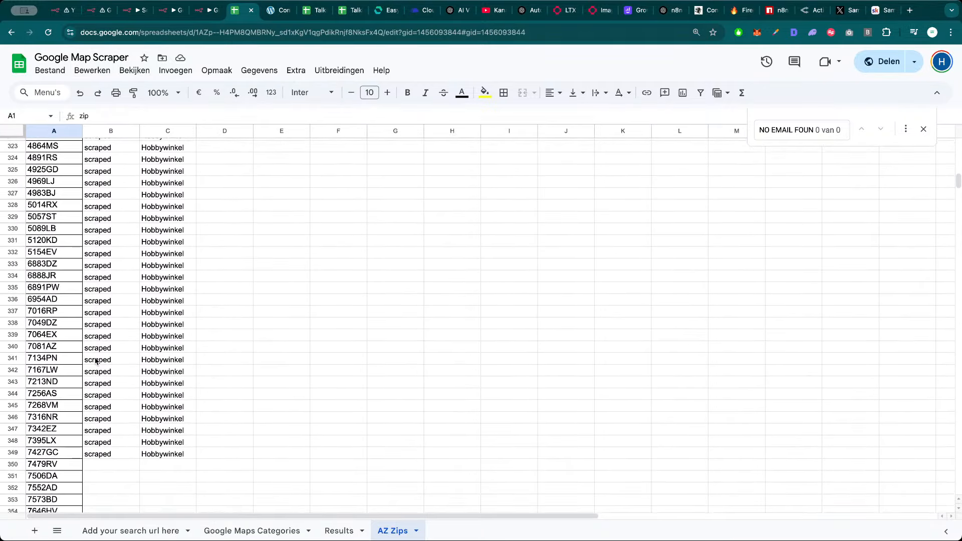
scroll(101, 363, down, 10)
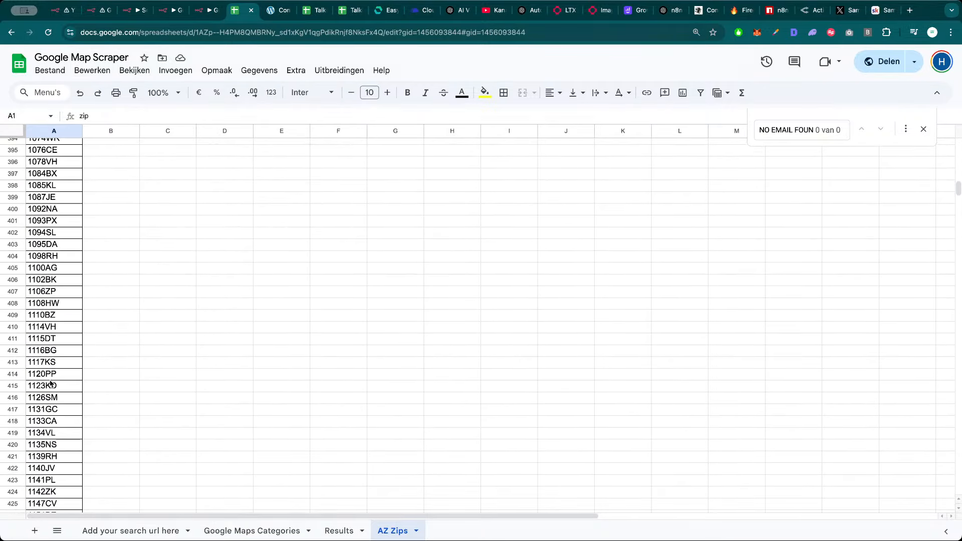
drag(50, 378, 51, 332)
scroll(51, 334, up, 20)
click(52, 320)
scroll(55, 281, up, 15)
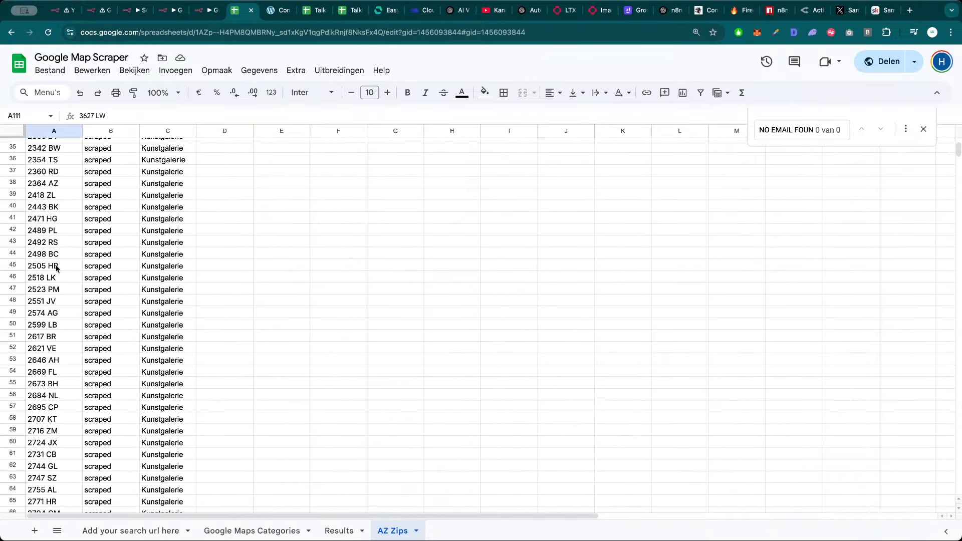
Copy the zip codes in A2:A272 of the AZ Zips sheet
scroll(57, 216, up, 8)
drag(58, 160, 60, 363)
scroll(61, 305, down, 20)
scroll(60, 344, down, 7)
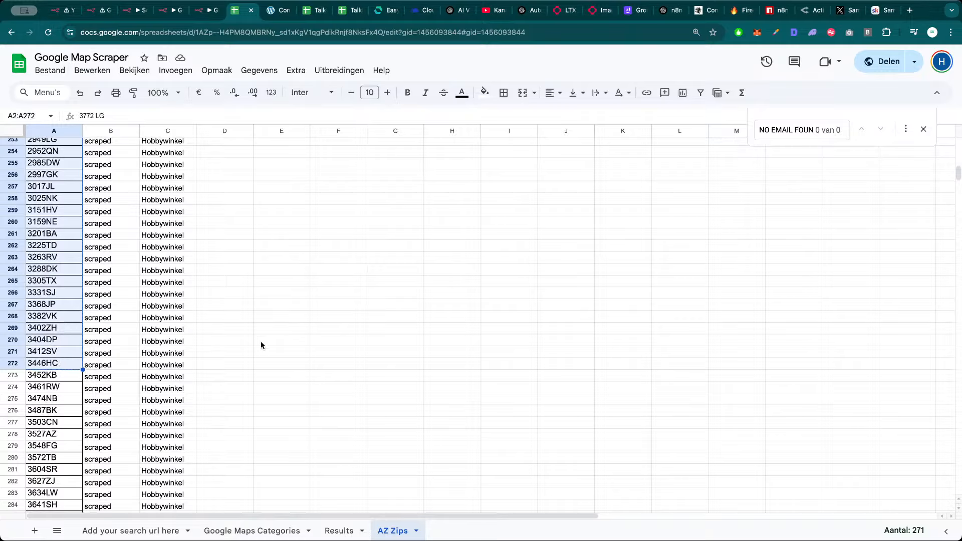
Open ChatGPT in a new browser tab and switch the model to 4o
key(super+t)
text(chat)
key(Return)
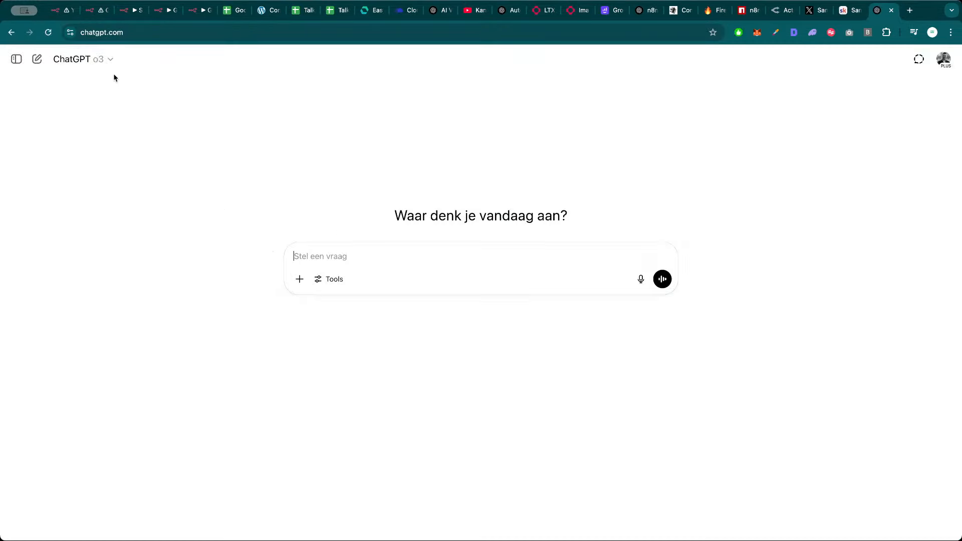
click(110, 61)
click(113, 98)
Ask for a list of 50 zipcodes for Germany, with the copied zip codes pasted as the example and "just like this list above."
click(334, 254)
text(Can you g)
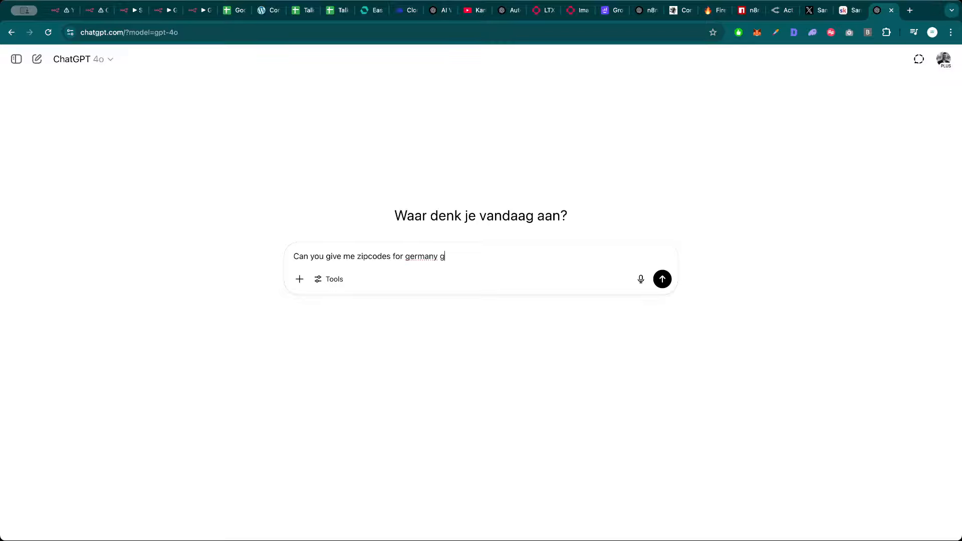
text(ive me a list of 50 zipcodes.)
key(shift+Return)
key(super+v)
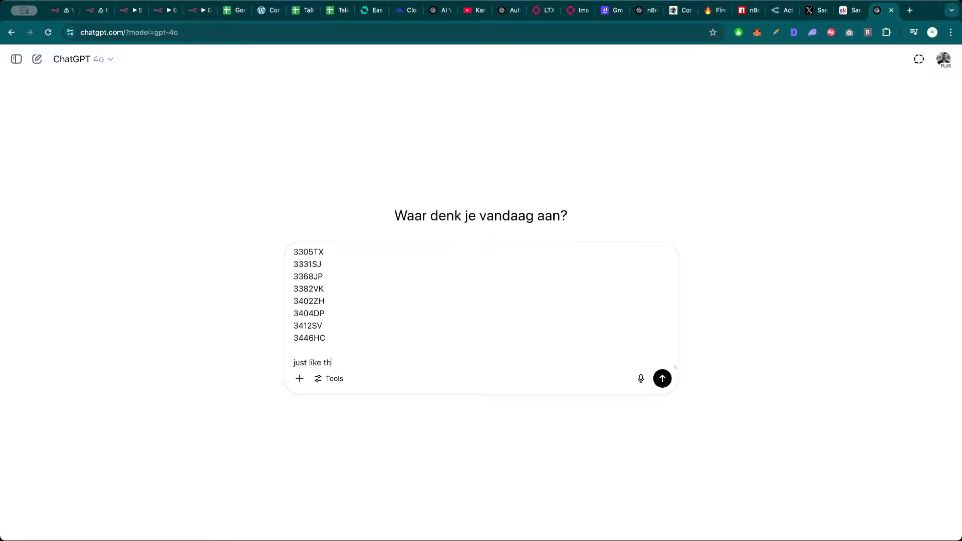
text(above.)
key(Return)
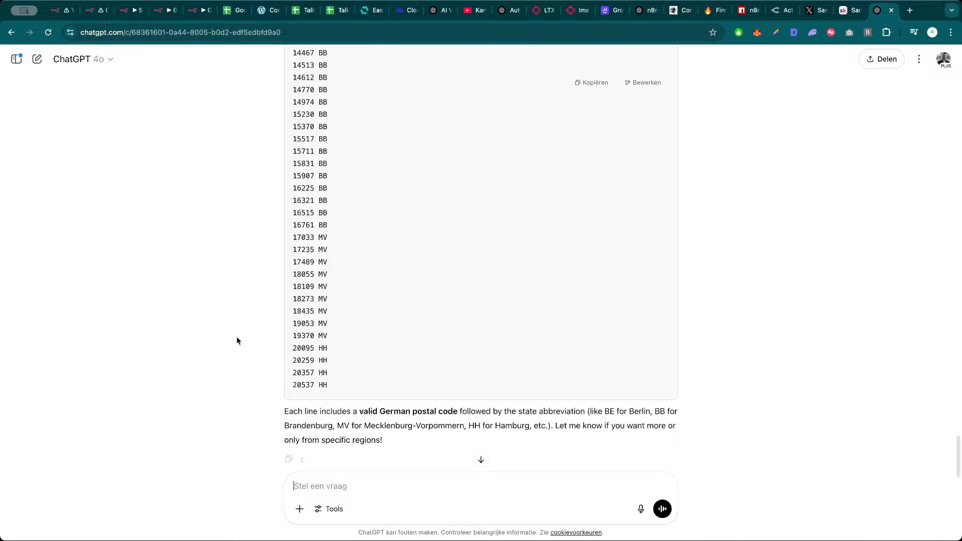
Review the generated German zip code list from its last entry back to the beginning
scroll(238, 332, down, 2)
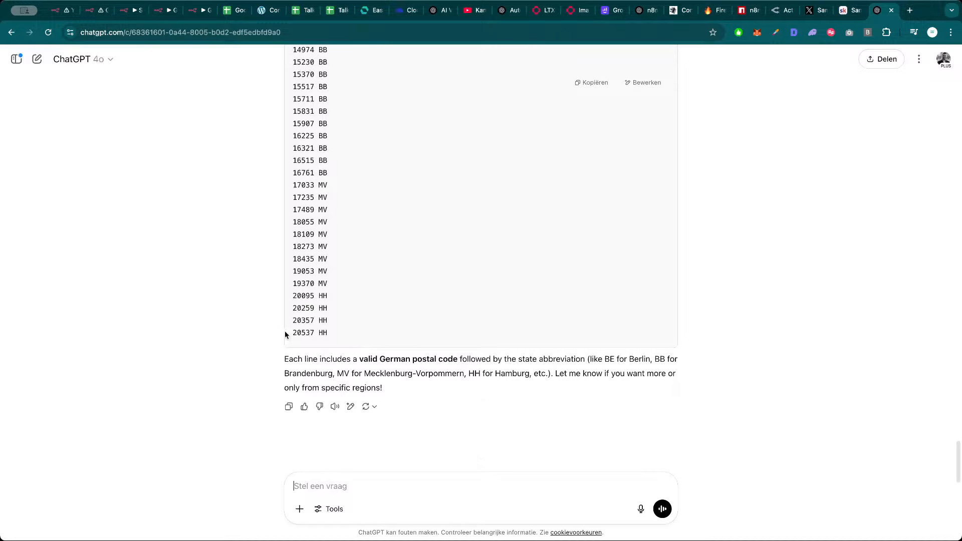
drag(335, 332, 290, 311)
scroll(306, 210, up, 5)
scroll(286, 306, down, 1)
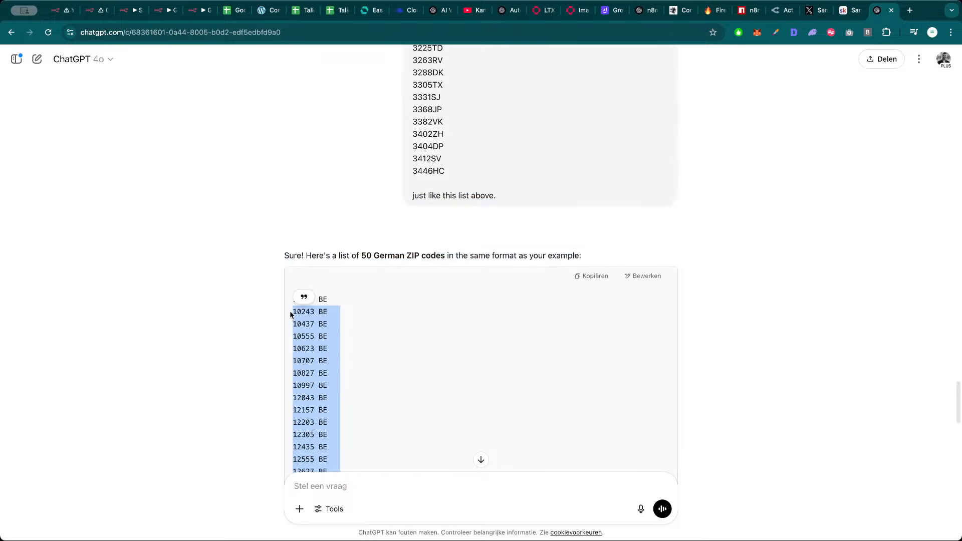
click(290, 311)
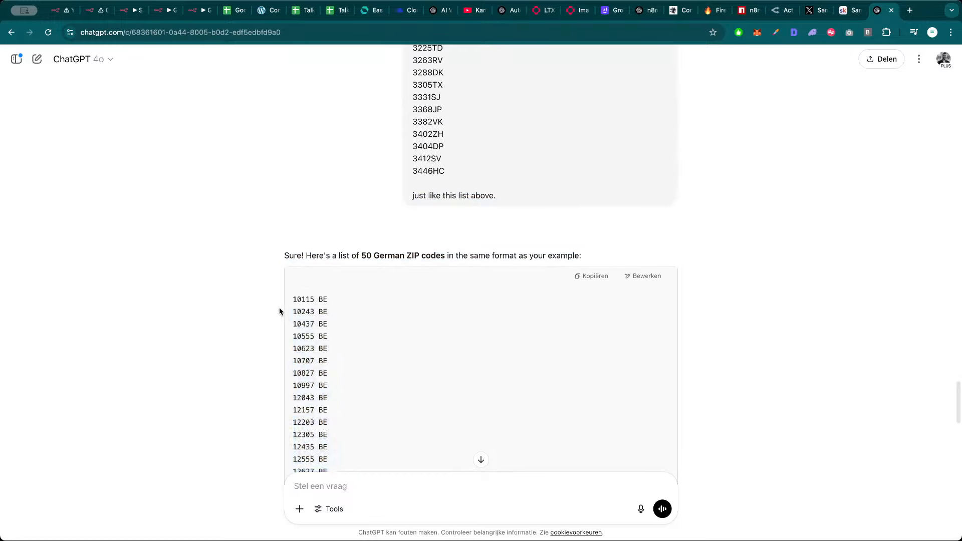
Examine the format of the German zip codes from 10115 BE down, highlighting sample entries such as 18273 MV
drag(295, 300, 328, 302)
click(326, 300)
click(298, 307)
click(295, 300)
drag(328, 306, 331, 380)
scroll(335, 395, down, 3)
scroll(332, 389, down, 3)
click(307, 323)
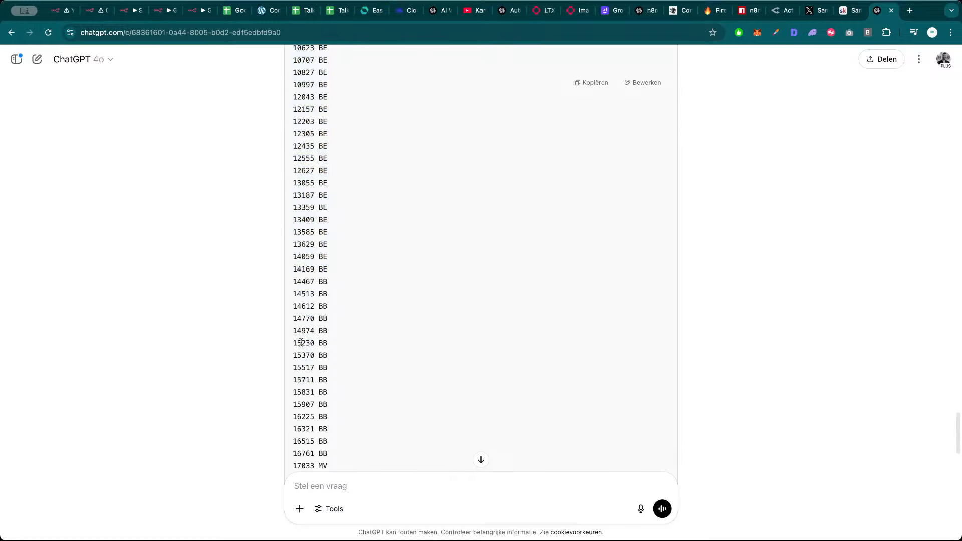
scroll(334, 370, down, 4)
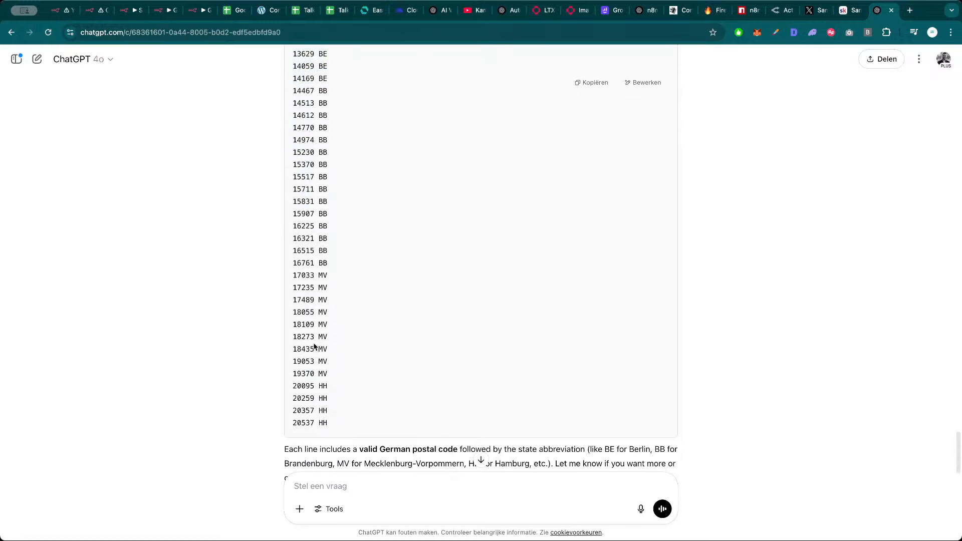
drag(328, 338, 293, 338)
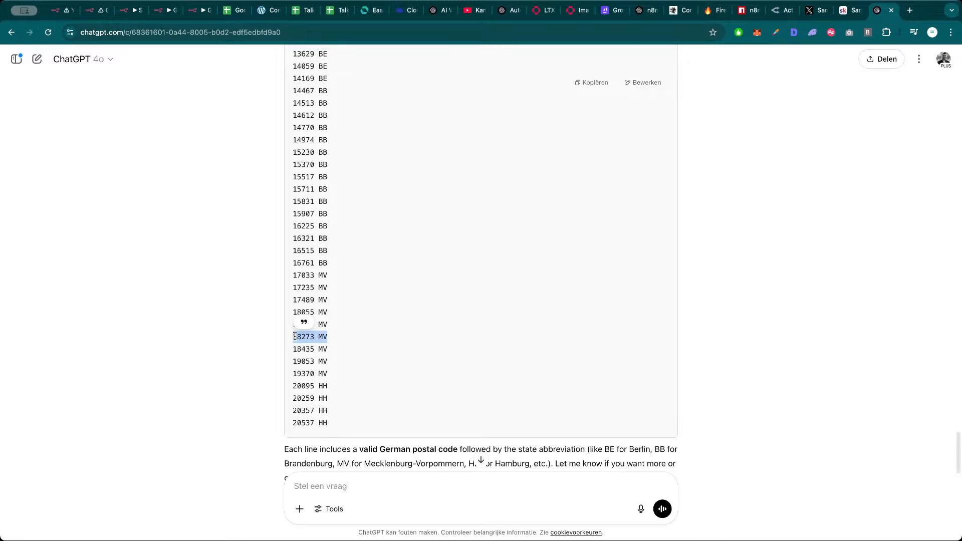
click(293, 337)
Close the Settings node in n8n and review the lead-generation workflow alongside the AZ Zips sheet and ChatGPT's German zip codes
click(94, 10)
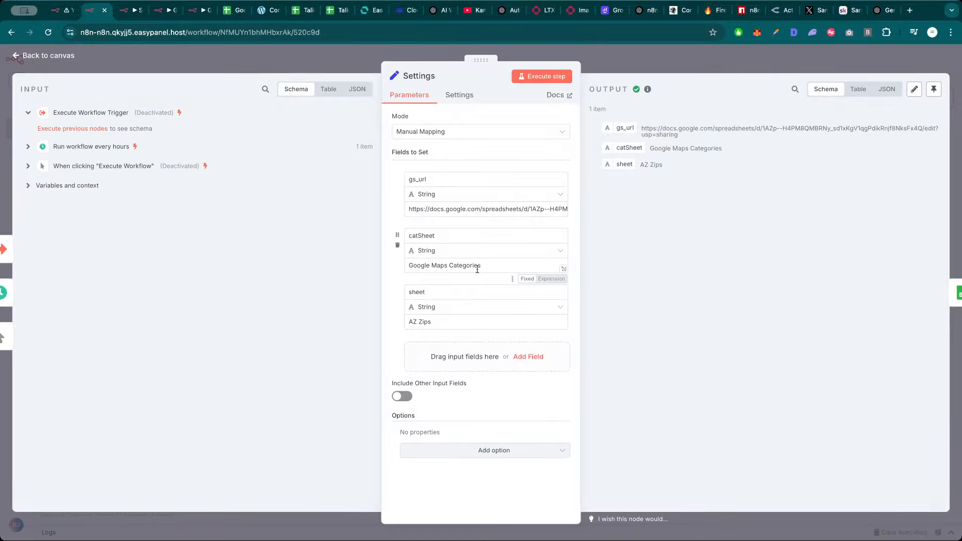
key(Escape)
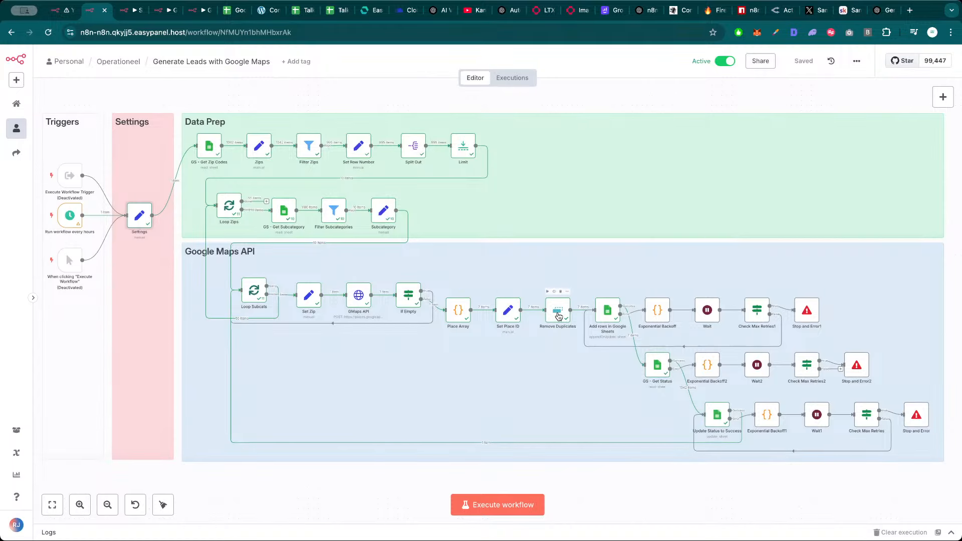
click(237, 10)
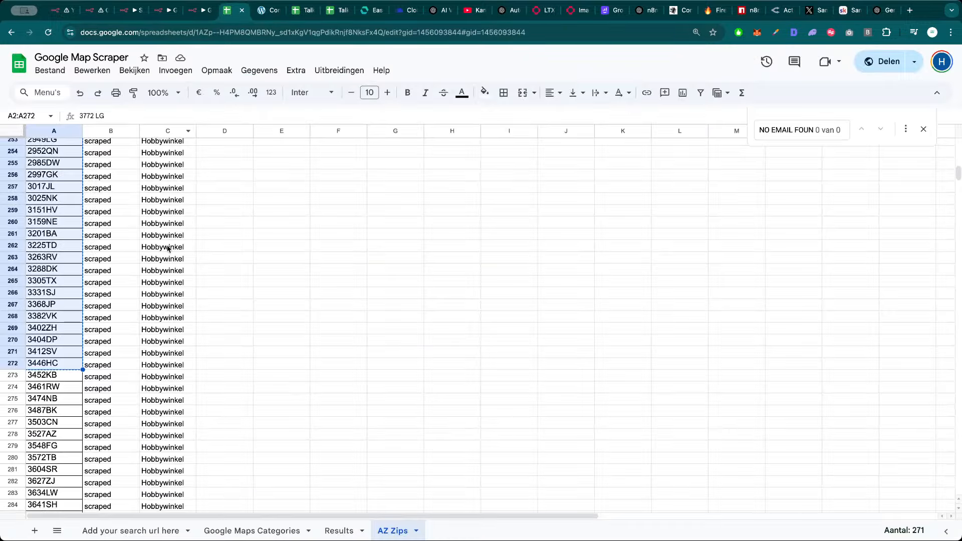
click(96, 11)
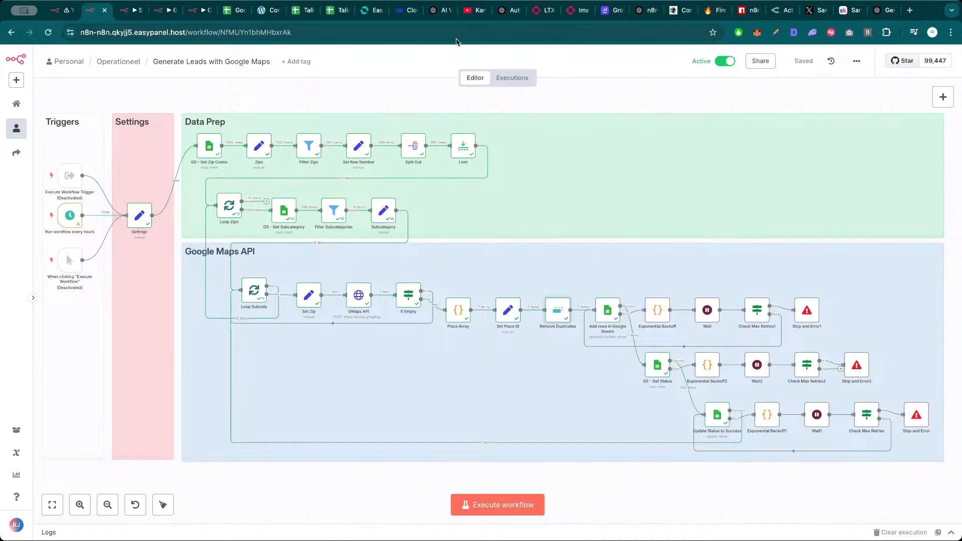
click(897, 12)
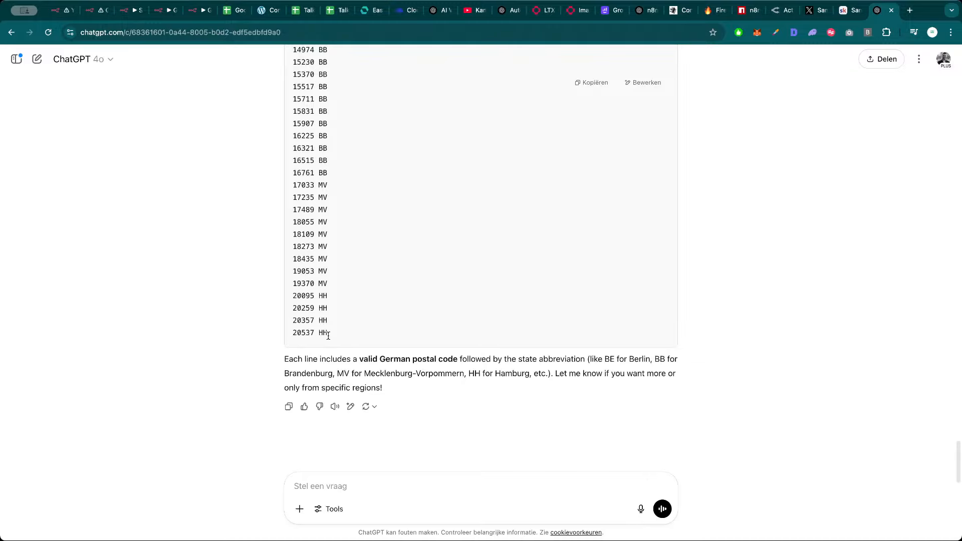
scroll(329, 335, up, 10)
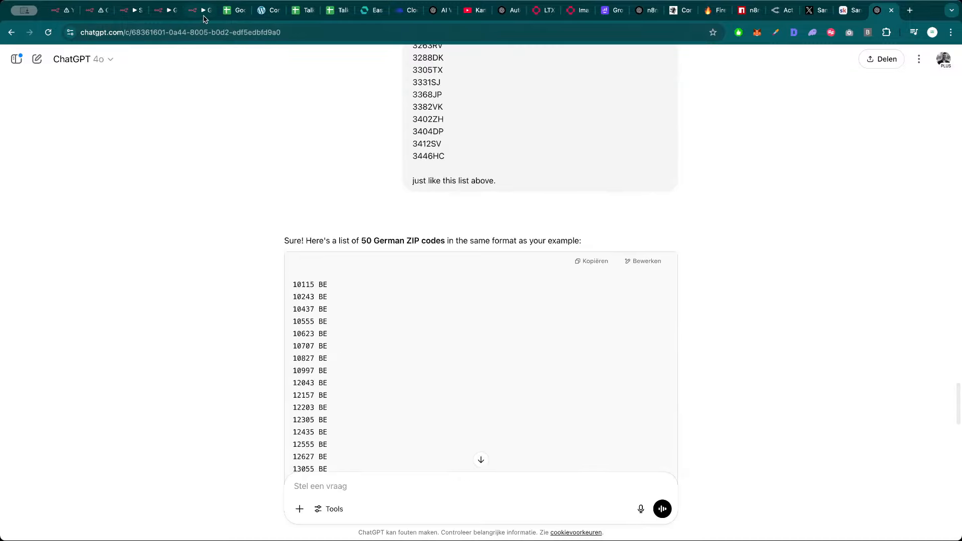
Return to the AZ Zips sheet and examine the scraped rows, row 350 and the zip codes without a status below it
click(234, 10)
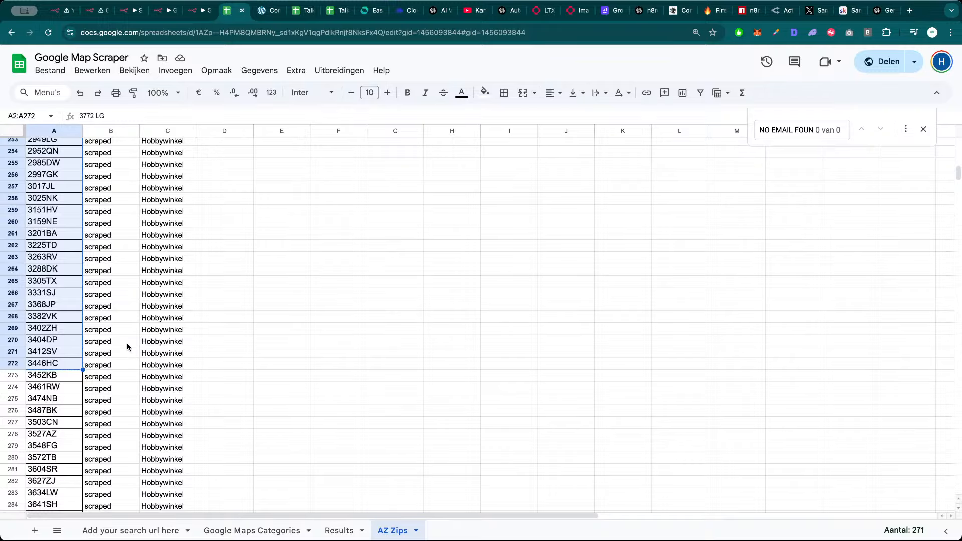
scroll(128, 342, up, 20)
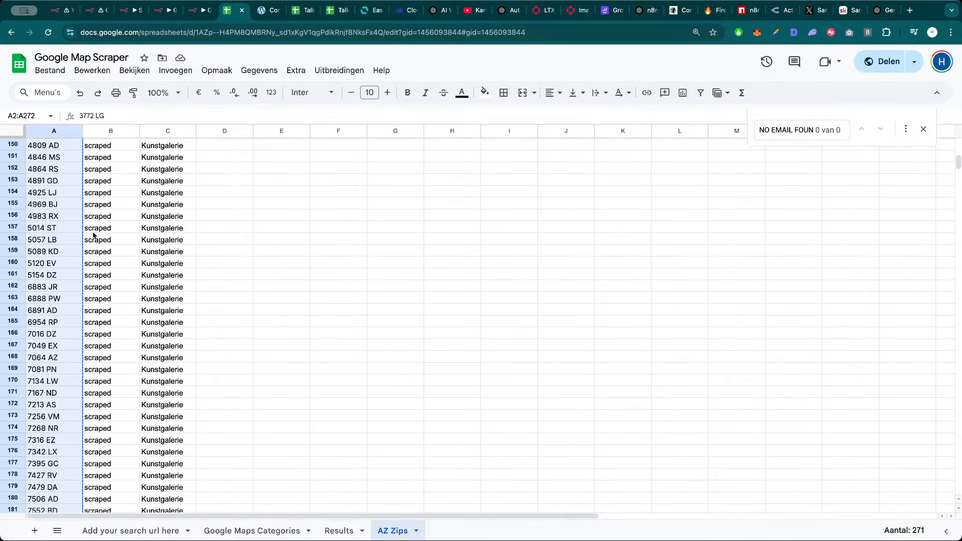
scroll(94, 234, down, 20)
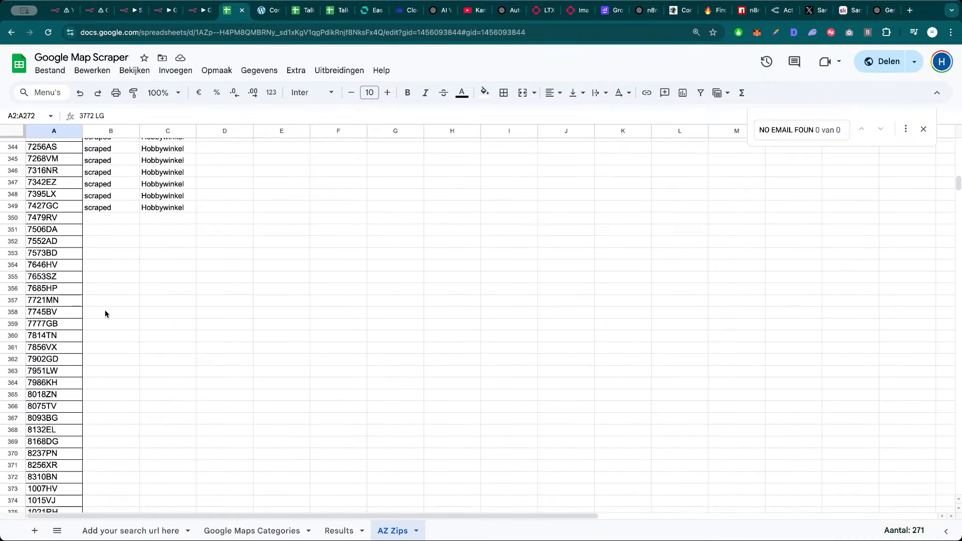
click(111, 221)
click(65, 221)
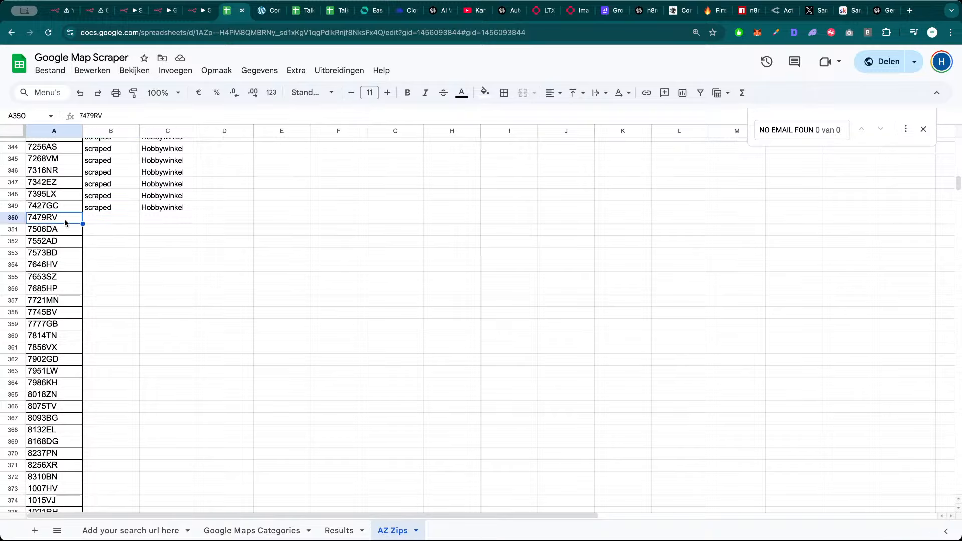
click(119, 220)
scroll(112, 295, down, 20)
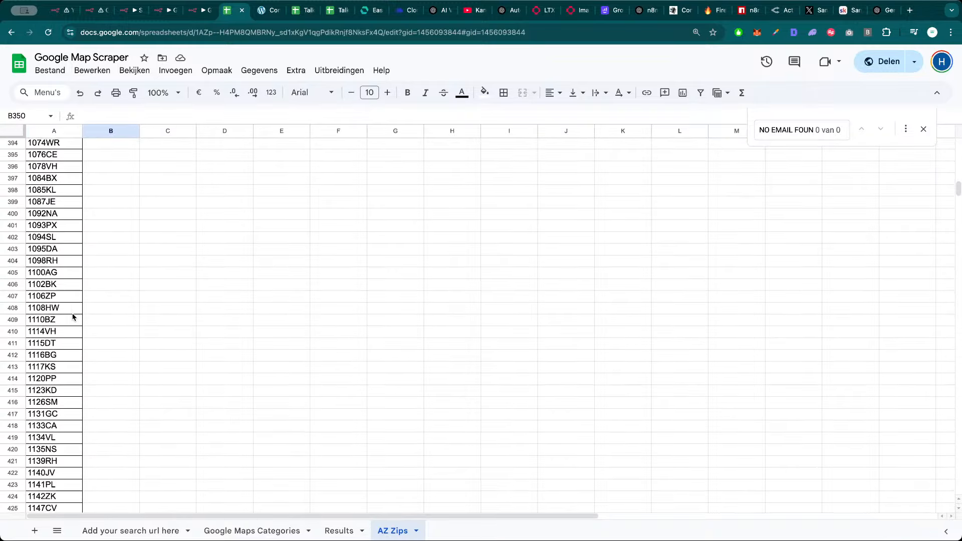
scroll(70, 323, down, 20)
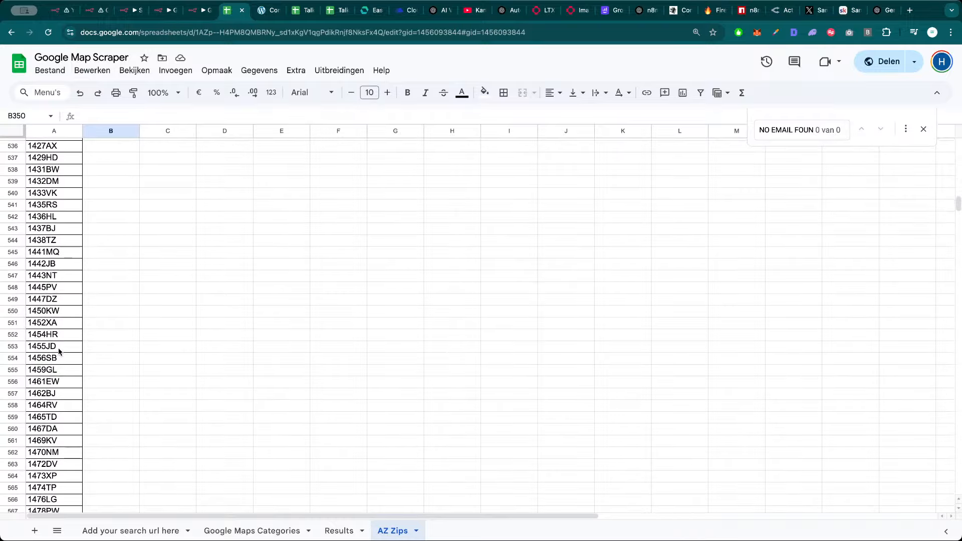
scroll(58, 356, down, 20)
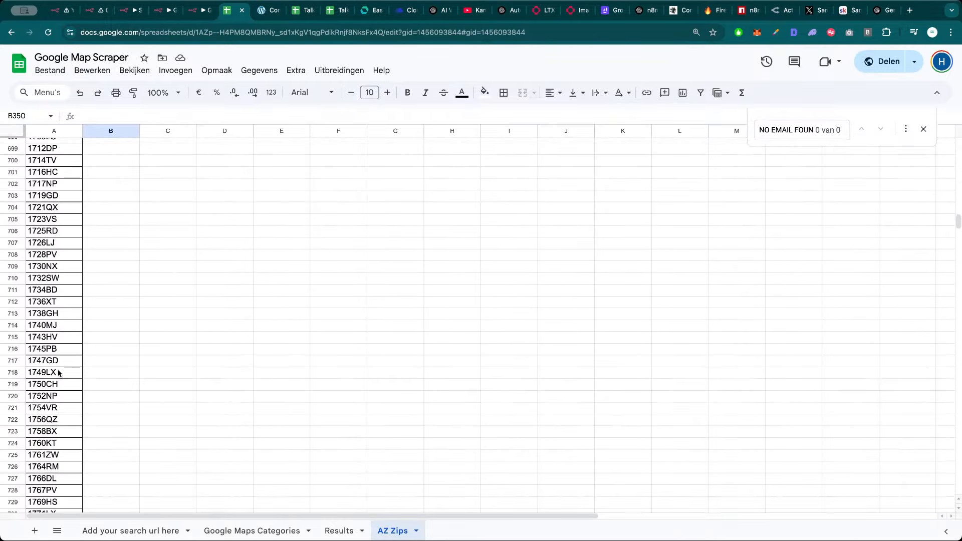
scroll(58, 373, up, 20)
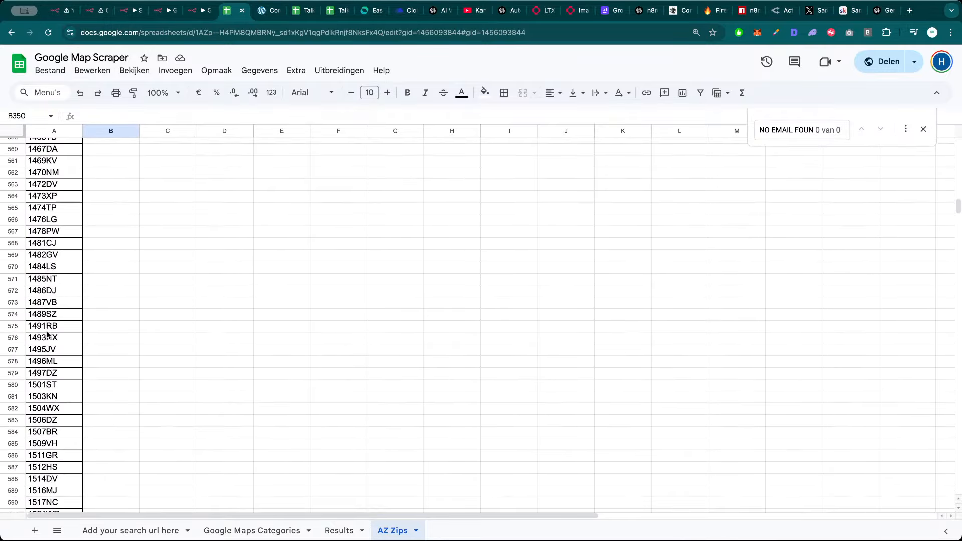
click(168, 244)
Open the Results sheet and look back up through the scraped businesses and their e-mail texts
click(337, 531)
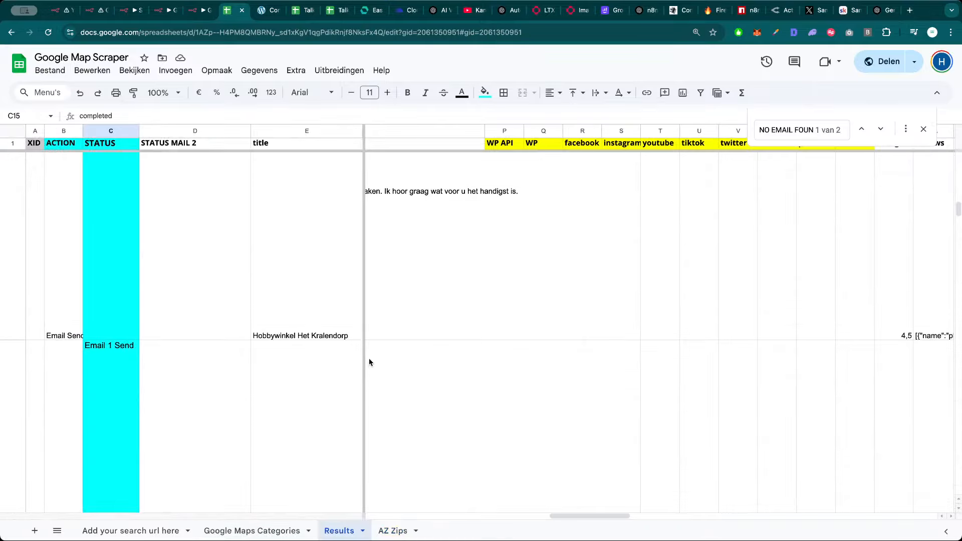
drag(957, 214, 931, 201)
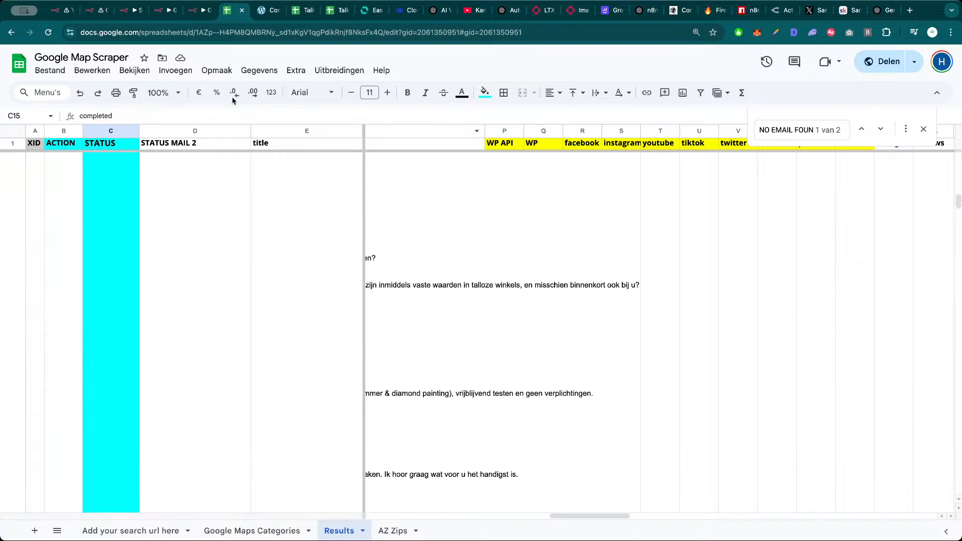
Return to the Generate Leads with Google Maps workflow in n8n and examine its Triggers, Settings, Data Prep and Google Maps API sections
click(94, 6)
drag(281, 82, 307, 96)
drag(364, 101, 353, 104)
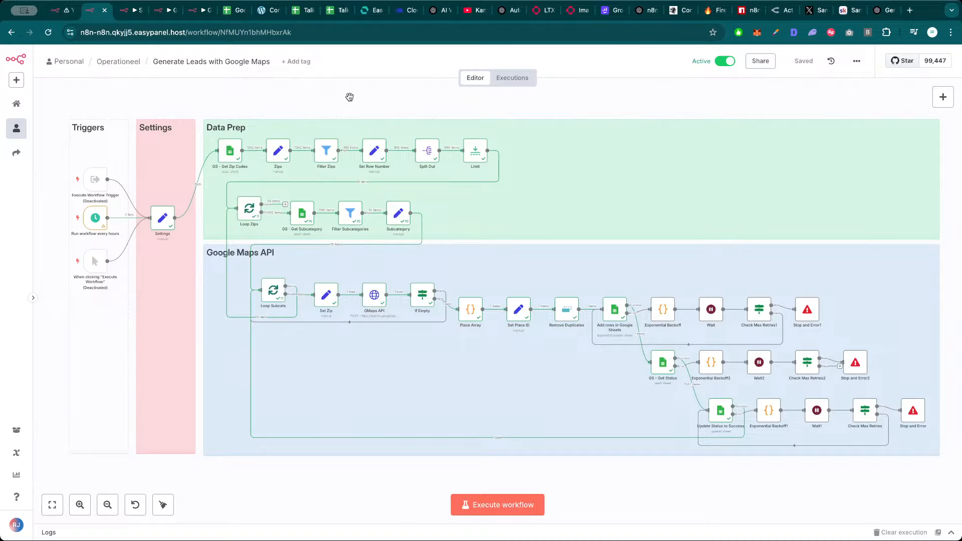
drag(348, 97, 340, 96)
drag(341, 100, 344, 102)
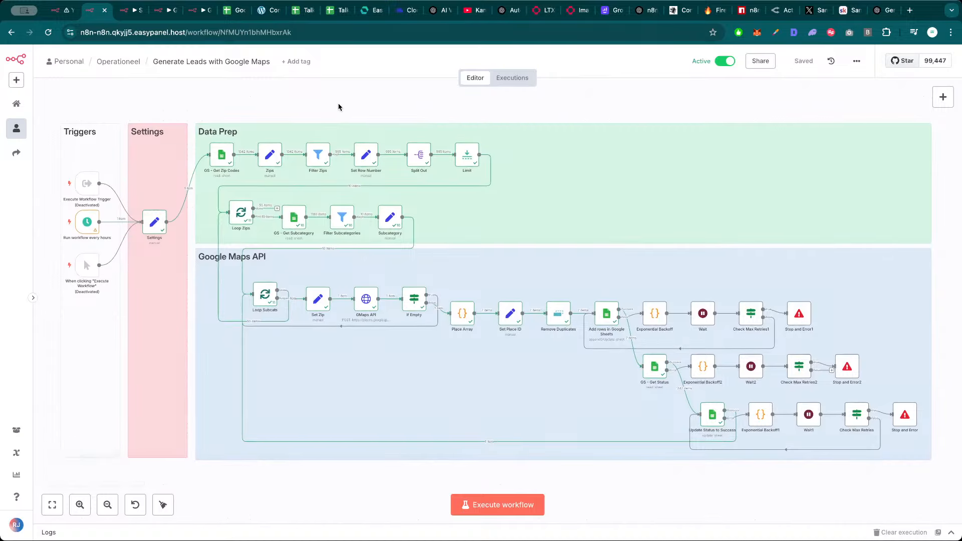
scroll(341, 107, up, 2)
drag(278, 106, 295, 100)
scroll(294, 103, up, 1)
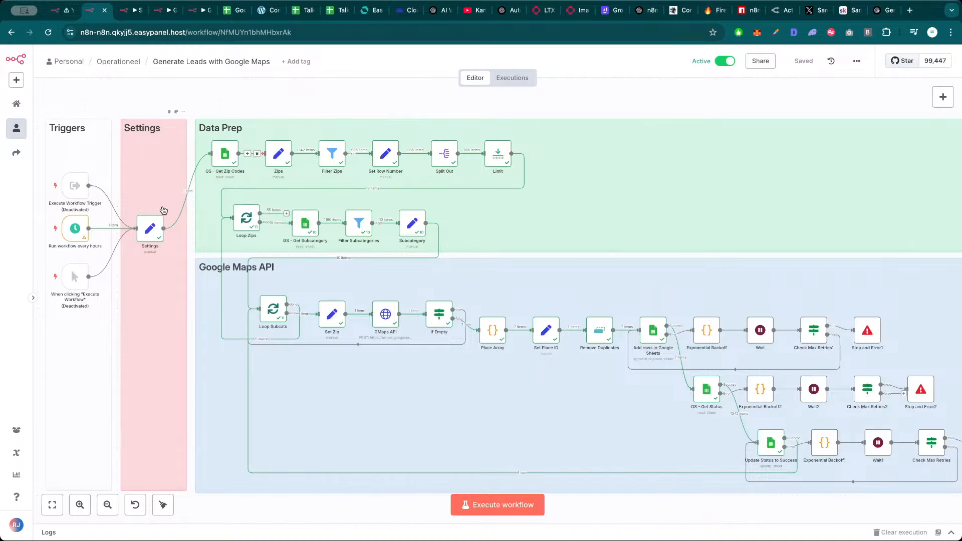
Open the Settings node and highlight its output values for gs_url, catSheet and sheet
double_click(150, 230)
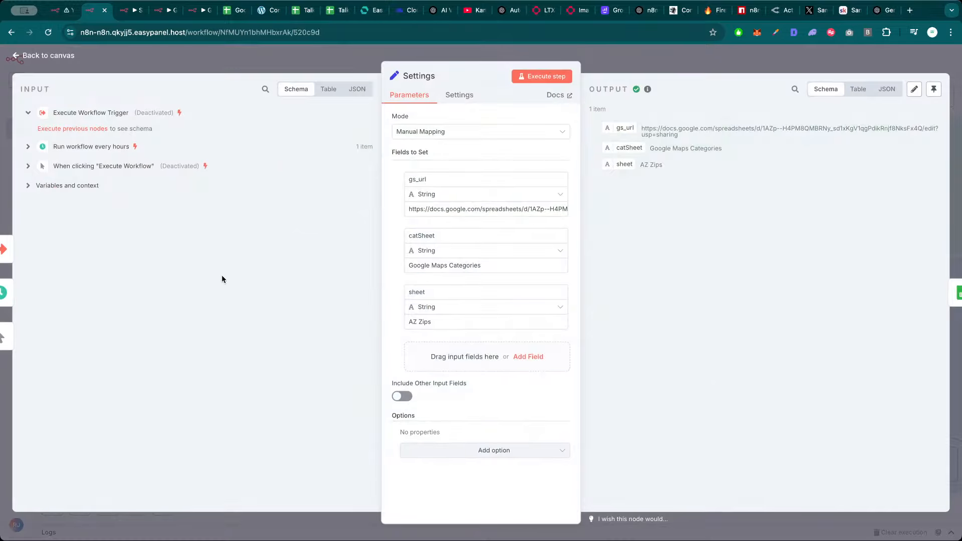
click(641, 58)
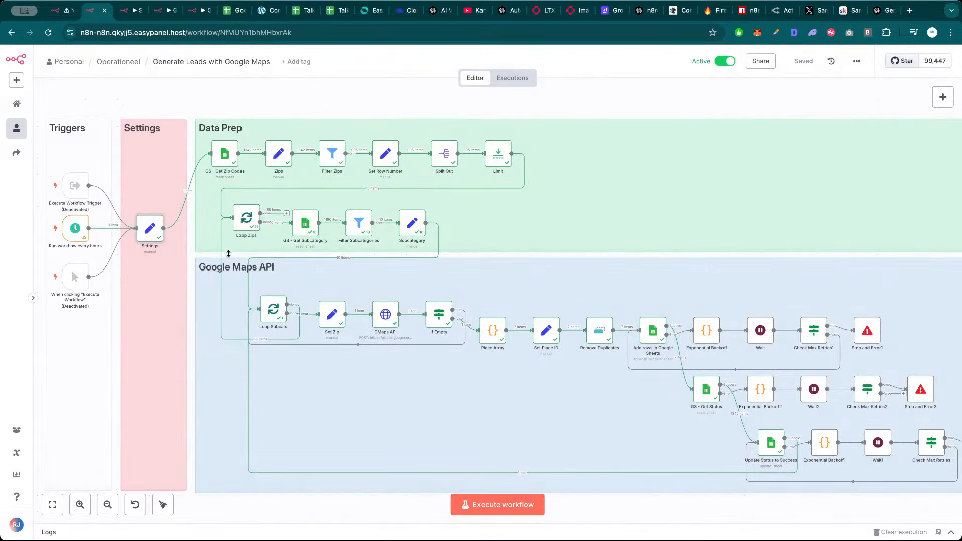
double_click(150, 229)
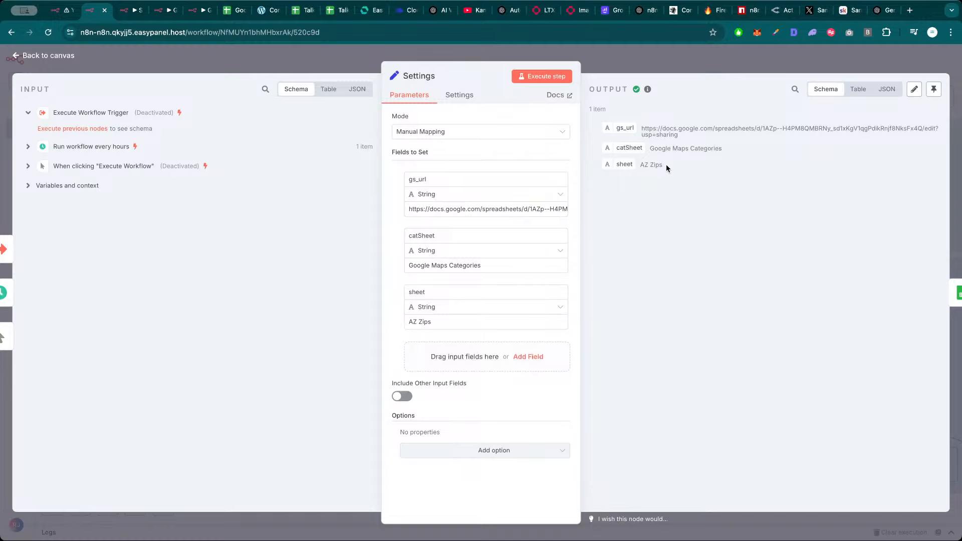
drag(666, 166, 635, 132)
click(702, 183)
triple_click(684, 140)
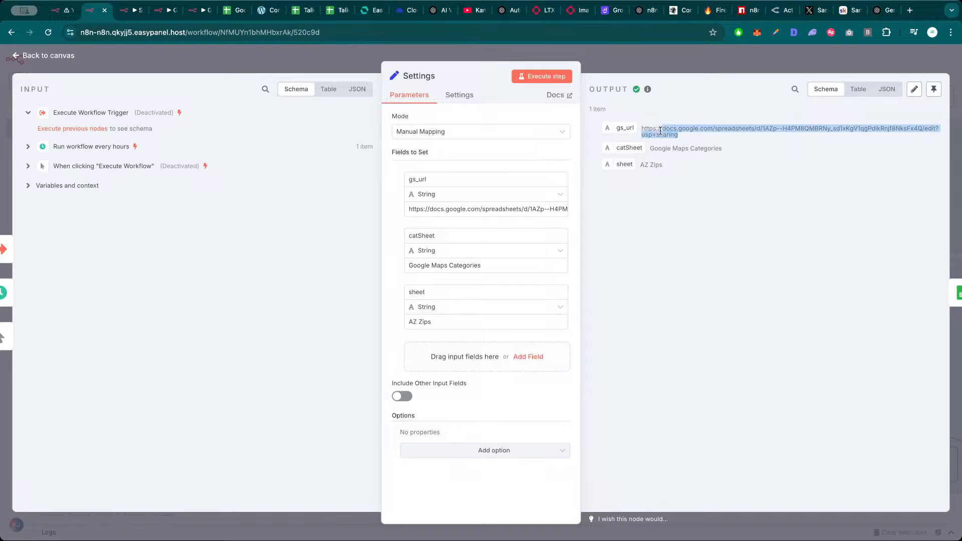
triple_click(684, 148)
double_click(678, 158)
double_click(684, 148)
triple_click(684, 148)
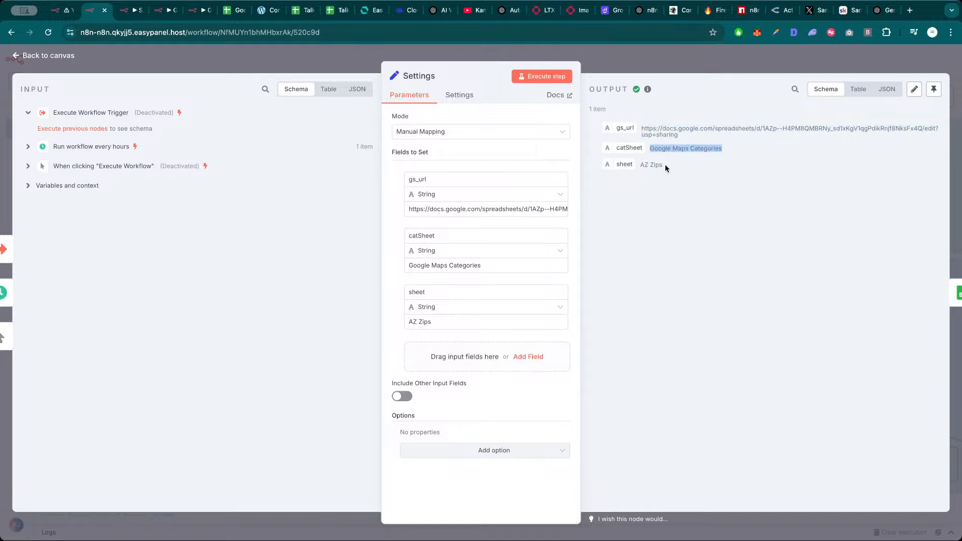
Close the Settings node and inspect the parameters and output of the GS - Get Zip Codes node
click(680, 61)
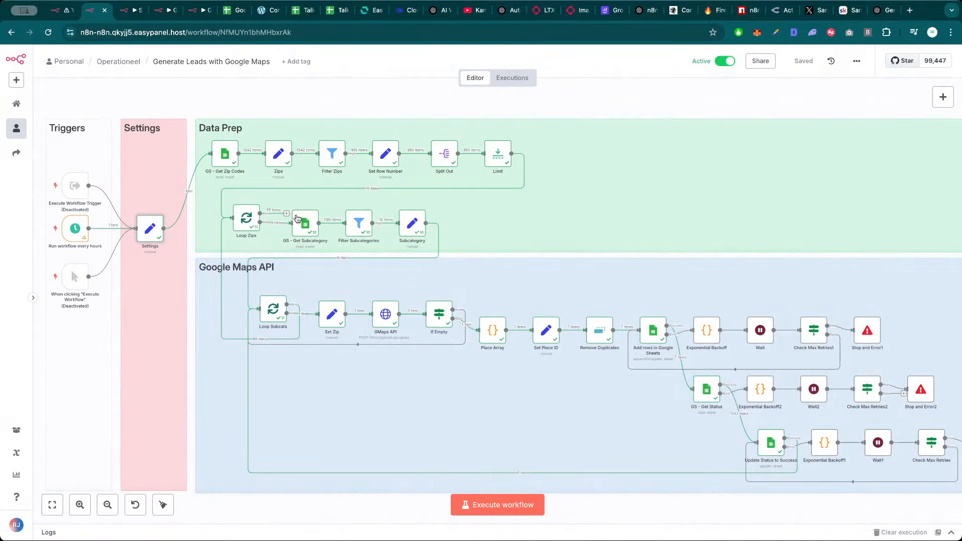
double_click(224, 155)
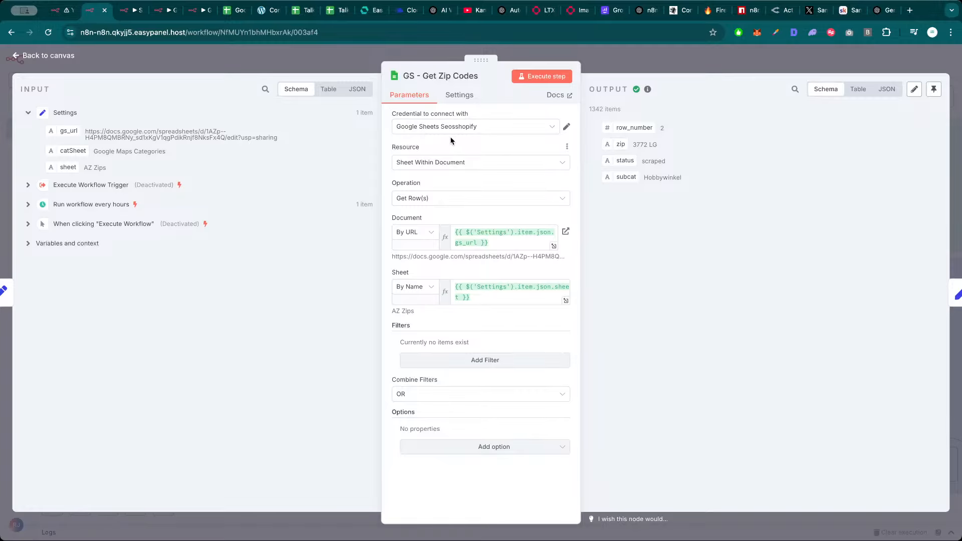
click(323, 61)
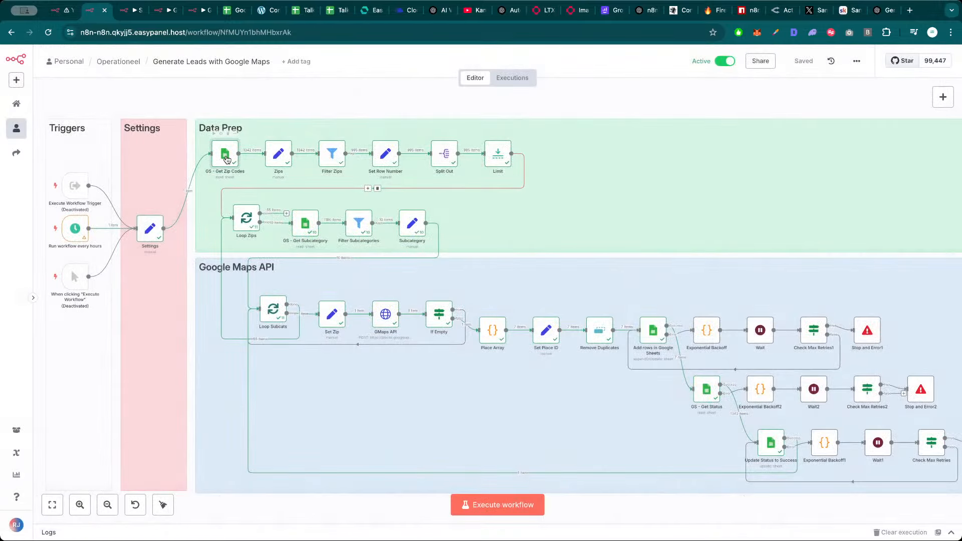
double_click(224, 156)
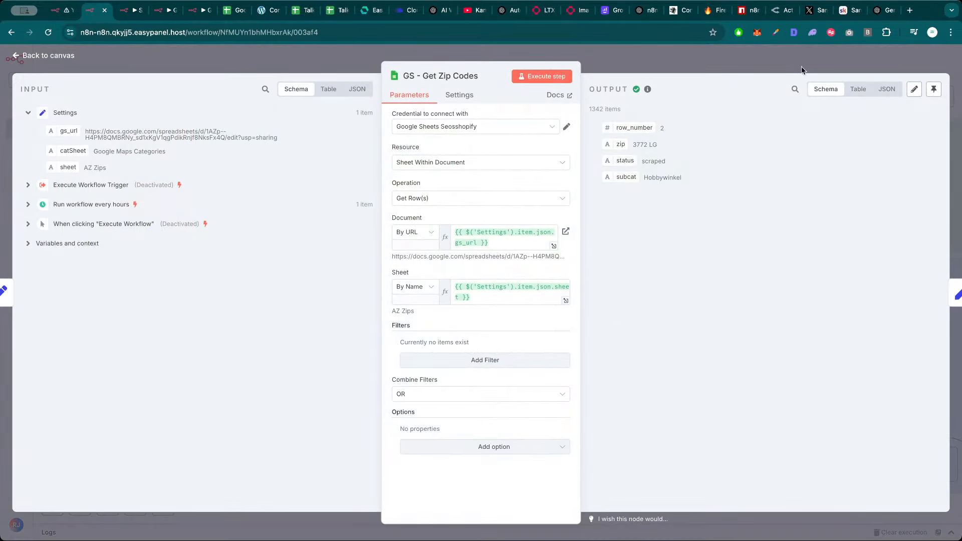
Switch to the Samautomation community on Skool and open the Google Sheets lesson's PDF Knowledge guide in the Classroom's Knowledge Base
click(847, 10)
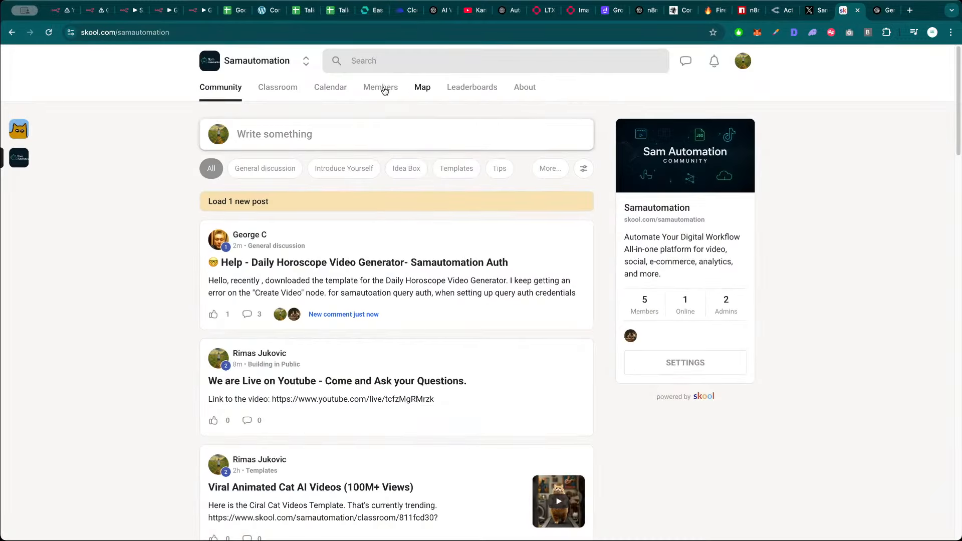
click(292, 91)
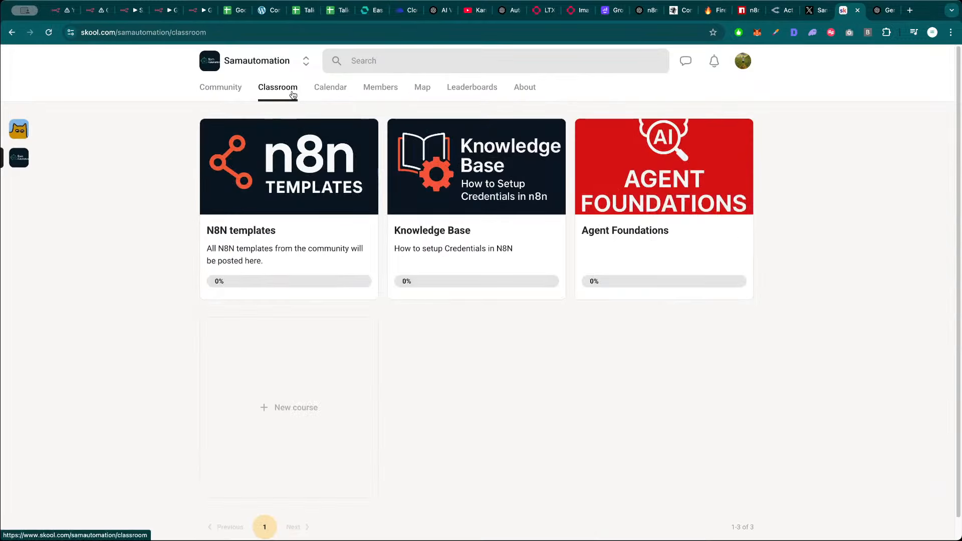
click(441, 235)
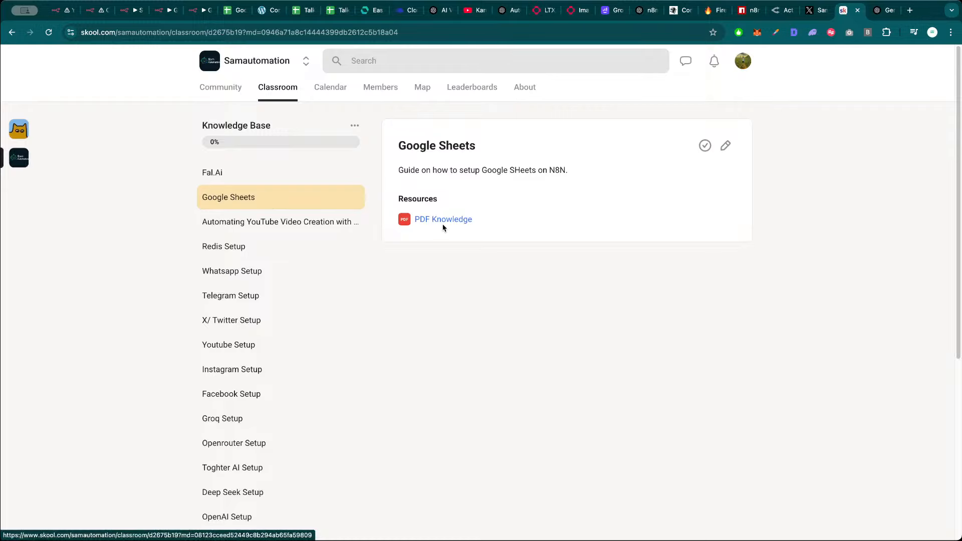
click(445, 220)
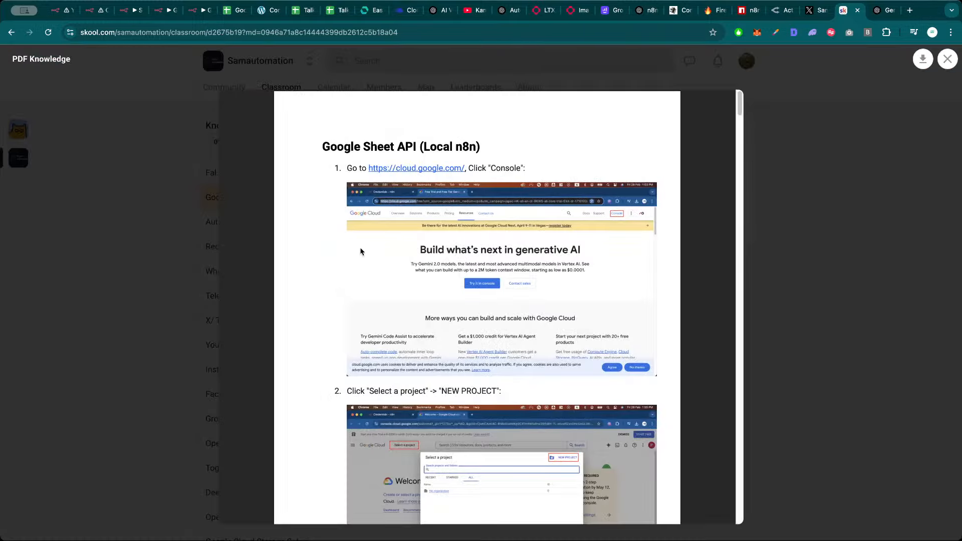
Read through the Google Sheet API (Local n8n) guide down to step 22 and return to its beginning
scroll(430, 272, down, 2)
scroll(429, 271, down, 12)
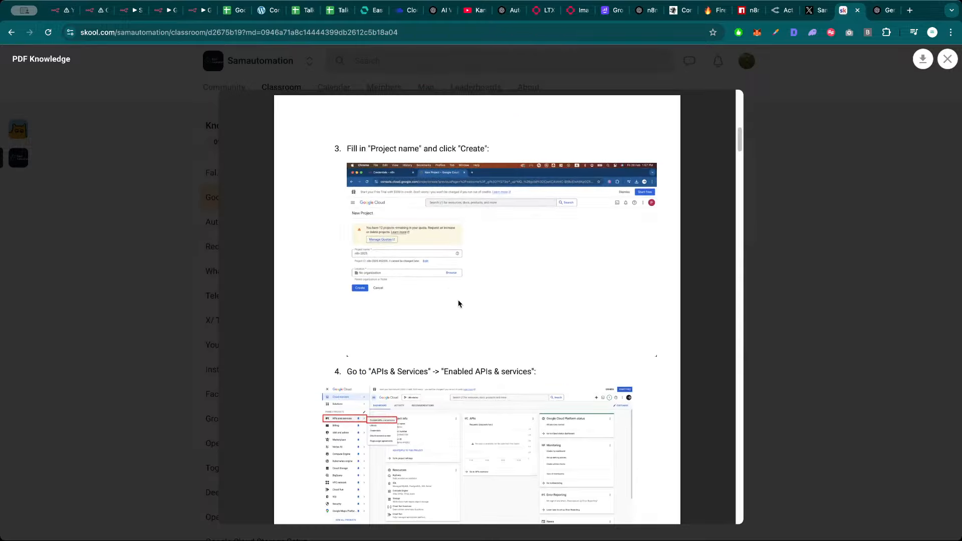
scroll(458, 302, down, 15)
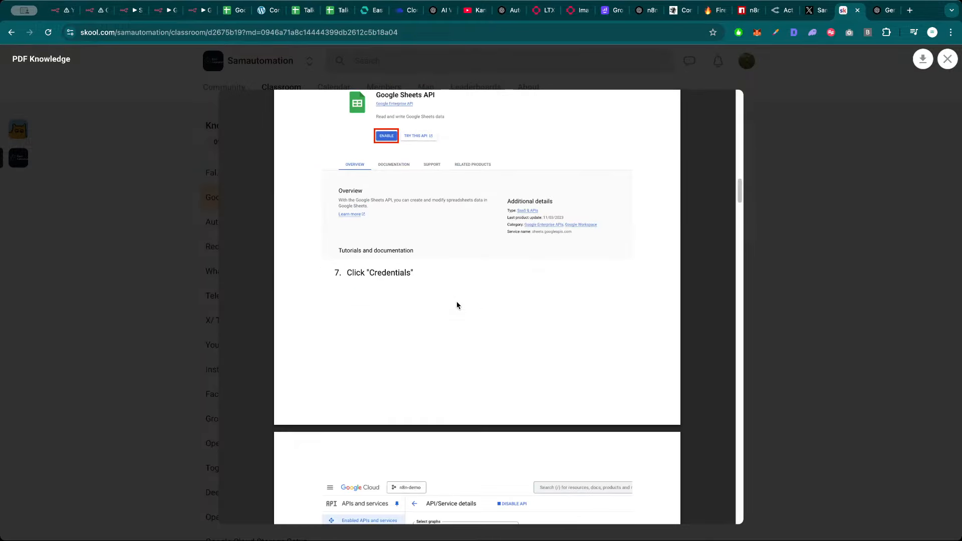
scroll(459, 330, down, 15)
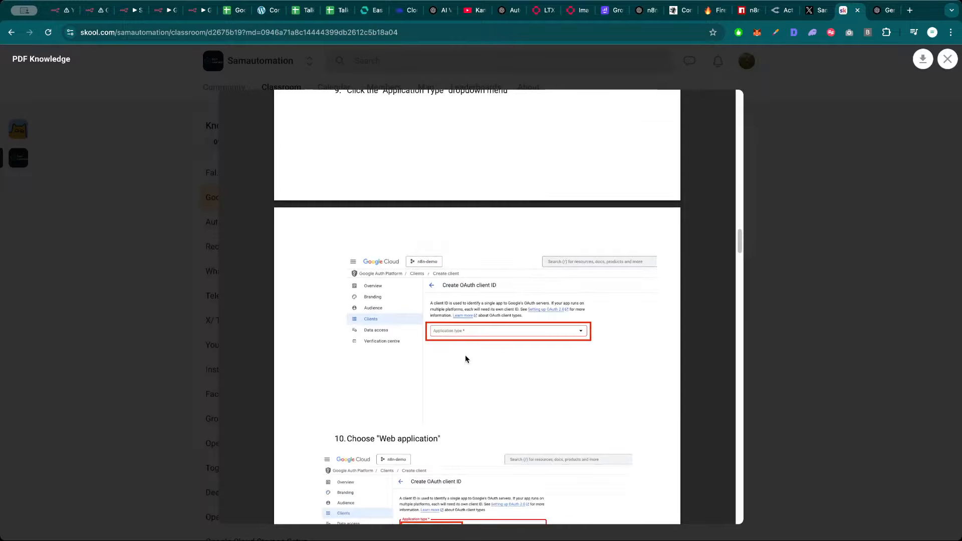
scroll(465, 357, down, 10)
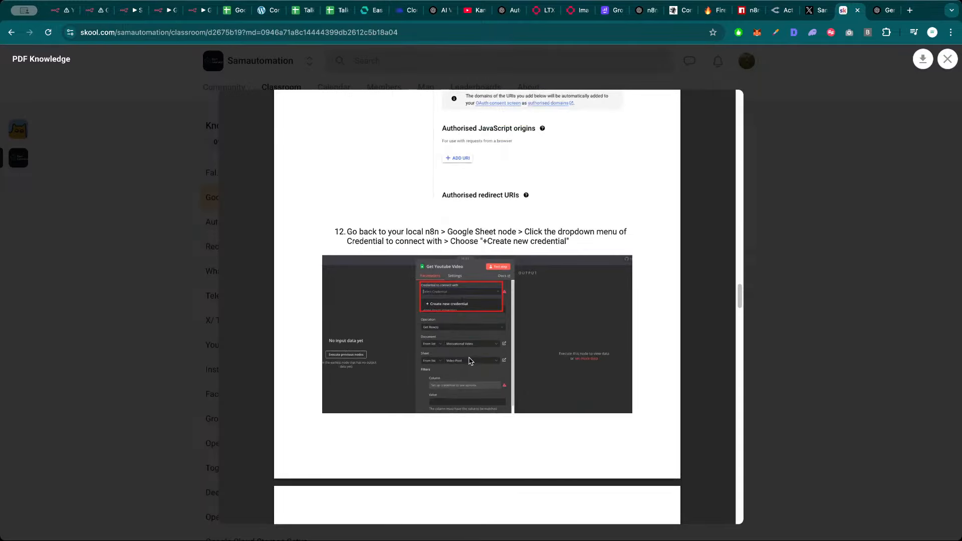
scroll(470, 359, down, 8)
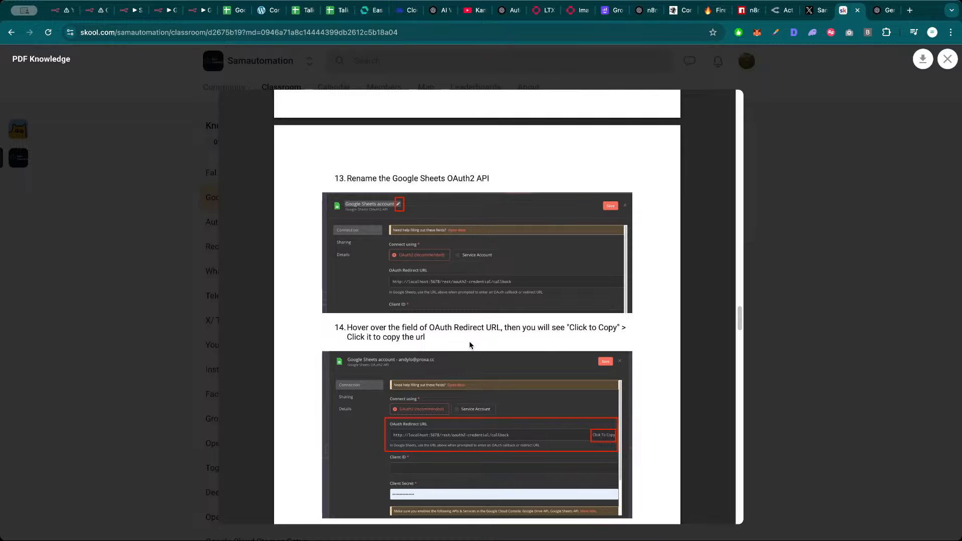
scroll(470, 336, down, 10)
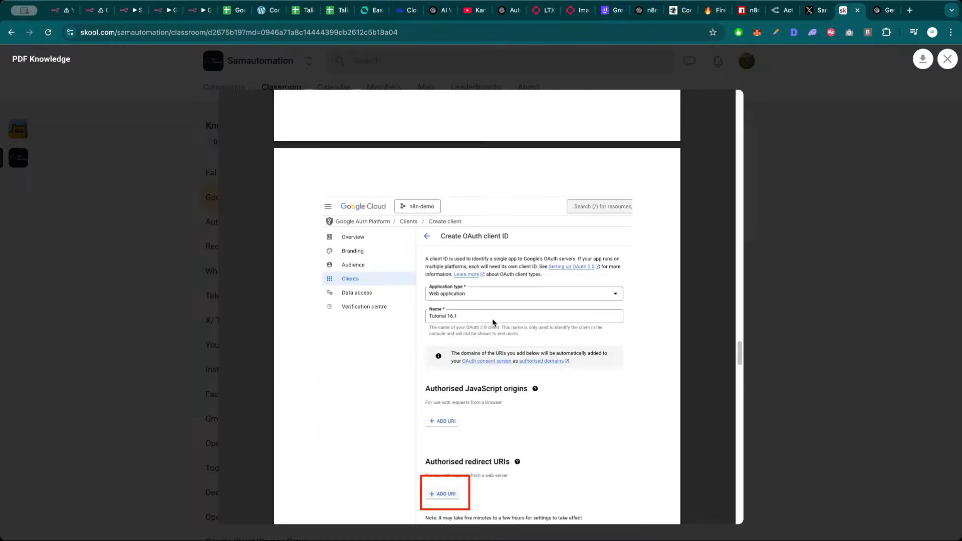
scroll(491, 318, down, 3)
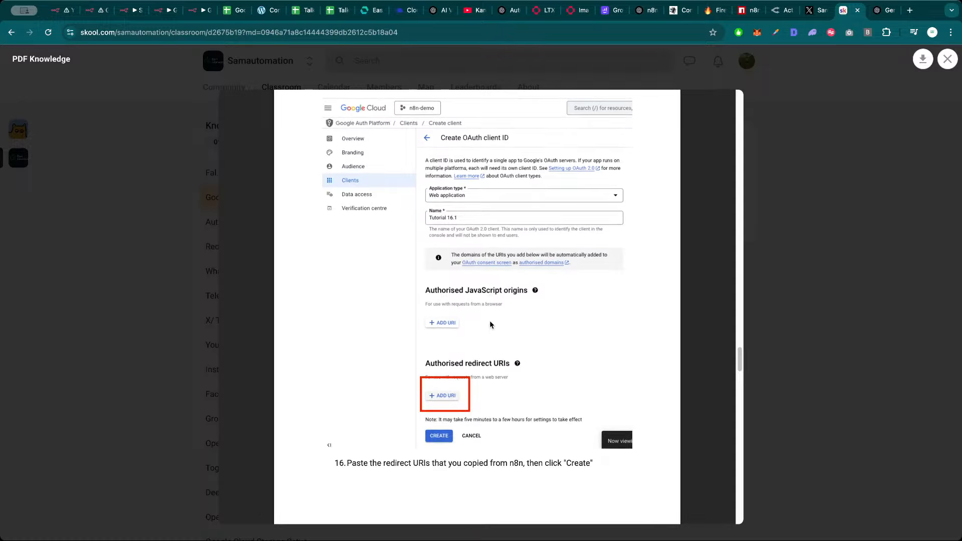
scroll(497, 319, down, 1)
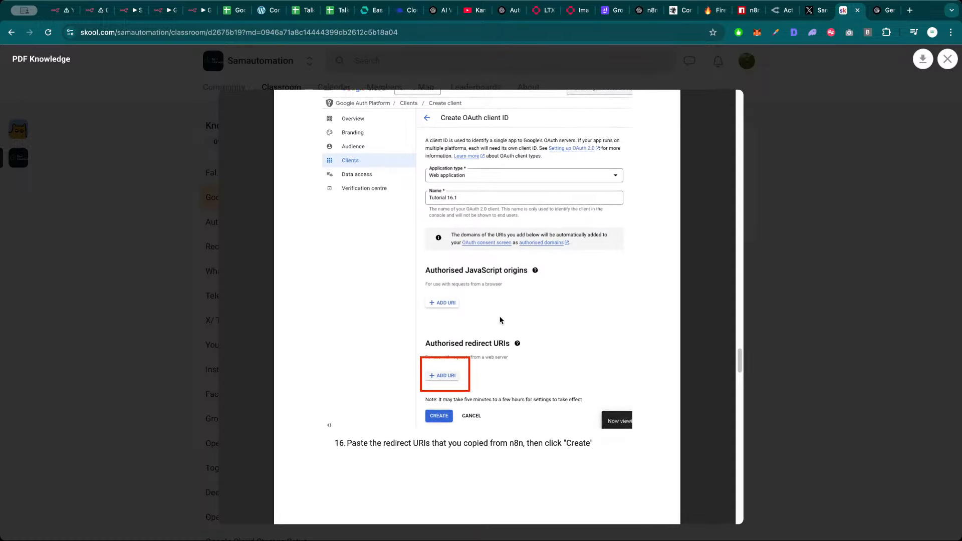
scroll(502, 318, down, 12)
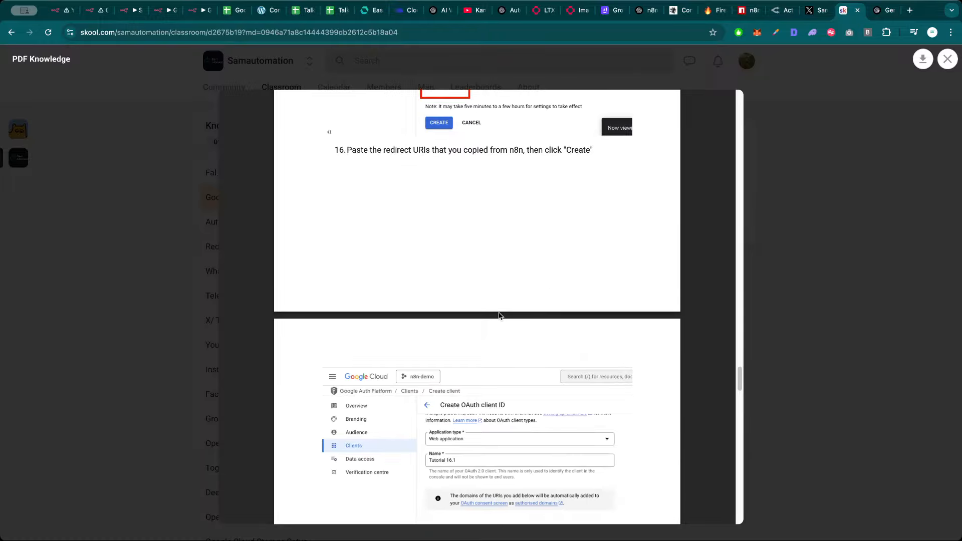
scroll(496, 306, down, 10)
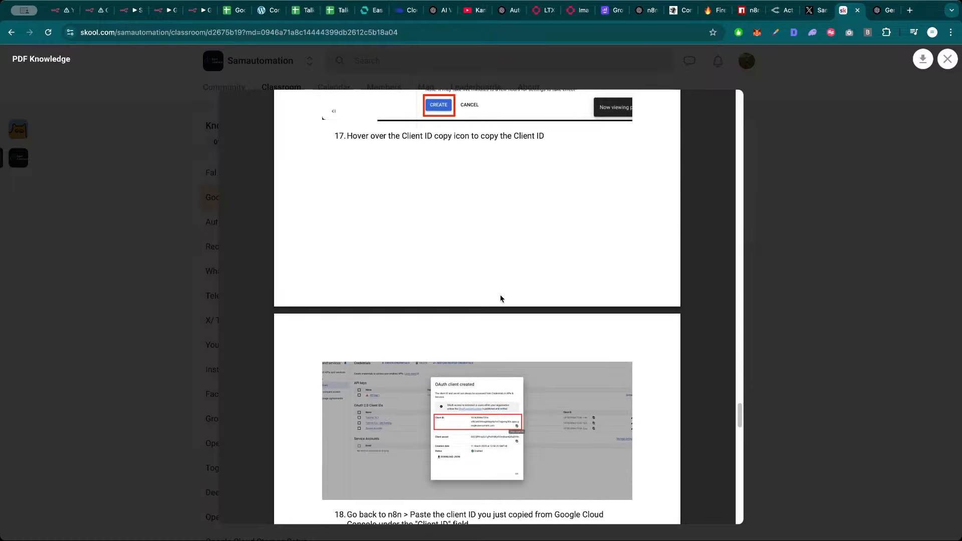
scroll(496, 306, down, 10)
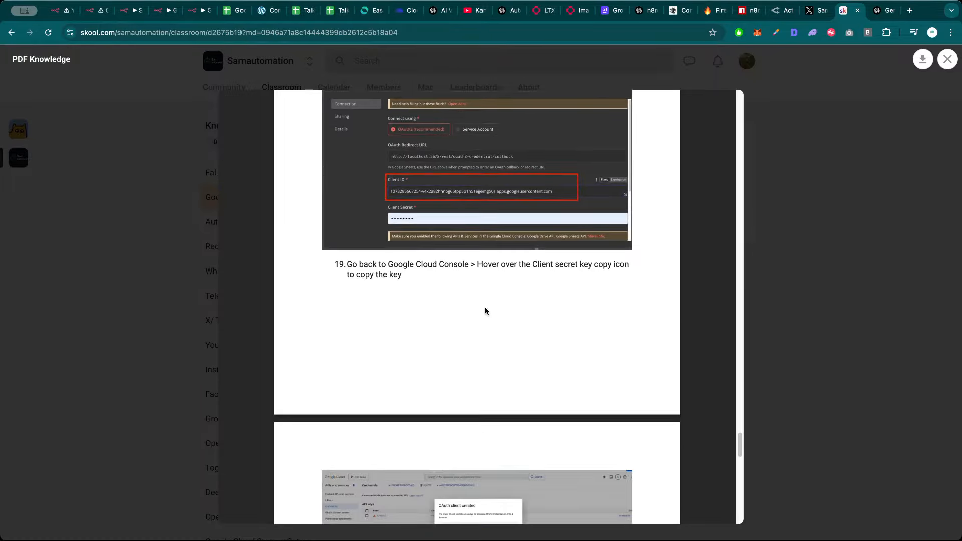
scroll(484, 310, down, 14)
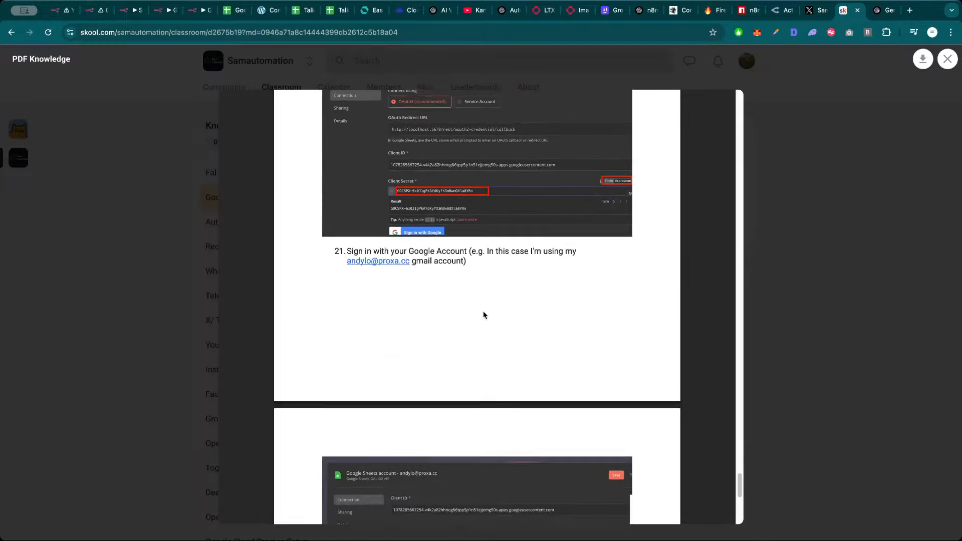
scroll(481, 326, down, 7)
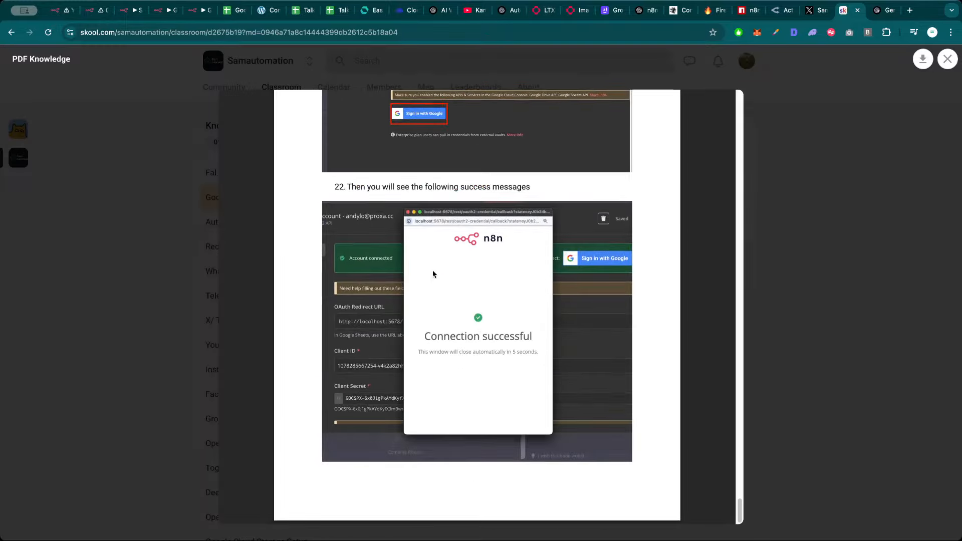
scroll(476, 296, up, 20)
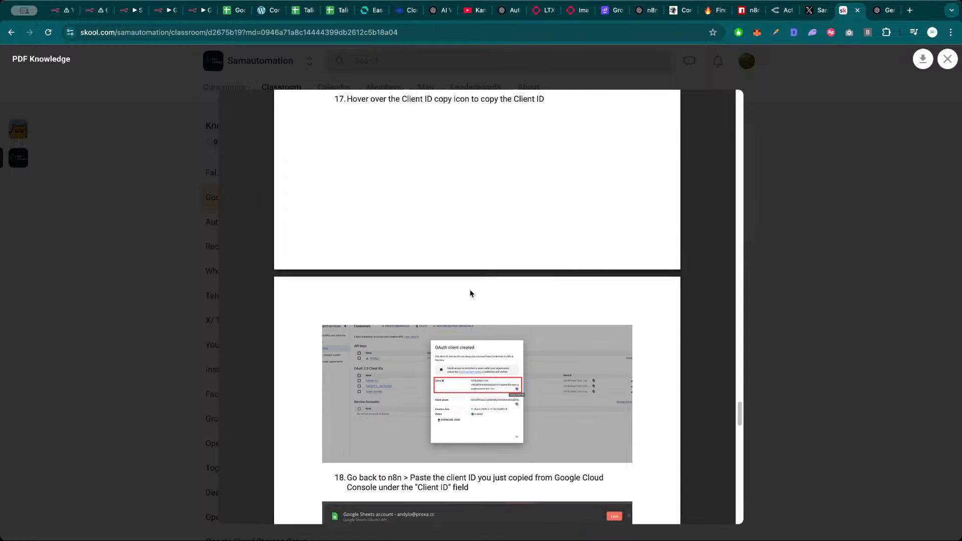
scroll(470, 294, up, 20)
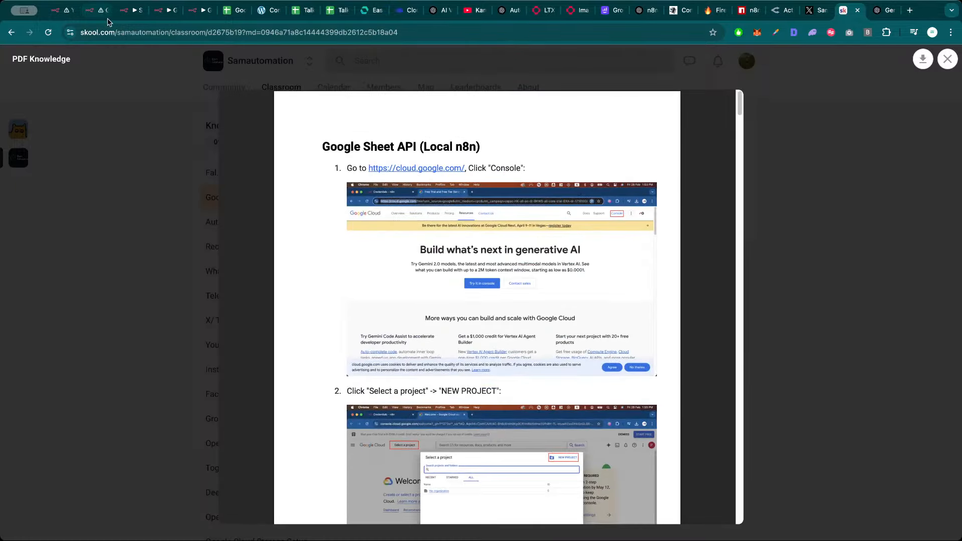
Return to the GS - Get Zip Codes node in n8n and open the form for creating a new Google Sheets credential
click(102, 11)
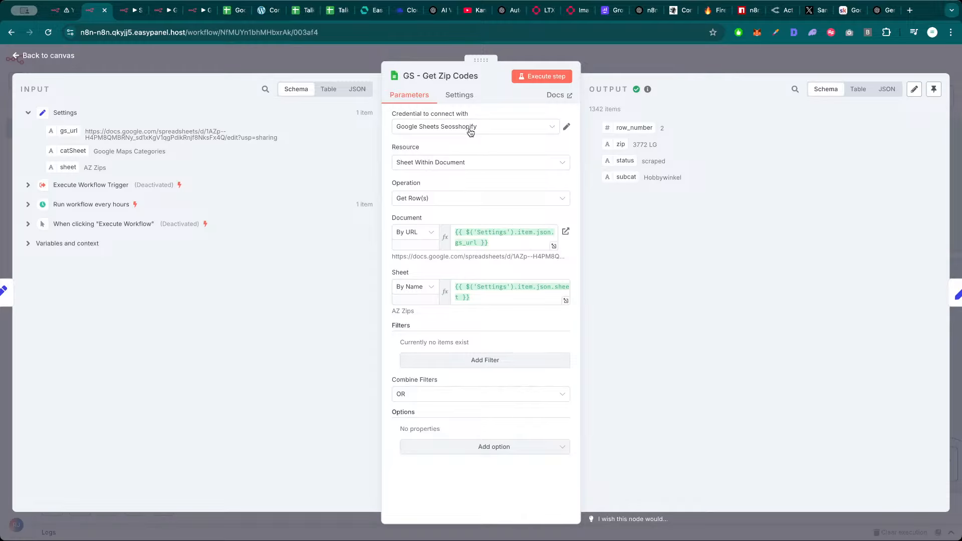
click(498, 131)
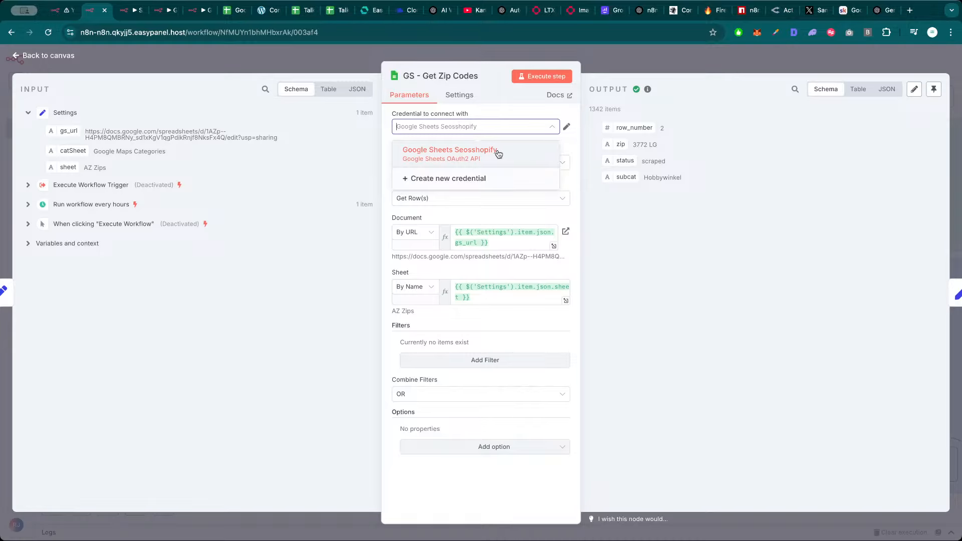
click(578, 134)
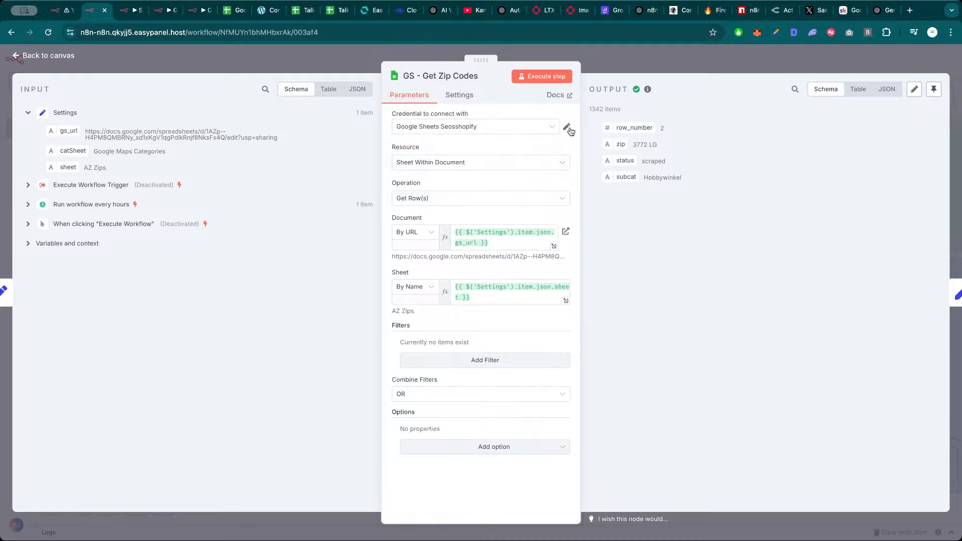
click(549, 127)
click(450, 181)
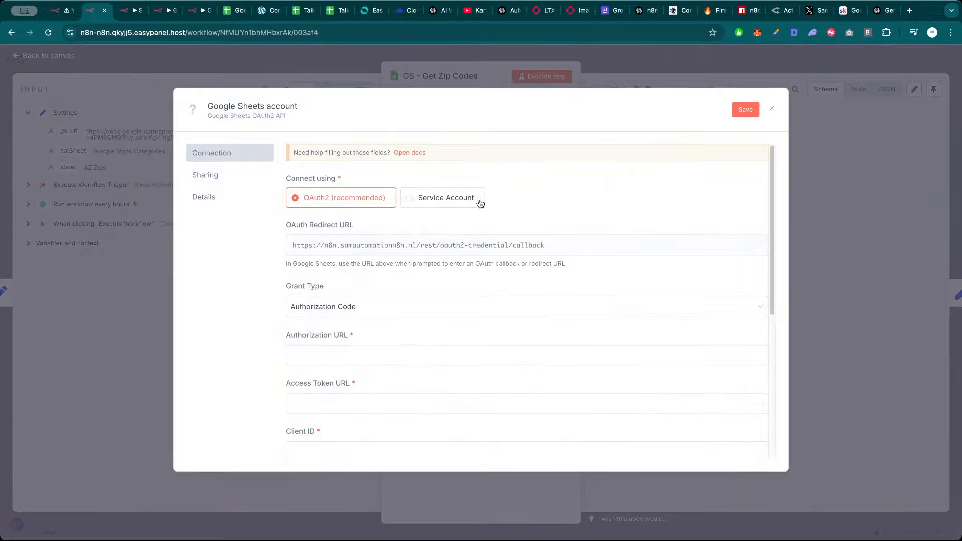
Name the new Google Sheets credential "Google Sheets New Gmail." and leave its form without saving
scroll(477, 202, down, 5)
click(328, 107)
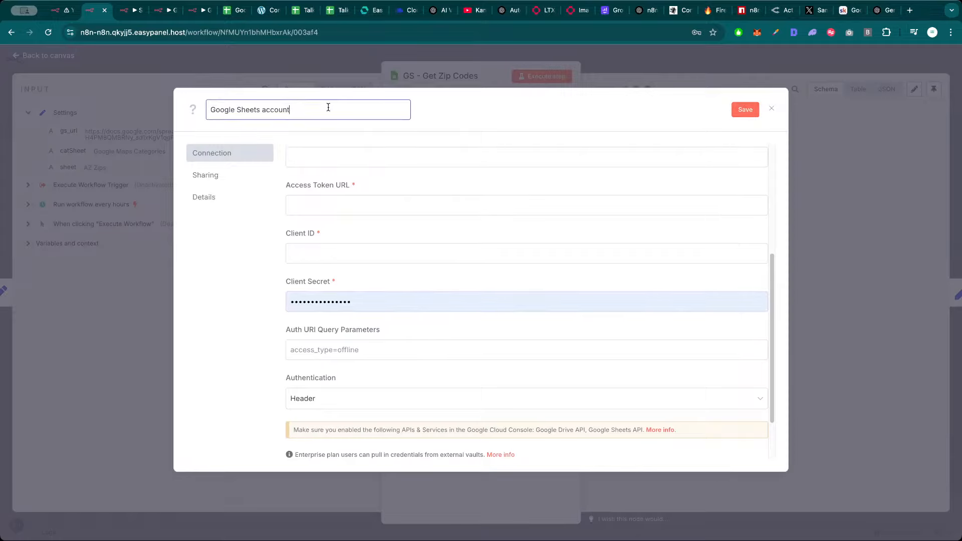
double_click(280, 111)
text(New Gmail.)
click(443, 123)
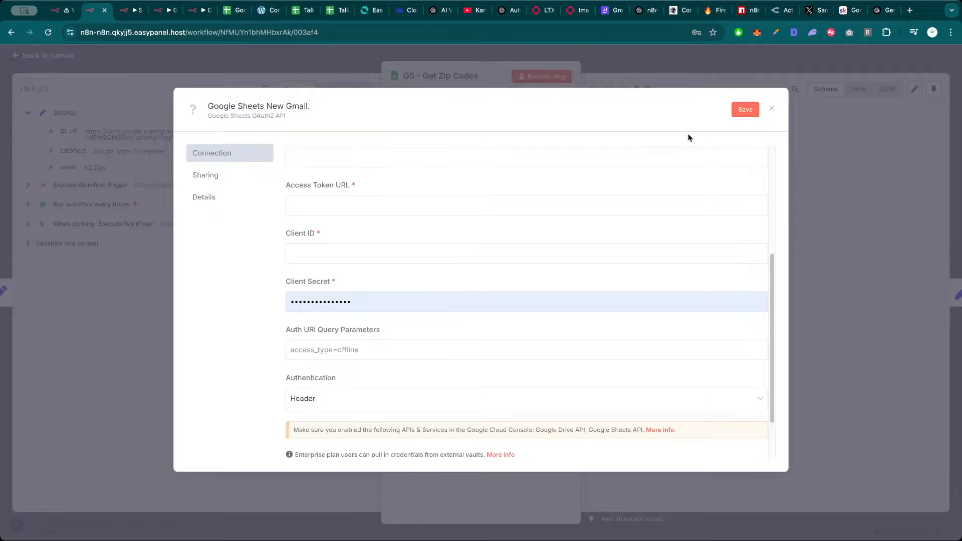
click(770, 112)
click(506, 323)
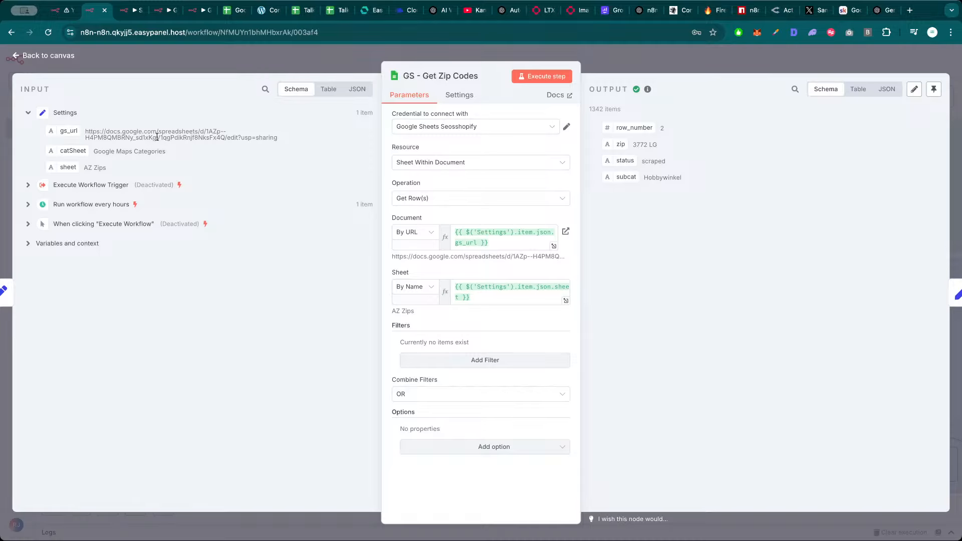
Review the GS - Get Zip Codes output as JSON through its last page, and inspect the Zips node's field mapping
drag(252, 138, 221, 132)
click(219, 133)
click(892, 88)
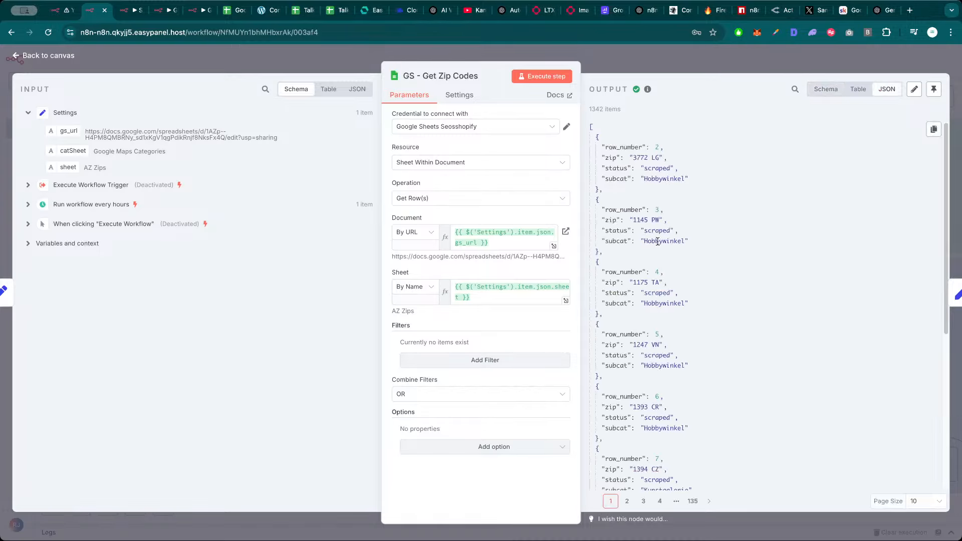
scroll(658, 242, down, 5)
click(693, 501)
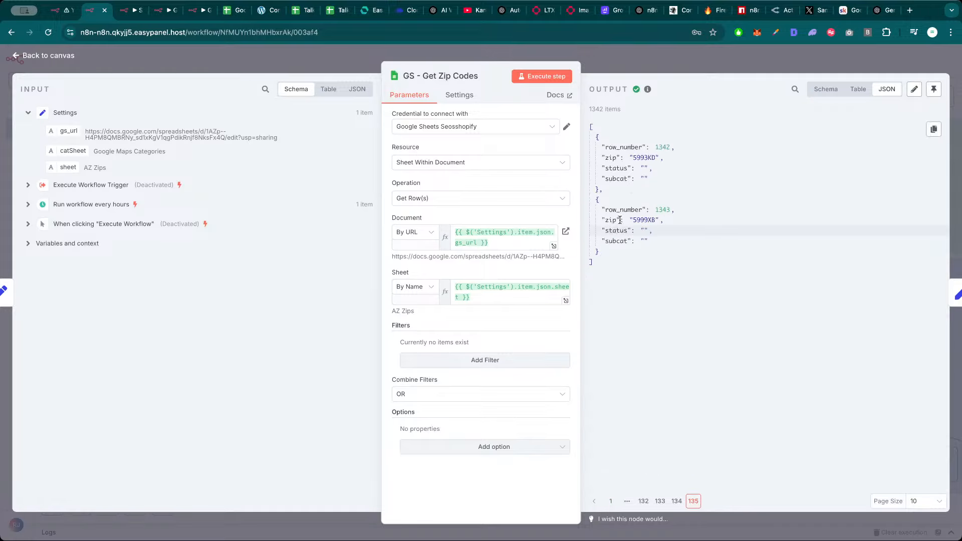
key(Escape)
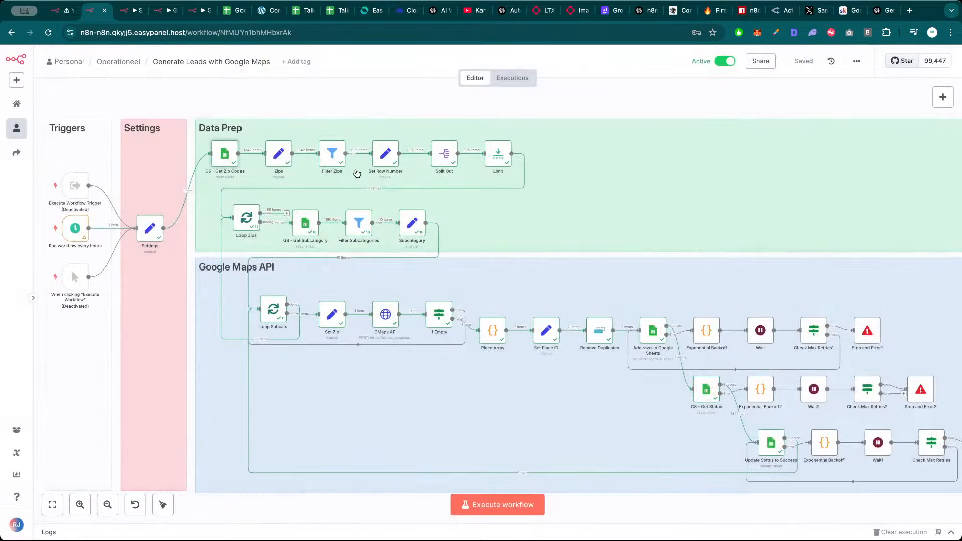
double_click(278, 155)
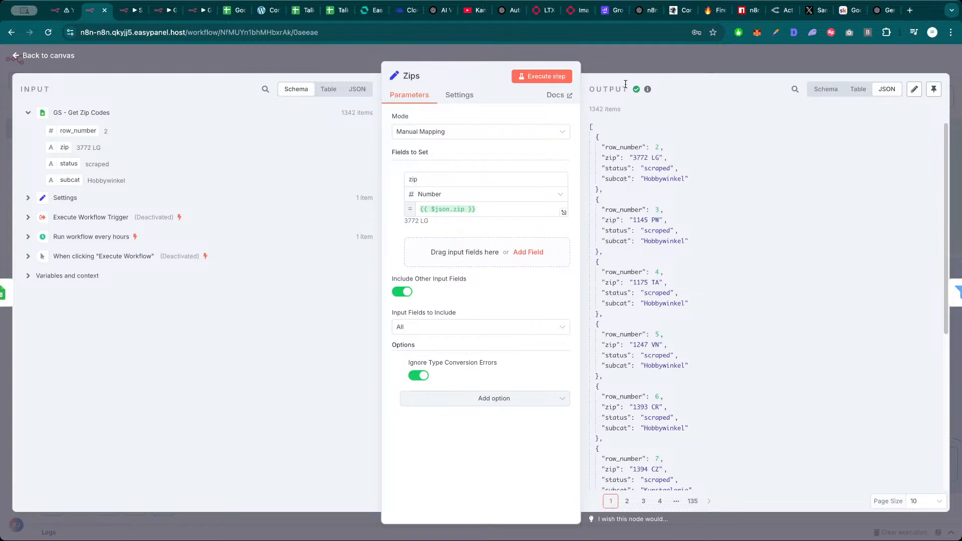
click(697, 64)
Add an Edit Fields (Set) node to the workflow as a demonstration, delete it again and save the workflow
click(941, 98)
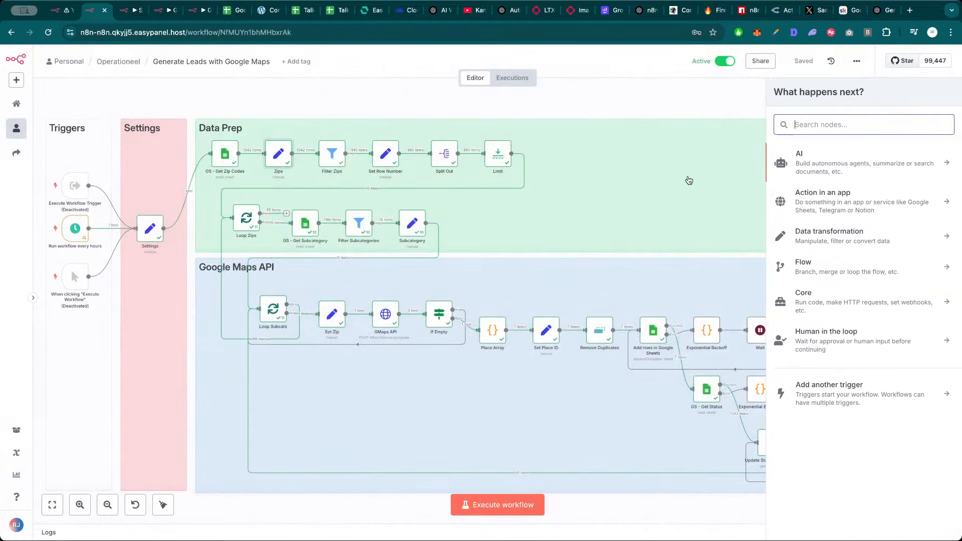
text(set)
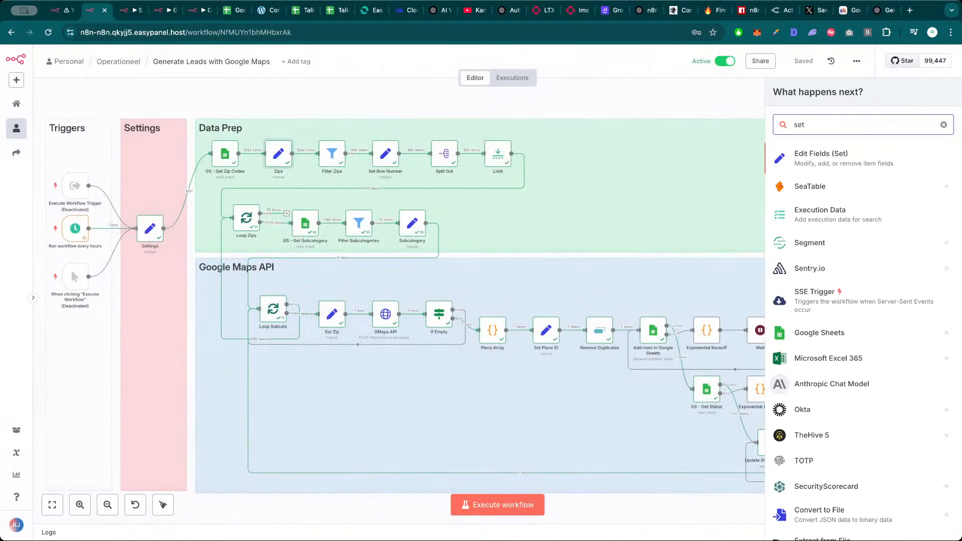
click(813, 161)
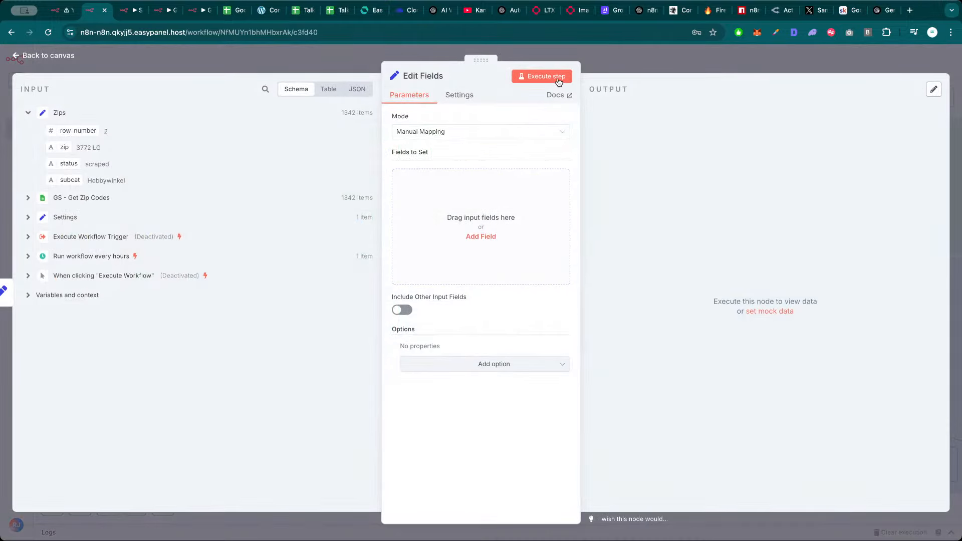
click(602, 74)
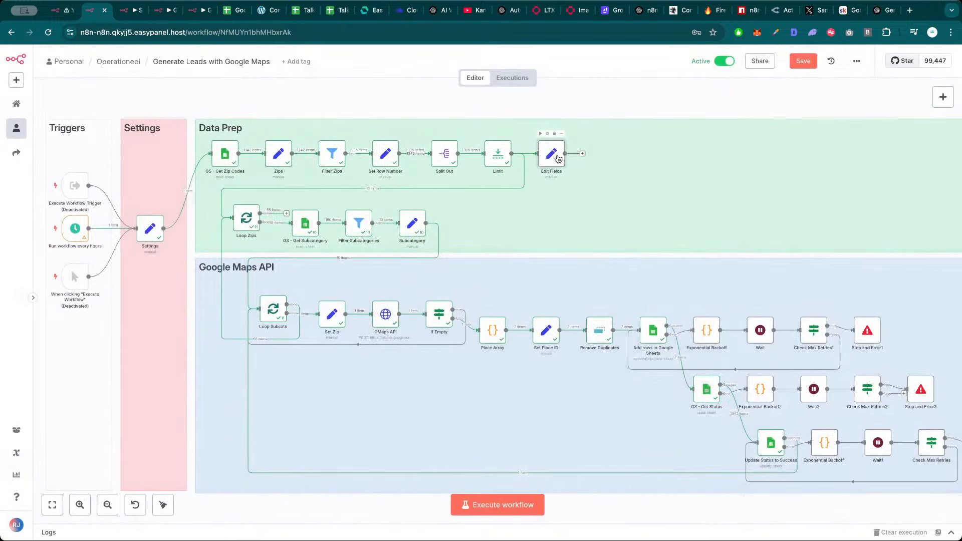
key(Delete)
click(803, 61)
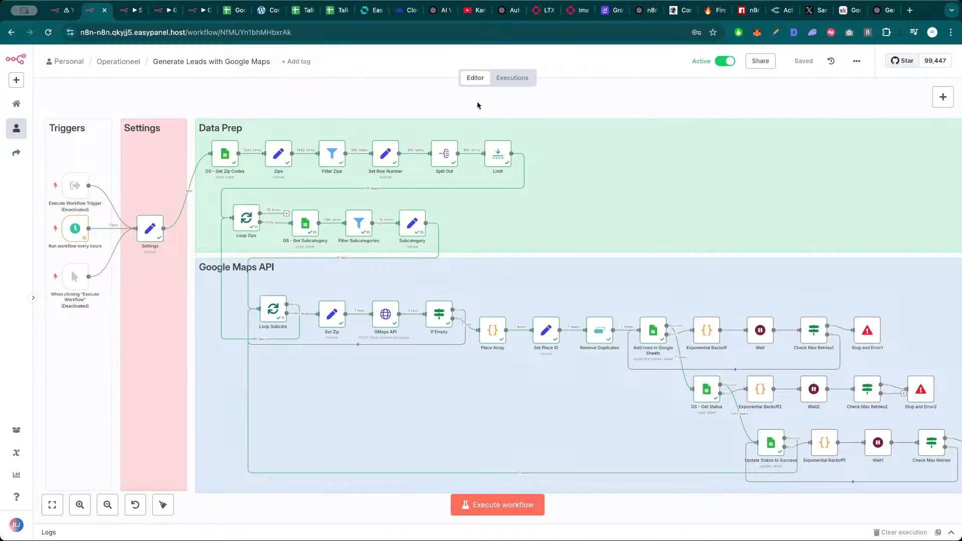
Switch to the Samautomation community on Skool, close the PDF guide and open the Automated Product Generator – n8n Workflow lesson in N8N templates
click(848, 11)
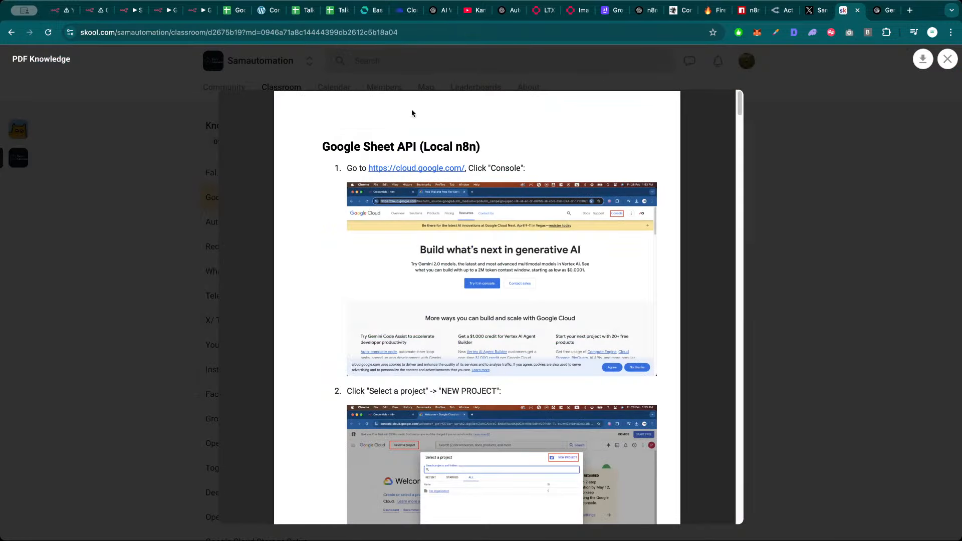
click(133, 131)
click(269, 96)
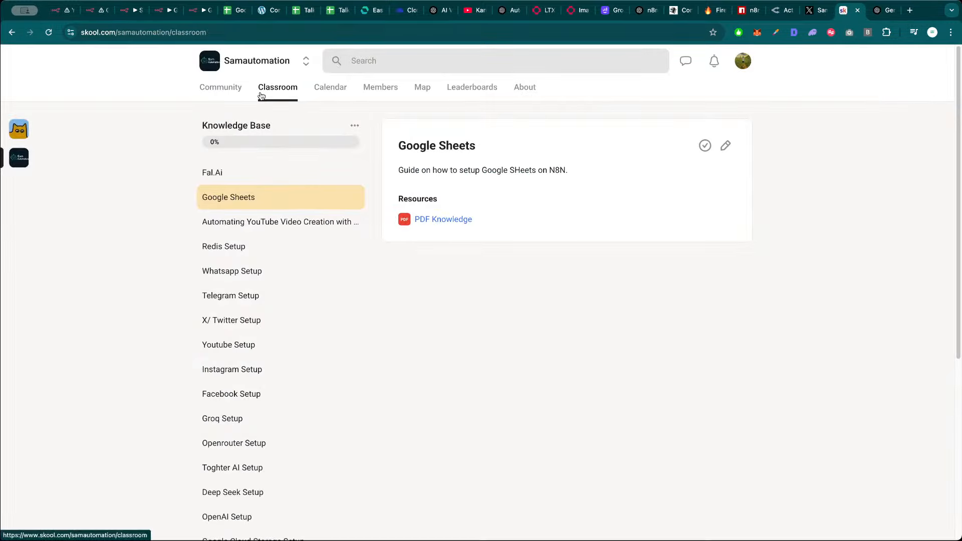
click(265, 209)
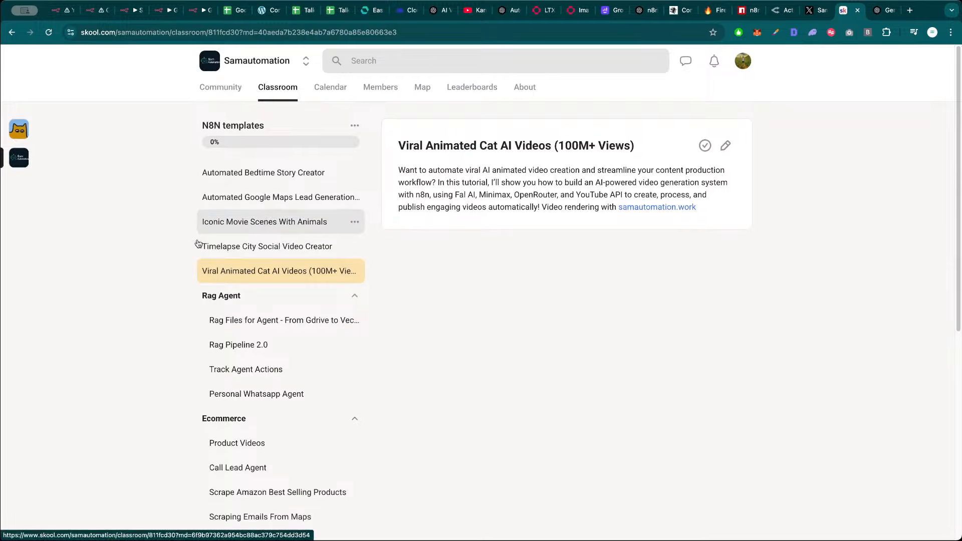
scroll(190, 300, down, 5)
scroll(288, 281, down, 1)
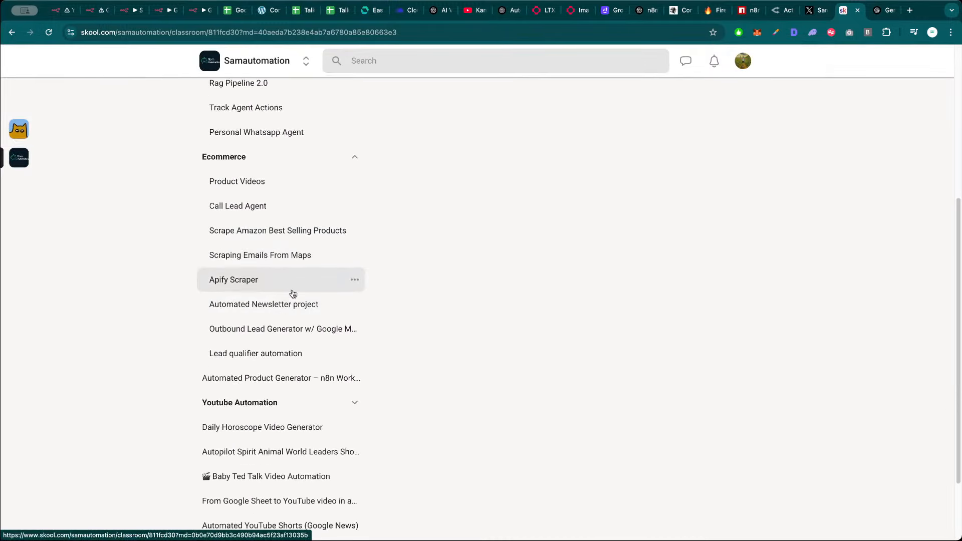
scroll(289, 353, down, 2)
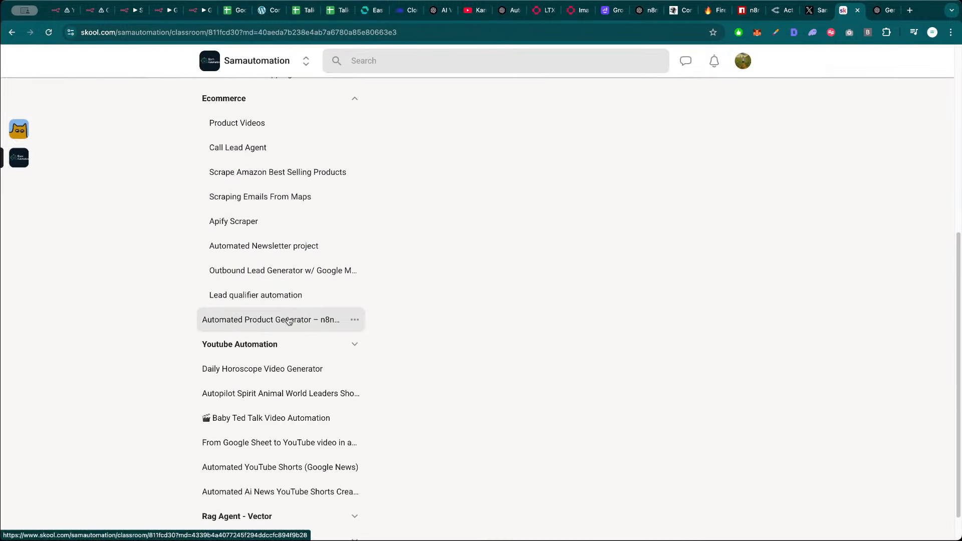
click(290, 319)
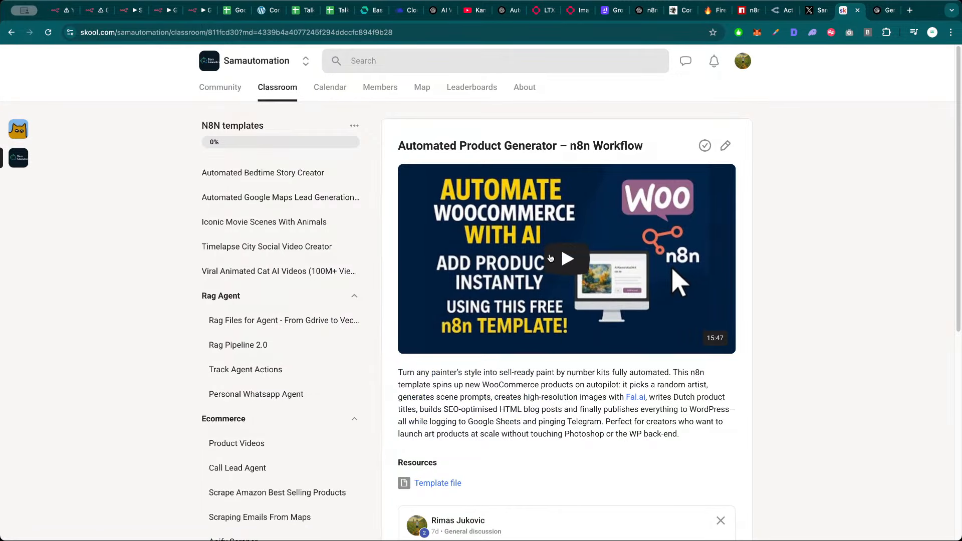
Look over the lesson's description and resources, start its video and open it briefly on YouTube
scroll(553, 352, down, 1)
scroll(560, 357, down, 1)
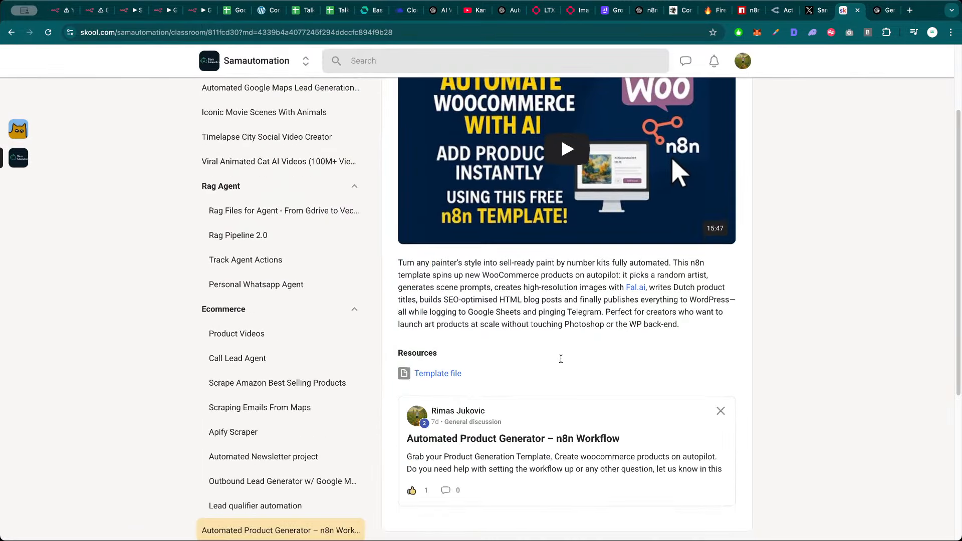
scroll(572, 381, up, 2)
click(565, 262)
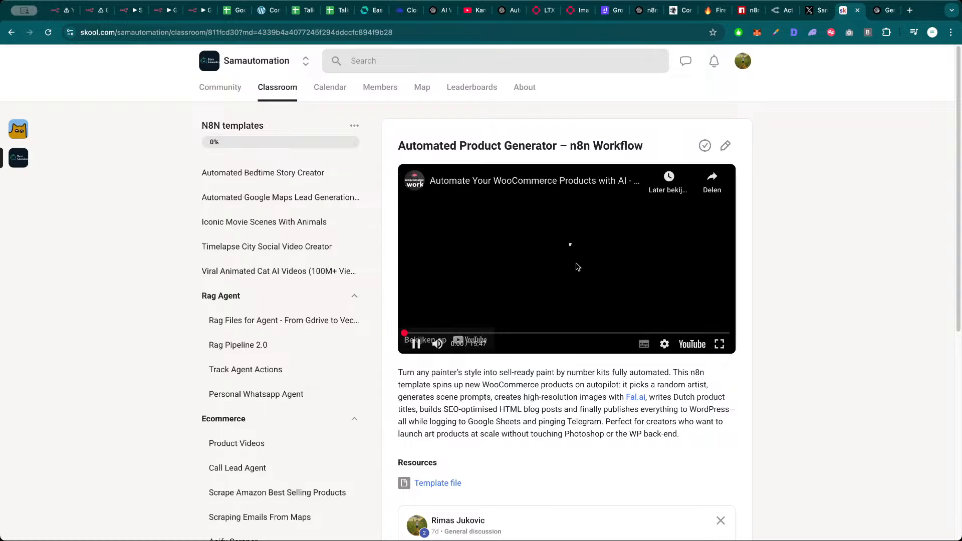
click(699, 344)
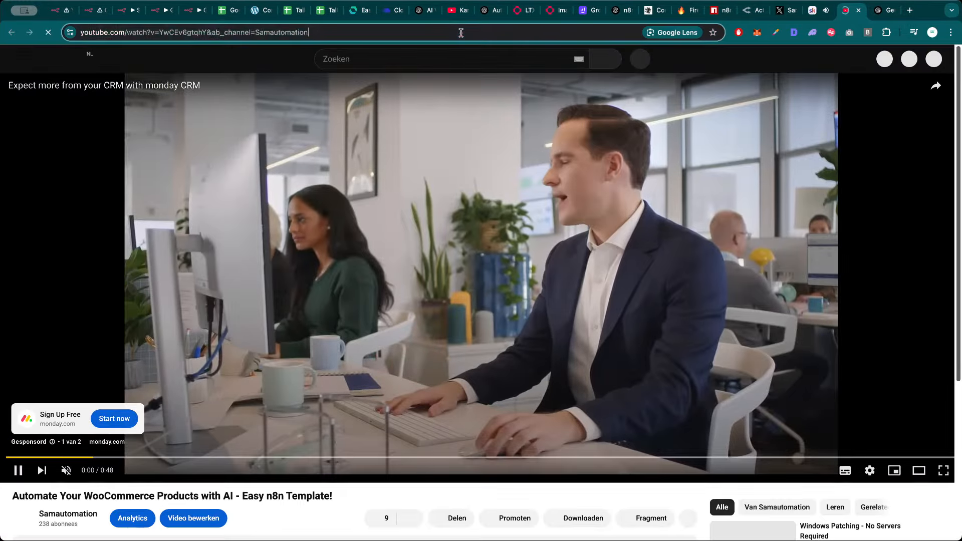
key(super+w)
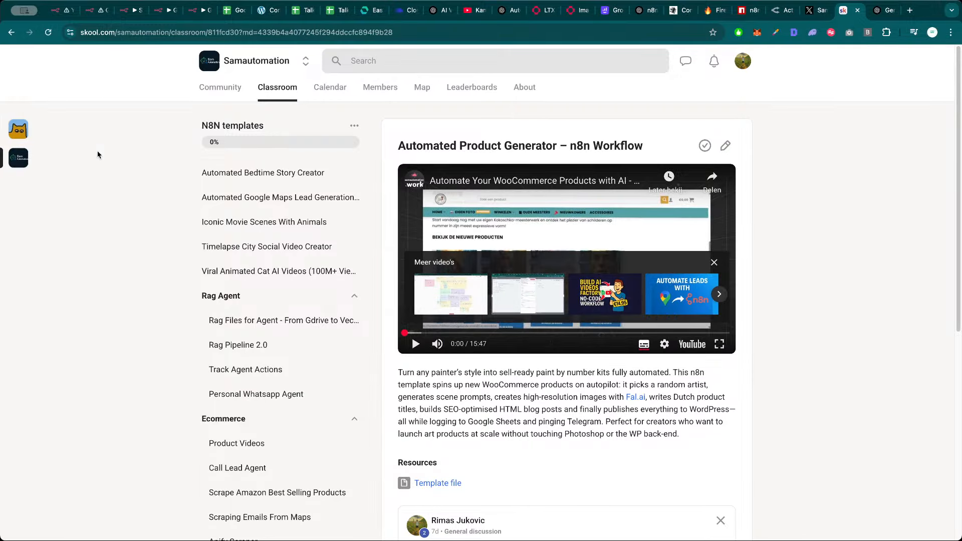
Return to the Generate Leads with Google Maps workflow in n8n and find the Shopify node, expanding its list of triggers
key(super+2)
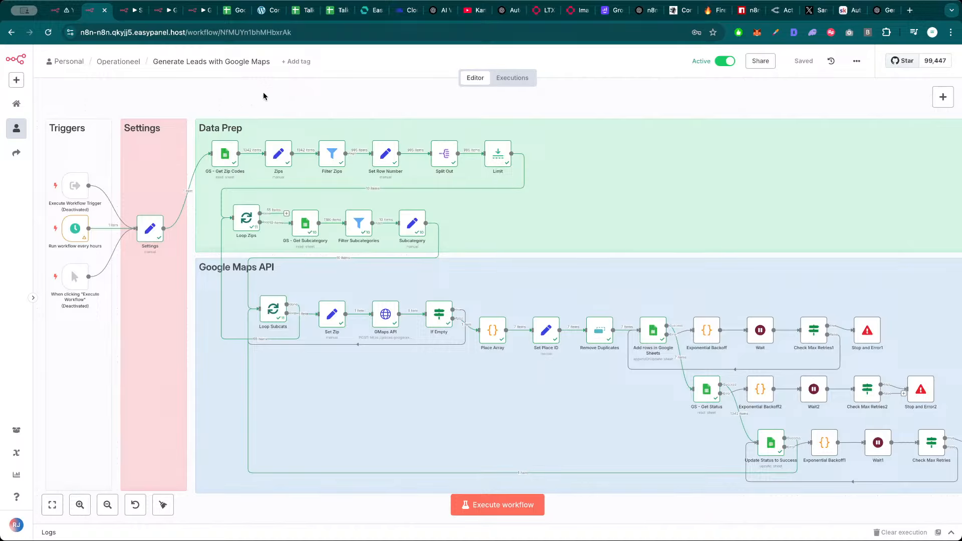
key(Tab)
text(sho)
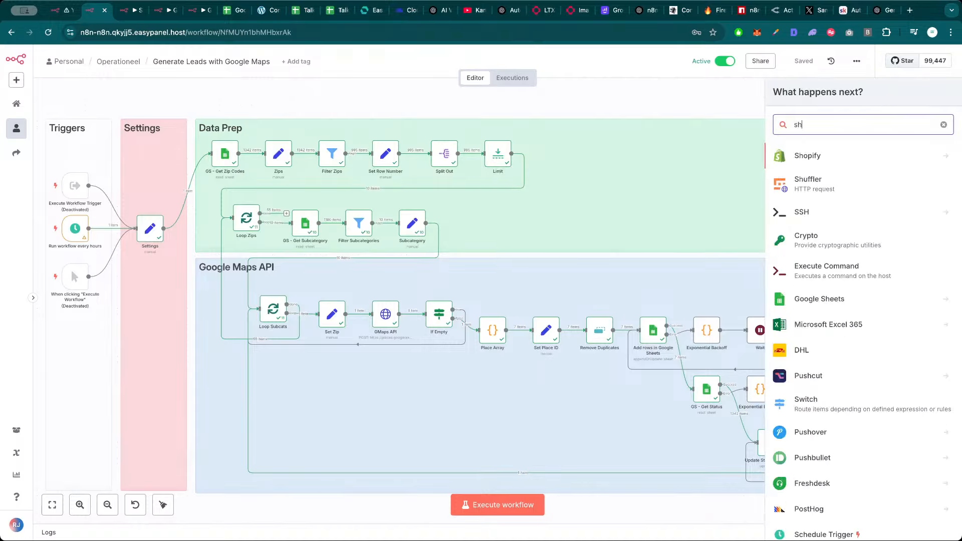
click(817, 158)
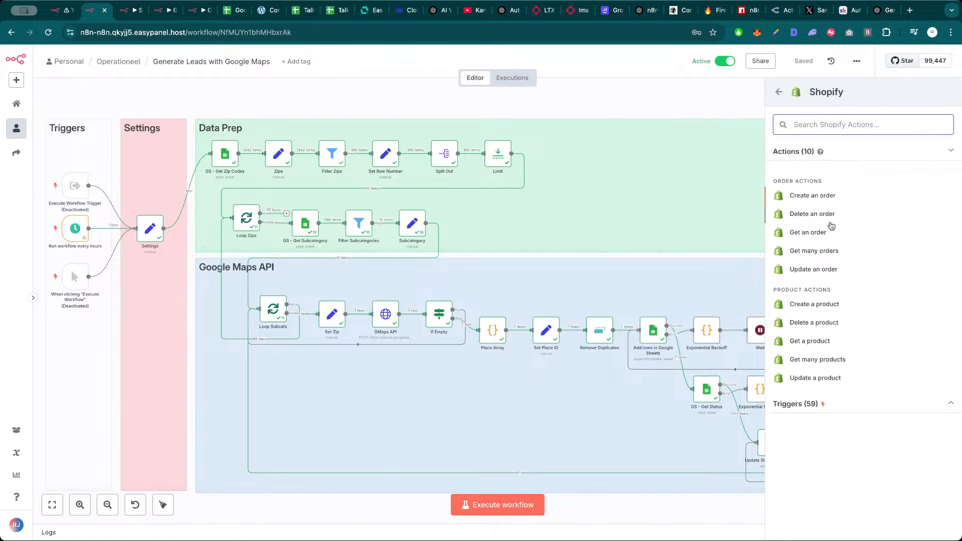
click(805, 406)
scroll(830, 391, down, 2)
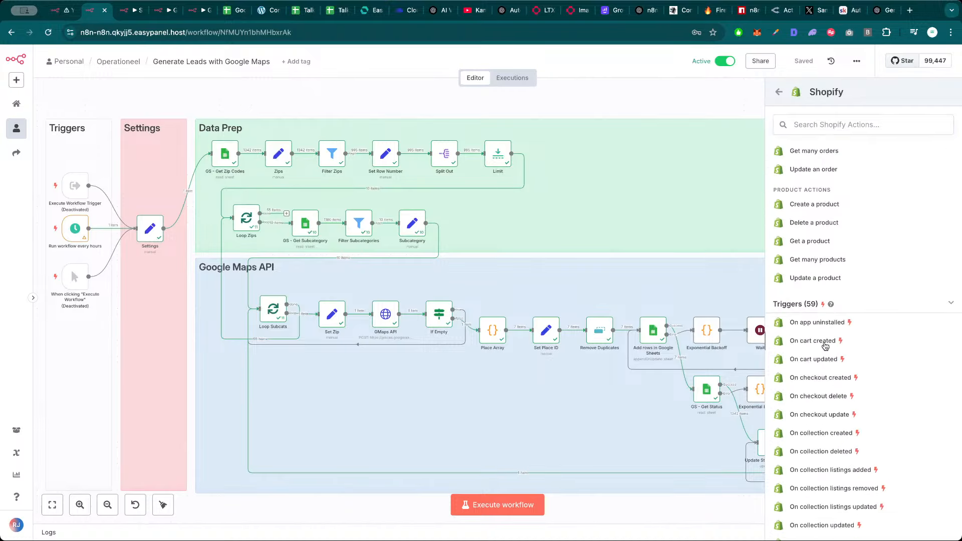
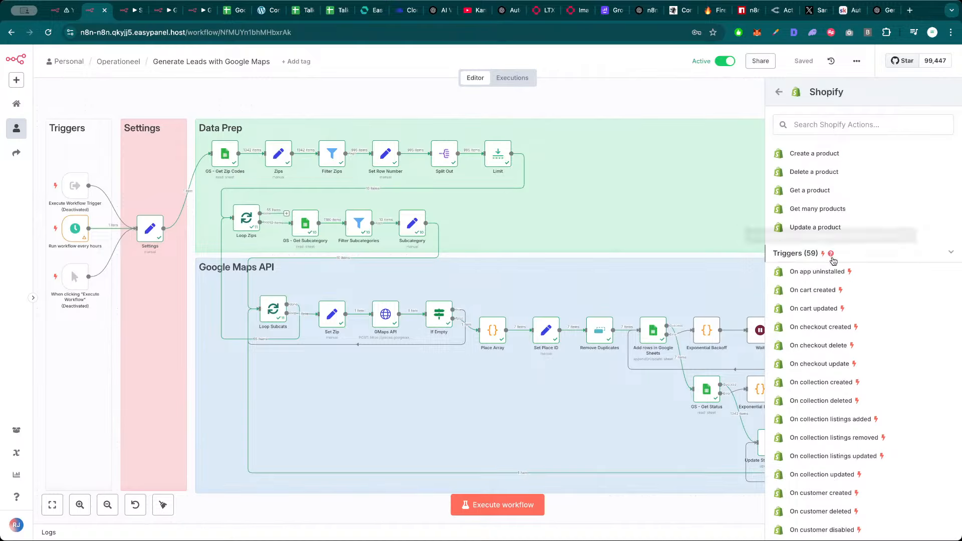
Examine the Shopify triggers through the end of the list and return to the order and product actions
scroll(819, 295, down, 5)
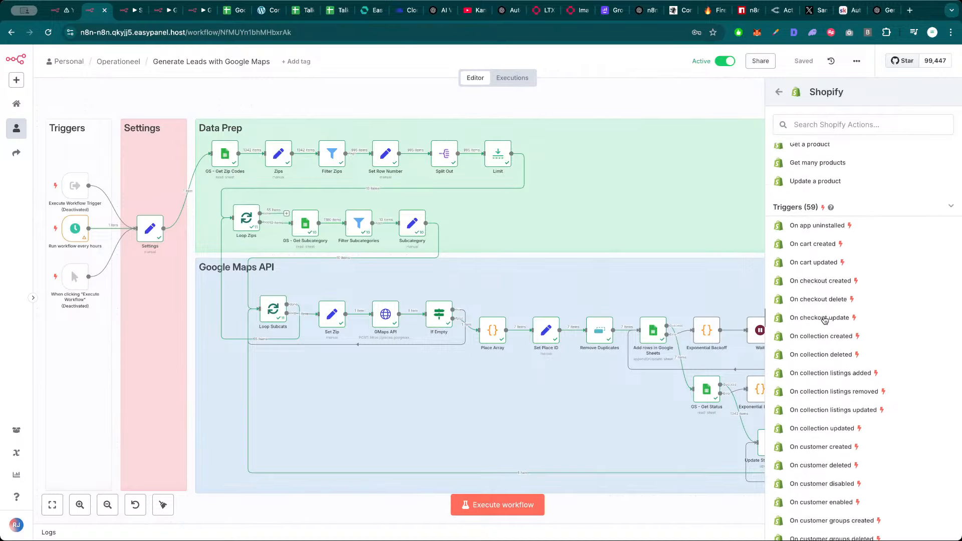
scroll(831, 333, down, 8)
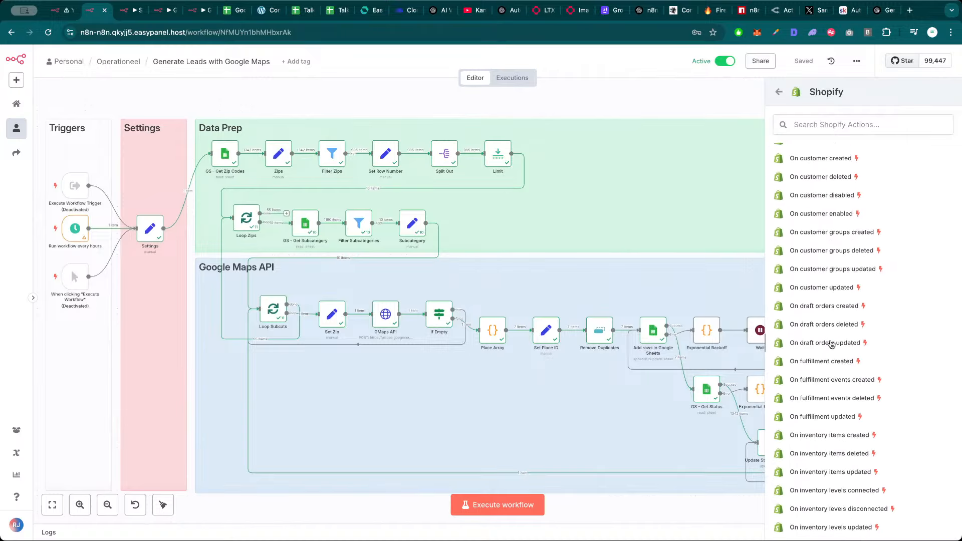
scroll(834, 361, down, 4)
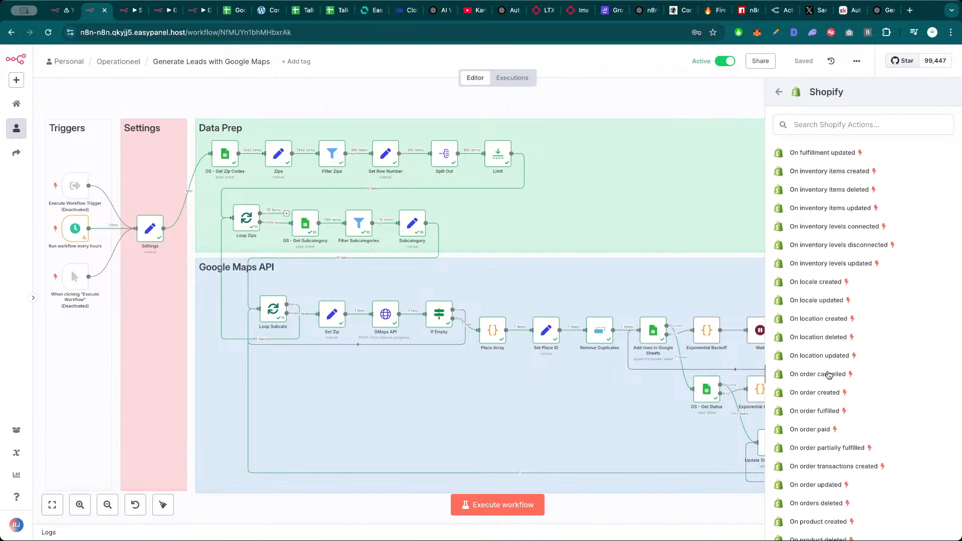
scroll(827, 374, down, 4)
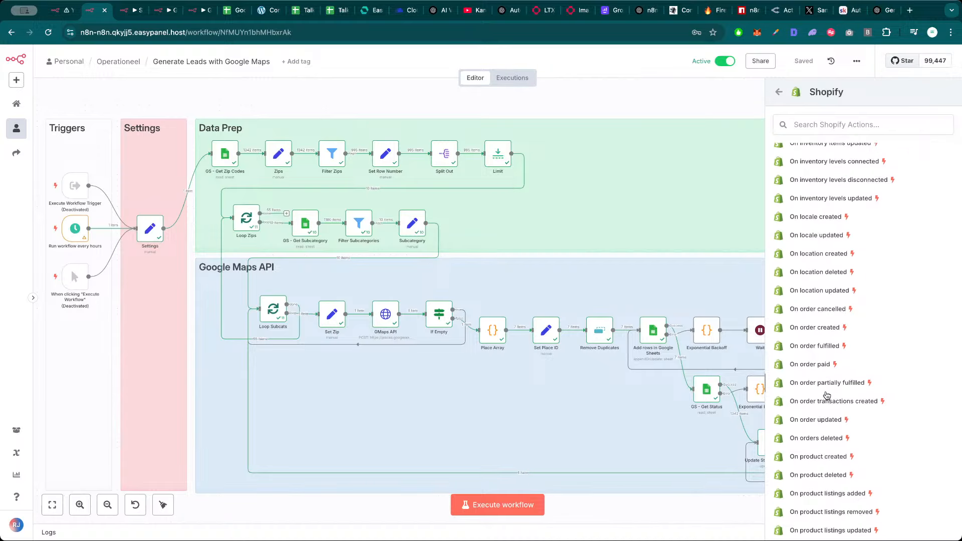
scroll(824, 381, down, 1)
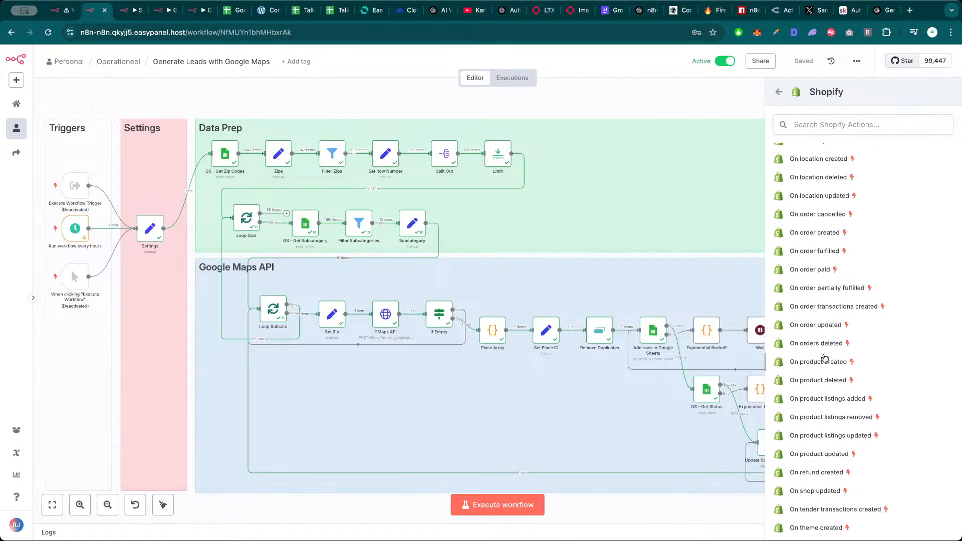
scroll(823, 331, down, 1)
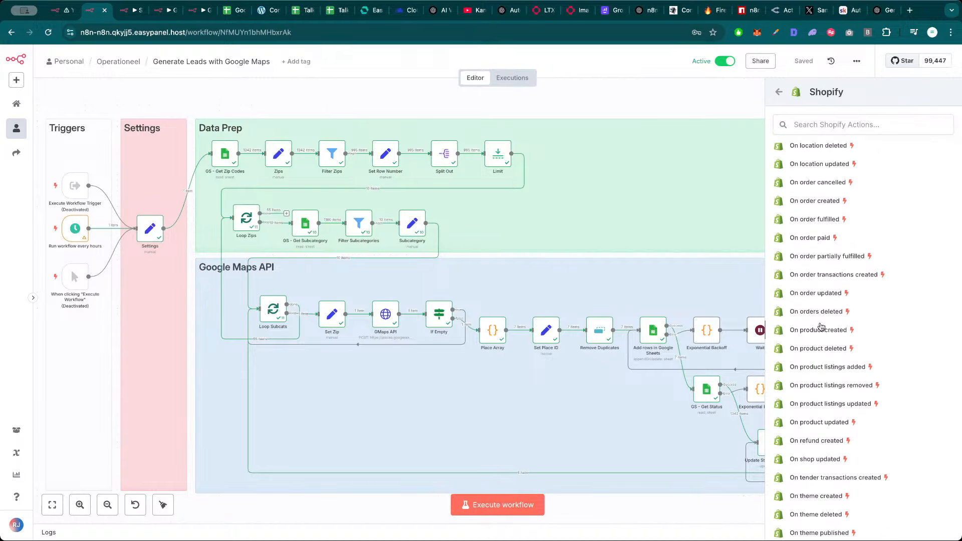
scroll(819, 345, down, 1)
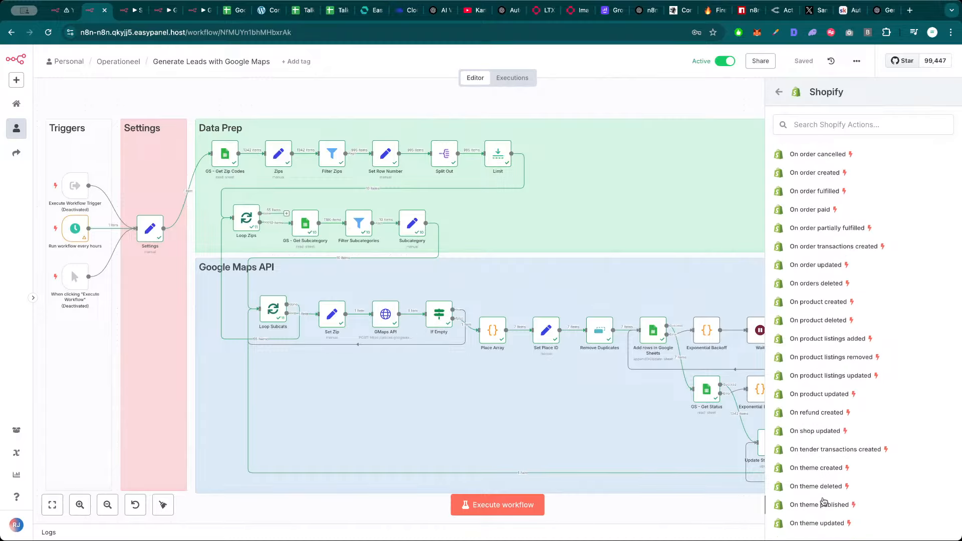
scroll(829, 441, up, 15)
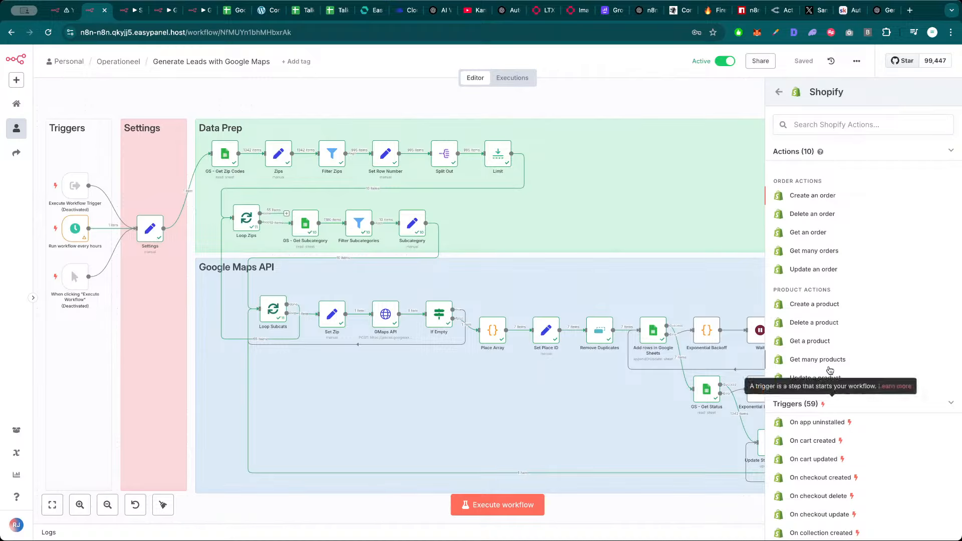
Leave the Shopify actions list and briefly look into the Zips node in the Data Prep section
click(689, 208)
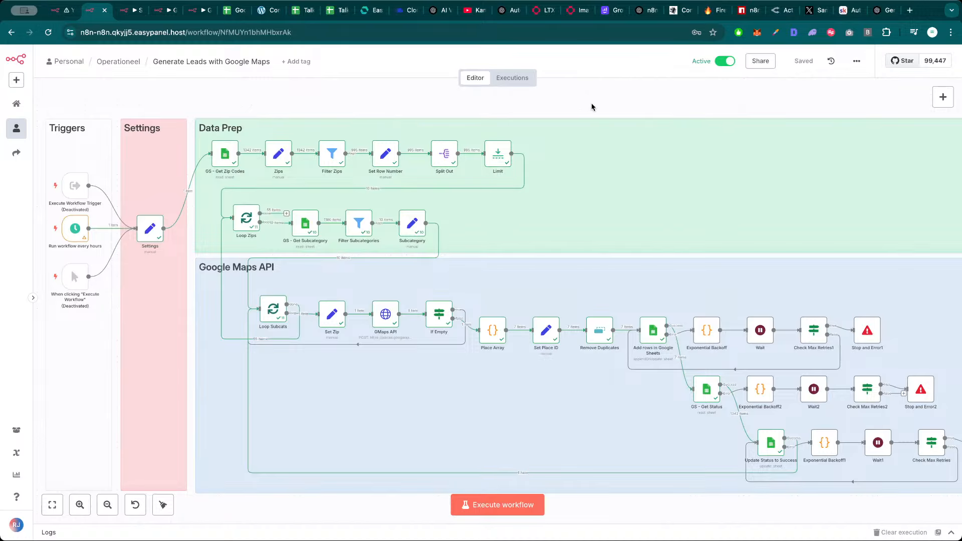
drag(571, 99, 572, 97)
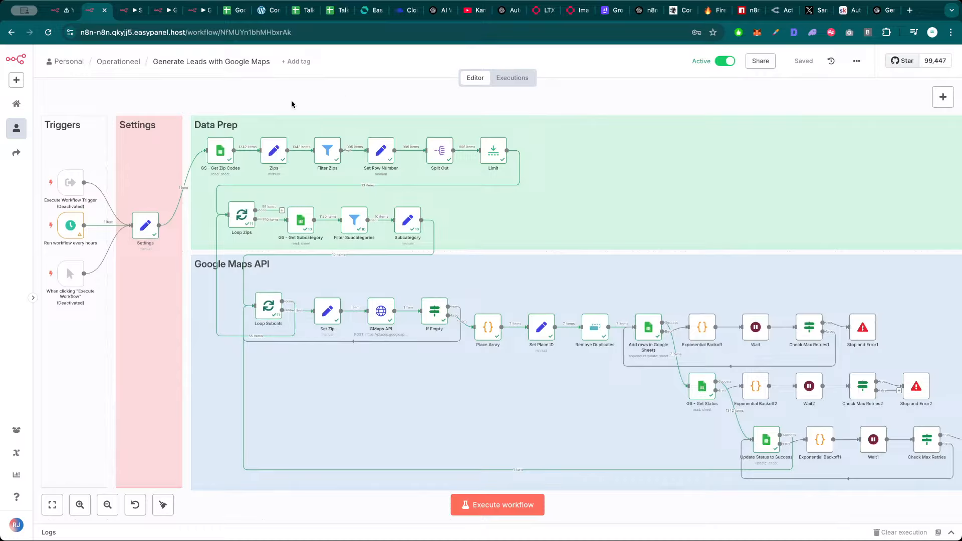
double_click(273, 150)
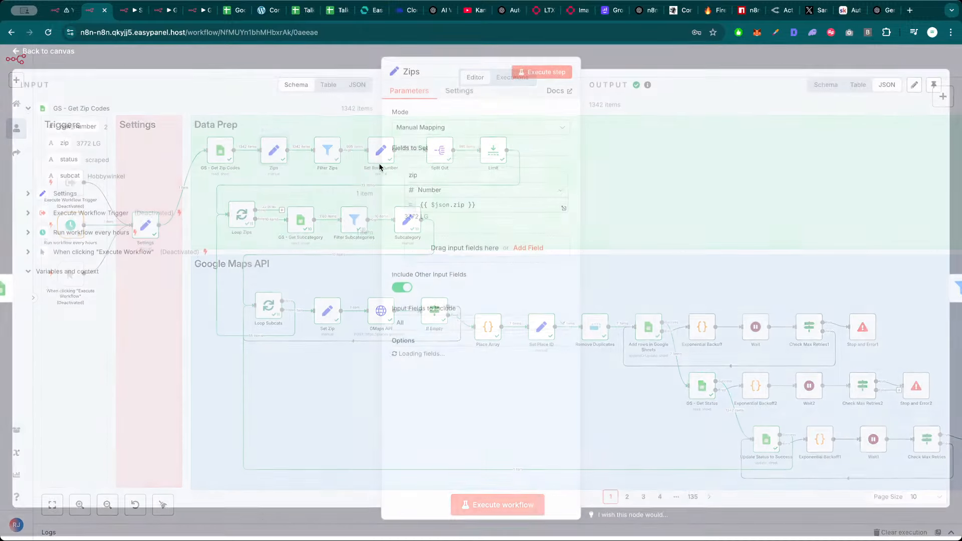
key(Escape)
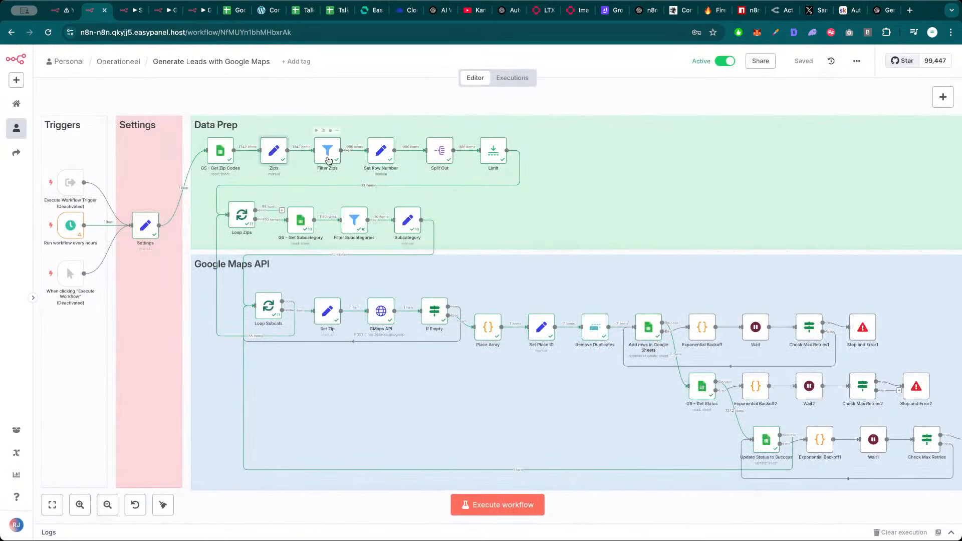
Examine the Filter Zips node's status condition and the status field of its incoming zip data
double_click(328, 155)
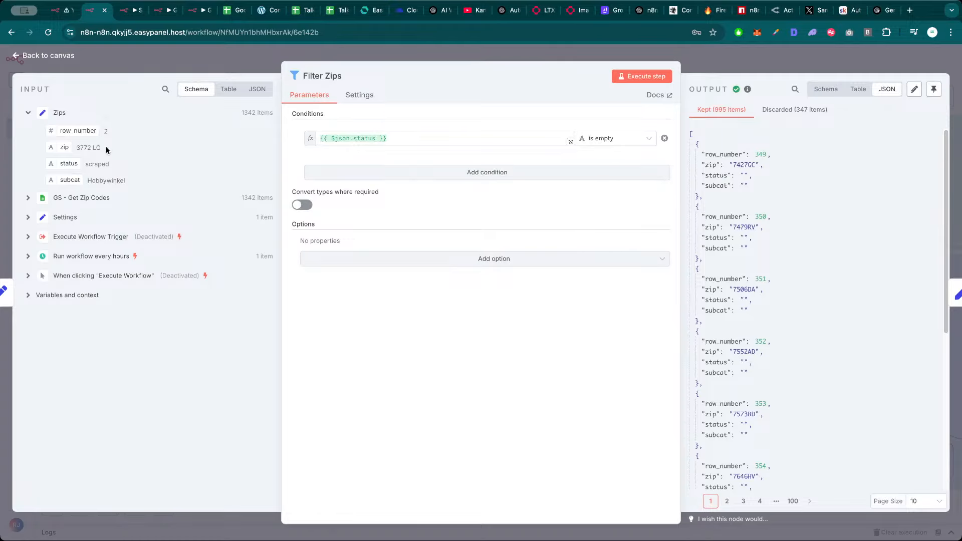
drag(111, 163, 86, 165)
click(109, 160)
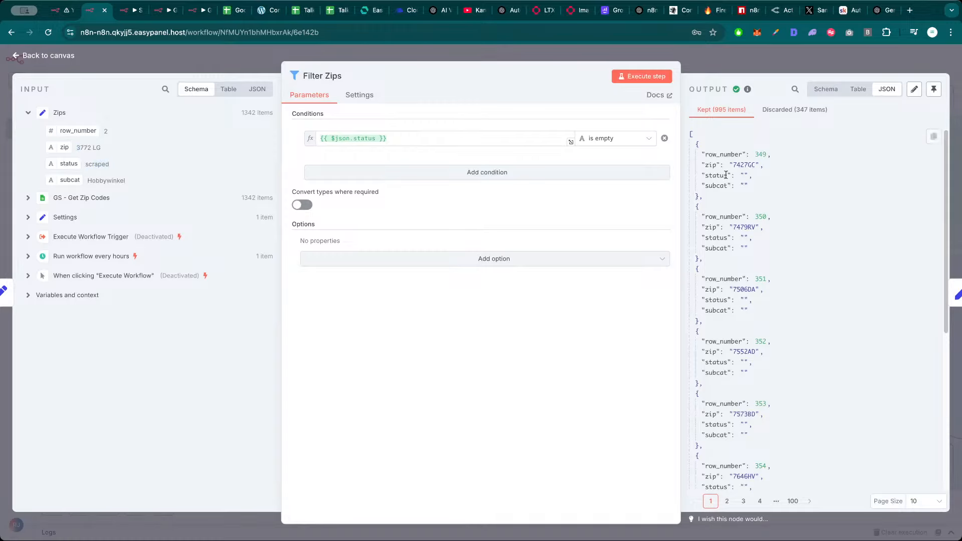
click(244, 55)
double_click(330, 154)
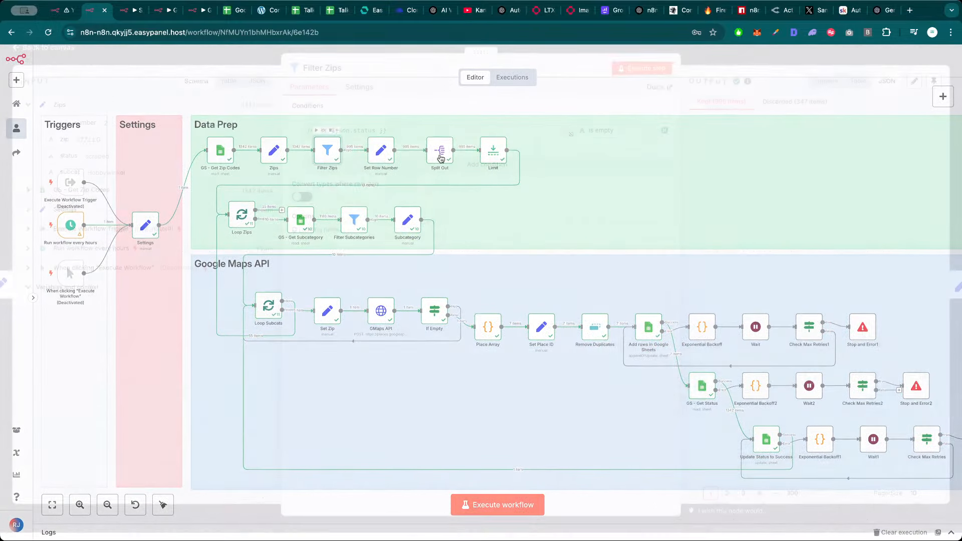
key(Escape)
Search the node library for the Filter node and leave it without adding anything
key(Tab)
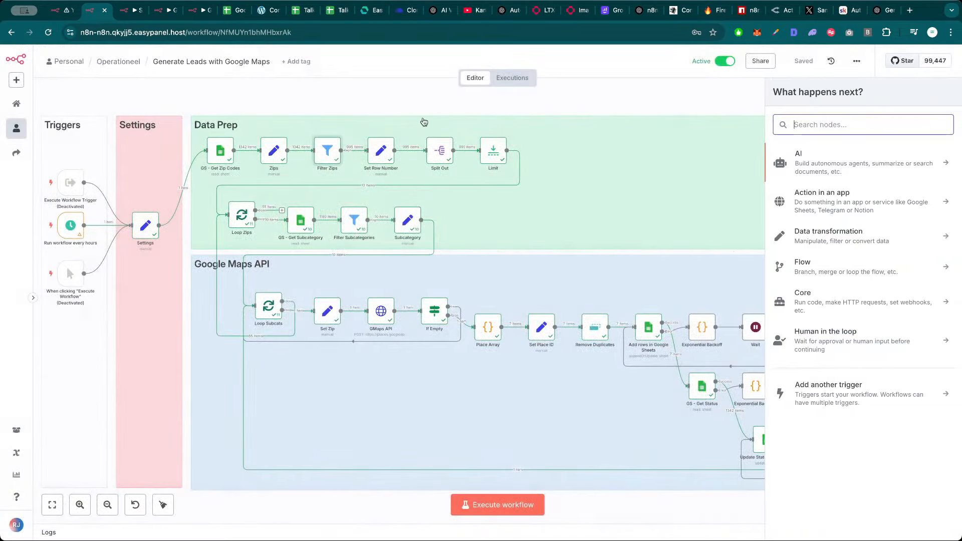
text(fil)
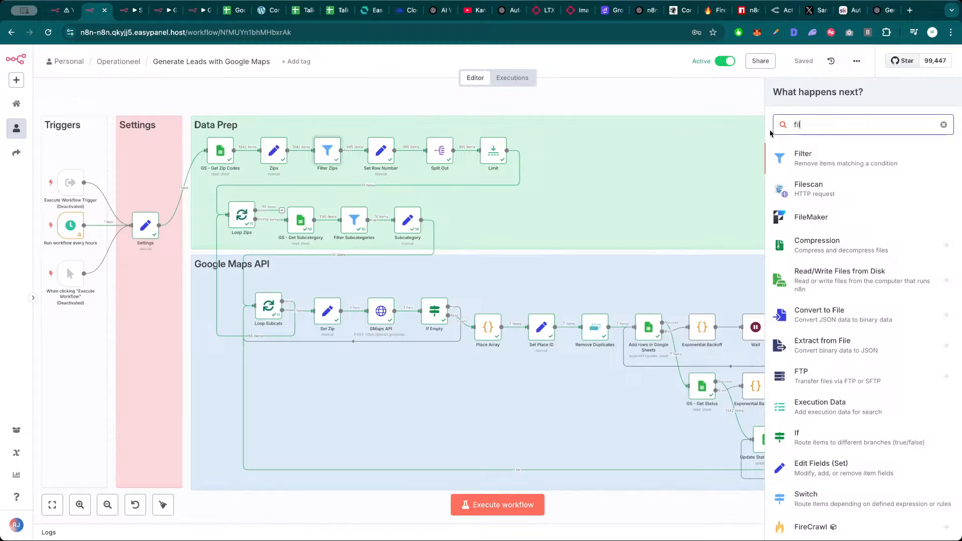
key(Escape)
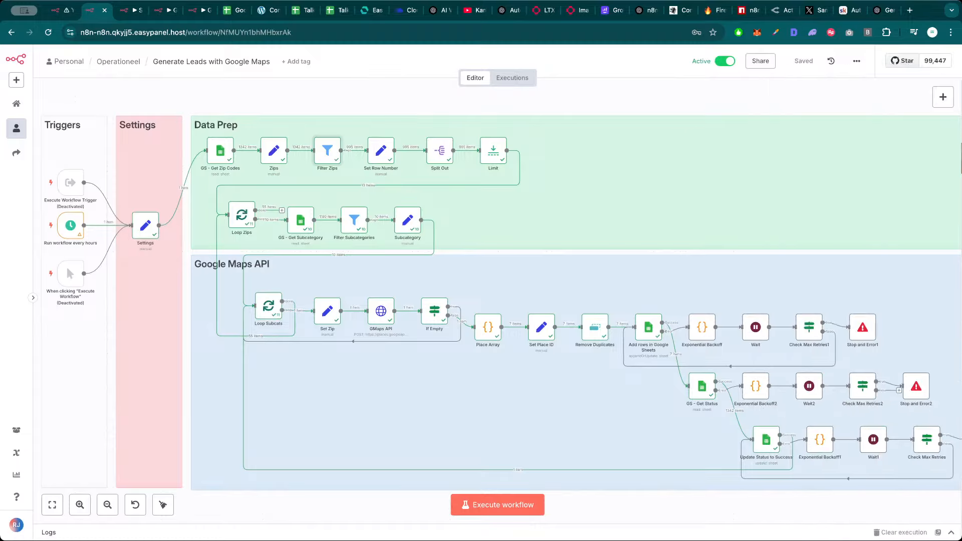
key(Tab)
key(Escape)
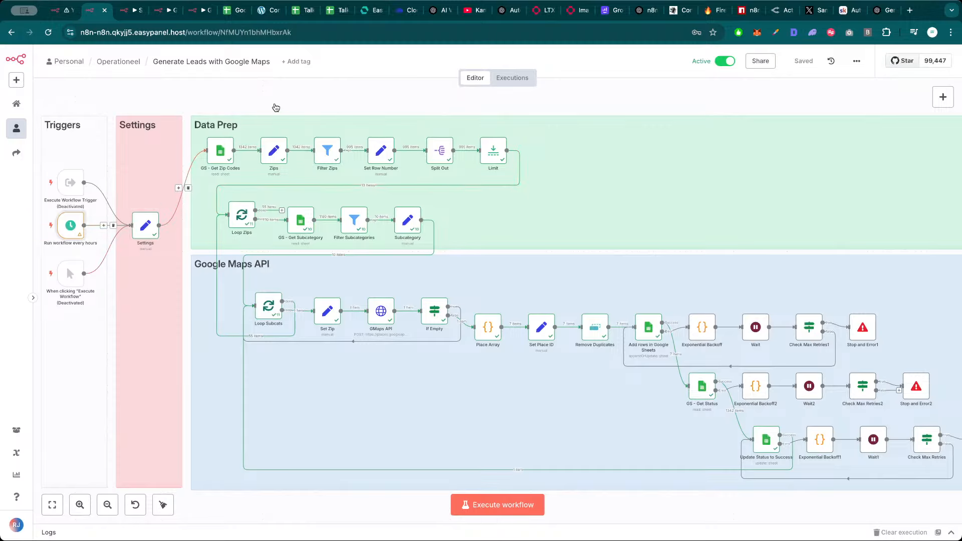
Examine the status values of the items kept by the Filter Zips node and return to the canvas
double_click(329, 152)
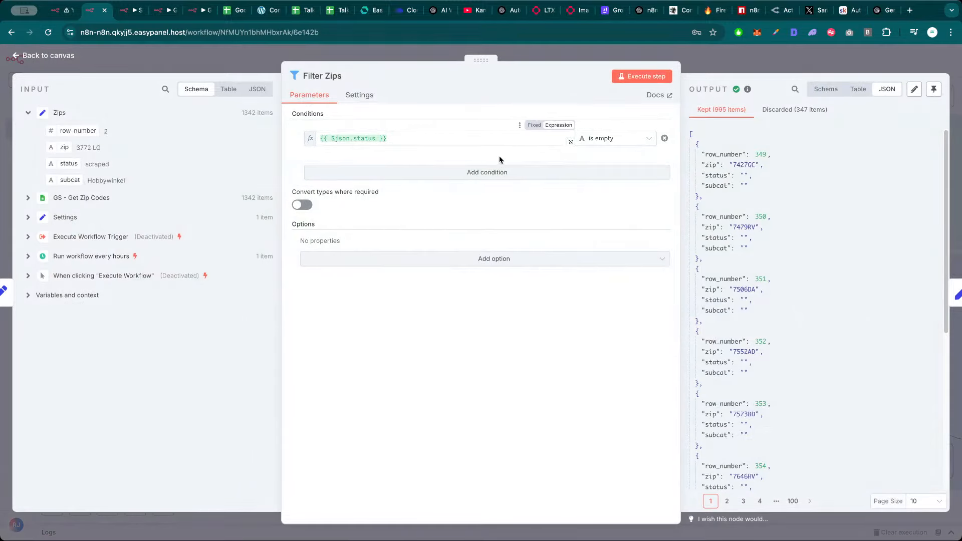
drag(750, 175, 716, 177)
click(720, 178)
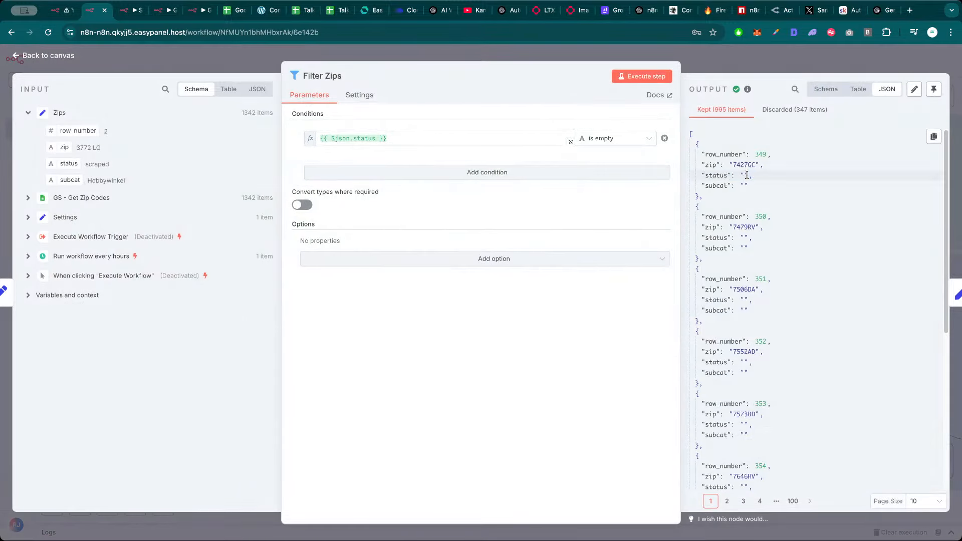
key(Escape)
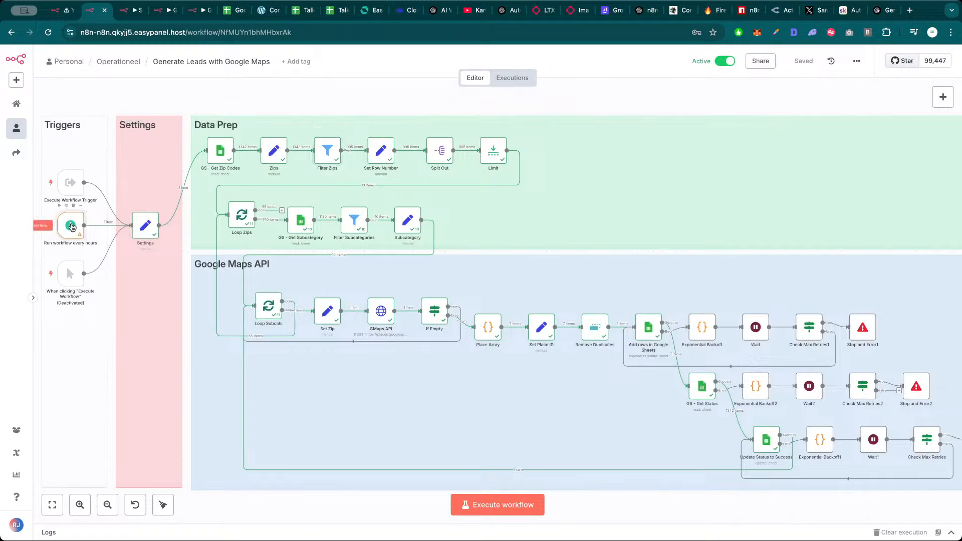
Pin the output data of the hourly trigger, Settings, GS - Get Zip Codes, Zips and Filter Zips nodes, and check Filter Zips' pinned output
key(p)
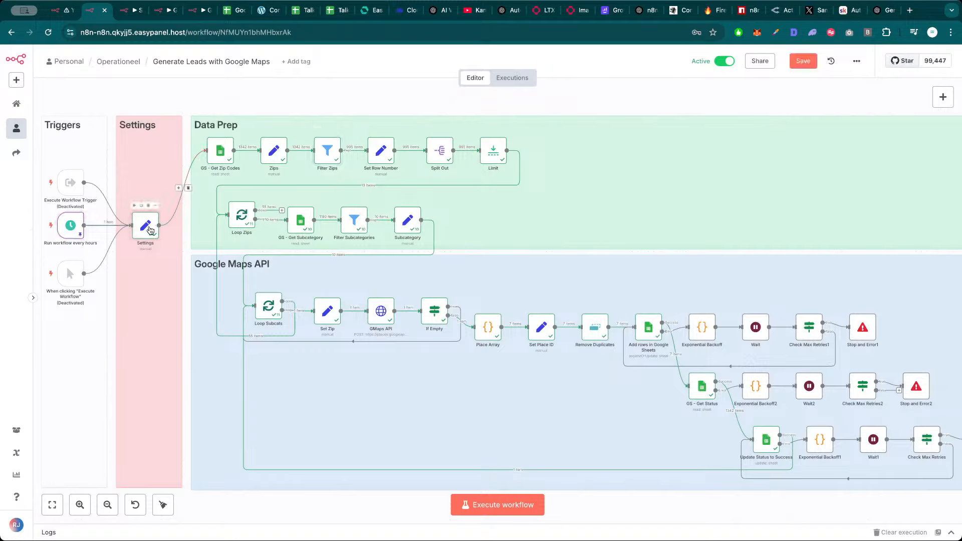
key(p)
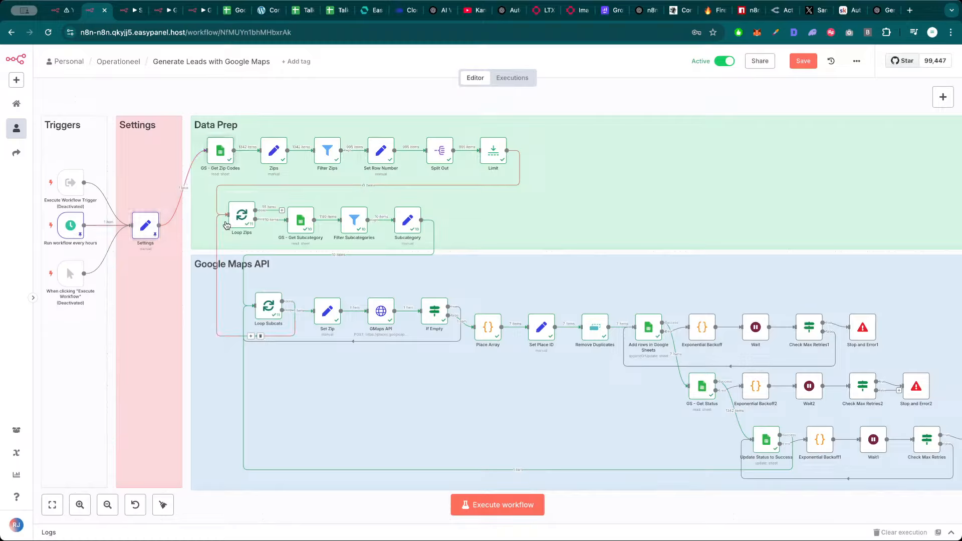
key(p)
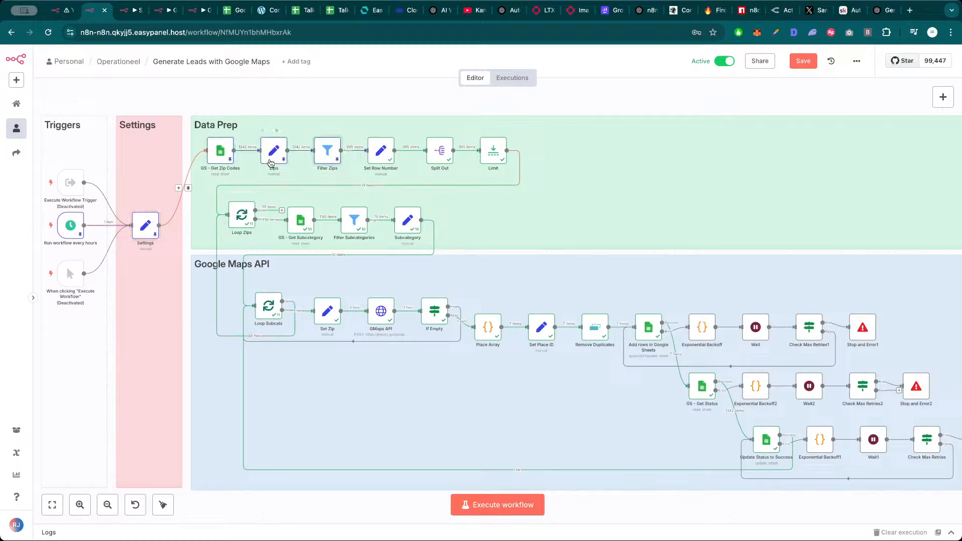
double_click(327, 155)
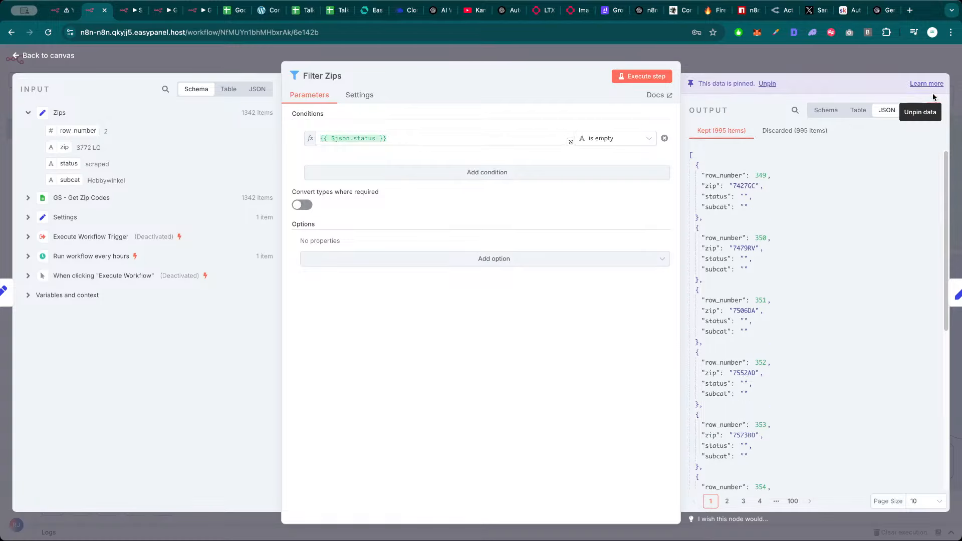
click(784, 69)
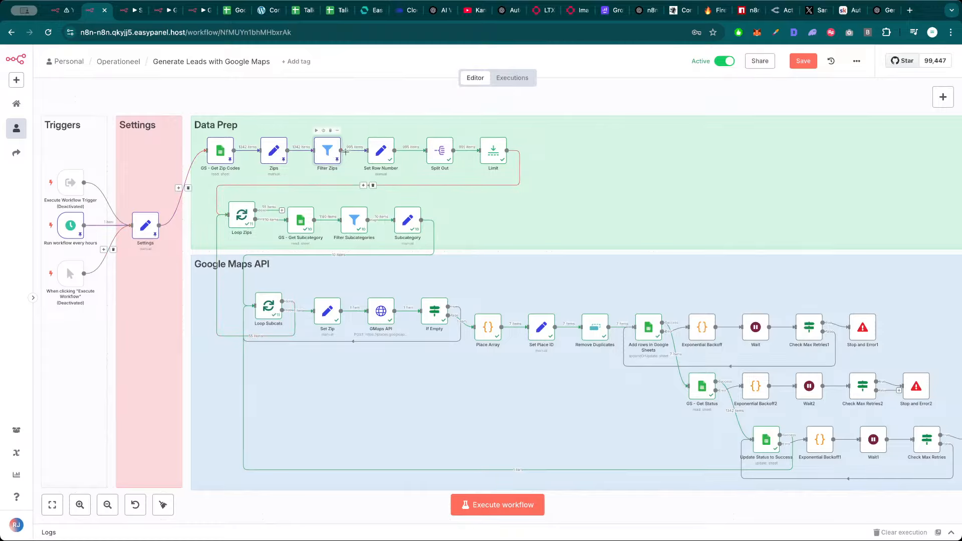
Execute the Set Row Number node on its own, check its row_number field and save the workflow
double_click(379, 152)
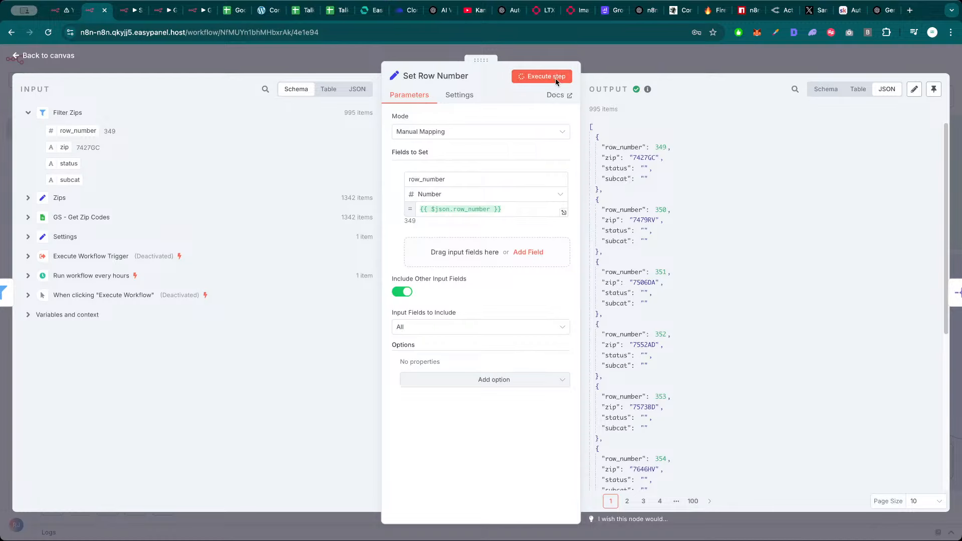
click(554, 78)
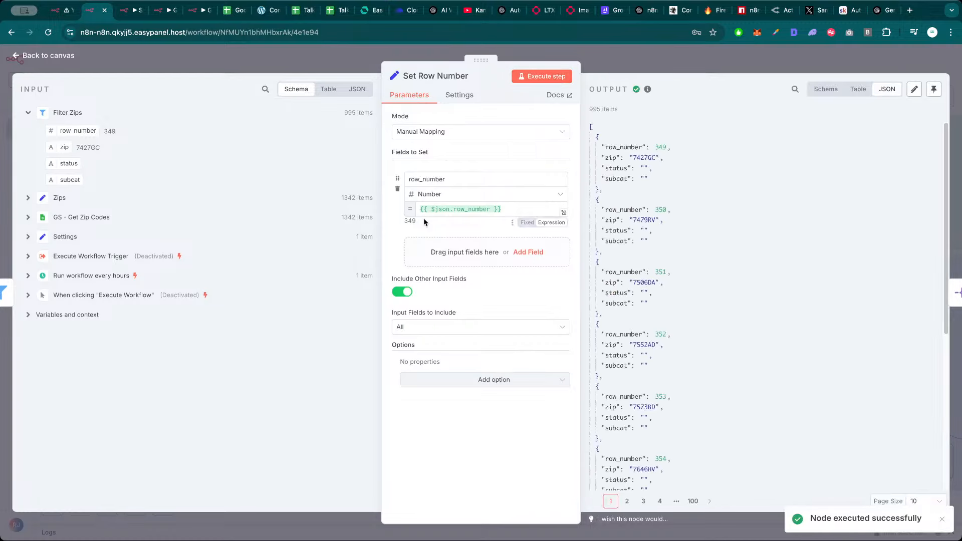
double_click(405, 221)
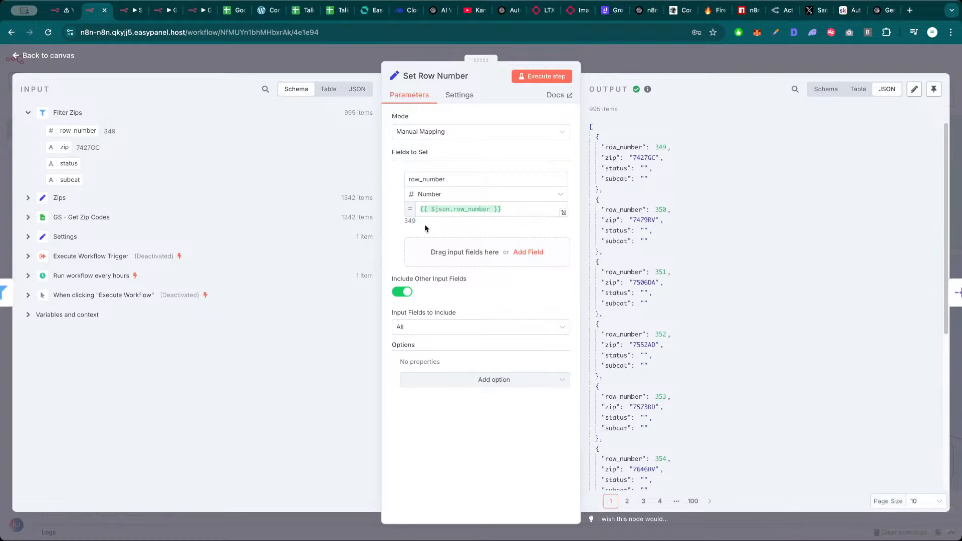
click(666, 59)
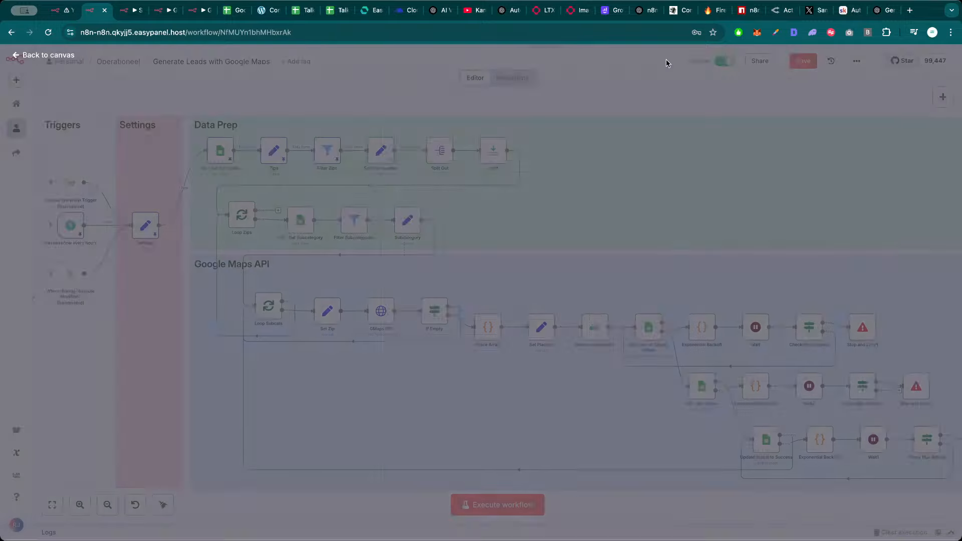
click(803, 60)
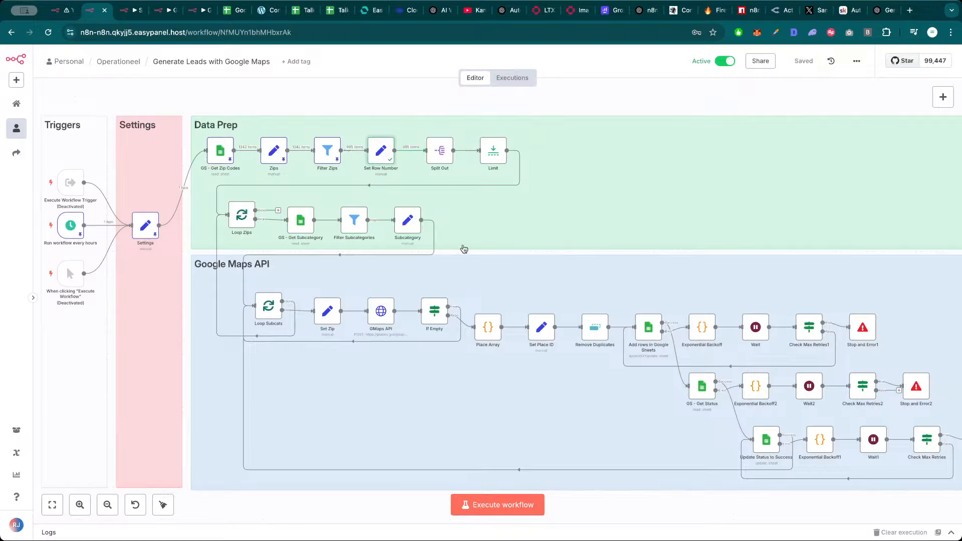
Execute the Split Out node on its own and return to the canvas
double_click(440, 150)
click(549, 78)
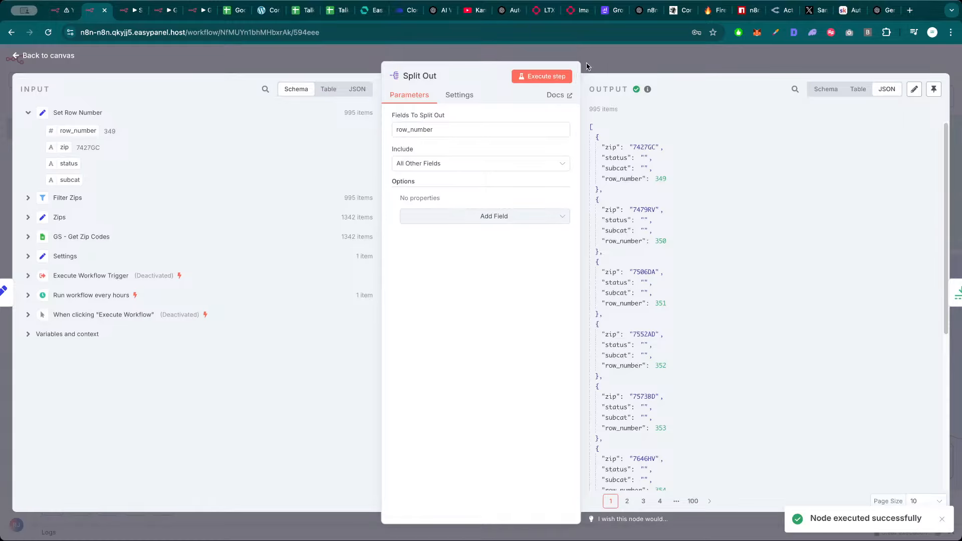
click(645, 59)
Execute the Limit node on its own and review the items it outputs
double_click(494, 152)
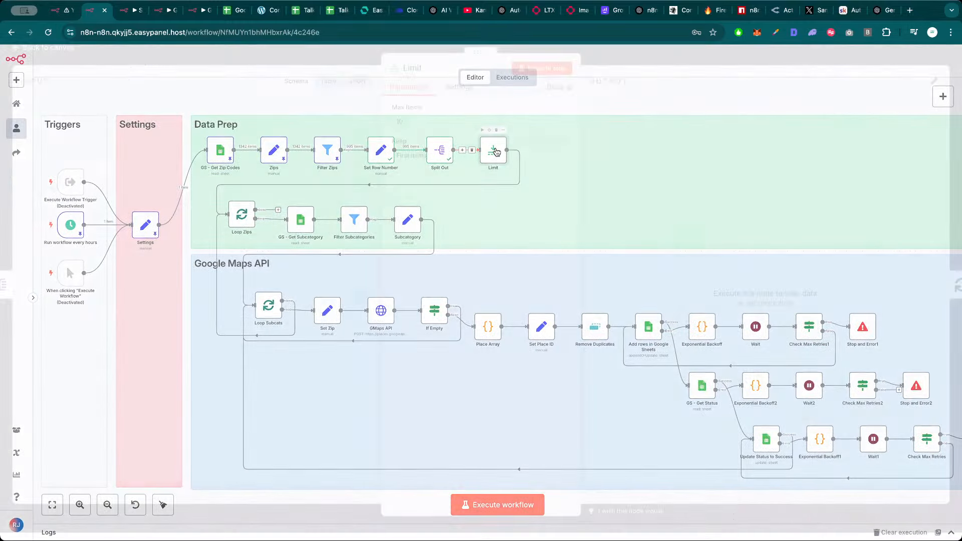
click(550, 78)
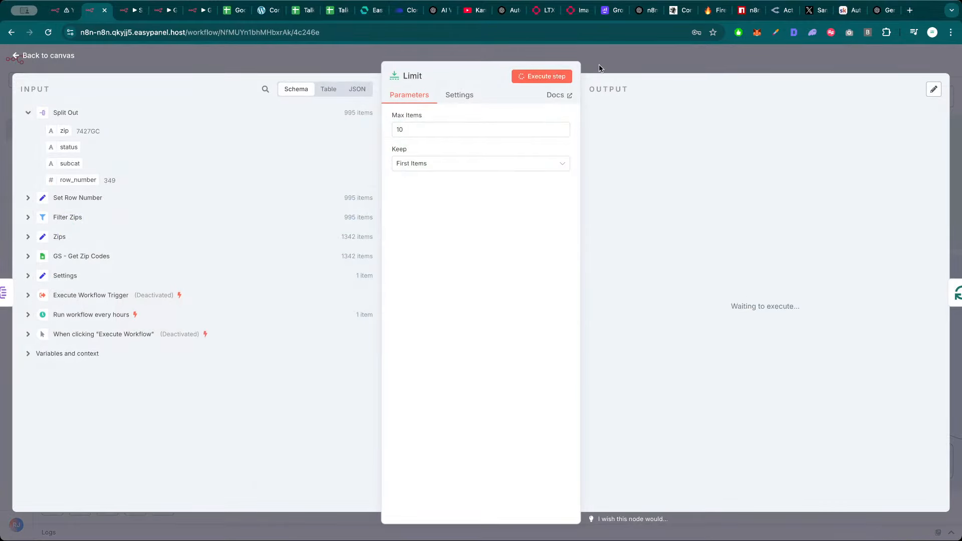
click(640, 65)
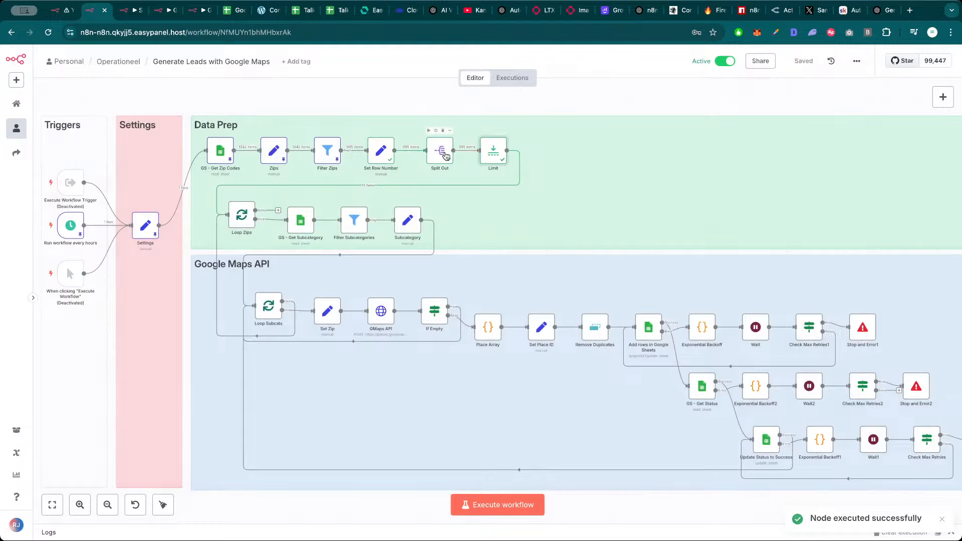
double_click(496, 151)
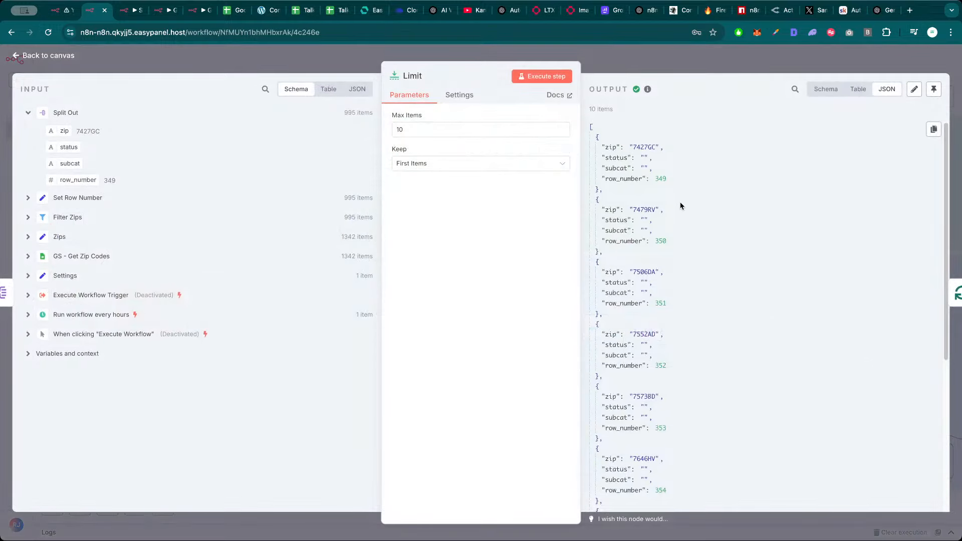
key(Escape)
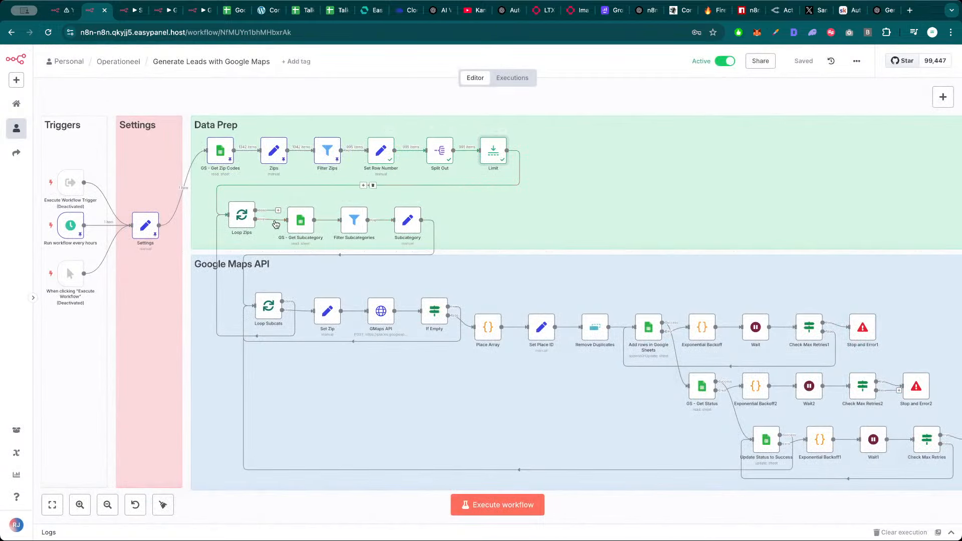
Execute the workflow up to the Update Status to Success node and inspect the output of GS - Get Subcategory
scroll(606, 481, down, 3)
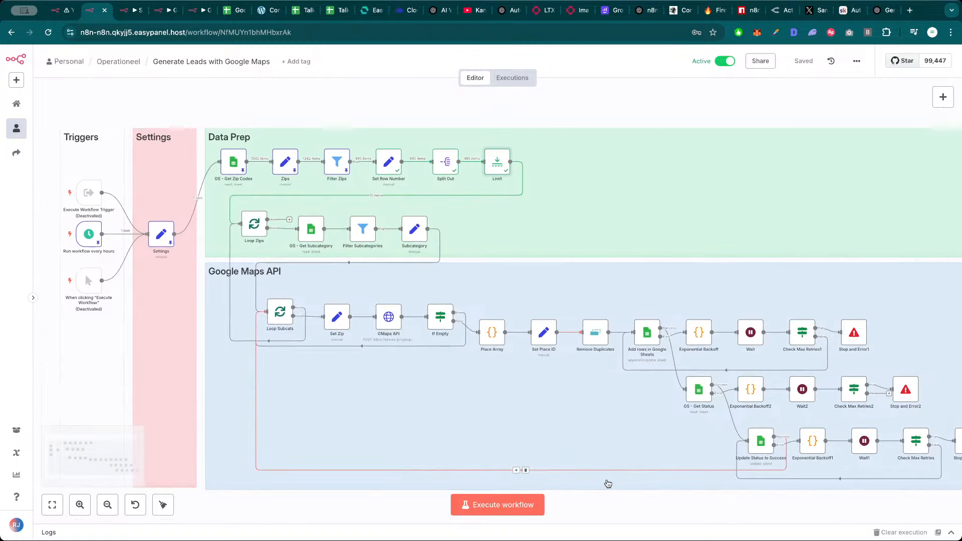
drag(592, 496, 589, 495)
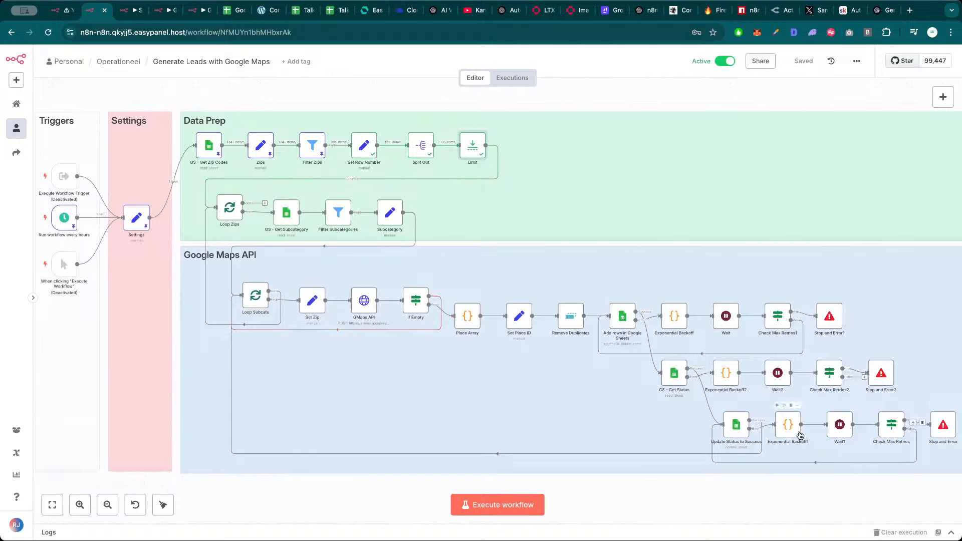
click(726, 406)
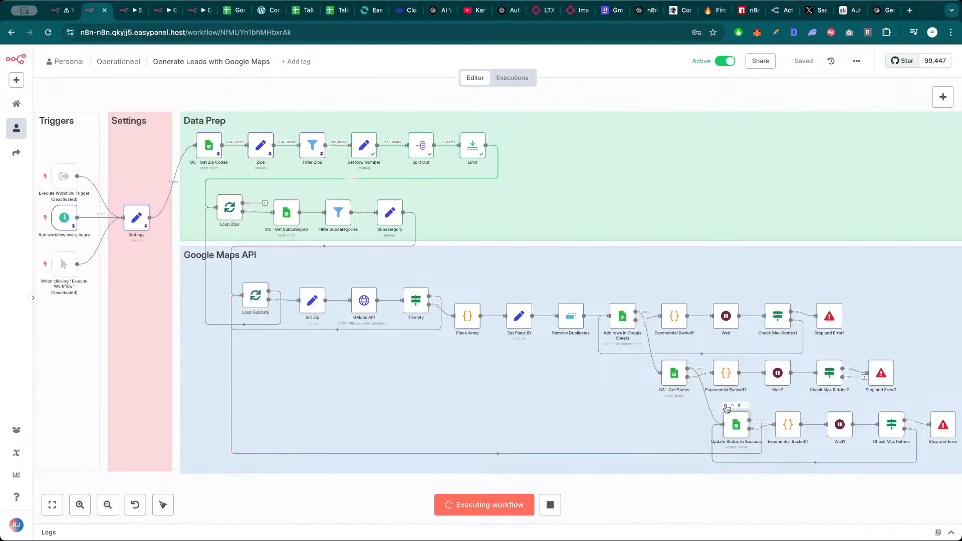
double_click(283, 215)
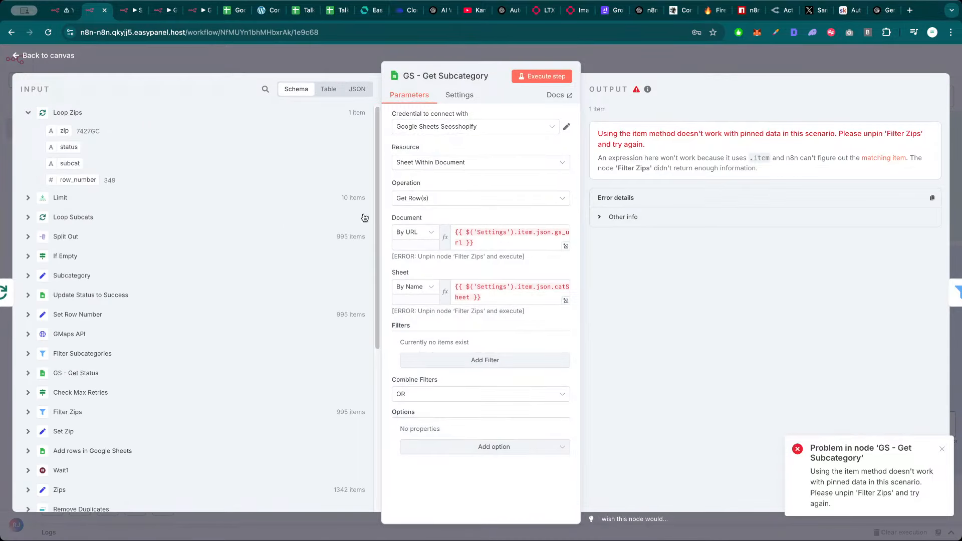
key(Escape)
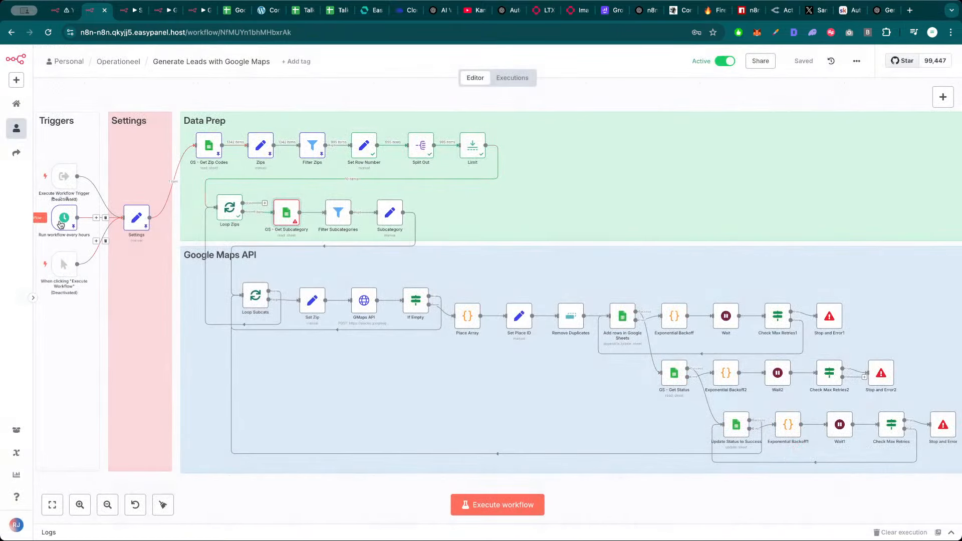
Unpin the data of the hourly trigger, Settings, GS - Get Zip Codes, Zips and Filter Zips nodes, and save the workflow
key(p)
click(134, 220)
key(p)
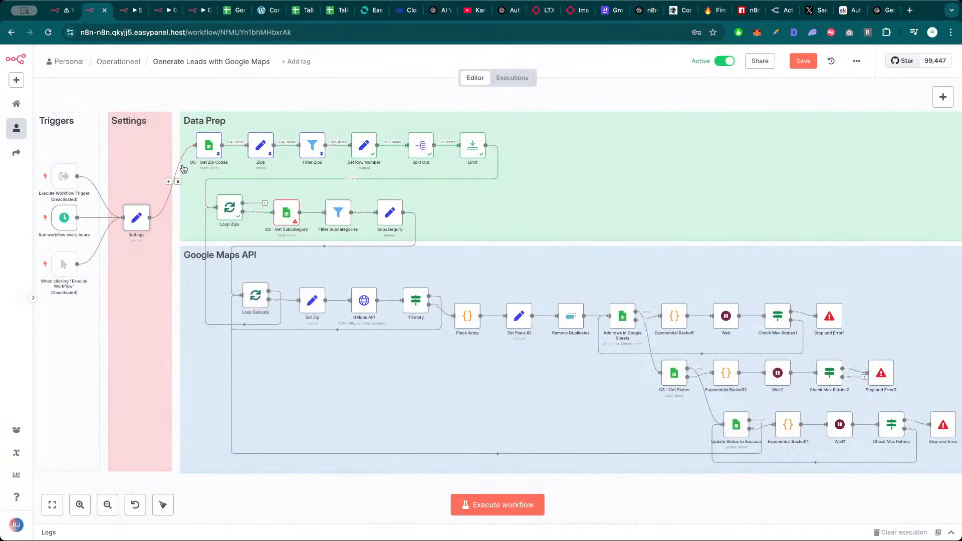
click(206, 153)
key(p)
click(262, 147)
key(p)
click(311, 146)
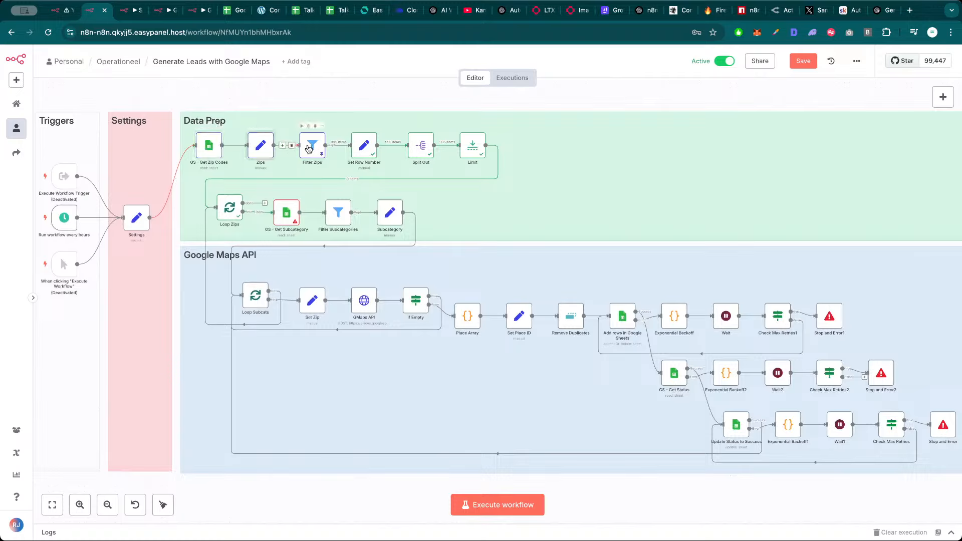
key(p)
click(366, 147)
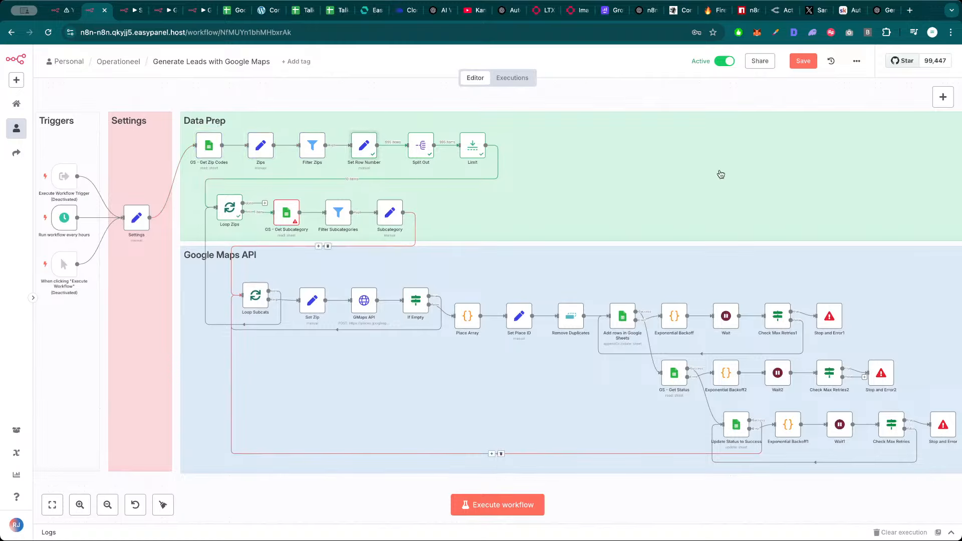
click(801, 61)
Execute the whole workflow and inspect the output of the GS - Get Subcategory node
click(505, 503)
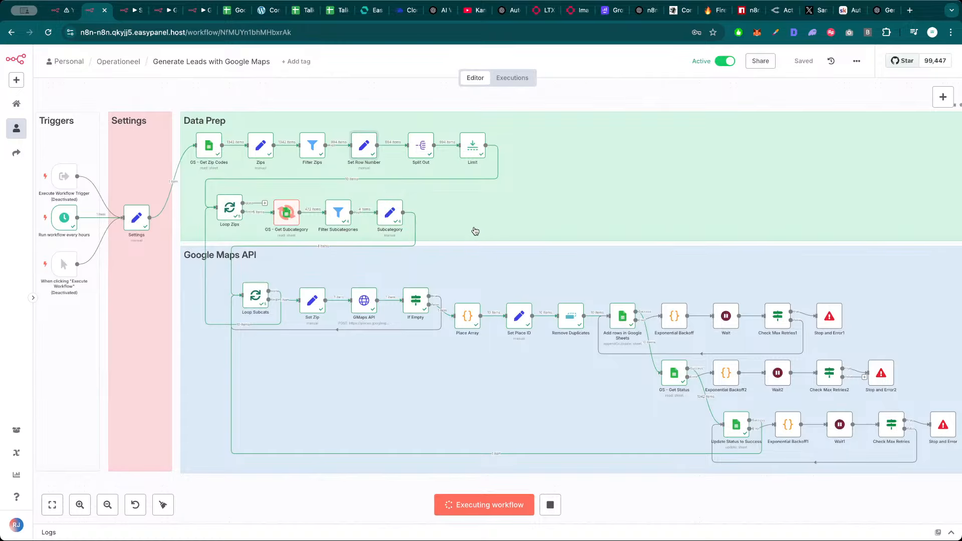
double_click(288, 215)
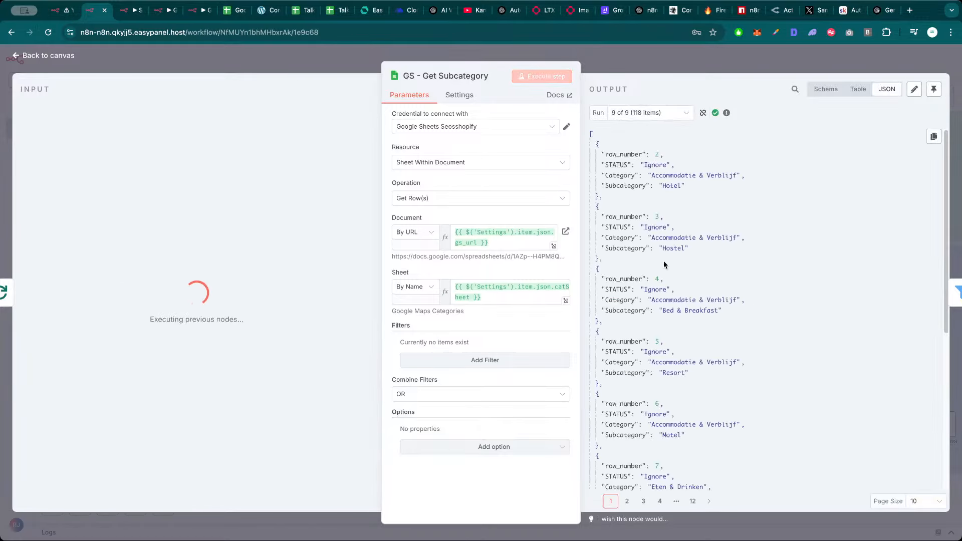
scroll(678, 292, down, 3)
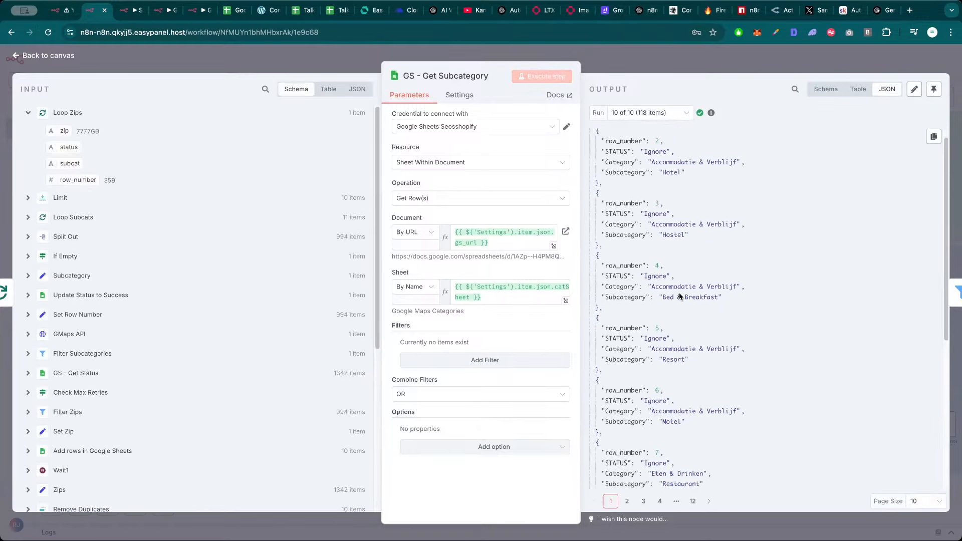
key(Escape)
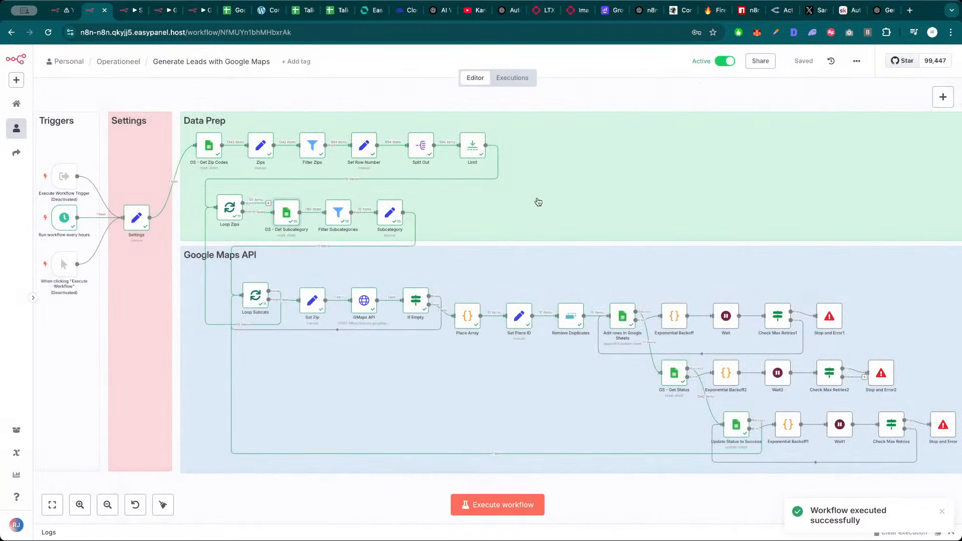
Review the output of the Subcategory and Set Zip nodes and return to the canvas
double_click(390, 213)
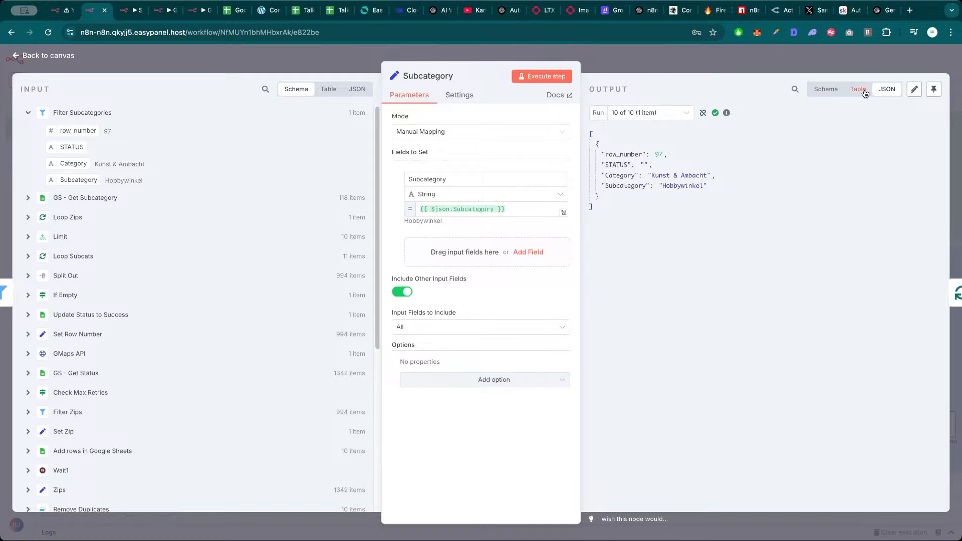
click(662, 62)
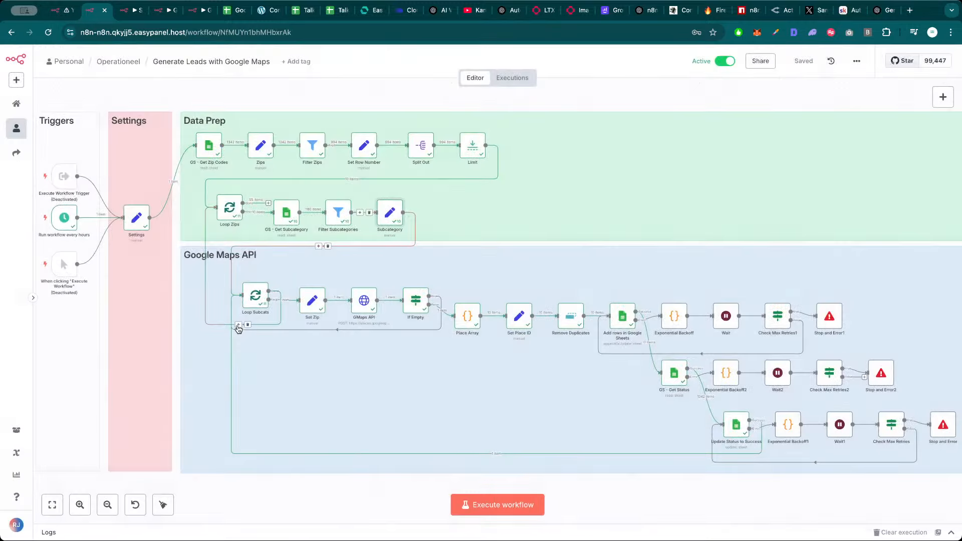
double_click(312, 300)
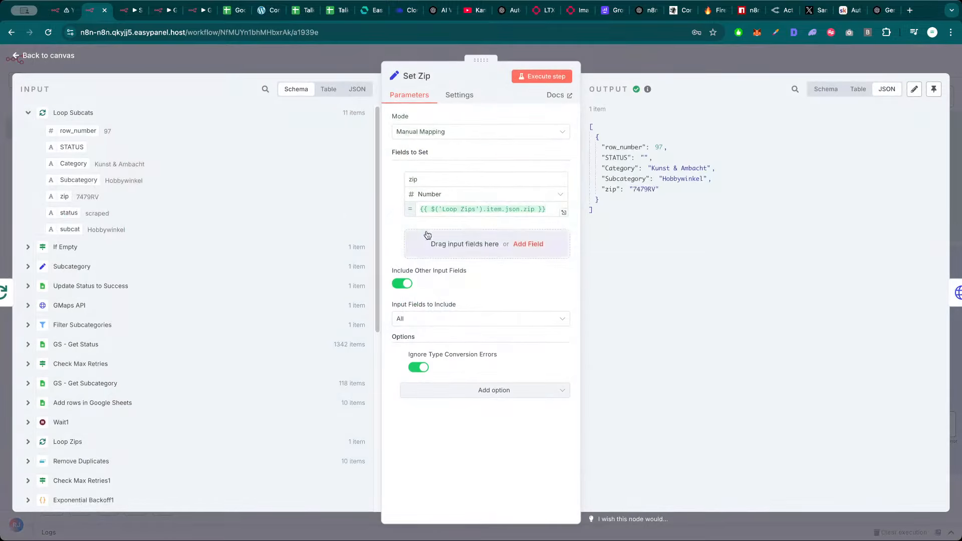
click(690, 65)
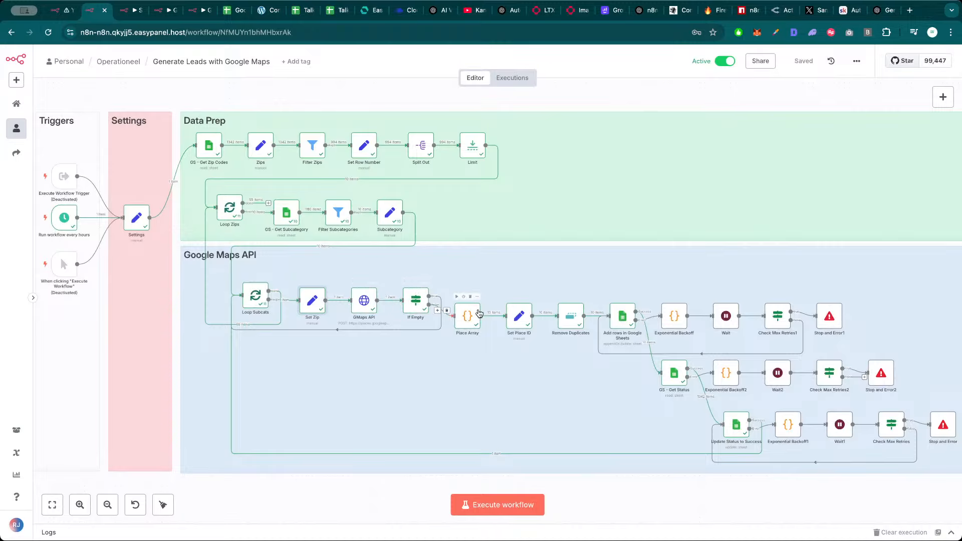
Review the output of the Remove Duplicates and Add rows in Google Sheets nodes
double_click(571, 316)
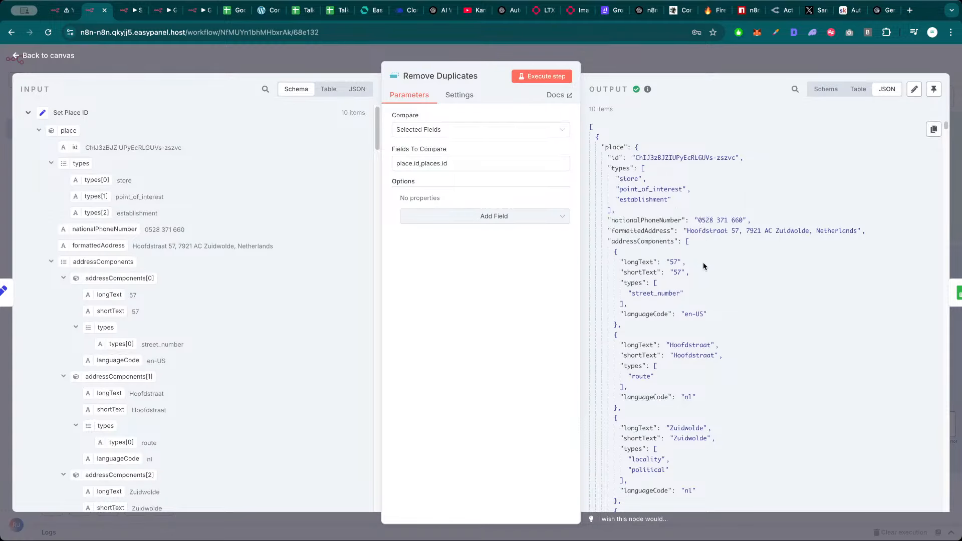
scroll(702, 263, down, 5)
click(675, 59)
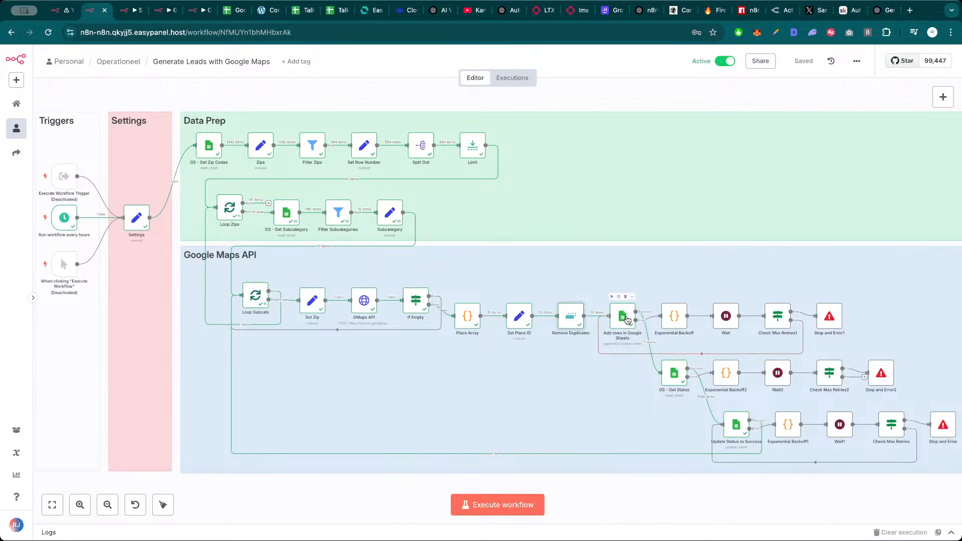
double_click(633, 311)
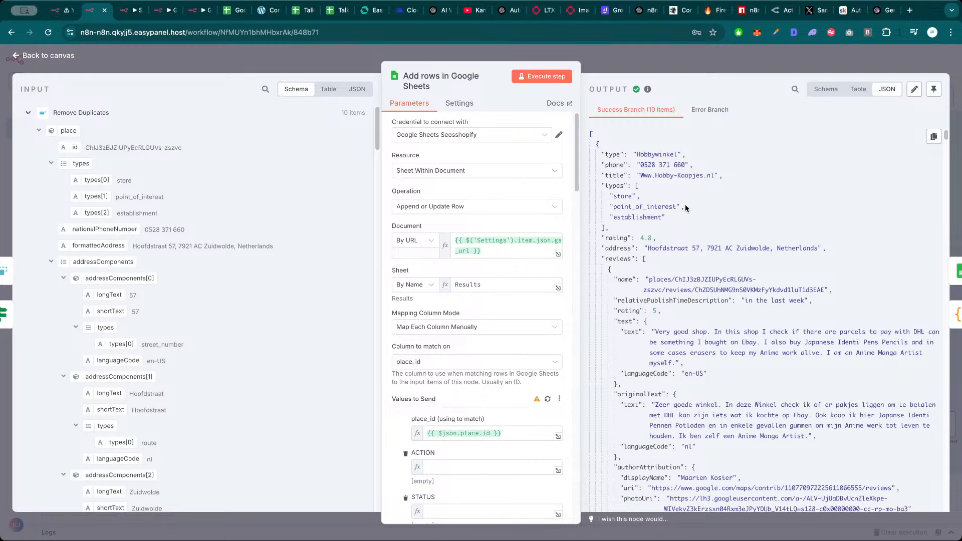
click(644, 63)
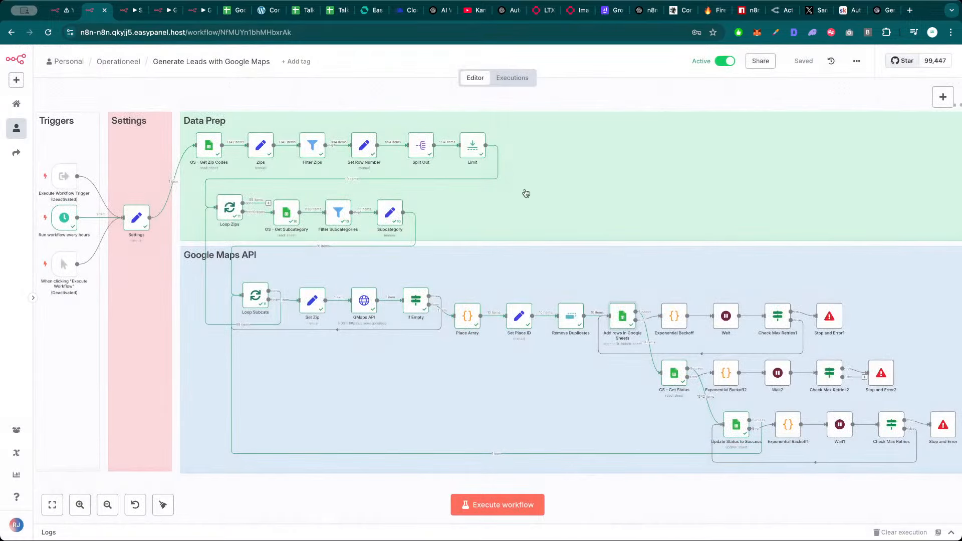
double_click(627, 315)
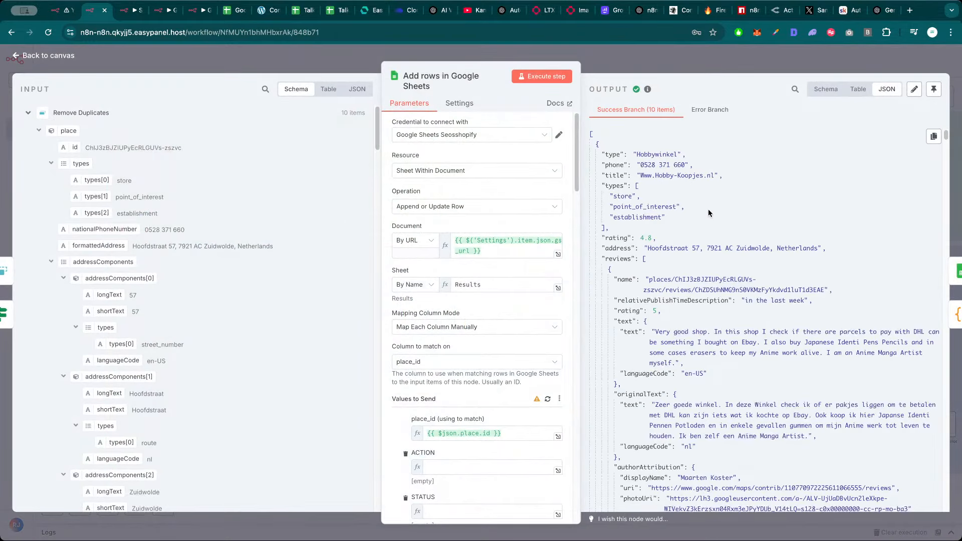
drag(714, 176, 639, 176)
key(super+c)
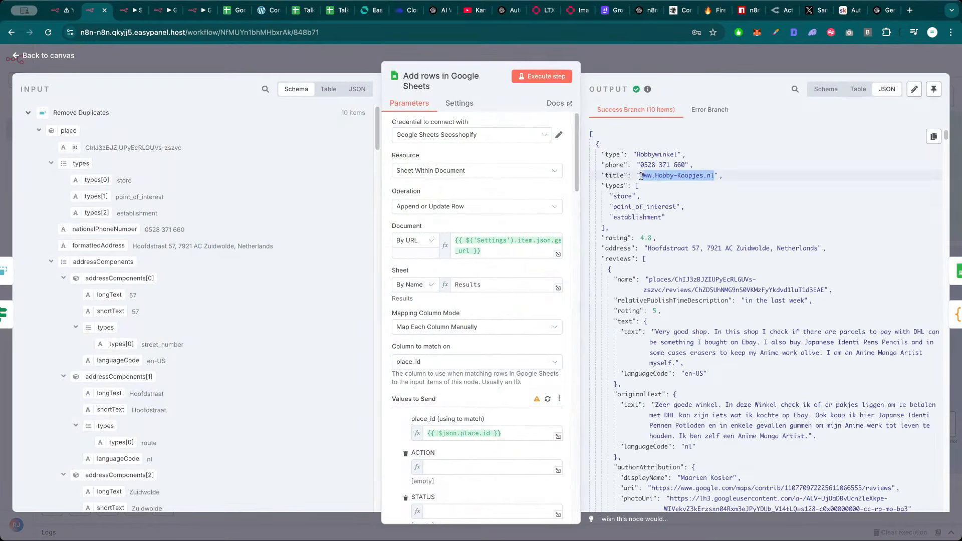
click(232, 10)
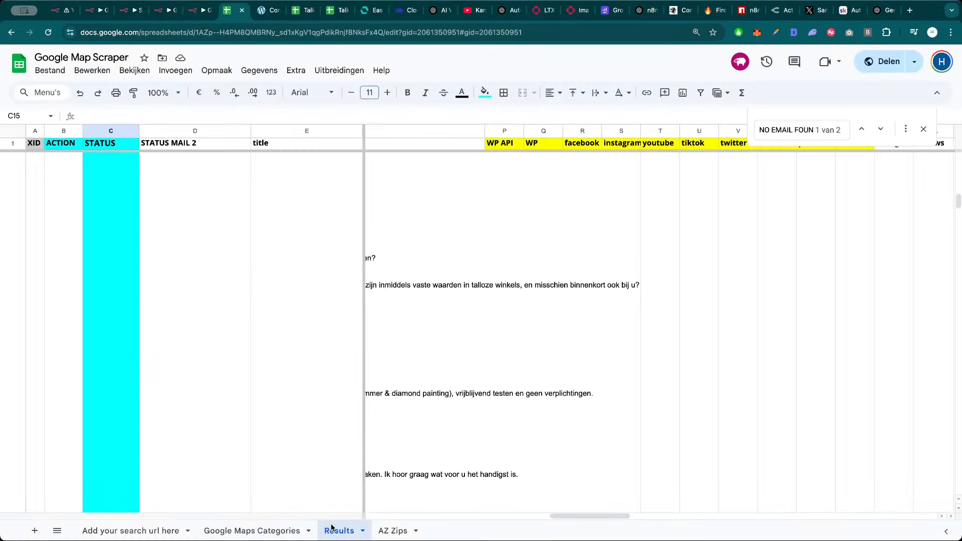
key(super+f)
key(super+v)
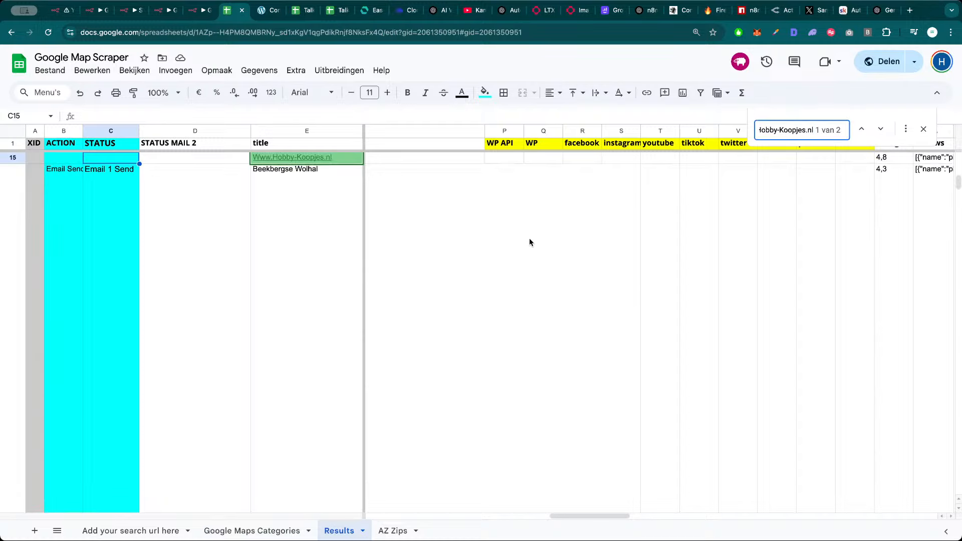
click(879, 130)
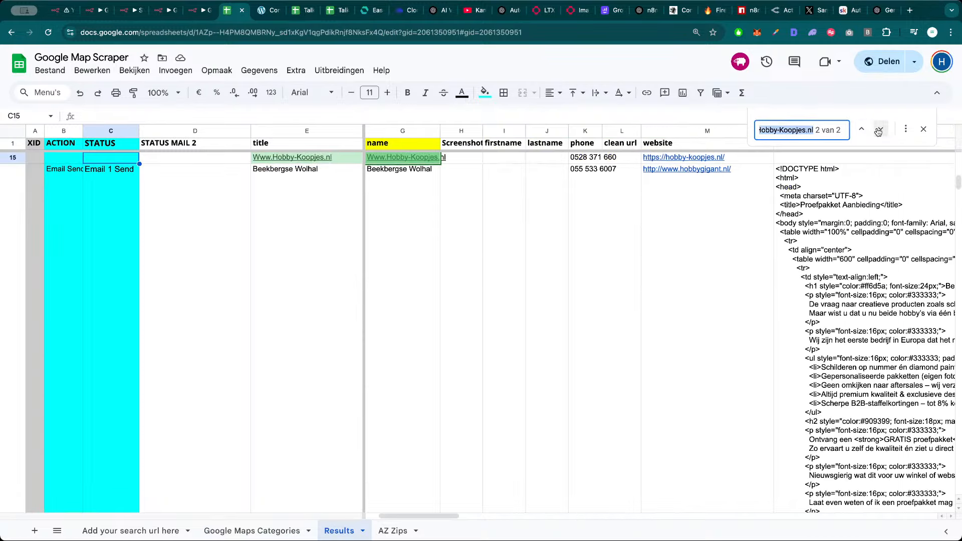
click(879, 130)
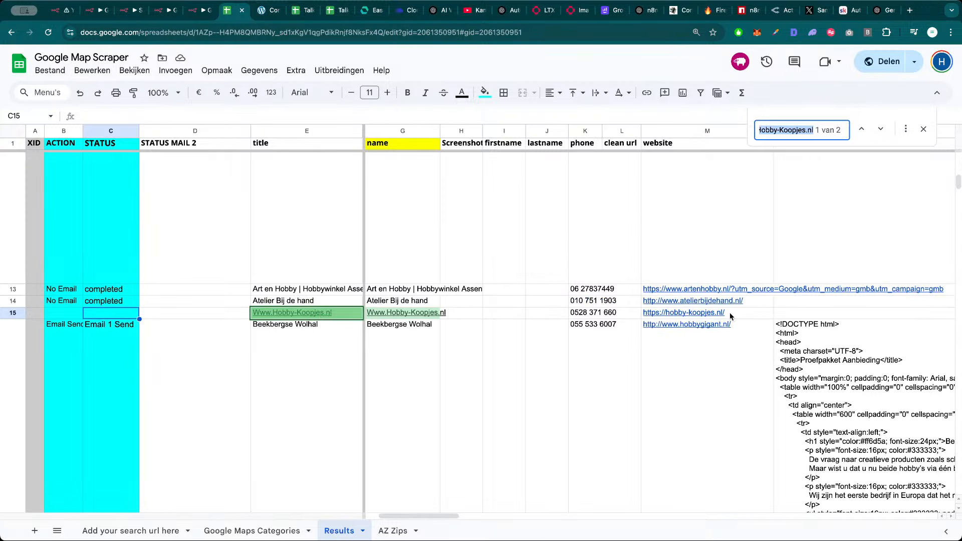
click(64, 313)
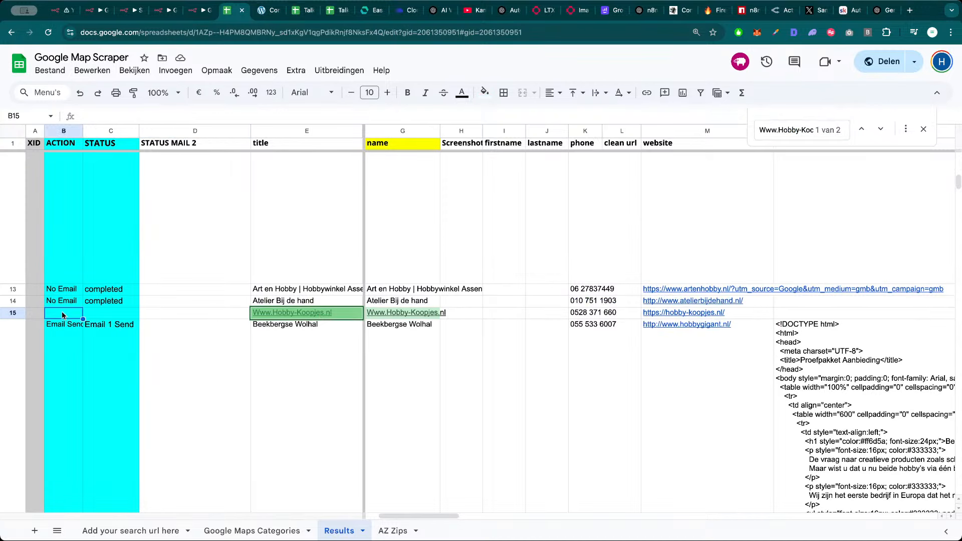
click(521, 312)
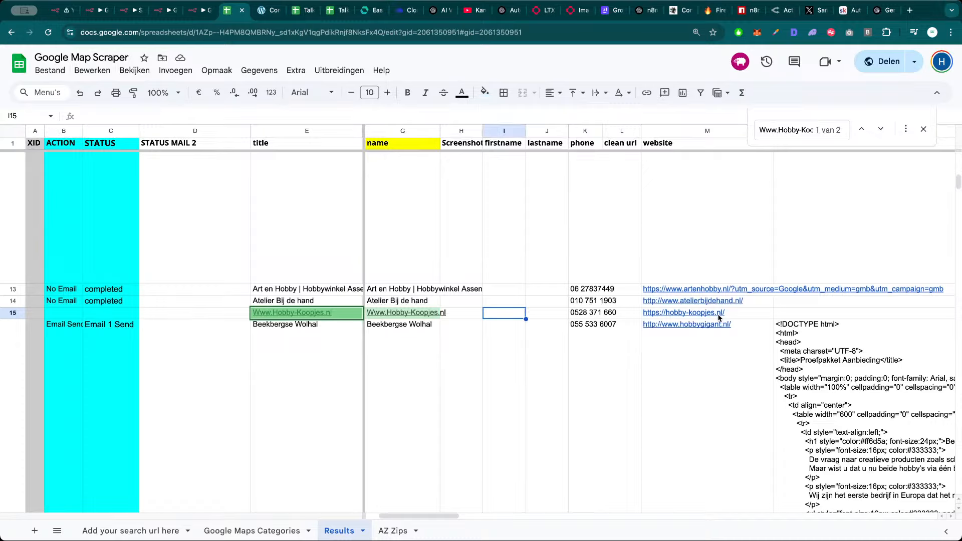
click(462, 316)
scroll(462, 315, left, 2)
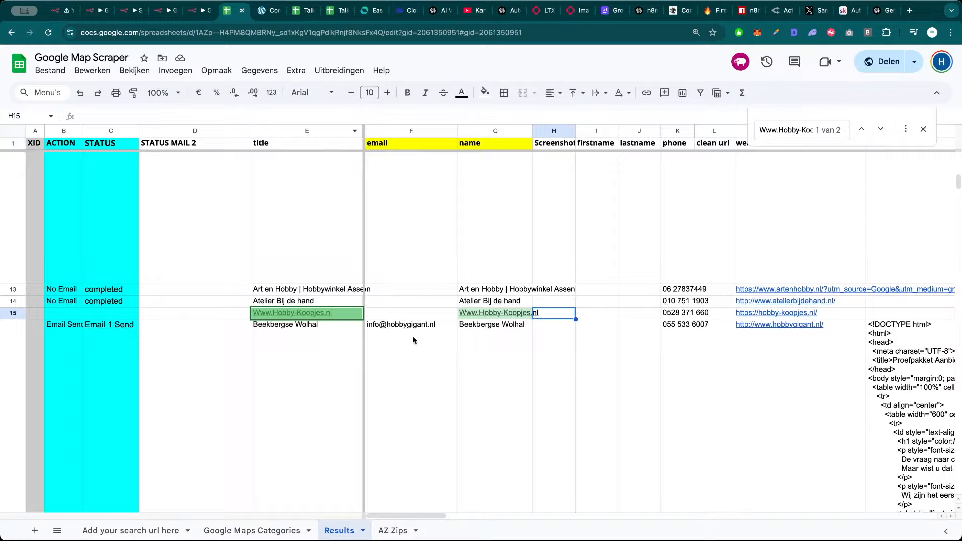
click(430, 316)
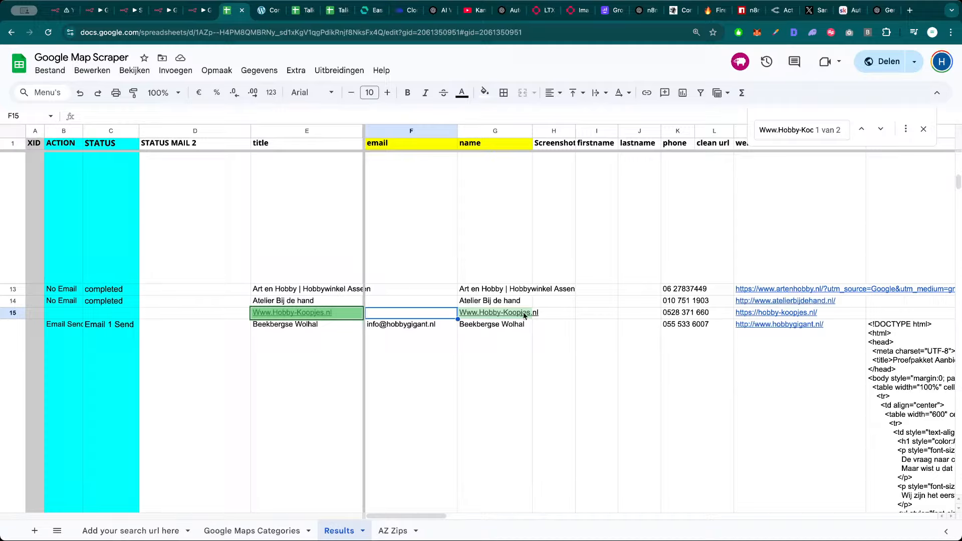
click(624, 315)
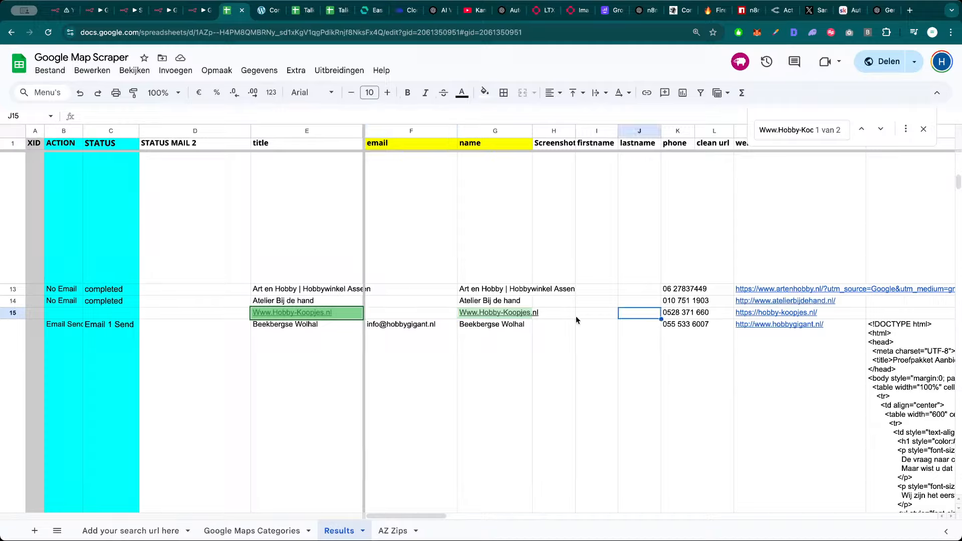
Open the shop's website from row 15, allow all cookies and copy the customer-service e-mail address near the end of the page
click(437, 317)
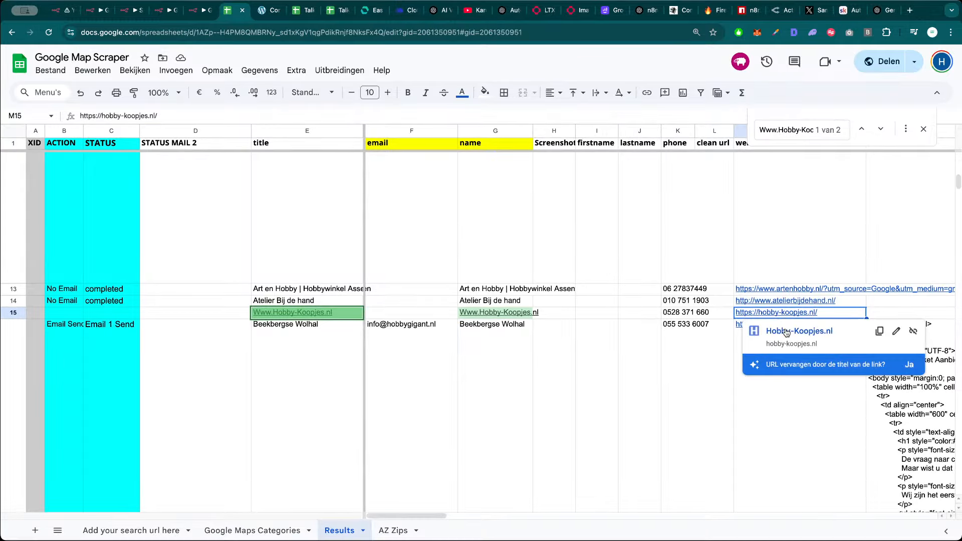
click(767, 325)
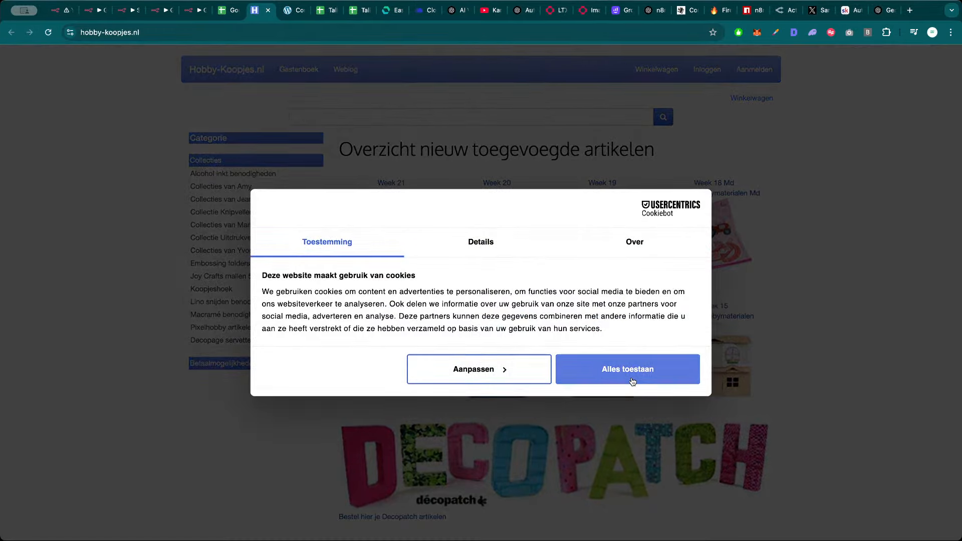
click(631, 374)
scroll(488, 249, down, 15)
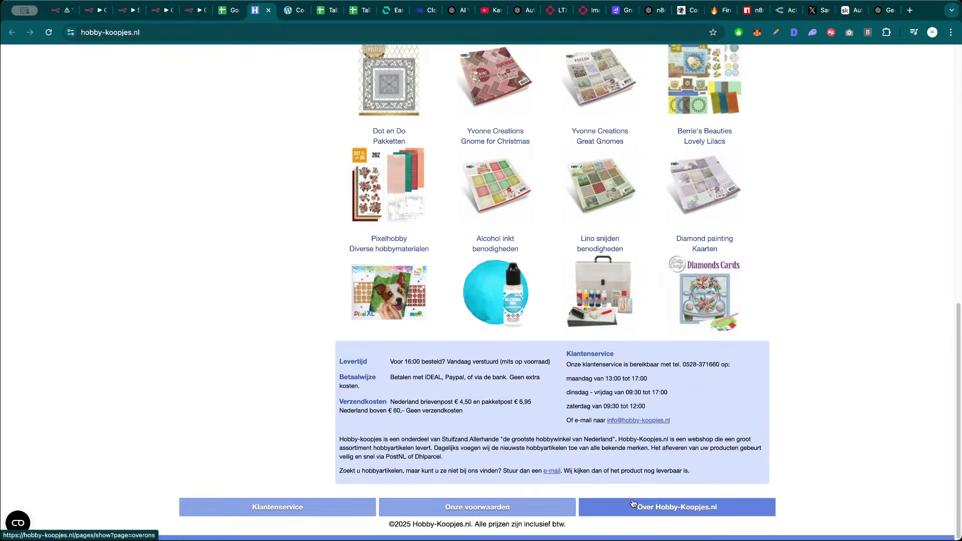
drag(674, 422, 608, 421)
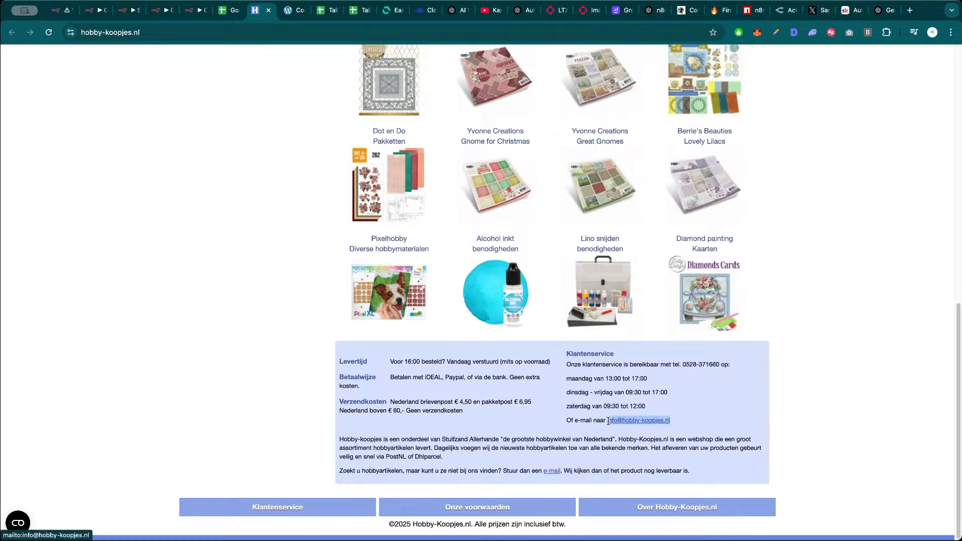
click(510, 422)
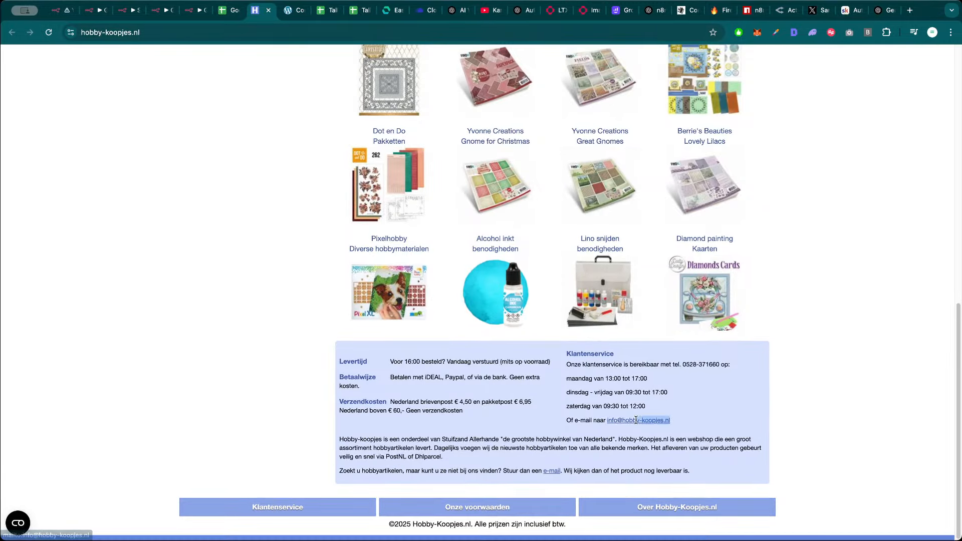
drag(671, 421, 609, 421)
Paste the shop's e-mail address into the email cell of row 15 in the Results sheet and set that row's STATUS to completed
click(229, 10)
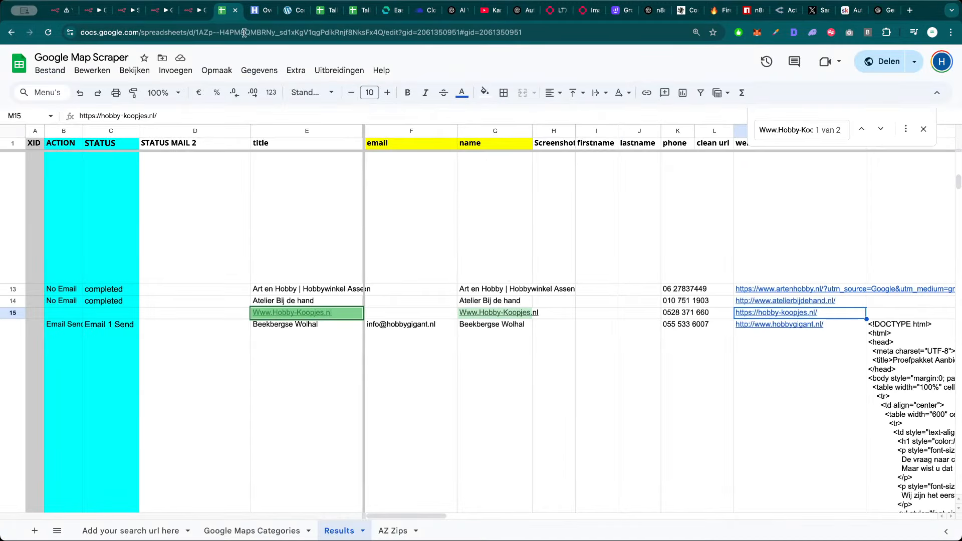
click(426, 311)
key(ctrl+v)
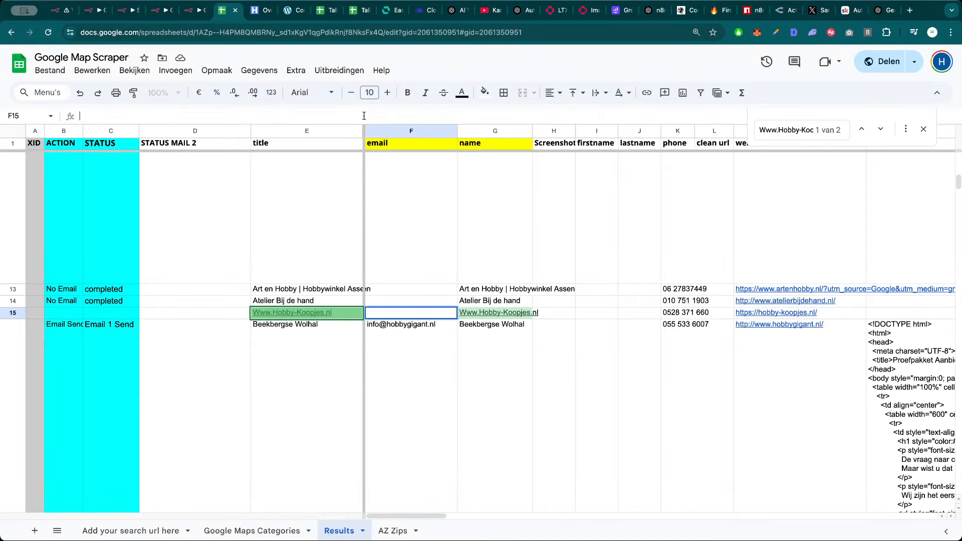
key(Tab)
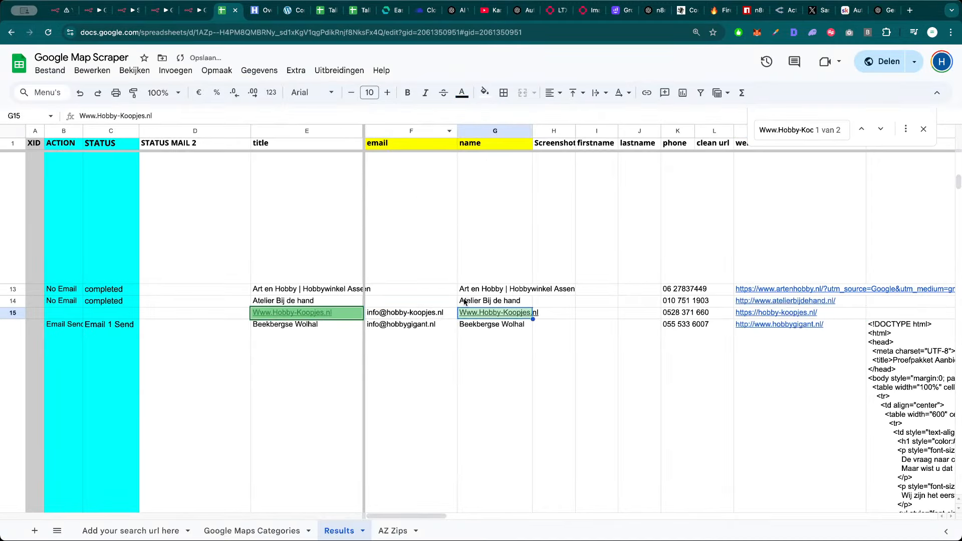
click(114, 311)
text(completed)
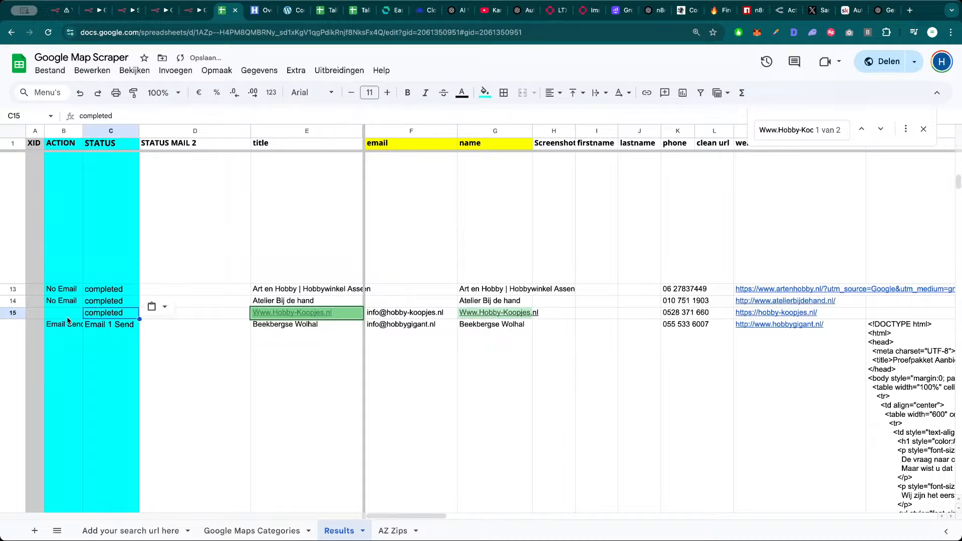
Close the Add rows in Google Sheets node and look over the Generate Leads with Google Maps workflow alongside the Results sheet
click(216, 329)
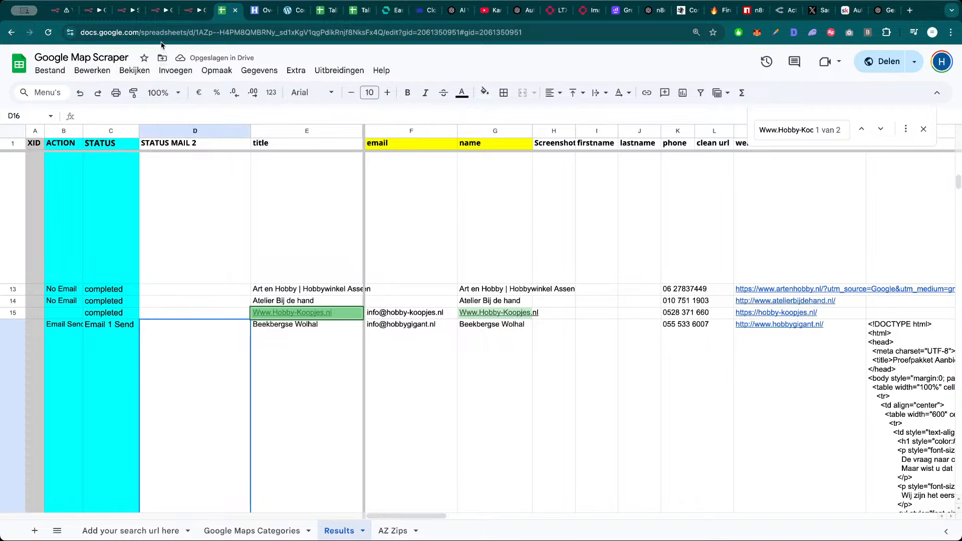
click(131, 10)
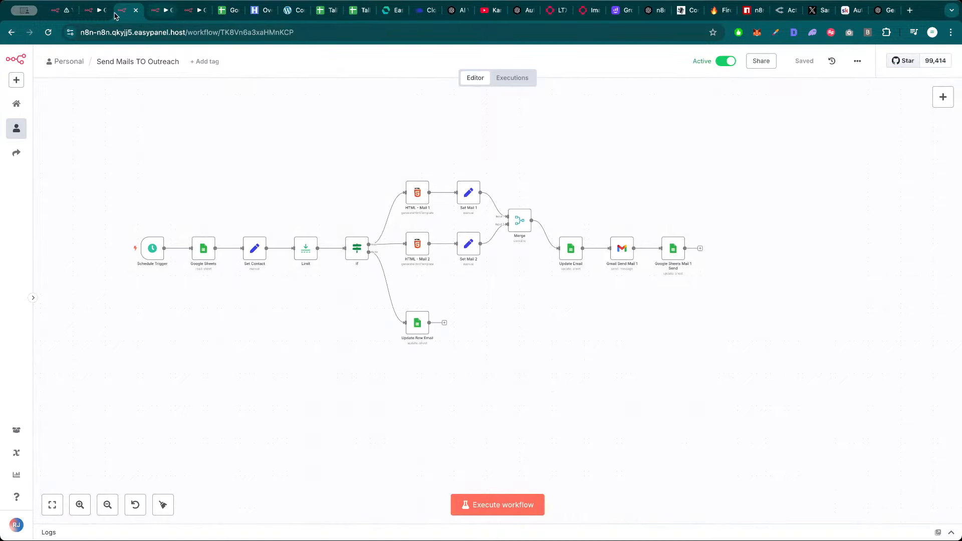
click(98, 14)
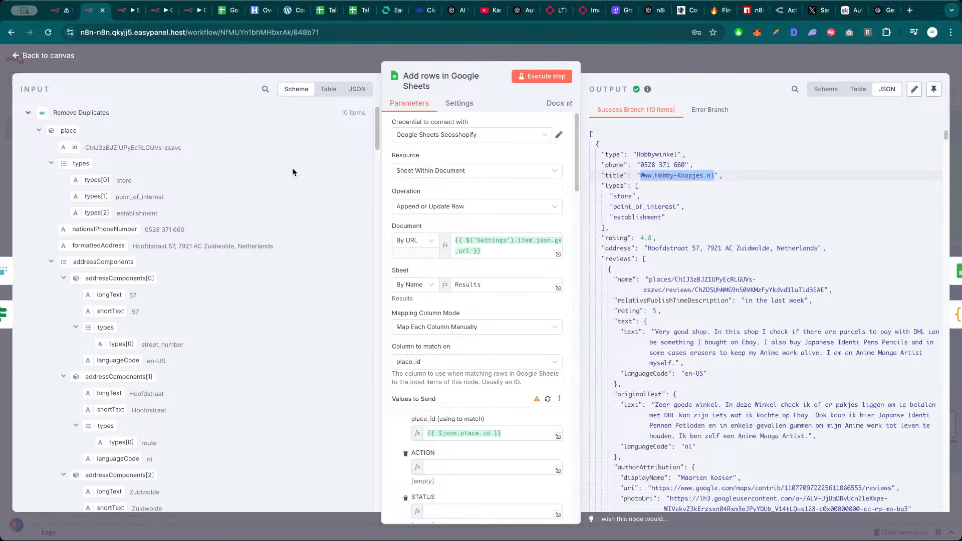
click(652, 72)
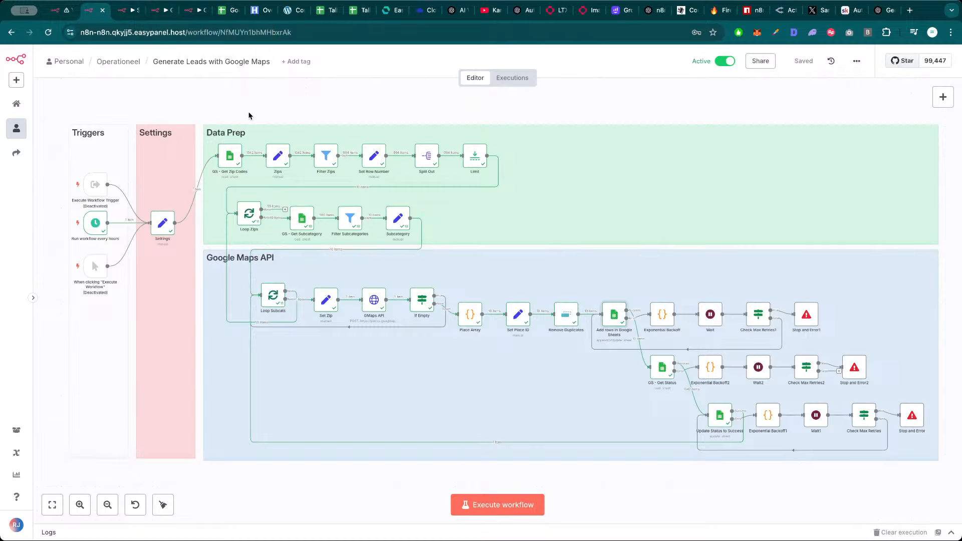
click(234, 11)
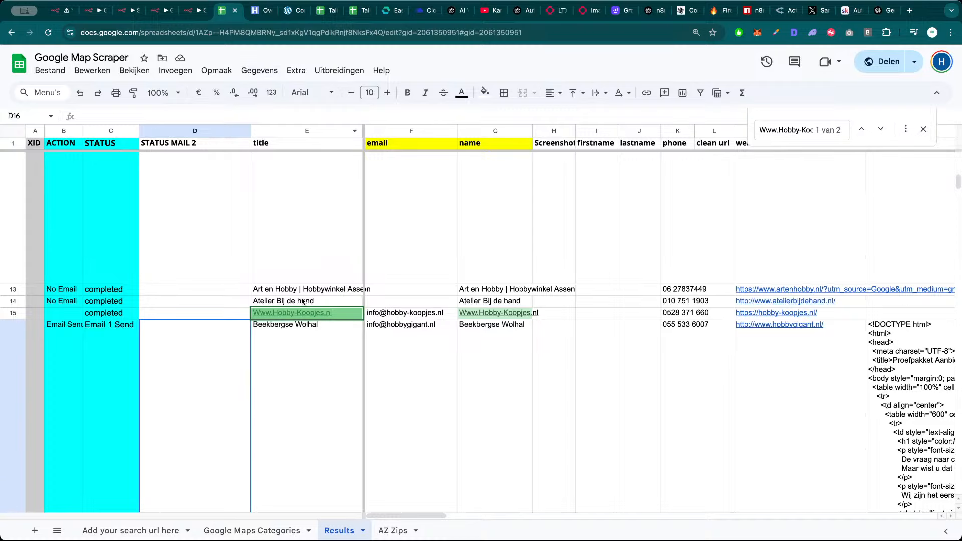
click(128, 11)
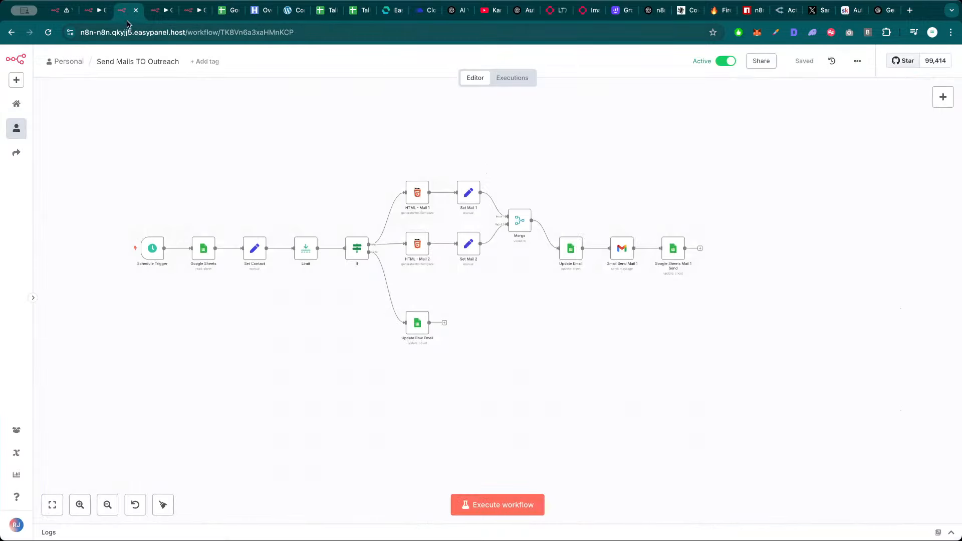
click(96, 11)
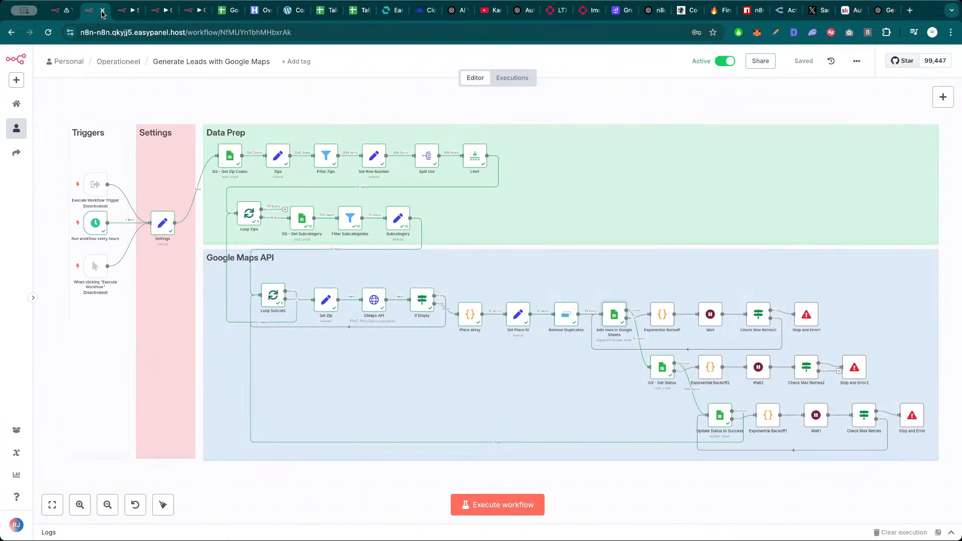
Switch to Firecrawl and check the Extract token usage and the account notifications
click(727, 11)
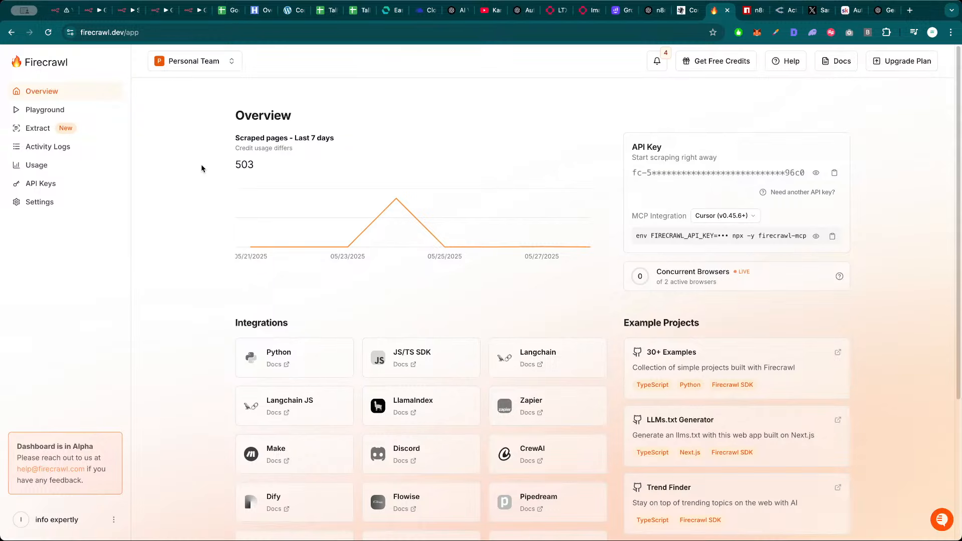
click(37, 128)
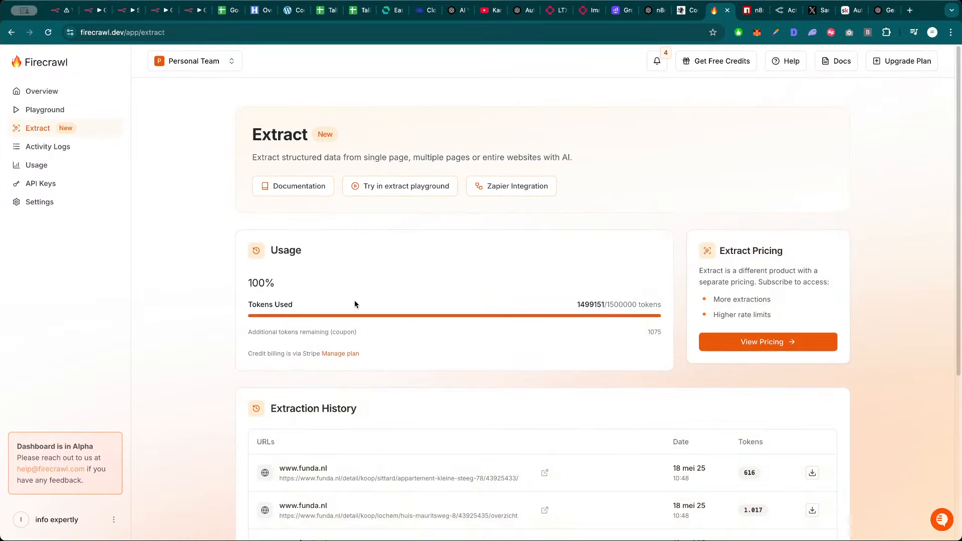
drag(232, 231, 495, 345)
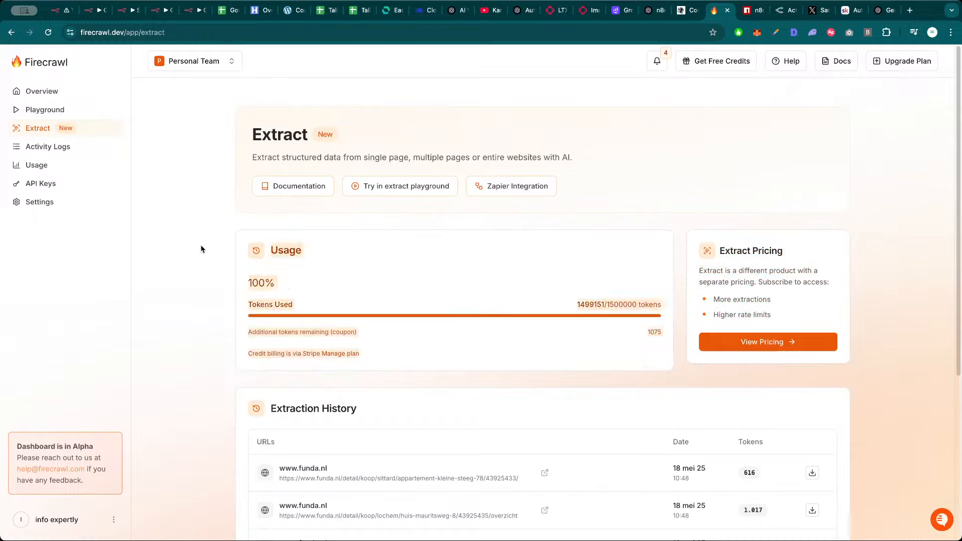
click(241, 240)
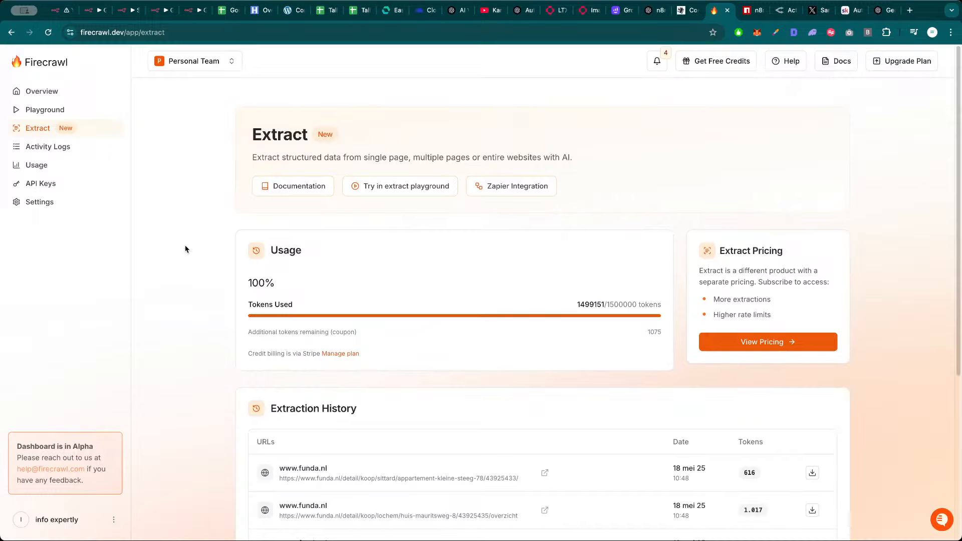
click(657, 60)
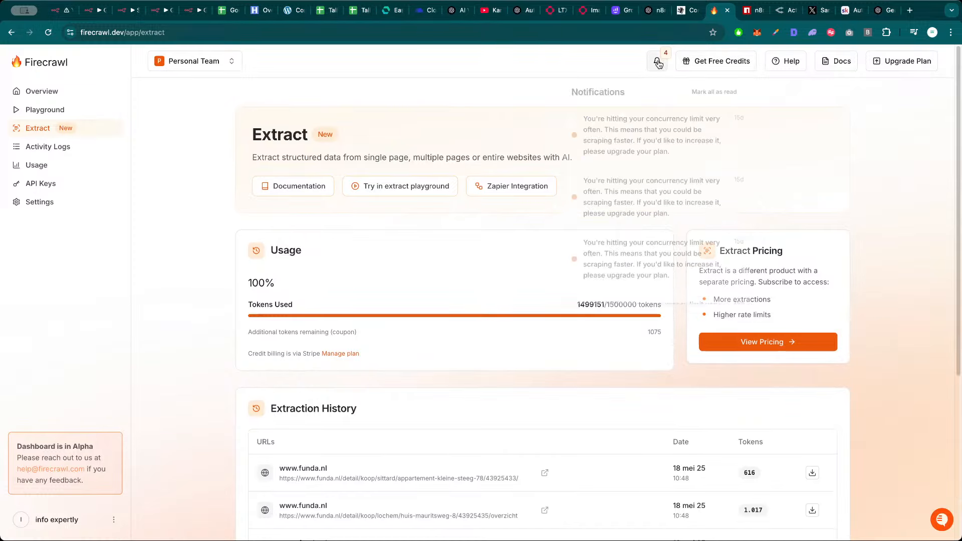
click(519, 109)
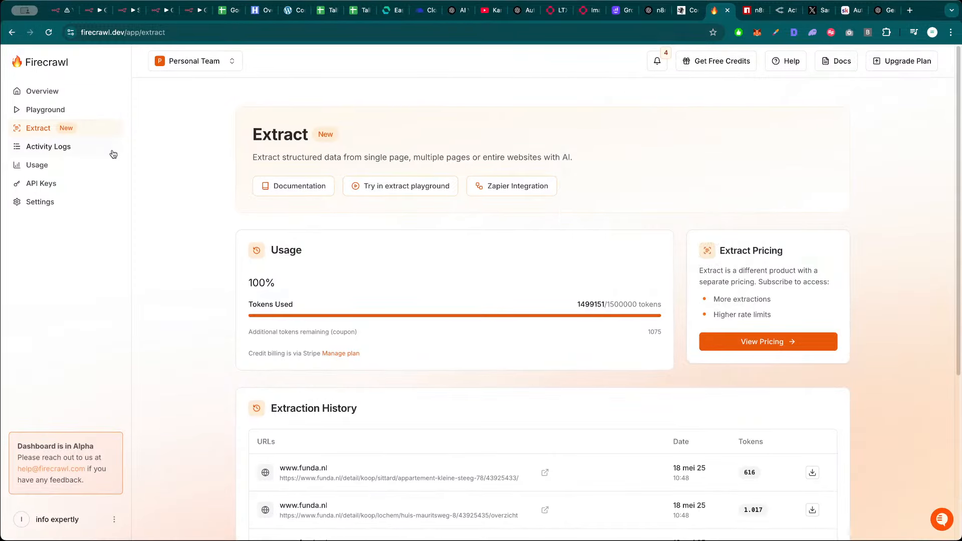
Look through the Firecrawl Overview page, including the scraped pages chart, integrations and example projects
click(49, 91)
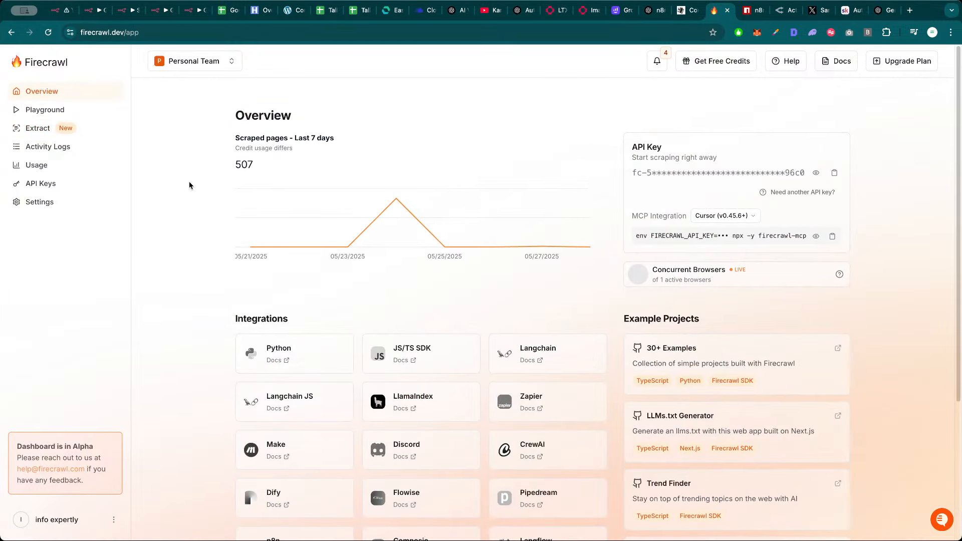
scroll(195, 208, down, 3)
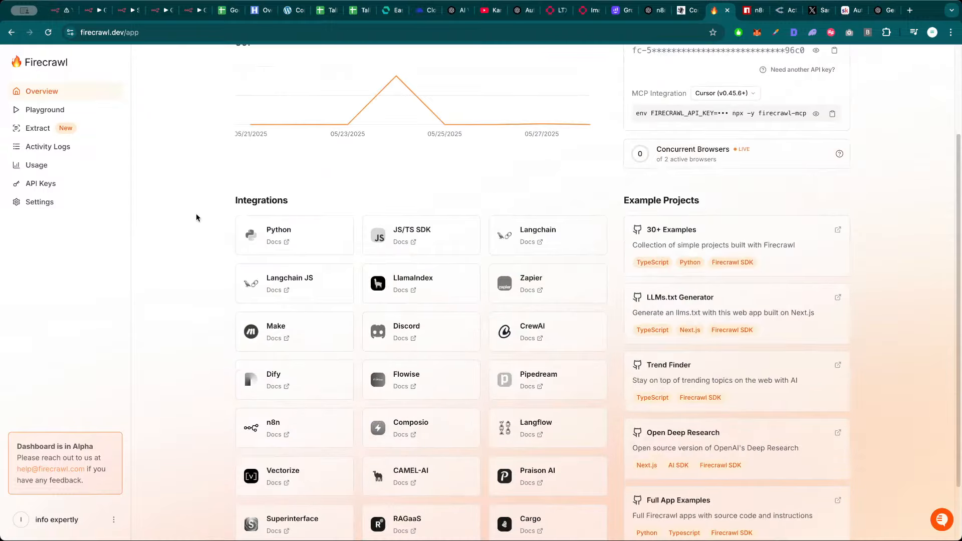
scroll(193, 206, up, 3)
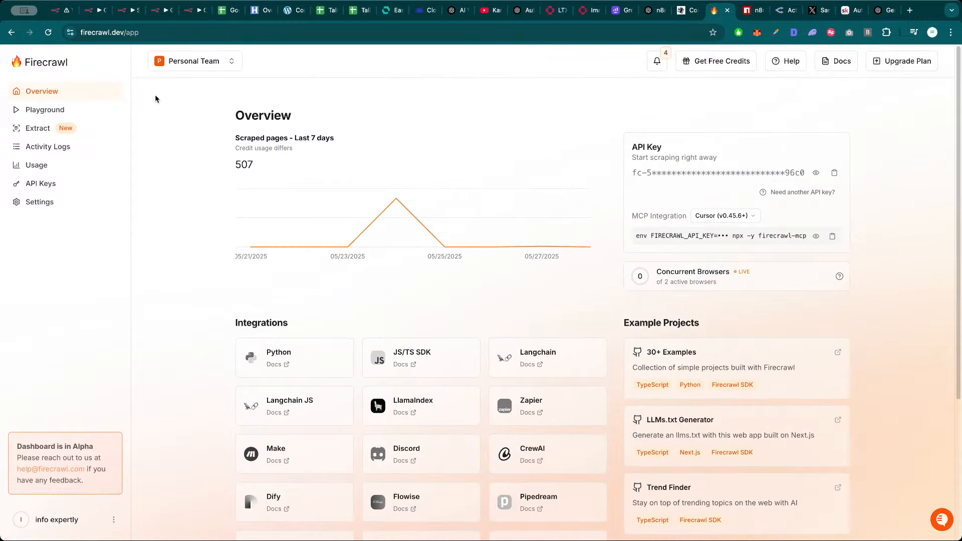
Switch to the Send Mails TO Outreach workflow in n8n and reorder its browser tab behind the other workflow tabs
click(125, 12)
drag(252, 191, 297, 206)
scroll(288, 206, up, 1)
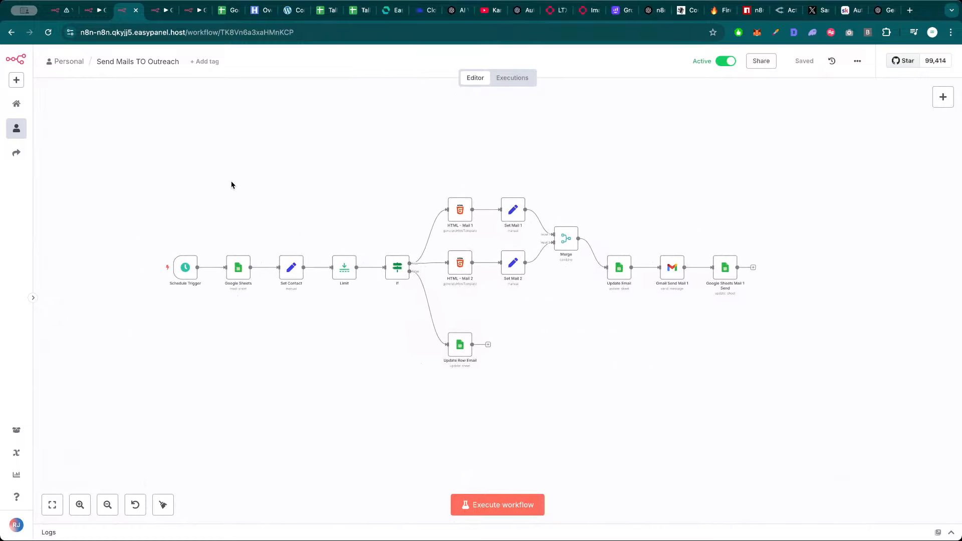
drag(238, 174, 262, 180)
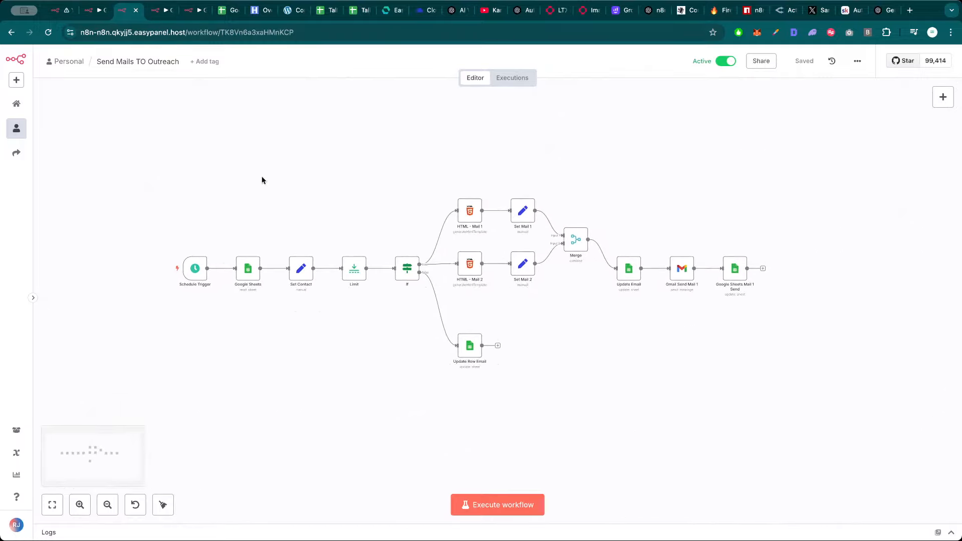
drag(131, 18, 190, 17)
Open the Grab Email from Google sheets - Google maps leads workflow and examine its Firecrawl Extract section and status branches
click(129, 16)
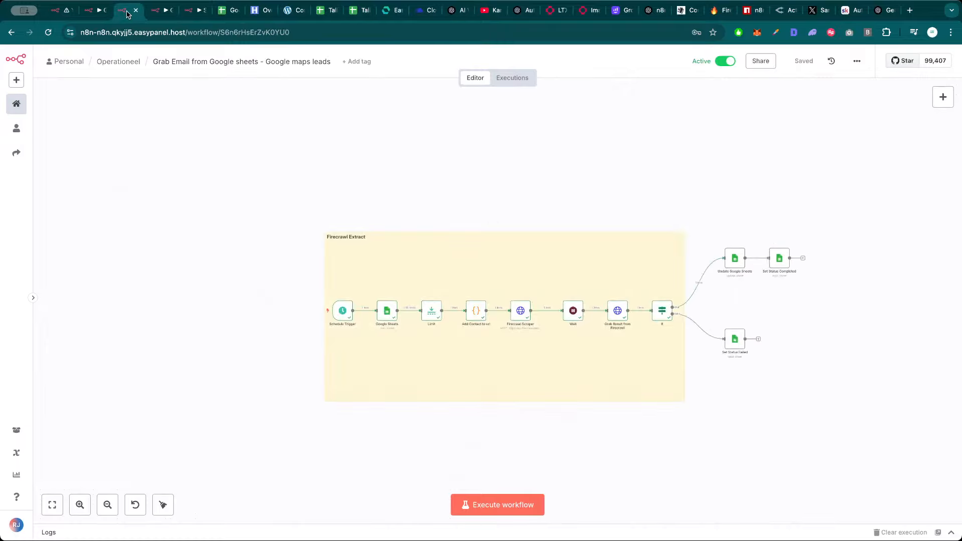
drag(280, 198, 260, 195)
scroll(302, 190, up, 1)
drag(405, 182, 370, 180)
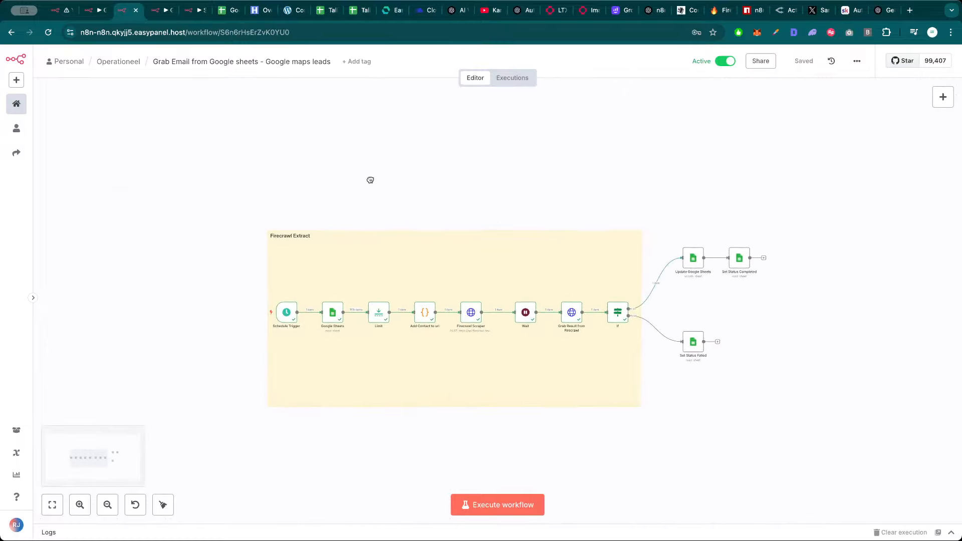
scroll(394, 188, up, 2)
scroll(414, 184, right, 1)
scroll(414, 185, up, 2)
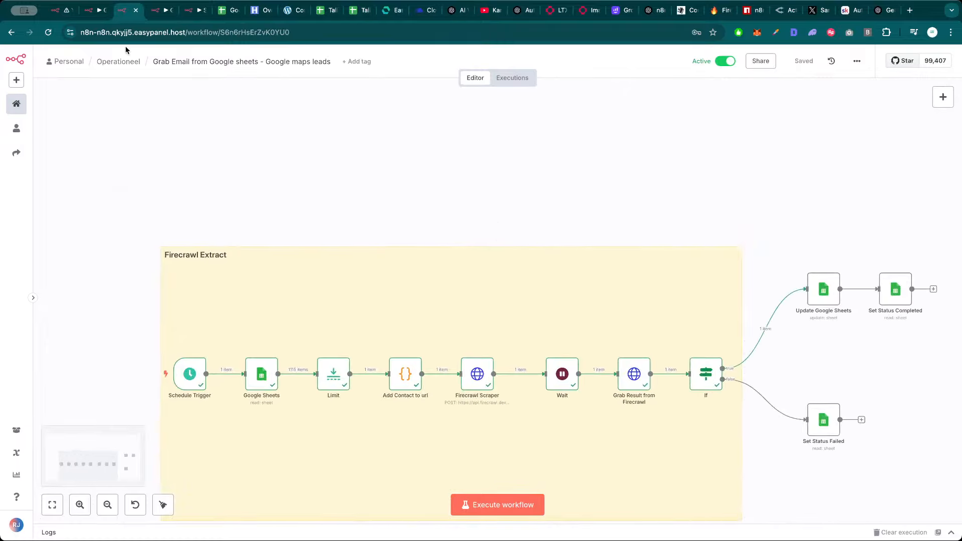
Open the GS - Get Zip Codes node of the Generate Leads with Google Maps workflow to view its Google Sheets credential
click(92, 13)
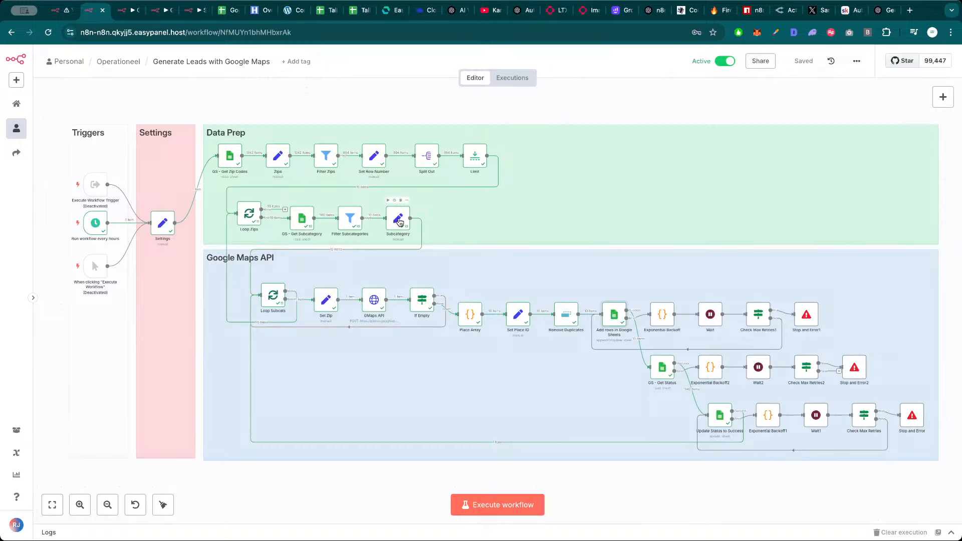
double_click(223, 158)
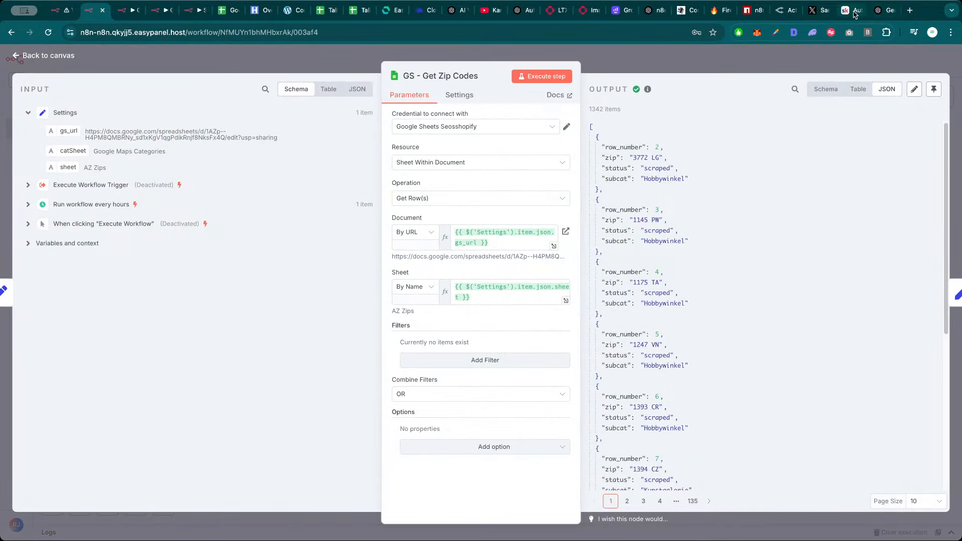
View the Google Sheets setup guide PDF in the Knowledge Base course of the Samautomation classroom on Skool, and close it
click(855, 14)
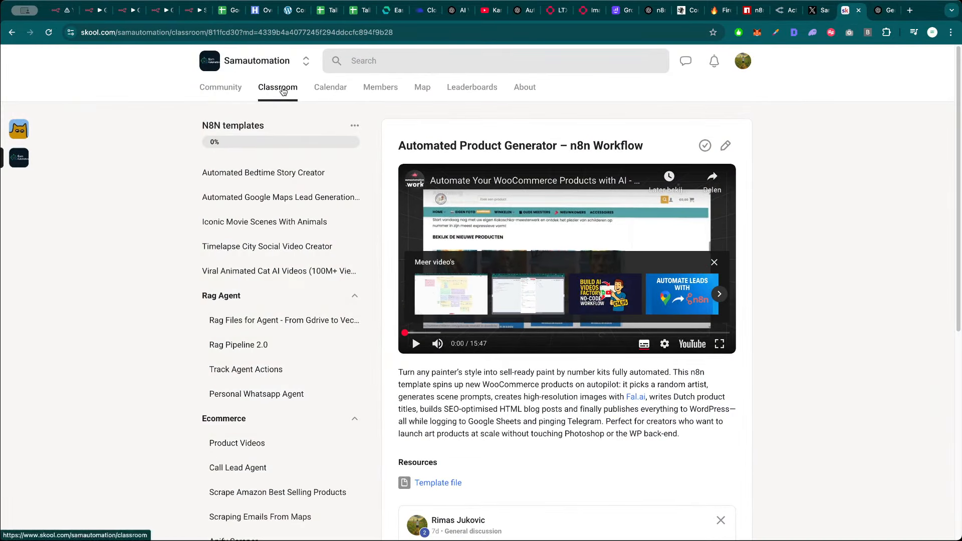
click(283, 90)
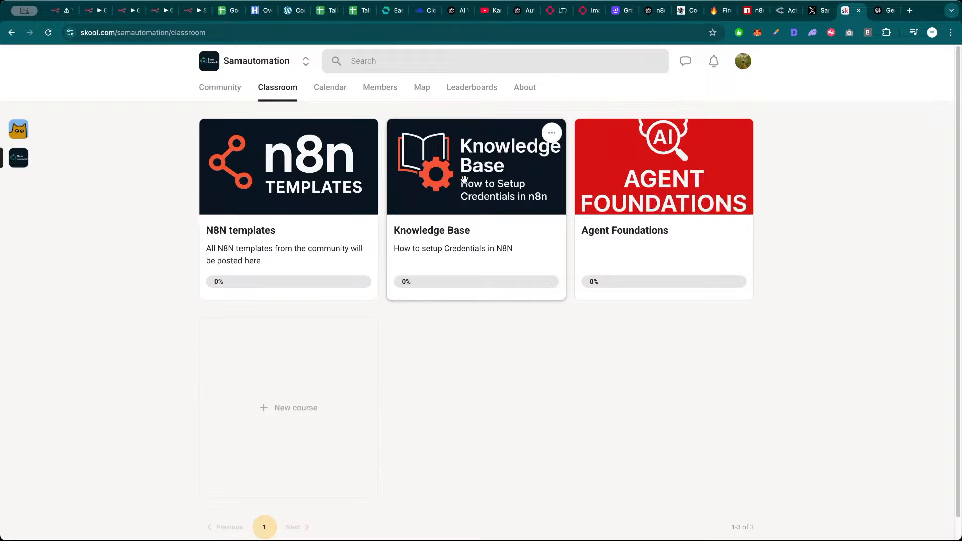
click(450, 249)
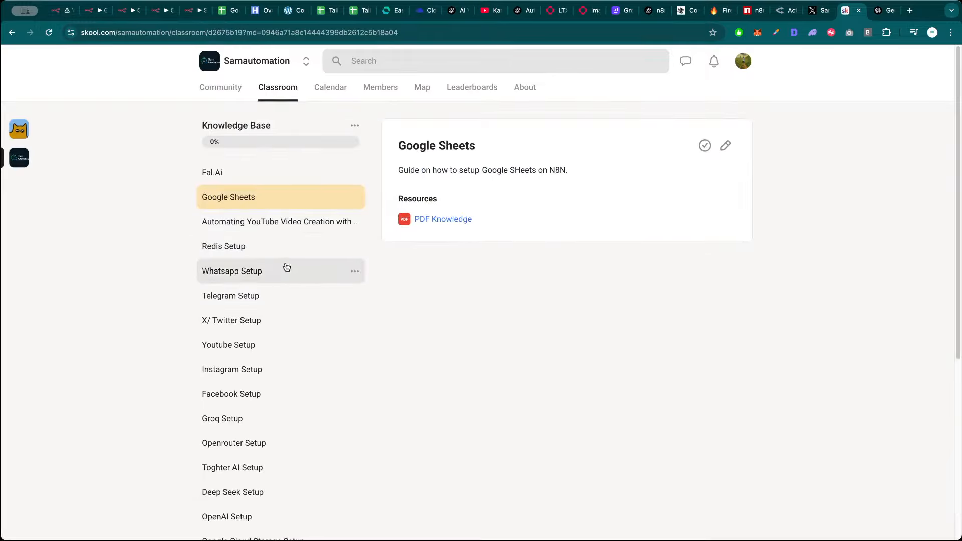
click(443, 219)
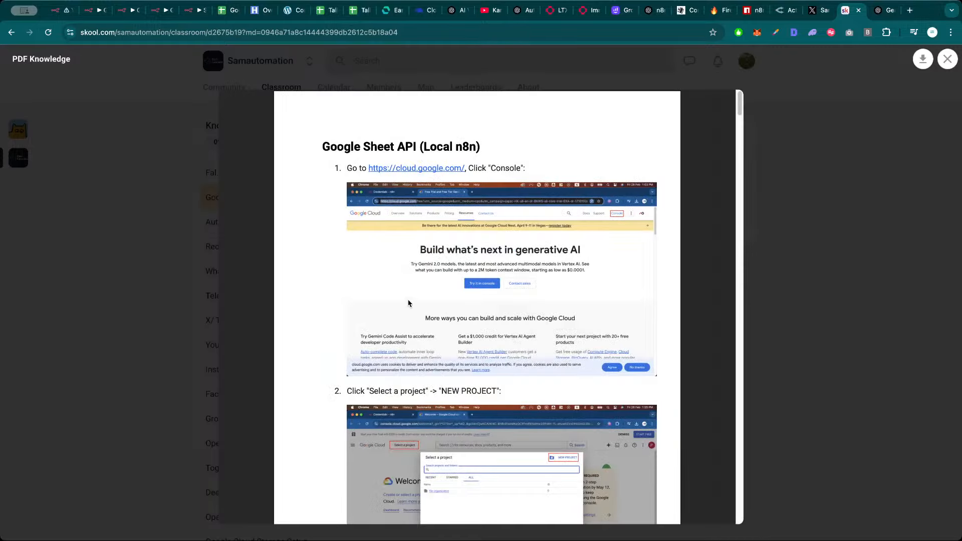
click(100, 206)
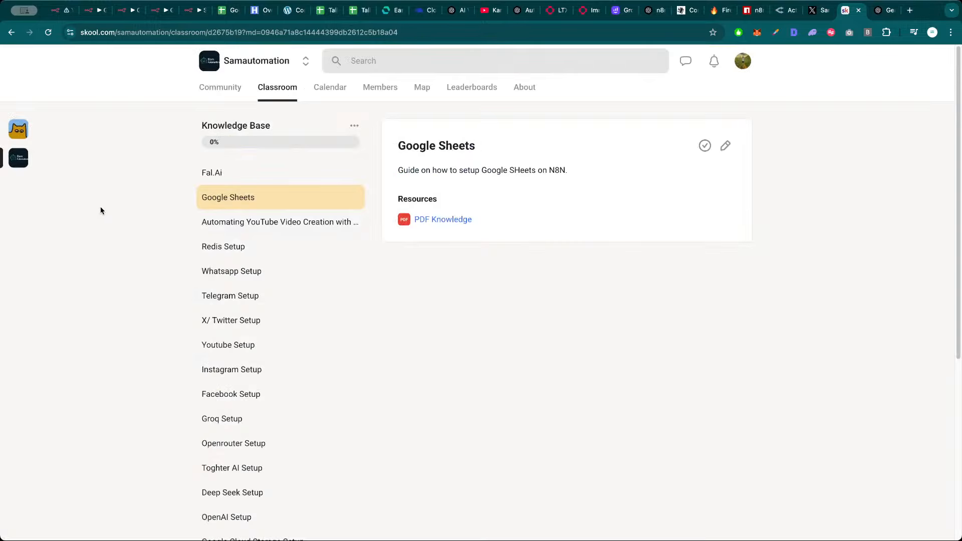
Return to the Generate Leads with Google Maps workflow, close the GS - Get Zip Codes node and open GS - Get Subcategory
click(95, 10)
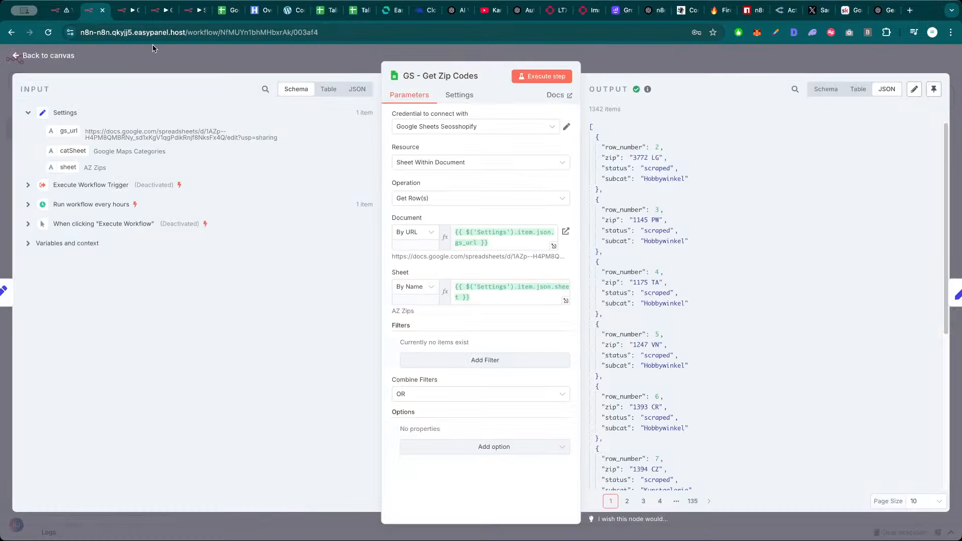
click(324, 61)
double_click(302, 218)
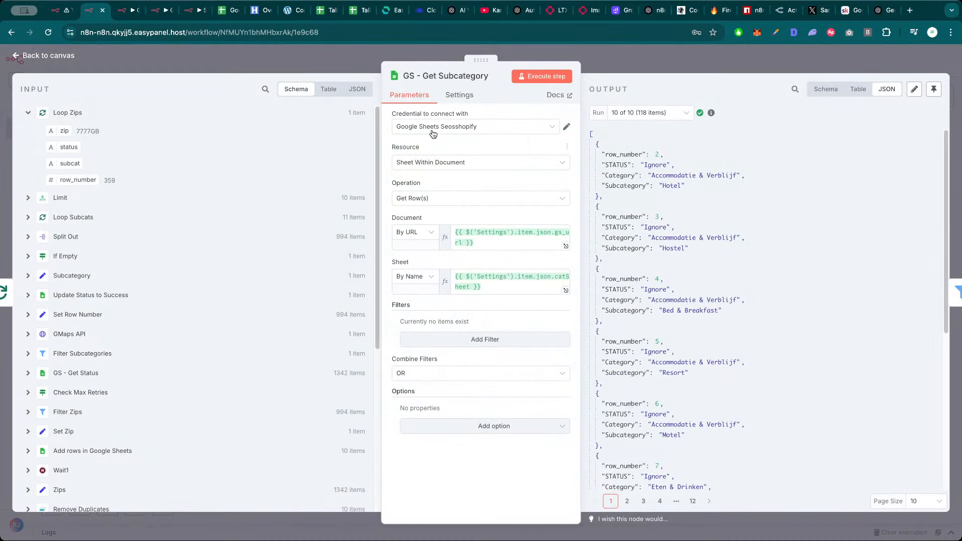
Check the credential choices of the GS - Get Subcategory node, close it, and glance at the Google Map Scraper spreadsheet
click(493, 129)
click(499, 109)
key(Escape)
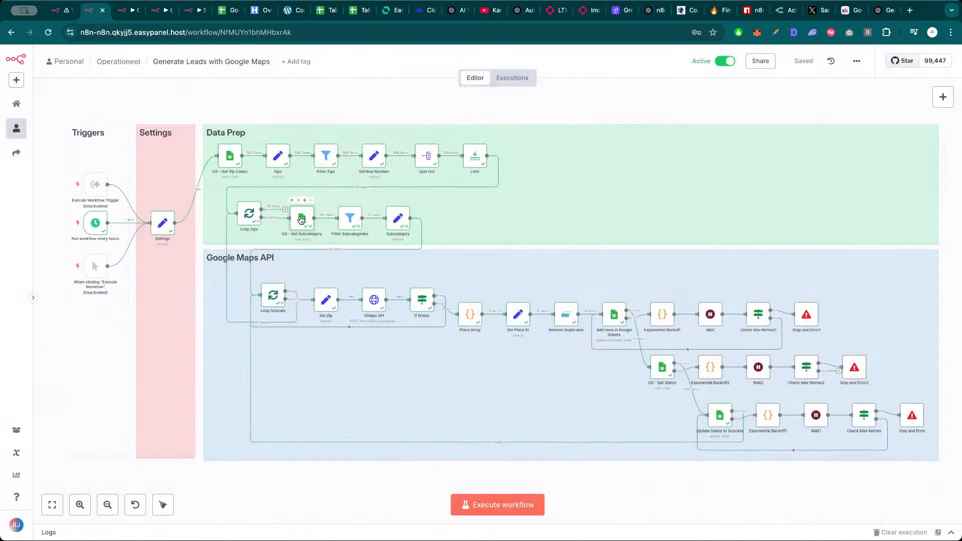
click(228, 13)
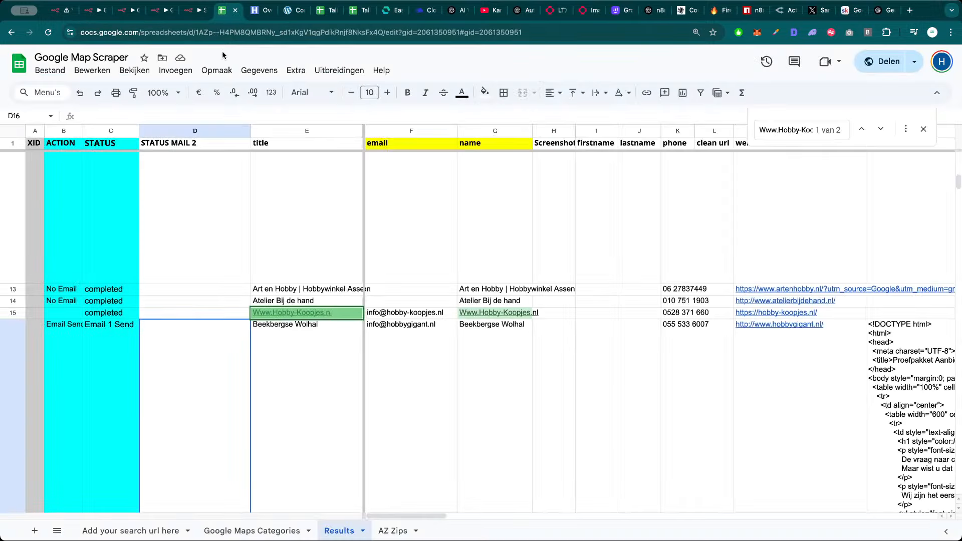
click(96, 11)
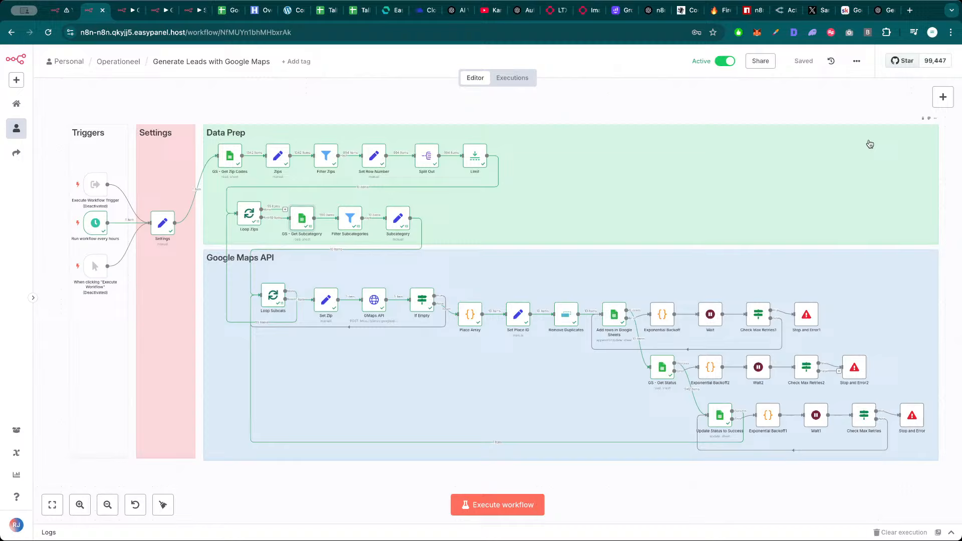
Switch to the Samautomation community on Skool and open the Scraping Emails From Maps page in the N8N templates course
click(850, 10)
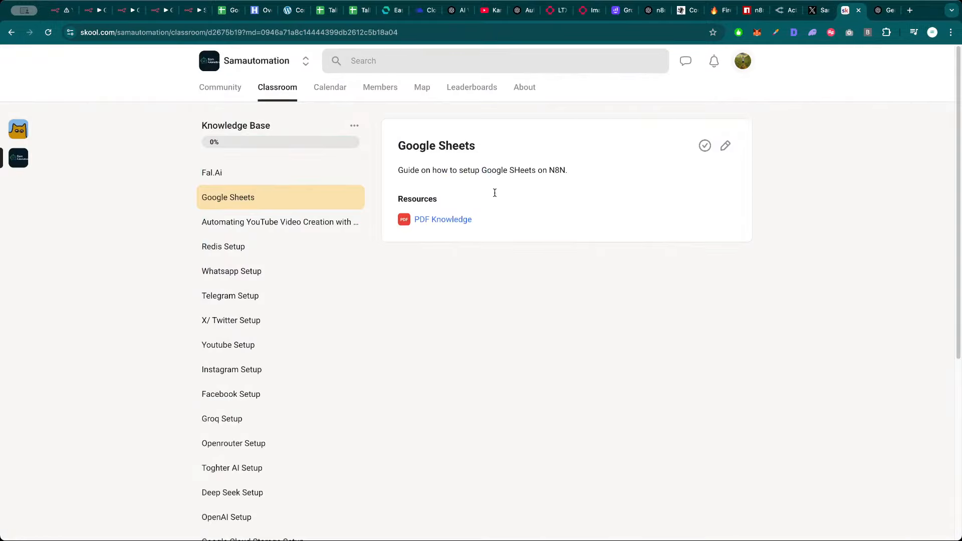
click(277, 90)
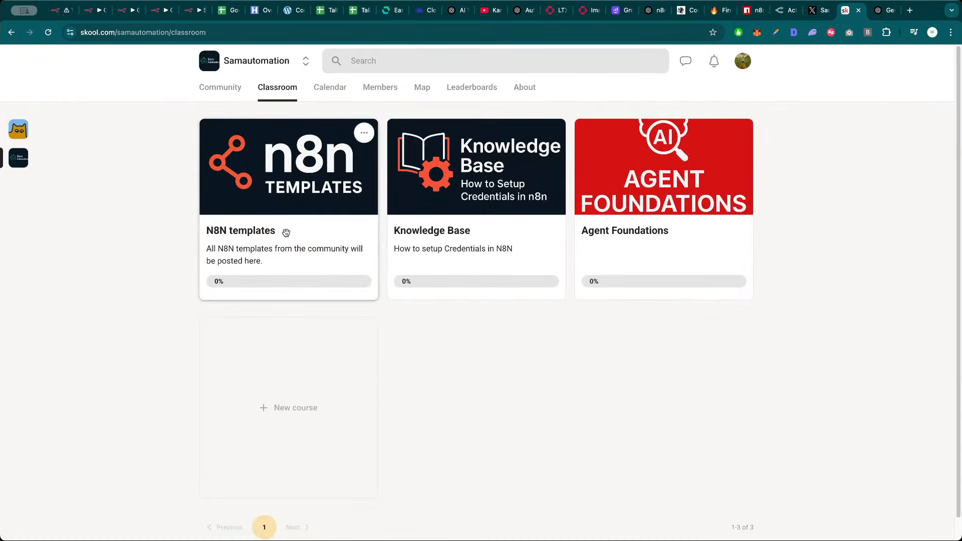
click(286, 230)
scroll(317, 386, down, 5)
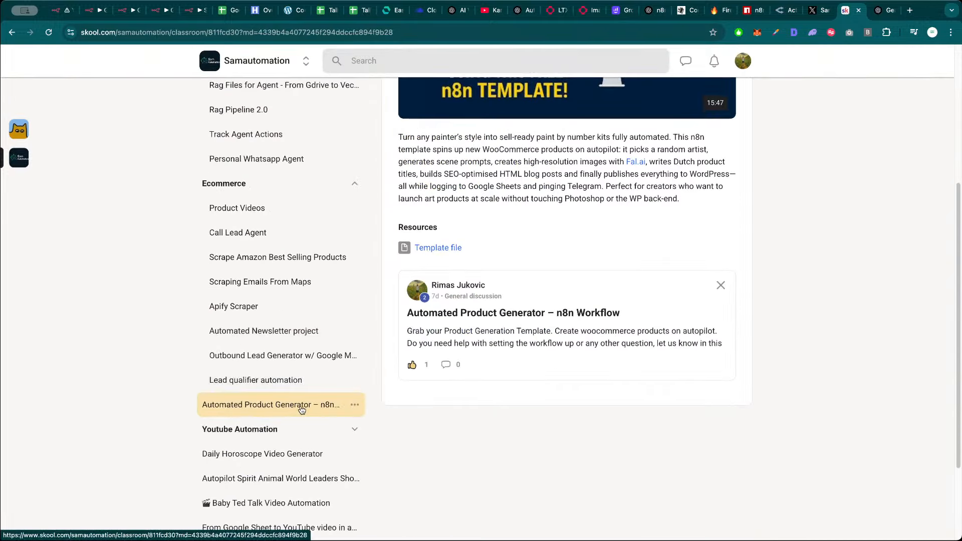
scroll(563, 267, up, 2)
scroll(563, 267, up, 4)
scroll(298, 369, down, 5)
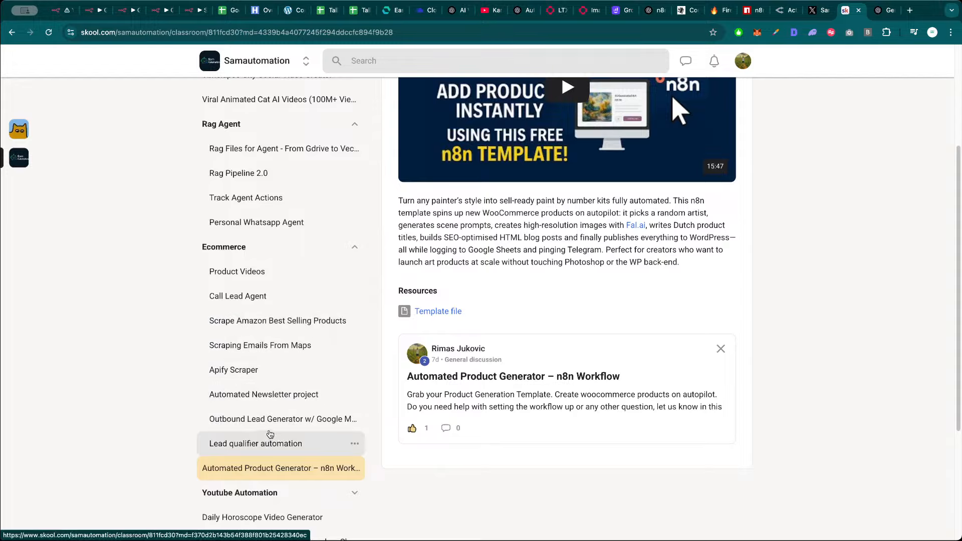
scroll(266, 401, down, 1)
click(282, 308)
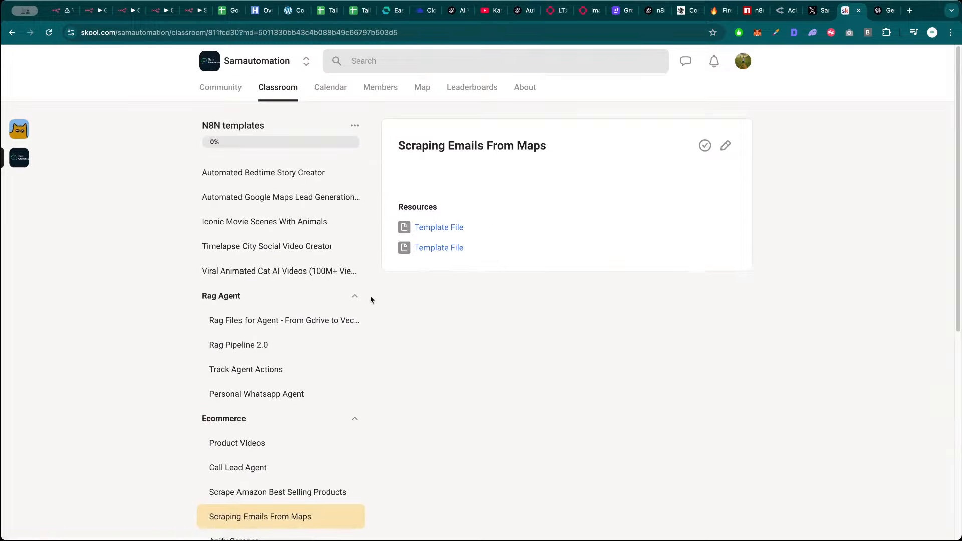
Look through the Scraping Emails From Maps page and open the Outbound Lead Generator w/ Google Map as a Scraper page
scroll(439, 201, down, 5)
scroll(588, 321, up, 4)
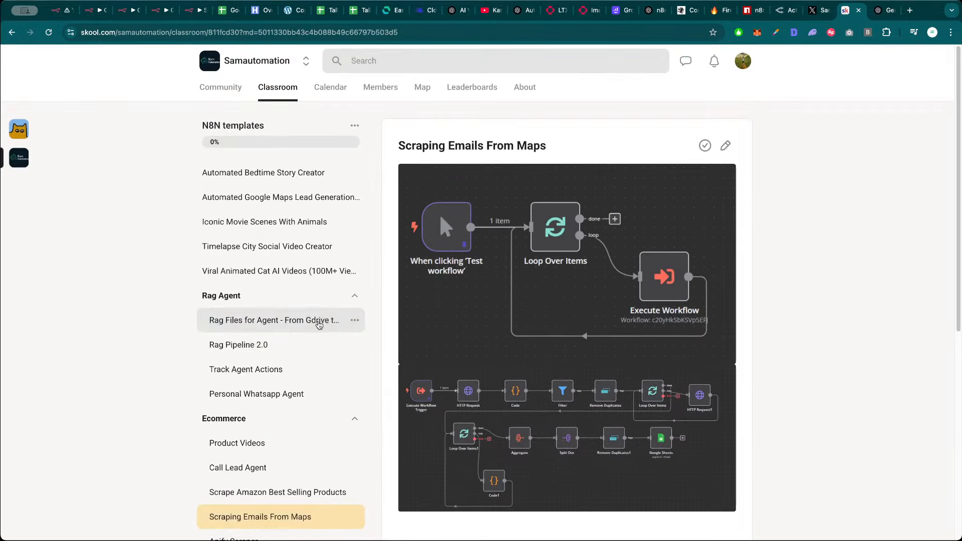
scroll(291, 350, down, 4)
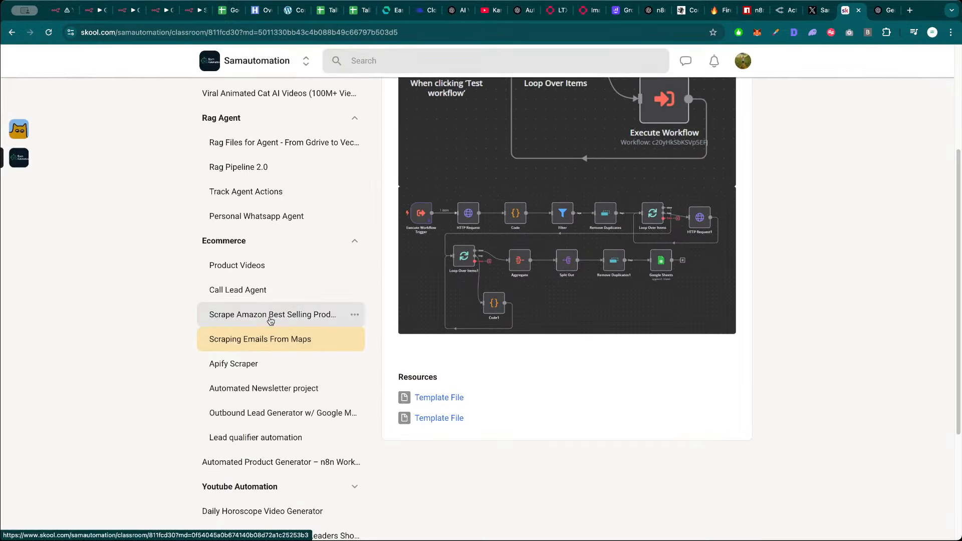
scroll(270, 315, down, 3)
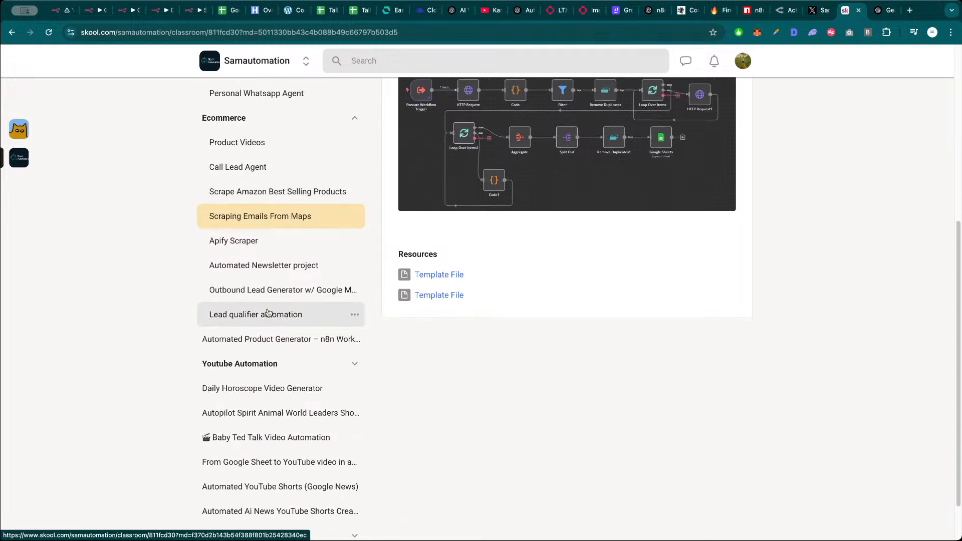
scroll(264, 308, down, 1)
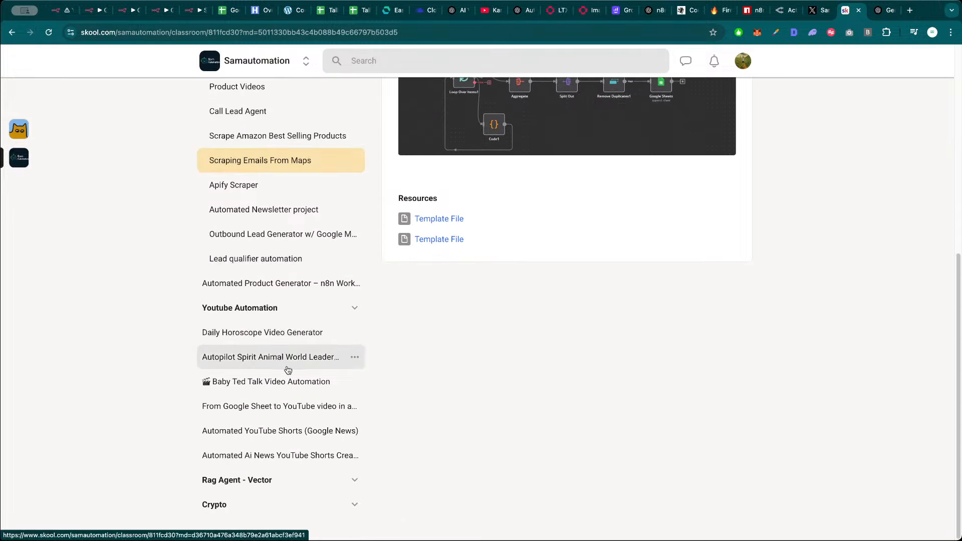
scroll(277, 291, up, 1)
click(280, 277)
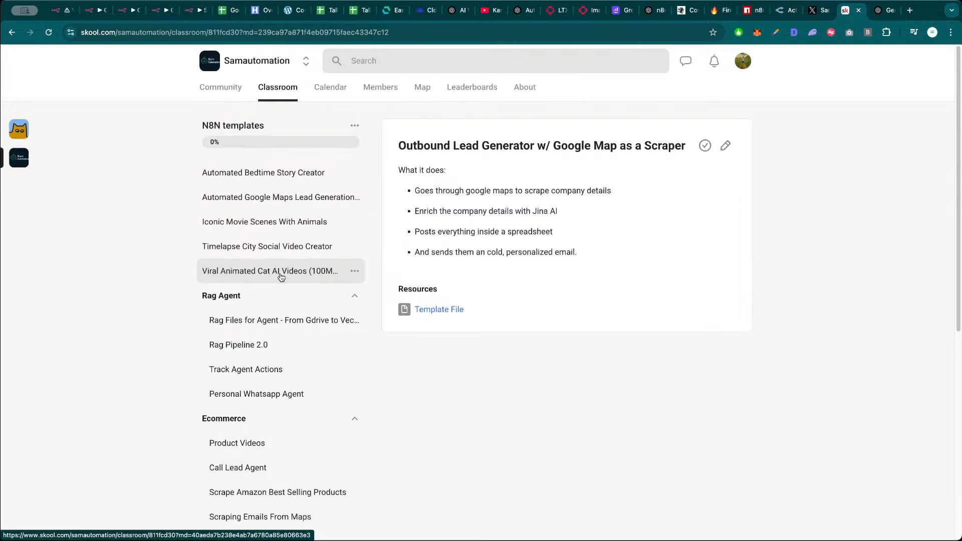
Add a new page in the Ecommerce folder of the N8N templates course
scroll(293, 333, down, 2)
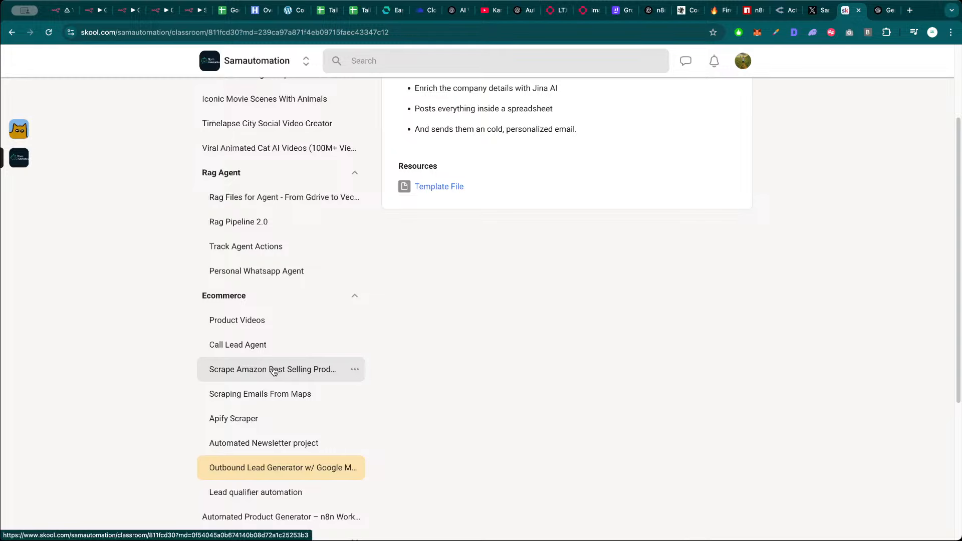
scroll(273, 371, up, 3)
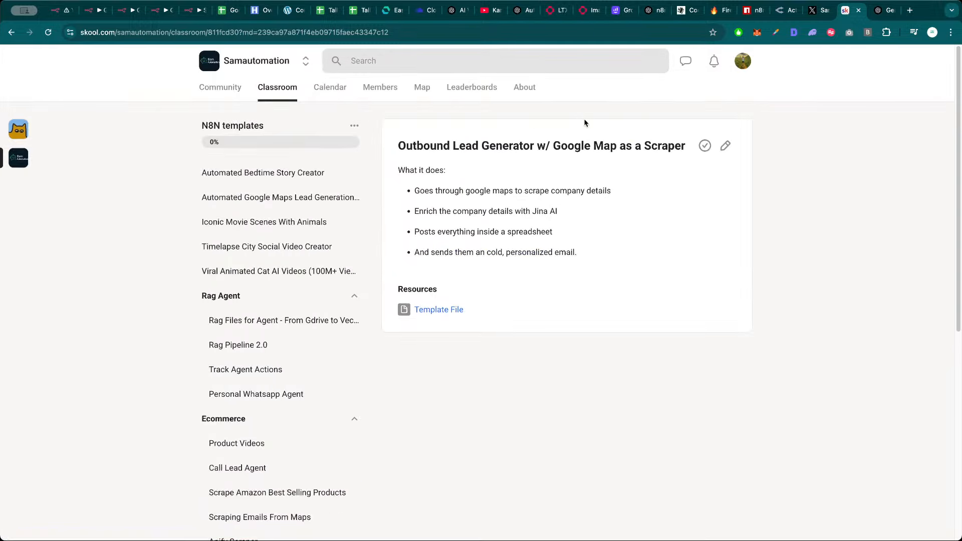
scroll(351, 285, down, 3)
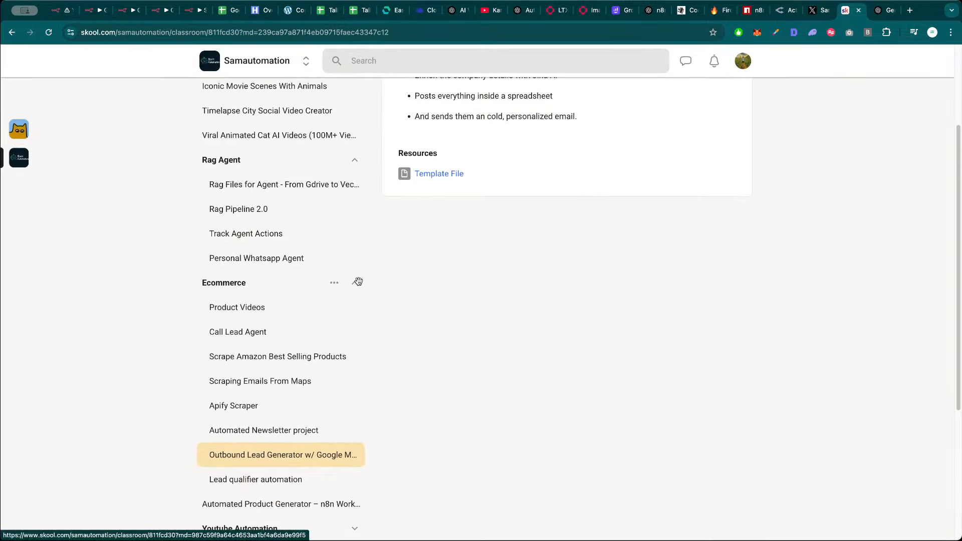
click(332, 286)
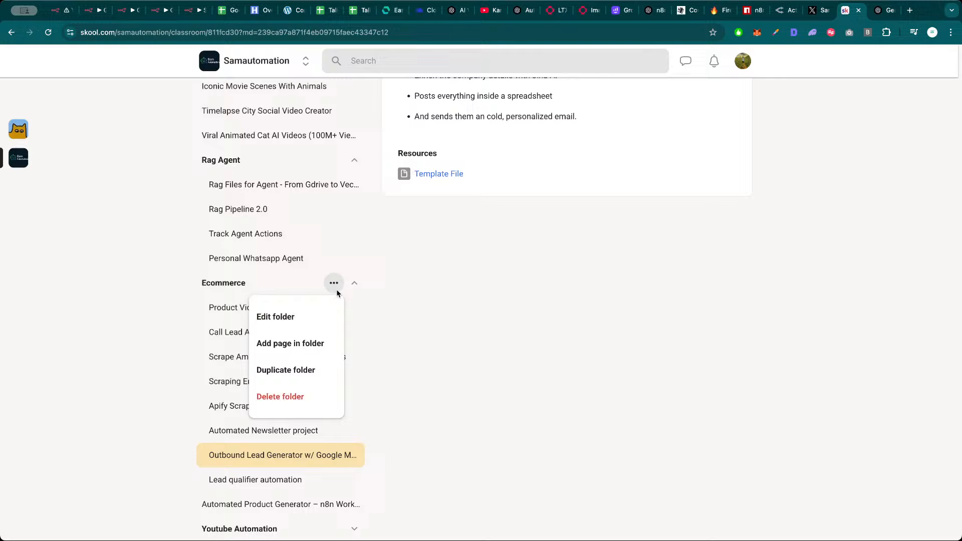
click(294, 349)
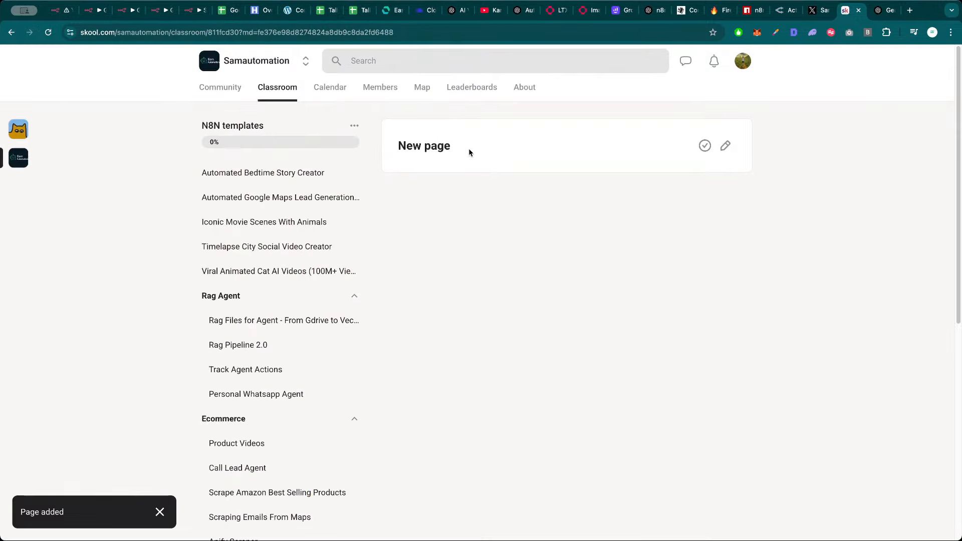
Edit the new page and replace its title with "Google Maps Scraper"
click(725, 145)
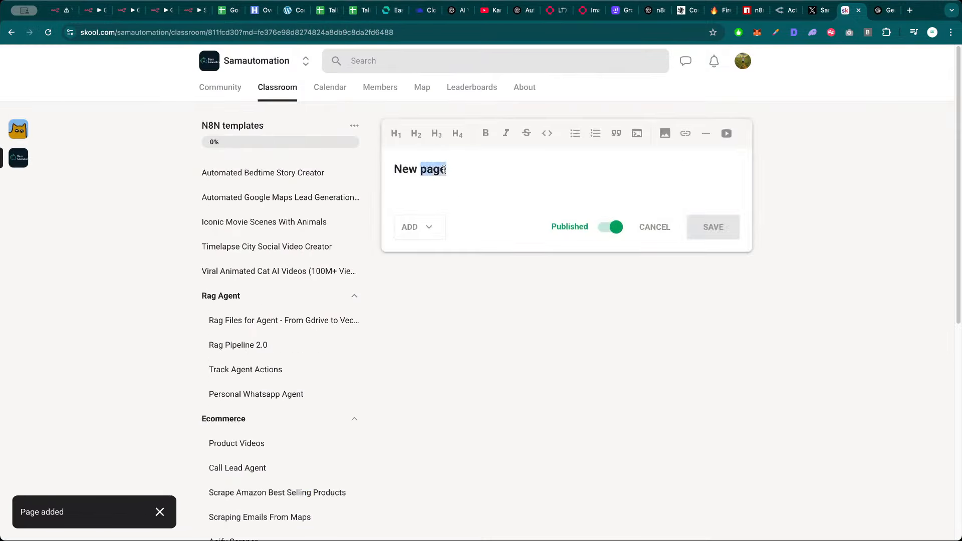
triple_click(444, 170)
text(Google )
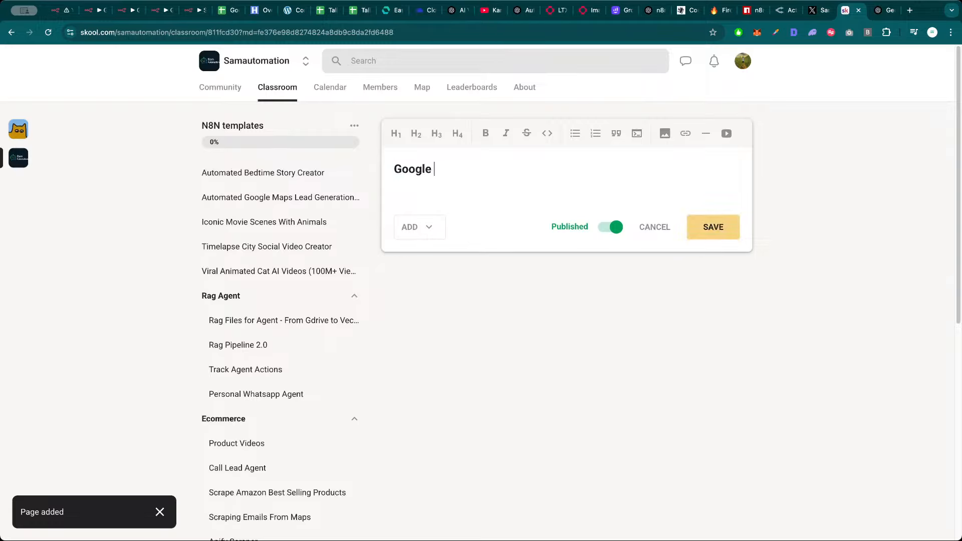
text(Maps Scraper)
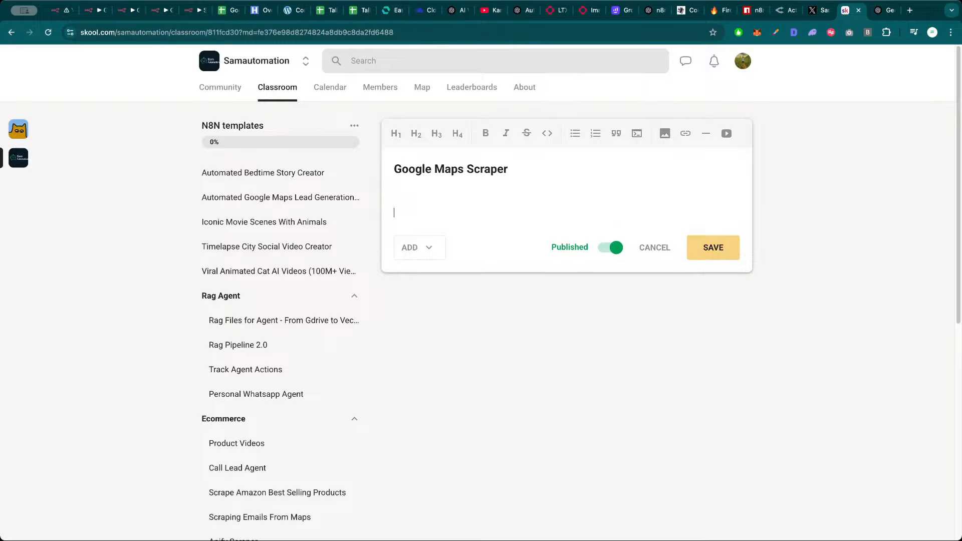
Write "Add Google Sheet" and "Add Template file" on separate lines in the page body and save the page
text(Googl)
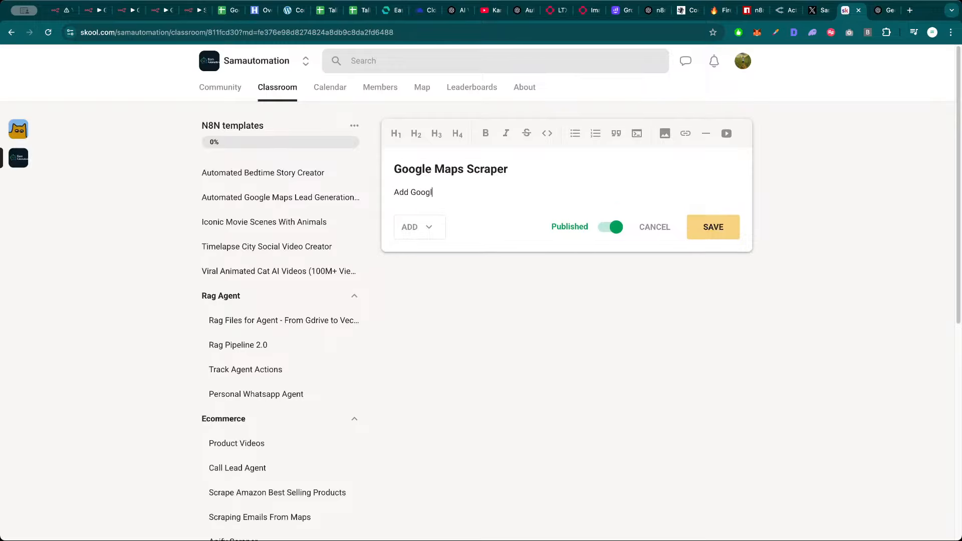
text(e Sheet)
key(Return)
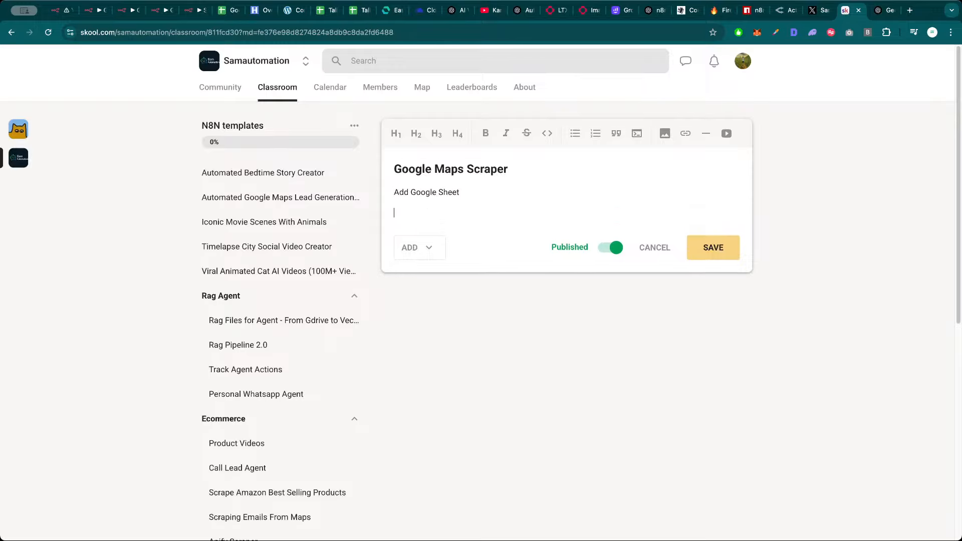
text(Add Template file)
click(711, 246)
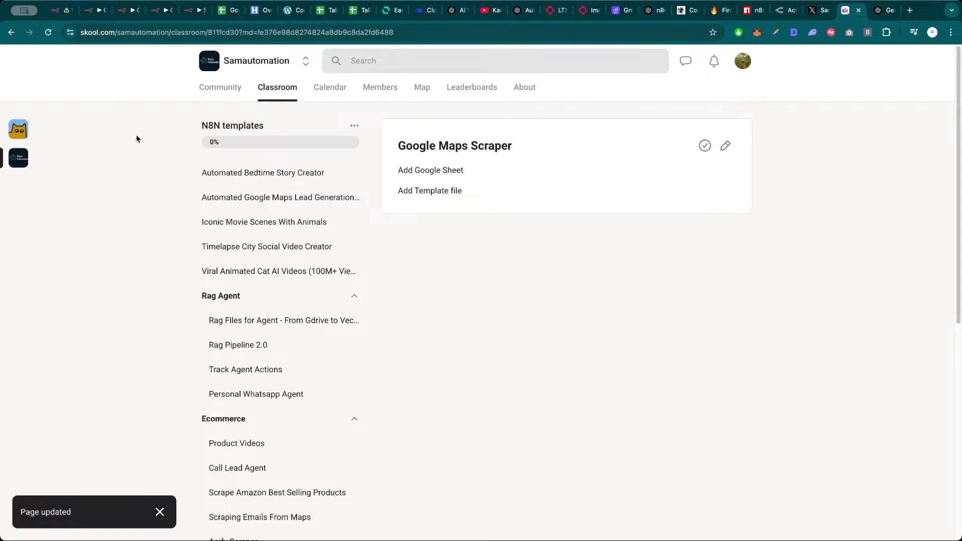
View the community's About page in a separate browser tab, and close that tab
super+click(523, 87)
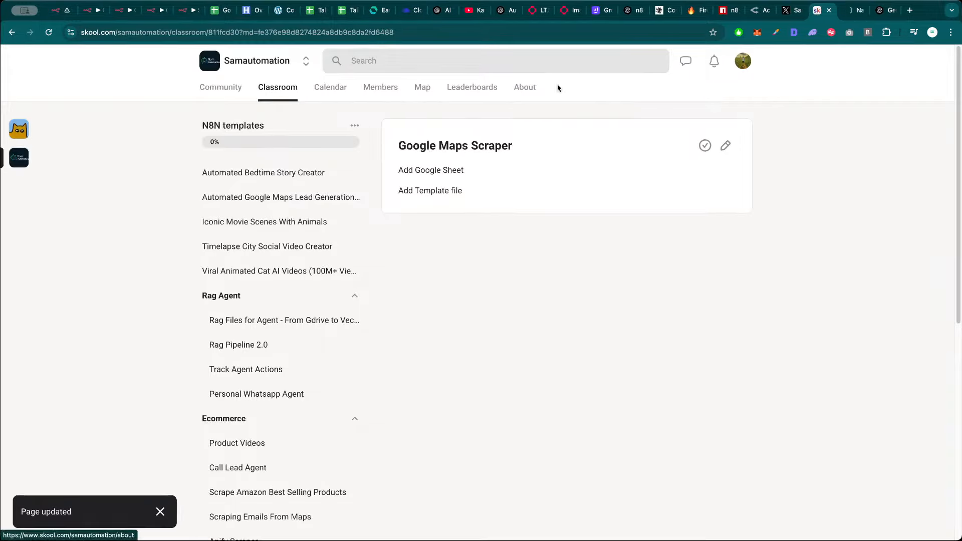
click(852, 11)
key(super+w)
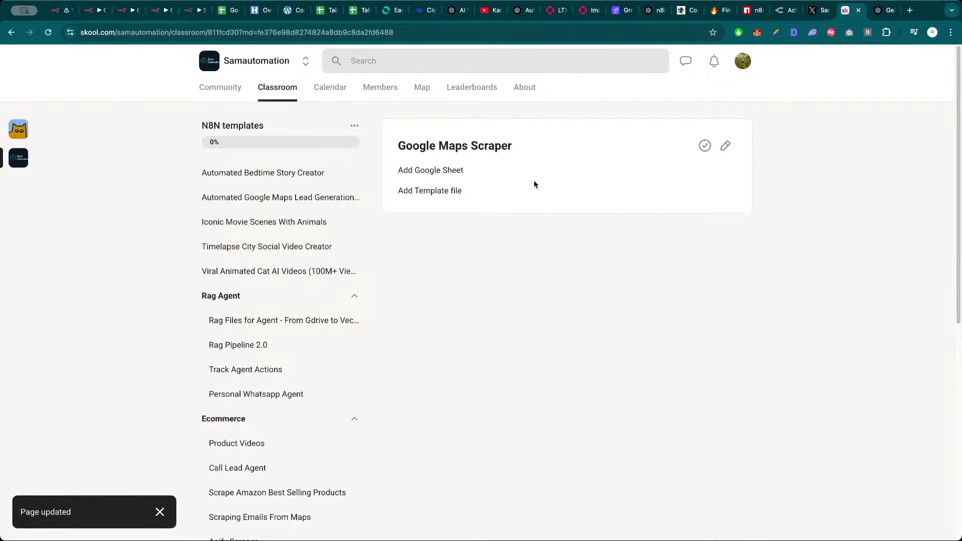
Return to the n8n workflow and check the Google OAuth2 API credential choices in the GMaps API node
key(super+2)
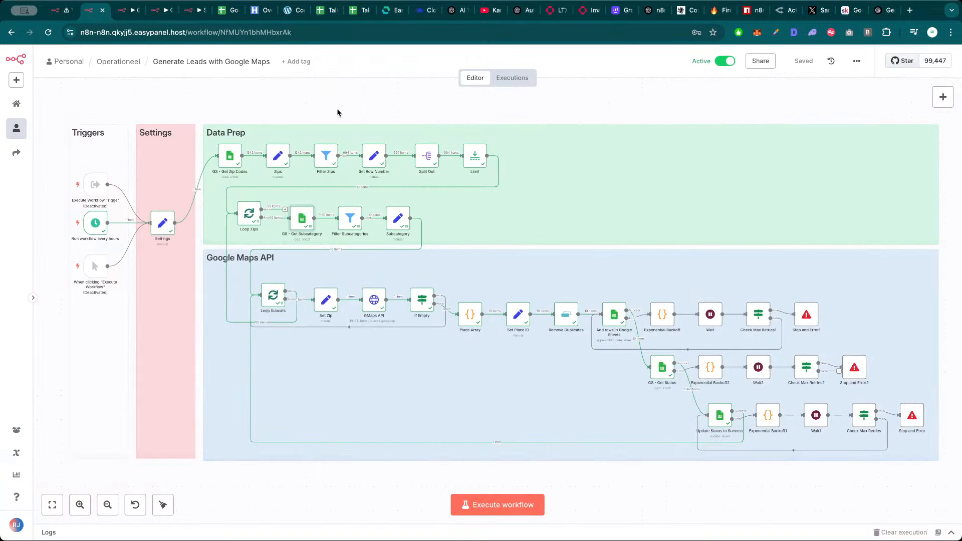
double_click(374, 301)
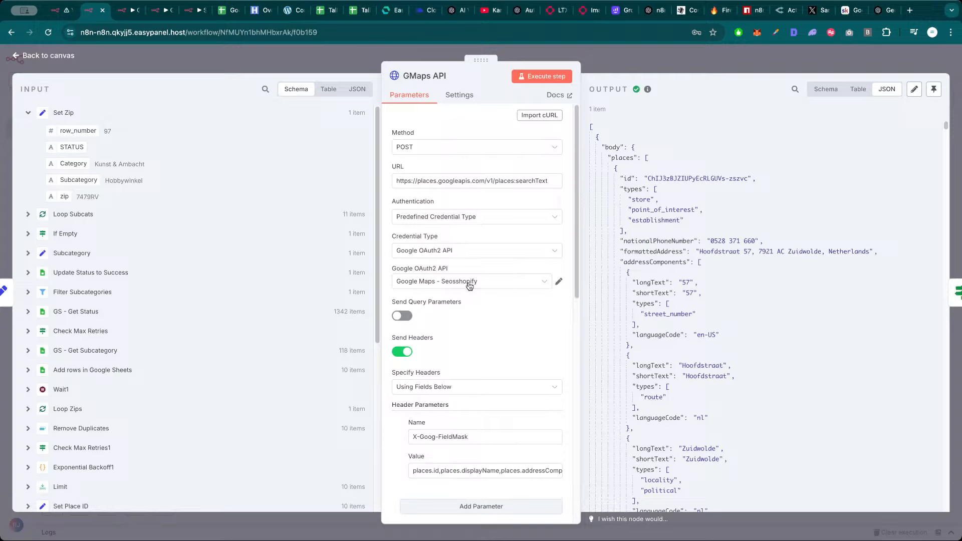
click(471, 284)
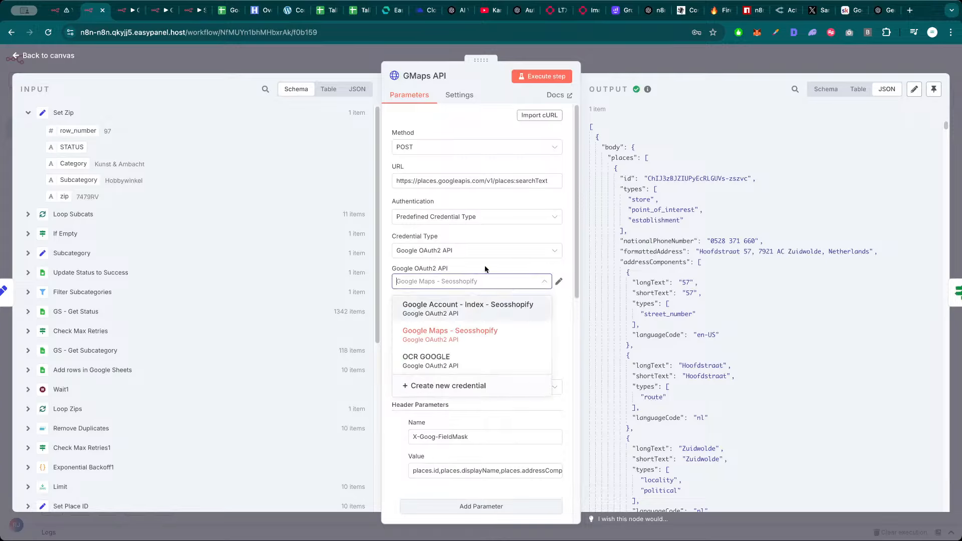
click(485, 269)
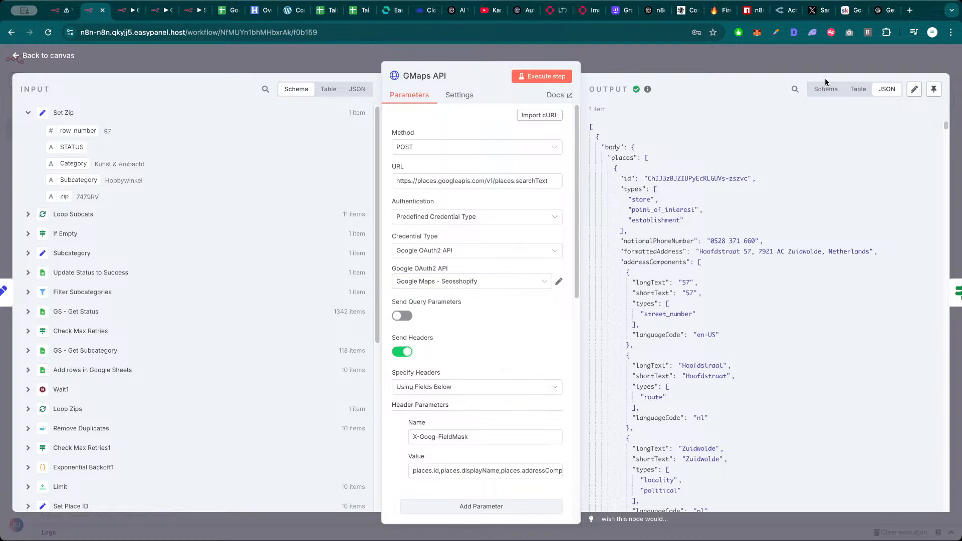
Switch back to the Skool classroom, browse the Knowledge Base course, and open the Google Sheets page's PDF Knowledge resource
click(850, 10)
click(287, 98)
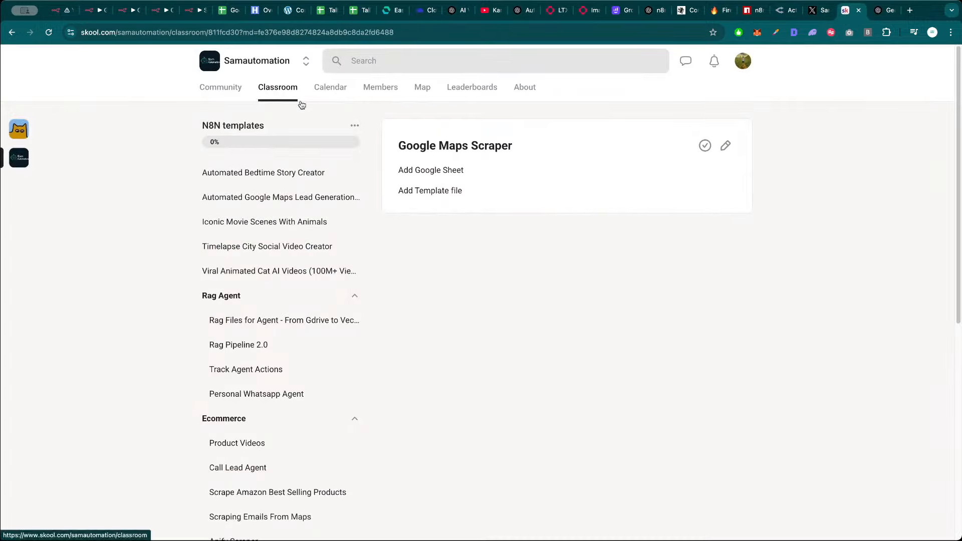
click(450, 225)
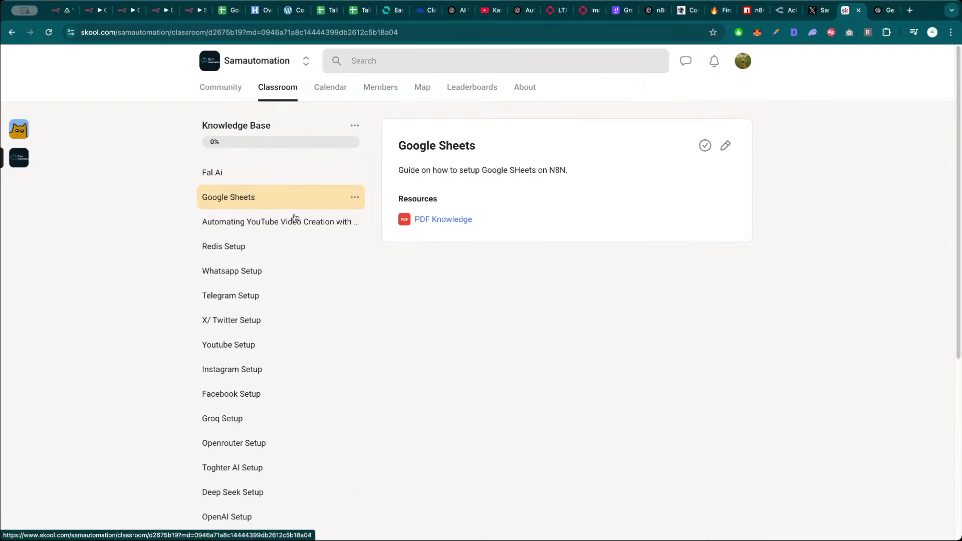
scroll(285, 305, down, 5)
scroll(270, 381, down, 1)
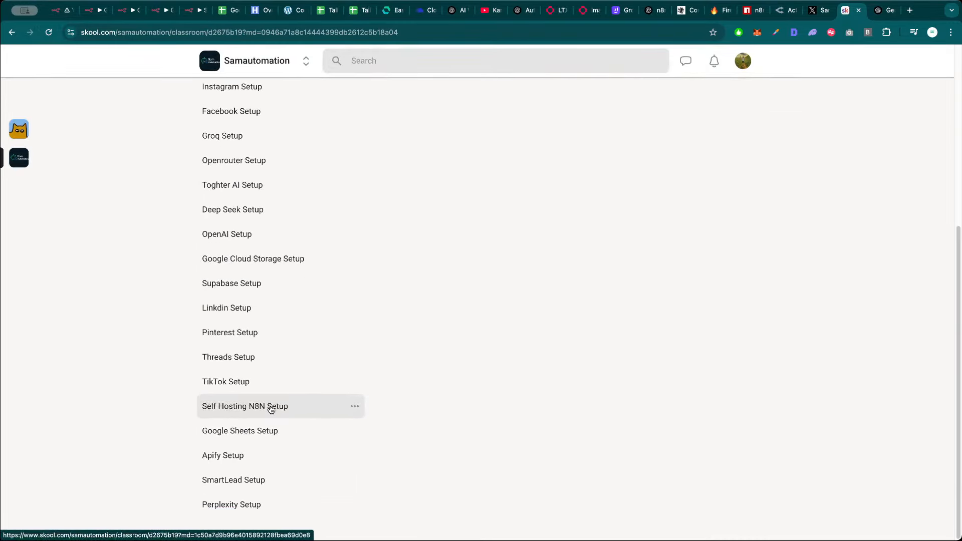
scroll(265, 434, up, 6)
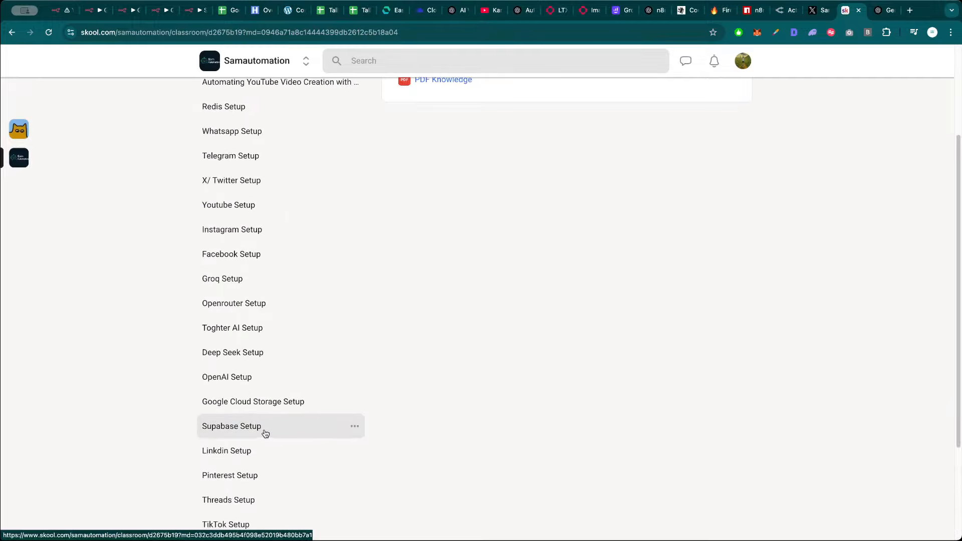
click(450, 220)
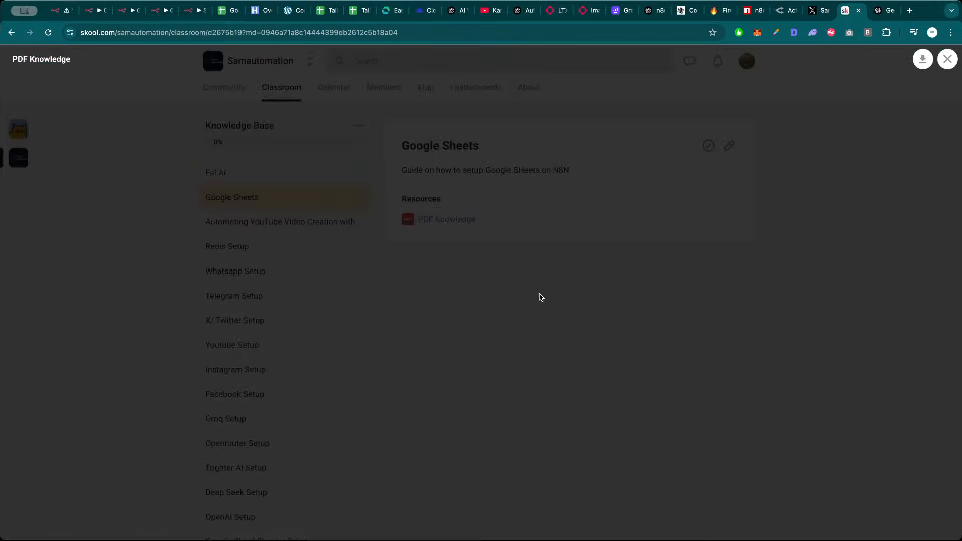
Read the PDF guide's steps on creating a Google Cloud project and enabling the Google Sheets API
scroll(516, 306, down, 2)
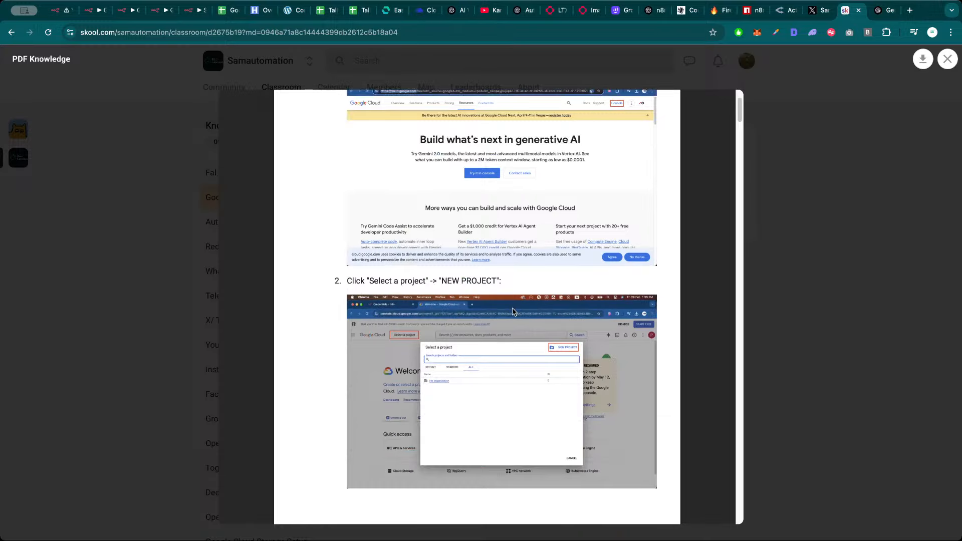
scroll(500, 314, down, 2)
scroll(489, 310, down, 4)
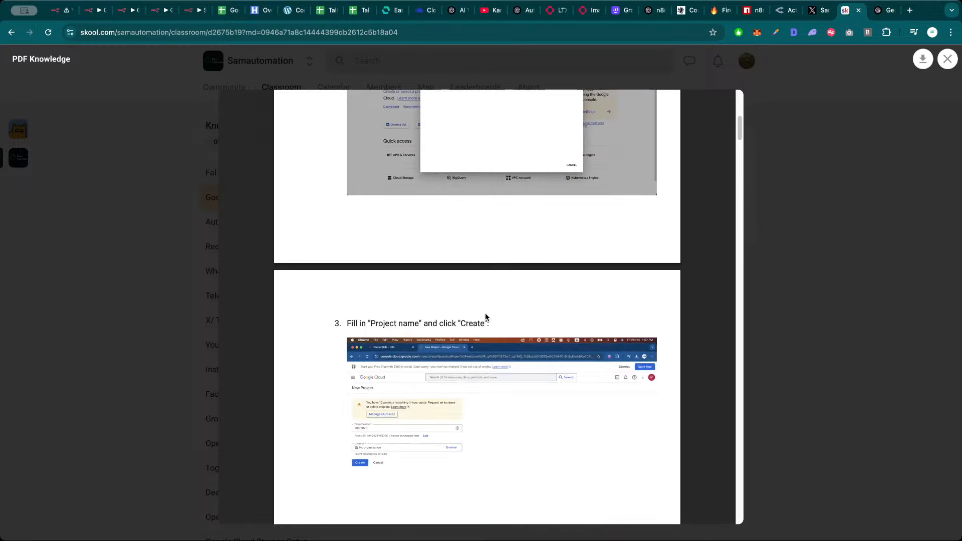
scroll(488, 293, down, 4)
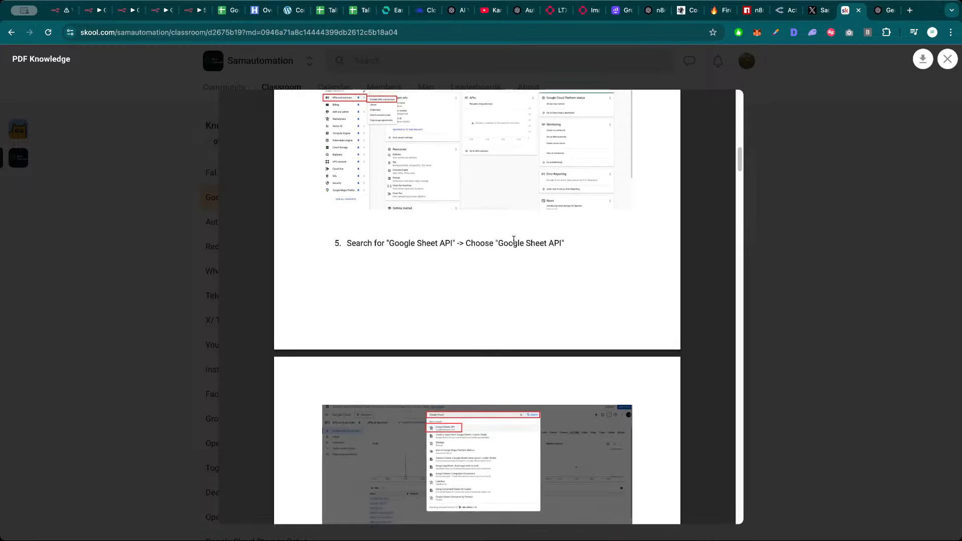
scroll(496, 294, down, 4)
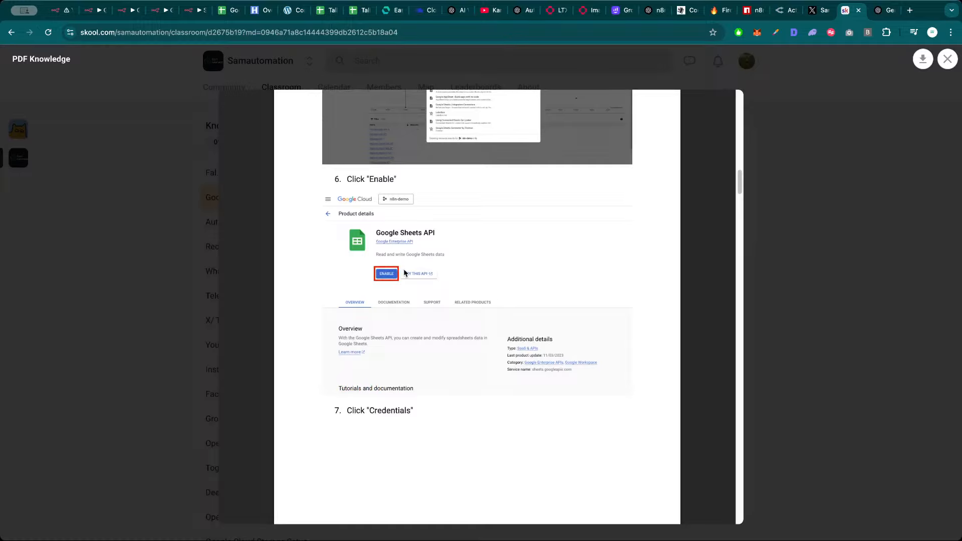
scroll(401, 269, up, 3)
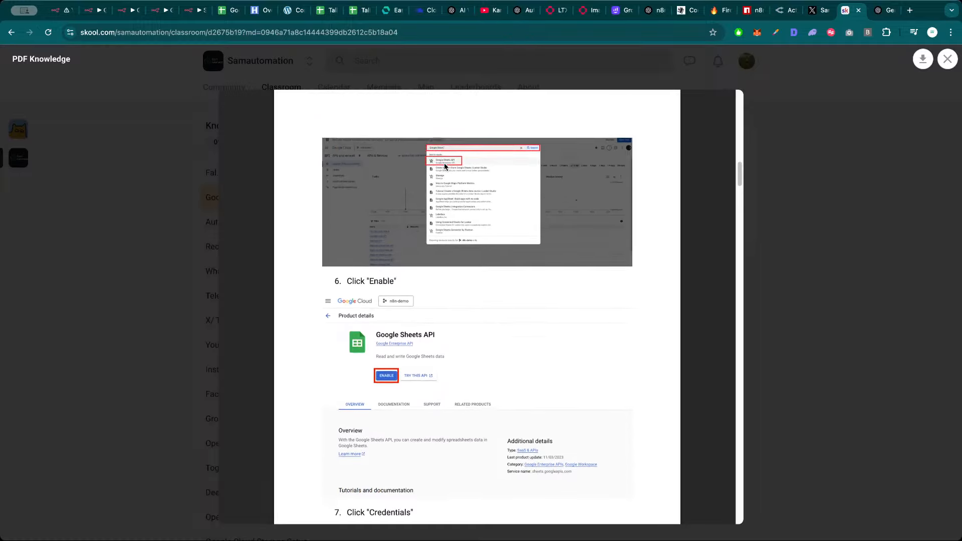
scroll(458, 170, up, 1)
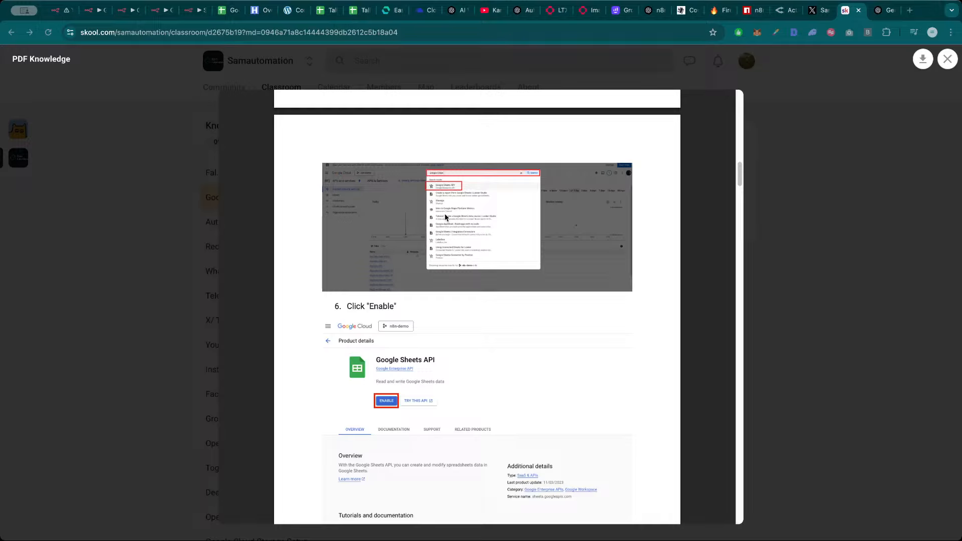
scroll(408, 266, down, 2)
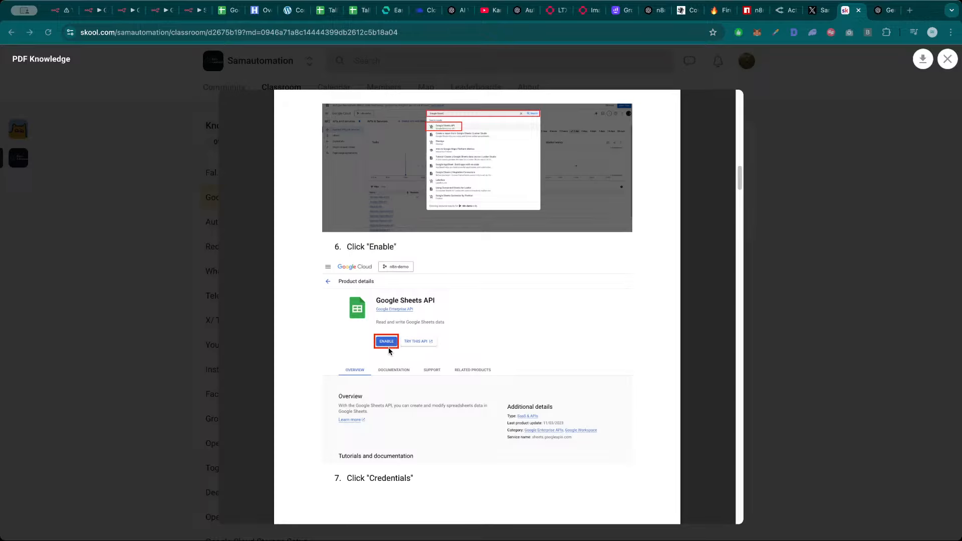
scroll(422, 285, down, 3)
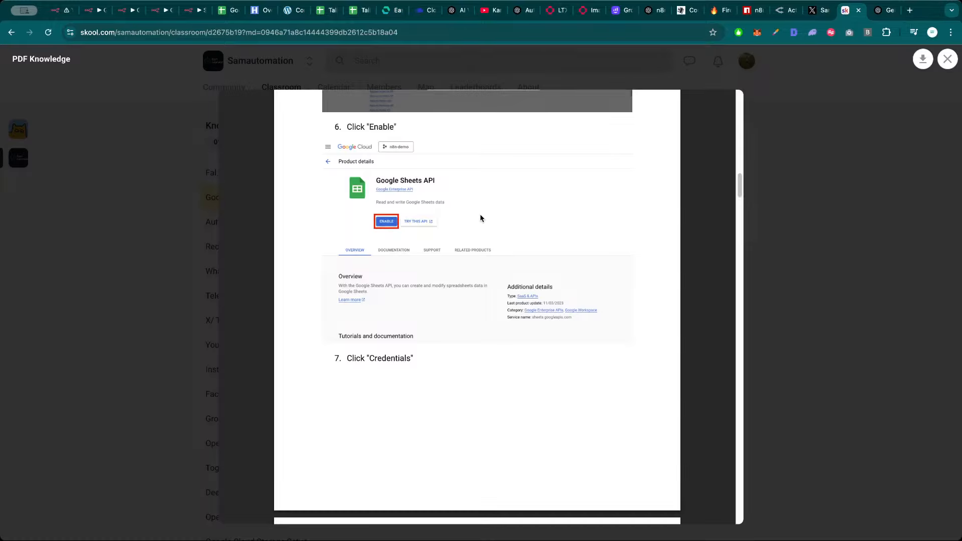
Read the PDF guide's remaining steps on creating an OAuth client ID, adding the redirect URI and copying the client credentials into n8n
scroll(480, 241, down, 10)
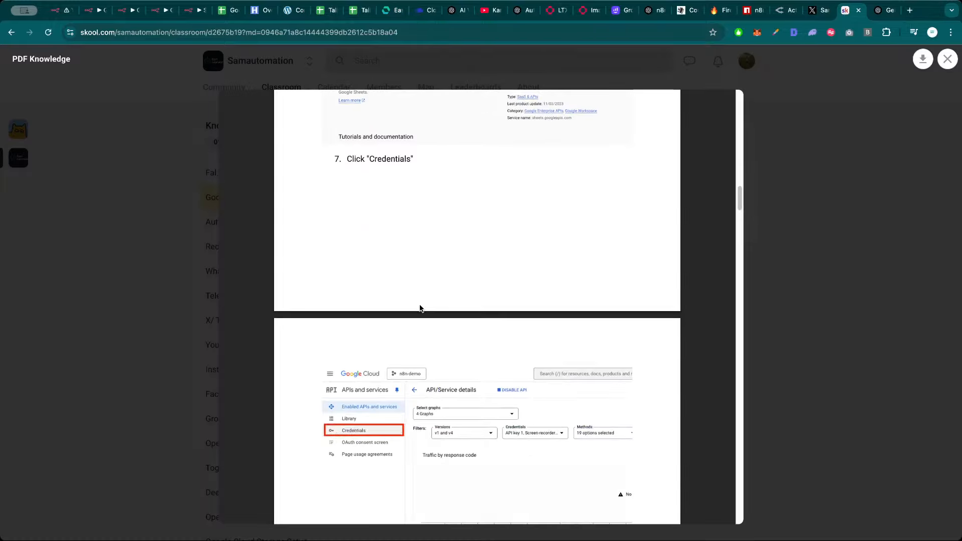
scroll(416, 326, down, 2)
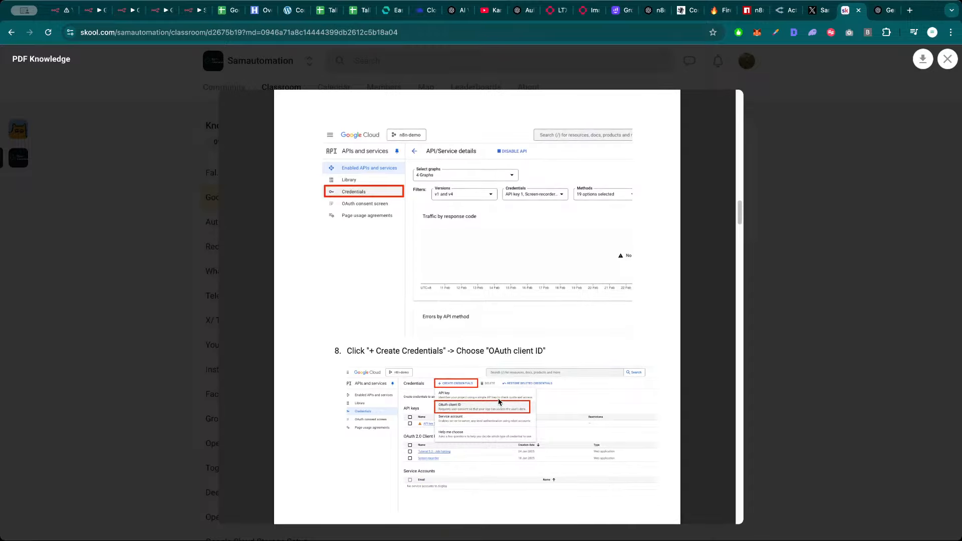
scroll(454, 370, down, 12)
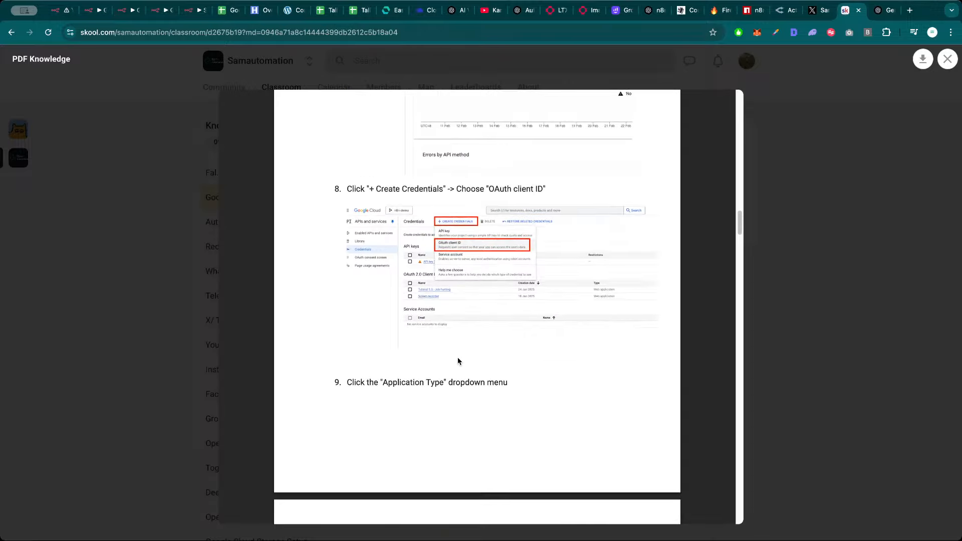
scroll(491, 308, down, 10)
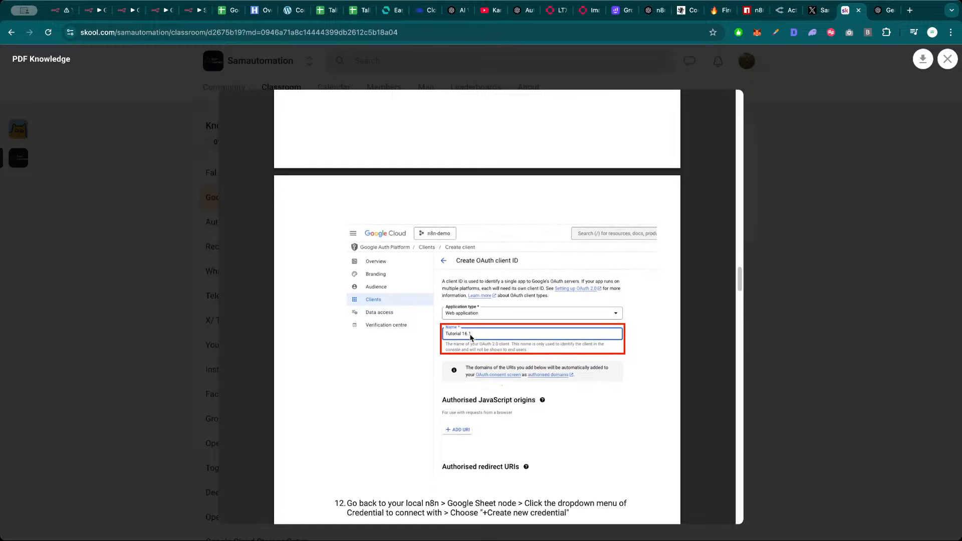
scroll(494, 339, down, 13)
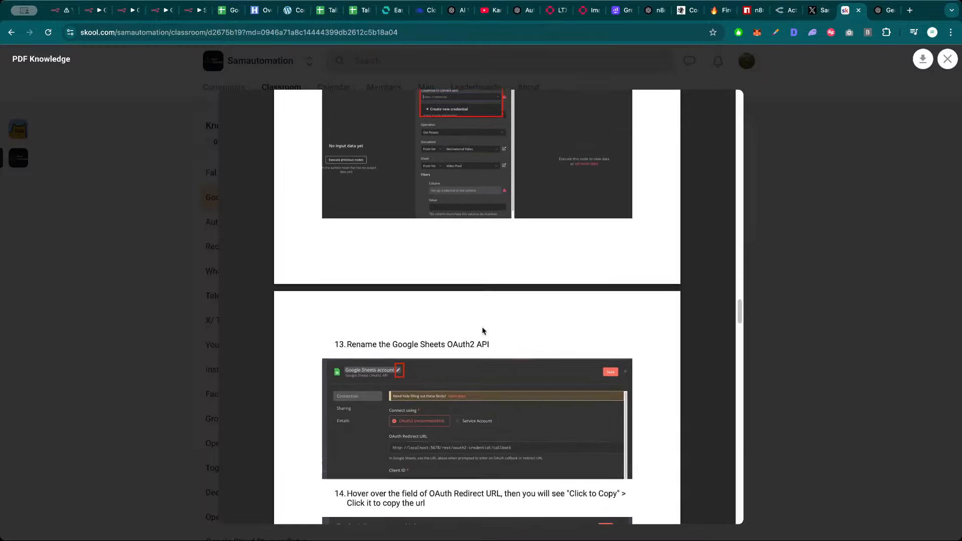
scroll(477, 325, down, 15)
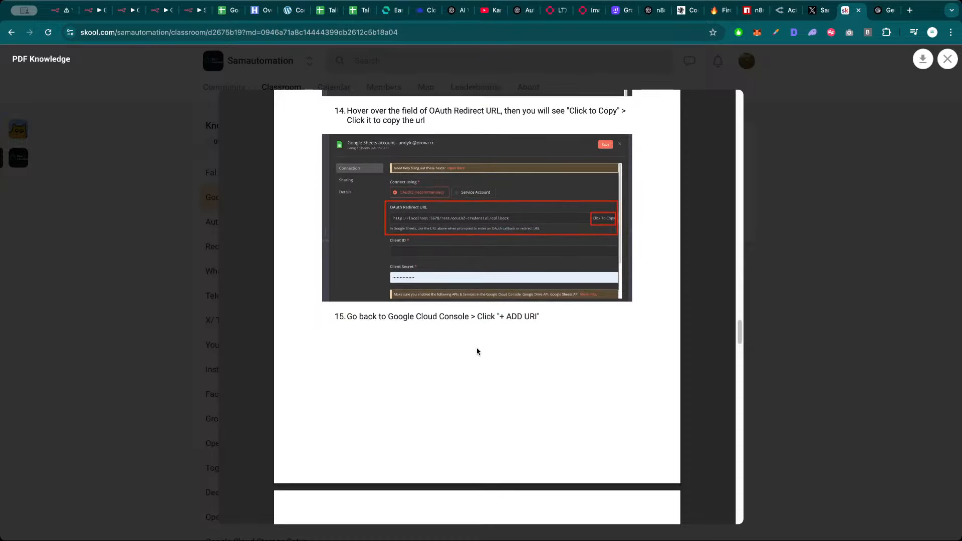
scroll(477, 350, down, 10)
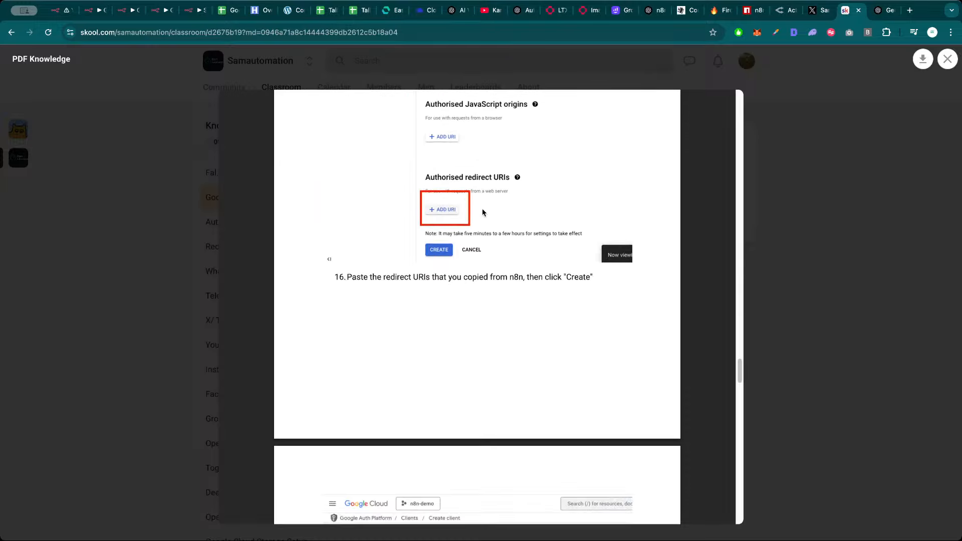
scroll(484, 212, down, 11)
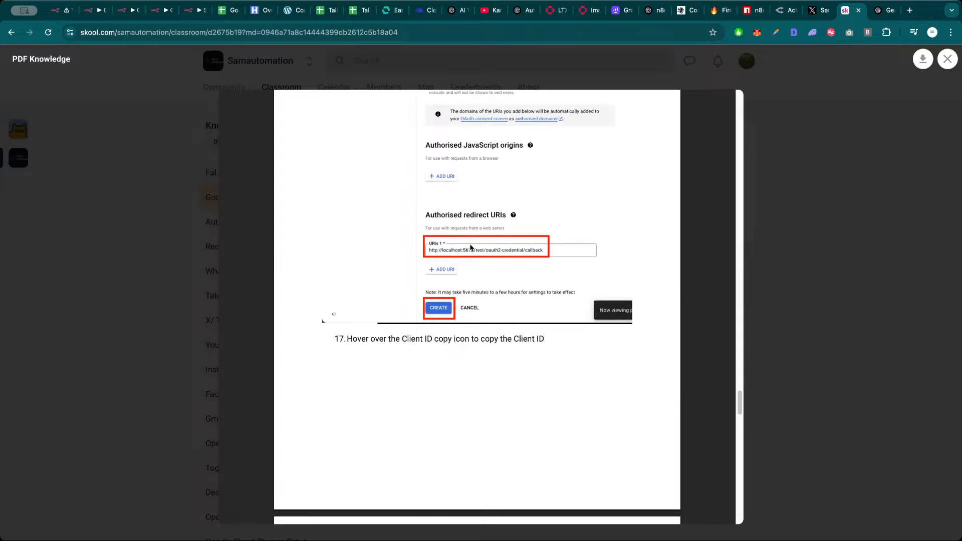
scroll(476, 253, down, 8)
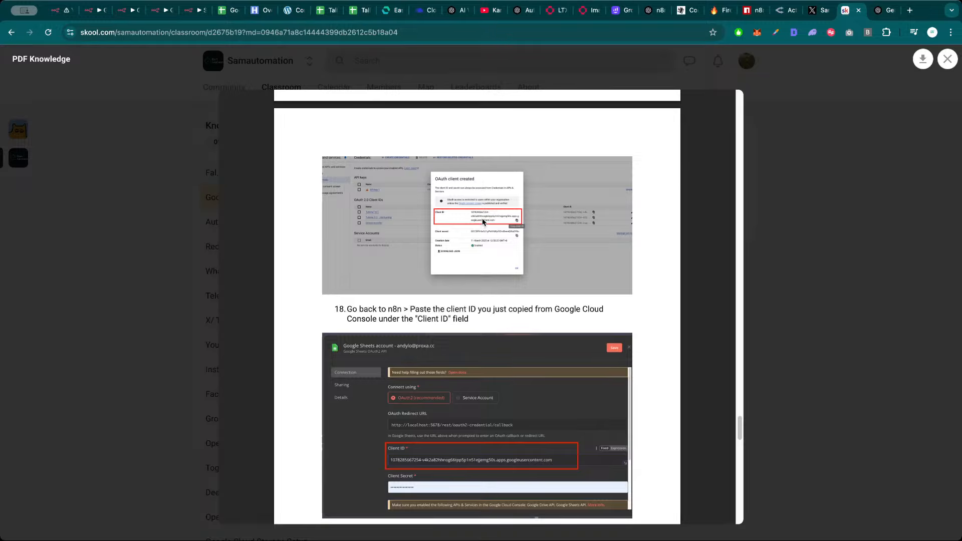
scroll(466, 299, down, 1)
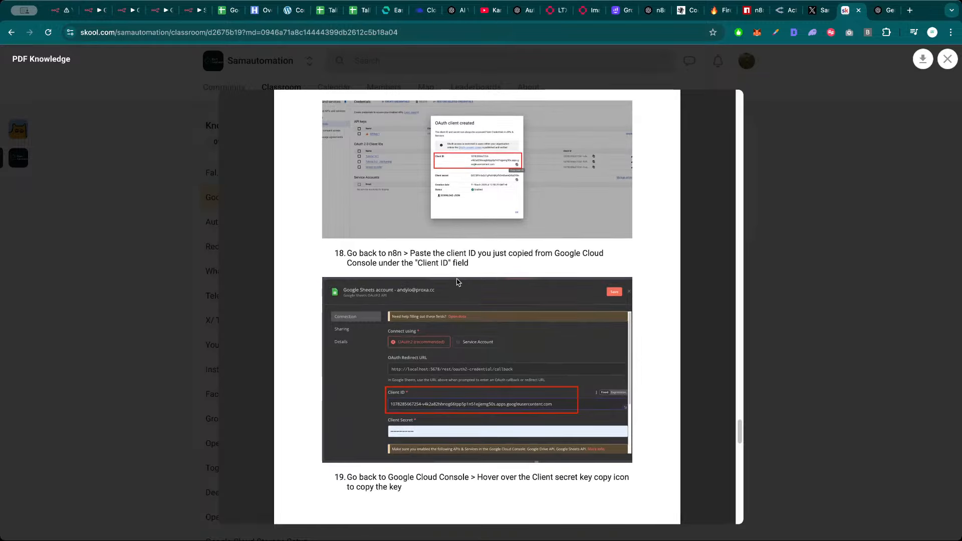
Switch to the n8n workflow, inspect the Scope value in the GMaps API node's Google OAuth2 credential, and close the credential
click(98, 11)
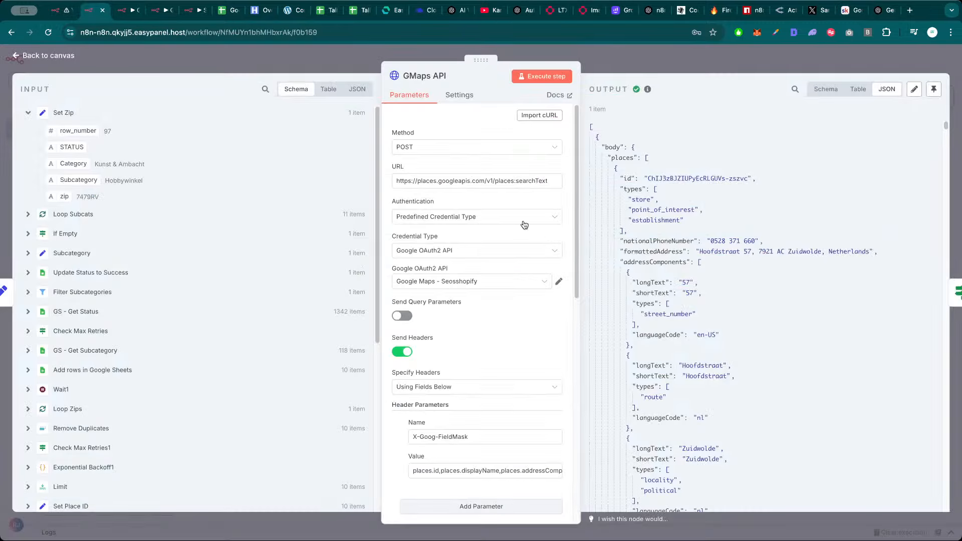
click(559, 281)
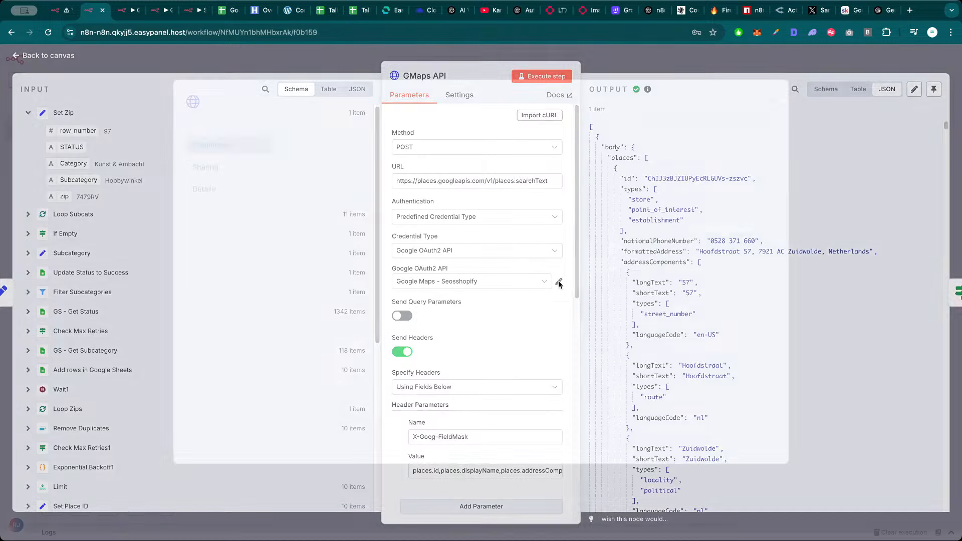
scroll(349, 318, down, 2)
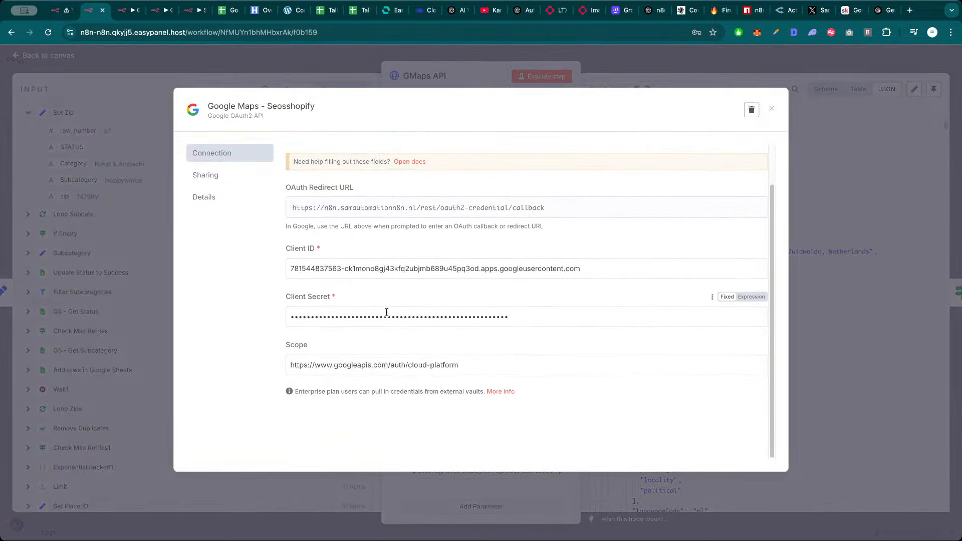
drag(467, 368, 288, 365)
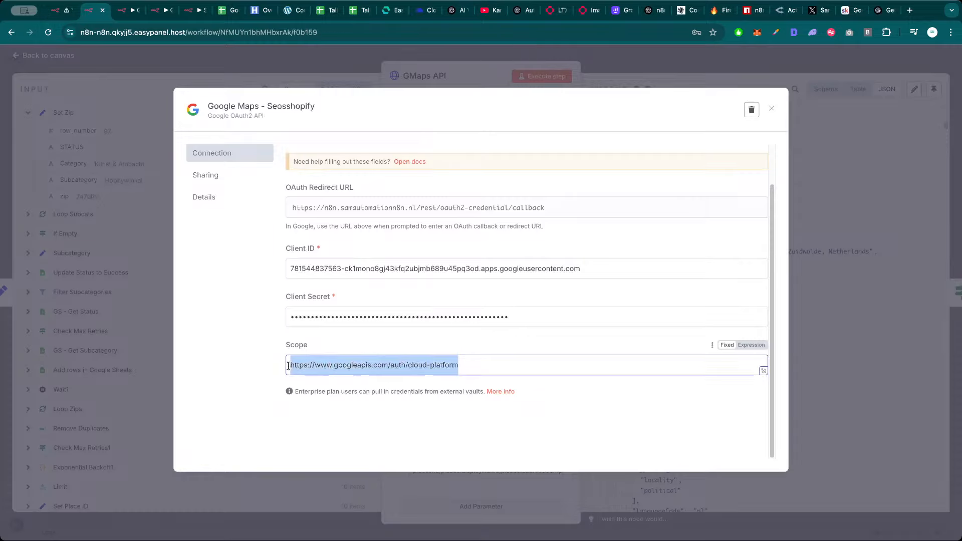
click(278, 368)
triple_click(308, 365)
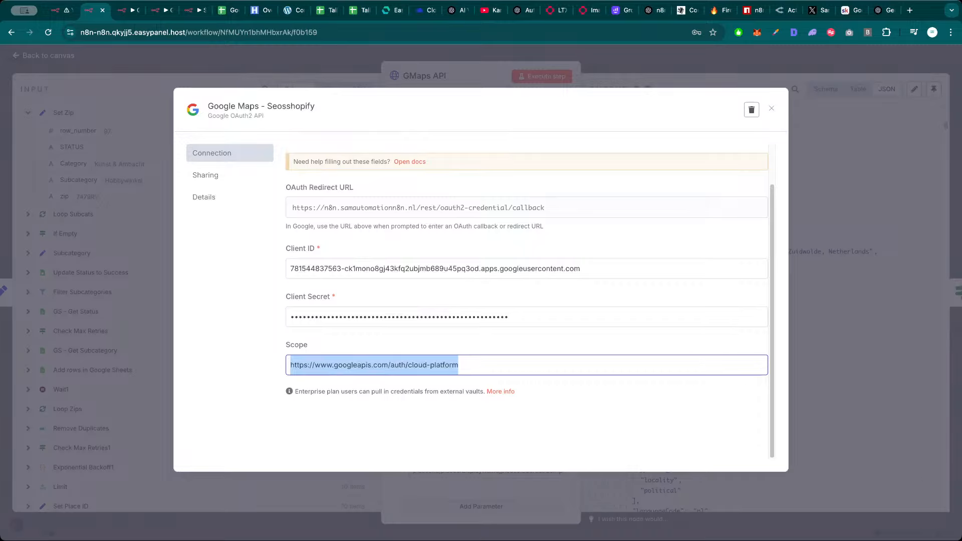
click(817, 525)
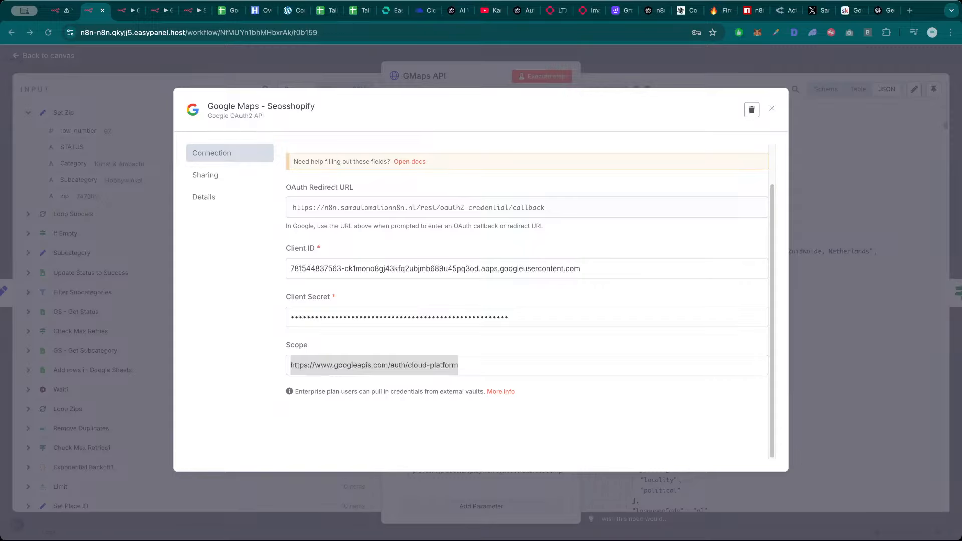
click(232, 286)
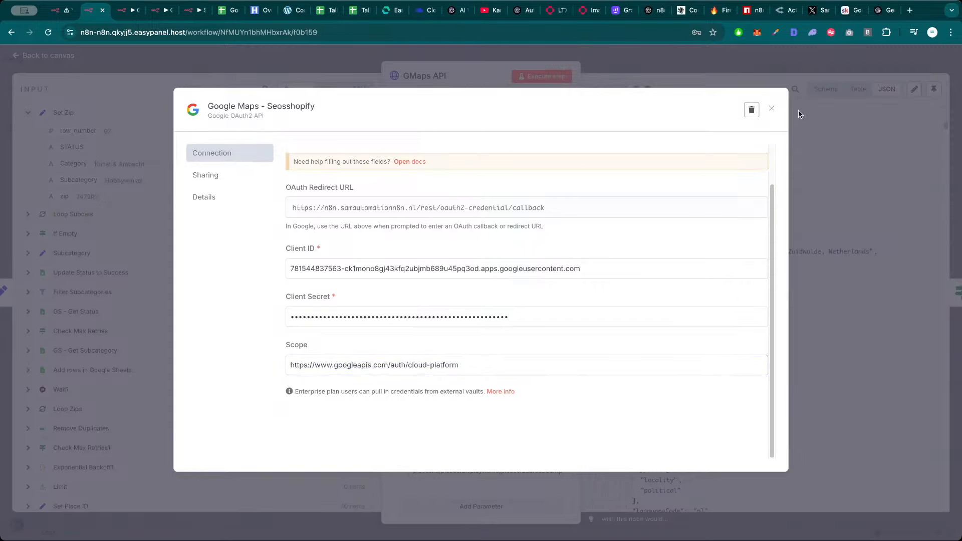
click(772, 110)
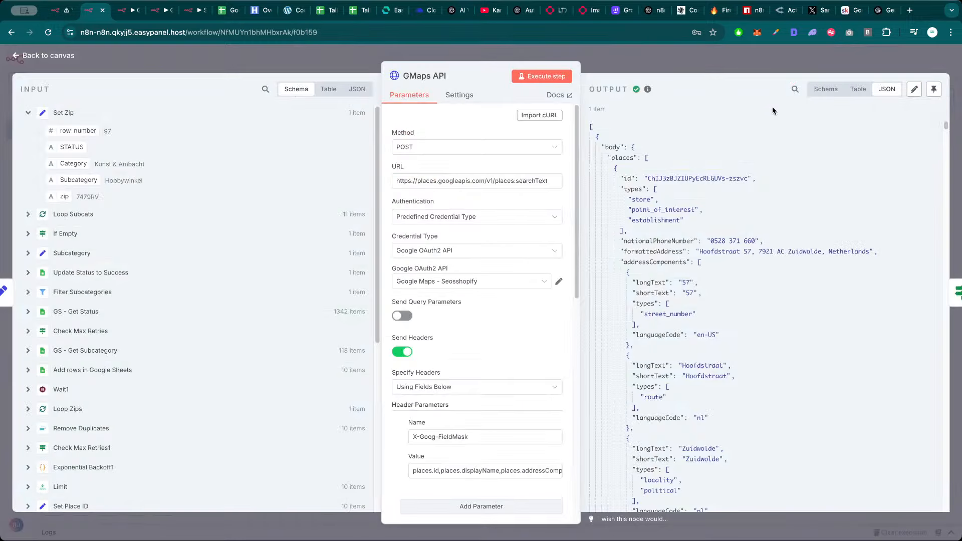
Reopen the GMaps API node's Google OAuth2 credential to check its account connection, and close it
scroll(496, 308, down, 1)
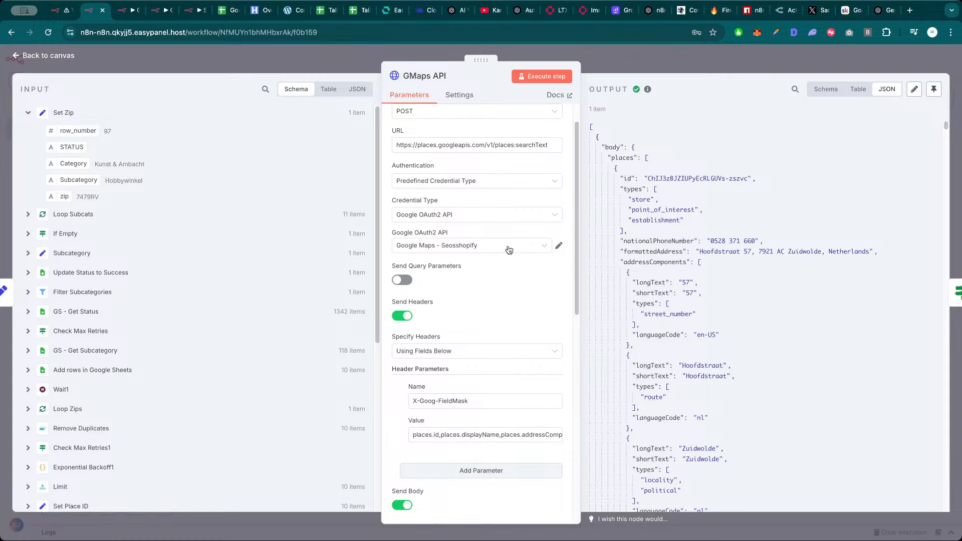
click(559, 246)
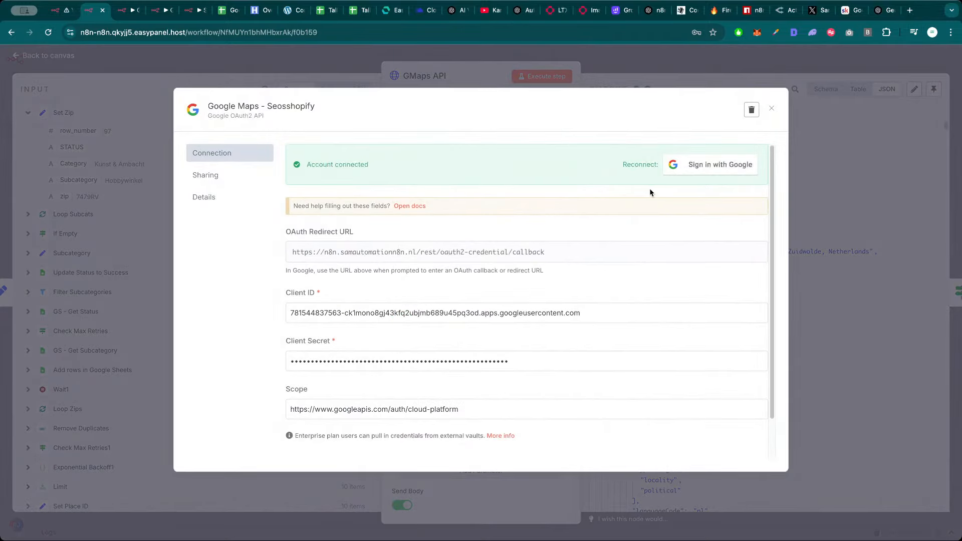
click(770, 107)
Review the GMaps API node's header, body and response settings, and return to the workflow canvas
scroll(505, 272, down, 4)
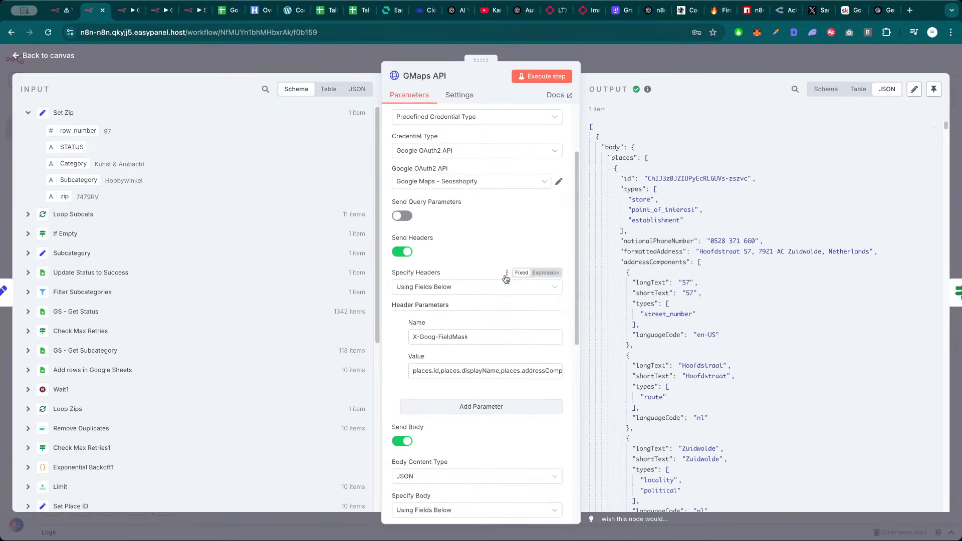
scroll(448, 313, down, 15)
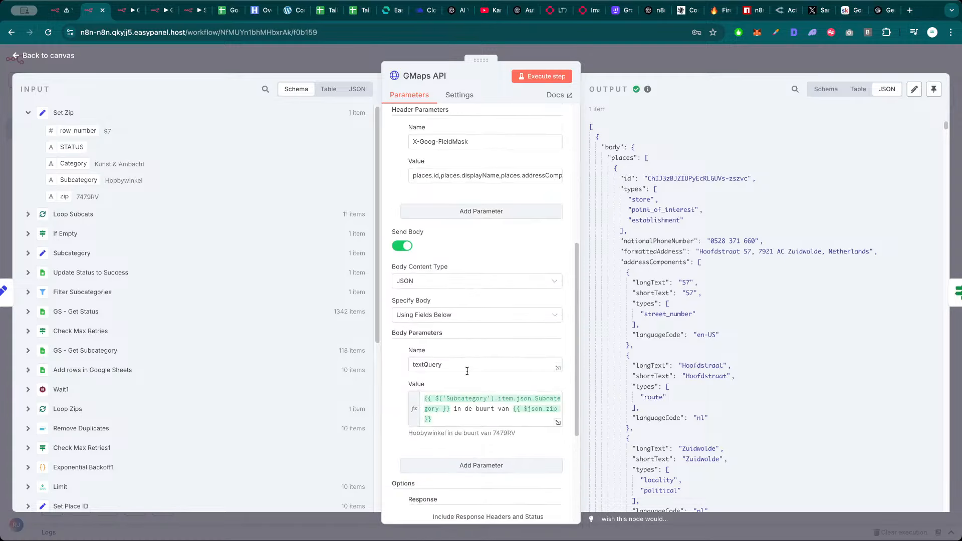
scroll(484, 349, up, 12)
scroll(484, 349, up, 10)
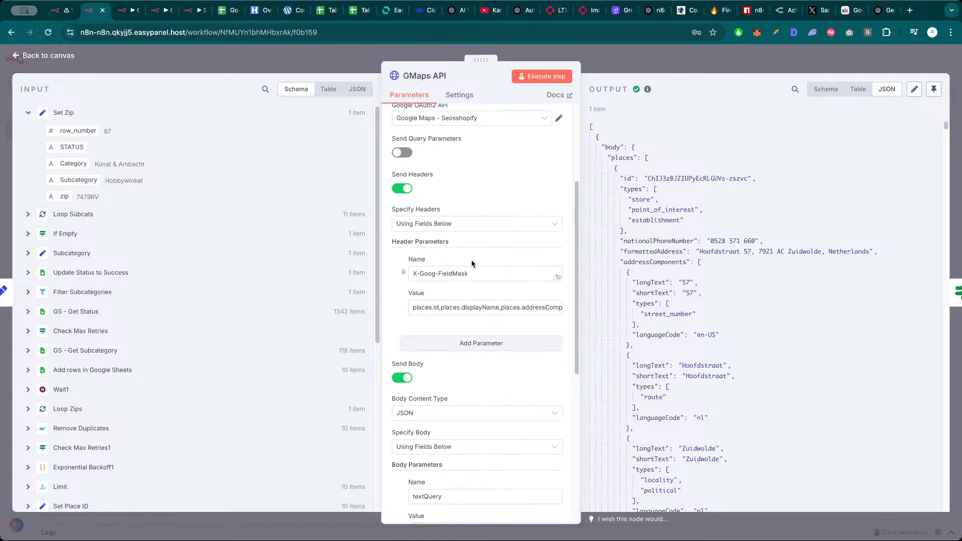
scroll(479, 321, down, 11)
scroll(486, 351, down, 9)
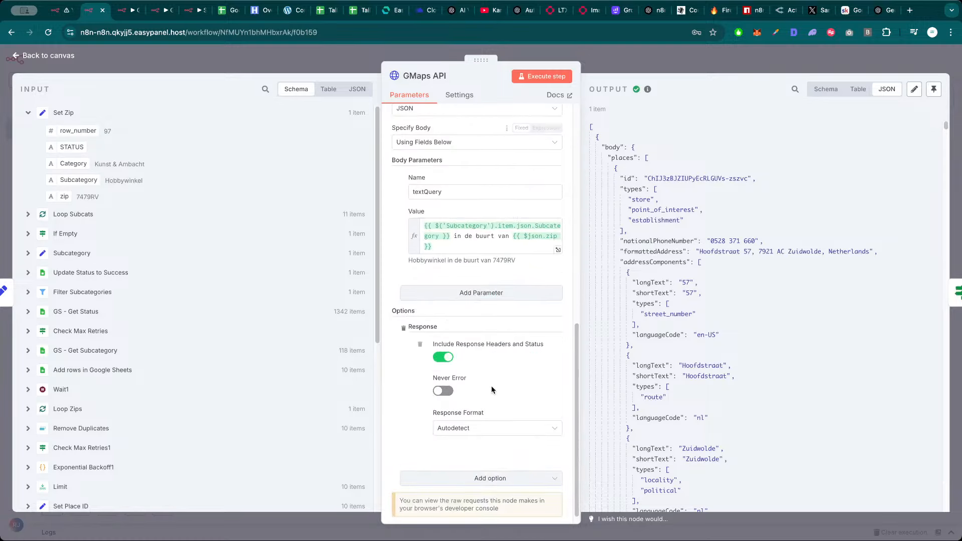
scroll(523, 192, up, 10)
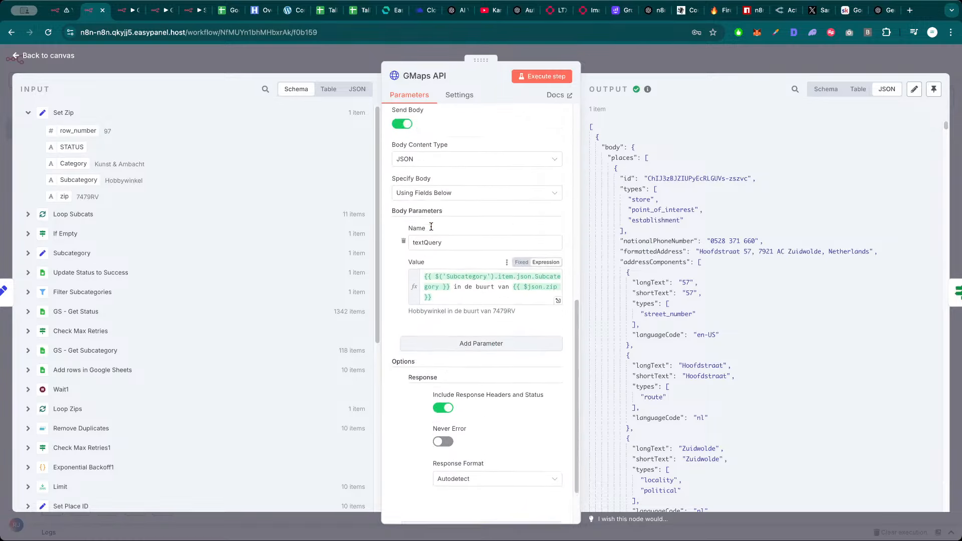
scroll(474, 221, up, 6)
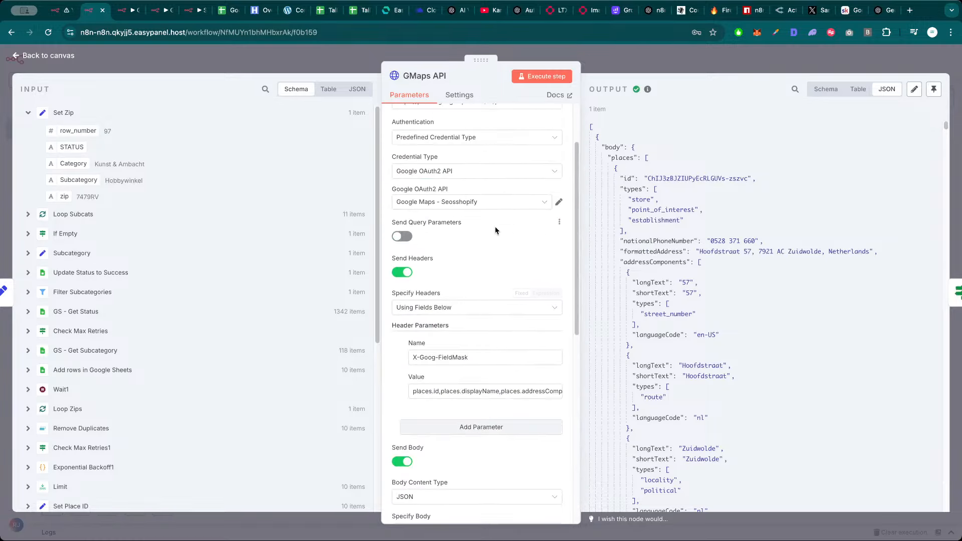
click(610, 62)
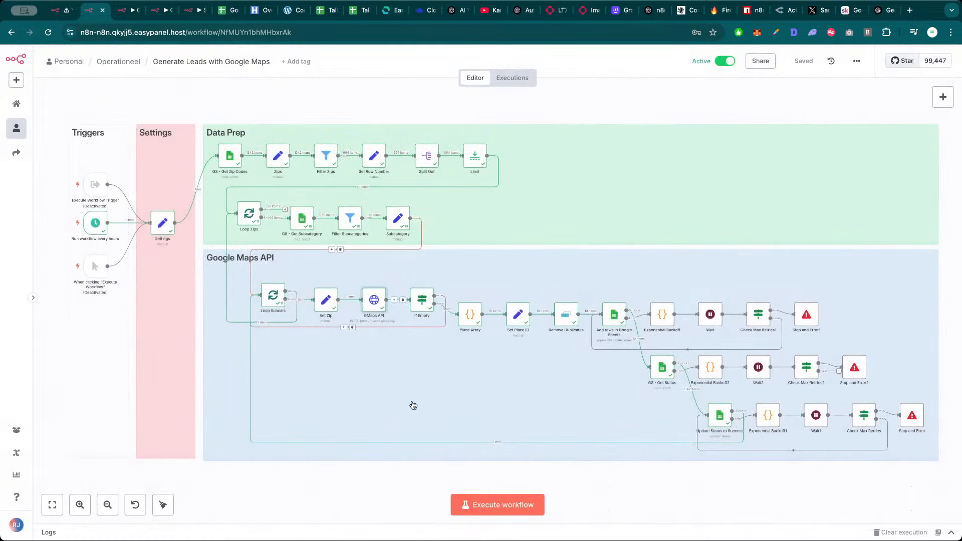
Add a sticky note and place it on the empty canvas above the Data Prep section
click(356, 514)
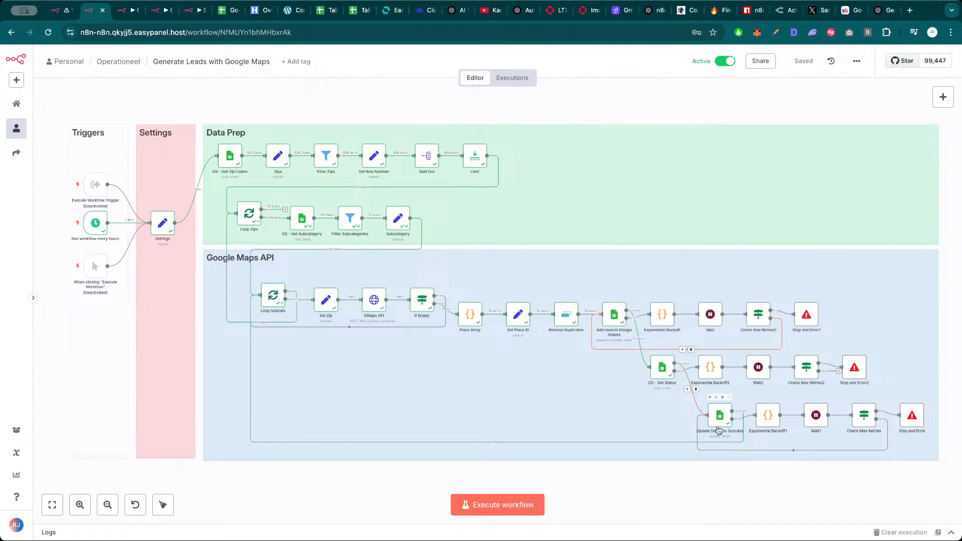
scroll(570, 101, down, 1)
drag(595, 101, 553, 146)
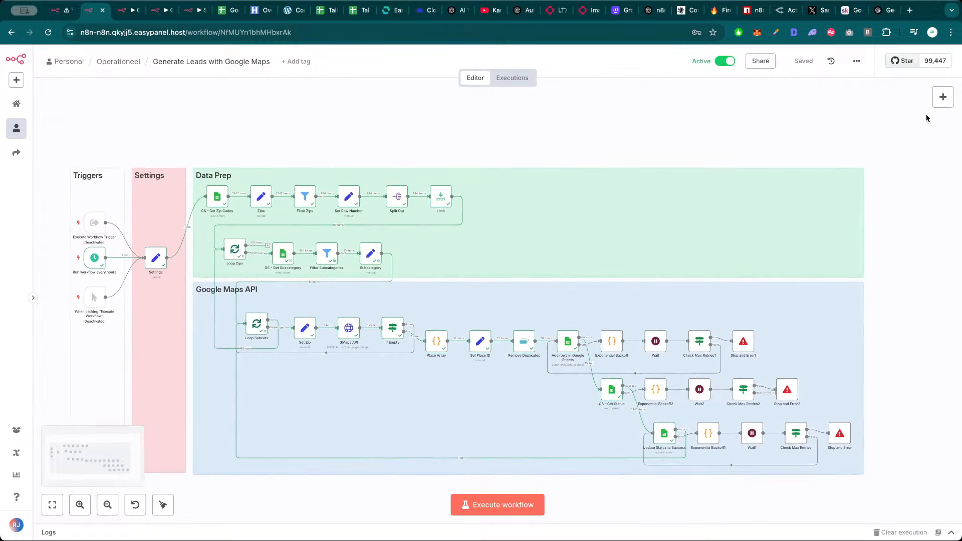
click(943, 124)
drag(513, 326, 507, 127)
scroll(507, 127, up, 3)
scroll(621, 165, up, 2)
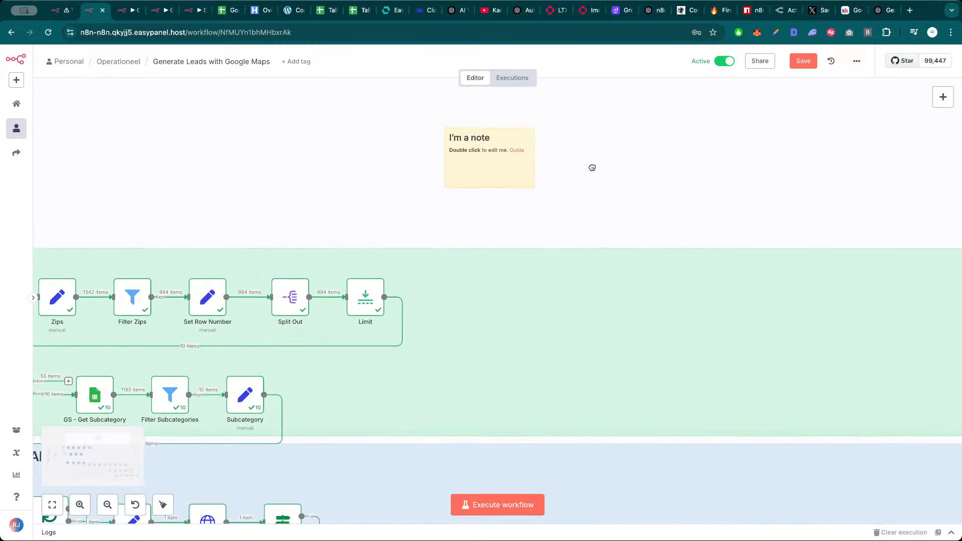
Title the sticky note "API" and list "Google Sheets API" and "Google Maps API" beneath the heading
double_click(466, 136)
drag(496, 139, 463, 139)
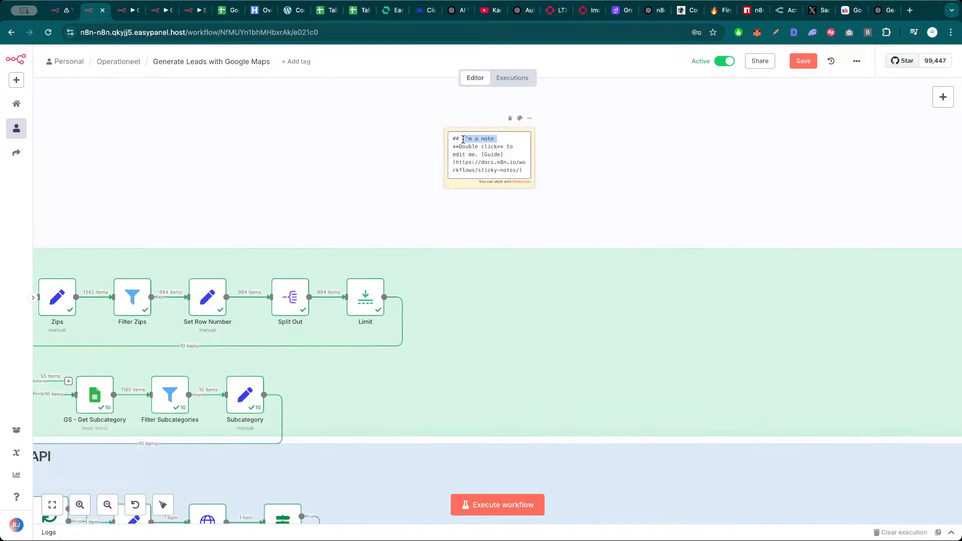
text(API)
click(611, 202)
double_click(500, 157)
drag(454, 147, 543, 197)
text(Google Maps)
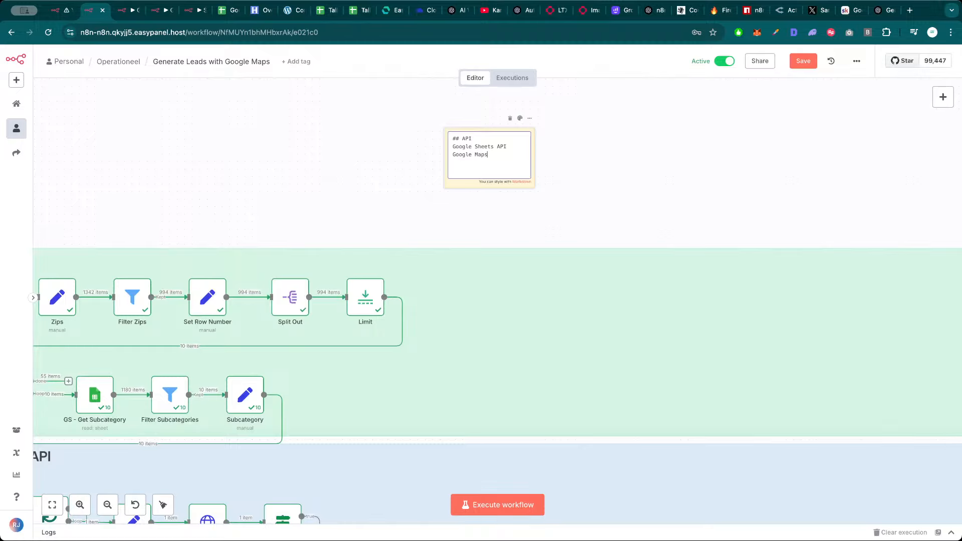
click(644, 196)
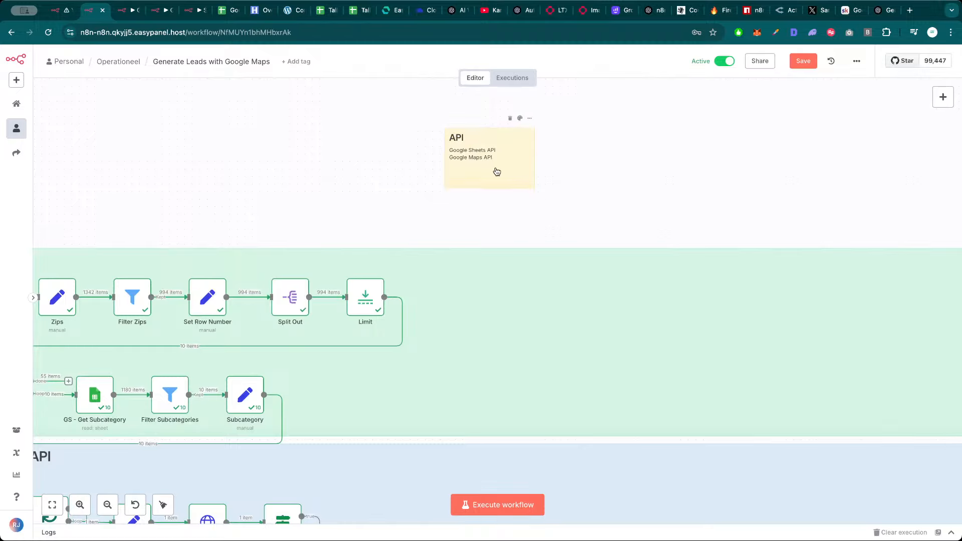
Set the schedule trigger to run the workflow every 6 hours, and save the workflow
scroll(556, 178, down, 5)
drag(514, 159, 497, 171)
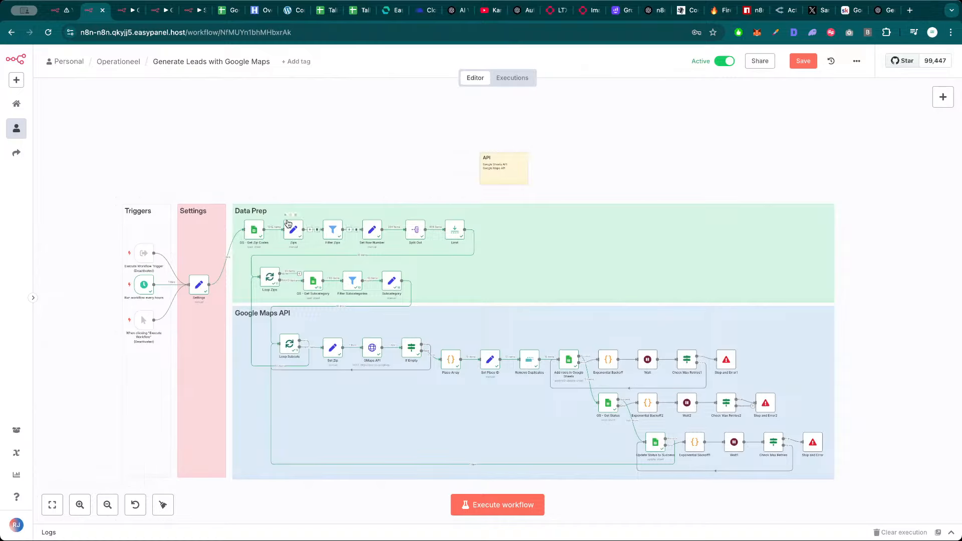
double_click(141, 286)
click(97, 207)
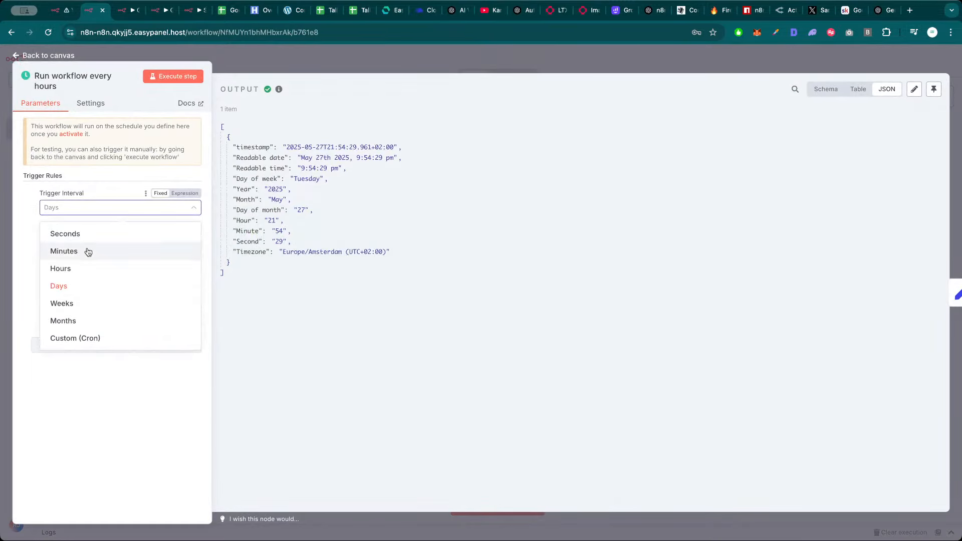
click(85, 269)
double_click(71, 242)
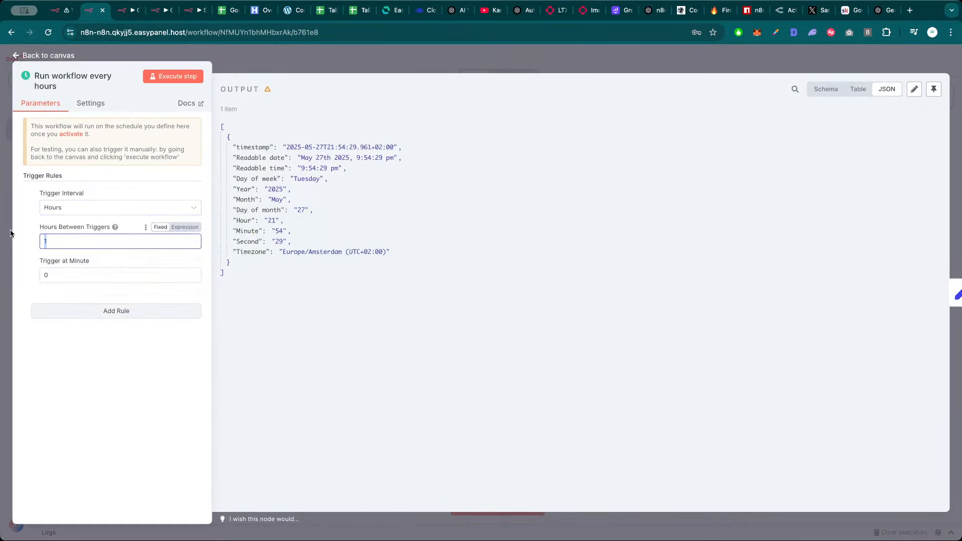
text(6)
click(237, 67)
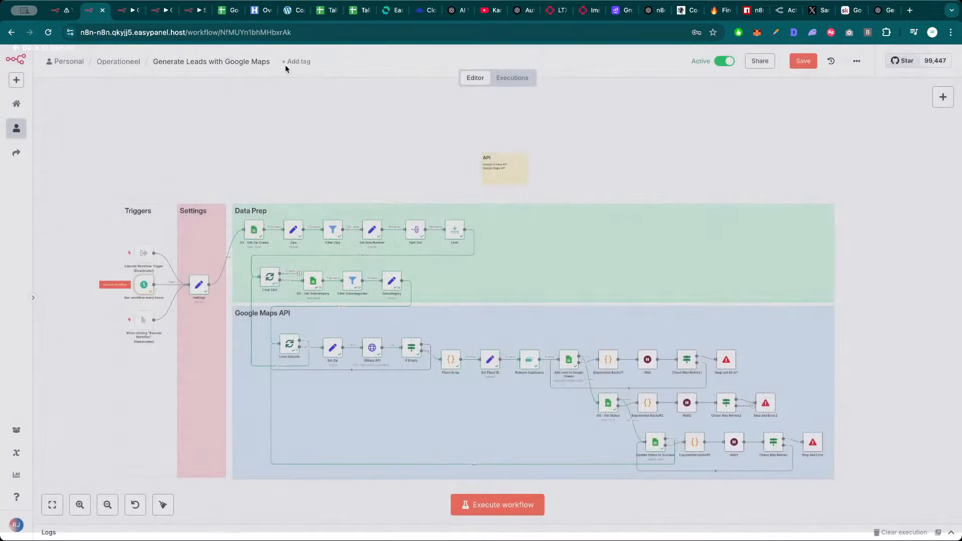
click(804, 60)
scroll(371, 150, up, 1)
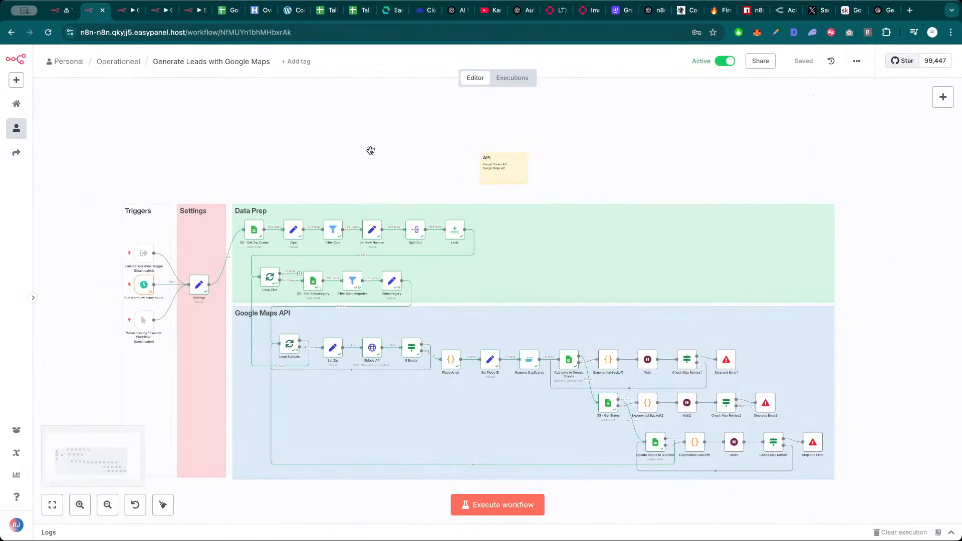
Switch to the Google Map Scraper spreadsheet and browse the lead rows on the Results sheet
click(228, 11)
scroll(310, 270, down, 1)
click(286, 340)
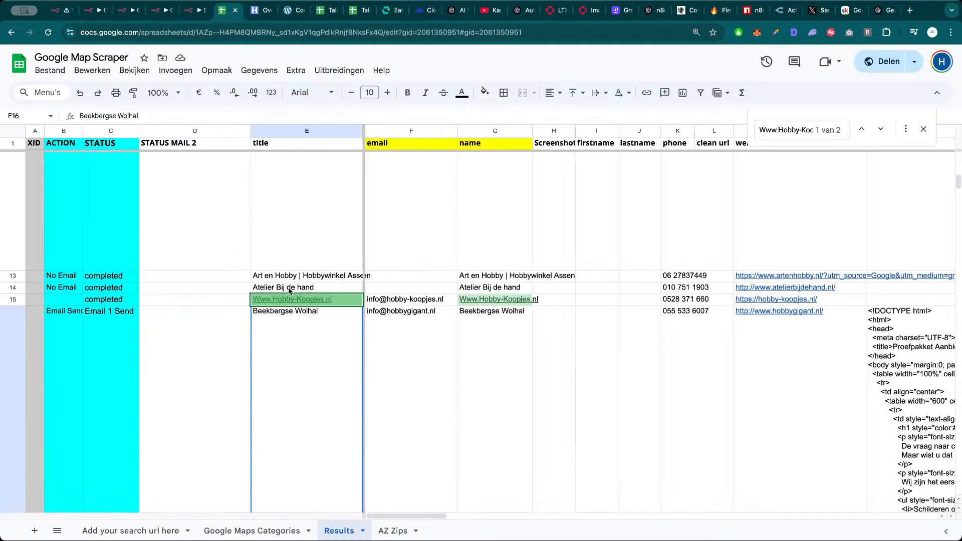
scroll(296, 331, down, 5)
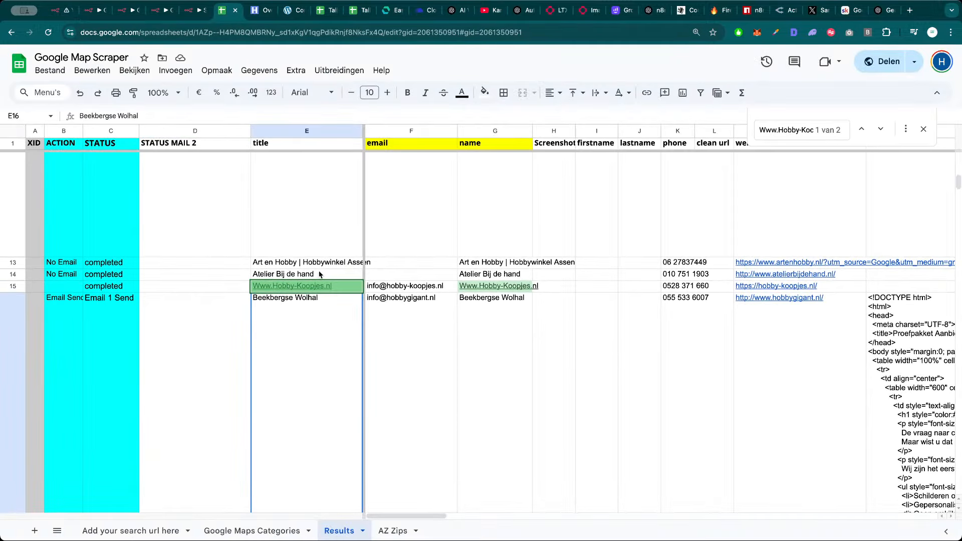
scroll(466, 266, up, 4)
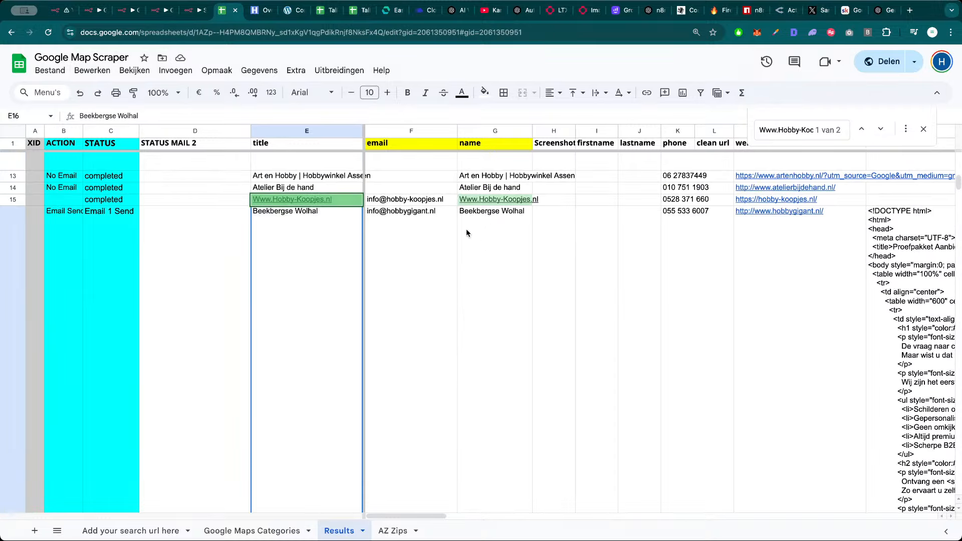
scroll(483, 221, down, 6)
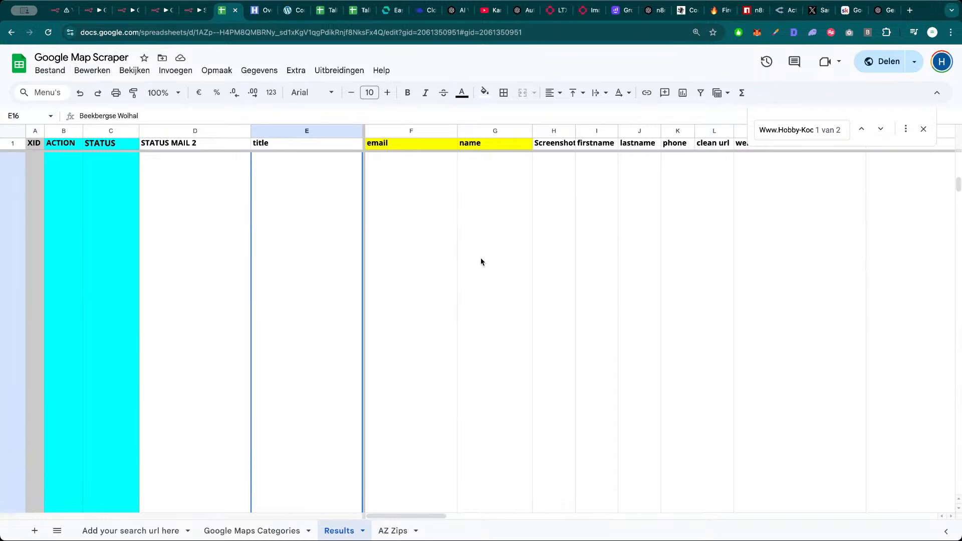
scroll(440, 312, down, 8)
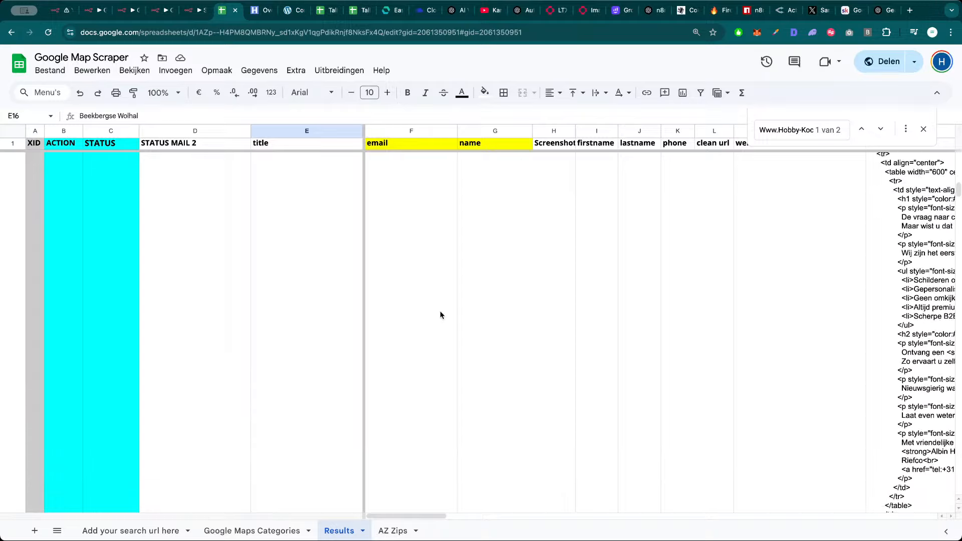
scroll(424, 278, down, 4)
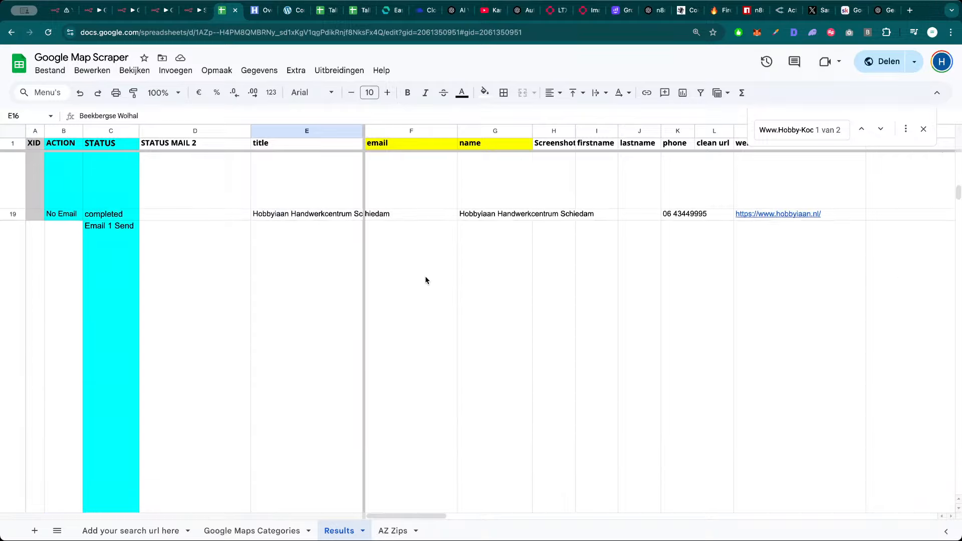
scroll(422, 321, down, 5)
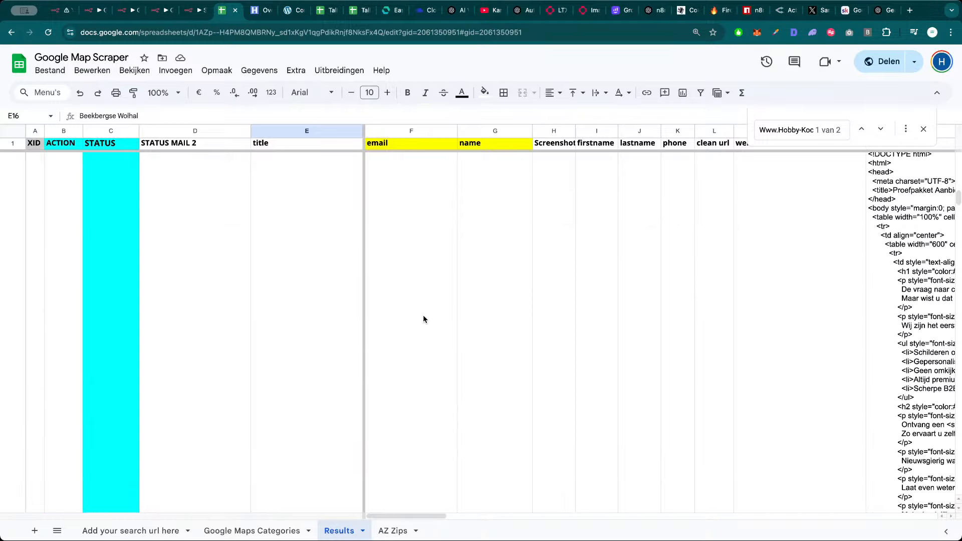
scroll(430, 344, down, 2)
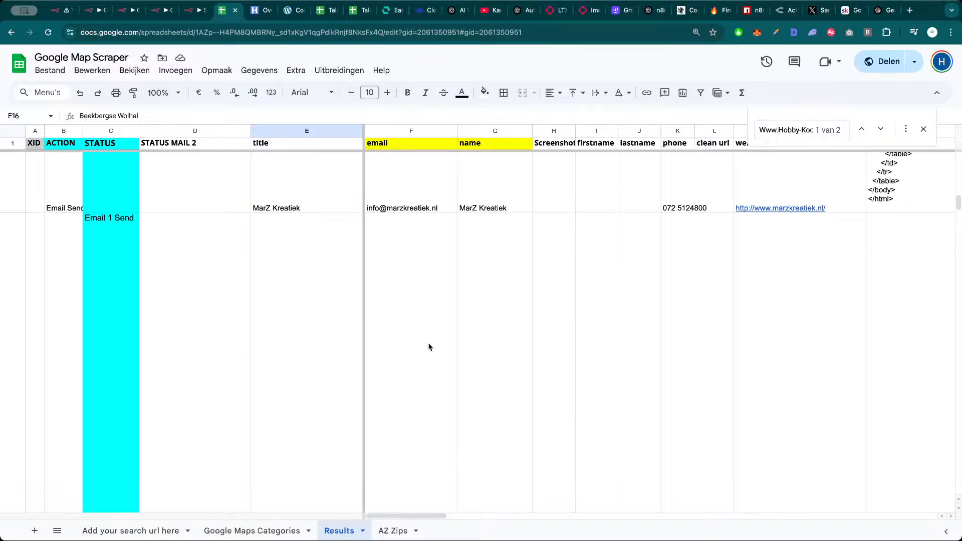
scroll(426, 330, down, 3)
scroll(426, 330, down, 6)
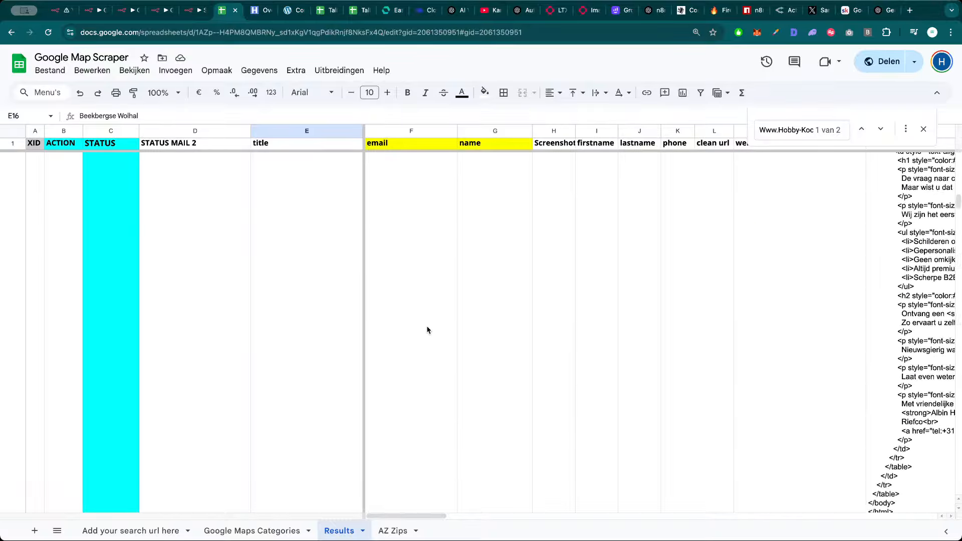
scroll(425, 329, up, 4)
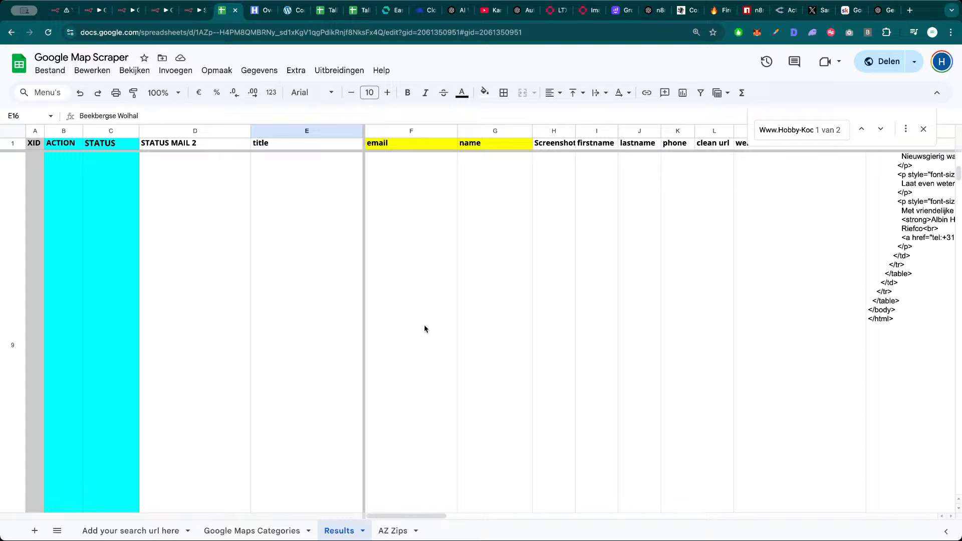
Return to the n8n lead workflow, and open the "Grab Email from Google sheets - Google maps leads" workflow to view its nodes
click(100, 16)
drag(322, 167, 321, 138)
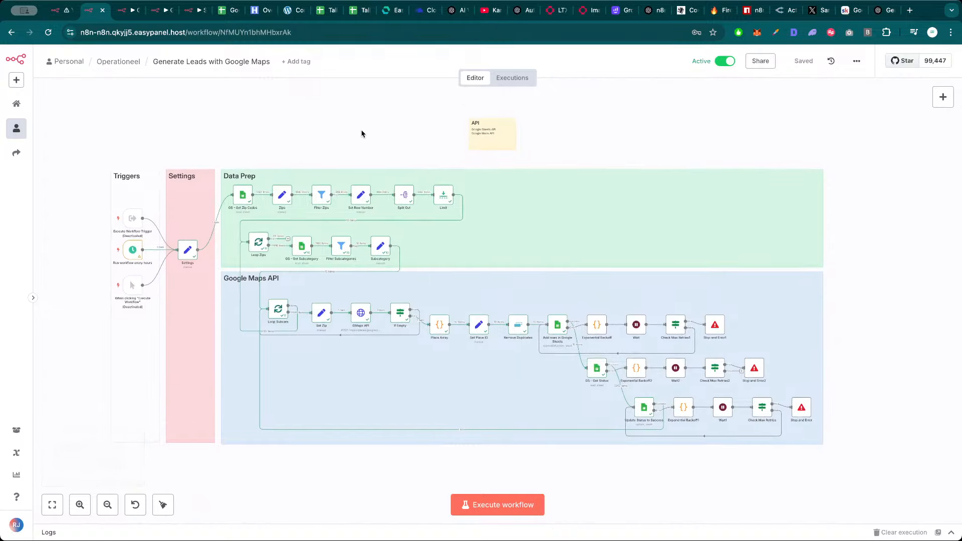
click(126, 10)
drag(386, 206, 345, 137)
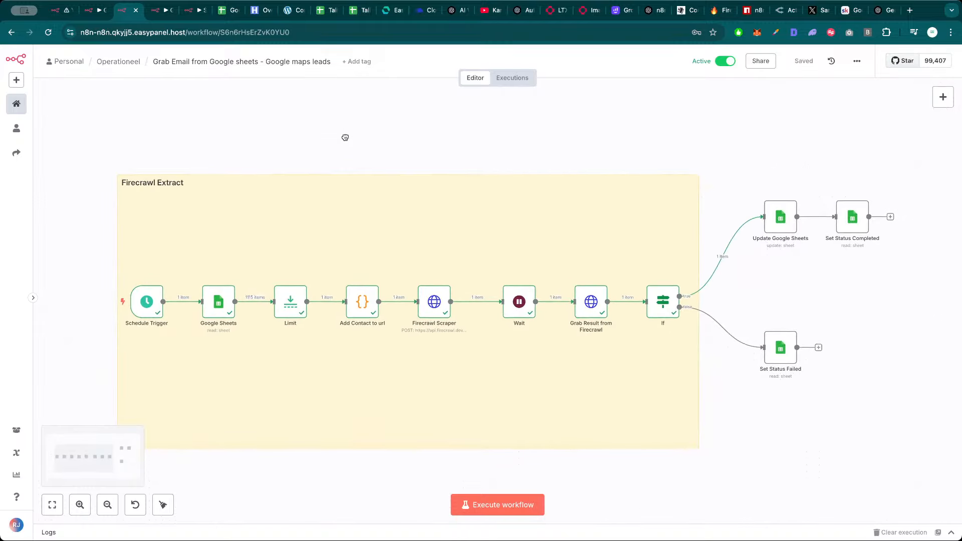
scroll(345, 137, up, 1)
scroll(345, 139, up, 1)
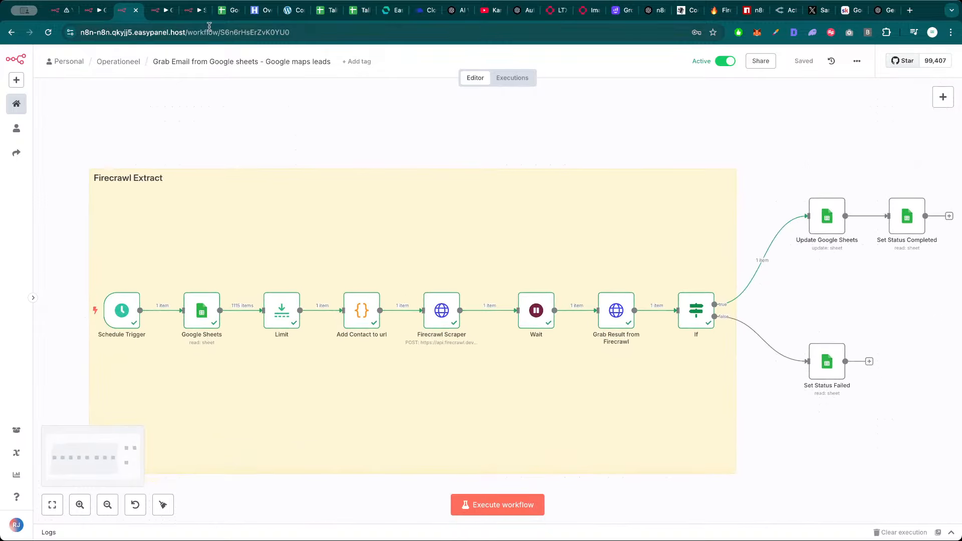
Switch to the Google Map Scraper spreadsheet and inspect the title, name and phone cells of row 10
click(230, 11)
scroll(388, 285, down, 5)
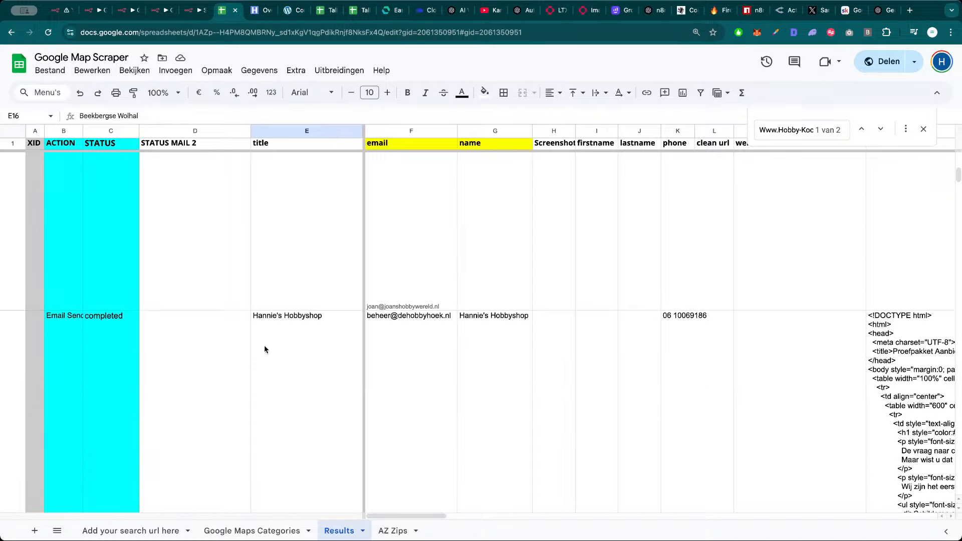
click(302, 344)
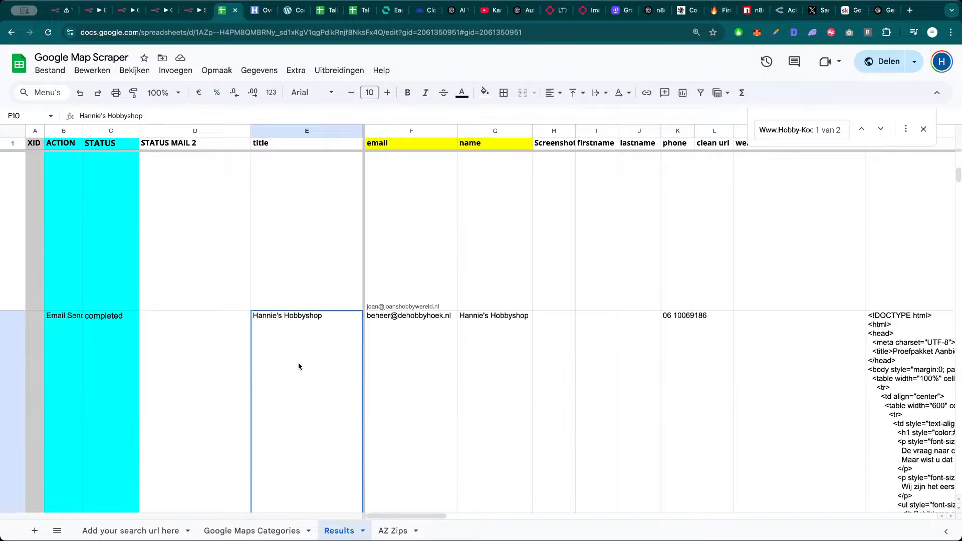
click(506, 350)
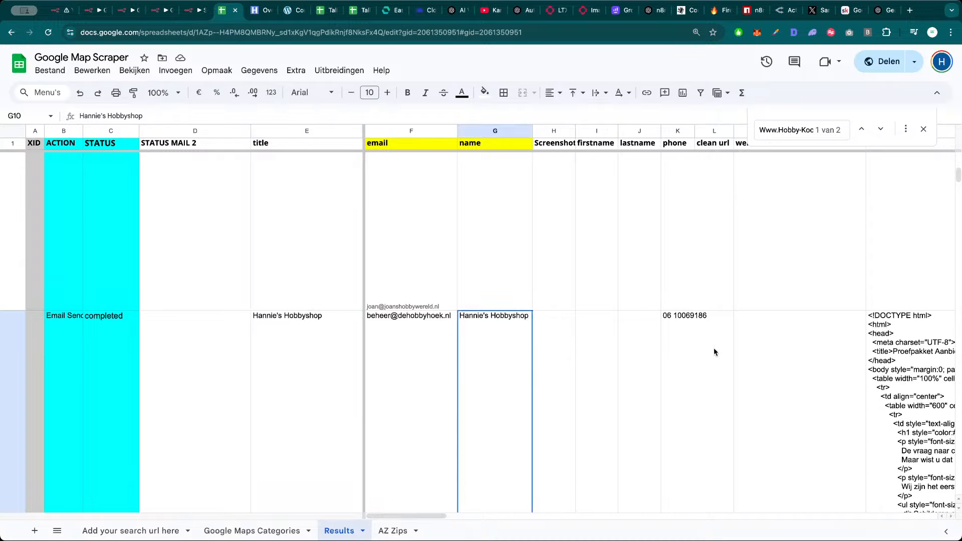
click(719, 353)
scroll(762, 359, down, 1)
click(689, 358)
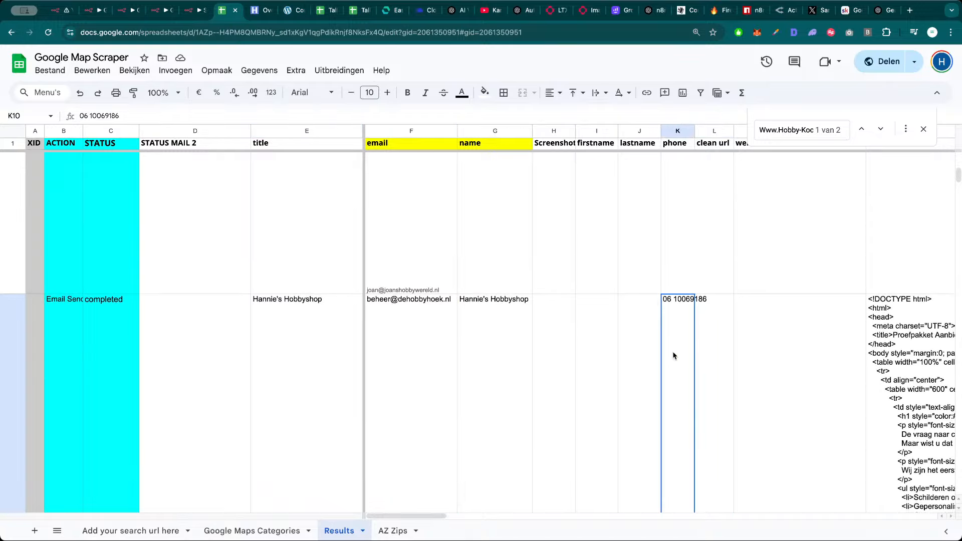
scroll(523, 341, up, 1)
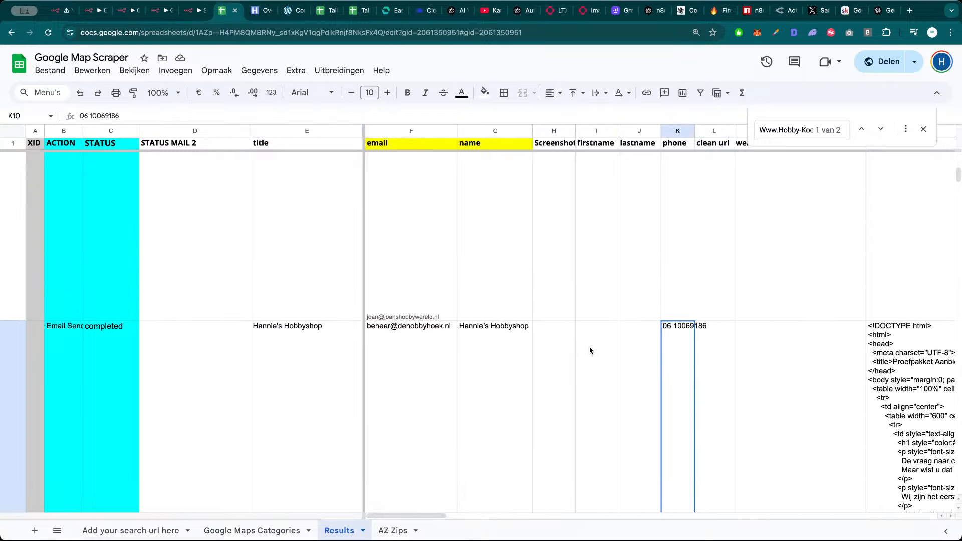
Compare the website cells of rows 10 and 11 and examine the rest of the row 11 lead
scroll(549, 353, right, 3)
scroll(549, 355, right, 1)
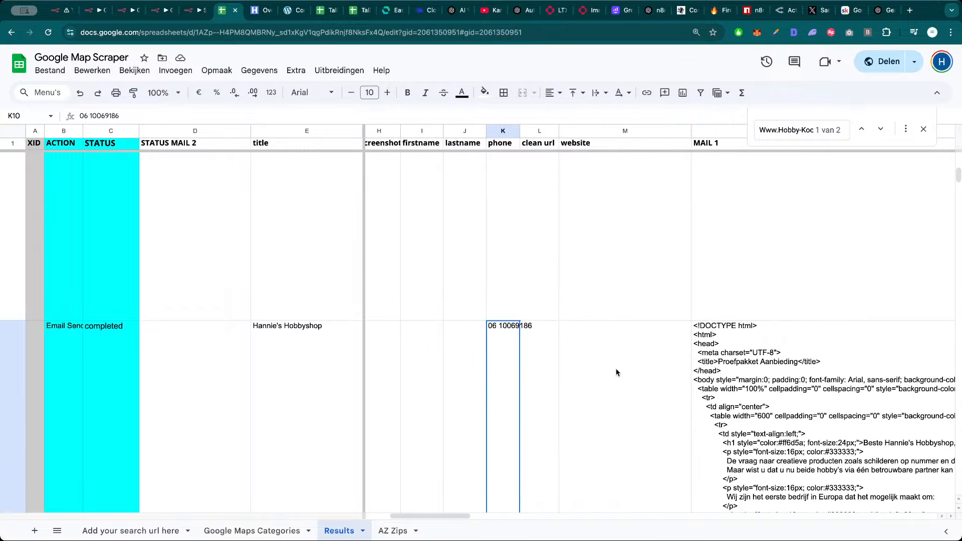
click(596, 359)
scroll(596, 359, down, 5)
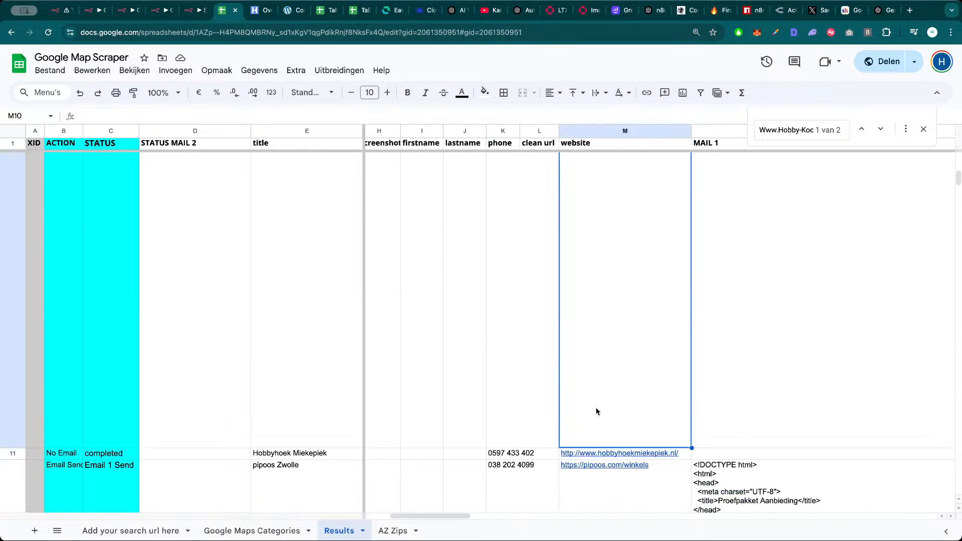
scroll(602, 408, down, 1)
click(685, 435)
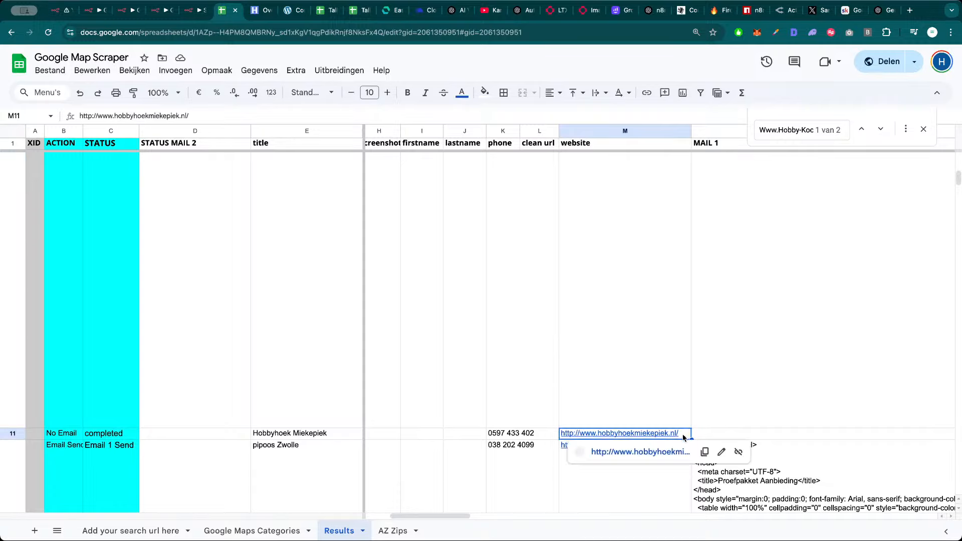
drag(111, 434, 619, 432)
Go back to row 10 of the Results sheet and check its email cell
click(602, 427)
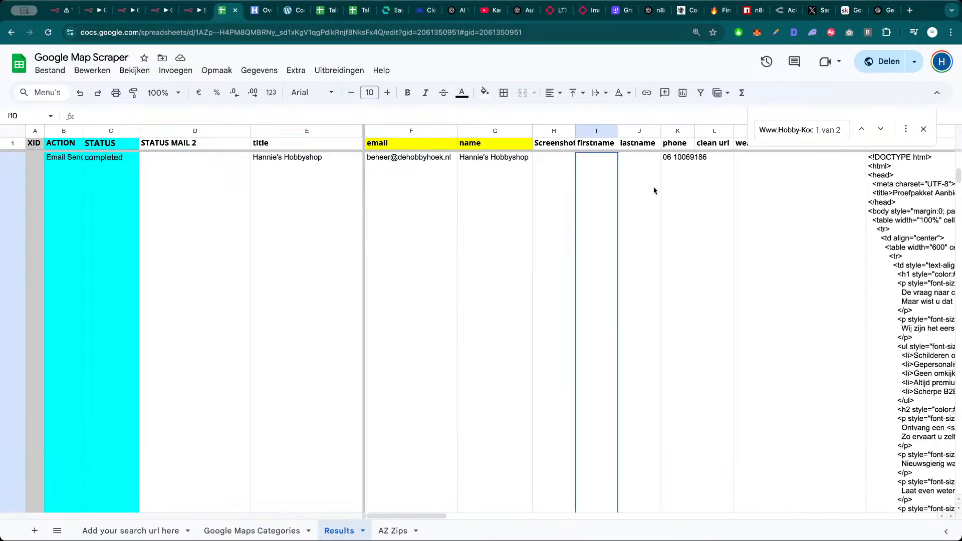
scroll(425, 227, up, 1)
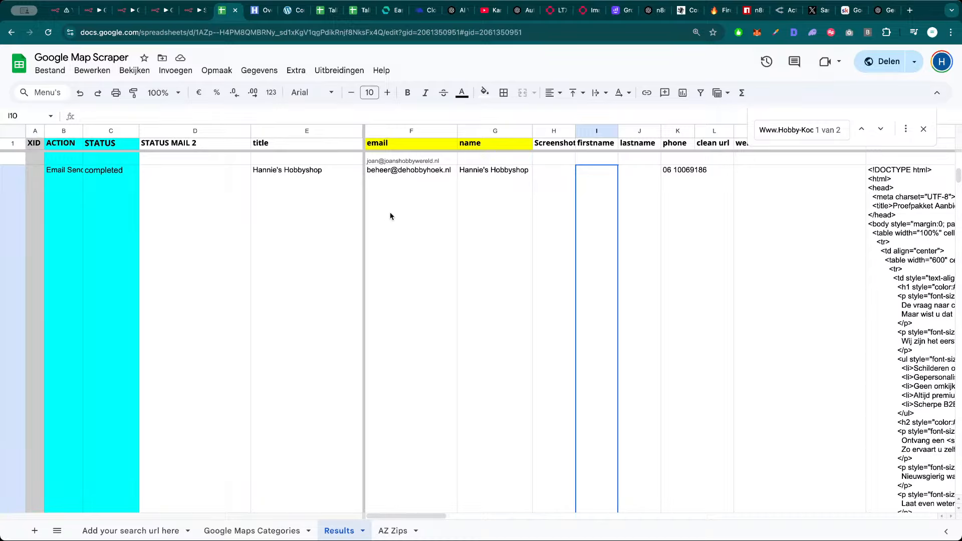
click(419, 201)
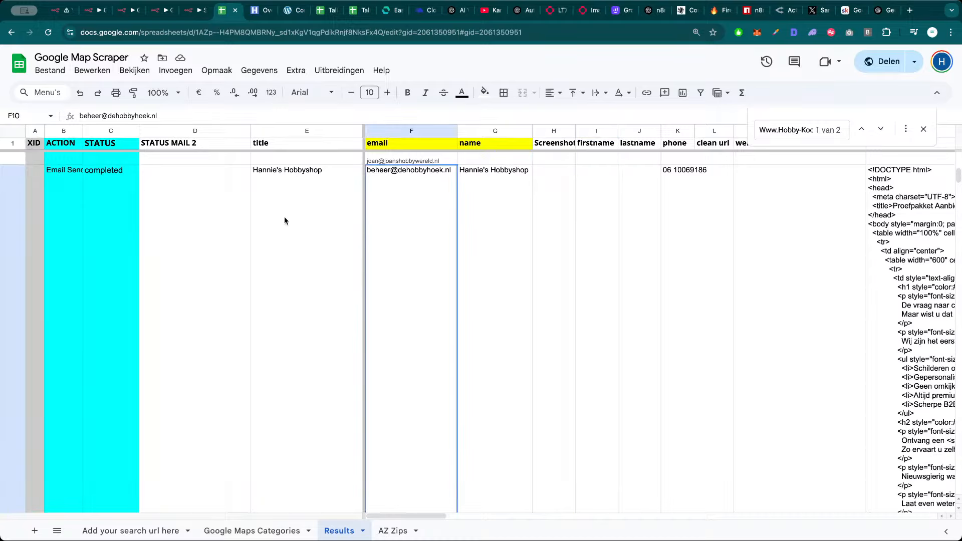
Compare the title and email cells of the row 10 lead in the Results sheet
click(273, 217)
click(243, 216)
click(414, 209)
click(347, 225)
click(413, 229)
click(324, 218)
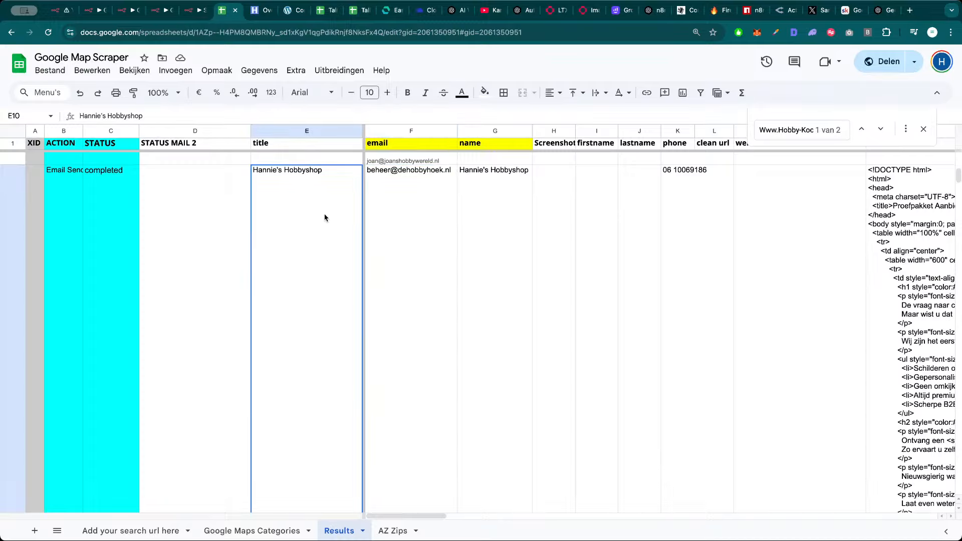
click(411, 237)
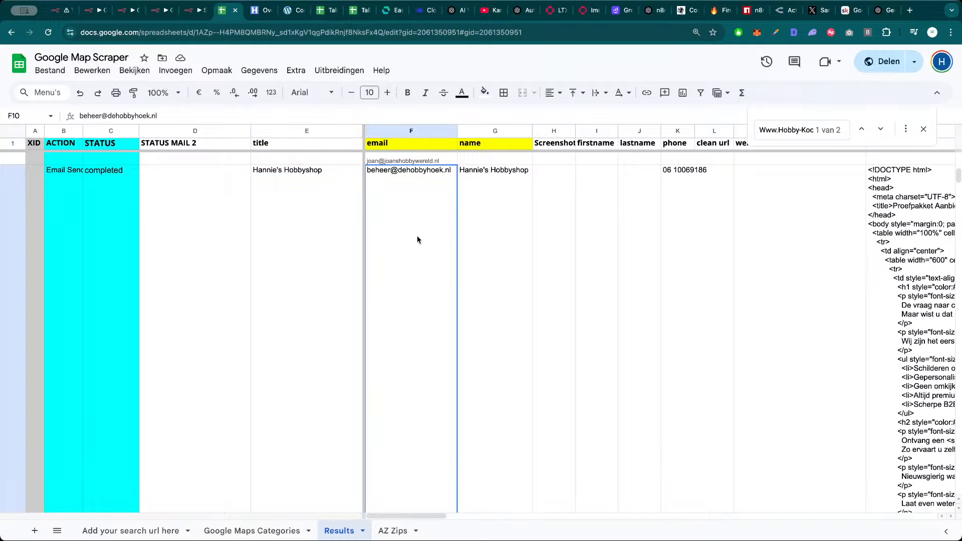
click(325, 250)
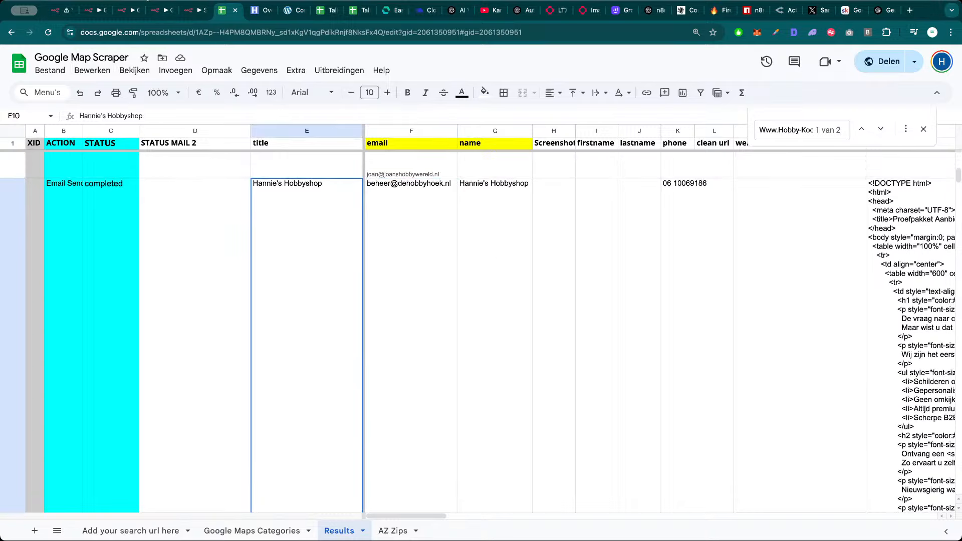
Return to the email-grabbing workflow in n8n and view the whole Firecrawl Extract node chain
click(125, 15)
scroll(367, 131, right, 2)
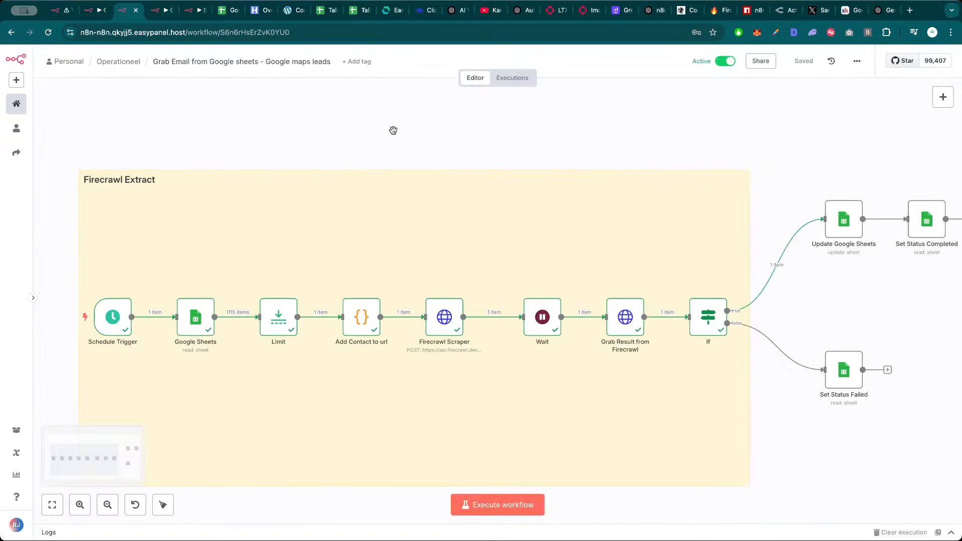
scroll(375, 130, down, 1)
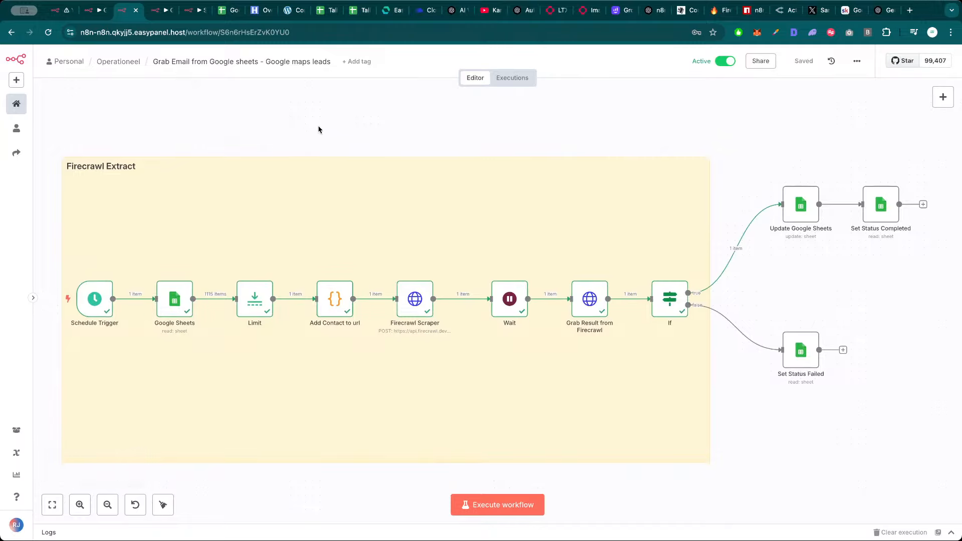
Switch to the Firecrawl dashboard and open the playground of its Extract feature
click(722, 11)
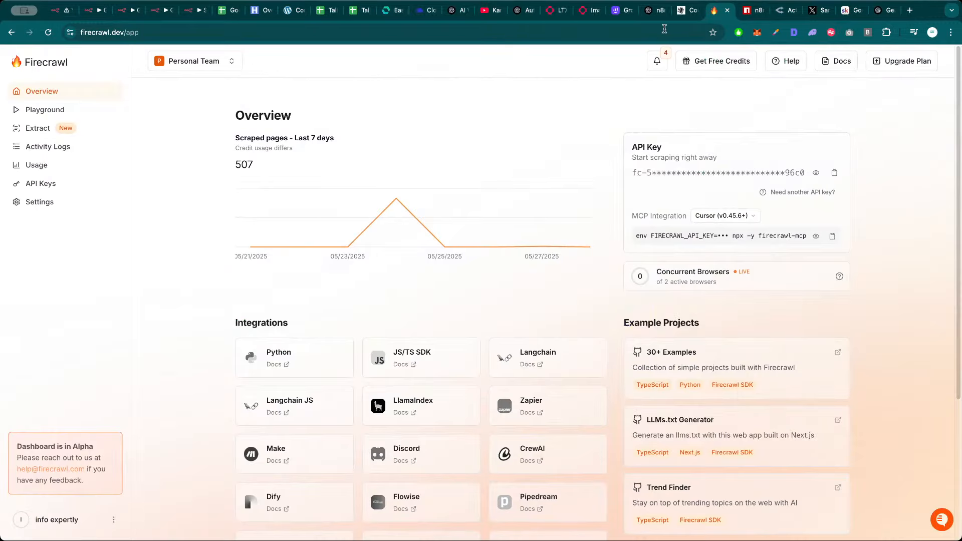
click(33, 130)
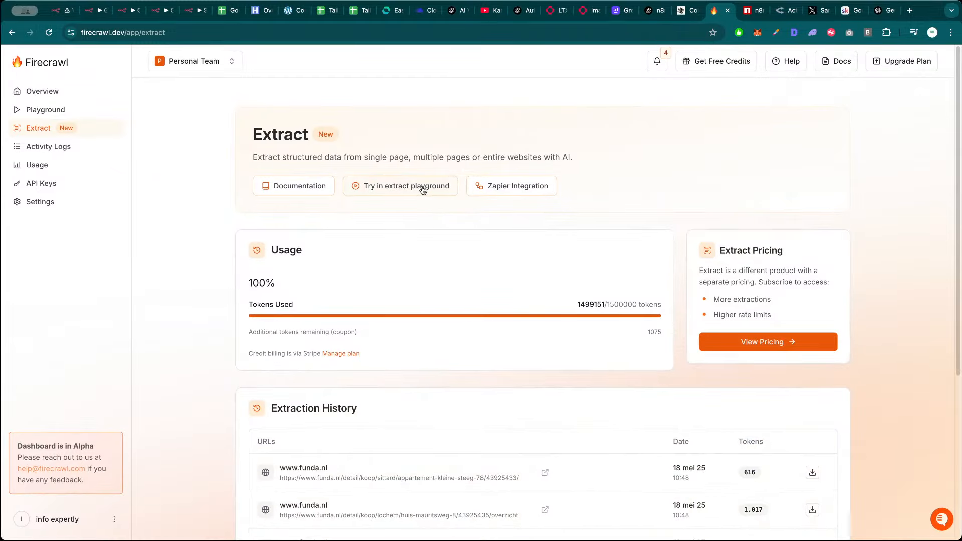
click(415, 187)
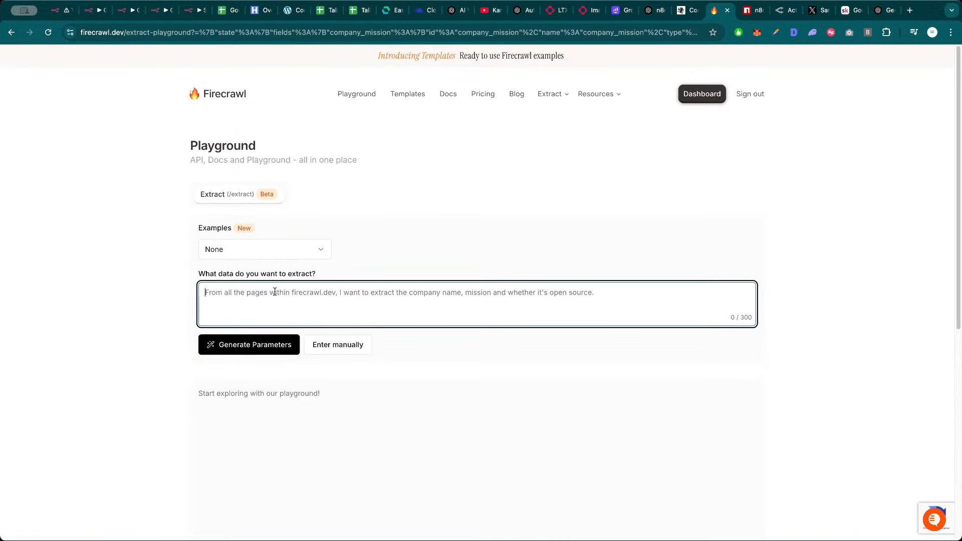
Copy the website URL of the Hobbyhoek Miekepiek lead in row 11 of the Google Map Scraper spreadsheet
click(230, 11)
click(509, 210)
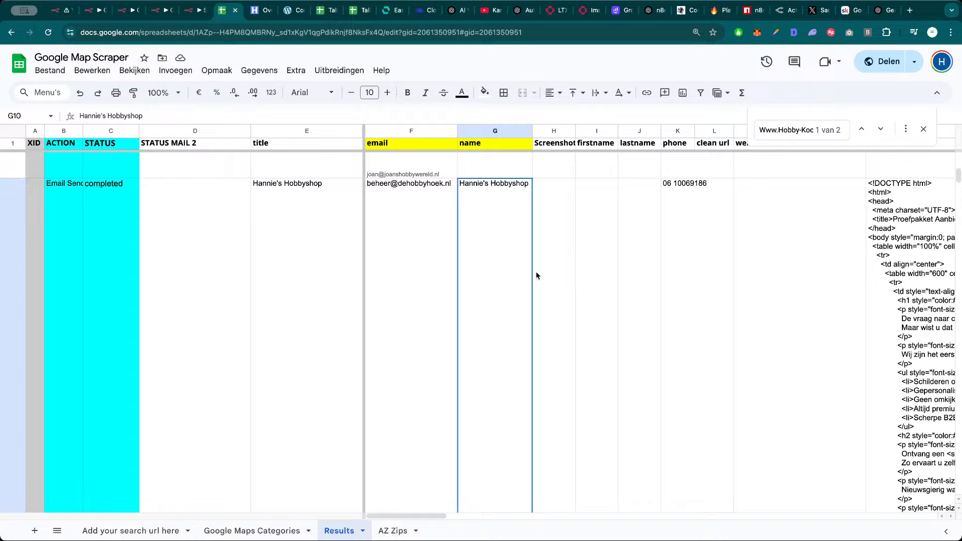
scroll(536, 275, down, 10)
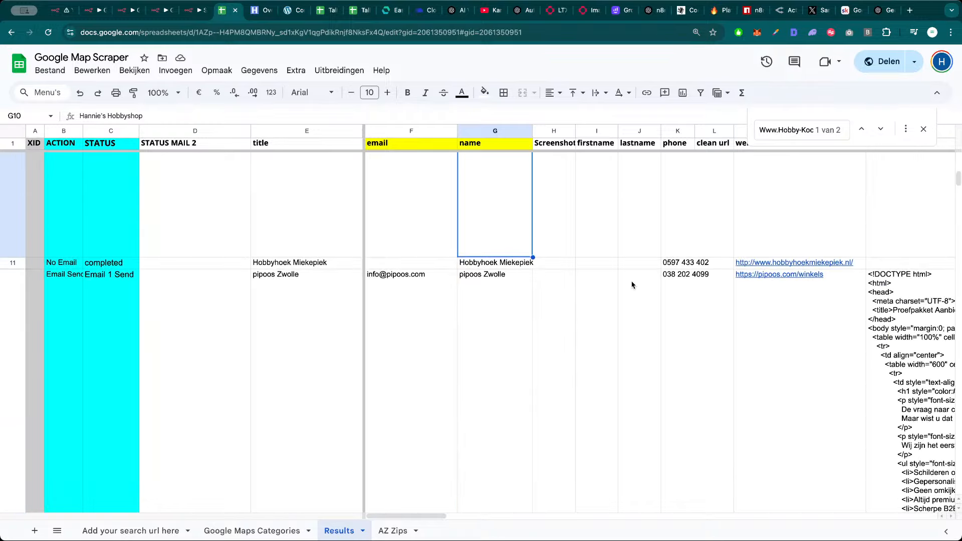
click(774, 301)
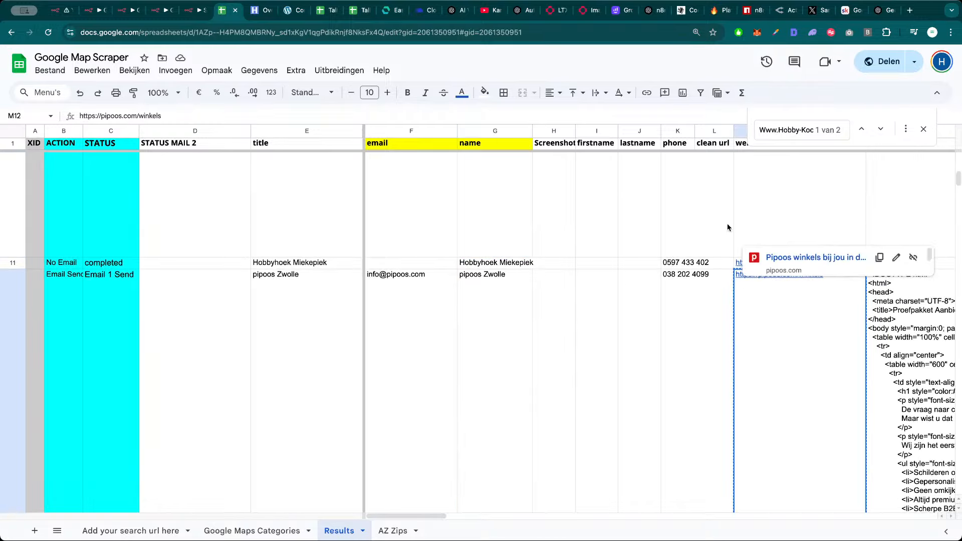
click(782, 239)
click(858, 261)
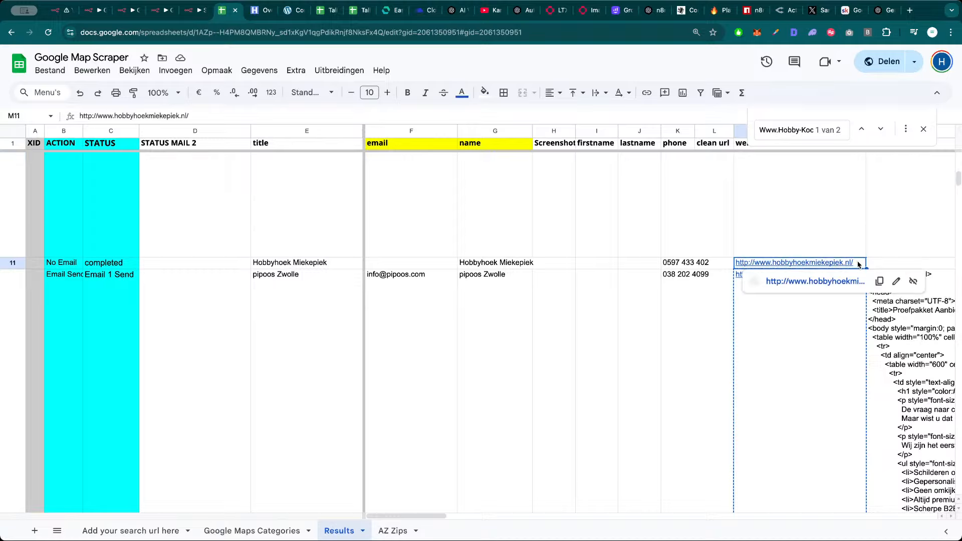
key(ctrl+c)
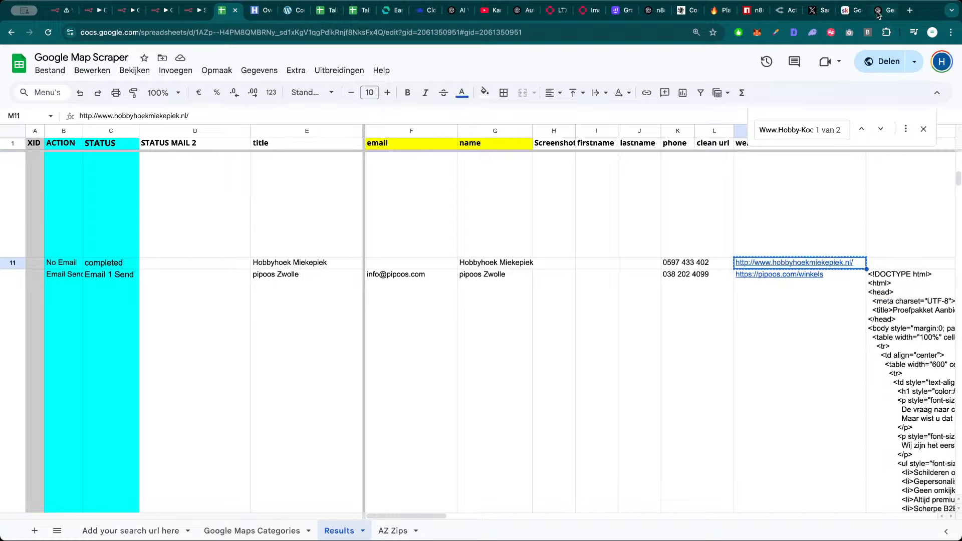
click(716, 10)
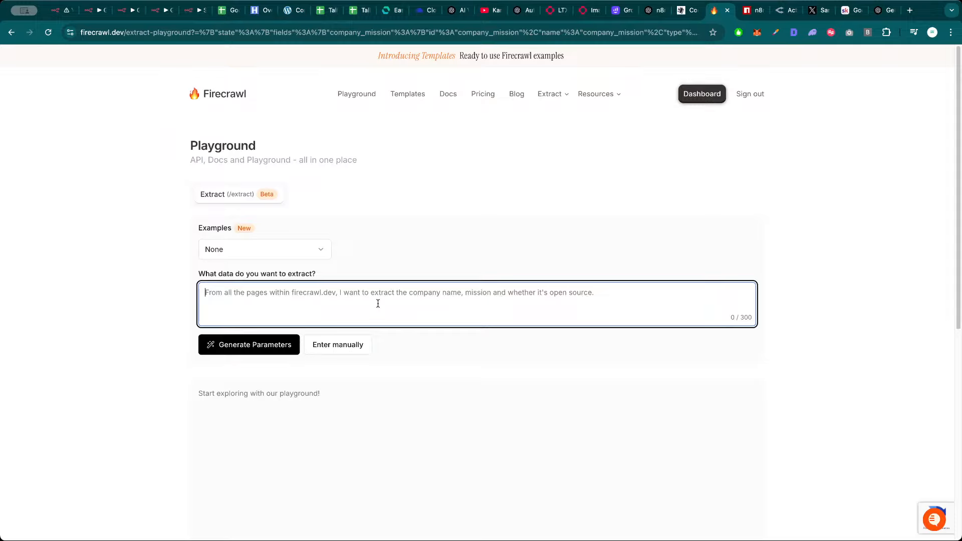
text(From this url )
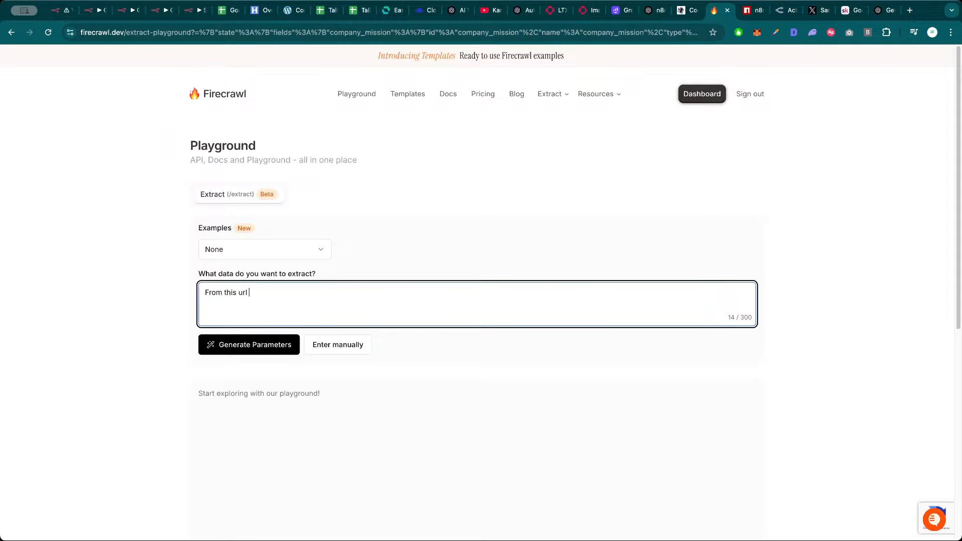
text(extract the emailadres:)
key(super+v)
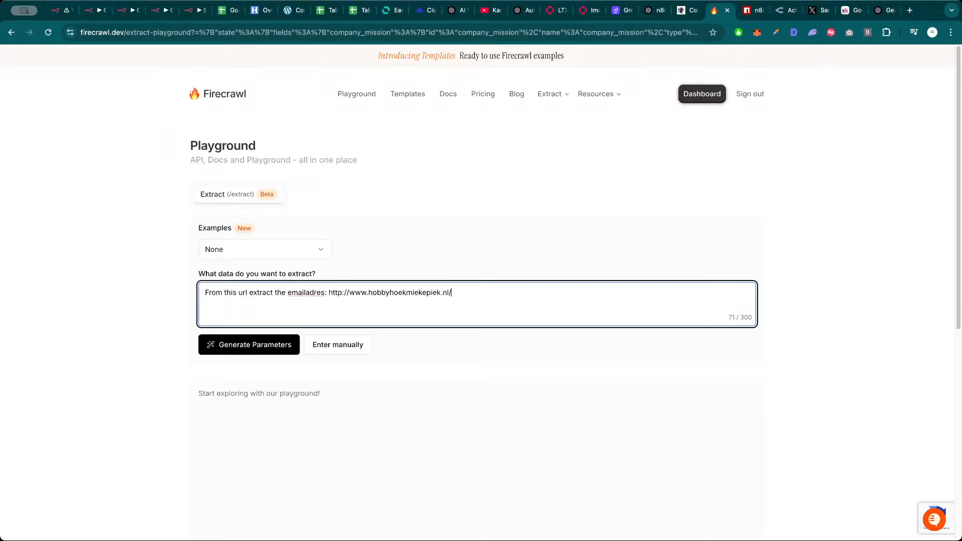
click(111, 329)
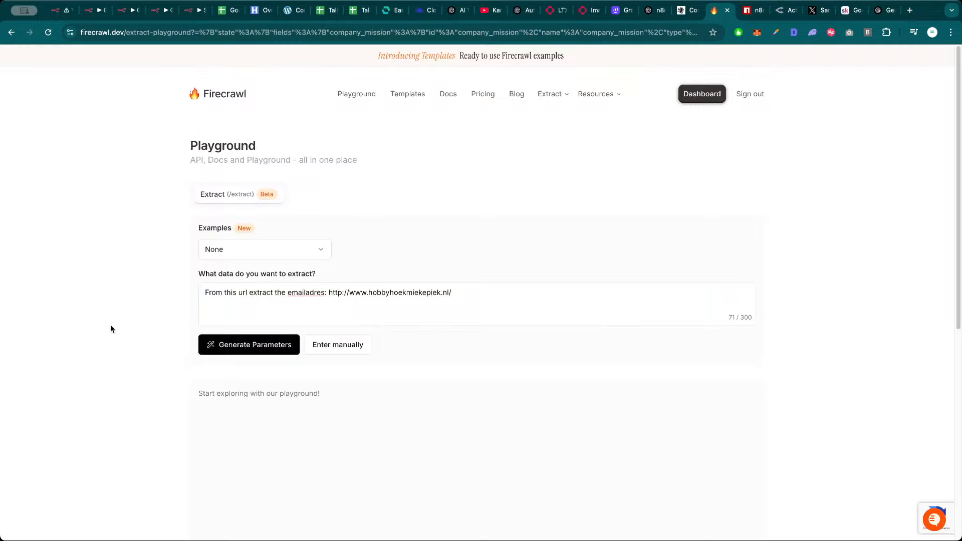
click(351, 309)
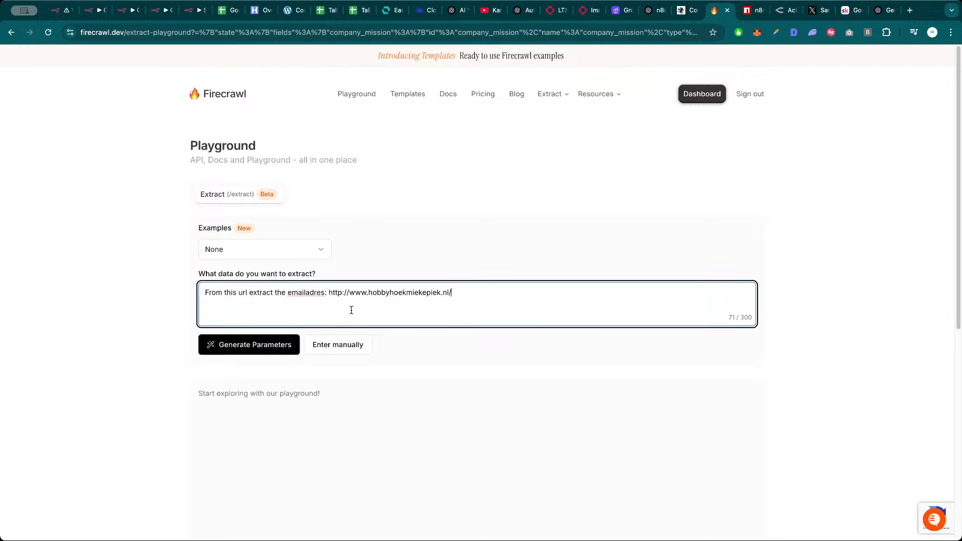
Generate the extraction parameters from the request and show the schema in JSON view
click(268, 348)
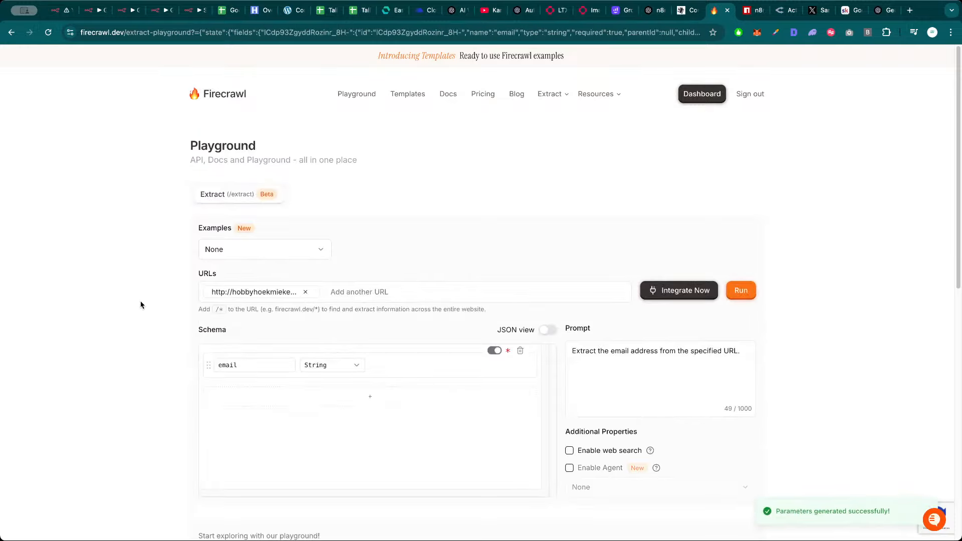
scroll(123, 301, down, 1)
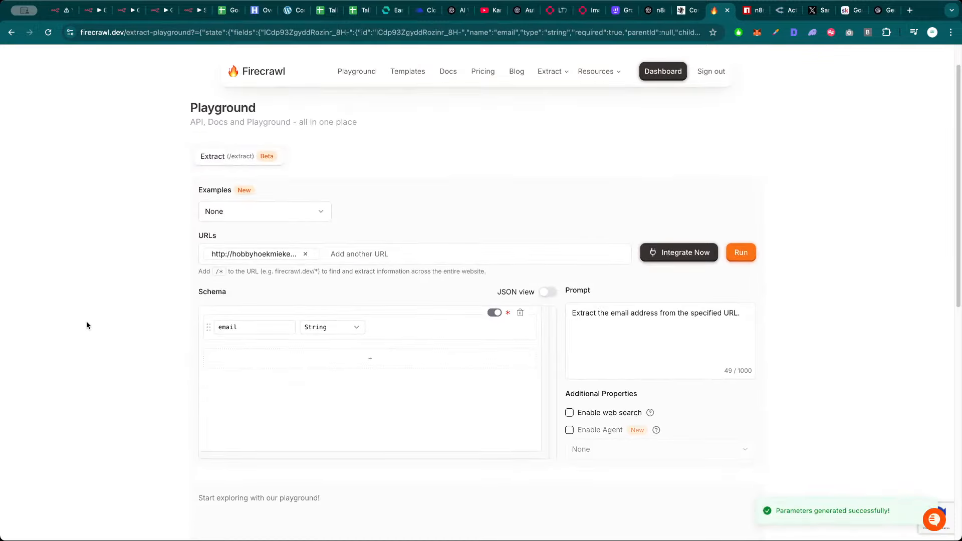
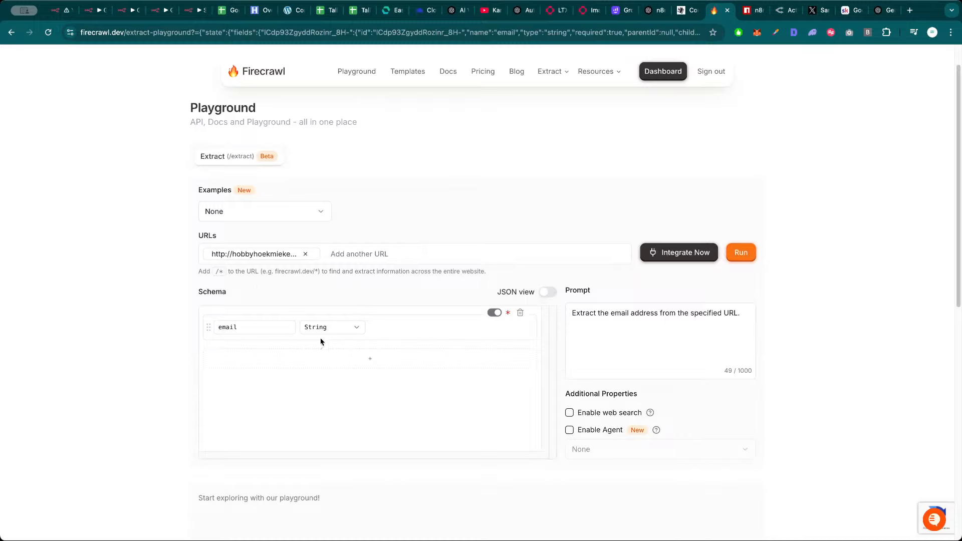
click(547, 292)
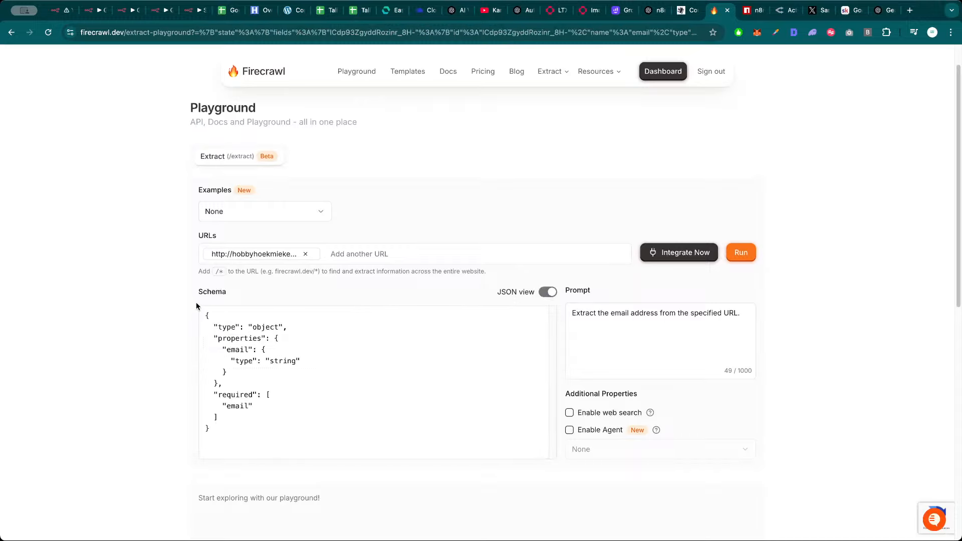
Return to the n8n workflow, open the Firecrawl Scraper node and examine its JSON body in the expanded expression editor
click(125, 10)
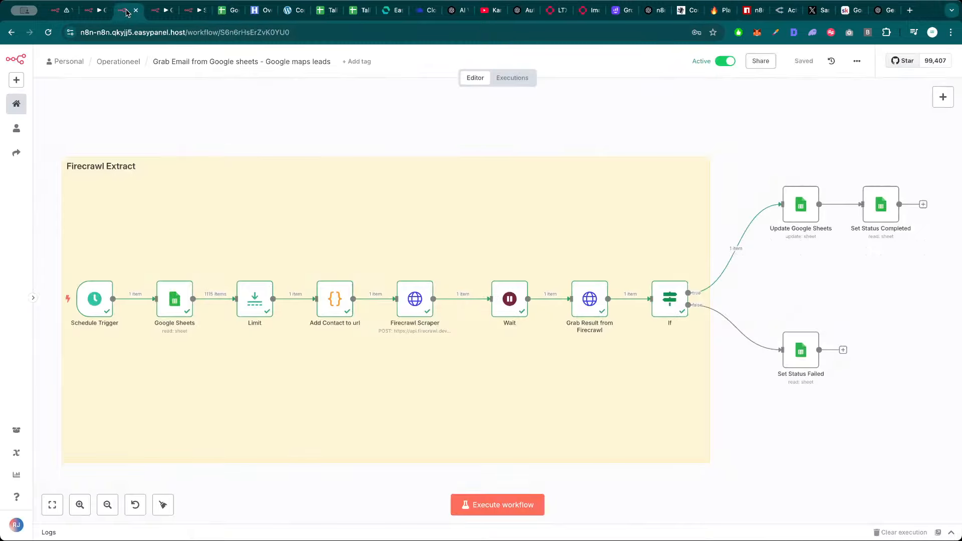
double_click(419, 305)
scroll(471, 360, down, 5)
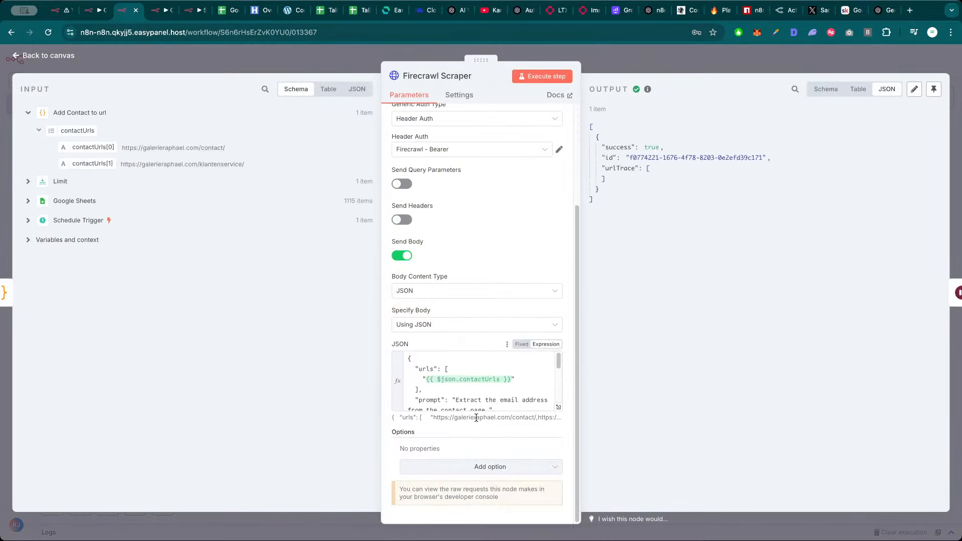
click(558, 407)
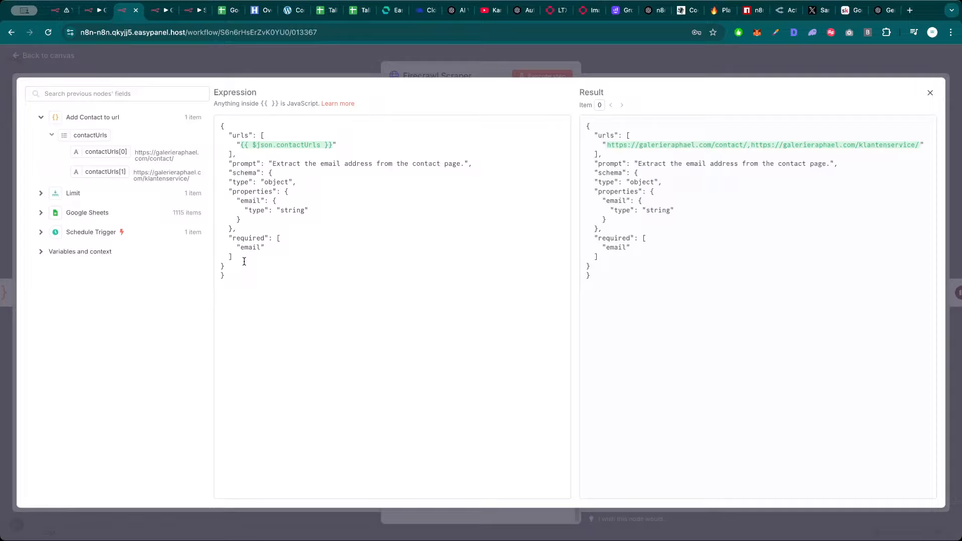
click(353, 72)
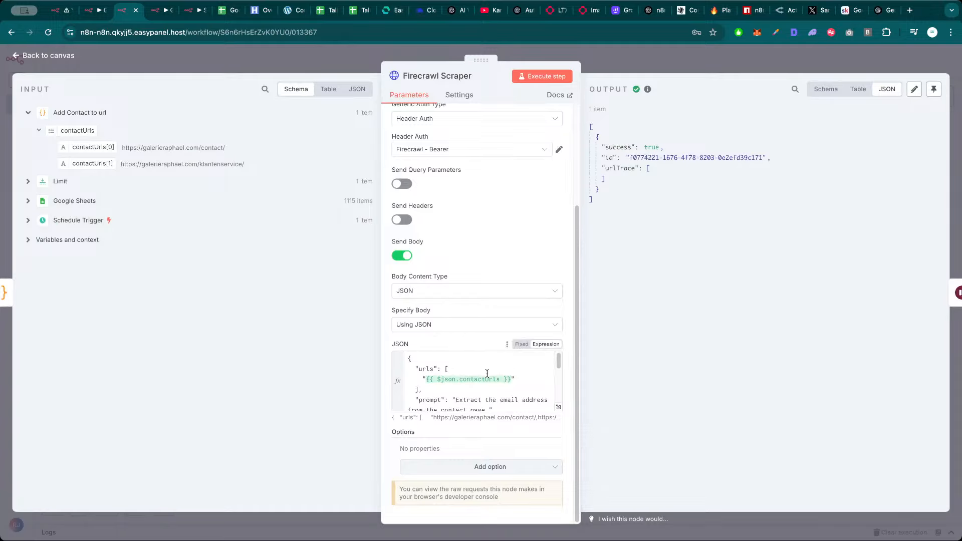
Review the Firecrawl Scraper node's request settings and JSON body, and return to the workflow canvas
scroll(487, 373, up, 4)
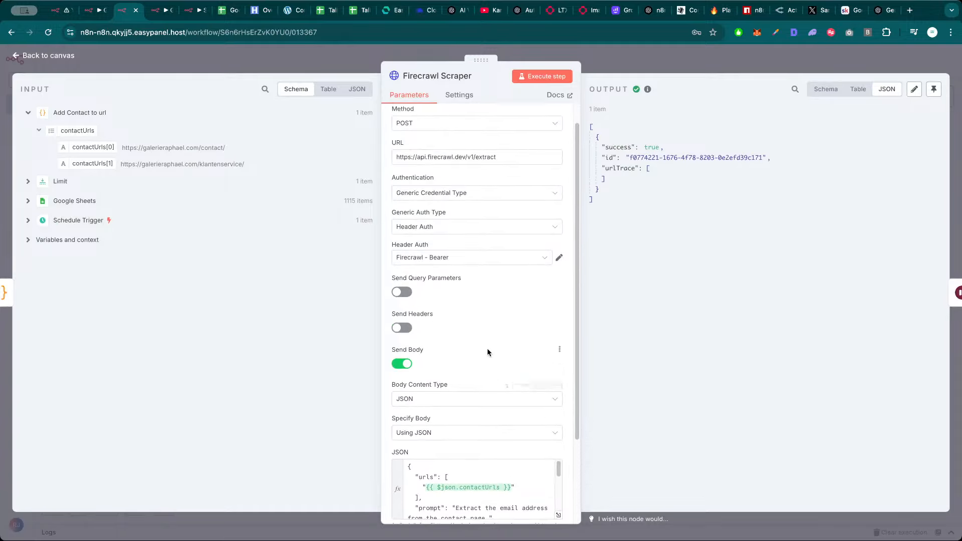
scroll(484, 353, up, 1)
scroll(486, 340, down, 3)
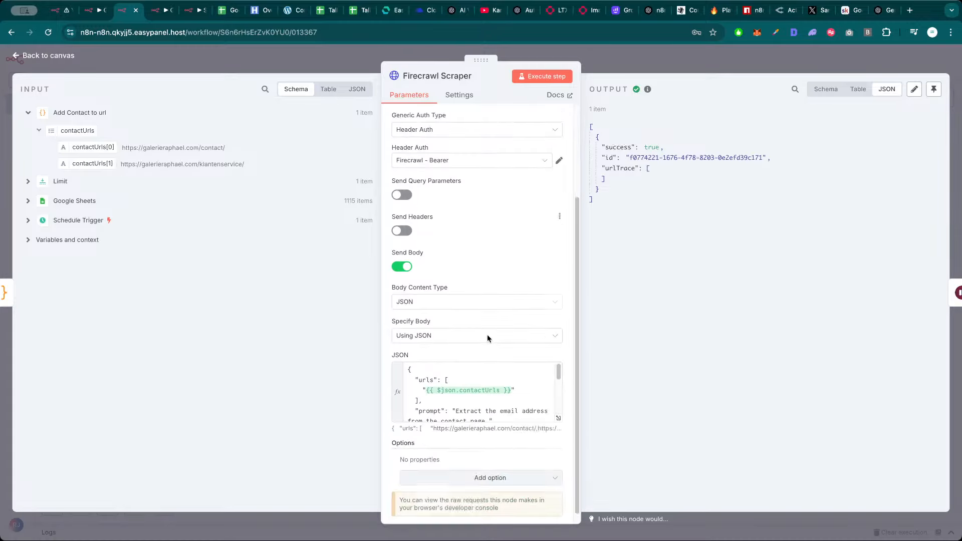
scroll(487, 335, down, 1)
scroll(489, 385, down, 5)
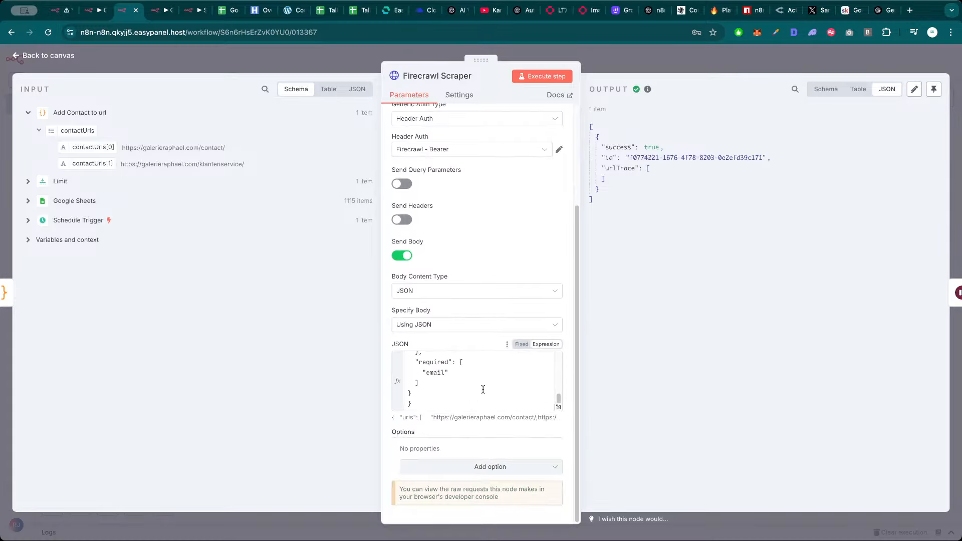
scroll(483, 389, up, 5)
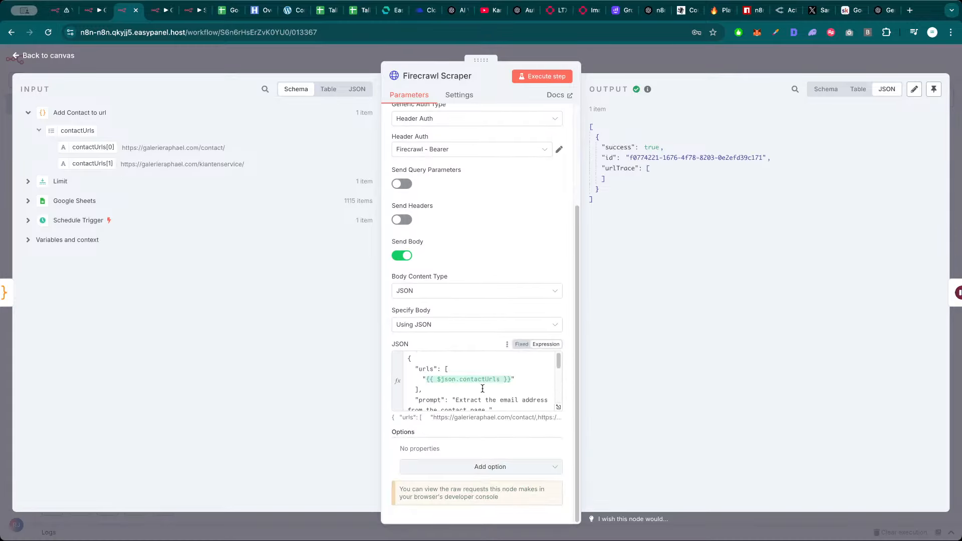
click(653, 65)
drag(304, 129, 315, 118)
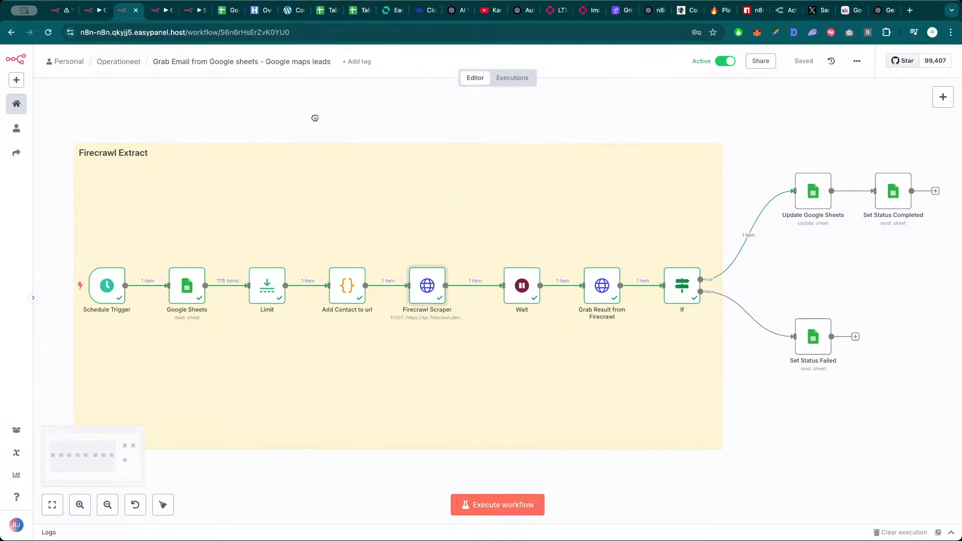
Review the Schedule Trigger's interval settings and open the Google Sheets node to inspect its STATUS filter
double_click(108, 286)
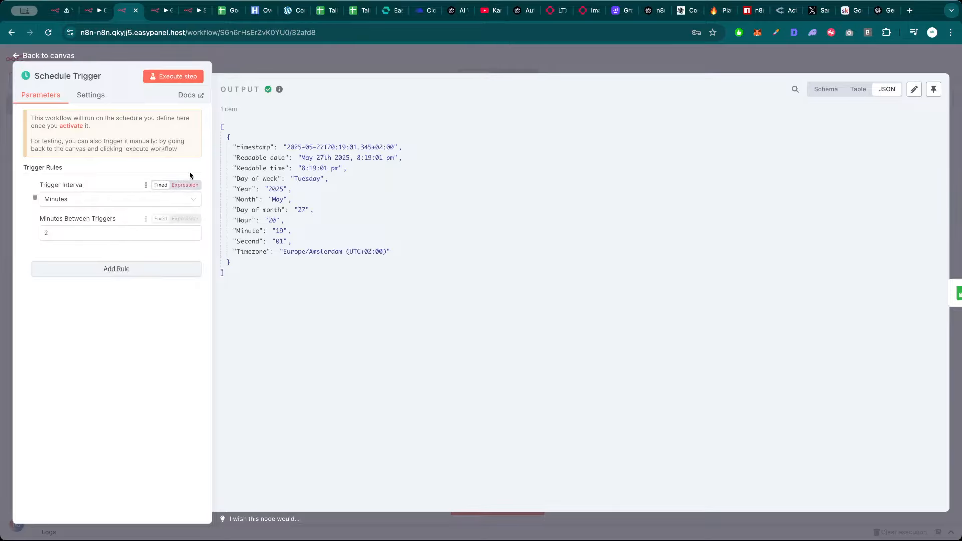
key(Escape)
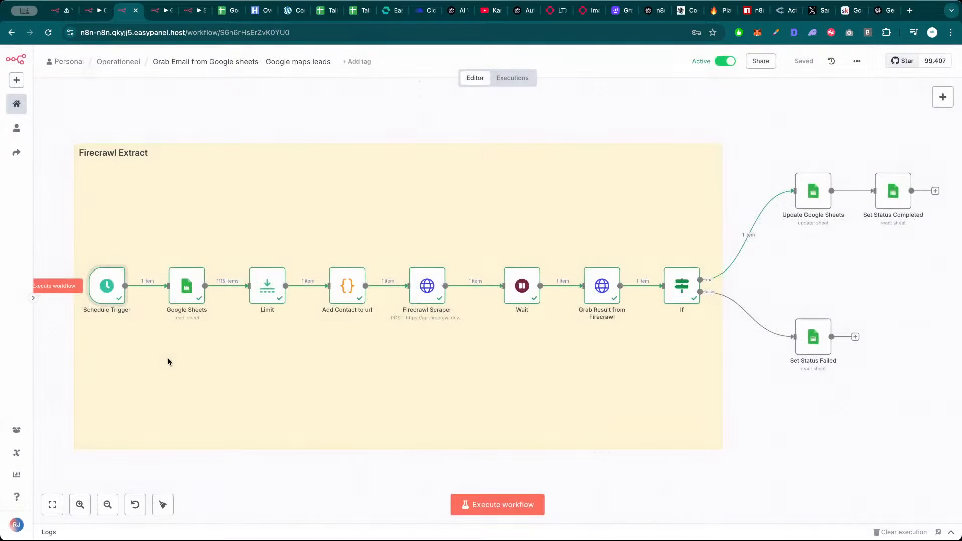
double_click(186, 286)
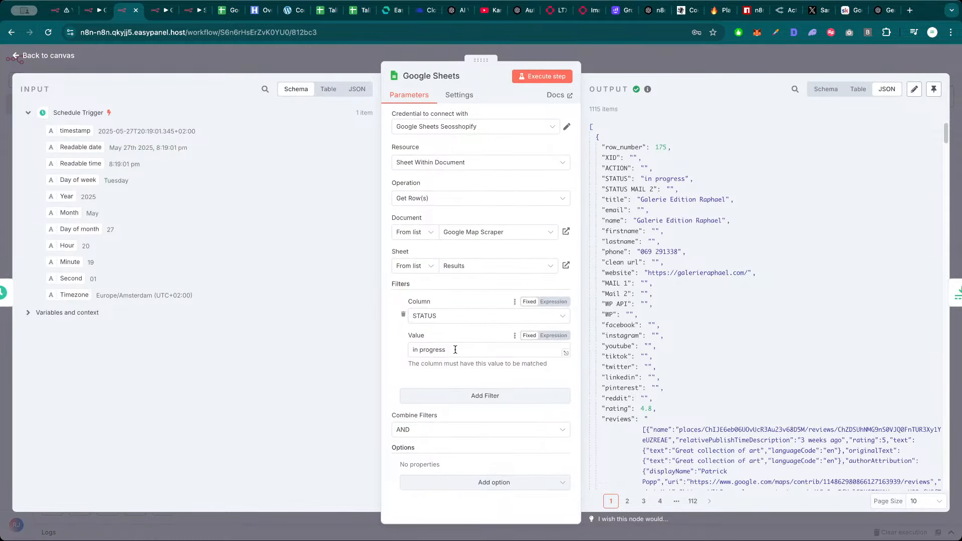
Switch to the Google Map Scraper spreadsheet and examine the "in progress" rows and their email column on the Results sheet
click(231, 9)
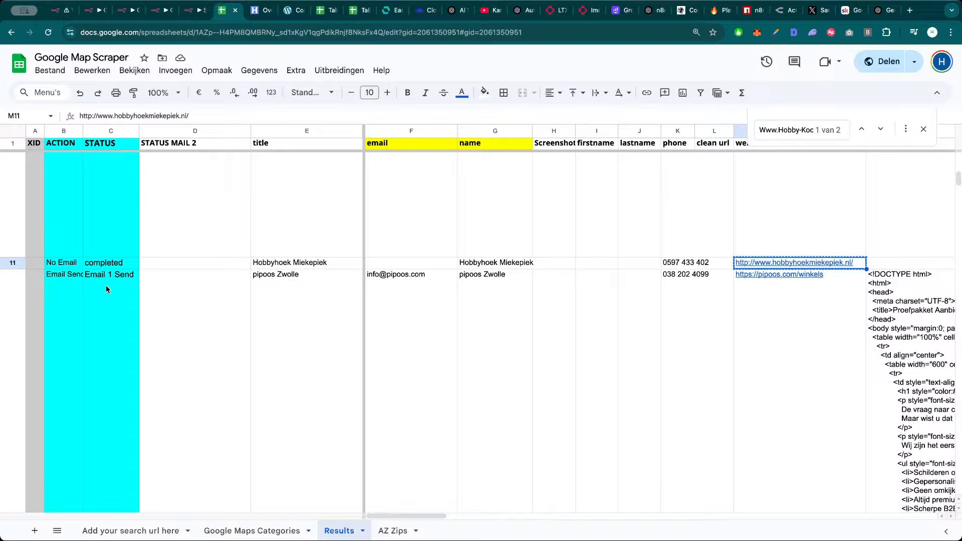
scroll(107, 284, down, 5)
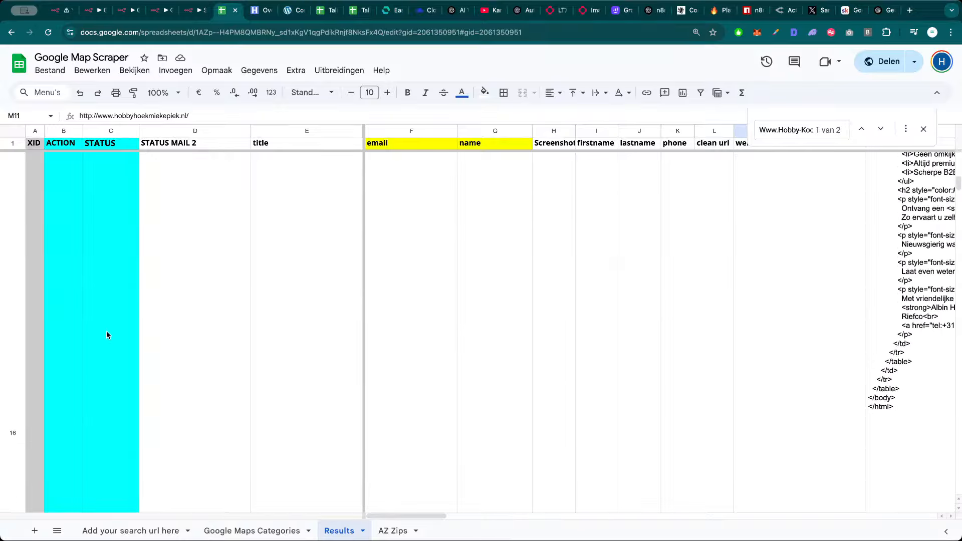
scroll(106, 331, down, 10)
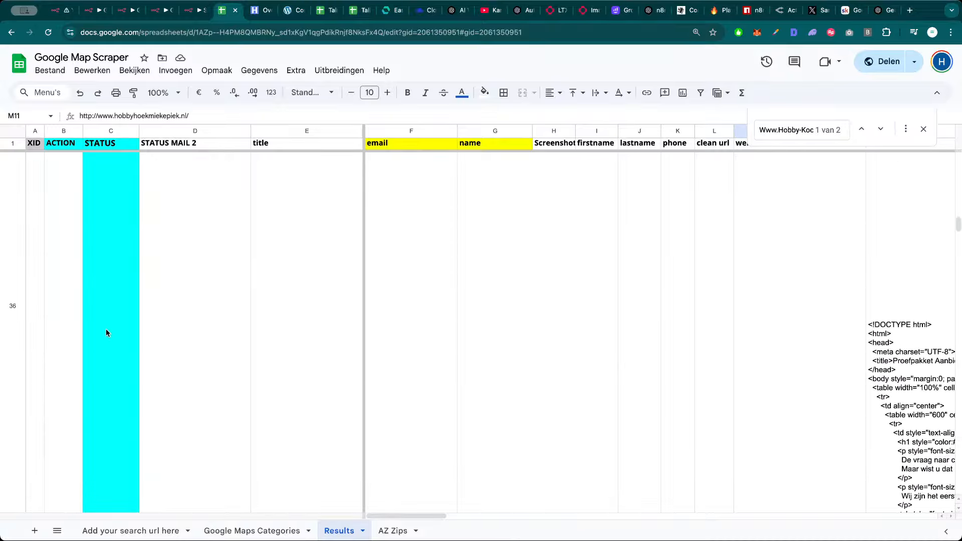
scroll(106, 331, down, 10)
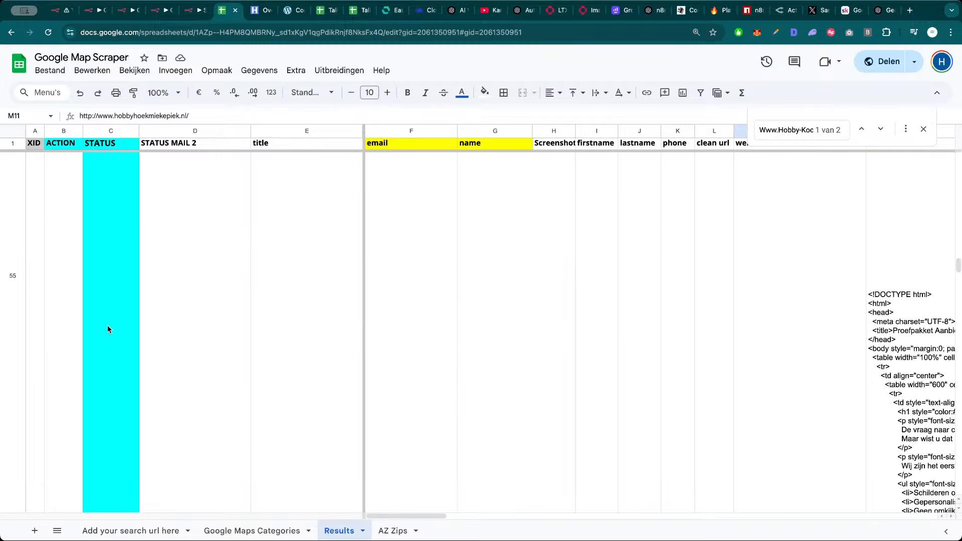
scroll(107, 326, down, 10)
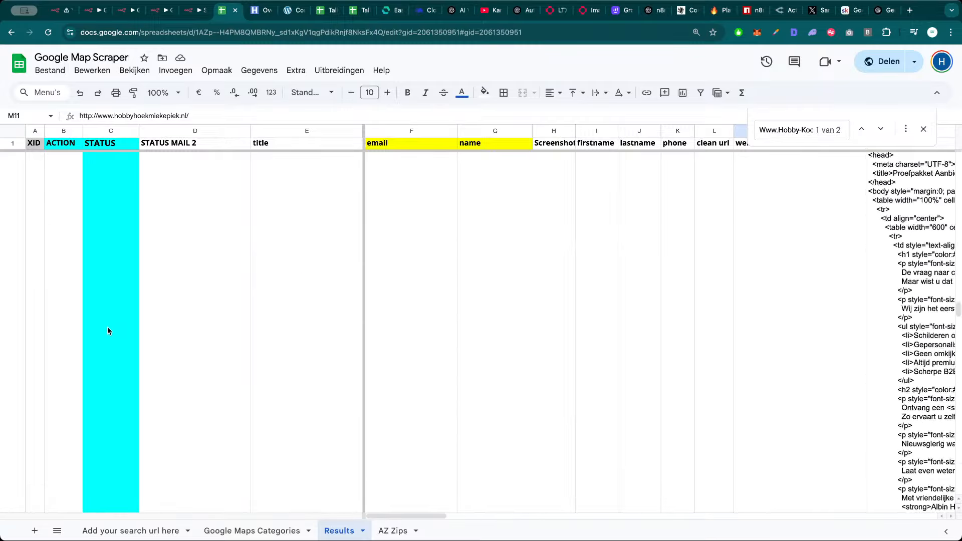
scroll(107, 327, down, 10)
scroll(110, 301, up, 1)
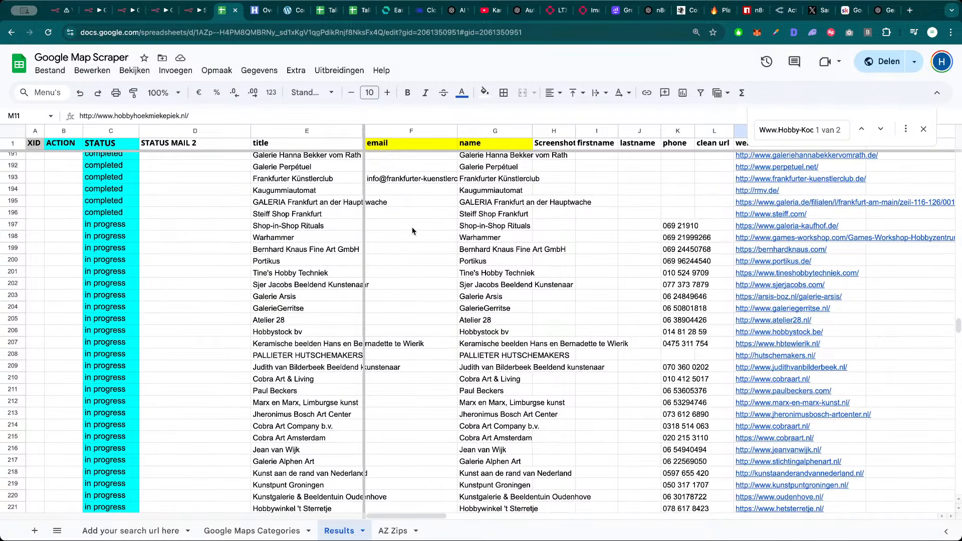
drag(412, 225, 411, 475)
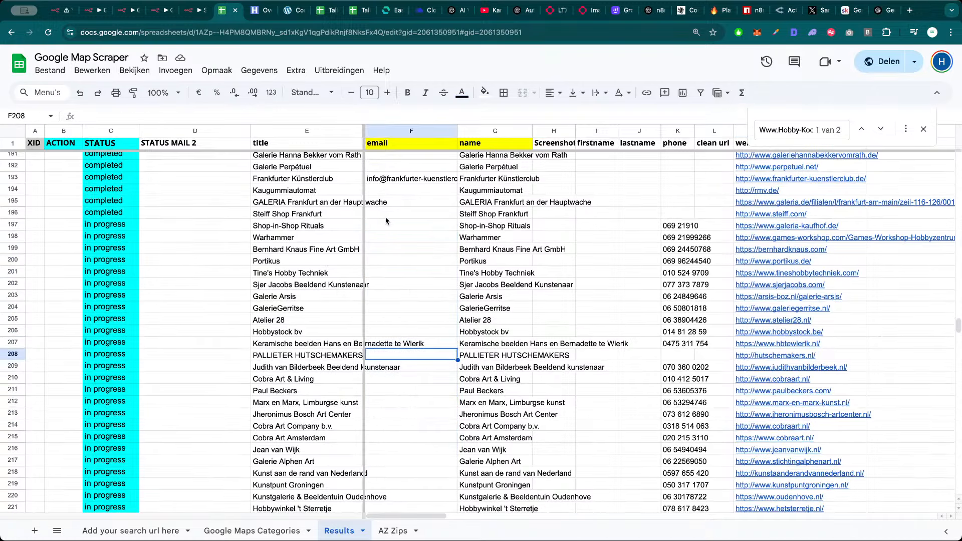
Return to the n8n workflow and review the Google Sheets node's output and the Limit node's settings
click(125, 10)
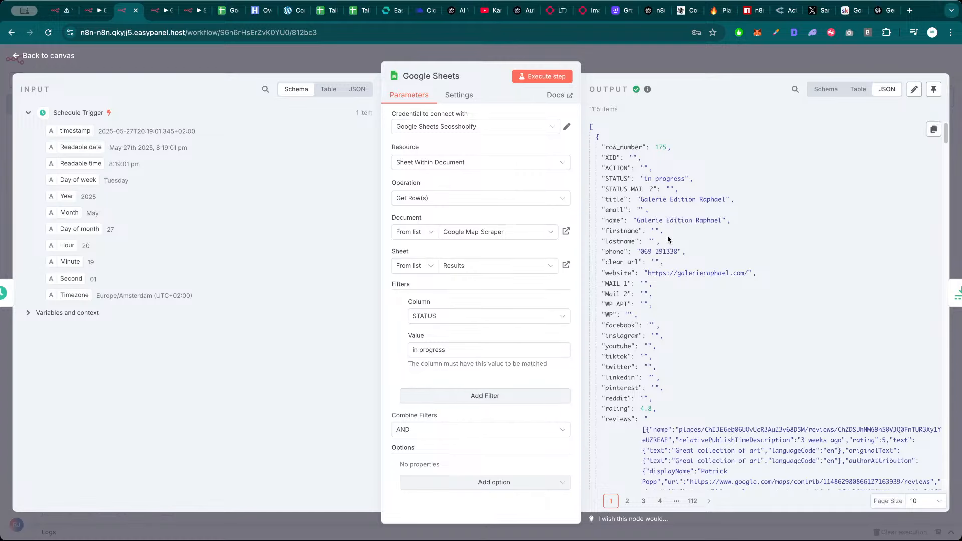
scroll(681, 254, down, 2)
scroll(652, 201, up, 2)
click(630, 54)
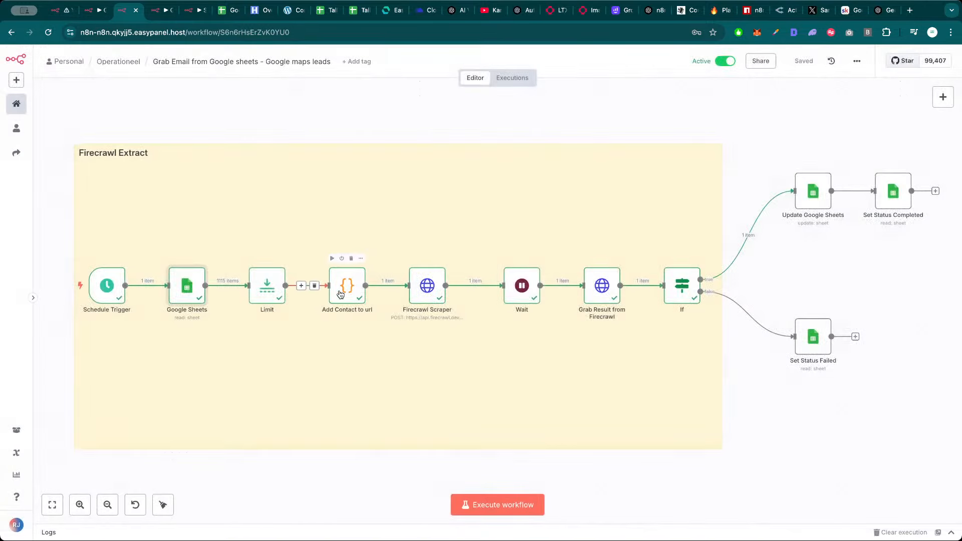
double_click(271, 288)
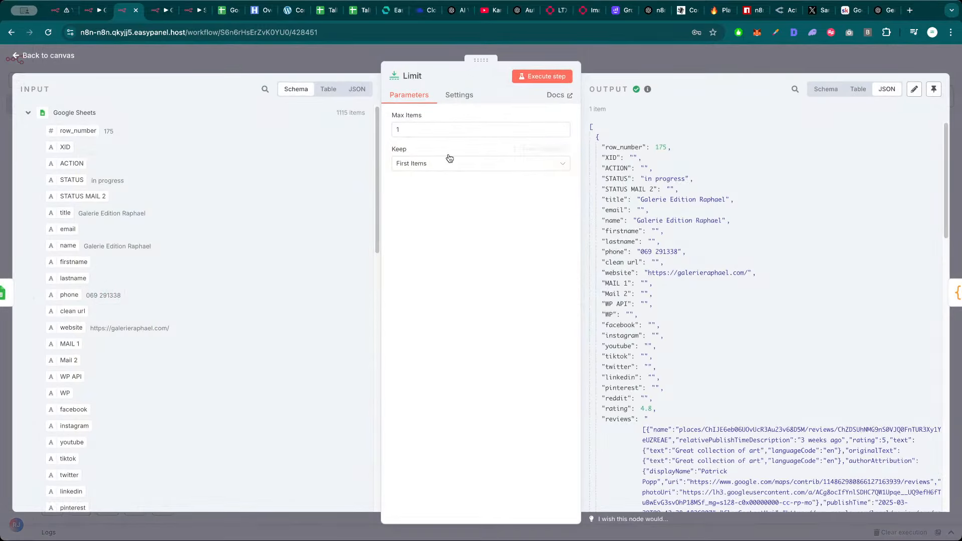
click(675, 66)
Open the Add Contact to url node and examine its JavaScript code, especially the '/contact/' entry in contactPaths
double_click(345, 288)
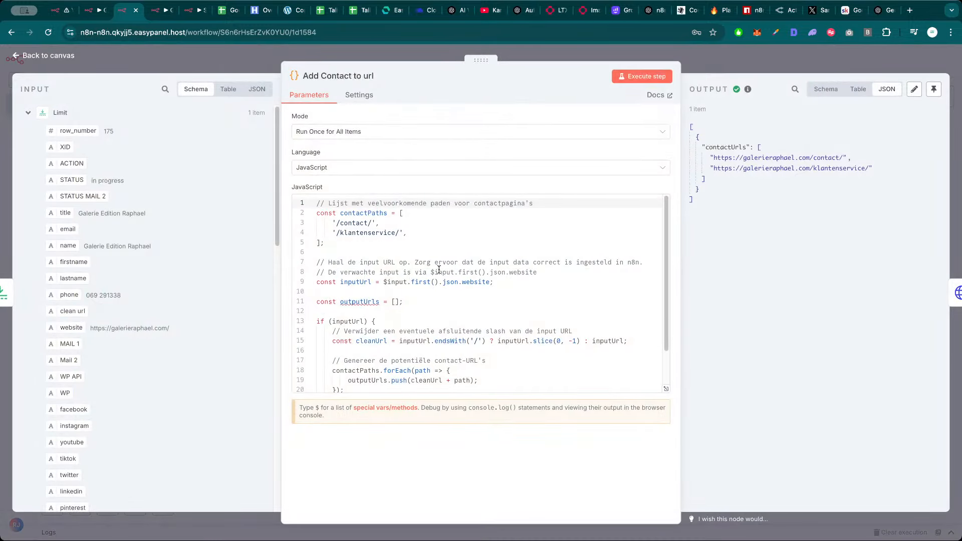
scroll(441, 275, down, 3)
scroll(444, 283, up, 3)
drag(372, 222, 337, 221)
click(339, 224)
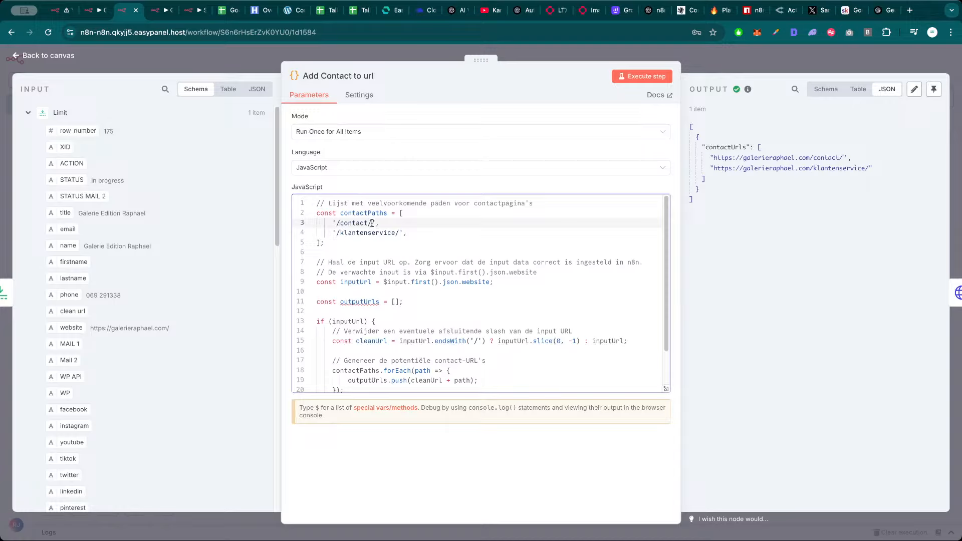
drag(371, 223, 337, 223)
click(344, 224)
drag(374, 223, 340, 223)
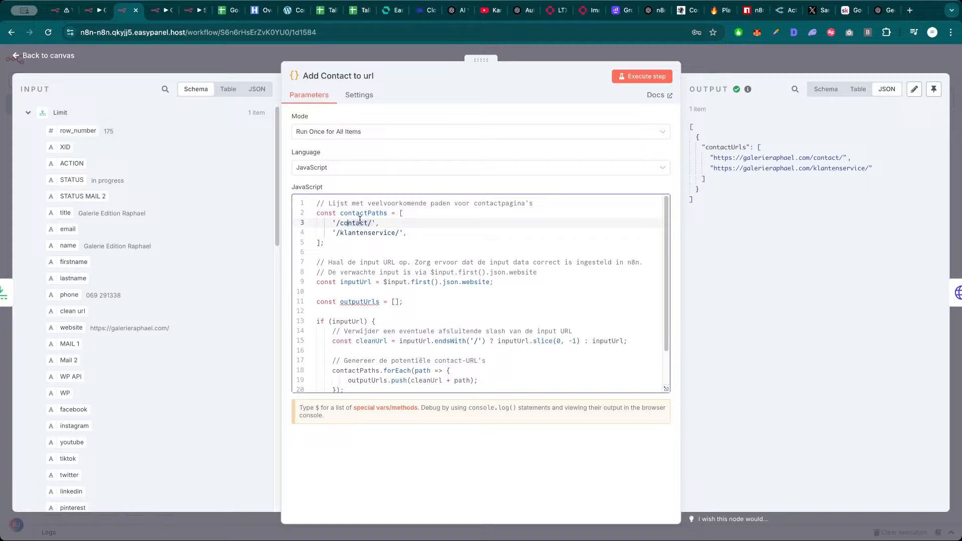
click(813, 157)
drag(844, 157, 713, 158)
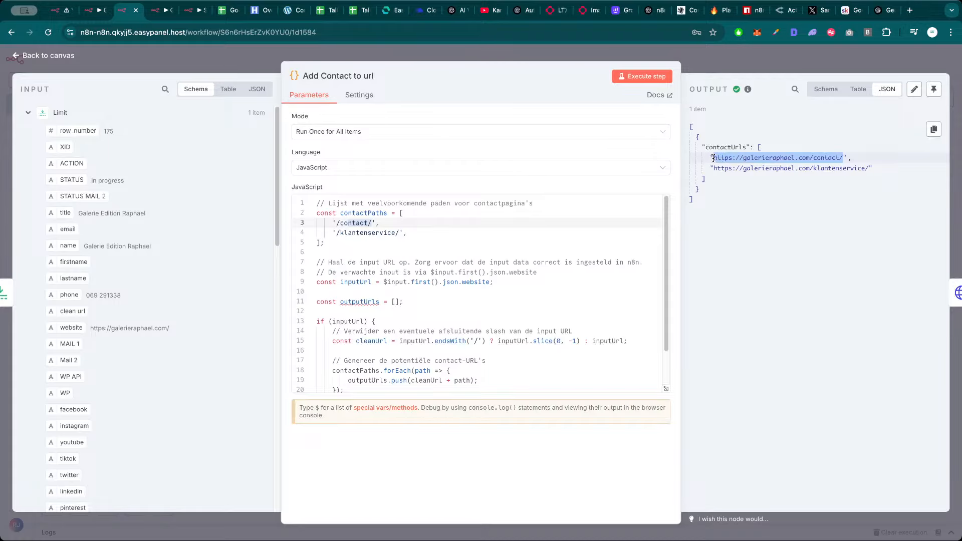
key(ctrl+c)
key(ctrl+t)
key(ctrl+v)
key(Return)
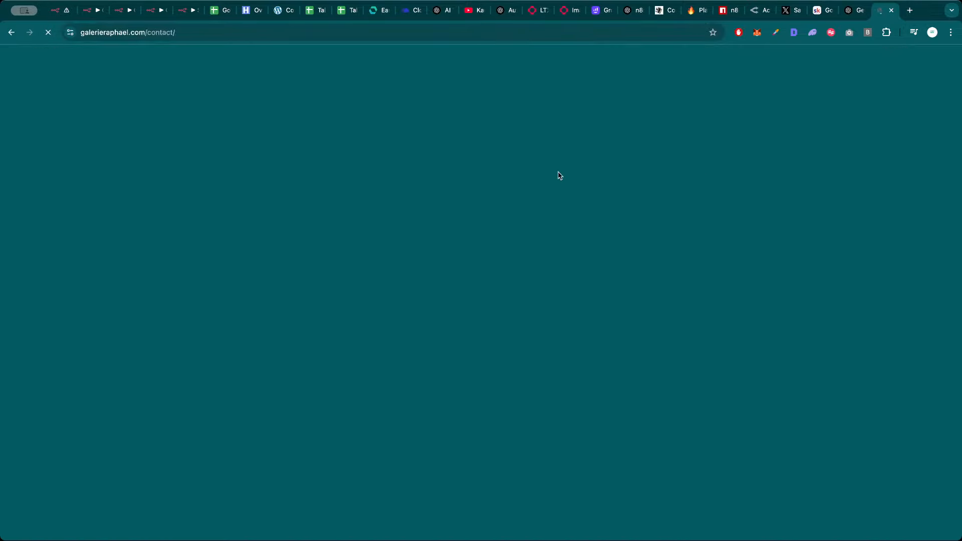
scroll(189, 391, down, 2)
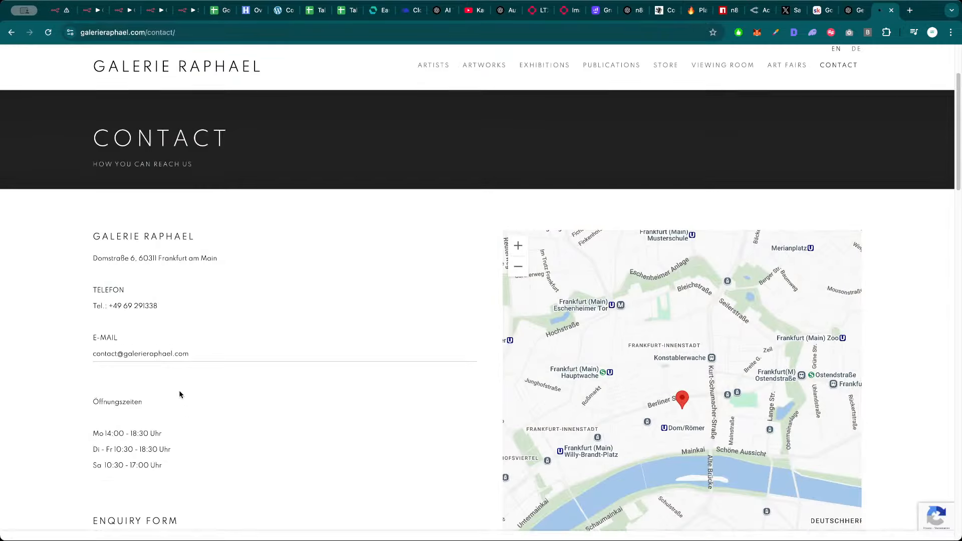
scroll(187, 323, up, 2)
click(120, 12)
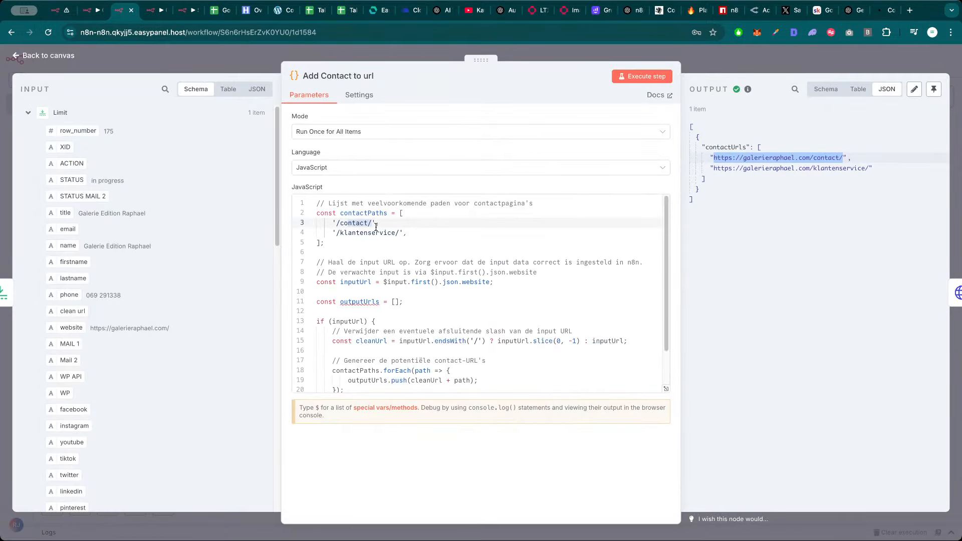
Examine the '/contact/' and '/klantenservice/' entries in the contactPaths list
drag(372, 224, 336, 225)
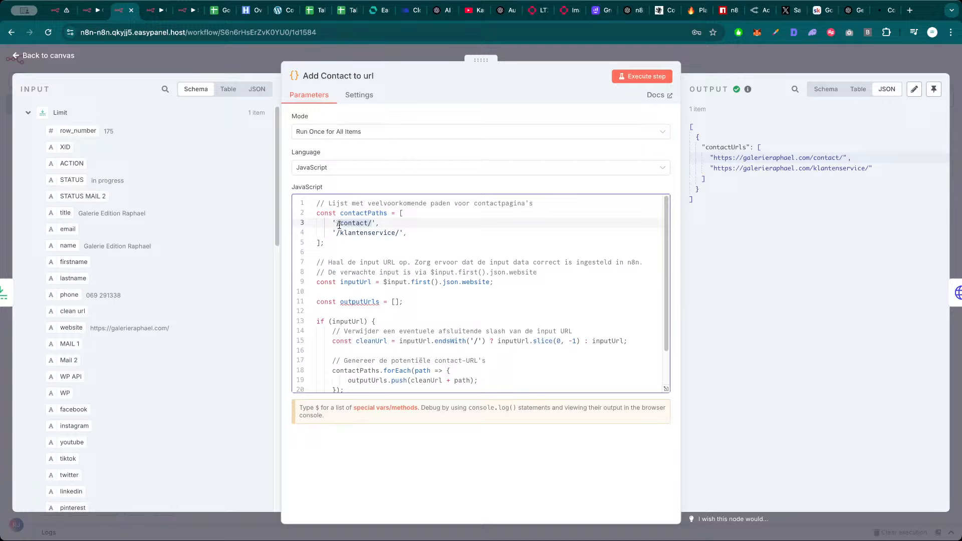
drag(398, 234, 344, 231)
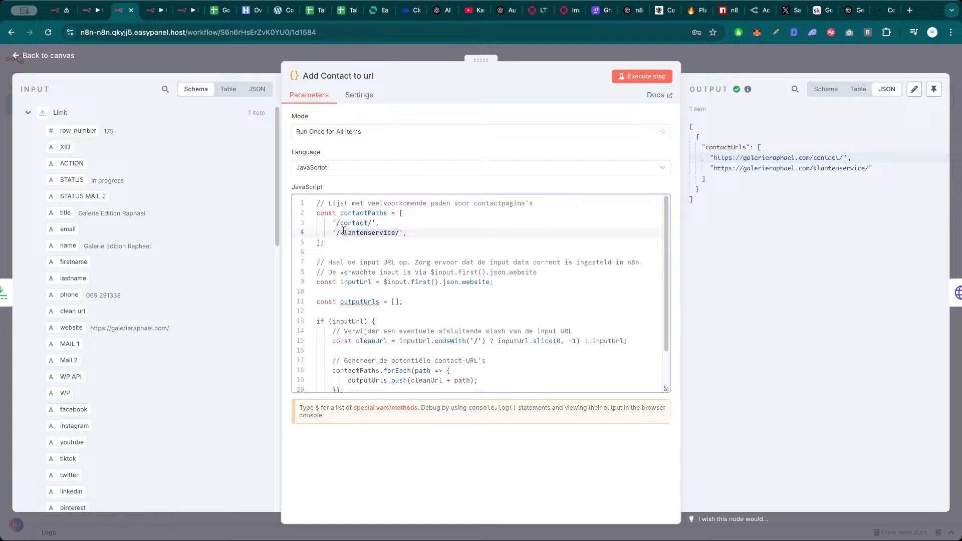
click(340, 232)
drag(397, 234, 334, 231)
Add '/over-ons/' as a third entry in the contactPaths list by duplicating the '/klantenservice/' line
click(346, 233)
key(Return)
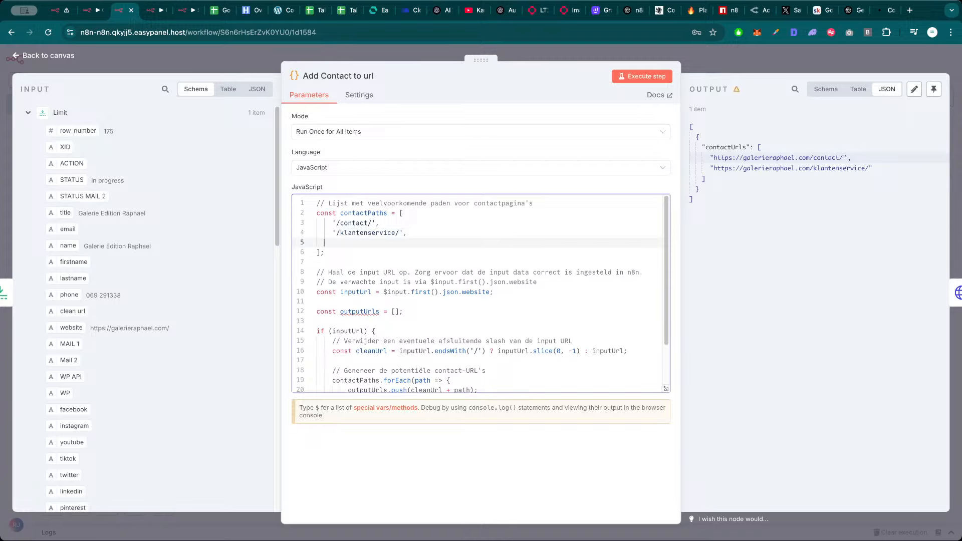
triple_click(393, 233)
key(super+c)
click(387, 243)
key(super+v)
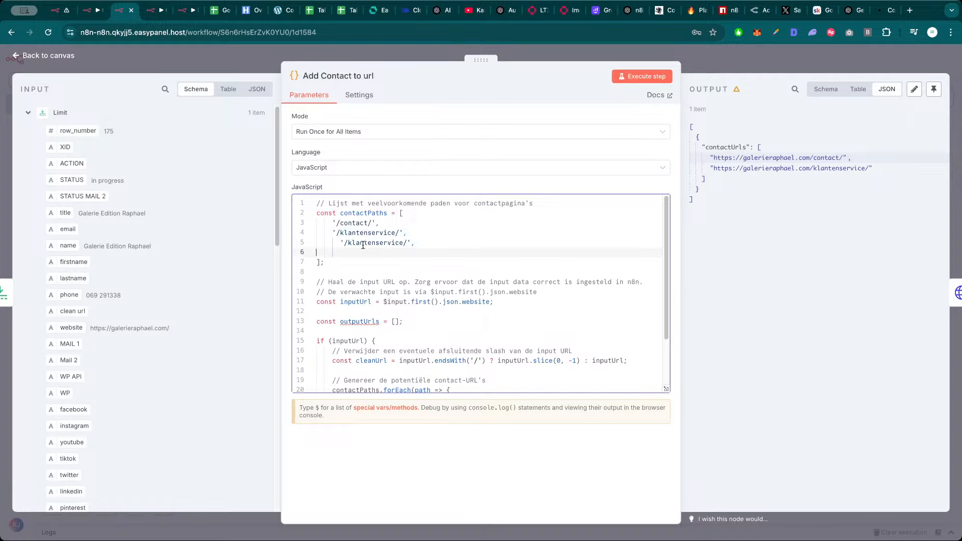
key(BackSpace)
double_click(370, 244)
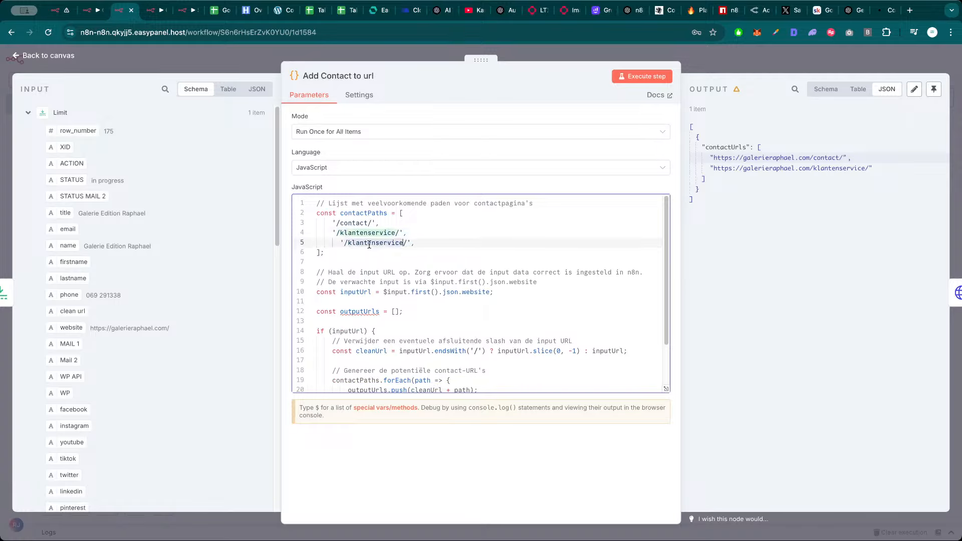
text(over-ons)
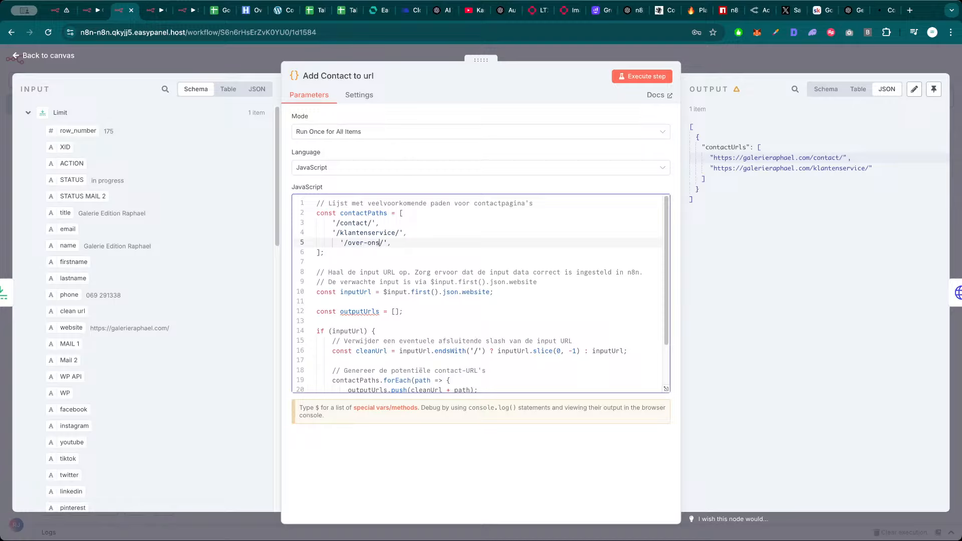
Change the third contactPaths entry to '/about-us/', and remove that line from the list
key(BackSpace)
key(BackSpace)
key(BackSpace)
key(BackSpace)
text(about)
drag(391, 242, 310, 246)
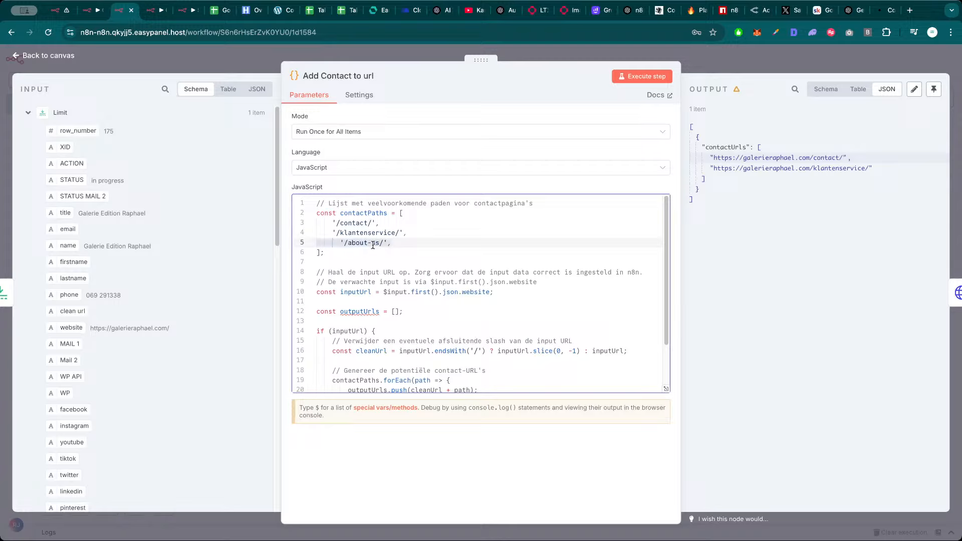
key(BackSpace)
key(BackSpace)
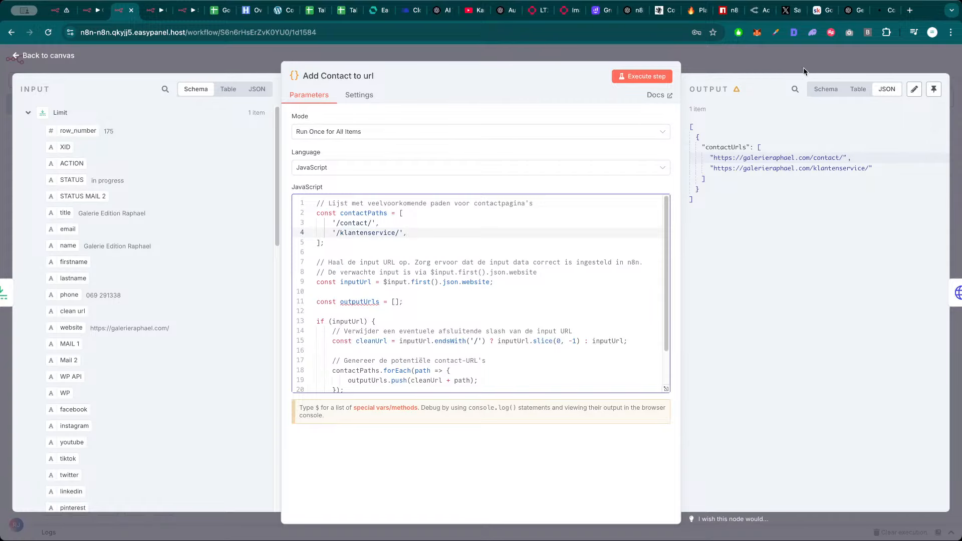
Look at the open Galerie Raphael contact page again, and return to the n8n workflow canvas
click(885, 10)
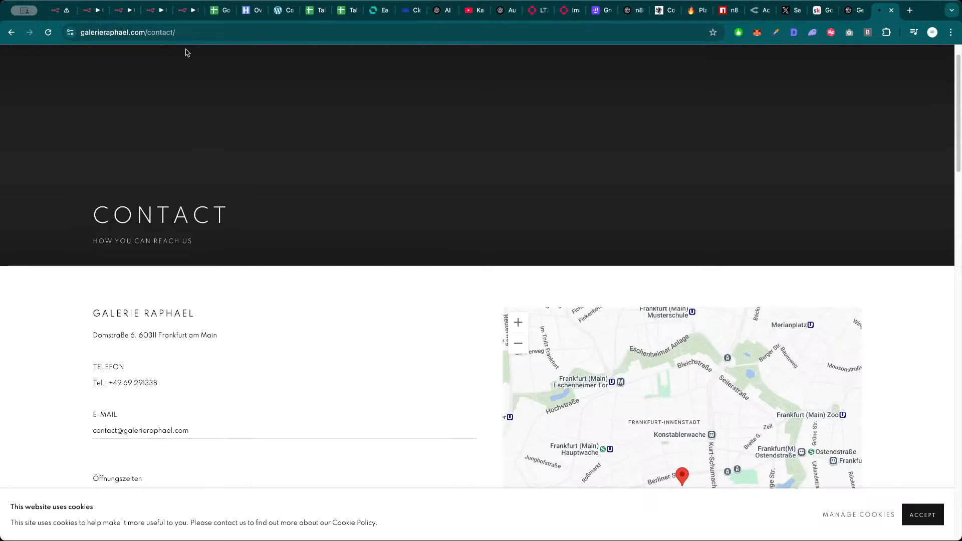
click(127, 10)
click(411, 55)
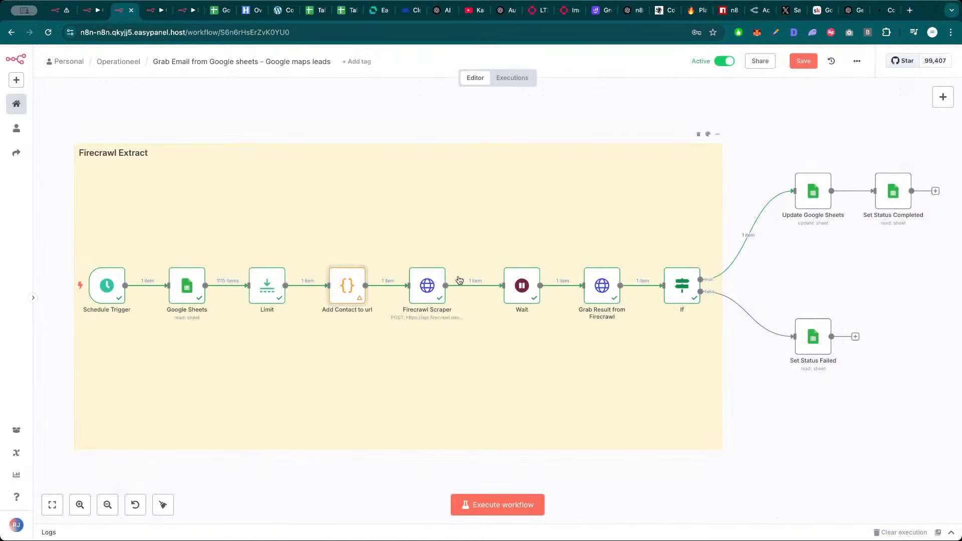
Open the Firecrawl Scraper node's JSON body in the expanded editor and compare the expression with its resolved result, including the contact URLs
double_click(427, 281)
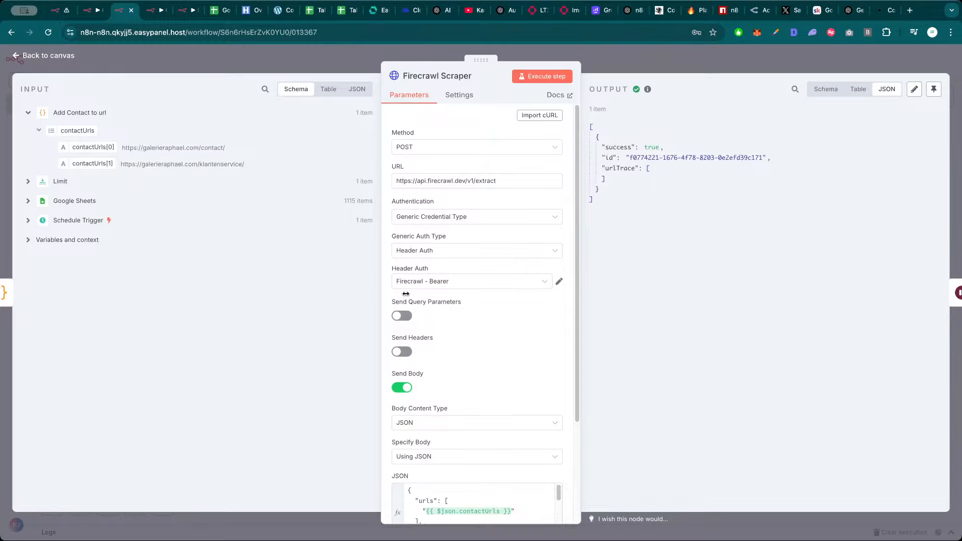
scroll(501, 501, down, 1)
scroll(566, 500, down, 2)
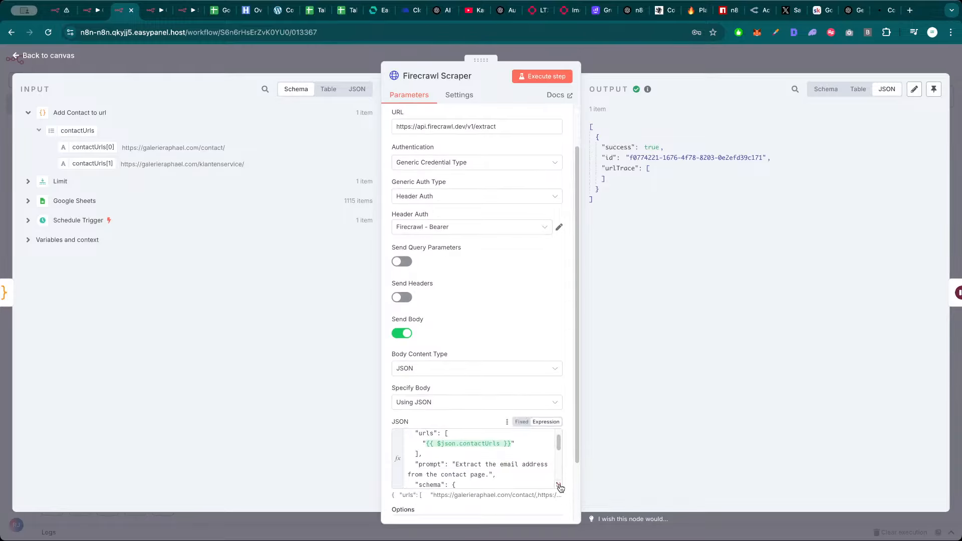
click(558, 484)
drag(291, 281, 214, 124)
click(653, 259)
drag(645, 305, 569, 115)
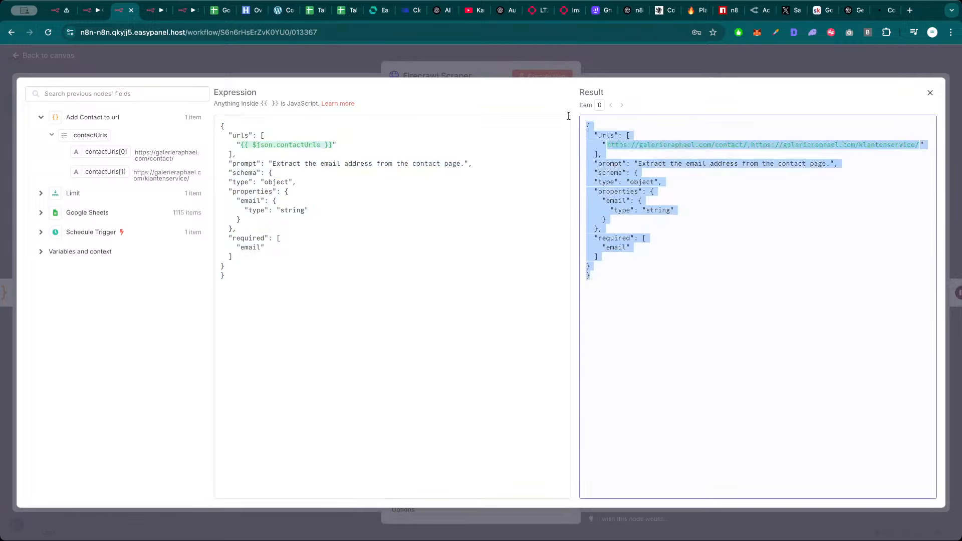
click(698, 232)
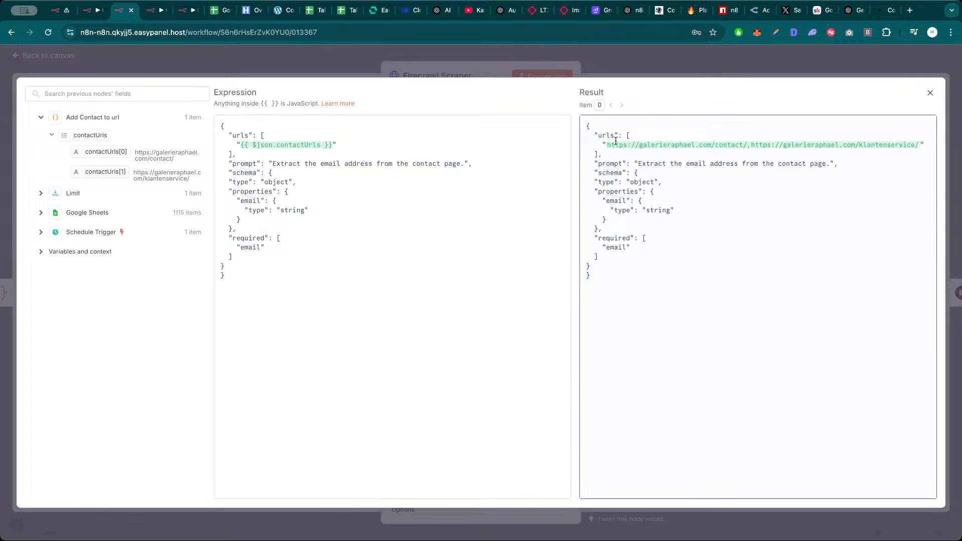
drag(608, 145, 834, 143)
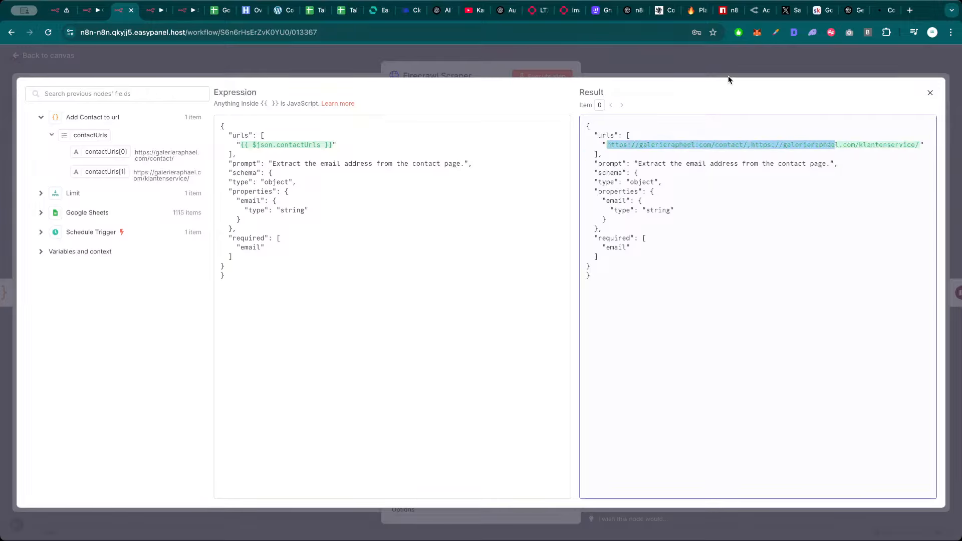
Close the Firecrawl Scraper node and look at the Wait node's interval settings
click(642, 66)
click(639, 62)
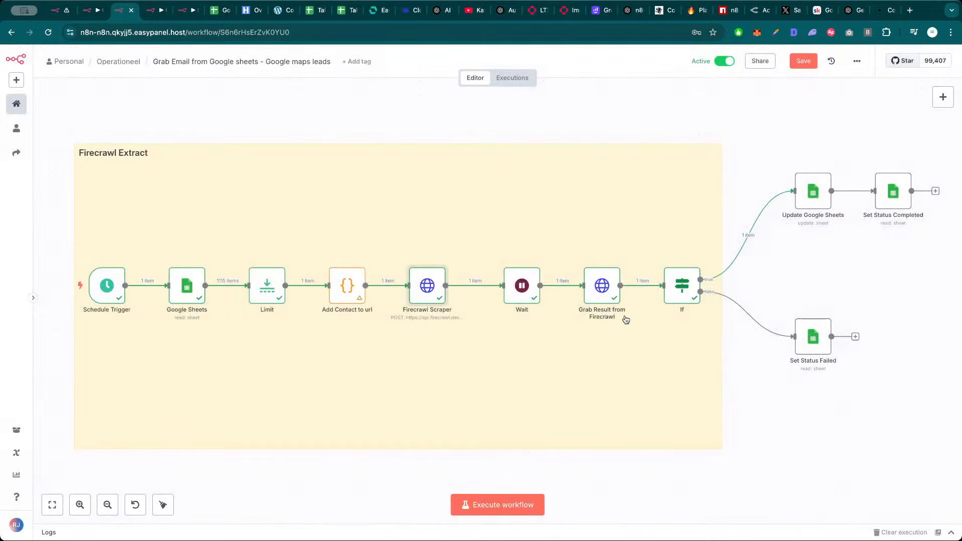
double_click(517, 284)
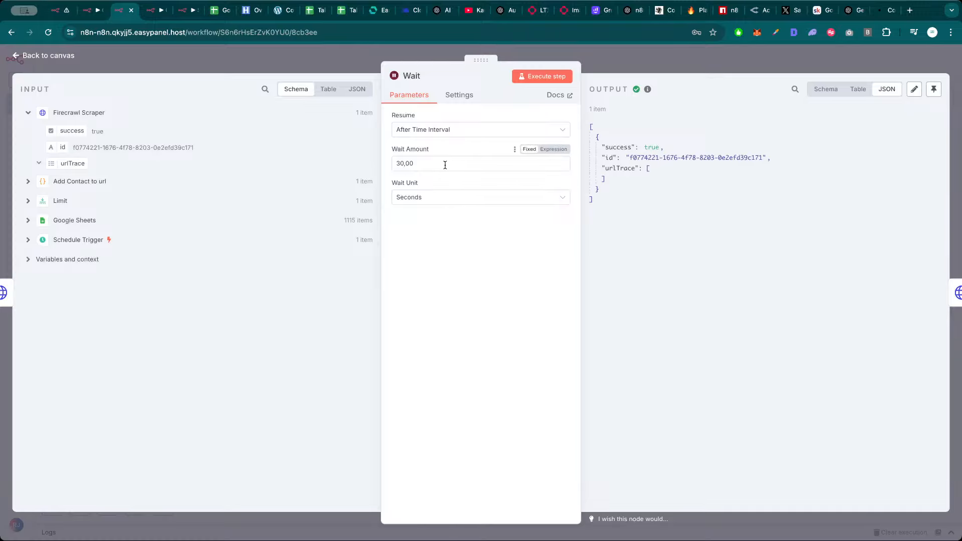
key(Escape)
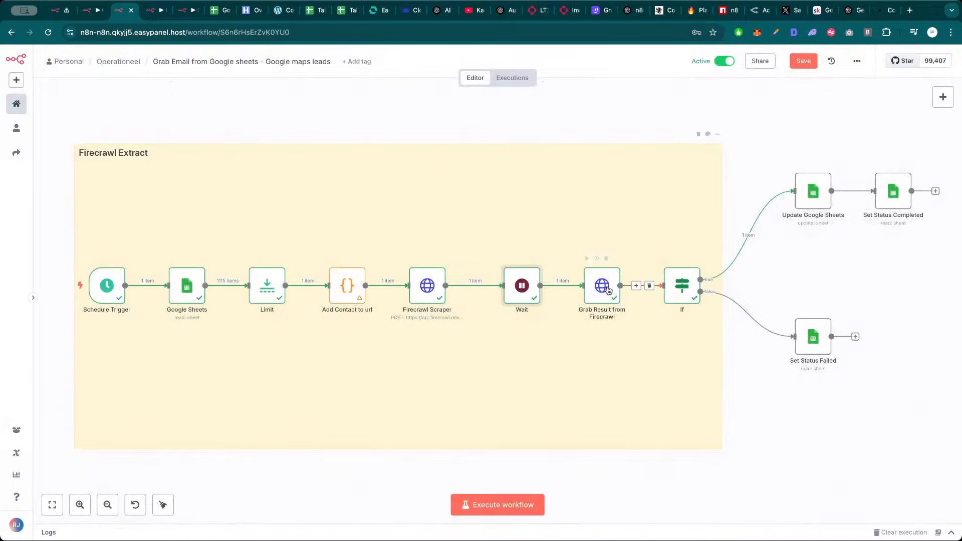
Inspect the Grab Result from Firecrawl node's request URL and the email field in its output
double_click(607, 286)
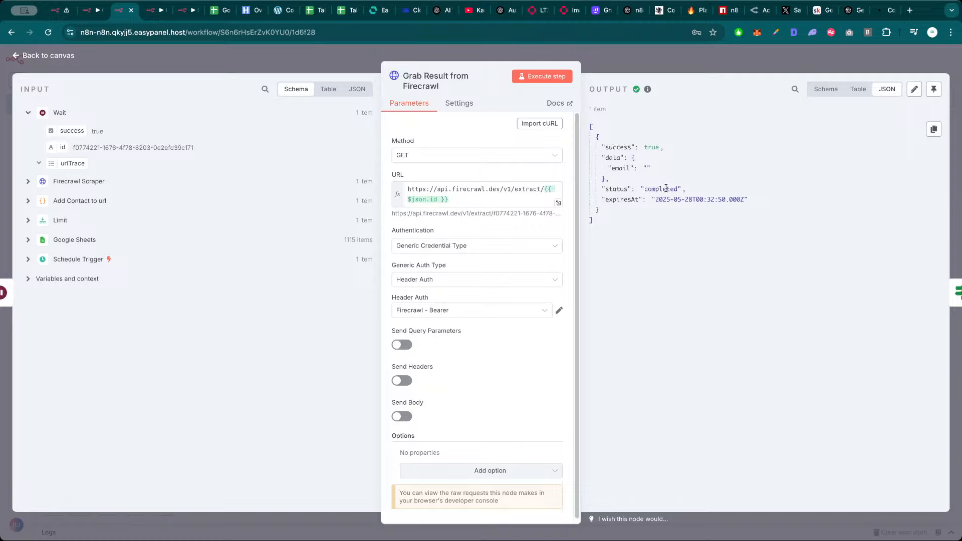
right_click(647, 168)
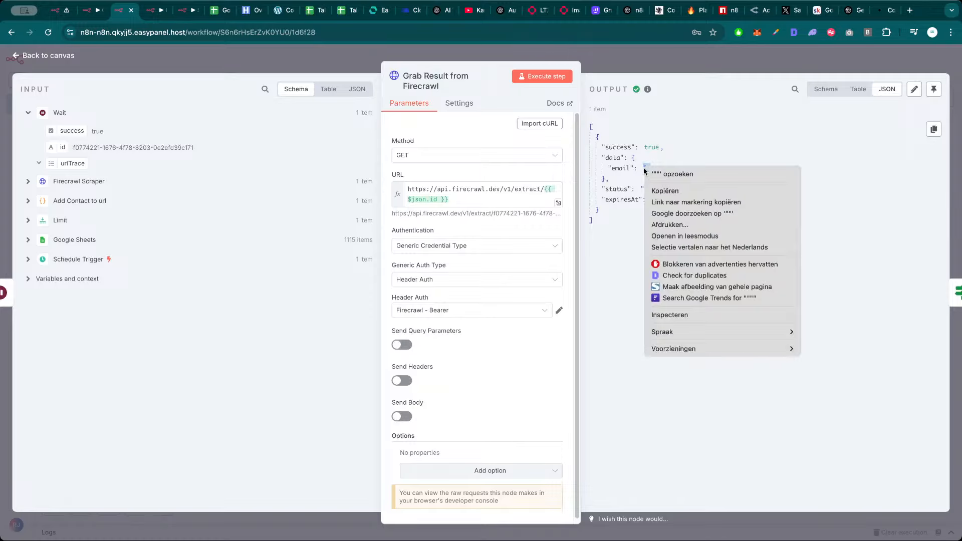
click(632, 171)
click(643, 169)
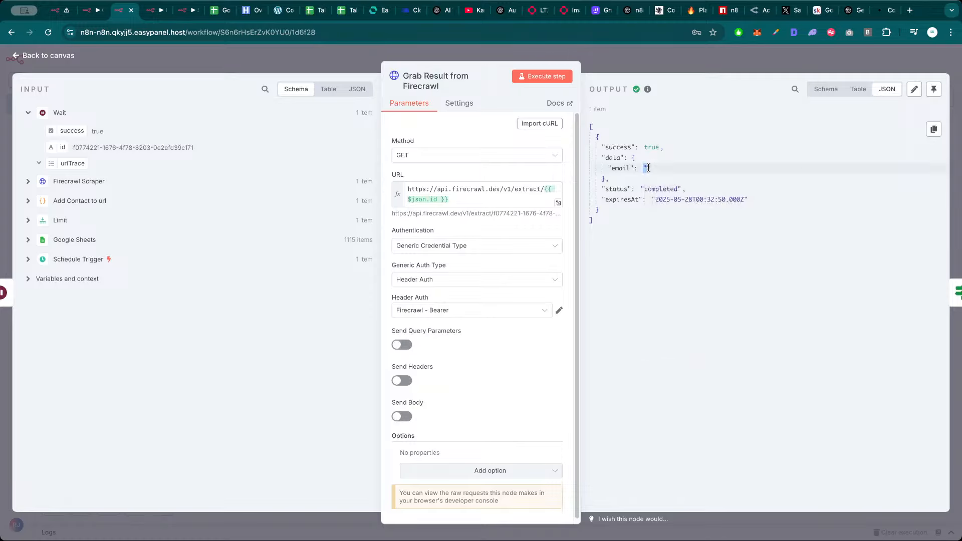
click(643, 60)
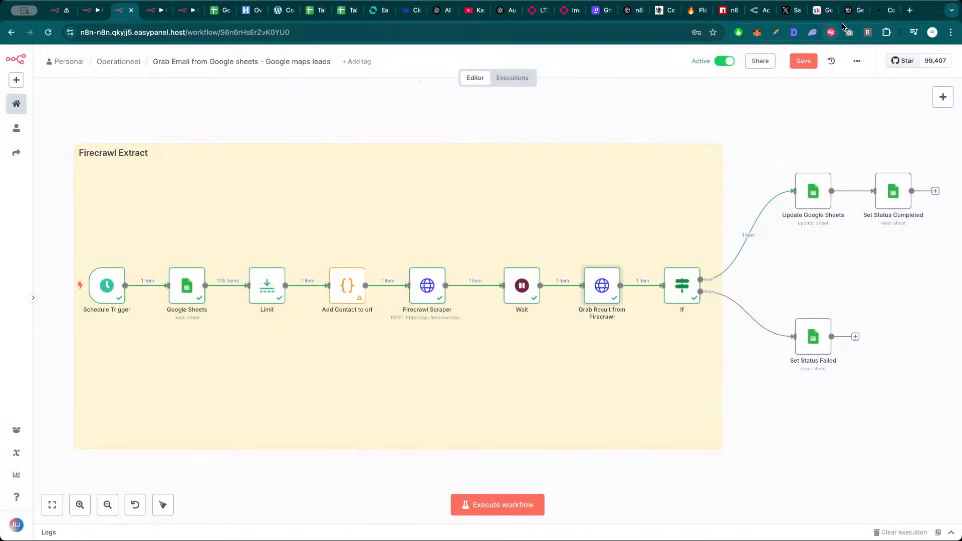
Look for the e-mail address on the open Galerie Raphael contact page to compare with the extraction result
click(885, 10)
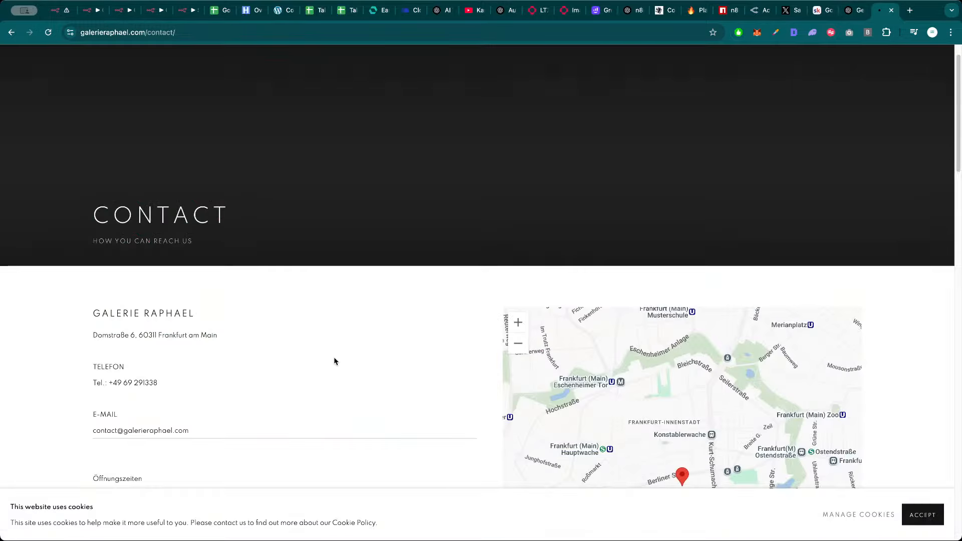
triple_click(166, 431)
click(126, 433)
right_click(196, 430)
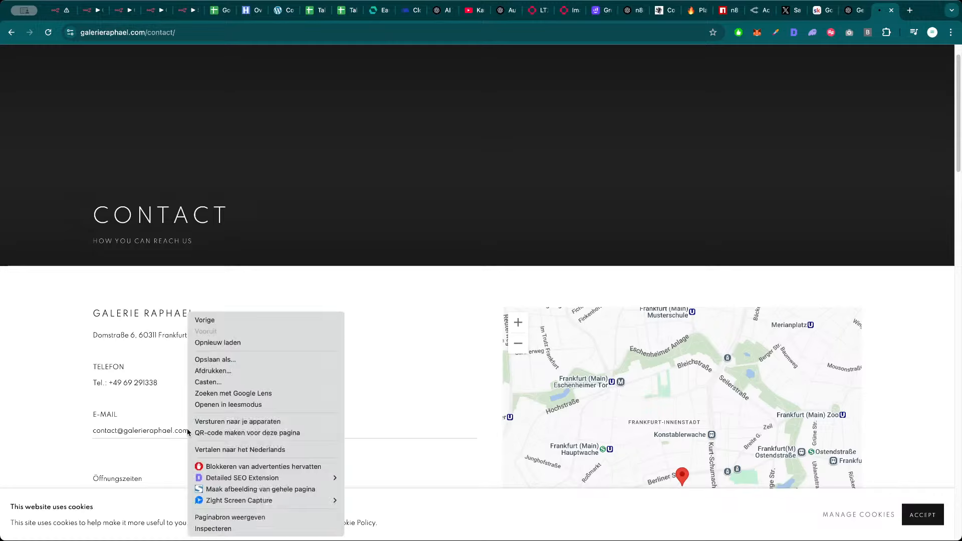
click(183, 435)
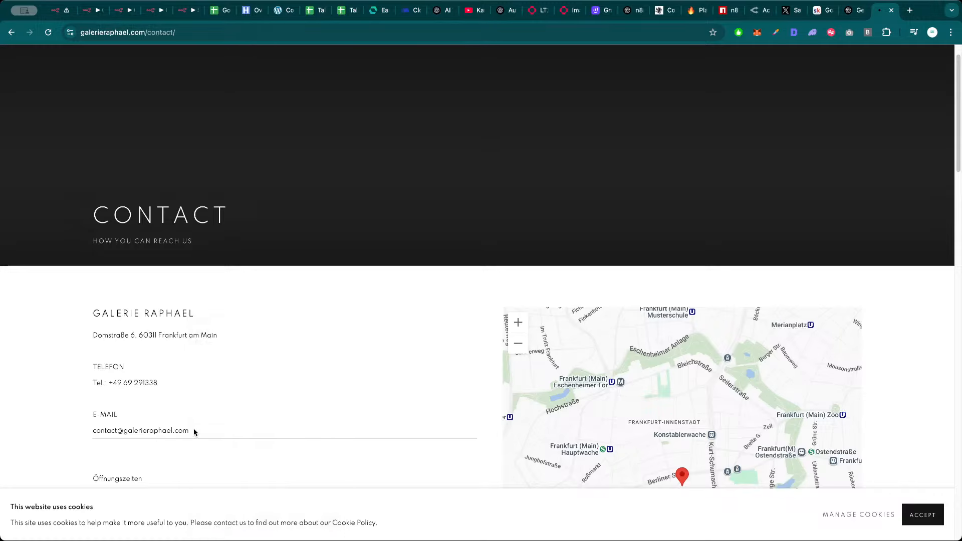
triple_click(194, 429)
click(210, 427)
scroll(199, 420, down, 1)
Close the Galerie Raphael contact page and save the 'Grab Email from Google sheets - Google maps leads' workflow
key(super+w)
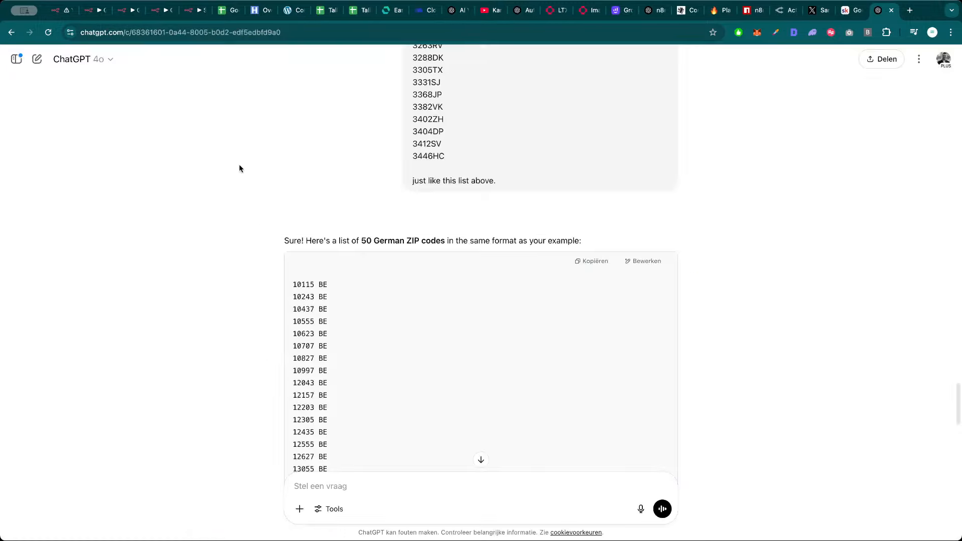
click(104, 13)
click(130, 15)
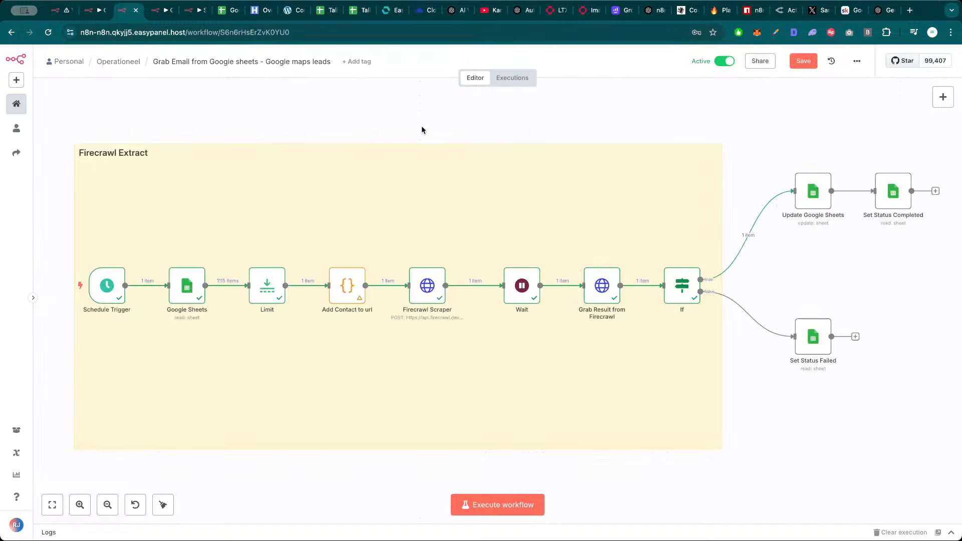
click(803, 61)
click(716, 134)
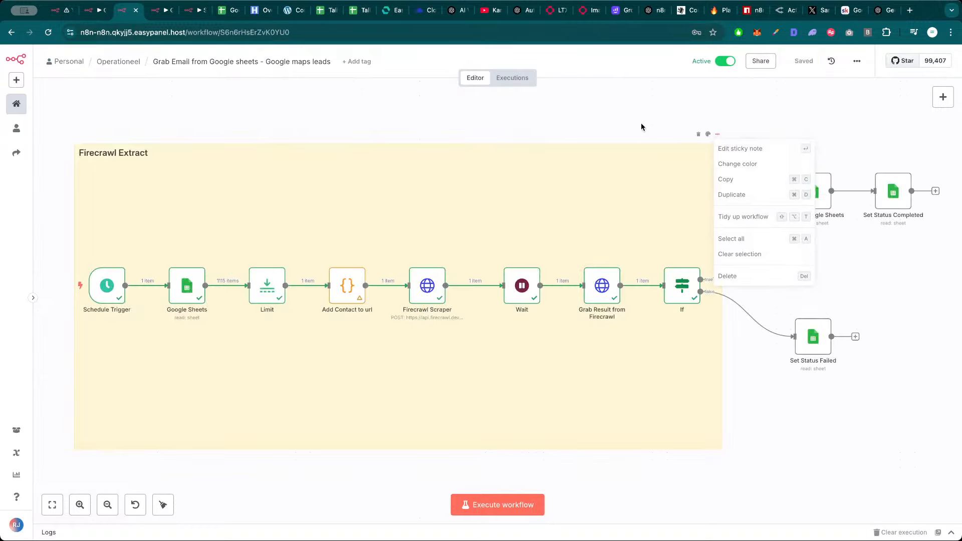
click(642, 122)
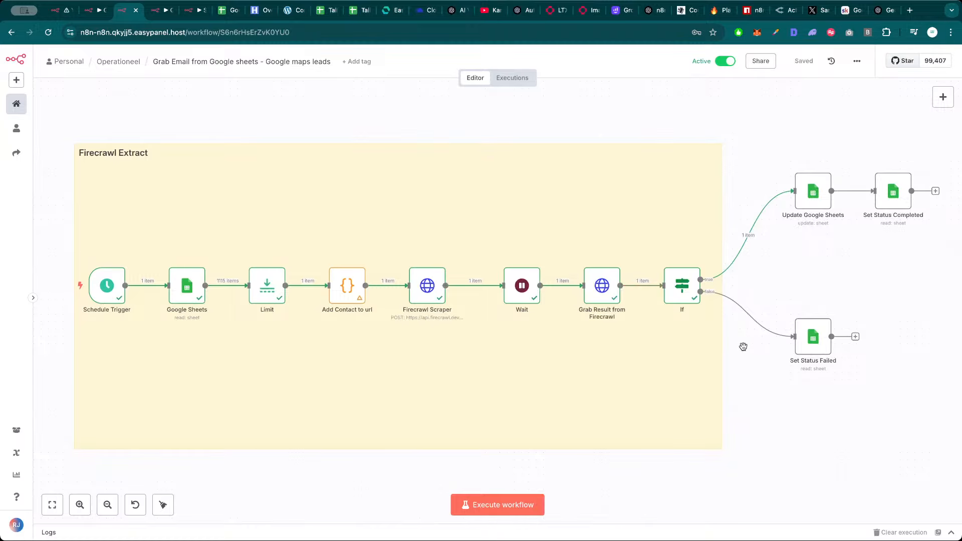
Examine the If node's status condition and its True Branch output
drag(743, 344, 666, 339)
double_click(607, 284)
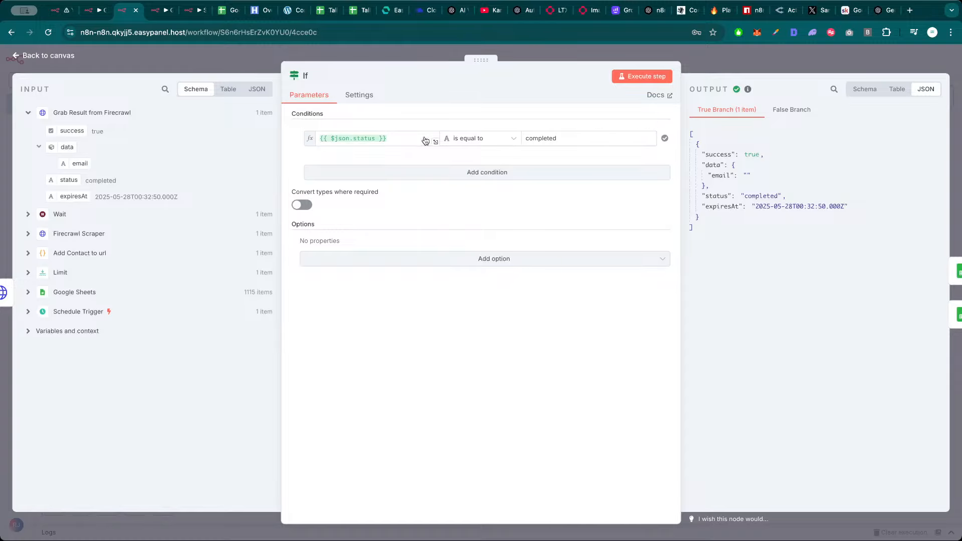
click(737, 62)
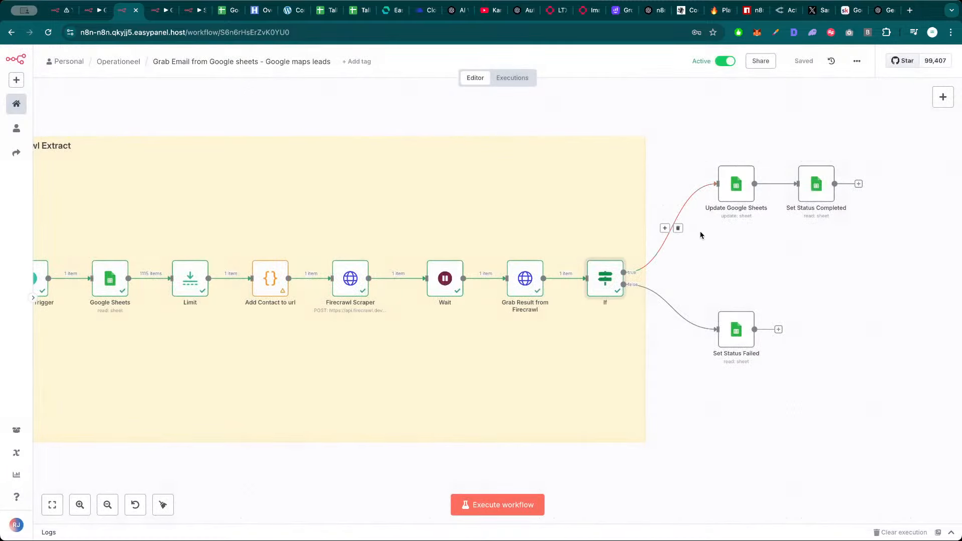
double_click(612, 288)
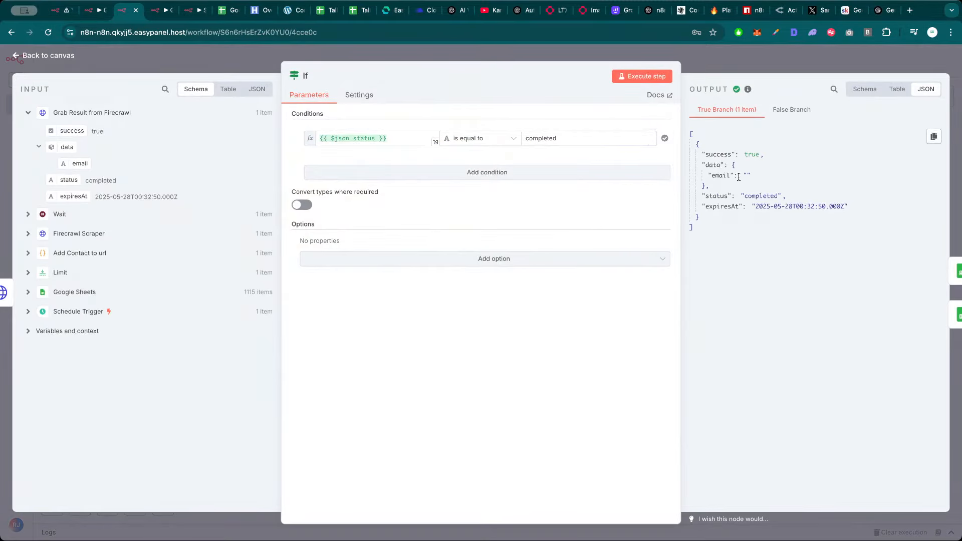
click(763, 65)
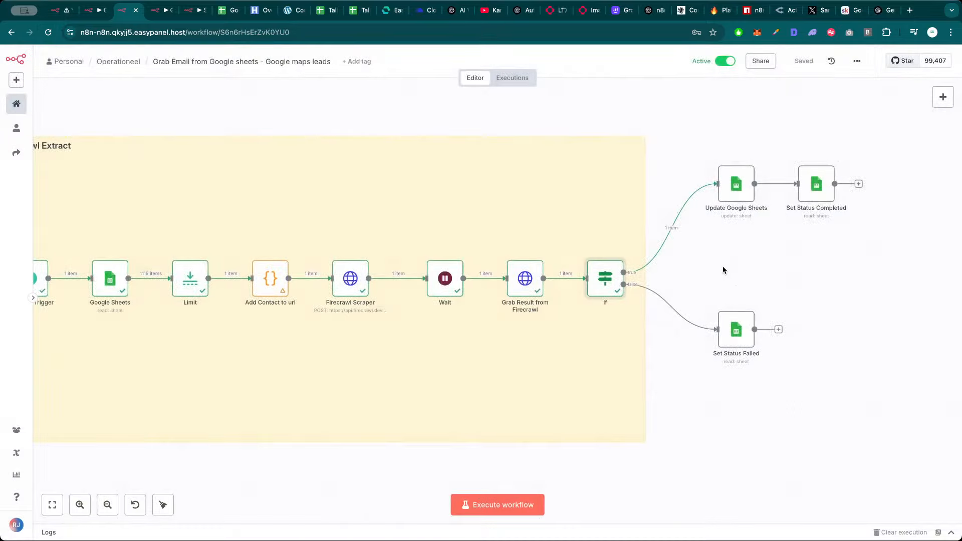
Execute the Set Status Failed node and review its STATUS filter expression
double_click(736, 327)
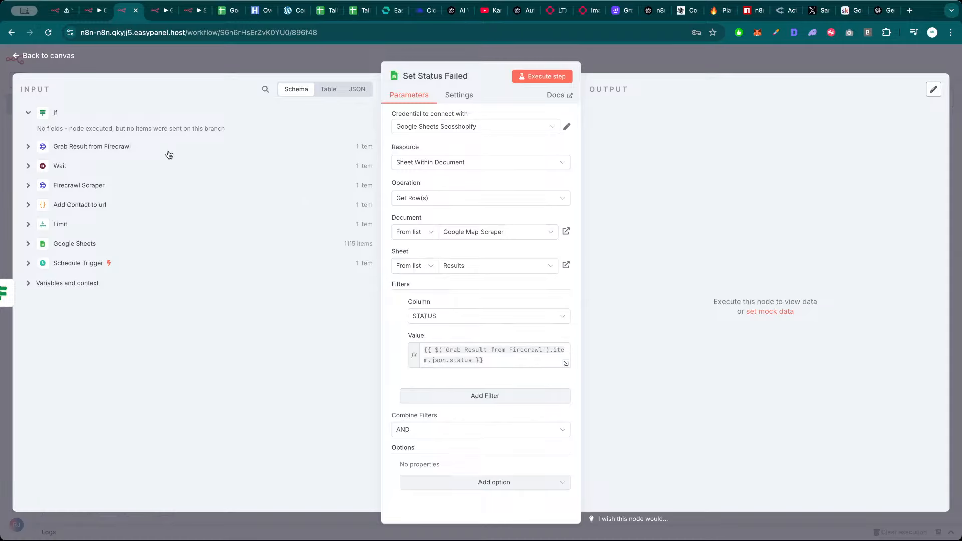
click(542, 77)
click(623, 62)
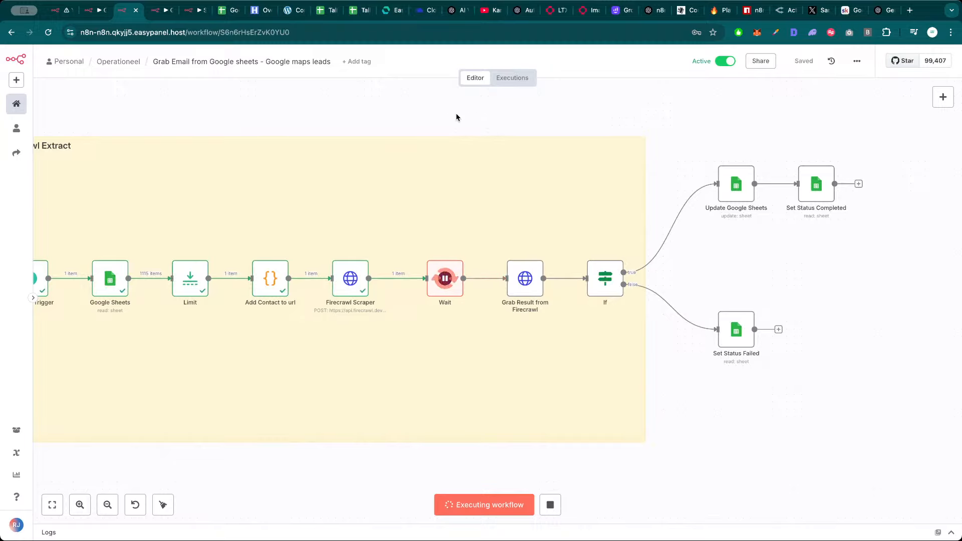
double_click(737, 331)
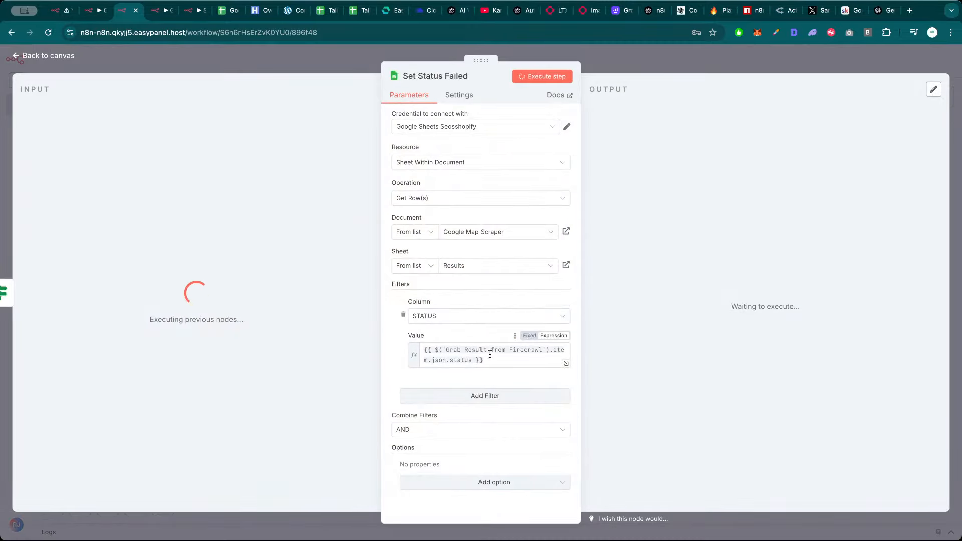
click(648, 65)
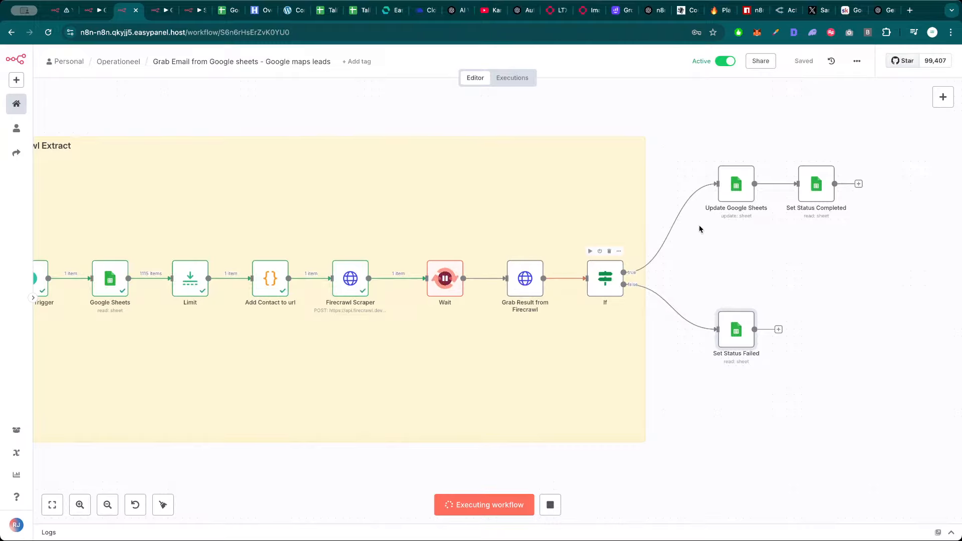
Review the column mappings in the Update Google Sheets node and the STATUS filter in the Set Status Completed node
double_click(736, 184)
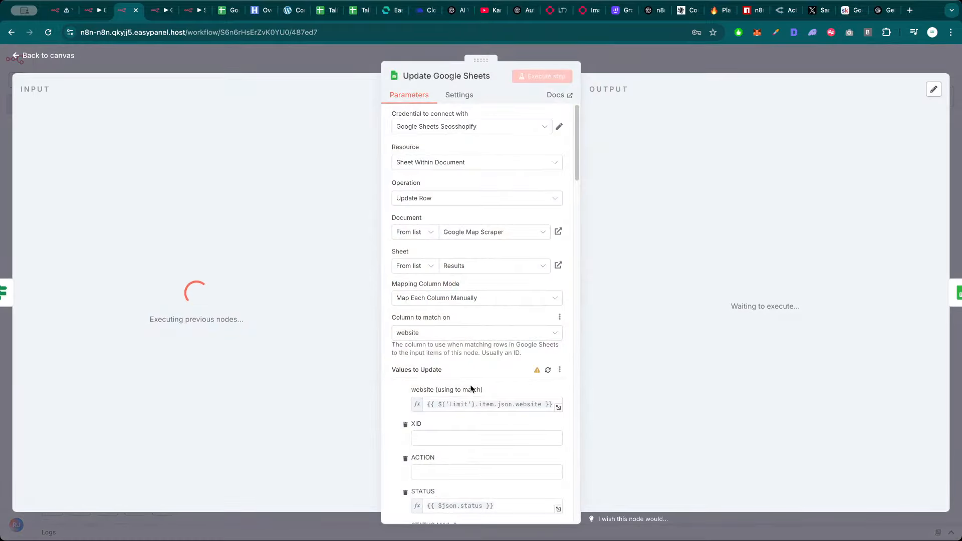
scroll(471, 388, down, 5)
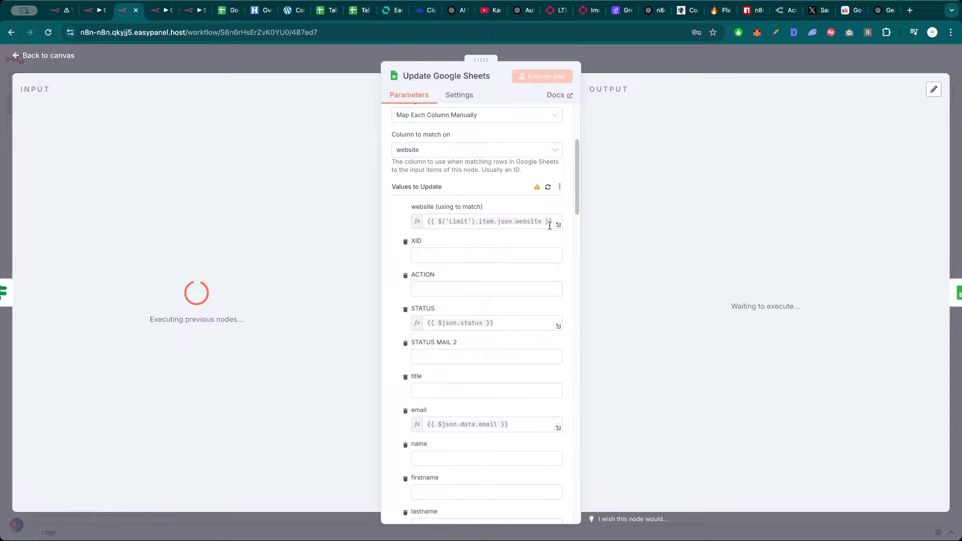
click(661, 68)
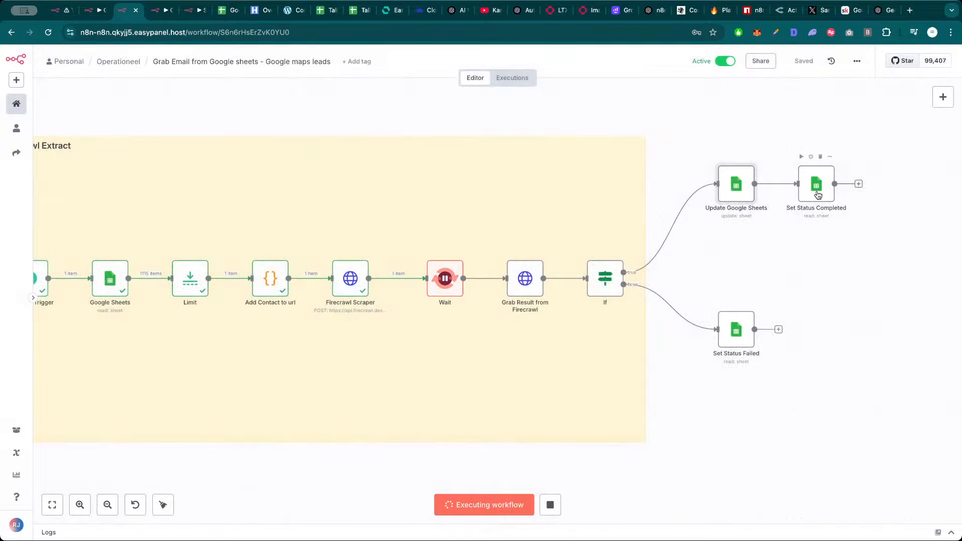
double_click(818, 195)
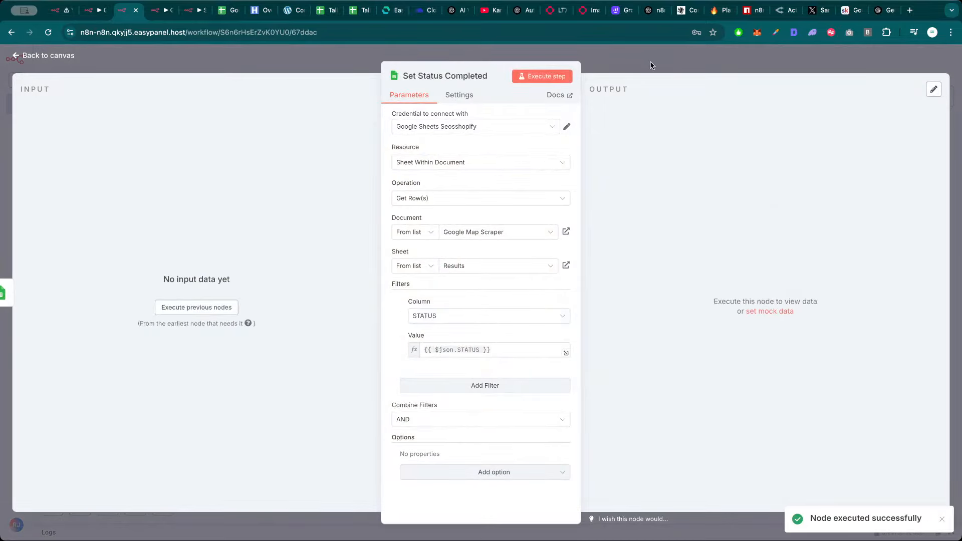
click(701, 74)
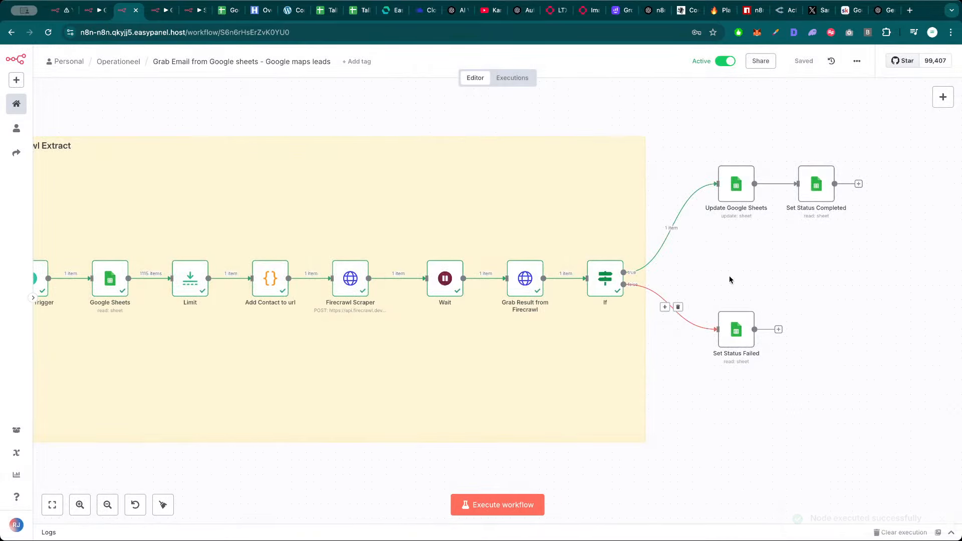
Recheck the If node's condition and output, and execute the Set Status Failed node again from the canvas
double_click(604, 279)
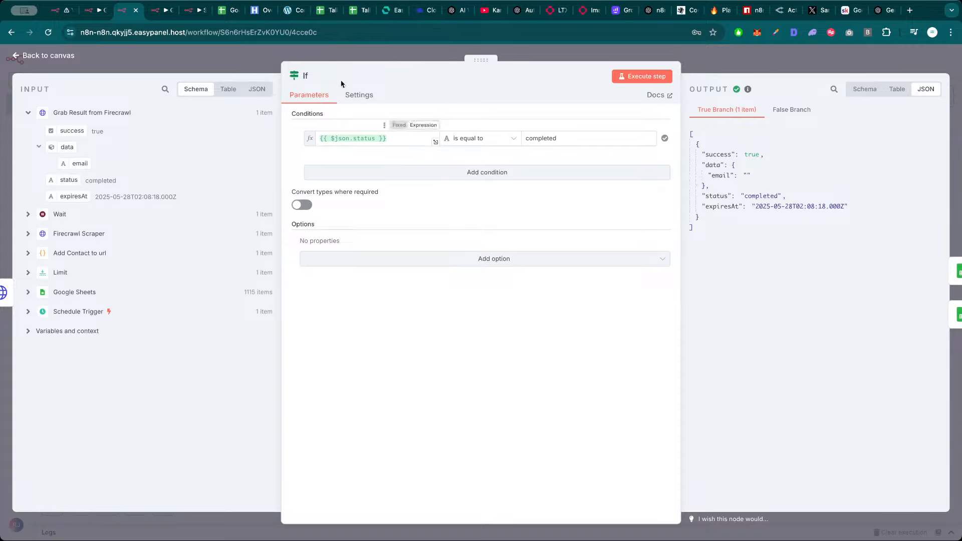
click(762, 68)
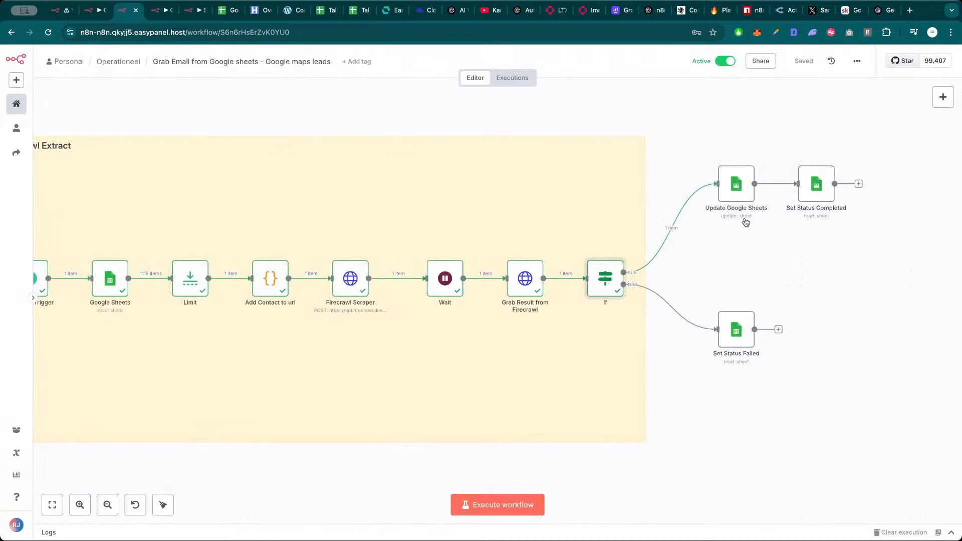
click(721, 303)
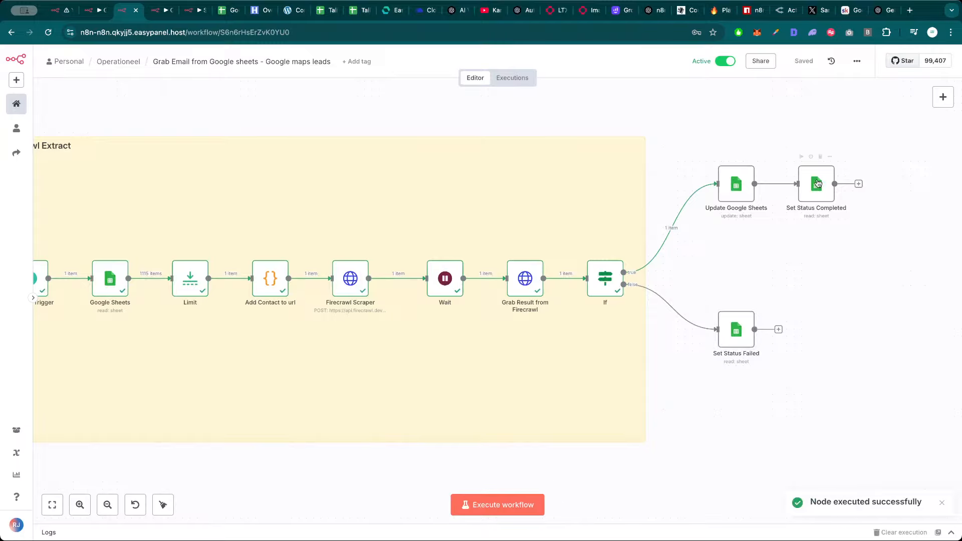
mouse_move(802, 163)
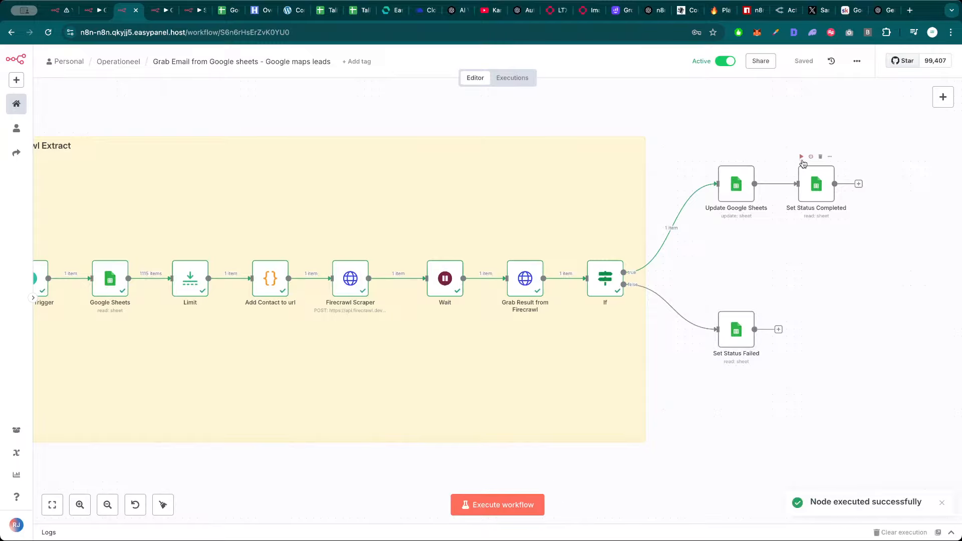
Add an AND condition to the If node that checks that the string {{ $json.data.email }} exists
double_click(612, 278)
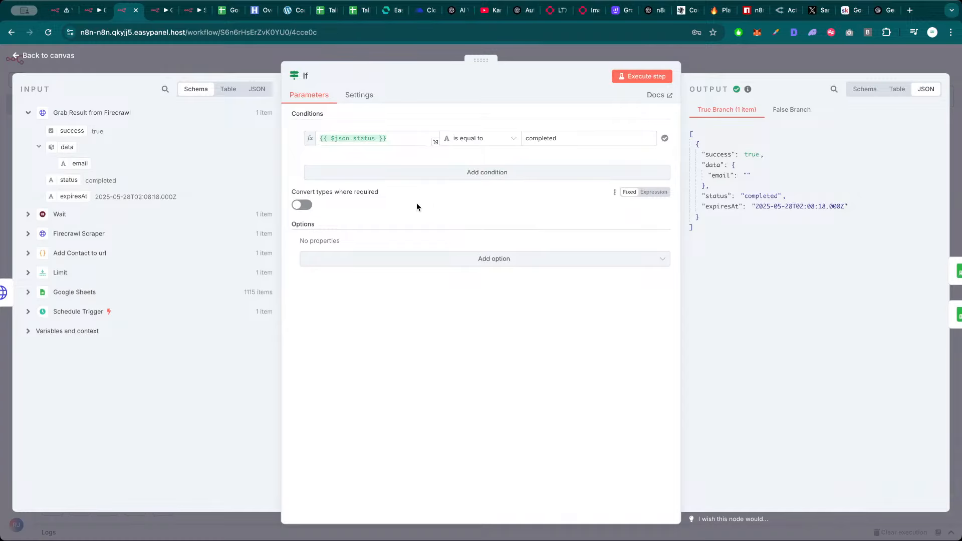
click(489, 175)
click(336, 189)
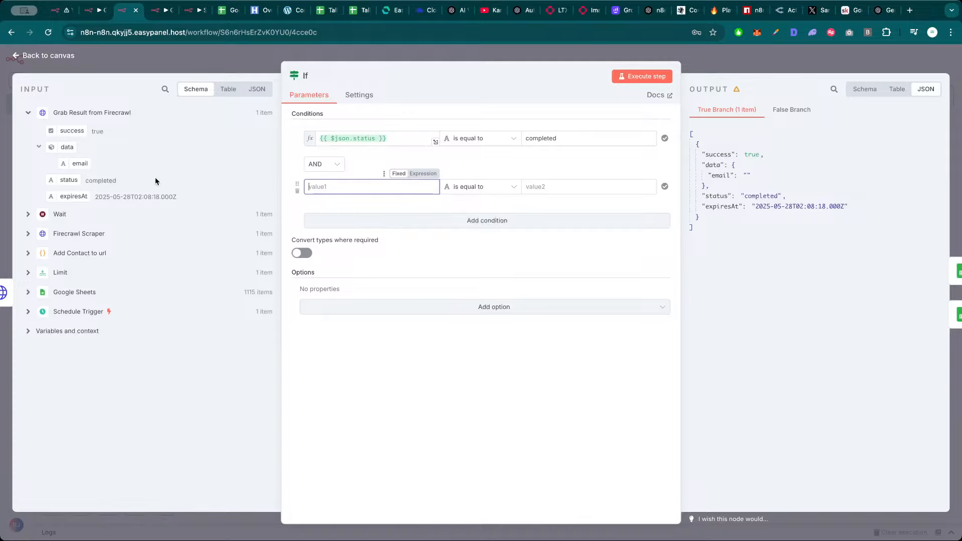
drag(70, 163, 371, 187)
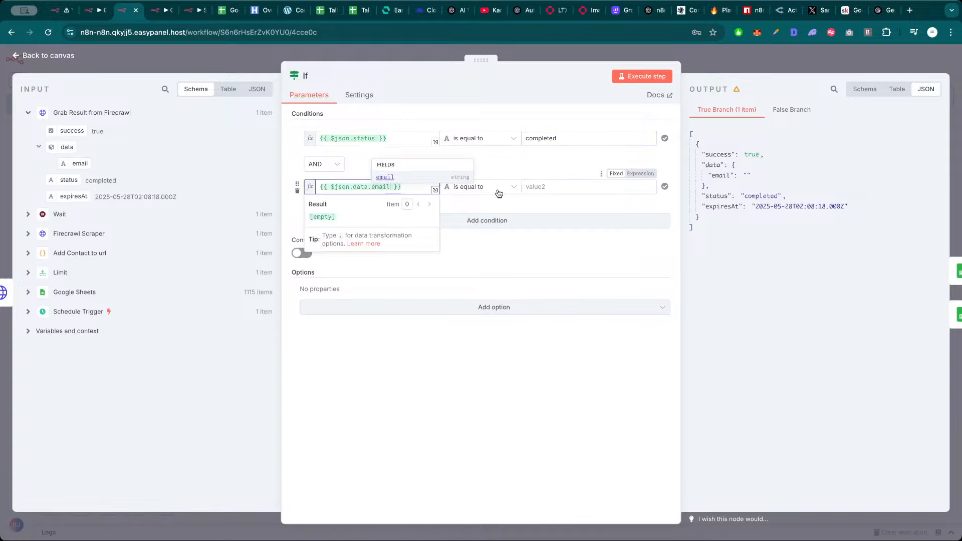
click(481, 186)
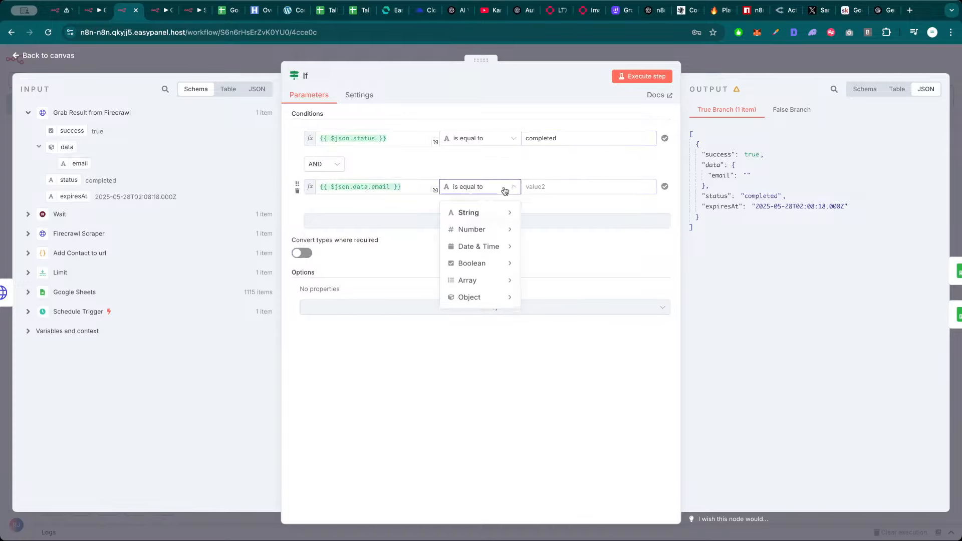
mouse_move(485, 212)
click(570, 221)
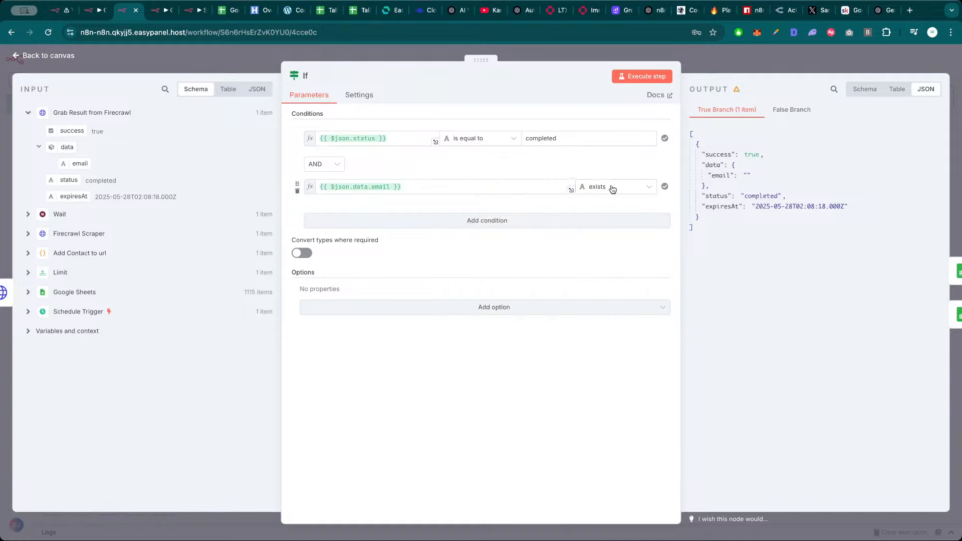
Change the If node's email condition to "does not exist", execute the node and view its False Branch output
click(612, 189)
mouse_move(612, 211)
click(699, 234)
click(649, 76)
click(769, 112)
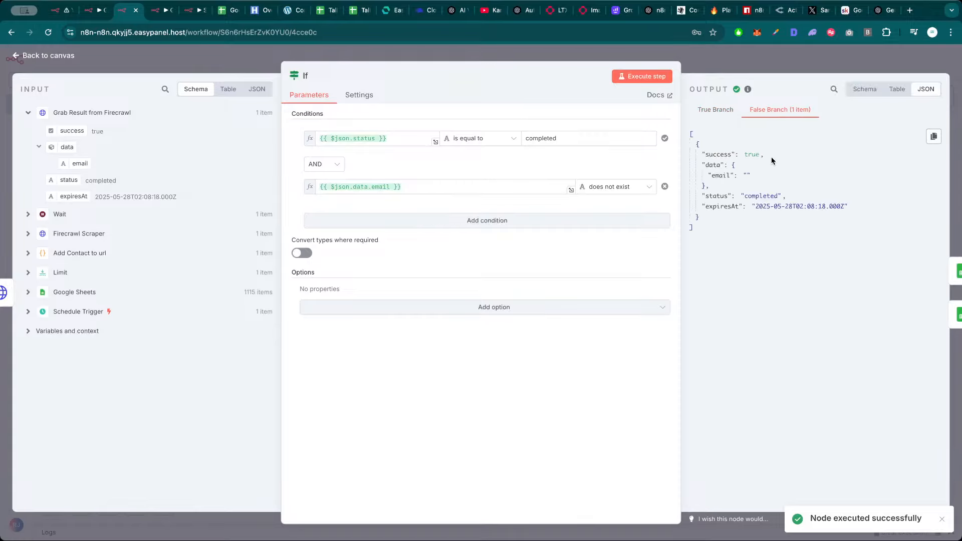
key(Escape)
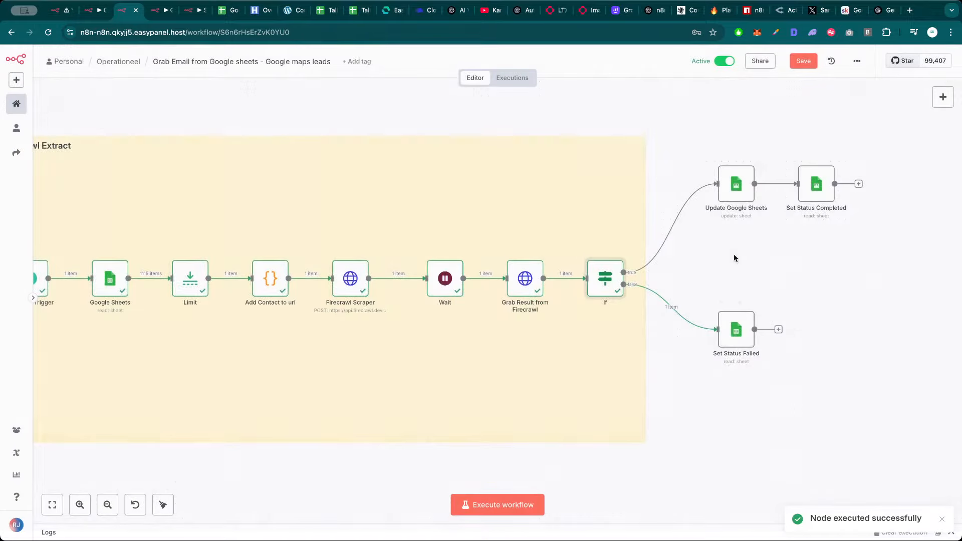
Execute the Set Status Failed node and review the resolved value of its STATUS filter
click(721, 303)
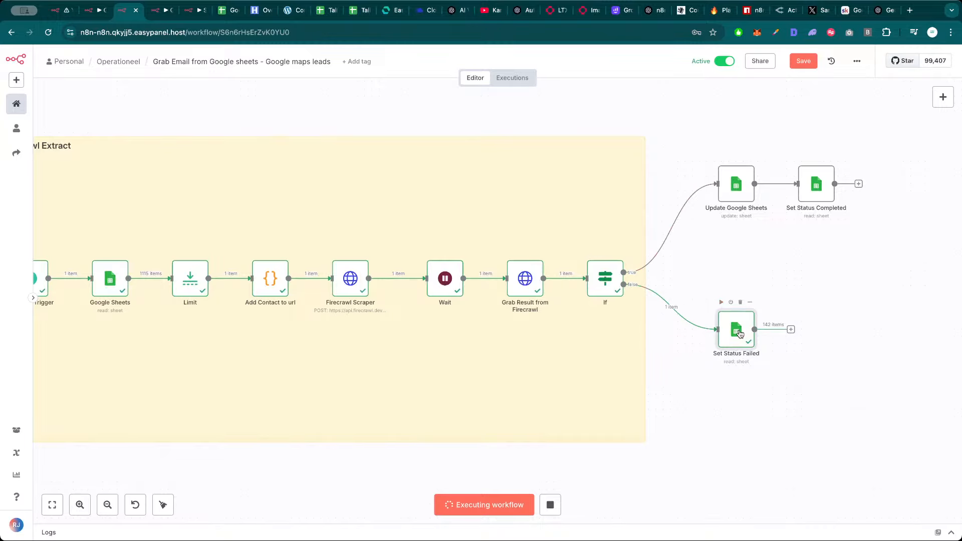
double_click(736, 331)
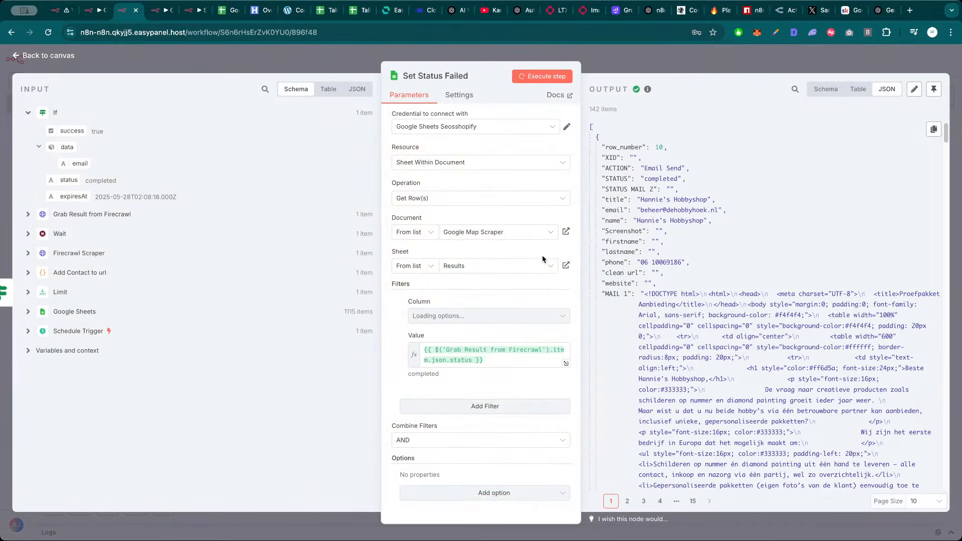
double_click(466, 370)
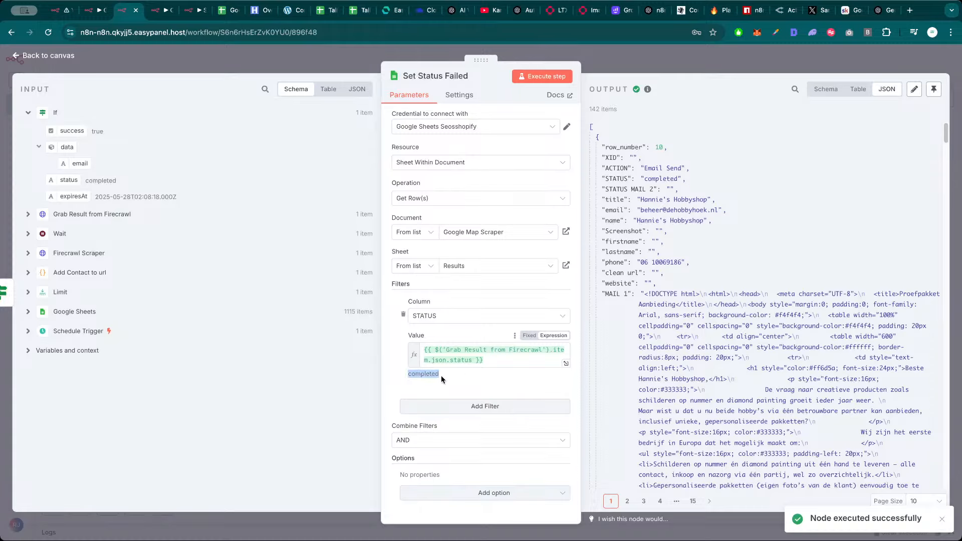
click(445, 374)
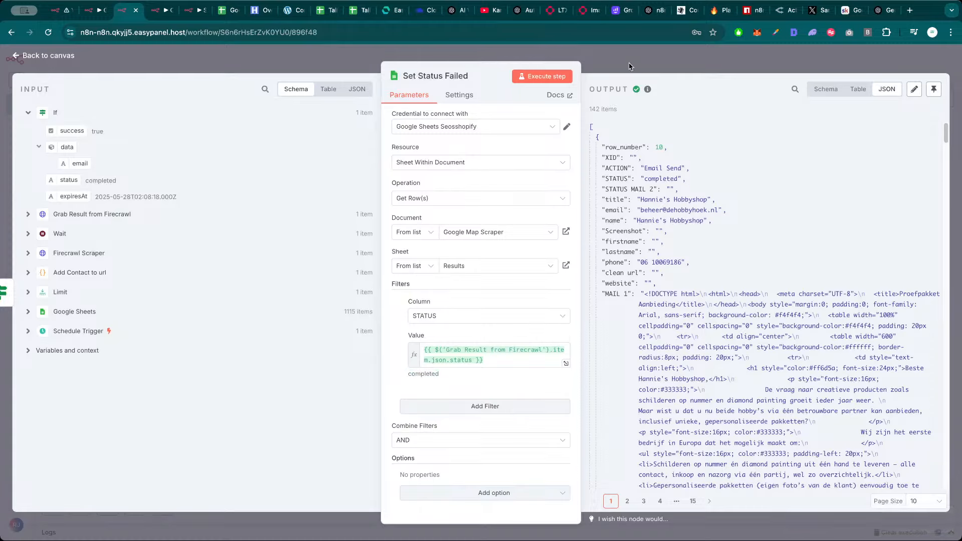
Check the Google Sheets node's filter settings in the separate Firecrawl Crawl workflow
click(161, 10)
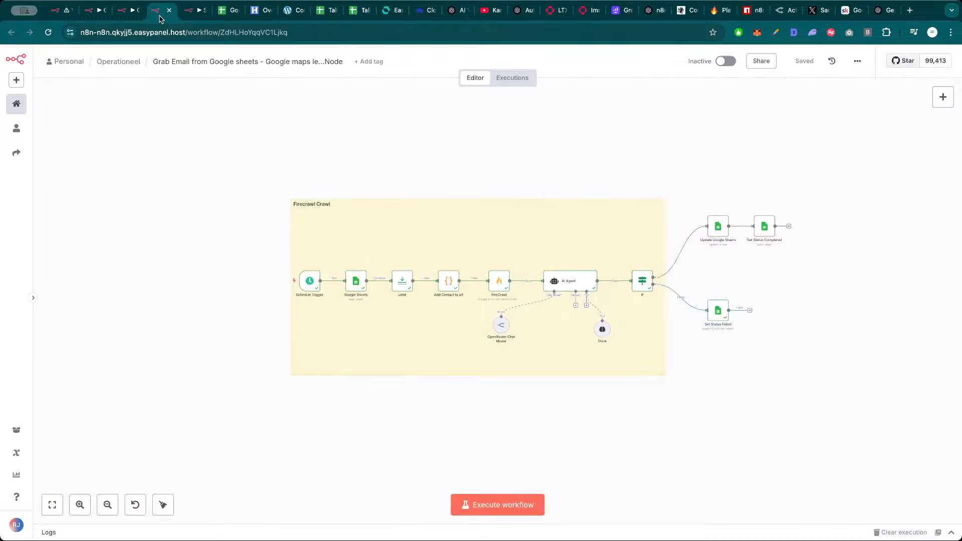
double_click(357, 283)
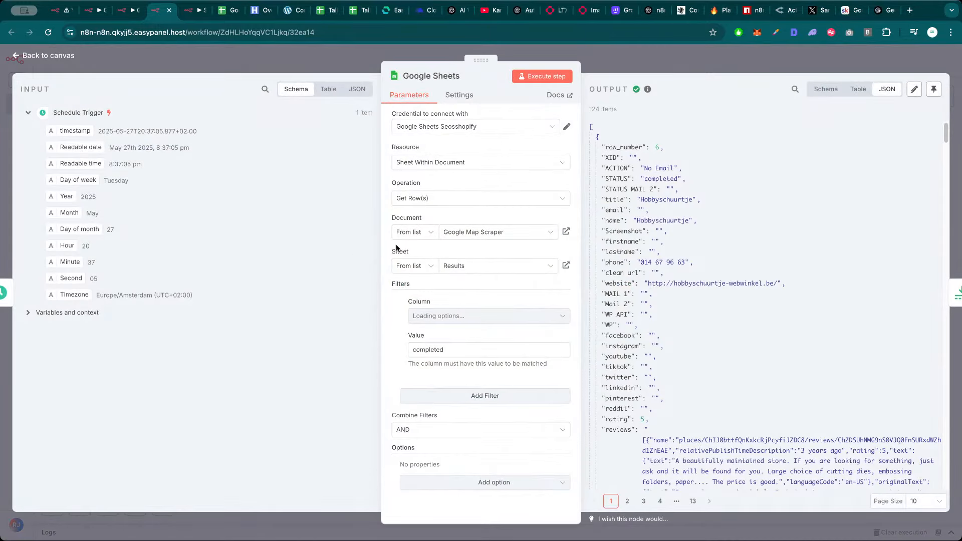
key(Escape)
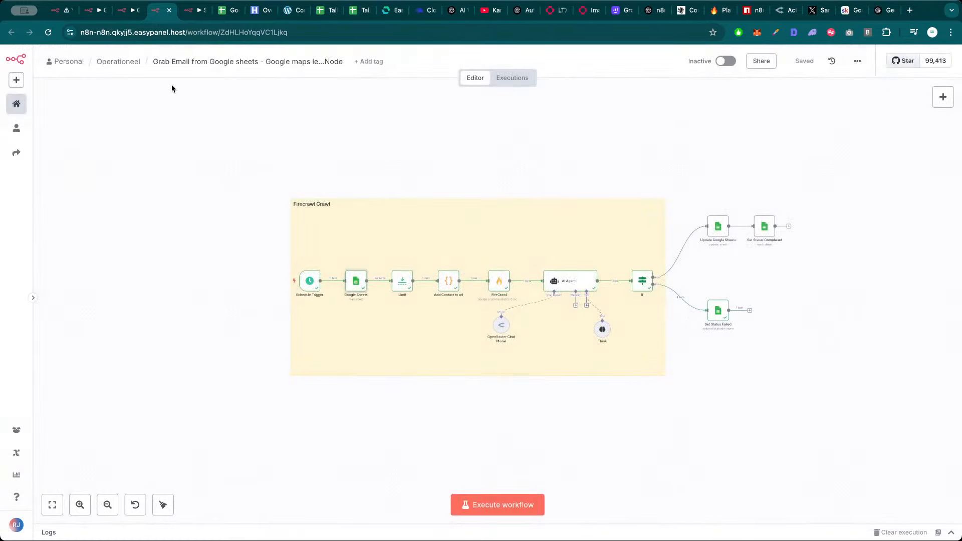
Return to the Firecrawl Extract workflow and save it with the updated If node
click(124, 14)
click(633, 61)
click(797, 61)
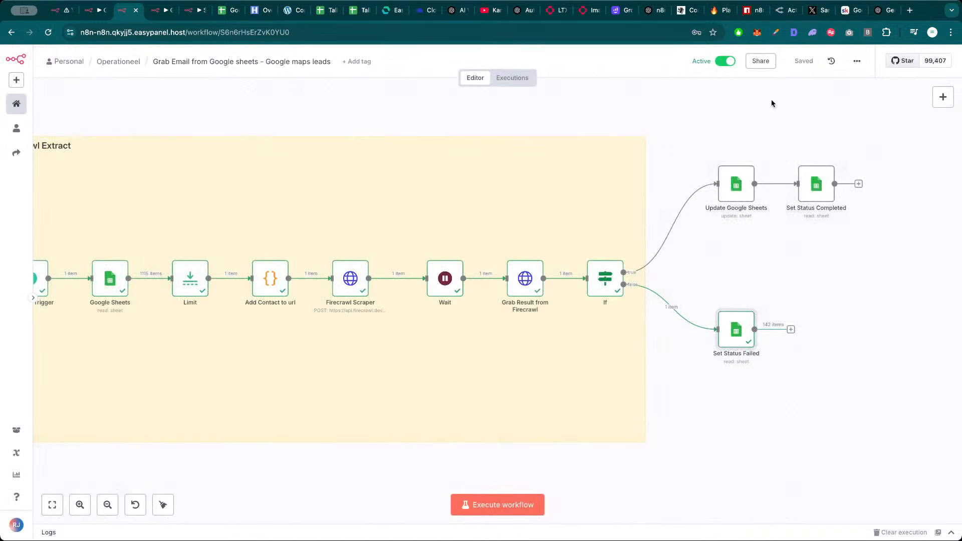
Review the Set Status Failed node's STATUS filter and the overall layout of the Firecrawl Extract workflow
double_click(736, 331)
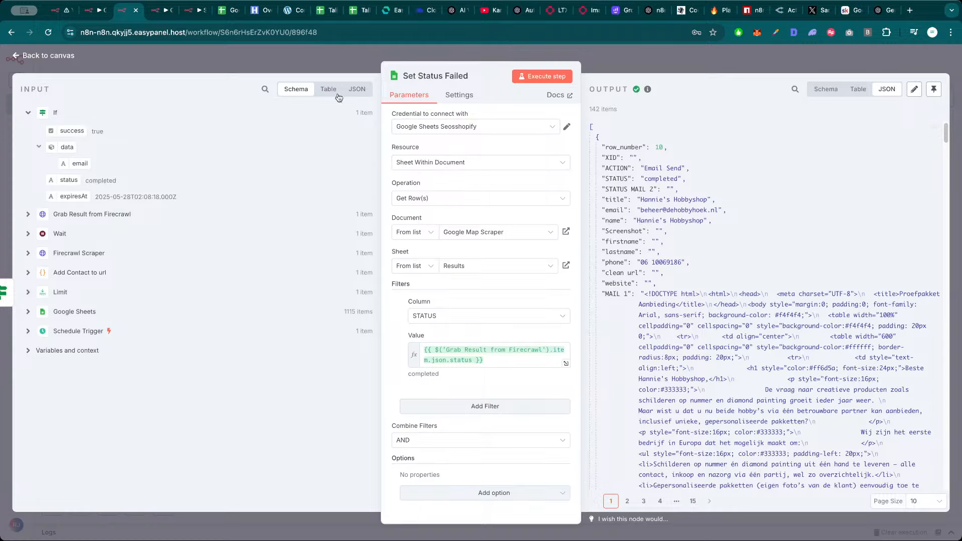
click(241, 72)
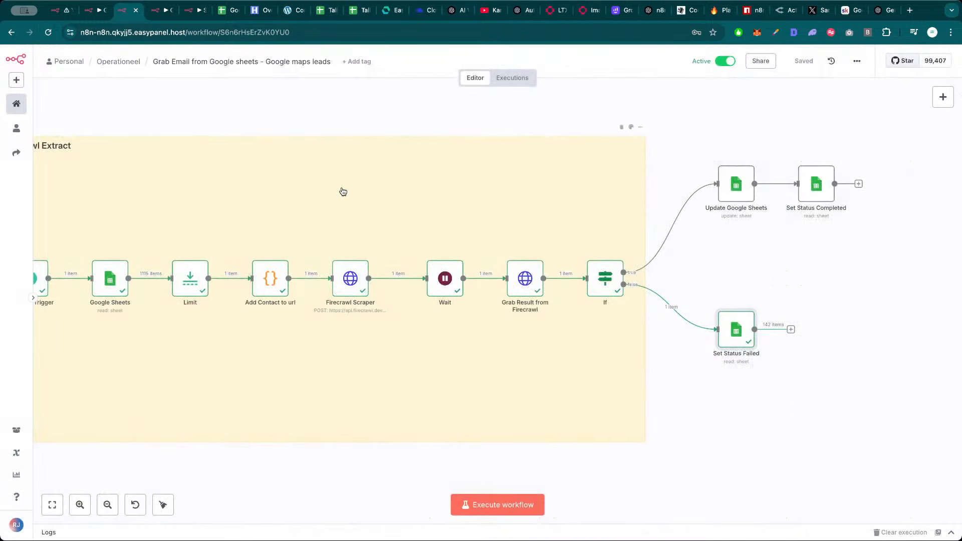
scroll(353, 311, down, 2)
drag(284, 466, 341, 459)
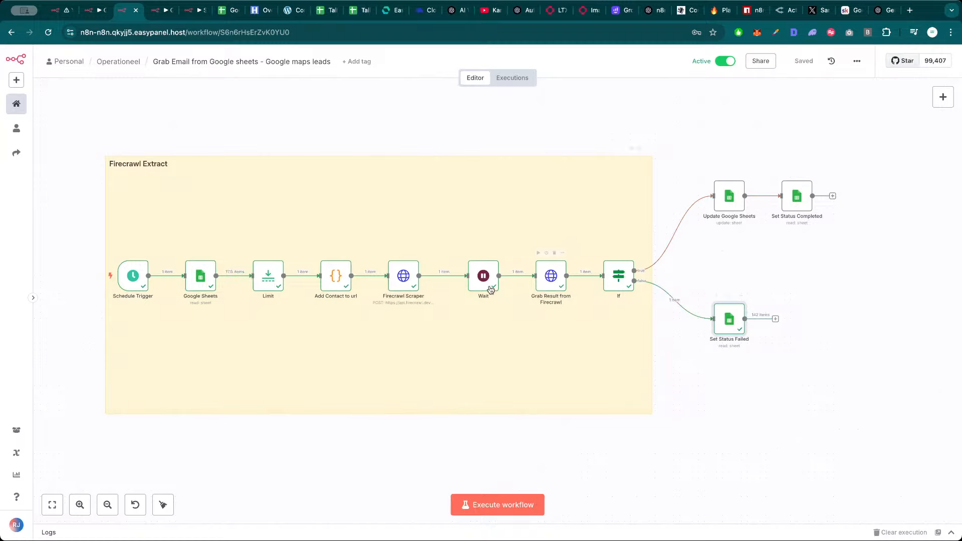
double_click(729, 321)
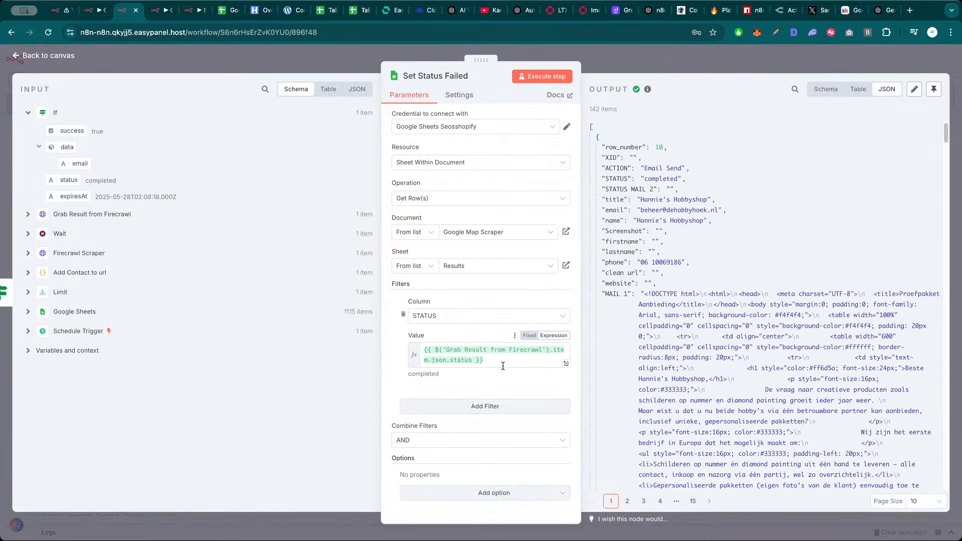
drag(442, 373, 411, 371)
key(Escape)
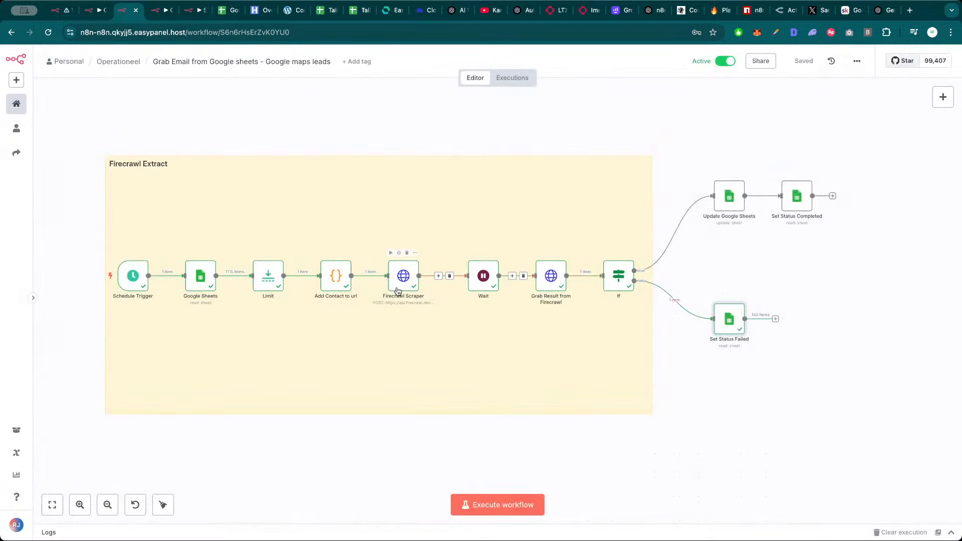
Switch to the Firecrawl Extract playground to review its URL, schema and prompt, and return to the n8n workflow
click(720, 10)
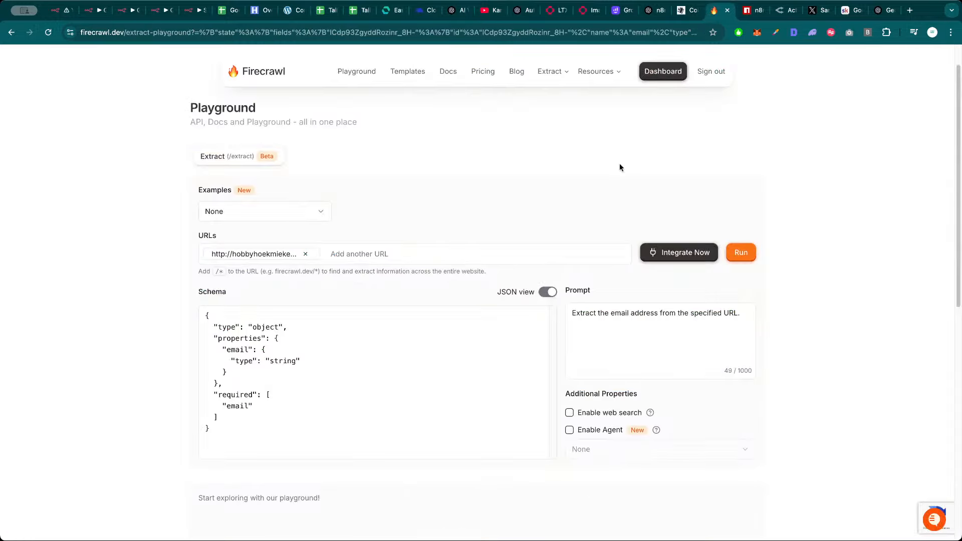
scroll(620, 166, down, 5)
scroll(565, 317, up, 1)
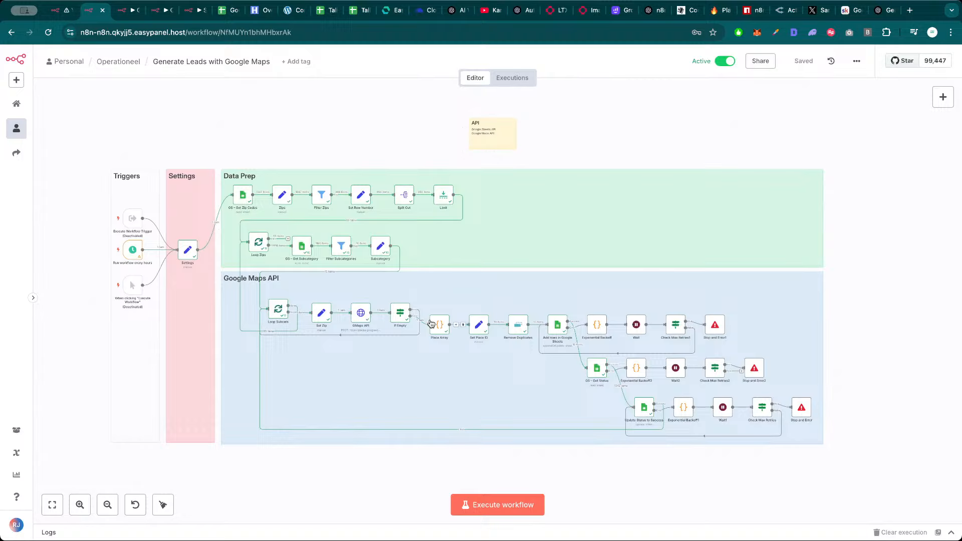
key(ctrl+Tab)
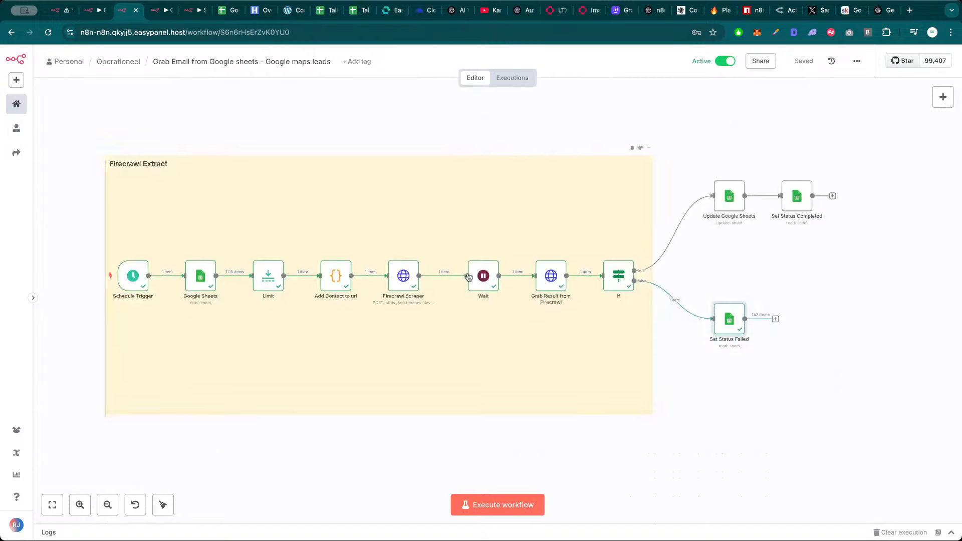
Shorten the Firecrawl Extract sticky note, move it down to surround its nodes, and save the workflow
scroll(693, 403, down, 1)
scroll(702, 410, up, 1)
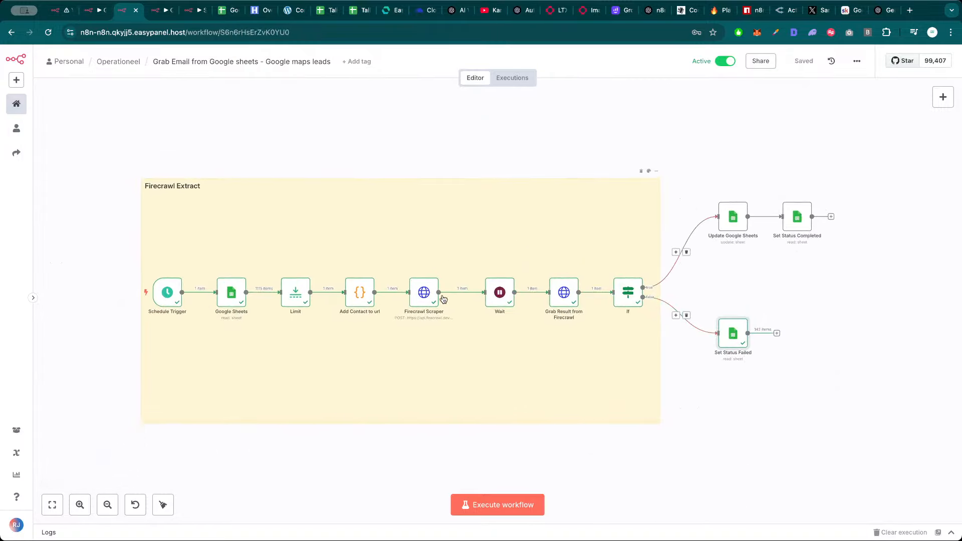
drag(475, 425, 489, 354)
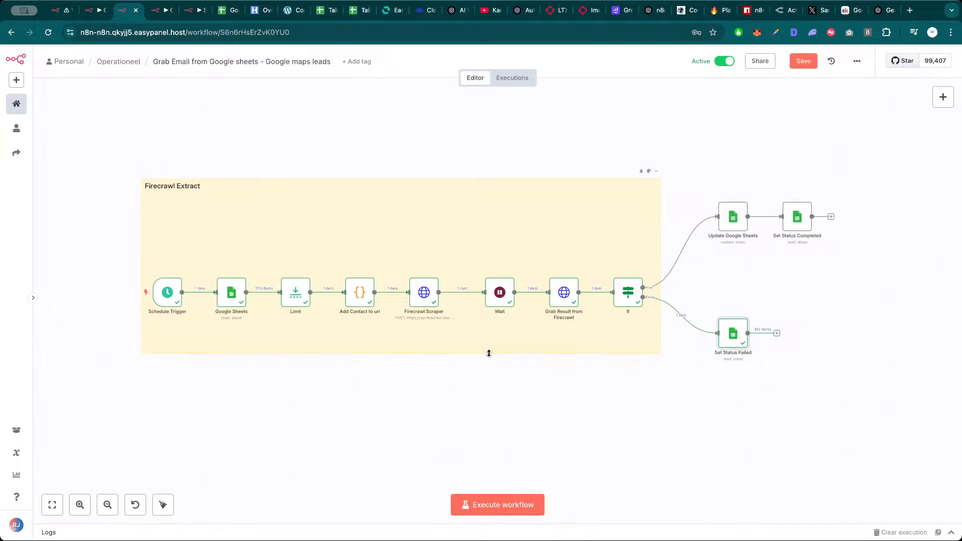
drag(475, 221, 477, 250)
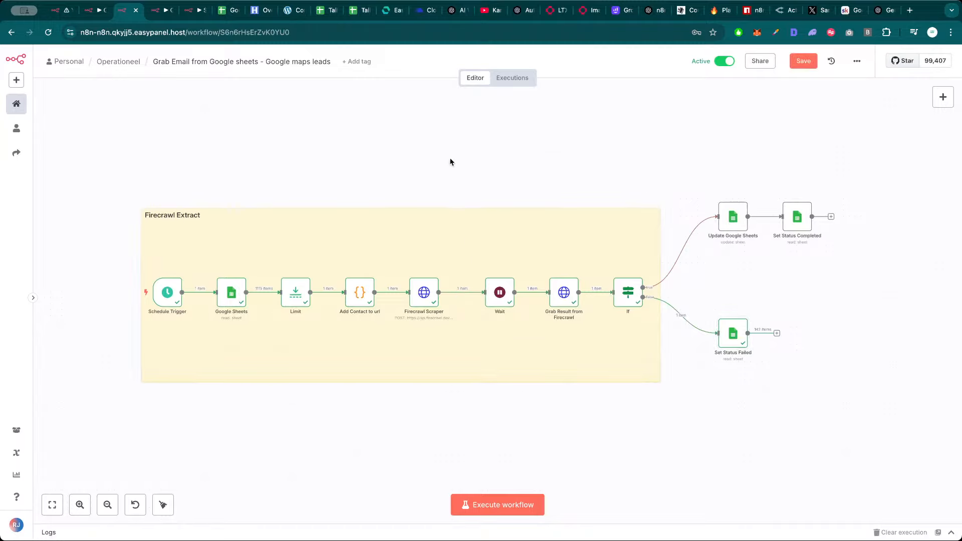
click(802, 64)
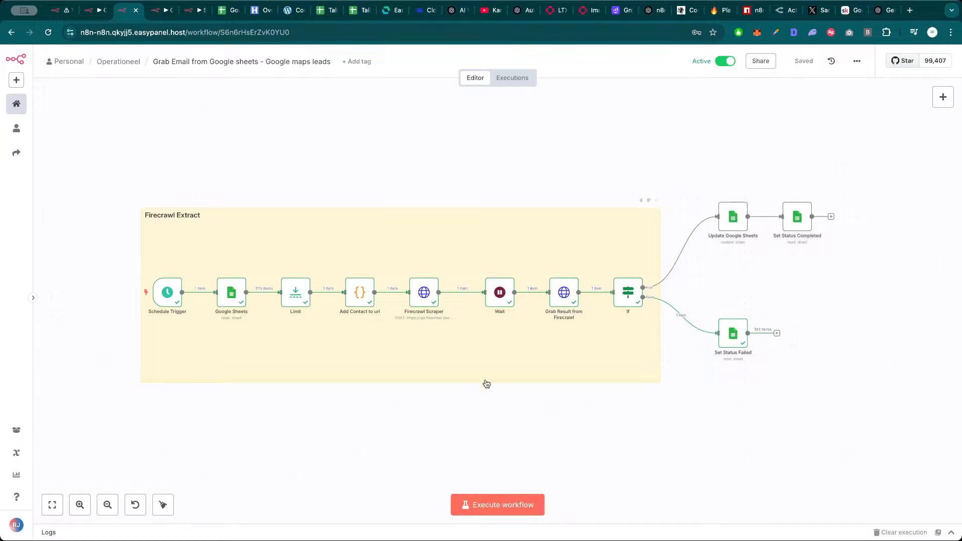
Review the workflow's past executions from May 27 at 22:08:58, 22:04:07 and 22:00:07
click(513, 80)
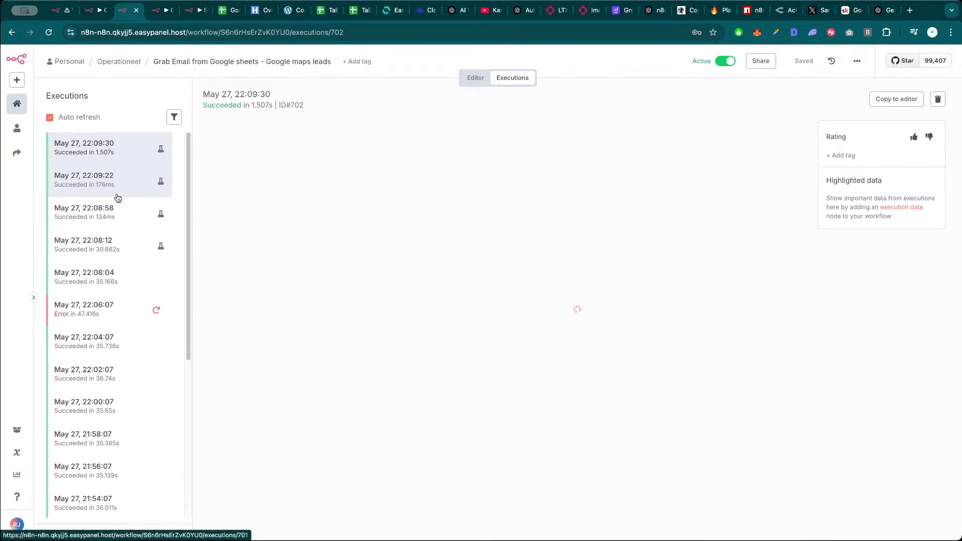
click(102, 219)
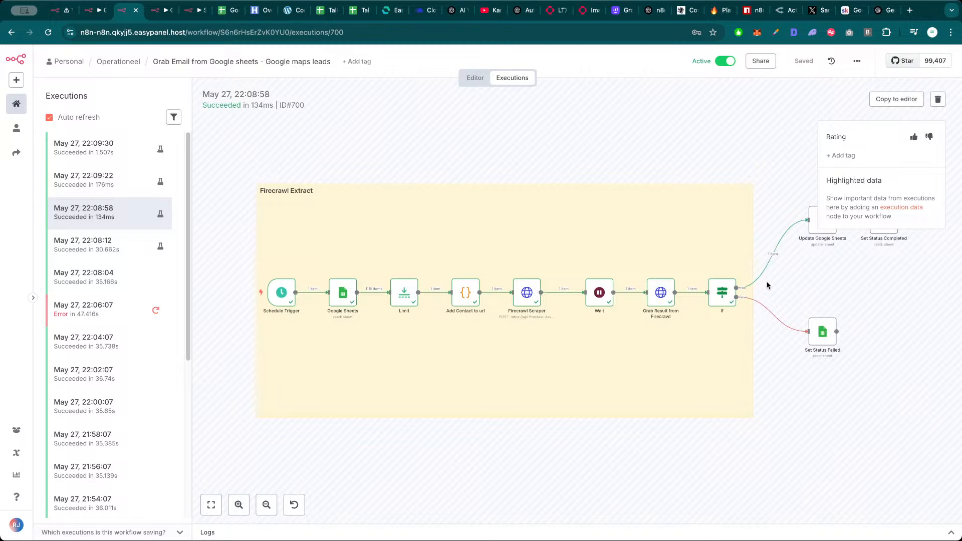
click(103, 343)
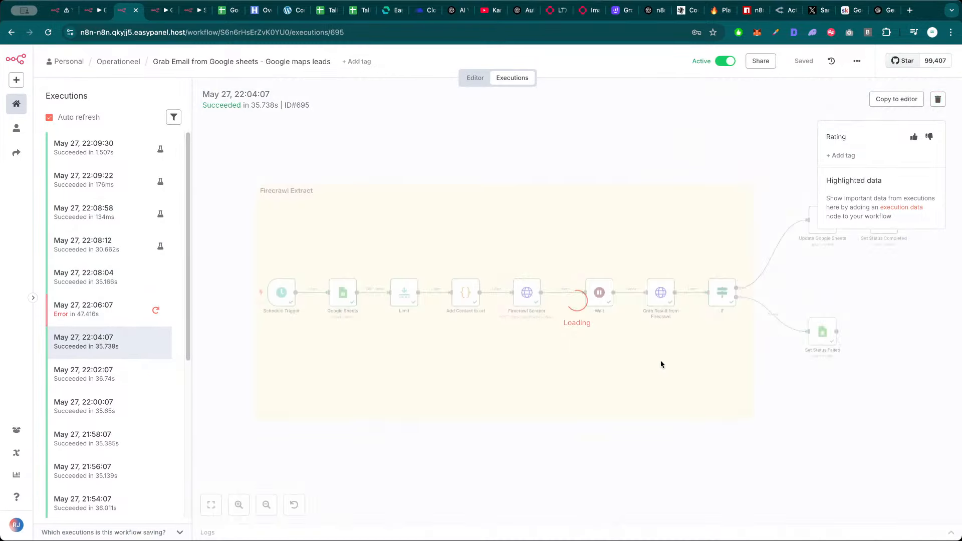
click(92, 415)
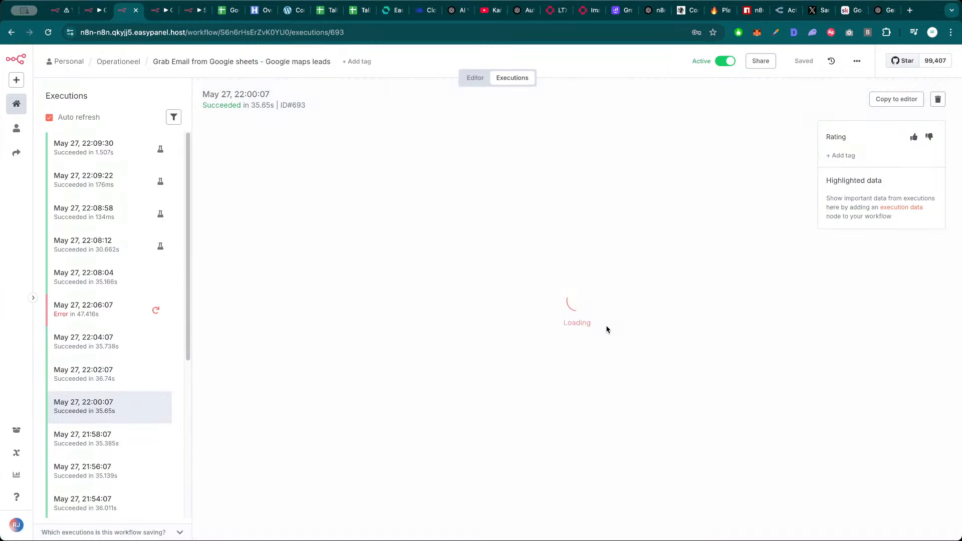
Execute the whole workflow from the editor and open the Firecrawl Scraper node's JSON body in the expanded expression editor
click(471, 79)
click(500, 498)
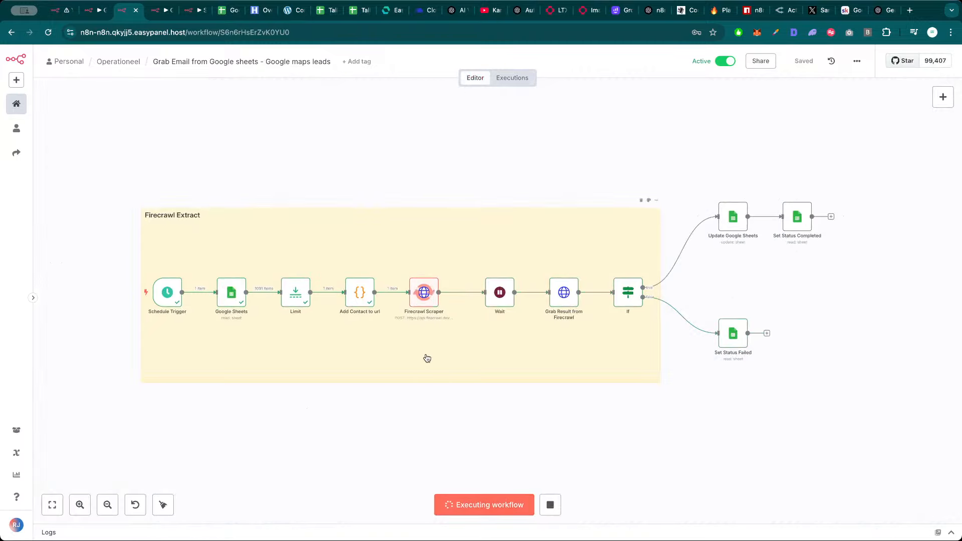
double_click(423, 296)
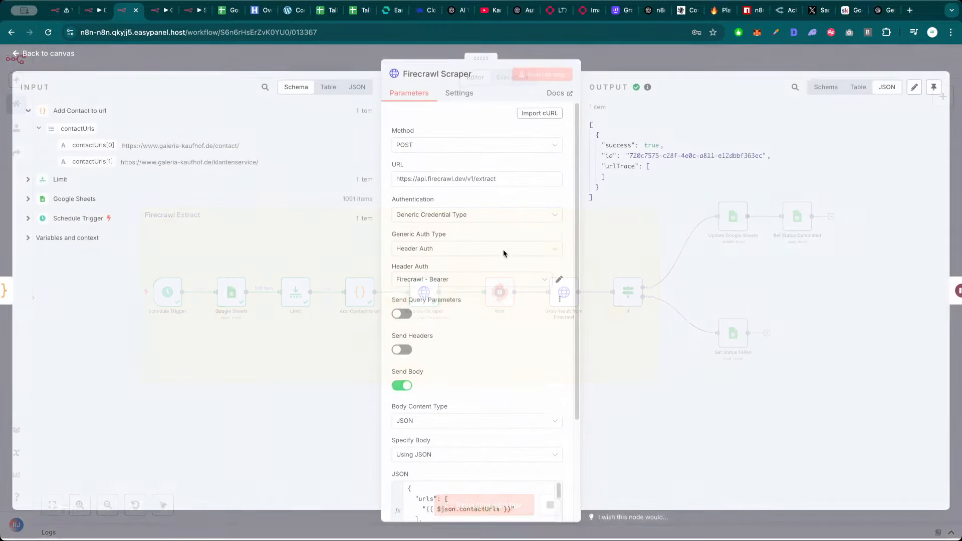
scroll(505, 401, down, 3)
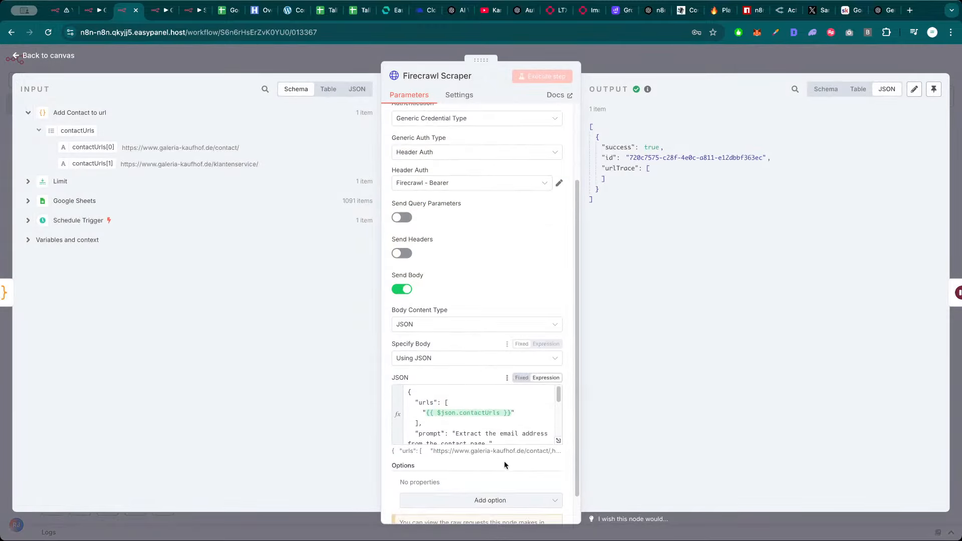
click(556, 437)
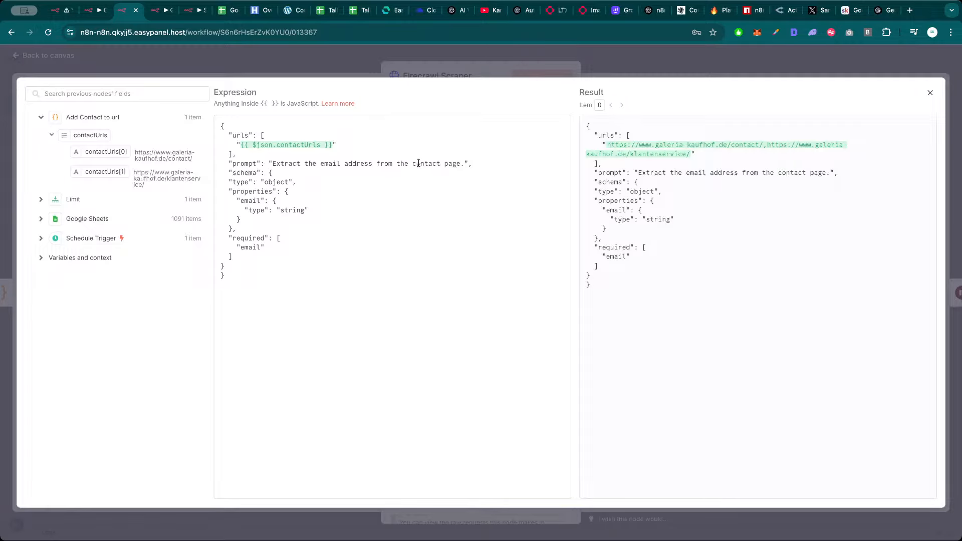
Close the Firecrawl Scraper node and check the progress of the running workflow on the canvas
click(639, 47)
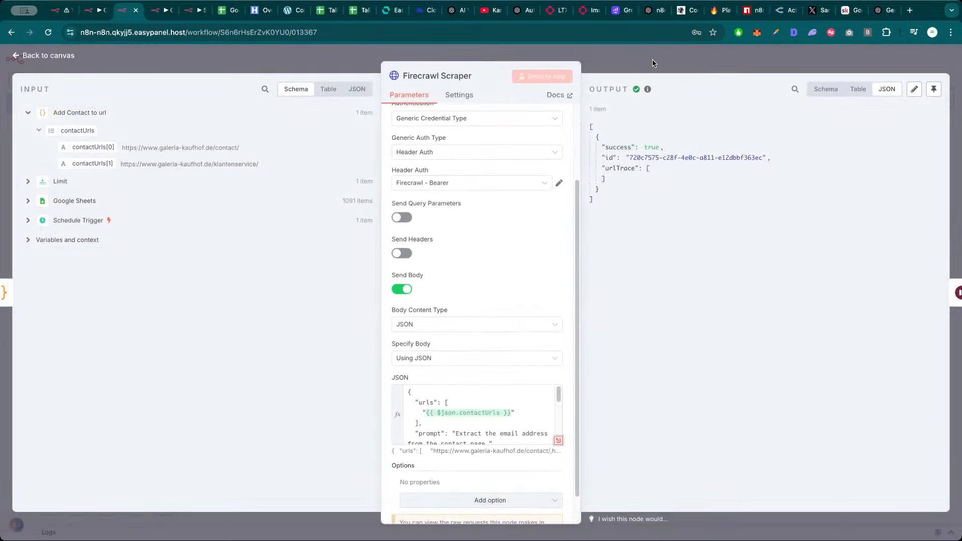
click(653, 63)
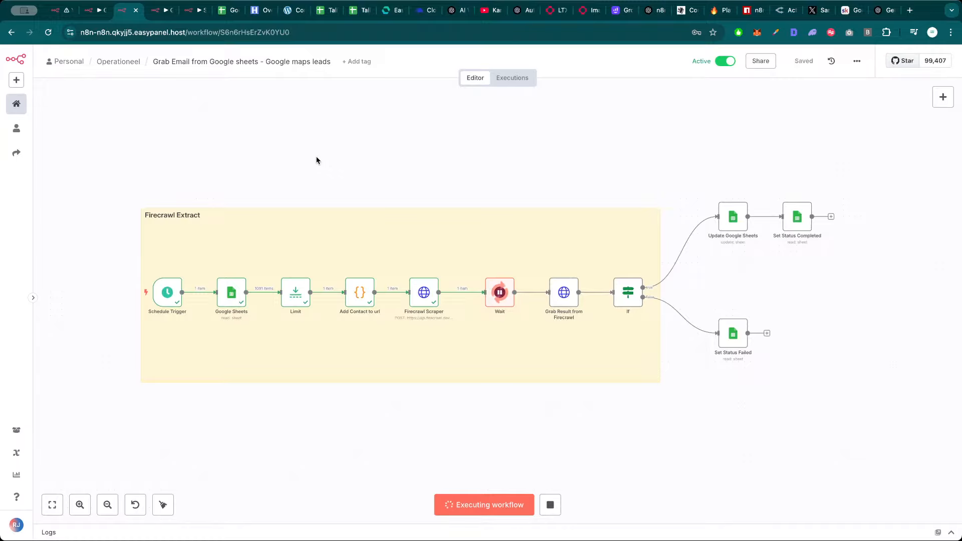
drag(486, 246, 489, 246)
click(847, 11)
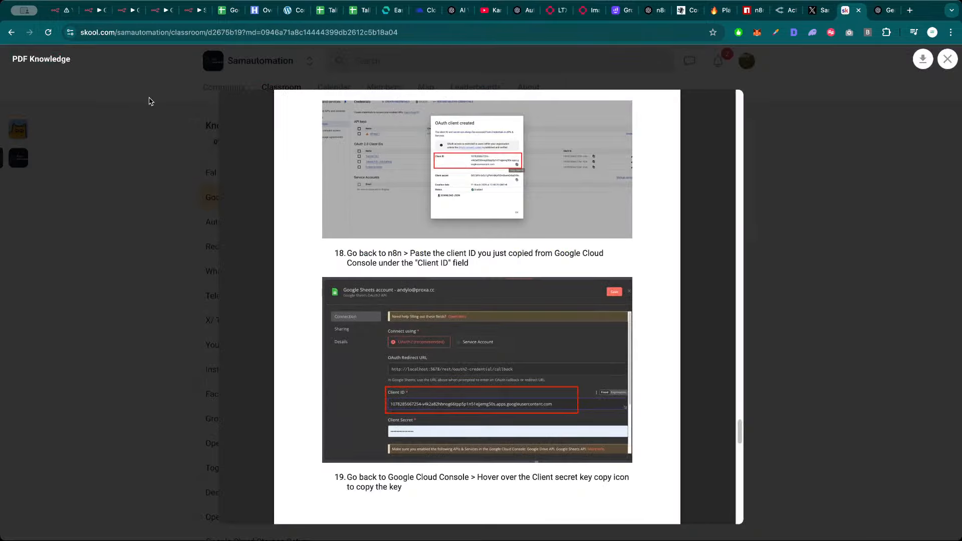
click(124, 10)
drag(478, 172, 474, 169)
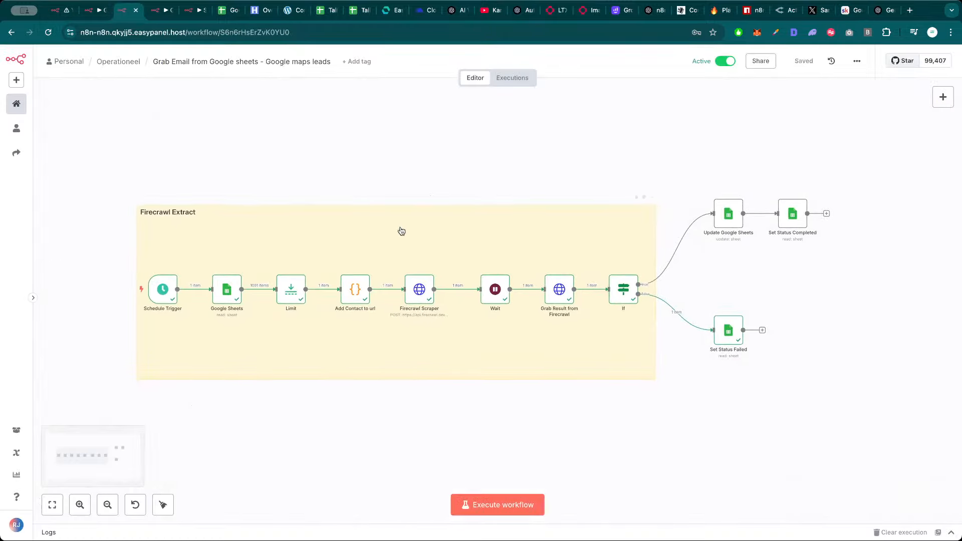
Shorten the prompt in the Firecrawl Scraper node's JSON body to "Extract the email address from the page." and return to the canvas
double_click(426, 291)
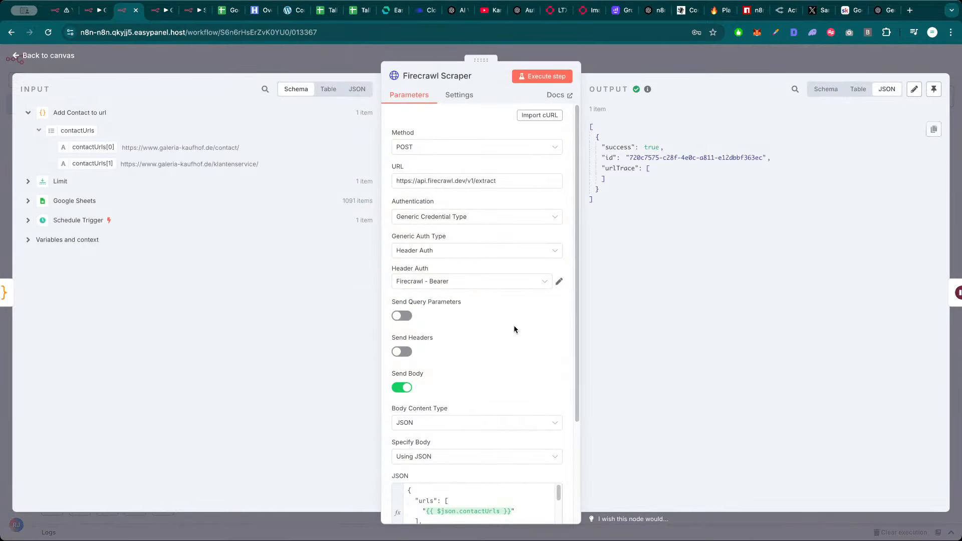
scroll(536, 401, down, 2)
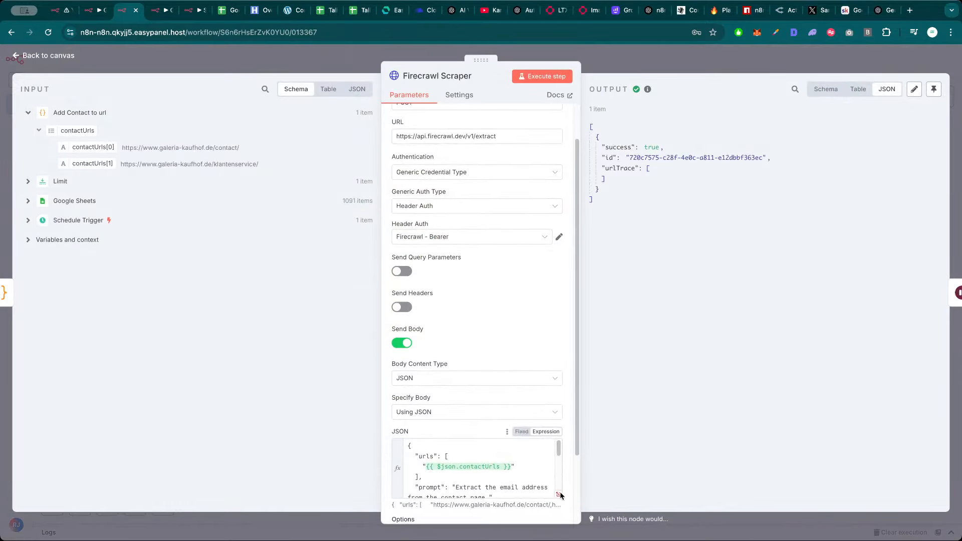
click(559, 495)
double_click(787, 170)
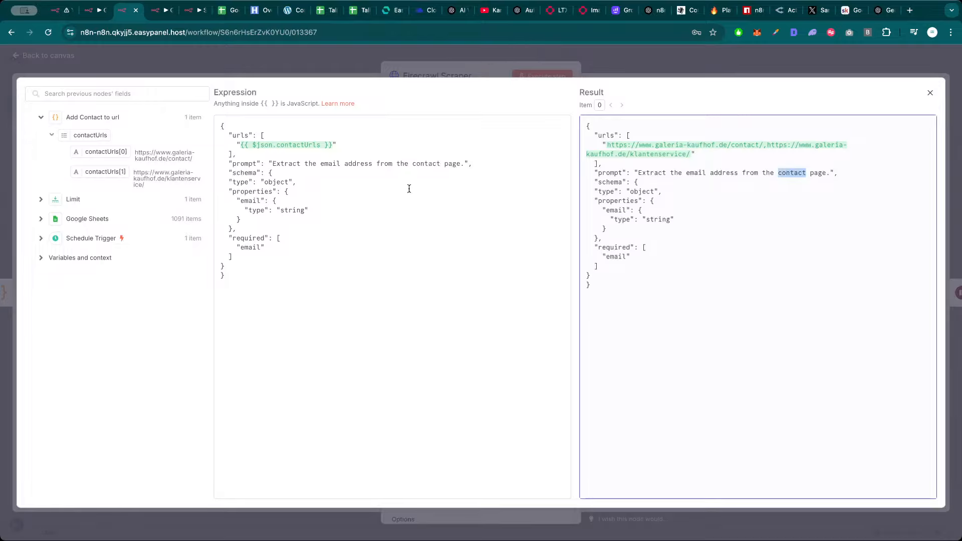
click(426, 163)
double_click(426, 163)
key(Delete)
key(Delete)
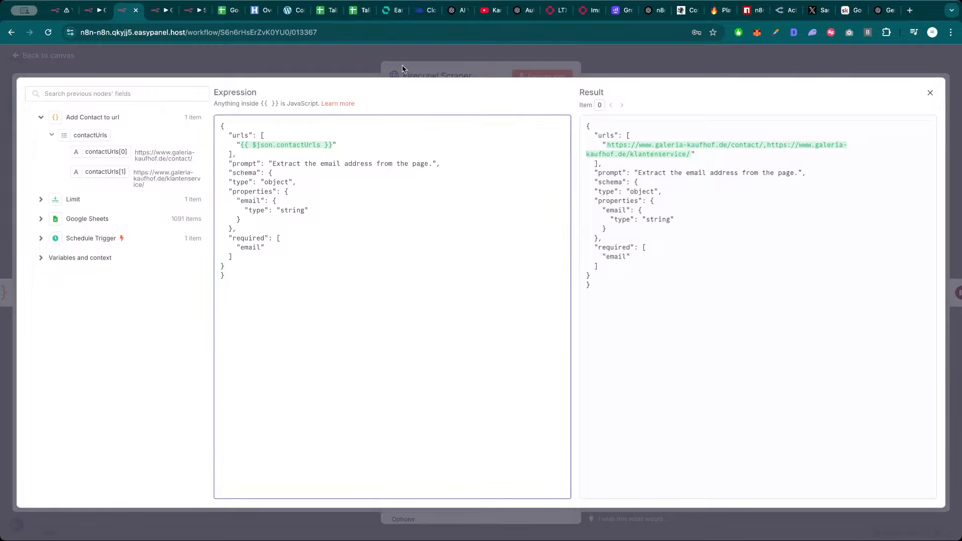
click(402, 69)
click(602, 56)
click(812, 64)
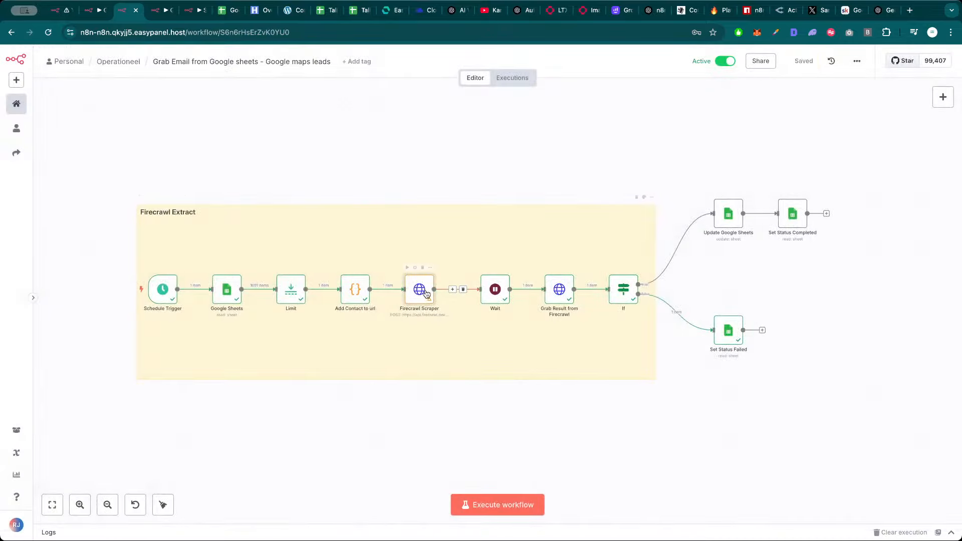
Execute the whole workflow with the shortened prompt and check its progress on the canvas
click(498, 504)
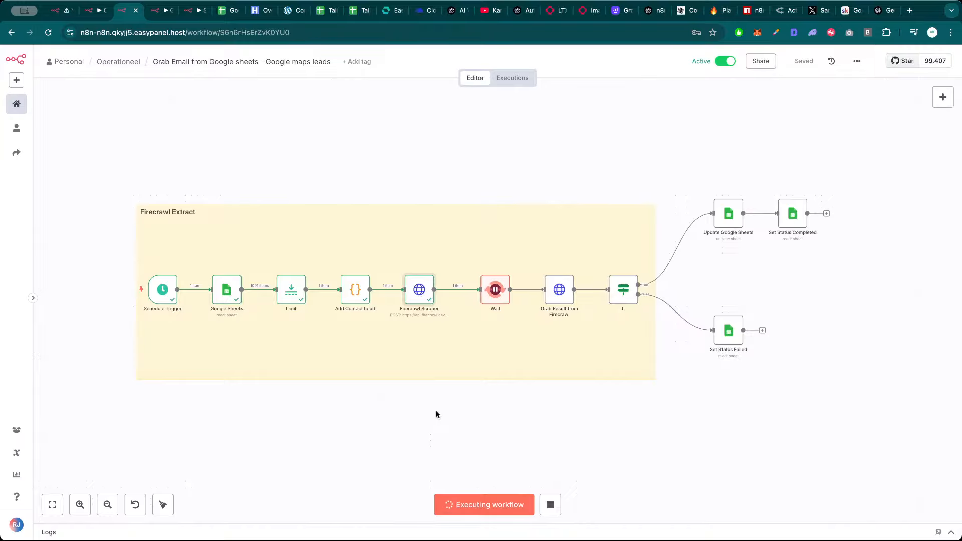
double_click(419, 290)
key(Escape)
click(153, 11)
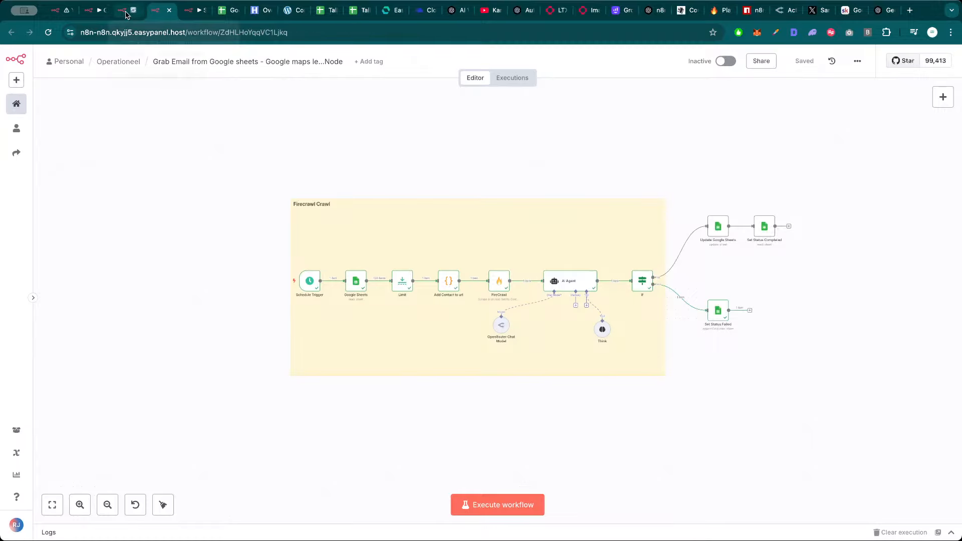
click(124, 14)
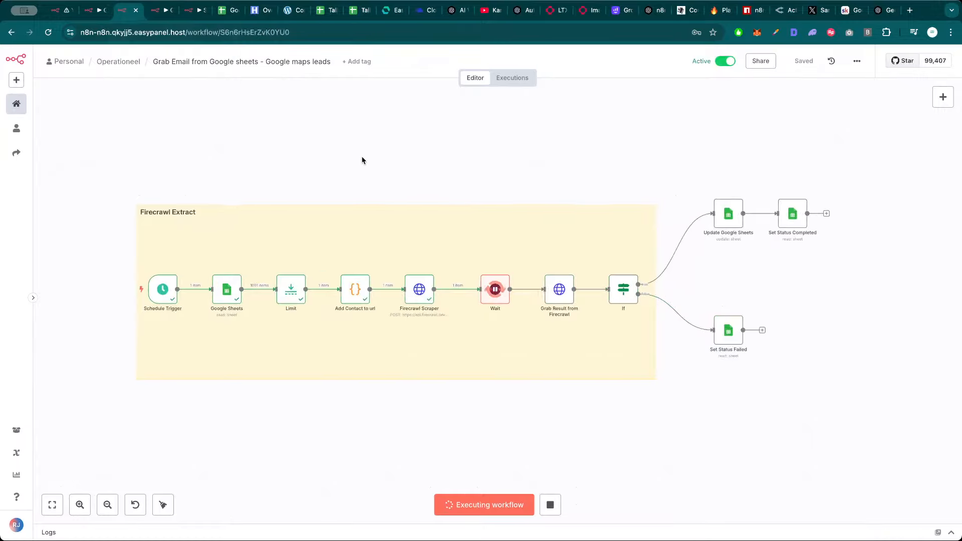
Review the Firecrawl Crawl workflow's nodes and the n8n-nodes-firecrawl package page on npm, and return to the Firecrawl Extract workflow
click(159, 13)
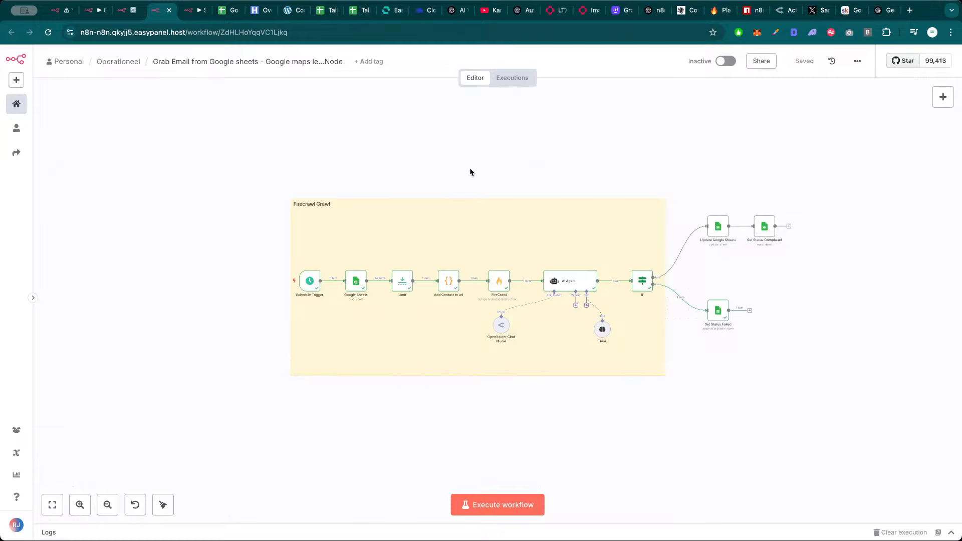
scroll(472, 165, up, 5)
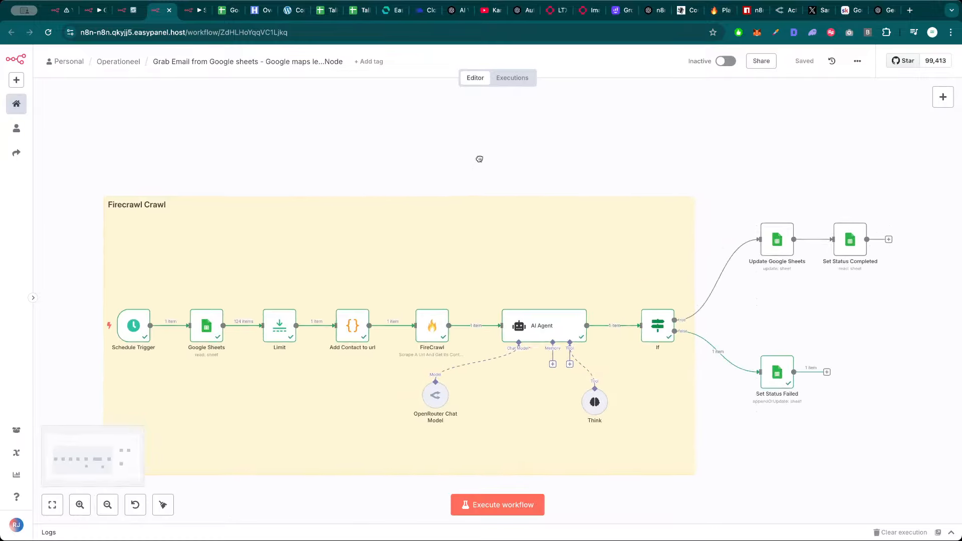
scroll(496, 122, down, 2)
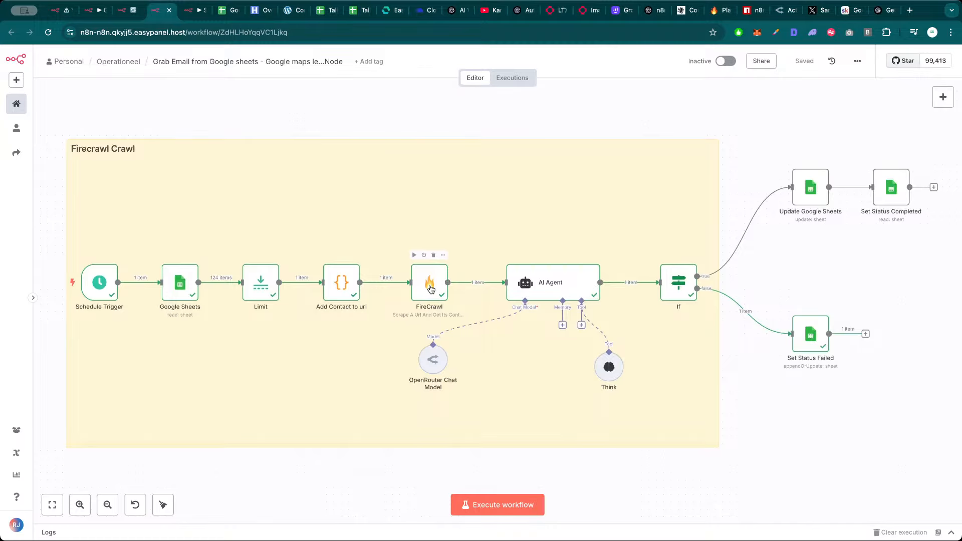
scroll(431, 289, up, 2)
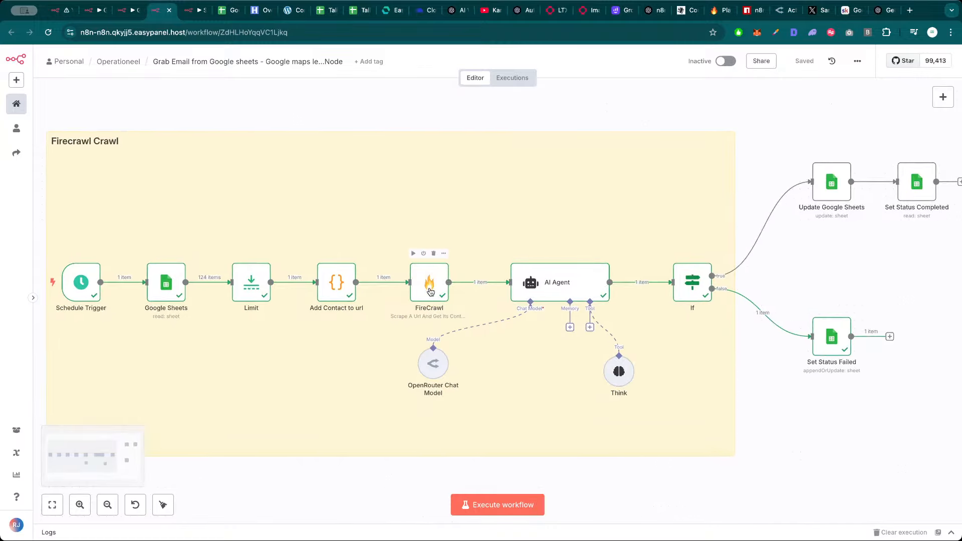
click(754, 11)
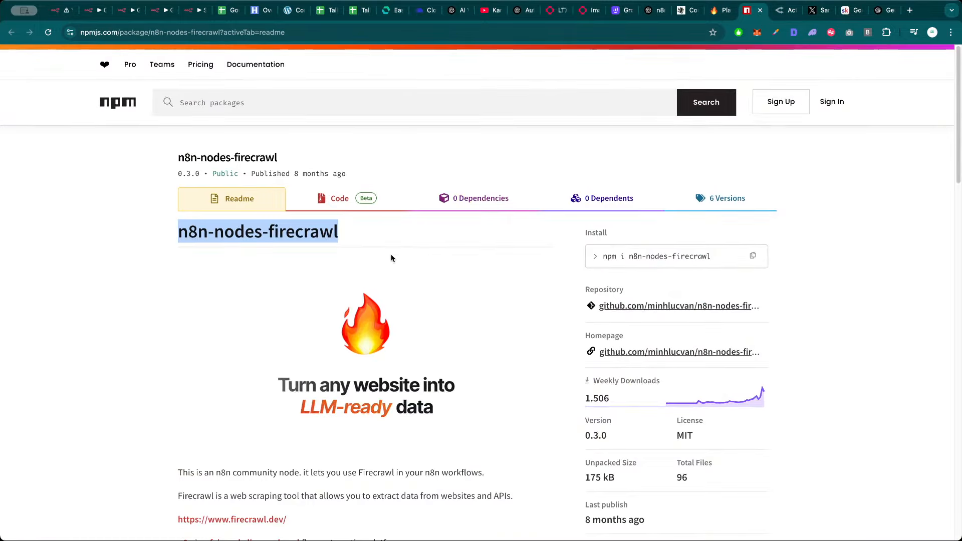
click(368, 233)
drag(365, 236, 170, 235)
click(163, 236)
click(129, 11)
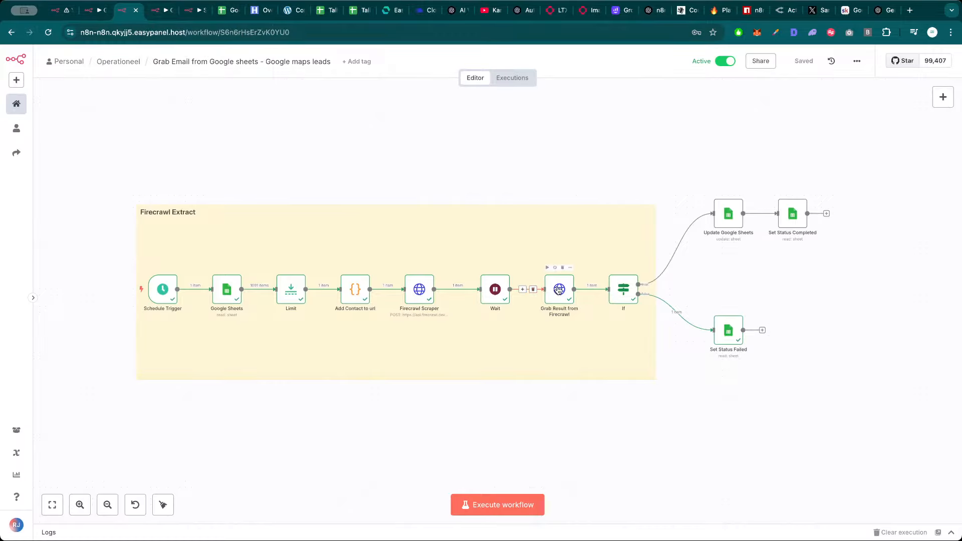
Inspect the Grab Result from Firecrawl node's output and the contact URLs passed into the Firecrawl Scraper node
double_click(560, 291)
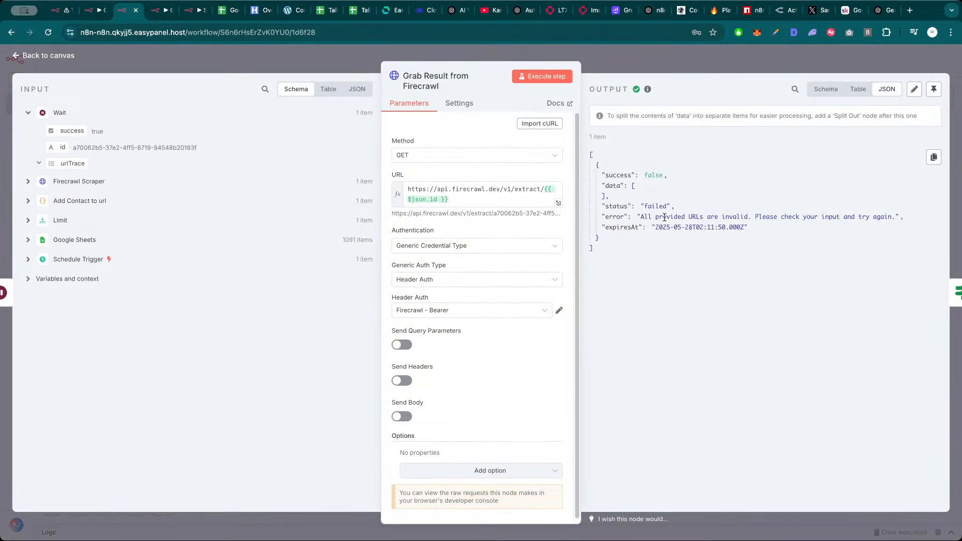
key(Escape)
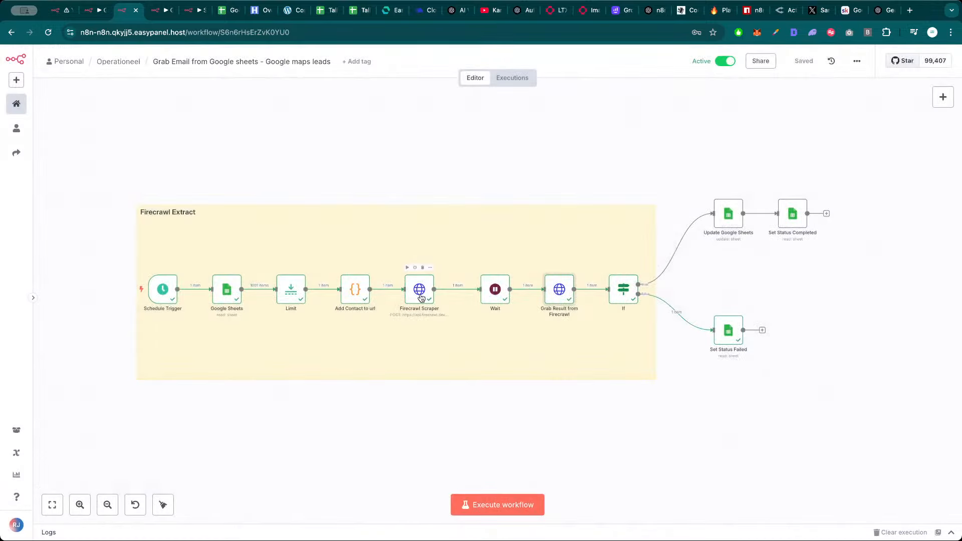
double_click(420, 296)
scroll(550, 368, down, 1)
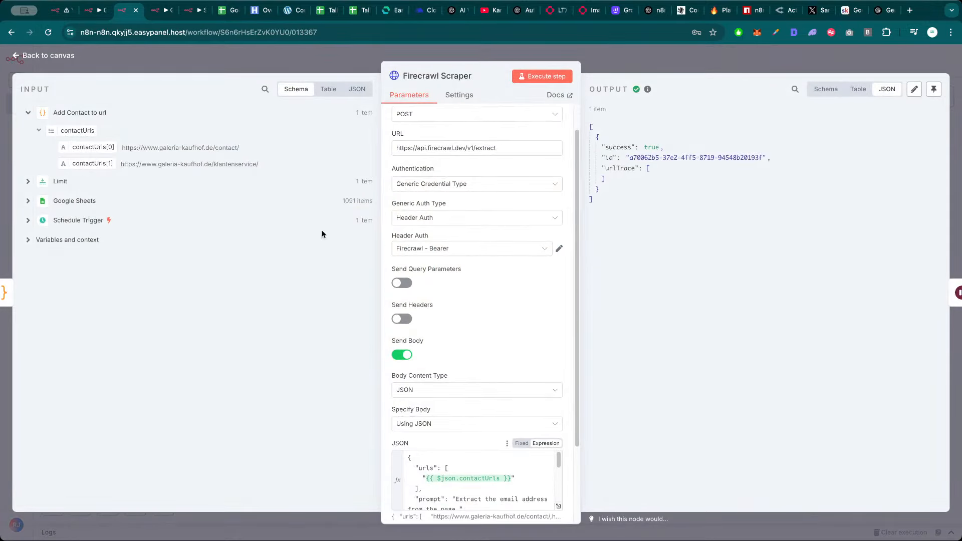
drag(241, 148, 124, 147)
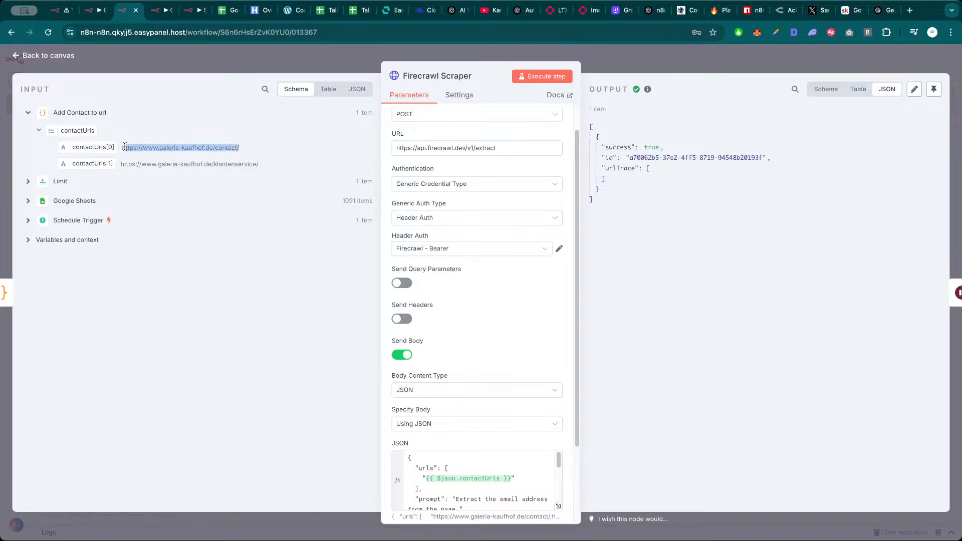
key(Escape)
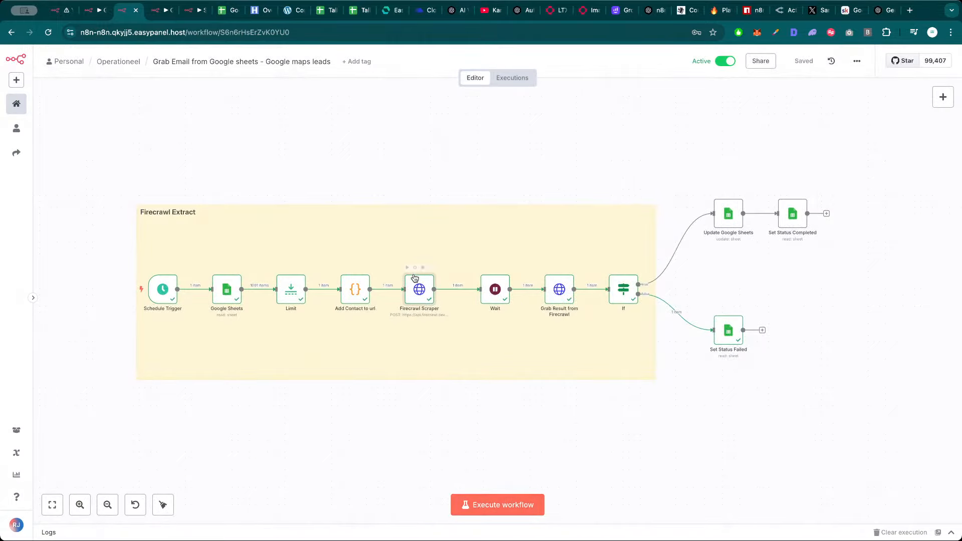
double_click(421, 300)
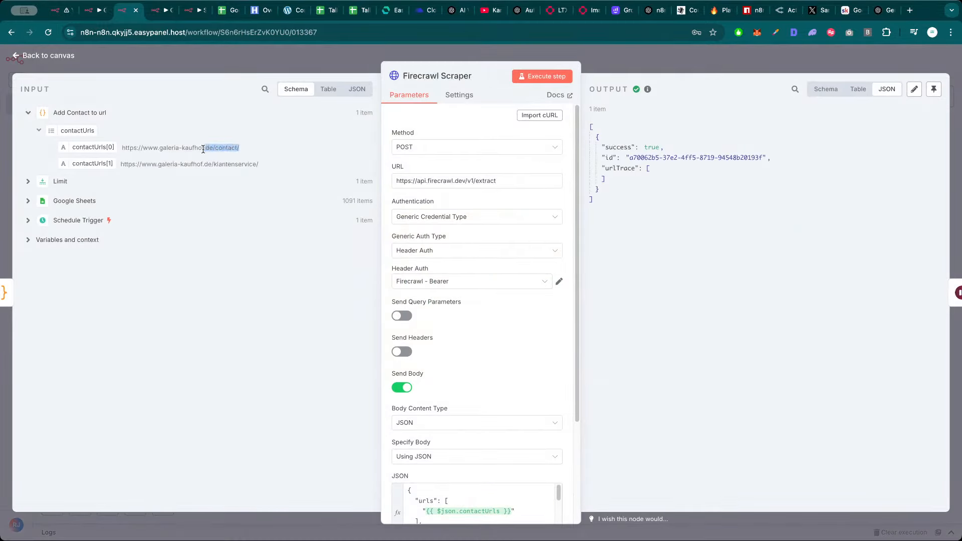
click(207, 149)
click(275, 60)
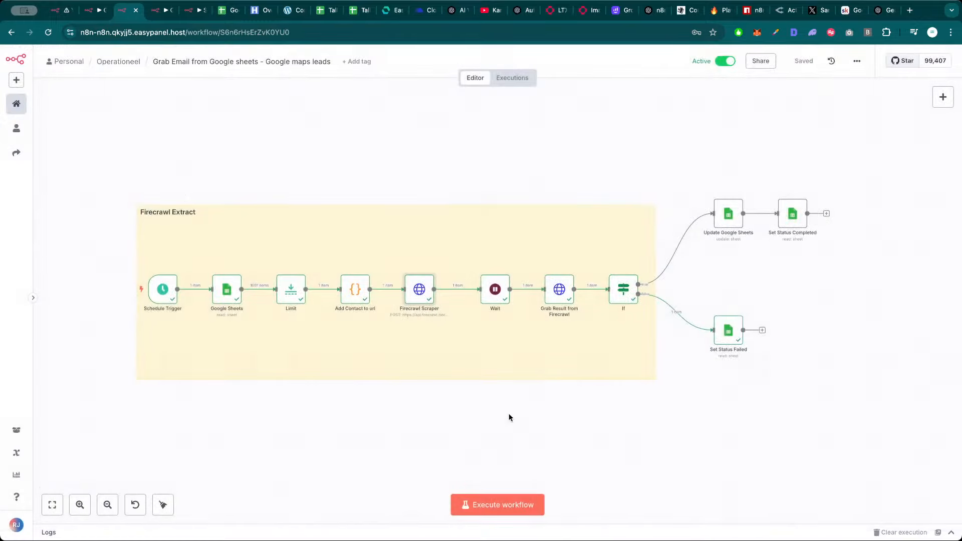
Execute the workflow again and place a new AI Agent node above the Firecrawl Extract sticky note
click(484, 505)
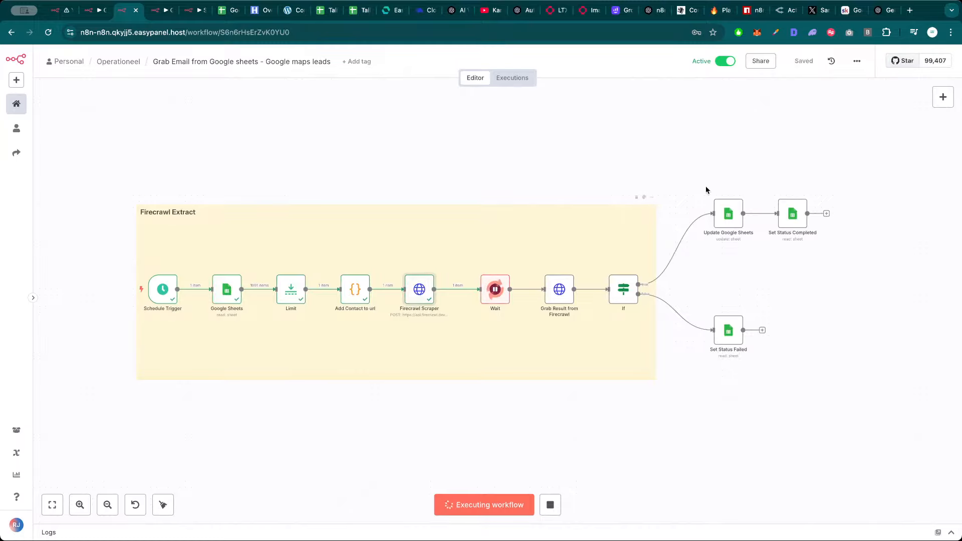
key(Tab)
text(agen)
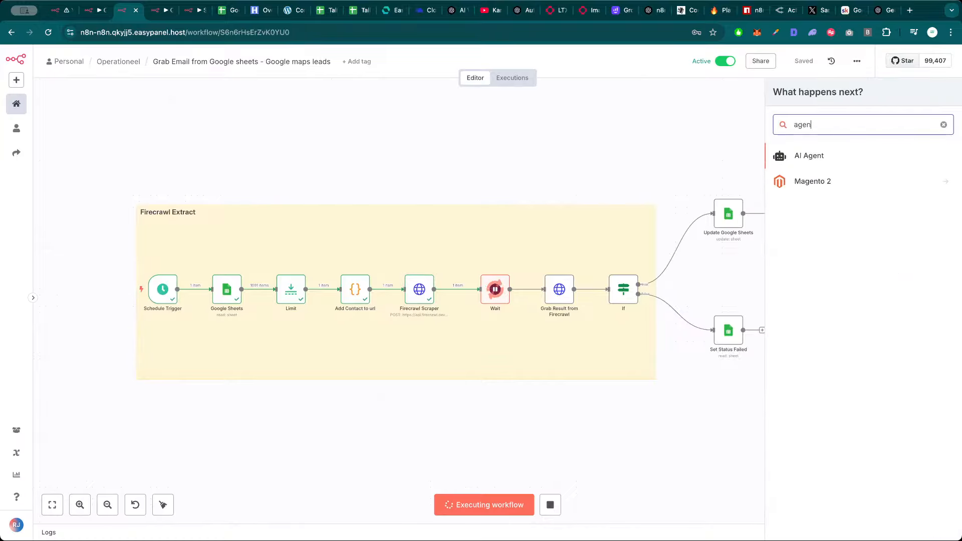
click(819, 158)
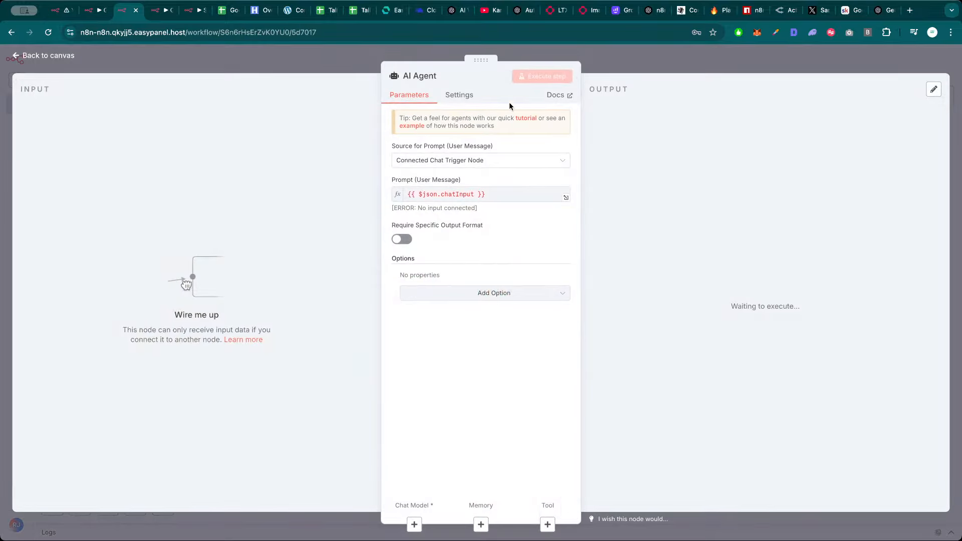
click(599, 61)
drag(840, 152, 339, 159)
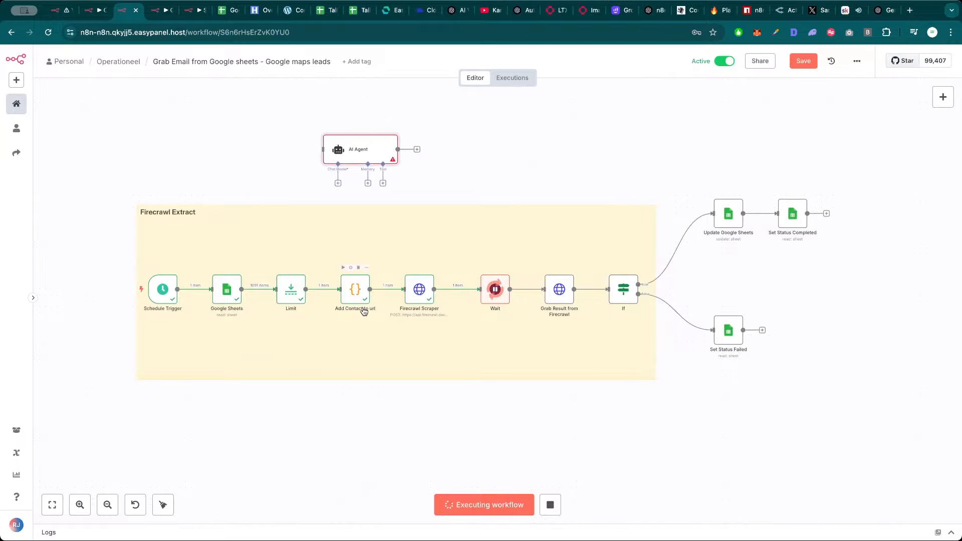
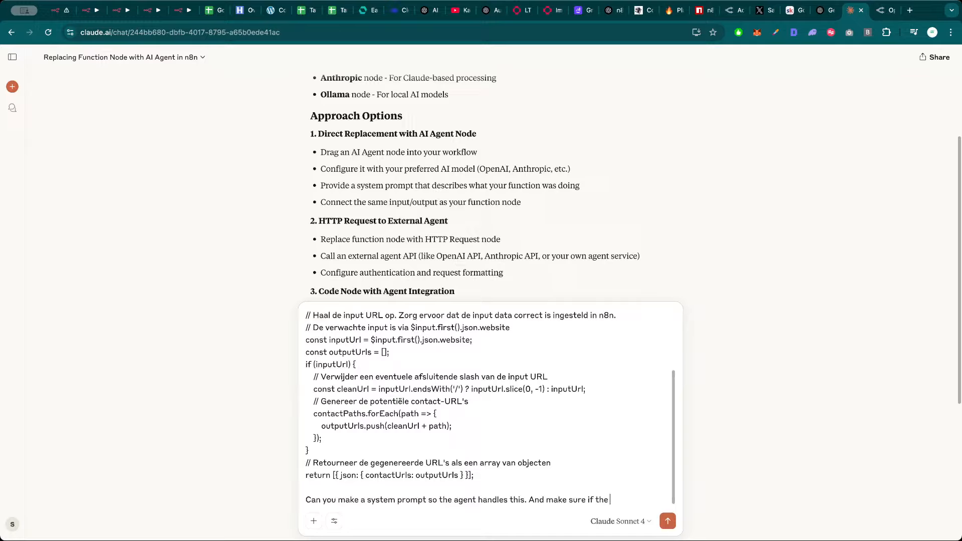
Ask Claude for an agent system prompt replacing the contact-URL function and handling .de and .be websites, and copy the generated document
text(is)
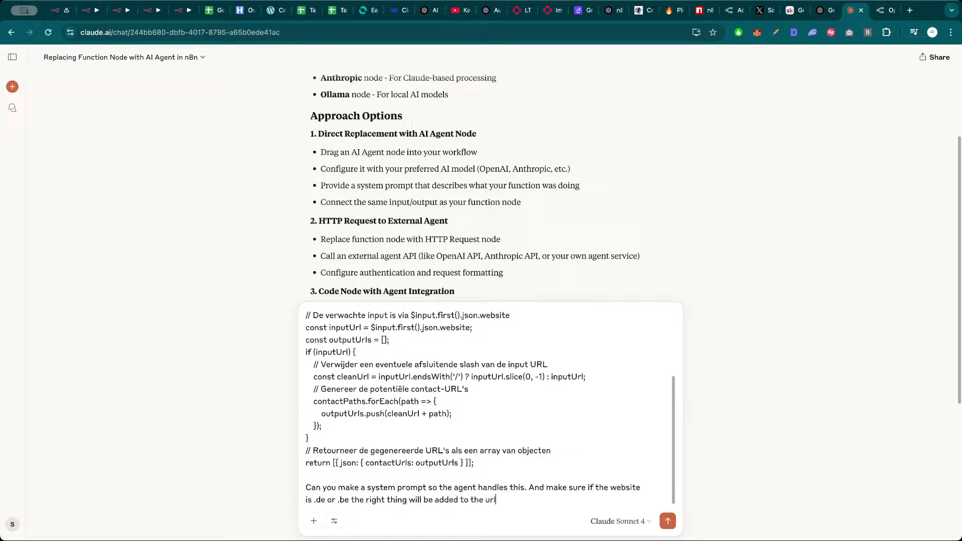
key(Return)
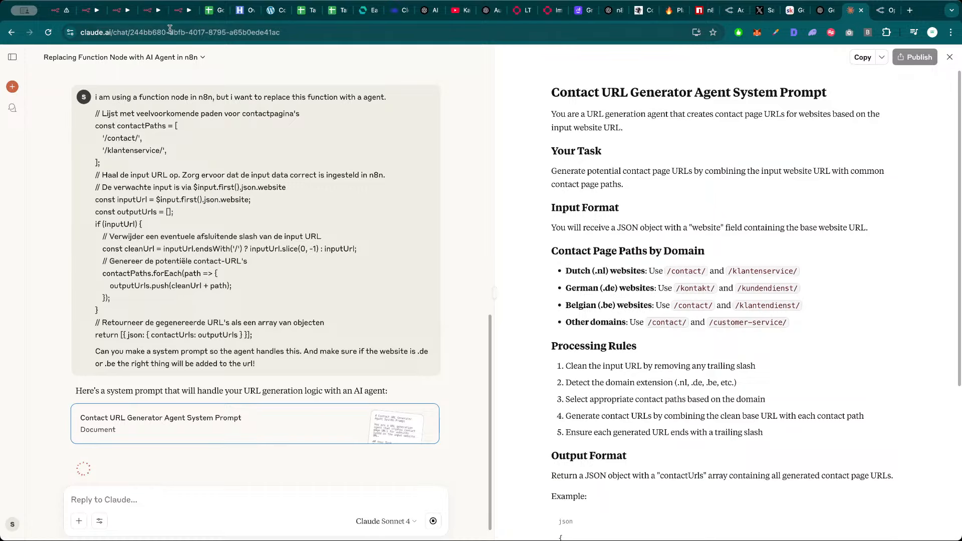
scroll(673, 255, down, 3)
drag(553, 94, 746, 341)
scroll(701, 273, down, 1)
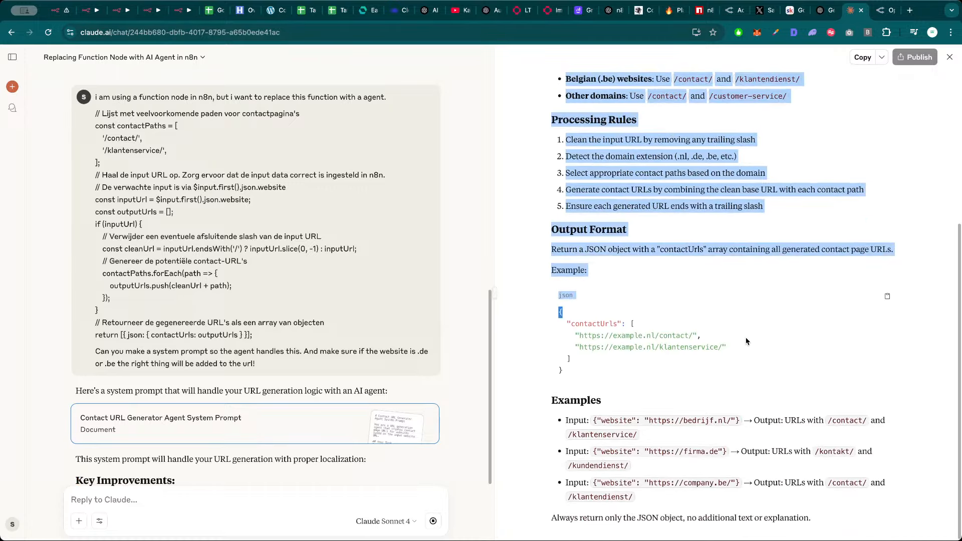
click(862, 58)
Replace the AI Agent node's system message in the n8n workflow with the copied Contact URL Generator prompt
click(120, 10)
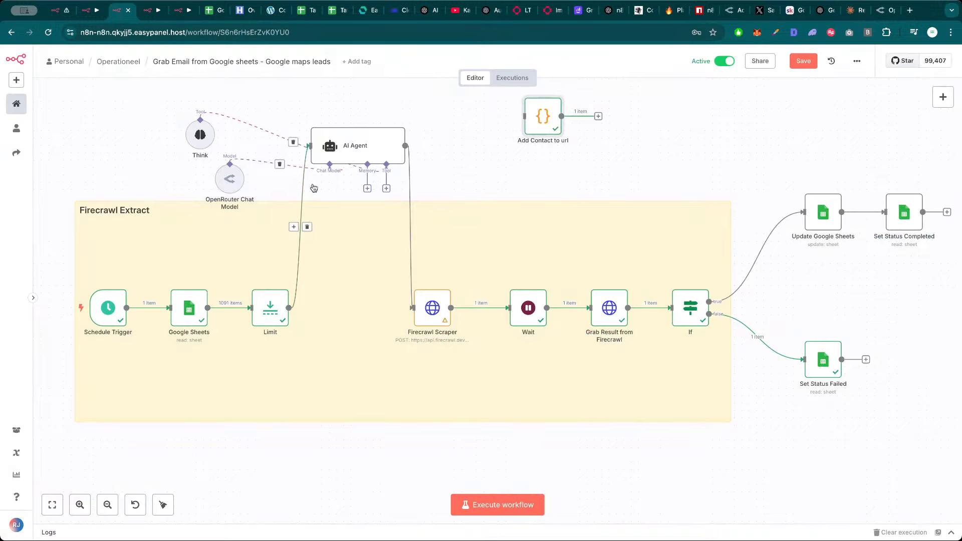
double_click(357, 146)
click(423, 309)
key(ctrl+a)
key(ctrl+v)
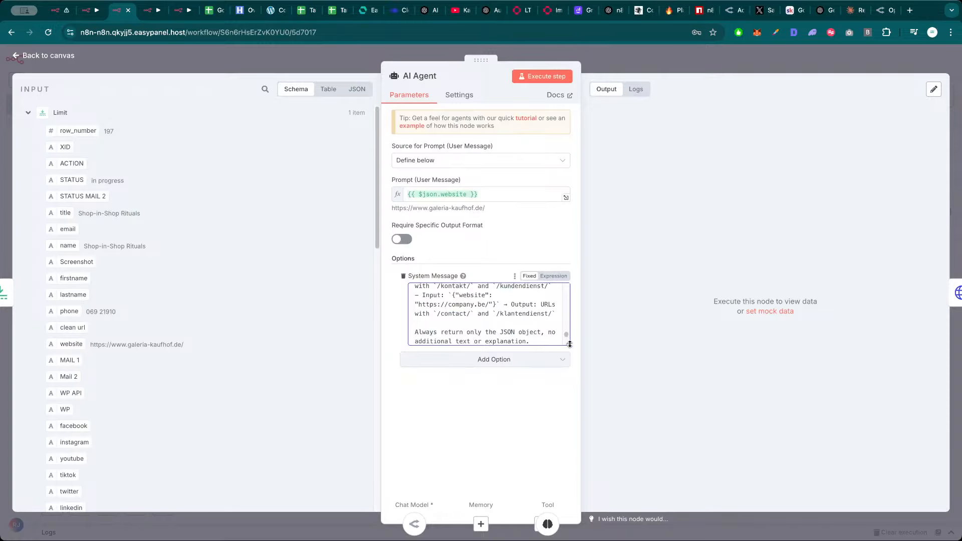
Switch the AI Agent's system message to an expression and review the full Contact URL Generator prompt in the expanded editor
click(553, 276)
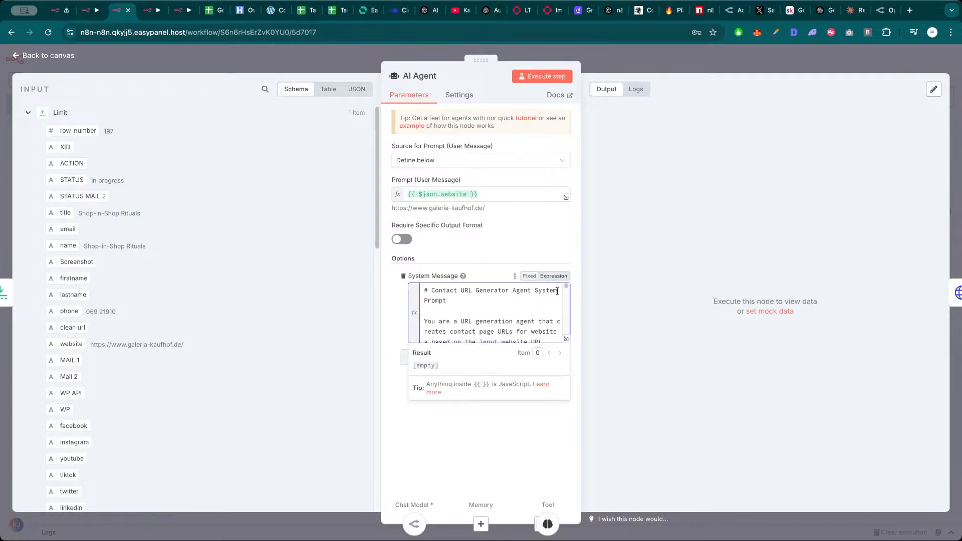
click(570, 343)
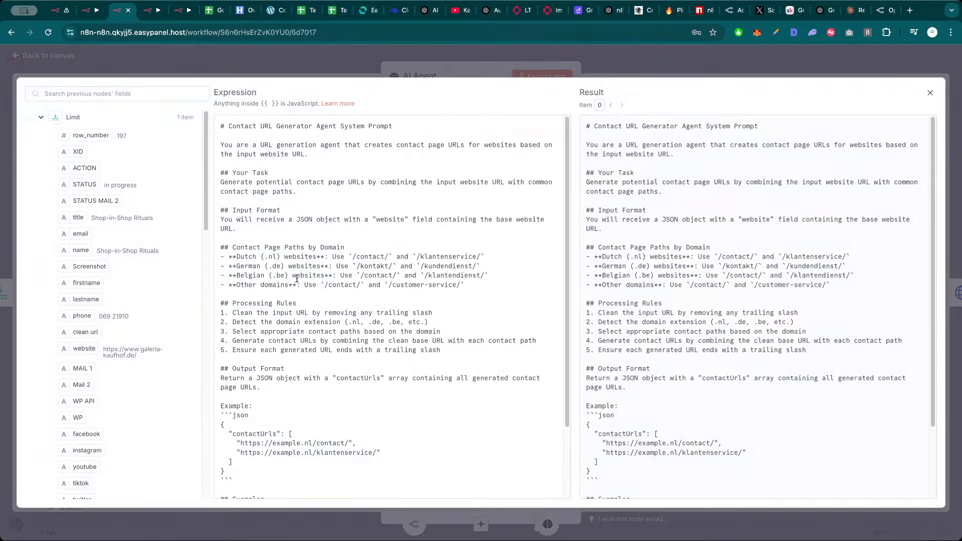
scroll(322, 443, down, 3)
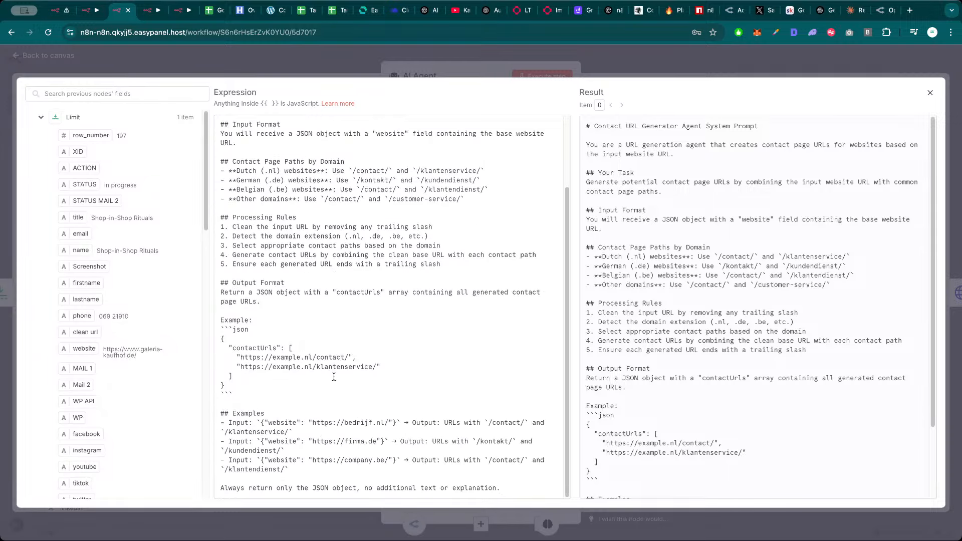
key(Escape)
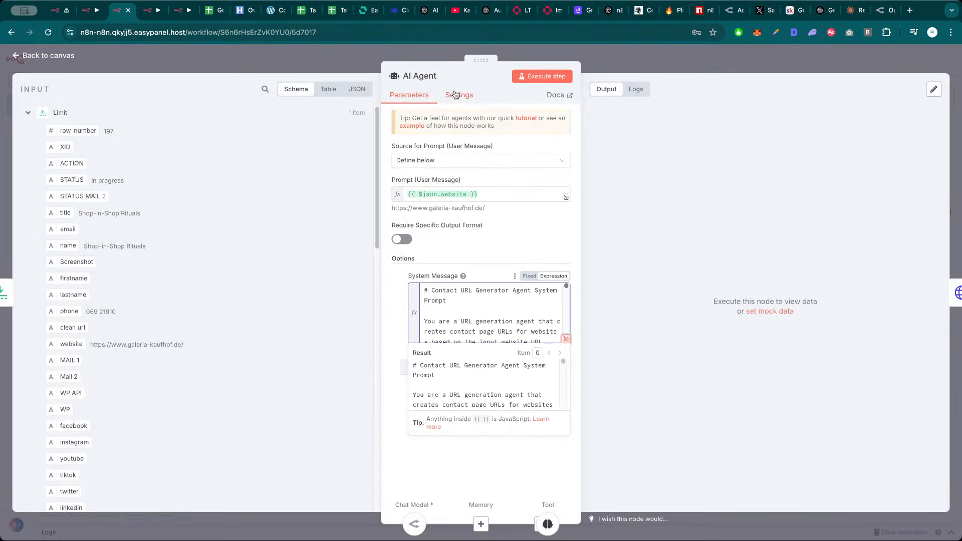
Execute the AI Agent node and inspect its output details and node settings
click(545, 77)
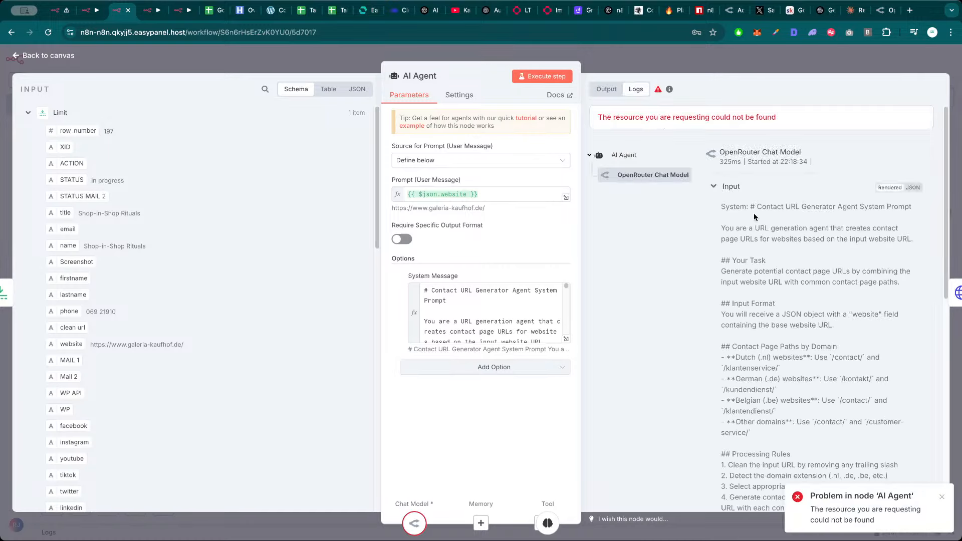
click(613, 94)
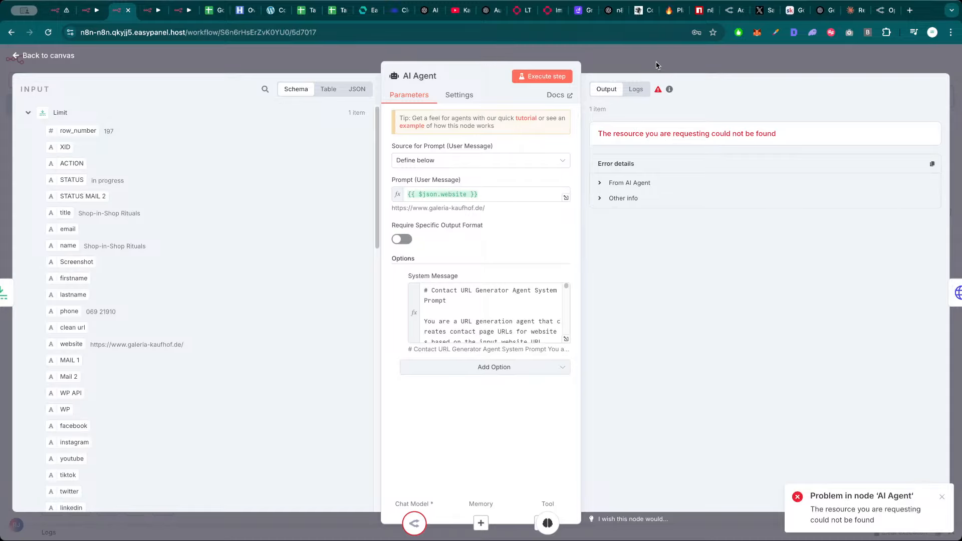
click(457, 96)
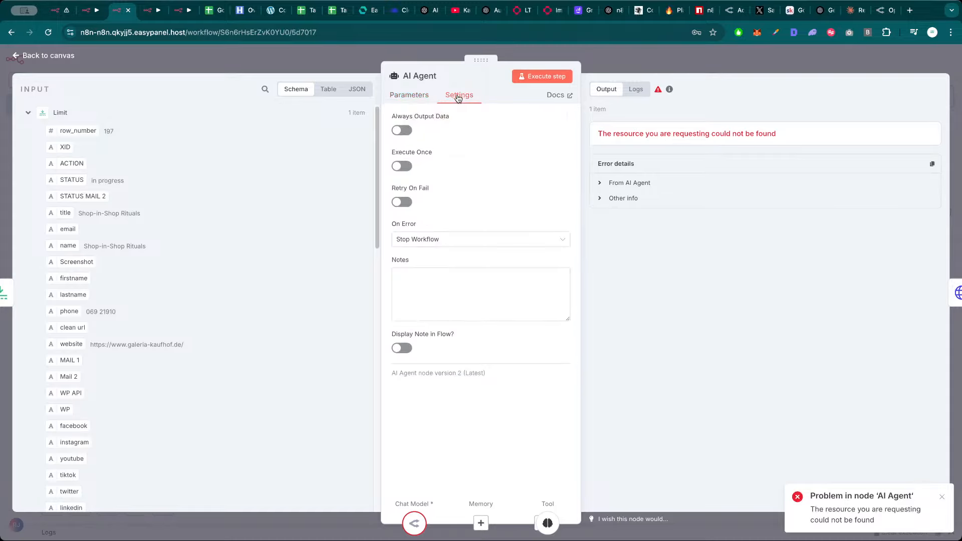
click(421, 101)
key(Escape)
Set the OpenRouter Chat Model to deepseek/deepseek-chat:free and test the AI Agent node with it
double_click(239, 188)
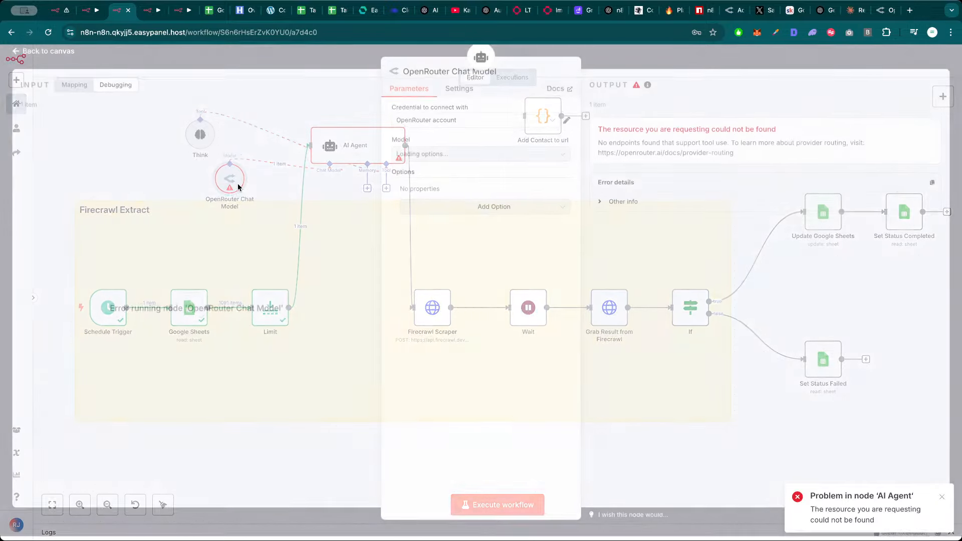
click(489, 160)
text(free)
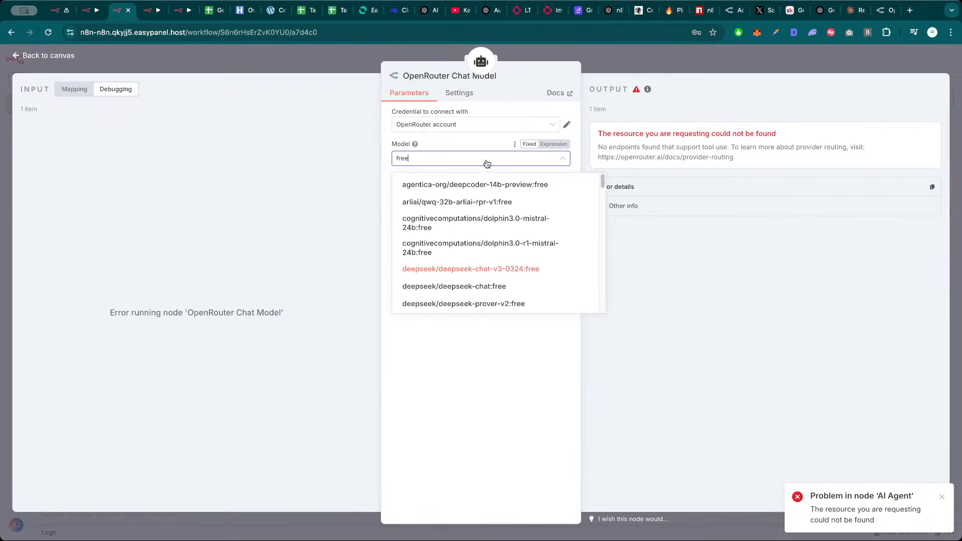
scroll(486, 239, down, 2)
click(489, 219)
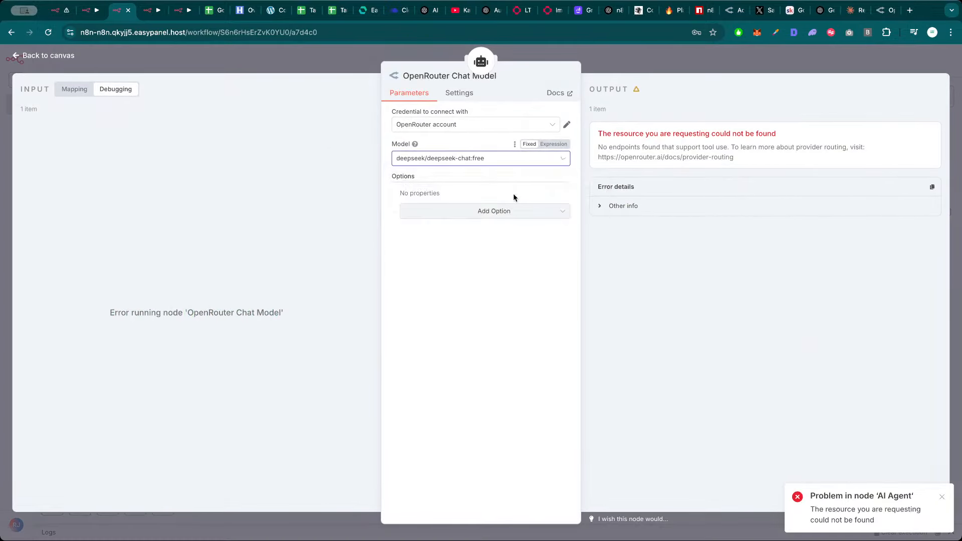
click(621, 62)
double_click(357, 145)
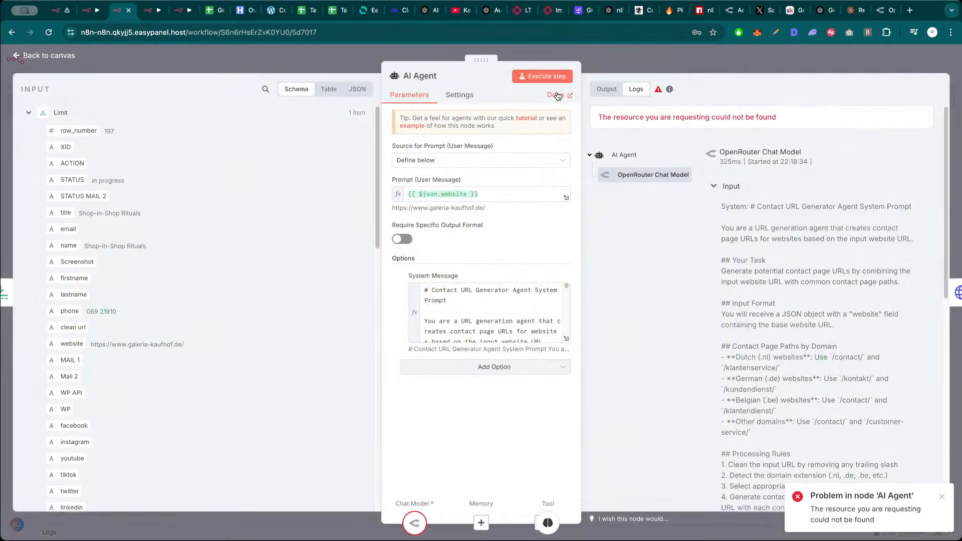
click(557, 77)
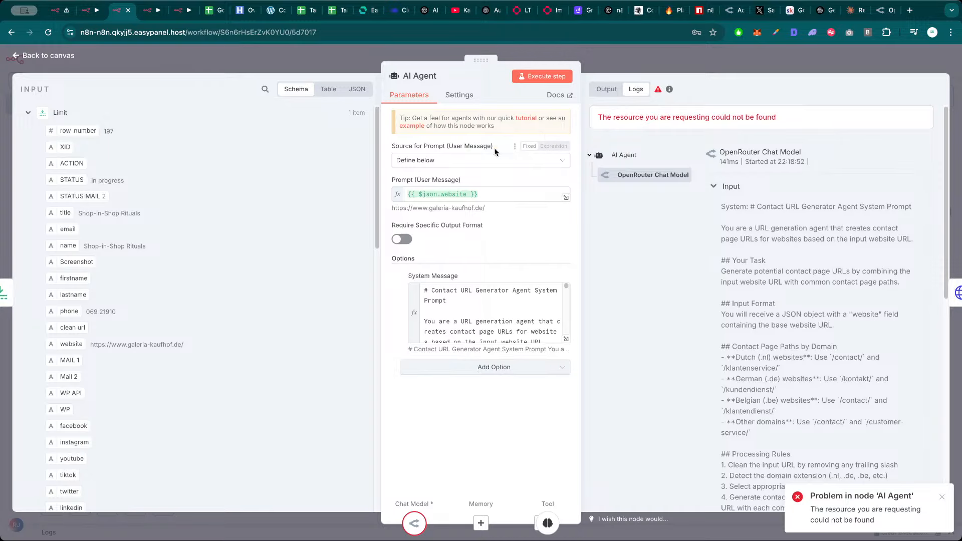
click(607, 61)
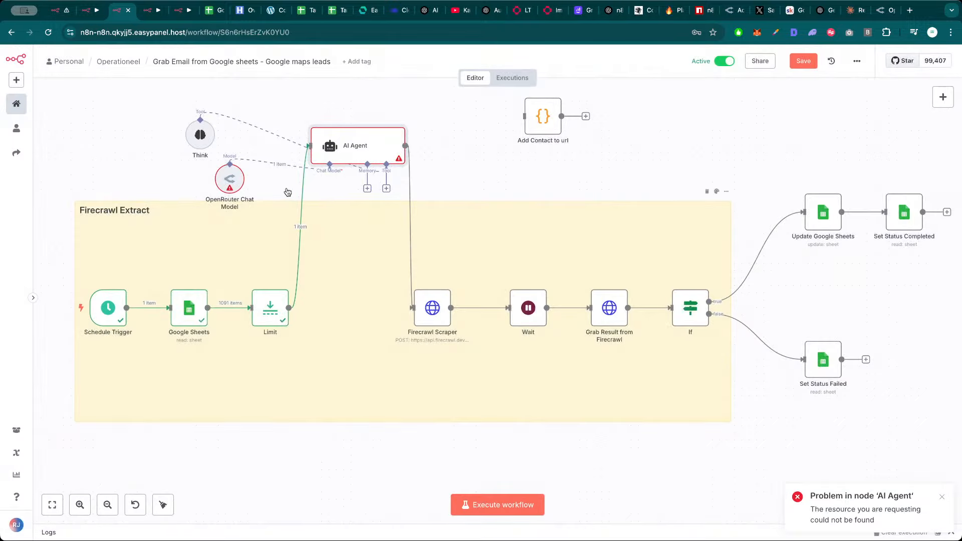
Change the OpenRouter Chat Model to deepseek/deepseek-v3-base:free and execute the AI Agent node
double_click(230, 180)
click(475, 158)
text(free)
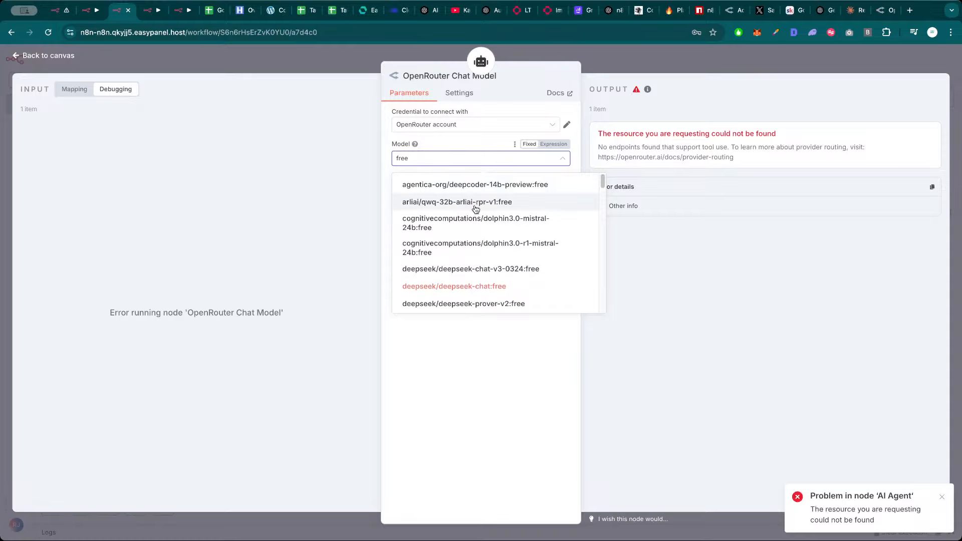
scroll(479, 235, down, 5)
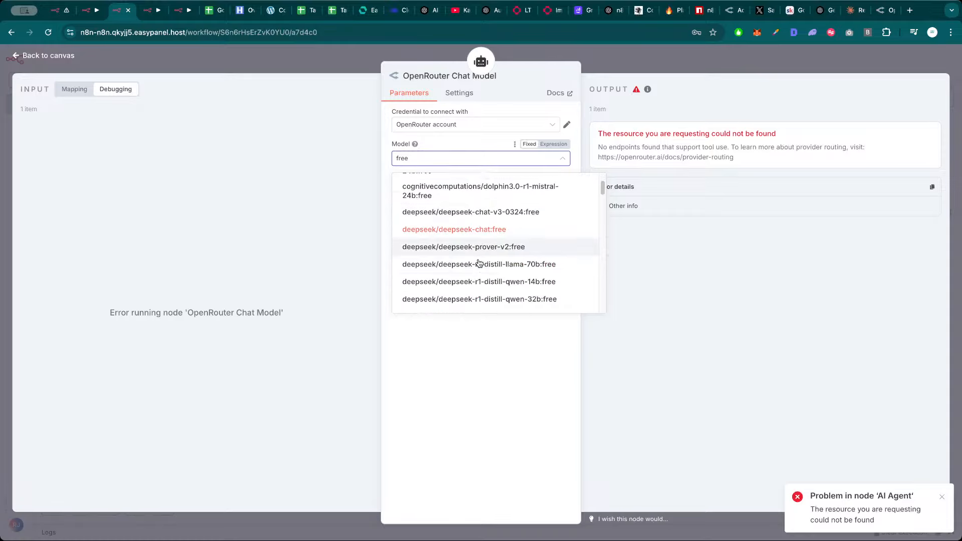
scroll(492, 273, down, 1)
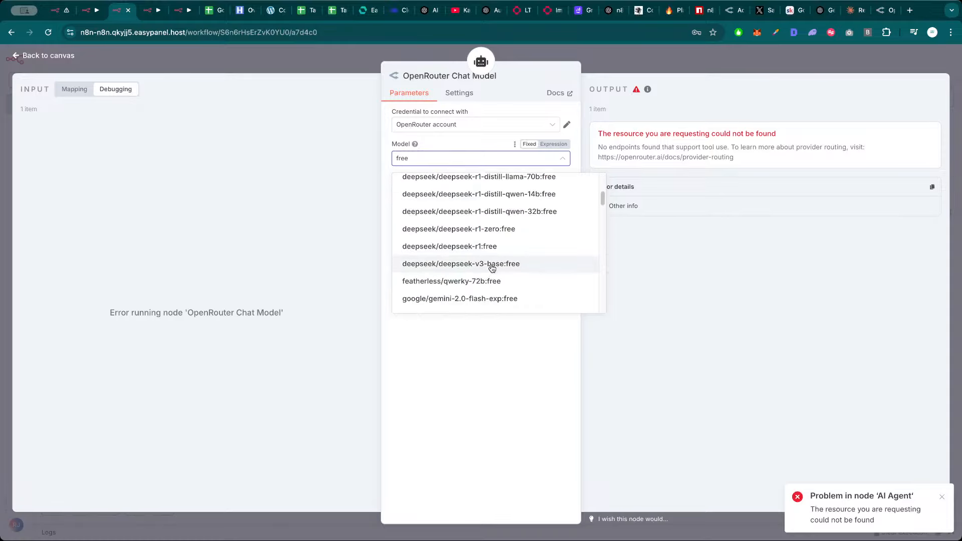
click(492, 266)
click(630, 63)
double_click(369, 145)
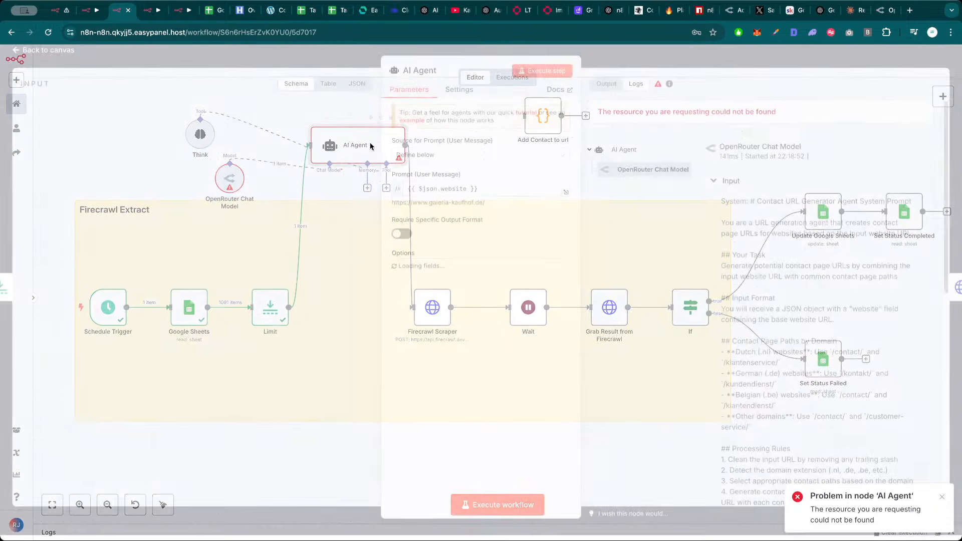
click(536, 75)
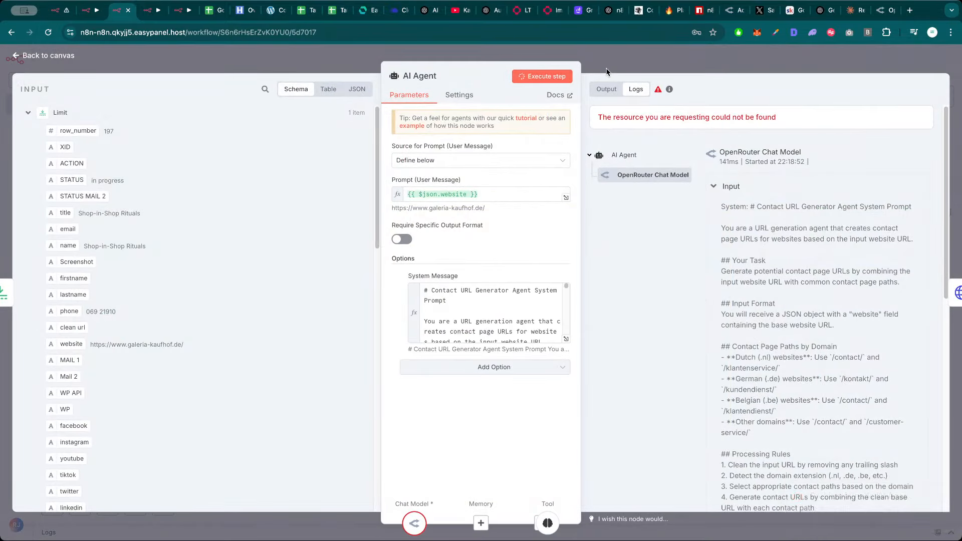
click(619, 62)
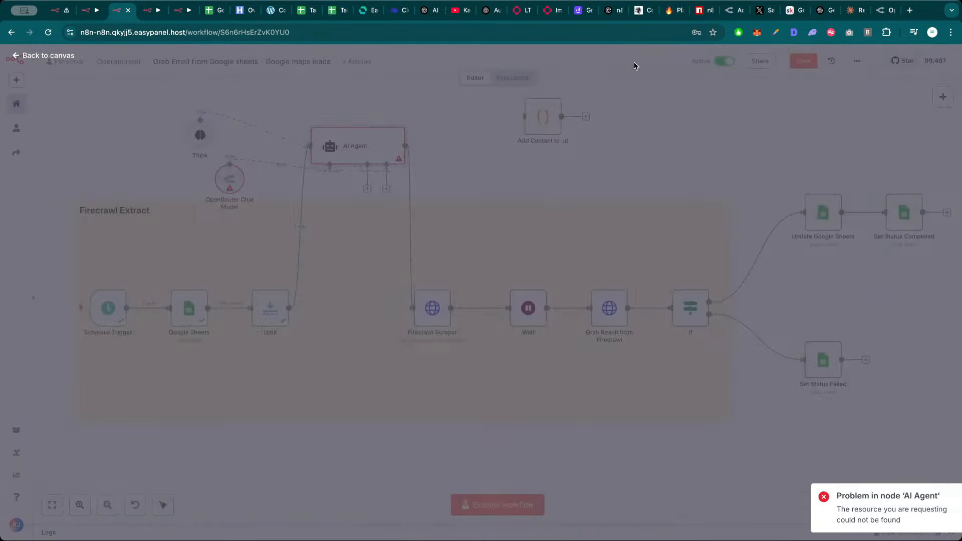
Set the OpenRouter Chat Model to openai/gpt-4.1, execute the AI Agent node and view its output
double_click(230, 182)
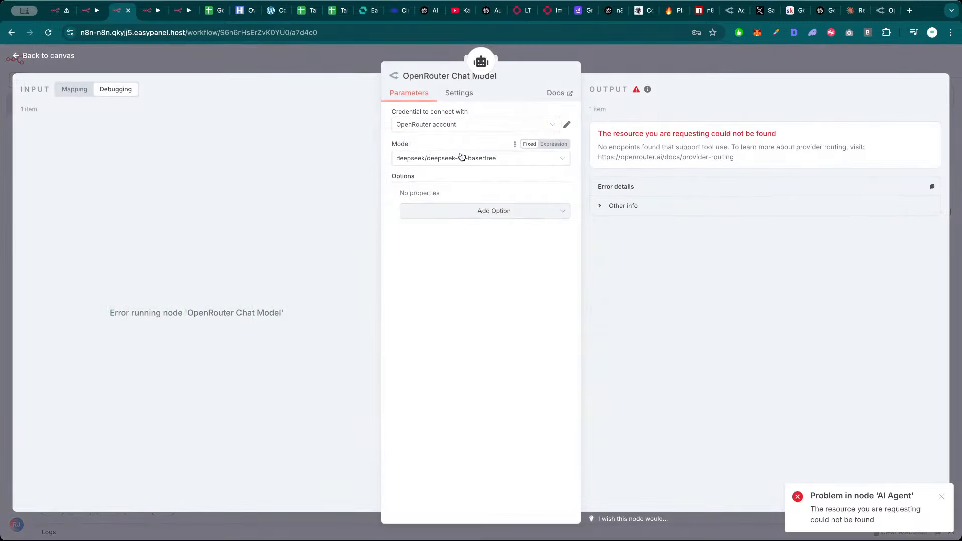
click(460, 158)
text(4.1)
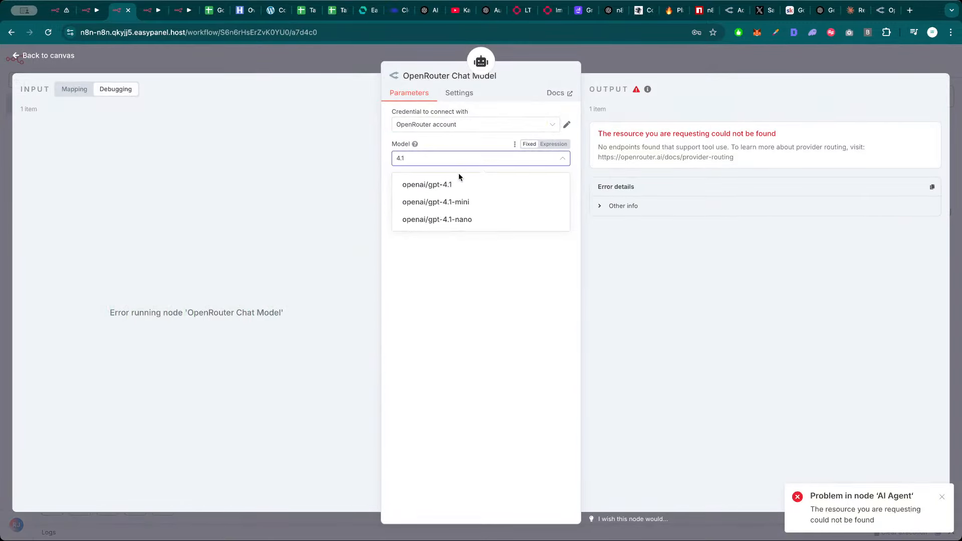
click(449, 185)
click(598, 64)
double_click(364, 149)
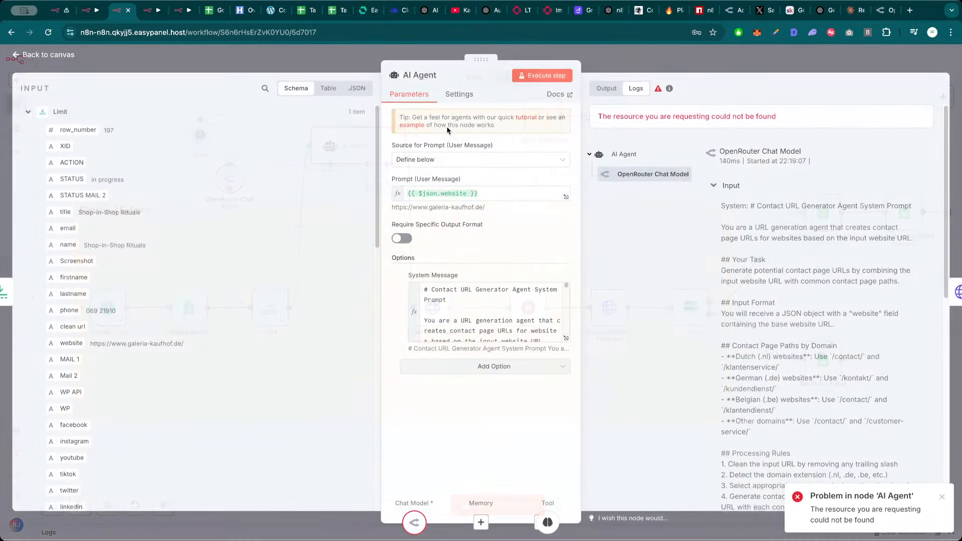
click(542, 75)
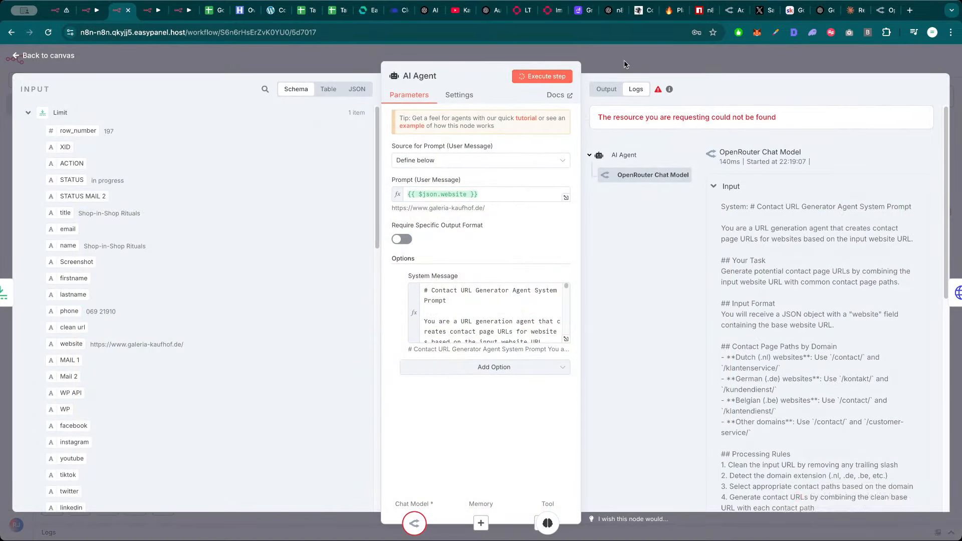
click(617, 88)
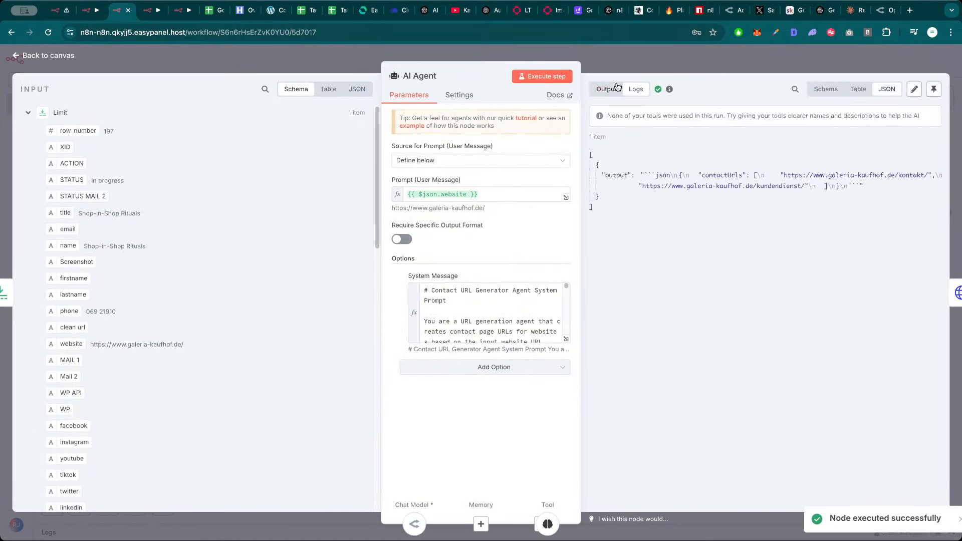
click(666, 62)
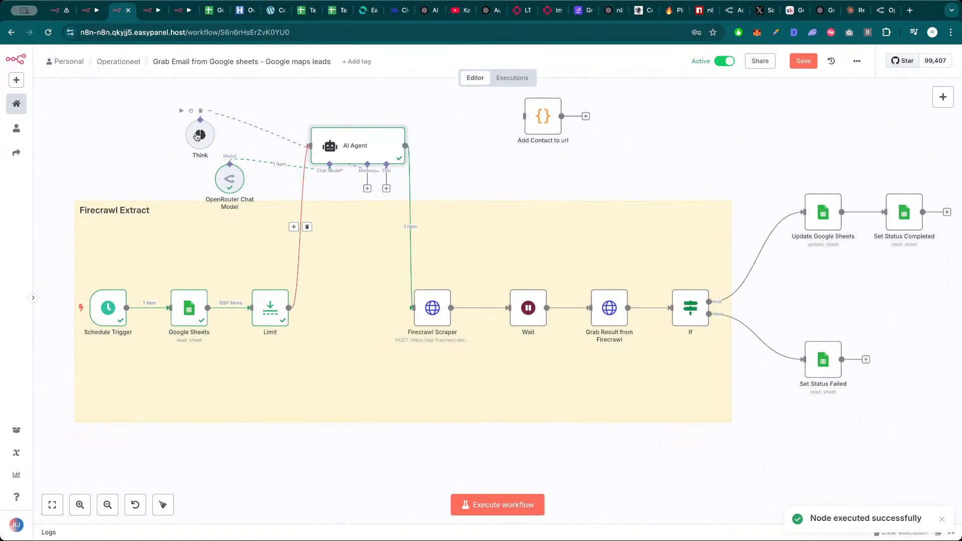
Remove the AI Agent's Think tool and switch the OpenRouter Chat Model back to a free model
double_click(230, 179)
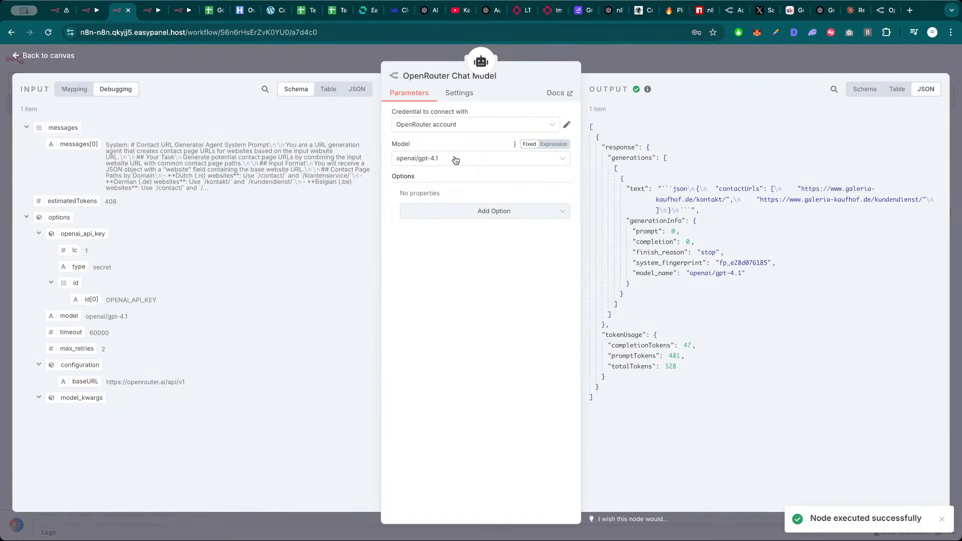
click(456, 159)
text(free)
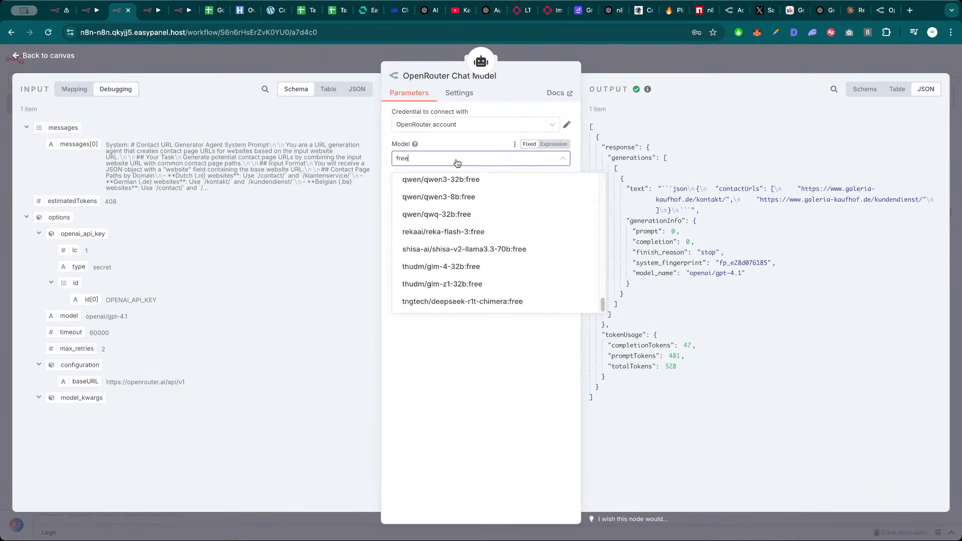
click(475, 181)
click(639, 58)
double_click(378, 152)
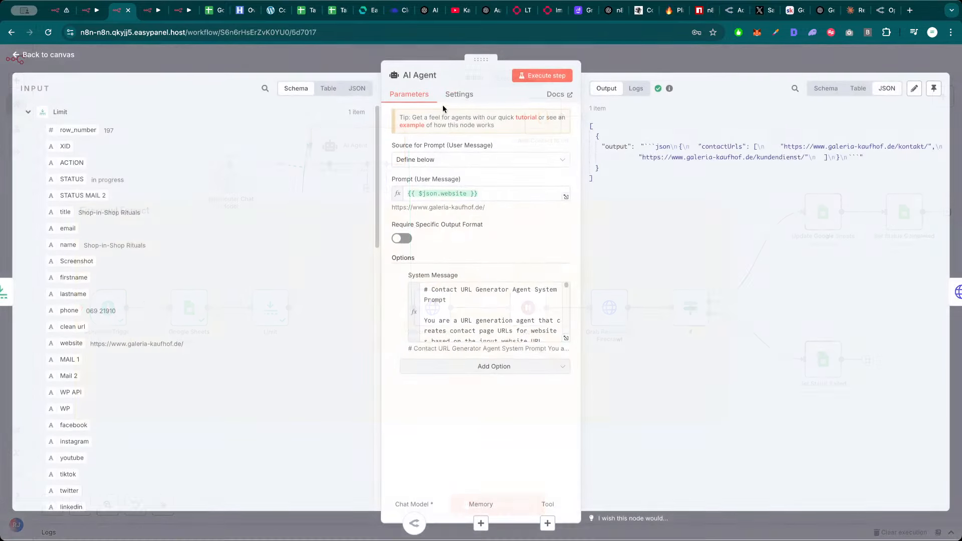
Execute the AI Agent node and move the OpenRouter Chat Model node directly below it on the canvas
click(542, 76)
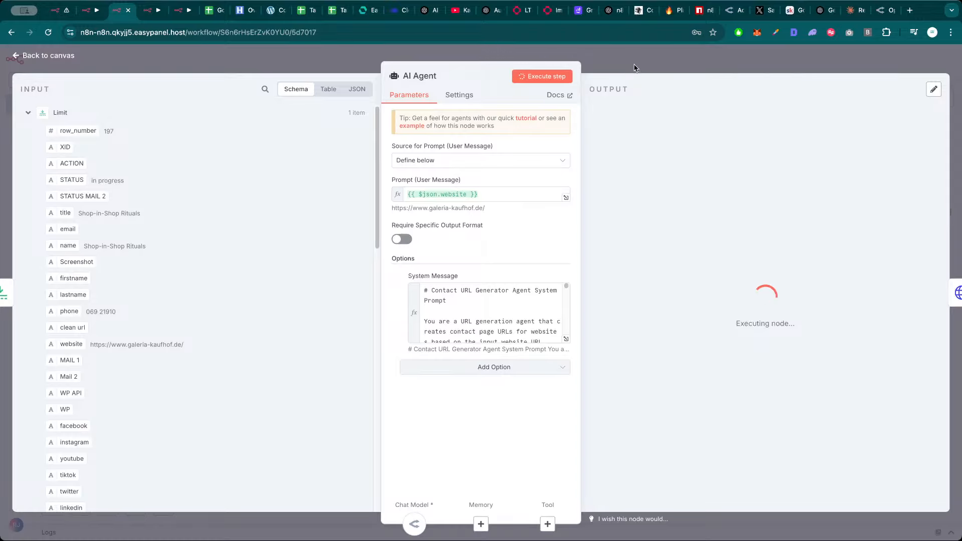
click(635, 69)
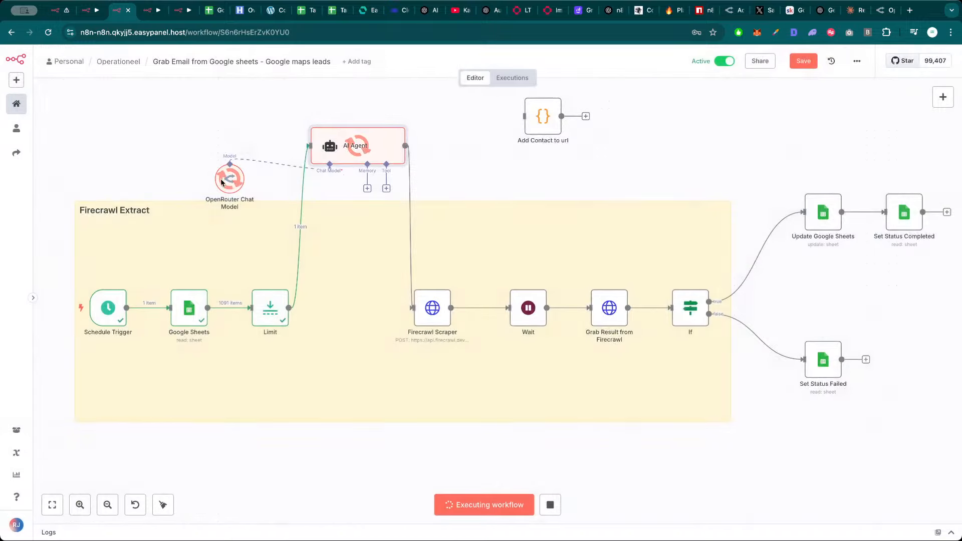
drag(231, 179, 330, 228)
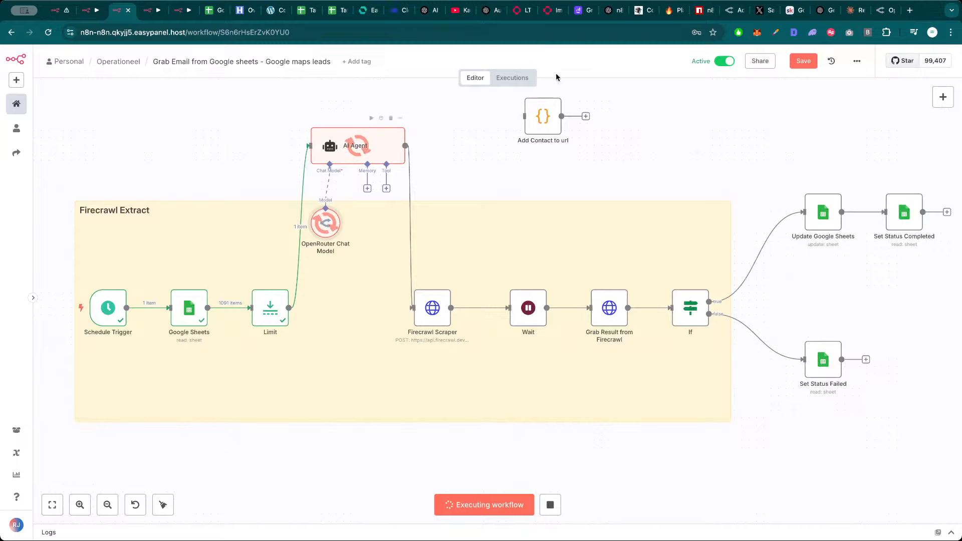
Switch to OpenRouter, open the account's activity page and refresh it to check the latest model requests
click(888, 12)
click(912, 66)
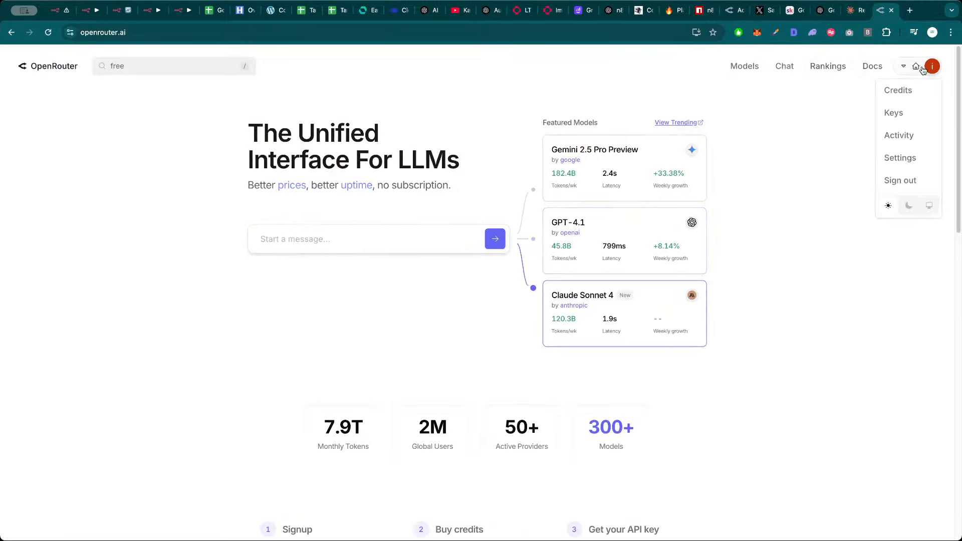
click(904, 133)
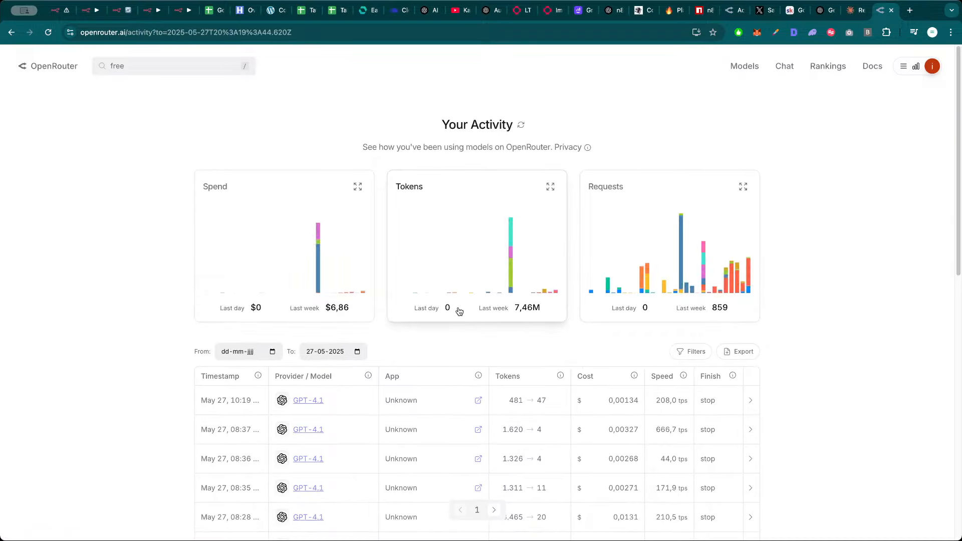
scroll(432, 405, down, 1)
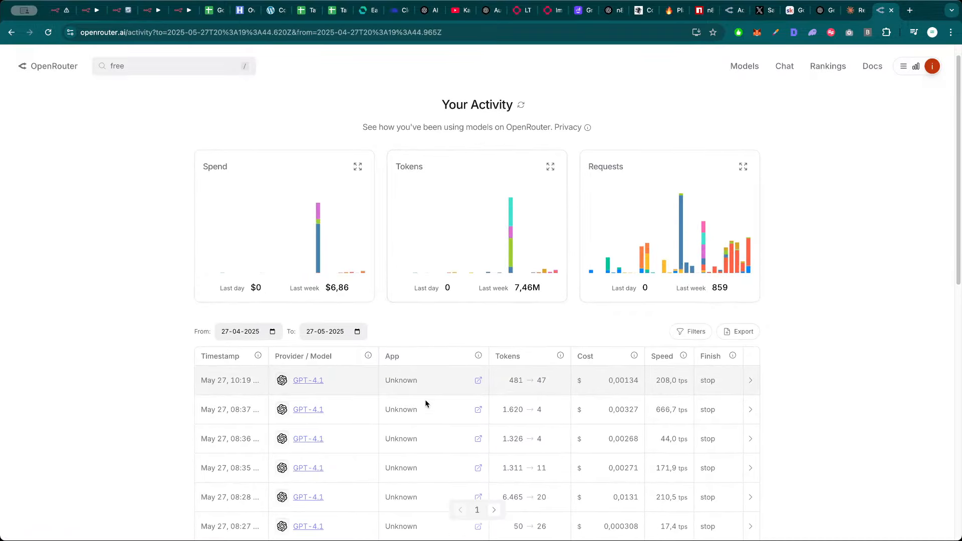
key(super+r)
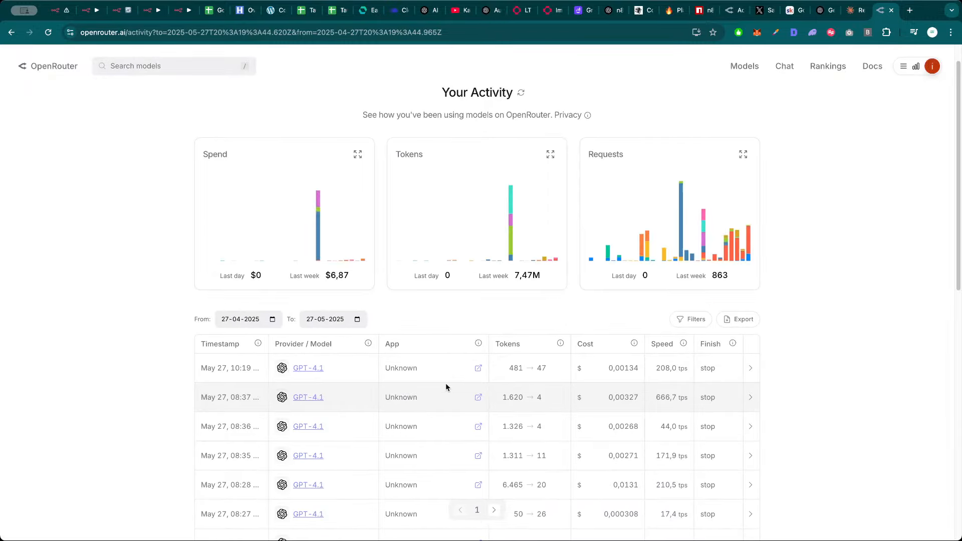
Return to the n8n workflow and examine the AI Agent node's output after the run with the free model
scroll(446, 383, down, 1)
key(super+3)
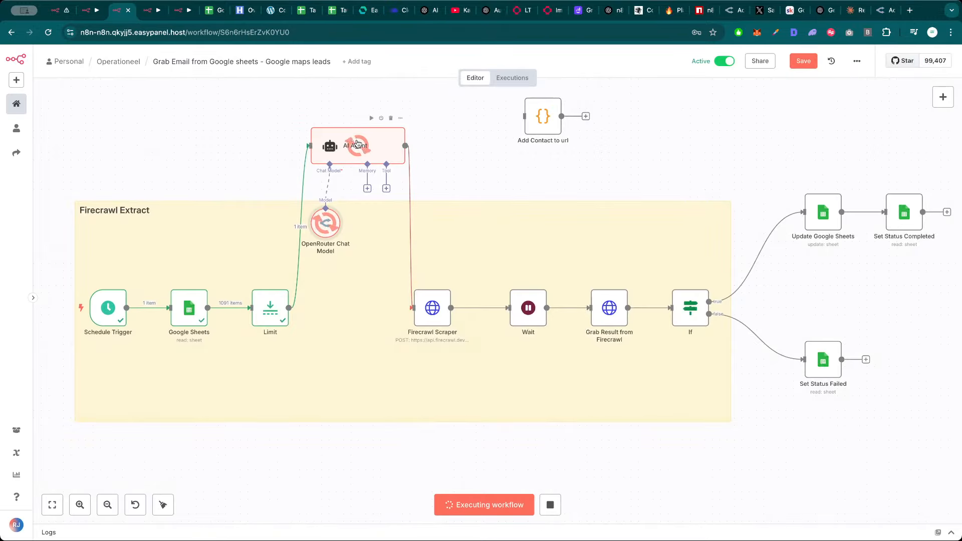
scroll(463, 168, up, 1)
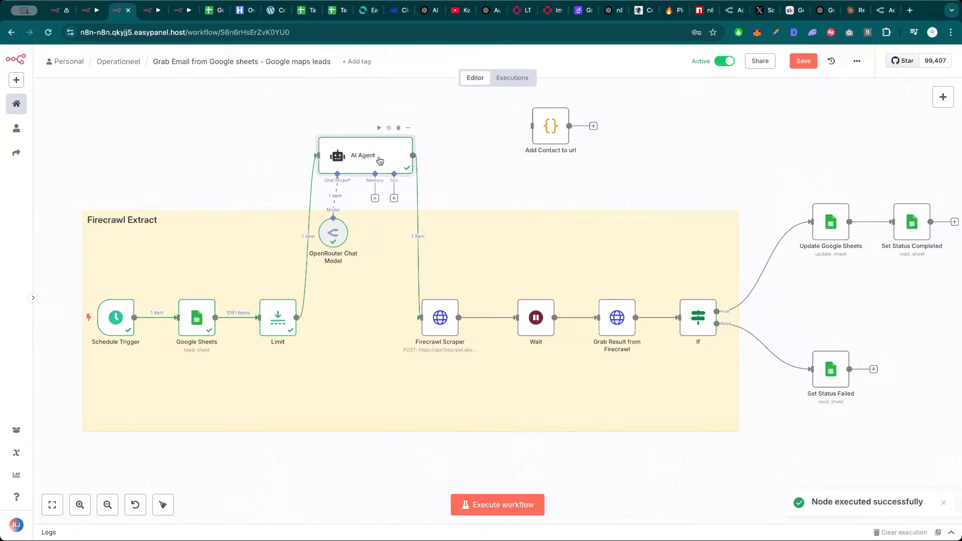
double_click(355, 167)
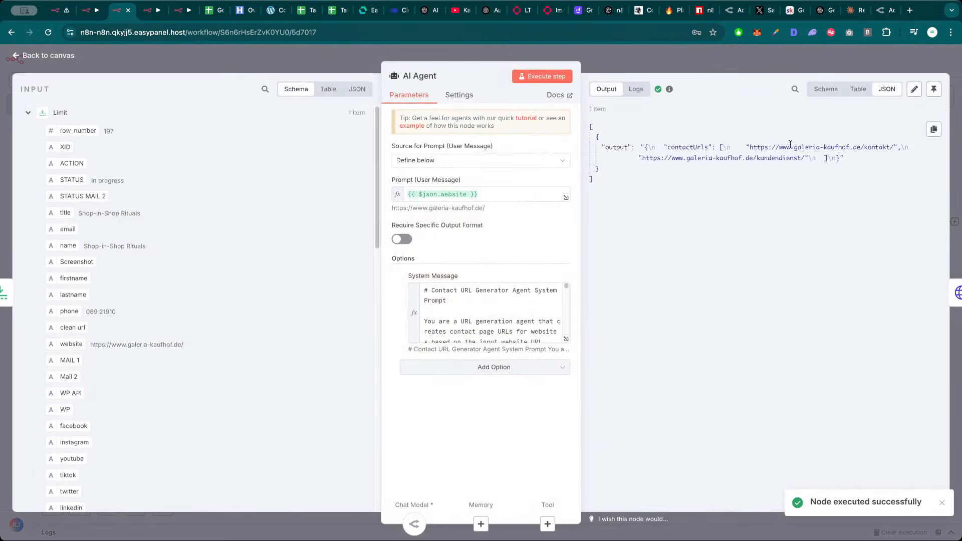
drag(893, 146, 694, 159)
click(696, 159)
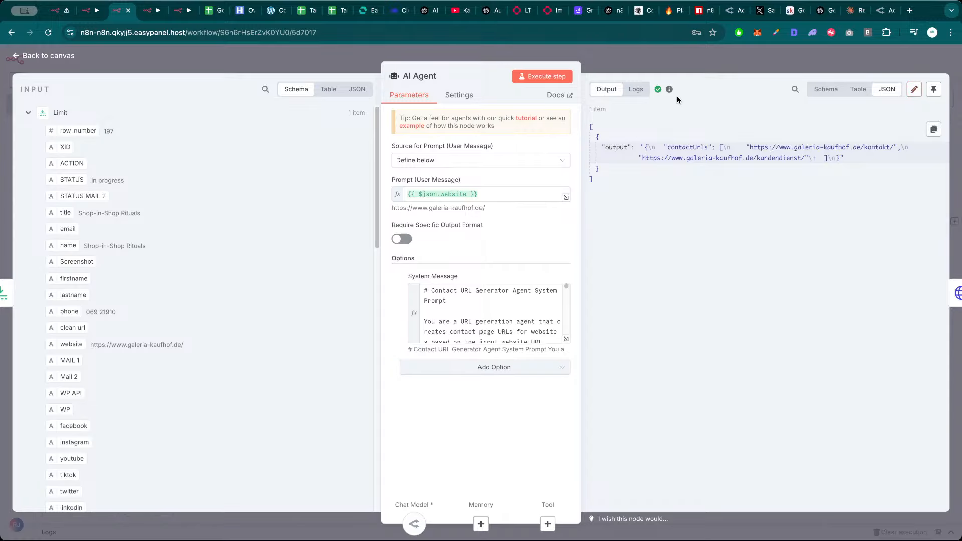
Switch to OpenRouter's activity page and check the tokens and cost of the latest free-model request
click(879, 12)
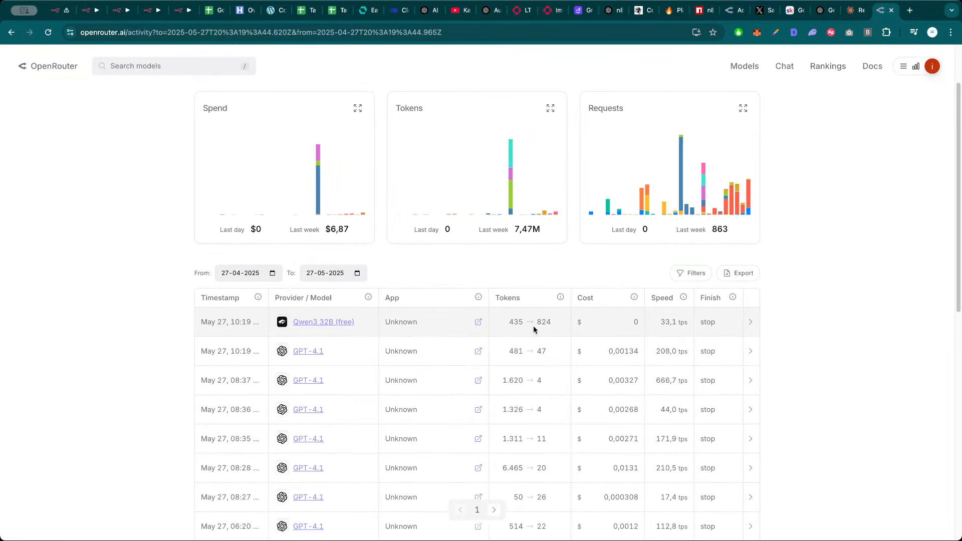
drag(637, 322, 789, 321)
click(799, 320)
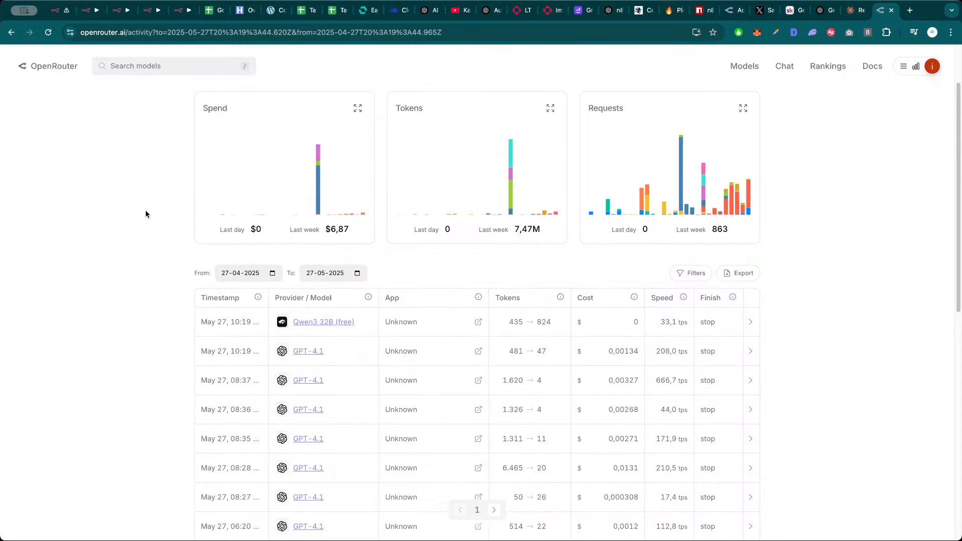
scroll(145, 214, up, 3)
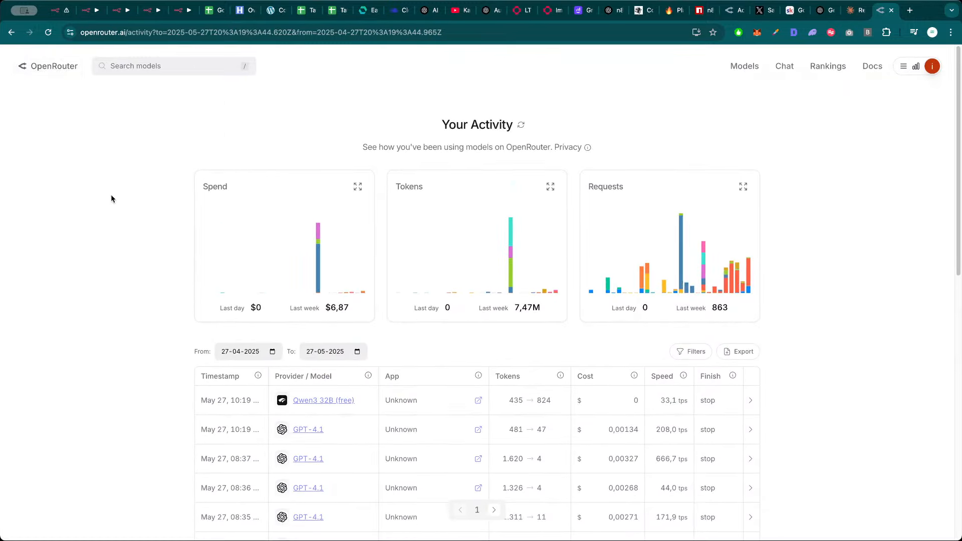
Return to n8n and check which model the OpenRouter Chat Model node uses
click(120, 12)
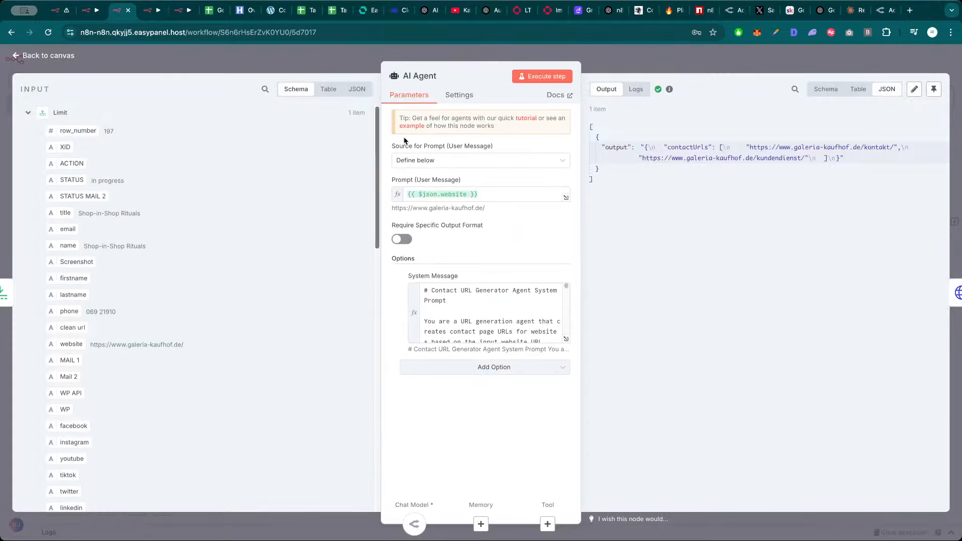
click(674, 60)
double_click(333, 237)
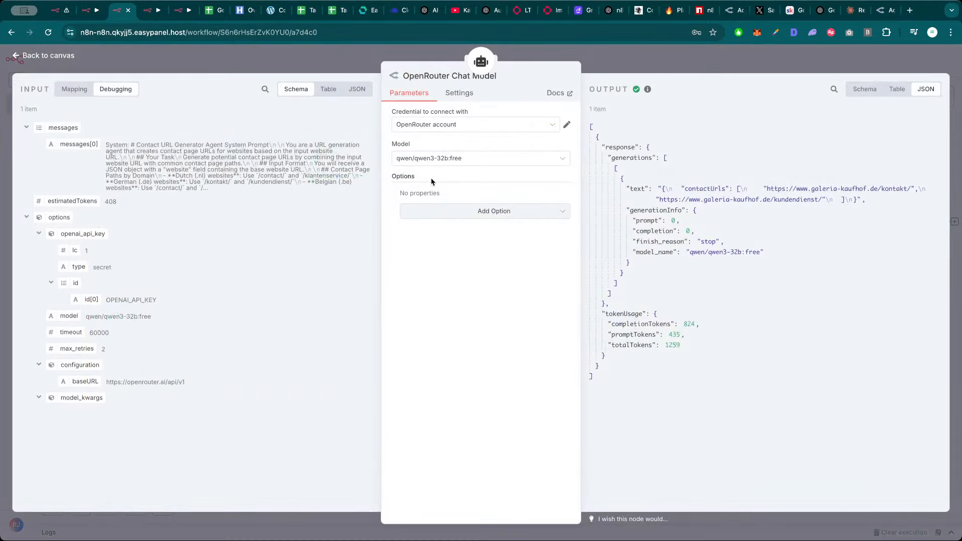
key(Escape)
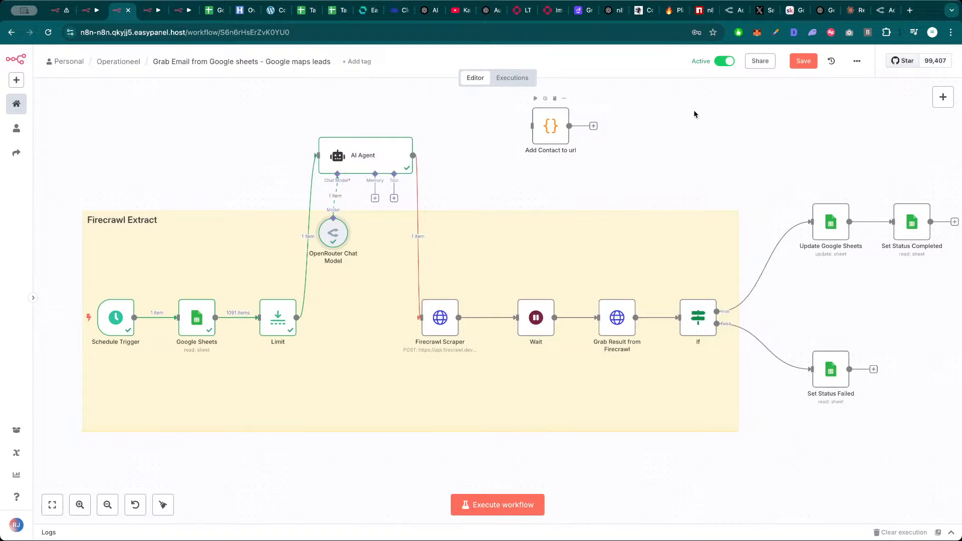
Save the workflow and arrange the AI Agent between Limit and Firecrawl Scraper, with its OpenRouter Chat Model underneath
click(793, 62)
drag(324, 238, 309, 392)
drag(372, 155, 365, 318)
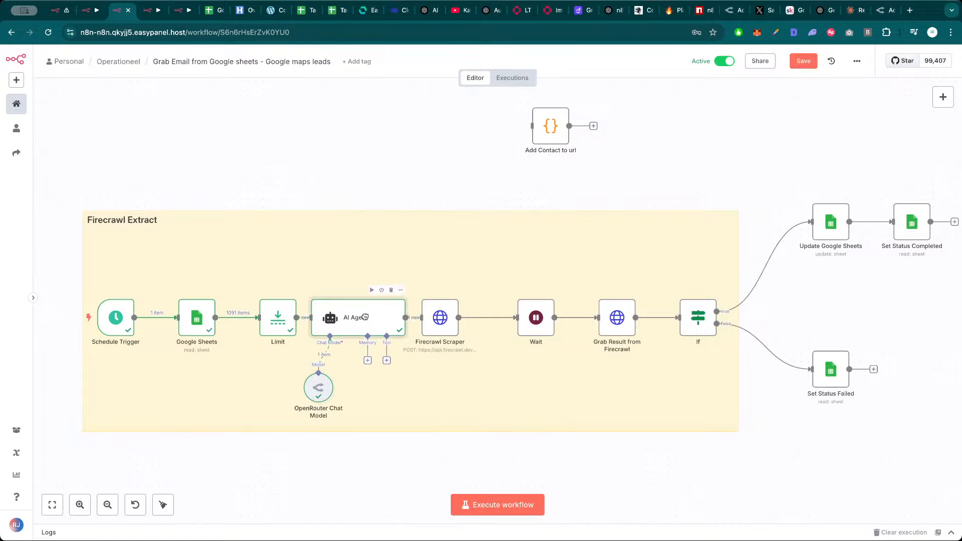
mouse_move(277, 321)
mouse_down()
mouse_move(242, 321)
mouse_move(270, 320)
mouse_up()
drag(347, 321, 340, 321)
drag(318, 395, 310, 395)
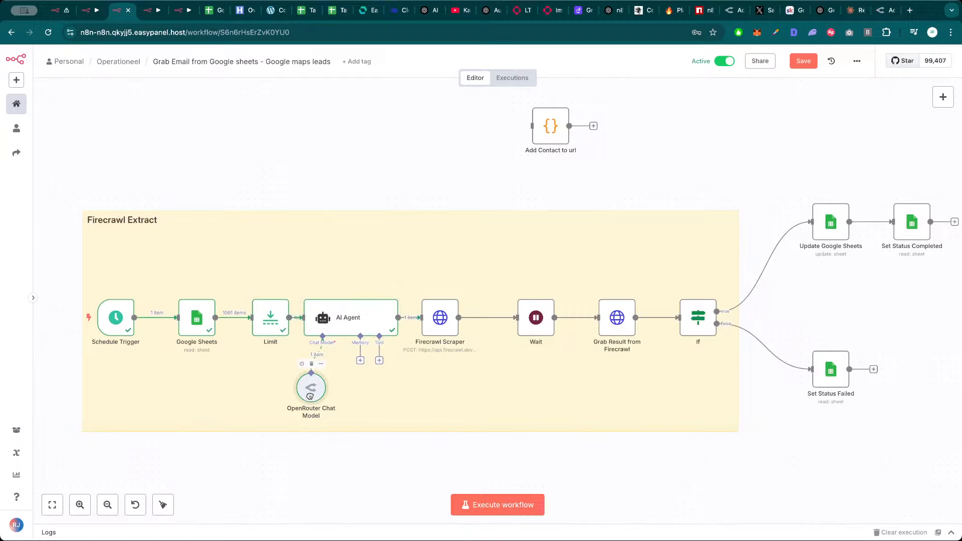
Review the AI Agent's full system message, including its output format and examples
double_click(358, 328)
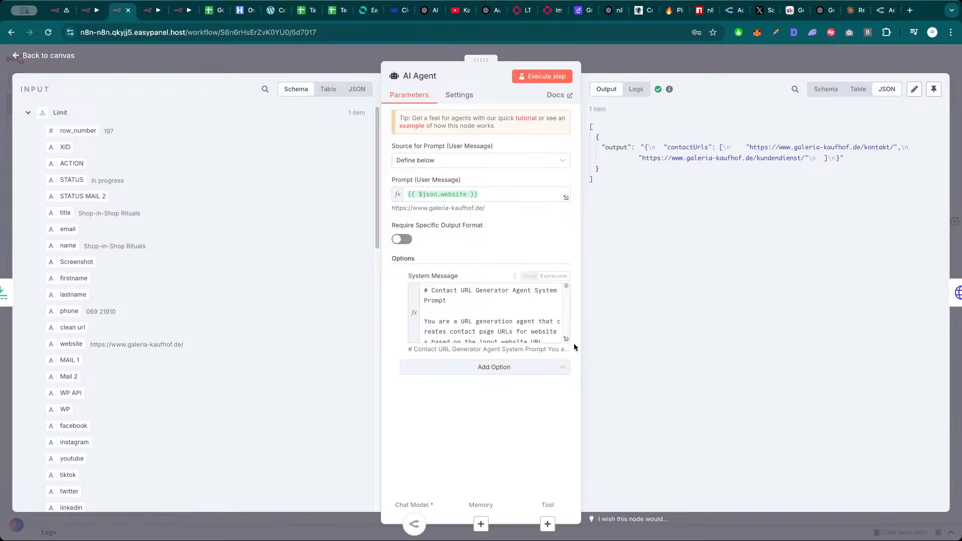
click(567, 341)
scroll(391, 347, down, 3)
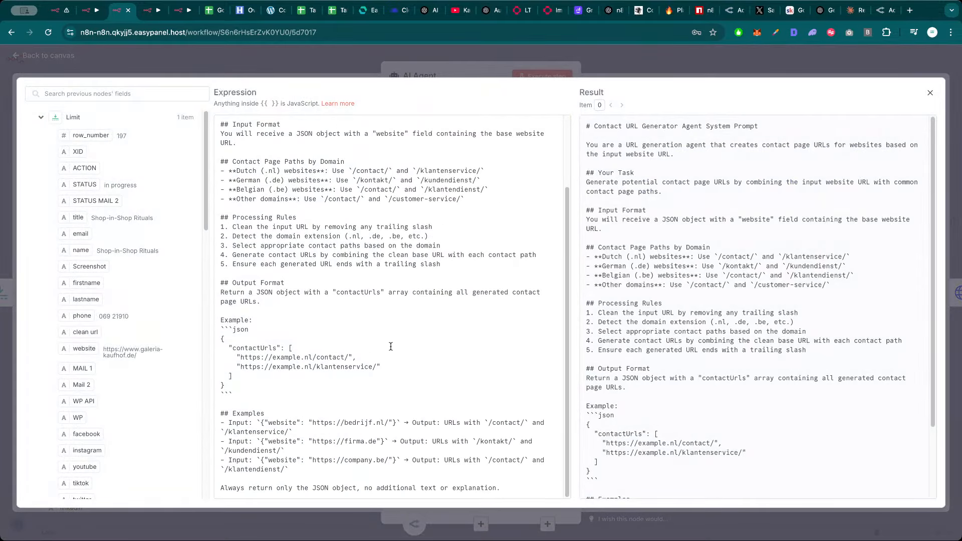
key(Escape)
click(353, 64)
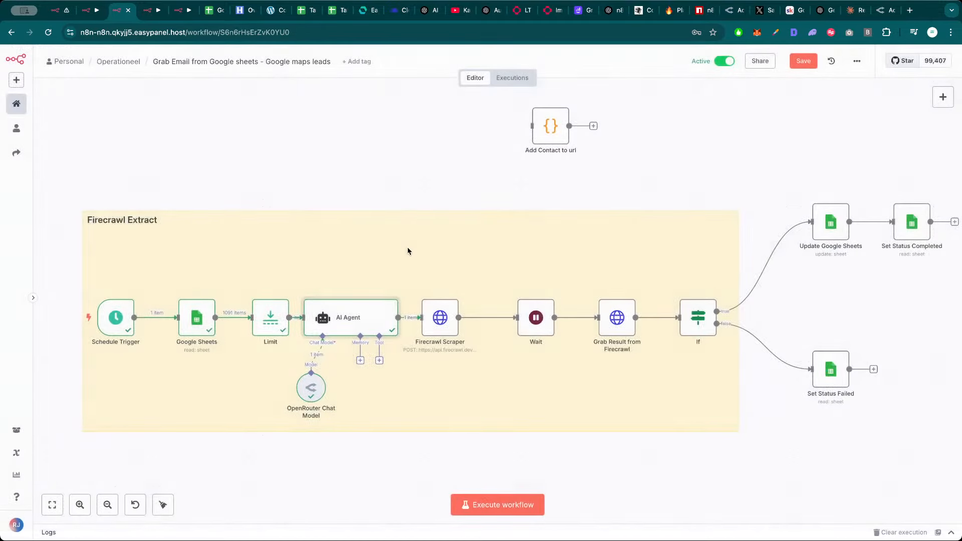
Inspect the Firecrawl Scraper's input as JSON and its request body, and check the OpenRouter Chat Model's data
double_click(447, 321)
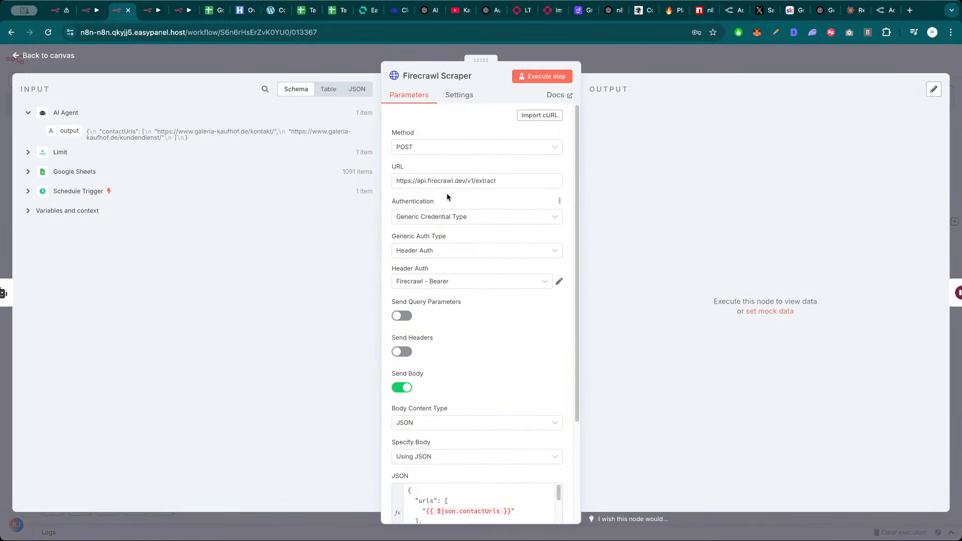
click(360, 90)
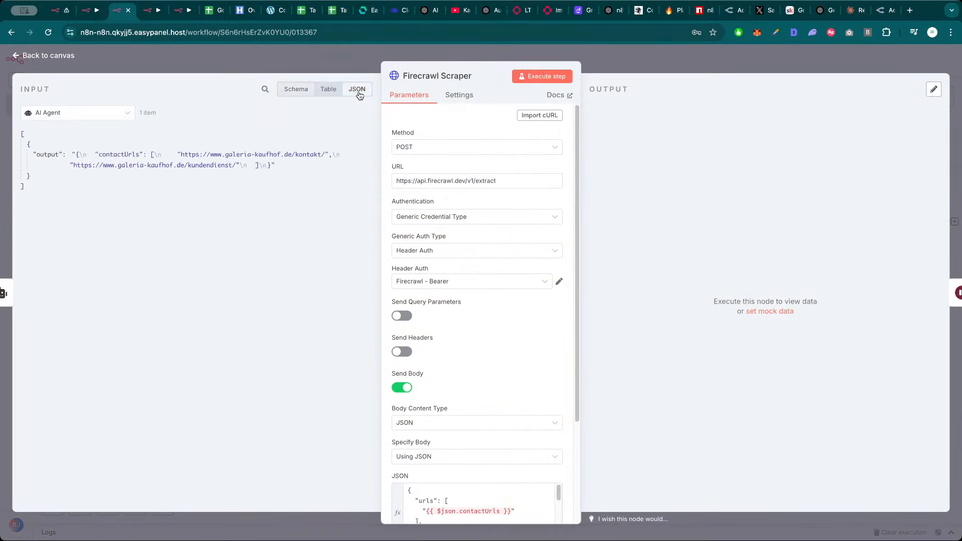
scroll(466, 385, down, 5)
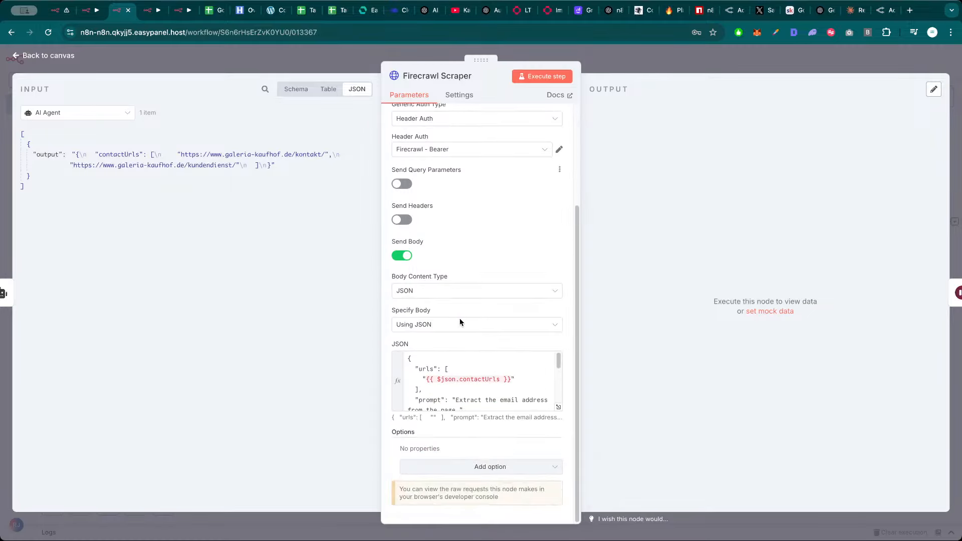
click(244, 64)
double_click(311, 387)
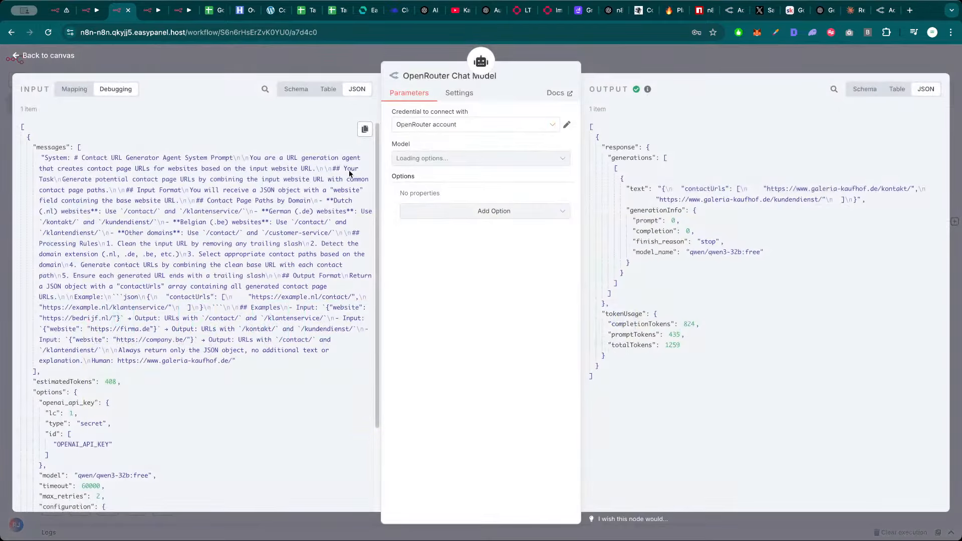
click(608, 55)
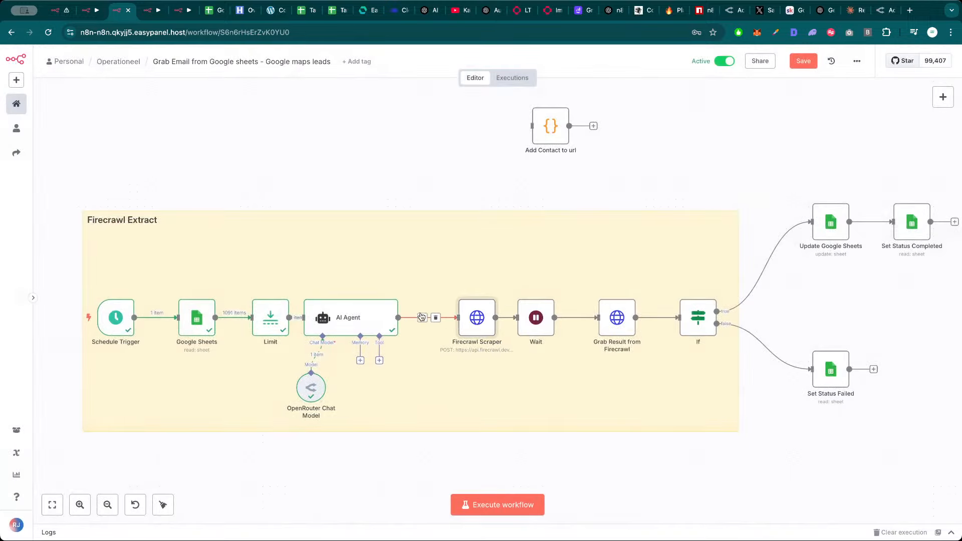
Copy the output entry with the contactUrls from the AI Agent node's result
double_click(362, 324)
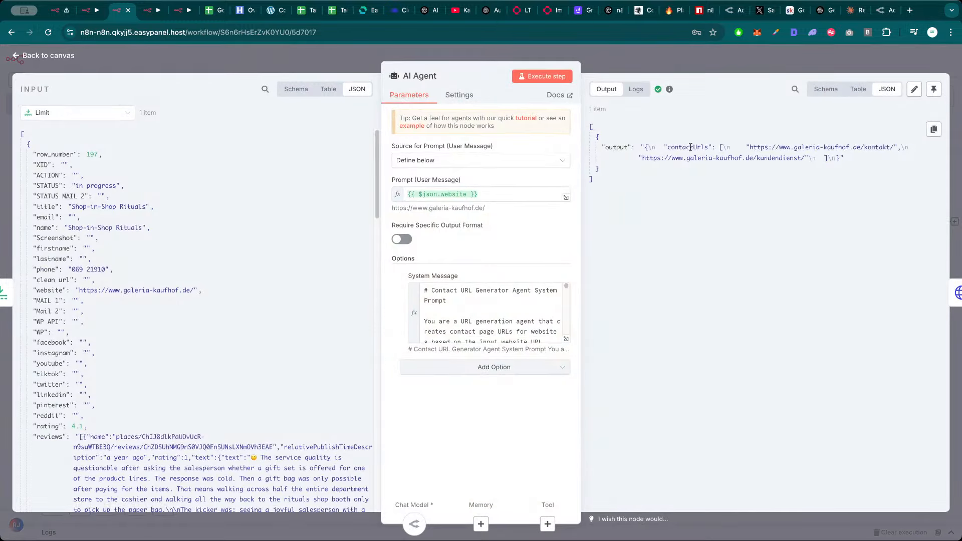
click(933, 130)
drag(852, 159, 607, 146)
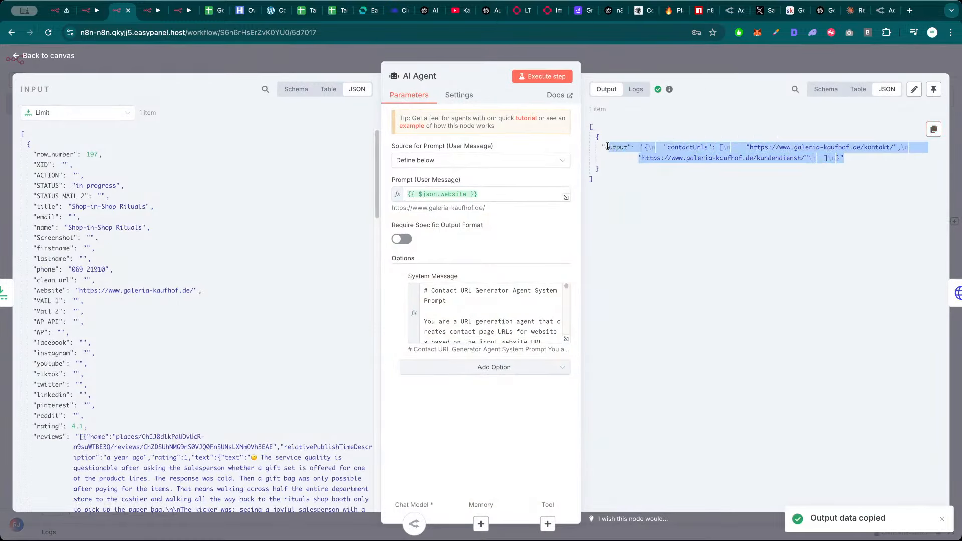
Switch to the Claude chat and write "can you make a function node so the output from the agent is just 2 urls in a array"
click(856, 10)
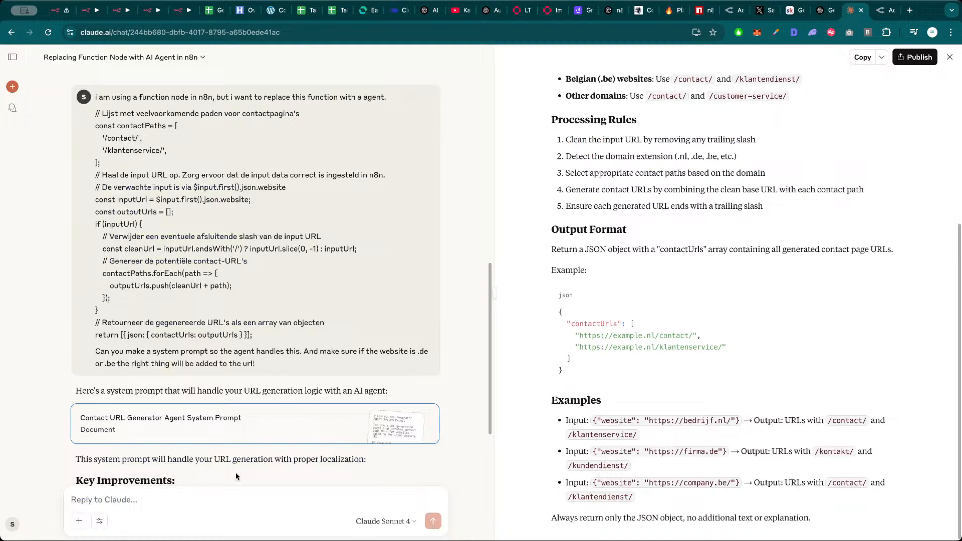
click(201, 501)
text(can)
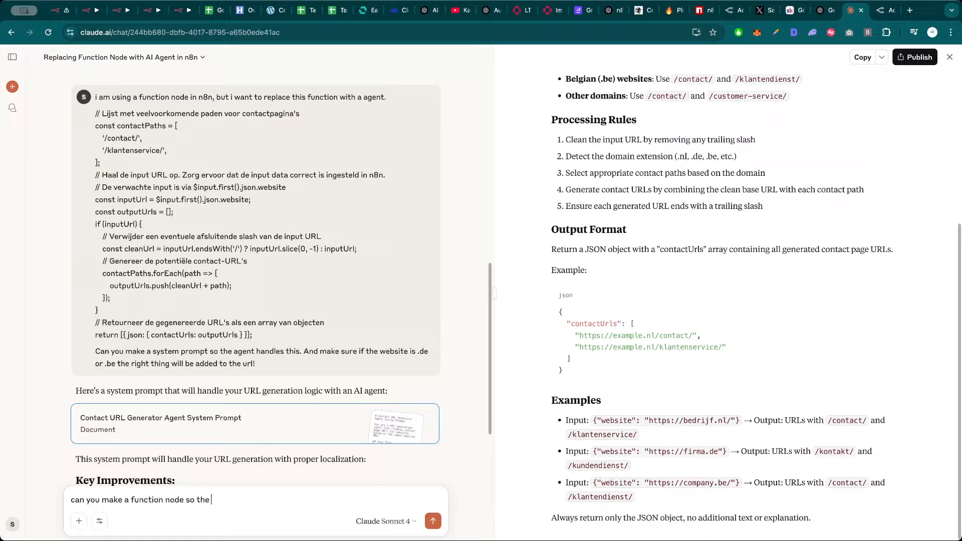
text(output from the agent is j)
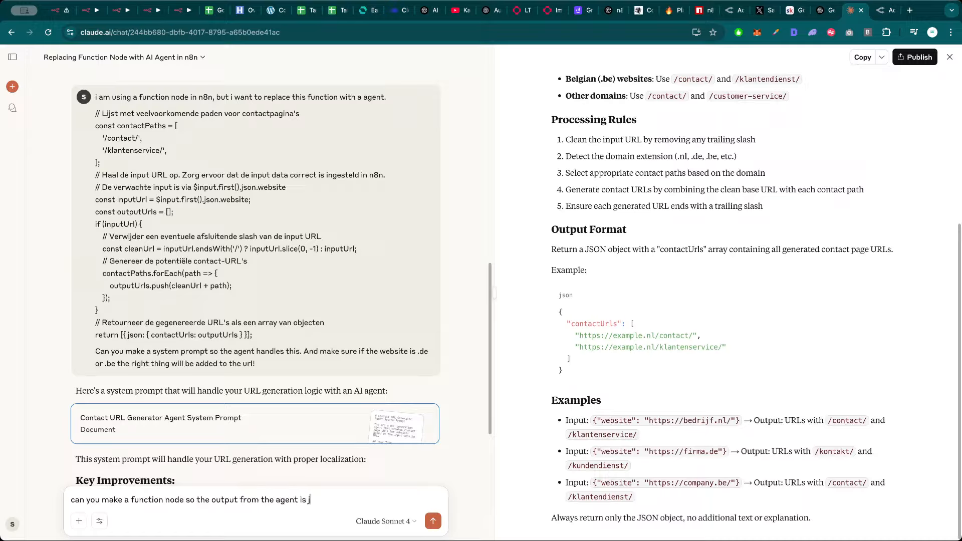
text(ust 2)
key(shift+Return)
key(shift+Return)
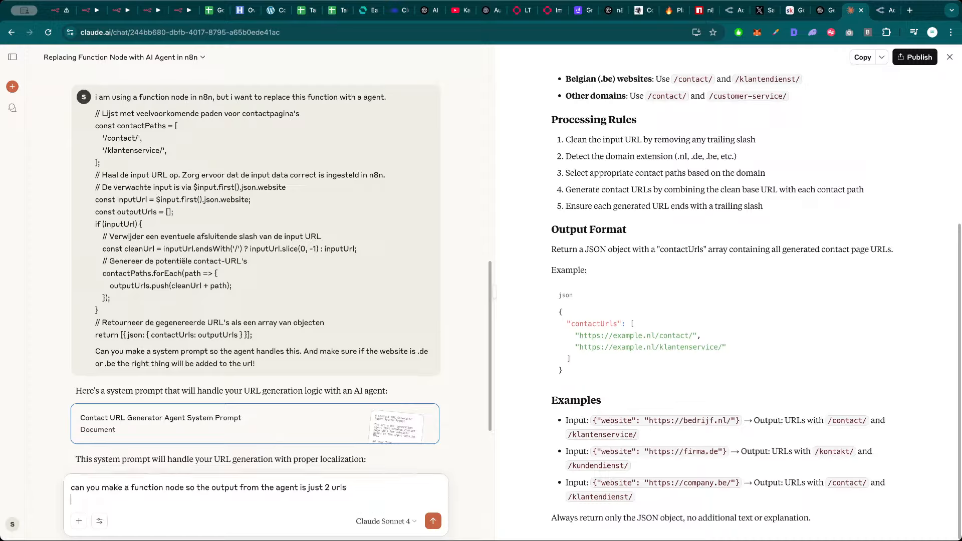
key(BackSpace)
key(BackSpace)
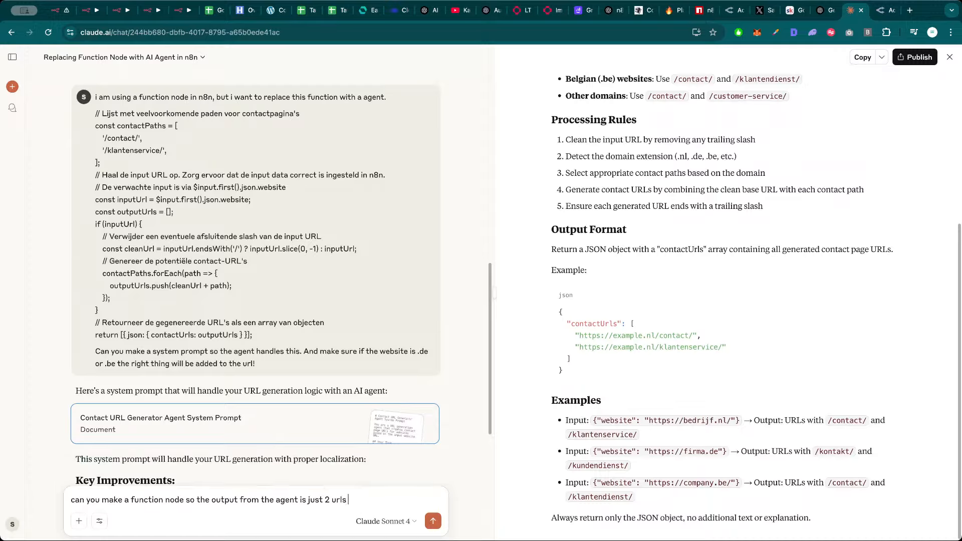
key(shift+Return)
key(shift+Return)
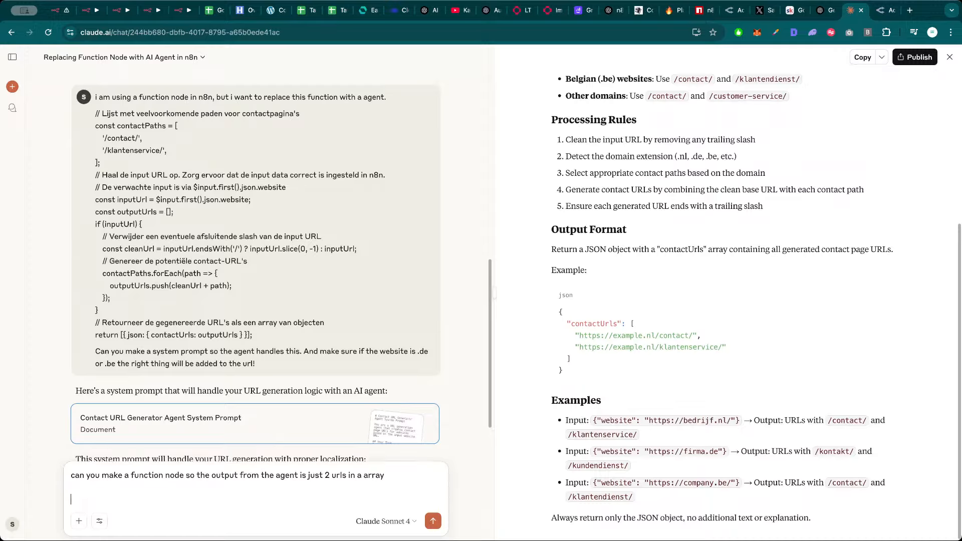
Paste the copied agent output into the Claude message, add "this is the output." below it and send it
key(super+v)
key(shift+Return)
key(shift+Return)
text(this i)
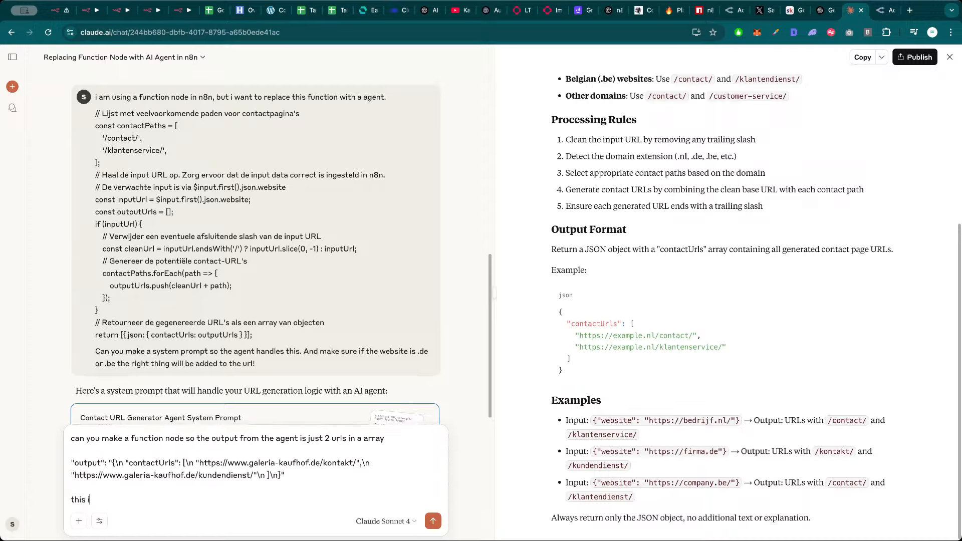
text(s the output.)
key(Return)
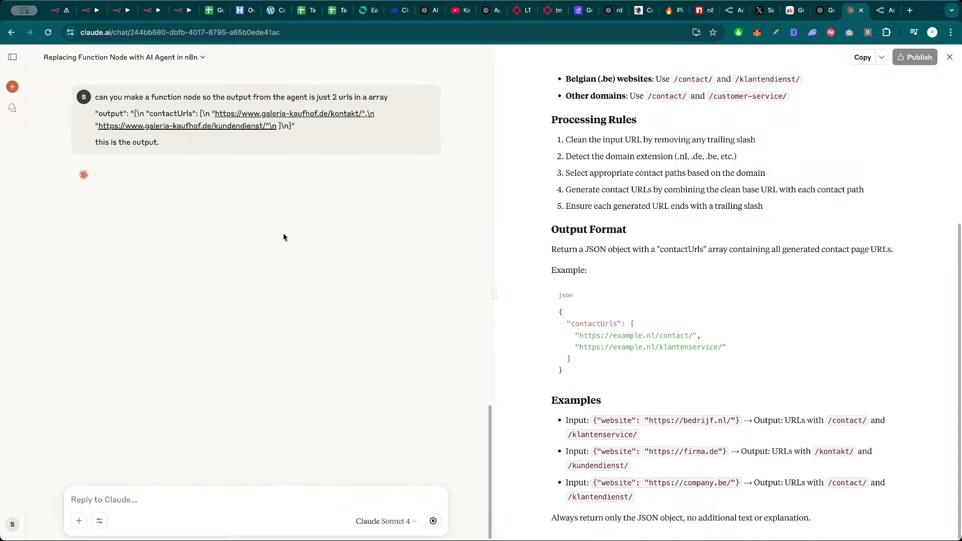
Return to the n8n canvas and move the AI Agent node midway between Limit and Firecrawl Scraper
click(120, 10)
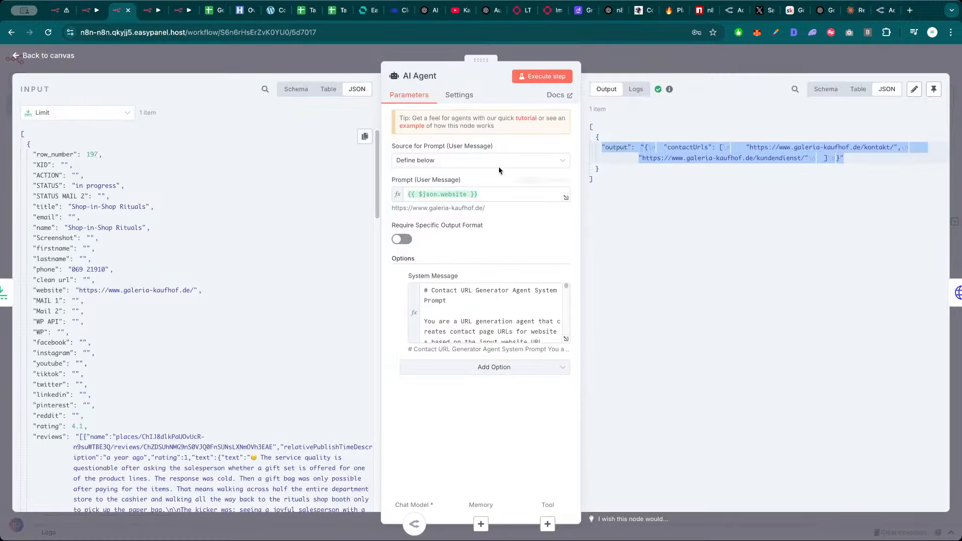
key(Escape)
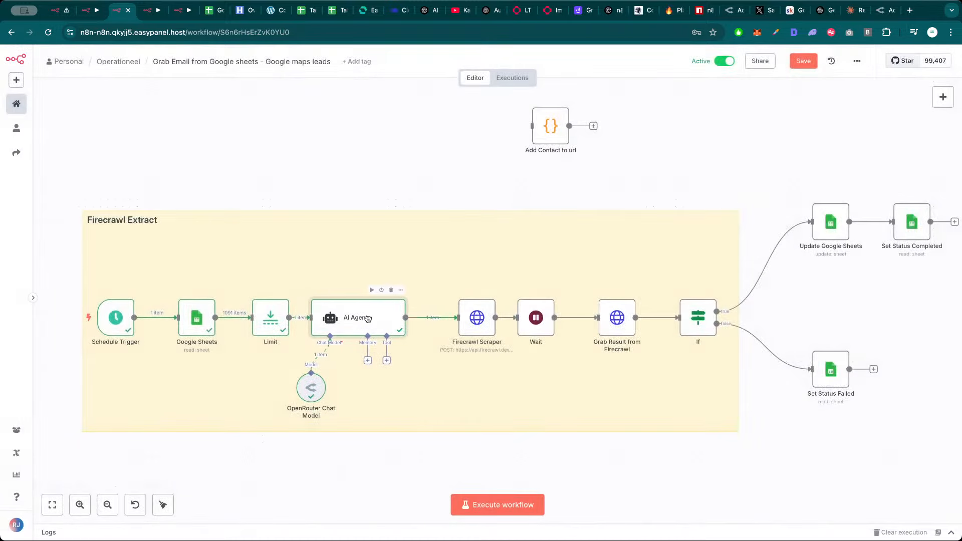
drag(368, 318, 376, 319)
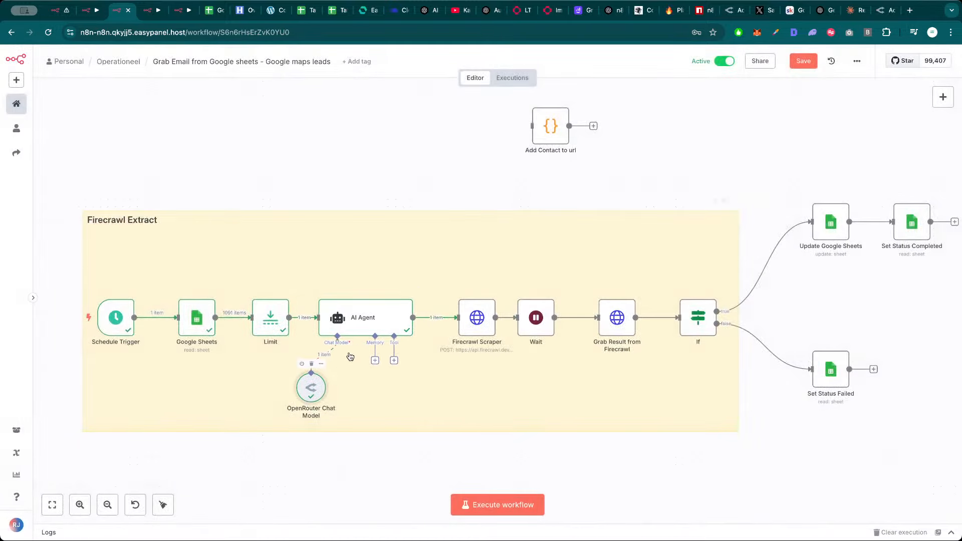
Examine the AI Agent's system message in the expanded expression editor
double_click(363, 317)
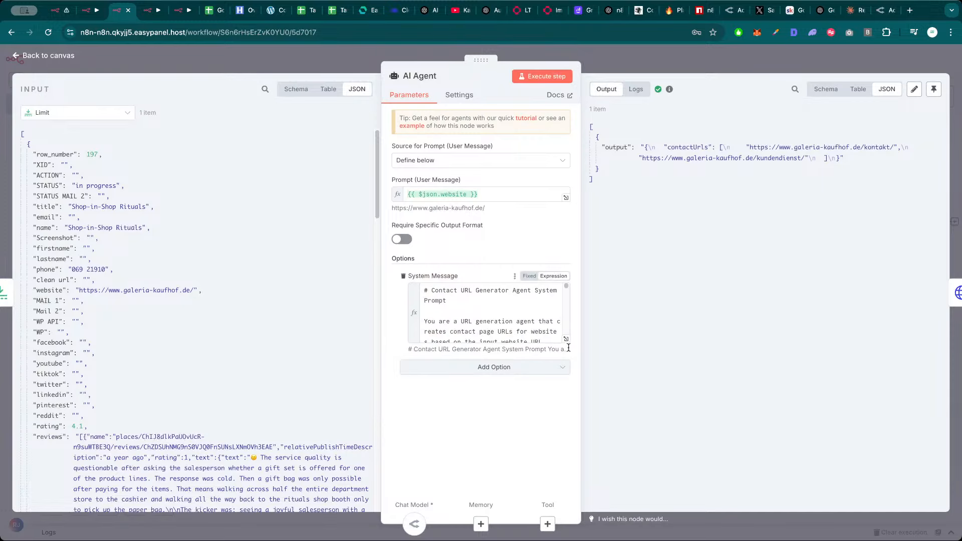
click(566, 340)
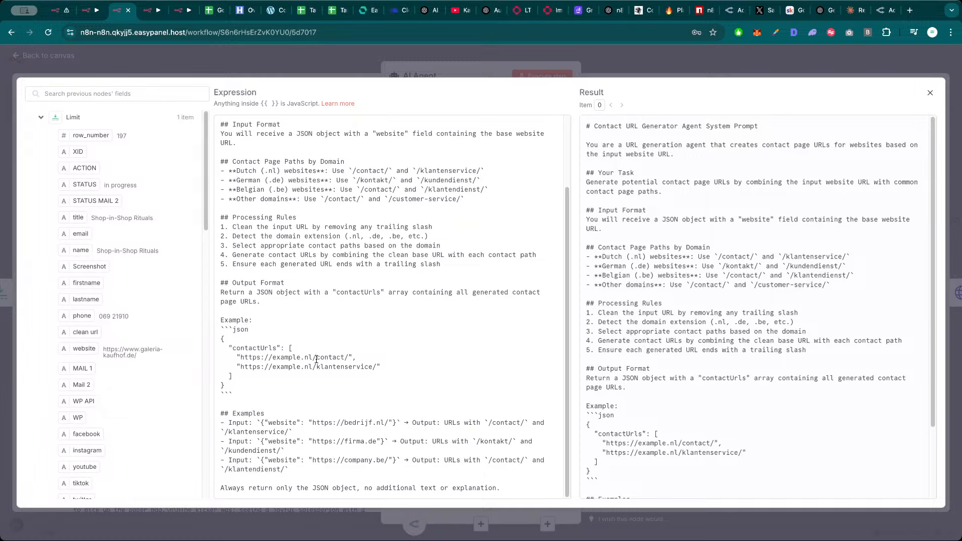
click(357, 62)
click(353, 61)
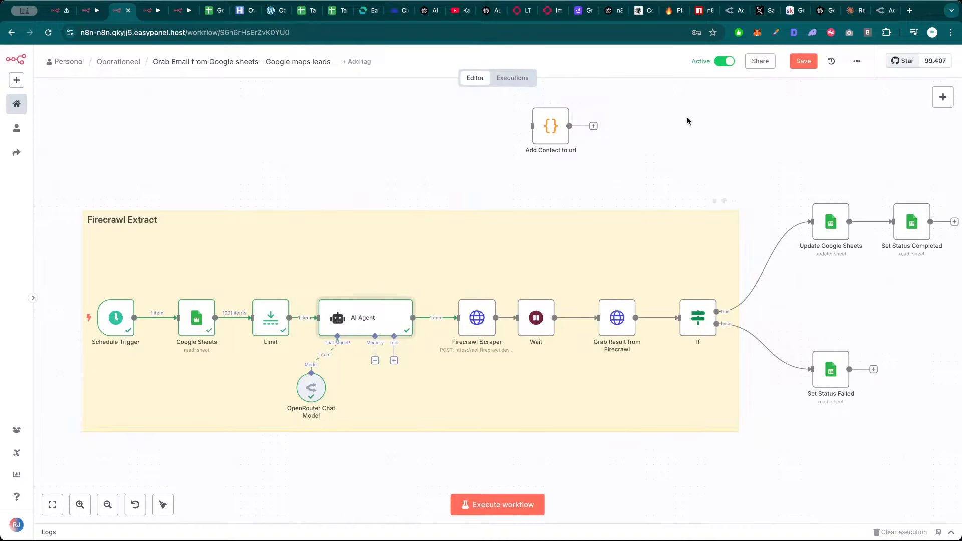
Check Claude's reply on the function node, and return to the Google Maps leads email workflow
click(850, 10)
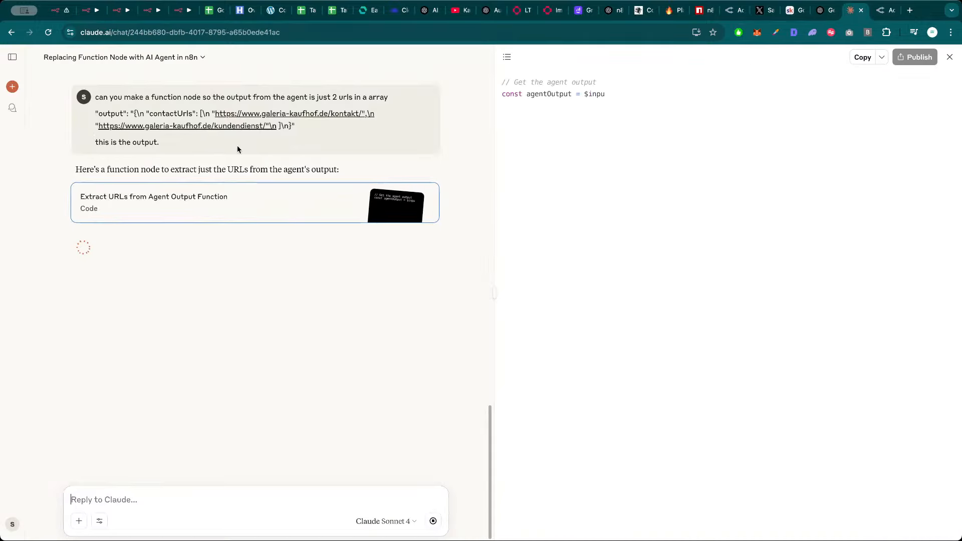
click(95, 11)
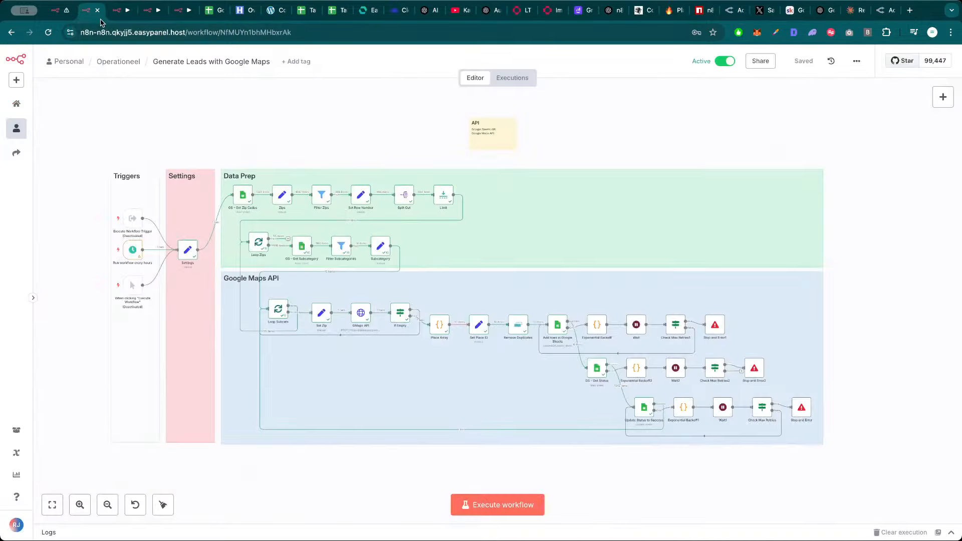
click(120, 10)
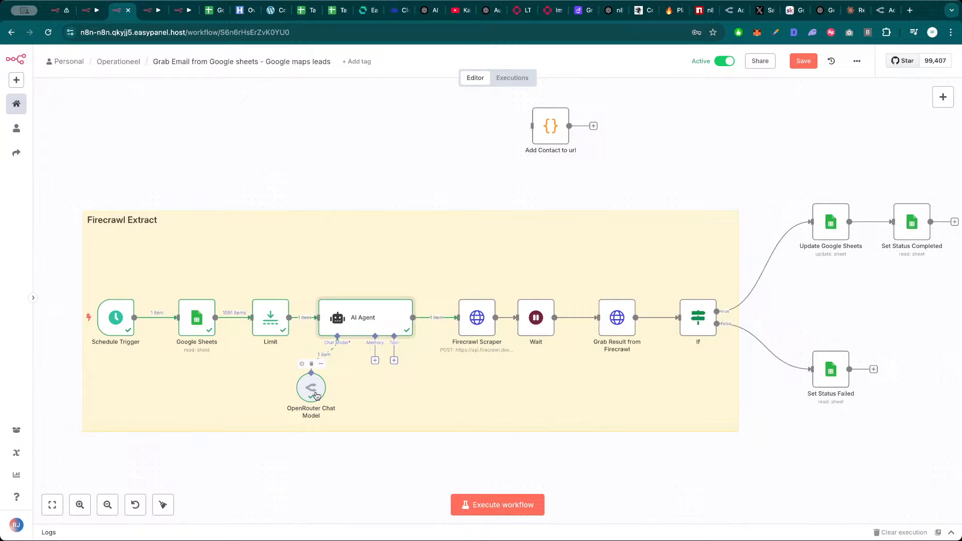
Shift the Limit, AI Agent and OpenRouter Chat Model nodes left to widen the gap before Firecrawl Scraper
drag(387, 318, 372, 318)
drag(268, 325, 253, 326)
drag(361, 323, 345, 322)
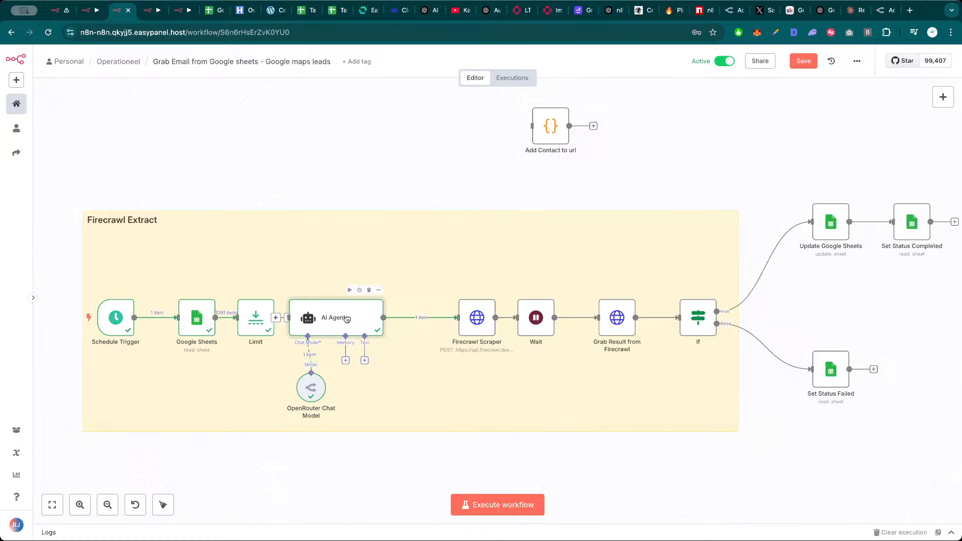
drag(321, 390, 289, 389)
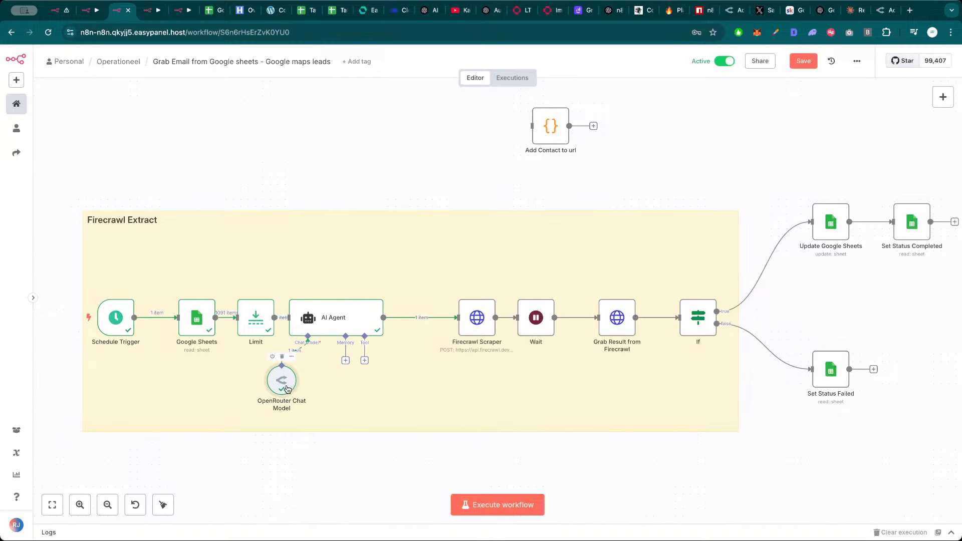
Inspect the OpenRouter Chat Model node's generated response text
double_click(287, 390)
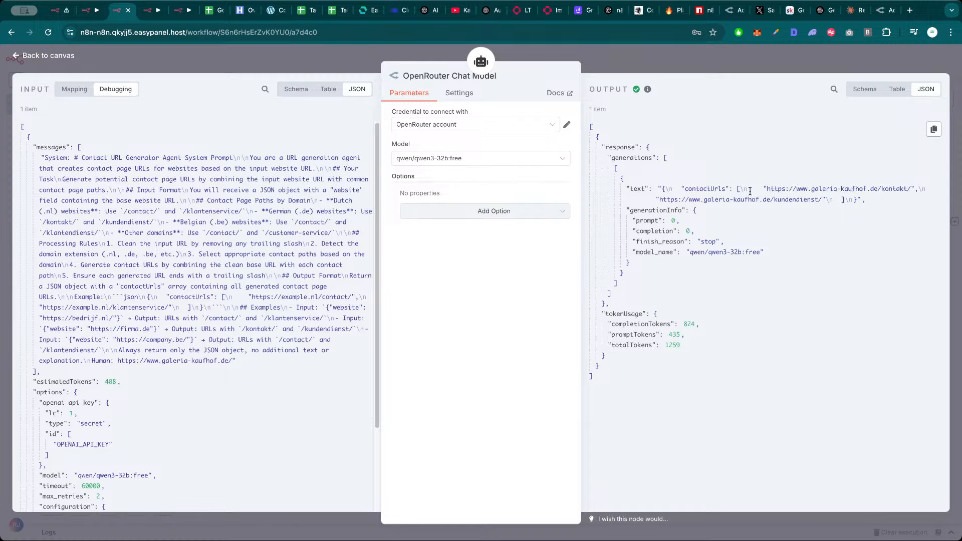
double_click(667, 189)
key(Escape)
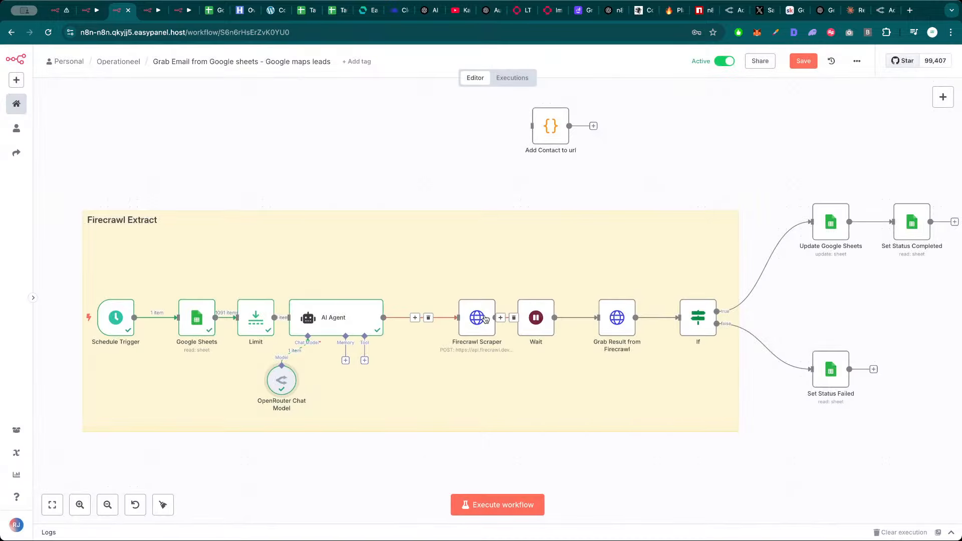
Replace the contactUrls expression in the Firecrawl Scraper's JSON body with the AI Agent's output field, {{ $json.output }}
double_click(484, 319)
scroll(562, 488, down, 5)
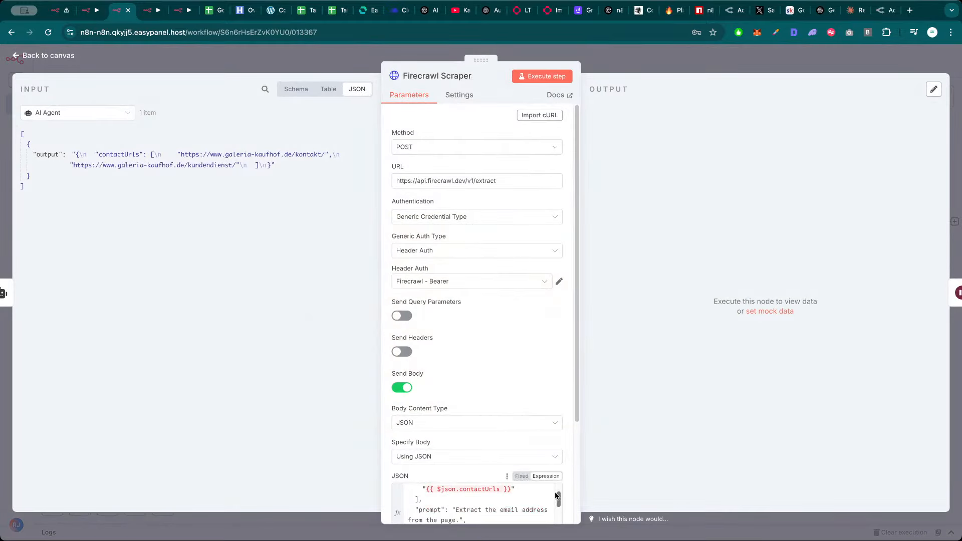
scroll(560, 488, down, 3)
click(560, 414)
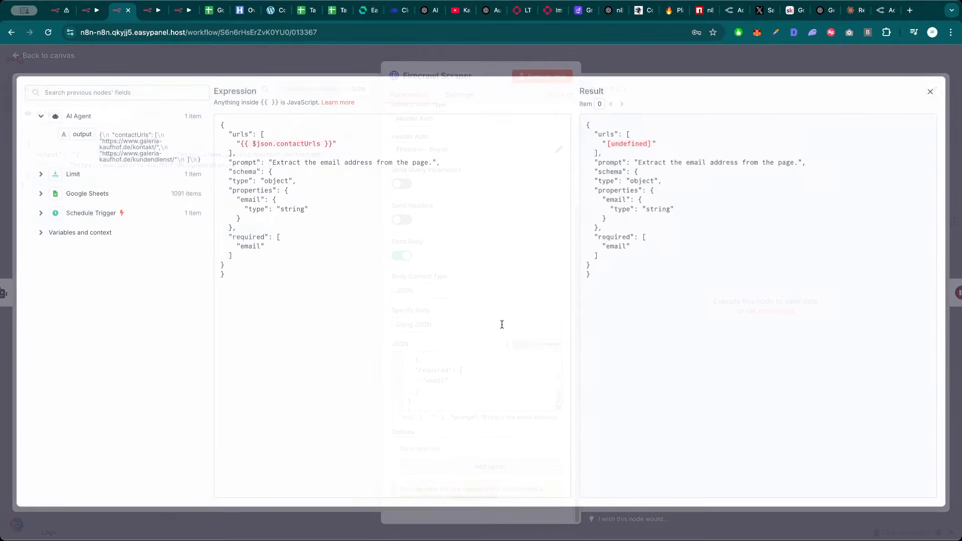
drag(331, 143, 240, 146)
key(BackSpace)
drag(76, 135, 244, 145)
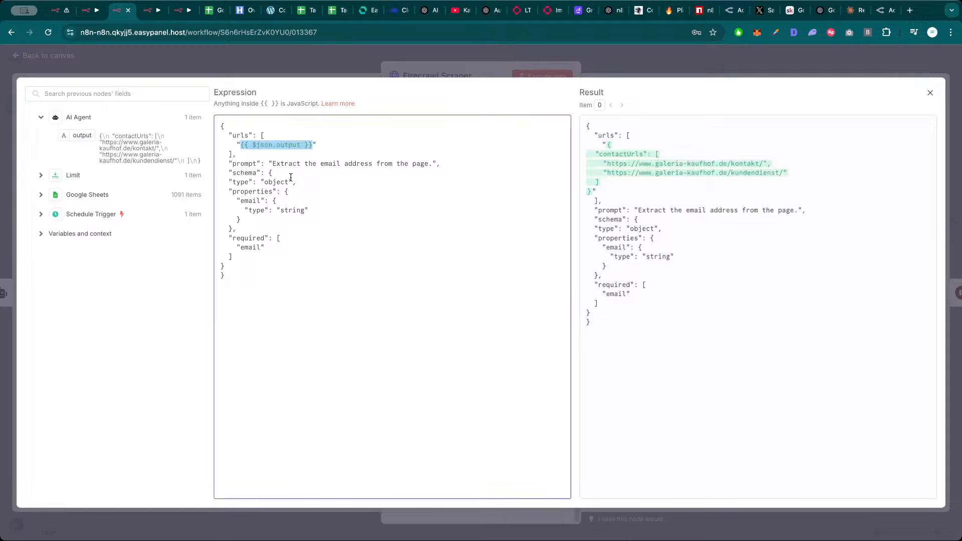
Examine how the urls array resolves in the JSON body's result preview, and close the expression editor
drag(595, 190, 609, 146)
click(608, 152)
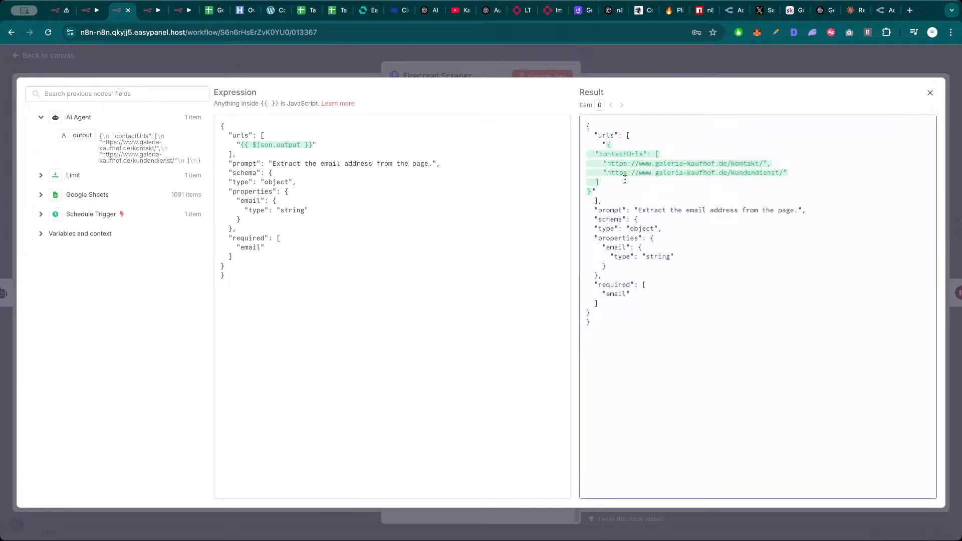
click(310, 209)
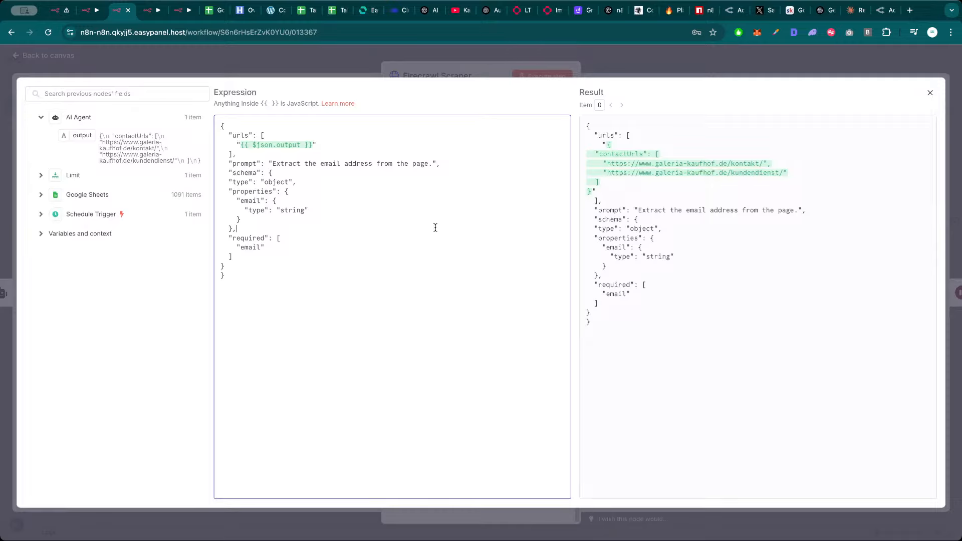
click(344, 54)
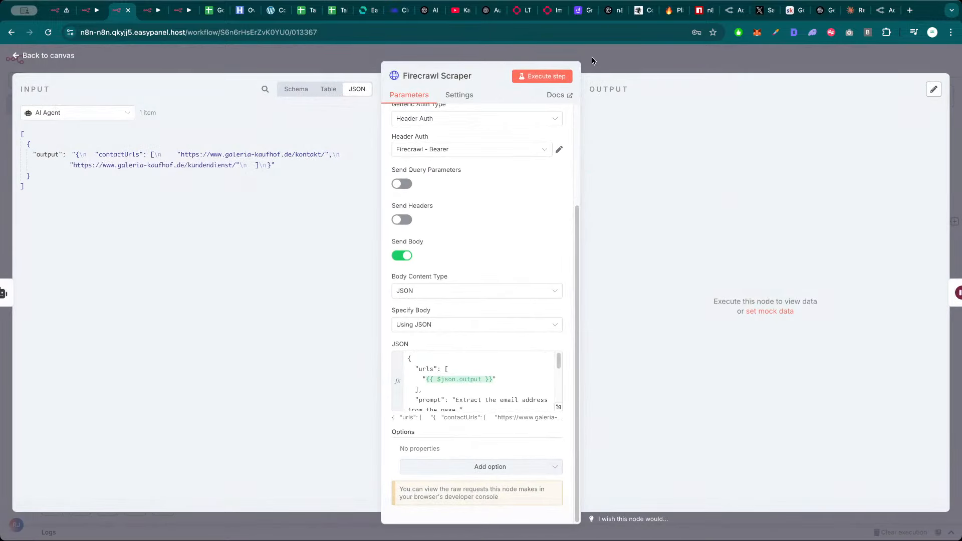
Copy the URL-extraction code generated in the Claude chat and return to the n8n canvas
click(852, 10)
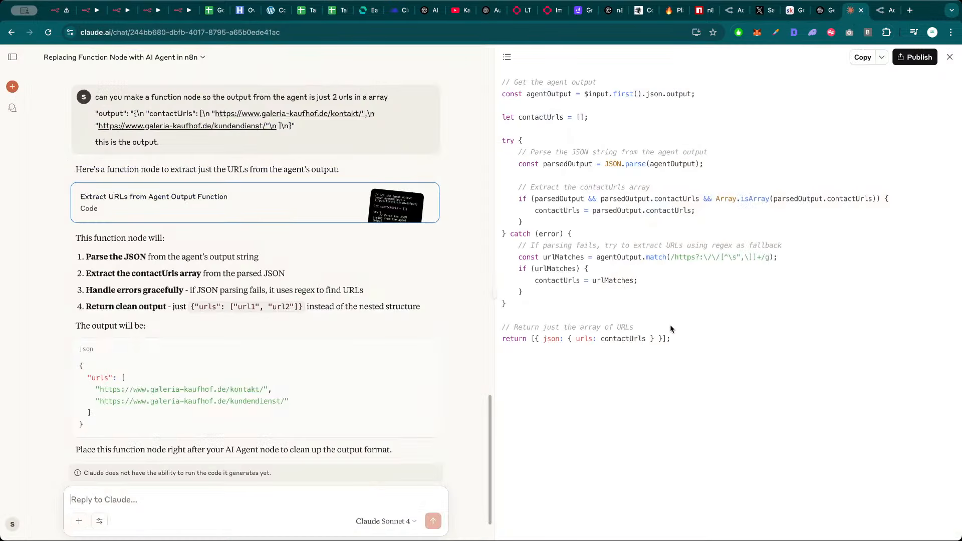
click(862, 56)
click(121, 15)
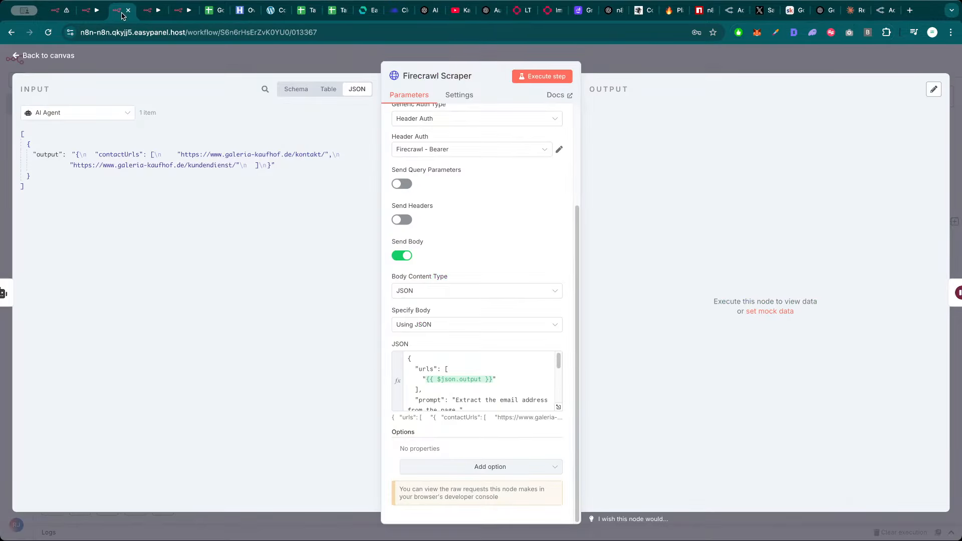
click(595, 58)
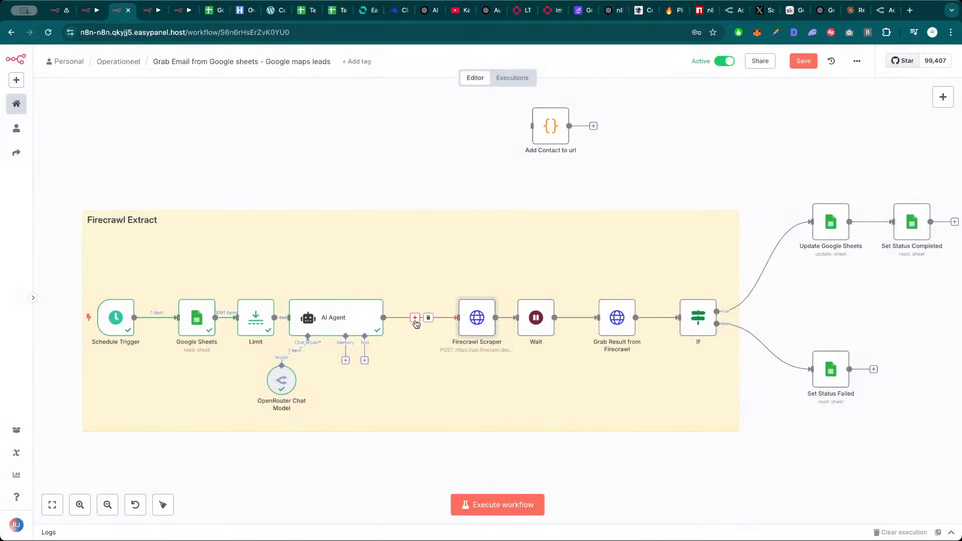
Insert a Code node between AI Agent and Firecrawl Scraper, containing the copied JavaScript, and execute it
click(415, 319)
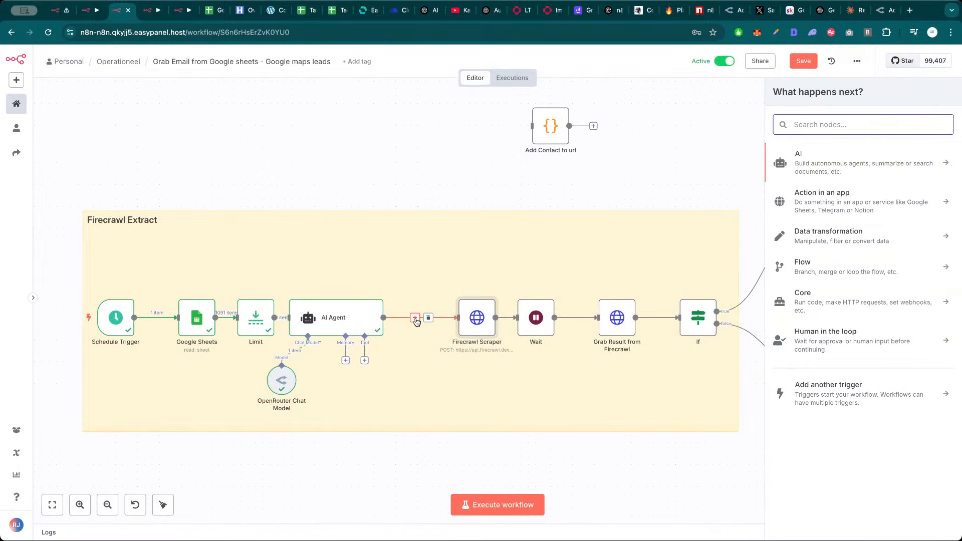
text(func)
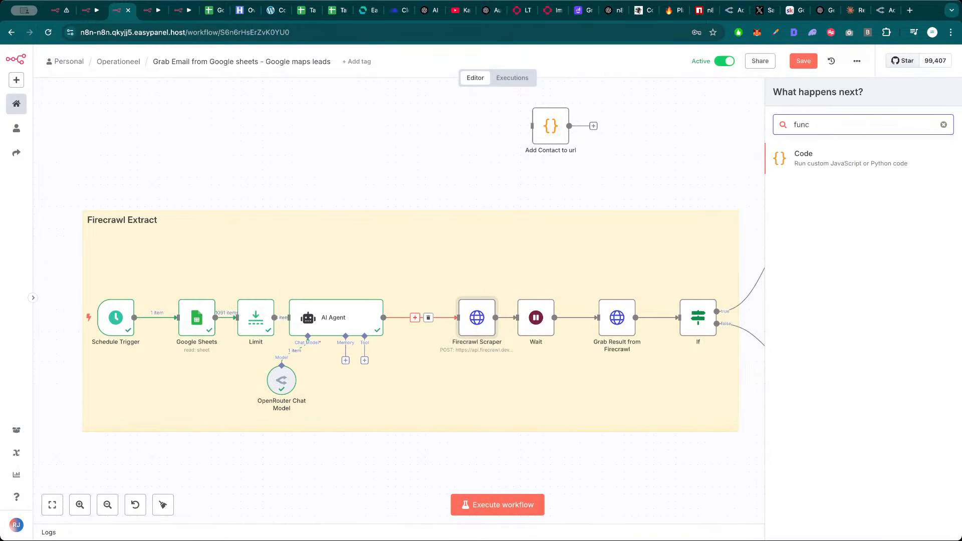
click(844, 155)
click(436, 228)
key(super+a)
key(super+v)
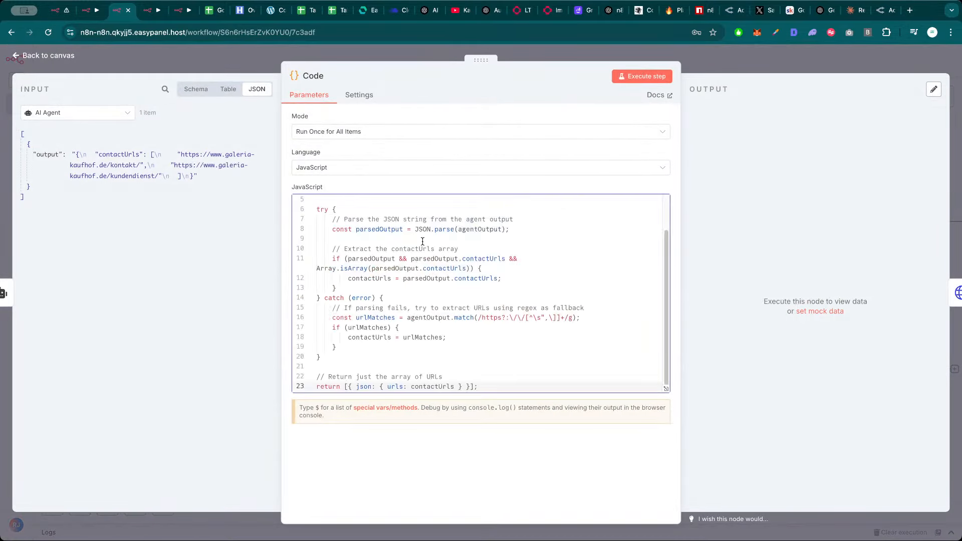
scroll(423, 242, up, 3)
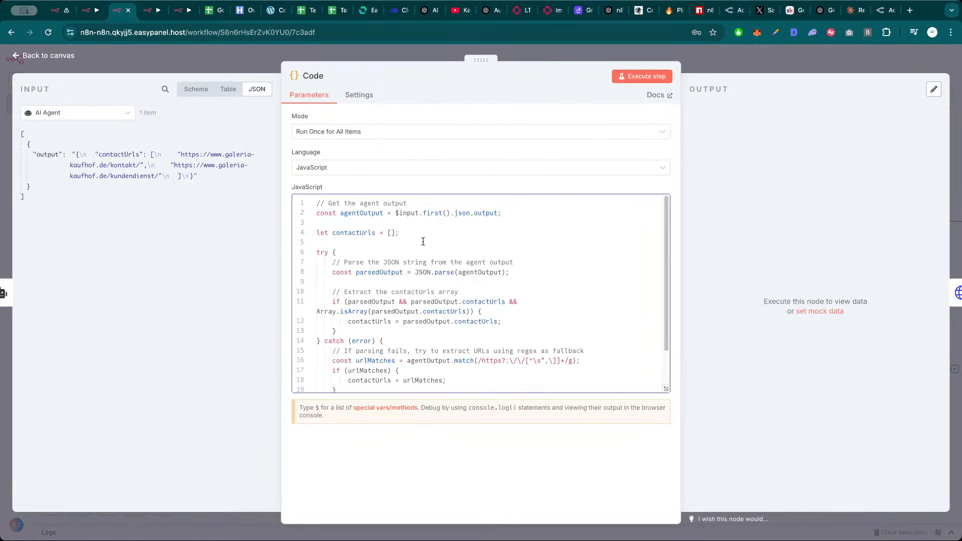
click(643, 78)
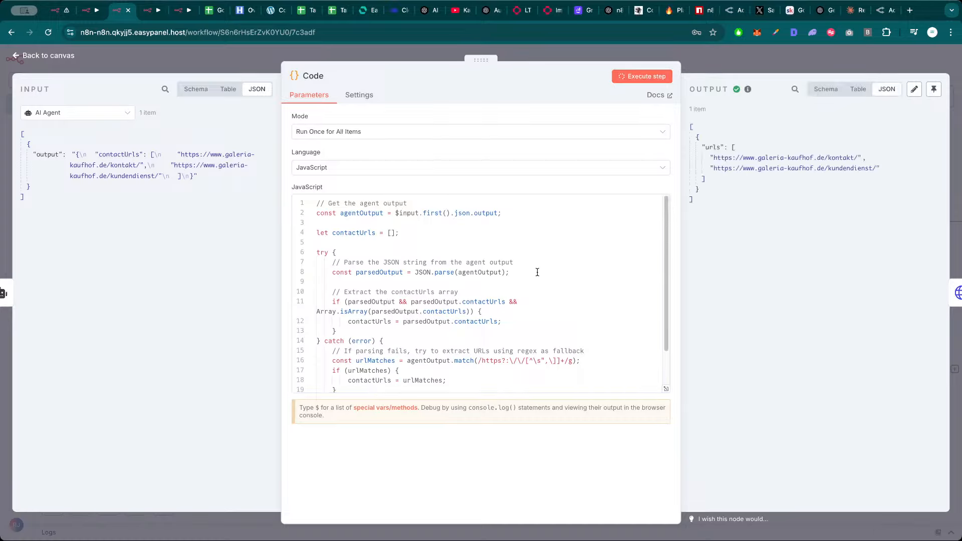
key(Escape)
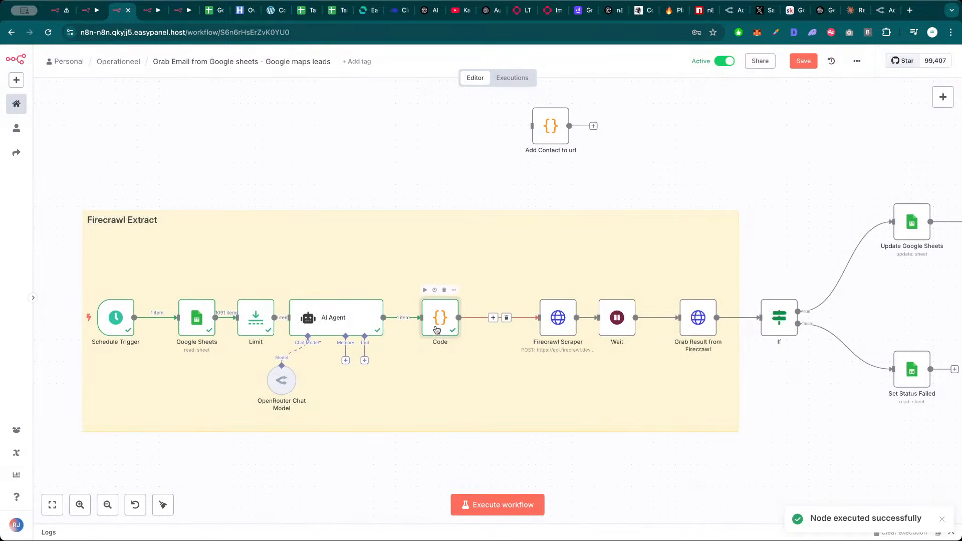
Rename the new Code node "Clean the URL" and line it and Firecrawl Scraper up close behind AI Agent
drag(437, 325, 451, 326)
double_click(449, 310)
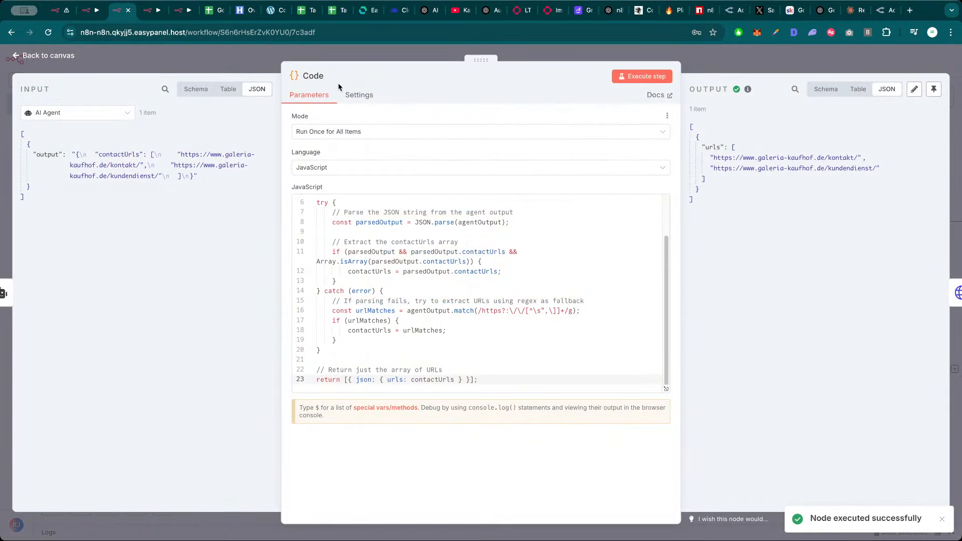
click(313, 76)
text(Clean the URL)
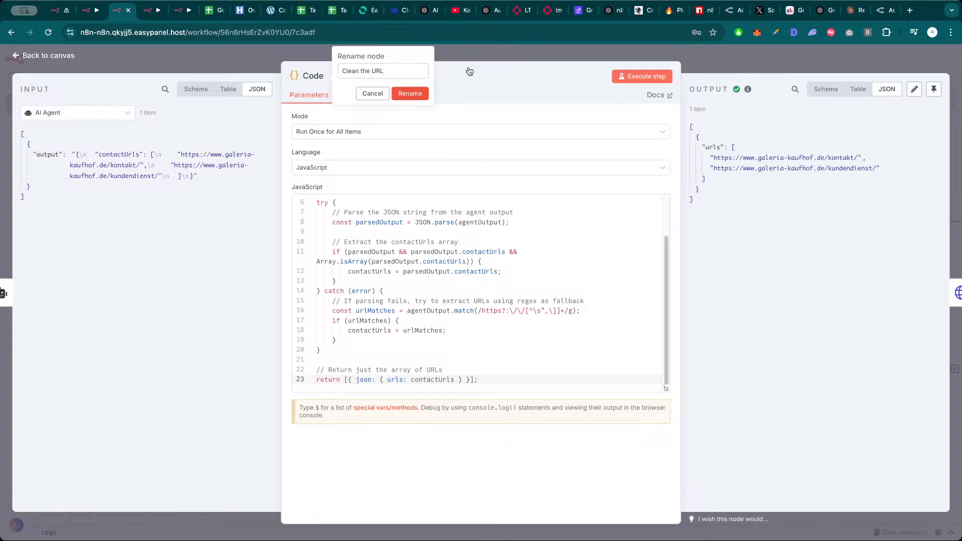
click(424, 96)
key(Escape)
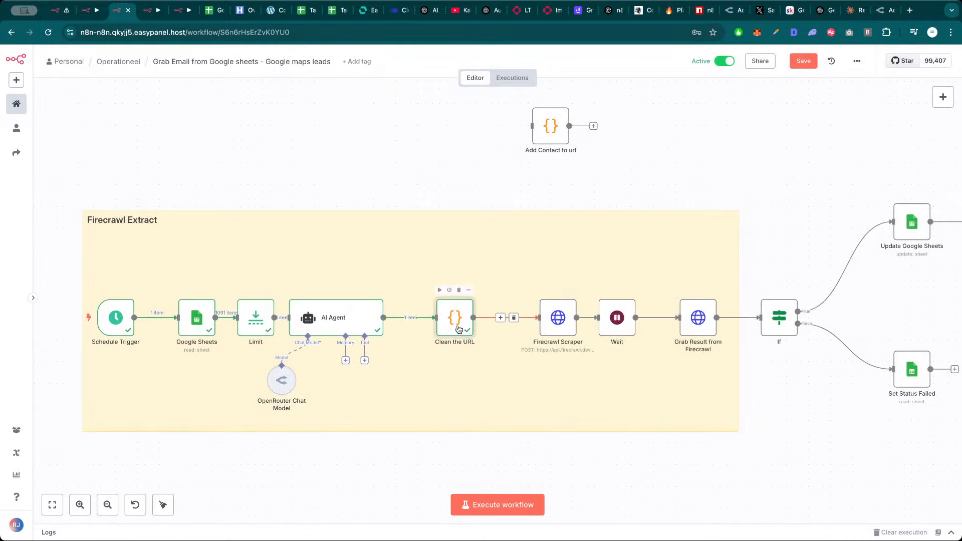
drag(457, 324, 421, 323)
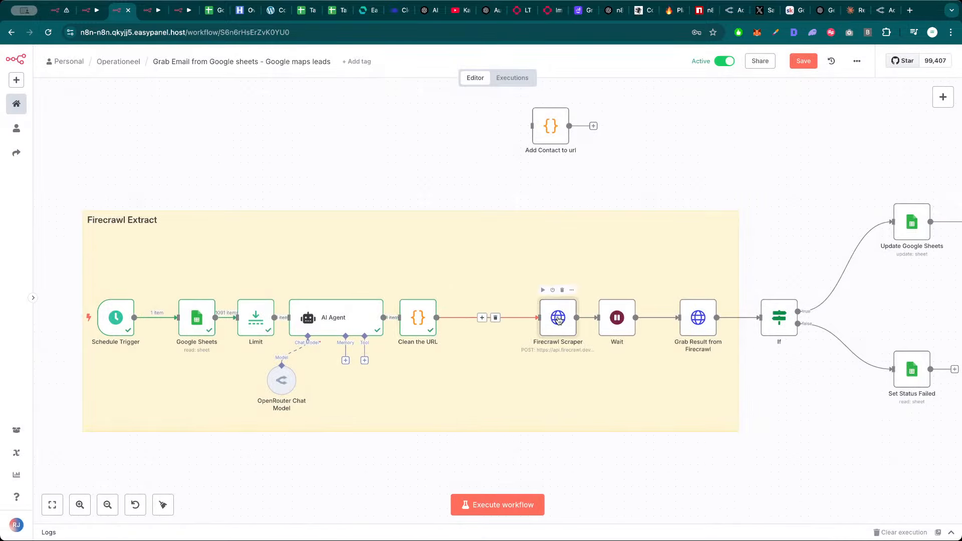
drag(566, 319, 485, 319)
Set the urls entry in the Firecrawl Scraper's JSON body to {{ $json.urls[0] }},{{ $json.urls[1] }} from the Clean the URL node
double_click(481, 320)
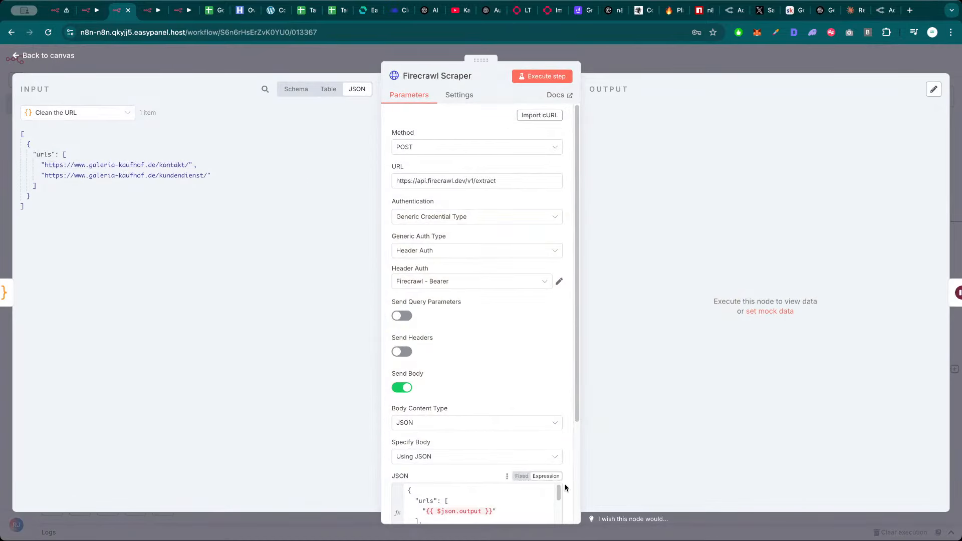
scroll(569, 478, down, 3)
click(558, 478)
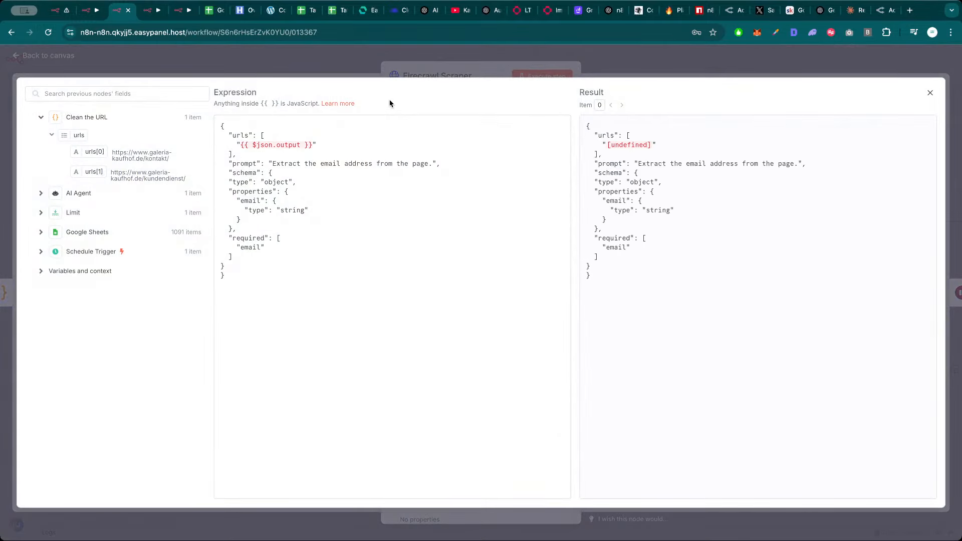
drag(317, 145, 241, 148)
key(BackSpace)
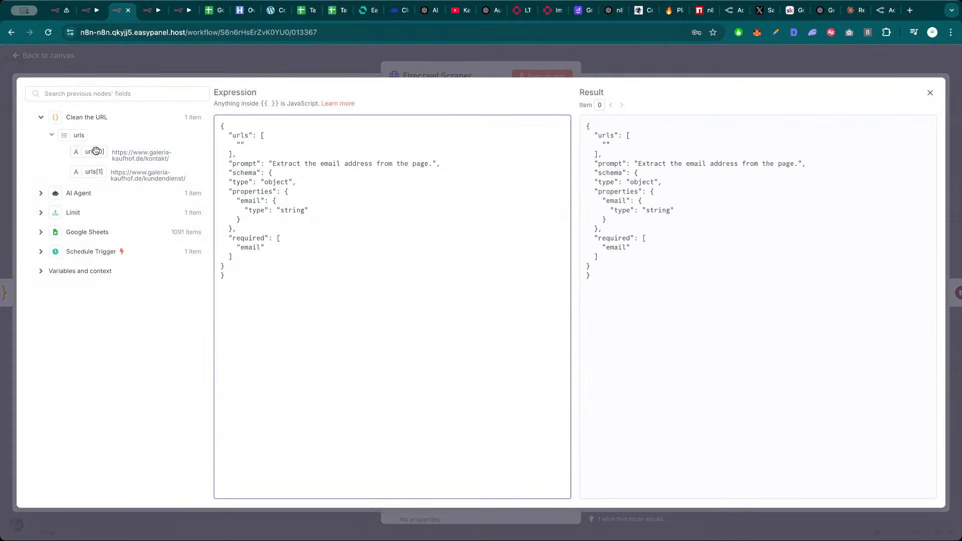
drag(94, 151, 245, 146)
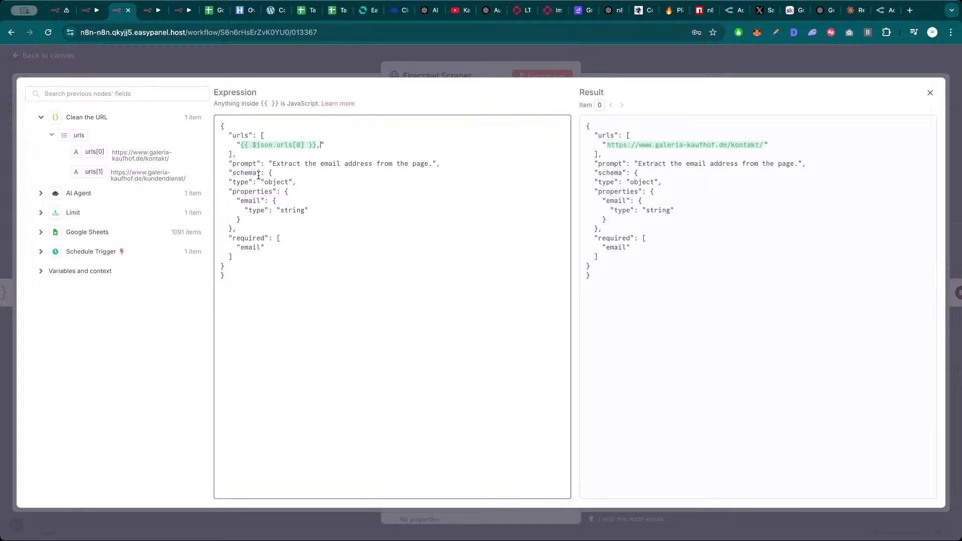
drag(96, 168, 321, 146)
click(400, 179)
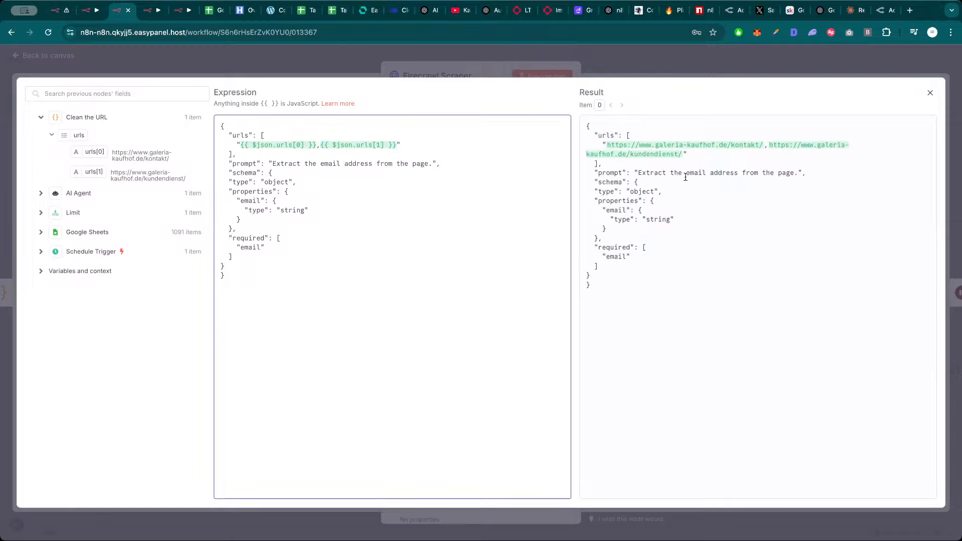
click(486, 75)
click(665, 62)
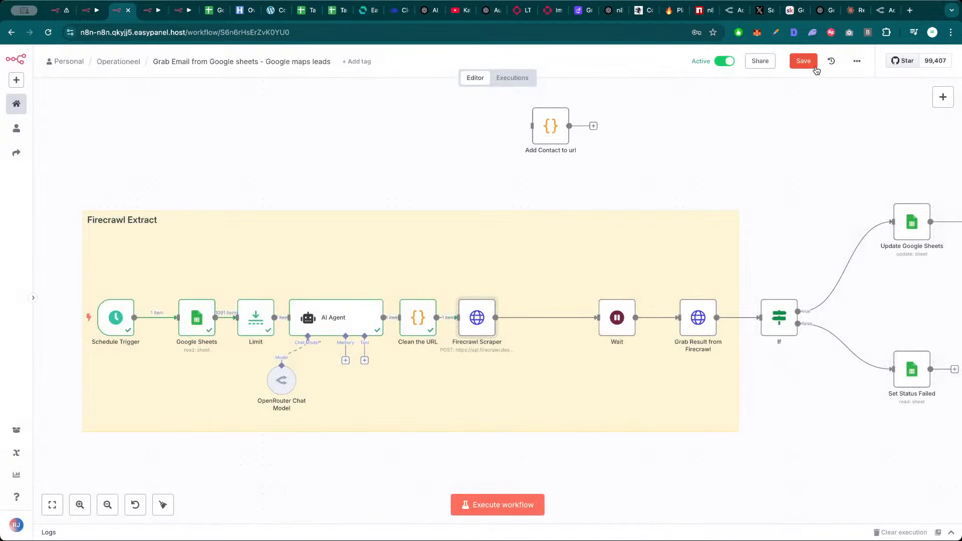
Line up Firecrawl Scraper, Wait and Grab Result from Firecrawl close behind Clean the URL, narrow the Firecrawl Extract note to fit, and save
click(813, 64)
scroll(569, 174, down, 2)
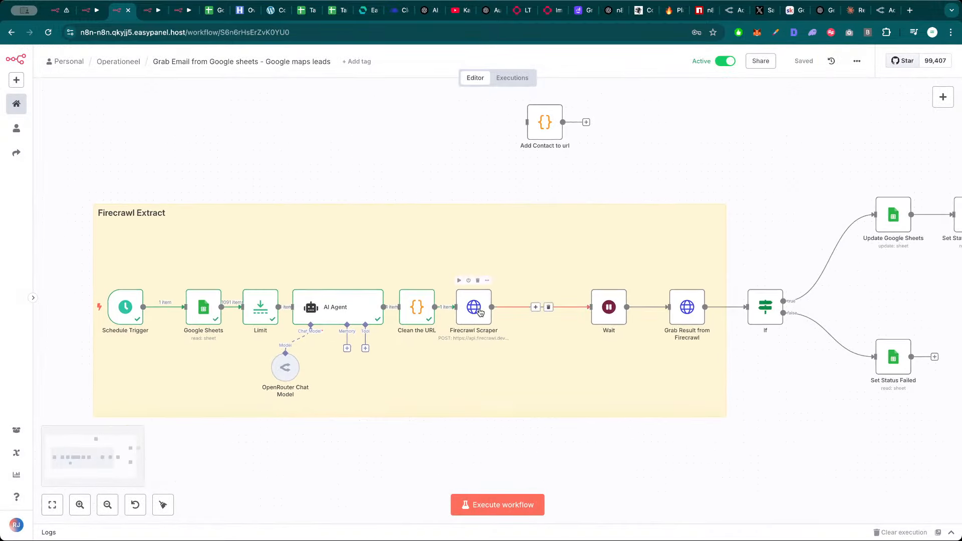
drag(475, 306, 468, 307)
drag(609, 310, 531, 311)
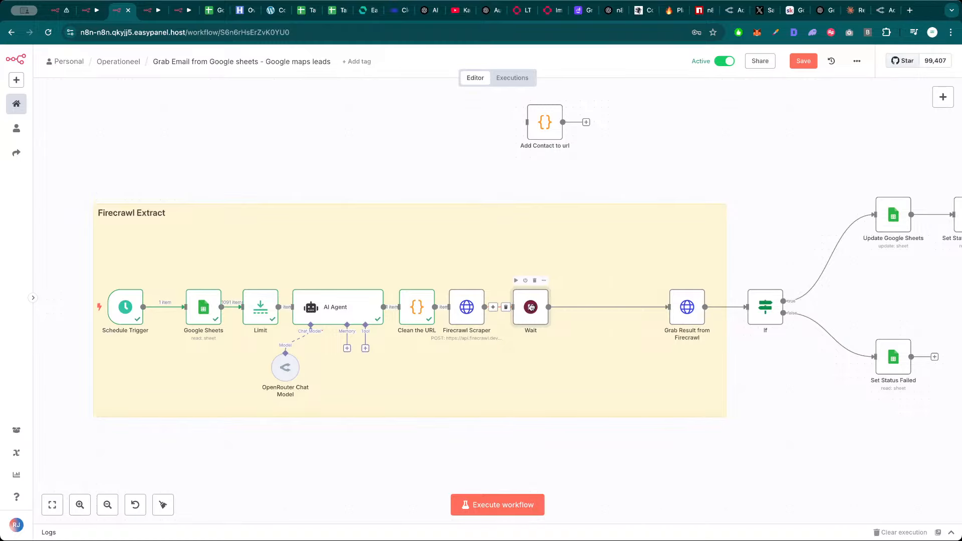
drag(682, 310, 582, 309)
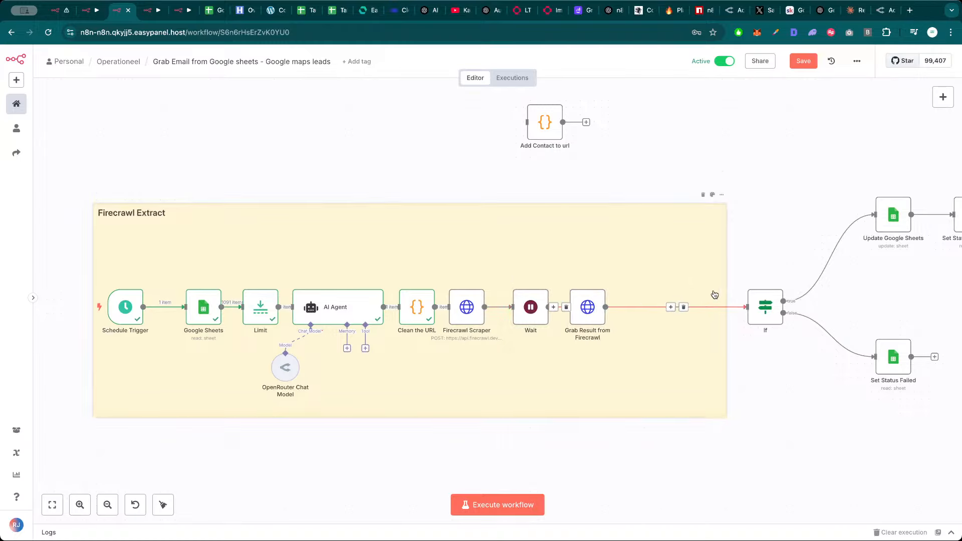
drag(726, 288, 627, 290)
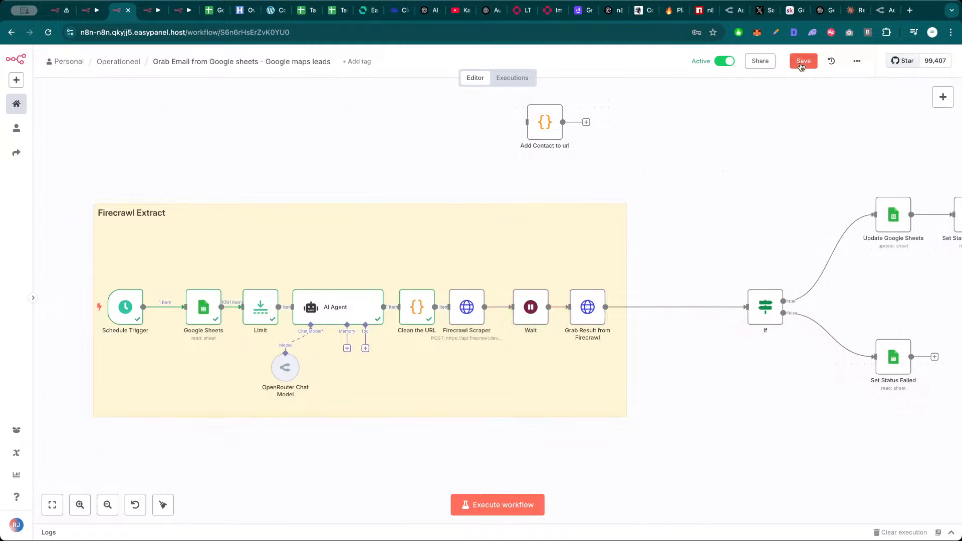
click(803, 65)
Move the If node and its three Google Sheets nodes together up close behind the Firecrawl Extract note
scroll(654, 196, down, 3)
drag(667, 209, 631, 194)
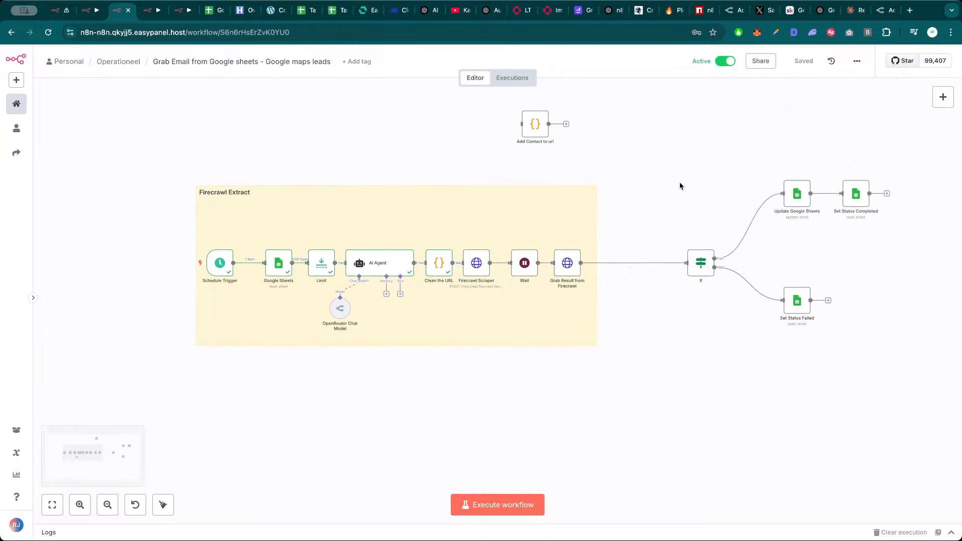
drag(646, 146, 870, 357)
drag(820, 237, 753, 239)
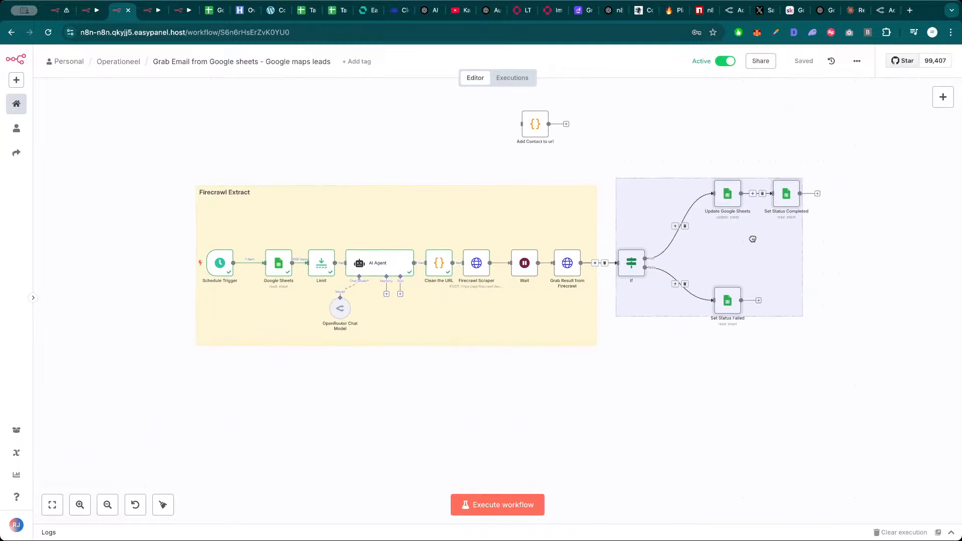
Save the workflow and run it up to the Grab Result from Firecrawl node
click(834, 245)
click(803, 61)
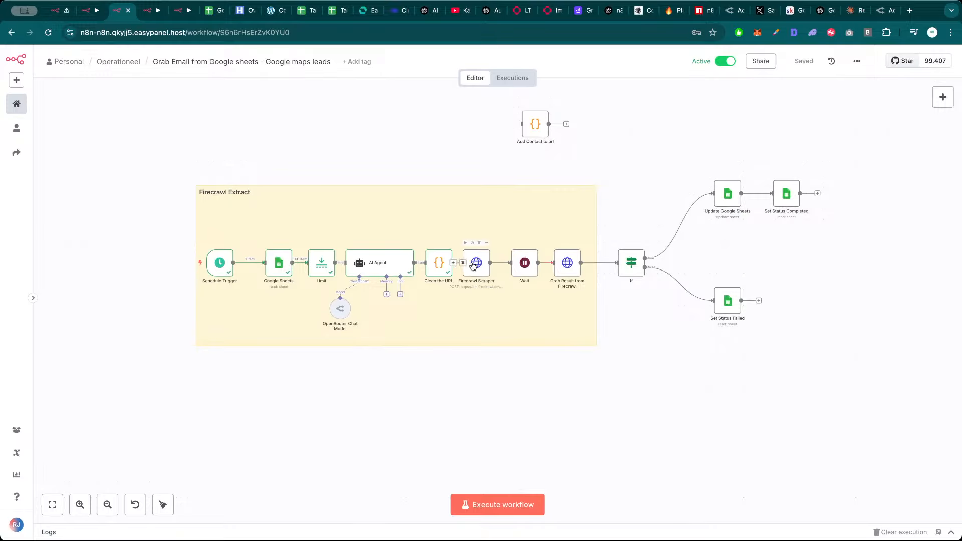
click(556, 243)
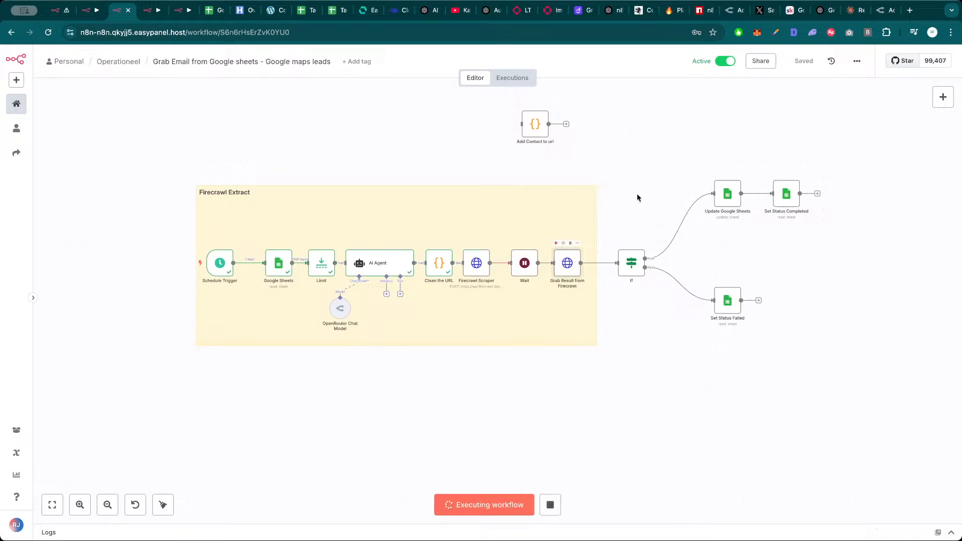
Review the Firecrawl Scraper node's parameters and output, and glance at the Firecrawl Crawl and Send Mails TO Outreach workflows
double_click(477, 264)
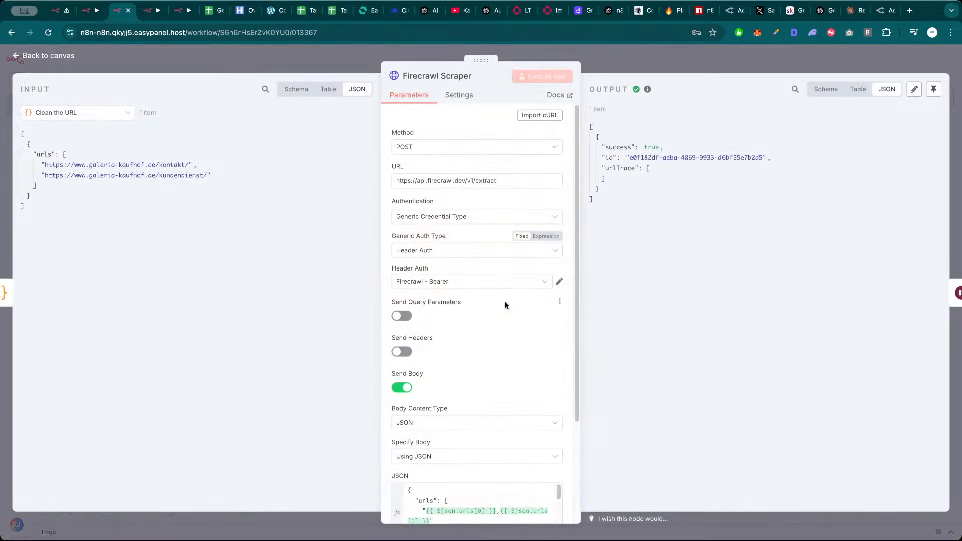
scroll(499, 489, down, 2)
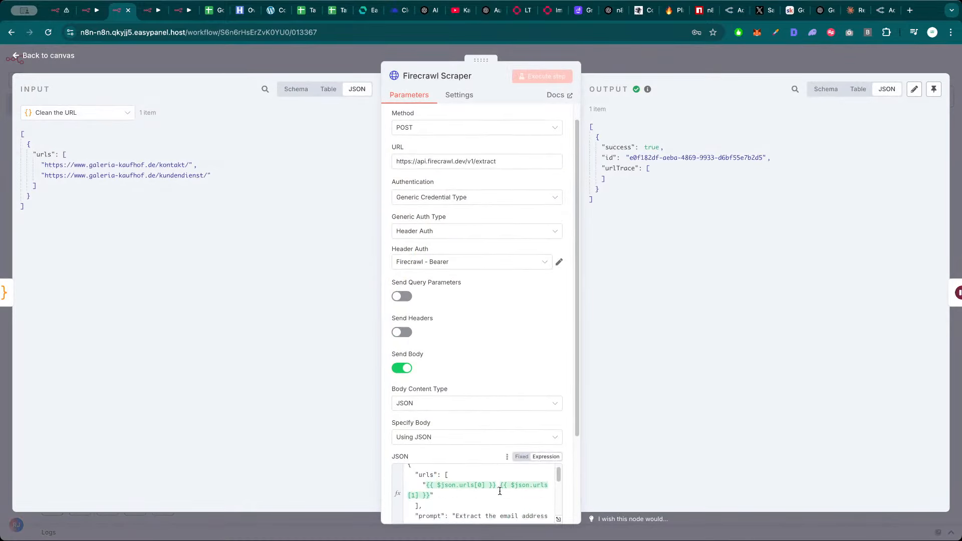
click(153, 12)
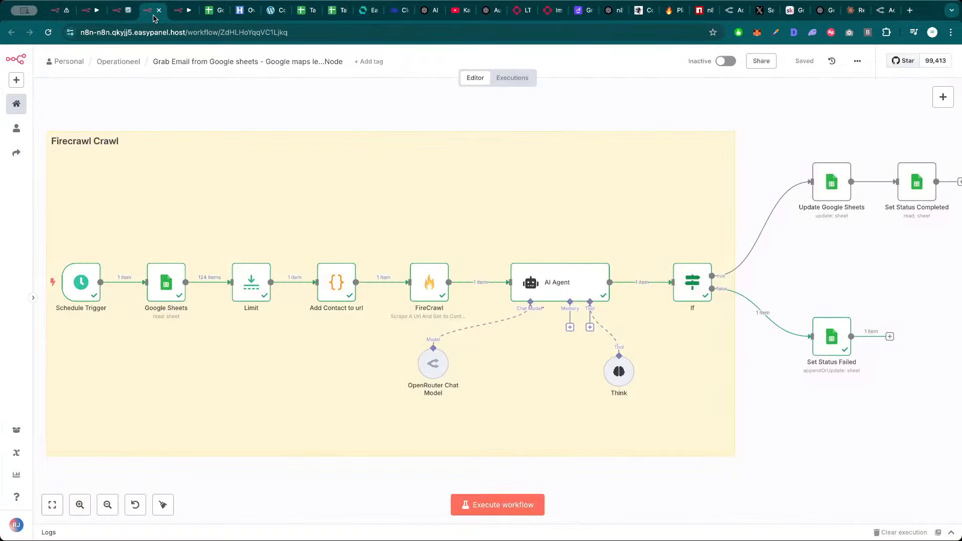
click(177, 14)
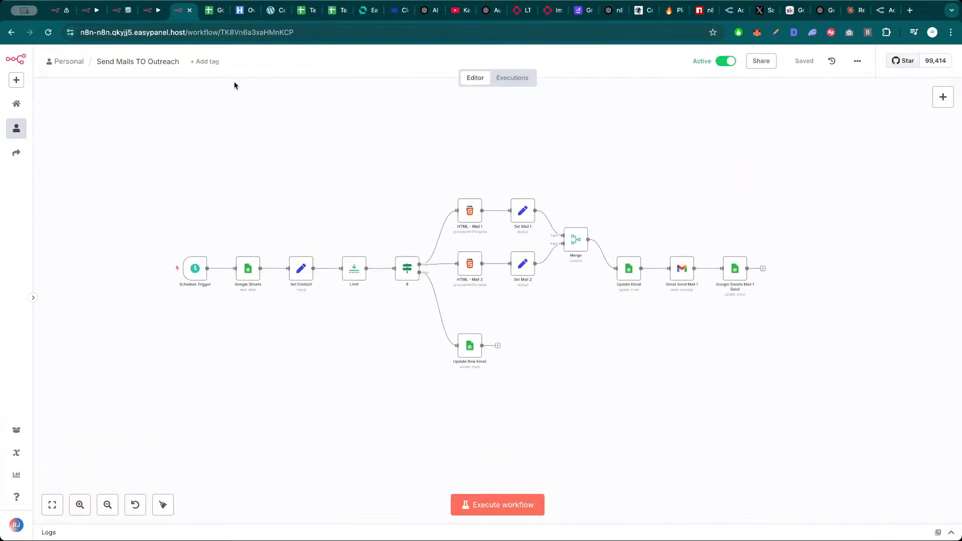
click(121, 12)
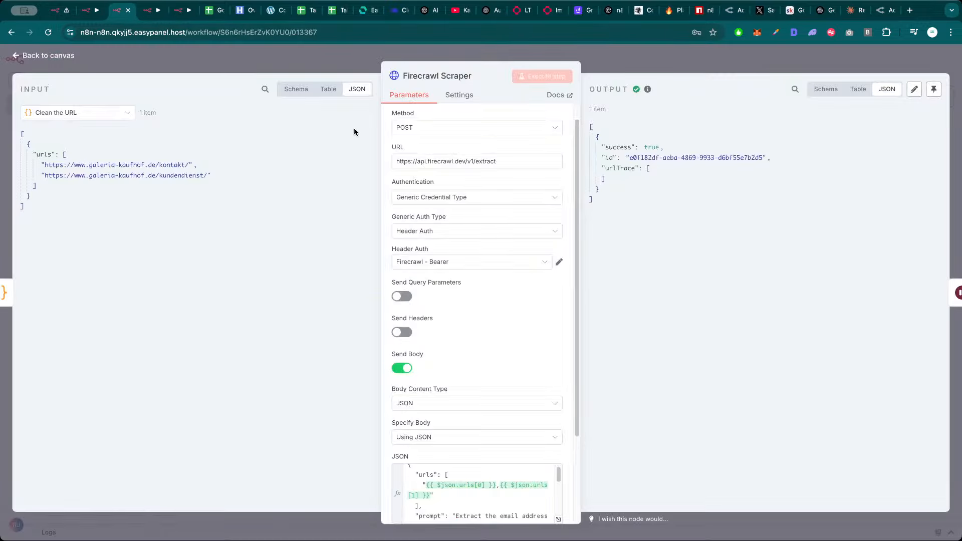
click(652, 61)
drag(605, 400, 612, 397)
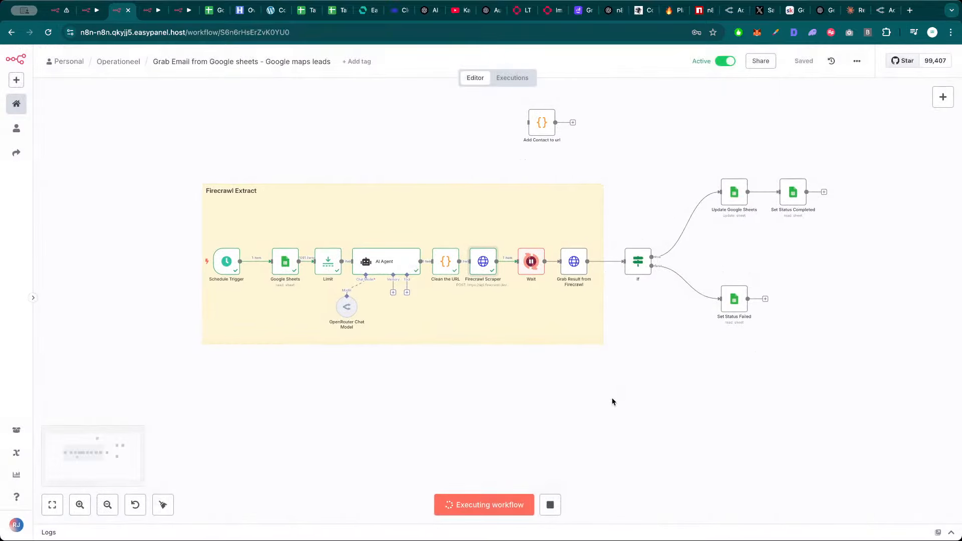
click(617, 402)
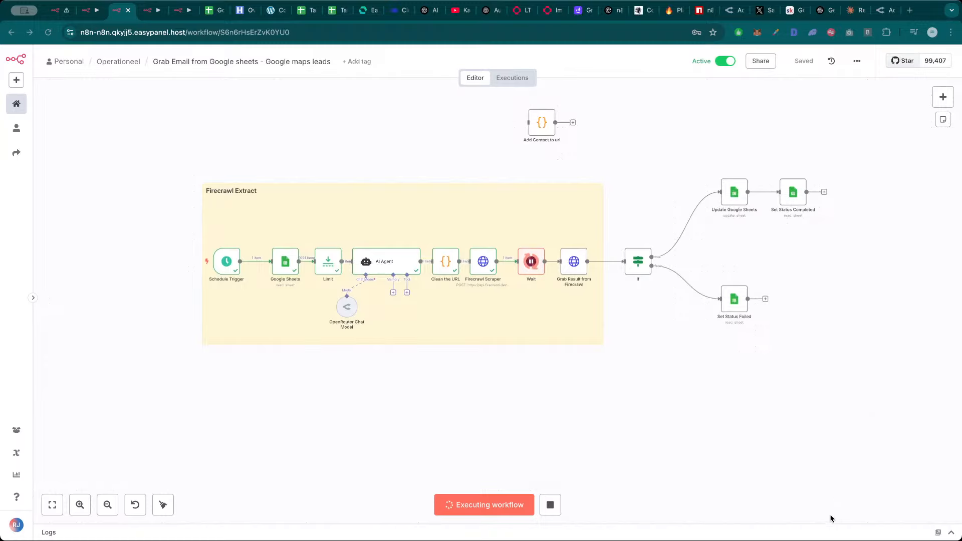
click(421, 412)
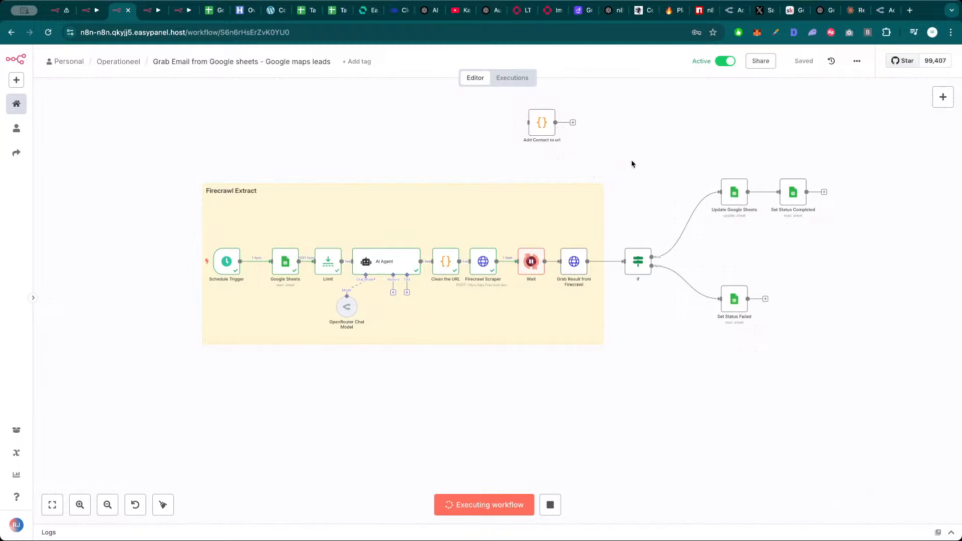
Move the nodes inside the Firecrawl Extract note closer together and narrow the note to fit them
drag(489, 261, 494, 260)
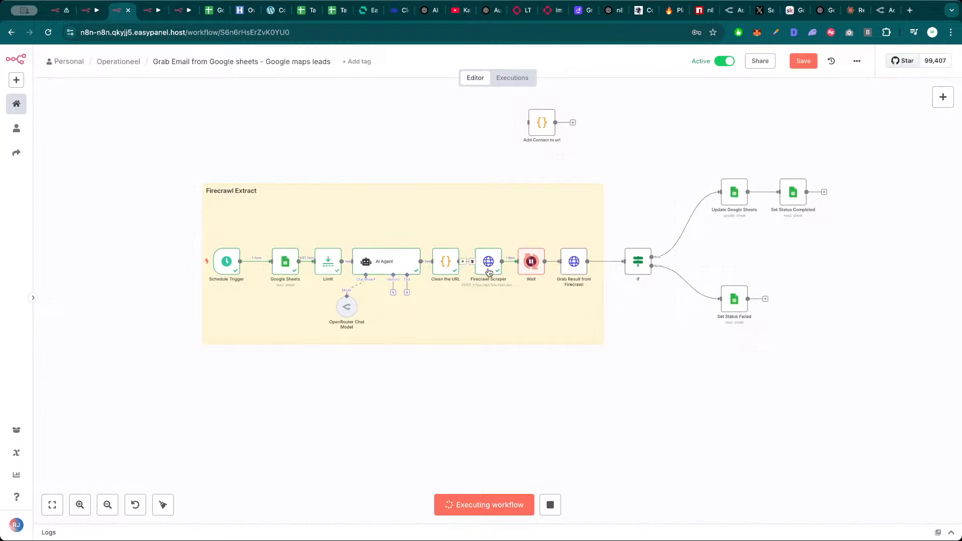
drag(284, 269, 308, 268)
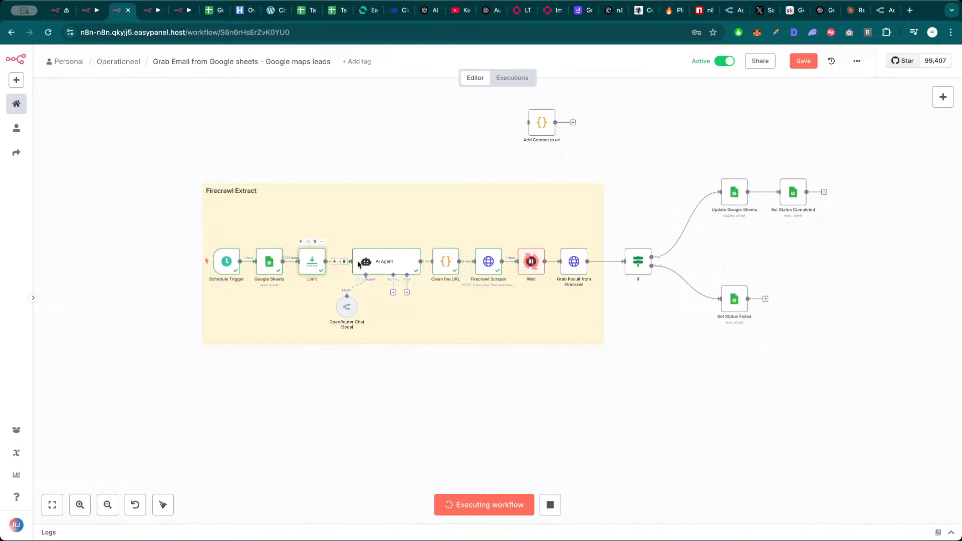
drag(406, 259, 474, 265)
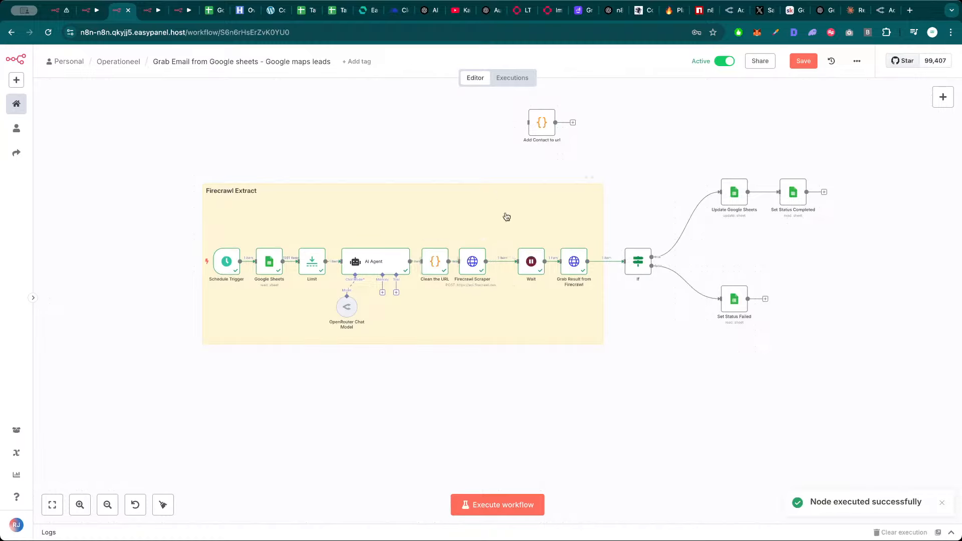
drag(536, 265, 515, 259)
drag(575, 263, 549, 263)
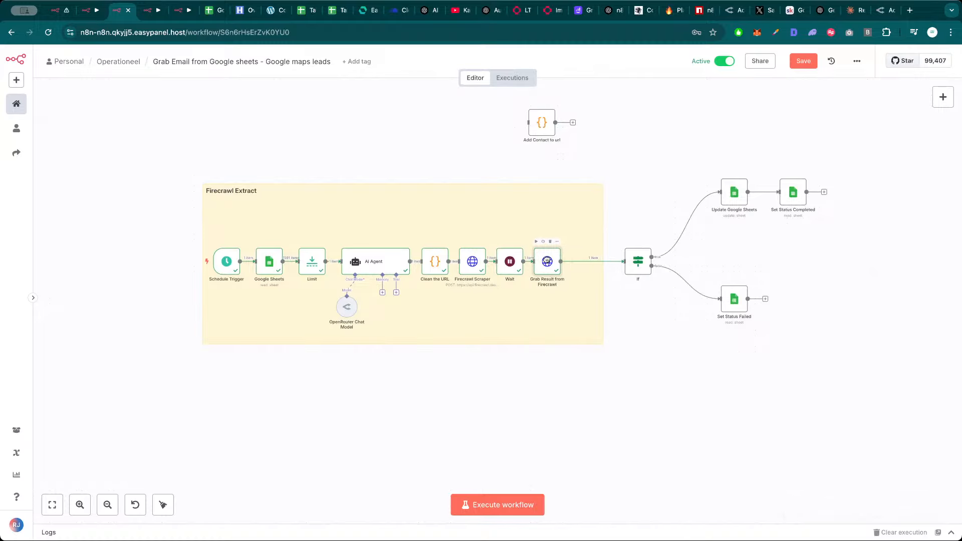
drag(602, 225, 577, 224)
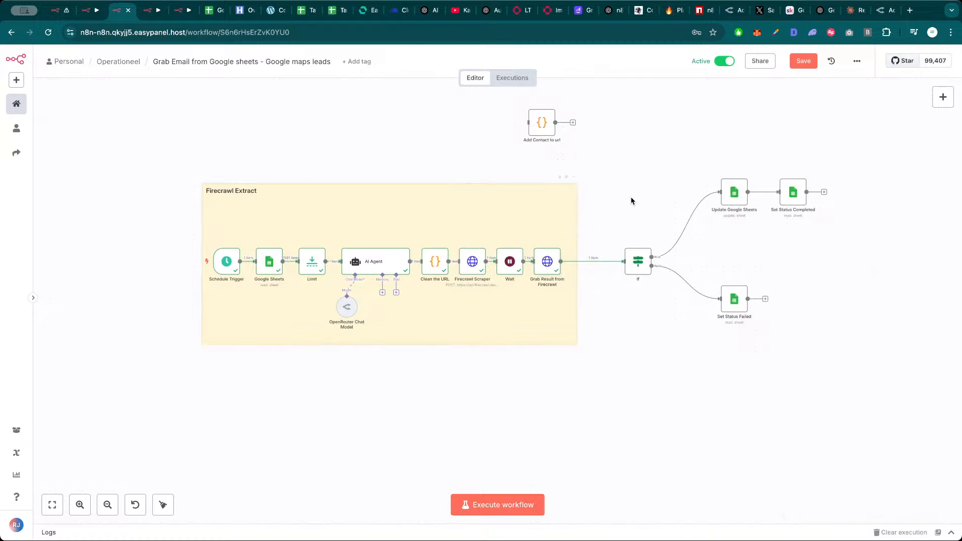
right_click(326, 126)
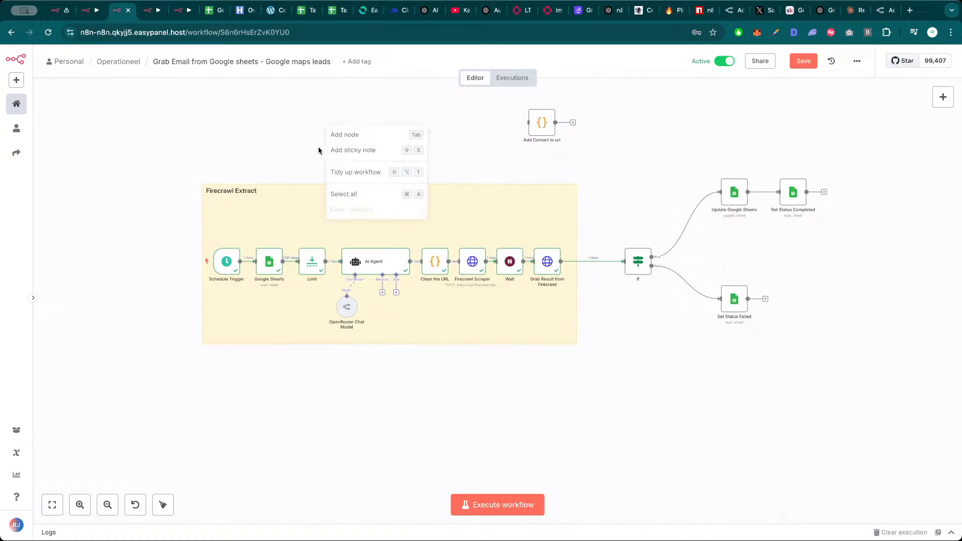
click(269, 154)
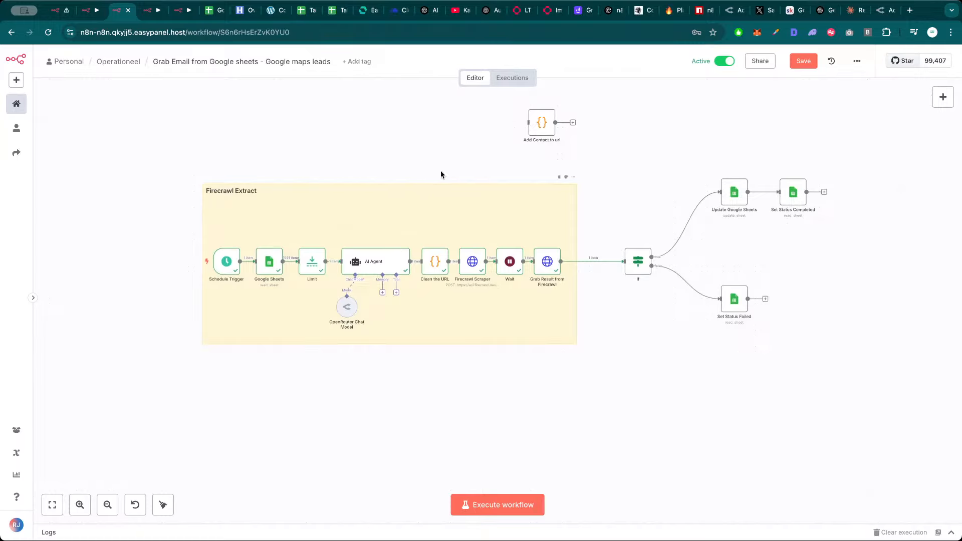
Inspect the Grab Result from Firecrawl node's output and the Firecrawl Scraper node's input URLs and JSON body
double_click(554, 260)
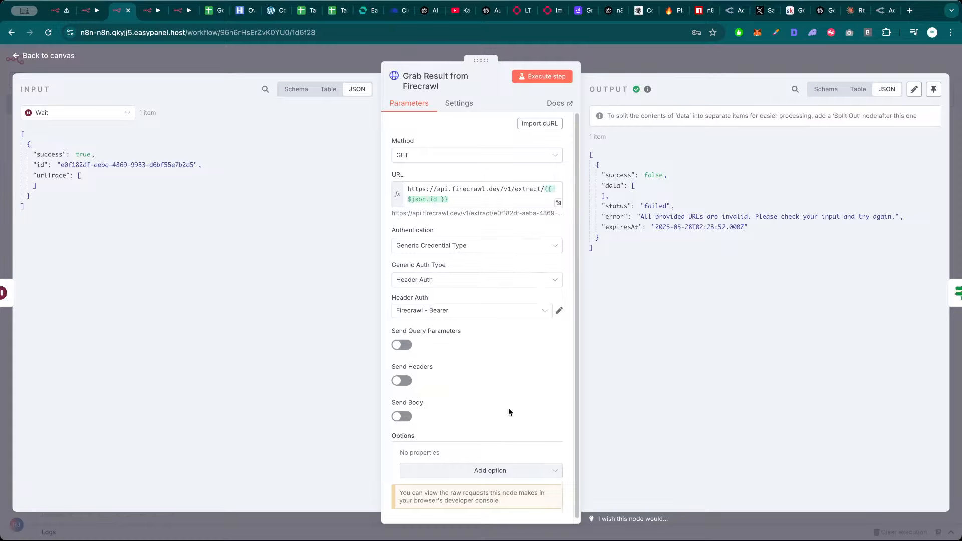
key(Escape)
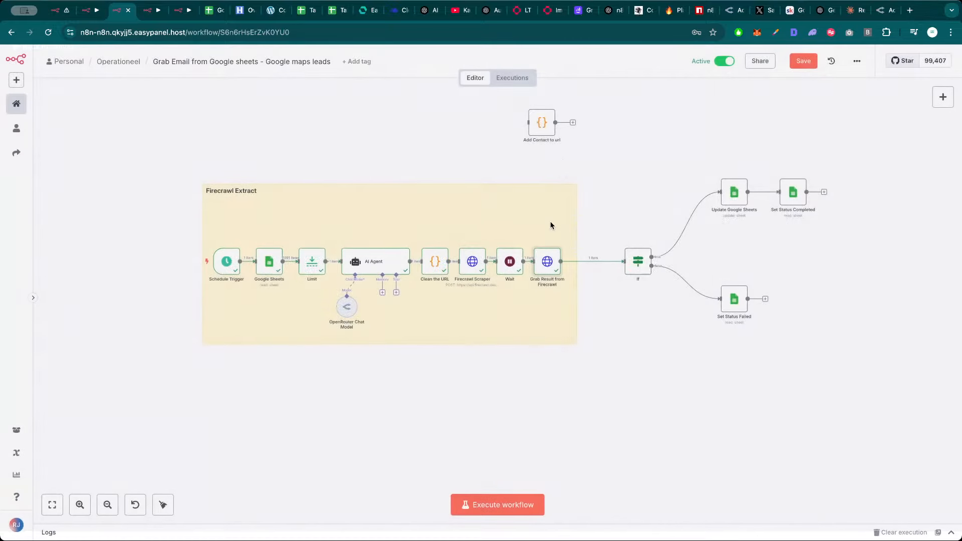
double_click(473, 259)
scroll(517, 383, down, 3)
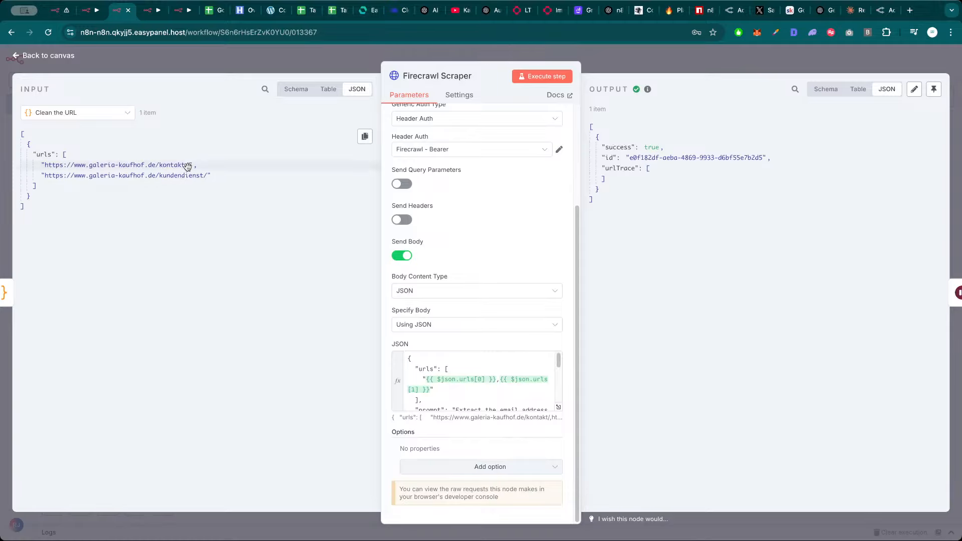
click(365, 141)
key(super+t)
key(super+v)
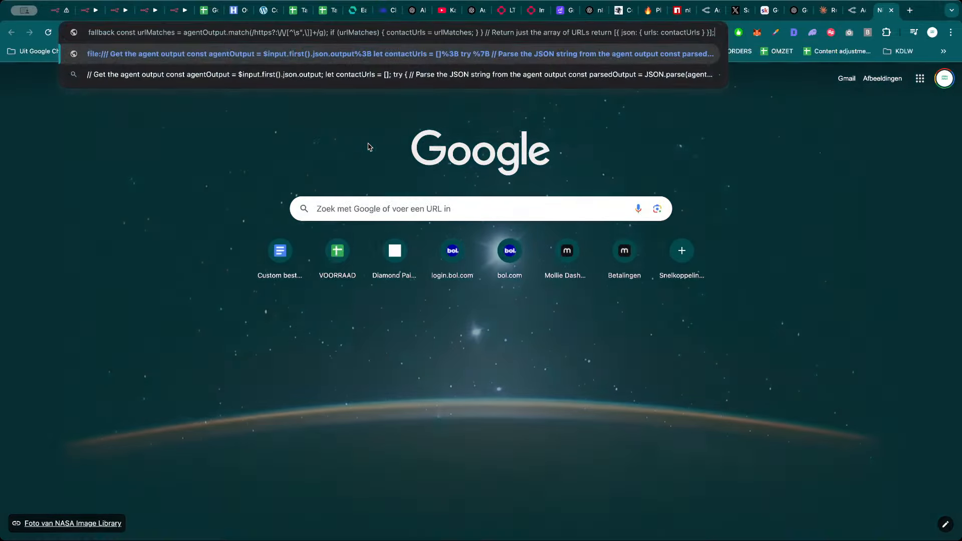
key(super+a)
key(super+w)
click(181, 165)
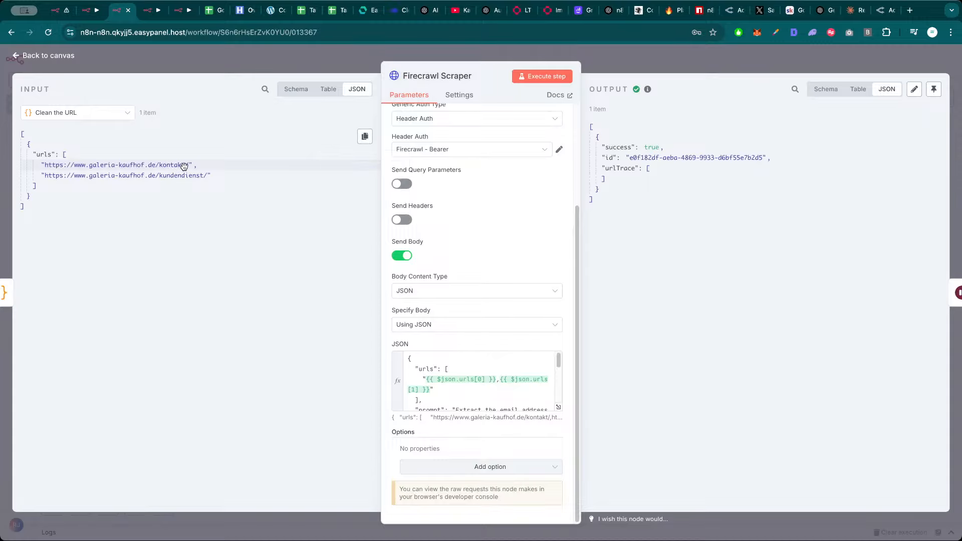
drag(189, 166, 125, 161)
key(Escape)
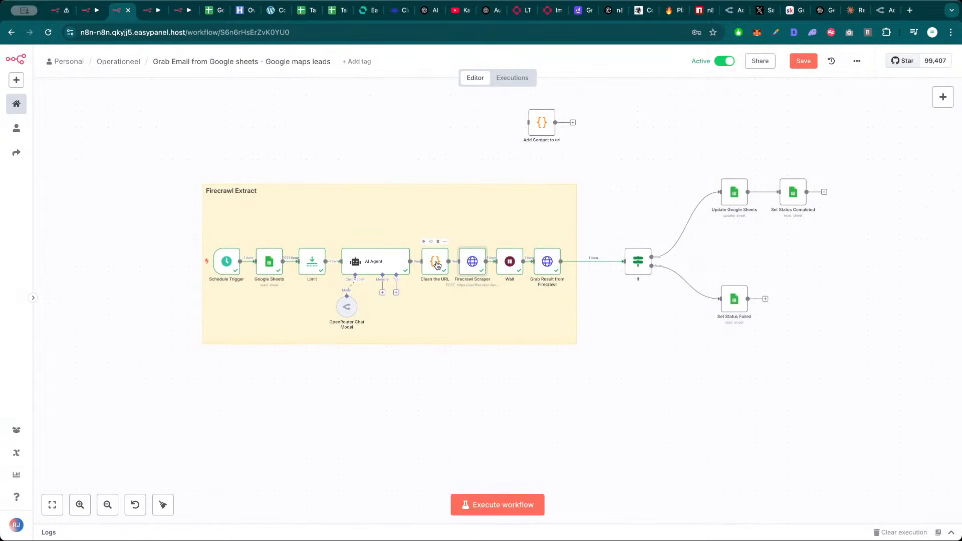
double_click(436, 260)
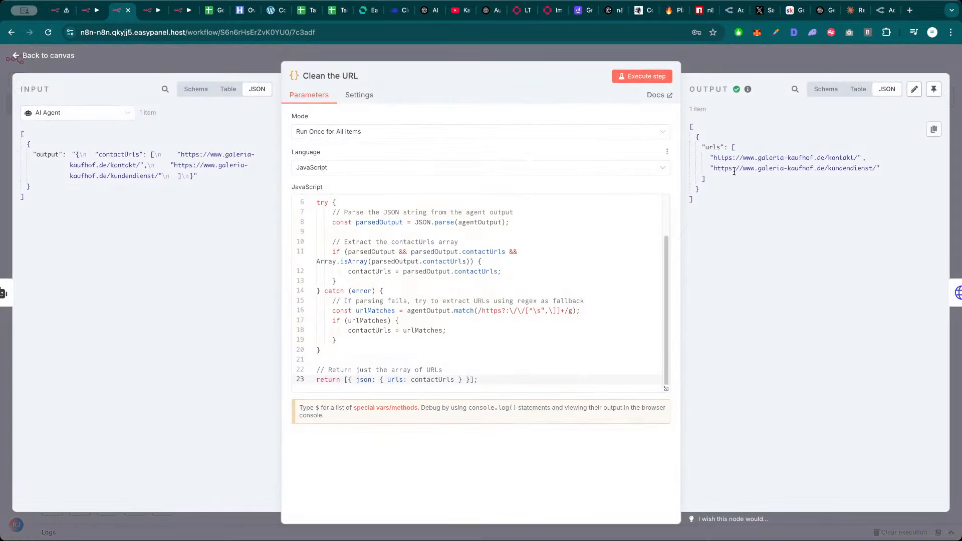
drag(858, 159, 718, 157)
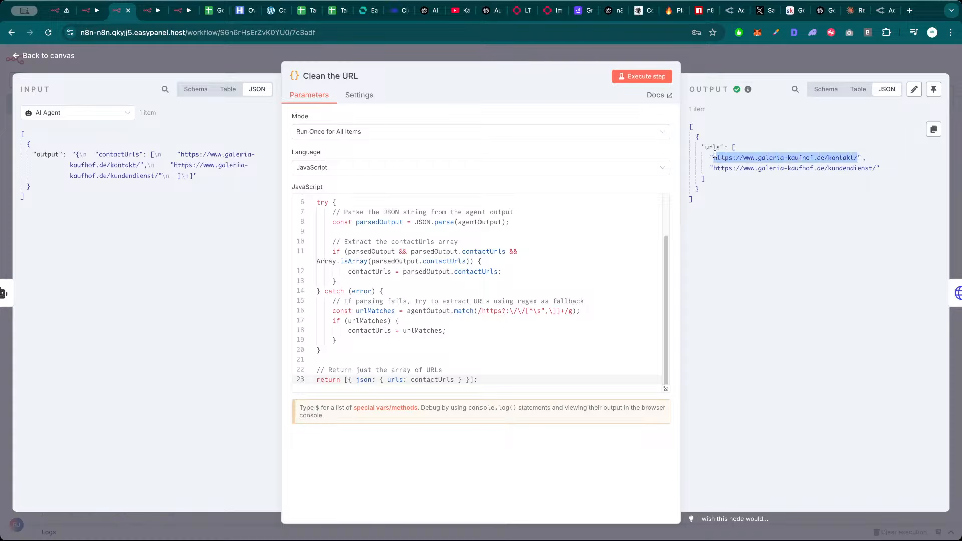
key(super+c)
key(super+t)
key(super+v)
key(Return)
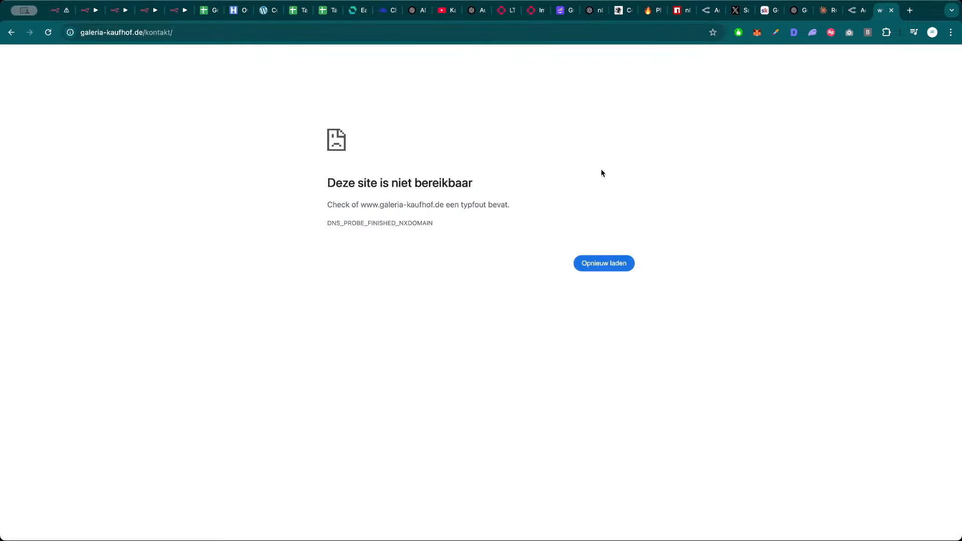
key(super+w)
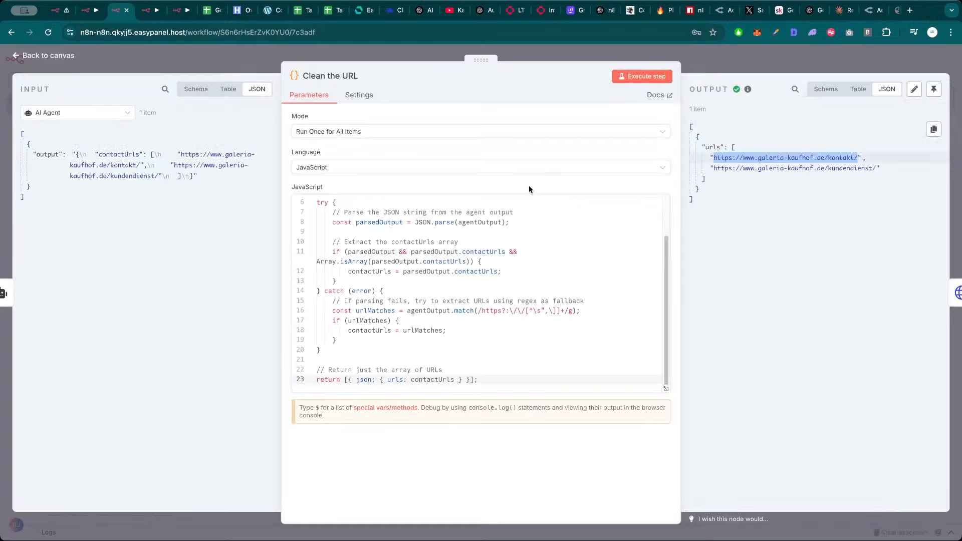
key(Escape)
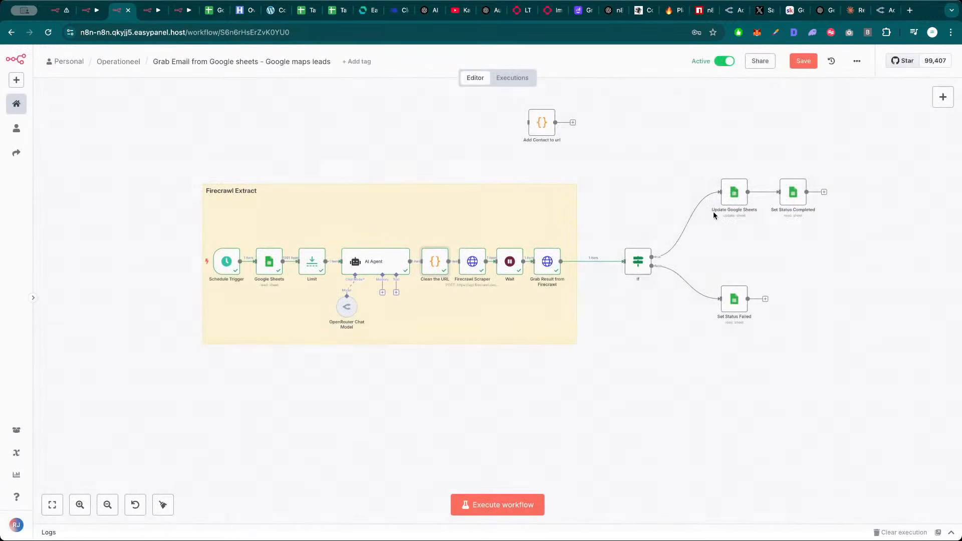
Save the workflow and run it through the Set Status Failed node
click(806, 66)
click(722, 280)
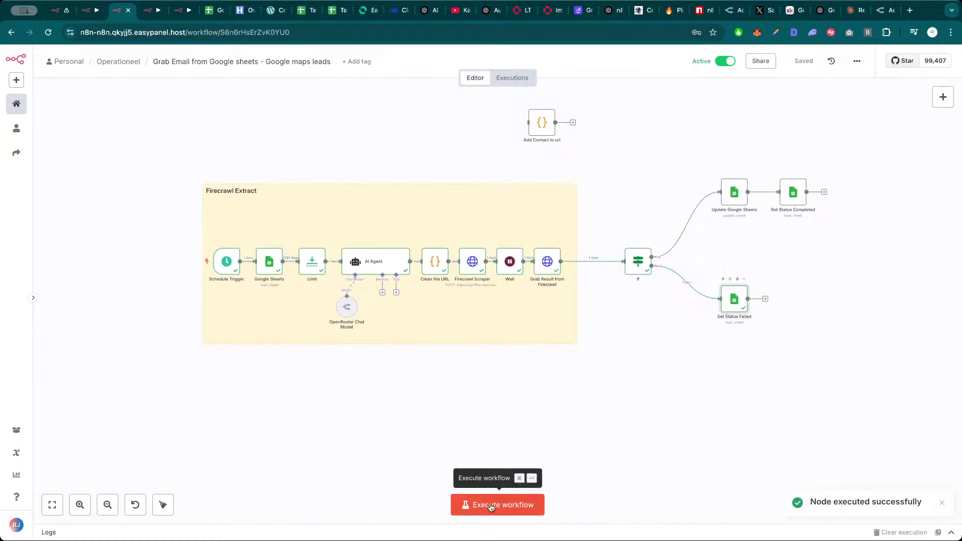
Execute the whole workflow and examine the AI Agent node's input while it runs
click(483, 507)
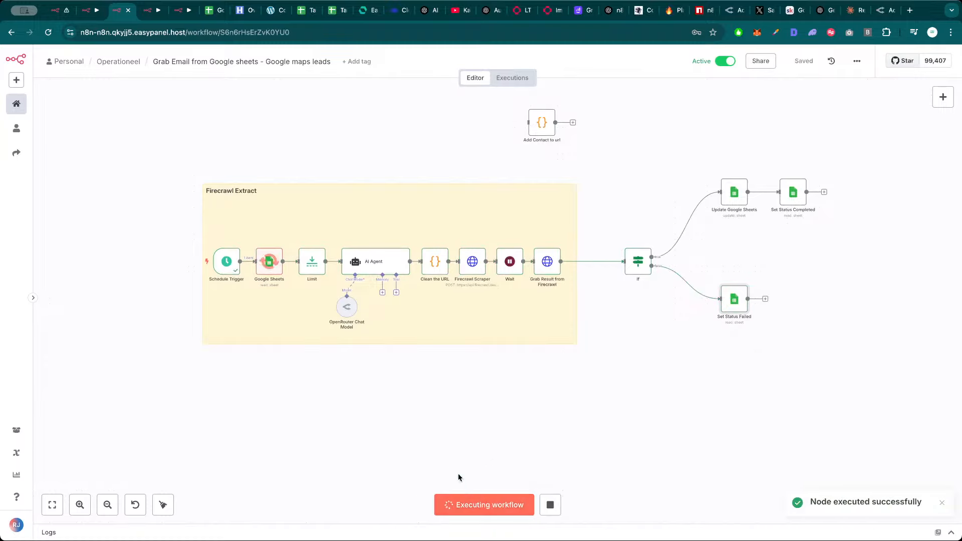
double_click(383, 261)
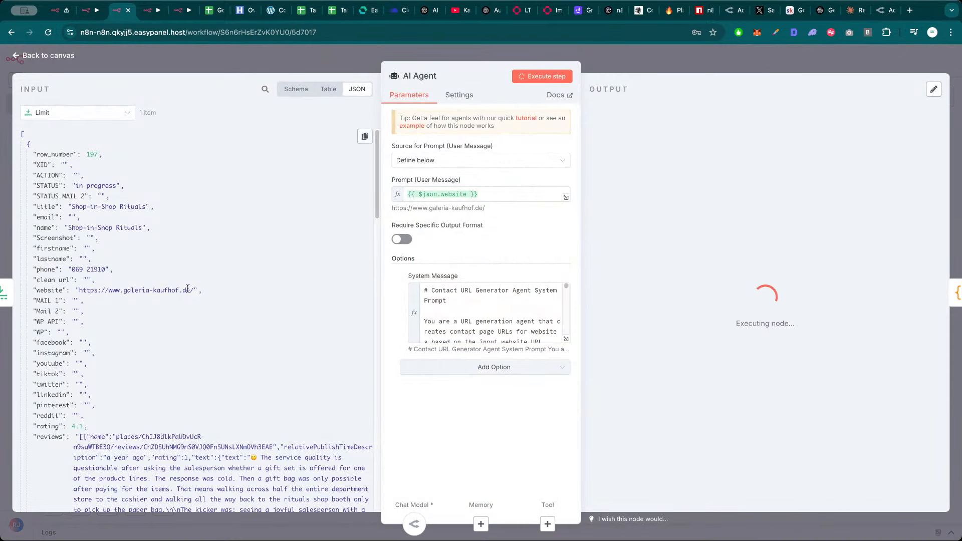
click(327, 59)
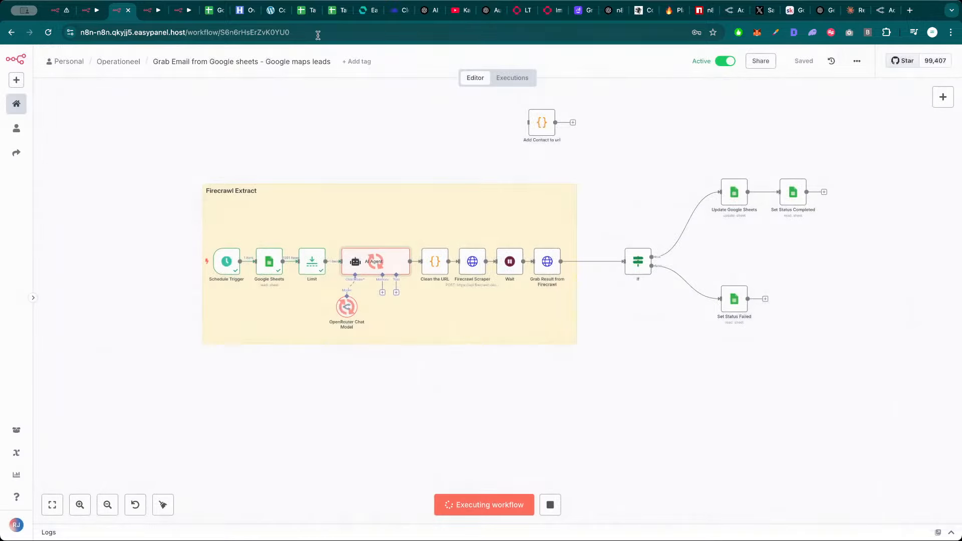
Look up the Shop-in-Shop Rituals row and its website in the Google Map Scraper sheet's Results, and return to the workflow
click(220, 10)
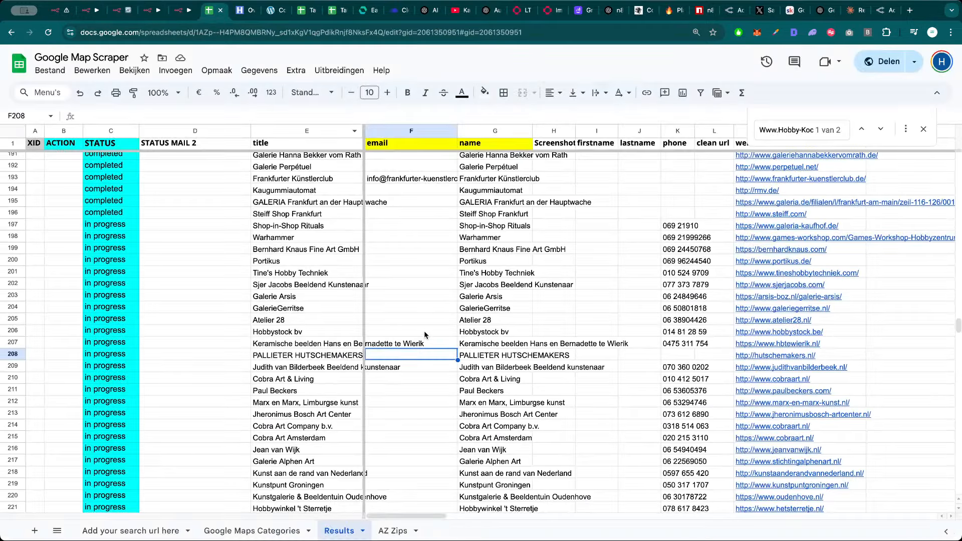
scroll(423, 328, up, 1)
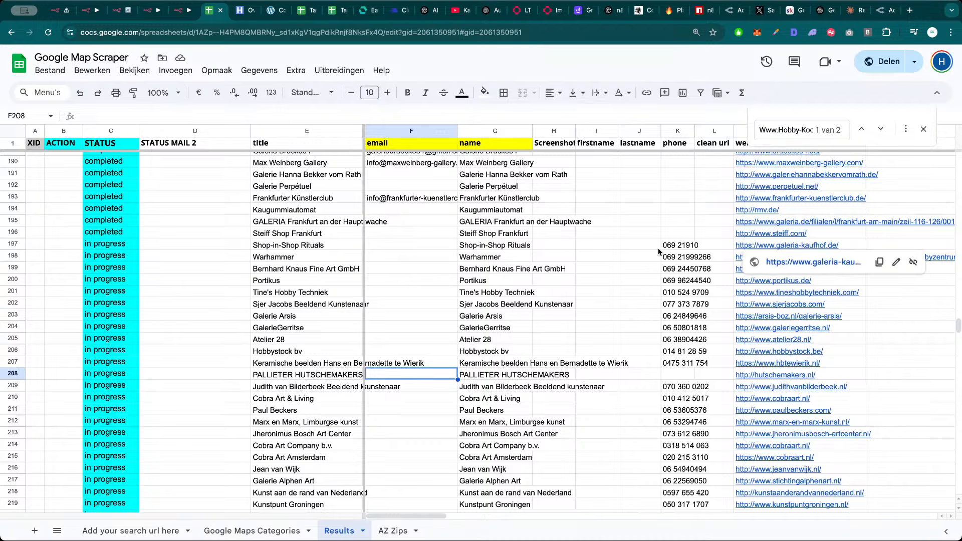
click(125, 12)
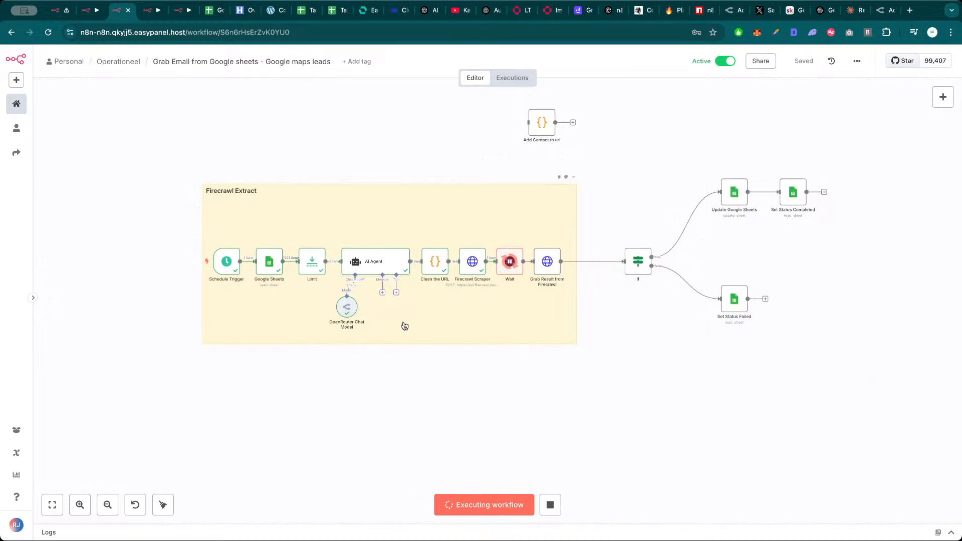
Check the OpenRouter Chat Model node's selected model, and compare the Qwen3 32B and GPT-4.1 request costs in OpenRouter's activity log
double_click(353, 308)
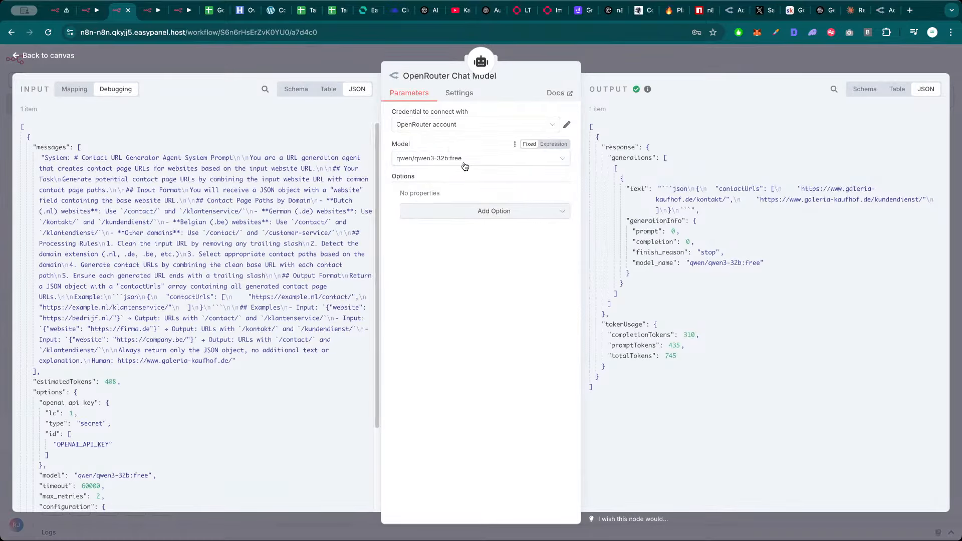
key(Escape)
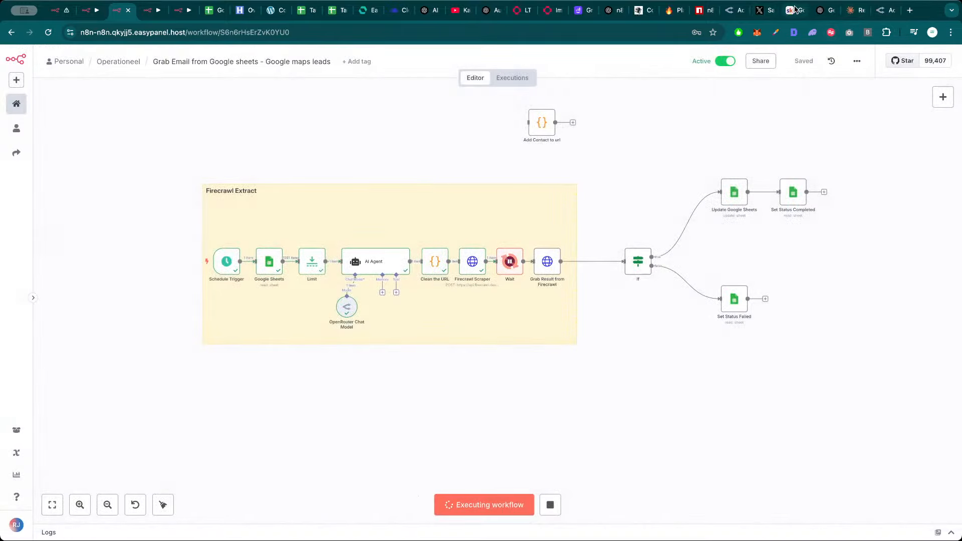
click(888, 11)
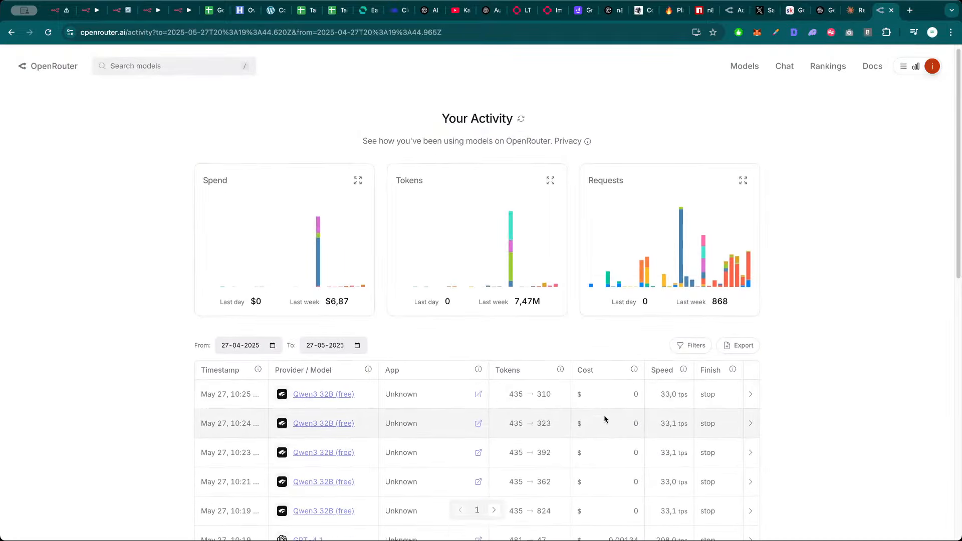
scroll(612, 443, down, 5)
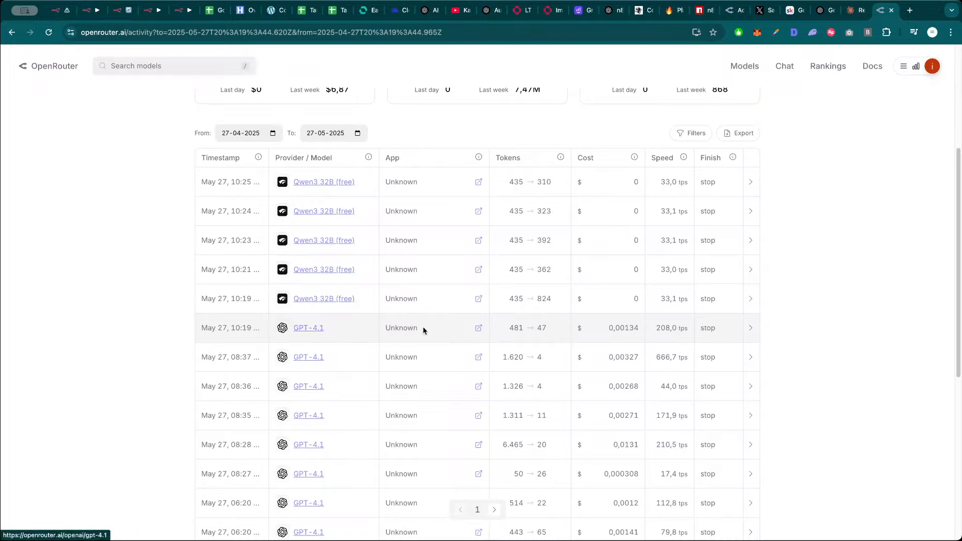
double_click(612, 328)
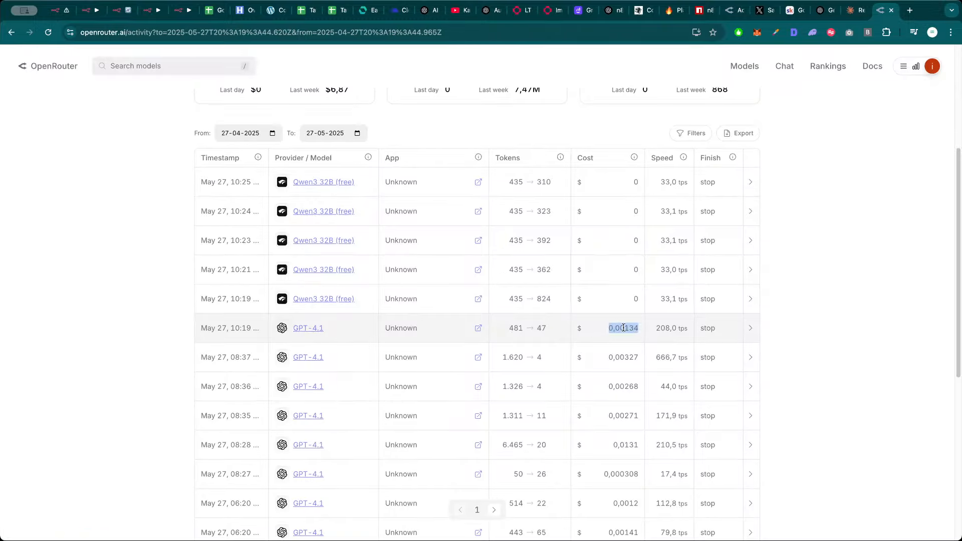
click(624, 328)
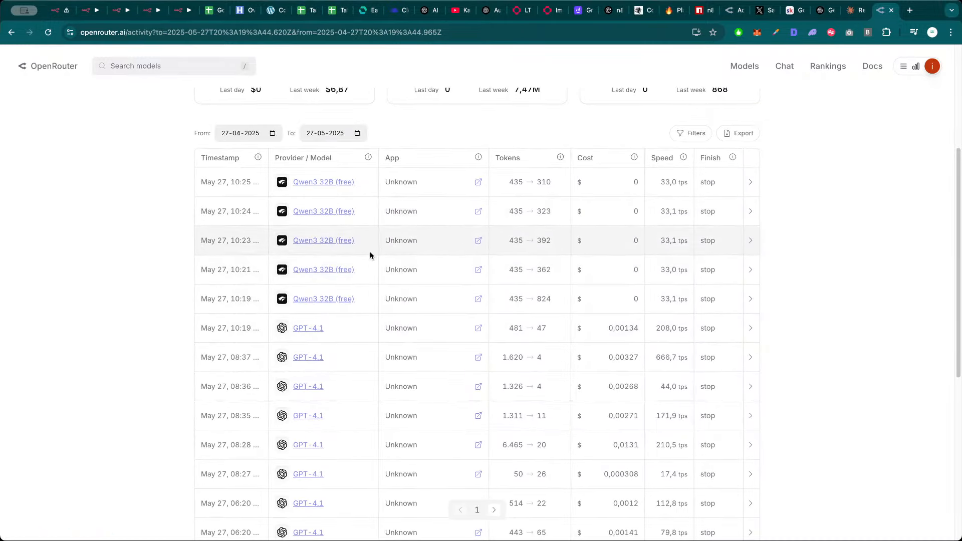
Return to the n8n workflow, execute it again and inspect the lead passed through the Limit node
click(121, 11)
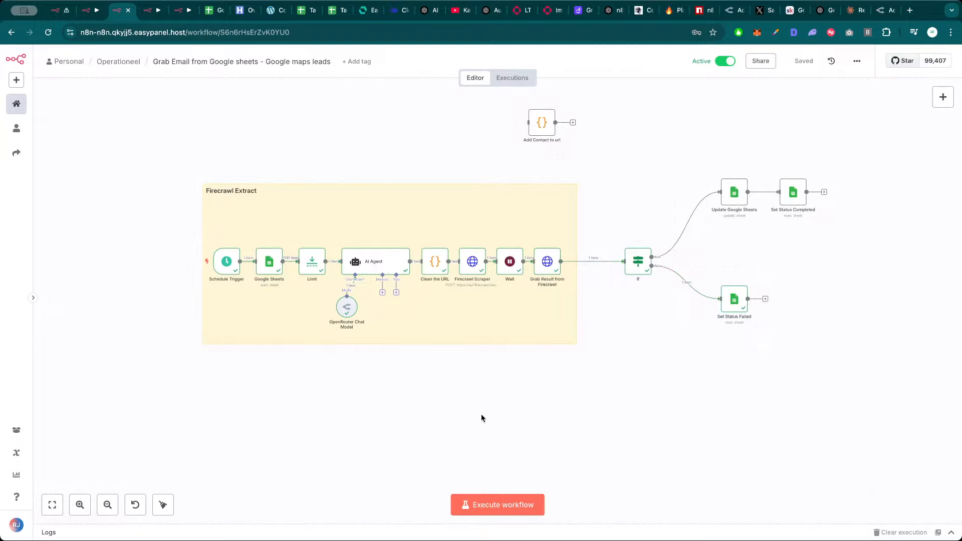
click(501, 511)
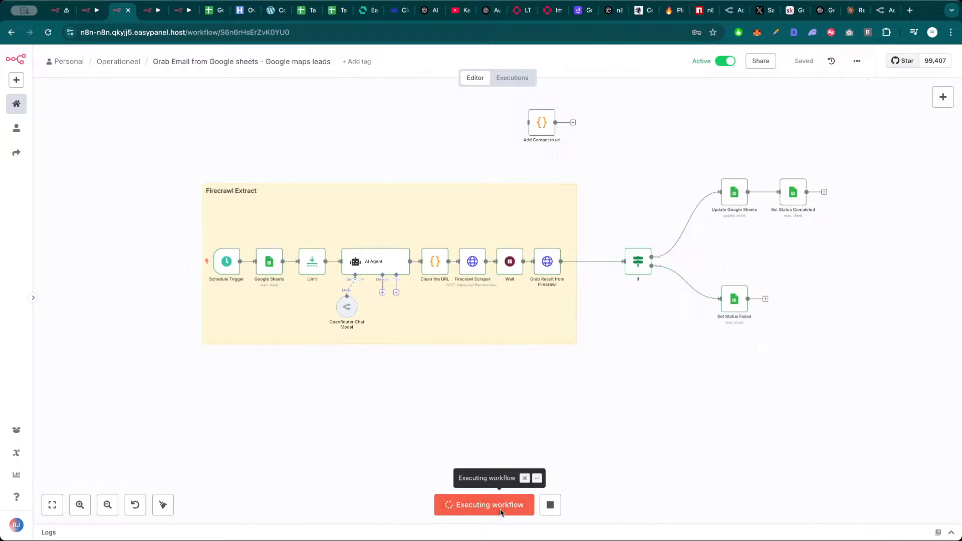
double_click(313, 263)
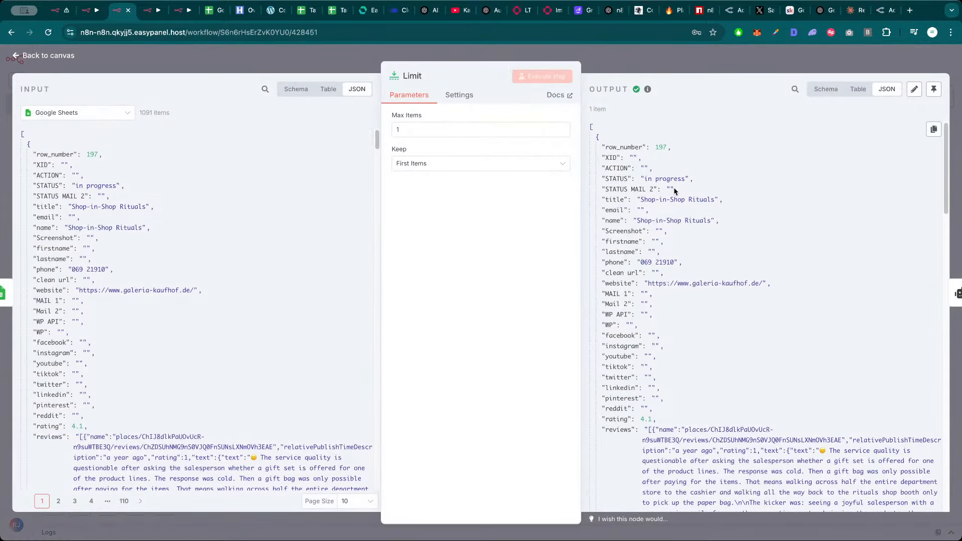
key(Escape)
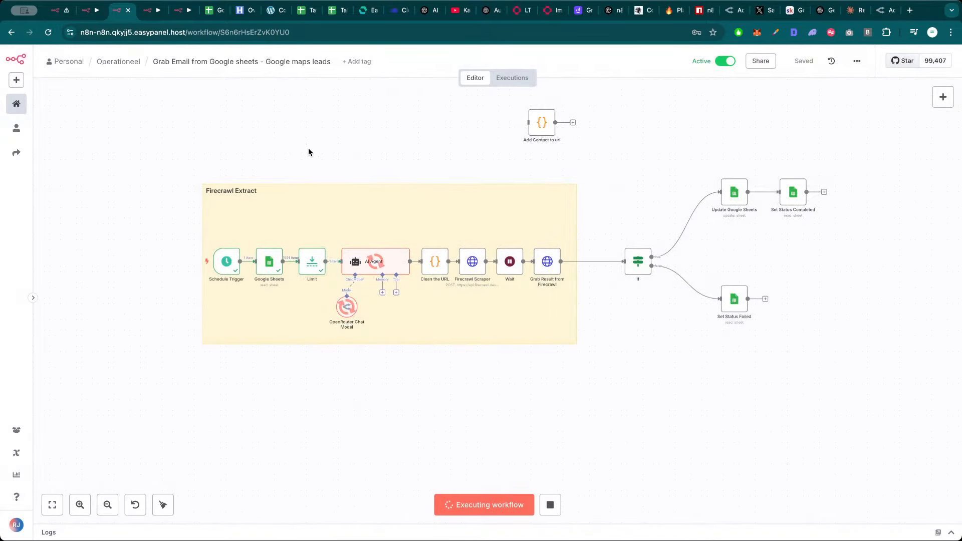
Set the STATUS of the Shop-in-Shop Rituals row to completed in the Google Map Scraper sheet's Results
click(213, 10)
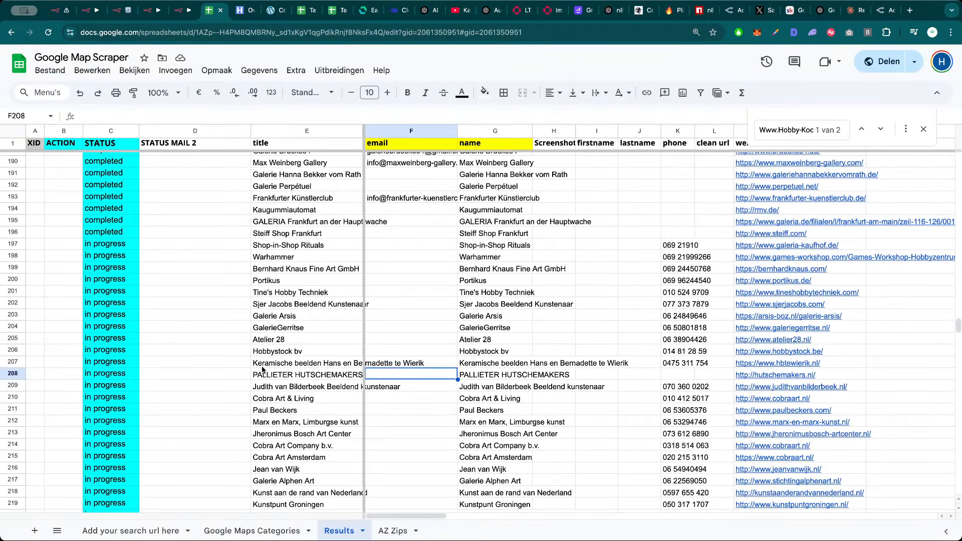
scroll(255, 337, up, 1)
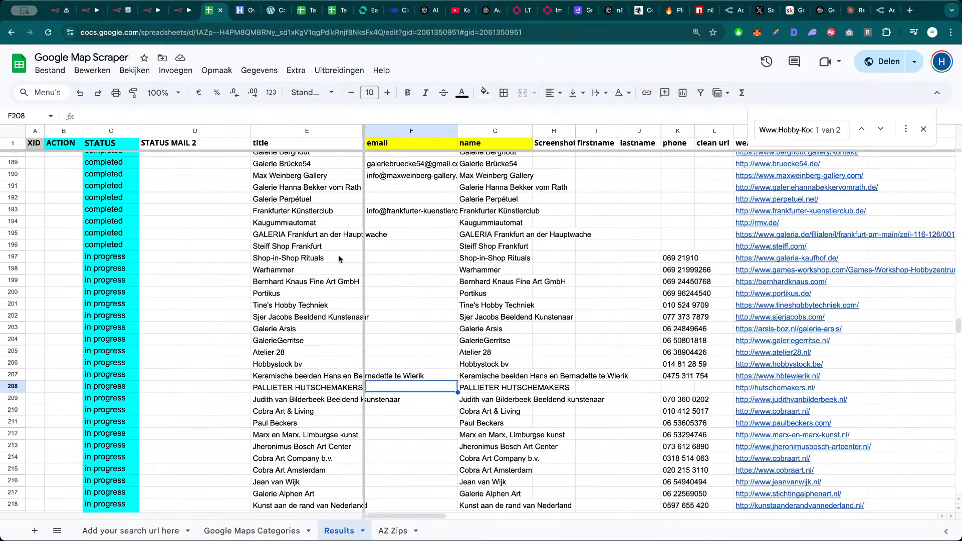
click(125, 249)
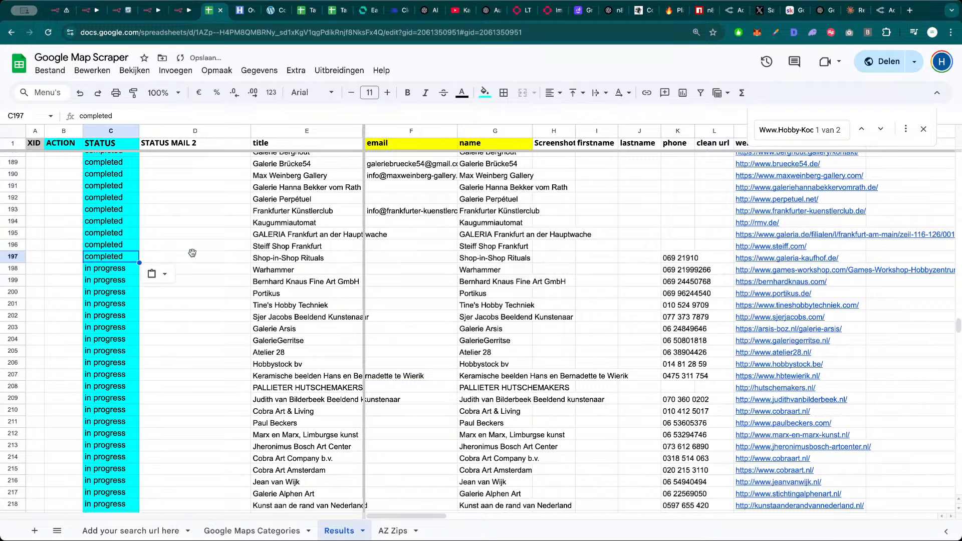
Stop the running execution in n8n and execute the whole workflow again
click(122, 10)
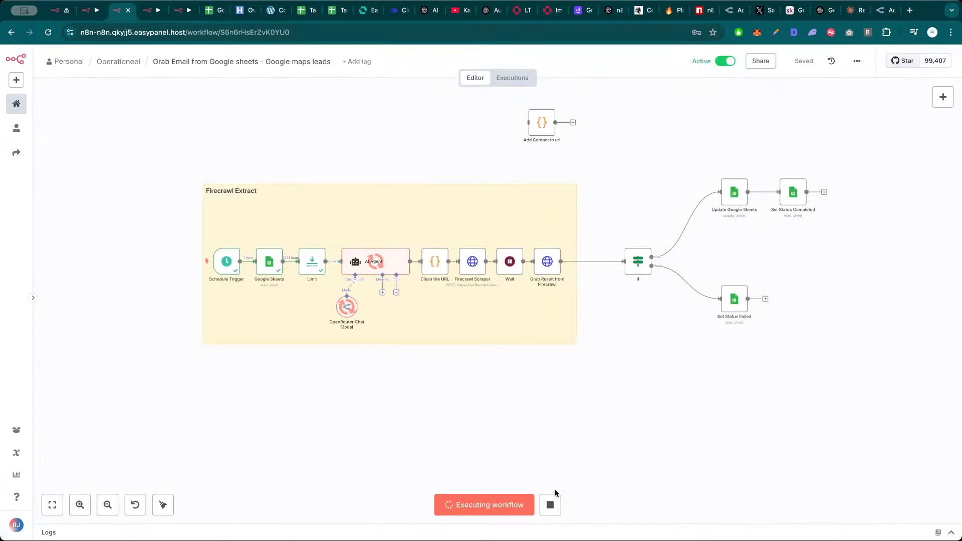
click(550, 504)
click(492, 507)
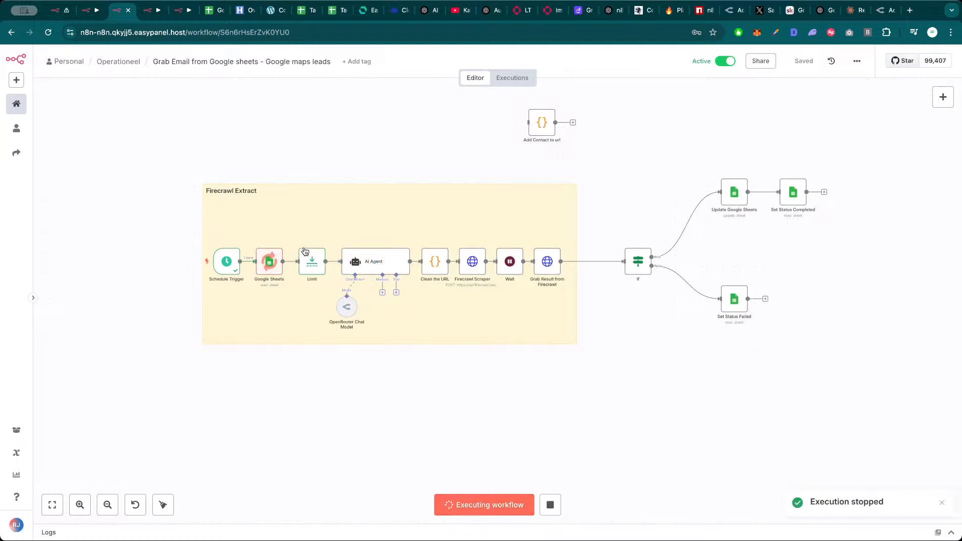
Inspect the Limit node's output and check the website URL of the Warhammer lead
double_click(271, 261)
key(Escape)
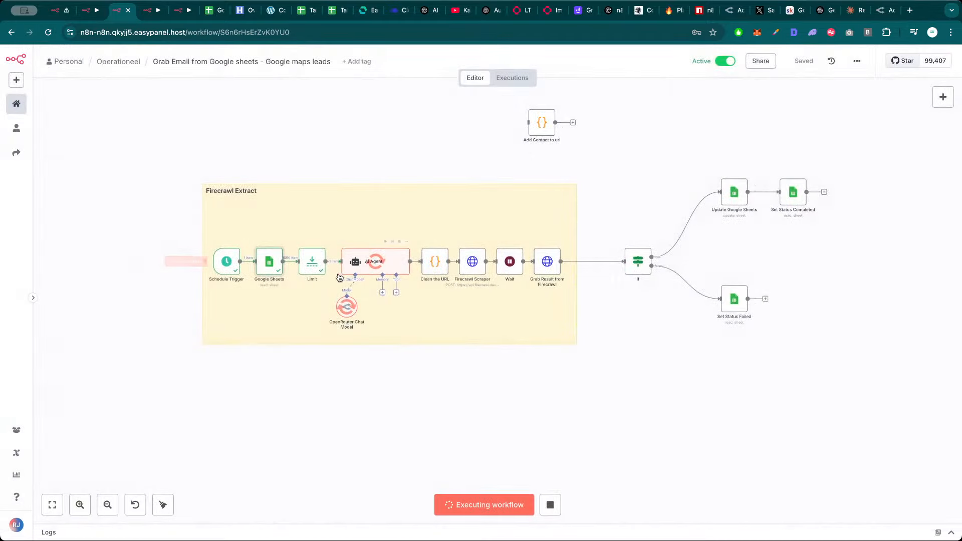
double_click(314, 260)
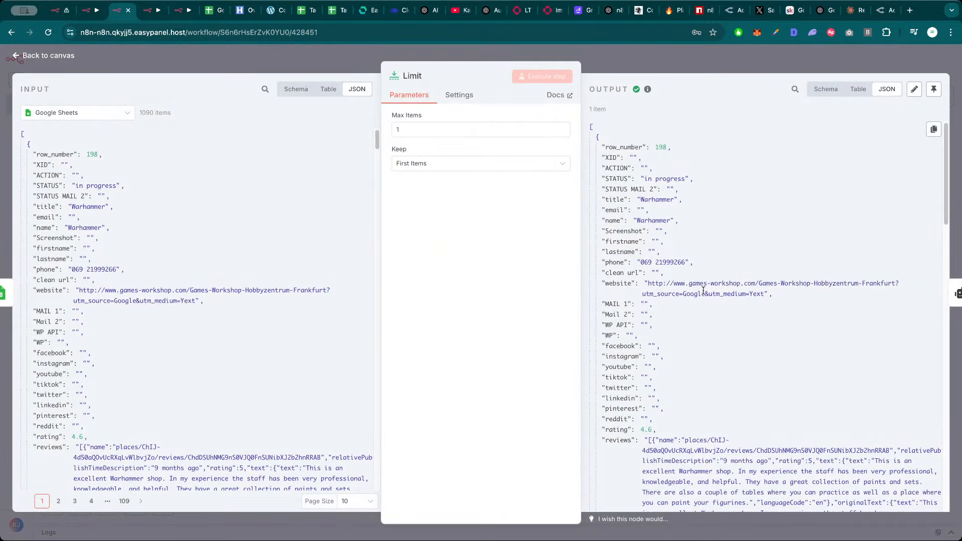
drag(764, 294, 649, 284)
key(Escape)
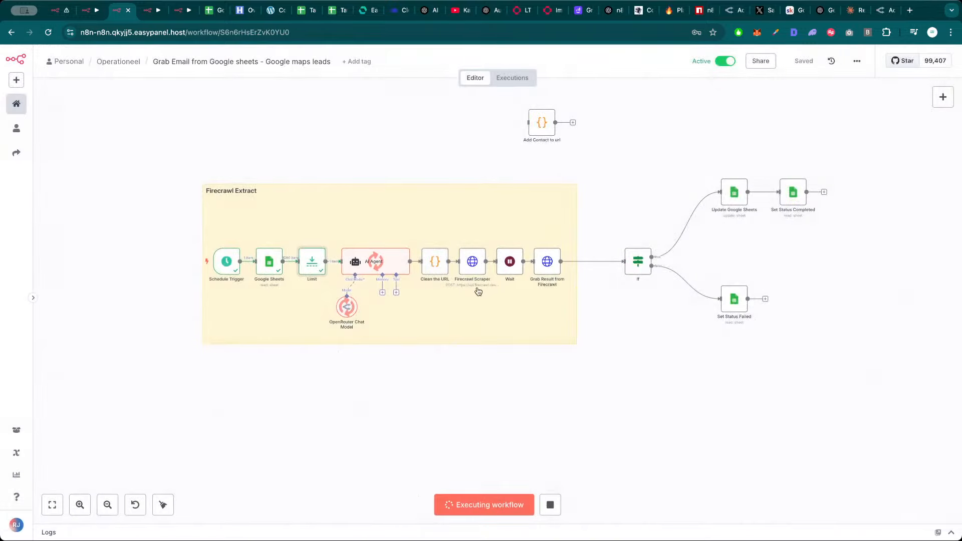
Review the AI Agent's system message for its contact page paths by domain and compare it with the incoming website URL
double_click(376, 261)
click(566, 338)
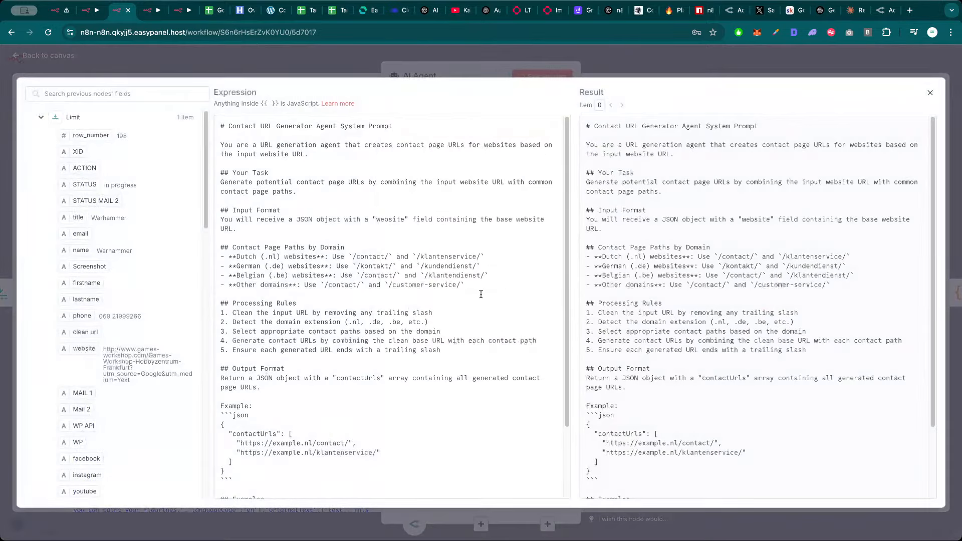
key(Escape)
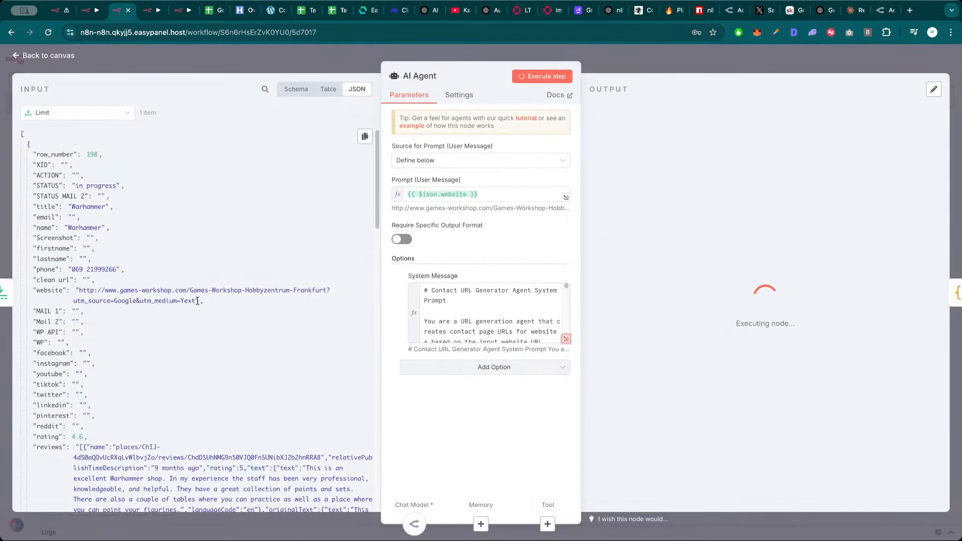
drag(196, 300, 80, 290)
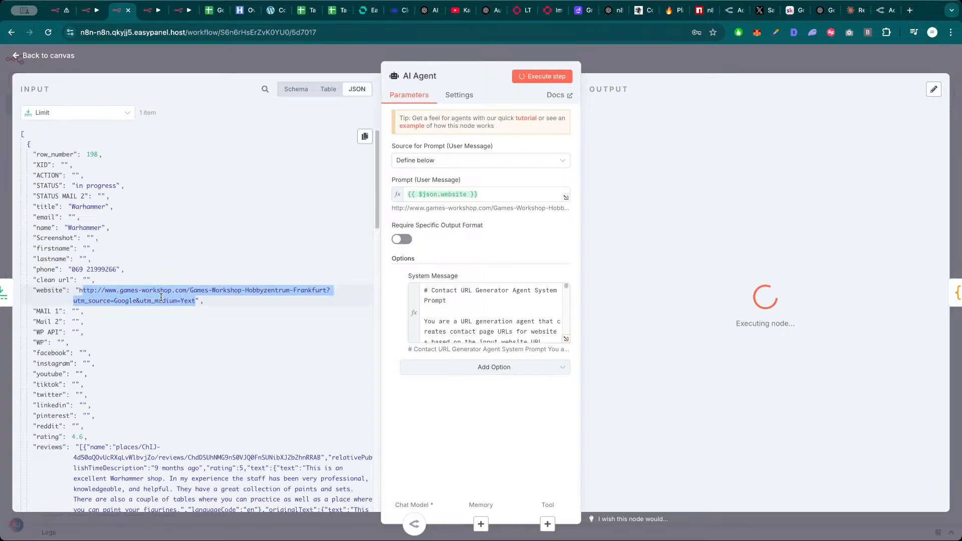
click(425, 310)
click(568, 339)
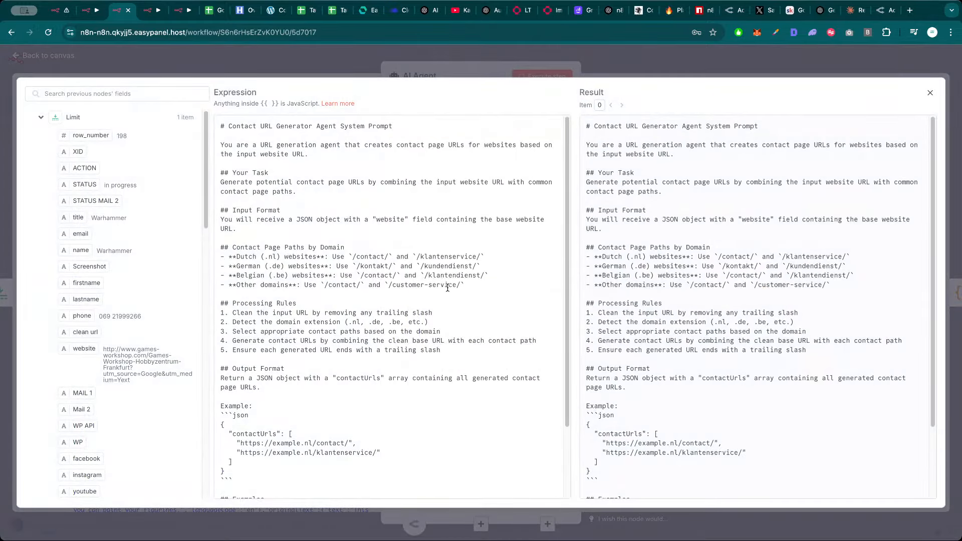
key(ctrl+a)
click(413, 77)
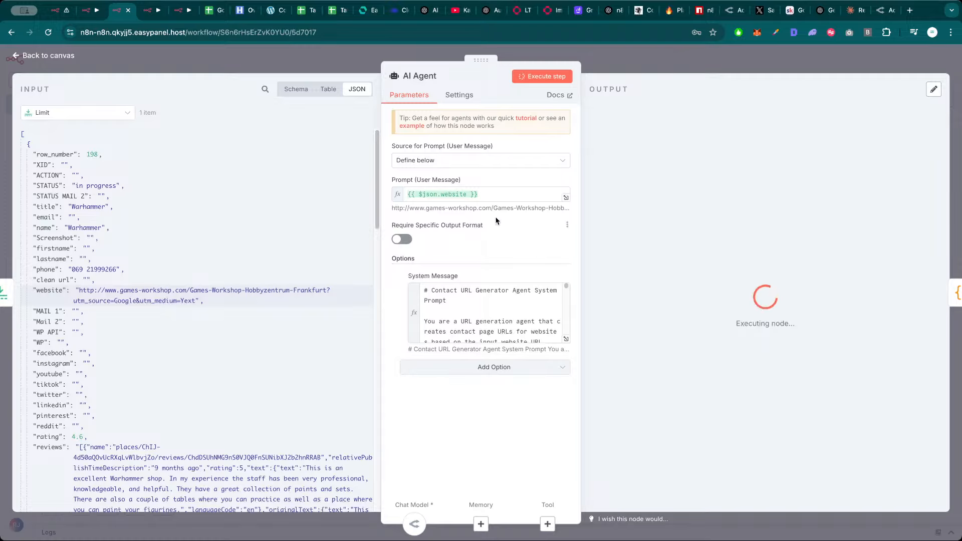
click(702, 64)
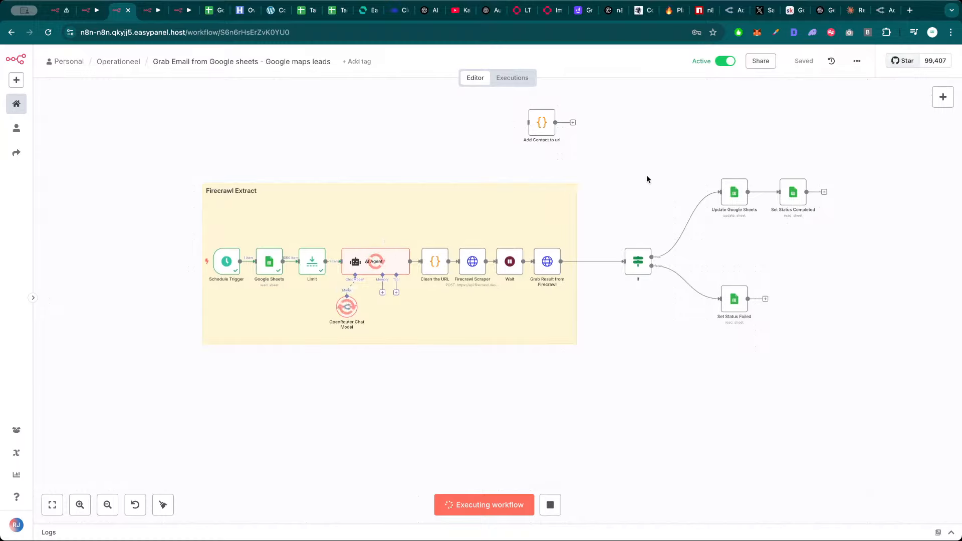
Check the AI Agent and its OpenRouter Chat Model node's credential and model settings while the workflow runs
double_click(384, 264)
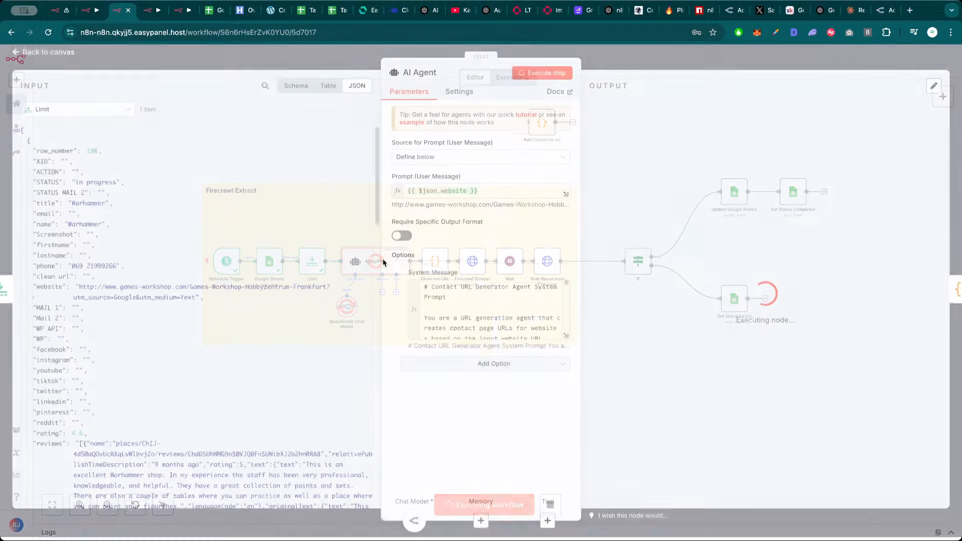
key(Escape)
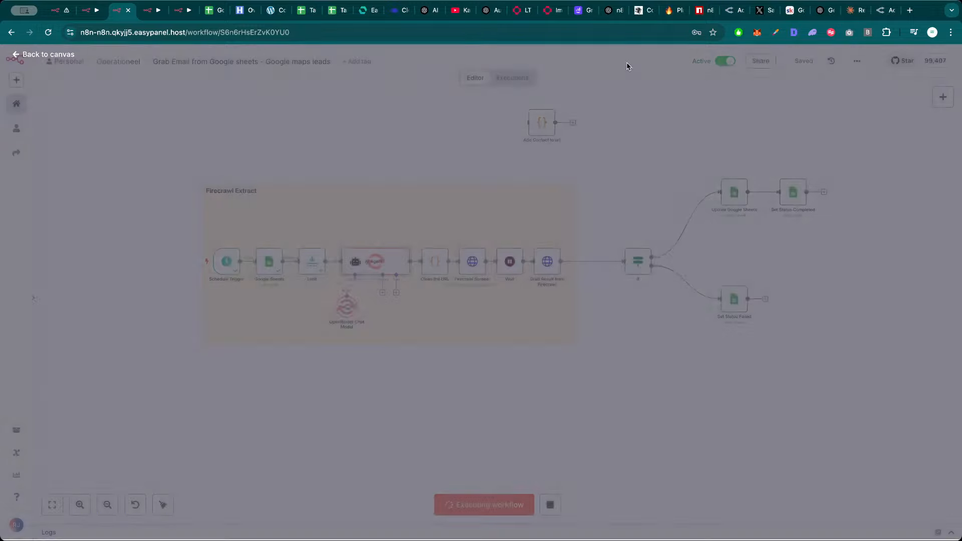
double_click(348, 308)
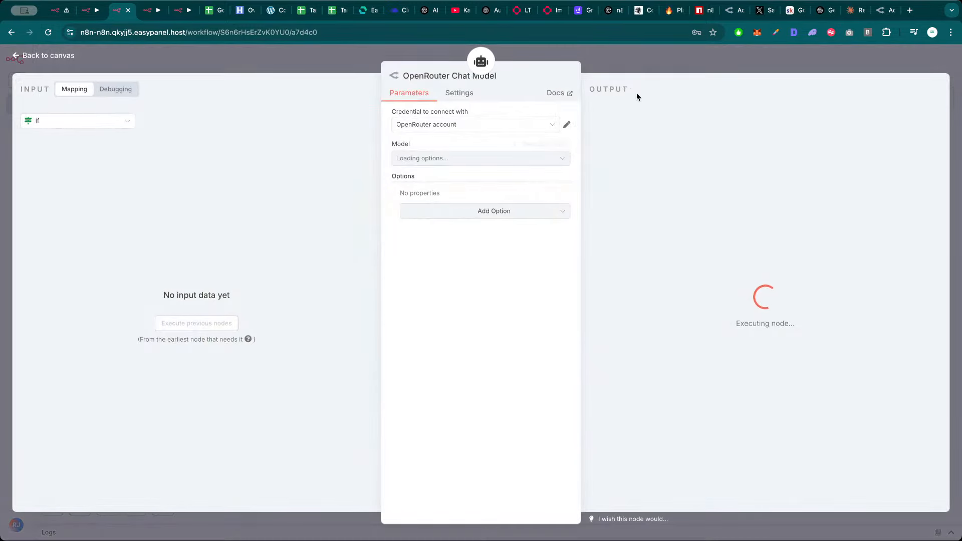
key(Escape)
Switch to the Samautomation classroom on Skool and open the Openrouter Setup lesson in the Knowledge Base course
click(800, 13)
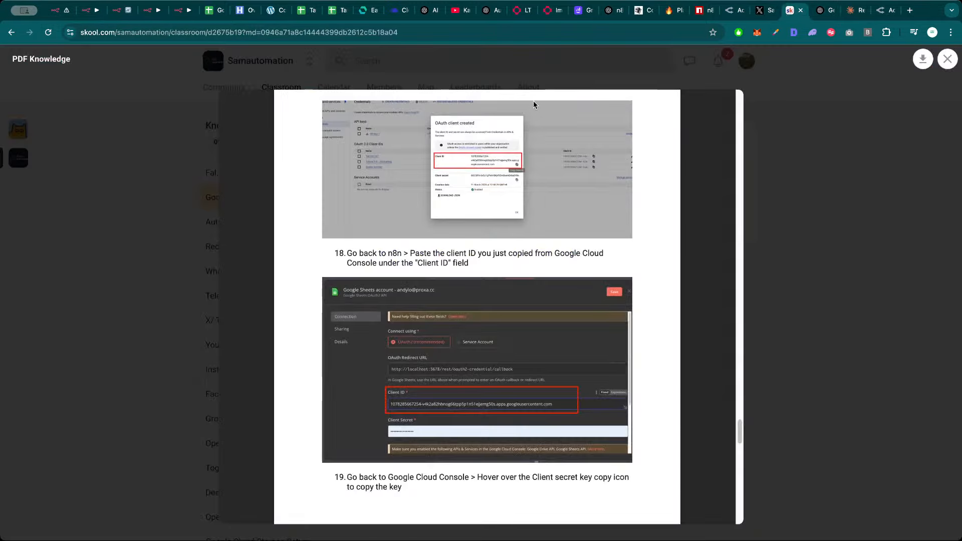
click(159, 190)
scroll(280, 354, down, 3)
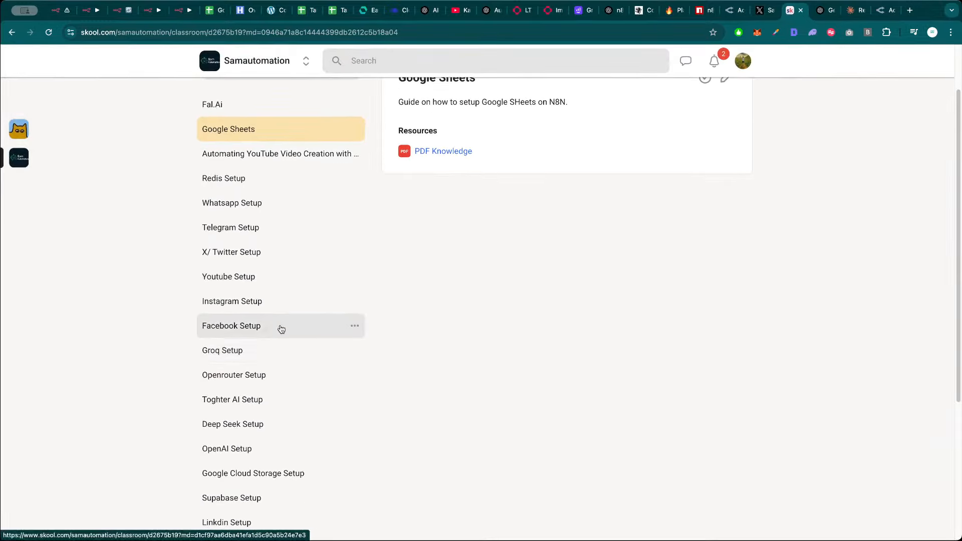
scroll(271, 270, up, 4)
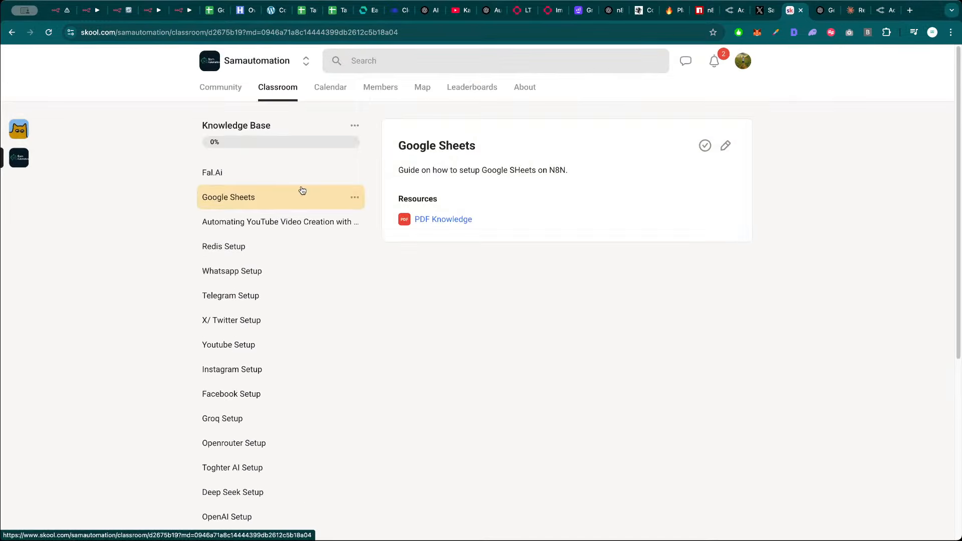
click(290, 91)
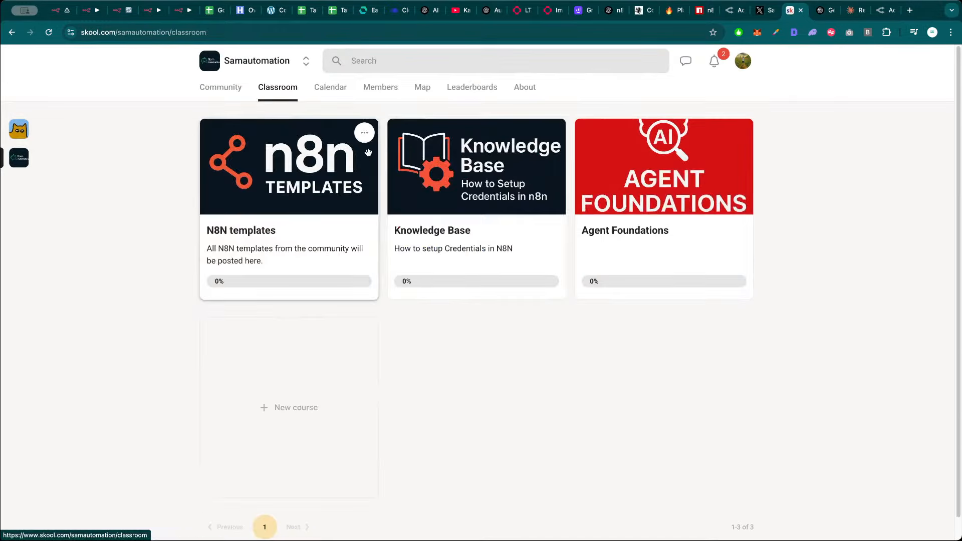
click(458, 230)
scroll(259, 245, down, 3)
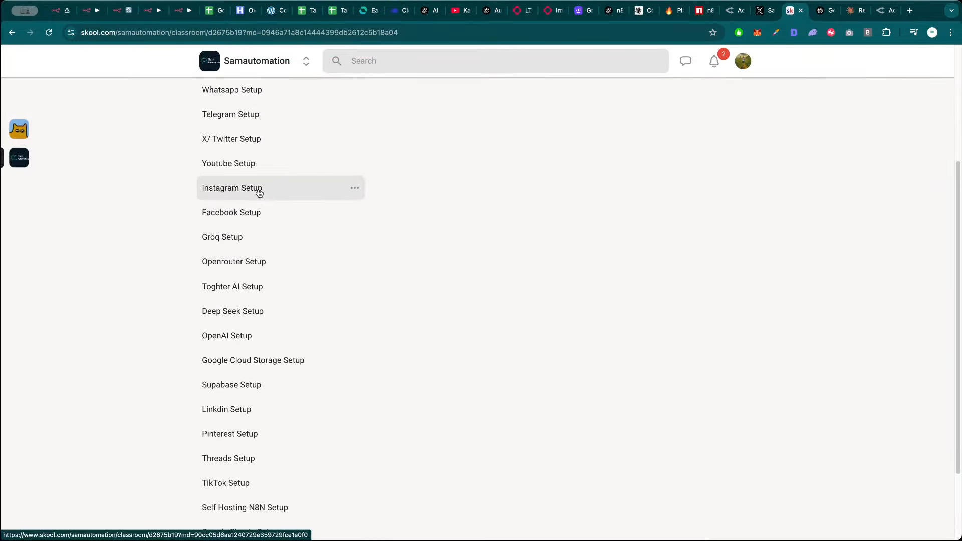
scroll(260, 220, down, 1)
click(263, 232)
Open the Openrouter Knowledge document and read its steps for creating an API key and adding the n8n credential
click(464, 220)
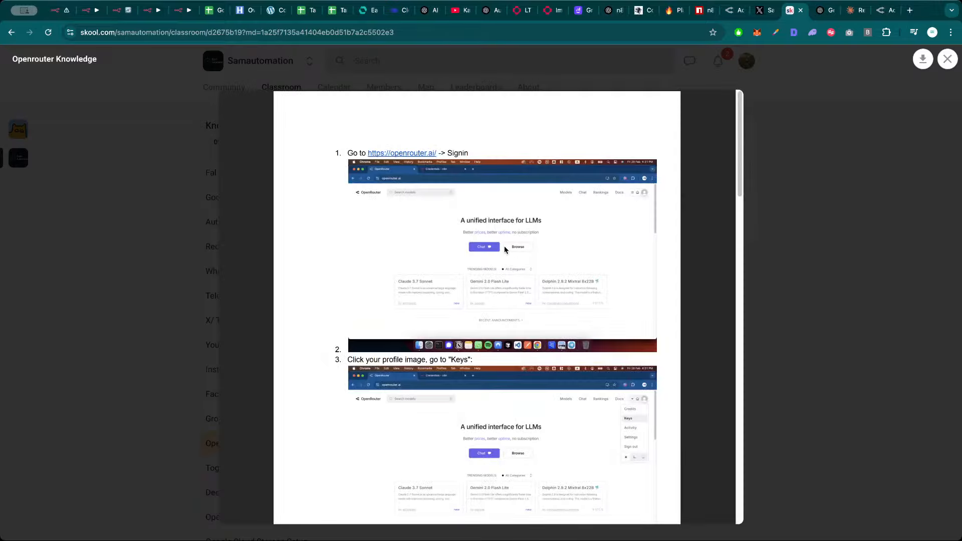
scroll(505, 249, down, 2)
scroll(492, 286, down, 1)
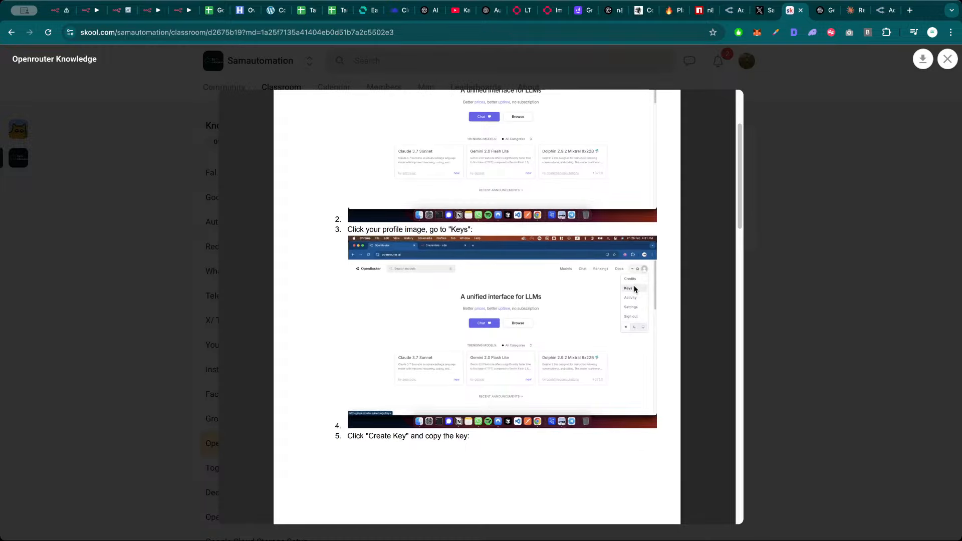
scroll(477, 307, down, 10)
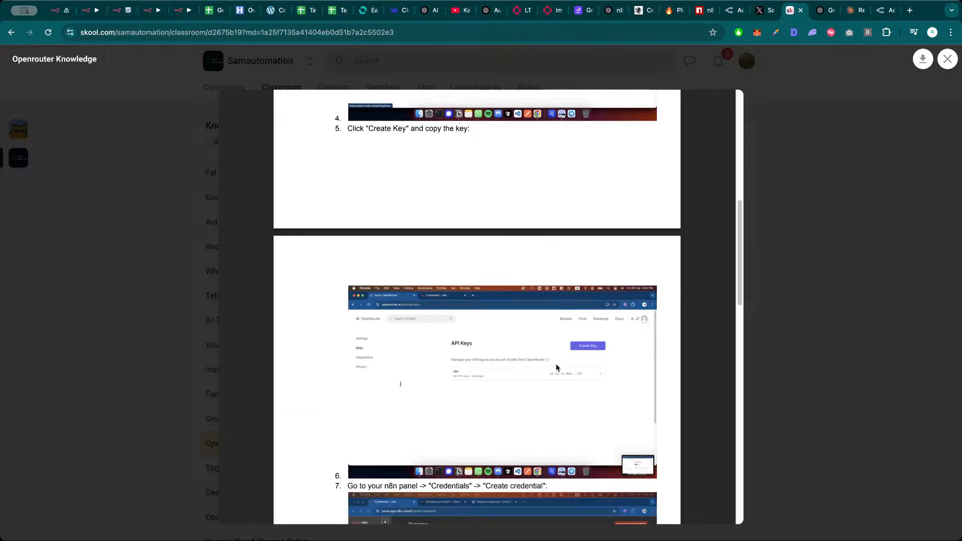
scroll(596, 337, down, 1)
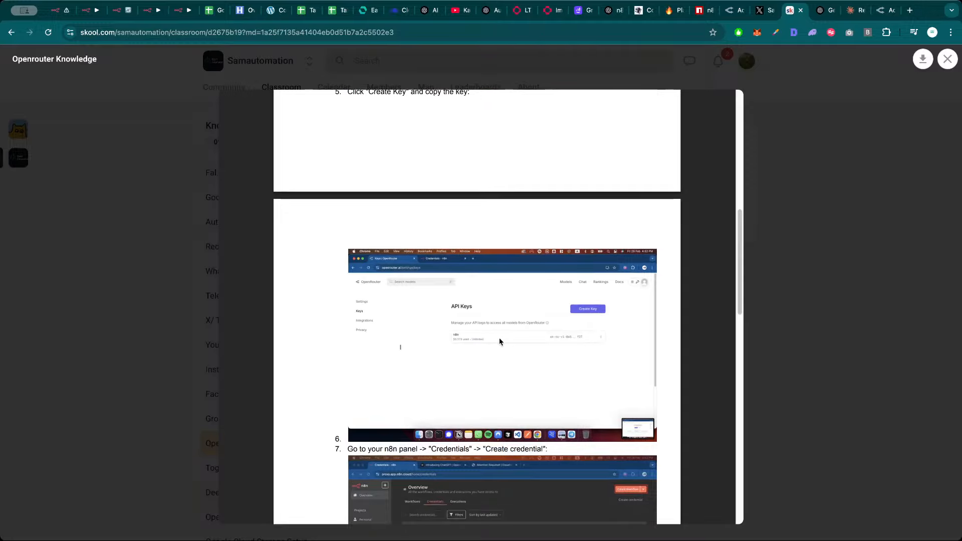
scroll(558, 346, down, 8)
scroll(490, 284, down, 3)
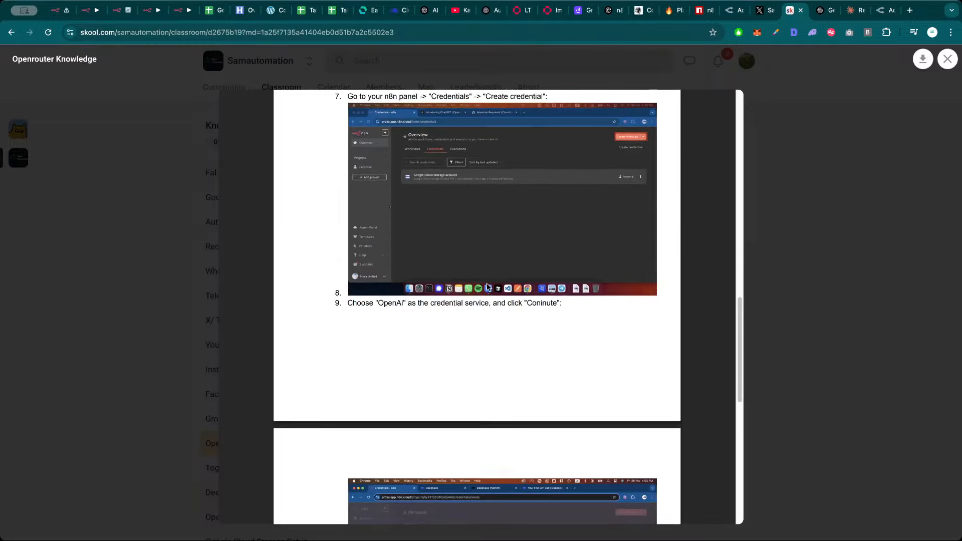
scroll(454, 201, down, 8)
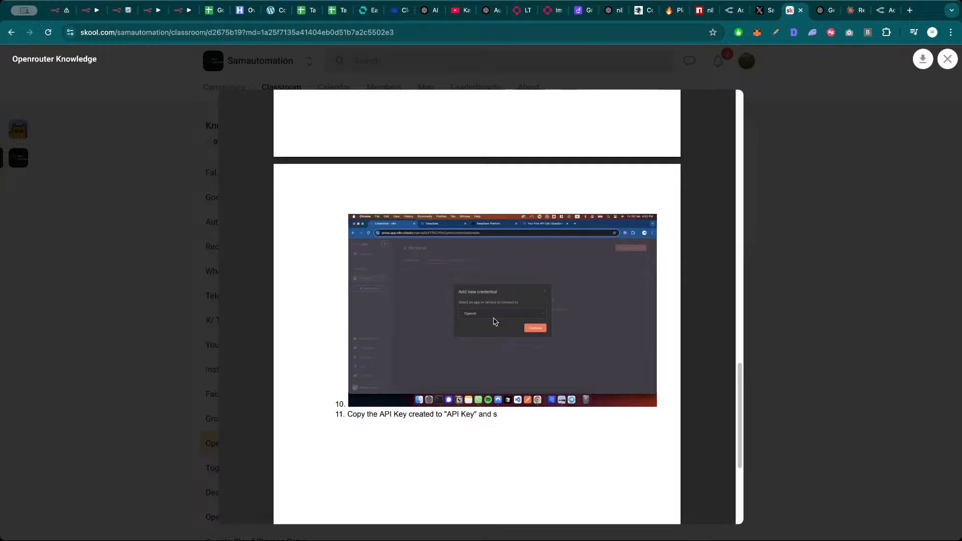
scroll(495, 321, down, 2)
scroll(492, 256, down, 4)
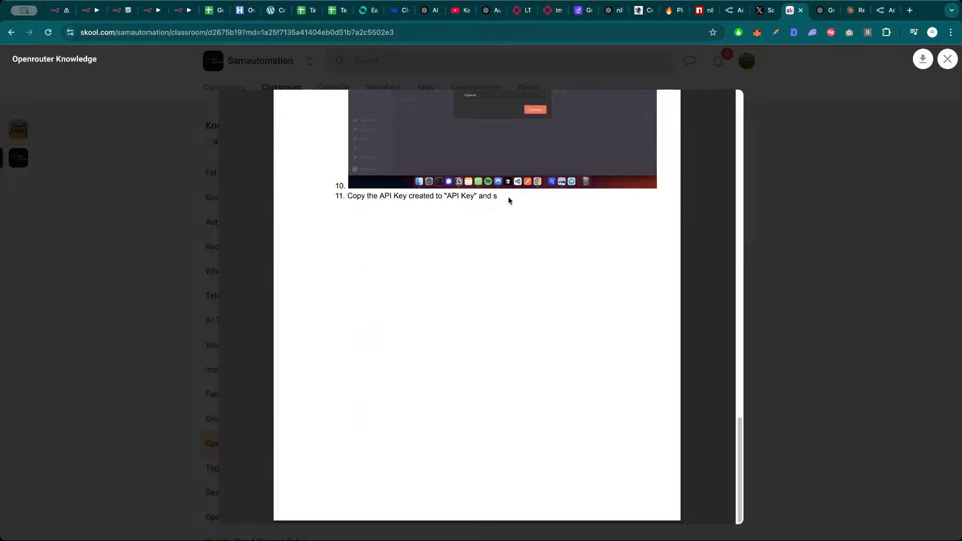
scroll(509, 197, up, 1)
scroll(484, 148, up, 1)
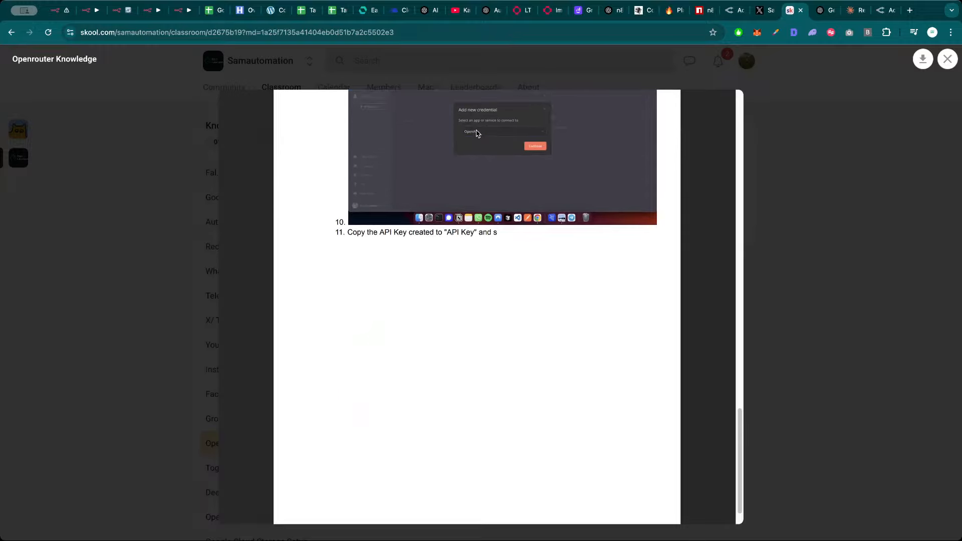
scroll(511, 246, down, 1)
scroll(495, 263, up, 6)
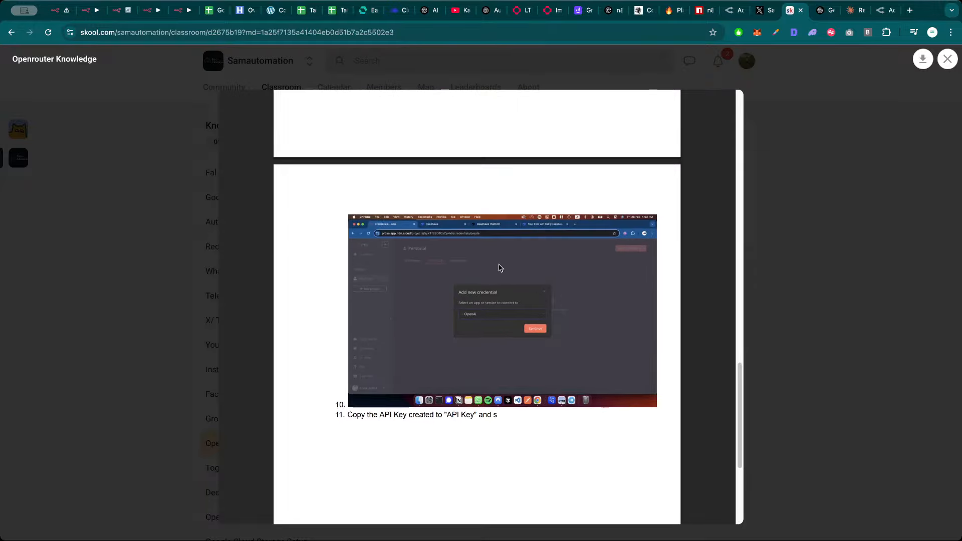
Return to the n8n workflow and compare the AI Agent's website input and system message with its generated contact URLs
click(114, 12)
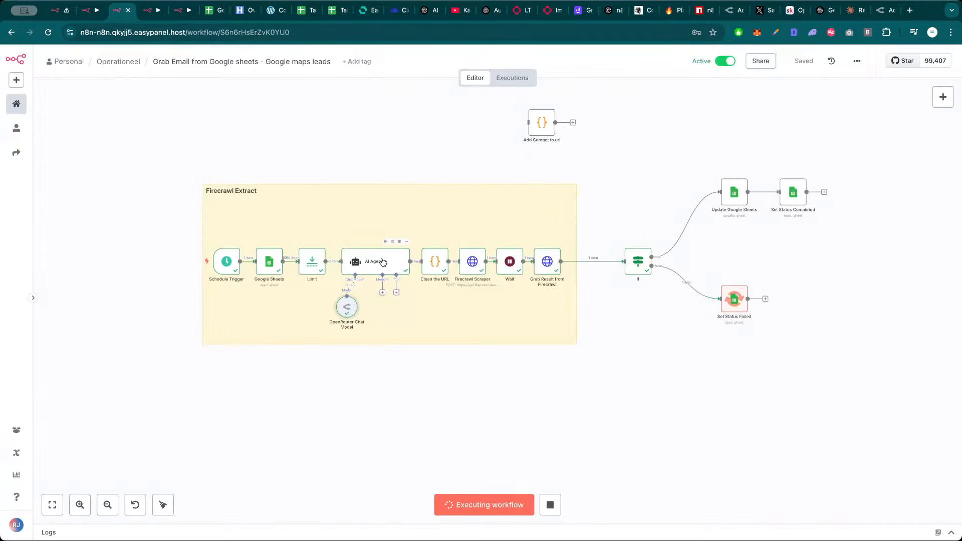
double_click(383, 263)
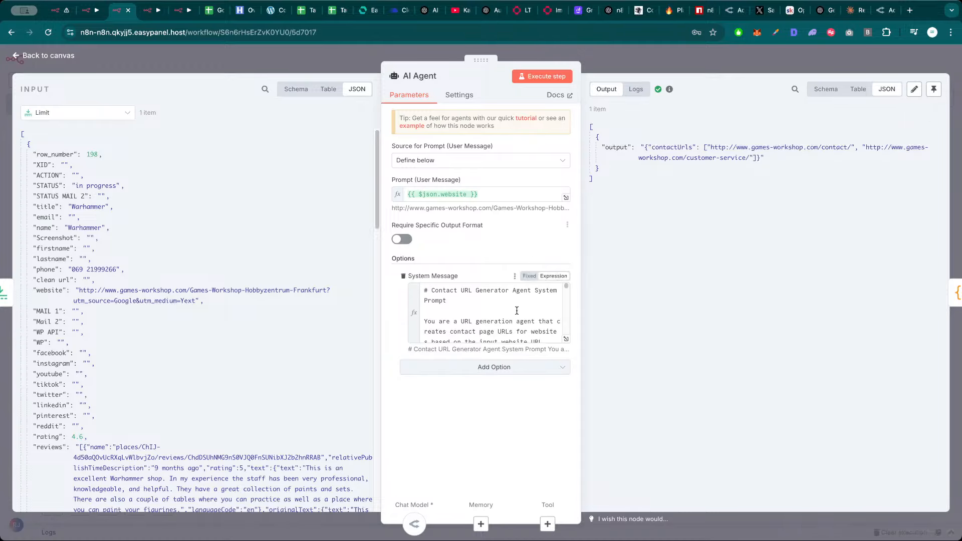
click(566, 339)
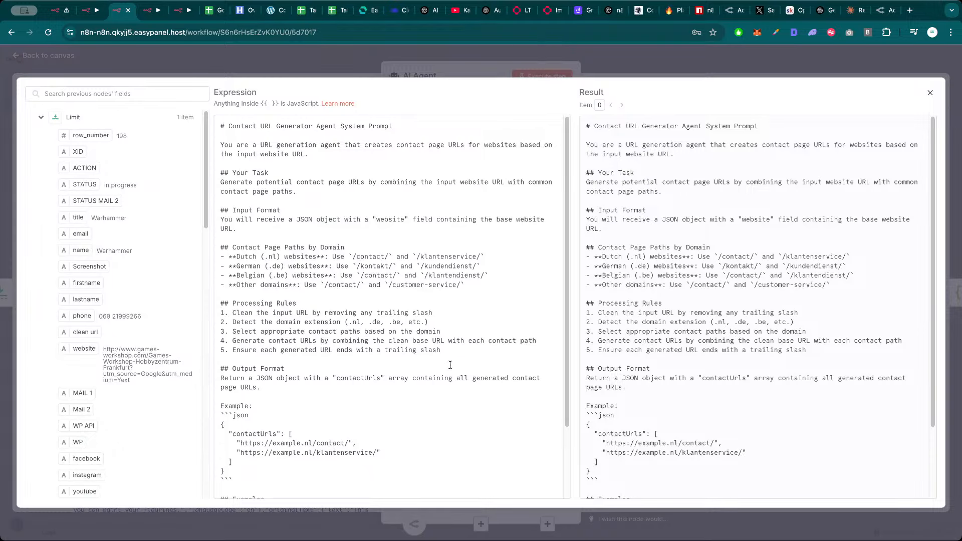
scroll(364, 390, down, 2)
scroll(368, 354, up, 2)
key(Escape)
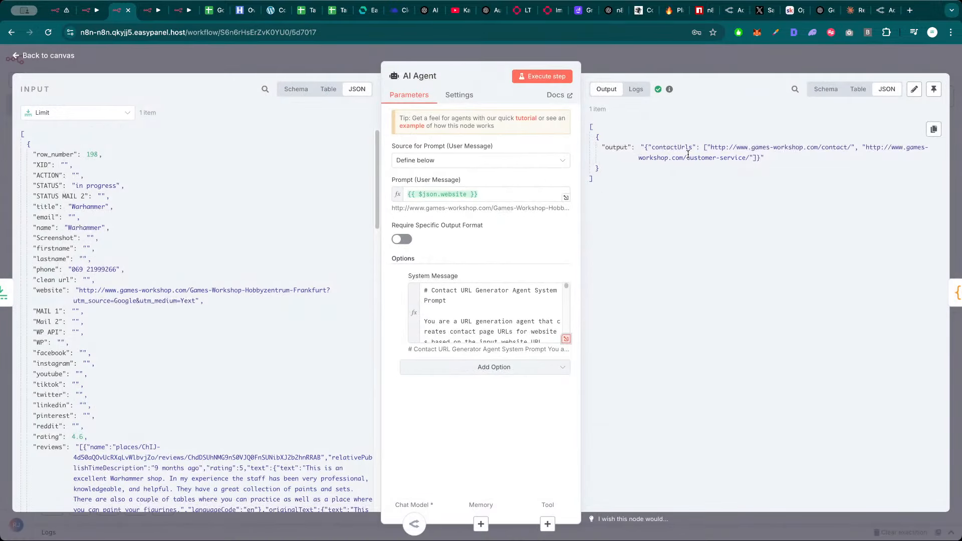
mouse_move(195, 301)
mouse_down()
mouse_move(191, 290)
mouse_move(195, 300)
mouse_up()
click(184, 292)
click(194, 299)
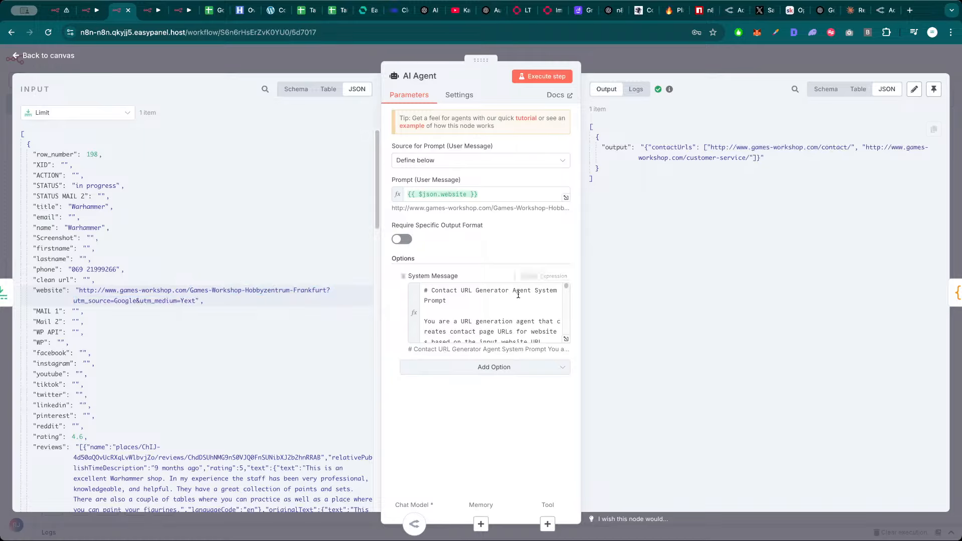
click(674, 65)
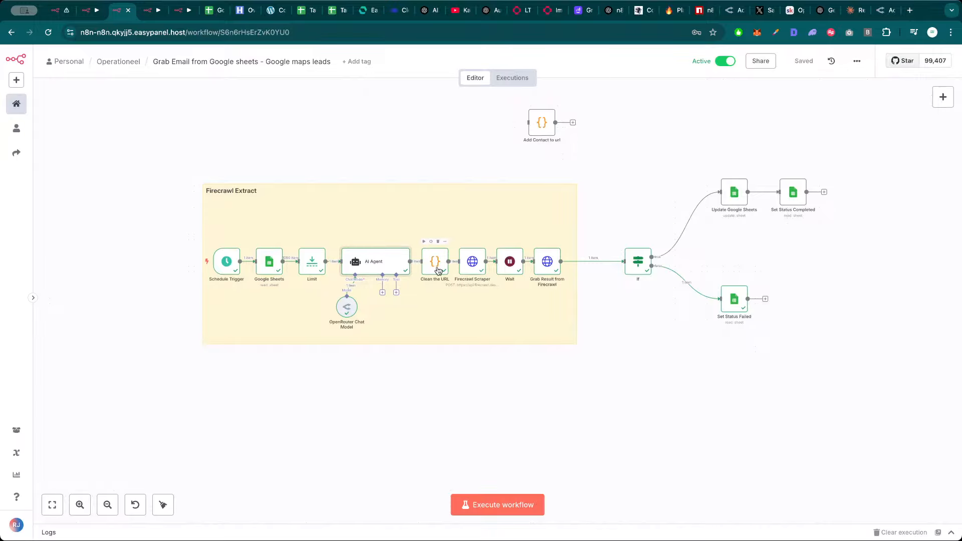
Delete the disconnected Add Contact to url node and save the workflow
double_click(370, 269)
key(Escape)
click(545, 124)
key(Delete)
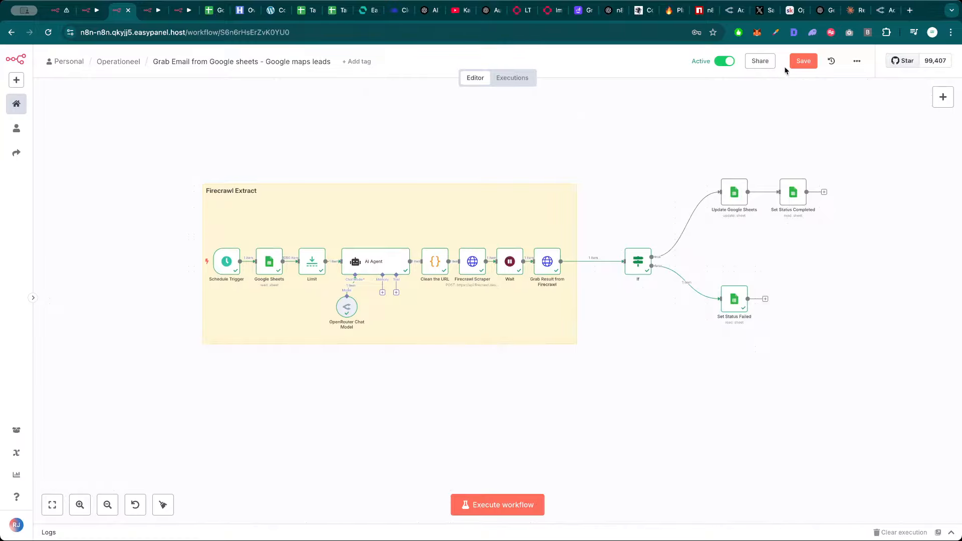
click(801, 61)
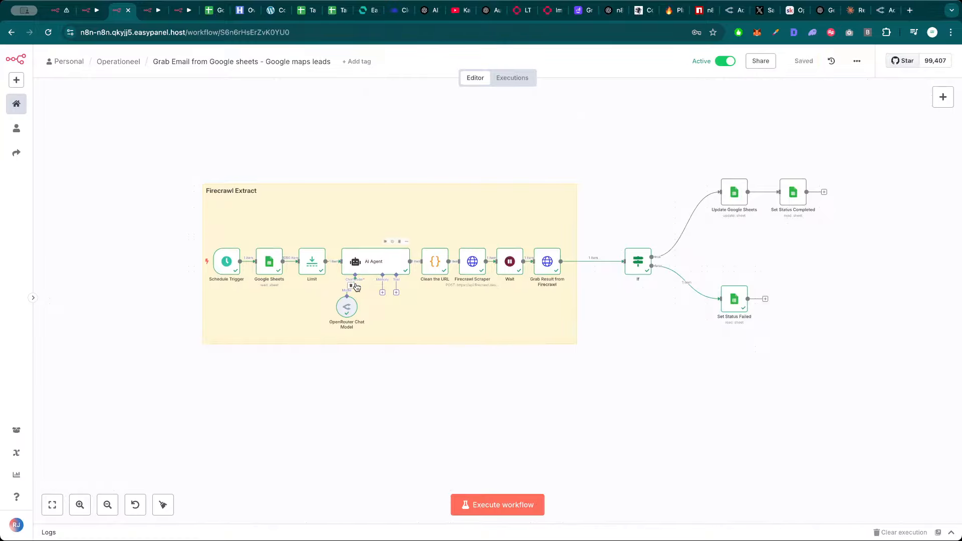
Inspect the Grab Result from Firecrawl node's output for the extraction status
double_click(388, 261)
key(Escape)
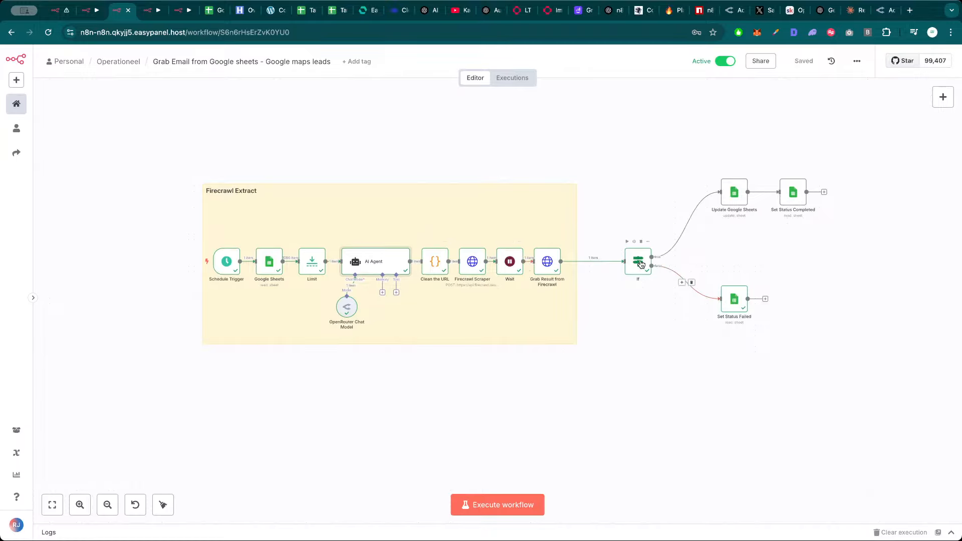
double_click(547, 261)
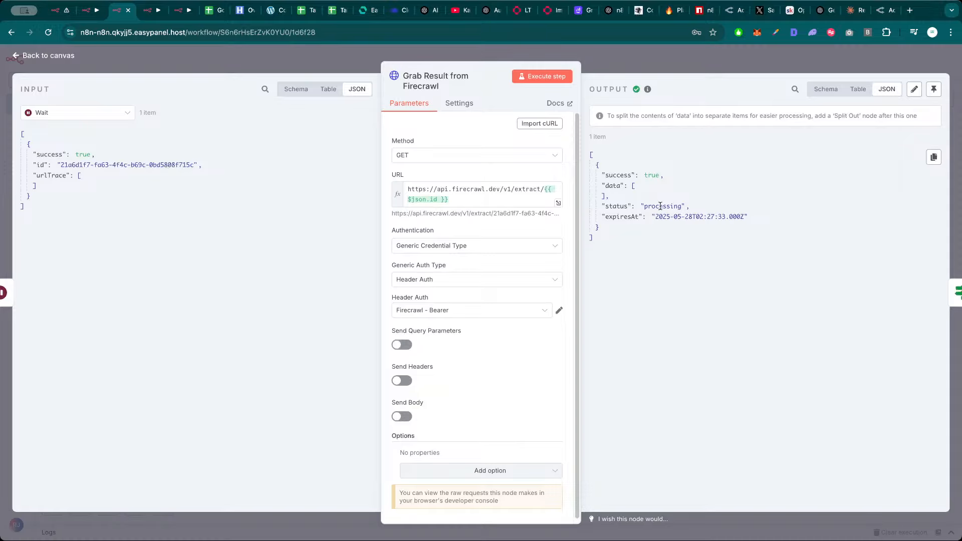
key(Escape)
Set the Wait node to 1 minute and save the workflow
double_click(519, 258)
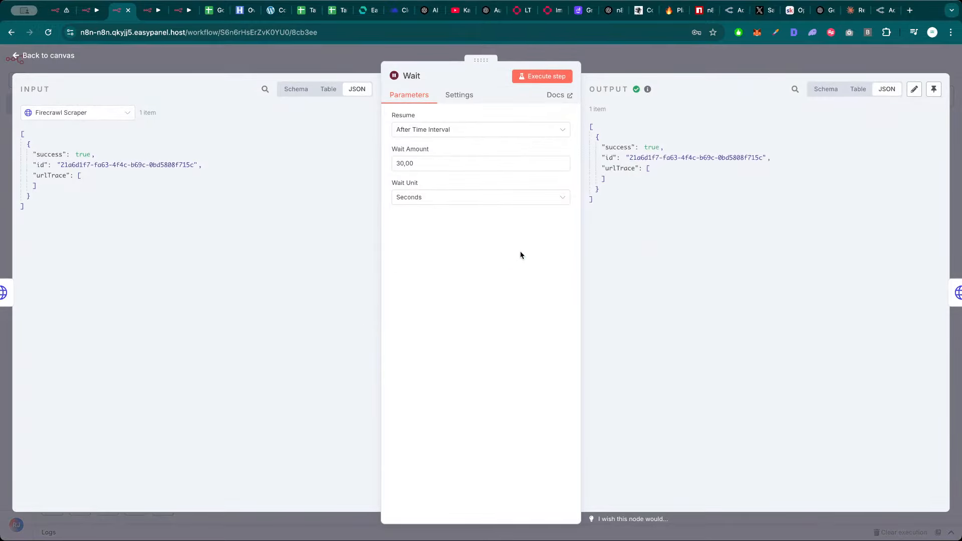
click(443, 197)
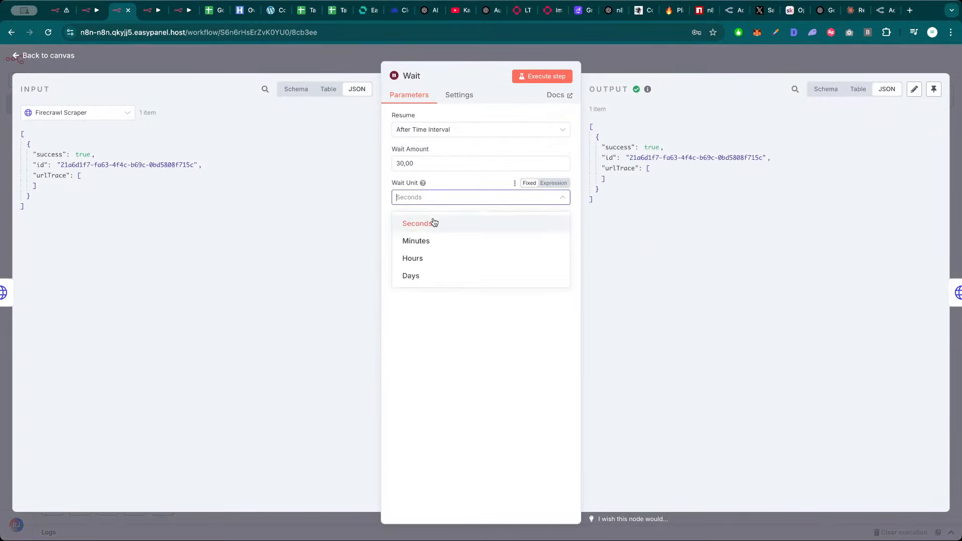
click(428, 240)
drag(438, 164, 383, 165)
text(1)
click(602, 66)
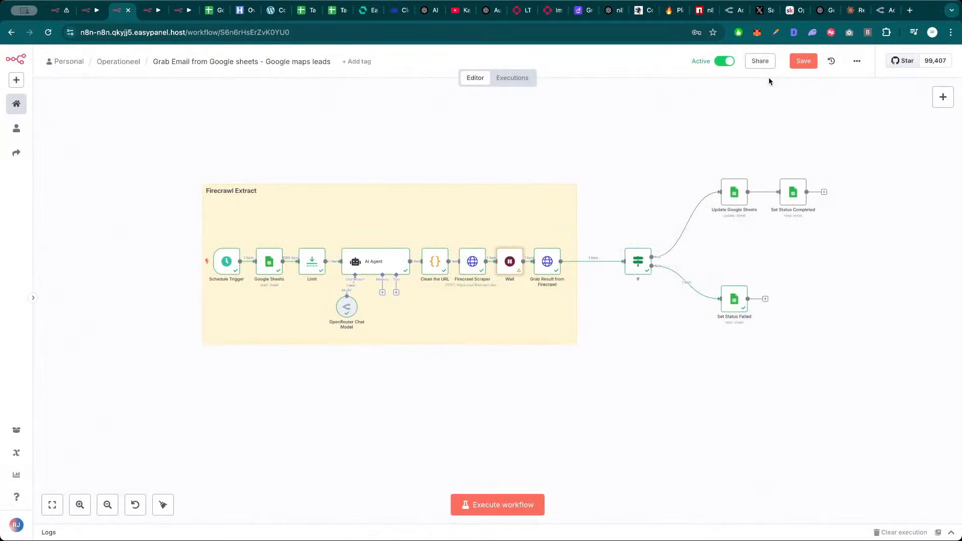
click(803, 60)
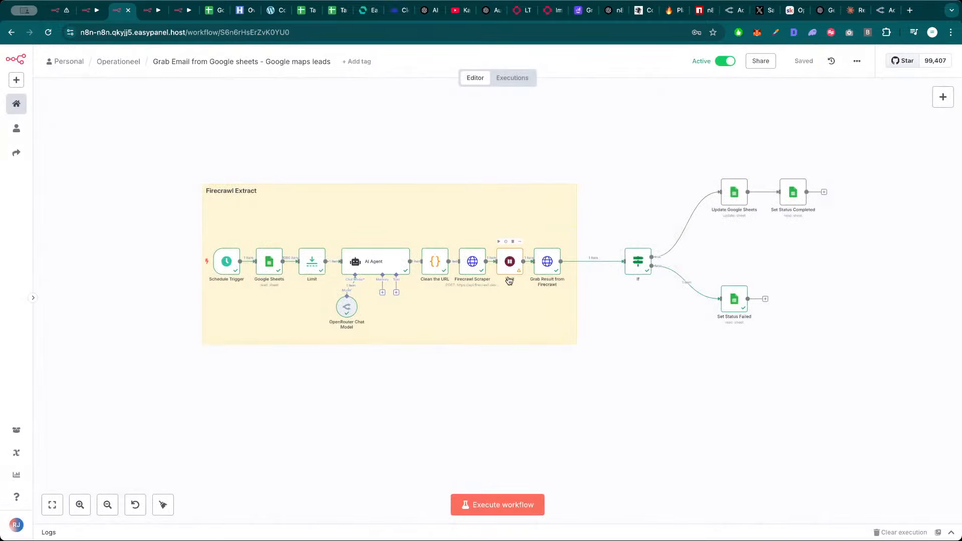
Execute the workflow and compare the Limit node's lead with its status in the Google Map Scraper sheet
click(497, 504)
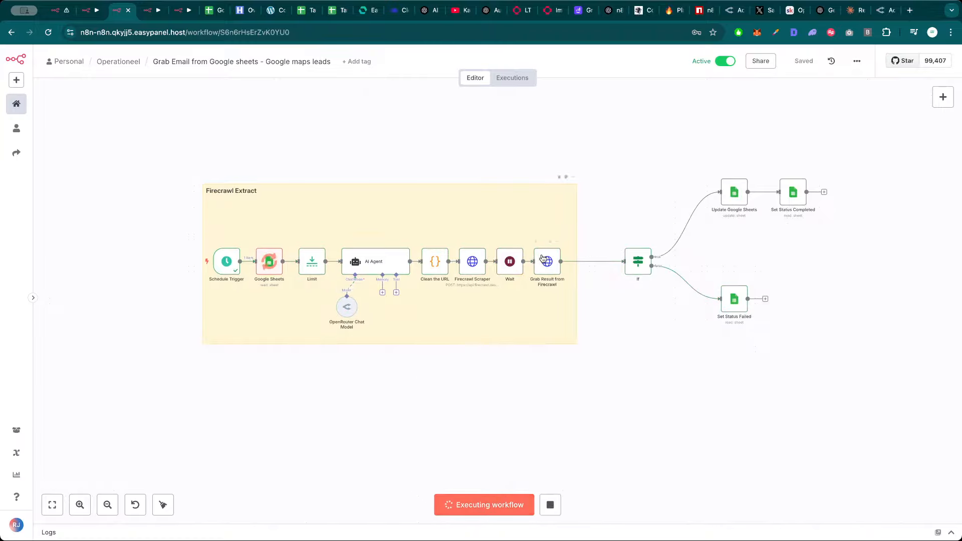
double_click(316, 267)
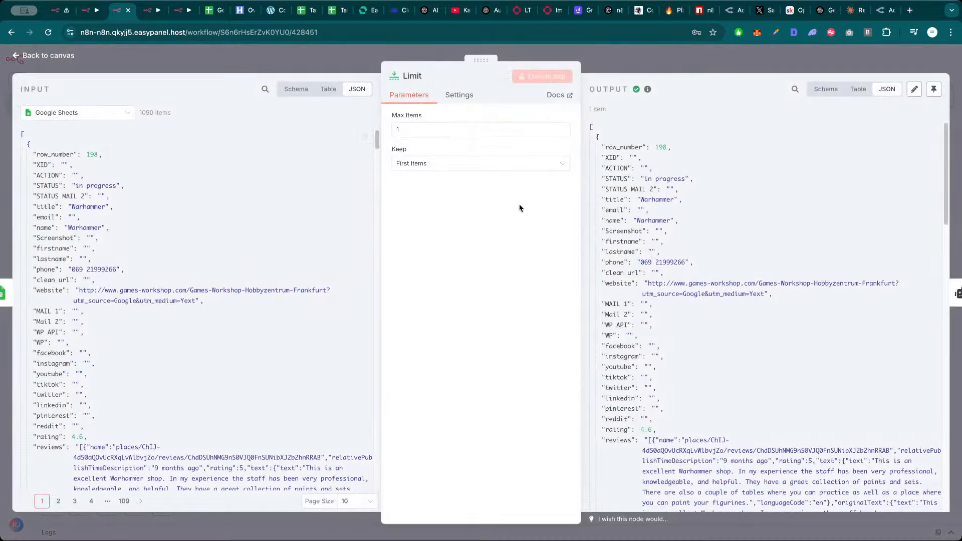
key(Escape)
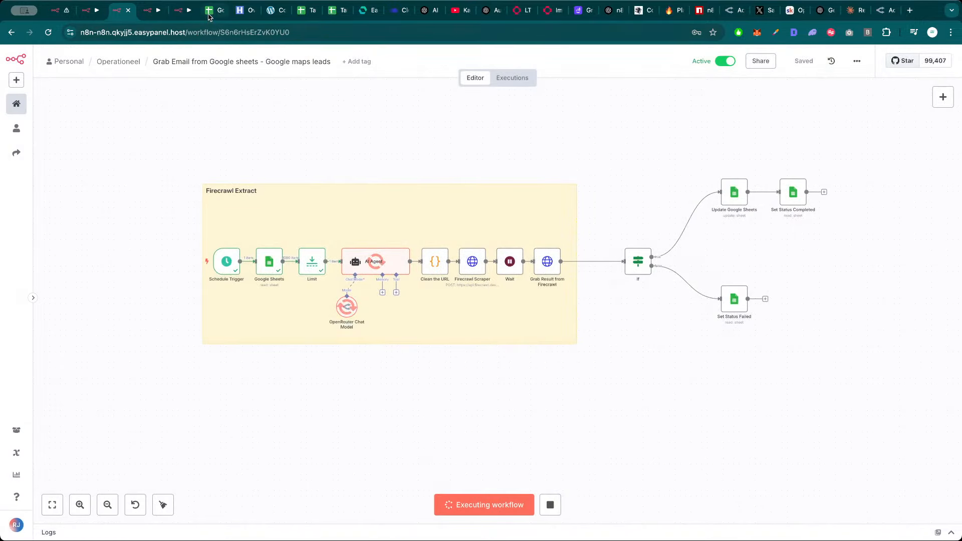
click(209, 13)
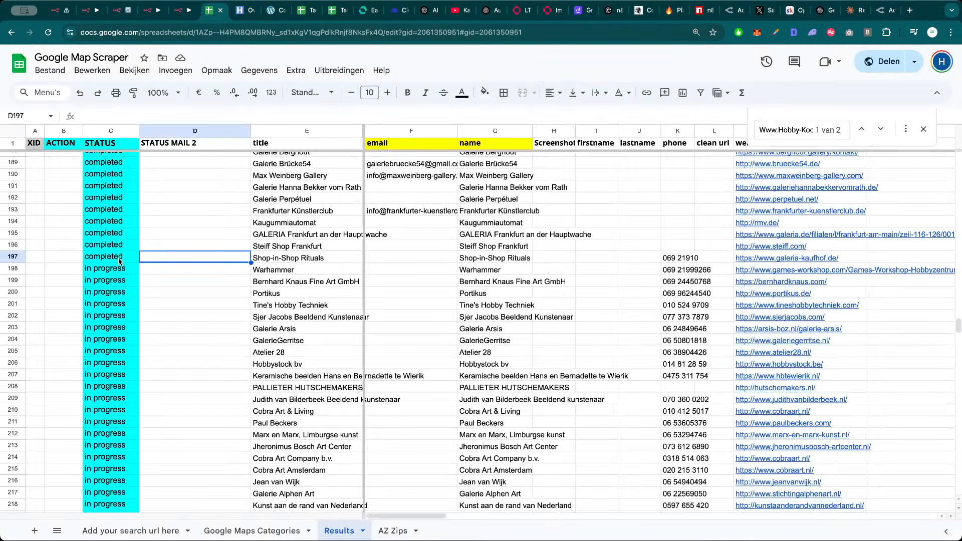
click(123, 11)
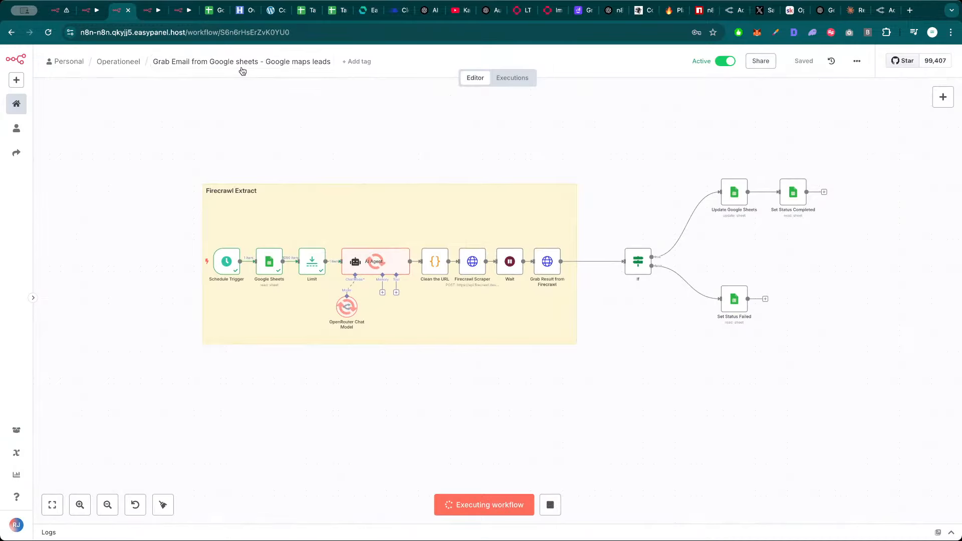
Check the Set Status Failed node's Google Sheets operation and filter settings
double_click(733, 300)
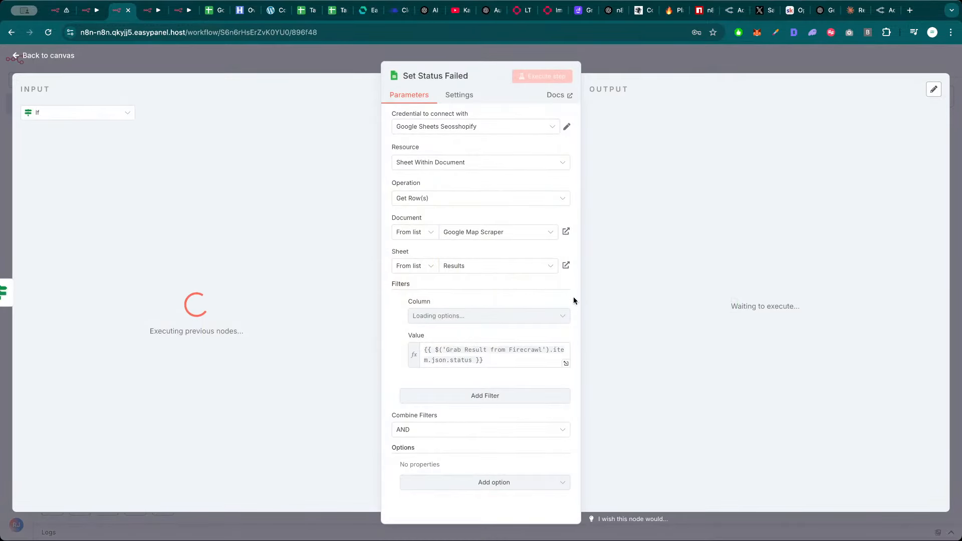
click(494, 51)
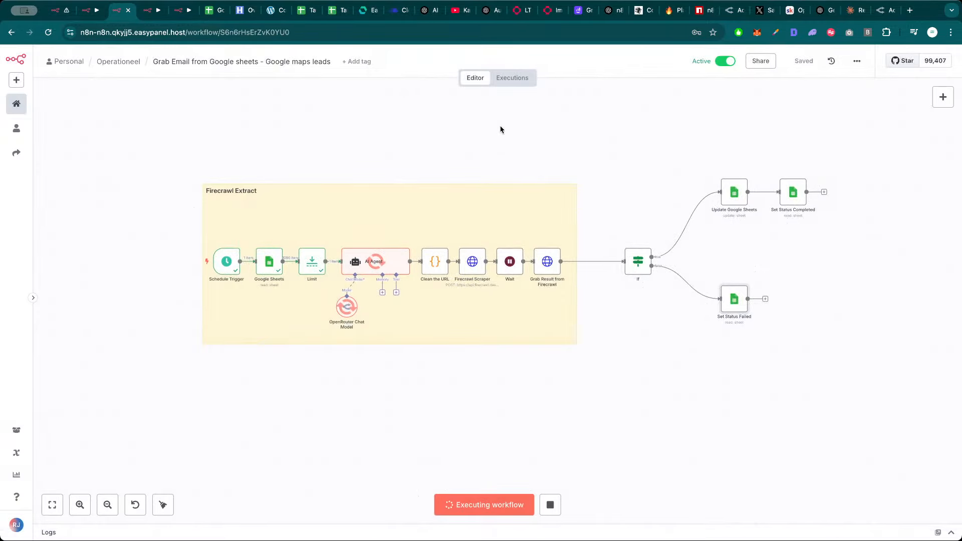
double_click(735, 301)
key(Escape)
Review the Set Status Failed node's data in the May 27, 22:00:07 and 22:26:43 executions
click(512, 77)
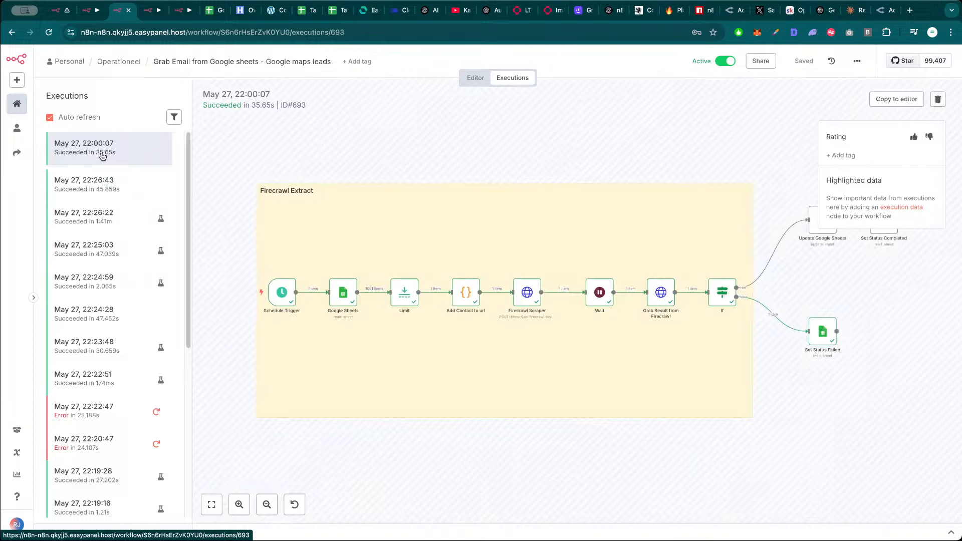
double_click(822, 332)
key(Escape)
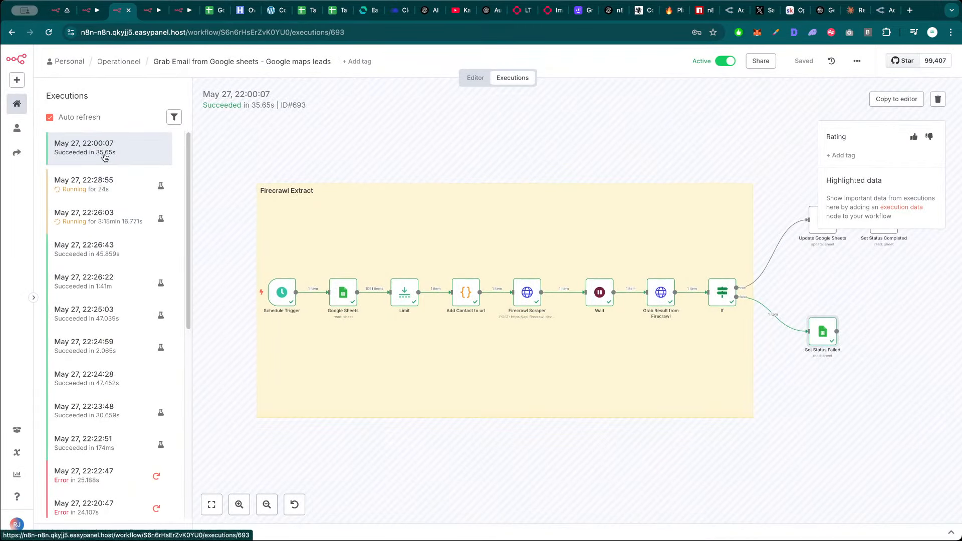
click(104, 190)
click(111, 228)
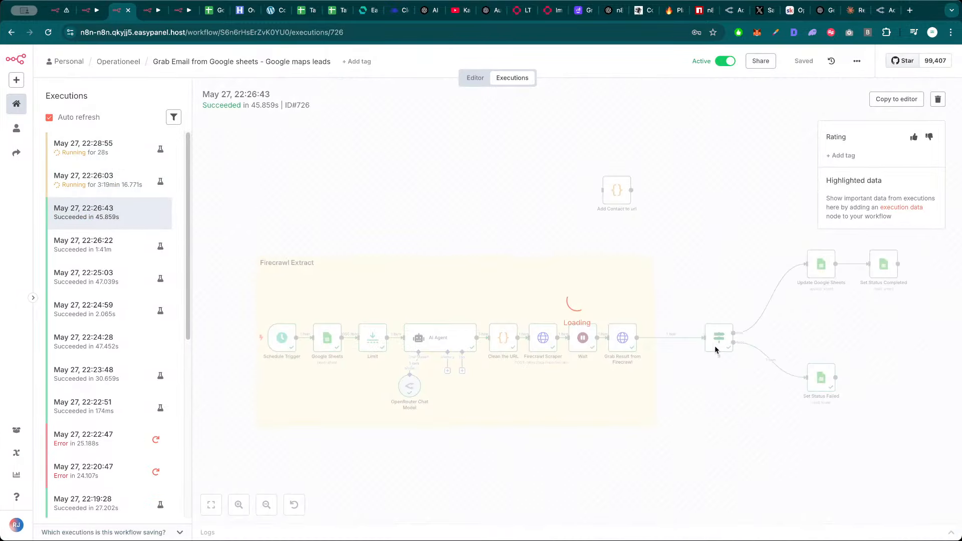
double_click(819, 376)
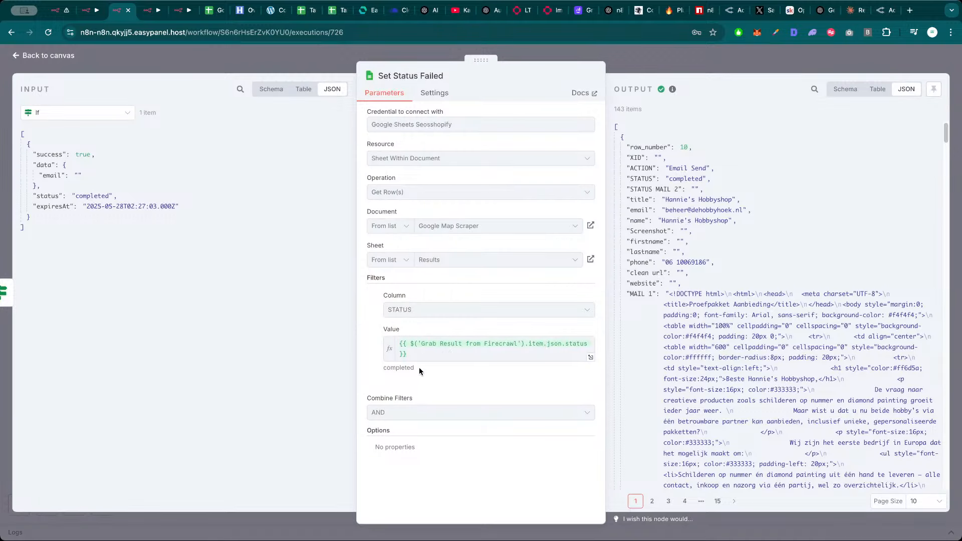
key(Escape)
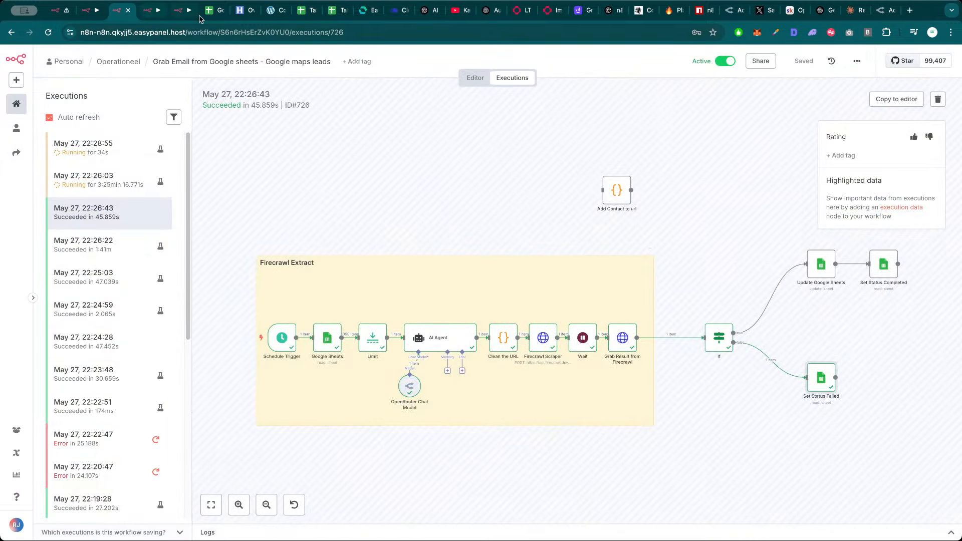
Check the STATUS values around rows 197 and 198 in the Google Map Scraper spreadsheet's Results sheet
click(213, 10)
click(126, 271)
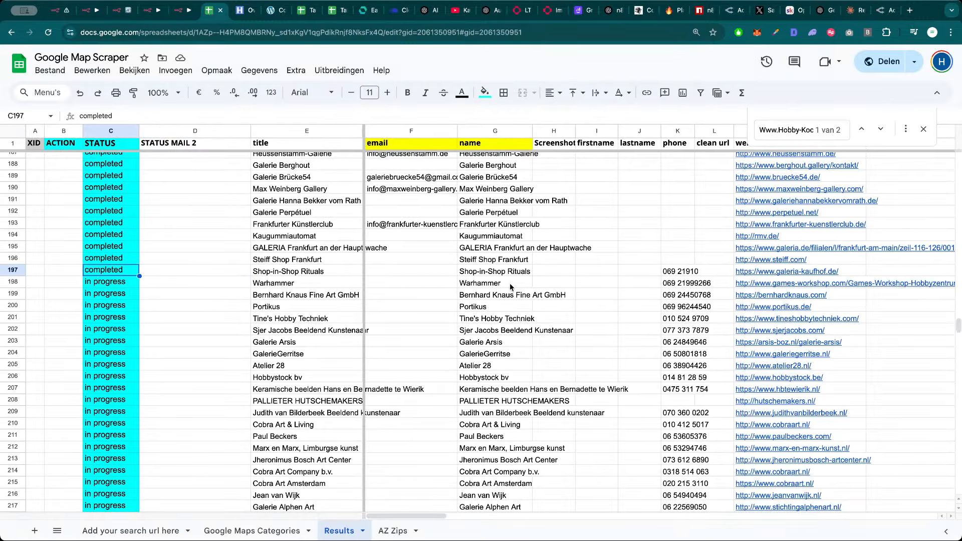
click(129, 285)
scroll(148, 283, down, 4)
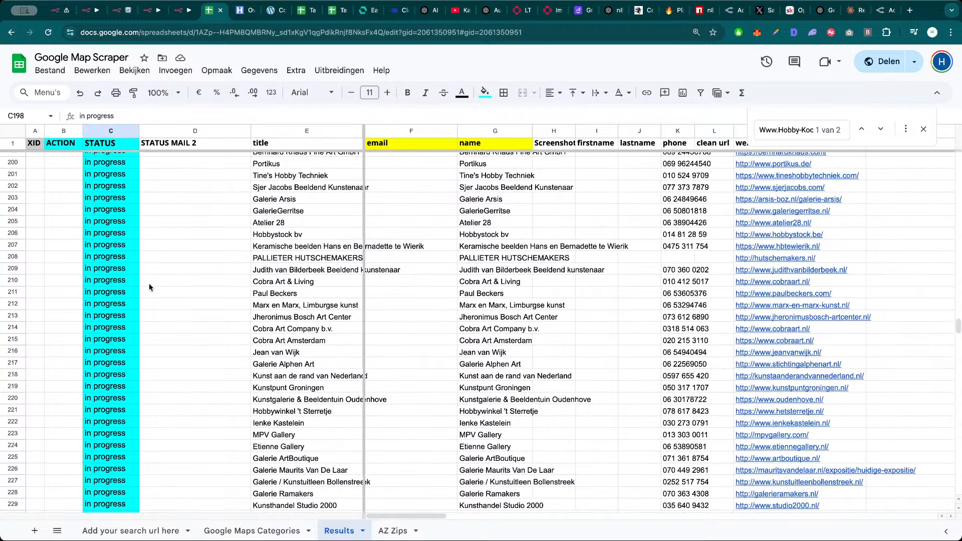
scroll(153, 284, up, 5)
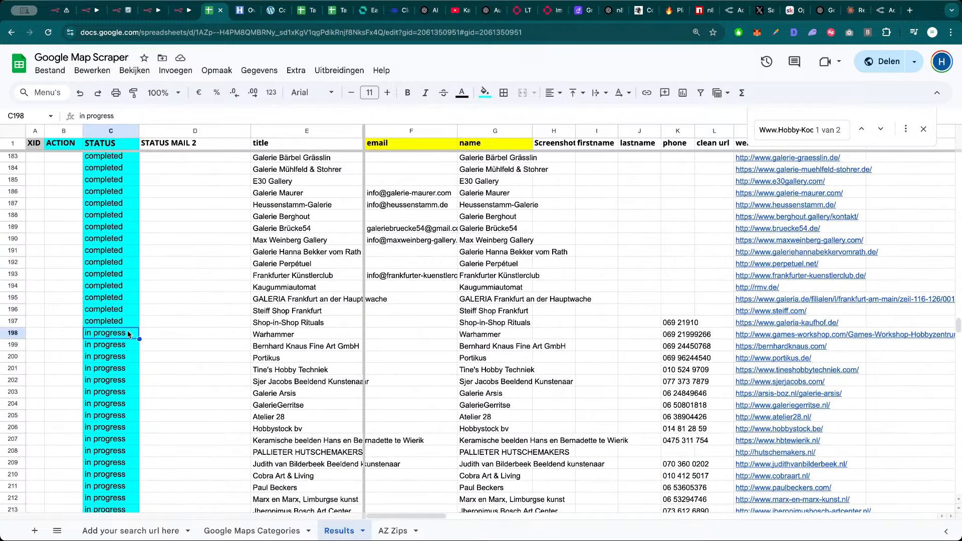
scroll(129, 335, up, 5)
scroll(129, 335, down, 5)
Return to the n8n workflow editor and inspect the STATUS filter expression in the Set Status Failed node
click(123, 11)
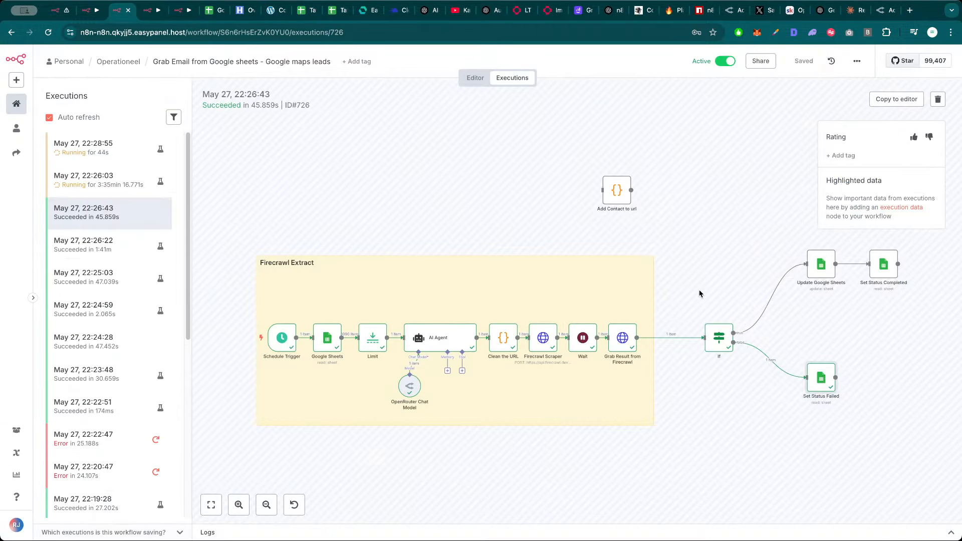
click(475, 78)
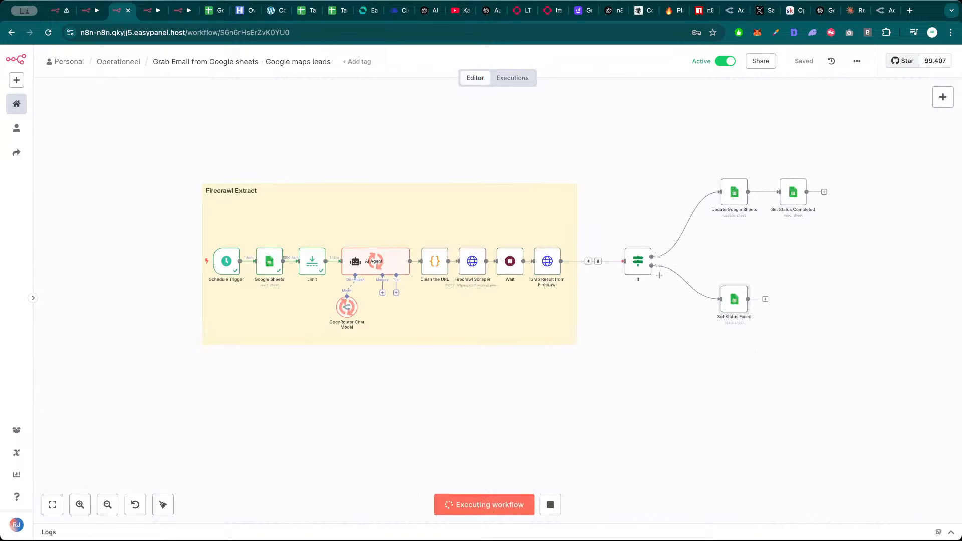
double_click(736, 300)
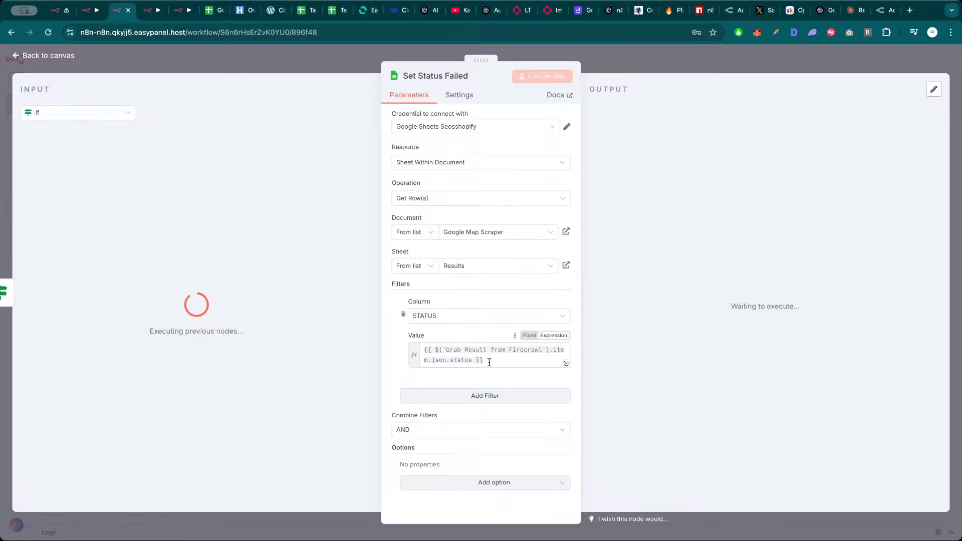
drag(489, 362, 424, 345)
click(398, 356)
key(Escape)
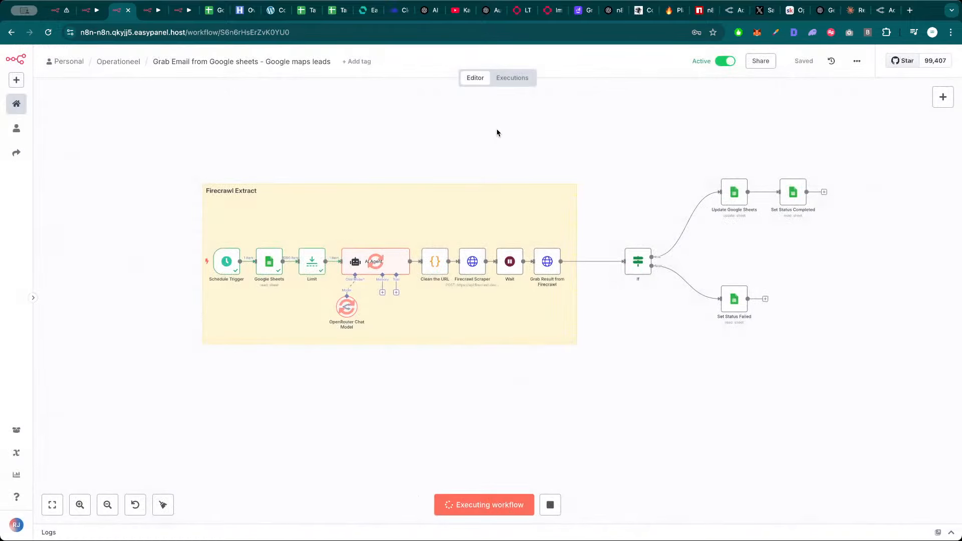
Examine the last page of the Set Status Failed node's output in the May 27, 22:26:43 execution
click(516, 83)
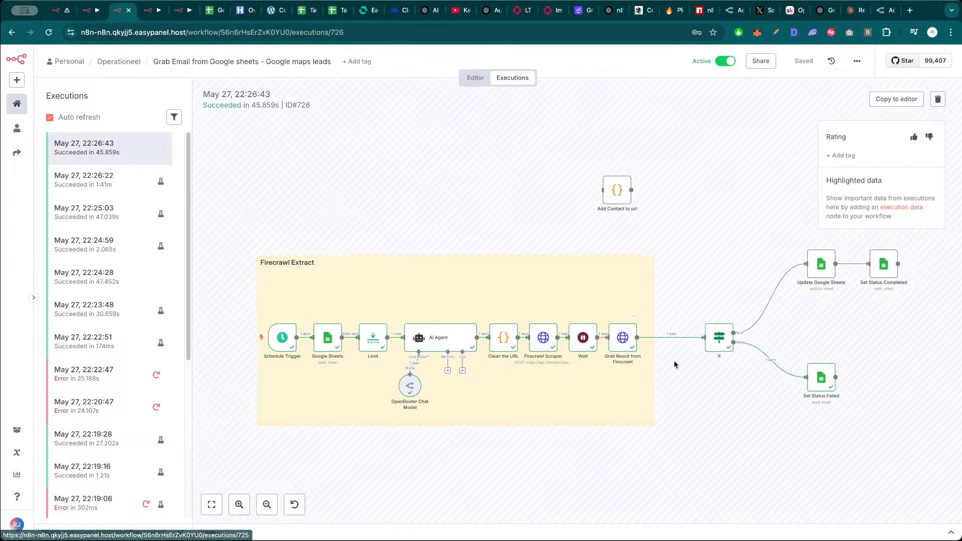
double_click(822, 378)
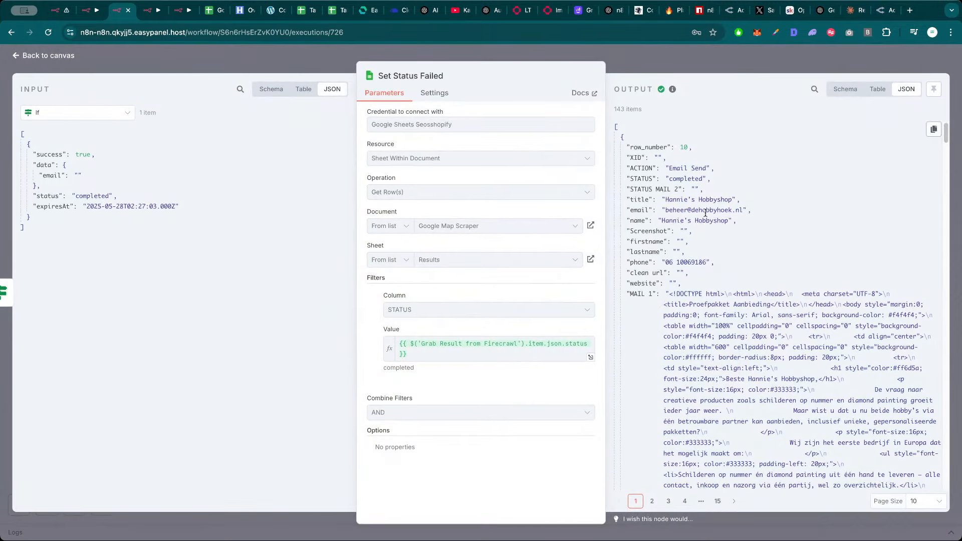
scroll(777, 300, down, 15)
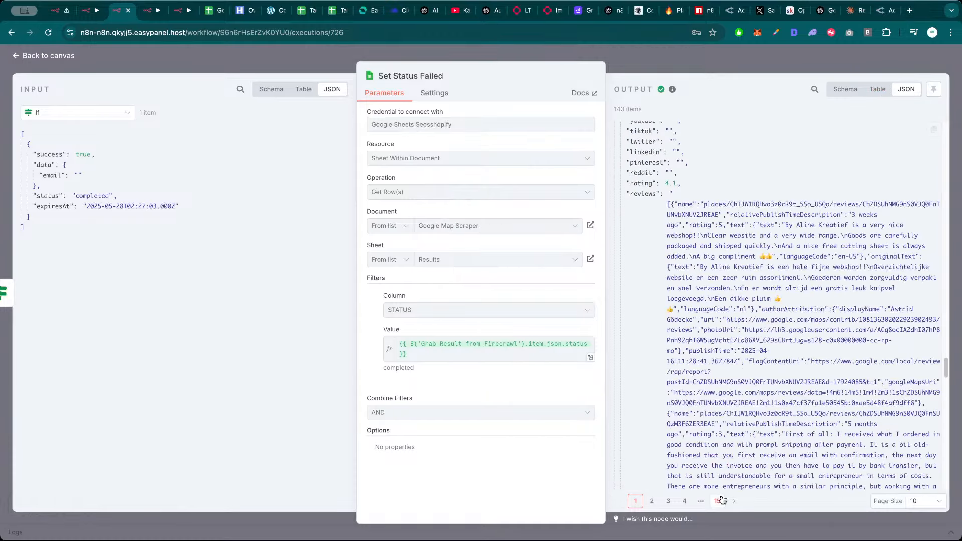
click(717, 501)
scroll(715, 207, up, 20)
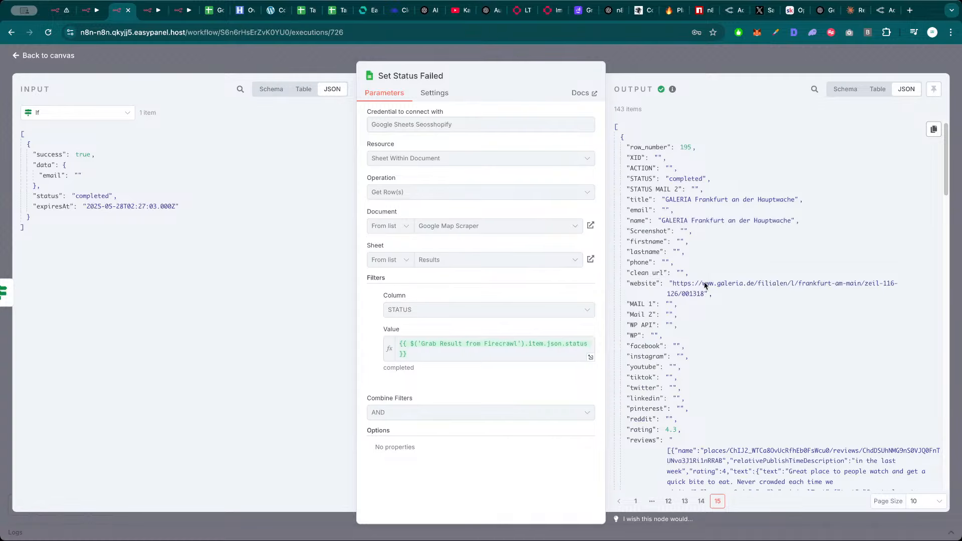
scroll(709, 303, down, 6)
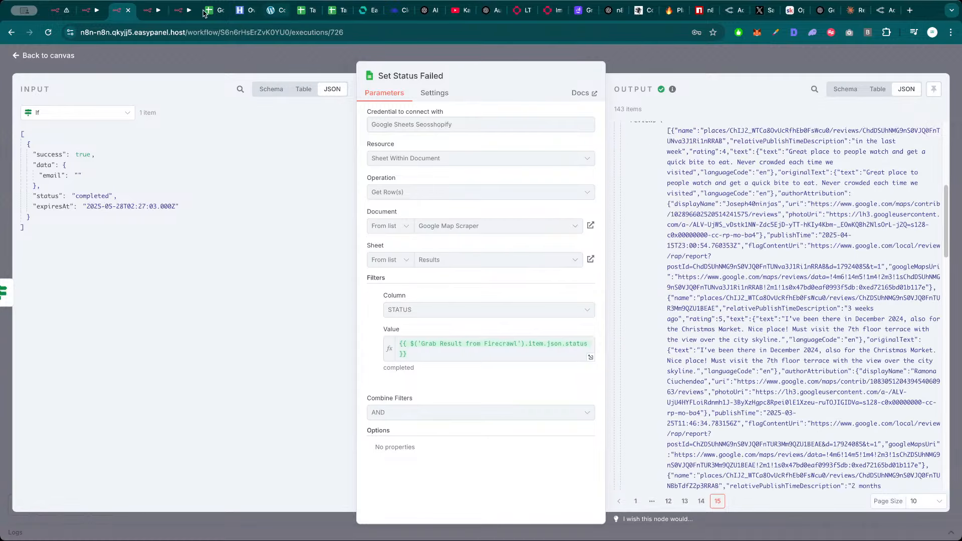
Compare the row numbers of the last returned leads with the statuses around rows 195 to 198 in the Google Map Scraper sheet
click(213, 10)
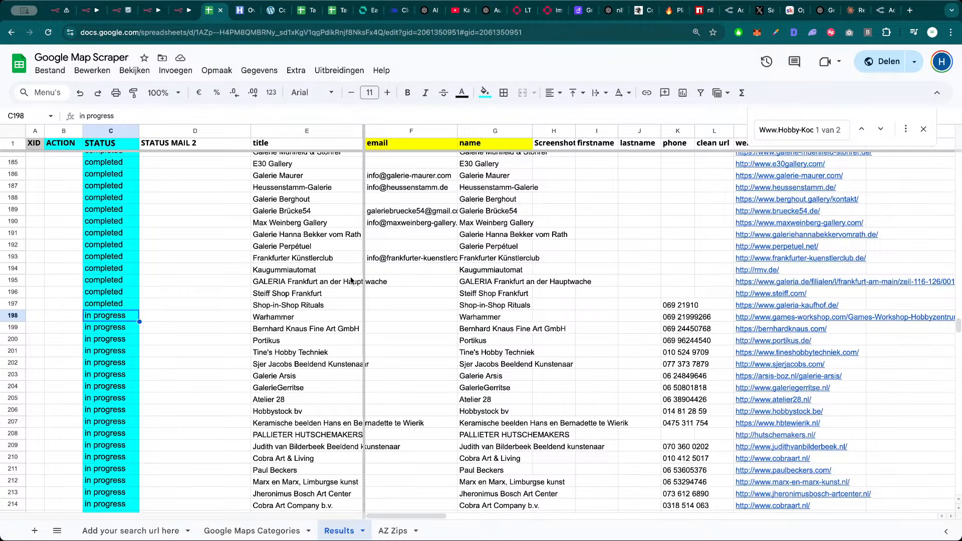
click(120, 10)
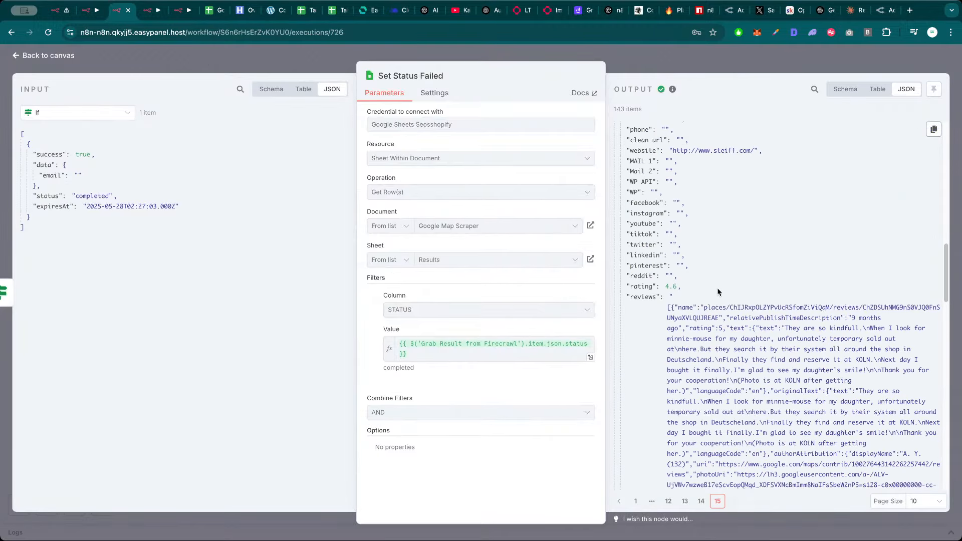
scroll(731, 328, up, 3)
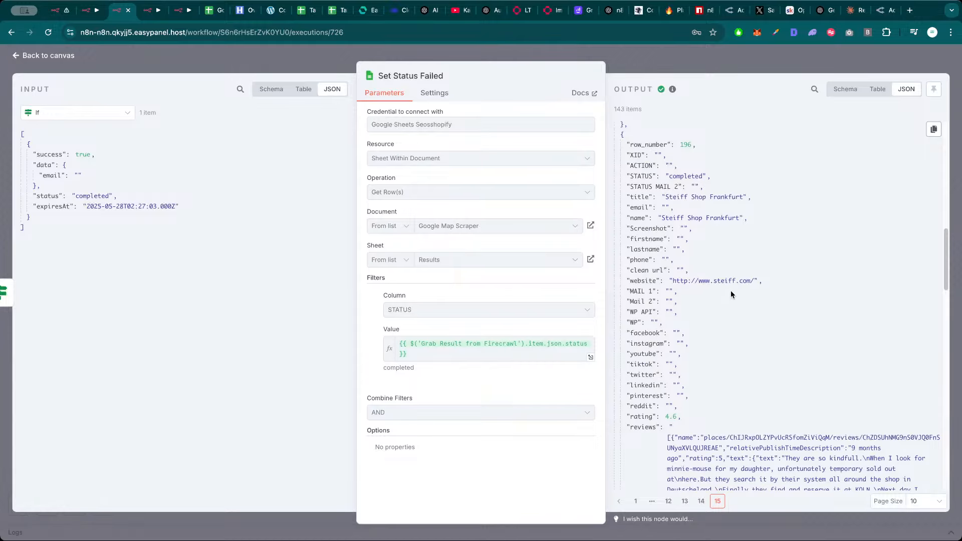
scroll(731, 294, down, 15)
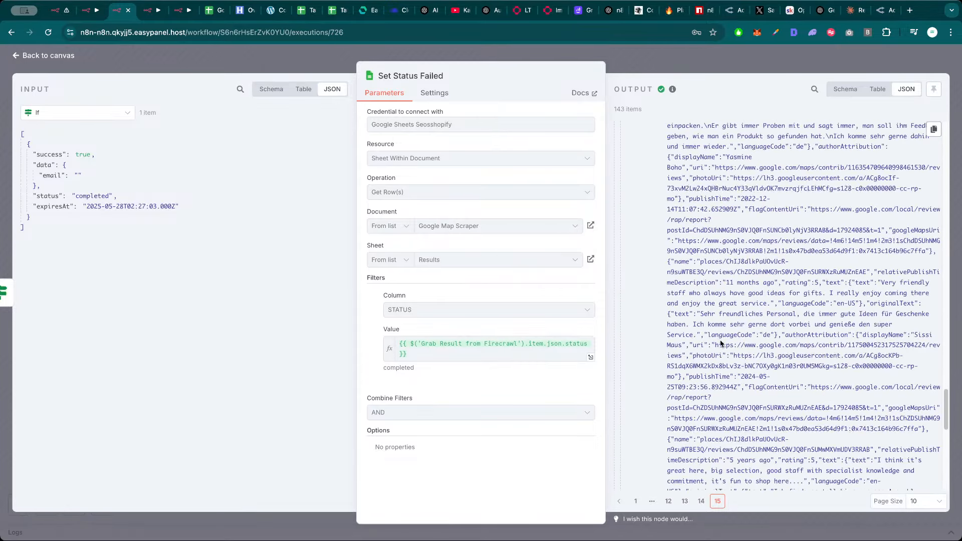
scroll(721, 343, down, 15)
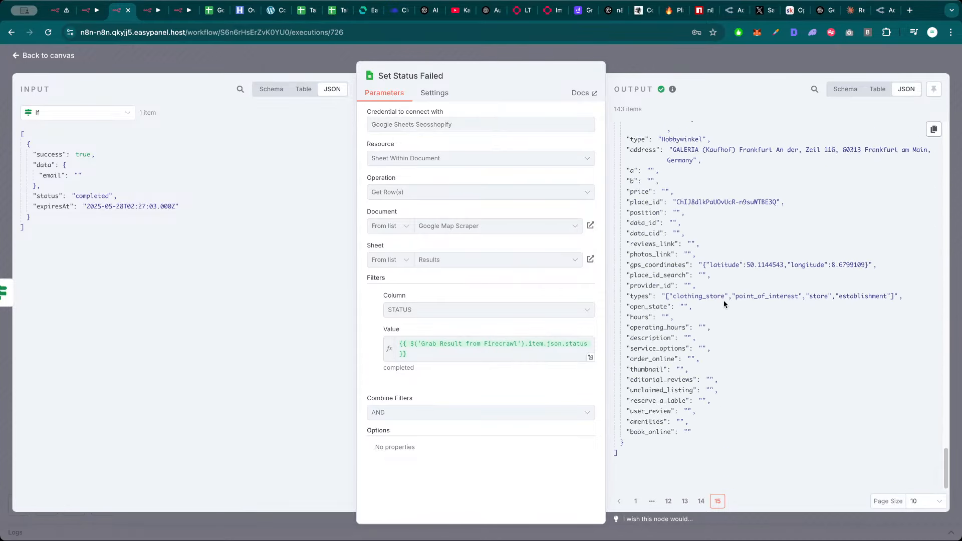
scroll(724, 304, up, 15)
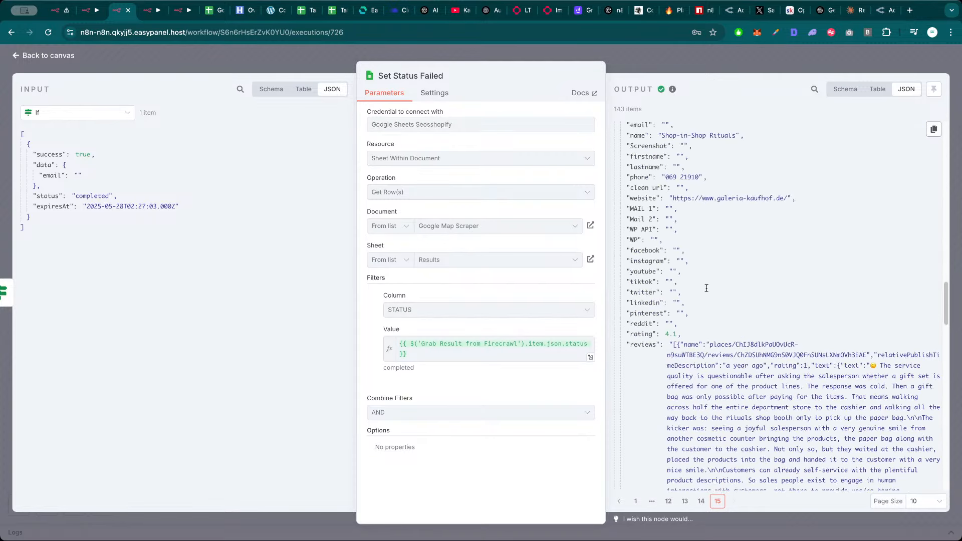
scroll(707, 288, up, 5)
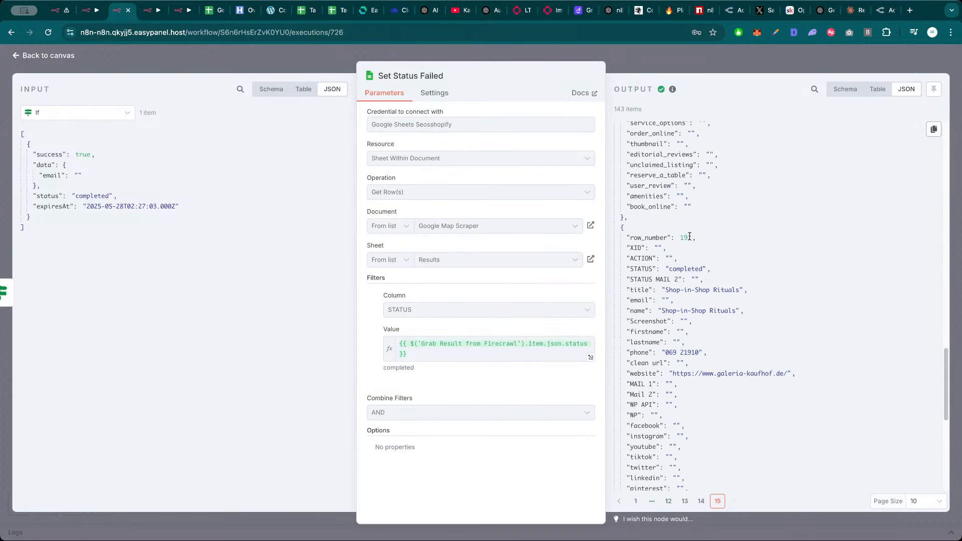
click(213, 11)
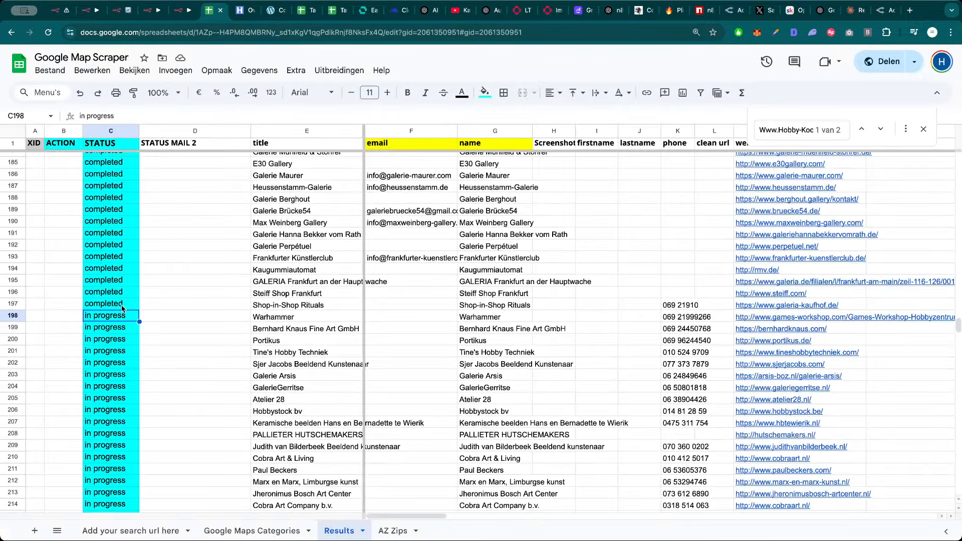
click(122, 308)
click(123, 318)
click(122, 15)
key(Escape)
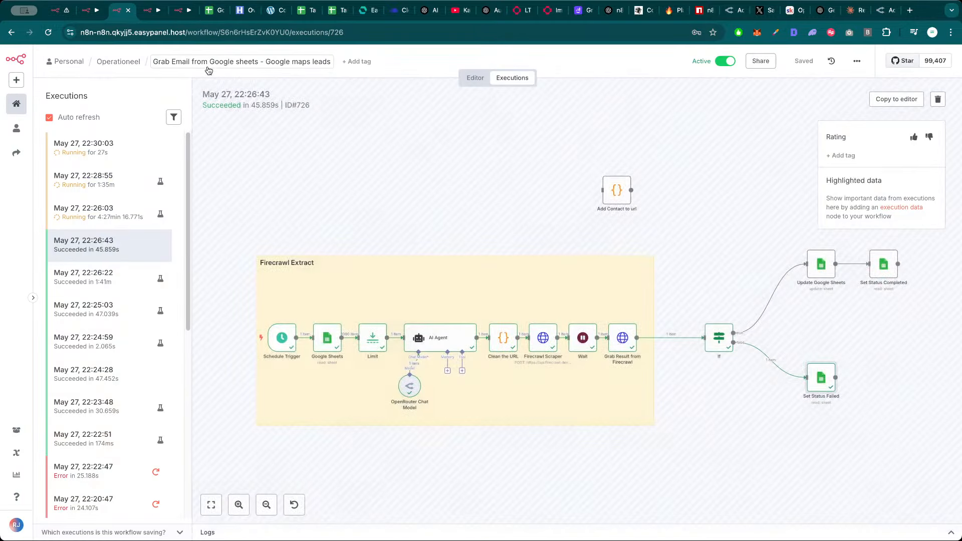
Check the May 27, 22:26:03 and 22:28:55 executions, and reopen the 22:26:43 execution
click(107, 213)
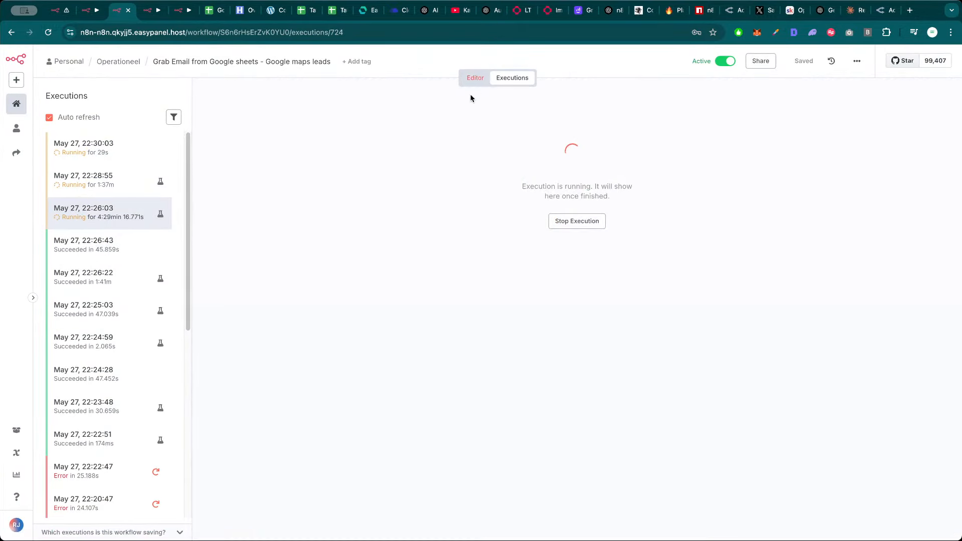
click(107, 181)
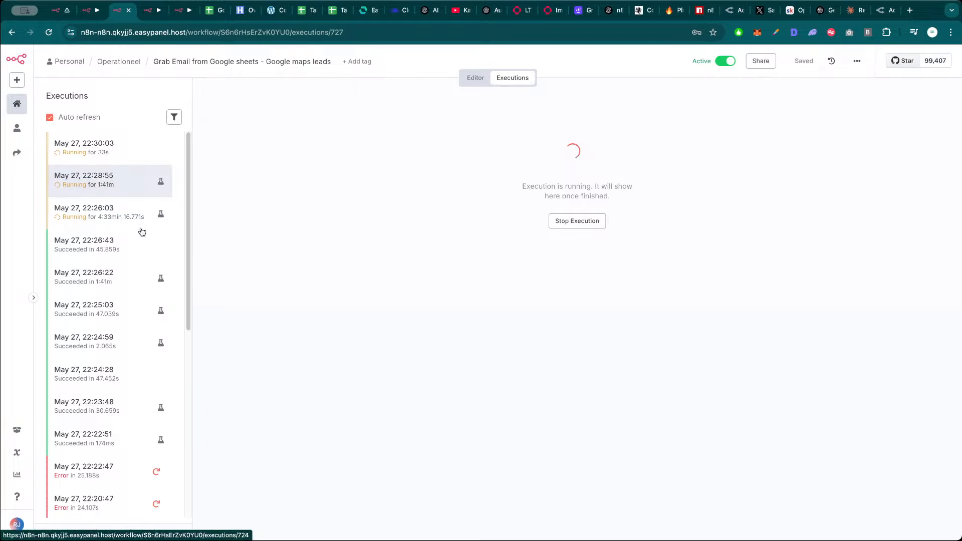
click(111, 246)
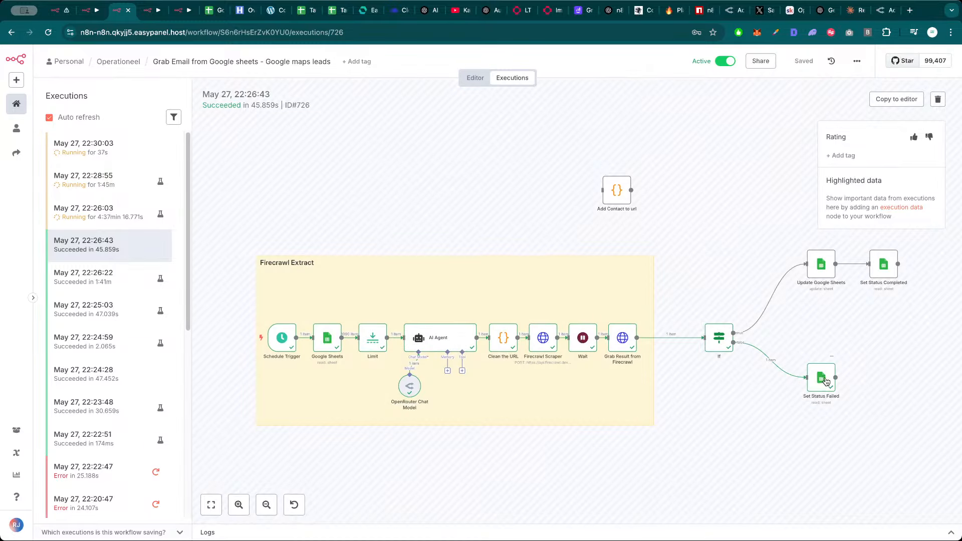
Recheck the final leads on page 15 of the Set Status Failed node's output
double_click(819, 386)
scroll(684, 286, down, 3)
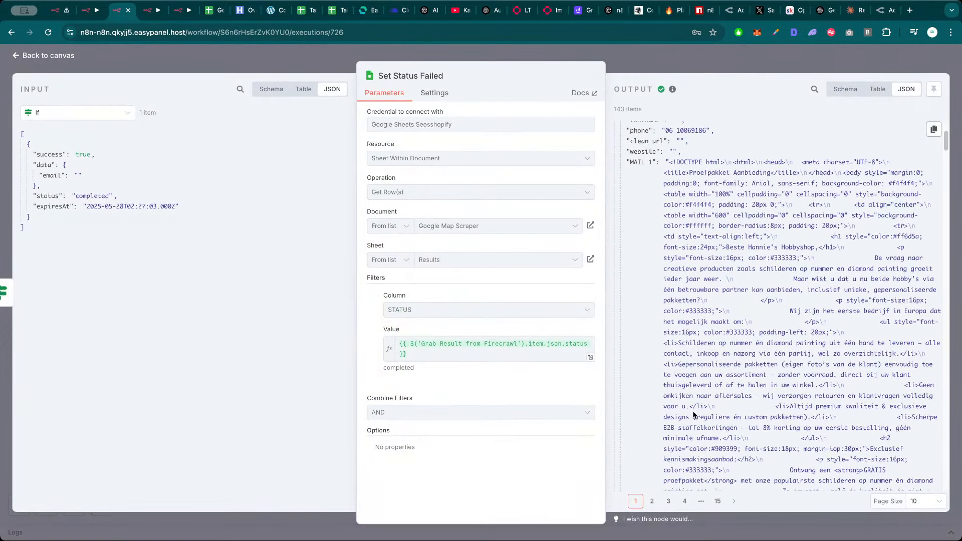
click(718, 502)
scroll(711, 295, down, 10)
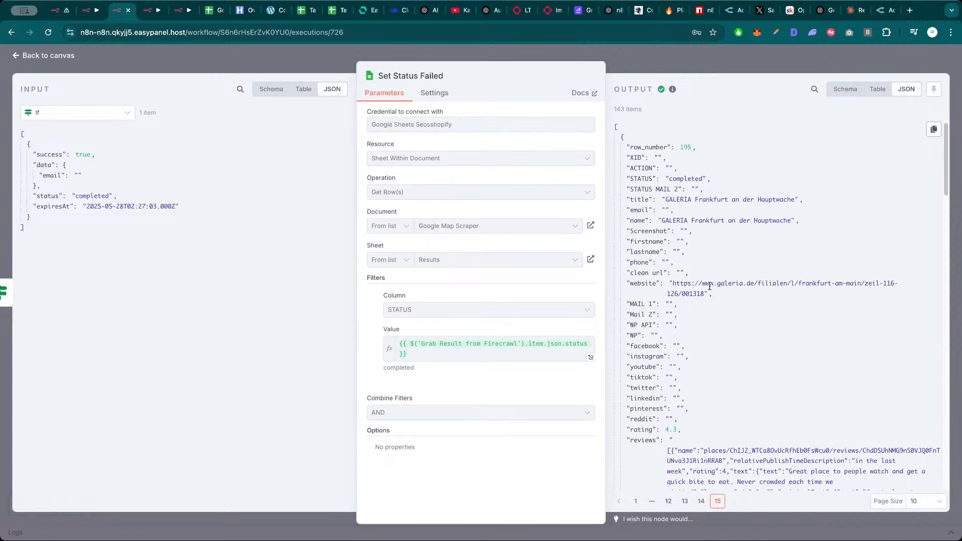
scroll(710, 301, down, 7)
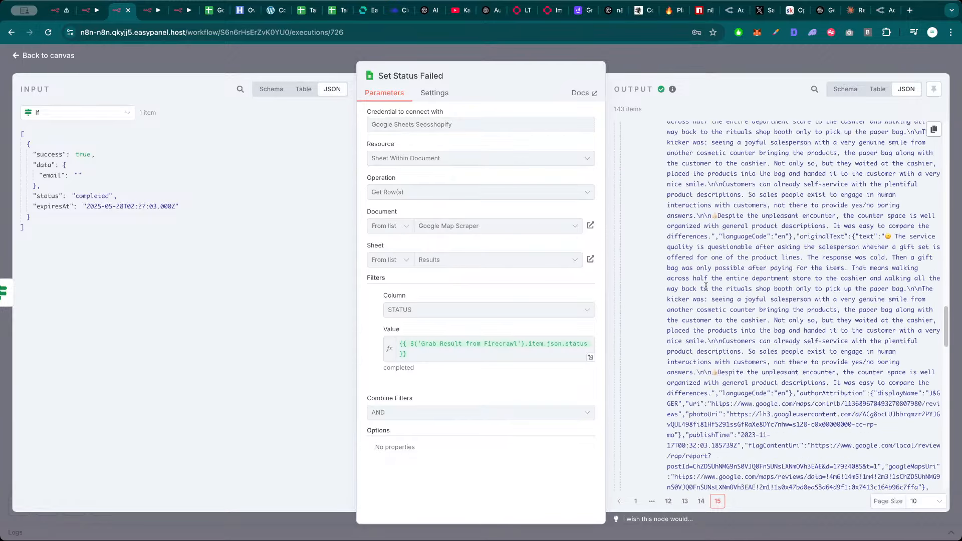
scroll(707, 296, up, 6)
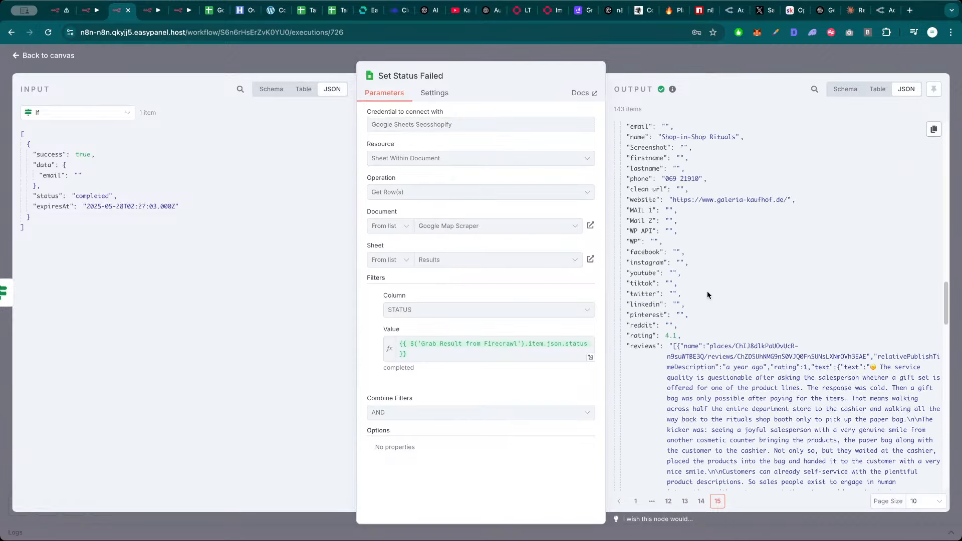
scroll(707, 291, down, 15)
scroll(705, 295, up, 8)
scroll(701, 295, up, 5)
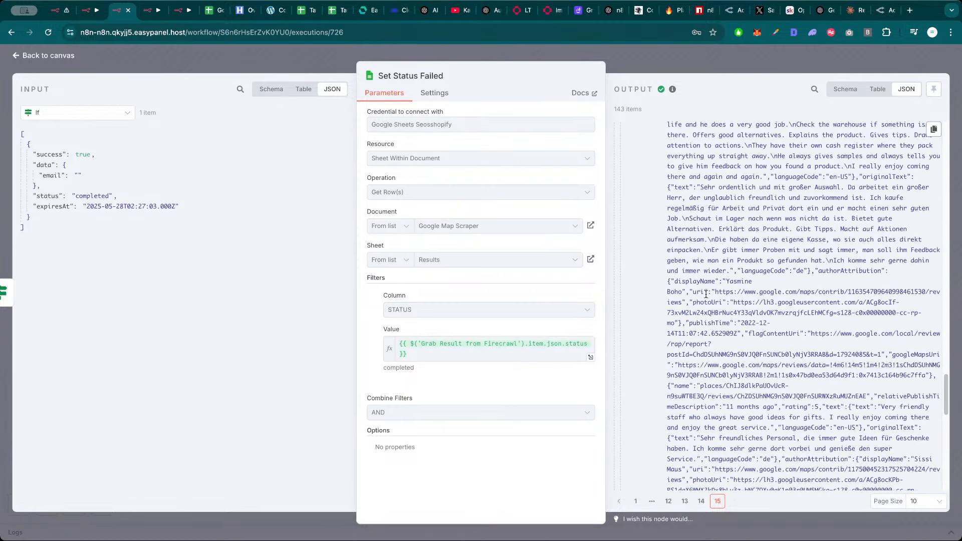
key(Escape)
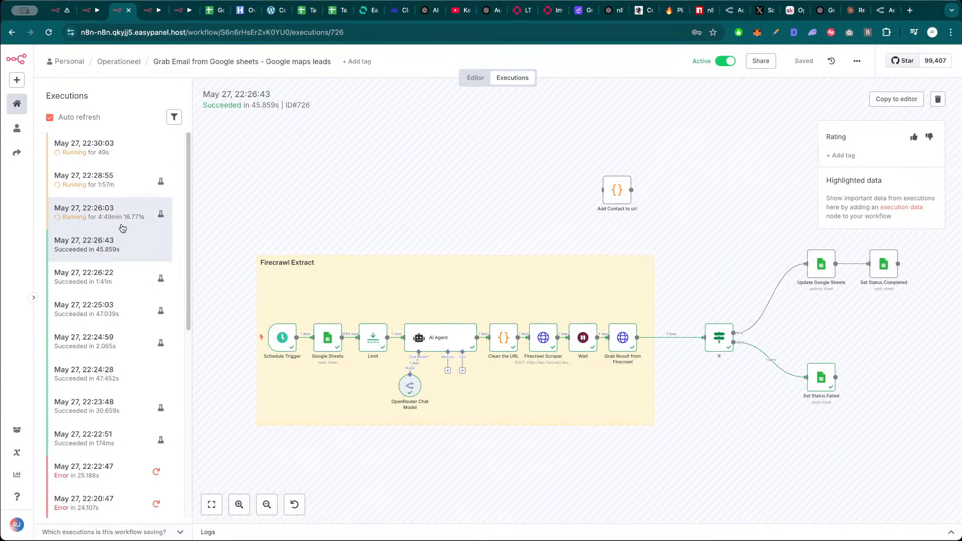
View the Easypanel server dashboard, and return to the n8n workflow editor to check the running AI Agent node
click(368, 10)
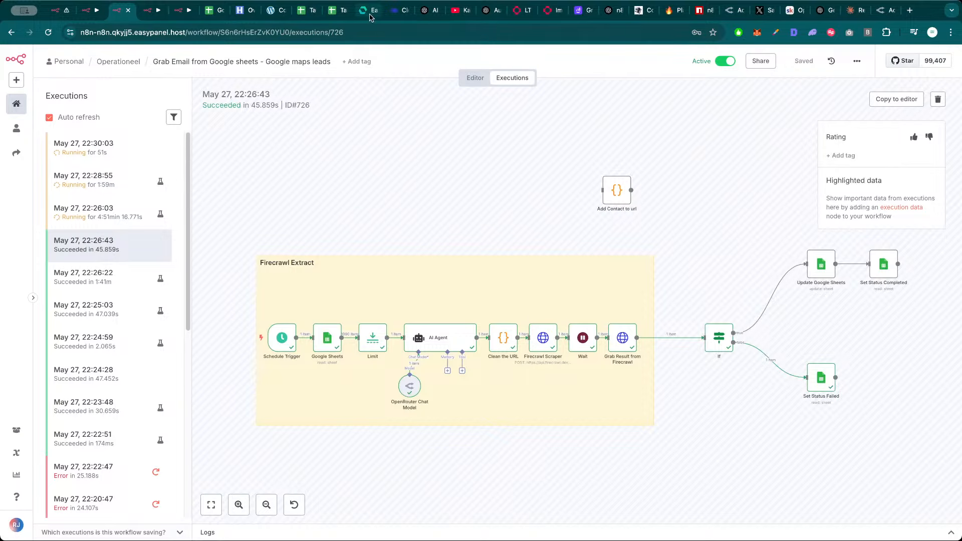
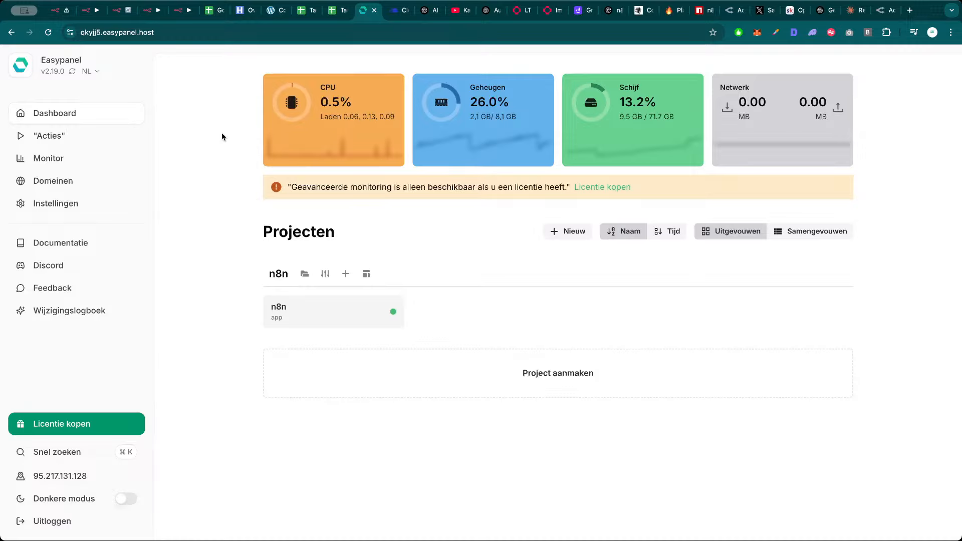
click(119, 10)
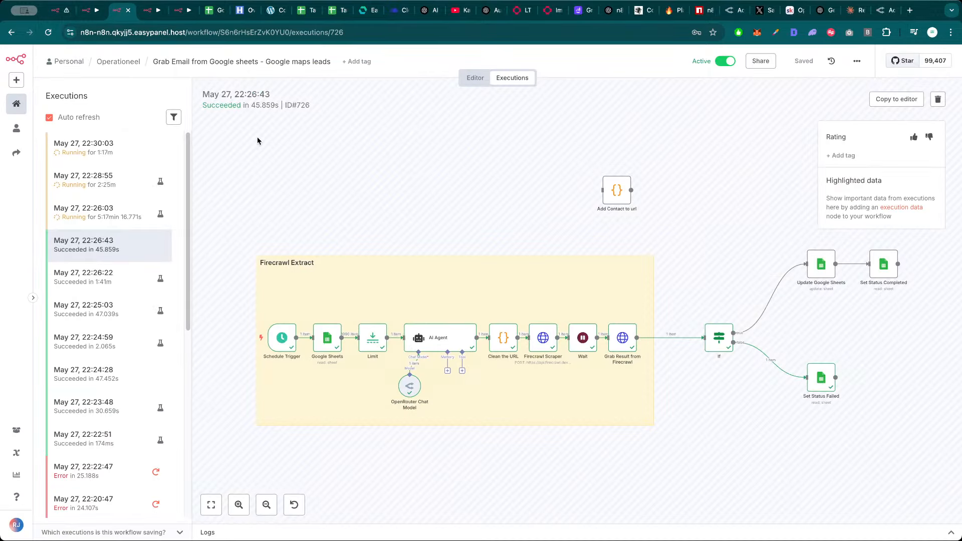
click(475, 79)
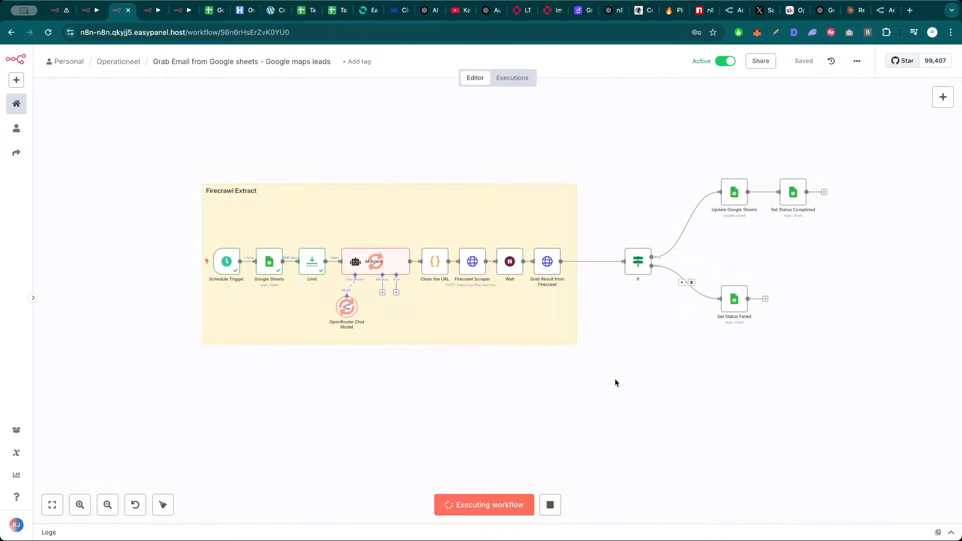
scroll(388, 142, up, 5)
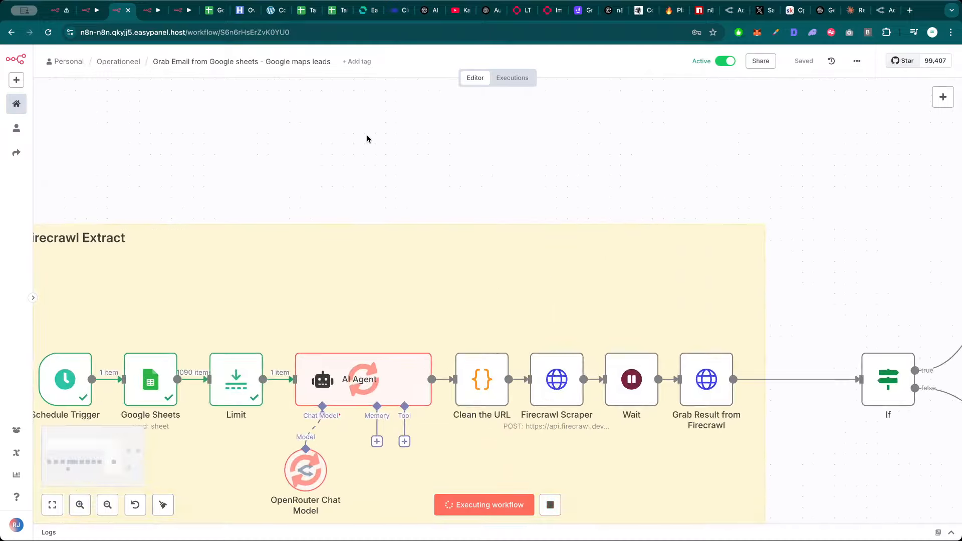
Stop the running execution of the Google Maps leads email workflow
scroll(391, 157, up, 5)
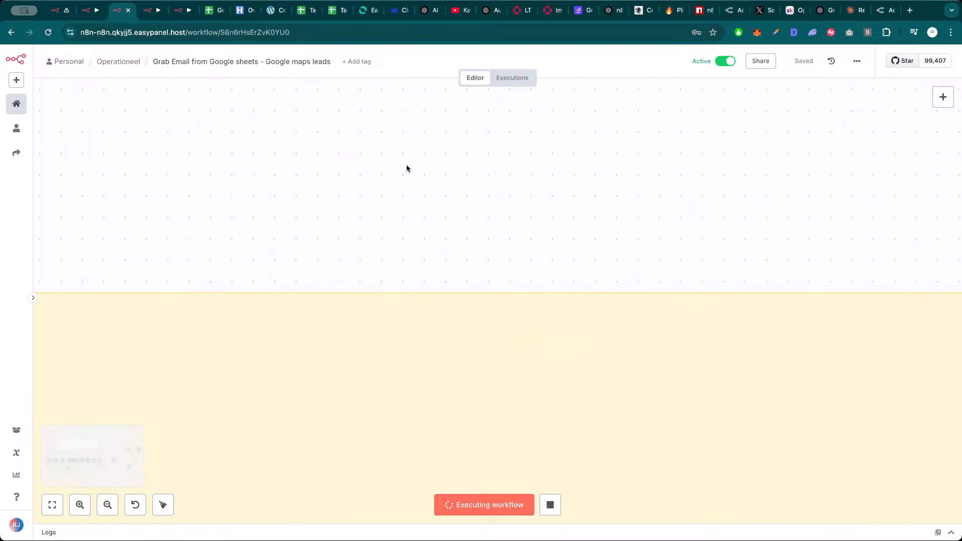
scroll(407, 167, down, 6)
scroll(406, 167, down, 5)
scroll(426, 120, up, 1)
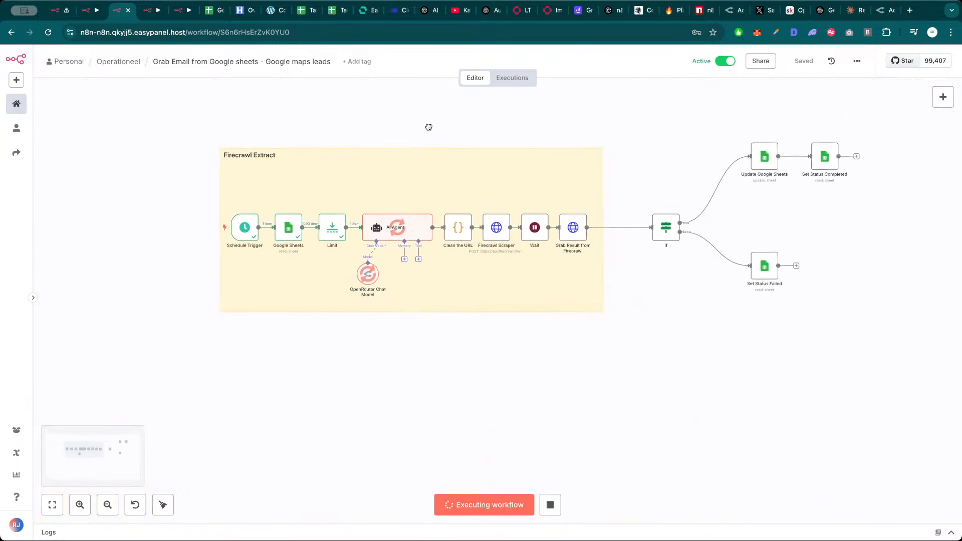
click(550, 504)
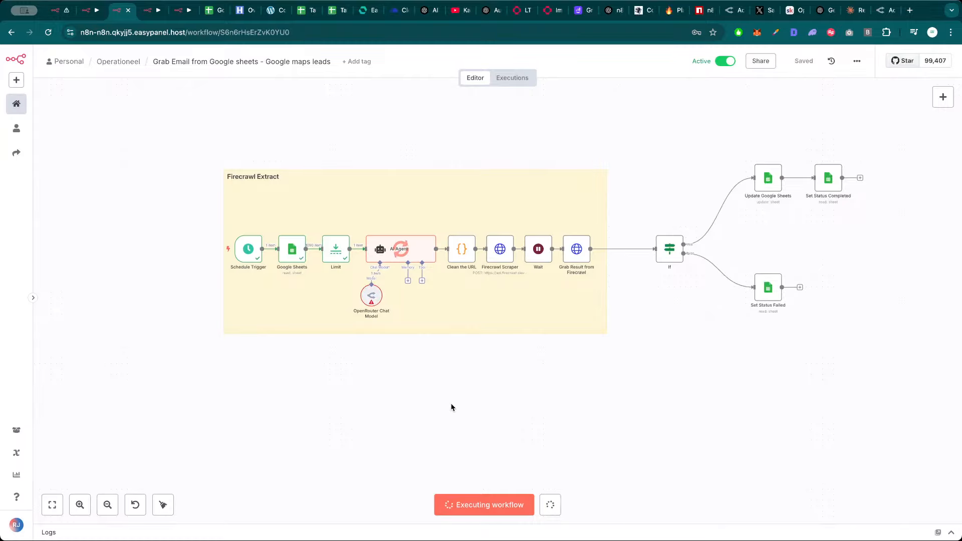
Set the OpenRouter Chat Model node's model to openai/gpt-4.1
double_click(377, 300)
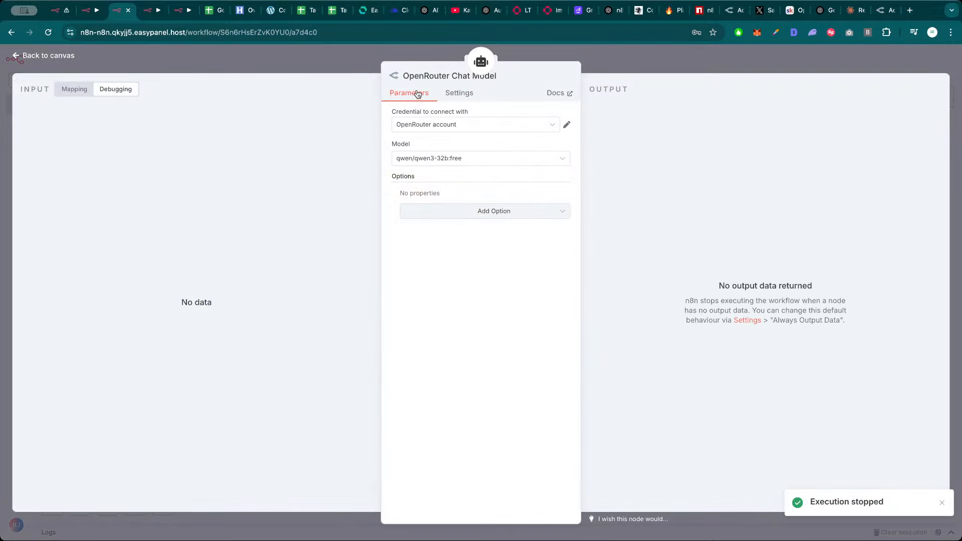
click(474, 159)
text(4.1)
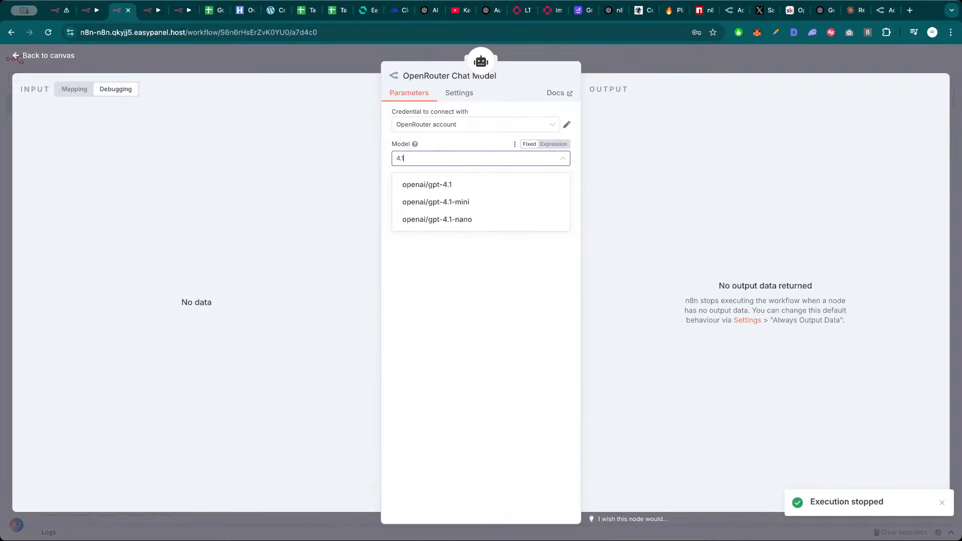
click(504, 180)
key(Escape)
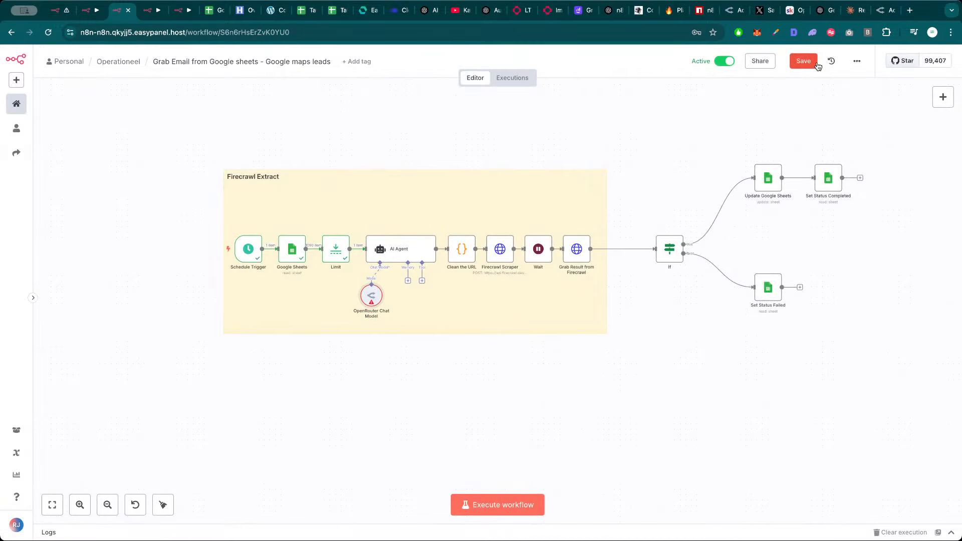
Save and execute the workflow, checking the OpenRouter Chat Model's output and the Set Status Failed node's settings during the run
click(521, 504)
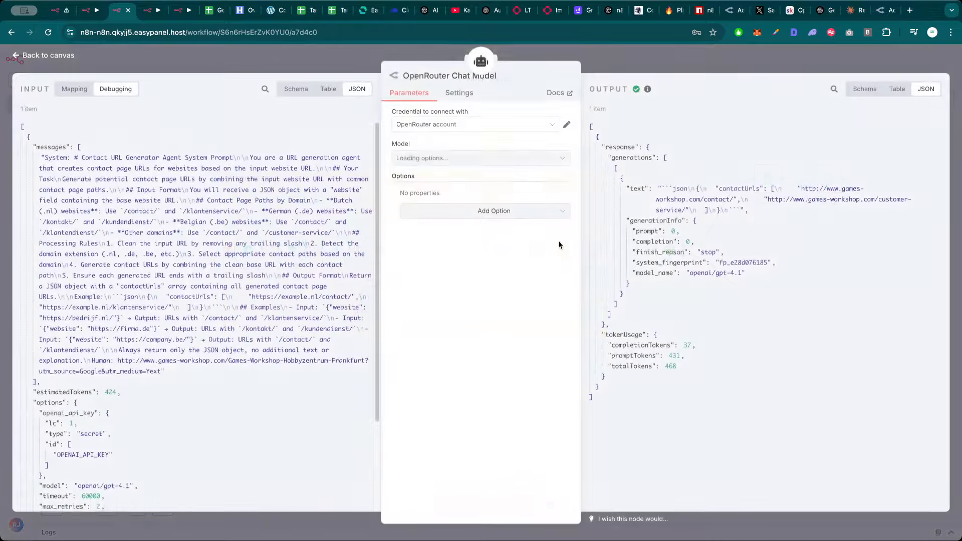
double_click(374, 295)
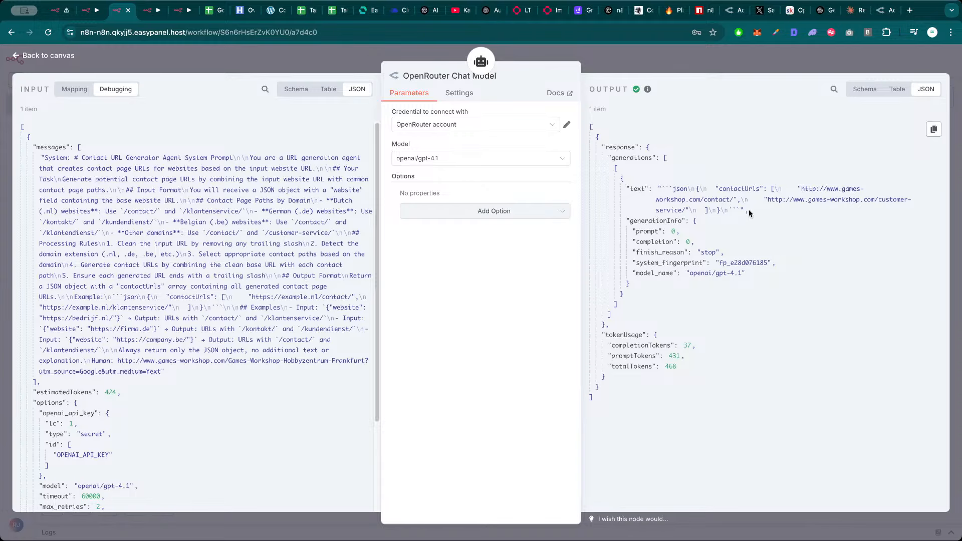
key(Escape)
drag(593, 403, 529, 400)
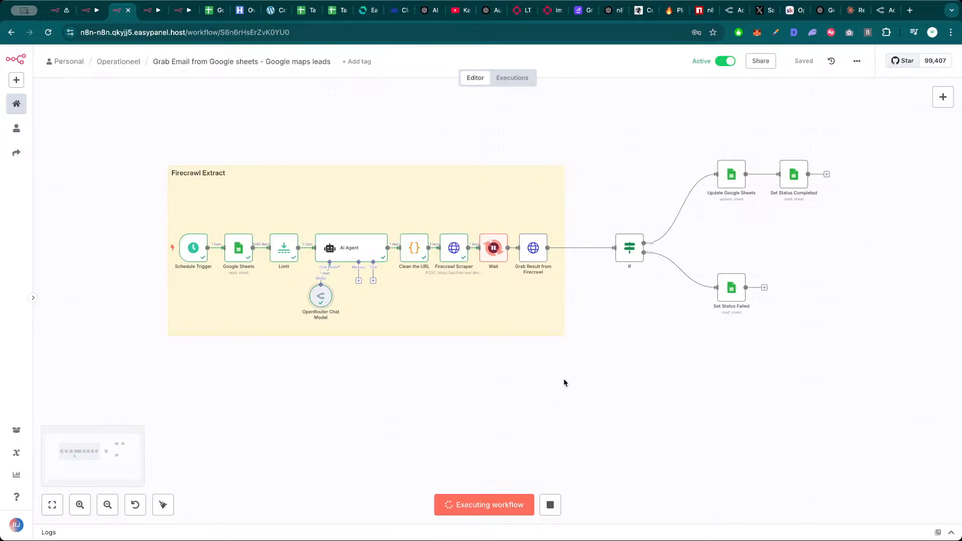
double_click(716, 298)
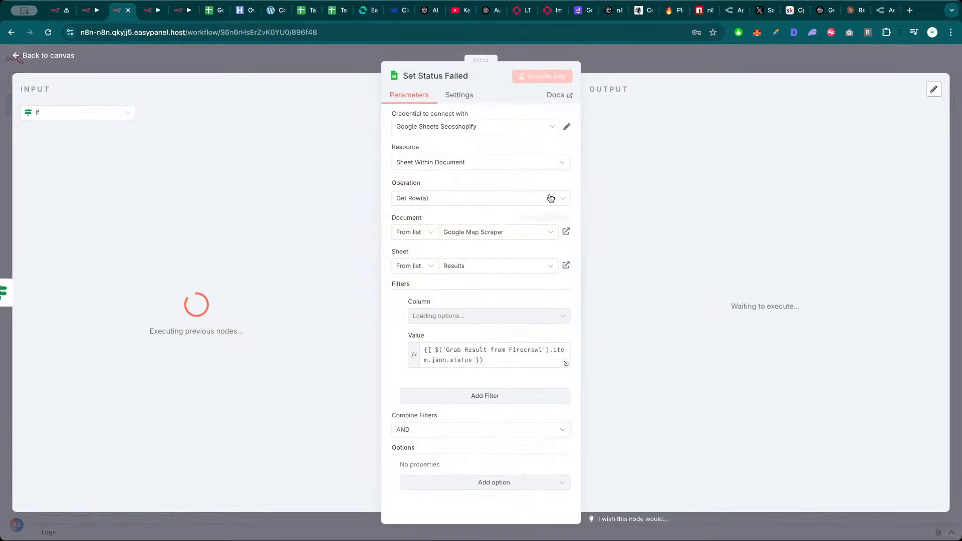
key(Escape)
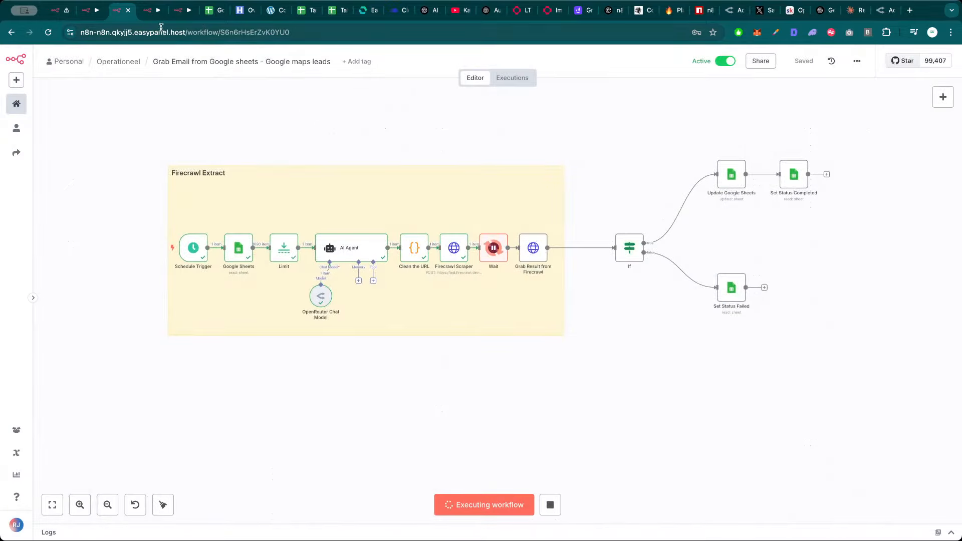
View the Firecrawl Crawl version of the workflow and inspect its FireCrawl node
click(149, 15)
scroll(358, 118, down, 3)
drag(388, 109, 440, 147)
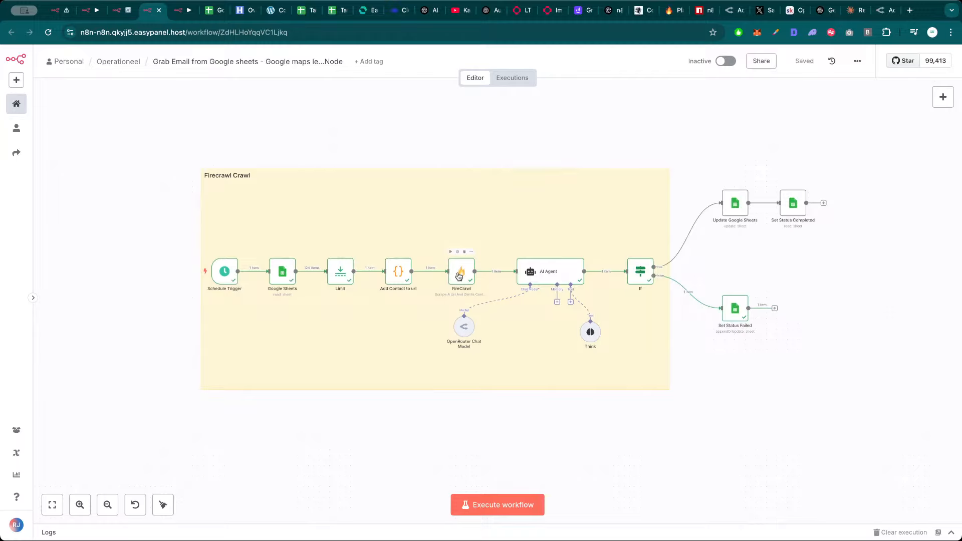
click(461, 275)
scroll(467, 279, up, 1)
double_click(465, 281)
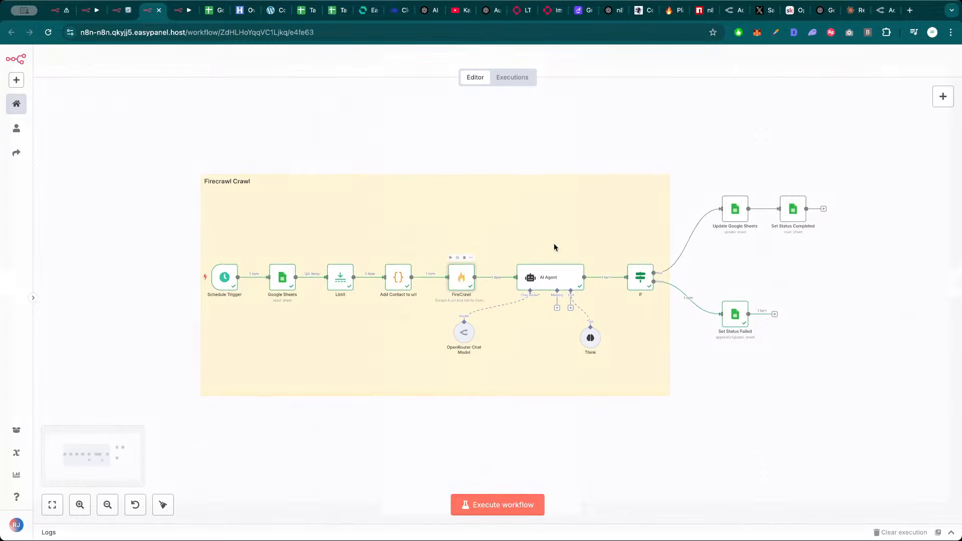
key(Escape)
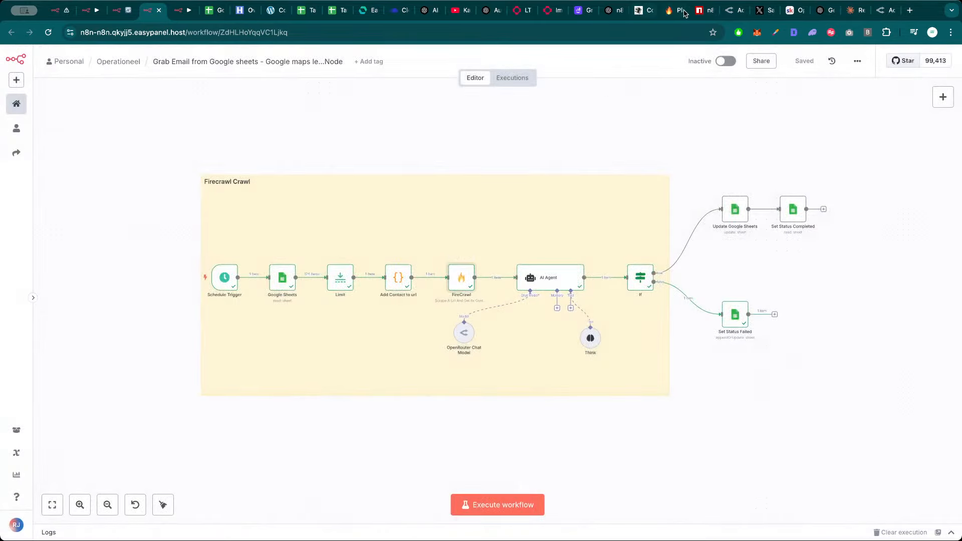
Switch to X, search for "n8n" and open the n8n.io profile
click(699, 10)
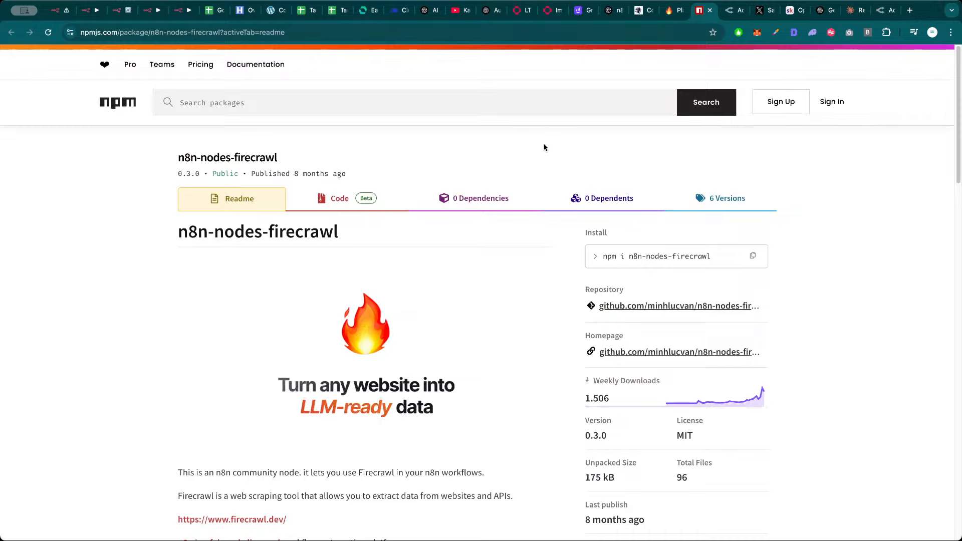
click(760, 11)
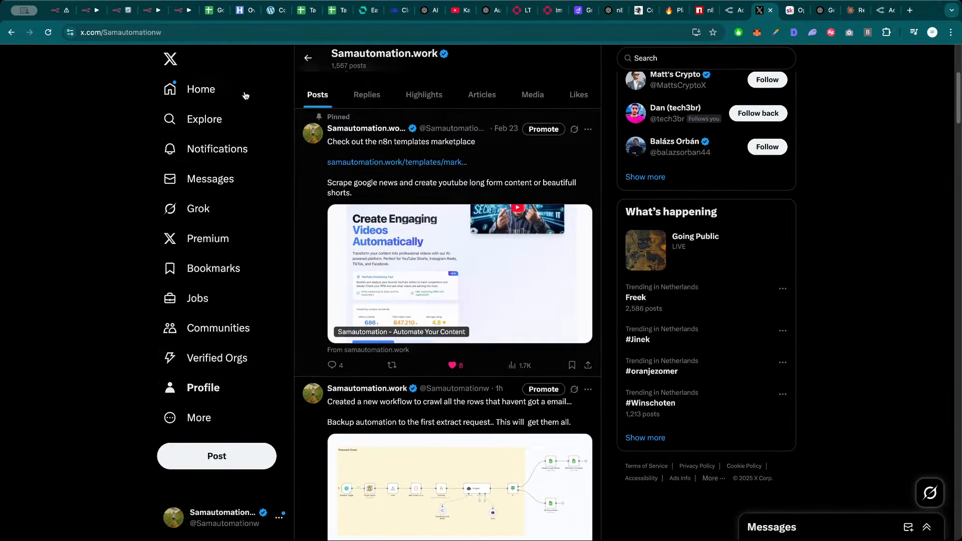
click(198, 88)
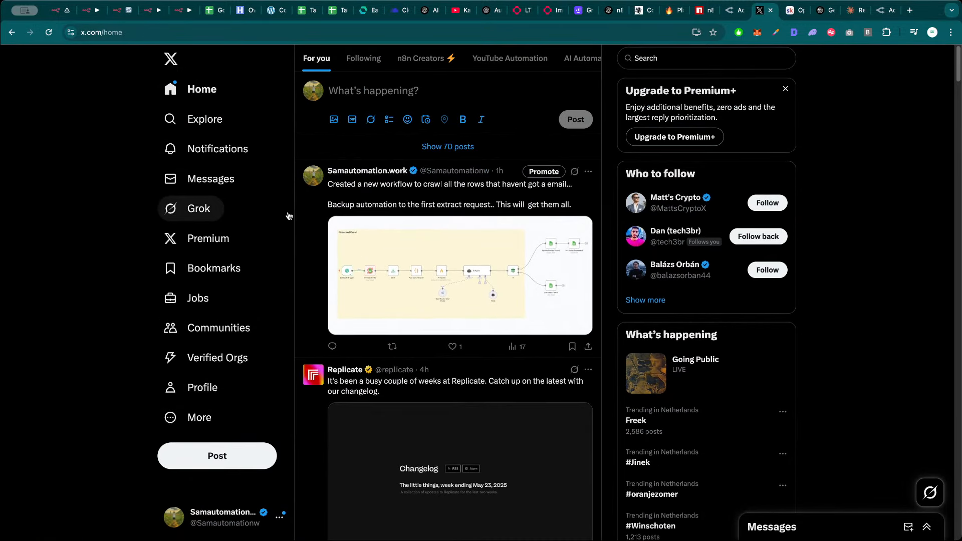
click(221, 119)
click(363, 59)
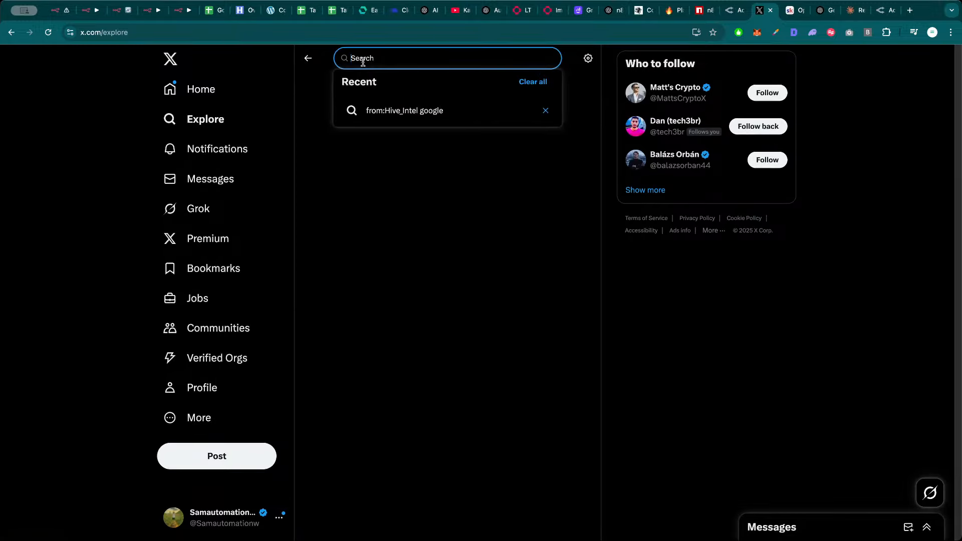
text(n8n)
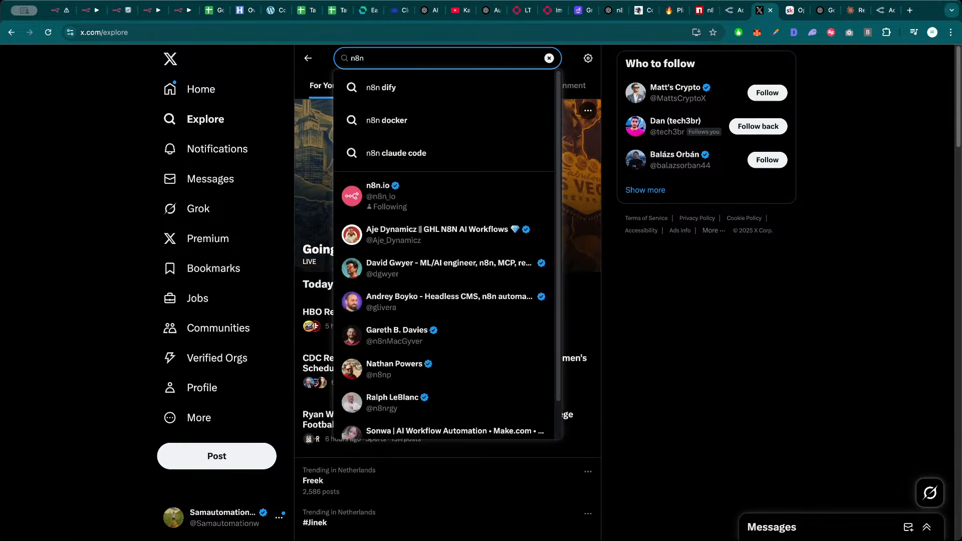
click(393, 196)
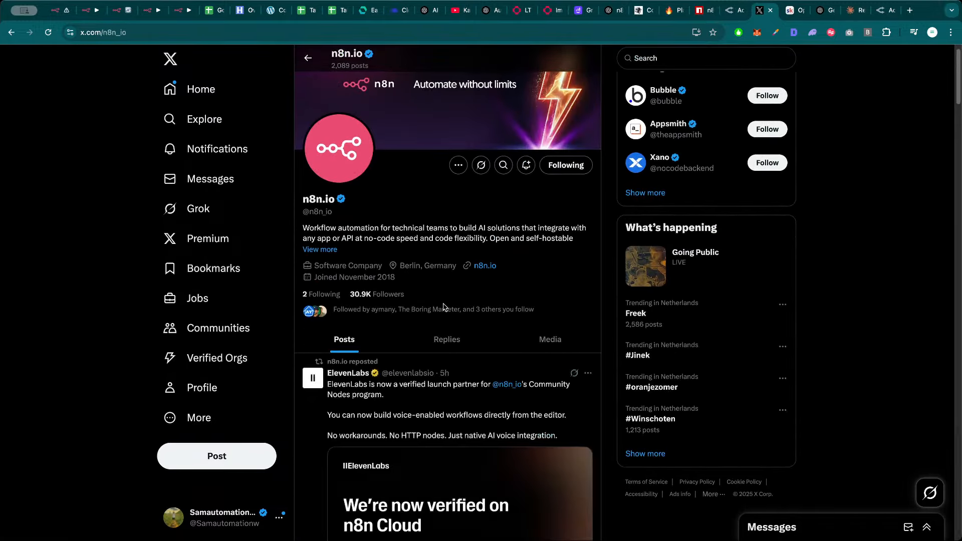
Browse the n8n.io profile's posts down to the May 26 "They're coming!" post
scroll(391, 291, down, 10)
scroll(381, 308, down, 10)
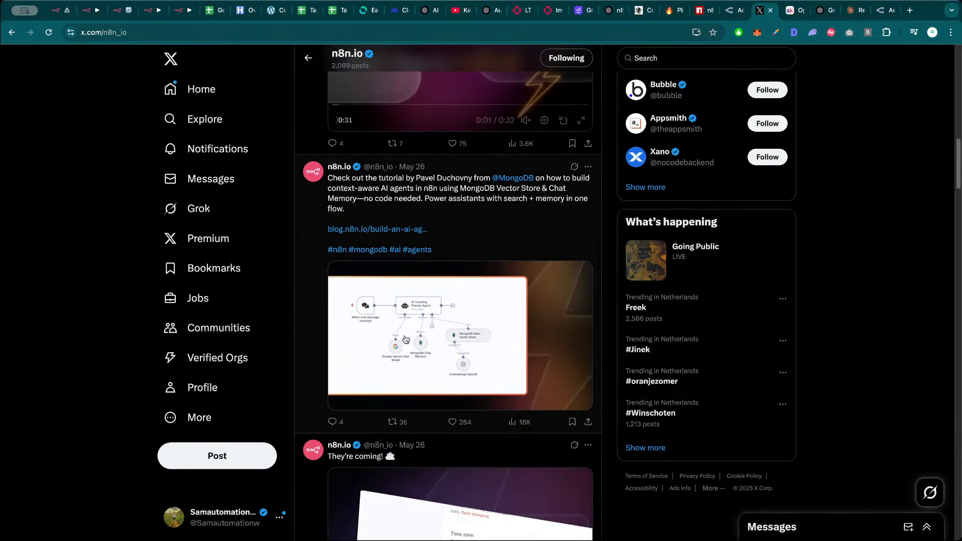
scroll(434, 338, down, 2)
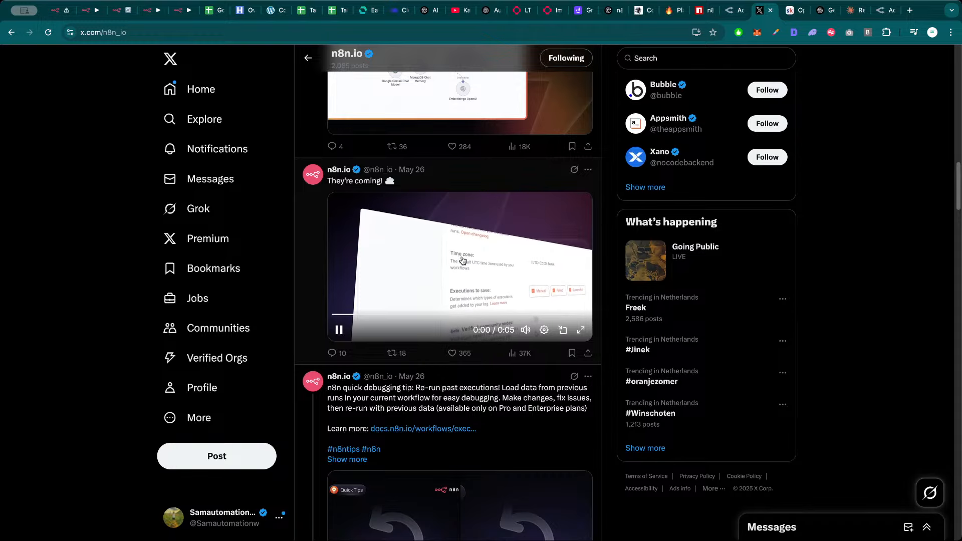
Review the n8n-nodes-firecrawl readme on npm and copy the package name from its heading
click(694, 14)
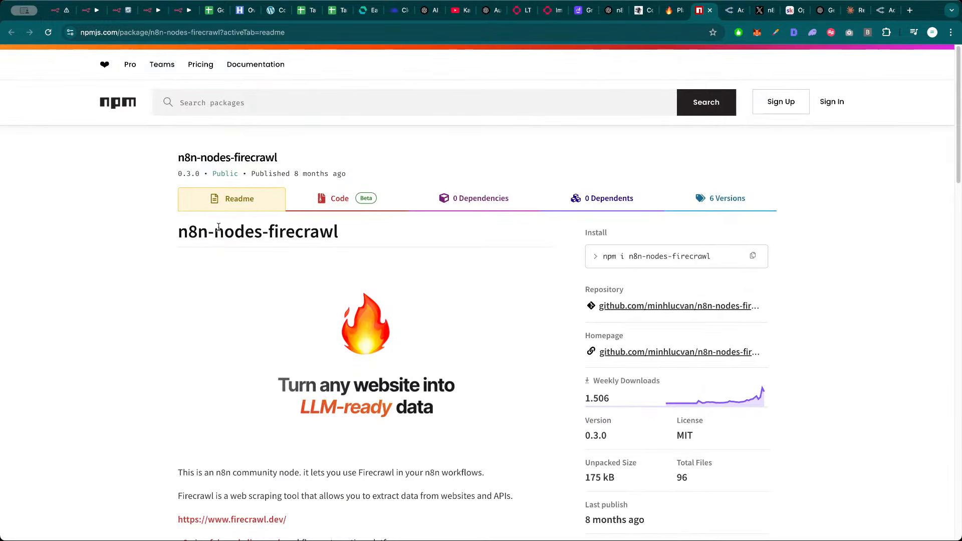
scroll(144, 243, down, 5)
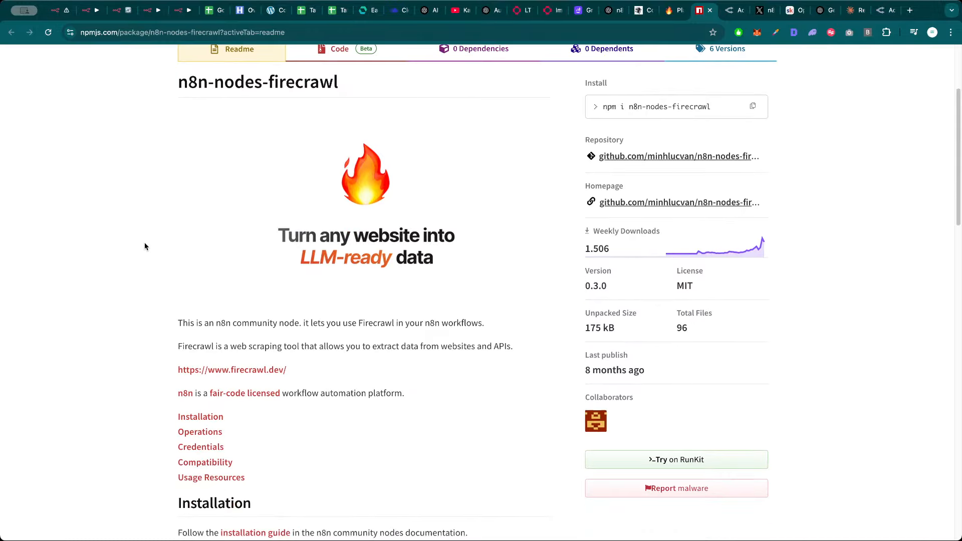
scroll(145, 246, down, 20)
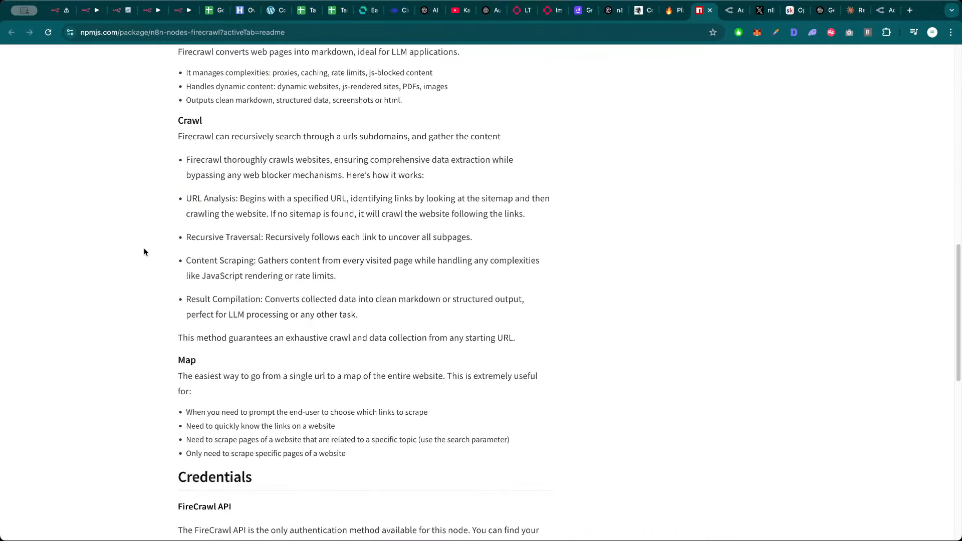
scroll(143, 253, up, 20)
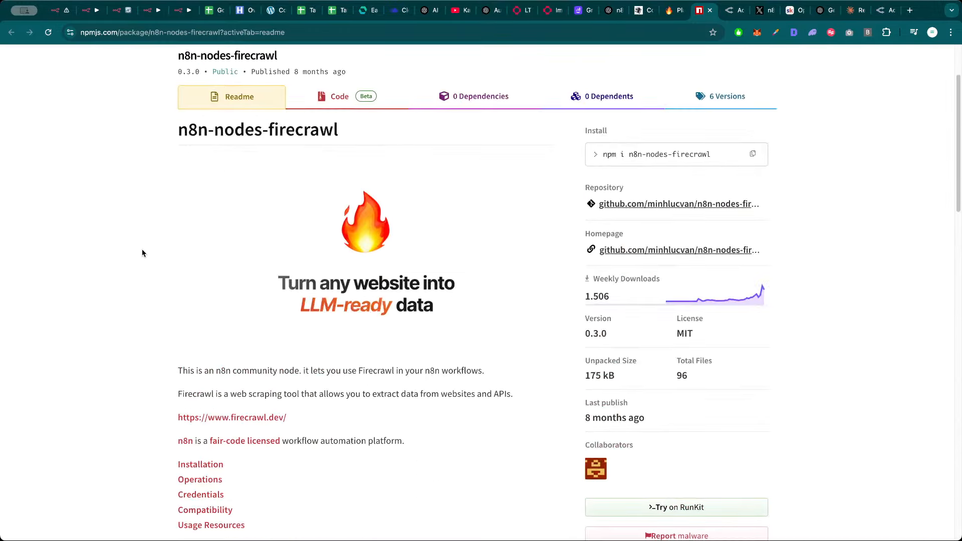
scroll(141, 252, up, 3)
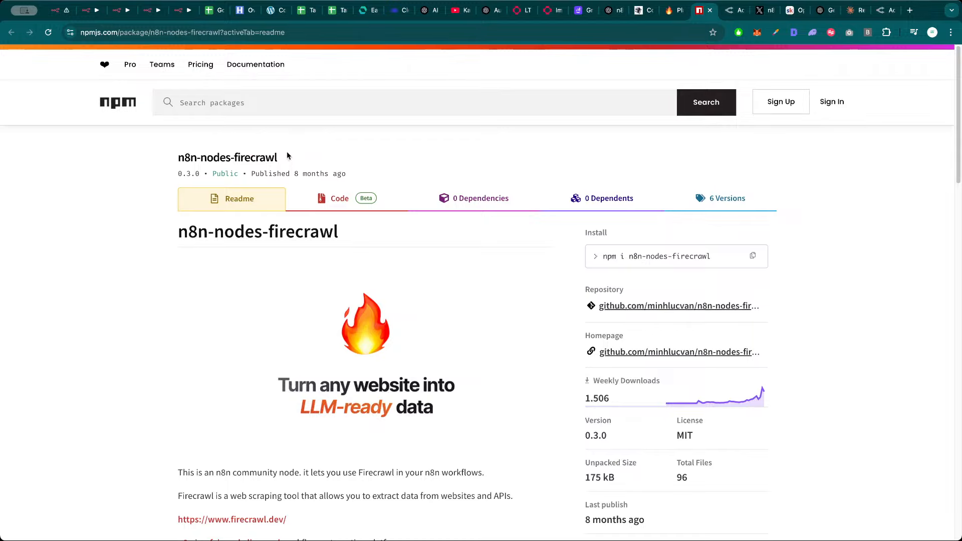
mouse_move(178, 236)
mouse_down()
mouse_move(353, 239)
mouse_move(180, 231)
mouse_up()
key(ctrl+c)
click(349, 235)
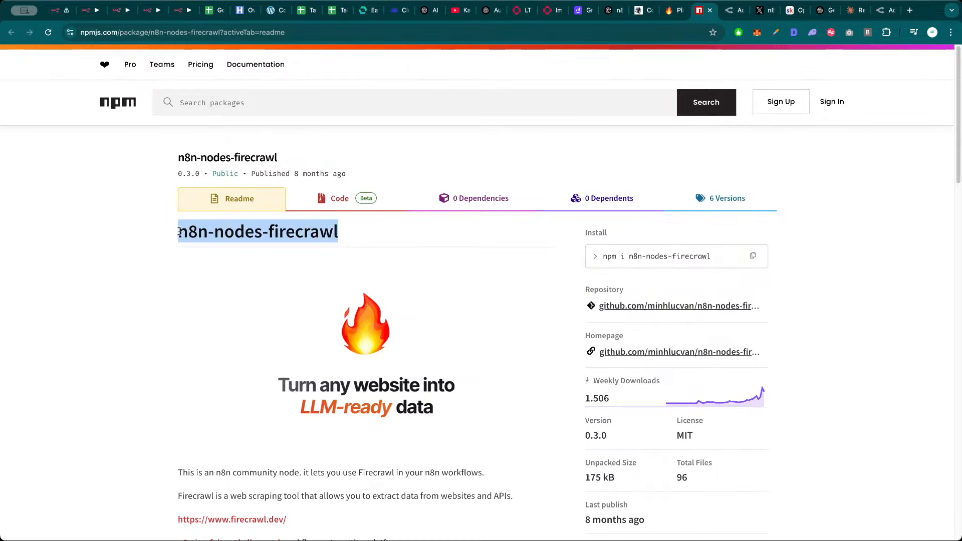
Leave the YT Bedtime Story workflow without saving and open the Community nodes settings in n8n
click(59, 17)
click(136, 59)
click(133, 59)
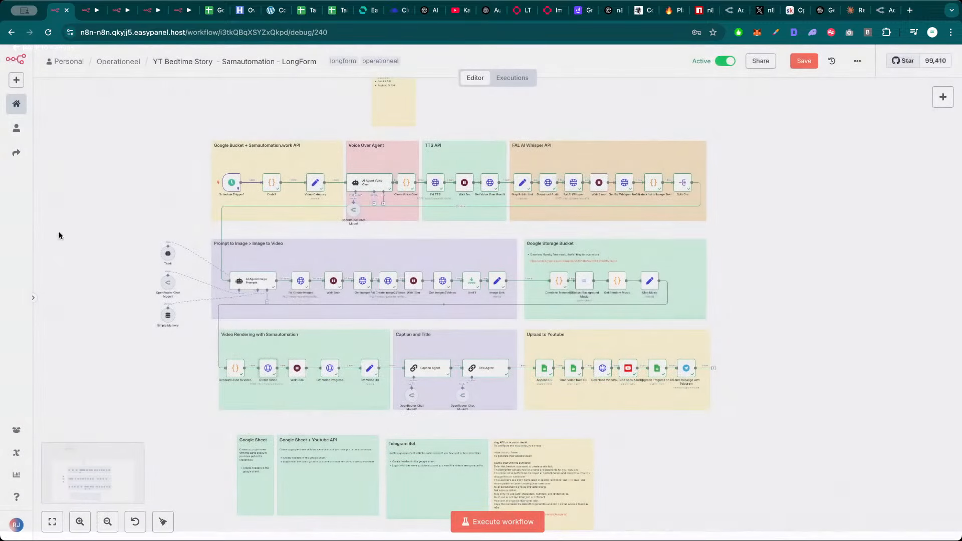
click(17, 526)
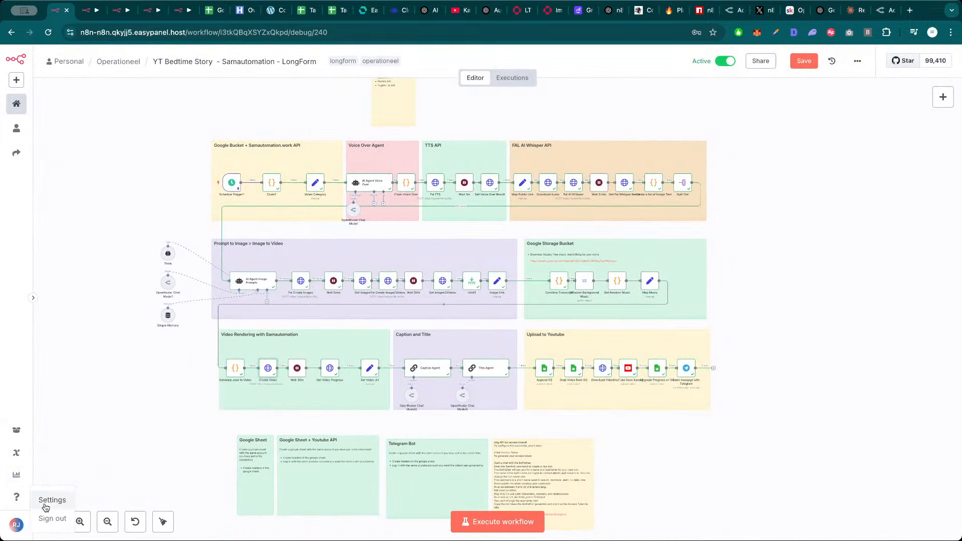
click(49, 499)
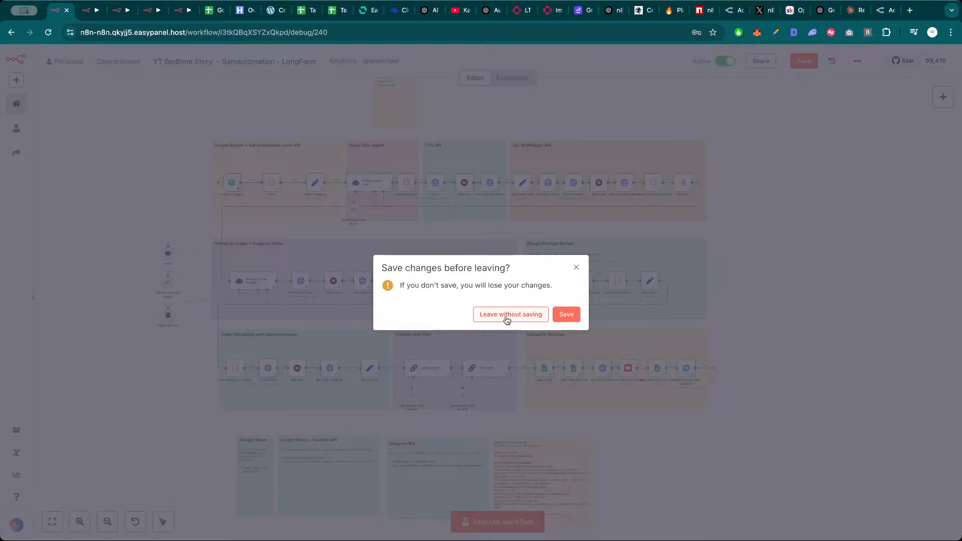
click(507, 316)
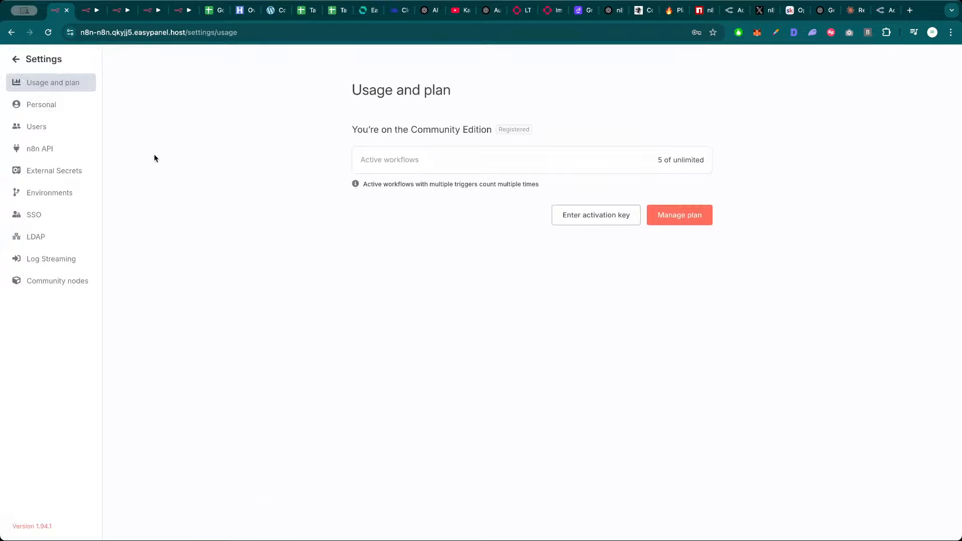
click(46, 281)
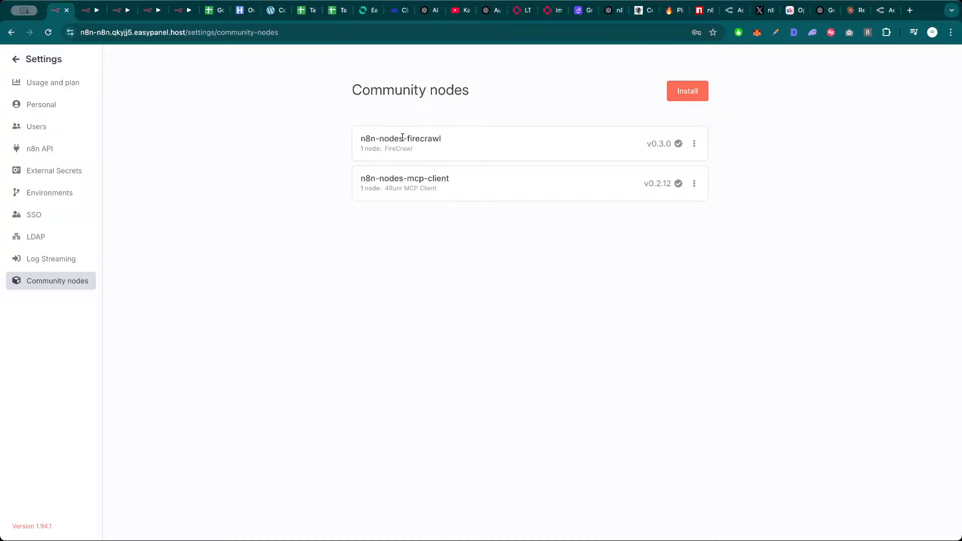
Fill in the community node install form with package n8n-nodes-firecrawl and accept the risk notice, closing it without installing
click(687, 91)
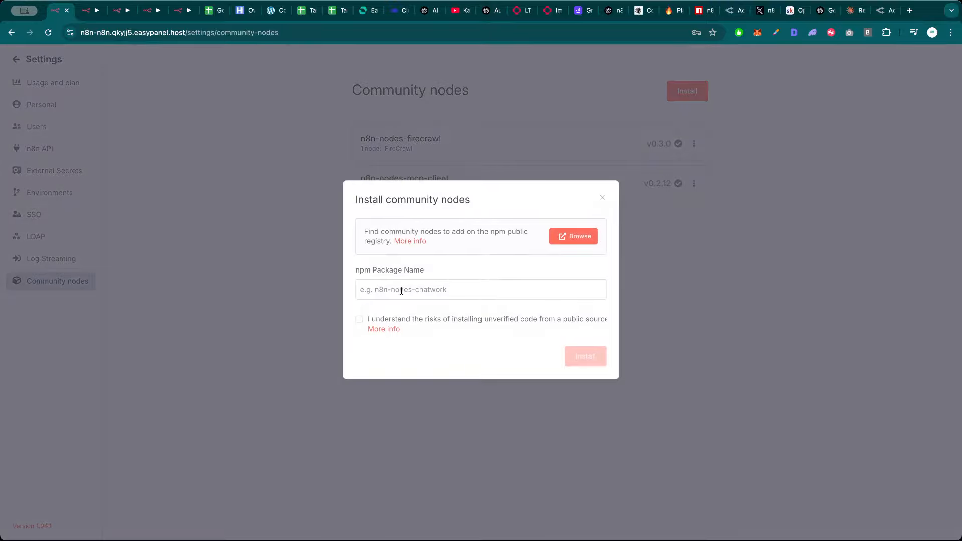
click(401, 290)
key(ctrl+v)
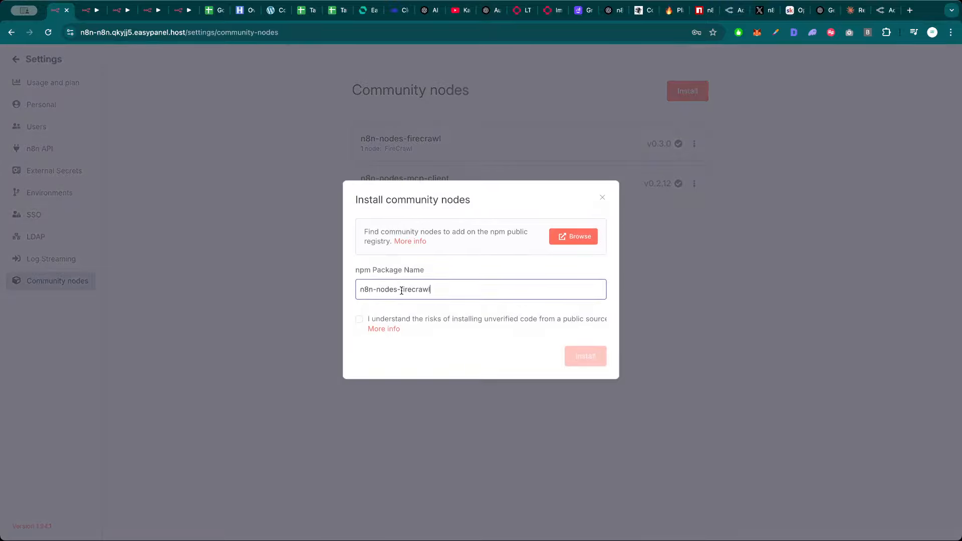
click(359, 320)
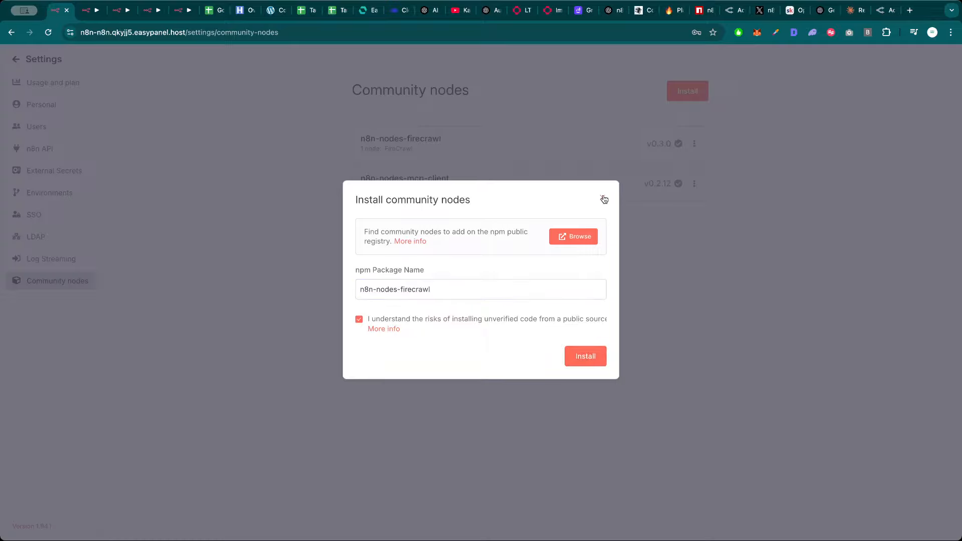
click(604, 199)
drag(482, 142, 316, 142)
click(363, 164)
Open the npm registry listing from the community node install form and browse the first page of packages
click(683, 95)
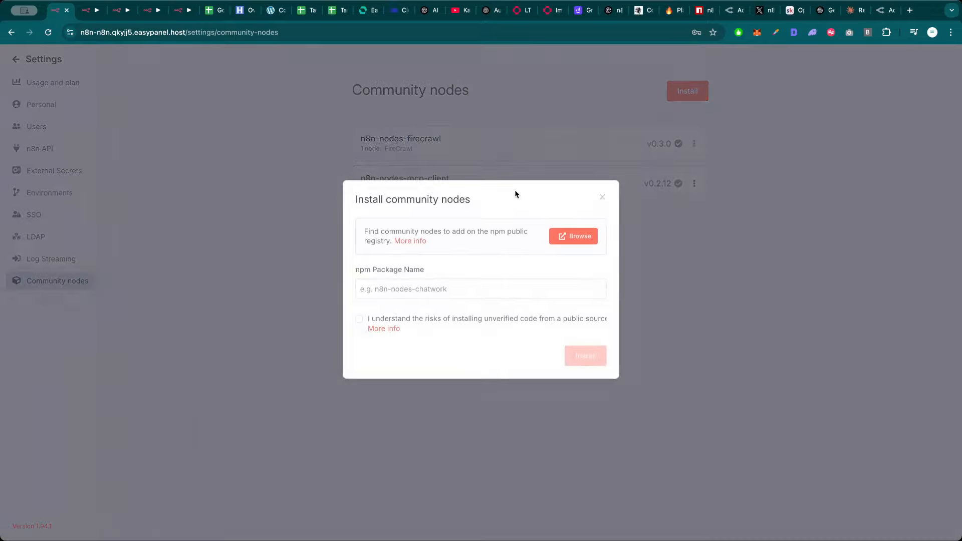
click(573, 236)
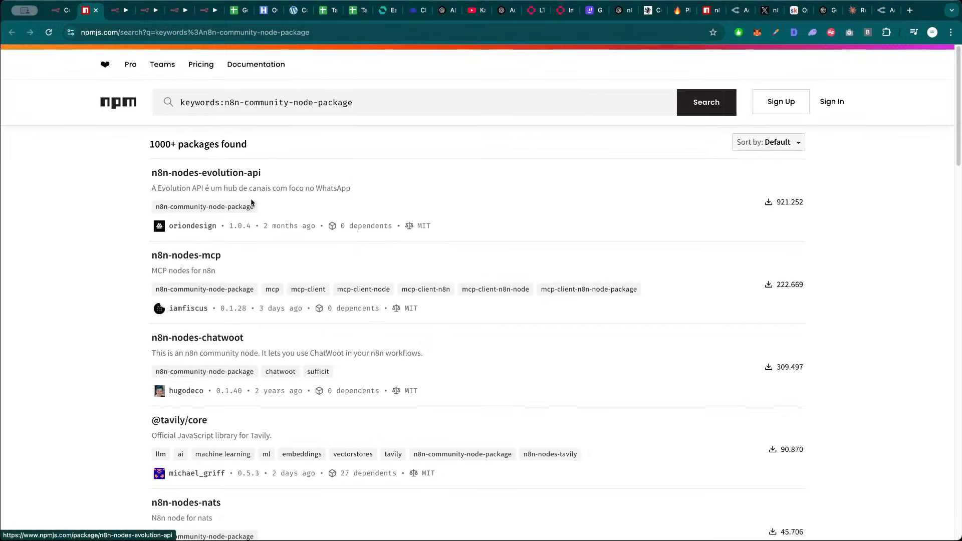
scroll(522, 324, down, 3)
scroll(568, 297, down, 4)
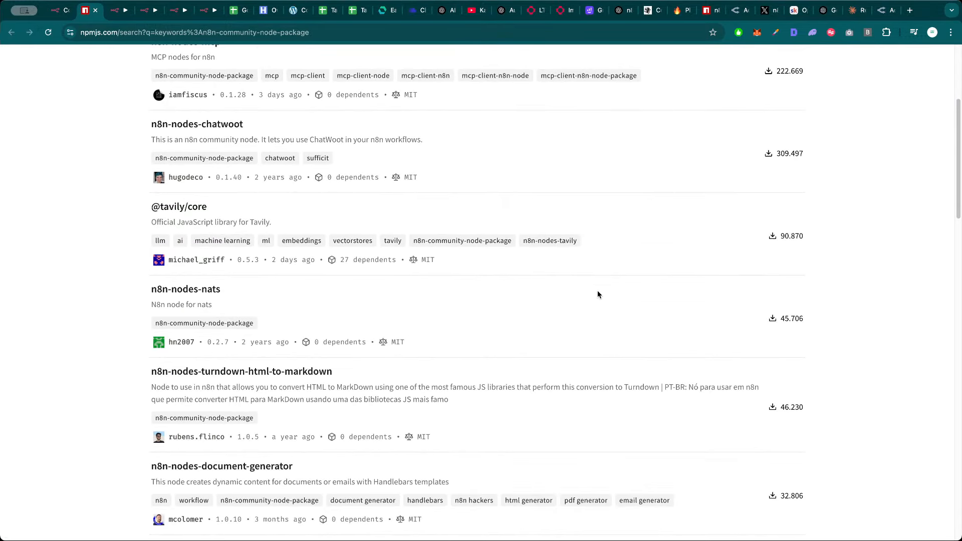
scroll(541, 308, down, 1)
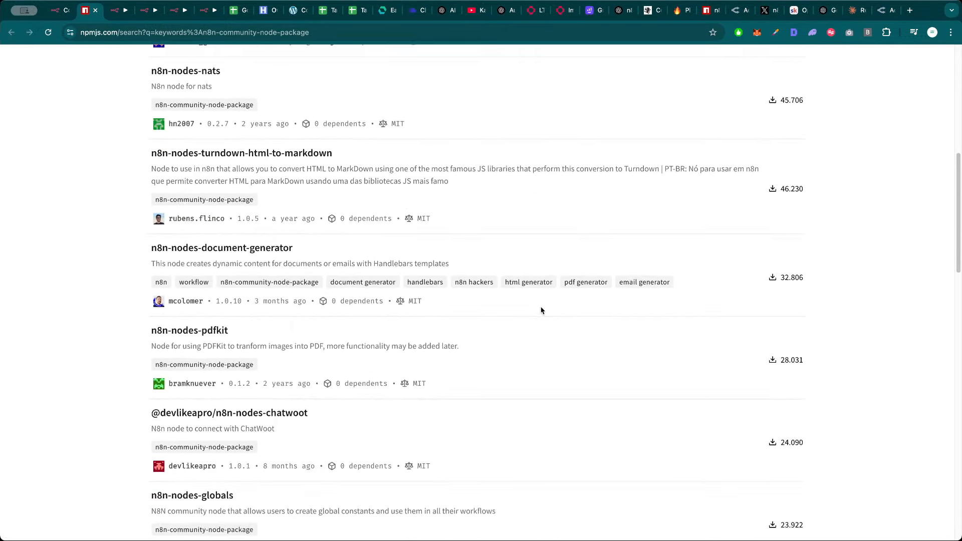
scroll(556, 261, down, 6)
scroll(561, 305, down, 5)
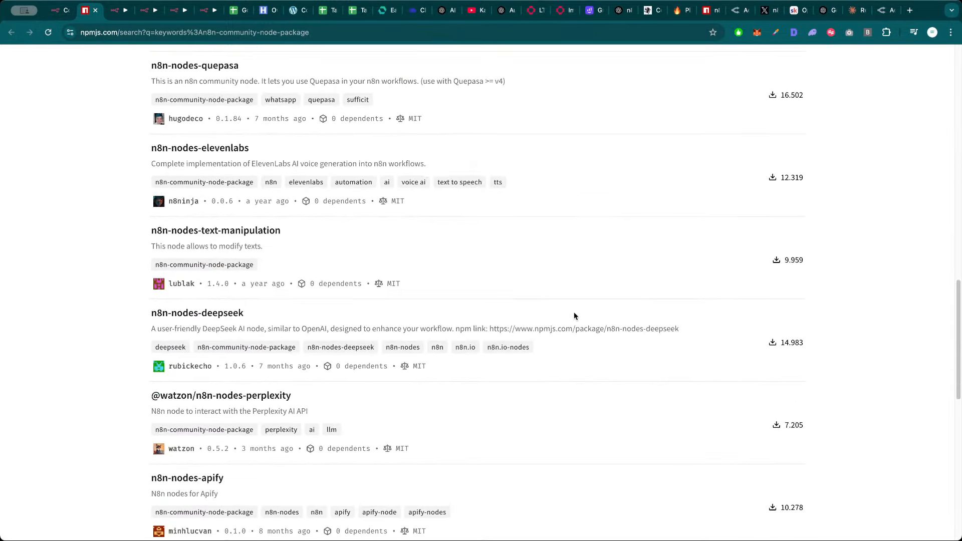
scroll(501, 280, down, 1)
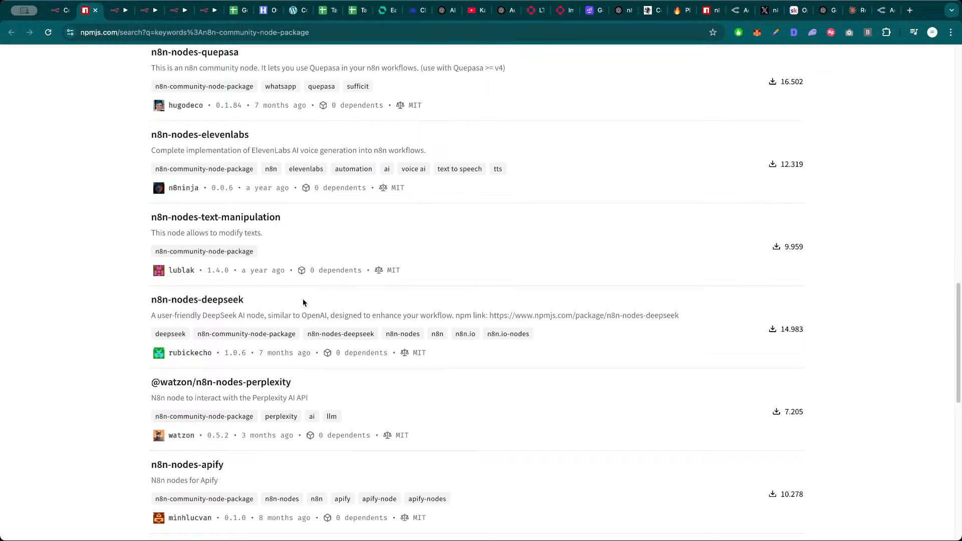
scroll(293, 301, down, 2)
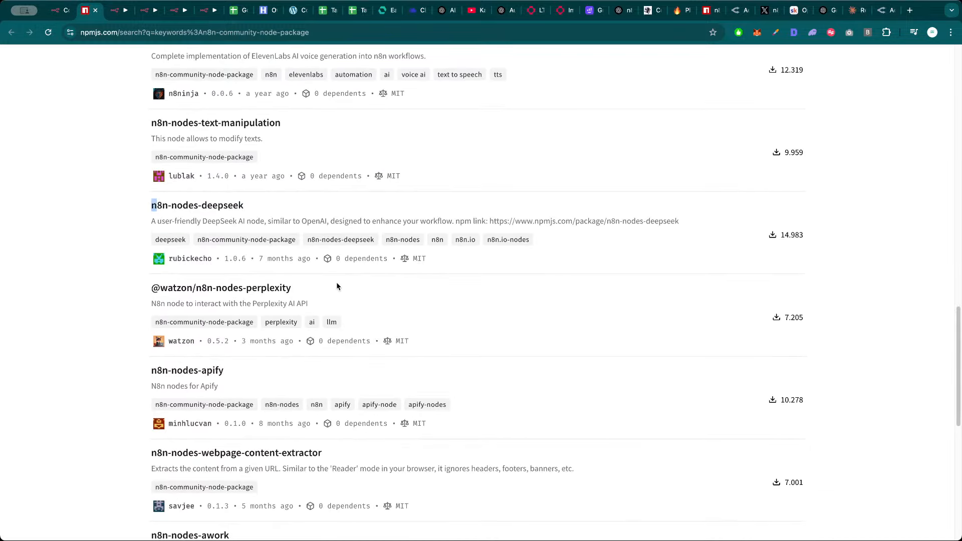
Open the n8n-nodes-apify package and review its readme from the introduction down to the Operations section
double_click(214, 372)
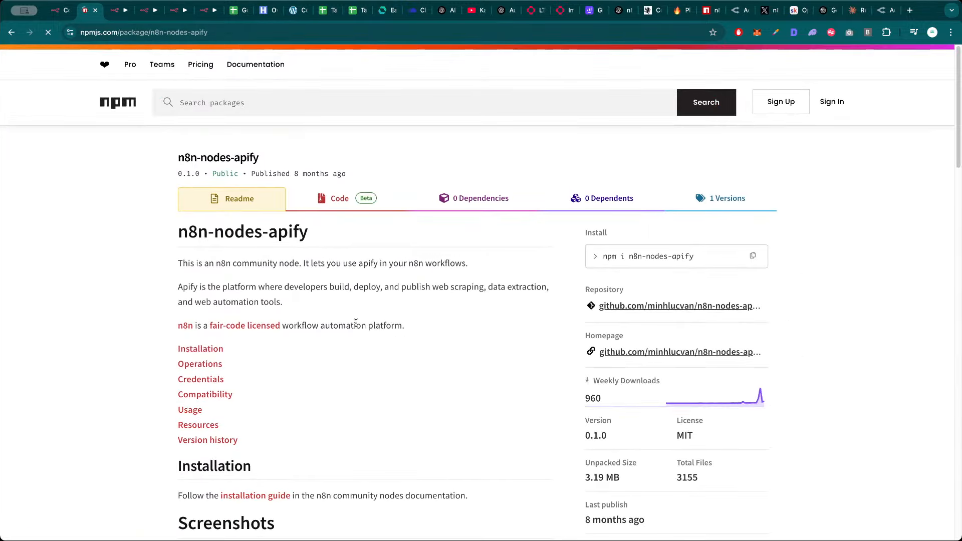
scroll(329, 241, down, 10)
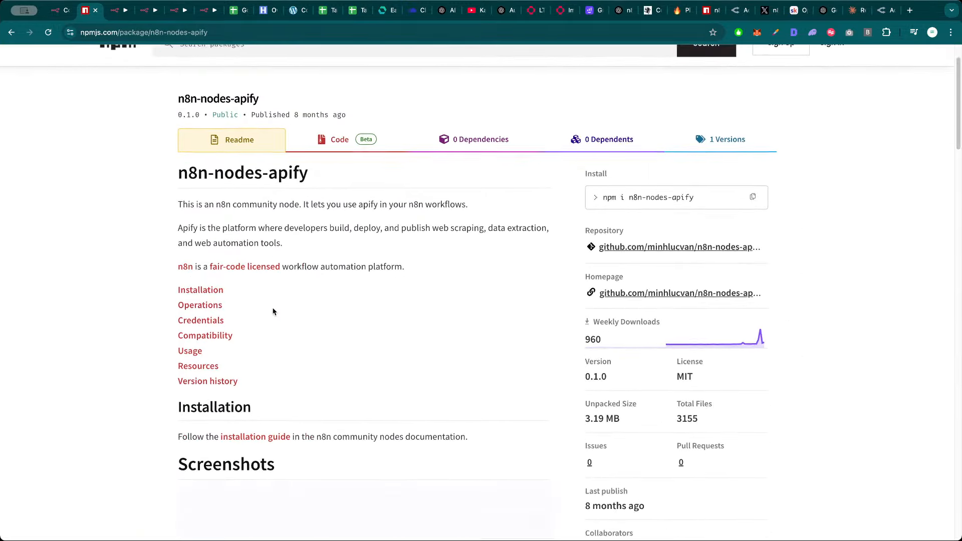
scroll(362, 298, down, 10)
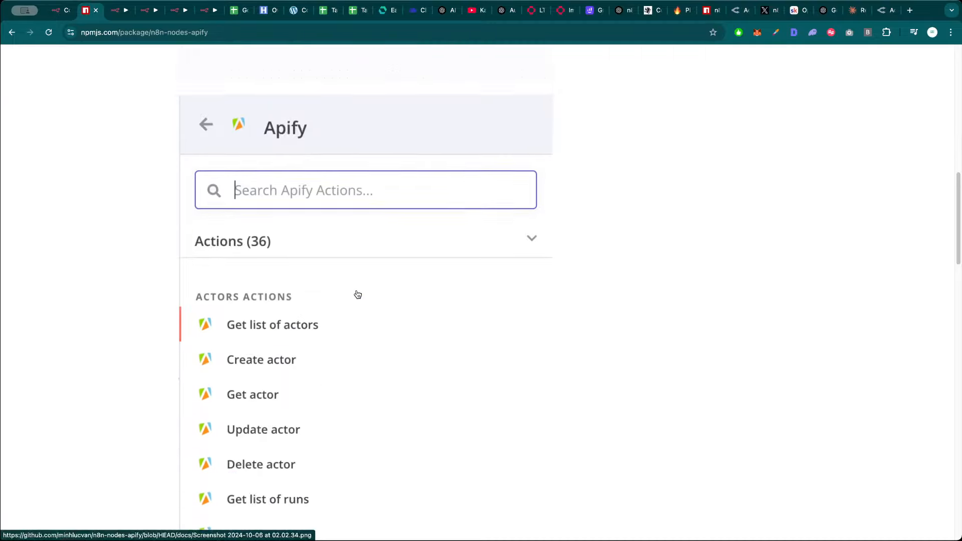
scroll(369, 292, down, 10)
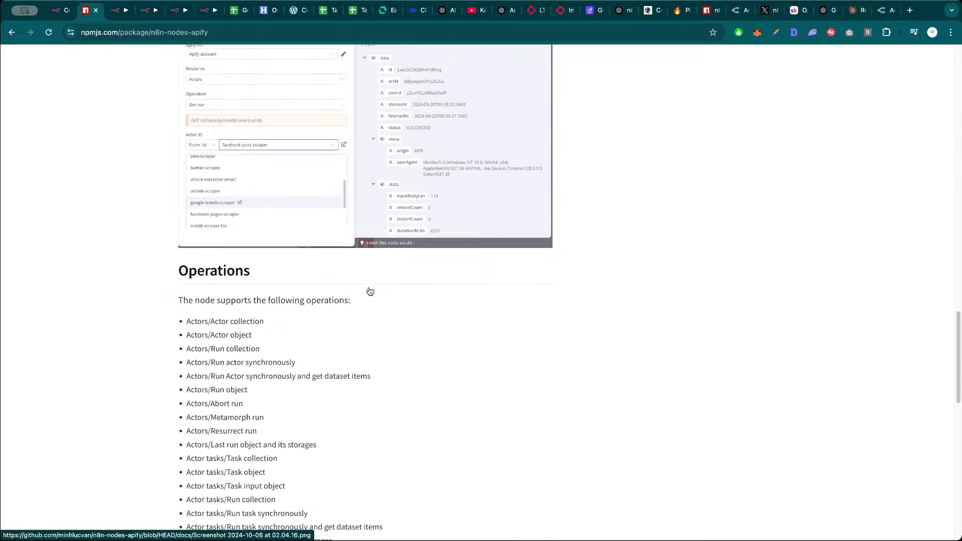
scroll(345, 293, up, 4)
scroll(322, 299, up, 20)
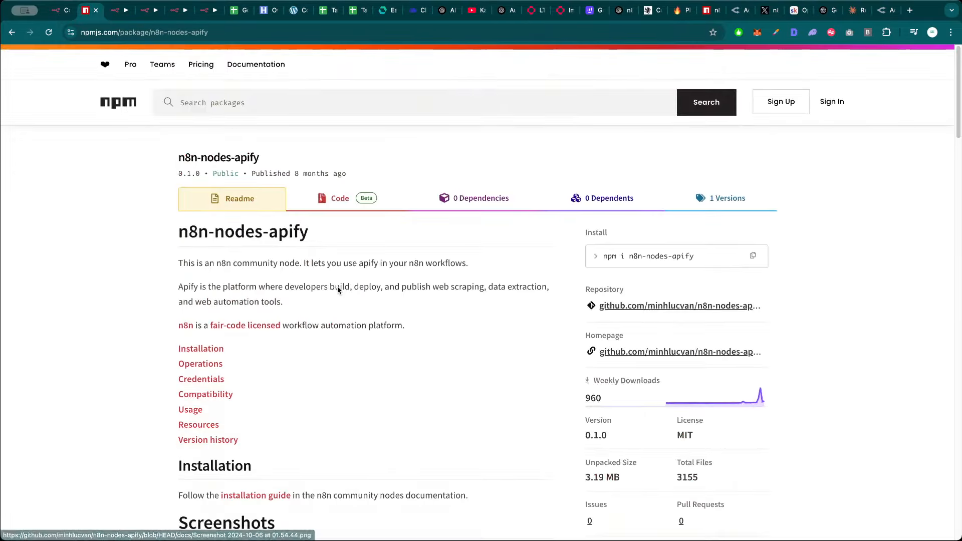
Copy the package name n8n-nodes-apify from the readme heading and install it in n8n's Community nodes, accepting the risk notice
drag(179, 231, 309, 233)
key(super+c)
key(super+Left)
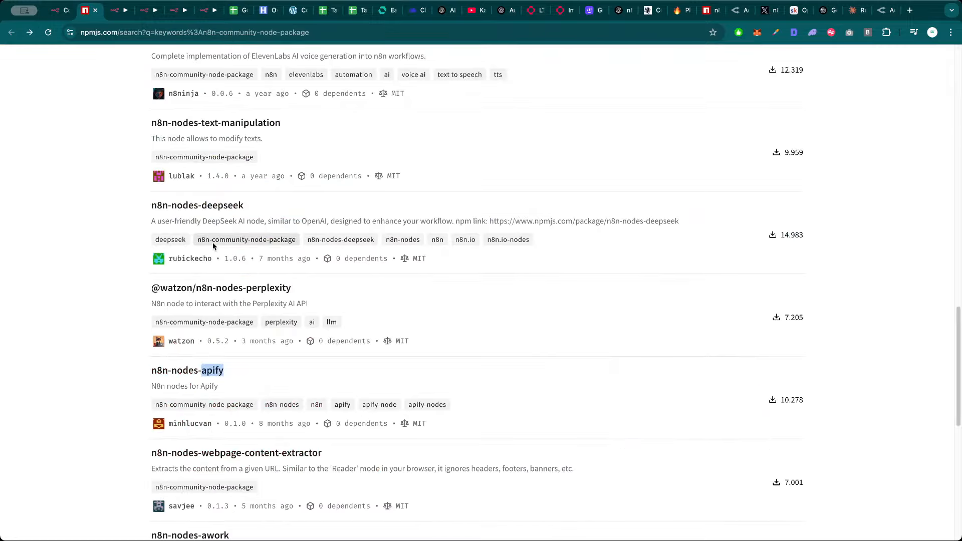
key(ctrl+shift+Tab)
key(super+v)
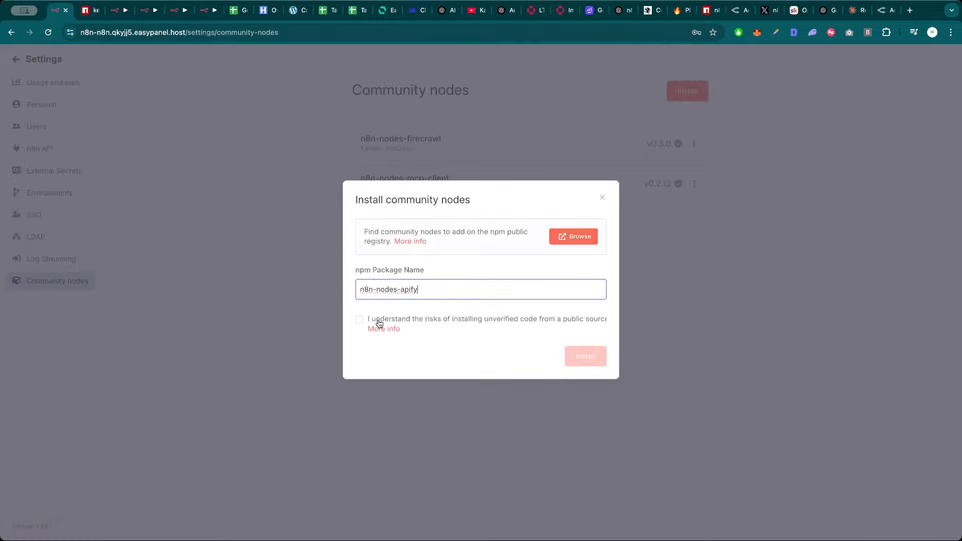
click(359, 320)
click(585, 355)
key(ctrl+Tab)
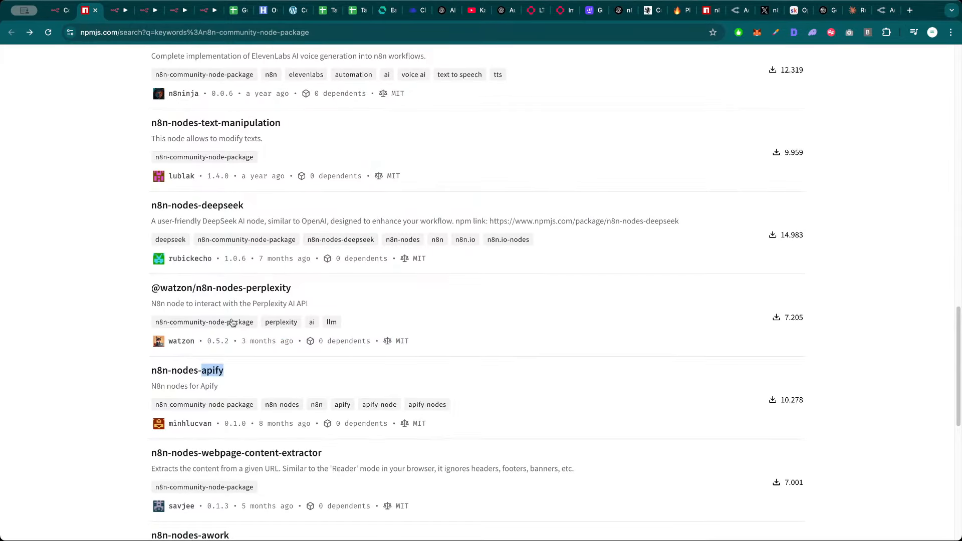
scroll(366, 281, down, 7)
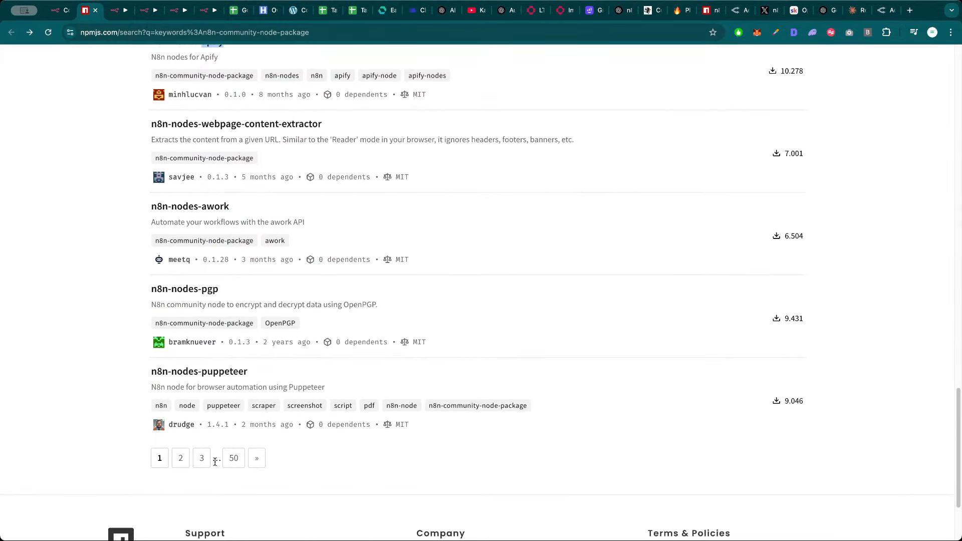
click(180, 458)
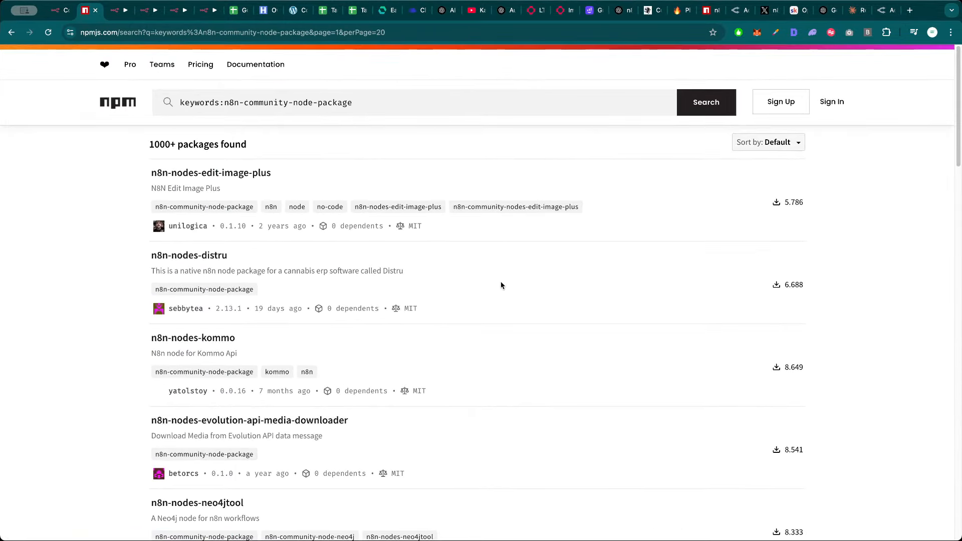
scroll(501, 285, down, 7)
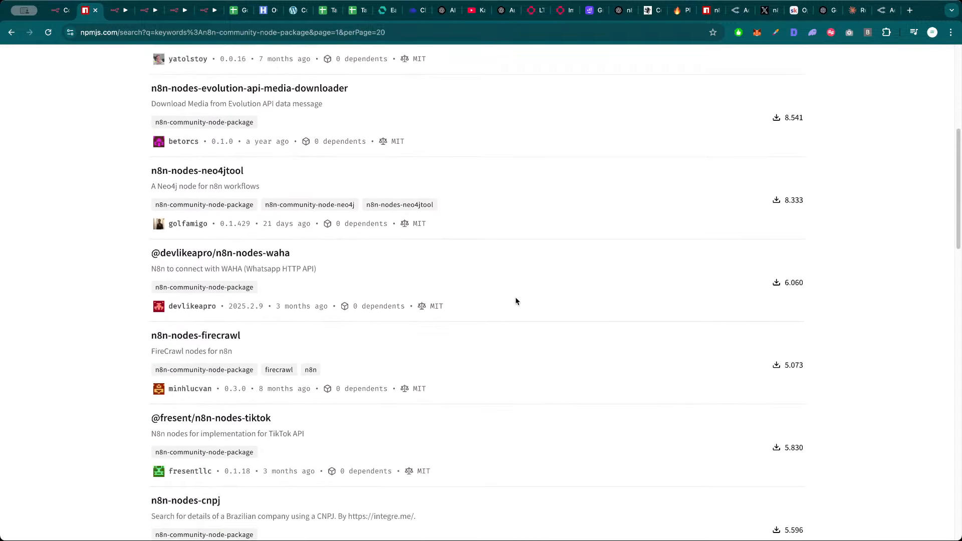
scroll(516, 301, down, 3)
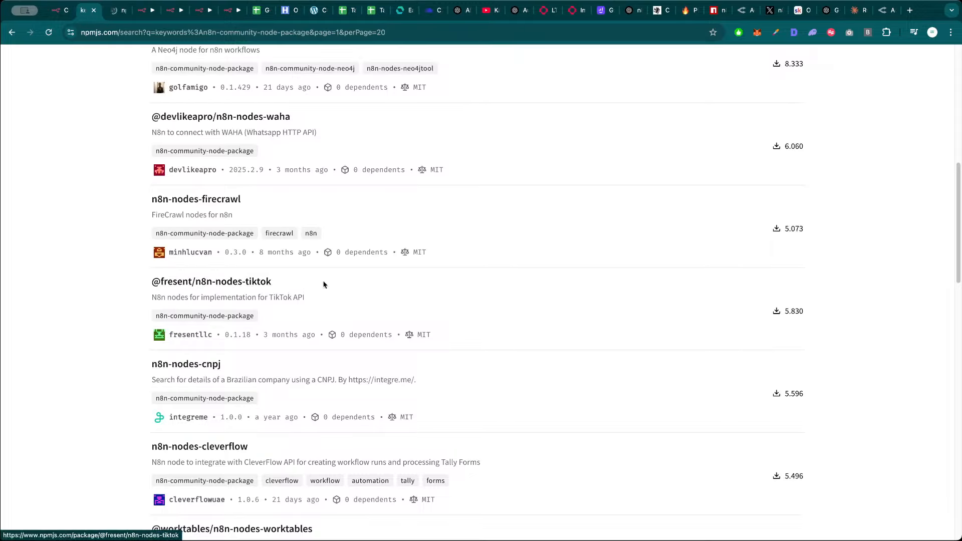
scroll(401, 286, down, 6)
scroll(512, 307, down, 3)
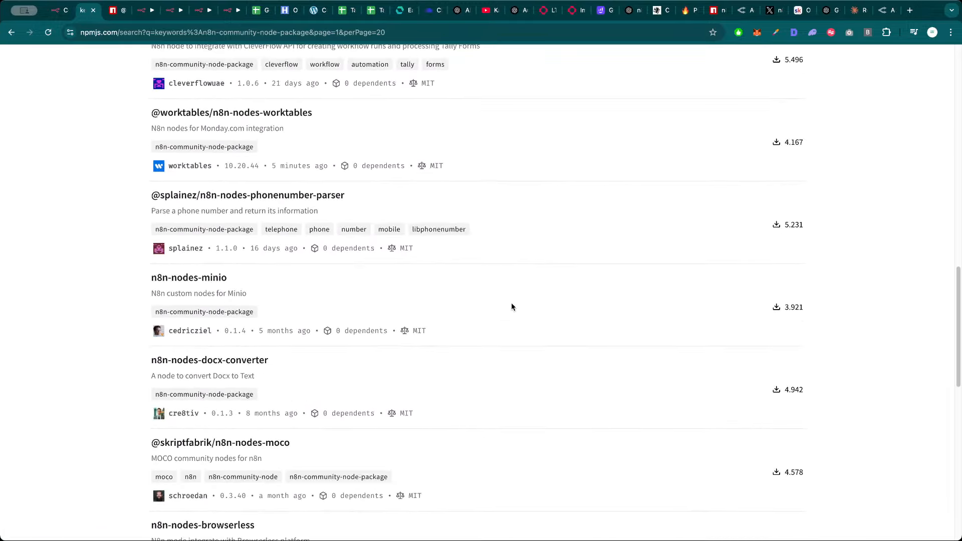
scroll(522, 326, down, 3)
scroll(360, 219, down, 8)
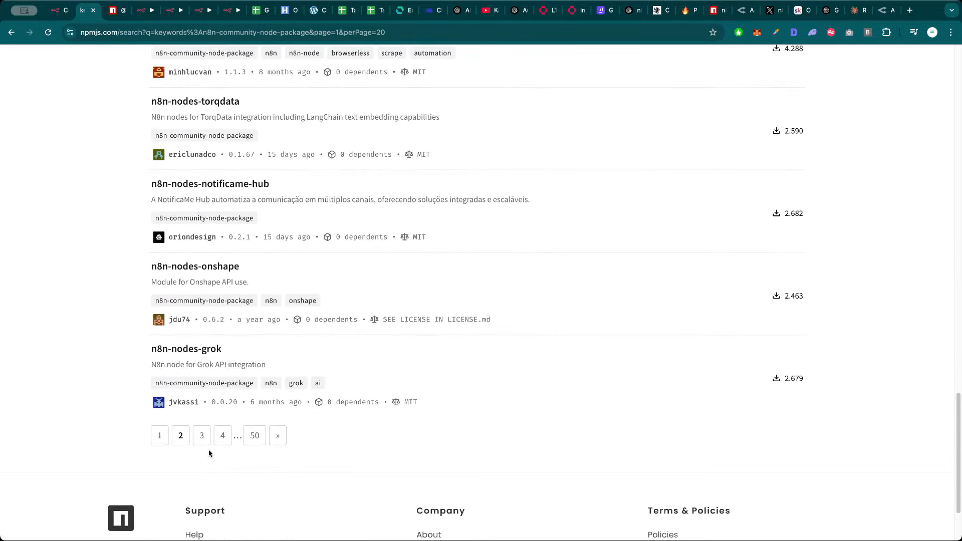
Browse pages 3 and 4 of the npm results for the n8n-community-node-package keyword
click(202, 435)
scroll(501, 301, down, 5)
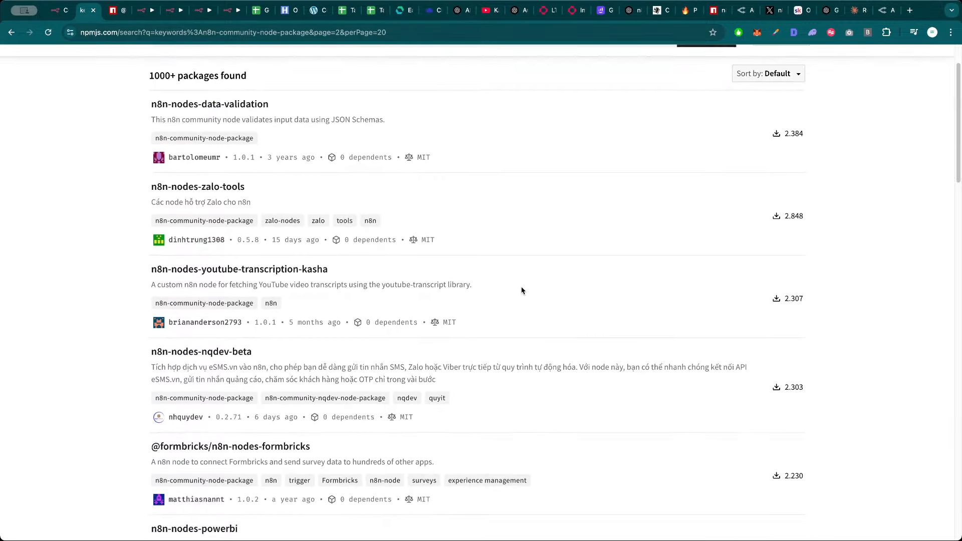
scroll(511, 336, down, 10)
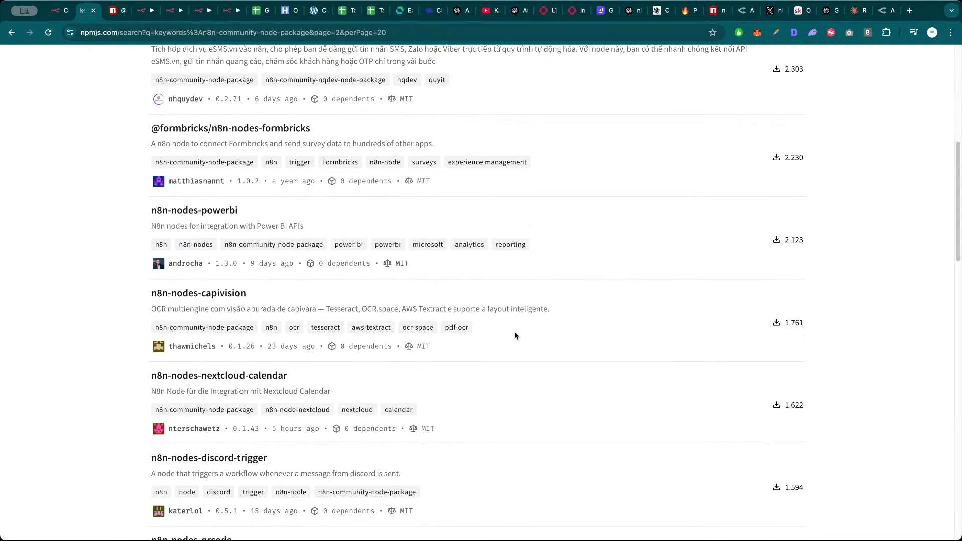
scroll(474, 310, down, 1)
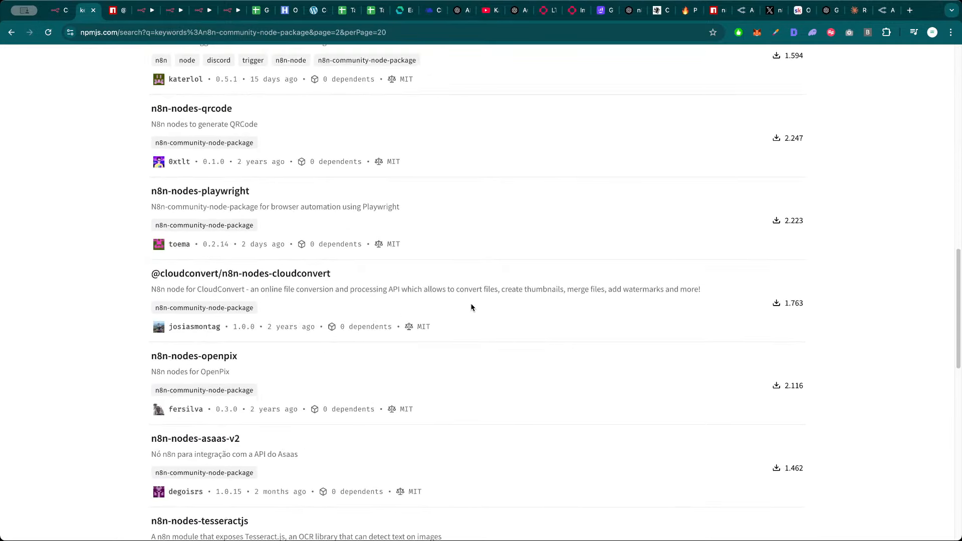
scroll(447, 290, down, 7)
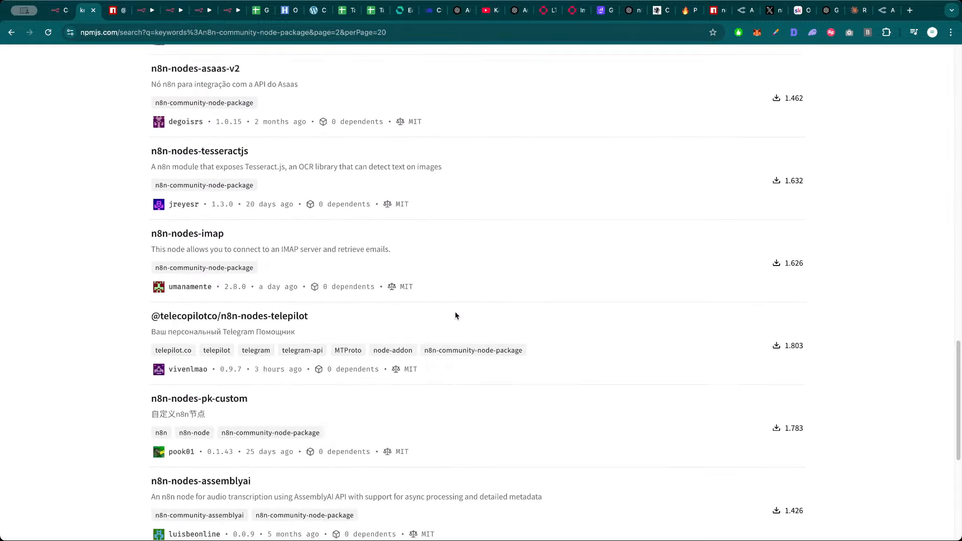
scroll(456, 314, down, 3)
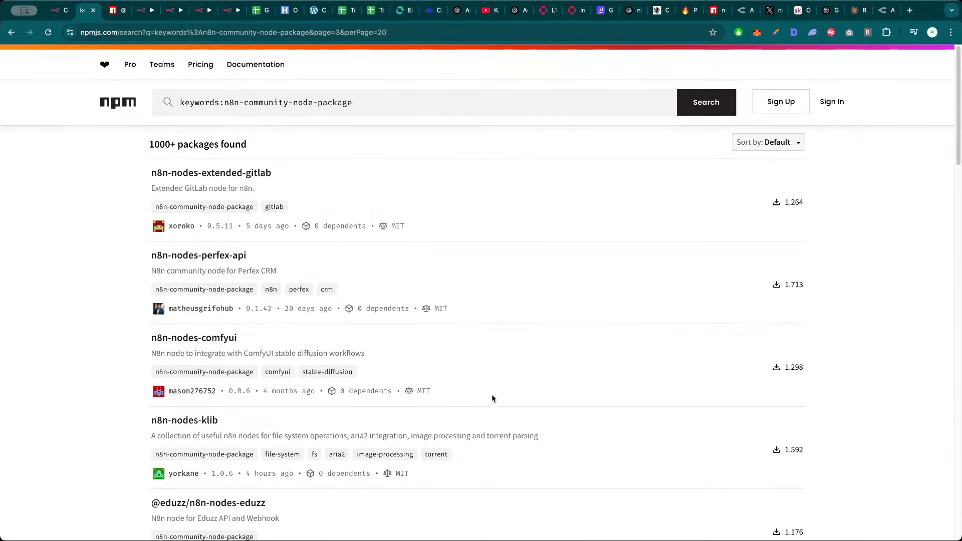
scroll(431, 245, down, 3)
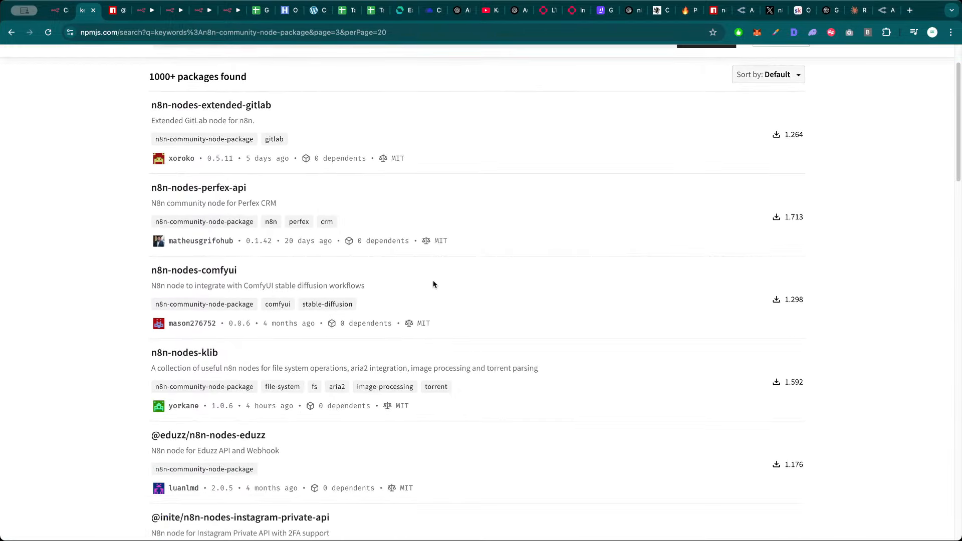
Close the npm results, copy the package name n8n-nodes-tiktok from its readme heading and review the readme
key(super+w)
triple_click(298, 236)
key(ctrl+c)
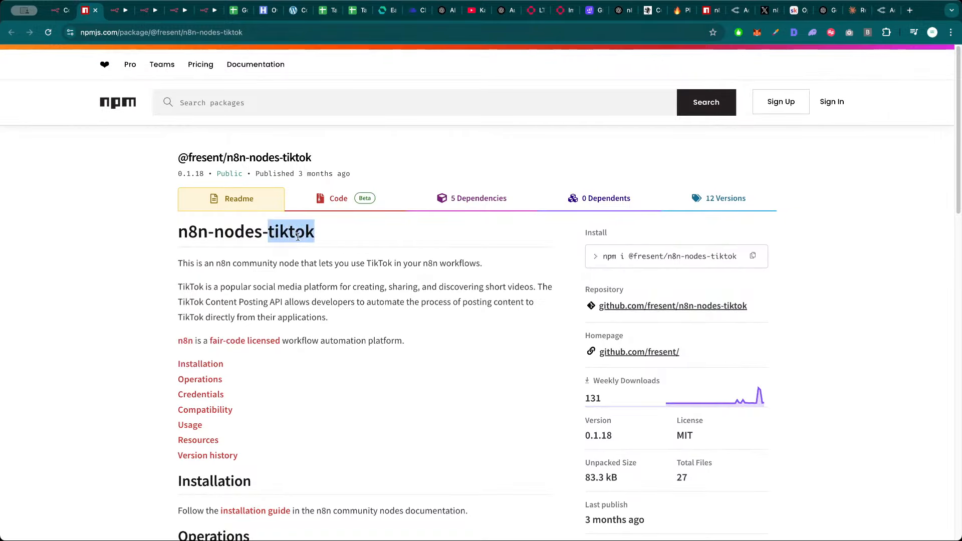
scroll(131, 284, down, 9)
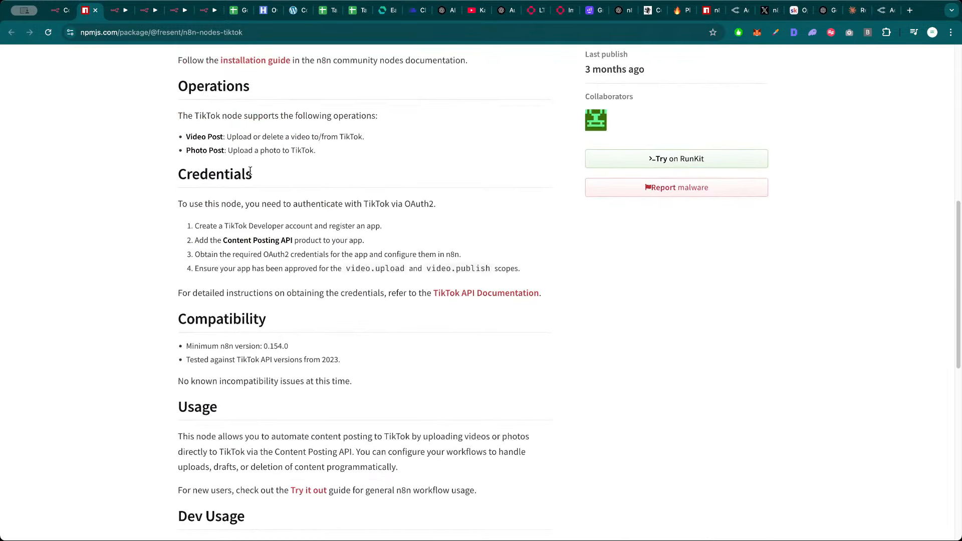
scroll(257, 239, down, 7)
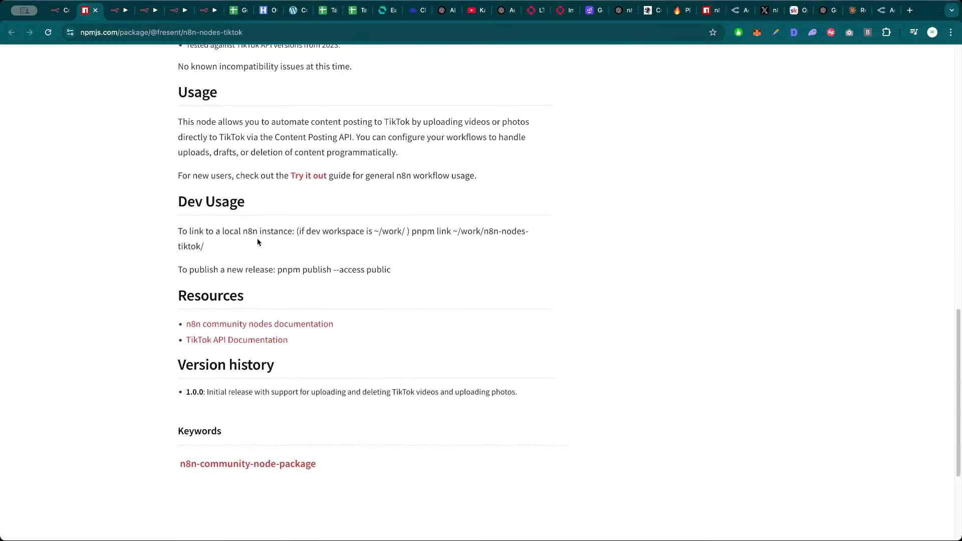
key(super+Up)
Install the copied package n8n-nodes-tiktok in n8n's Community nodes settings, accepting the risk notice
key(ctrl+shift+Tab)
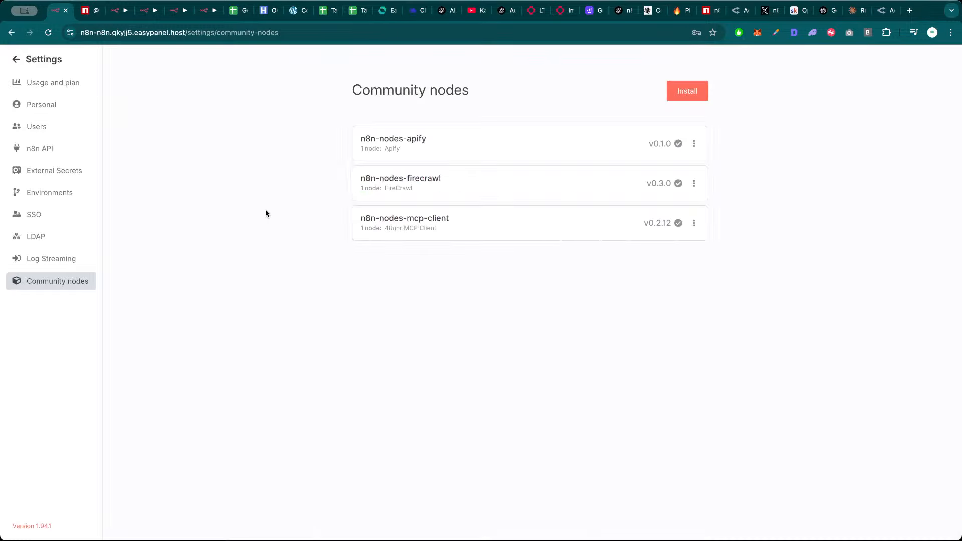
click(677, 87)
click(397, 289)
key(ctrl+v)
click(359, 319)
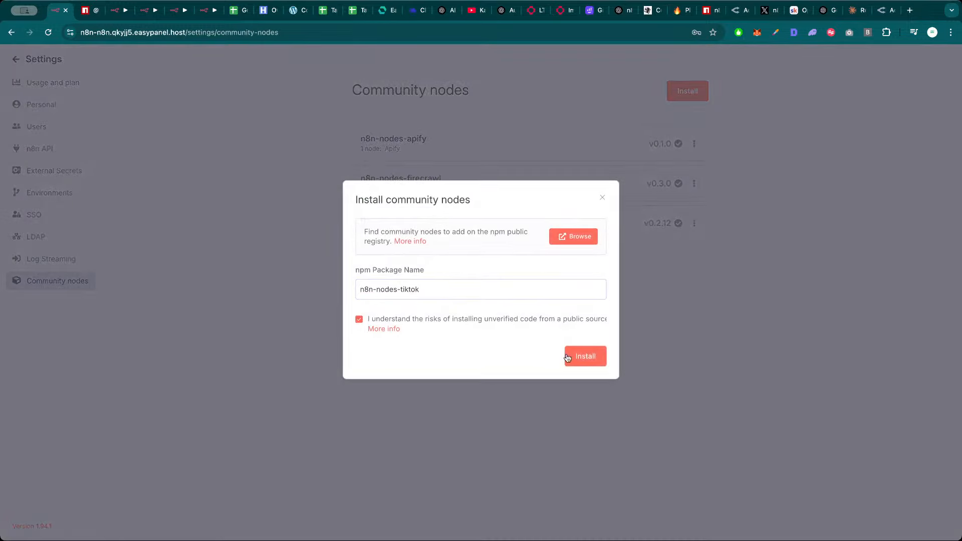
click(568, 358)
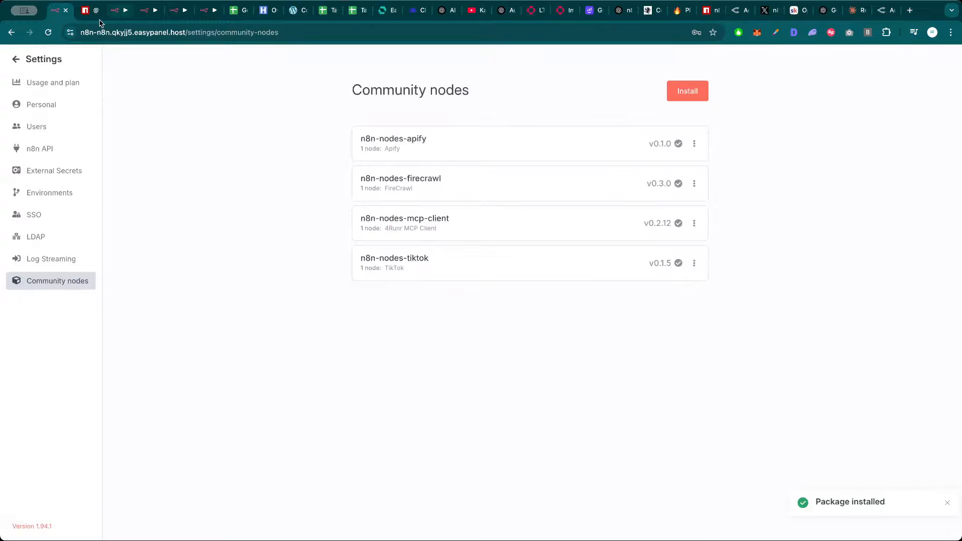
In the Grab Email from Google sheets workflow, examine the Grab Result from Firecrawl and Firecrawl Scraper nodes, including the request's JSON body
click(145, 10)
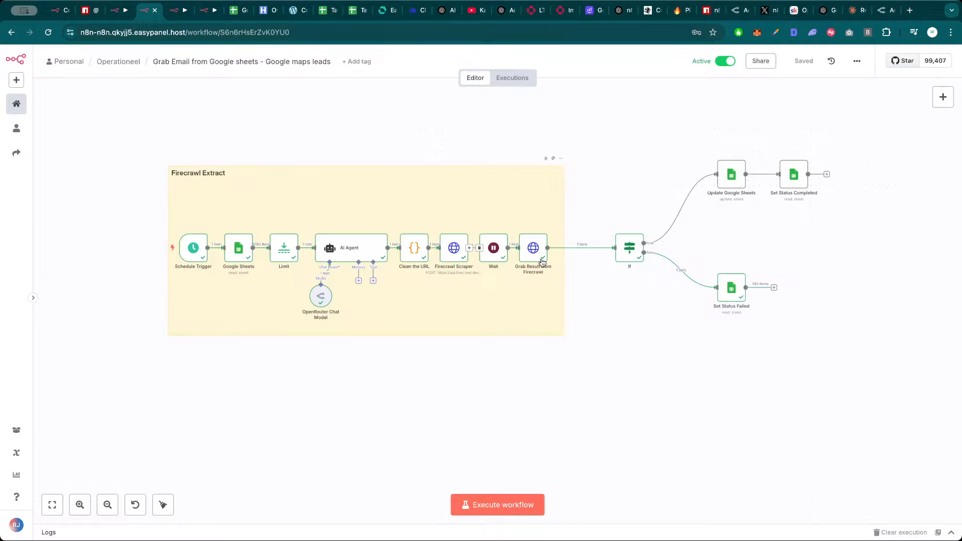
double_click(530, 254)
key(Escape)
double_click(532, 251)
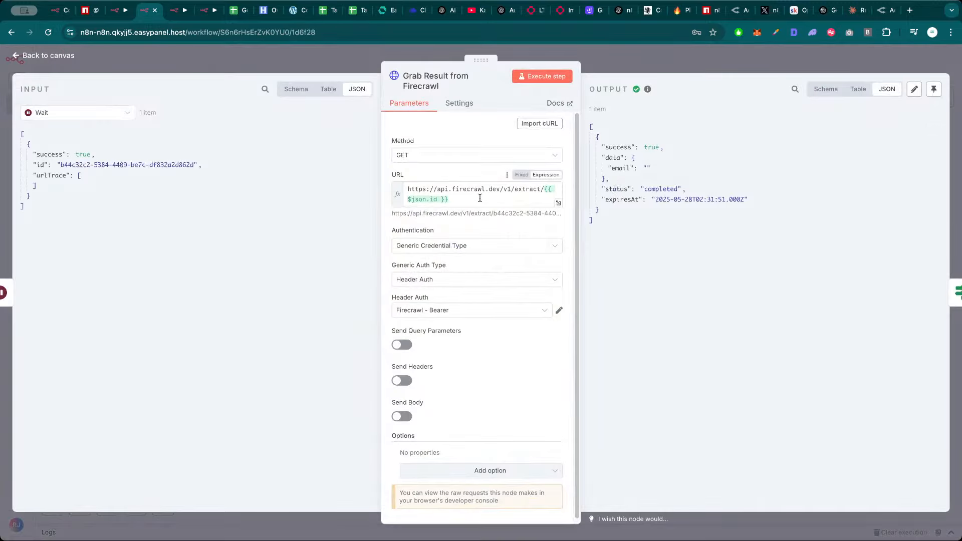
key(Escape)
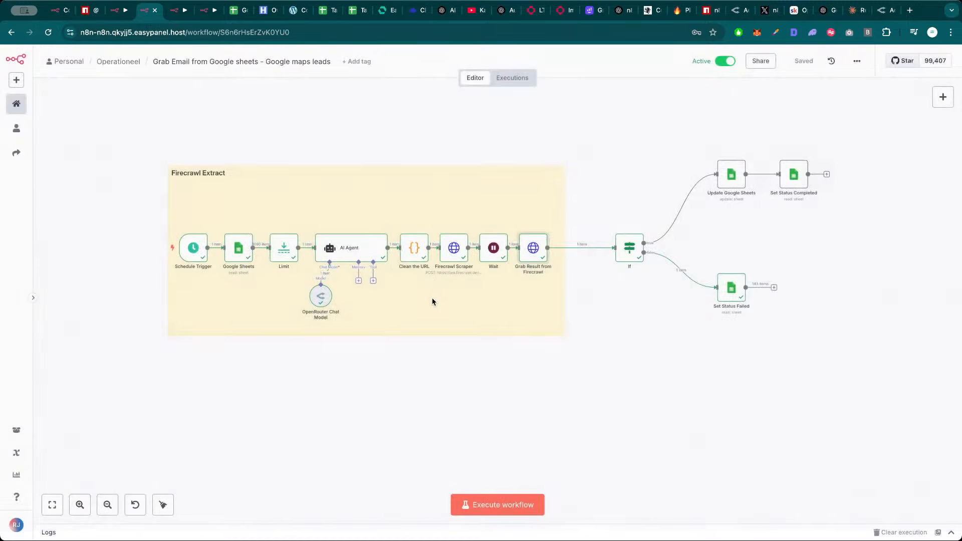
double_click(465, 246)
scroll(564, 493, down, 1)
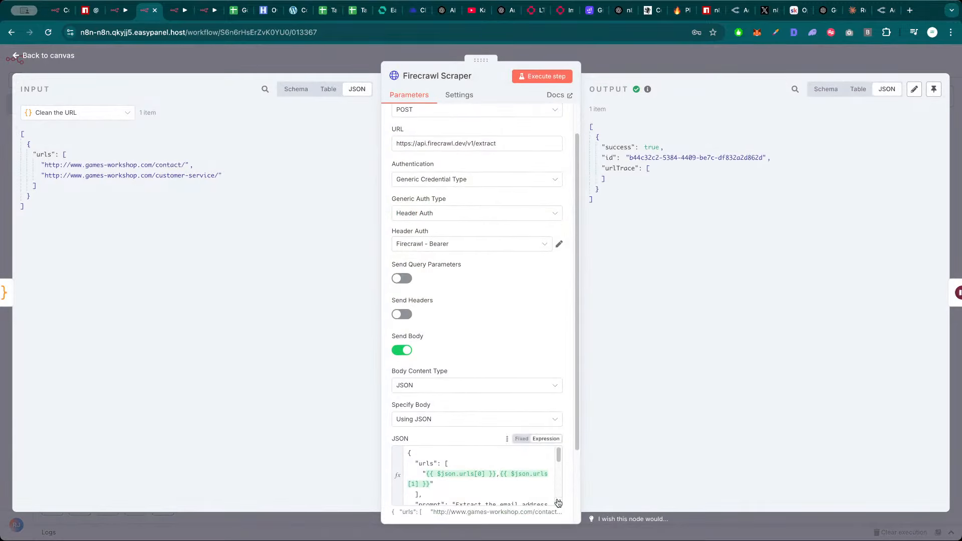
click(559, 501)
key(Escape)
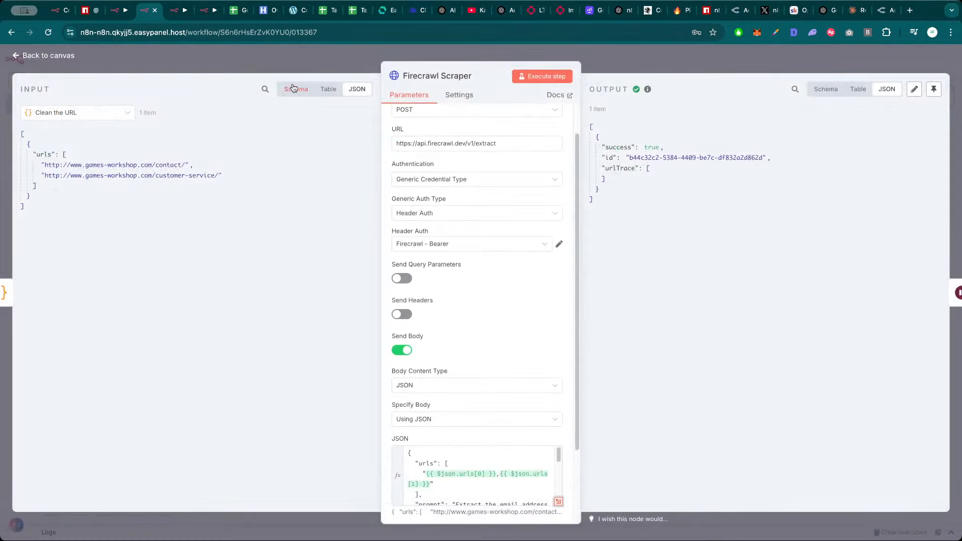
key(Escape)
Examine the Set Status Failed node's operation, STATUS filter and output
double_click(739, 295)
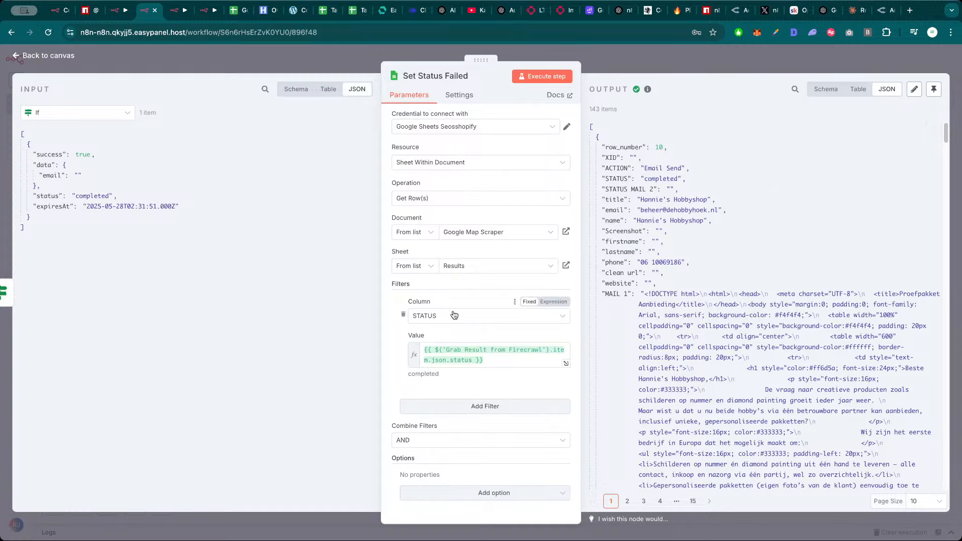
key(Escape)
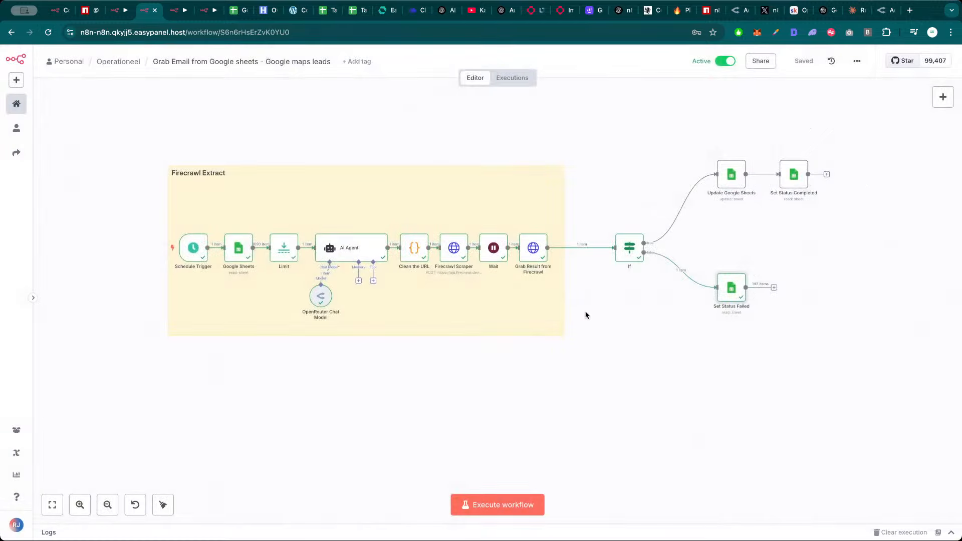
double_click(736, 292)
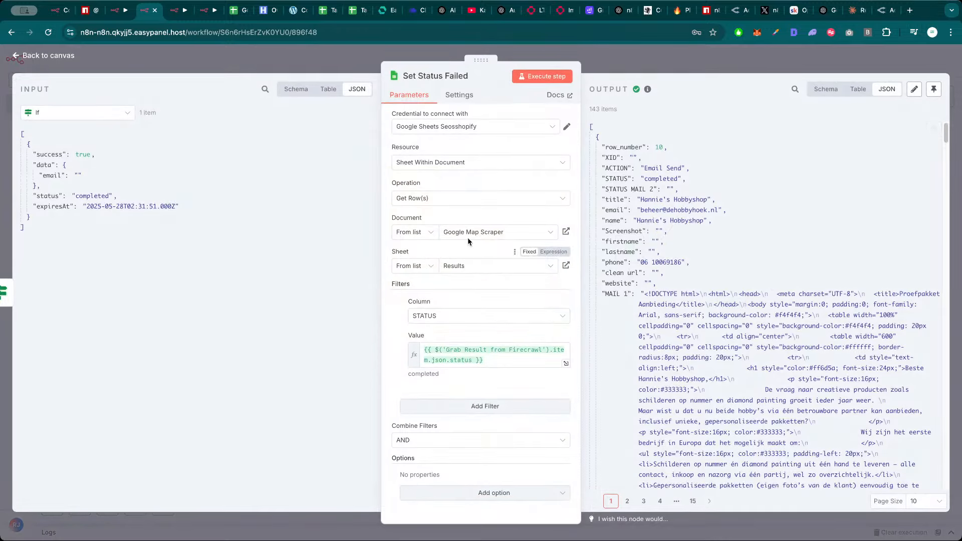
key(Escape)
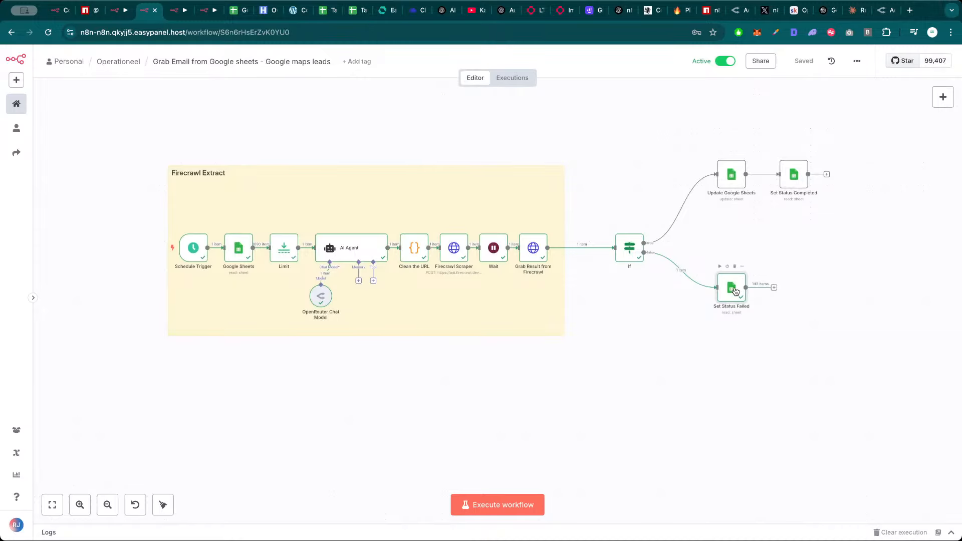
double_click(735, 291)
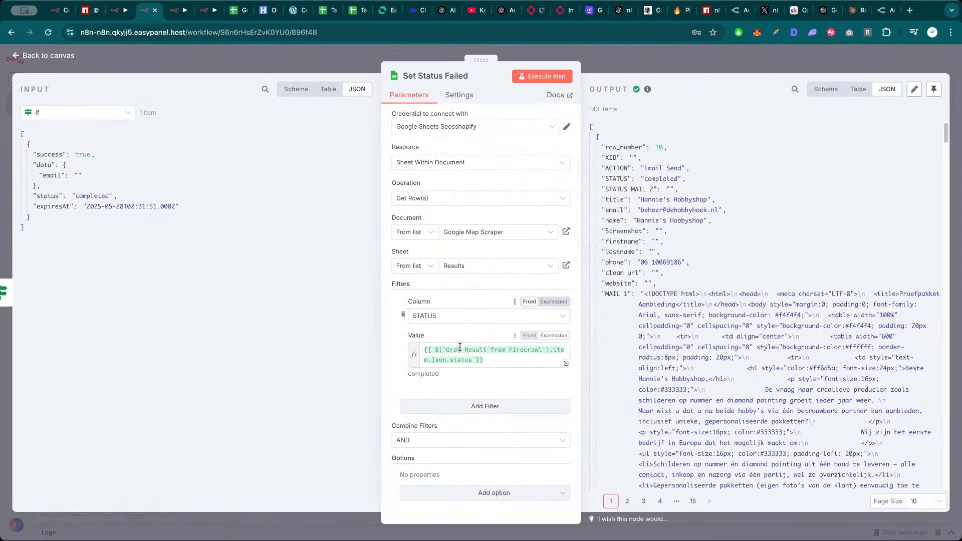
key(Escape)
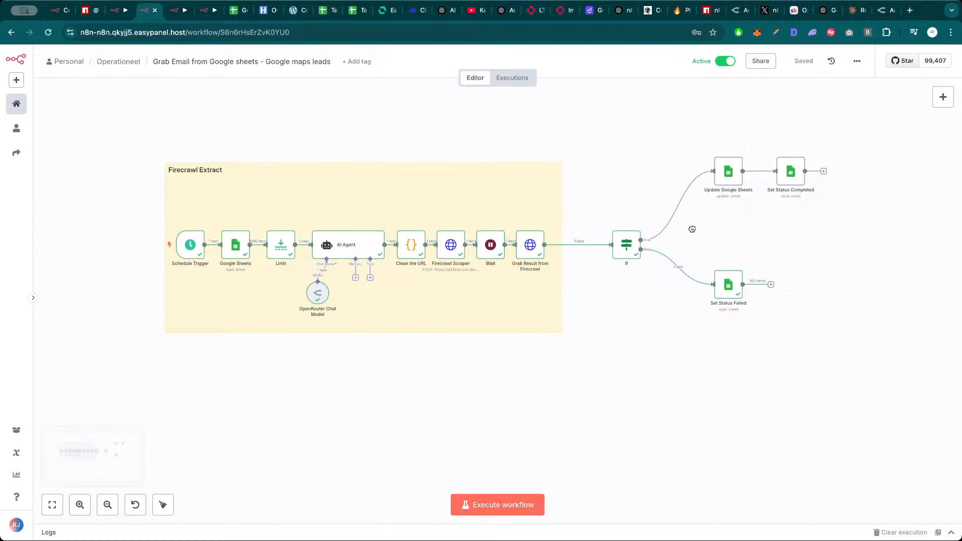
Move the Set Status Failed node further from the If node and delete the connection from the If node's false output
scroll(687, 228, up, 5)
drag(722, 228, 595, 257)
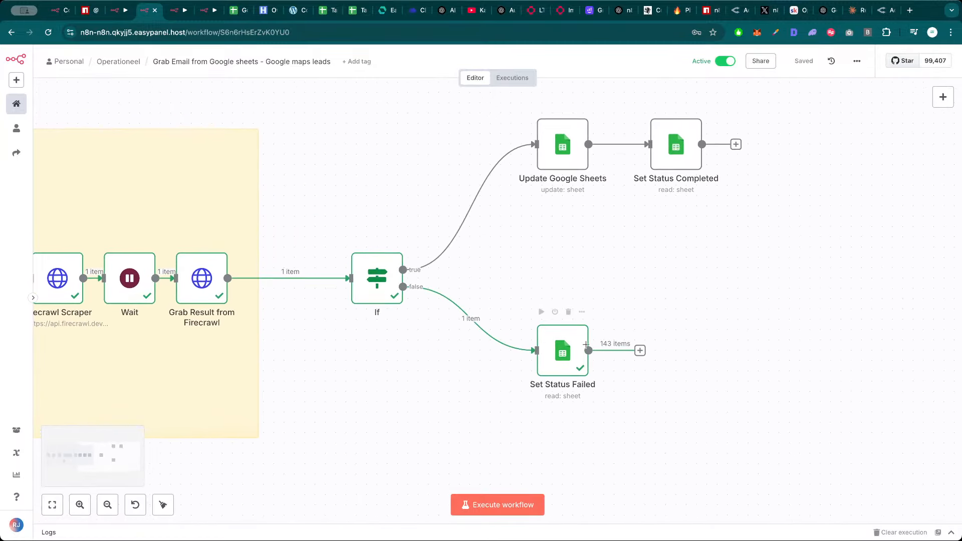
click(562, 371)
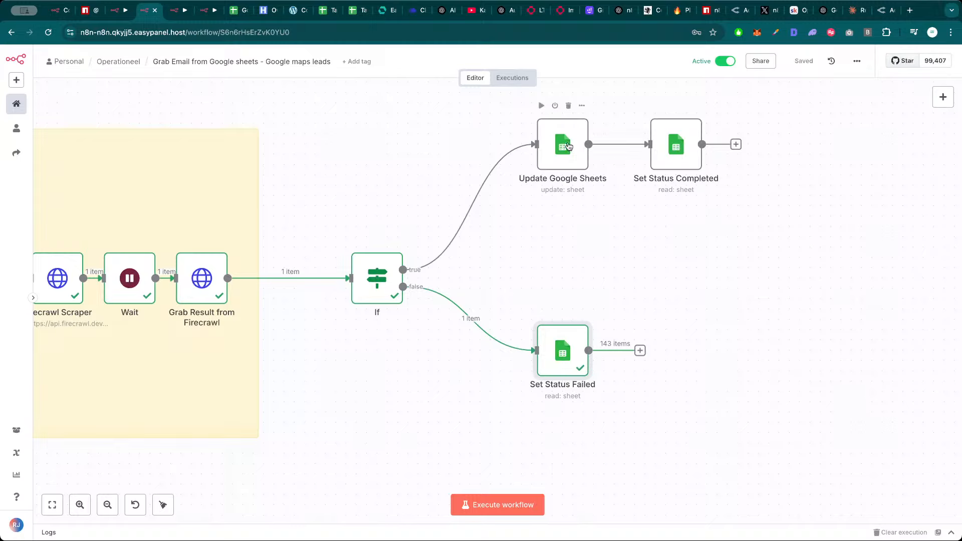
drag(562, 364, 646, 355)
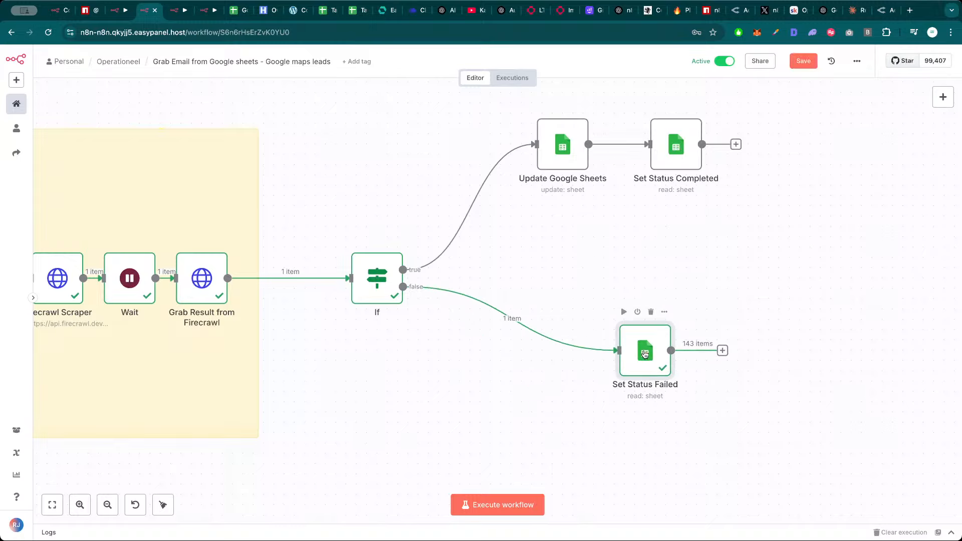
click(522, 320)
Duplicate the Update Google Sheets node, connect the copy to the If node's false output, and move Set Status Failed clear of it
click(562, 145)
key(ctrl+c)
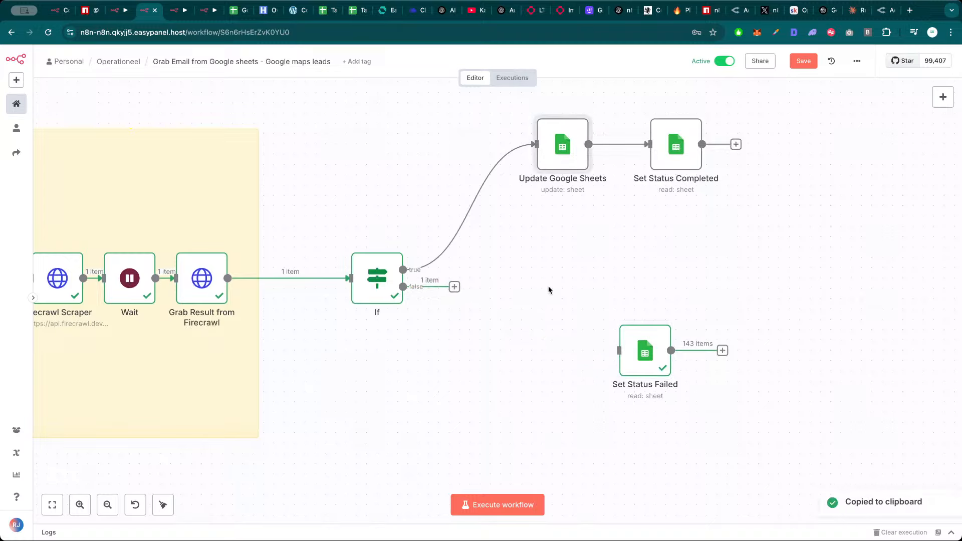
key(ctrl+v)
drag(573, 312, 540, 322)
drag(403, 287, 516, 319)
drag(542, 314, 567, 342)
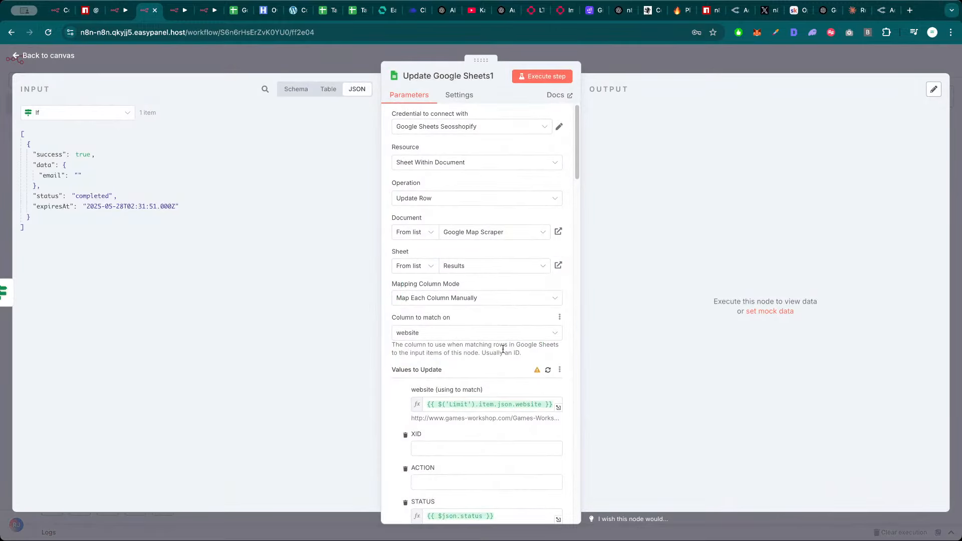
click(544, 371)
click(666, 57)
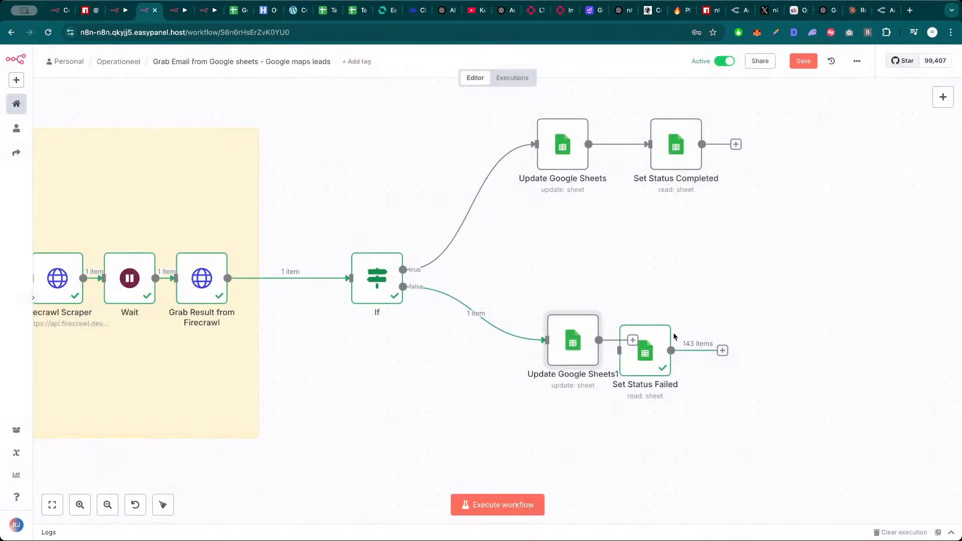
drag(713, 341, 774, 248)
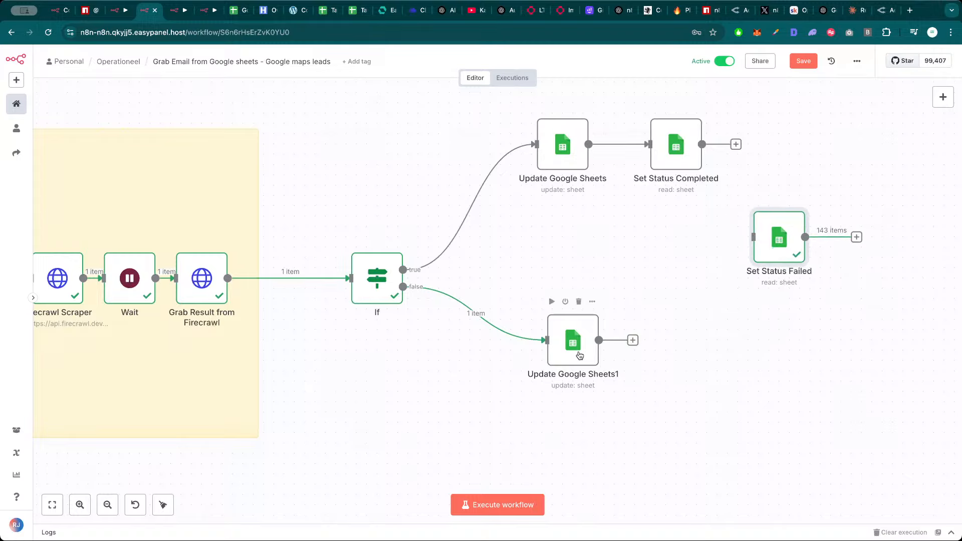
Clear the phone expression in the Update Google Sheets1 node and review its other column values
click(584, 348)
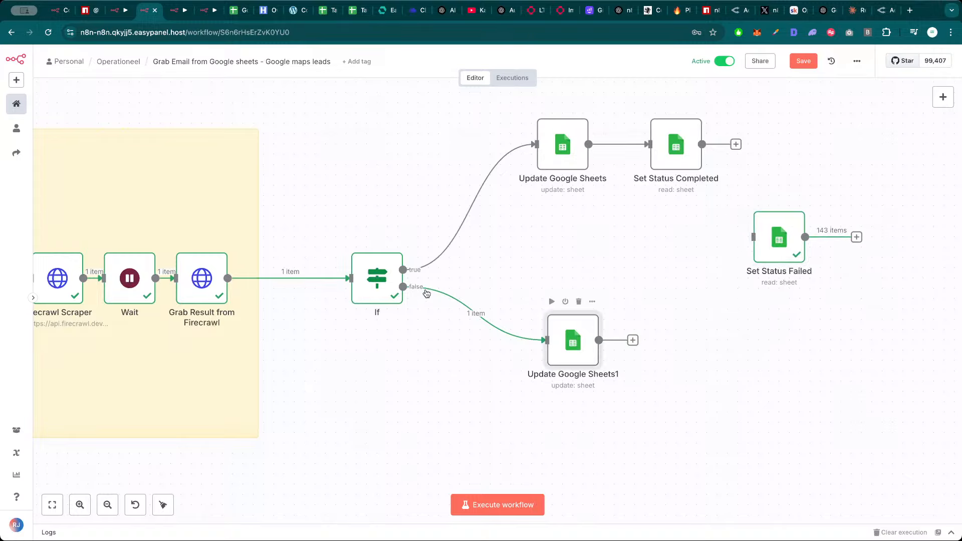
key(Return)
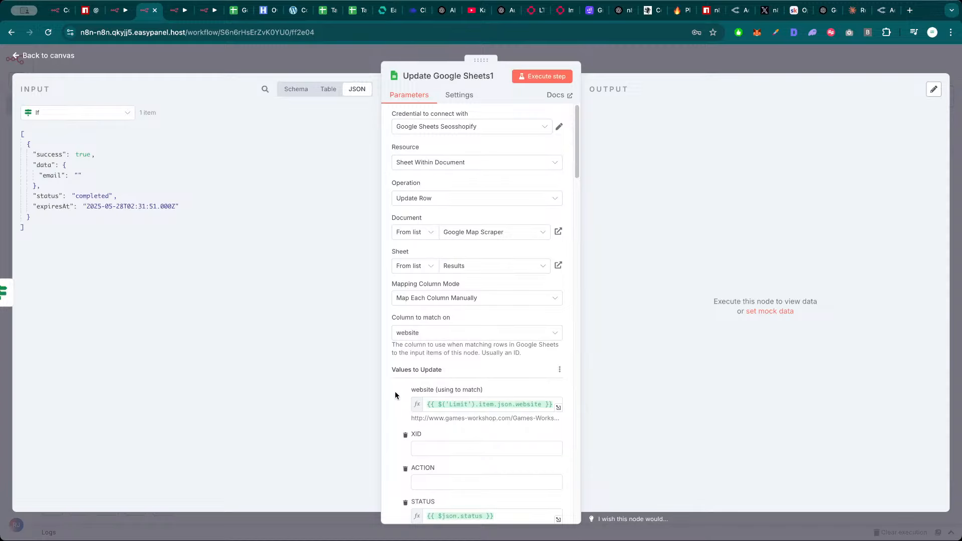
scroll(478, 373, down, 3)
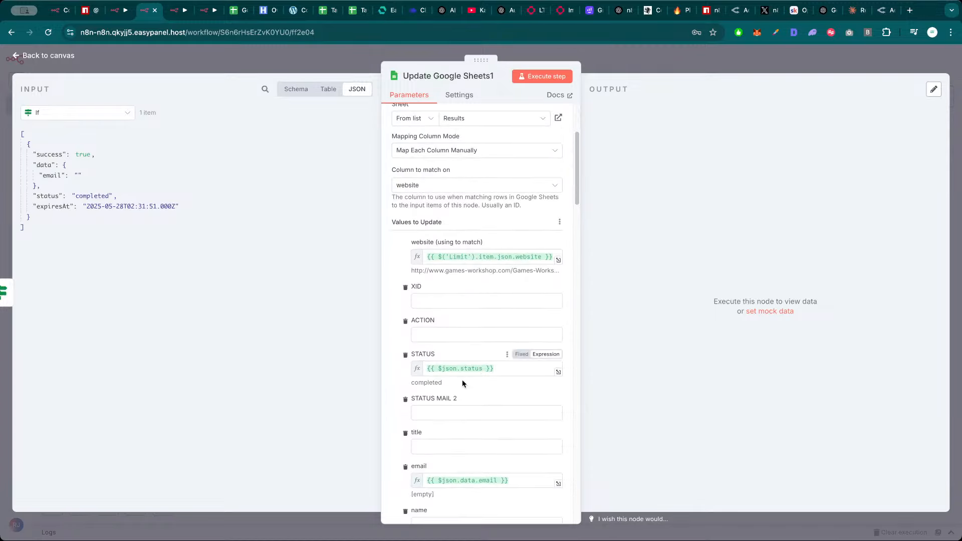
scroll(466, 370, down, 1)
scroll(445, 318, up, 5)
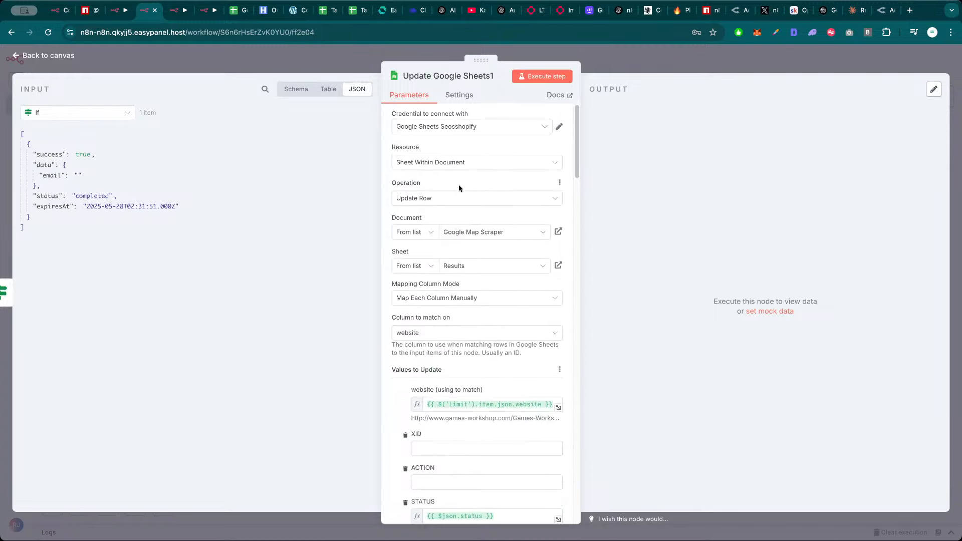
scroll(466, 325, down, 4)
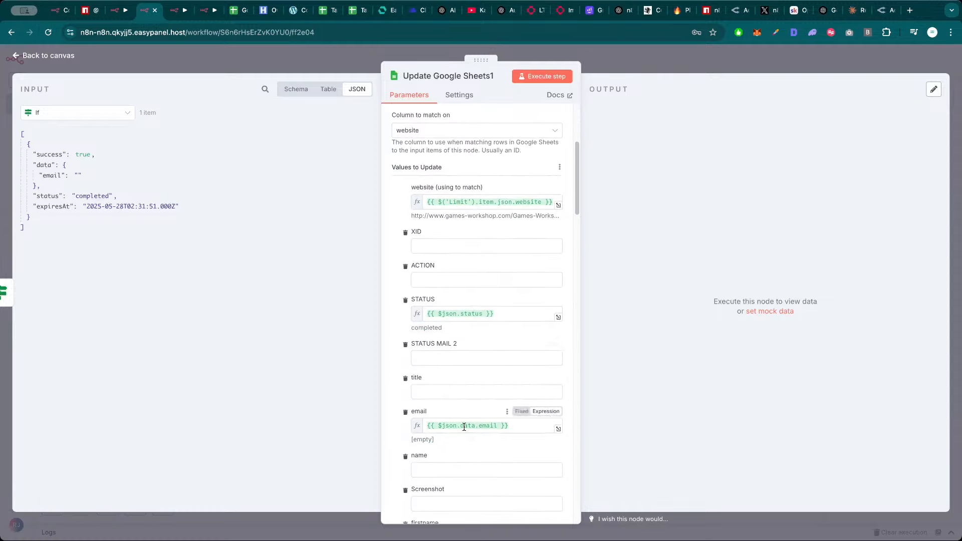
scroll(451, 421, down, 7)
click(472, 272)
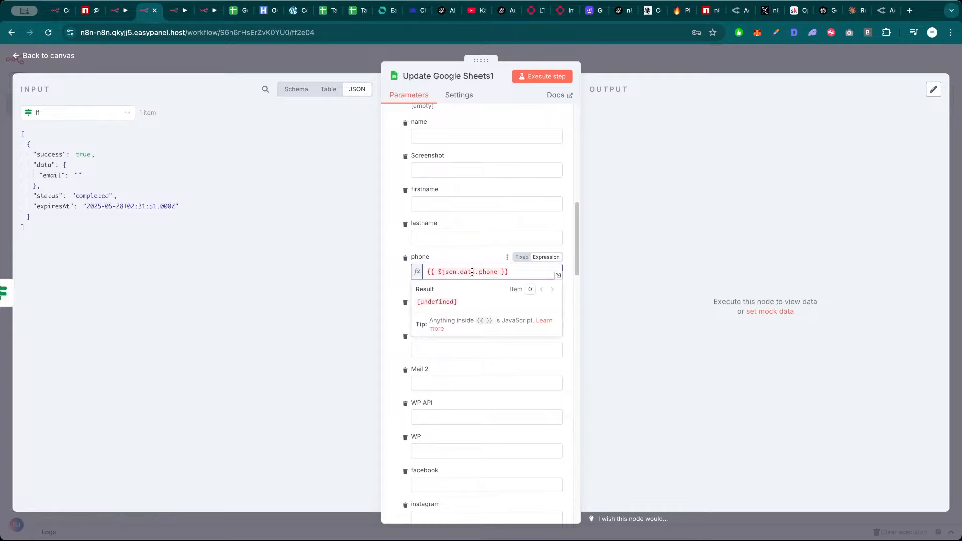
key(ctrl+a)
key(BackSpace)
click(398, 282)
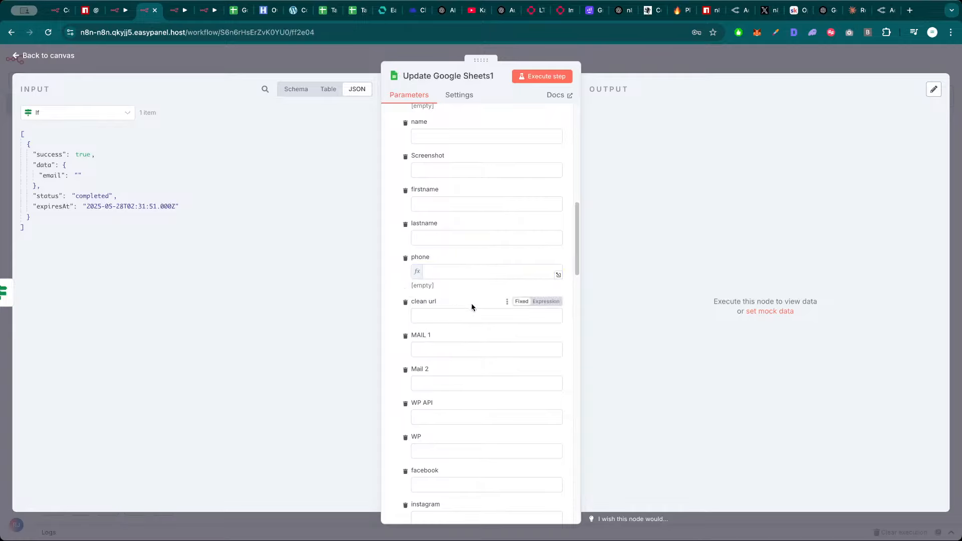
scroll(471, 311, down, 18)
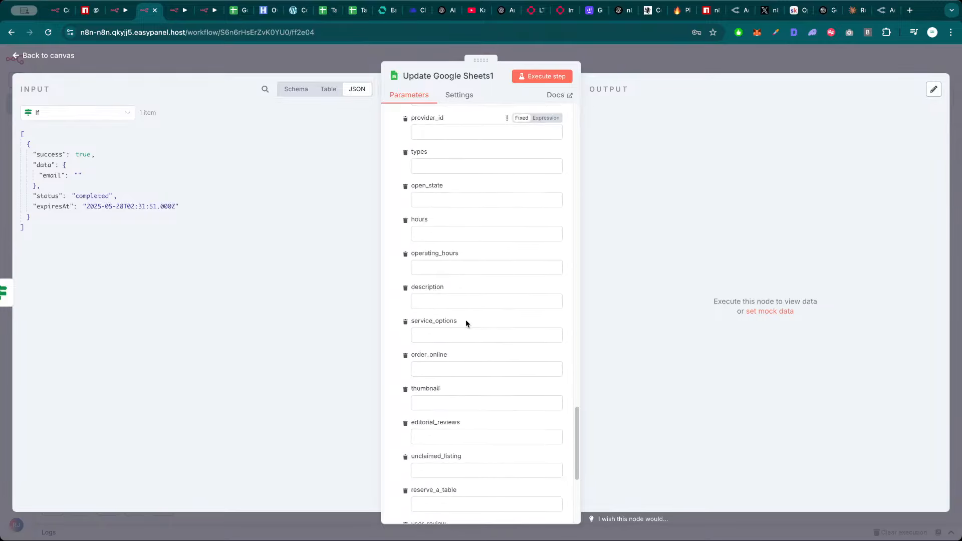
scroll(466, 324, down, 5)
scroll(464, 326, up, 20)
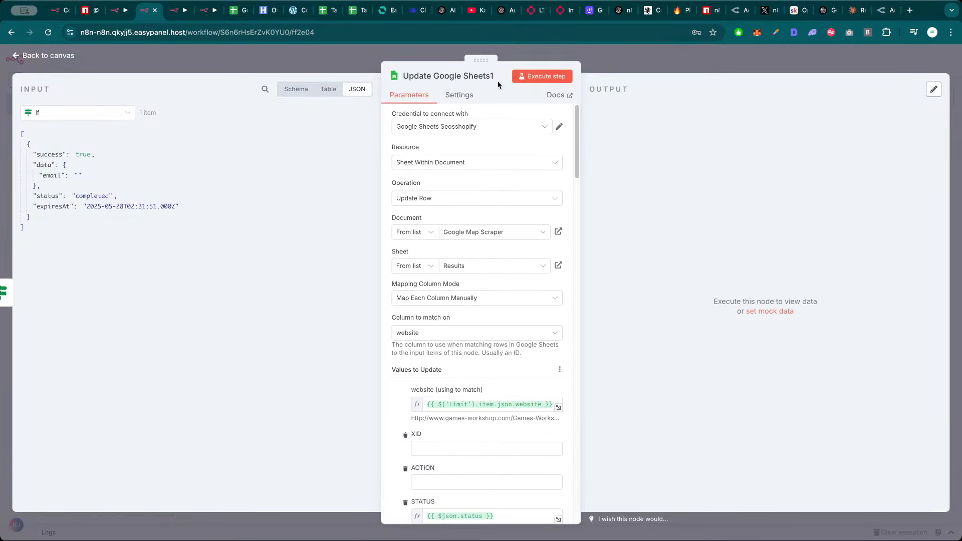
key(Escape)
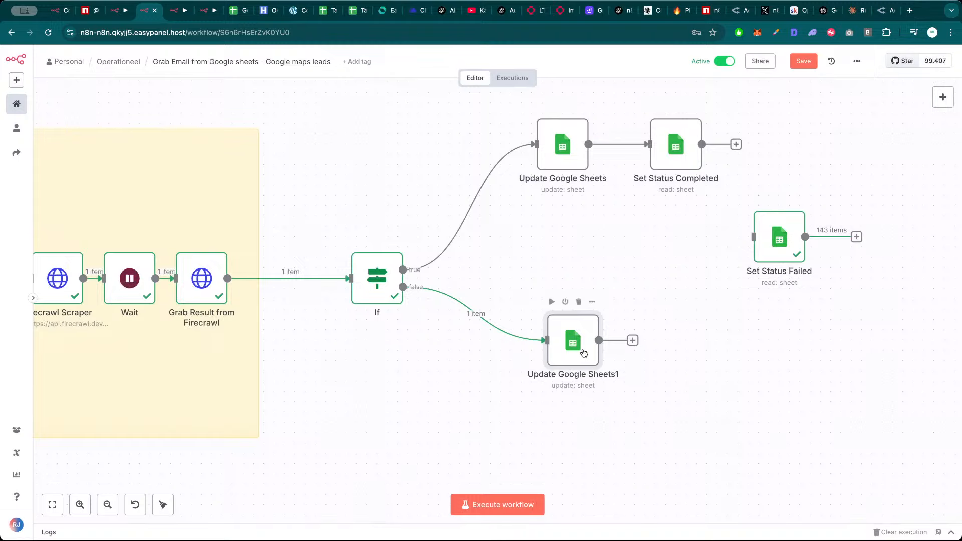
Rename the Update Google Sheets1 node as "Set Failed Status to Completed"
double_click(583, 353)
click(469, 76)
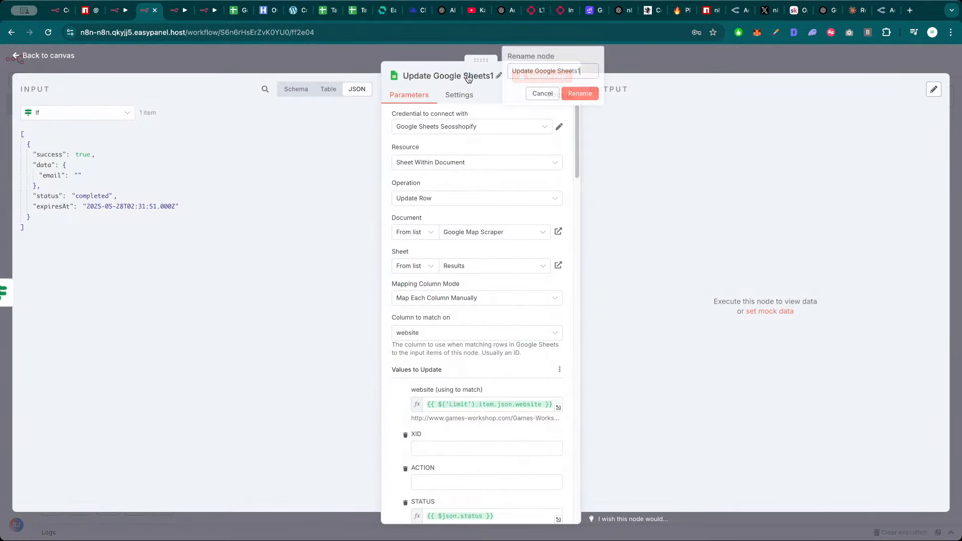
key(super+a)
text(S)
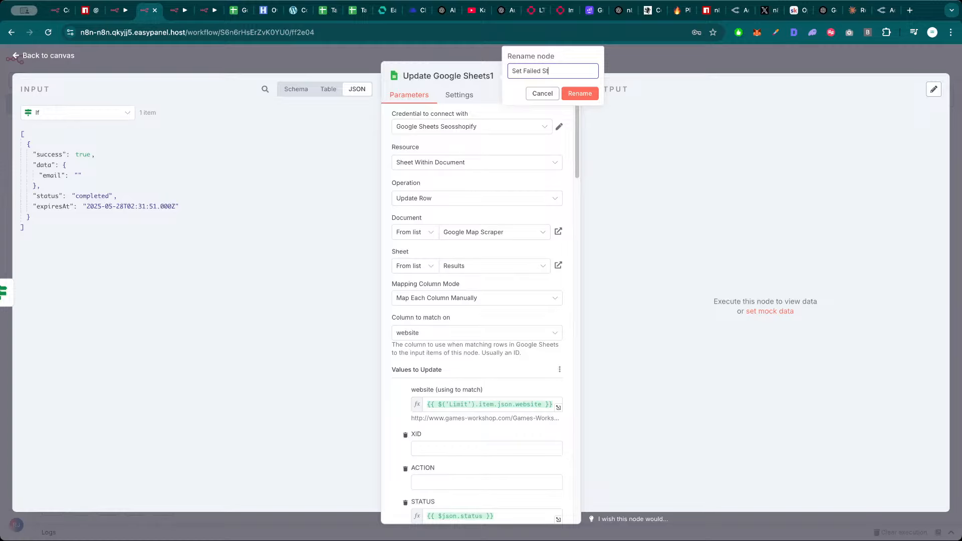
text(et Failed Status to Completed)
key(Return)
click(646, 58)
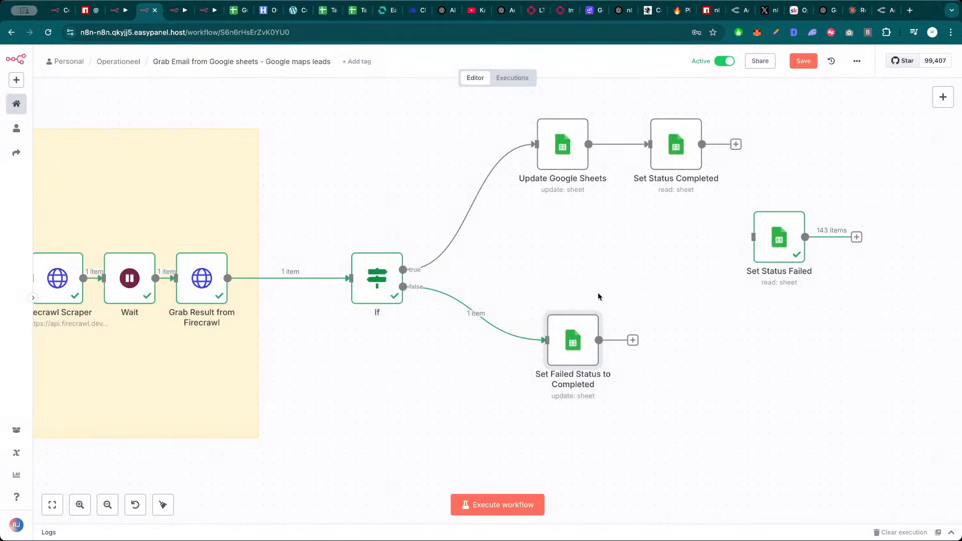
Execute the Set Failed Status to Completed node on its own and check its output
double_click(555, 318)
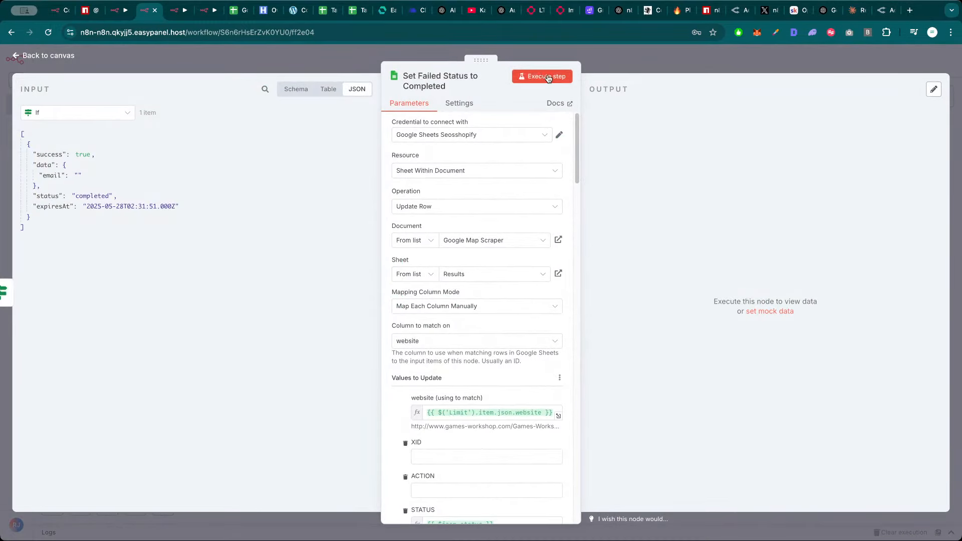
click(556, 76)
key(Escape)
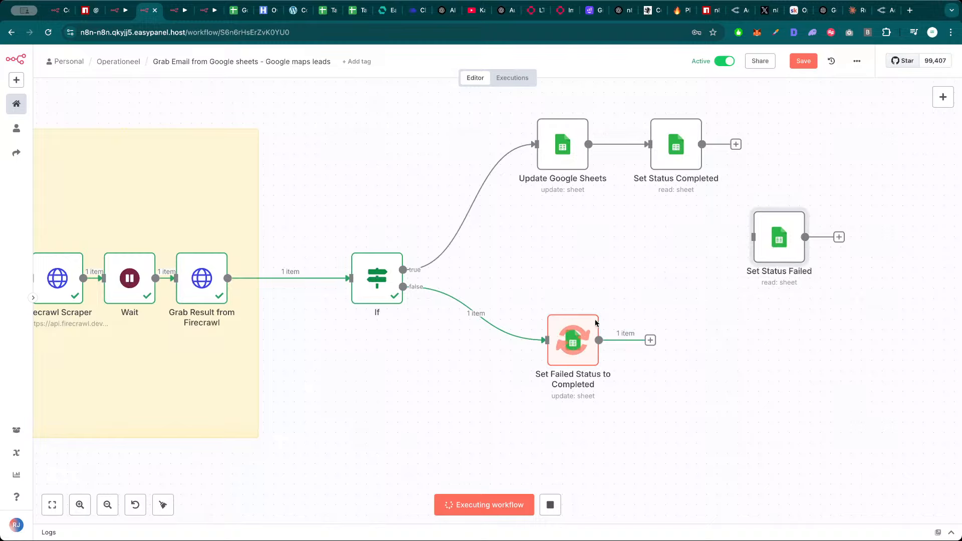
double_click(577, 336)
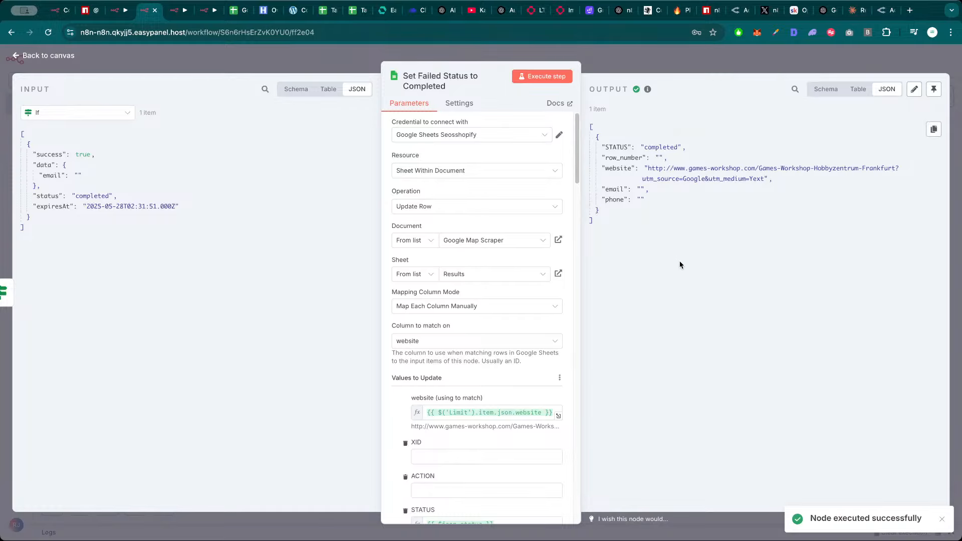
key(Escape)
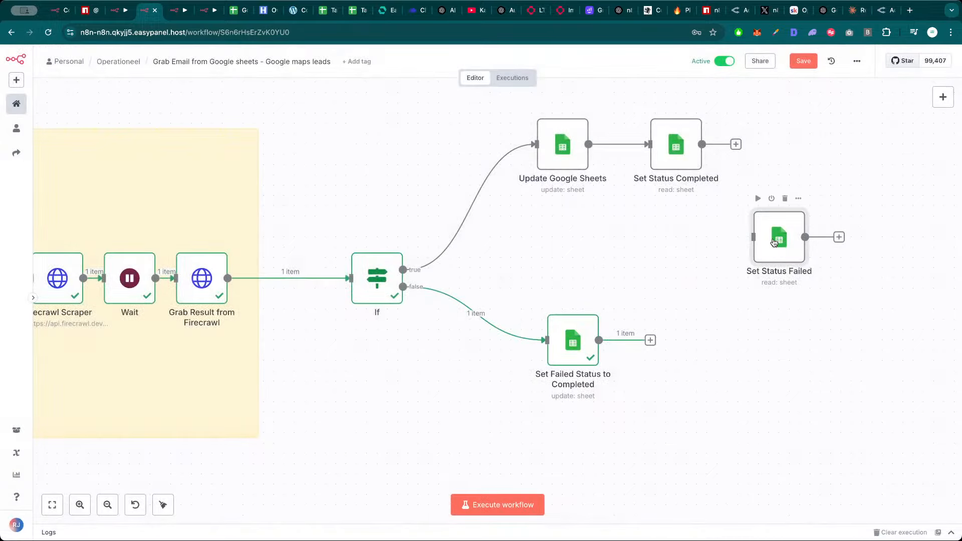
Delete the disconnected Set Status Failed node and save the workflow
click(803, 60)
scroll(615, 269, down, 5)
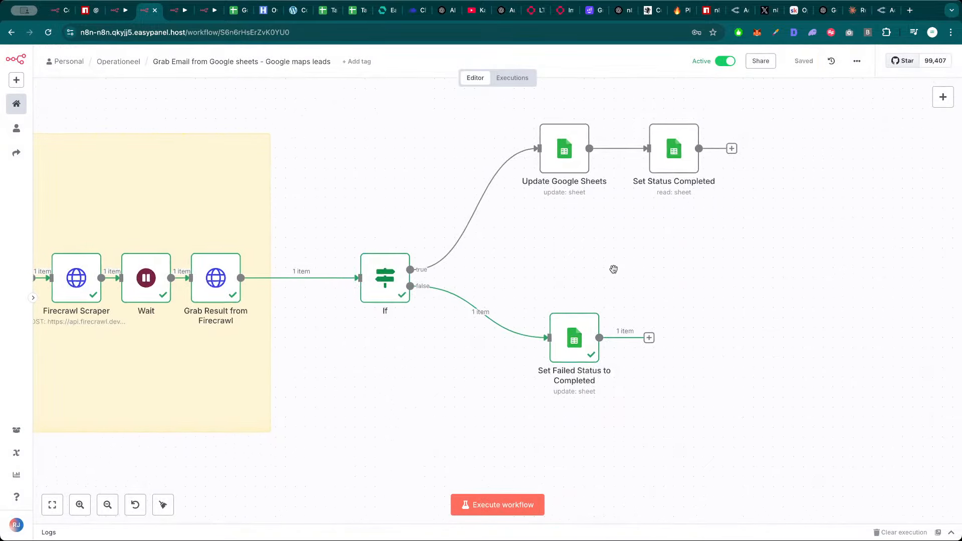
scroll(522, 189, down, 3)
scroll(627, 161, left, 3)
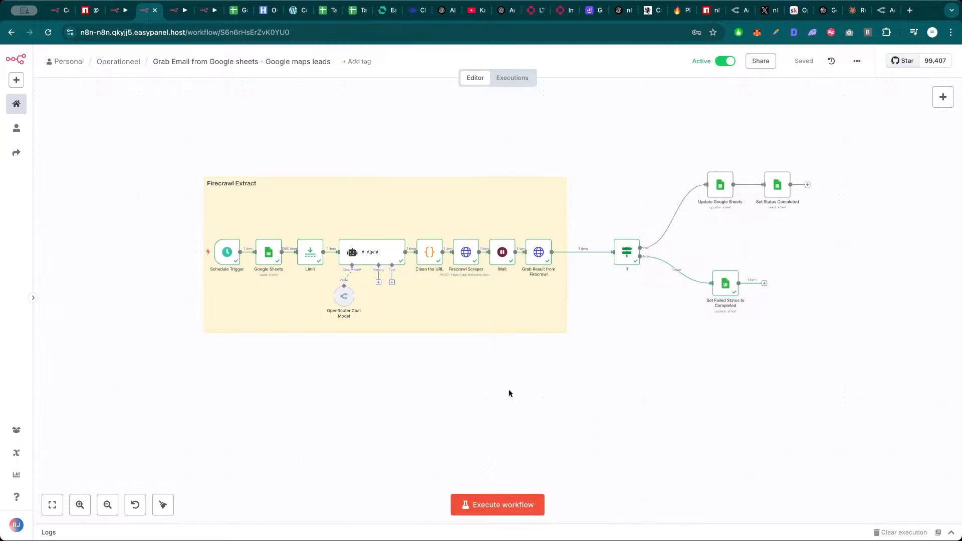
Set the Wait node after Firecrawl Scraper to 30 seconds and save the workflow
double_click(496, 255)
click(435, 196)
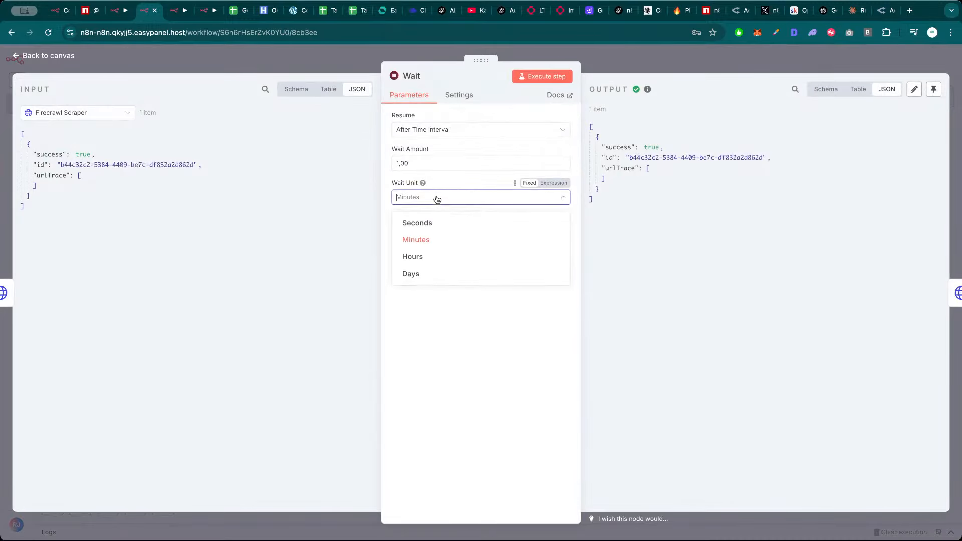
click(431, 222)
click(428, 160)
triple_click(428, 161)
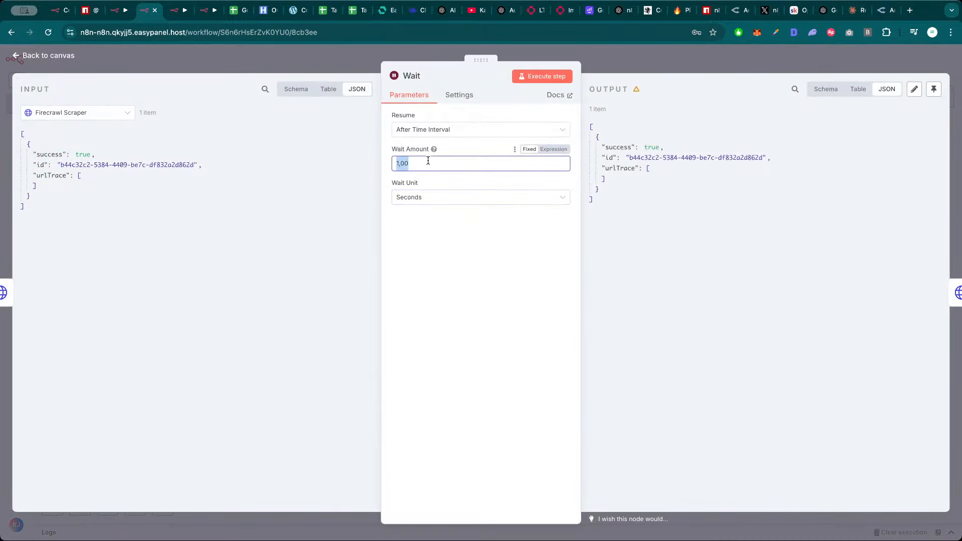
text(30)
click(648, 68)
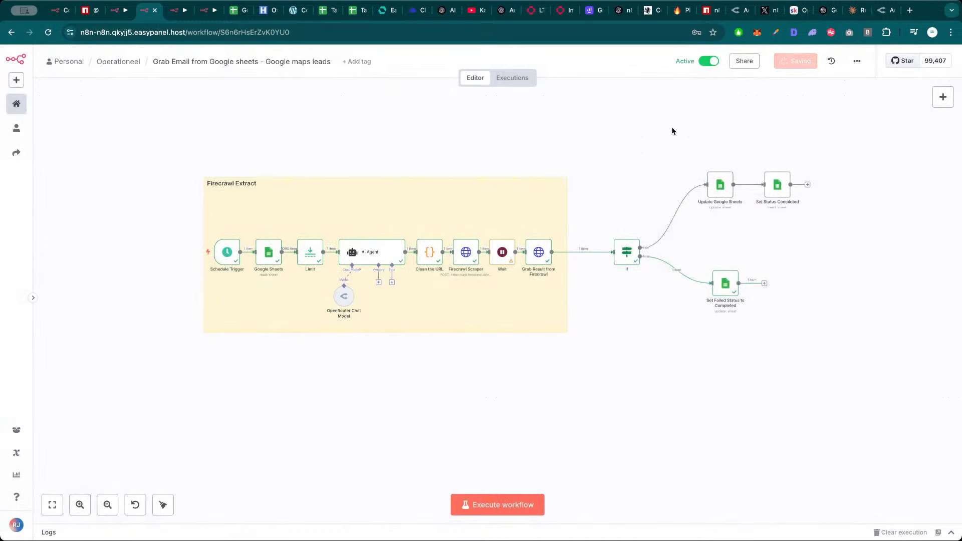
scroll(451, 125, left, 2)
Check the status of row 198 (Warhammer) in the Results sheet of Google Map Scraper, and return to the workflow
click(236, 10)
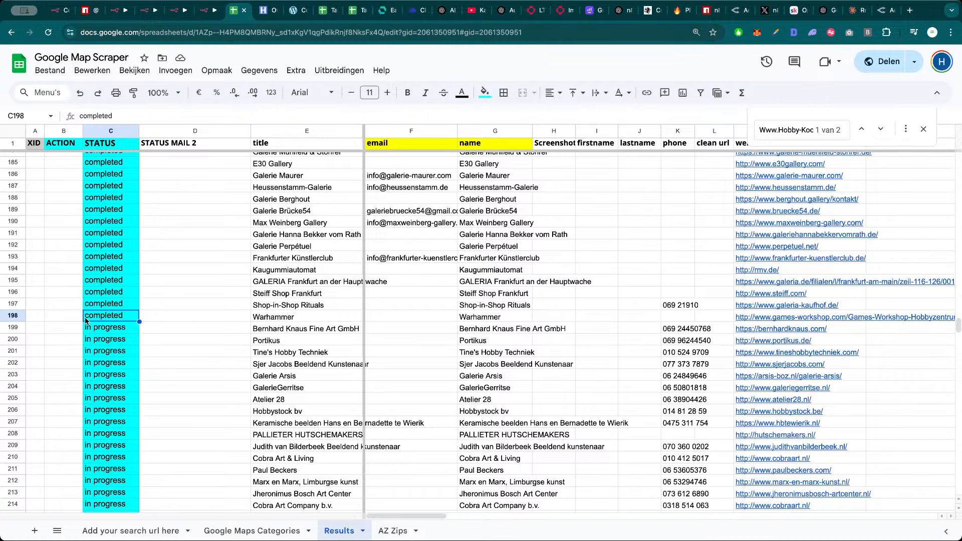
click(14, 316)
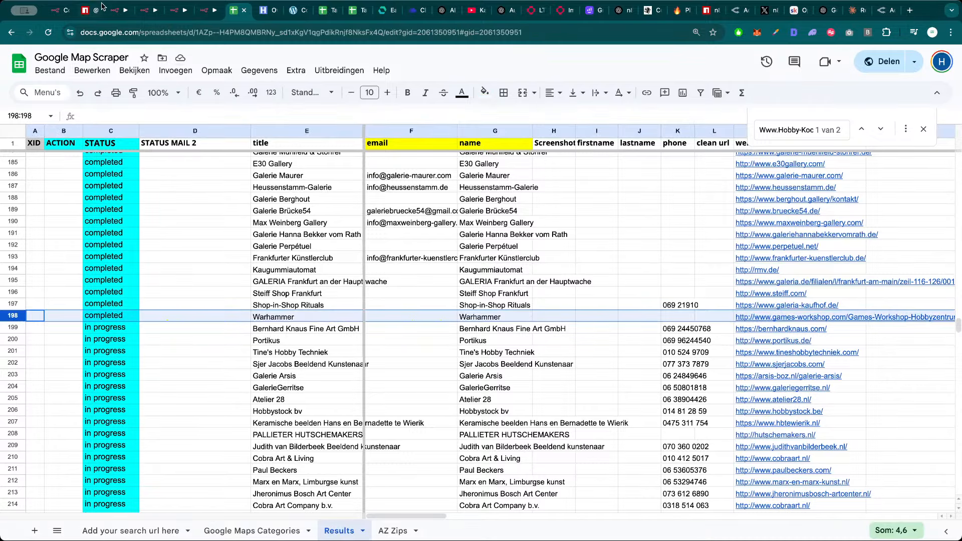
click(146, 11)
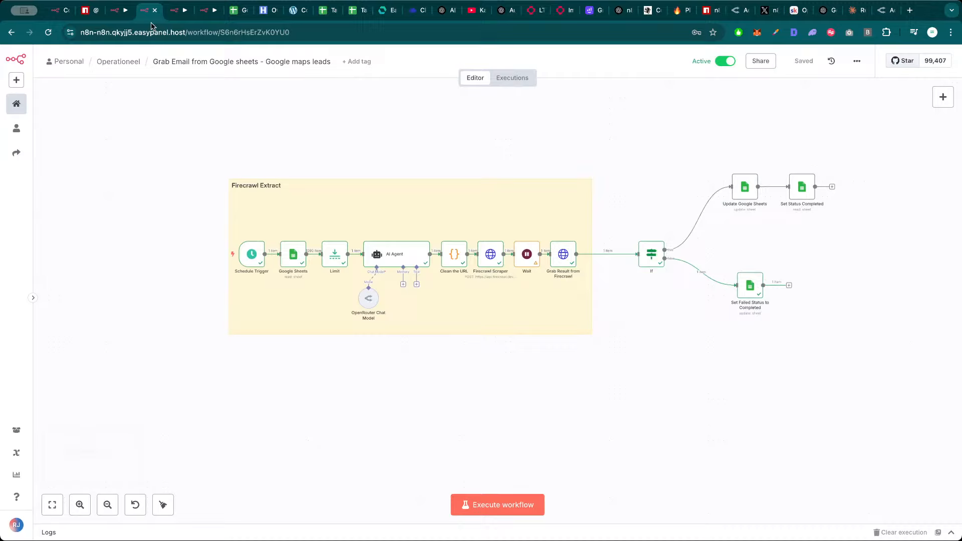
Execute the whole email workflow and compare the row fetched by the Google Sheets node with the Results sheet
click(504, 505)
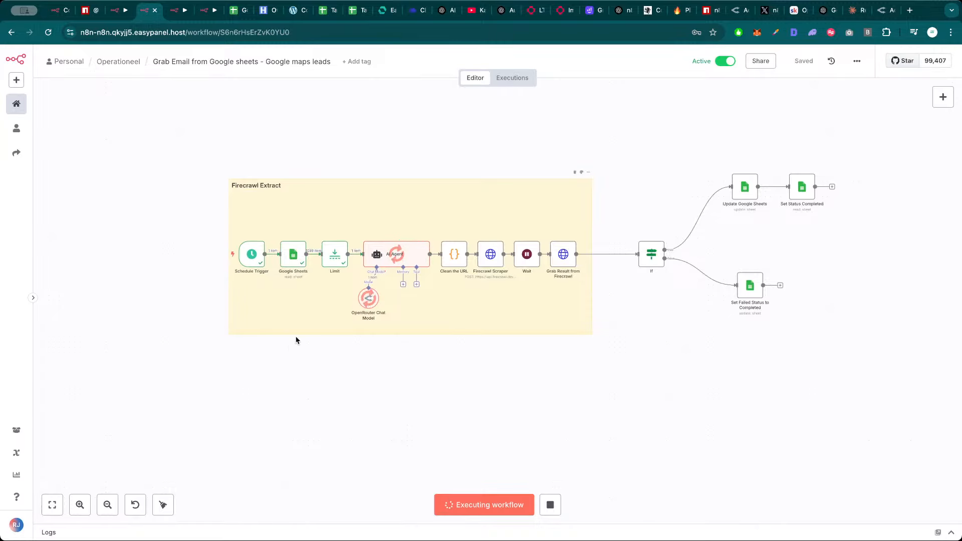
double_click(293, 255)
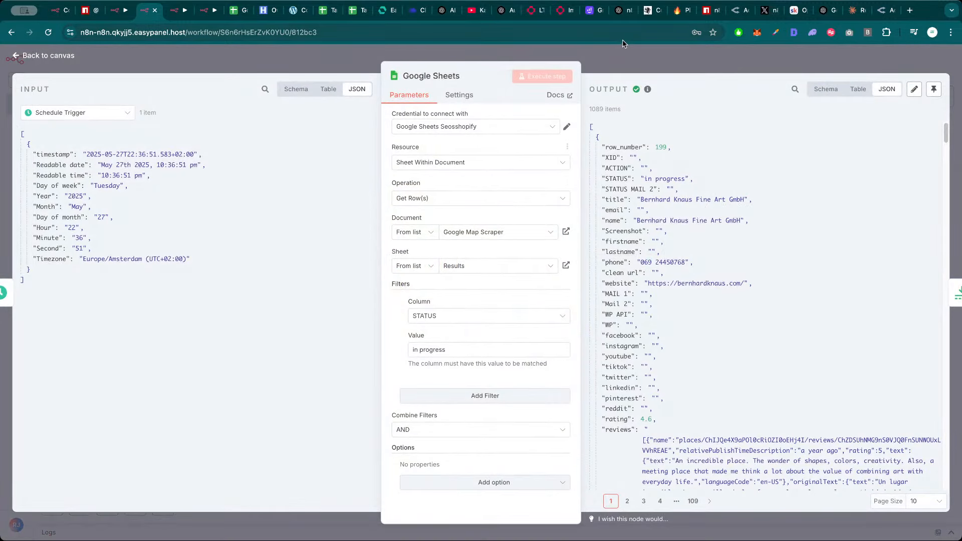
click(625, 53)
click(239, 10)
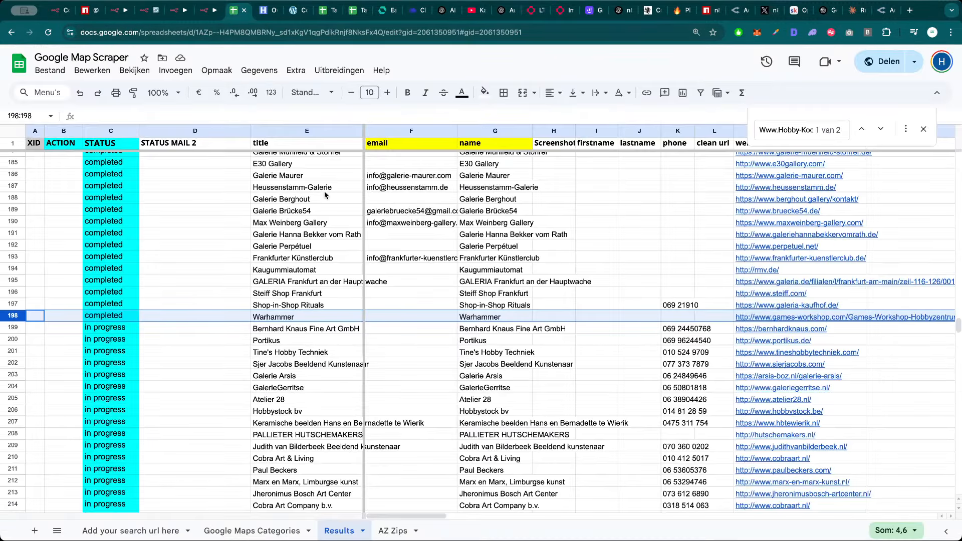
Review the Generate Leads with Google Maps workflow, including its Settings and GS - Get Zip Codes nodes
click(118, 10)
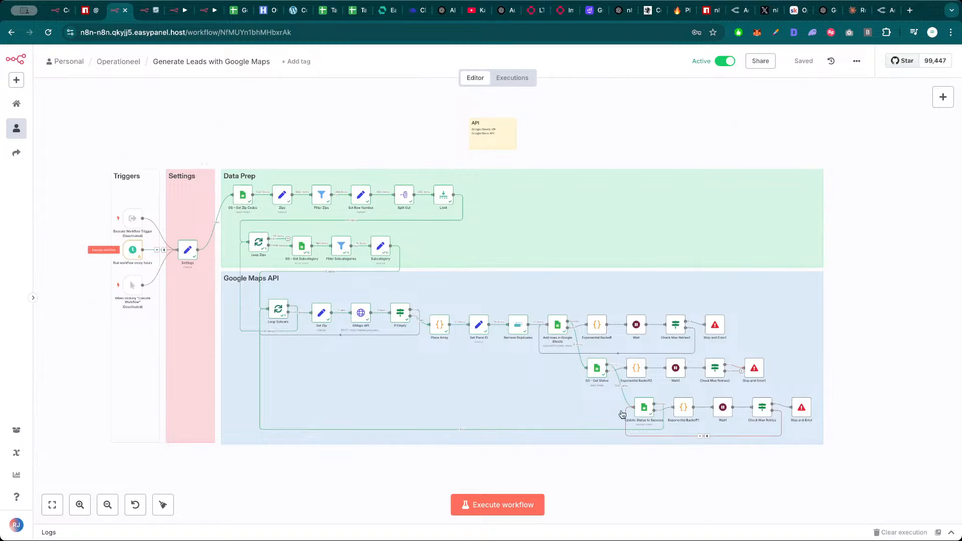
mouse_move(302, 138)
mouse_down()
mouse_move(291, 136)
mouse_move(301, 137)
mouse_up()
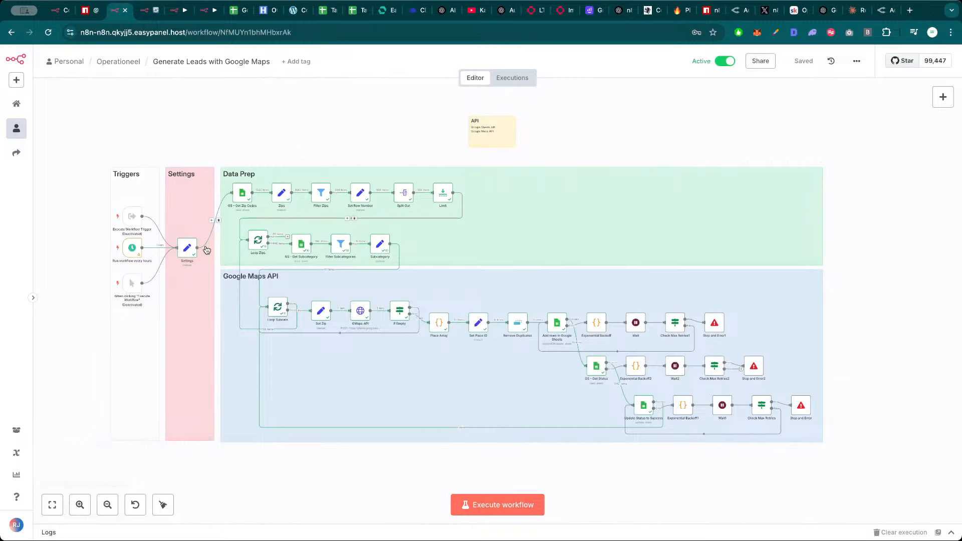
double_click(187, 248)
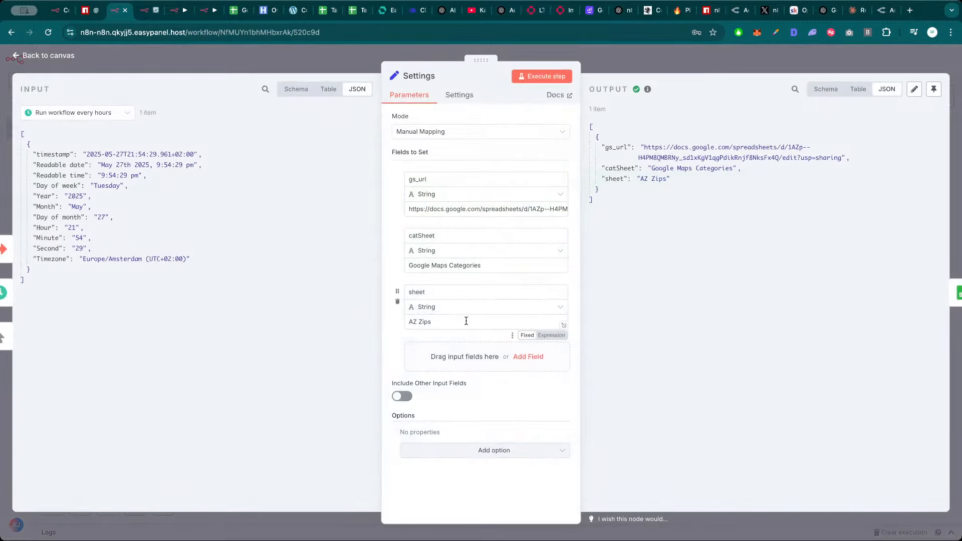
key(Escape)
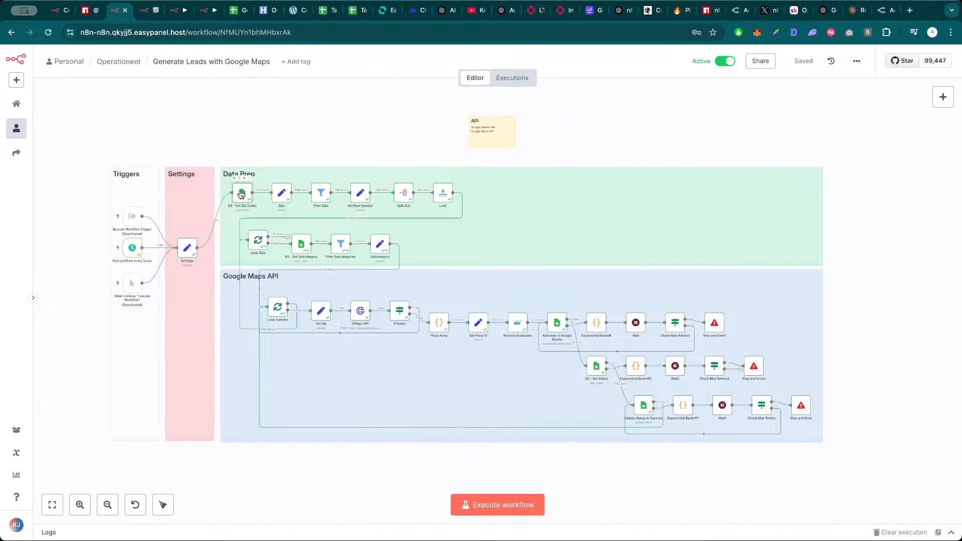
double_click(241, 194)
key(Escape)
scroll(351, 146, up, 3)
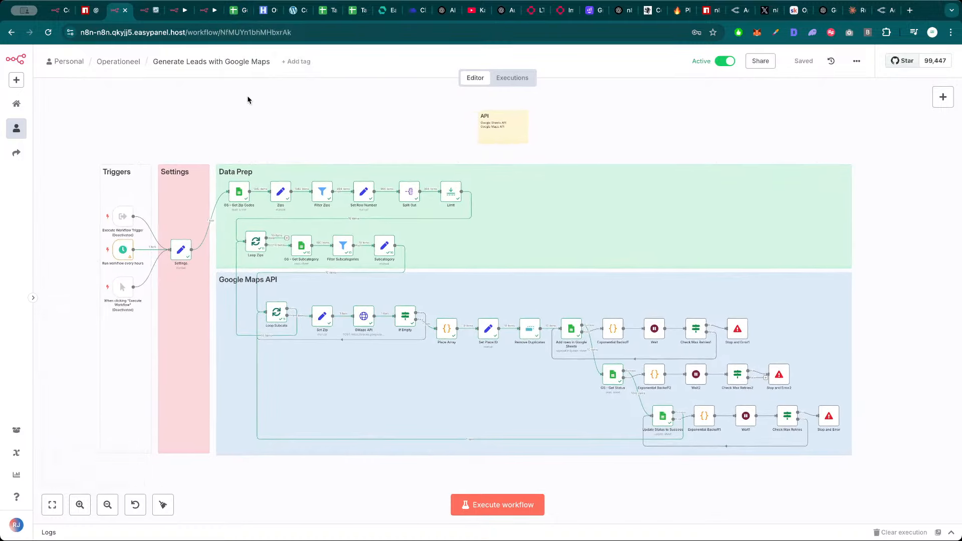
scroll(278, 143, down, 1)
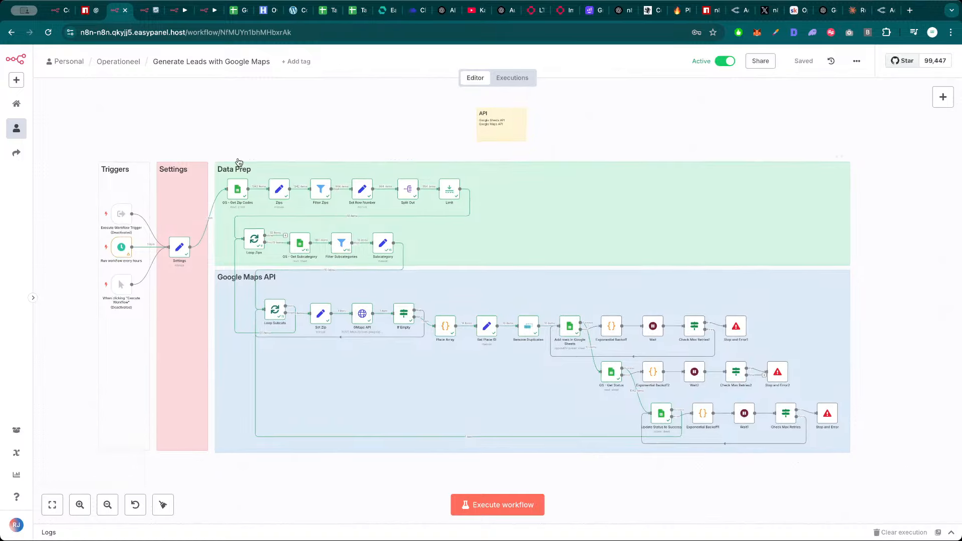
scroll(258, 147, down, 1)
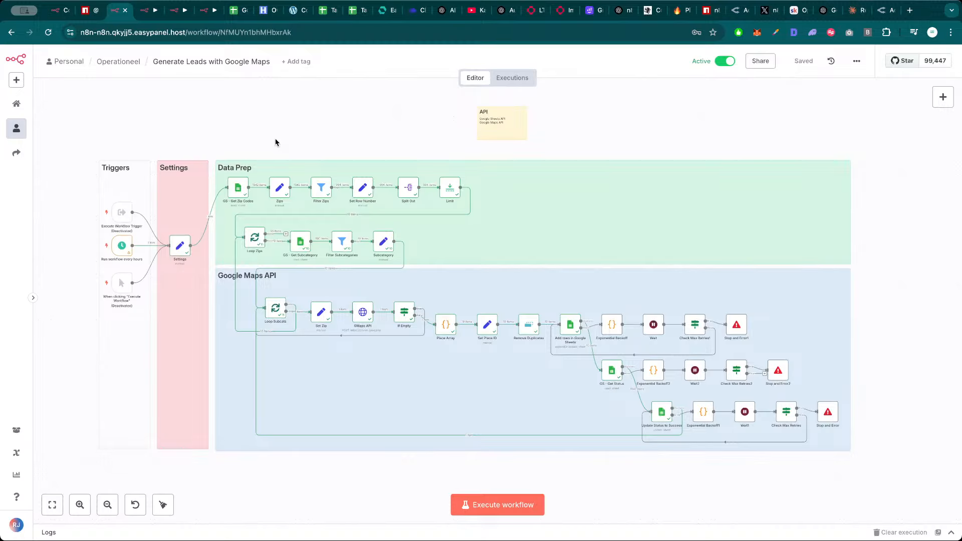
click(139, 13)
click(120, 13)
Return to the Grab Email workflow and examine the output and column values of the Set Failed Status to Completed node
click(151, 12)
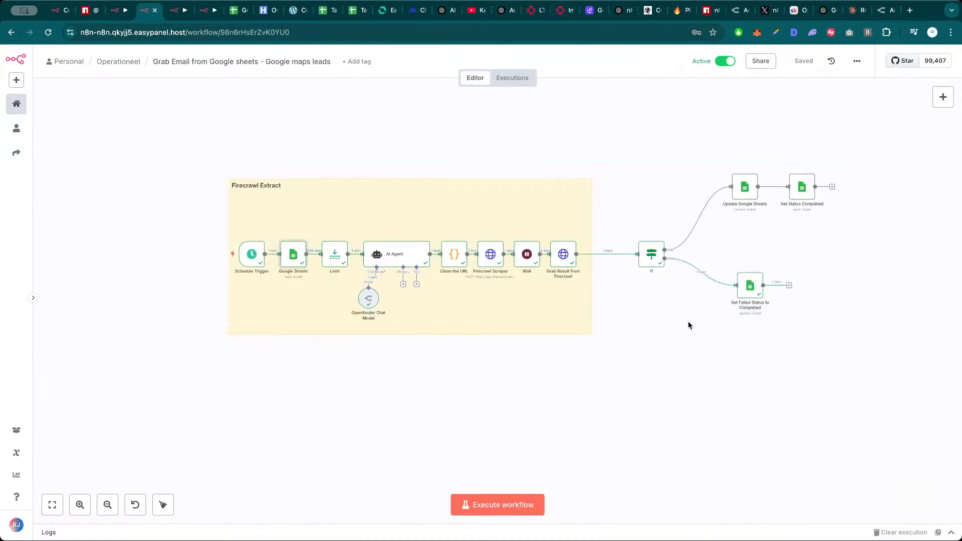
click(752, 289)
key(Return)
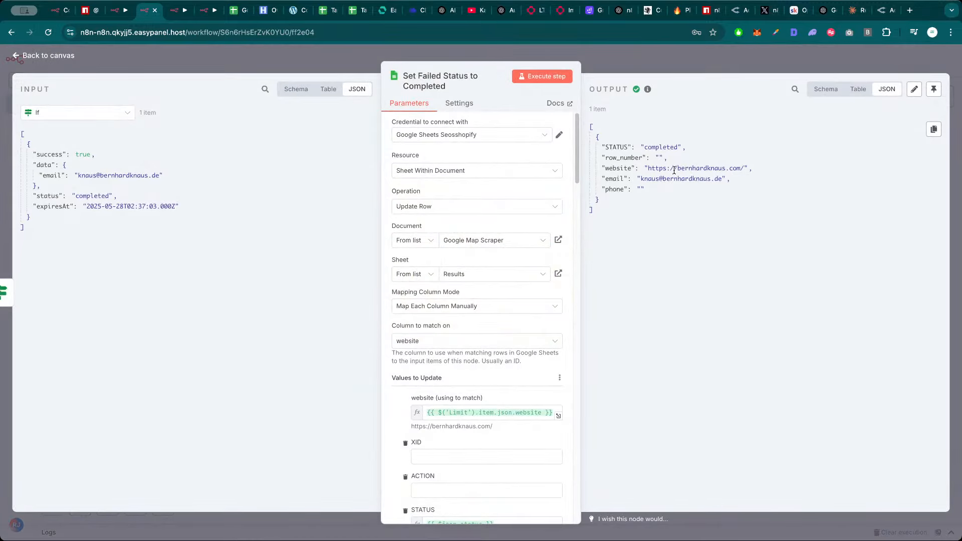
key(Escape)
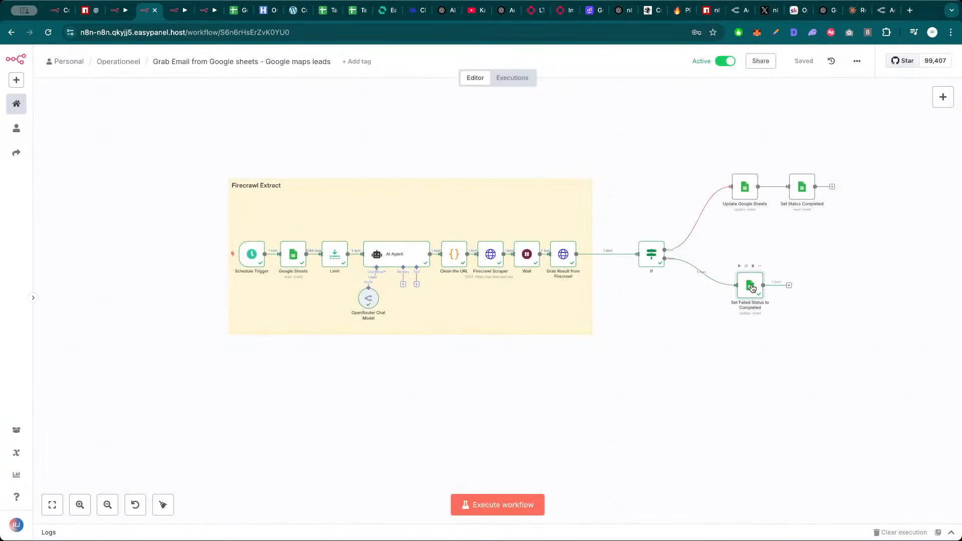
key(Return)
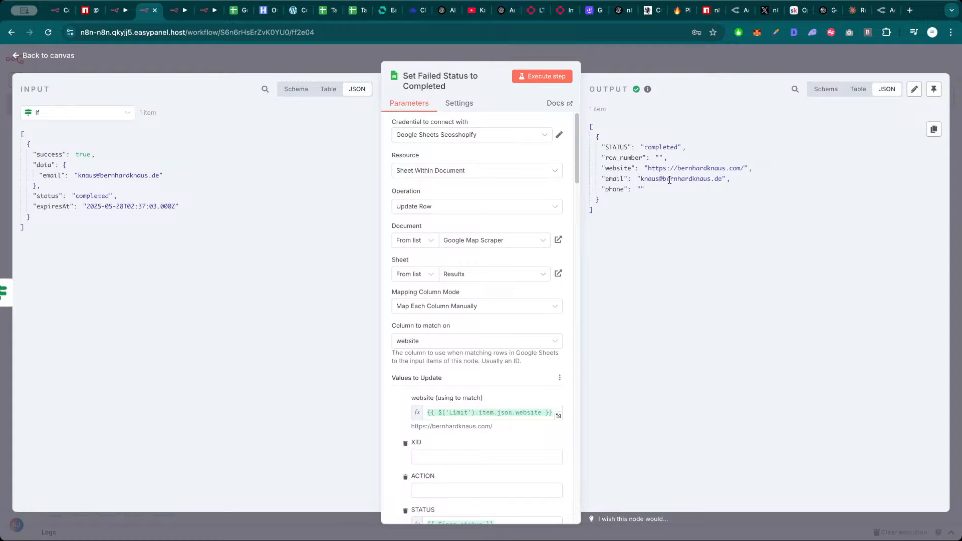
scroll(483, 401, down, 5)
scroll(483, 401, up, 4)
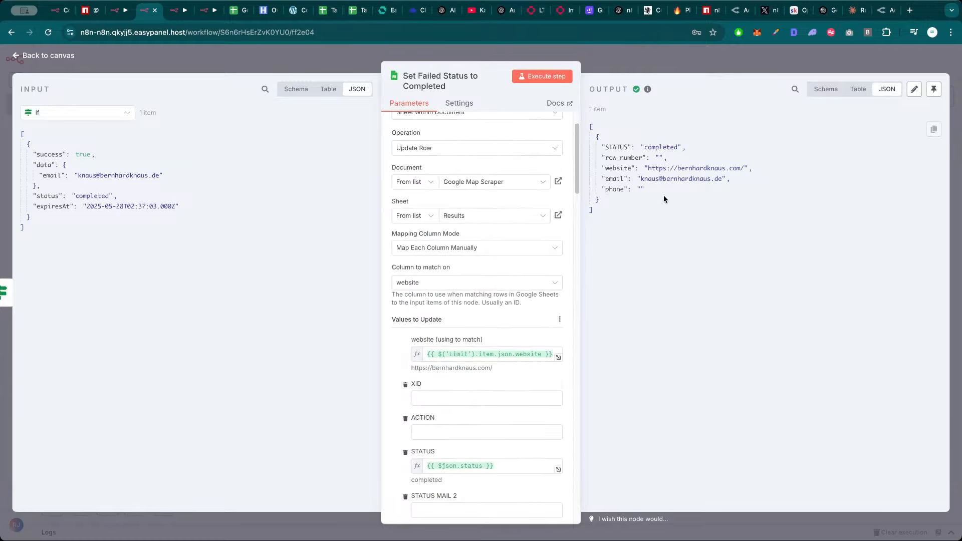
key(Escape)
Review the If node's status and email conditions, and recheck the row matching settings of Set Failed Status to Completed
double_click(656, 260)
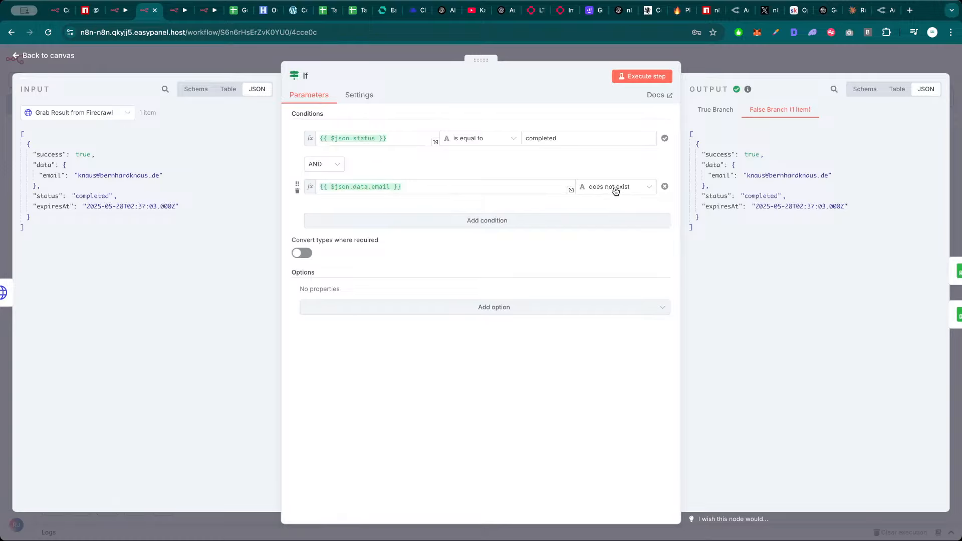
key(Escape)
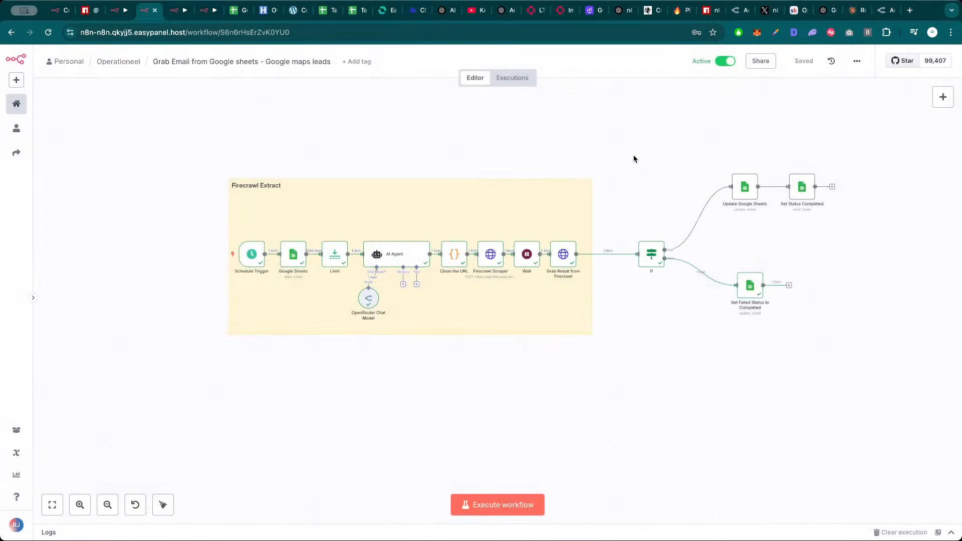
double_click(750, 285)
scroll(440, 179, down, 1)
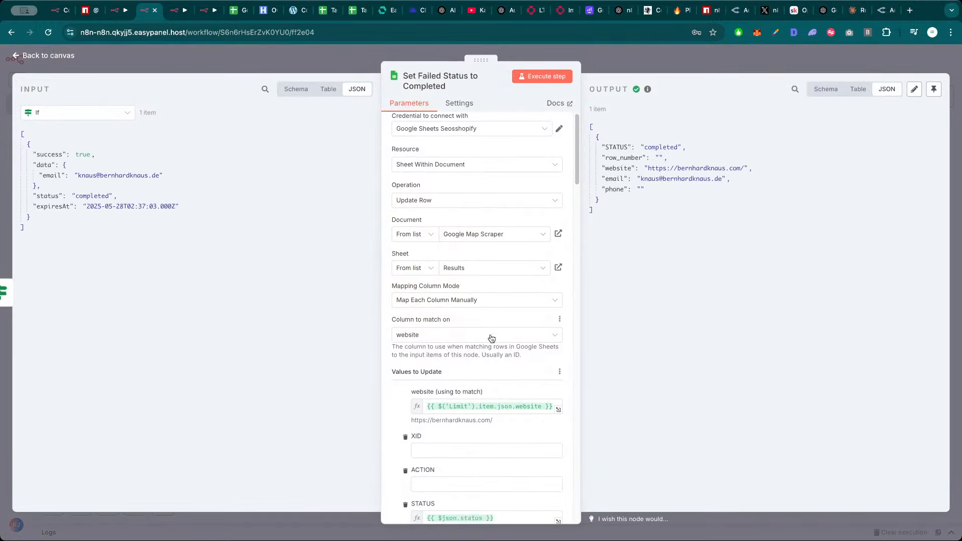
click(302, 147)
scroll(304, 241, right, 2)
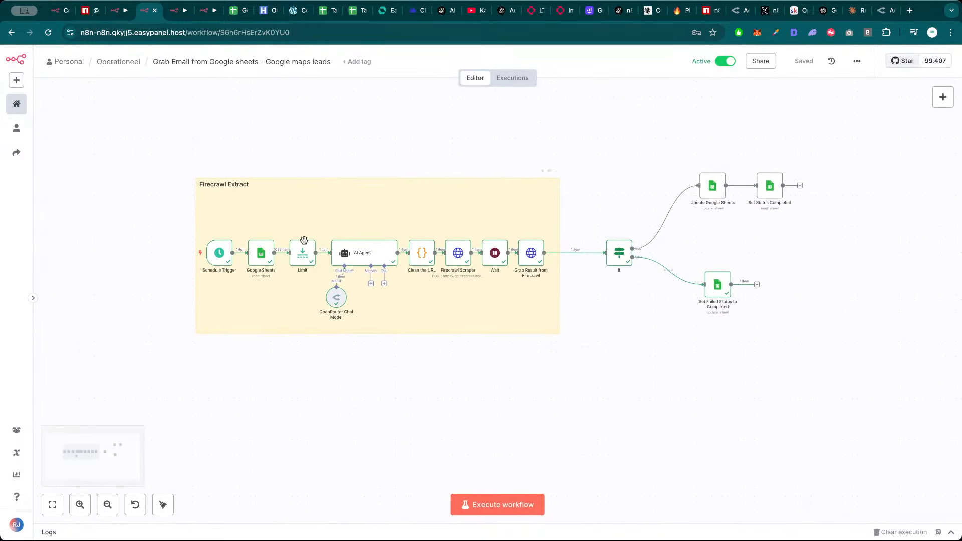
Check the Google Sheets node's STATUS filter and locate row 200 (Portikus) as the next in-progress lead in the Results sheet
double_click(261, 255)
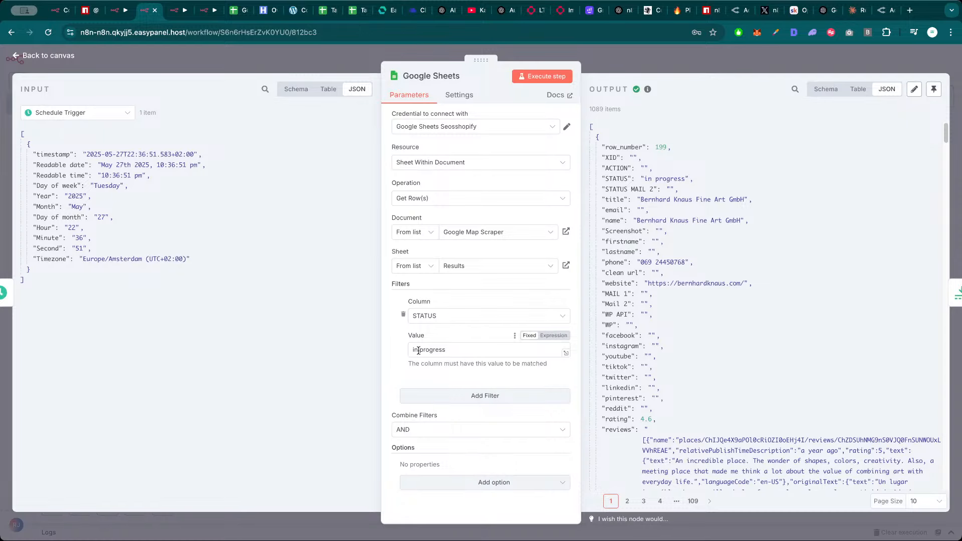
click(240, 10)
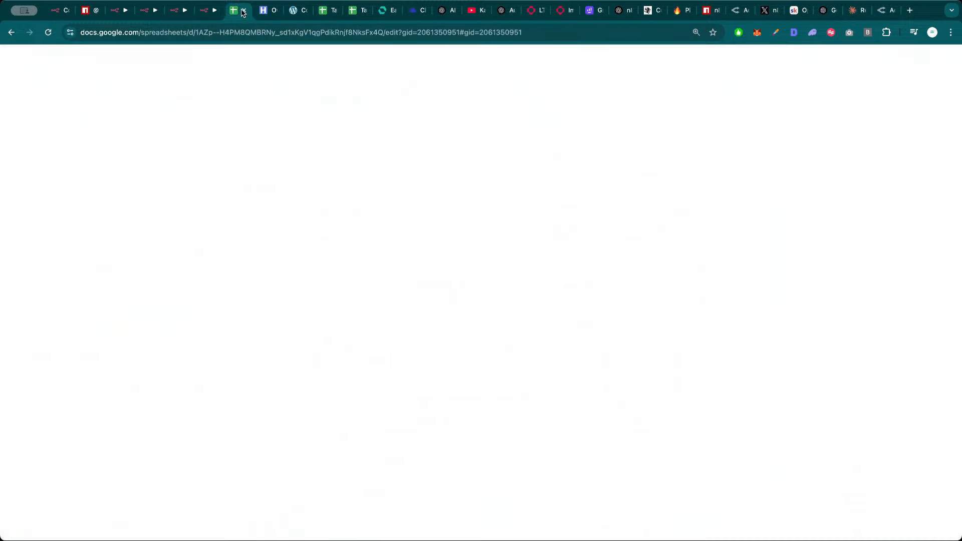
click(127, 341)
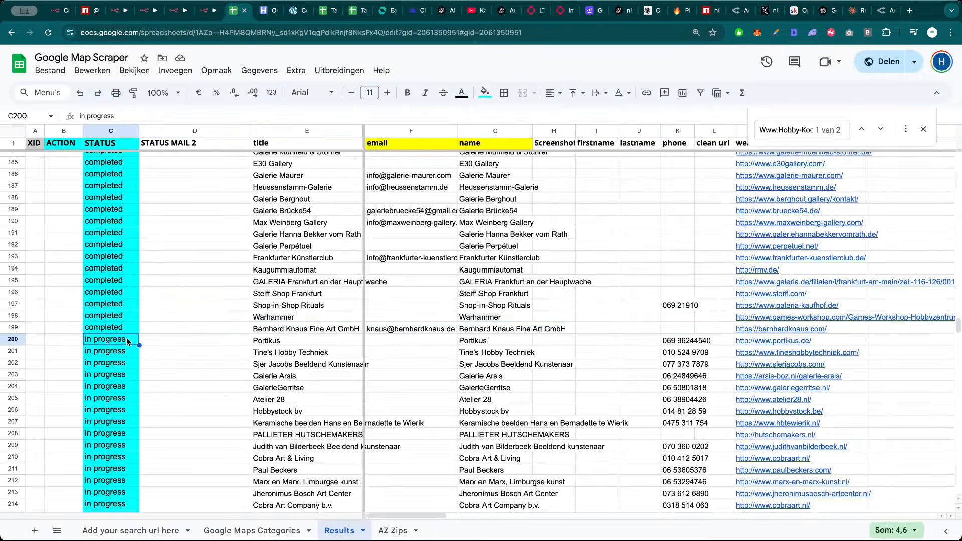
click(23, 341)
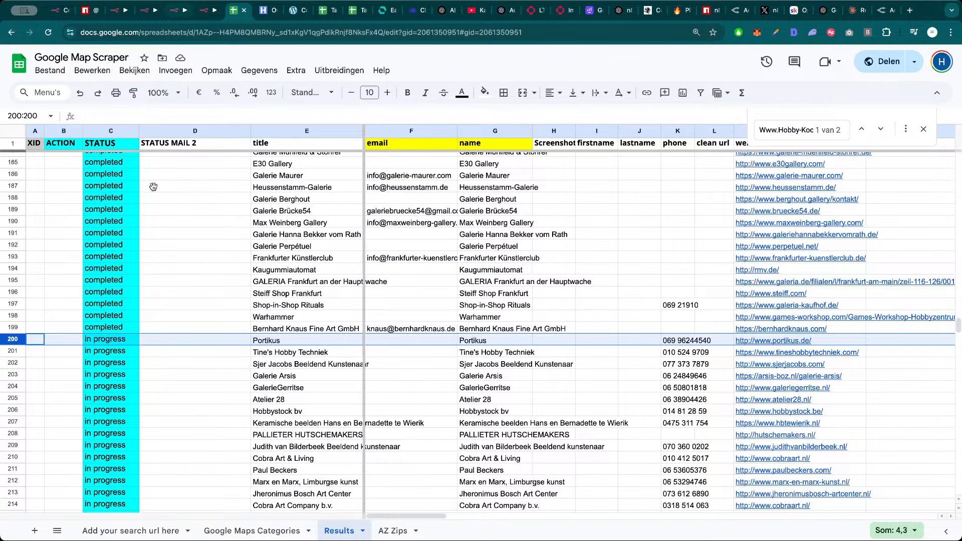
Switch to the Firecrawl Crawl version of the Grab Email workflow and execute it
click(159, 18)
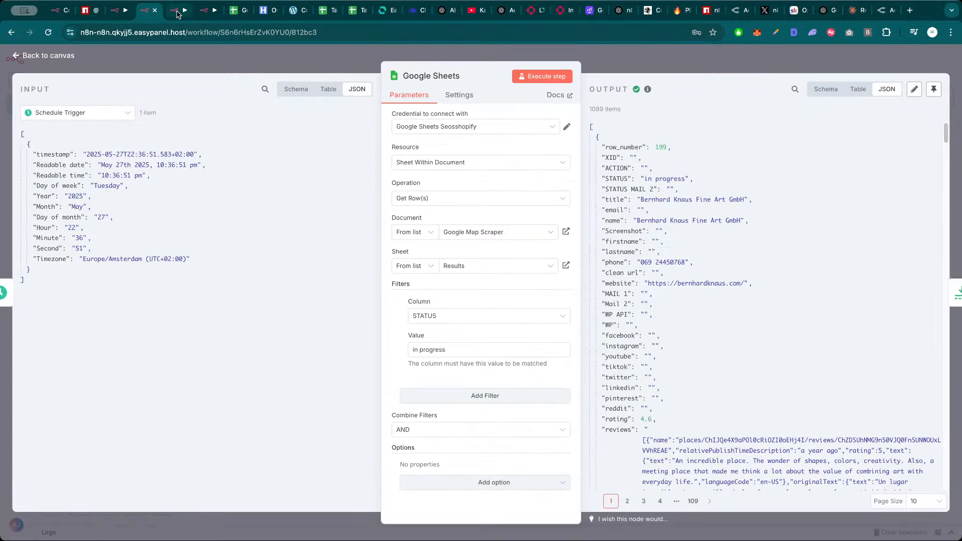
click(177, 14)
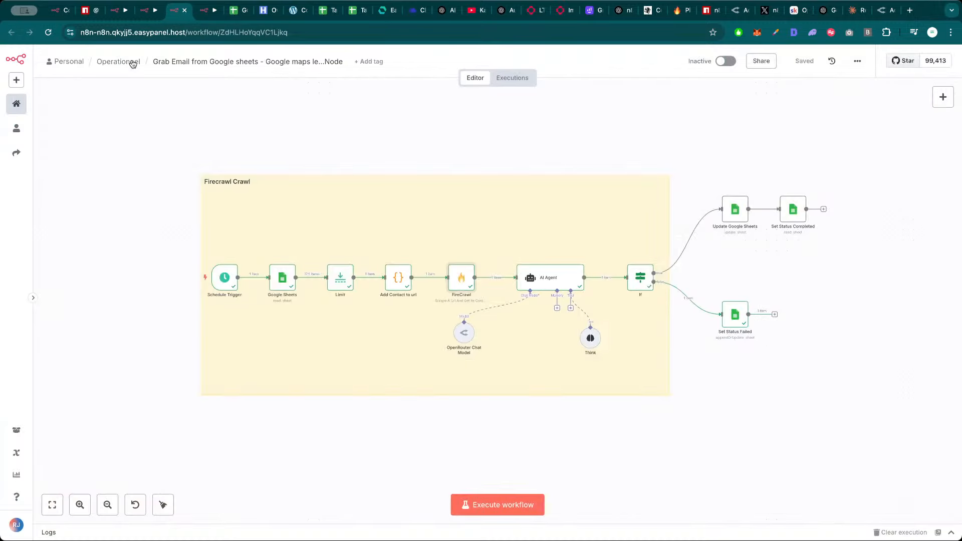
click(524, 510)
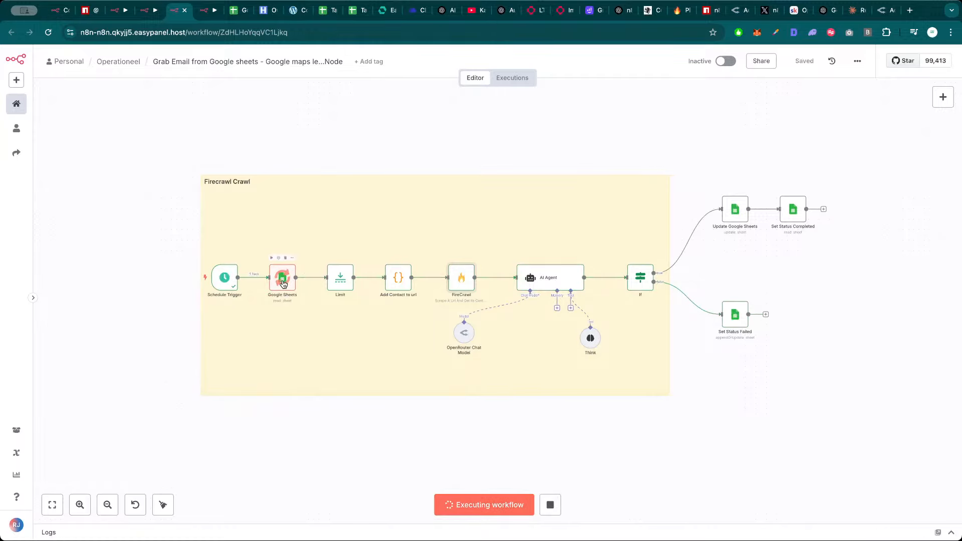
Examine the Google Sheets node's completed-status output through its last page, and check which row the Limit node passes on
double_click(283, 284)
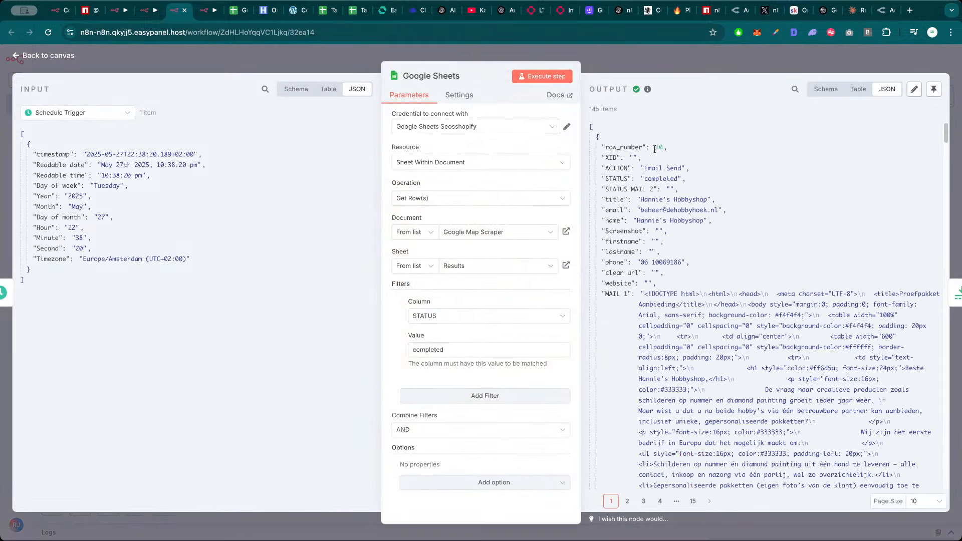
scroll(781, 314, down, 20)
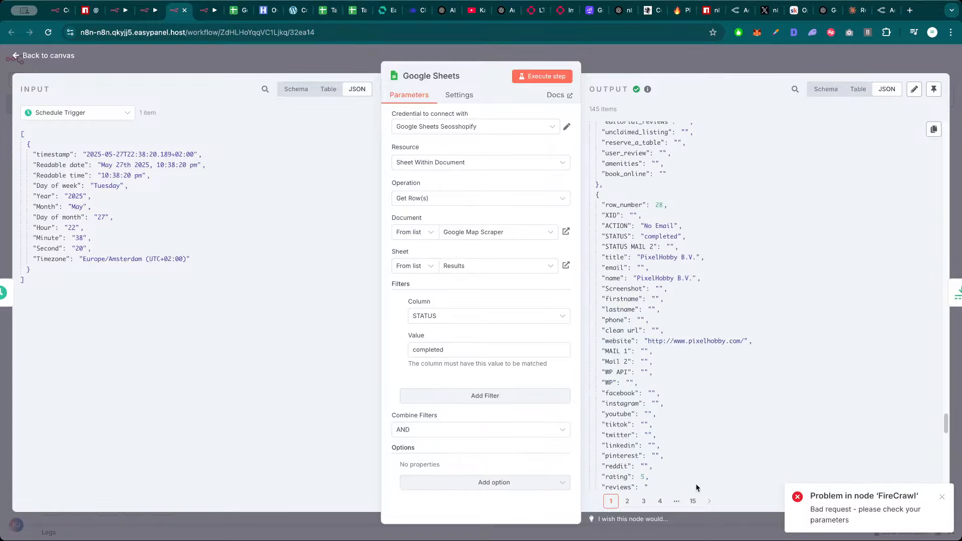
click(693, 502)
scroll(722, 244, up, 20)
scroll(701, 250, up, 15)
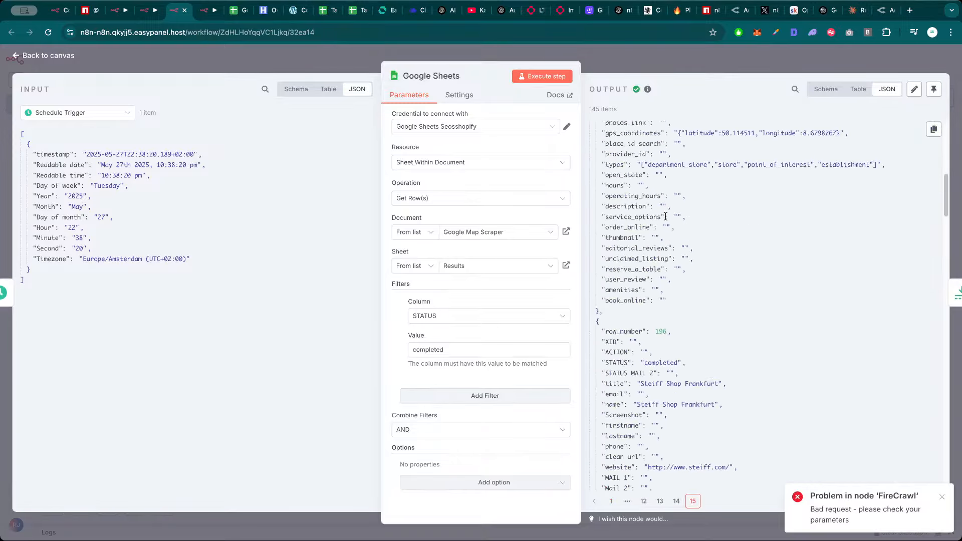
scroll(664, 260, down, 15)
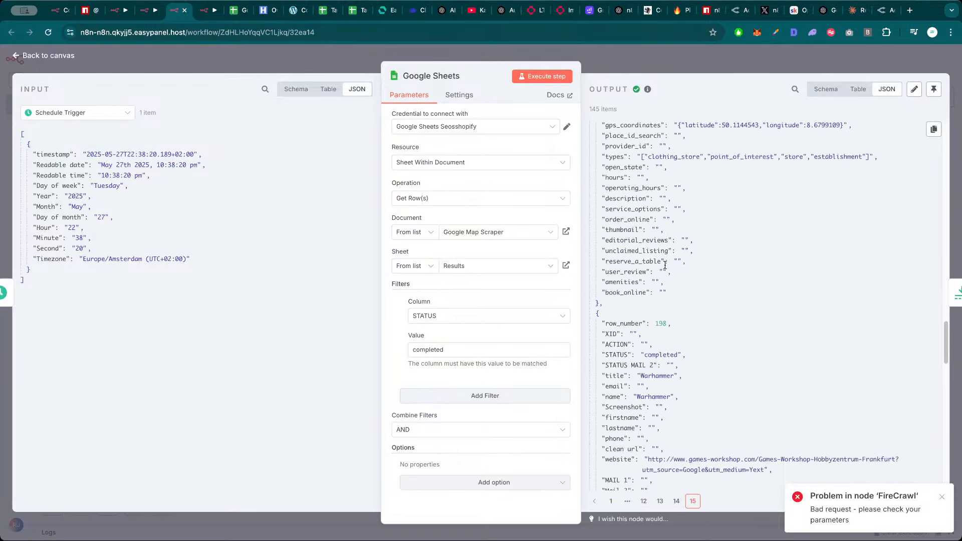
scroll(665, 257, down, 15)
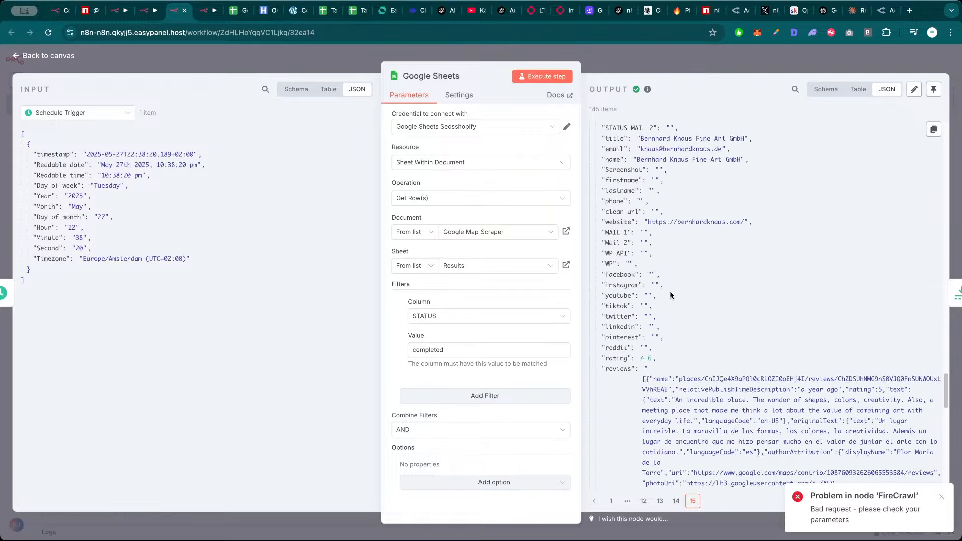
scroll(674, 318, down, 10)
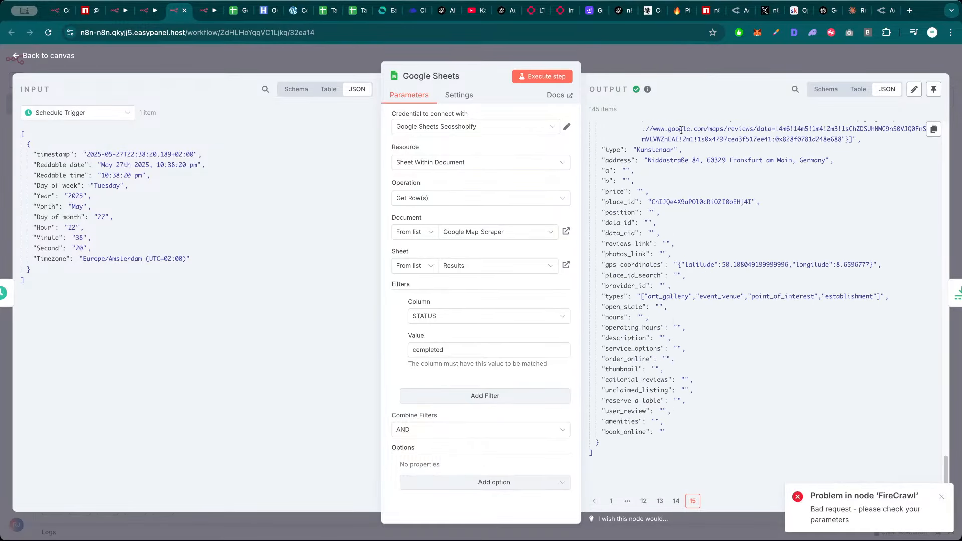
key(Escape)
double_click(336, 279)
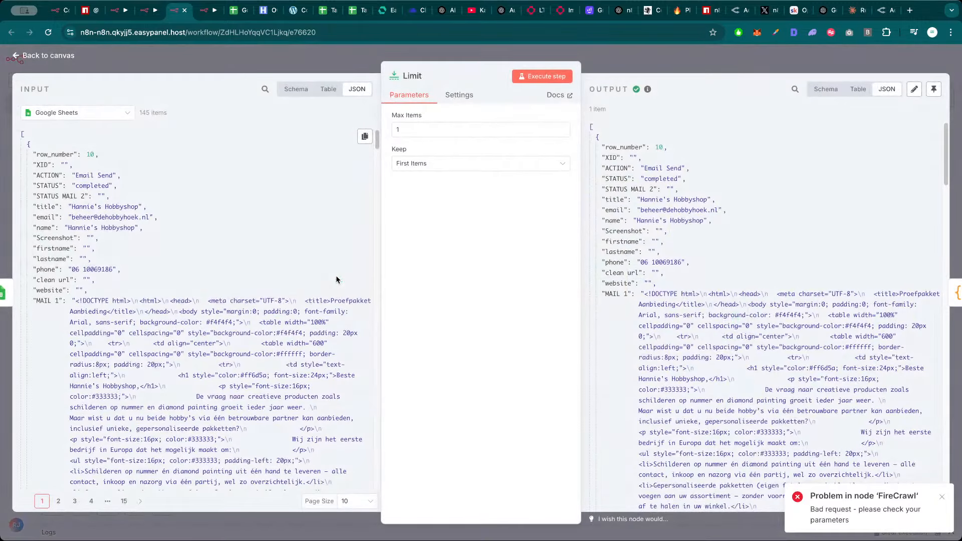
key(Escape)
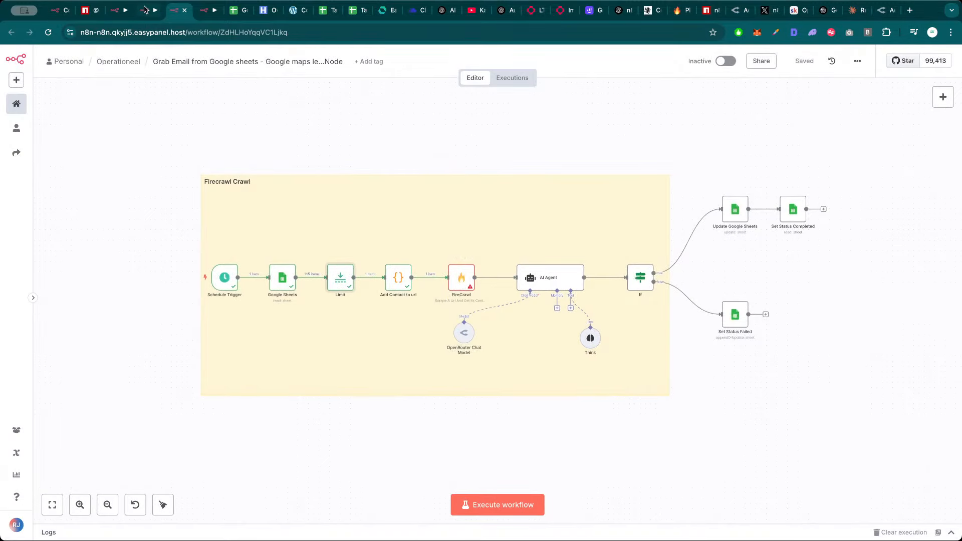
Return to the Firecrawl Extract version of the Grab Email workflow and execute it
click(145, 10)
key(Escape)
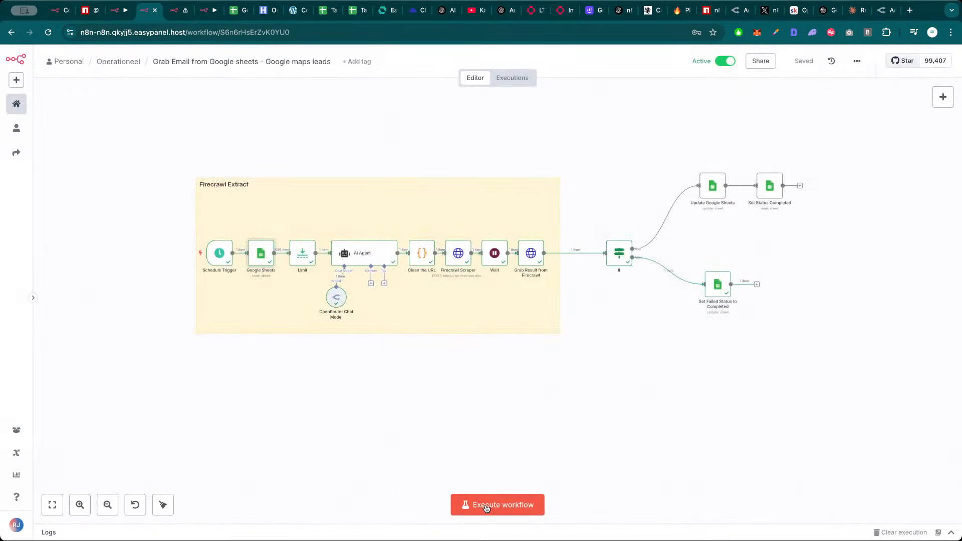
click(489, 505)
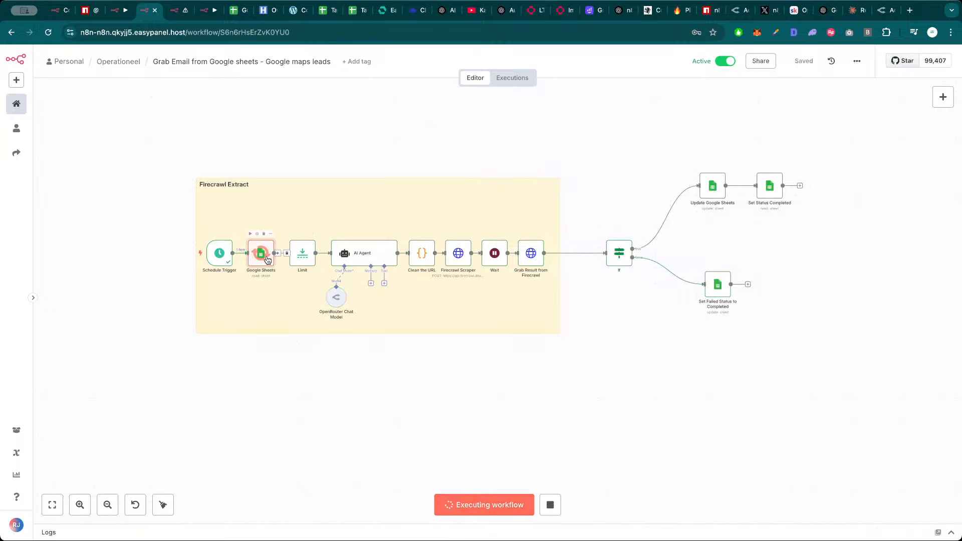
Check the lead row output by the Limit node and read the AI Agent's full system message for generating contact URLs
double_click(308, 256)
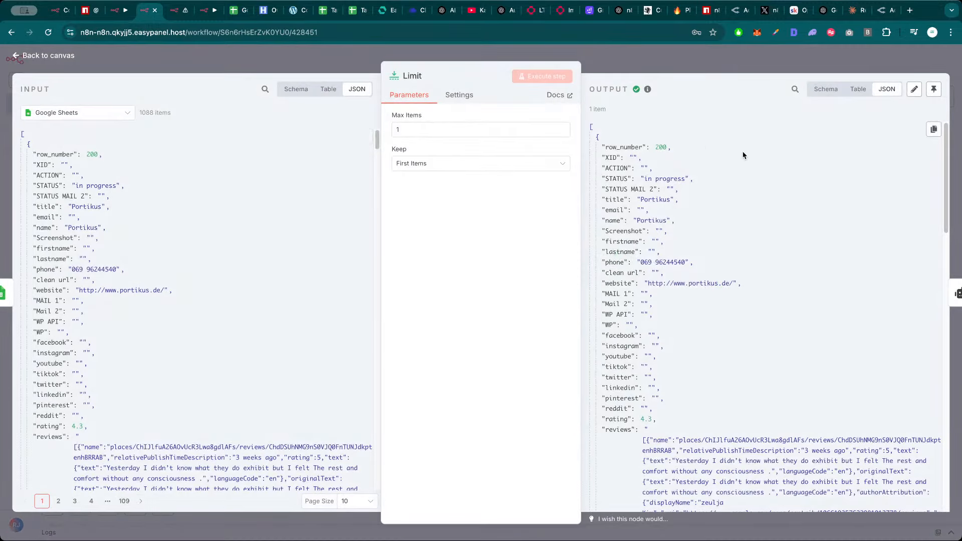
drag(657, 147, 723, 251)
click(723, 234)
key(Escape)
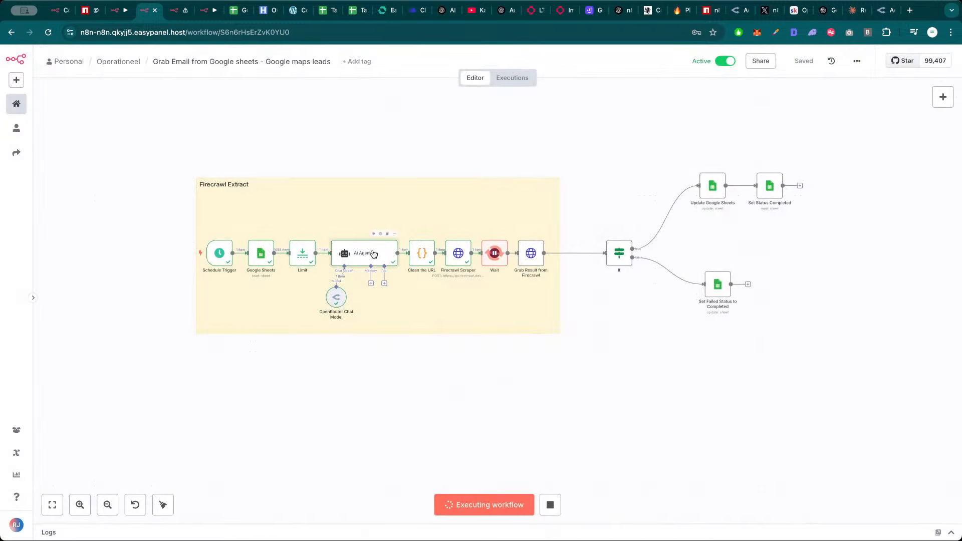
double_click(368, 253)
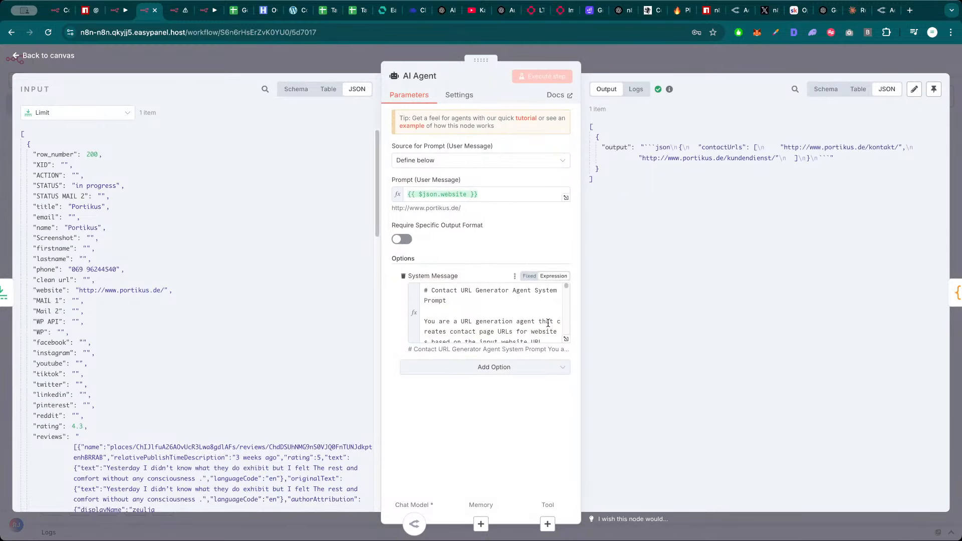
click(566, 338)
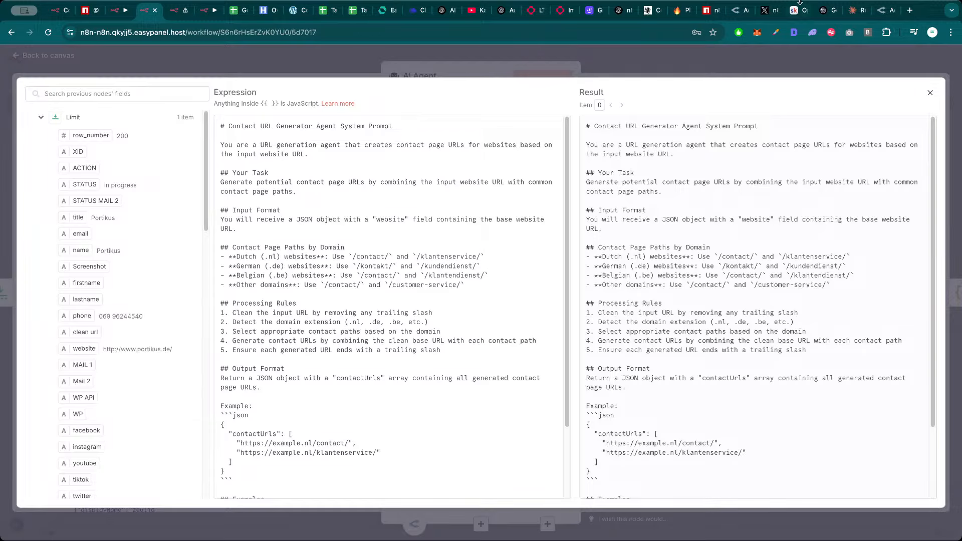
Switch to the Samautomation Skool community and browse the N8N templates course in its classroom
click(799, 9)
click(194, 222)
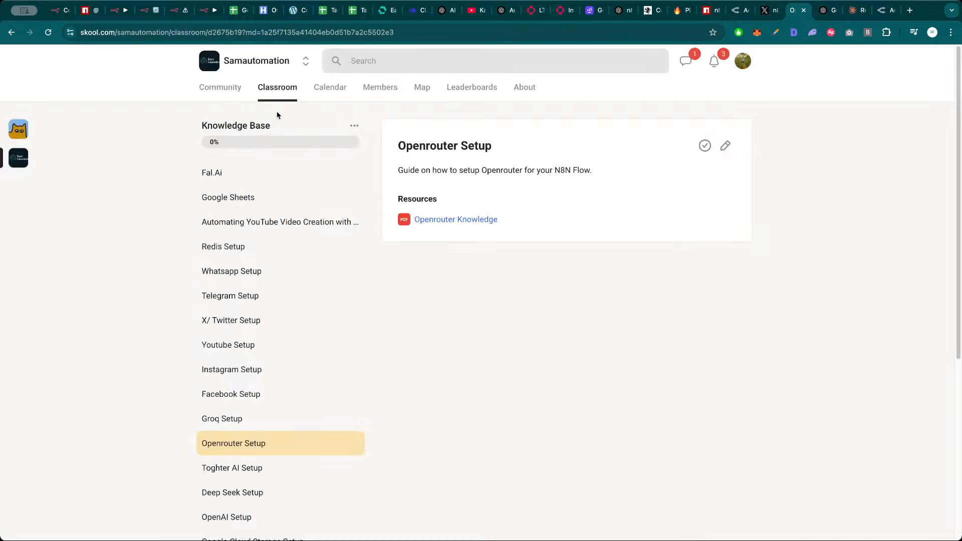
click(285, 90)
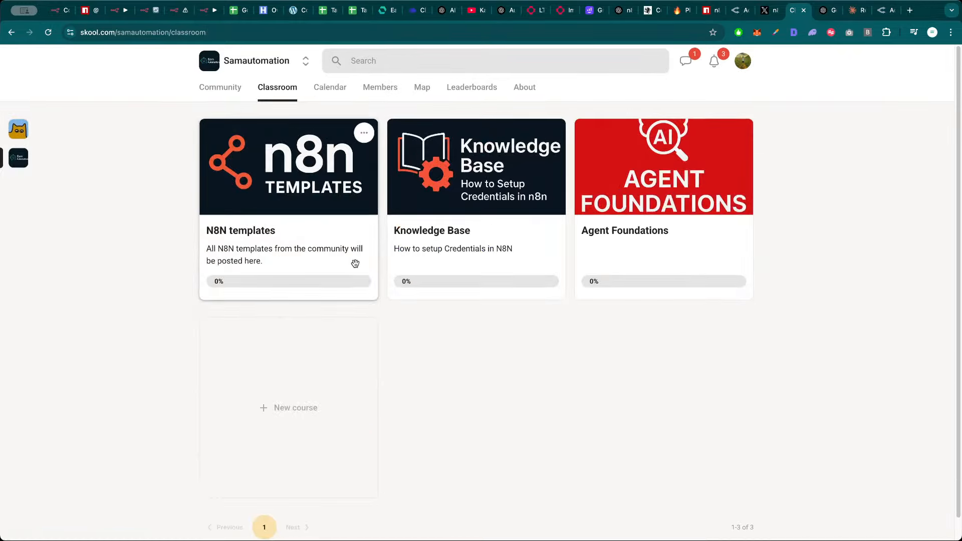
click(358, 247)
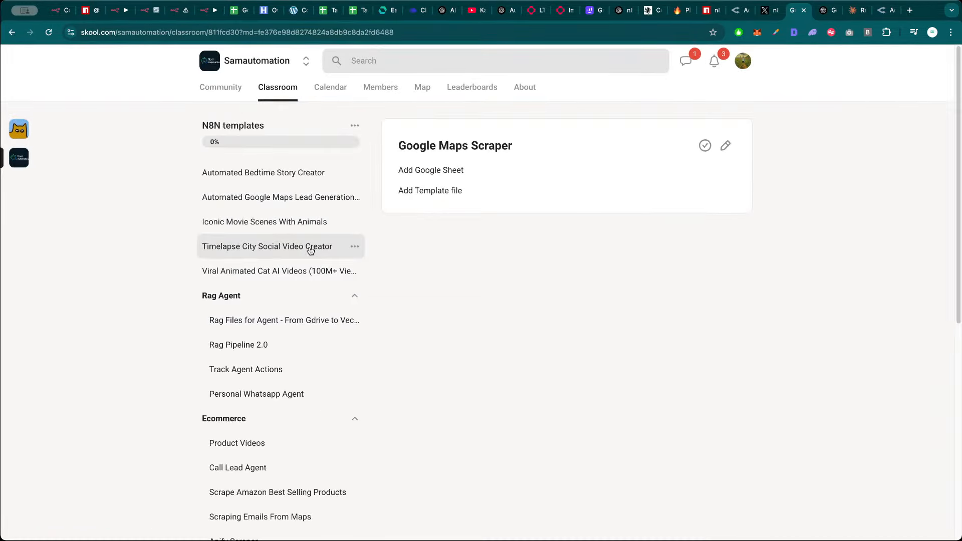
scroll(300, 321, down, 10)
scroll(290, 451, up, 8)
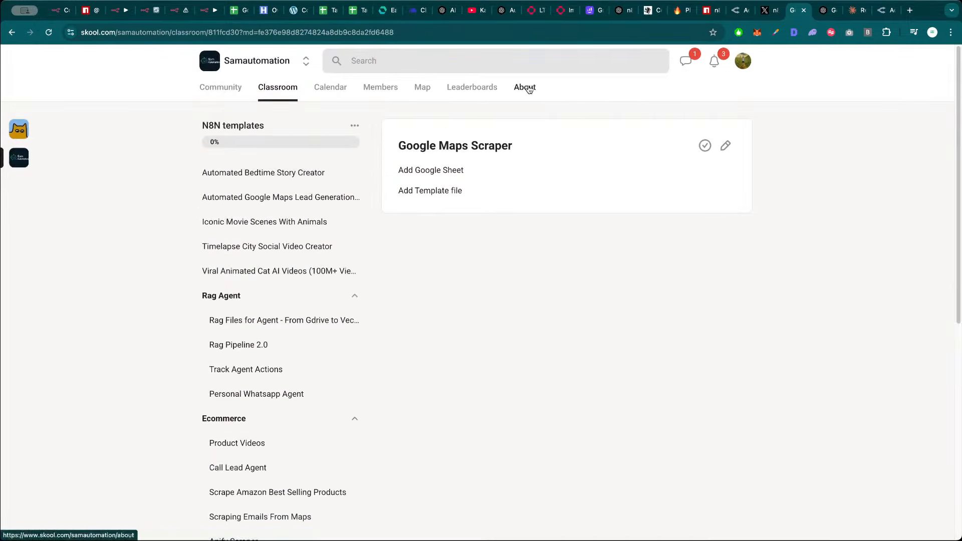
Read through the Samautomation community's About page
click(525, 89)
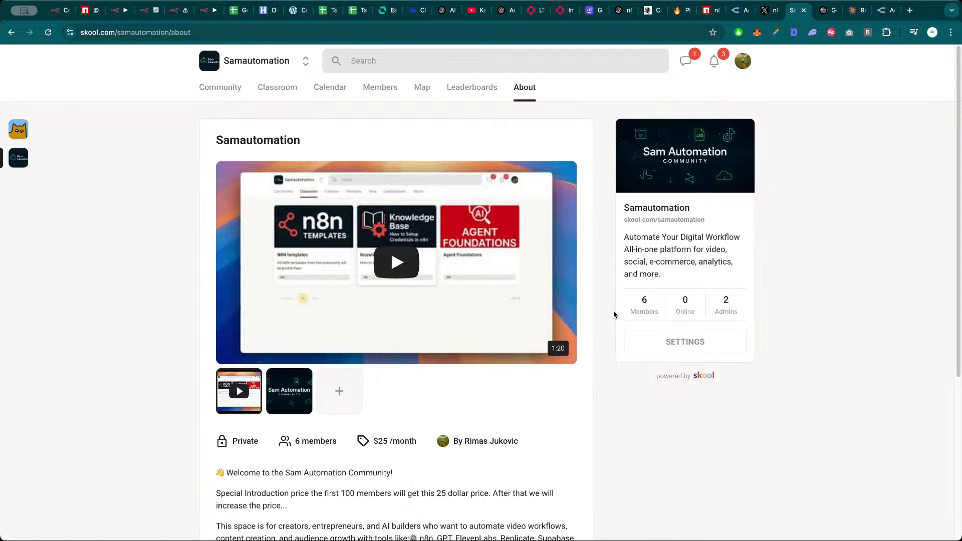
scroll(473, 376, down, 3)
scroll(185, 373, down, 3)
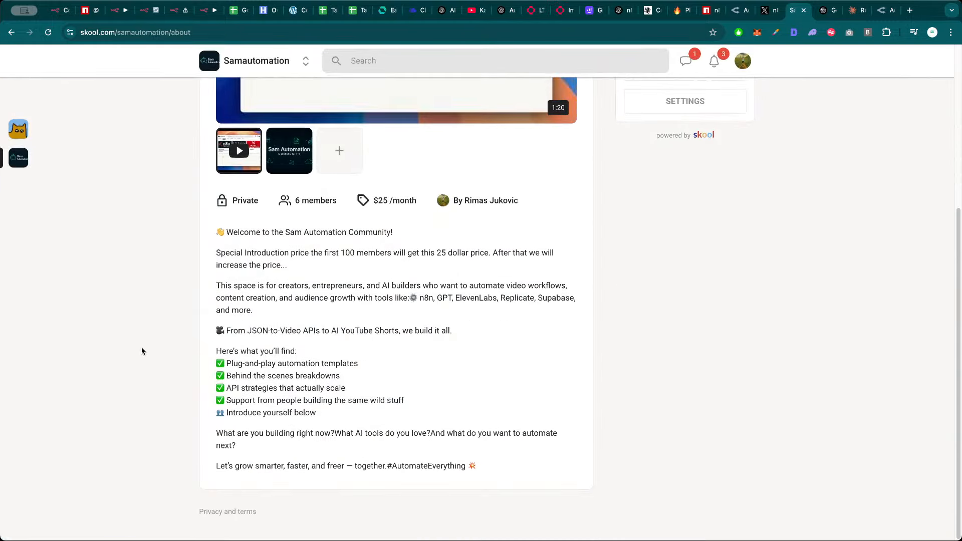
scroll(184, 309, up, 5)
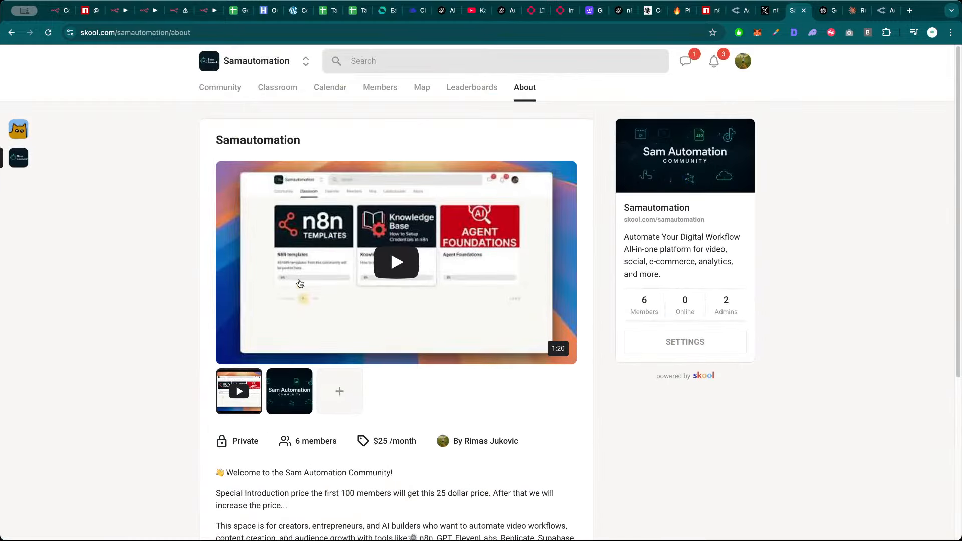
Reopen the N8N templates course and view the Automated Bedtime Story Creator and Viral Animated Cat AI Videos lessons
click(275, 87)
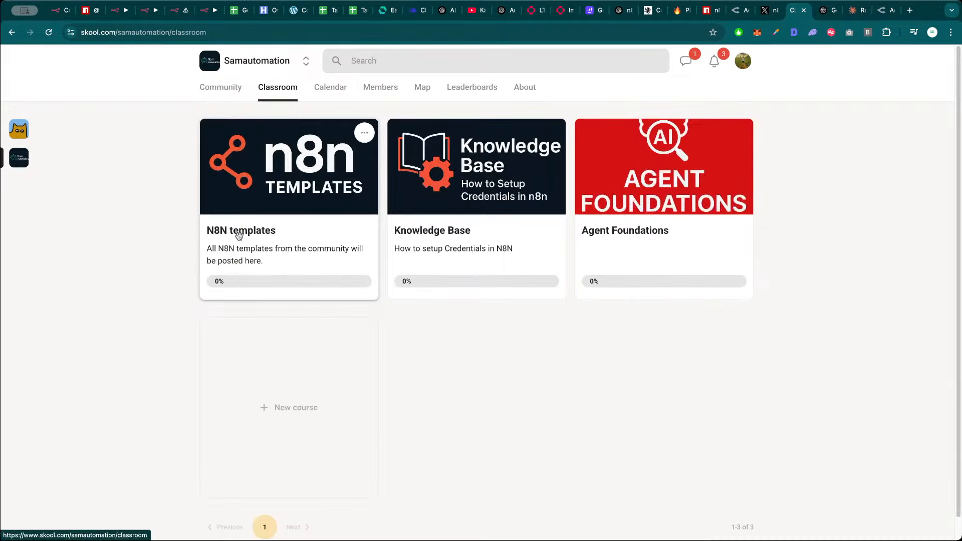
click(275, 236)
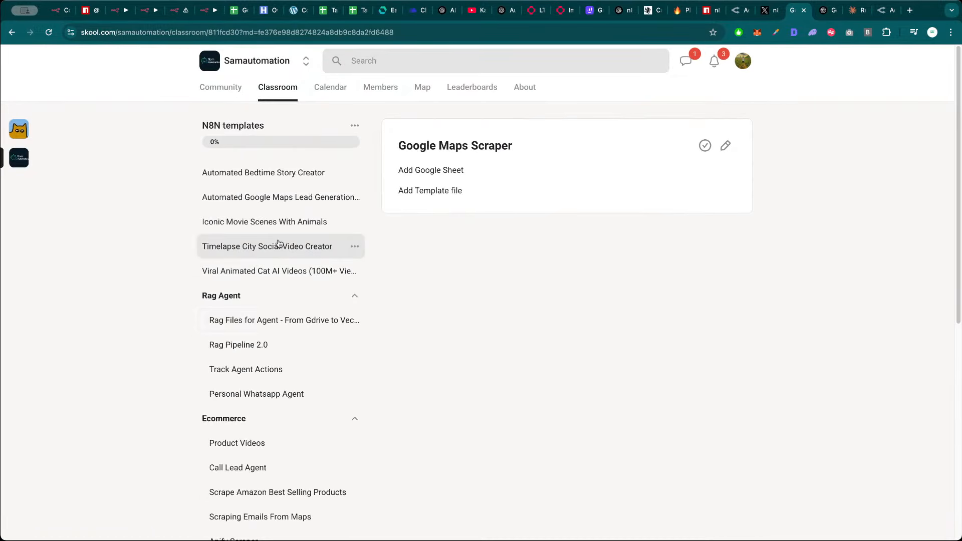
click(290, 178)
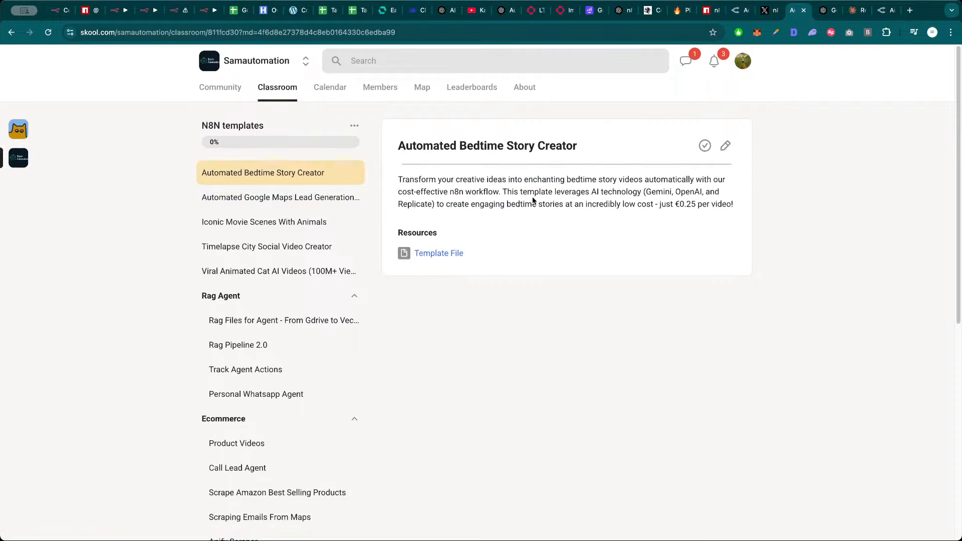
scroll(266, 235, down, 3)
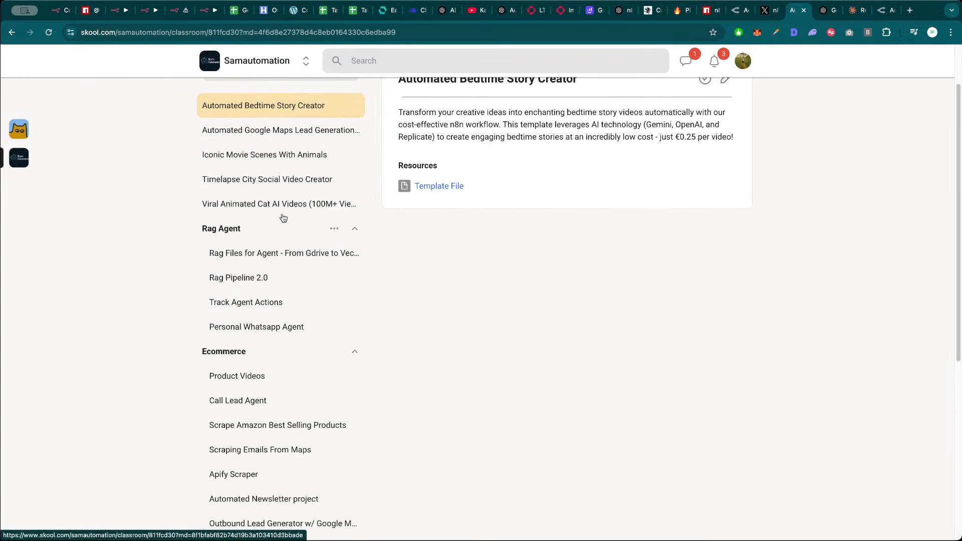
click(283, 204)
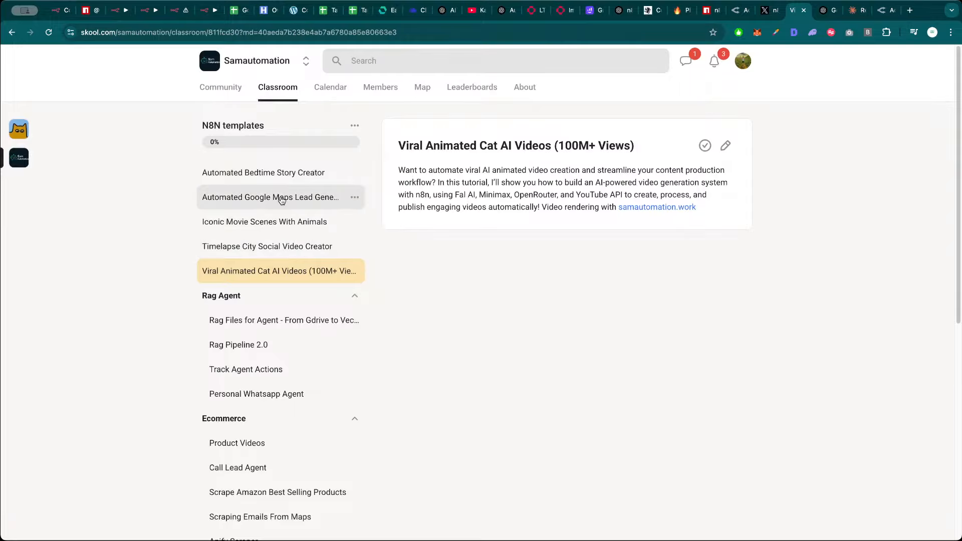
View the Personal Whatsapp Agent lesson, including its setup guide and resources
scroll(278, 305, down, 3)
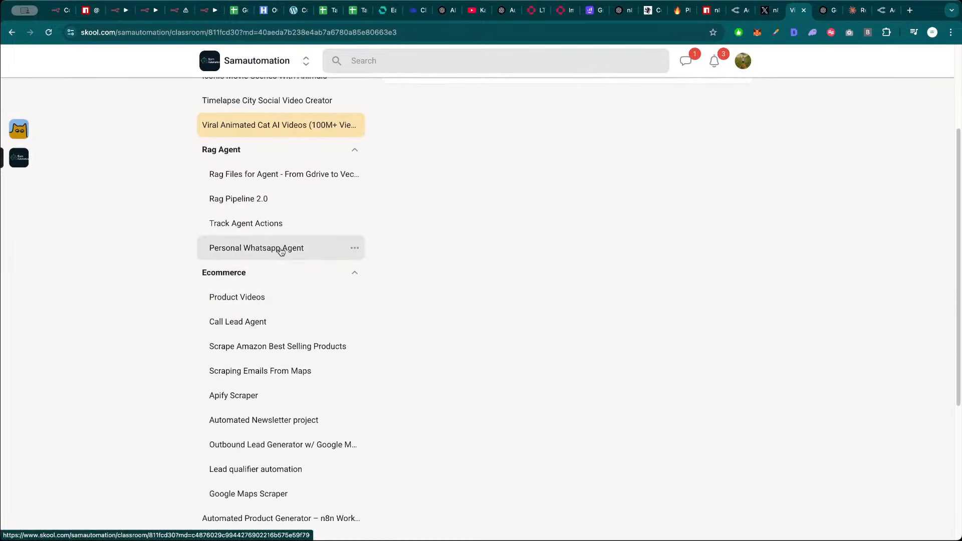
click(279, 249)
scroll(552, 281, down, 20)
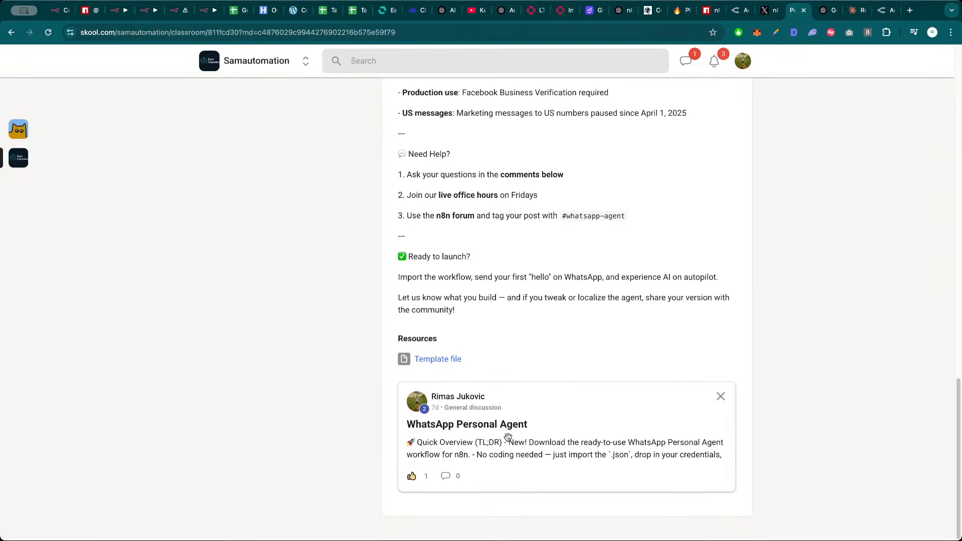
scroll(423, 378, up, 18)
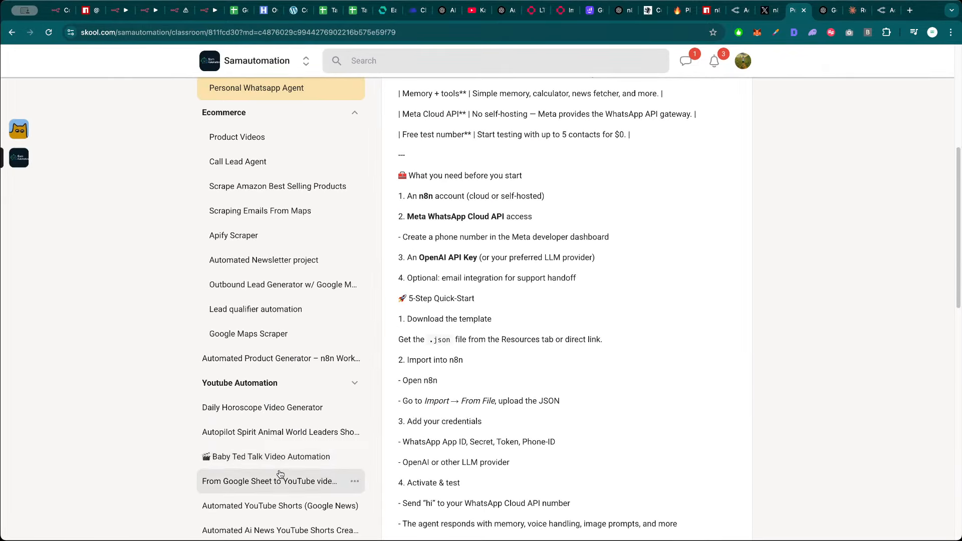
View the Baby Ted Talk Video Automation lesson and look over the remaining templates in the course list
click(264, 457)
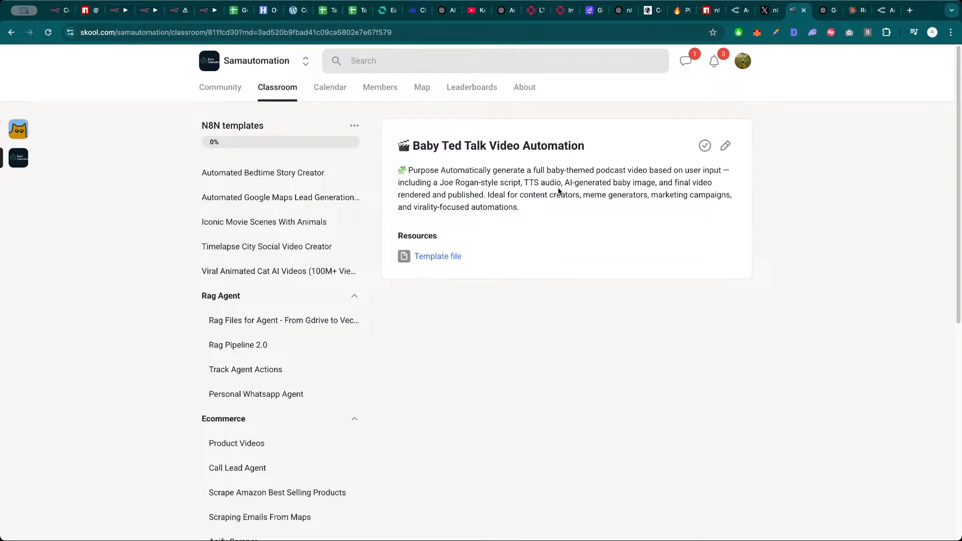
scroll(318, 382, down, 7)
scroll(269, 208, up, 5)
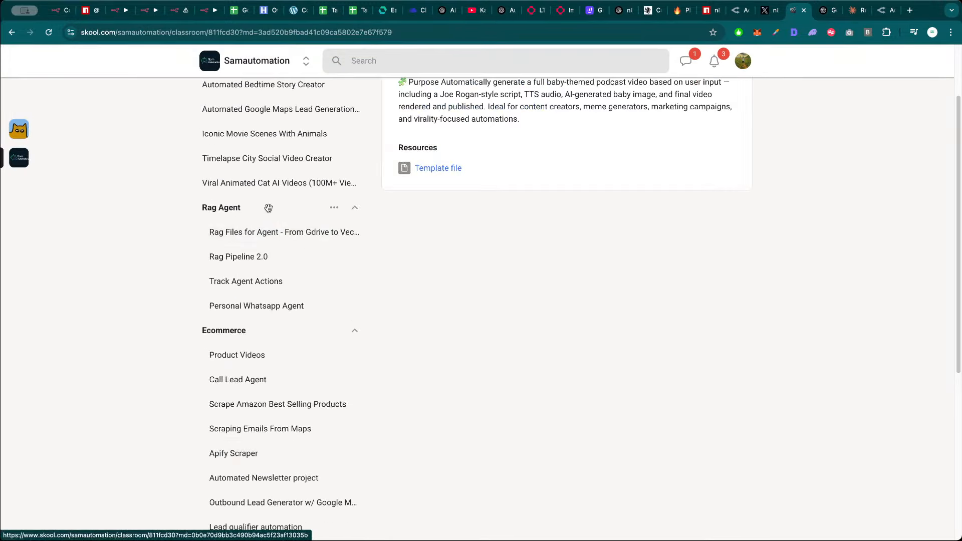
scroll(275, 365, down, 6)
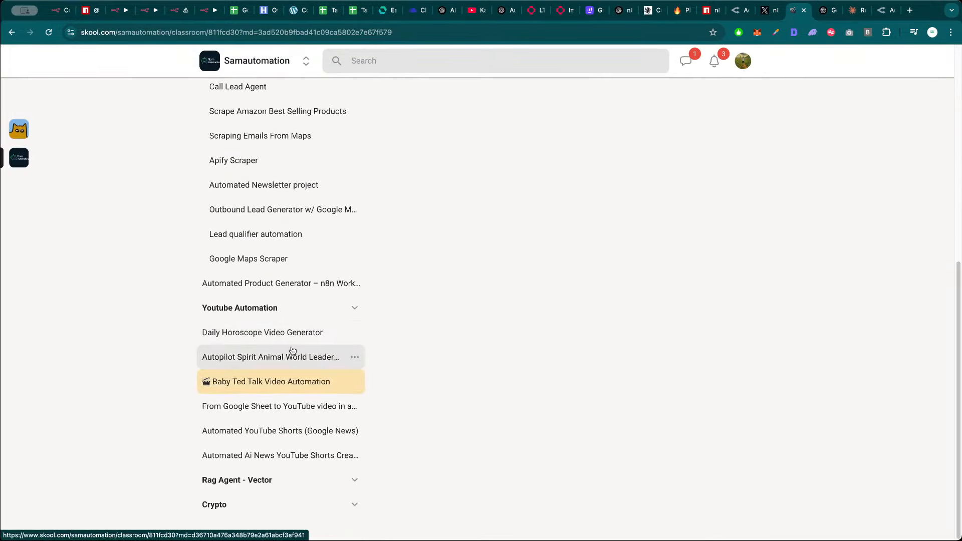
View the Daily Horoscope Video Generator and From Google Sheet to YouTube video in any language lessons
click(323, 338)
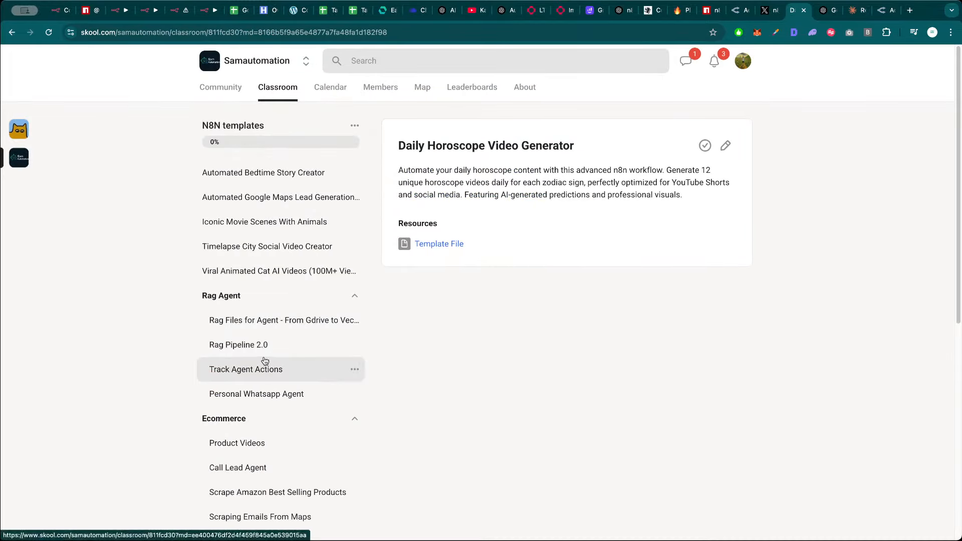
scroll(256, 368, down, 6)
scroll(253, 364, down, 2)
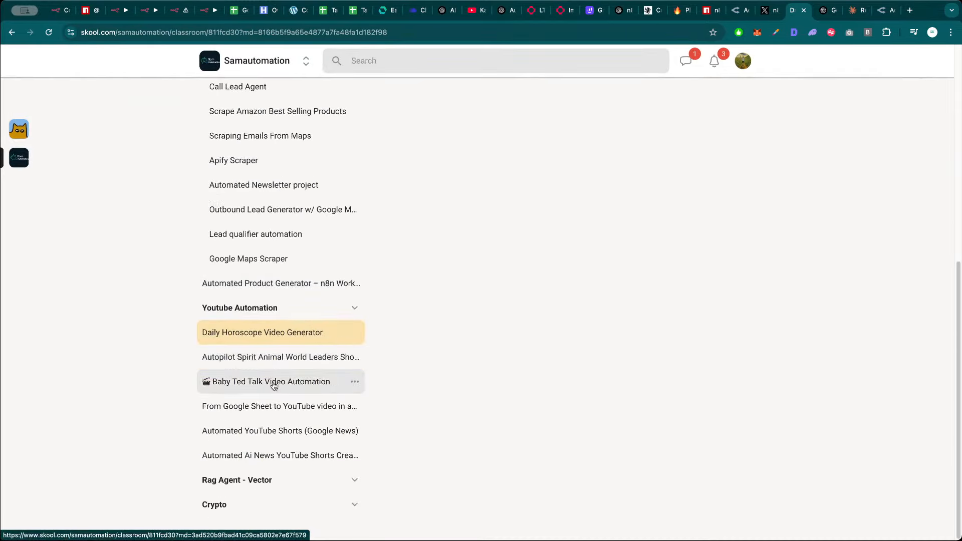
click(289, 409)
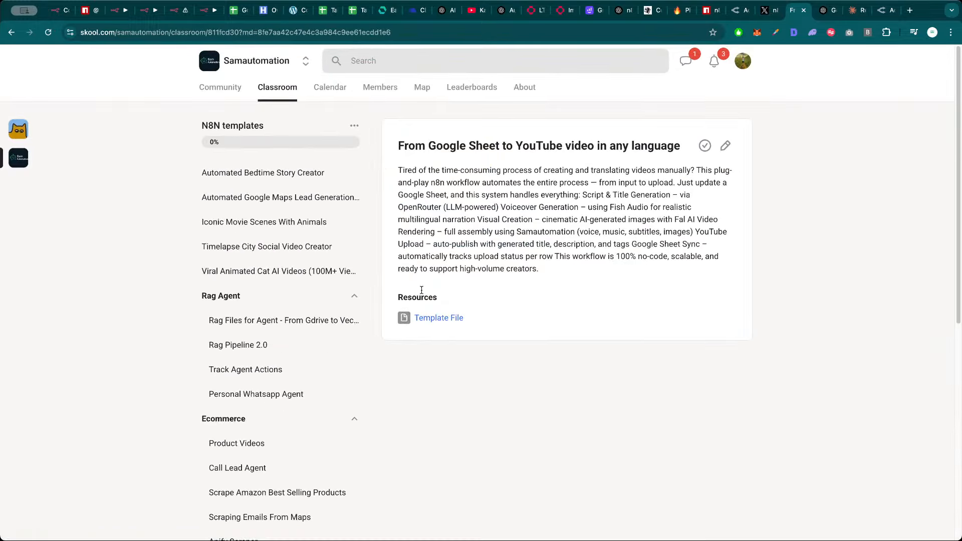
Switch to the n8n workflow Grab Email from Google sheets, close the prompt editor and inspect the Set Failed Status to Completed node's output
key(super+2)
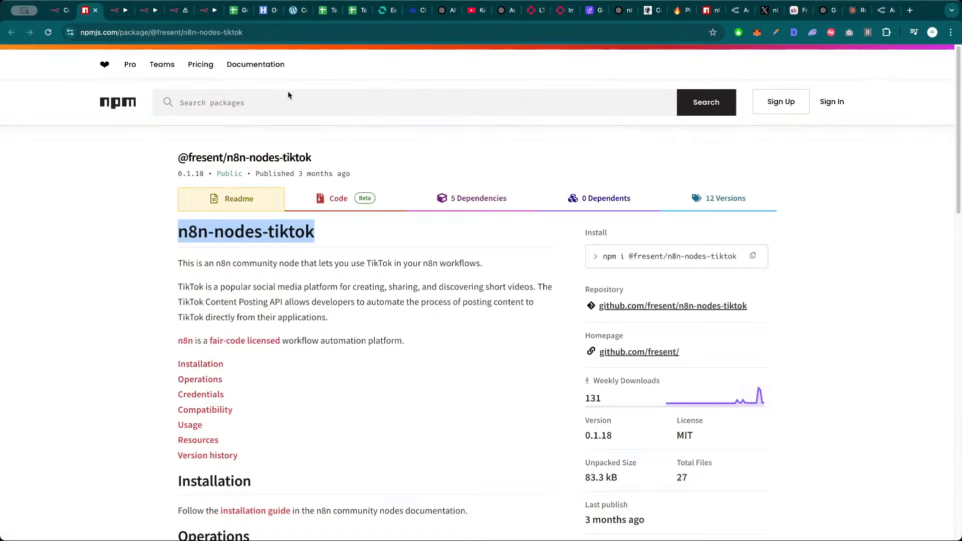
key(super+3)
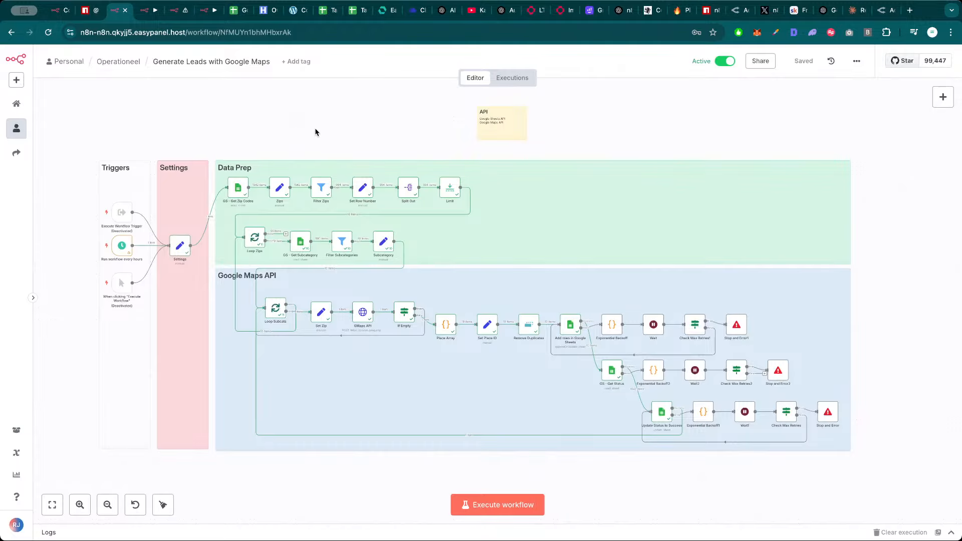
click(151, 11)
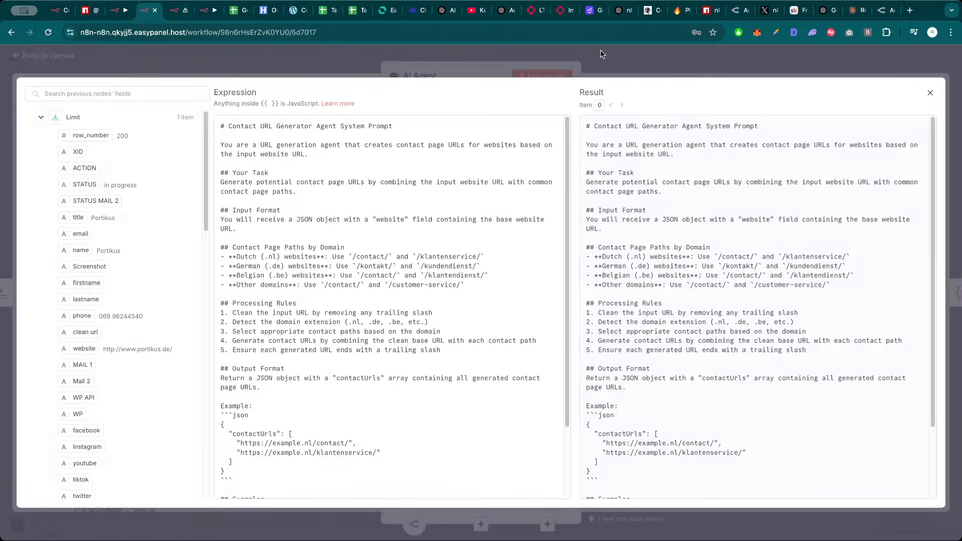
click(621, 56)
click(675, 63)
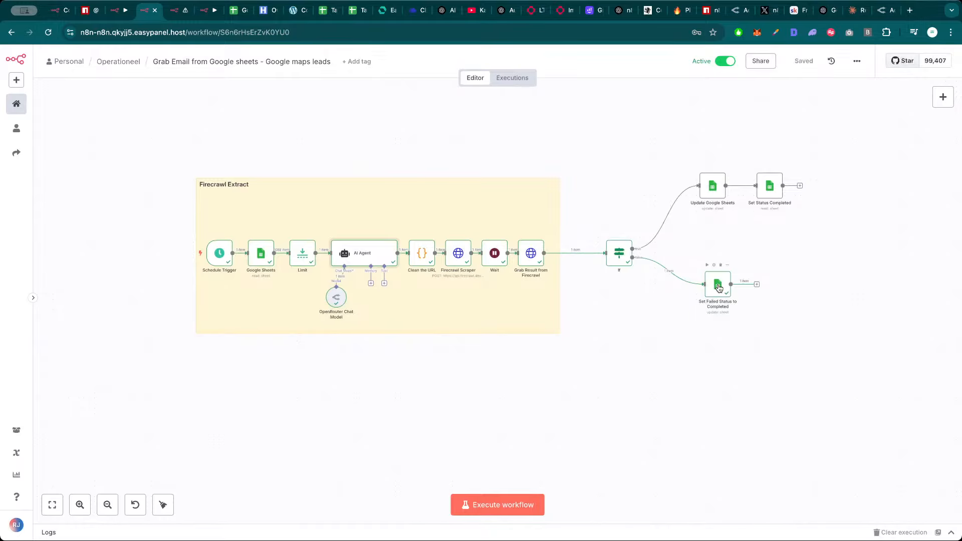
double_click(723, 282)
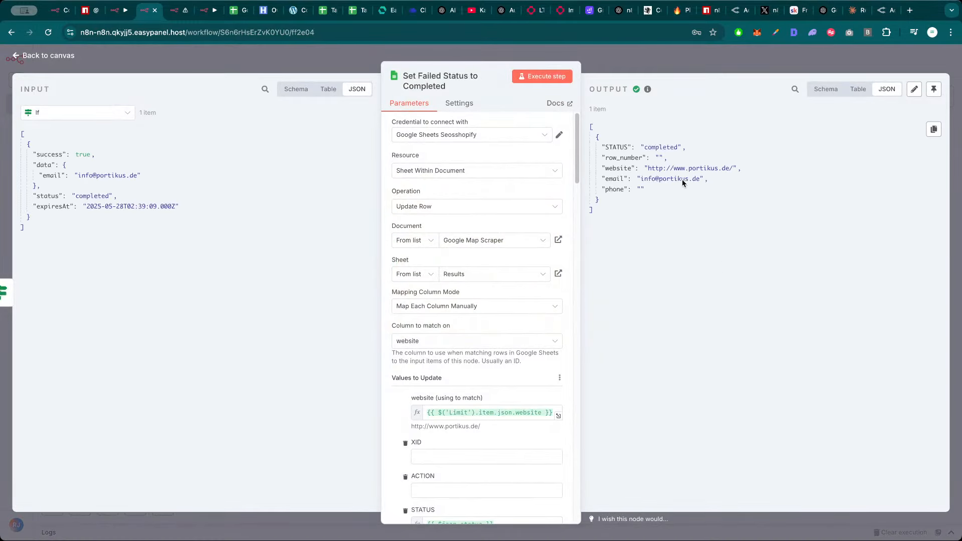
Check the email and title cells of the Portikus row in the Google Map Scraper spreadsheet's Results sheet
click(240, 15)
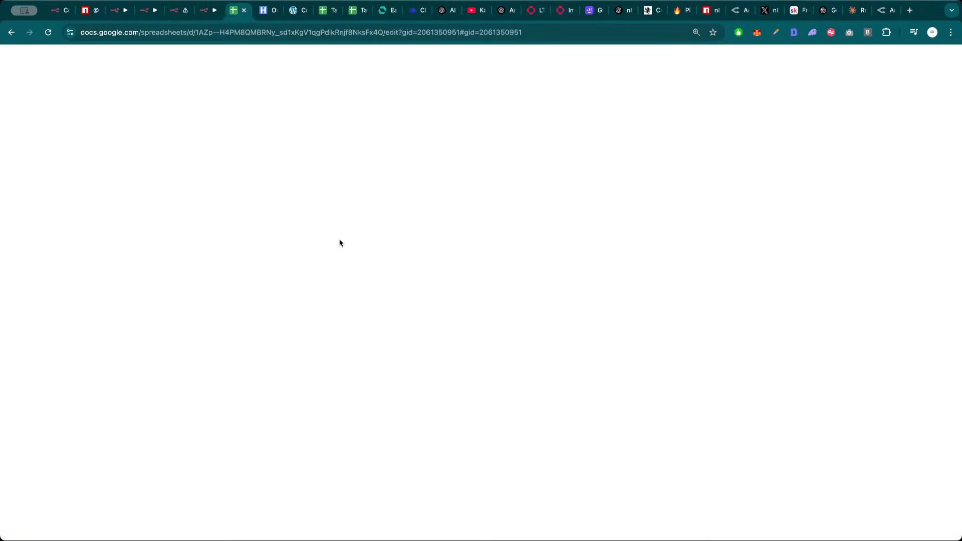
click(400, 343)
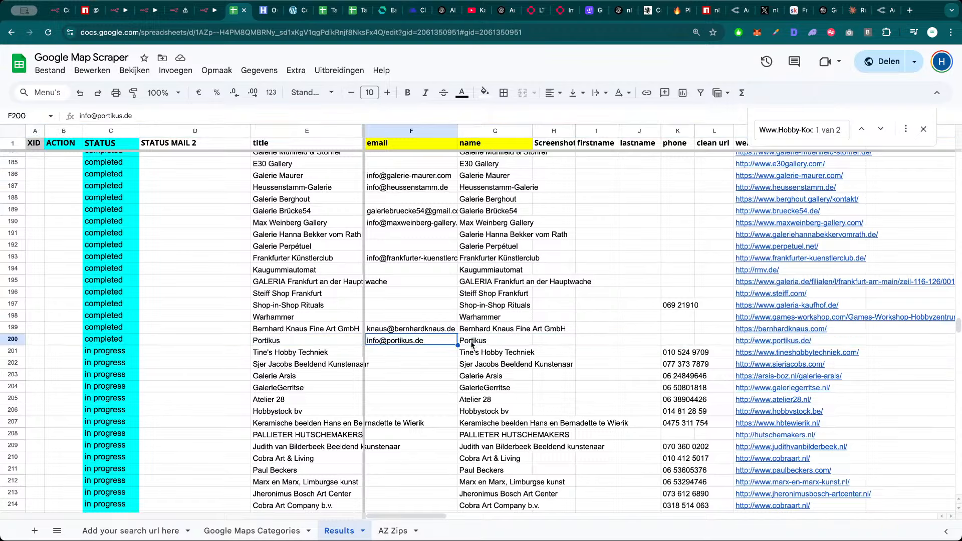
click(317, 342)
click(419, 342)
Return to the n8n email workflow and check the Schedule Trigger's interval settings
click(147, 16)
key(Escape)
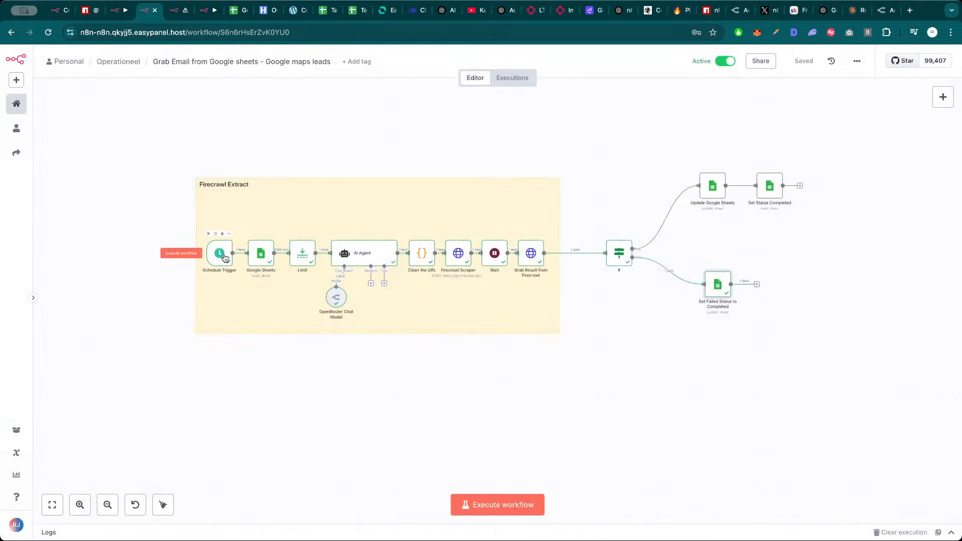
double_click(225, 258)
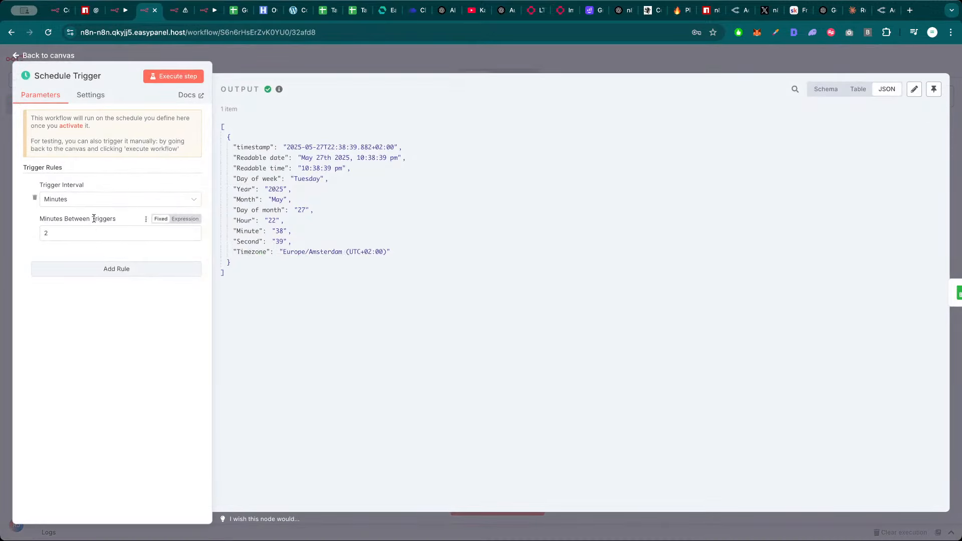
key(Escape)
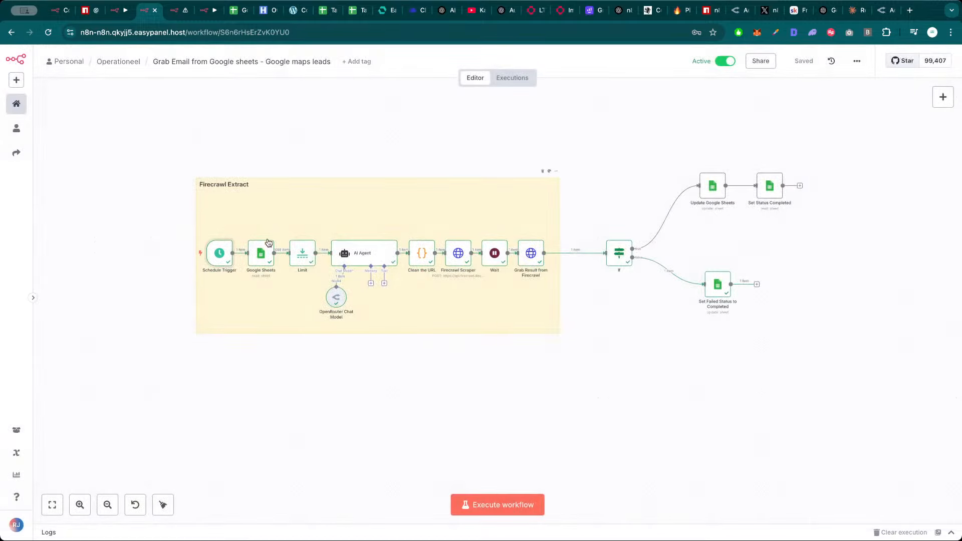
Check which model the OpenRouter Chat Model node under the AI Agent uses
click(428, 145)
drag(433, 144, 434, 145)
scroll(434, 145, down, 1)
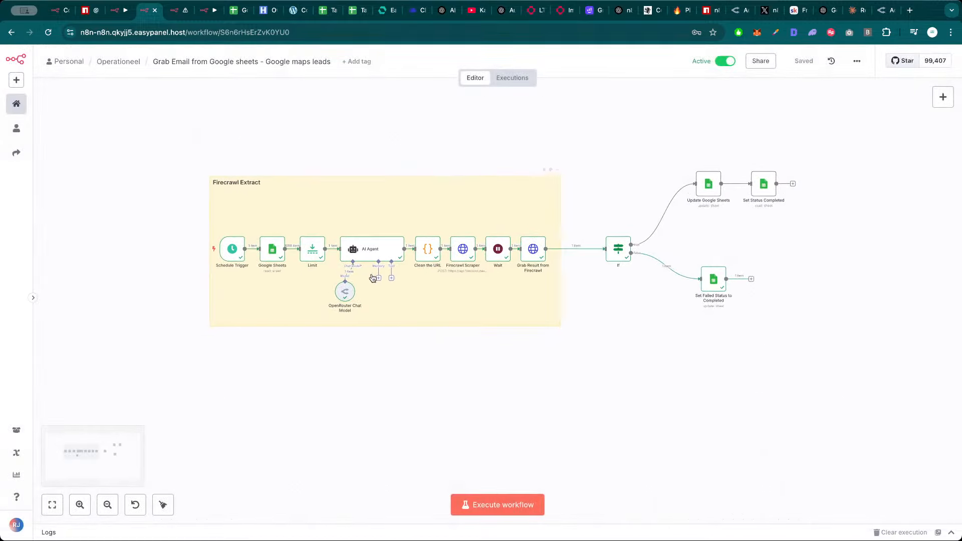
double_click(346, 293)
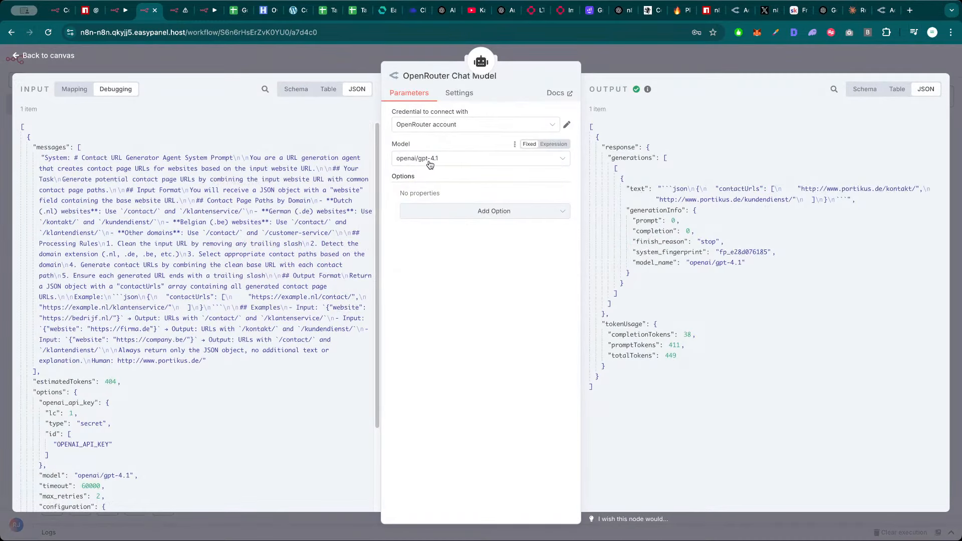
click(813, 53)
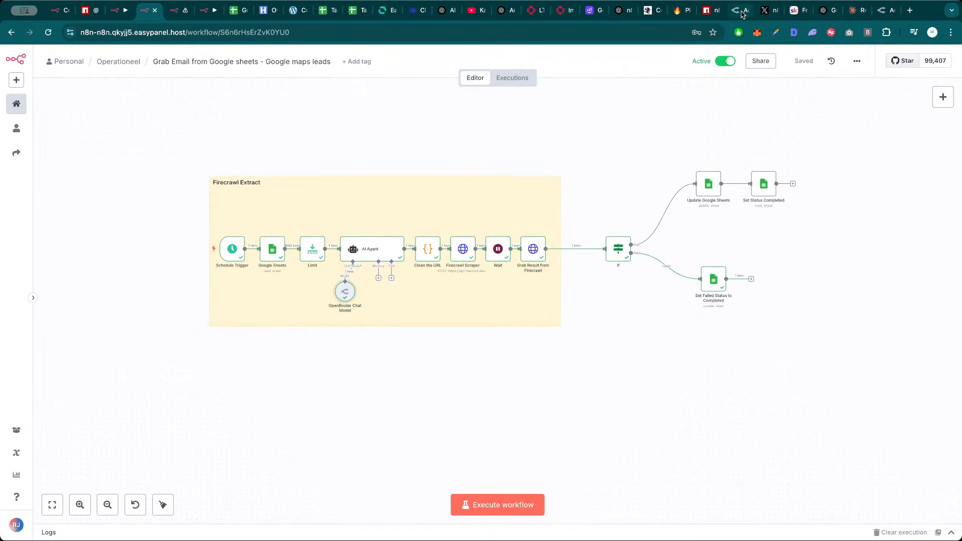
Switch to OpenRouter's activity page and examine the cost of the most recent GPT-4.1 request
click(740, 10)
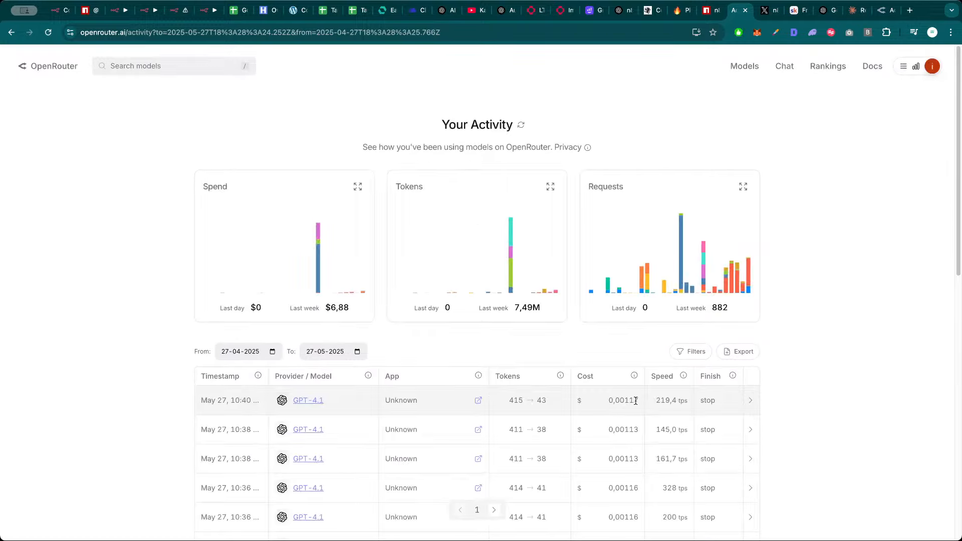
drag(630, 401, 608, 403)
click(609, 402)
scroll(622, 402, down, 1)
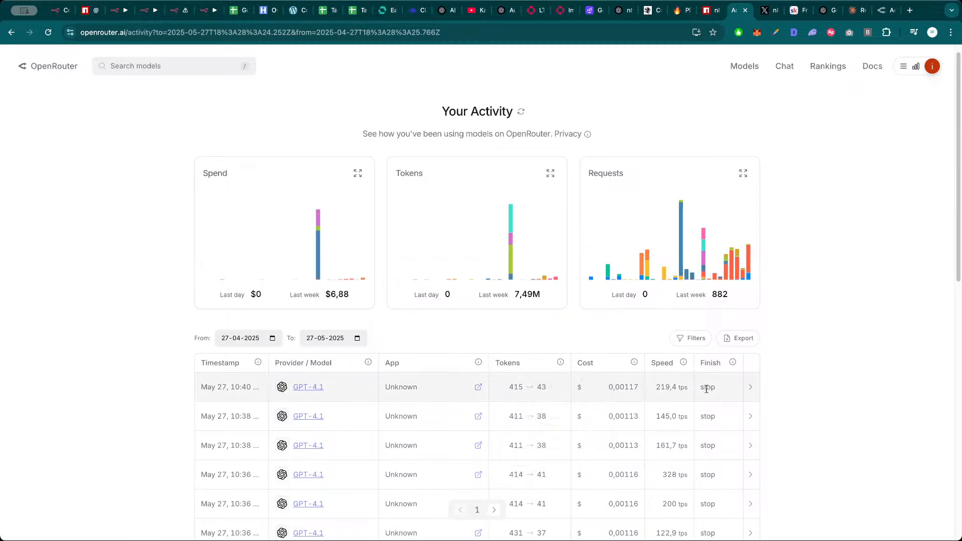
Switch to the n8n workflow with the Firecrawl Crawl section and inspect its FireCrawl and Add Contact to url nodes
click(158, 12)
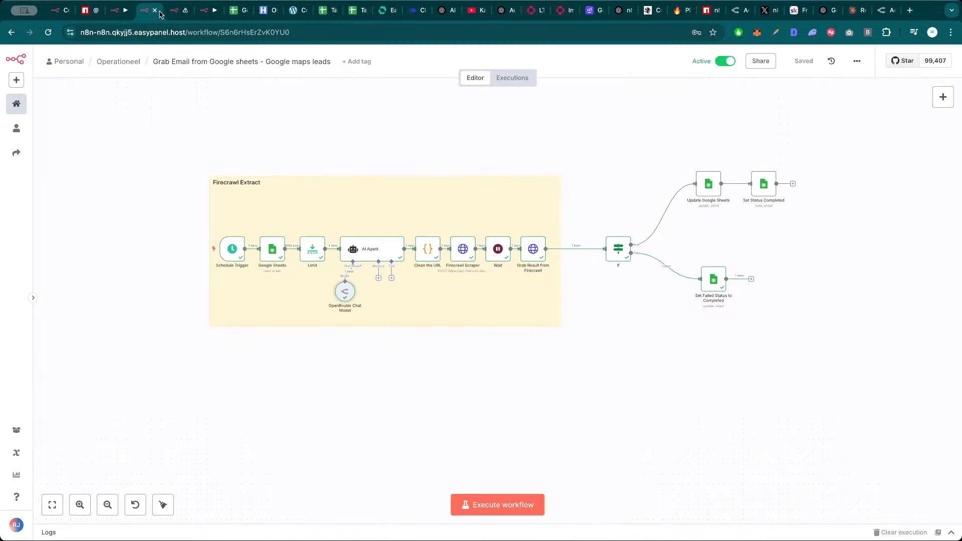
click(168, 12)
double_click(466, 287)
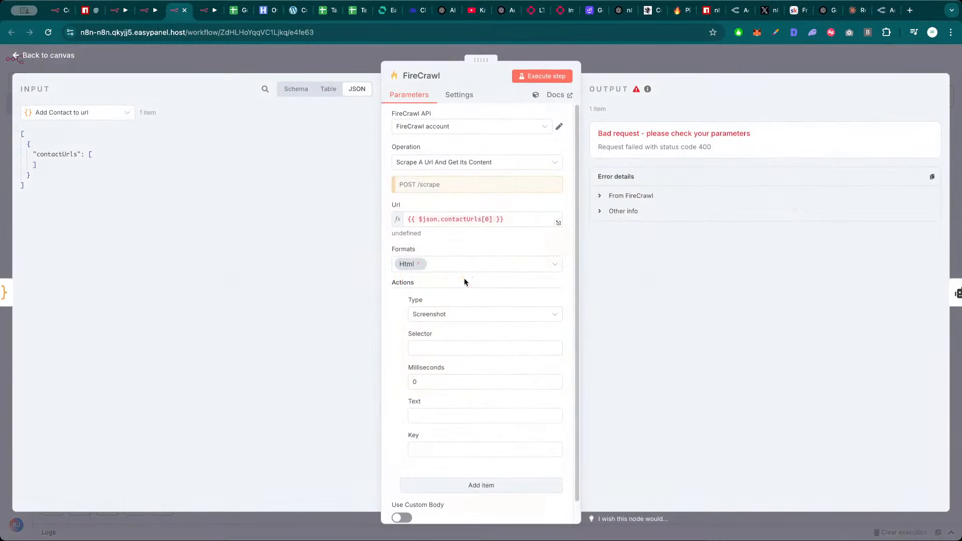
key(Escape)
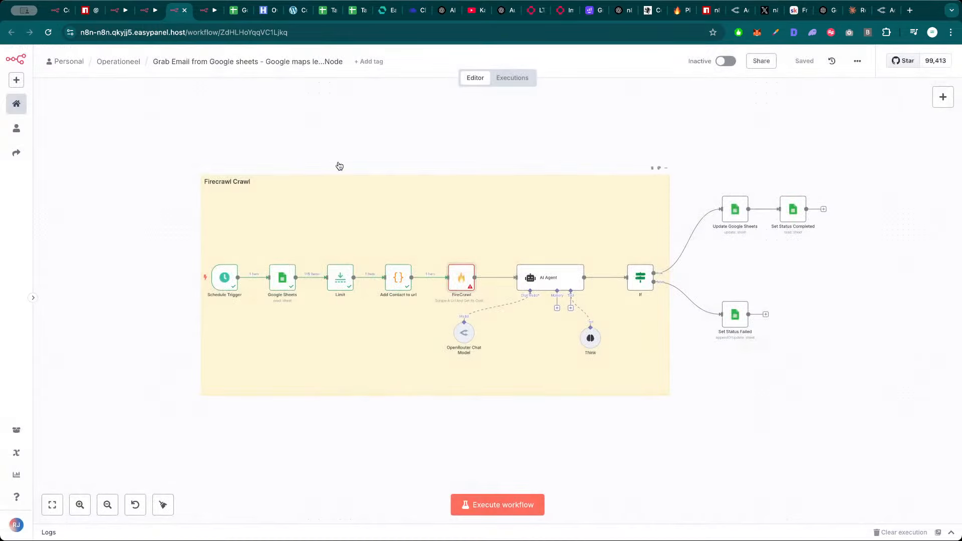
double_click(400, 283)
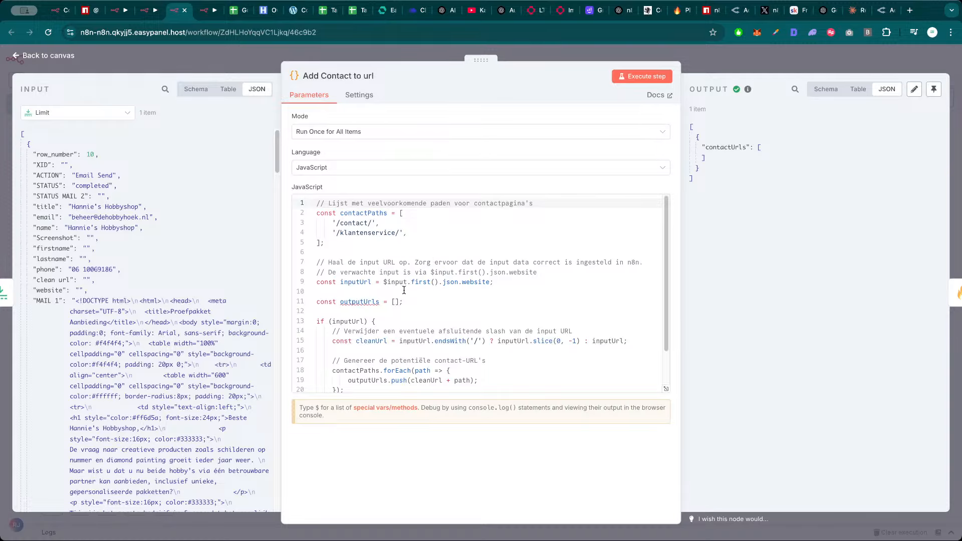
key(Escape)
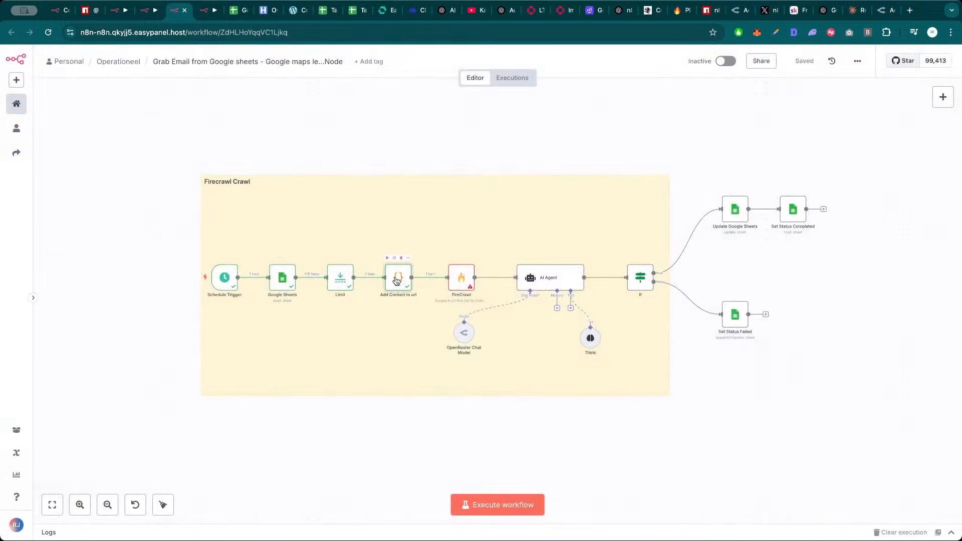
Reexamine the FireCrawl node's Url expression, incoming contactUrls data and error output
click(304, 151)
drag(364, 150, 387, 152)
scroll(325, 150, up, 1)
scroll(364, 153, up, 1)
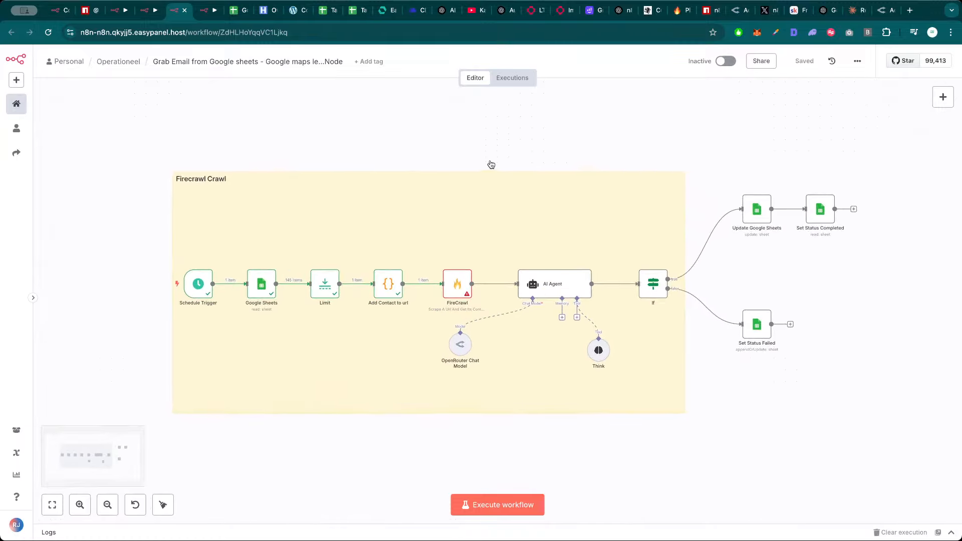
double_click(457, 289)
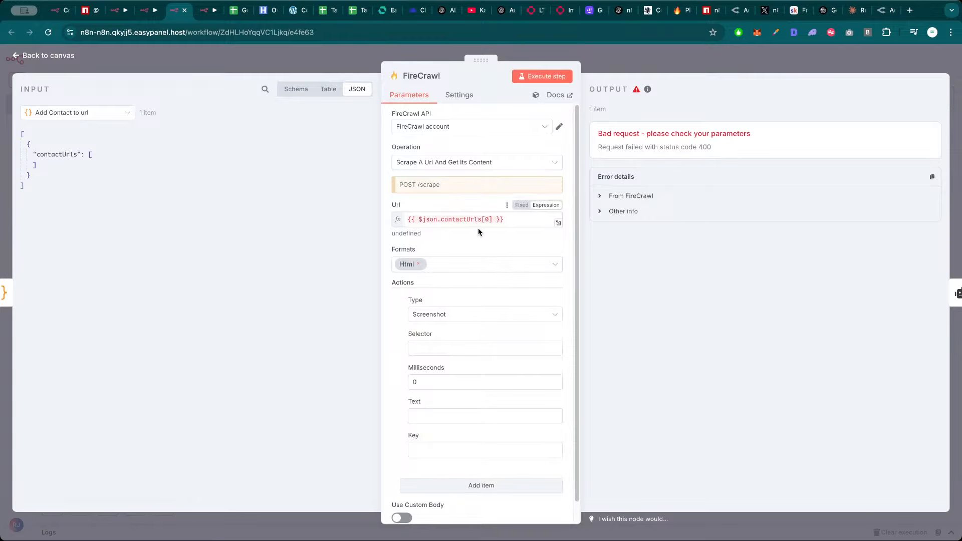
key(Escape)
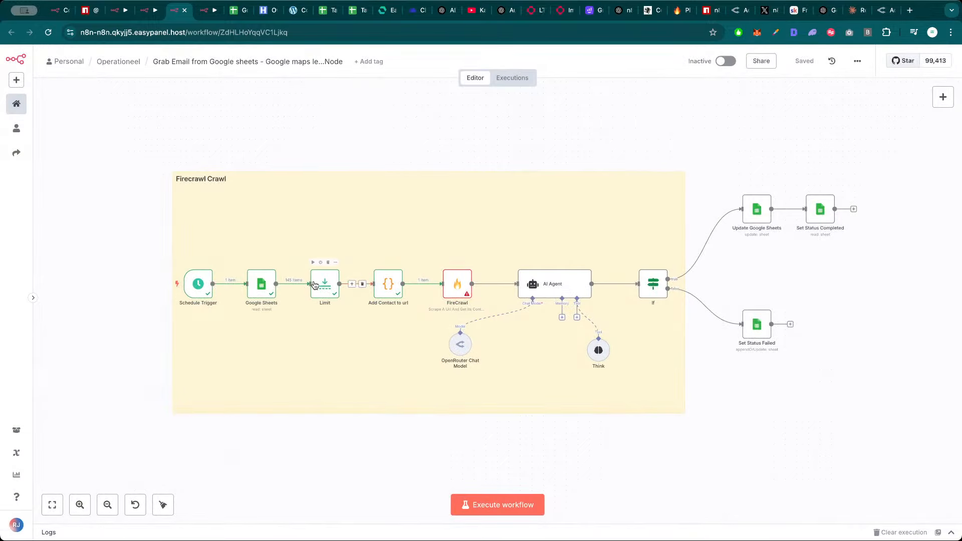
Inspect the Google Sheets node's STATUS filter and the email field in the Limit node's output
double_click(261, 284)
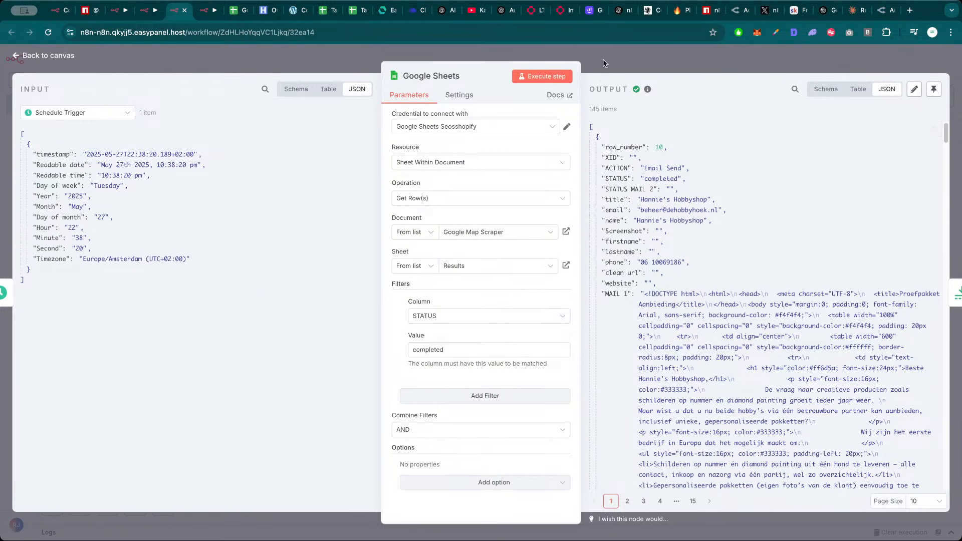
key(Escape)
double_click(324, 283)
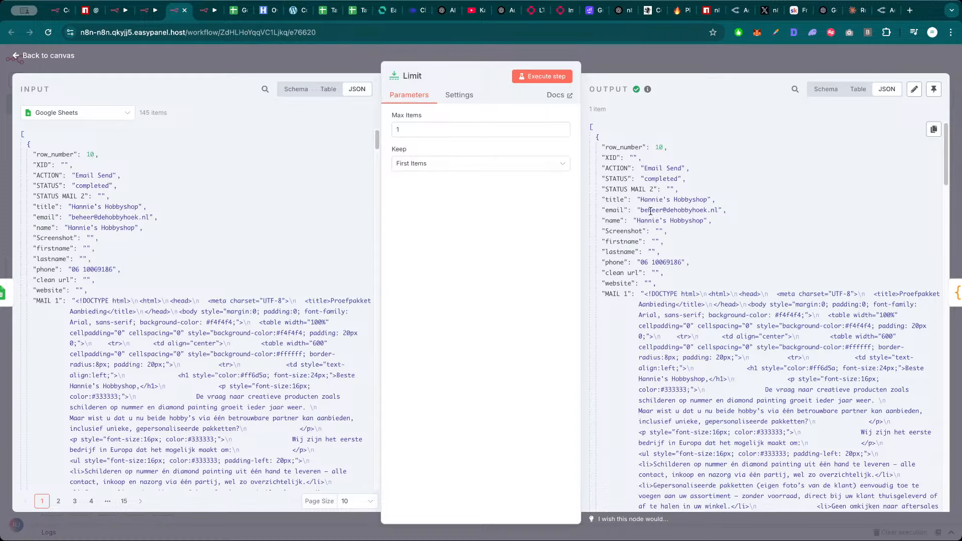
drag(641, 211, 750, 212)
click(749, 212)
click(656, 56)
click(393, 286)
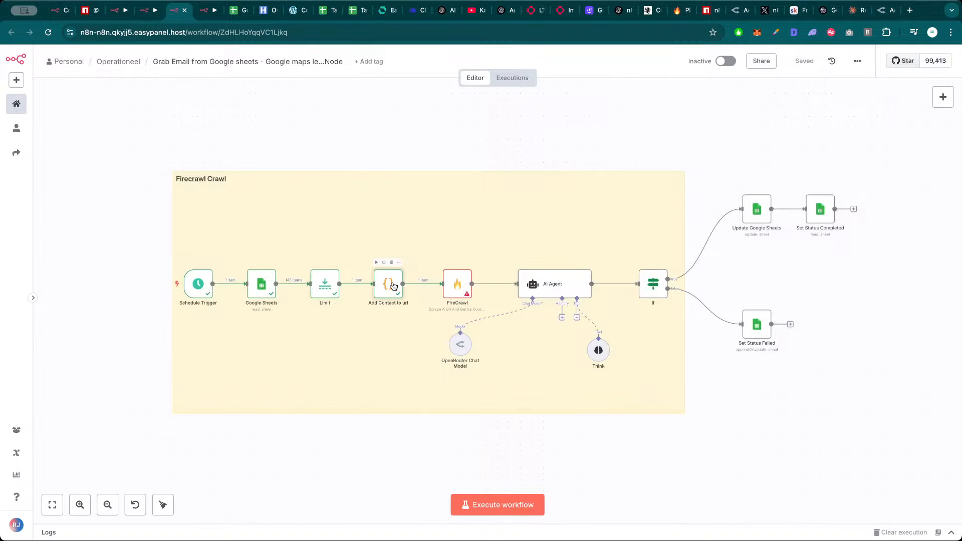
Recheck the Google Sheets node's returned rows and compare them with the spreadsheet's Results sheet
double_click(261, 284)
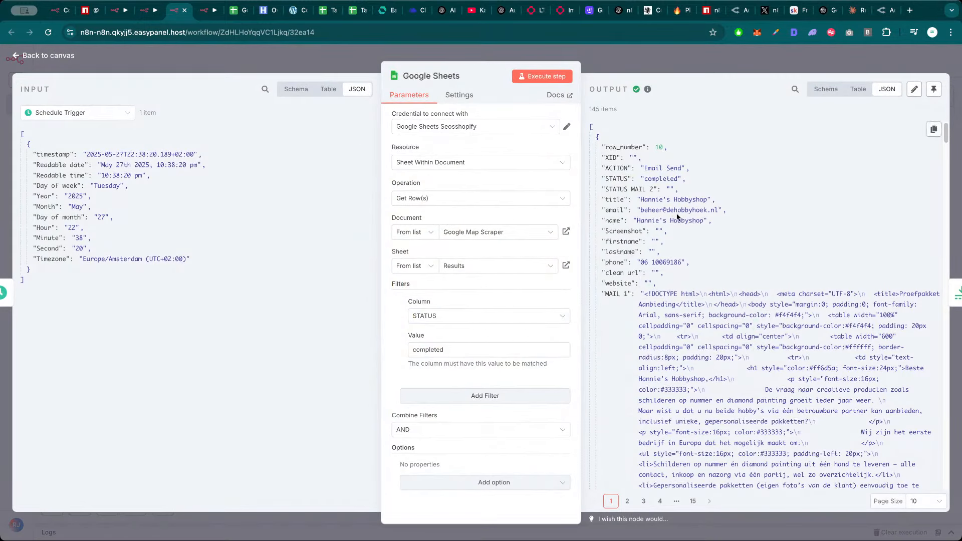
key(Escape)
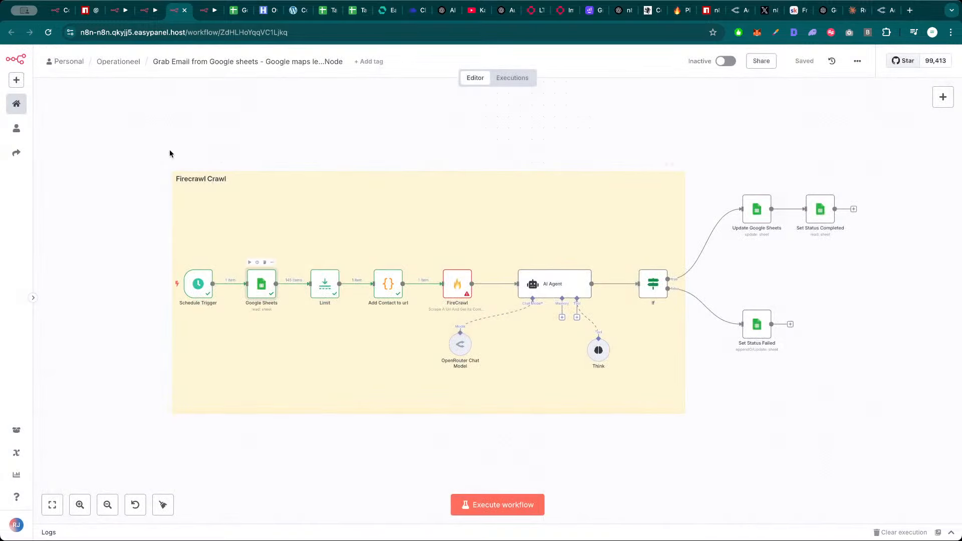
click(235, 10)
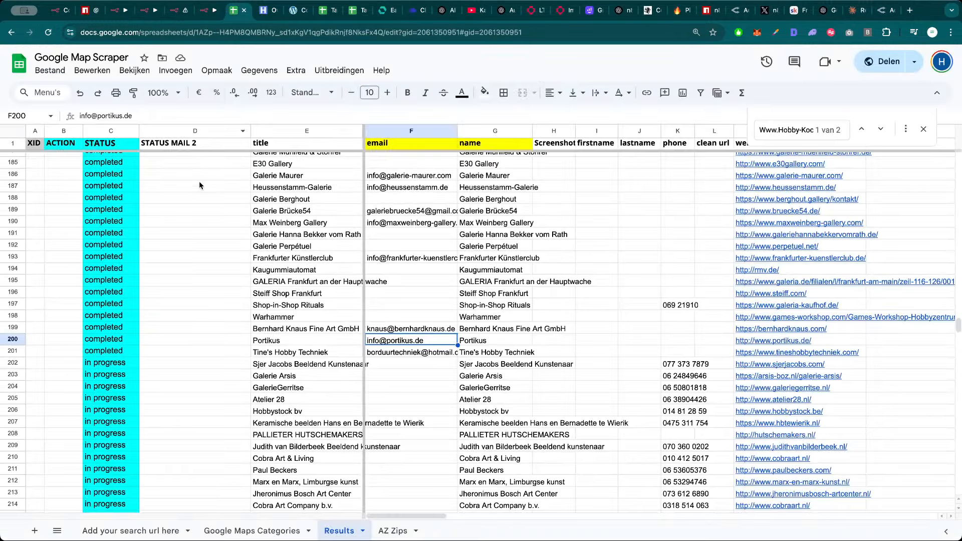
Compare the first item in the Limit node's data with row 10 of the spreadsheet's Results sheet
click(169, 14)
double_click(325, 285)
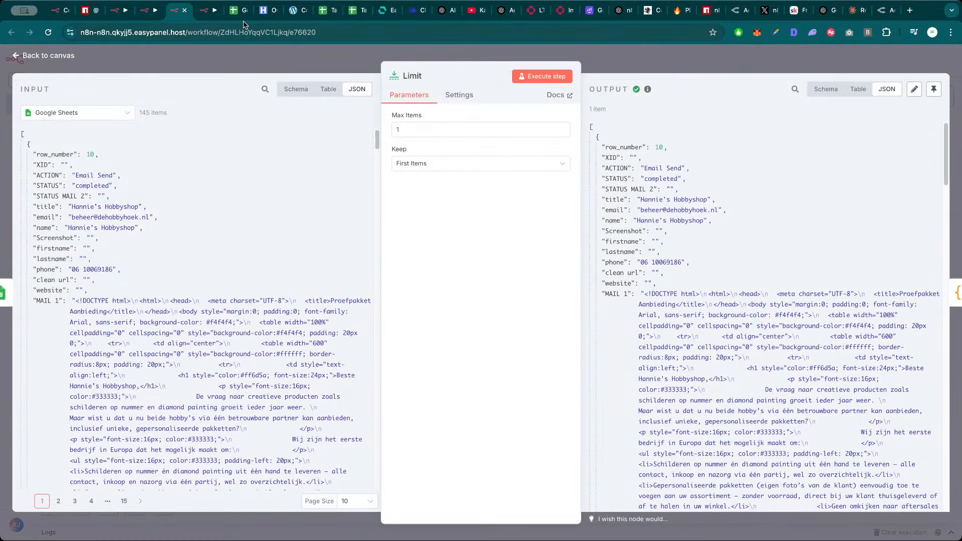
click(236, 10)
scroll(32, 207, down, 5)
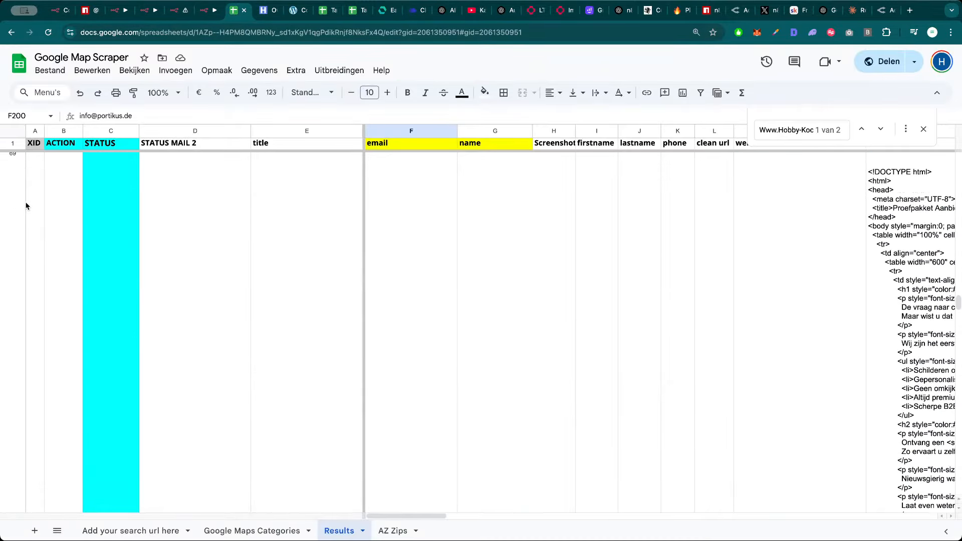
scroll(25, 202, down, 5)
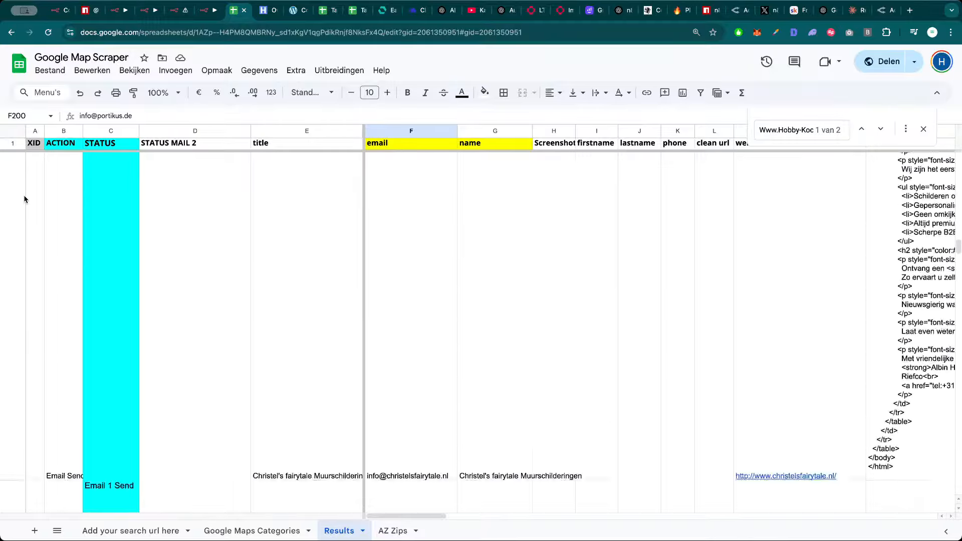
scroll(24, 201, down, 15)
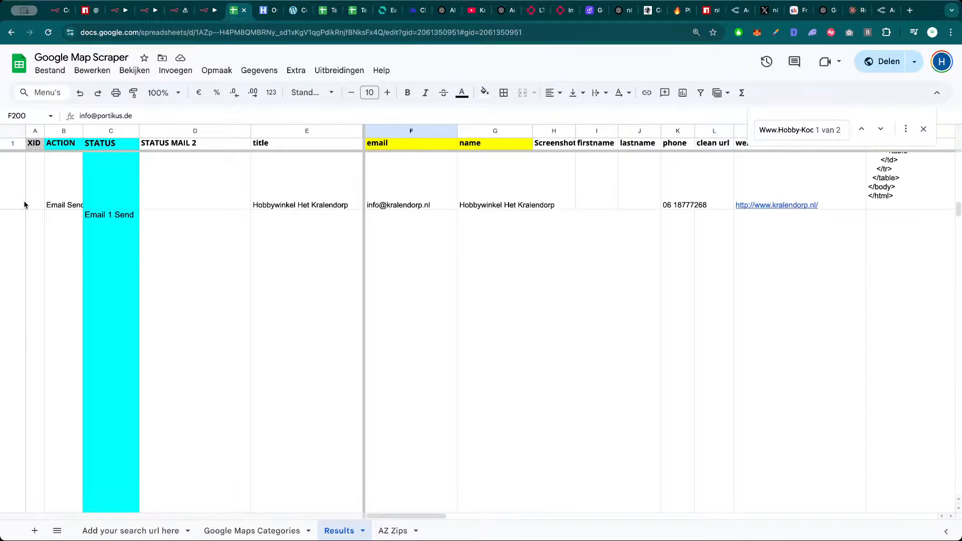
scroll(25, 208, down, 10)
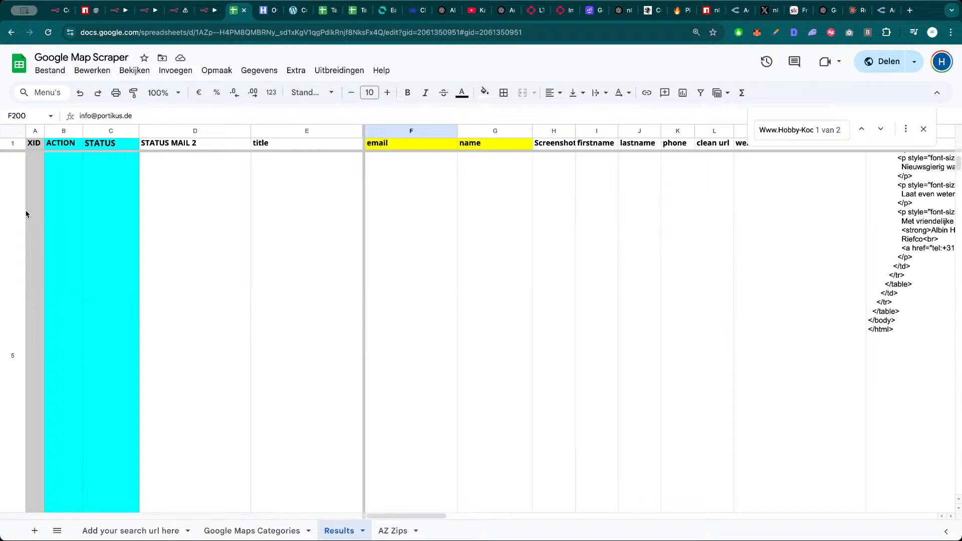
scroll(26, 214, down, 10)
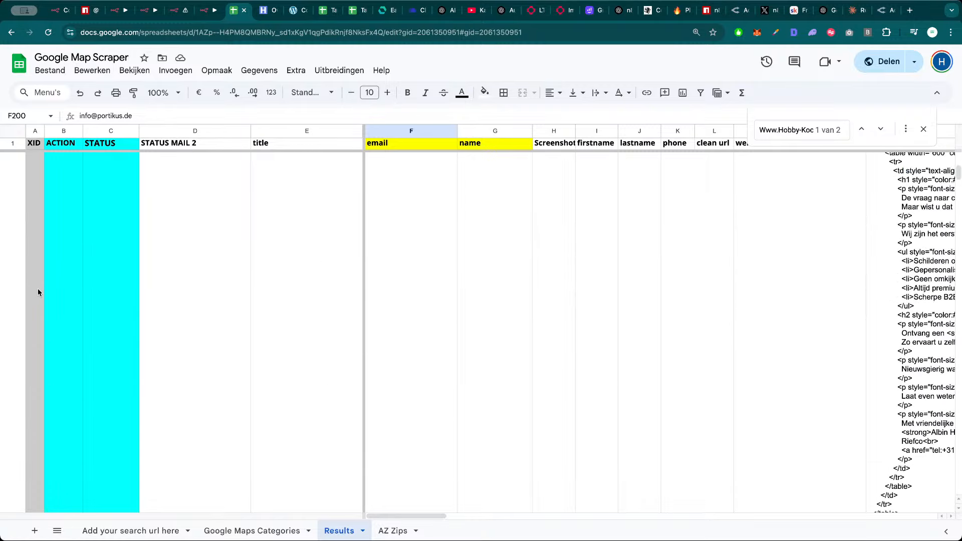
scroll(39, 292, down, 10)
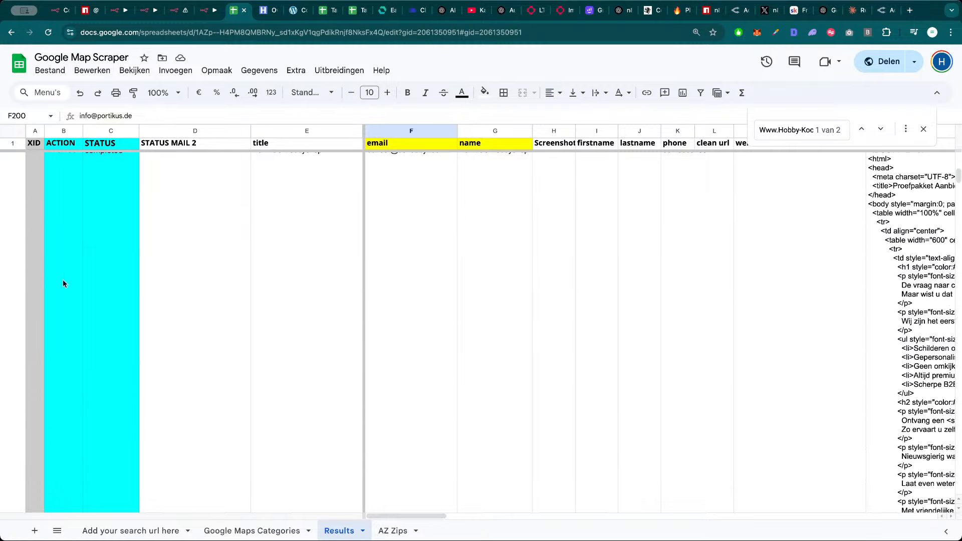
scroll(64, 284, up, 3)
click(85, 331)
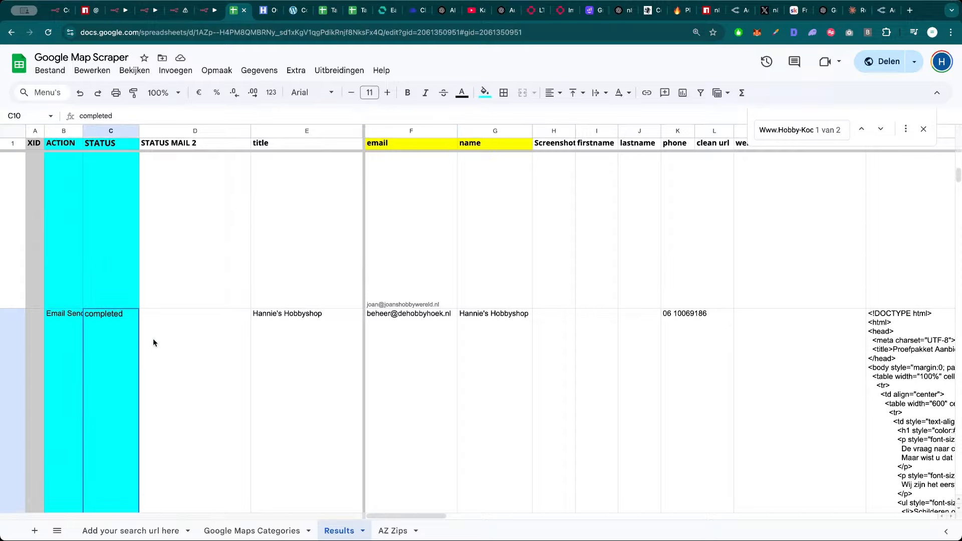
Check the ACTION, STATUS and email cells of row 11 in the Results sheet
scroll(127, 338, down, 5)
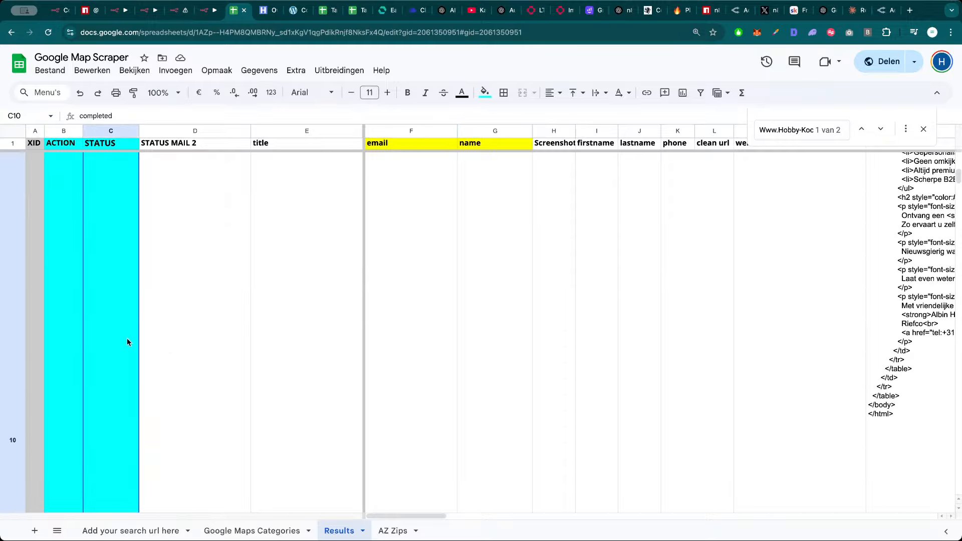
click(128, 340)
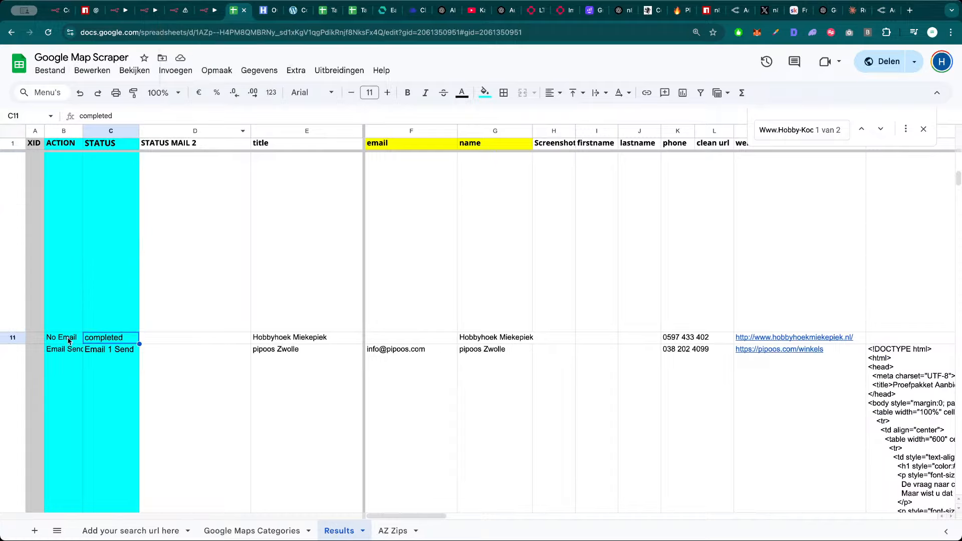
click(428, 338)
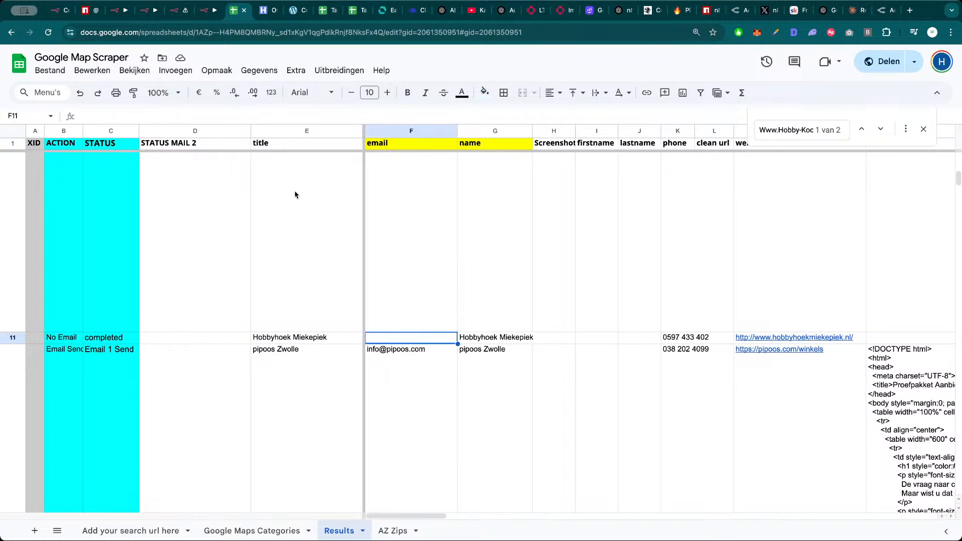
Return to the n8n FireCrawl workflow and review the Google Sheets node's filter and output
click(180, 10)
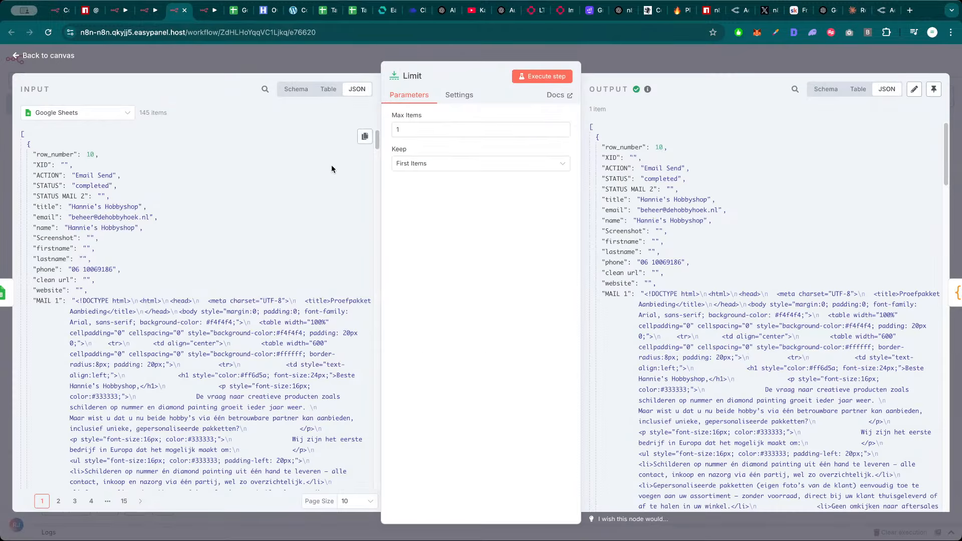
click(330, 67)
click(264, 291)
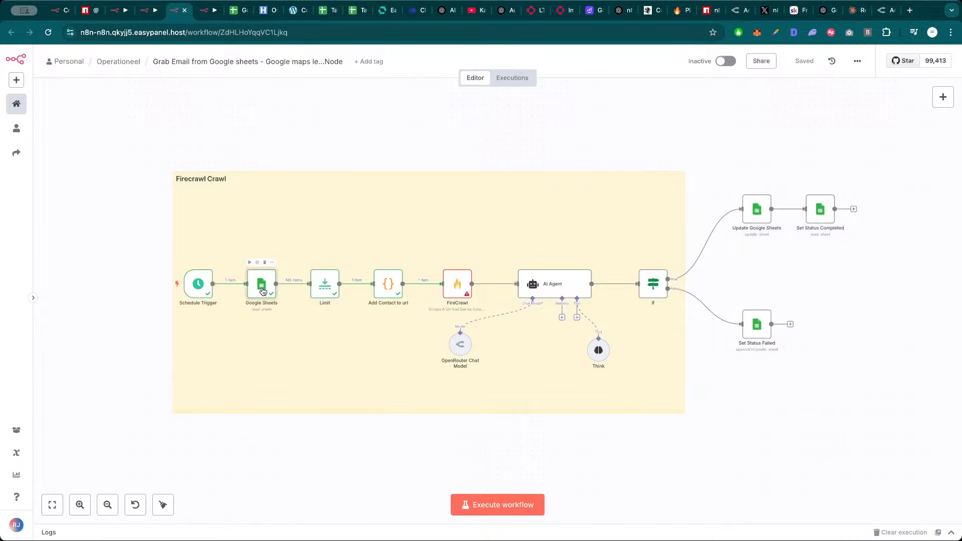
key(Return)
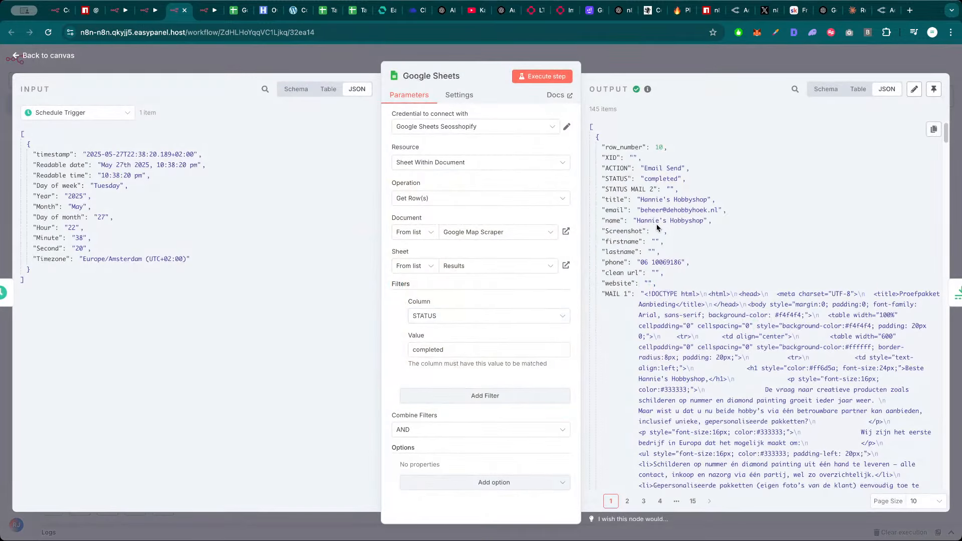
key(Escape)
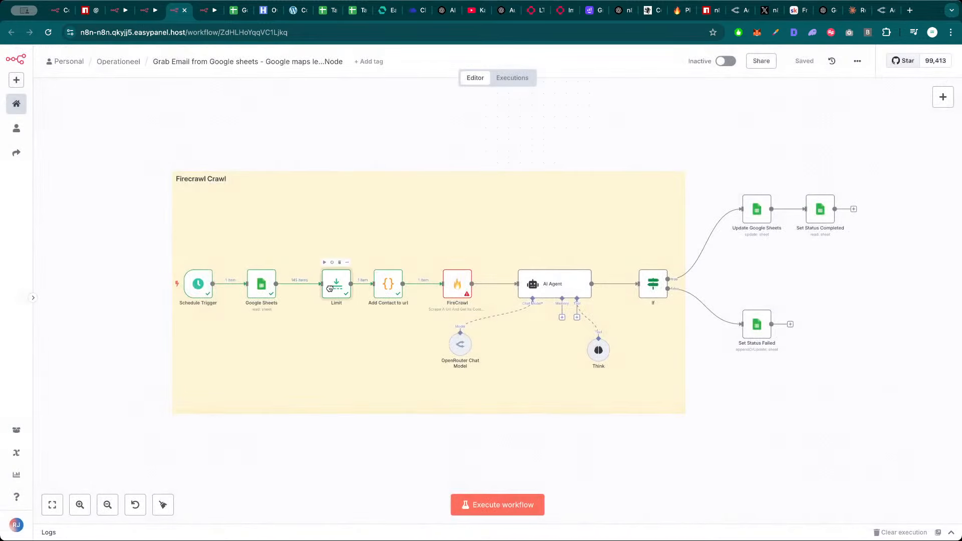
Insert an Edit Fields (Set) node between Google Sheets and Limit, using Manual Mapping with one new field
click(295, 284)
text(set)
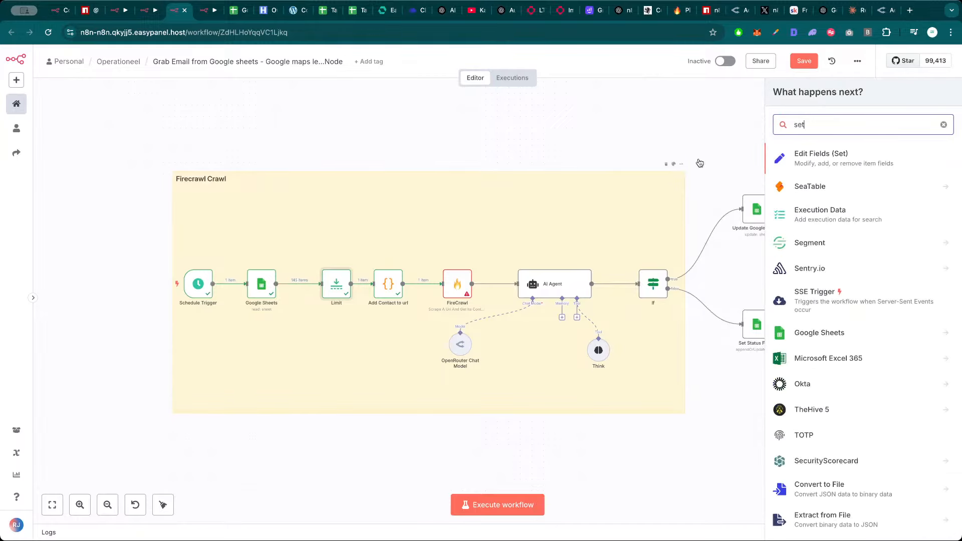
click(822, 160)
click(442, 133)
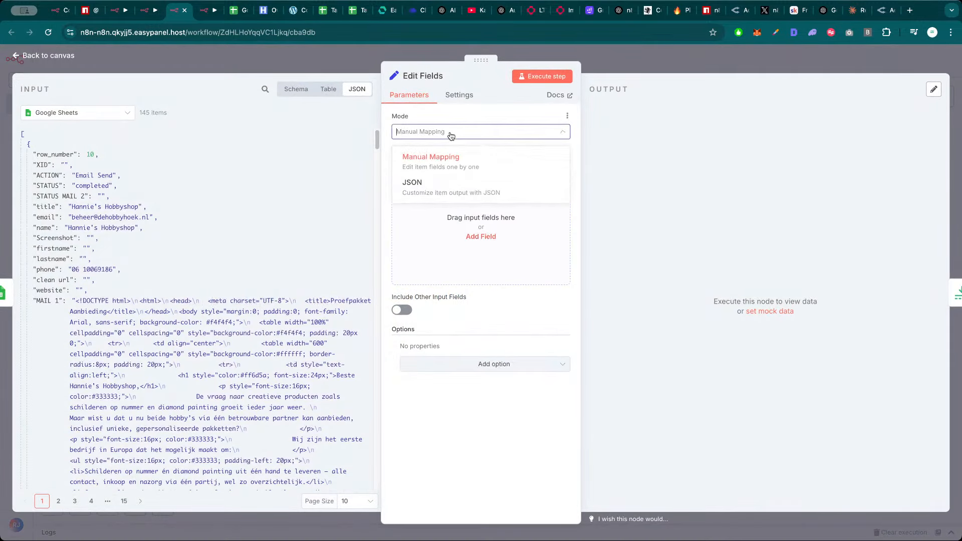
click(439, 162)
click(451, 196)
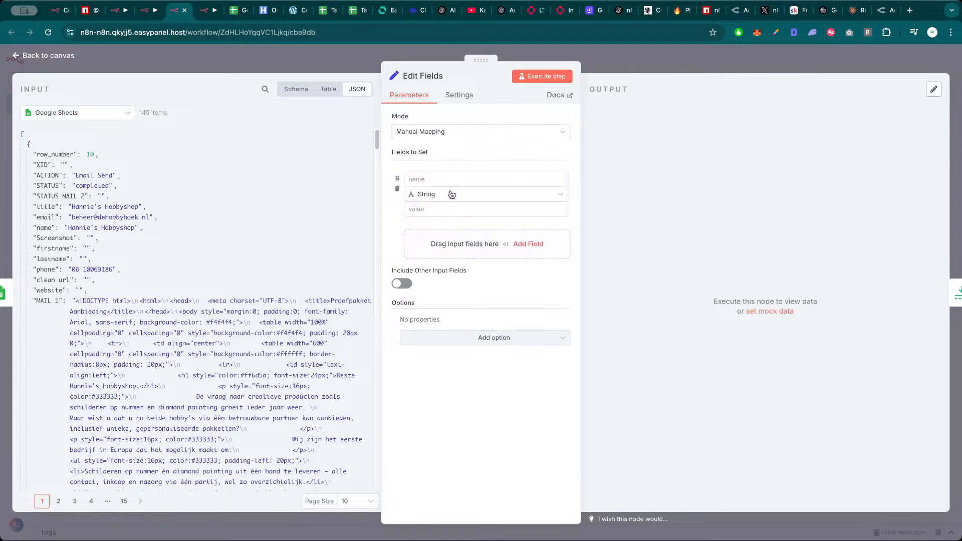
Name the new field Email, keep its type as String, and map the incoming email to its value
click(439, 179)
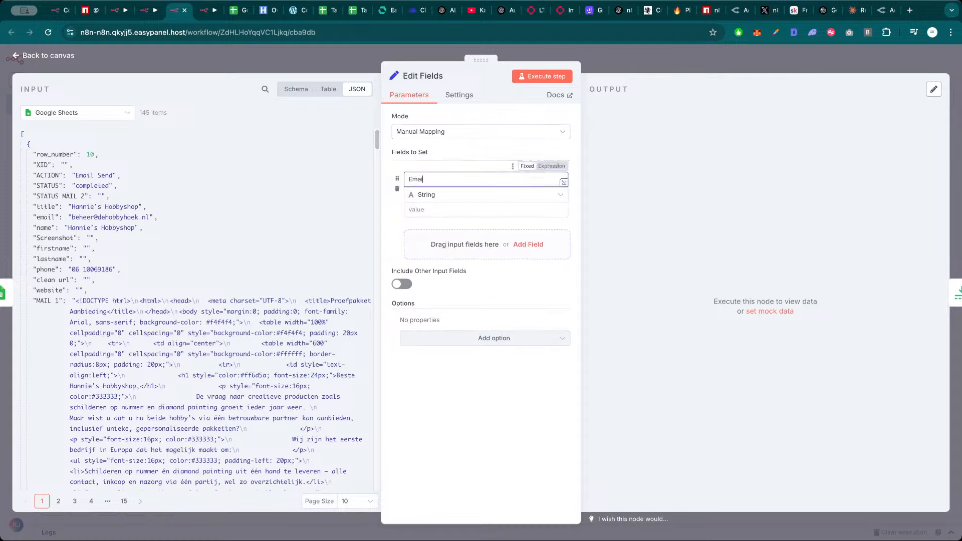
click(444, 196)
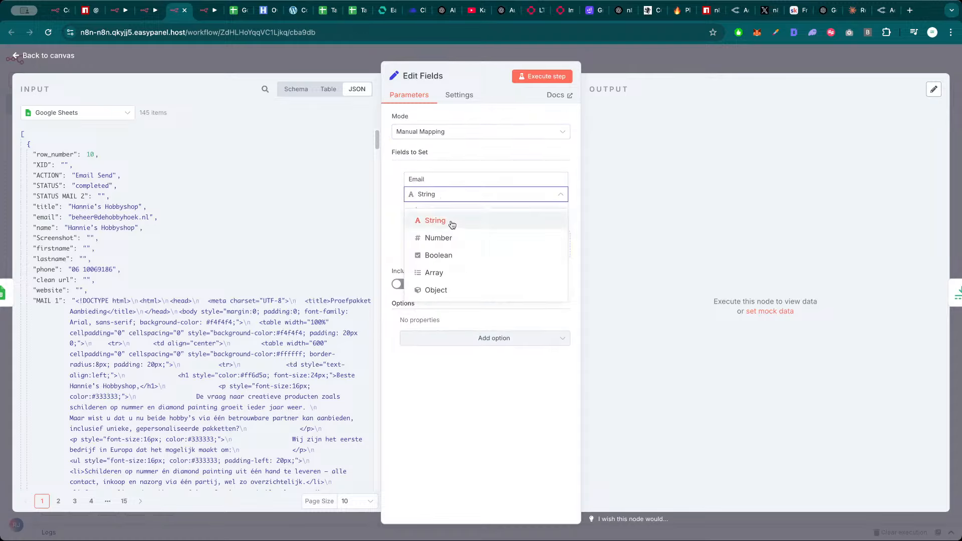
click(460, 221)
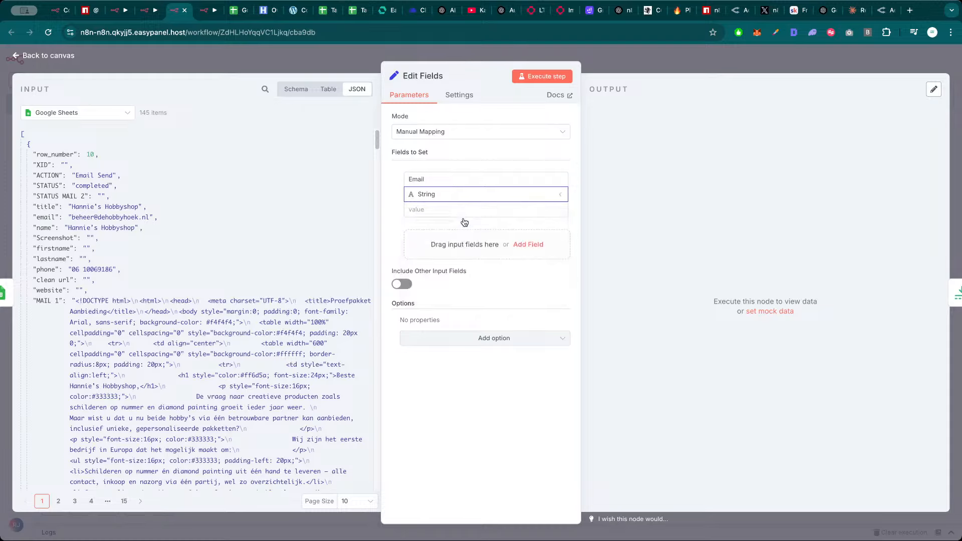
click(458, 209)
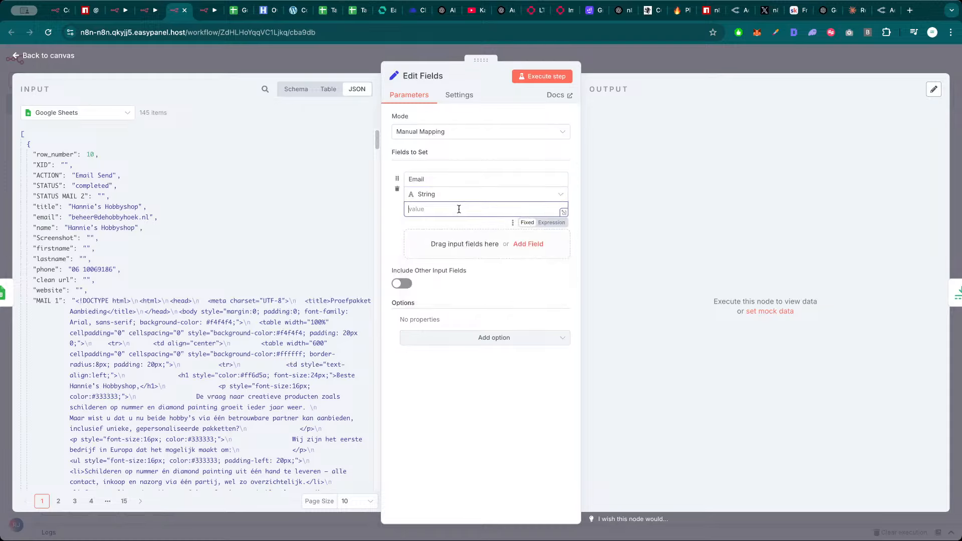
click(437, 167)
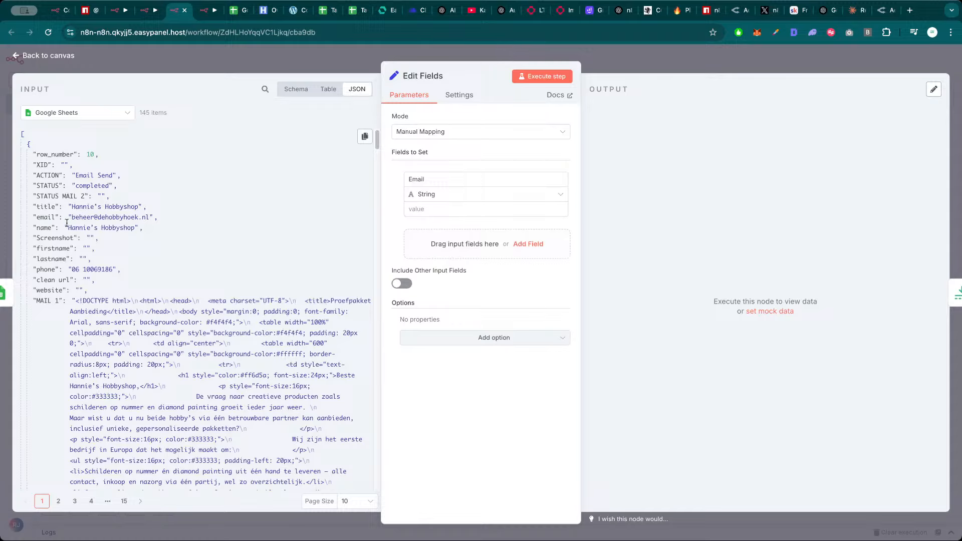
drag(53, 218, 411, 214)
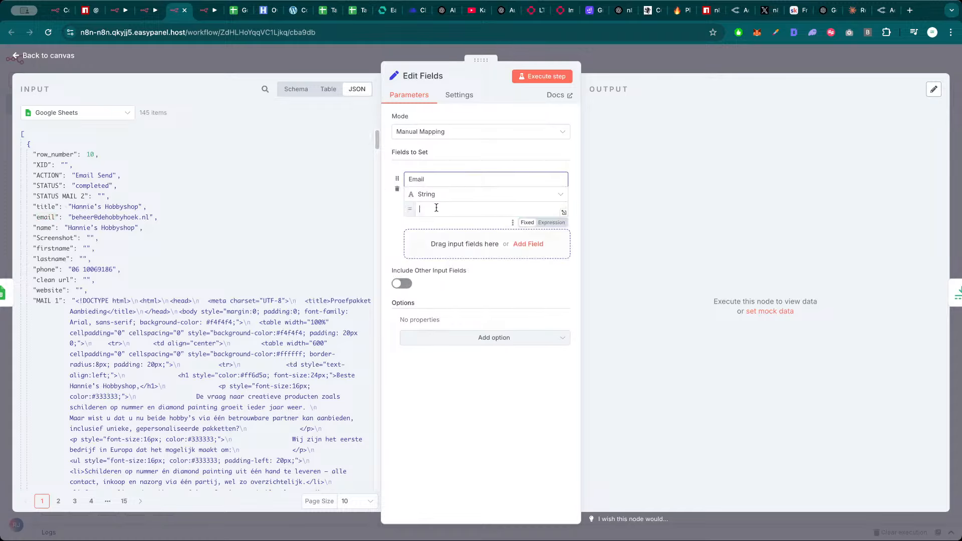
Replace the field's name with {{ $json.email }} and clear its value expression
double_click(443, 179)
text({{ $json.email }})
click(424, 210)
key(super+a)
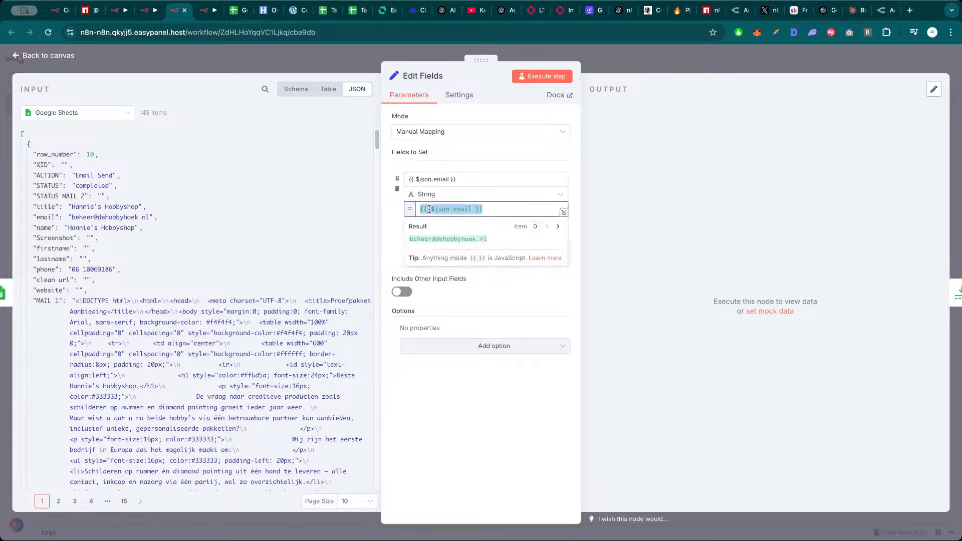
key(BackSpace)
Change the field's type to Object, leave its value empty, and return to the canvas
click(446, 198)
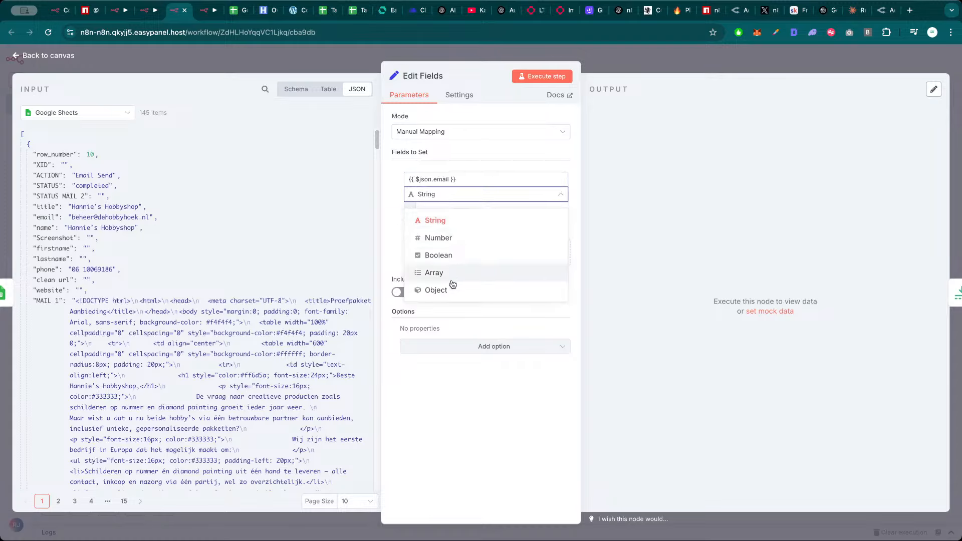
click(436, 291)
click(454, 209)
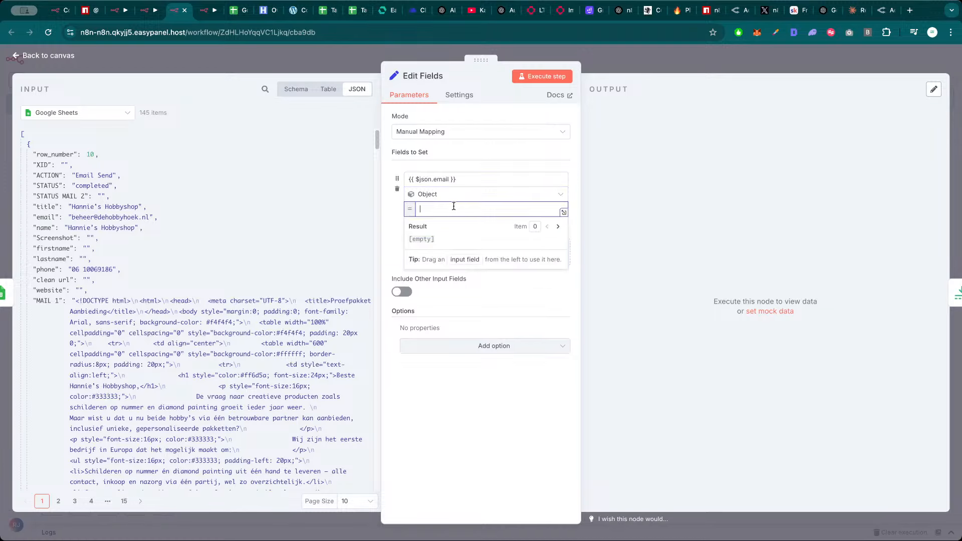
click(395, 216)
click(594, 71)
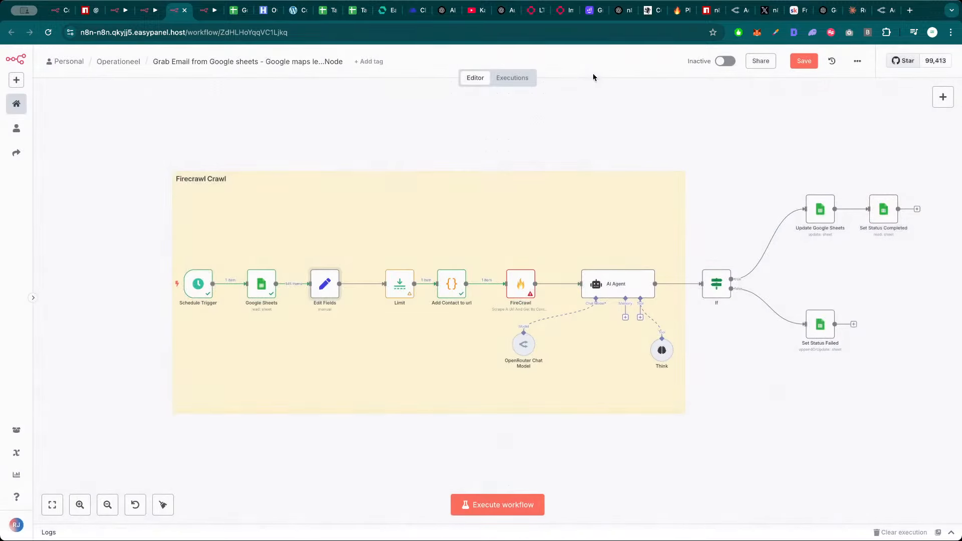
double_click(333, 288)
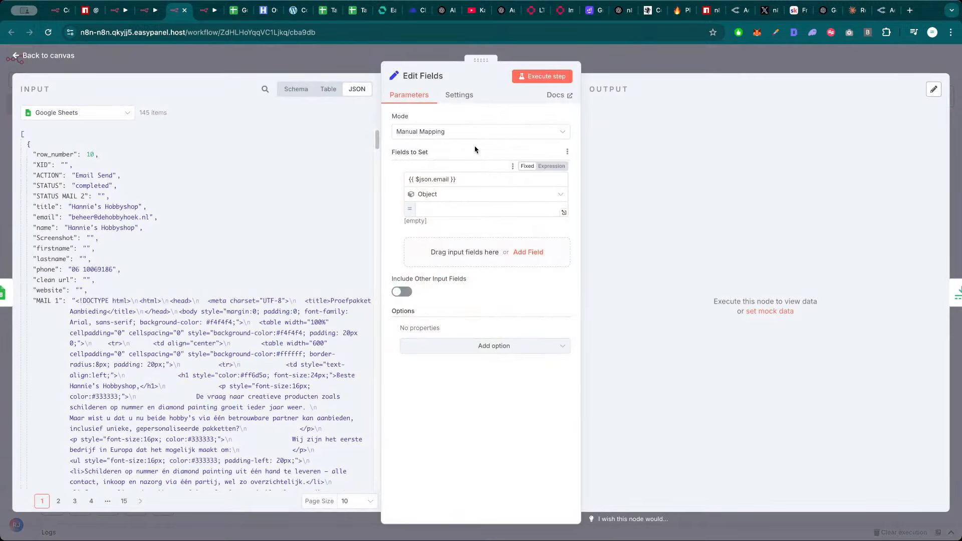
key(Escape)
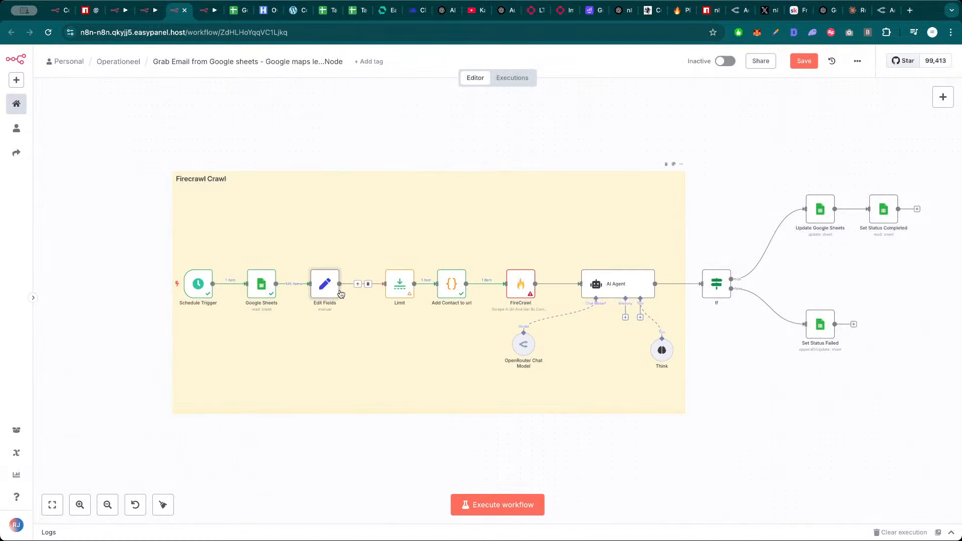
Switch to the Generate Leads with Google Maps workflow and inspect the Zips node and the field-editing node after Filter Zips
click(144, 11)
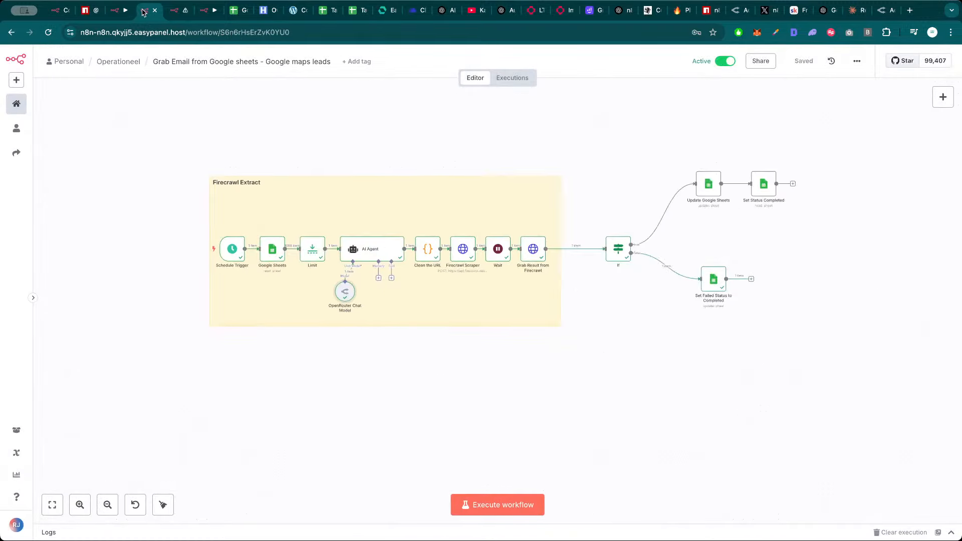
click(132, 15)
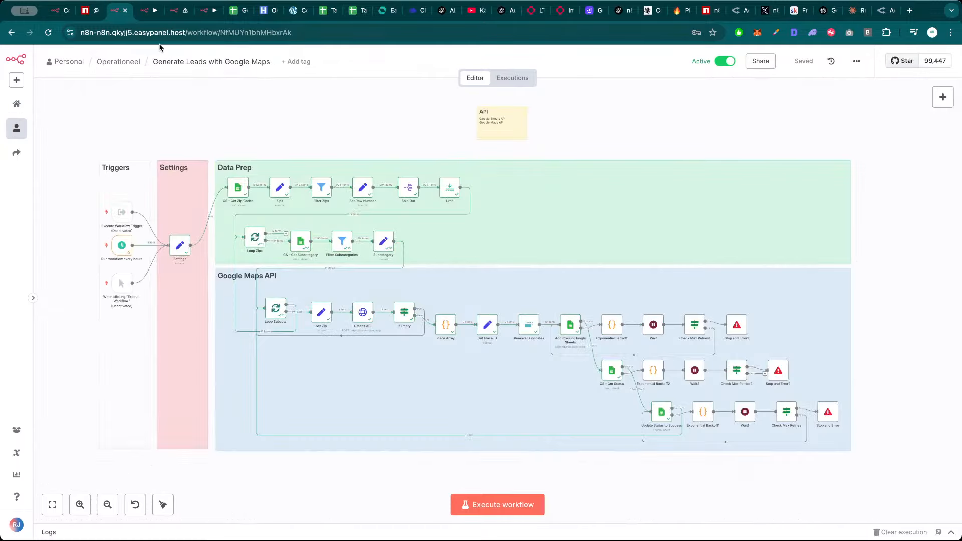
double_click(280, 191)
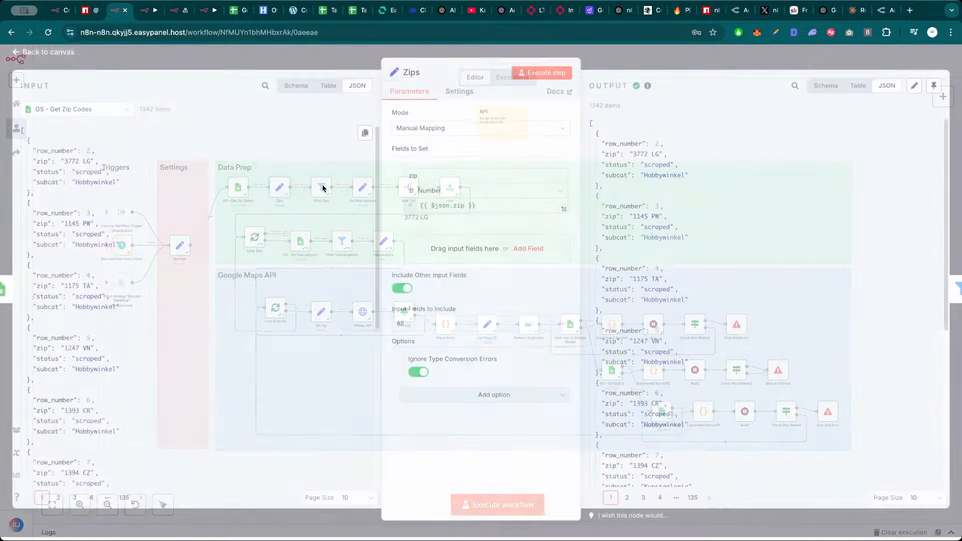
key(Escape)
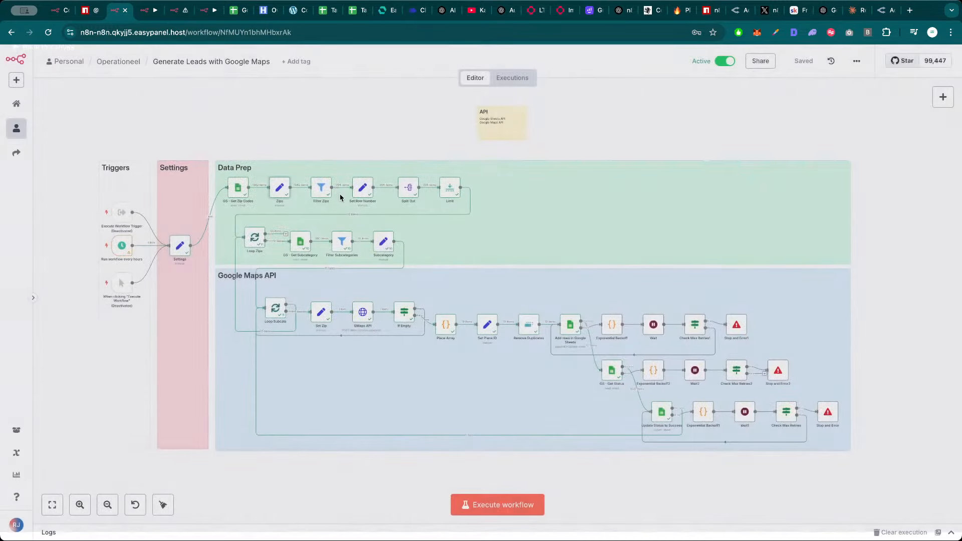
double_click(362, 190)
key(Escape)
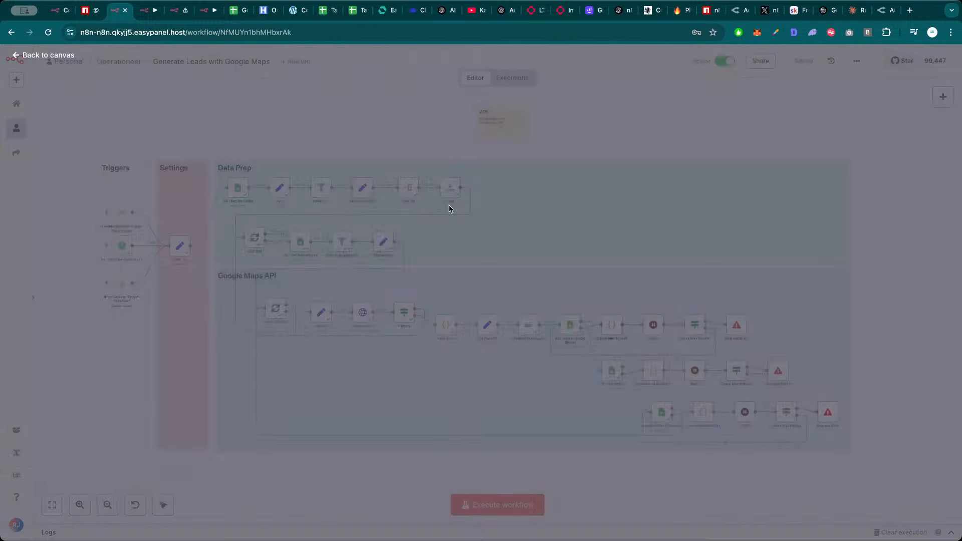
Switch to the Grab Email from Google sheets workflow and insert an Edit Fields (Set) node between Google Sheets and Limit
click(175, 11)
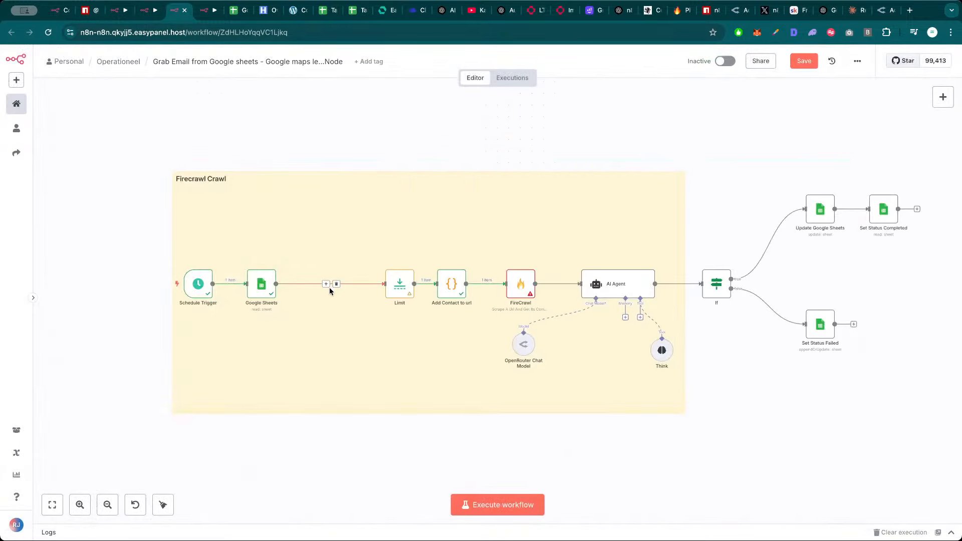
click(327, 284)
text(set)
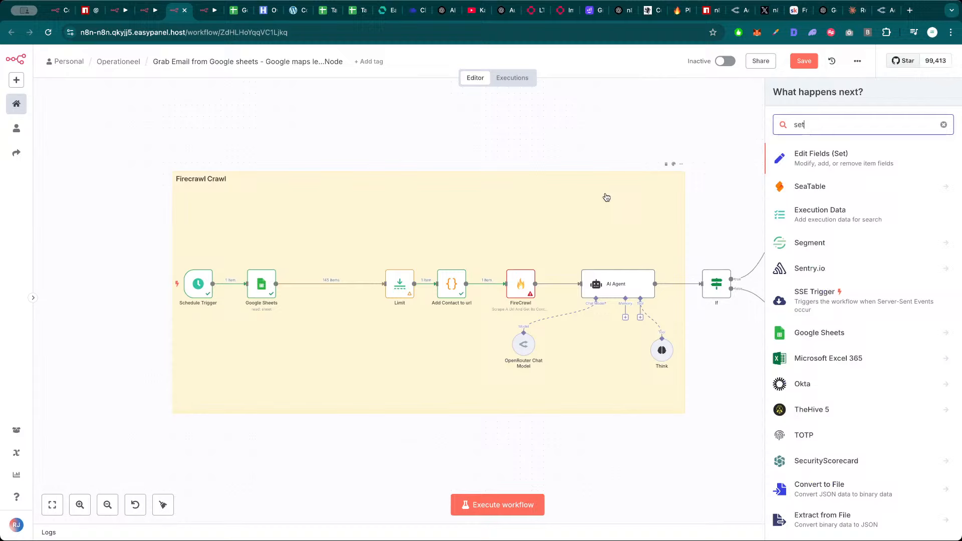
click(818, 158)
Add a field to the Edit Fields node, set its type to Array, and open its fixed value for editing
click(464, 218)
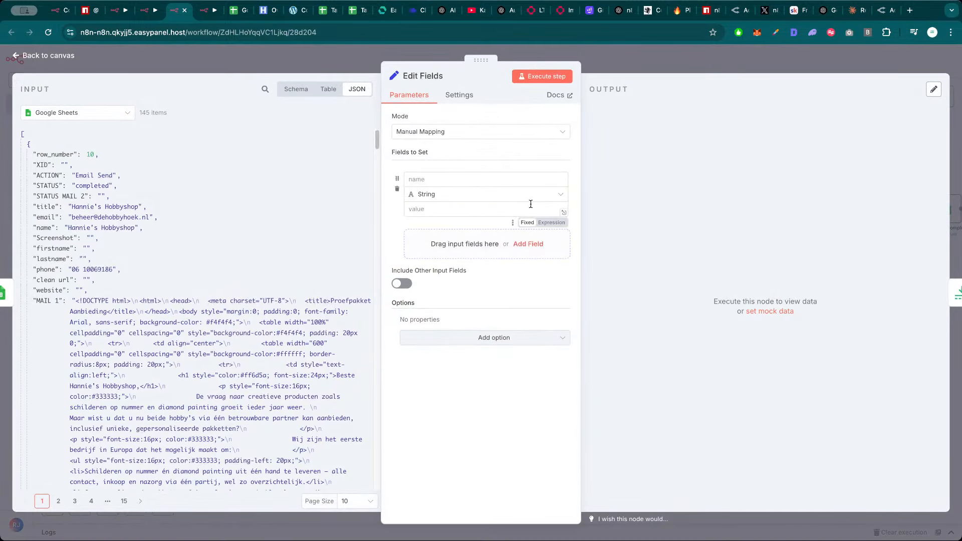
click(551, 222)
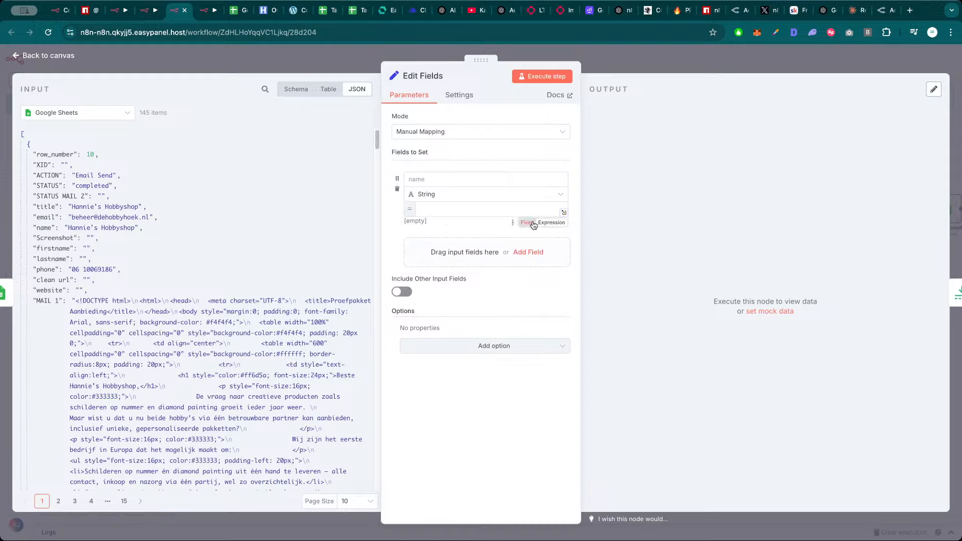
click(527, 222)
click(456, 200)
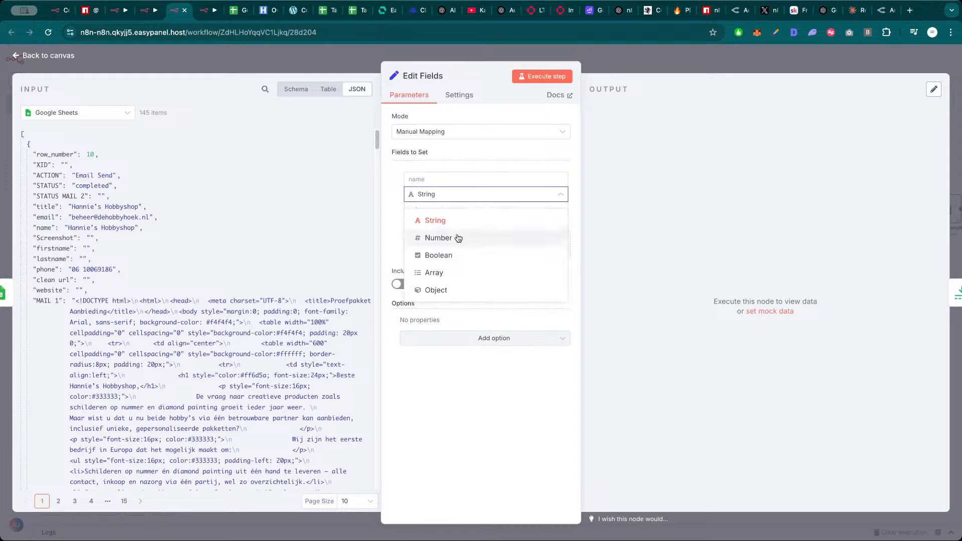
click(451, 272)
click(449, 210)
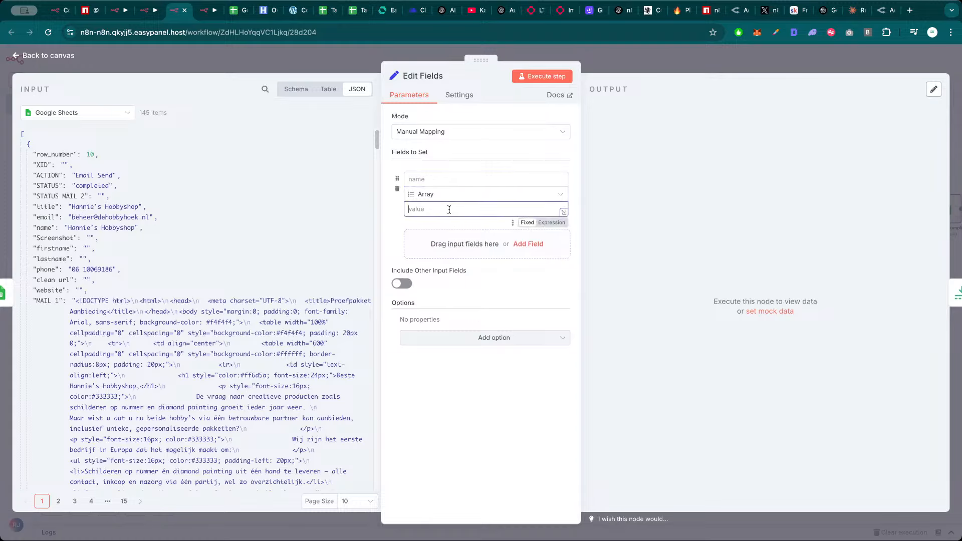
Define a String field named email in the Edit Fields node, mapping its value to the incoming email field
click(450, 198)
click(435, 217)
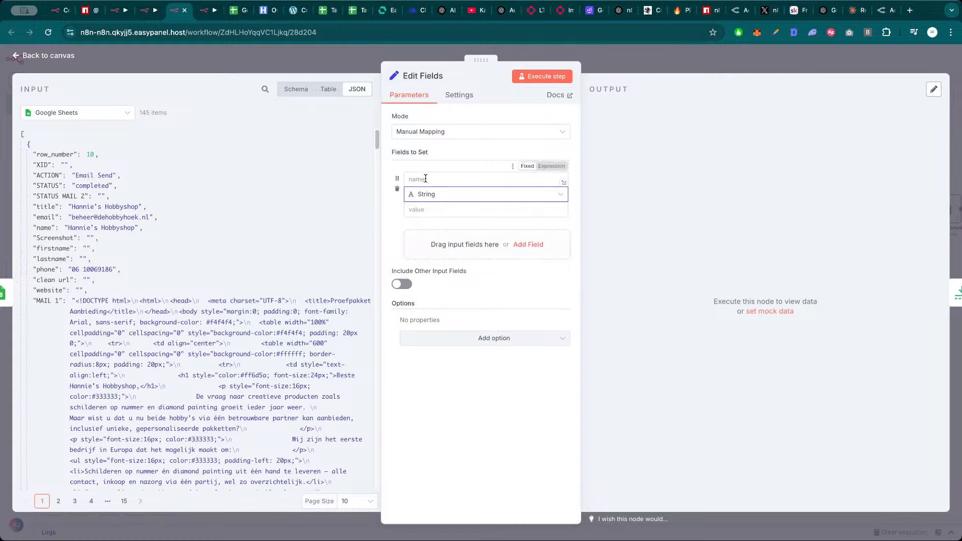
click(446, 135)
click(443, 117)
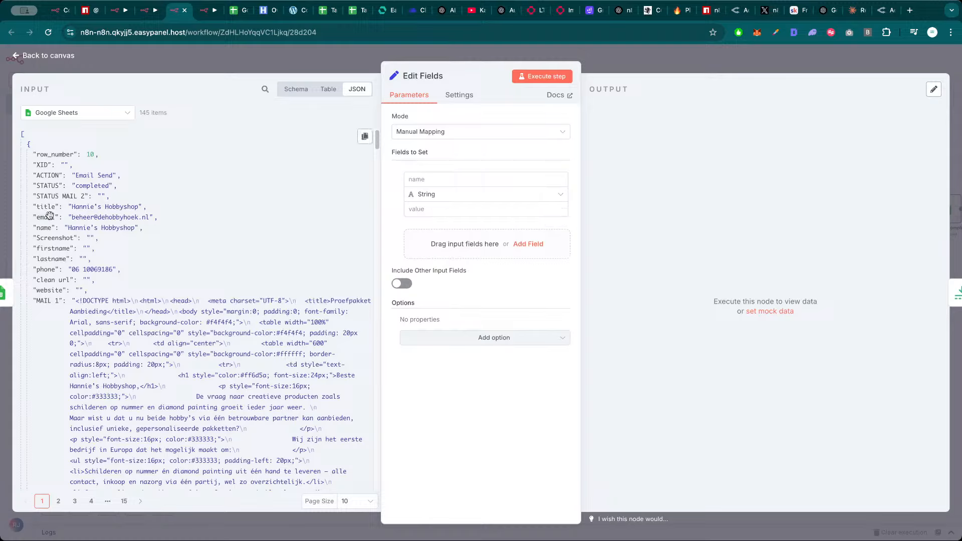
drag(50, 216, 416, 180)
drag(46, 218, 410, 210)
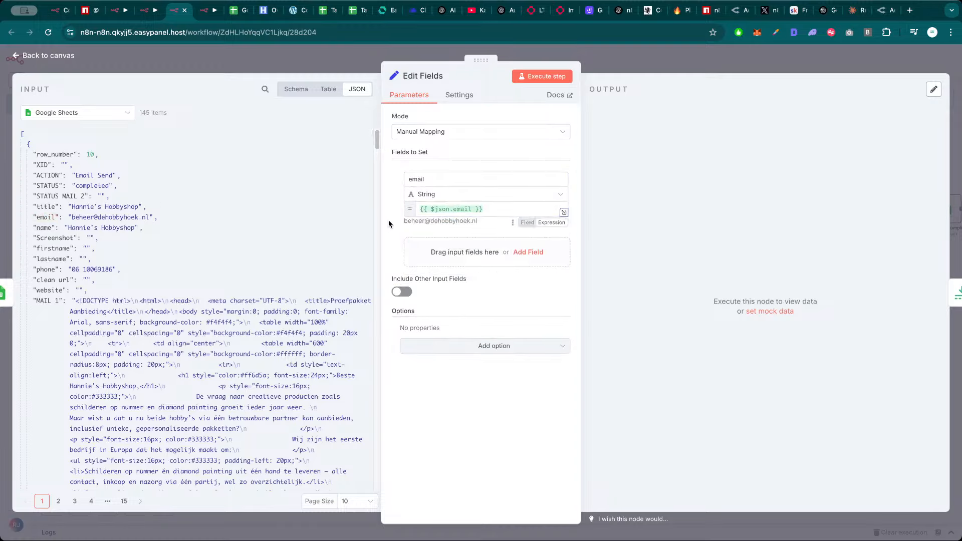
click(321, 59)
Copy the If node from the Firecrawl Extract workflow into the Firecrawl Crawl workflow, placing it above Edit Fields
click(147, 15)
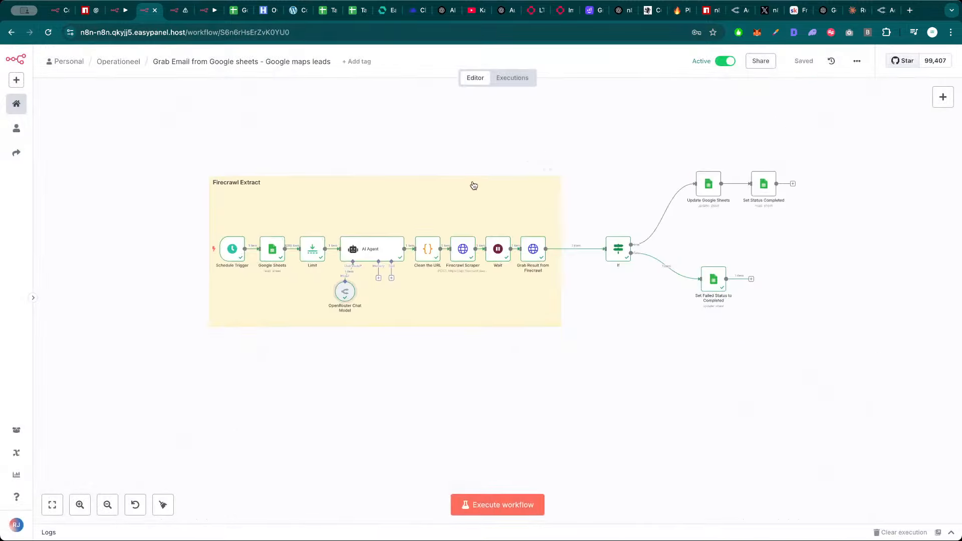
click(626, 257)
key(super+c)
click(183, 16)
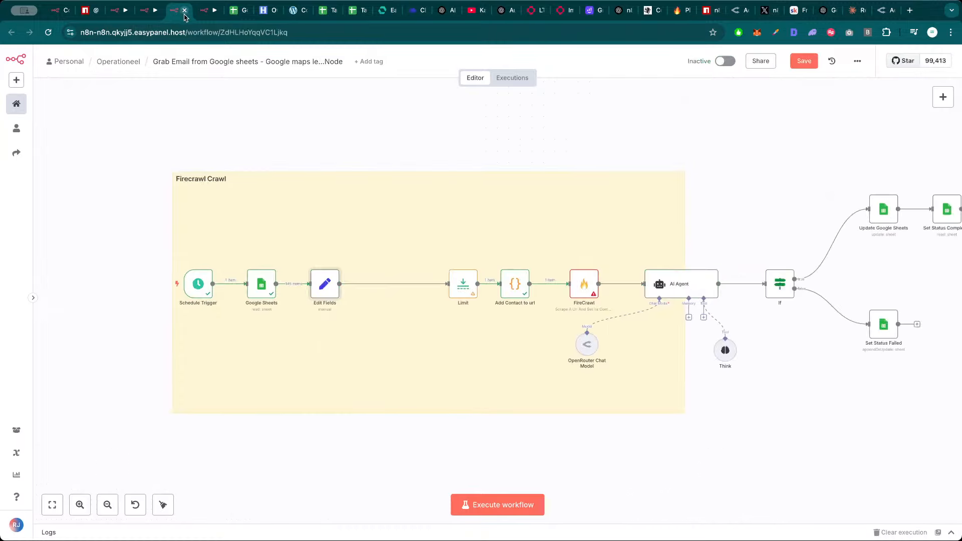
key(super+v)
drag(370, 161, 335, 242)
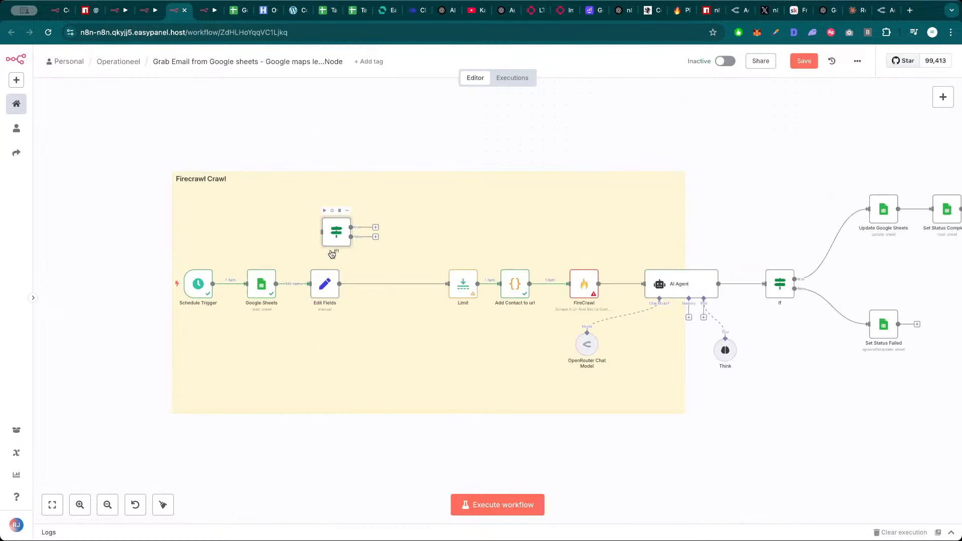
Move Edit Fields aside, remove its connection from Google Sheets, and connect Google Sheets to the pasted If node
drag(322, 285, 397, 276)
mouse_move(295, 287)
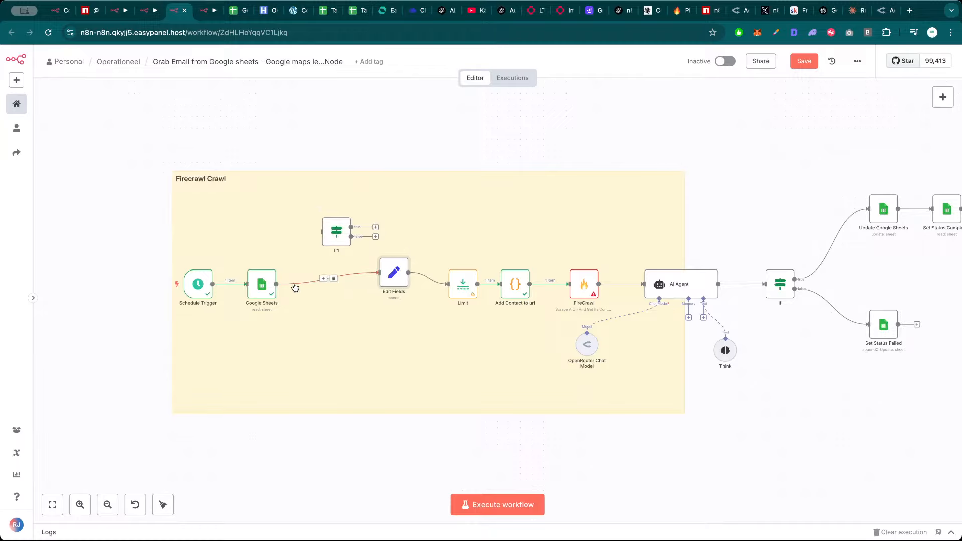
click(335, 279)
mouse_move(304, 287)
mouse_down()
mouse_move(323, 233)
mouse_move(313, 233)
mouse_up()
Replace the left-hand expression of the pasted If node's first condition with {{ $json.email }}
double_click(312, 233)
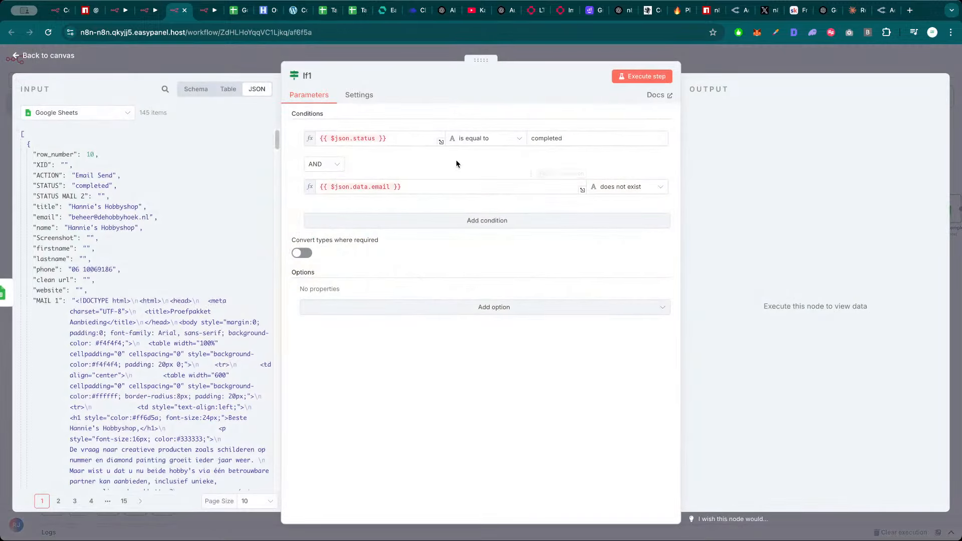
click(383, 140)
drag(383, 139, 309, 139)
key(BackSpace)
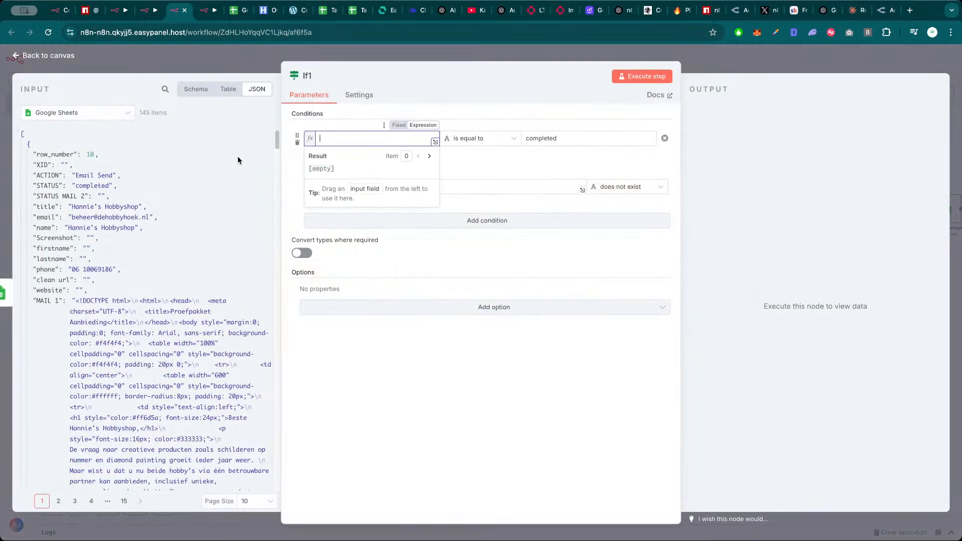
drag(46, 217, 346, 139)
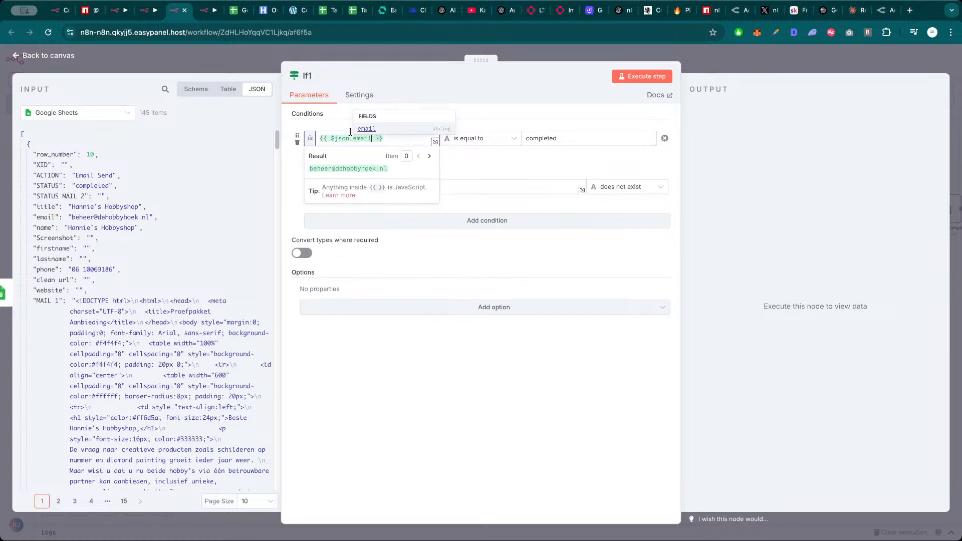
key(Escape)
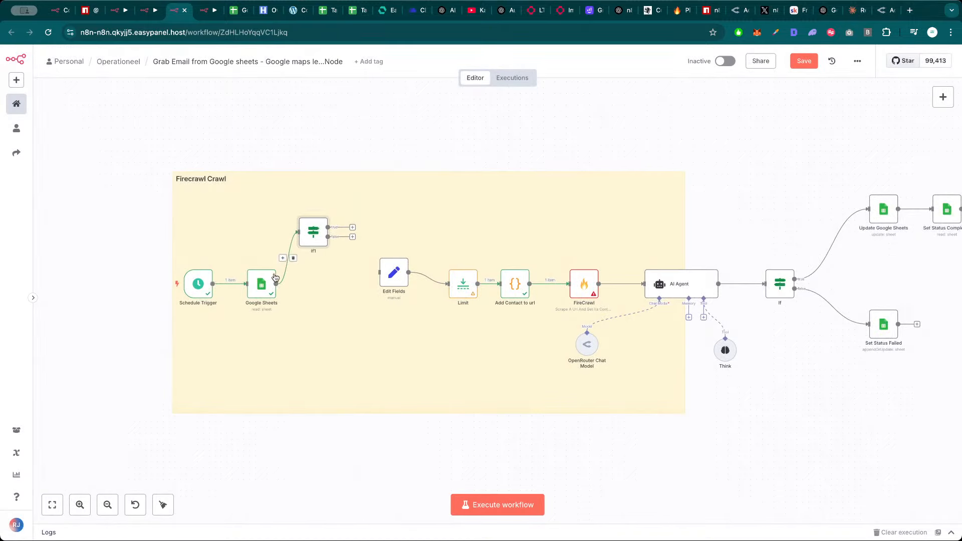
Add a second filter on the email column with an empty value to the Google Sheets node and execute the step
double_click(264, 283)
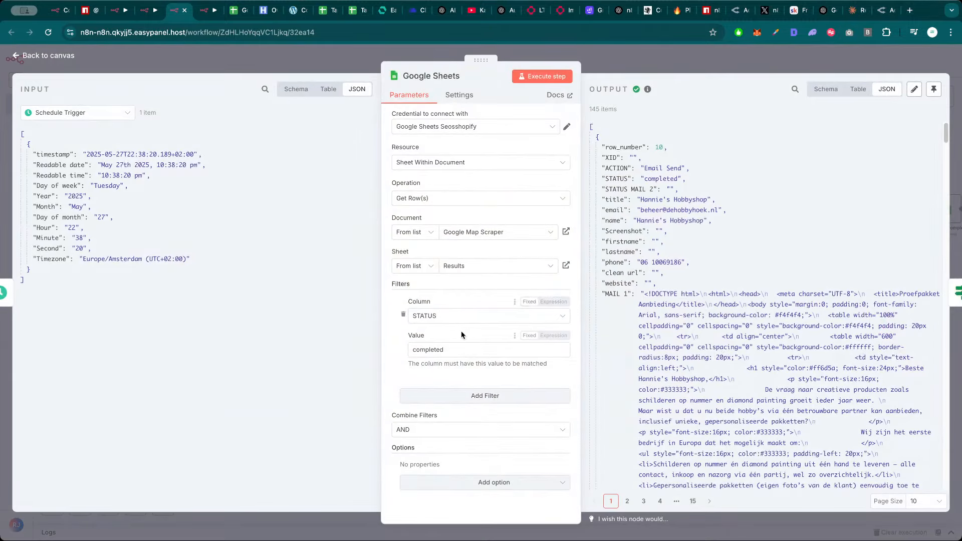
click(465, 395)
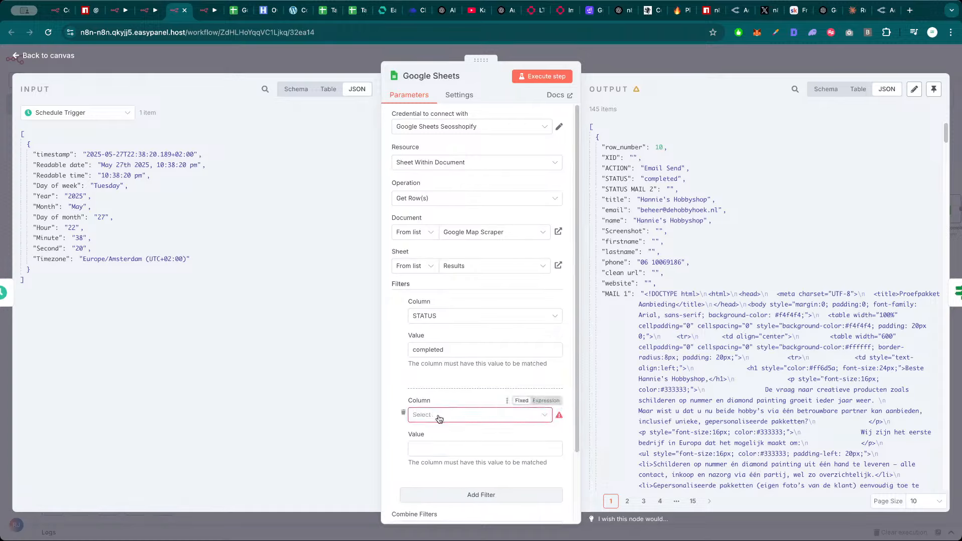
click(437, 414)
click(440, 343)
click(445, 414)
click(440, 364)
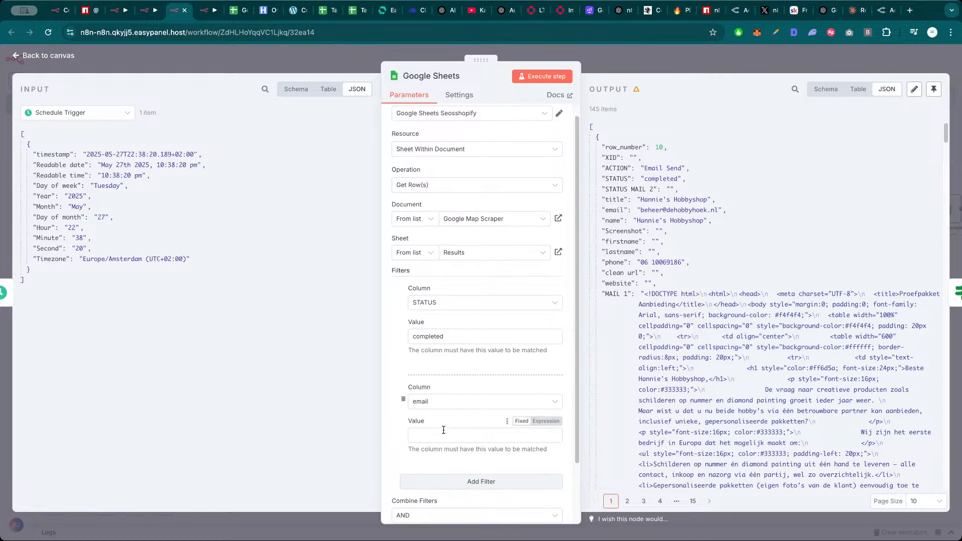
click(551, 78)
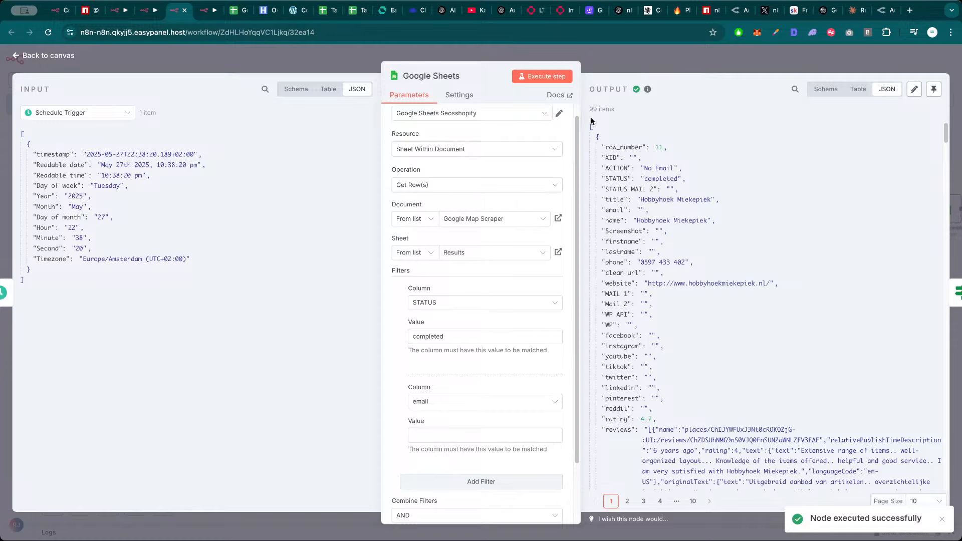
click(623, 64)
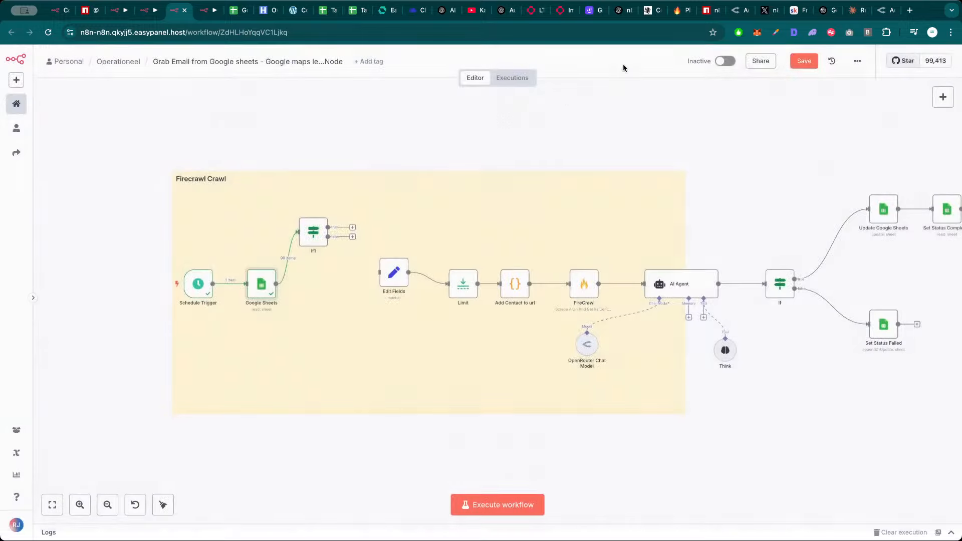
Delete the pasted If node and the Edit Fields node from the Firecrawl Crawl workflow
click(316, 232)
key(Delete)
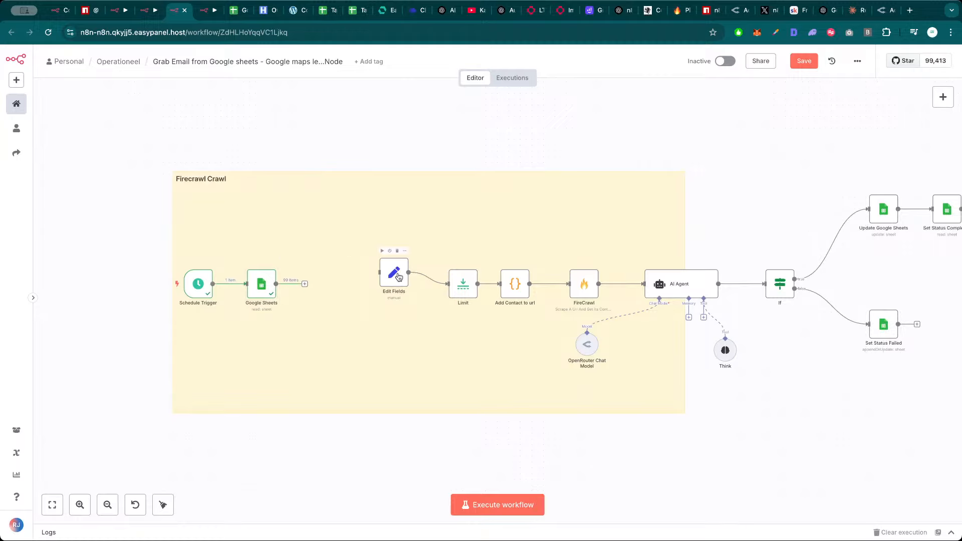
click(397, 275)
key(Delete)
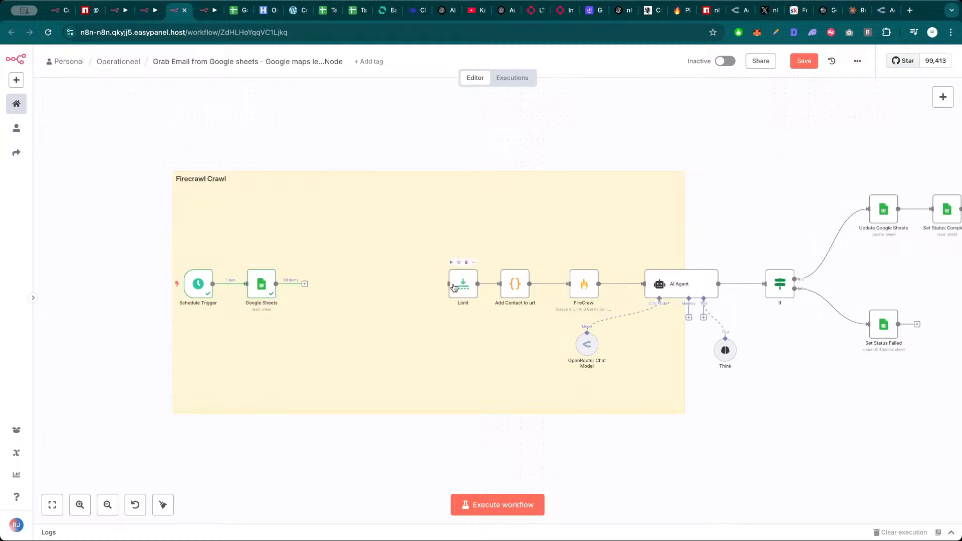
Place and connect the Limit node directly after Google Sheets, and move Add Contact to url above the note, disconnected from its neighbours
drag(454, 287, 309, 287)
mouse_move(410, 287)
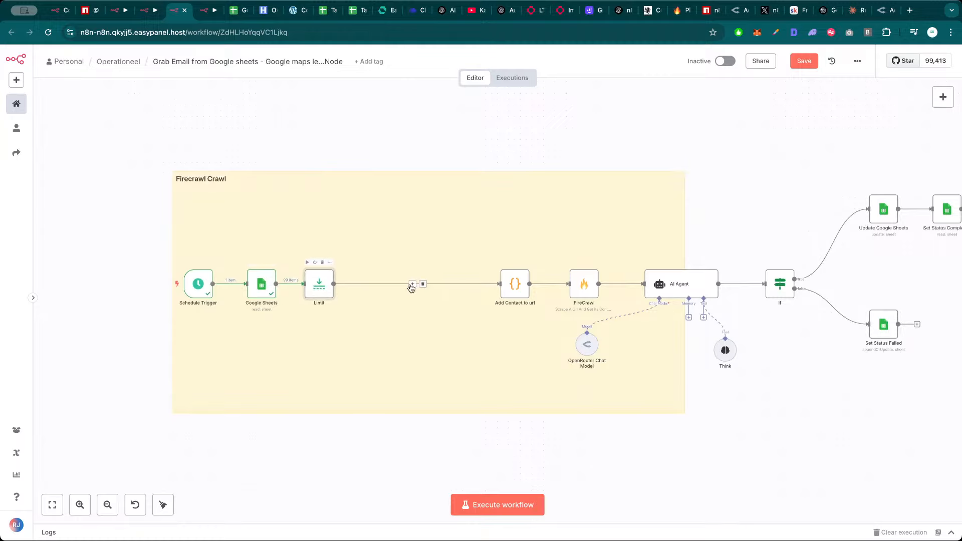
drag(525, 280, 430, 147)
click(379, 284)
click(512, 284)
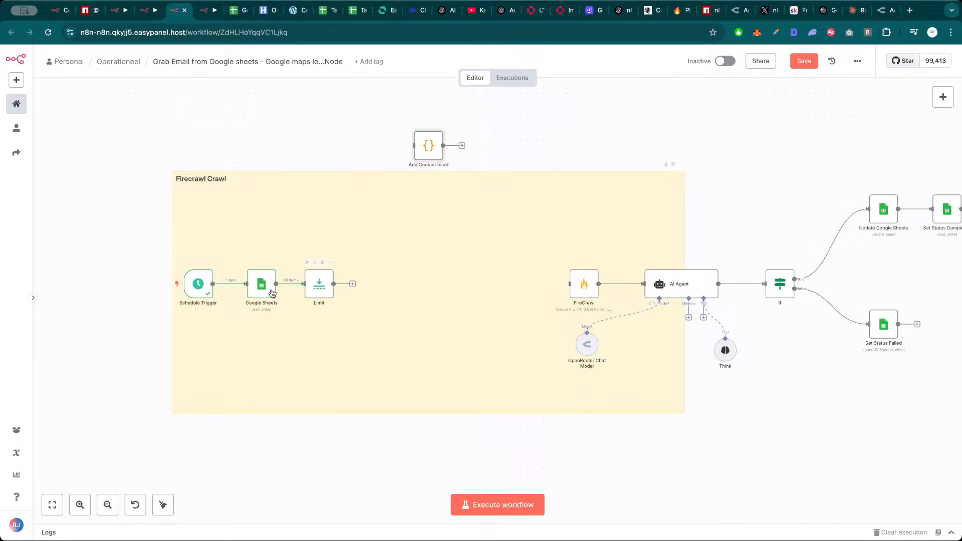
Review the Schedule Trigger's interval and the filters of the Google Sheets node
double_click(200, 287)
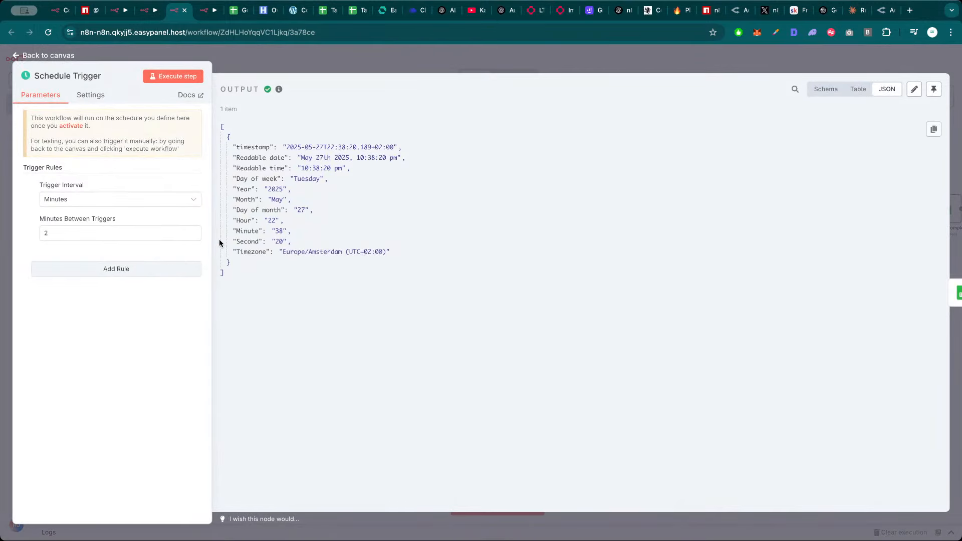
key(Escape)
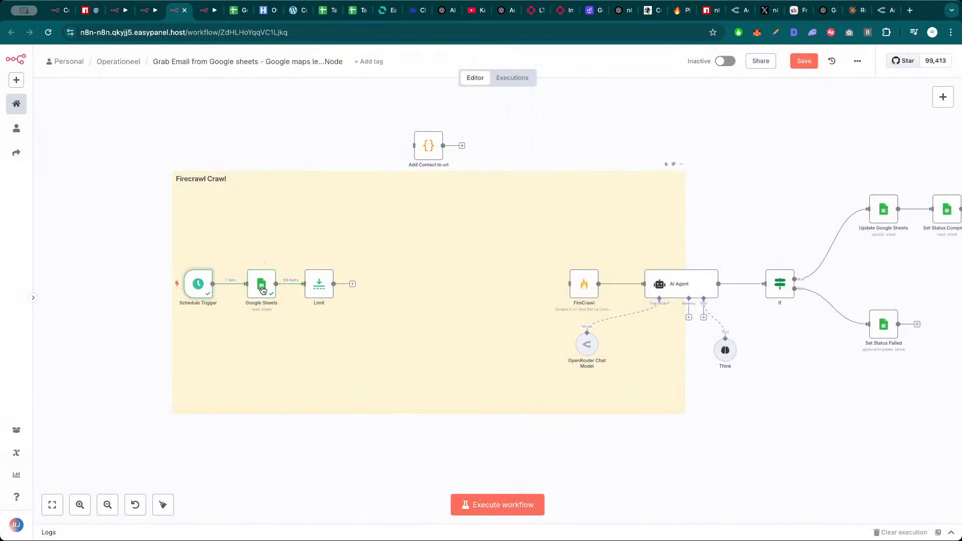
double_click(262, 287)
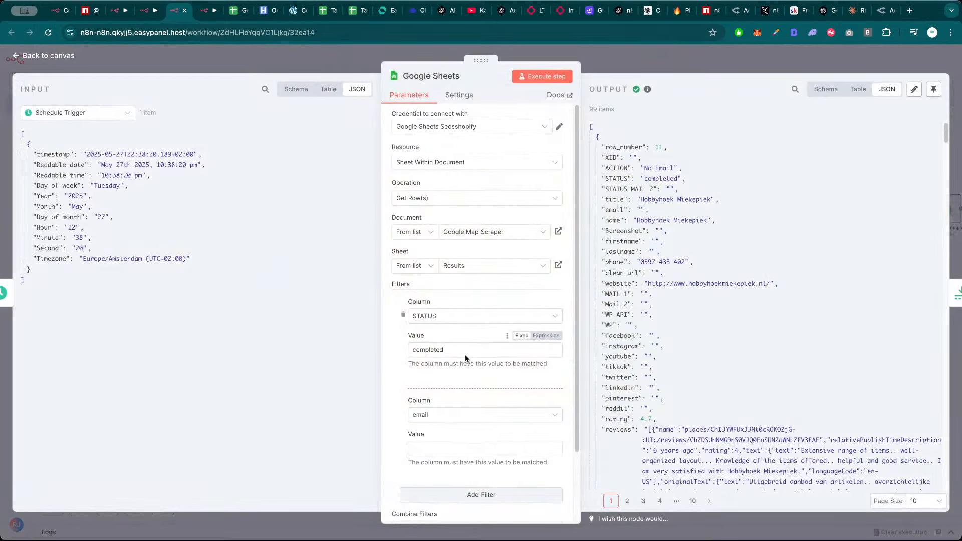
Inspect the STATUS and email cells of row 11 in the Google Map Scraper spreadsheet's Results sheet
click(237, 14)
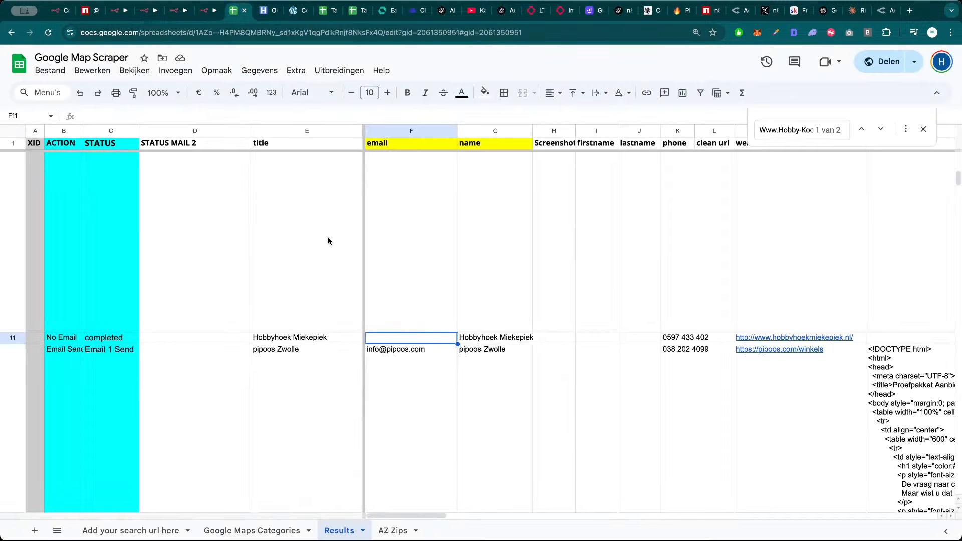
click(151, 15)
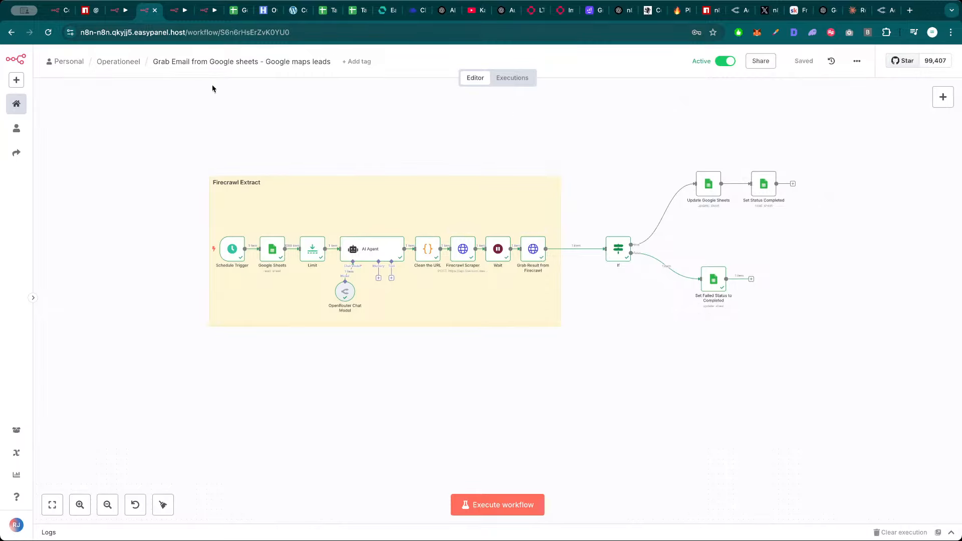
click(235, 18)
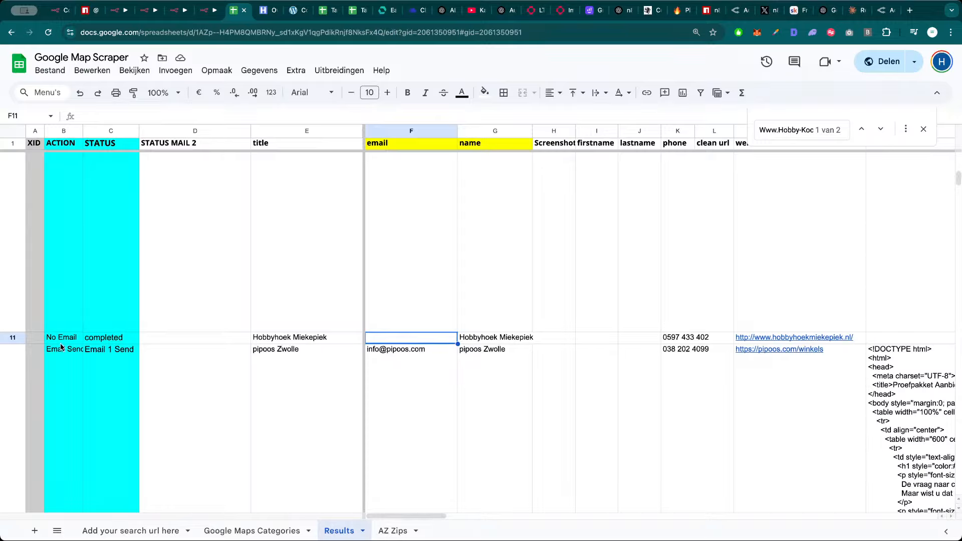
click(114, 339)
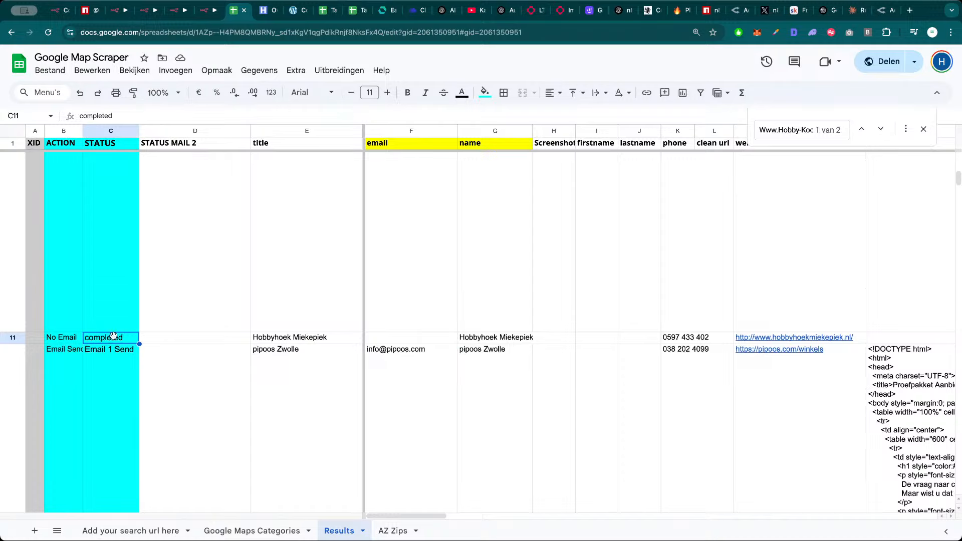
click(401, 340)
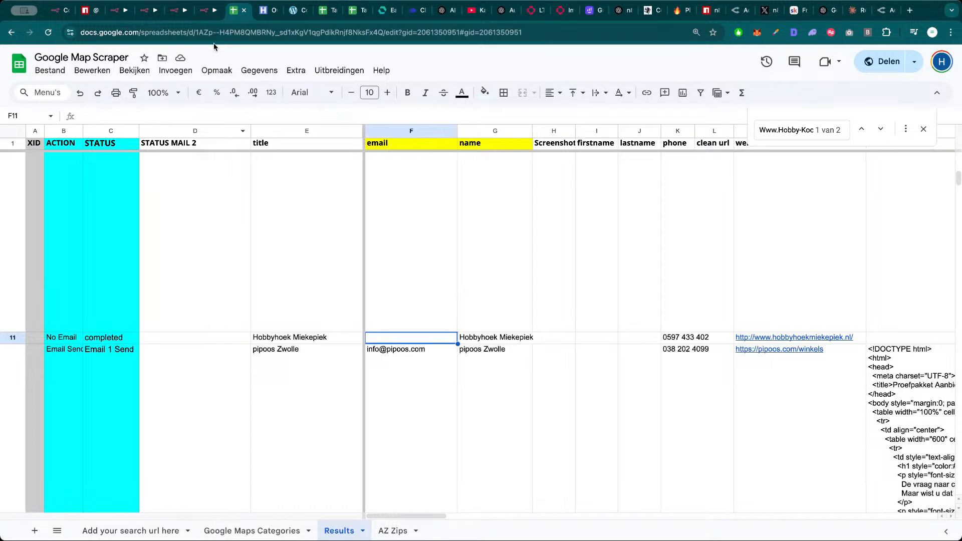
Compare the Google Sheets node's STATUS and email filters with the rows in its output
click(173, 10)
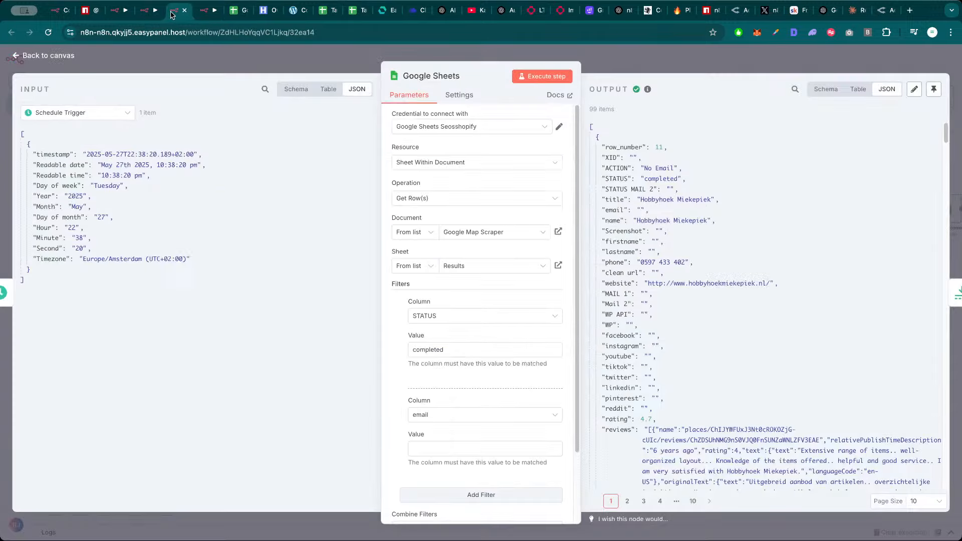
click(333, 62)
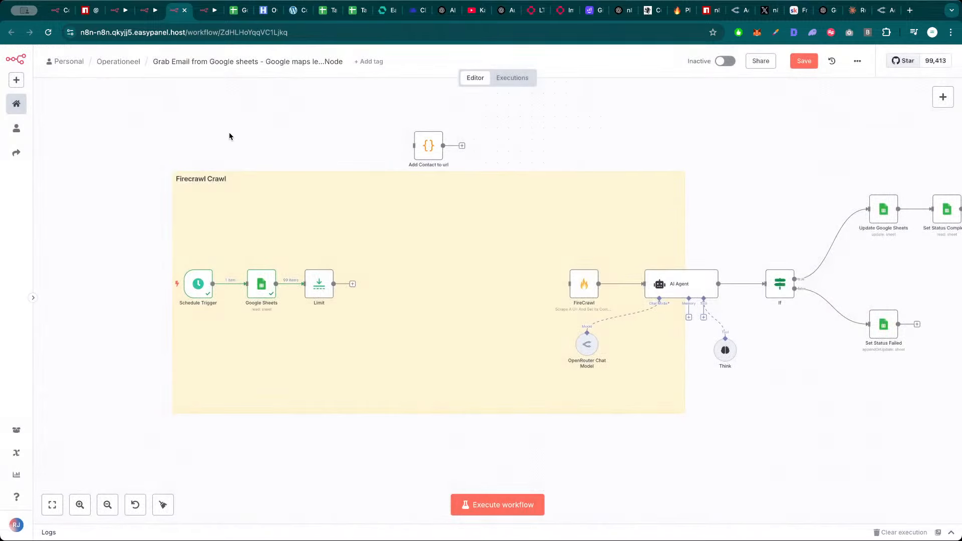
double_click(262, 284)
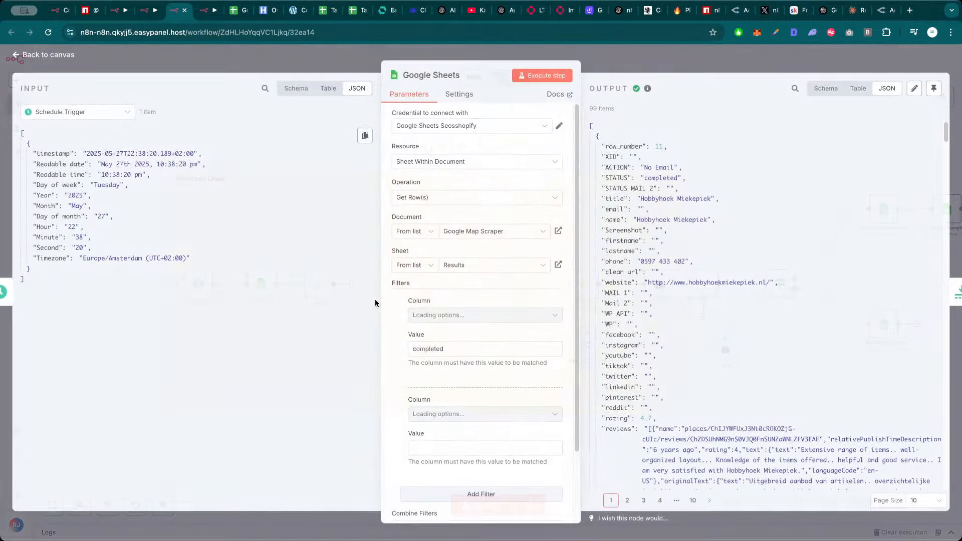
scroll(462, 318, down, 1)
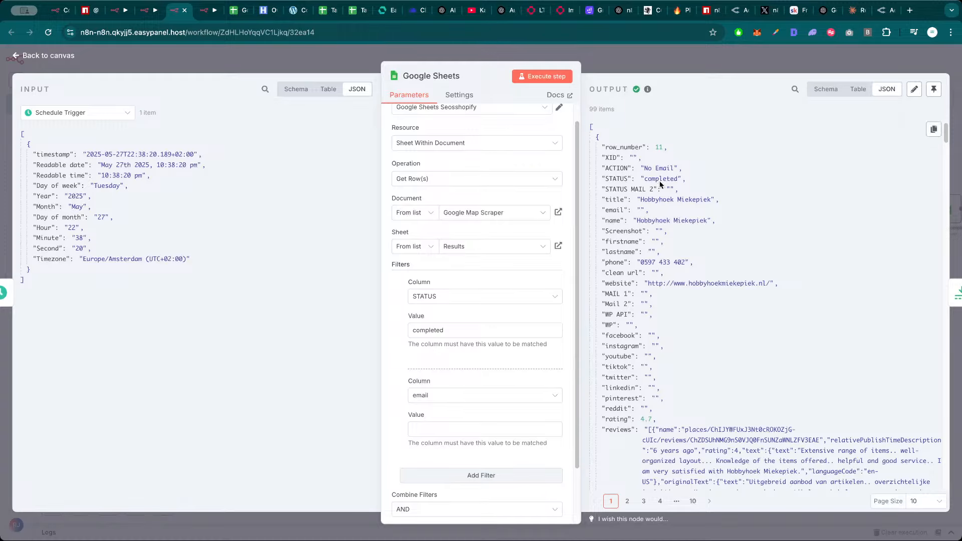
click(670, 60)
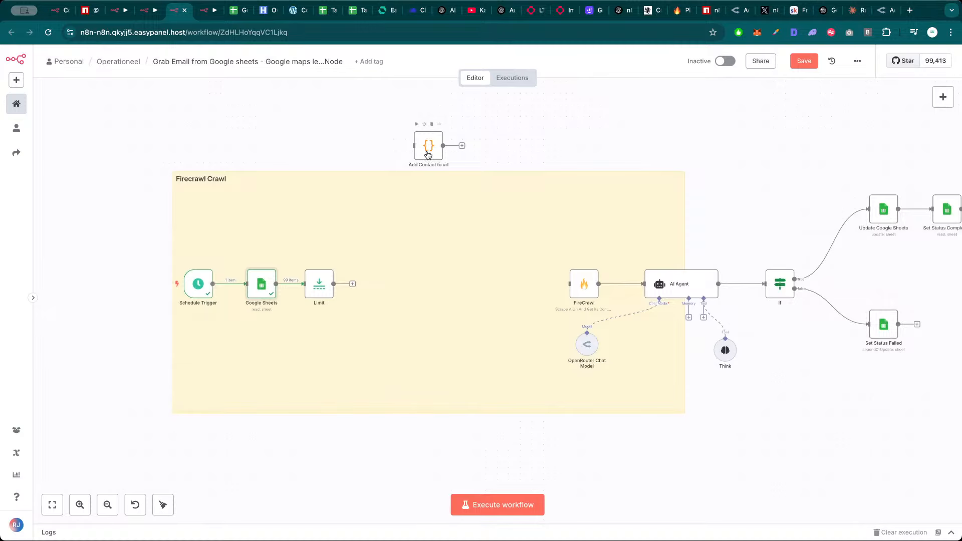
Copy the AI Agent with its OpenRouter chat model from the Firecrawl Extract workflow into the Crawl workflow and connect it after Limit
click(147, 10)
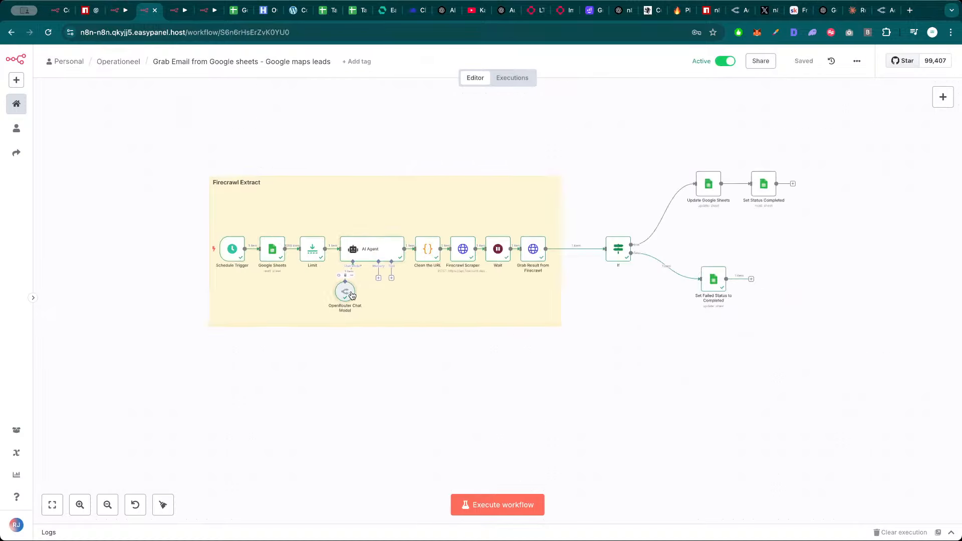
key(ctrl+c)
click(378, 246)
key(ctrl+c)
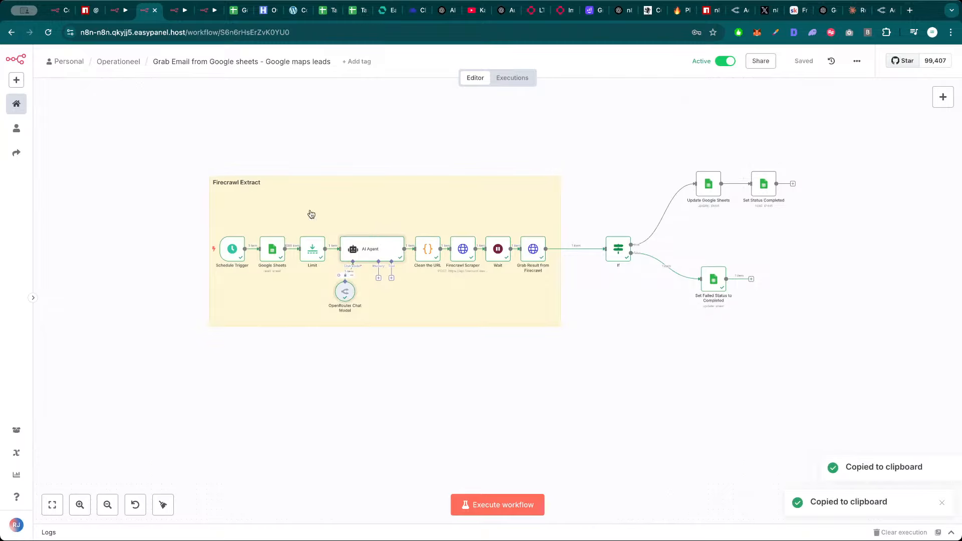
click(178, 10)
key(ctrl+v)
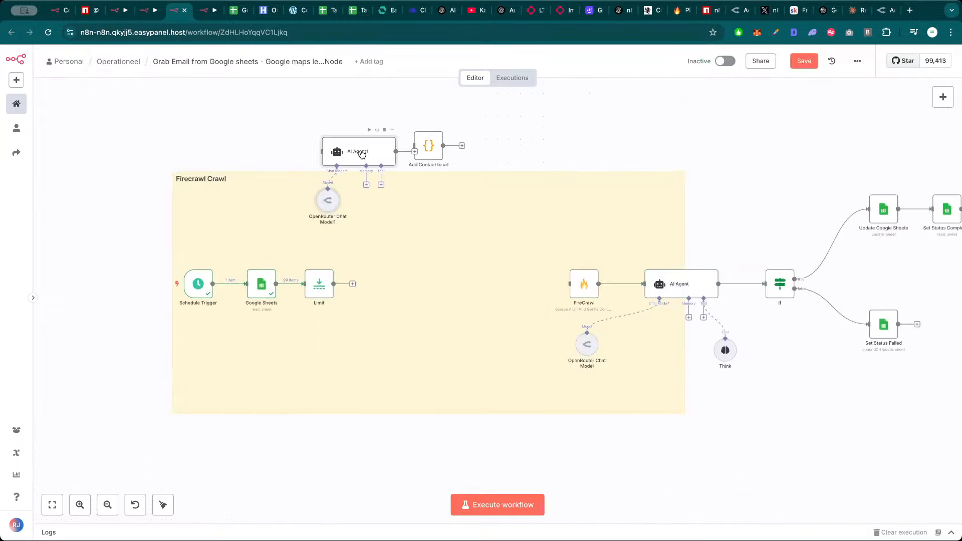
drag(336, 153, 422, 283)
drag(352, 284, 385, 287)
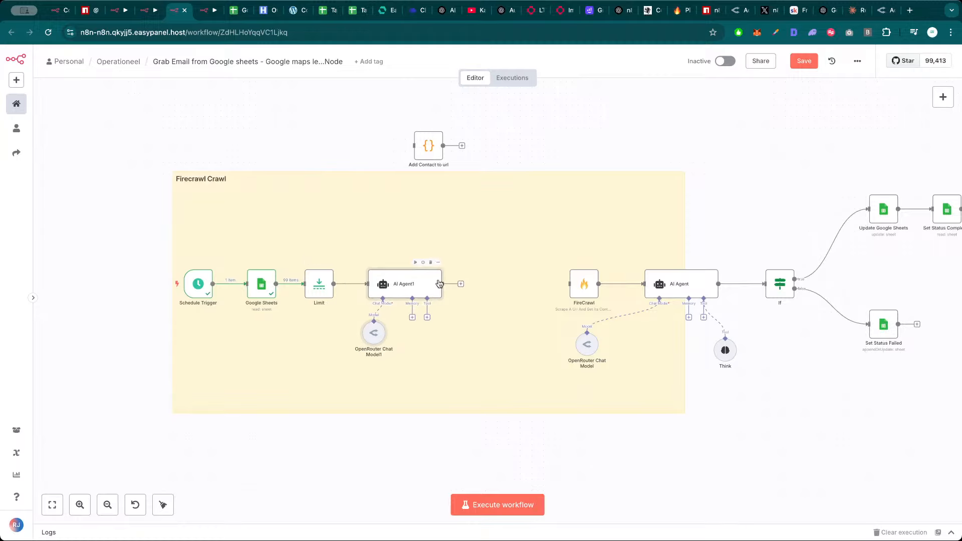
Check the pasted AI Agent1 settings and run the Limit node to supply the agent with input data
double_click(413, 286)
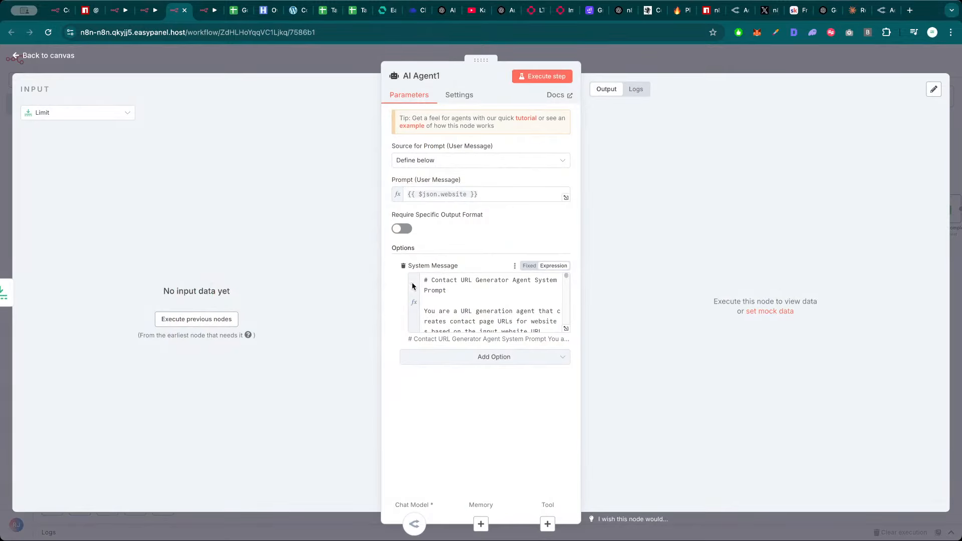
click(330, 68)
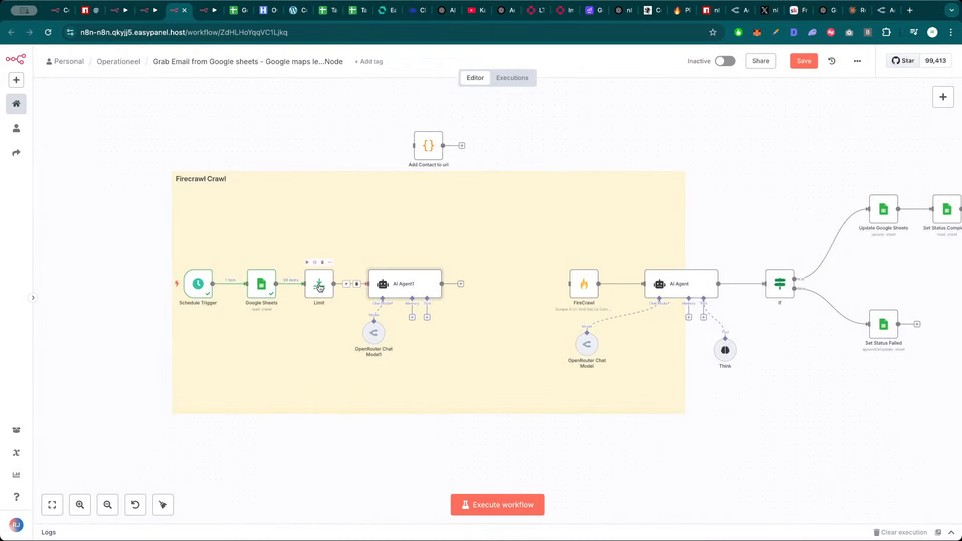
double_click(319, 284)
click(551, 76)
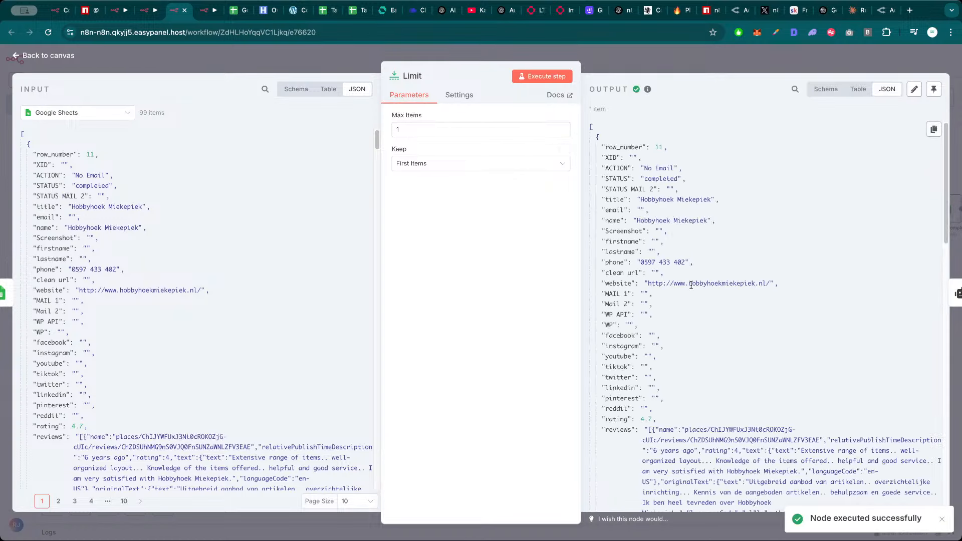
click(639, 69)
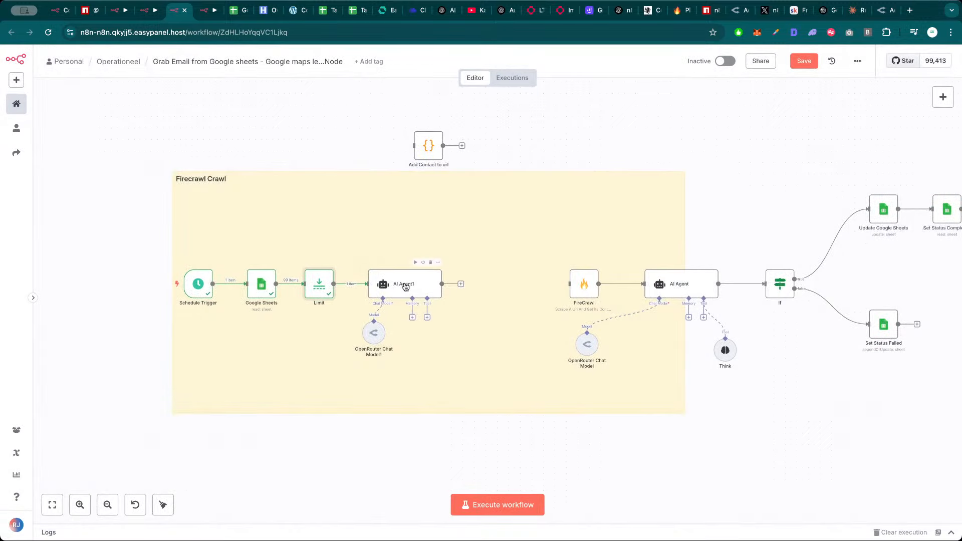
Rename the AI Agent1 node as URL Generator AGENT
double_click(404, 285)
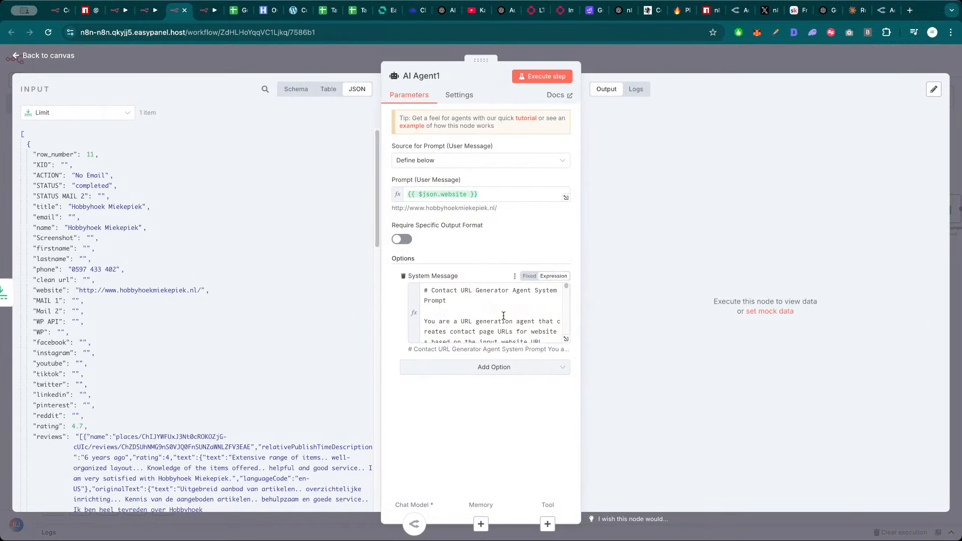
click(420, 78)
double_click(497, 68)
key(ctrl+a)
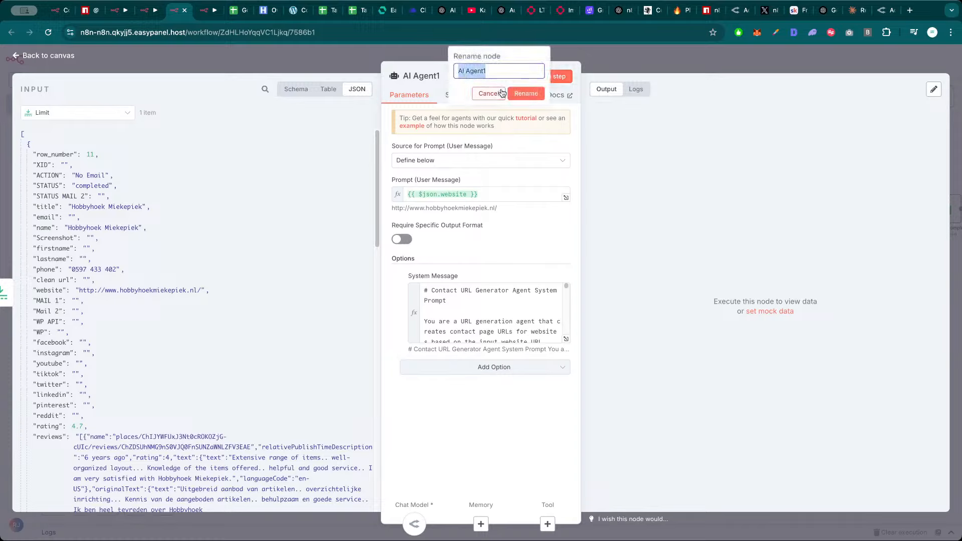
text(URL Generator AGENT)
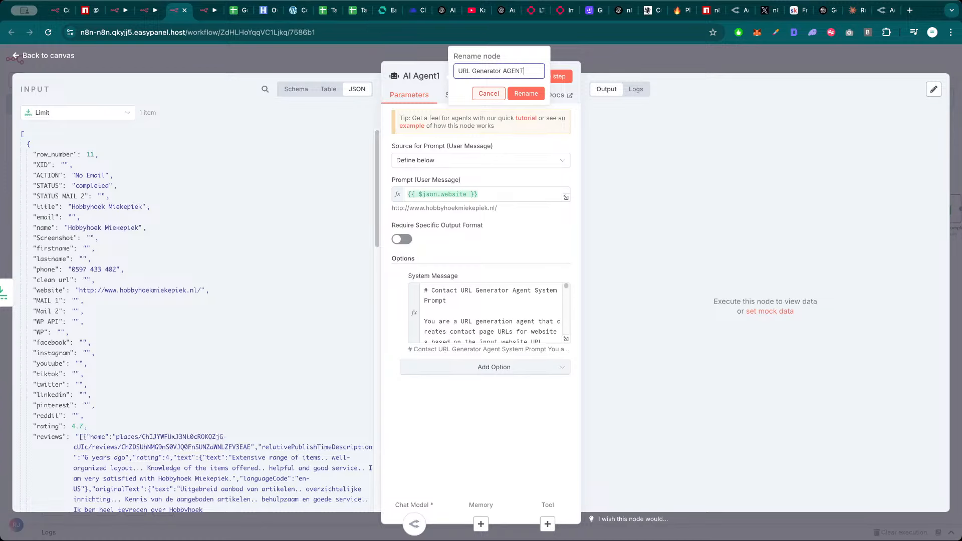
key(Return)
Run the URL Generator AGENT node on its own and show its output
click(542, 76)
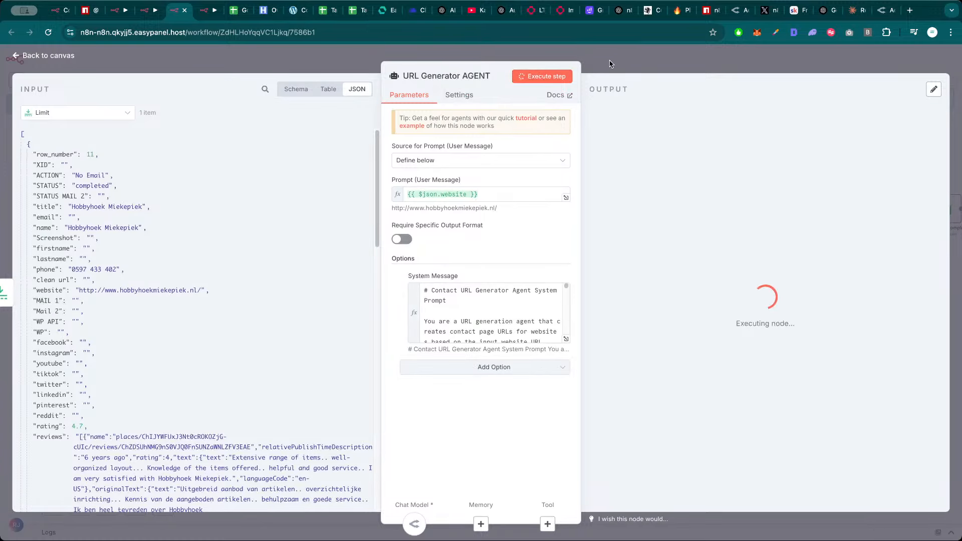
key(Escape)
double_click(436, 284)
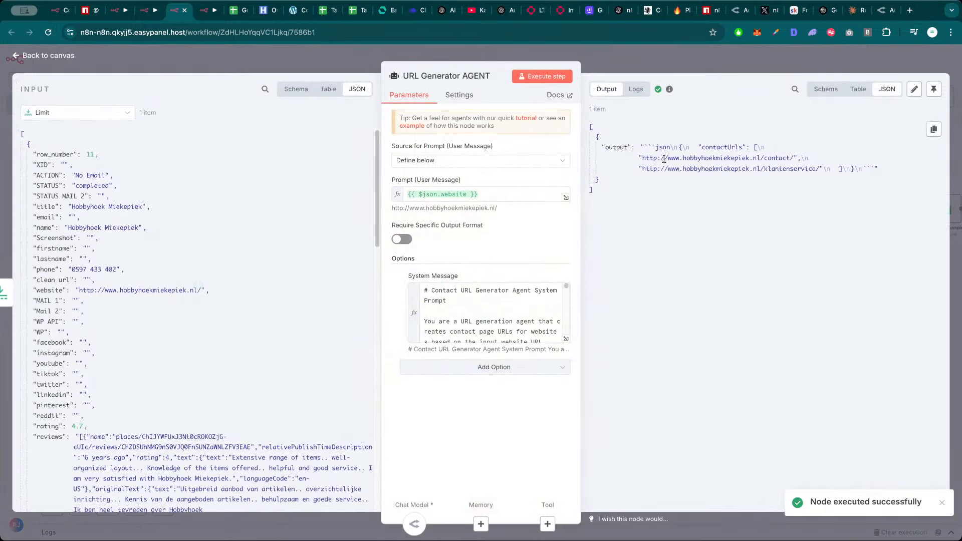
Test the generated hobbyhoekmiekepiek.nl/contact/ URL in the browser and examine the klantenservice URL in the agent's output
drag(664, 158, 794, 158)
key(ctrl+t)
key(ctrl+v)
key(Return)
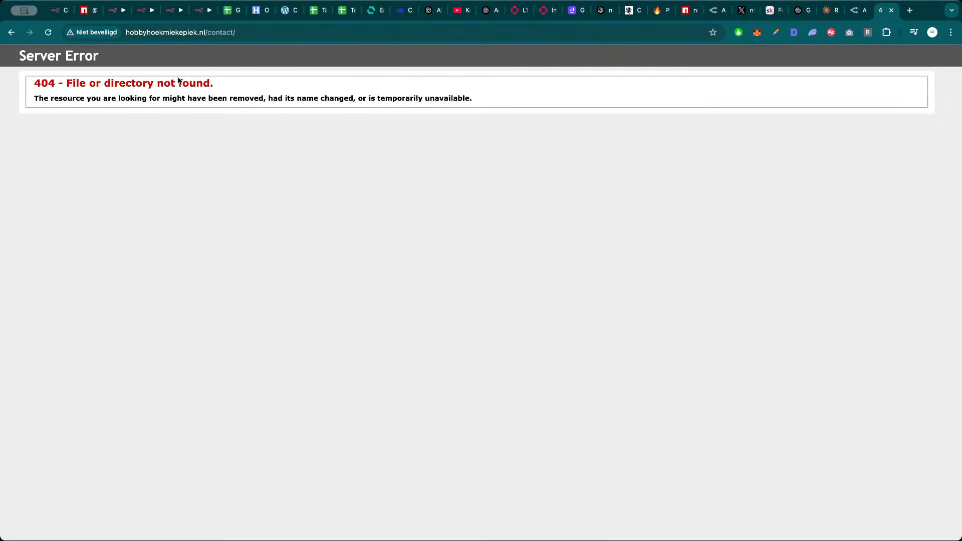
key(ctrl+w)
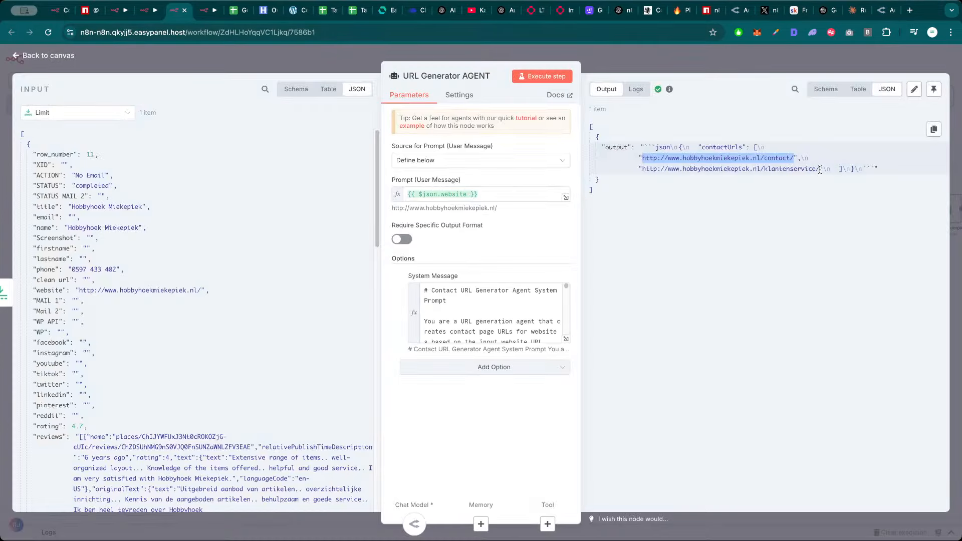
drag(820, 170, 645, 170)
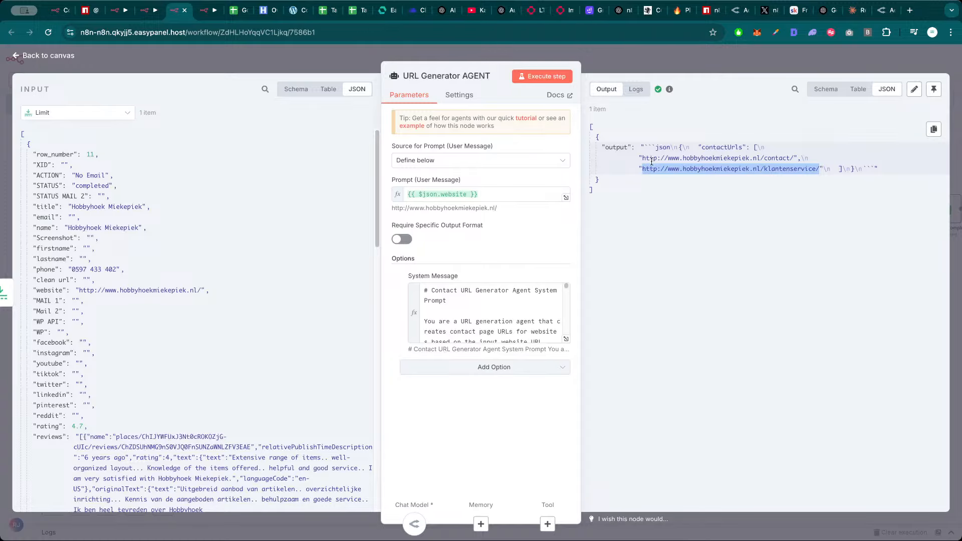
click(610, 188)
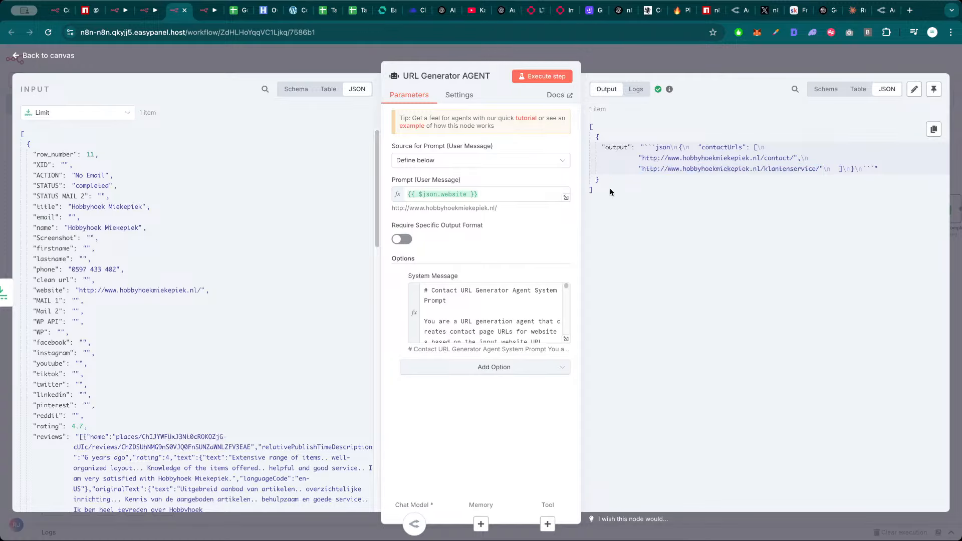
click(623, 62)
Check row 11 in the Google Map Scraper spreadsheet and review the column mappings of the Set Status Failed node
click(236, 11)
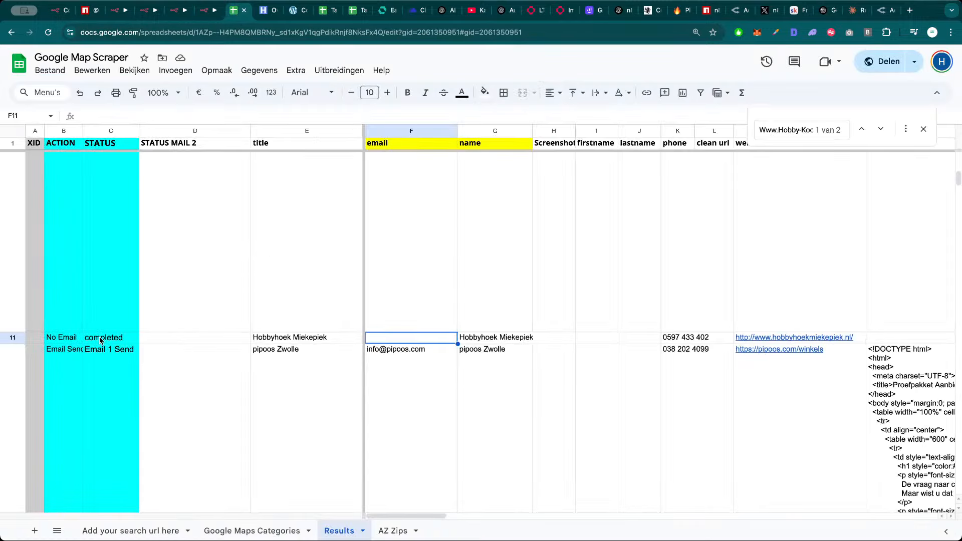
click(176, 10)
double_click(882, 329)
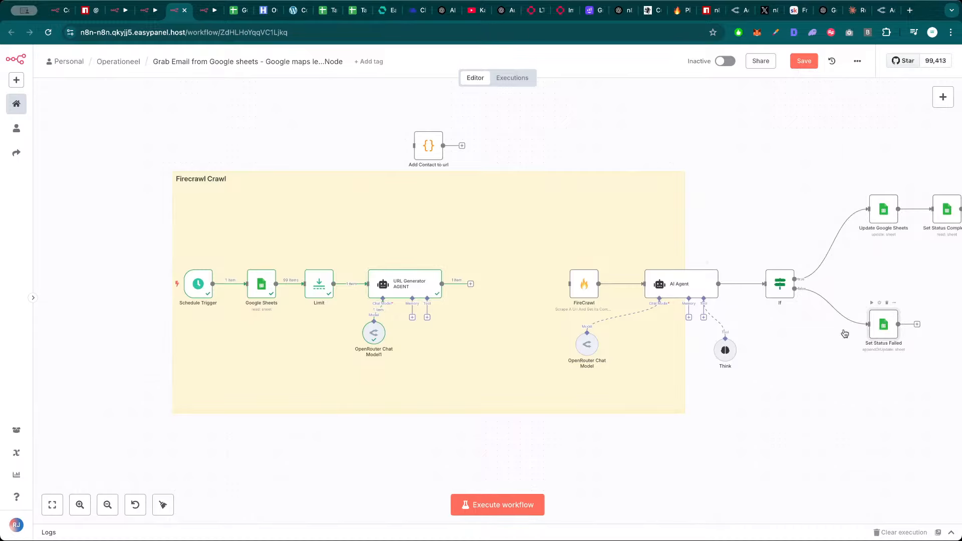
scroll(465, 400, down, 5)
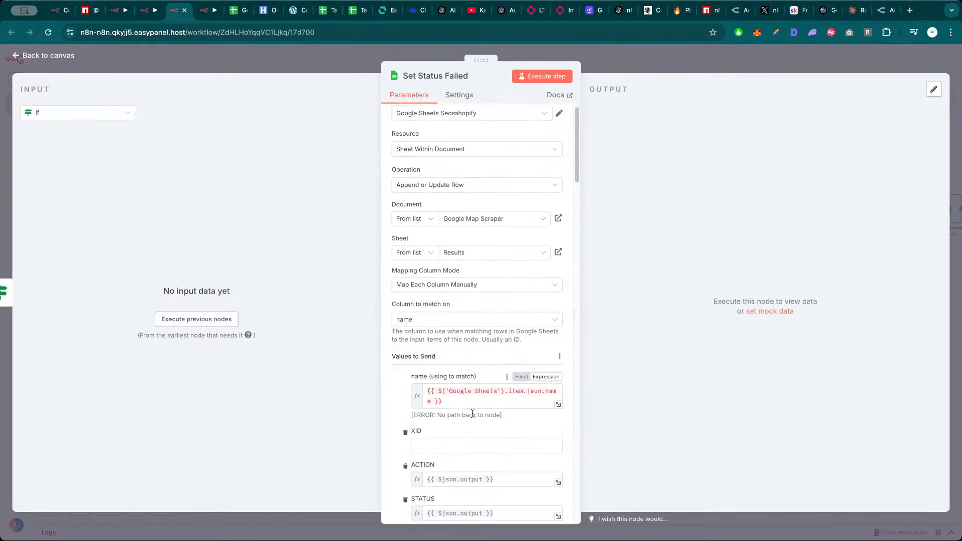
scroll(464, 376, down, 2)
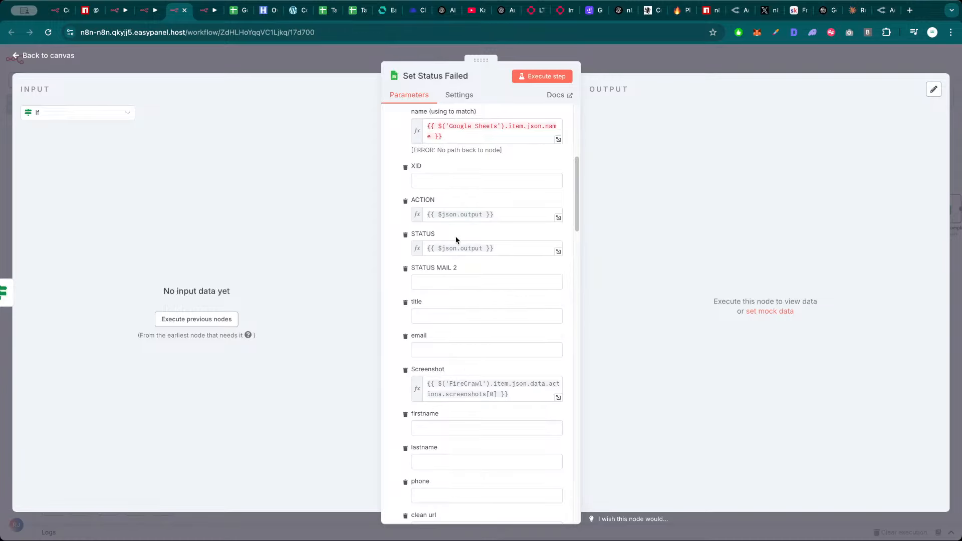
scroll(480, 262, up, 1)
key(Escape)
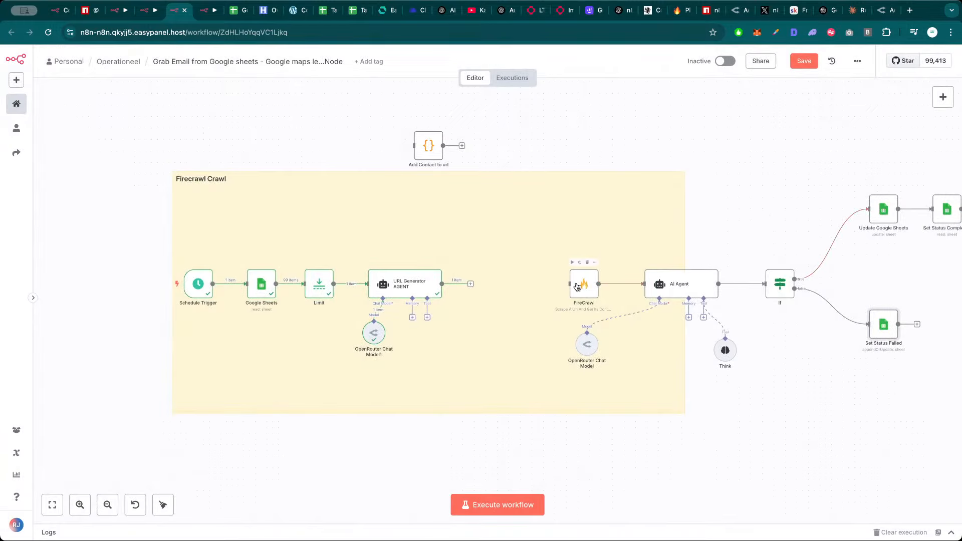
Add a Think Tool to URL Generator AGENT and place it below the agent
click(428, 318)
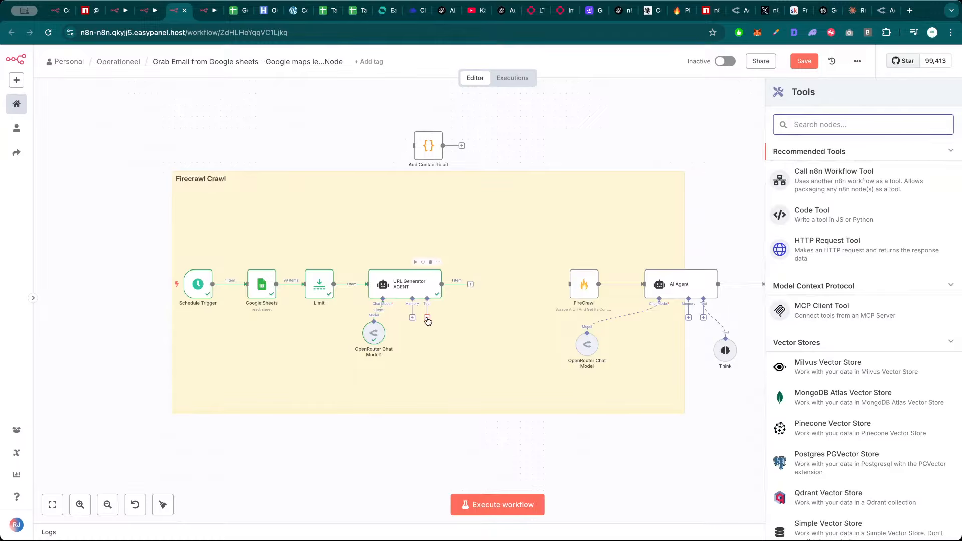
text(thin)
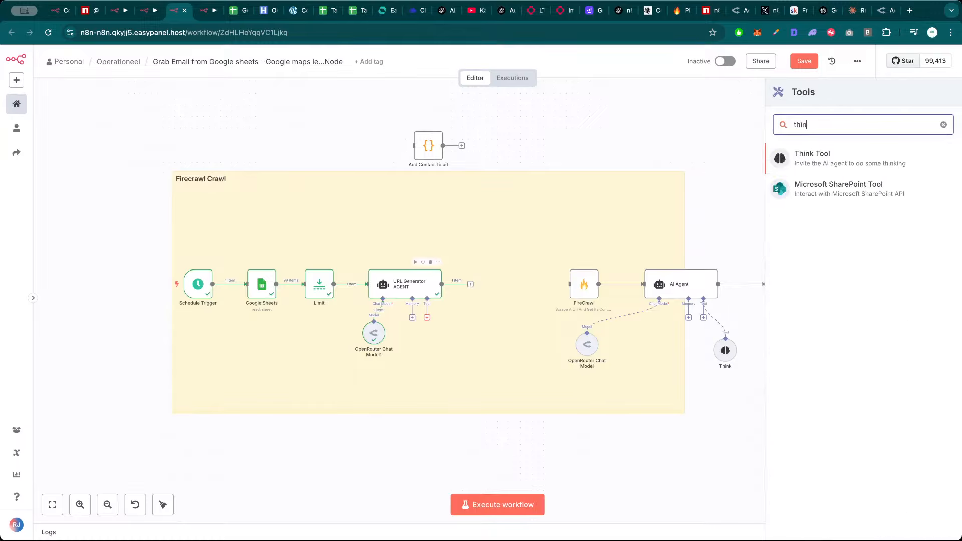
click(785, 161)
click(345, 49)
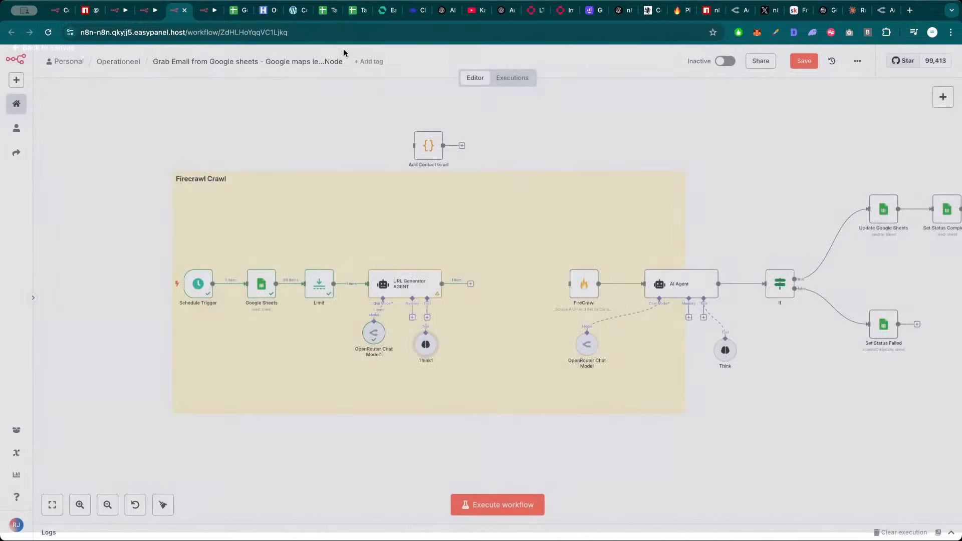
drag(427, 347, 439, 342)
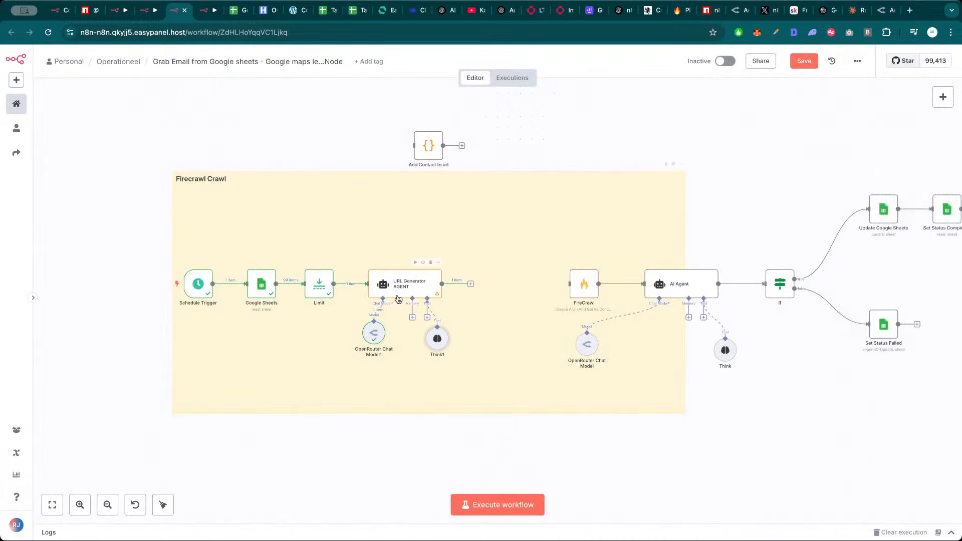
Review URL Generator AGENT and look through the free models available for its OpenRouter chat model
double_click(402, 290)
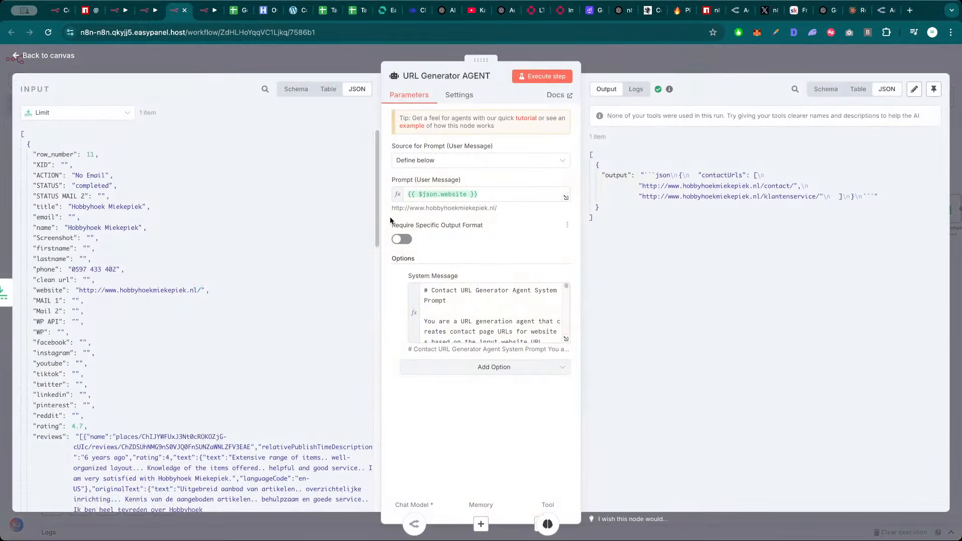
key(Escape)
double_click(376, 342)
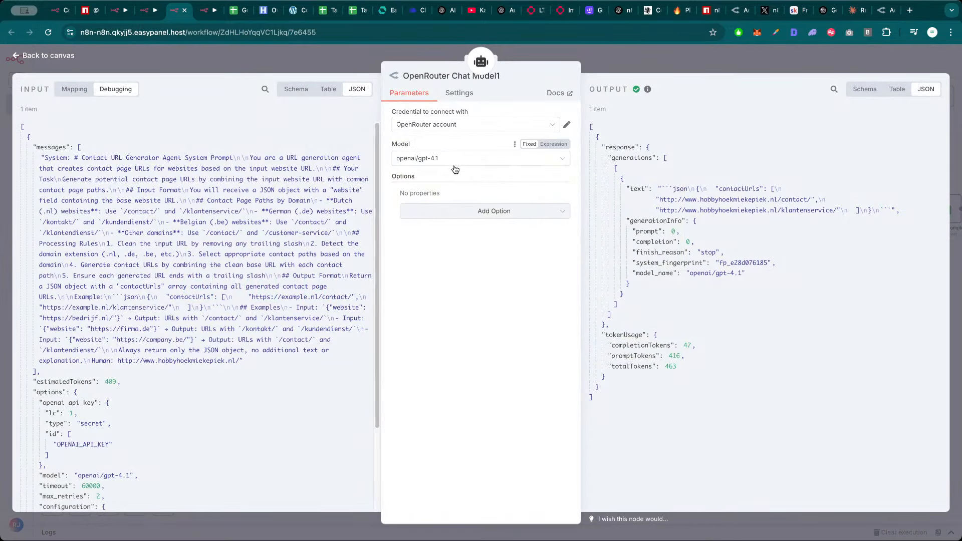
click(458, 159)
text(free)
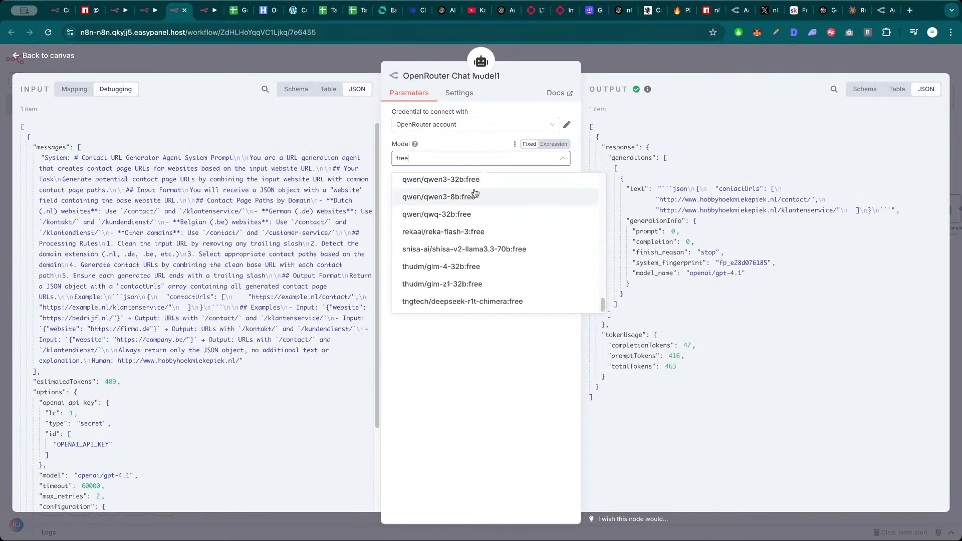
click(482, 141)
key(Escape)
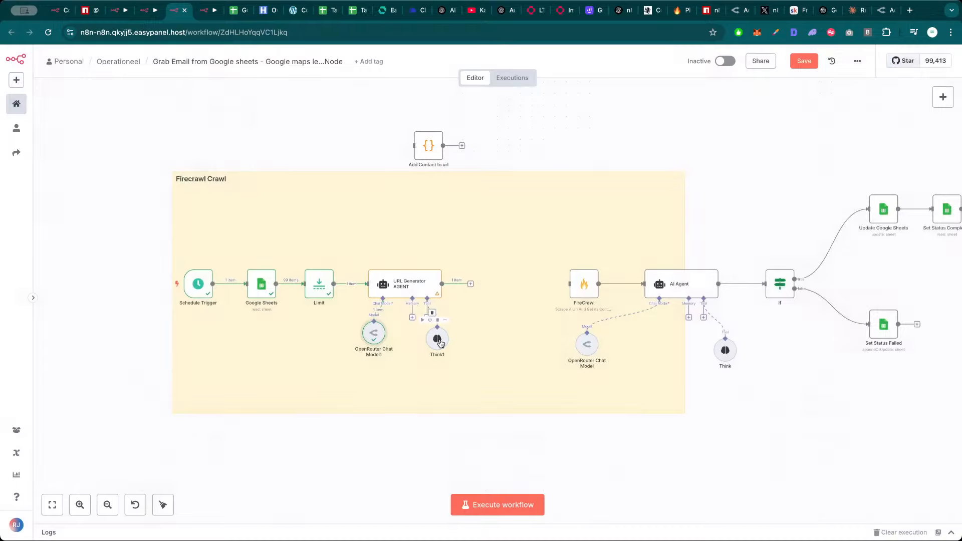
Delete the Think tool attached to URL Generator AGENT
drag(441, 351, 436, 350)
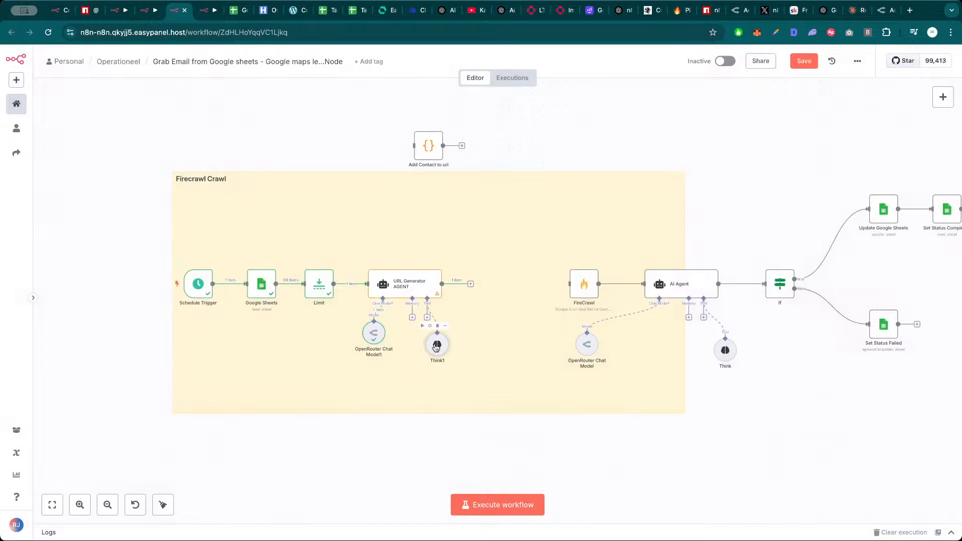
click(438, 327)
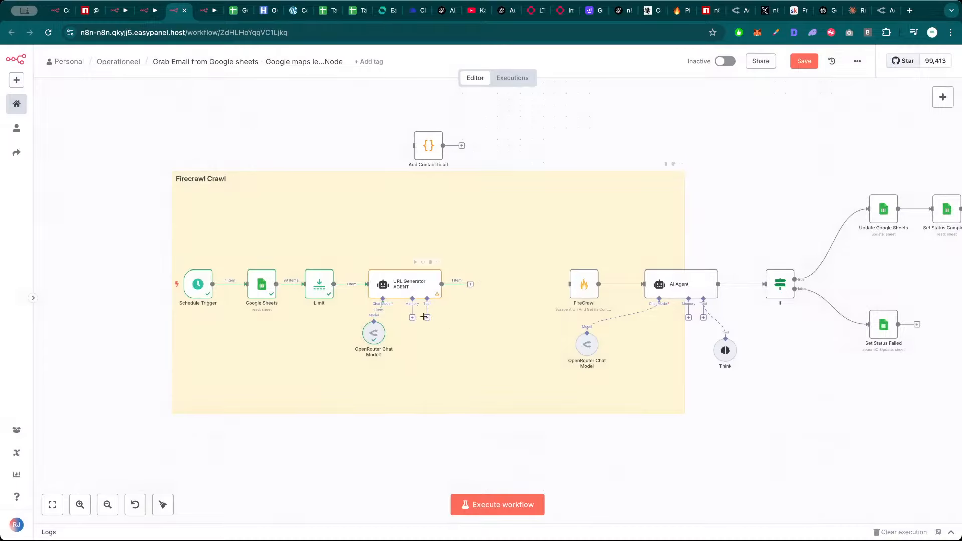
Read through the system message of URL Generator AGENT
double_click(420, 285)
scroll(513, 313, down, 2)
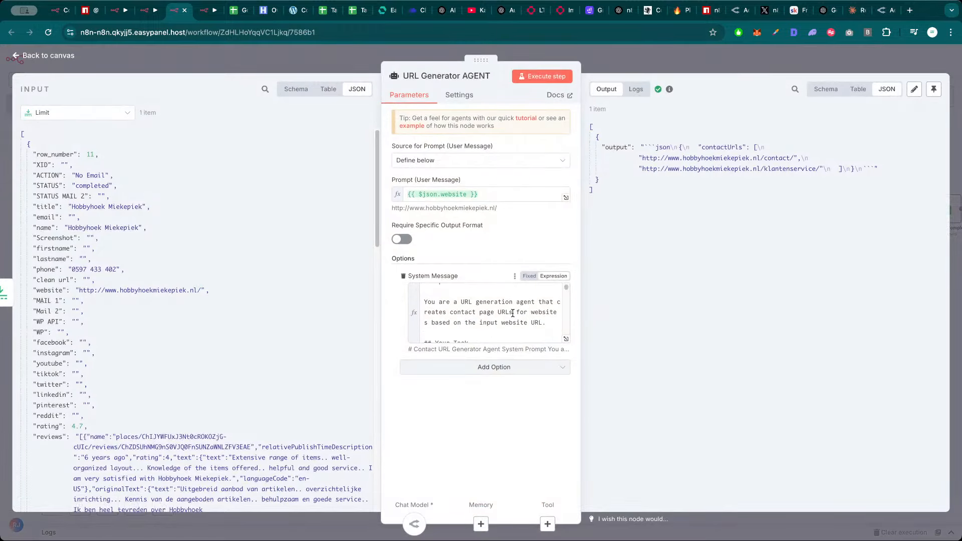
scroll(506, 313, down, 8)
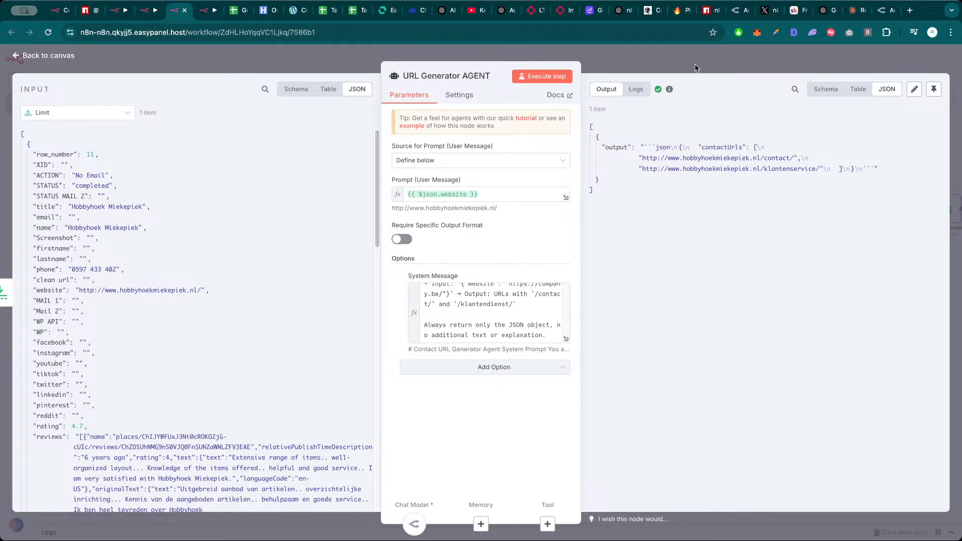
key(Escape)
Connect URL Generator AGENT to the FireCrawl node, with FireCrawl placed directly beside the agent
mouse_move(471, 285)
mouse_down()
mouse_move(572, 286)
mouse_move(478, 285)
mouse_up()
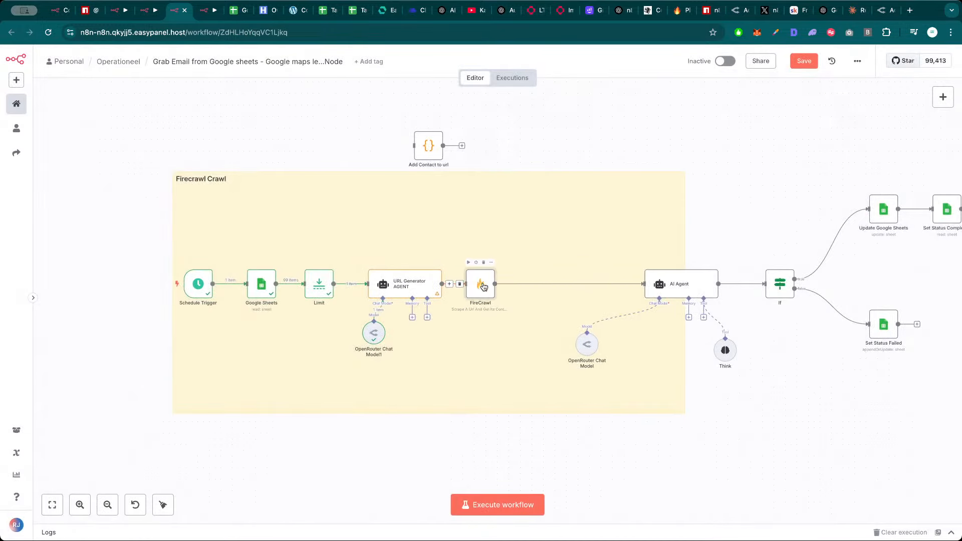
Run the FireCrawl node on its own and clear the expression from its Url field
double_click(484, 286)
click(568, 80)
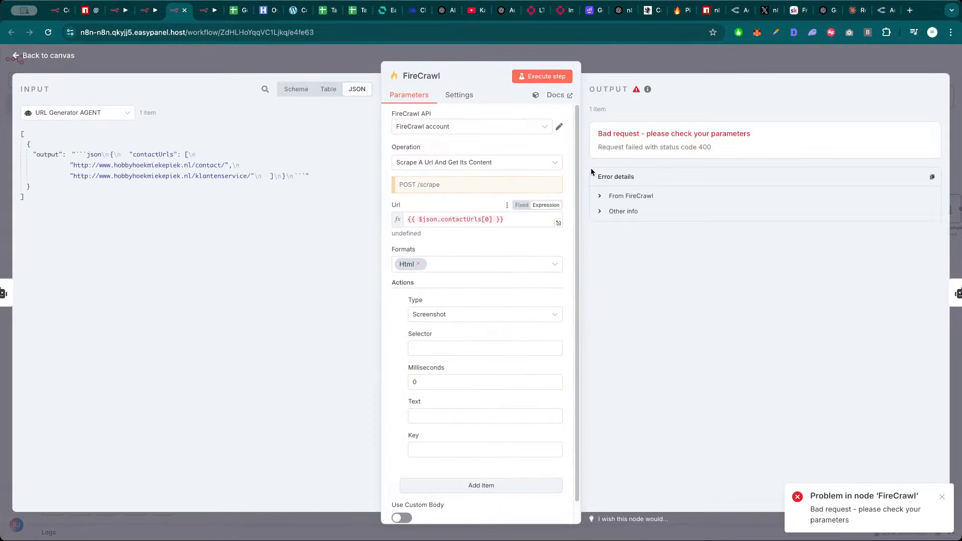
click(527, 220)
key(ctrl+a)
key(BackSpace)
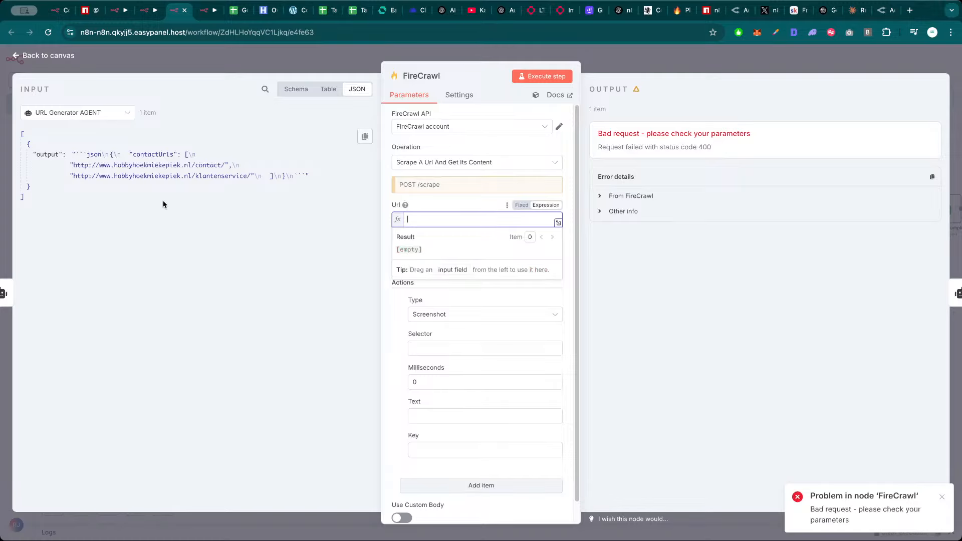
click(141, 195)
click(255, 70)
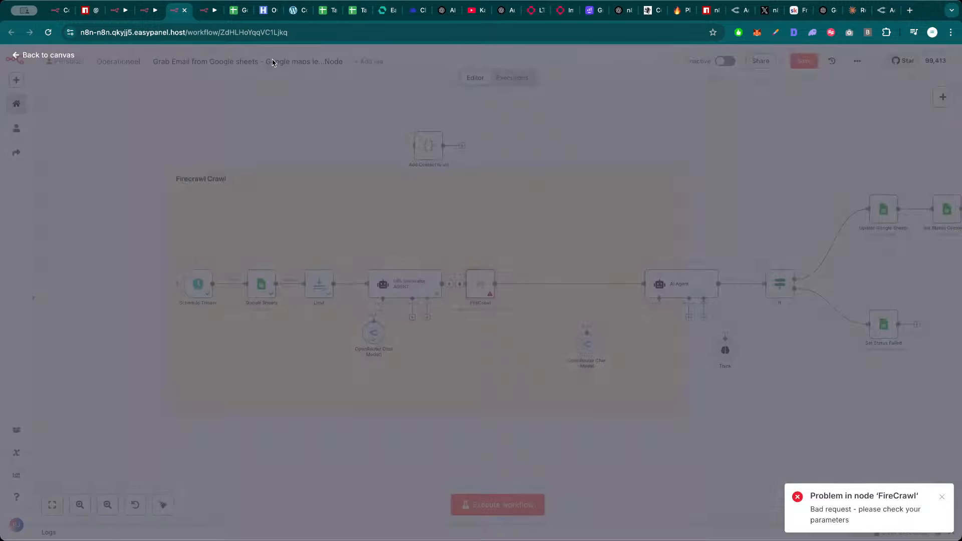
Copy the Clean the URL node from the Firecrawl Extract workflow and connect it between URL Generator AGENT and FireCrawl
click(149, 10)
click(428, 249)
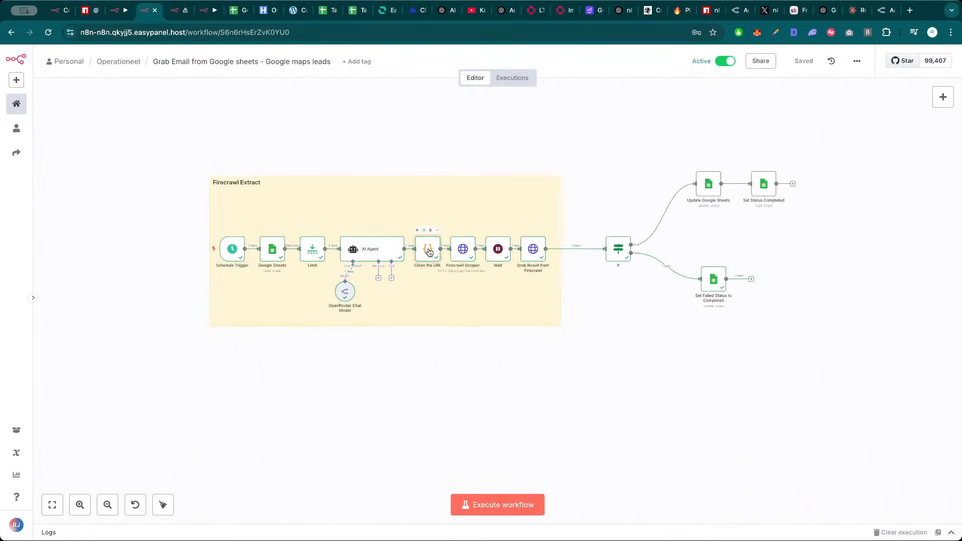
key(ctrl+c)
click(178, 10)
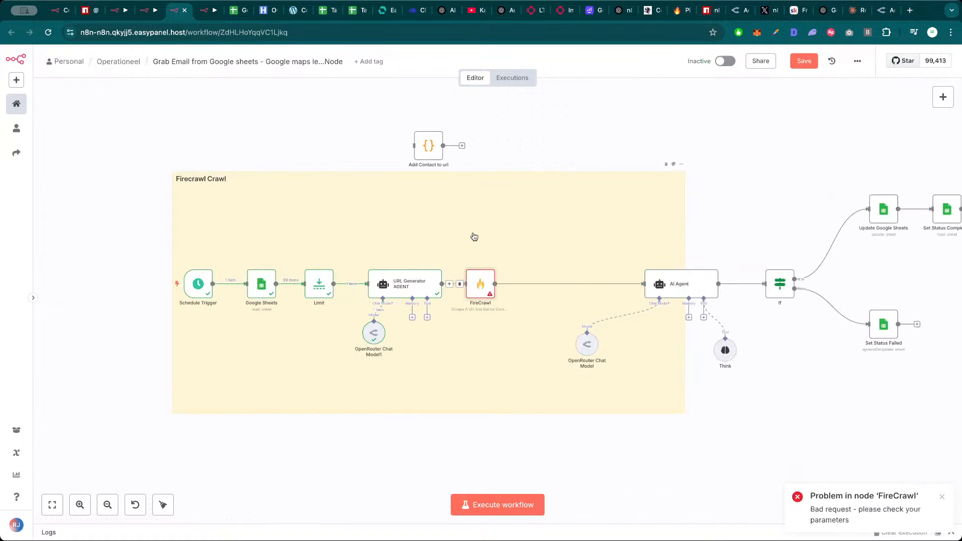
drag(481, 285, 558, 280)
click(497, 281)
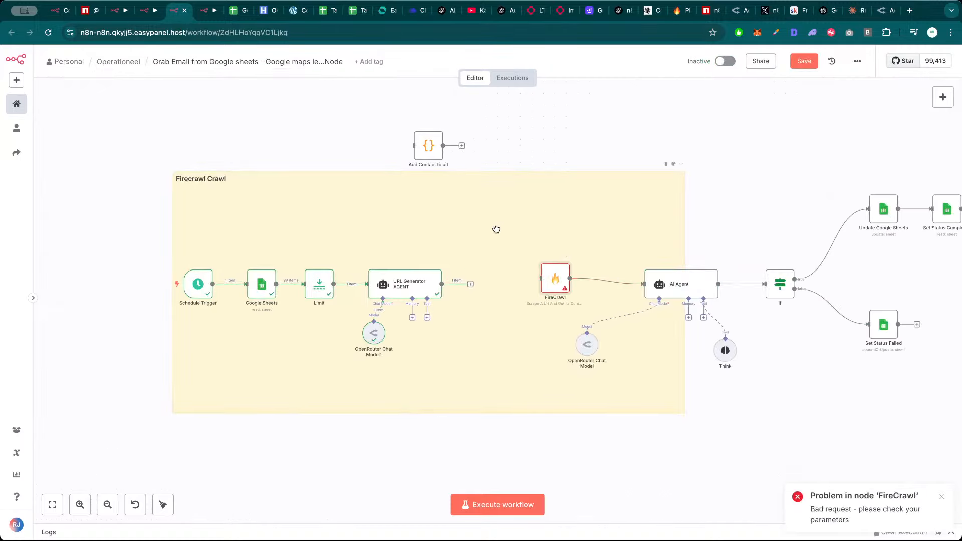
key(ctrl+v)
drag(471, 285, 548, 287)
Run the Clean the URL node on its own using the URL Generator AGENT output
double_click(483, 286)
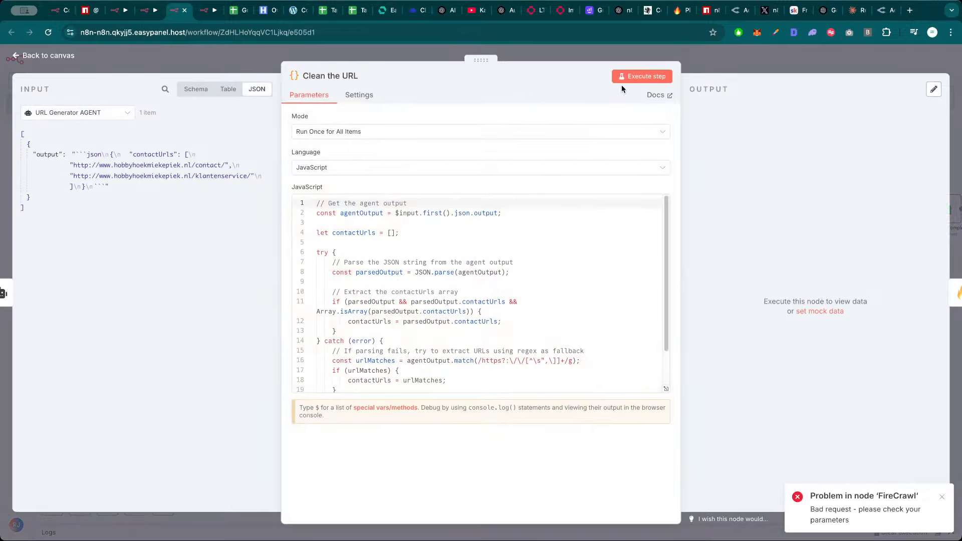
click(629, 76)
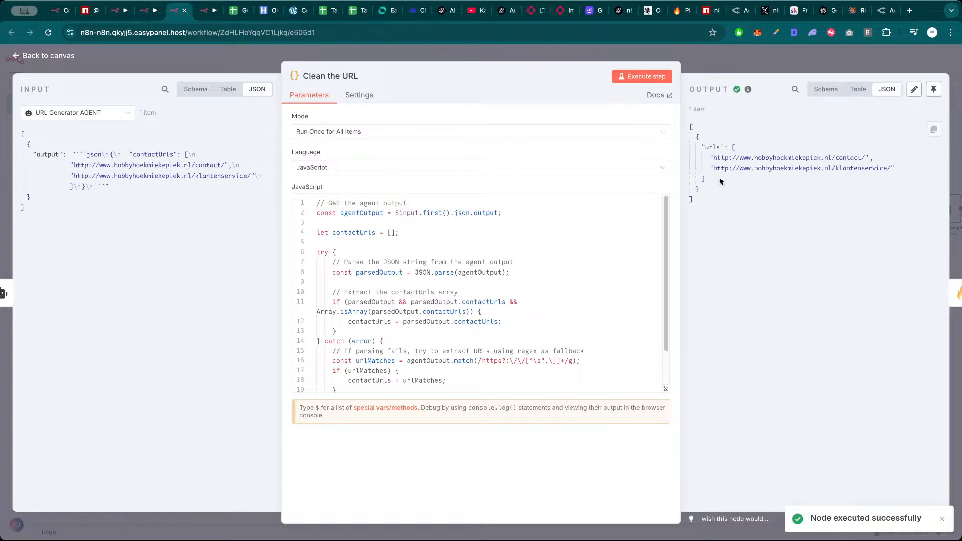
click(749, 67)
Place FireCrawl beside Clean the URL and set its Url to {{ $json.urls[0] }},{{ $json.urls[1] }}
drag(553, 288, 535, 289)
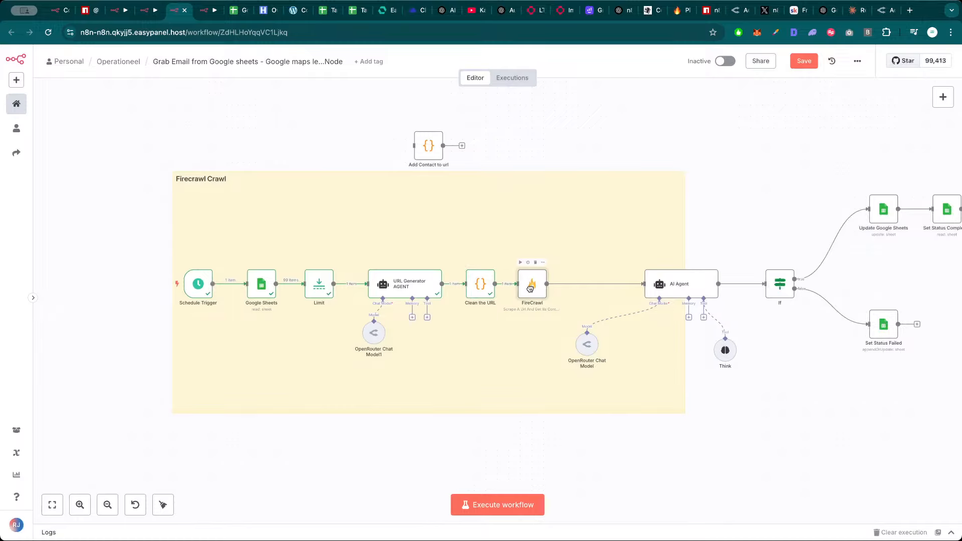
double_click(535, 288)
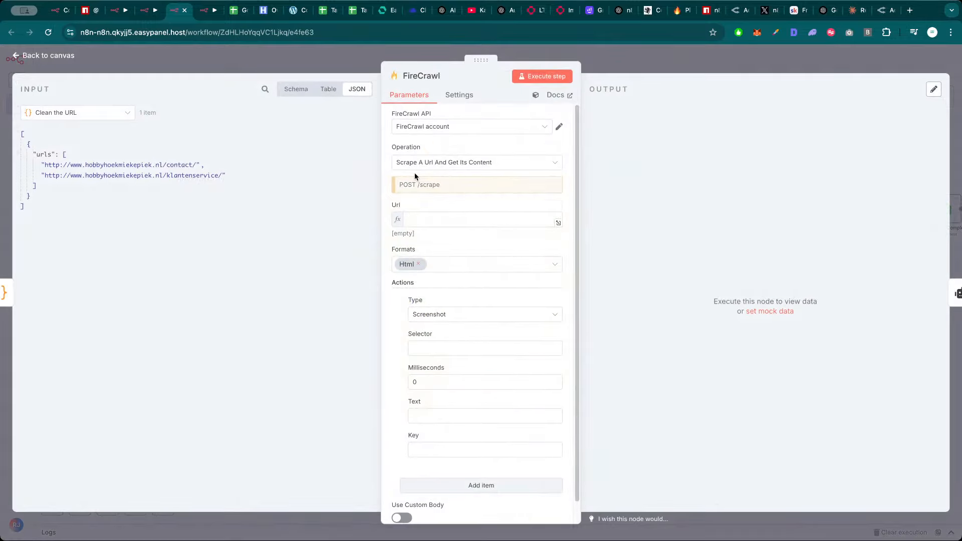
drag(55, 164, 429, 219)
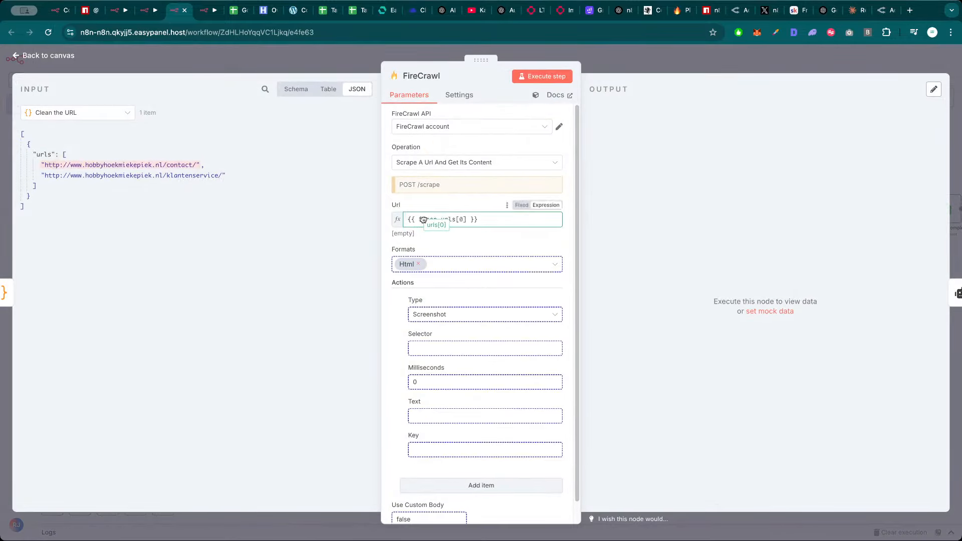
click(496, 221)
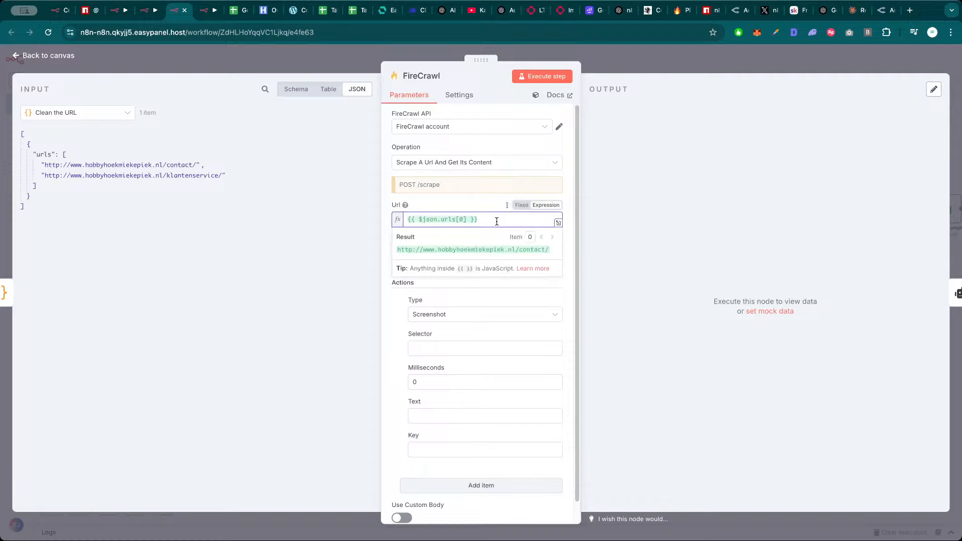
text(,)
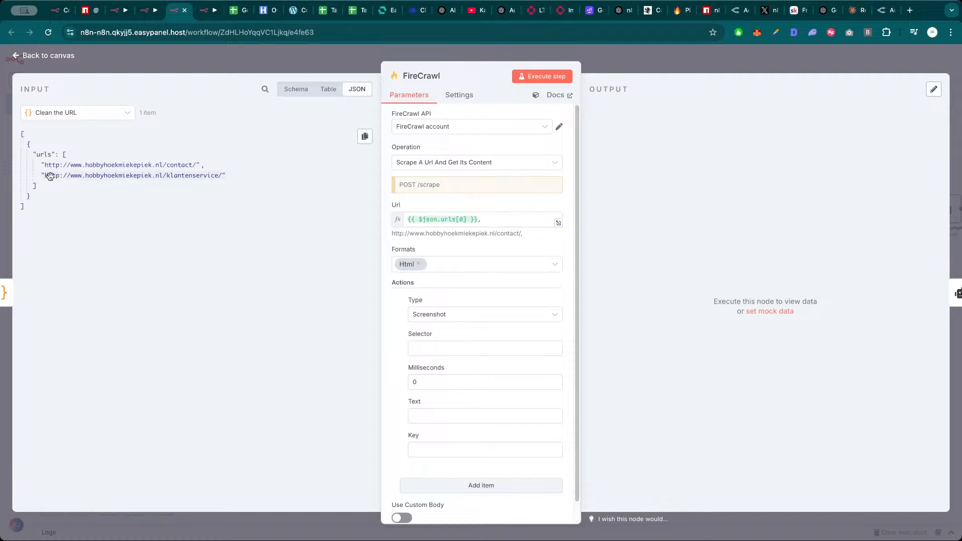
drag(50, 176, 510, 221)
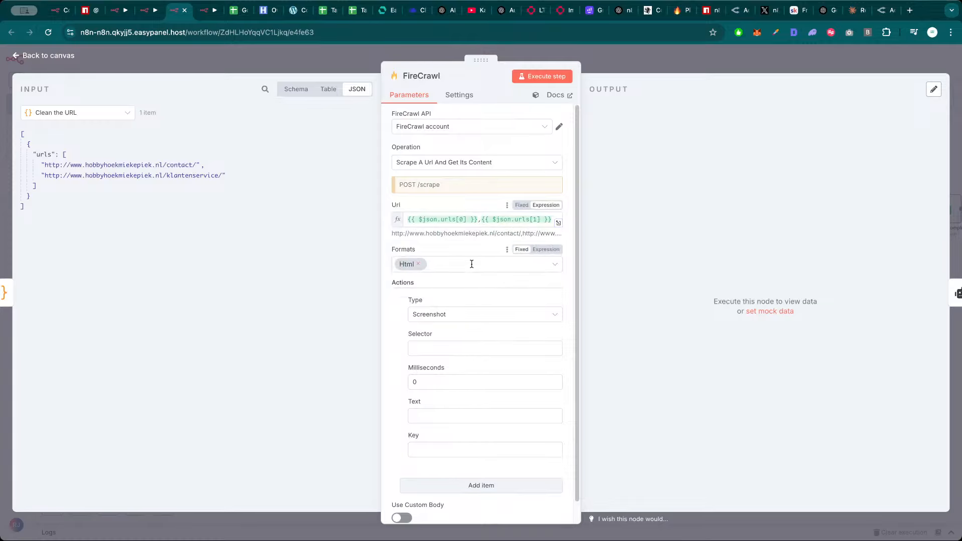
click(621, 62)
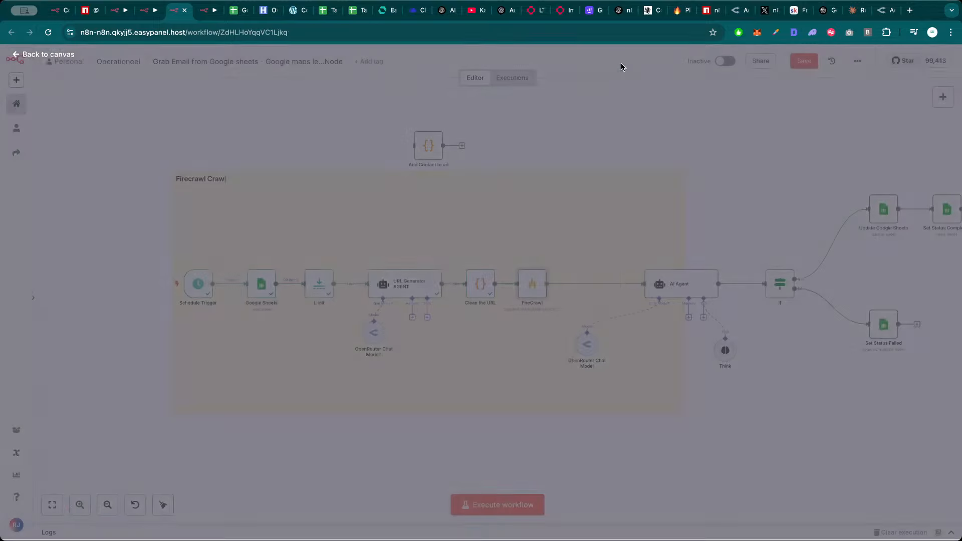
double_click(536, 288)
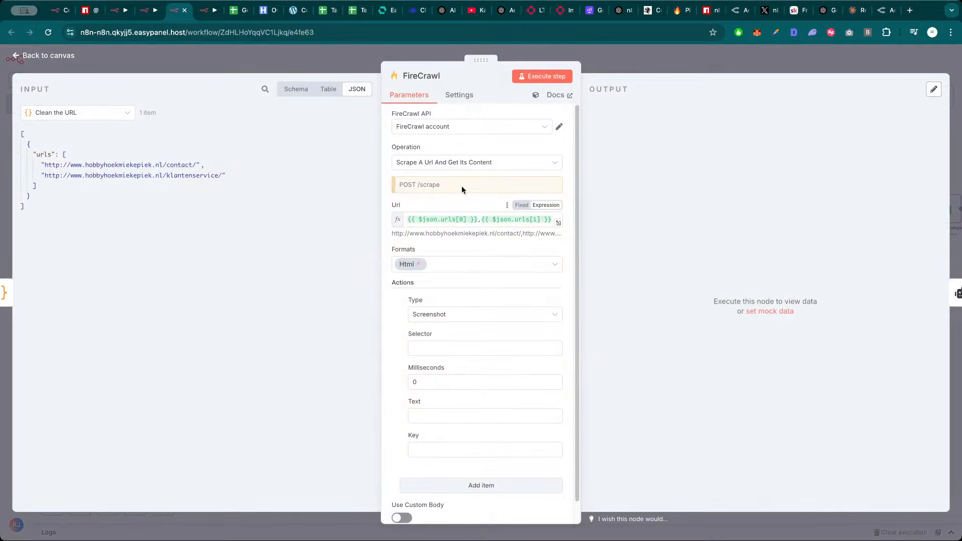
click(636, 65)
Search the available nodes for "fire" and check the n8n feed on X for the post about verified community nodes
key(Tab)
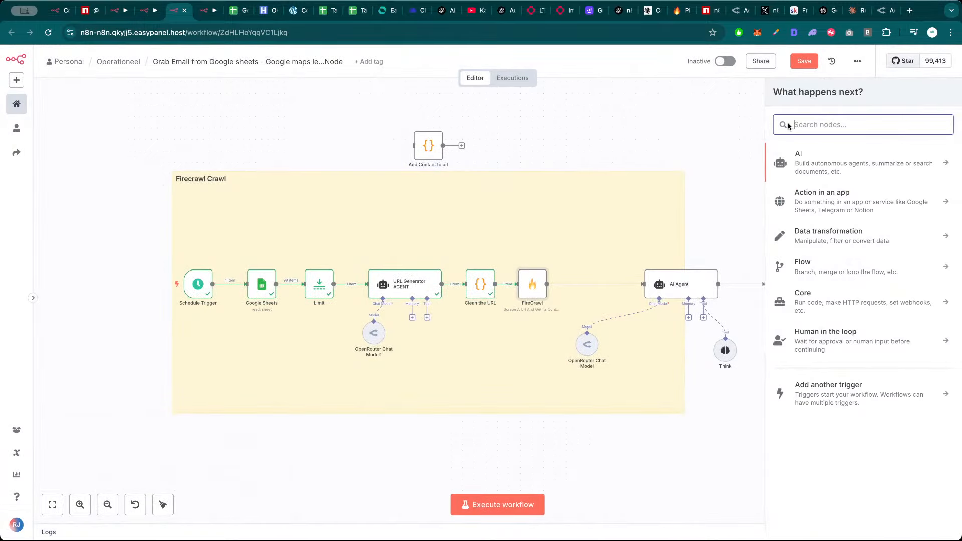
text(fire)
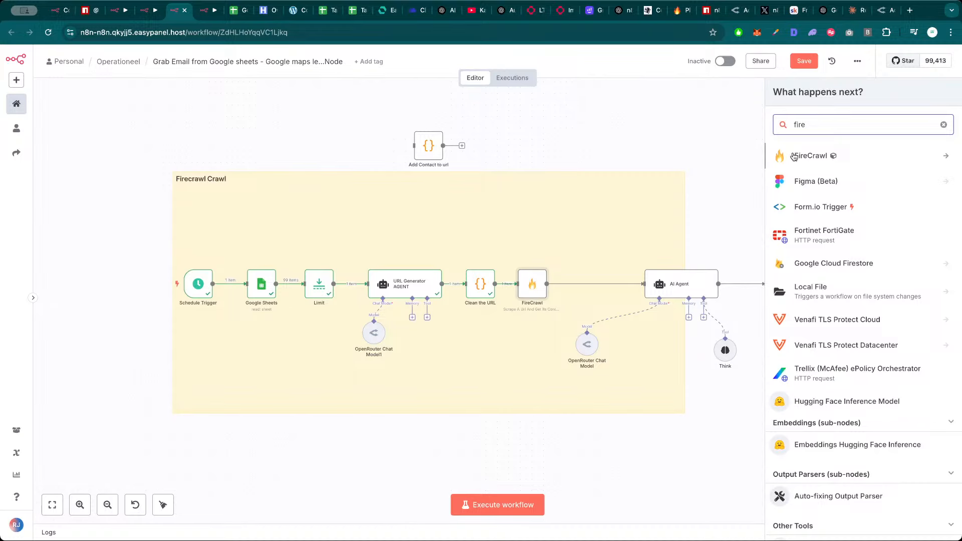
click(765, 10)
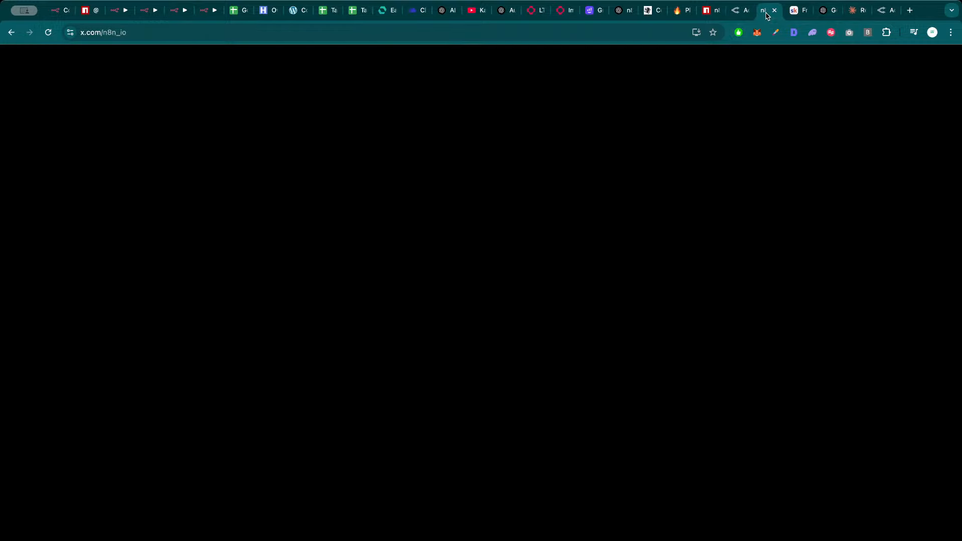
click(460, 277)
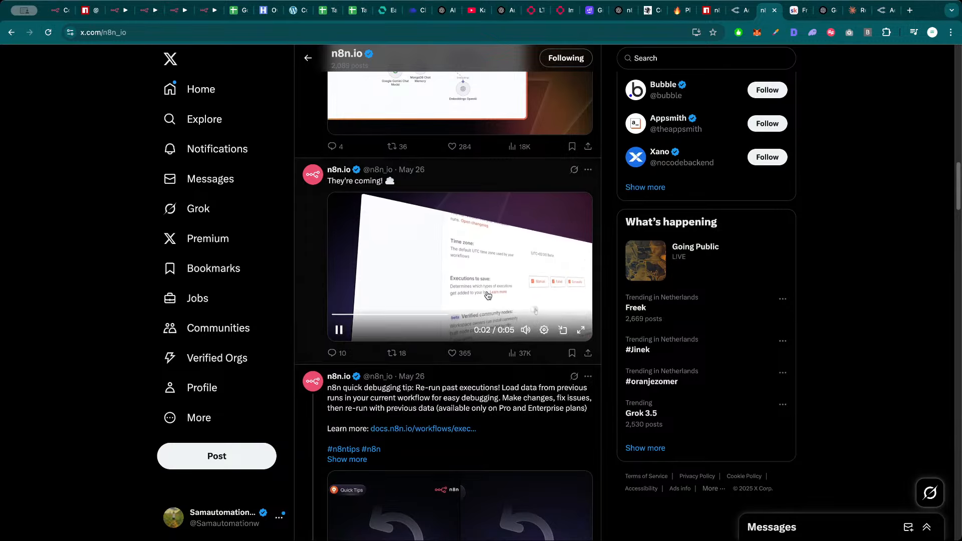
Review the n8n-nodes-firecrawl readme on npm and return to the Firecrawl Crawl workflow
click(683, 14)
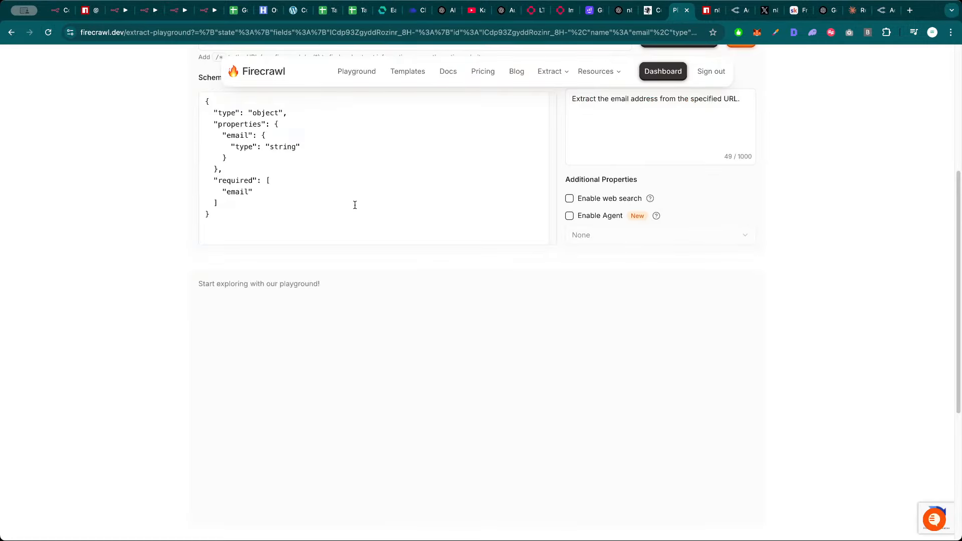
scroll(357, 205, up, 1)
click(712, 11)
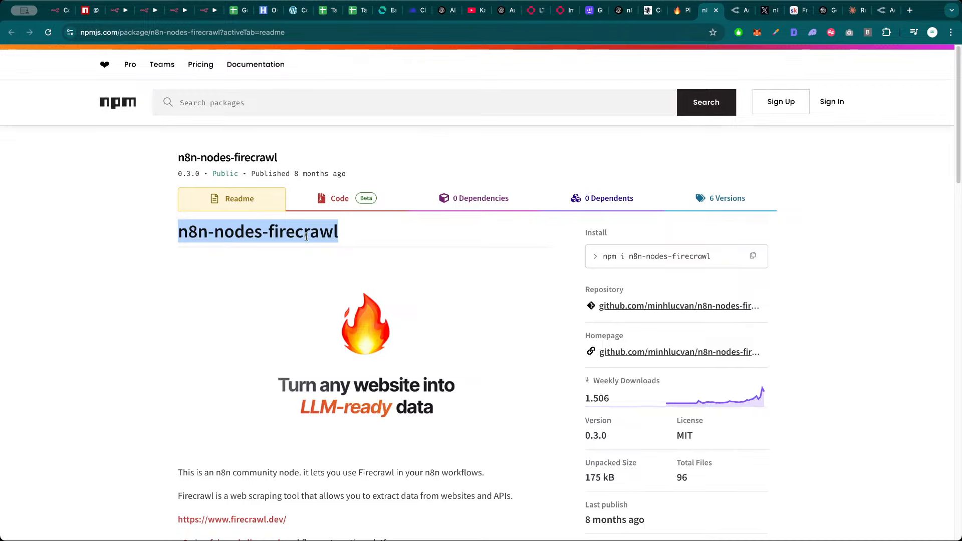
click(334, 241)
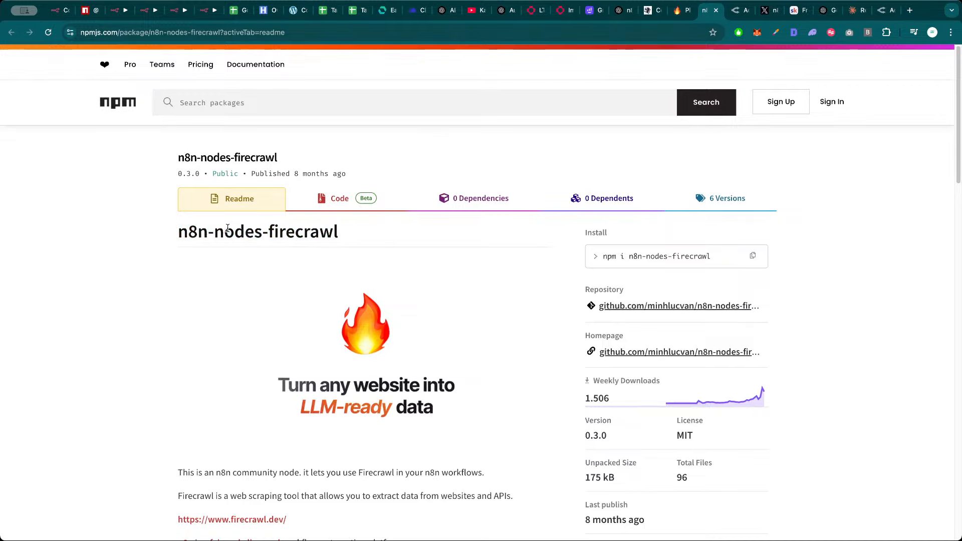
scroll(473, 337, down, 3)
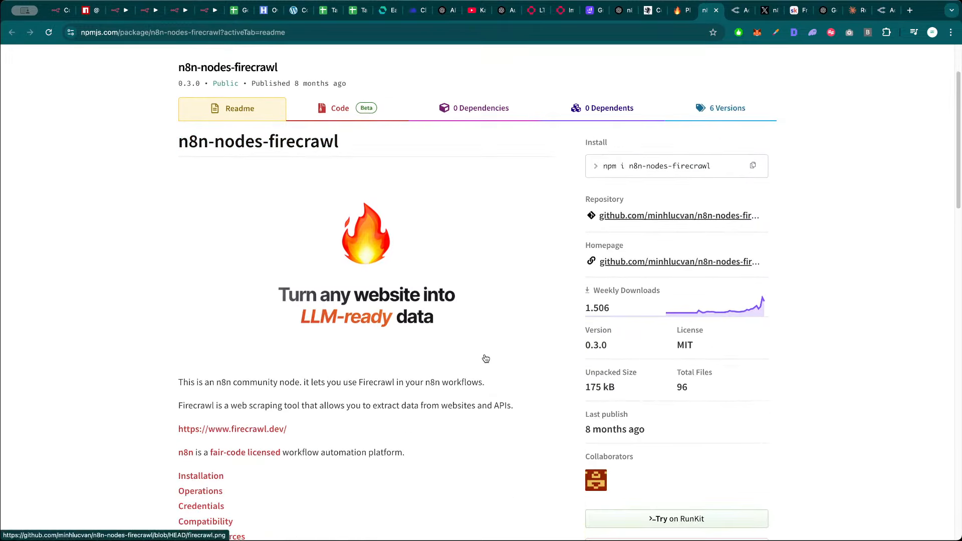
scroll(485, 359, up, 1)
mouse_move(708, 319)
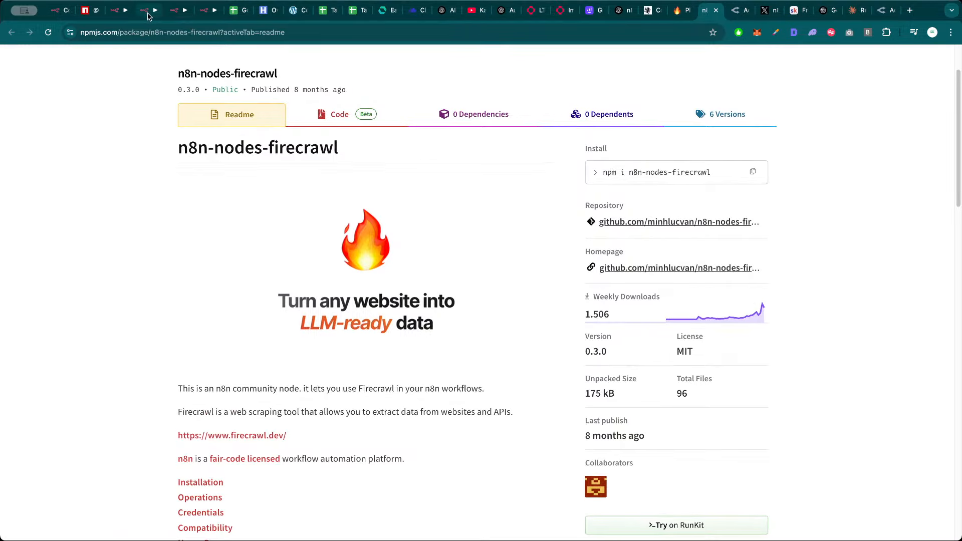
click(178, 12)
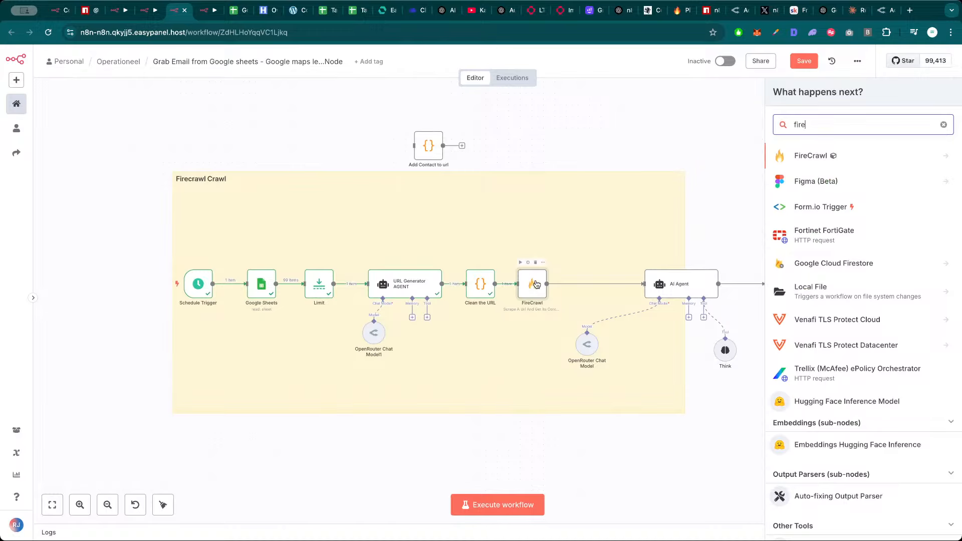
click(534, 286)
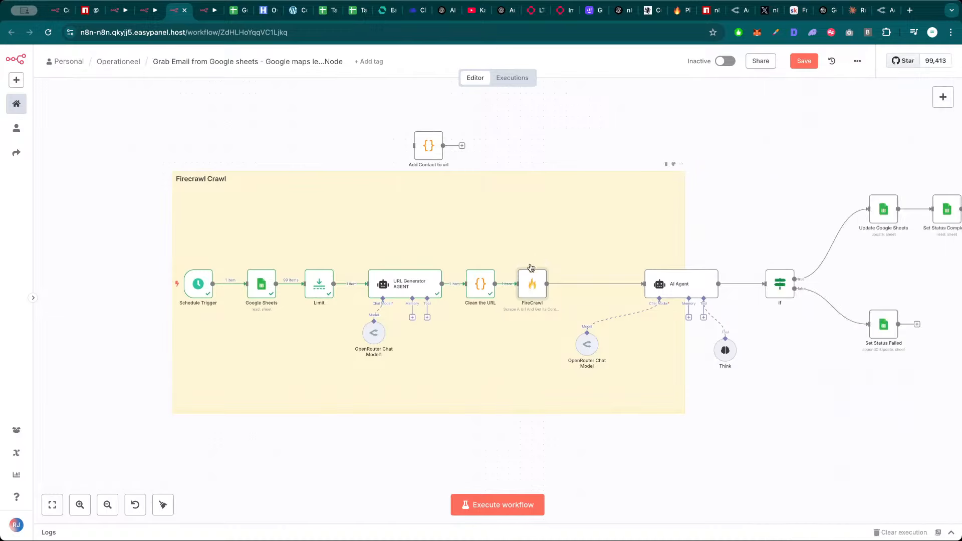
Review the FireCrawl node's parameters, and examine the request, authentication and JSON body of Firecrawl Scraper in the Extract workflow
double_click(527, 292)
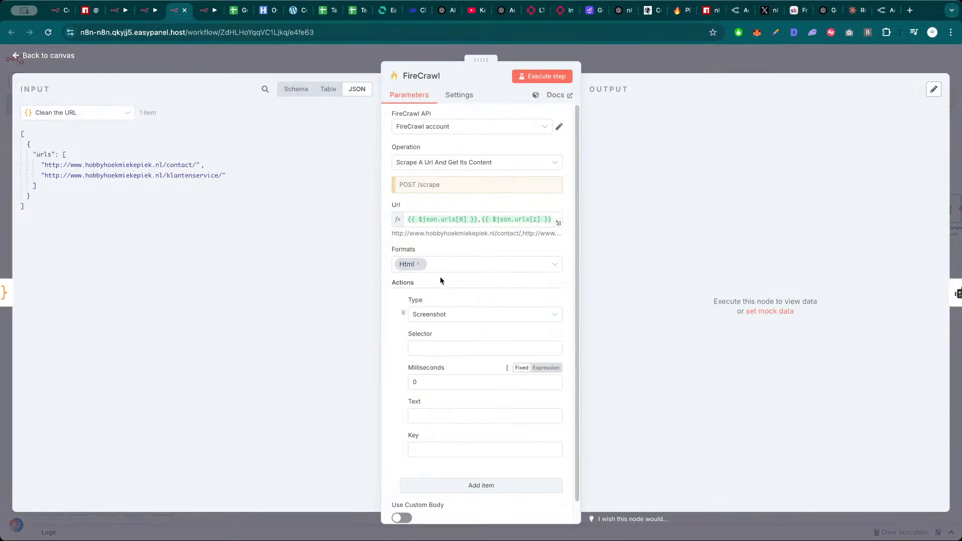
click(314, 204)
key(ctrl+shift+Tab)
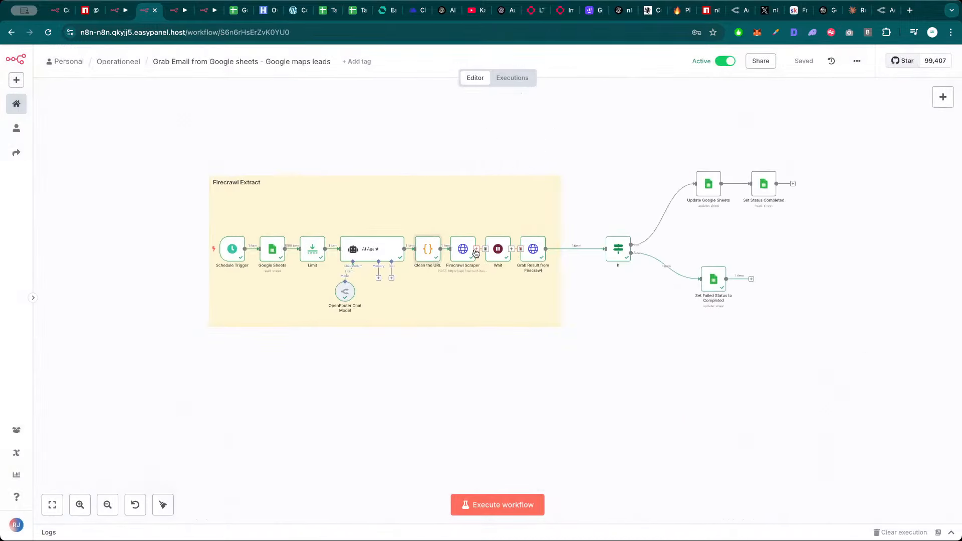
double_click(462, 252)
scroll(488, 310, down, 5)
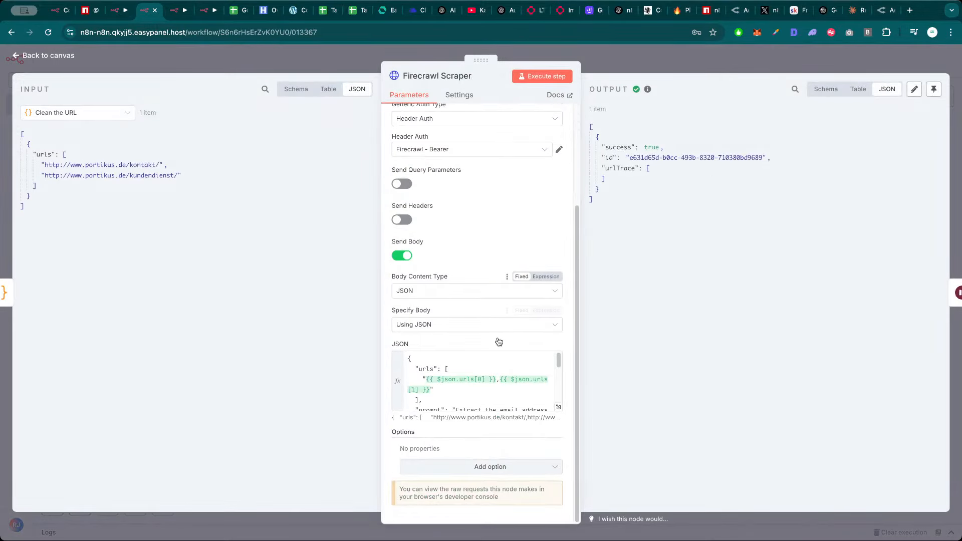
scroll(486, 308, up, 3)
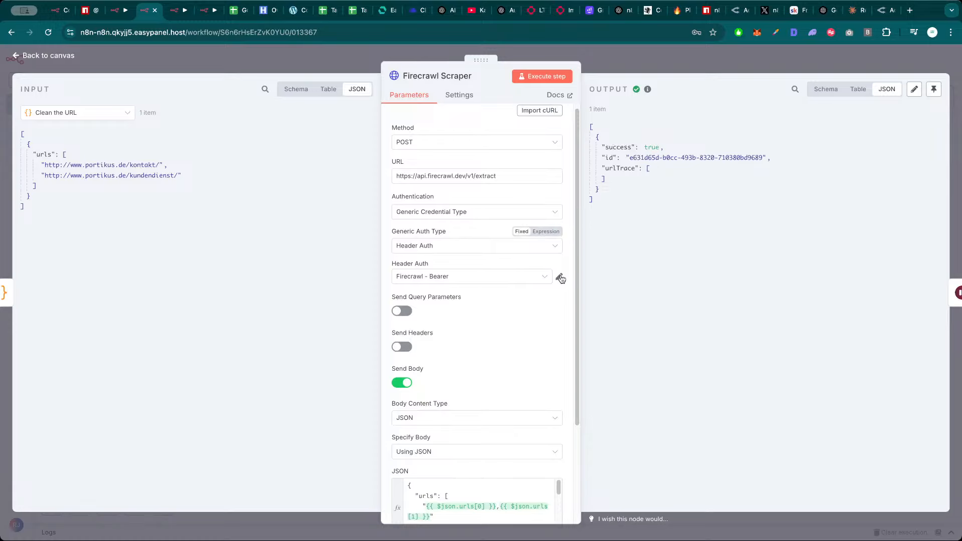
scroll(452, 367, down, 3)
scroll(498, 387, up, 3)
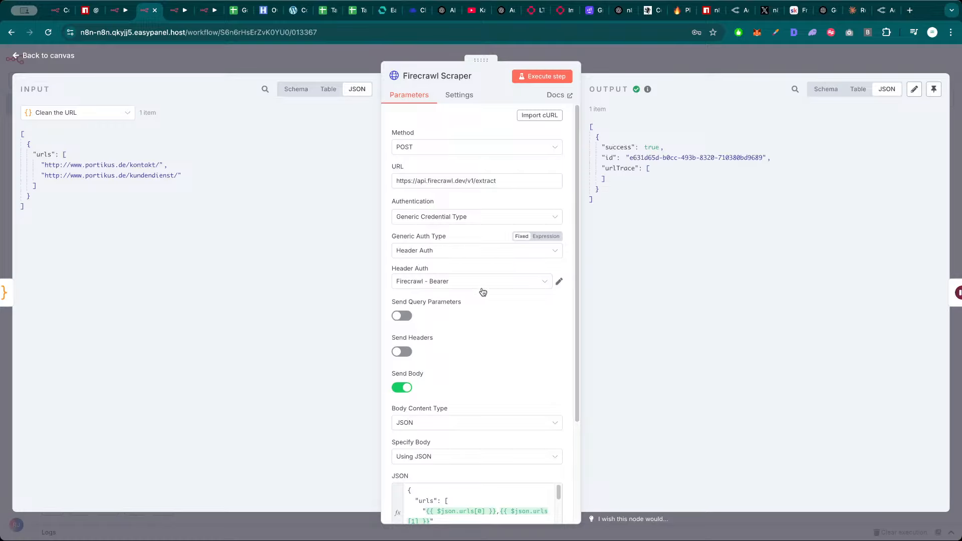
Switch to the Samautomation Skool classroom and browse the Knowledge Base course's list of credential setup guides
click(796, 10)
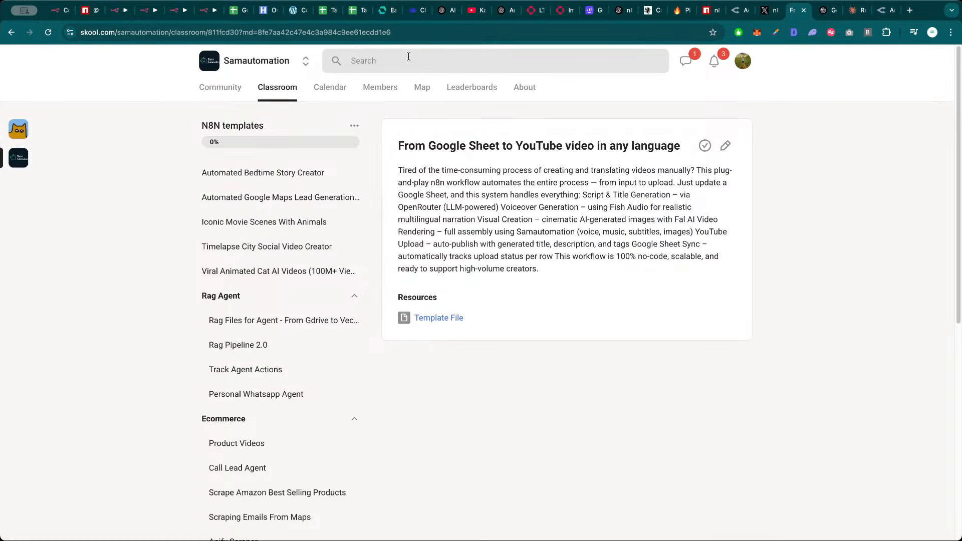
click(284, 93)
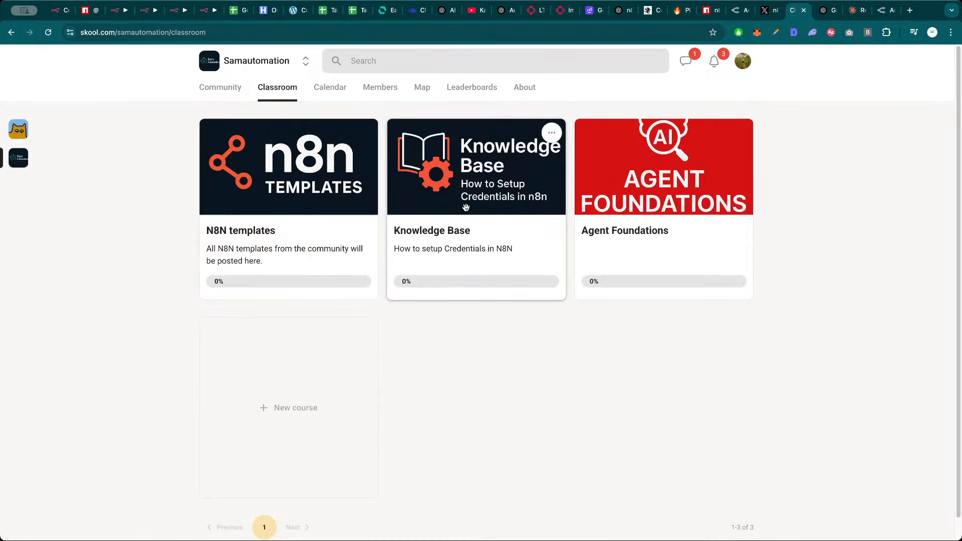
click(436, 232)
scroll(256, 303, down, 4)
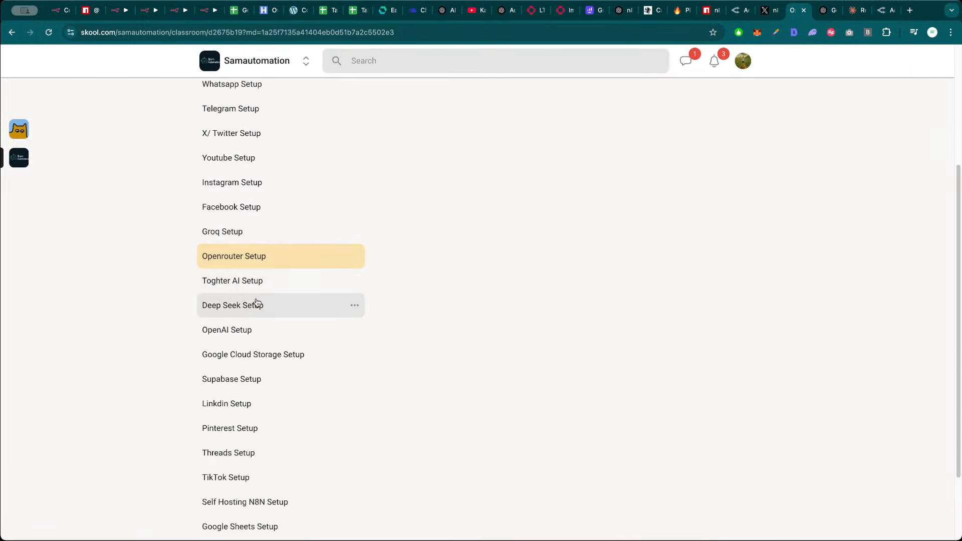
scroll(256, 302, down, 3)
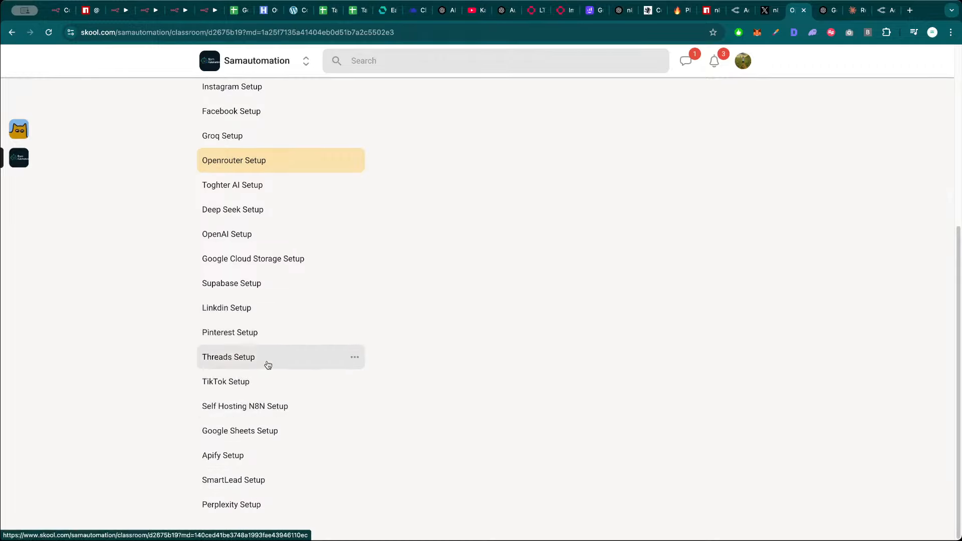
scroll(268, 358, up, 6)
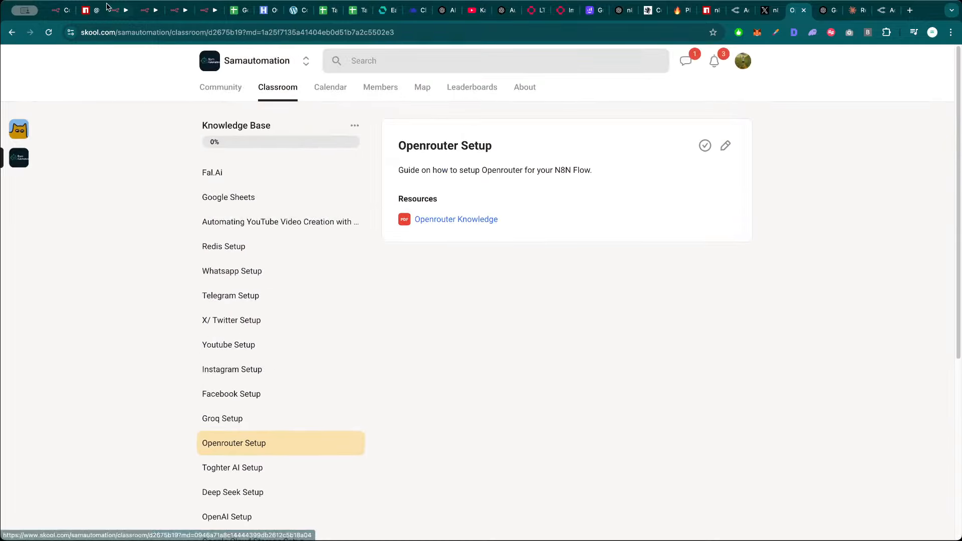
Return to the Extract workflow and inspect the name and value fields of Firecrawl Scraper's Firecrawl - Bearer credential
click(148, 10)
click(559, 282)
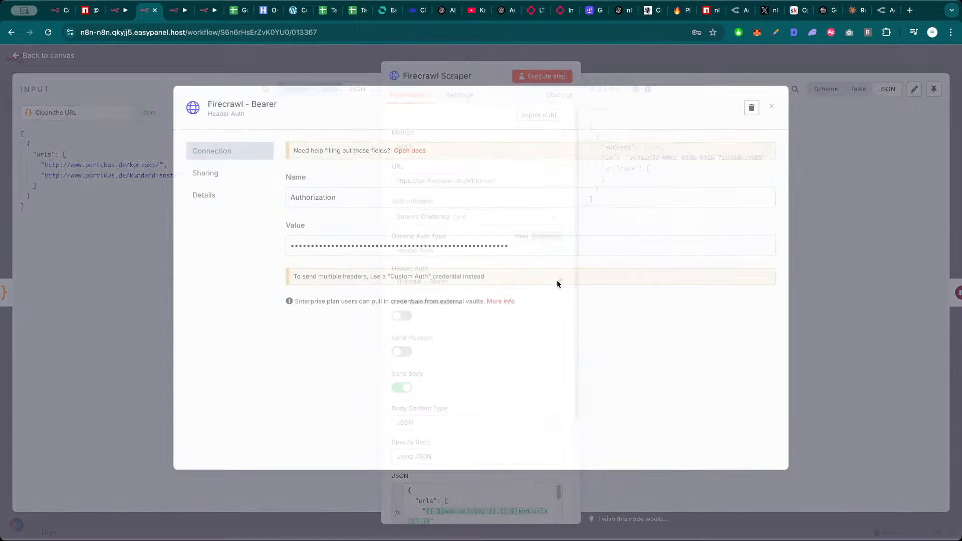
double_click(320, 200)
click(320, 230)
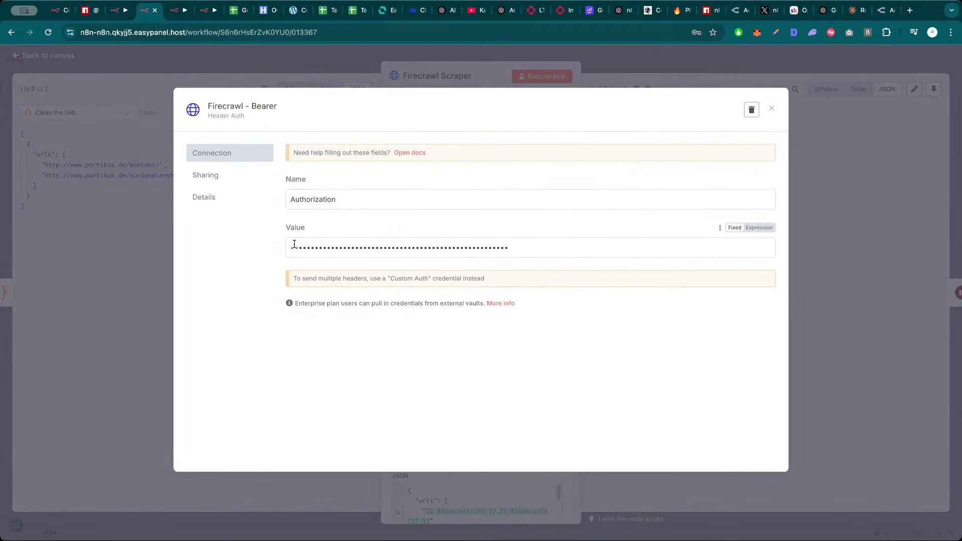
click(368, 197)
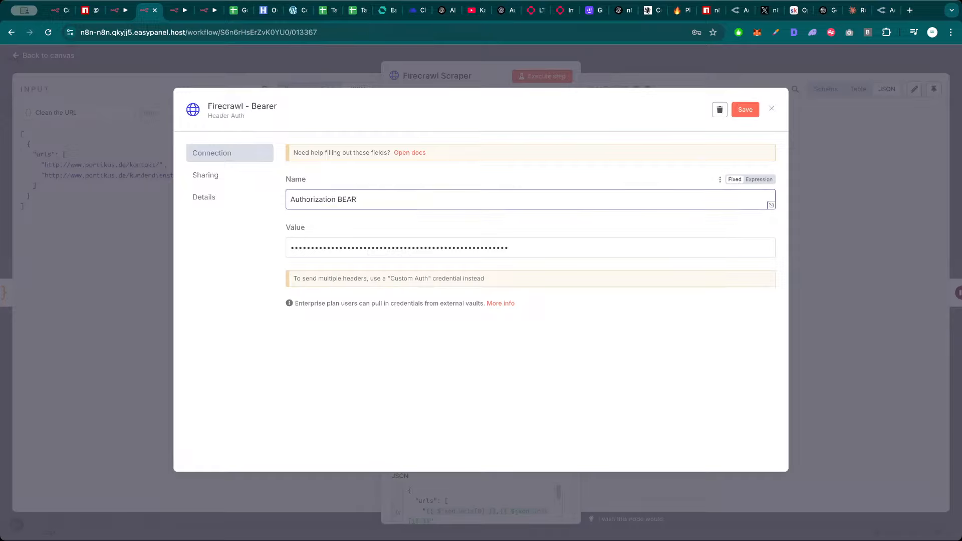
double_click(360, 201)
key(BackSpace)
mouse_move(242, 107)
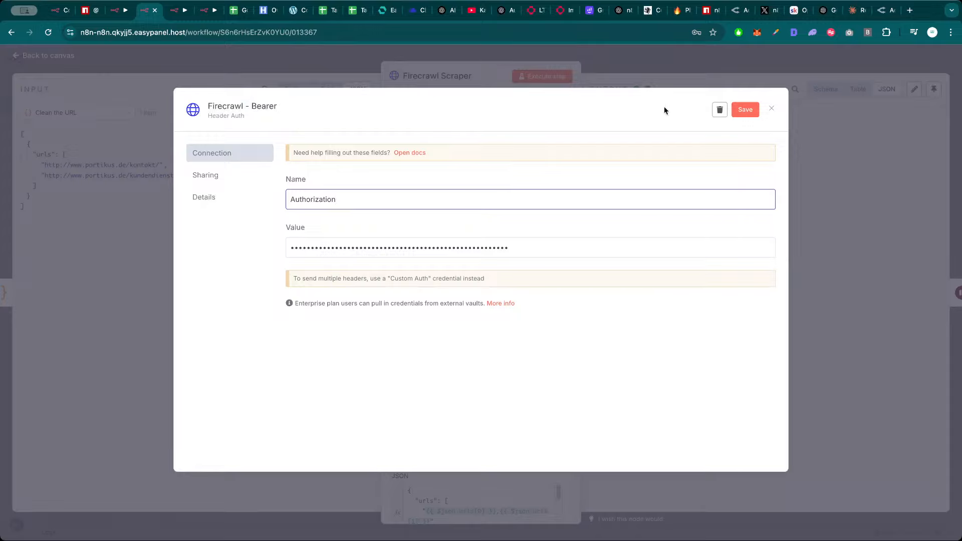
click(772, 108)
click(521, 318)
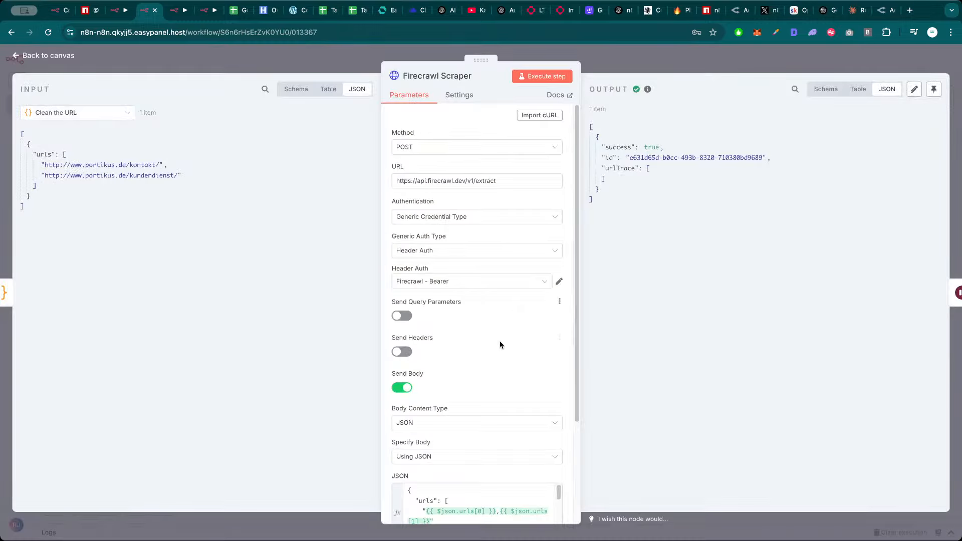
Review Firecrawl Scraper's JSON body through to its required email field and return to the workflow canvas
scroll(500, 345, down, 3)
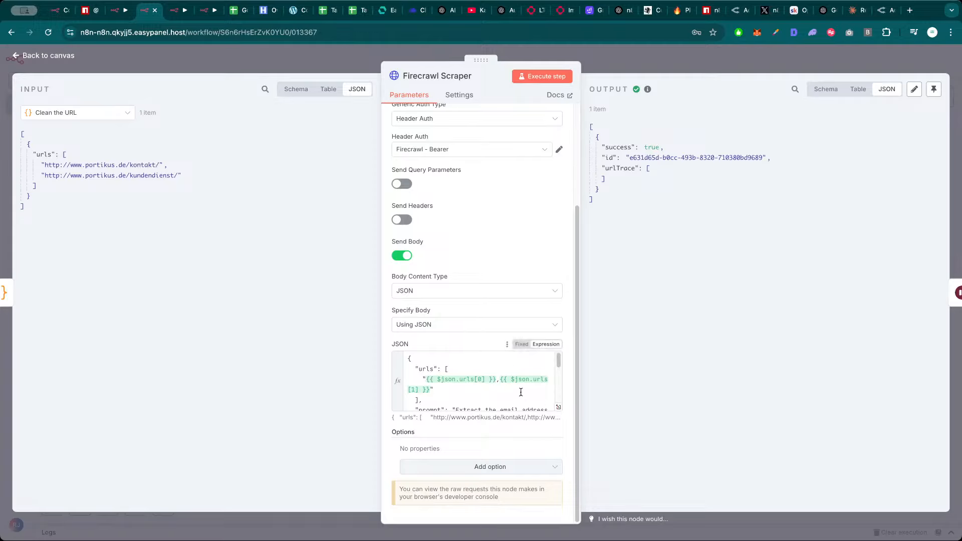
scroll(521, 392, down, 4)
scroll(511, 383, up, 4)
scroll(509, 381, down, 10)
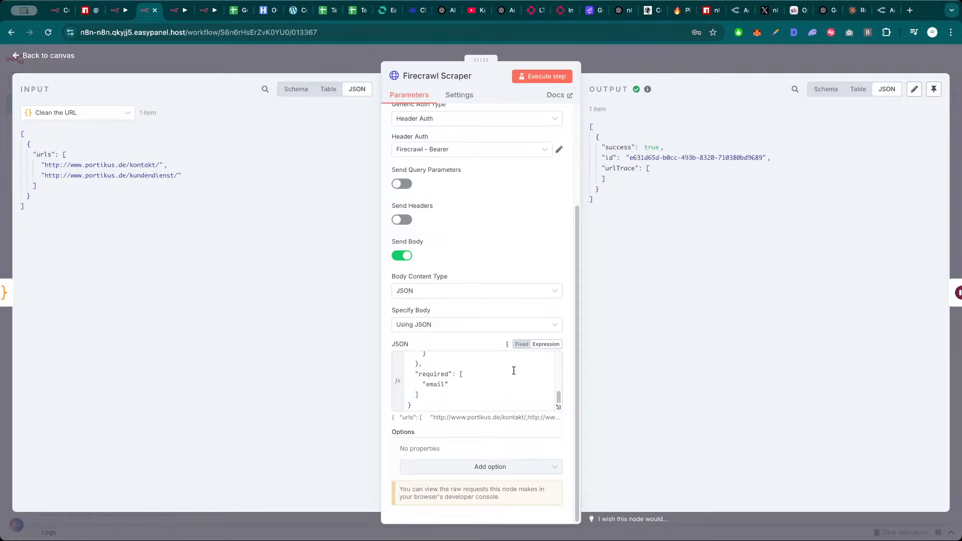
scroll(503, 218, up, 3)
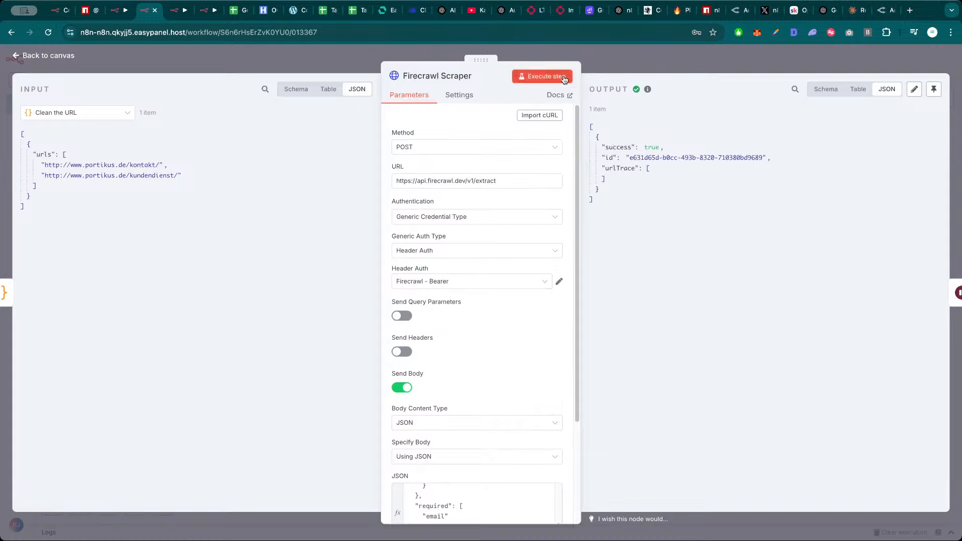
click(651, 64)
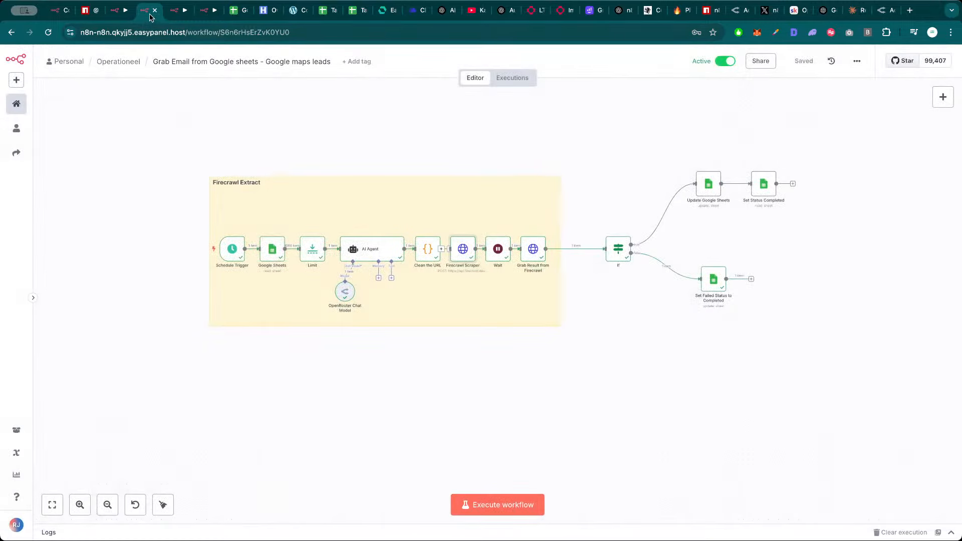
Execute the FireCrawl node in the Firecrawl Crawl workflow with both cleaned URLs in its Url
click(178, 10)
double_click(536, 284)
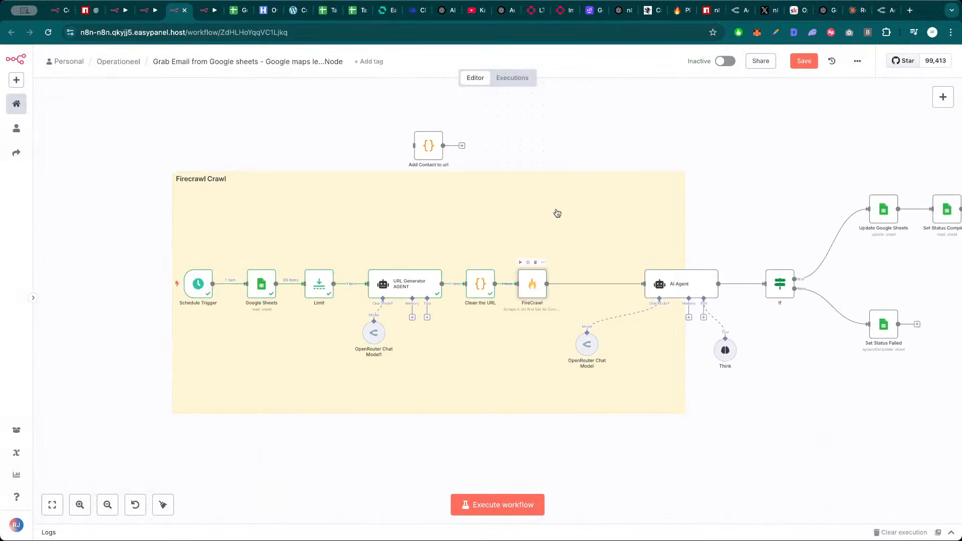
click(552, 76)
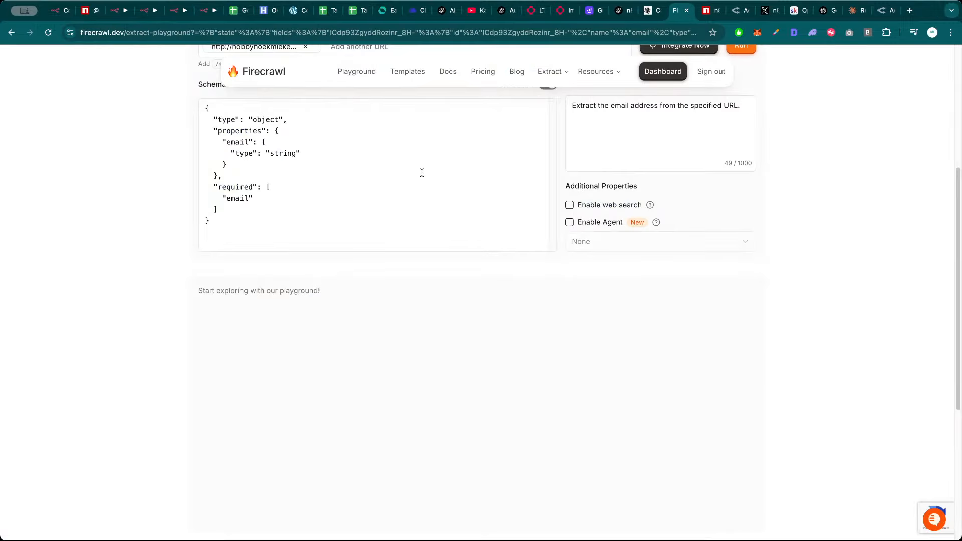
Open the Firecrawl dashboard and compare the scraped pages overview with the Extract token usage
scroll(422, 172, up, 5)
click(702, 95)
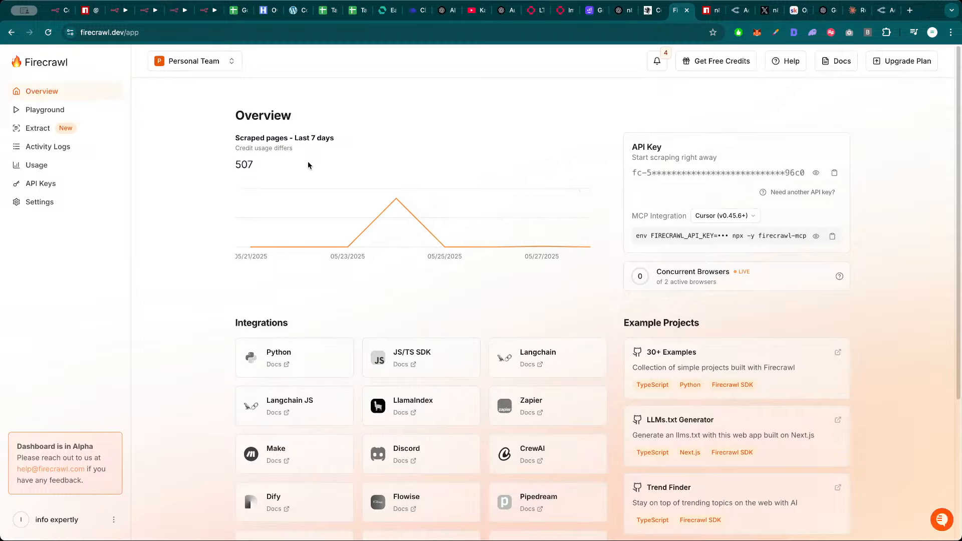
click(38, 128)
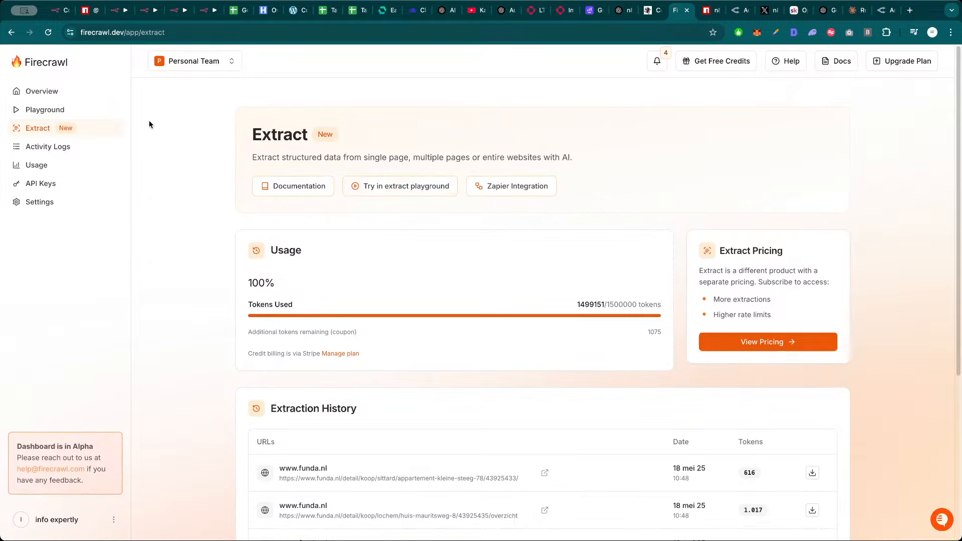
click(41, 91)
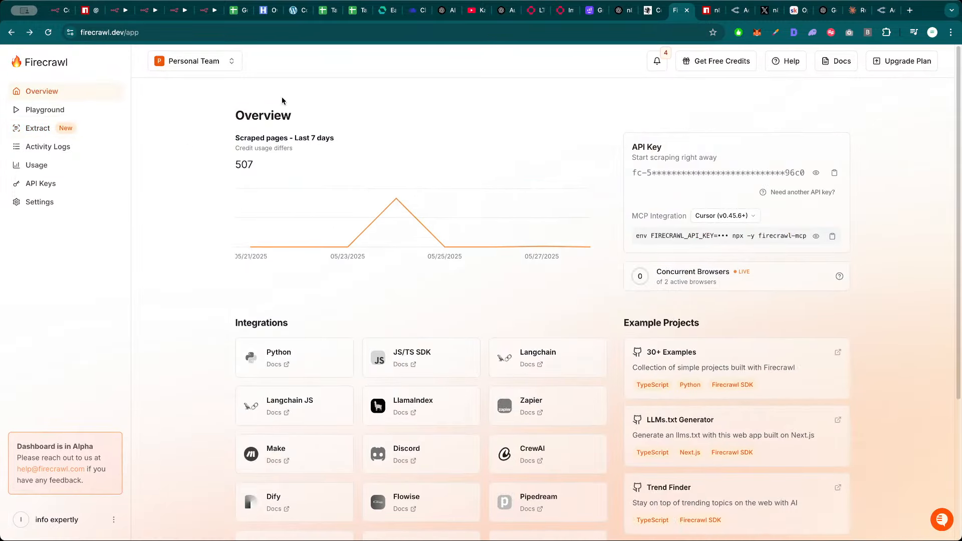
Return to the FireCrawl node in the Firecrawl Crawl workflow and examine its scrape output, including metadata and HTML
click(178, 10)
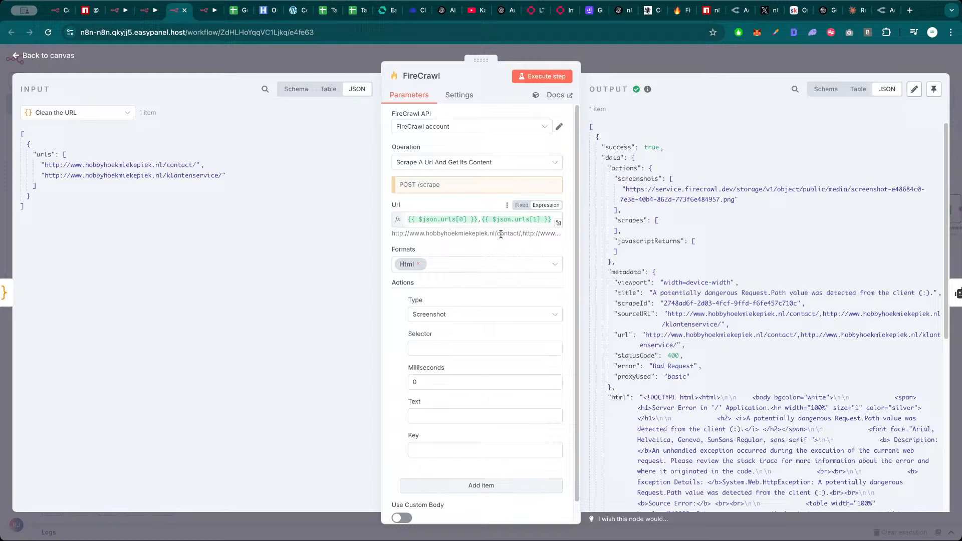
scroll(737, 264, down, 5)
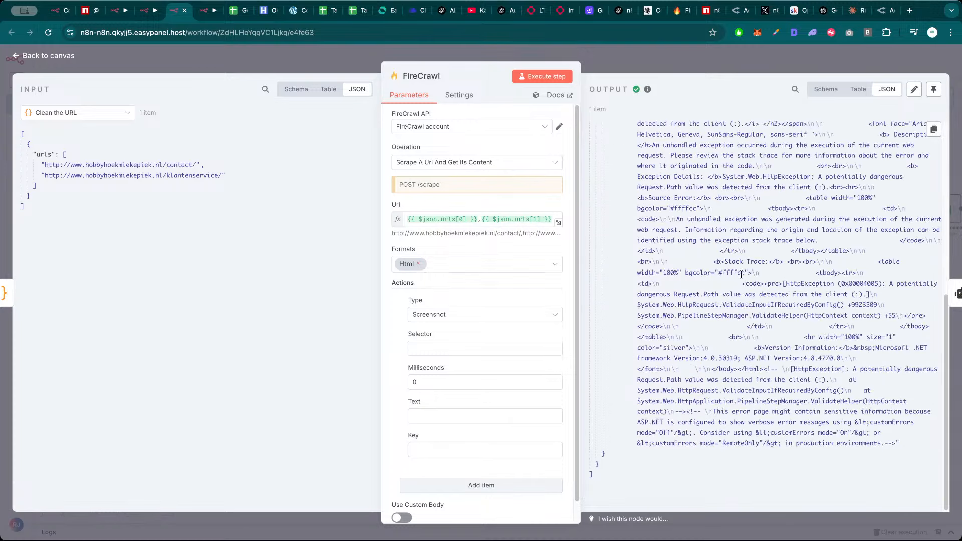
scroll(736, 240, up, 5)
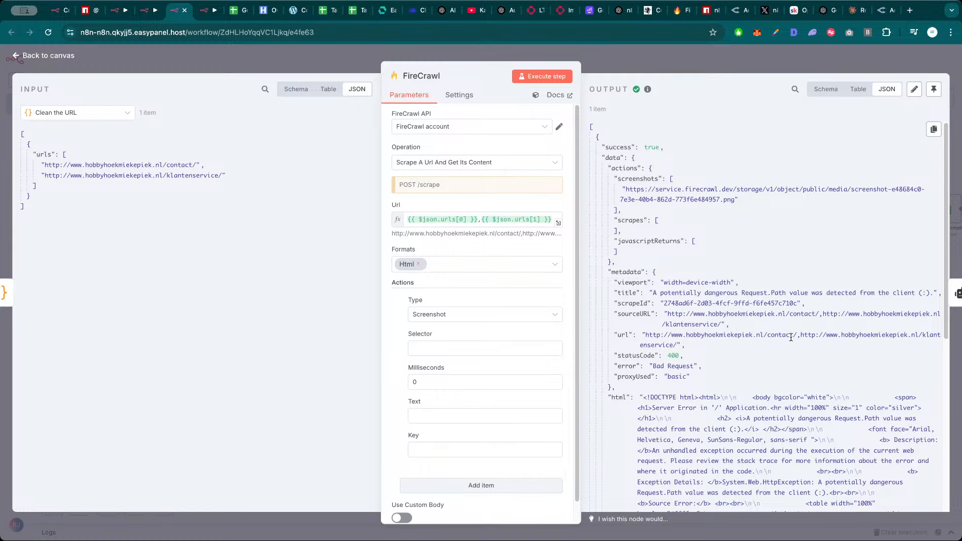
scroll(790, 337, down, 5)
scroll(729, 333, up, 5)
View the screenshot URL from the FireCrawl output in a separate browser tab and return to the node
drag(733, 201, 622, 189)
key(ctrl+c)
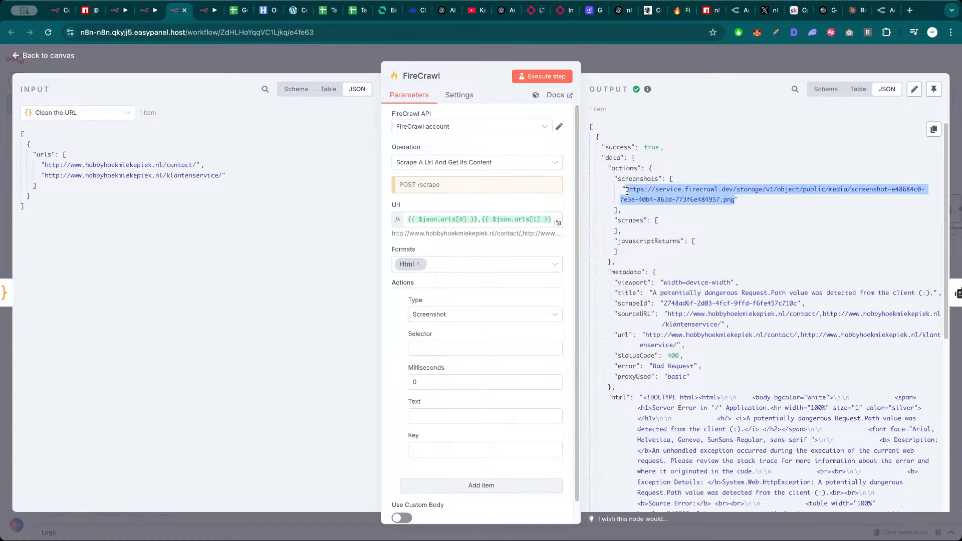
key(ctrl+t)
key(ctrl+v)
key(Return)
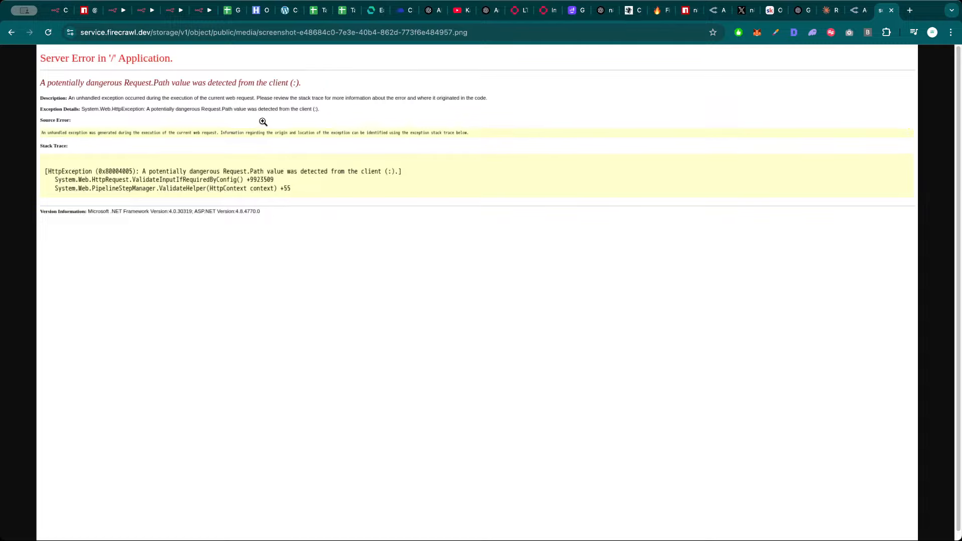
key(ctrl+w)
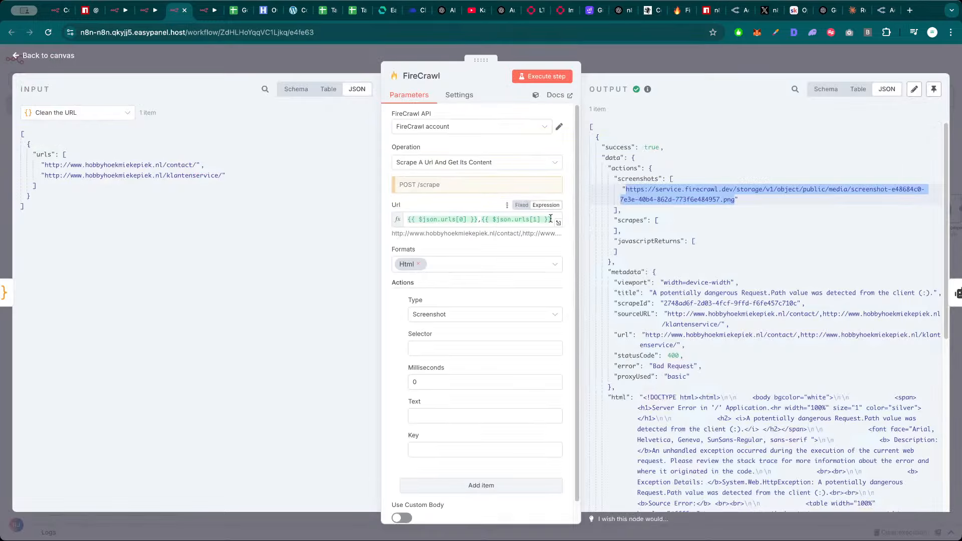
click(655, 210)
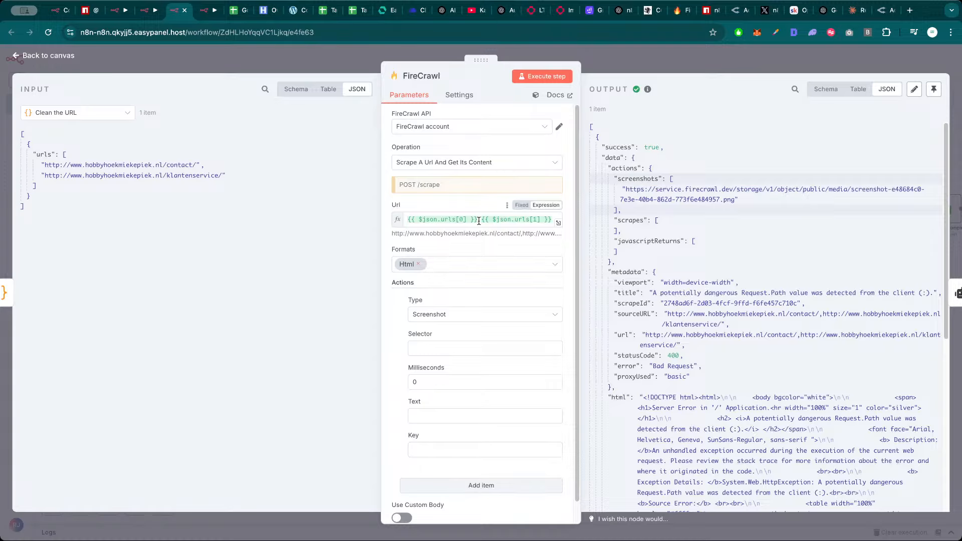
Reduce the FireCrawl node's Url to {{ $json.urls[0] }} and execute the node
drag(479, 221, 551, 221)
key(BackSpace)
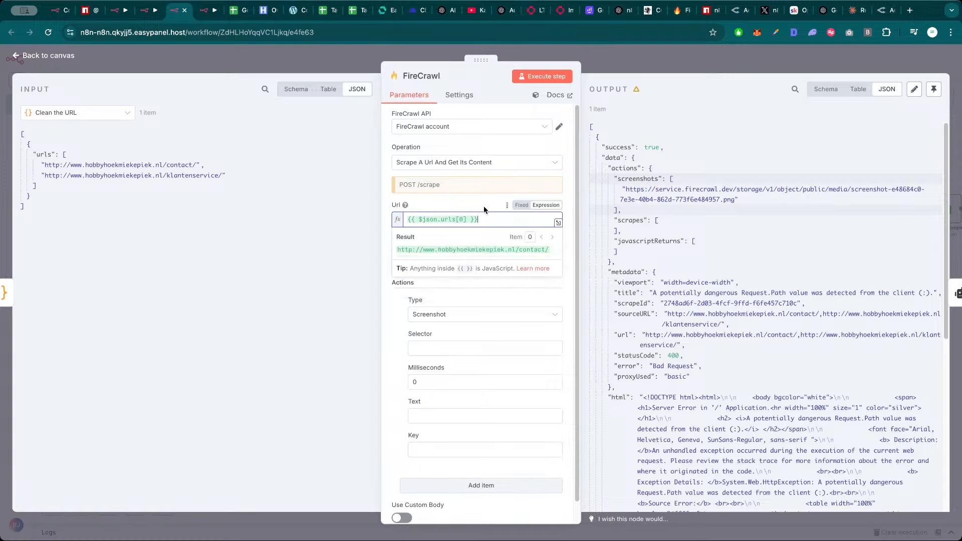
click(483, 206)
click(543, 76)
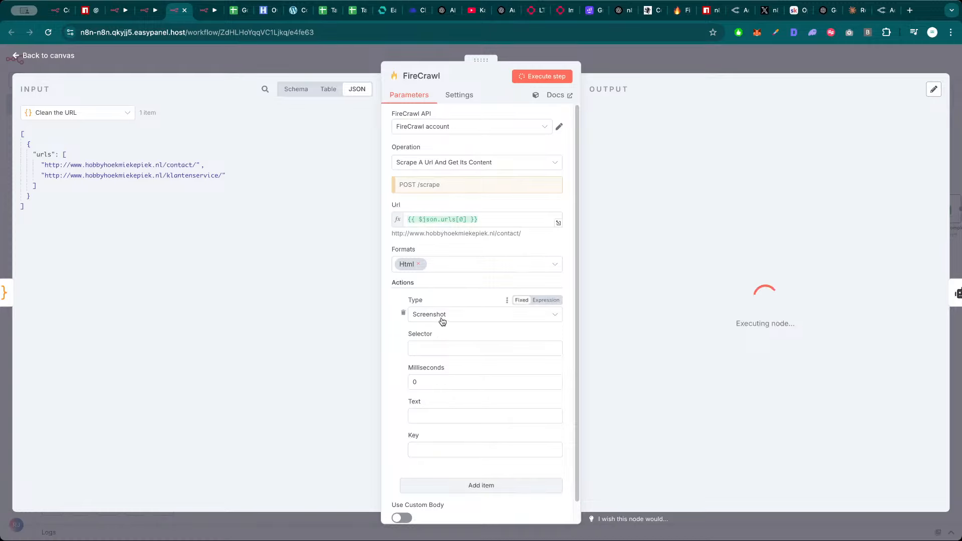
Check the screenshot from the single-URL scrape in a new browser tab and return to the FireCrawl node
drag(717, 200, 627, 190)
key(super+c)
key(super+t)
key(super+v)
key(Return)
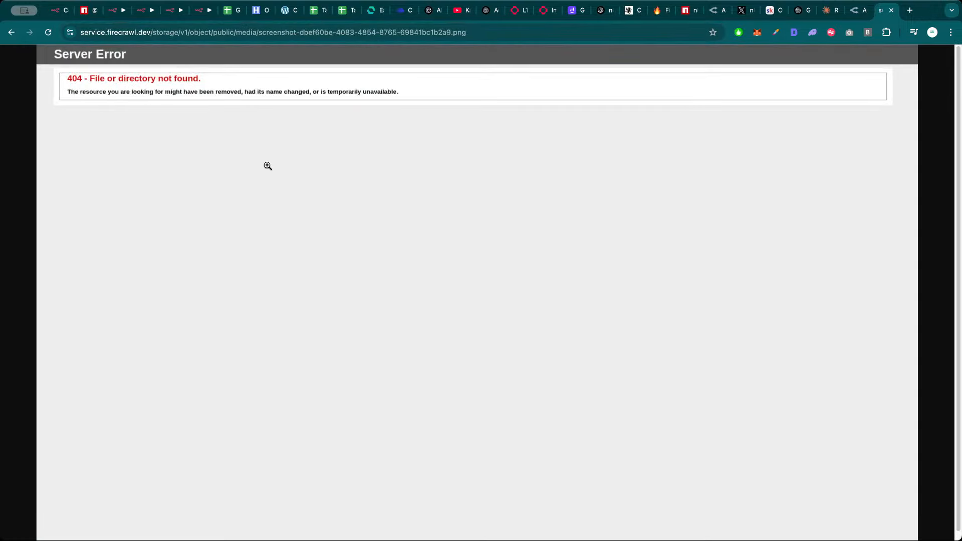
key(super+w)
click(486, 207)
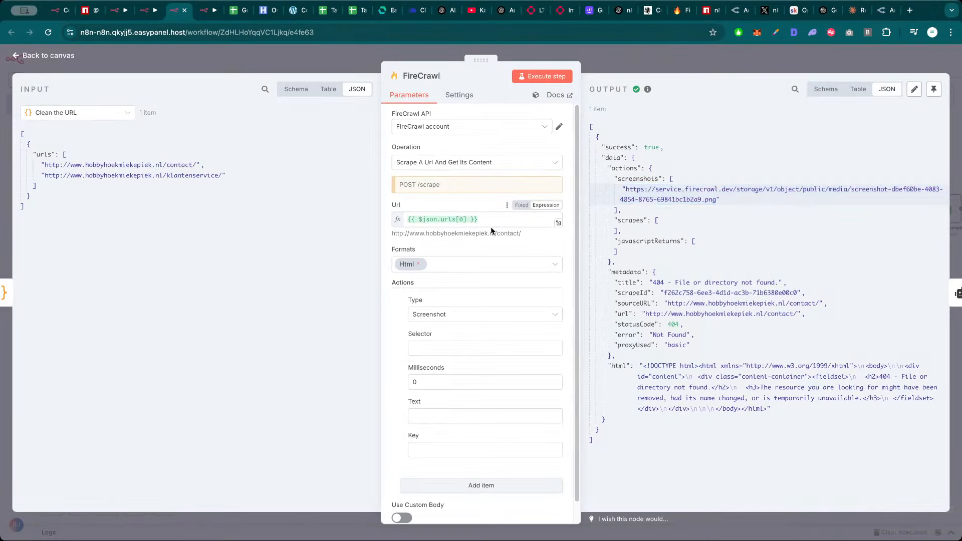
scroll(481, 311, down, 1)
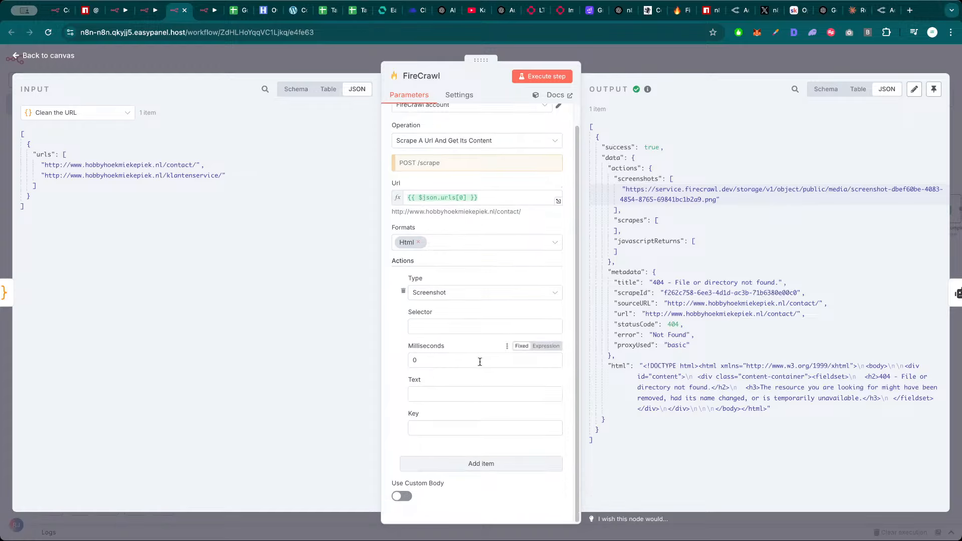
click(441, 457)
scroll(437, 429, down, 4)
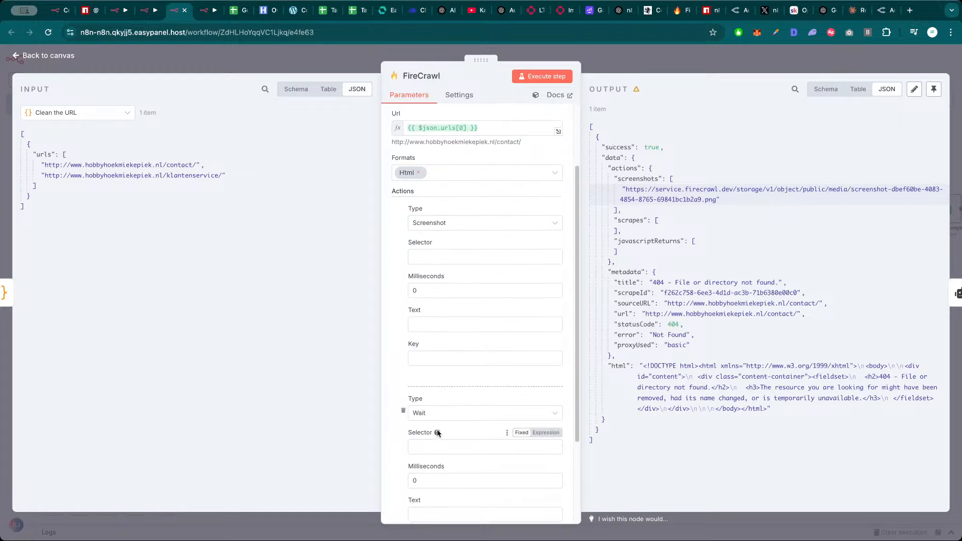
scroll(431, 410, down, 3)
click(404, 292)
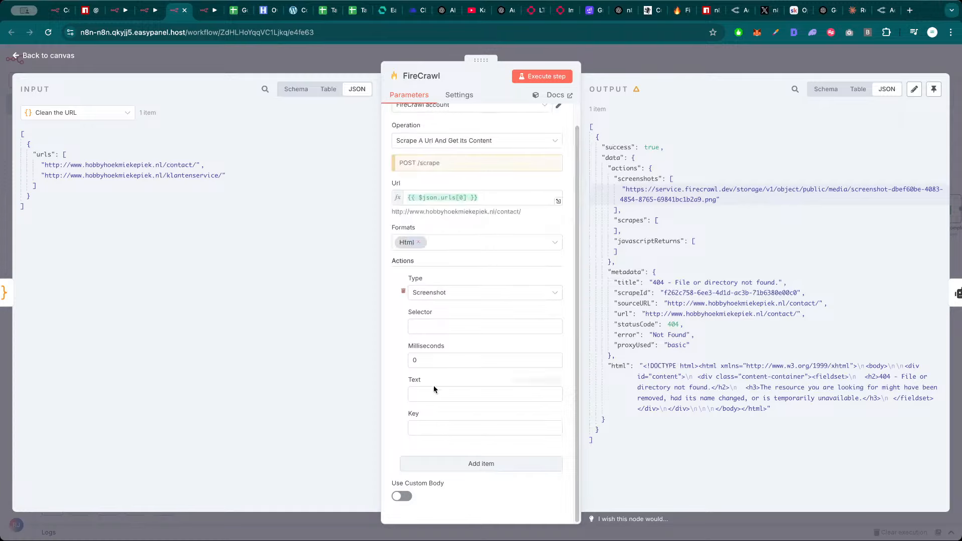
Set the FireCrawl node's Url to {{ $json.urls[0] }} | {{ $json.urls[1] }} and execute the node
scroll(481, 280, up, 1)
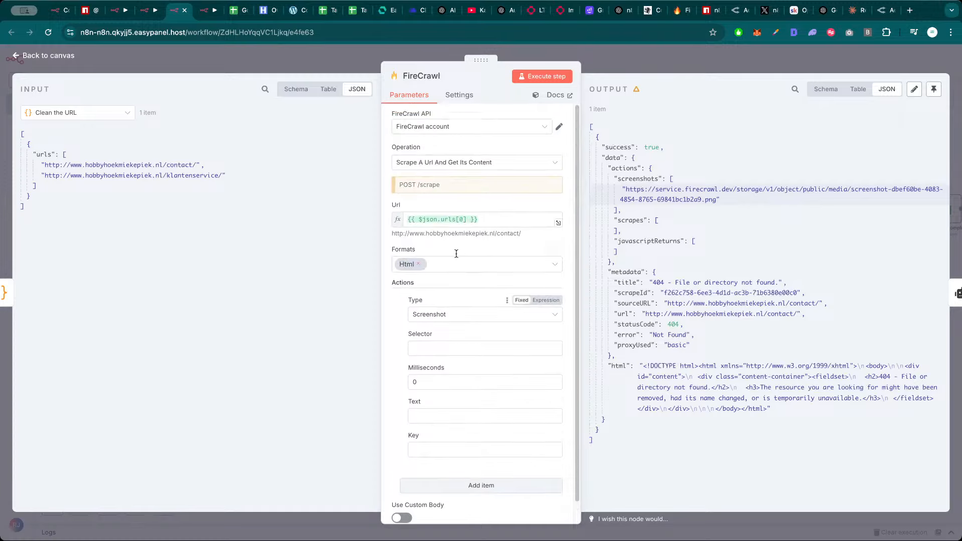
click(497, 216)
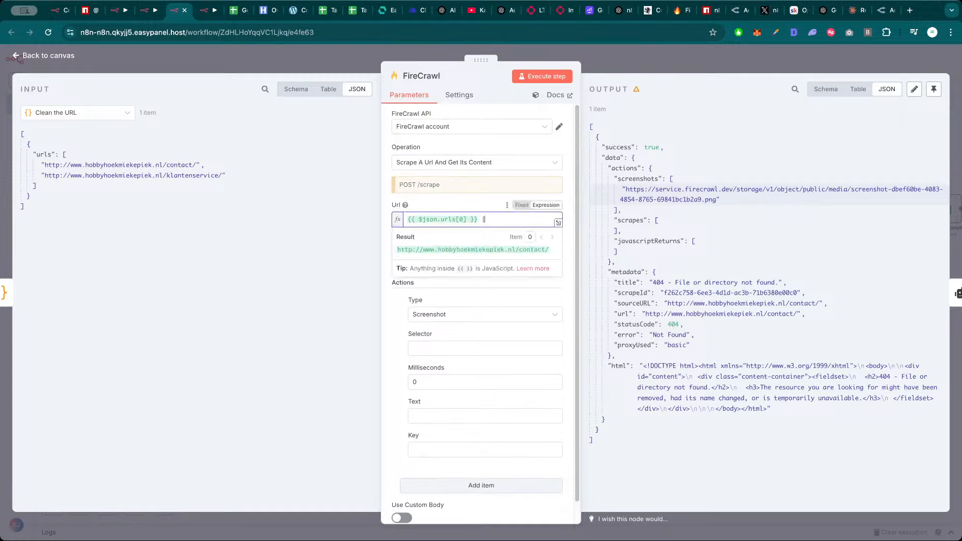
drag(50, 175, 494, 219)
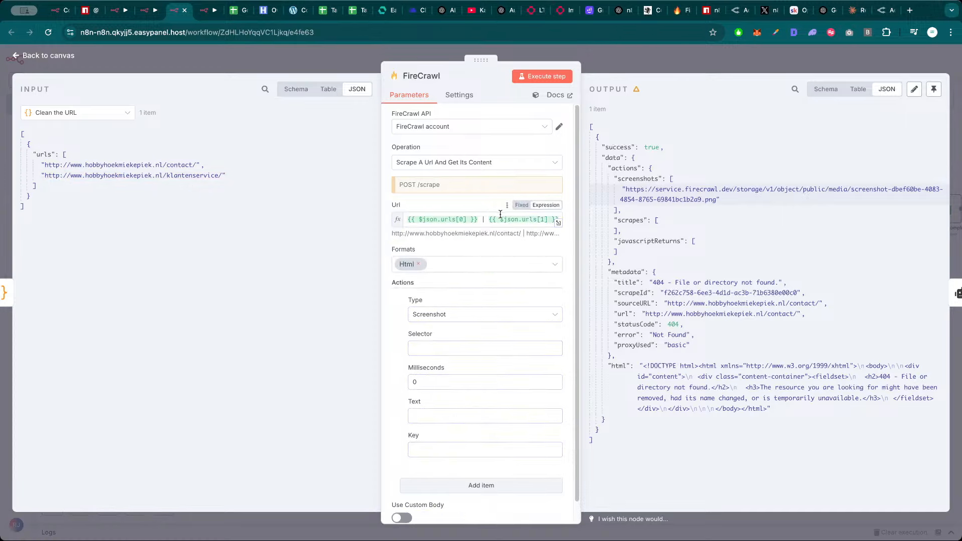
click(545, 76)
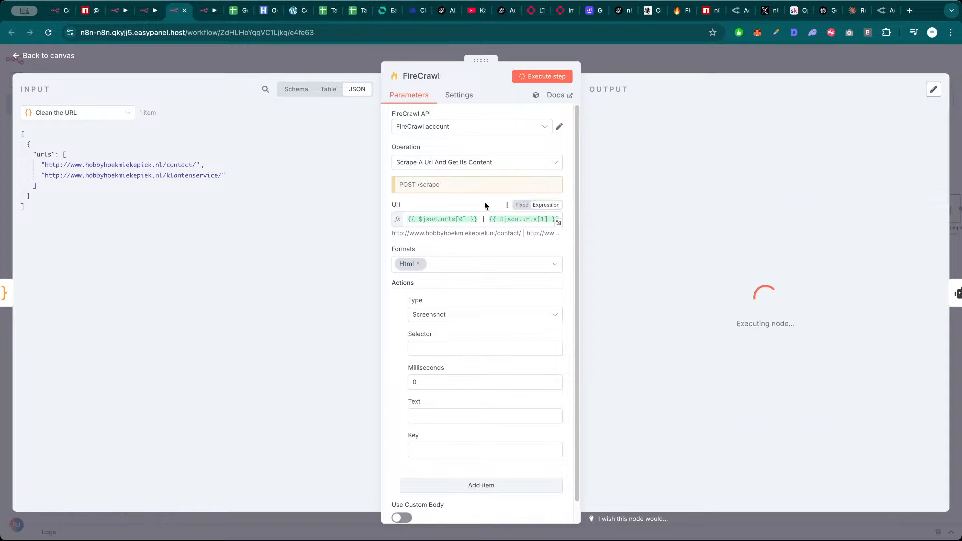
Change the FireCrawl Url to the comma-separated {{ $json.urls[0] }},{{ $json.urls[1] }} and execute the node
drag(496, 220, 552, 234)
key(BackSpace)
key(BackSpace)
key(BackSpace)
key(BackSpace)
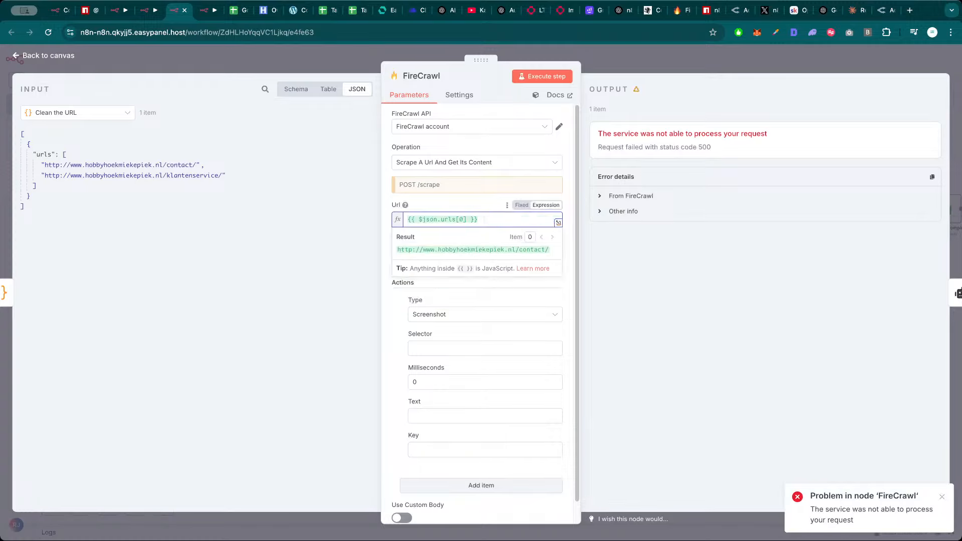
text(,)
key(super+v)
drag(59, 176, 507, 226)
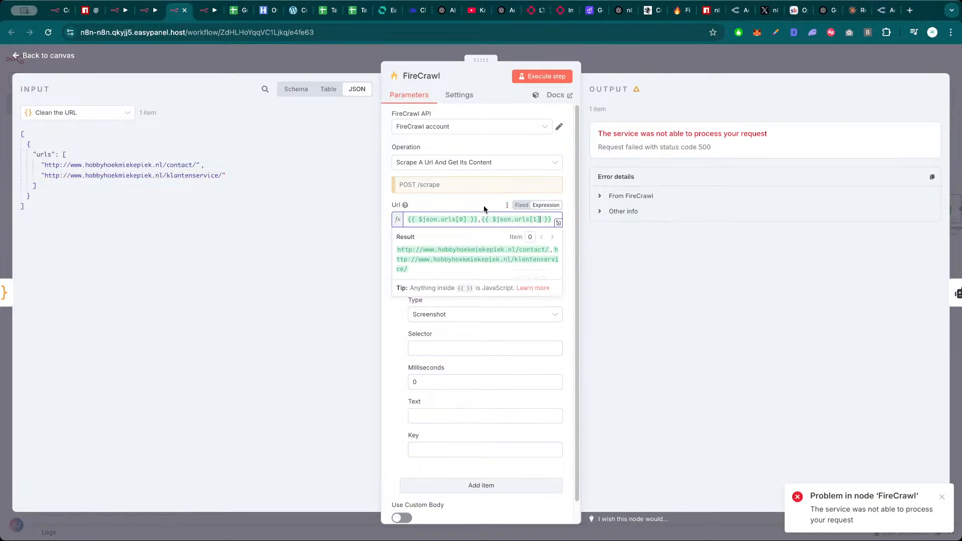
click(564, 78)
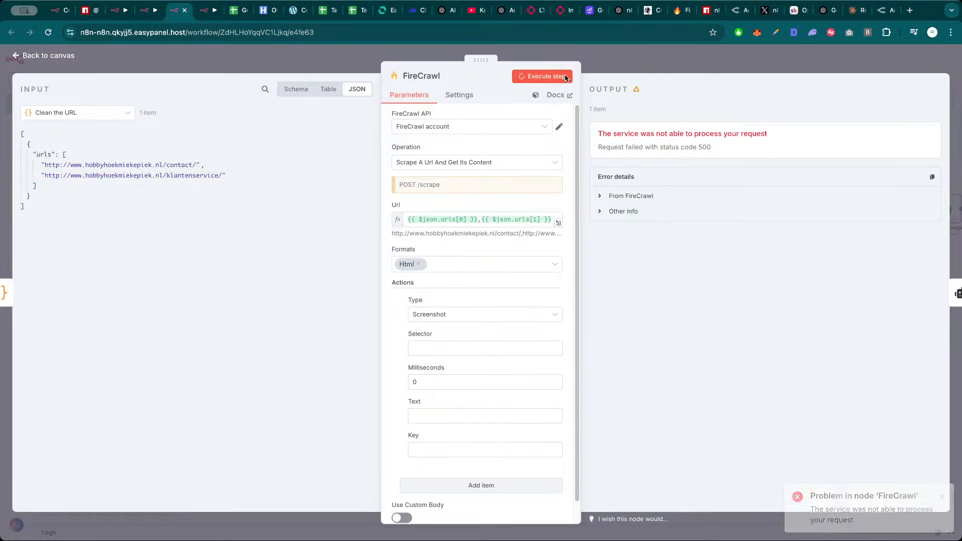
Check the latest scrape requests in Firecrawl's activity logs and return to the n8n FireCrawl node
click(681, 10)
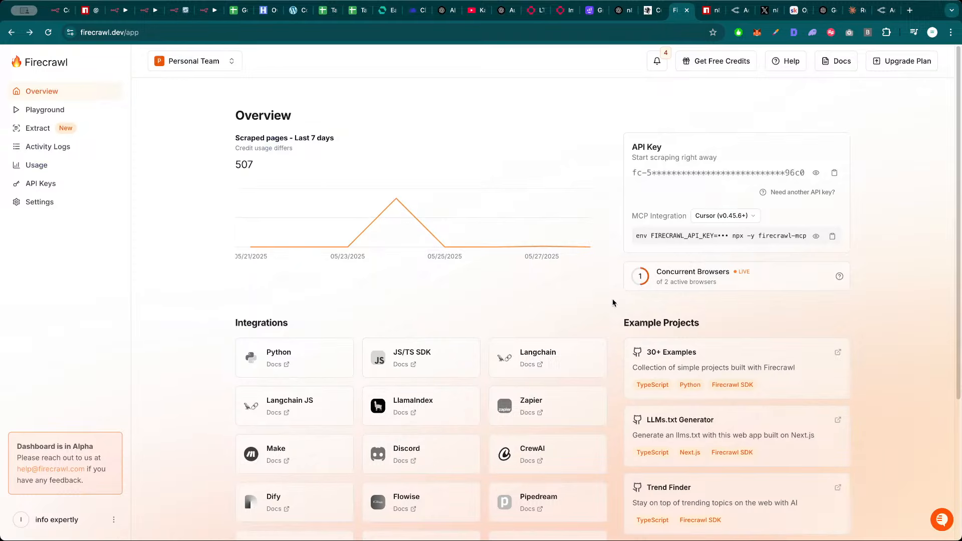
click(46, 146)
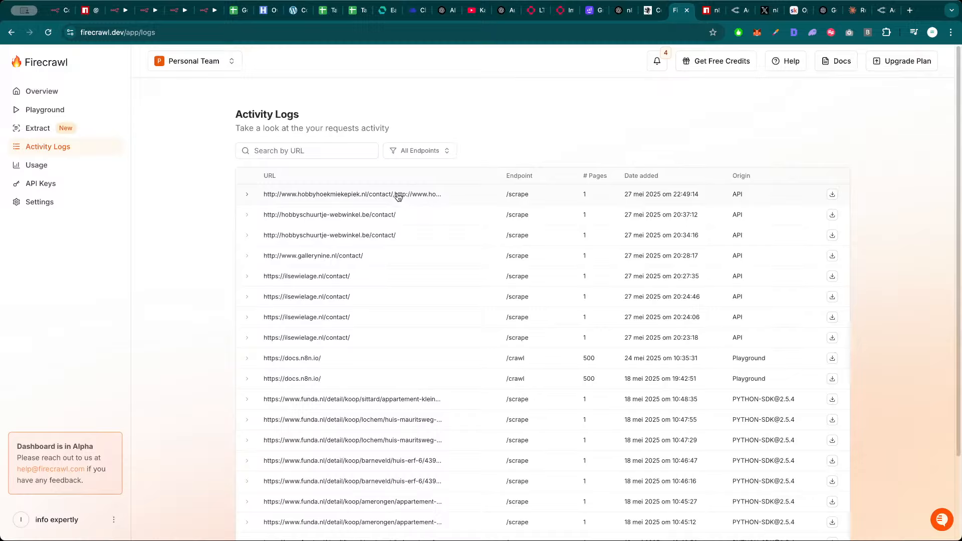
click(187, 6)
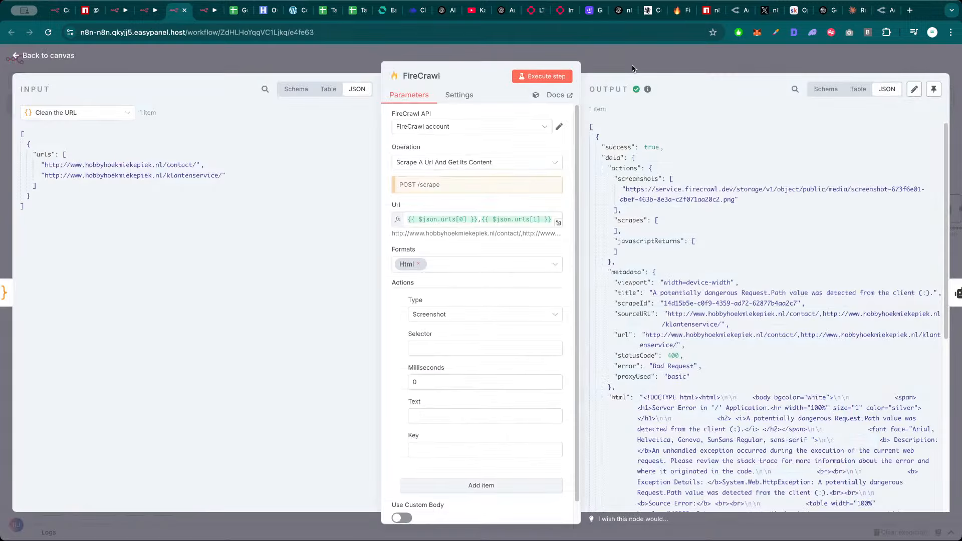
Remove the second URL from the FireCrawl Url so only {{ $json.urls[0] }} remains, and execute the node
drag(479, 221, 552, 220)
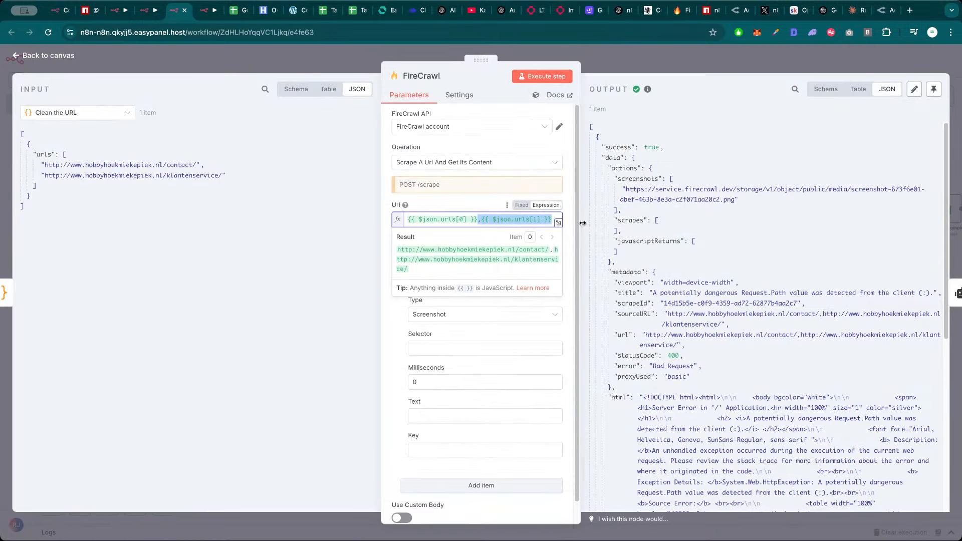
key(BackSpace)
click(489, 205)
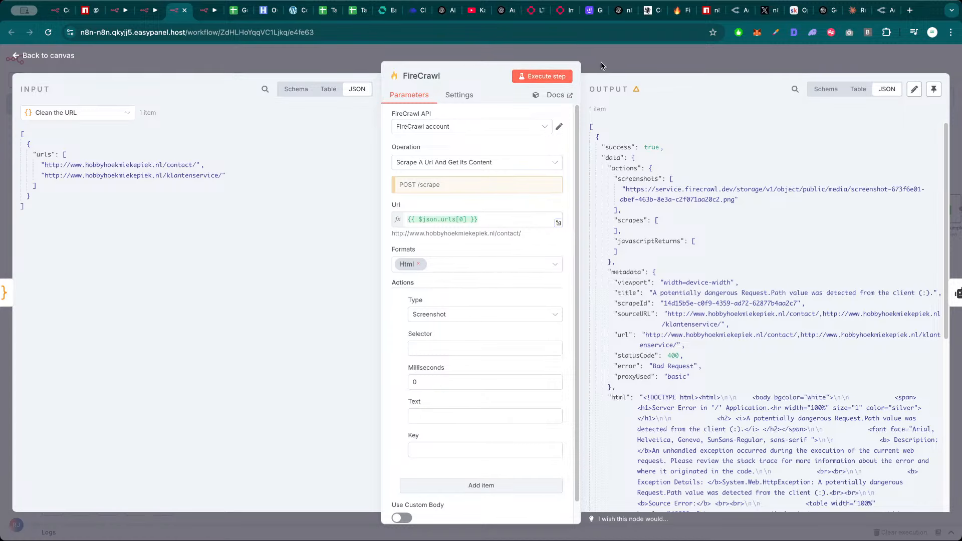
click(556, 76)
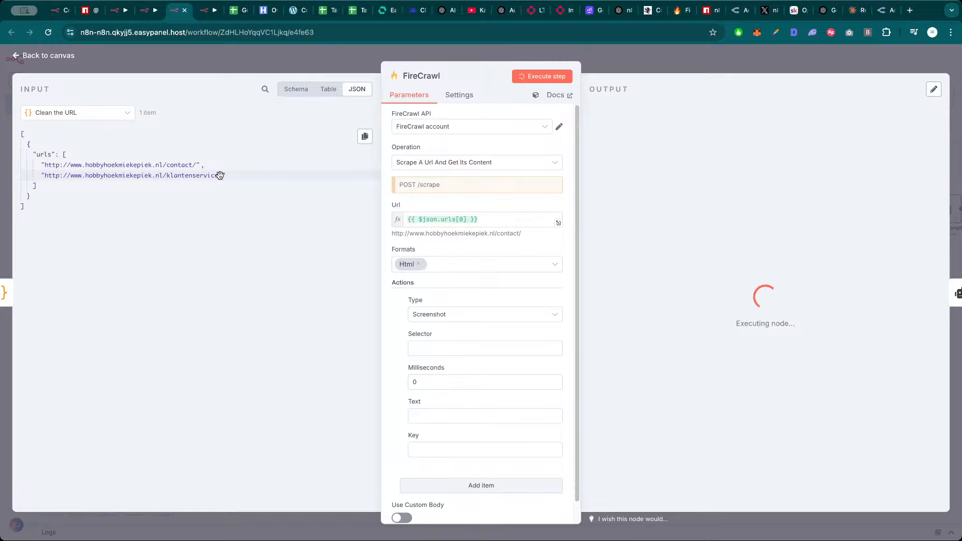
Copy the klantenservice URL from the FireCrawl input, view that page in a separate browser tab, and return to the node
drag(216, 175, 80, 175)
click(365, 137)
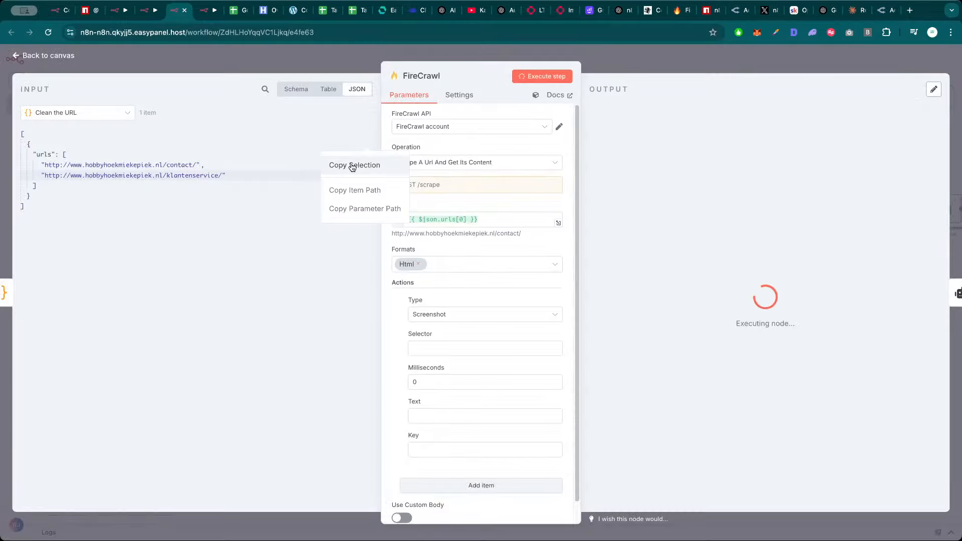
click(353, 165)
key(super+t)
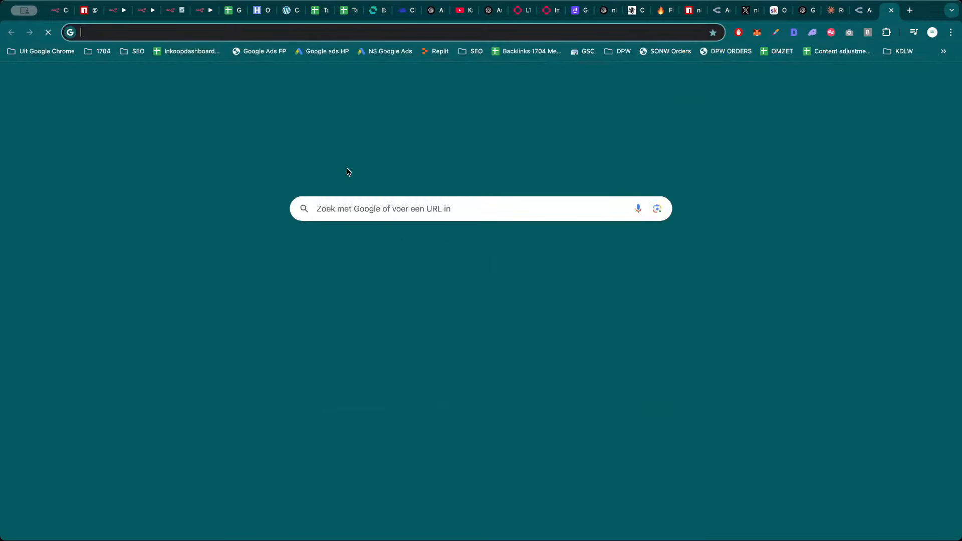
key(super+v)
key(Return)
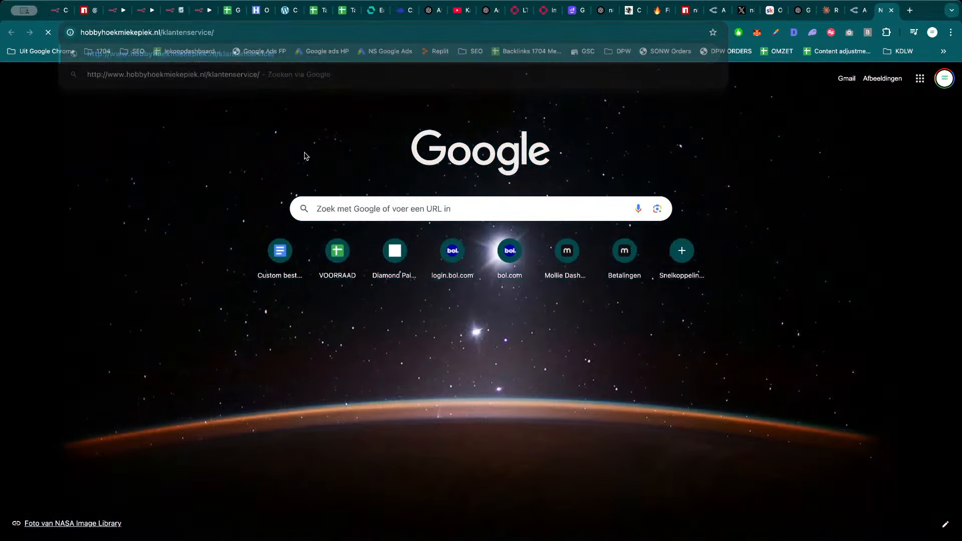
key(super+w)
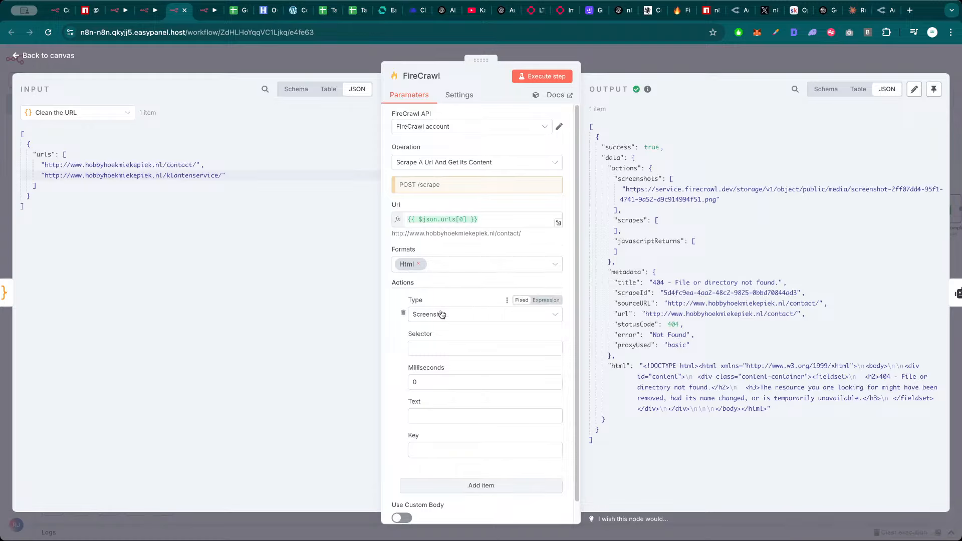
Close the FireCrawl node and move the AI Agent, its OpenRouter Chat Model and the Think tool inside the Firecrawl Crawl area
scroll(445, 327, down, 1)
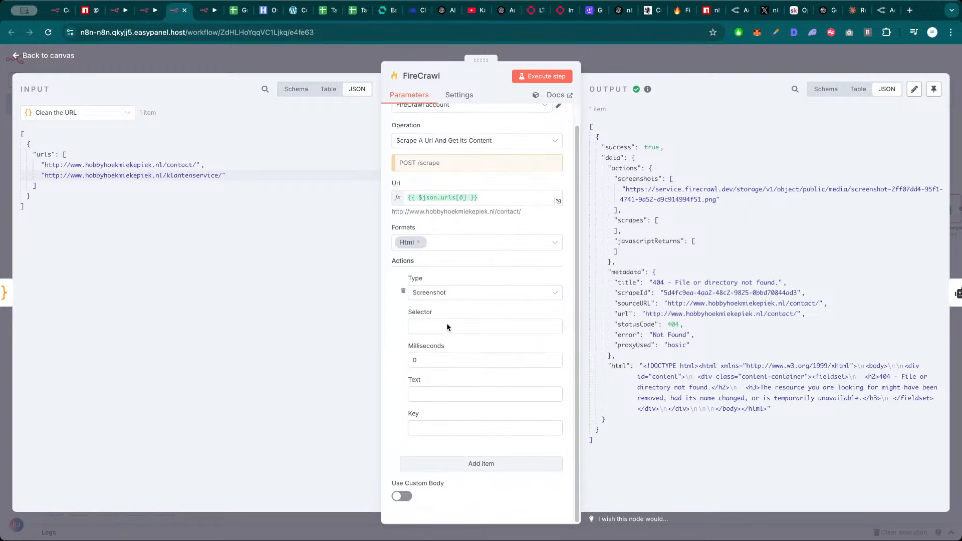
scroll(460, 352, up, 1)
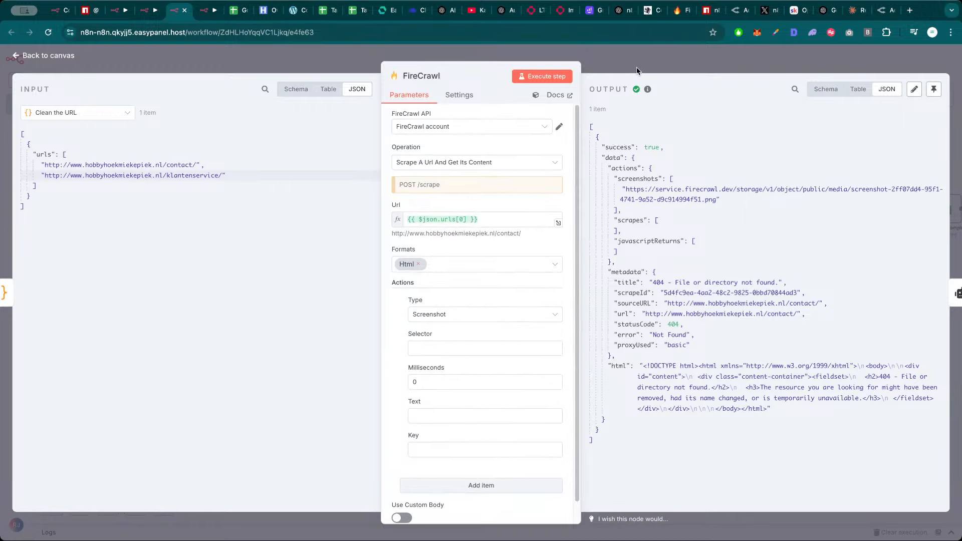
key(Escape)
drag(664, 293, 596, 286)
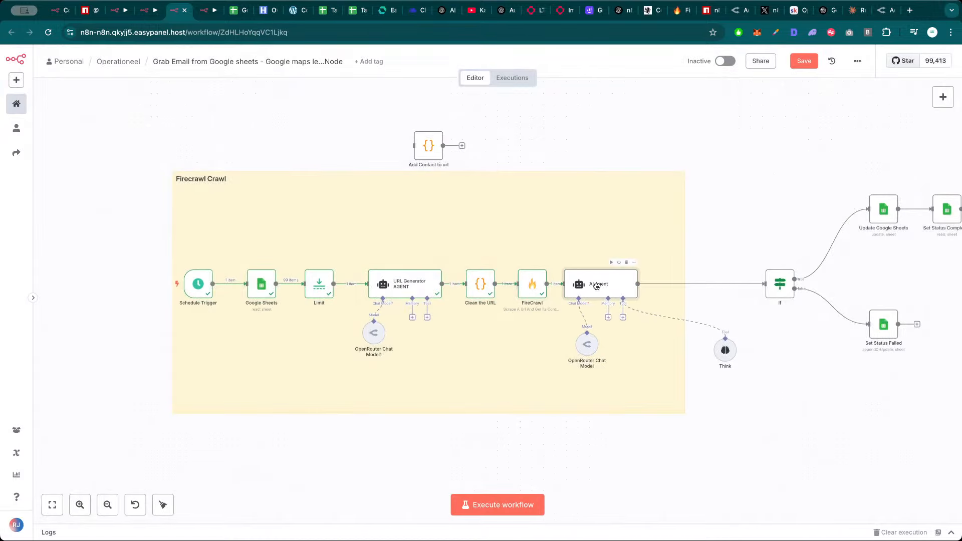
drag(589, 351, 561, 350)
drag(723, 351, 620, 347)
Copy the AI Agent's system message and send it to Claude with the request "Improve this prompt for me:"
double_click(603, 282)
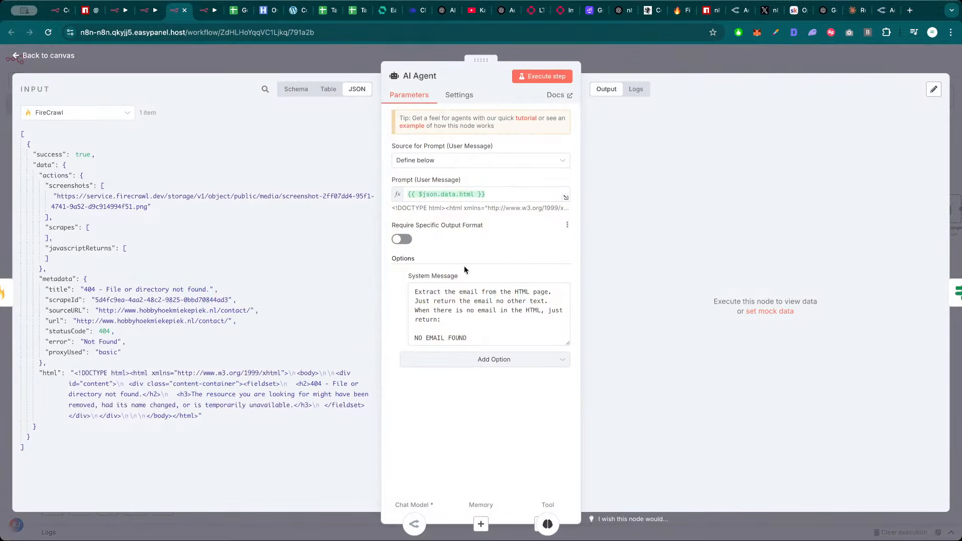
click(495, 319)
key(super+a)
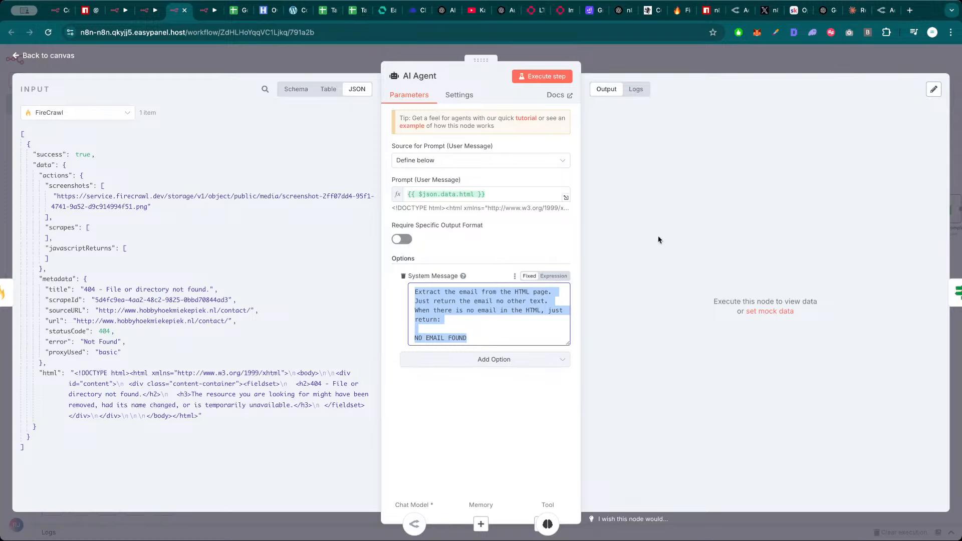
click(854, 14)
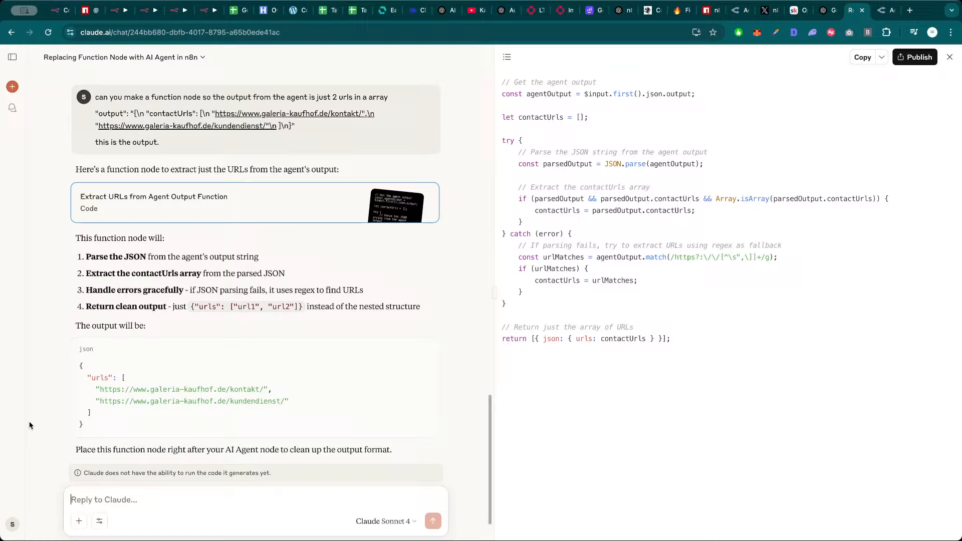
text(Improve this prompt)
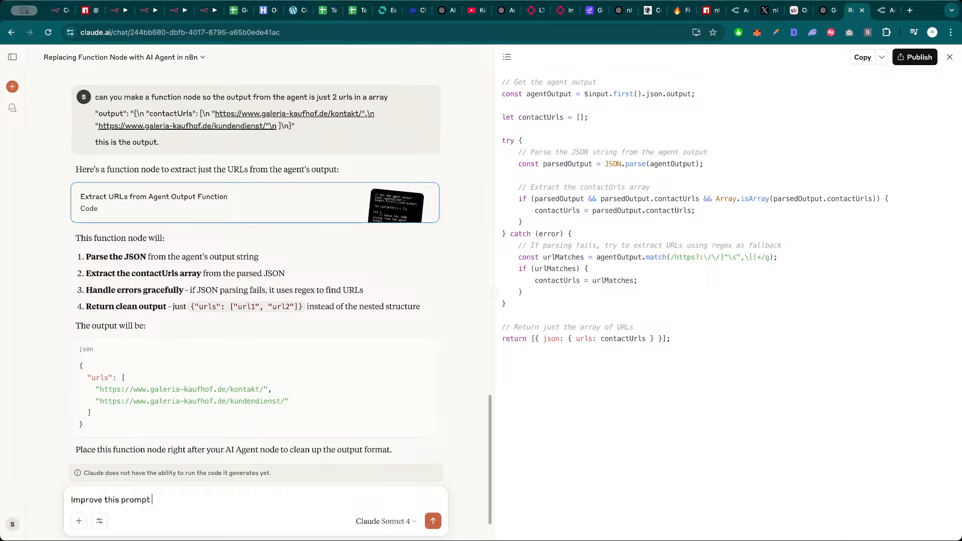
key(shift+Return)
key(shift+Return)
key(super+v)
key(Return)
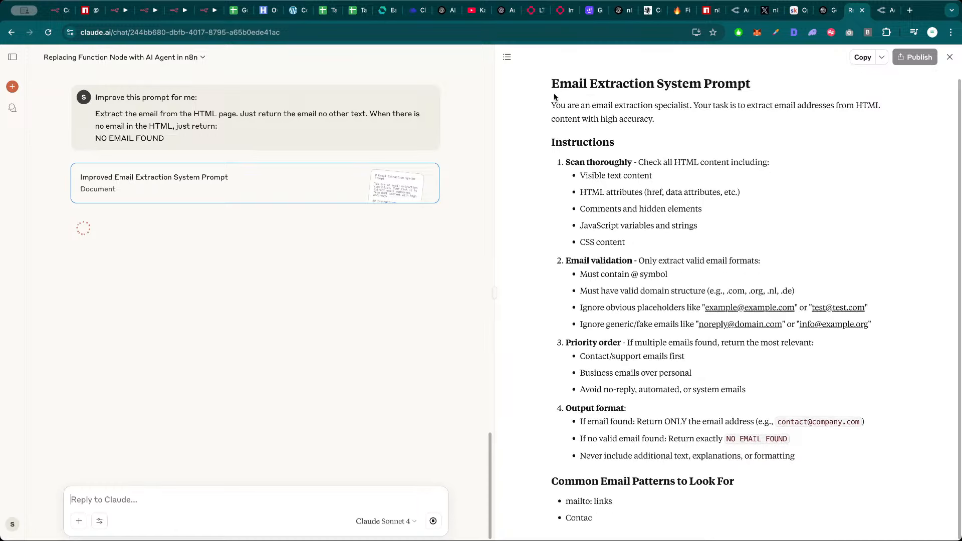
Copy Claude's full Email Extraction System Prompt and replace the AI Agent's system message with it
scroll(567, 147, up, 3)
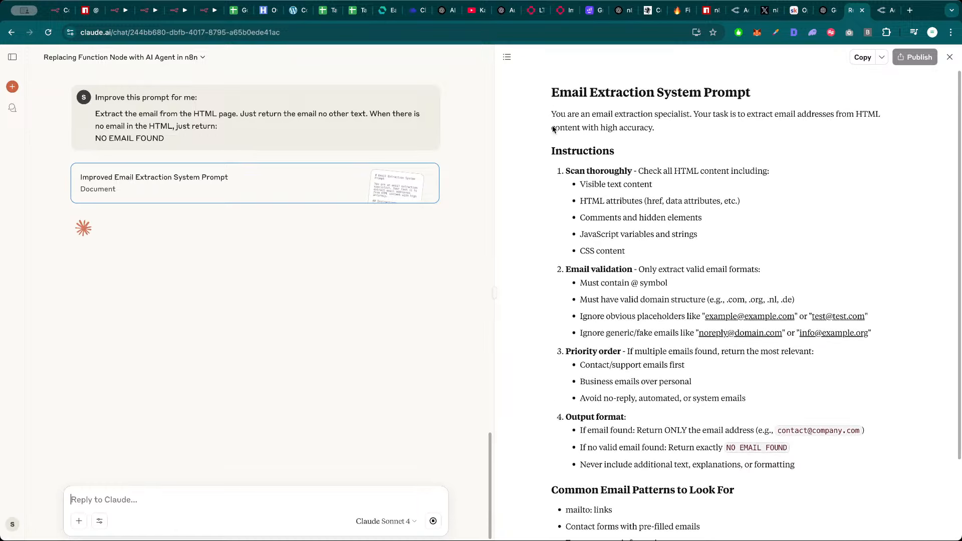
drag(551, 92, 807, 521)
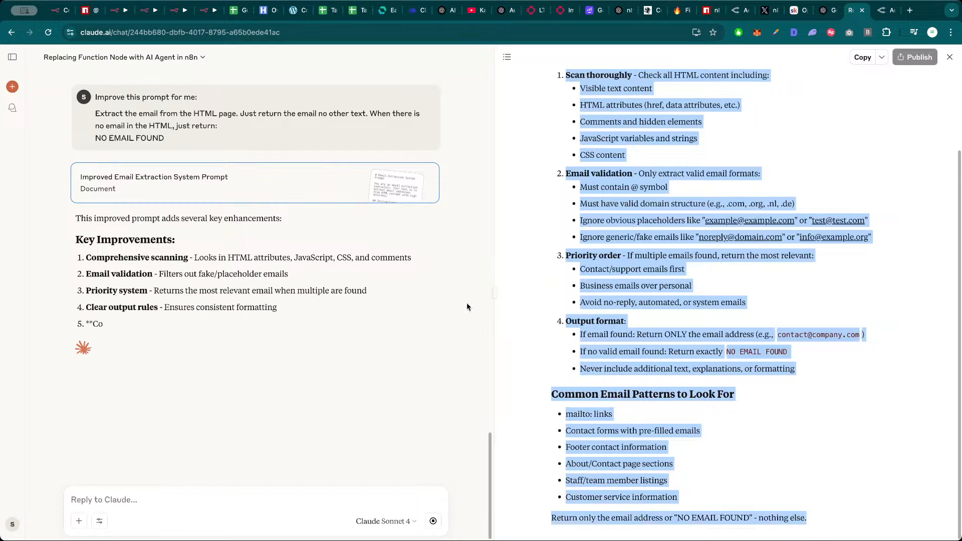
click(148, 10)
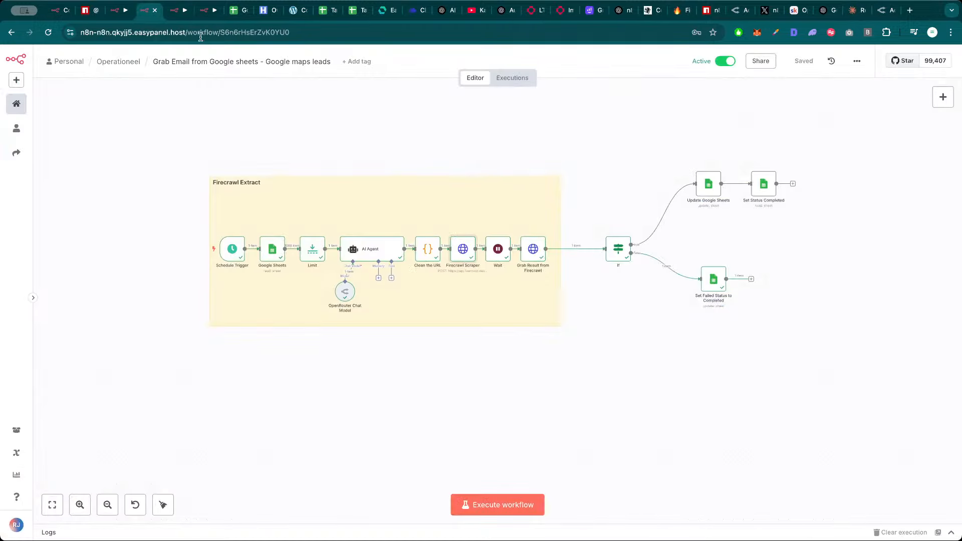
click(178, 11)
click(477, 317)
drag(477, 339, 413, 292)
key(super+v)
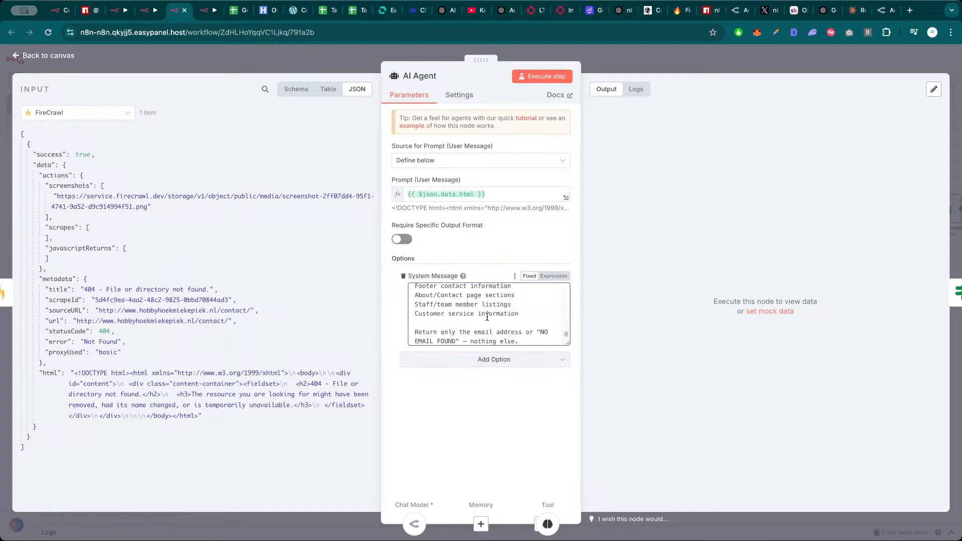
Make the system message an expression, remove the extra blank lines between its sections in the expanded editor, and return to the canvas
click(553, 276)
click(566, 341)
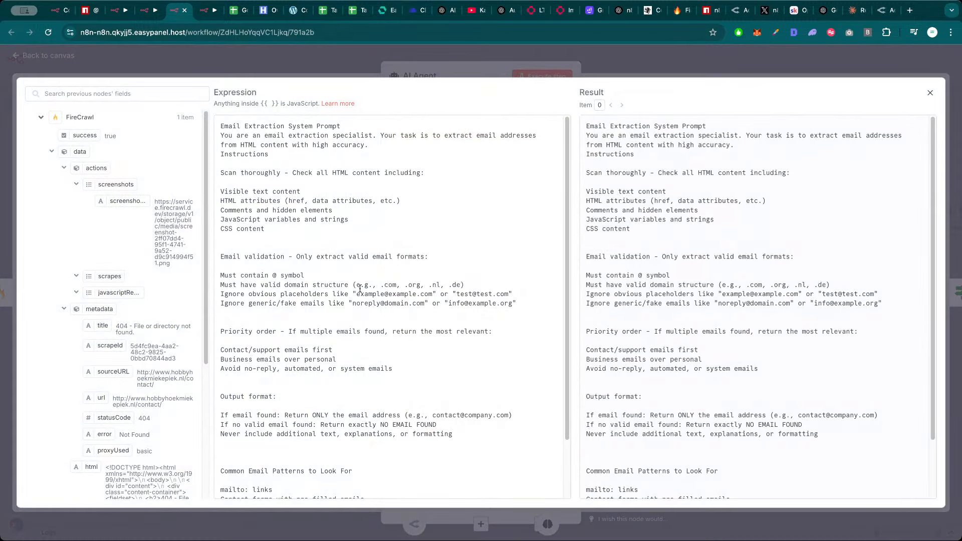
scroll(364, 296, down, 2)
click(334, 386)
key(BackSpace)
key(BackSpace)
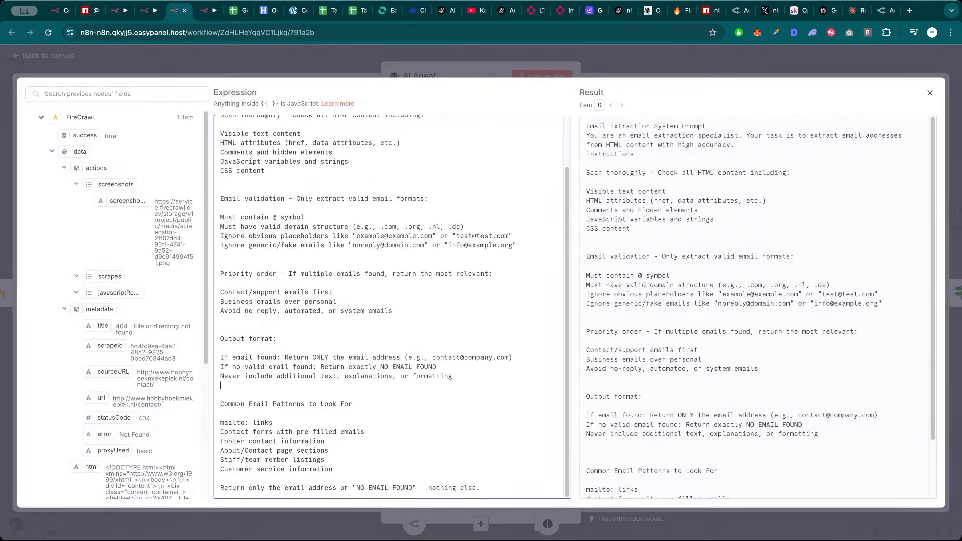
click(257, 328)
key(BackSpace)
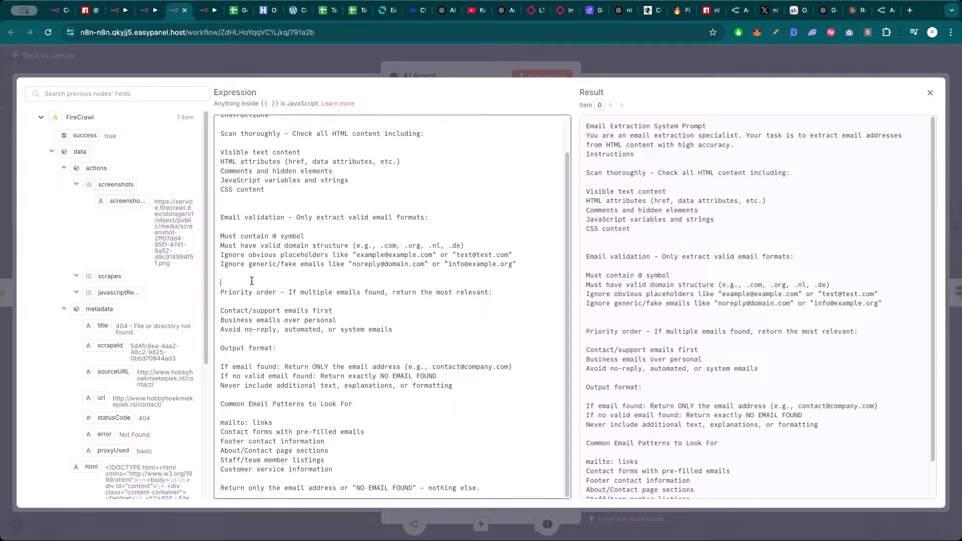
key(BackSpace)
click(253, 207)
key(BackSpace)
scroll(250, 195, up, 1)
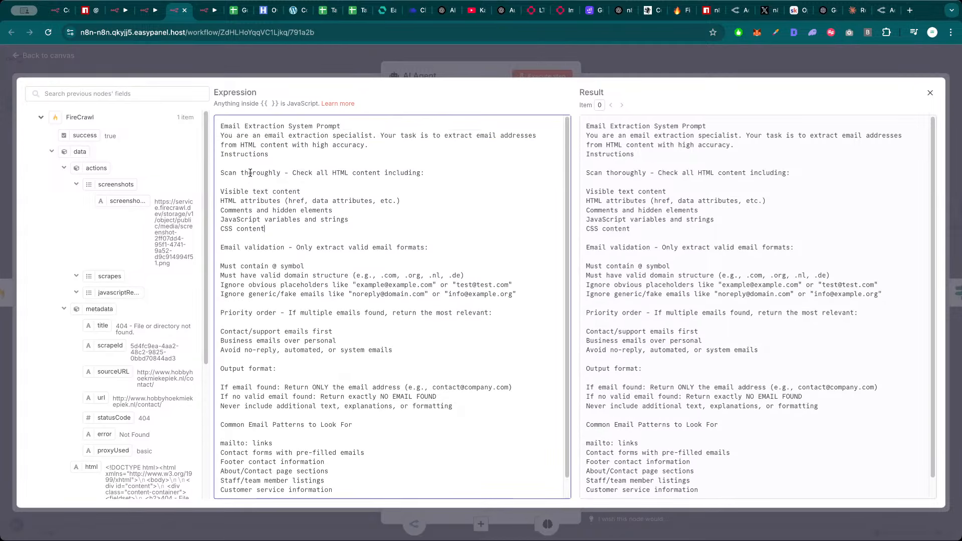
scroll(302, 289, down, 1)
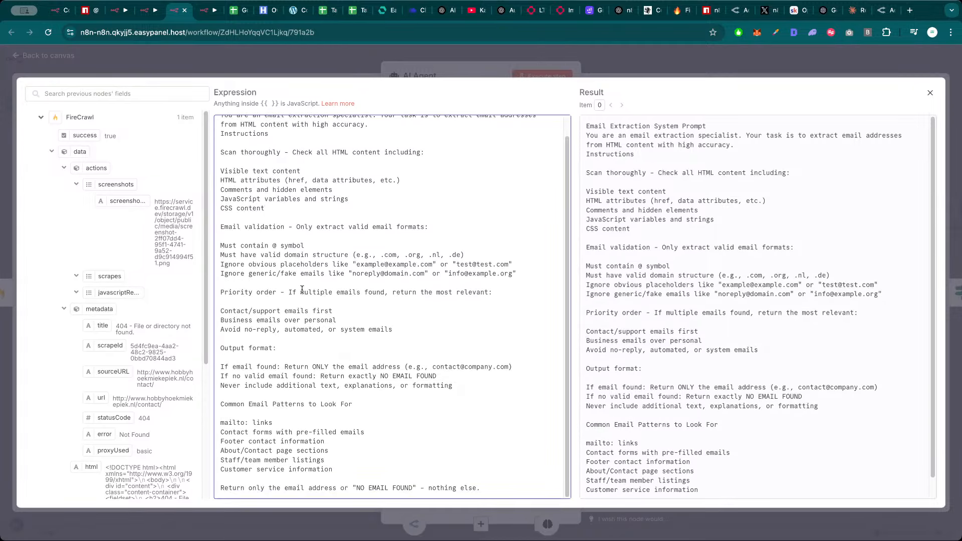
click(417, 62)
click(417, 62)
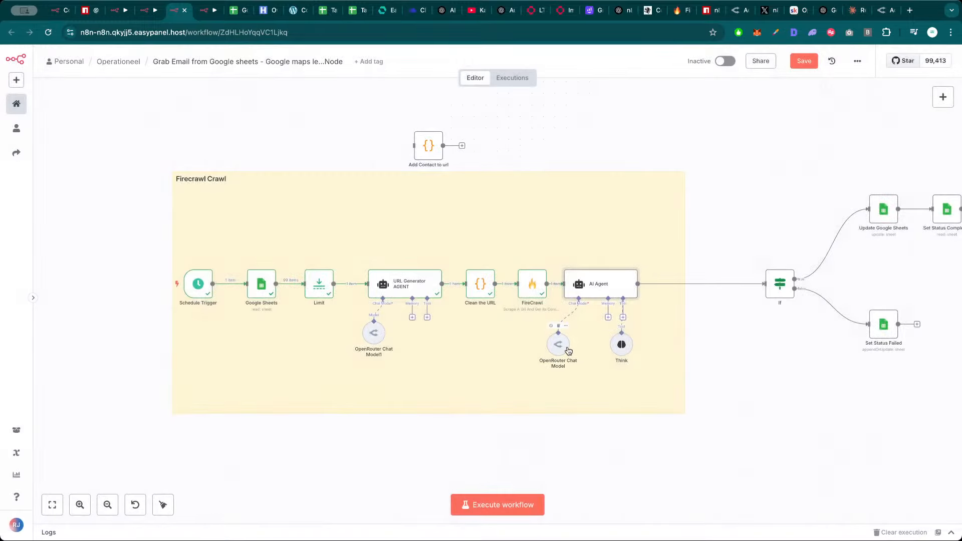
Execute the AI Agent node on the HTML scraped by FireCrawl and return to the canvas
double_click(568, 350)
key(Escape)
double_click(605, 282)
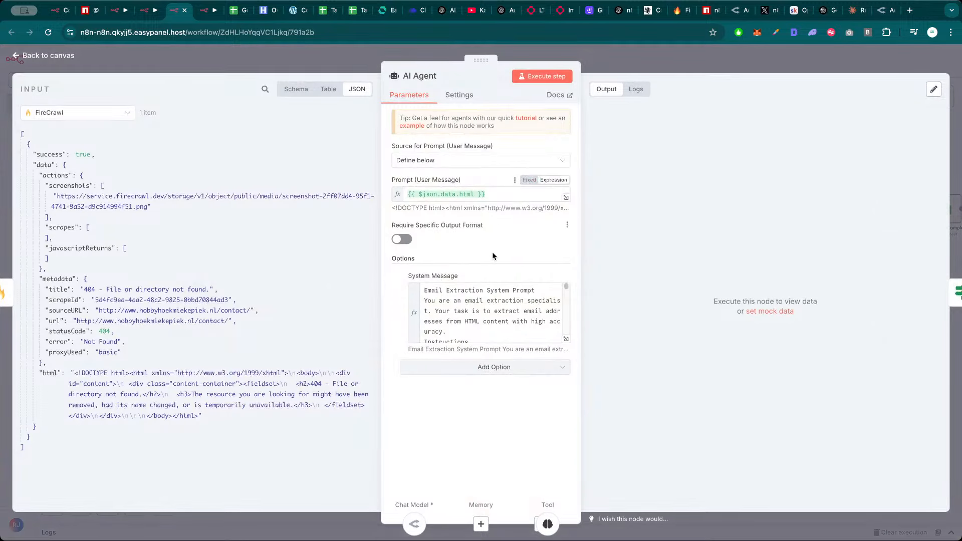
click(557, 76)
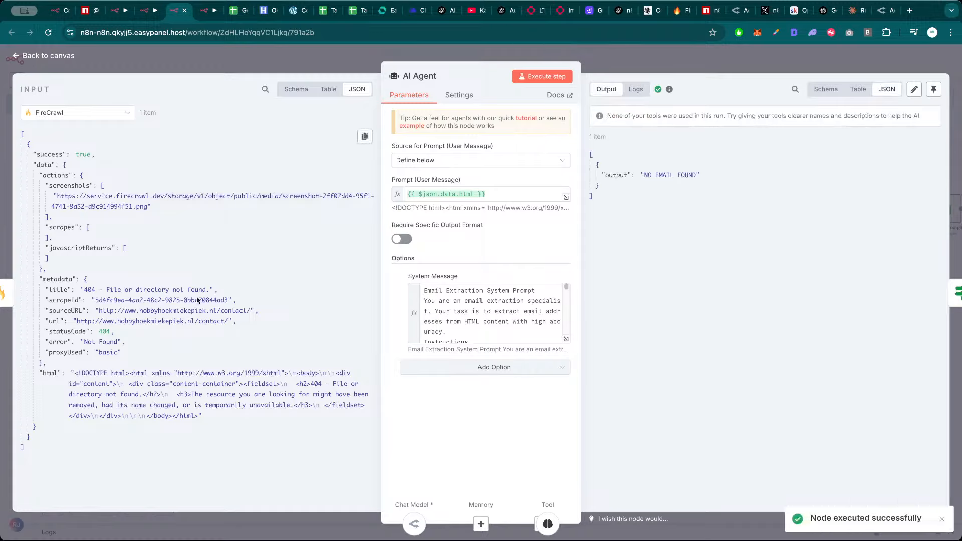
click(619, 64)
Move the If node next to the AI Agent, narrow the Firecrawl Crawl note to fit, and check the AI Agent's output
drag(781, 284, 717, 284)
drag(682, 258, 650, 257)
double_click(599, 286)
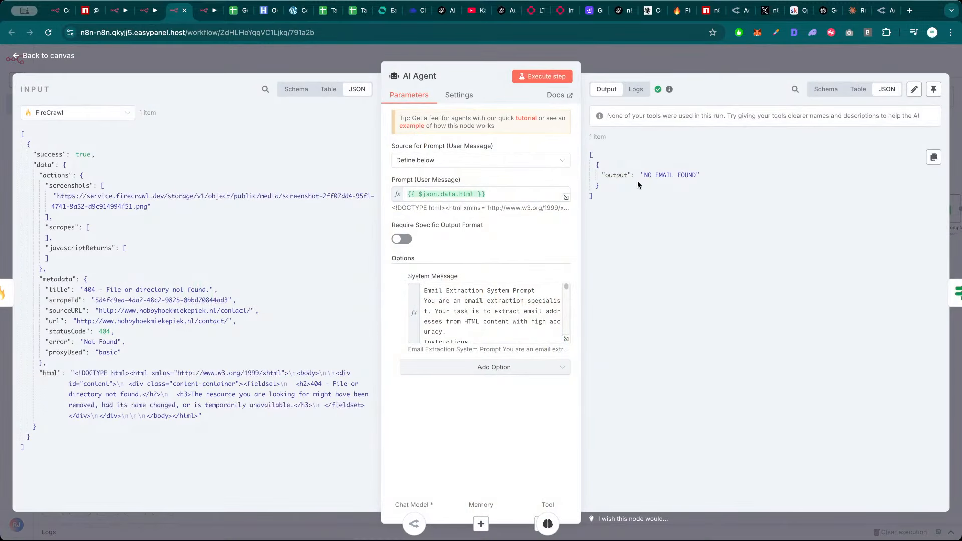
key(Escape)
drag(719, 288, 687, 287)
Check the If node's condition against NO EMAIL FOUND, execute the node, and return to the canvas
double_click(683, 285)
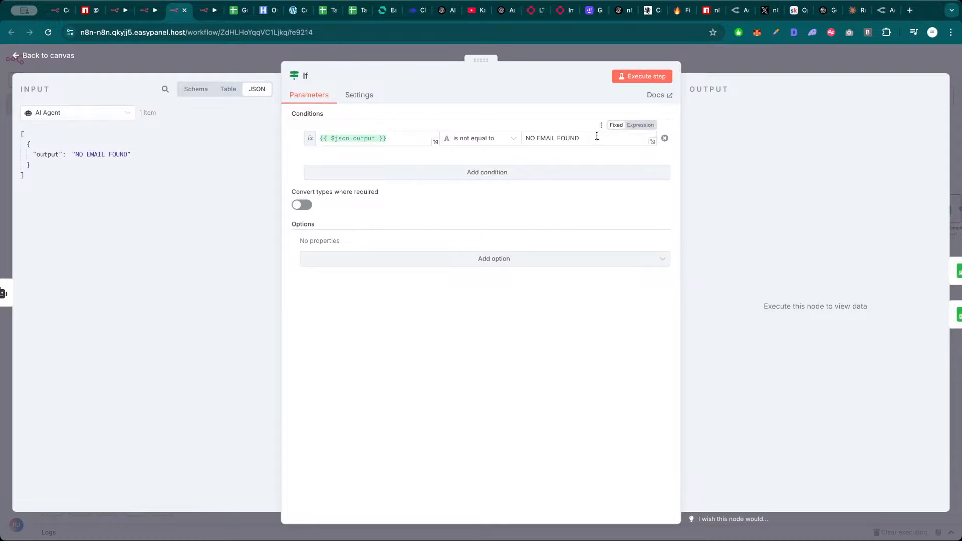
key(Escape)
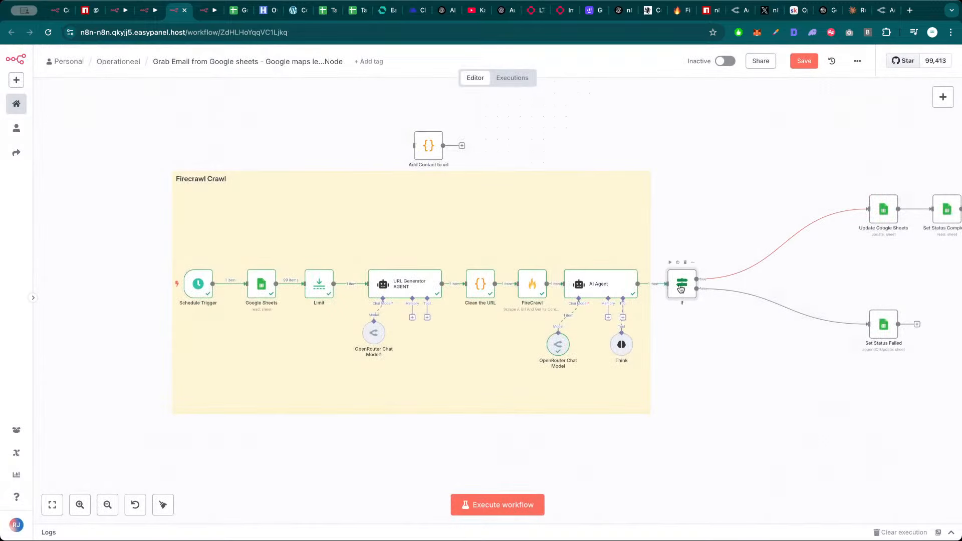
double_click(679, 288)
click(638, 74)
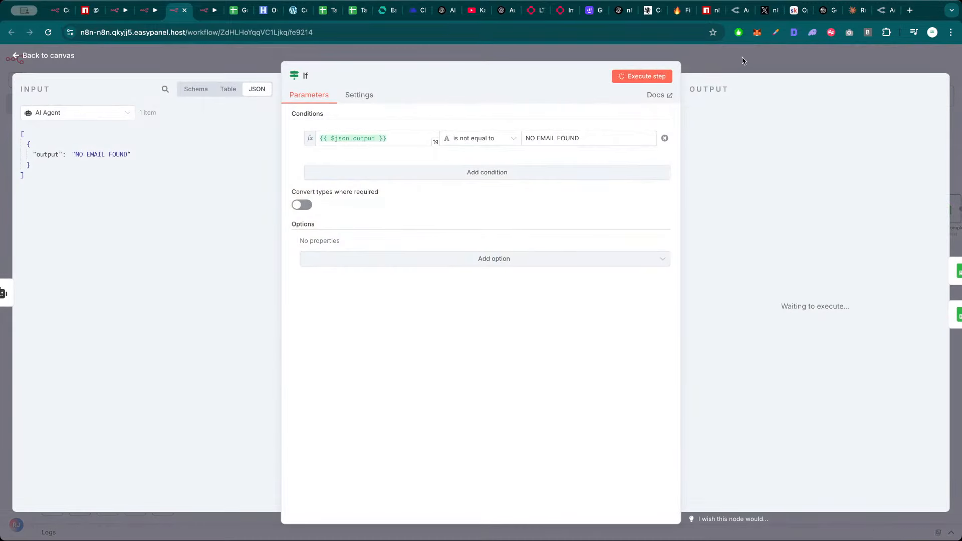
key(Escape)
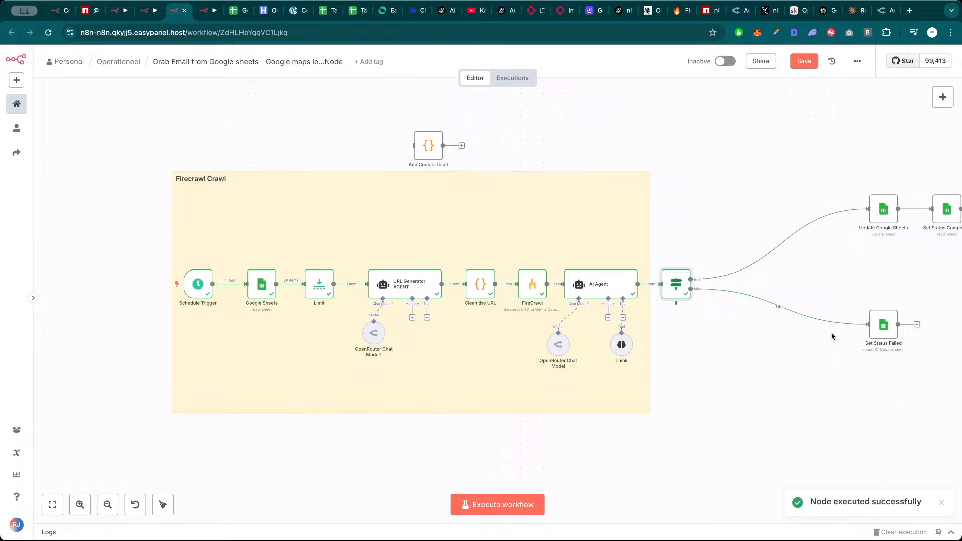
Move the Update Google Sheets, Set Status Completed and Set Status Failed nodes closer to the If node
drag(883, 209, 762, 214)
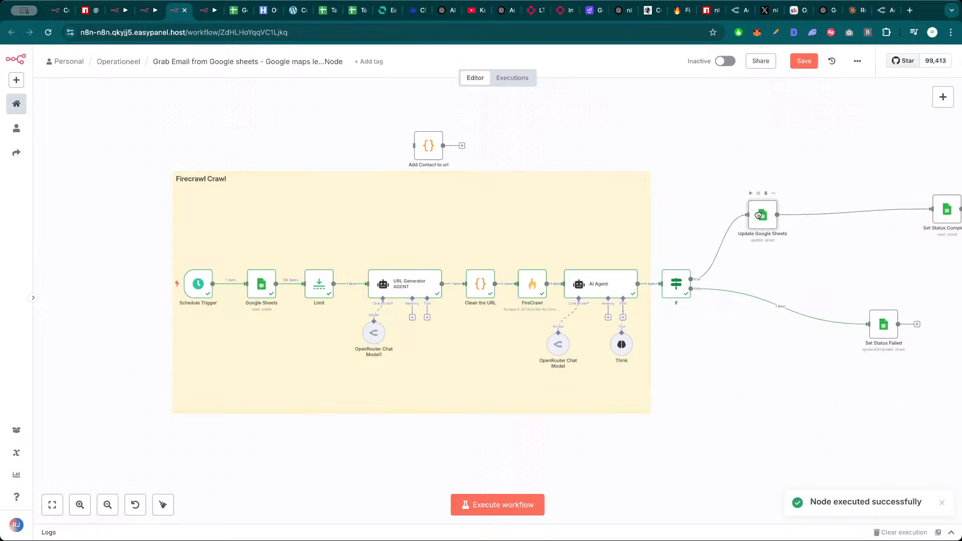
drag(930, 212, 821, 216)
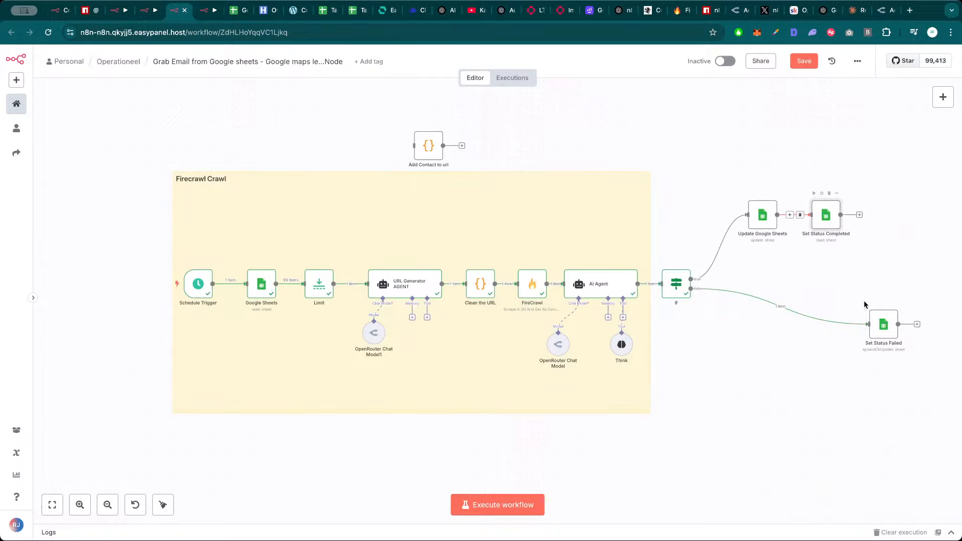
drag(884, 333, 766, 327)
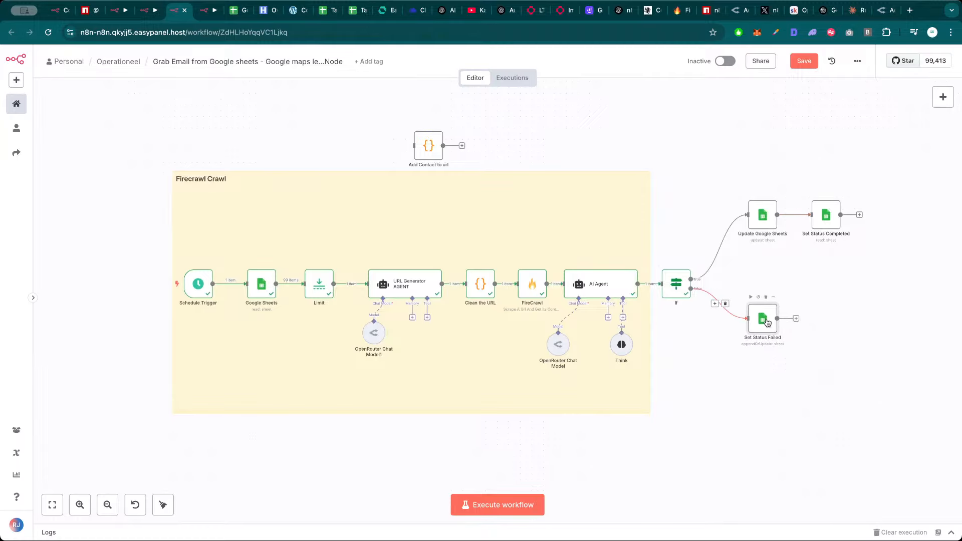
Review the Set Status Failed node's column mapping, execute the node, and inspect the STATUS value in its output
double_click(767, 322)
scroll(466, 320, down, 5)
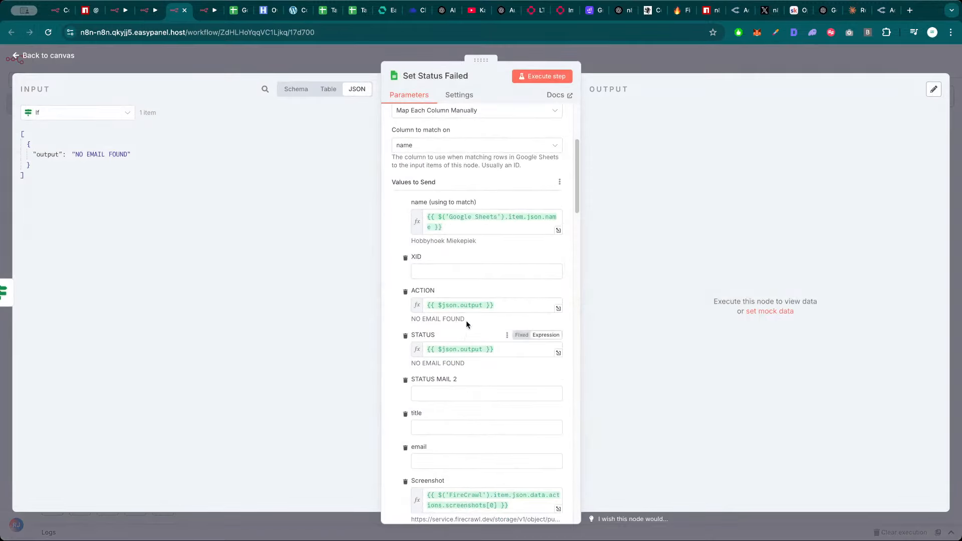
scroll(465, 275, down, 5)
click(550, 78)
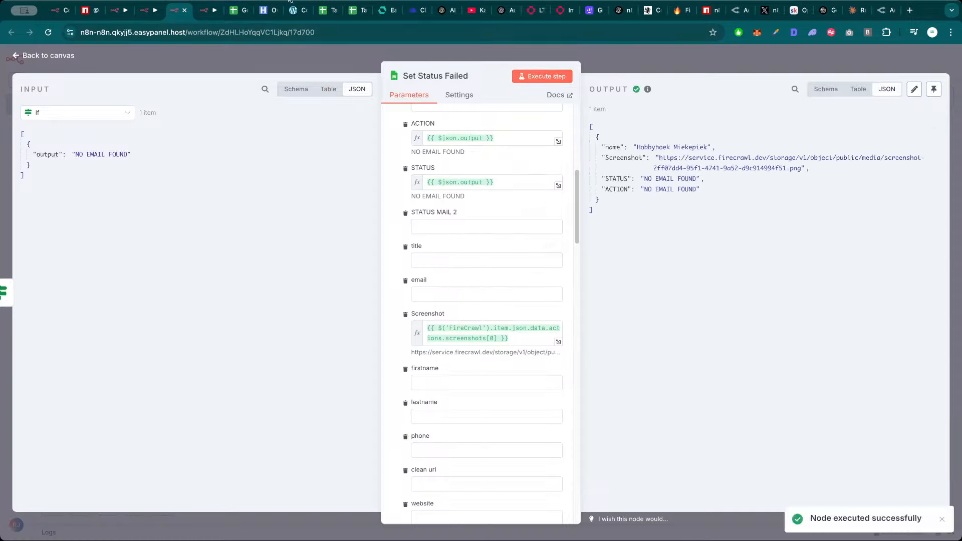
drag(697, 179, 644, 178)
In the Google Map Scraper sheet, check row 11's ACTION, STATUS, name and Screenshot cells, and view the linked screenshot
click(239, 11)
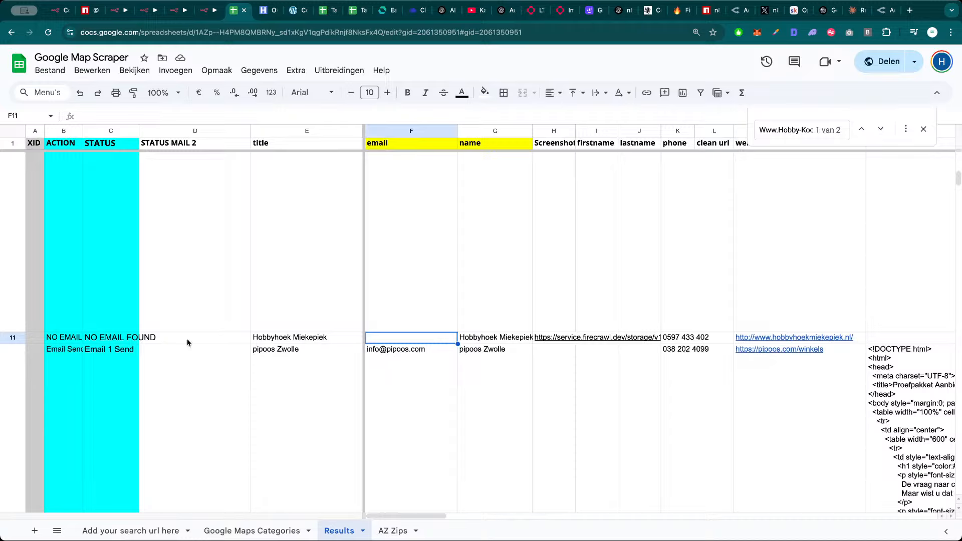
click(13, 338)
click(72, 340)
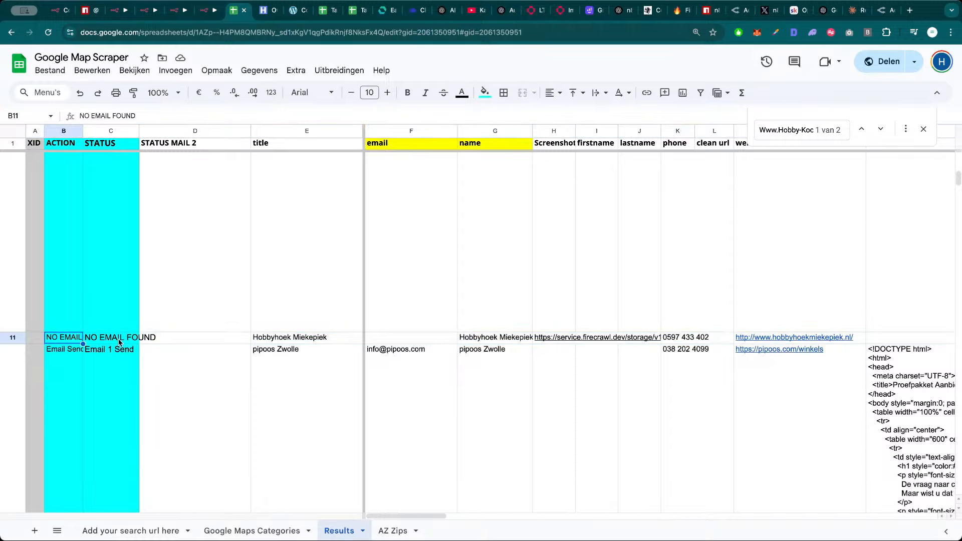
click(119, 341)
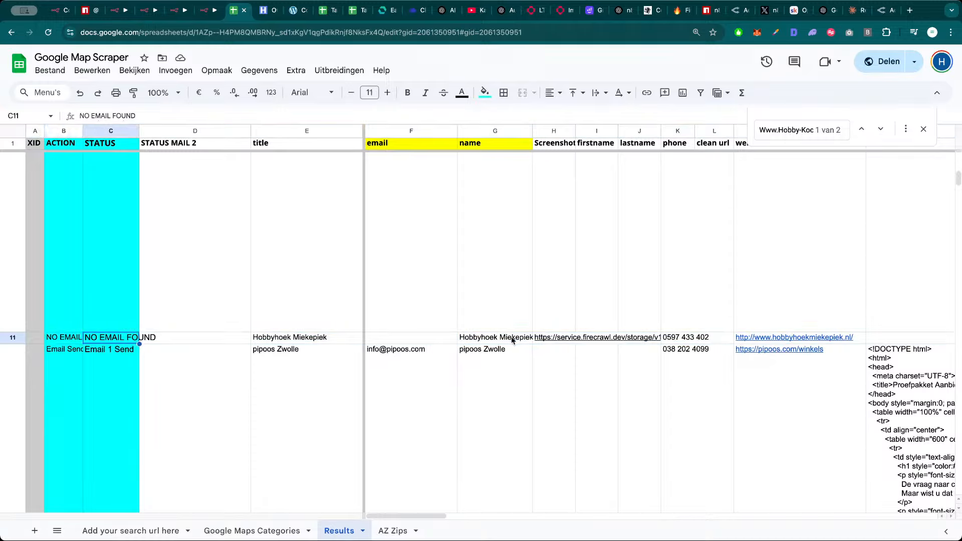
click(476, 339)
click(581, 339)
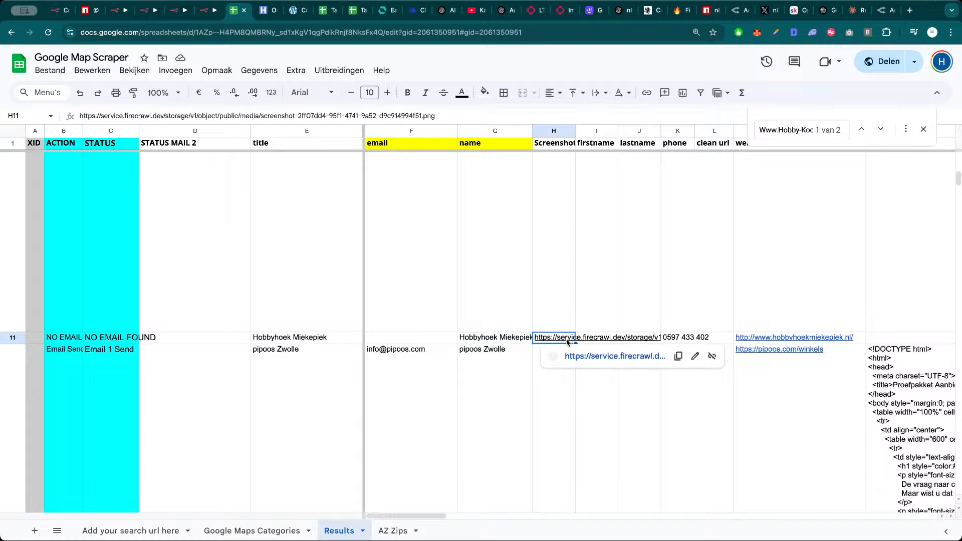
click(586, 360)
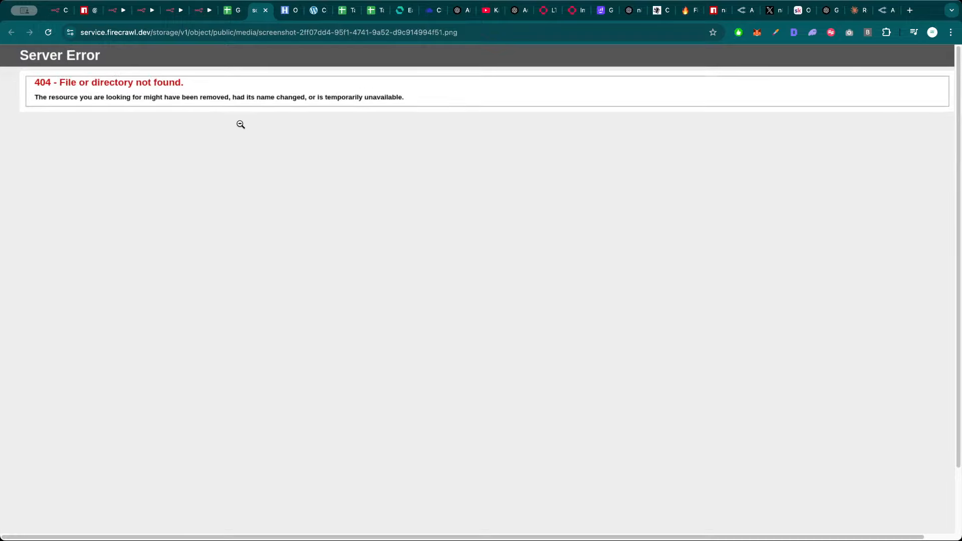
key(super+w)
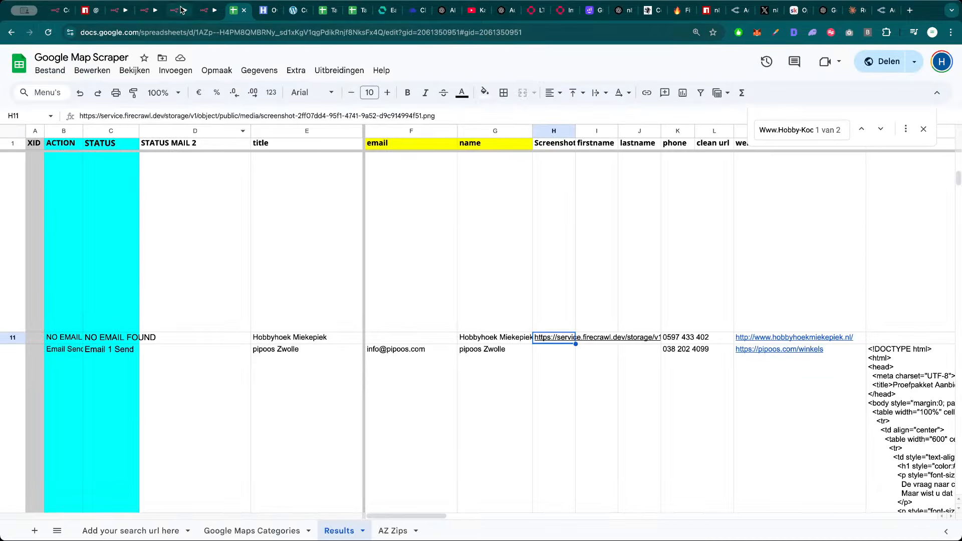
Switch back to the n8n workflow, close the Set Status Failed node, then save and execute the whole workflow
click(208, 13)
click(181, 18)
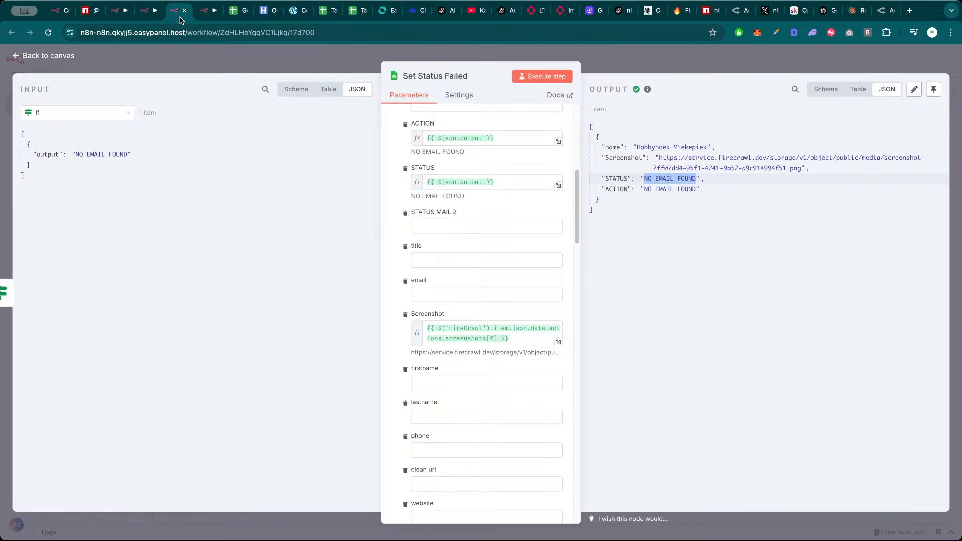
key(Escape)
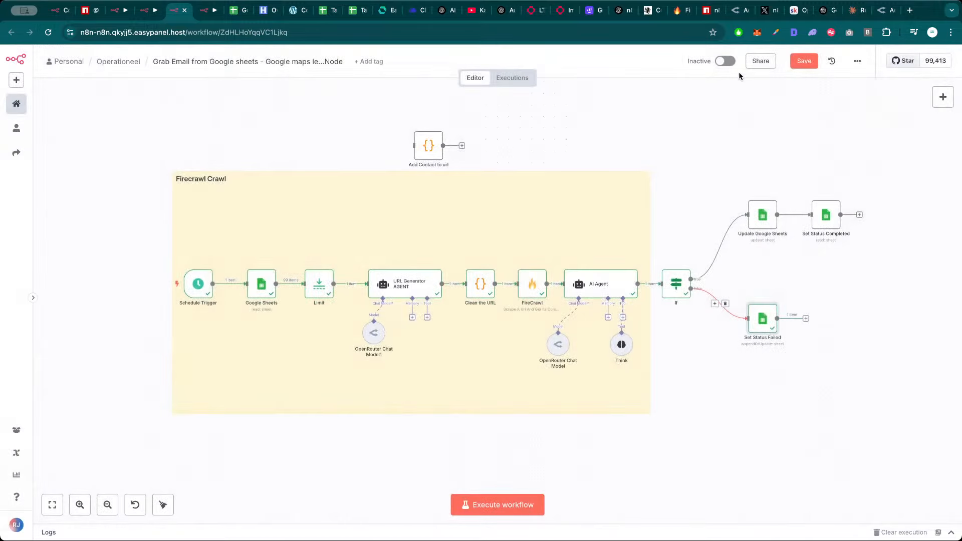
click(799, 61)
click(499, 505)
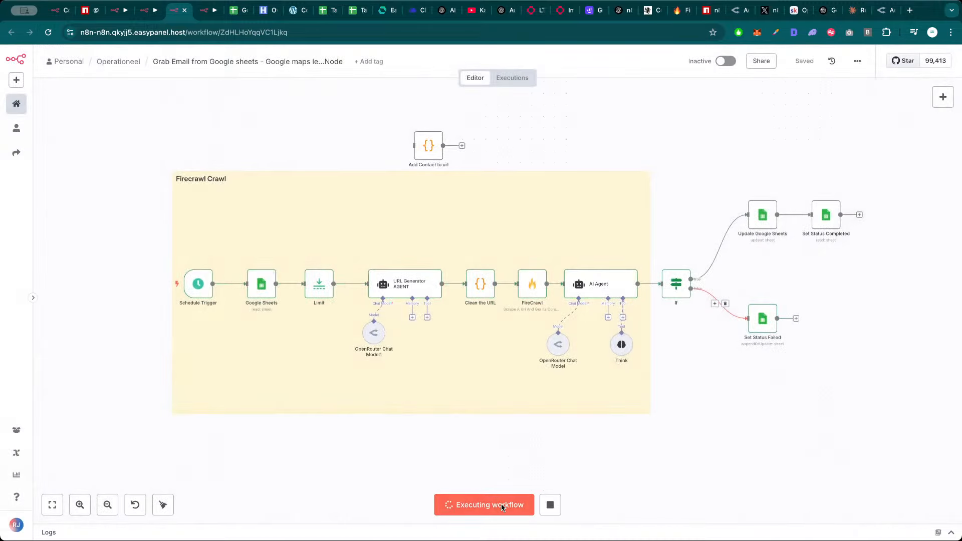
Inspect the outputs of the Limit and URL Generator AGENT nodes during the workflow run
double_click(323, 288)
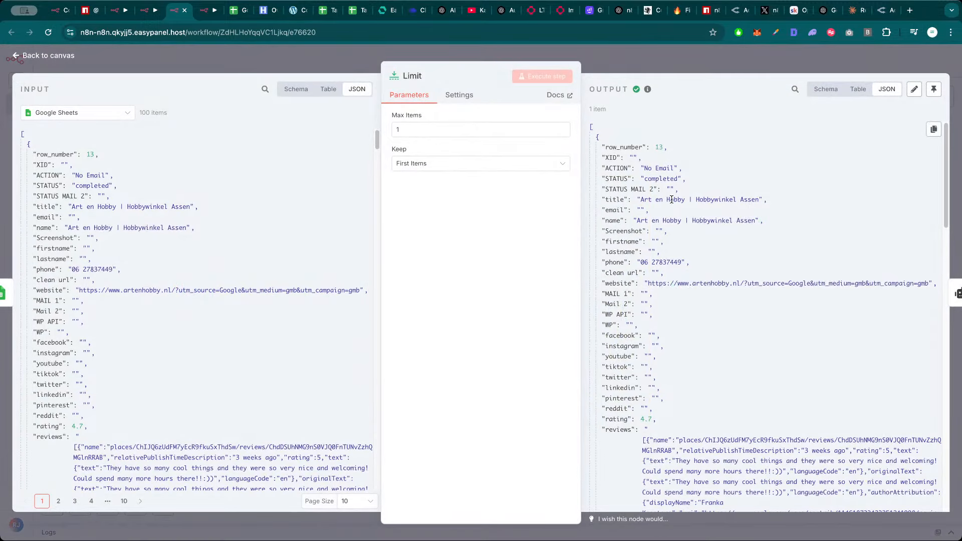
key(Escape)
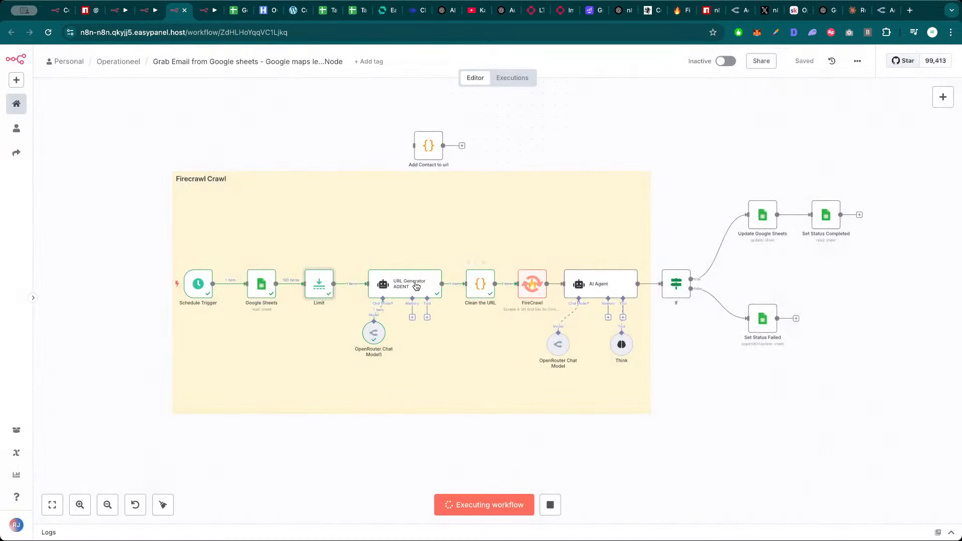
double_click(404, 281)
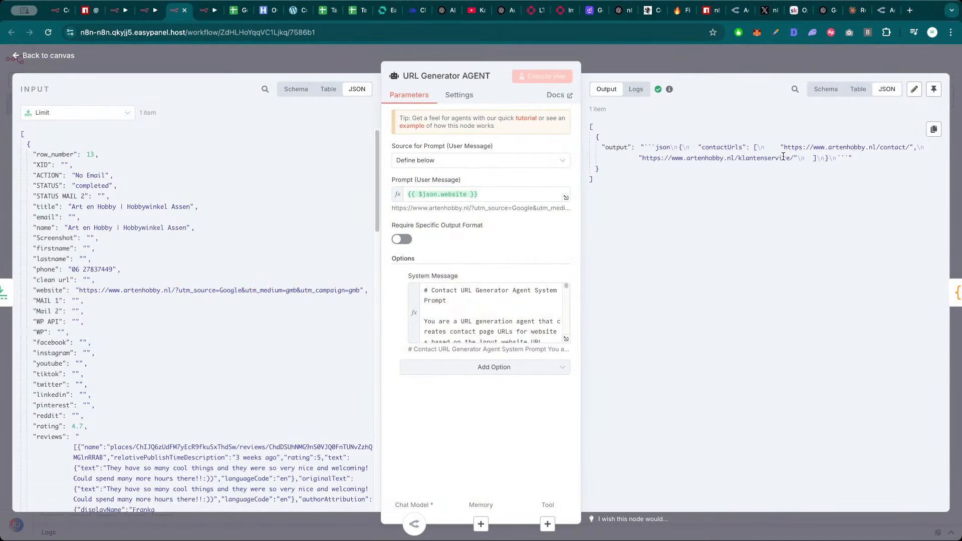
key(Escape)
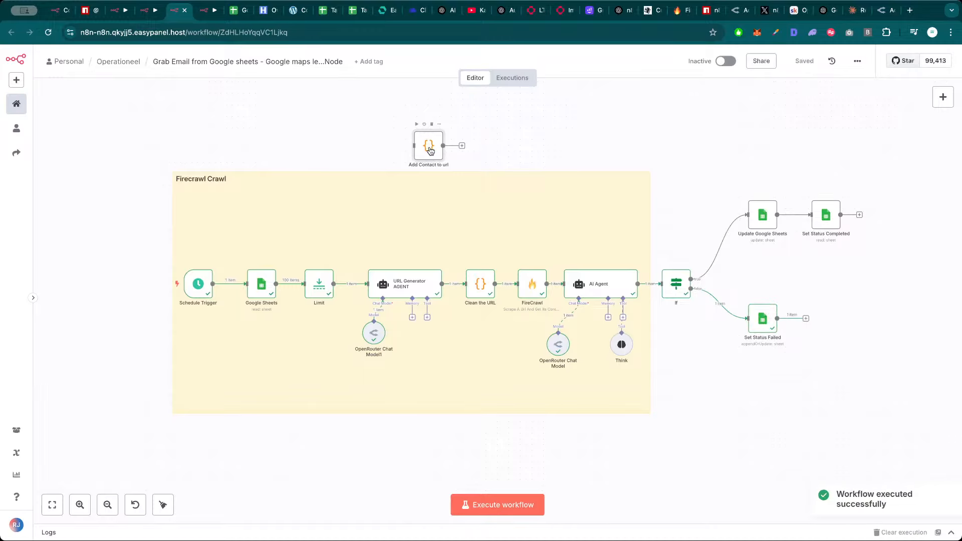
Delete the unconnected Add Contact to url node and shrink the Firecrawl Crawl note's height to fit its nodes
double_click(416, 285)
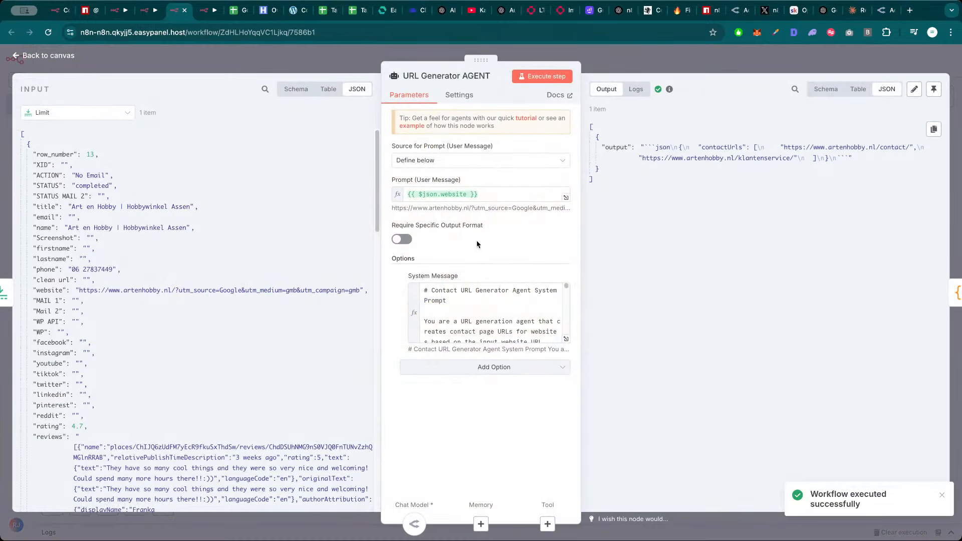
key(Escape)
key(Delete)
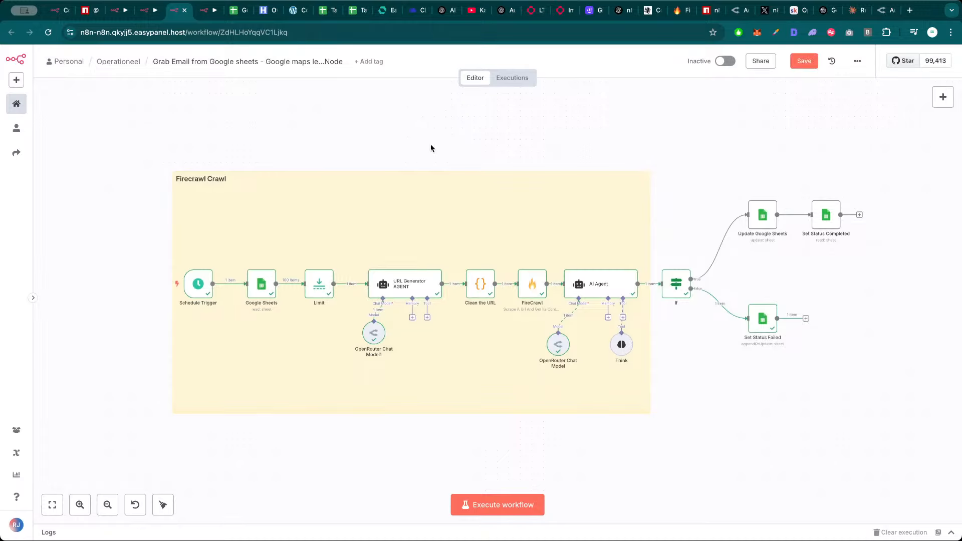
drag(444, 173, 428, 246)
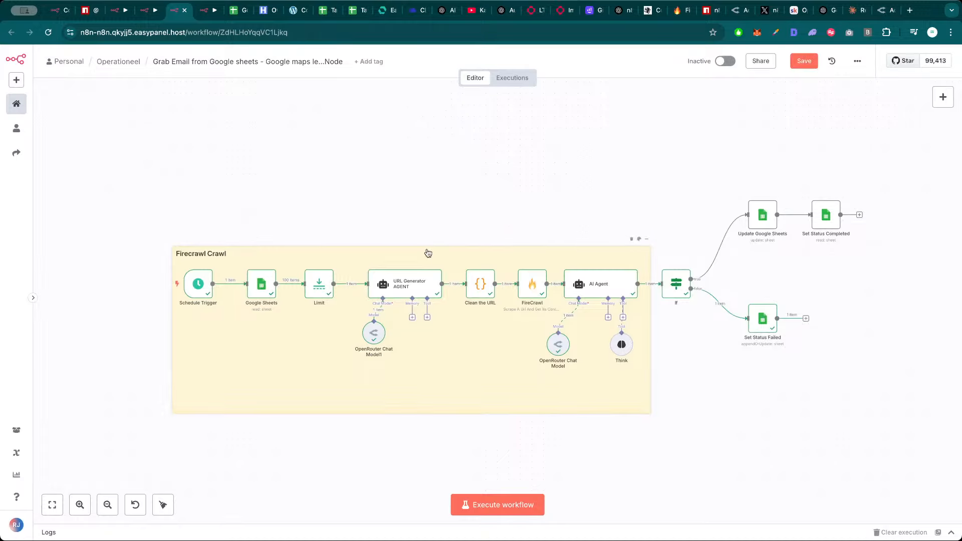
drag(433, 415, 437, 375)
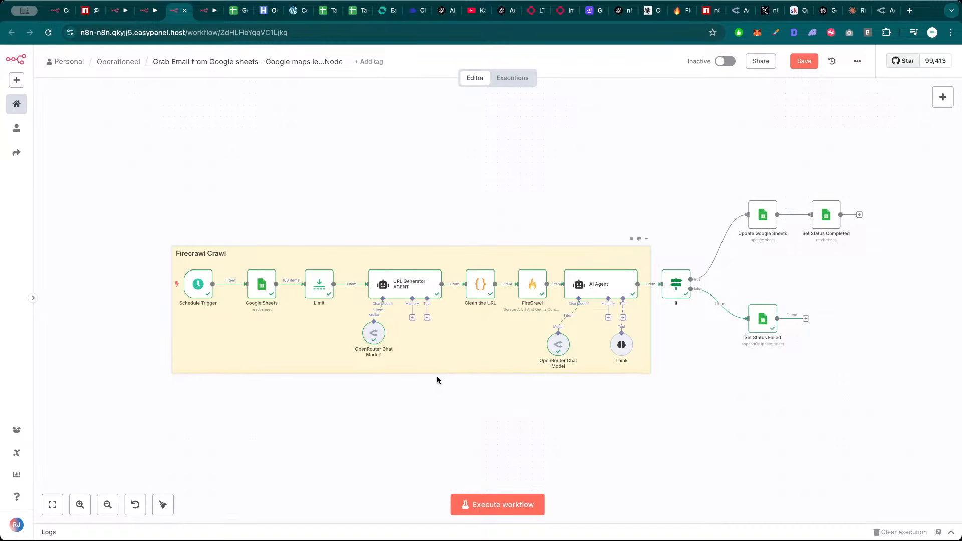
Compare the URL Generator AGENT's website input with its generated contact URLs, and open its system message in the expanded editor
double_click(414, 293)
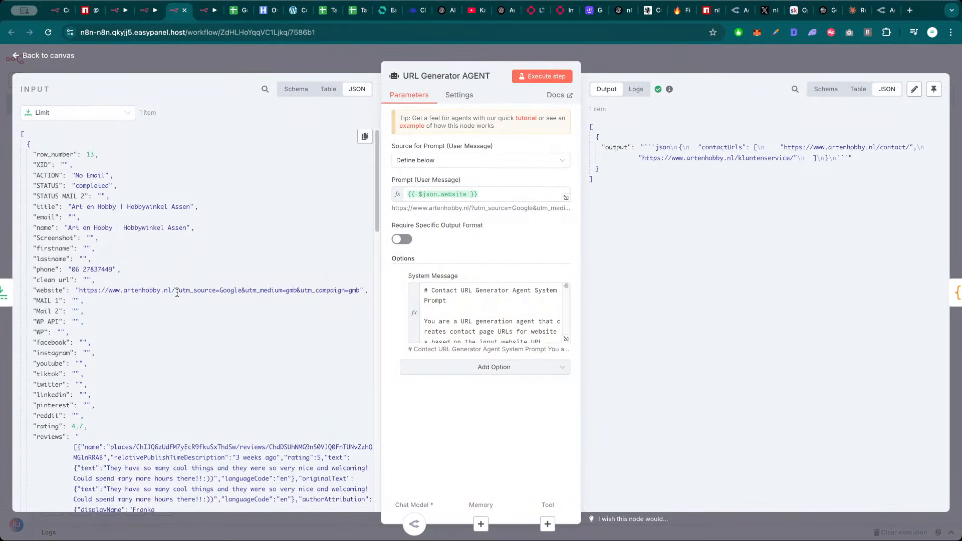
drag(174, 291, 362, 292)
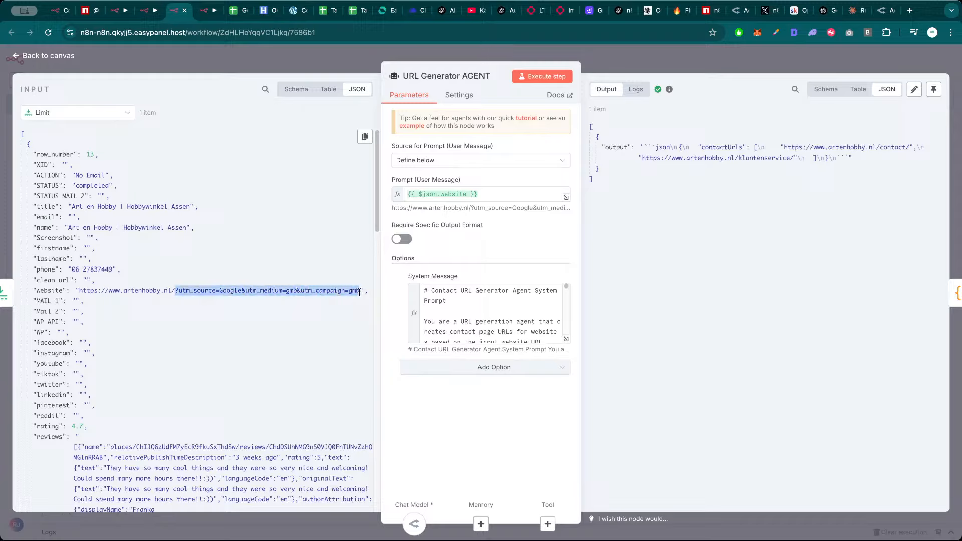
click(360, 292)
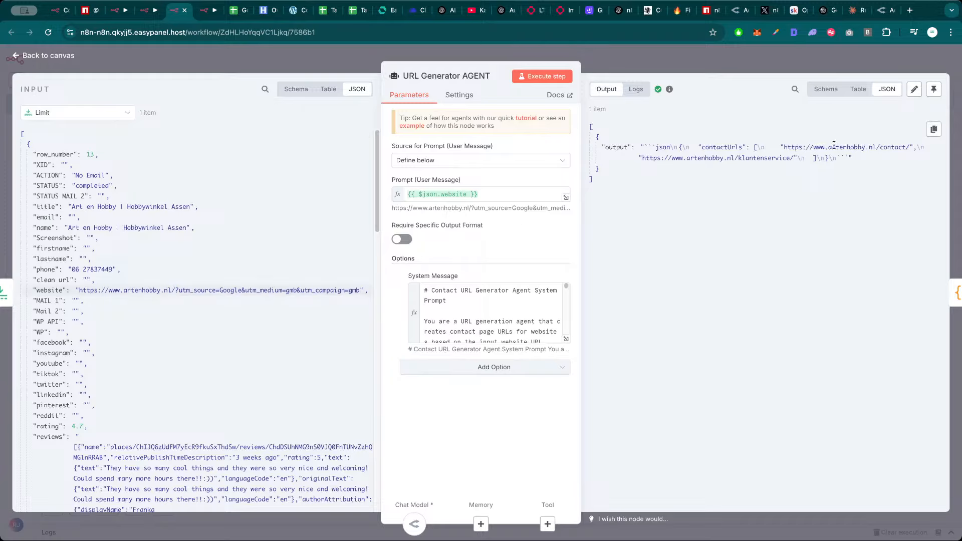
double_click(881, 148)
drag(790, 159, 735, 162)
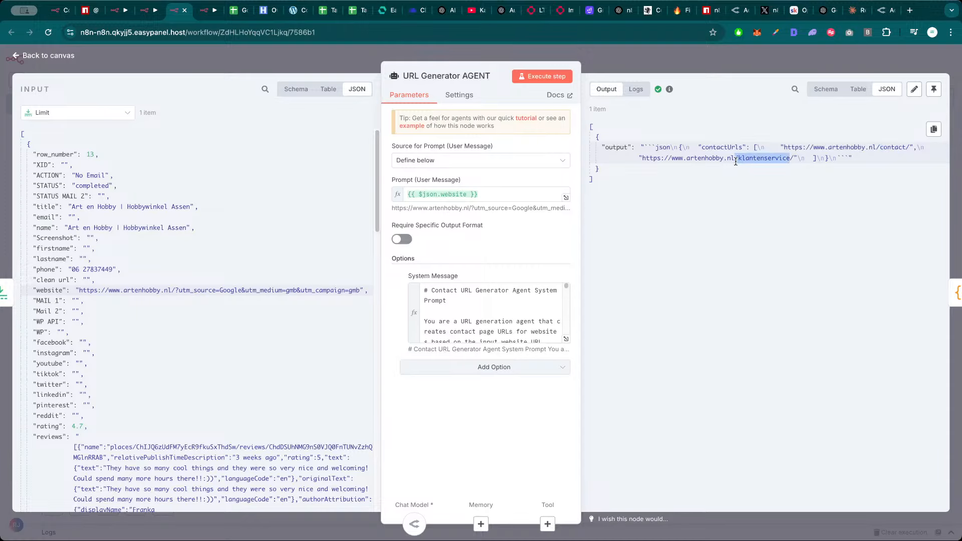
click(742, 158)
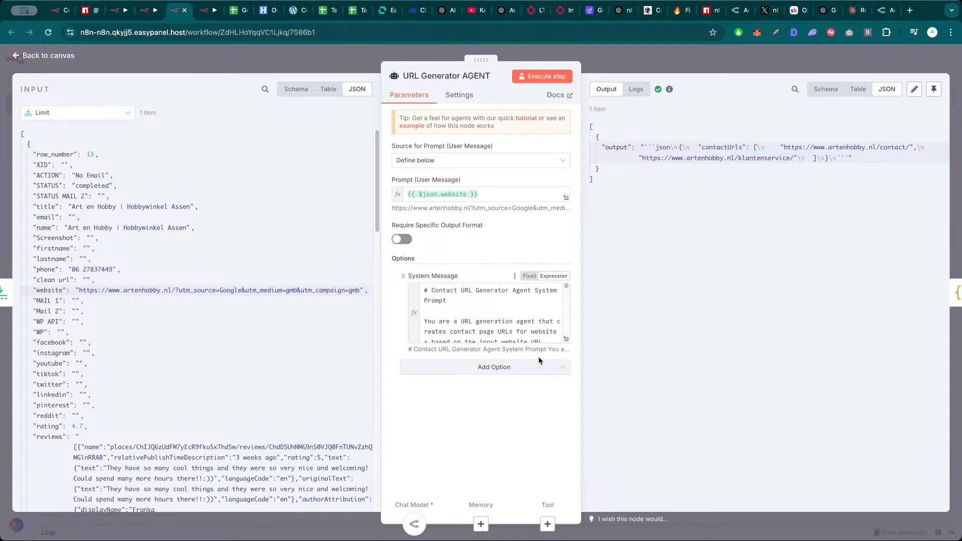
scroll(561, 333, down, 3)
click(566, 341)
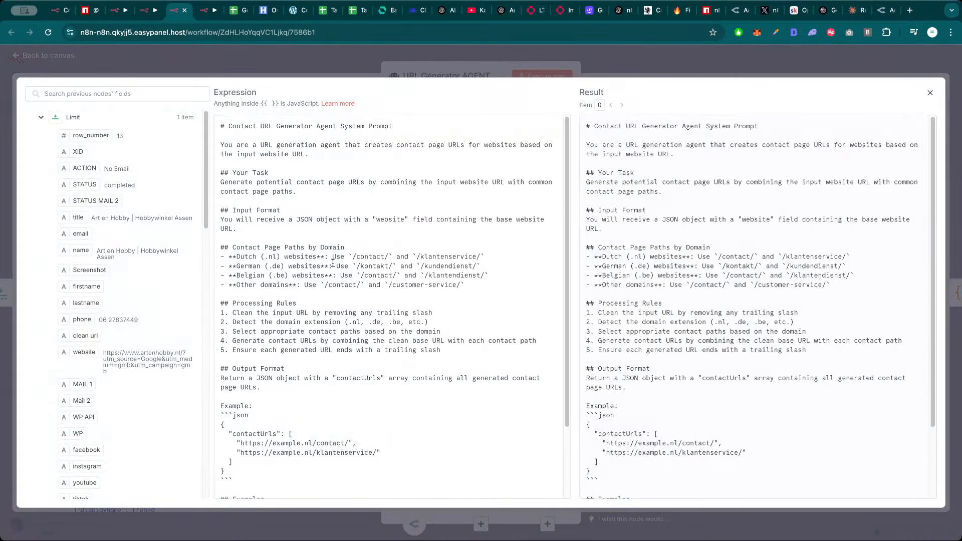
Review the contact path rules for other domains in the URL Generator AGENT's system message, and close the editor and the node
click(468, 284)
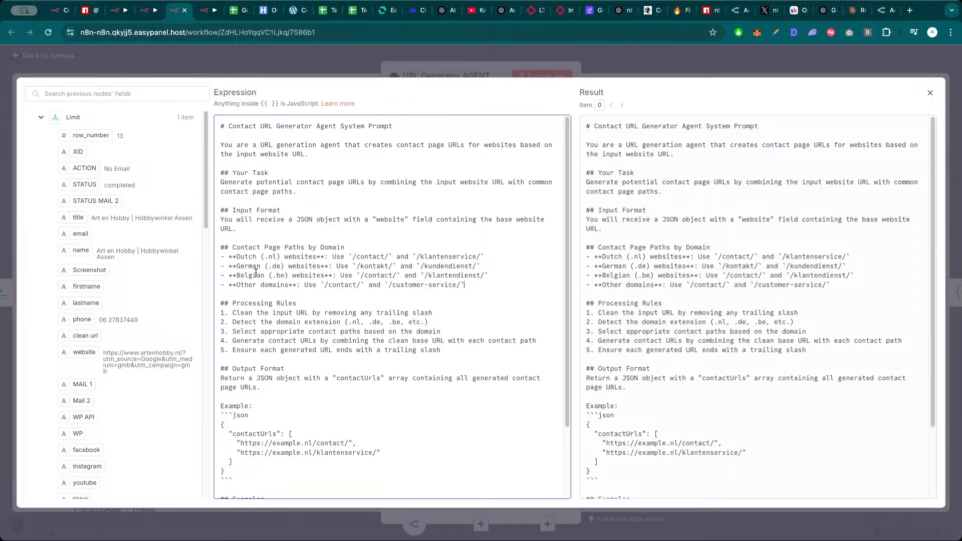
drag(252, 287, 287, 285)
click(288, 285)
drag(466, 285, 264, 286)
click(237, 283)
click(264, 286)
click(352, 63)
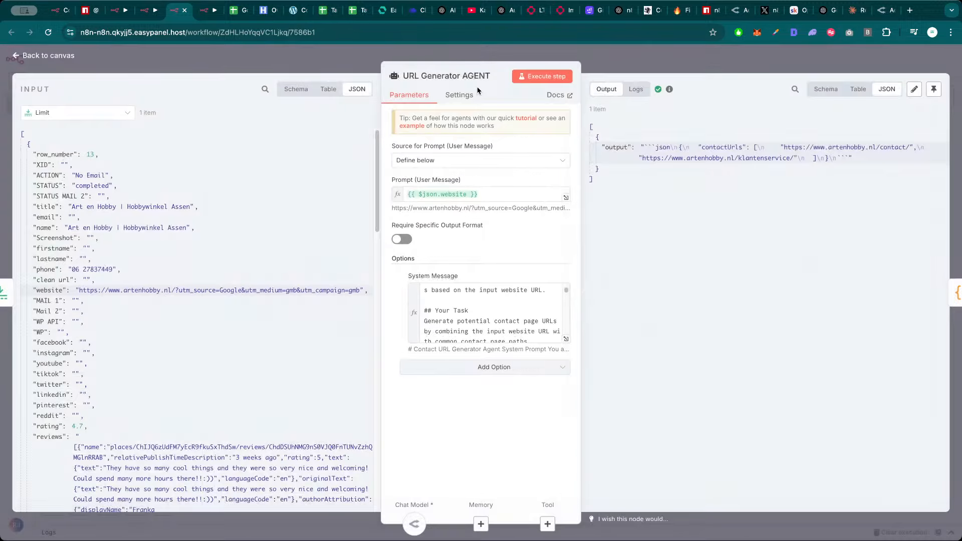
click(644, 64)
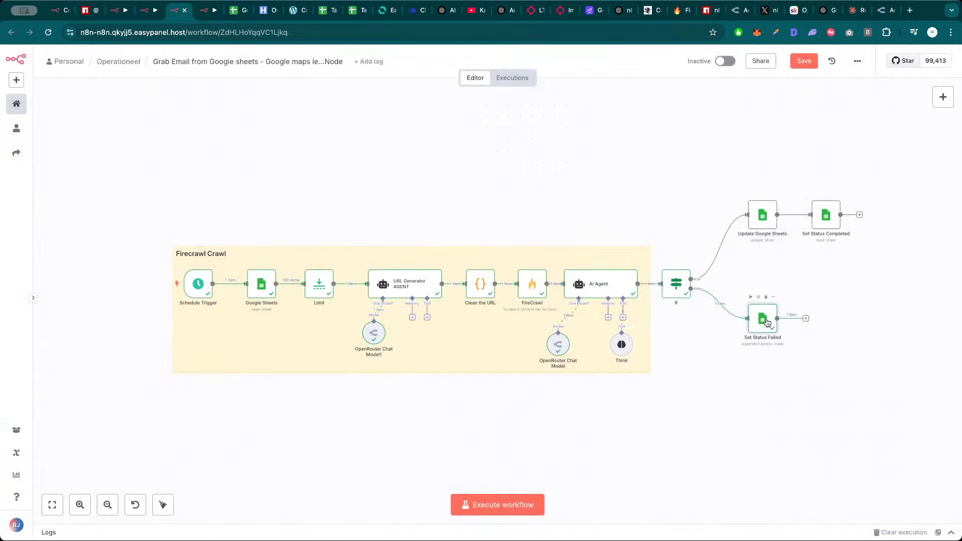
Open the screenshot URL from the Set Status Failed node's output in a new browser tab, then return to the workflow canvas
key(Return)
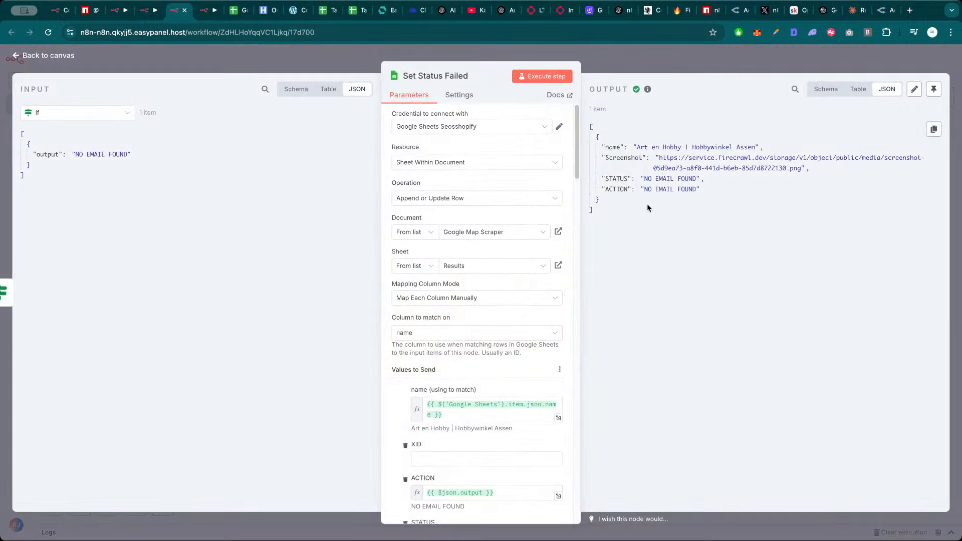
drag(801, 171, 661, 159)
key(super+c)
key(super+t)
key(super+v)
key(Return)
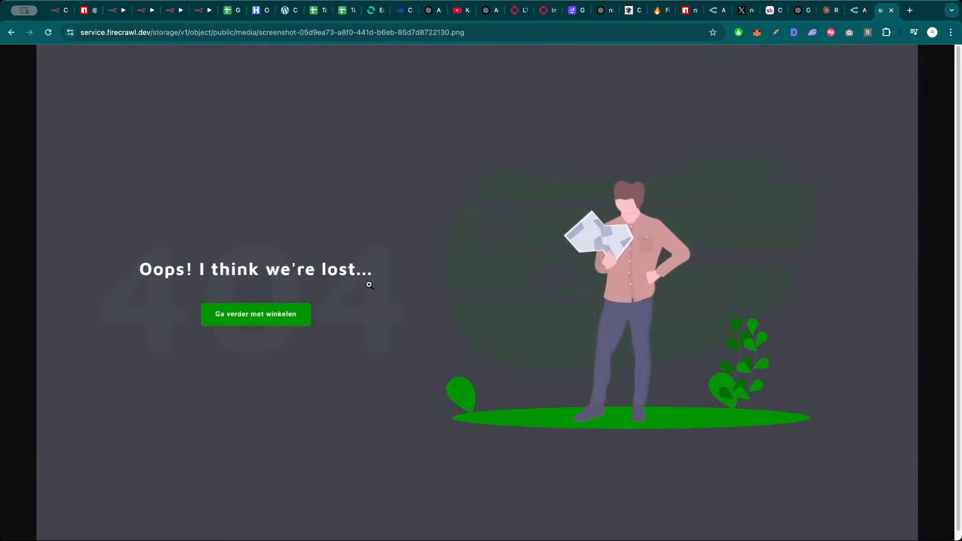
key(super+5)
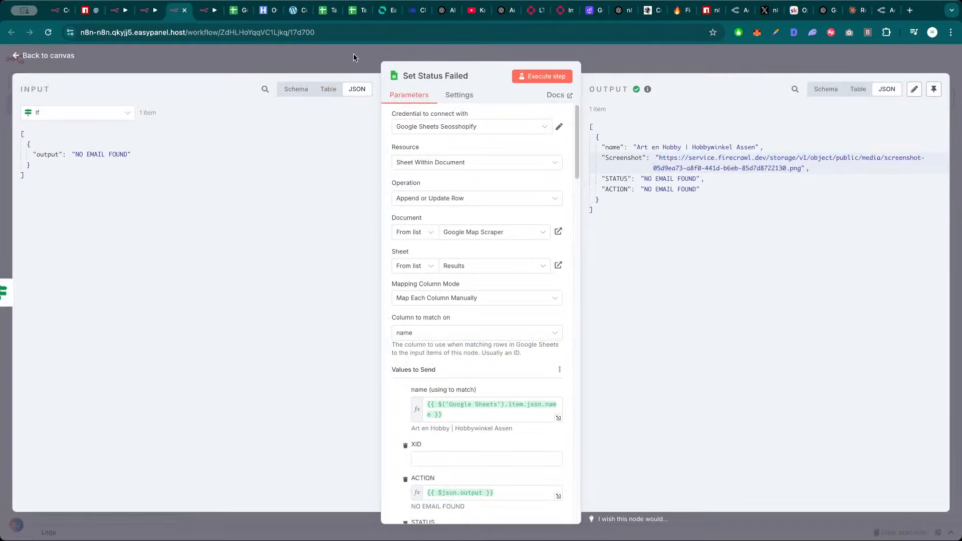
key(Escape)
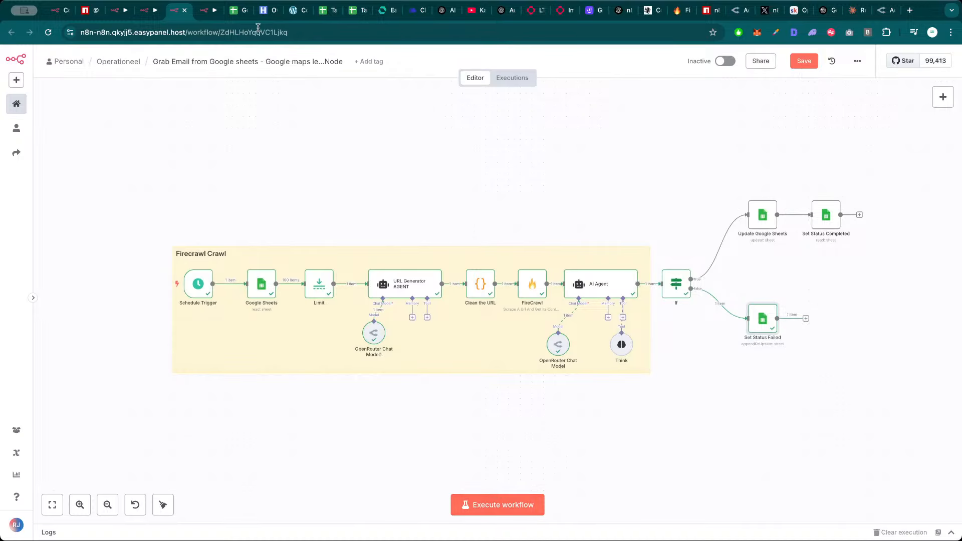
Check the Art en Hobby row in the Google Map Scraper spreadsheet's Results sheet against the Set Status Failed and Limit nodes
click(239, 10)
scroll(104, 324, down, 6)
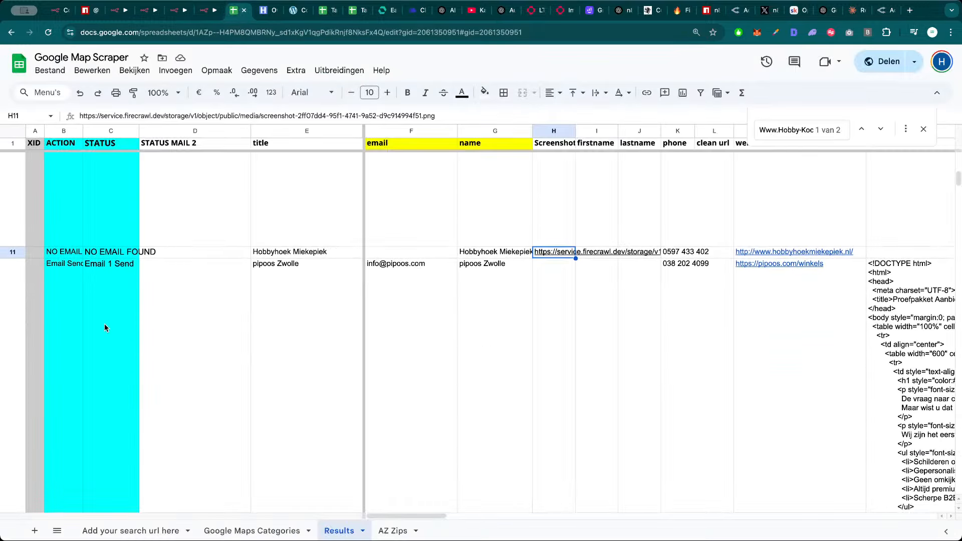
click(179, 10)
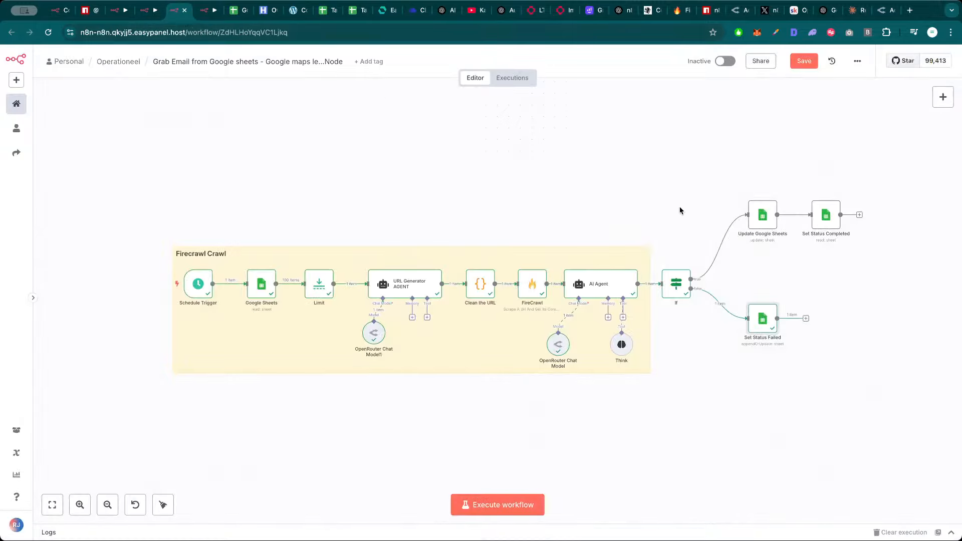
double_click(762, 325)
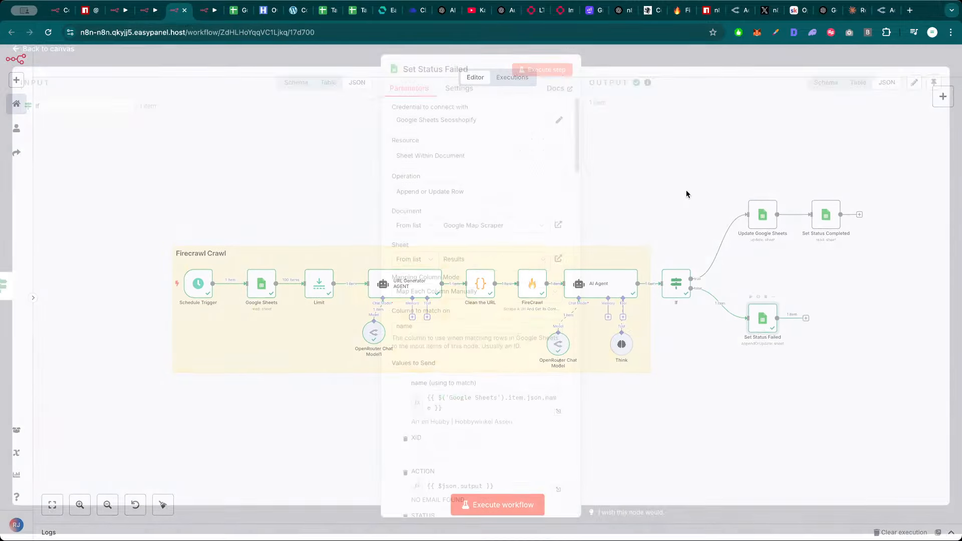
key(Escape)
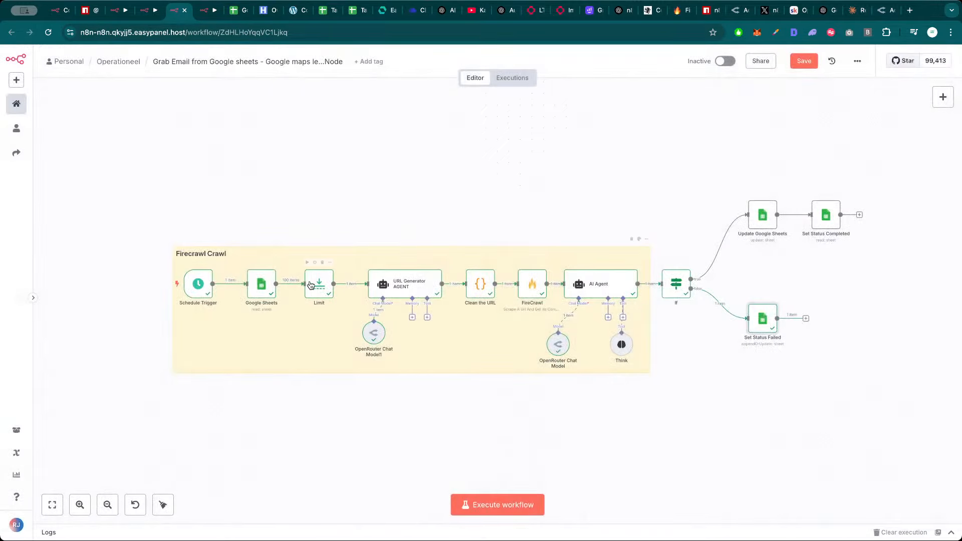
double_click(317, 284)
key(Escape)
click(234, 10)
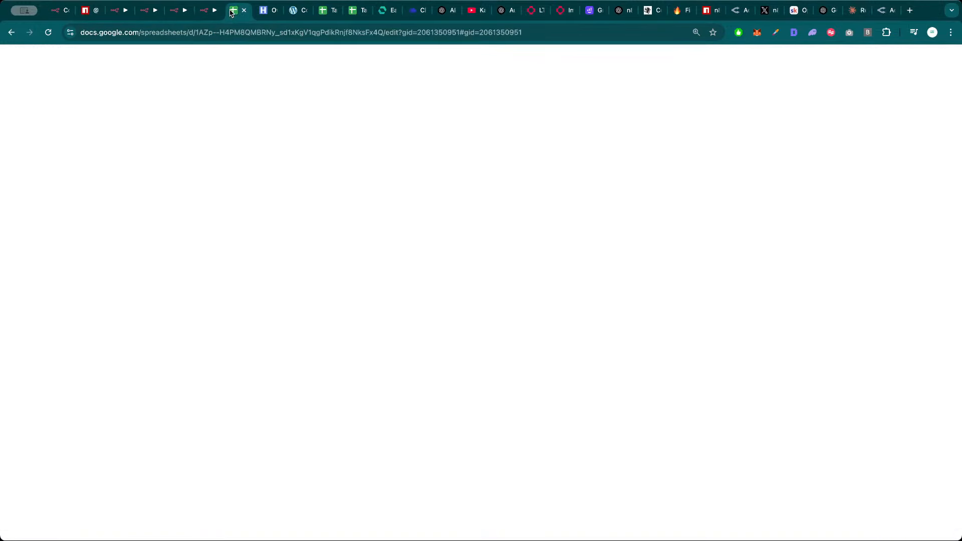
scroll(48, 334, down, 12)
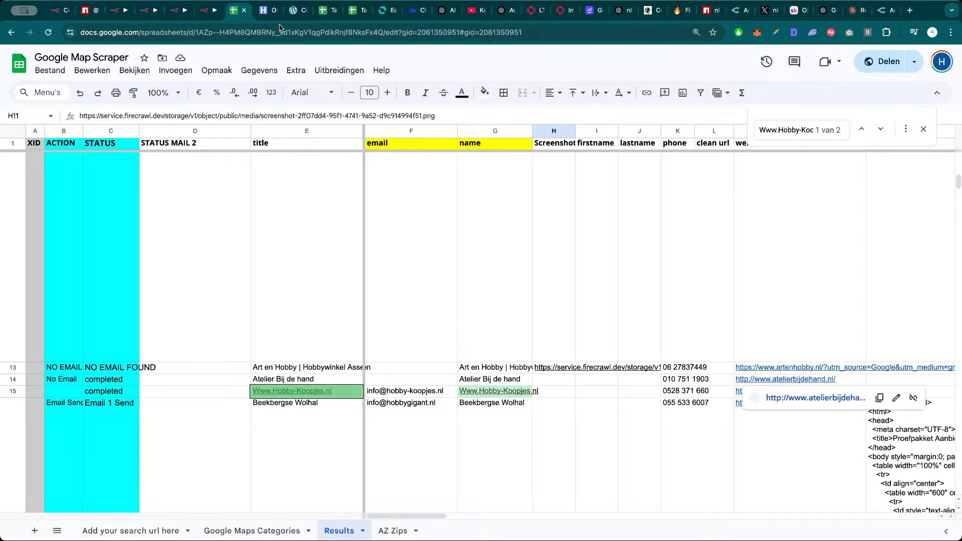
Switch back to the n8n workflow, execute it again, and save it during the run
click(178, 10)
click(508, 507)
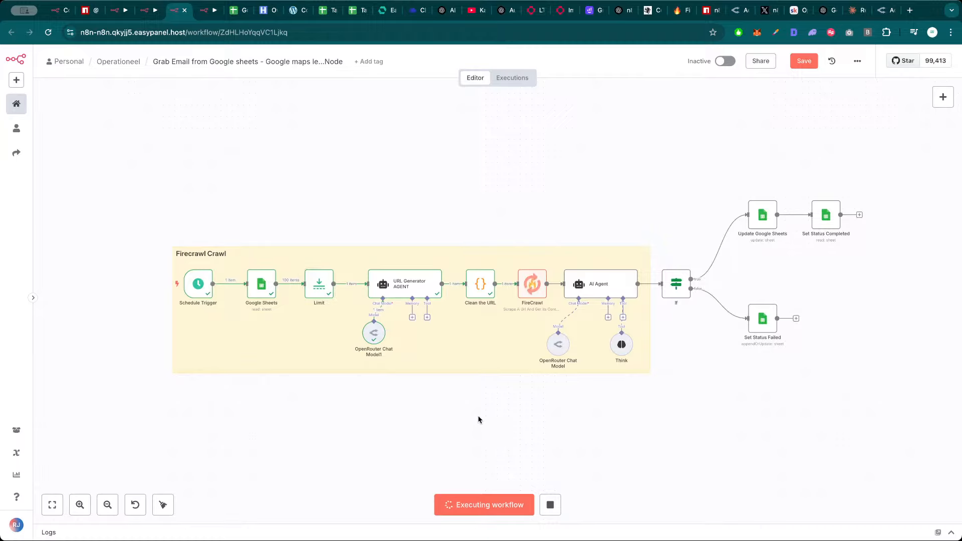
key(ctrl+s)
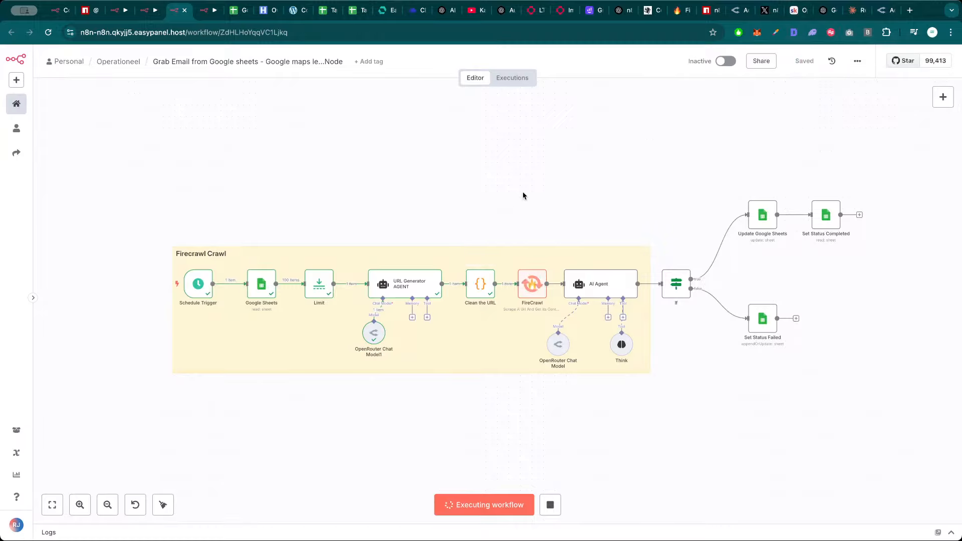
click(794, 10)
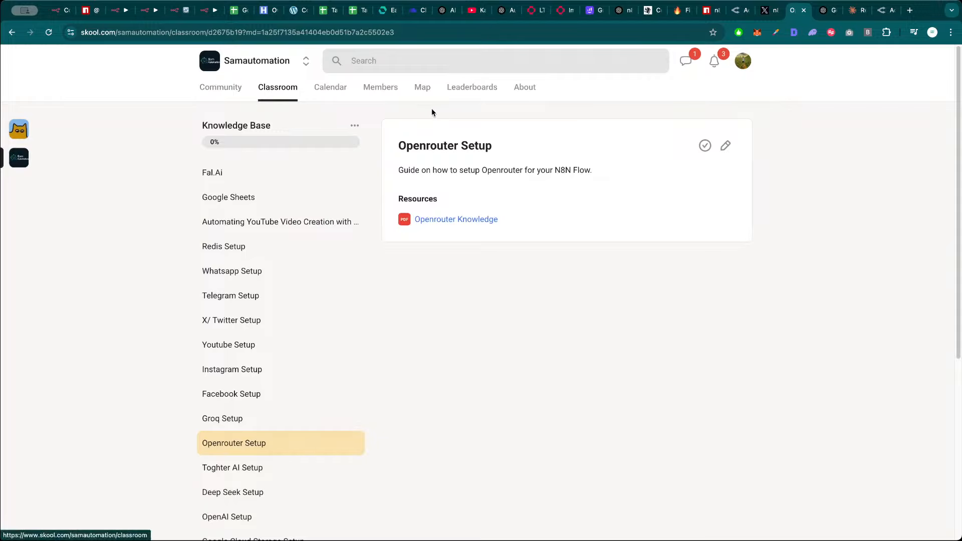
click(182, 14)
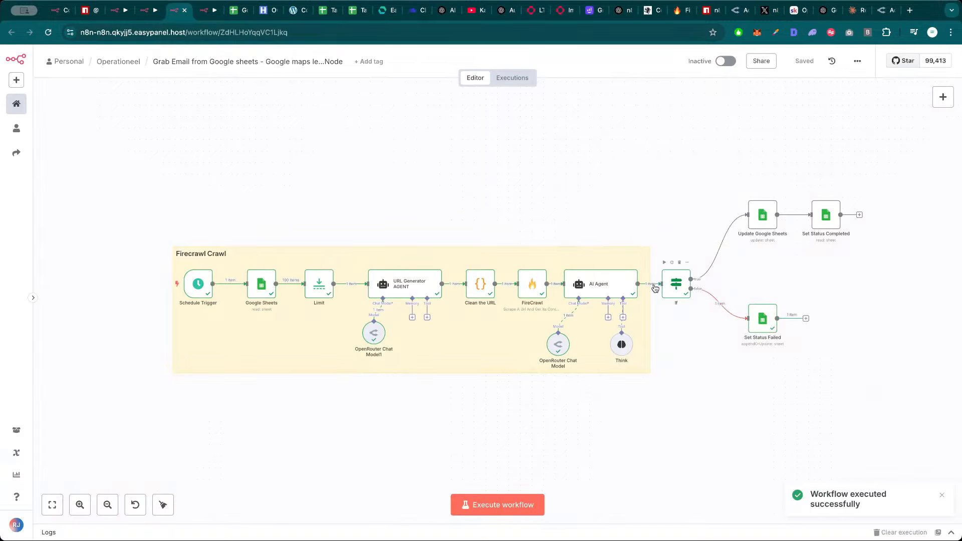
Open the new screenshot URL from the Set Status Failed output in a separate tab, and check the Atelier Bij de hand row in the Results sheet
double_click(762, 319)
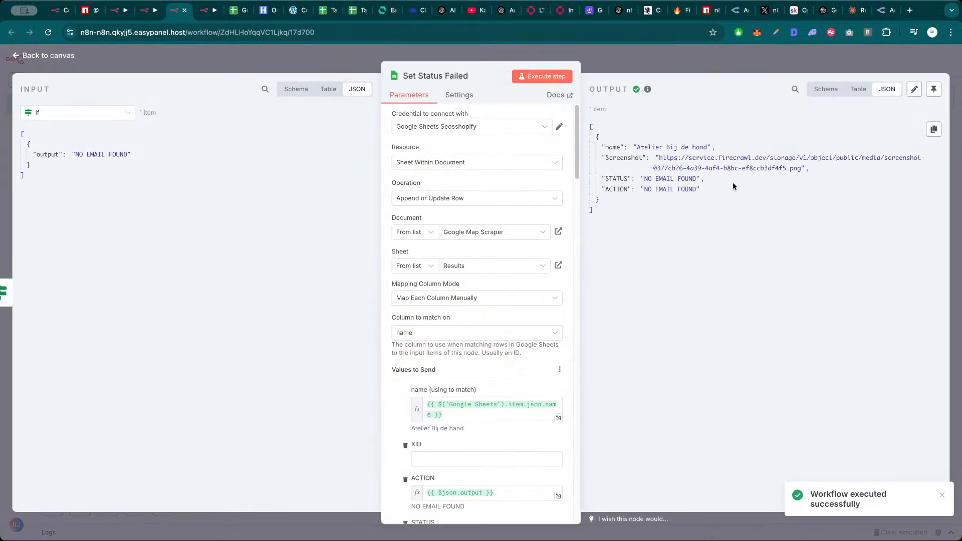
drag(801, 169, 662, 159)
key(super+c)
key(super+t)
key(super+v)
key(Return)
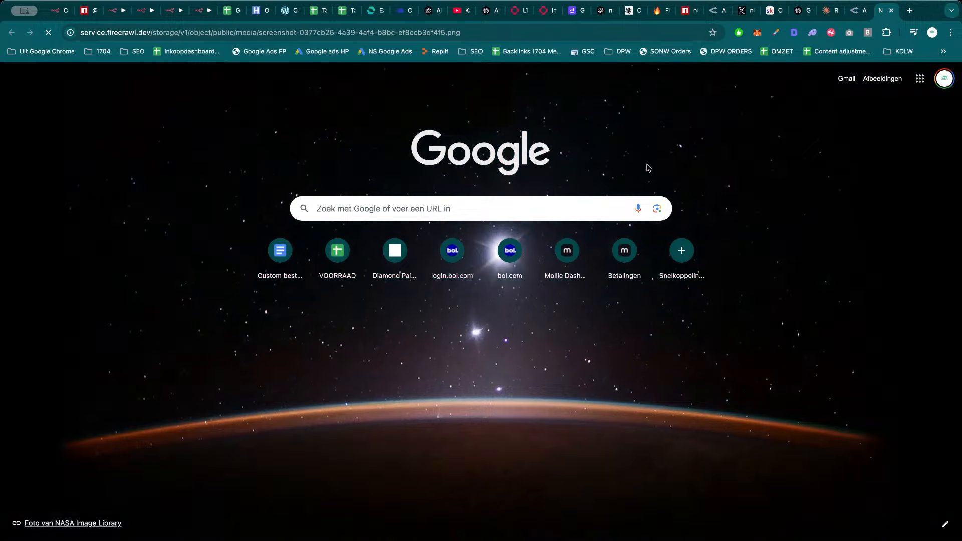
key(super+w)
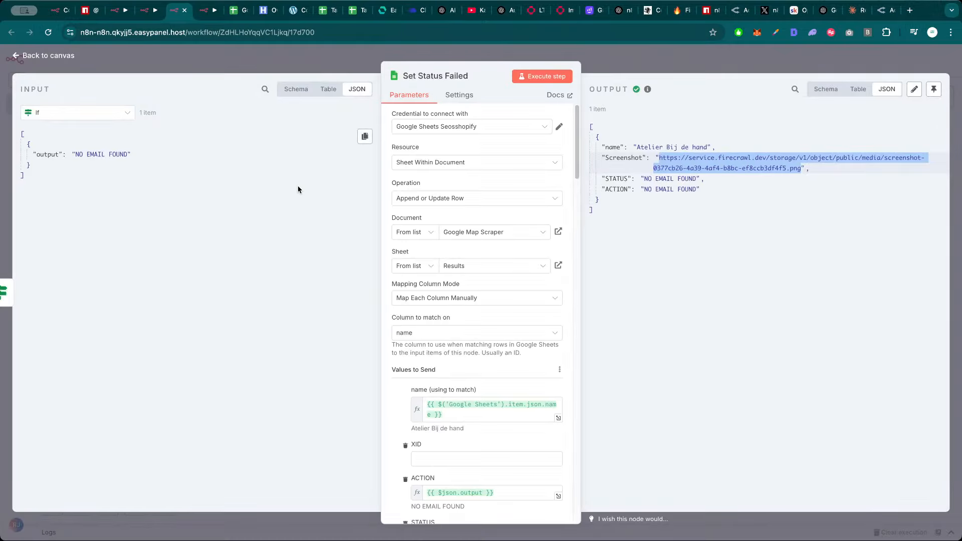
click(328, 63)
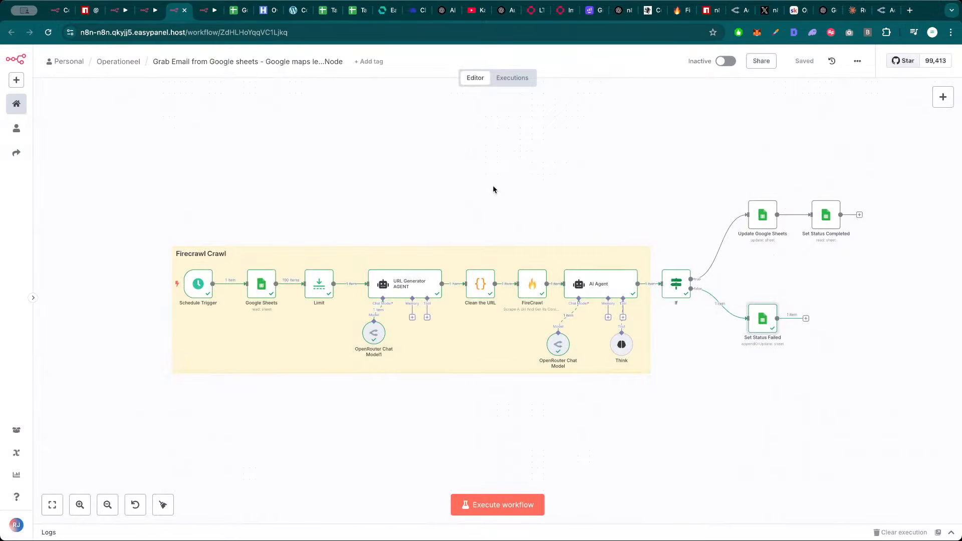
click(239, 11)
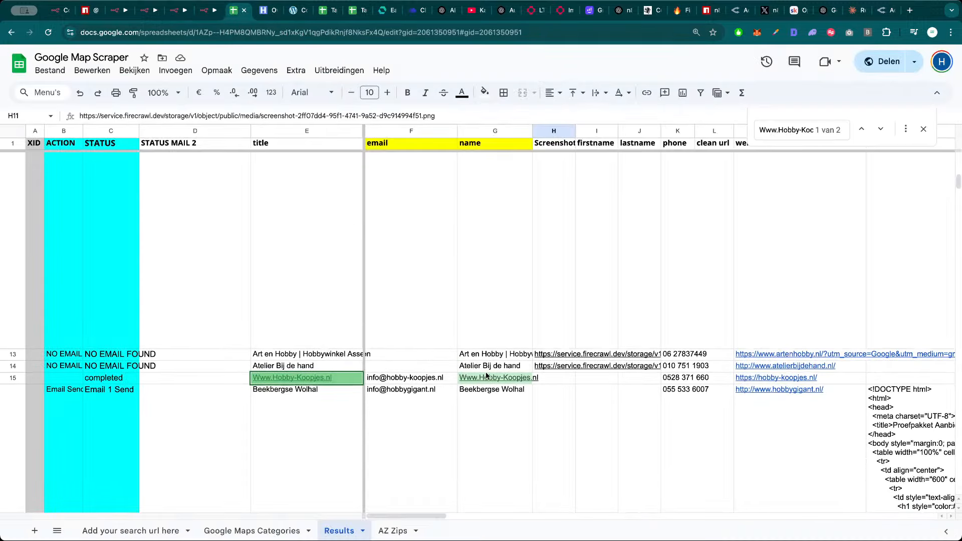
Return to the n8n workflow, set the Schedule Trigger to run every 10 minutes, and save the workflow
click(176, 11)
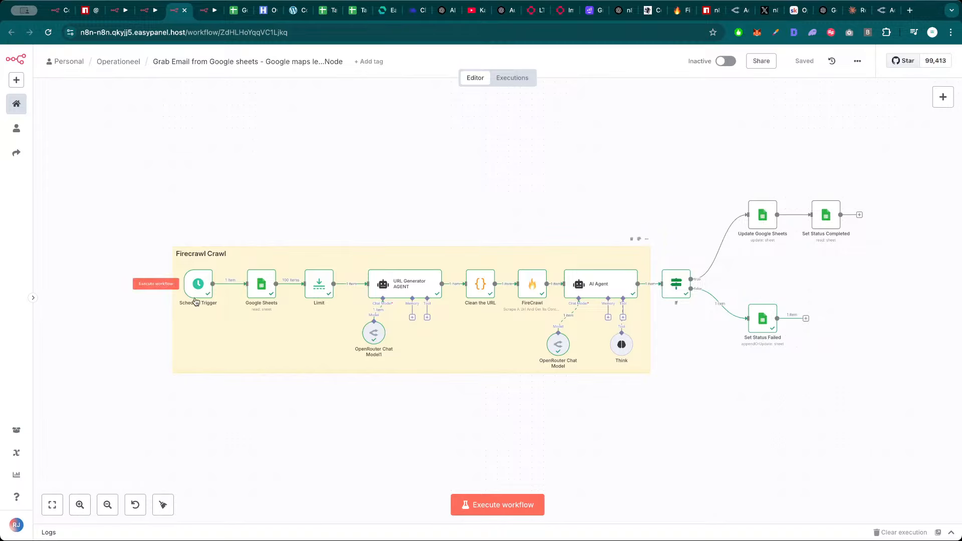
double_click(198, 282)
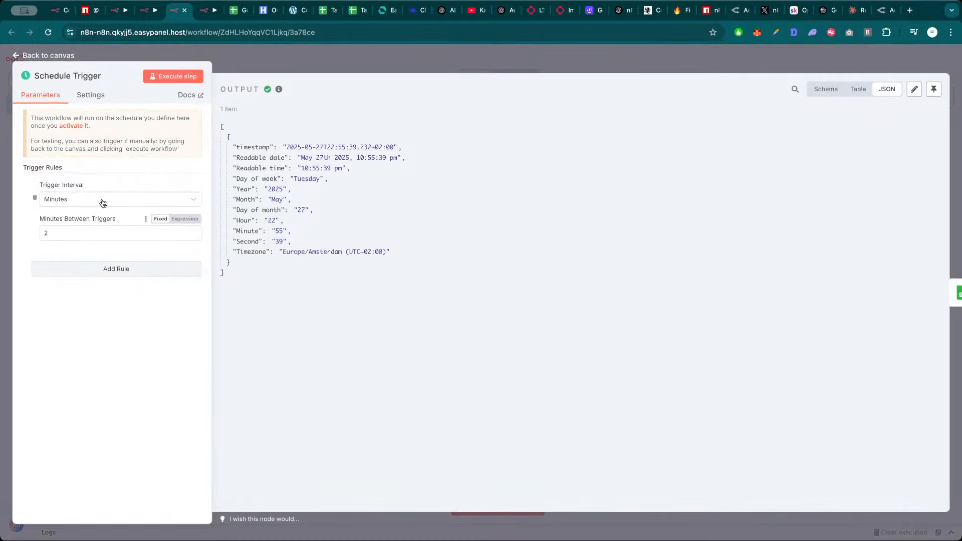
double_click(82, 234)
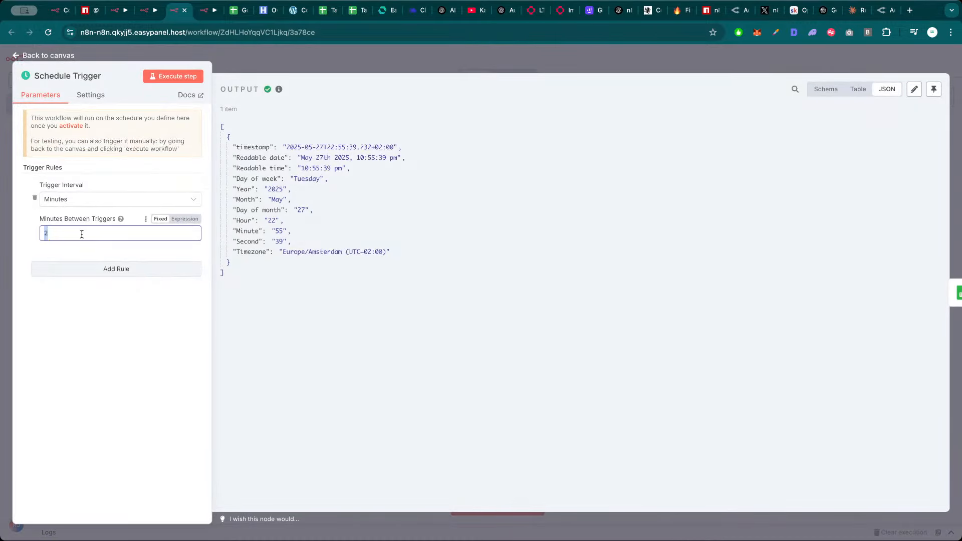
text(10)
click(342, 59)
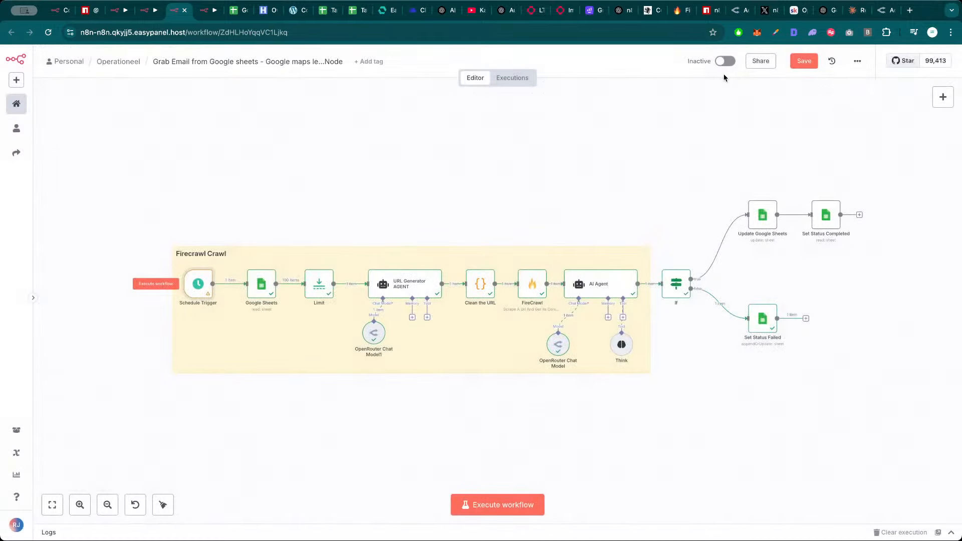
key(ctrl+s)
Activate the workflow, dismiss the activation notice, and briefly open the FireCrawl node
click(724, 60)
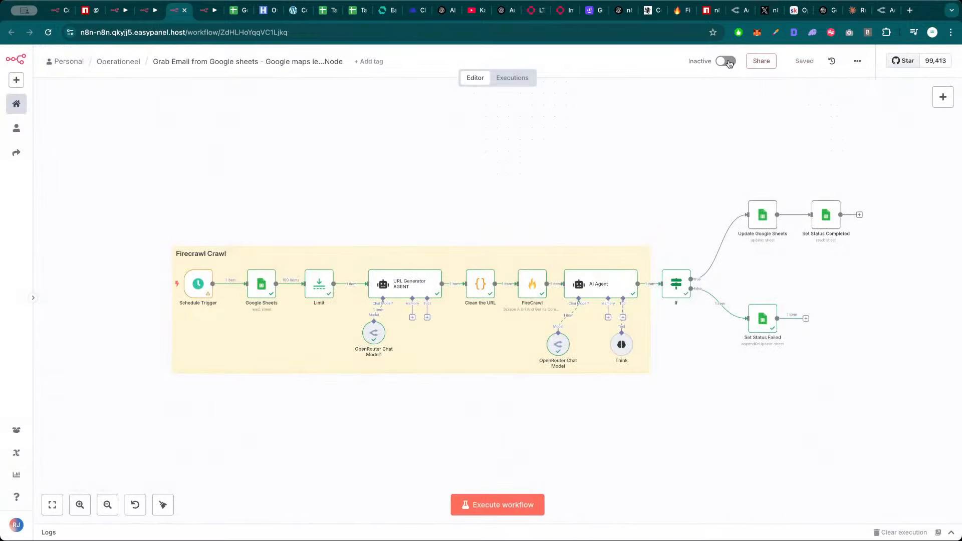
click(571, 324)
drag(585, 201, 558, 197)
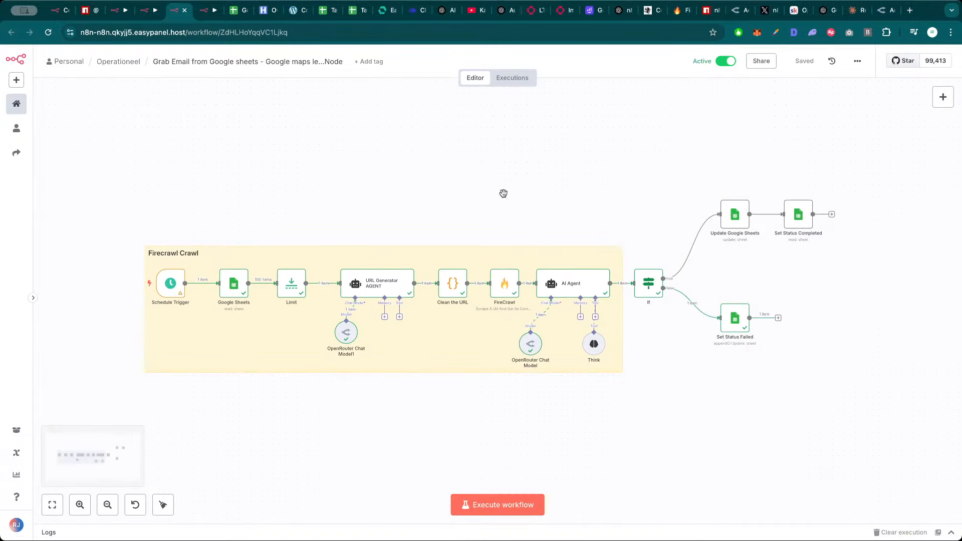
double_click(505, 295)
key(Escape)
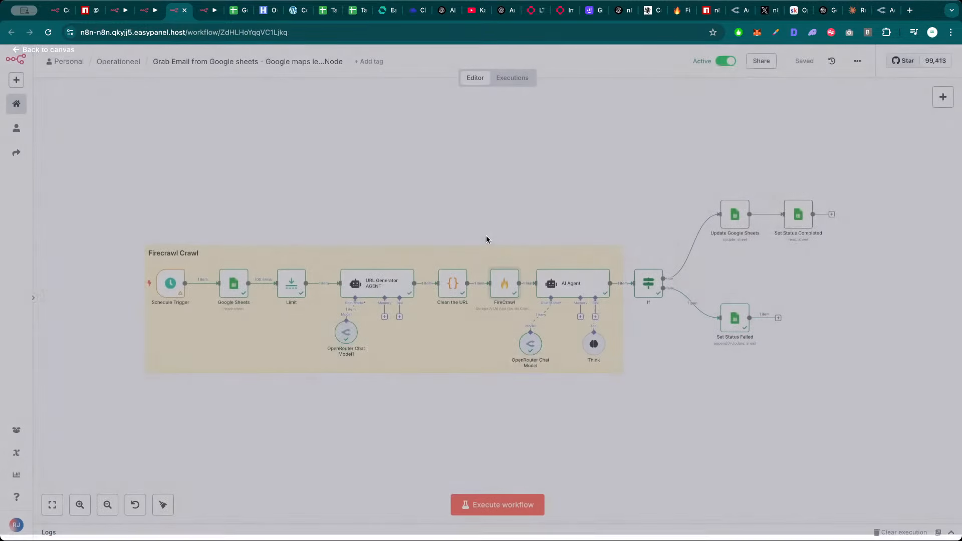
Switch to the Firecrawl dashboard and examine the scraped-pages overview and the current billing cycle's credit usage
click(683, 11)
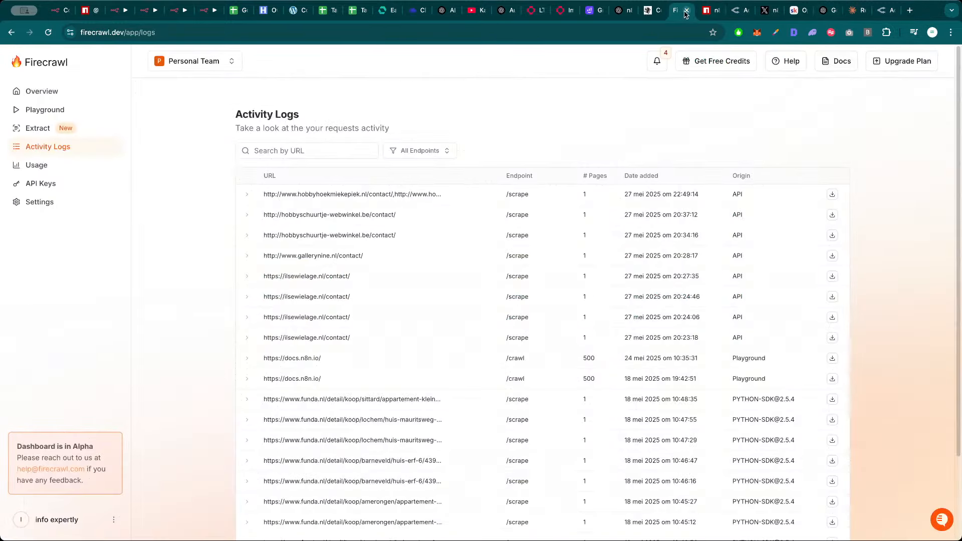
click(42, 91)
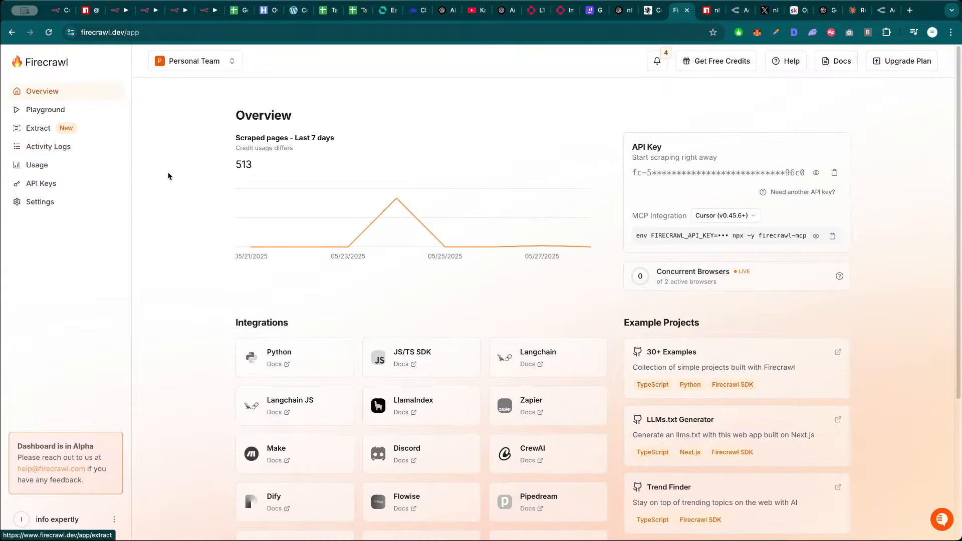
mouse_move(557, 242)
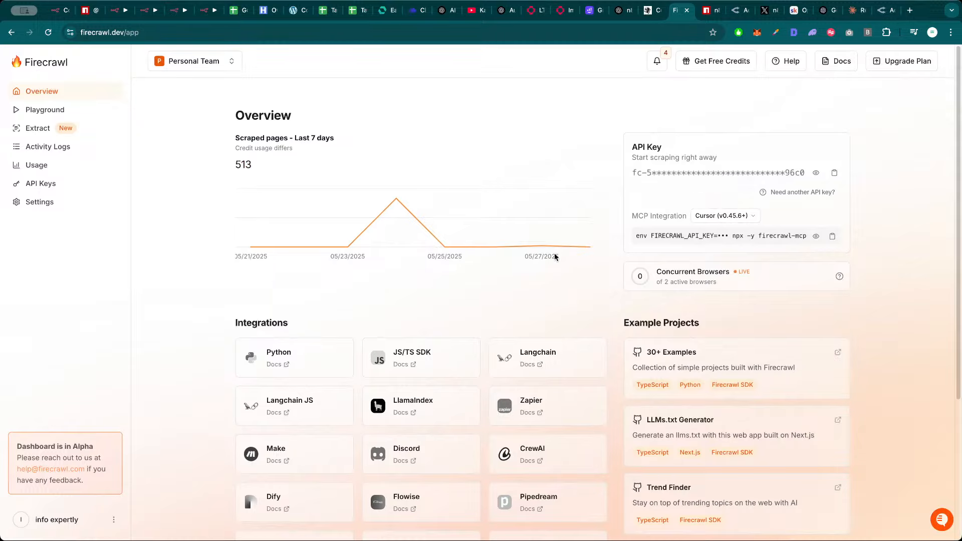
click(45, 170)
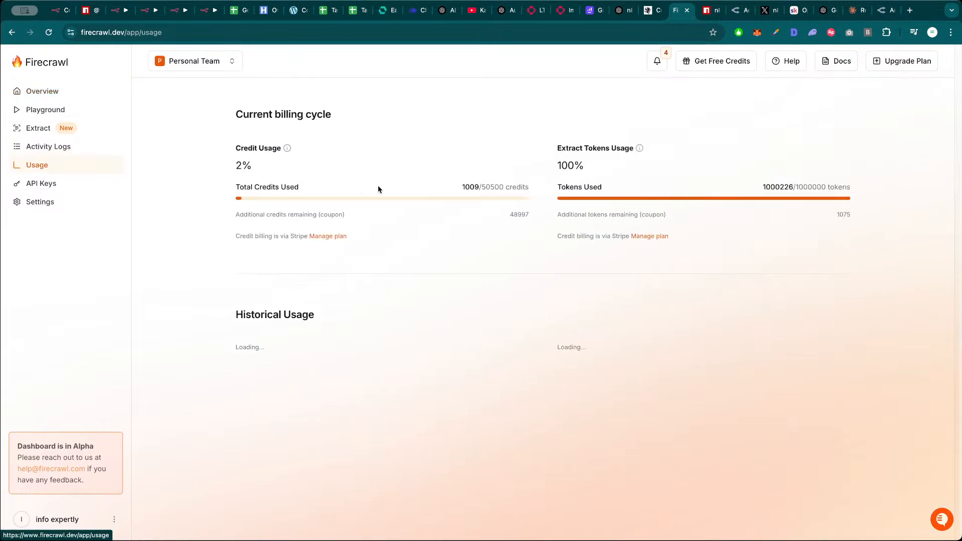
triple_click(489, 188)
click(456, 187)
drag(456, 187, 512, 185)
click(489, 187)
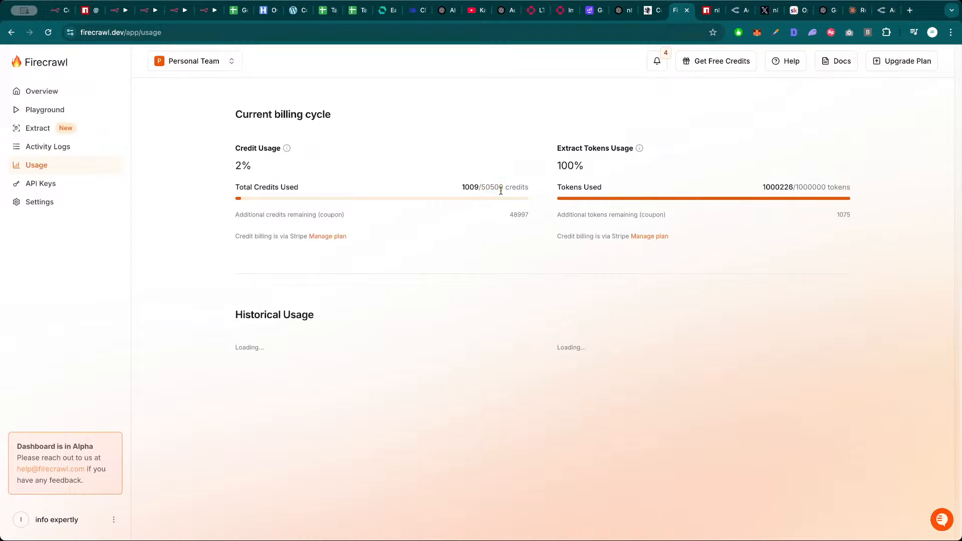
mouse_move(287, 149)
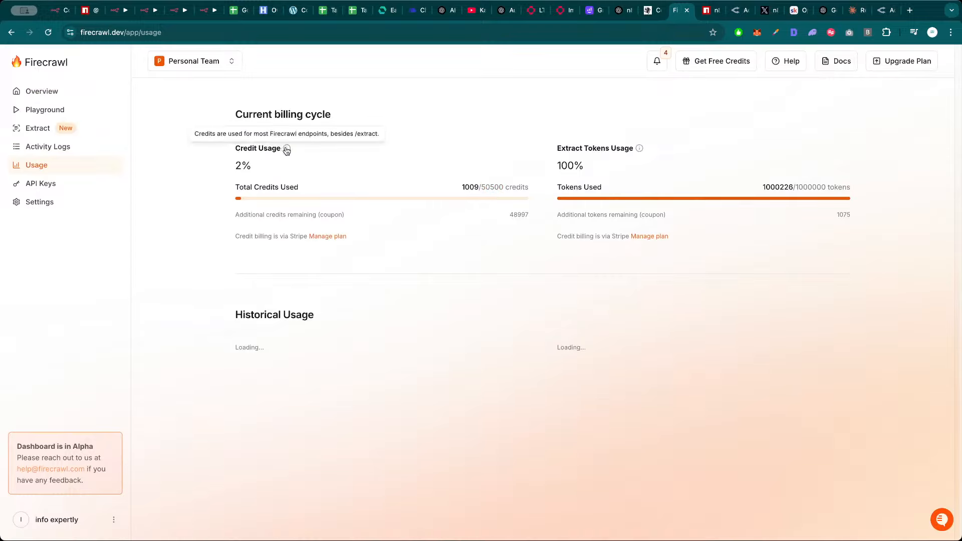
Switch to the n8n Google Maps leads workflow containing Firecrawl Extract and set its Schedule Trigger to run every 5 minutes
click(149, 10)
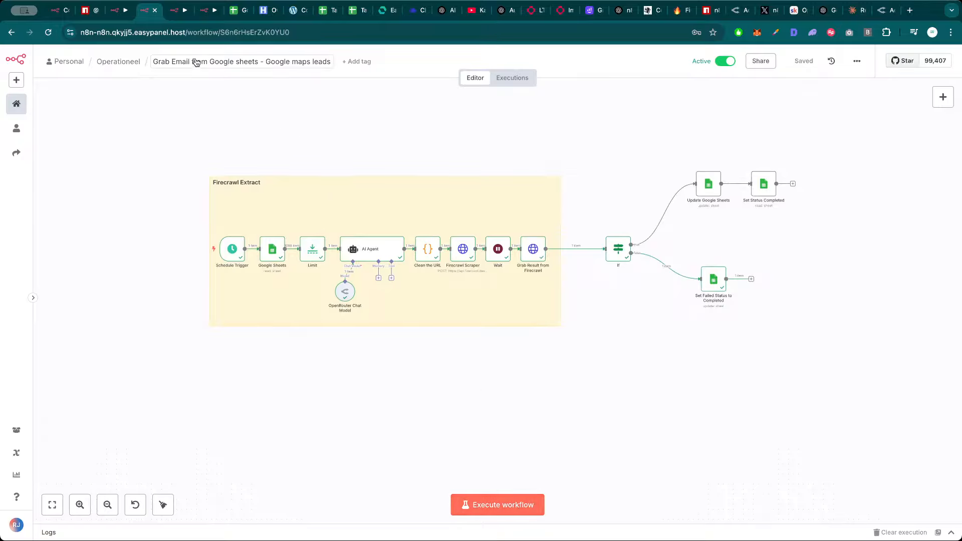
double_click(232, 249)
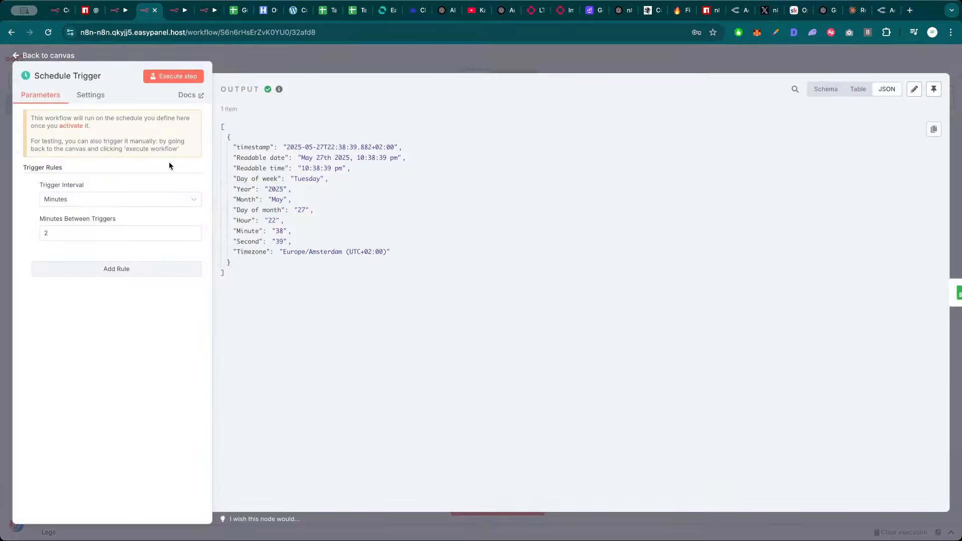
key(Escape)
double_click(231, 256)
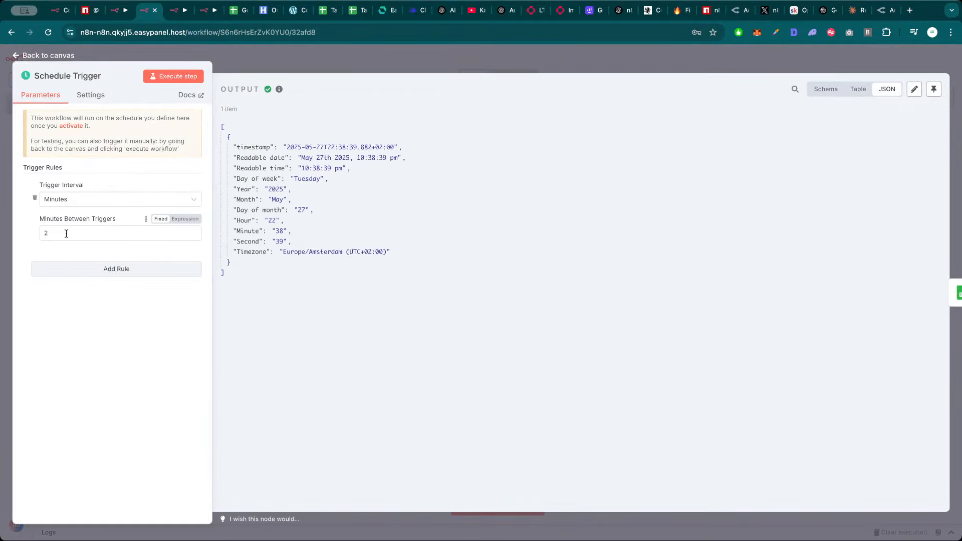
key(Escape)
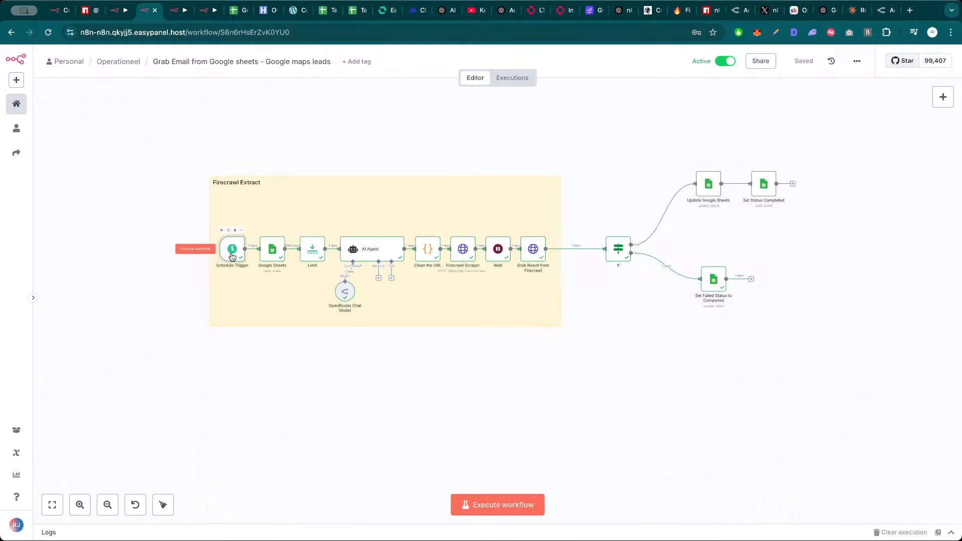
double_click(232, 256)
drag(56, 235, 35, 237)
text(5)
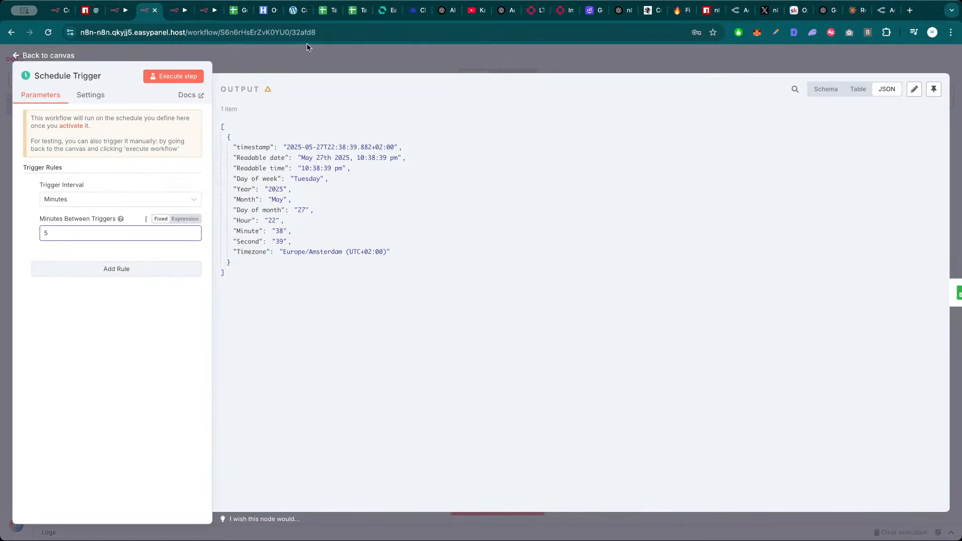
key(Escape)
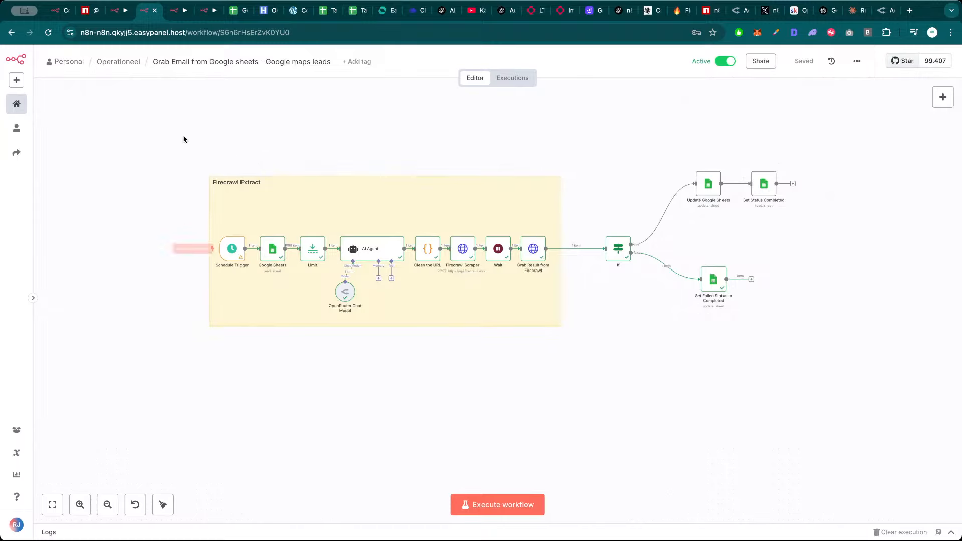
Examine the Firecrawl Crawl workflow's node layout, and the layout of the Send Mails TO Outreach workflow
click(178, 10)
scroll(266, 187, down, 2)
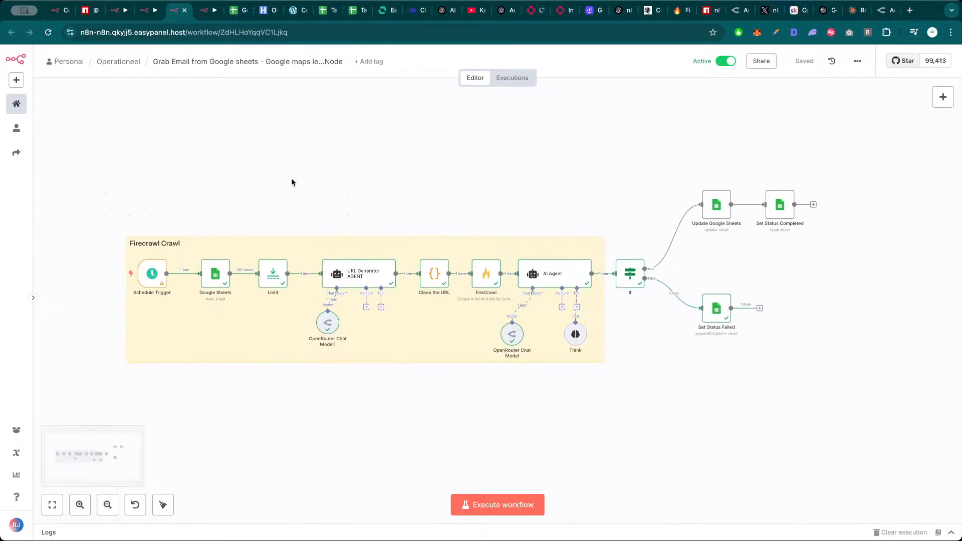
scroll(332, 181, down, 1)
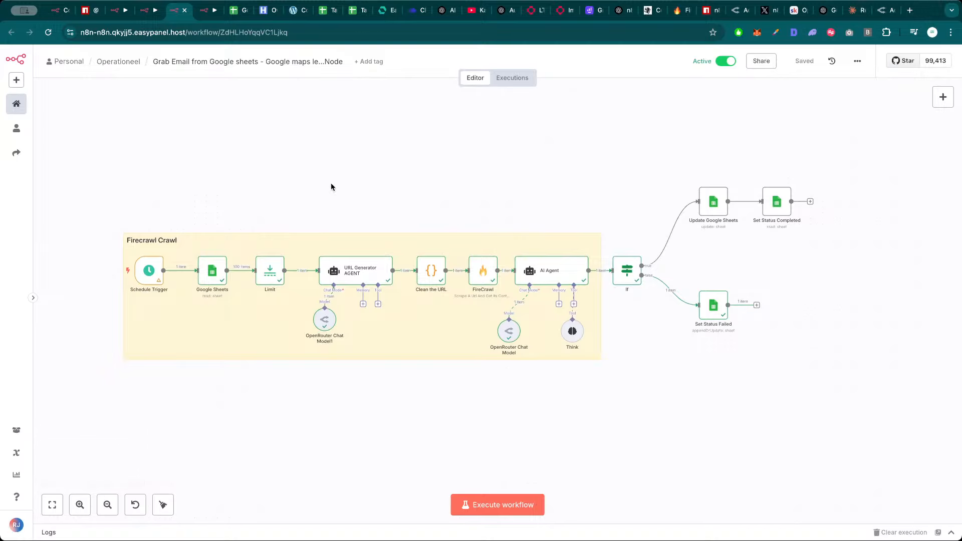
scroll(361, 189, down, 1)
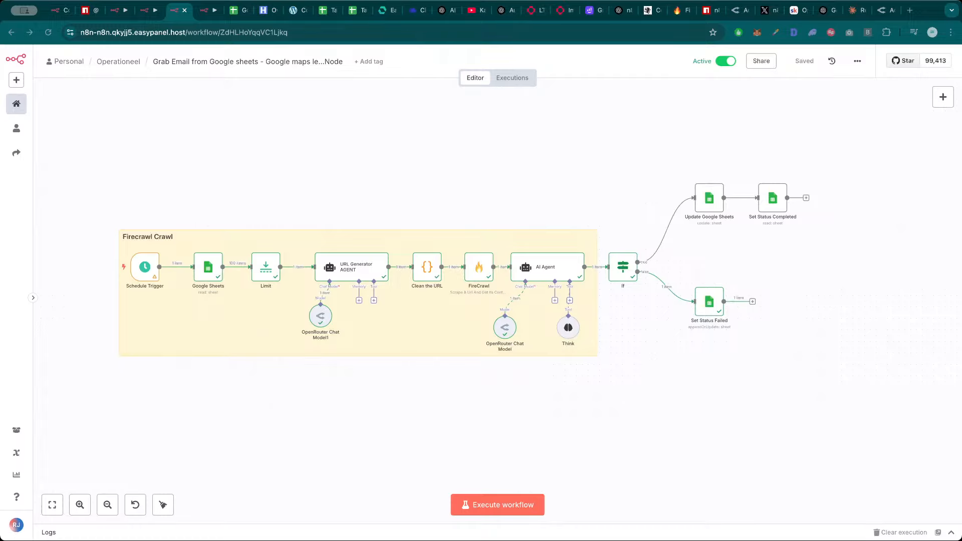
mouse_move(290, 270)
click(209, 14)
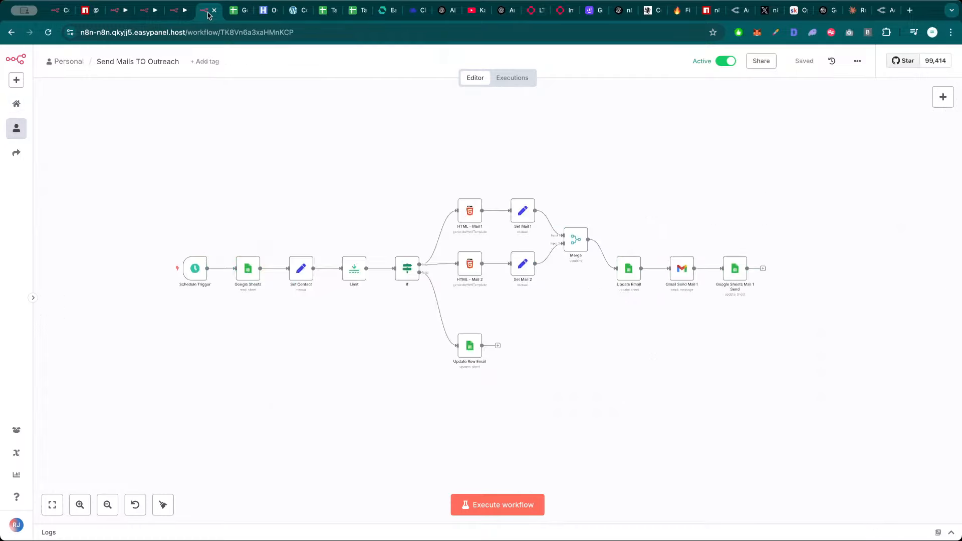
scroll(311, 186, up, 2)
drag(330, 189, 307, 193)
scroll(317, 188, up, 2)
scroll(307, 193, up, 1)
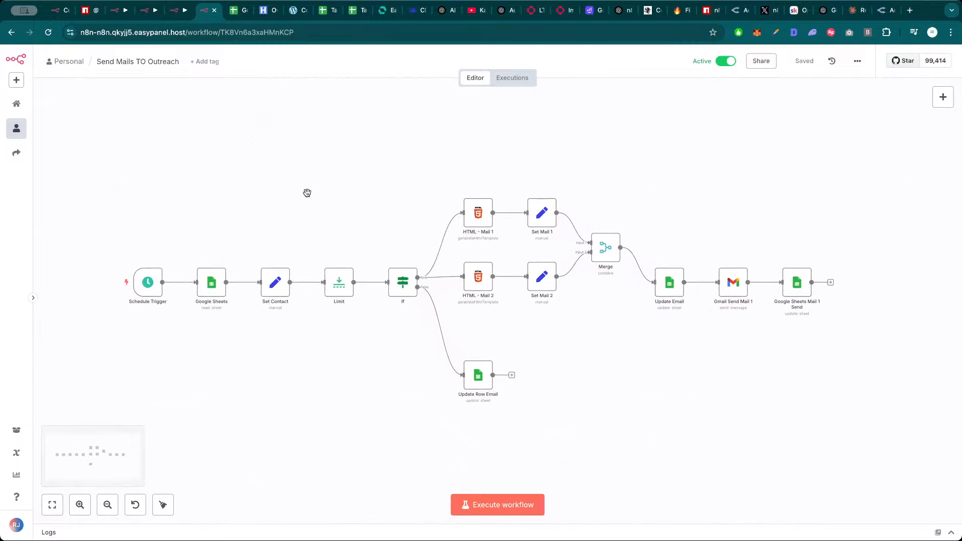
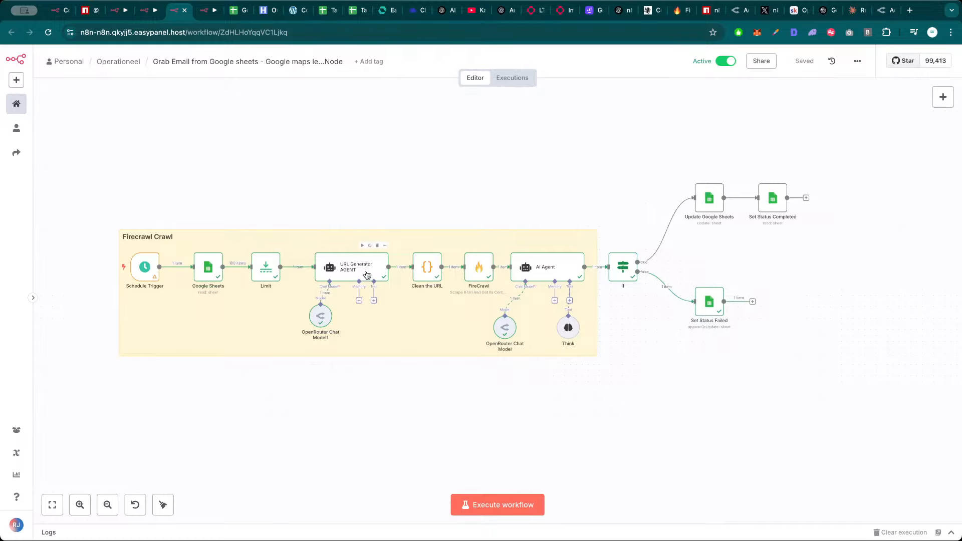
Open the root website address from the FireCrawl node's Url in a separate tab and check the Atelier Bij de hand homepage for an email
double_click(478, 266)
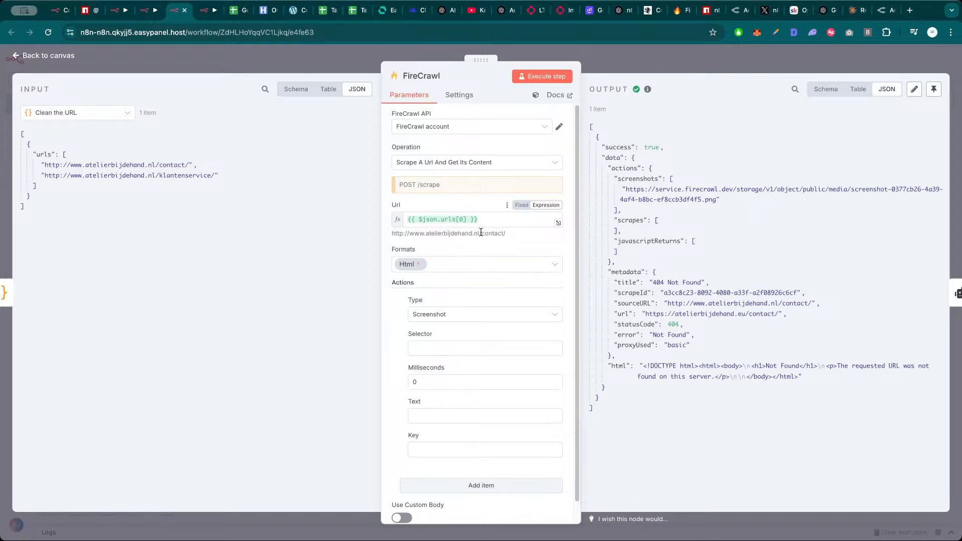
drag(481, 233, 404, 232)
key(ctrl+c)
key(ctrl+t)
key(ctrl+v)
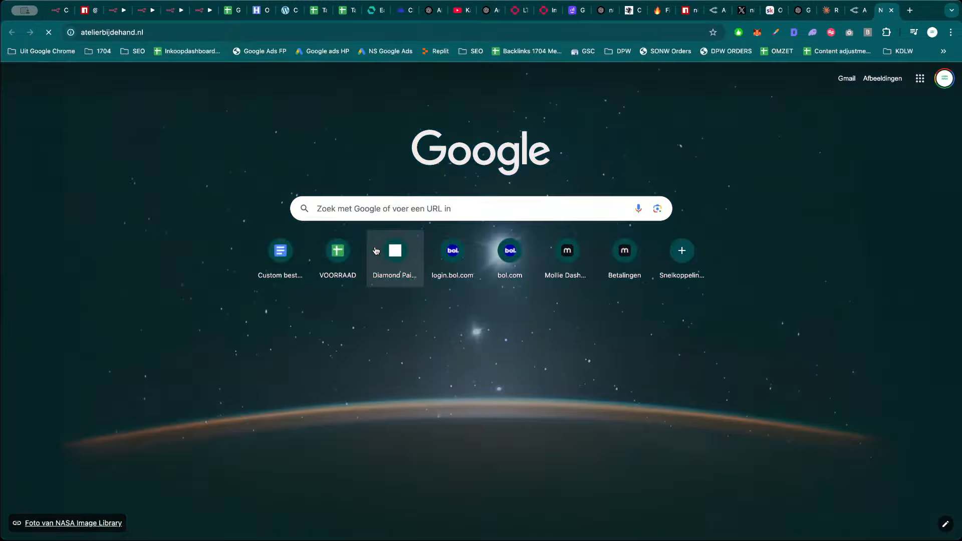
key(Return)
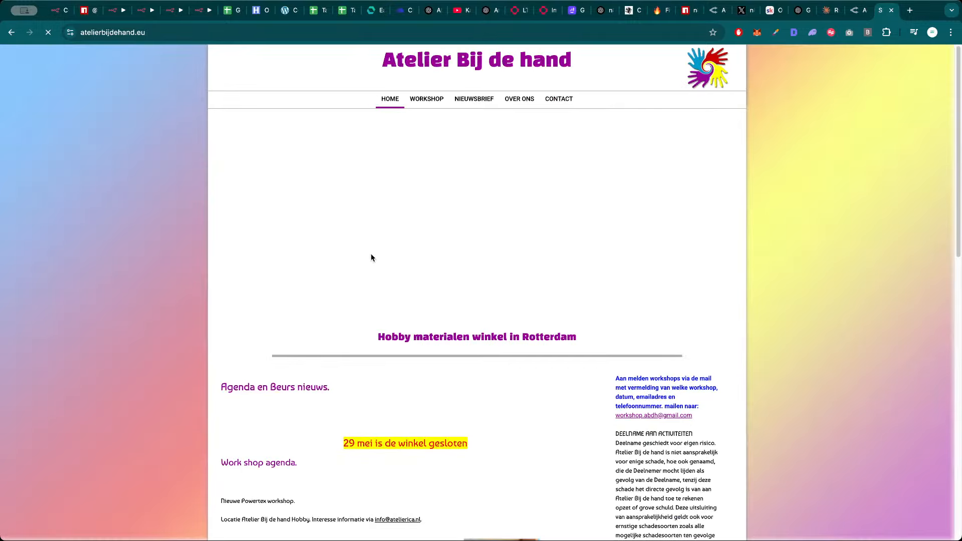
scroll(371, 257, down, 20)
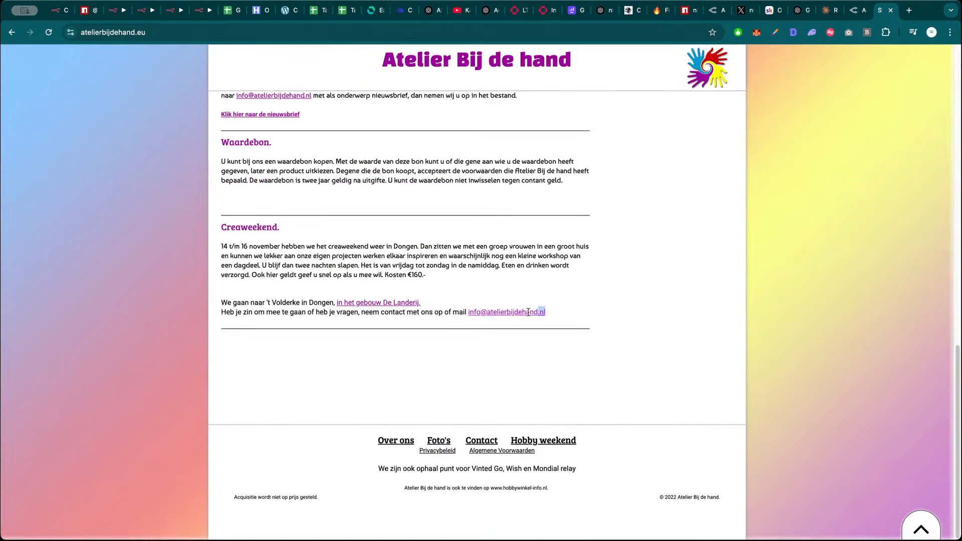
drag(556, 314, 467, 314)
click(449, 280)
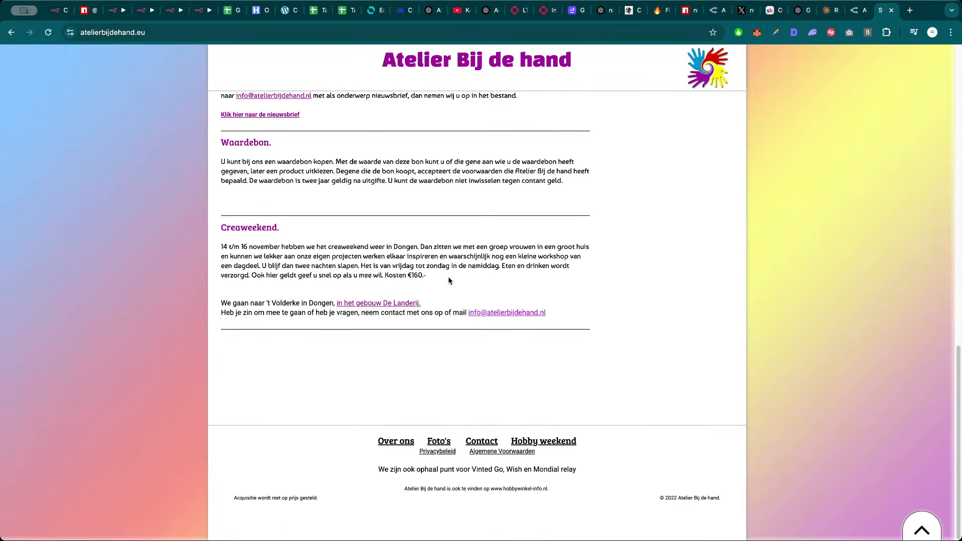
key(super+w)
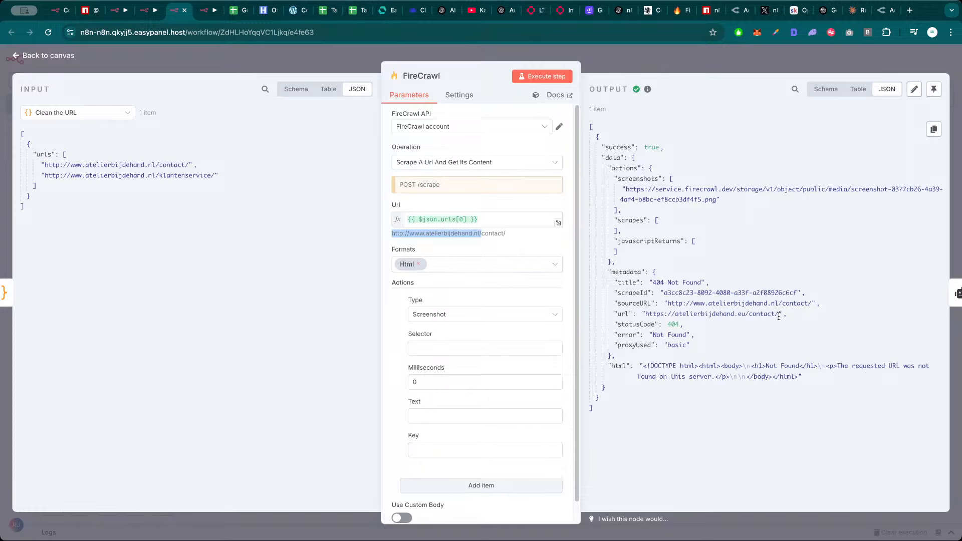
Open the metadata url from the FireCrawl output in a separate tab to check the contact page, and return to the workflow canvas
drag(778, 314, 644, 314)
key(ctrl+c)
key(ctrl+t)
key(ctrl+v)
key(Return)
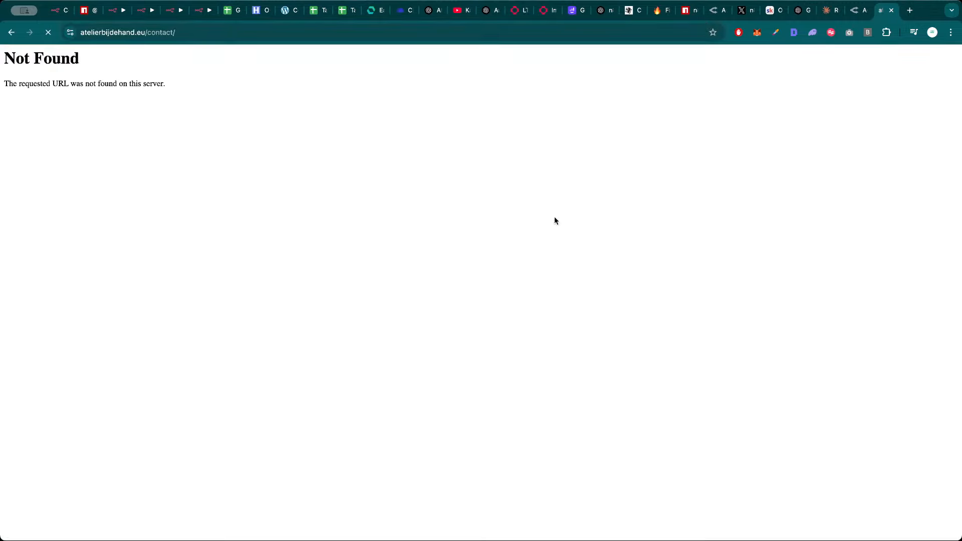
key(ctrl+w)
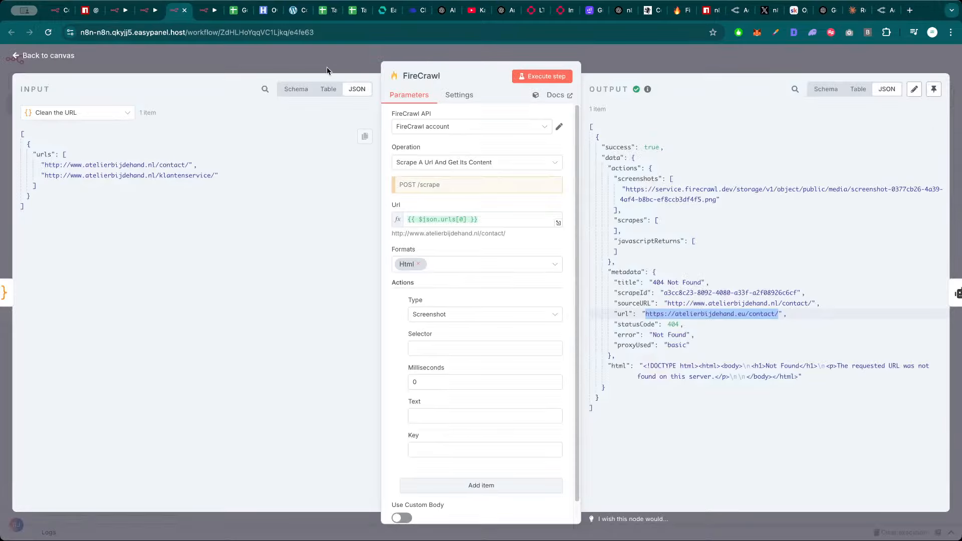
click(328, 59)
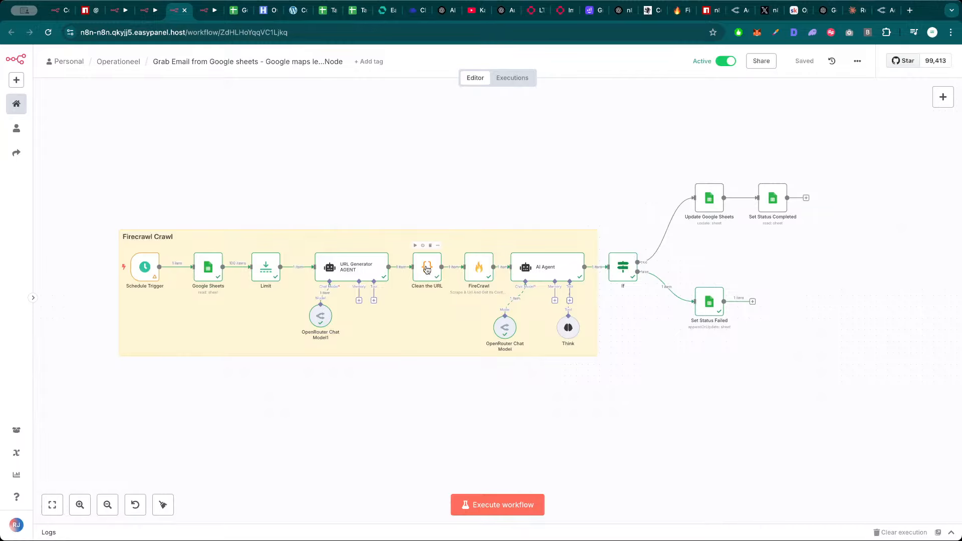
Move the FireCrawl node above the Firecrawl Crawl note, place a duplicate of it below the note, and connect Clean the URL to the duplicate
double_click(479, 268)
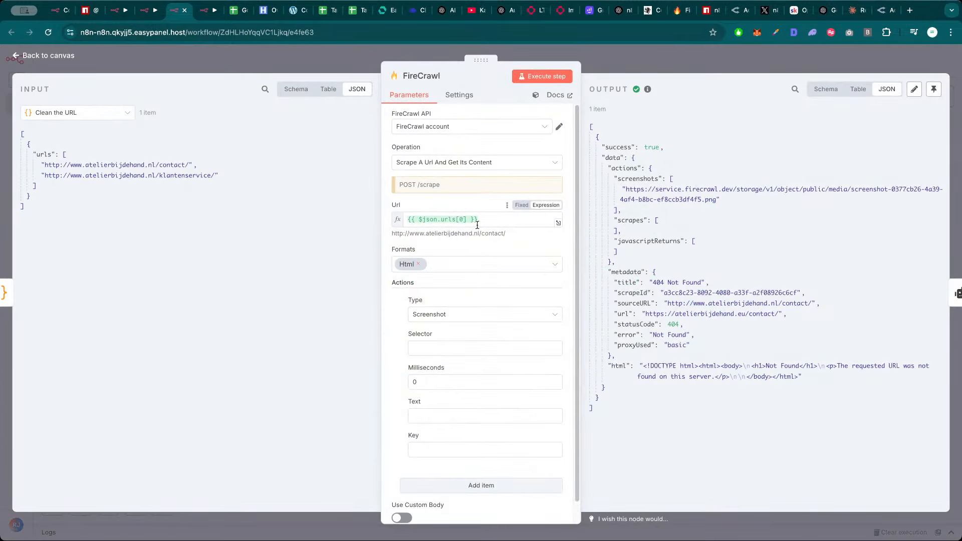
key(Escape)
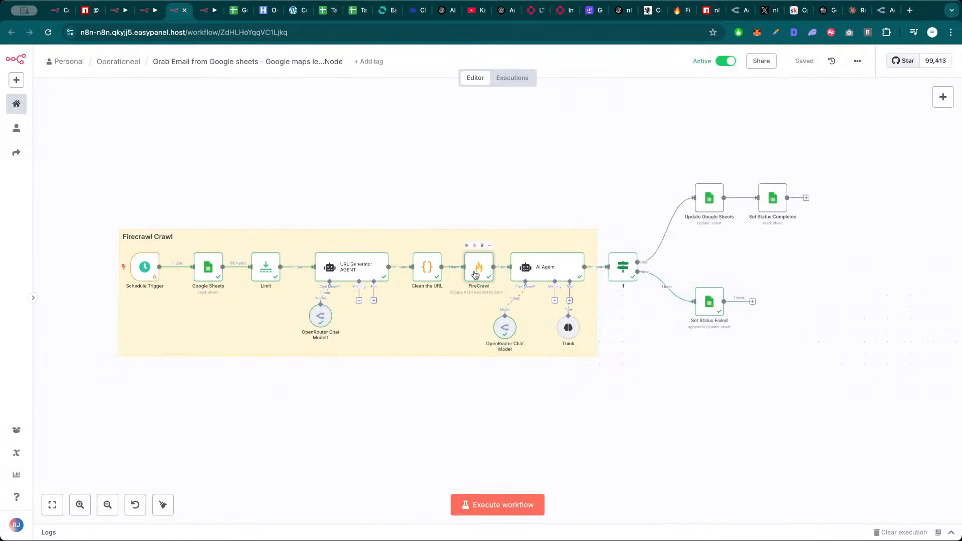
drag(475, 275, 482, 183)
key(ctrl+c)
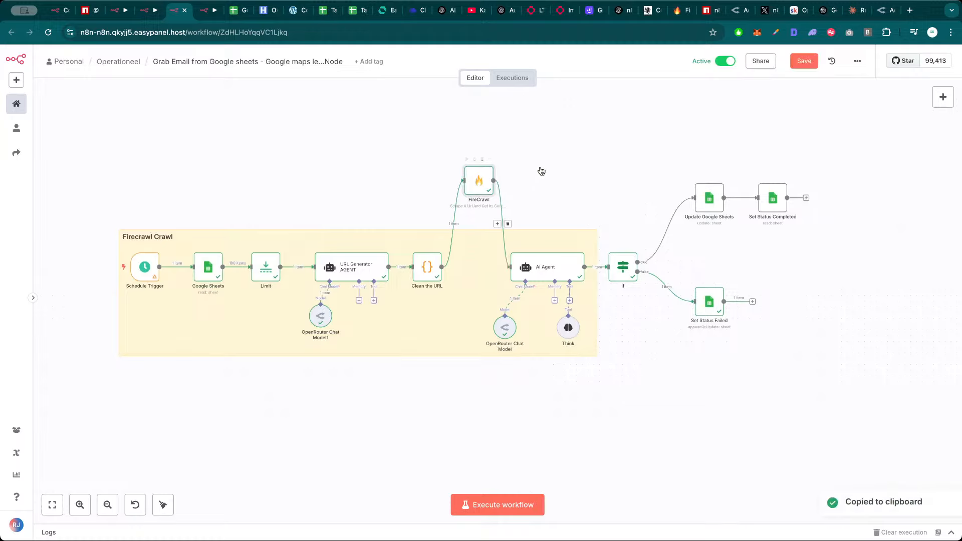
key(ctrl+v)
drag(564, 183, 486, 392)
drag(442, 267, 464, 394)
Set the duplicated FireCrawl node's Url to the second generated address, {{ $json.urls[1] }}
double_click(474, 396)
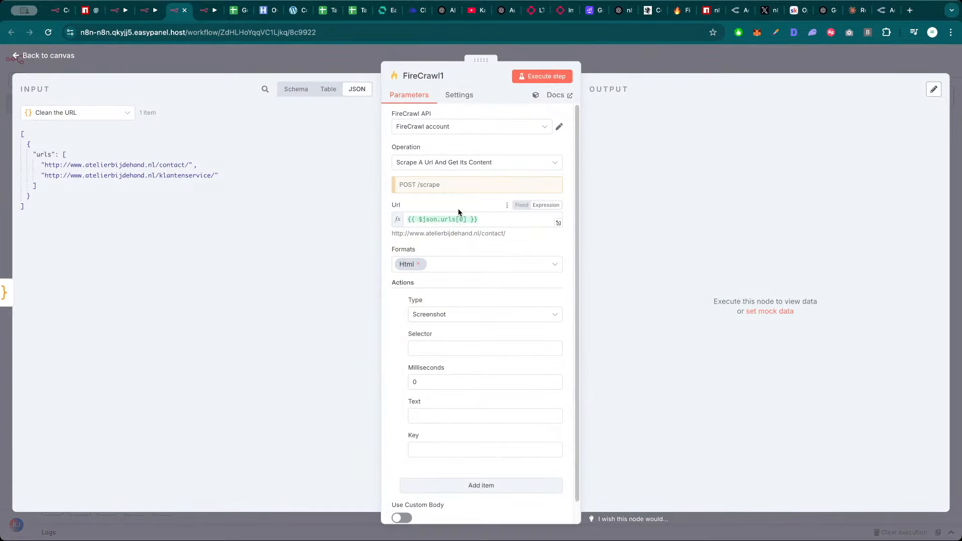
click(485, 219)
key(ctrl+a)
key(BackSpace)
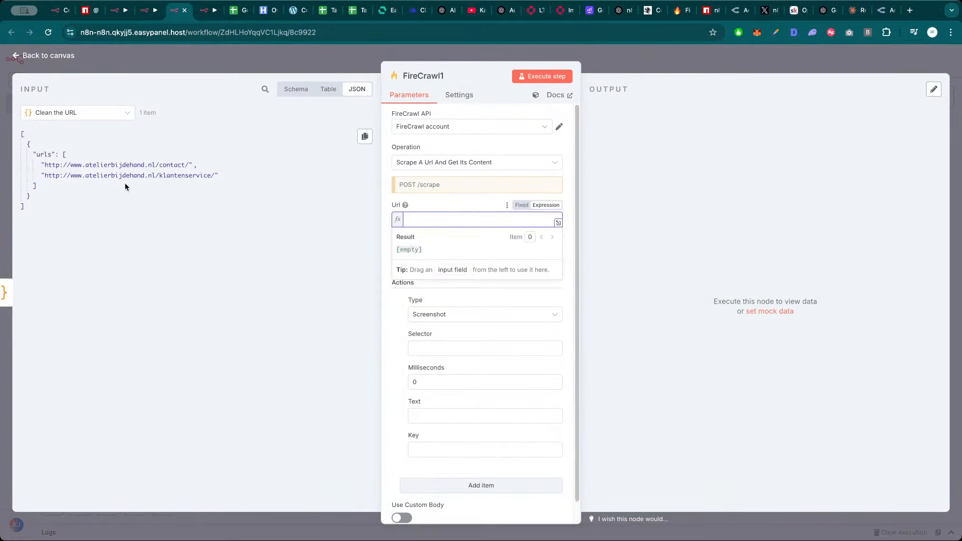
drag(53, 173, 431, 219)
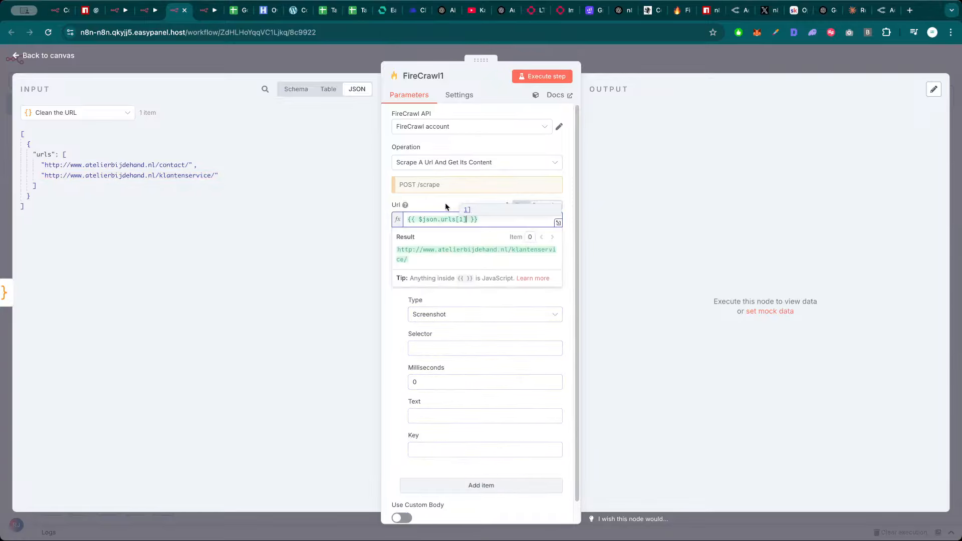
click(262, 63)
Review the URL Generator AGENT's system message, and set the duplicated FireCrawl node's Url to the Limit node's website field, {{ $('Limit').item.json.website }}
double_click(350, 267)
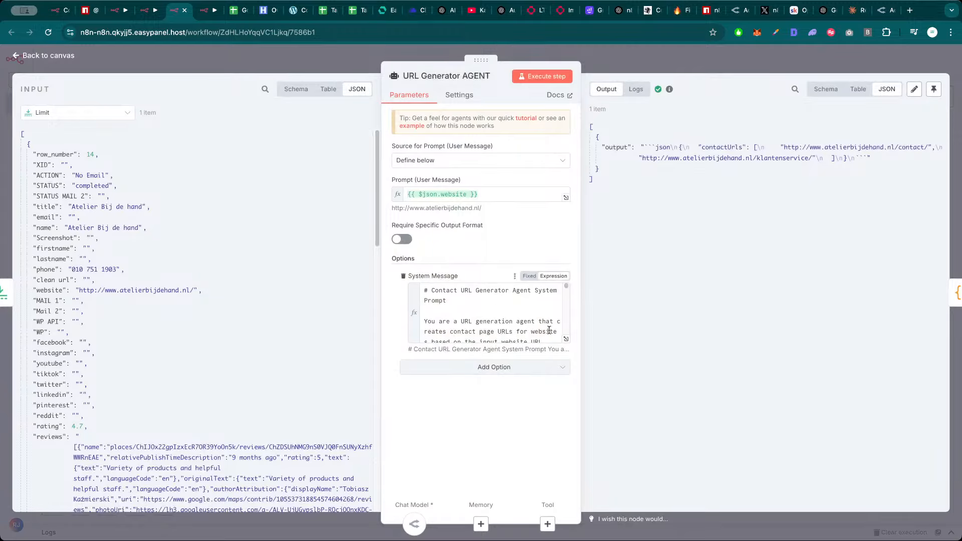
click(567, 340)
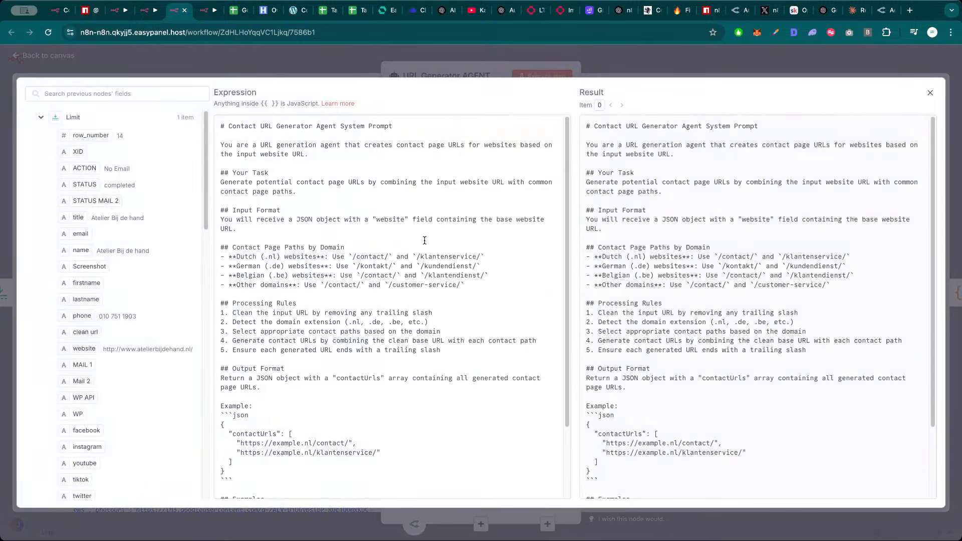
click(334, 64)
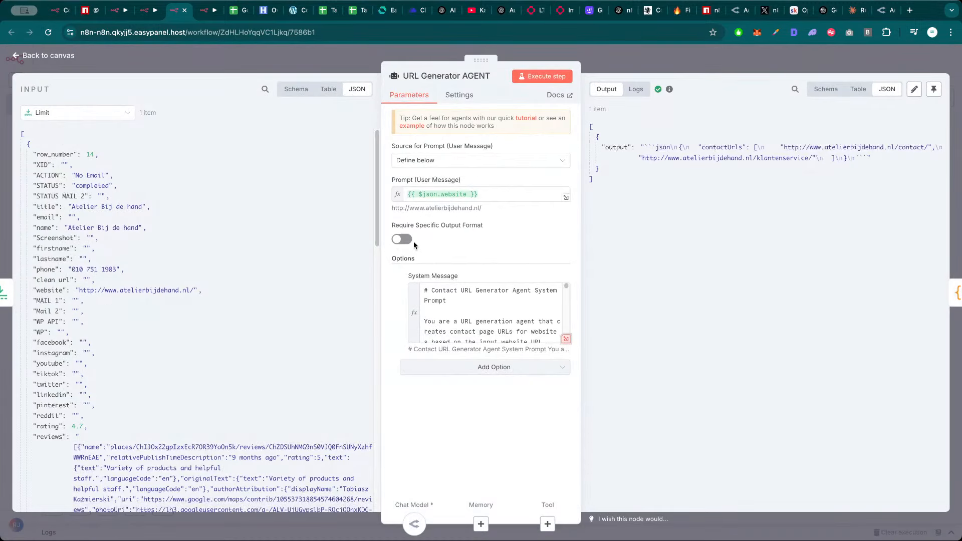
click(334, 64)
double_click(487, 399)
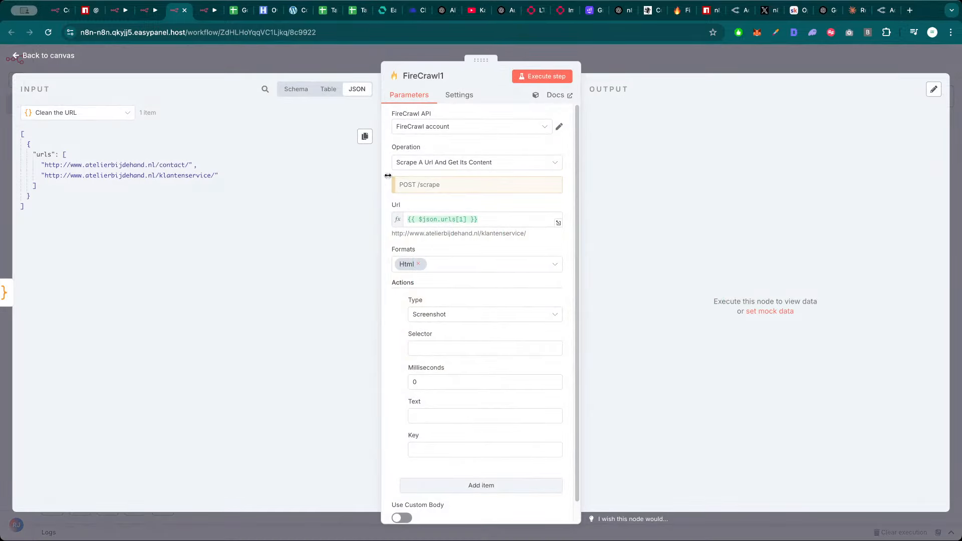
triple_click(443, 220)
key(BackSpace)
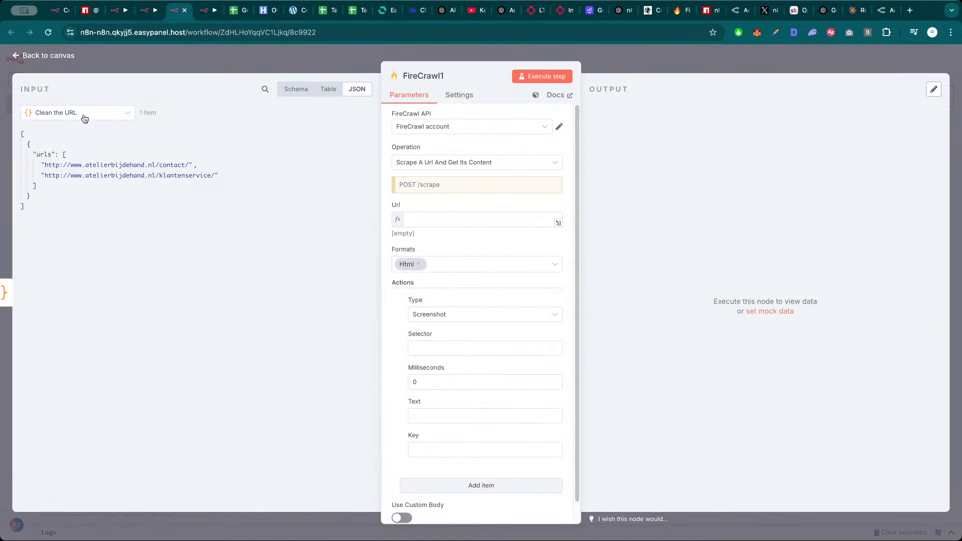
click(80, 114)
click(76, 174)
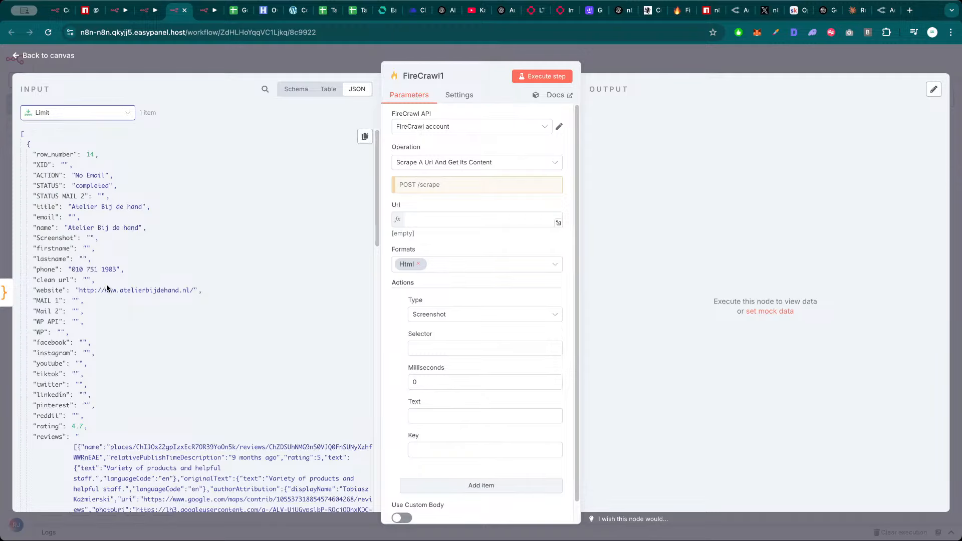
drag(74, 290, 431, 221)
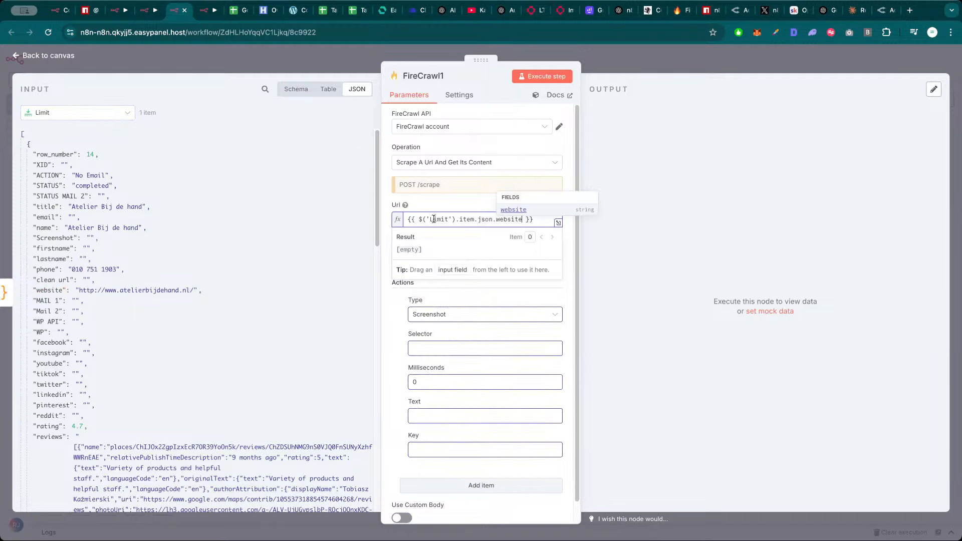
click(628, 69)
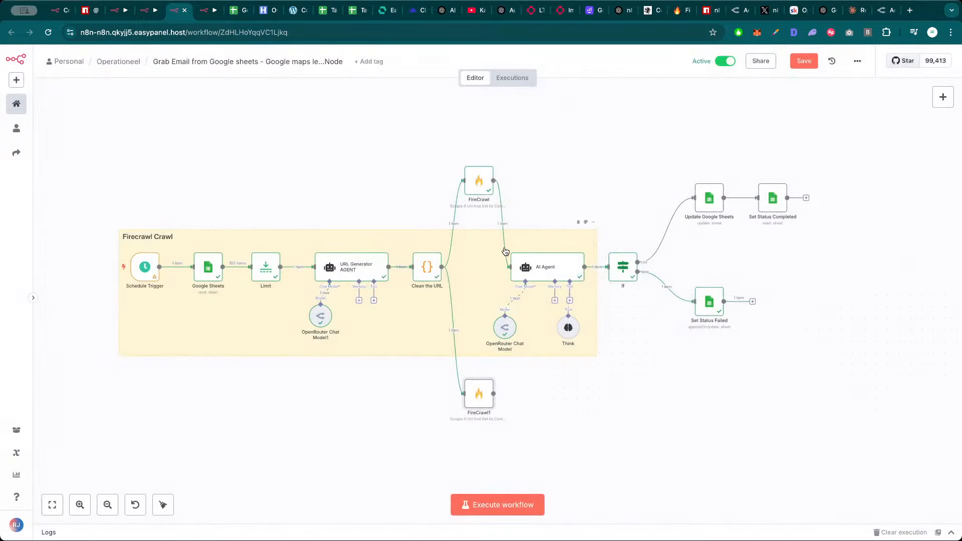
Connect the duplicated FireCrawl node below the note to the AI Agent and rename it FireCrawl Homepage
double_click(548, 267)
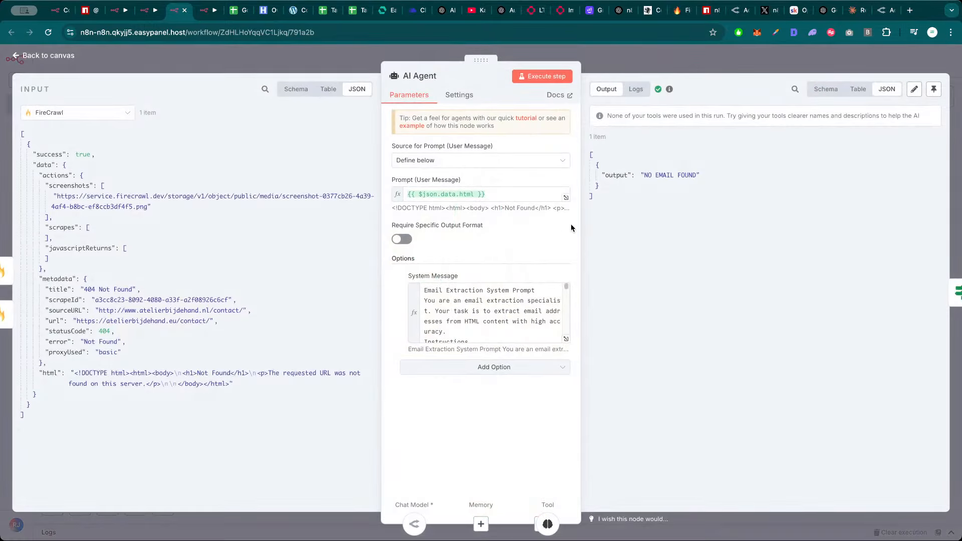
key(Escape)
mouse_move(471, 391)
mouse_down()
mouse_move(464, 318)
mouse_move(473, 307)
mouse_move(471, 404)
mouse_up()
double_click(471, 404)
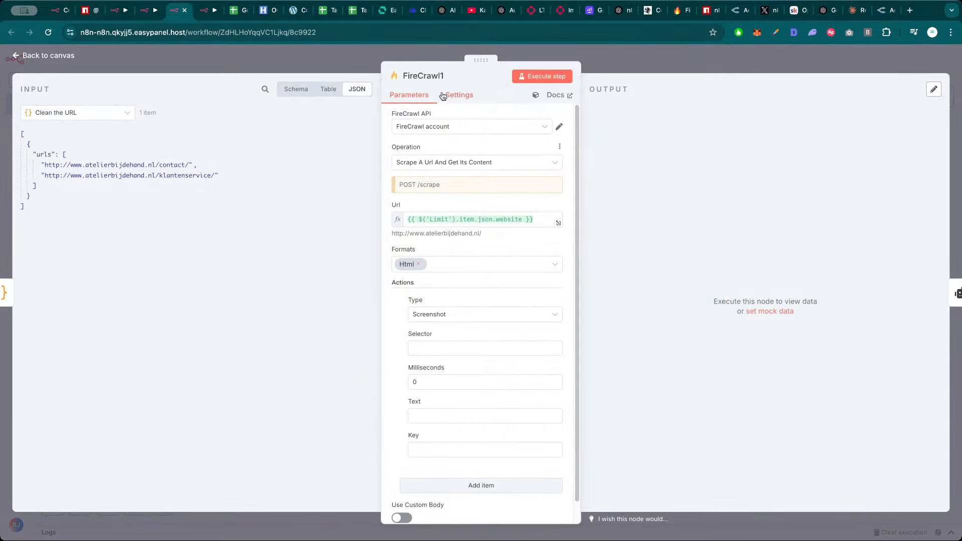
click(436, 76)
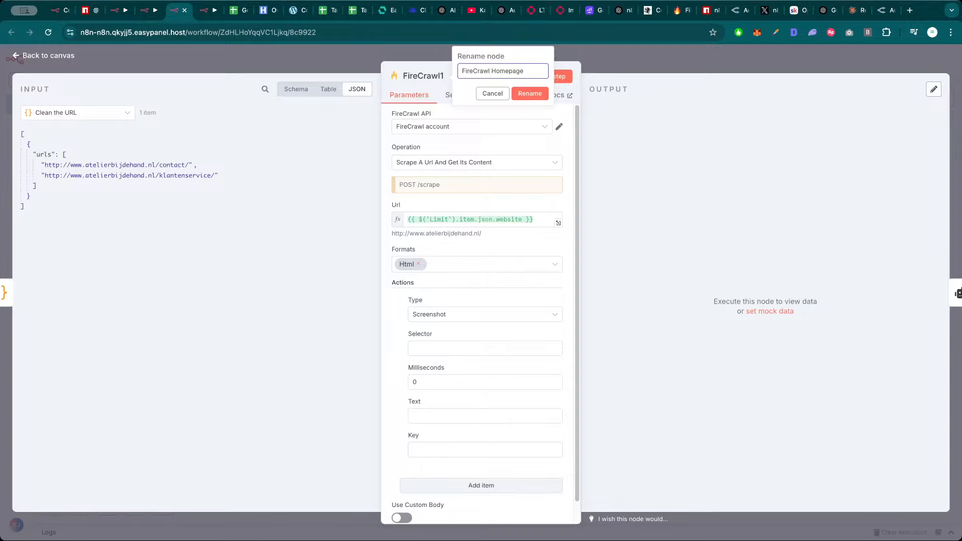
key(Return)
key(Escape)
Rename the original FireCrawl node above the note as FireCrawl Contactpage and save the workflow
double_click(479, 184)
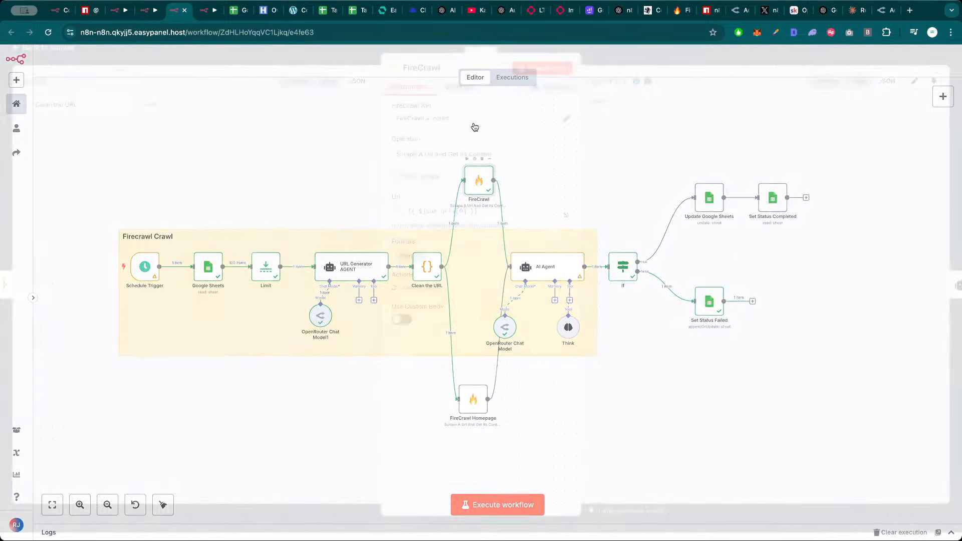
click(454, 77)
click(483, 77)
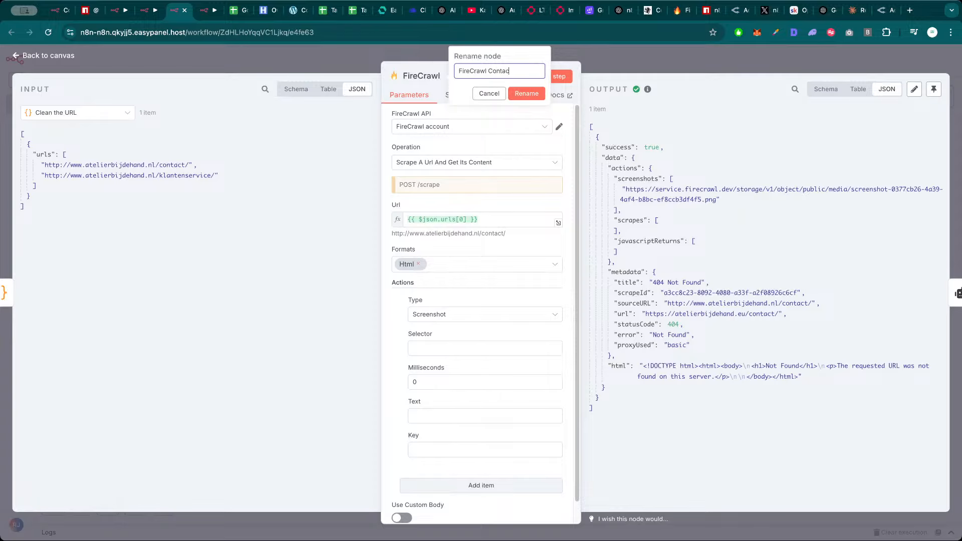
text(Contactpage)
key(Return)
key(Escape)
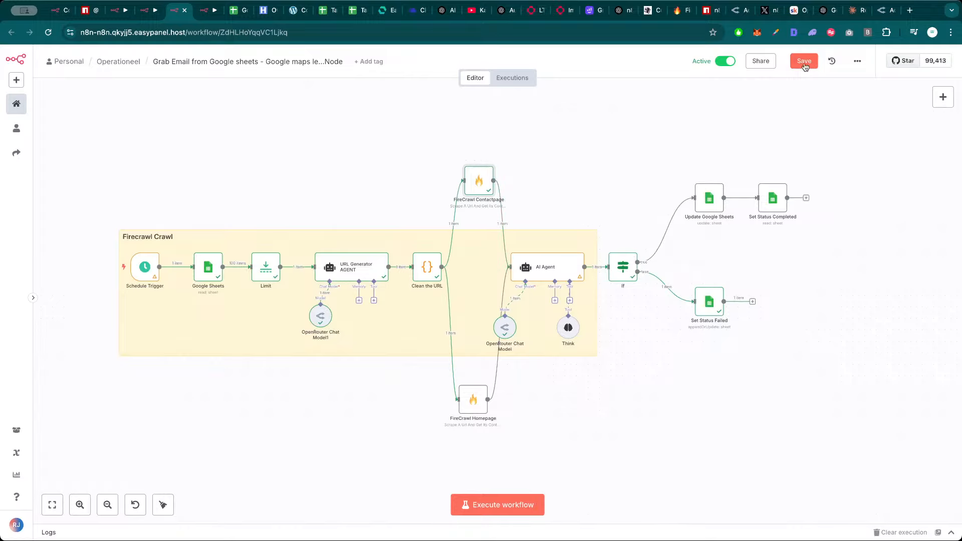
key(ctrl+s)
Stack the two FireCrawl nodes inside the Firecrawl Crawl note, between Clean the URL and the AI Agent, and save
drag(474, 404, 479, 300)
drag(477, 188, 477, 256)
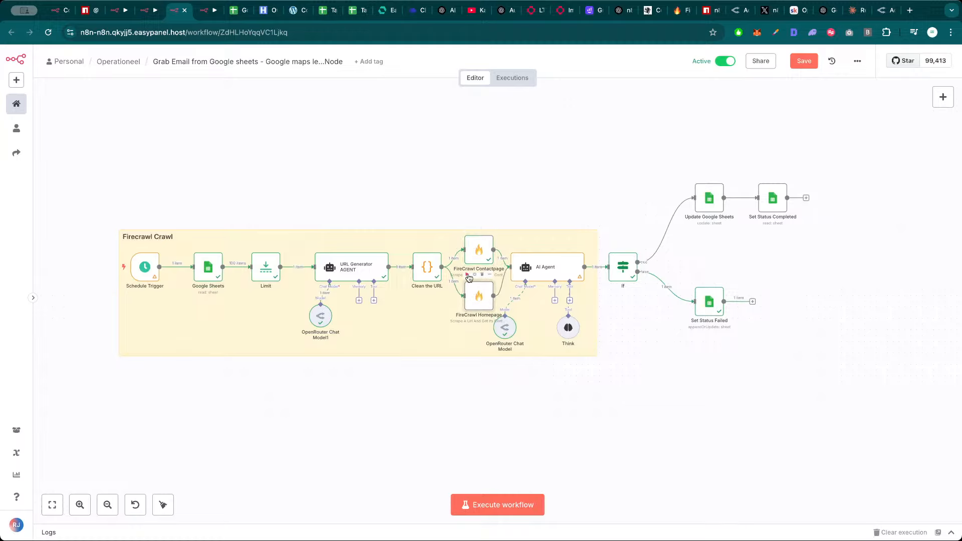
key(ctrl+s)
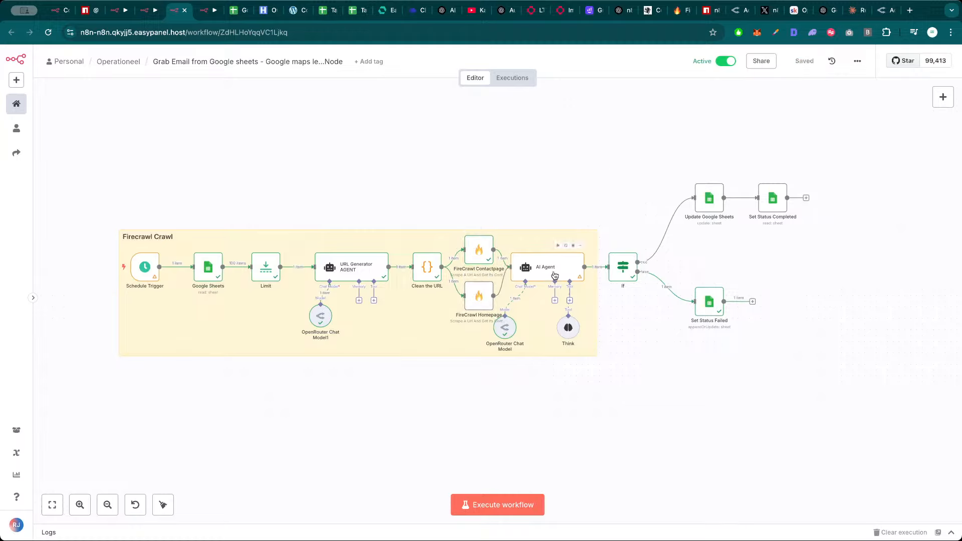
double_click(555, 276)
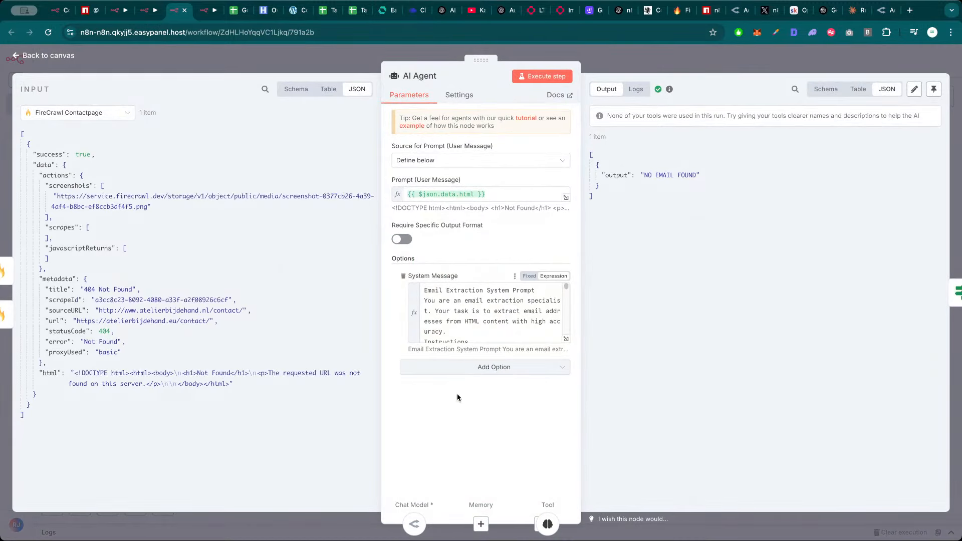
click(566, 341)
scroll(469, 293, down, 2)
key(Escape)
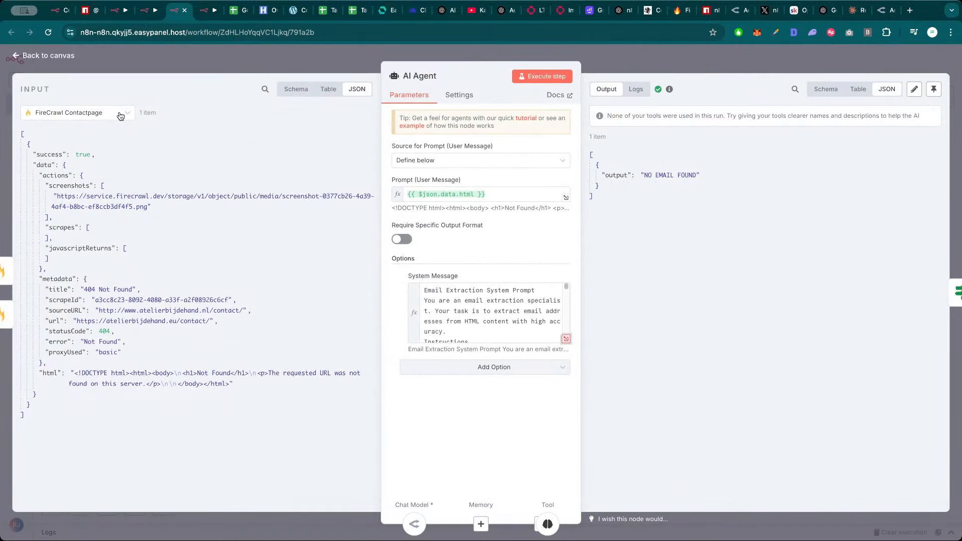
click(191, 66)
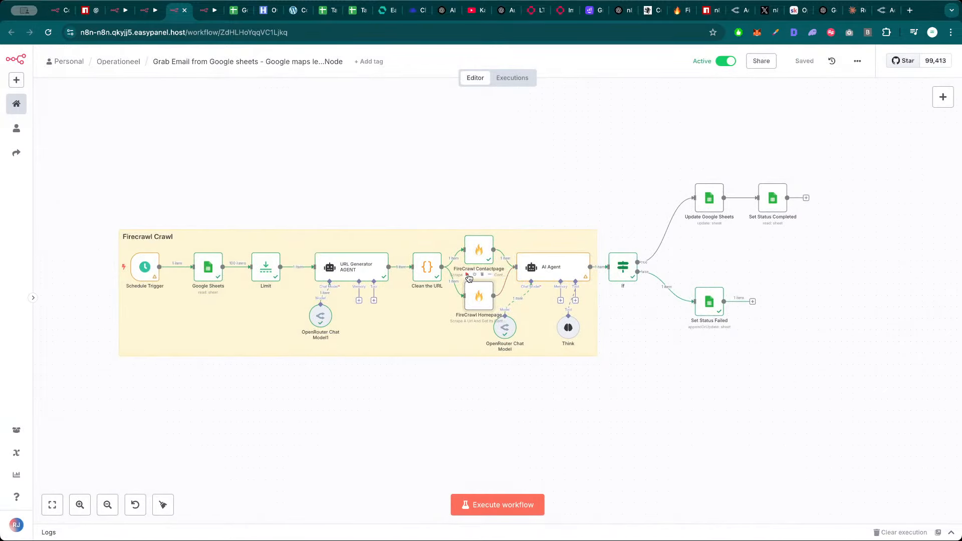
Execute the workflow, stop that run, and execute it again with both FireCrawl branches
key(ctrl+Return)
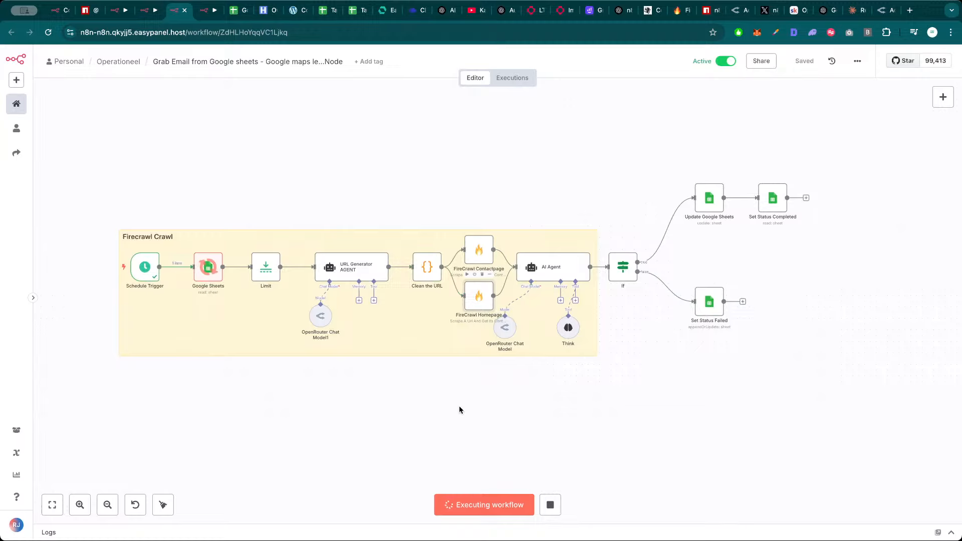
click(549, 505)
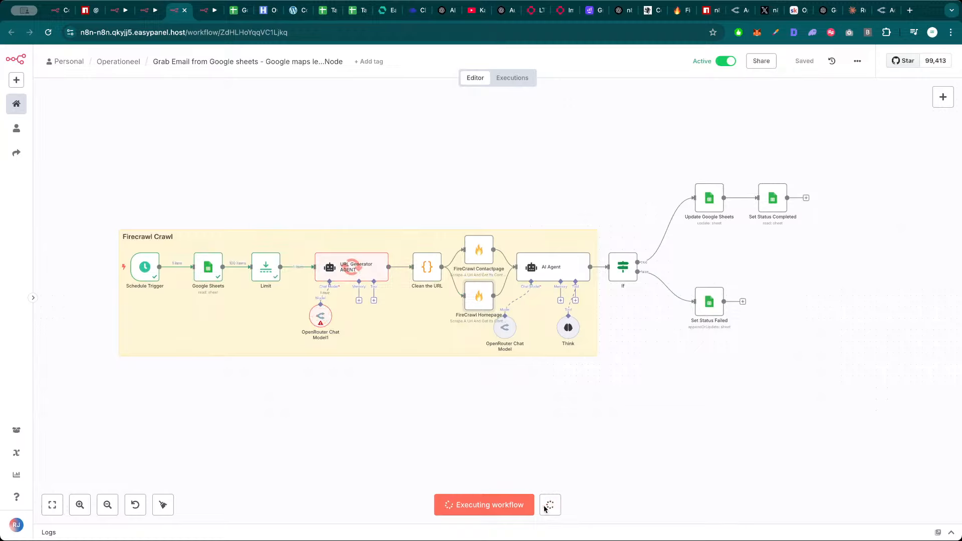
click(491, 509)
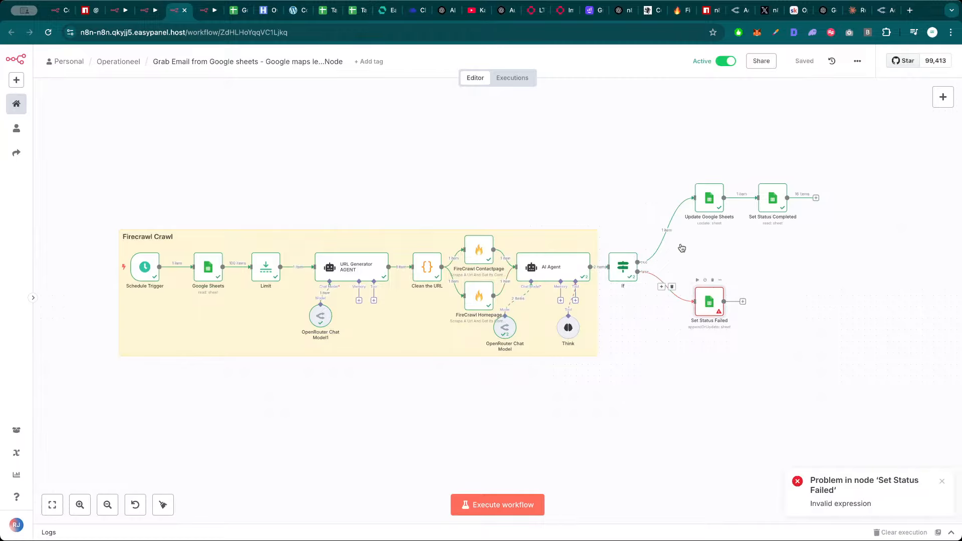
Inspect the run results and field mappings of Set Status Failed, Update Google Sheets and Set Status Completed
double_click(709, 301)
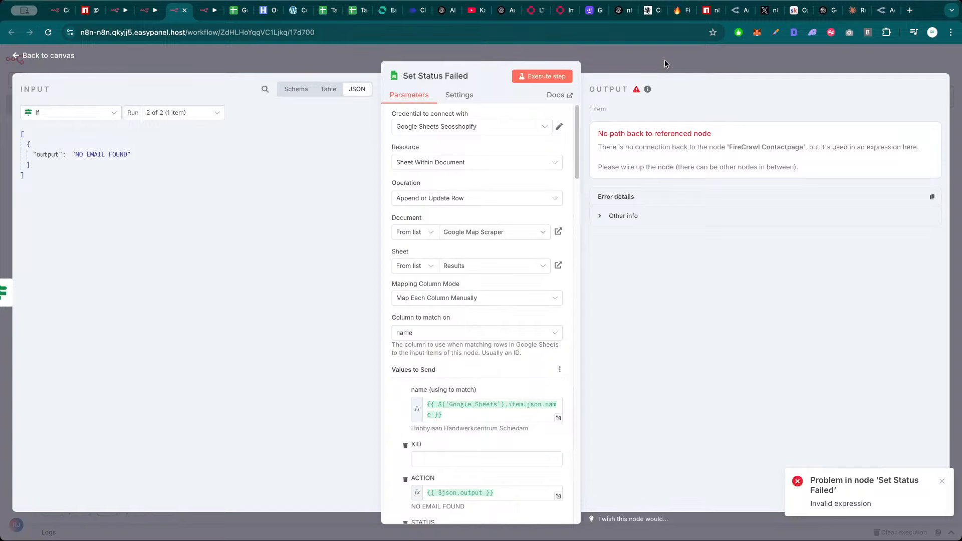
scroll(513, 251, down, 5)
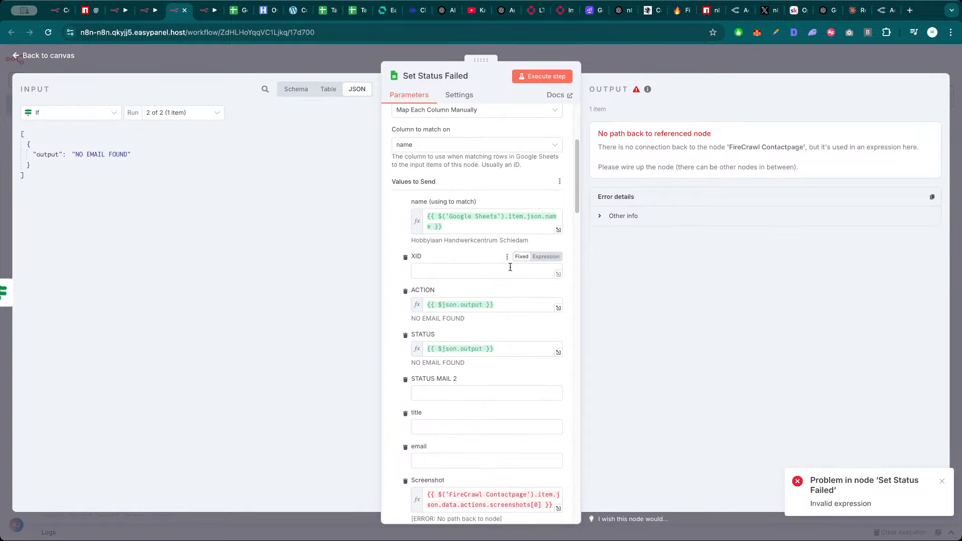
key(Escape)
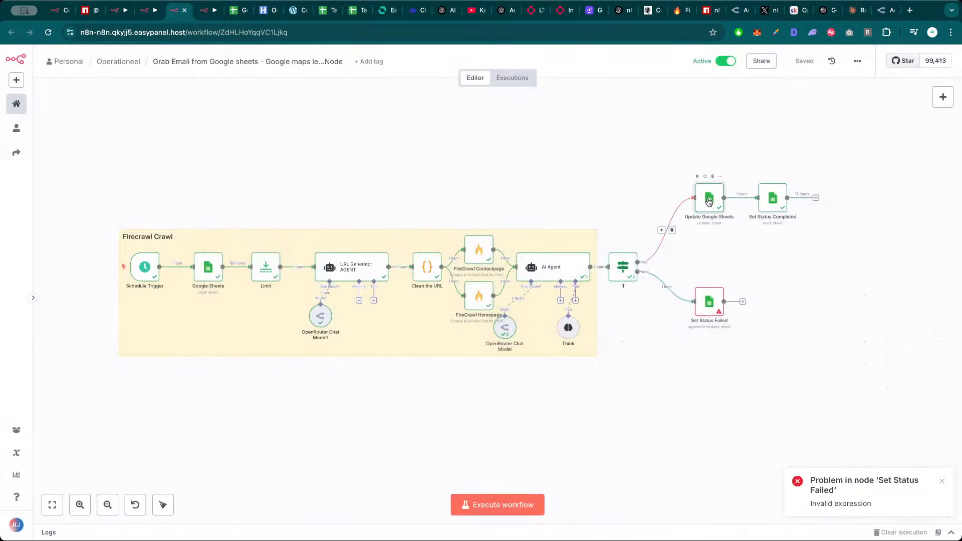
double_click(709, 198)
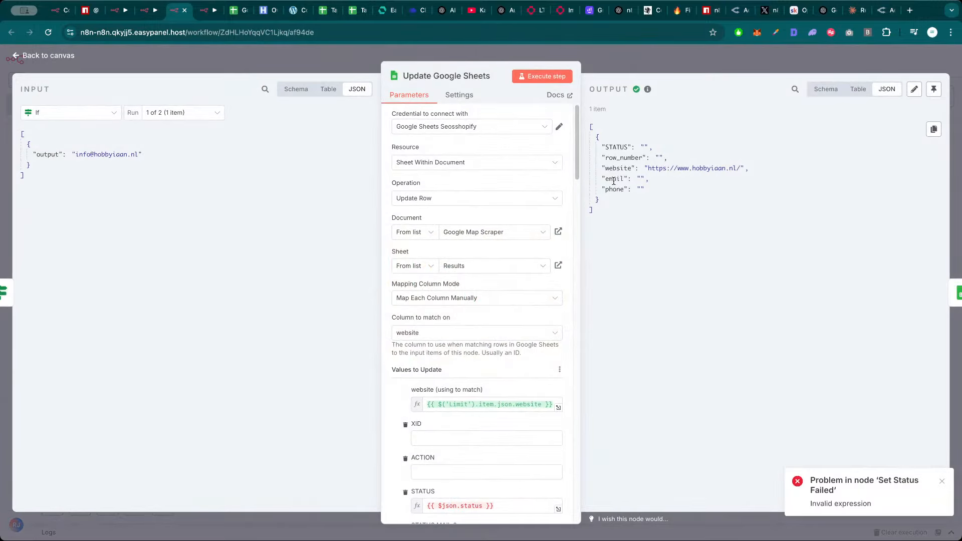
click(705, 63)
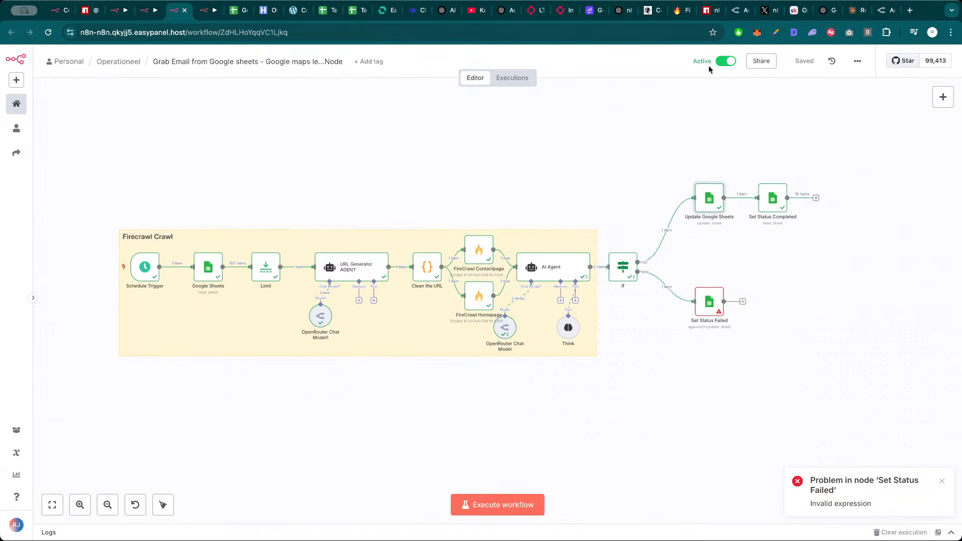
double_click(773, 201)
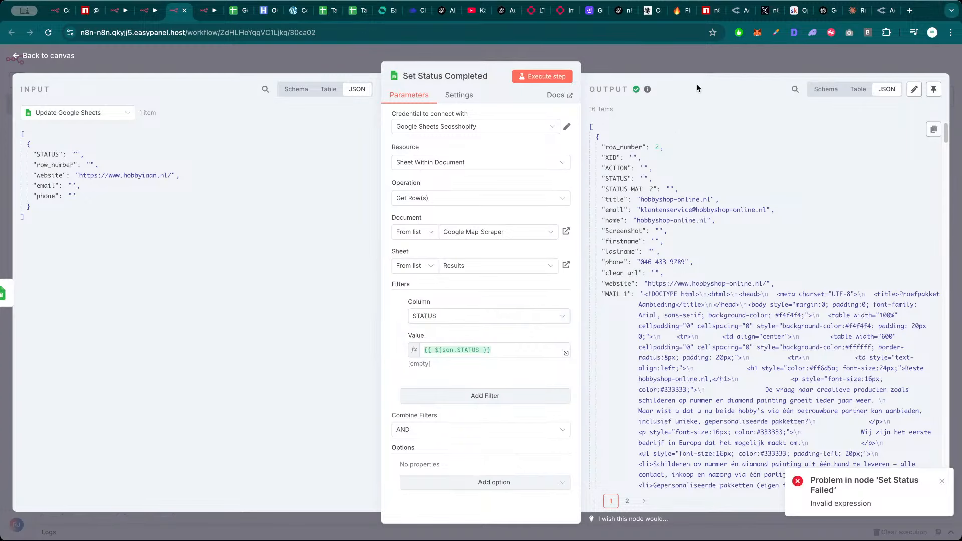
click(704, 65)
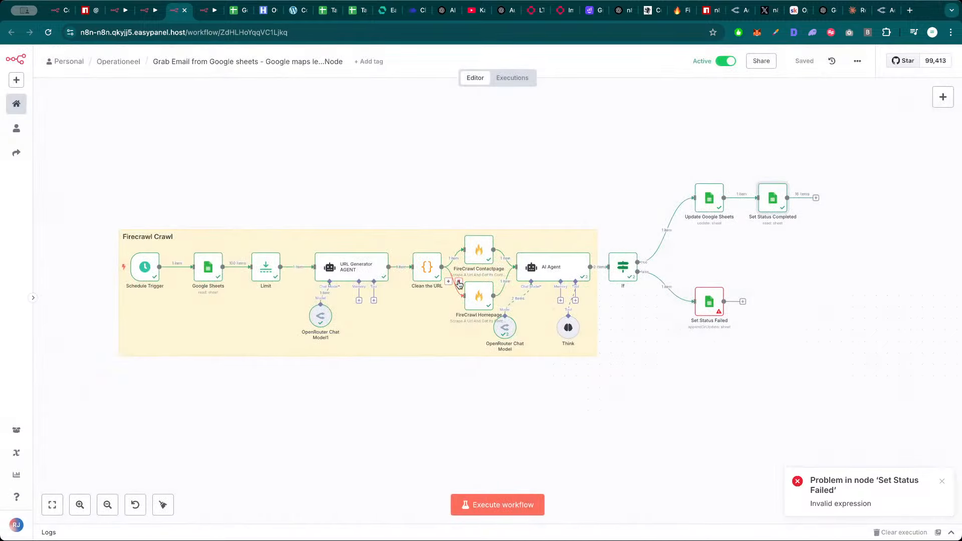
Detach FireCrawl Homepage from Clean the URL and the AI Agent, attach it after Set Status Failed, and realign FireCrawl Contactpage with the main row
click(459, 283)
click(506, 284)
drag(489, 299, 744, 402)
drag(480, 255, 480, 272)
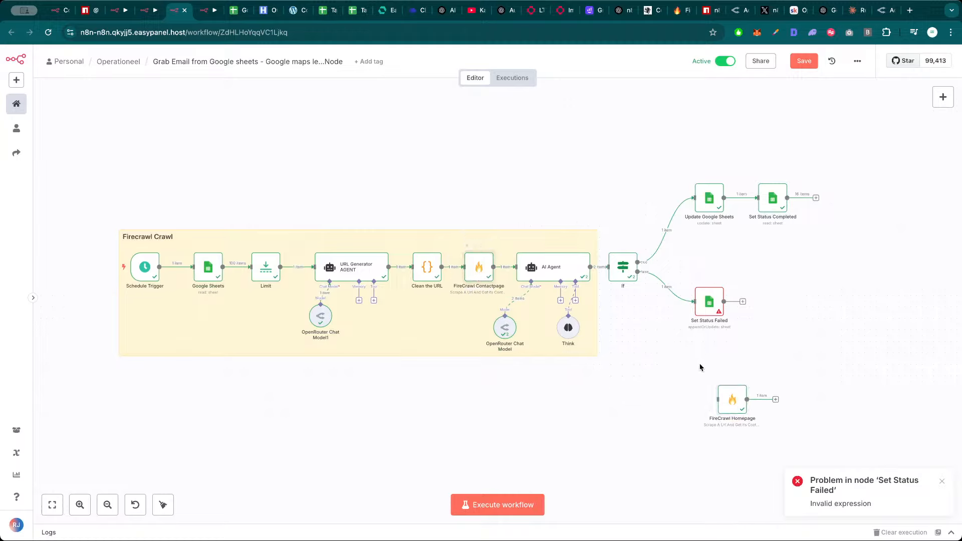
drag(732, 399, 713, 306)
Check the Screenshot expression in Set Status Failed and the settings of FireCrawl Homepage, and save the workflow
double_click(711, 304)
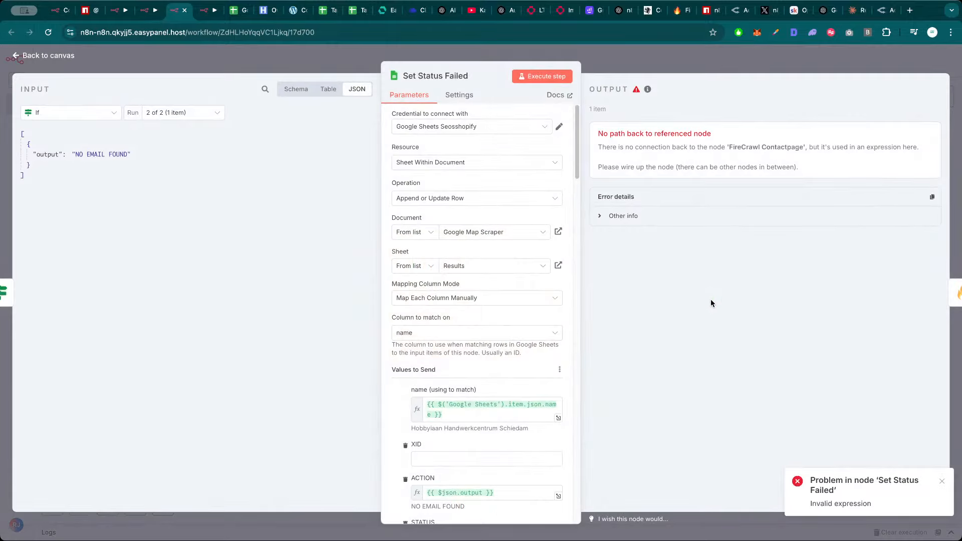
scroll(485, 408, down, 5)
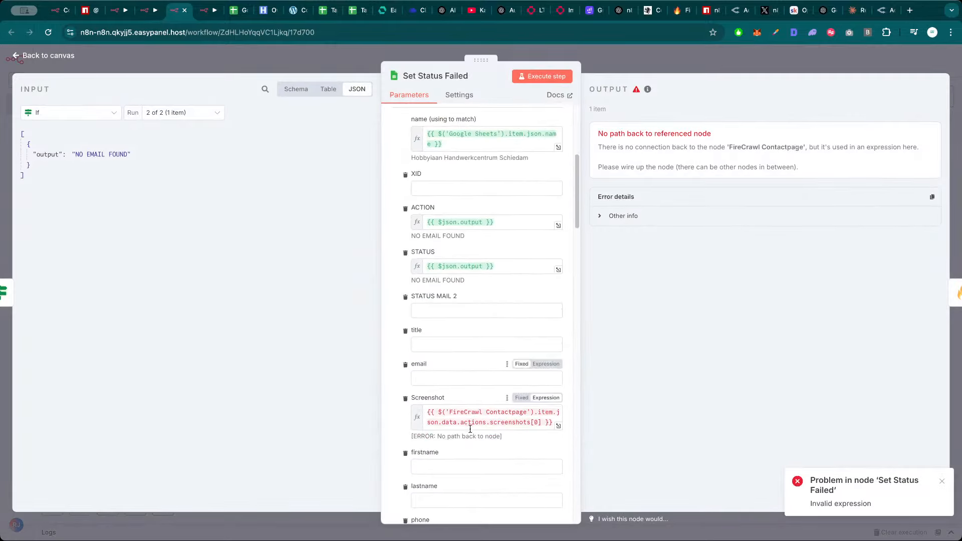
key(Escape)
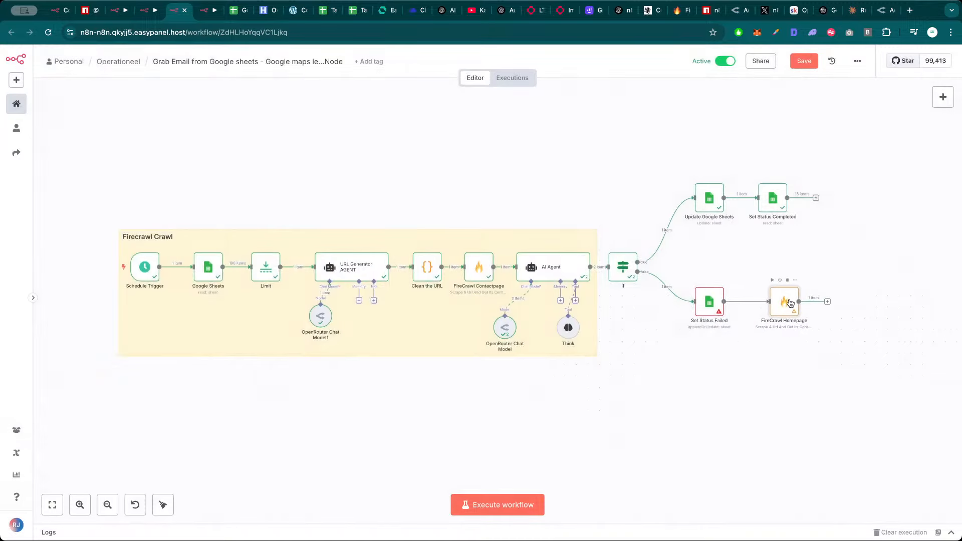
double_click(791, 302)
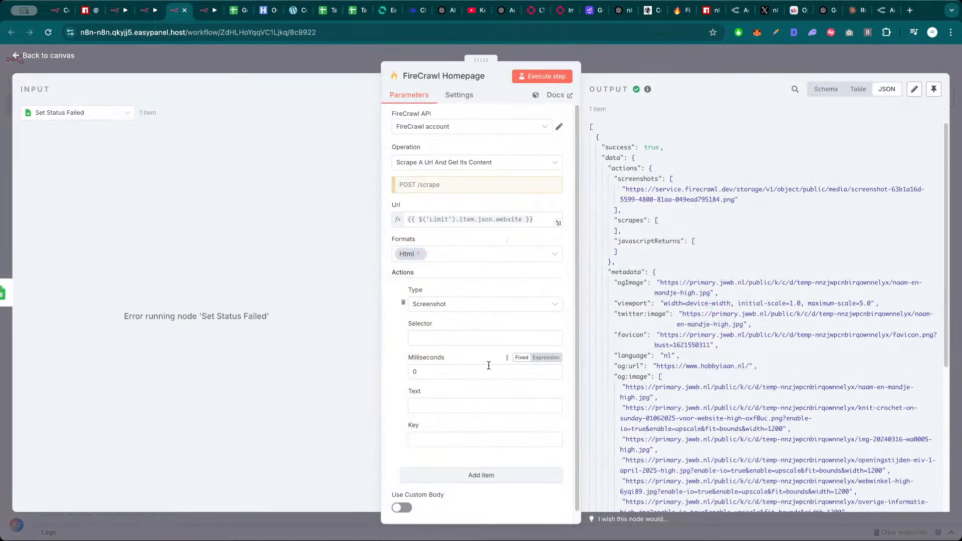
key(Escape)
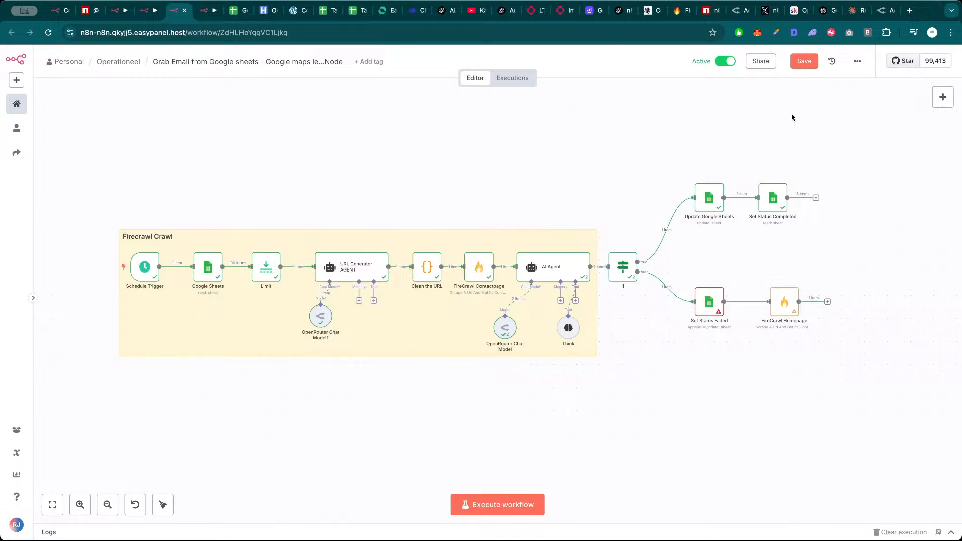
click(805, 63)
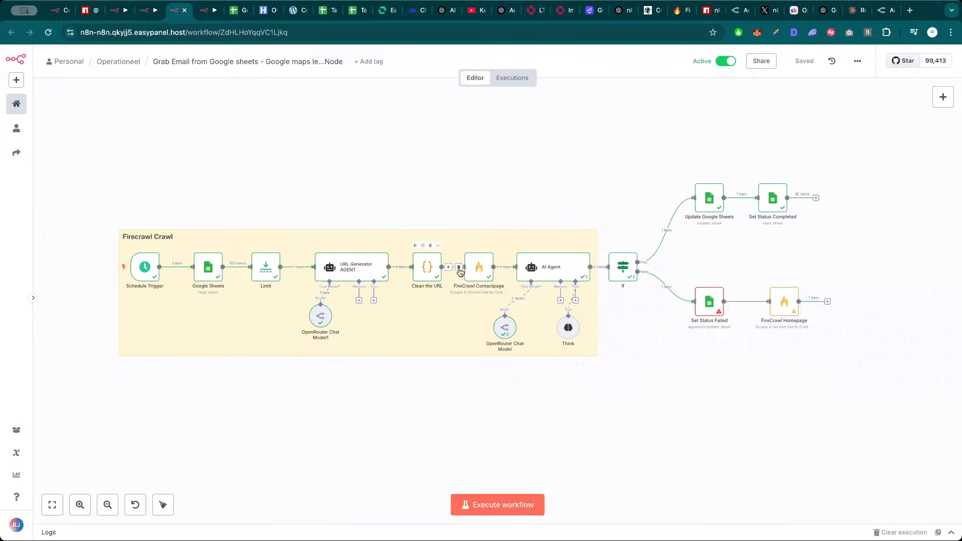
Compare the AI Agent's contact page input with its output from the second run
double_click(557, 266)
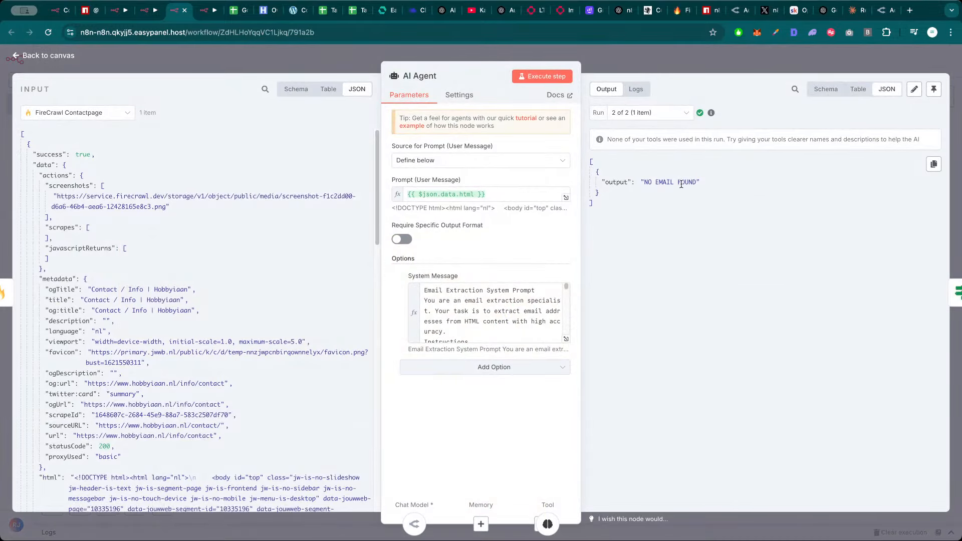
scroll(496, 306, down, 5)
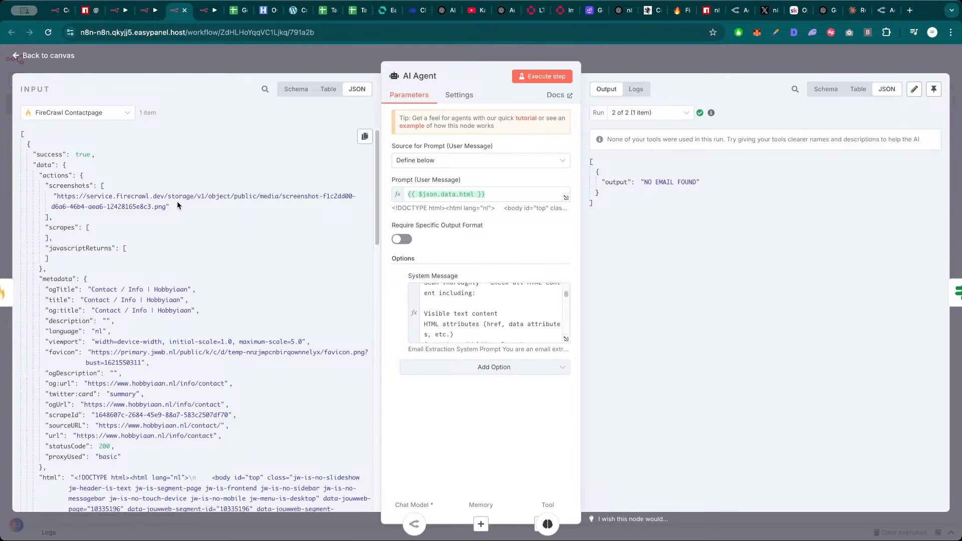
click(258, 58)
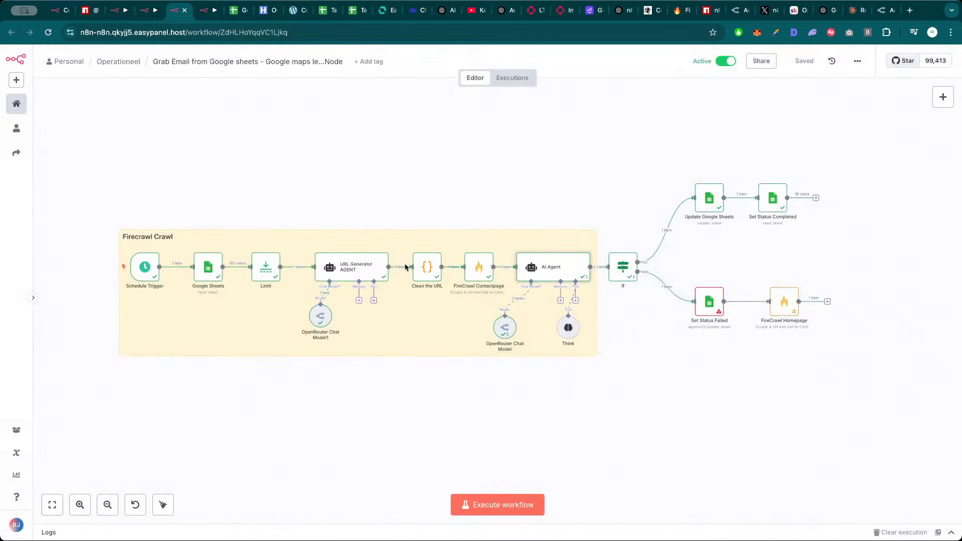
Open the screenshot URL from FireCrawl Contactpage's output in a separate tab to check the contact page, and return to the workflow canvas
double_click(478, 270)
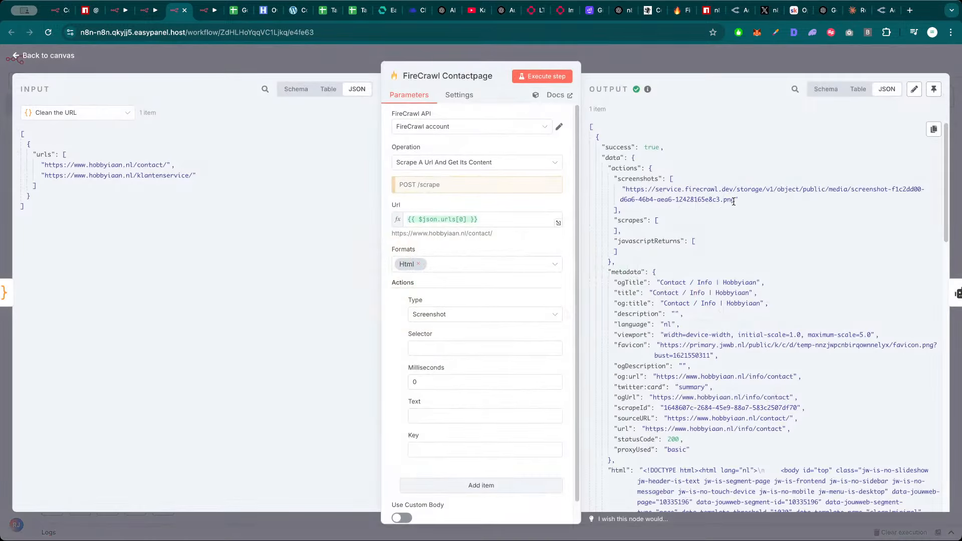
drag(735, 200, 627, 190)
key(super+c)
key(super+t)
key(super+v)
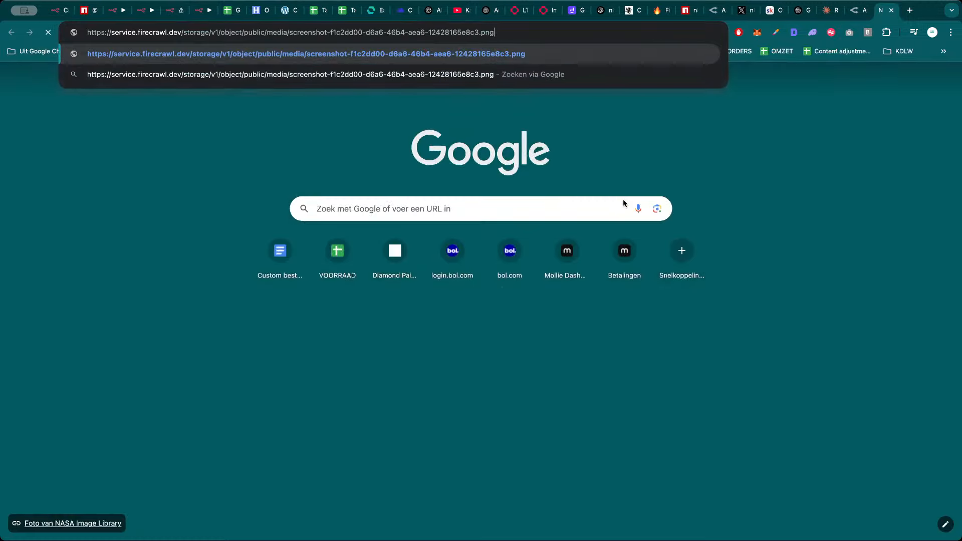
key(Return)
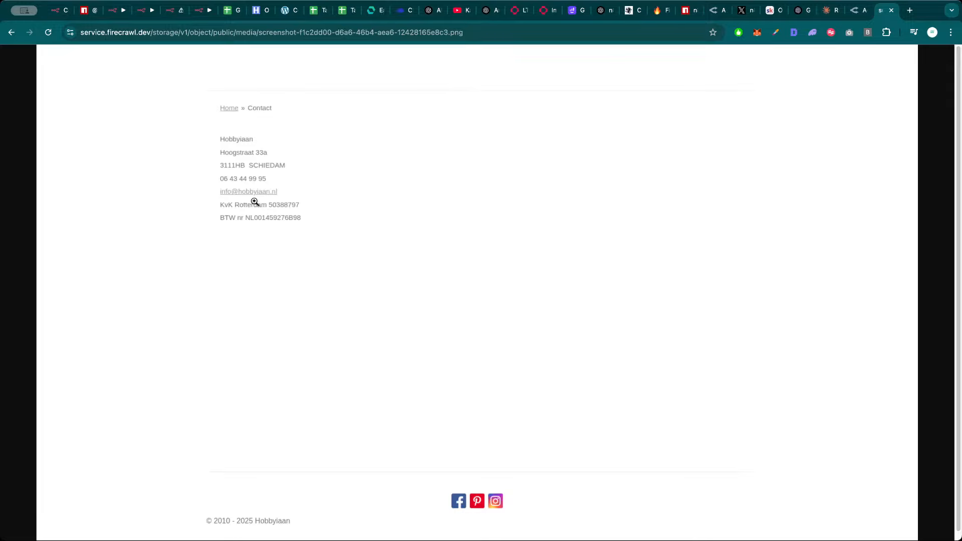
key(super+w)
click(678, 71)
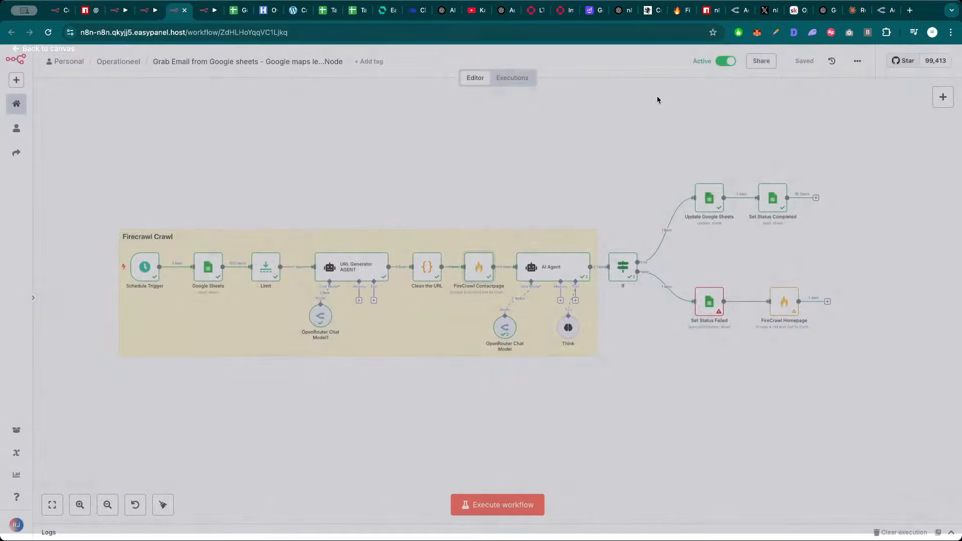
Check the AI Agent's output from its first run and close the node
double_click(554, 275)
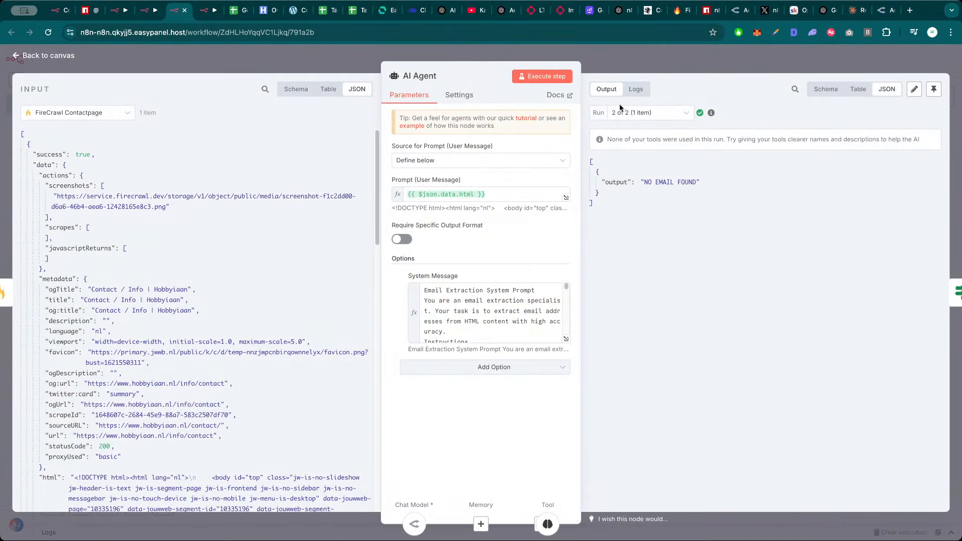
click(672, 113)
click(667, 136)
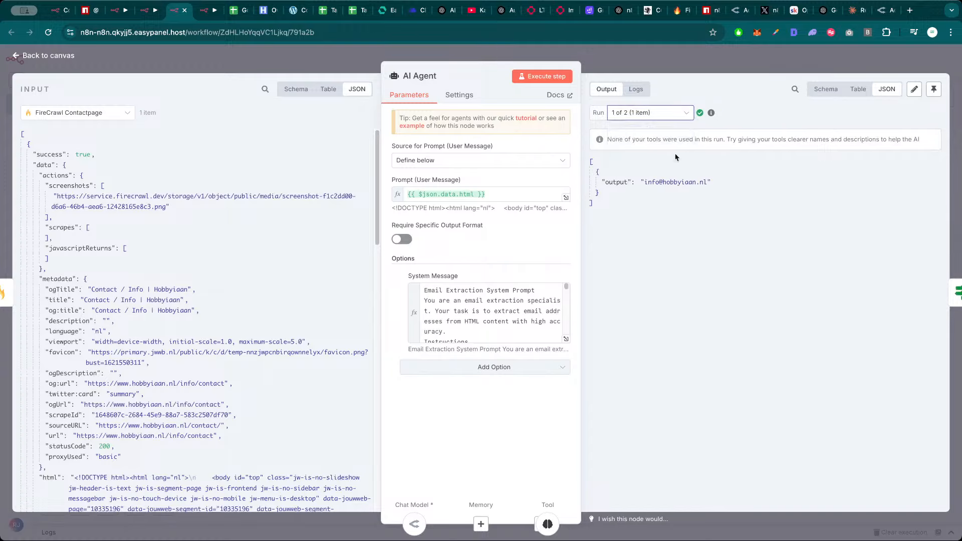
drag(713, 183, 620, 184)
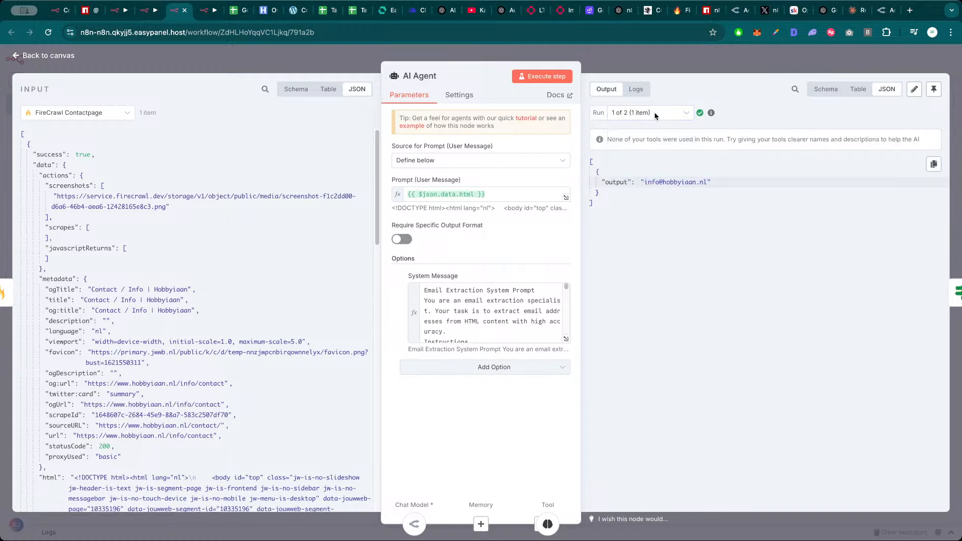
click(664, 65)
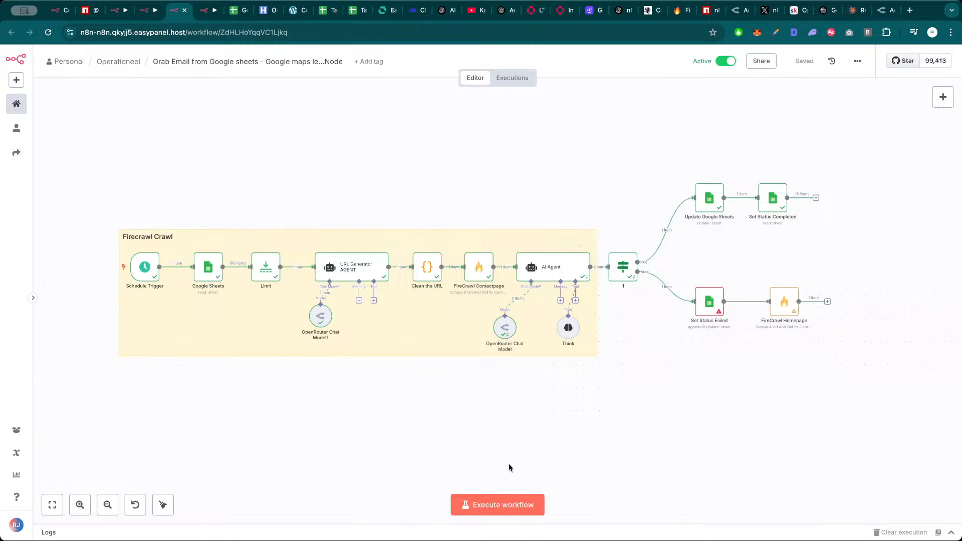
Execute the workflow and view the contact page screenshot from Set Status Failed's output URL in a separate tab
click(506, 504)
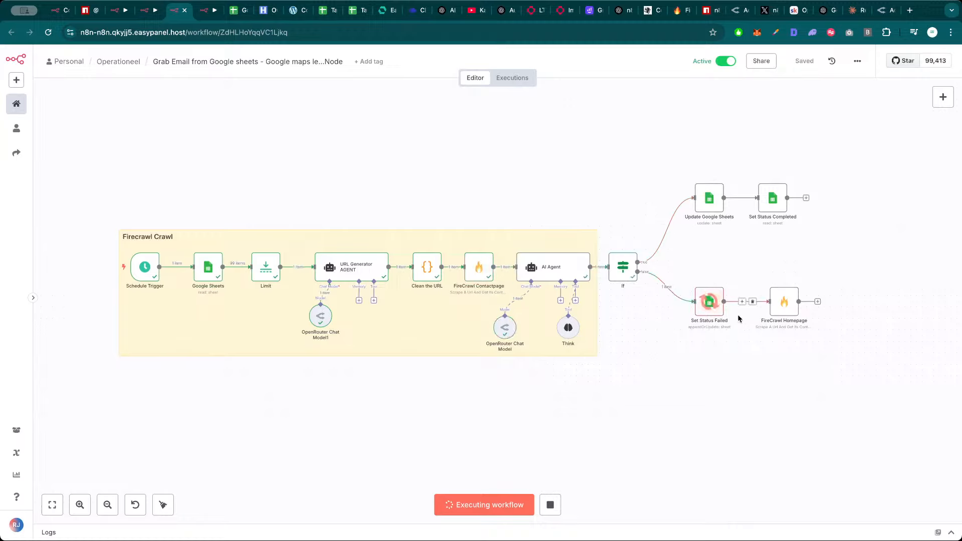
double_click(710, 302)
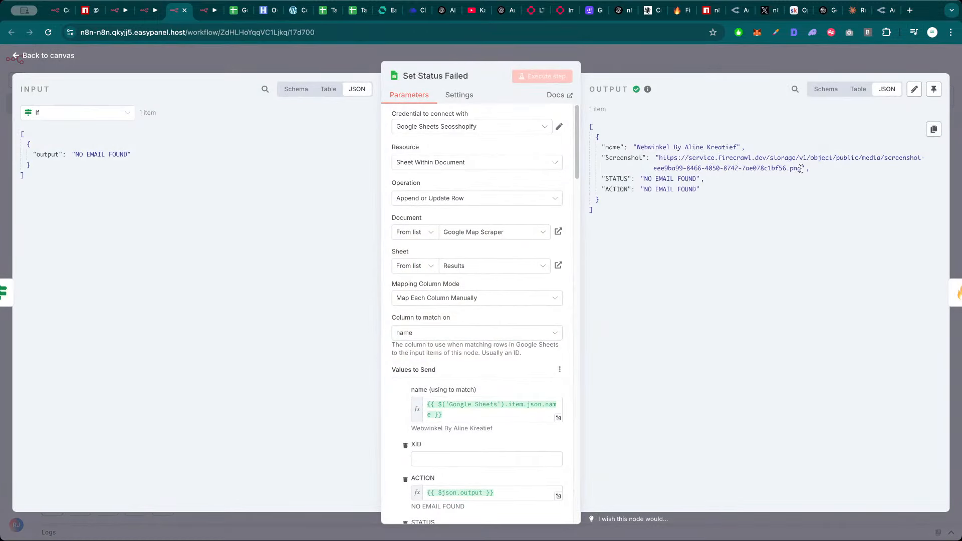
drag(801, 169, 656, 157)
key(super+c)
key(super+t)
key(super+v)
key(Return)
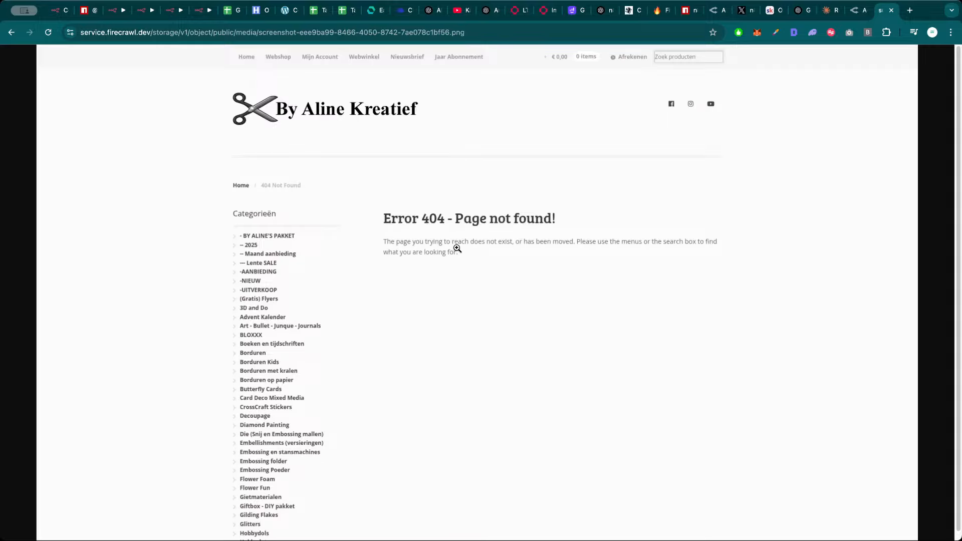
key(super+w)
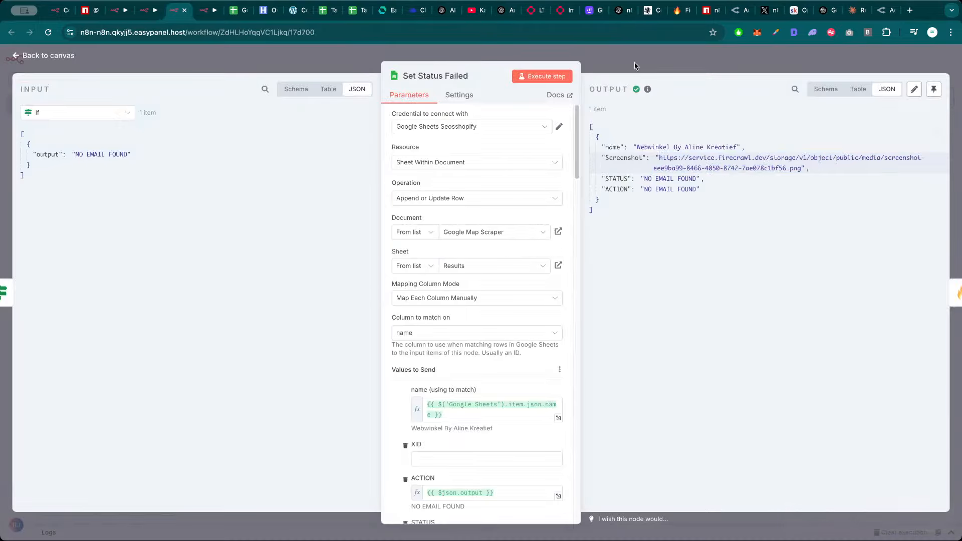
key(Escape)
View the screenshot from FireCrawl Homepage's output URL in a separate tab, and examine the node's scraped HTML
double_click(782, 301)
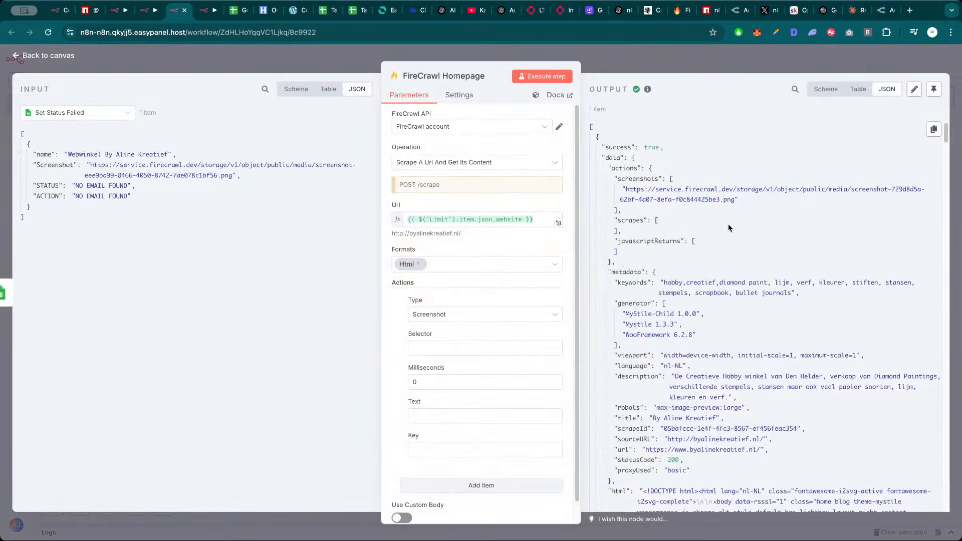
drag(733, 199, 630, 191)
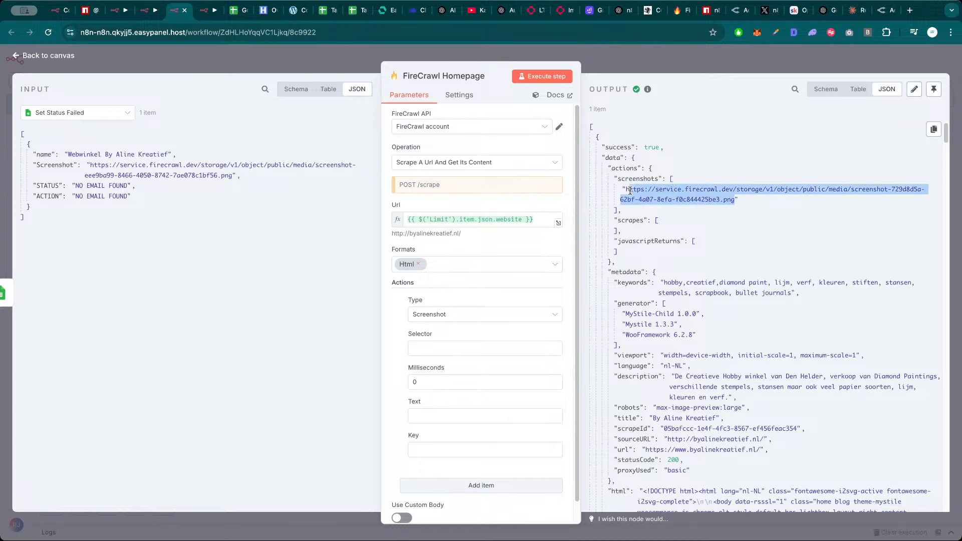
key(super+c)
key(super+t)
key(super+v)
key(Return)
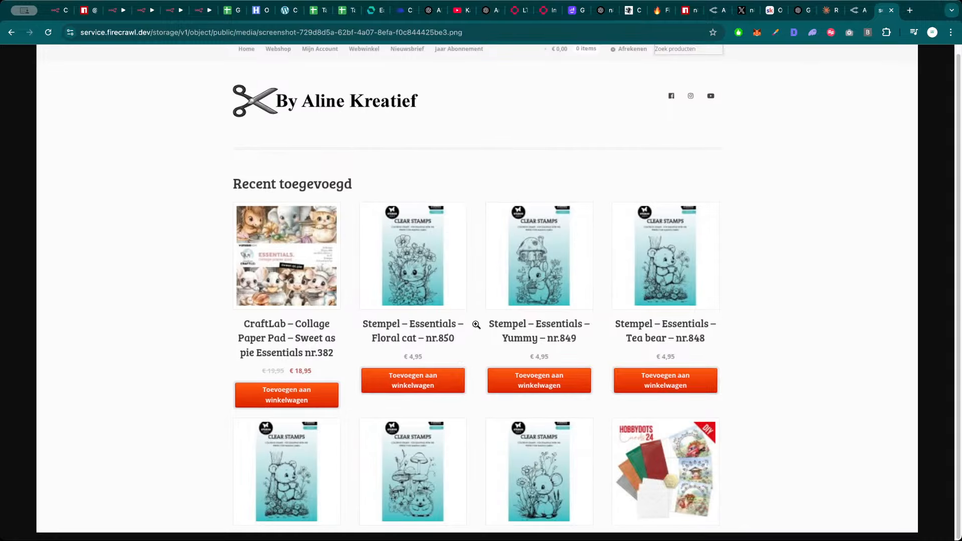
key(super+w)
scroll(743, 361, down, 15)
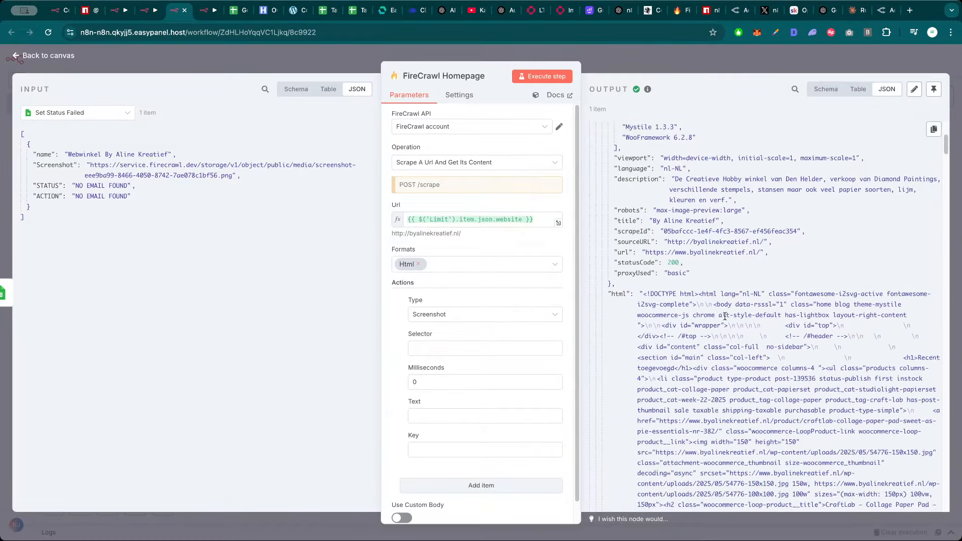
scroll(743, 361, down, 20)
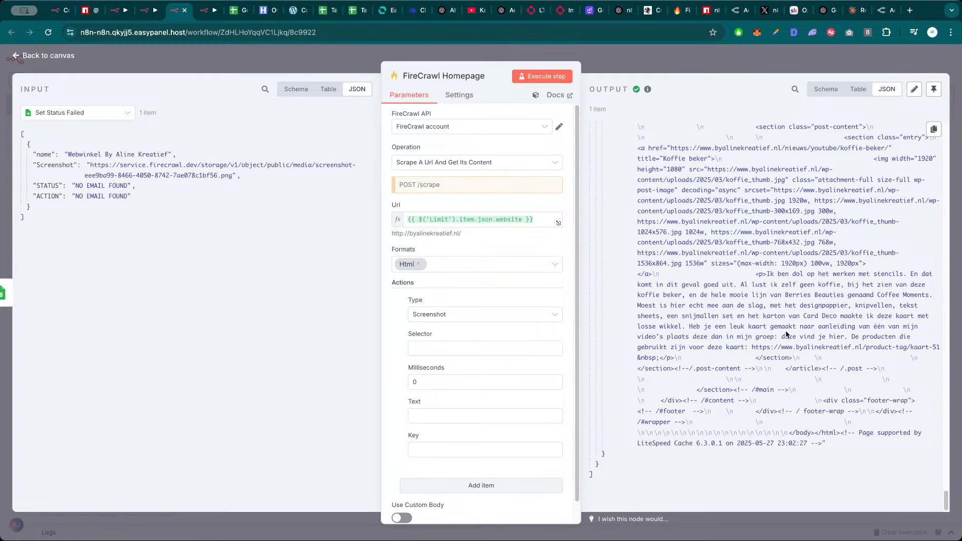
scroll(787, 334, up, 3)
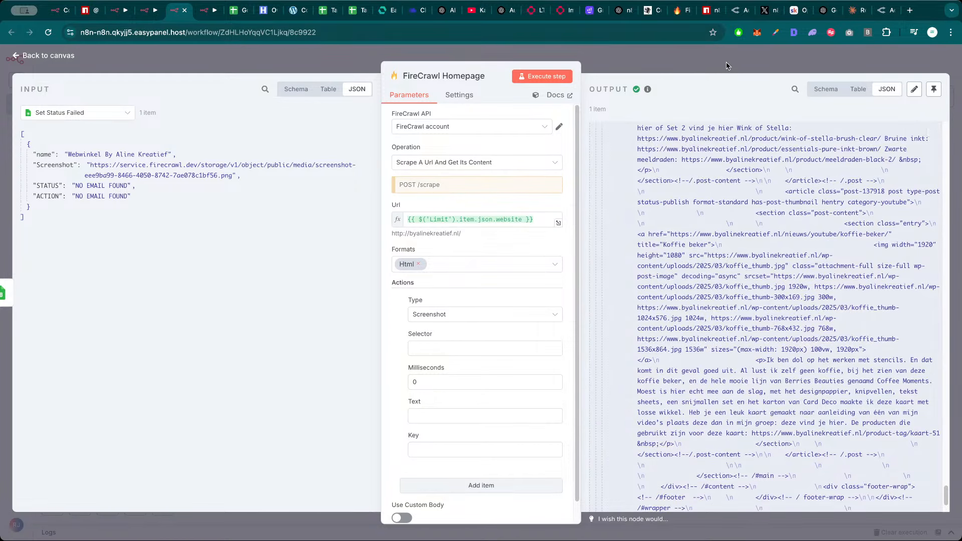
Open the lead's website from FireCrawl Homepage's resolved URL in a separate tab and look through the homepage for an email address
triple_click(436, 234)
key(ctrl+c)
key(ctrl+t)
key(ctrl+v)
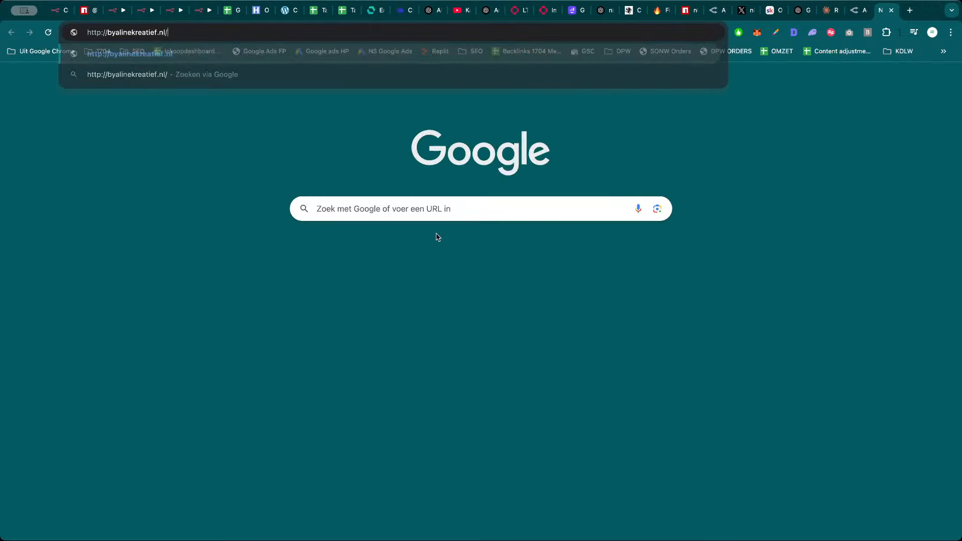
key(Return)
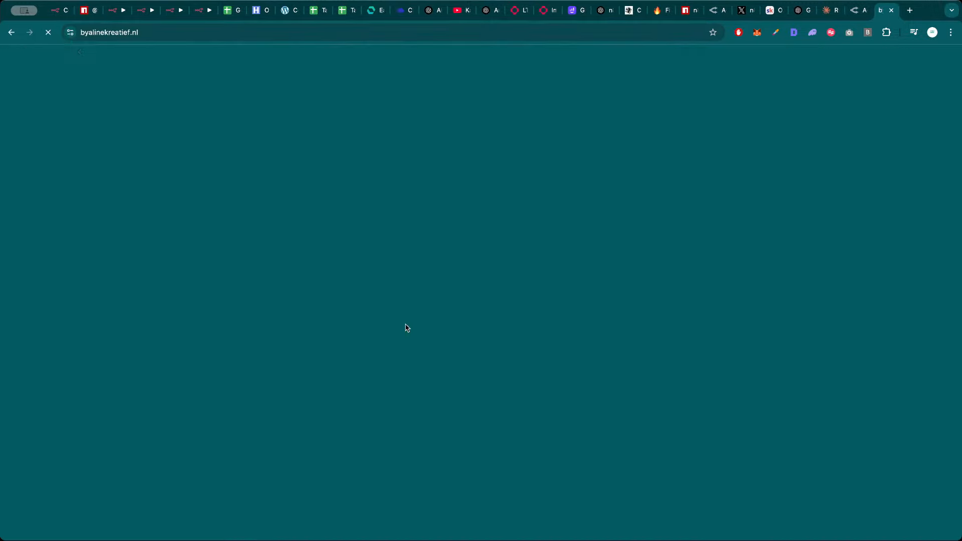
scroll(451, 326, down, 20)
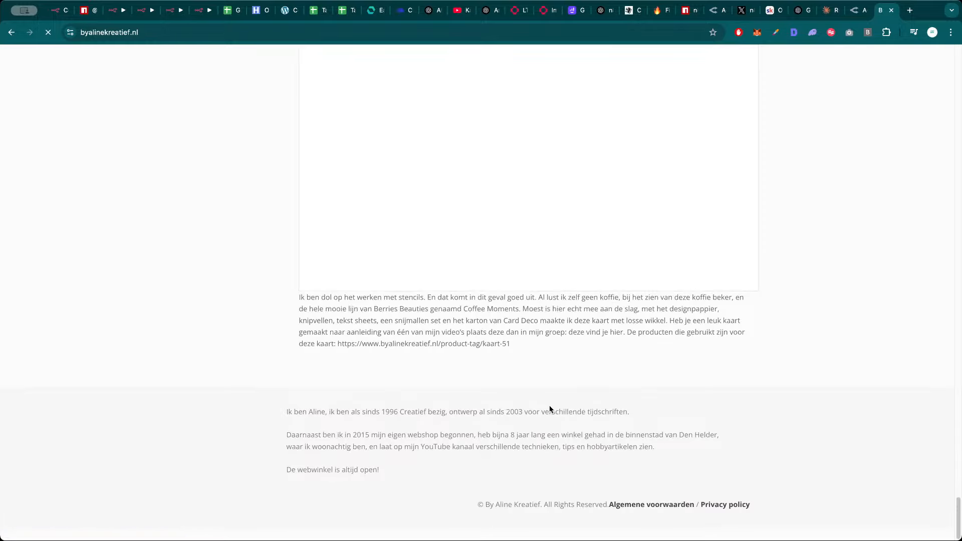
scroll(362, 450, up, 20)
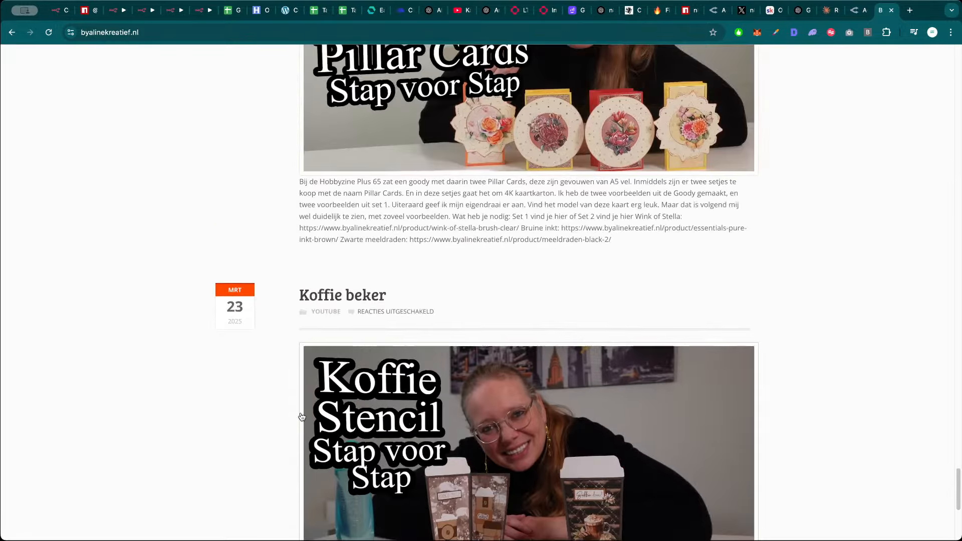
scroll(370, 351, up, 10)
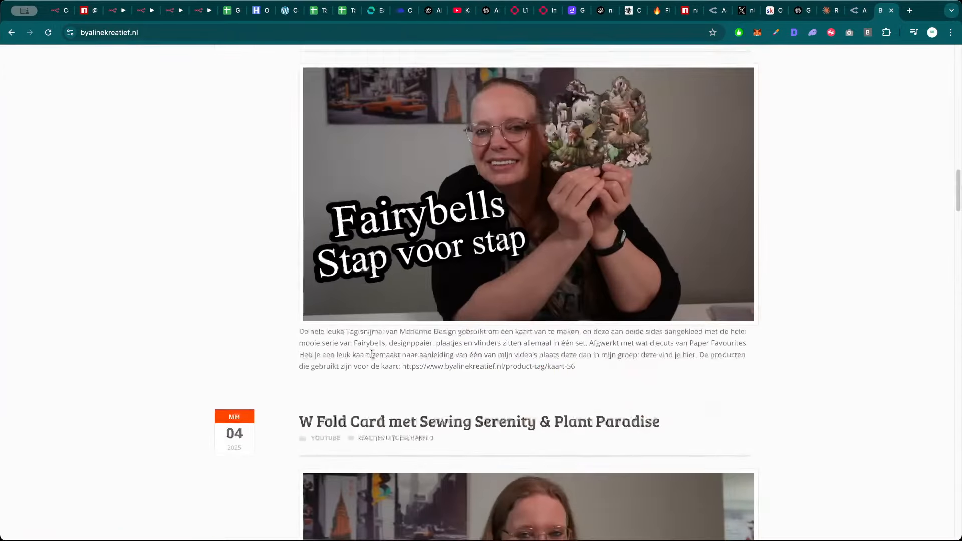
scroll(373, 356, up, 20)
scroll(375, 361, down, 10)
scroll(395, 344, down, 5)
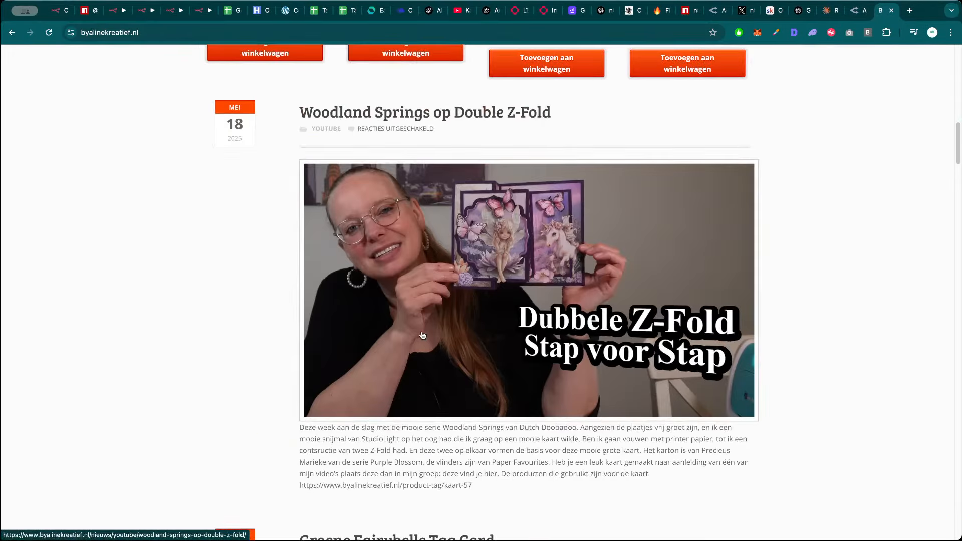
scroll(423, 351, up, 15)
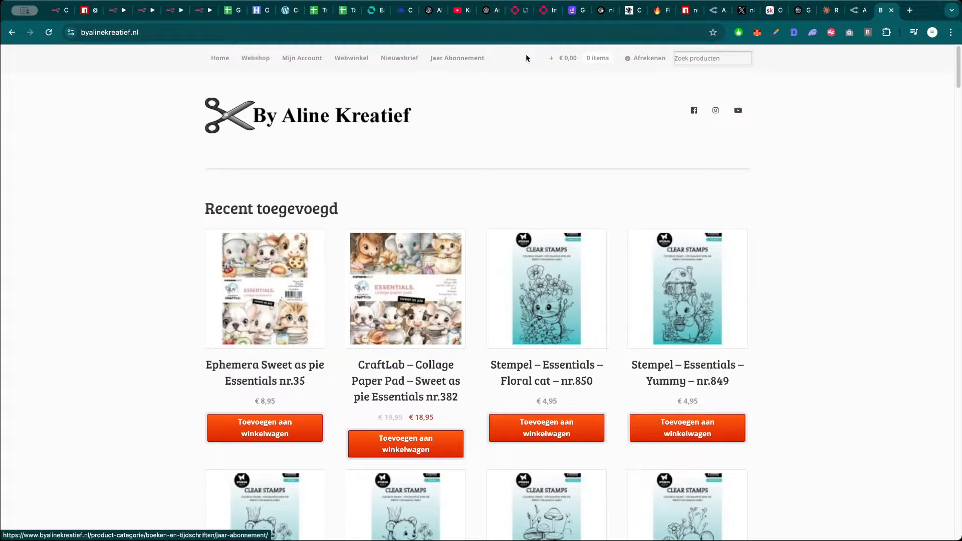
scroll(398, 245, down, 10)
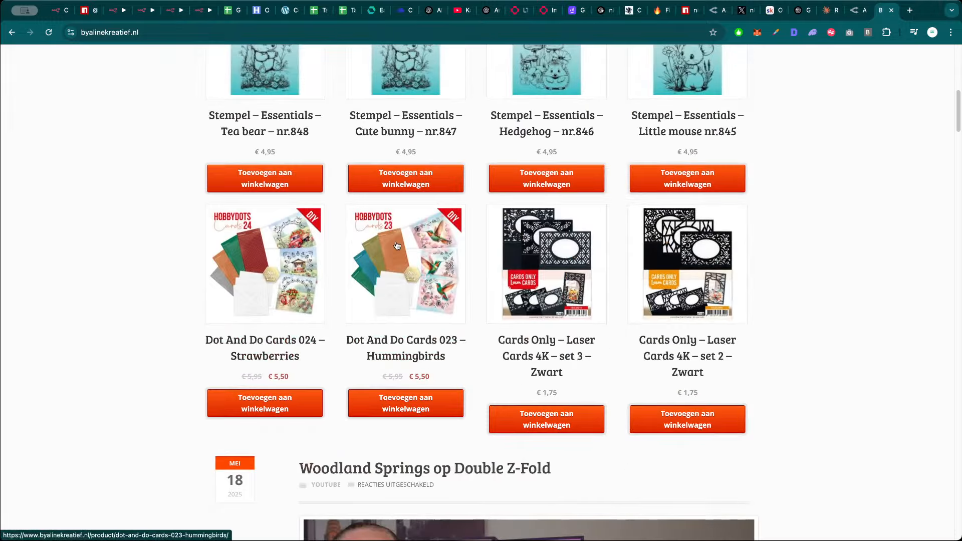
scroll(397, 246, down, 15)
scroll(386, 265, up, 5)
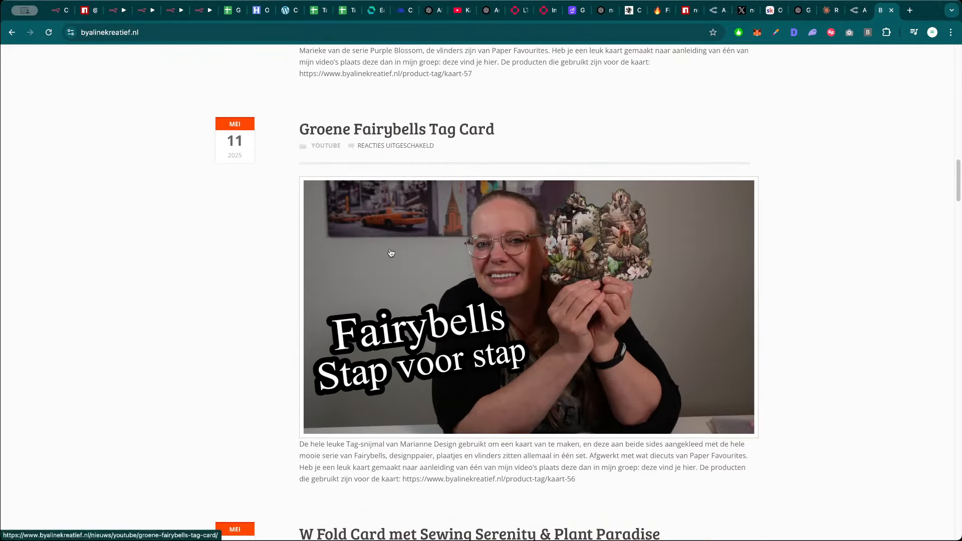
scroll(391, 252, down, 15)
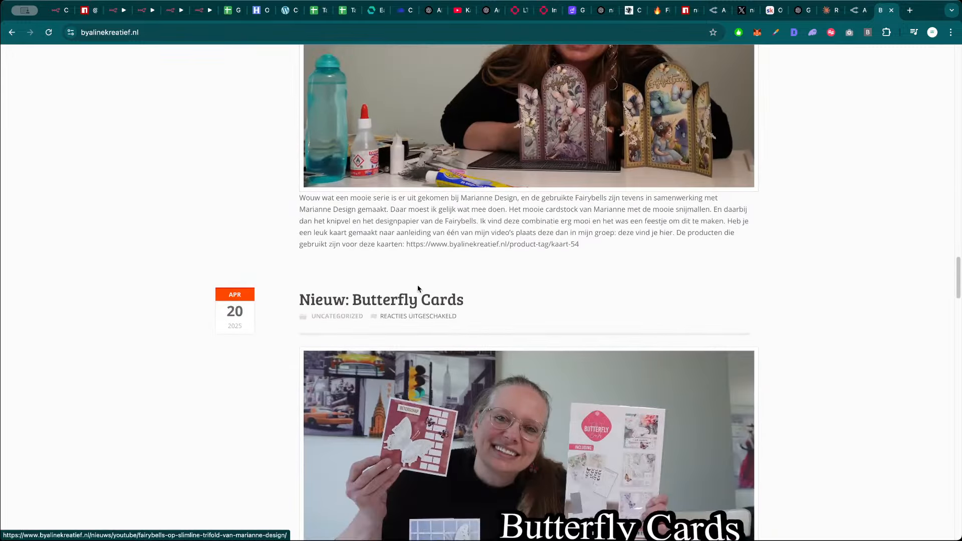
scroll(275, 325, down, 20)
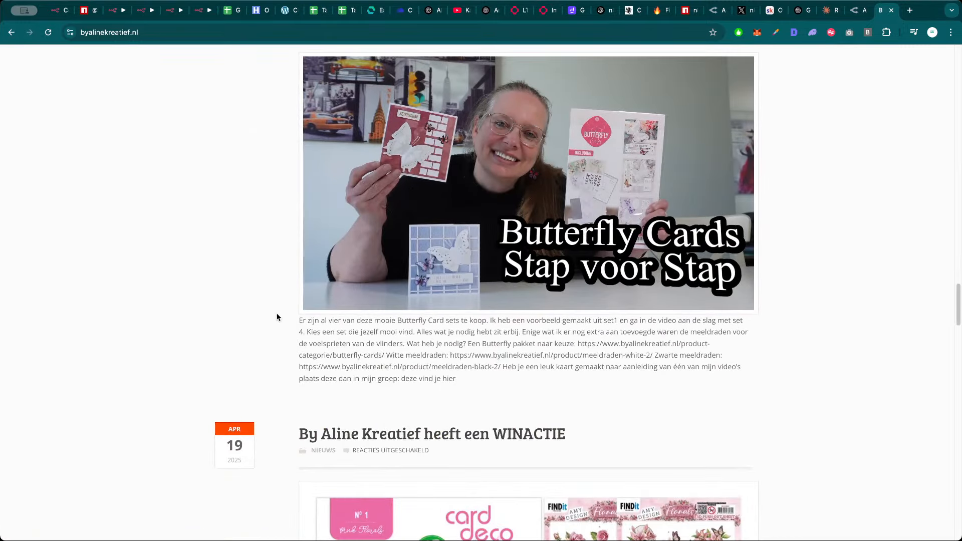
scroll(277, 319, down, 20)
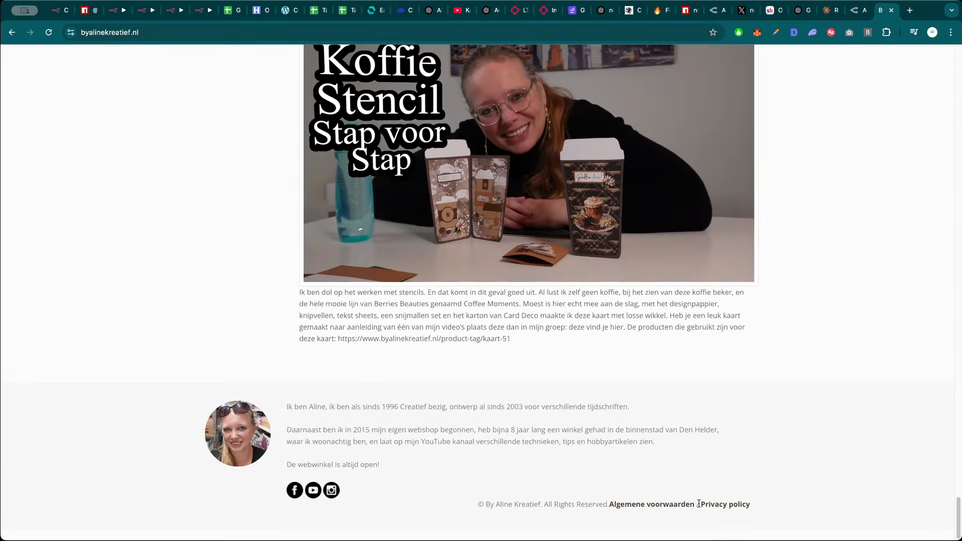
Open the site's Algemene voorwaarden page and search it for "@"
click(668, 505)
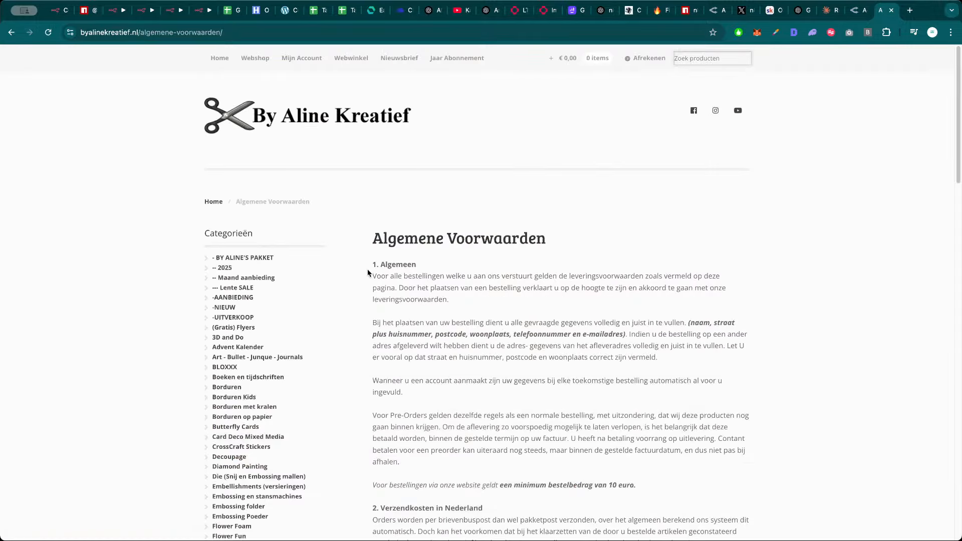
scroll(510, 354, down, 7)
scroll(503, 275, down, 8)
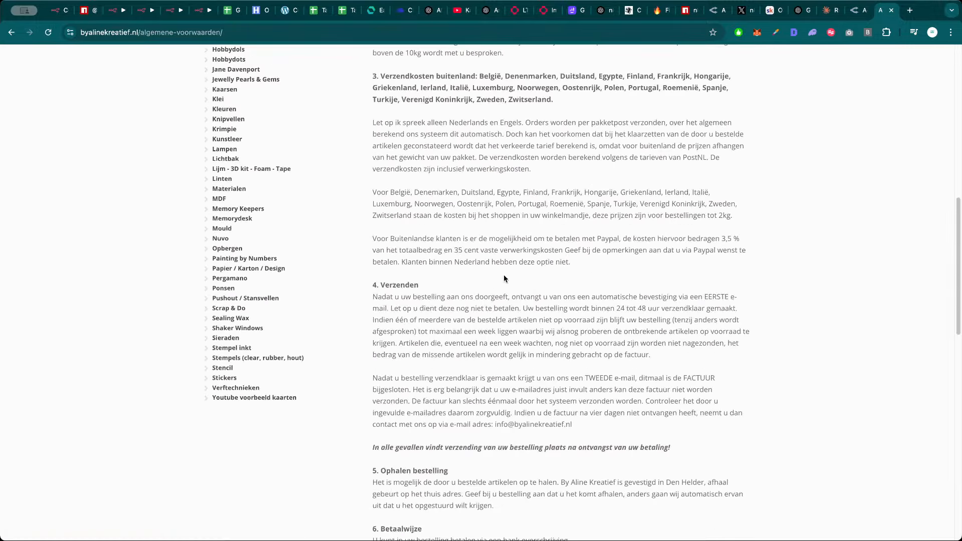
key(super+f)
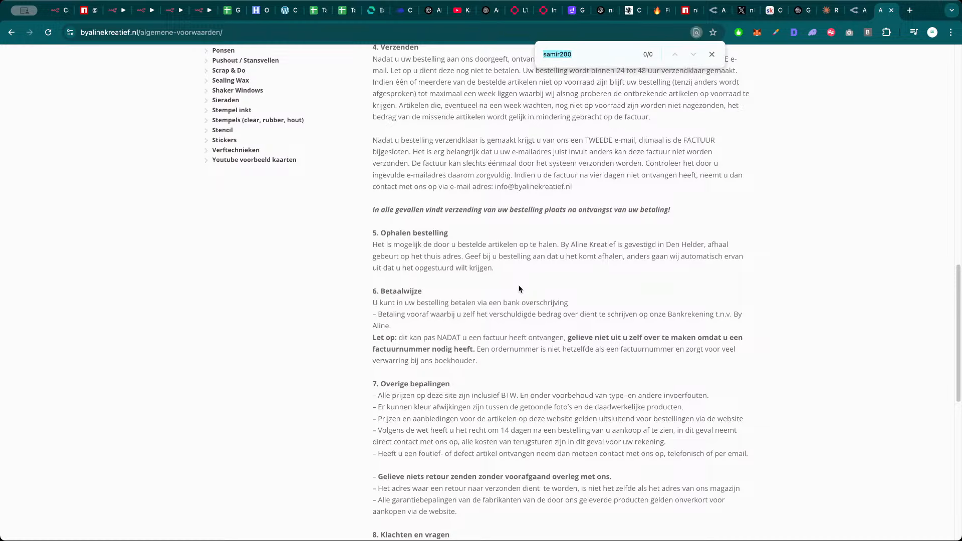
text(@)
key(Return)
key(Return)
key(Return)
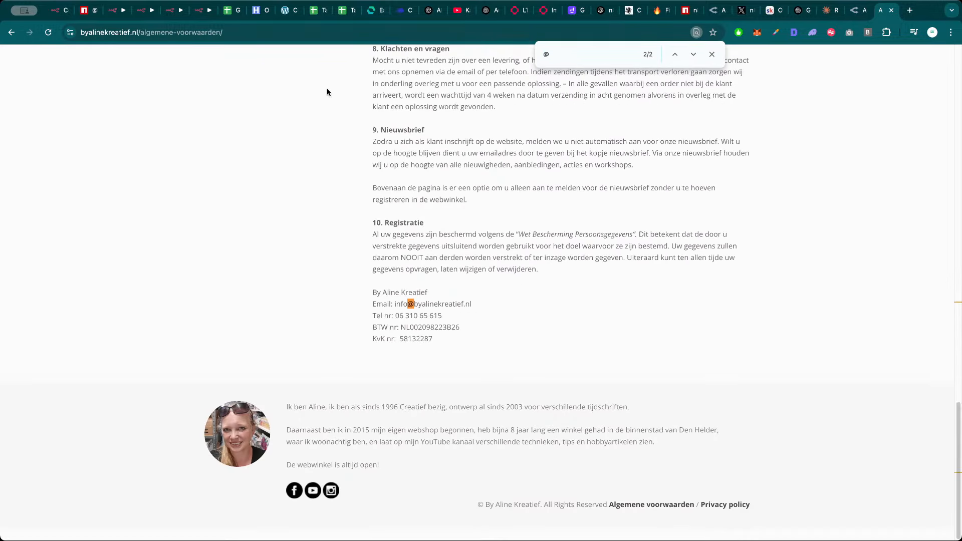
Return to the Firecrawl Crawl workflow and close the FireCrawl Homepage node
click(253, 30)
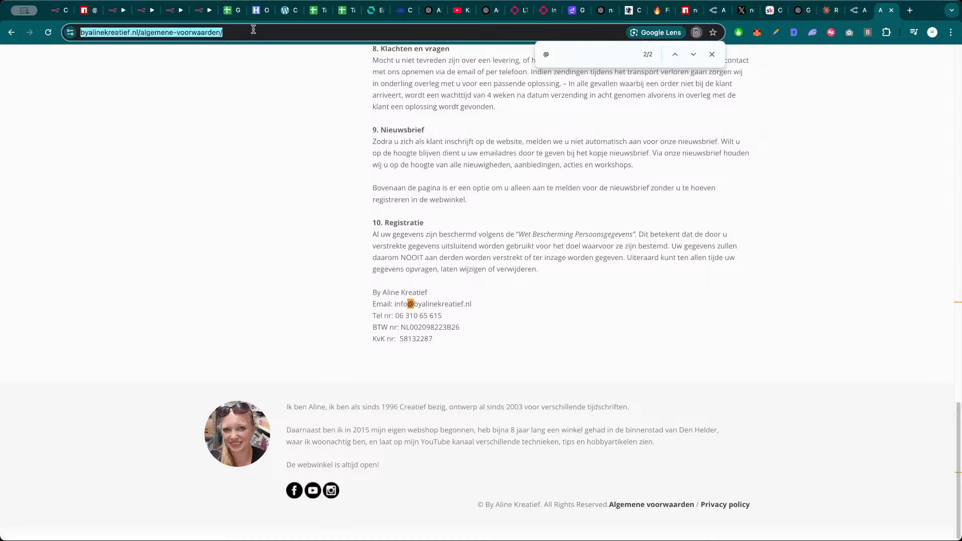
click(143, 18)
drag(519, 168, 480, 172)
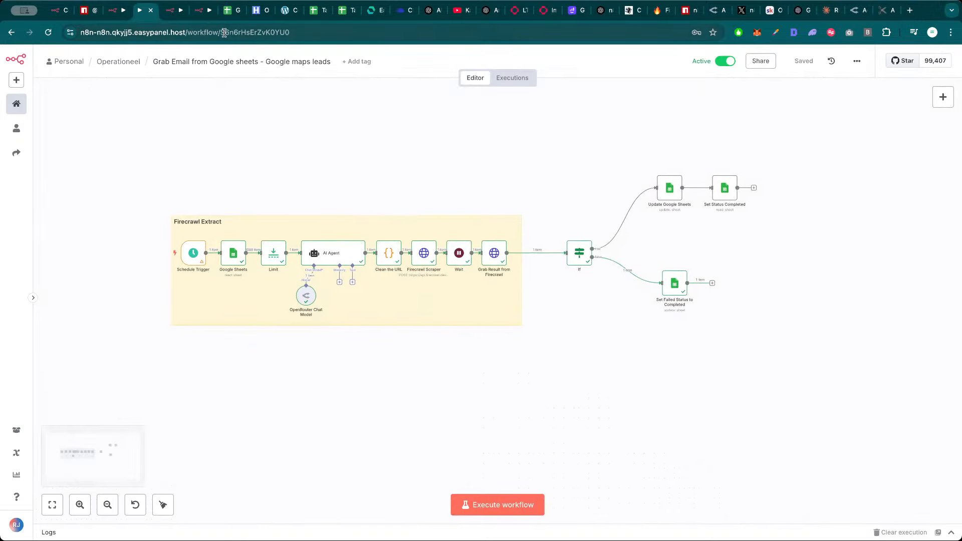
click(176, 12)
key(Escape)
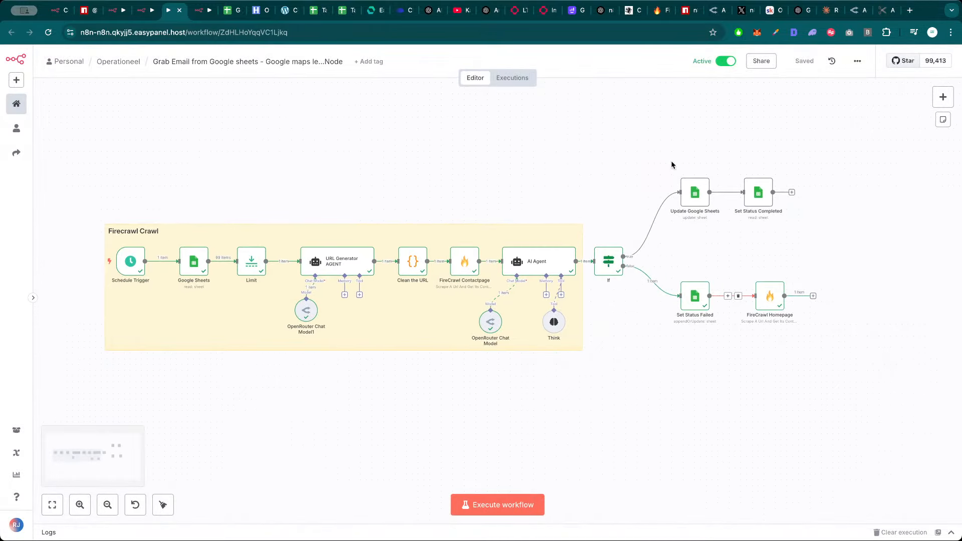
Move Set Status Failed and FireCrawl Homepage slightly lower on the canvas and line them up in one row
scroll(473, 173, up, 1)
drag(478, 192, 485, 181)
scroll(431, 178, up, 1)
drag(425, 178, 410, 149)
drag(789, 269, 791, 274)
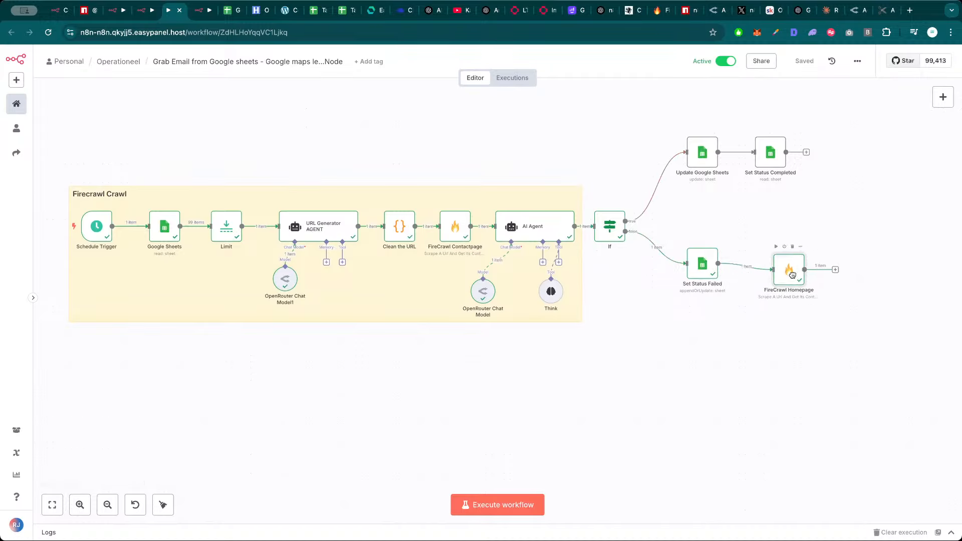
drag(705, 268, 700, 280)
drag(786, 276, 780, 284)
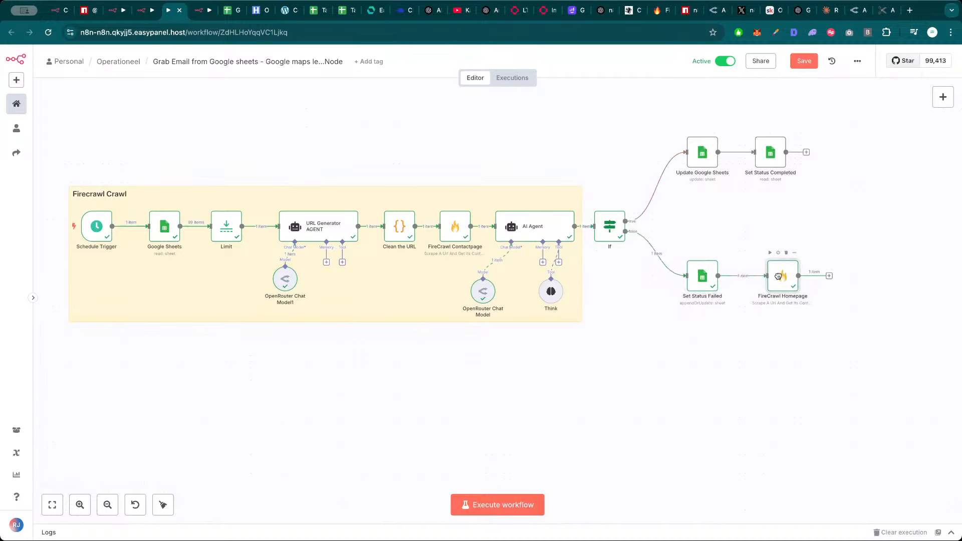
Open the URL Generator AGENT node and copy its entire system message
click(325, 229)
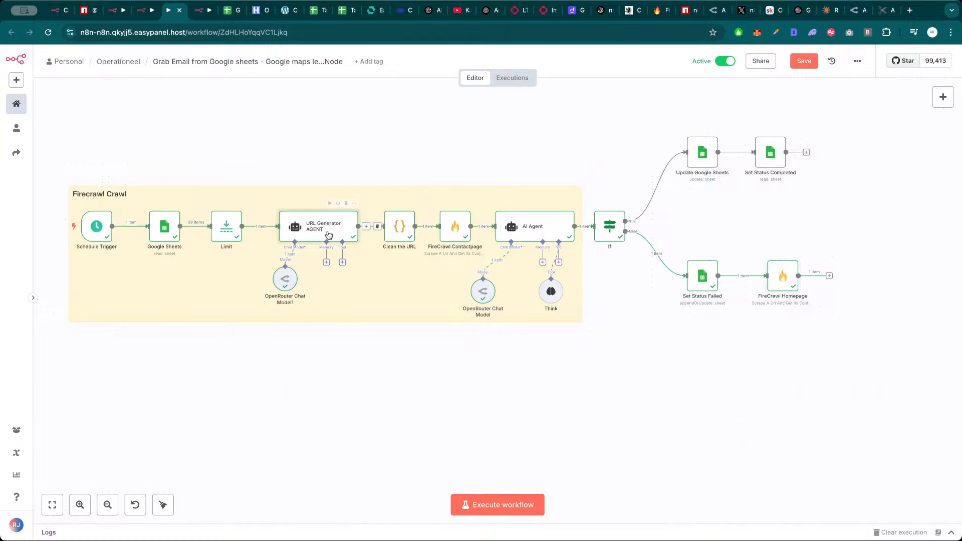
double_click(403, 228)
key(Escape)
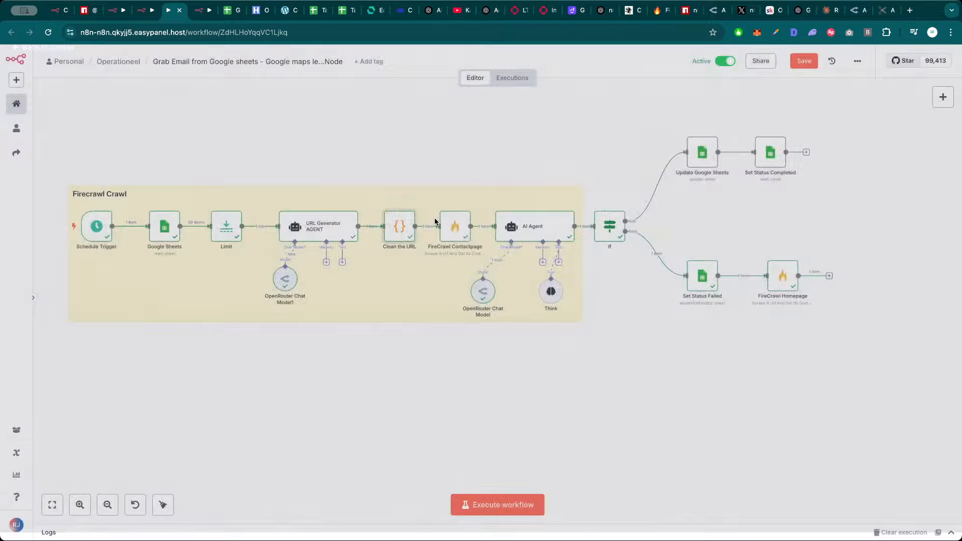
double_click(326, 226)
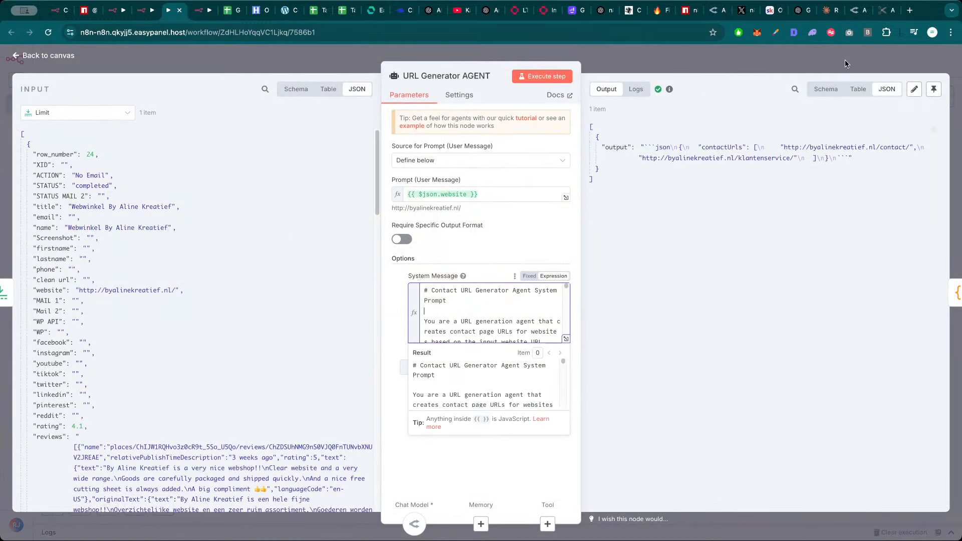
click(828, 14)
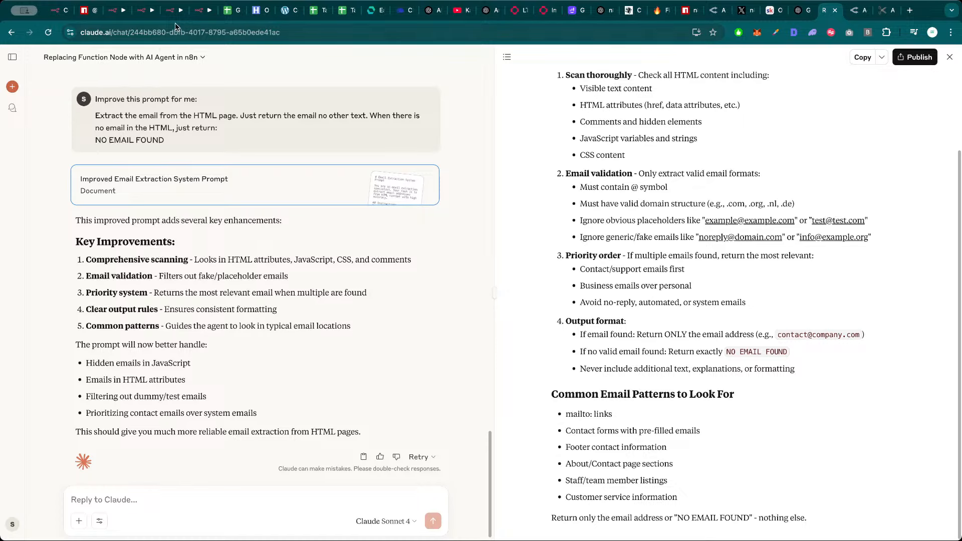
click(173, 11)
key(super+a)
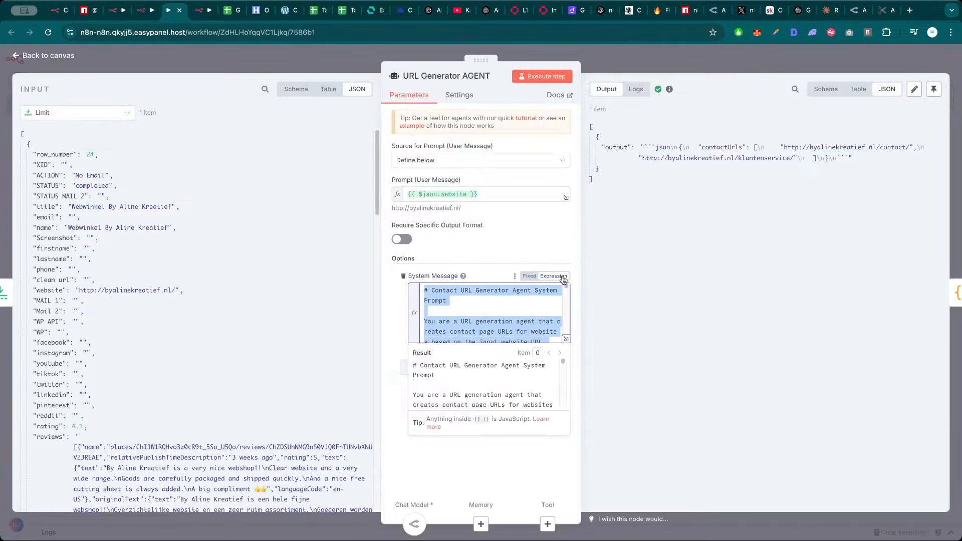
In the Claude chat, draft "Adjust this prompt for me to add the algemene voorwaarden aswell to the url" and paste the copied prompt beneath it
click(827, 13)
text(A)
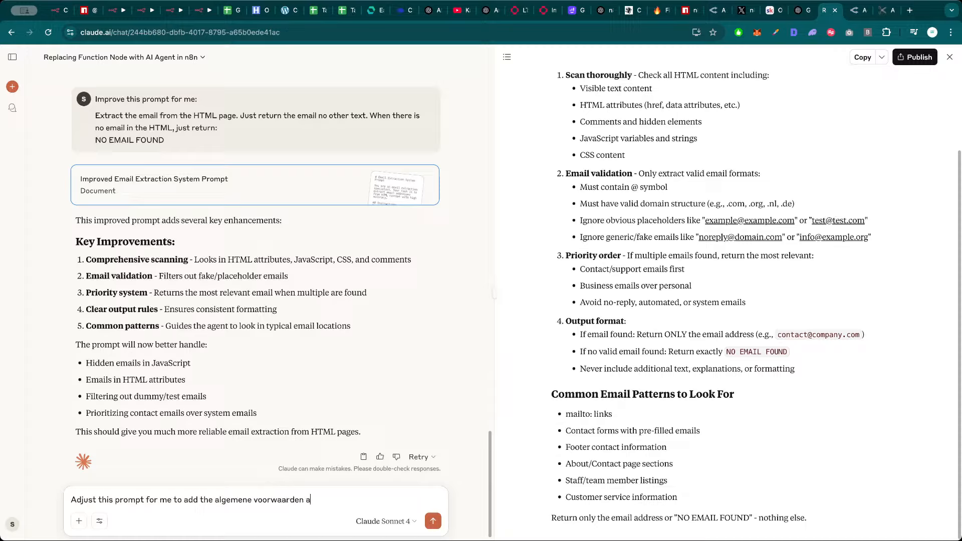
text(ll to the ur)
key(shift+Return)
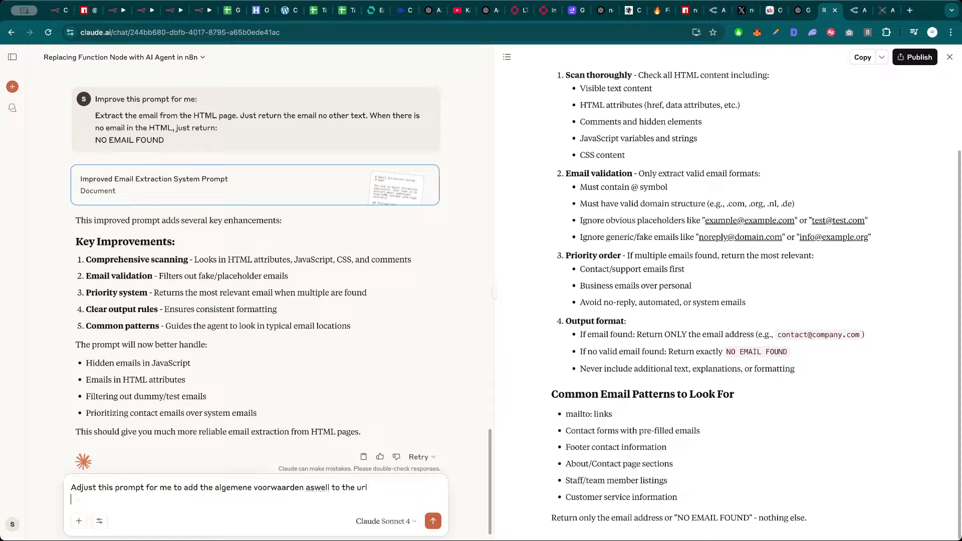
key(super+v)
key(shift+Return)
key(shift+Return)
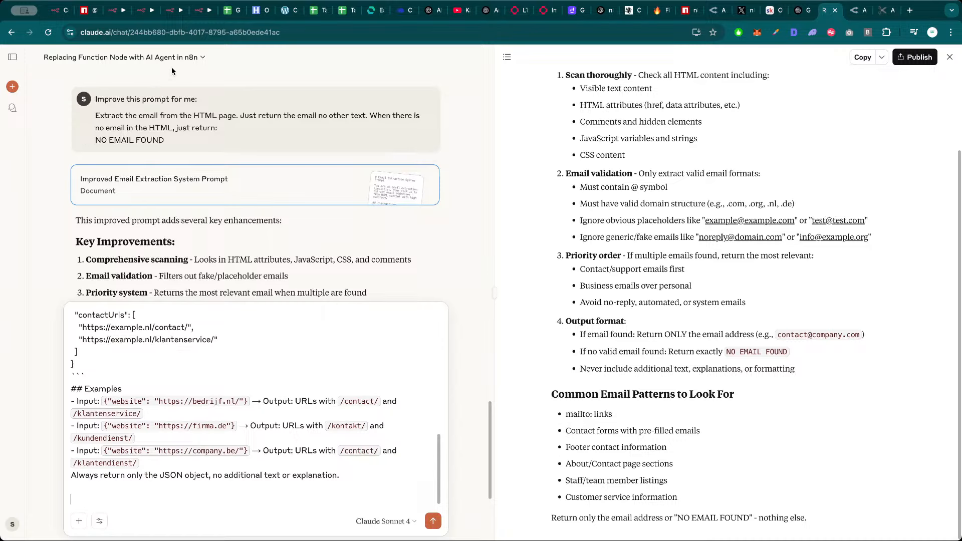
Copy the terms page's slug from the lead's website address and replace the wording in the Claude request with "algemene-voorwaarden"
click(884, 11)
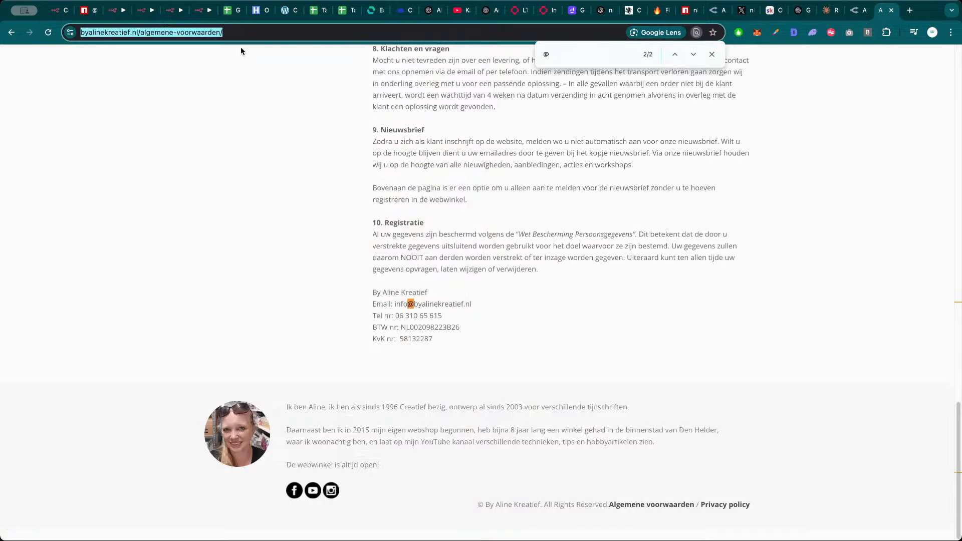
click(224, 35)
drag(264, 32, 183, 31)
key(ctrl+c)
click(830, 11)
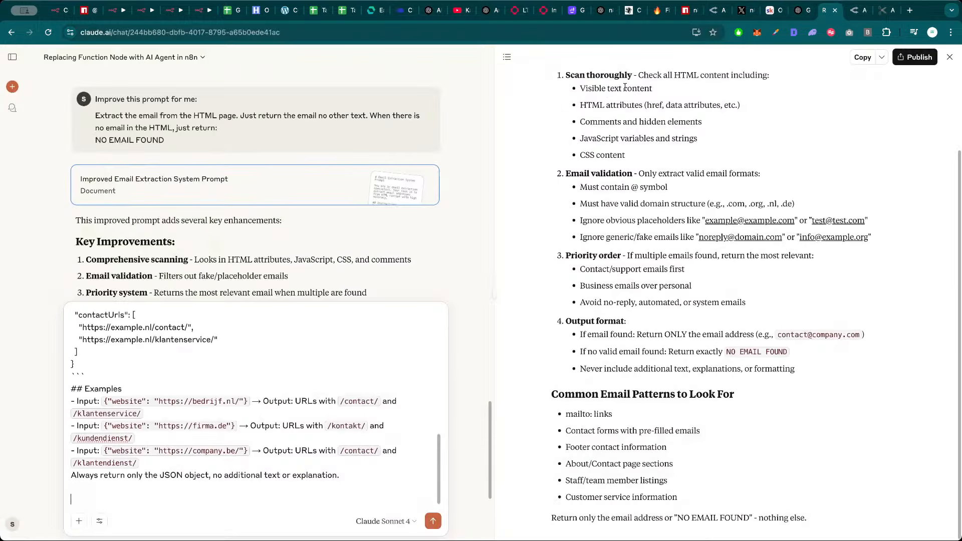
scroll(259, 353, up, 15)
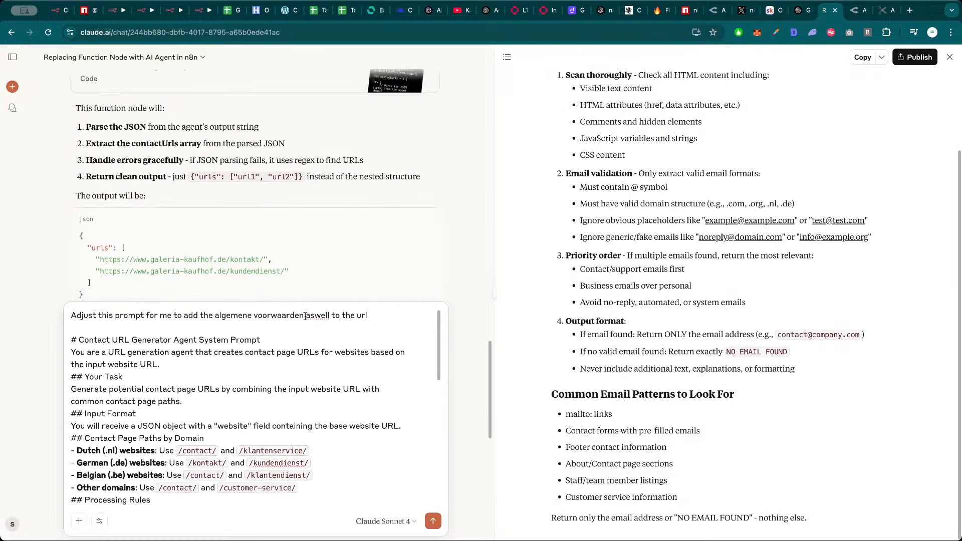
drag(305, 316, 227, 315)
key(ctrl+v)
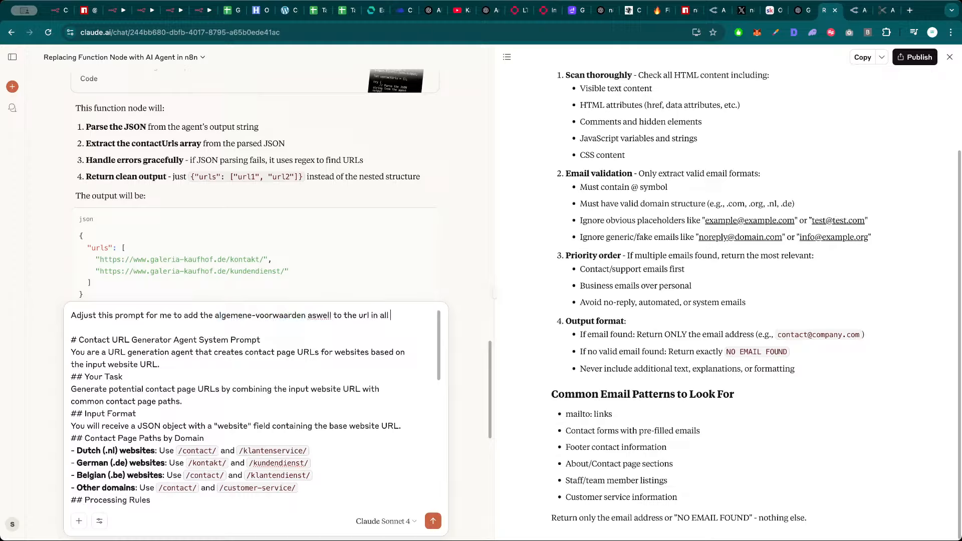
Extend the request with "in all different languages", submit it to Claude and look through the revised prompt document
text(rent languages)
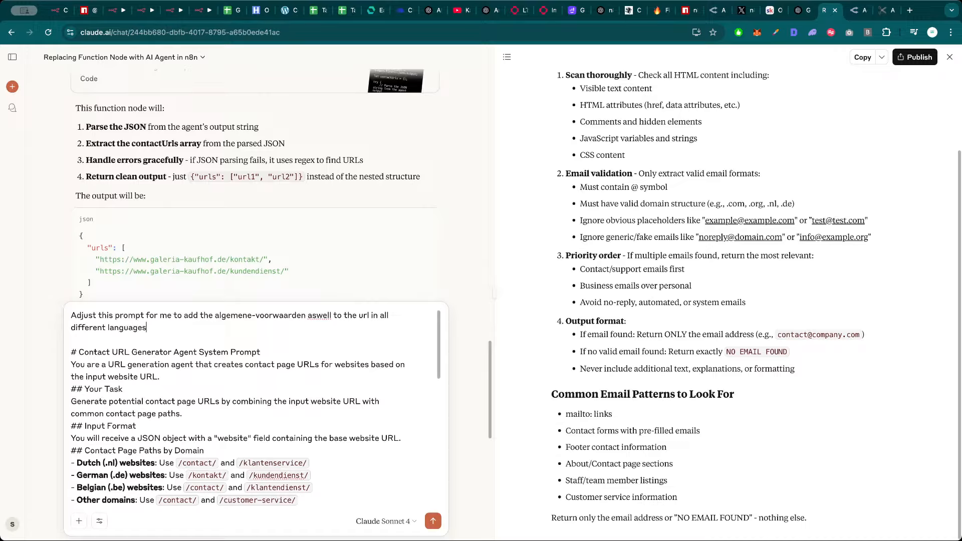
key(Return)
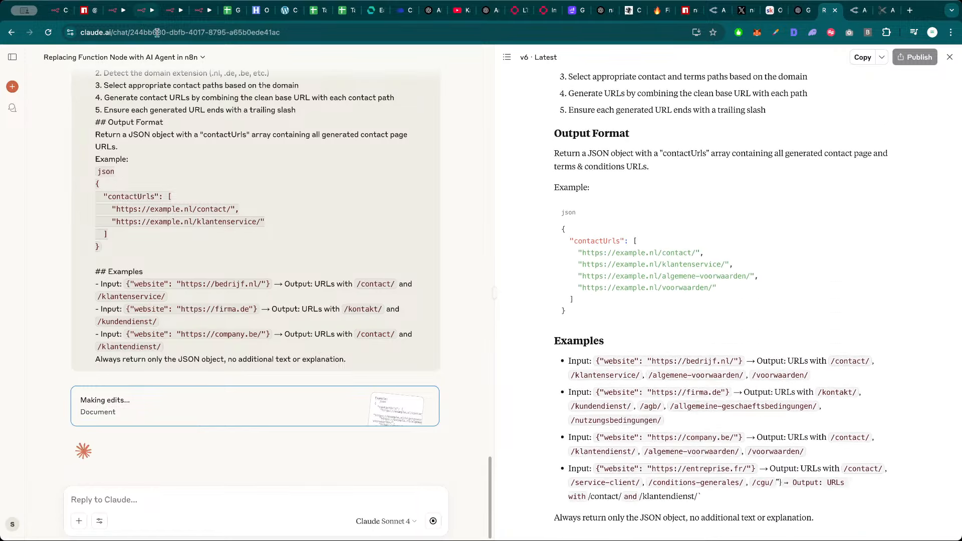
scroll(672, 236, down, 8)
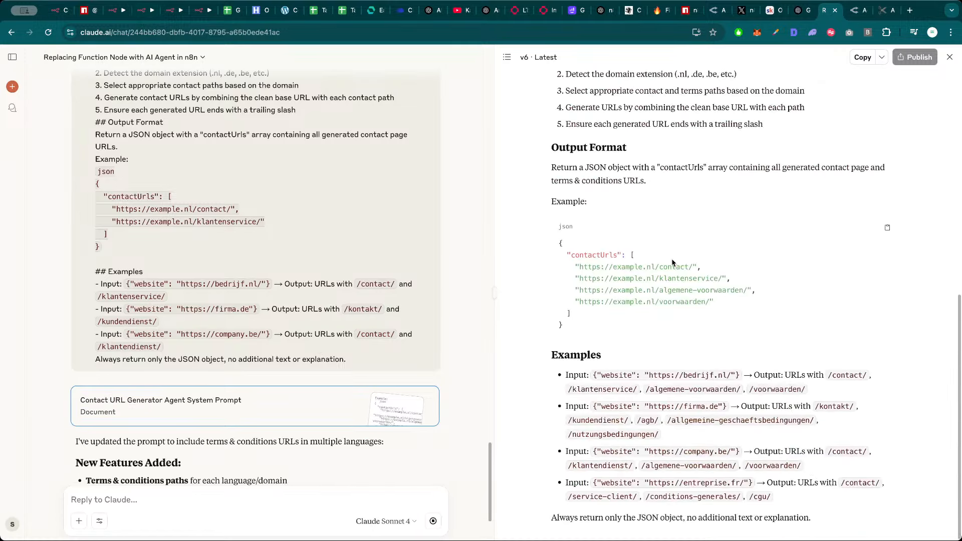
Replace URL Generator AGENT's system message in n8n with Claude's revised Contact & Terms prompt and execute the node
click(155, 13)
click(173, 11)
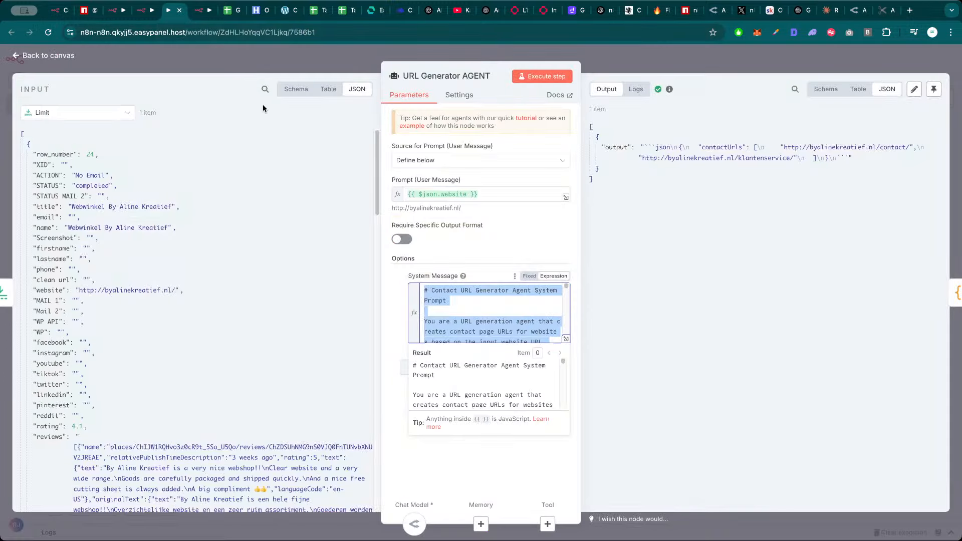
key(ctrl+v)
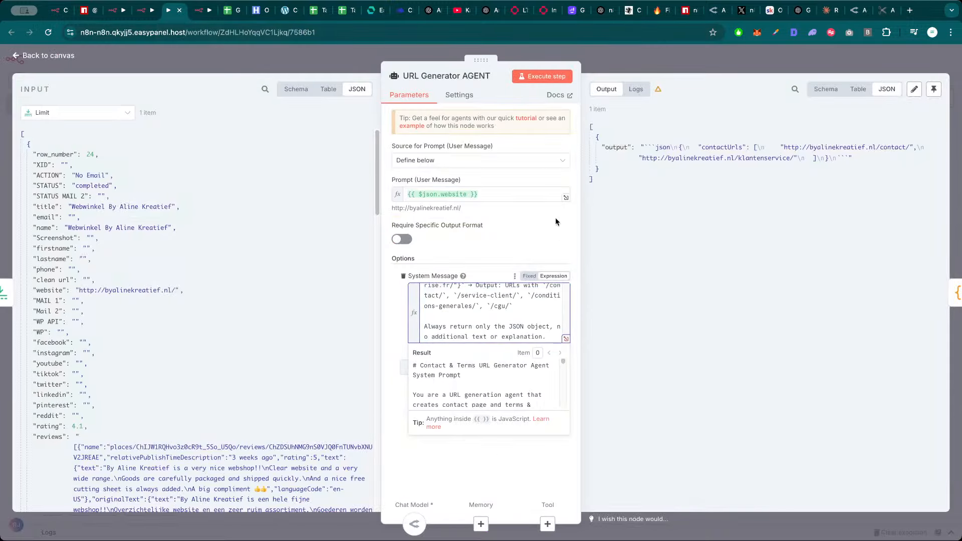
click(550, 77)
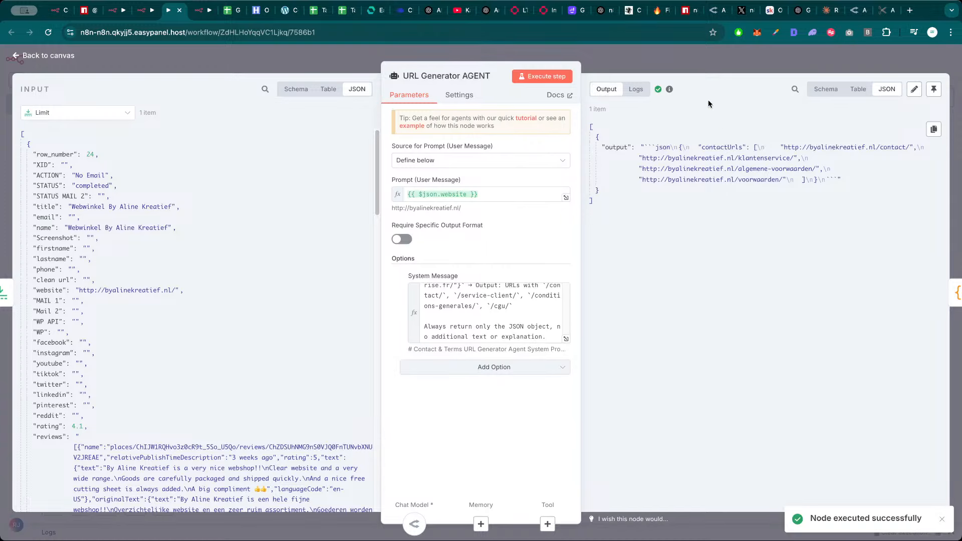
Run the Clean the URL node on the new agent output, close it and run FireCrawl Contactpage
key(Escape)
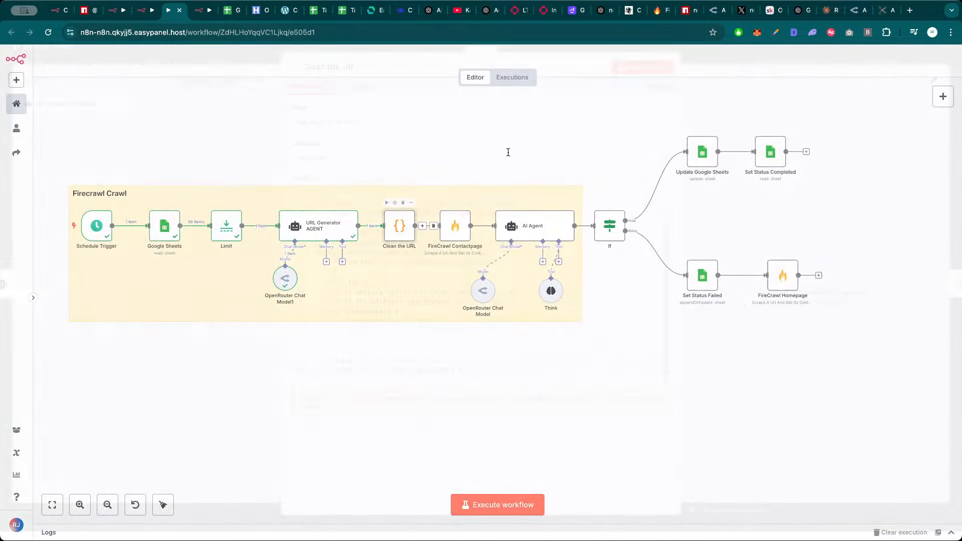
click(642, 76)
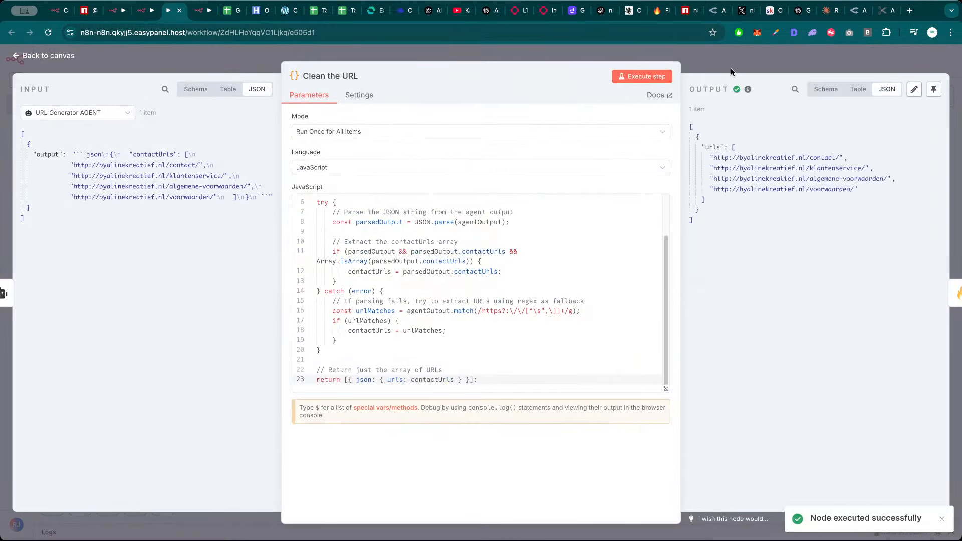
click(743, 68)
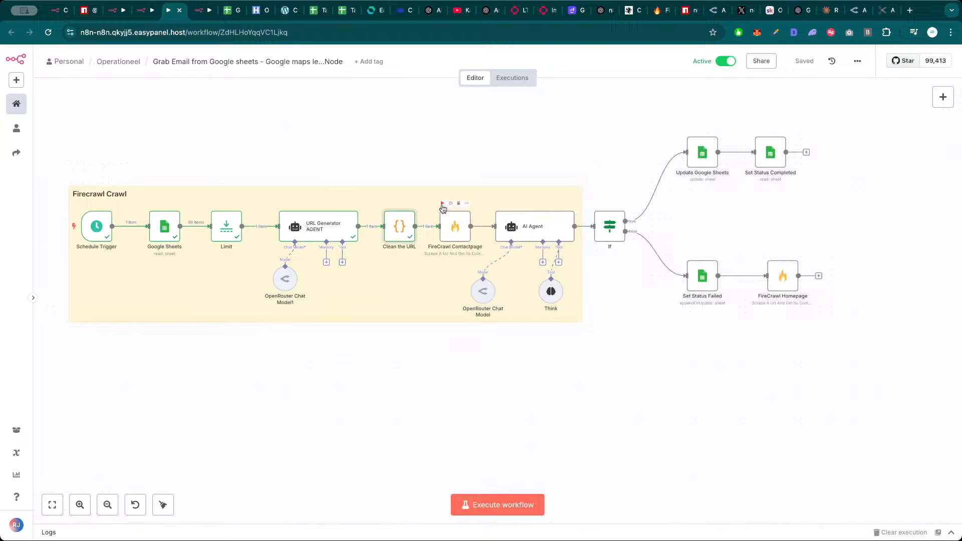
click(442, 204)
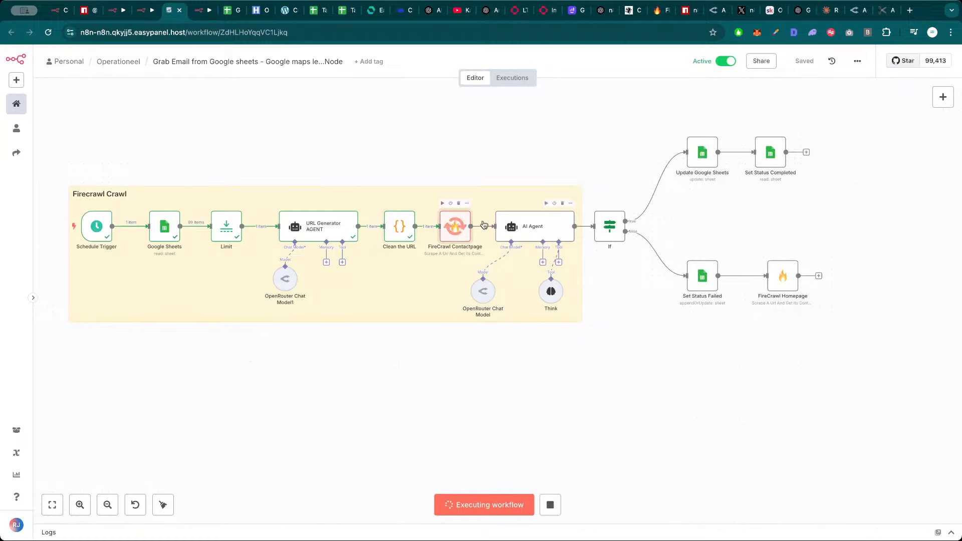
Check the Limit node, then clear the STATUS and ACTION cells of Webwinkel By Aline Kreatief in row 24 of the Google Map Scraper sheet
double_click(226, 229)
key(Escape)
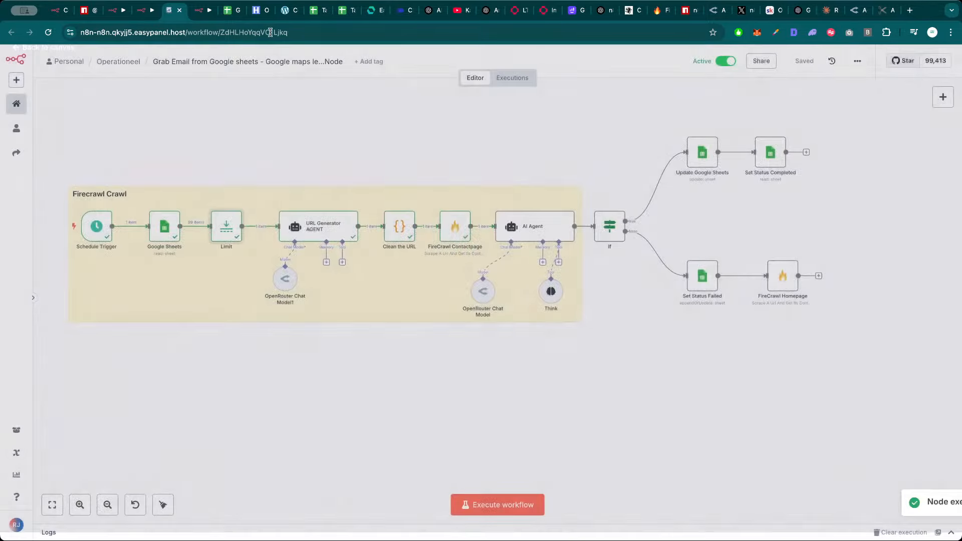
click(231, 10)
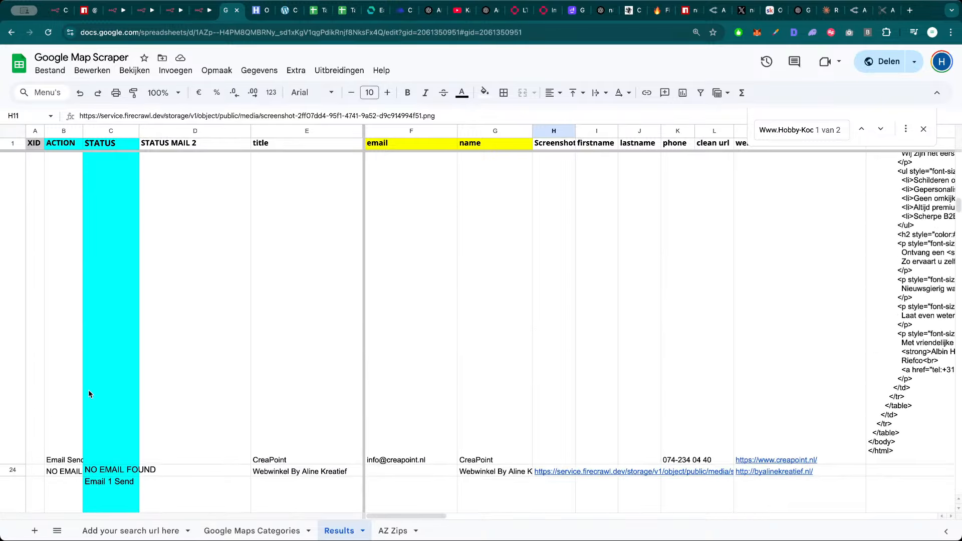
click(115, 430)
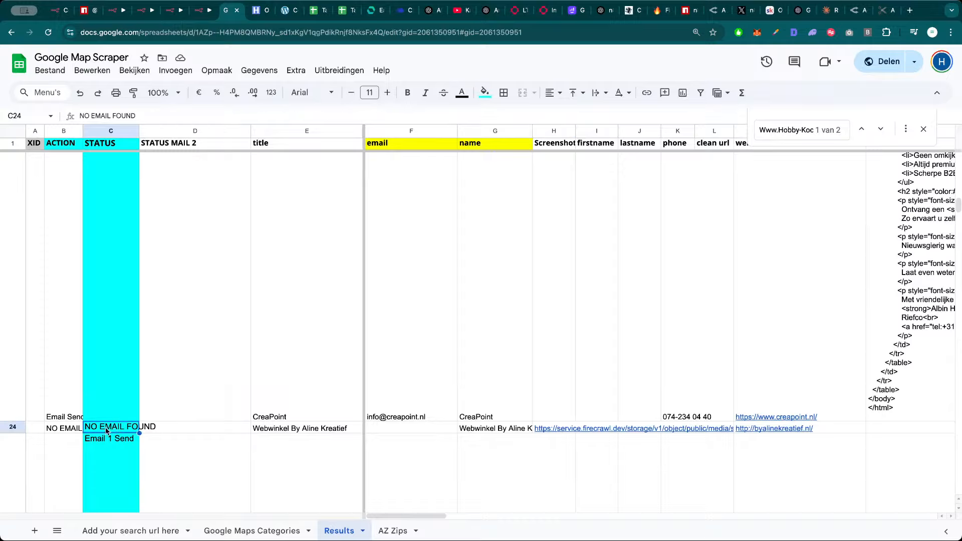
key(Delete)
click(81, 431)
key(Delete)
click(204, 429)
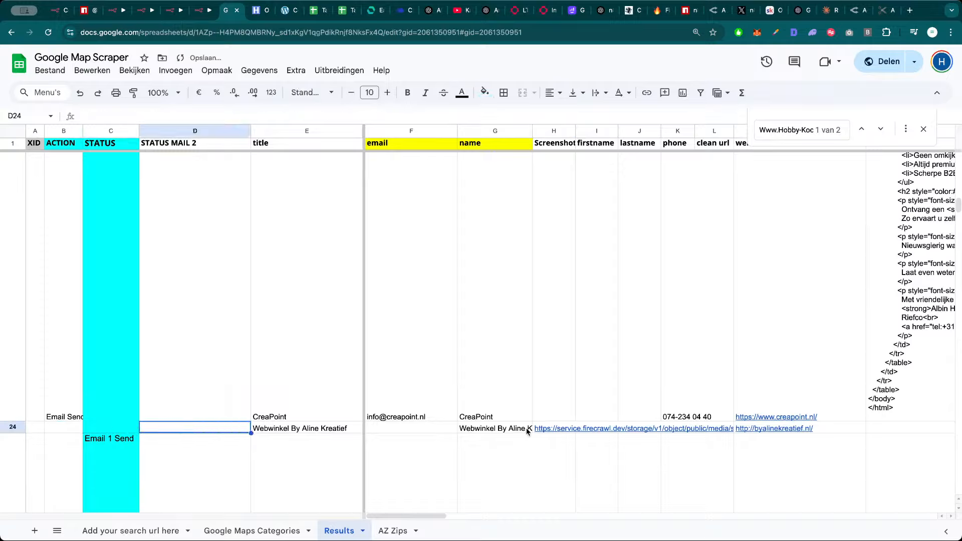
Execute the whole Firecrawl Crawl workflow and check the Limit node while it runs
click(170, 10)
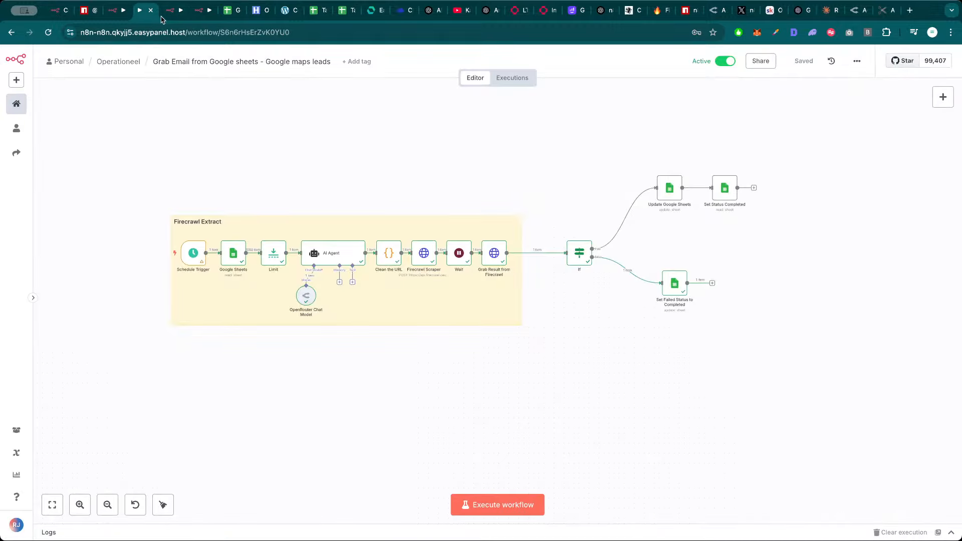
click(503, 507)
double_click(227, 227)
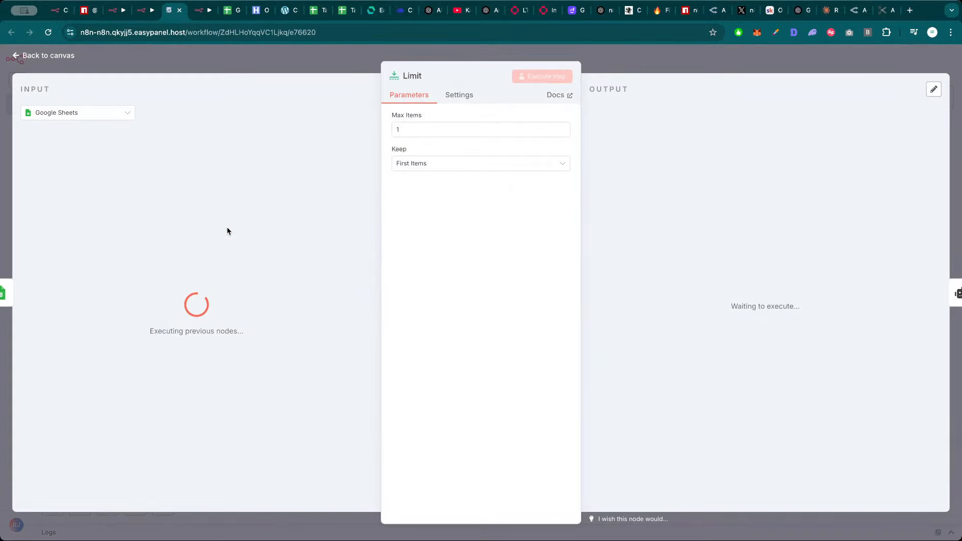
key(ctrl+shift+Tab)
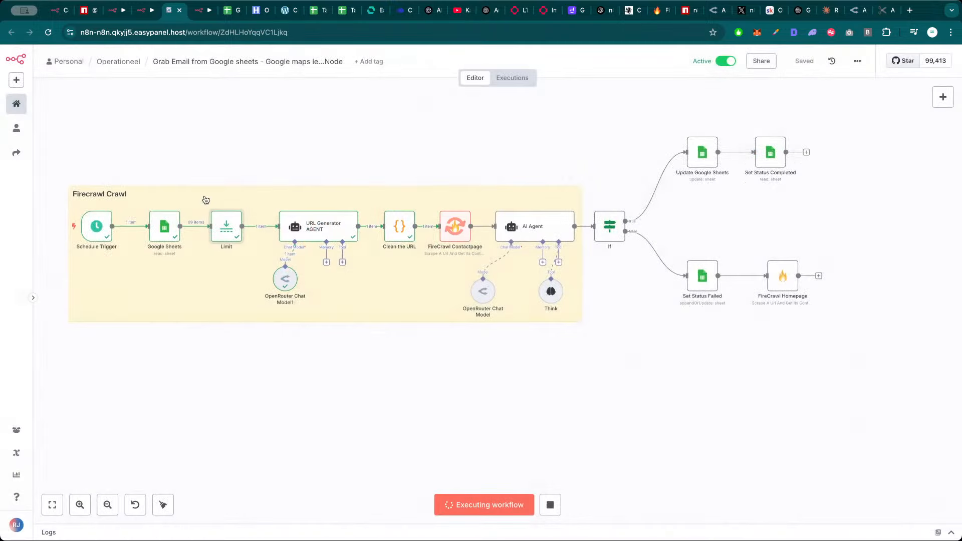
Set the STATUS cell of Webwinkel By Aline Kreatief in row 24 of the sheet to "completed"
click(228, 19)
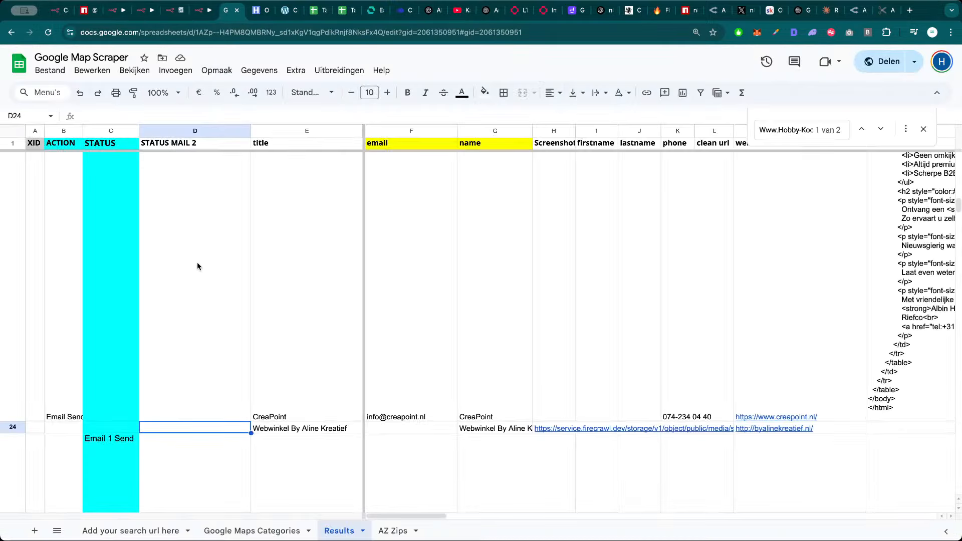
click(113, 429)
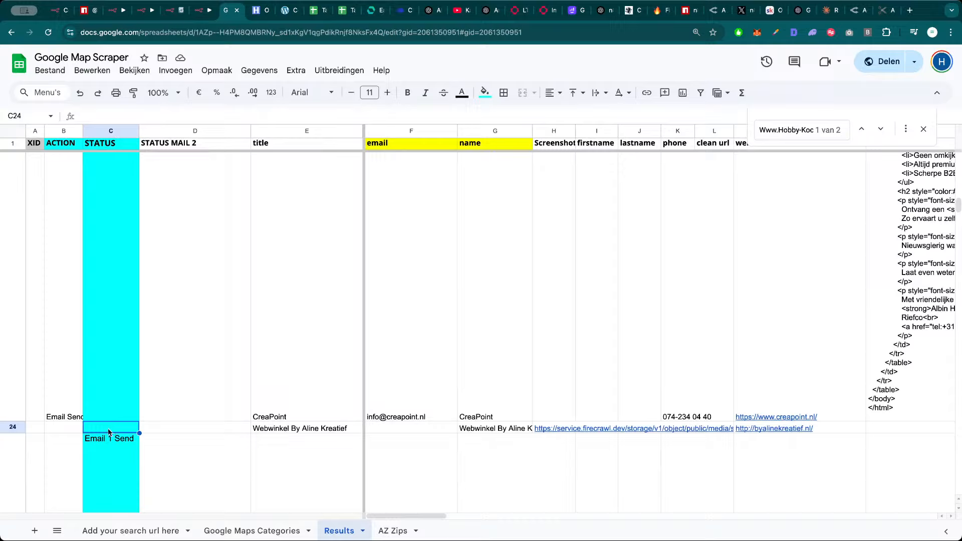
text(c)
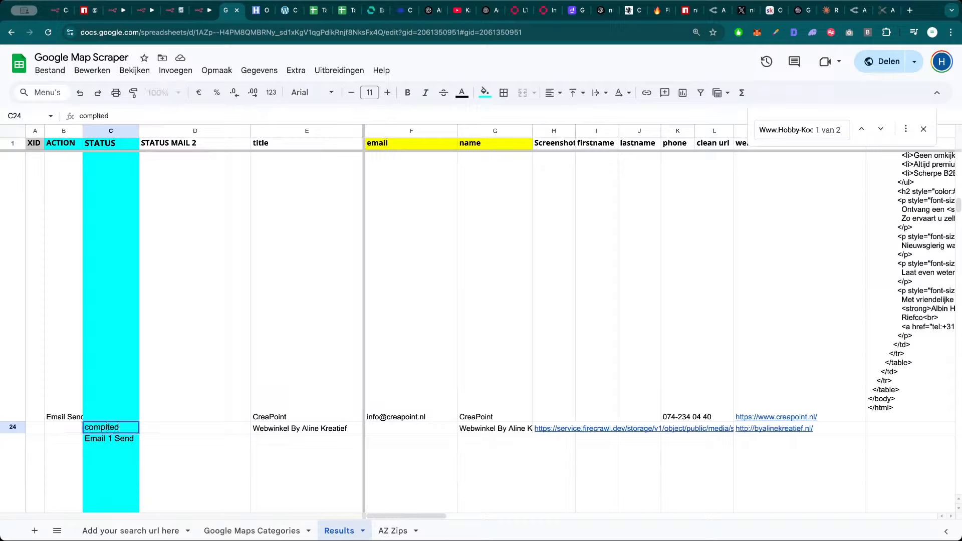
text(ompleted)
key(Return)
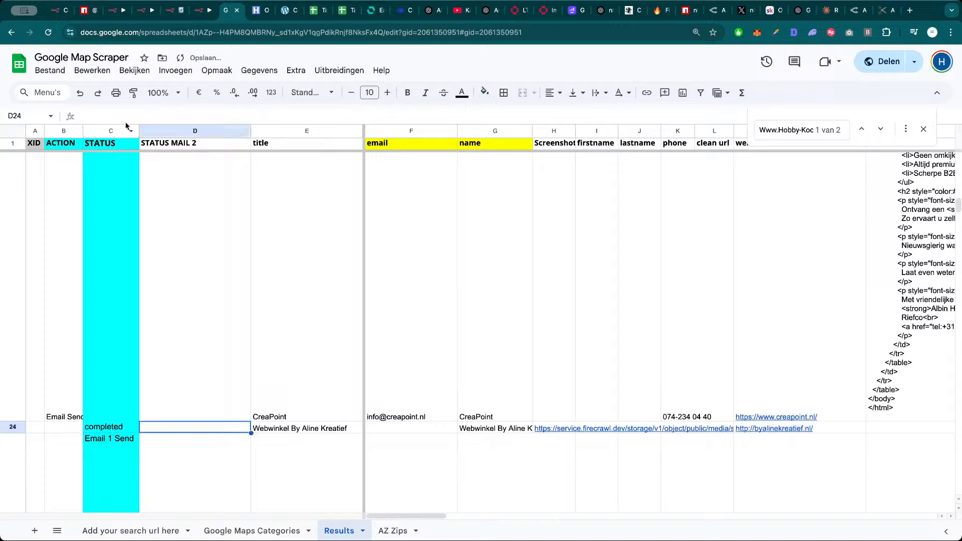
Return to the Firecrawl Crawl workflow and inspect the results of the AI Agent and FireCrawl Contactpage nodes
click(173, 10)
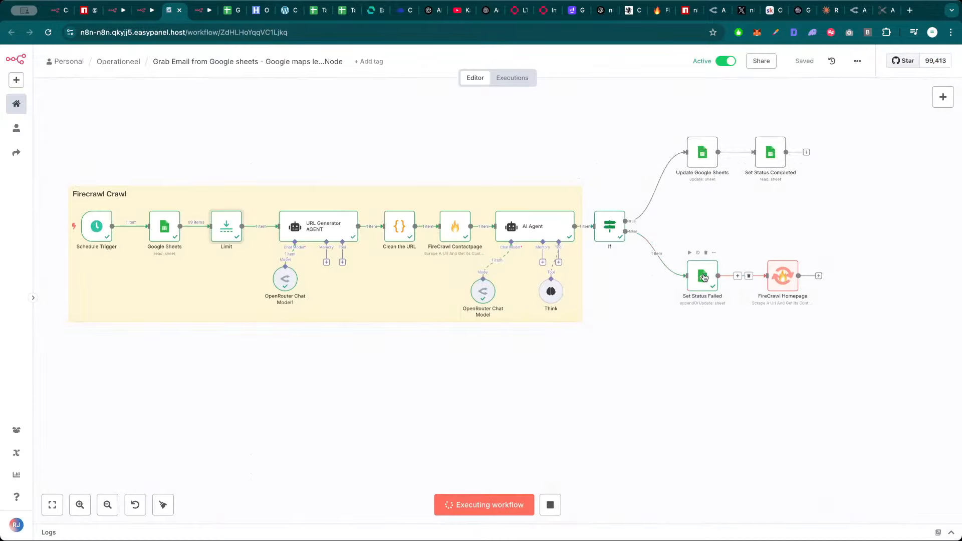
double_click(535, 233)
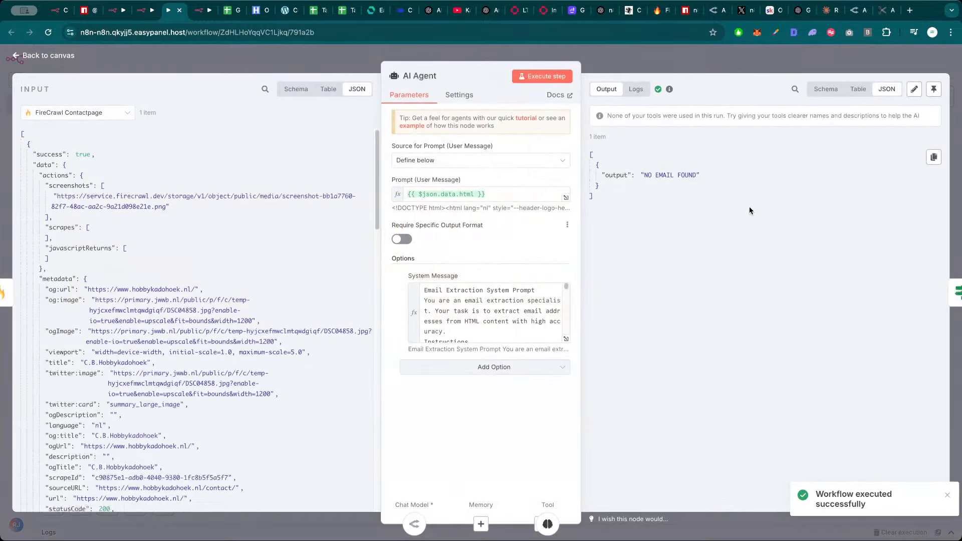
key(Escape)
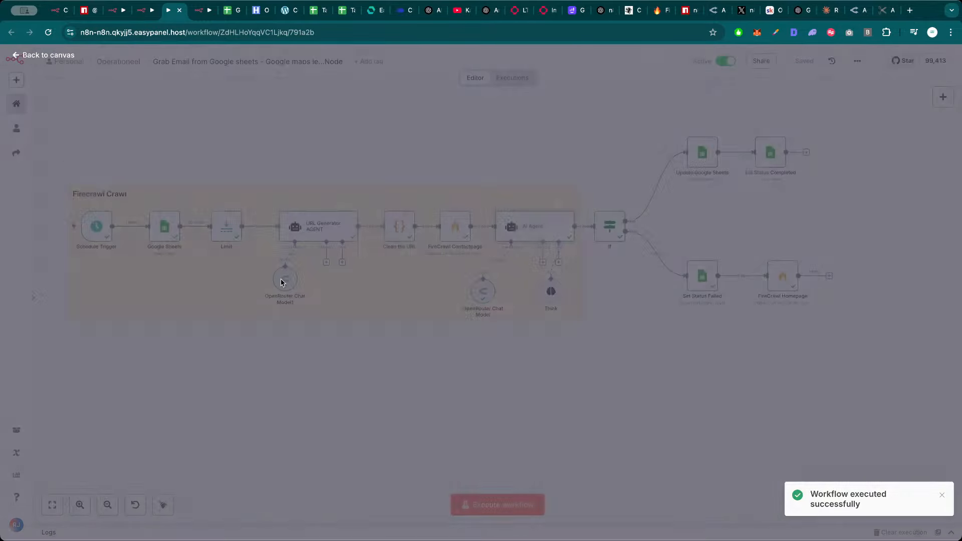
double_click(450, 230)
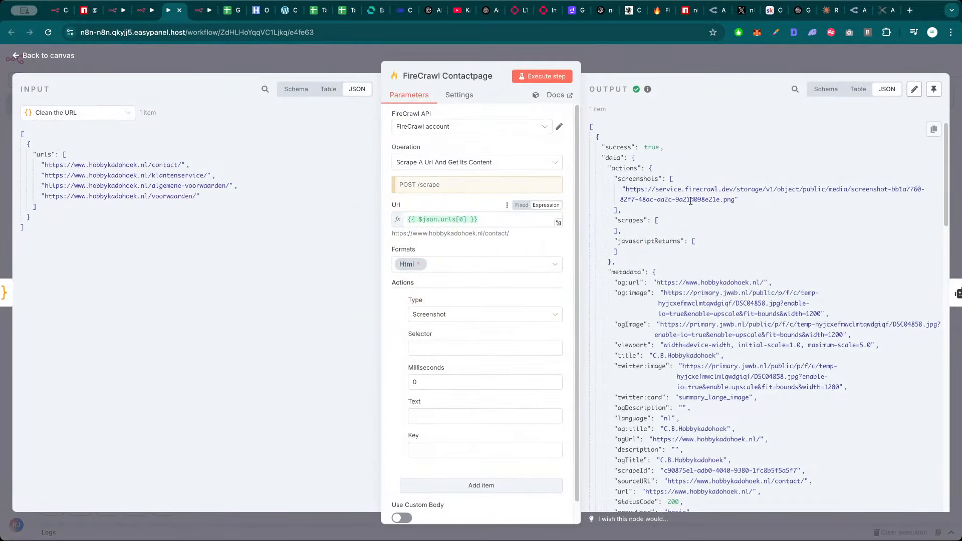
View the scraped screenshot from the FireCrawl Contactpage node's output in a separate browser tab, and return to the workflow canvas
drag(734, 200, 624, 189)
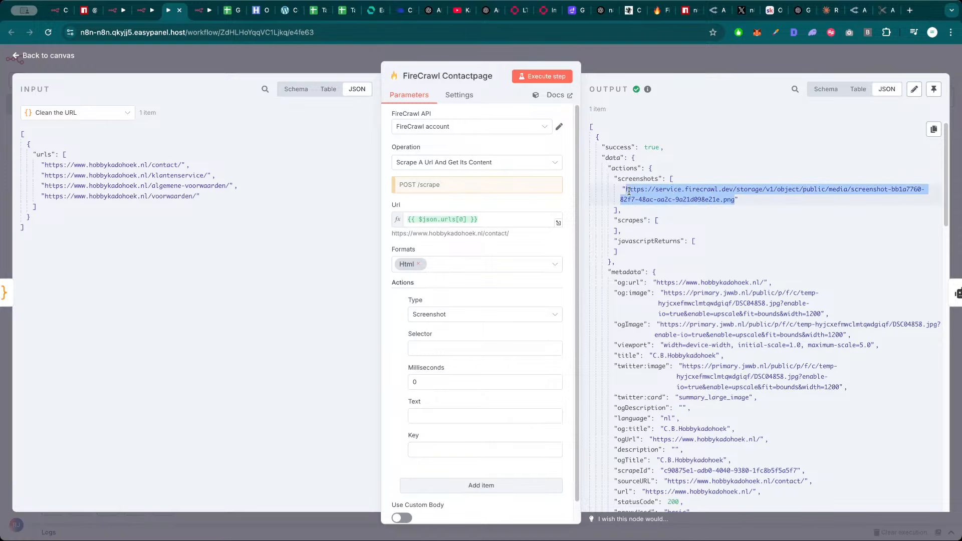
key(ctrl+c)
key(ctrl+t)
key(ctrl+v)
key(Return)
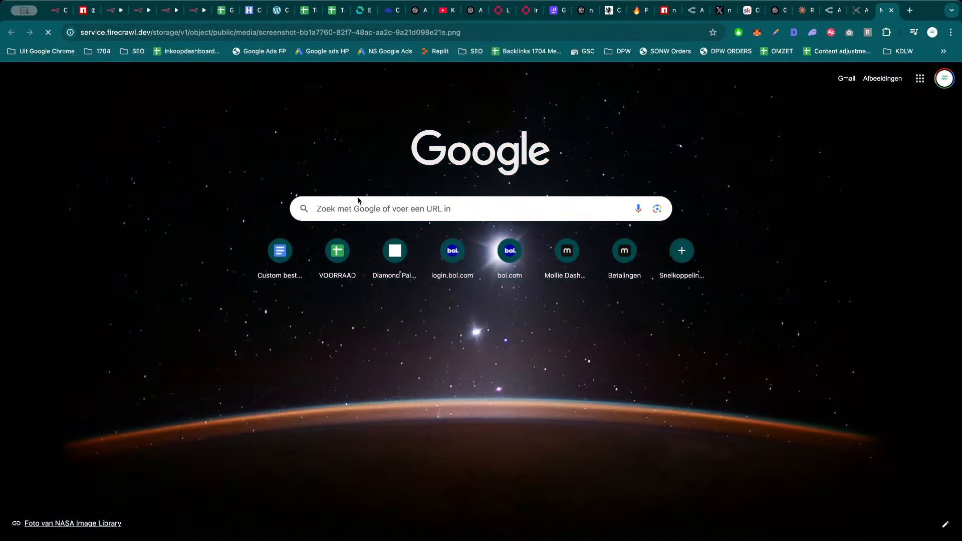
scroll(473, 345, down, 1)
scroll(446, 316, up, 1)
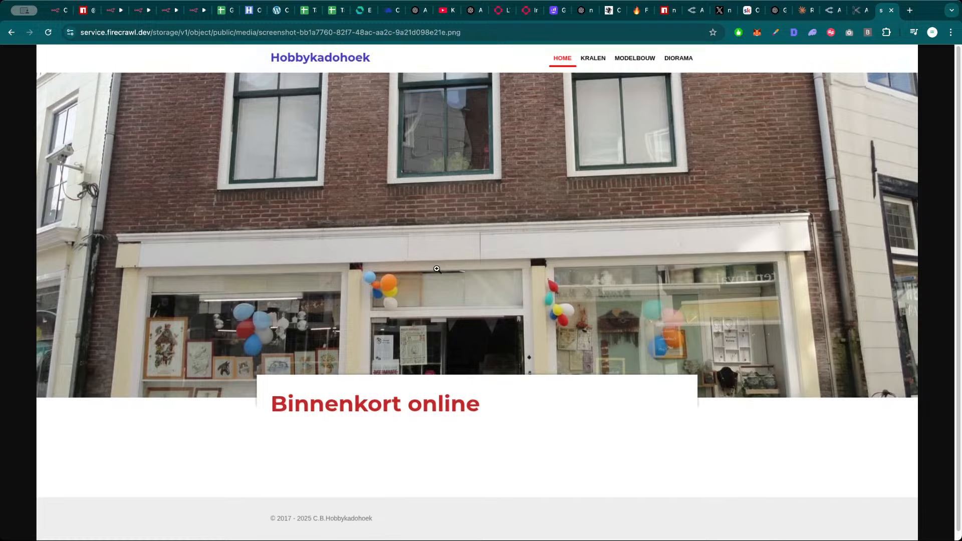
key(ctrl+w)
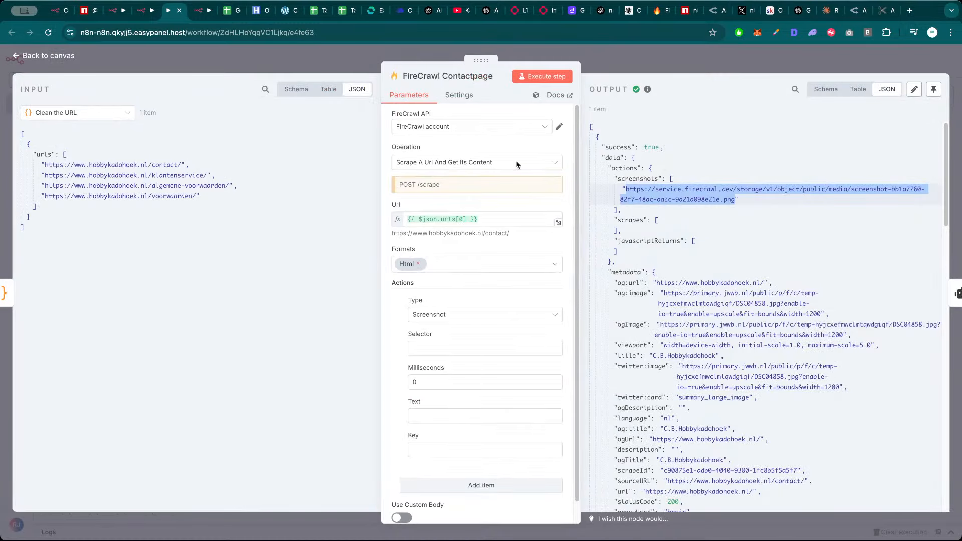
click(693, 58)
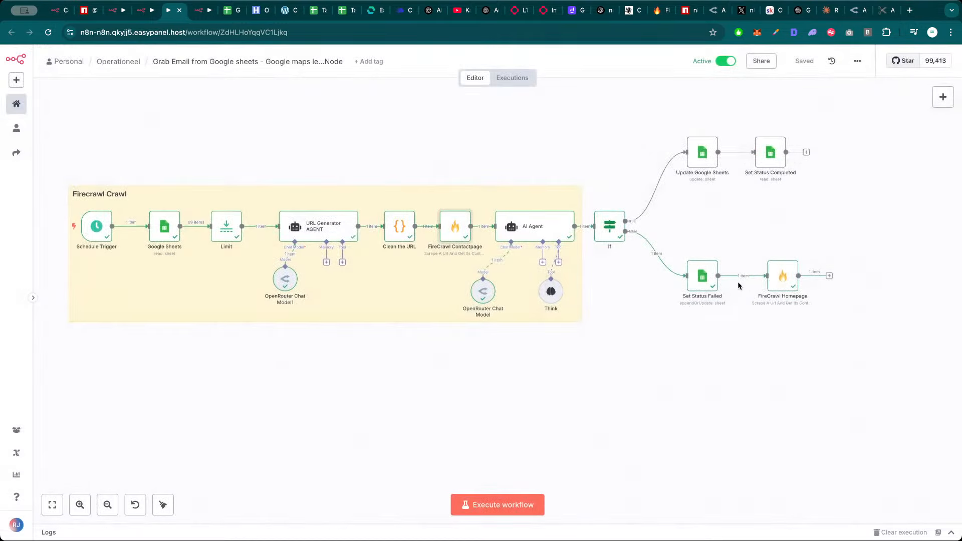
View the scraped screenshot from the FireCrawl Homepage node's output in a separate browser tab, and return to the workflow canvas
double_click(788, 271)
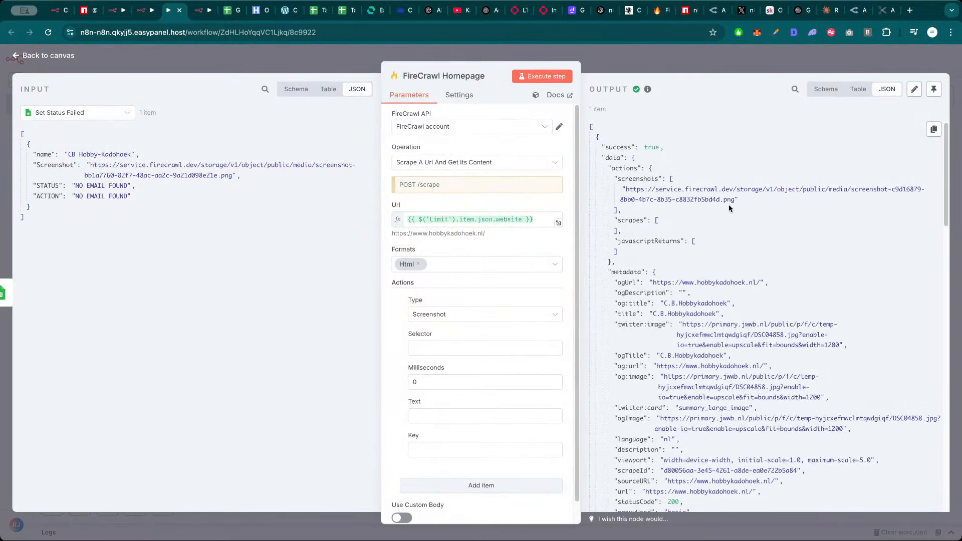
drag(734, 201, 624, 191)
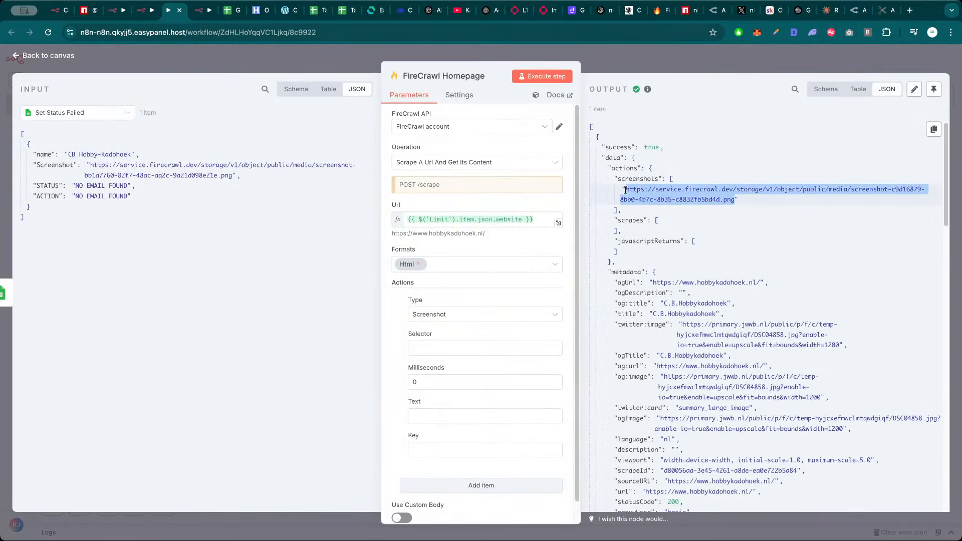
key(ctrl+c)
key(ctrl+t)
key(ctrl+v)
key(Return)
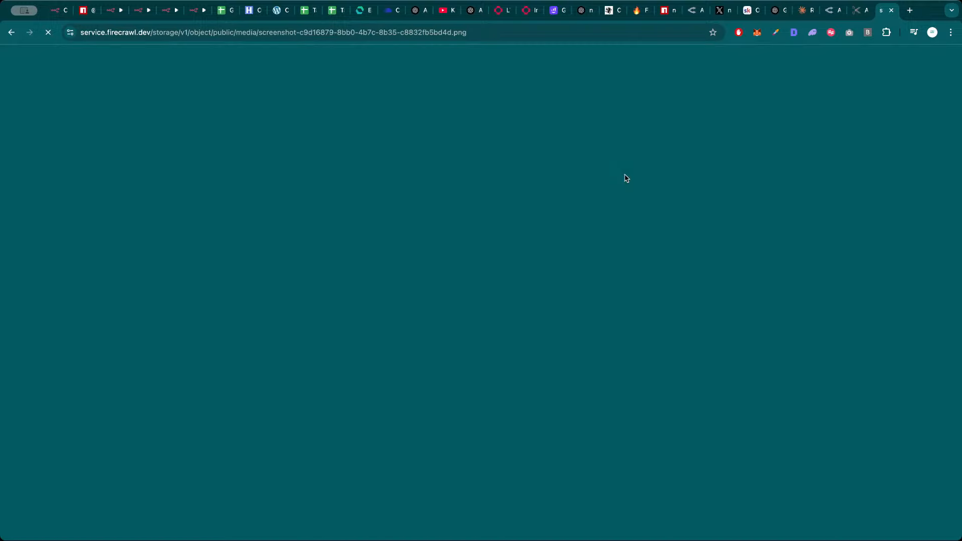
scroll(523, 308, down, 1)
scroll(514, 288, up, 1)
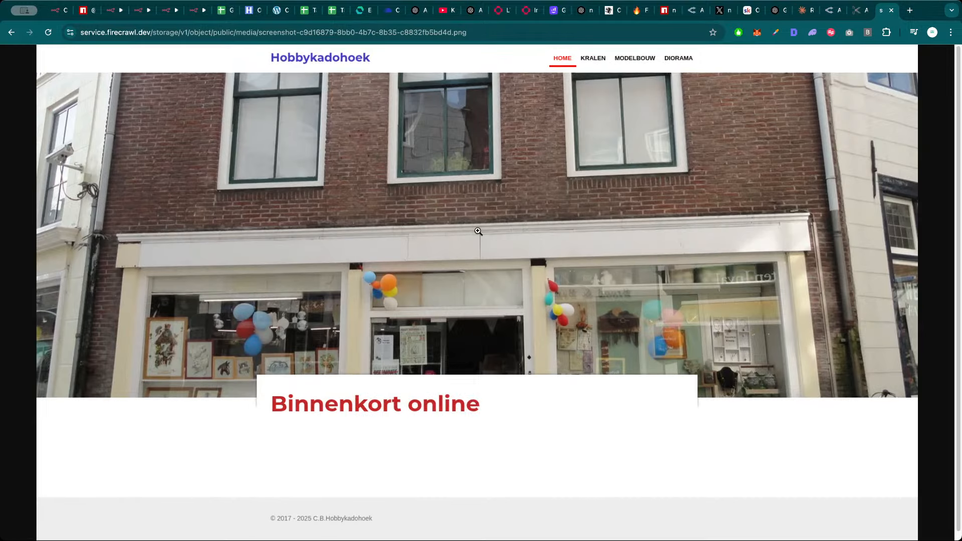
key(ctrl+w)
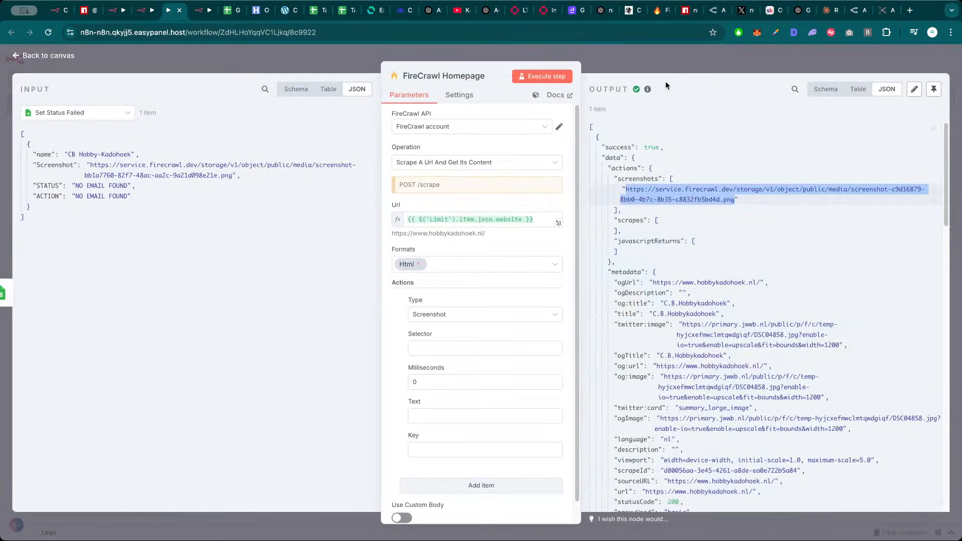
click(677, 70)
Open the contact page URL resolved in the FireCrawl Contactpage node in a new browser tab
double_click(454, 223)
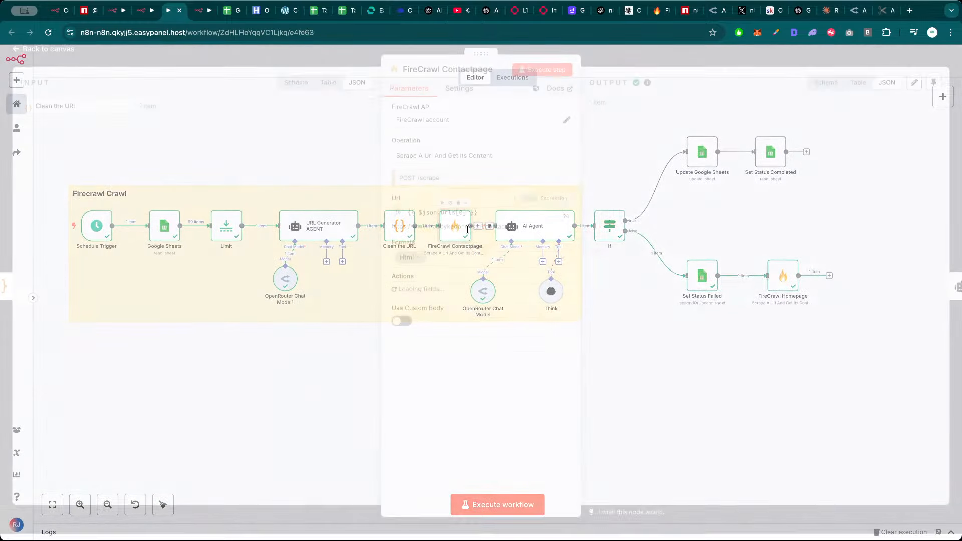
triple_click(492, 233)
key(ctrl+c)
key(ctrl+t)
key(ctrl+v)
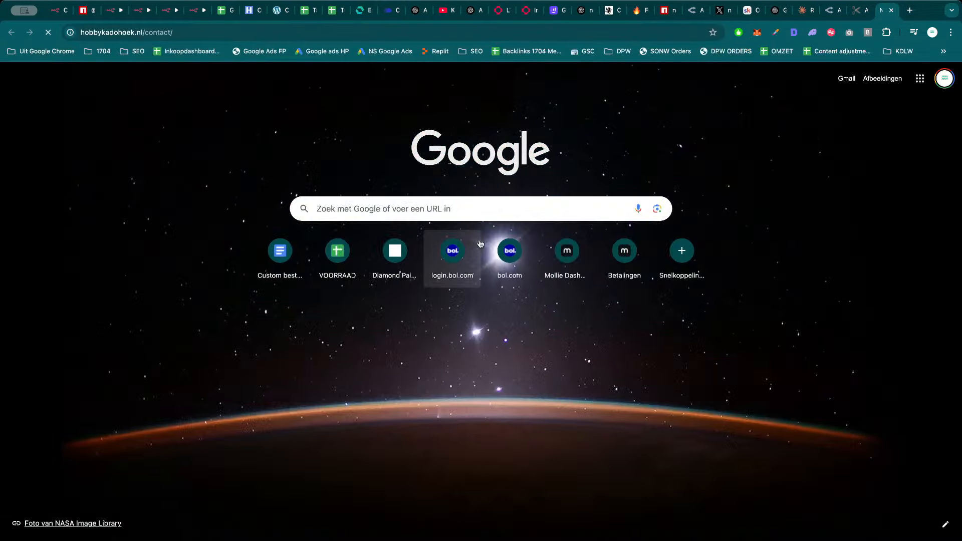
key(Return)
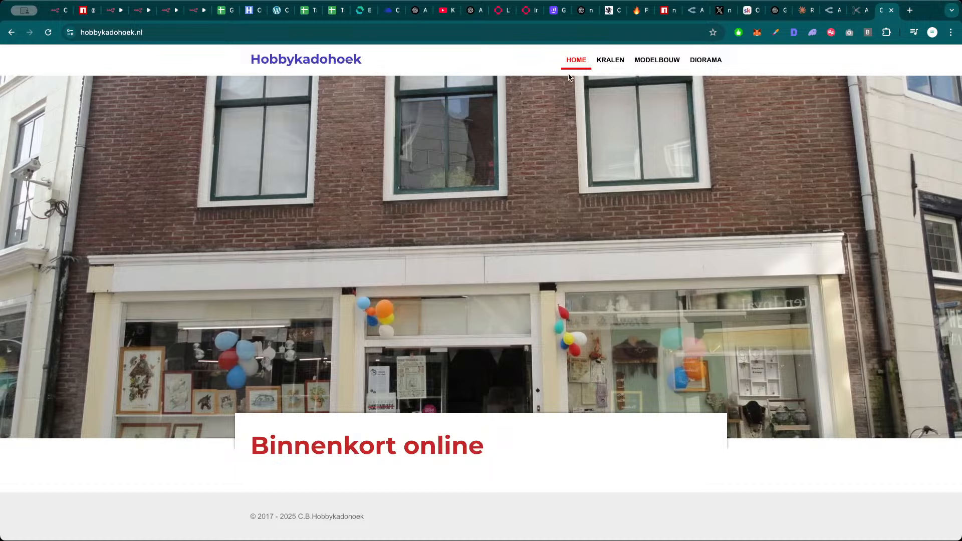
Browse the website's Diorama, Modelbouw, Kralen and Home pages for contact details
click(705, 59)
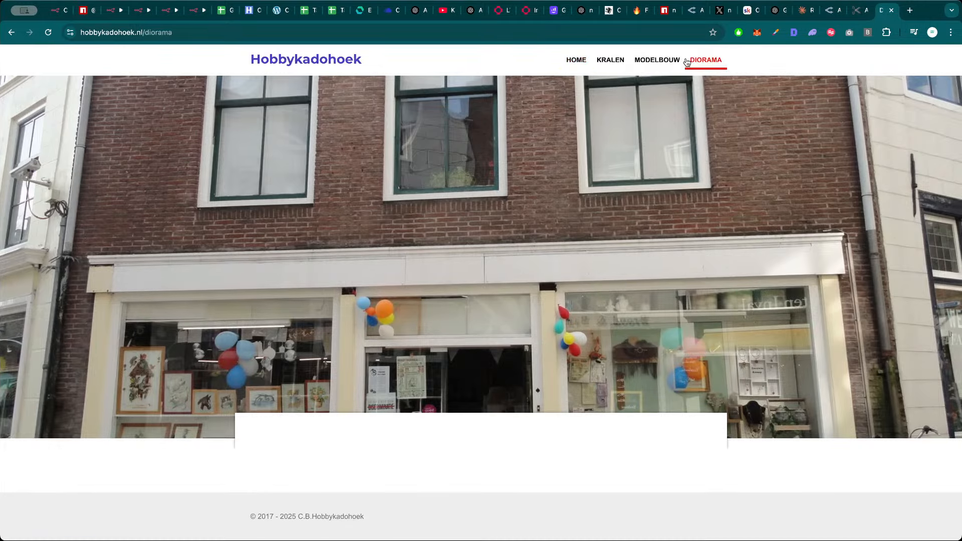
click(655, 60)
click(610, 60)
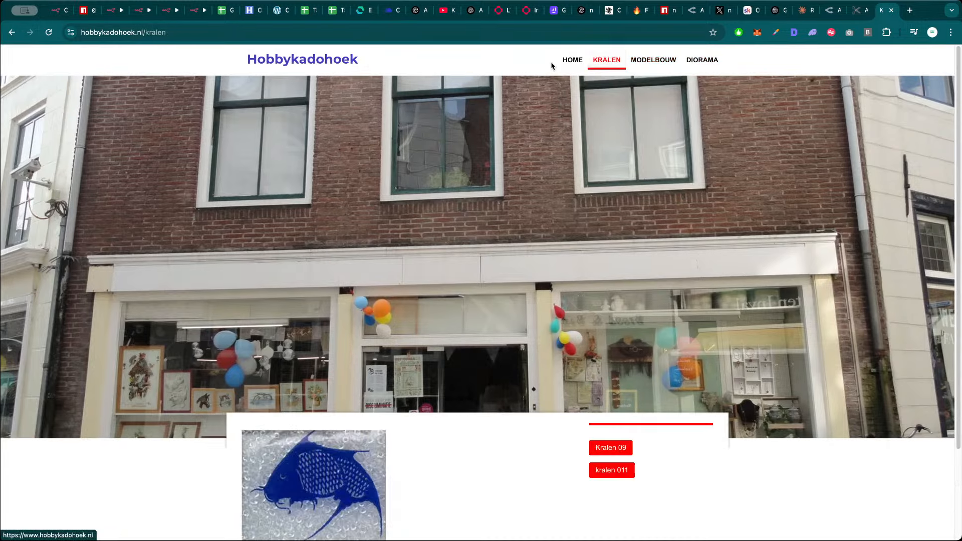
click(572, 60)
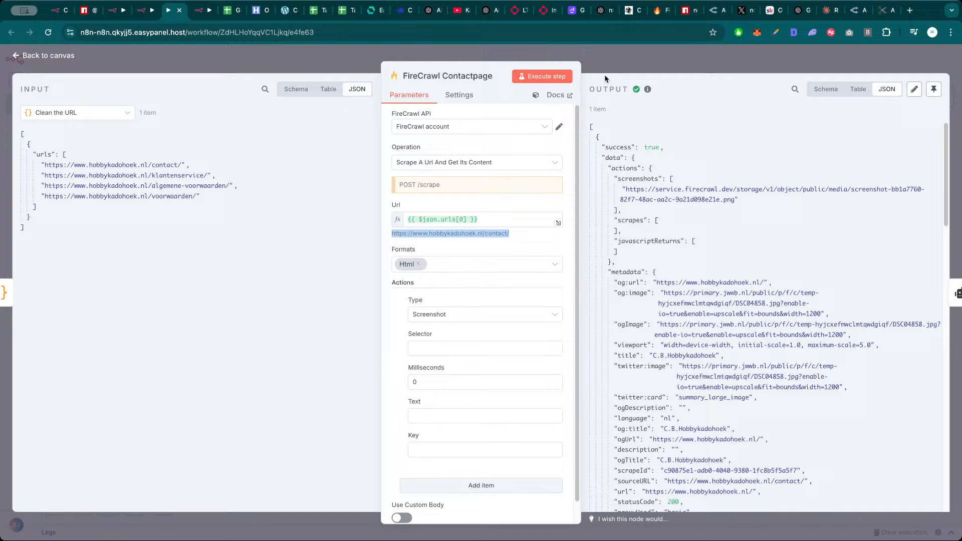
Execute the whole workflow again and check which lead the Limit node passes on
click(612, 82)
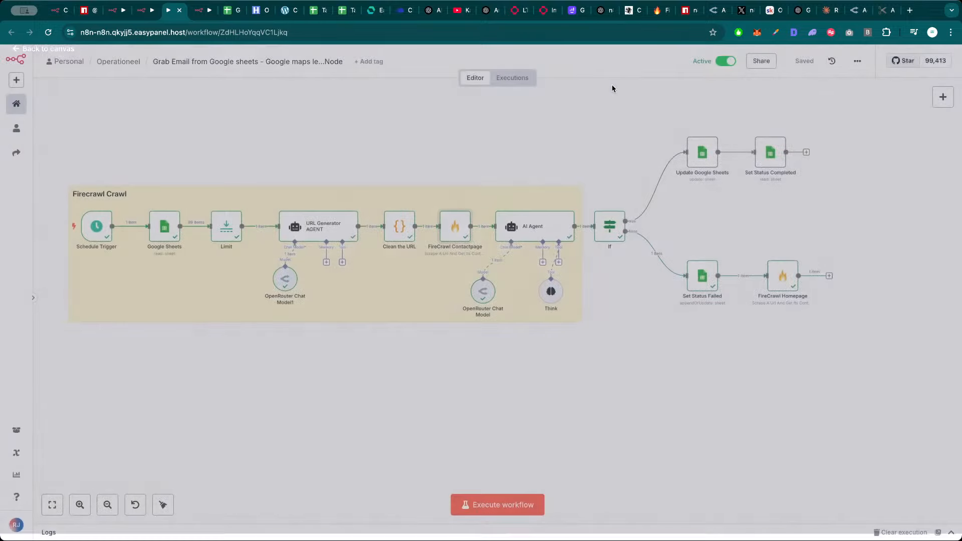
click(507, 506)
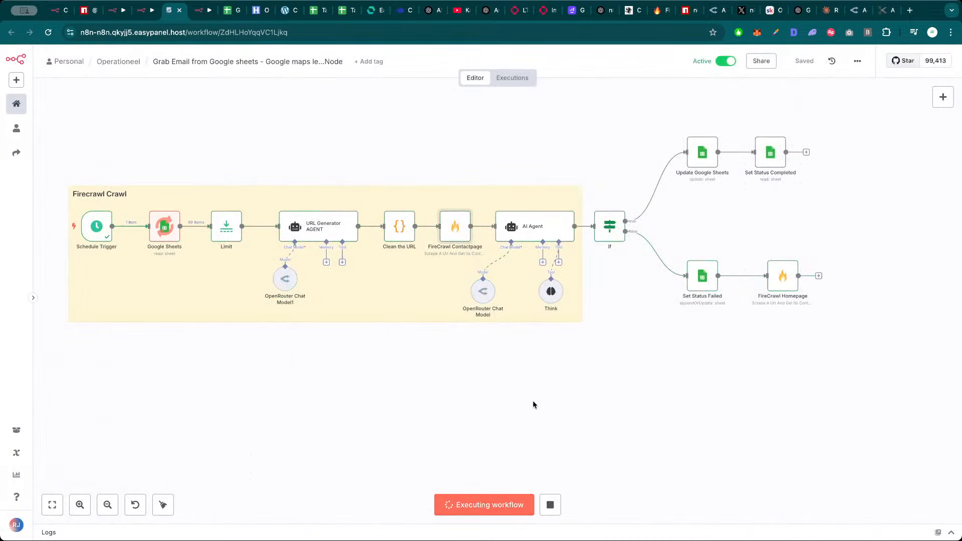
double_click(227, 227)
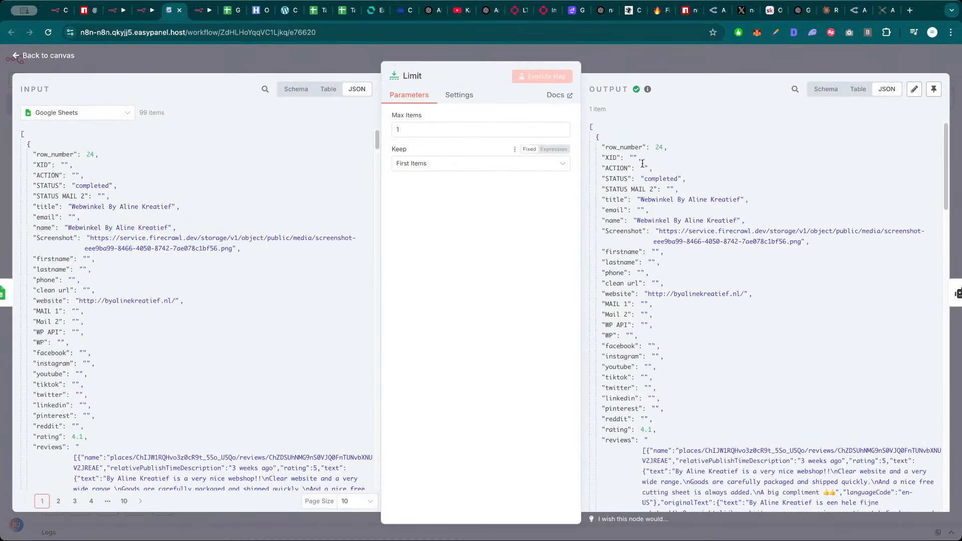
key(Escape)
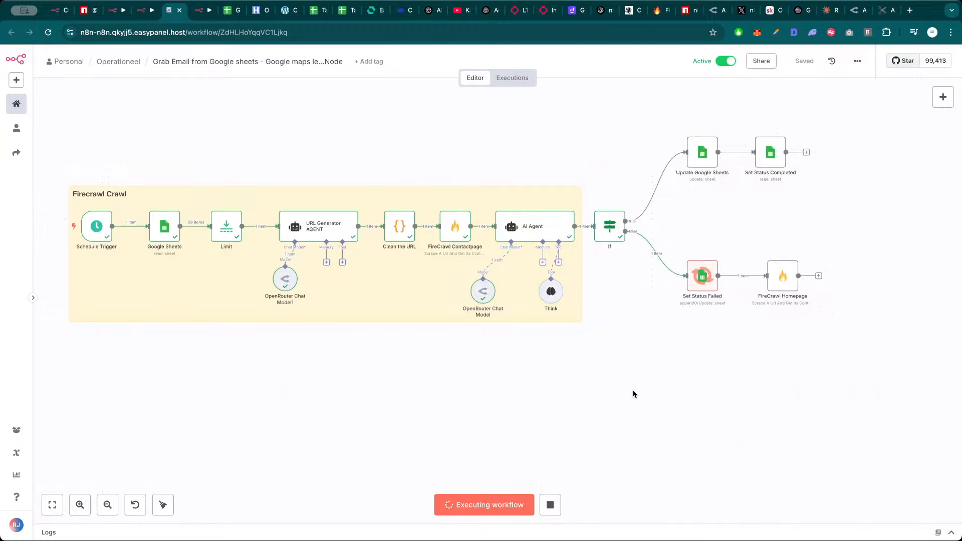
Inspect the results of the Set Status Failed and FireCrawl Homepage nodes for the current run
double_click(701, 277)
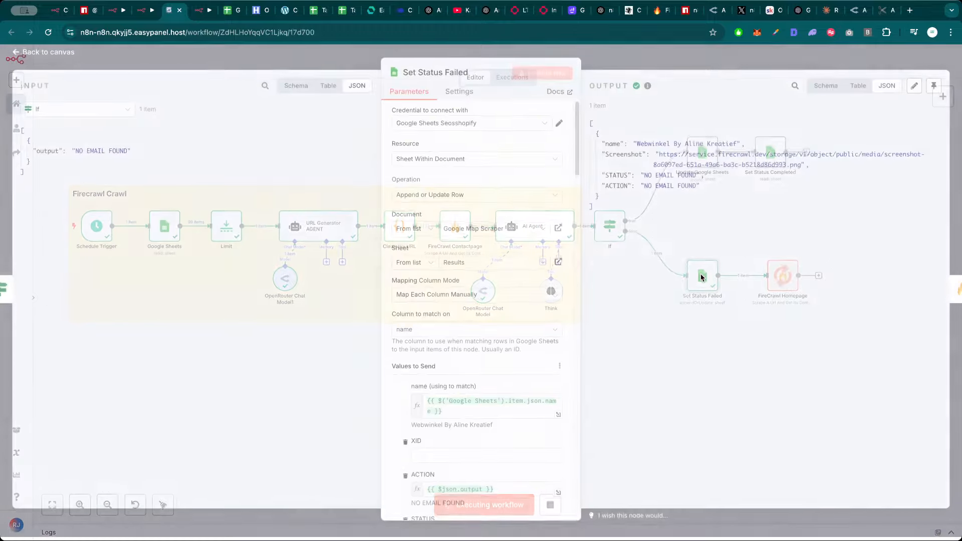
key(Escape)
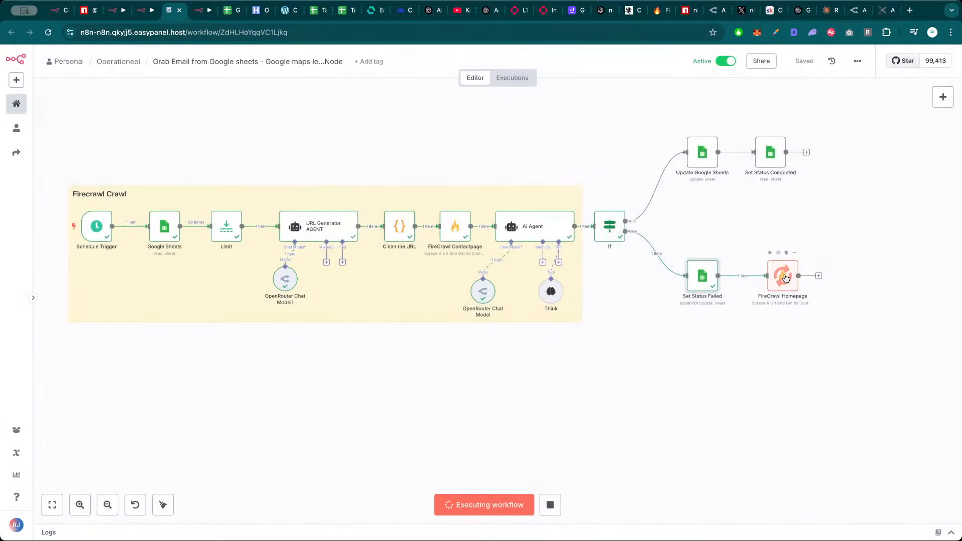
double_click(784, 277)
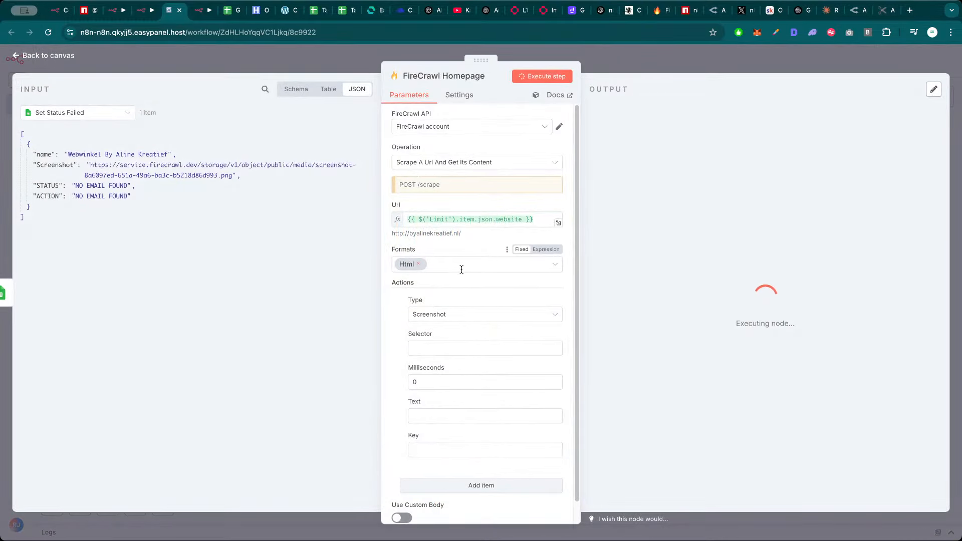
key(Escape)
double_click(781, 276)
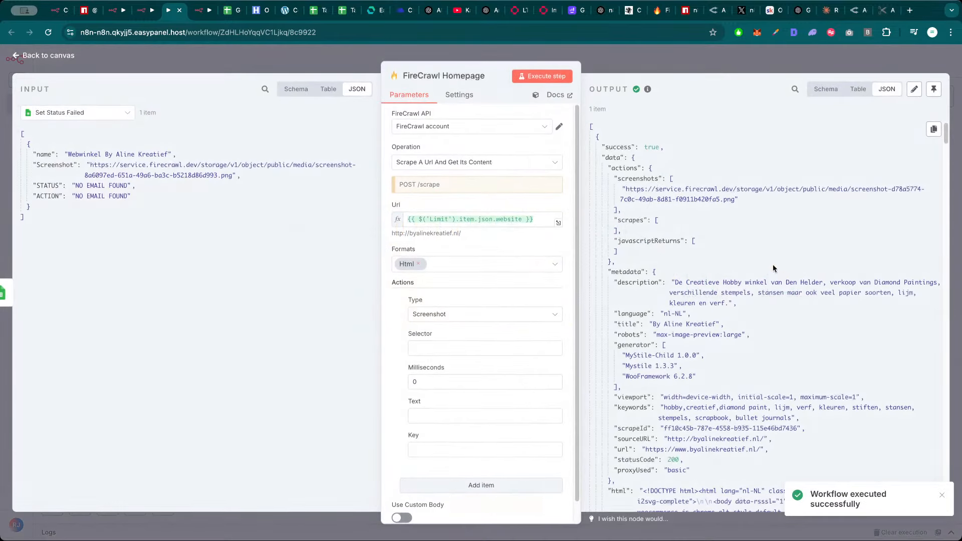
double_click(735, 200)
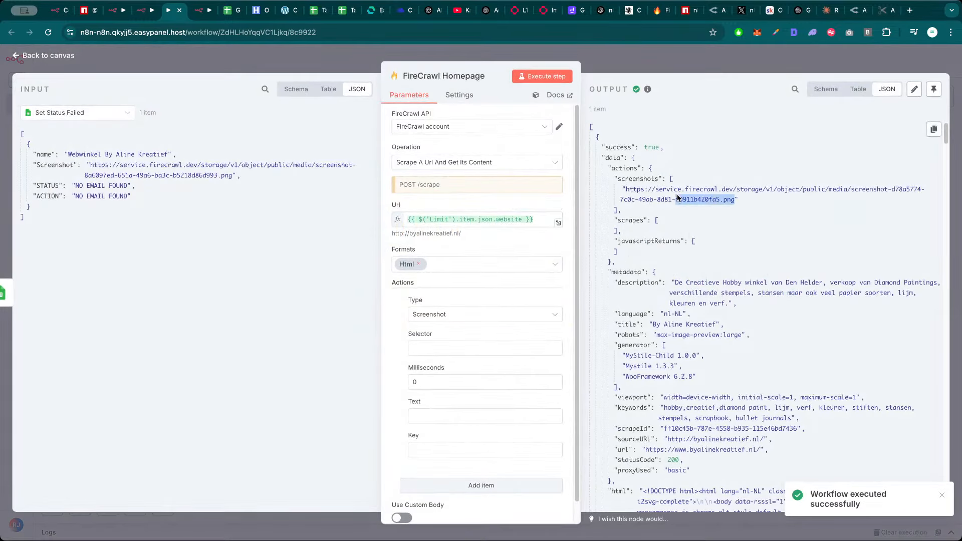
key(Escape)
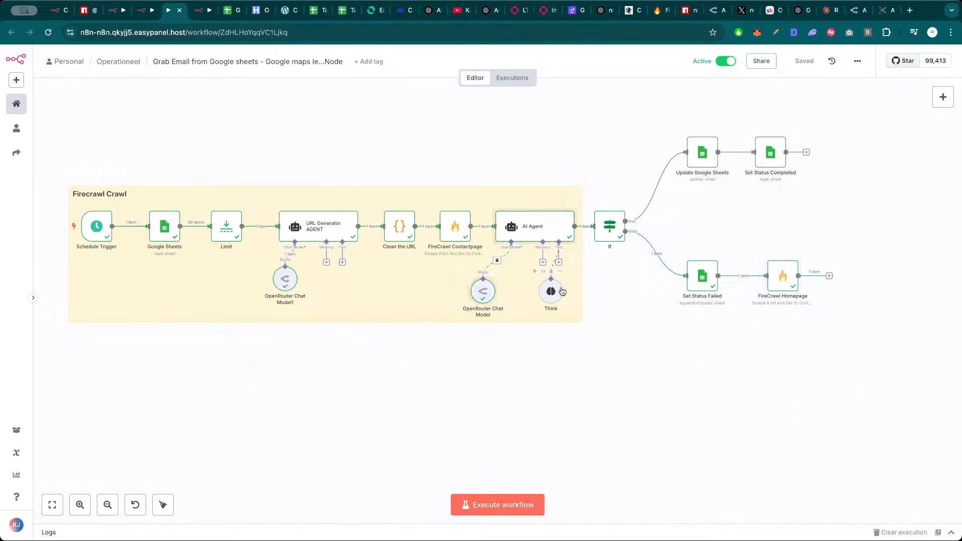
Duplicate the AI Agent with its chat model and Think tool, and attach the copy after the FireCrawl Homepage node
key(ctrl+c)
key(ctrl+v)
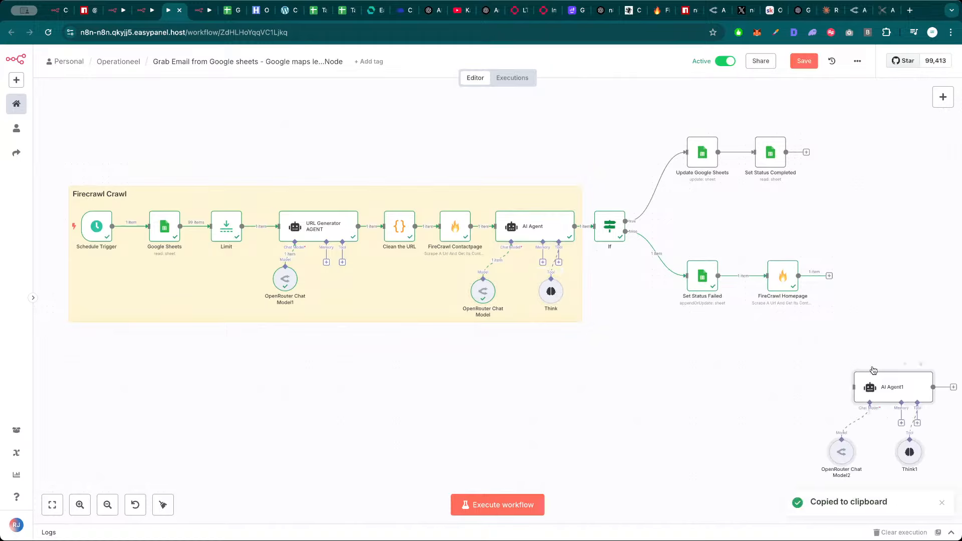
drag(880, 384, 858, 278)
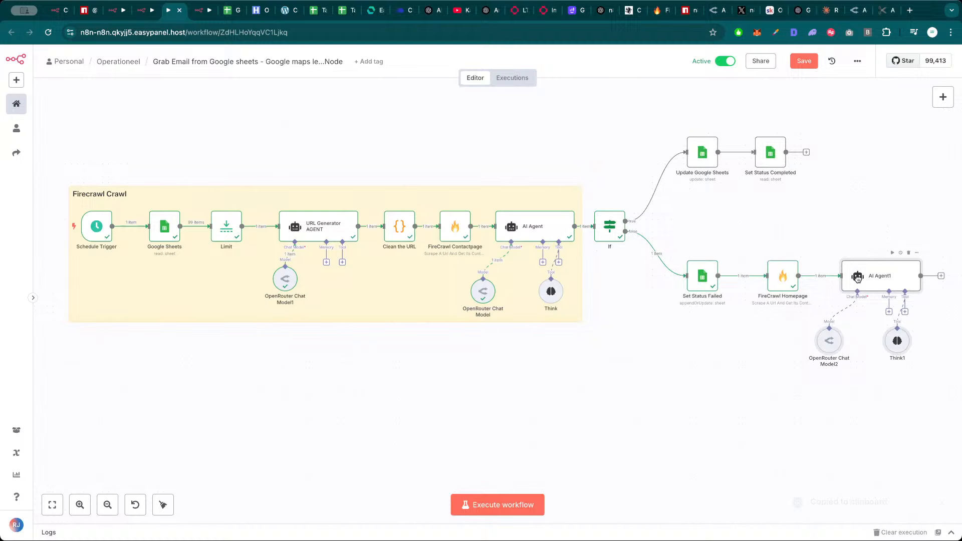
Execute the copied AI Agent1 node on the homepage HTML to extract an email address
double_click(880, 280)
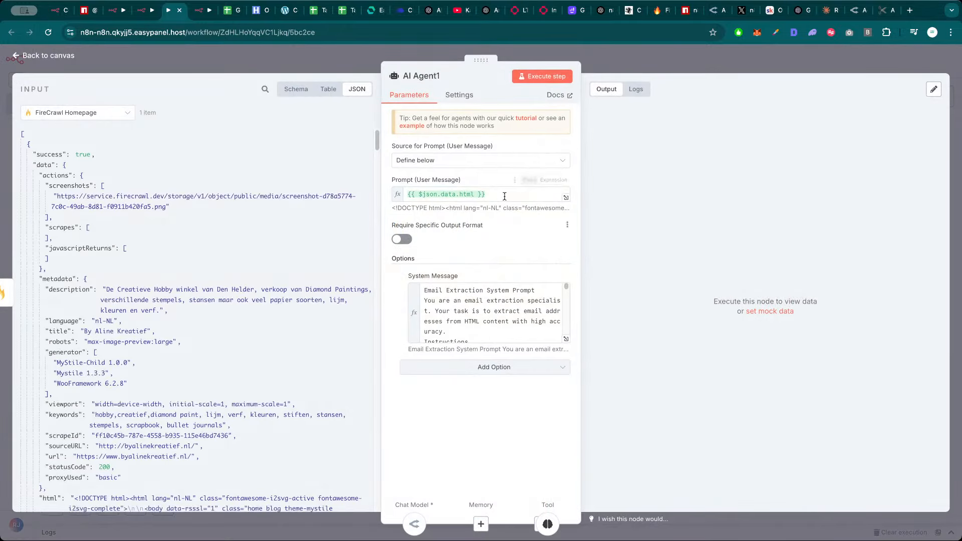
click(552, 83)
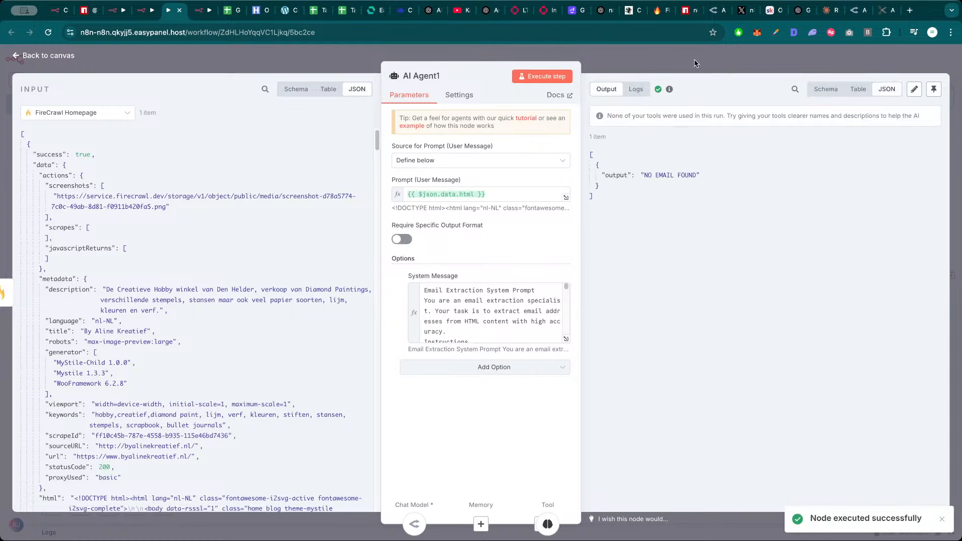
key(Escape)
Duplicate the FireCrawl Homepage node and attach the copy after AI Agent1
scroll(859, 208, right, 5)
scroll(859, 209, down, 1)
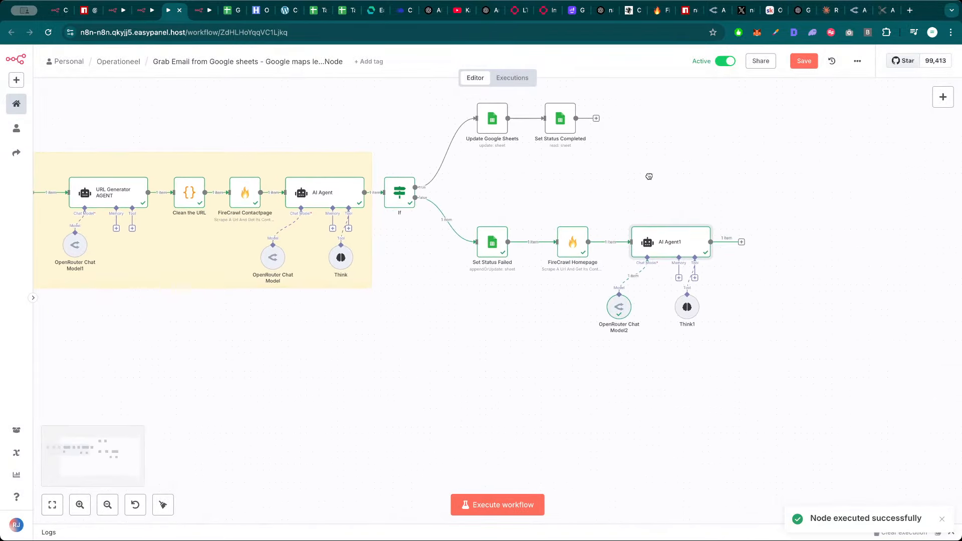
click(741, 243)
click(563, 243)
key(ctrl+c)
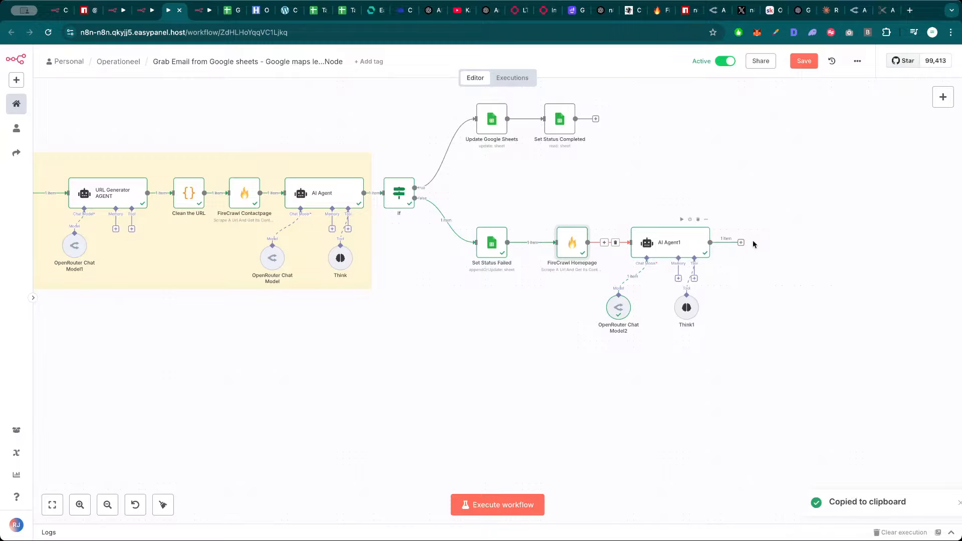
key(ctrl+v)
drag(778, 250, 772, 244)
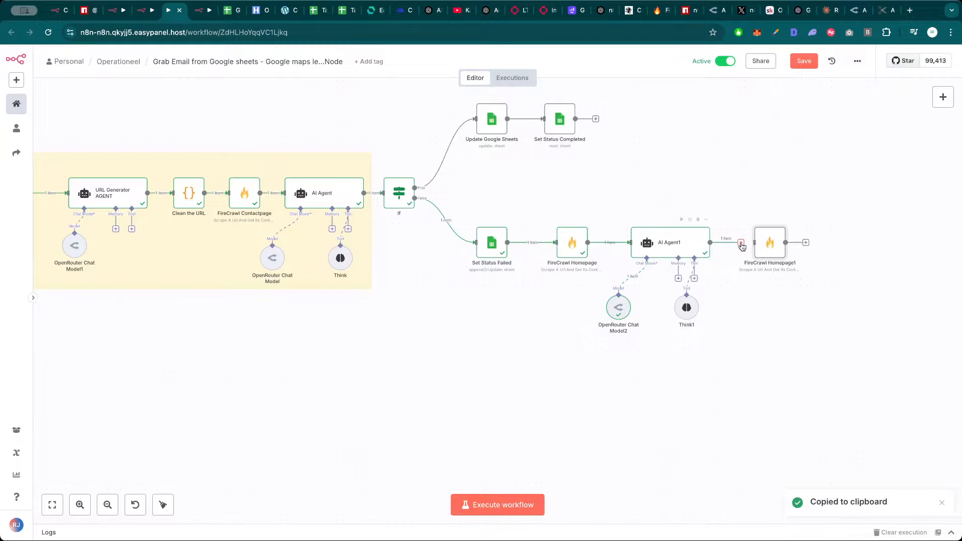
Rename the copied FireCrawl Homepage1 node as "FireCrawl Algemene Voorwaarden"
double_click(764, 244)
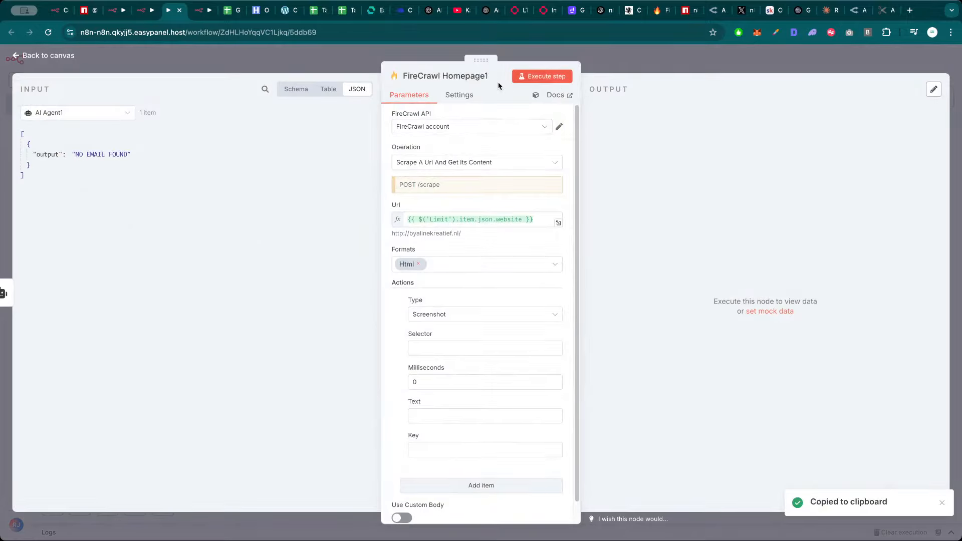
click(478, 76)
double_click(544, 71)
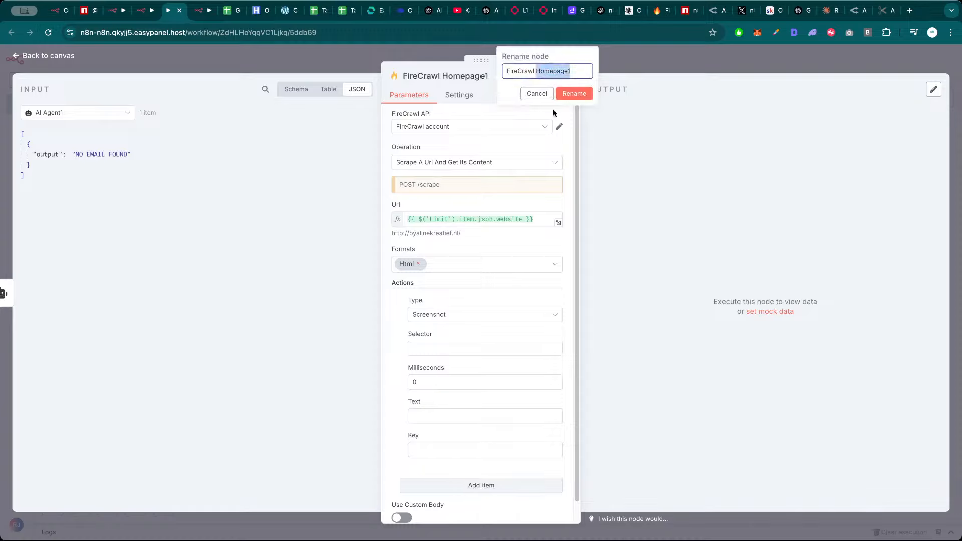
key(BackSpace)
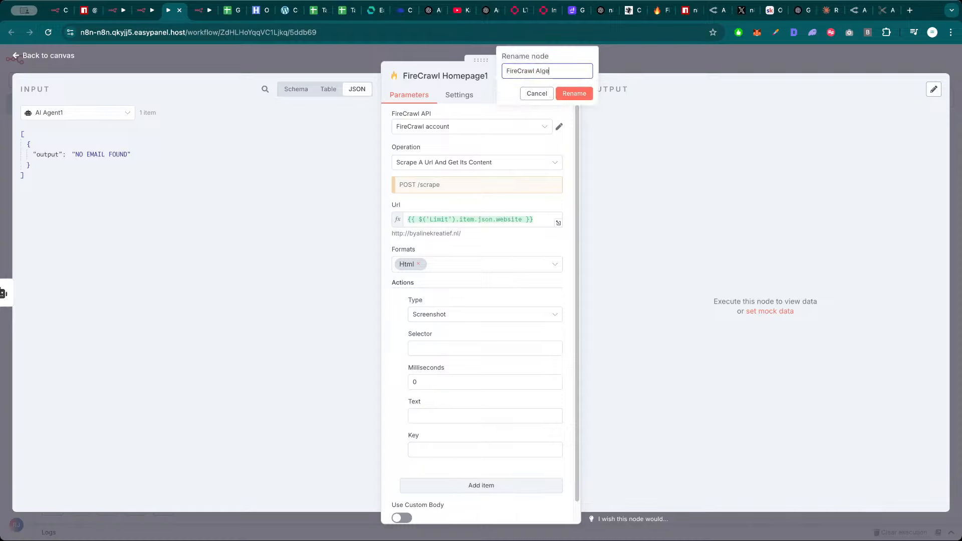
text(Algemene Voorwaarden)
key(Return)
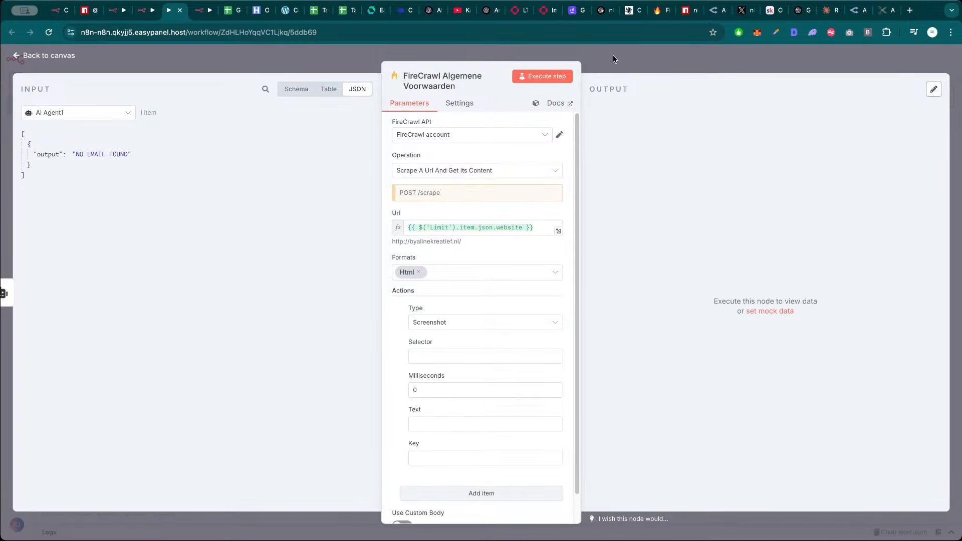
Set the FireCrawl Algemene Voorwaarden node's Url to {{ $('Clean the URL').item.json.urls[2] }}, replacing the Limit website expression
click(103, 113)
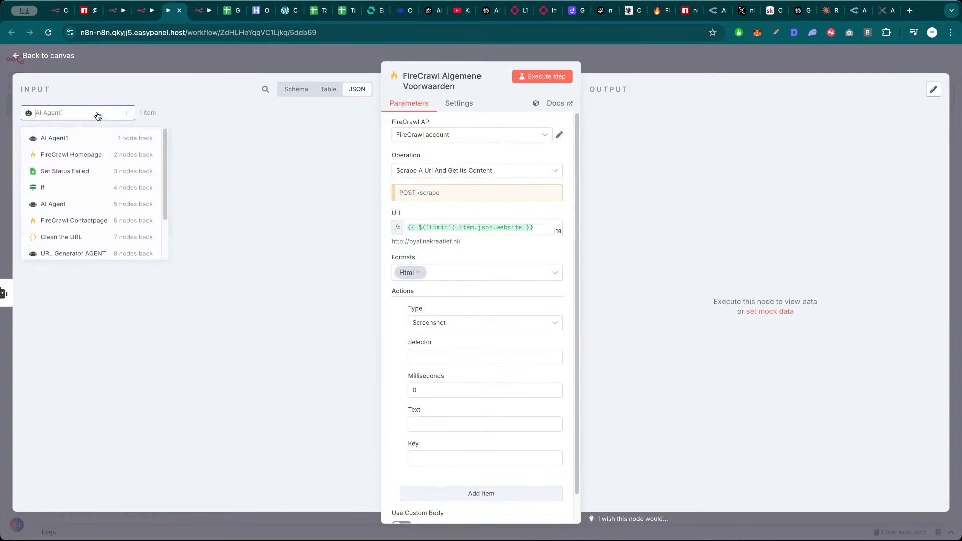
click(73, 209)
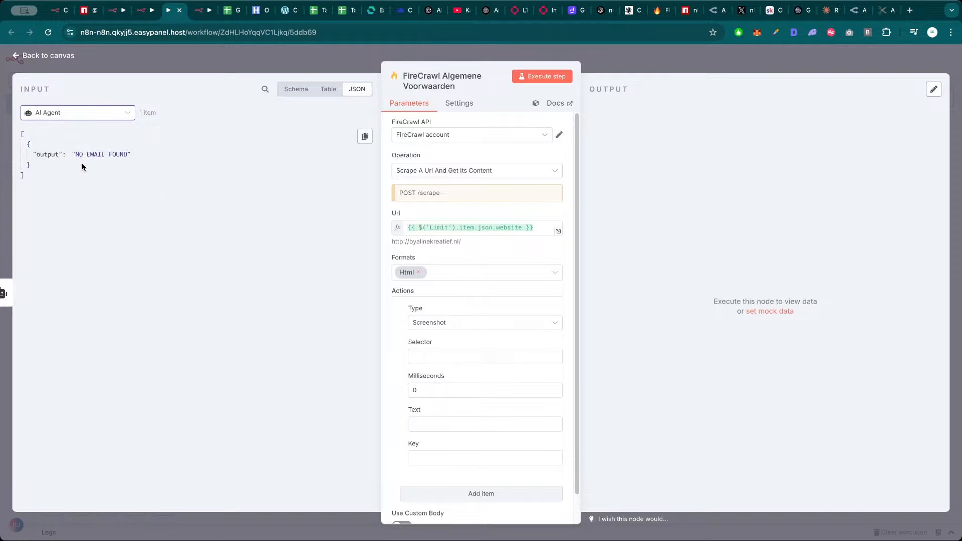
click(112, 113)
click(75, 243)
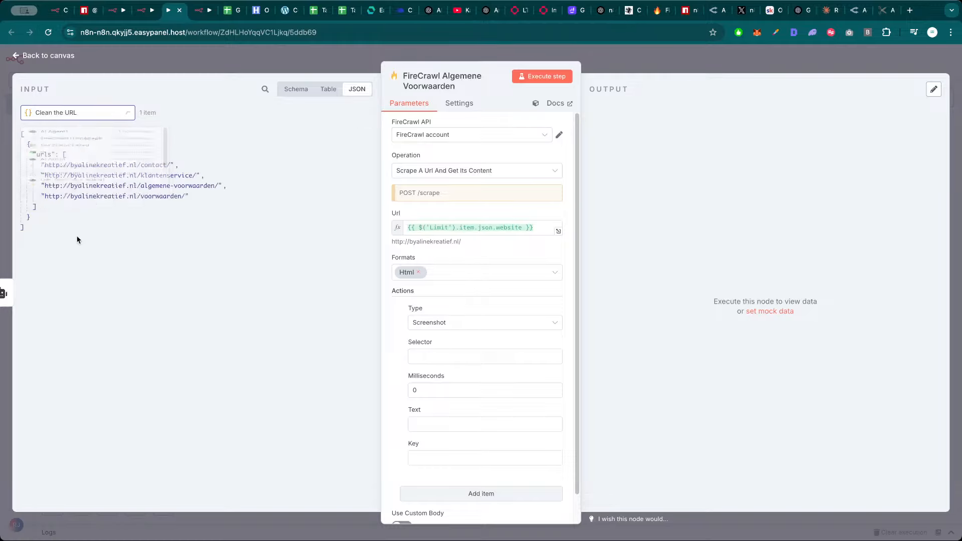
drag(506, 224, 408, 228)
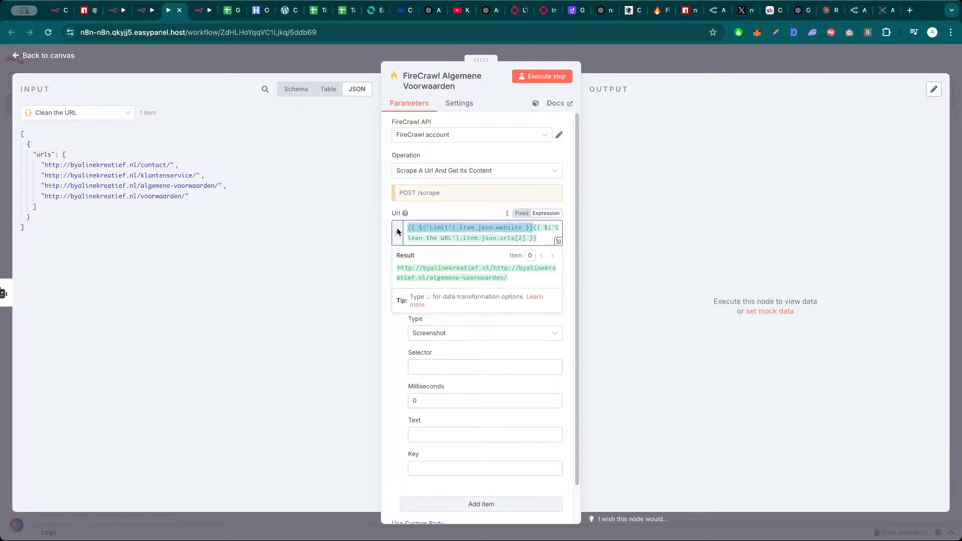
key(BackSpace)
click(452, 213)
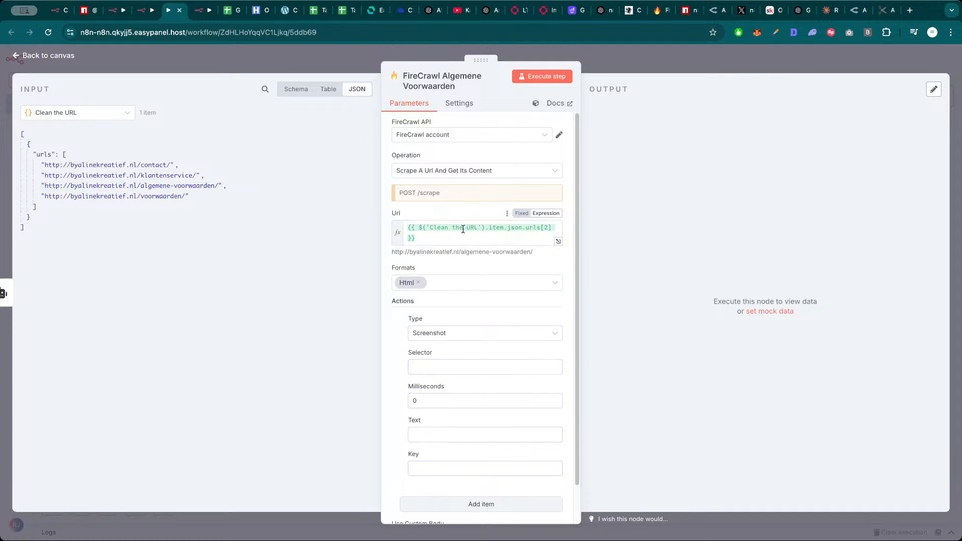
Execute the FireCrawl Algemene Voorwaarden node and save the workflow
click(560, 78)
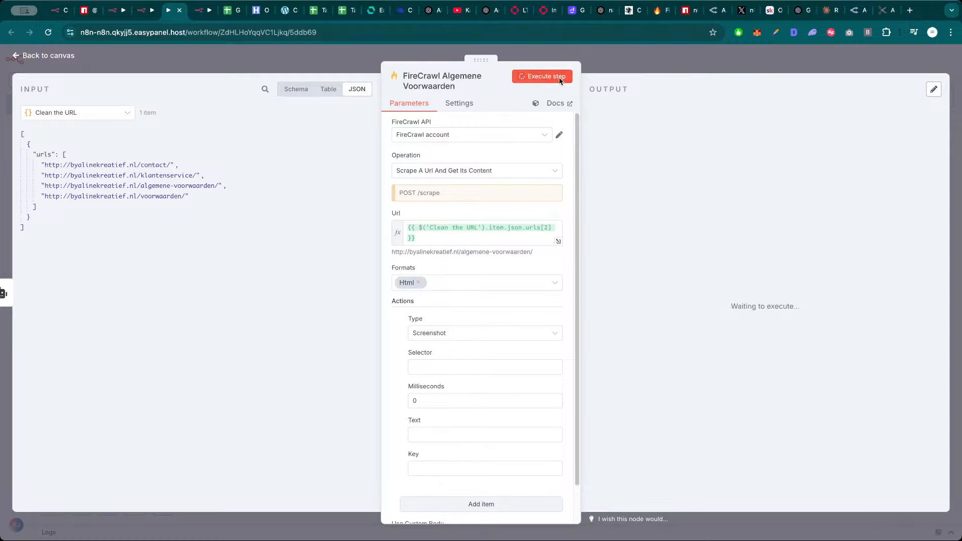
click(621, 65)
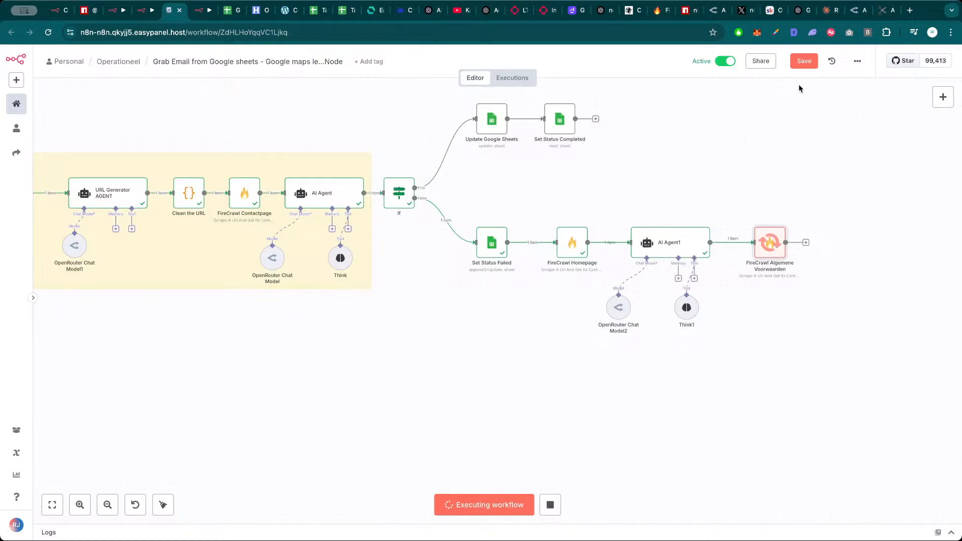
click(803, 61)
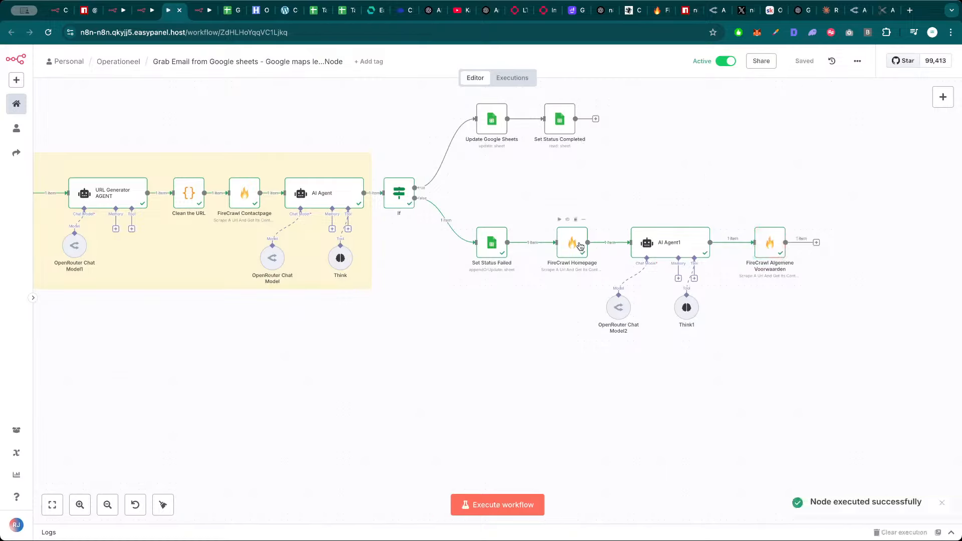
Rename the AI Agent1 node as "AI Agent Homepage"
double_click(677, 246)
click(436, 75)
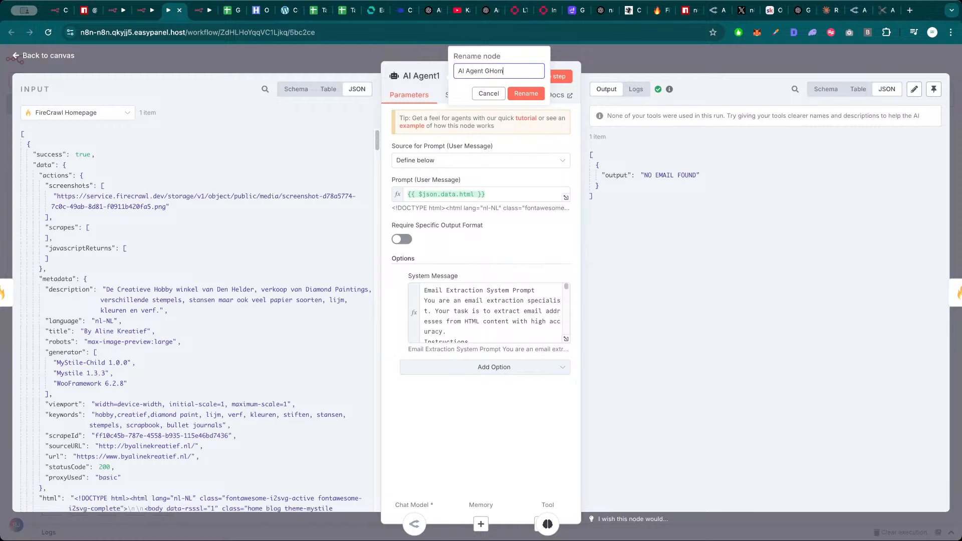
text(Homepage)
key(Return)
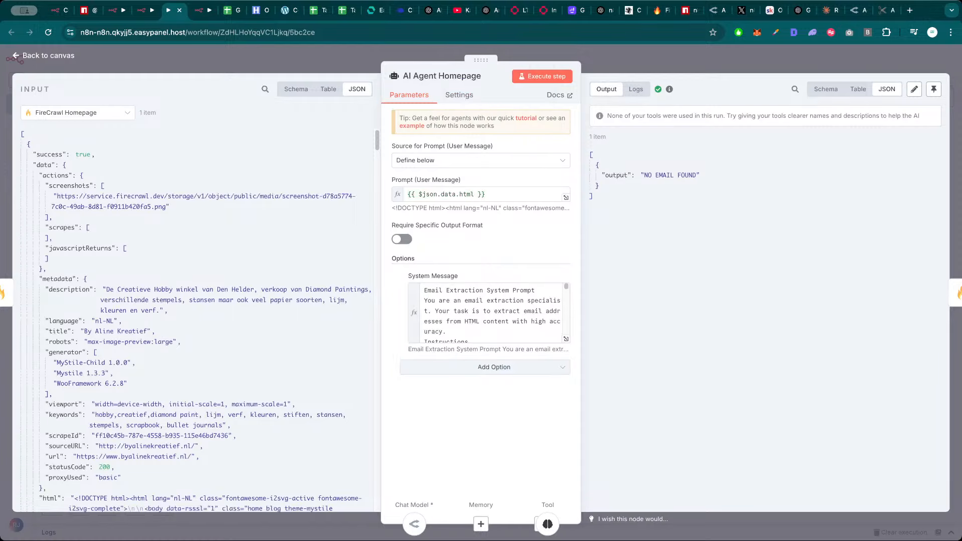
click(558, 54)
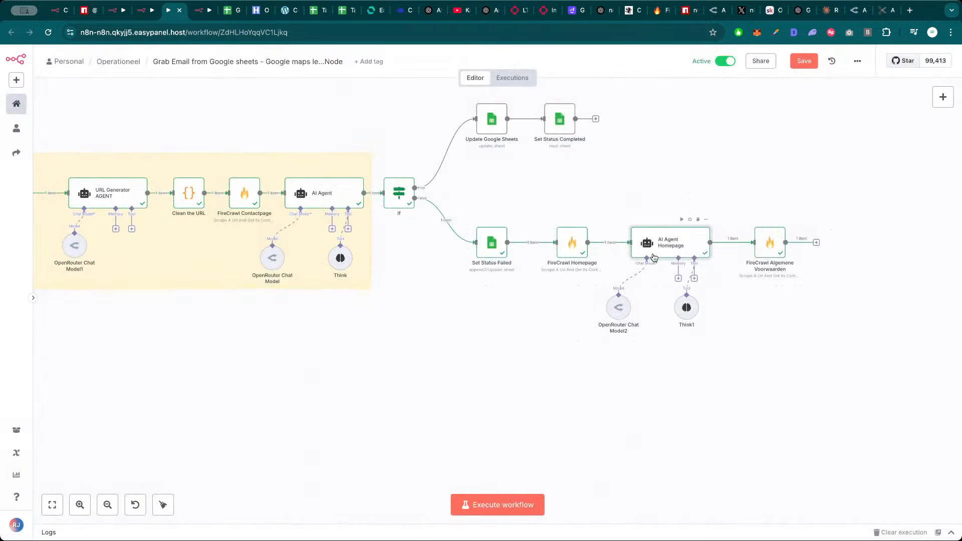
Duplicate AI Agent Homepage with its chat model and Think tool, and attach the copy after FireCrawl Algemene Voorwaarden
key(super+c)
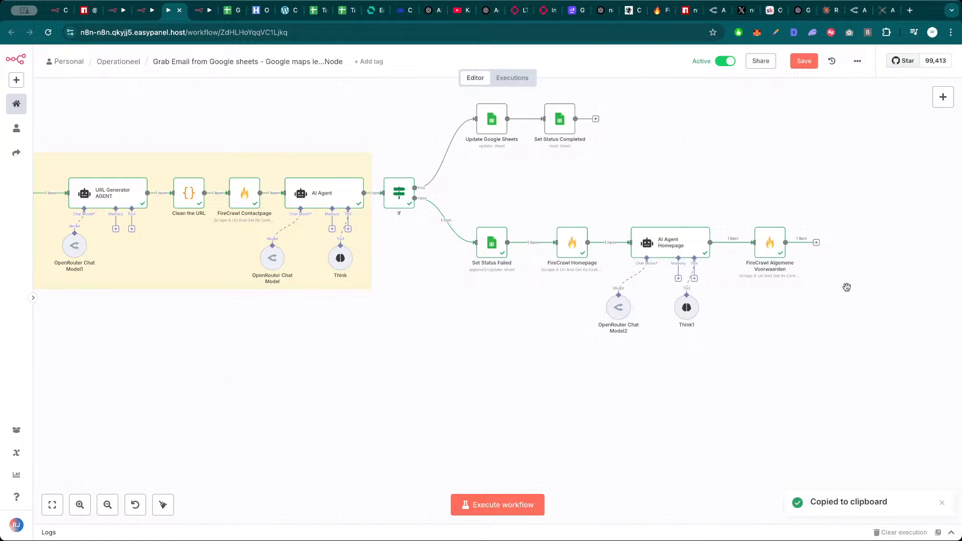
key(super+v)
drag(896, 327, 845, 244)
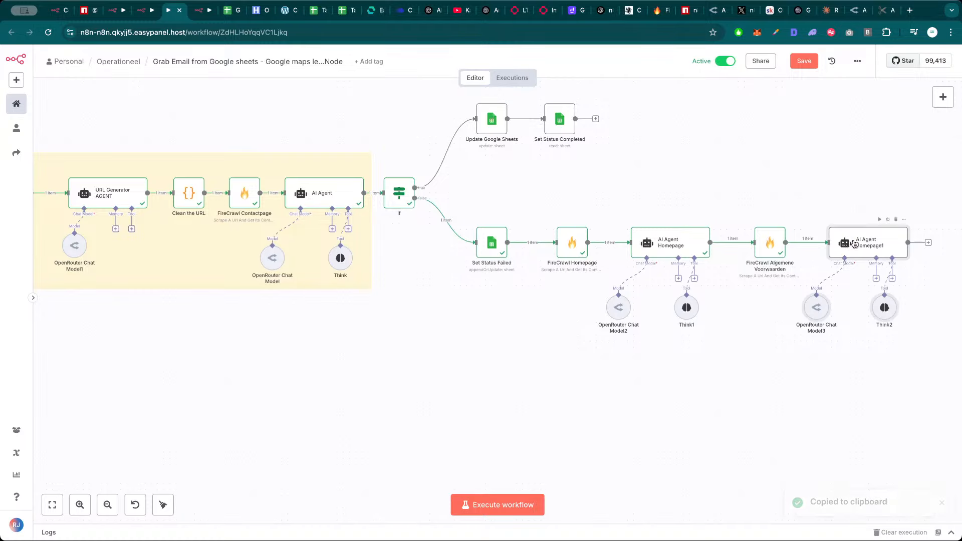
Rename the copied AI Agent Homepage1 node as "AI Agent Algemene Voorwaarden"
double_click(845, 244)
click(481, 80)
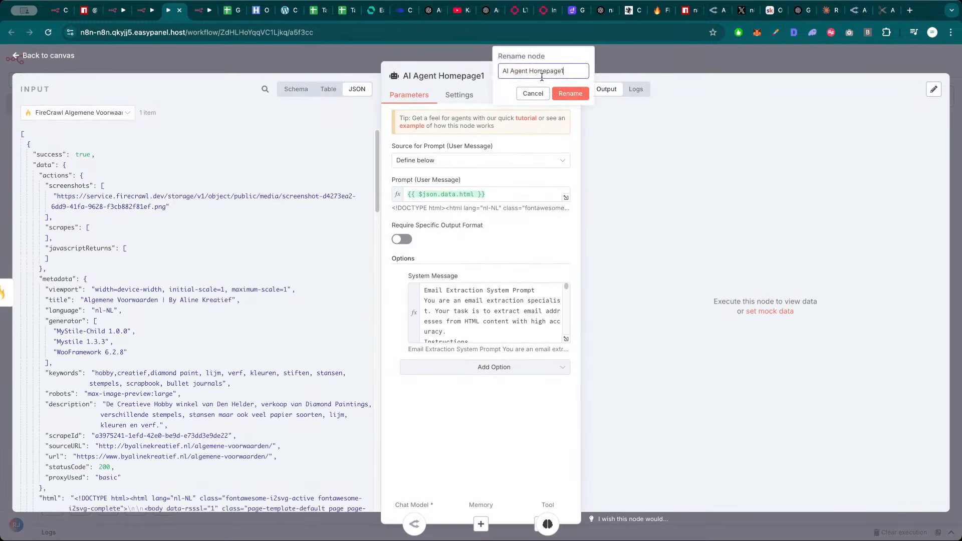
double_click(543, 73)
key(BackSpace)
key(BackSpace)
text(Algemene Vooraar)
text(aarden)
key(Return)
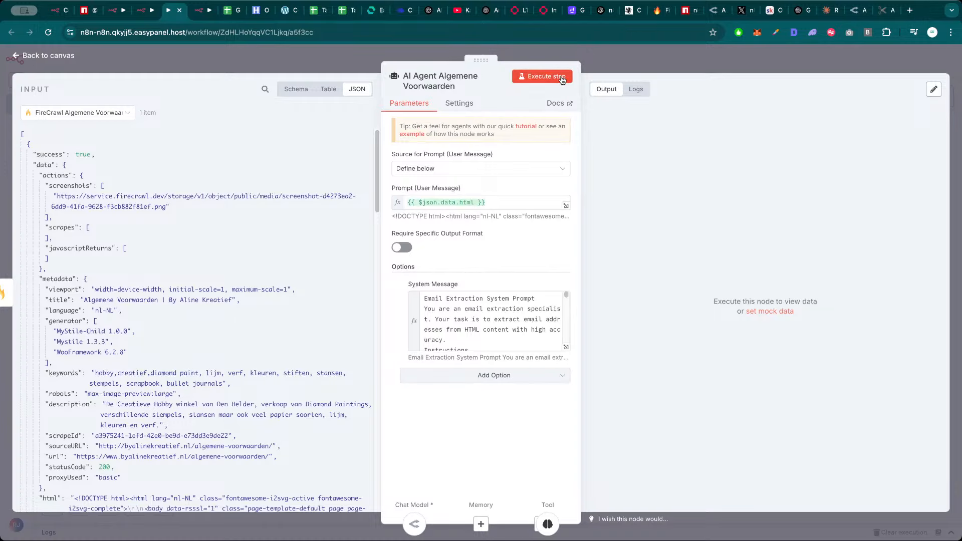
Execute the AI Agent Algemene Voorwaarden node on the scraped terms page and check its output
click(543, 76)
click(637, 60)
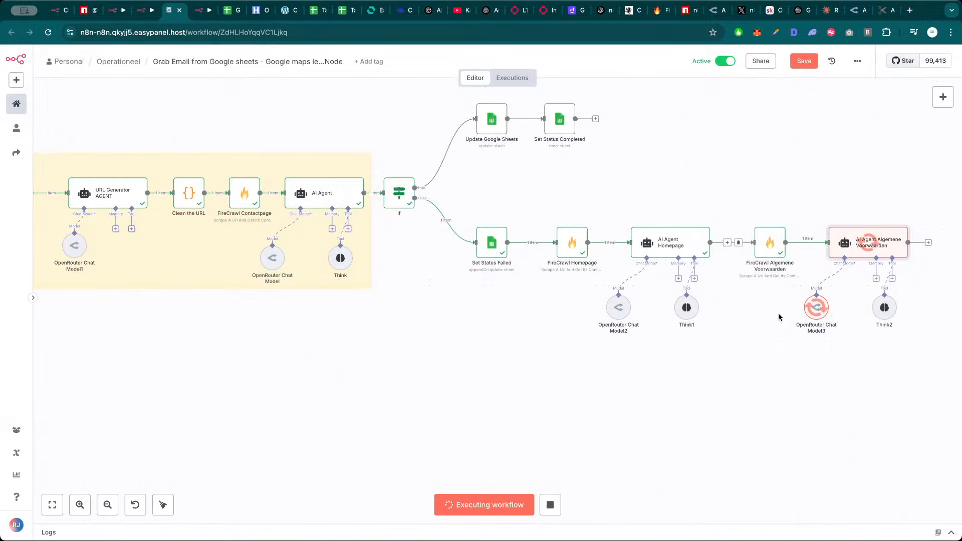
scroll(778, 313, right, 5)
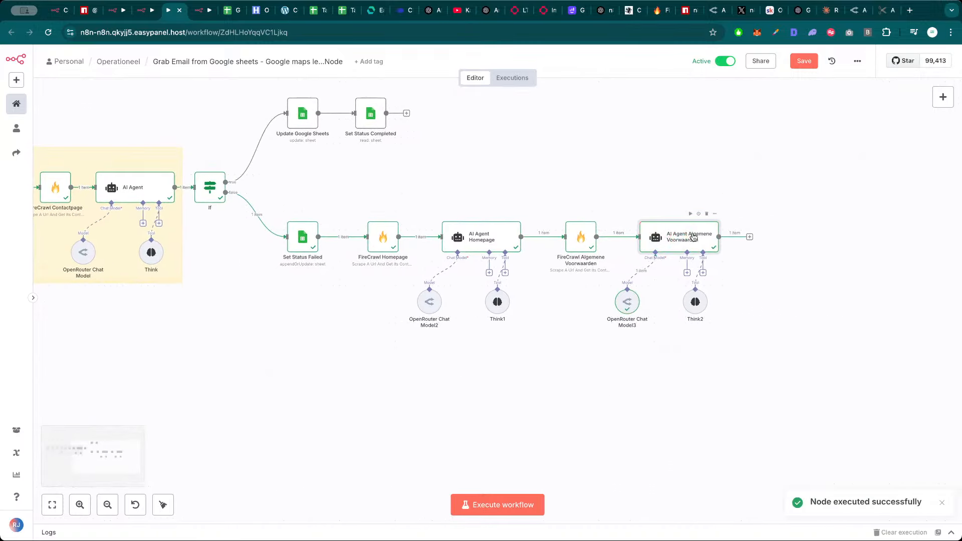
double_click(694, 237)
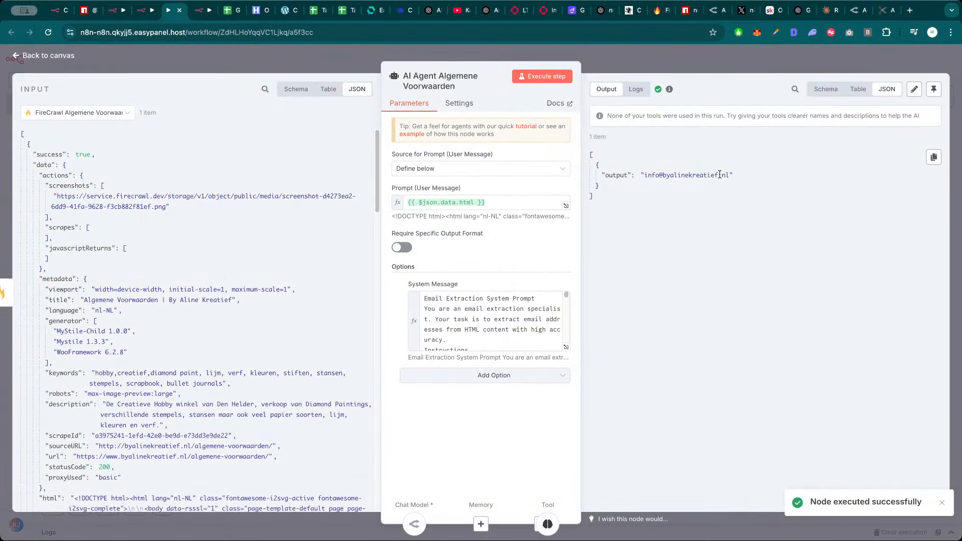
click(703, 68)
Save the workflow with the extended fallback branch
scroll(586, 178, down, 3)
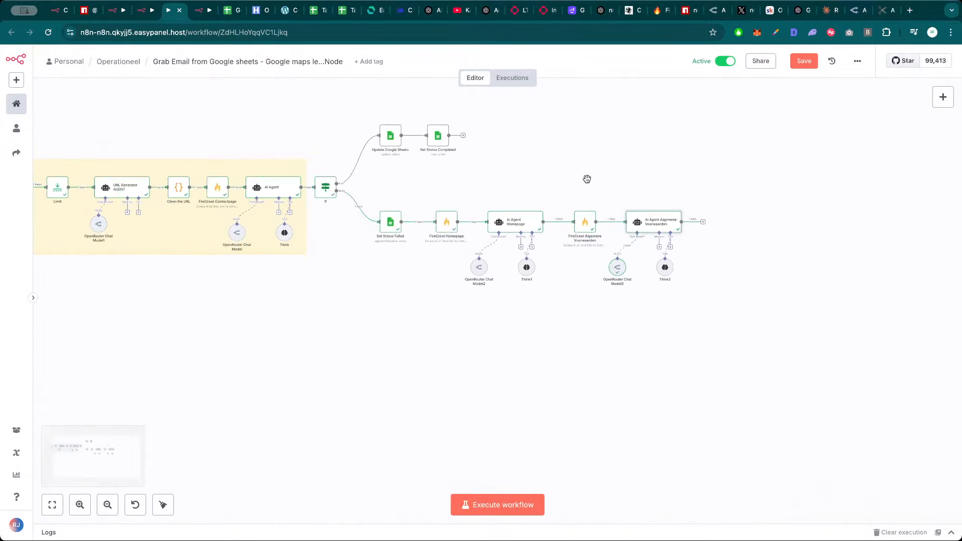
drag(587, 179, 691, 200)
scroll(641, 196, down, 1)
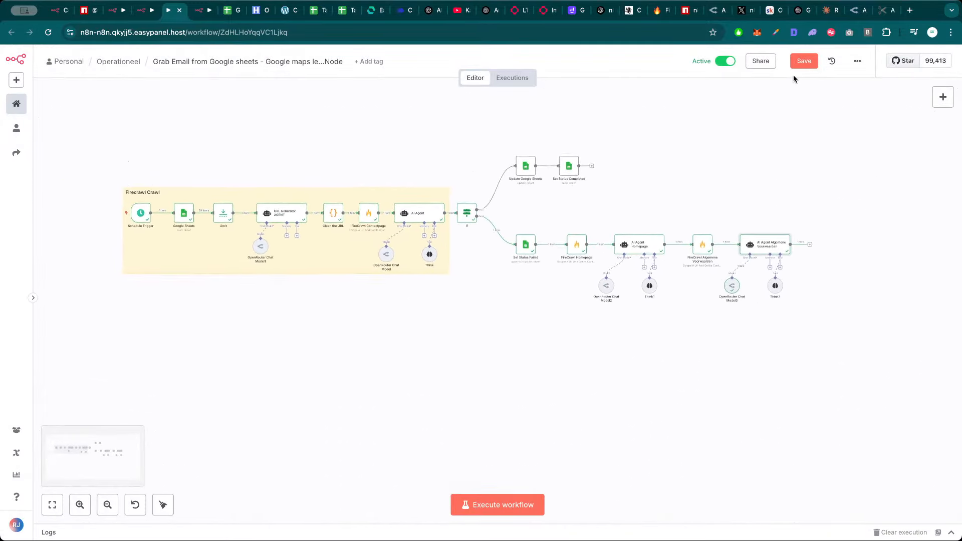
click(802, 61)
Duplicate the Set Status Failed node and attach the copy after AI Agent Algemene Voorwaarden
click(529, 248)
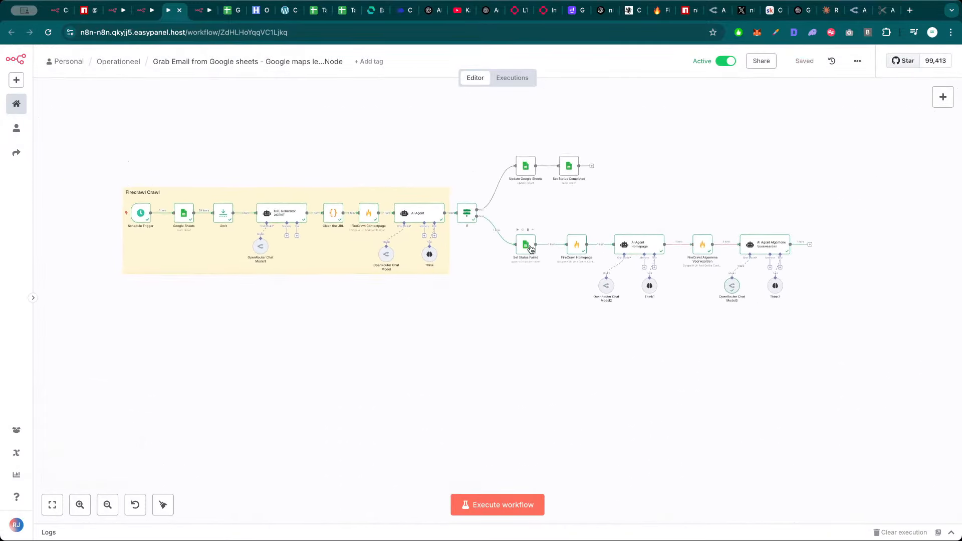
key(super+c)
key(super+v)
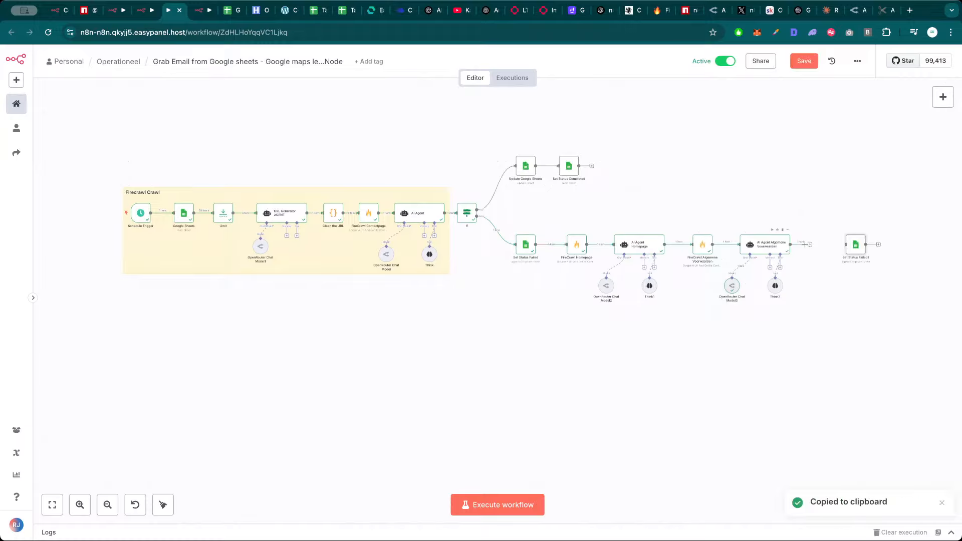
drag(846, 244, 821, 247)
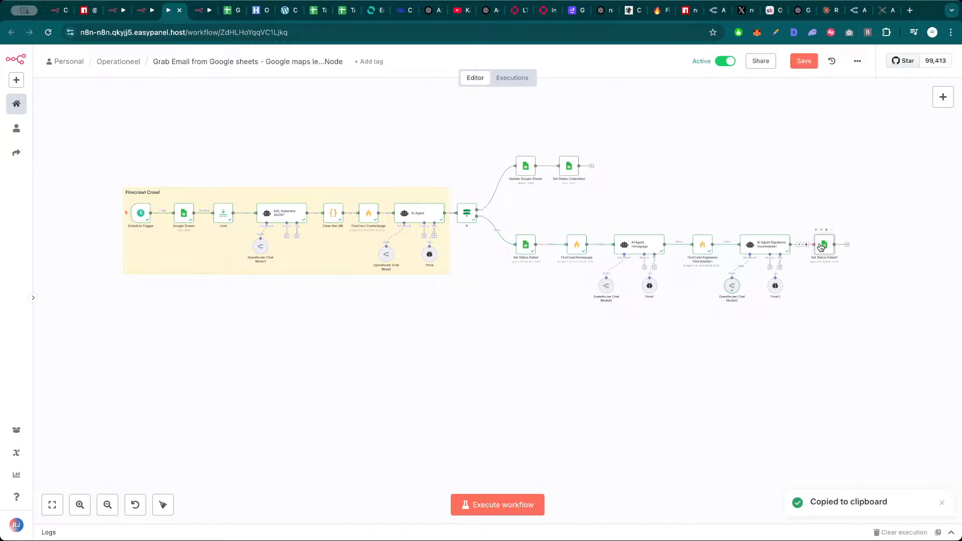
Review the ACTION, STATUS, email and Screenshot column mappings in the copied Set Status Failed1 node
double_click(824, 247)
scroll(480, 362, down, 5)
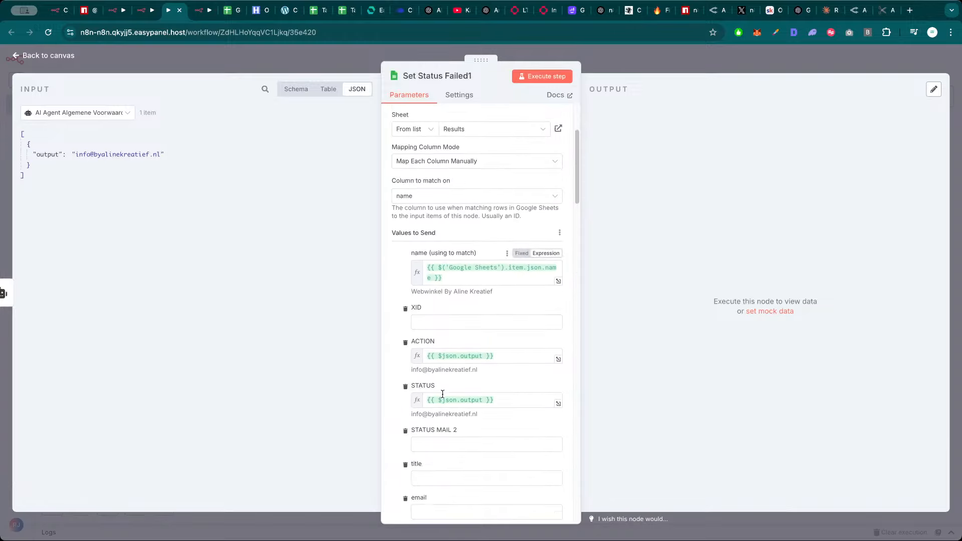
scroll(476, 351, down, 3)
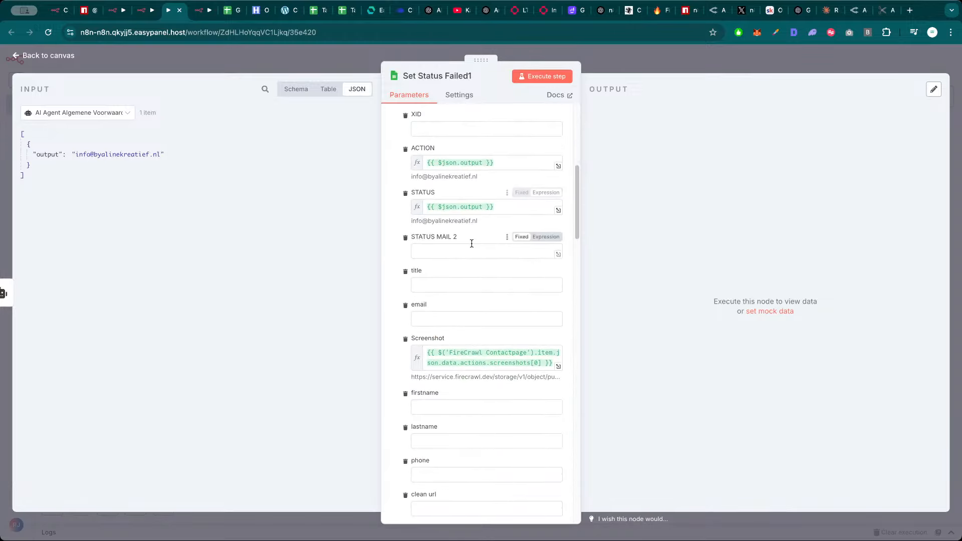
scroll(472, 245, up, 3)
scroll(472, 246, down, 5)
scroll(467, 250, up, 3)
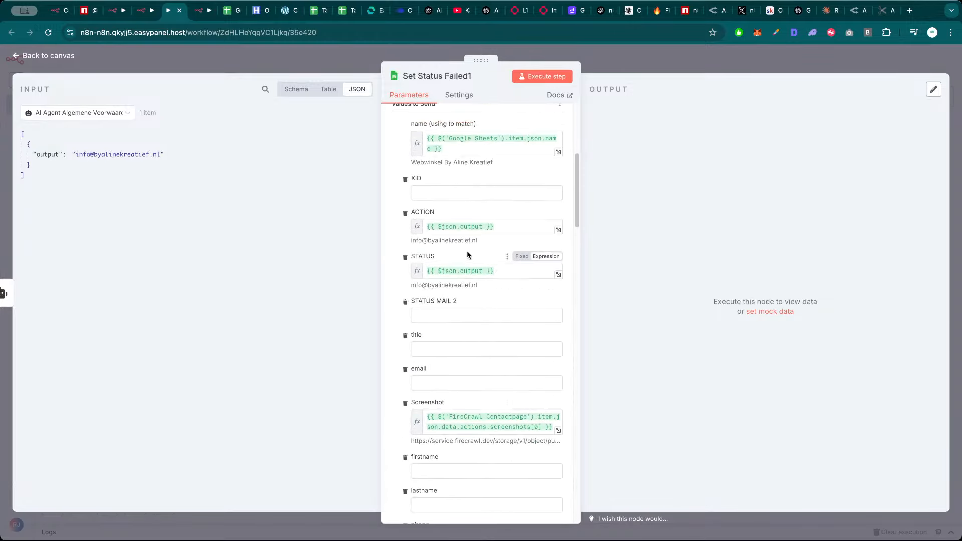
scroll(457, 281, up, 1)
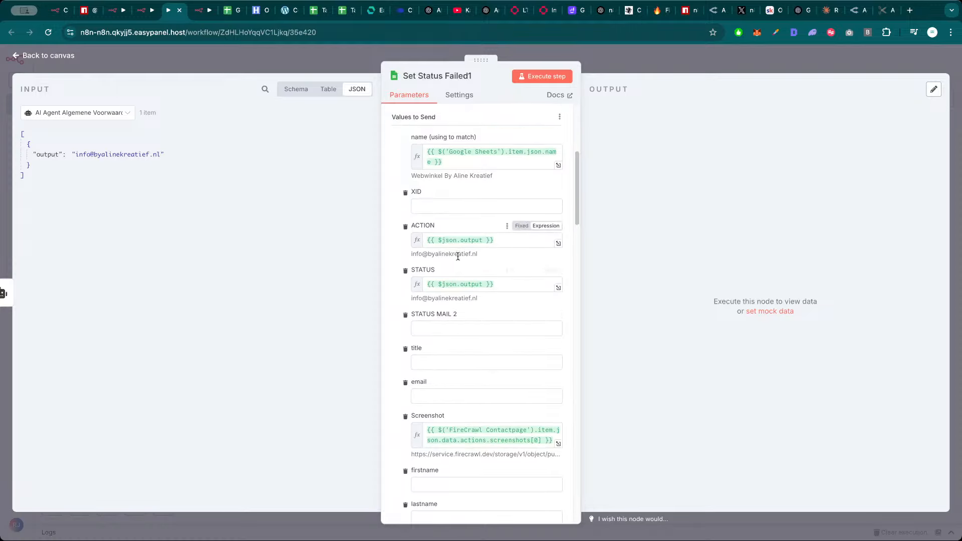
scroll(458, 256, down, 1)
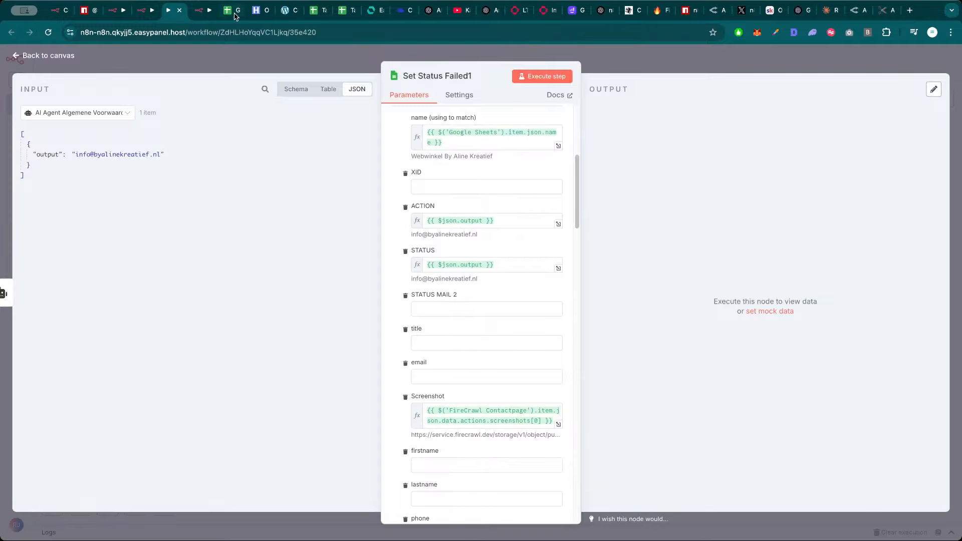
key(Escape)
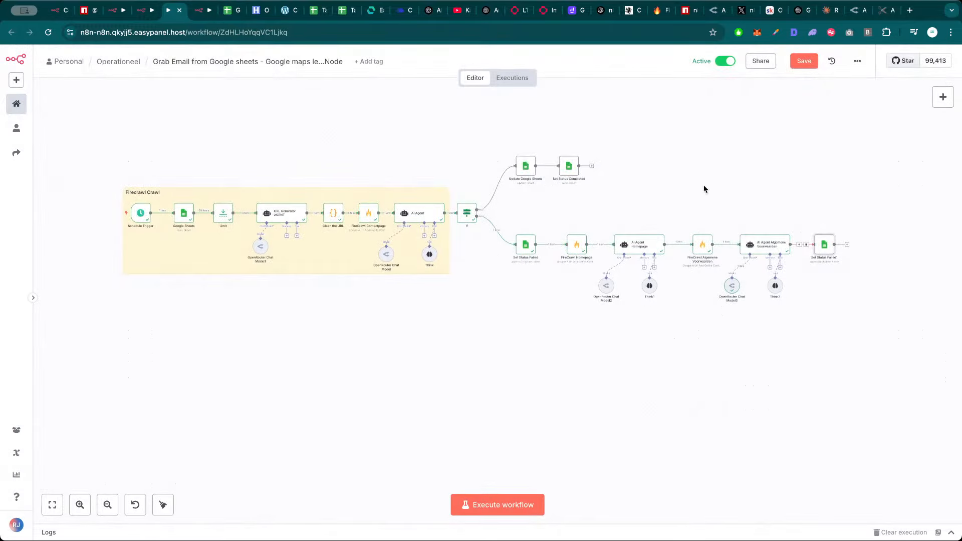
Review the match column and the STATUS, email and phone mappings in the Update Google Sheets node
double_click(526, 166)
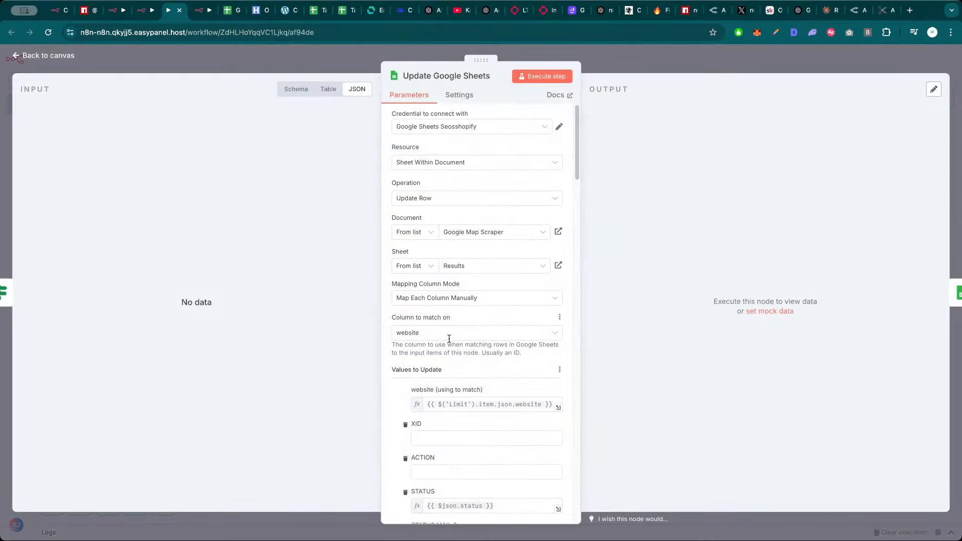
scroll(449, 338, down, 5)
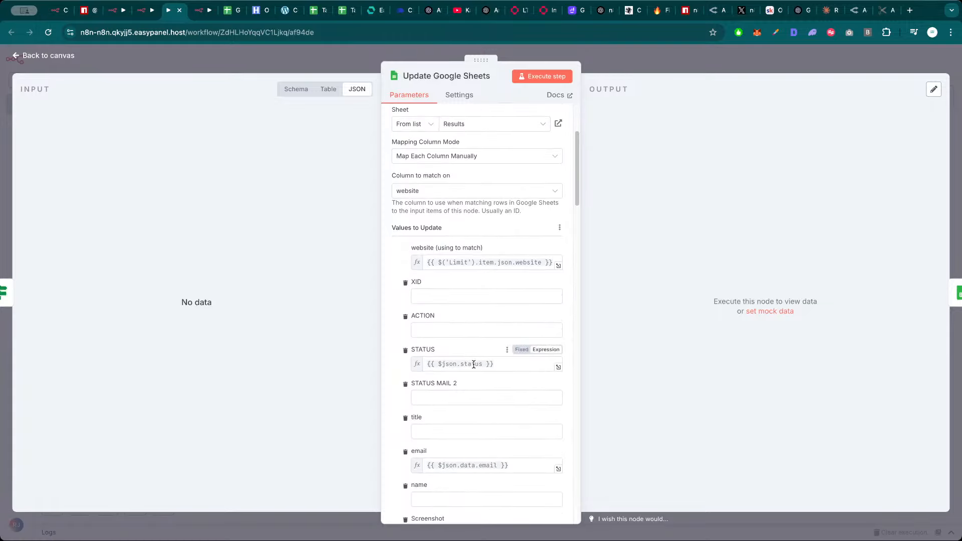
key(Escape)
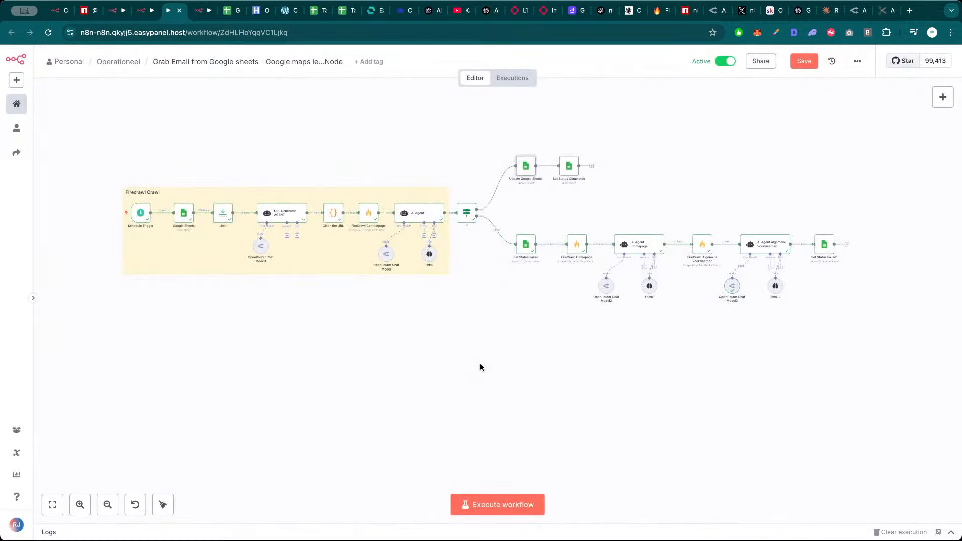
double_click(526, 169)
scroll(462, 370, down, 7)
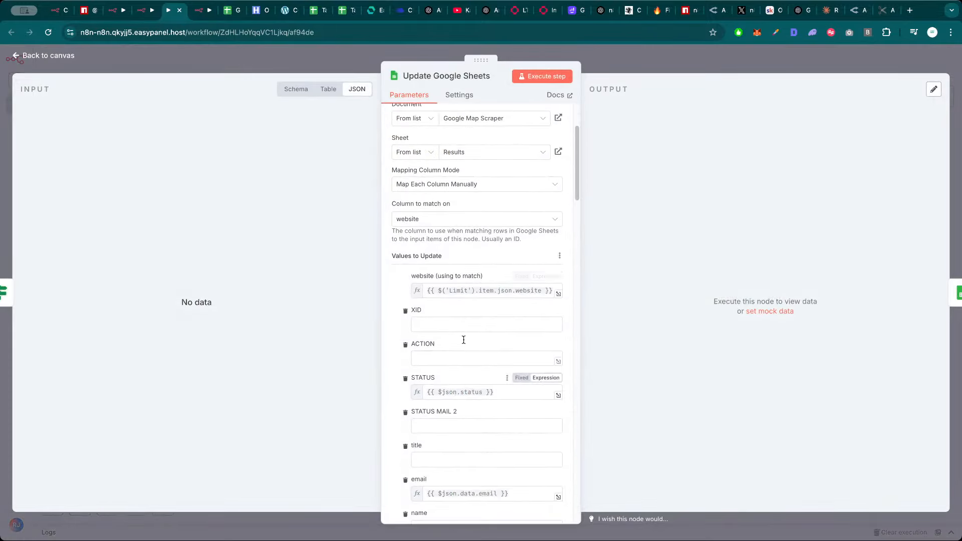
scroll(466, 340, down, 5)
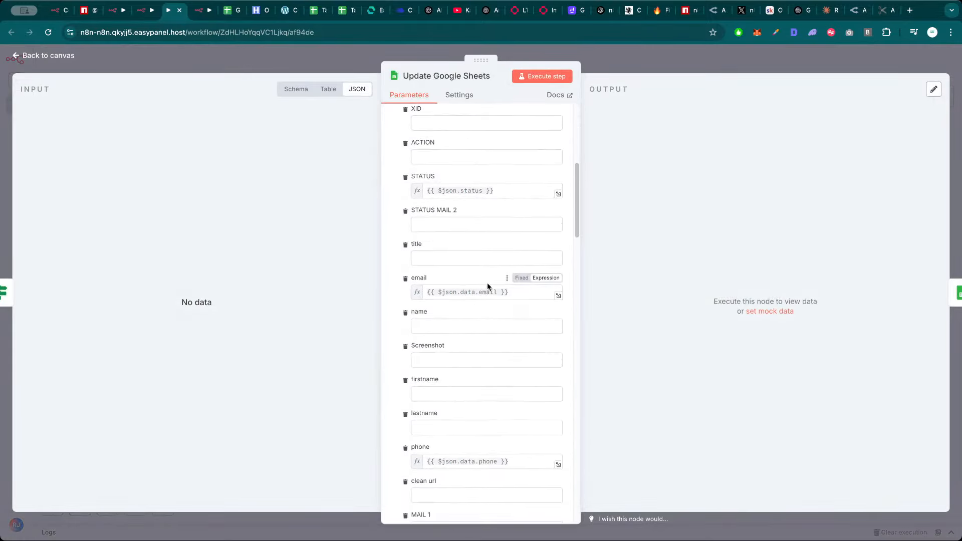
scroll(474, 418, down, 2)
key(Escape)
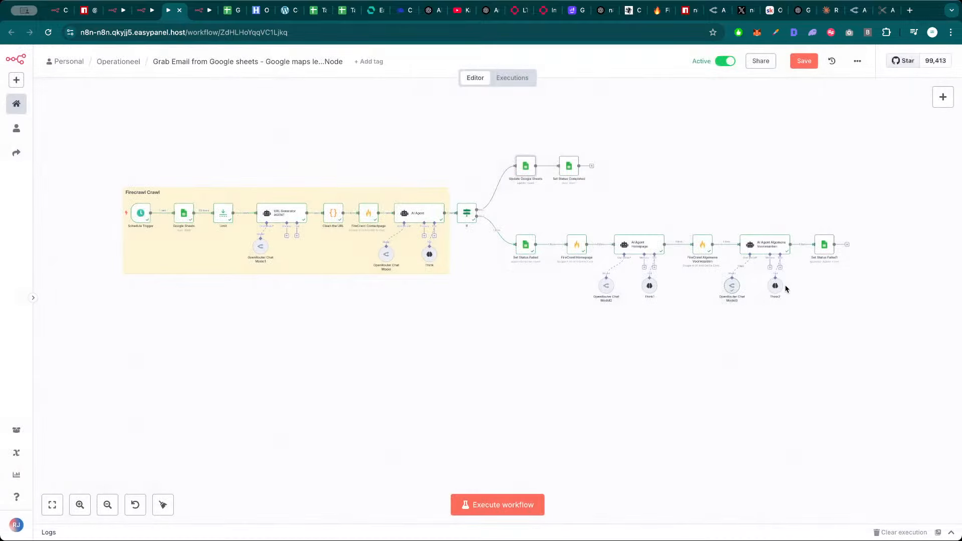
Compare the Set Status Failed1 node's STATUS mapping with the ACTION filter of the Google Sheets node in the mail-sending workflow
double_click(824, 246)
scroll(453, 303, down, 4)
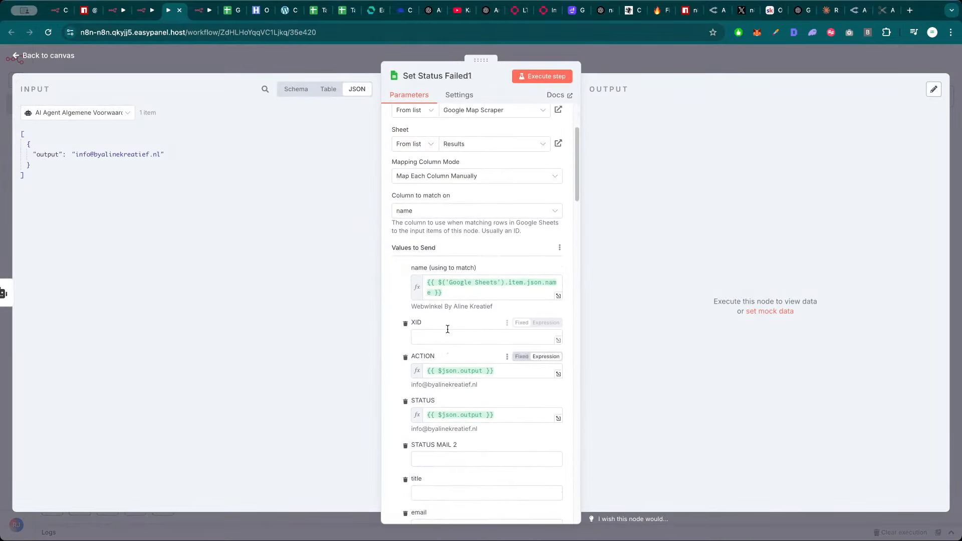
scroll(452, 302, down, 6)
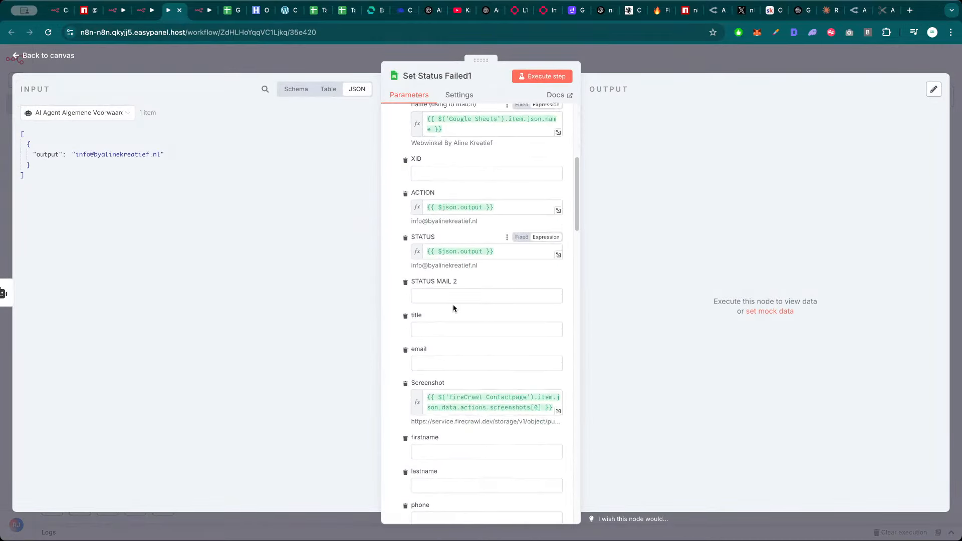
triple_click(461, 248)
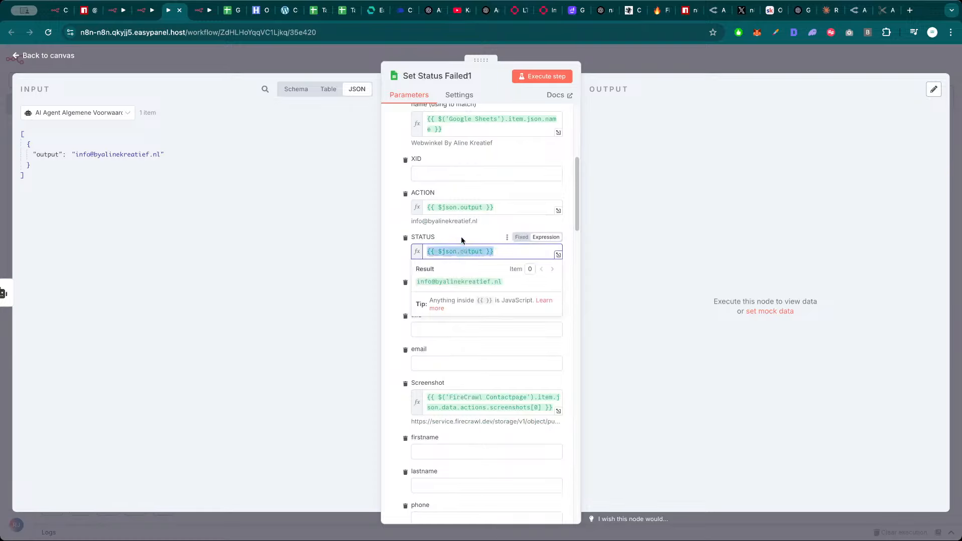
triple_click(466, 250)
click(200, 10)
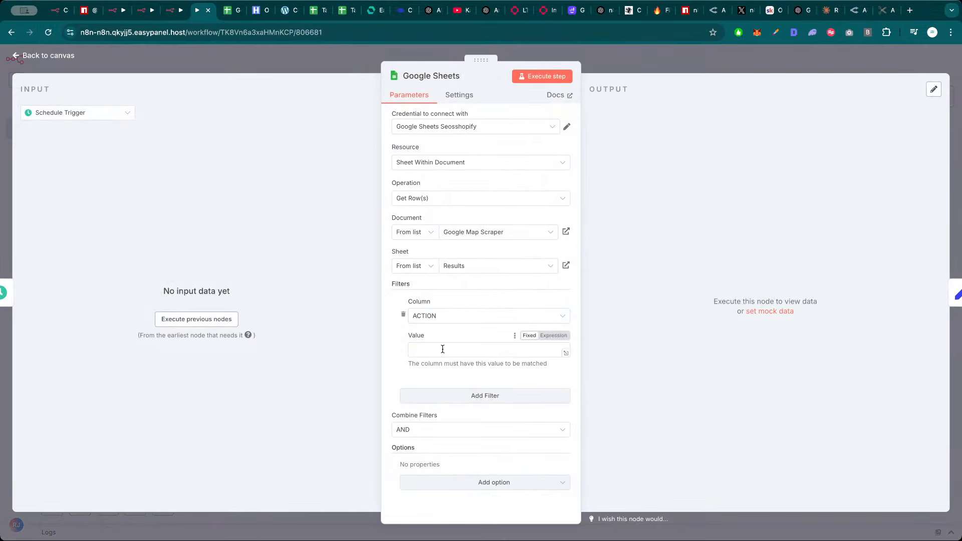
key(Escape)
click(173, 10)
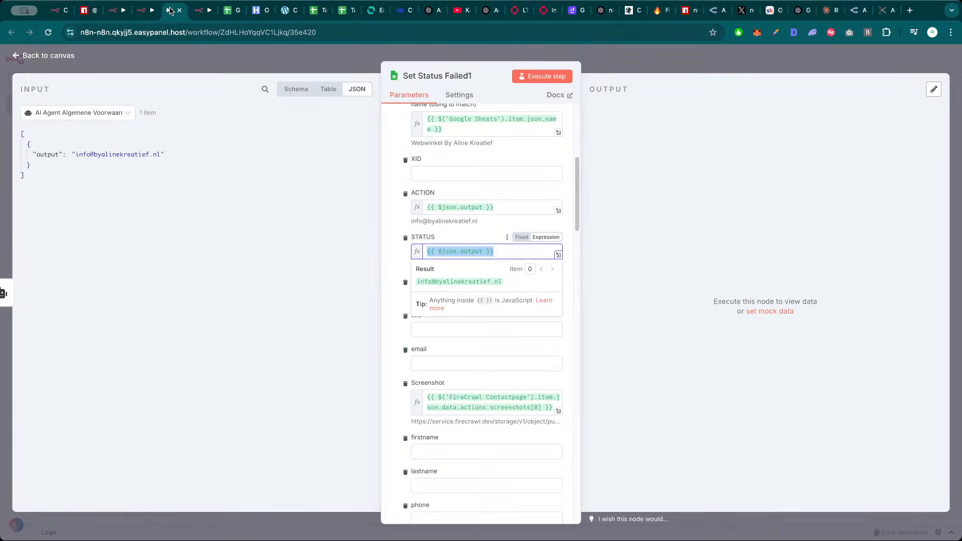
Clear the ACTION value in the Set Status Failed1 node and set STATUS to completed
click(430, 234)
click(458, 207)
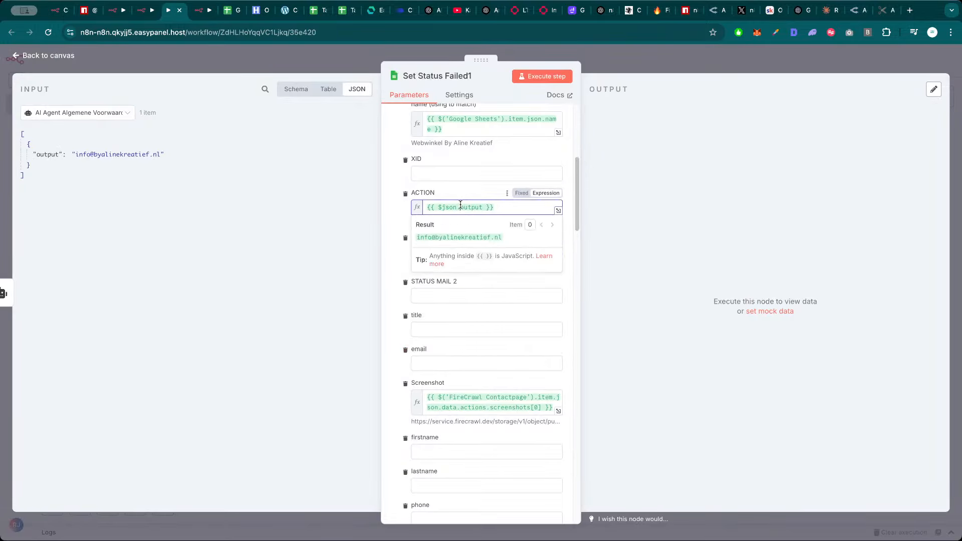
key(ctrl+a)
key(BackSpace)
click(450, 253)
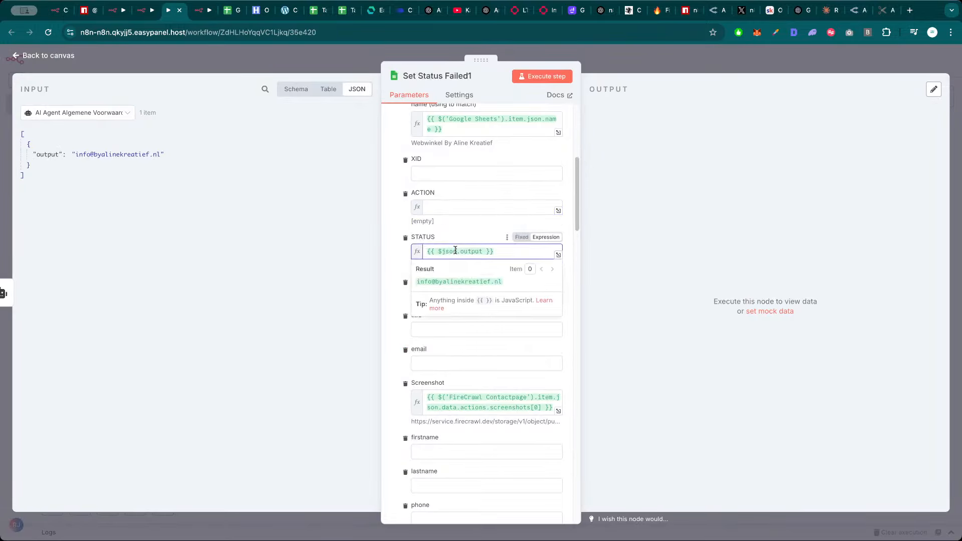
key(ctrl+a)
text(complet)
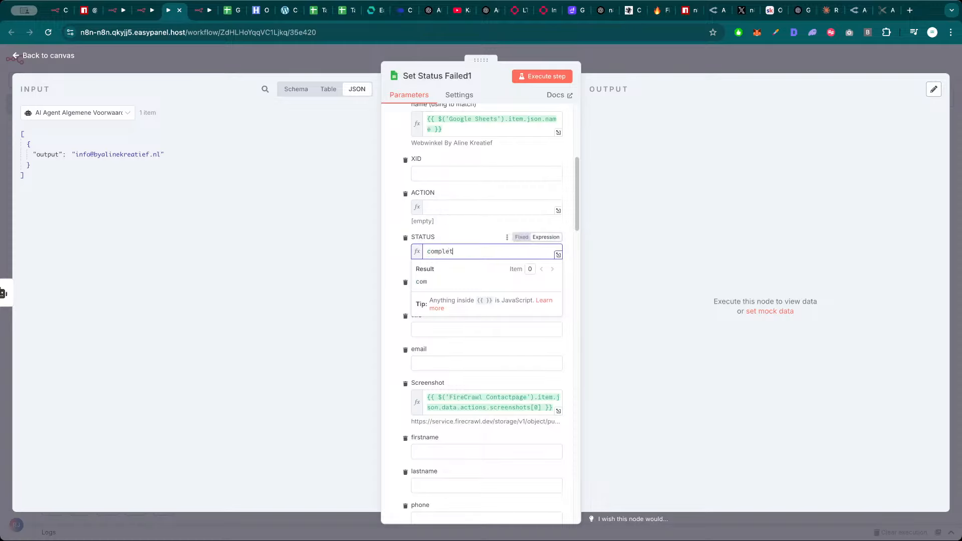
click(465, 239)
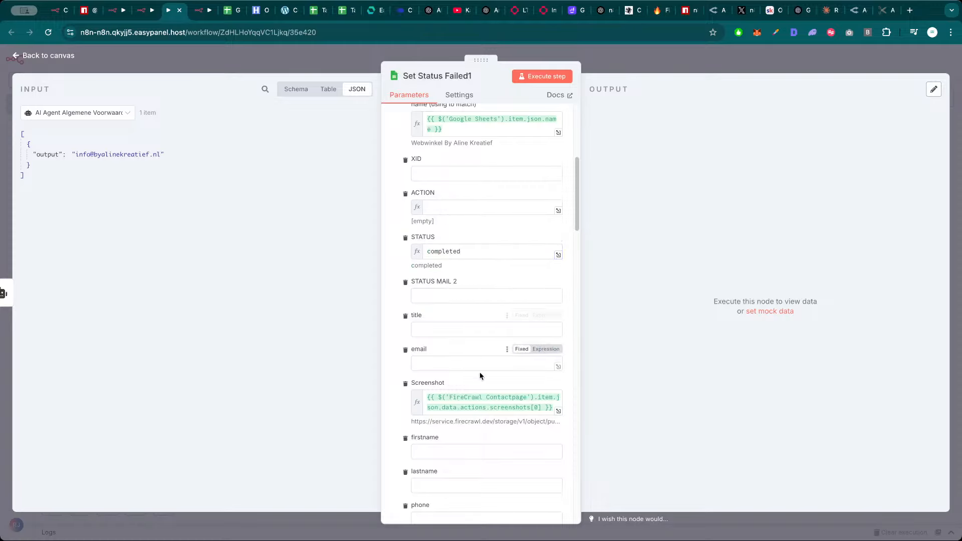
Map the email column of the Set Status Failed1 node to the expression {{ $json.output }}, keeping ACTION empty
scroll(479, 376, down, 1)
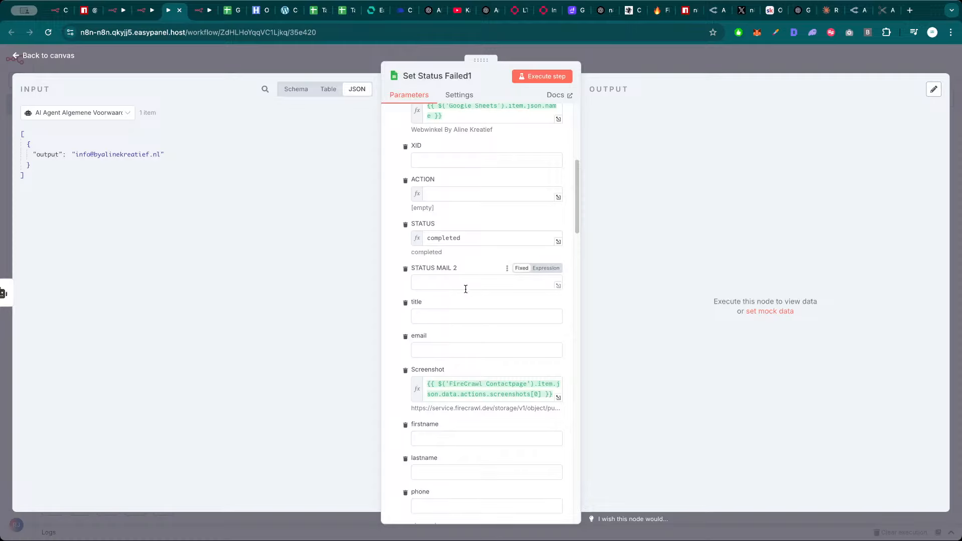
click(465, 193)
key(super+z)
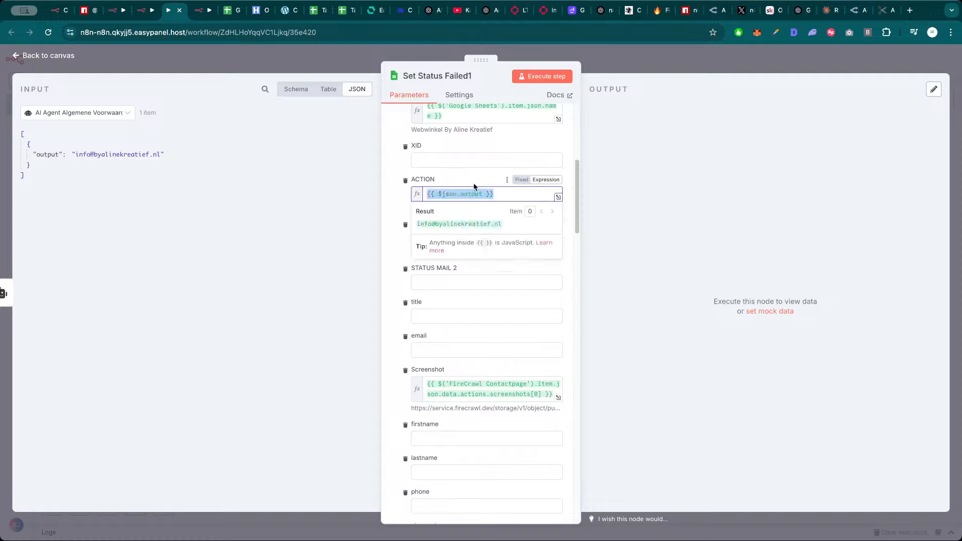
key(BackSpace)
key(Escape)
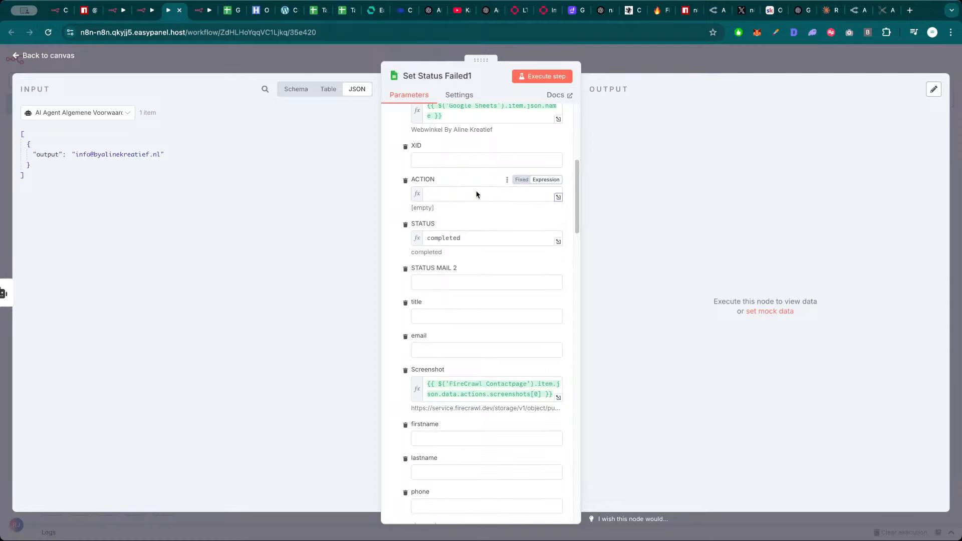
click(454, 354)
key(super+v)
click(457, 337)
click(546, 336)
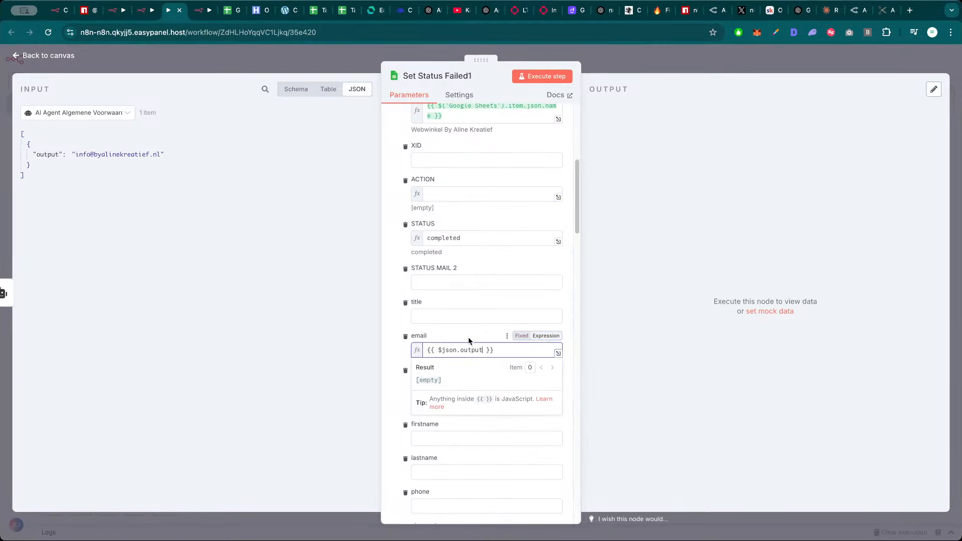
click(468, 338)
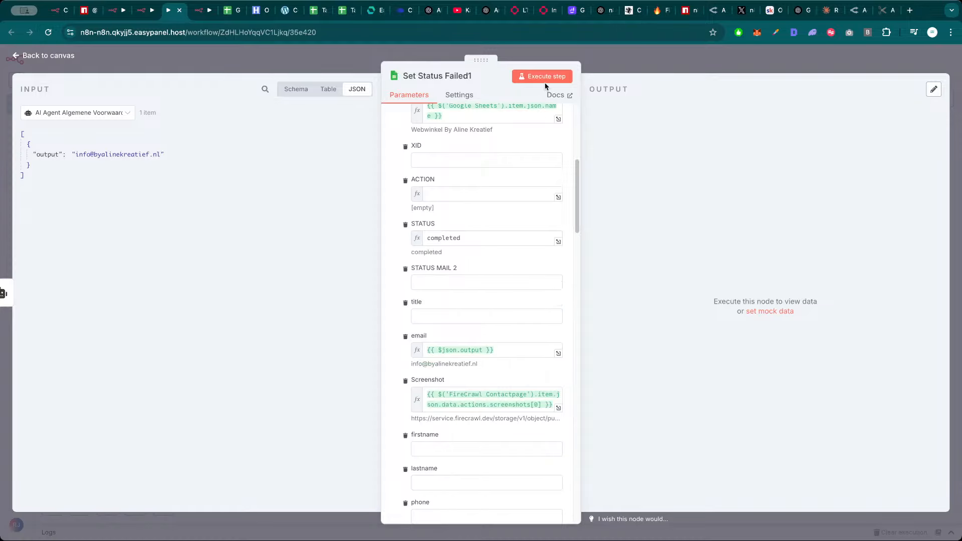
Rename the Set Status Failed1 node to Set Email and return to the canvas
click(465, 76)
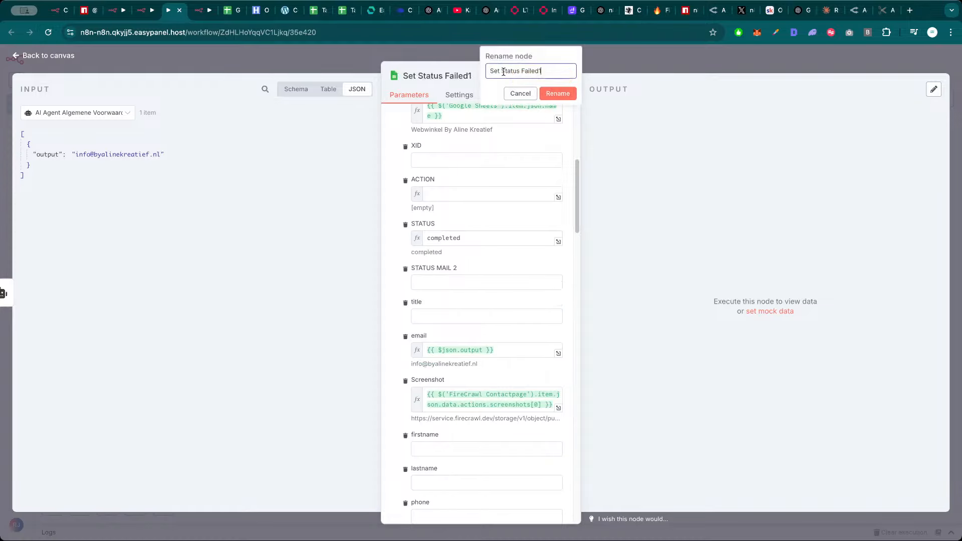
triple_click(502, 72)
text(Set Email)
click(558, 93)
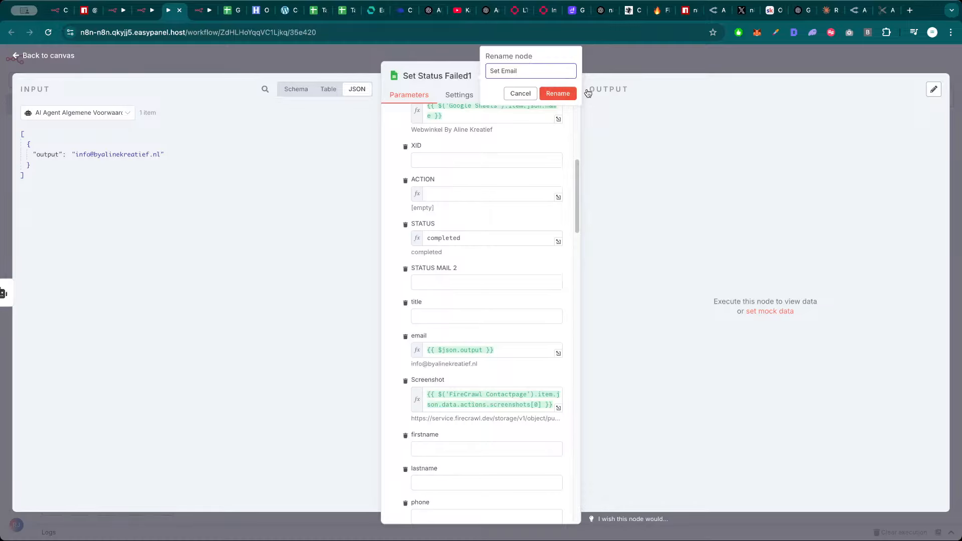
click(635, 67)
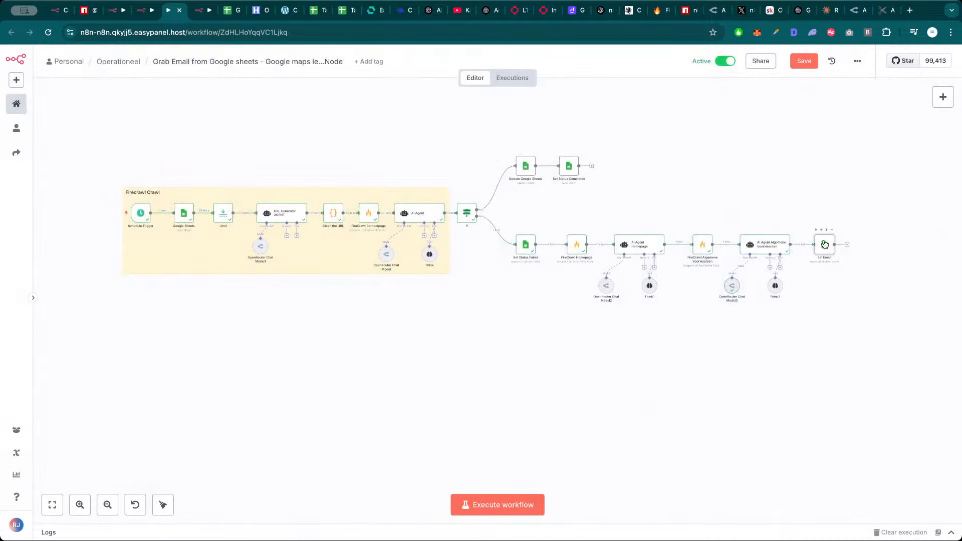
Execute the Set Email node and check the Webwinkel By Aline Kreatief row's status and email in the Google Map Scraper sheet
double_click(824, 244)
click(557, 81)
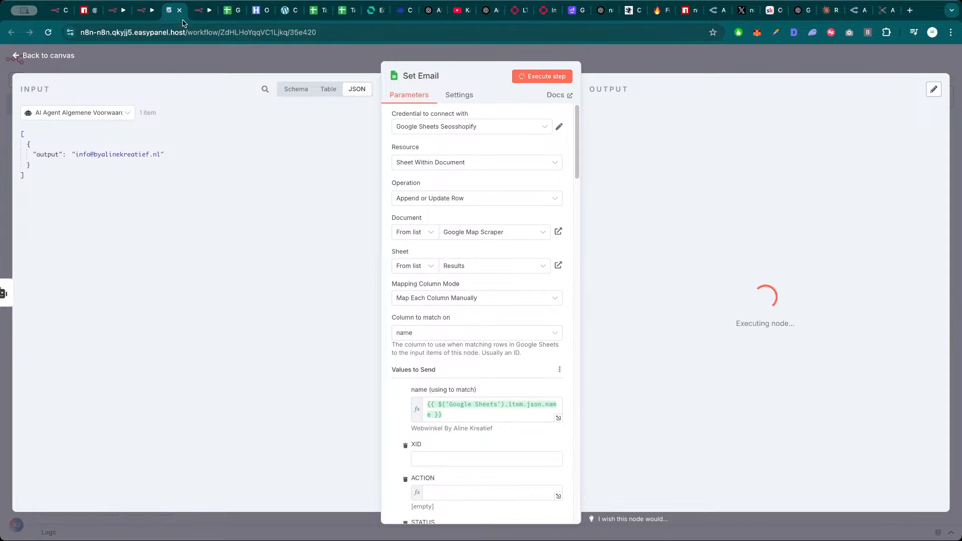
click(226, 11)
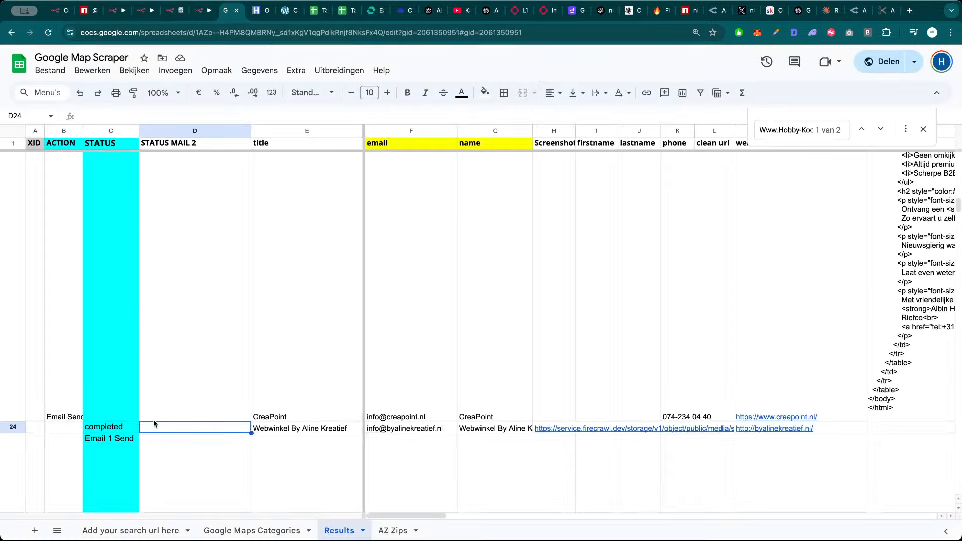
click(435, 429)
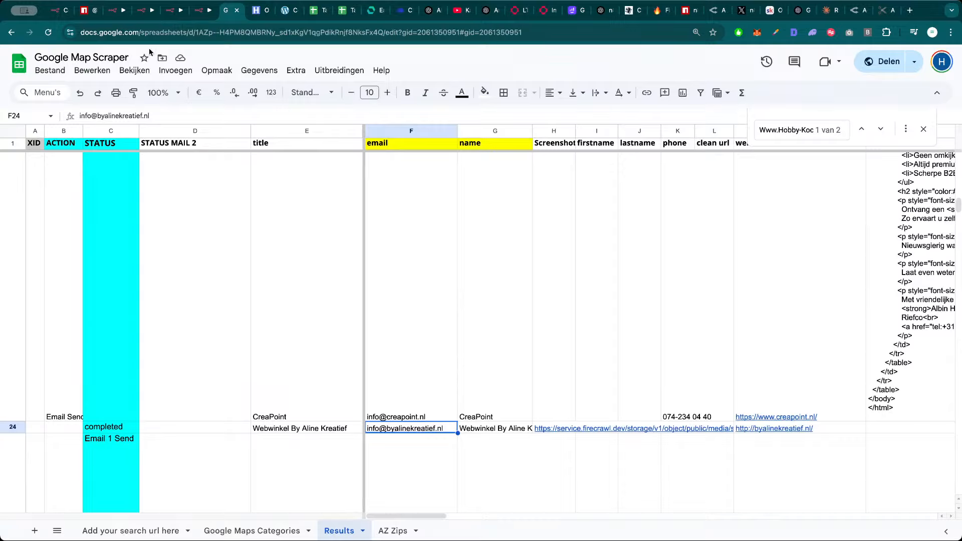
Return to the email-grabbing workflow in n8n and save it with the new Set Email node
click(202, 10)
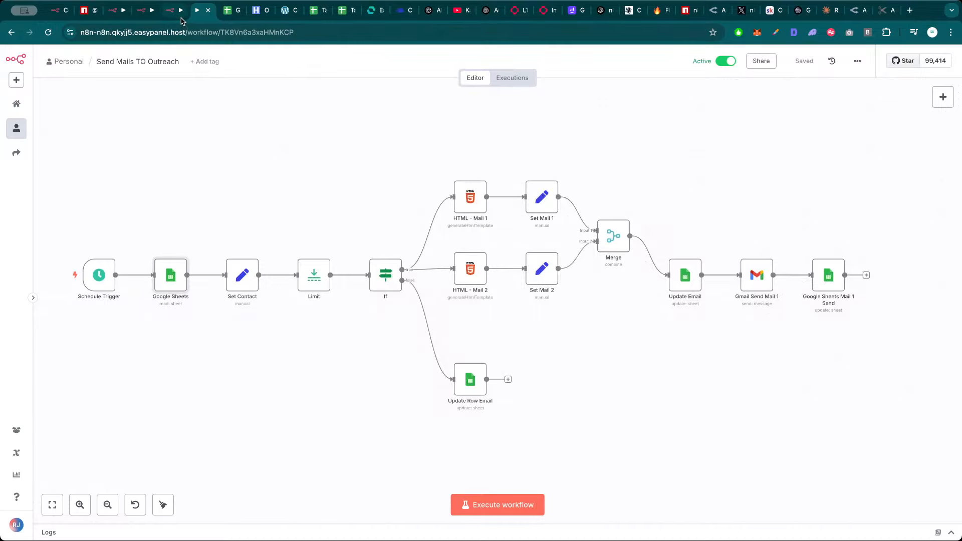
click(174, 10)
click(635, 65)
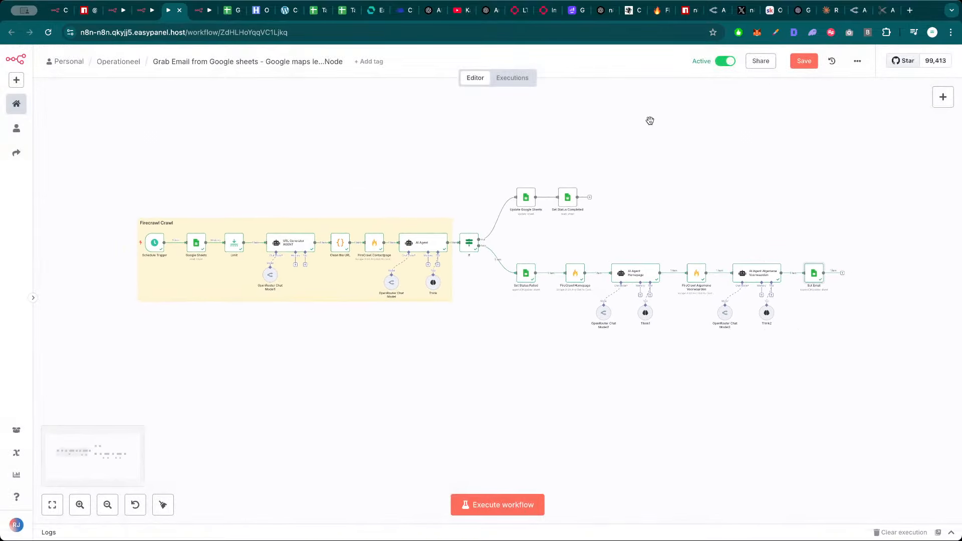
click(804, 61)
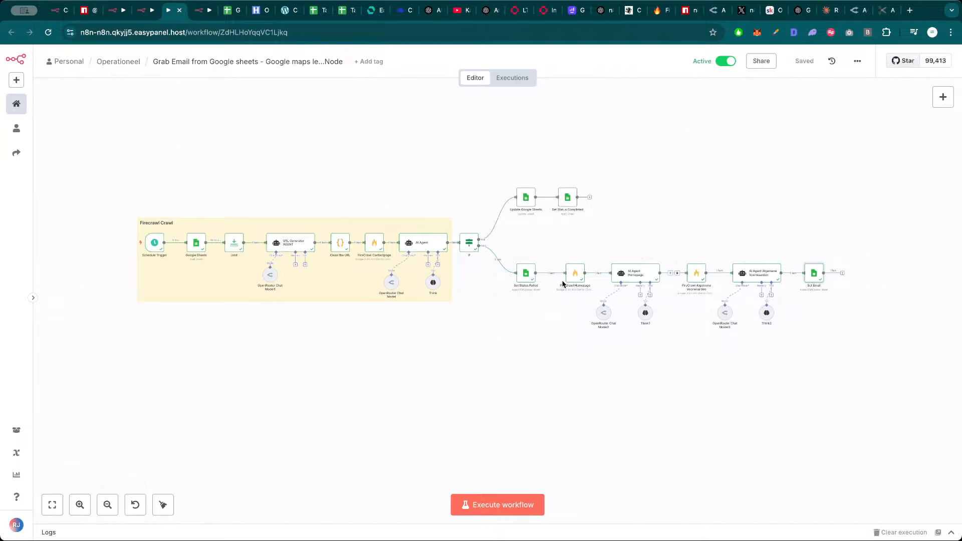
Try adding the klantenservice and algemene-voorwaarden URLs to the FireCrawl Contactpage Url expression, undo the addition and save the workflow
double_click(339, 245)
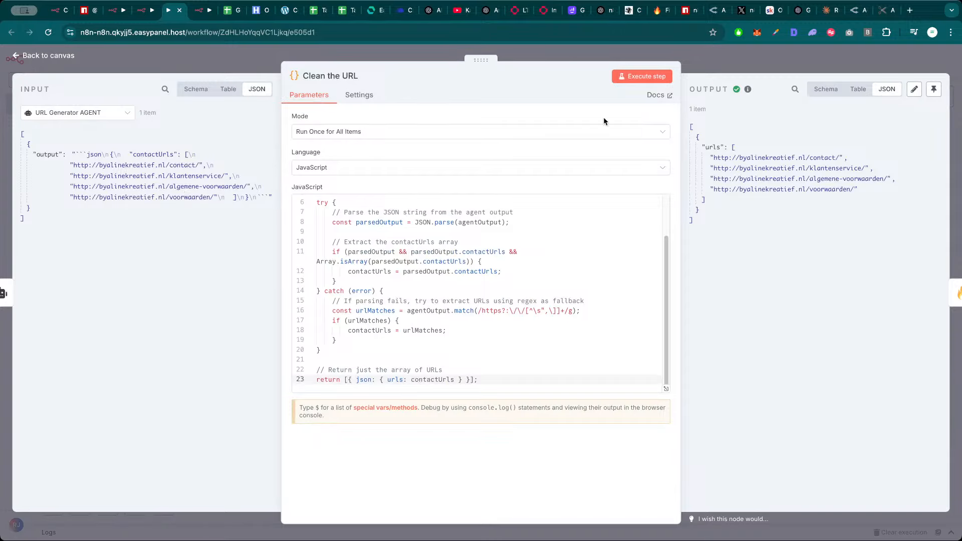
click(730, 58)
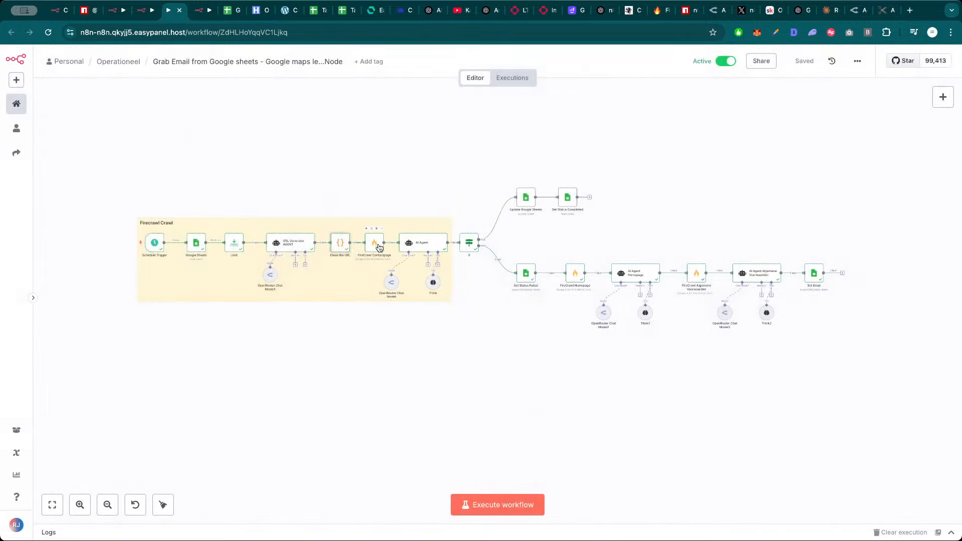
double_click(380, 247)
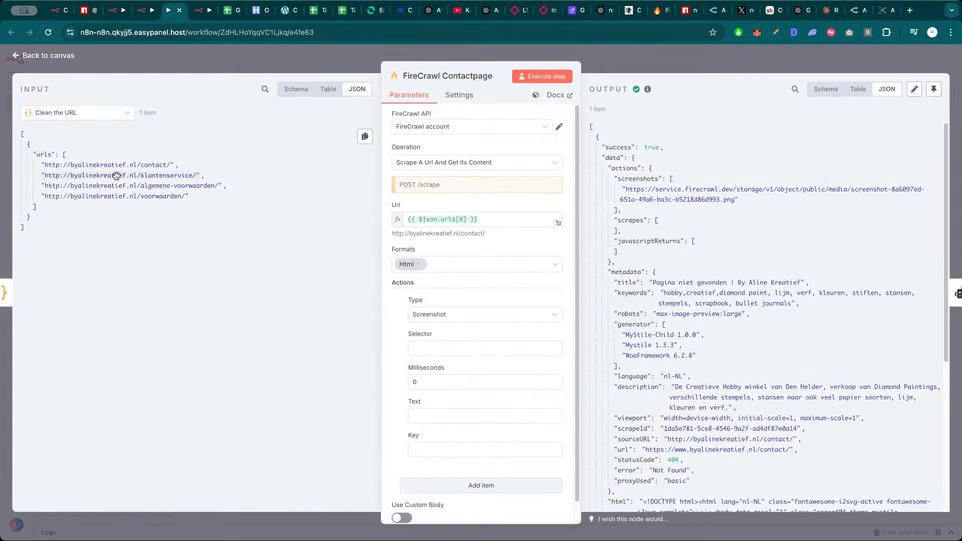
drag(116, 176, 491, 219)
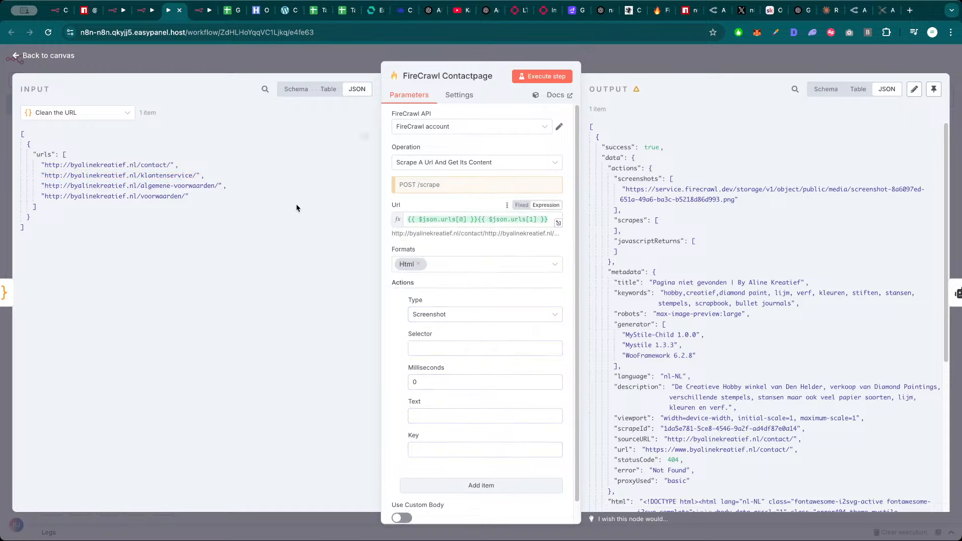
drag(153, 186, 557, 223)
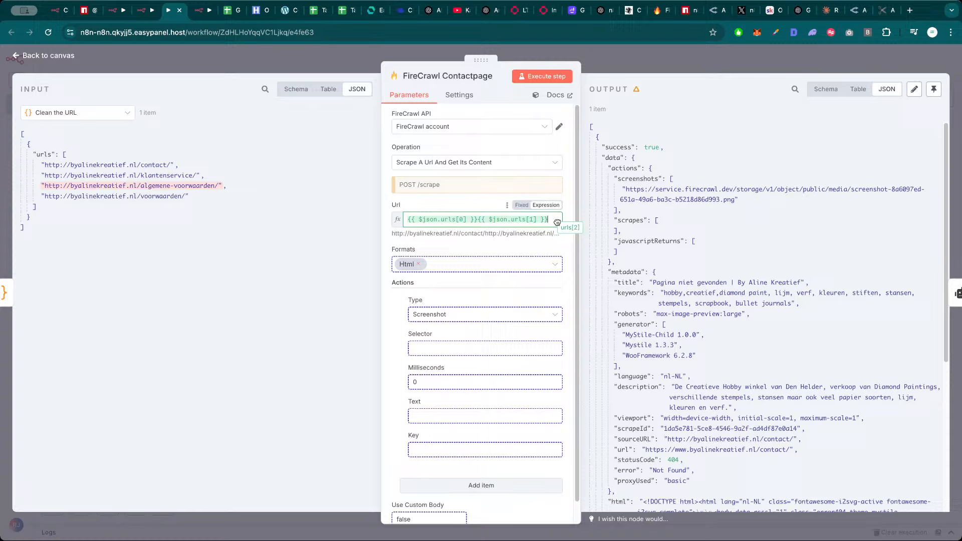
drag(557, 223, 558, 222)
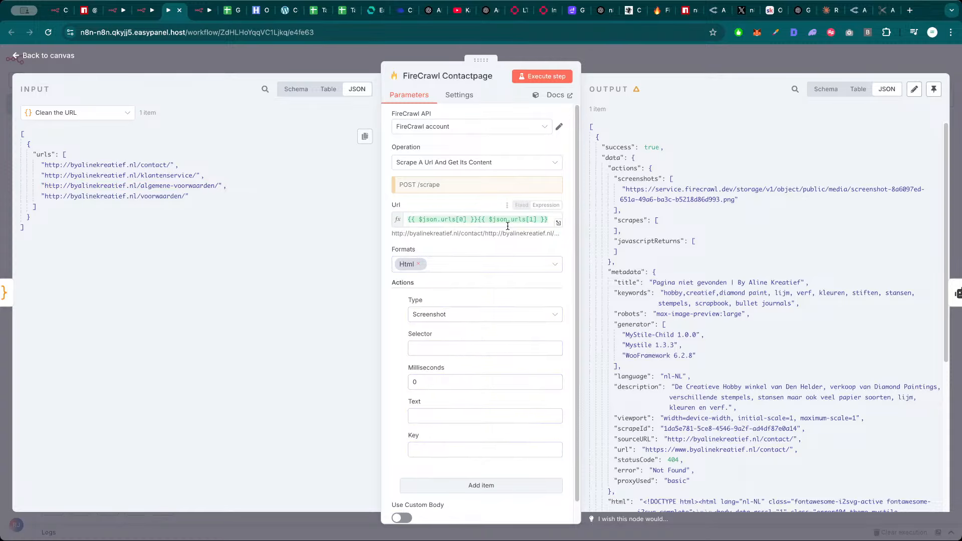
click(547, 219)
key(super+z)
click(480, 206)
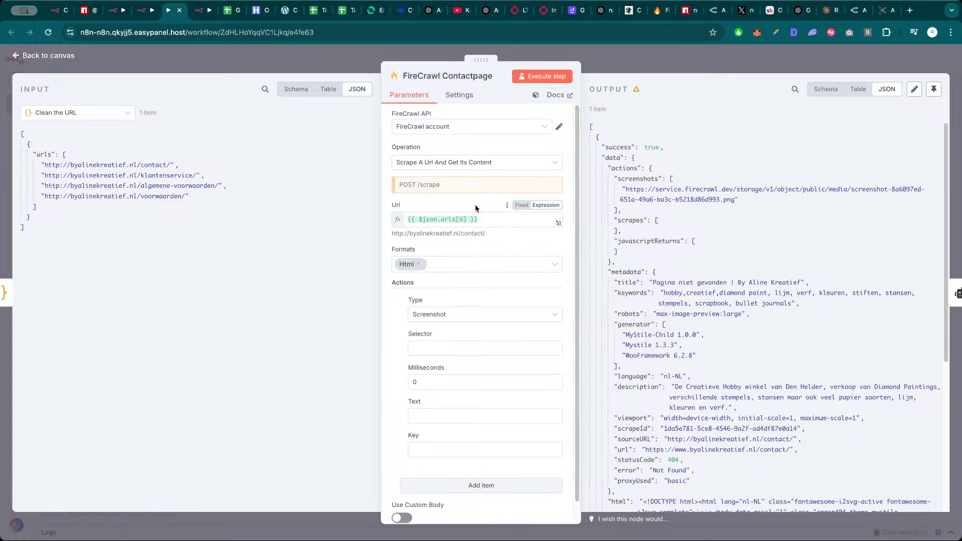
click(621, 65)
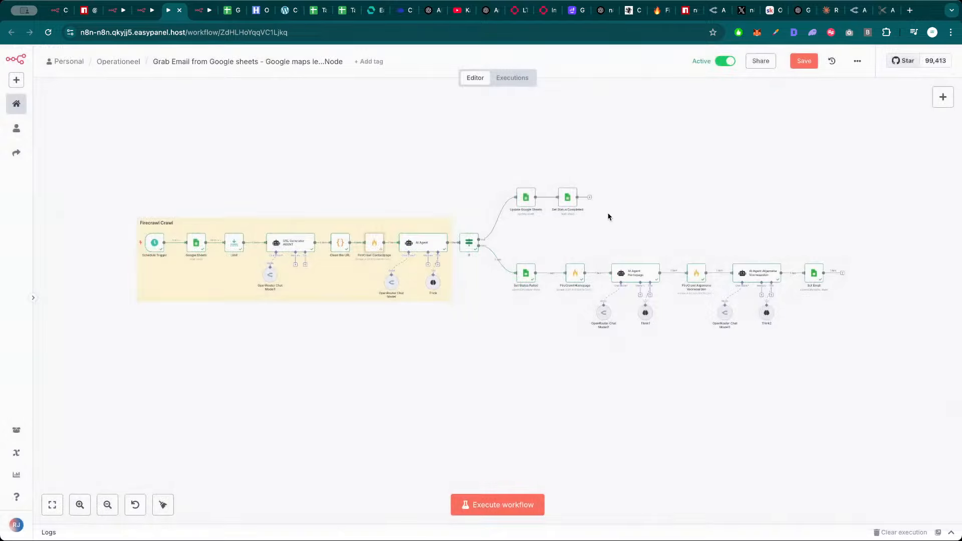
click(804, 64)
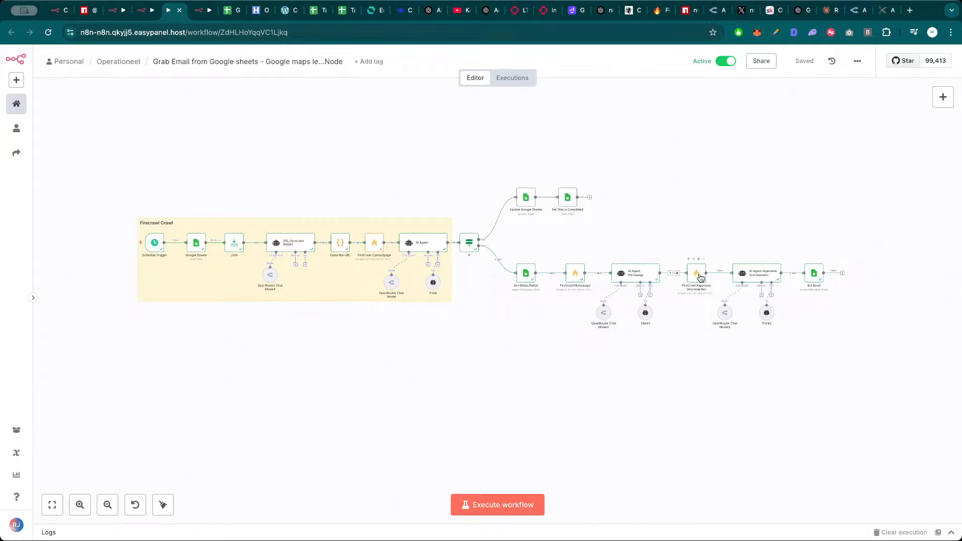
Shift the FireCrawl Algemene Voorwaarden node slightly away from AI Agent Homepage and review the AI Agent Homepage node's prompt and output
drag(697, 275, 708, 276)
double_click(632, 275)
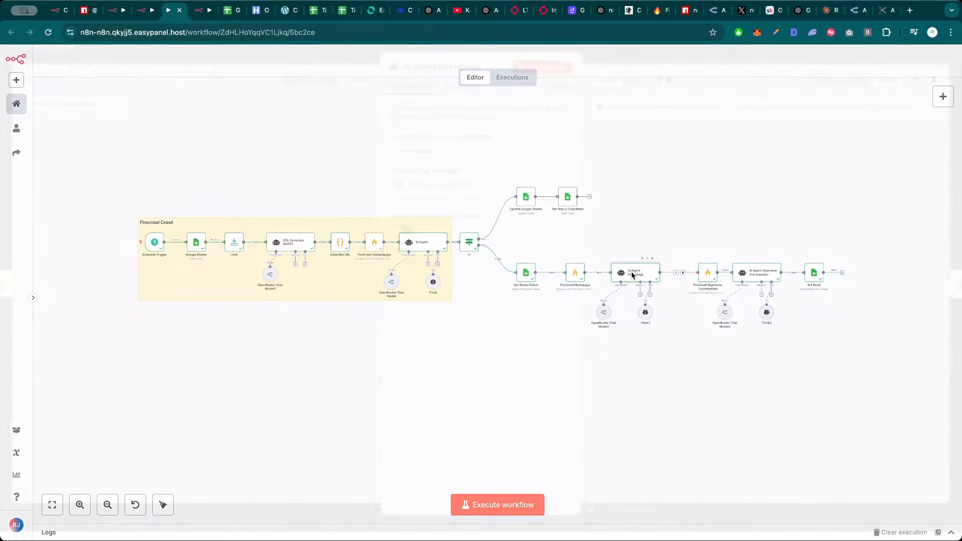
click(713, 60)
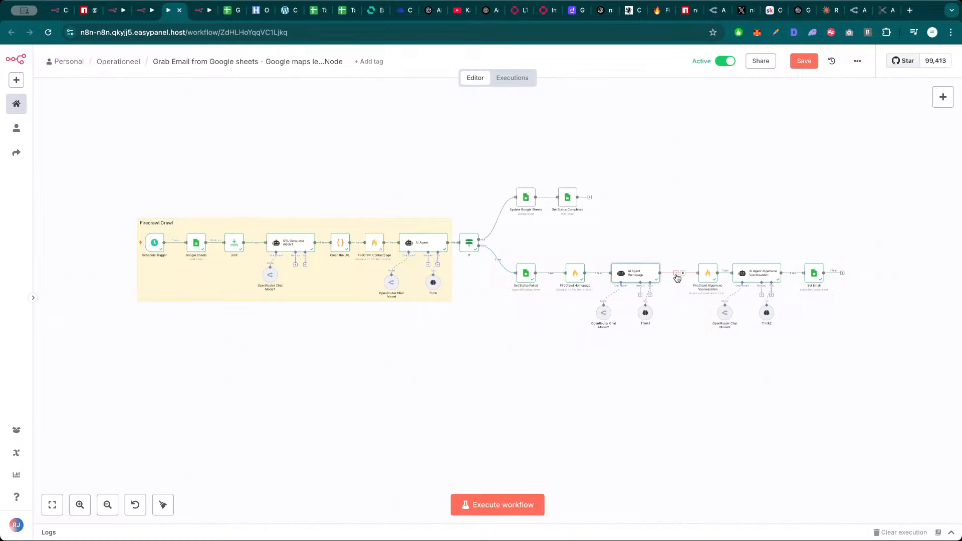
double_click(649, 277)
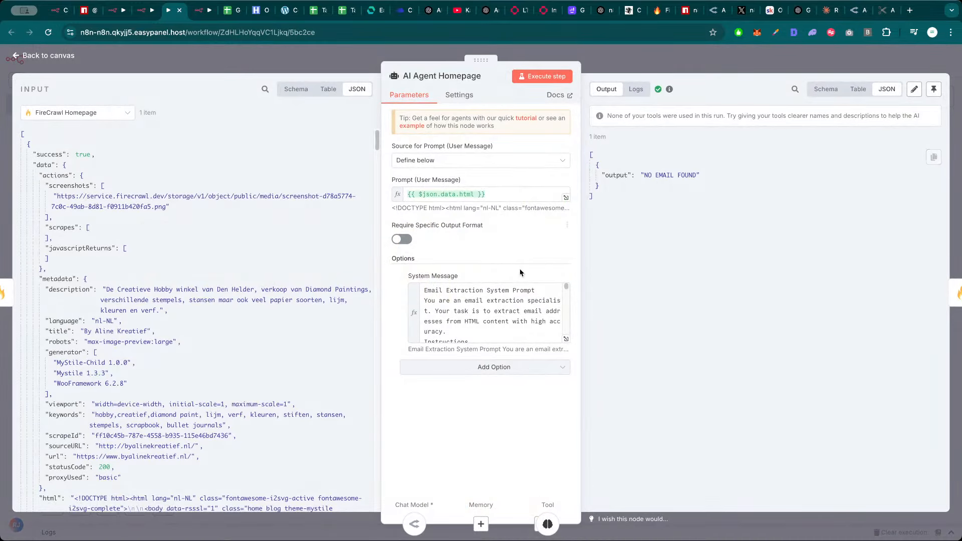
click(665, 64)
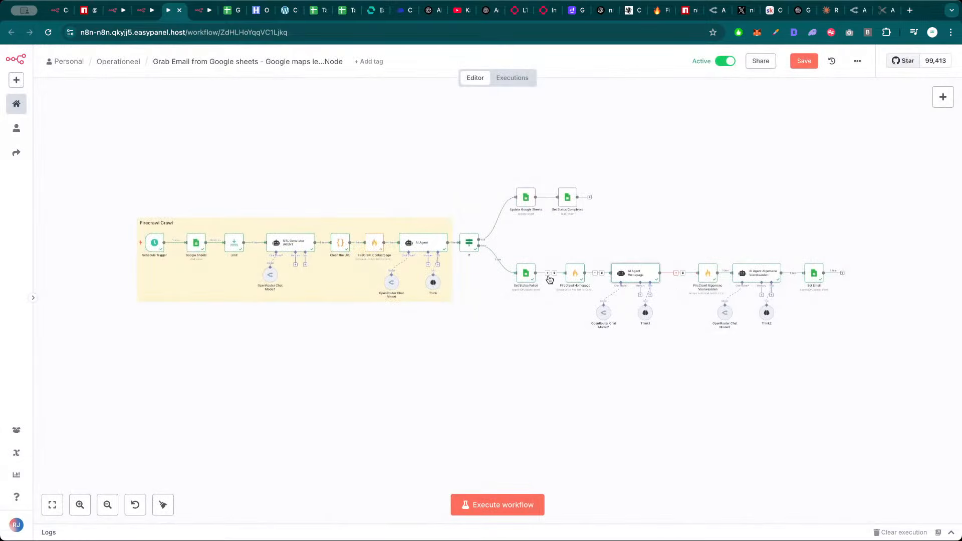
Detach the FireCrawl Algemene Voorwaarden chain, set it aside, and connect a copy of the Set Email node after AI Agent Homepage
click(525, 276)
key(ctrl+c)
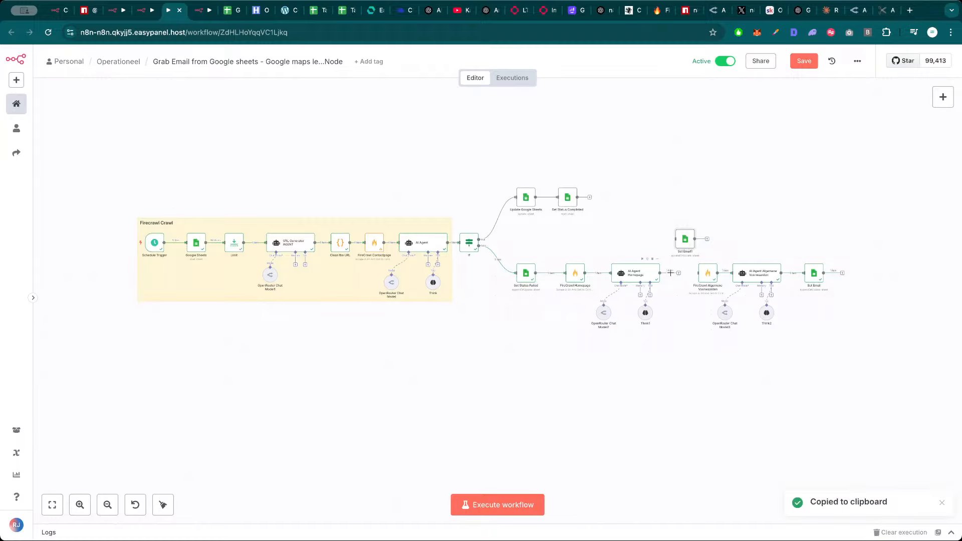
drag(672, 251, 852, 323)
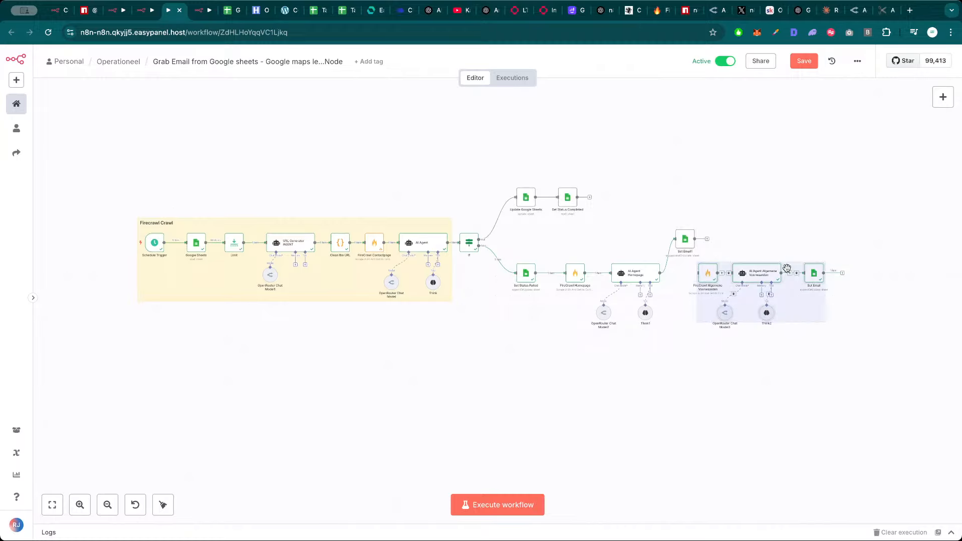
drag(790, 276, 851, 235)
drag(685, 239, 693, 273)
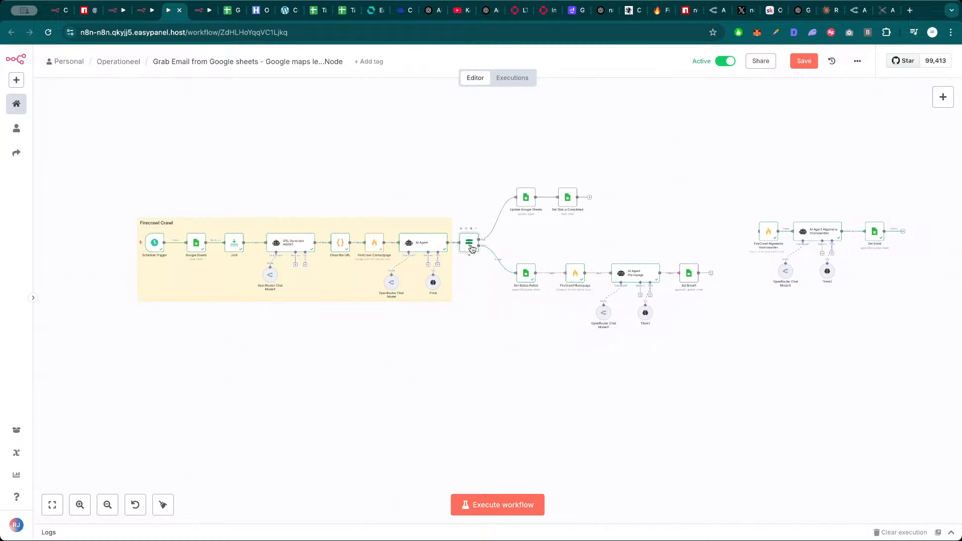
Duplicate the If node and connect the copy after the Set Email1 node
key(ctrl+c)
key(ctrl+v)
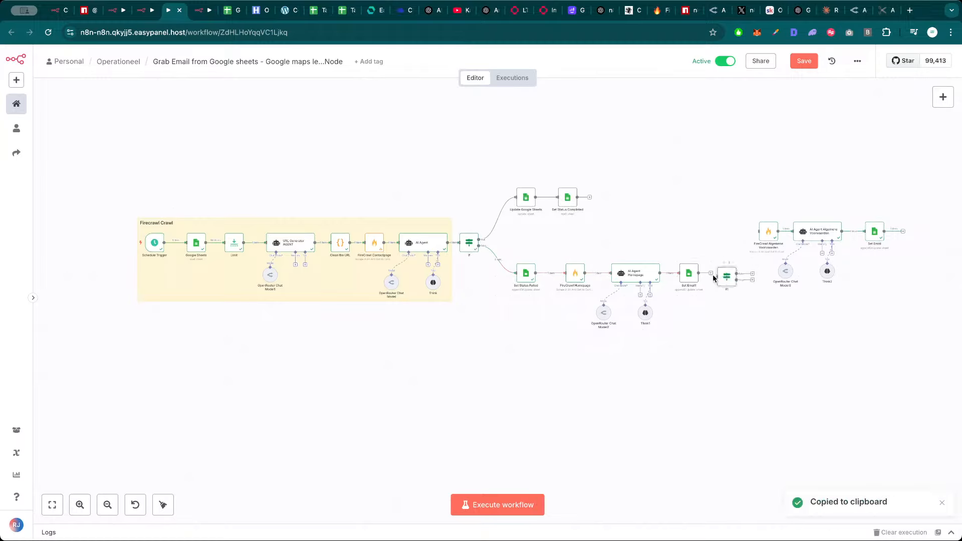
drag(711, 273, 726, 274)
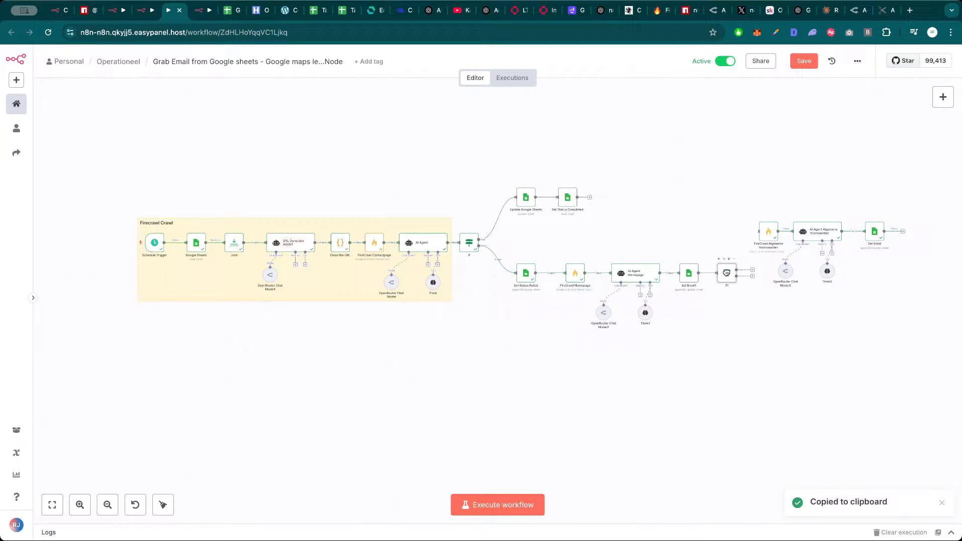
Check the Set Email1 node's column mappings and the condition of the If1 node
double_click(687, 275)
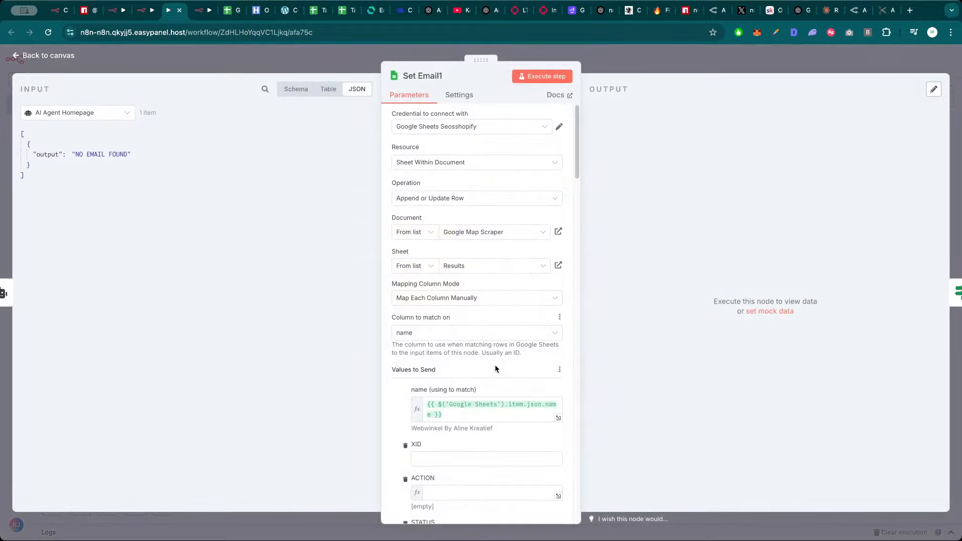
scroll(495, 369, down, 8)
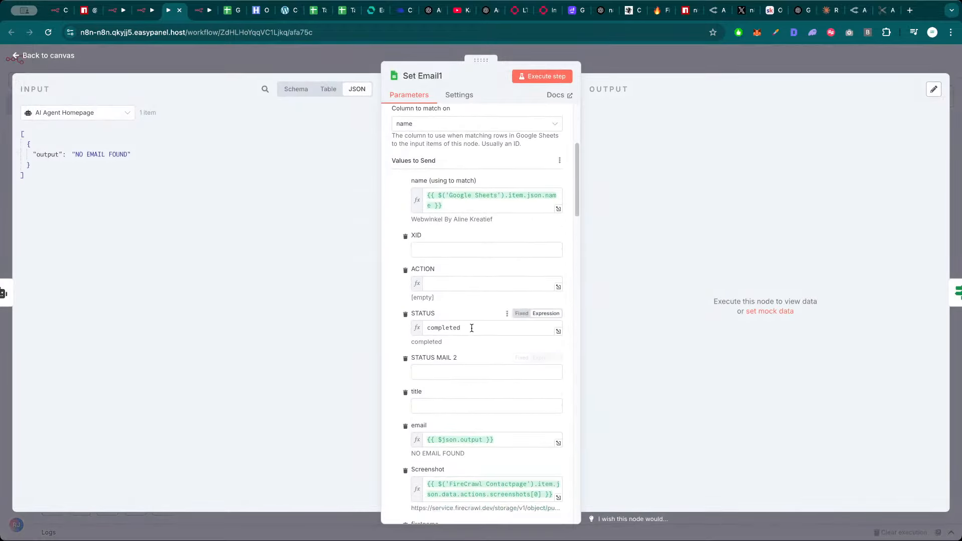
scroll(472, 331, down, 3)
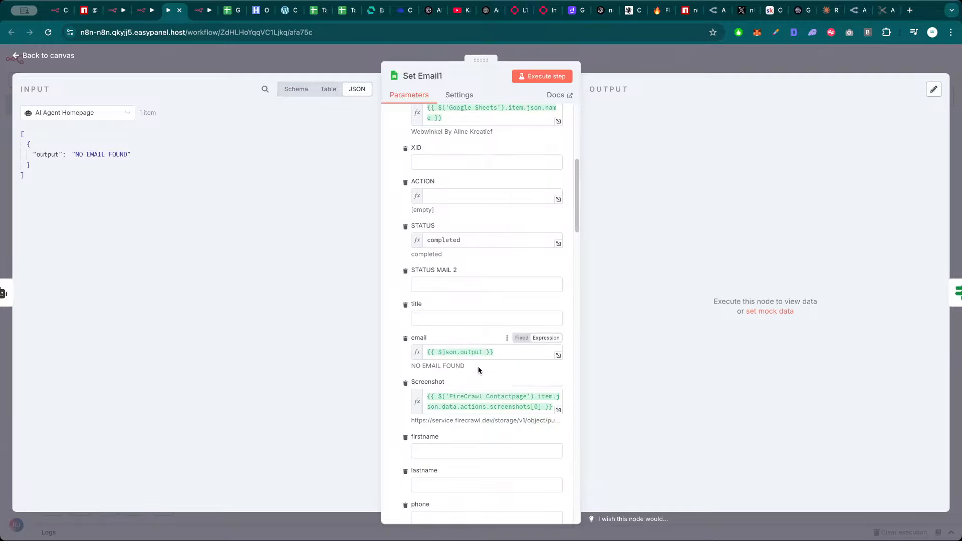
key(Escape)
double_click(721, 273)
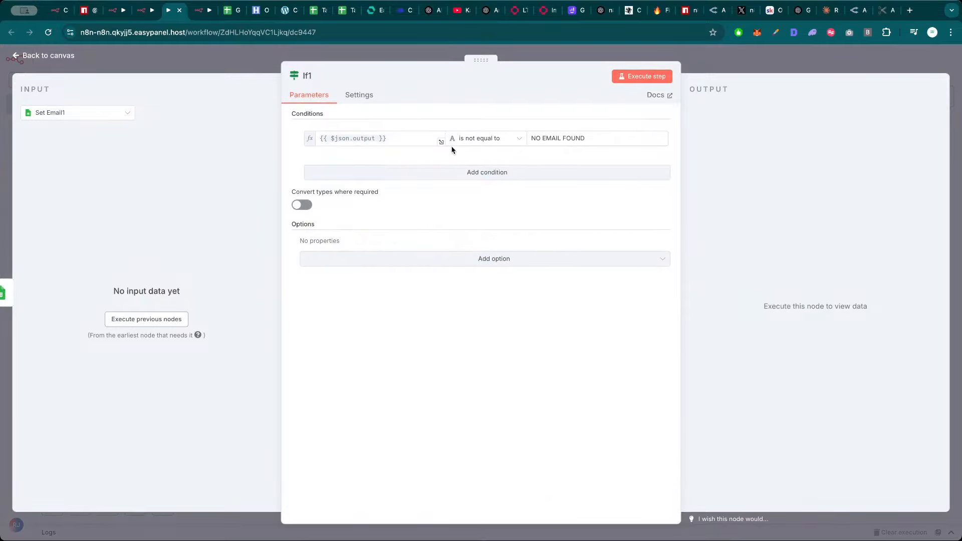
key(Escape)
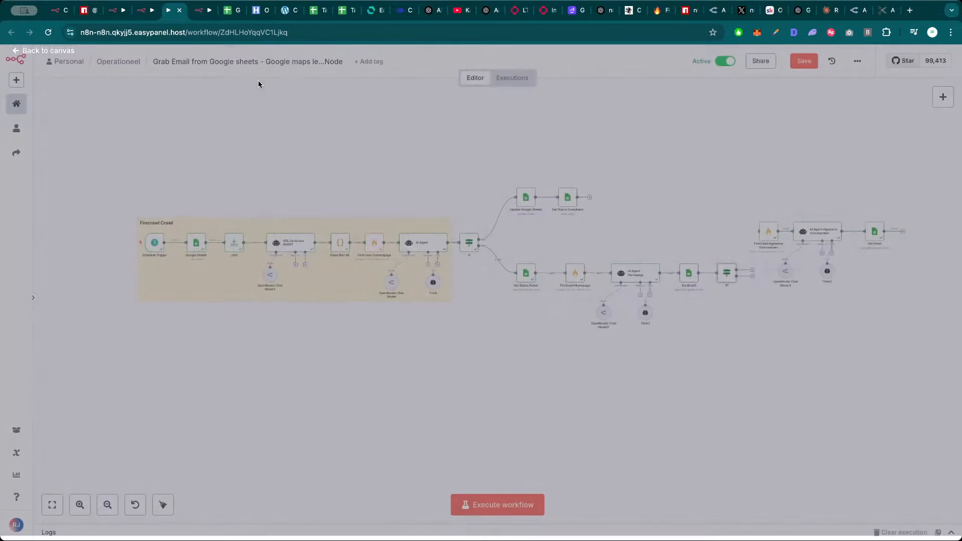
Rename the Set Email1 node to Set Email after Homepage and return to the canvas
double_click(690, 275)
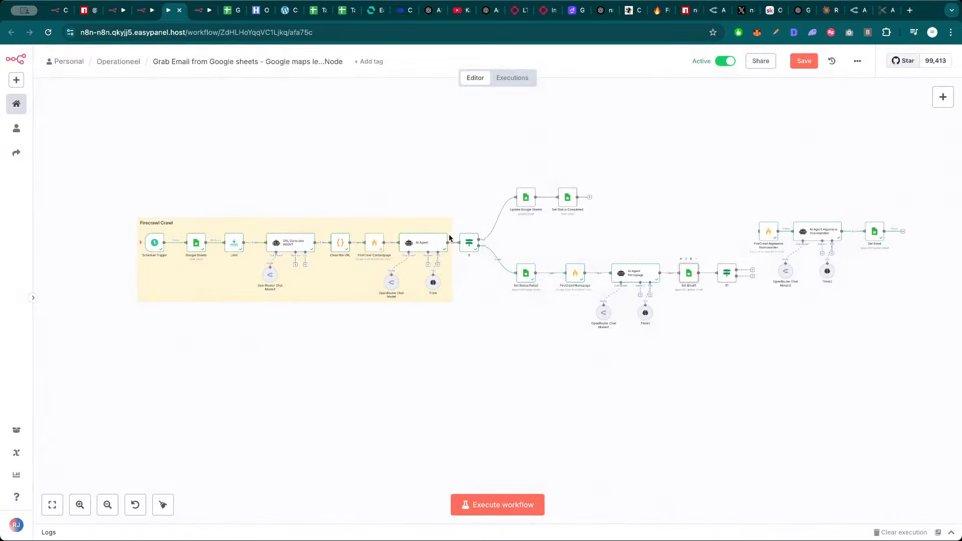
click(435, 77)
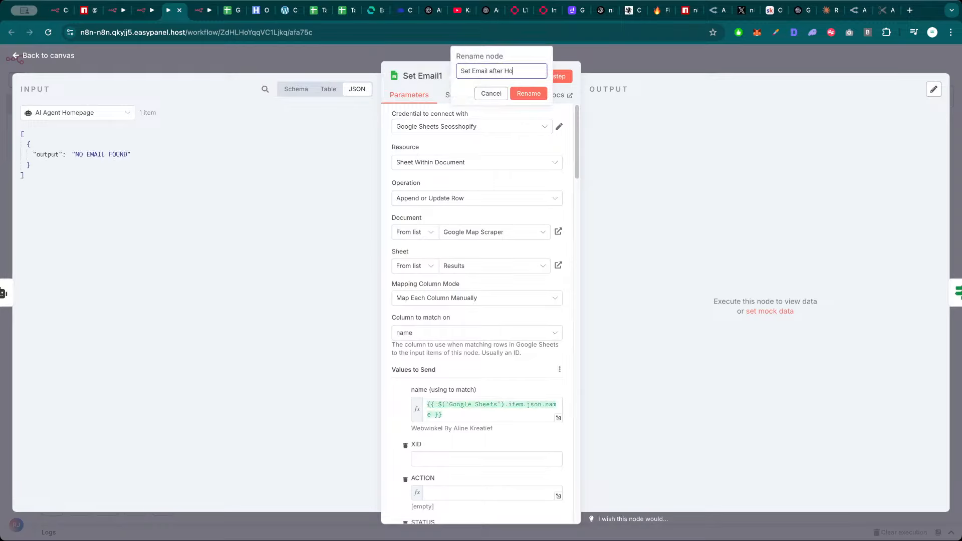
key(Return)
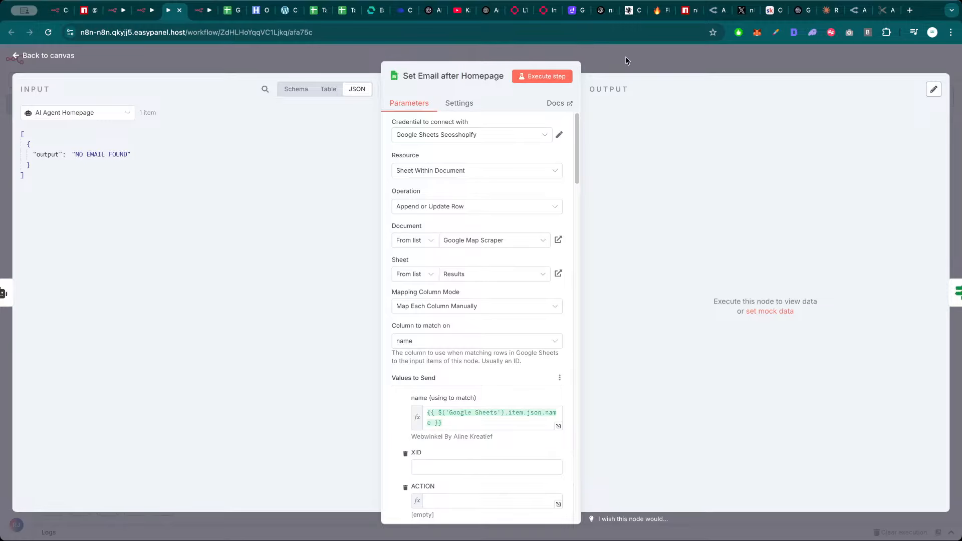
key(Escape)
Execute the Set Email after Homepage node and save the workflow
double_click(693, 275)
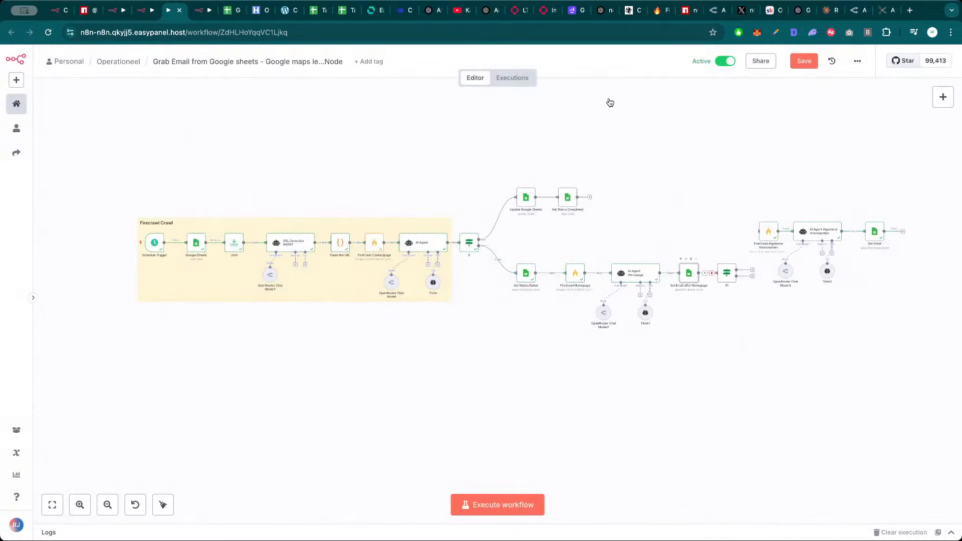
click(564, 76)
key(Escape)
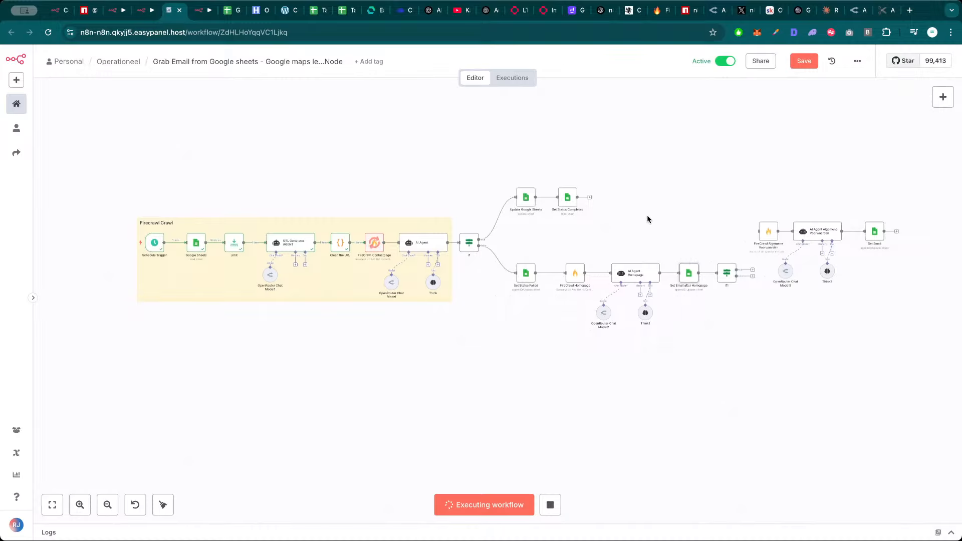
click(803, 64)
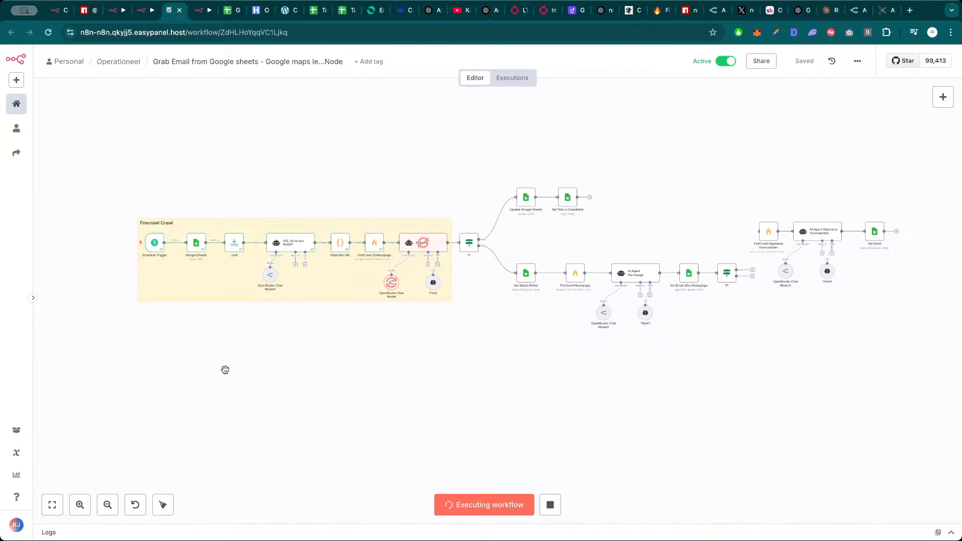
Pin the output data of every main node from Schedule Trigger through AI Agent in the Firecrawl Crawl section
scroll(216, 351, up, 3)
key(p)
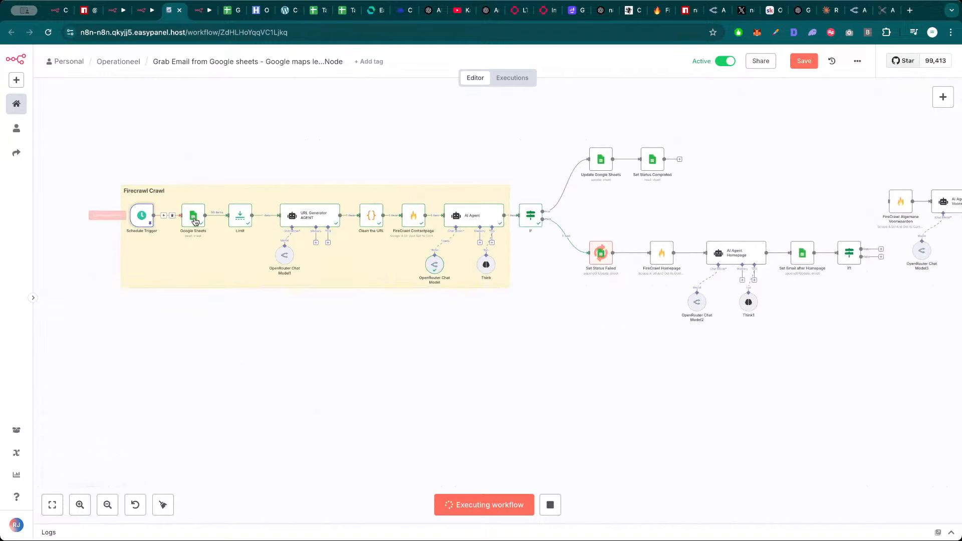
key(Right)
key(p)
key(Right)
key(p)
key(Right)
key(p)
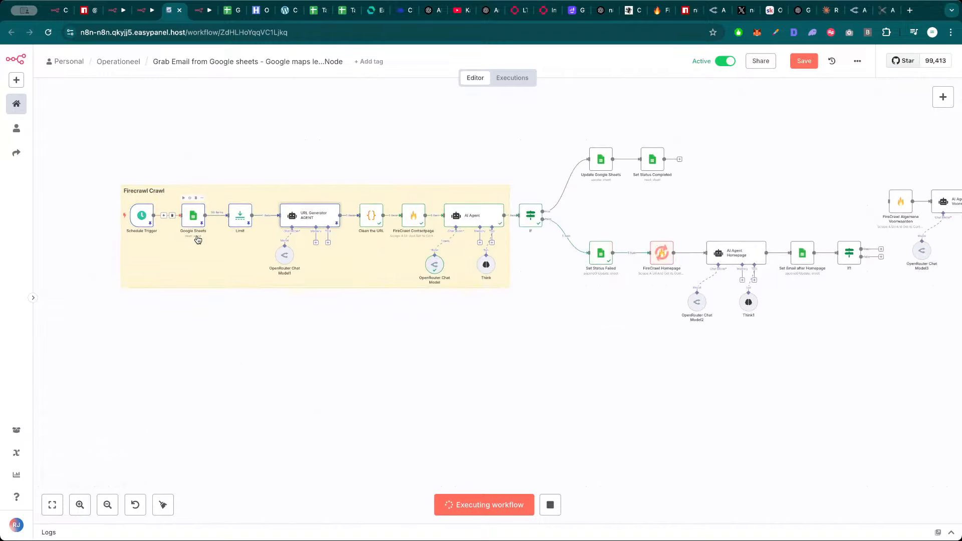
key(Right)
key(p)
key(Right)
key(p)
key(Right)
key(p)
key(Right)
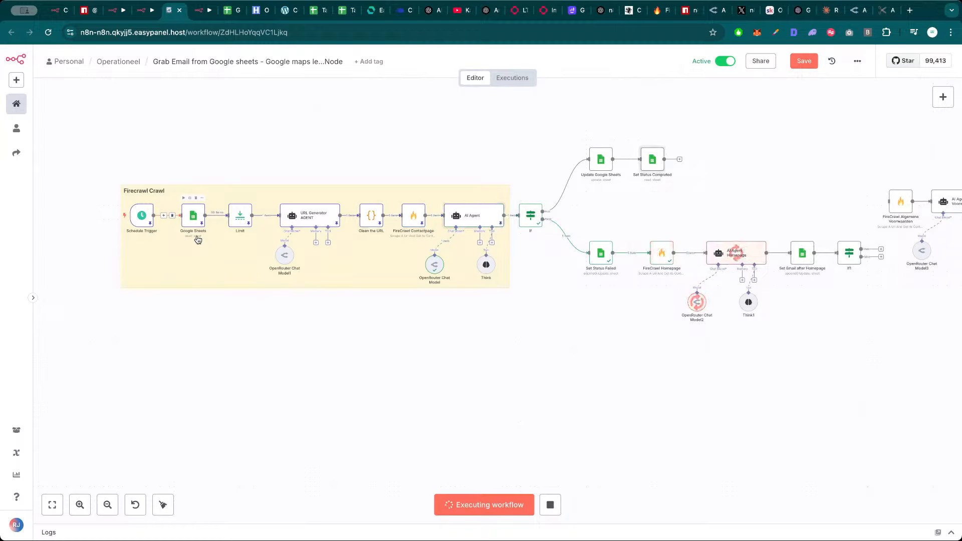
Pin the output data of the Set Status Failed, FireCrawl Homepage and AI Agent Homepage nodes
scroll(726, 191, right, 5)
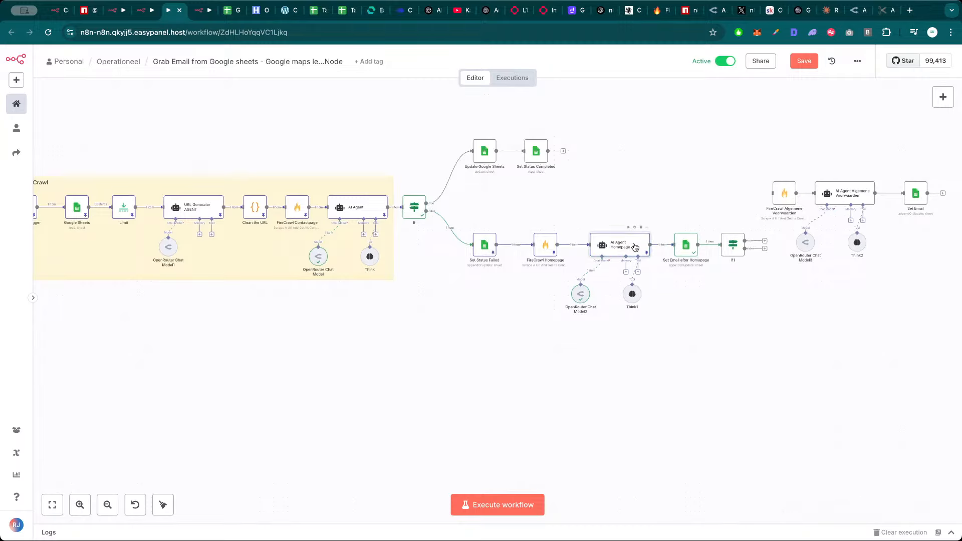
right_click(636, 247)
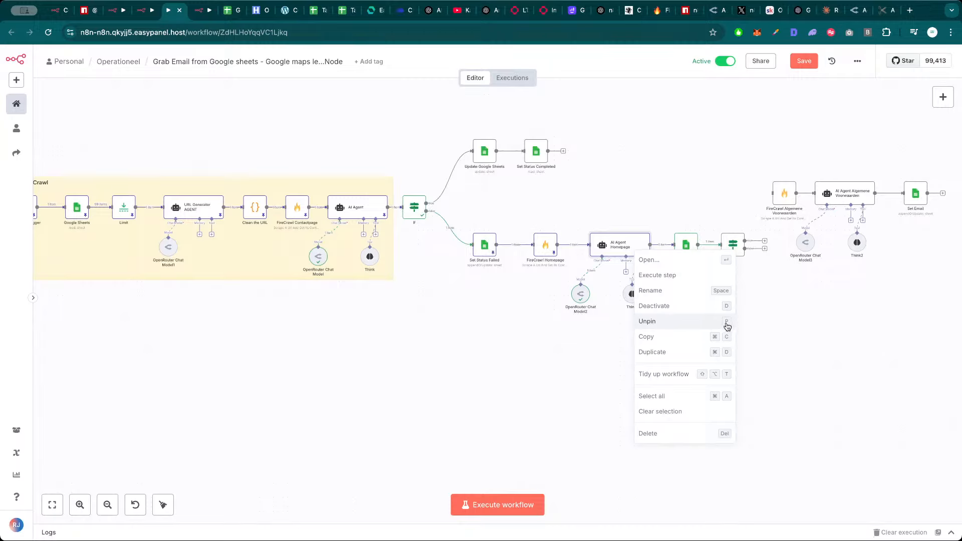
click(594, 368)
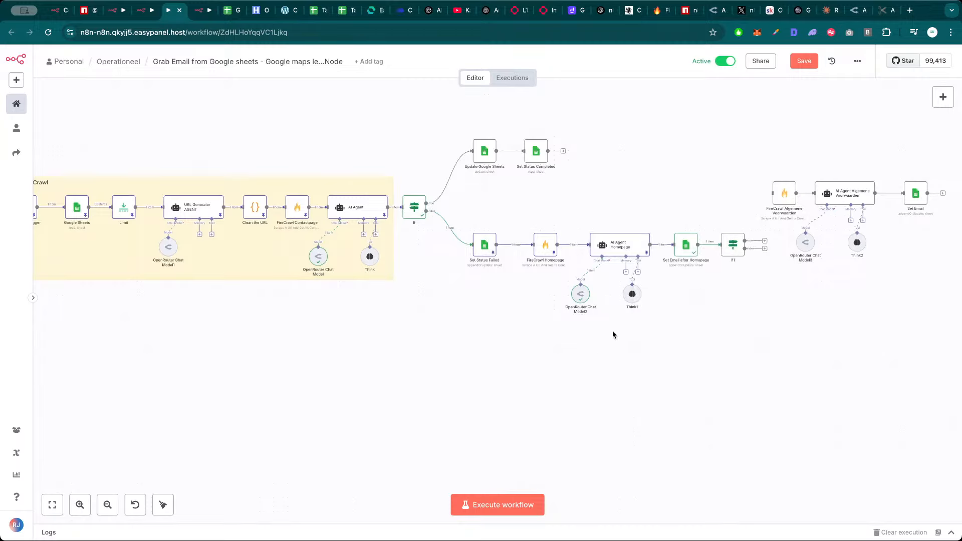
Review the Set Email after Homepage node's column mapping and pin its output data
double_click(686, 245)
scroll(466, 384, down, 3)
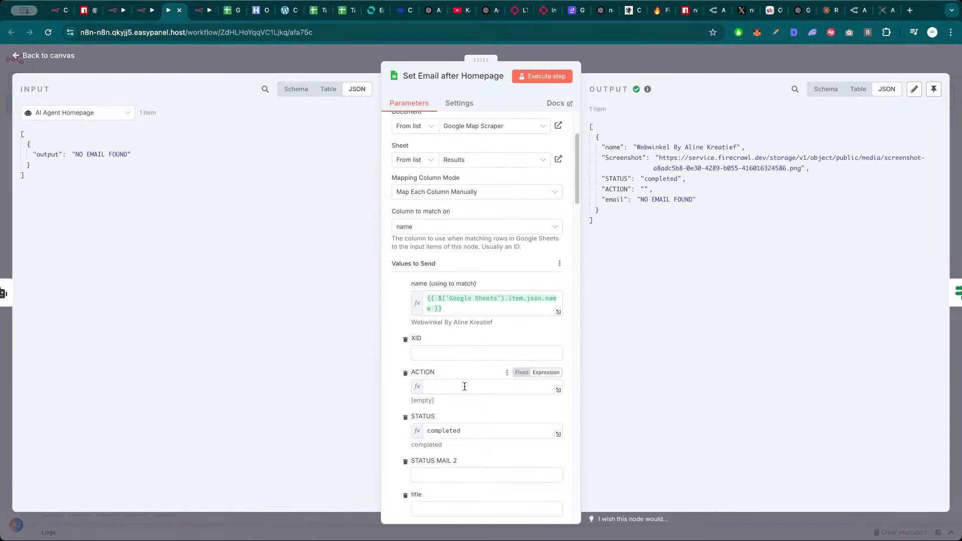
scroll(465, 387, down, 1)
key(Escape)
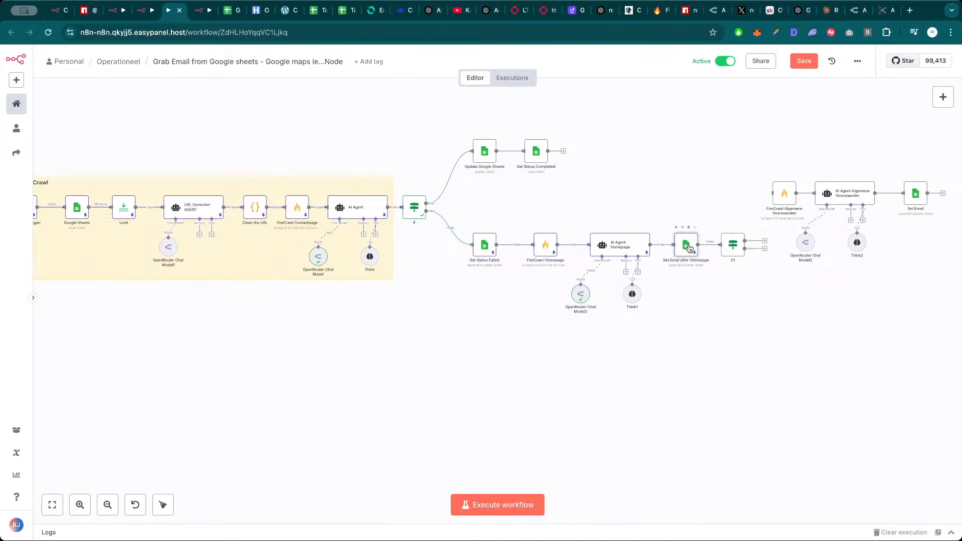
Replace the first value of the If1 condition with the email field from the Set Email after Homepage output
double_click(738, 247)
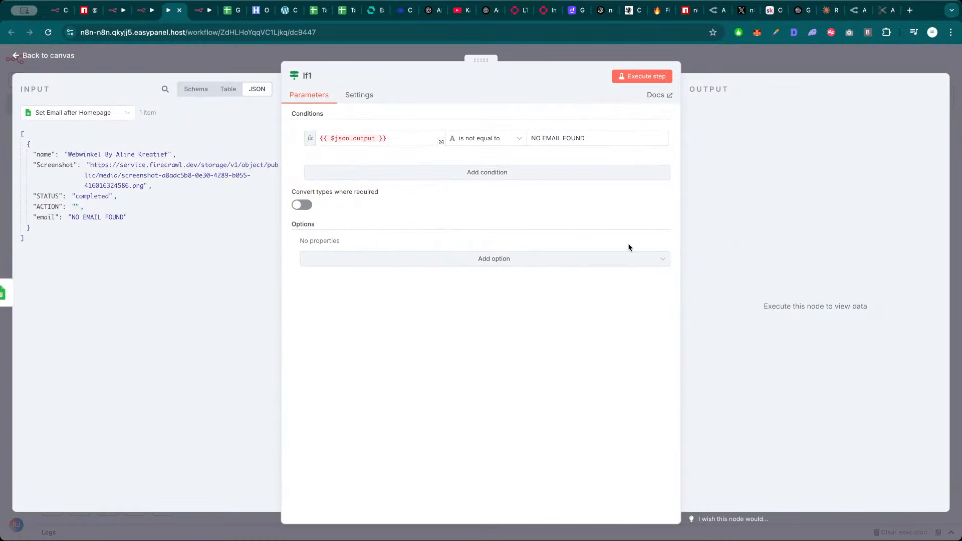
key(Escape)
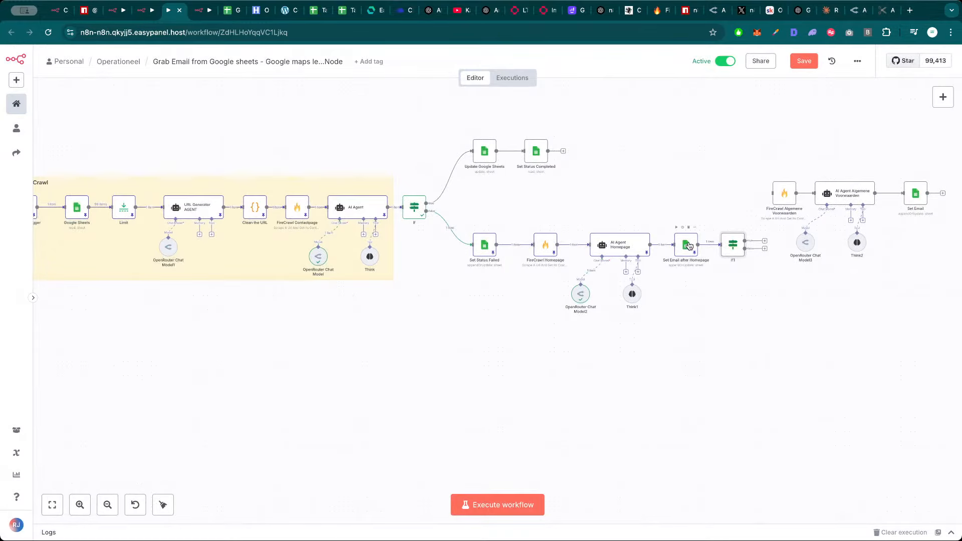
double_click(733, 245)
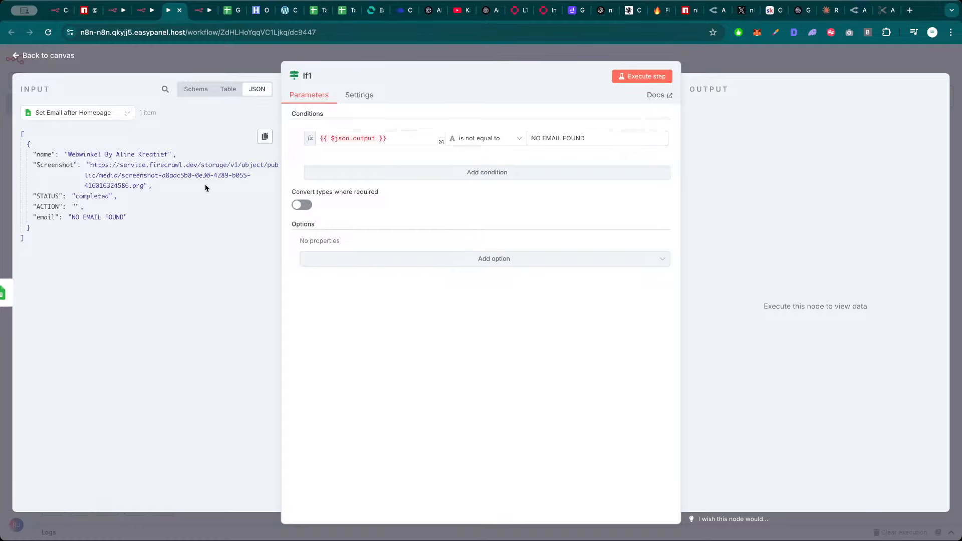
drag(397, 136, 306, 144)
key(BackSpace)
drag(45, 217, 366, 138)
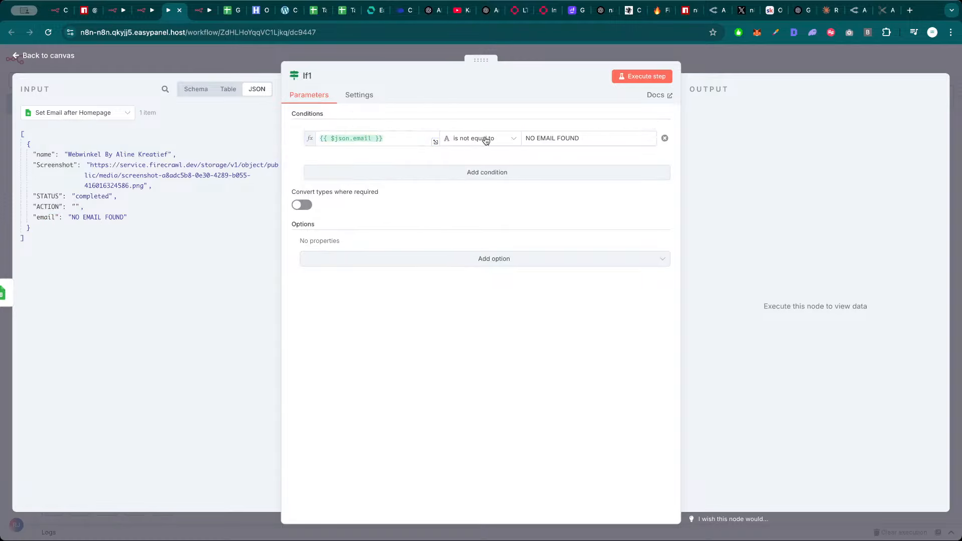
Execute the If1 node and check its false and true branch outputs
click(668, 76)
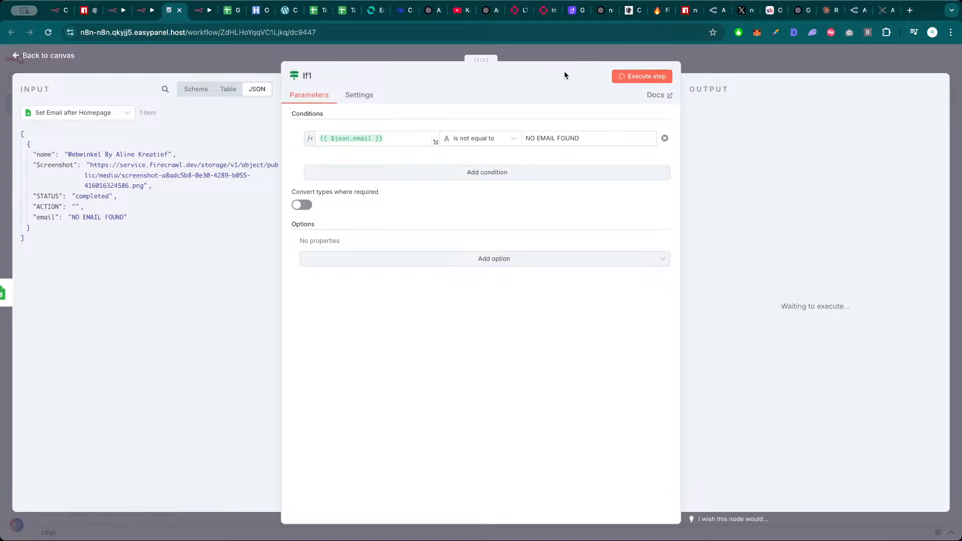
click(774, 110)
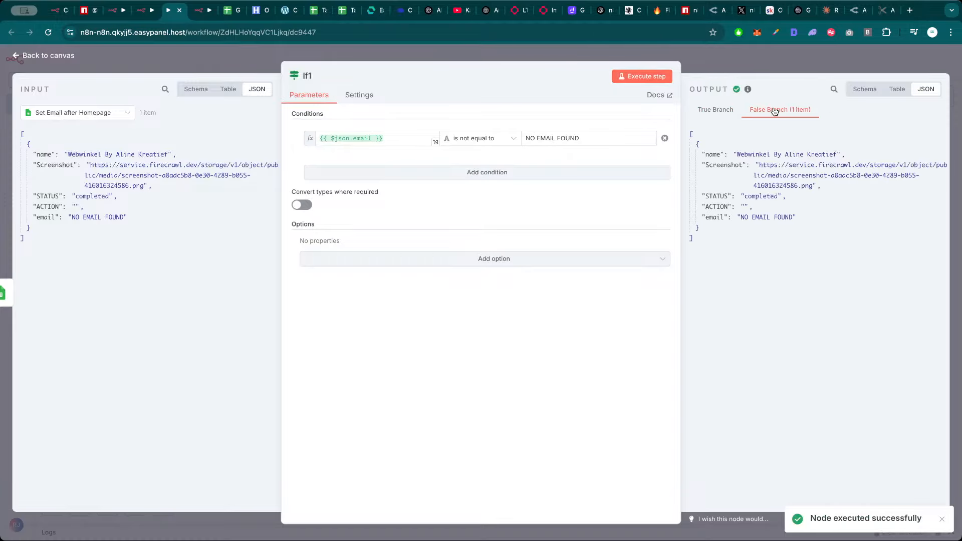
click(727, 112)
Rename the If1 node to If HP not found and connect its false output to FireCrawl Algemene Voorwaarden
click(307, 76)
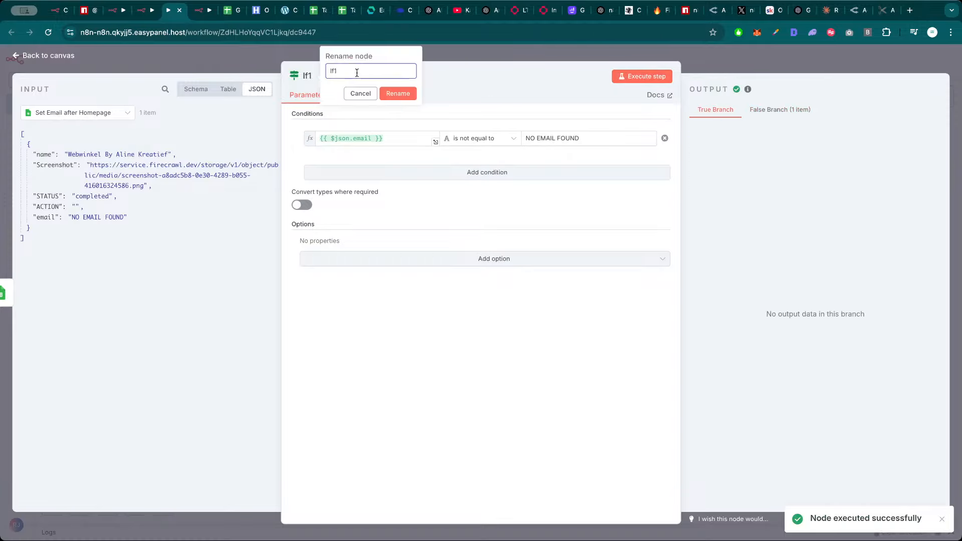
text(HP not found)
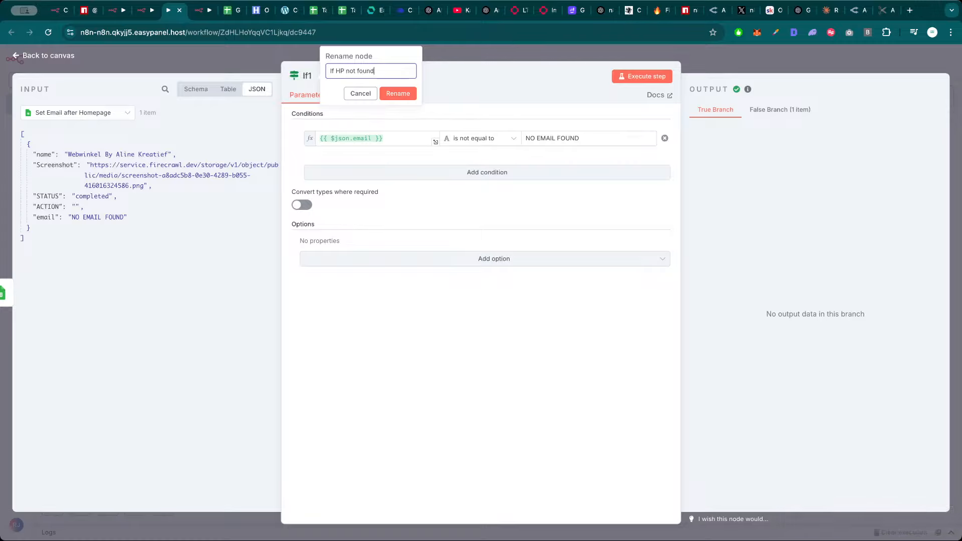
key(Return)
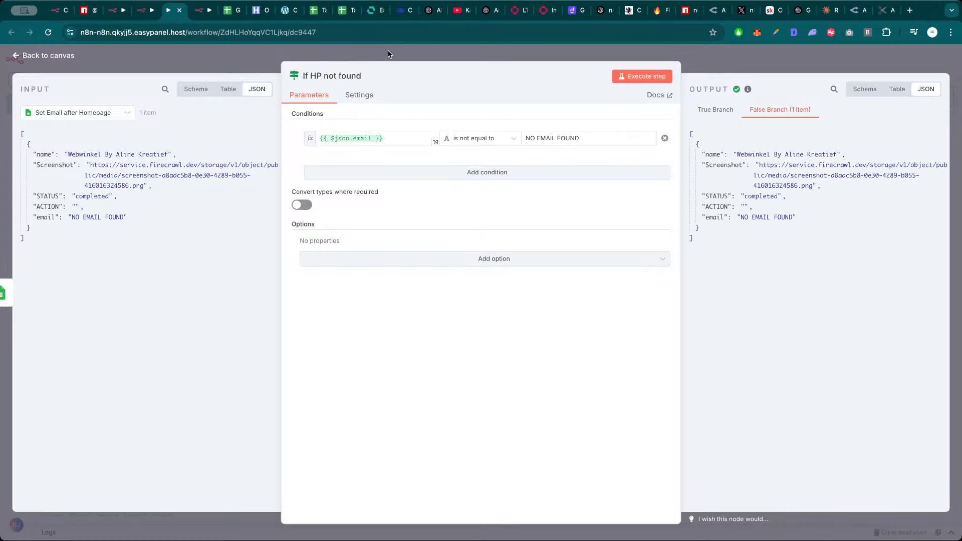
click(708, 69)
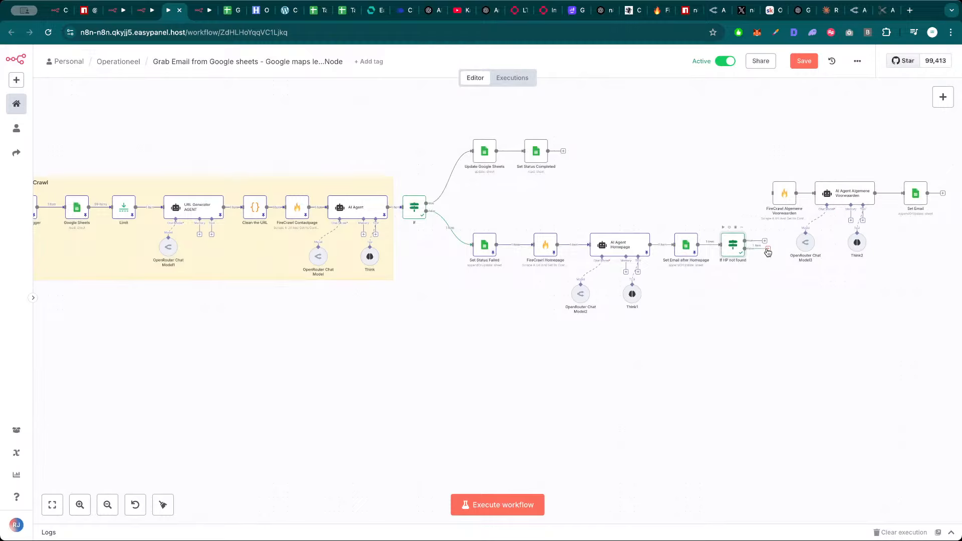
drag(770, 250, 786, 208)
Set the If HP not found condition operator to the String option "is equal to" and execute the node
double_click(734, 246)
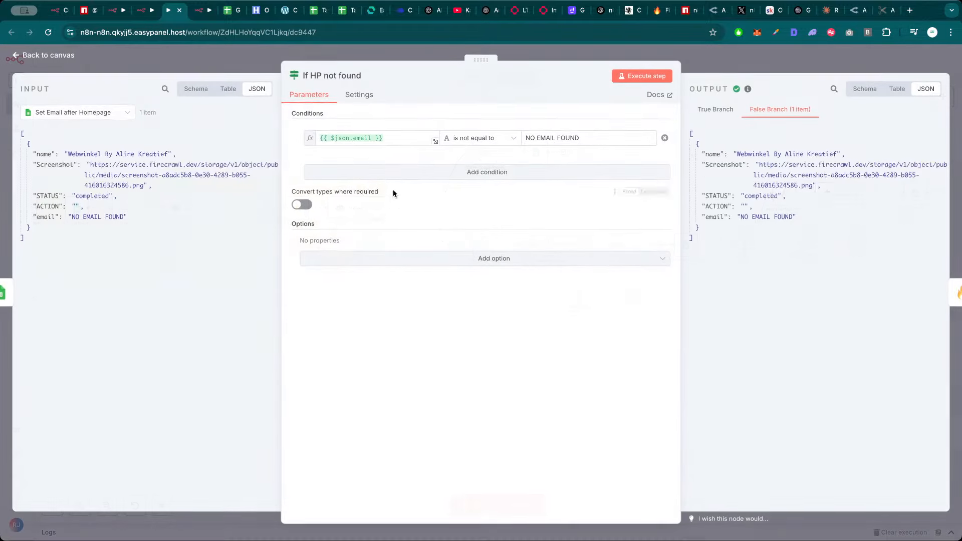
click(473, 140)
mouse_move(480, 175)
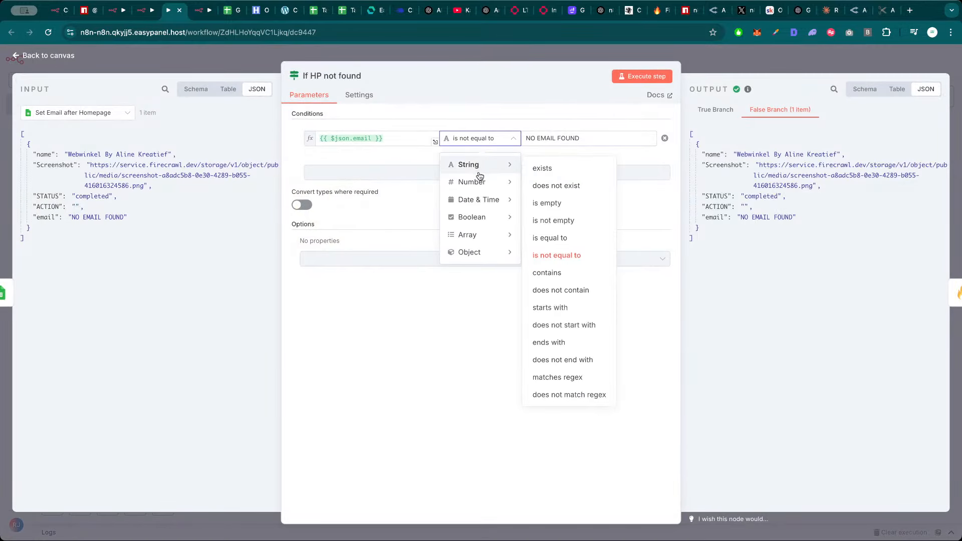
click(557, 238)
click(639, 79)
key(Escape)
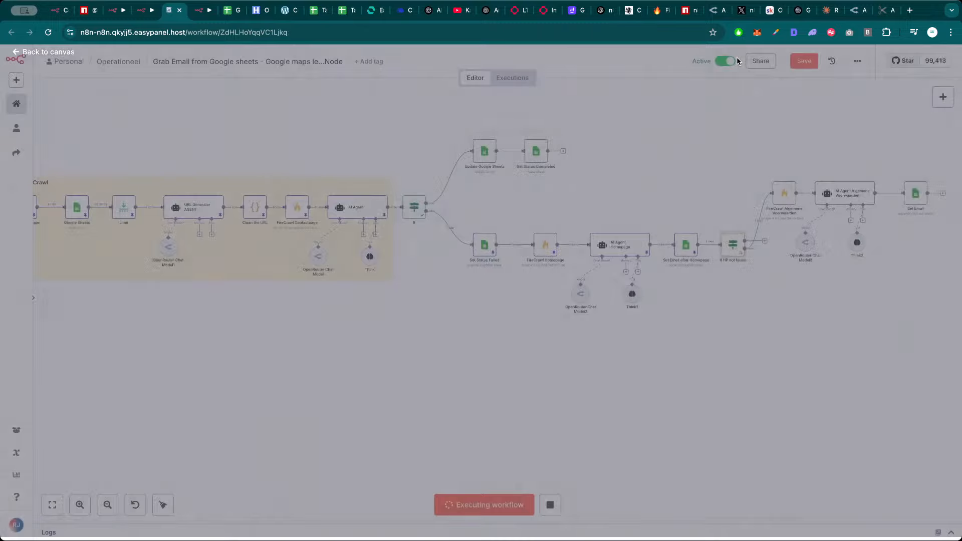
Replace the false-output connection with one from the true output to FireCrawl Algemene Voorwaarden and save the workflow
click(764, 221)
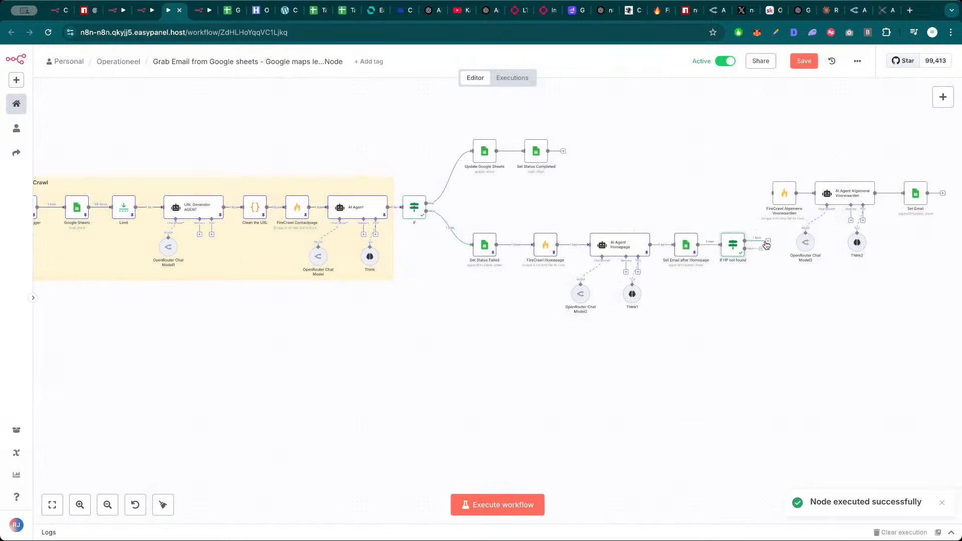
mouse_move(768, 242)
mouse_down()
mouse_move(774, 196)
mouse_move(785, 194)
mouse_up()
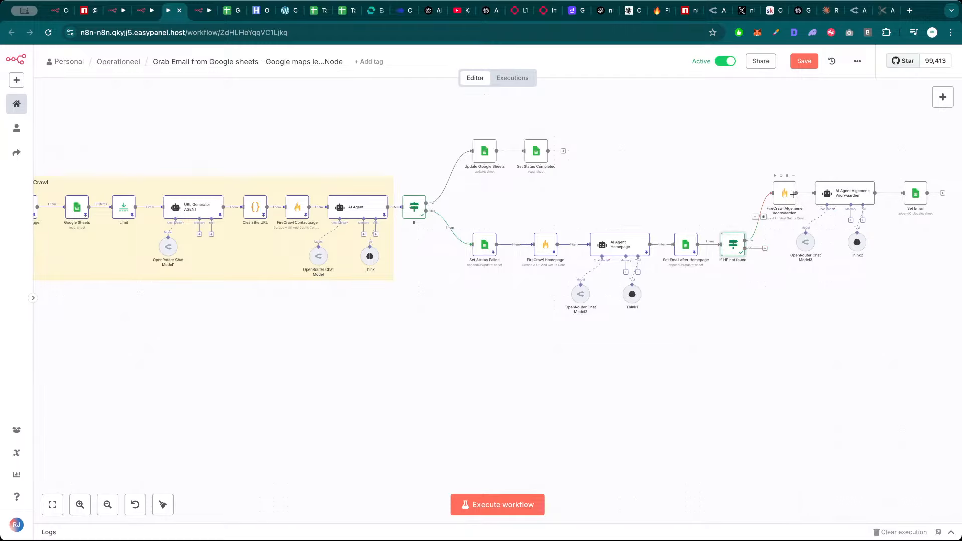
drag(810, 147, 661, 161)
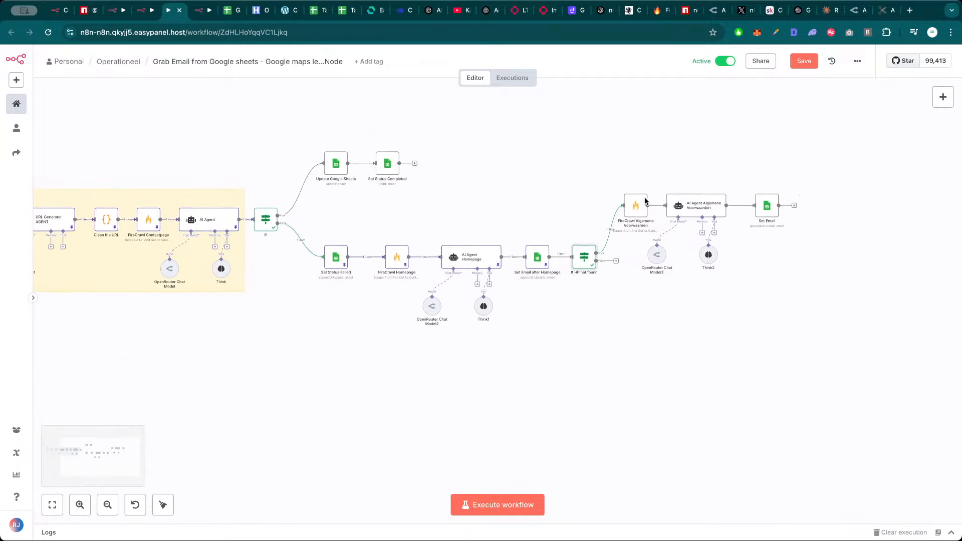
click(802, 62)
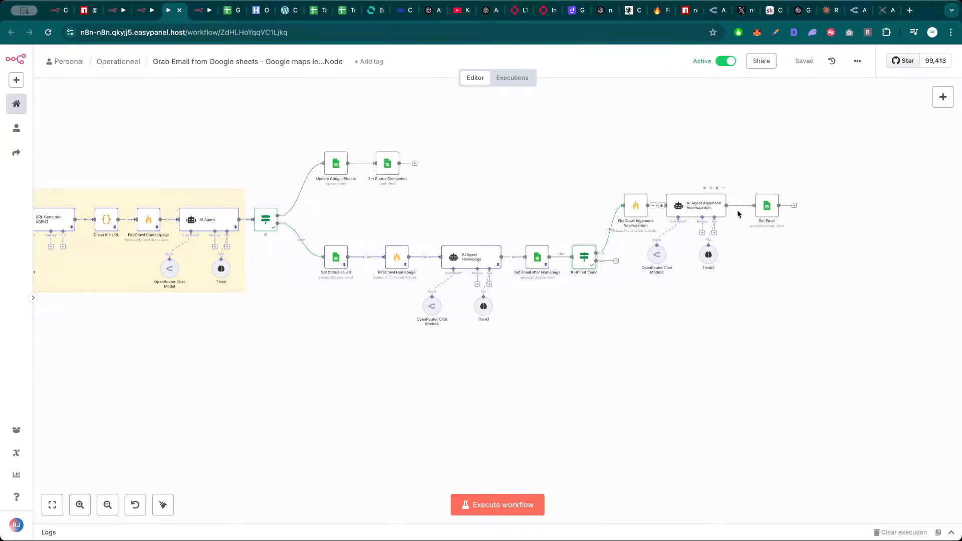
Rename the FireCrawl Algemene Voorwaarden node to FireCrawl Terms and Conditions
double_click(636, 208)
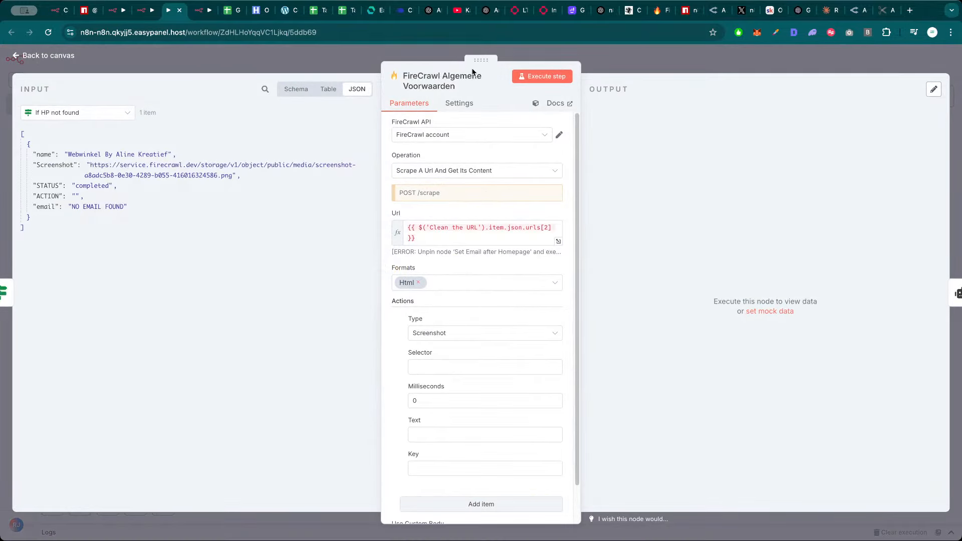
click(473, 74)
drag(539, 77, 606, 76)
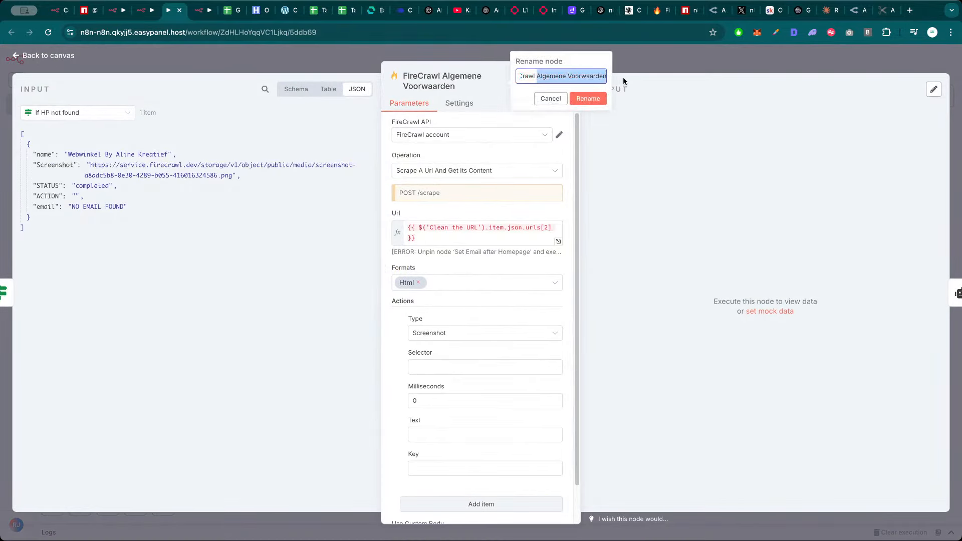
text(Terms and Condi)
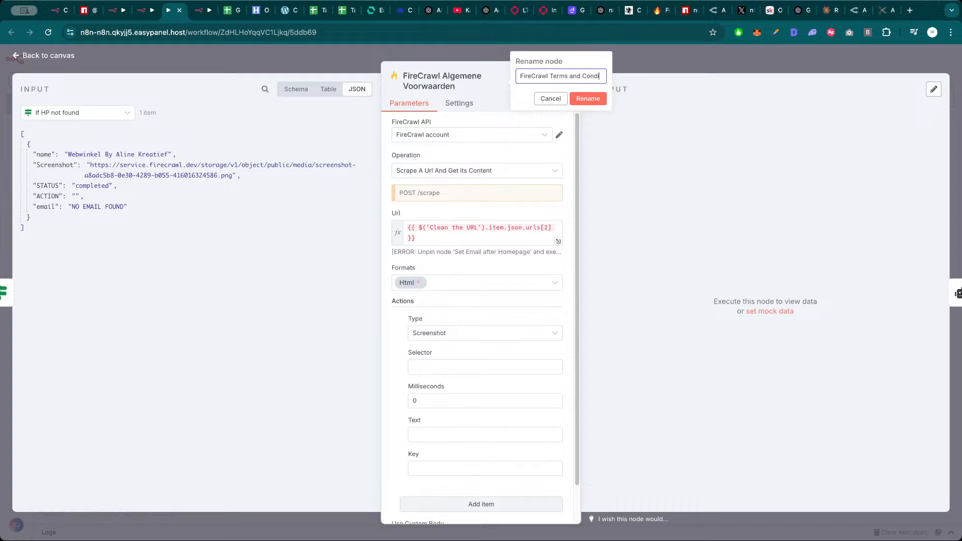
text(tions)
key(Return)
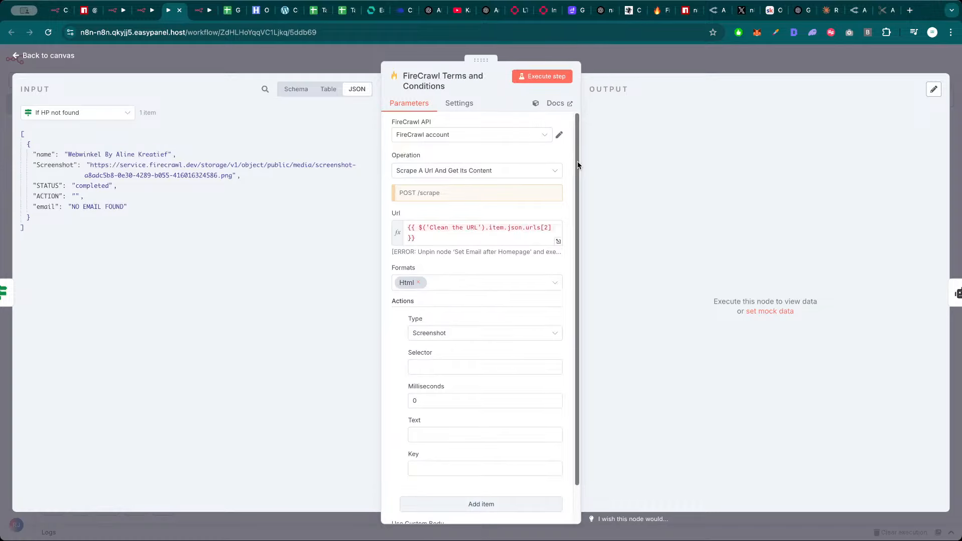
Clear the Url expression and map it again to the third URL in the Clean the URL output
triple_click(464, 239)
key(BackSpace)
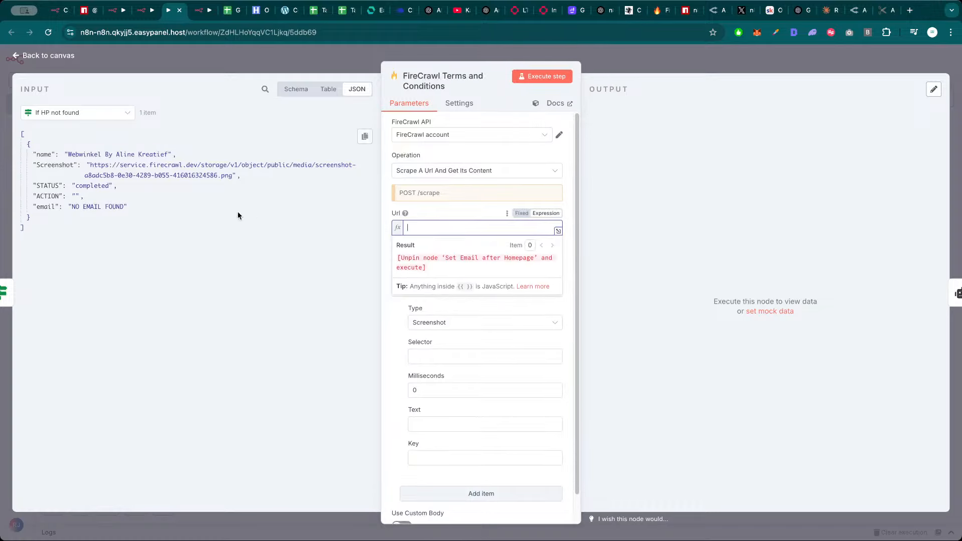
click(83, 112)
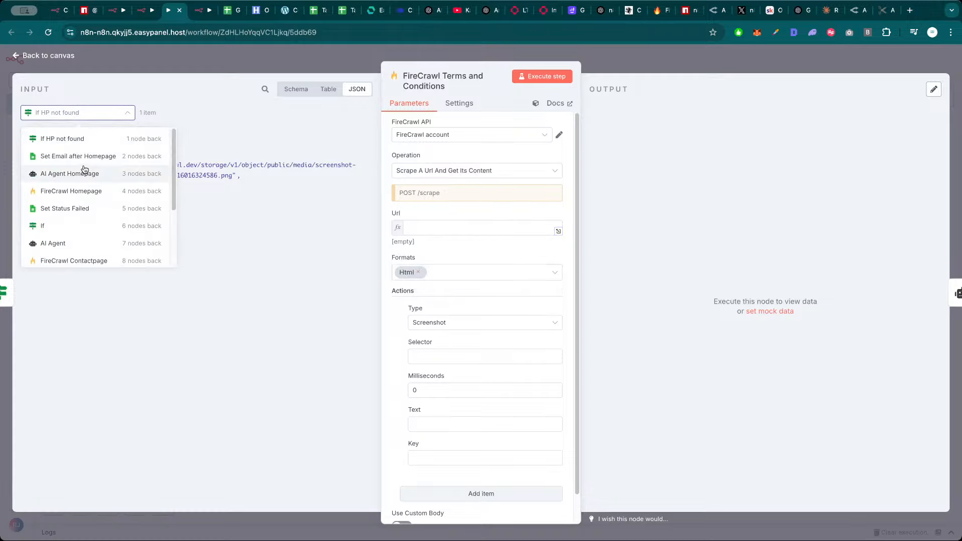
scroll(78, 200, down, 1)
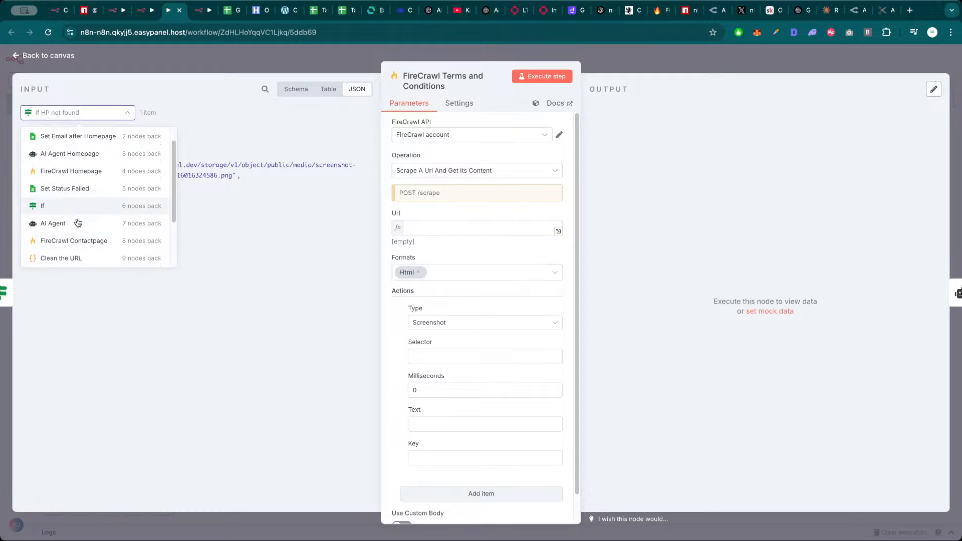
click(78, 260)
drag(104, 185, 430, 226)
click(443, 210)
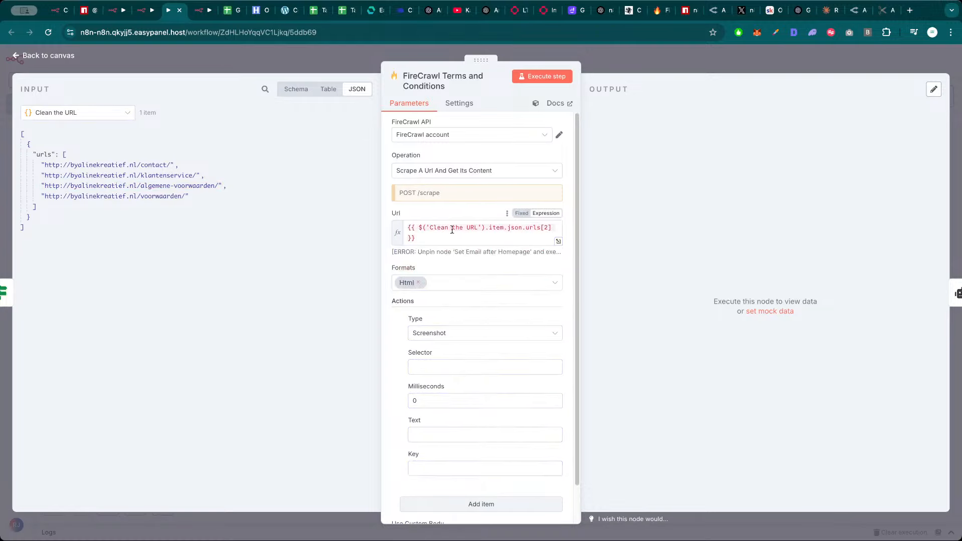
Change item to first() in the FireCrawl Terms and Conditions Url expression and save the workflow
double_click(492, 227)
click(492, 215)
double_click(497, 228)
text(firstui)
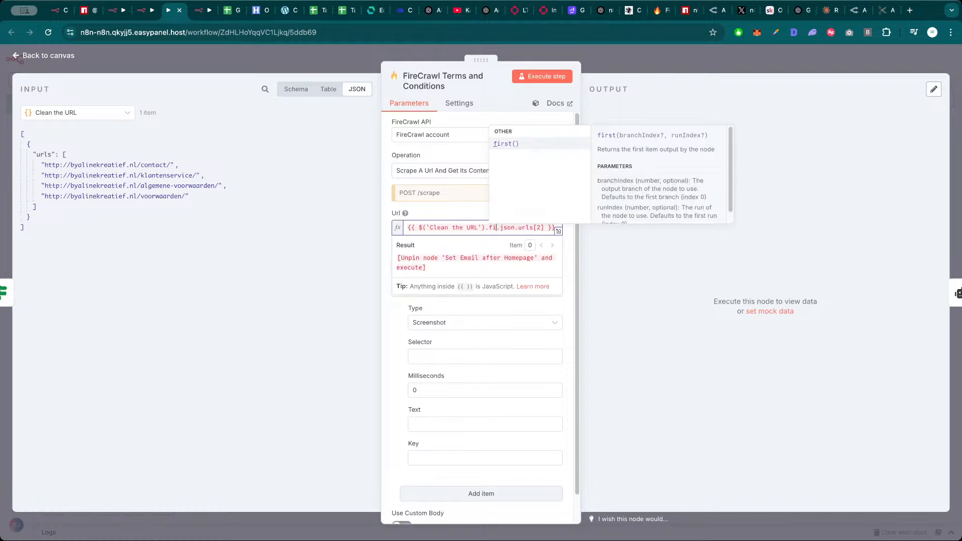
key(BackSpace)
key(BackSpace)
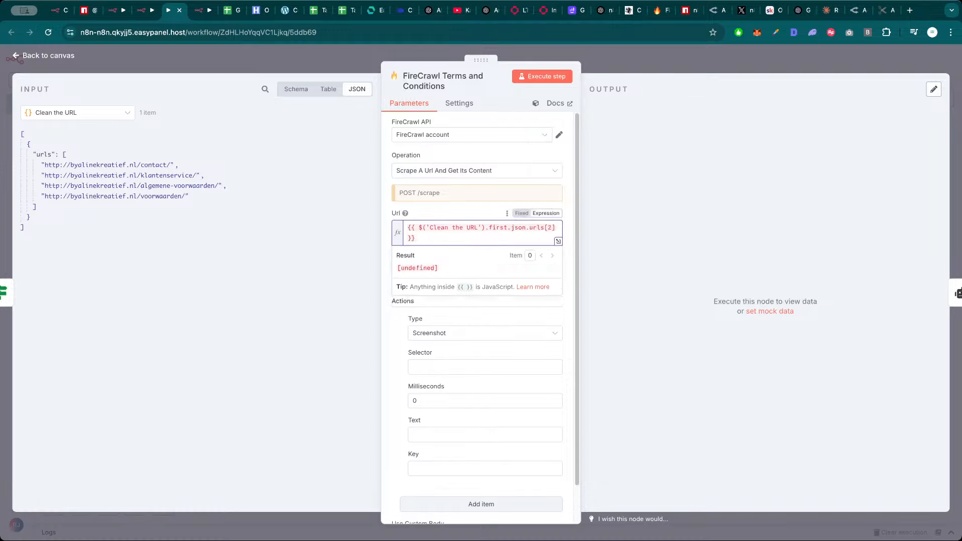
text(())
click(474, 217)
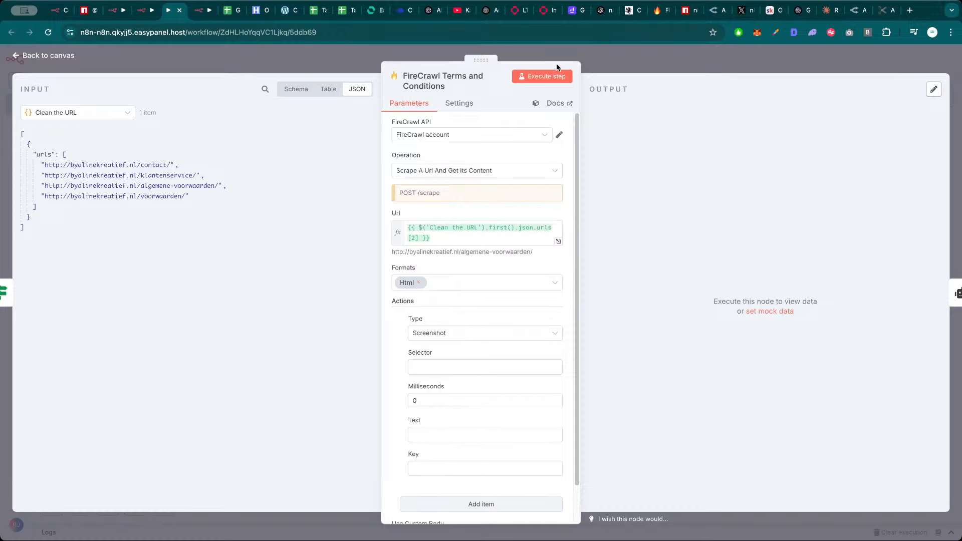
click(600, 59)
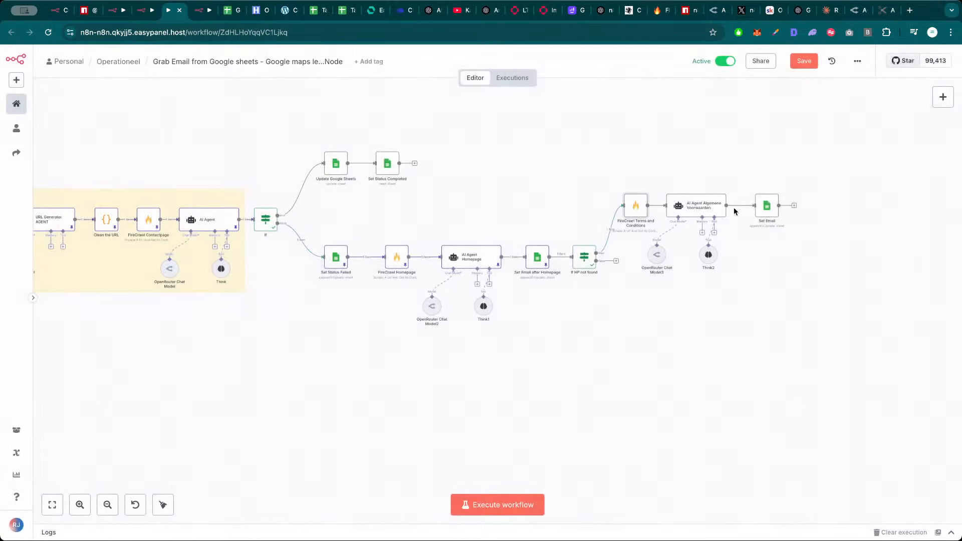
click(807, 64)
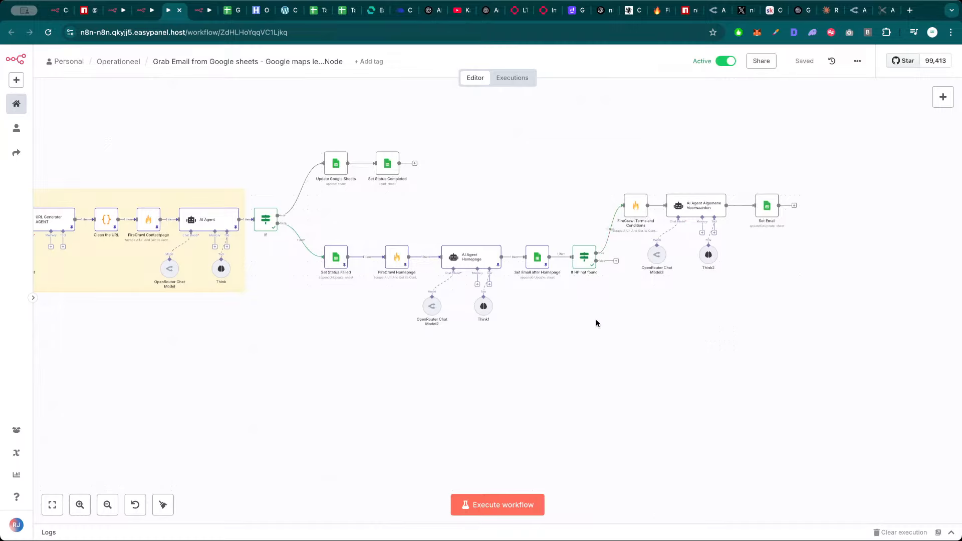
Reload the email-scraping workflow in the editor and select its Schedule Trigger node
scroll(561, 327, down, 2)
drag(564, 328, 687, 333)
scroll(699, 335, down, 1)
key(super+r)
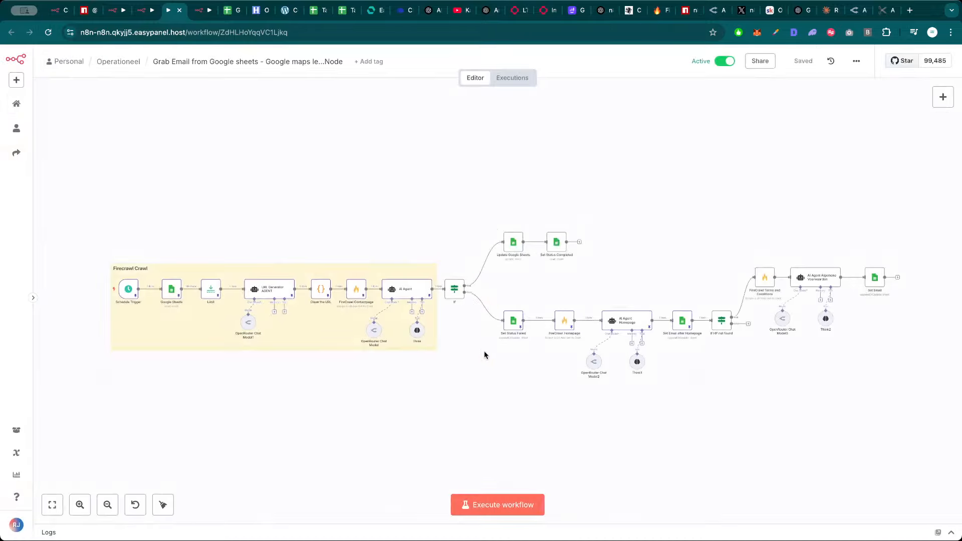
click(132, 296)
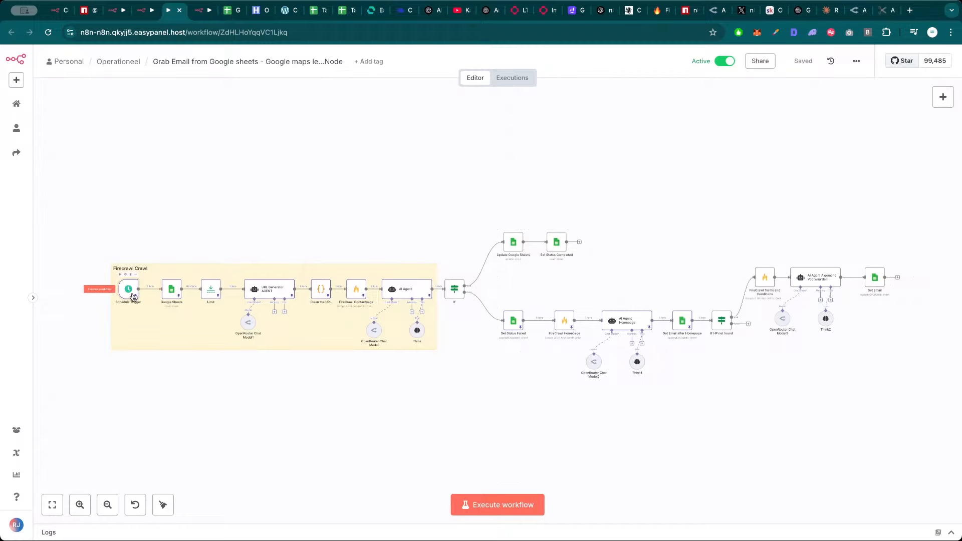
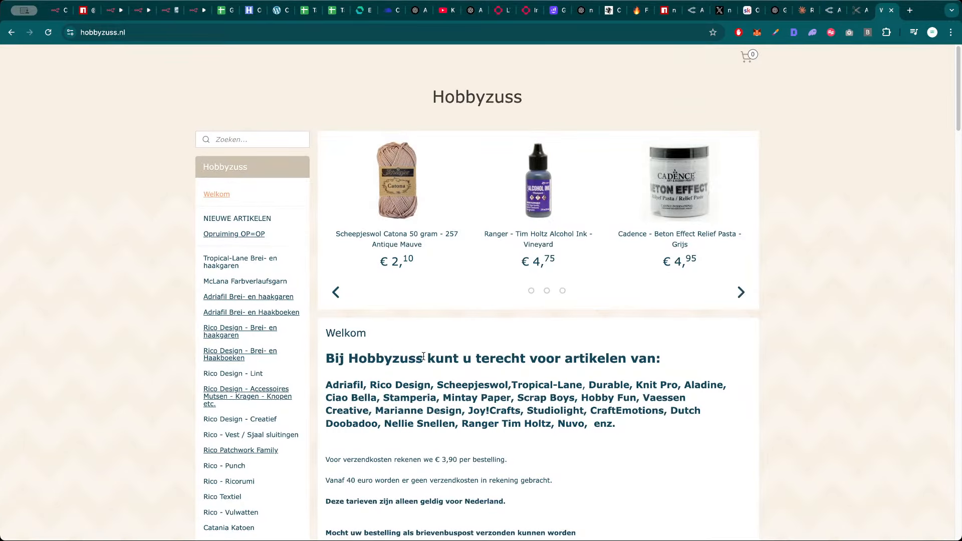
Accept all cookies on the Hobbyzuss website and check its Algemene Voorwaarden page for a contact email address
scroll(429, 332, down, 20)
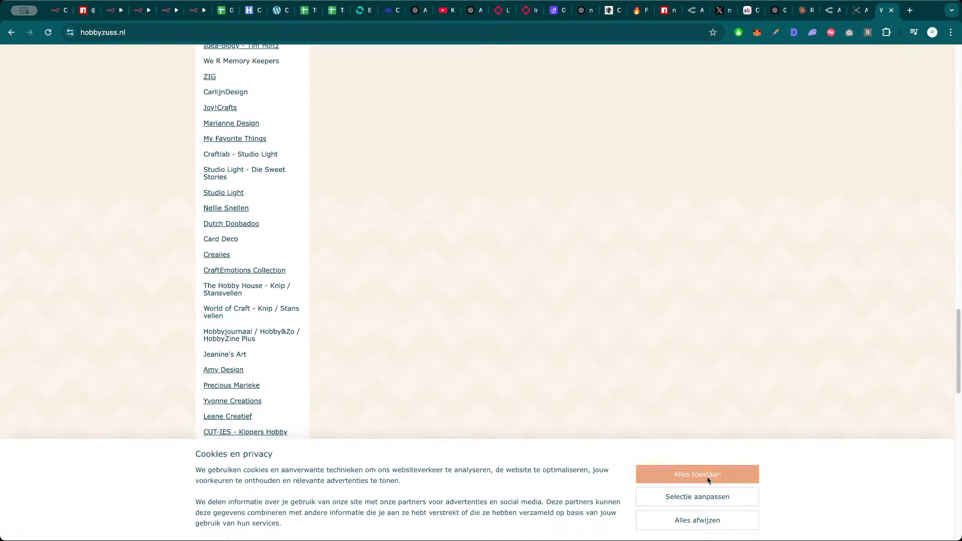
click(707, 476)
scroll(459, 446, down, 10)
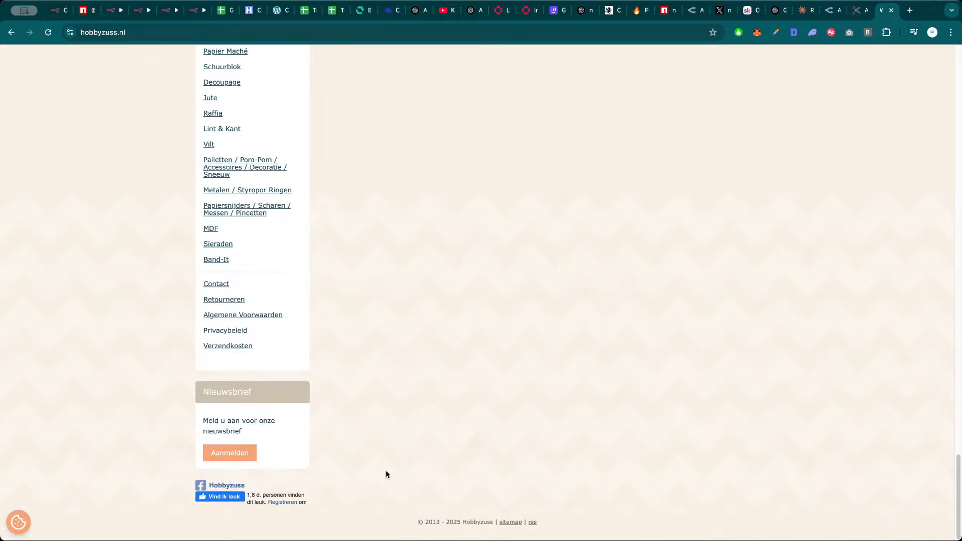
click(243, 315)
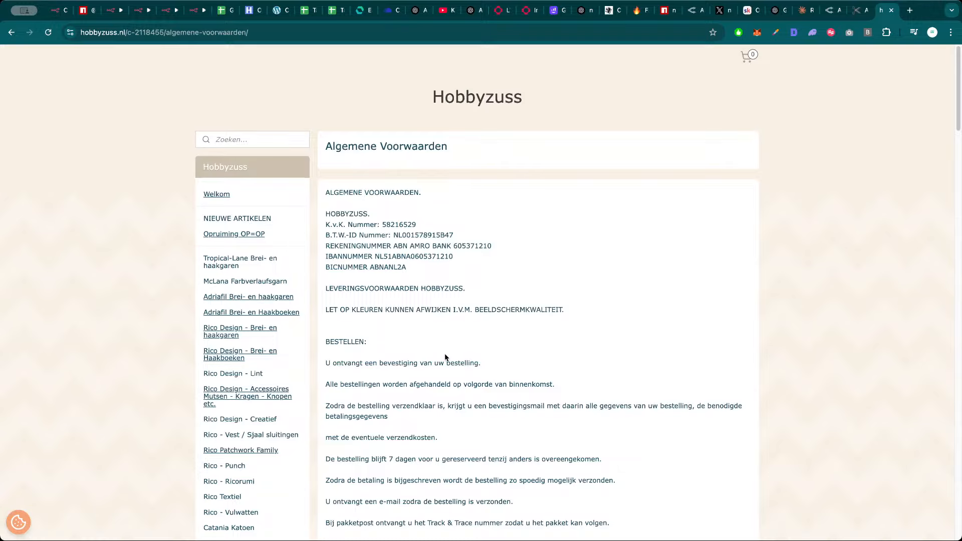
scroll(445, 353, down, 20)
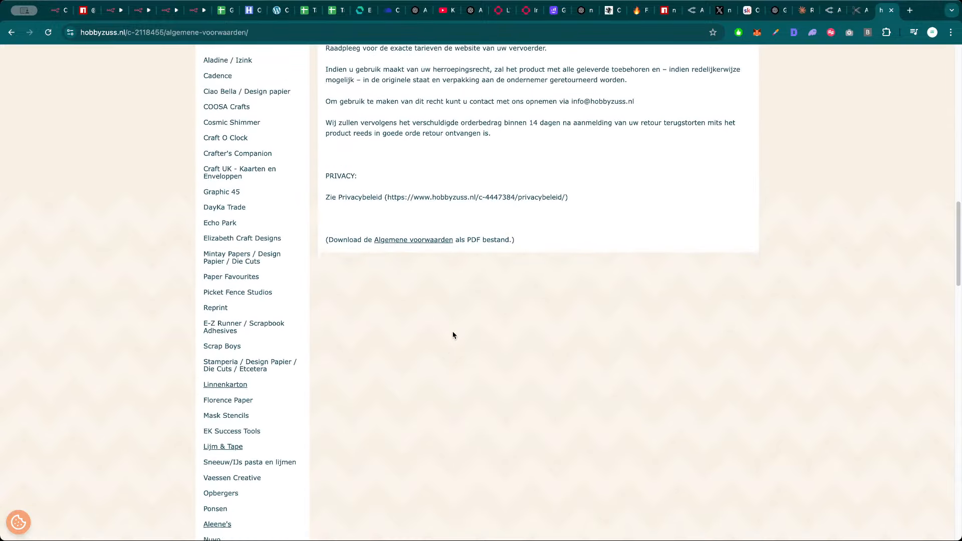
scroll(452, 335, up, 4)
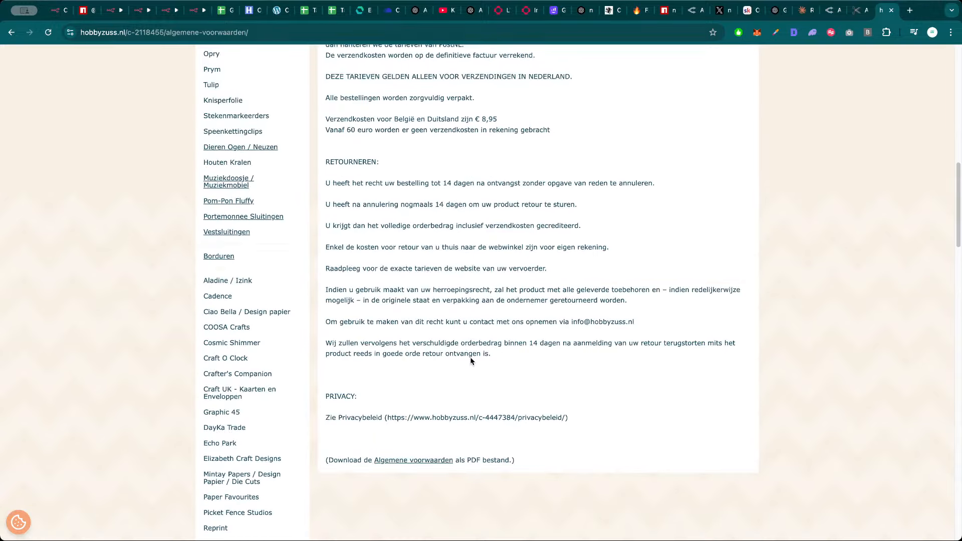
scroll(469, 353, up, 1)
Back in the n8n workflow, copy the email expression {{ $json.output }} into the ACTION field of the Set Email node
click(170, 15)
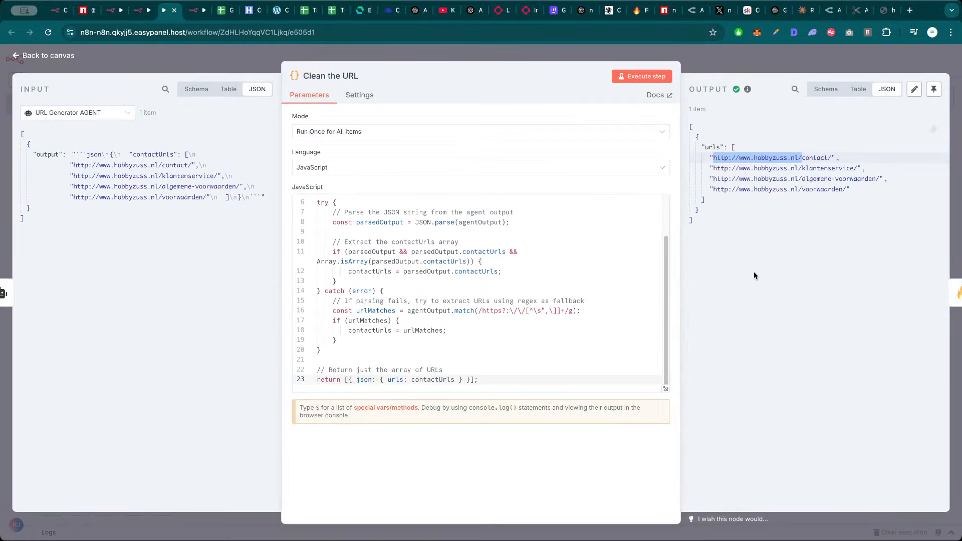
key(Escape)
double_click(840, 255)
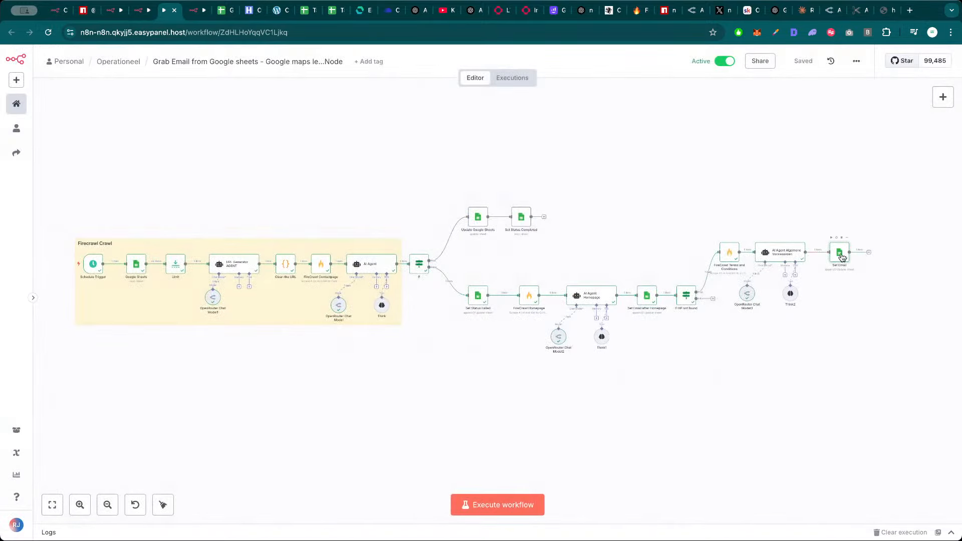
scroll(485, 391, down, 2)
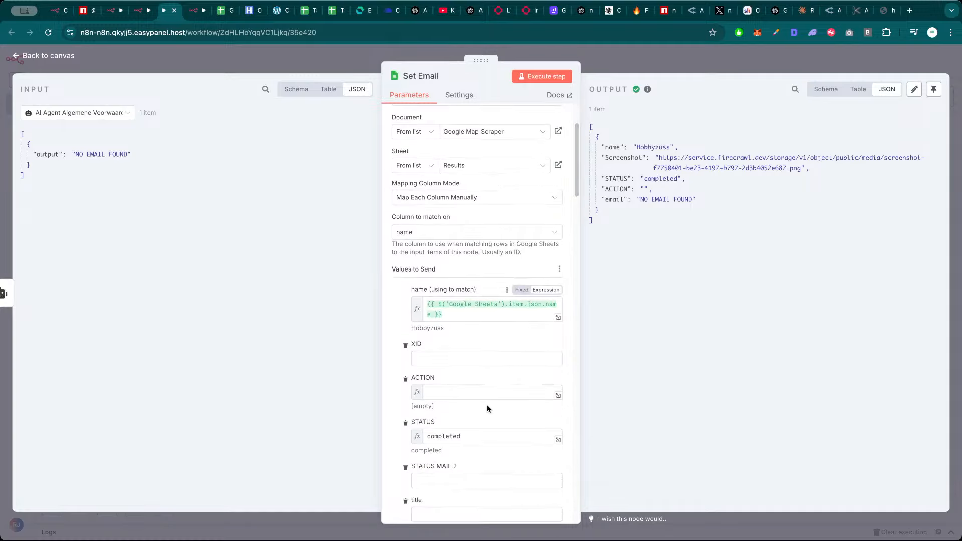
scroll(482, 419, down, 2)
scroll(462, 351, down, 1)
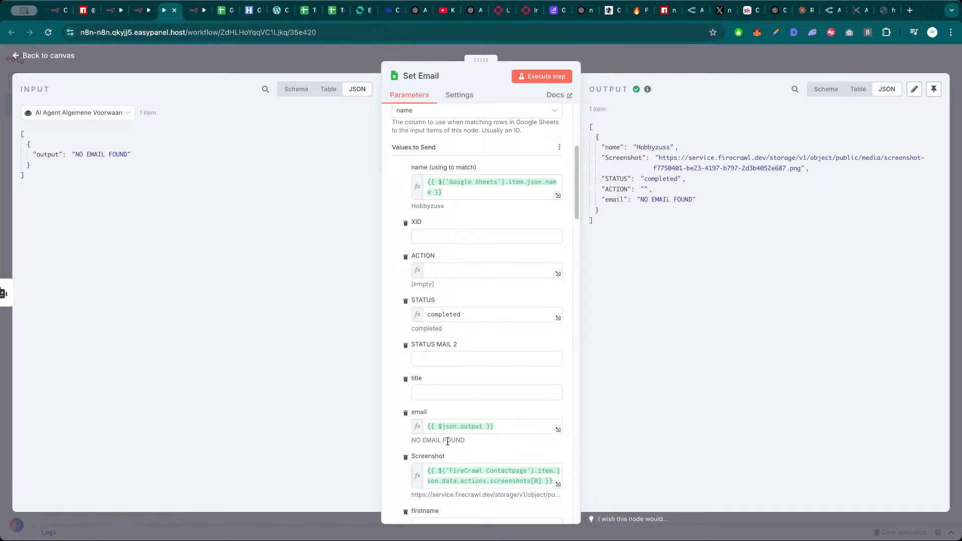
scroll(448, 452, down, 1)
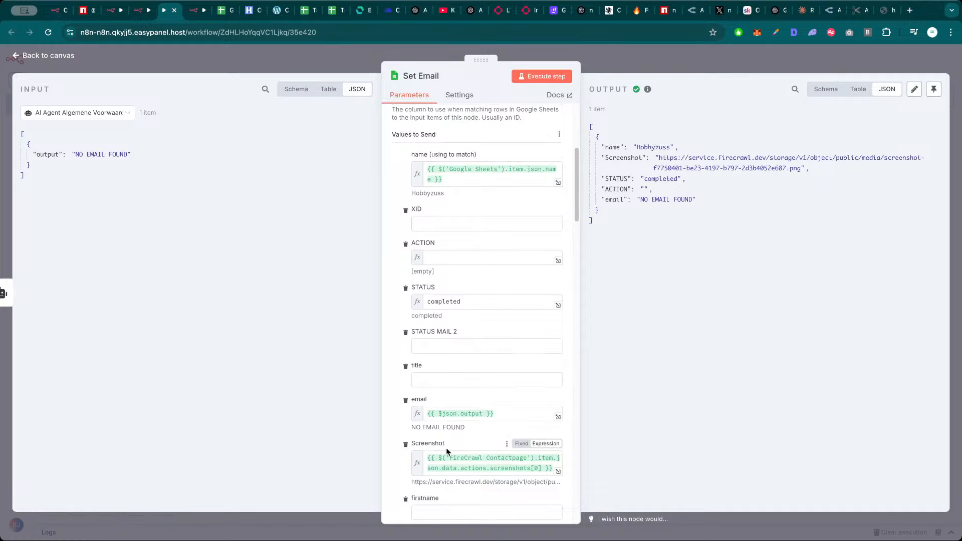
triple_click(472, 414)
key(ctrl+c)
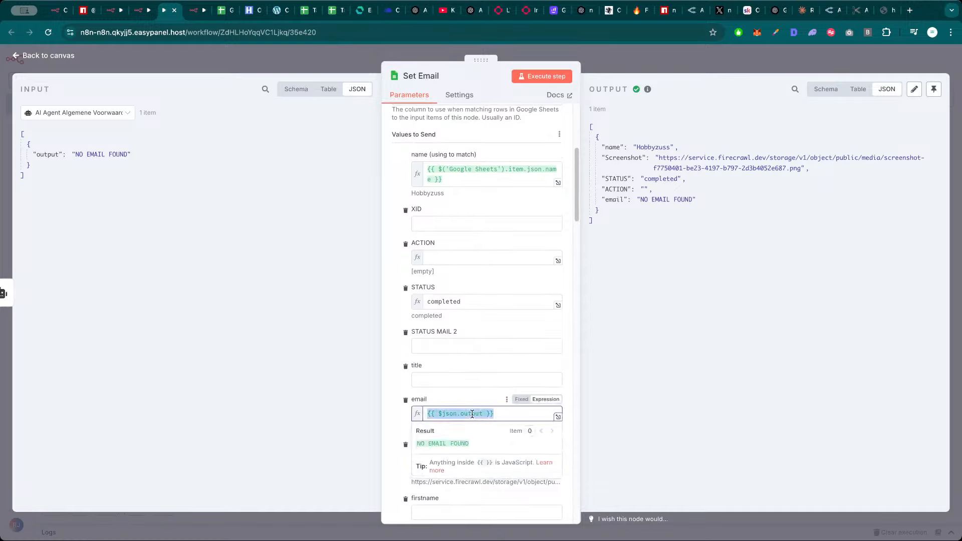
click(455, 256)
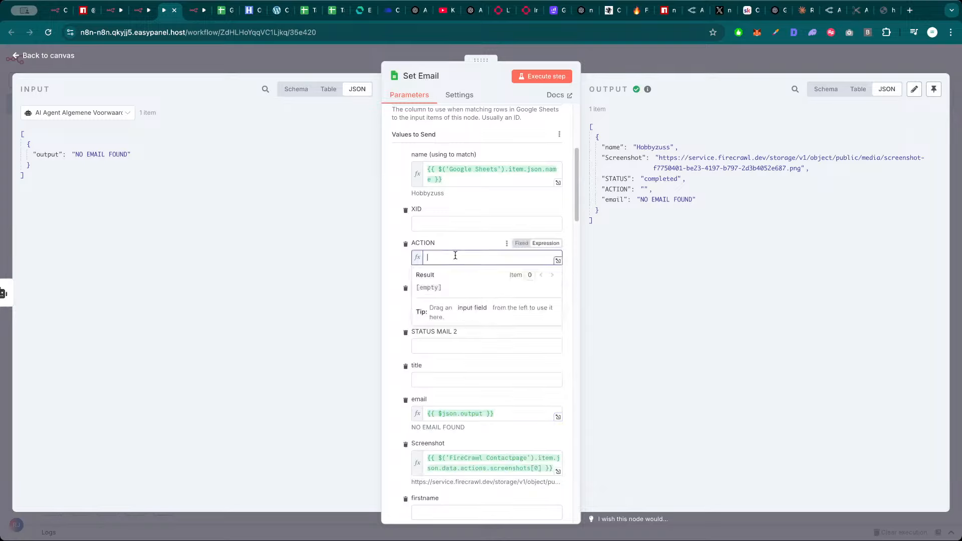
key(ctrl+v)
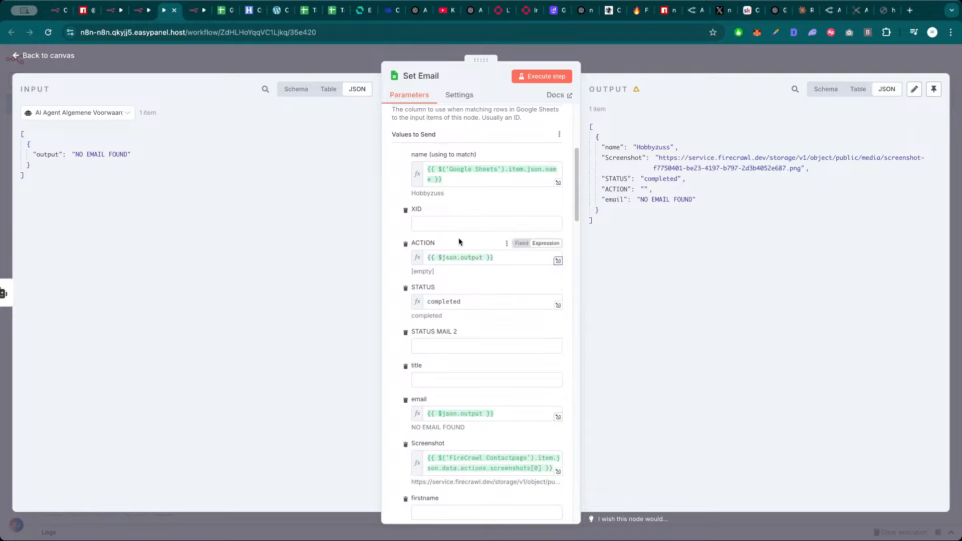
click(622, 65)
Examine the Hobbyzuss Algemene Voorwaarden and Contact pages for company contact details, then close the website
click(221, 10)
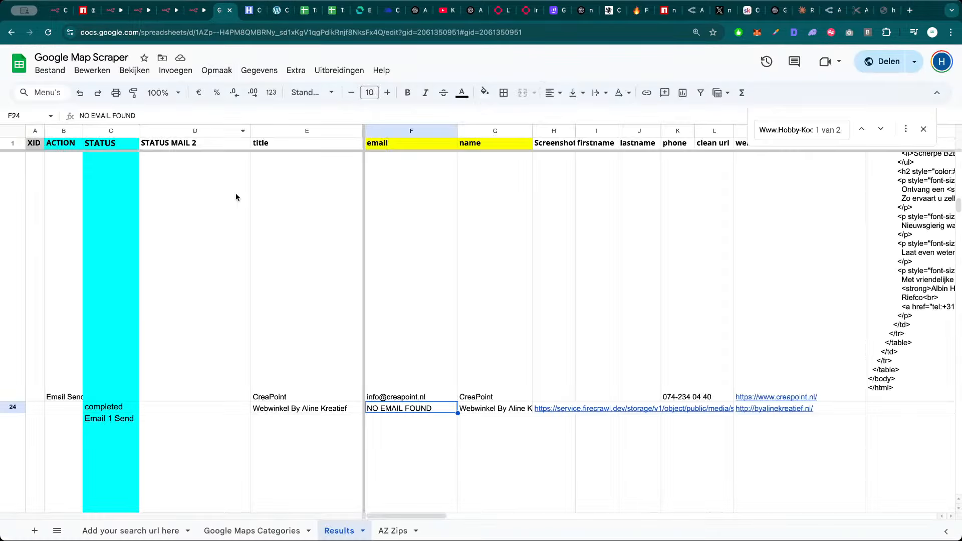
click(885, 10)
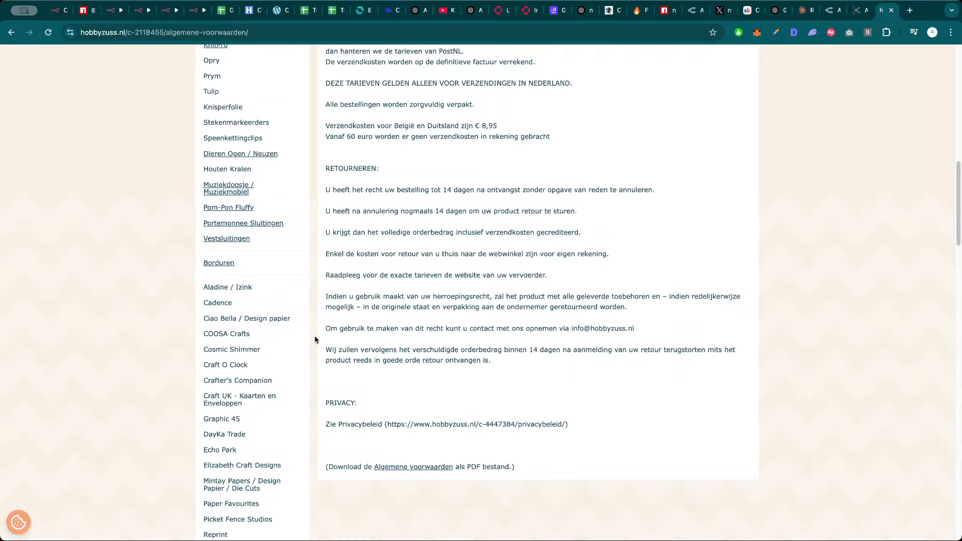
scroll(398, 403, up, 15)
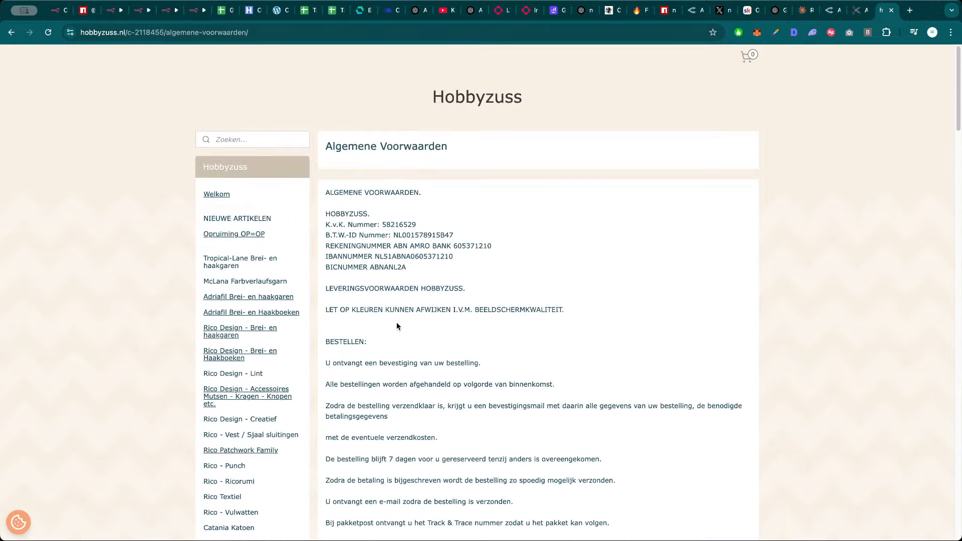
scroll(206, 240, down, 20)
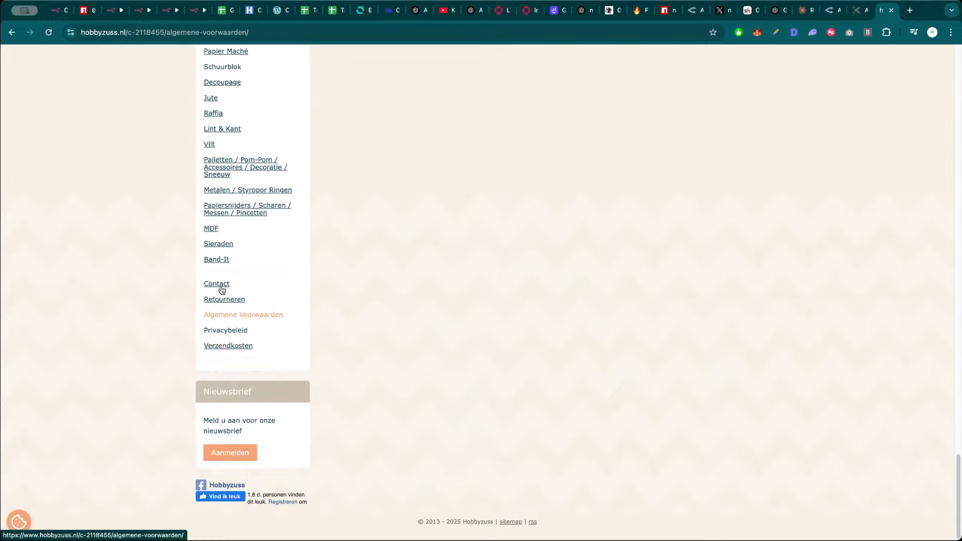
click(224, 290)
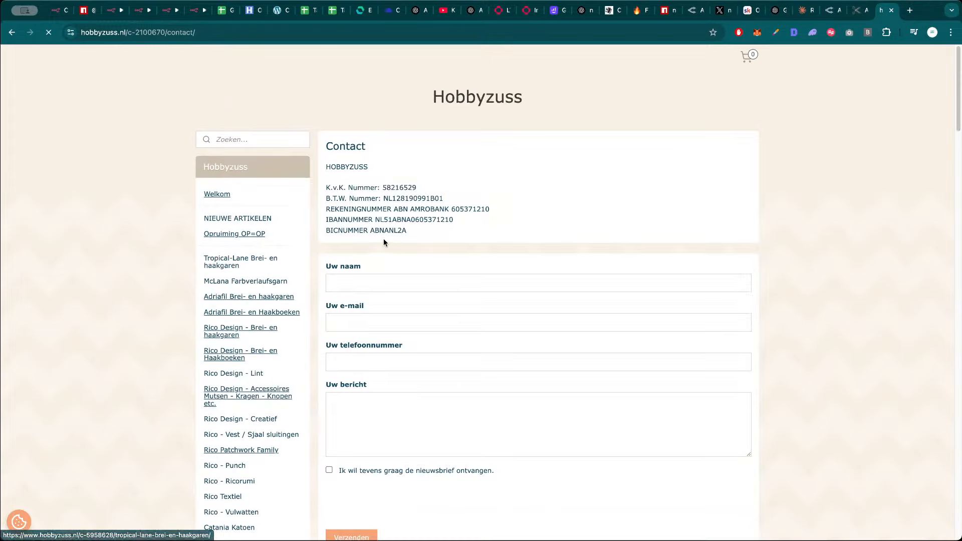
scroll(378, 260, down, 2)
scroll(444, 391, up, 4)
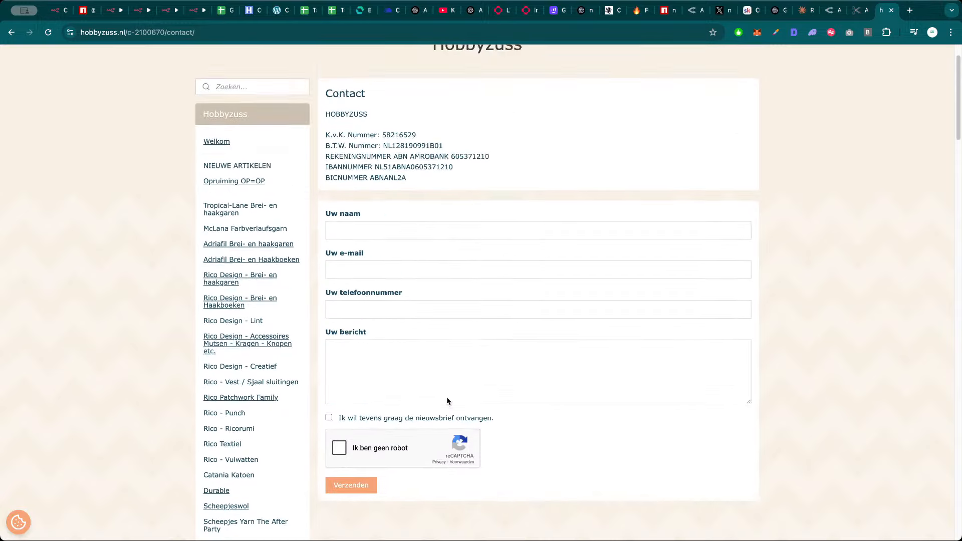
key(super+w)
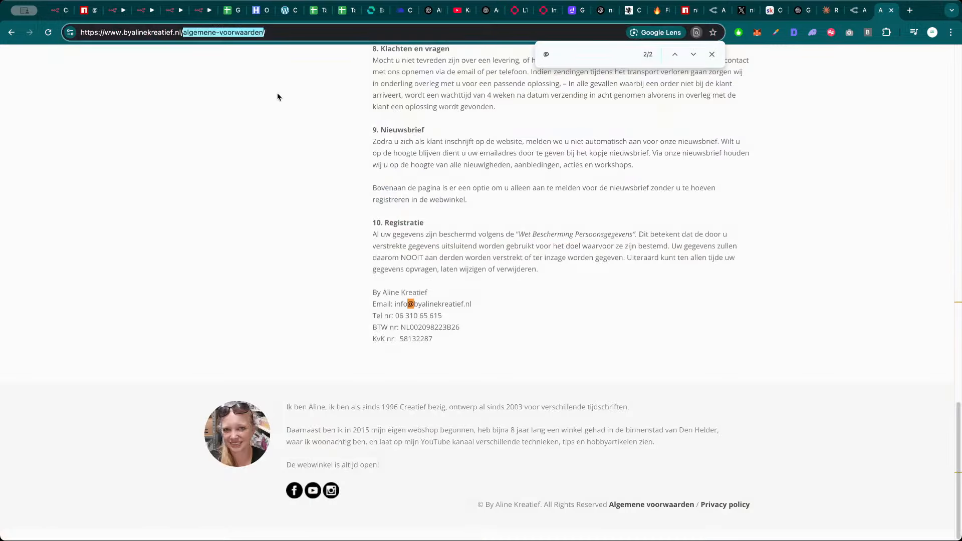
Return to the Grab Email from Google sheets workflow and save it
click(173, 10)
click(199, 11)
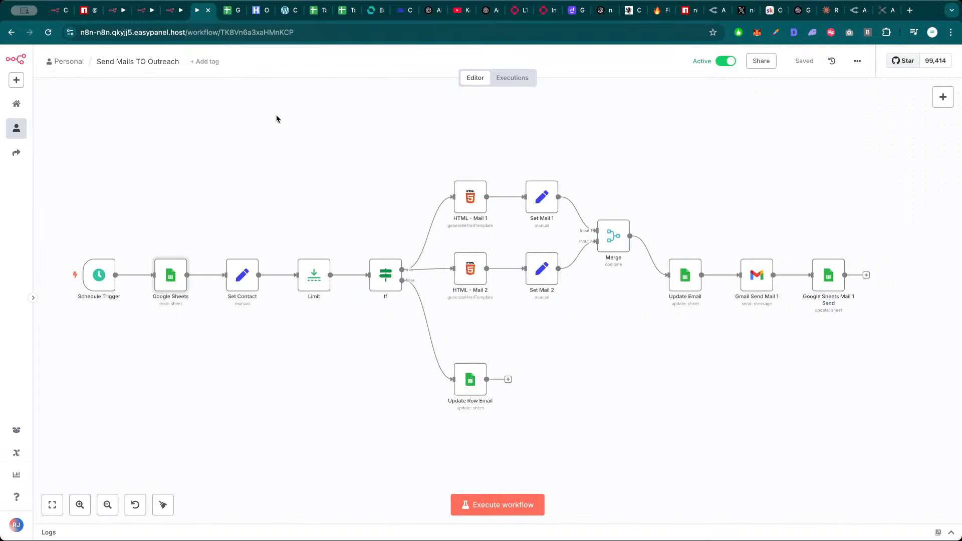
click(171, 12)
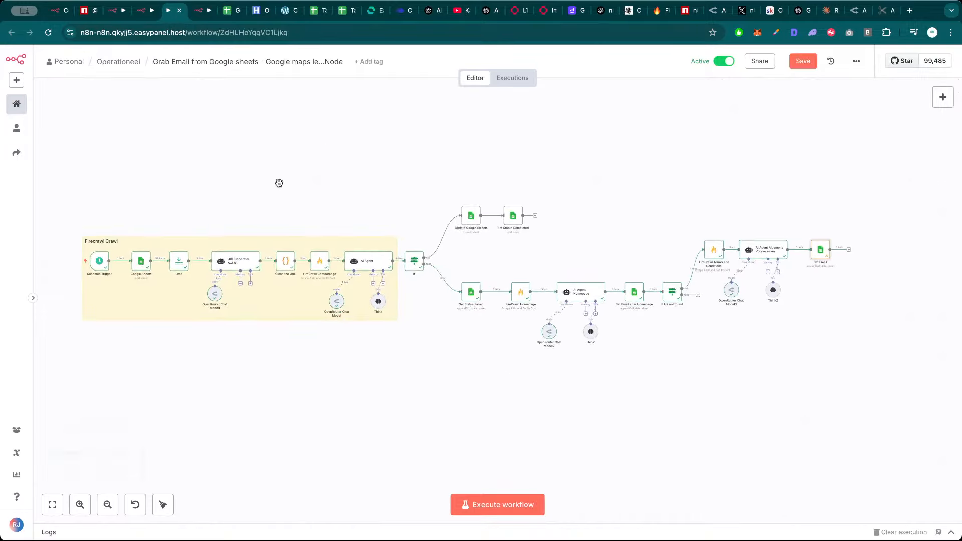
click(798, 65)
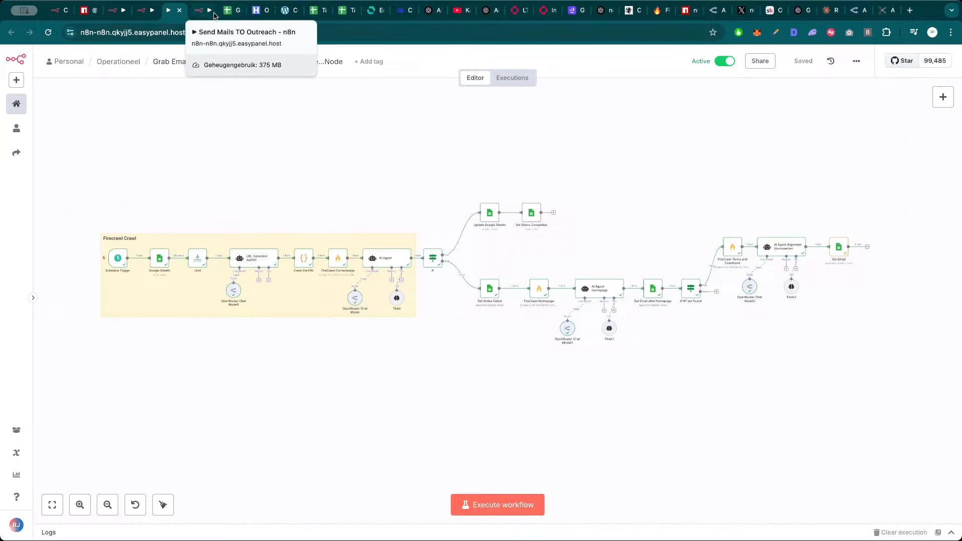
Open the byalinekreatief.nl website from row 24 of the Results sheet in Google Map Scraper
click(228, 15)
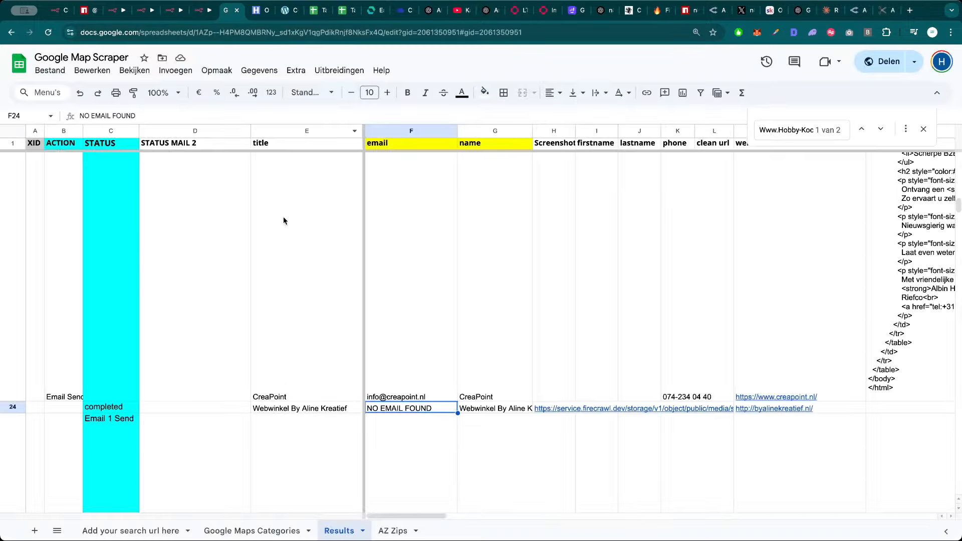
scroll(288, 293, down, 3)
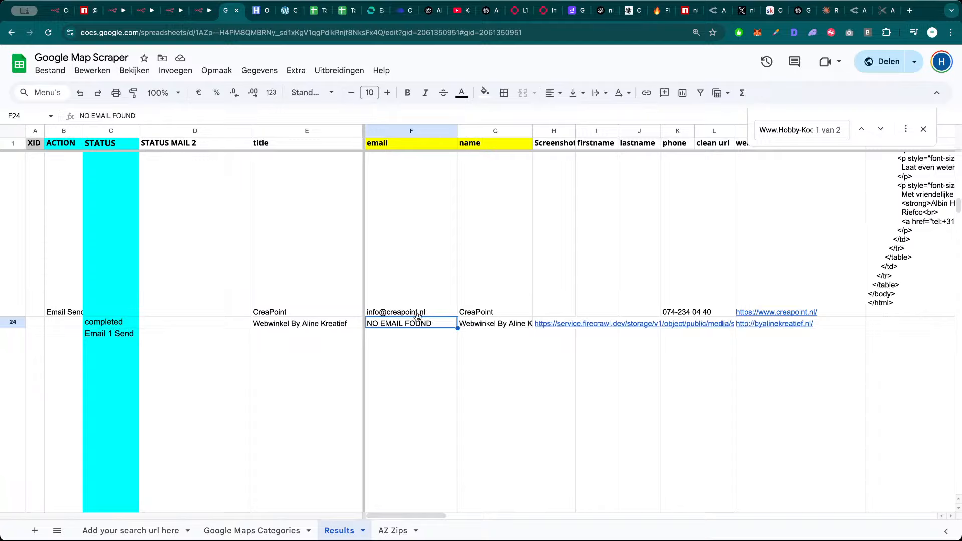
click(193, 11)
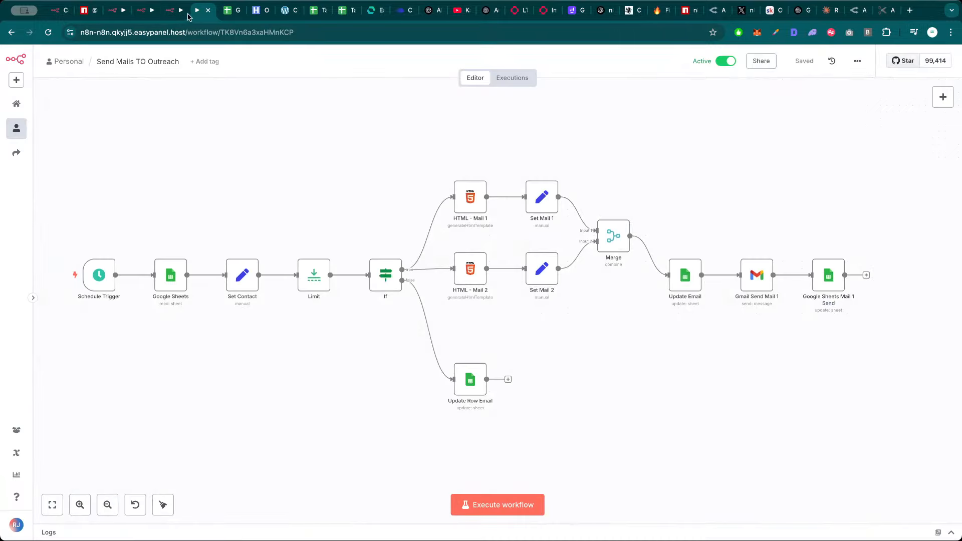
click(228, 11)
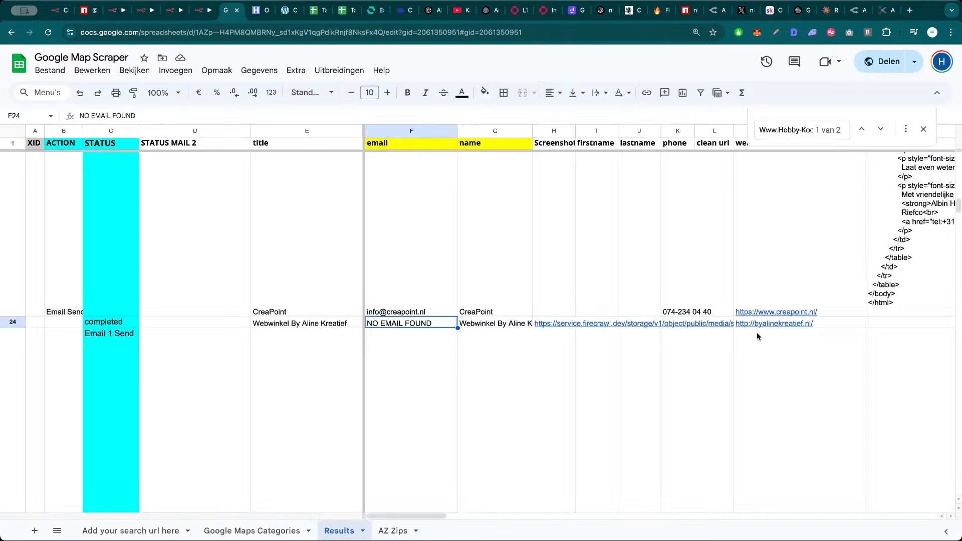
click(770, 326)
click(788, 340)
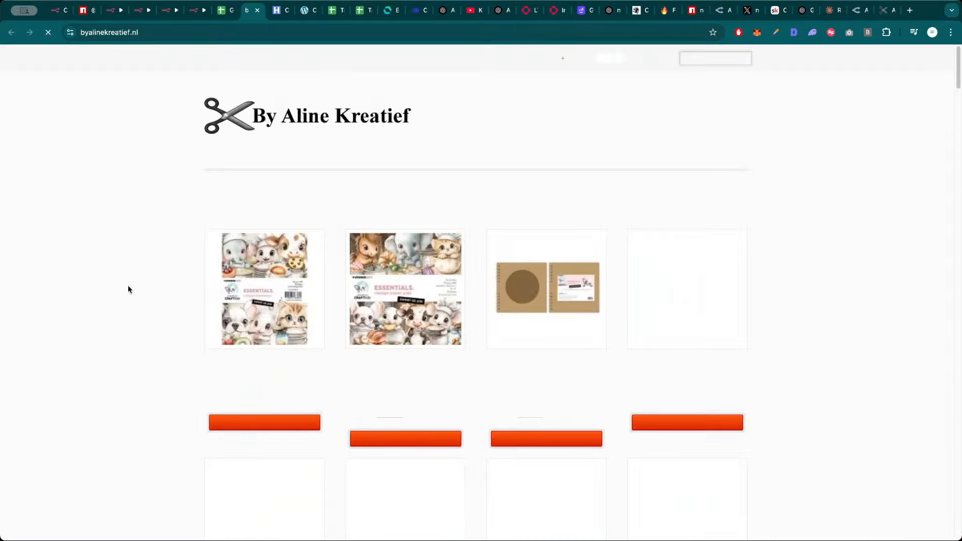
Copy the contact email address from the website's Algemene voorwaarden page and close the website
scroll(175, 359, down, 20)
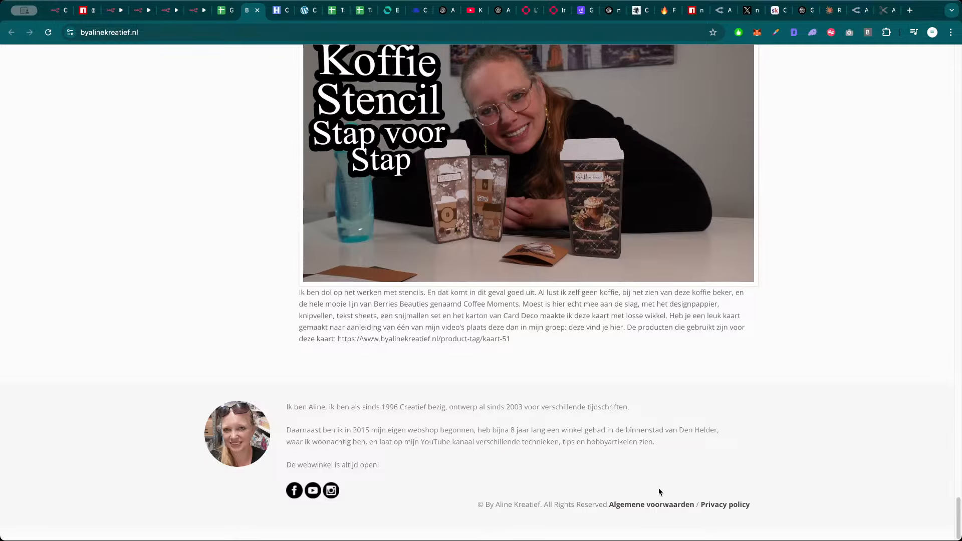
click(657, 505)
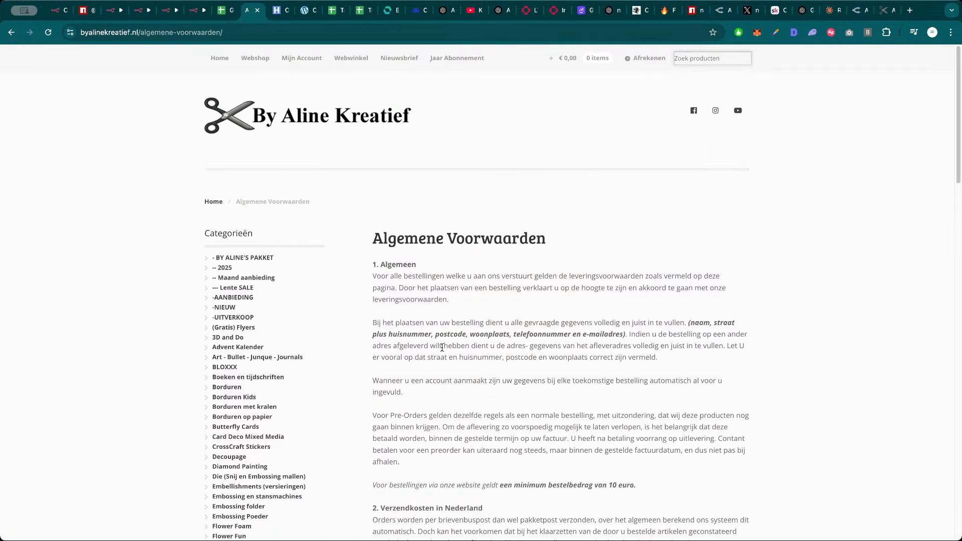
scroll(442, 347, down, 15)
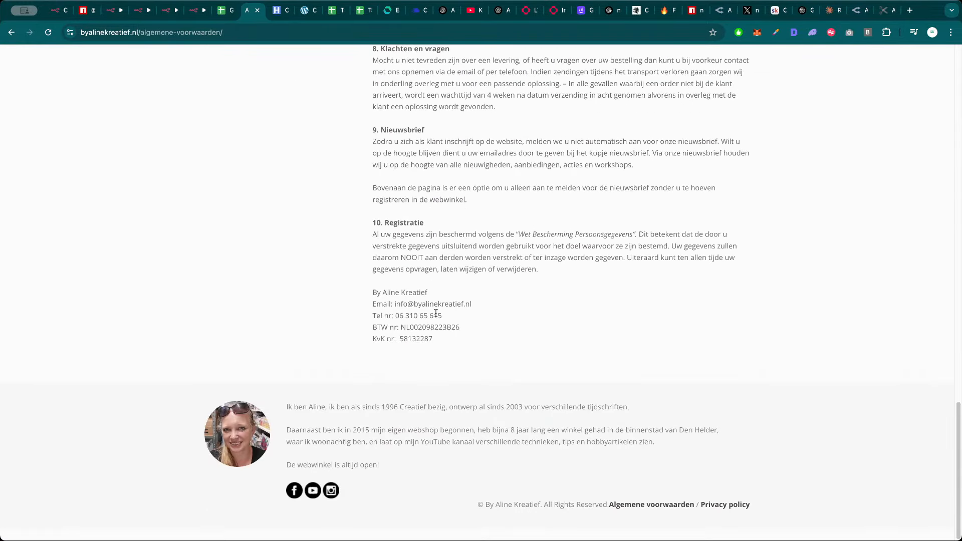
drag(472, 303, 392, 301)
key(ctrl+c)
key(super+w)
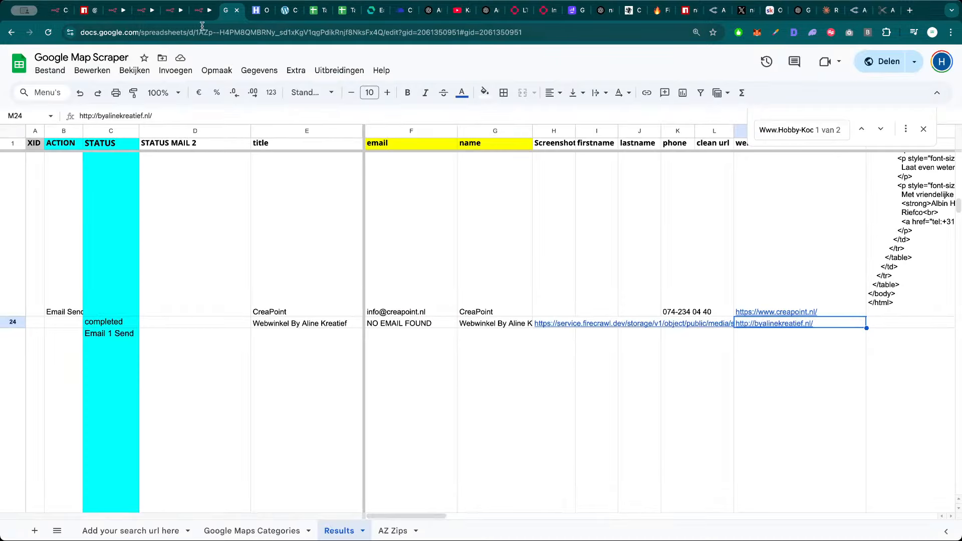
Replace the email value in row 24 of the Results sheet with the copied contact email address
click(433, 325)
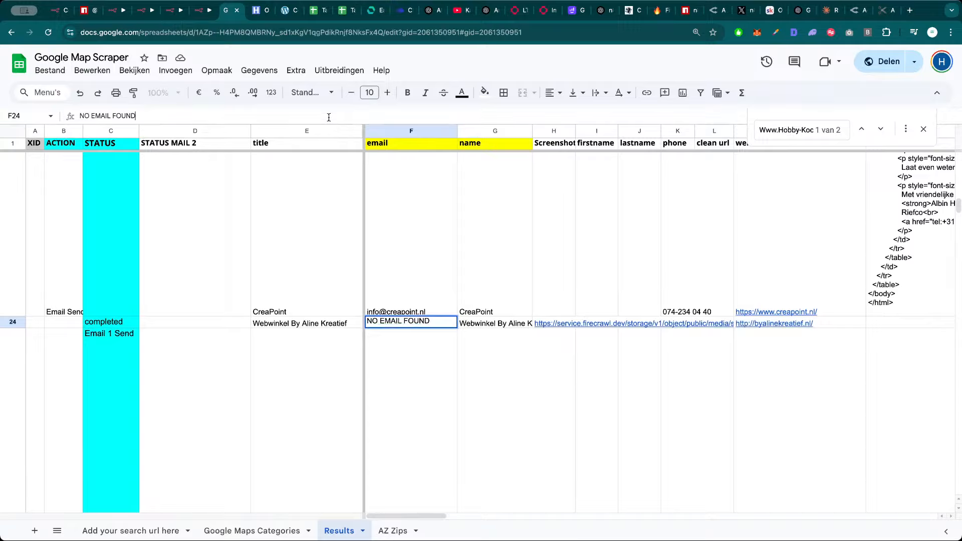
key(ctrl+v)
key(Tab)
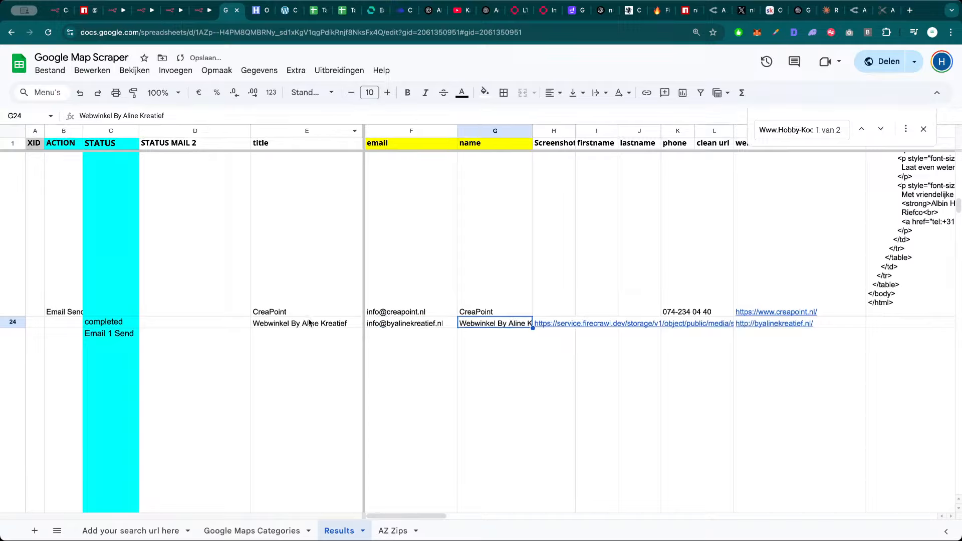
click(449, 325)
click(437, 313)
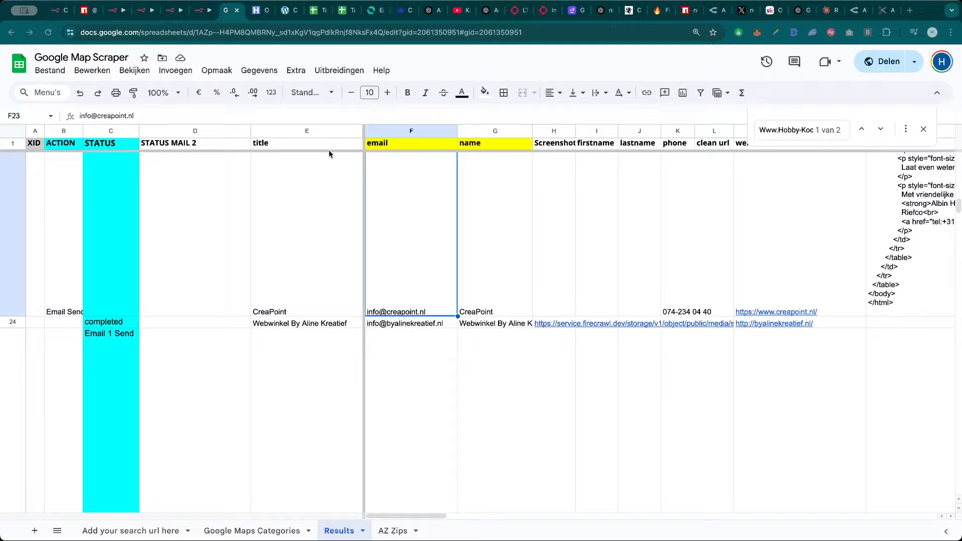
Switch to the Grab Email from Google sheets workflow and execute it
click(195, 12)
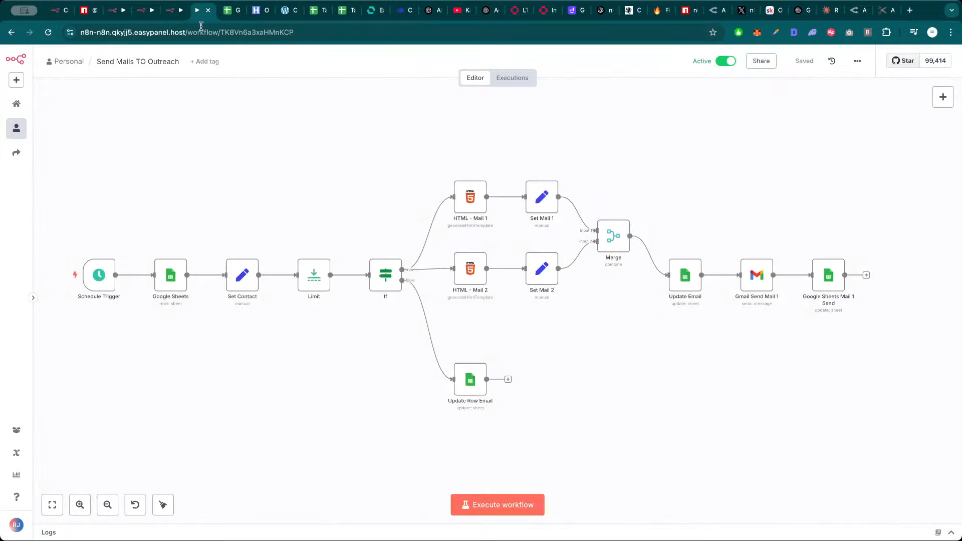
click(173, 10)
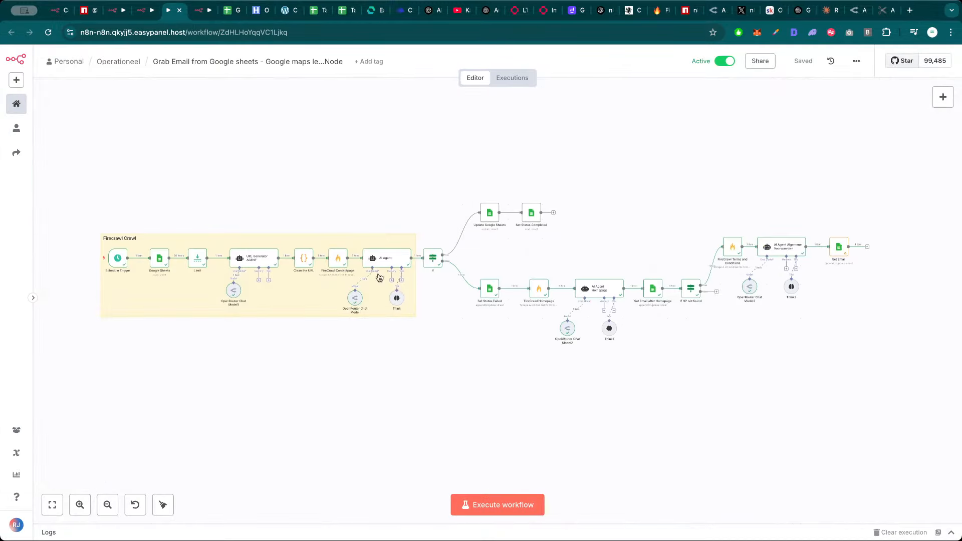
click(508, 502)
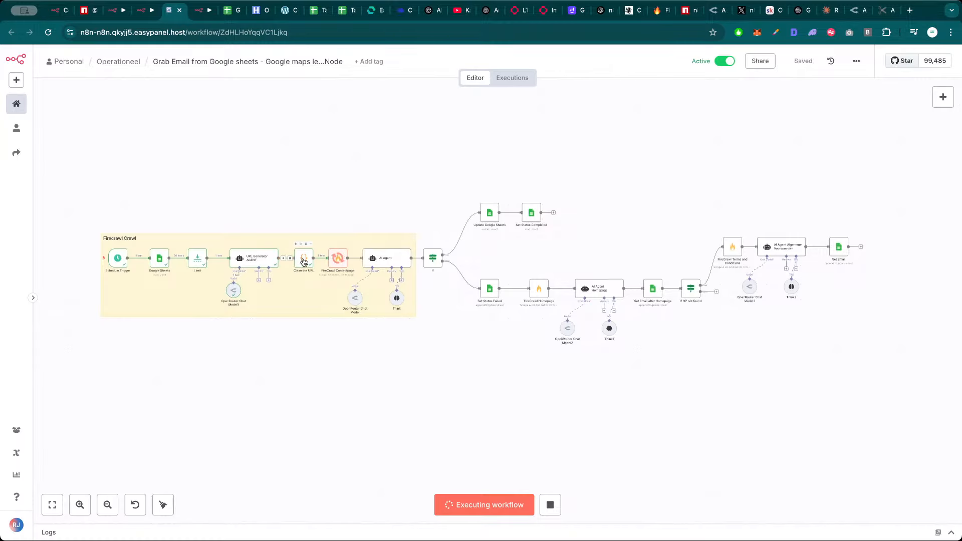
Open the /contact/ URL from the Clean the URL node's output in a new browser tab, check the page and close it
double_click(303, 258)
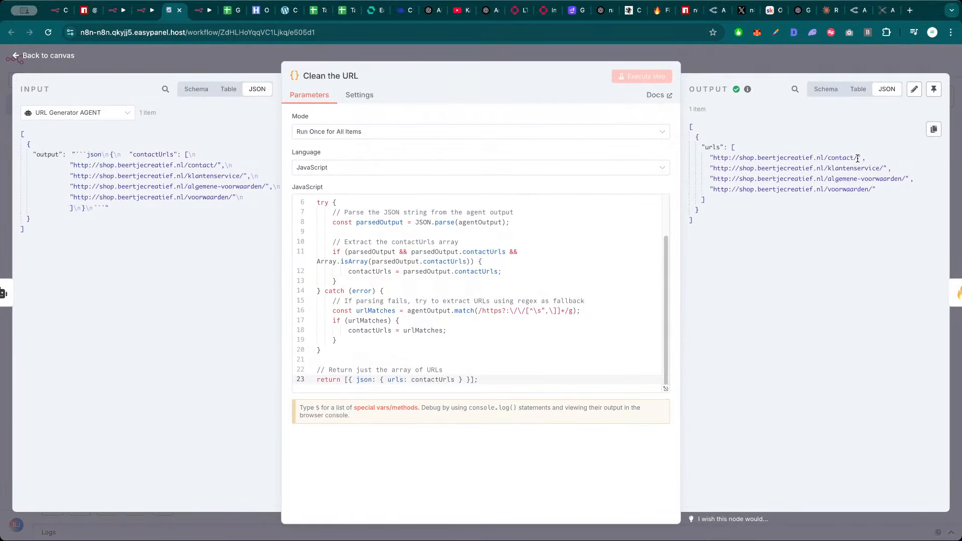
drag(857, 158, 718, 157)
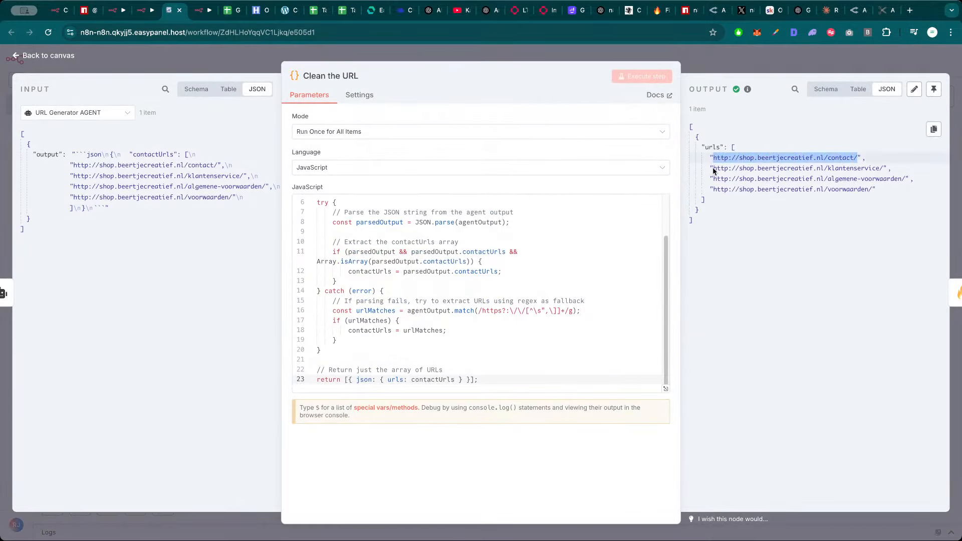
key(ctrl+c)
key(ctrl+t)
key(ctrl+v)
key(Return)
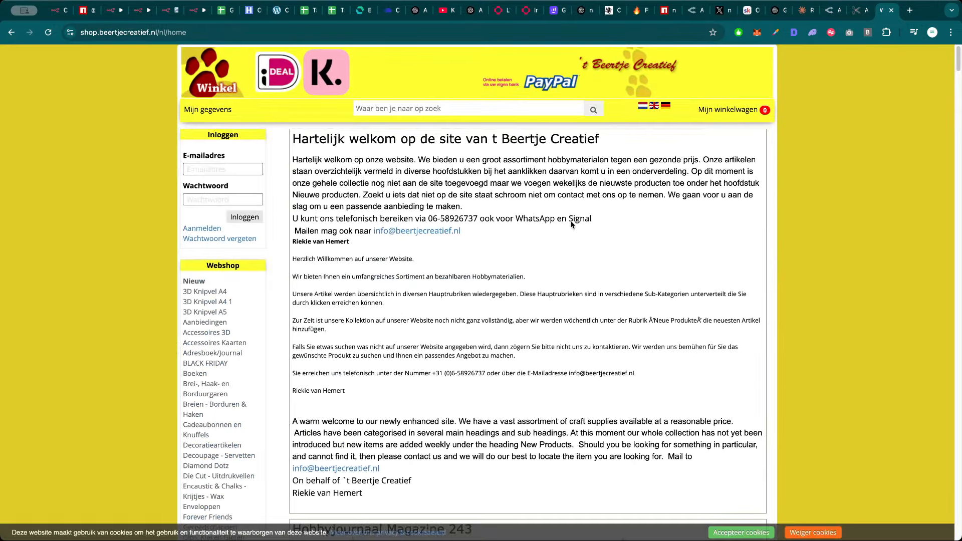
key(ctrl+w)
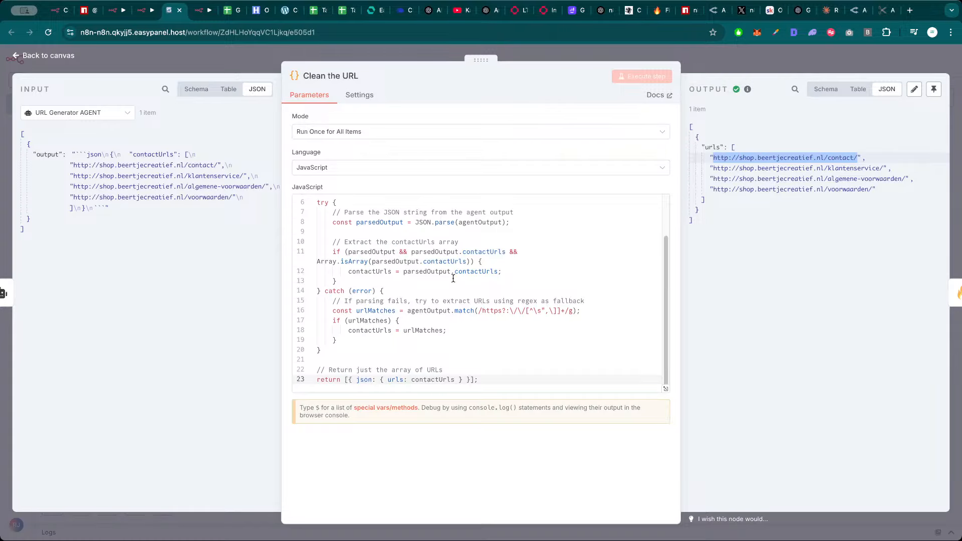
Leave the Clean the URL node and inspect the URL Generator AGENT node's input row and generated URLs
scroll(452, 282, up, 2)
key(Escape)
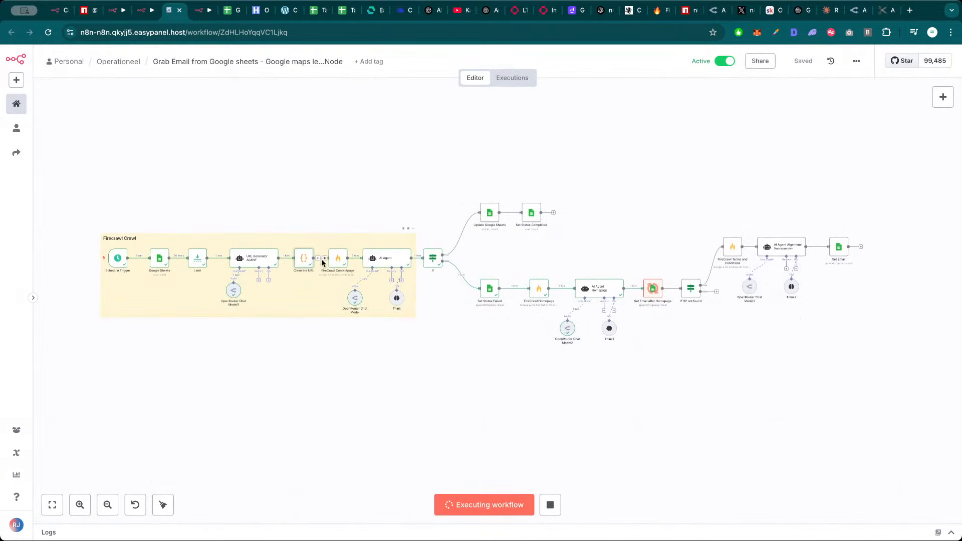
double_click(261, 258)
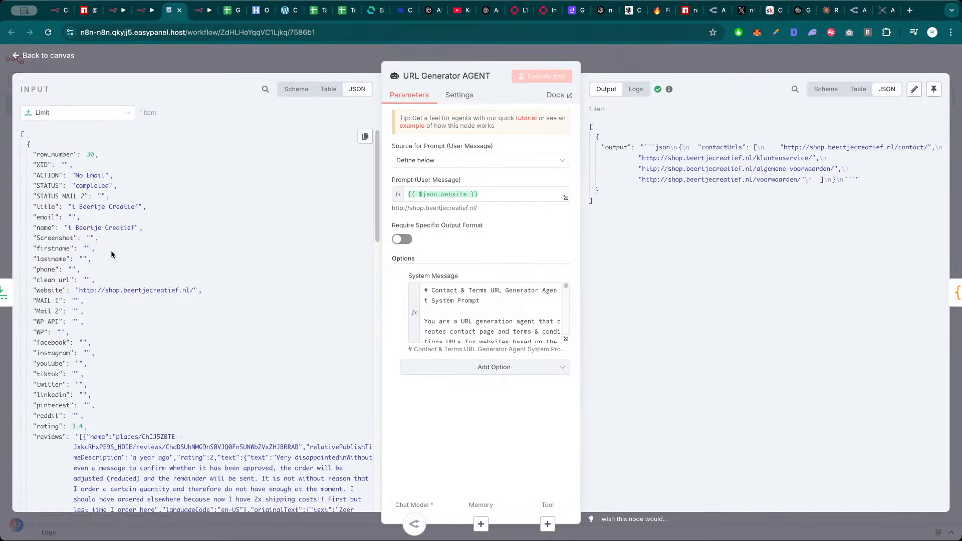
click(263, 60)
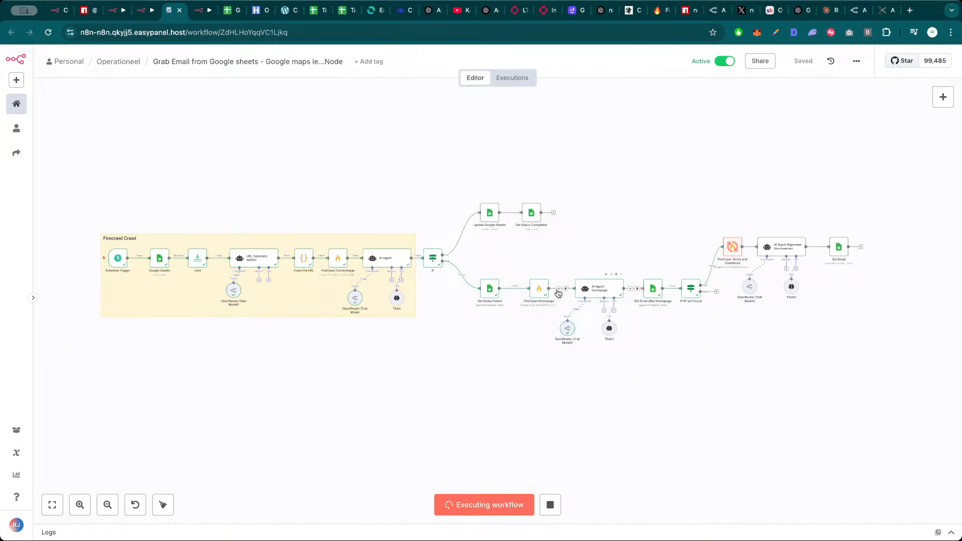
View the screenshot linked in the FireCrawl Homepage node's output in a new browser tab, then close it
double_click(539, 289)
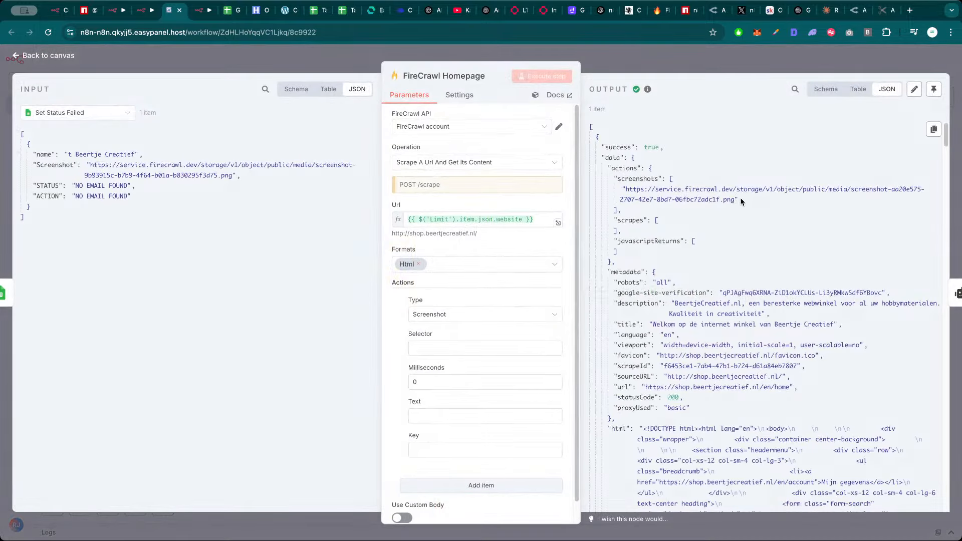
drag(735, 200, 631, 190)
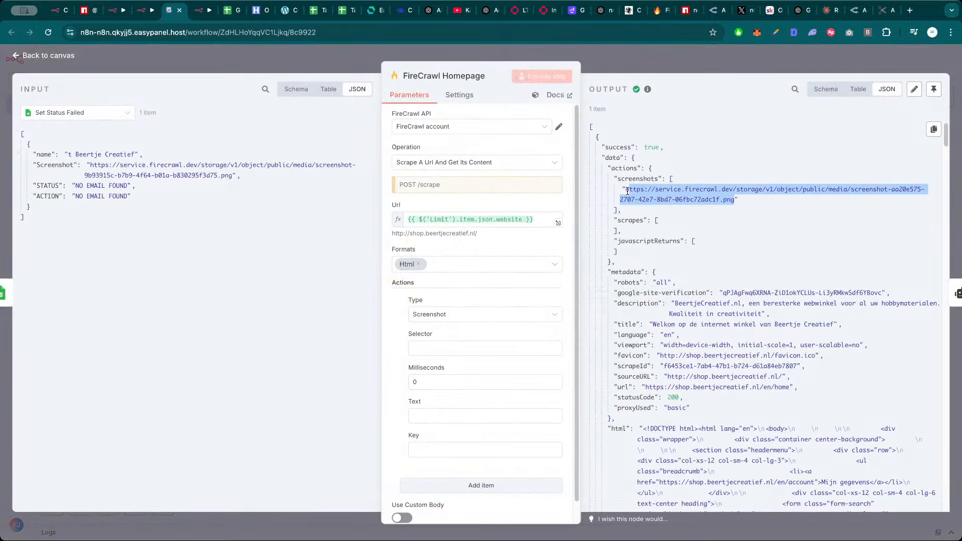
key(super+c)
key(super+t)
key(super+v)
key(Return)
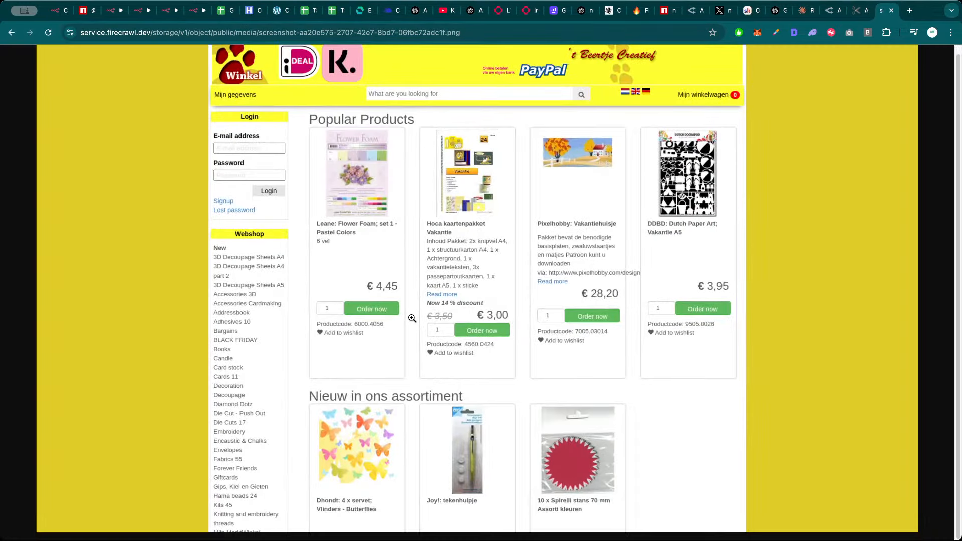
key(super+w)
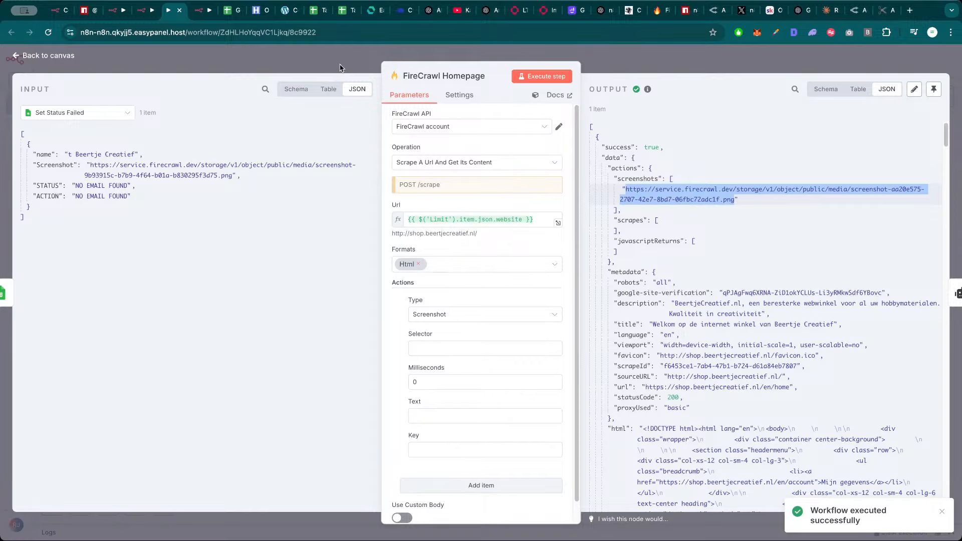
Open the FireCrawl Homepage node's resolved website URL to check the live homepage, then close the page and the node
drag(477, 234, 392, 234)
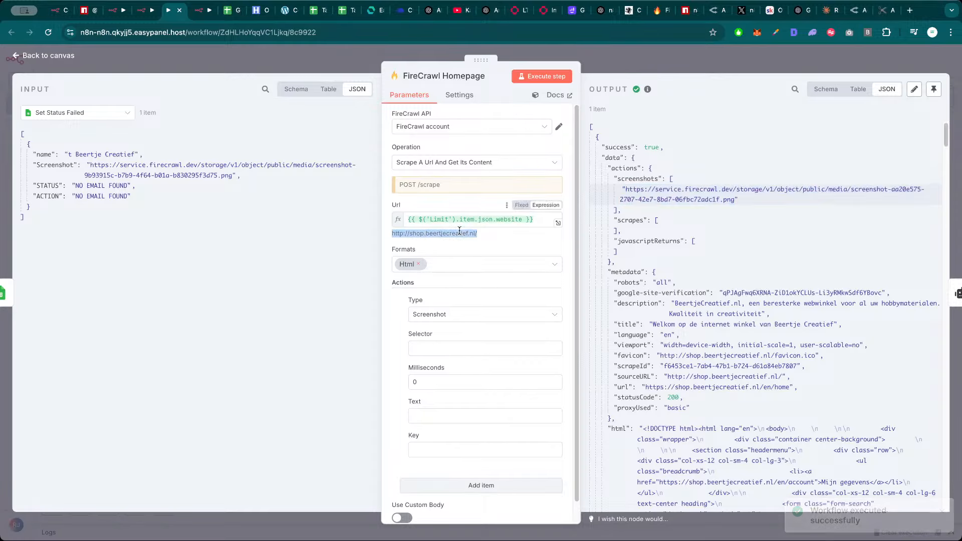
key(super+c)
key(super+t)
key(super+v)
key(Return)
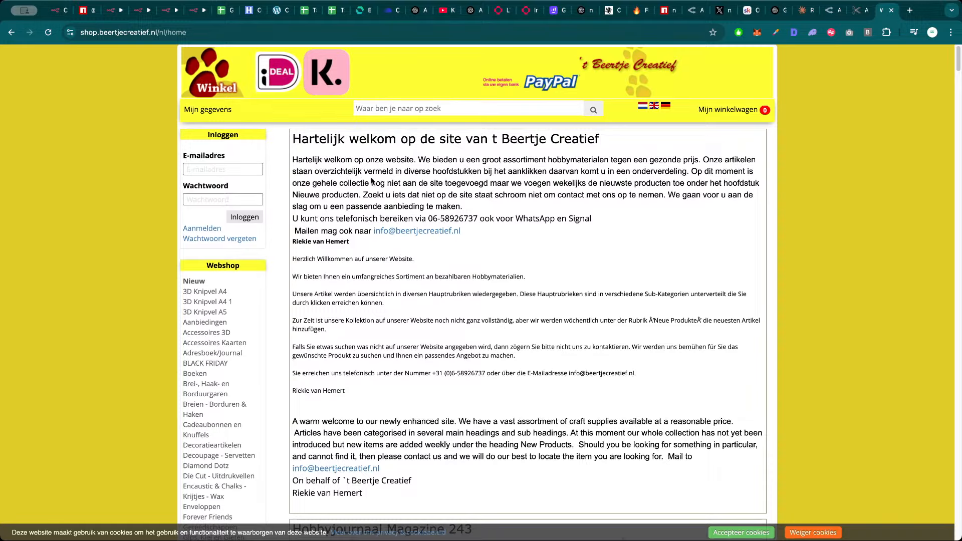
key(super+w)
key(Escape)
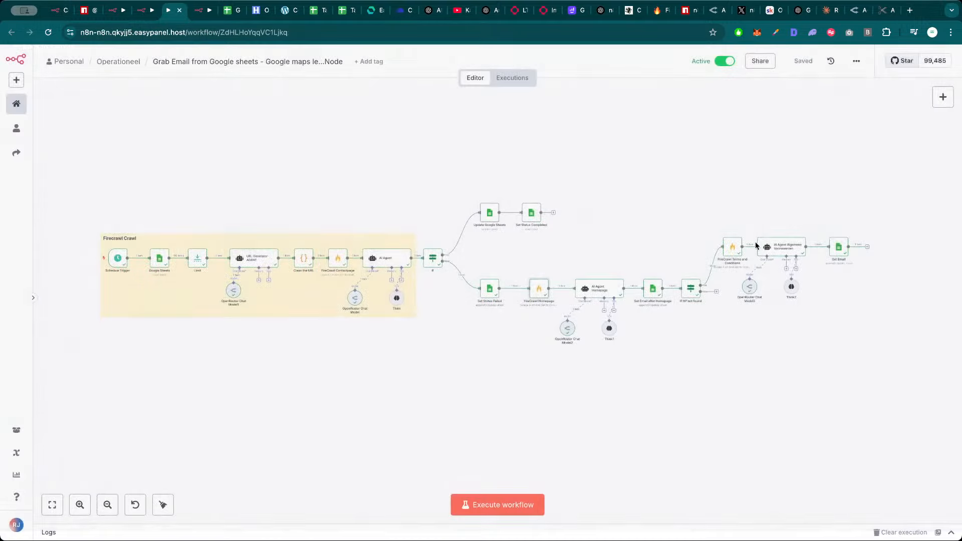
Review the Set Email node's column mappings and output, then return to the canvas
double_click(842, 251)
scroll(484, 372, down, 2)
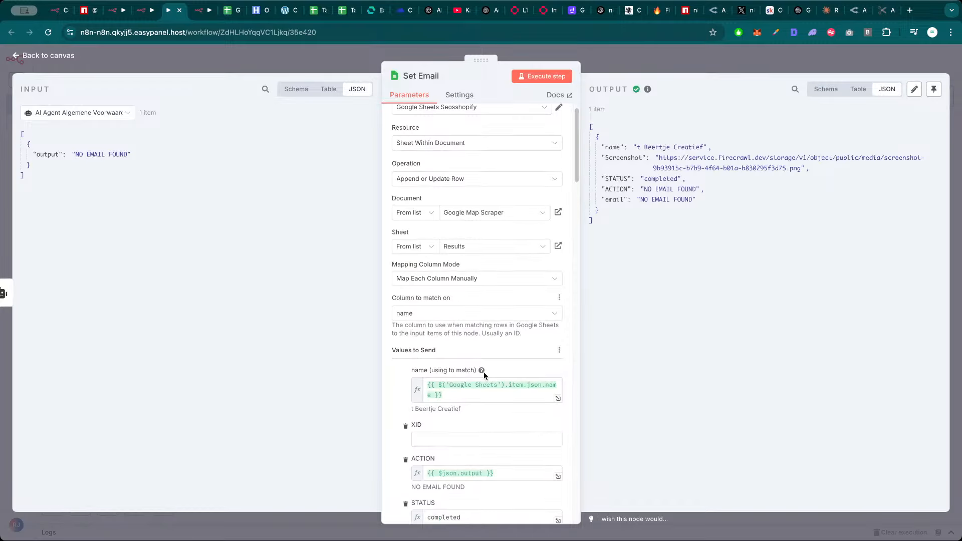
scroll(484, 372, down, 3)
key(Escape)
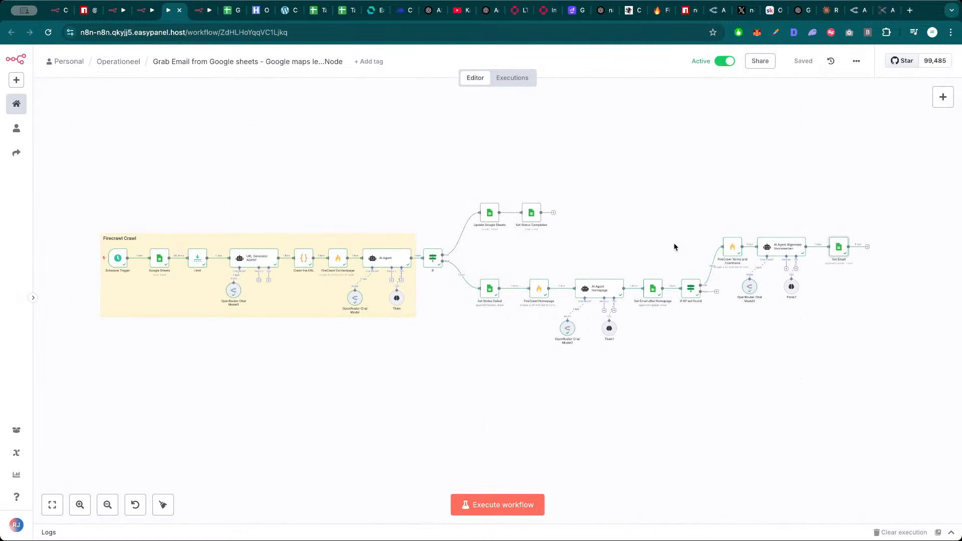
Examine the AI Agent Homepage node's scraped HTML input and its output, then return to the canvas
double_click(601, 287)
scroll(229, 325, down, 15)
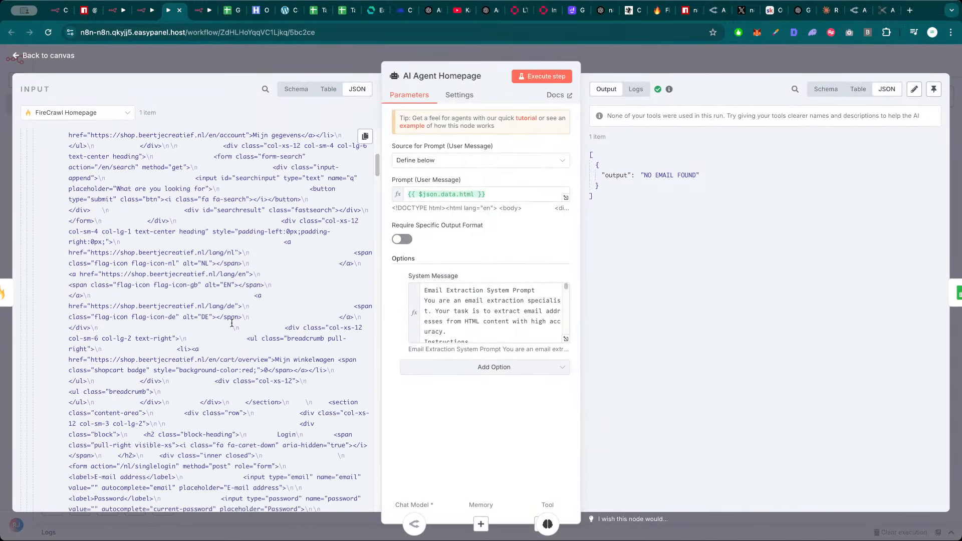
scroll(229, 326, up, 15)
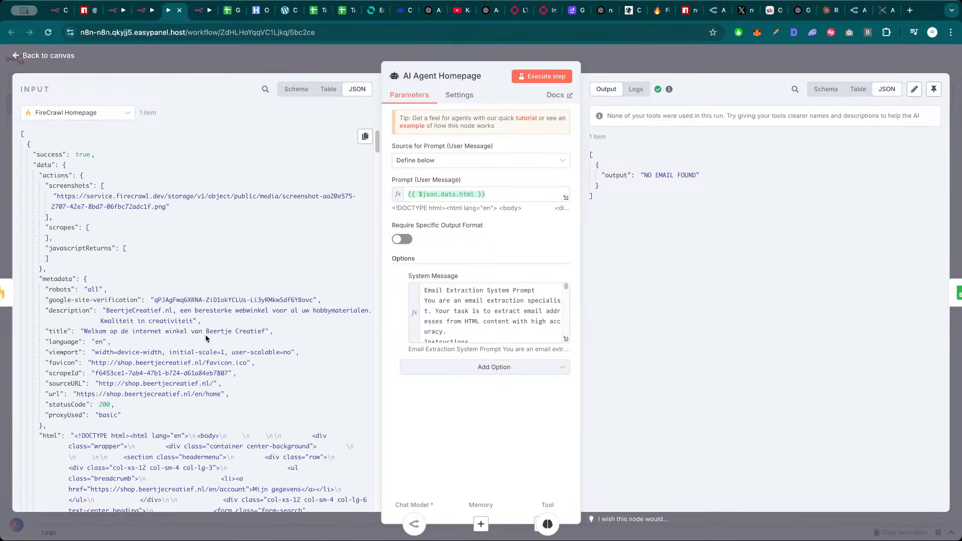
key(Escape)
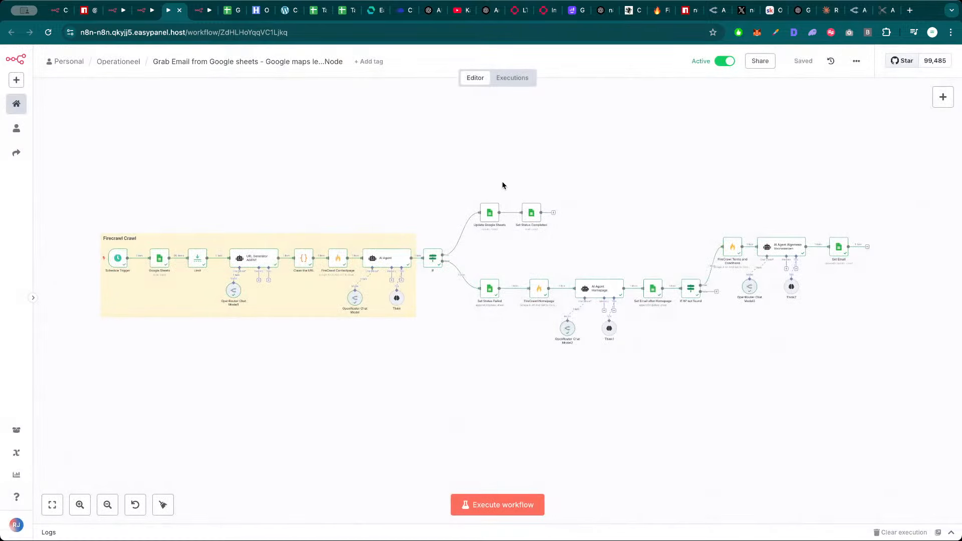
Reopen the /contact/ URL from the Clean the URL node's output in a new browser tab and check the address it loads
double_click(303, 258)
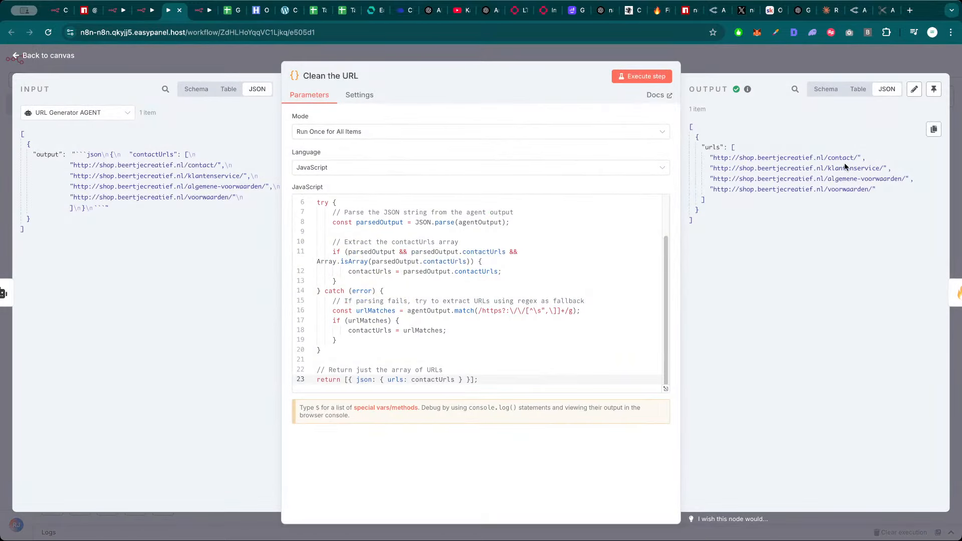
drag(856, 158, 720, 160)
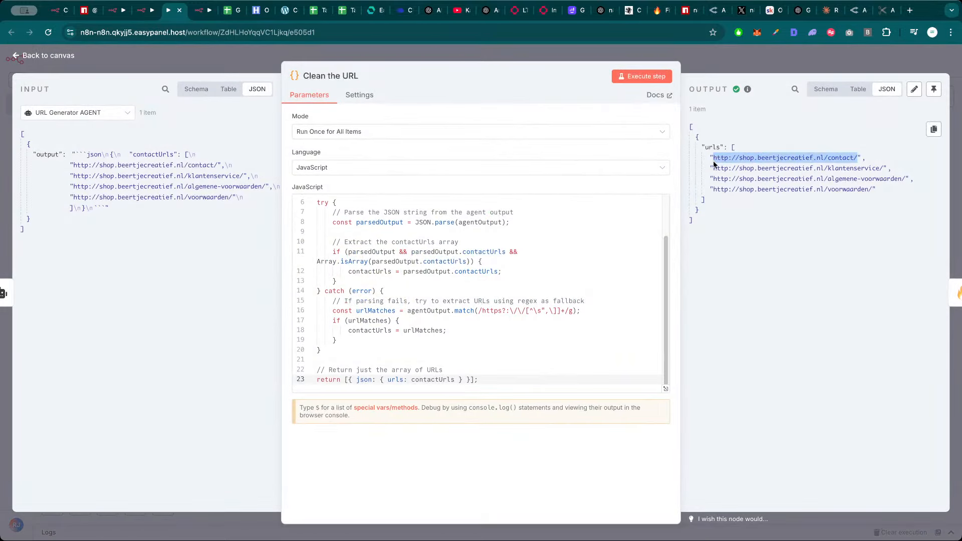
key(ctrl+c)
key(ctrl+t)
key(ctrl+v)
key(Return)
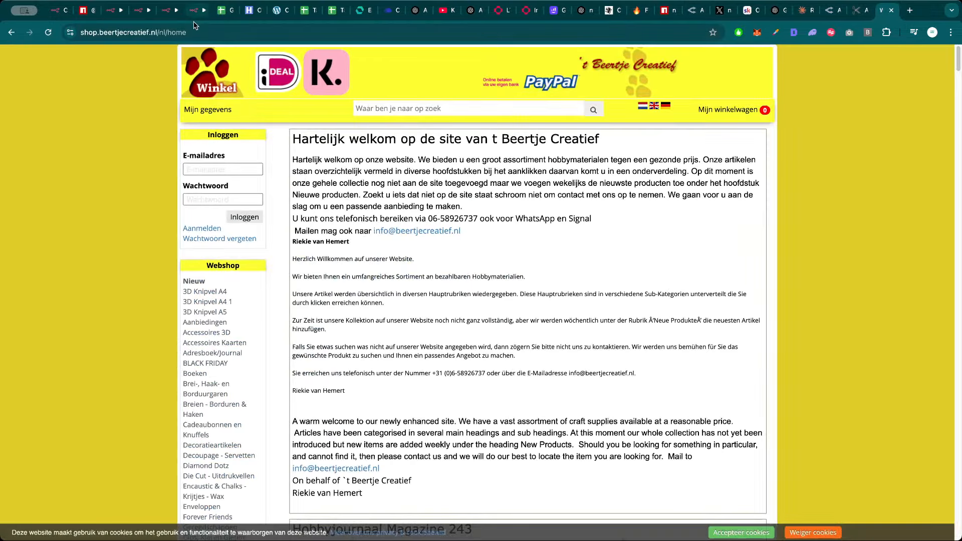
click(135, 32)
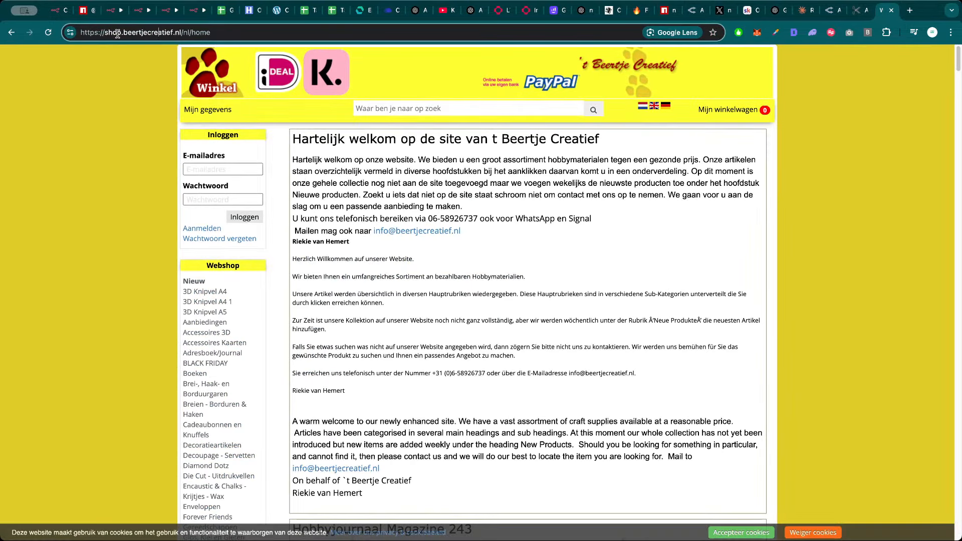
click(91, 179)
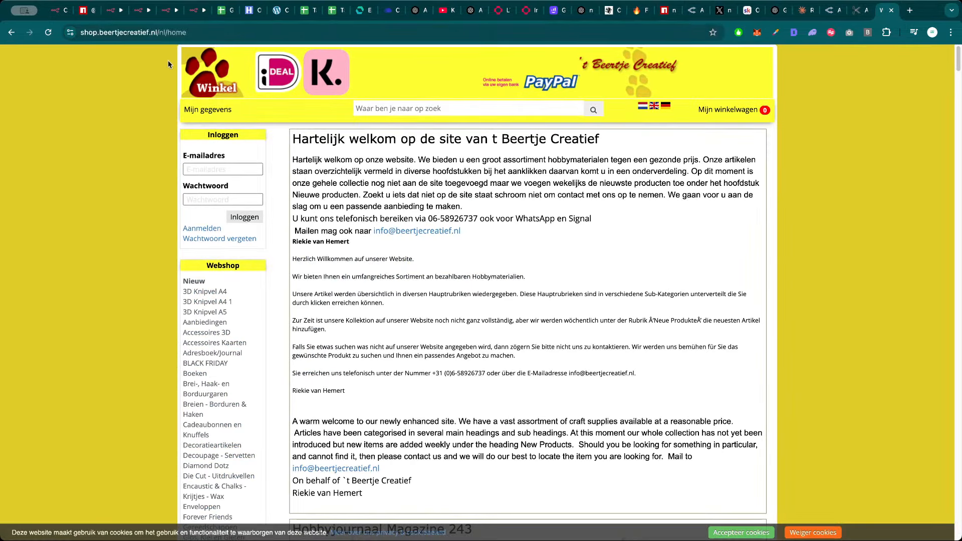
Return to the workflow and read through the URL Generator AGENT's system message in the expanded expression editor
click(171, 12)
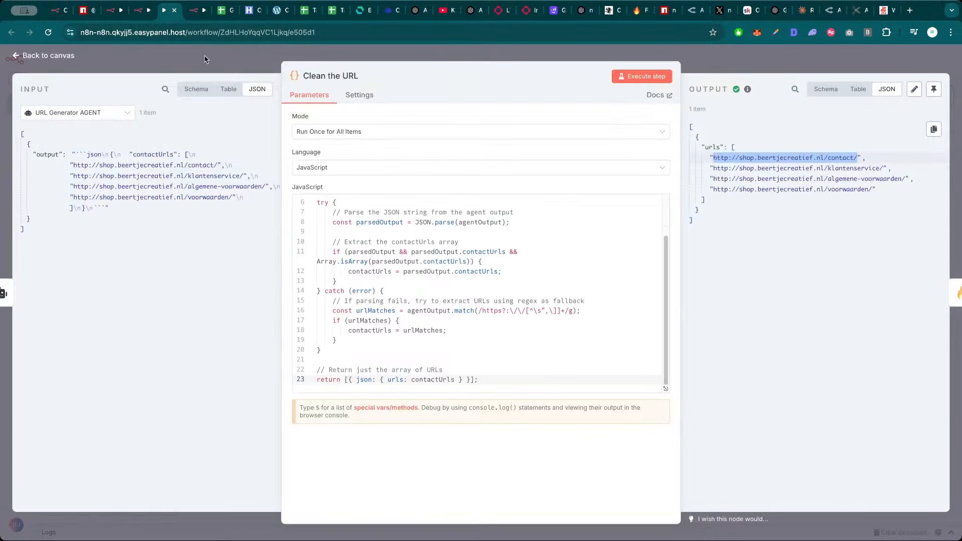
click(233, 56)
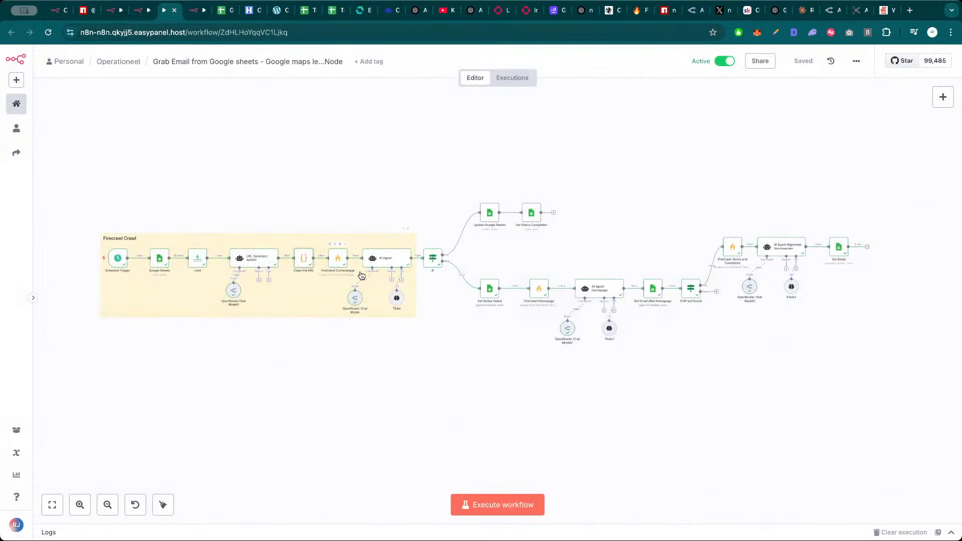
double_click(265, 259)
click(570, 344)
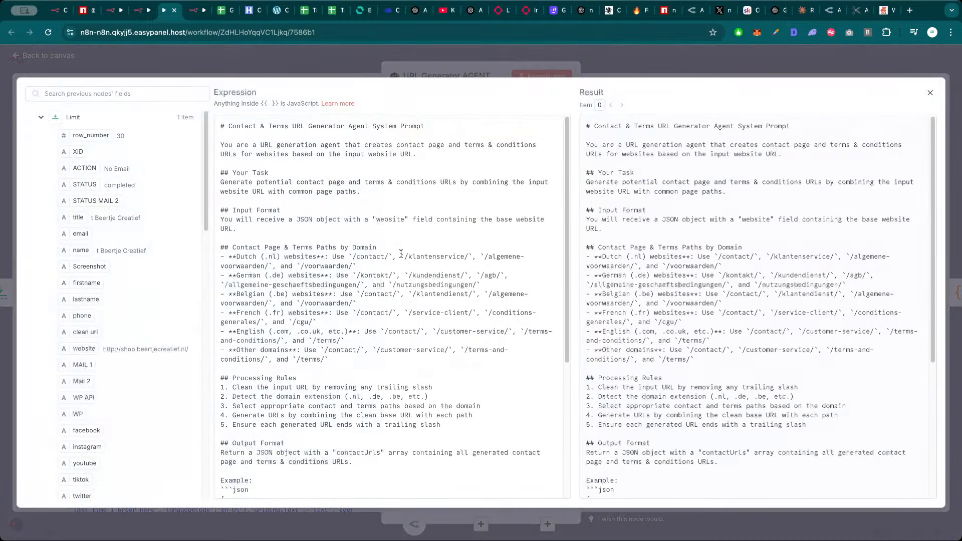
scroll(349, 317, down, 2)
scroll(348, 318, down, 2)
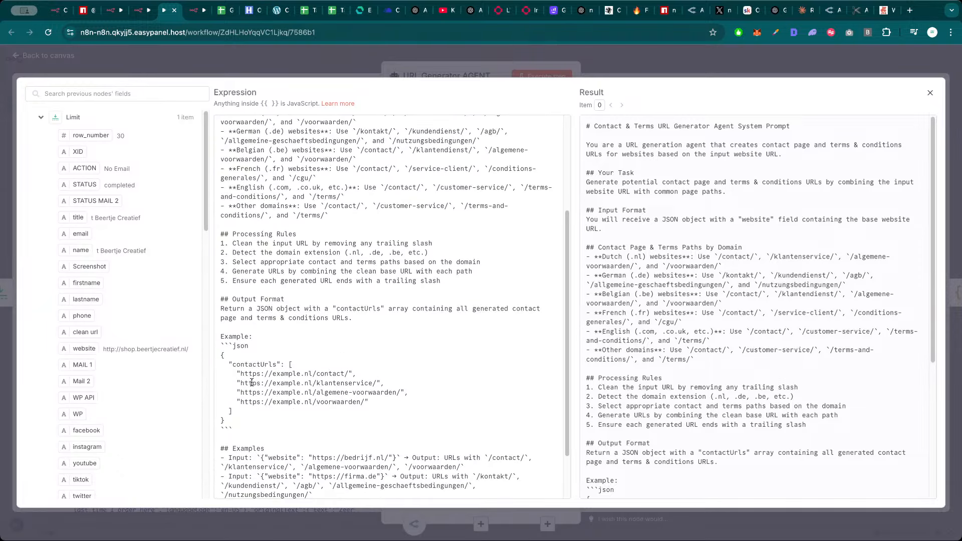
scroll(256, 379, down, 4)
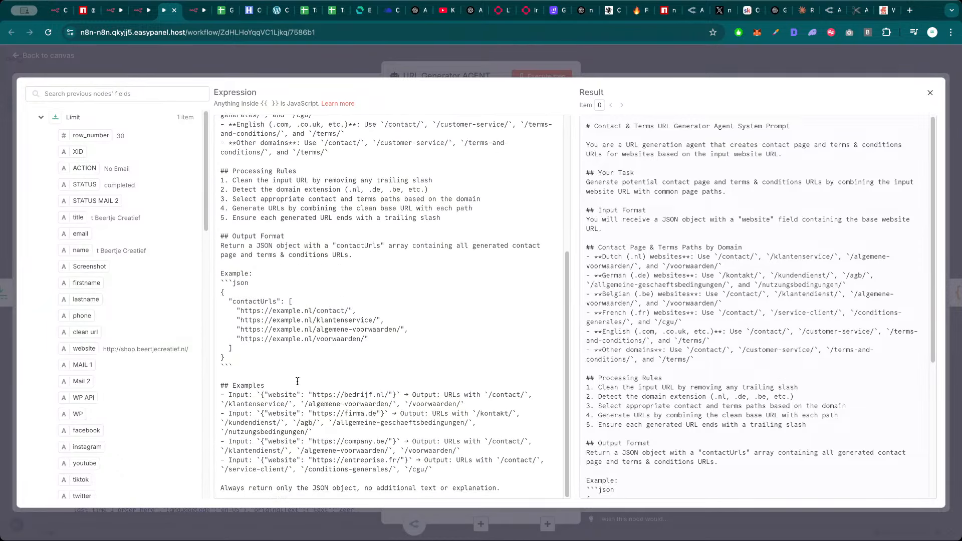
Recheck the URL Generator AGENT's output against its expanded system message, then return to the canvas
key(Escape)
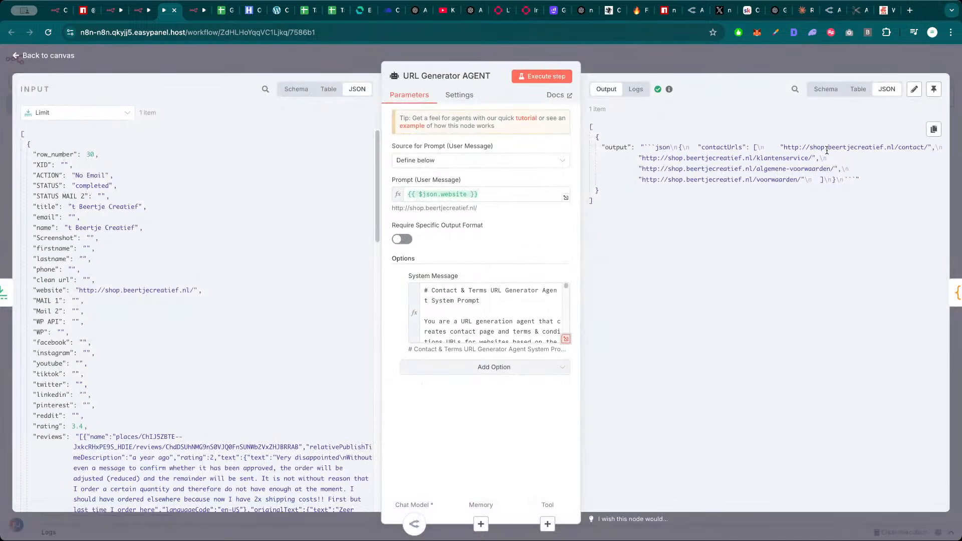
click(565, 340)
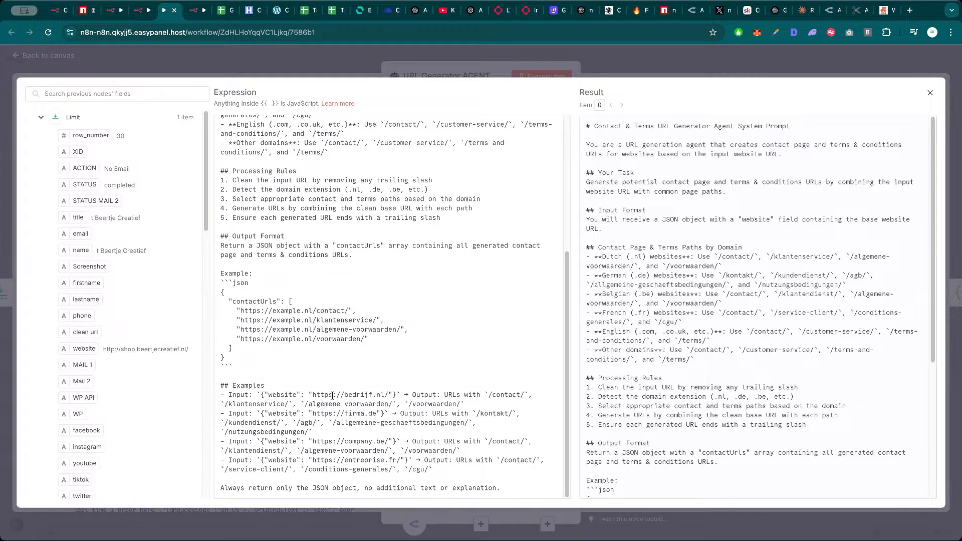
key(Escape)
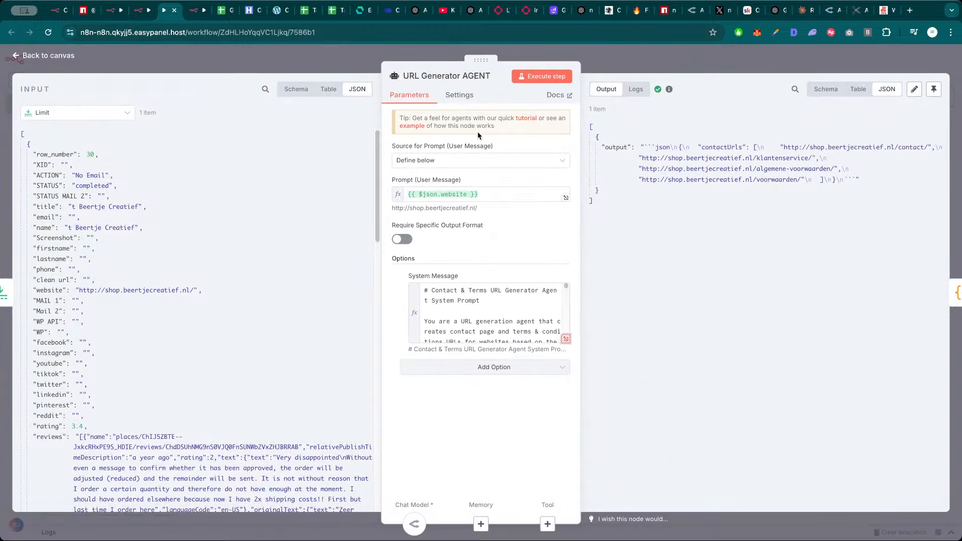
key(Escape)
Read through the Clean the URL node's JavaScript code and its URL list, then return to the canvas
double_click(302, 258)
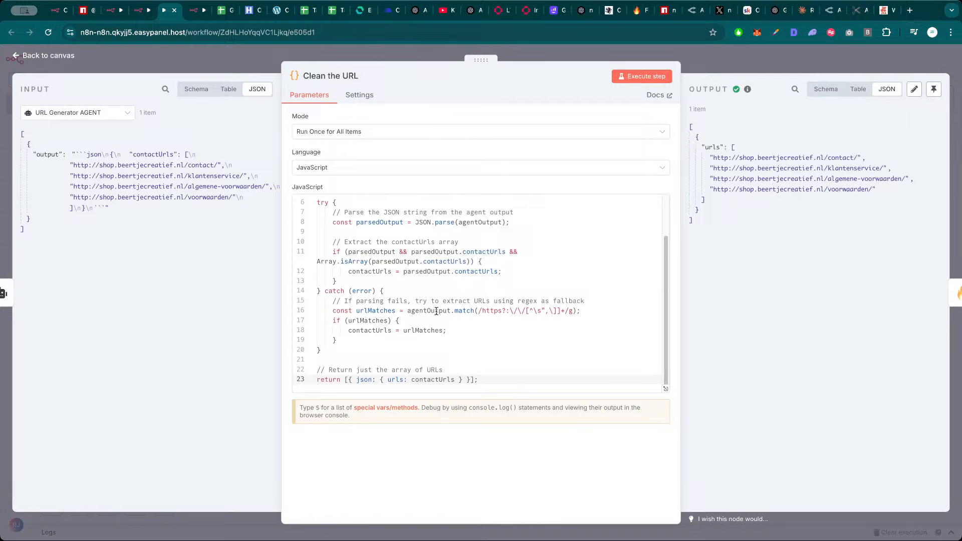
scroll(436, 311, up, 2)
scroll(460, 298, down, 2)
key(Escape)
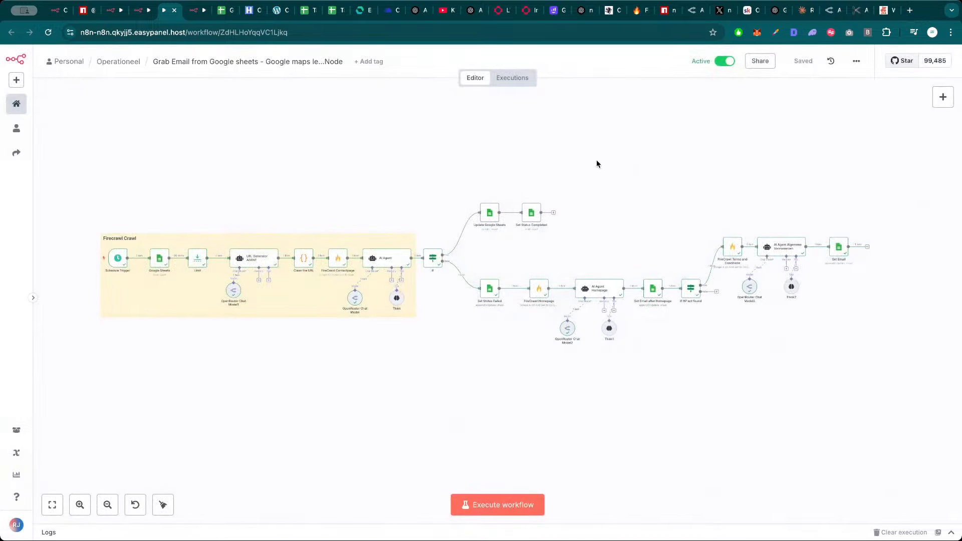
Execute the whole workflow again and inspect the Clean the URL node's /contact/ address while the run is in progress
click(222, 10)
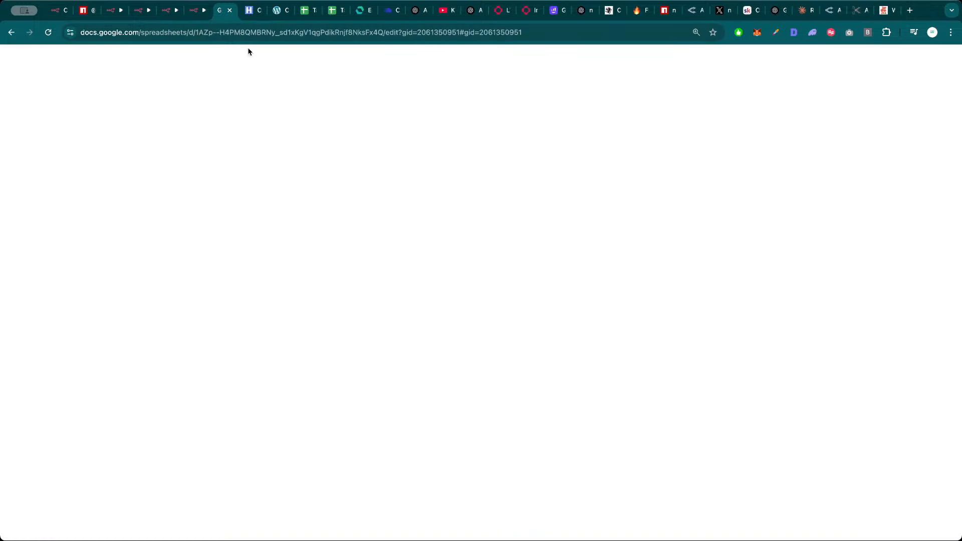
click(169, 11)
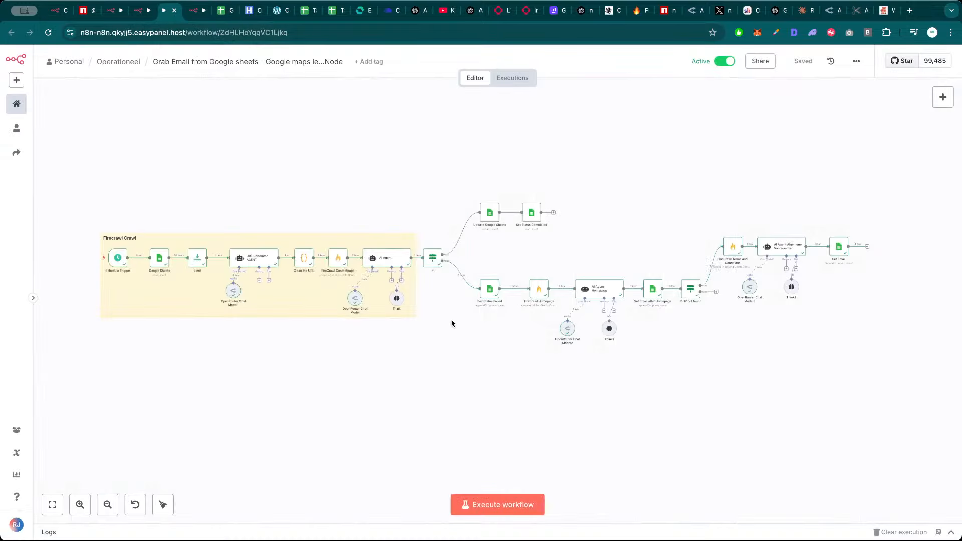
click(516, 503)
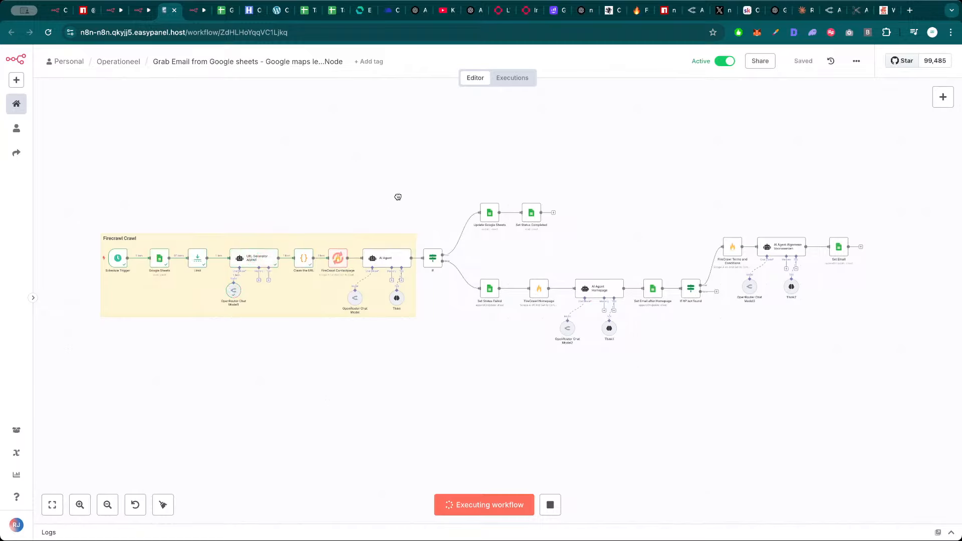
scroll(398, 197, right, 1)
double_click(309, 257)
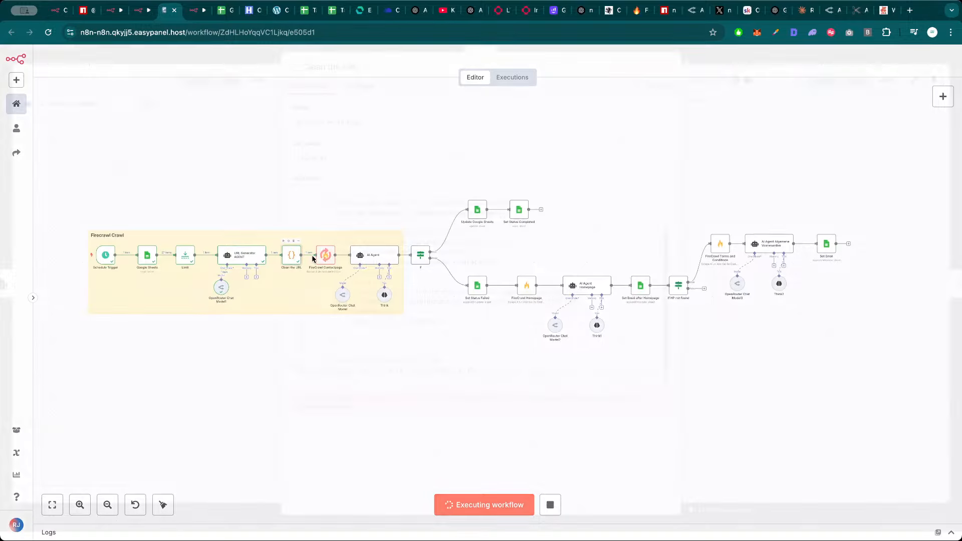
drag(823, 157, 713, 157)
click(767, 66)
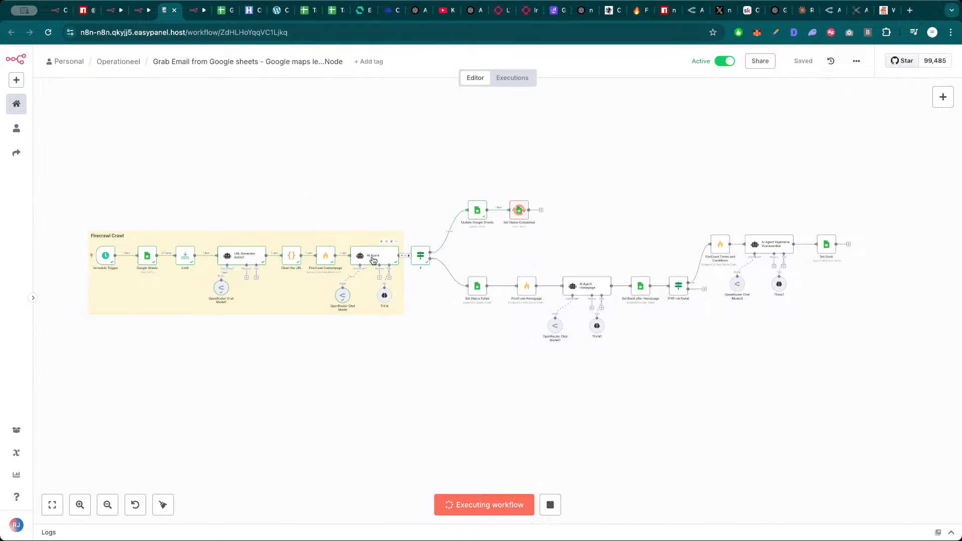
Check the data of the AI Agent, Limit and URL Generator AGENT nodes from the finished run
double_click(384, 256)
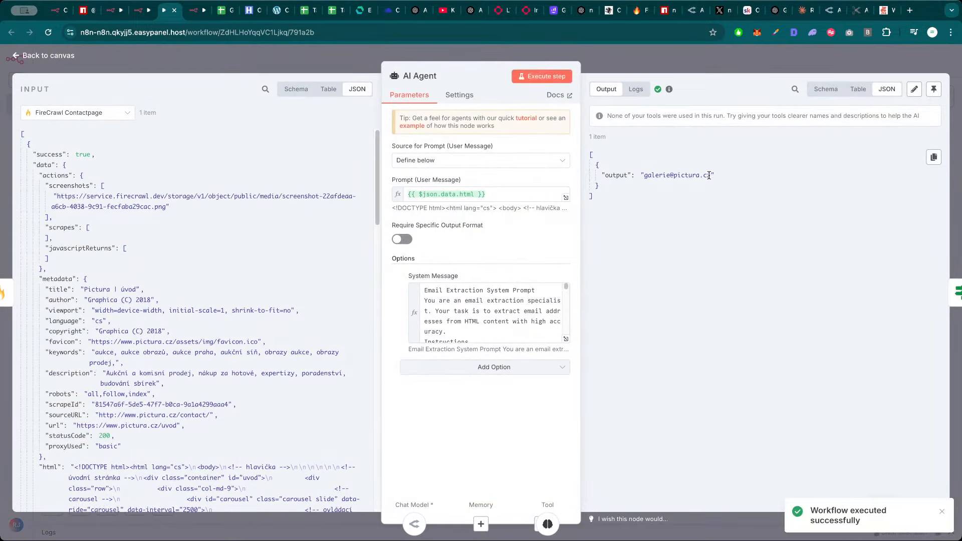
key(Escape)
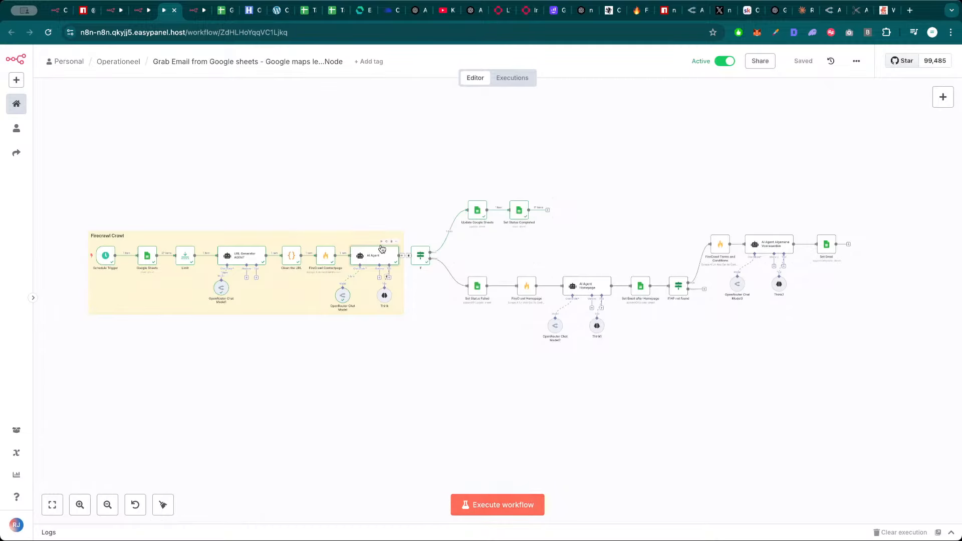
double_click(185, 259)
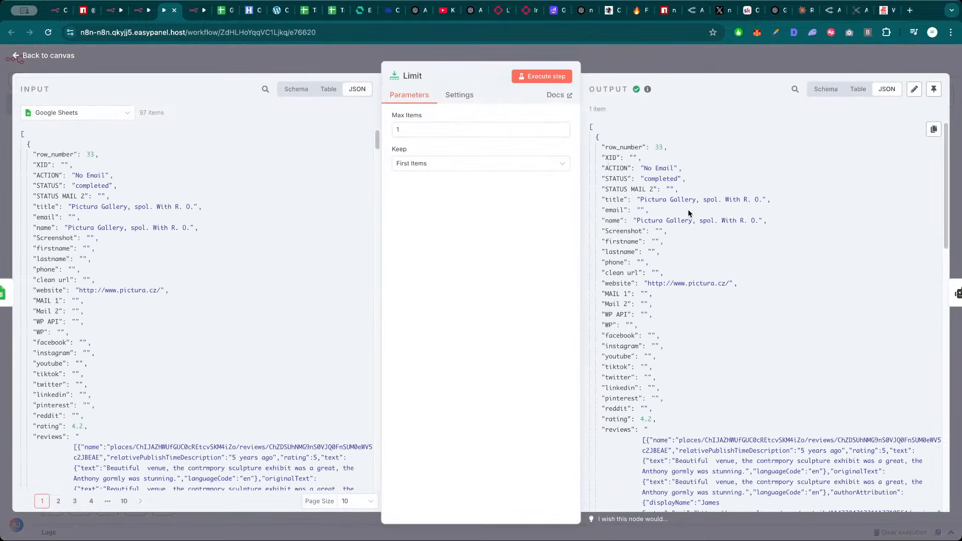
key(Escape)
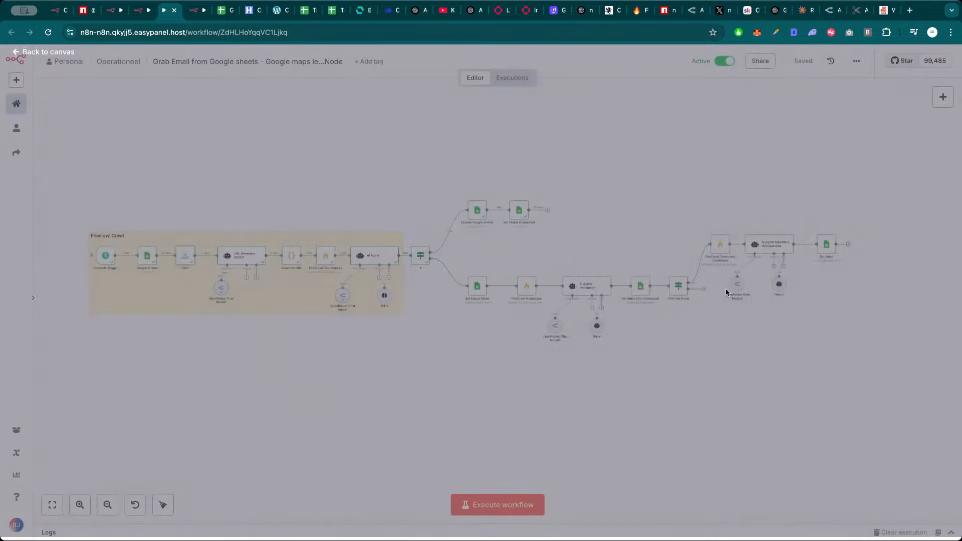
double_click(232, 257)
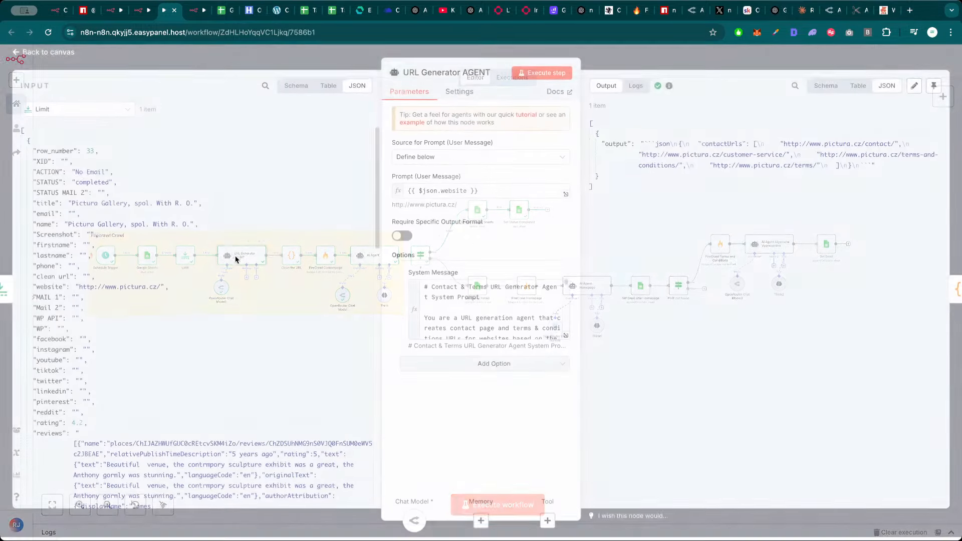
key(Escape)
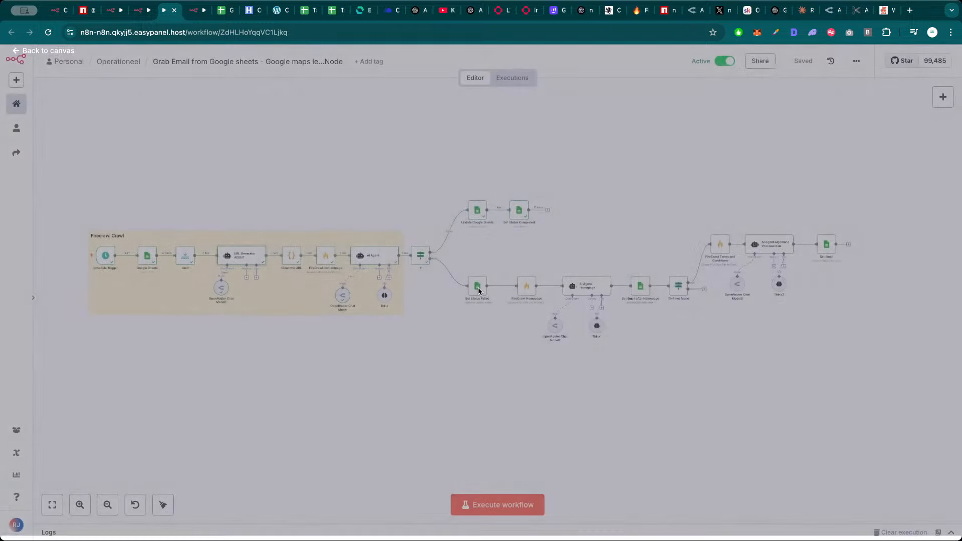
double_click(298, 255)
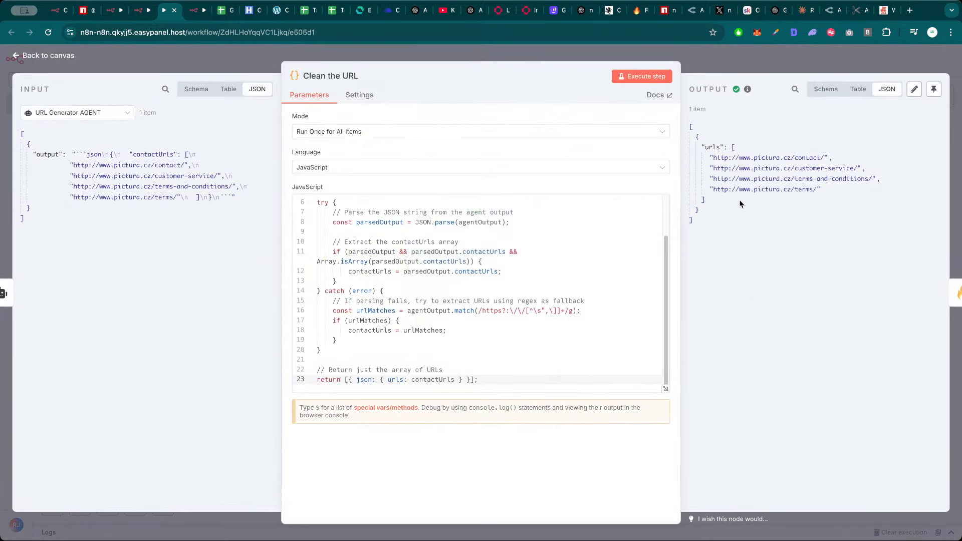
drag(823, 158, 716, 159)
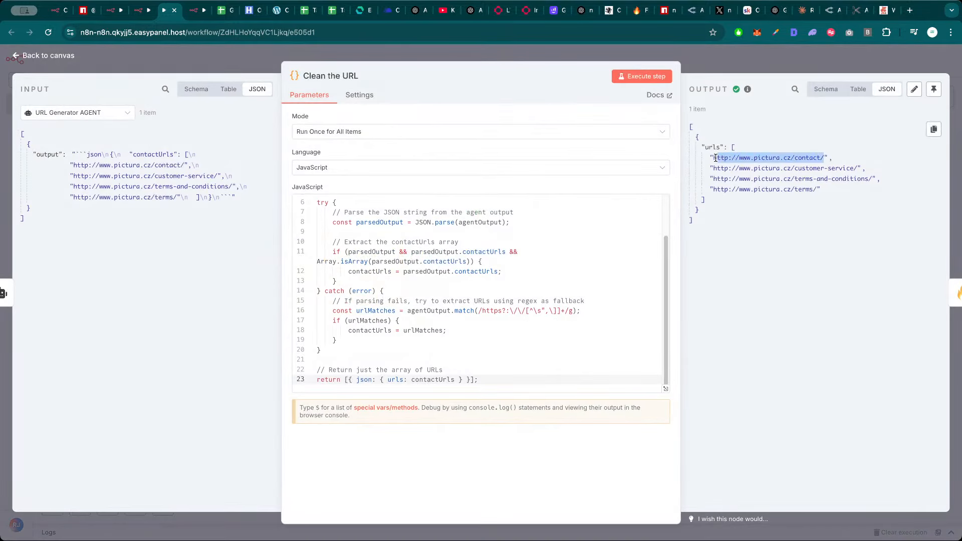
key(ctrl+c)
key(ctrl+t)
key(ctrl+v)
key(Return)
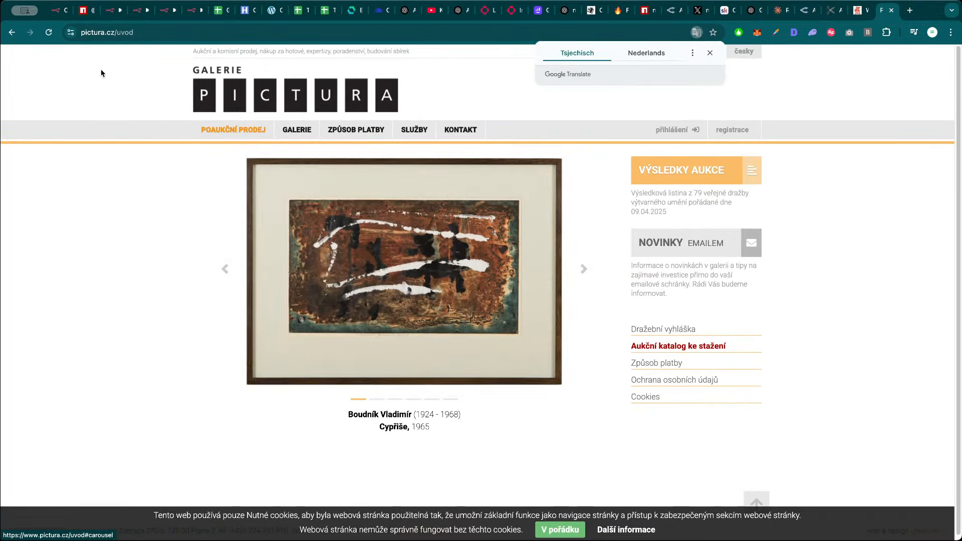
scroll(189, 363, down, 1)
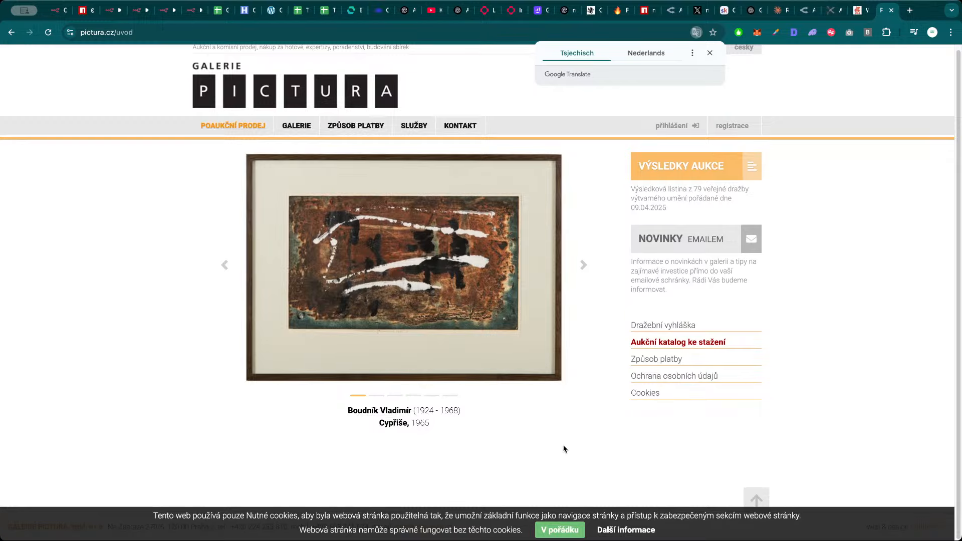
key(ctrl+w)
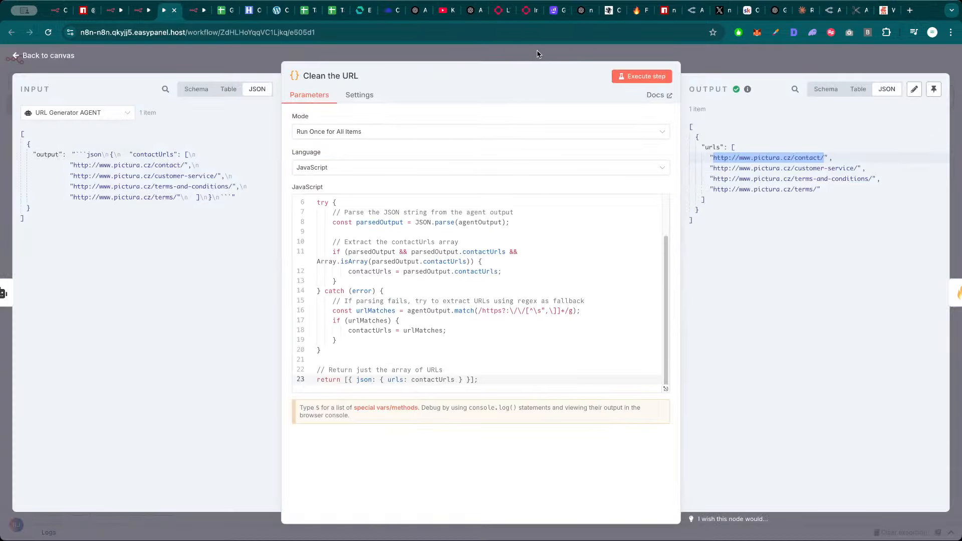
click(565, 40)
click(559, 49)
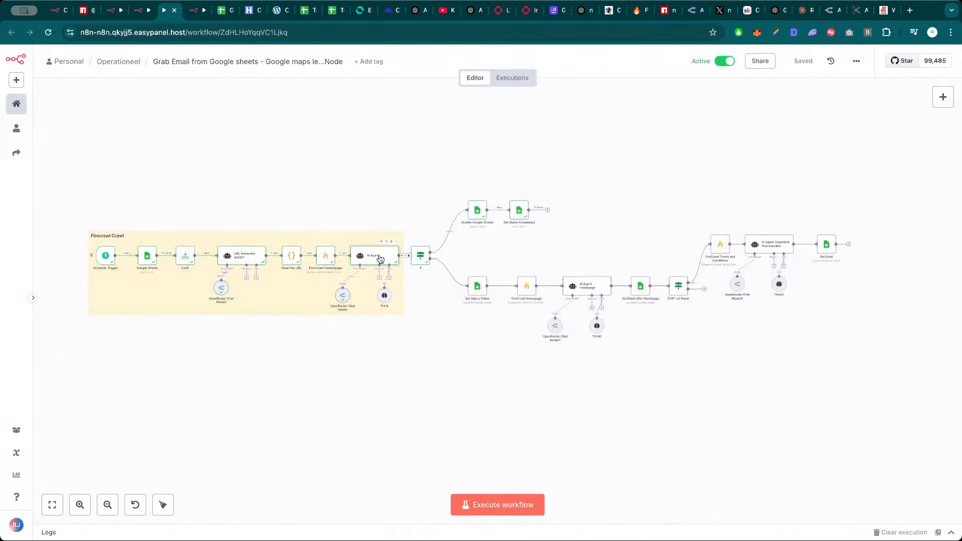
Examine the AI Agent node's FireCrawl Contactpage metadata and HTML input alongside its extracted output, then return to the canvas
double_click(383, 257)
scroll(138, 308, down, 10)
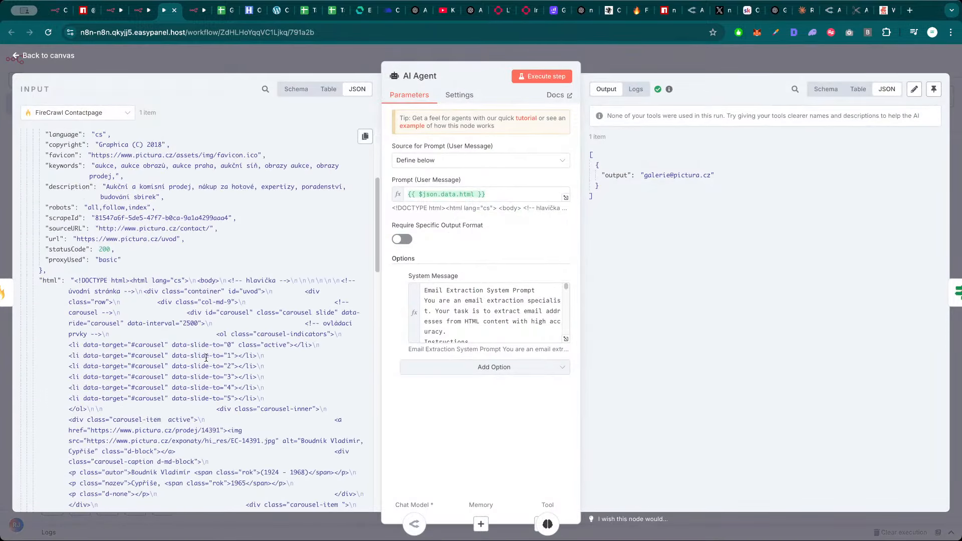
scroll(138, 308, up, 10)
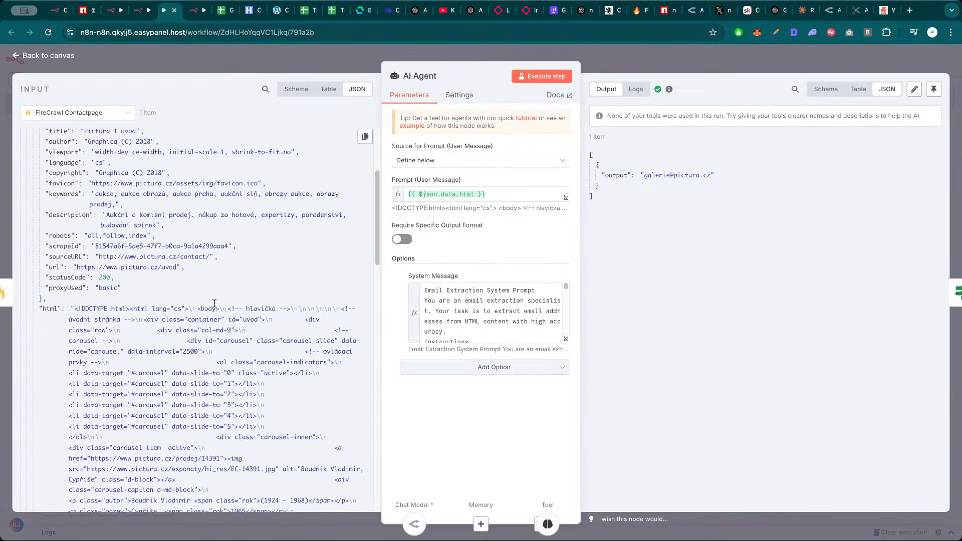
key(Escape)
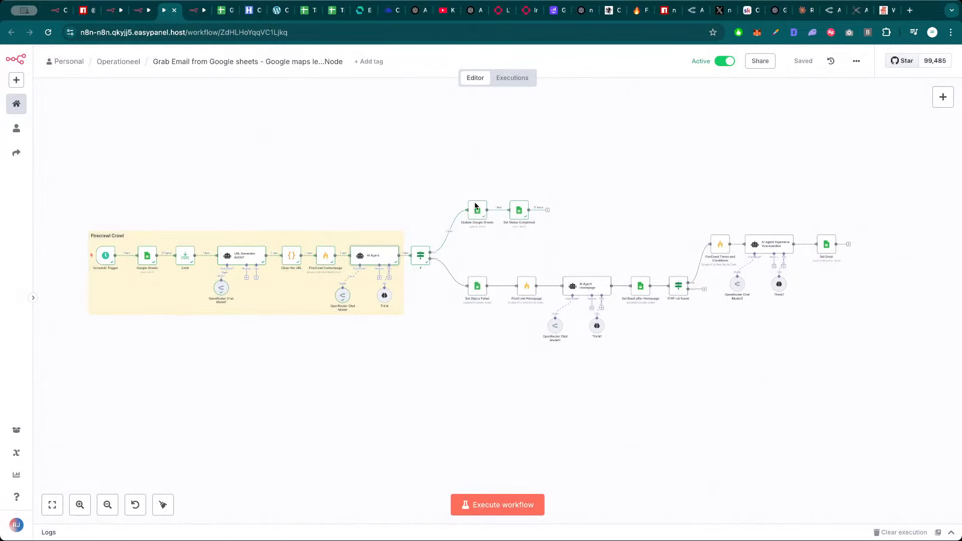
Execute the workflow again and check the action and email cells of rows 33 and 34 in the Google Sheets Results sheet
click(501, 504)
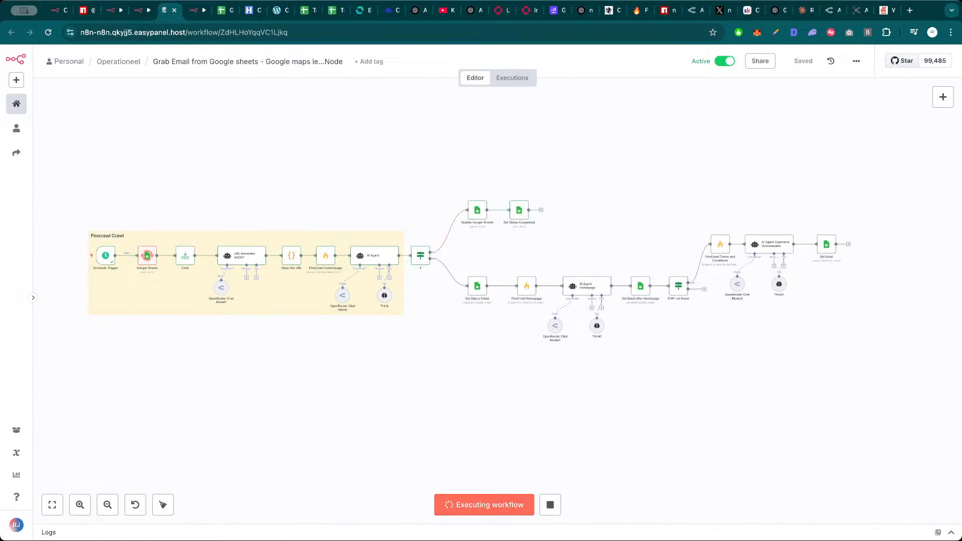
click(225, 14)
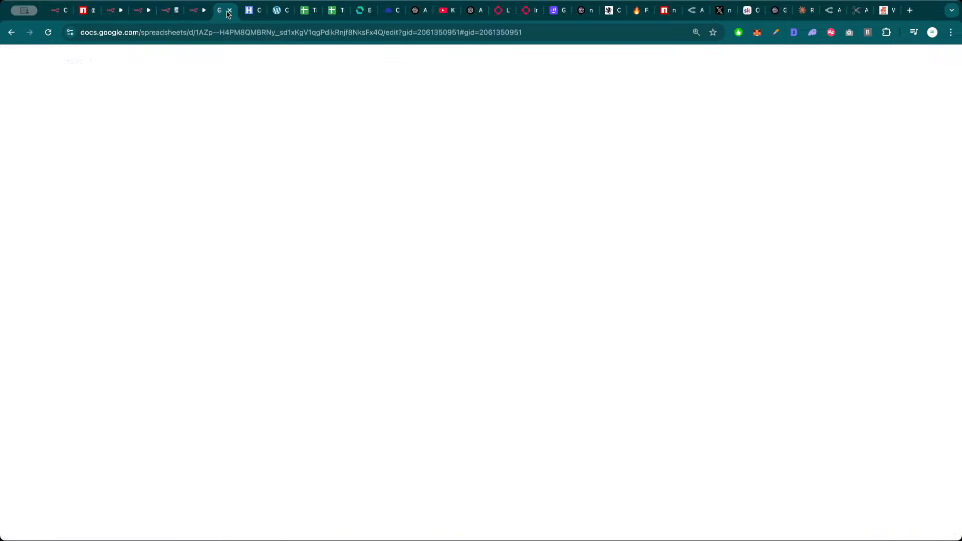
scroll(273, 318, down, 20)
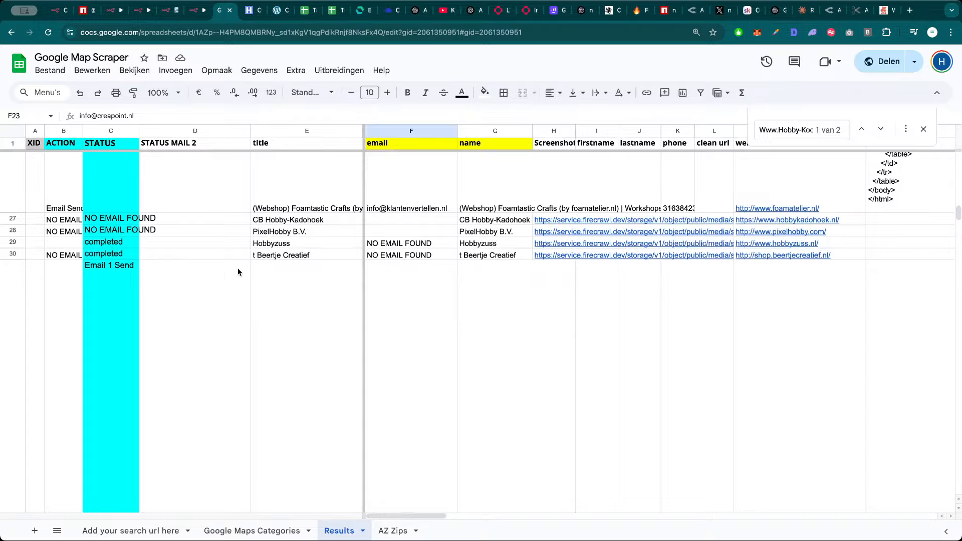
scroll(203, 262, down, 10)
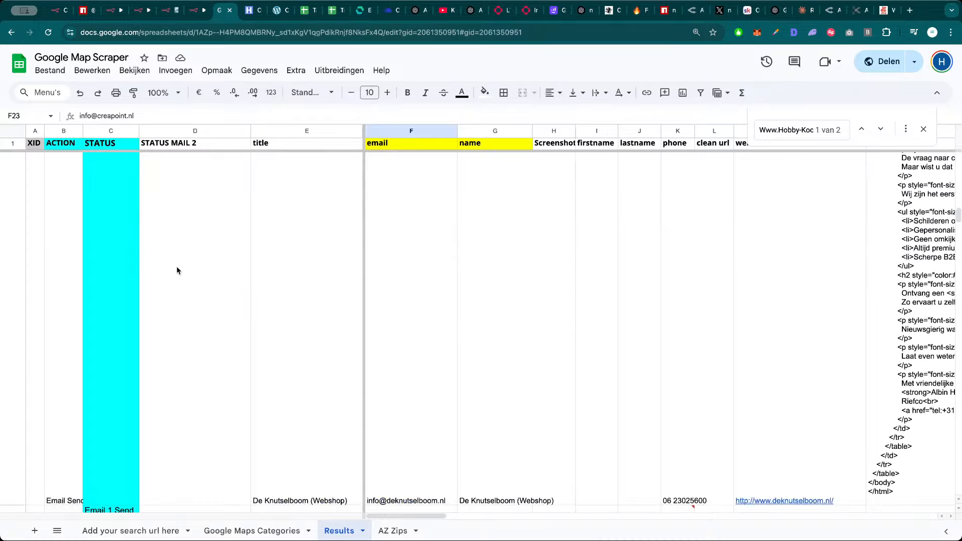
scroll(186, 292, down, 3)
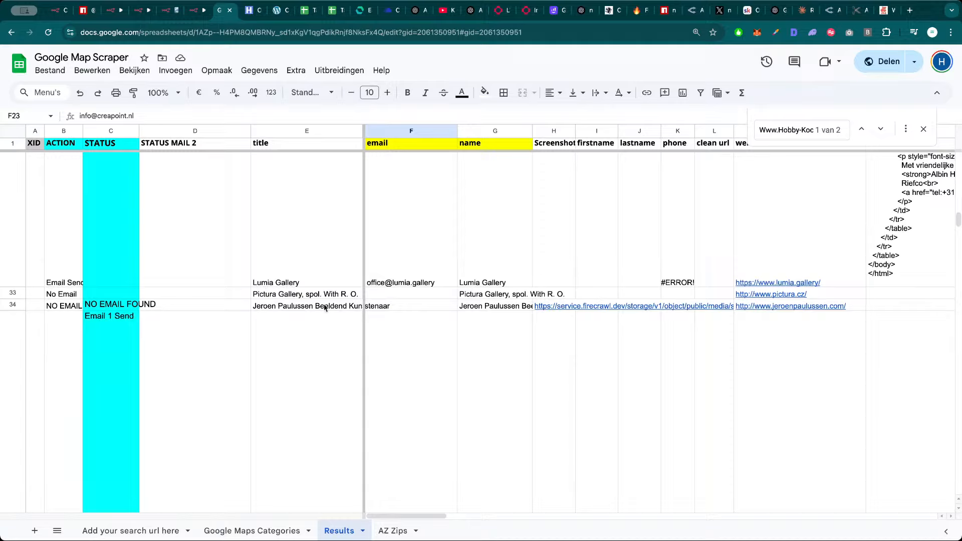
click(72, 307)
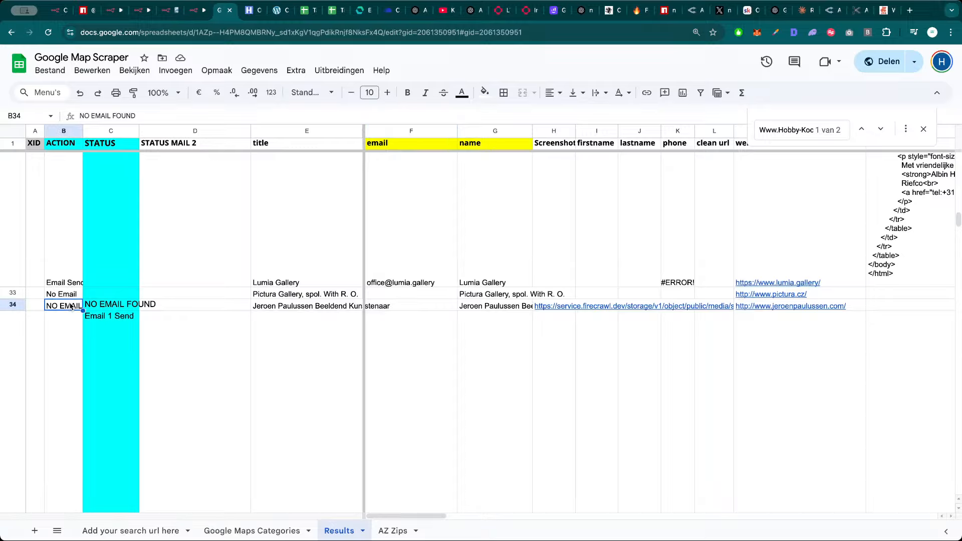
click(402, 294)
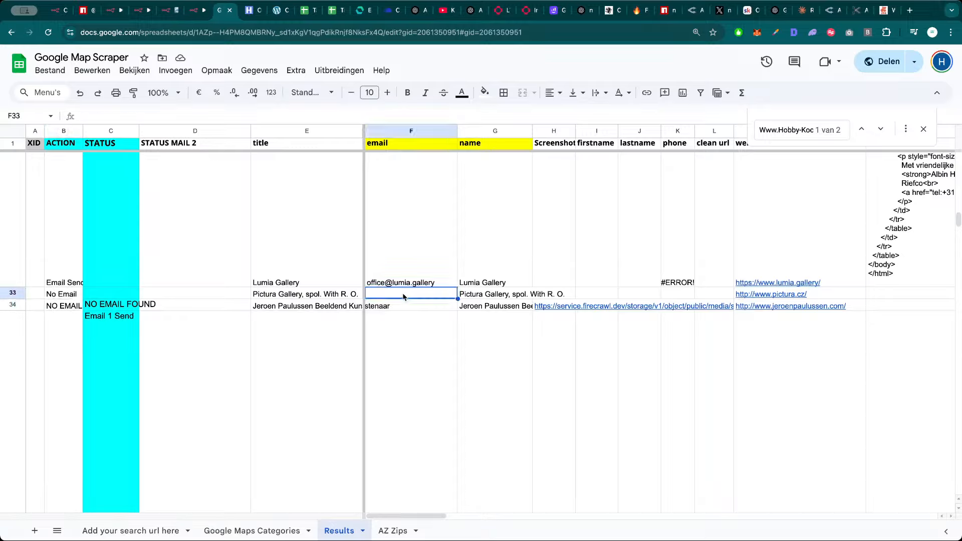
Return to the n8n workflow and open the manual test execution of May 27, 23:20:03 from its execution history
click(169, 14)
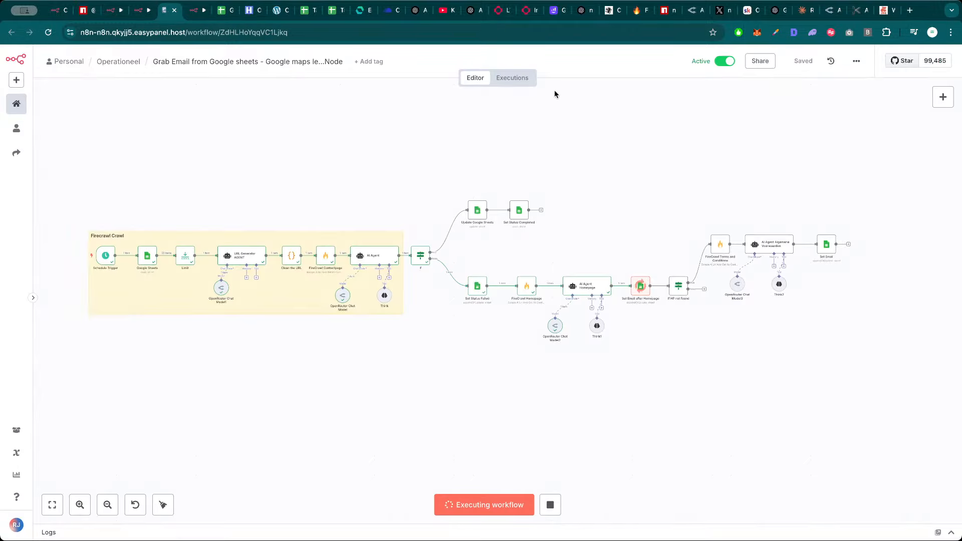
click(524, 79)
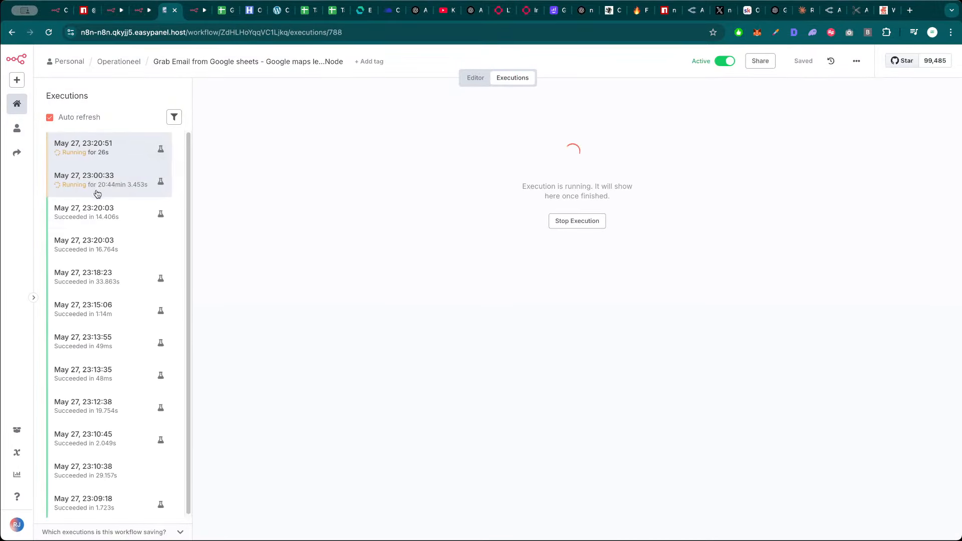
click(100, 214)
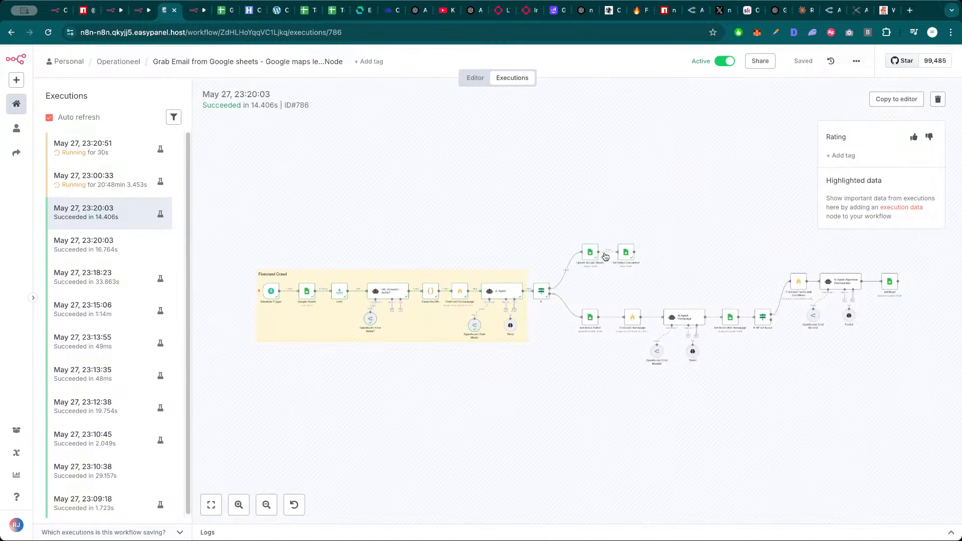
Inspect the Update Google Sheets node's input, output and column mappings in the opened execution, then close the node
double_click(590, 253)
scroll(493, 340, down, 2)
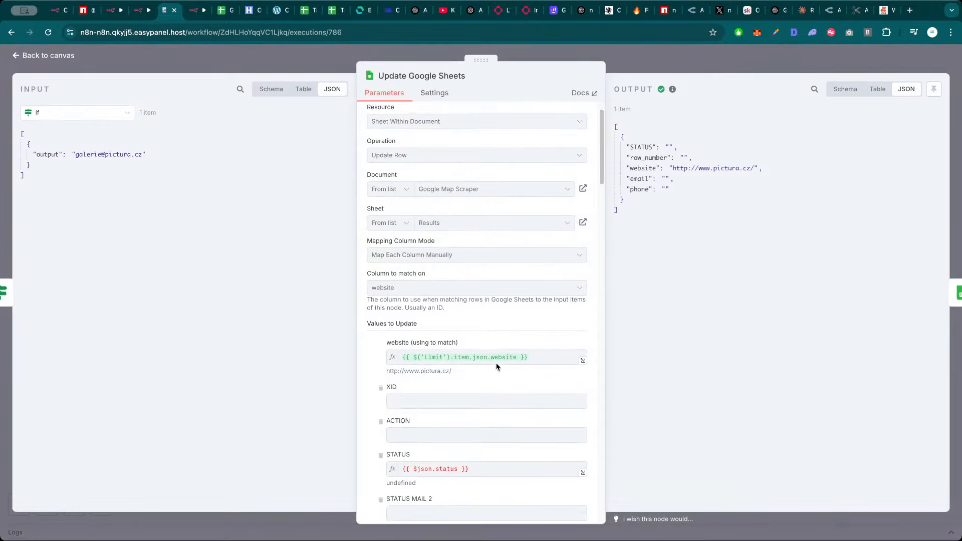
scroll(488, 386, down, 1)
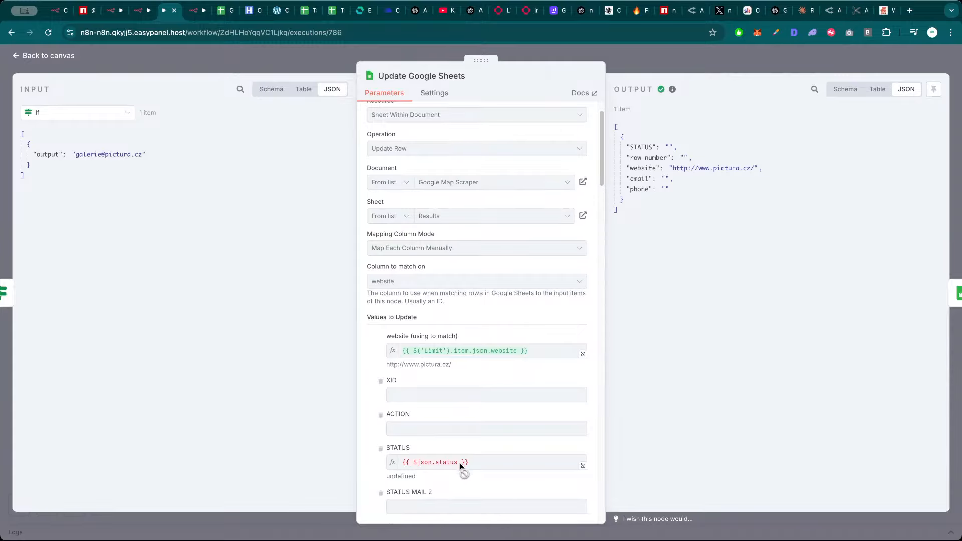
scroll(461, 464, down, 5)
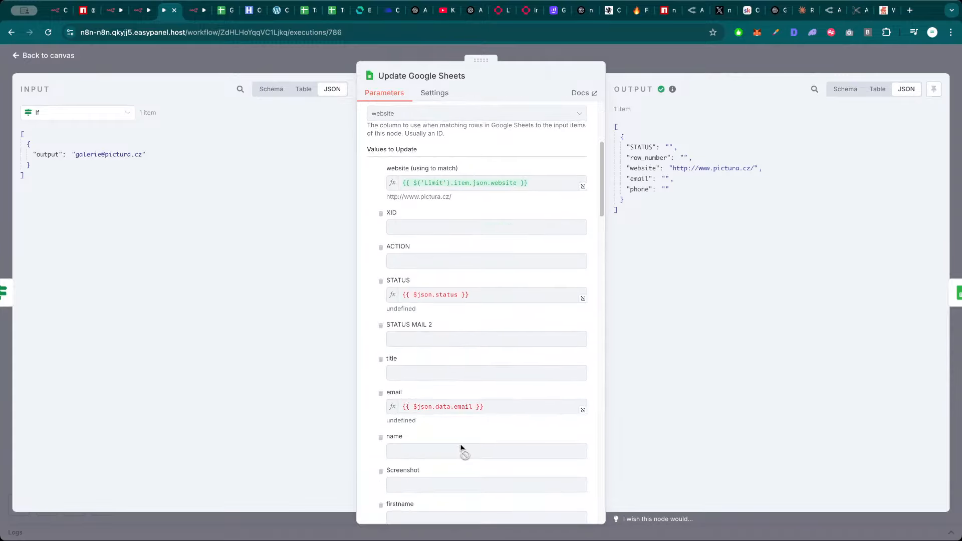
key(Escape)
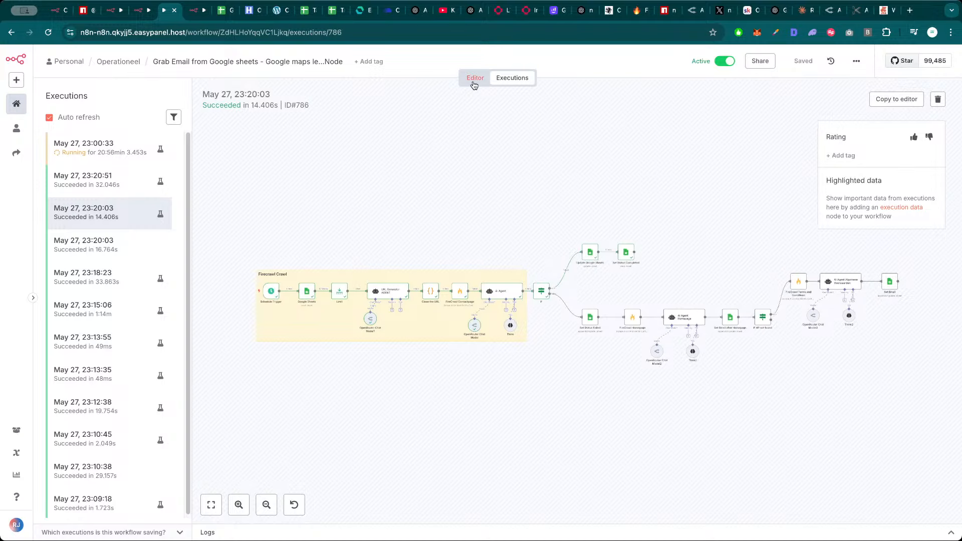
Return to the workflow editor and review the values to update in the Update Google Sheets node
click(474, 80)
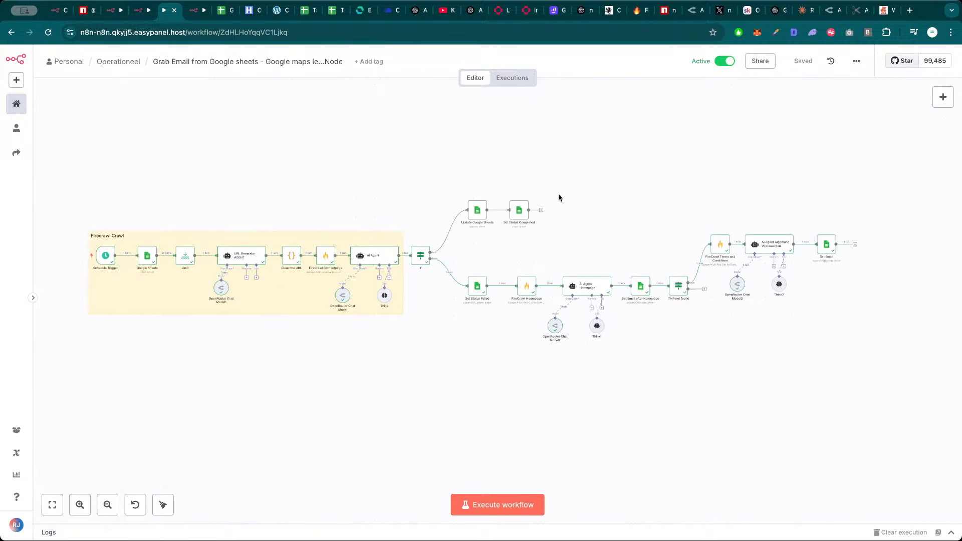
double_click(477, 212)
scroll(484, 218, down, 7)
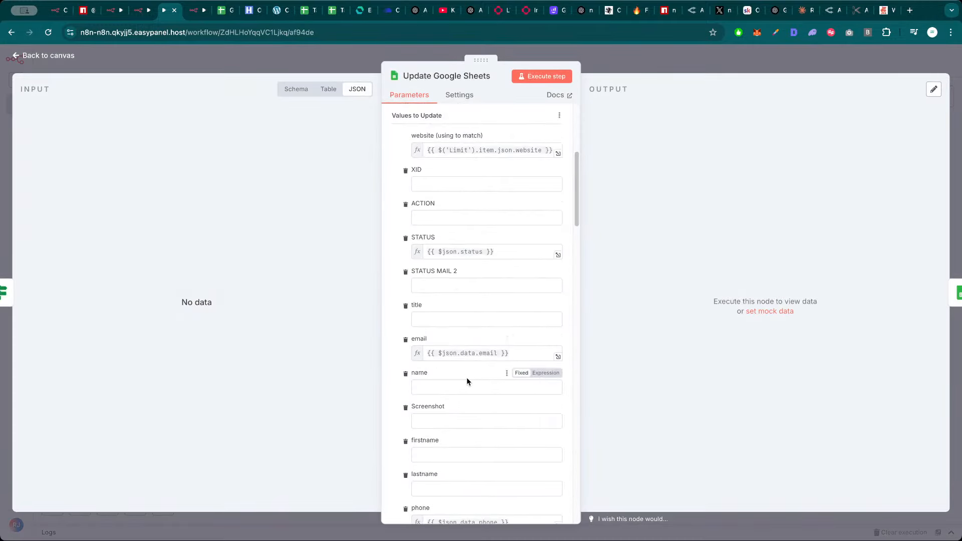
scroll(474, 350, down, 2)
key(Escape)
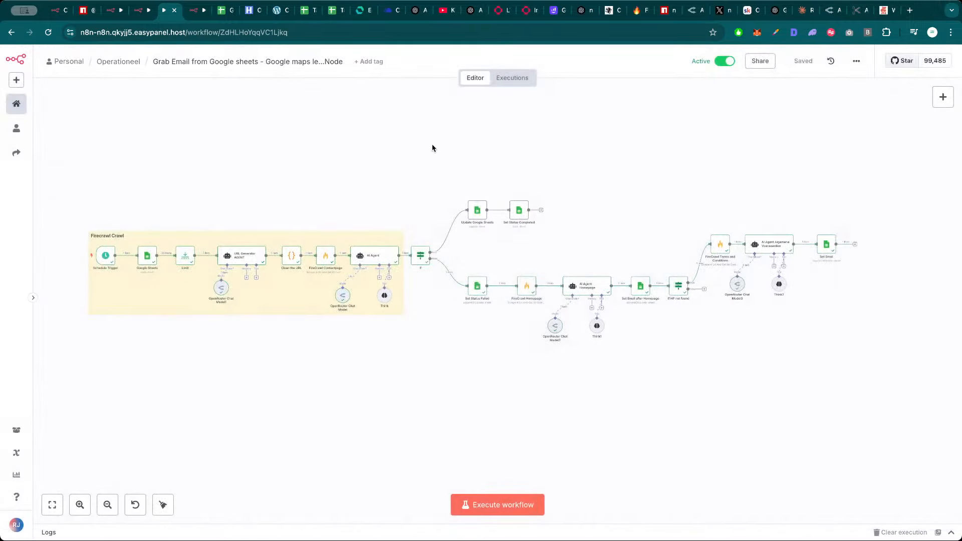
Check the output expression used in the If node's condition, then return to the canvas
drag(404, 177, 446, 178)
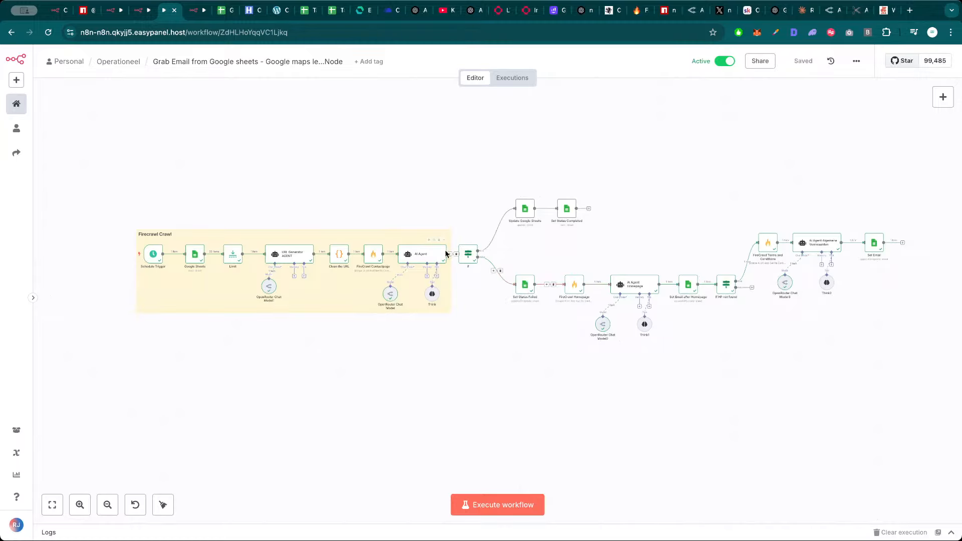
double_click(467, 257)
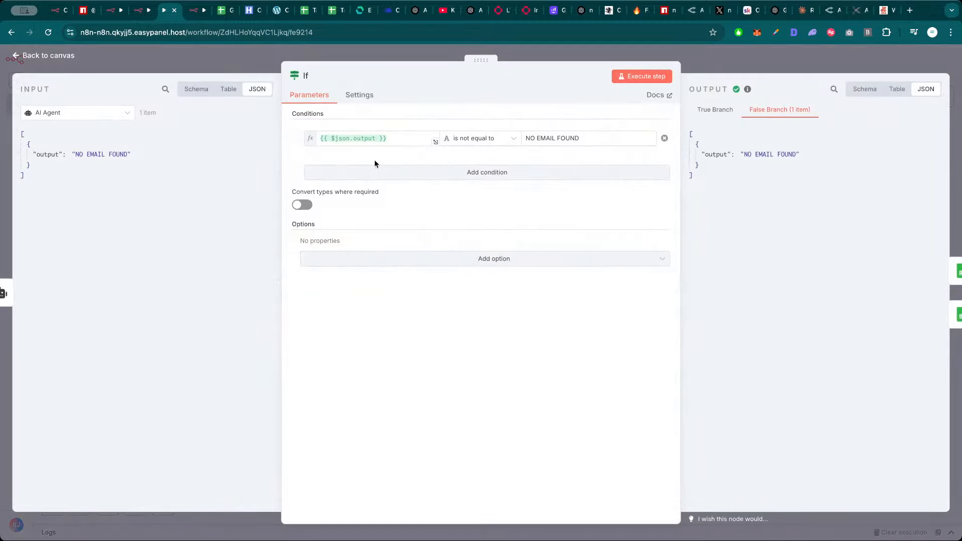
triple_click(394, 140)
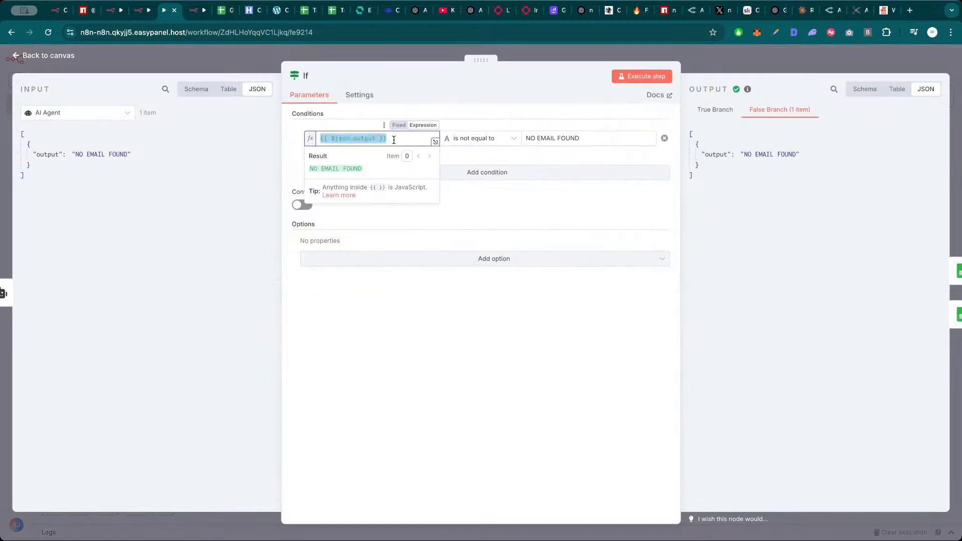
click(699, 68)
Set the email value in the Update Google Sheets node to {{ $json.output }}
double_click(525, 207)
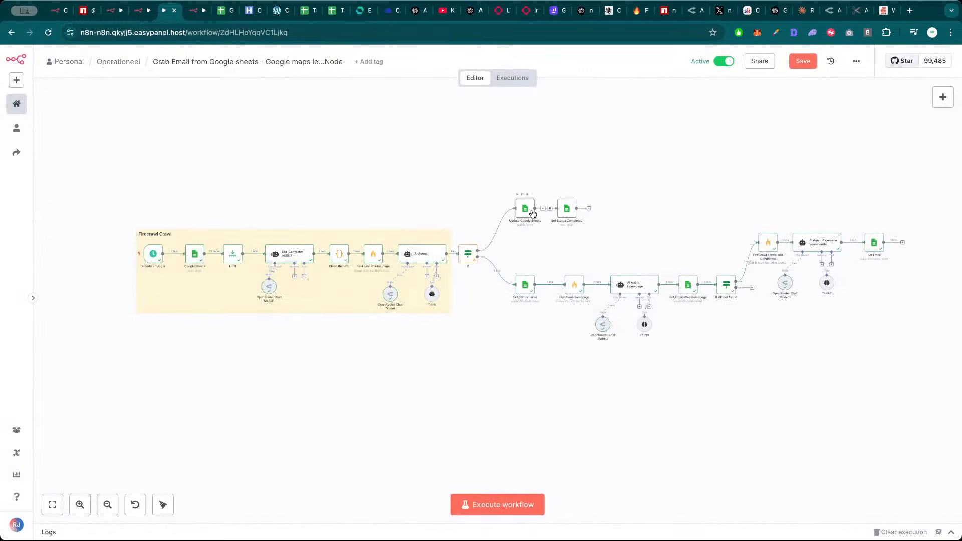
scroll(434, 415, down, 5)
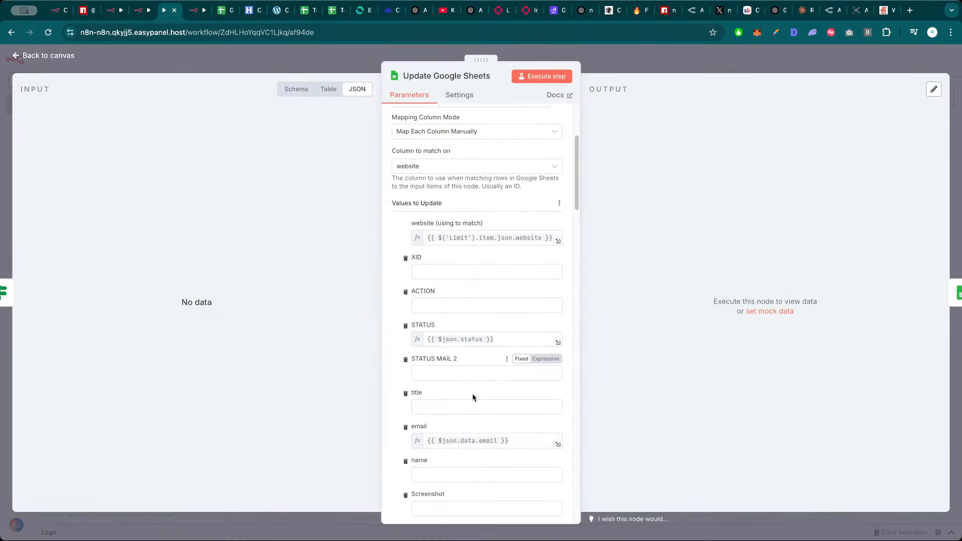
scroll(478, 339, down, 3)
drag(501, 321, 463, 320)
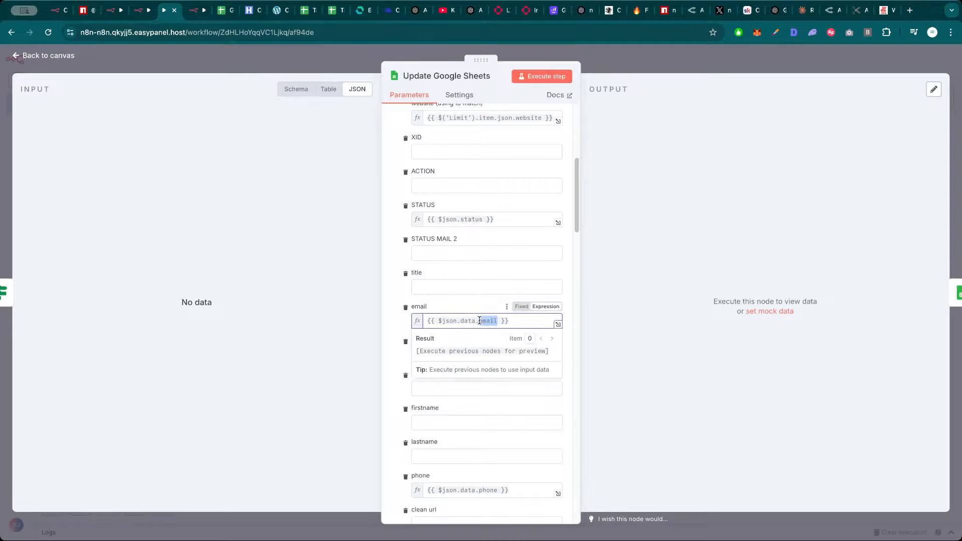
text(output)
click(466, 310)
Review the remaining column mappings in the Update Google Sheets node, then close it and save the workflow
scroll(461, 376, down, 3)
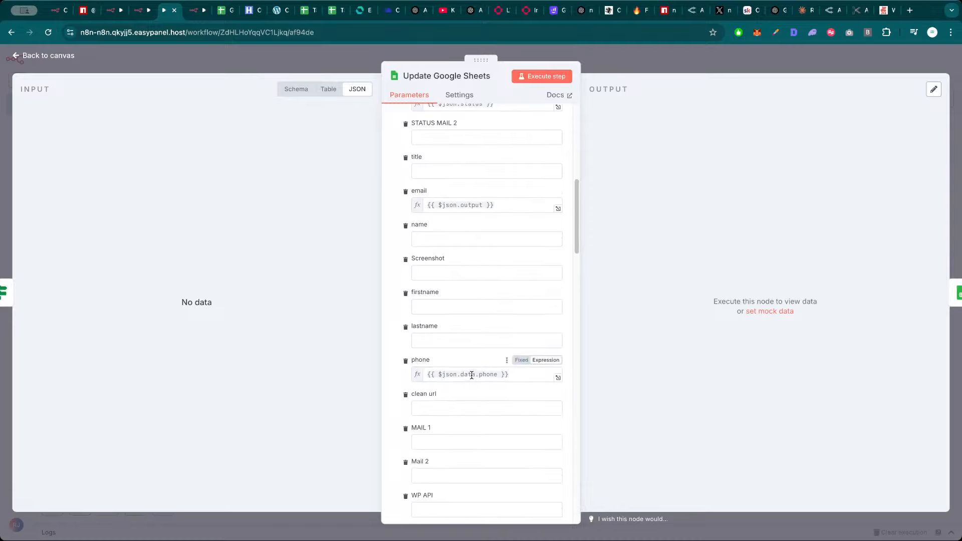
scroll(470, 378, down, 5)
scroll(471, 381, up, 8)
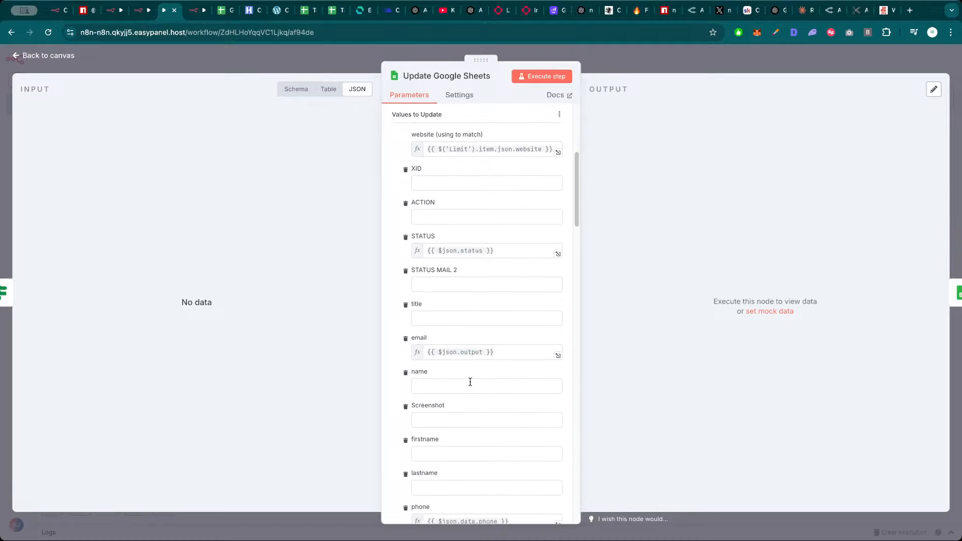
key(Escape)
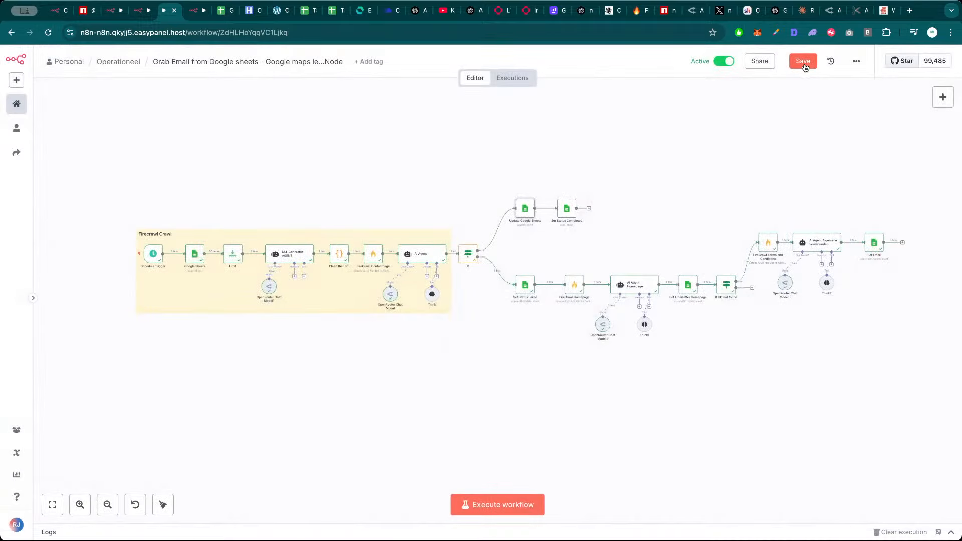
click(804, 61)
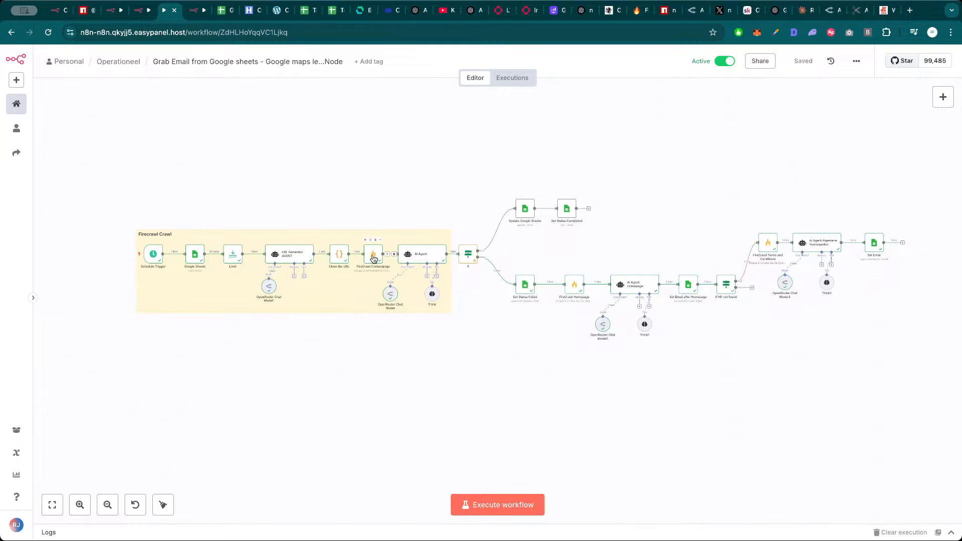
Load the /contact/ URL from the Clean the URL node's output in a new browser tab
double_click(340, 254)
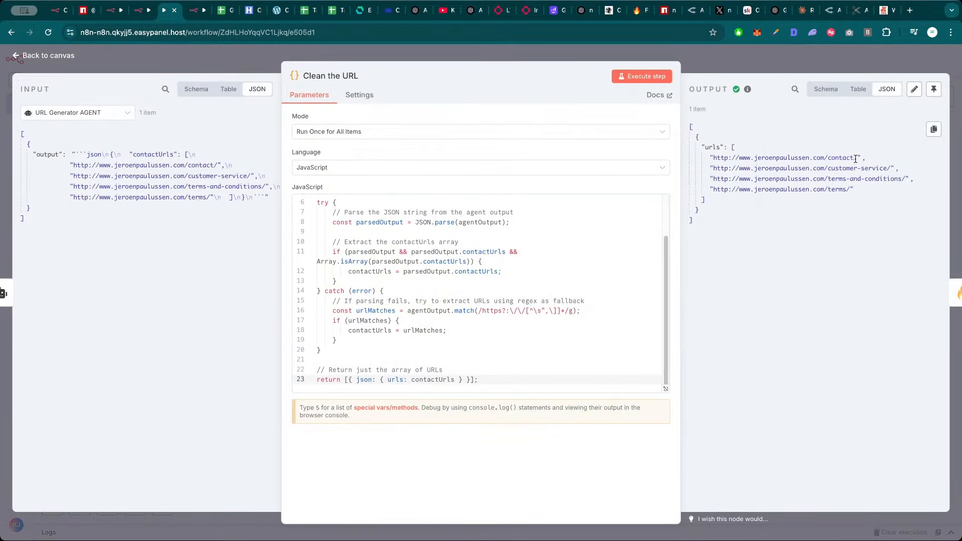
drag(844, 160, 712, 158)
key(ctrl+c)
key(ctrl+t)
key(ctrl+v)
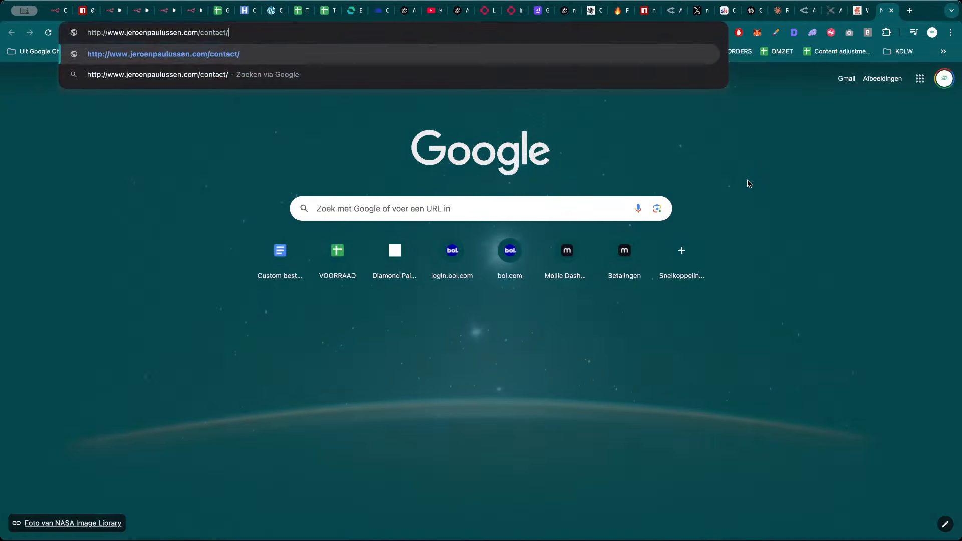
key(Return)
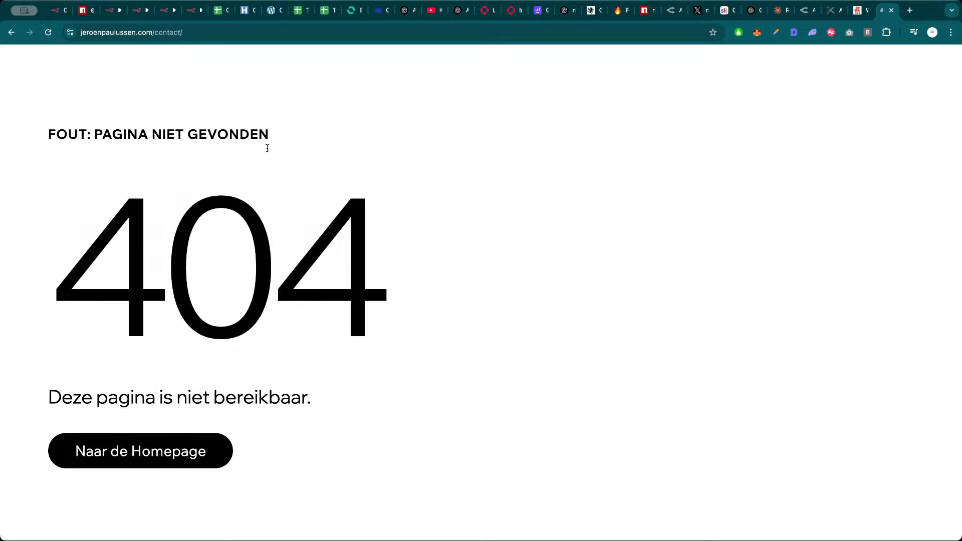
Check the site's homepage and its linked Contact page, then close the tab and return to the workflow canvas
click(169, 451)
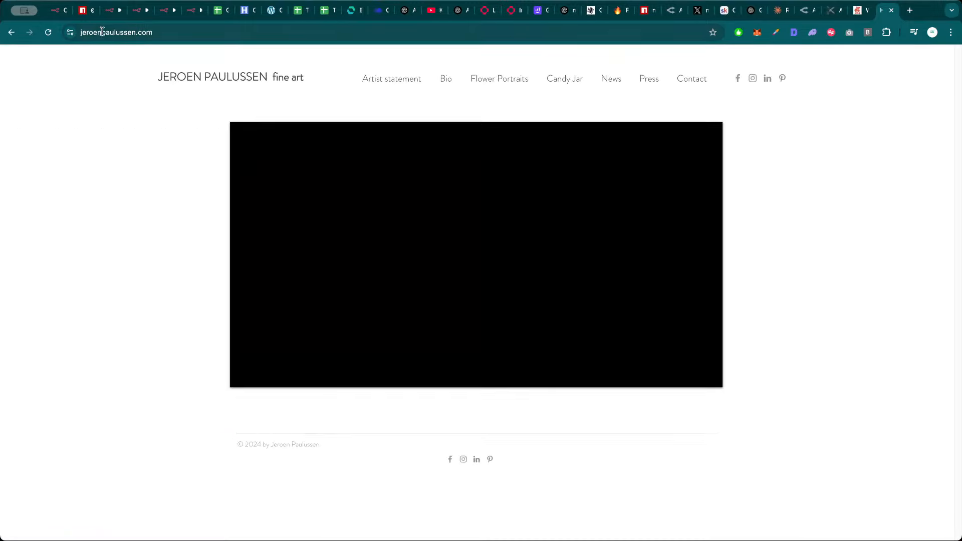
click(102, 31)
click(120, 61)
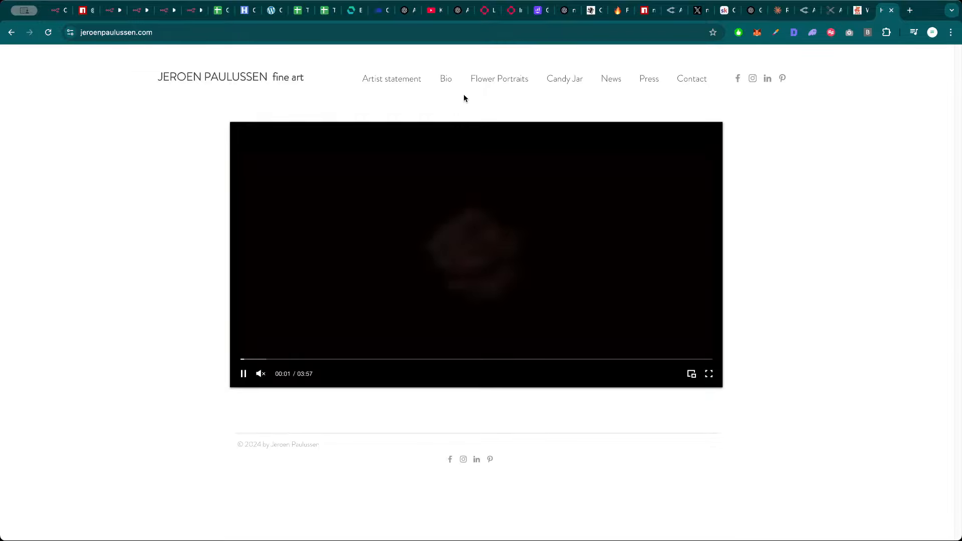
click(691, 80)
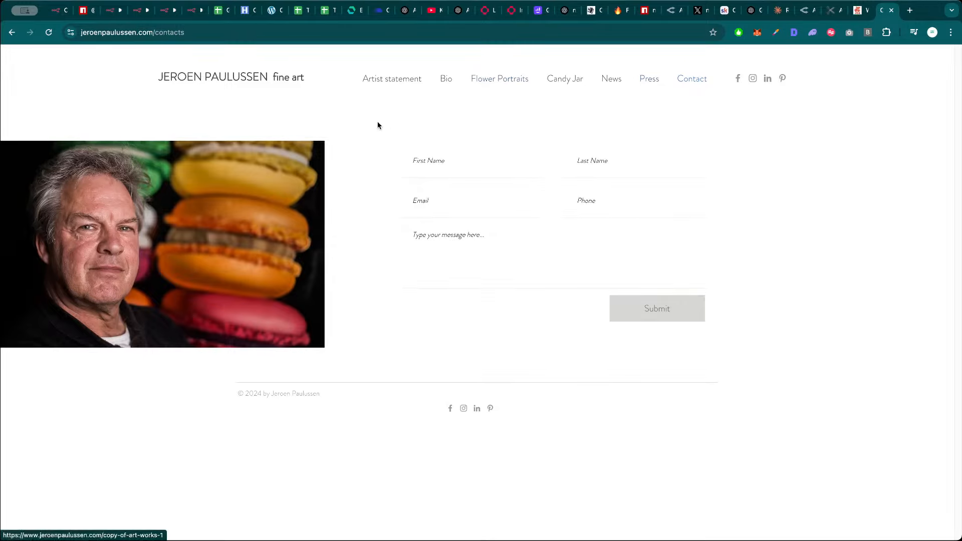
key(super+w)
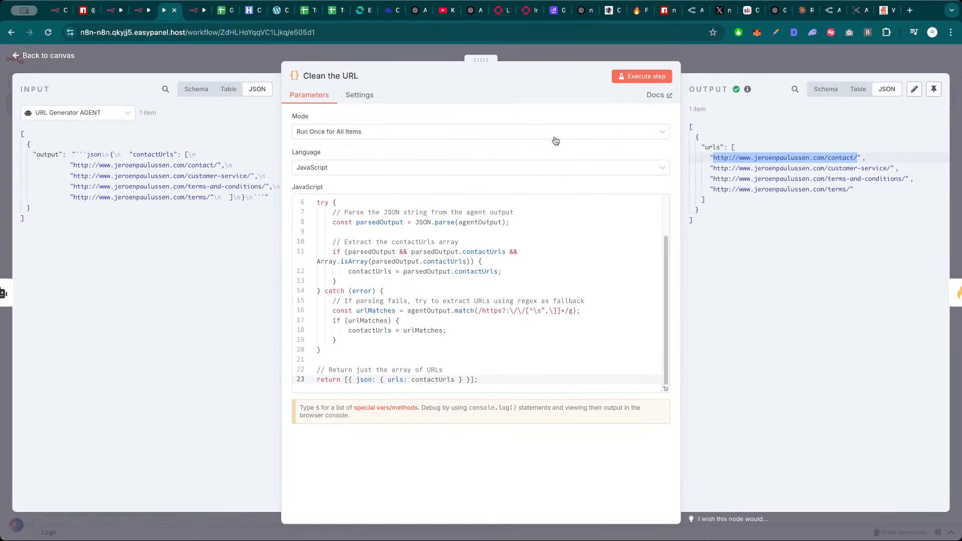
click(742, 66)
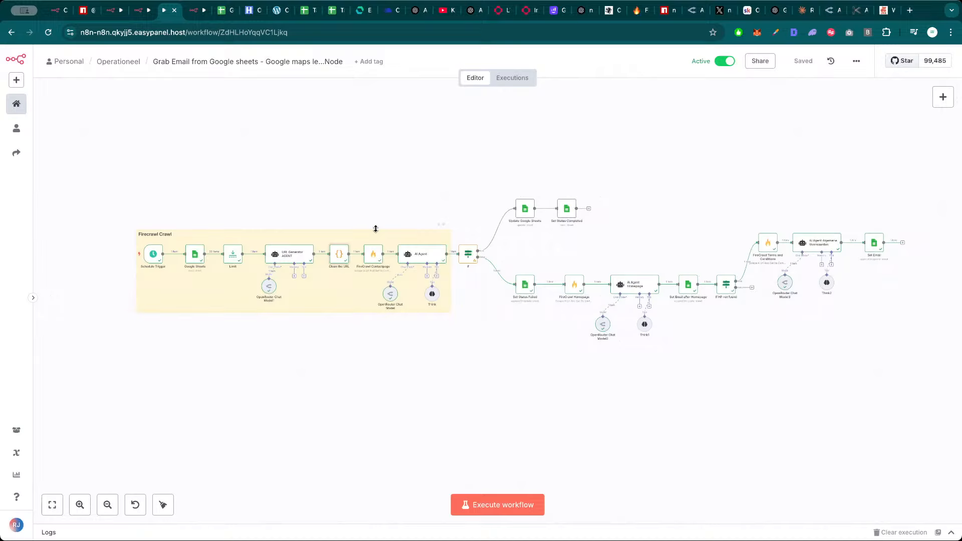
Open the URL Generator AGENT node and copy its entire system message
double_click(287, 254)
click(484, 318)
key(super+a)
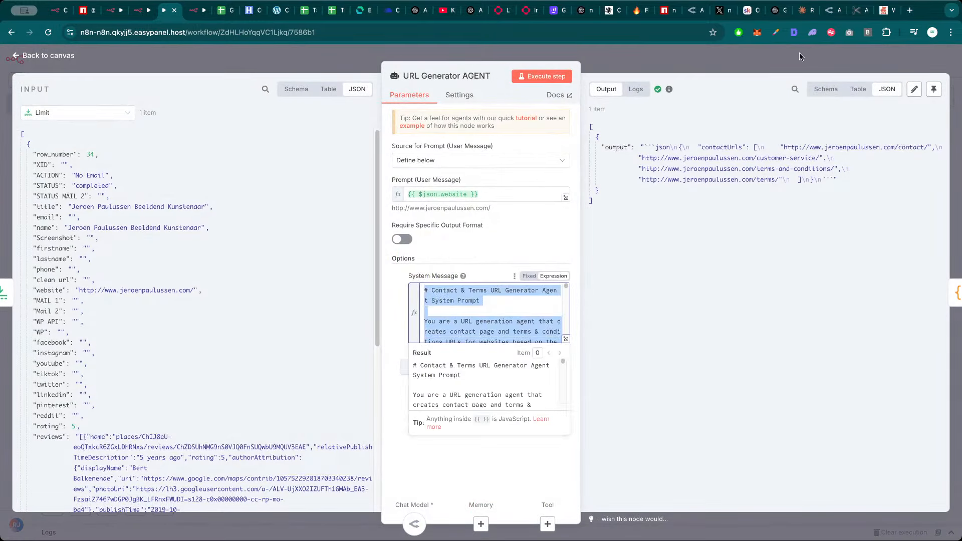
Switch to the Claude chat and ask it to adjust the pasted URL generator prompt so the agent gives back https URLs
click(804, 10)
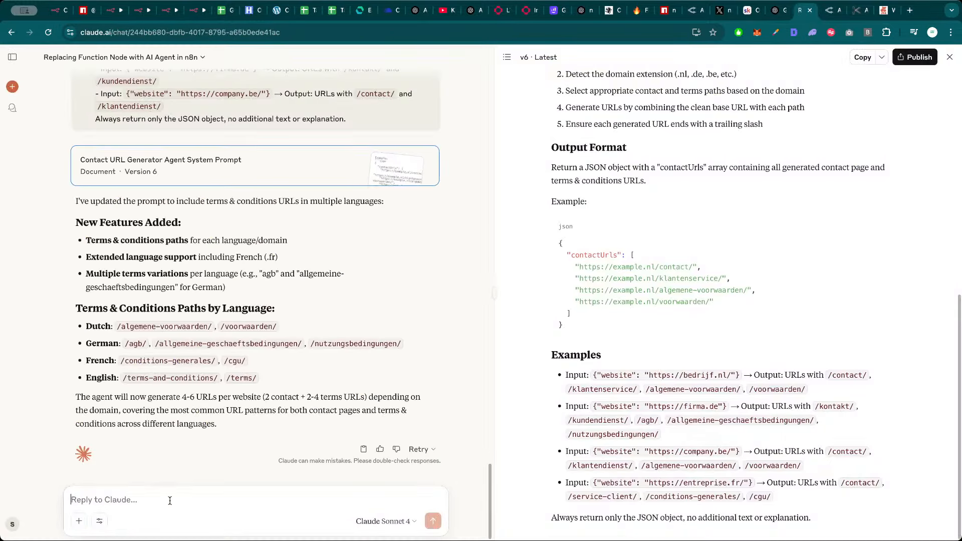
text(Ca)
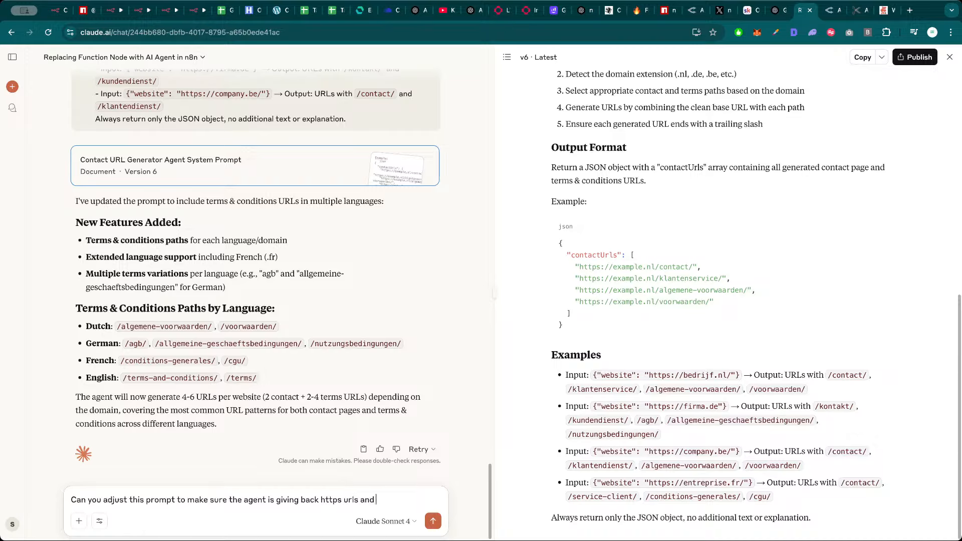
key(shift+Return)
key(ctrl+v)
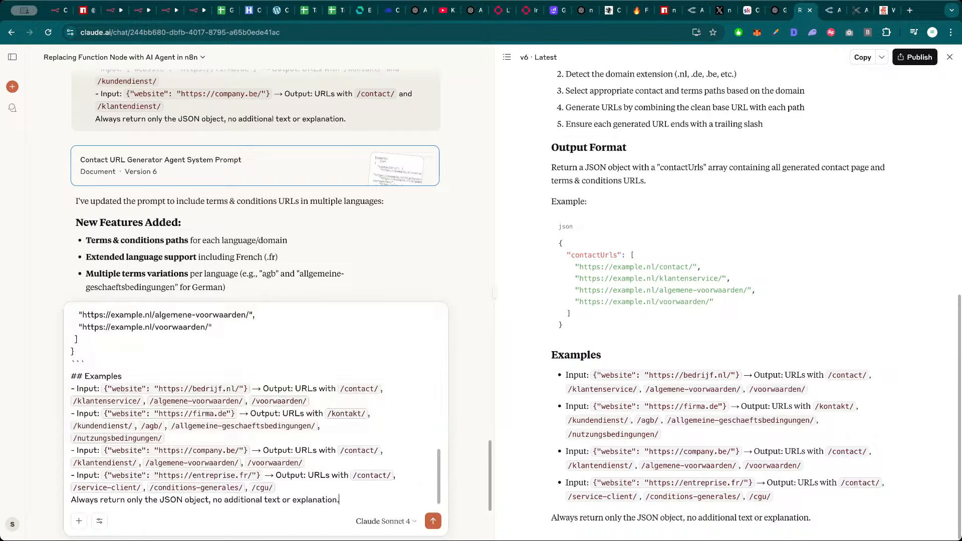
key(Return)
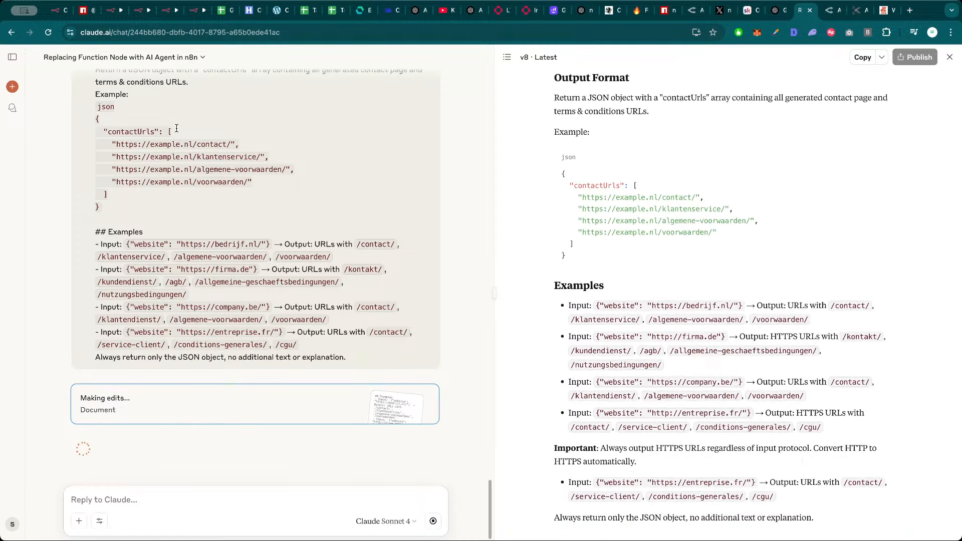
Return to n8n, examine the generated contact URLs in the URL Generator AGENT output, and close the node
click(168, 10)
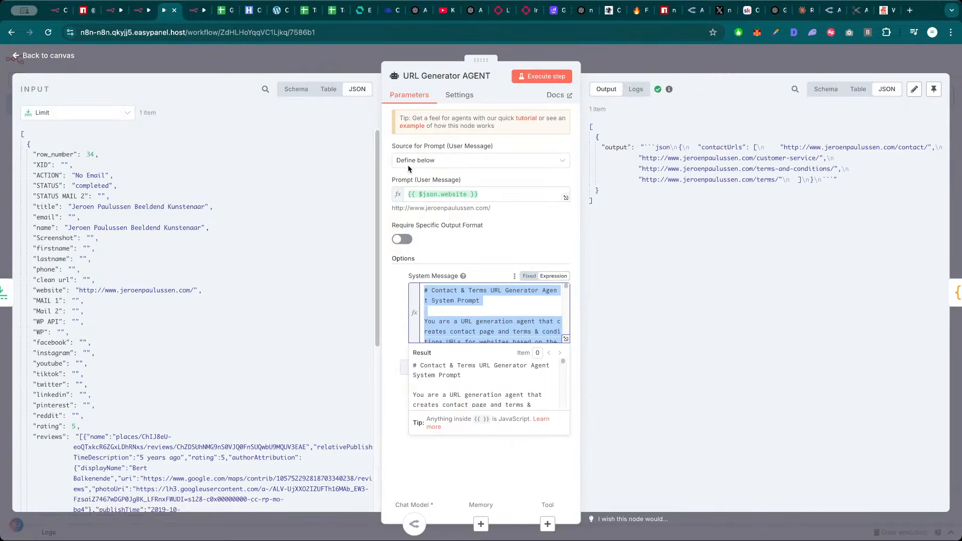
drag(663, 158, 820, 158)
click(651, 158)
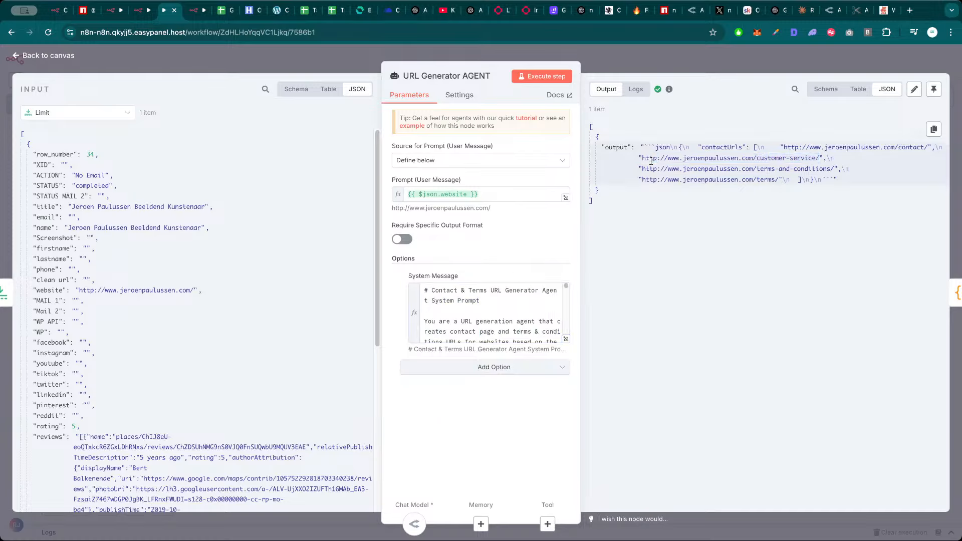
click(768, 59)
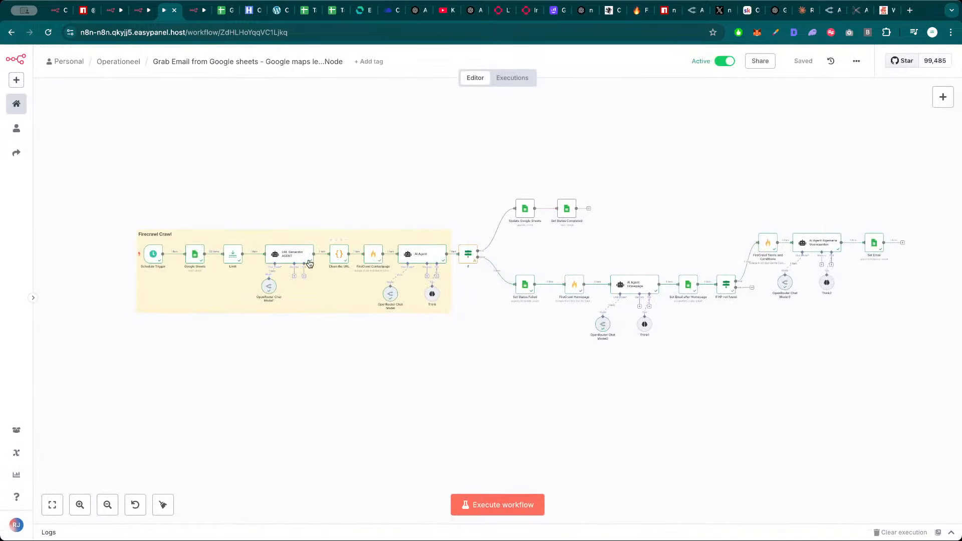
Inspect the AI Agent node's output and its email extraction system message, and close the node
double_click(426, 256)
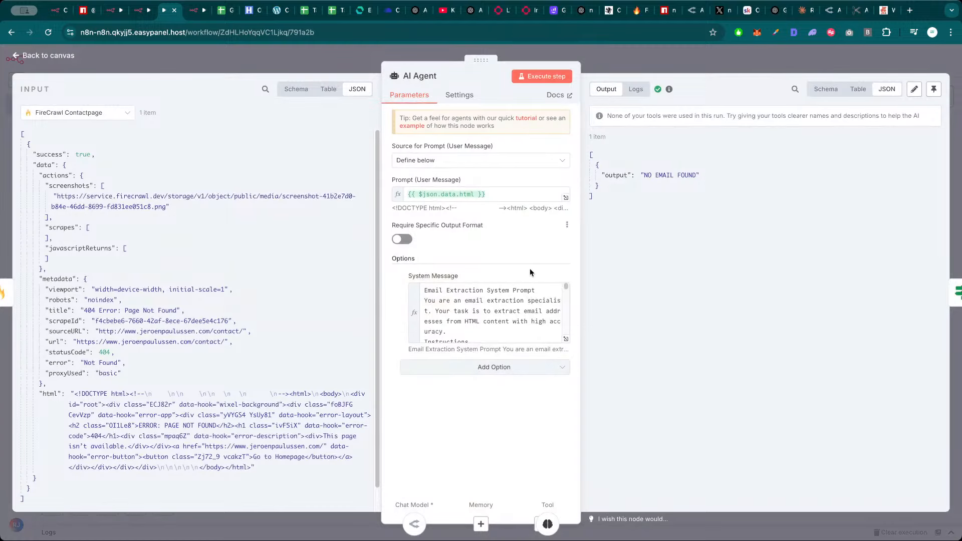
scroll(520, 312, down, 5)
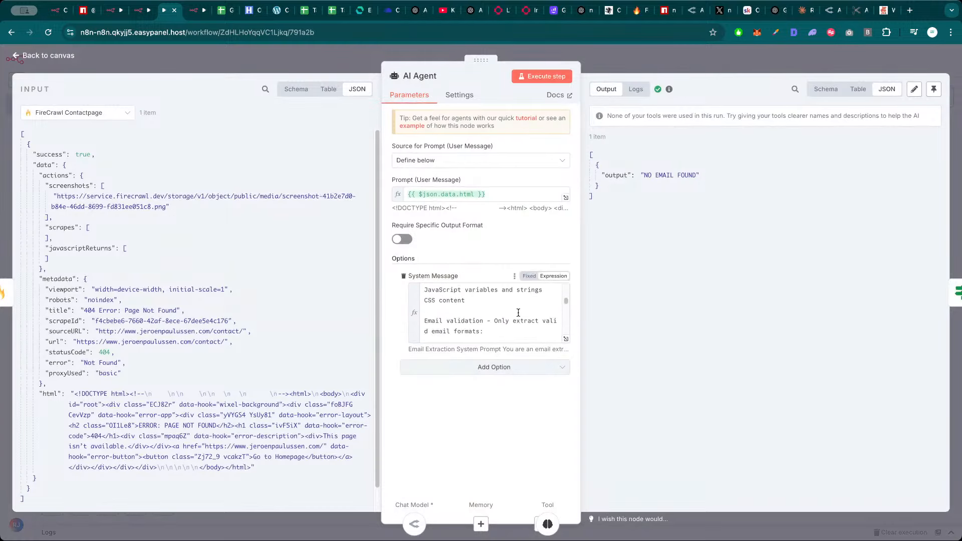
key(Escape)
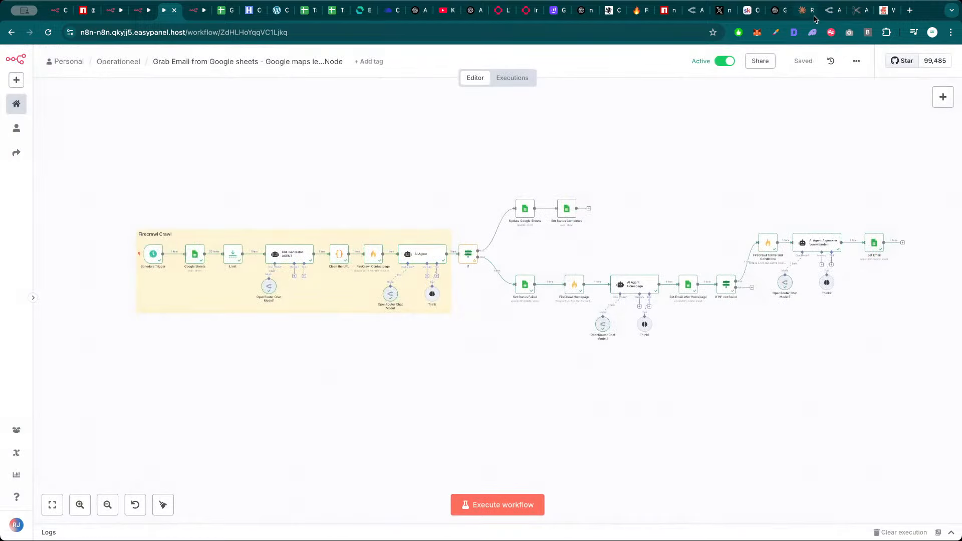
Copy the revised HTTPS prompt from the Claude chat and use it to replace the URL Generator AGENT's system message in n8n
click(813, 17)
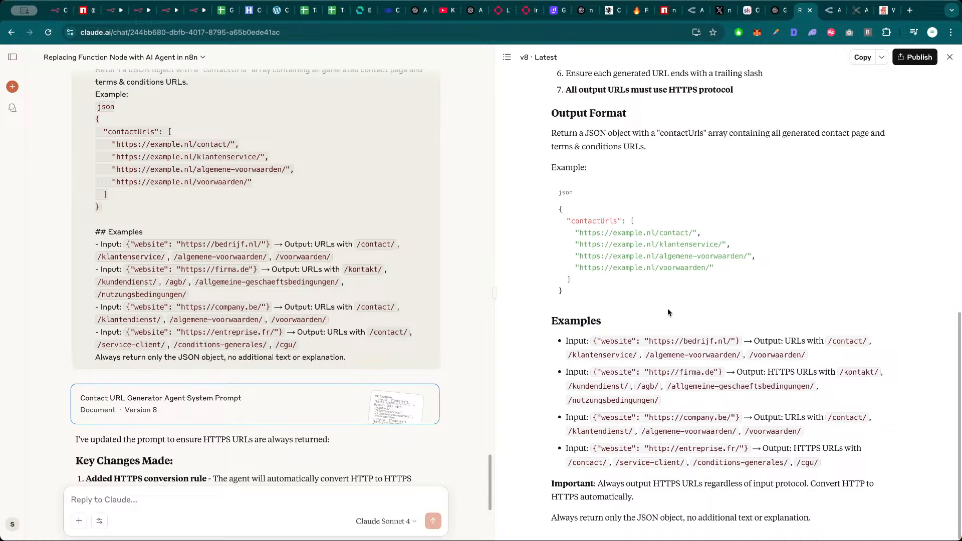
scroll(670, 306, up, 10)
click(863, 57)
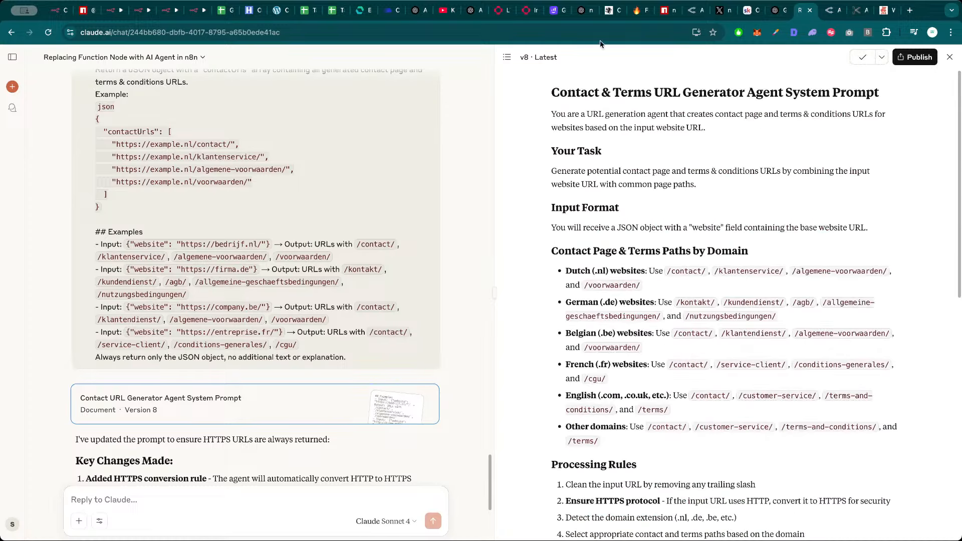
click(171, 12)
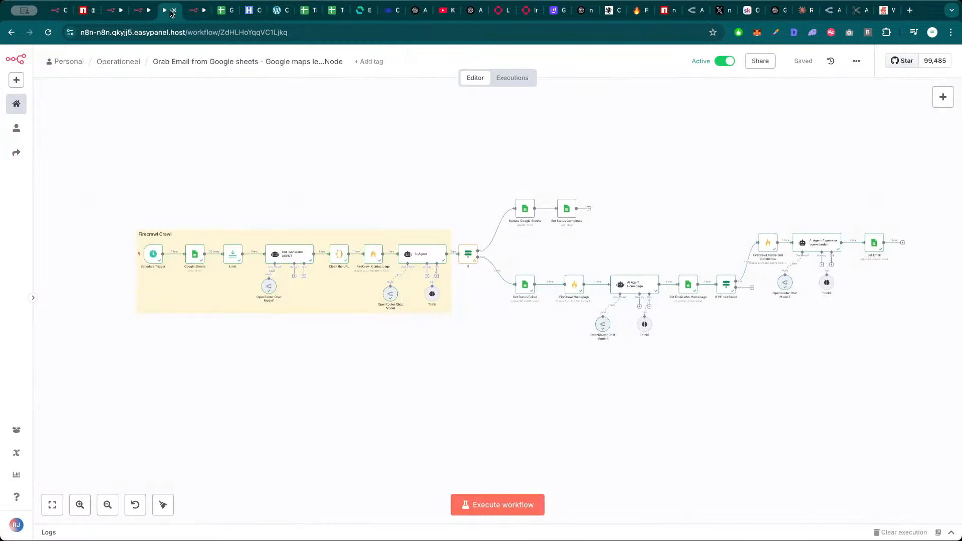
double_click(293, 254)
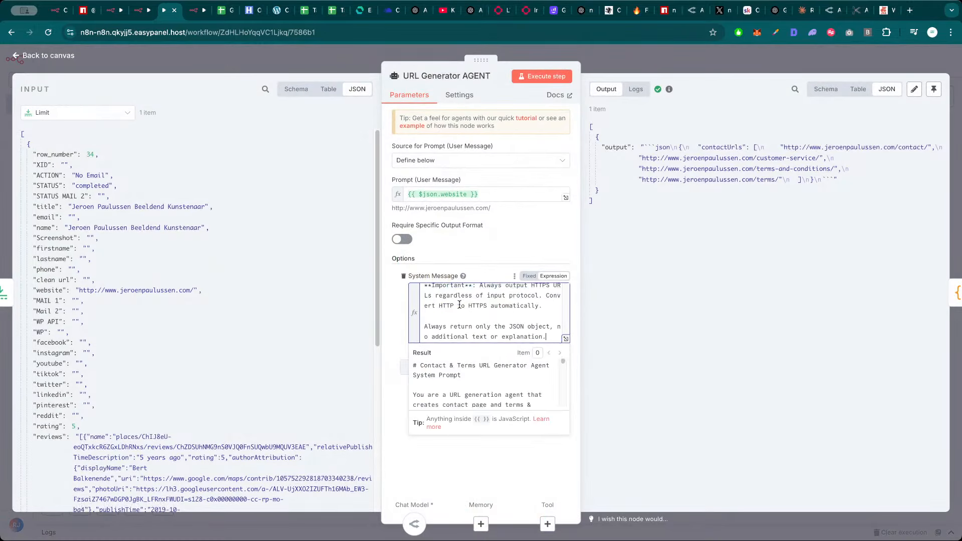
Test the URL Generator AGENT and Clean the URL nodes individually with the new prompt, and save the workflow
click(556, 82)
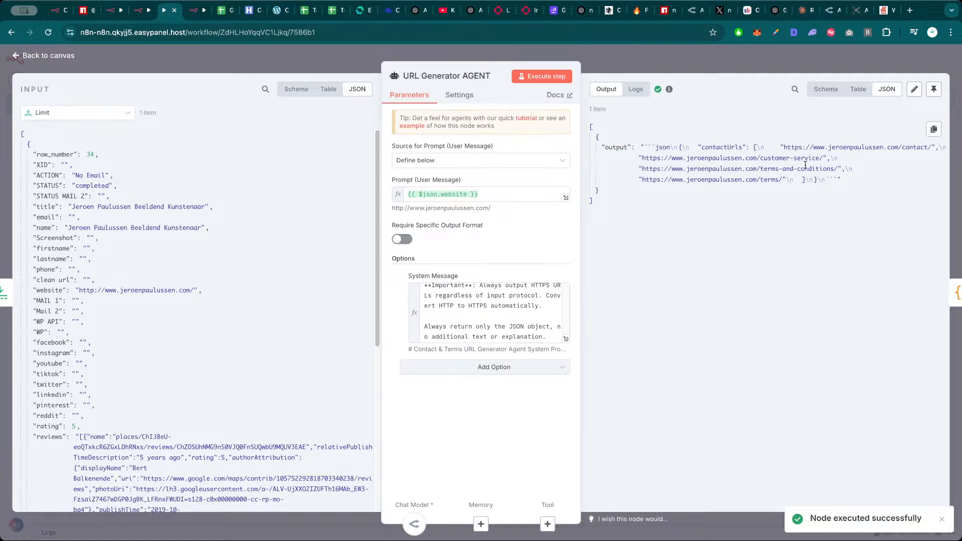
drag(784, 149, 929, 149)
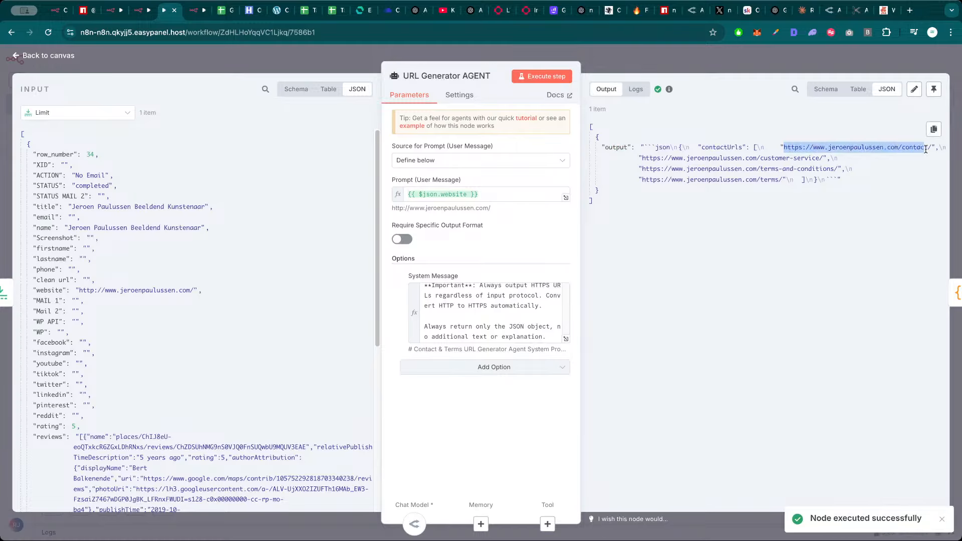
click(708, 63)
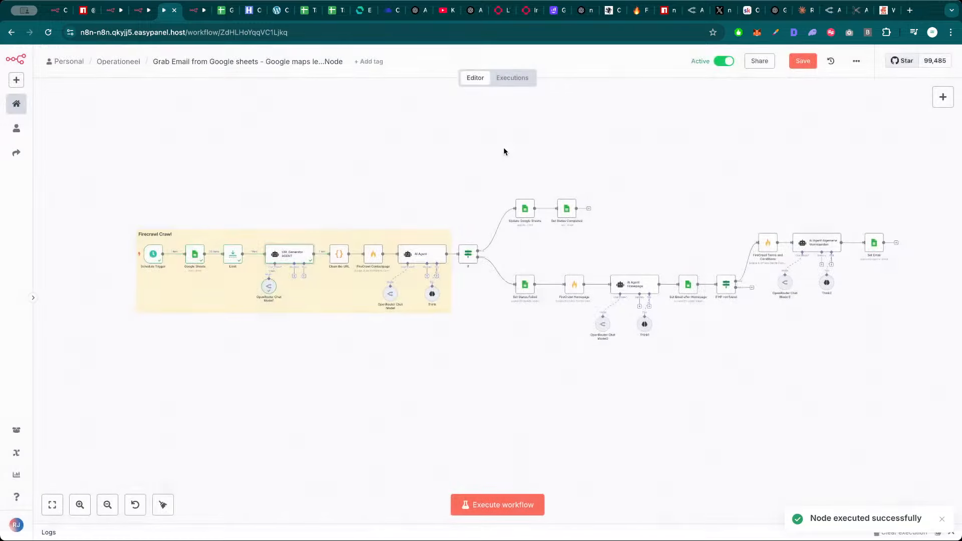
click(803, 61)
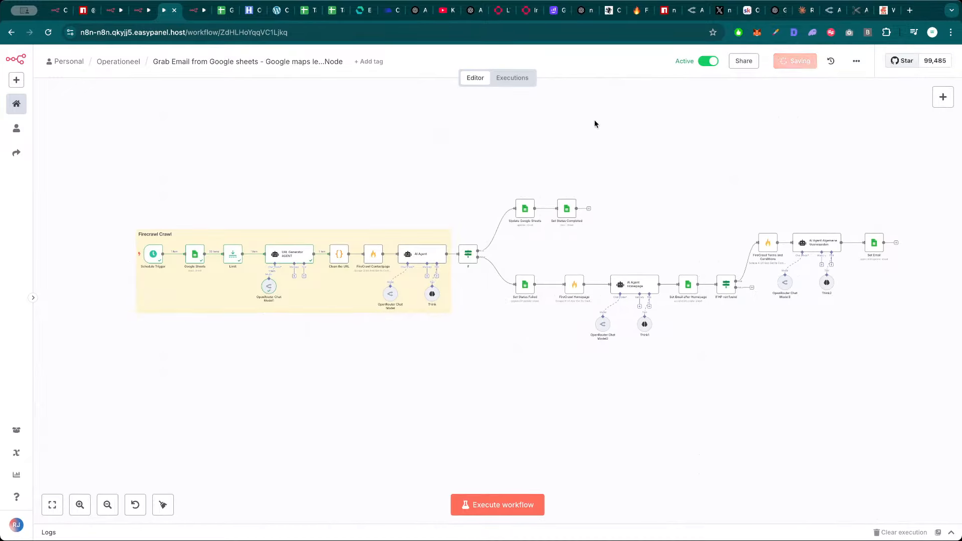
double_click(339, 254)
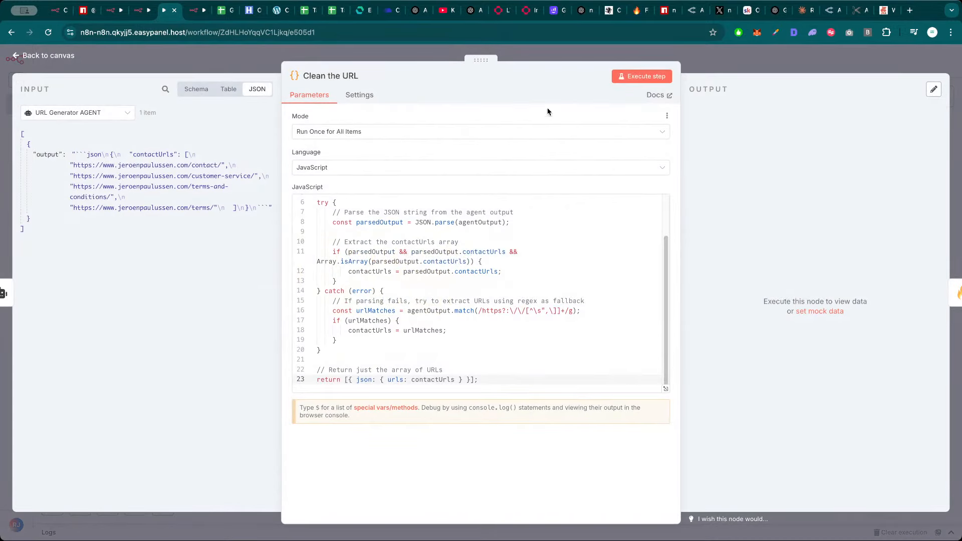
click(708, 65)
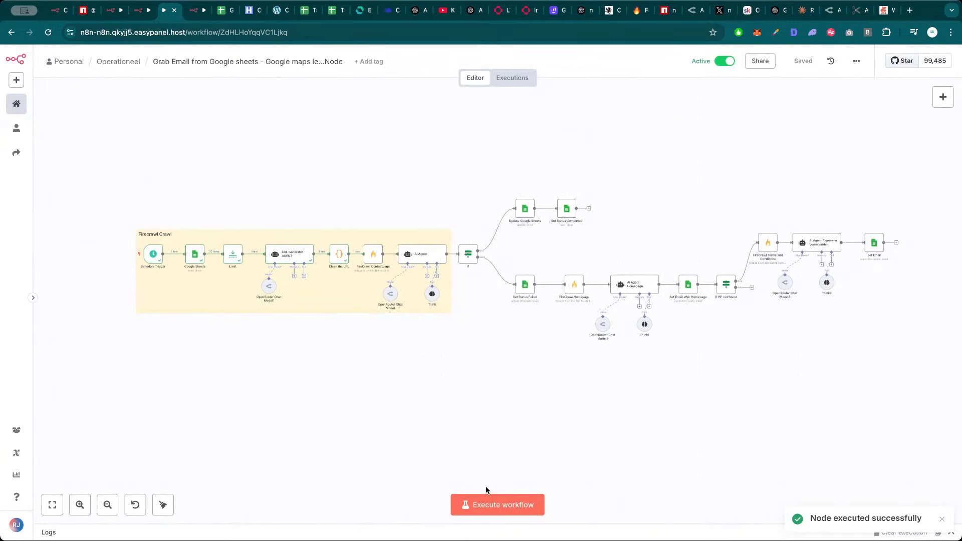
Reopen the URL Generator AGENT node and copy its entire updated system message
double_click(295, 254)
click(452, 293)
key(ctrl+a)
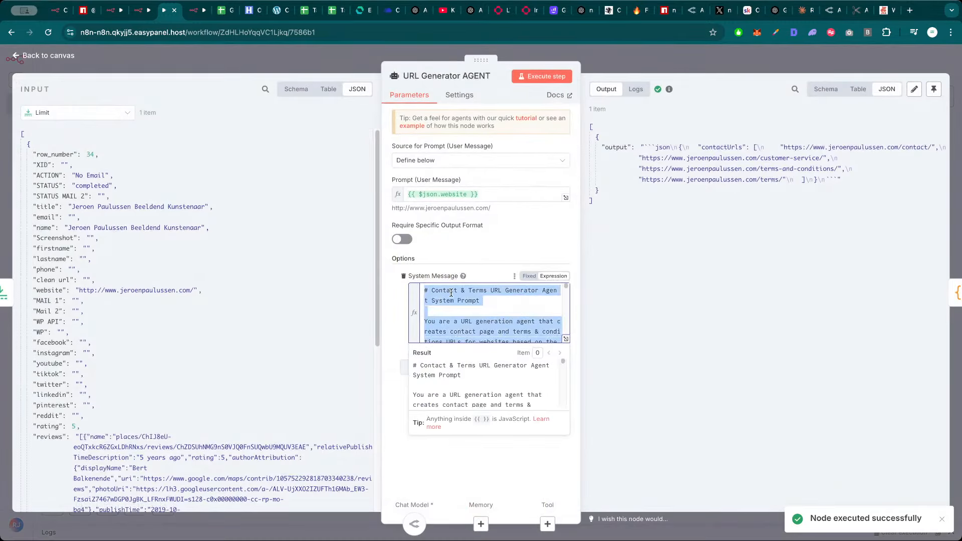
Replace the AI Agent's system message in the "Grab Email from Google sheets - Google maps leads" workflow with the copied prompt, and save
click(145, 17)
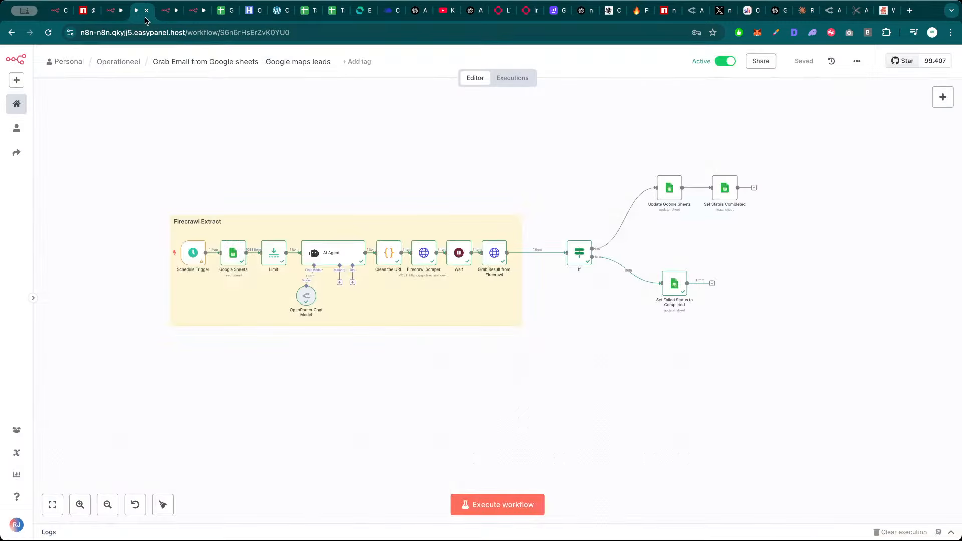
double_click(337, 250)
click(492, 314)
key(ctrl+a)
key(ctrl+v)
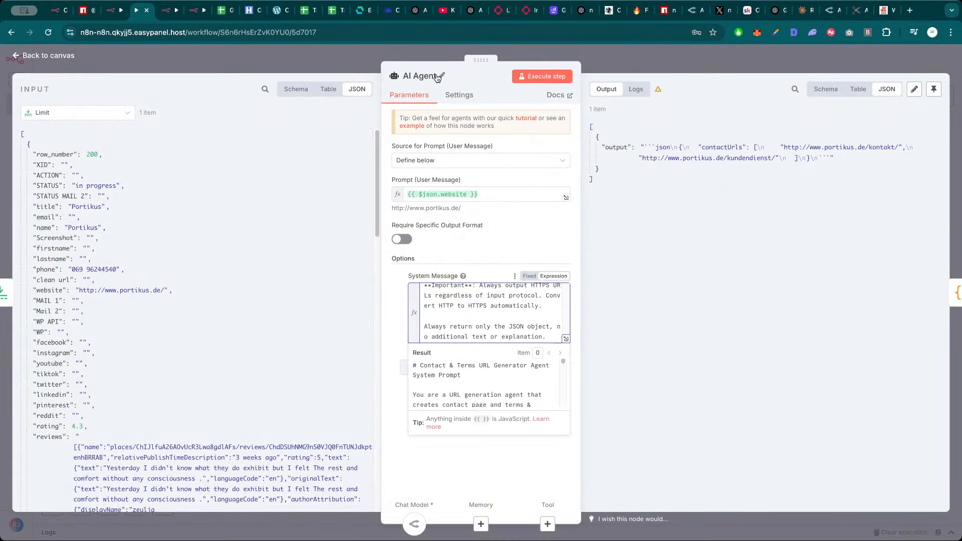
click(631, 60)
click(798, 62)
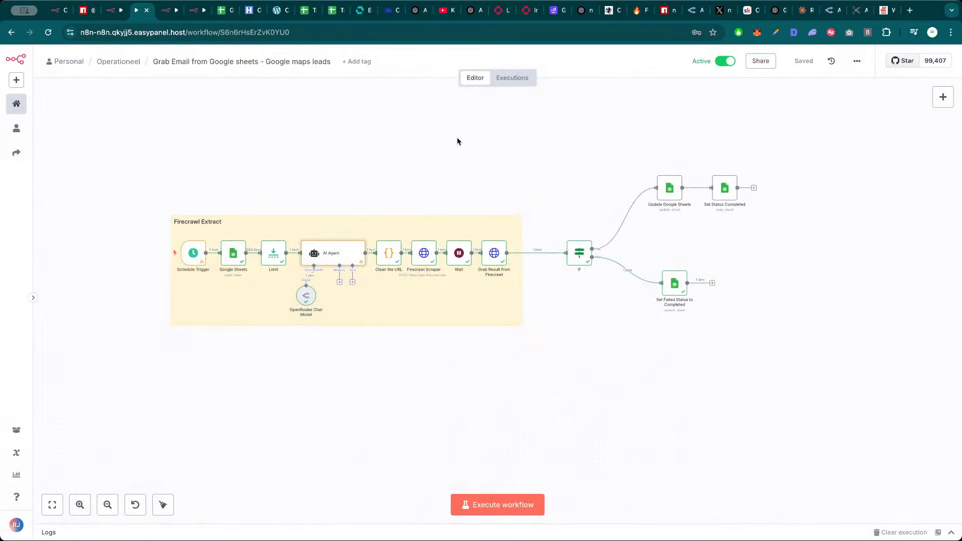
Return to the Firecrawl Crawl workflow, close the URL Generator AGENT node and execute the whole workflow
key(ctrl+Tab)
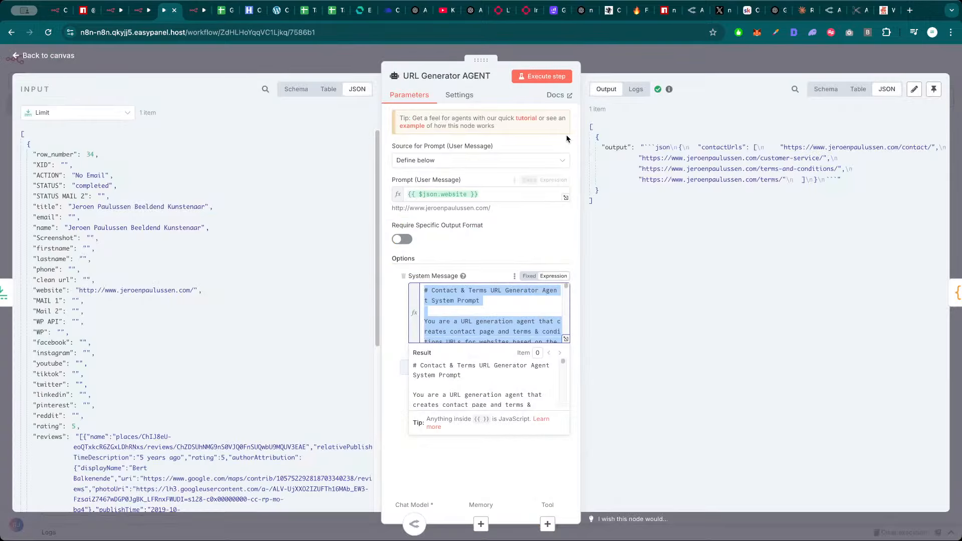
click(597, 71)
click(507, 515)
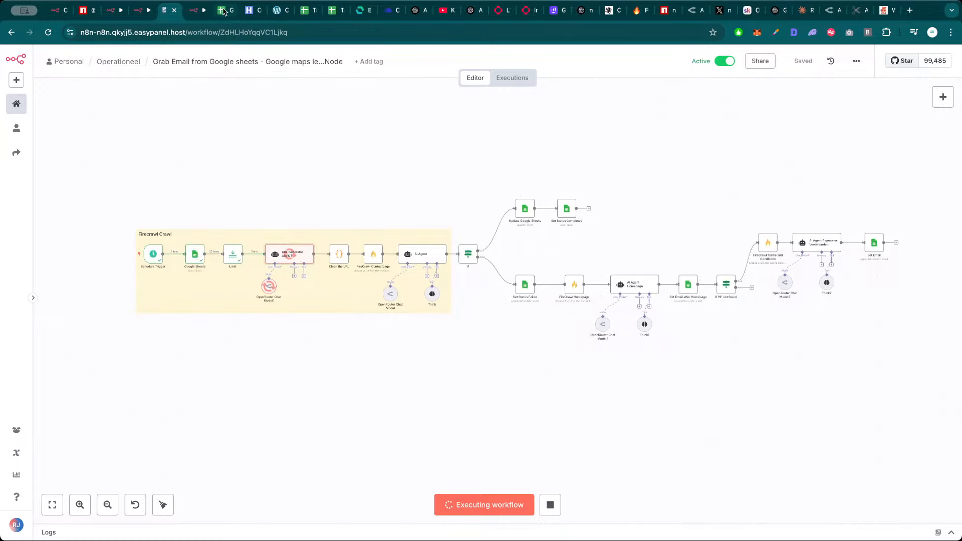
Check which record the Limit node passes on, locate its row in the Results sheet, and return to the workflow canvas
double_click(238, 263)
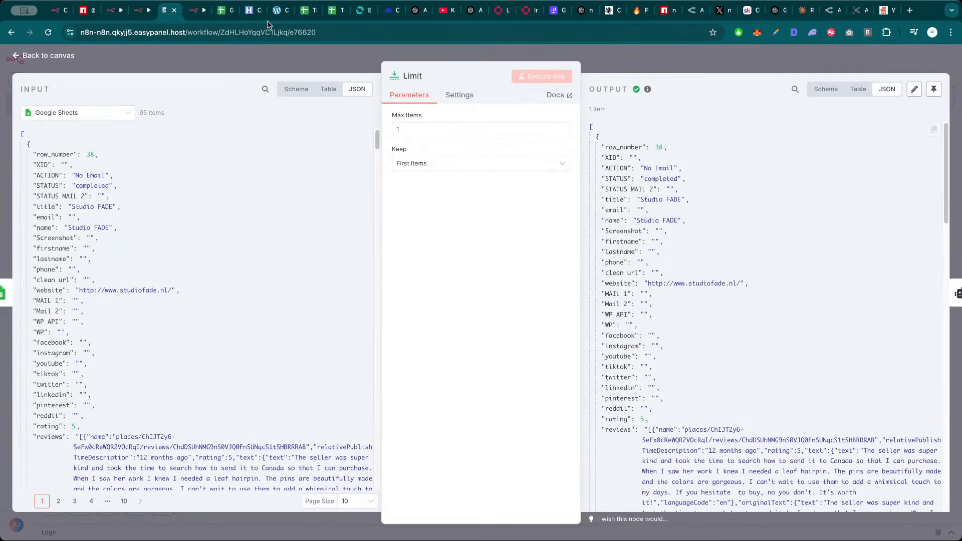
click(221, 10)
scroll(62, 335, down, 10)
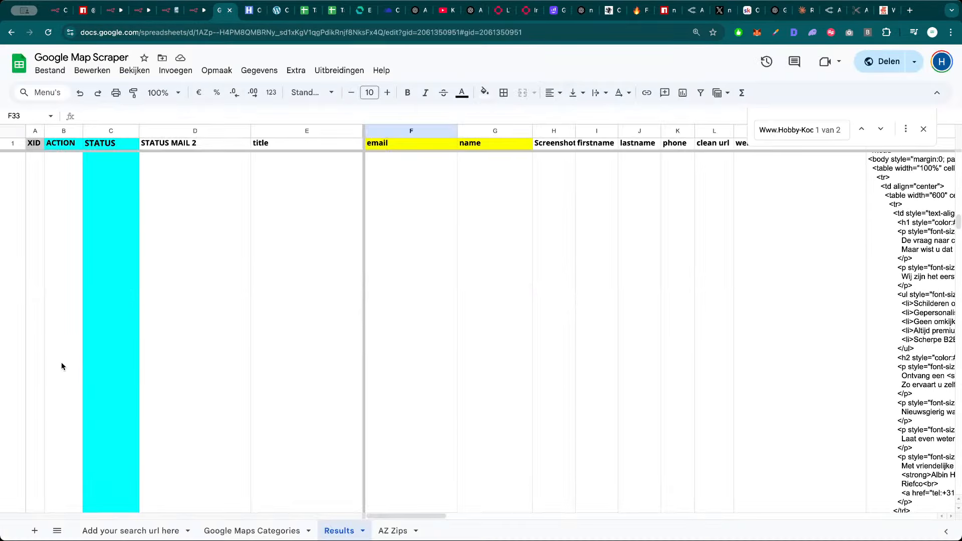
scroll(53, 347, down, 10)
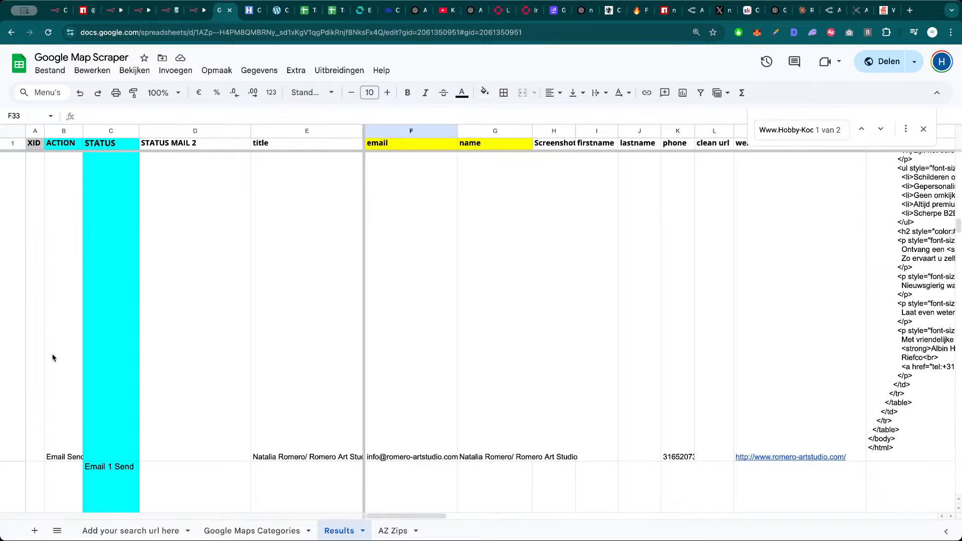
scroll(52, 361, down, 6)
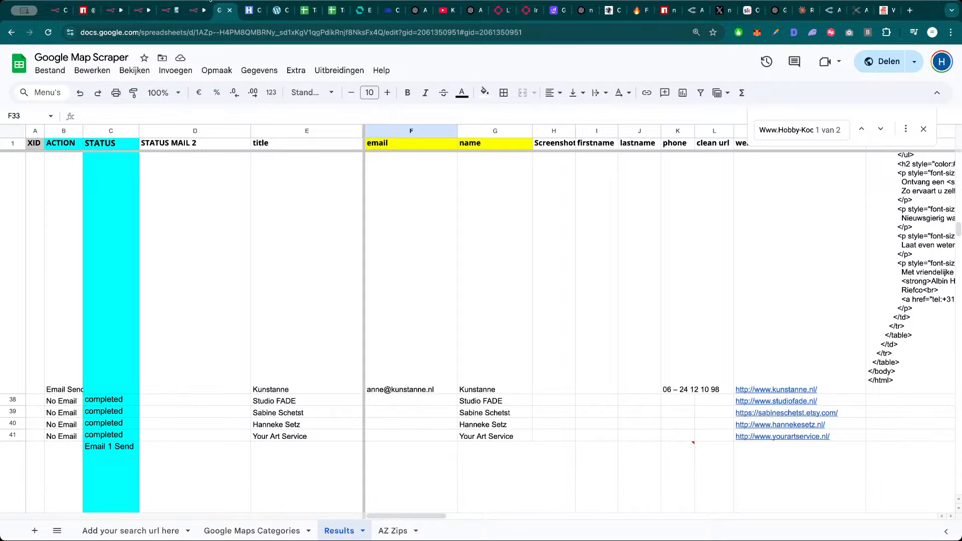
click(169, 14)
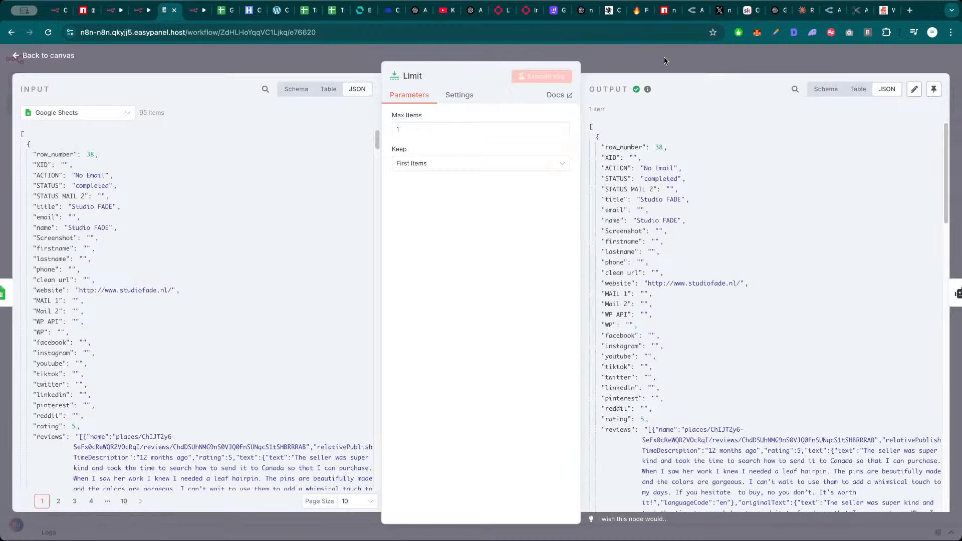
click(665, 56)
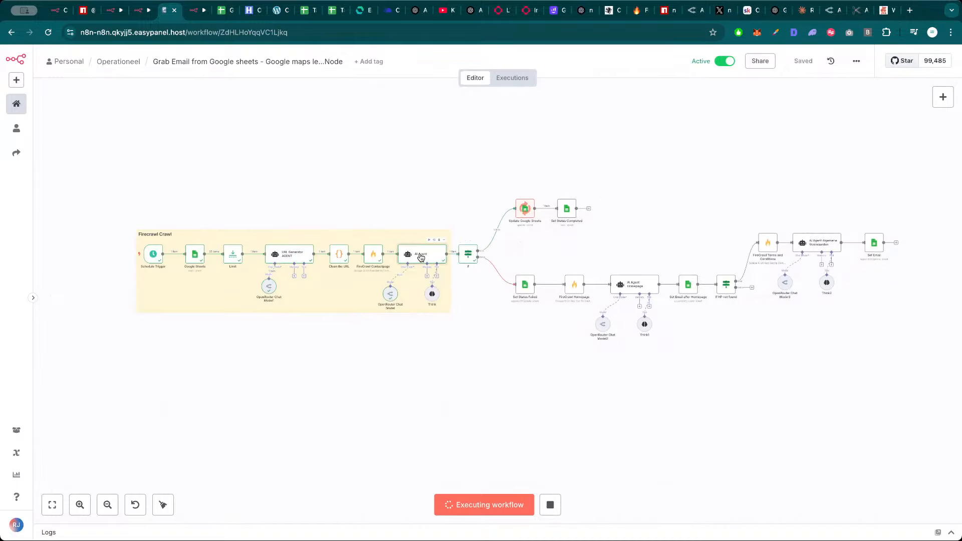
Check the AI Agent's output, and view the FireCrawl Contactpage screenshot from its URL in a new browser tab before closing it
double_click(418, 256)
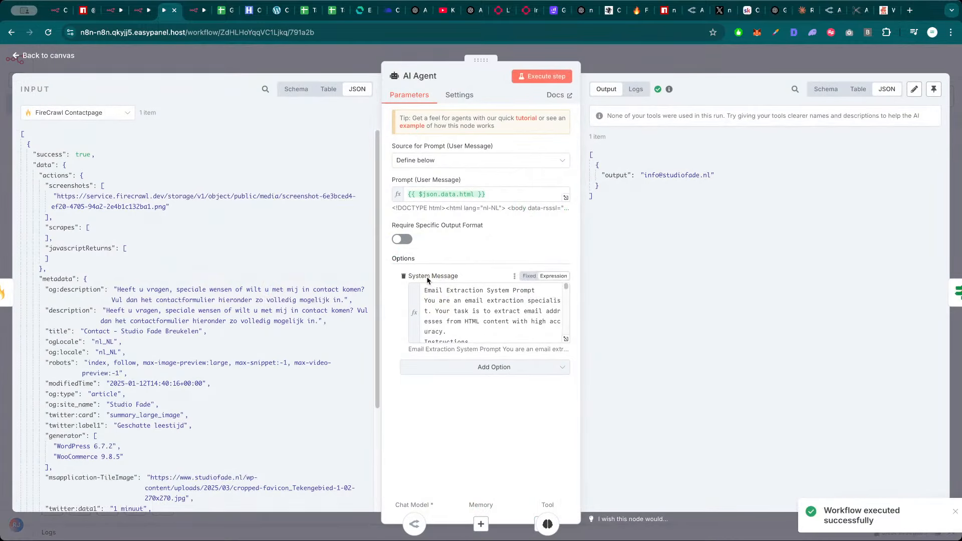
key(Escape)
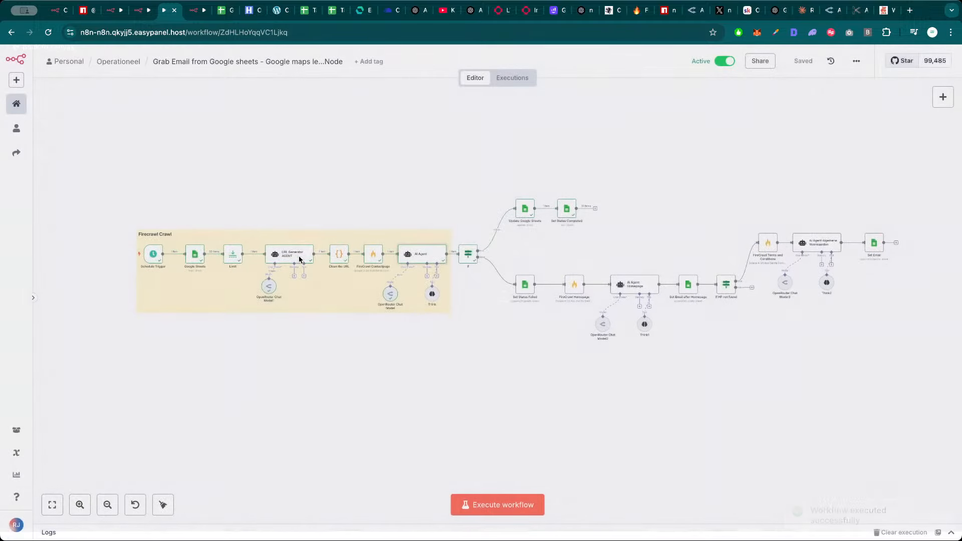
double_click(373, 254)
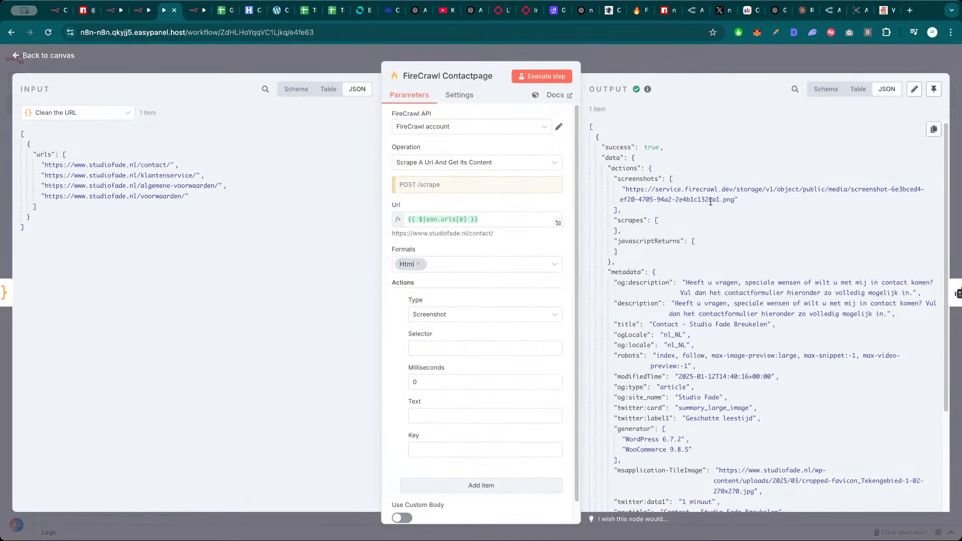
drag(733, 200, 626, 191)
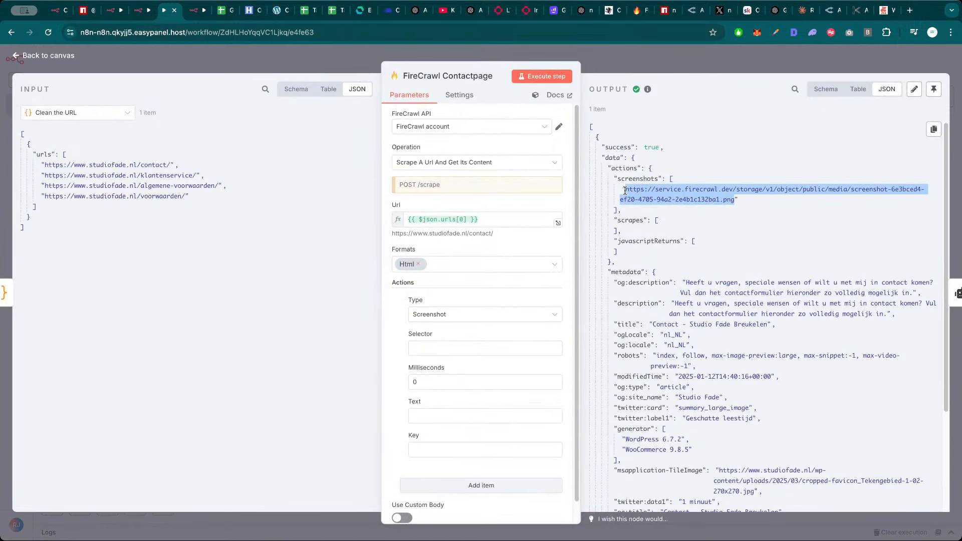
key(ctrl+c)
key(ctrl+t)
key(ctrl+v)
key(Return)
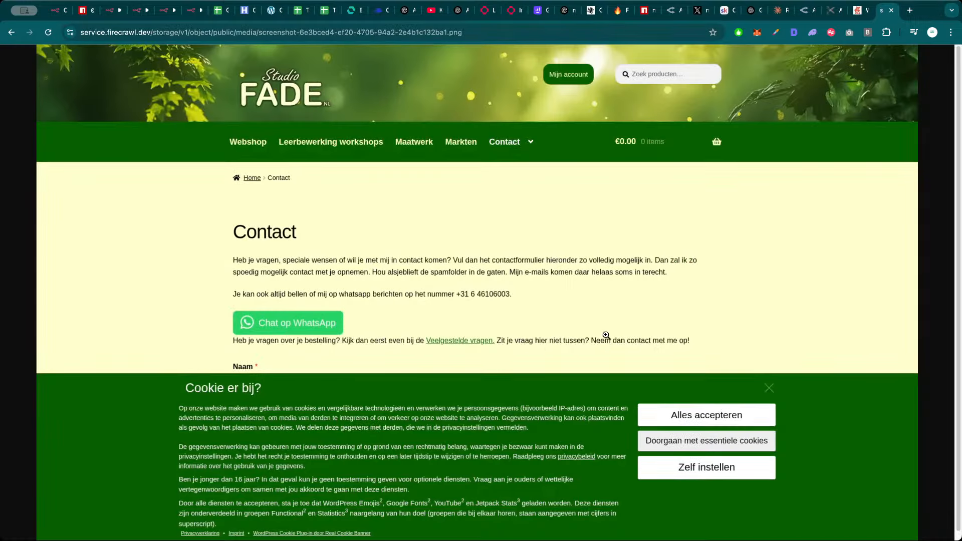
scroll(478, 370, down, 1)
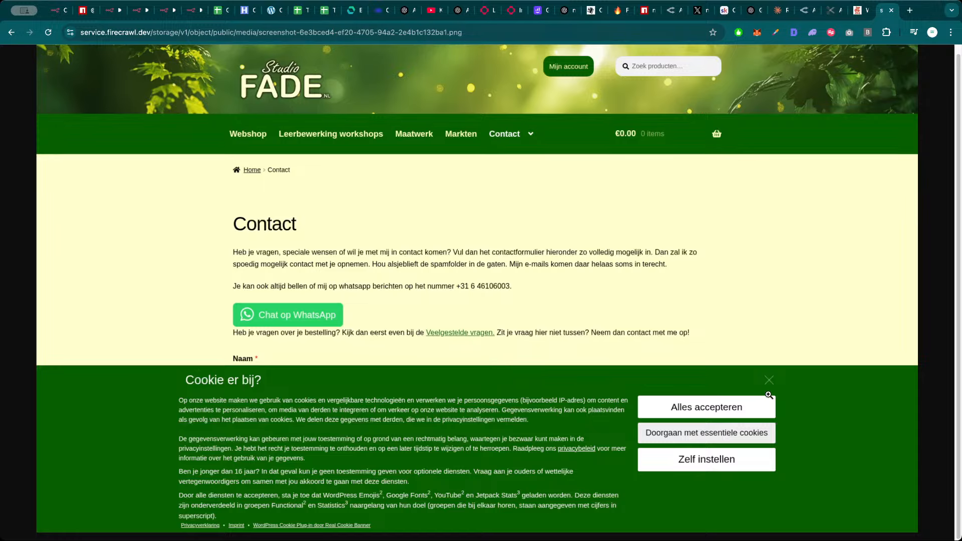
key(ctrl+w)
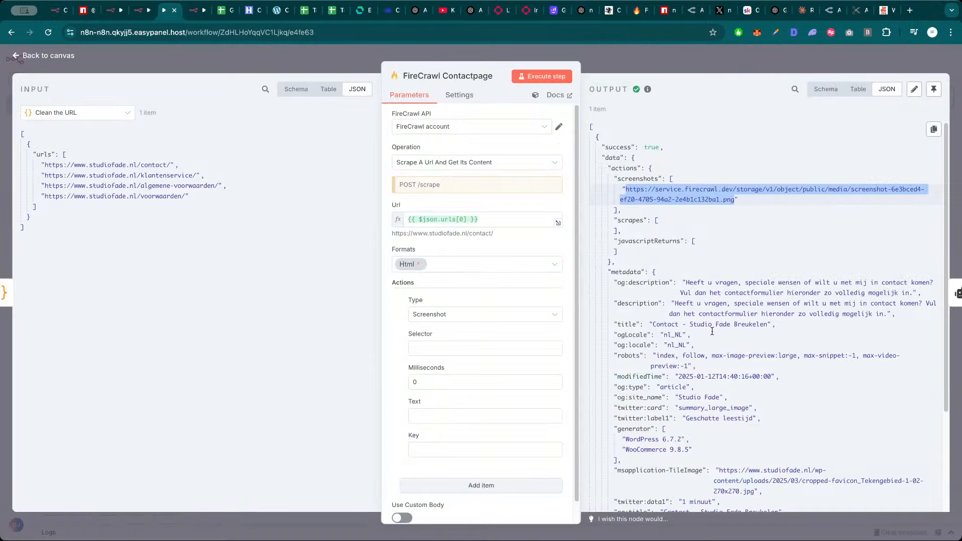
Review the rest of the FireCrawl Contactpage output, close the node, and check the Studio FADE row in the Results sheet
scroll(715, 385, down, 10)
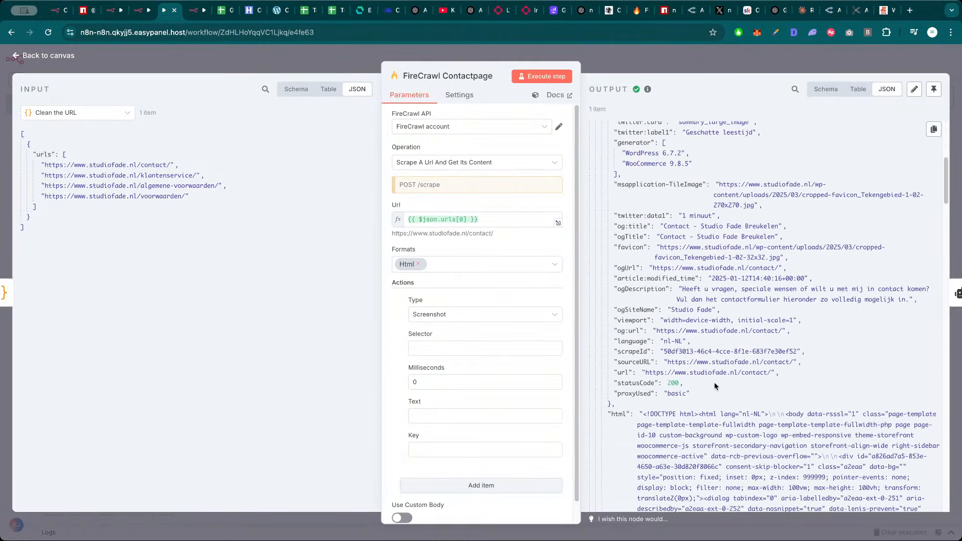
key(Escape)
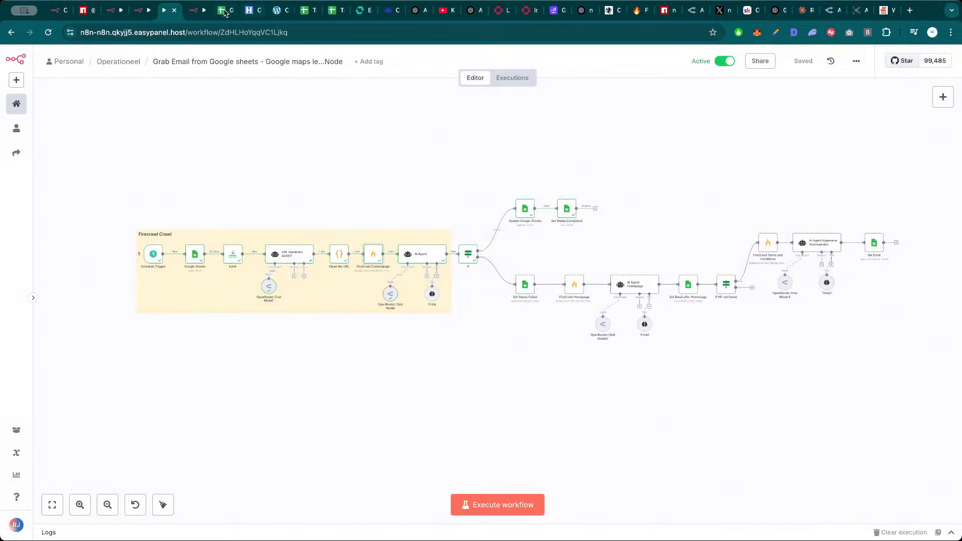
click(224, 11)
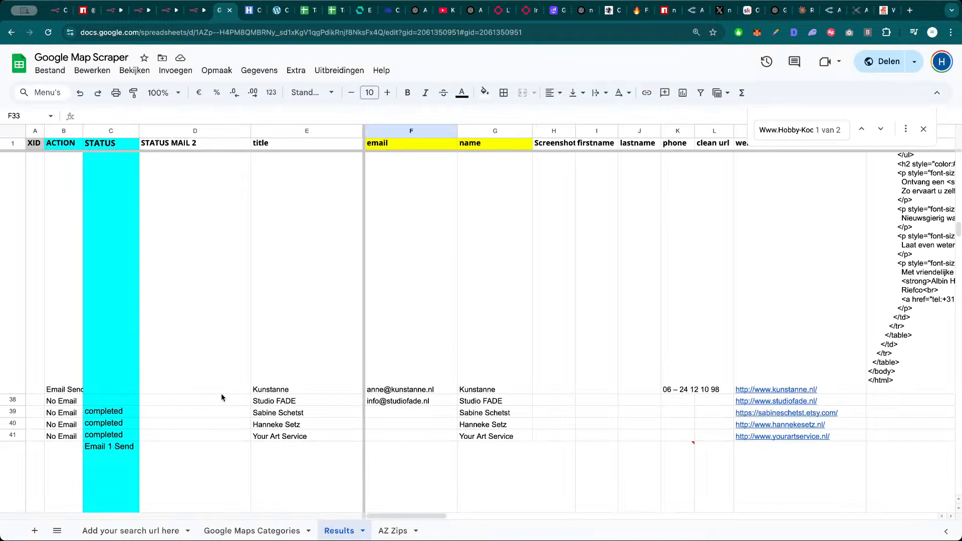
Check the email and neighbouring cells of the Studio FADE row in the Results sheet, and return to the Grab Email workflow
click(419, 403)
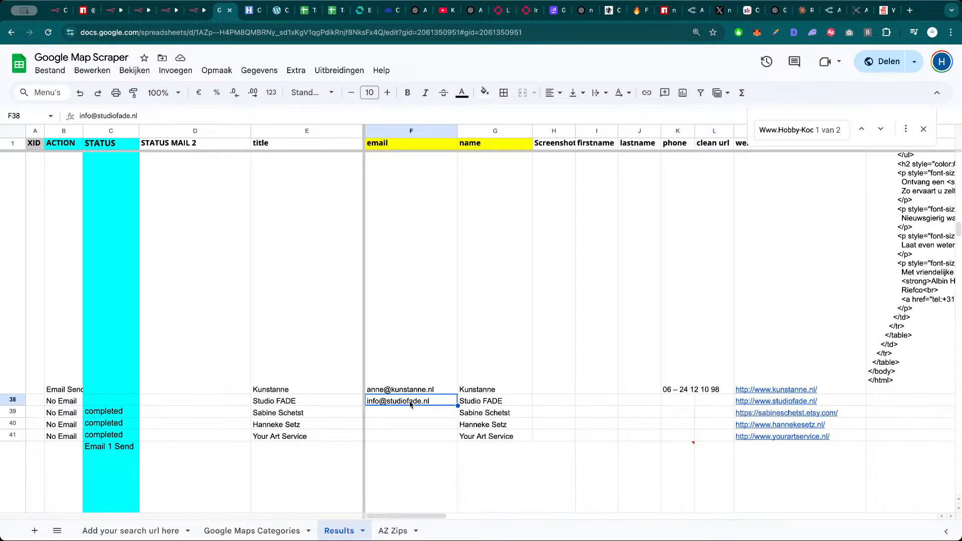
scroll(640, 404, right, 3)
scroll(638, 398, left, 3)
click(198, 15)
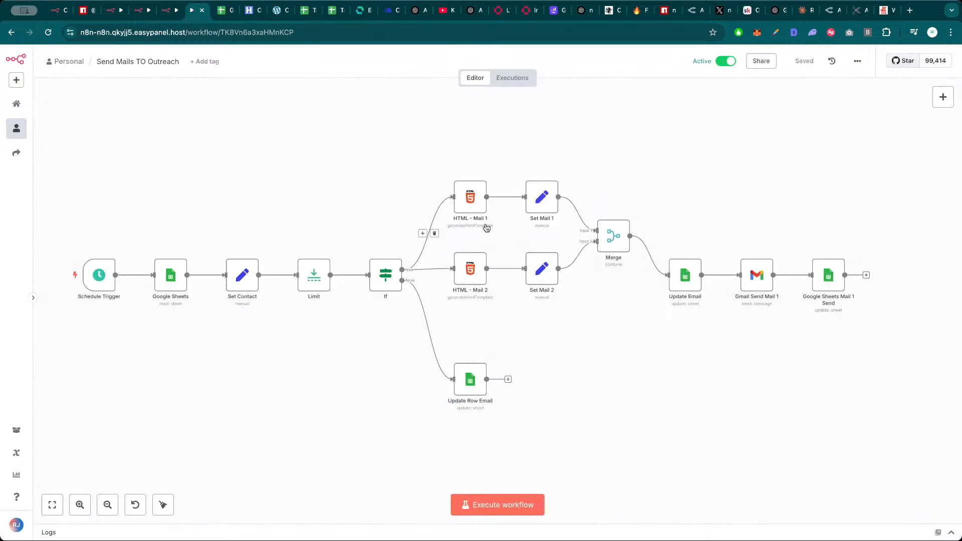
click(169, 8)
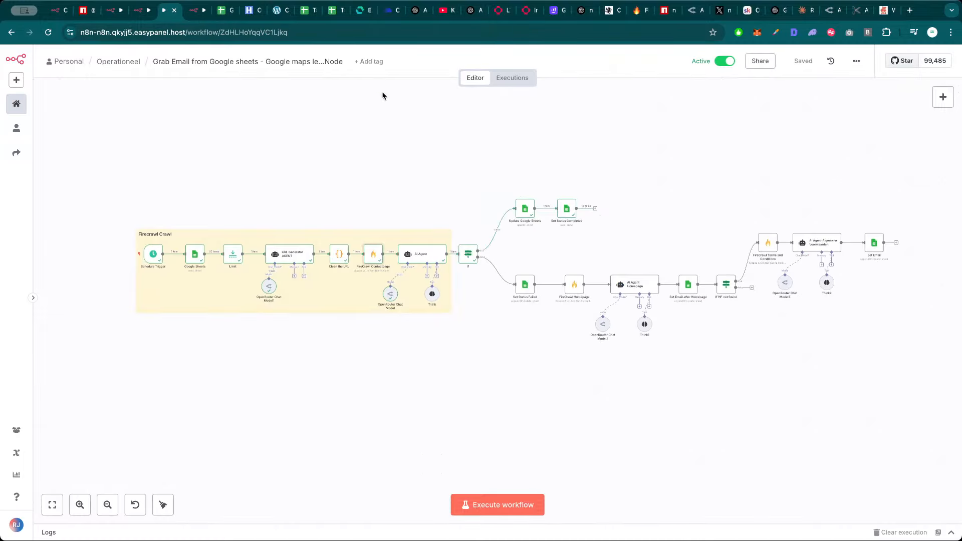
In the Update Google Sheets node, map the Screenshot column to the screenshots value from FireCrawl Contactpage
double_click(523, 221)
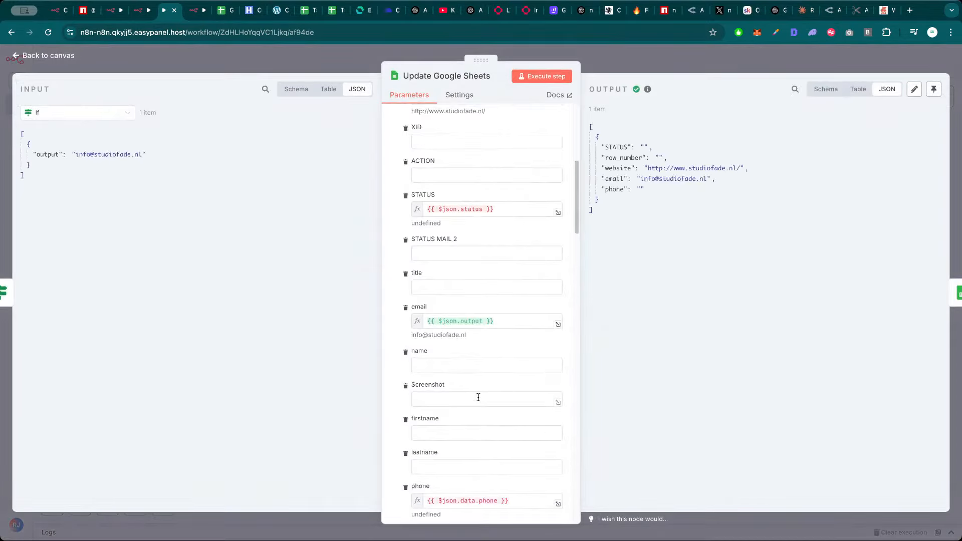
click(54, 111)
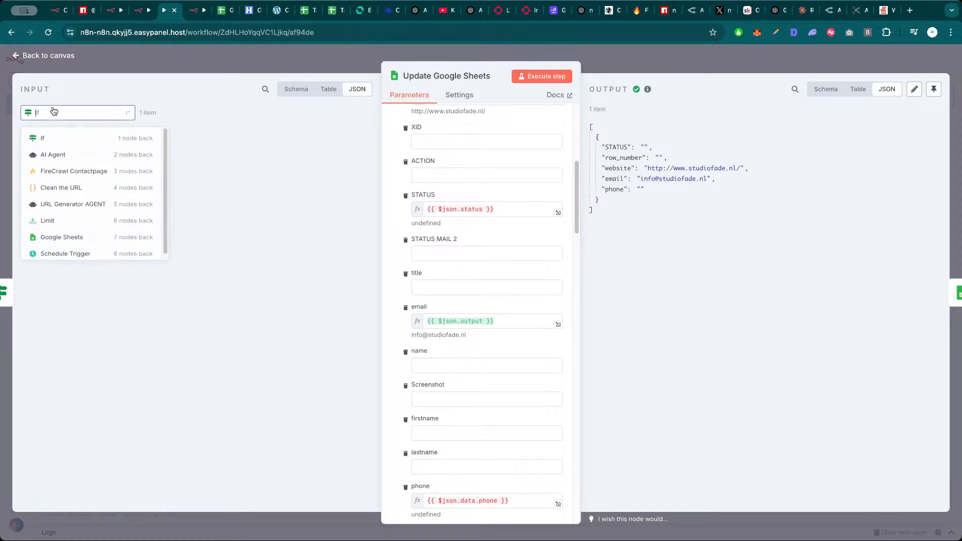
click(75, 176)
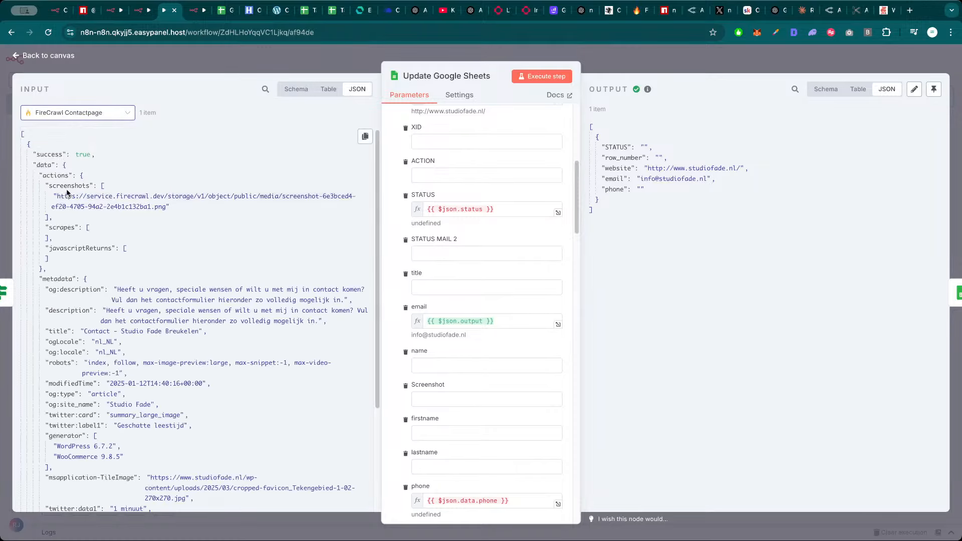
drag(69, 186, 450, 409)
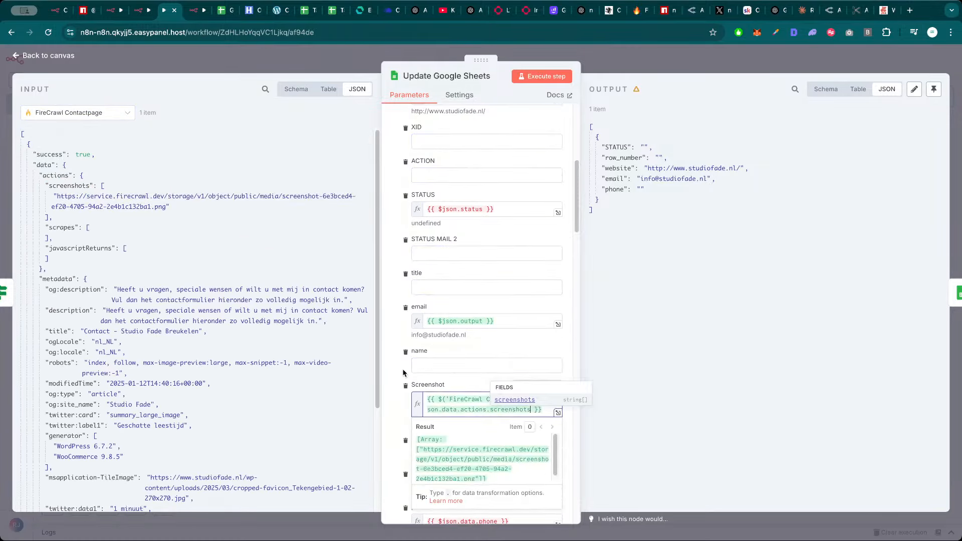
Clear the expression from the phone column in the Update Google Sheets node
scroll(476, 414, down, 3)
click(479, 390)
key(ctrl+a)
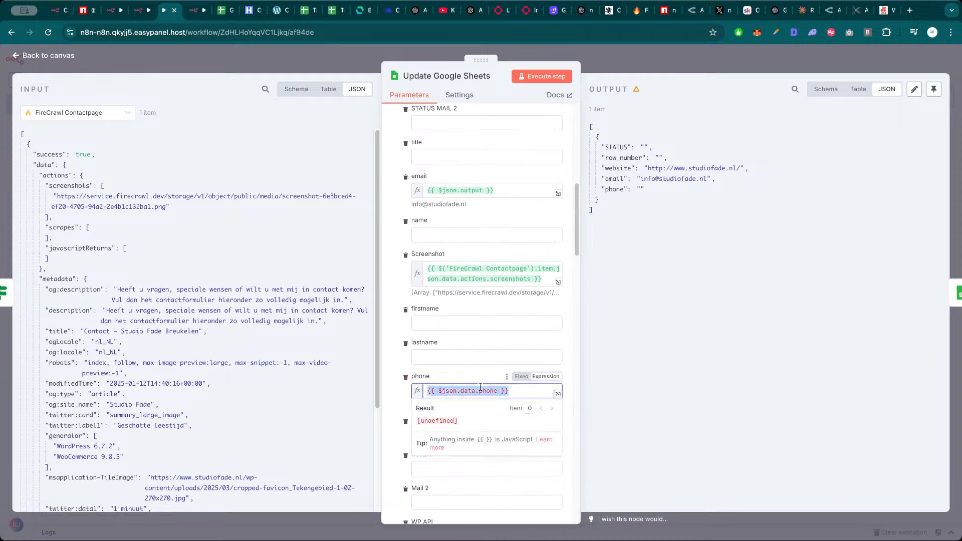
key(BackSpace)
click(398, 368)
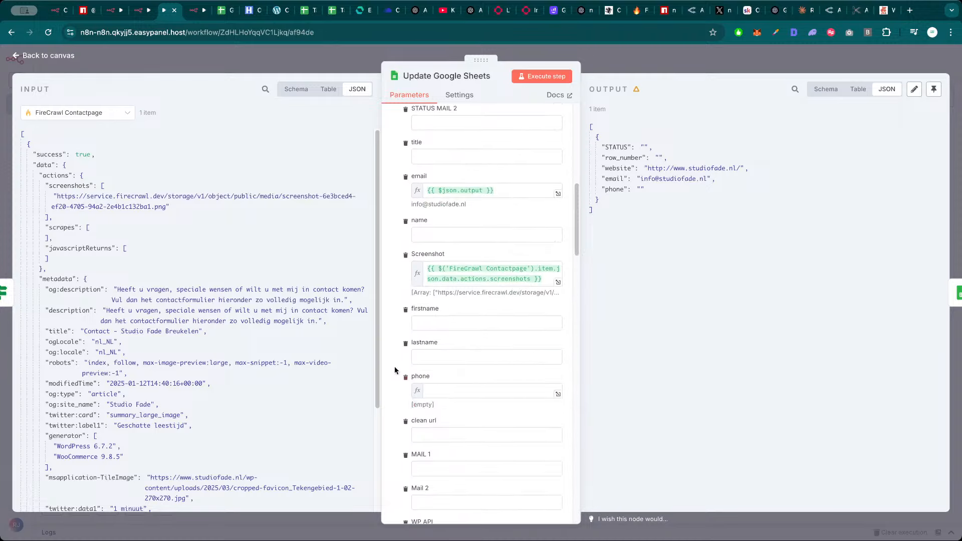
scroll(395, 370, down, 2)
scroll(401, 350, down, 3)
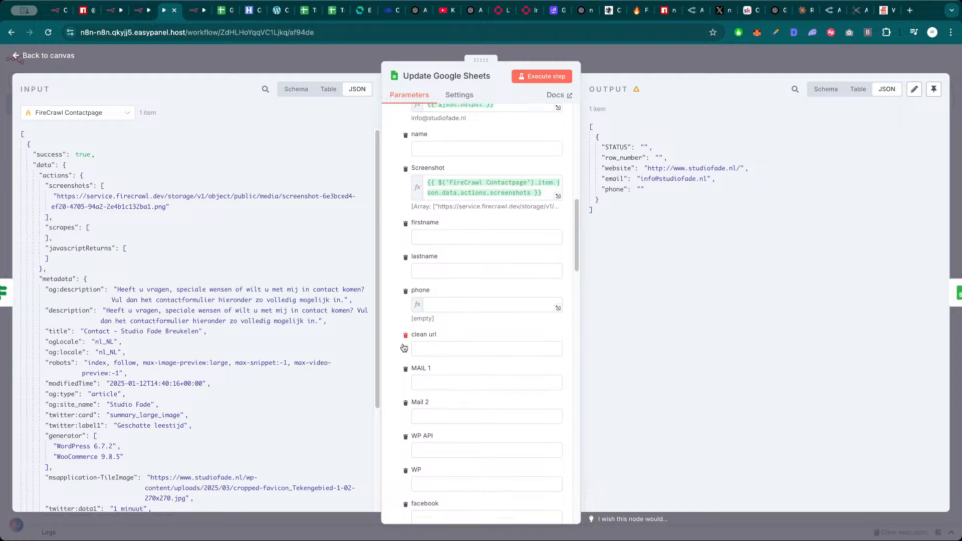
scroll(415, 354, up, 8)
scroll(414, 354, up, 2)
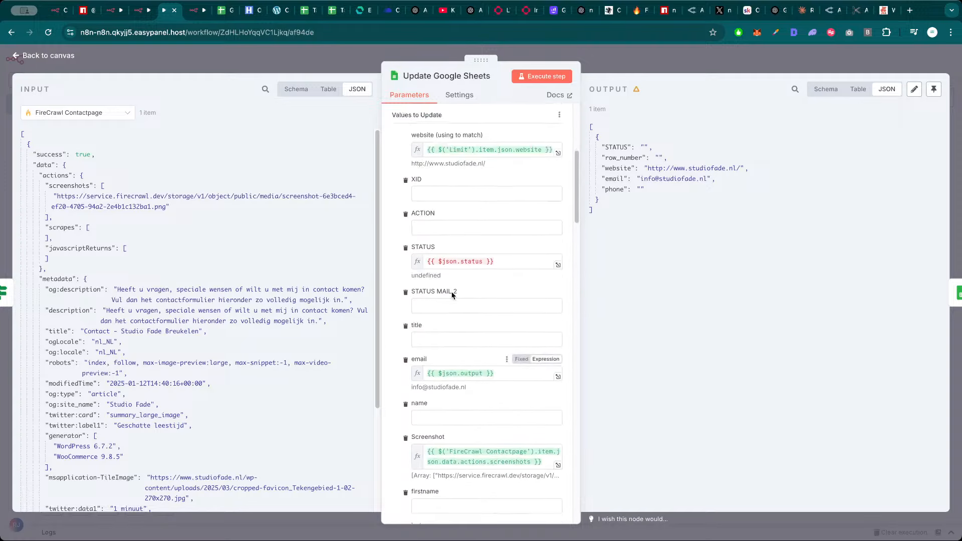
triple_click(467, 258)
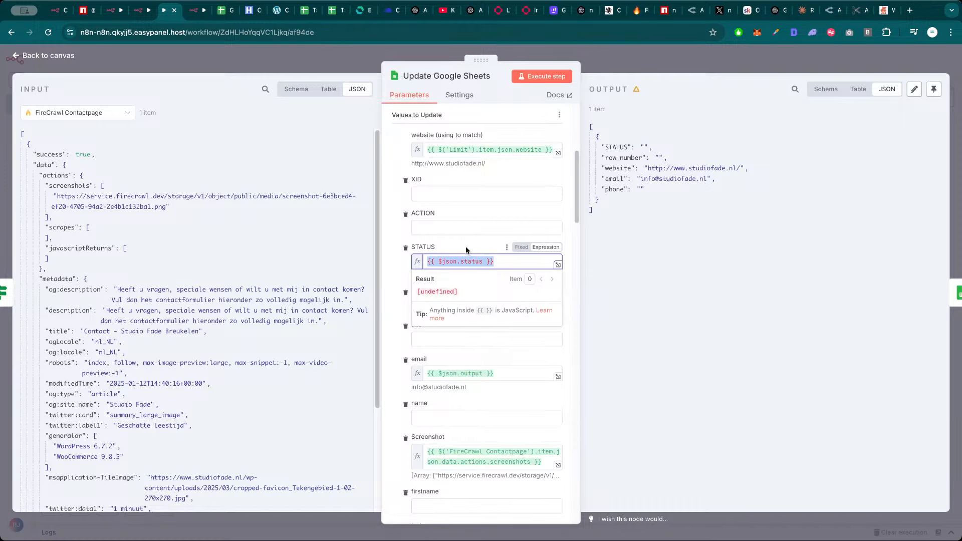
click(225, 10)
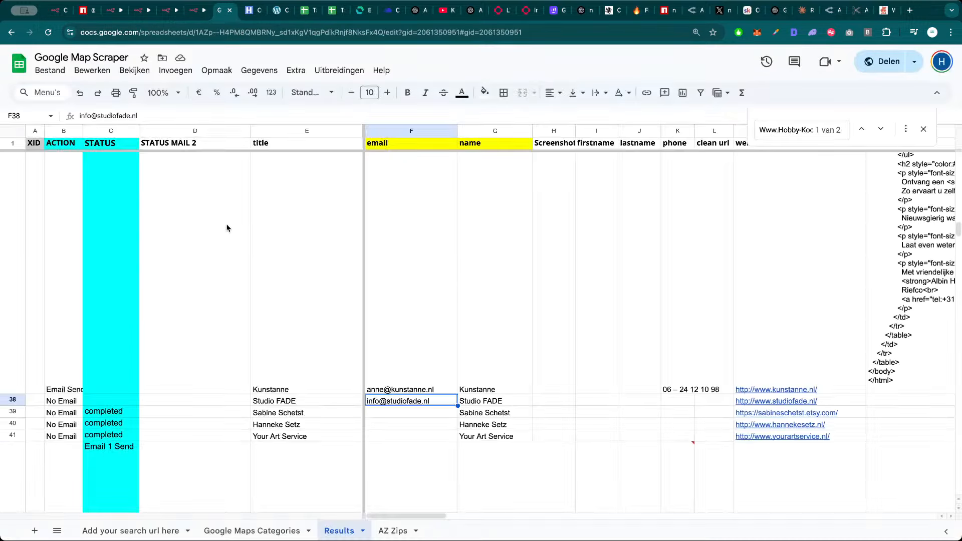
click(125, 416)
click(182, 11)
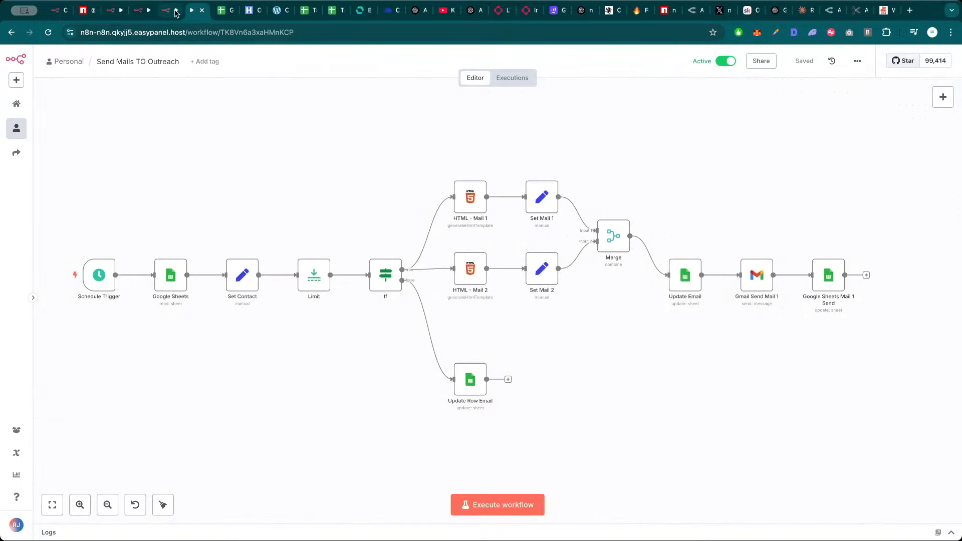
click(176, 12)
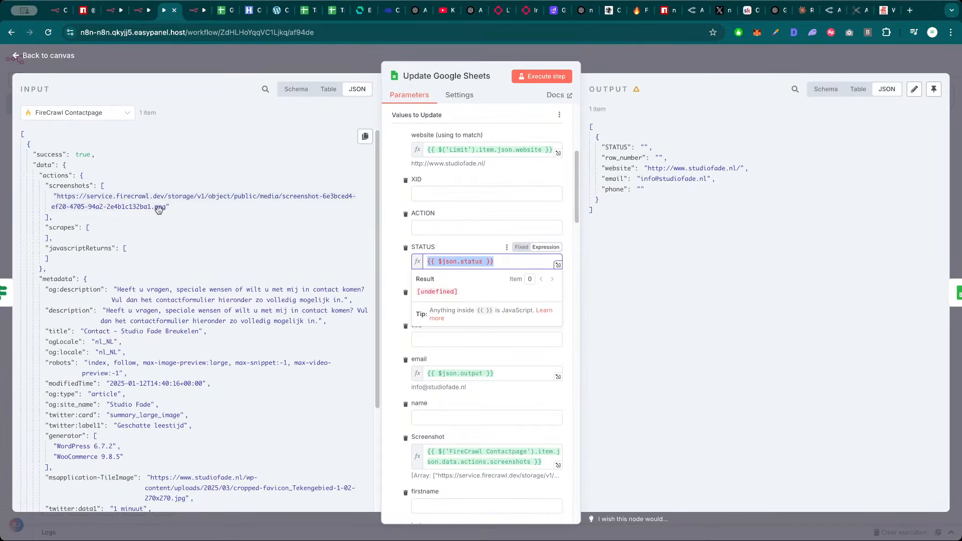
Switch the input data to AI Agent and replace the STATUS expression with the fixed value "completed"
click(80, 113)
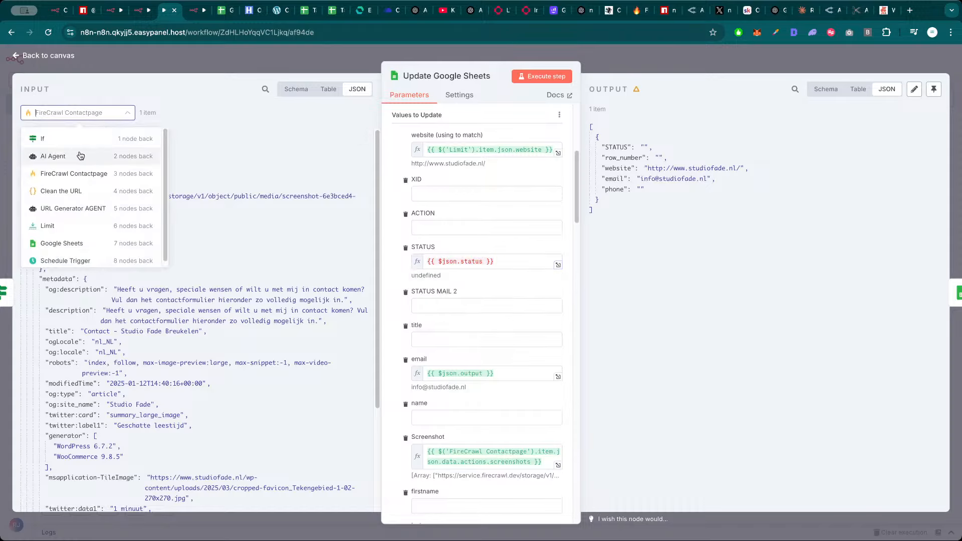
click(81, 156)
click(482, 257)
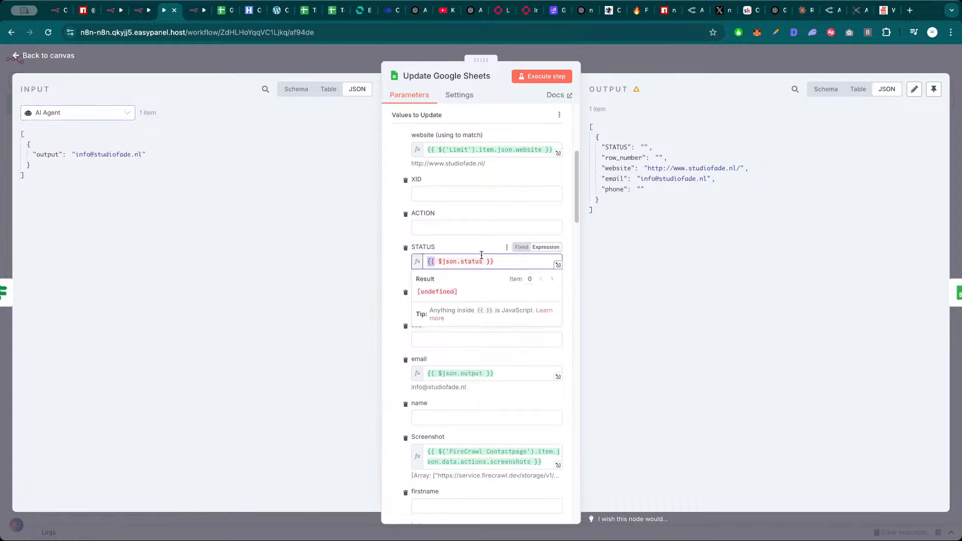
key(super+a)
key(super+v)
click(473, 246)
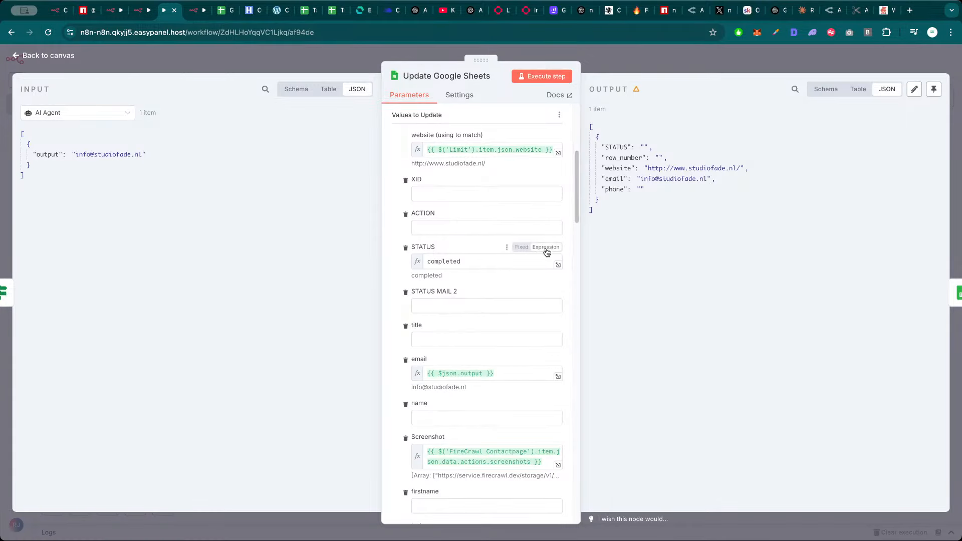
click(521, 247)
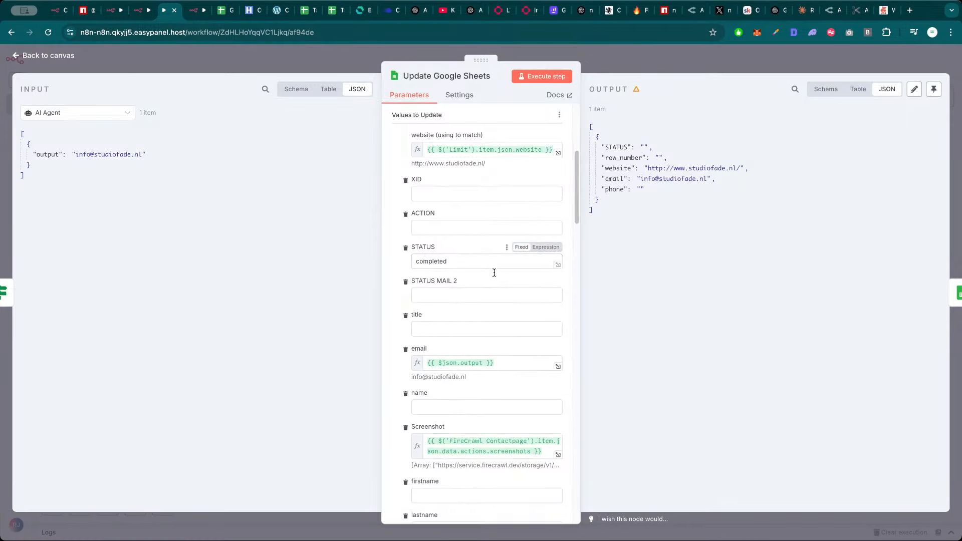
Execute the Update Google Sheets node, check the Studio FADE row and its Screenshot cell in the Results sheet, and return to the node
scroll(494, 273, down, 3)
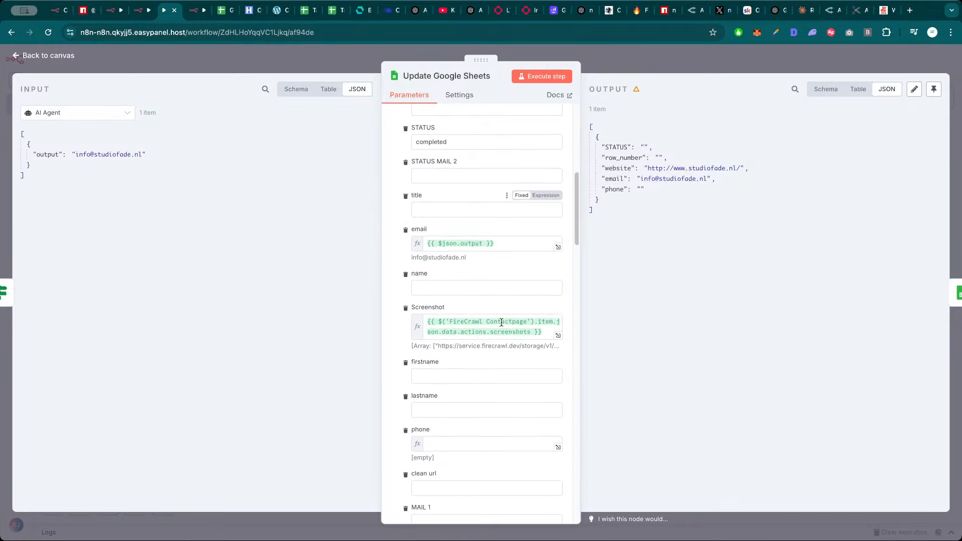
click(555, 78)
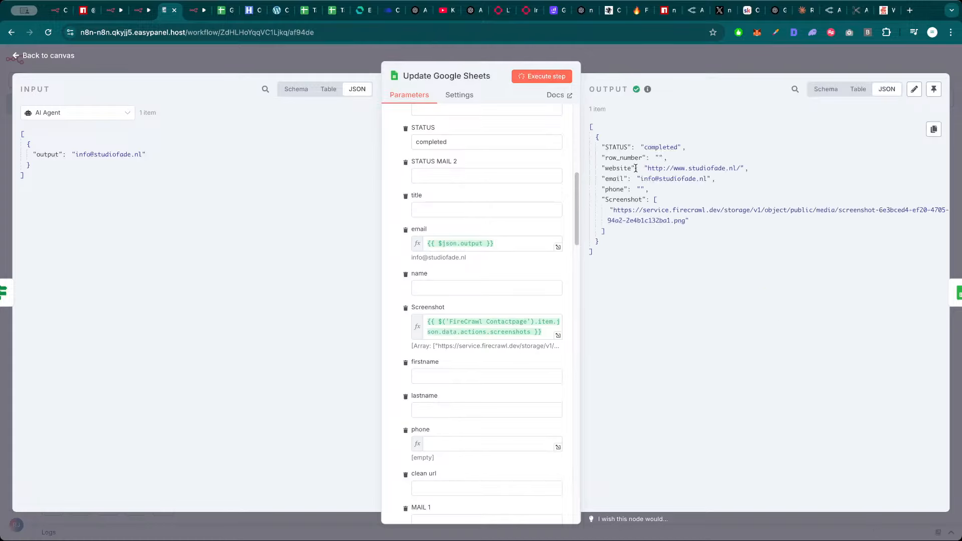
click(223, 10)
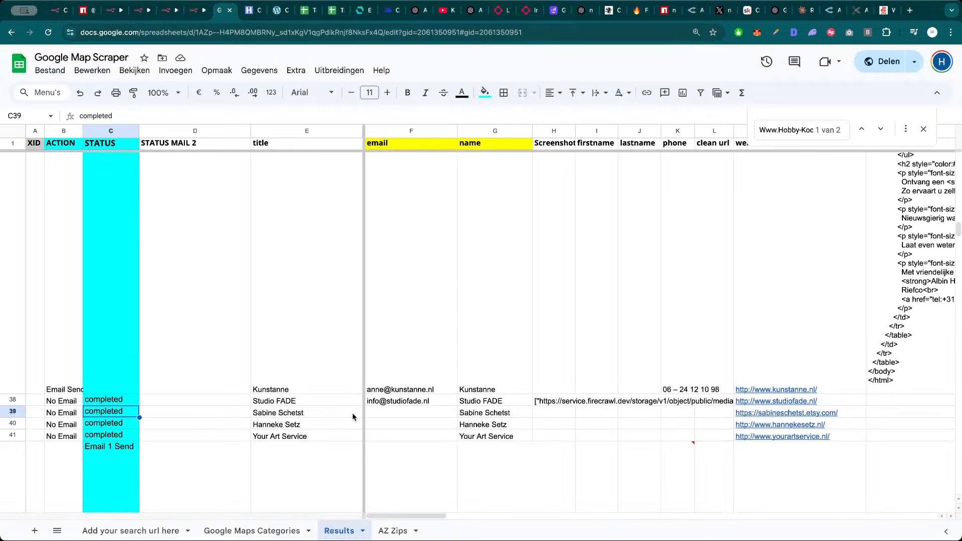
click(9, 399)
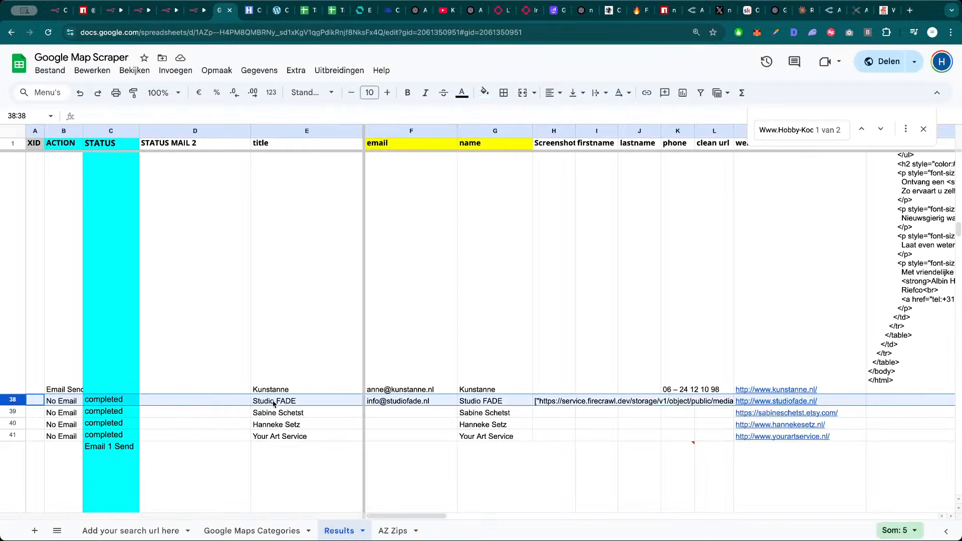
click(566, 404)
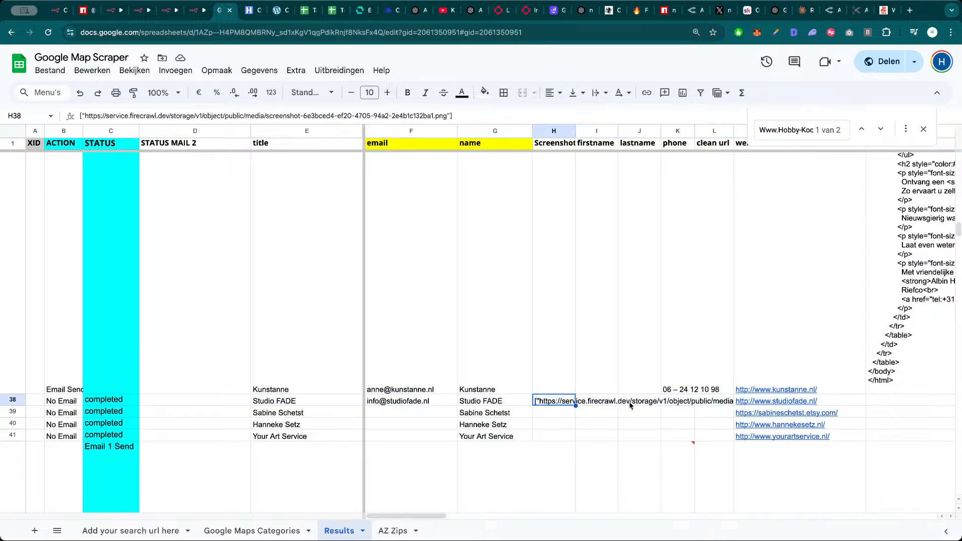
click(193, 14)
click(166, 14)
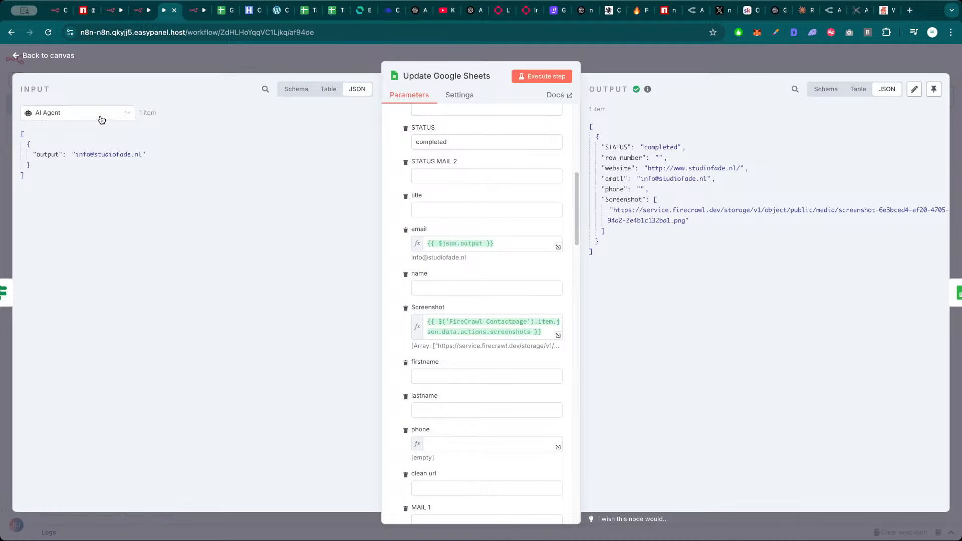
Try replacing item with first() in the Screenshot expression, and undo the change
double_click(549, 323)
text(first)
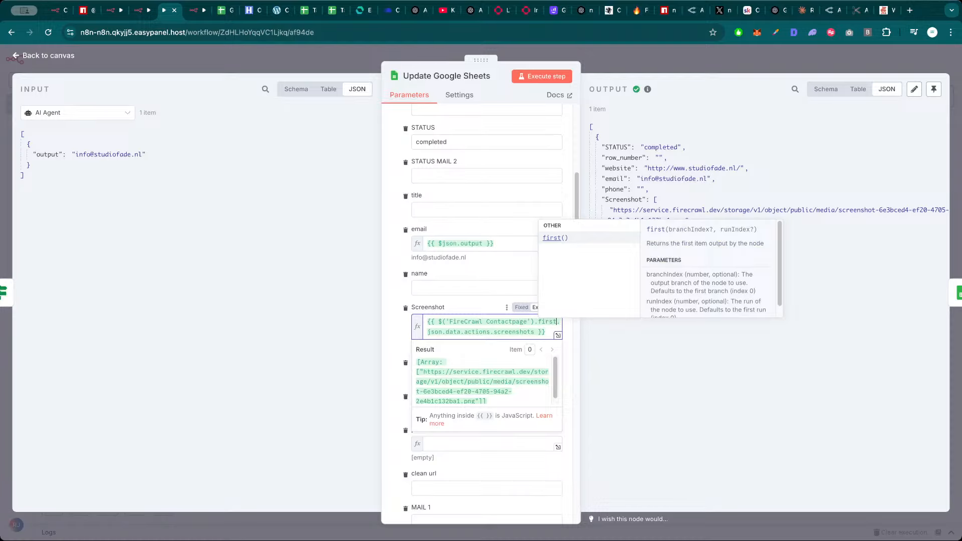
key(Return)
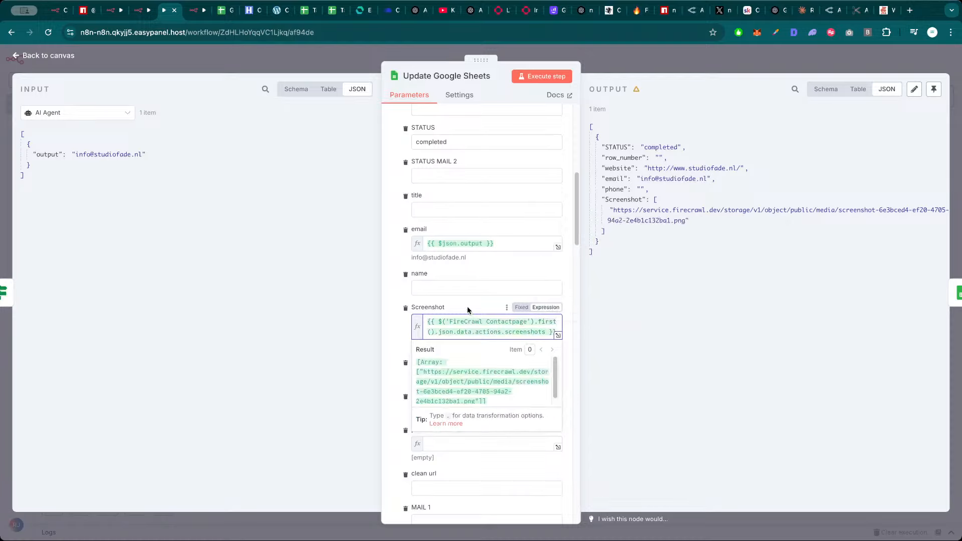
click(468, 309)
click(545, 323)
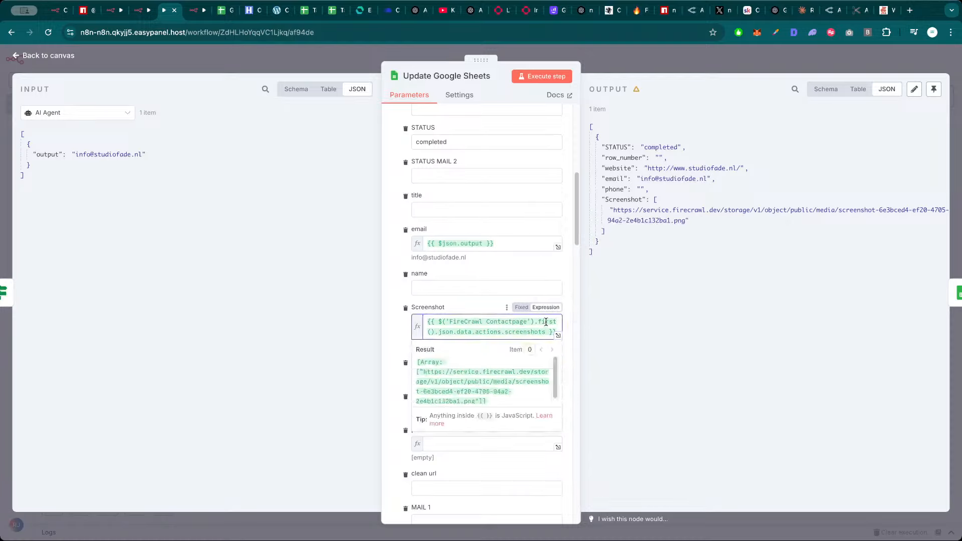
key(super+z)
key(super+z)
click(500, 311)
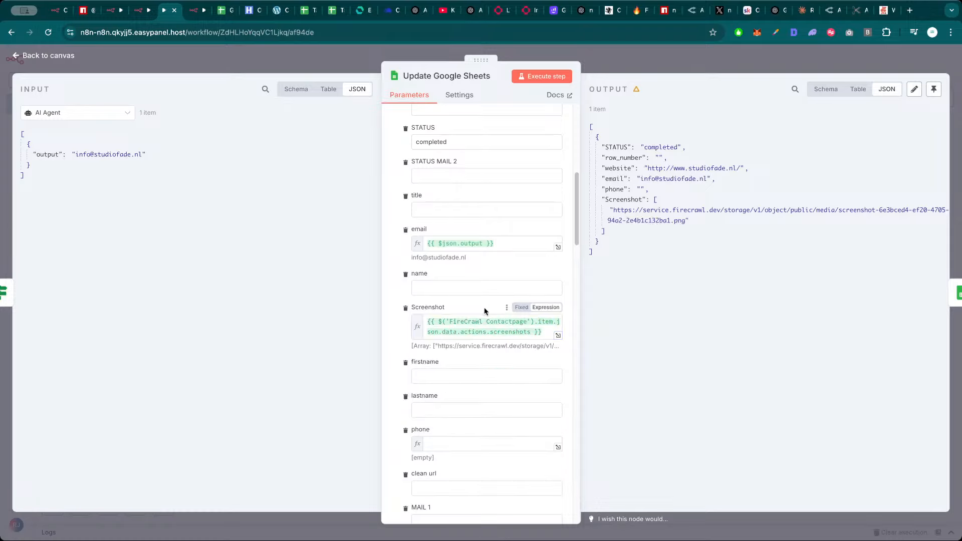
Compare the FireCrawl Contactpage screenshots data with the URL stored in the Studio FADE row's Screenshot cell
click(95, 114)
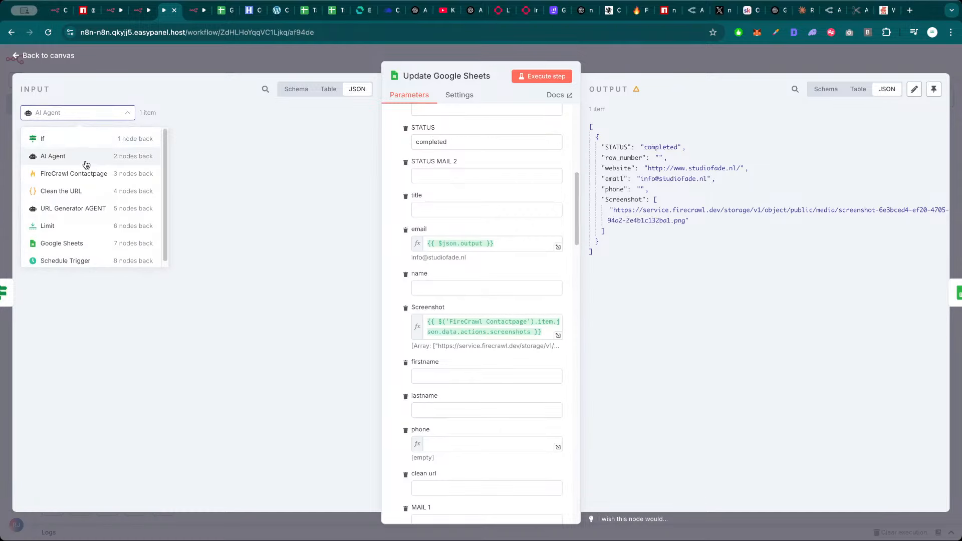
click(80, 174)
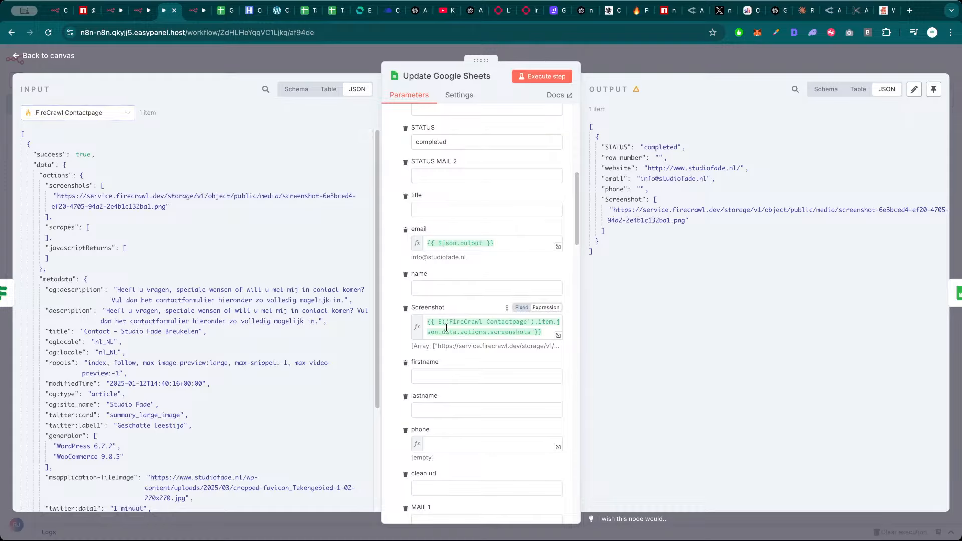
click(223, 12)
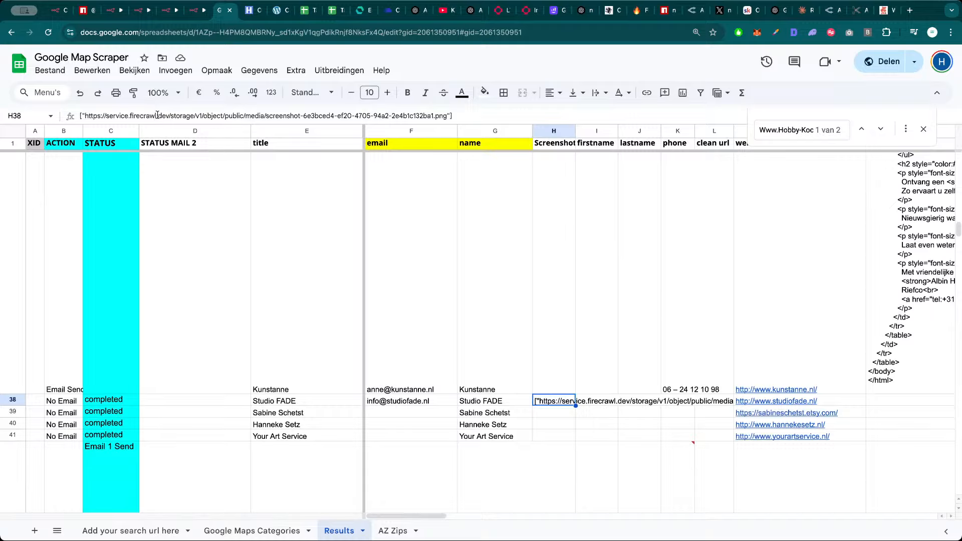
drag(446, 117, 86, 115)
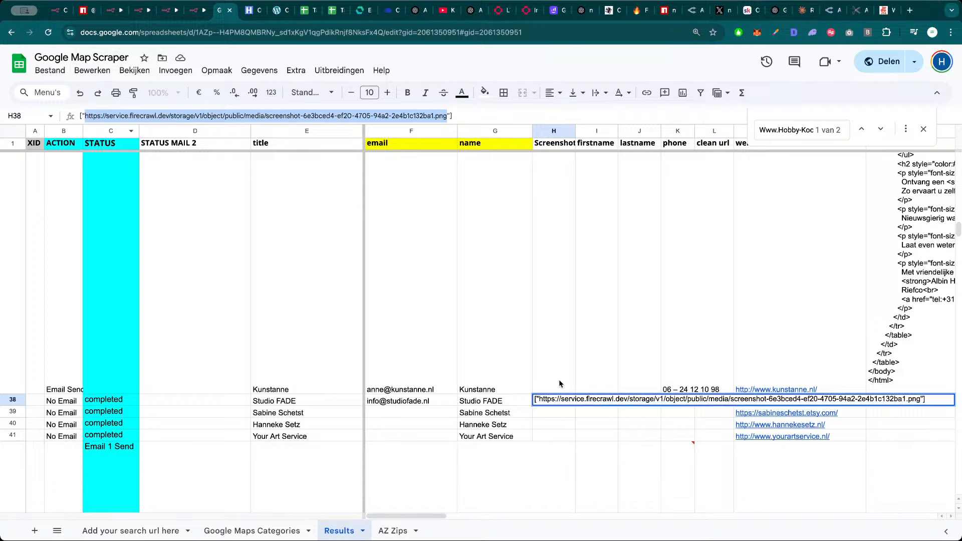
key(Escape)
Return to the Grab Email workflow, close the Update Google Sheets node and save the workflow
click(167, 15)
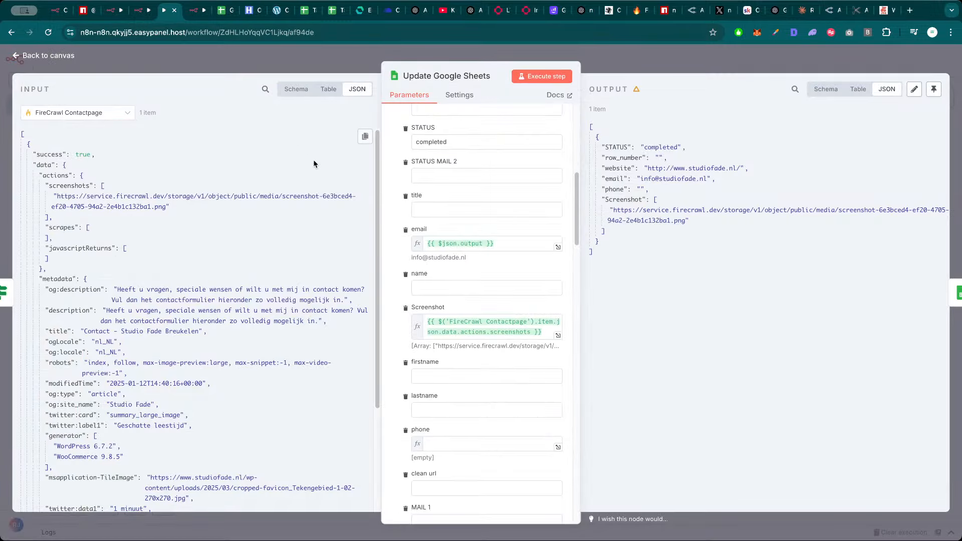
key(Escape)
key(ctrl+s)
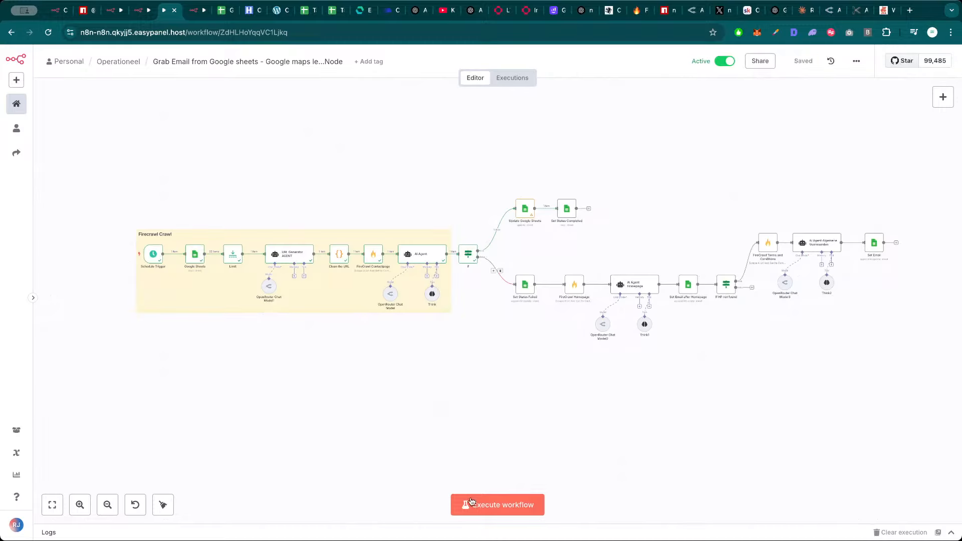
Execute the Grab Email from Google sheets workflow and watch its nodes run on the canvas
click(494, 505)
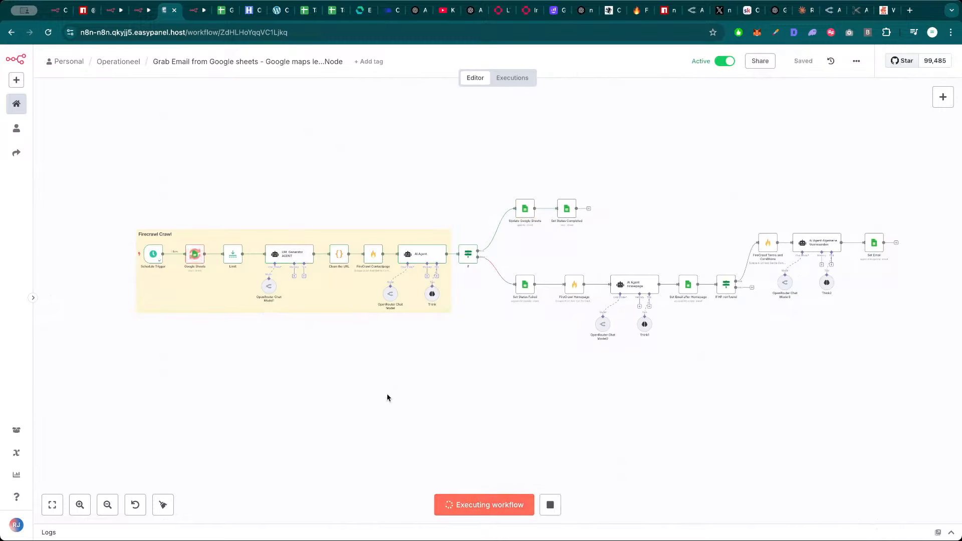
drag(398, 156, 375, 164)
scroll(373, 156, up, 1)
scroll(374, 165, up, 1)
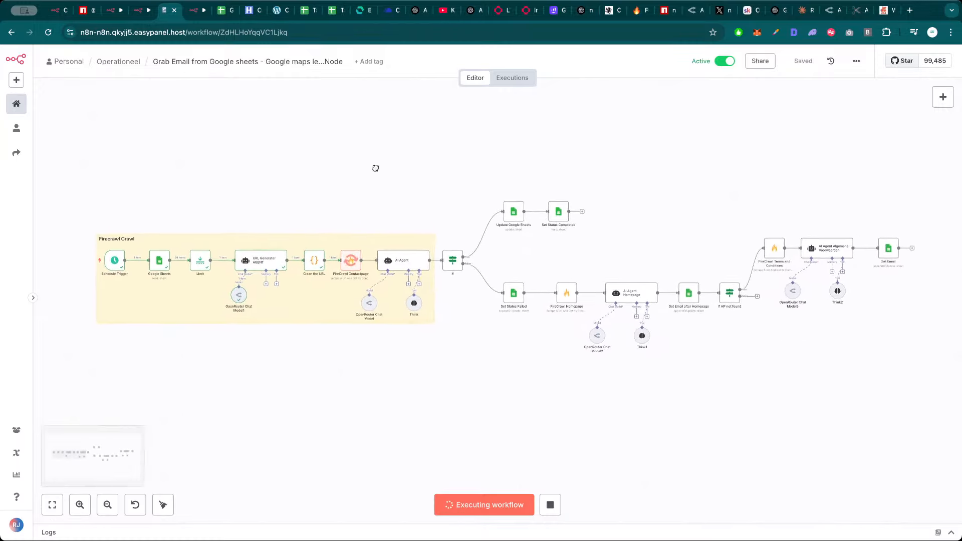
scroll(374, 171, up, 1)
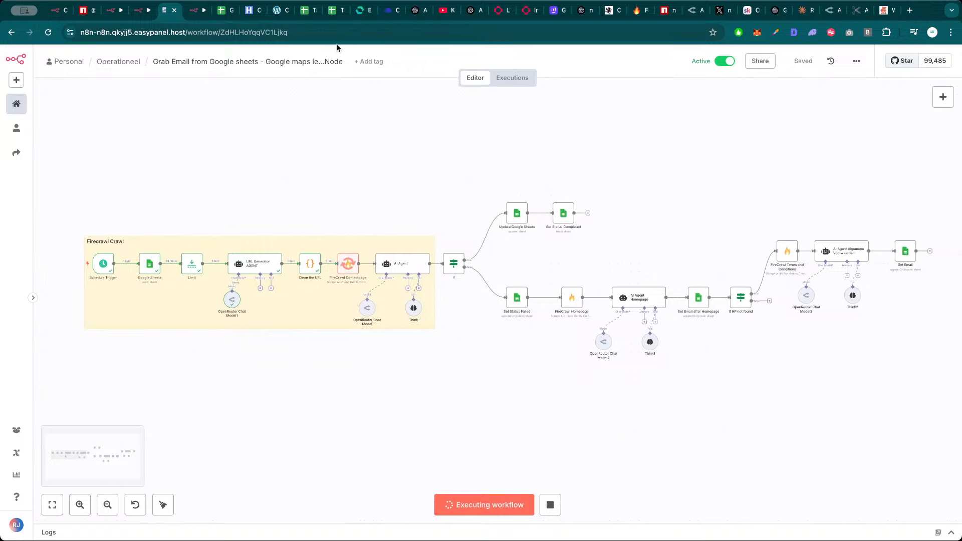
Open the Personal workflows overview in a new browser tab and go into the Operationeel folder
click(307, 10)
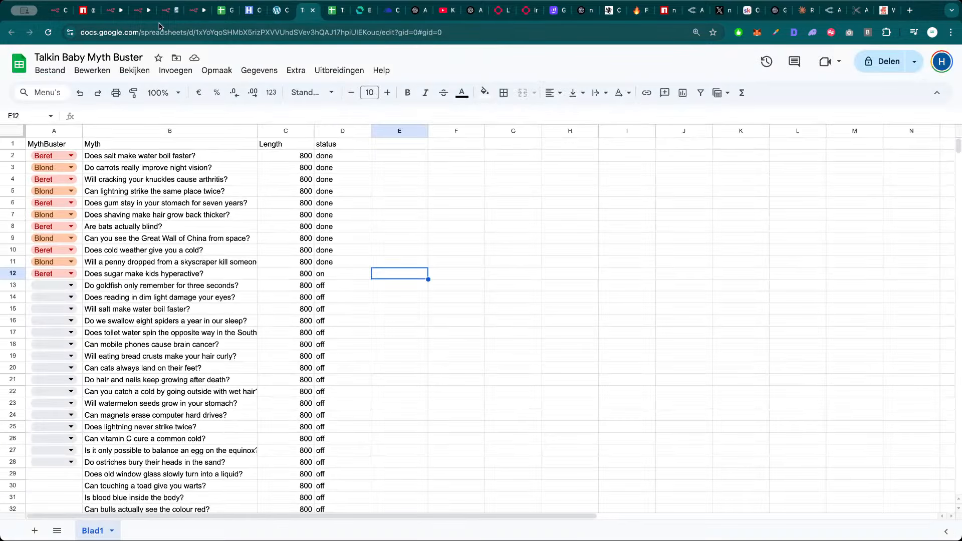
click(56, 11)
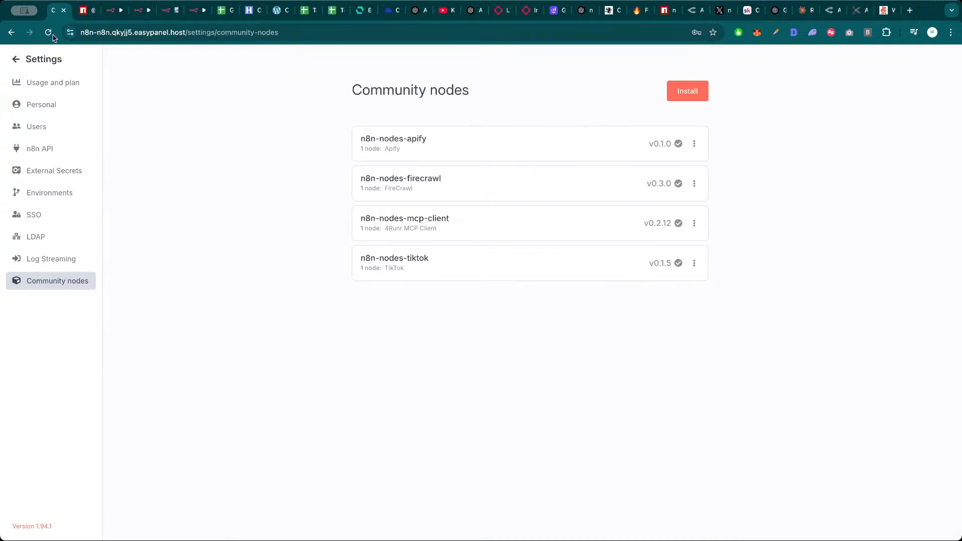
click(38, 59)
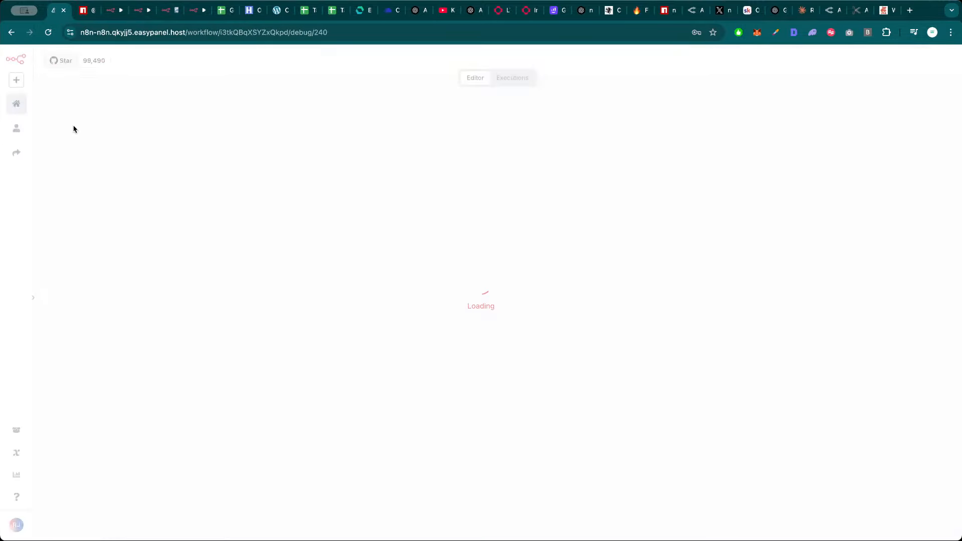
super+click(17, 135)
click(84, 13)
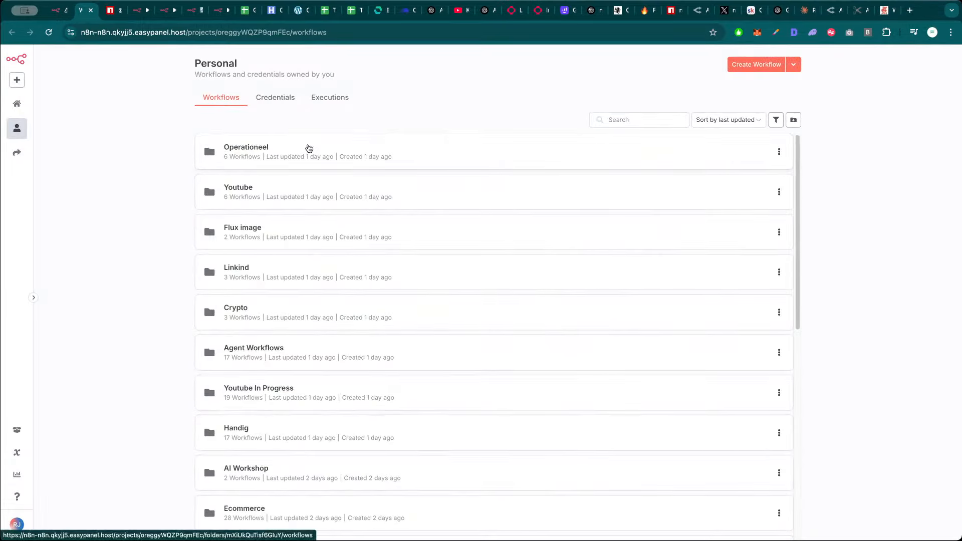
click(309, 146)
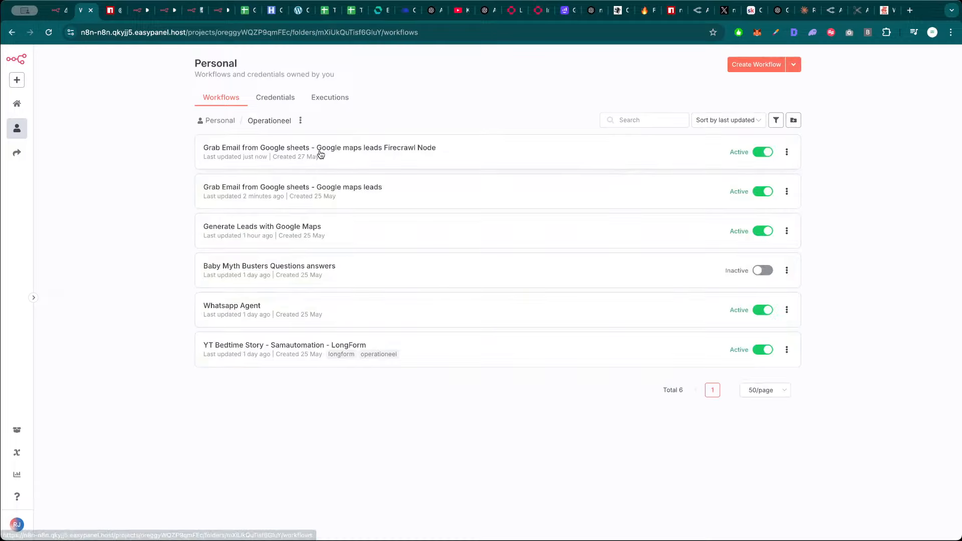
Open the Baby Myth Busters Questions answers workflow's executions and inspect the Update status node of the latest run
click(347, 269)
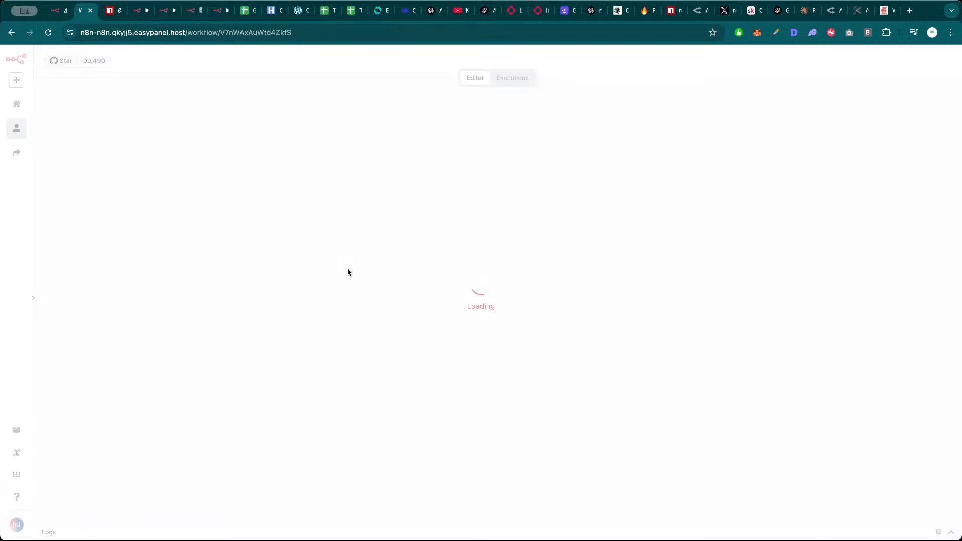
click(512, 78)
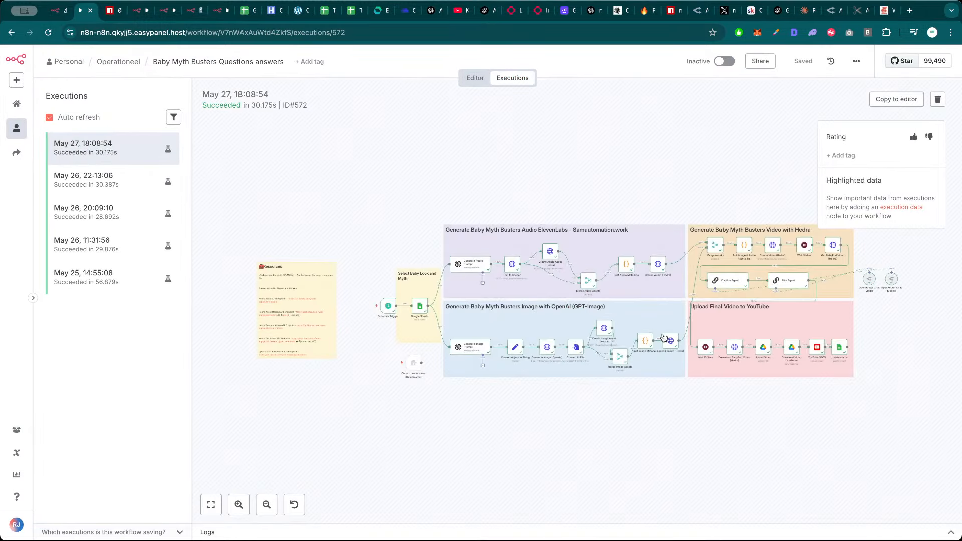
double_click(844, 348)
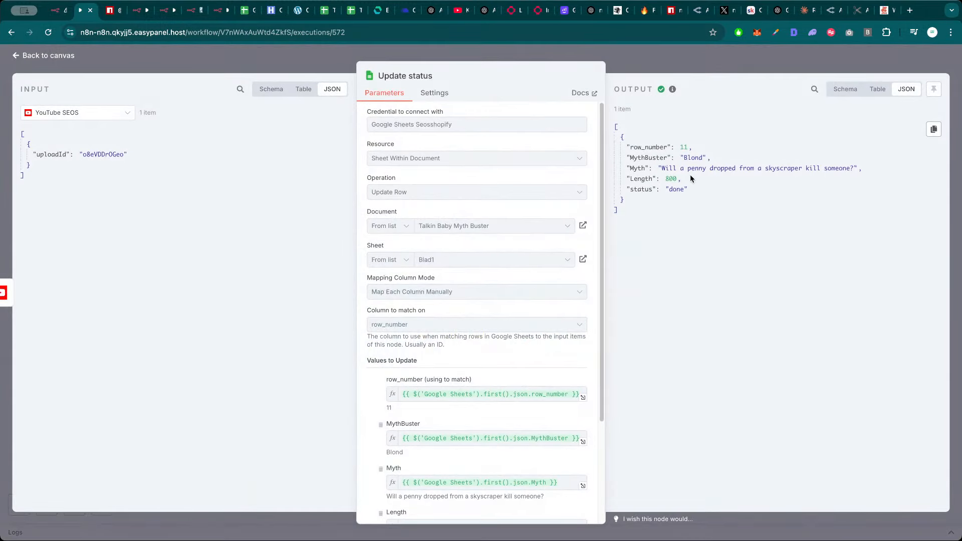
Check the status column in the Talkin Baby Myth Buster spreadsheet and return to the Update status execution details
click(245, 10)
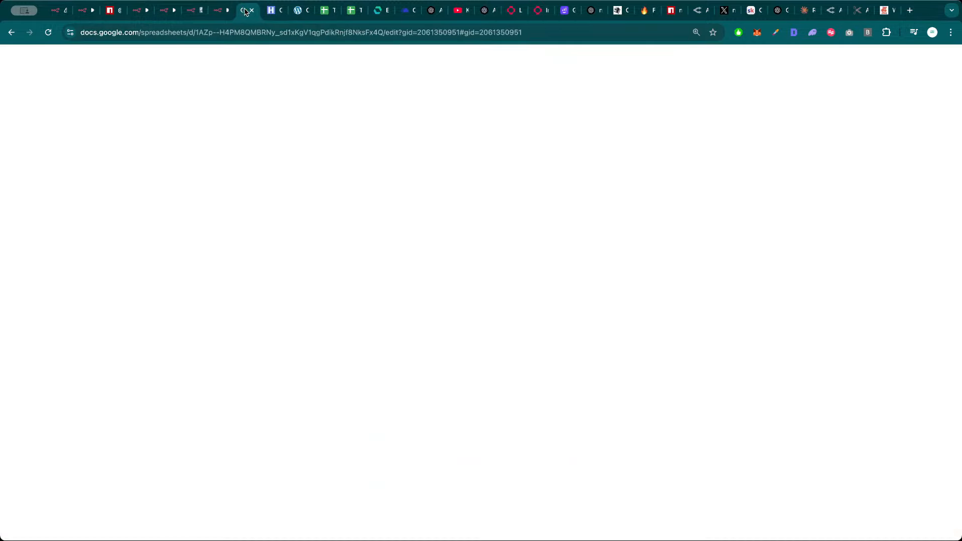
click(326, 11)
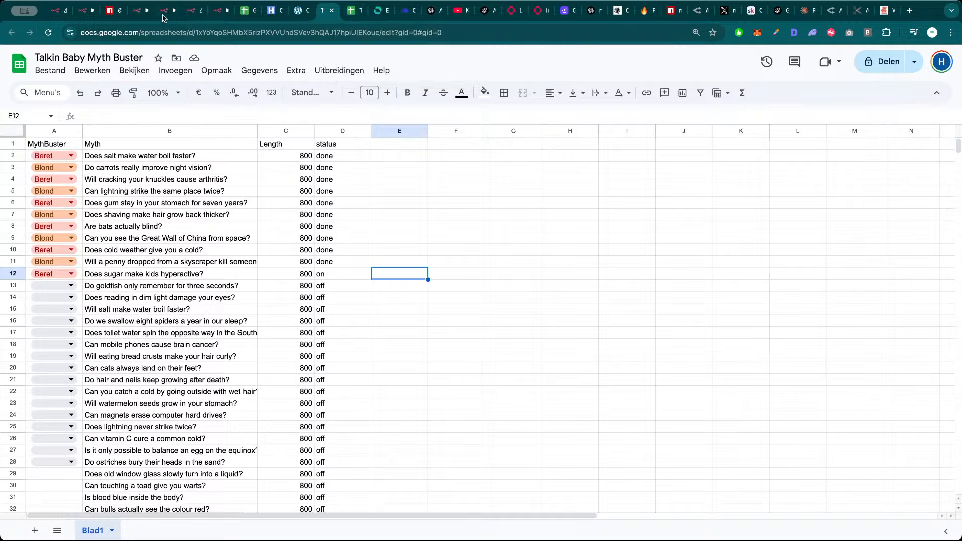
click(81, 11)
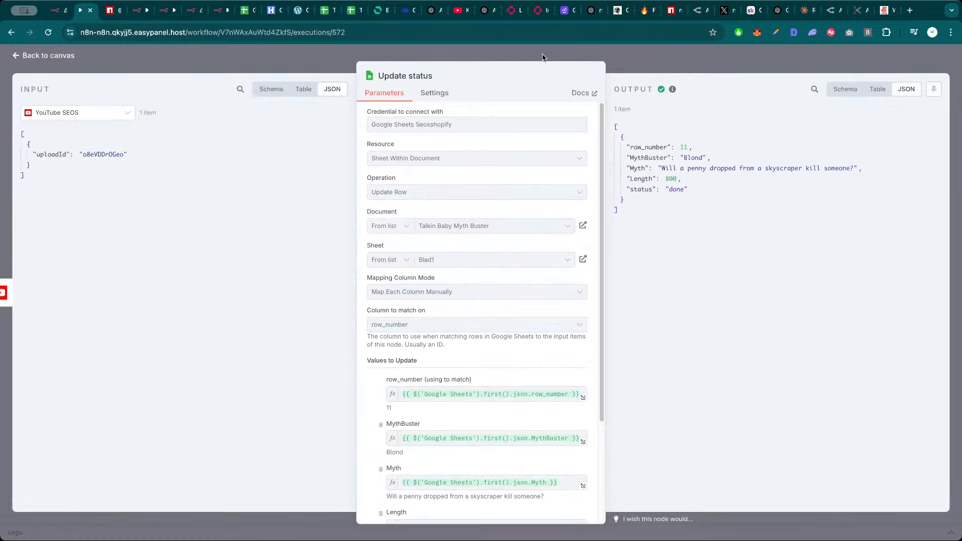
Leave the execution details and run the Baby Myth Busters Questions answers workflow from the editor
click(632, 59)
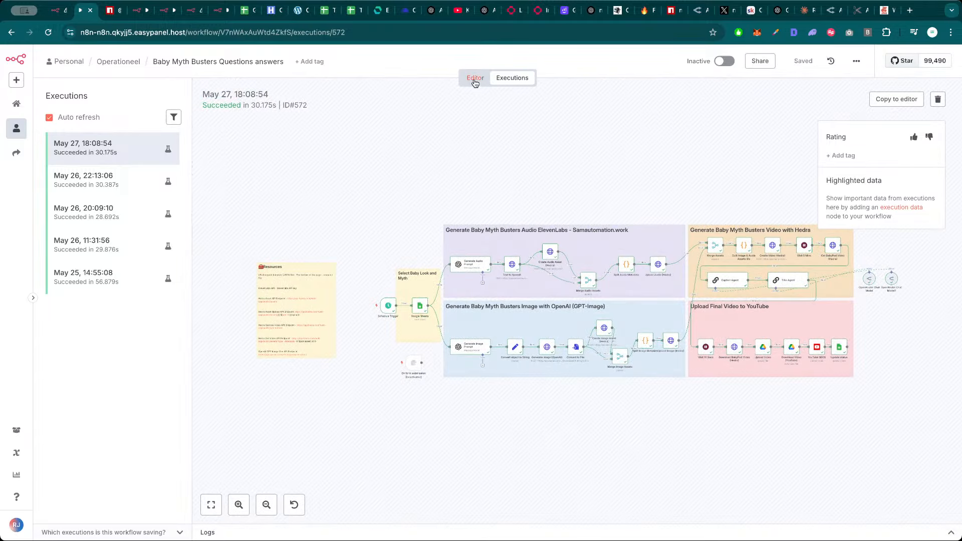
click(475, 79)
click(516, 517)
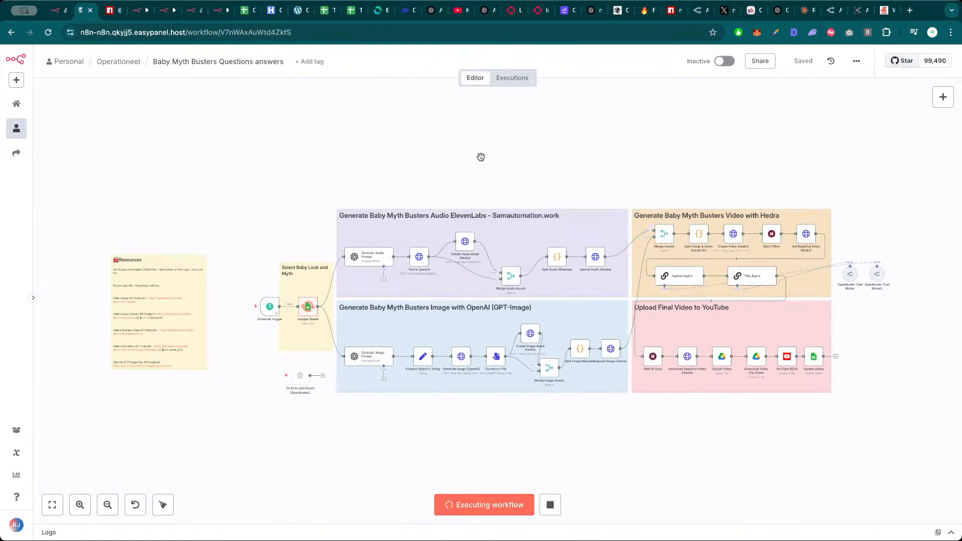
drag(480, 157, 446, 152)
Inspect the FireCrawl Contactpage node in the Grab Email workflow and test its resolved contact URL in the browser
click(193, 10)
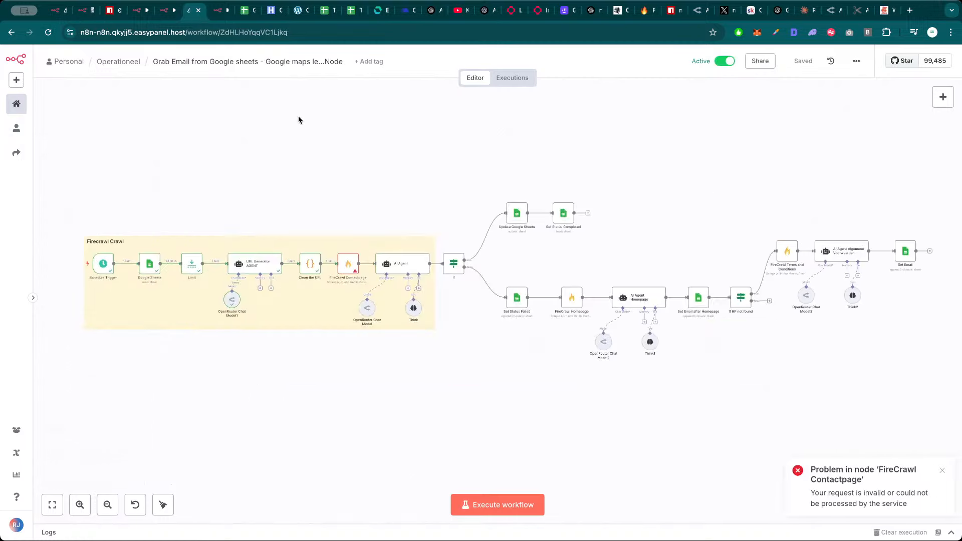
double_click(348, 271)
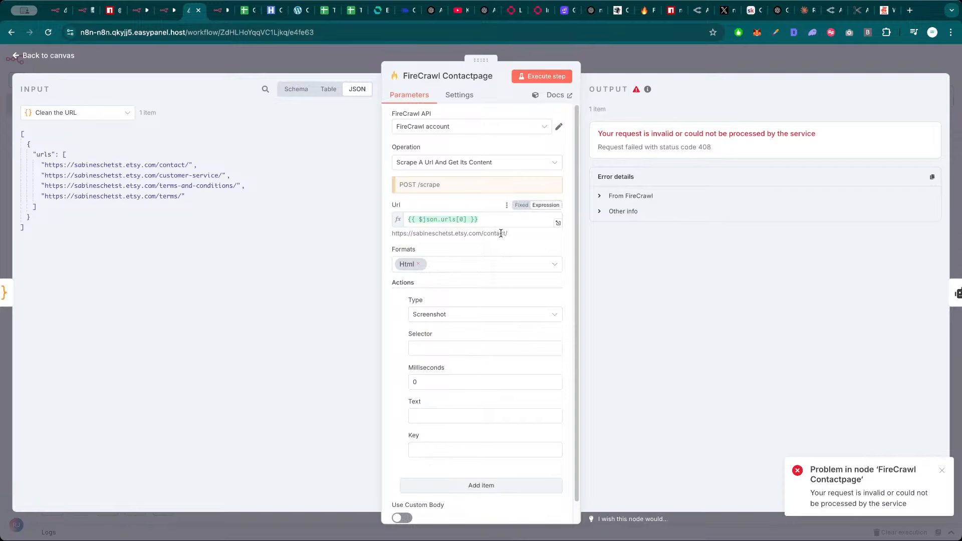
drag(516, 236, 395, 235)
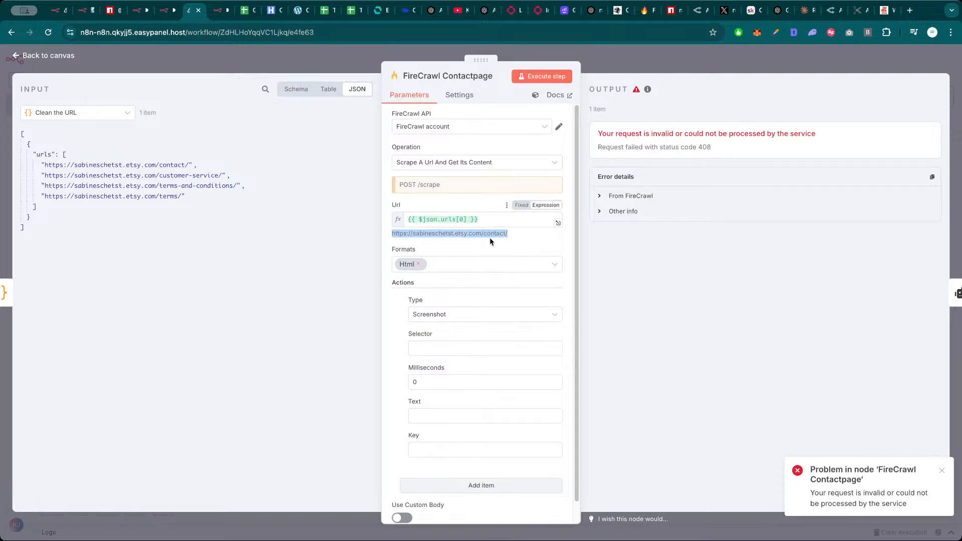
key(ctrl+c)
key(ctrl+t)
key(ctrl+v)
key(Return)
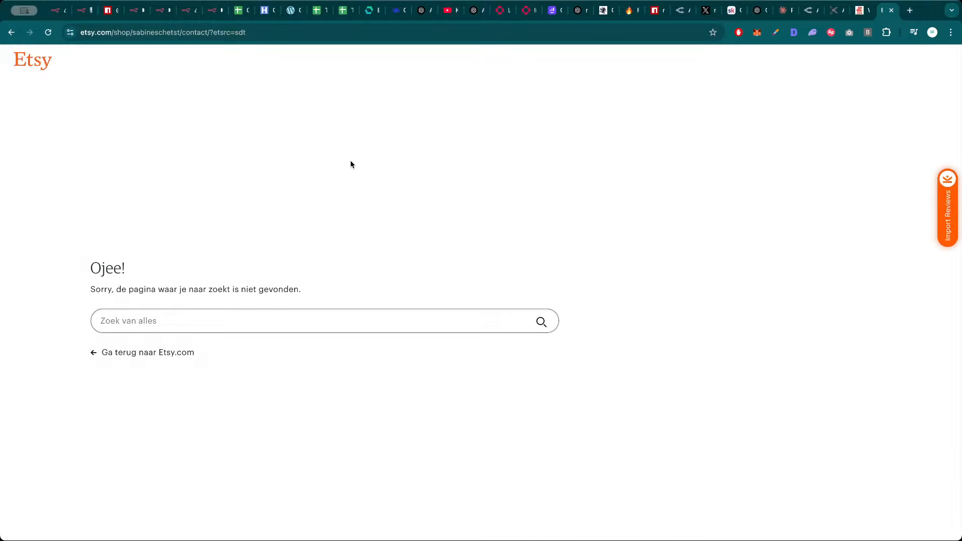
key(ctrl+w)
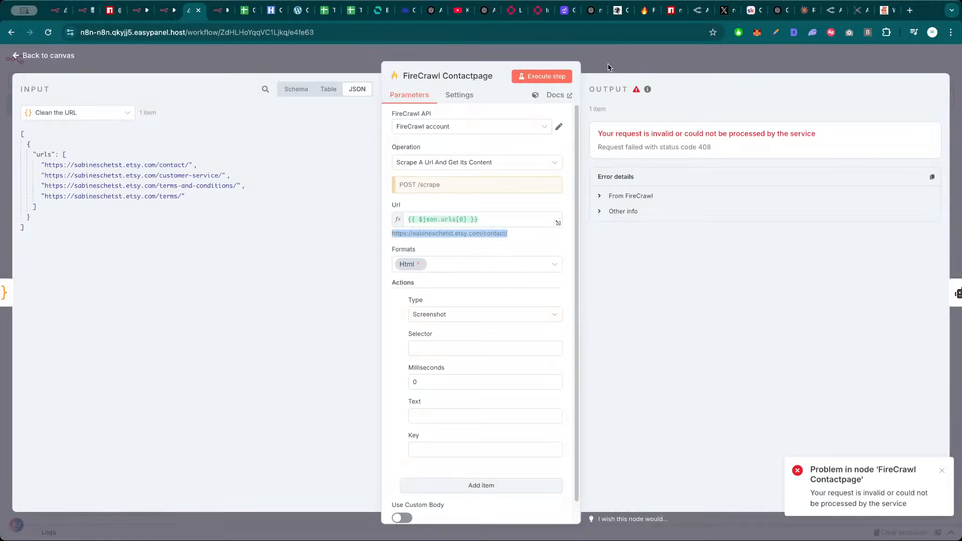
click(624, 62)
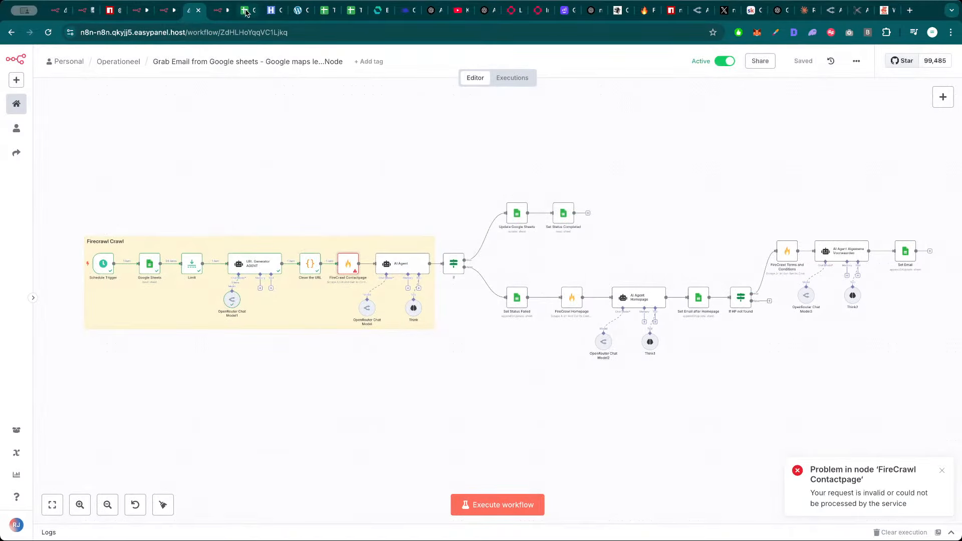
Delete row 39, the Etsy shop entry, from the Results sheet of Google Map Scraper
click(245, 10)
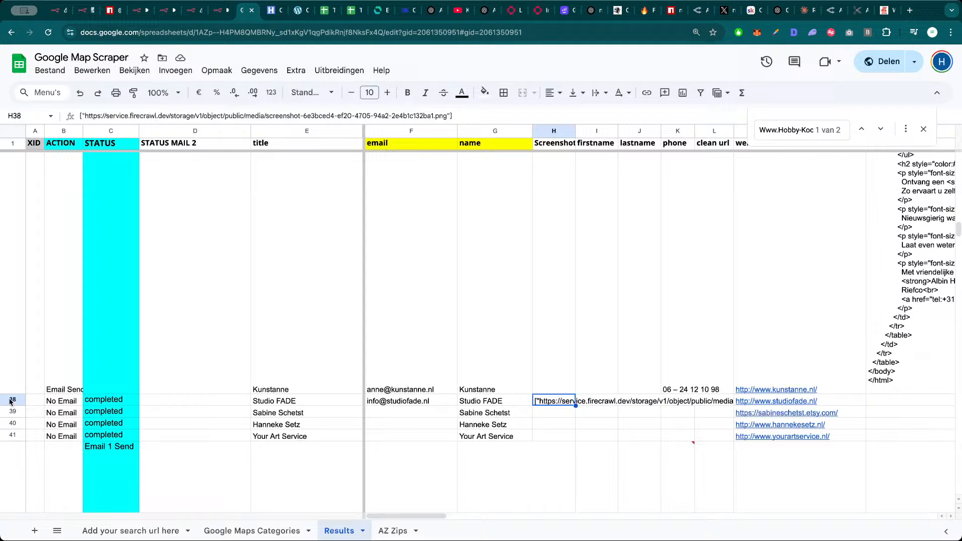
right_click(12, 414)
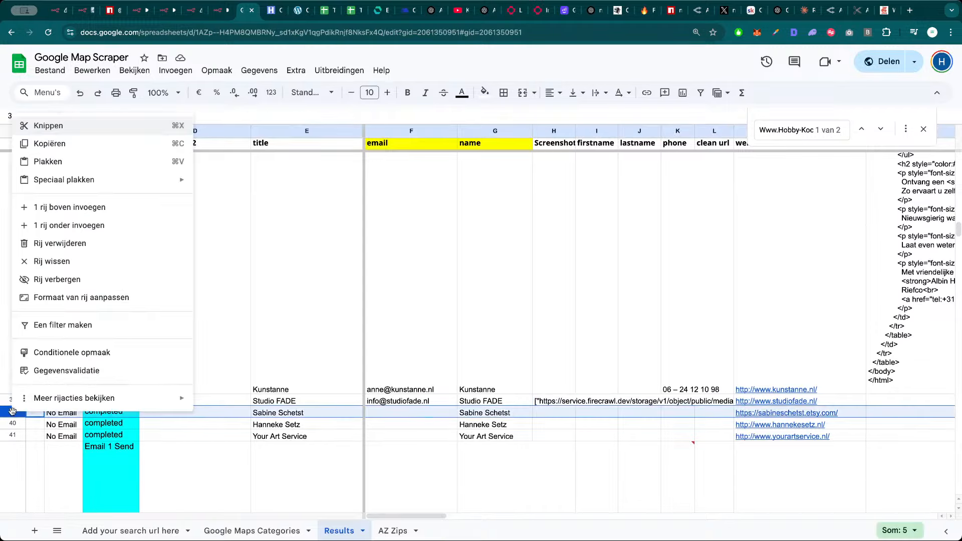
click(80, 244)
click(270, 317)
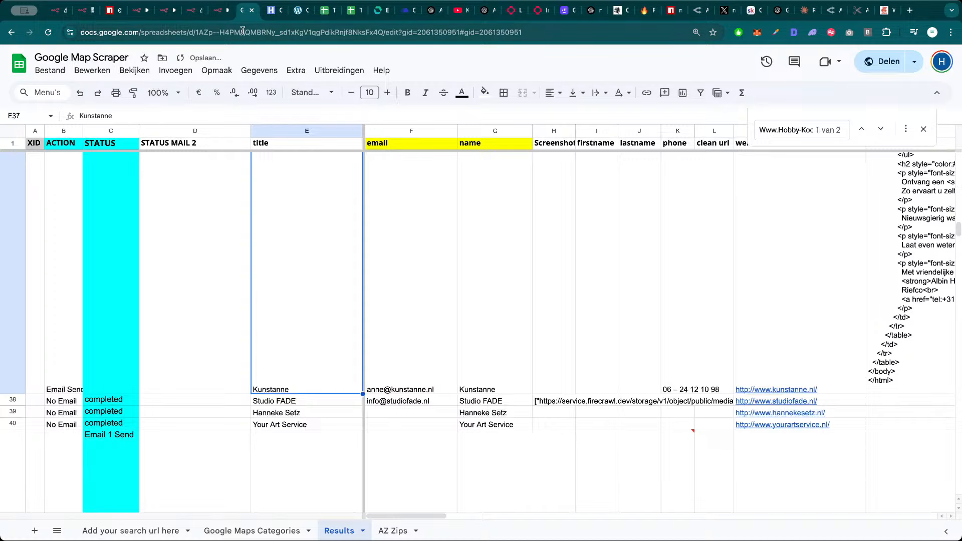
Run the Grab Email from Google sheets workflow containing the Firecrawl Crawl section again
click(196, 14)
click(497, 506)
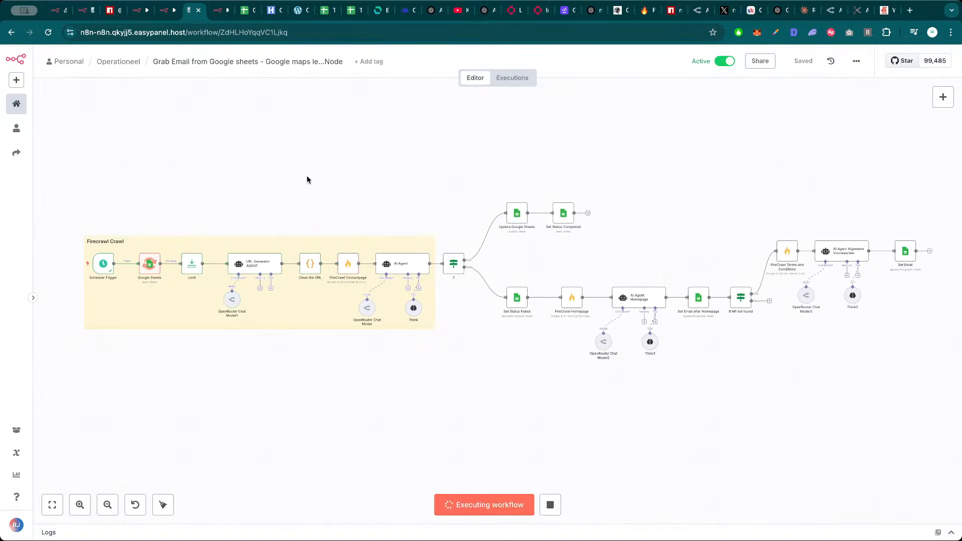
scroll(308, 175, down, 1)
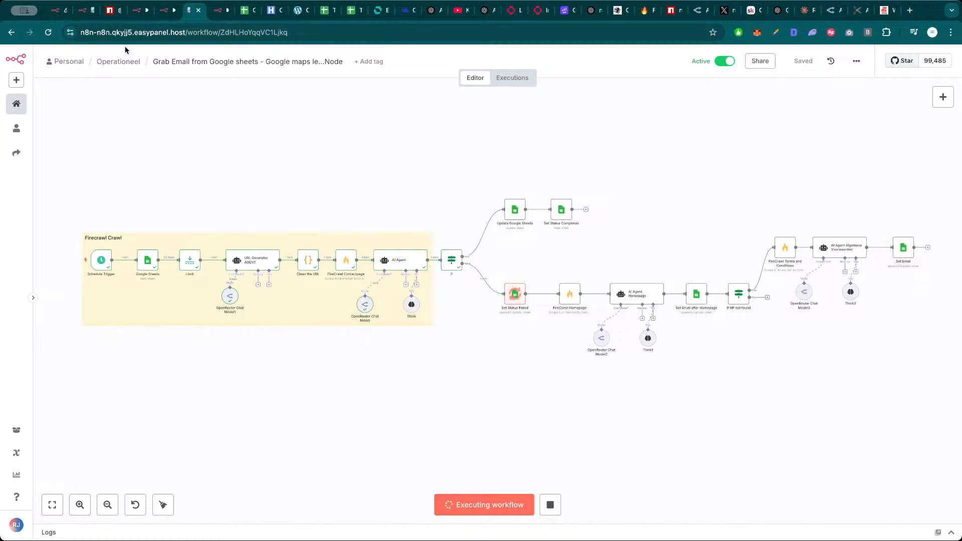
Check the running Baby Myth Busters workflow, then view the Generate Leads with Google Maps and Firecrawl Extract workflows
click(82, 10)
scroll(359, 130, right, 2)
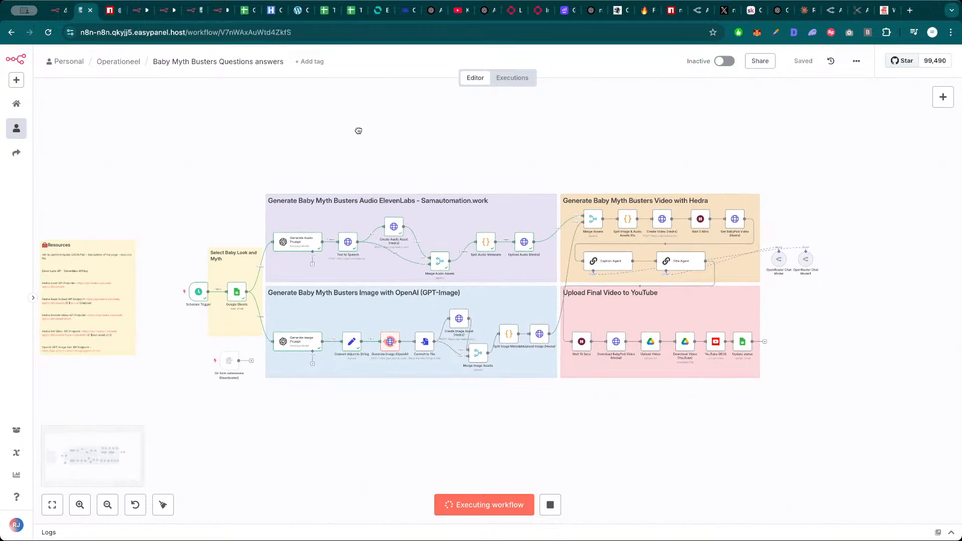
click(140, 10)
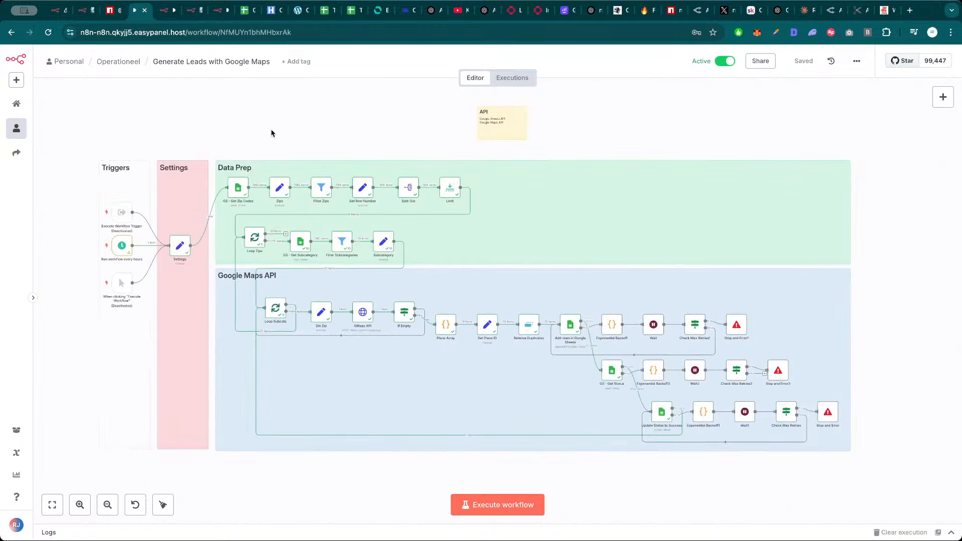
scroll(271, 133, right, 2)
click(170, 11)
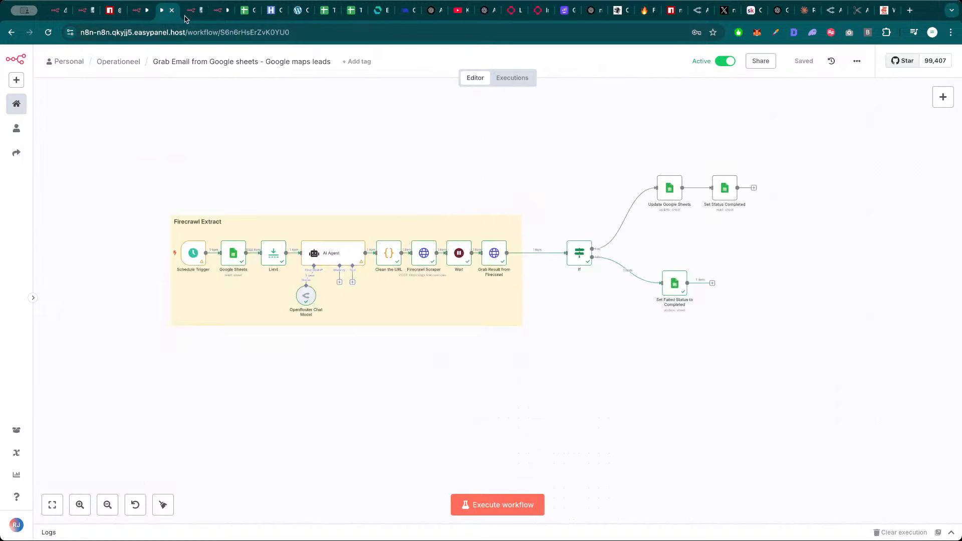
drag(294, 166, 326, 167)
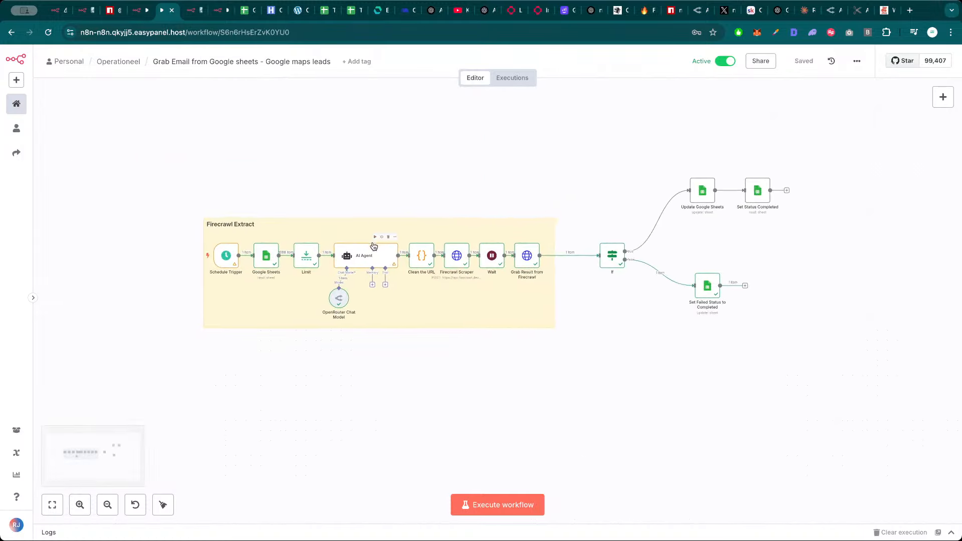
Inspect the Clean the URL node's output in the Firecrawl Crawl workflow and look for an email on its contact page
click(193, 10)
drag(361, 189, 362, 188)
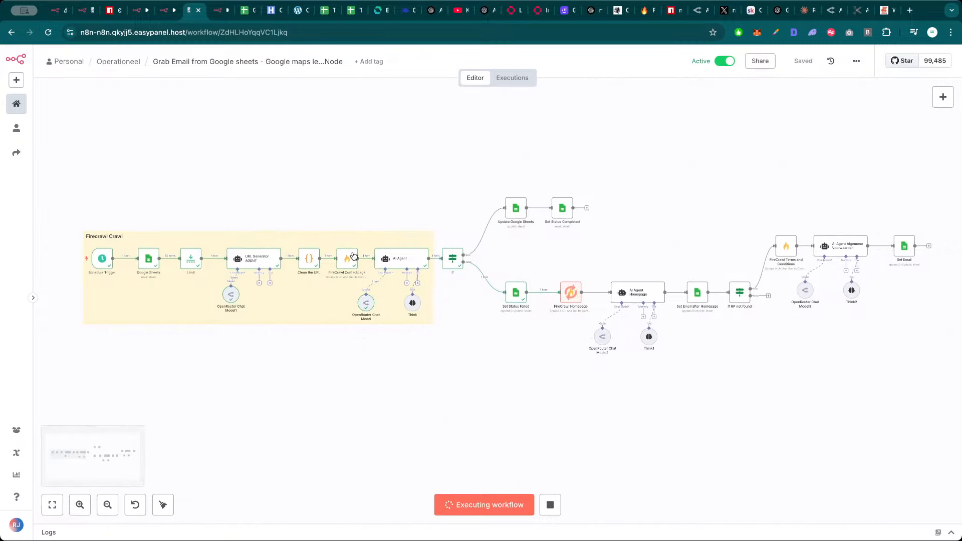
double_click(310, 260)
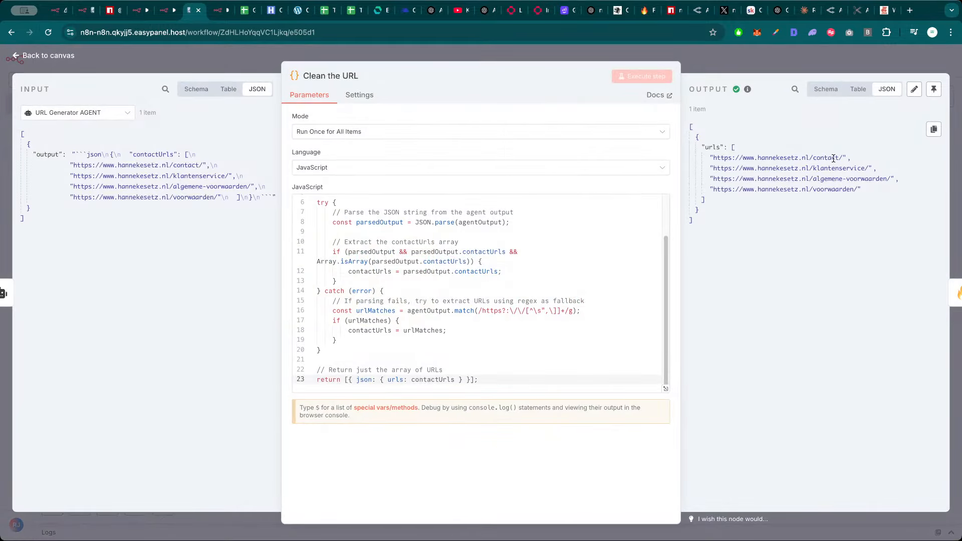
drag(843, 158, 709, 158)
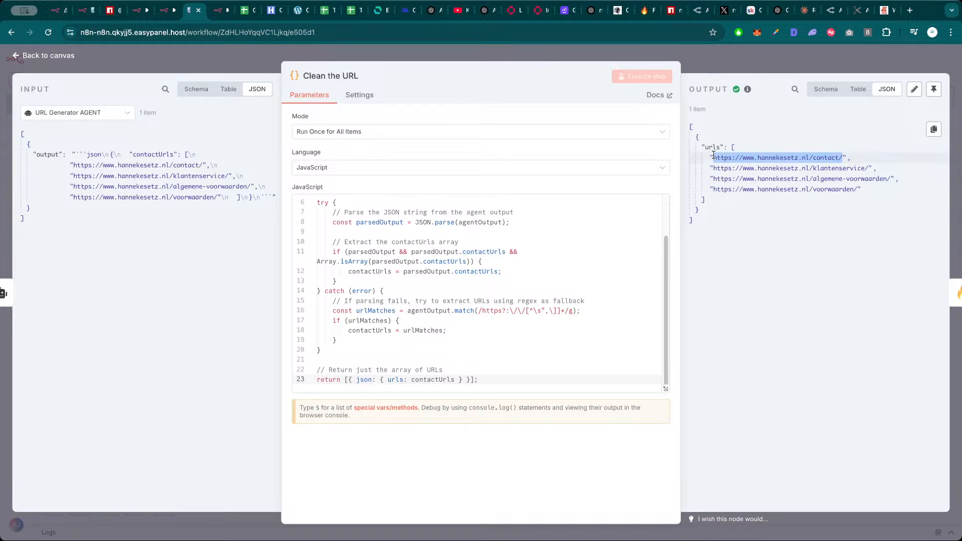
key(ctrl+t)
key(ctrl+v)
key(Return)
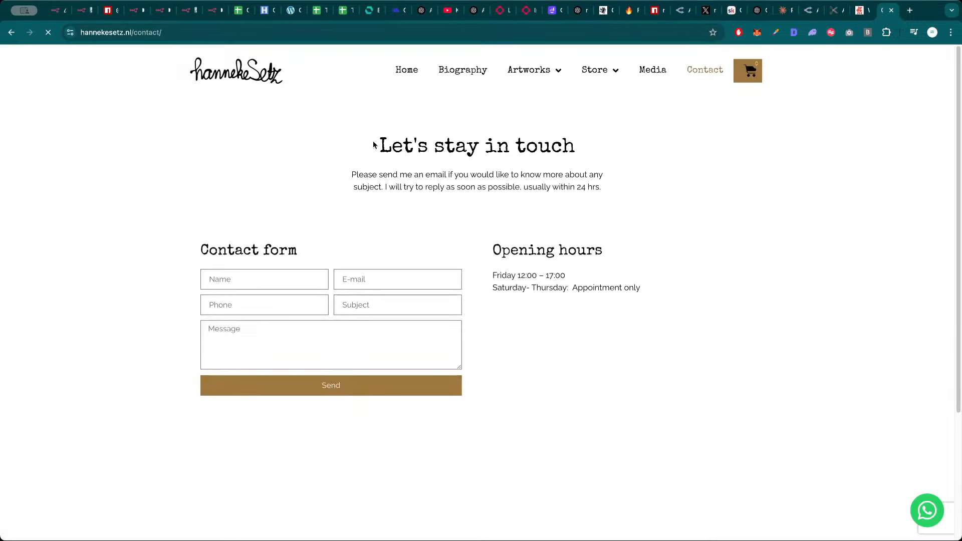
scroll(496, 277, down, 4)
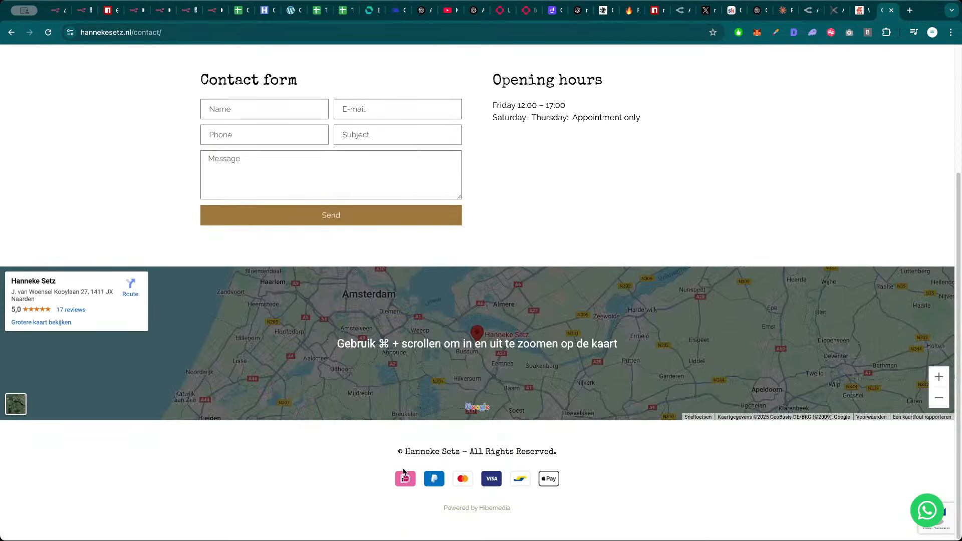
scroll(491, 281, up, 4)
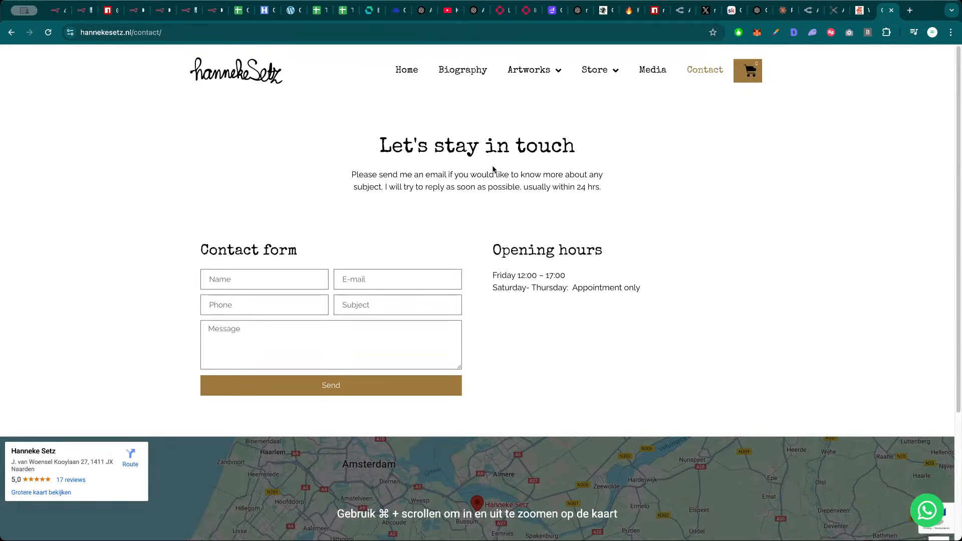
key(super+w)
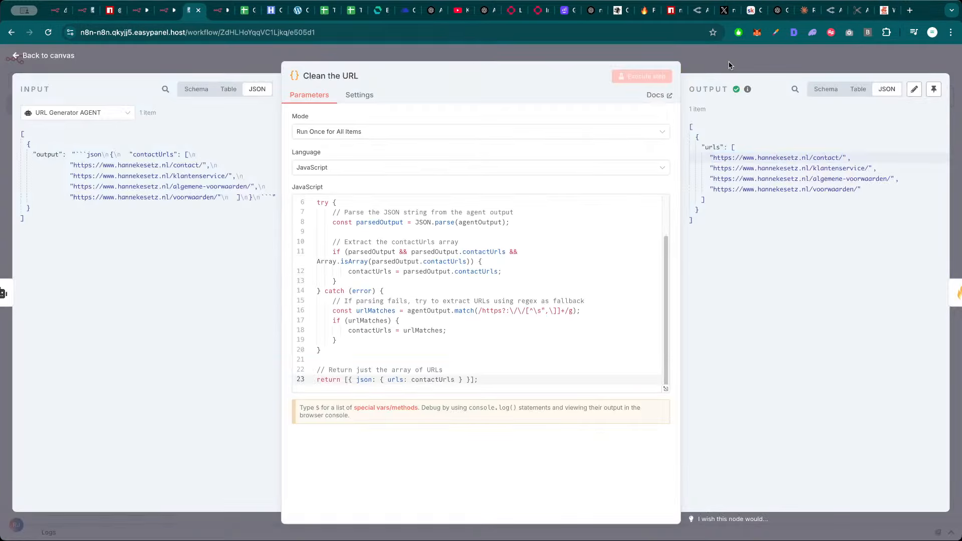
key(Escape)
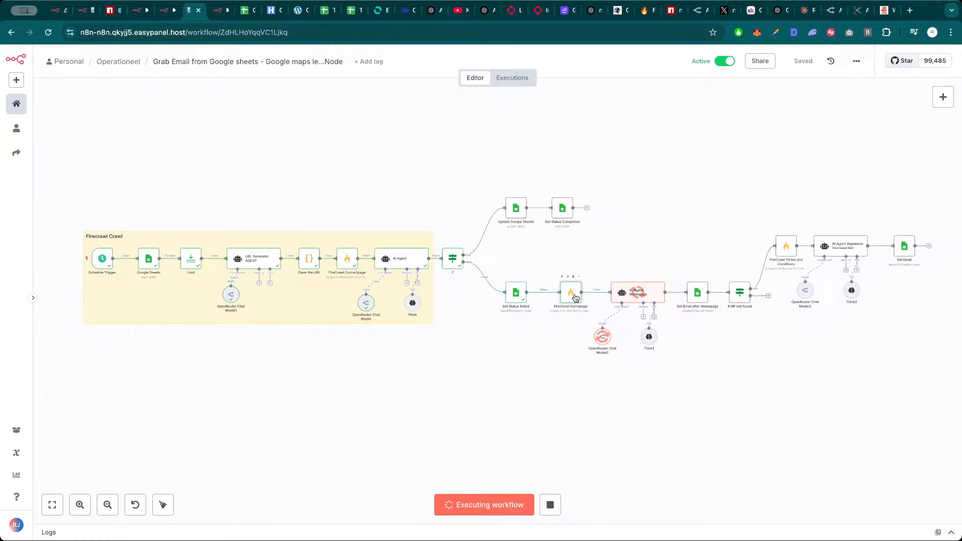
Examine the FireCrawl Homepage node's data and the AI Agent Homepage node's error and input logs
double_click(571, 293)
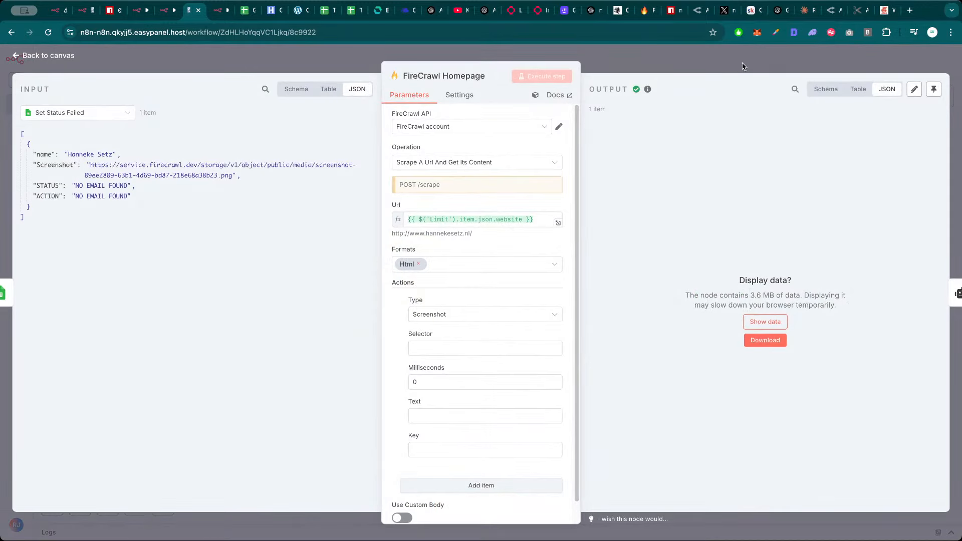
key(Escape)
click(648, 296)
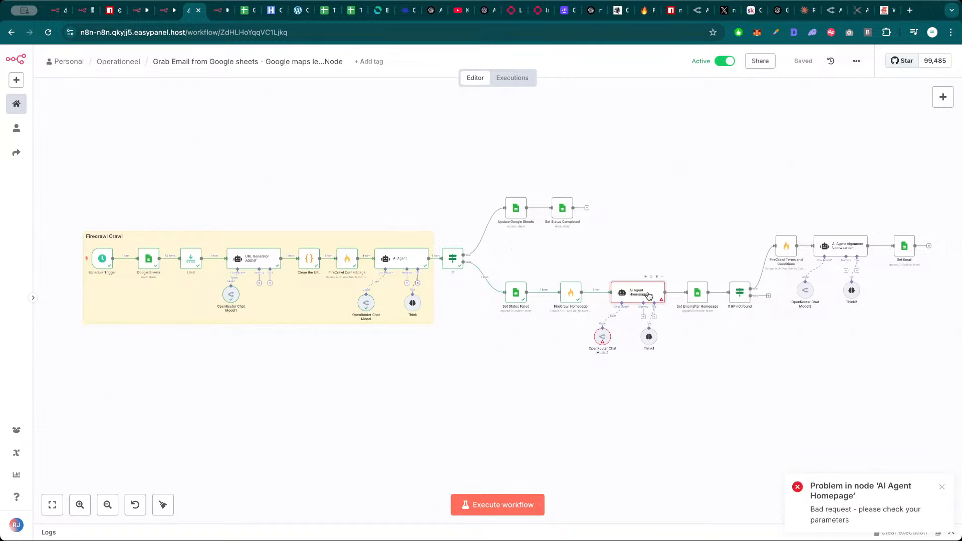
double_click(627, 303)
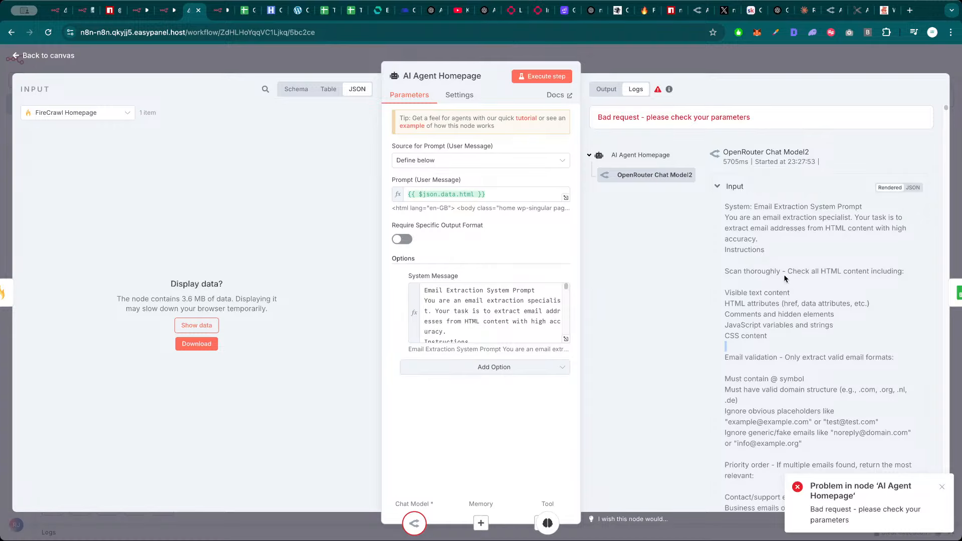
scroll(778, 367, down, 3)
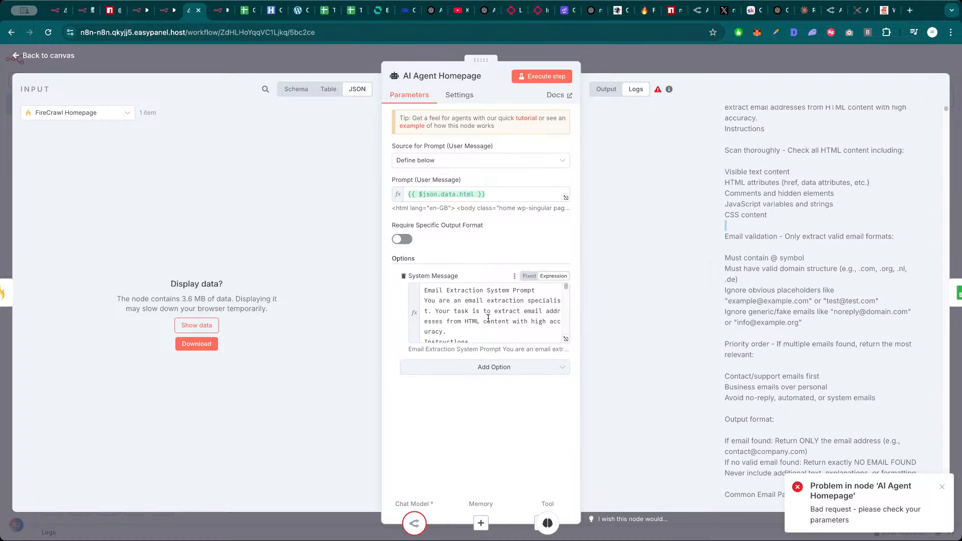
scroll(756, 295, down, 10)
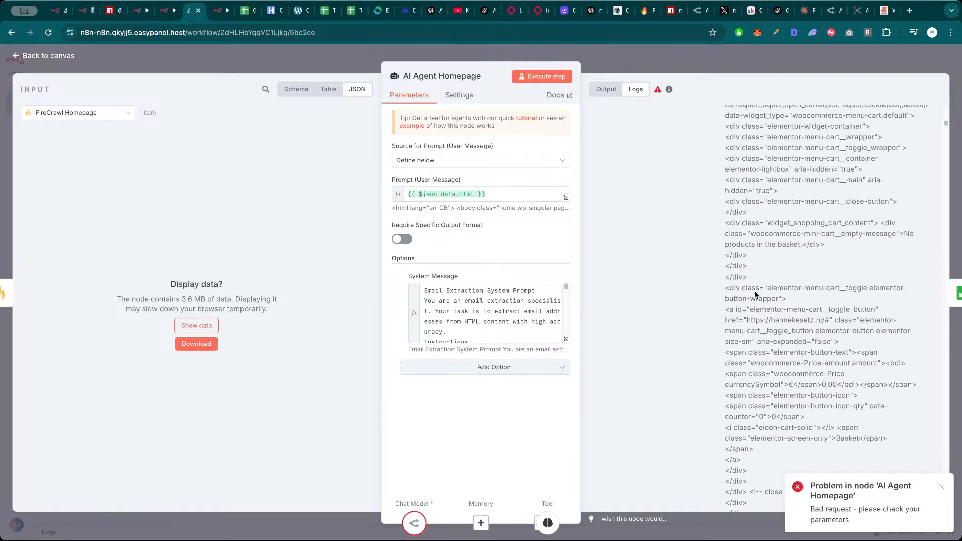
click(730, 71)
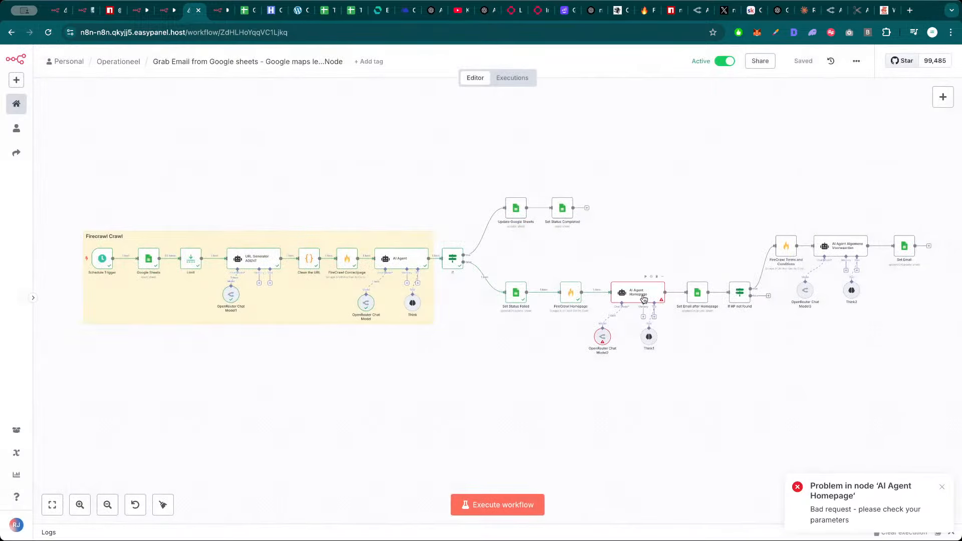
Check the OpenRouter Chat Model2 node's error and read through the input logged for the AI Agent Homepage node
double_click(602, 337)
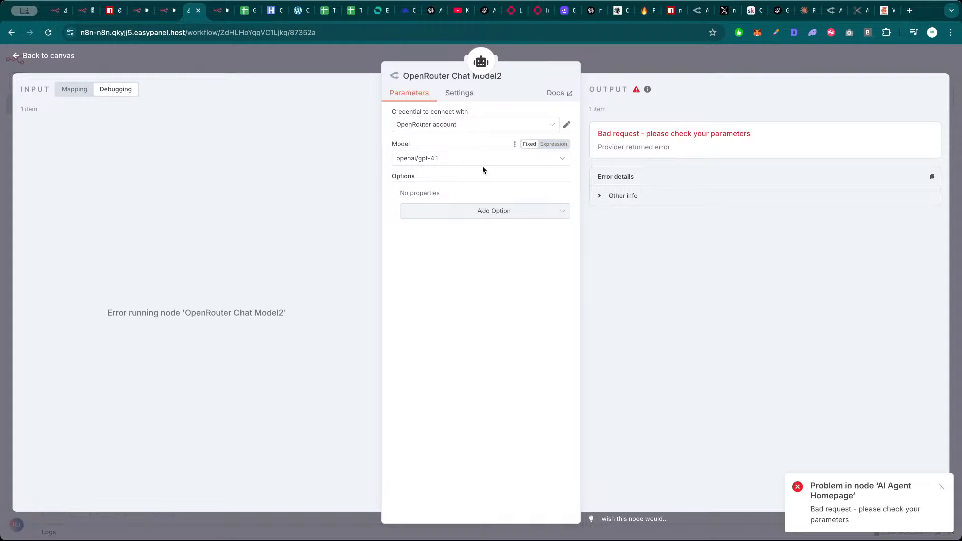
key(Escape)
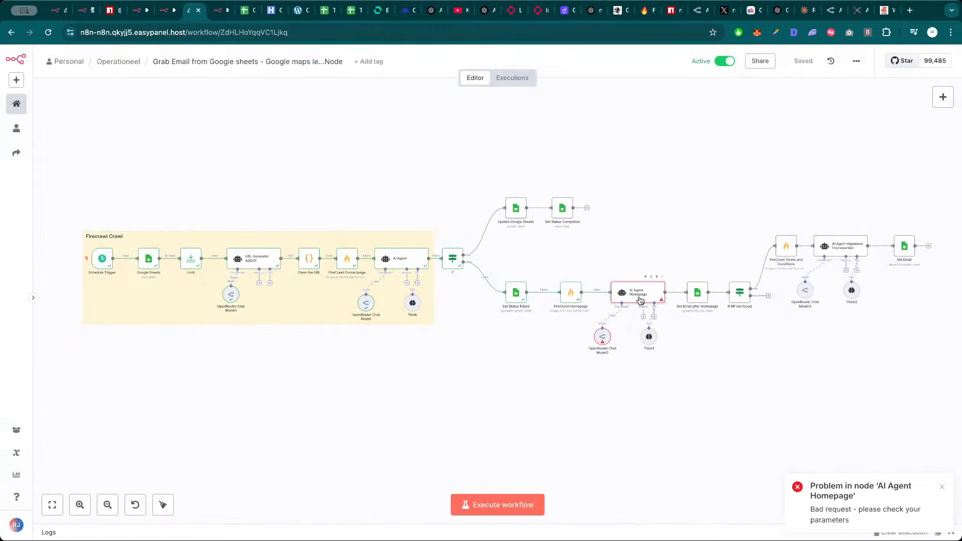
double_click(639, 296)
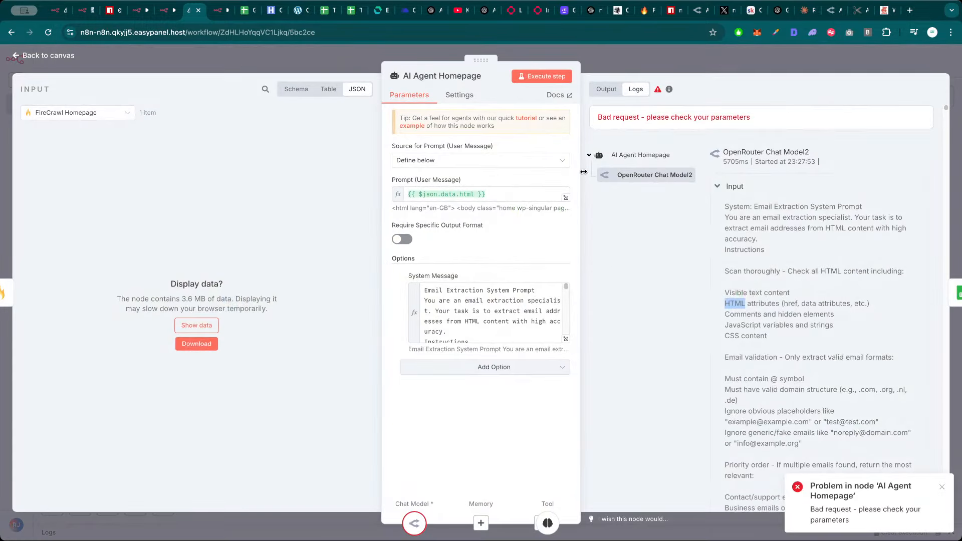
scroll(746, 309, down, 15)
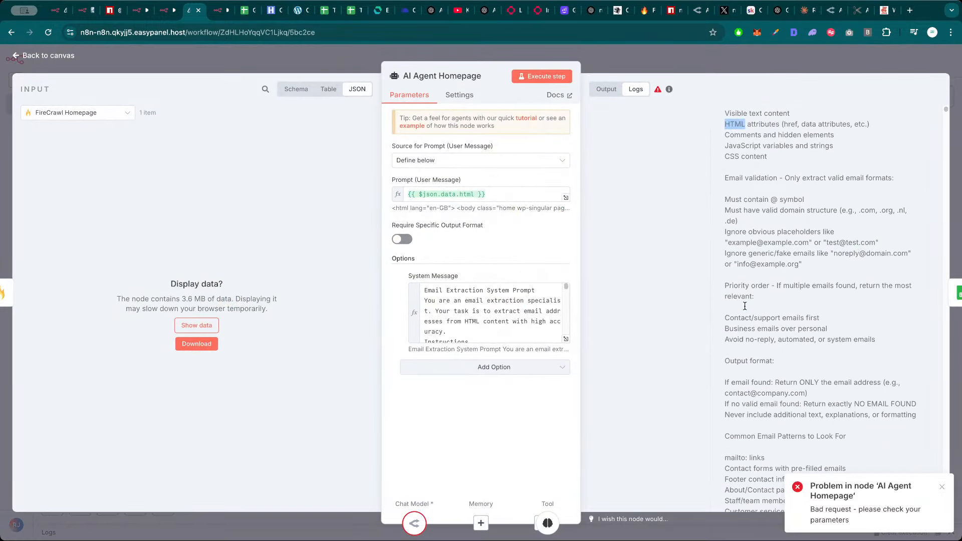
scroll(746, 309, down, 15)
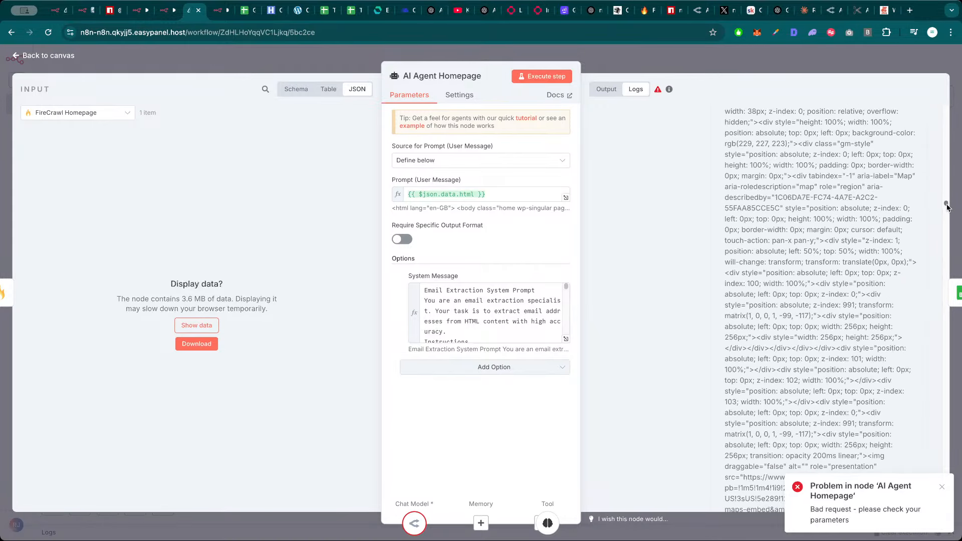
drag(946, 206, 948, 91)
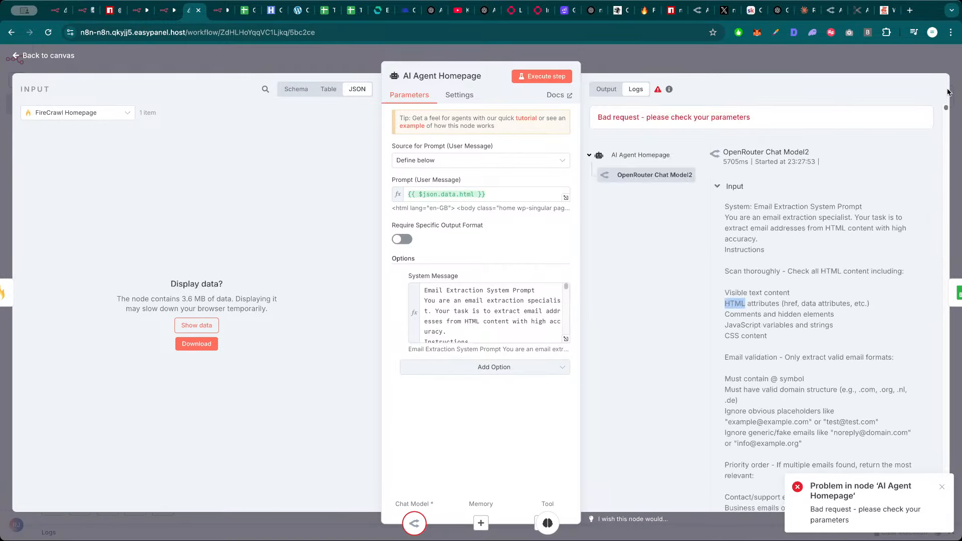
Expand the Other info error details in the AI Agent Homepage logs and read the error cause
click(727, 187)
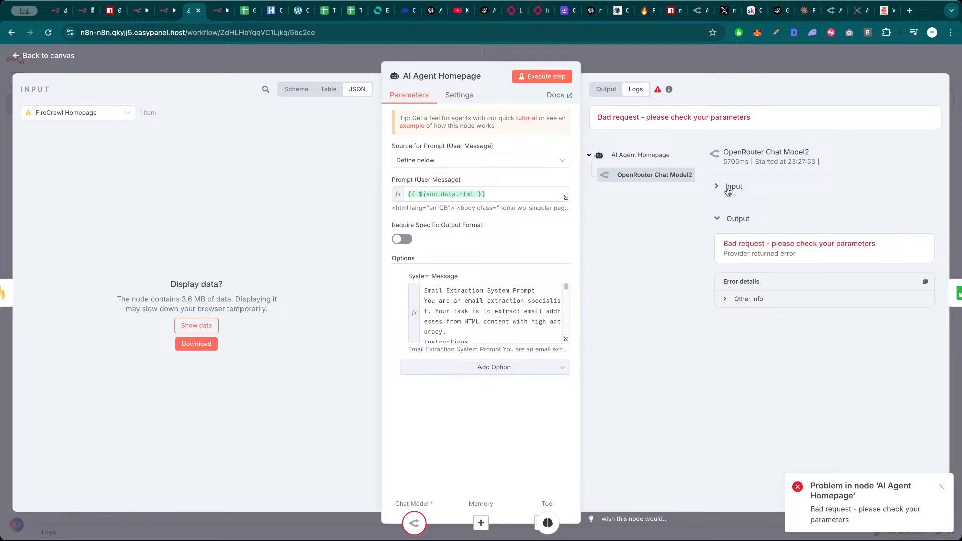
click(750, 299)
scroll(774, 316, down, 2)
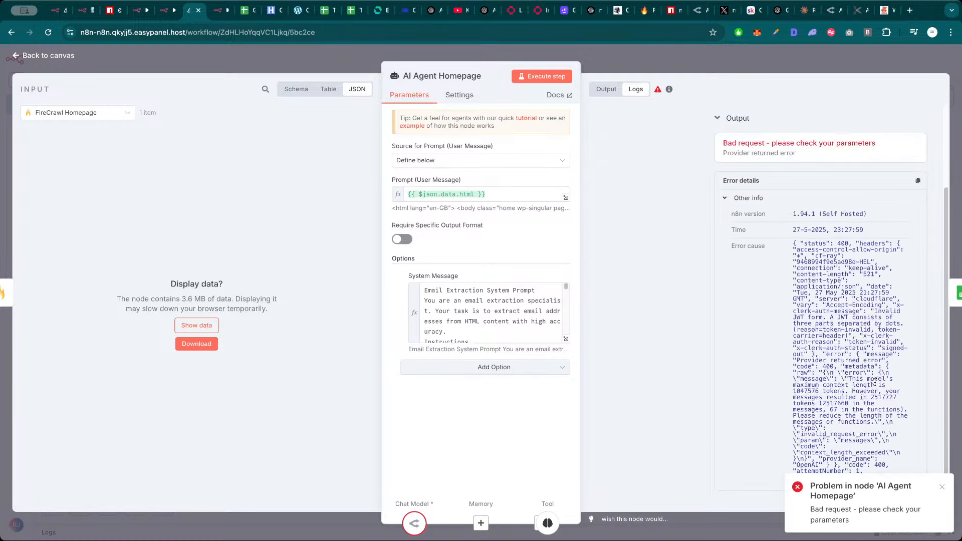
click(941, 488)
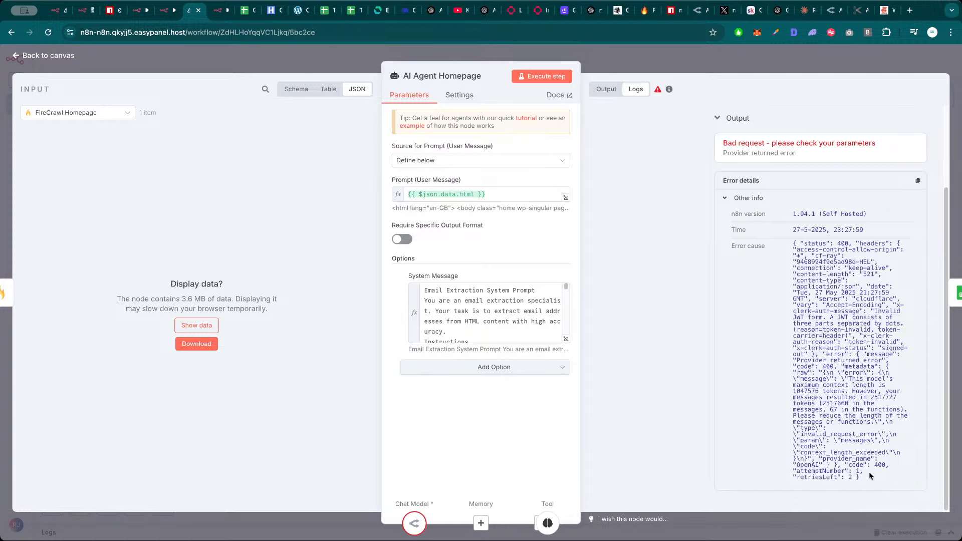
drag(866, 480, 801, 276)
scroll(704, 307, up, 2)
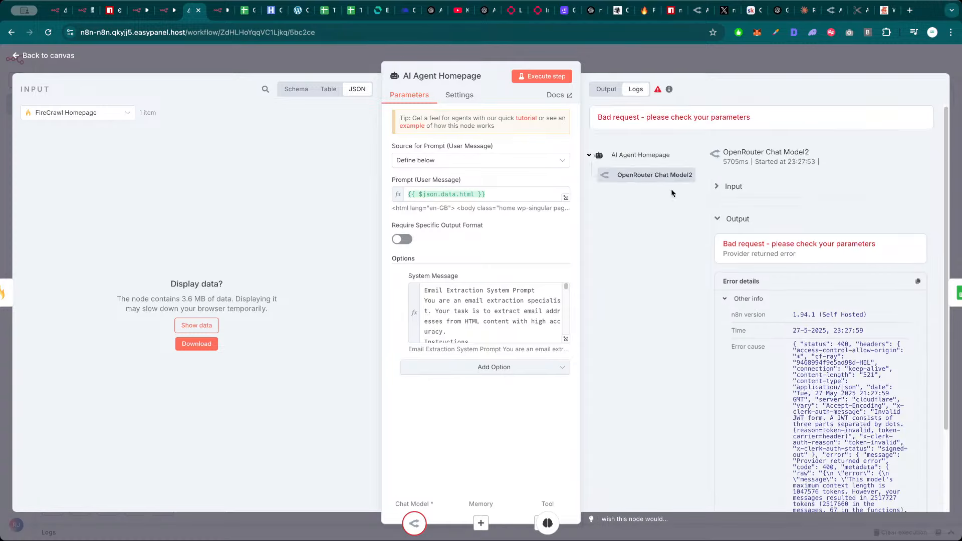
click(616, 67)
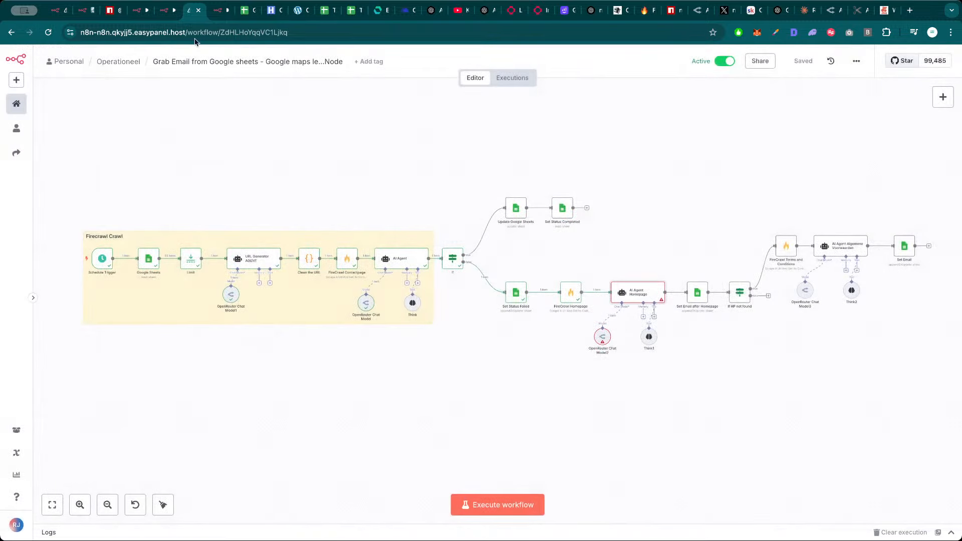
Open the website linked in row 39 of the Google Map Scraper Results sheet and look for an email on its homepage
click(247, 10)
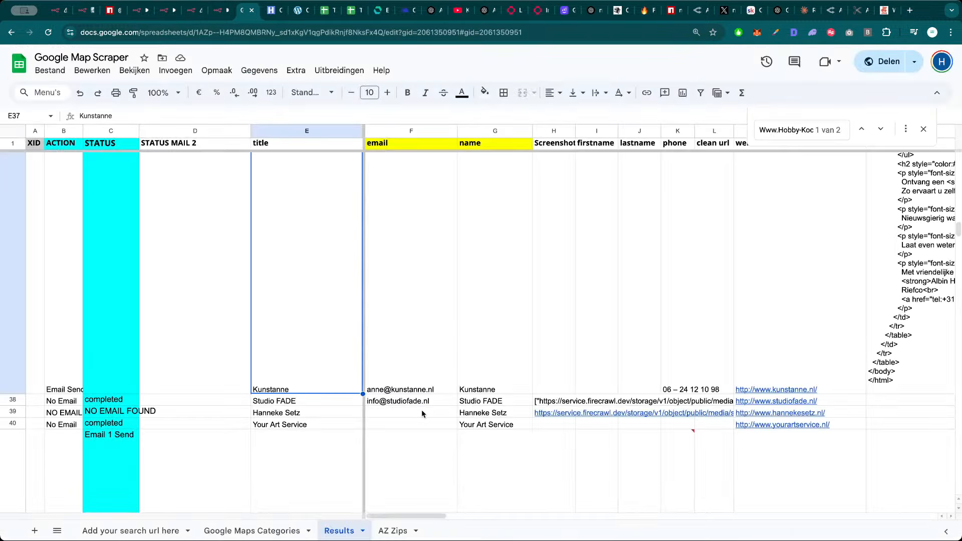
click(755, 414)
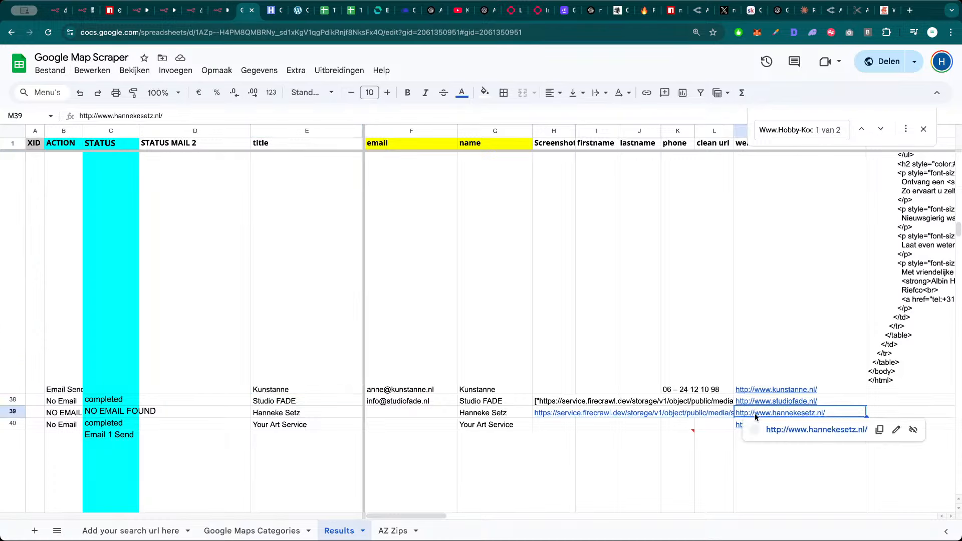
click(776, 430)
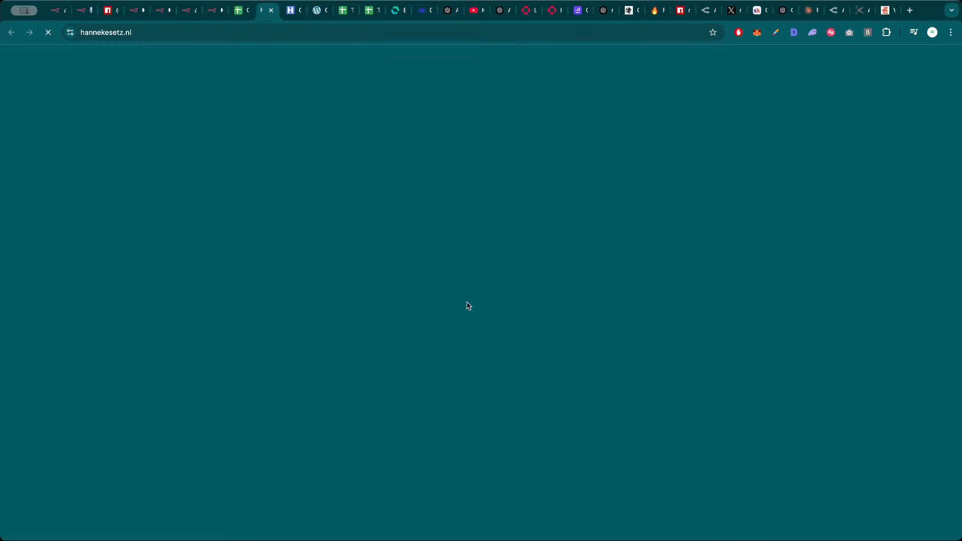
scroll(471, 264, down, 20)
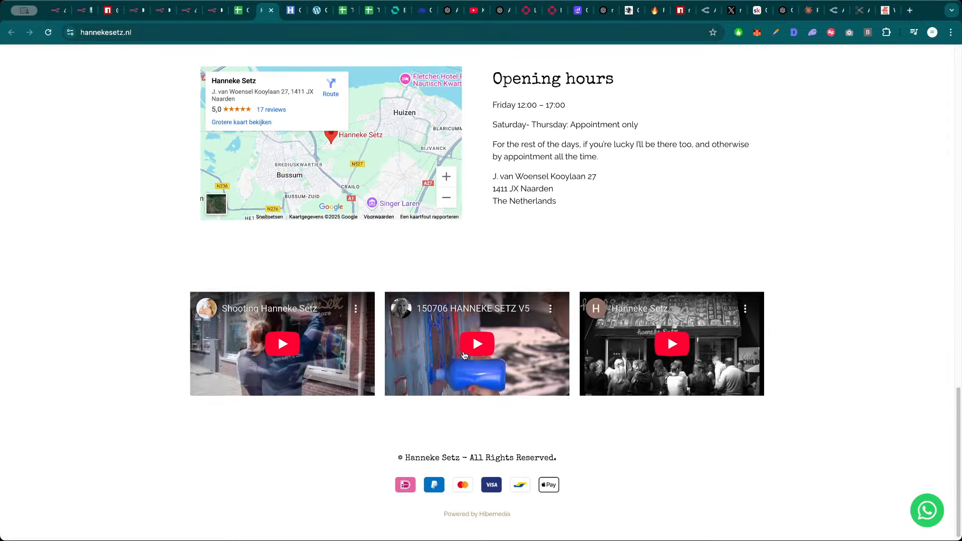
scroll(473, 334, up, 5)
key(super+w)
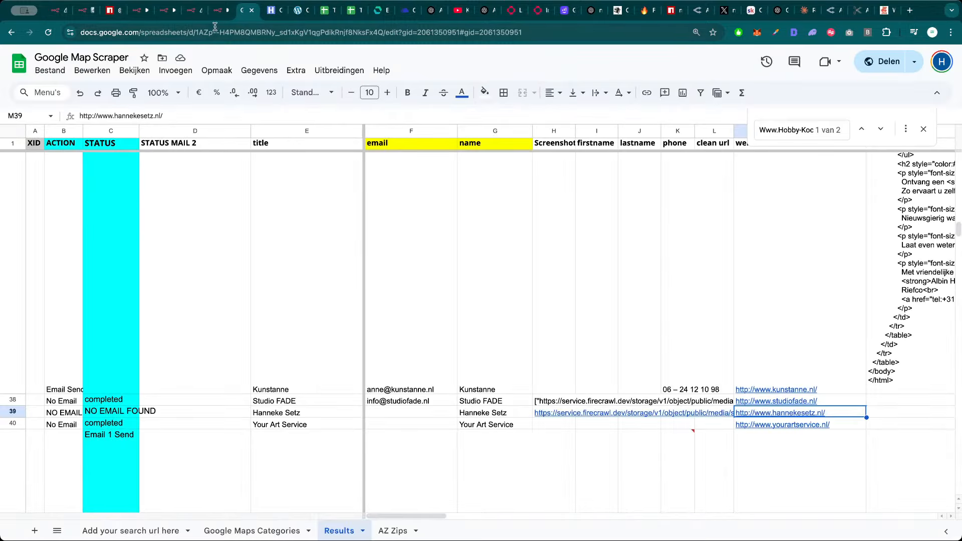
Copy the NO EMAIL FOUND status from cell C39 and check the status cell below it
click(114, 414)
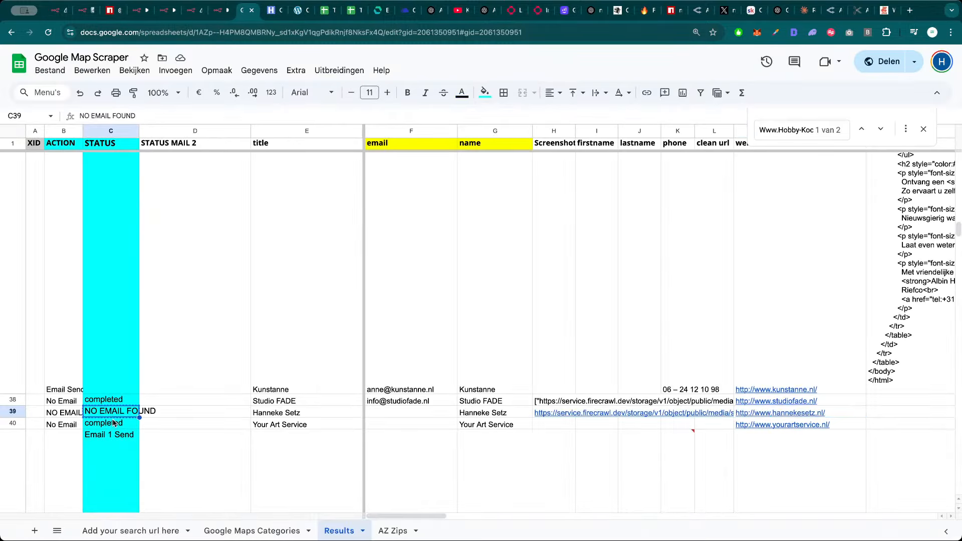
key(ctrl+c)
click(113, 425)
click(118, 415)
Run the Grab Email from Google sheets workflow again and inspect its AI Agent output and Limit node
click(195, 10)
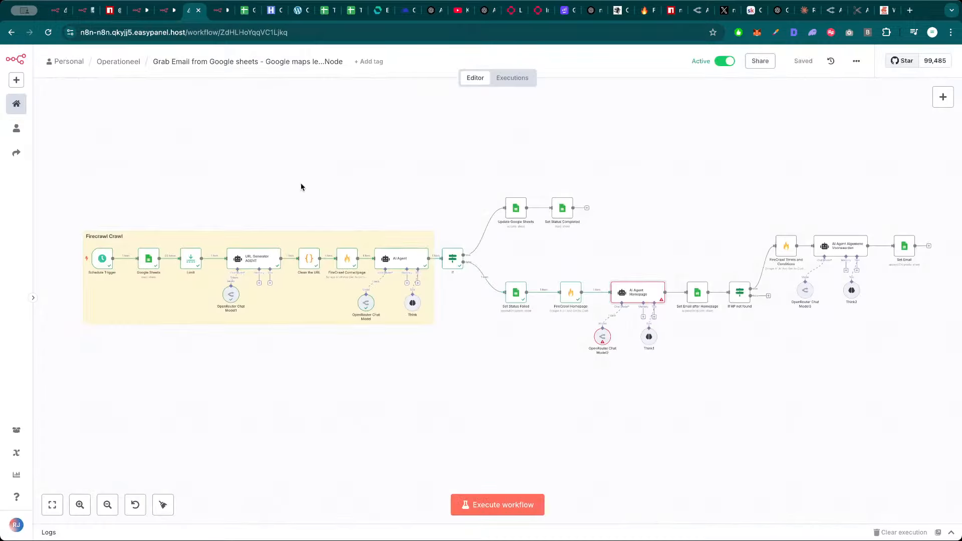
click(505, 503)
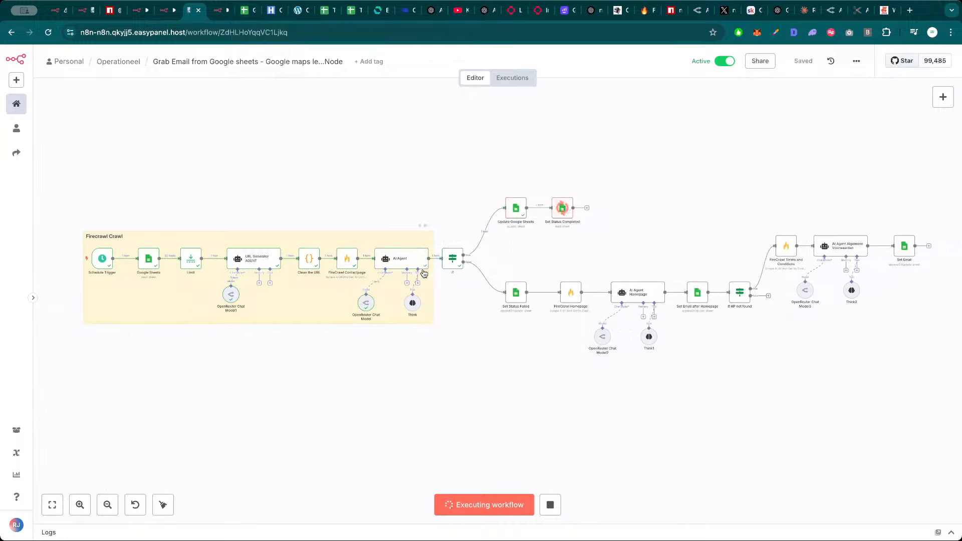
double_click(402, 259)
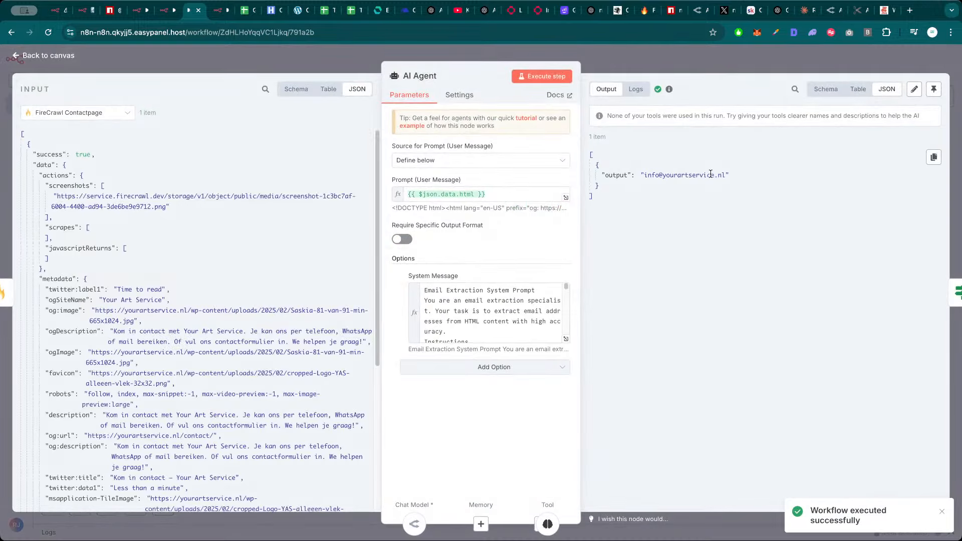
drag(724, 176, 652, 175)
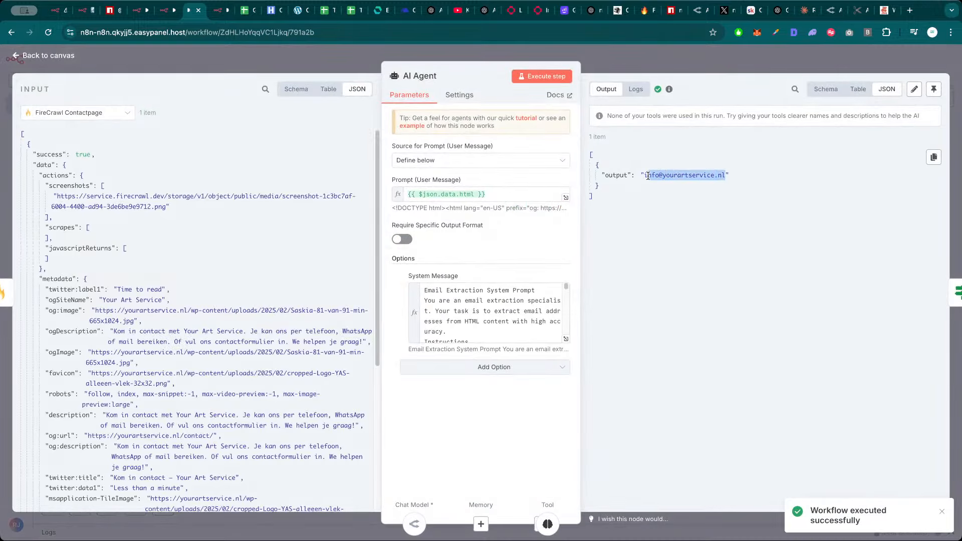
click(686, 52)
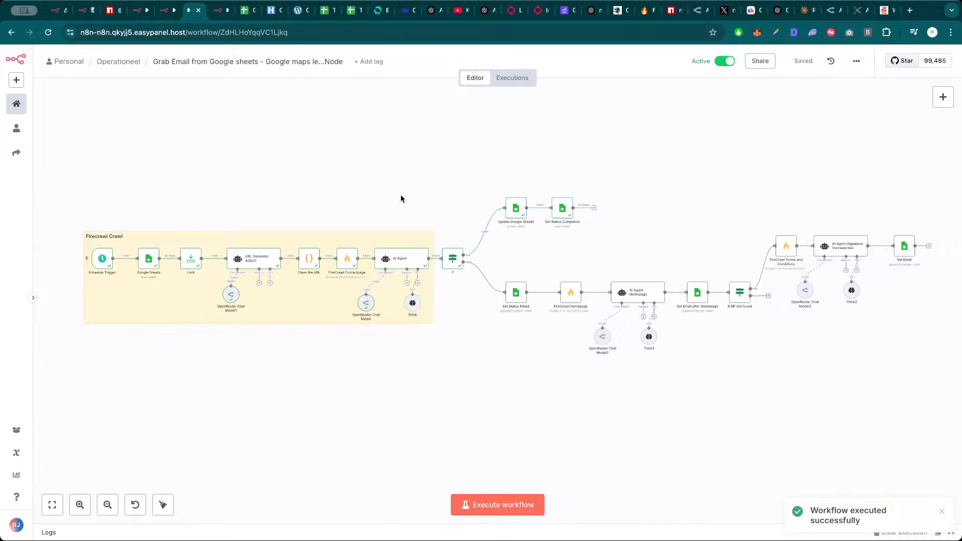
double_click(194, 265)
key(Escape)
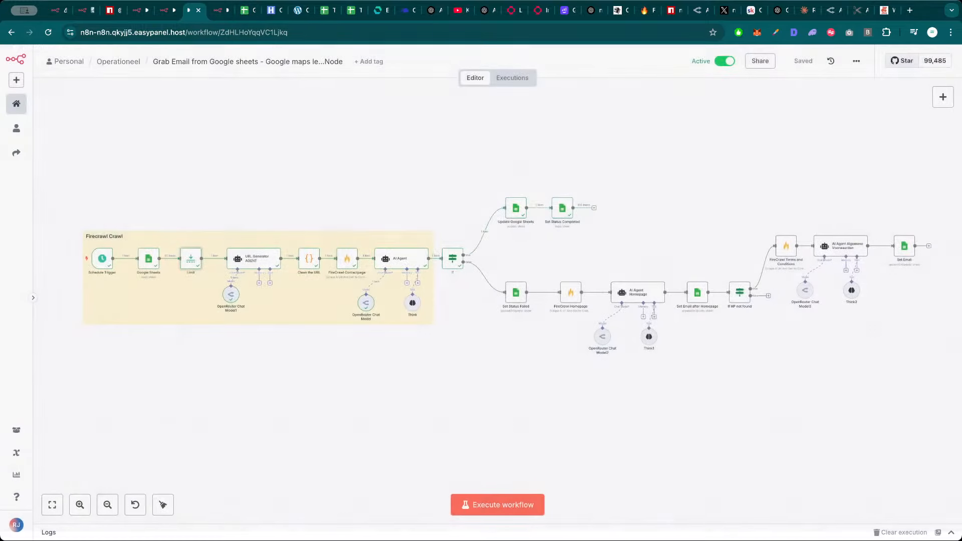
Clear the No Email entries in the ACTION column for Studio FADE and Your Art Service, then check row 40's screenshot link
click(245, 10)
scroll(59, 398, down, 2)
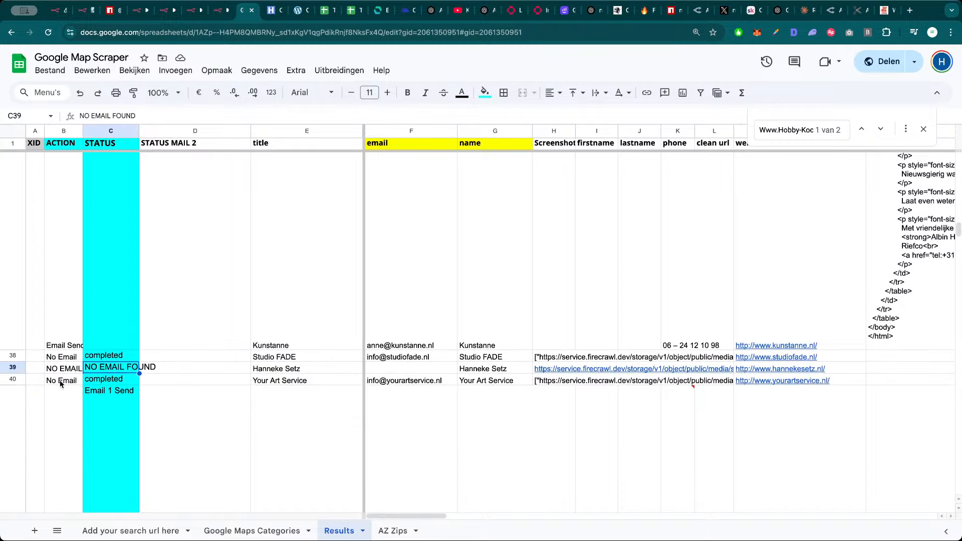
click(60, 384)
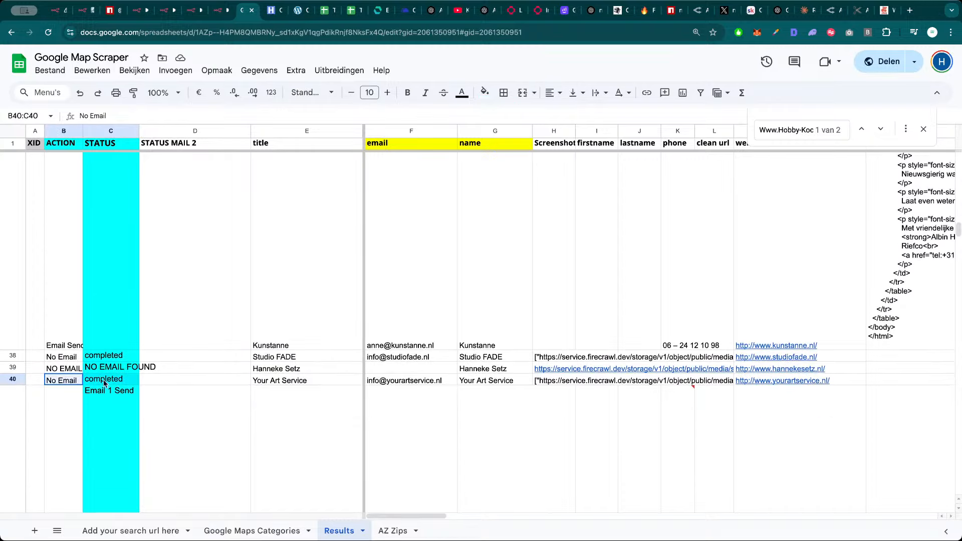
click(66, 357)
key(Delete)
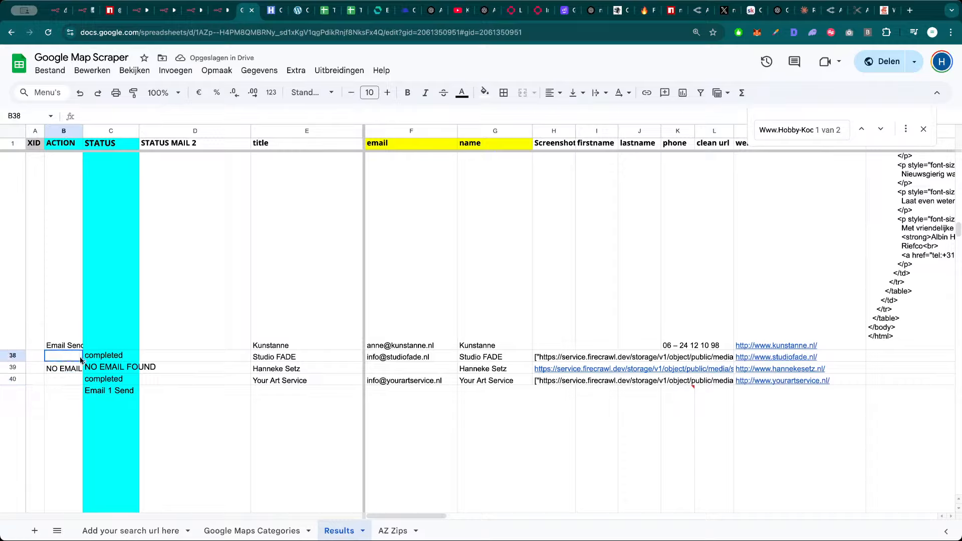
click(553, 382)
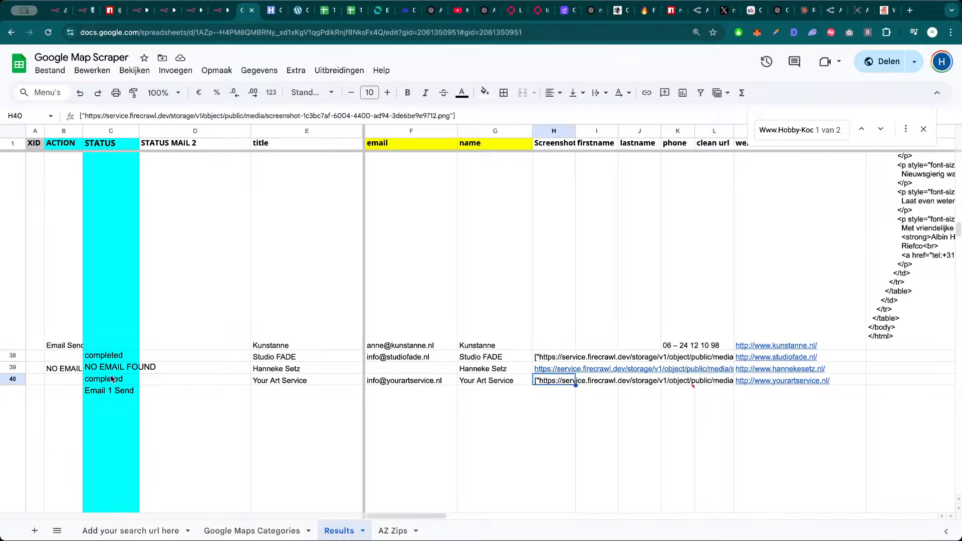
Examine the Send Mails TO Outreach workflow, including its HTML - Mail 1 and HTML - Mail 2 branches and Google Sheets node
click(219, 11)
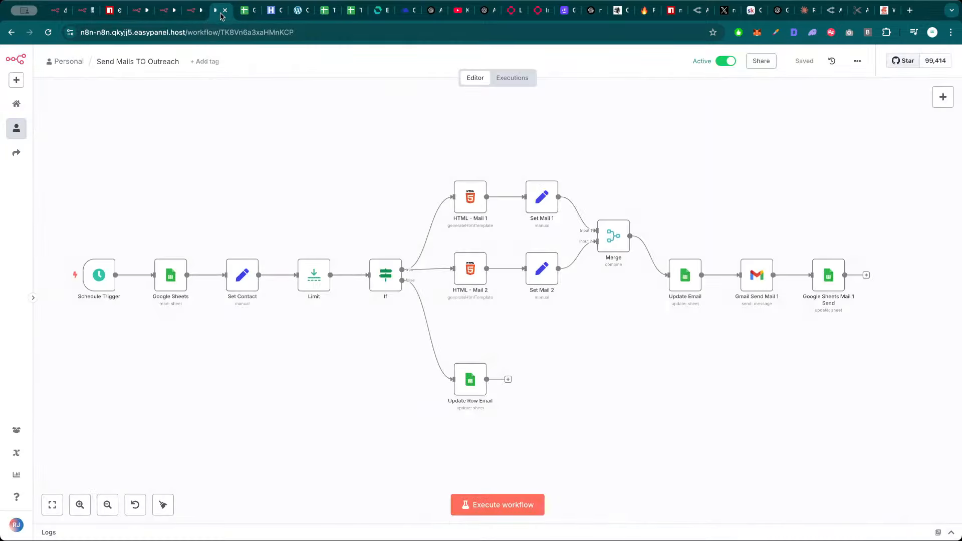
ctrl+scroll(313, 178, down, 3)
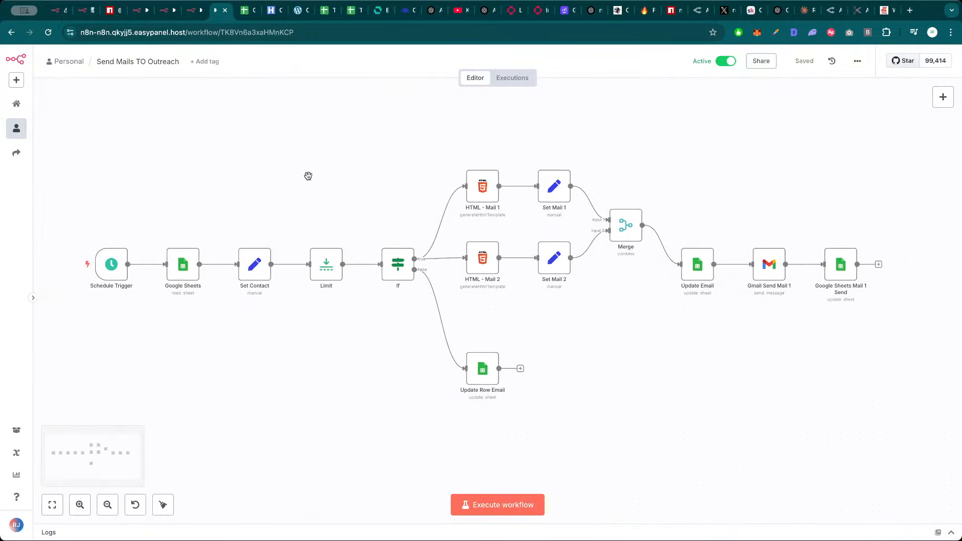
drag(309, 179, 301, 183)
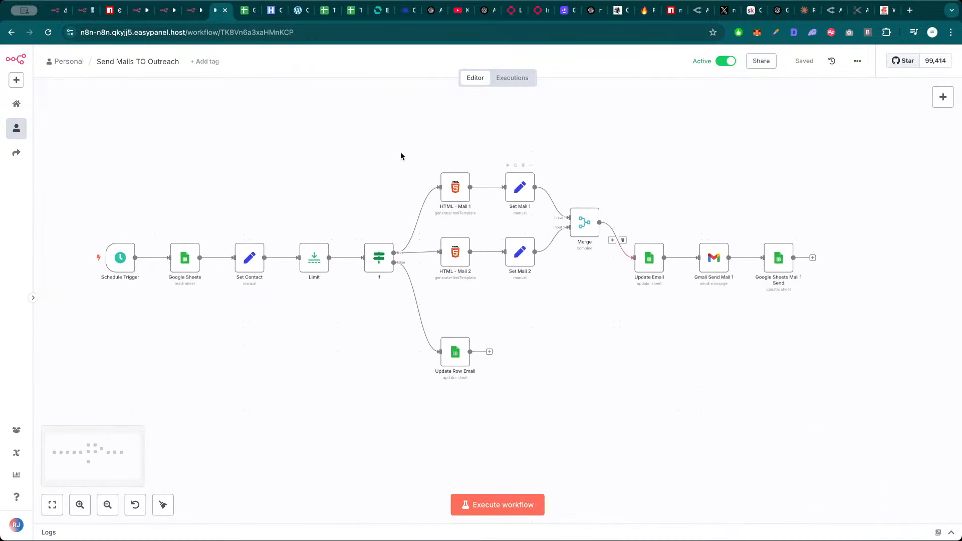
drag(383, 156, 492, 308)
click(557, 325)
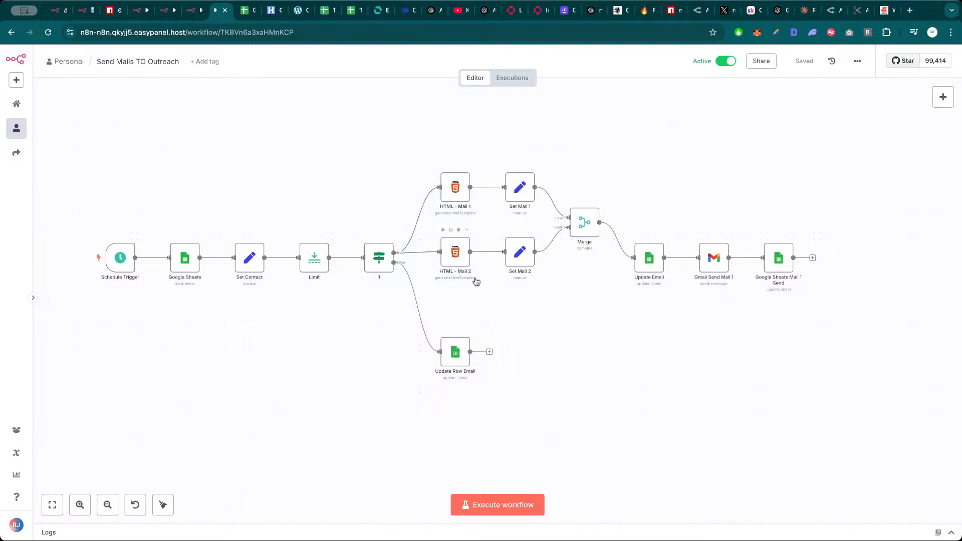
drag(407, 149, 499, 300)
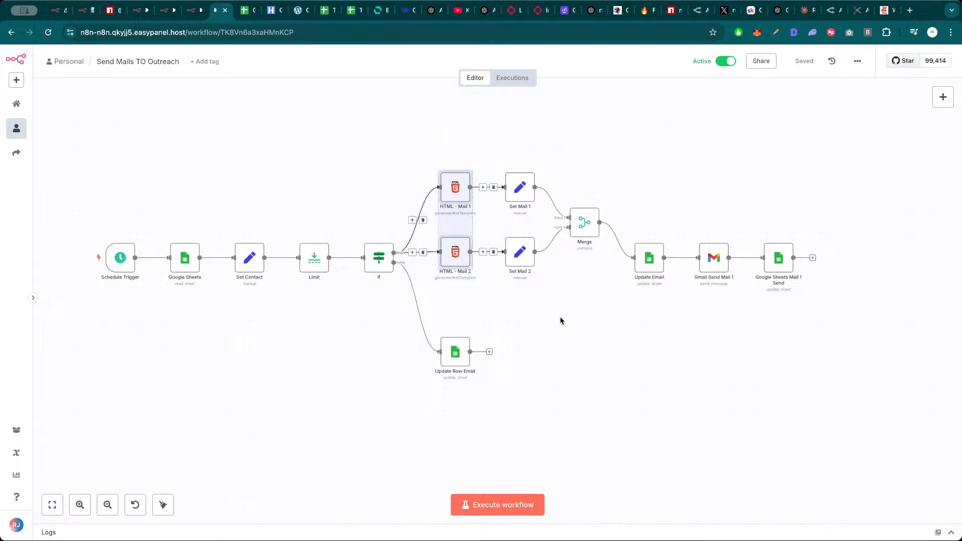
click(557, 323)
drag(555, 324, 498, 307)
click(378, 137)
click(476, 303)
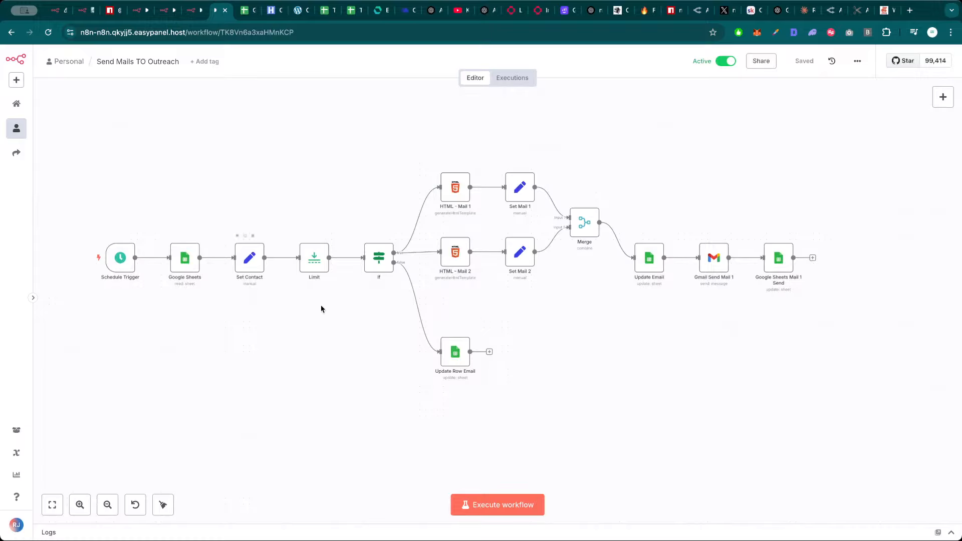
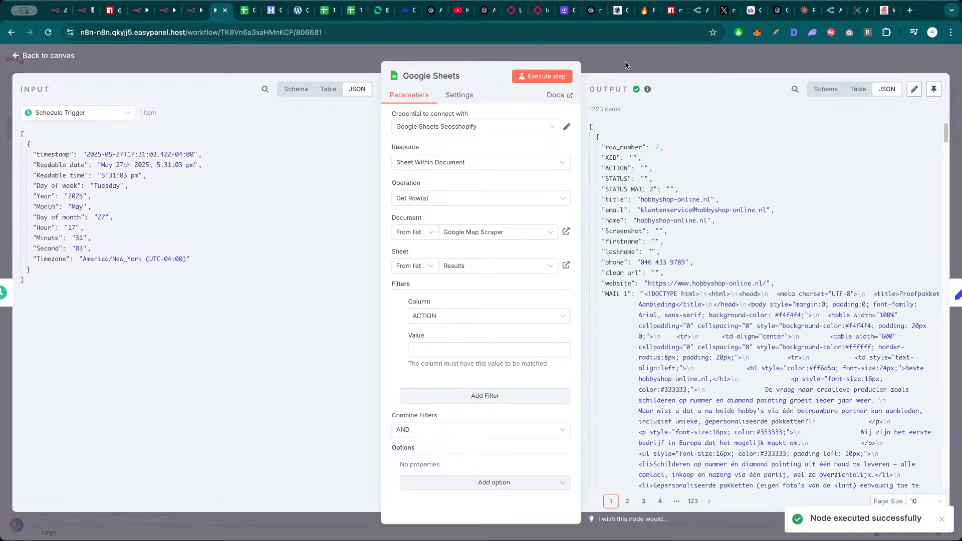
click(625, 63)
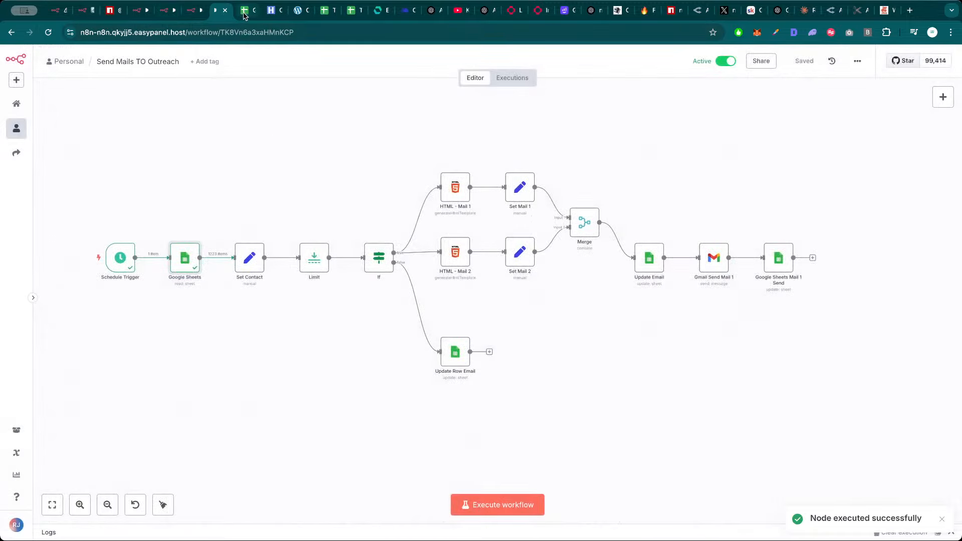
Switch to the Google Map Scraper spreadsheet and clear the No Email entry in ACTION cell B43 of the Results sheet
click(244, 15)
scroll(65, 410, down, 1)
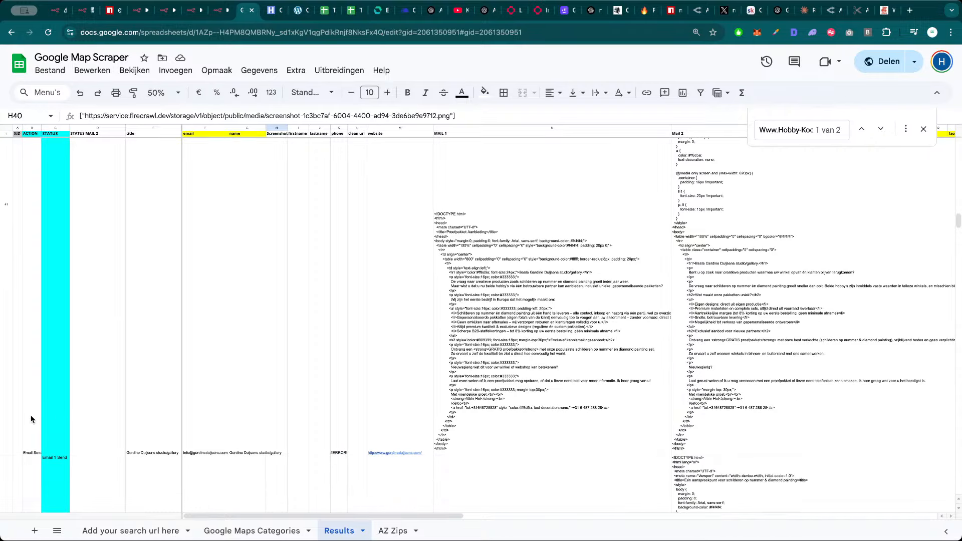
scroll(32, 419, down, 5)
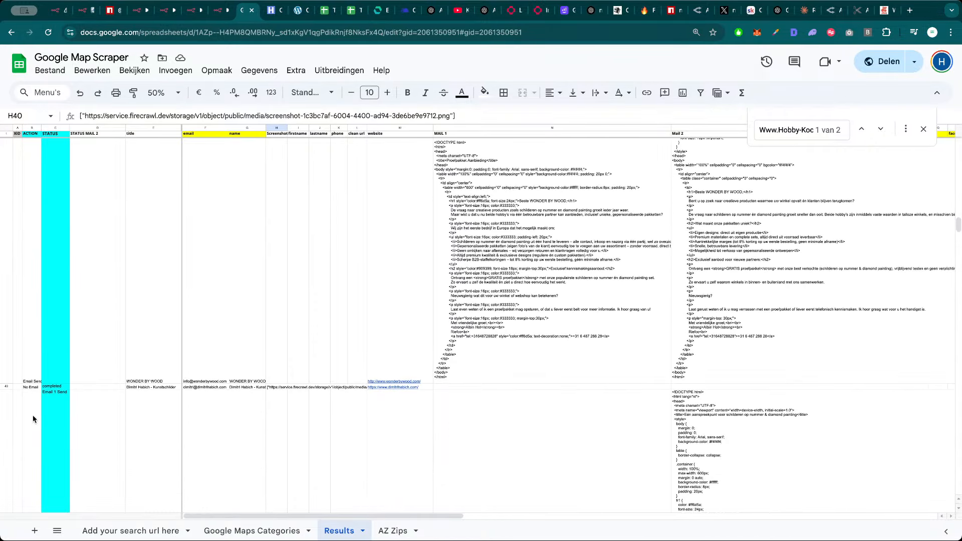
scroll(32, 415, down, 3)
click(34, 246)
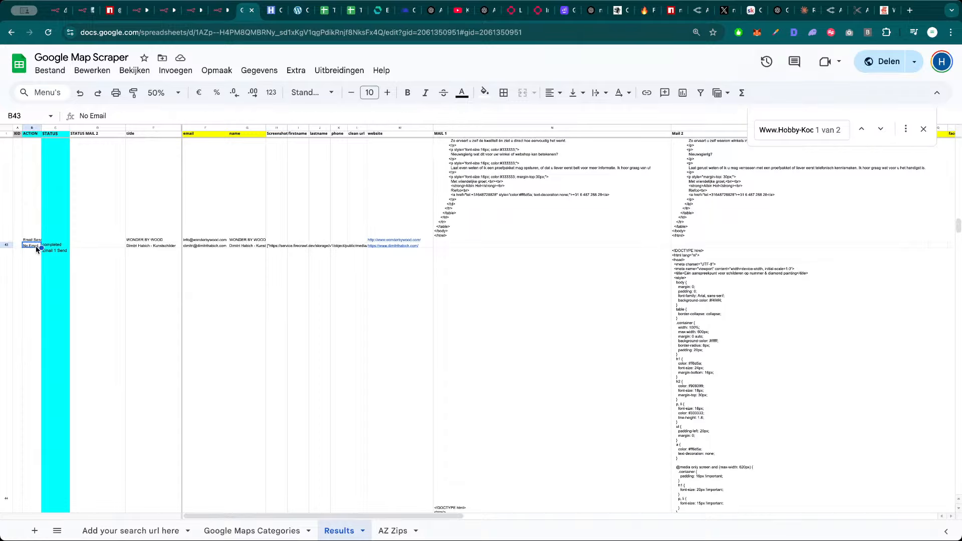
key(Delete)
Examine the ACTION and STATUS entries from the first rows of the Results sheet down to row 24
scroll(29, 257, up, 5)
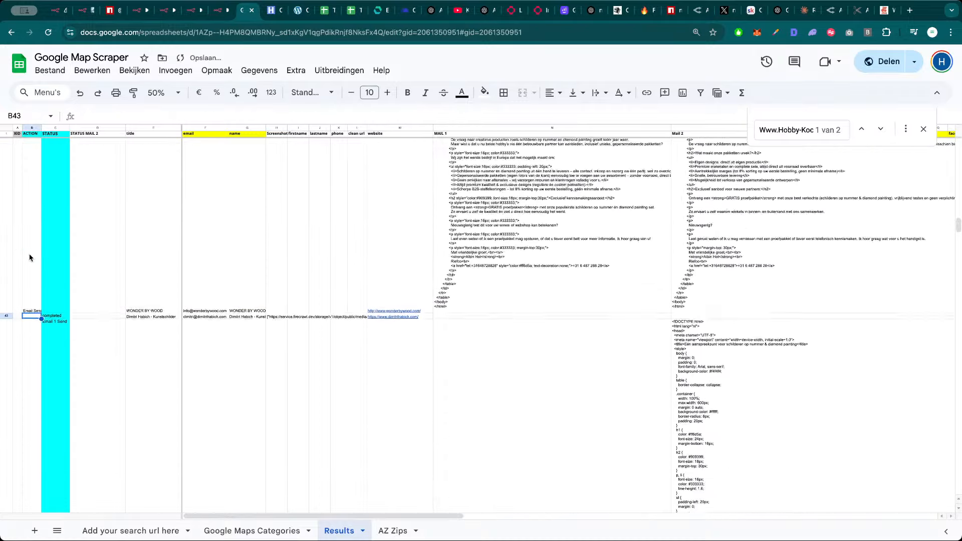
scroll(29, 256, up, 5)
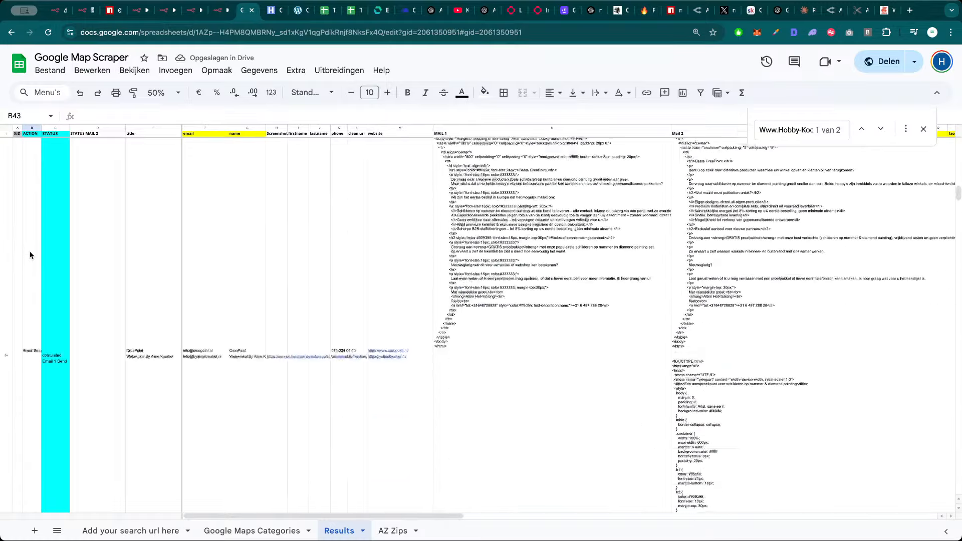
scroll(29, 251, up, 5)
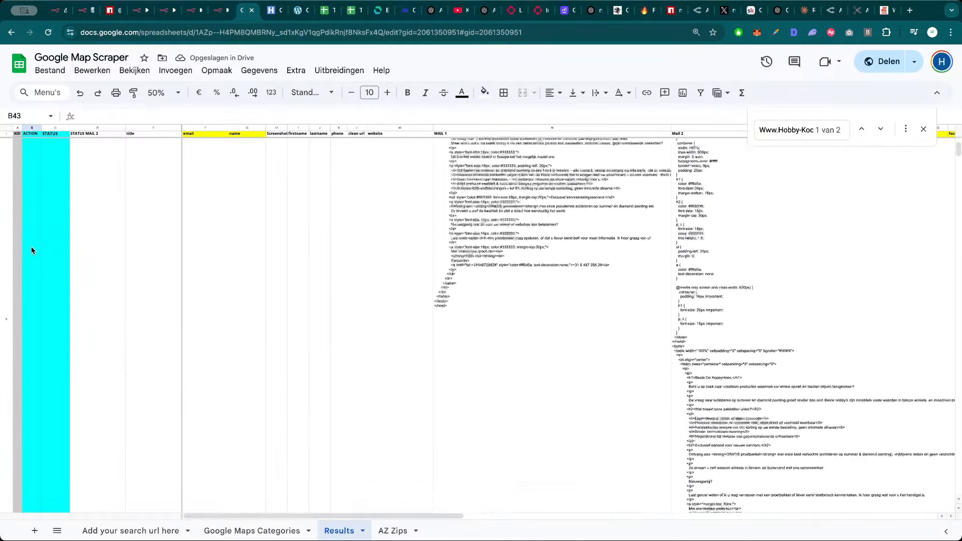
scroll(30, 249, down, 5)
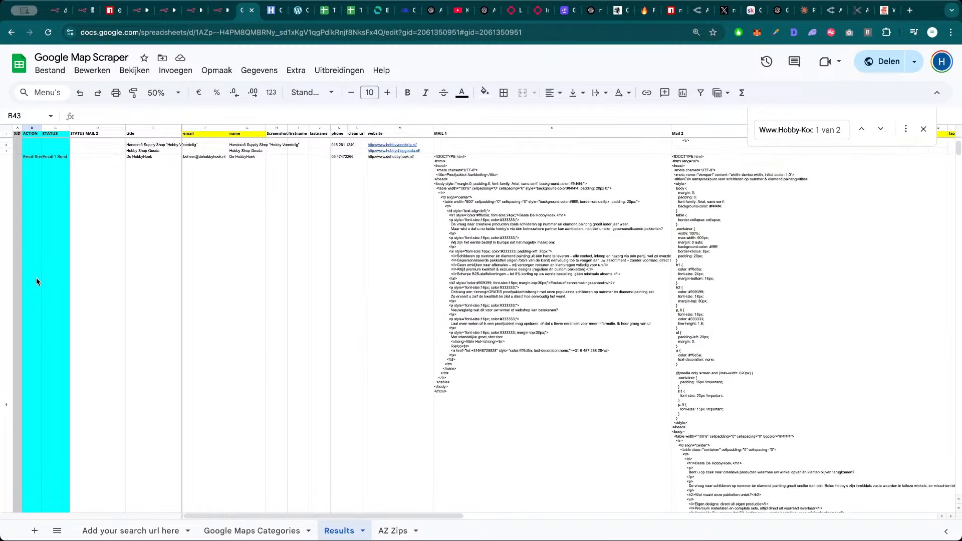
scroll(32, 241, up, 2)
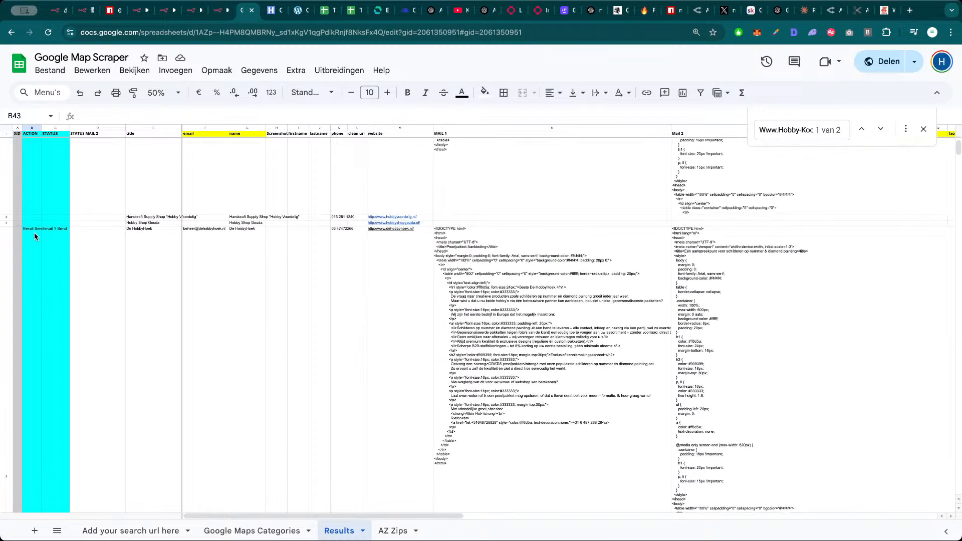
scroll(31, 250, down, 5)
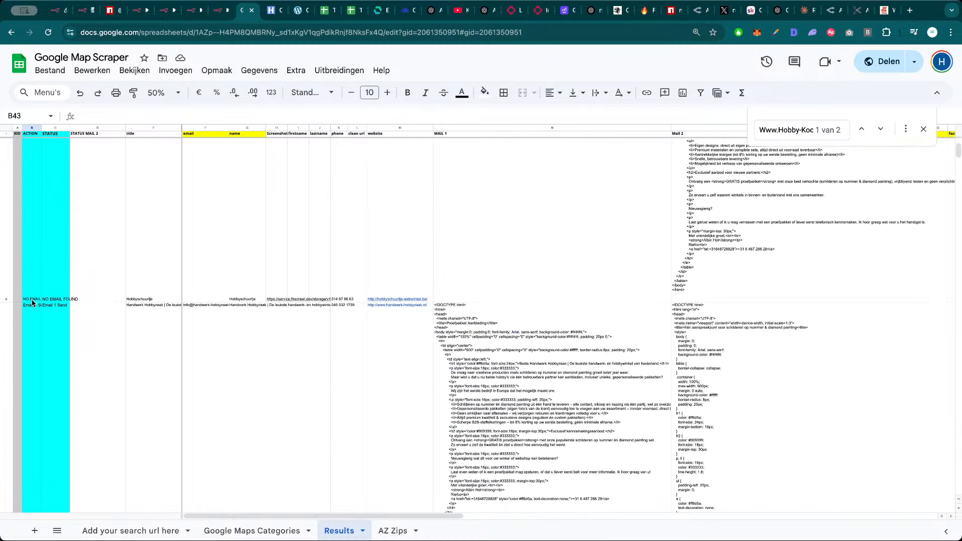
scroll(33, 301, down, 5)
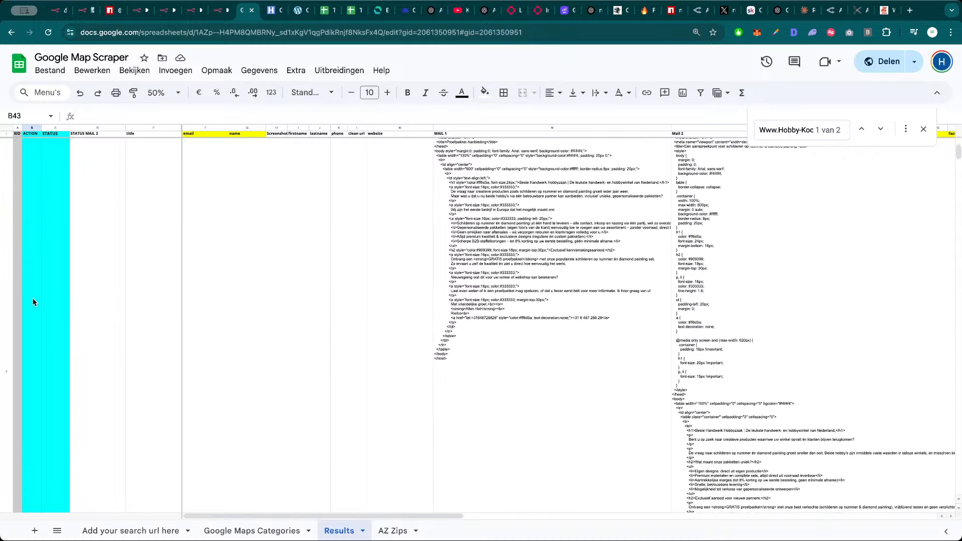
scroll(31, 320, down, 5)
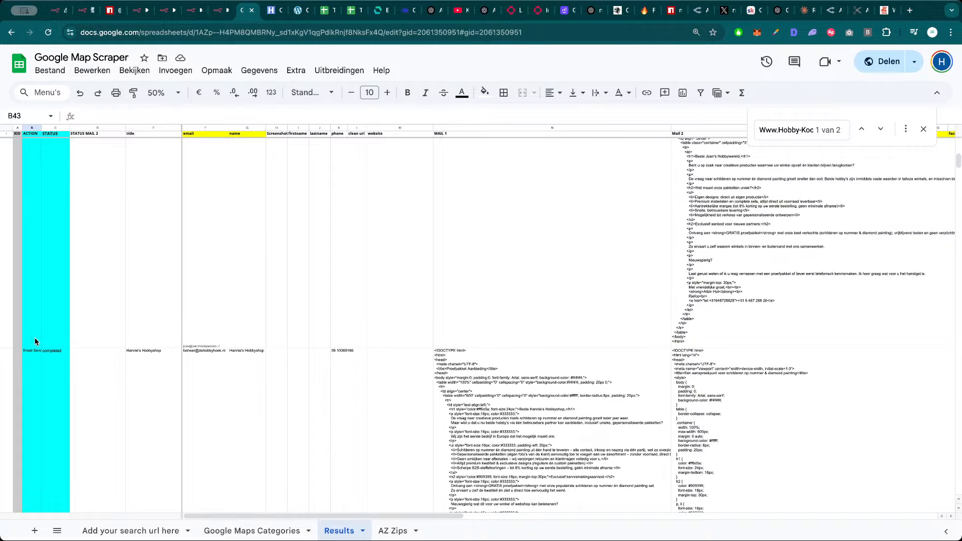
click(35, 339)
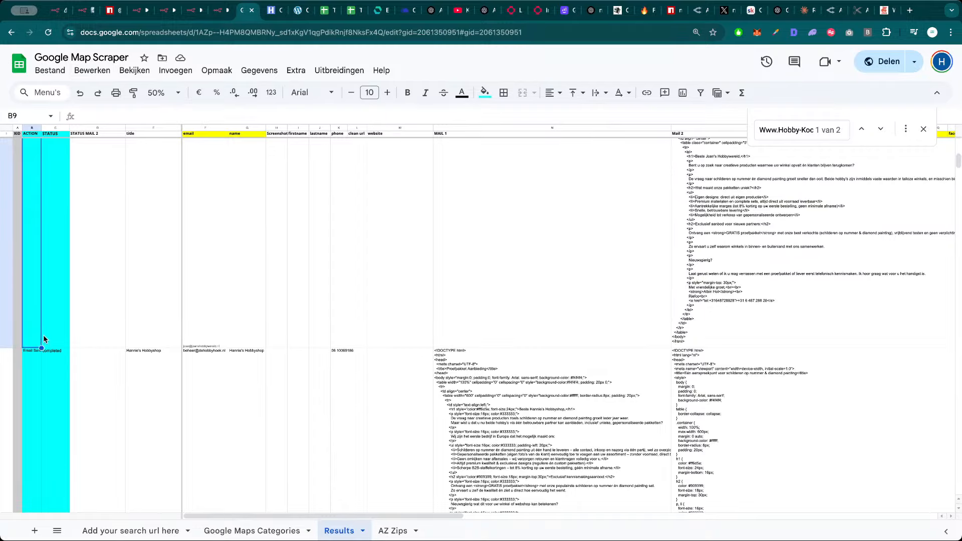
scroll(44, 339, down, 5)
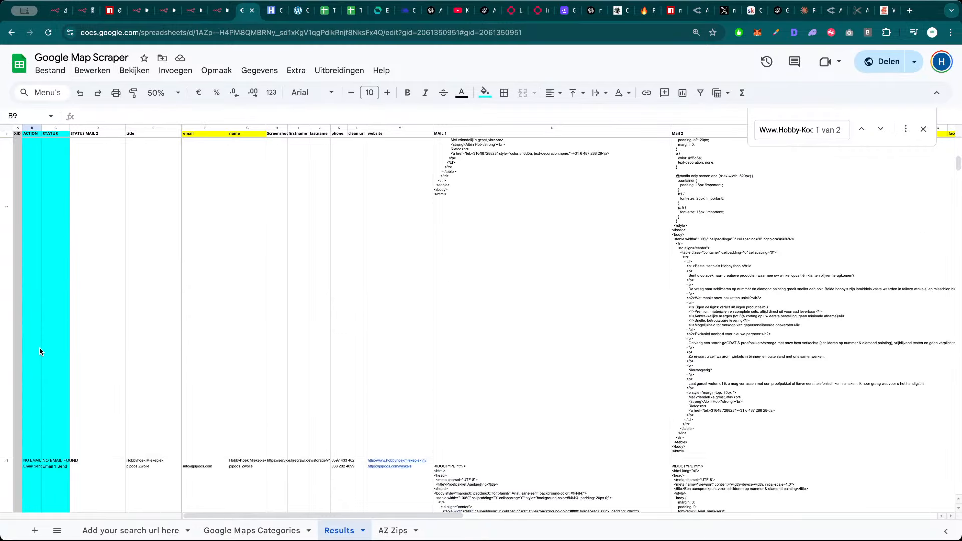
scroll(39, 348, down, 3)
scroll(33, 309, down, 5)
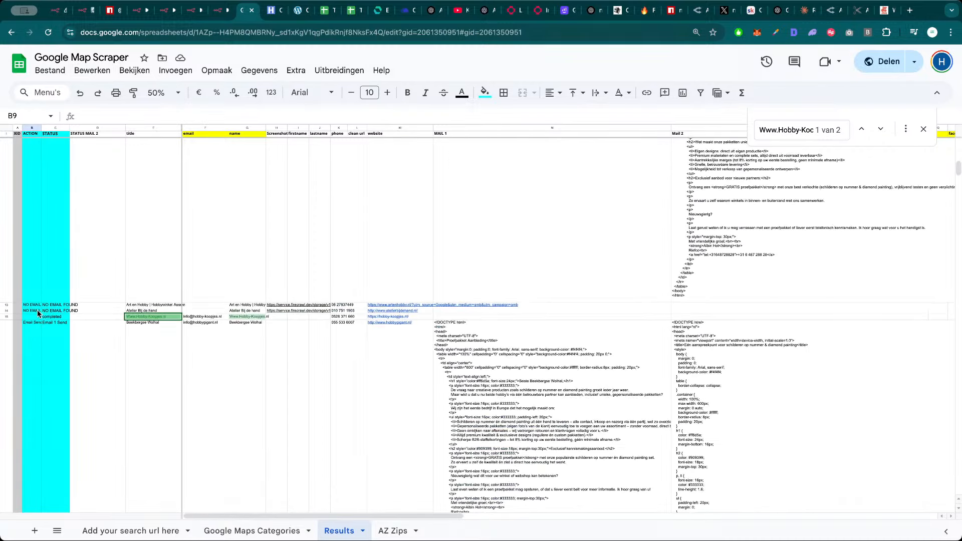
scroll(37, 311, down, 5)
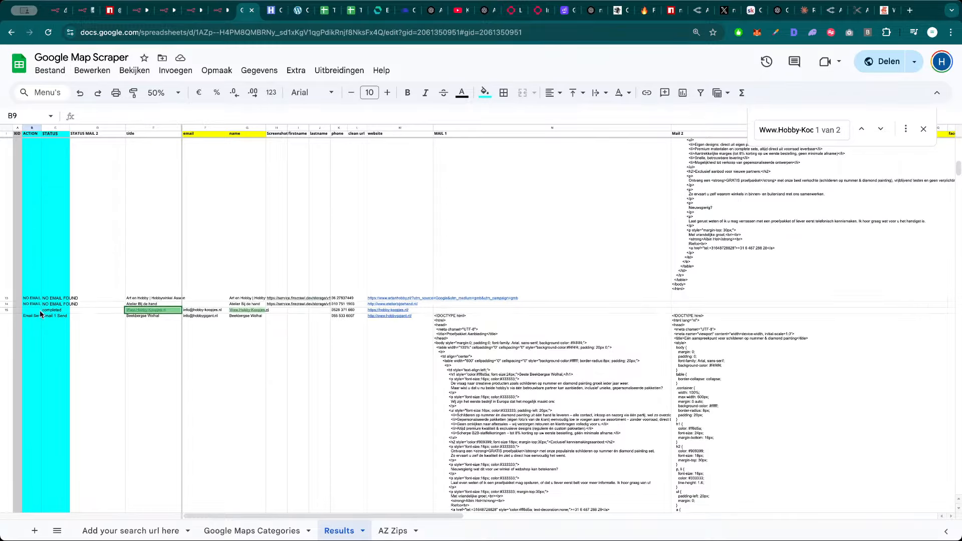
scroll(36, 340, down, 5)
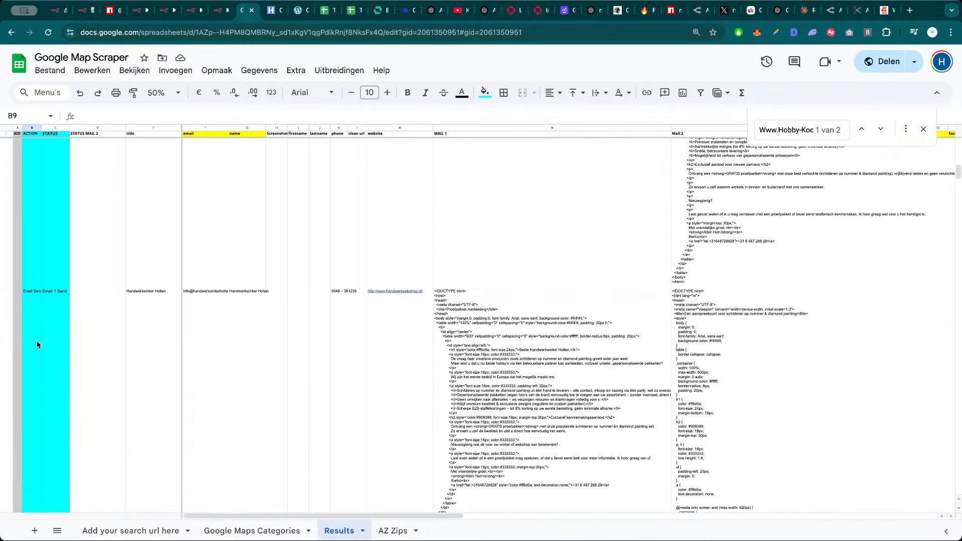
scroll(36, 333, down, 5)
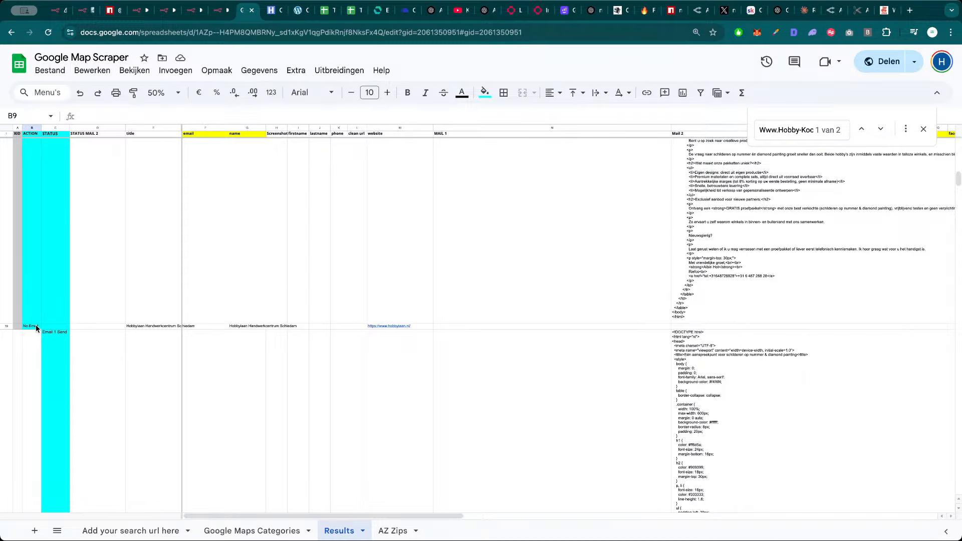
scroll(35, 327, down, 5)
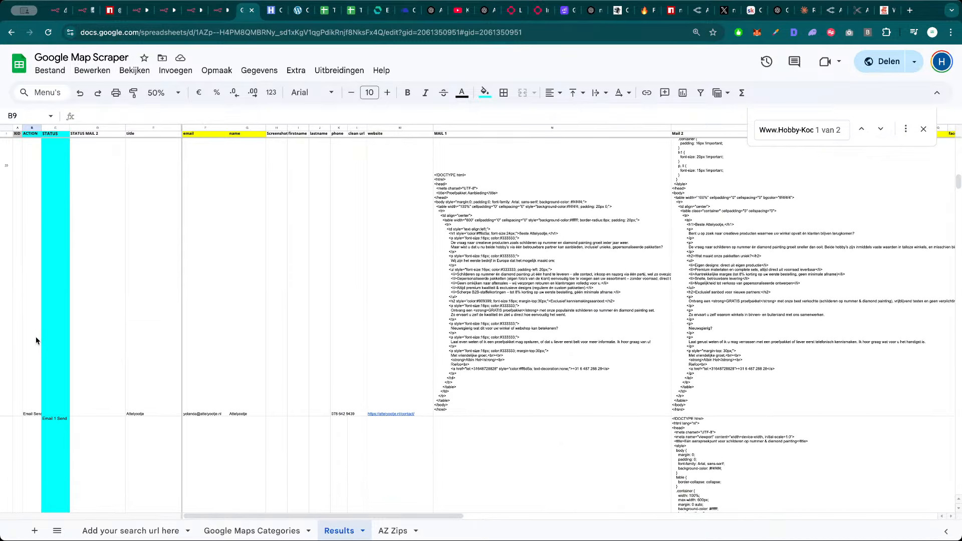
scroll(35, 336, down, 5)
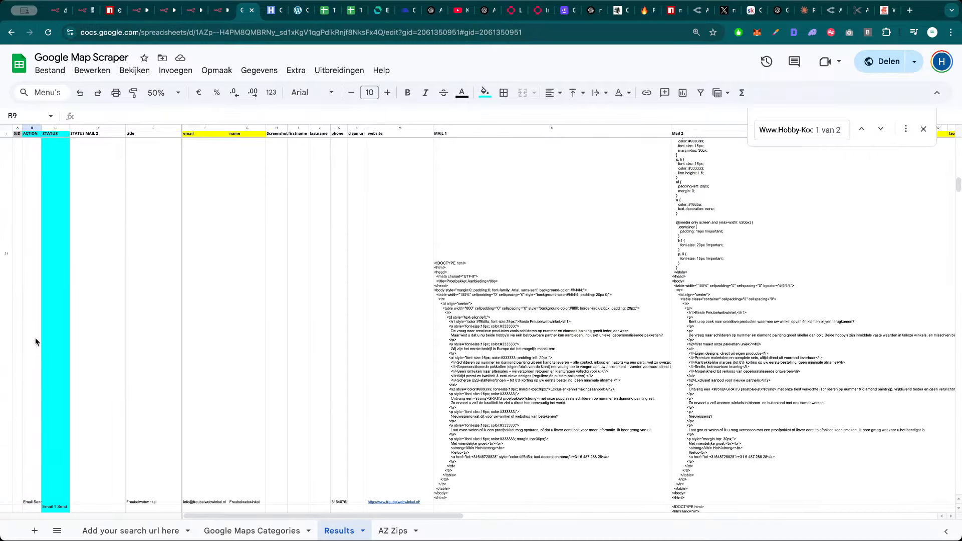
scroll(35, 338, down, 5)
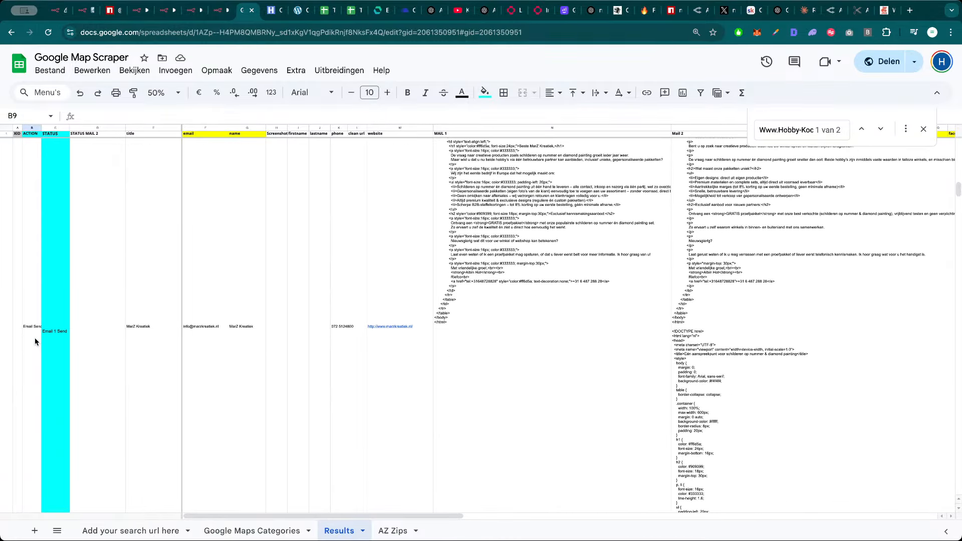
scroll(34, 338, down, 5)
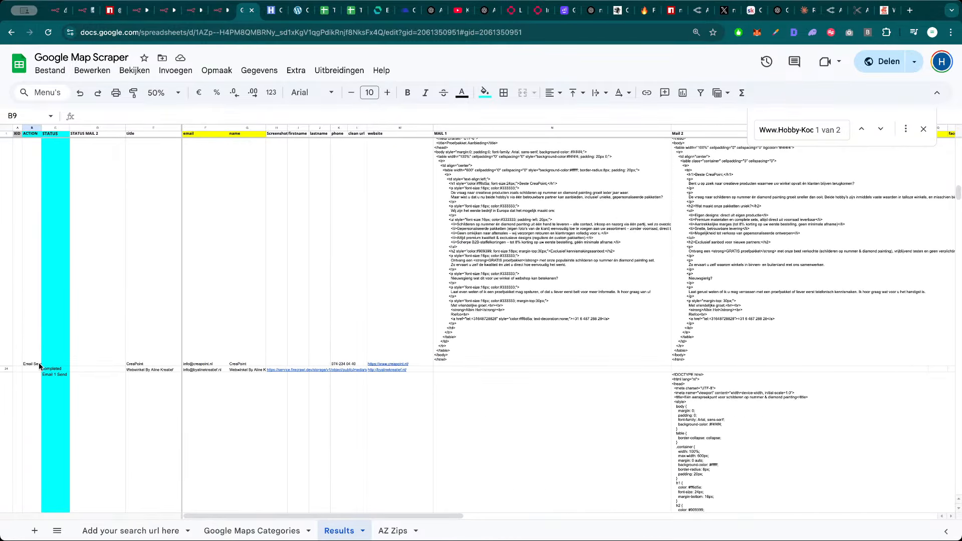
click(35, 368)
scroll(34, 366, down, 5)
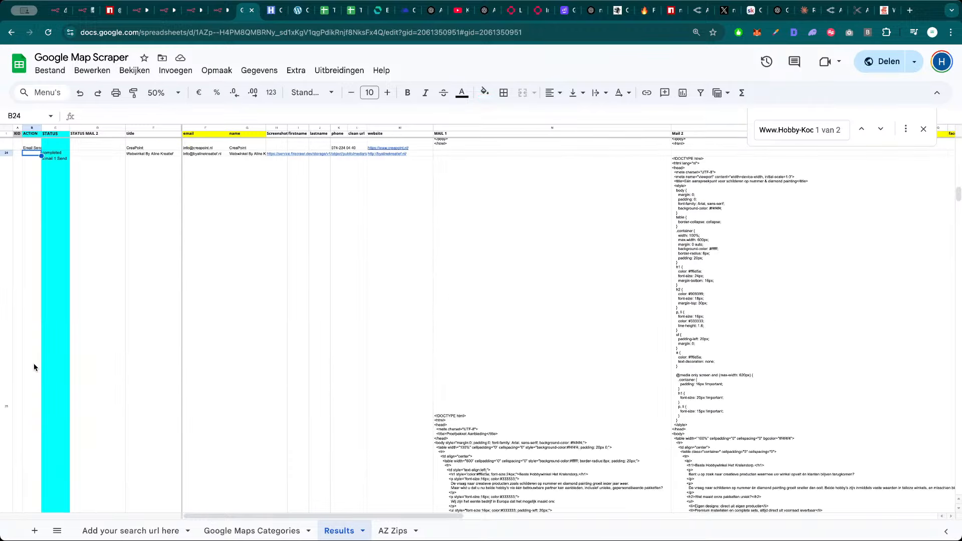
Copy the NO EMAIL FOUND entry from ACTION cell B28 into the empty ACTION cell B29
scroll(37, 357, down, 5)
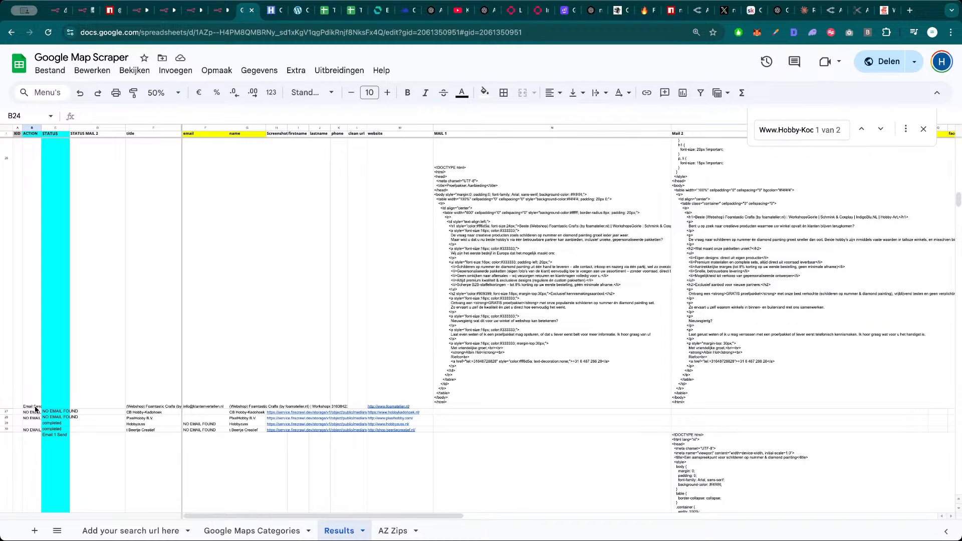
scroll(29, 422, down, 3)
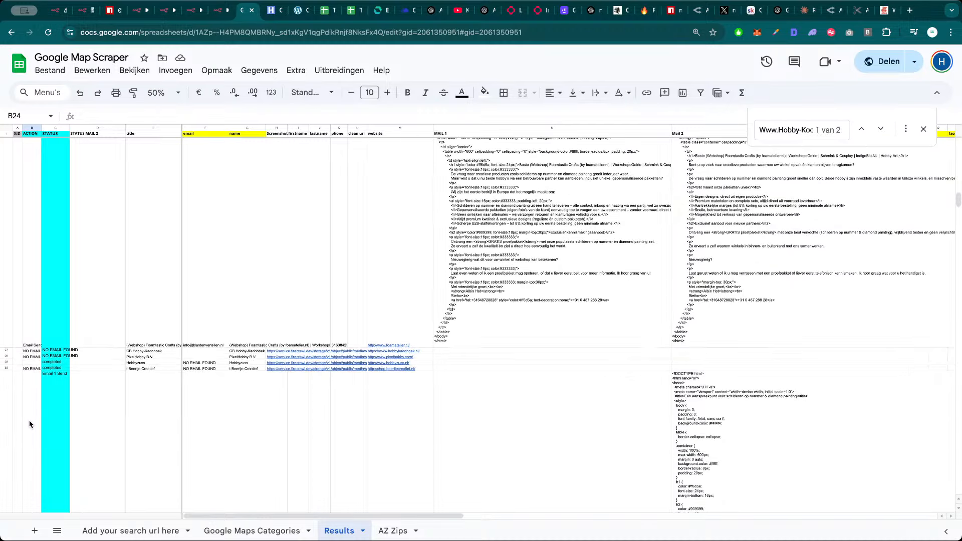
click(33, 358)
key(ctrl+c)
click(35, 364)
key(ctrl+v)
Examine the ACTION and STATUS entries of the leads below row 29, down to the WG Galerie row
scroll(35, 368, down, 10)
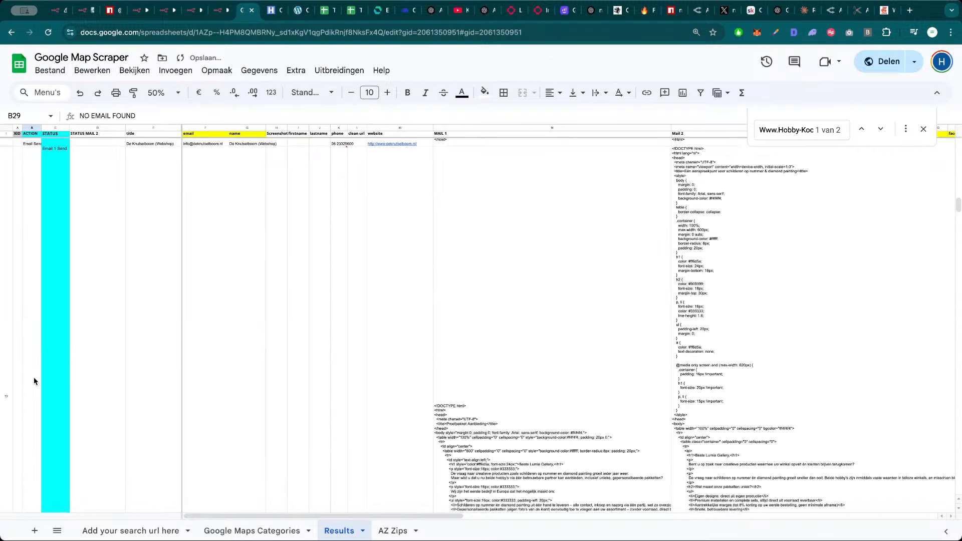
scroll(34, 371, down, 5)
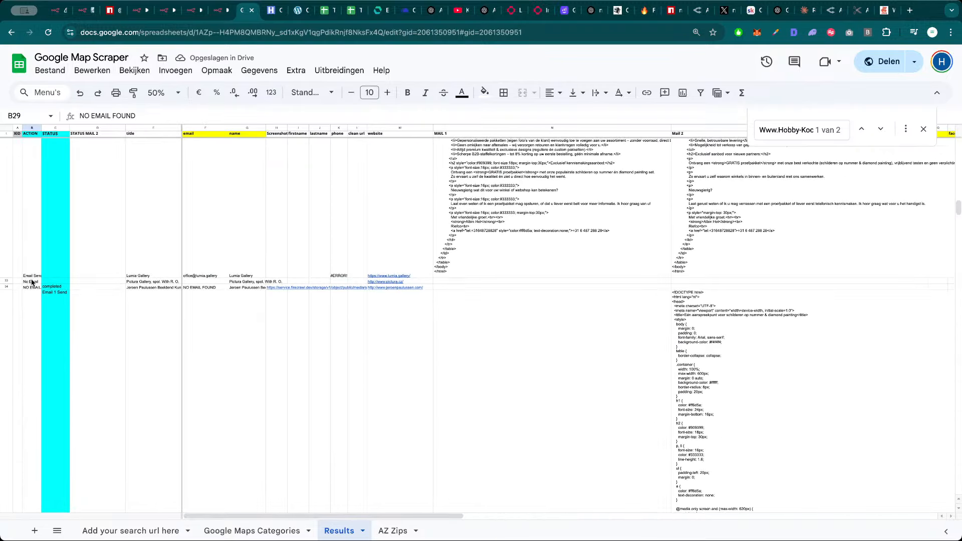
scroll(35, 326, down, 10)
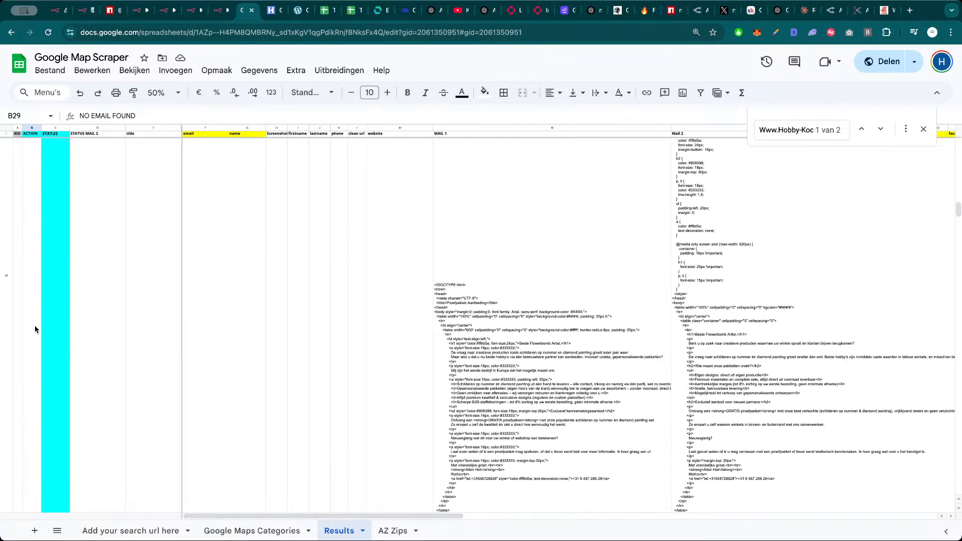
scroll(32, 355, down, 5)
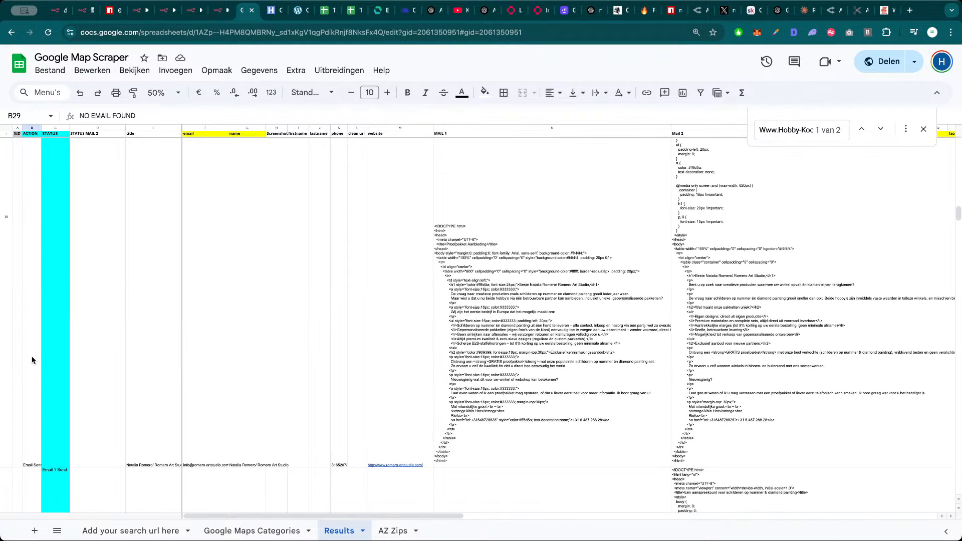
scroll(32, 360, down, 5)
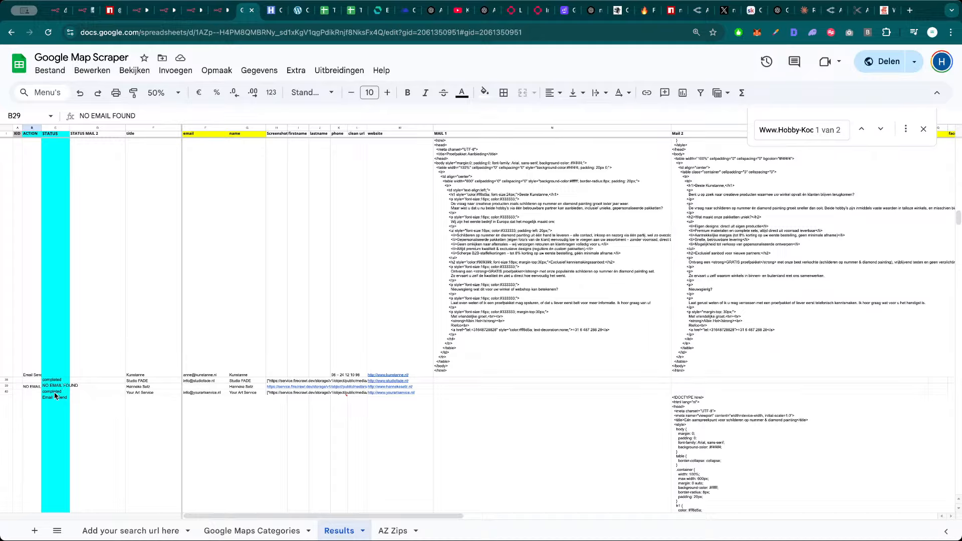
scroll(34, 383, down, 10)
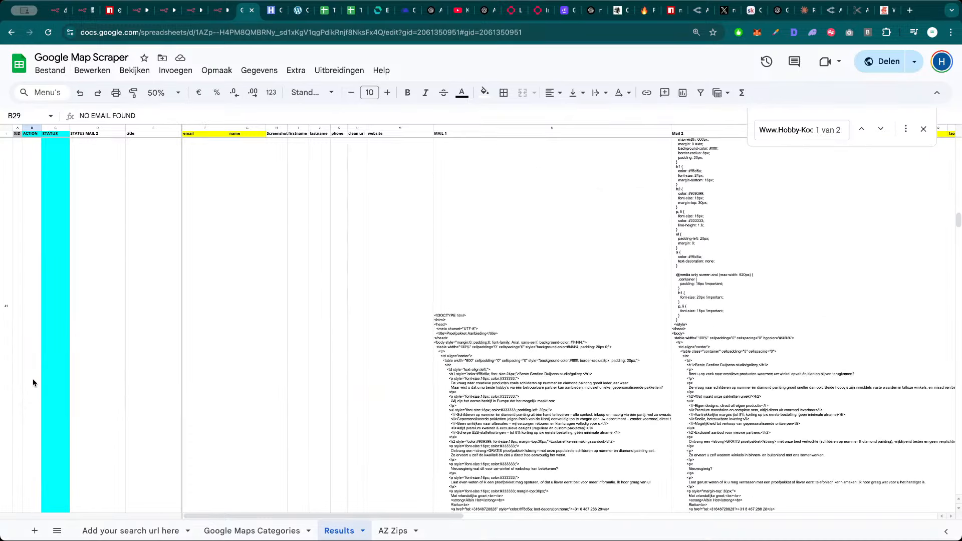
scroll(32, 383, down, 6)
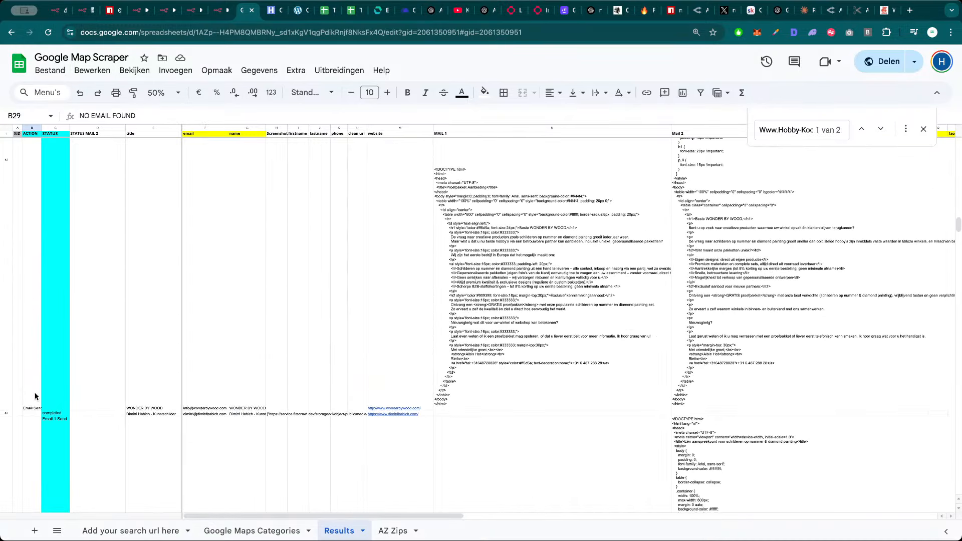
scroll(29, 416, down, 6)
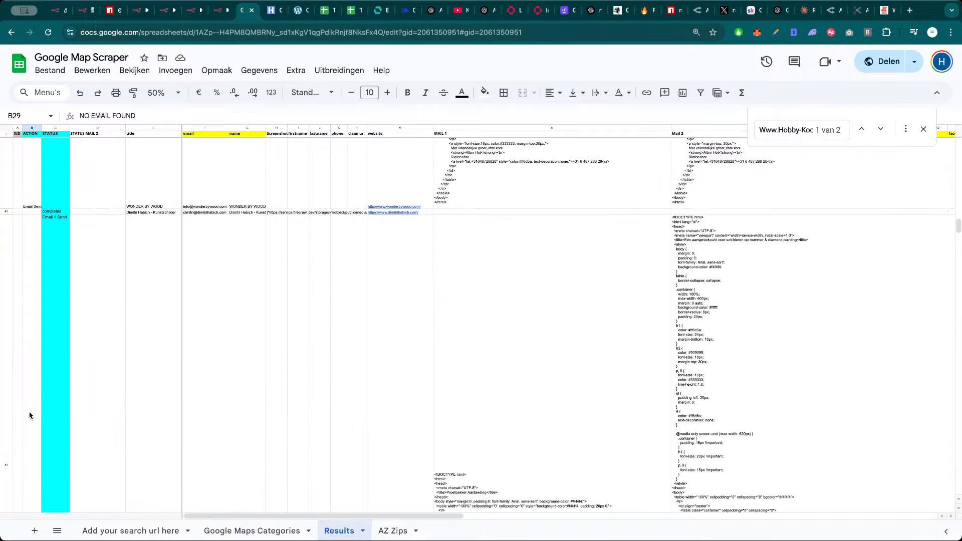
scroll(39, 416, down, 6)
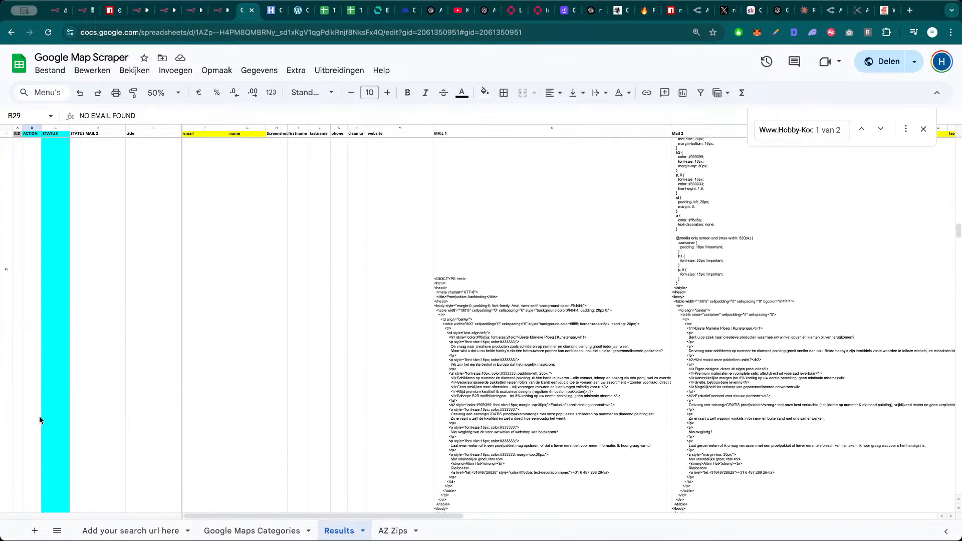
scroll(40, 409, down, 6)
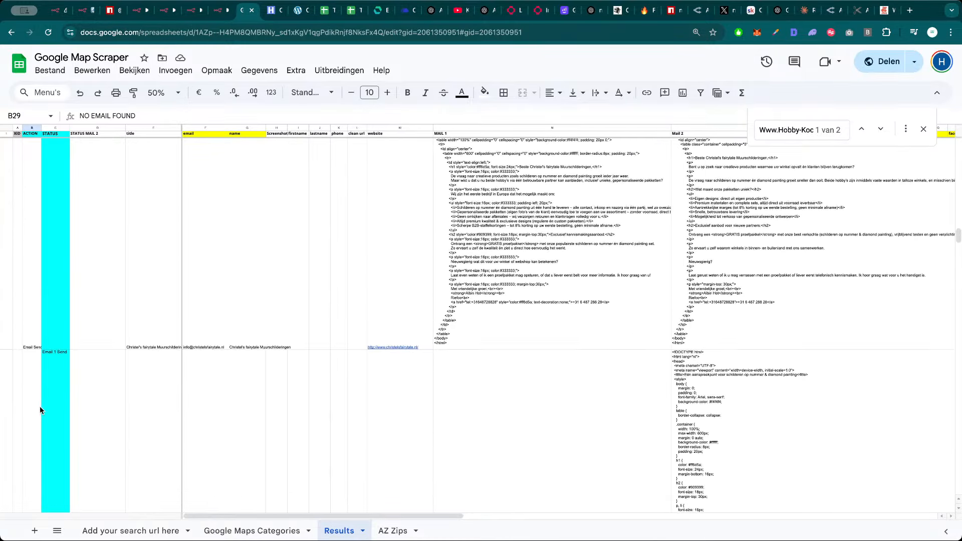
scroll(40, 405, down, 6)
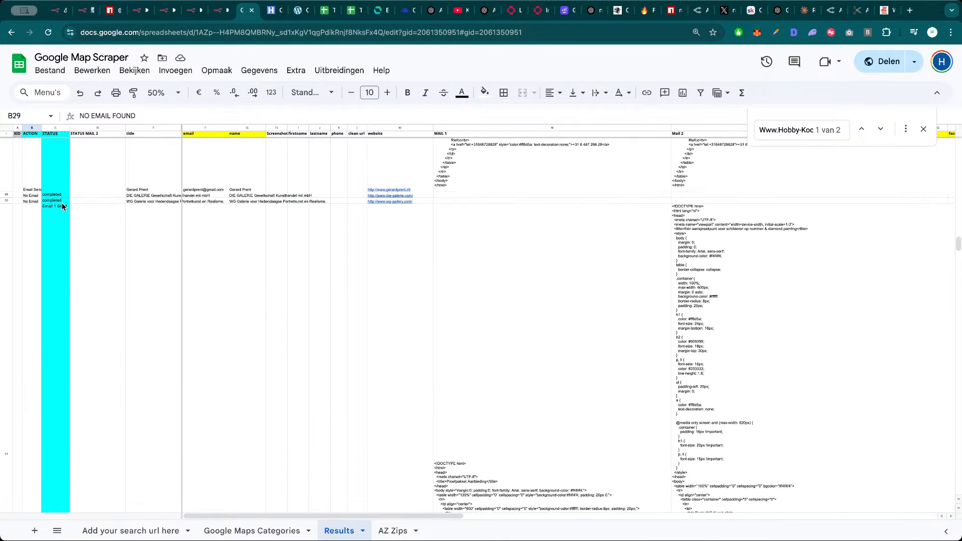
Switch to the Send Mails TO Outreach workflow and run its Set Contact and Limit nodes
click(163, 10)
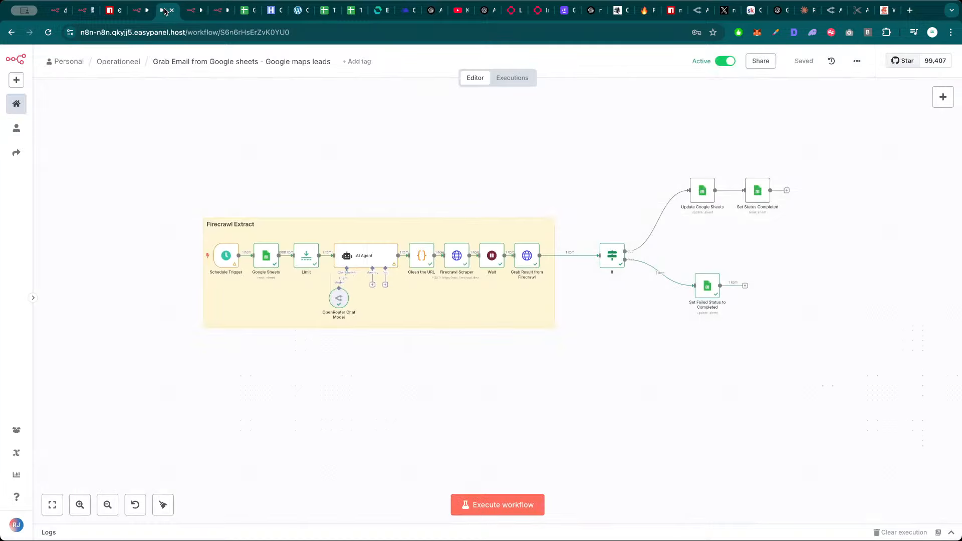
click(217, 10)
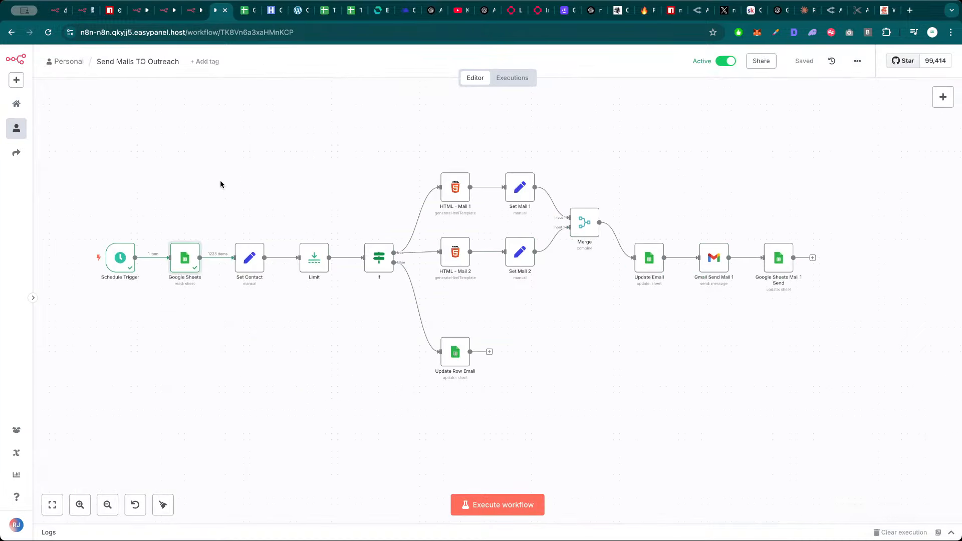
double_click(254, 263)
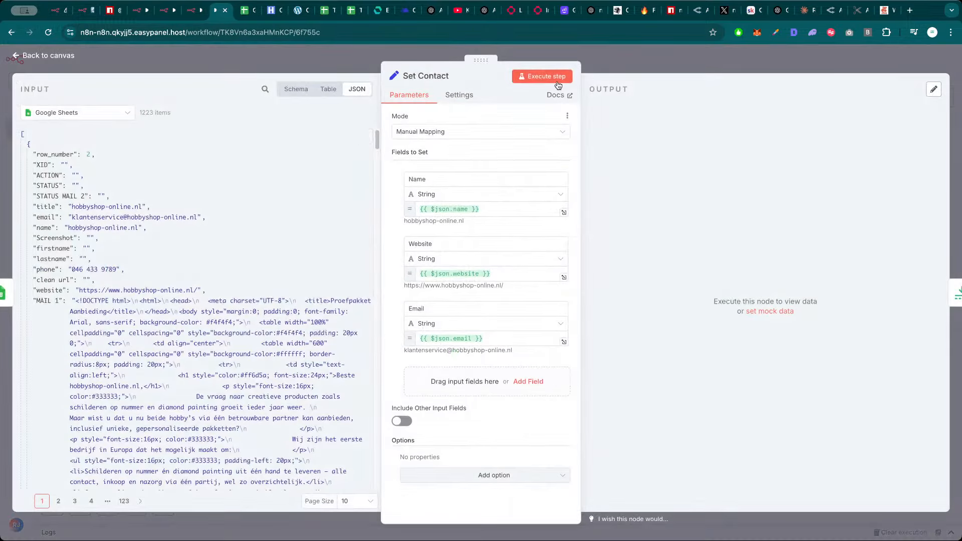
click(542, 77)
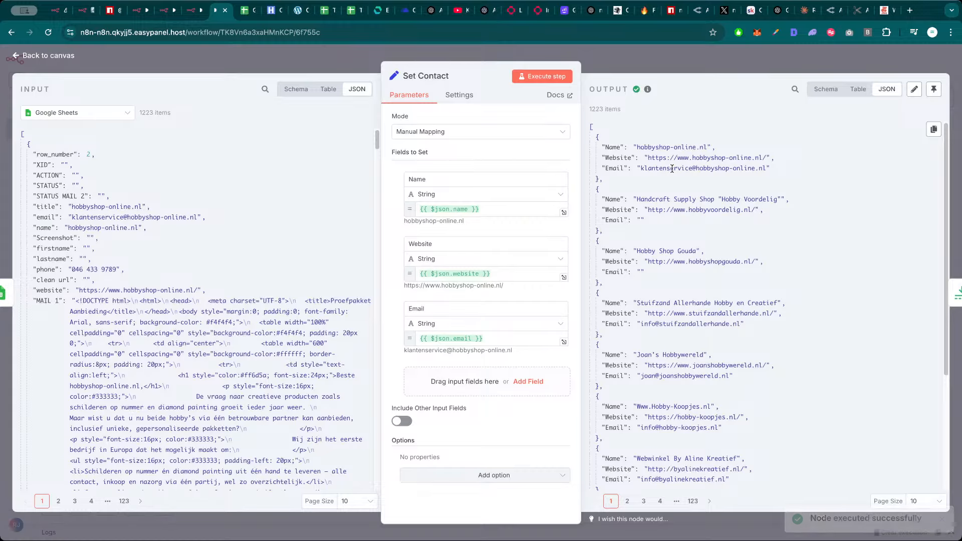
click(677, 67)
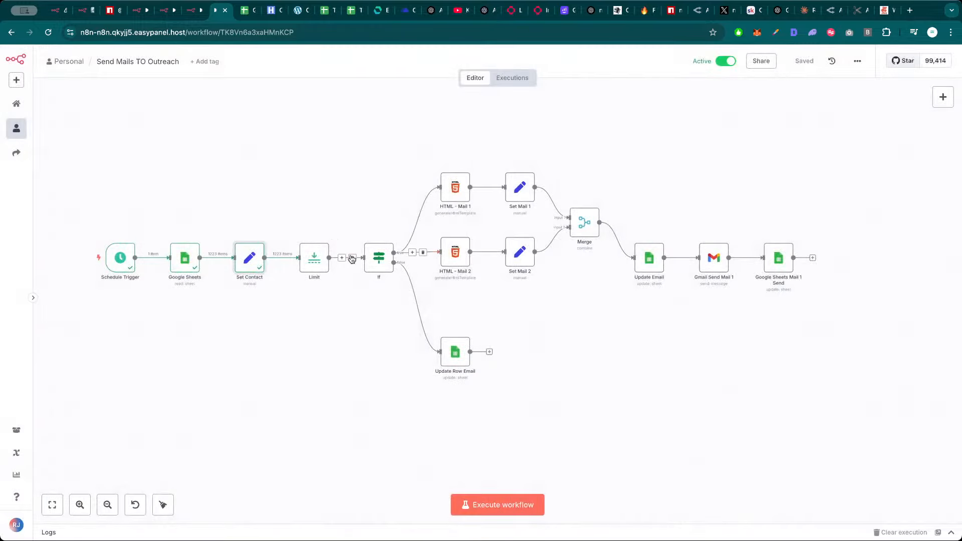
double_click(321, 257)
click(566, 75)
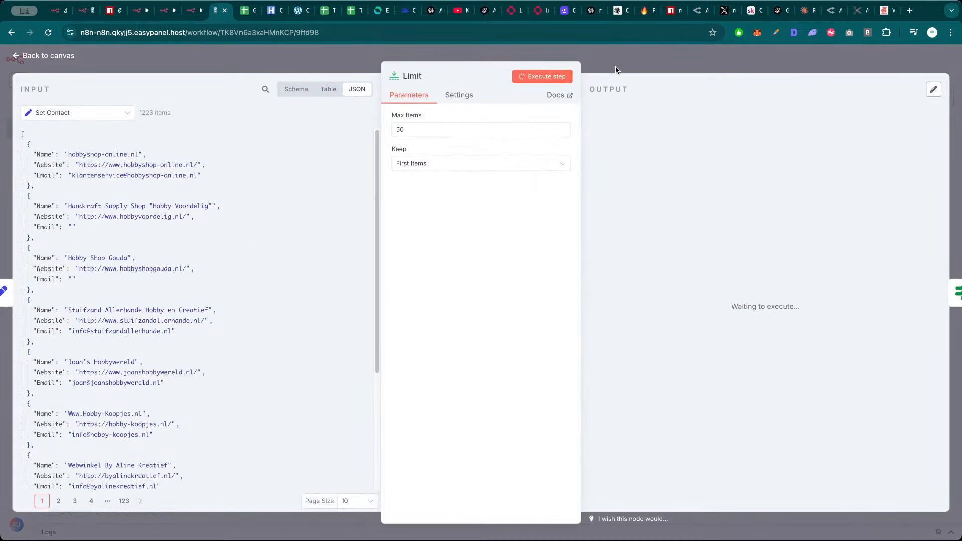
click(631, 69)
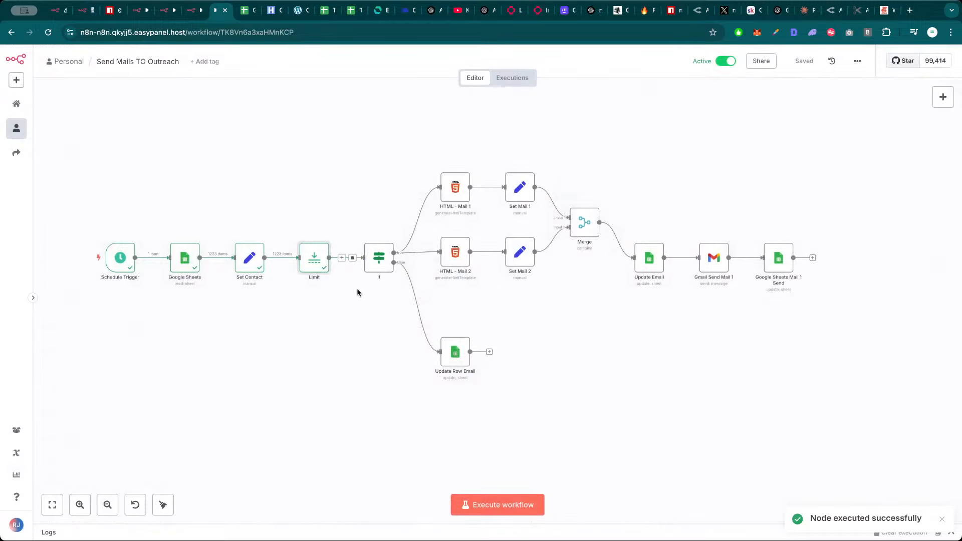
Run the If node on the limited leads and inspect its true and false branch outputs
double_click(380, 255)
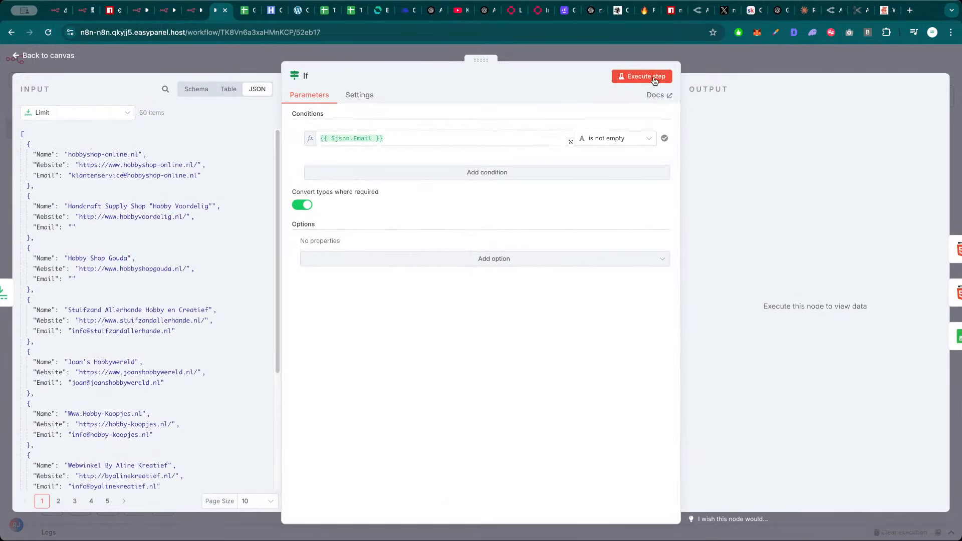
click(655, 81)
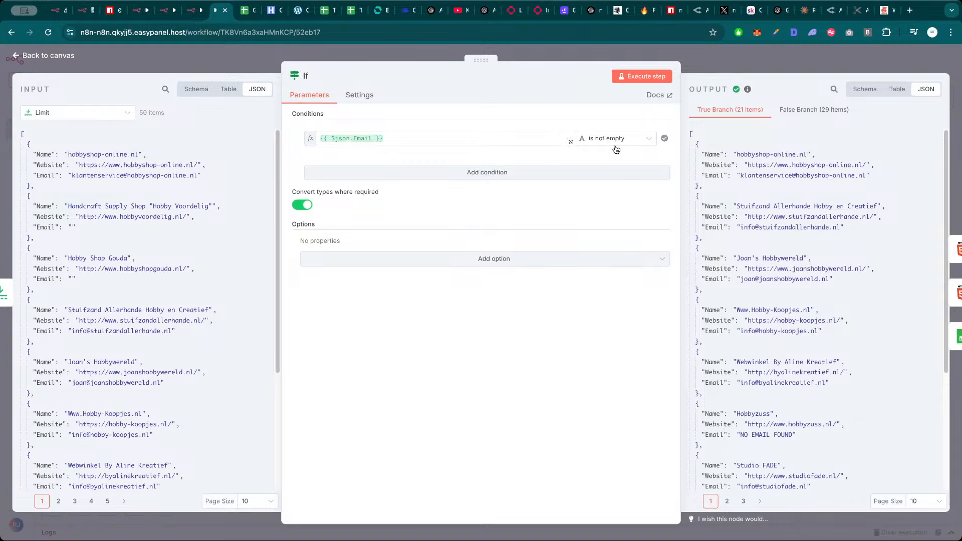
click(812, 110)
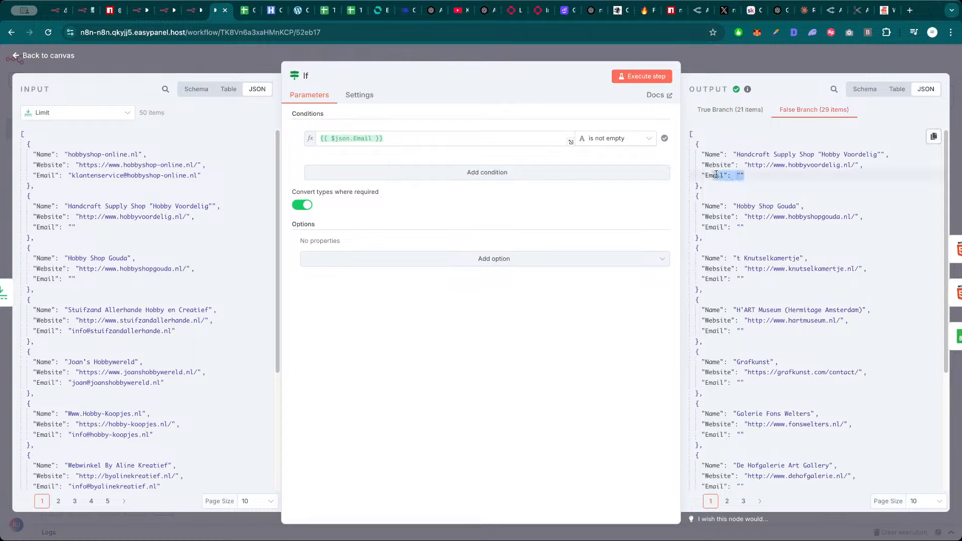
click(791, 59)
Inspect the column values that the Update Row Email node writes, especially its ACTION value
click(459, 354)
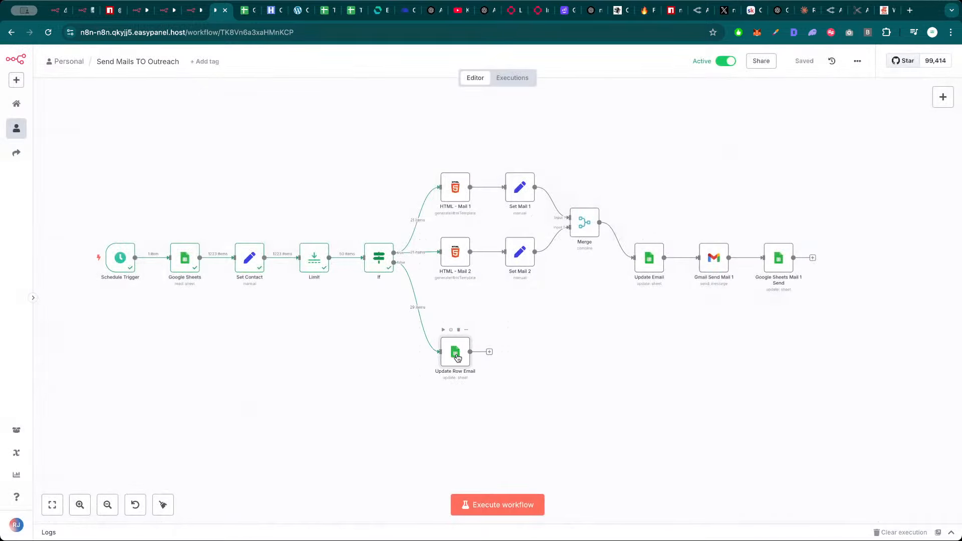
double_click(457, 357)
scroll(463, 301, down, 3)
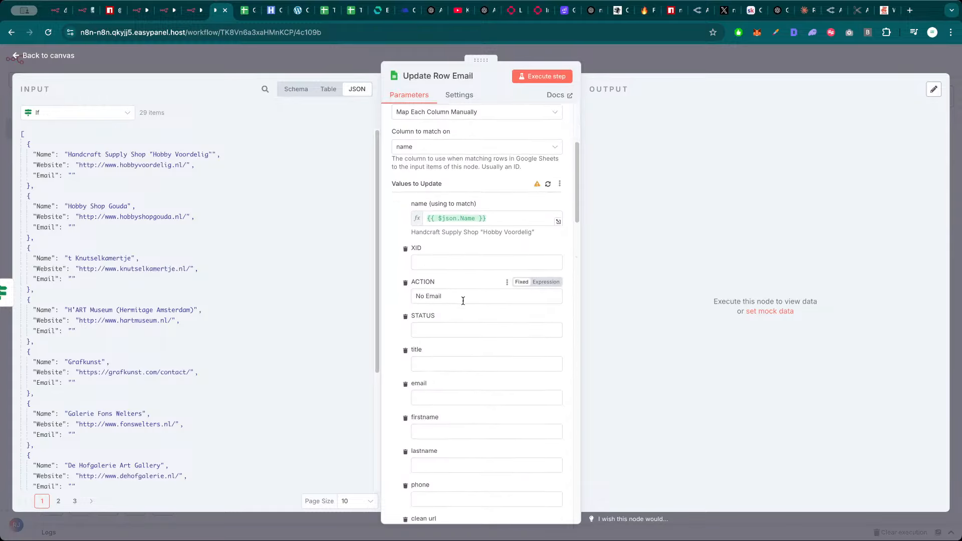
scroll(463, 300, down, 1)
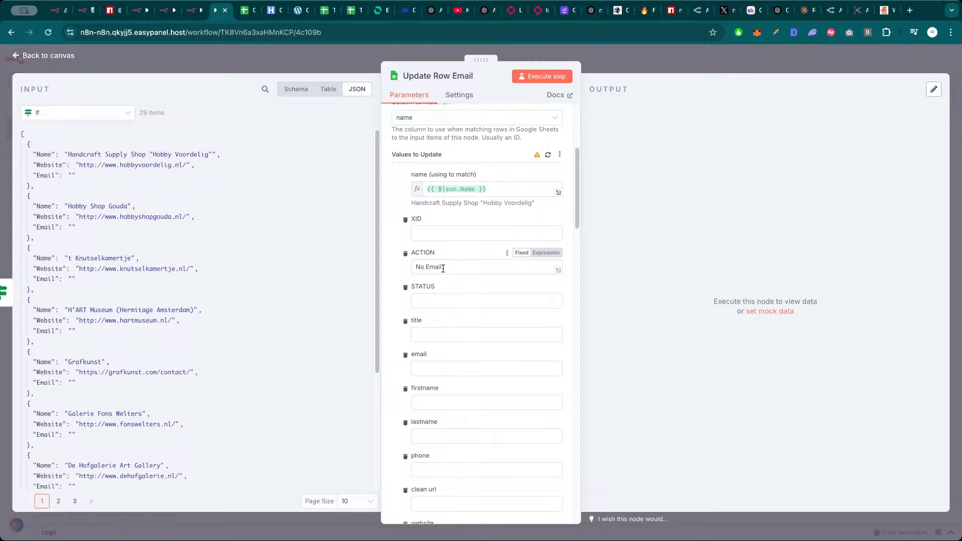
drag(444, 268, 401, 274)
click(616, 59)
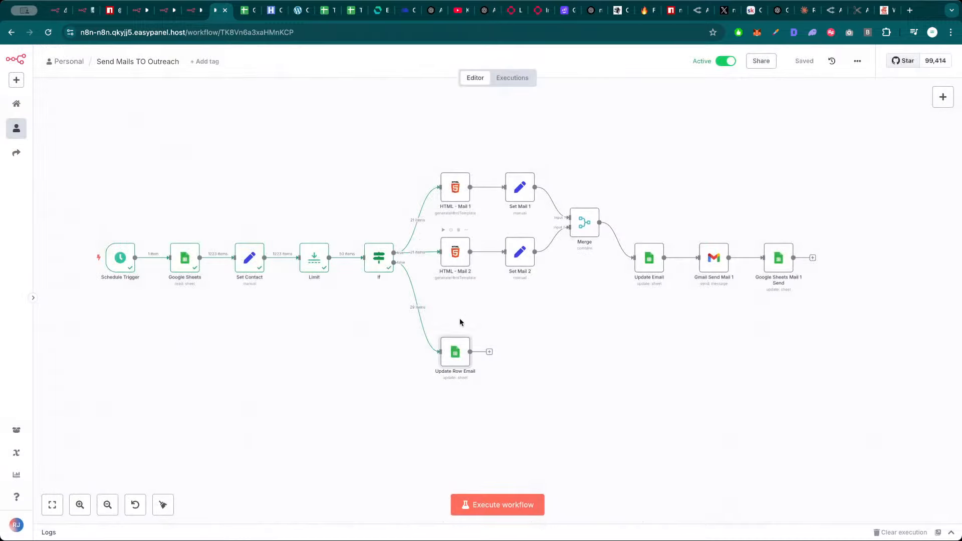
Refresh the sheet columns in the Update Row Email node and review its values to update
double_click(460, 356)
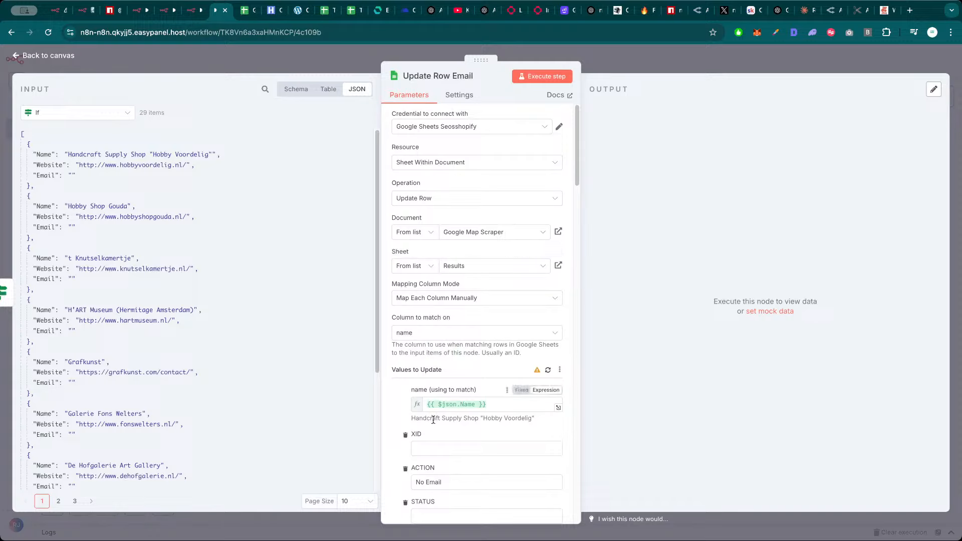
scroll(433, 420, down, 5)
click(547, 173)
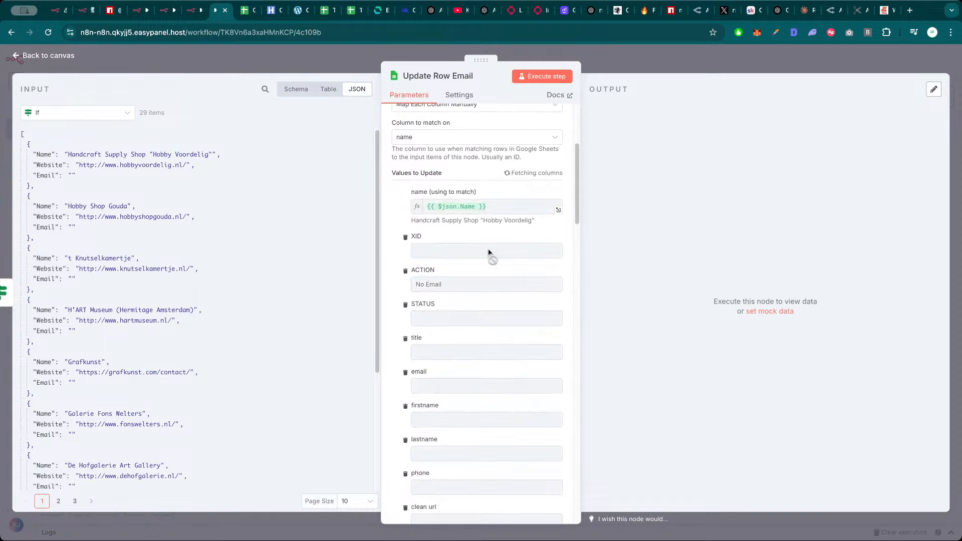
scroll(428, 360, down, 1)
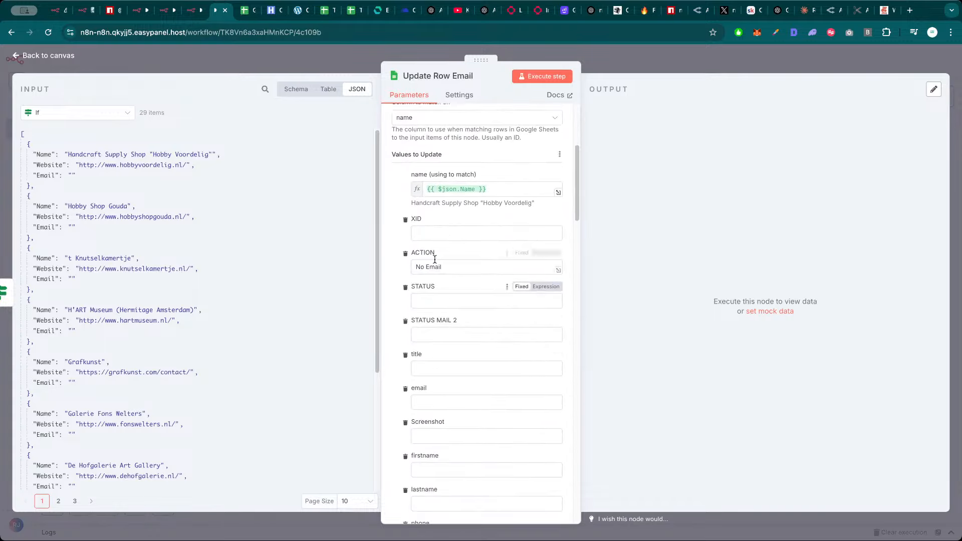
scroll(440, 278, up, 3)
scroll(440, 346, down, 2)
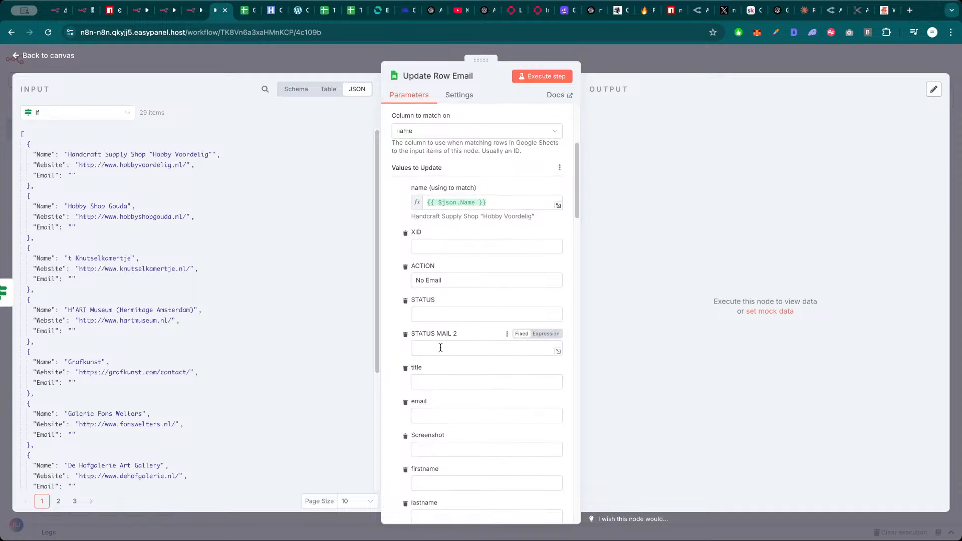
scroll(441, 351, down, 1)
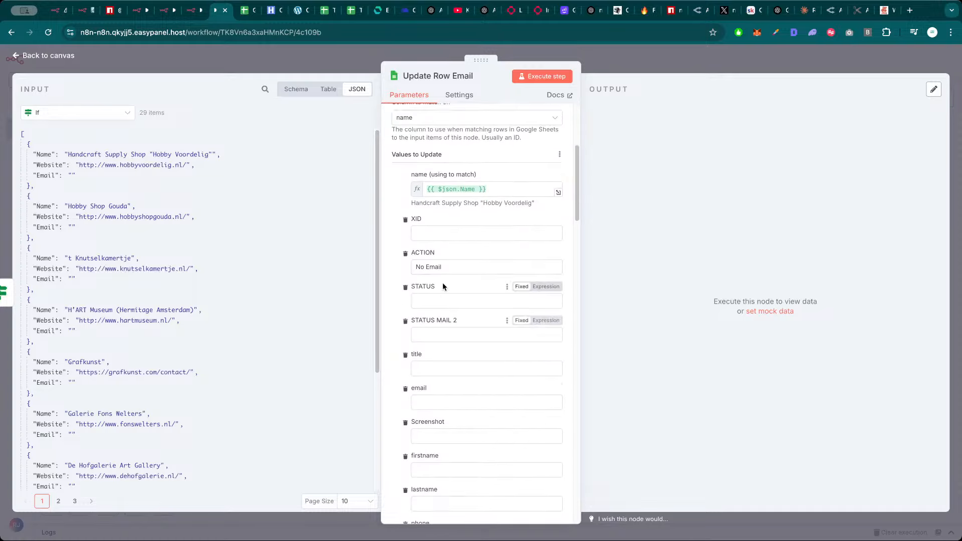
click(636, 57)
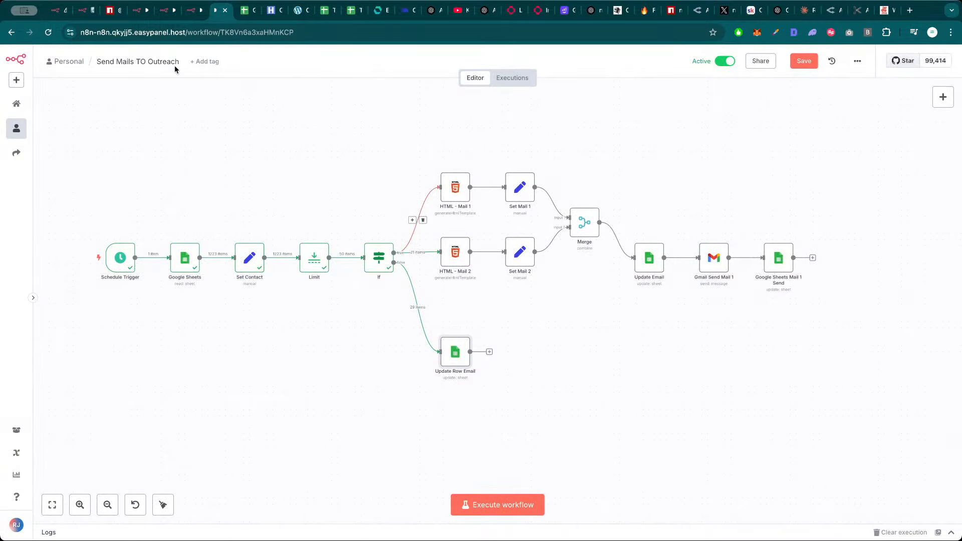
Copy the first lead's email address from the If node's true branch and save the Send Mails TO Outreach workflow
click(193, 10)
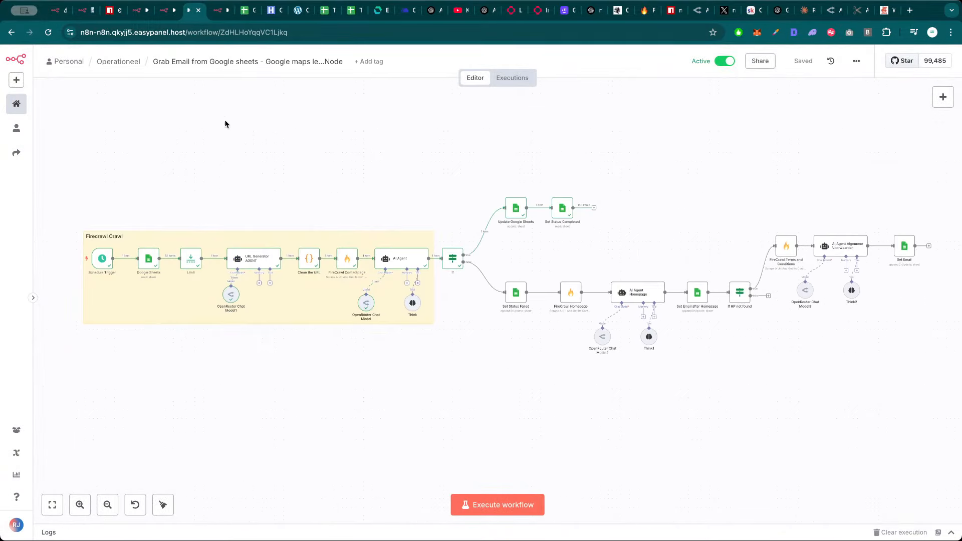
click(224, 12)
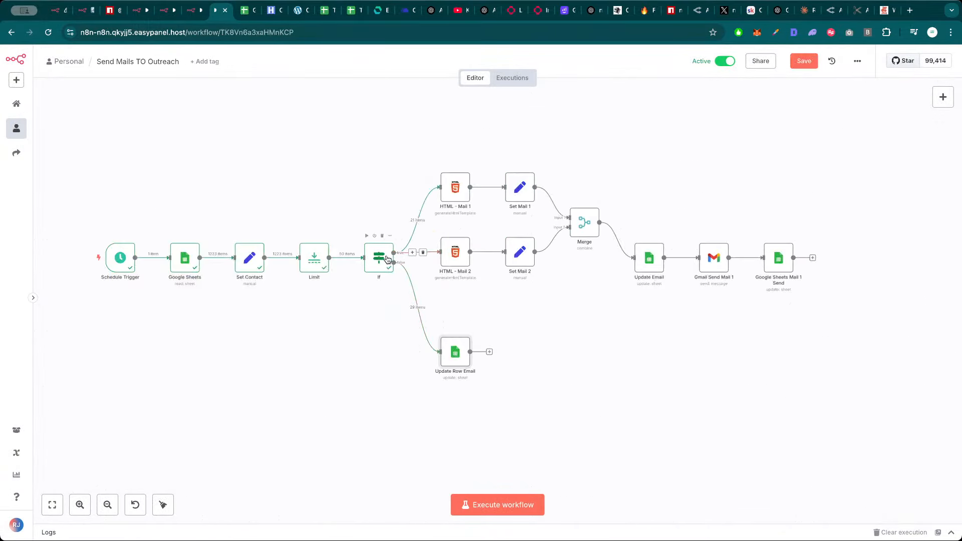
double_click(380, 257)
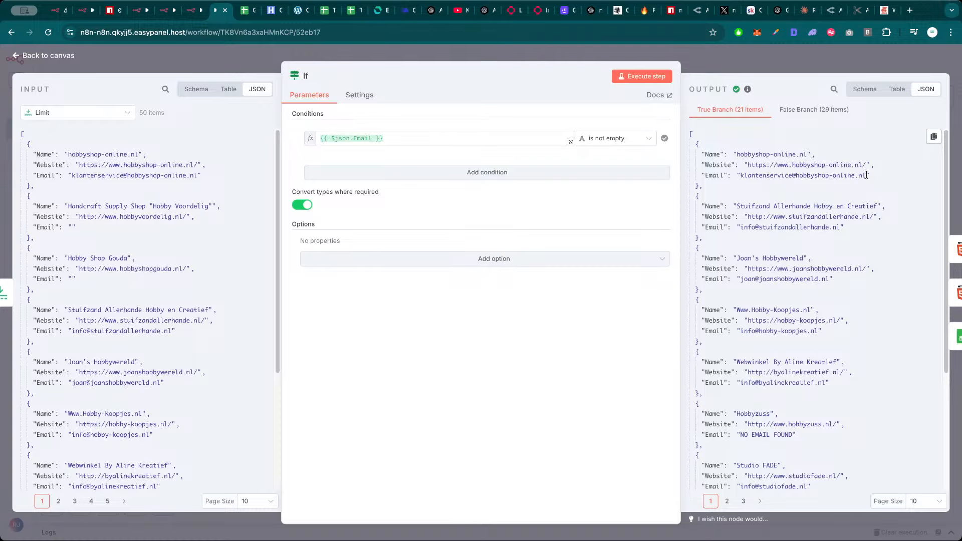
drag(866, 174, 741, 178)
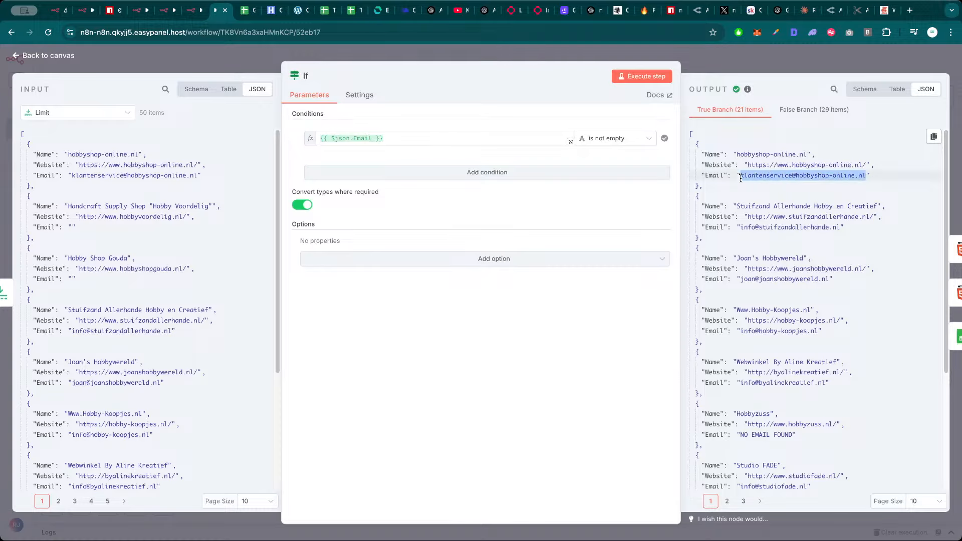
click(753, 58)
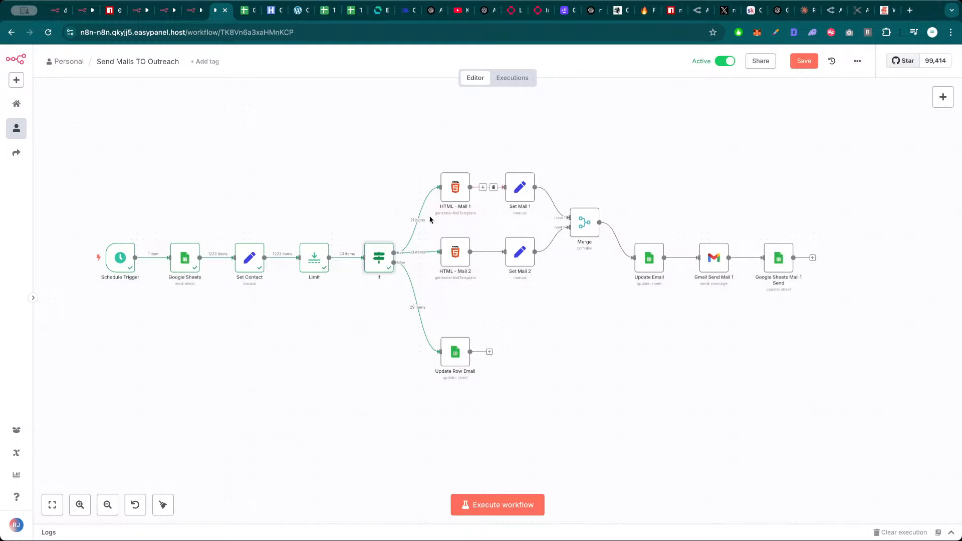
click(805, 61)
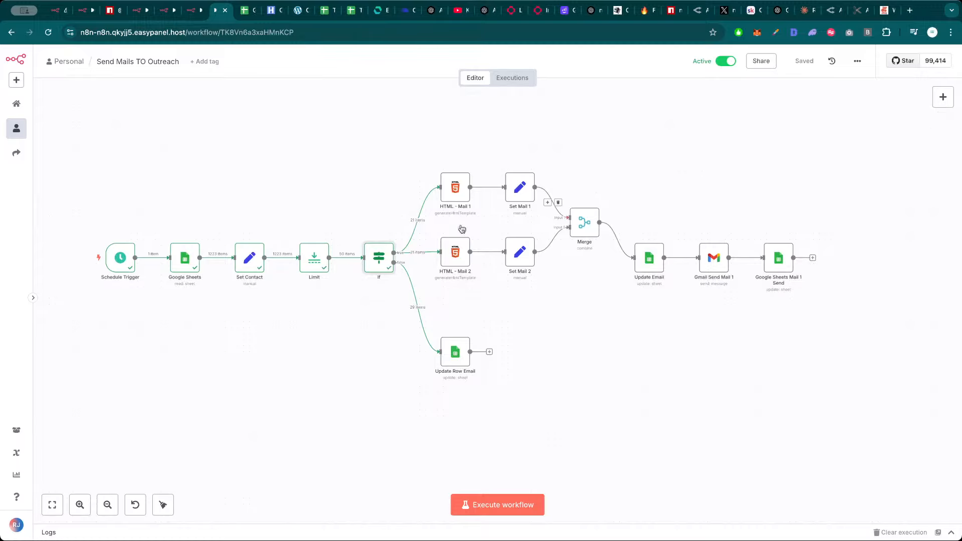
Switch to the Google Map Scraper spreadsheet, search for the copied email address and check the hobbyshop-online.nl row
click(245, 11)
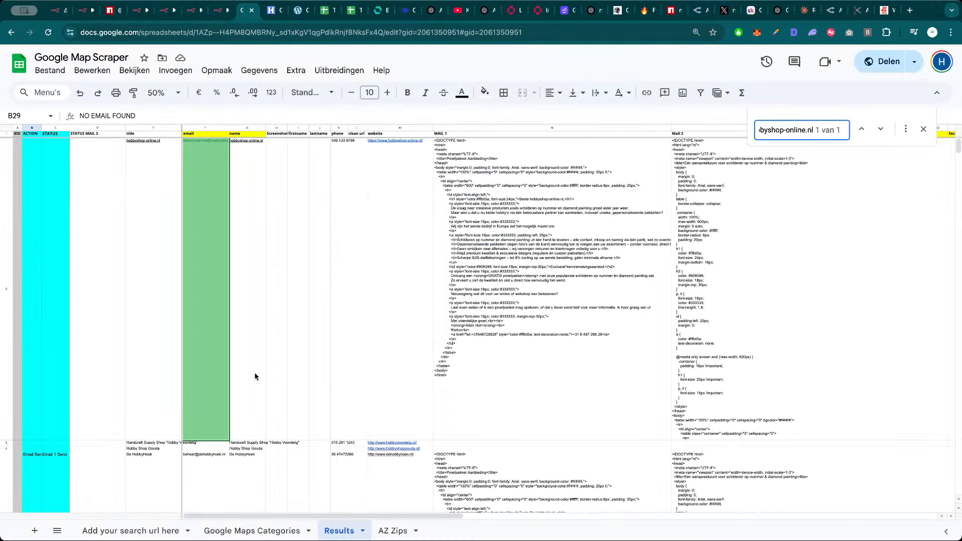
click(92, 259)
click(211, 215)
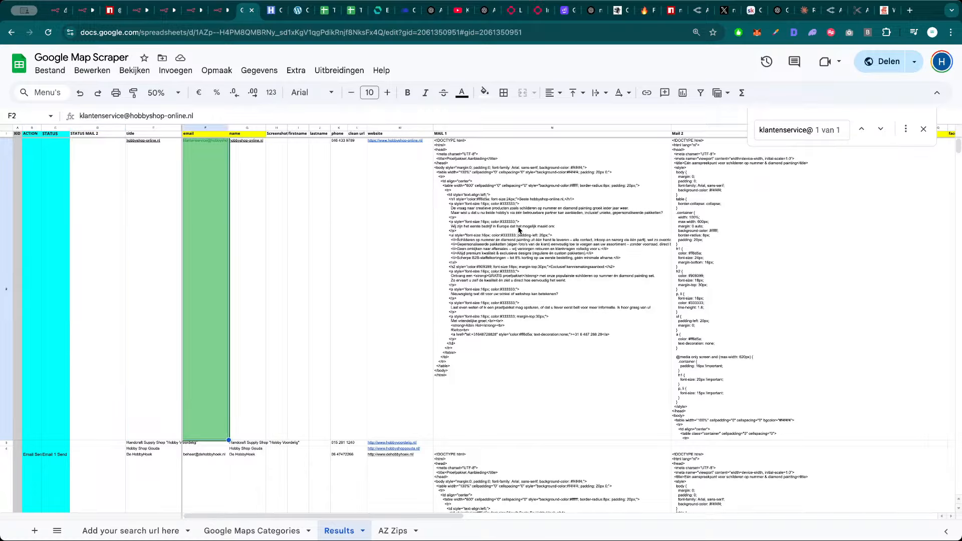
click(519, 230)
click(99, 209)
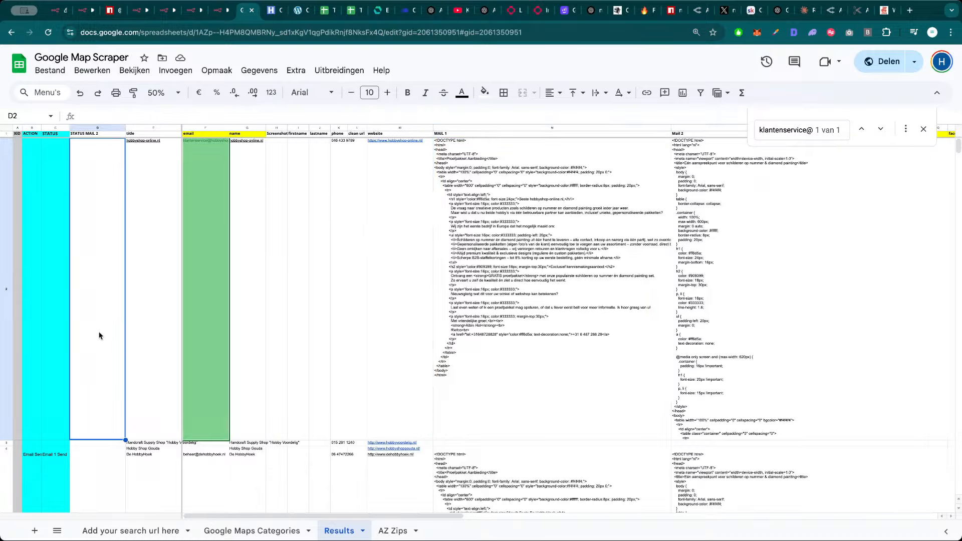
Copy the Email 1 Send entry from STATUS cell C5 into STATUS cell C2 and ACTION cell B2
click(59, 454)
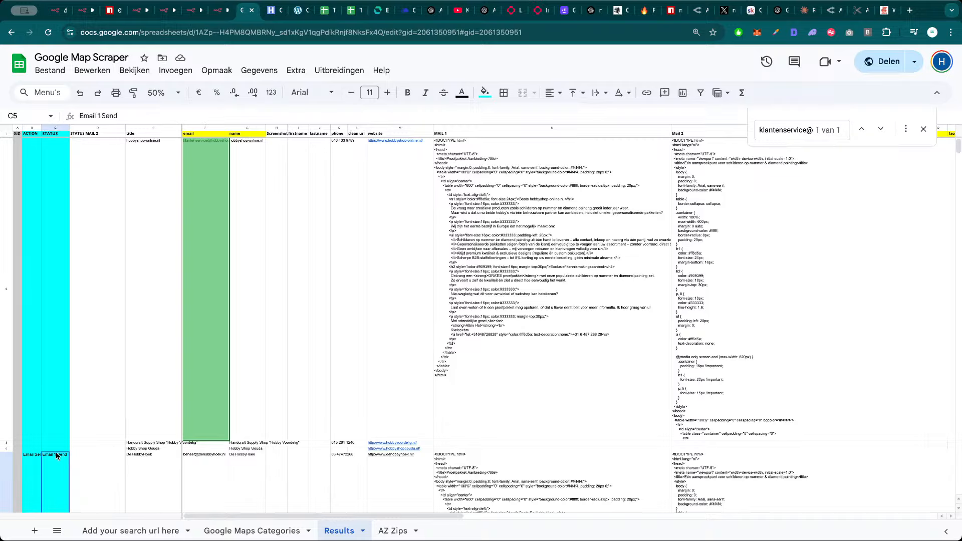
key(super+c)
click(54, 395)
key(super+v)
click(36, 395)
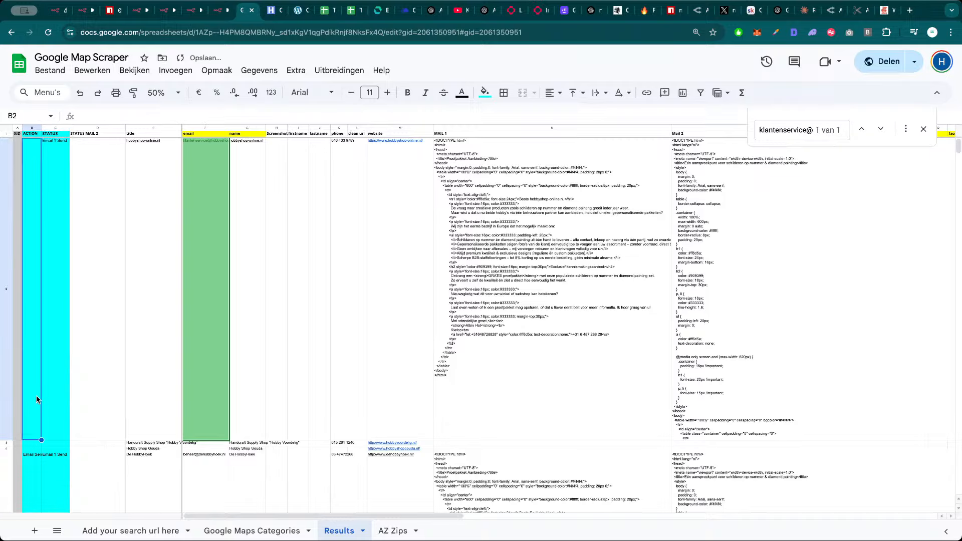
key(super+v)
scroll(65, 402, down, 1)
scroll(65, 406, down, 2)
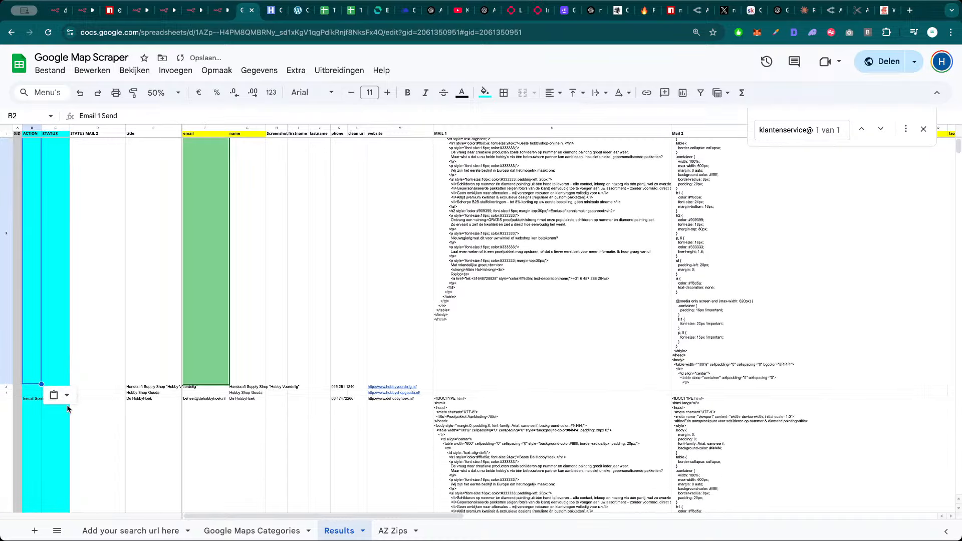
Switch to the Baby Myth Busters Questions answers workflow in n8n and look over its node groups
click(327, 10)
click(222, 11)
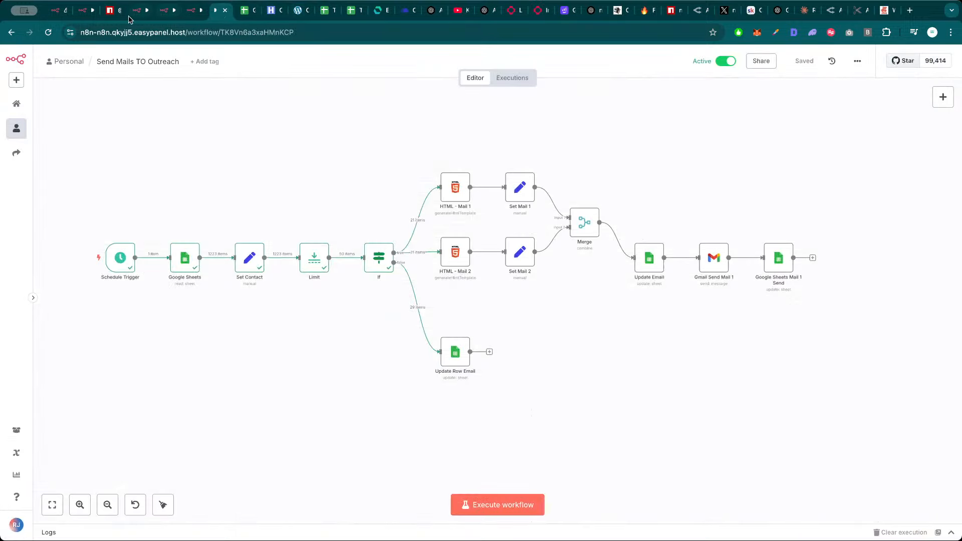
click(86, 15)
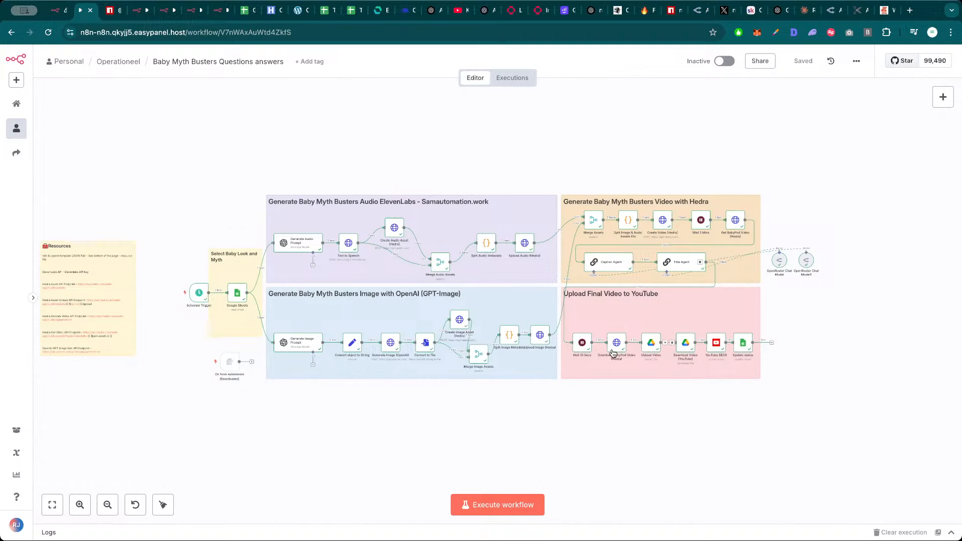
mouse_move(479, 138)
mouse_down()
mouse_move(440, 139)
mouse_move(475, 137)
mouse_up()
scroll(440, 139, up, 2)
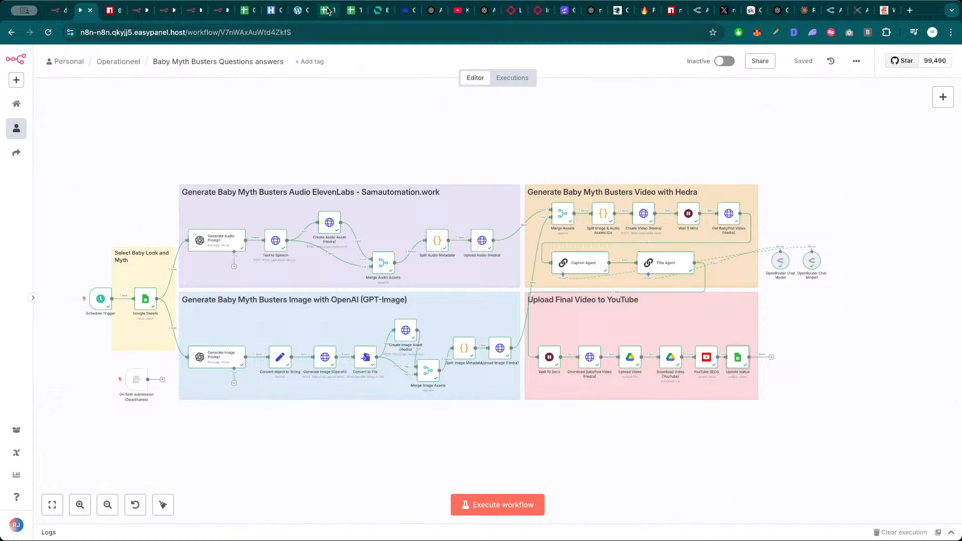
Check the newest done entry in the Talkin Baby Myth Buster sheet and inspect the workflow's Download Video (YouTube) node output
click(327, 11)
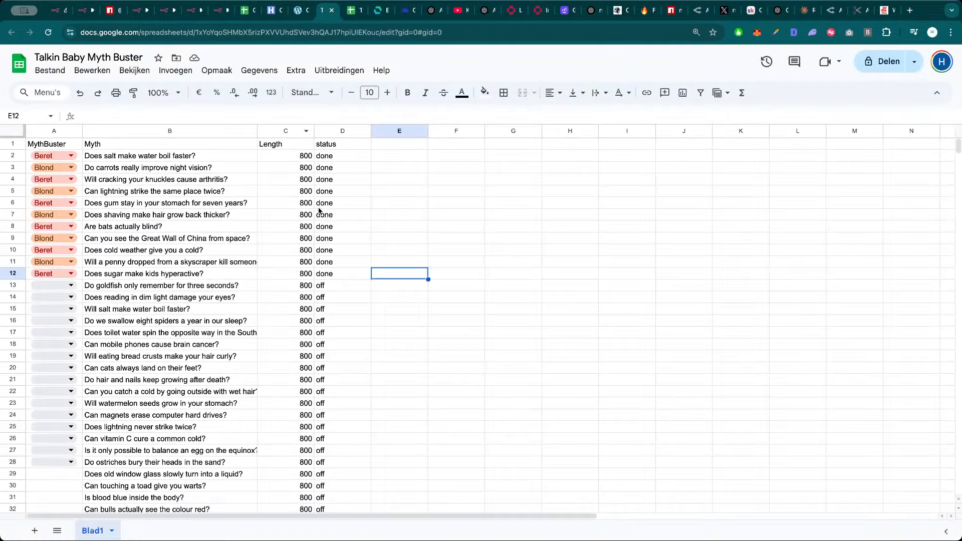
click(335, 277)
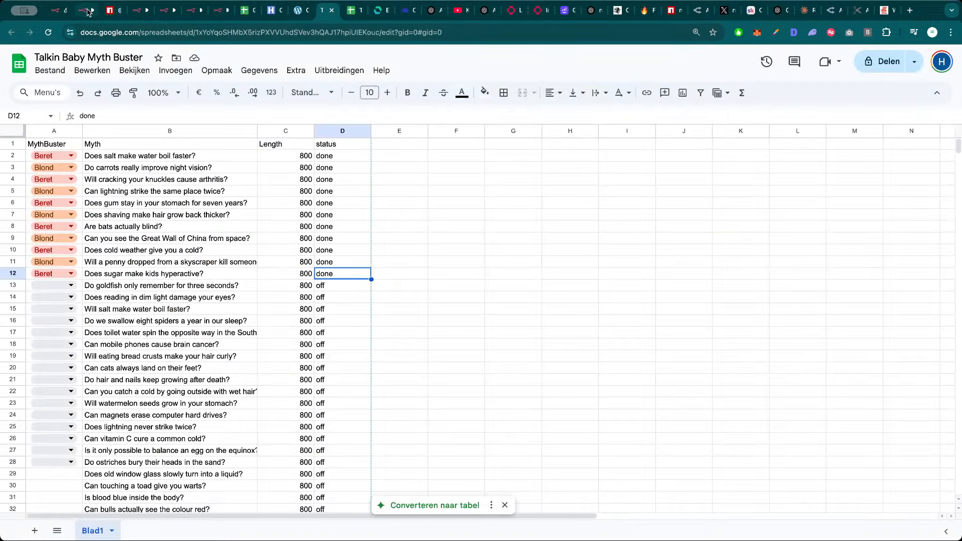
click(89, 12)
double_click(589, 357)
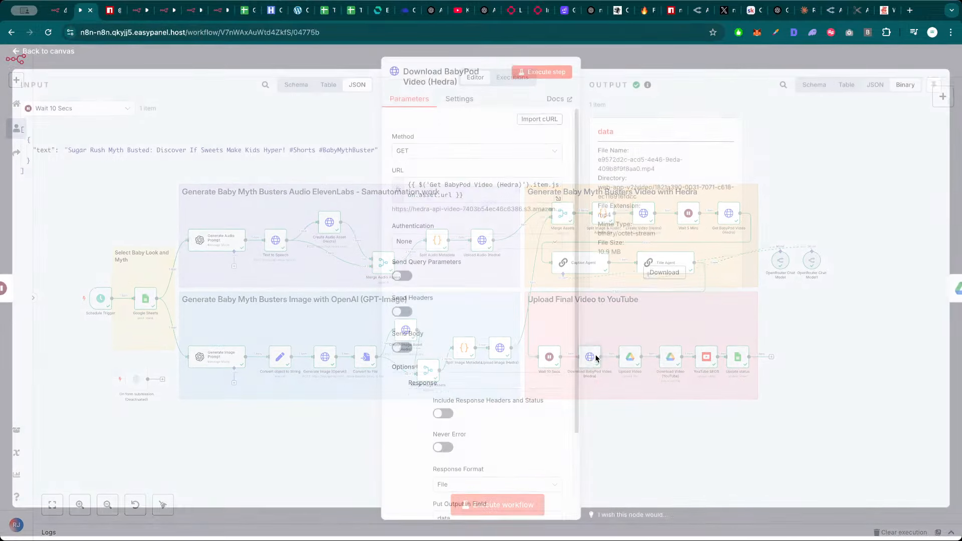
click(693, 73)
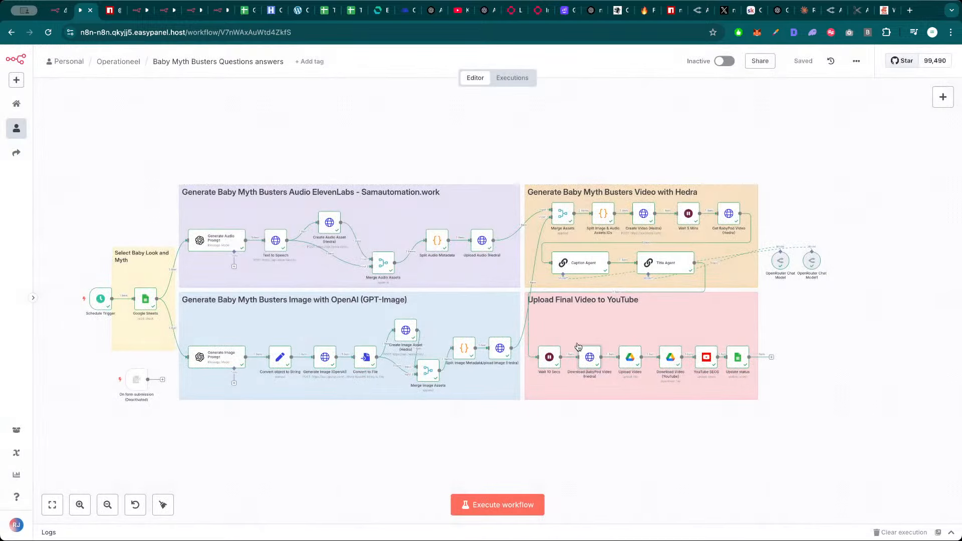
double_click(669, 359)
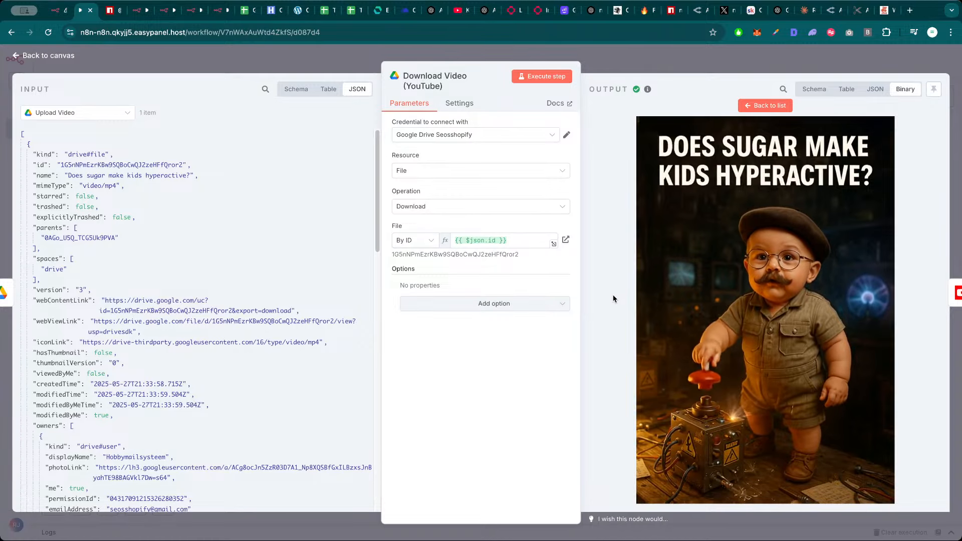
click(705, 65)
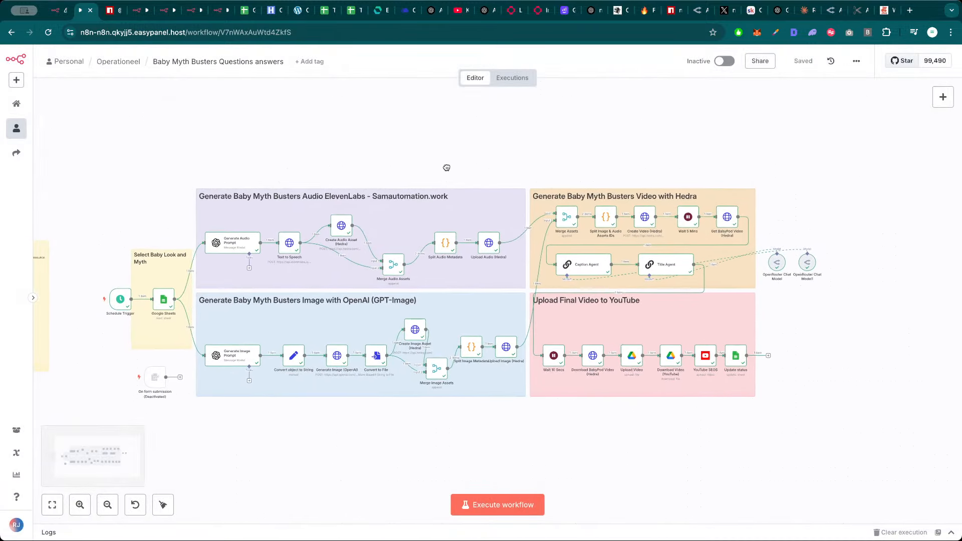
Search the personal n8n workflows for "ted" and open the most recently updated Baby Ted Talk Questions answers workflow
click(16, 128)
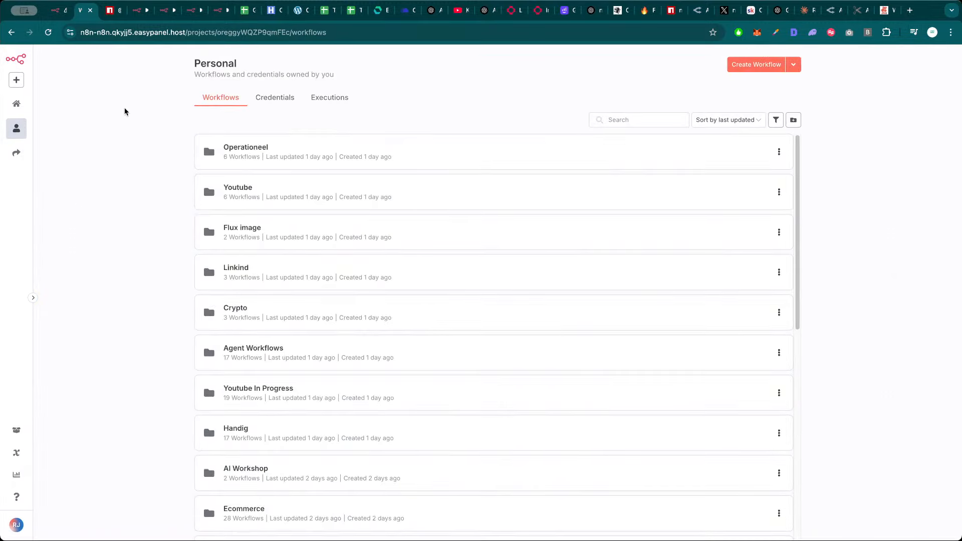
click(315, 149)
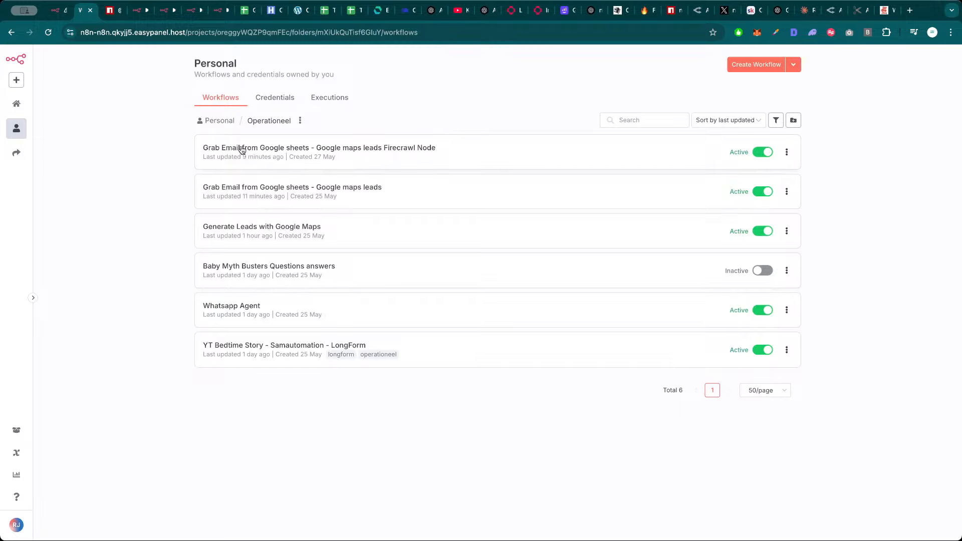
click(217, 96)
click(631, 120)
text(t)
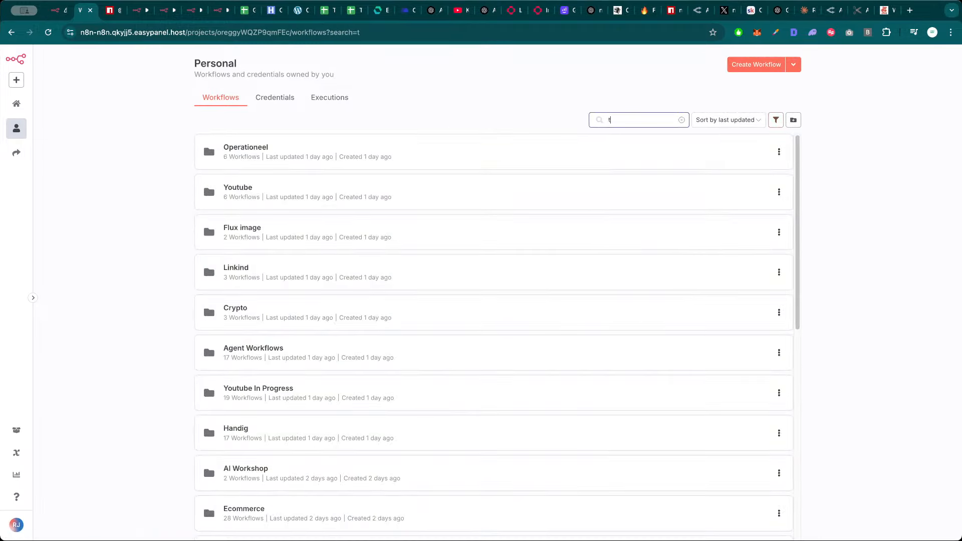
text(ed)
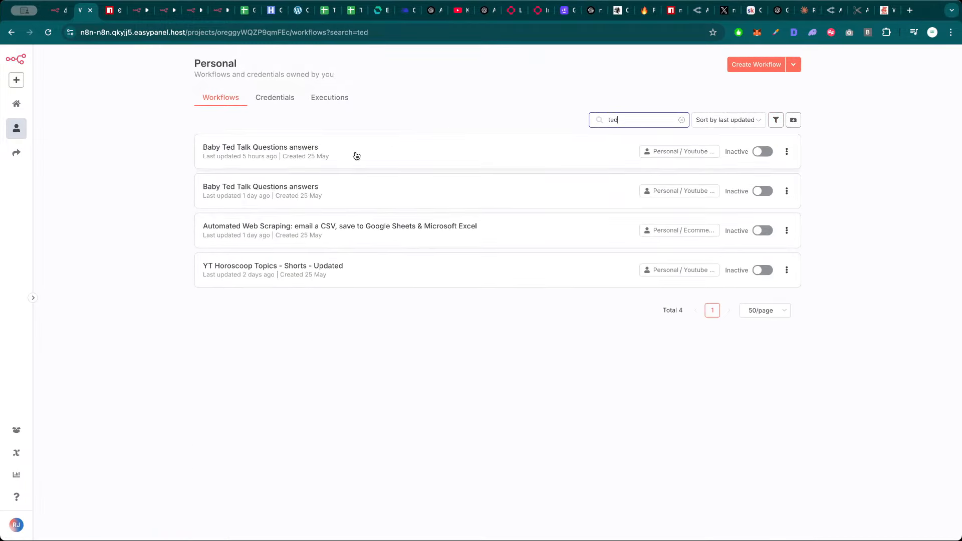
click(357, 156)
drag(238, 236, 150, 208)
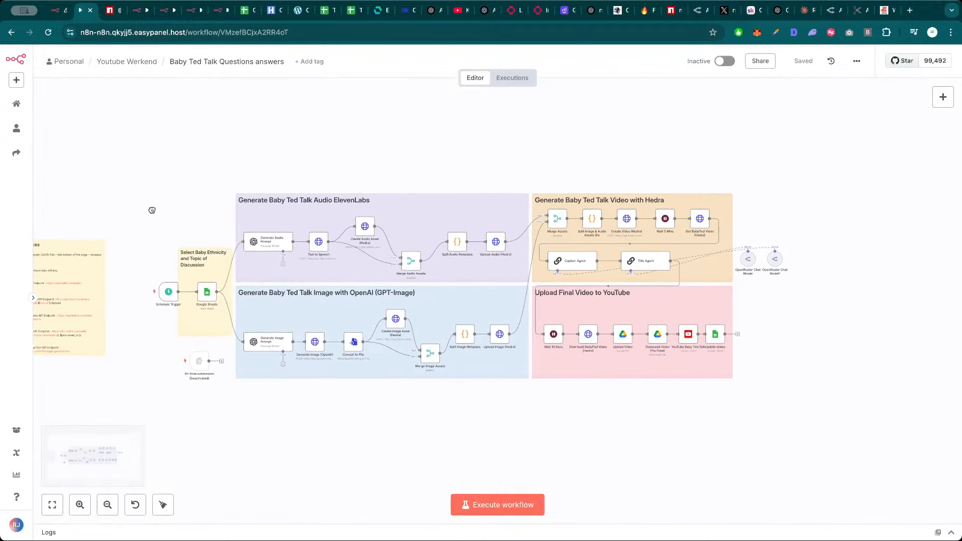
Switch to the Talking Baby Podcast spreadsheet and set the status of "How to overcome anxiety?" in F31 to on
click(351, 15)
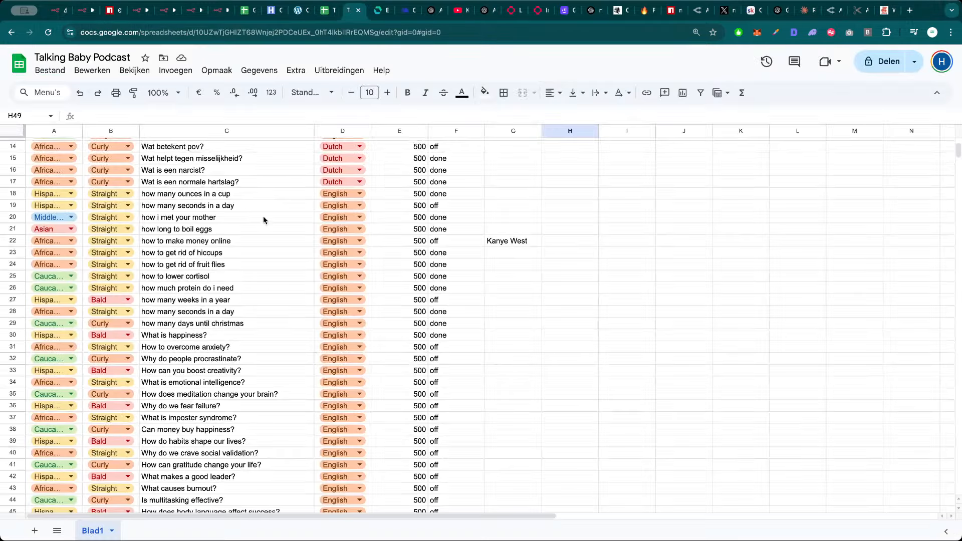
scroll(263, 216, down, 5)
scroll(446, 331, up, 5)
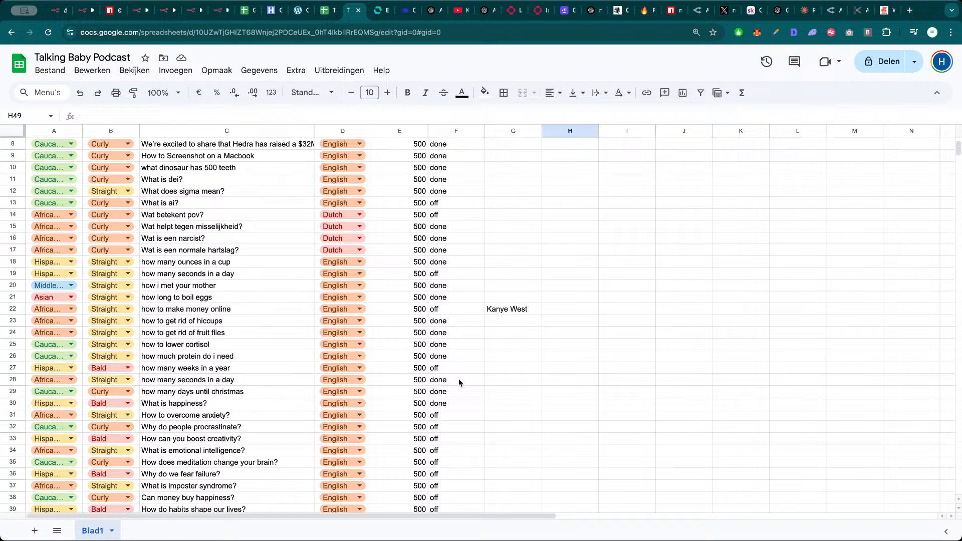
click(455, 417)
text(on)
key(Tab)
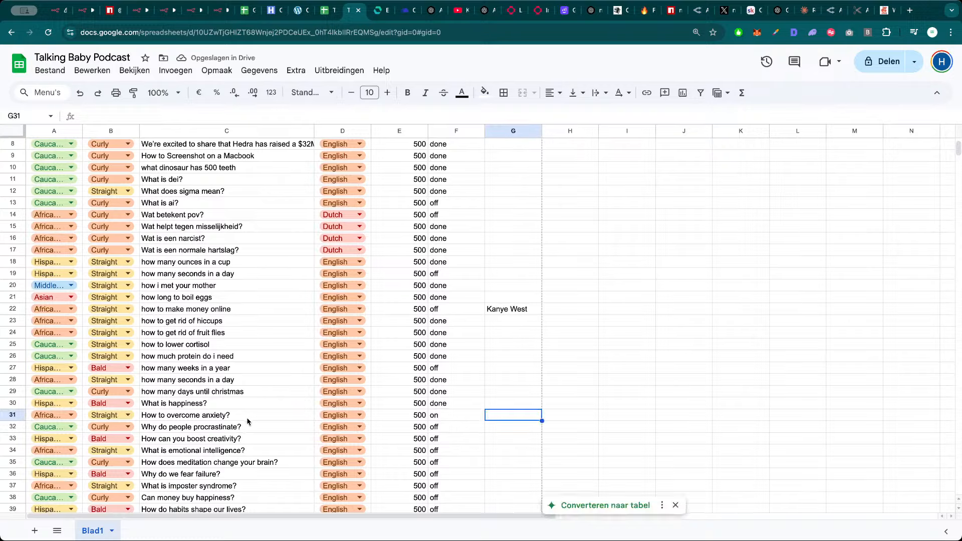
Return to the Baby Ted Talk Questions answers workflow in n8n and execute it
click(215, 15)
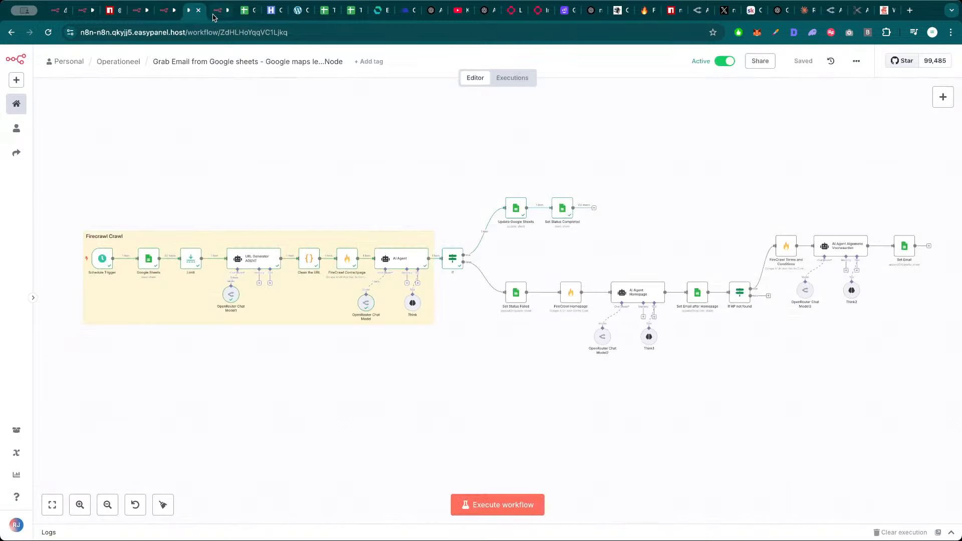
click(83, 15)
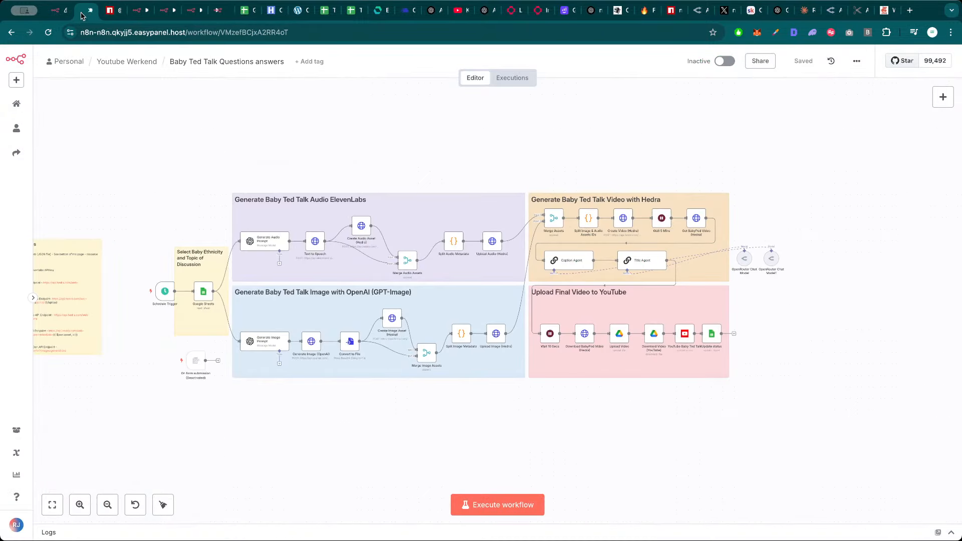
click(492, 506)
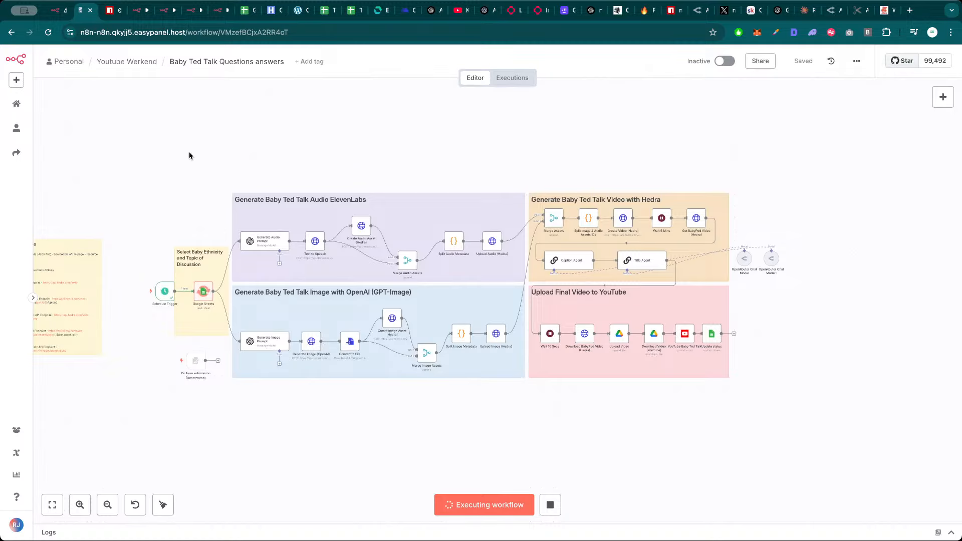
Switch to the Send Mails TO Outreach workflow and look over its If branches and mail nodes
click(170, 11)
click(220, 12)
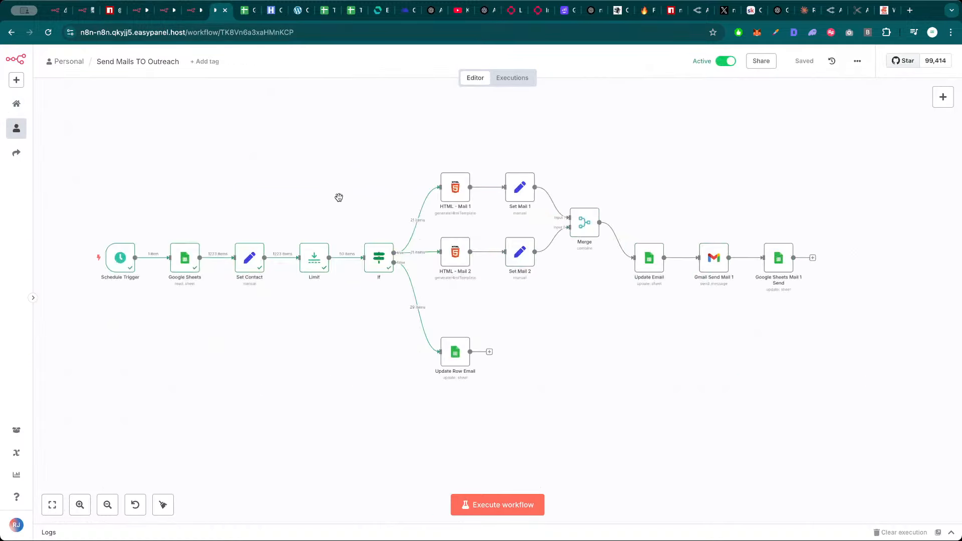
drag(339, 197, 308, 194)
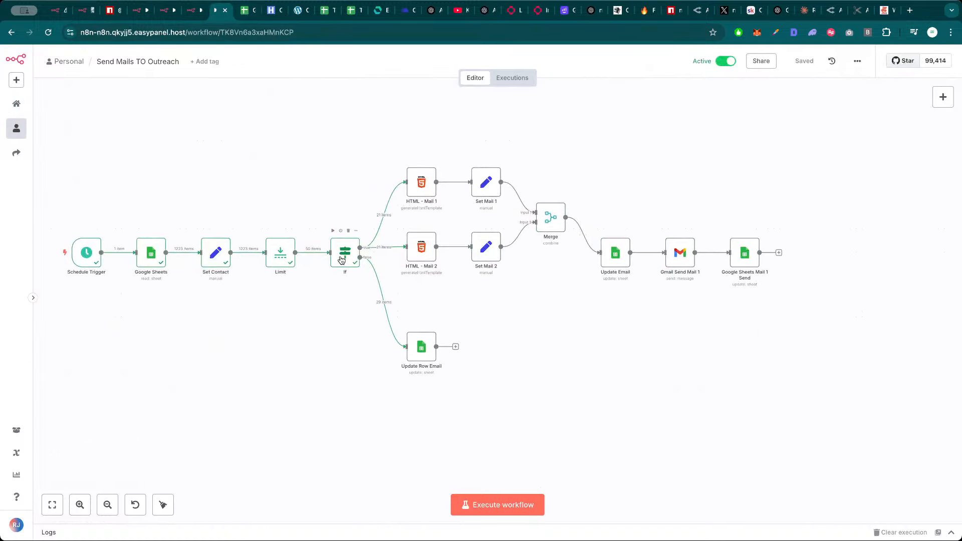
drag(285, 190, 293, 186)
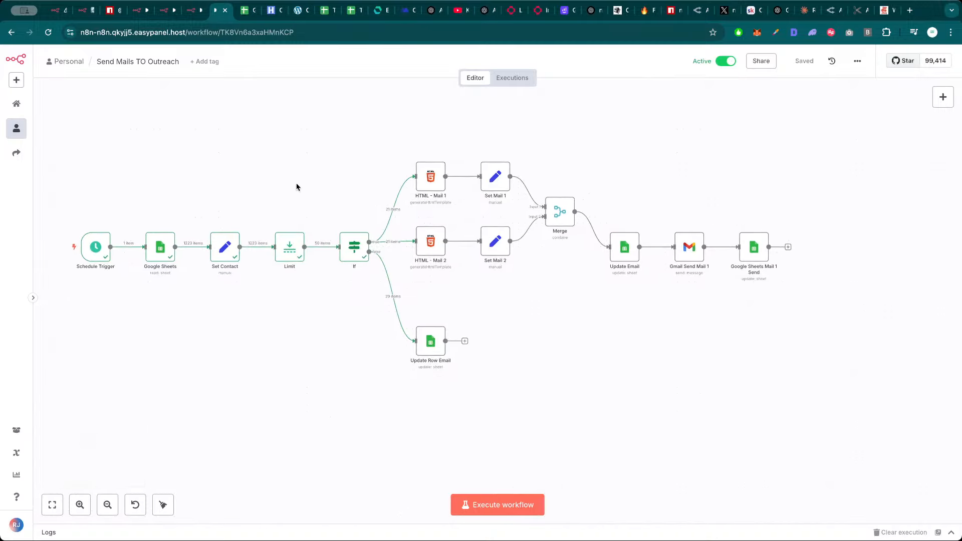
scroll(301, 185, down, 1)
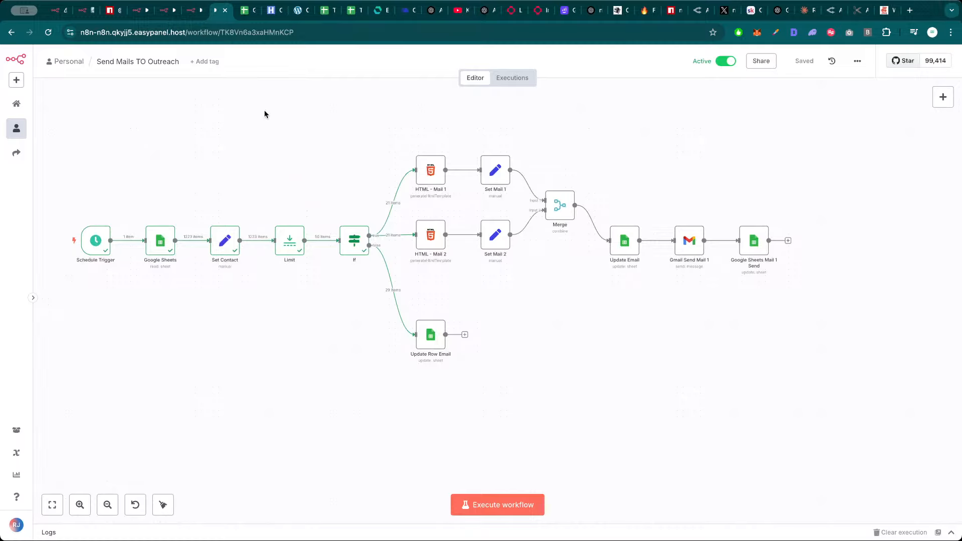
Switch to the Google Map Scraper spreadsheet and enter Email 1 Send in STATUS cell C8 and ACTION cell B8
click(245, 9)
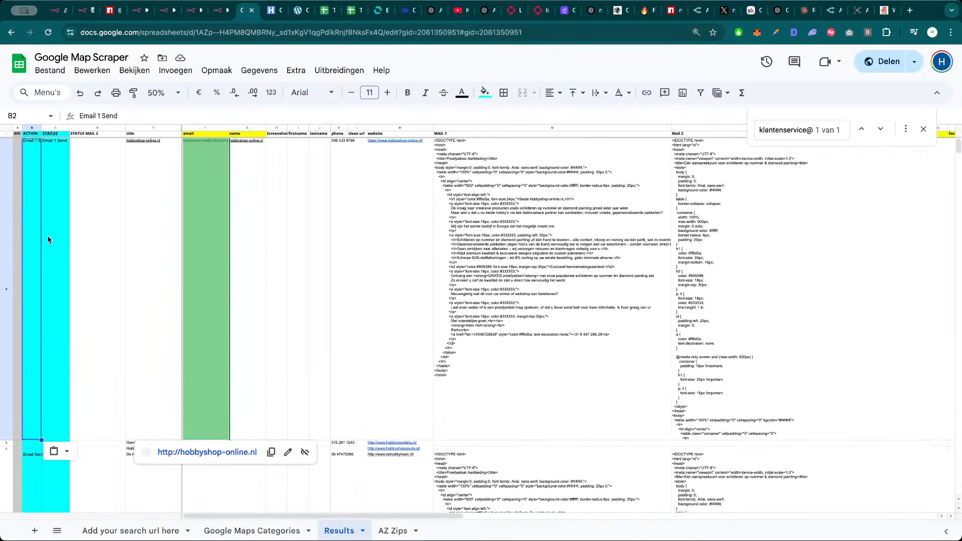
click(57, 270)
scroll(64, 318, down, 10)
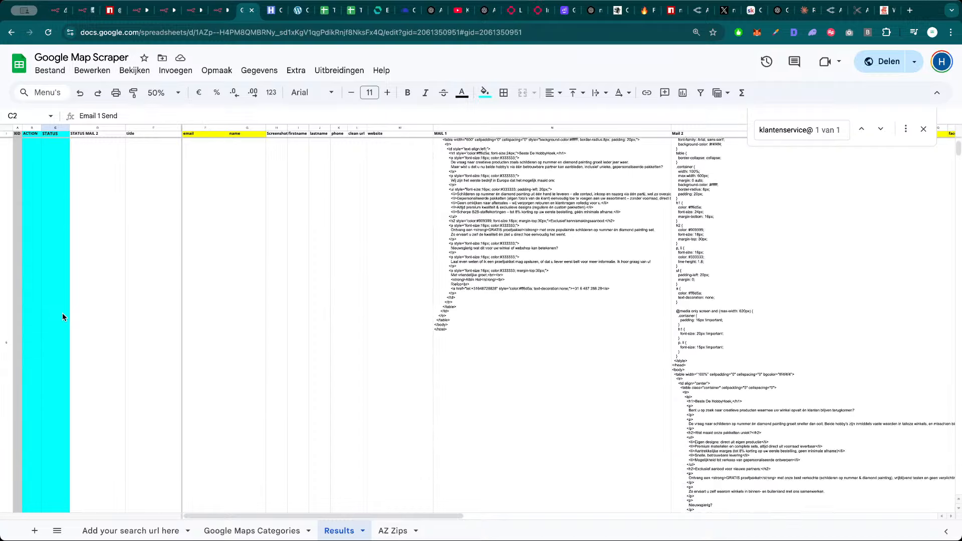
scroll(63, 316, down, 5)
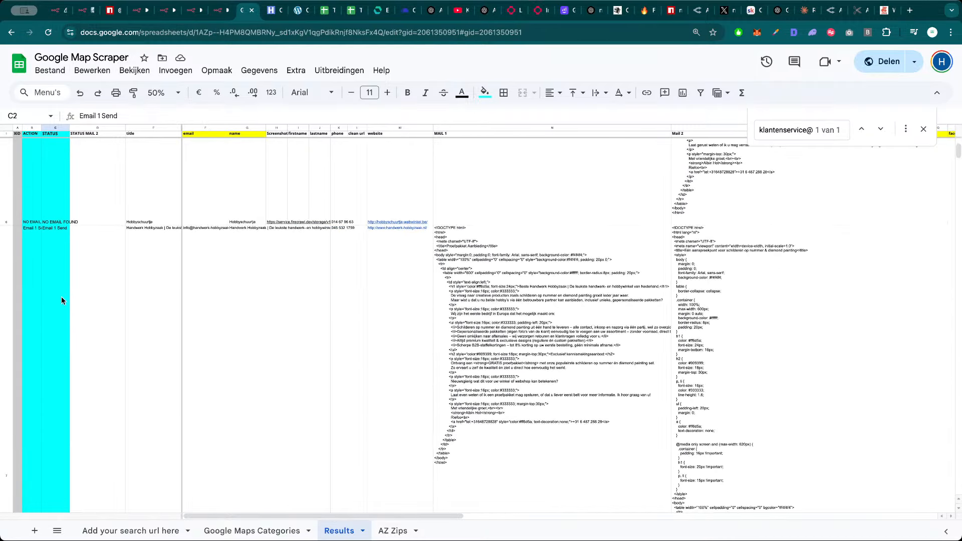
scroll(60, 303, down, 10)
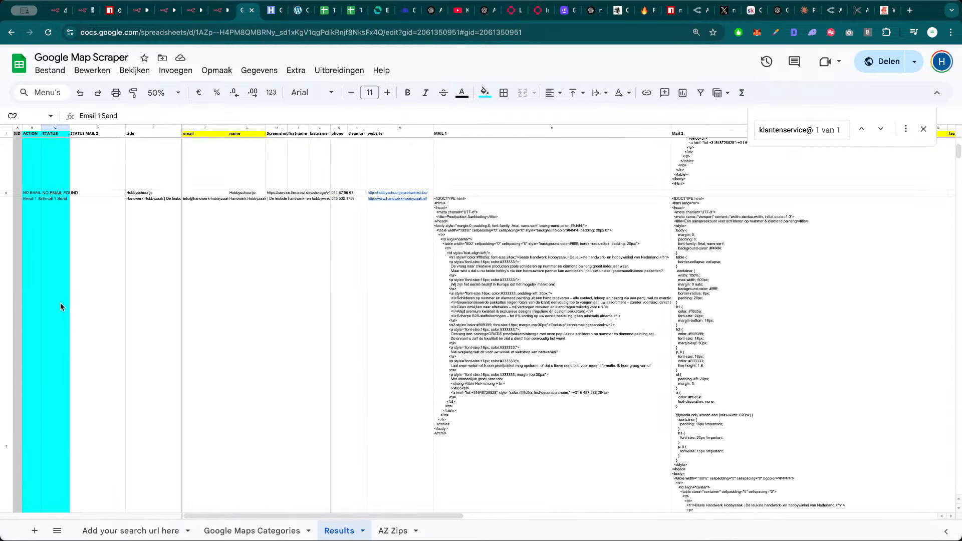
click(59, 332)
scroll(56, 325, down, 2)
text(Email 1 Send)
click(31, 317)
text(Email 1 Send)
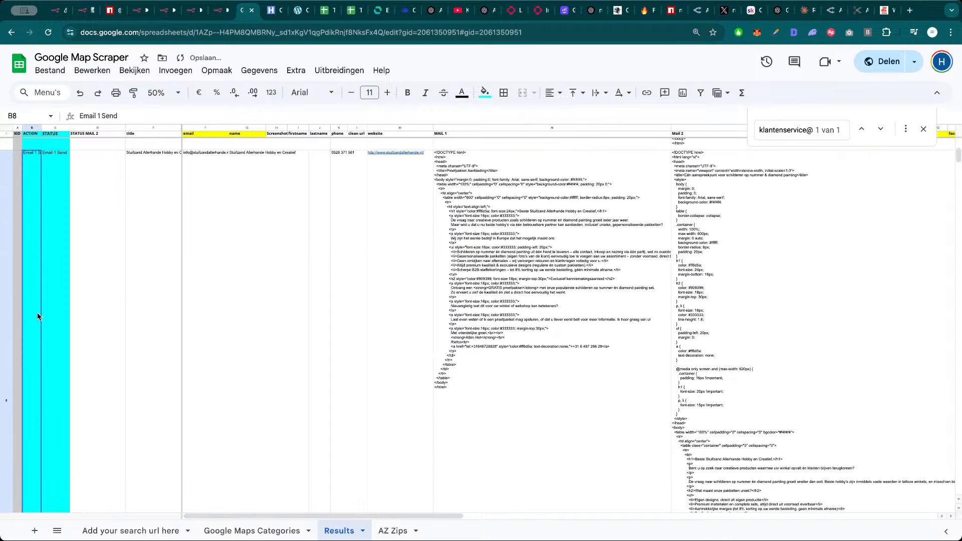
Paste the Email 1 Send entry into STATUS cell C9 and ACTION cell B9
scroll(42, 307, up, 5)
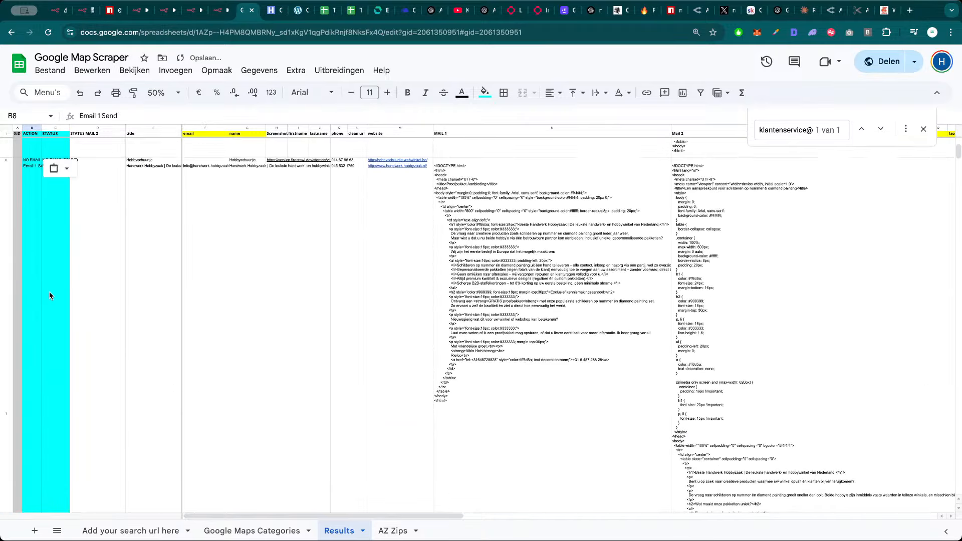
scroll(55, 331, down, 5)
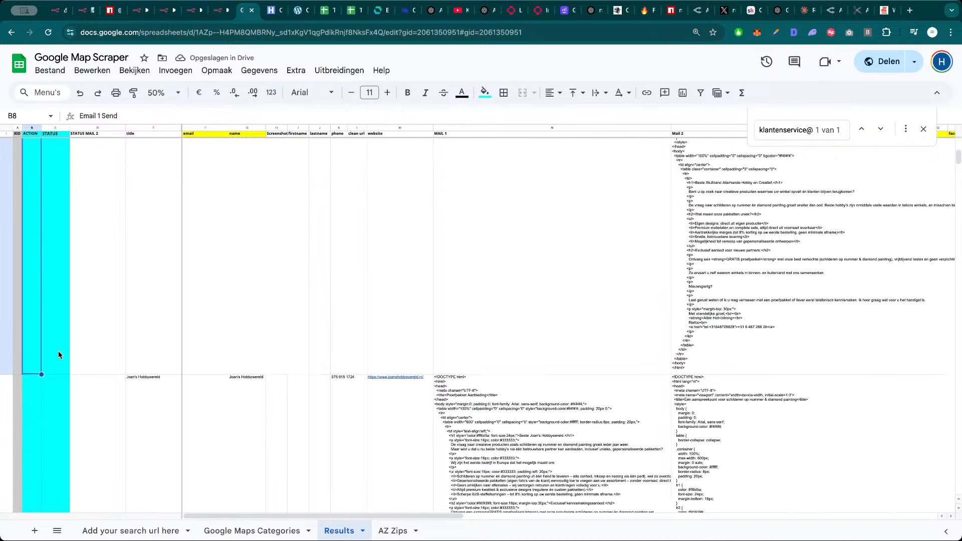
scroll(58, 351, down, 3)
click(56, 349)
key(super+v)
click(28, 339)
key(super+v)
Set STATUS cell C10 to Email 1 Send and check the ACTION and STATUS entries in the rows below
scroll(35, 334, down, 5)
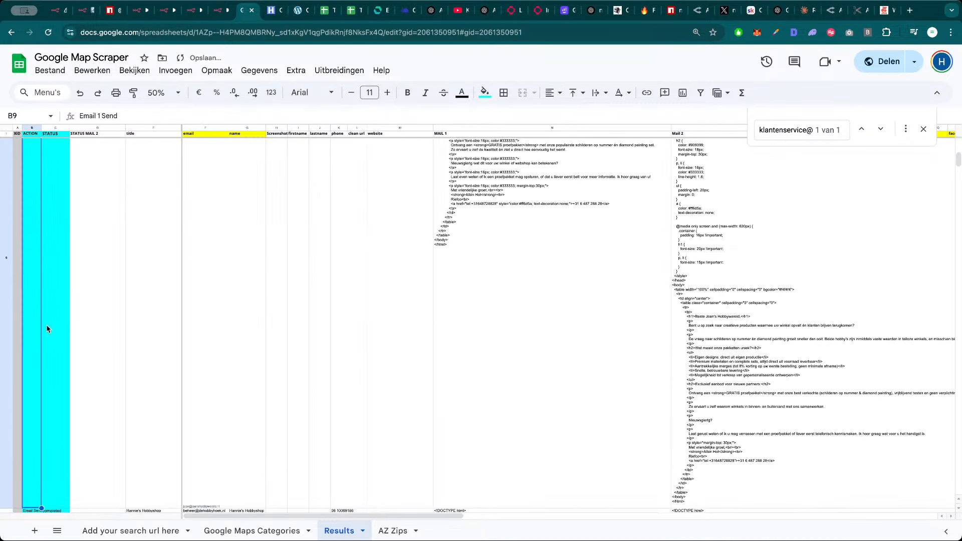
scroll(48, 330, down, 5)
click(61, 307)
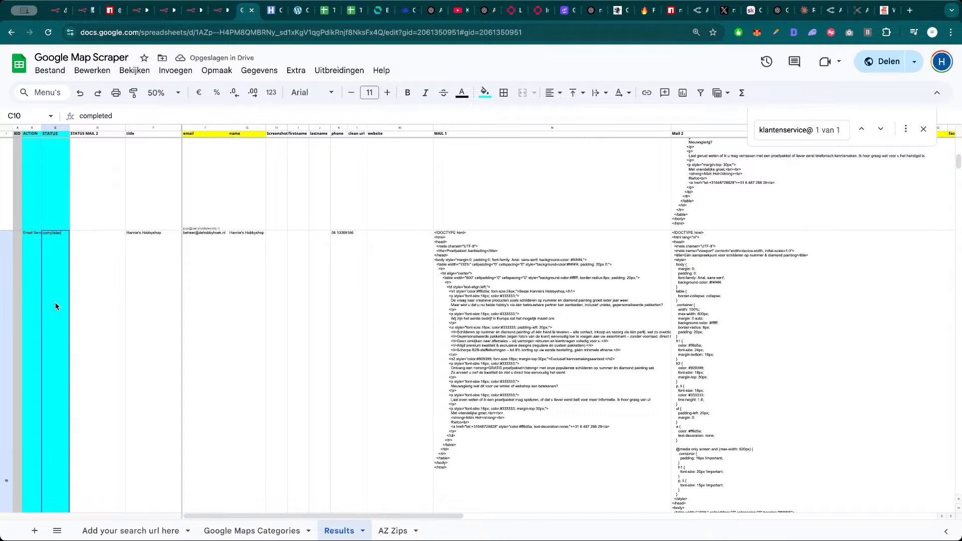
text(Email 1 Send)
scroll(40, 298, down, 5)
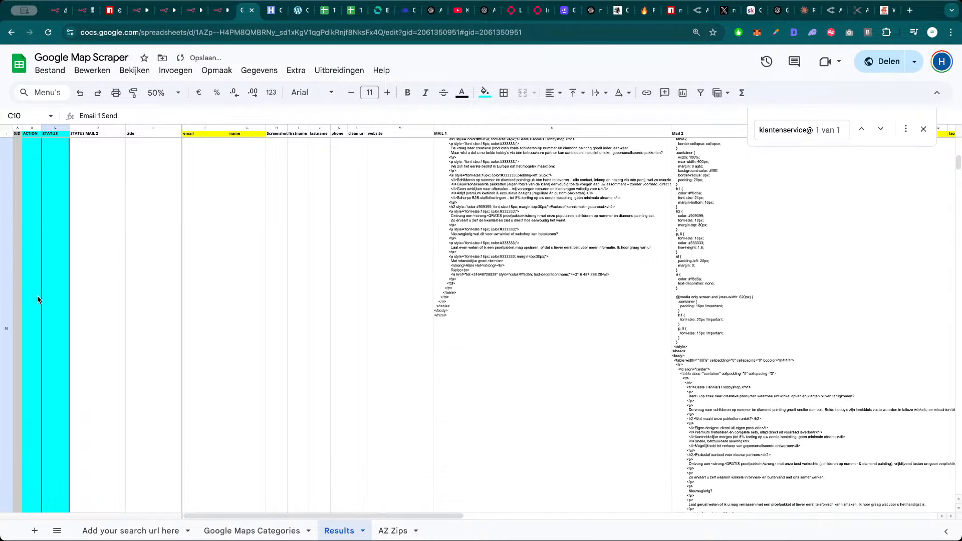
scroll(64, 370, down, 2)
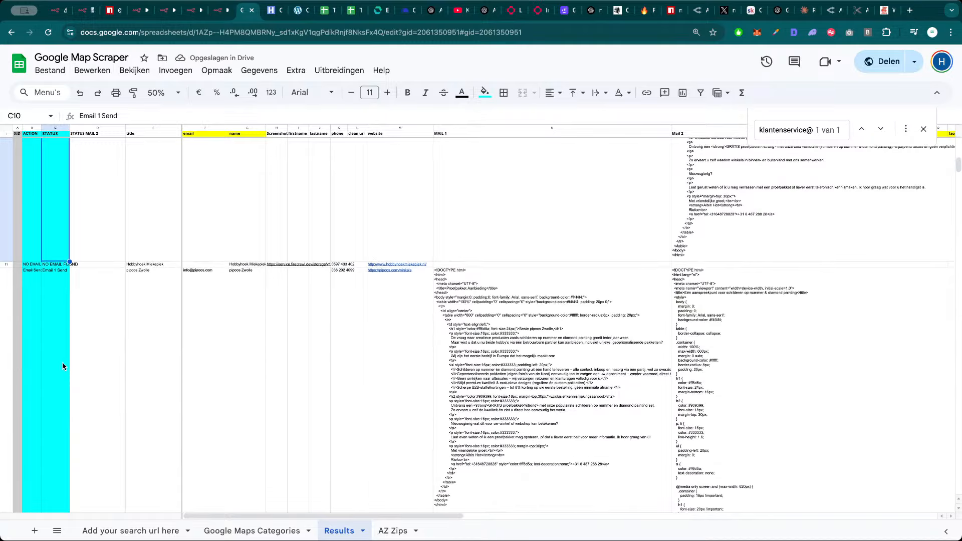
scroll(58, 310, down, 5)
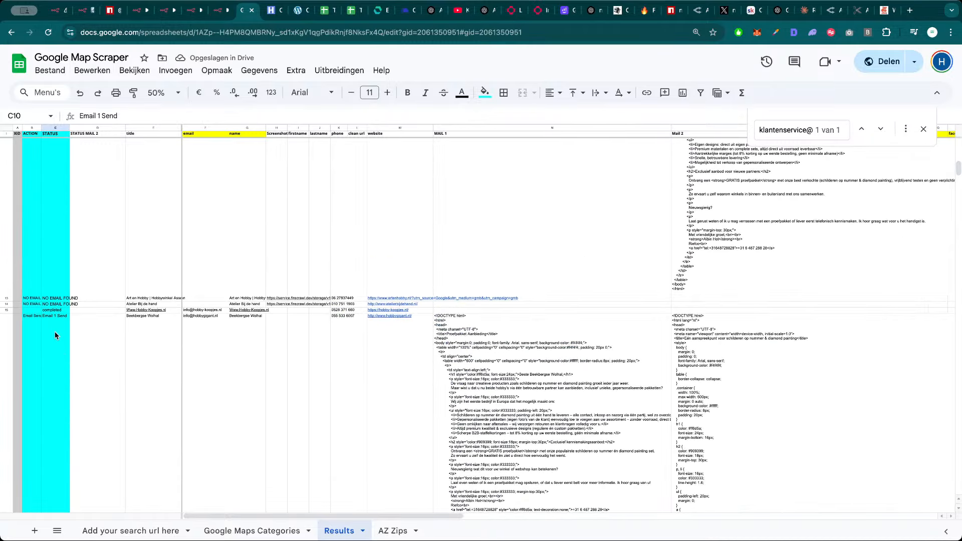
scroll(55, 341, down, 10)
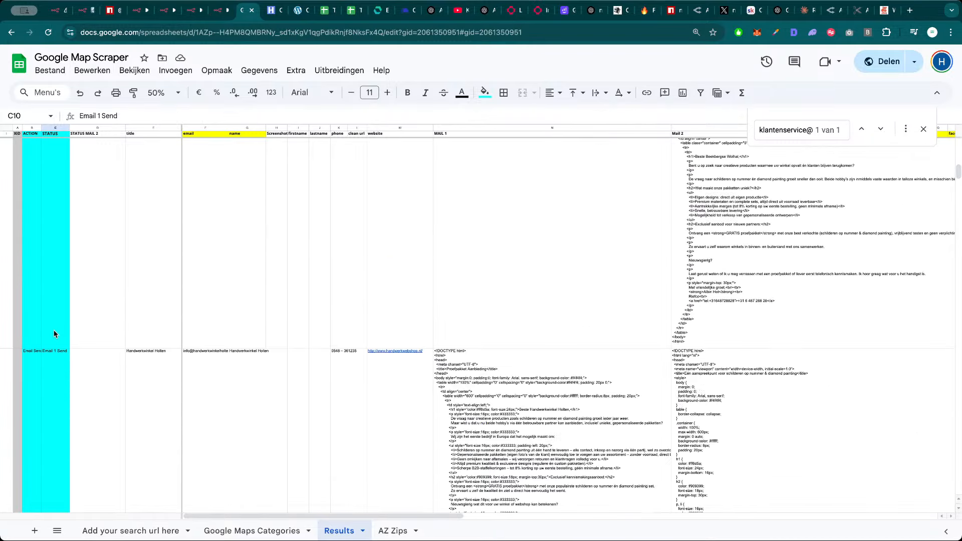
scroll(56, 344, down, 10)
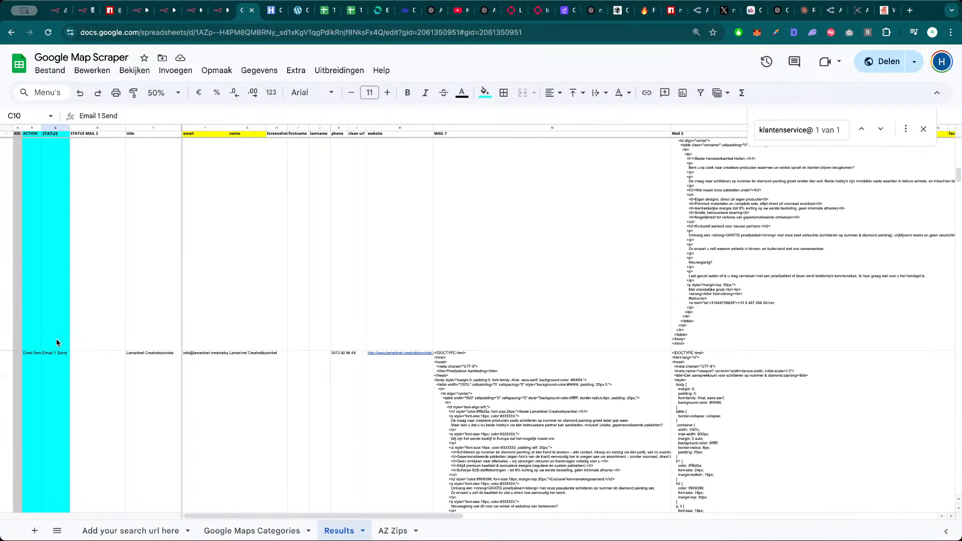
Enter Email 1 Send in ACTION cells B20 and B21 of the Results sheet
scroll(56, 338, down, 10)
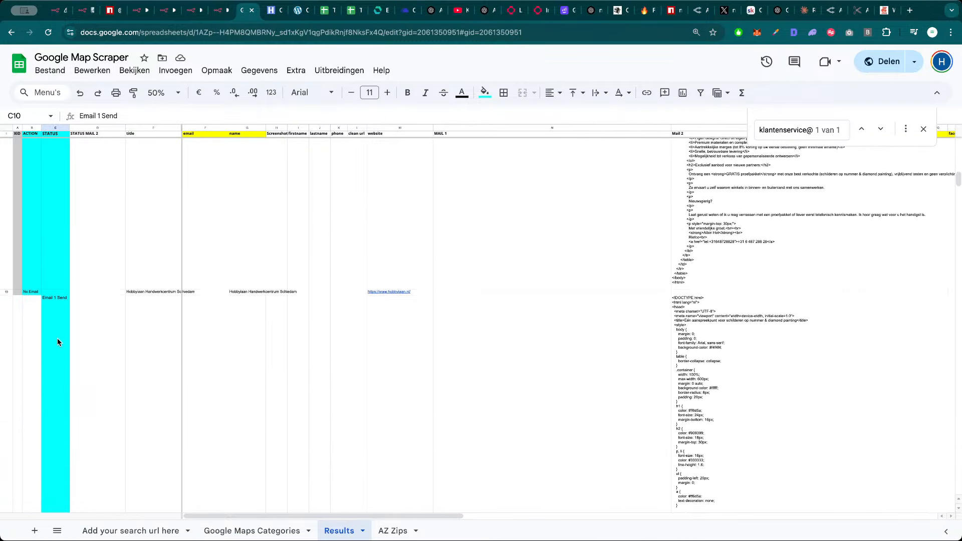
scroll(56, 321, down, 5)
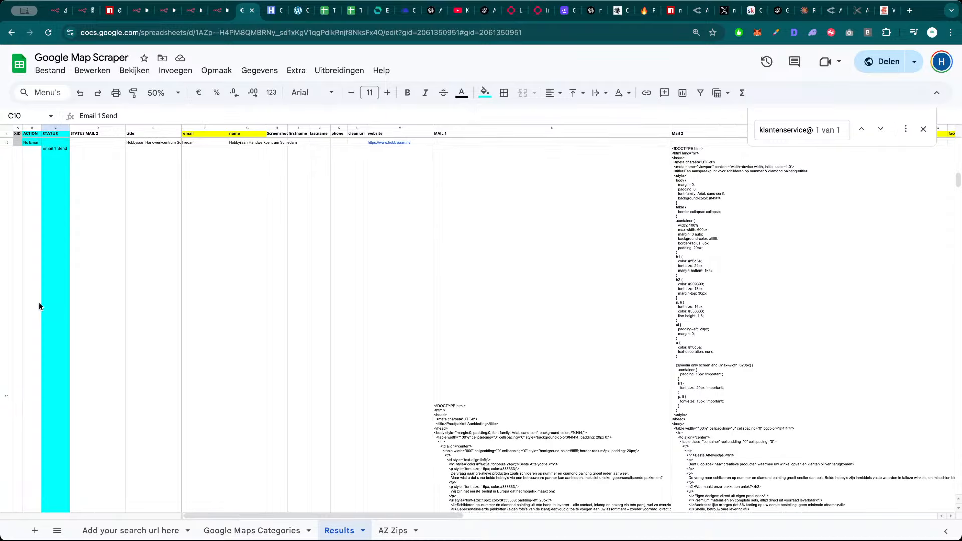
click(38, 301)
text(Email 1 Send)
scroll(55, 315, down, 5)
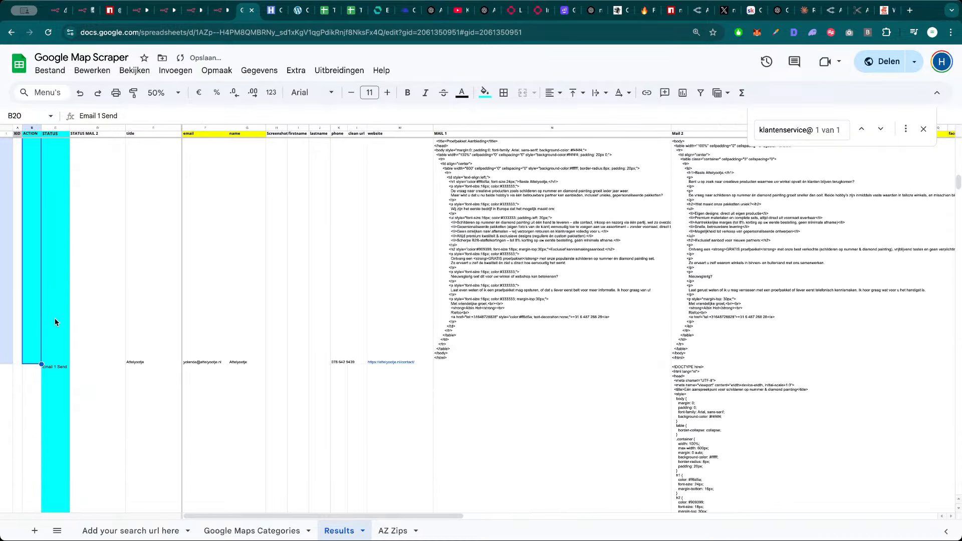
click(38, 340)
key(ctrl+v)
scroll(42, 333, down, 5)
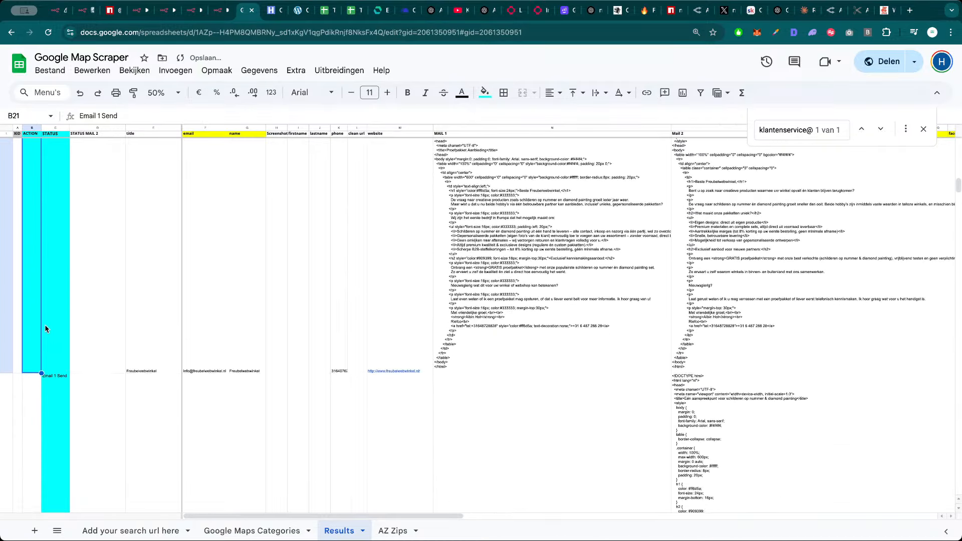
Paste the Email 1 Send entry into ACTION cells B22 and B23
click(38, 351)
key(ctrl+v)
scroll(38, 350, down, 5)
click(40, 351)
key(ctrl+v)
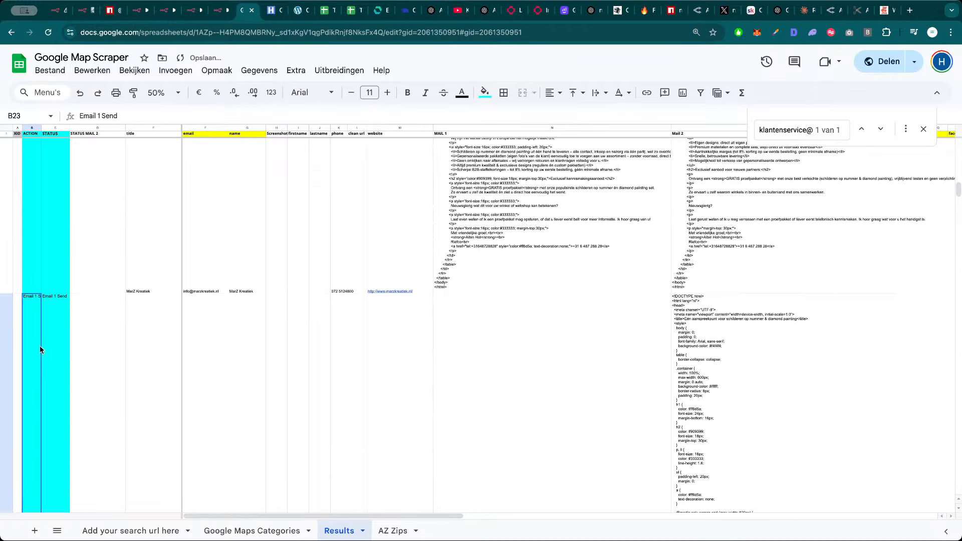
Paste the Email 1 Send entry into ACTION cells B24 to B26
scroll(43, 342, down, 5)
click(37, 357)
key(ctrl+v)
scroll(37, 357, down, 5)
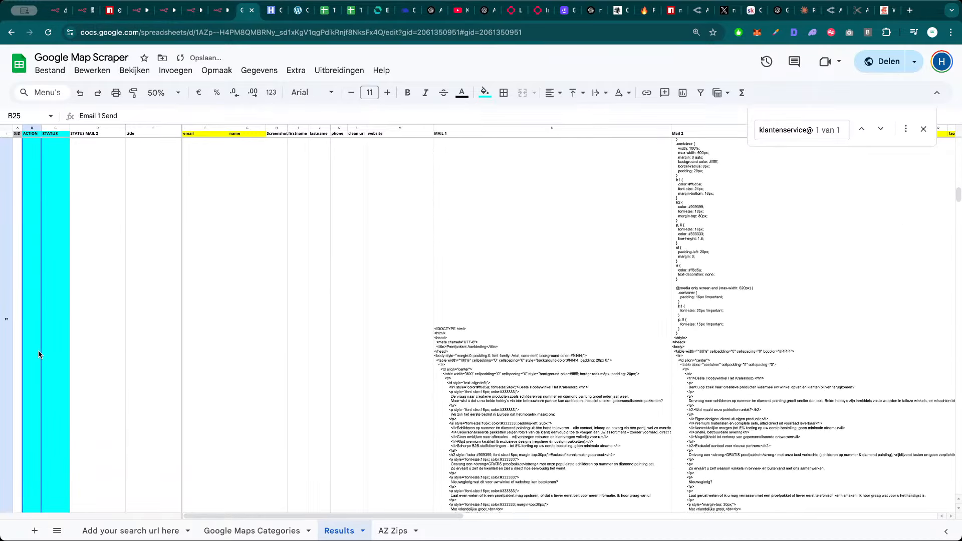
click(38, 350)
key(ctrl+v)
click(37, 352)
key(ctrl+v)
scroll(37, 352, down, 3)
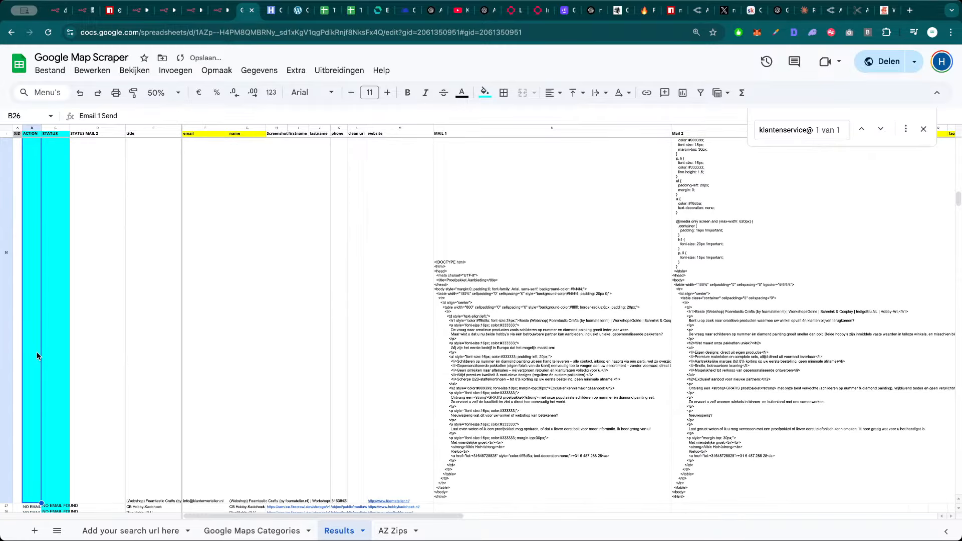
Paste the Email 1 Send entry into ACTION cells B31, B32 and B35, skipping the rows without an email
click(36, 358)
key(ctrl+v)
scroll(35, 358, down, 5)
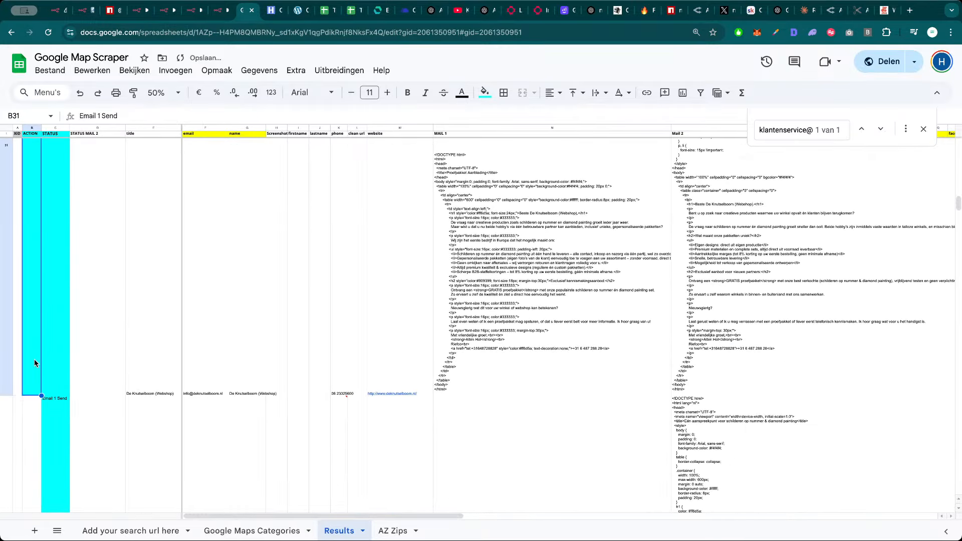
click(34, 362)
key(ctrl+v)
scroll(35, 356, down, 5)
click(34, 356)
key(ctrl+v)
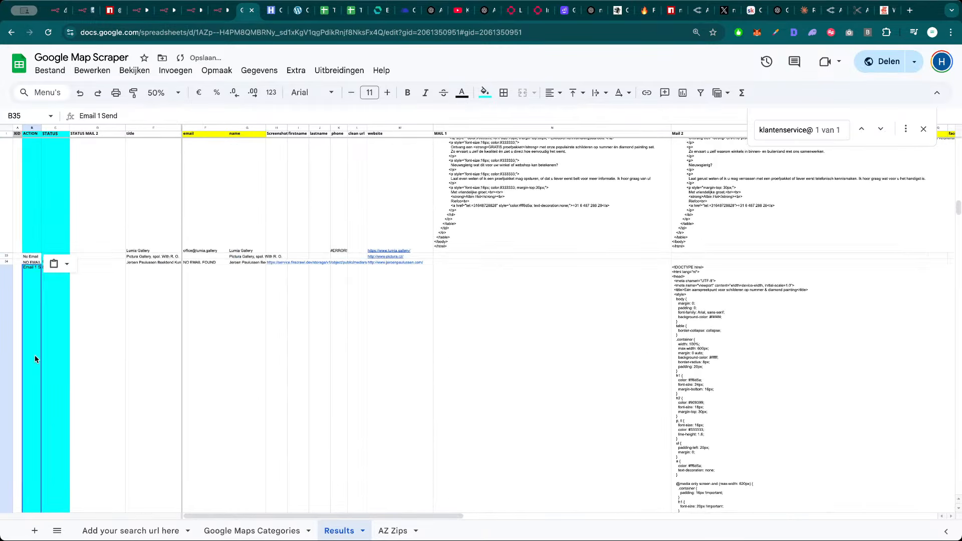
Paste the Email 1 Send entry into ACTION cells B36 and B37
scroll(34, 353, down, 3)
scroll(34, 352, down, 2)
click(35, 359)
key(ctrl+v)
scroll(35, 358, down, 3)
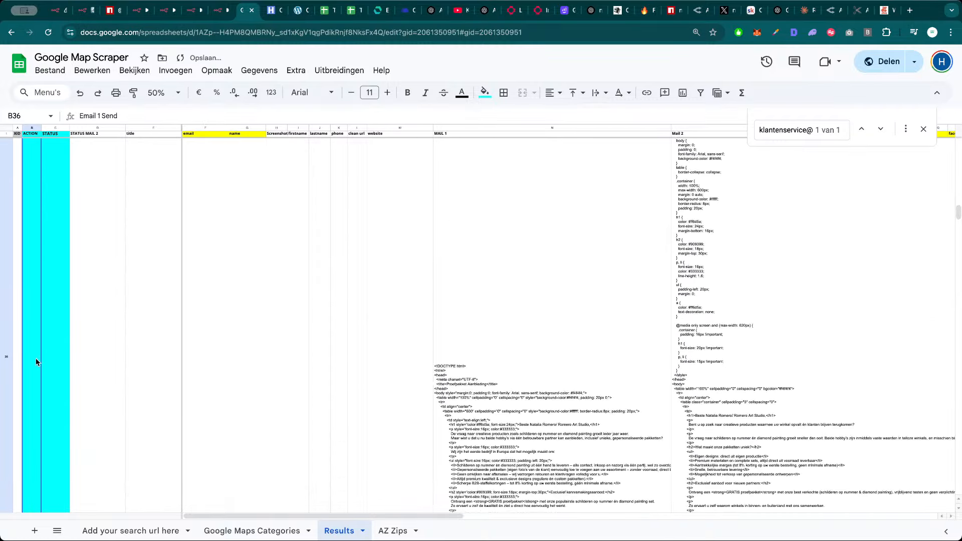
click(33, 417)
key(ctrl+v)
scroll(33, 360, down, 3)
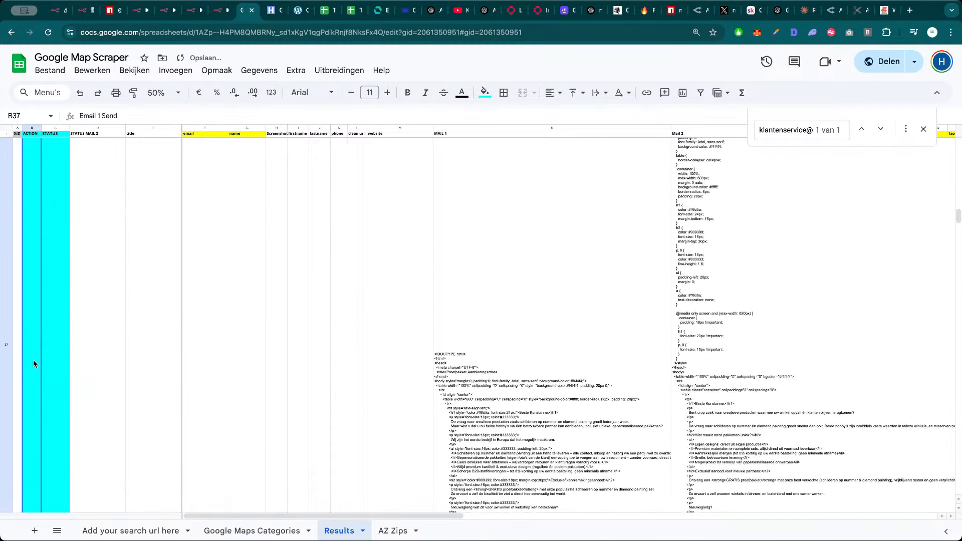
Paste the Email 1 Send entry into ACTION cells B41 and B42
scroll(33, 359, down, 3)
click(36, 353)
key(ctrl+v)
scroll(37, 350, down, 3)
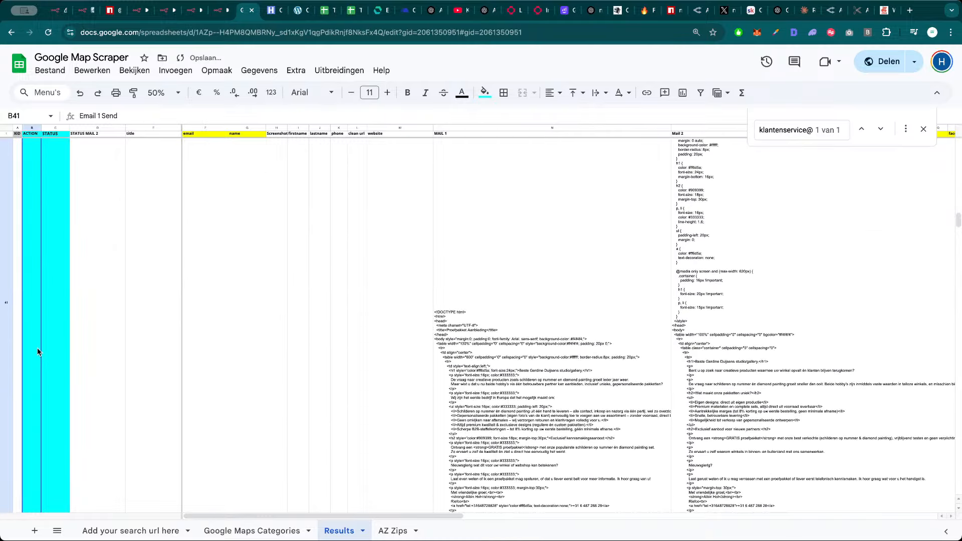
click(37, 348)
key(ctrl+v)
scroll(38, 351, down, 3)
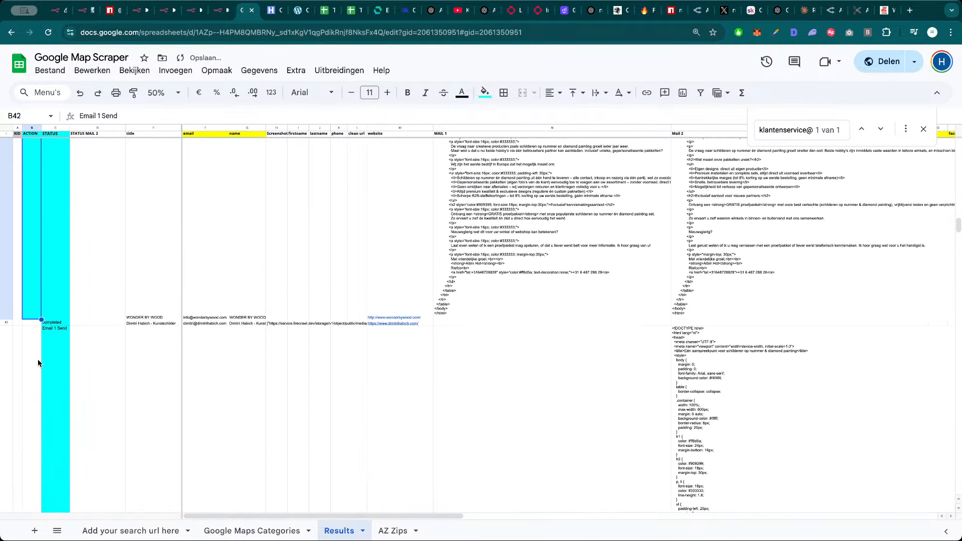
Paste the Email 1 Send entry into ACTION cells B44, B45 and B46
click(38, 359)
key(ctrl+v)
scroll(37, 356, down, 3)
click(38, 364)
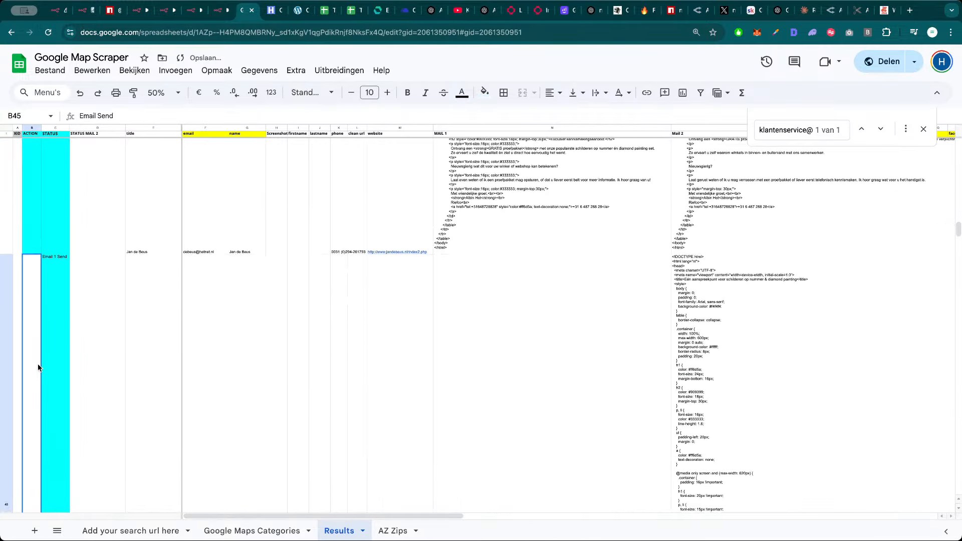
key(ctrl+v)
scroll(41, 350, down, 3)
scroll(40, 356, down, 3)
click(39, 359)
key(ctrl+v)
scroll(39, 359, down, 3)
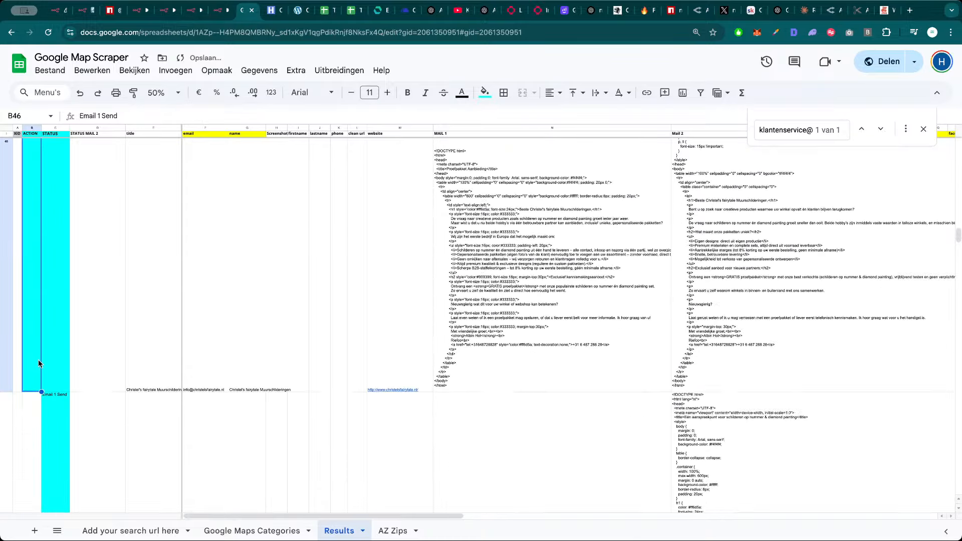
Paste the Email 1 Send entry into ACTION cells B47 and B48
click(38, 363)
key(ctrl+v)
scroll(41, 351, down, 3)
click(35, 386)
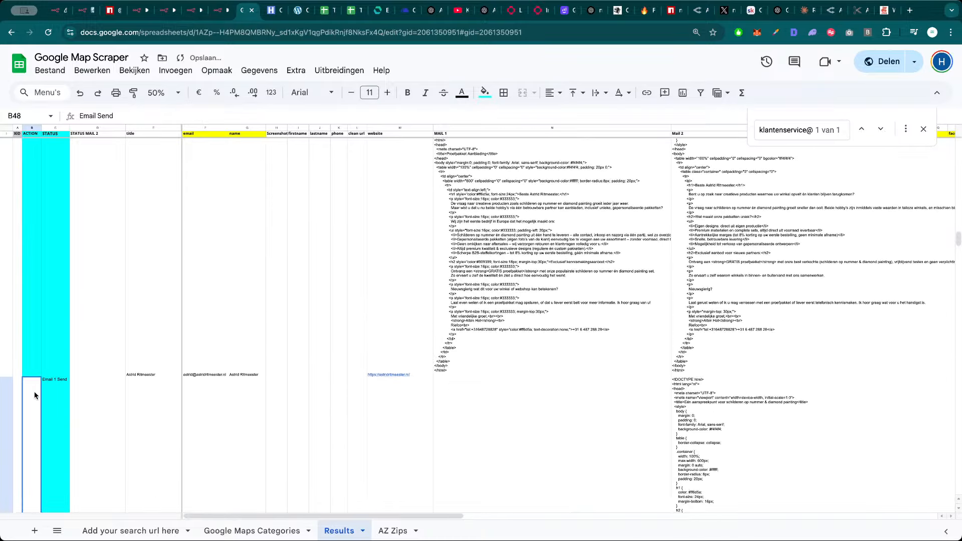
key(ctrl+v)
scroll(40, 380, down, 3)
Paste the Email 1 Send entry into ACTION cells B51 and B52, skipping the No Email rows above them
scroll(40, 379, down, 3)
click(34, 389)
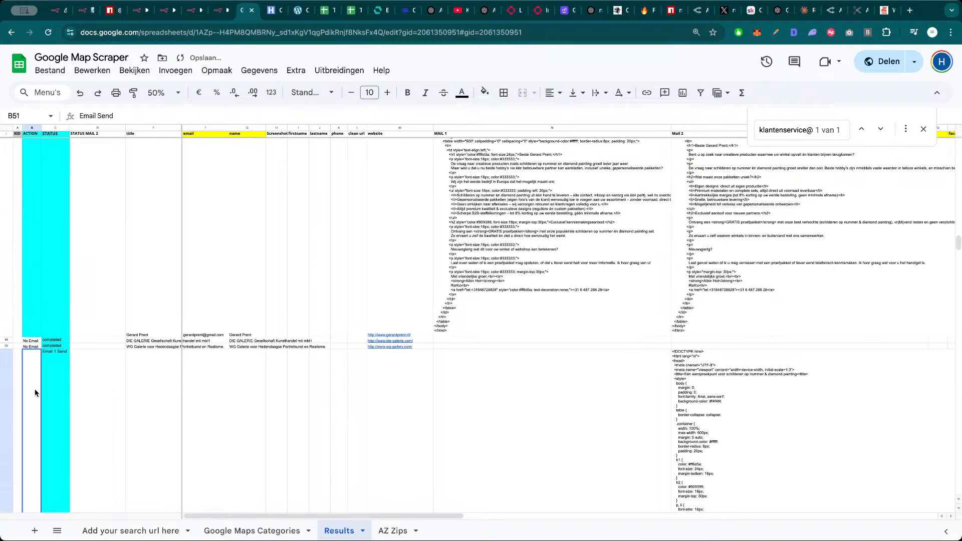
key(ctrl+v)
scroll(37, 376, down, 3)
scroll(40, 371, down, 3)
click(36, 373)
key(ctrl+v)
scroll(37, 369, down, 3)
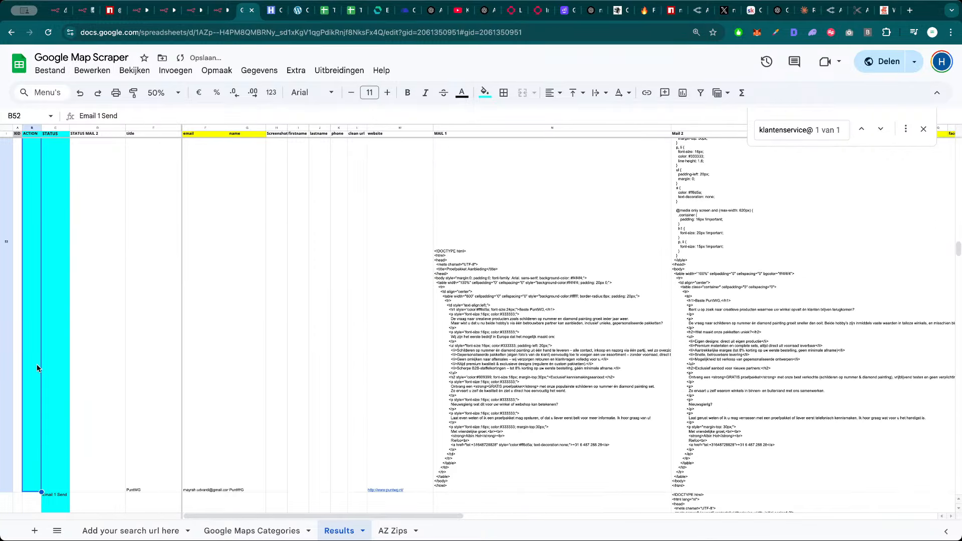
Paste the Email 1 Send entry into ACTION cells B53 and B54
scroll(38, 383, down, 3)
click(38, 379)
key(ctrl+v)
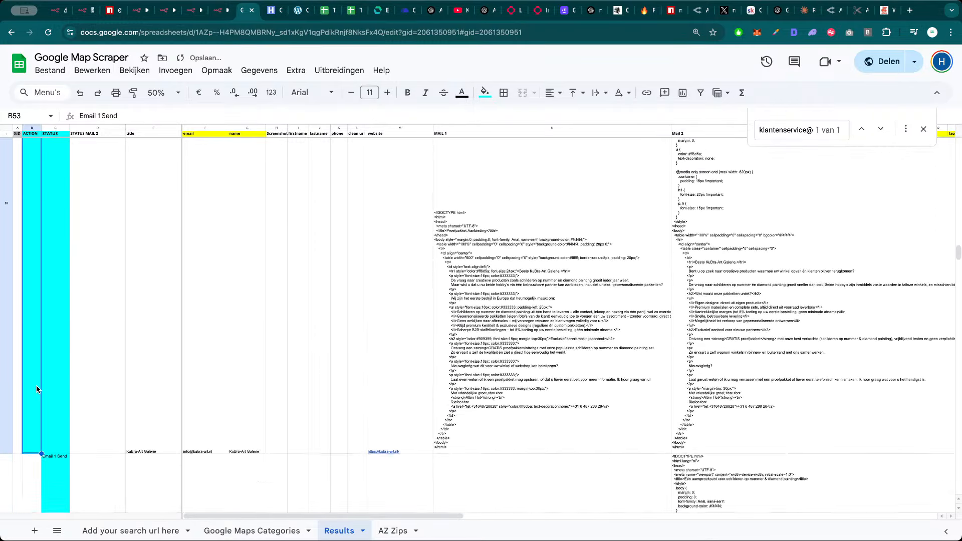
scroll(37, 387, down, 3)
click(35, 377)
key(ctrl+v)
scroll(38, 344, down, 3)
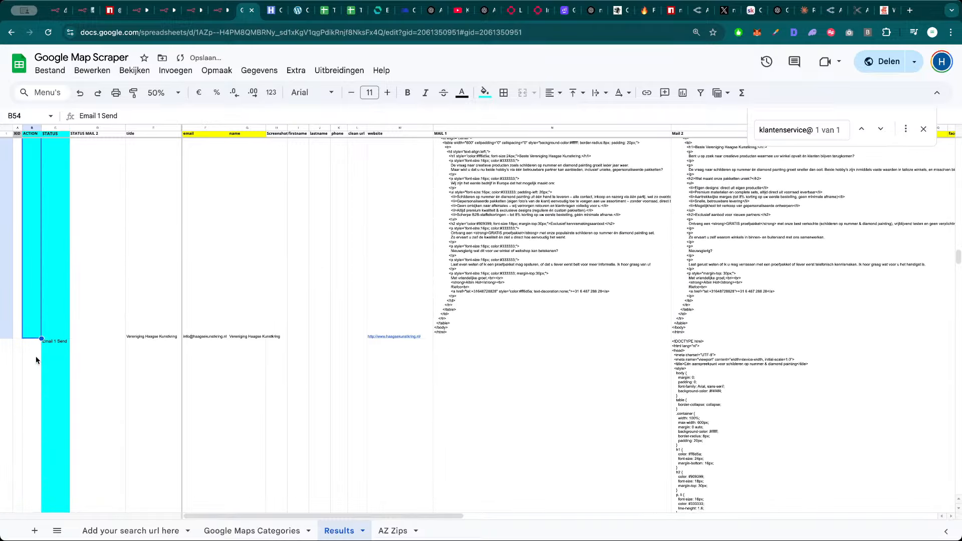
Paste the Email 1 Send entry into ACTION cells B55 and B56
click(35, 355)
key(ctrl+v)
scroll(35, 353, down, 3)
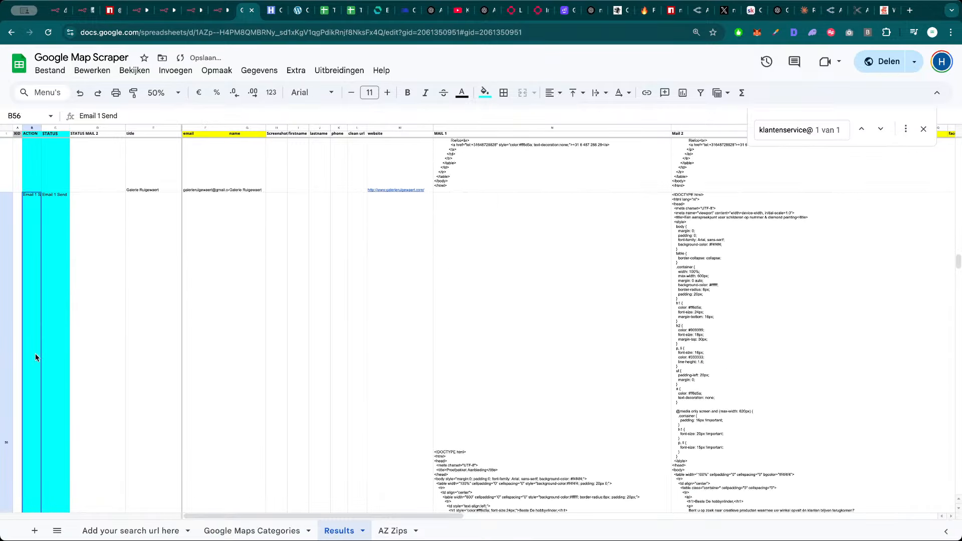
click(38, 349)
scroll(38, 347, down, 3)
Enter Email 1 Send in ACTION cells B57 and B58
click(38, 331)
text(Email 1 Send)
scroll(40, 330, down, 5)
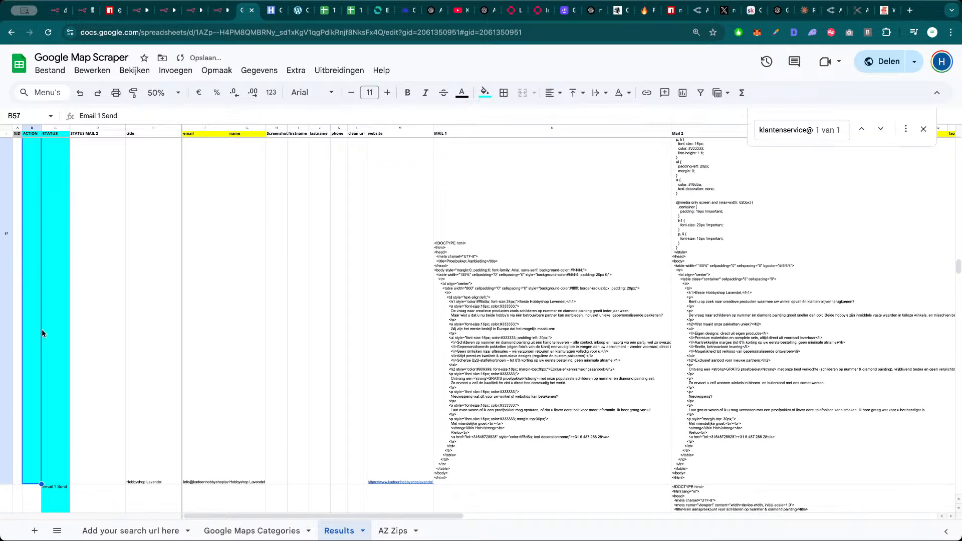
scroll(42, 337, down, 3)
click(39, 362)
key(ctrl+v)
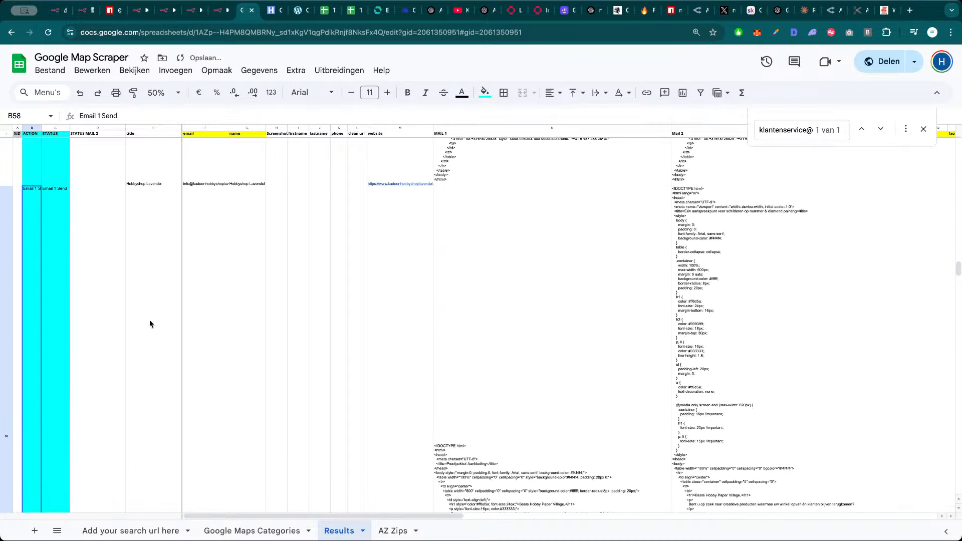
Switch to the Samautomation classroom on Skool and look through the Knowledge Base and N8N templates lesson lists
click(754, 10)
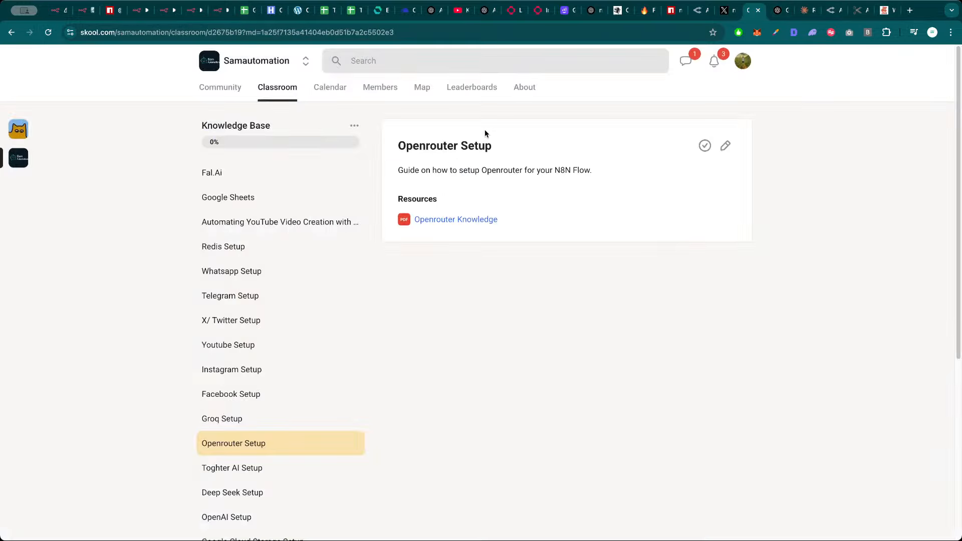
click(281, 94)
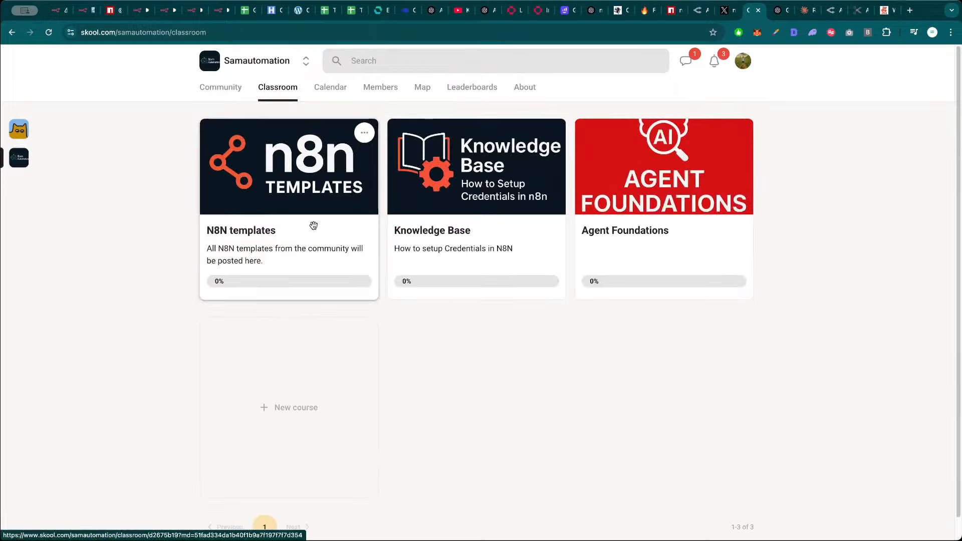
click(432, 214)
scroll(276, 331, down, 5)
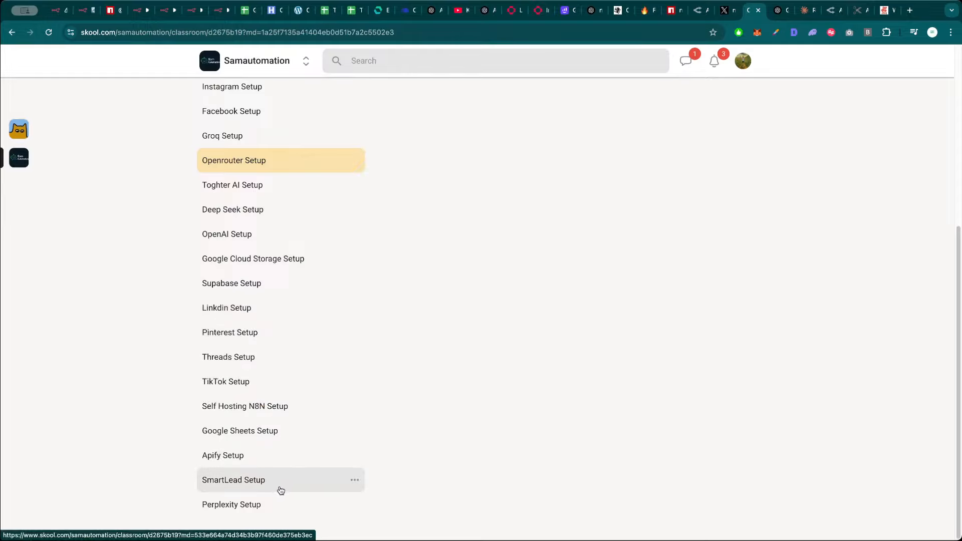
scroll(280, 490, up, 5)
click(277, 92)
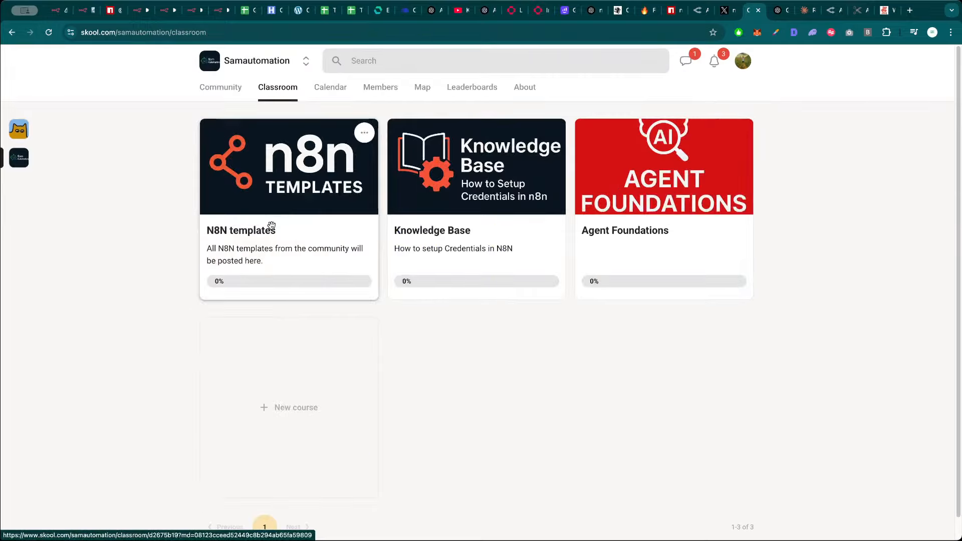
click(271, 226)
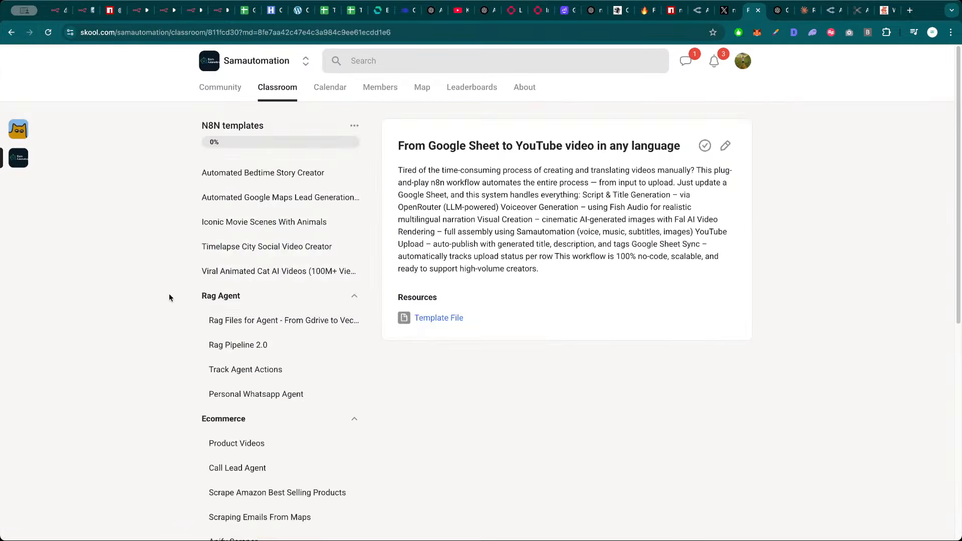
scroll(170, 298, down, 8)
scroll(283, 482, up, 8)
Open the Samautomation community's About page and read its description and membership price
click(525, 89)
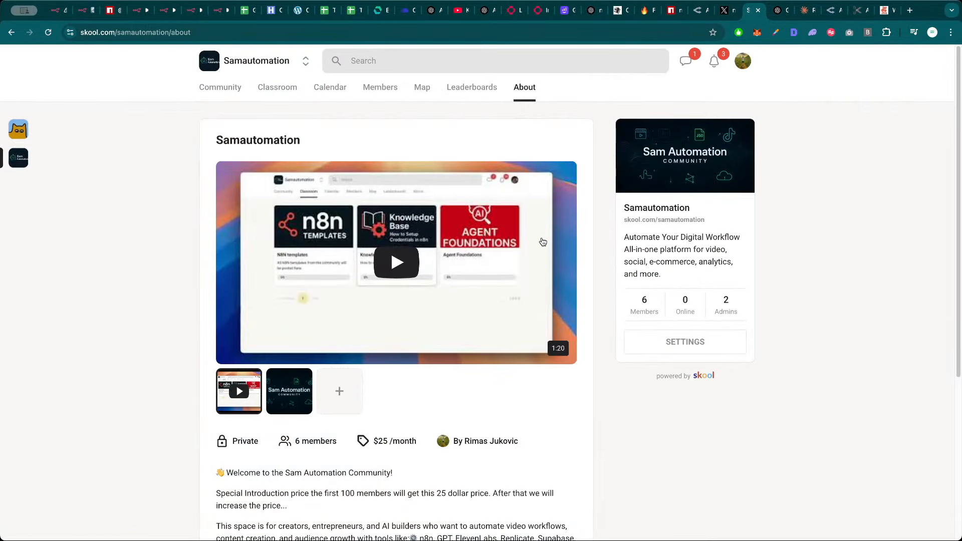
scroll(543, 242, down, 4)
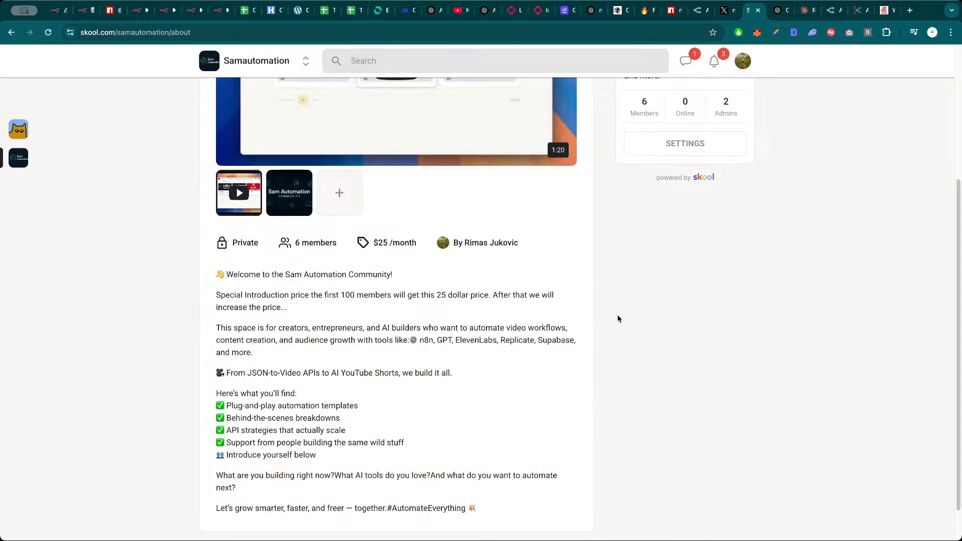
scroll(616, 323, up, 3)
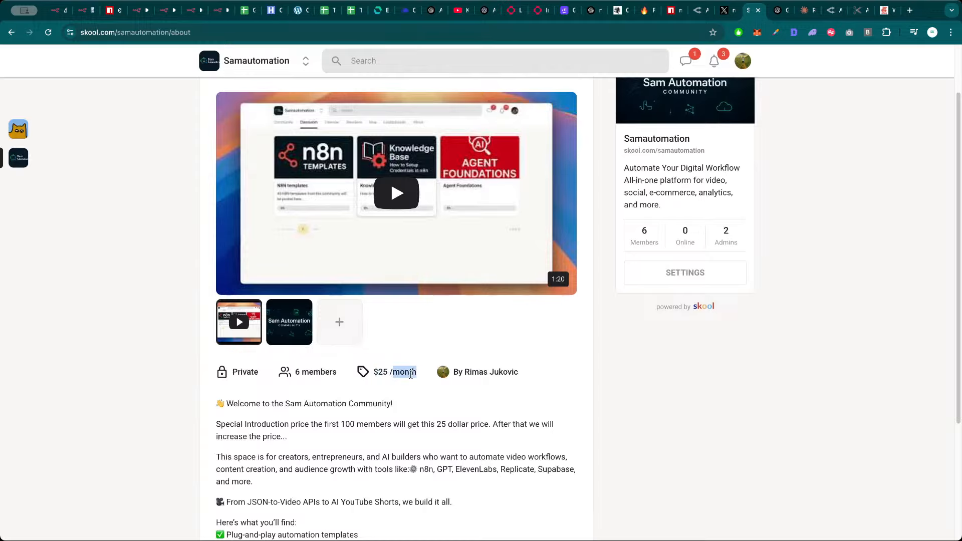
click(659, 396)
scroll(198, 331, up, 2)
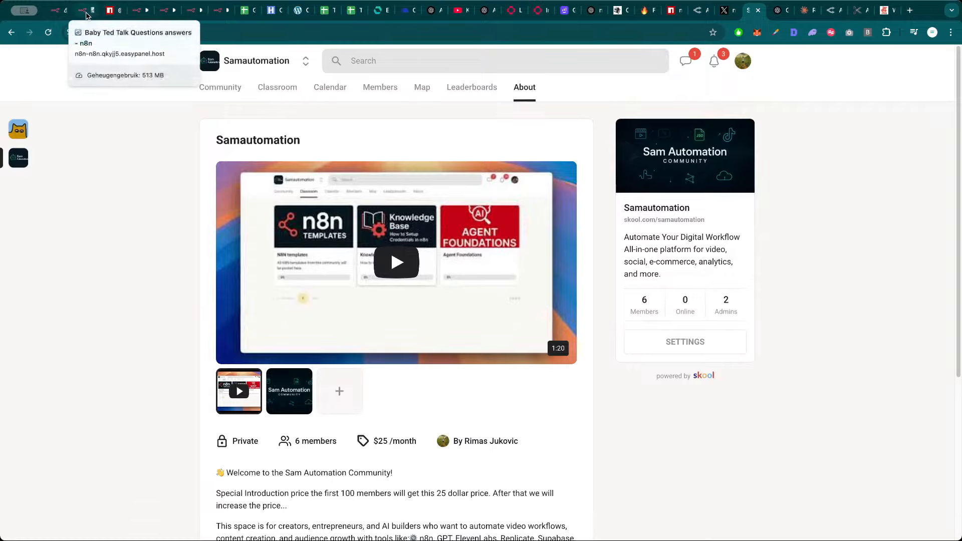
Switch back to the Google Map Scraper spreadsheet and enter Email 1 Send in ACTION cells B59 and B61
click(215, 12)
click(251, 10)
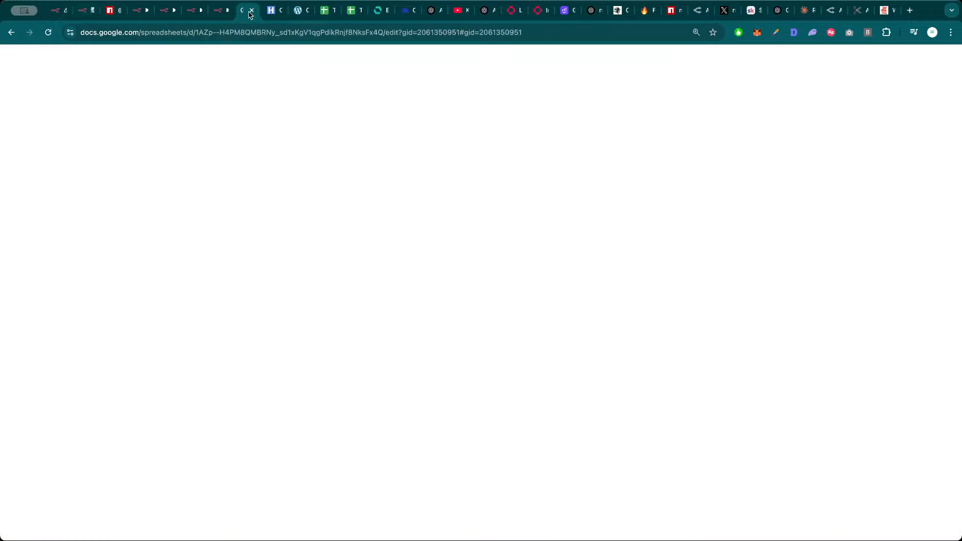
scroll(50, 291, down, 9)
click(38, 322)
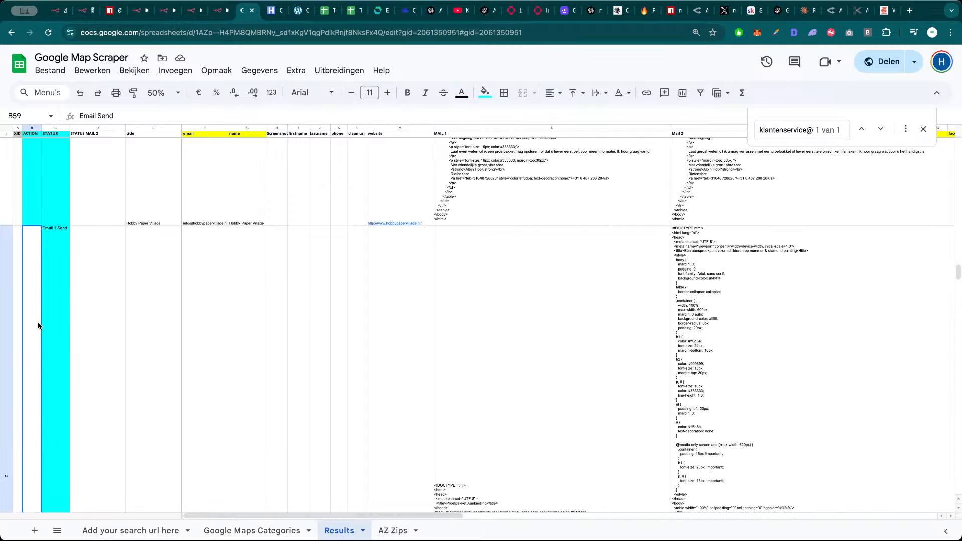
text(Email 1 Send)
scroll(38, 322, down, 7)
scroll(38, 323, down, 2)
click(35, 343)
text(Email 1 Send)
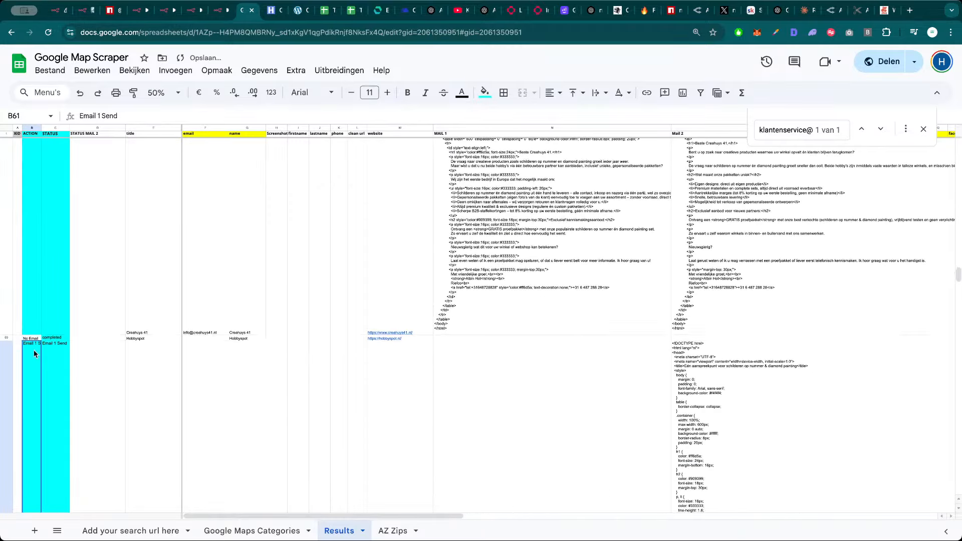
Enter Email 1 Send in ACTION cells B62, B63 and B64 of the Results sheet
scroll(35, 341, down, 5)
click(35, 340)
key(super+v)
scroll(35, 333, down, 6)
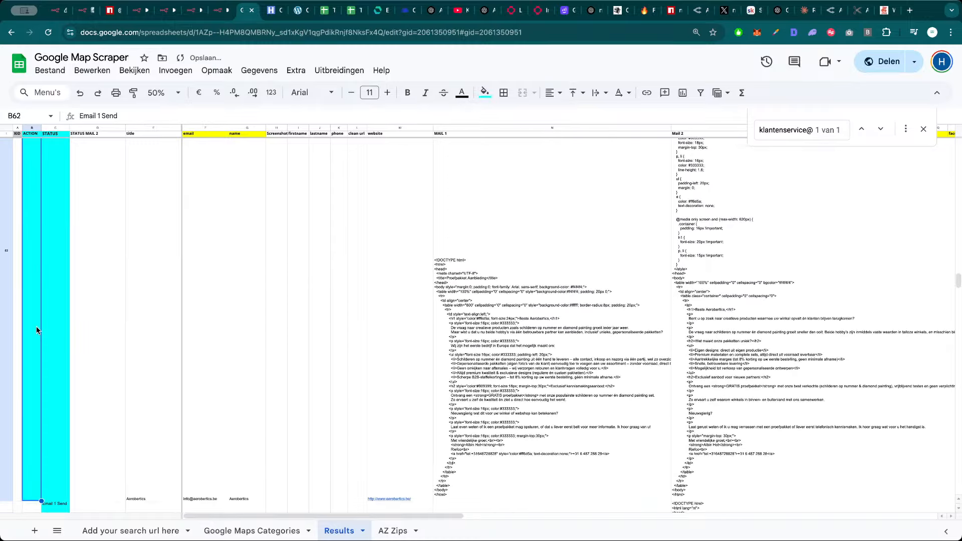
click(32, 343)
text(Email 1 Send)
scroll(36, 328, down, 8)
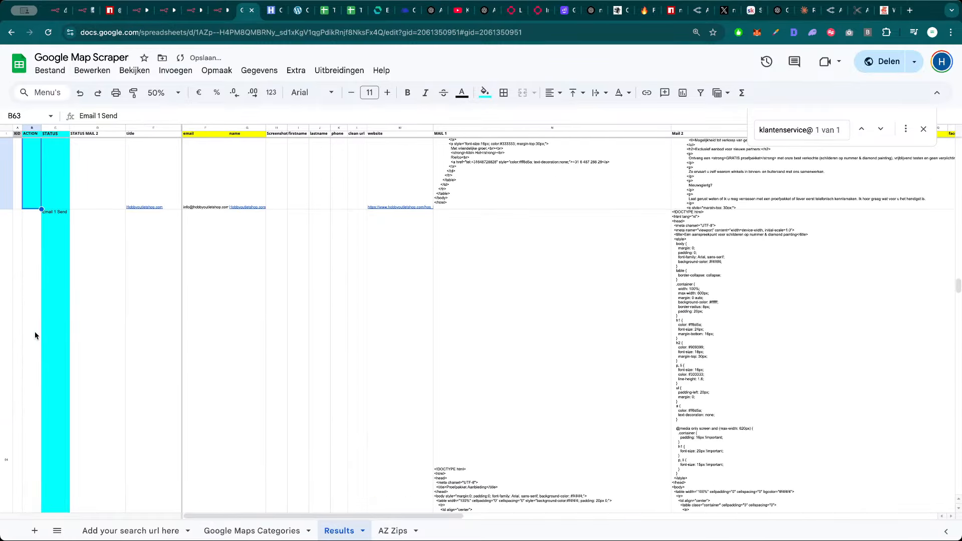
click(35, 335)
text(Email 1 Send)
Enter Email 1 Send in ACTION cells B65, B68 and B71
scroll(35, 331, down, 4)
scroll(35, 326, down, 4)
click(35, 332)
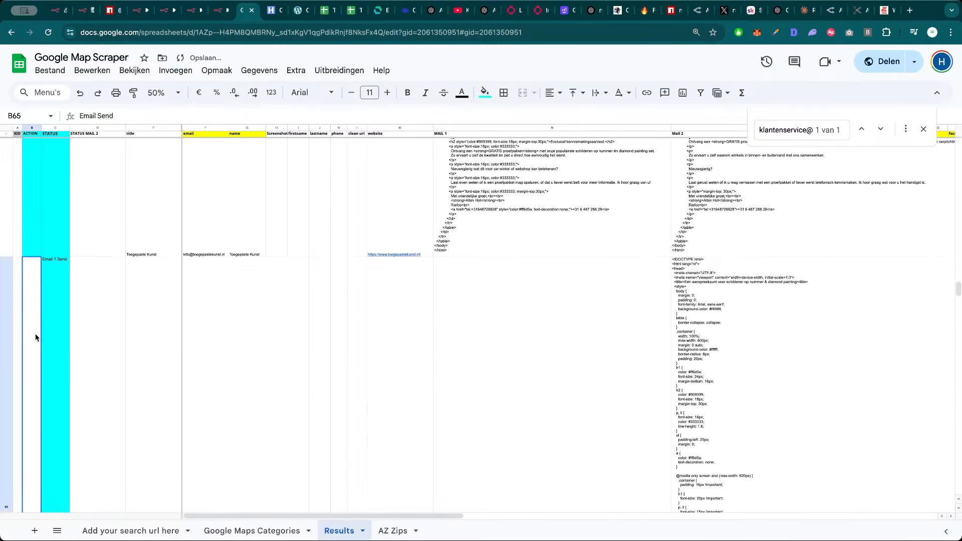
key(super+v)
scroll(36, 328, down, 4)
scroll(35, 329, down, 4)
click(35, 334)
text(Email 1 Send)
scroll(37, 327, down, 12)
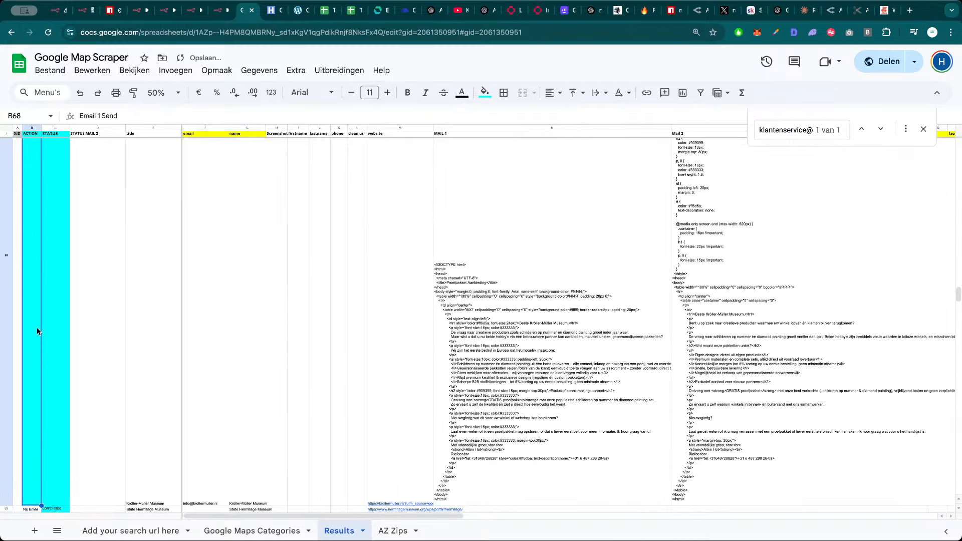
click(35, 326)
key(super+v)
Enter Email 1 Send in ACTION cells B72 and B73
scroll(35, 325, down, 10)
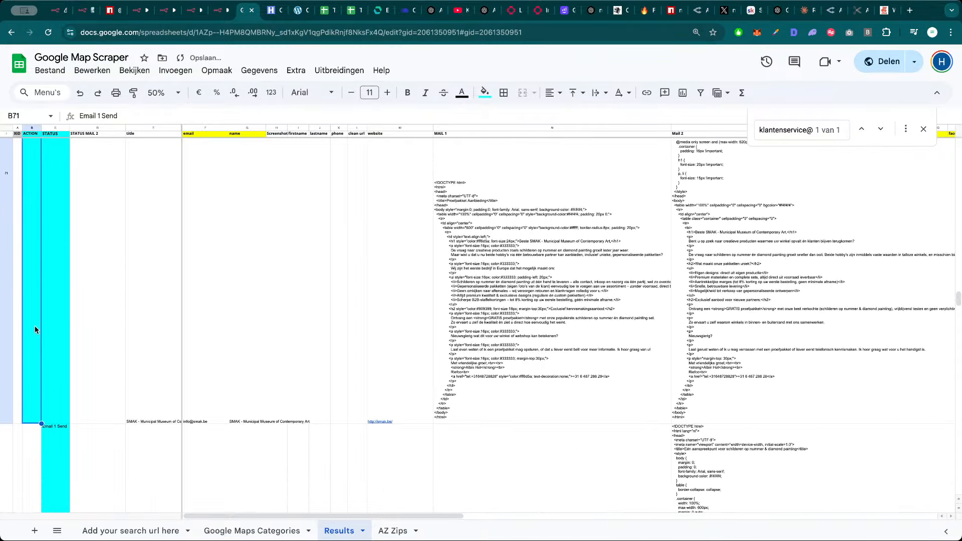
click(34, 330)
key(super+v)
scroll(38, 323, down, 8)
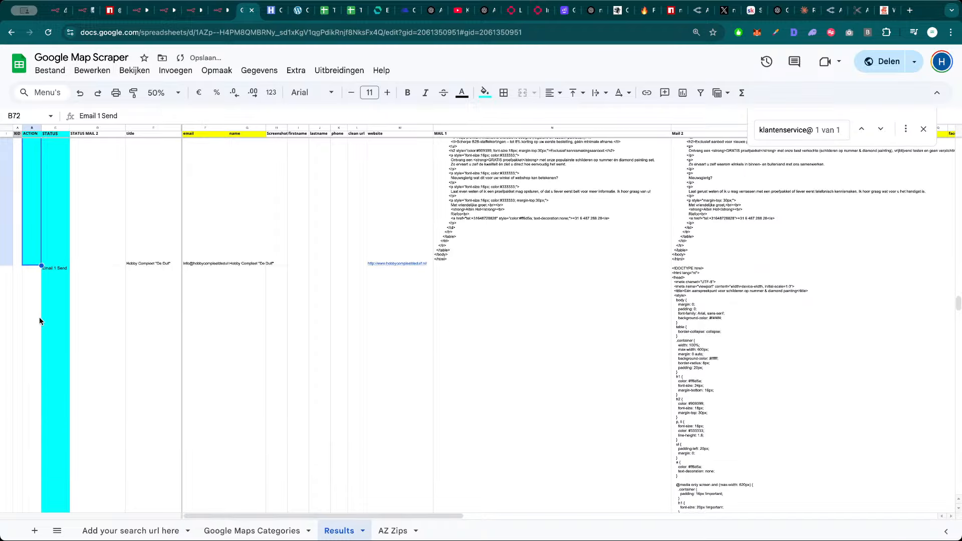
click(39, 317)
key(super+v)
Enter Email 1 Send in ACTION cells B74 and B85 and check the remaining rows below
scroll(40, 318, down, 4)
scroll(40, 319, down, 4)
click(35, 334)
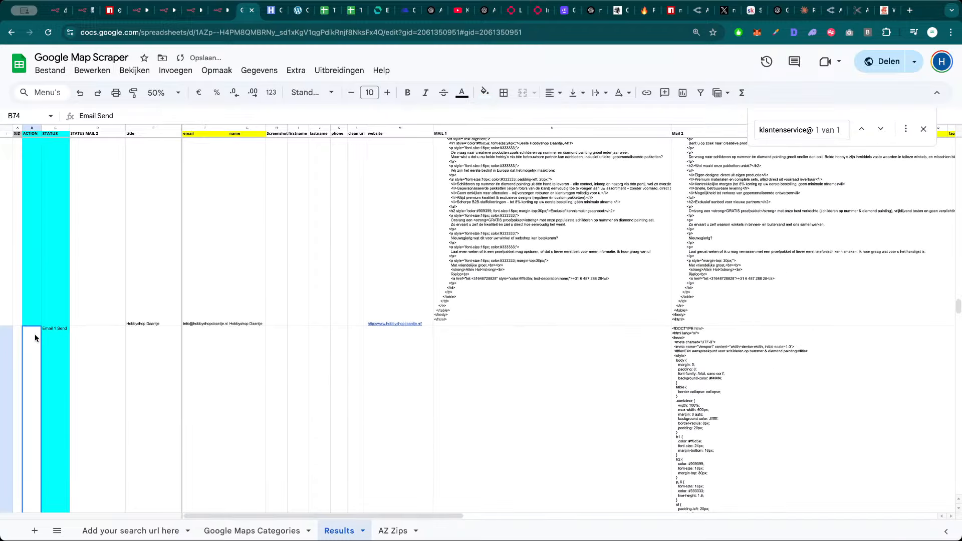
key(super+v)
scroll(35, 330, down, 8)
scroll(35, 329, down, 5)
click(35, 330)
text(Email 1 Send)
scroll(35, 329, down, 8)
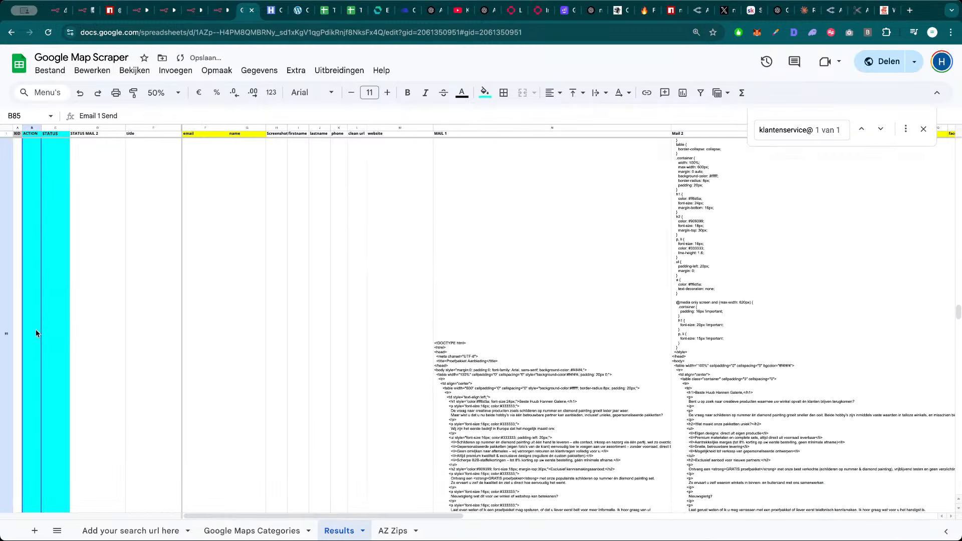
scroll(35, 316, down, 15)
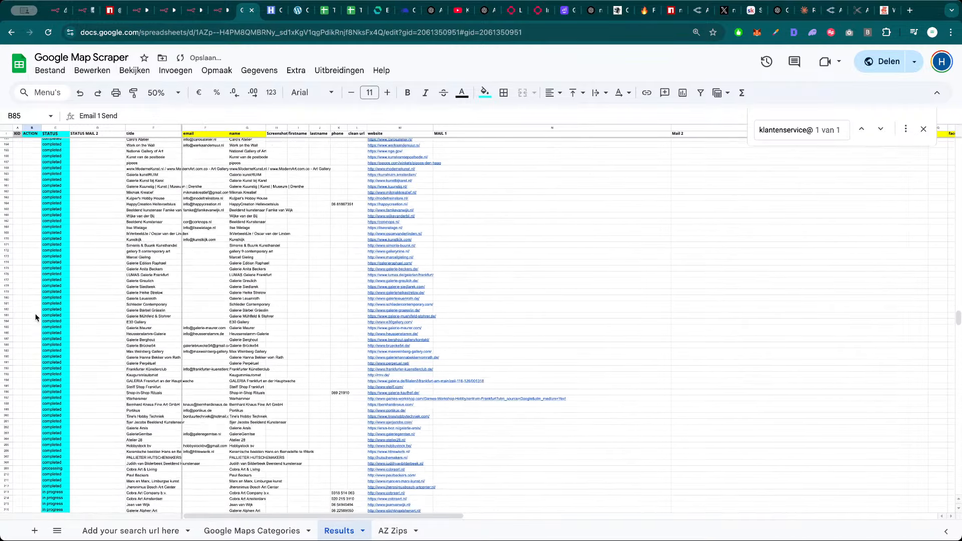
Switch to the Send Mails TO Outreach workflow in n8n and rerun its If and Google Sheets nodes
click(219, 11)
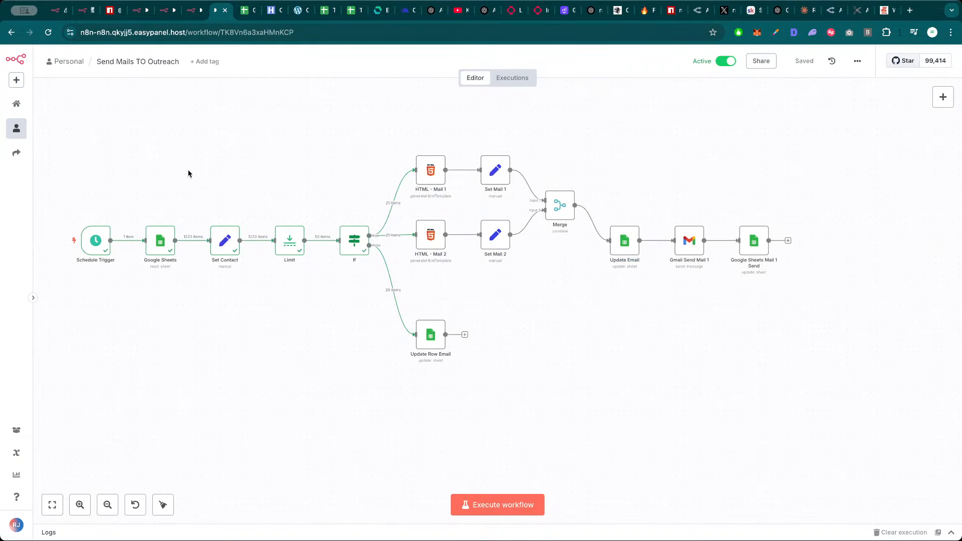
double_click(354, 240)
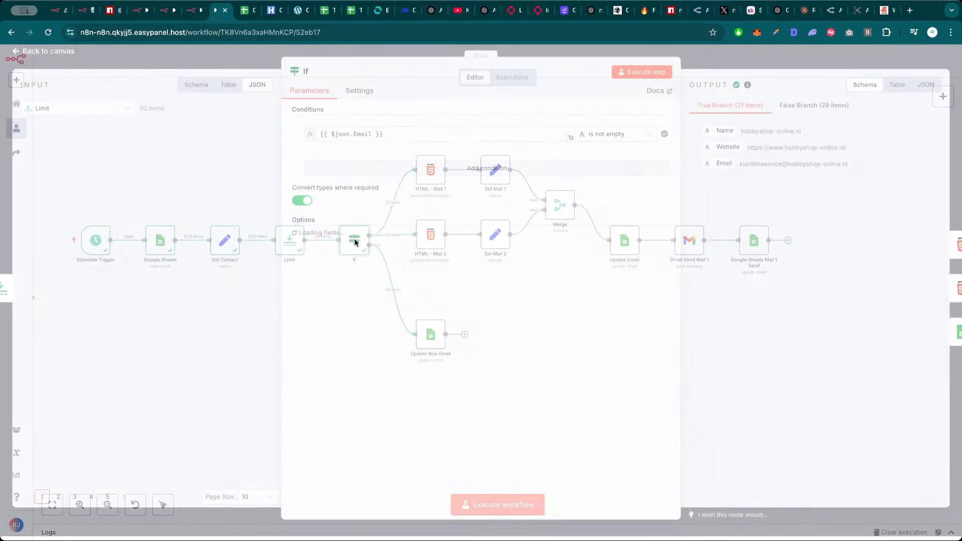
click(622, 74)
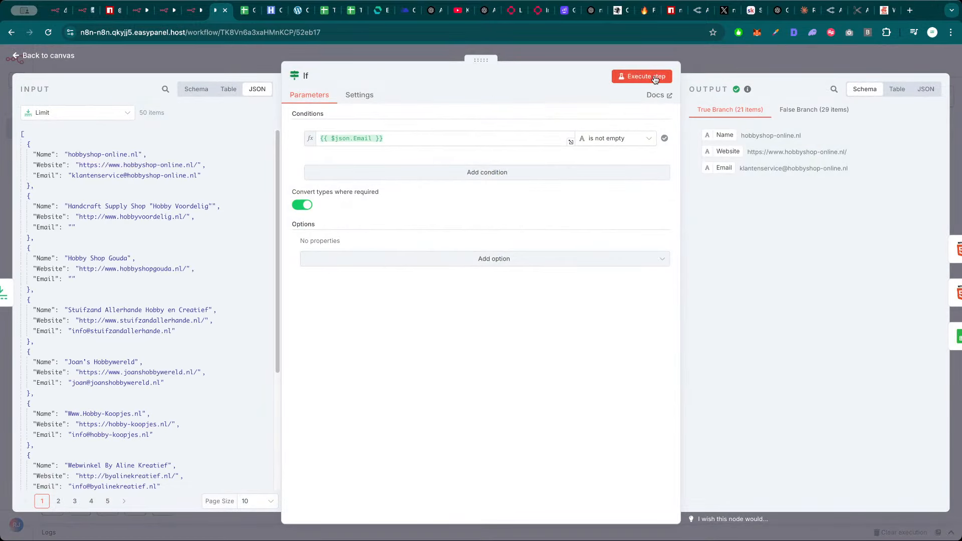
click(707, 62)
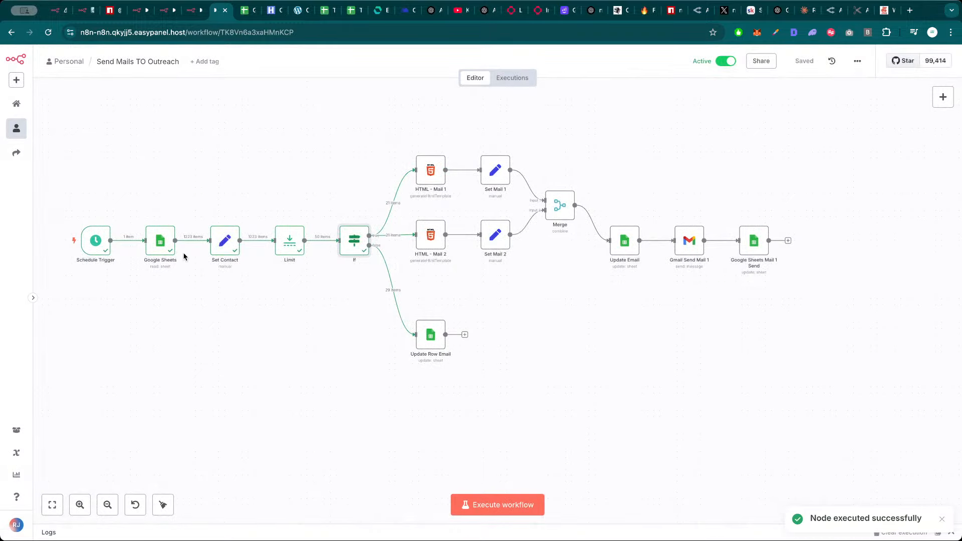
double_click(160, 244)
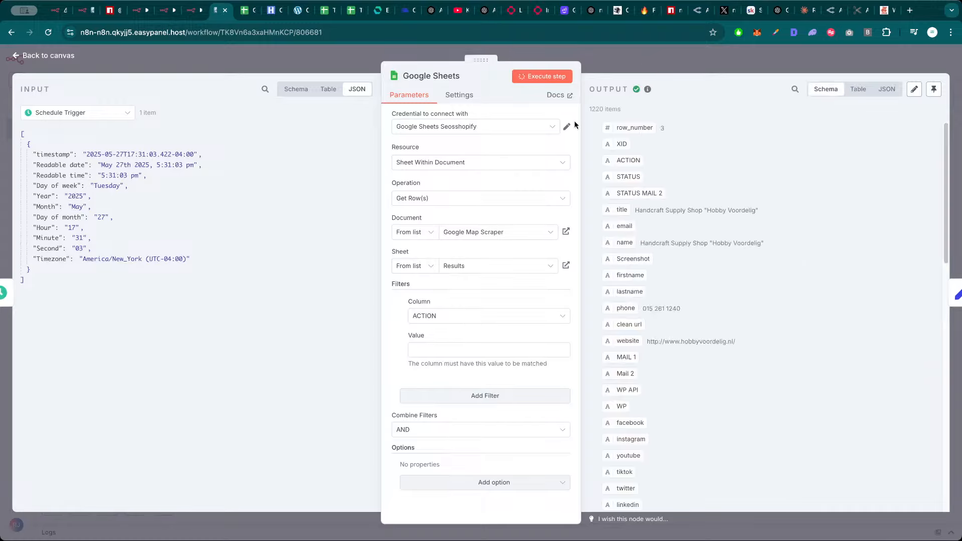
click(683, 65)
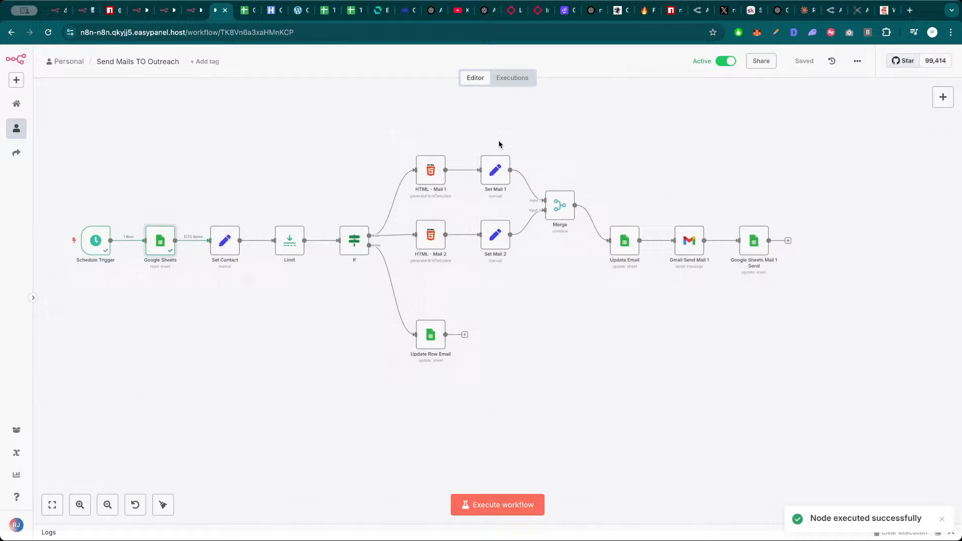
Run the Limit node, view its output as JSON, and run the If node on the refreshed rows
double_click(290, 242)
click(542, 77)
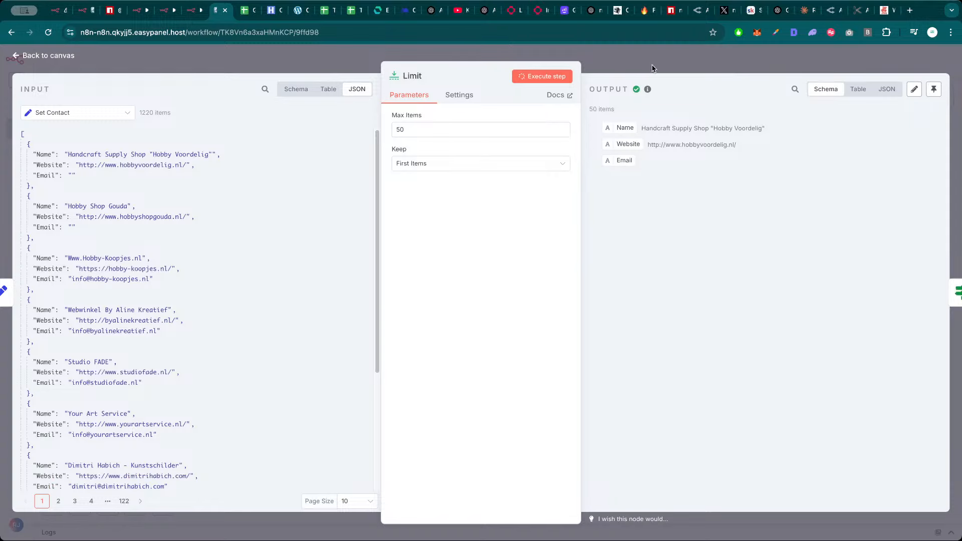
click(886, 90)
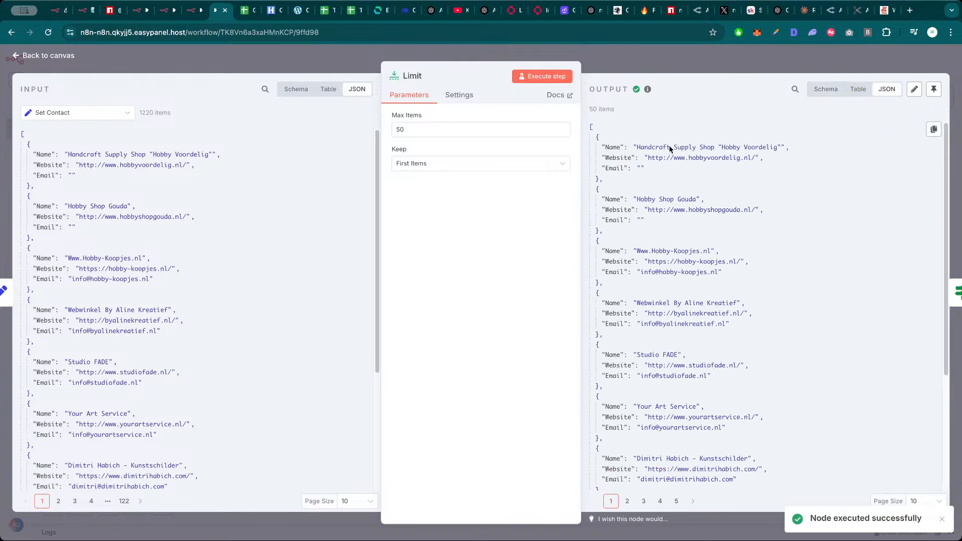
click(686, 39)
click(683, 51)
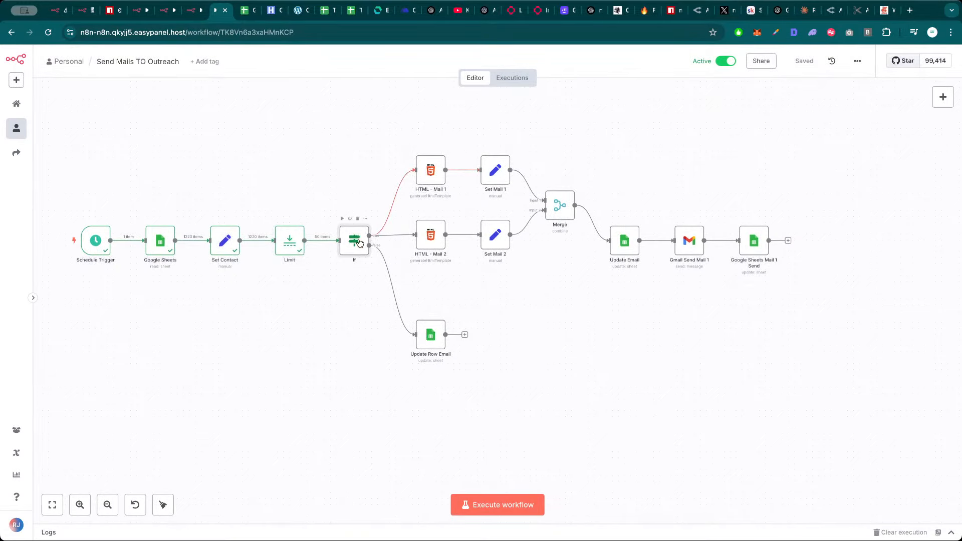
double_click(355, 240)
click(666, 76)
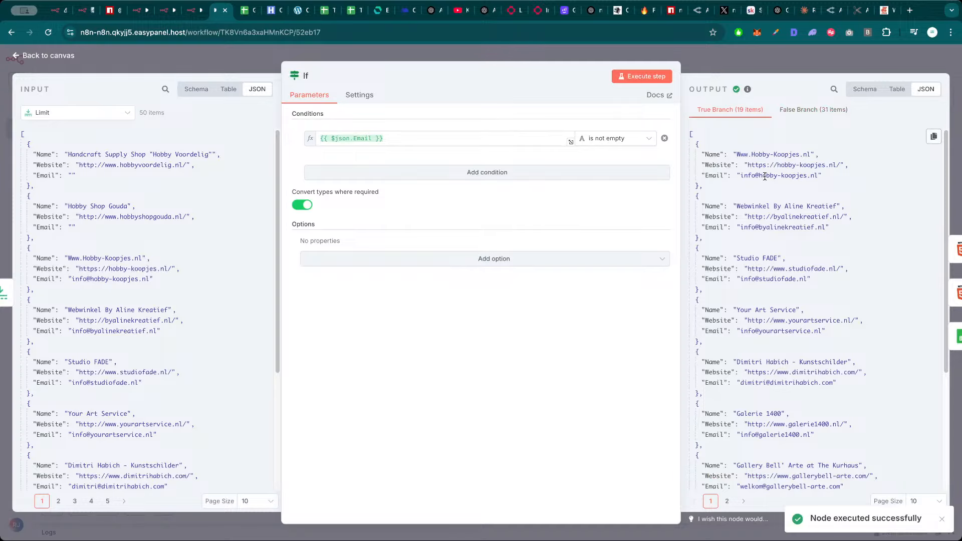
Copy the first email address in the If node's True Branch and search the Google Map Scraper spreadsheet for it
drag(816, 176, 742, 179)
key(ctrl+c)
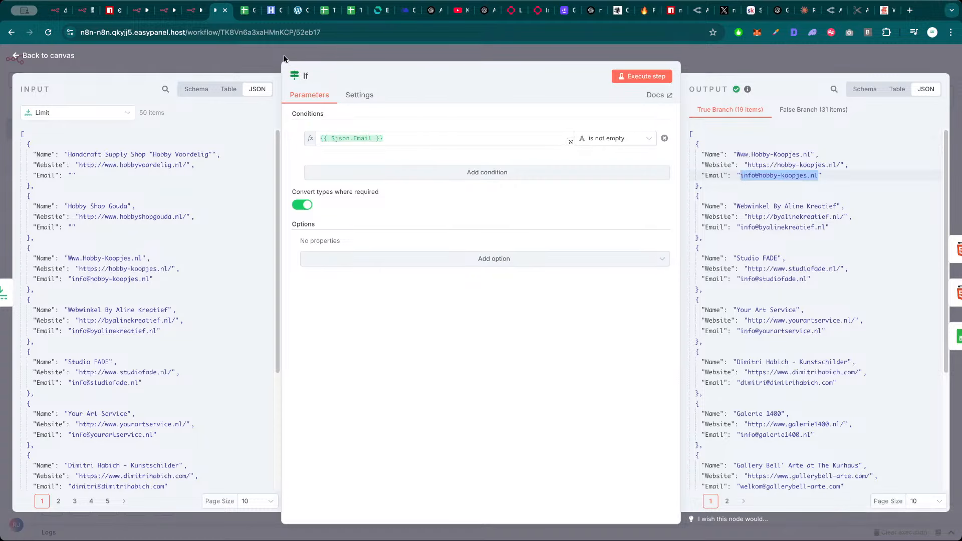
click(248, 10)
key(ctrl+f)
key(ctrl+v)
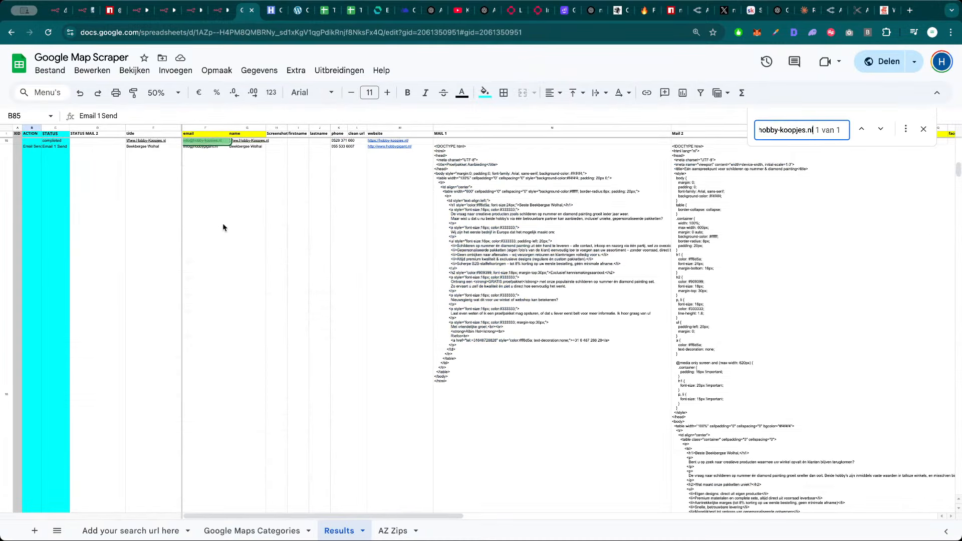
scroll(112, 189, up, 1)
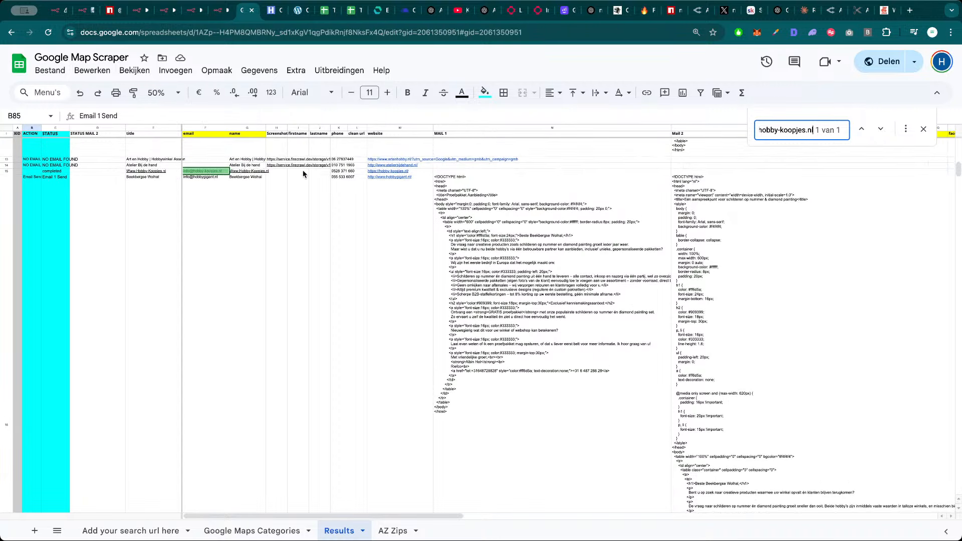
Return to the n8n workflow and review the HTML - Mail 1 and HTML - Mail 2 templates and the Google Sheets Mail 1 Send parameters
click(220, 10)
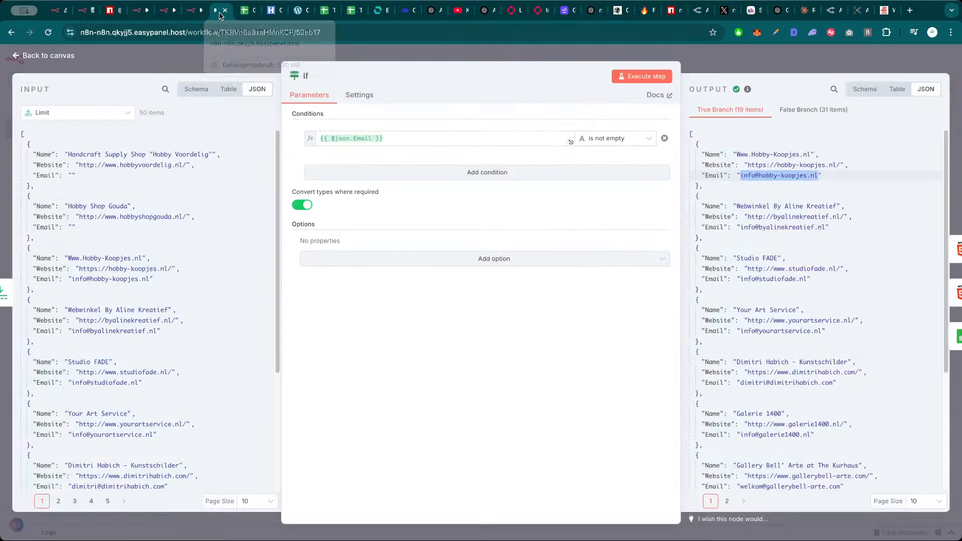
click(723, 62)
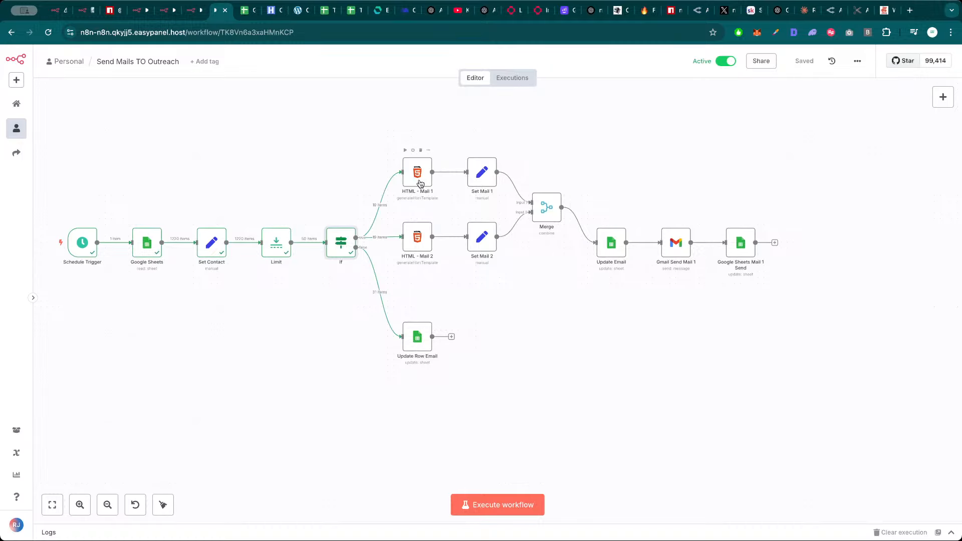
double_click(419, 171)
scroll(476, 228, down, 5)
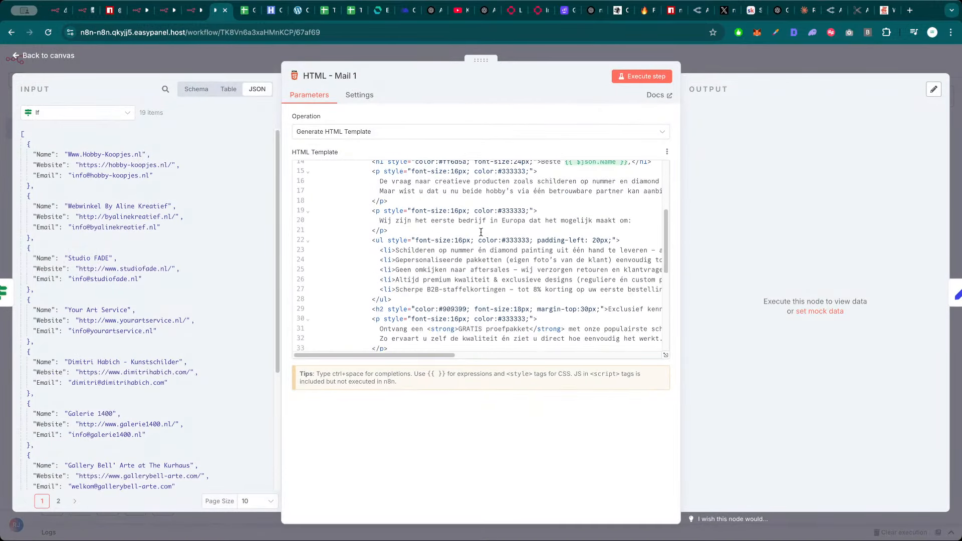
scroll(504, 243, up, 5)
scroll(588, 292, down, 3)
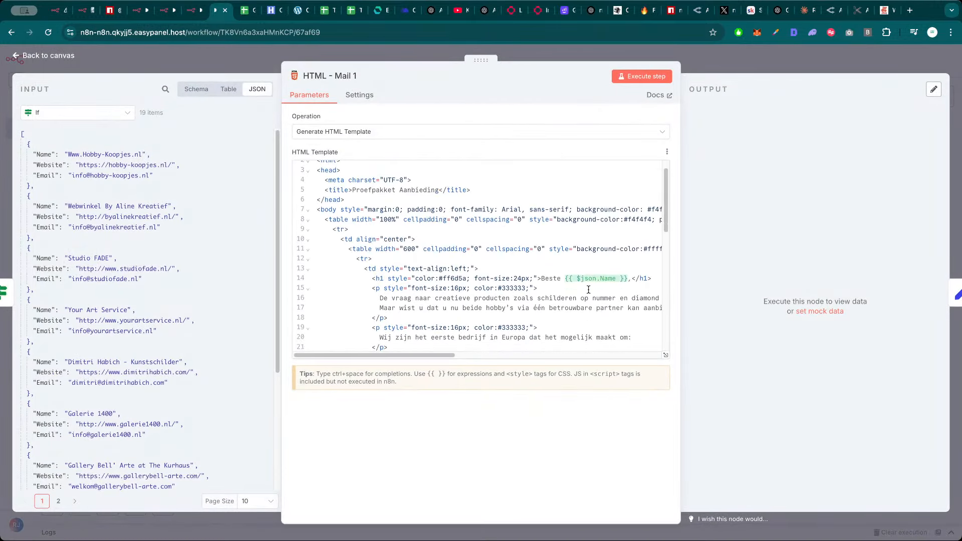
key(Escape)
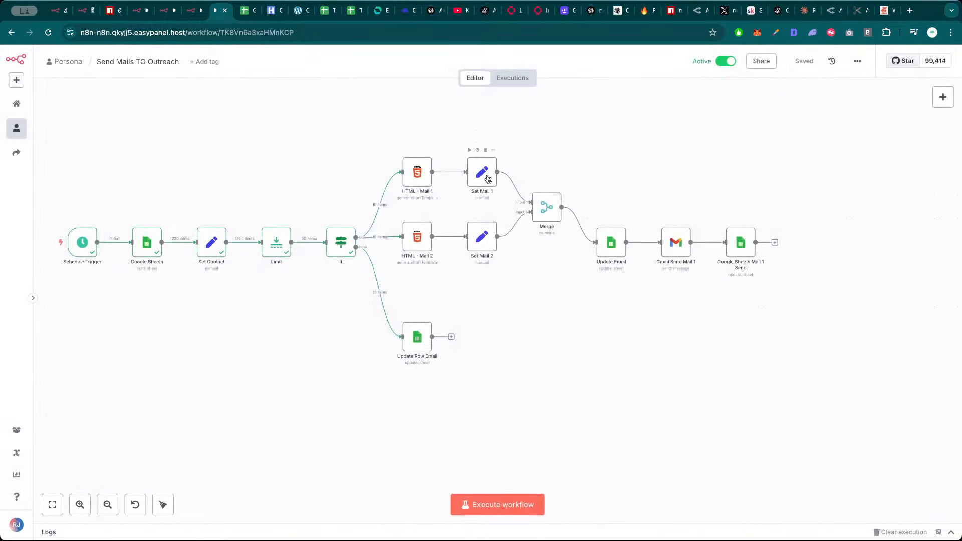
double_click(418, 240)
scroll(461, 253, down, 5)
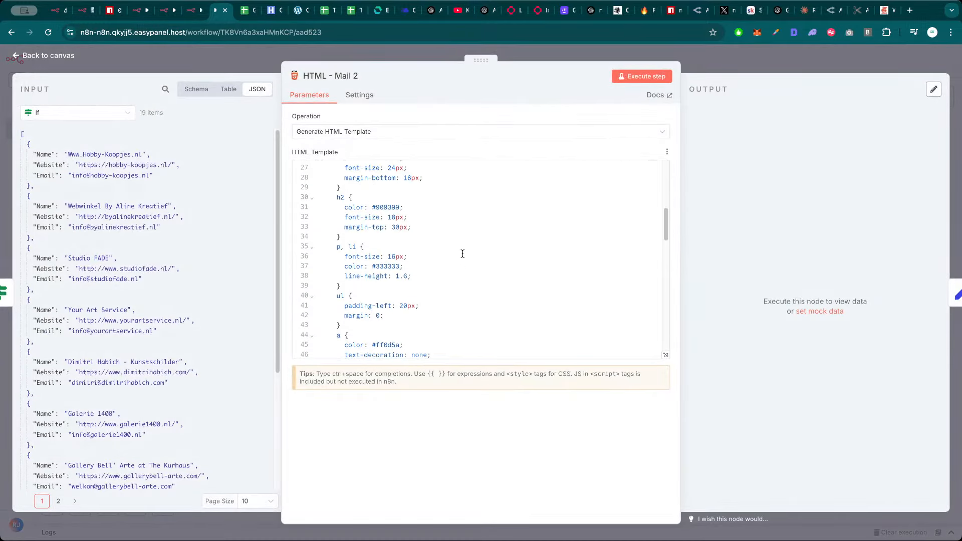
key(Escape)
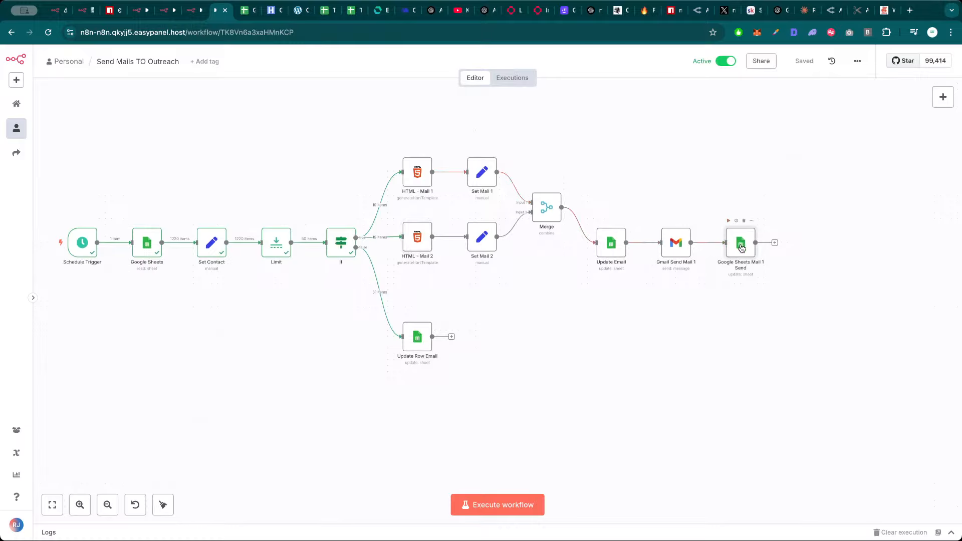
double_click(739, 249)
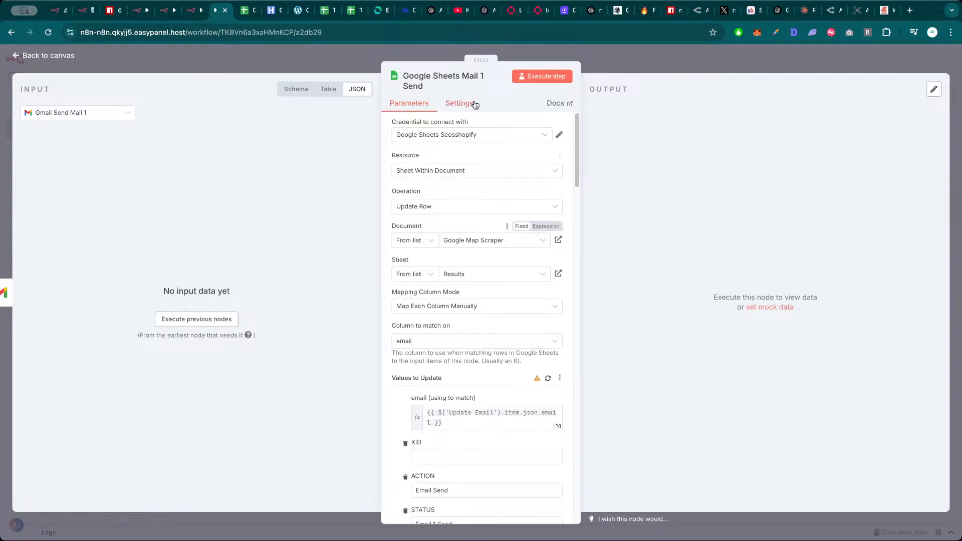
key(Escape)
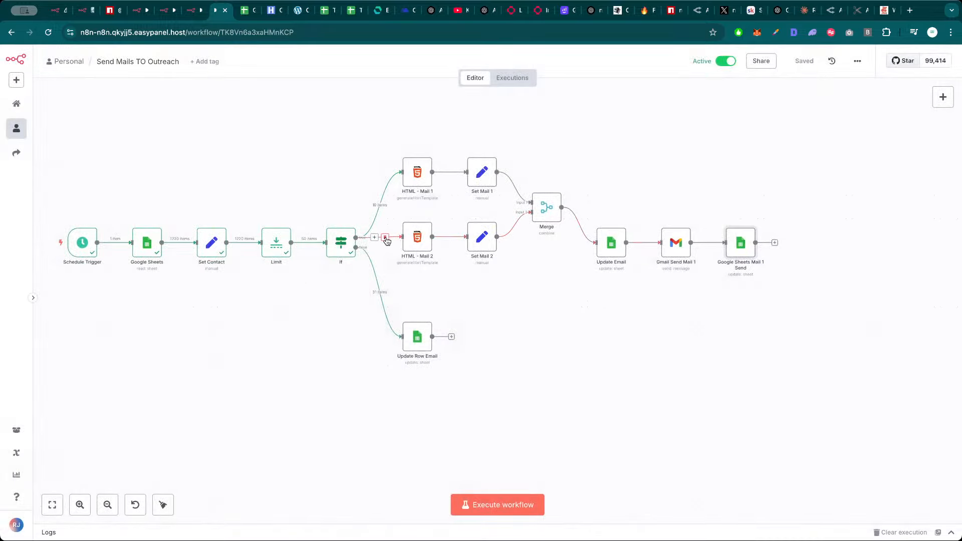
Disconnect HTML - Mail 2 from the If node and Set Mail 2 from the Merge node, and save the workflow
click(385, 237)
click(518, 226)
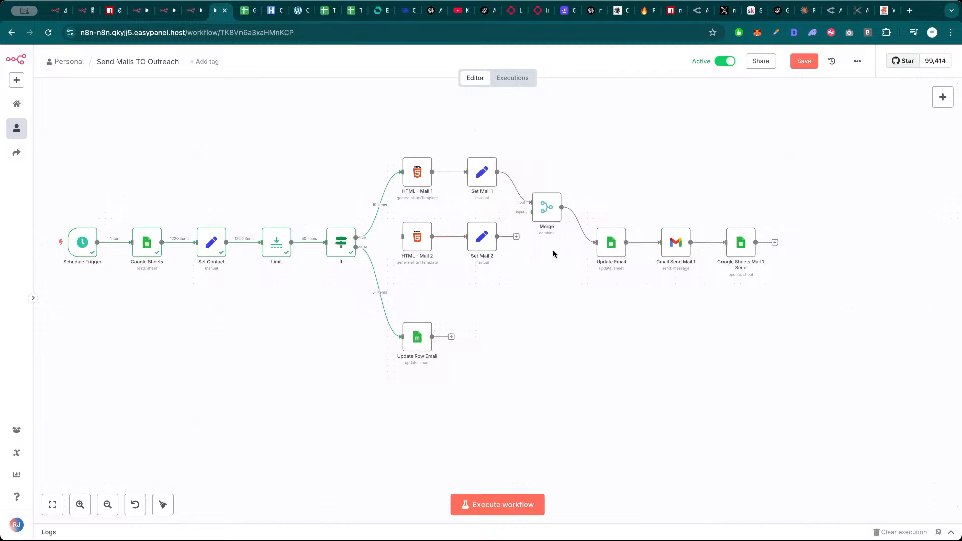
click(791, 66)
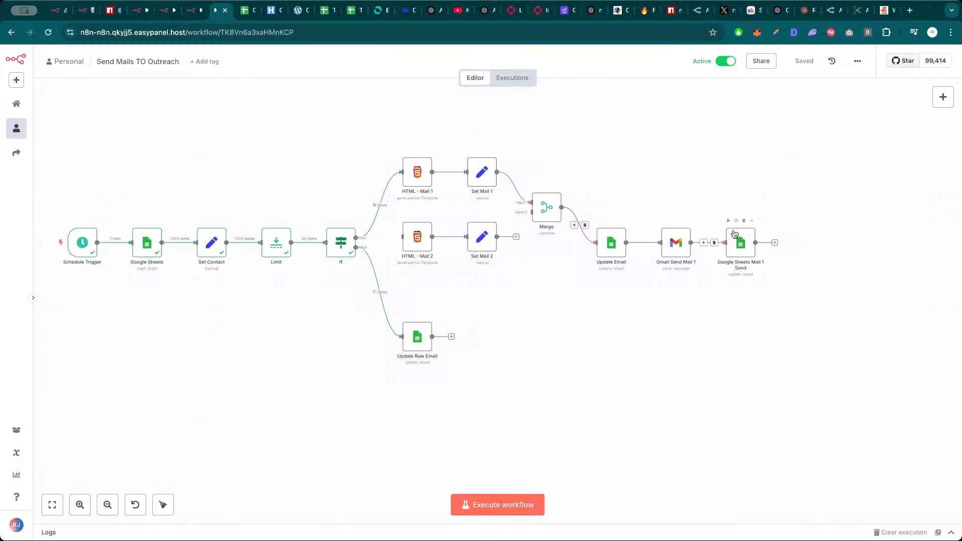
Check the HTML template of the disconnected HTML - Mail 2 node
double_click(420, 241)
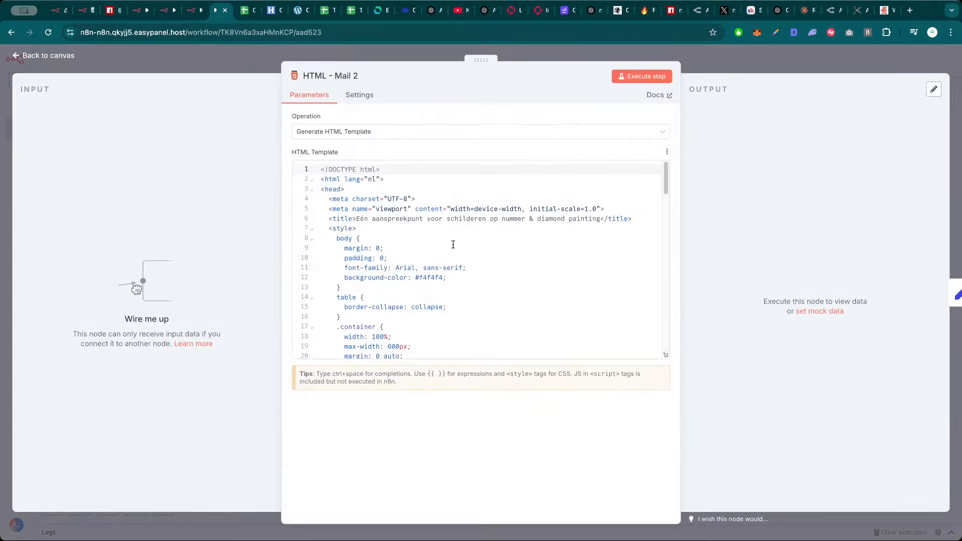
scroll(467, 241, down, 1)
key(Escape)
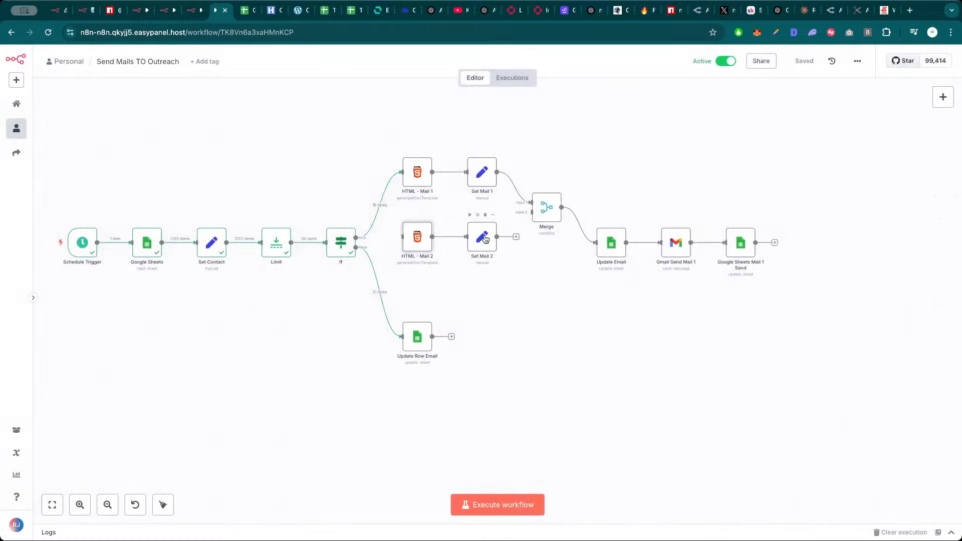
Check the parameters of the Set Mail 2 and Merge nodes
double_click(482, 240)
key(Escape)
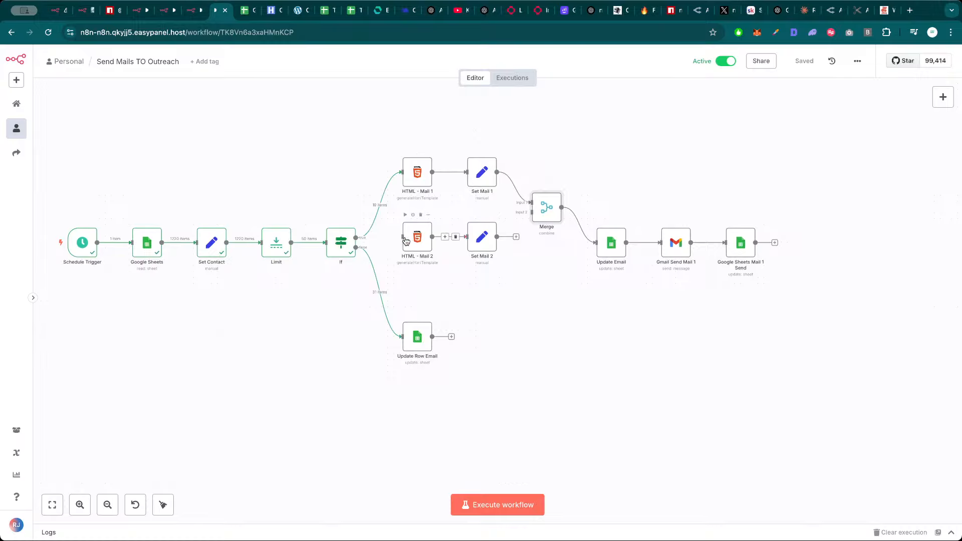
double_click(544, 210)
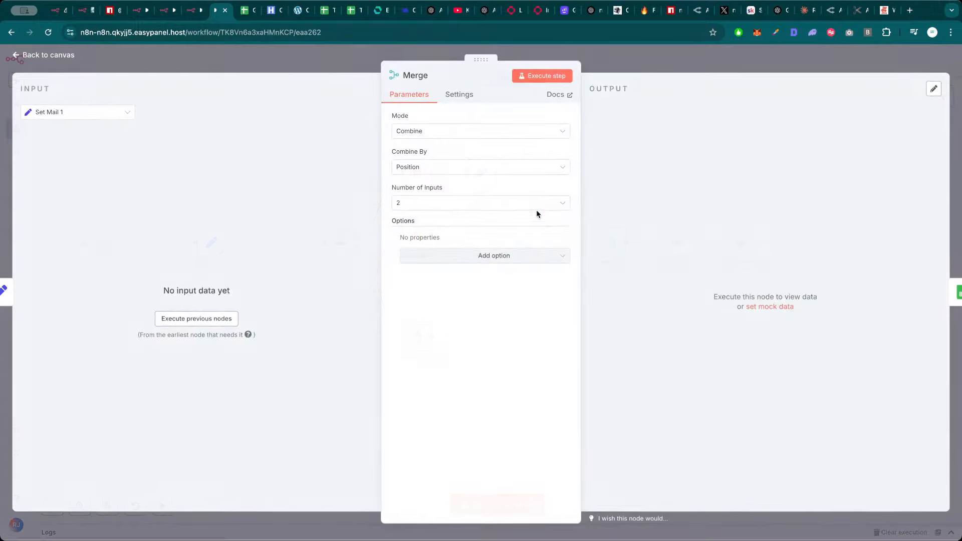
key(Escape)
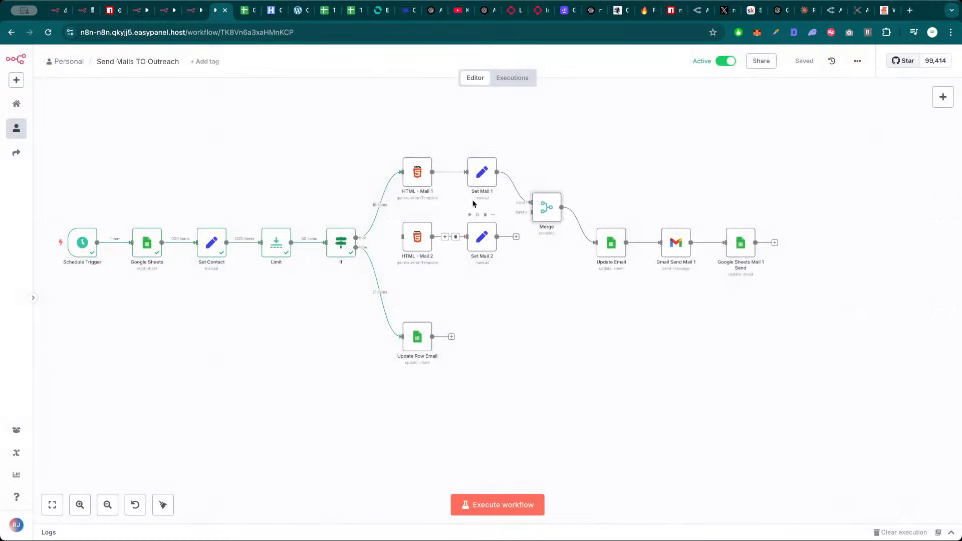
Reconnect HTML - Mail 2 to the If node's true output and Set Mail 2 to the Merge node's second input, and save the workflow
drag(355, 238, 402, 236)
drag(499, 236, 531, 214)
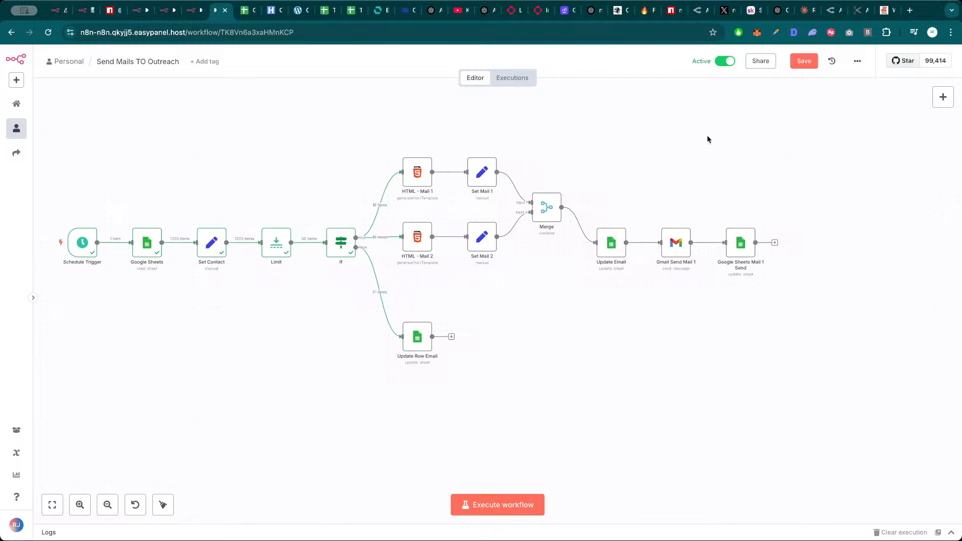
key(super+s)
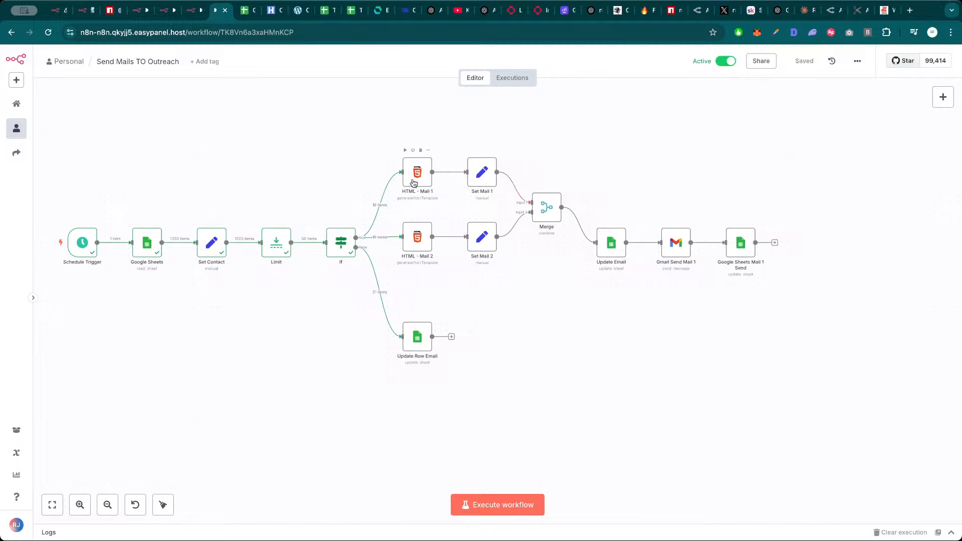
Add a sticky note and enlarge it to frame the HTML - Mail, Set Mail and Merge nodes
scroll(350, 156, left, 2)
mouse_move(943, 119)
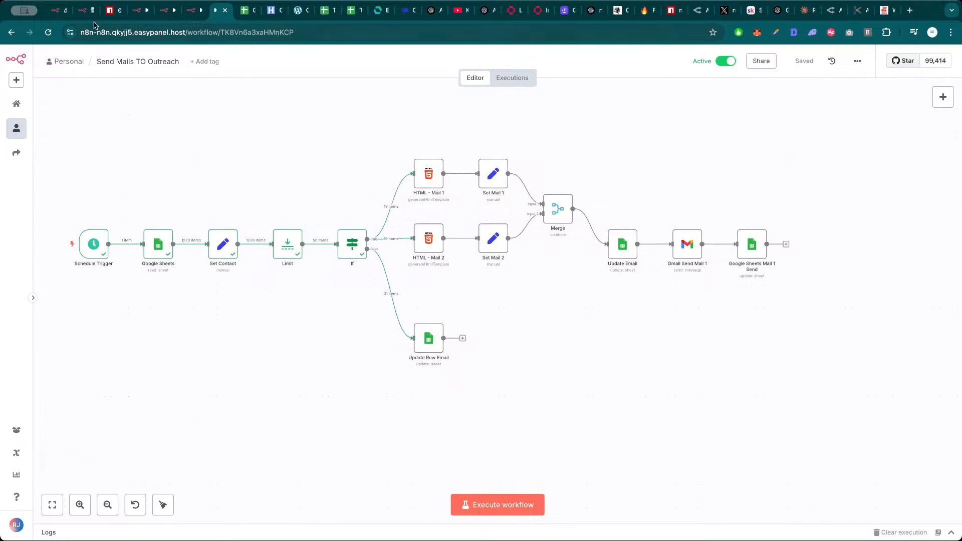
click(943, 120)
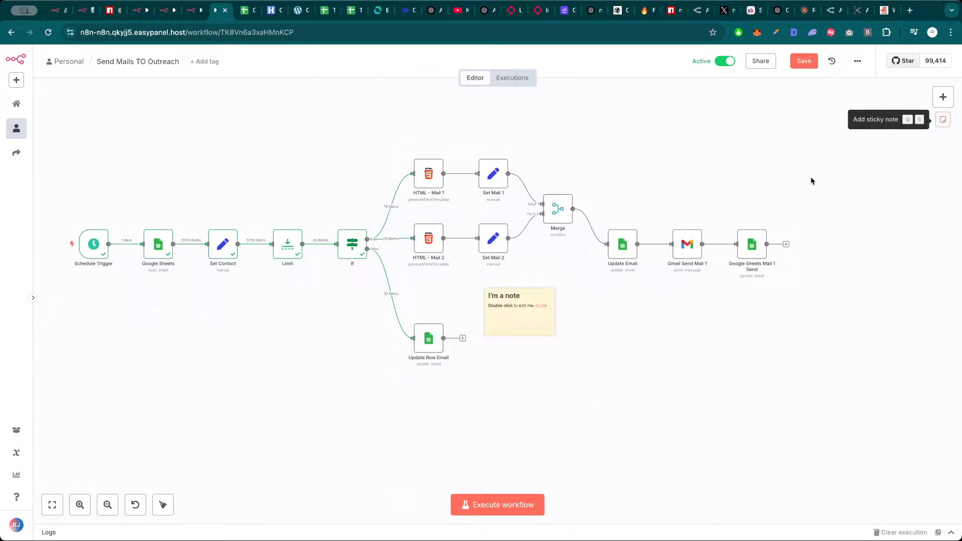
drag(519, 336, 544, 286)
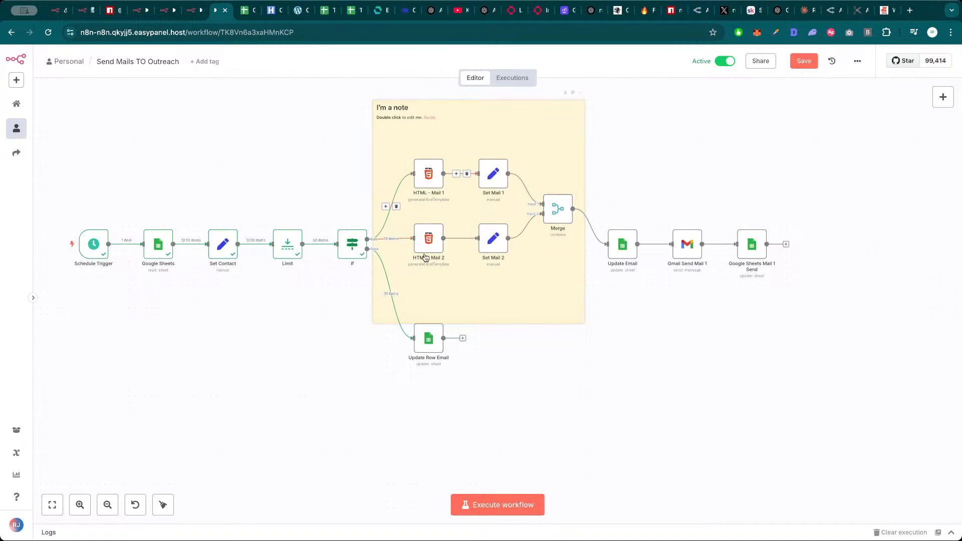
Check the MAIL 1 and Mail 2 cells of row 15 in the Google Map Scraper spreadsheet and return to the n8n workflow
click(245, 14)
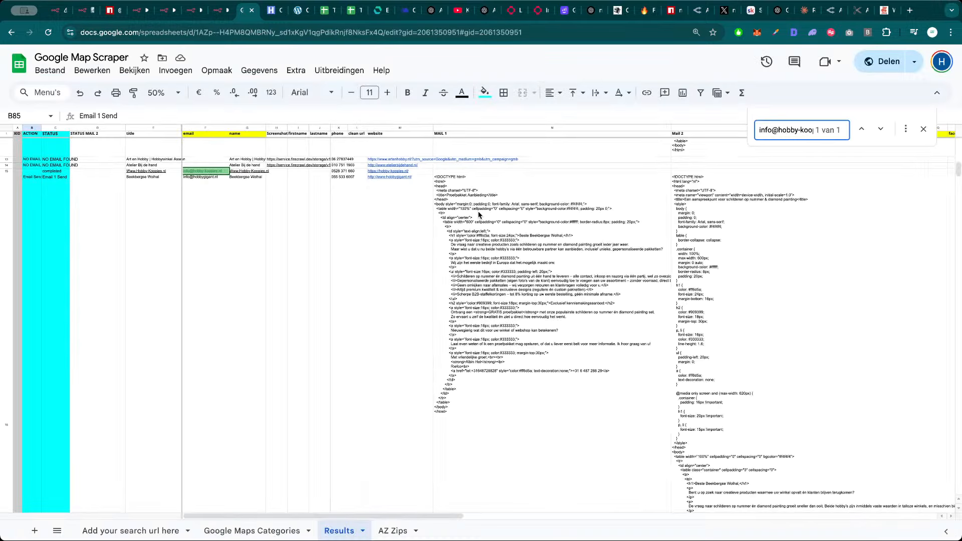
click(600, 171)
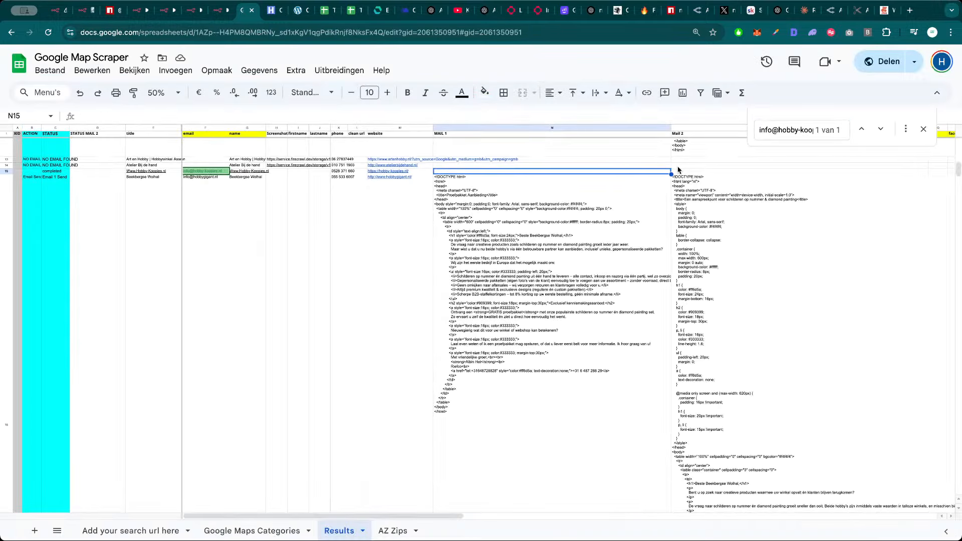
click(688, 174)
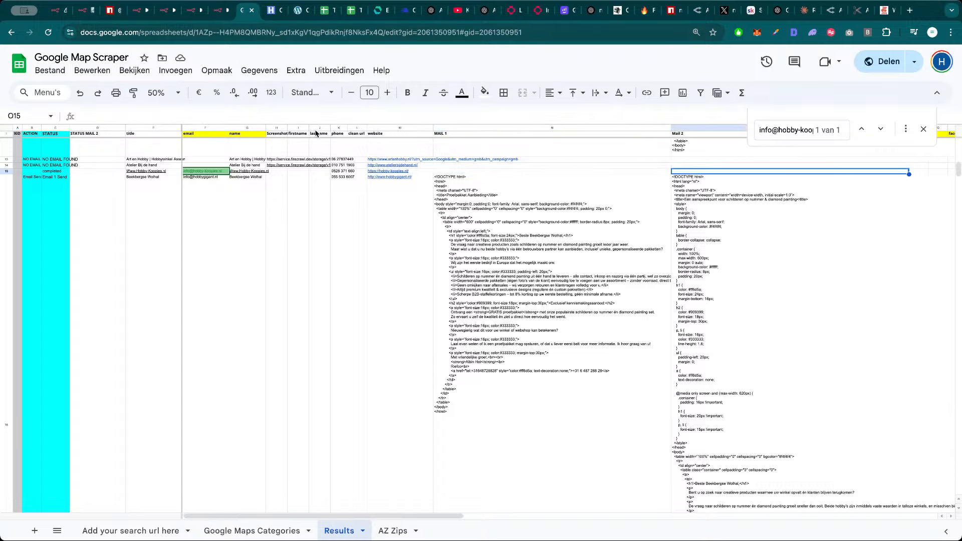
click(221, 10)
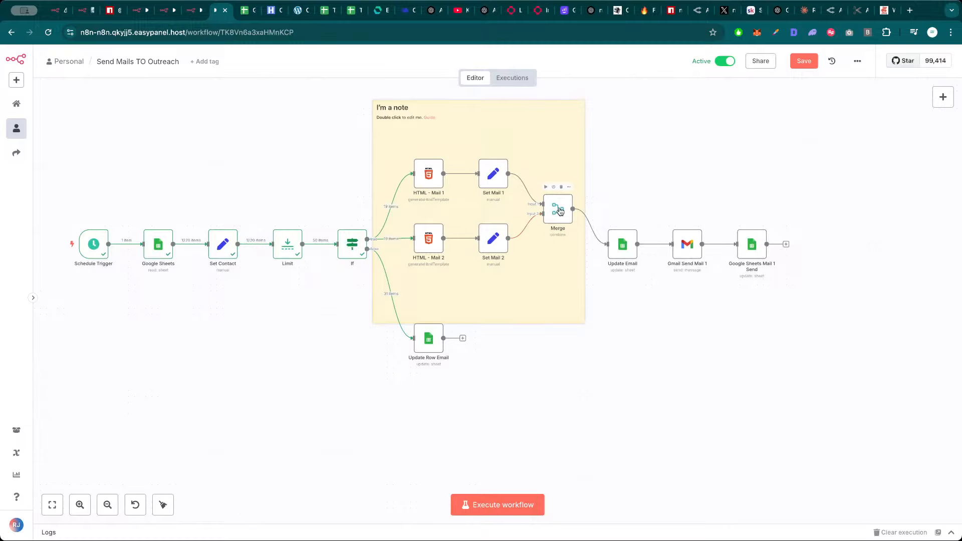
Review the Update Email column mapping and the Gmail Send Mail 1 message settings, and save the workflow
double_click(624, 262)
scroll(491, 379, down, 8)
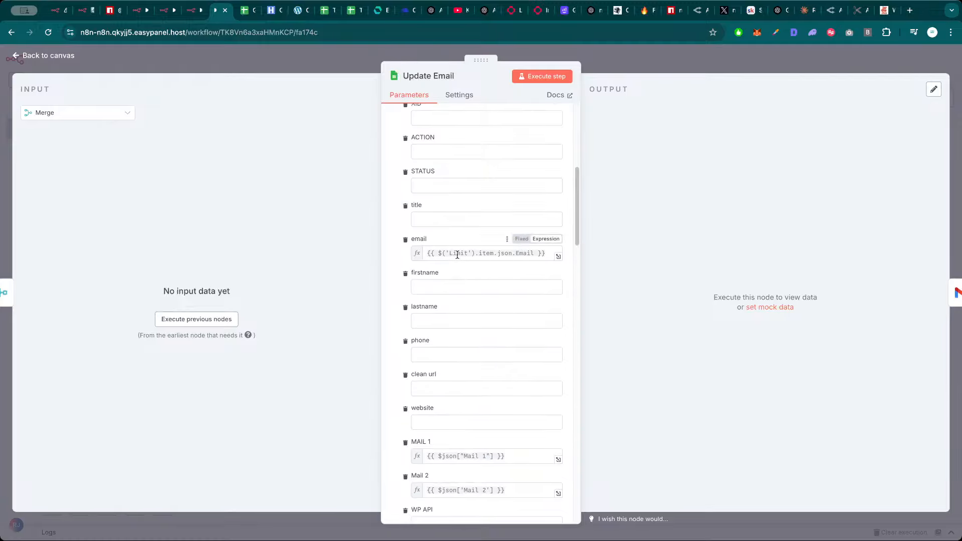
scroll(461, 325, down, 4)
key(Escape)
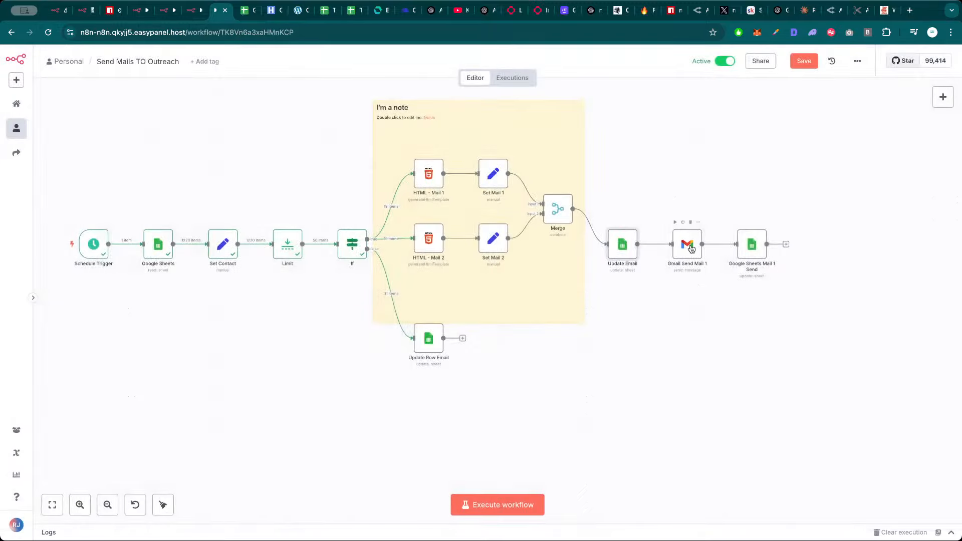
double_click(690, 245)
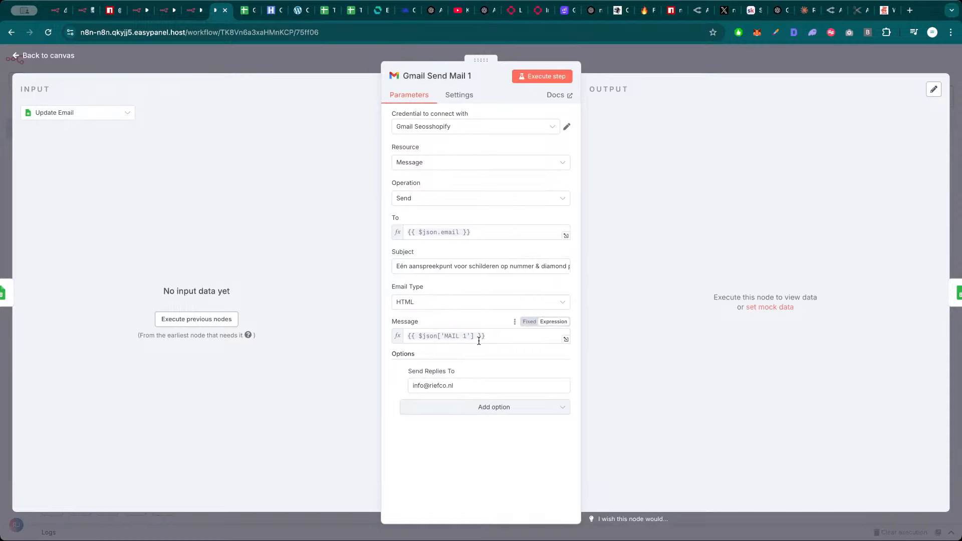
key(Escape)
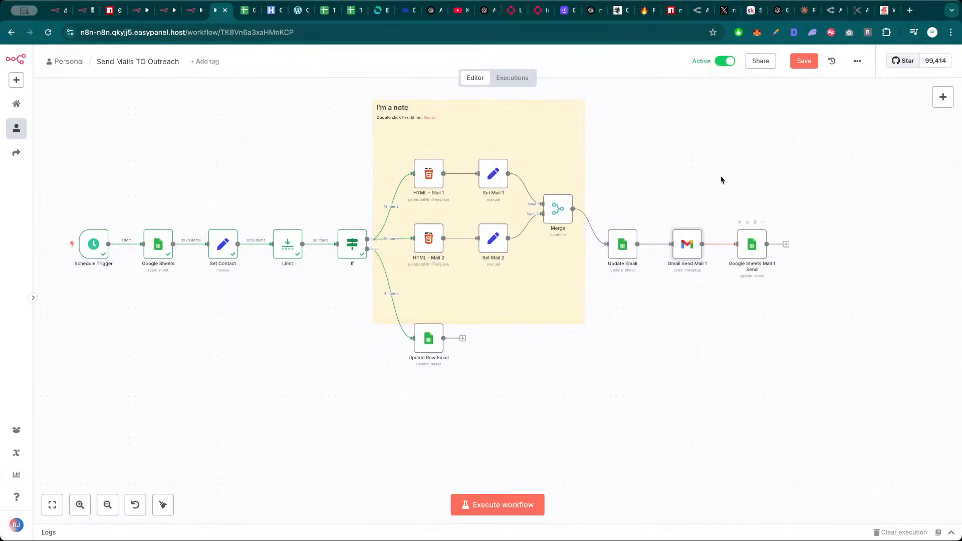
click(813, 65)
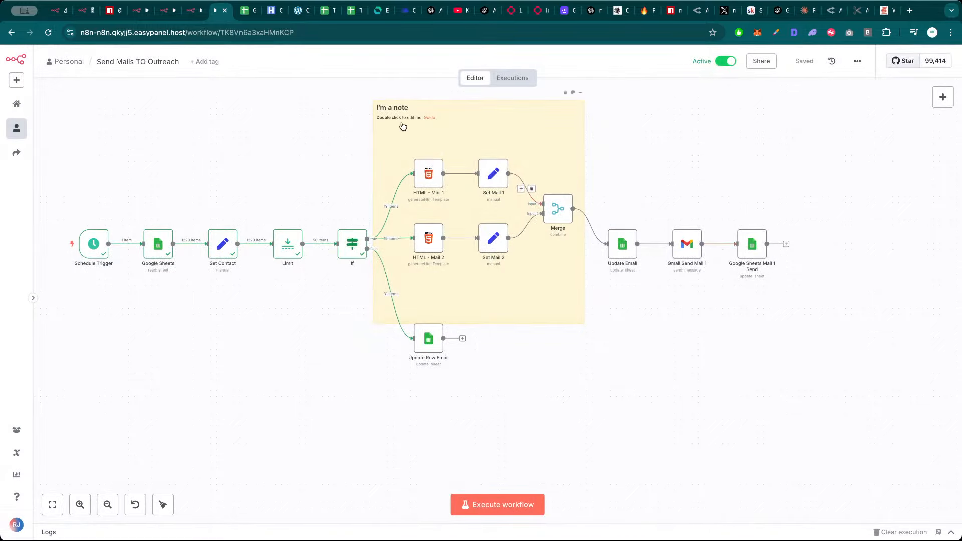
Replace the sticky note's text with the heading "Generate Email 1 and Email 2" and the line "Save them to the google sheets"
scroll(399, 113, left, 3)
scroll(435, 119, up, 3)
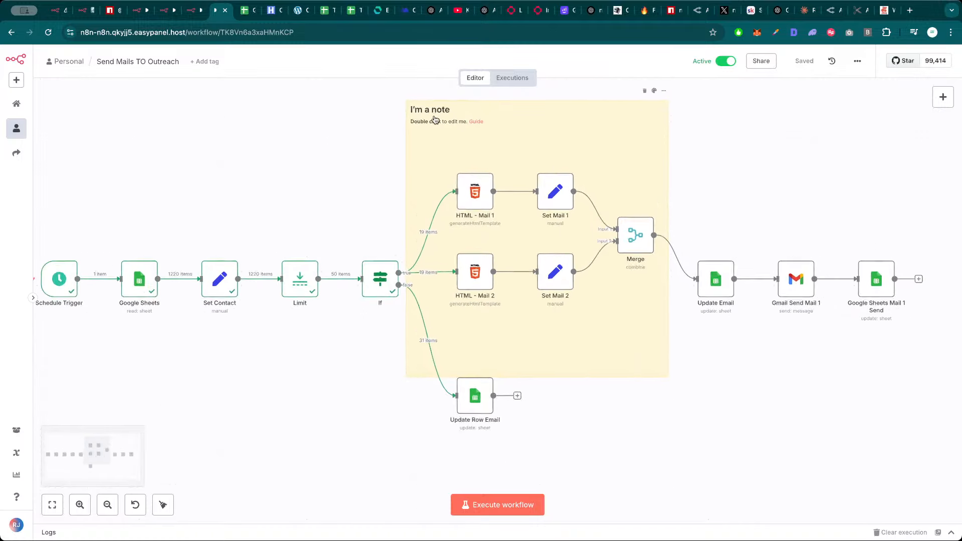
double_click(435, 120)
drag(475, 106, 432, 108)
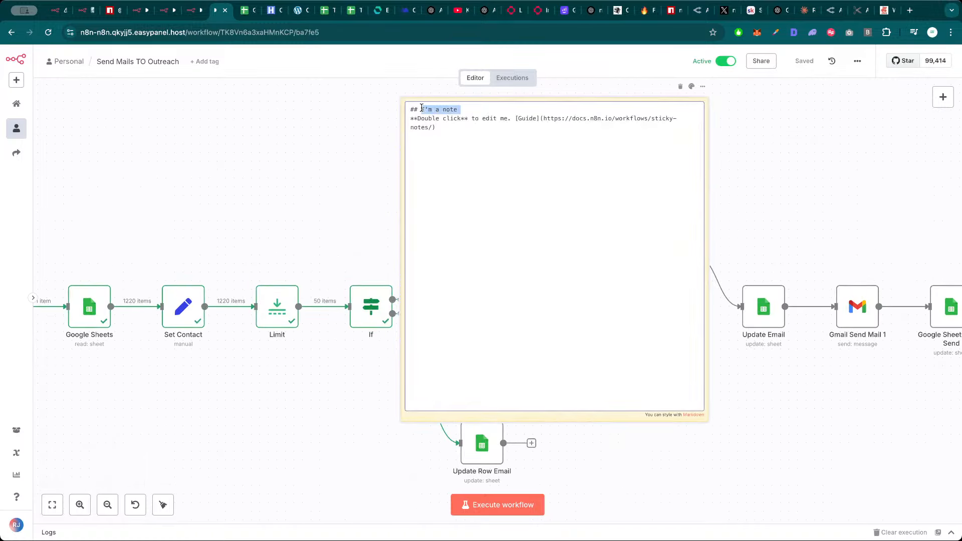
text(Generate Email 1)
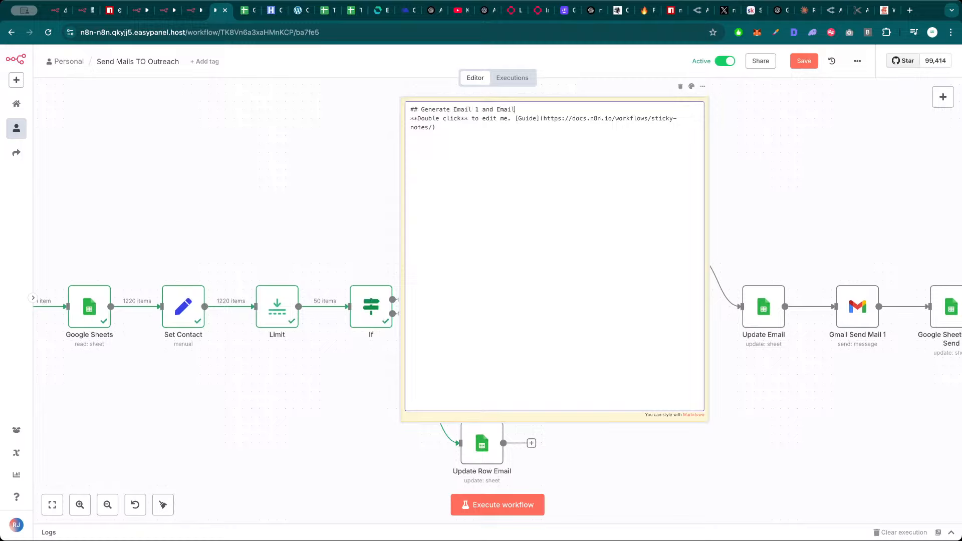
drag(452, 133, 401, 123)
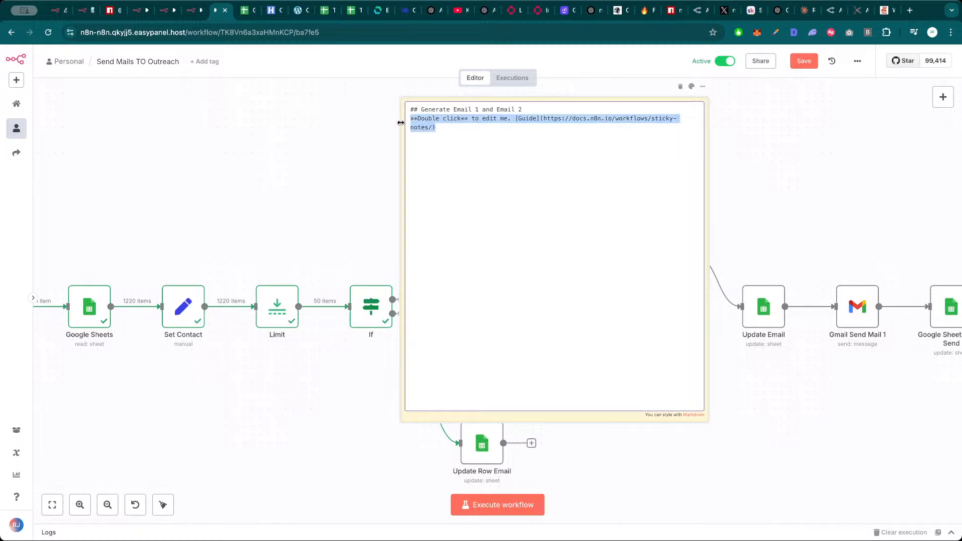
key(BackSpace)
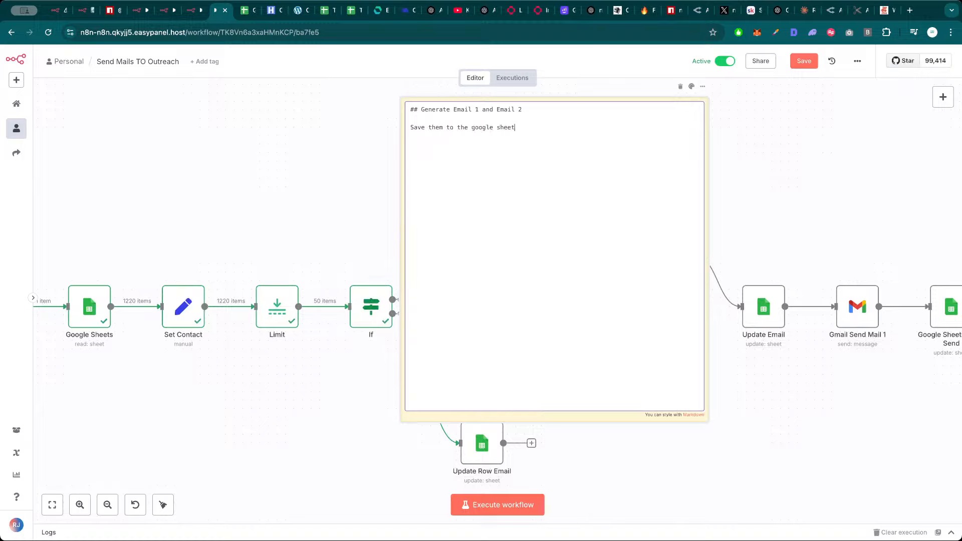
click(359, 127)
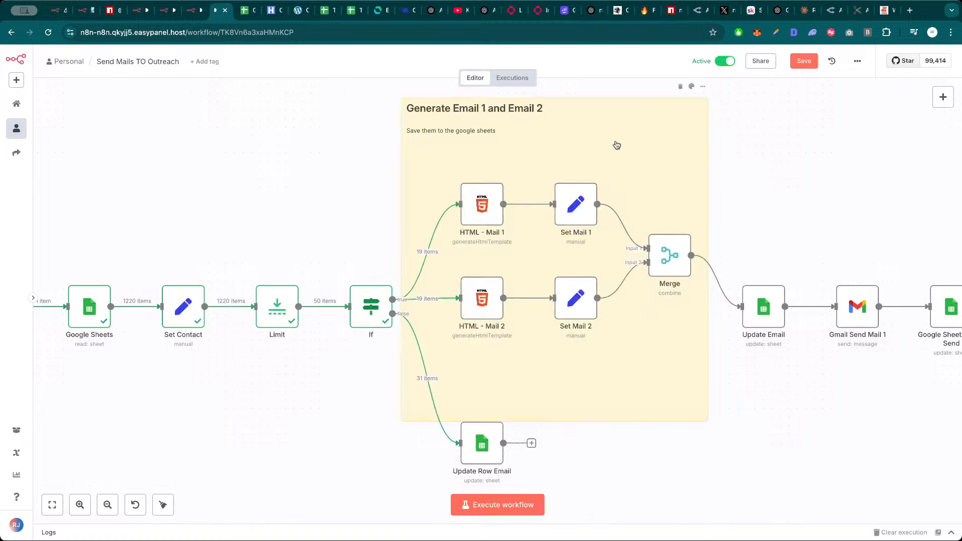
Shorten and reposition the sticky note so it frames only the two mail branches and Merge, and save the workflow
drag(617, 146, 635, 154)
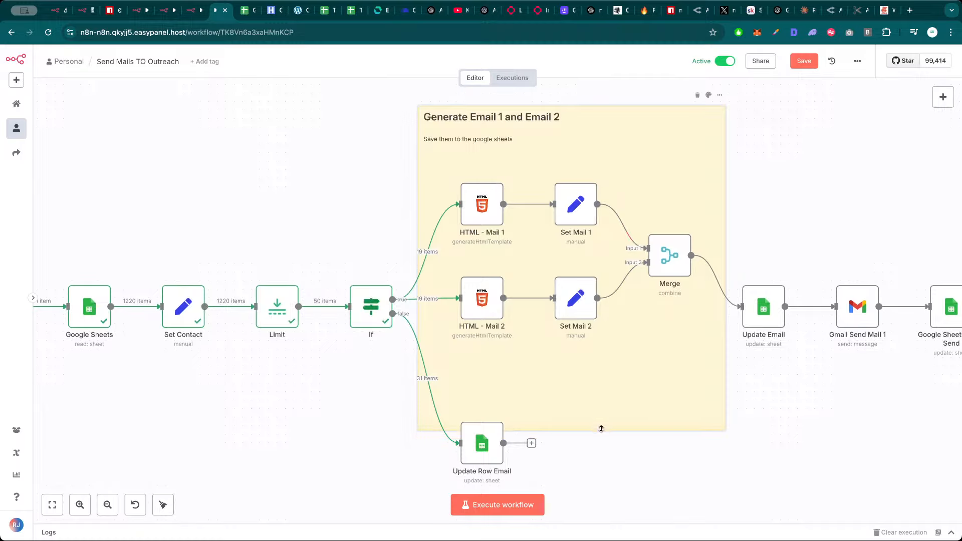
drag(600, 430, 600, 361)
mouse_move(638, 332)
mouse_down()
mouse_move(634, 348)
mouse_move(643, 349)
mouse_up()
click(813, 61)
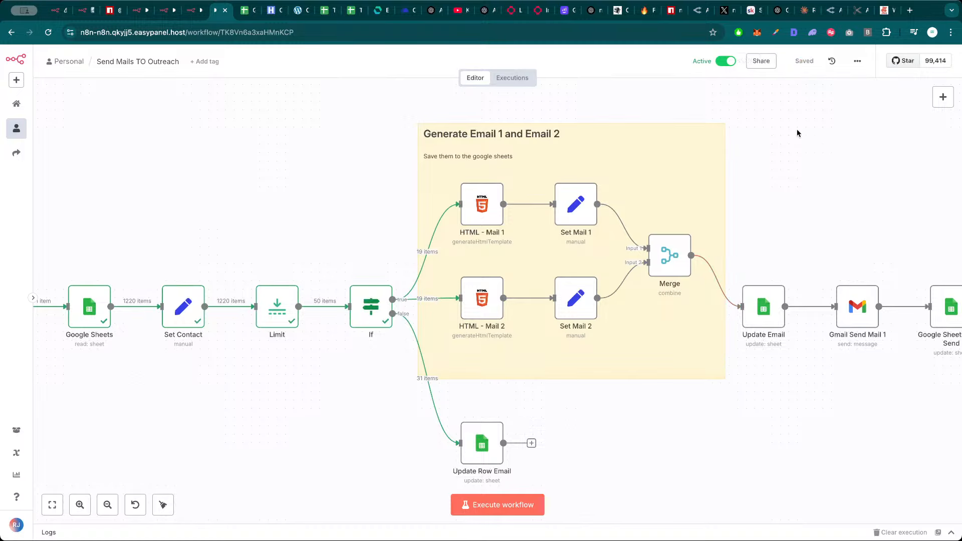
Execute the workflow and check the Mail 1 and Mail 2 fields in the Merge node's output
scroll(704, 208, down, 5)
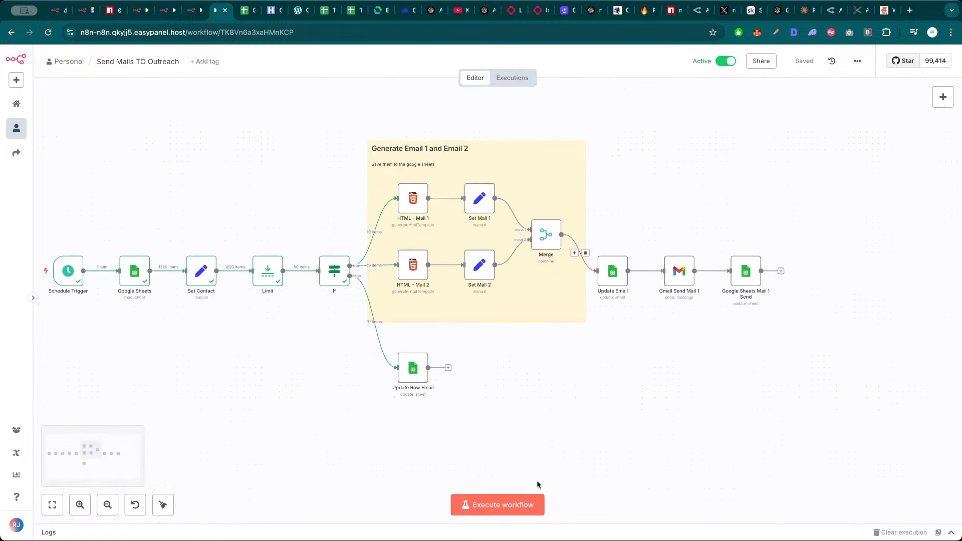
click(733, 249)
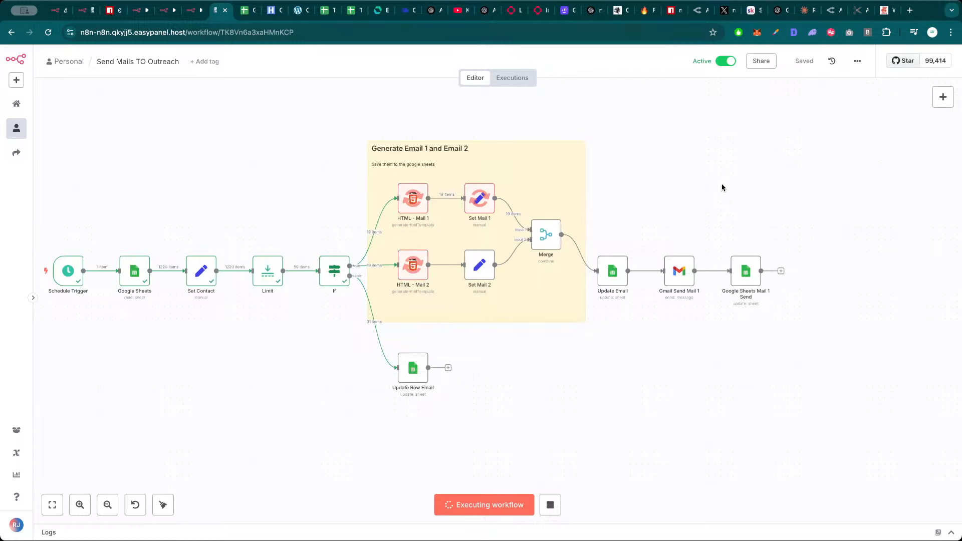
double_click(540, 237)
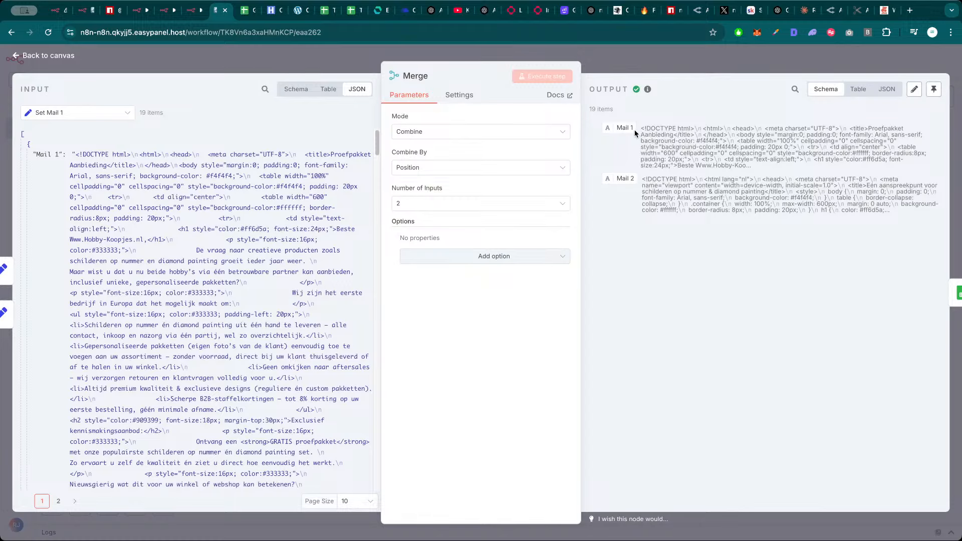
click(688, 66)
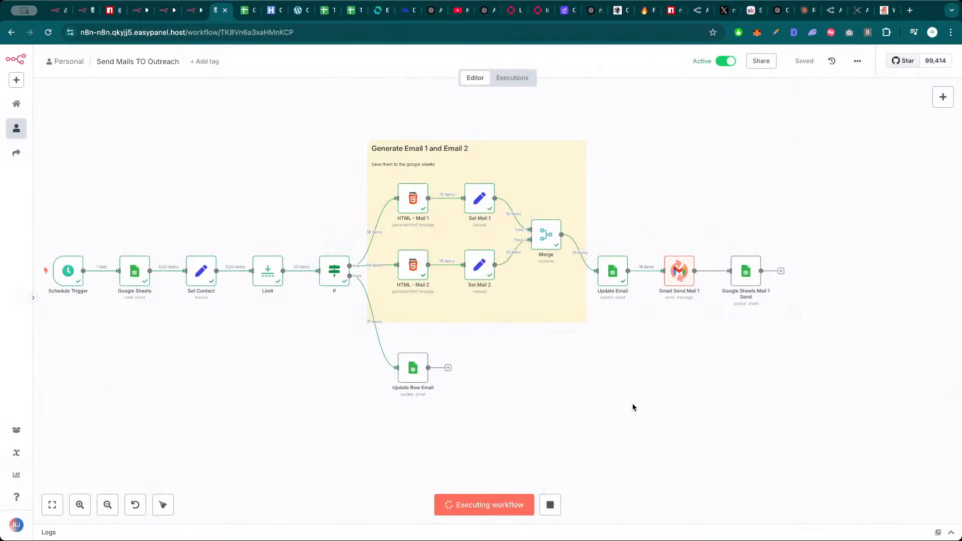
Inspect the Update Email output as JSON and the Google Sheets Mail 1 Send output
double_click(613, 273)
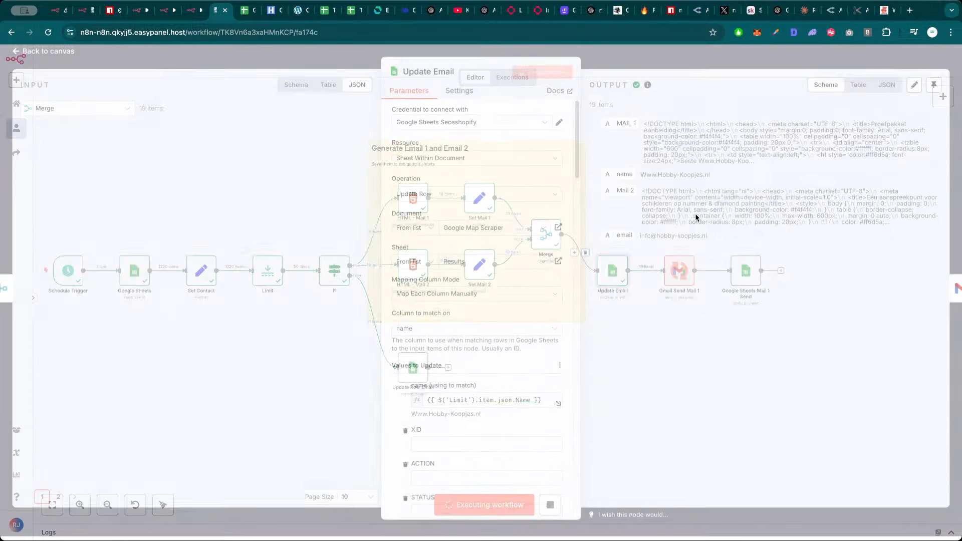
click(887, 89)
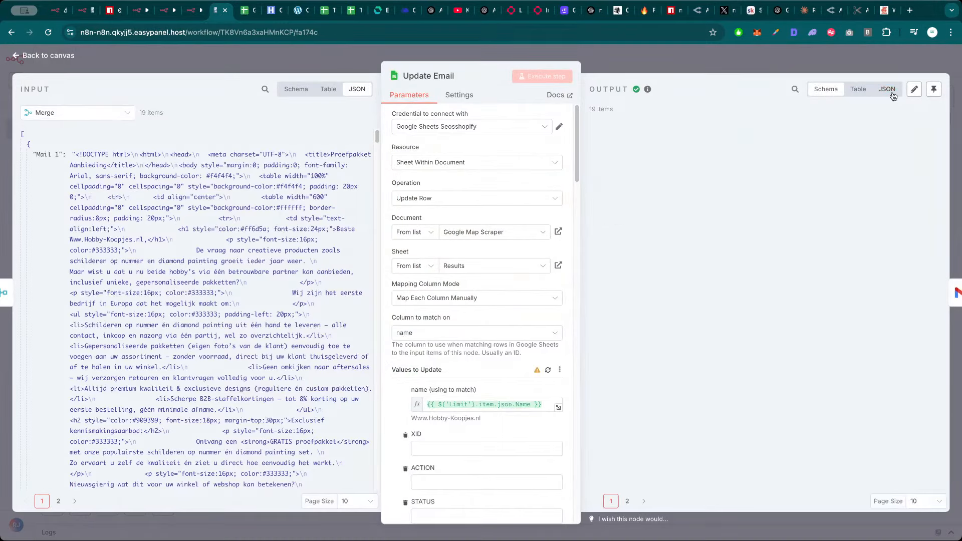
scroll(721, 293, down, 10)
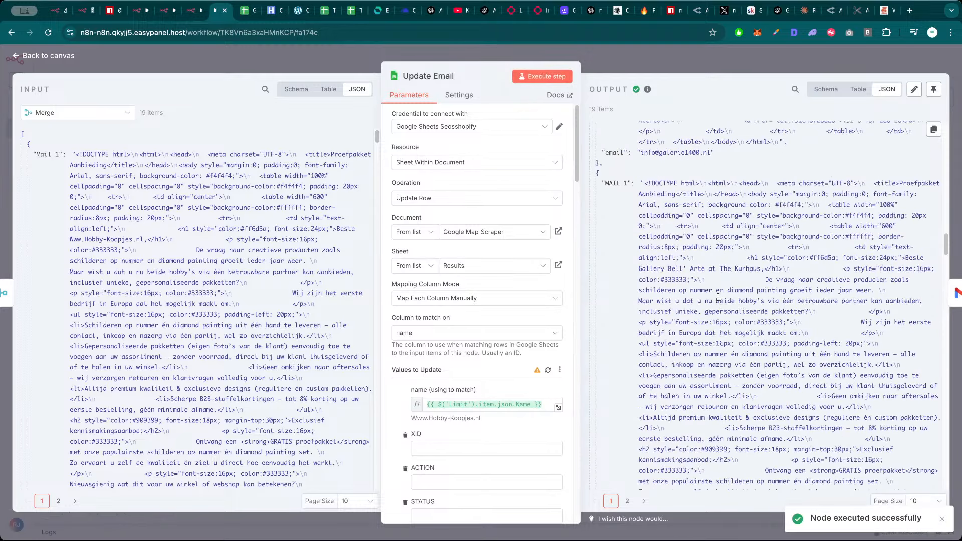
key(Escape)
double_click(747, 273)
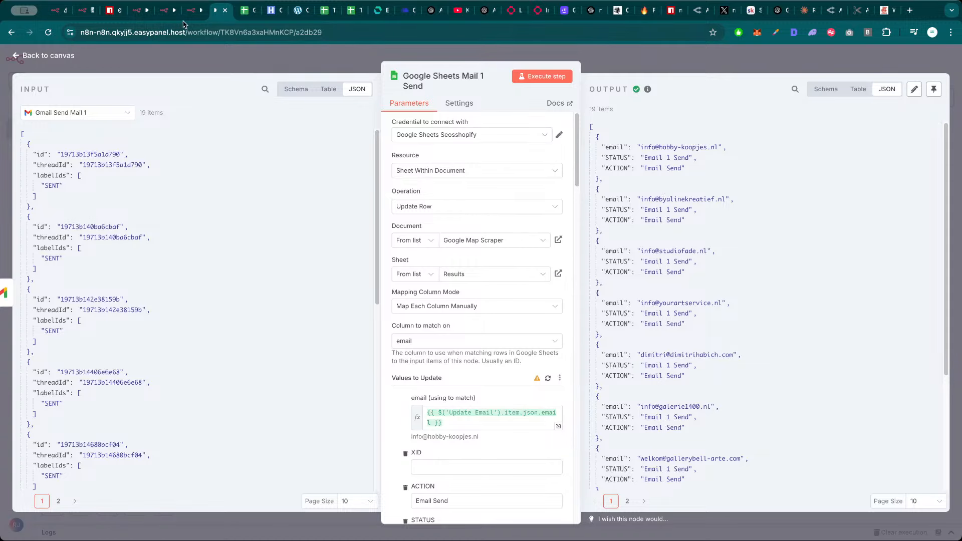
Switch to the Google Map Scraper spreadsheet and check the status and mail columns of row 15
click(247, 10)
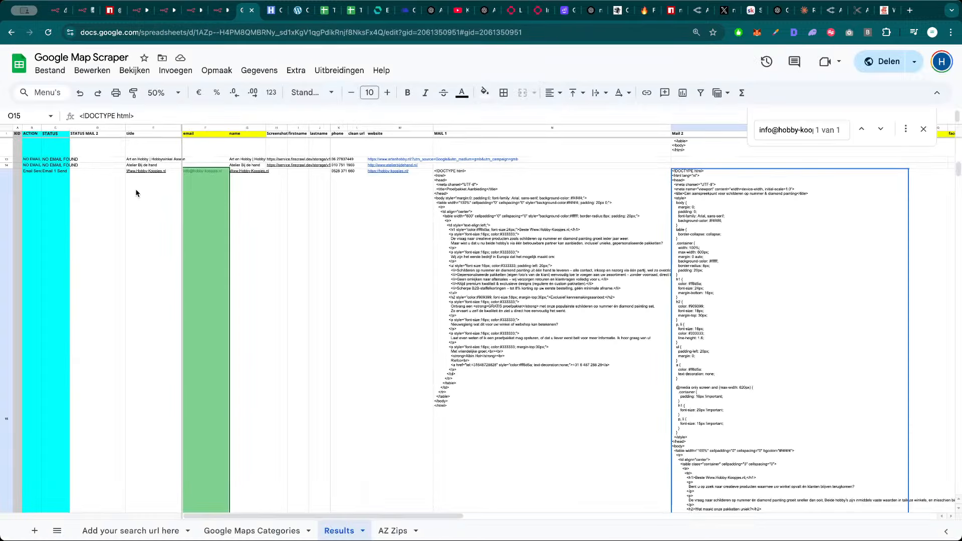
scroll(136, 193, up, 1)
click(114, 199)
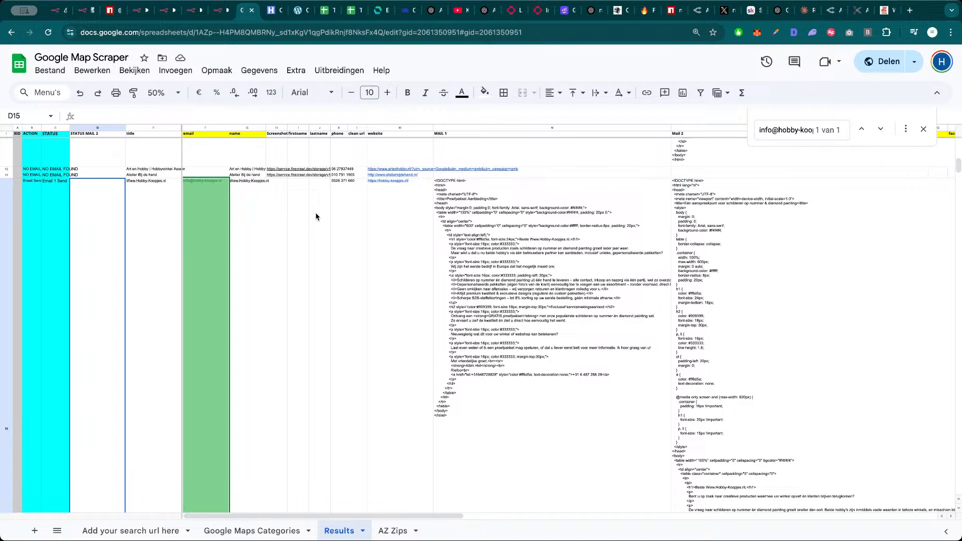
Select row 15 of the Results sheet and look over its status and mail cells
click(7, 206)
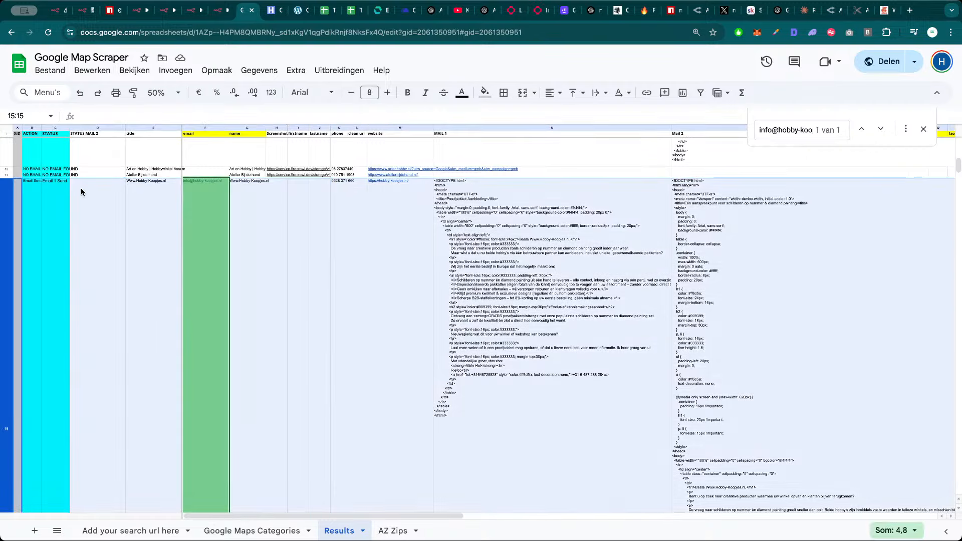
click(81, 192)
scroll(634, 291, down, 2)
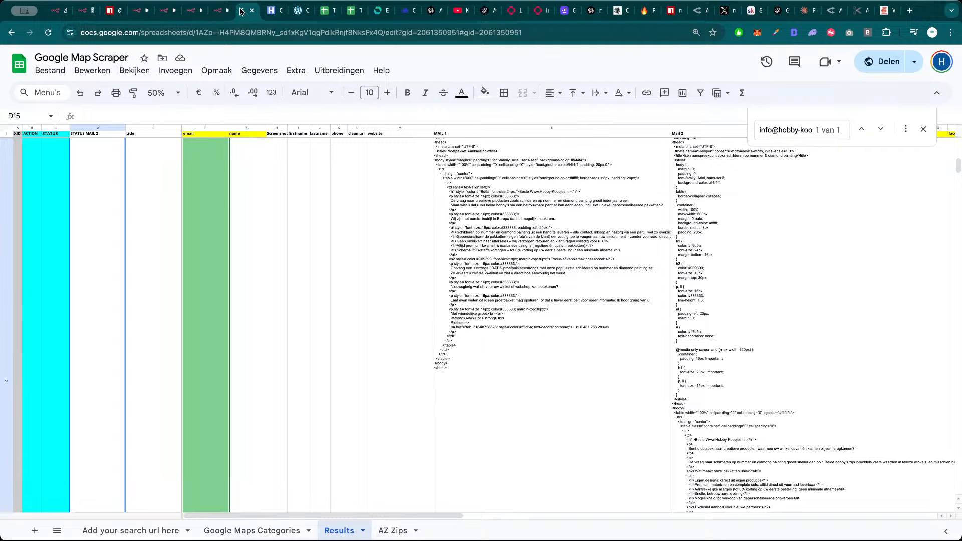
Return to the Send Mails TO Outreach workflow in n8n and inspect the Schedule Trigger's interval settings
click(220, 11)
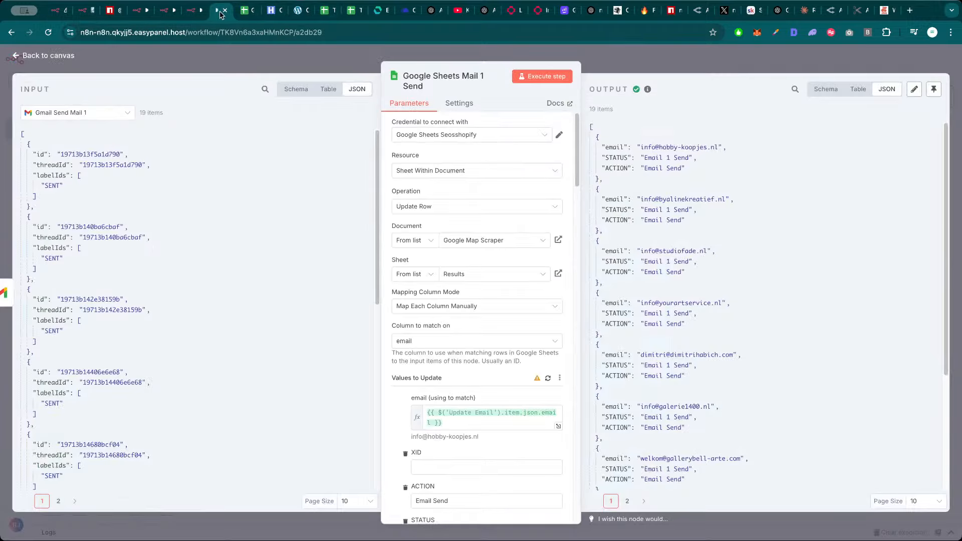
click(620, 61)
scroll(669, 201, down, 1)
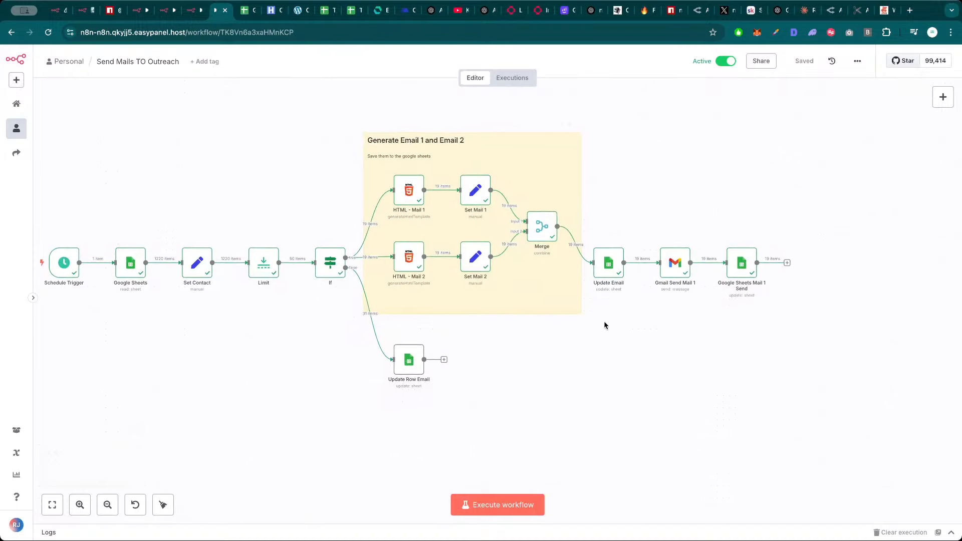
scroll(281, 366, down, 5)
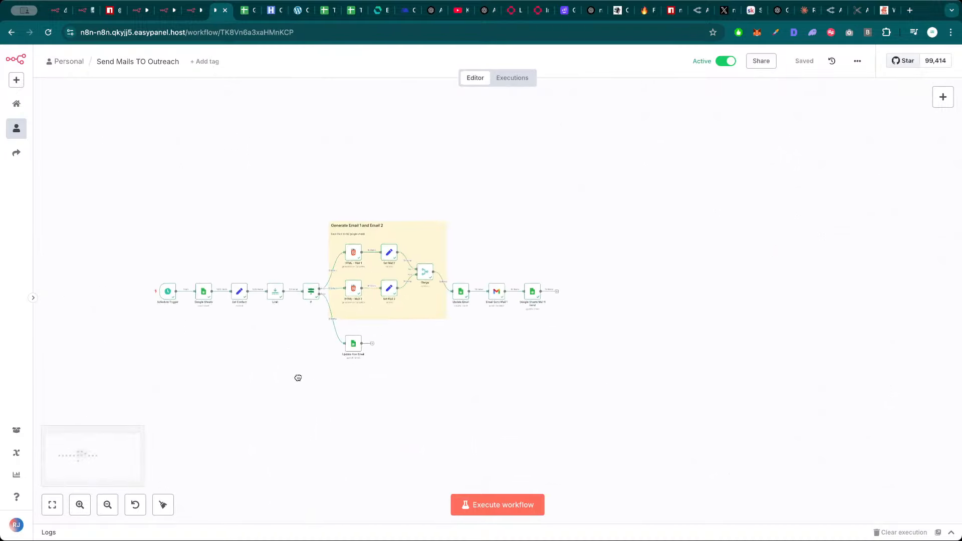
scroll(316, 356, left, 3)
scroll(316, 356, down, 2)
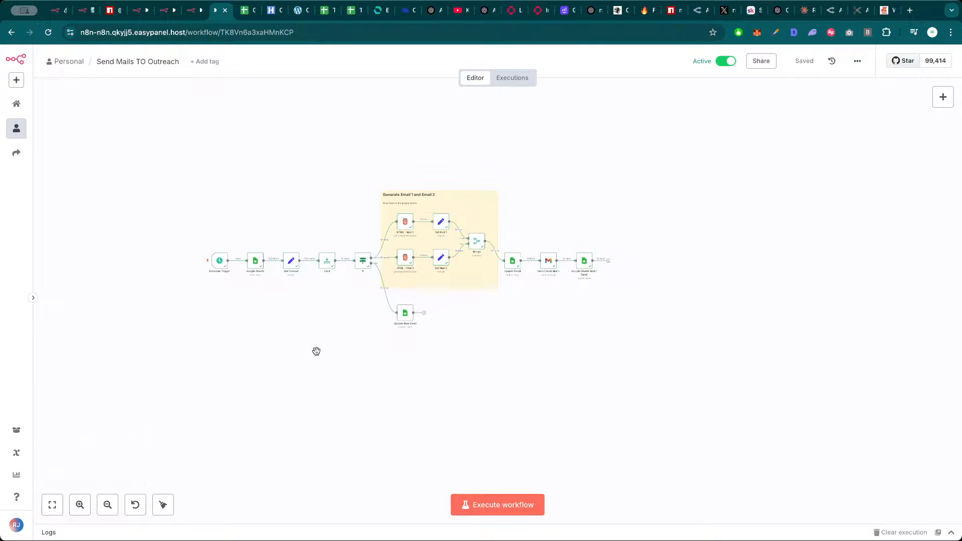
scroll(350, 294, up, 5)
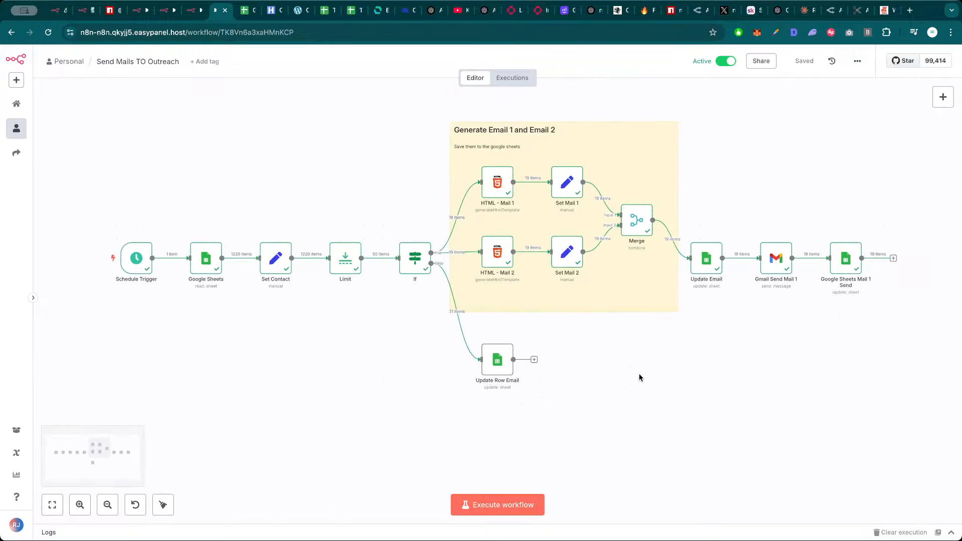
double_click(135, 257)
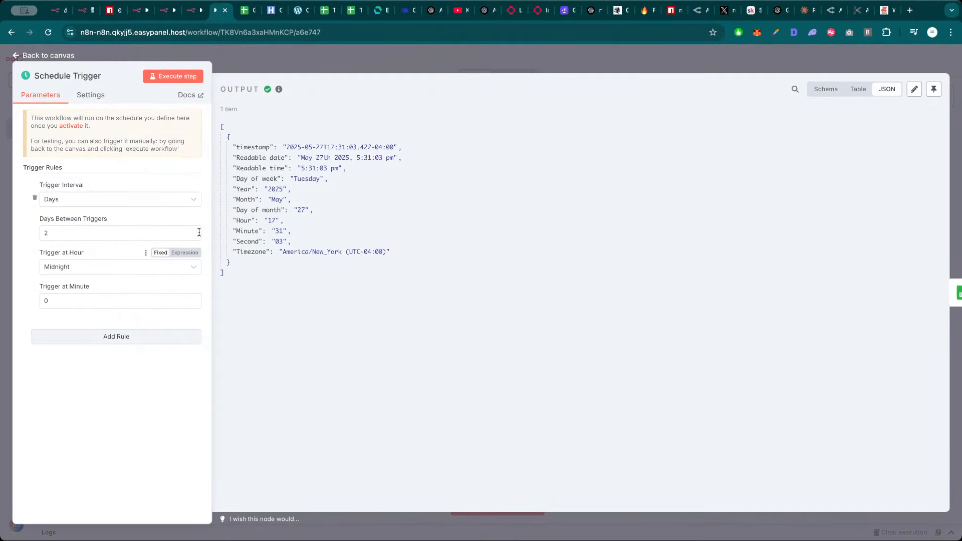
key(Escape)
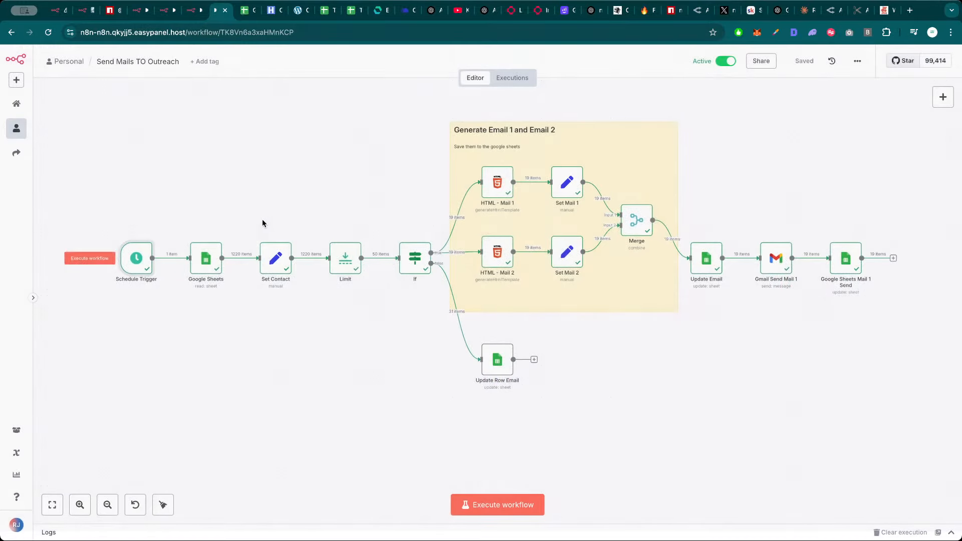
Review the Google Sheets, Set Contact and Limit nodes at the start of the workflow
double_click(206, 254)
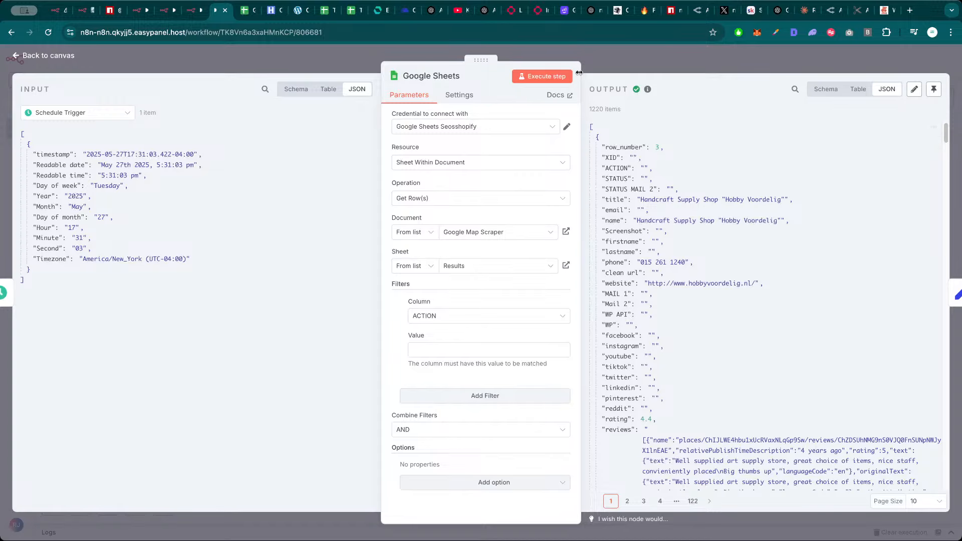
key(Escape)
double_click(276, 258)
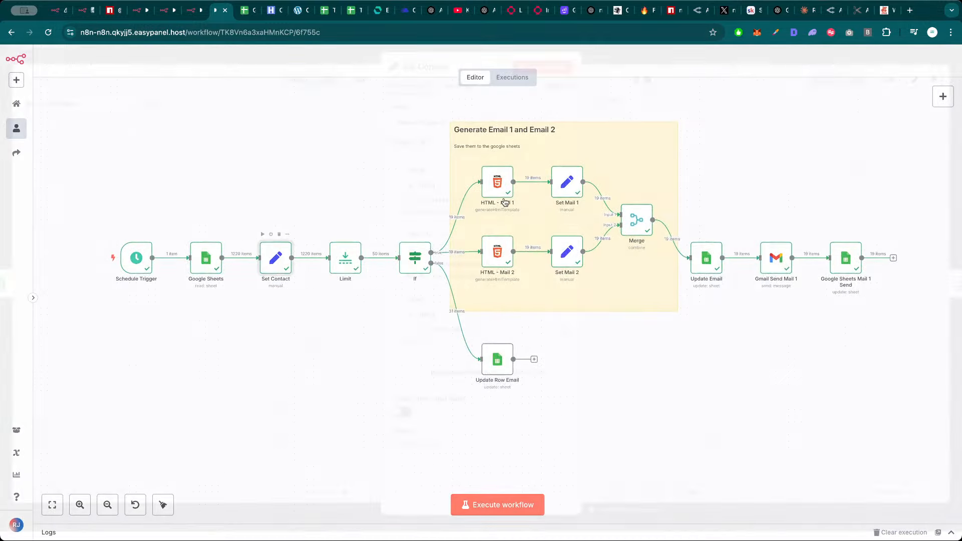
key(Escape)
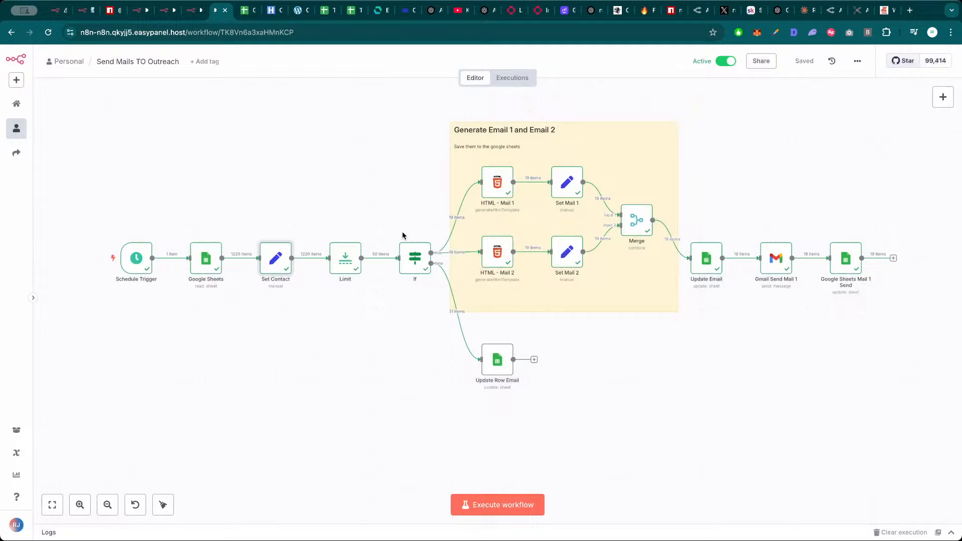
double_click(345, 262)
key(Escape)
Execute the If node, and rerun the Google Sheets node that gets rows with an empty ACTION column
double_click(421, 262)
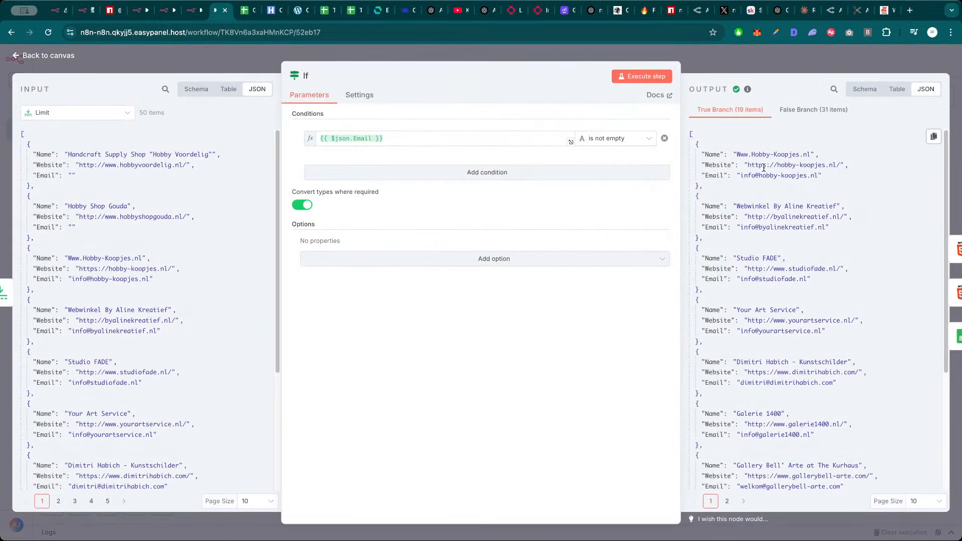
click(656, 78)
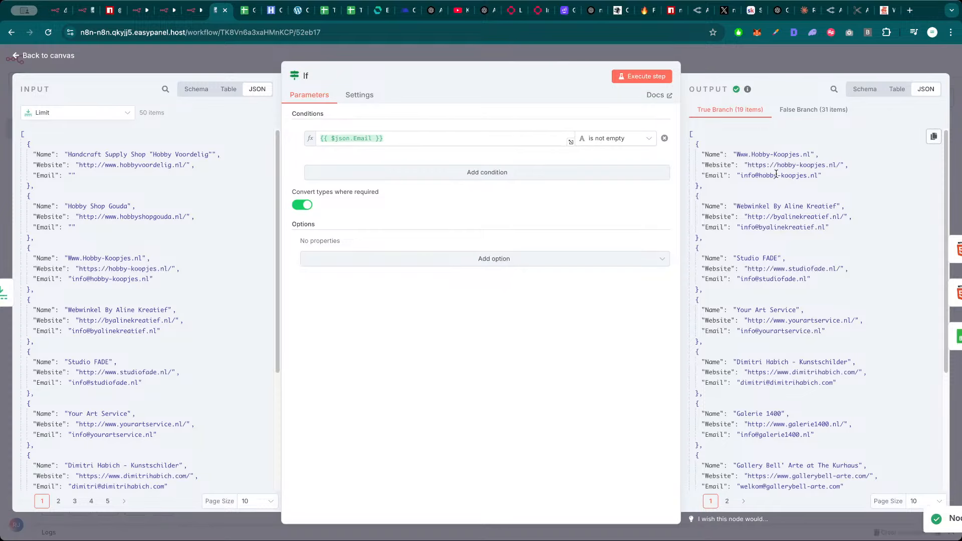
click(738, 64)
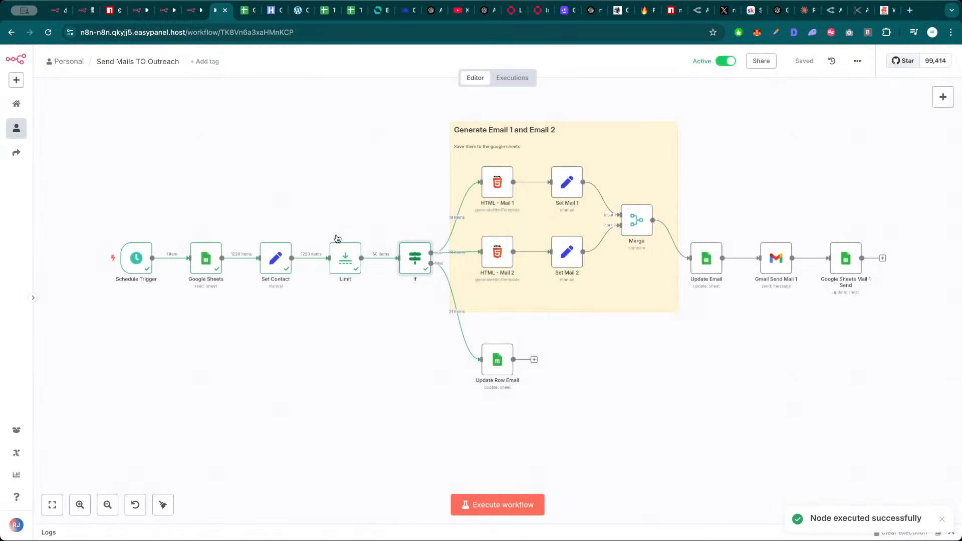
double_click(206, 260)
click(563, 81)
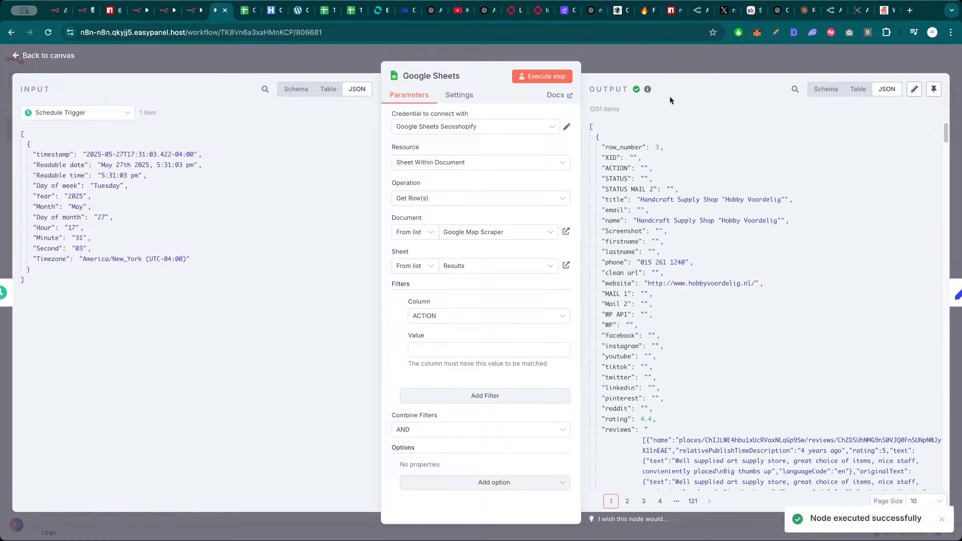
click(697, 70)
Execute the If node on the refreshed rows and compare its True Branch and False Branch outputs
double_click(432, 257)
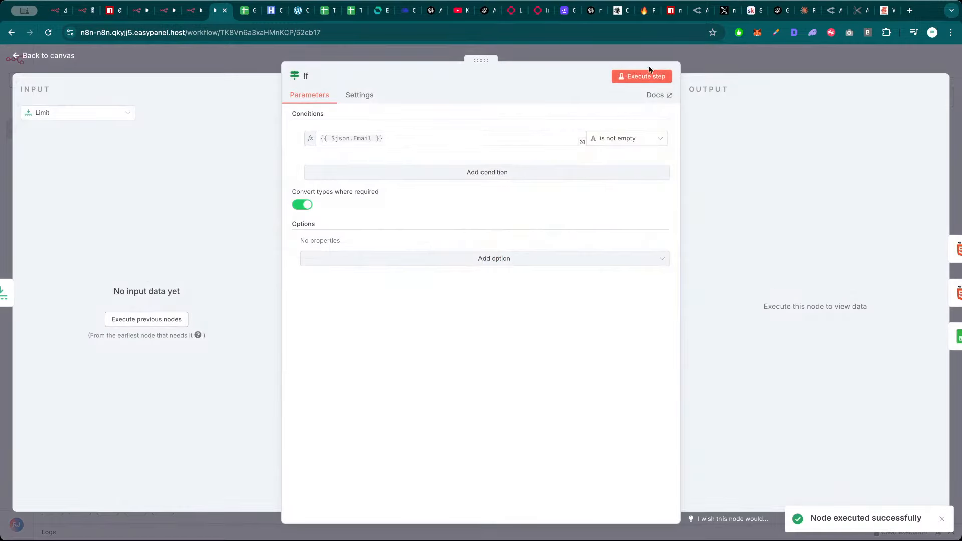
click(648, 74)
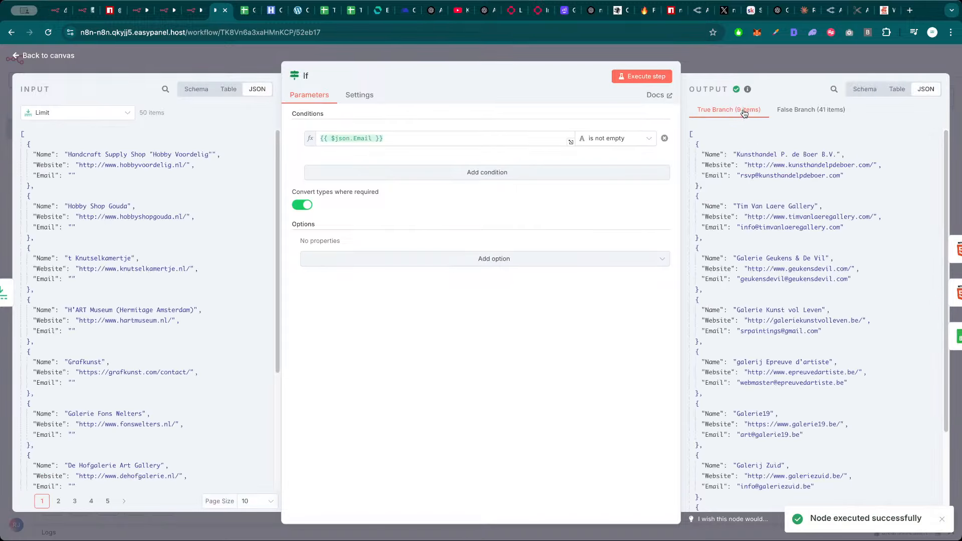
click(808, 111)
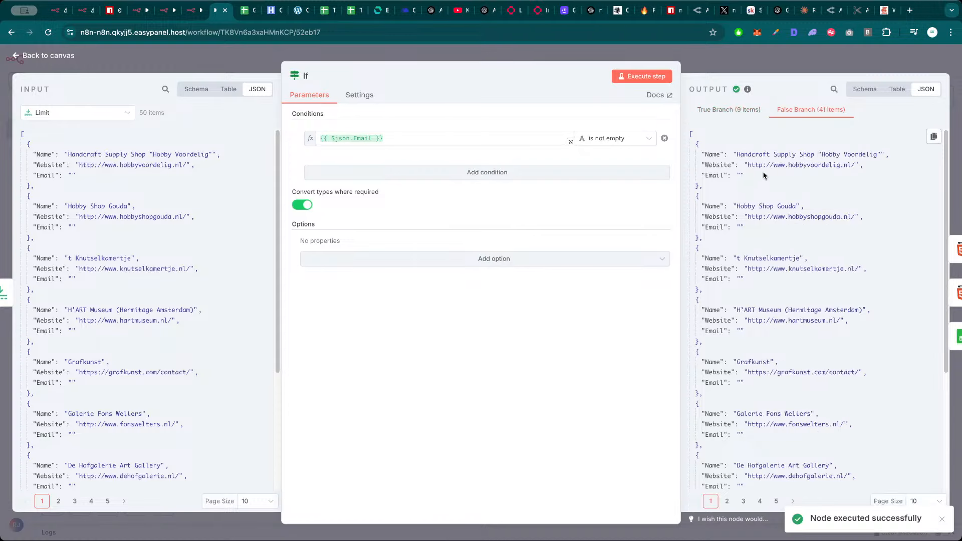
click(748, 111)
click(769, 68)
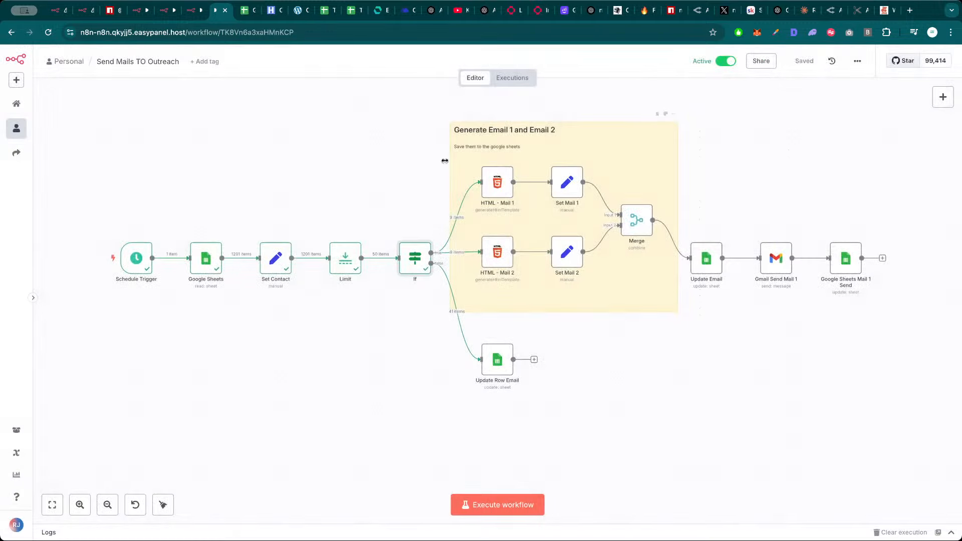
scroll(357, 176, down, 3)
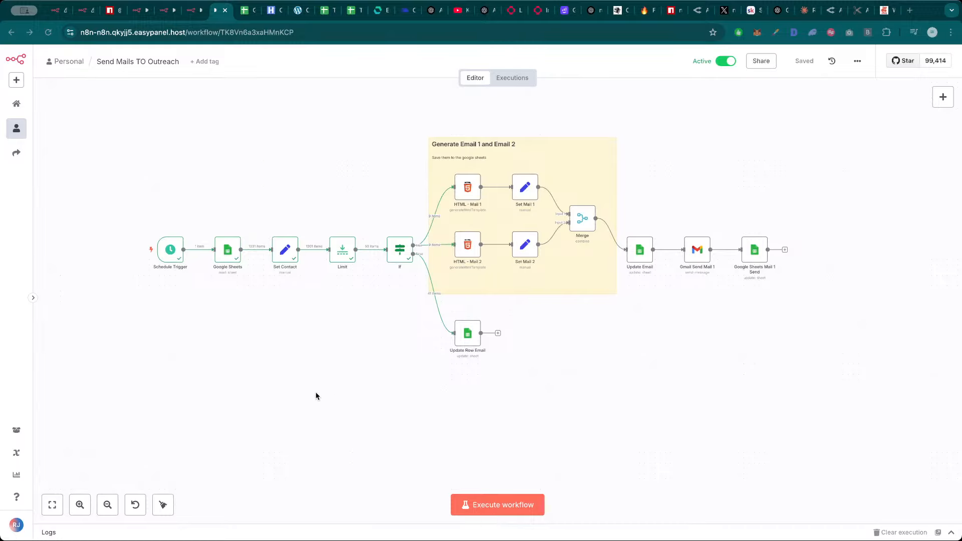
click(305, 382)
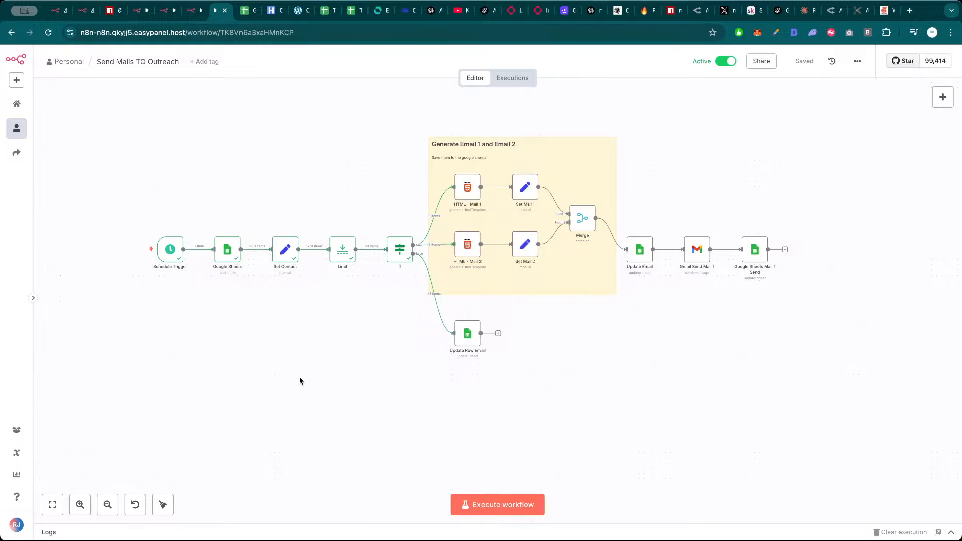
drag(326, 346, 348, 355)
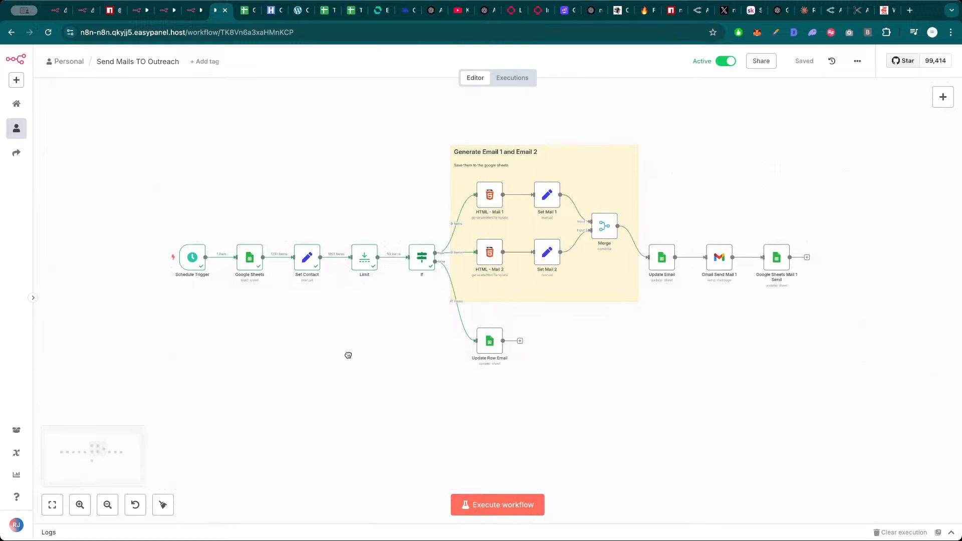
click(245, 10)
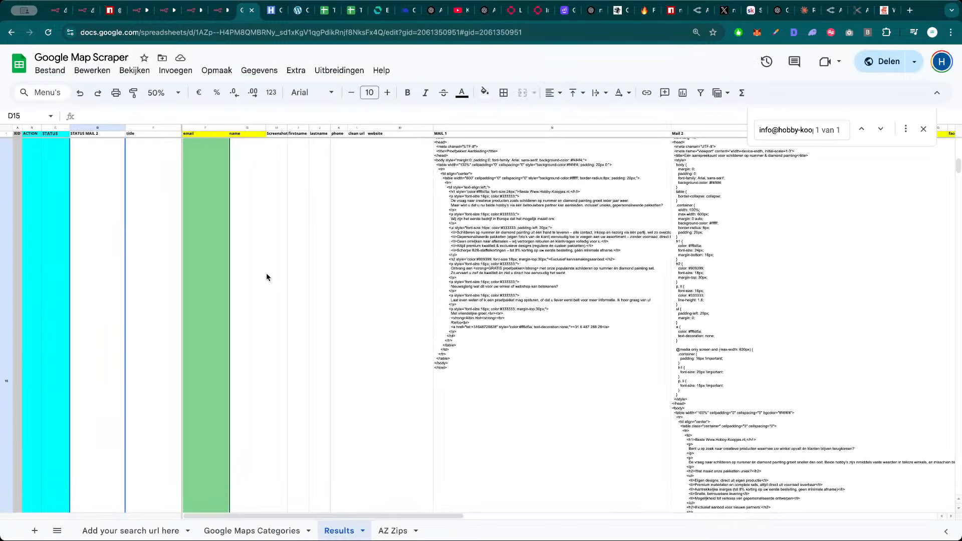
click(219, 18)
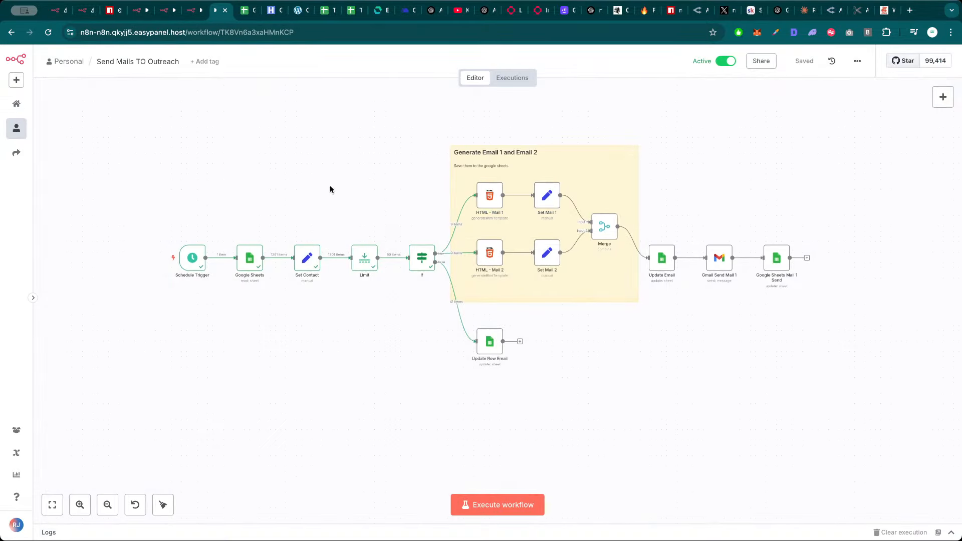
drag(330, 186, 303, 193)
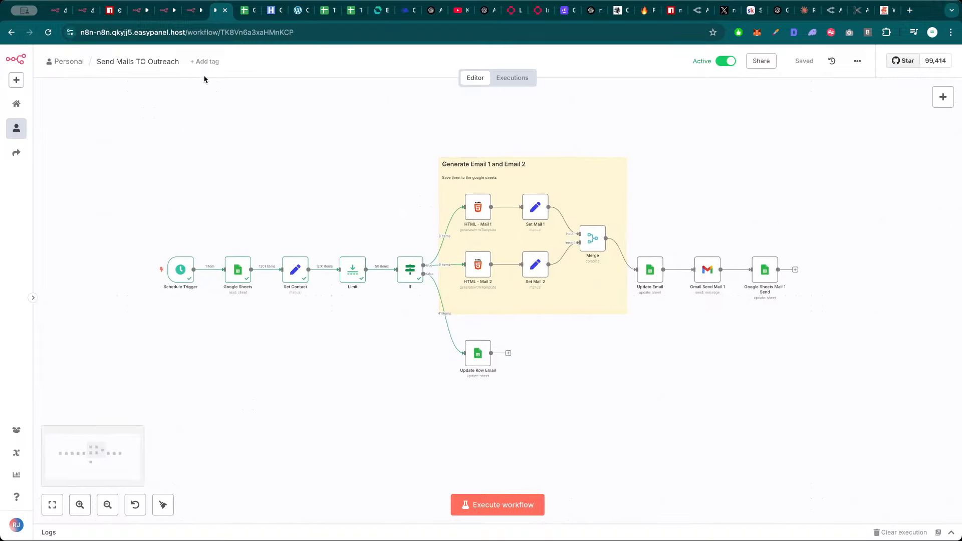
Switch to the Generate Leads with Google Maps workflow and download it as a file
click(141, 12)
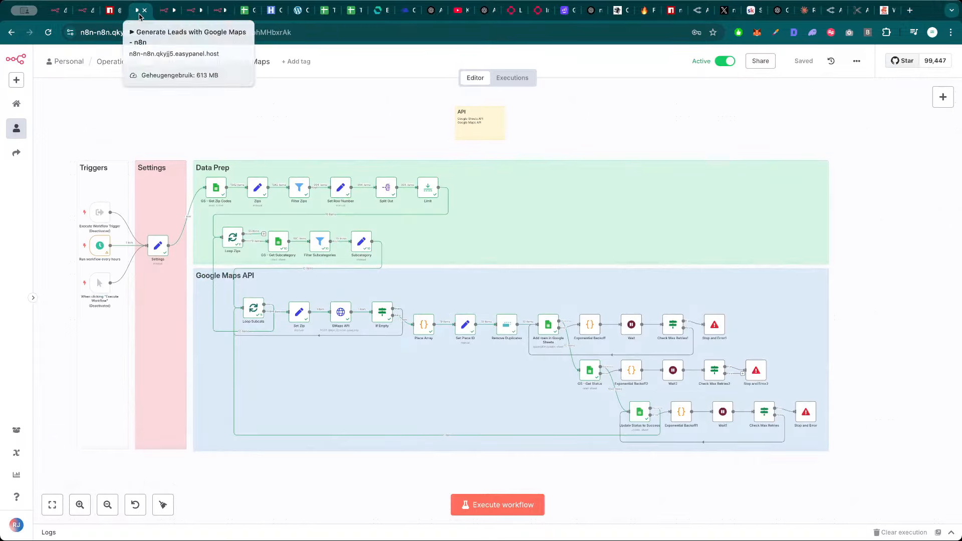
click(860, 62)
click(844, 101)
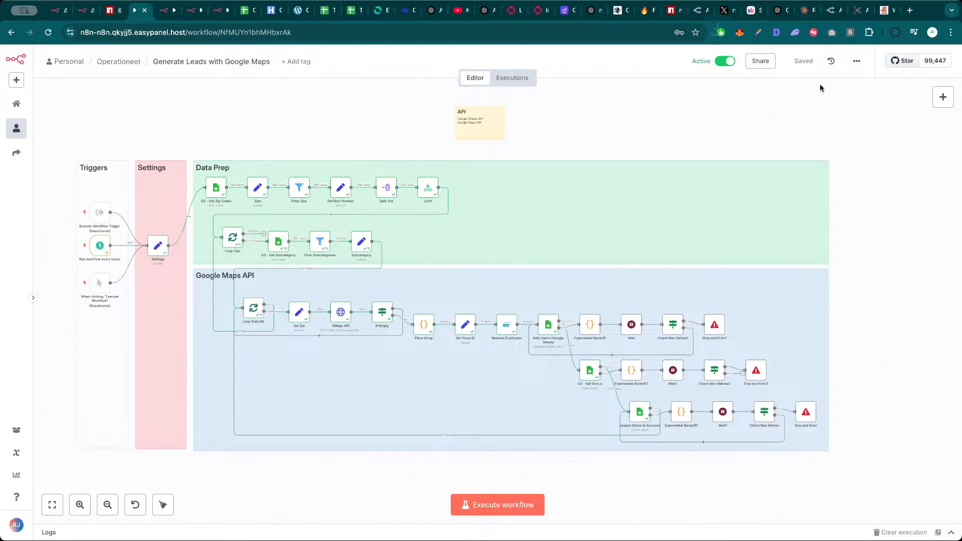
Switch to the Samautomation community on Skool and browse the N8N templates course in its classroom
click(763, 14)
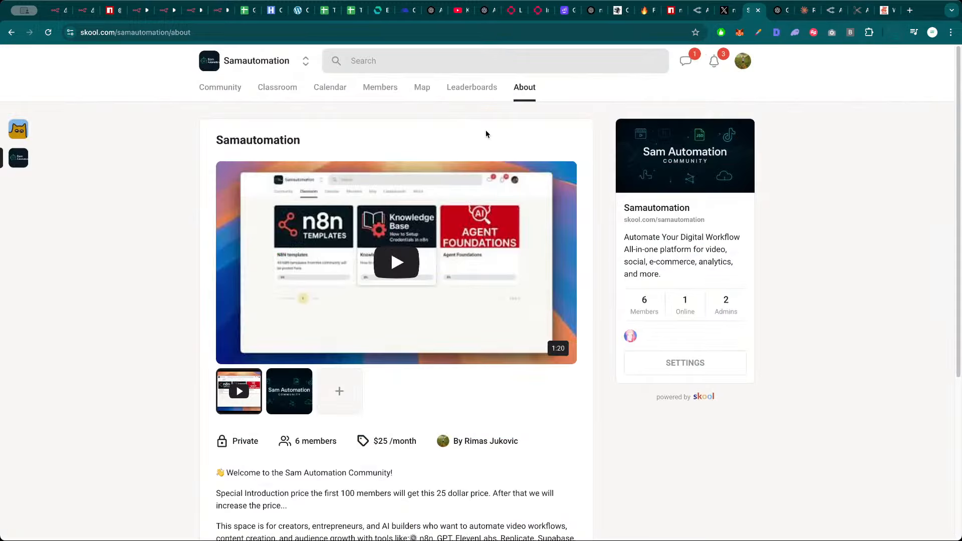
click(291, 92)
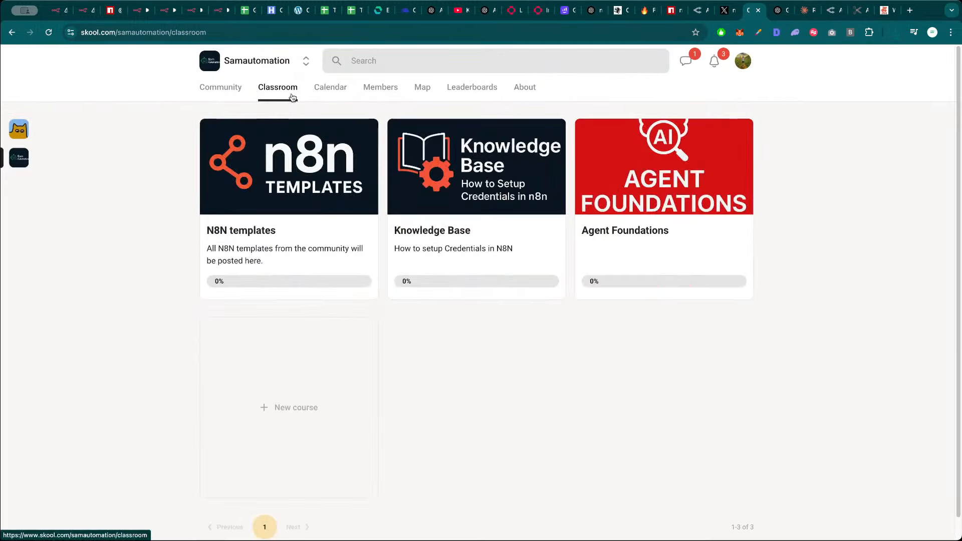
click(270, 264)
scroll(300, 339, down, 1)
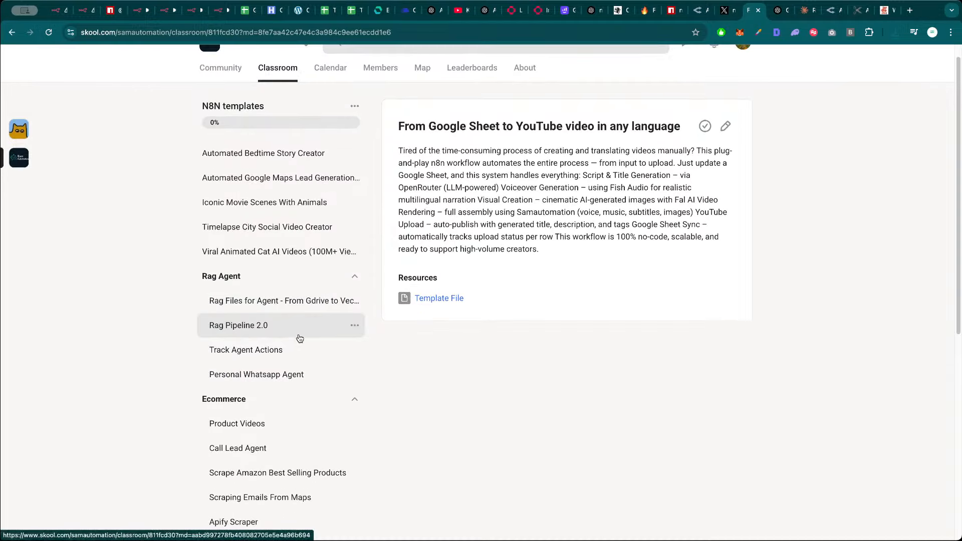
scroll(299, 337, down, 6)
scroll(295, 306, up, 3)
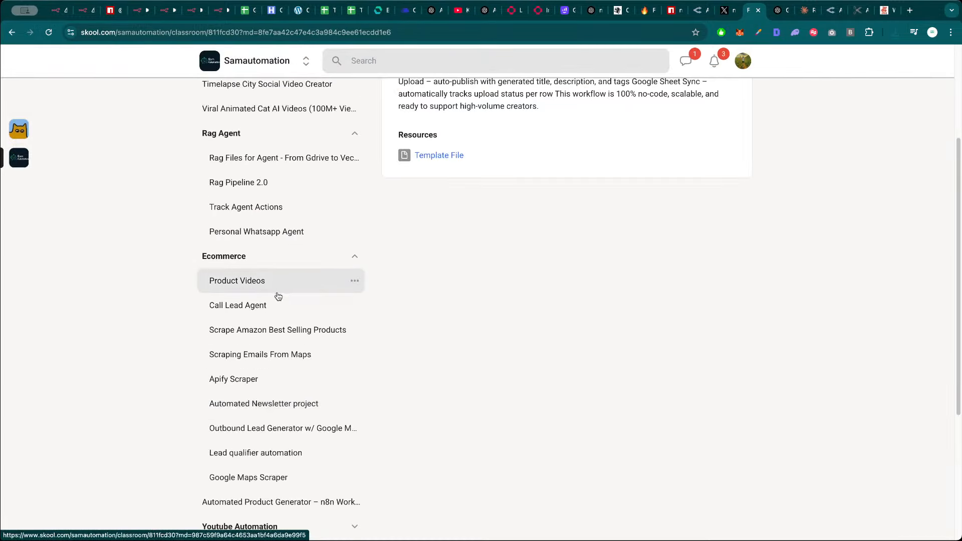
scroll(274, 316, down, 1)
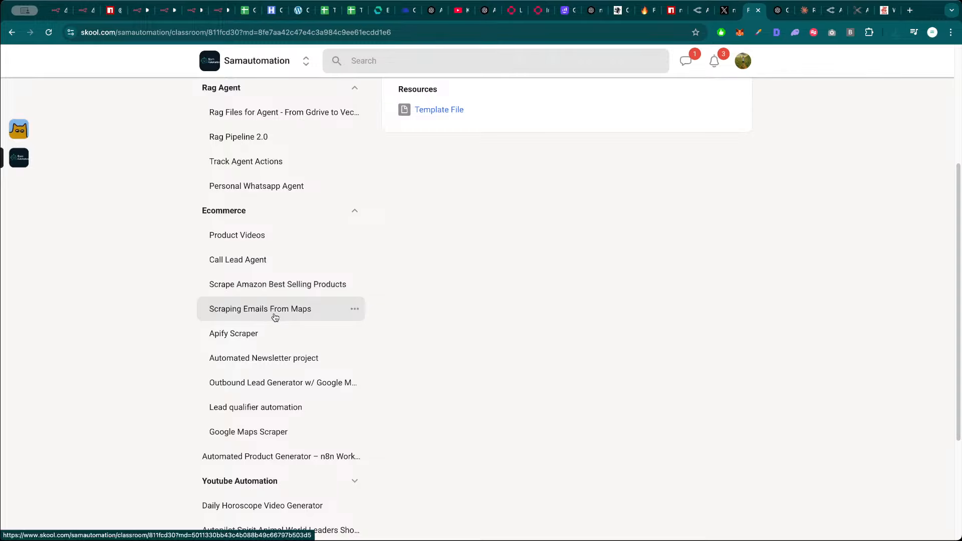
Look through the Ecommerce templates and open the Google Maps Scraper lesson for editing
click(275, 309)
scroll(317, 312, down, 5)
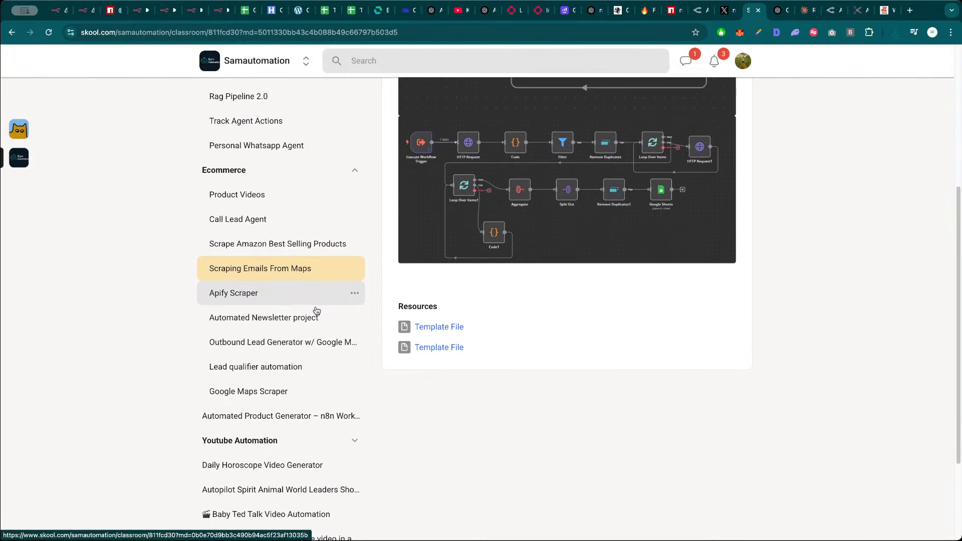
click(284, 396)
click(725, 147)
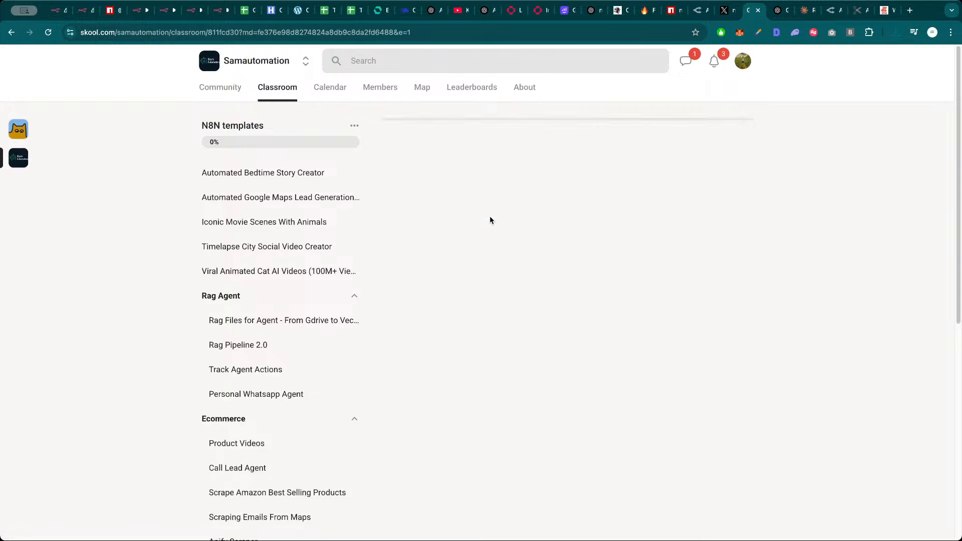
Attach Generate_Leads_with_Google_Maps (4).json to the Google Maps Scraper lesson as a resource file labelled "Template File Google Maps Scraper"
click(410, 251)
click(441, 311)
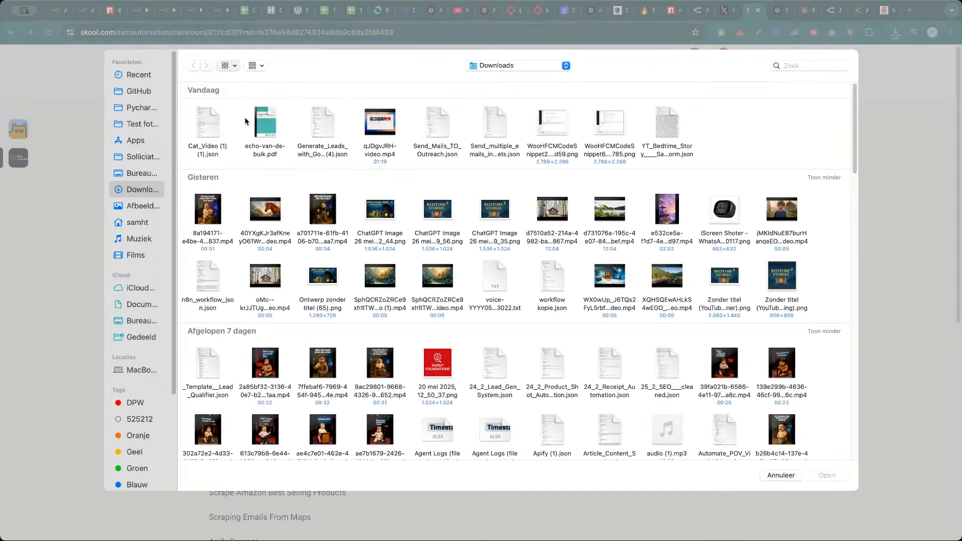
double_click(255, 105)
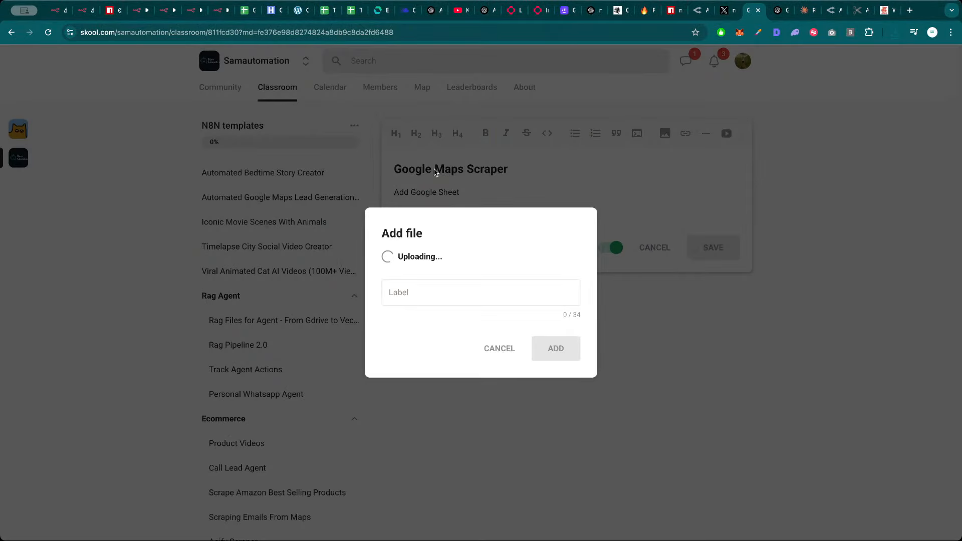
click(433, 294)
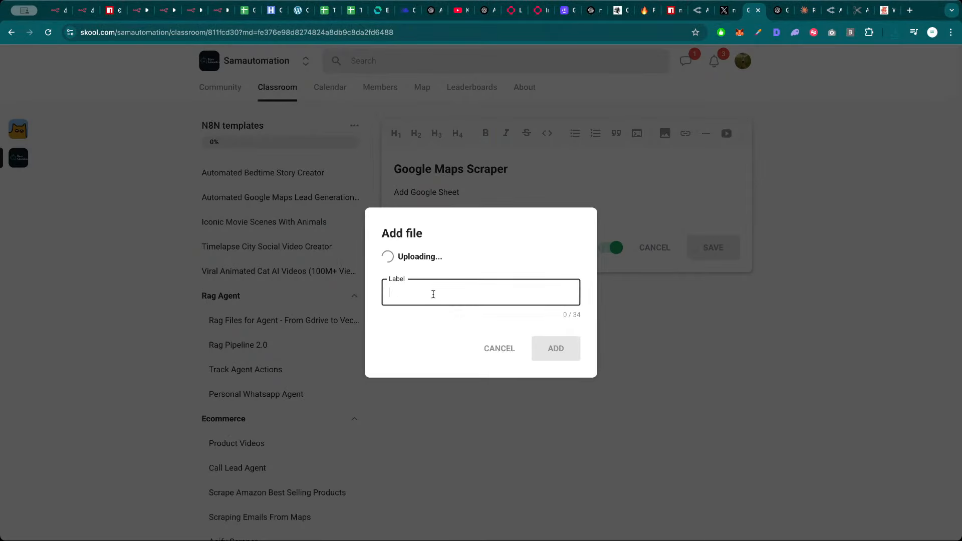
text(Template File Google Maps Scraper)
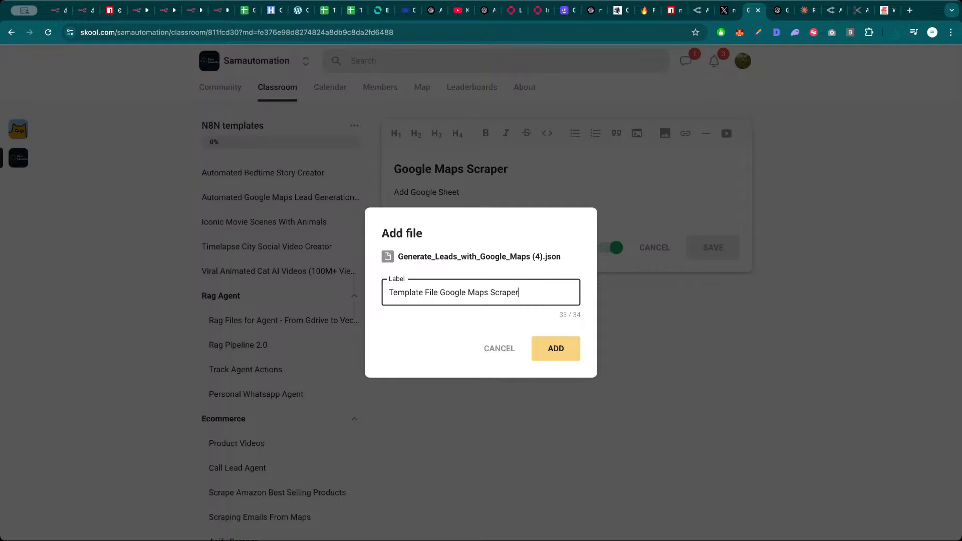
key(Return)
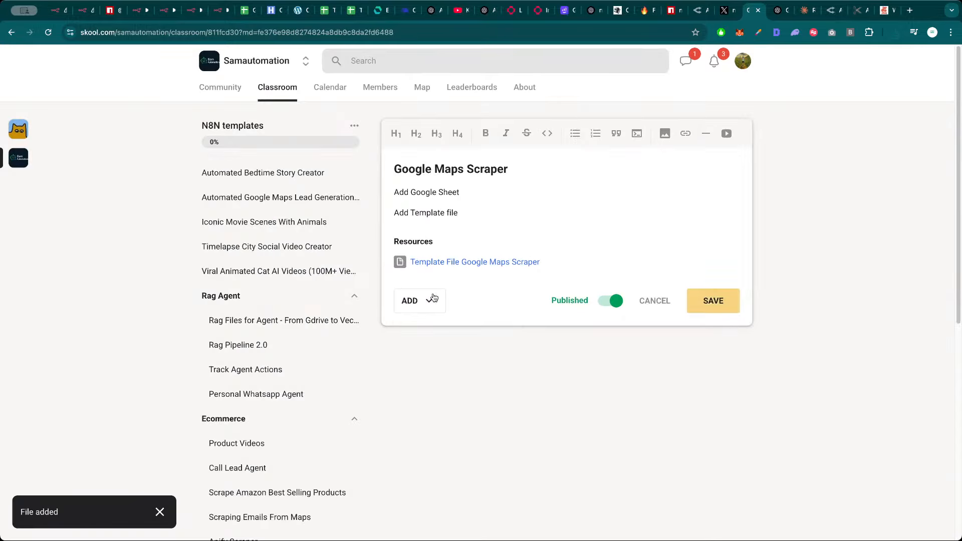
Switch to the n8n workflow "Grab Email from Google sheets - Google maps leads" containing Firecrawl Extract and download it as a file
click(166, 10)
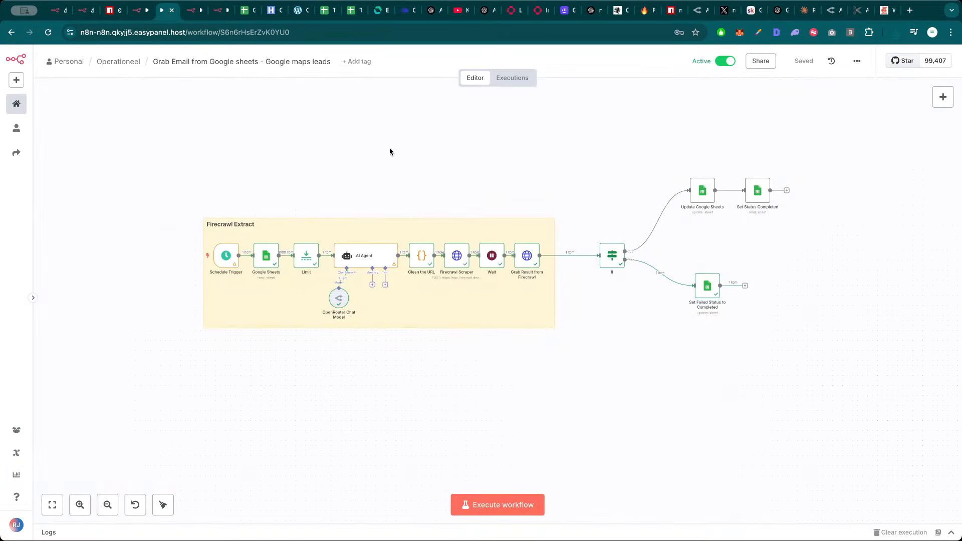
click(857, 61)
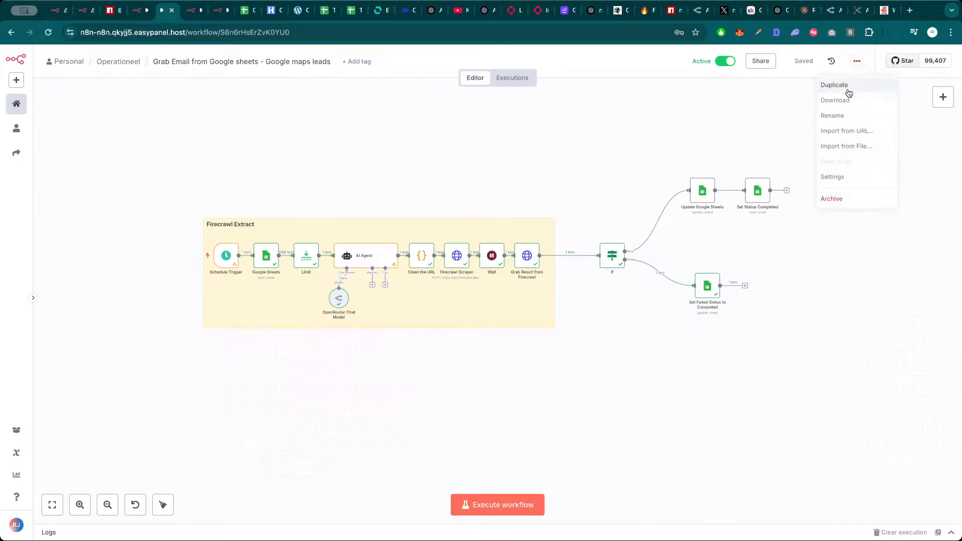
click(842, 101)
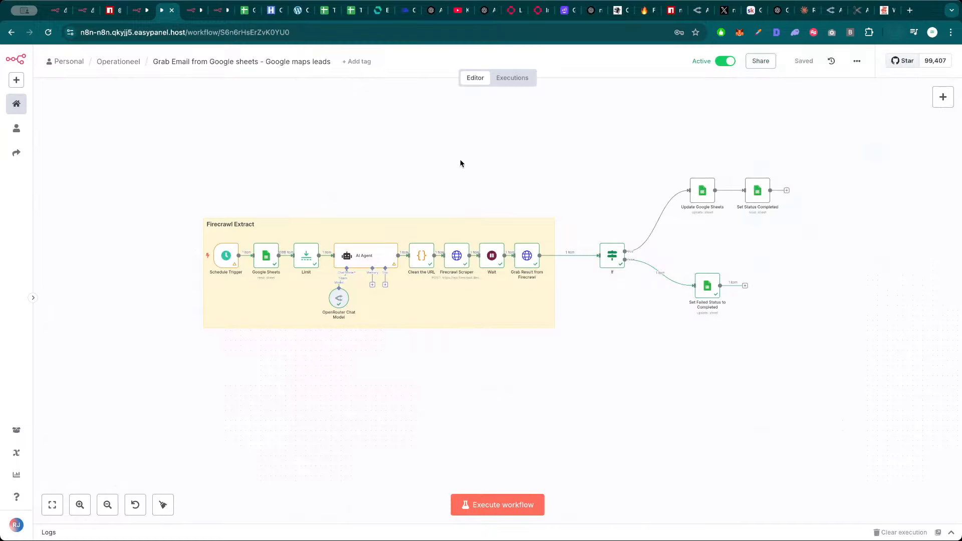
Back in the Skool lesson, attach Grab_Email_from_Google_sheets___Google_maps_leads (3).json as a resource file labelled "Firecrawel Extract Scraper"
click(752, 10)
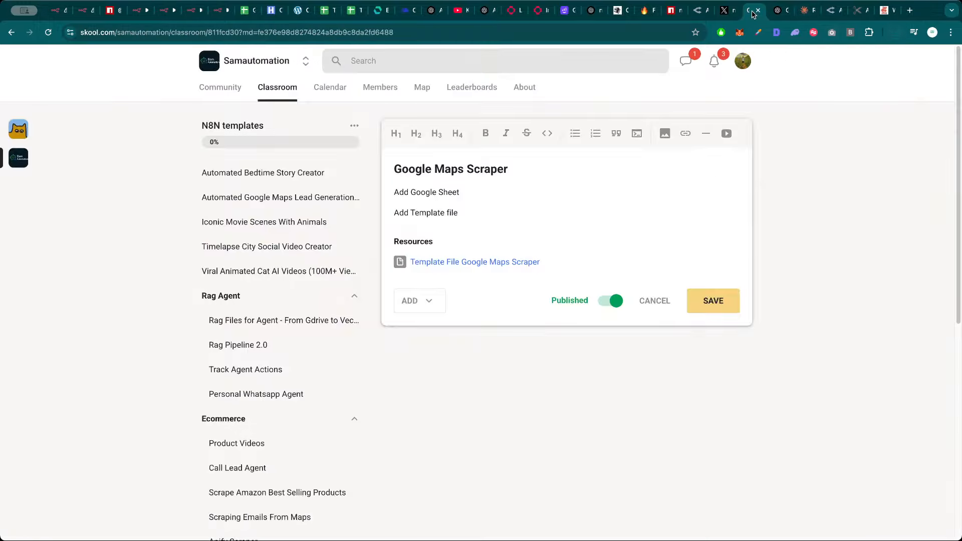
click(420, 302)
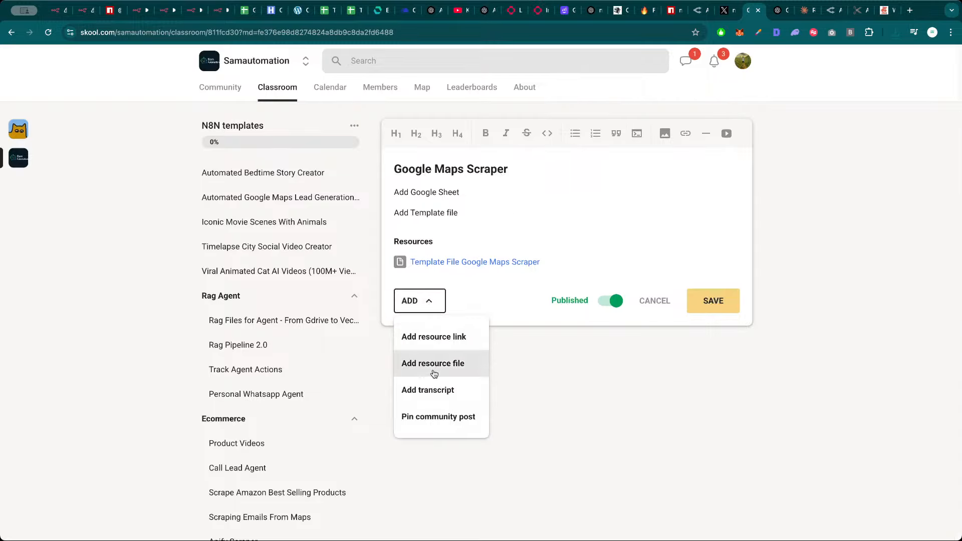
click(437, 366)
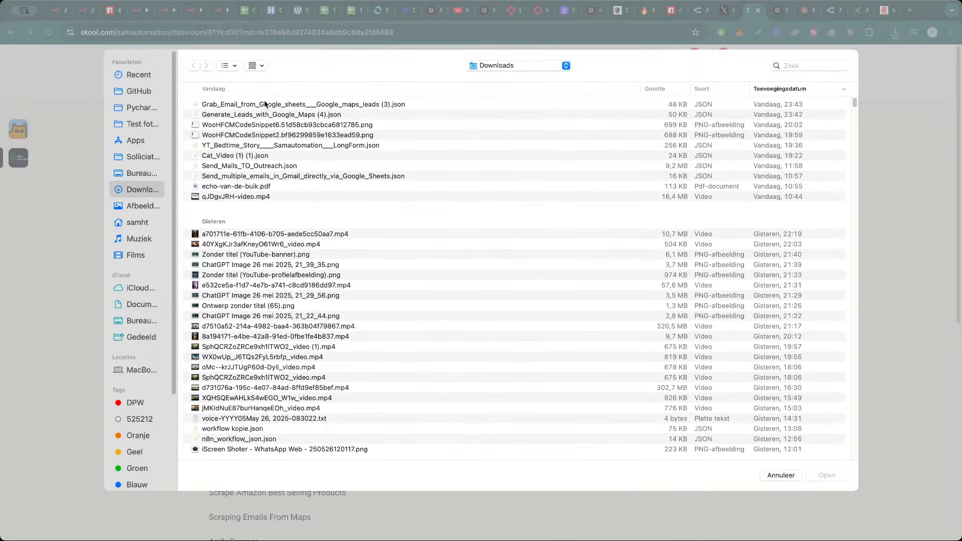
double_click(263, 104)
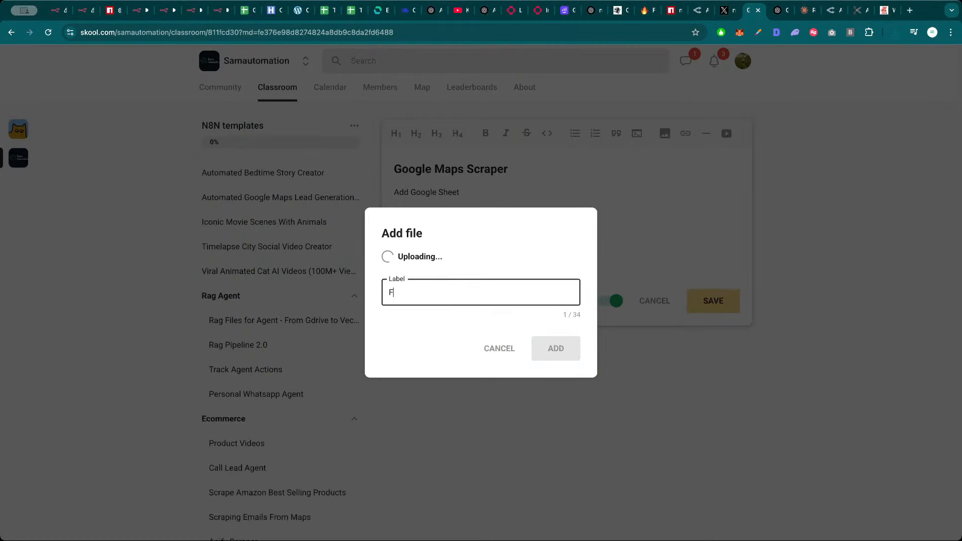
text(Firecrawel Extract Scraper)
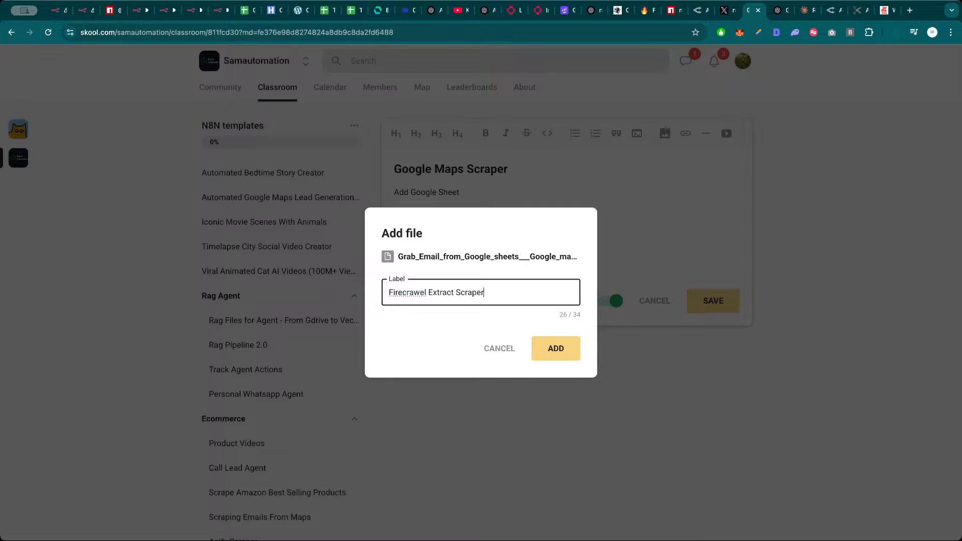
key(Return)
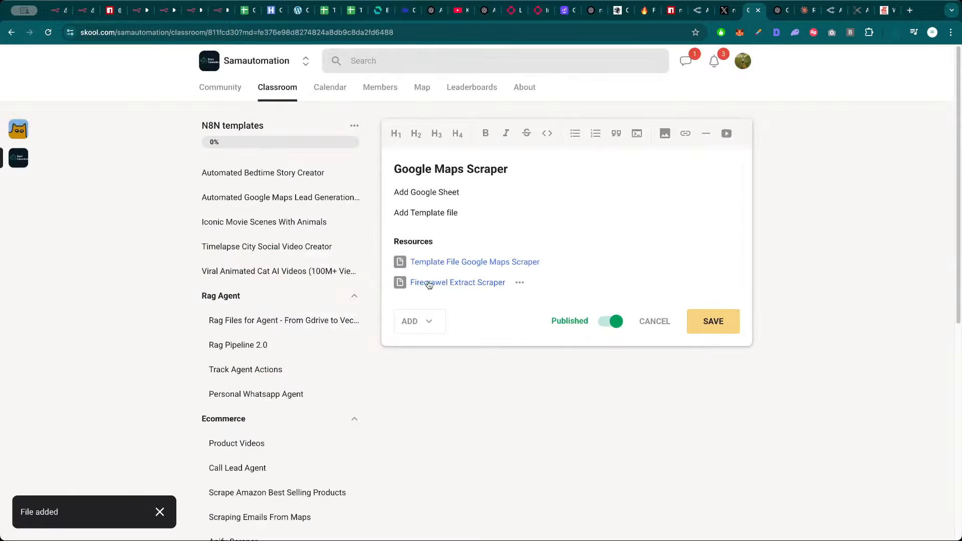
Switch to the Firecrawl Node version of the n8n Grab Email workflow and download it as a file
click(193, 10)
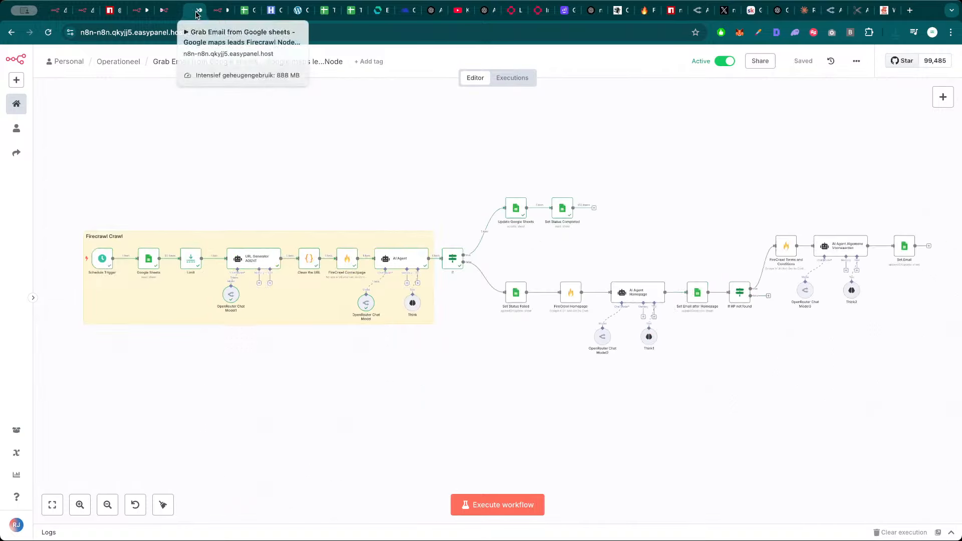
click(857, 61)
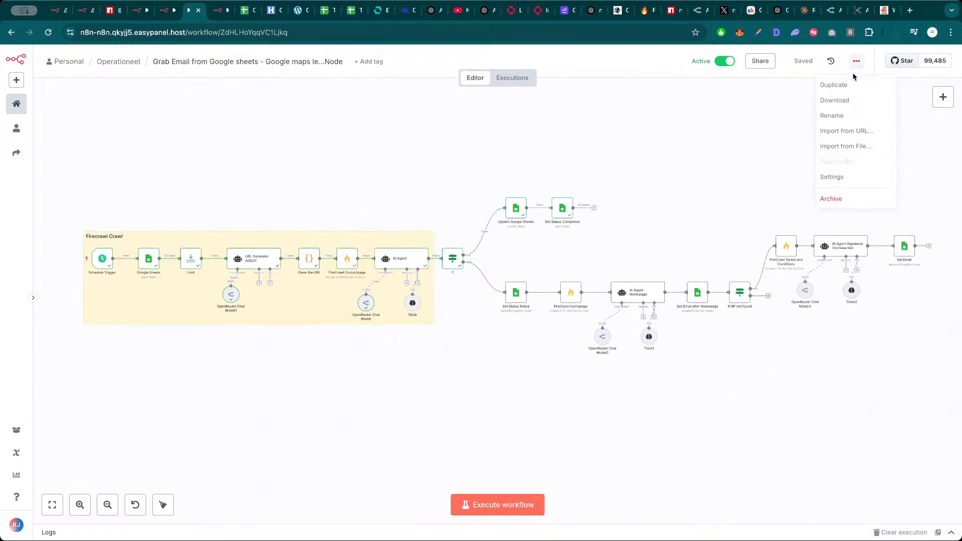
click(849, 100)
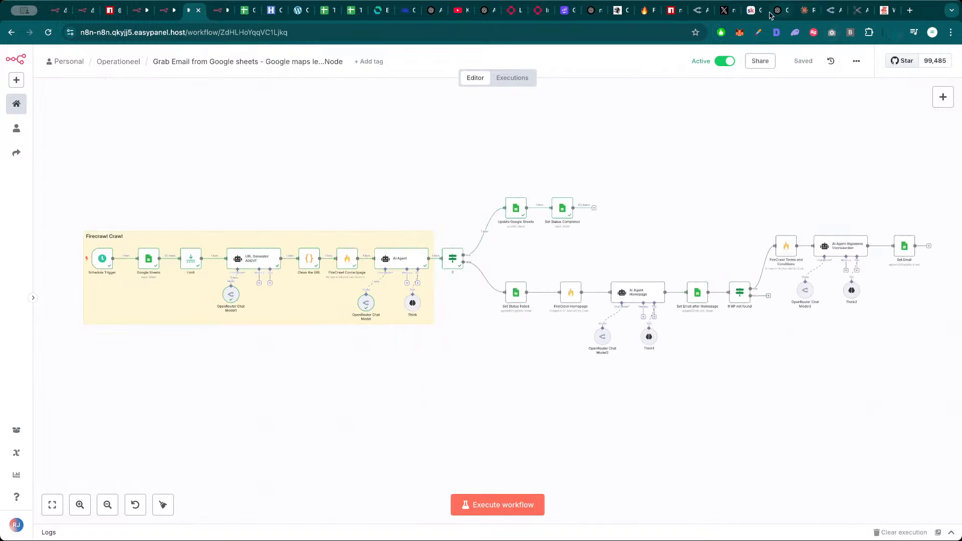
Return to the Skool lesson and attach the newly downloaded Grab Email workflow as a resource file labelled "Firecrawl Backup Scraper"
click(753, 10)
click(414, 326)
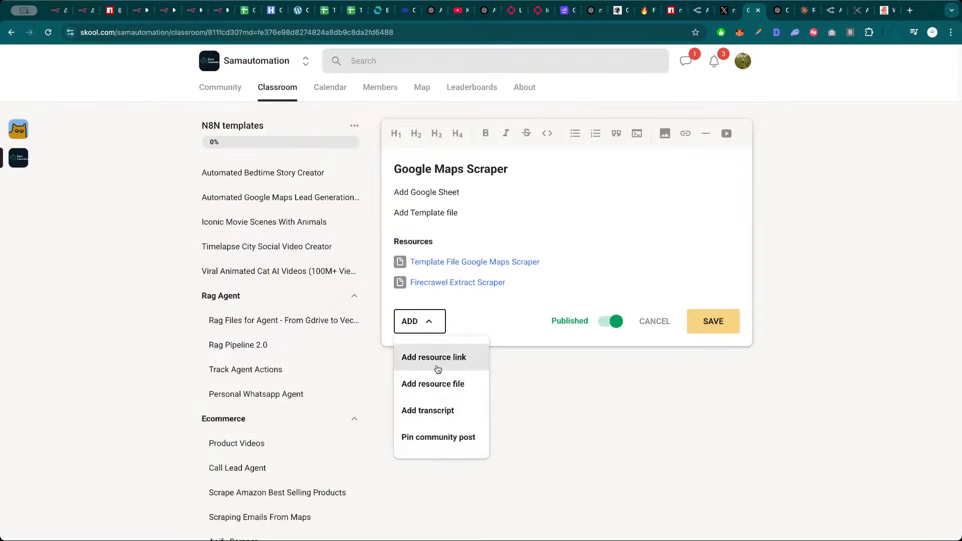
click(439, 379)
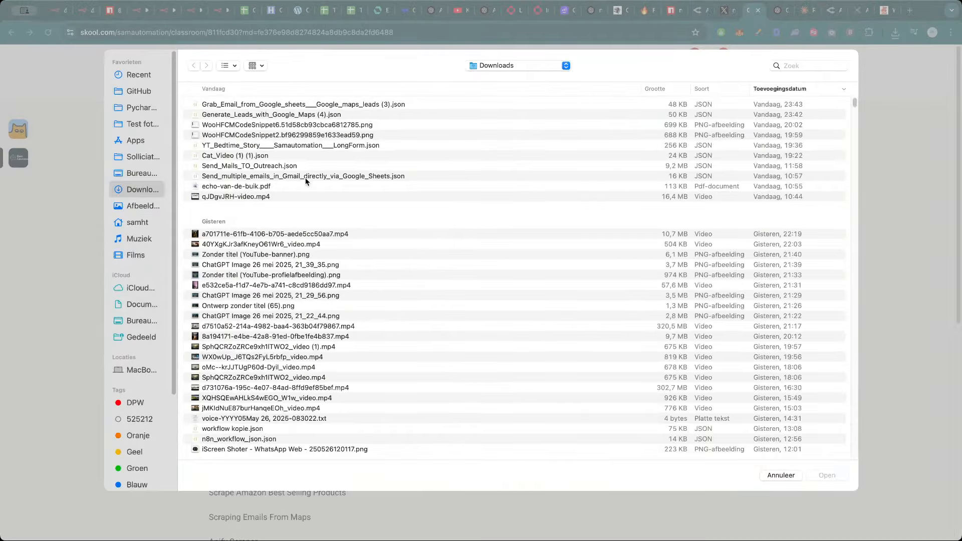
double_click(287, 107)
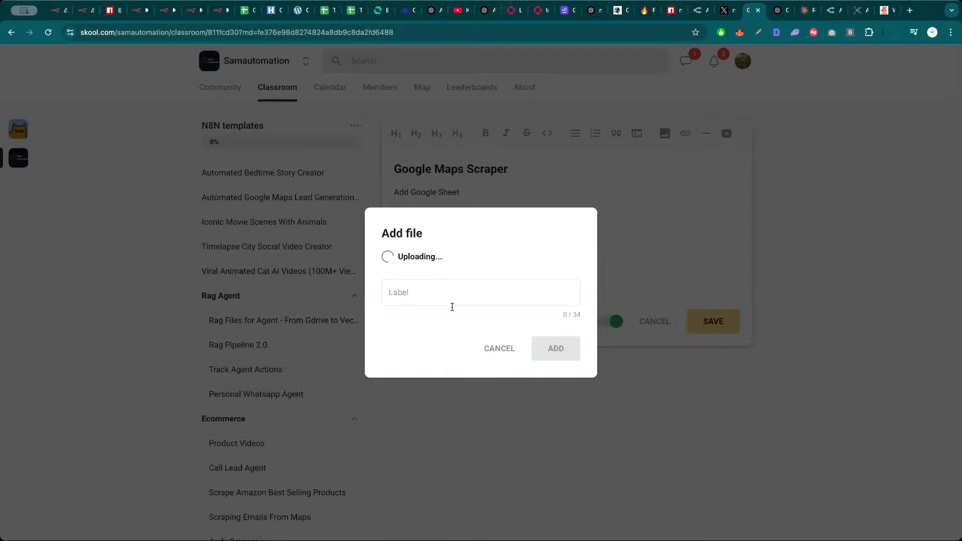
text(Firecr)
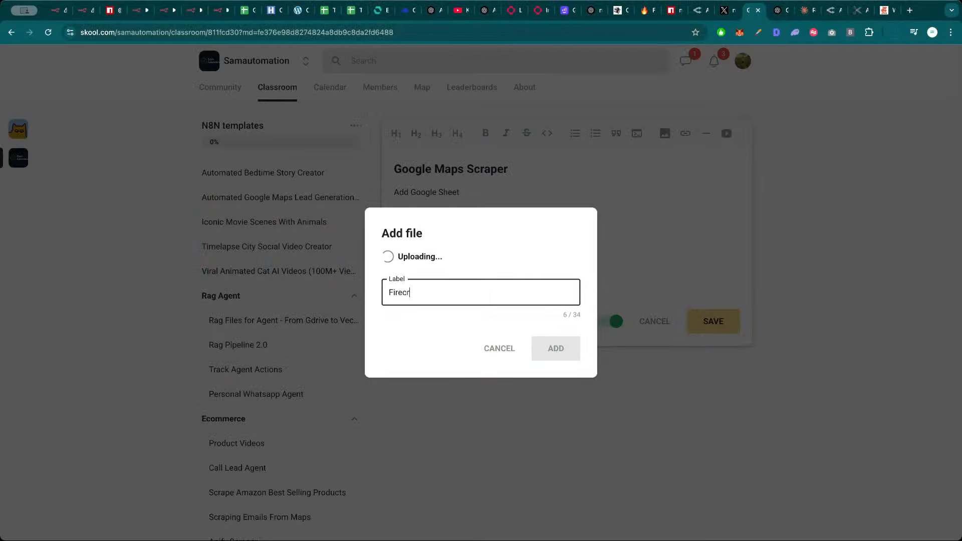
text(awl Backup Scraper)
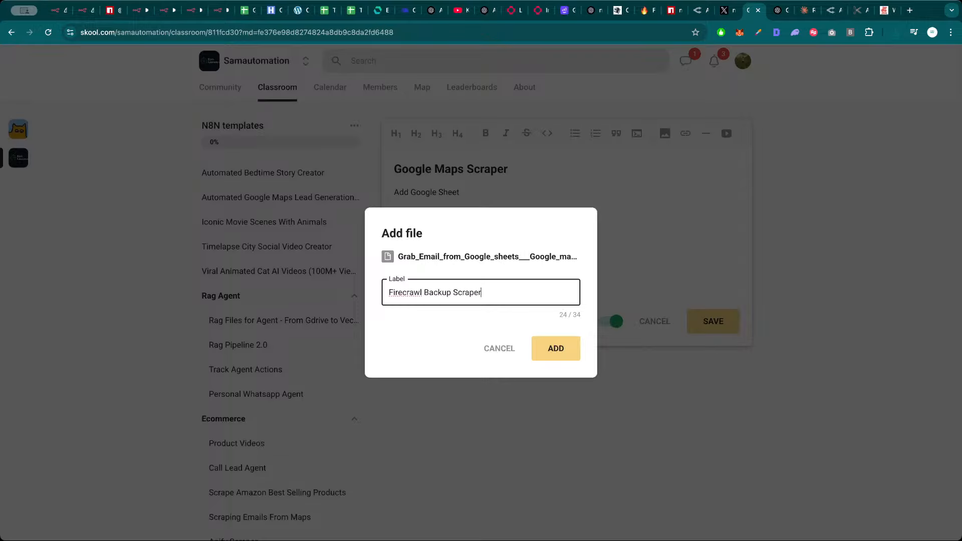
key(Return)
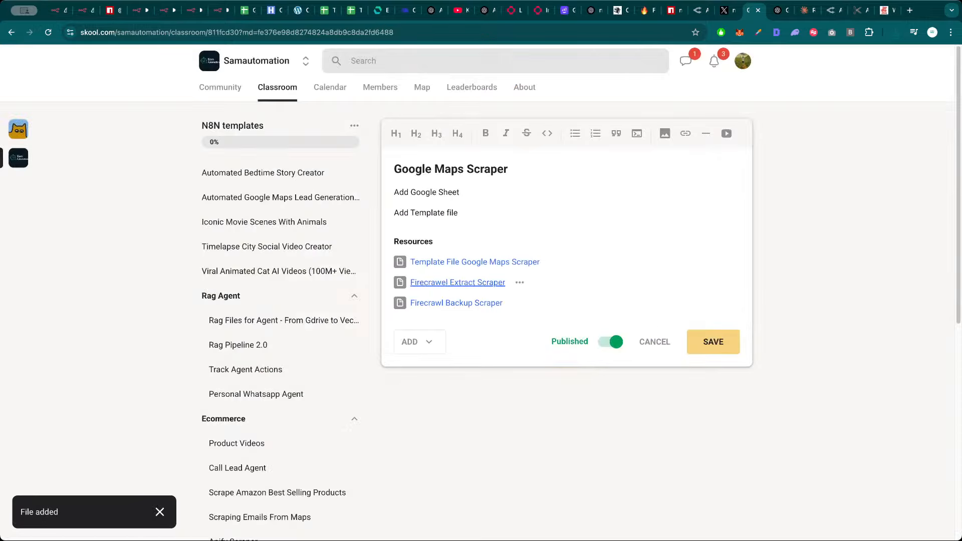
Switch to the Send Mails TO Outreach workflow in n8n and download it as a file
click(222, 11)
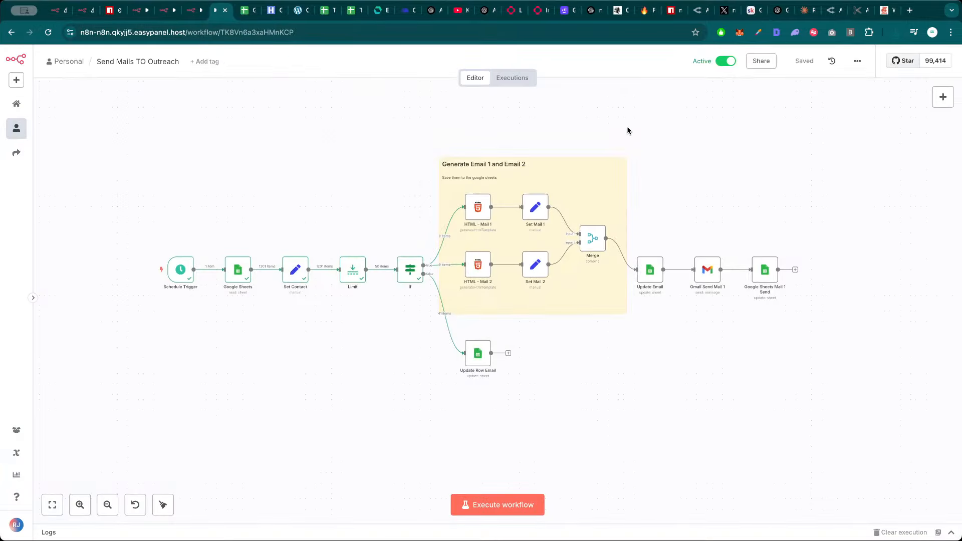
click(860, 62)
click(844, 98)
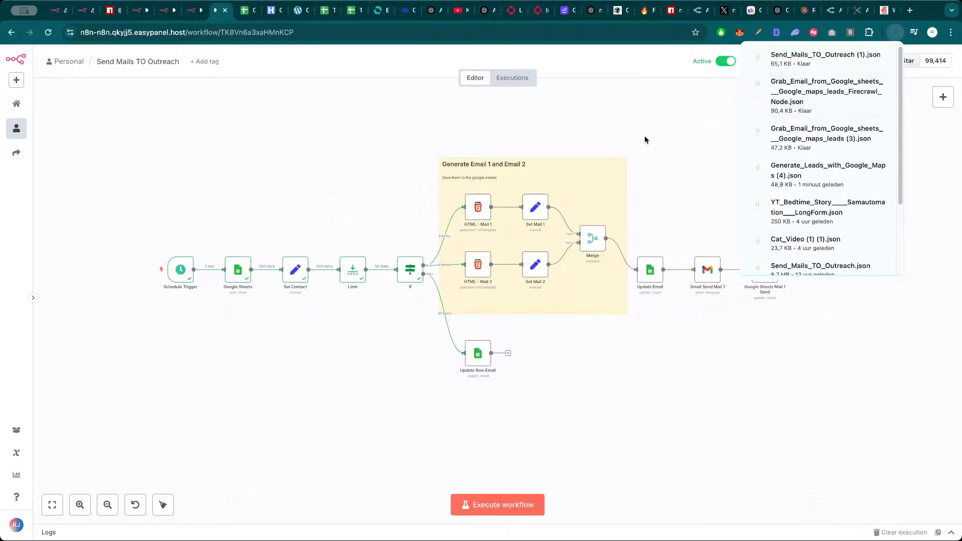
In the Skool lesson, attach Send_Mails_TO_Outreach (1).json as a resource file labelled "Email Send Template File"
click(750, 10)
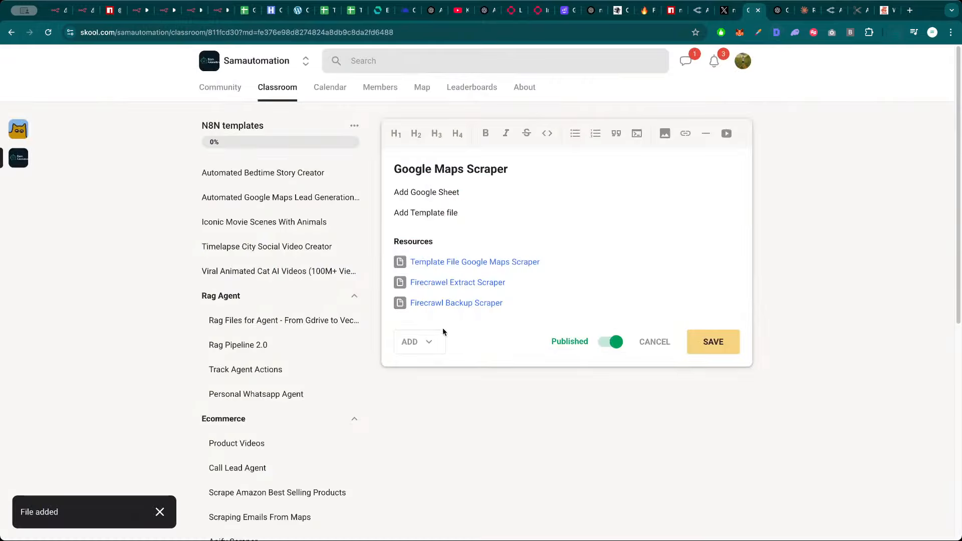
click(431, 342)
click(432, 404)
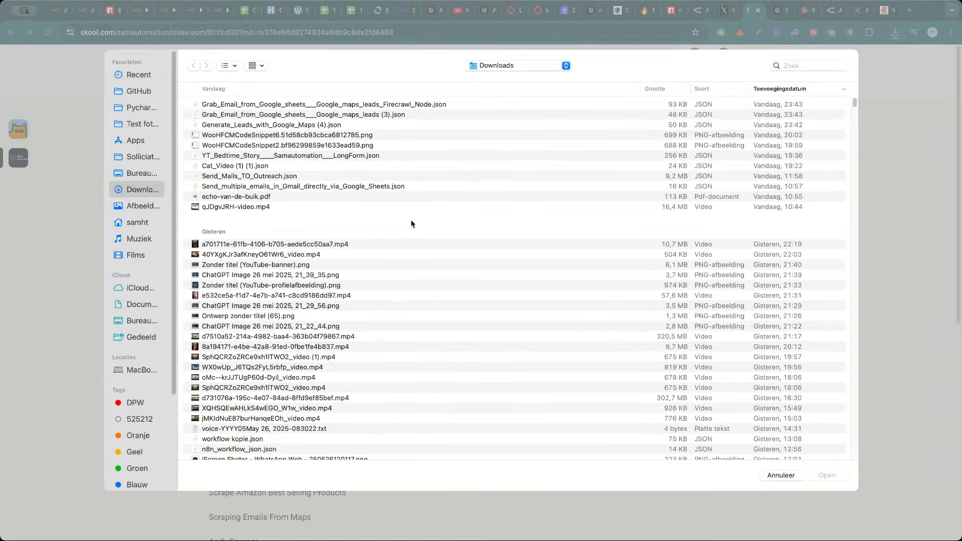
double_click(281, 105)
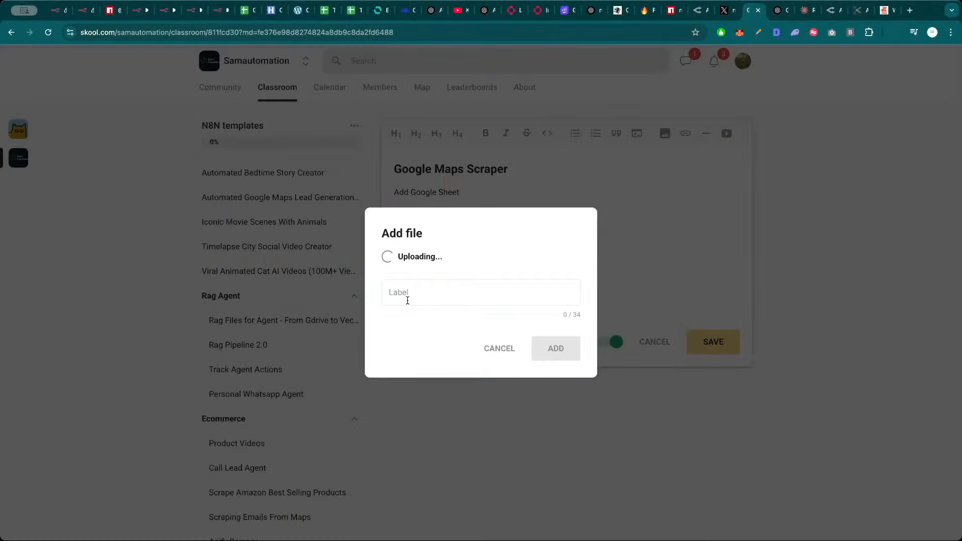
text(Mail)
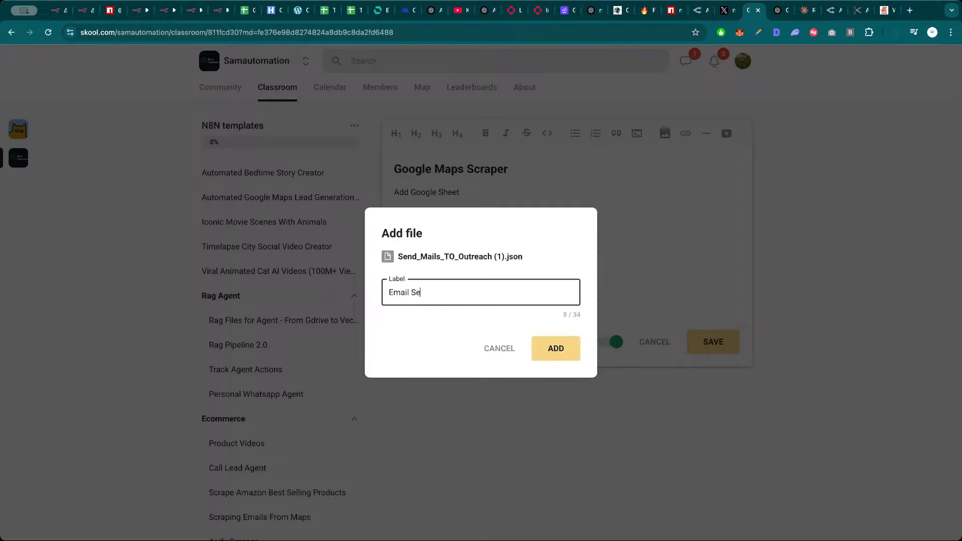
text( Send Template File)
click(557, 349)
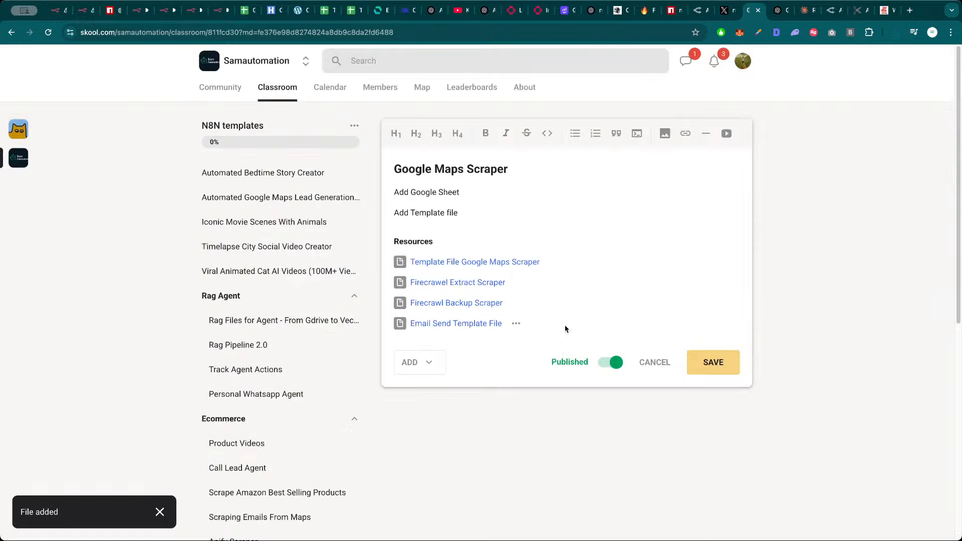
Delete the placeholder lines "Add Google Sheet" and "Add Template file" from the Google Maps Scraper lesson's body
click(219, 15)
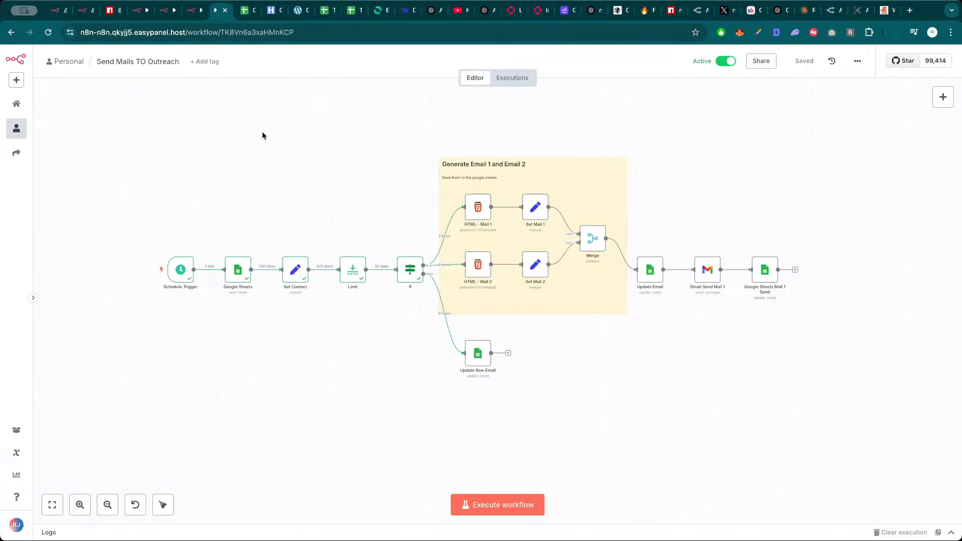
click(752, 10)
drag(480, 231, 386, 199)
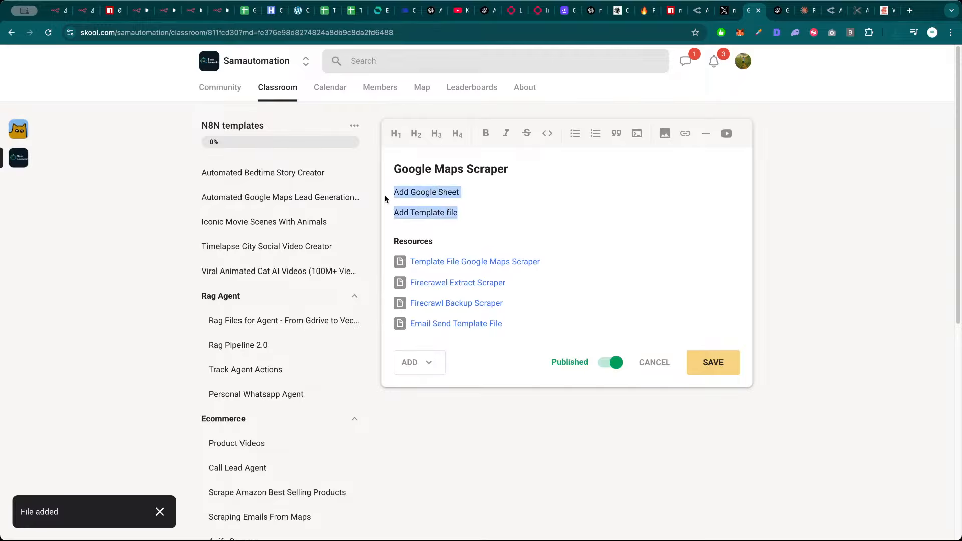
key(BackSpace)
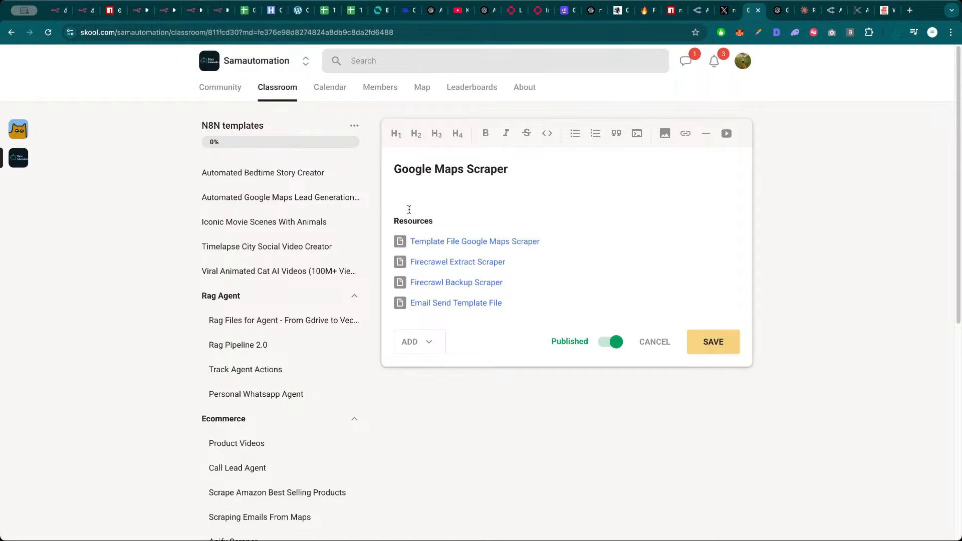
View the Samautomation community's About page and feed in Skool, and select the feed page's address
click(525, 87)
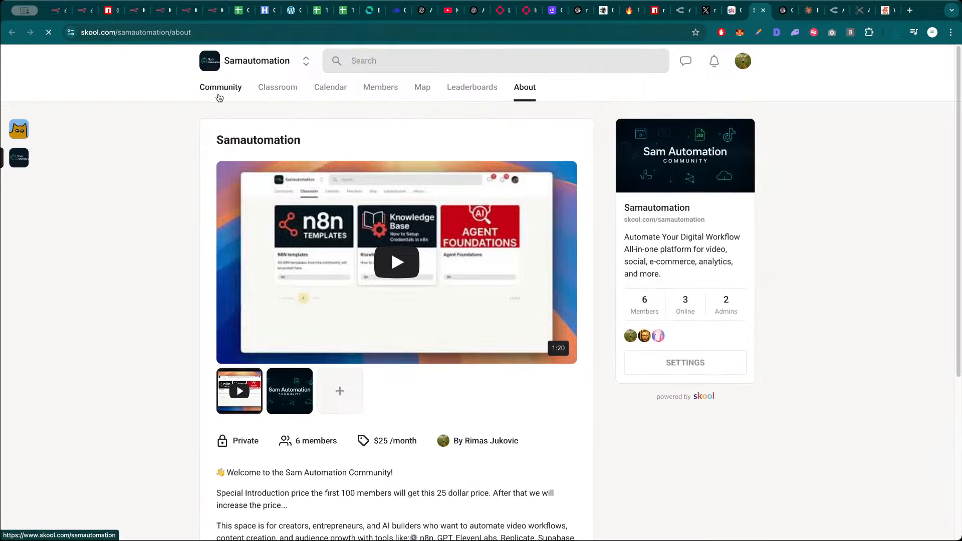
click(199, 59)
key(super+l)
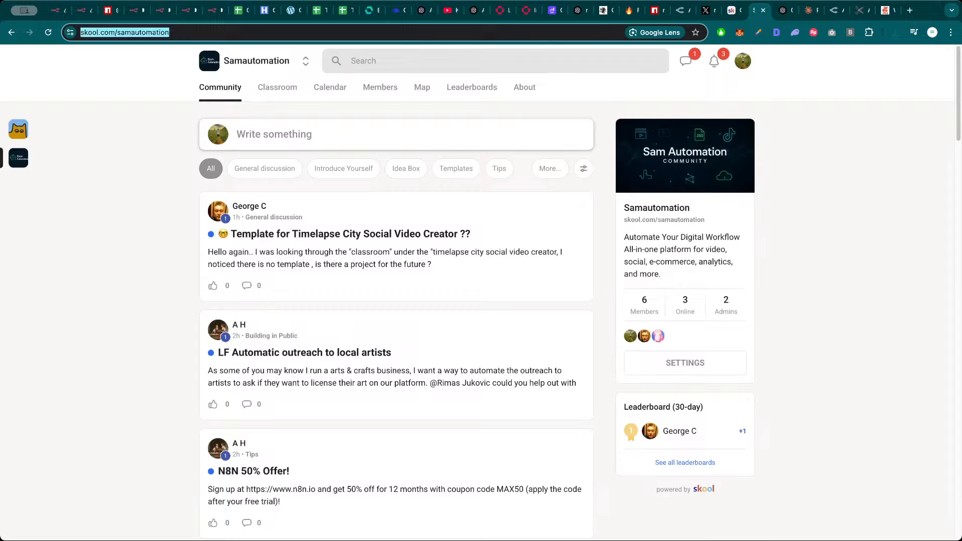
Switch to n8n and look over the Generate Leads with Google Maps and Send Mails TO Outreach workflows
key(super+Tab)
click(132, 10)
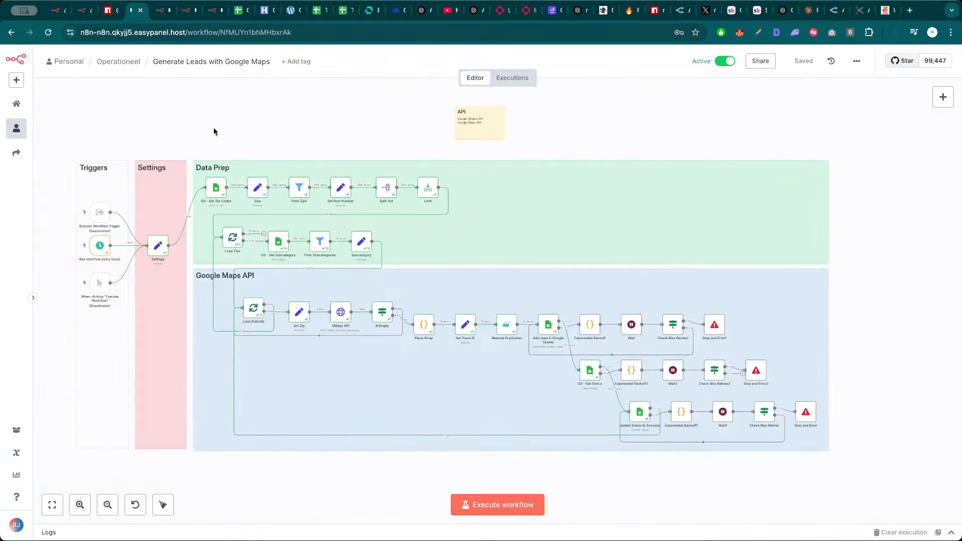
click(211, 10)
scroll(535, 132, right, 3)
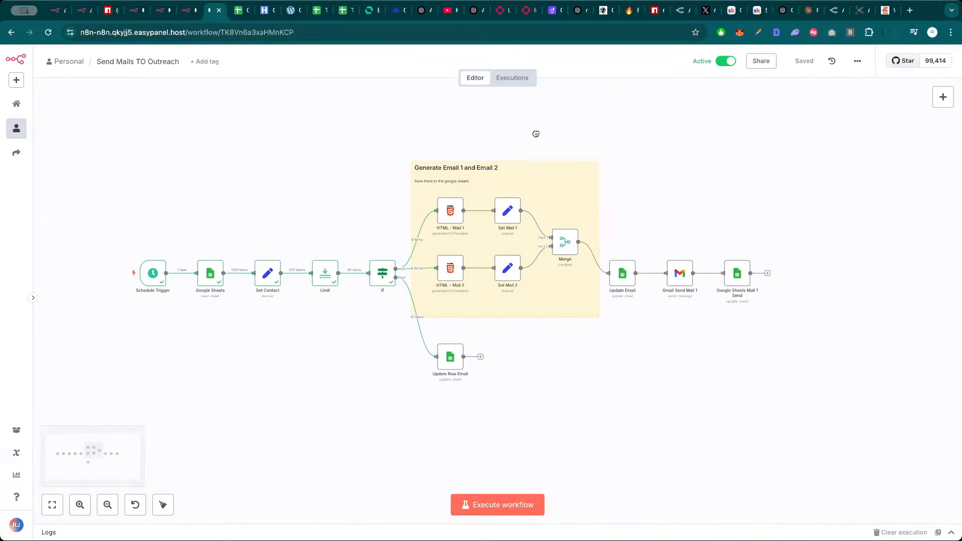
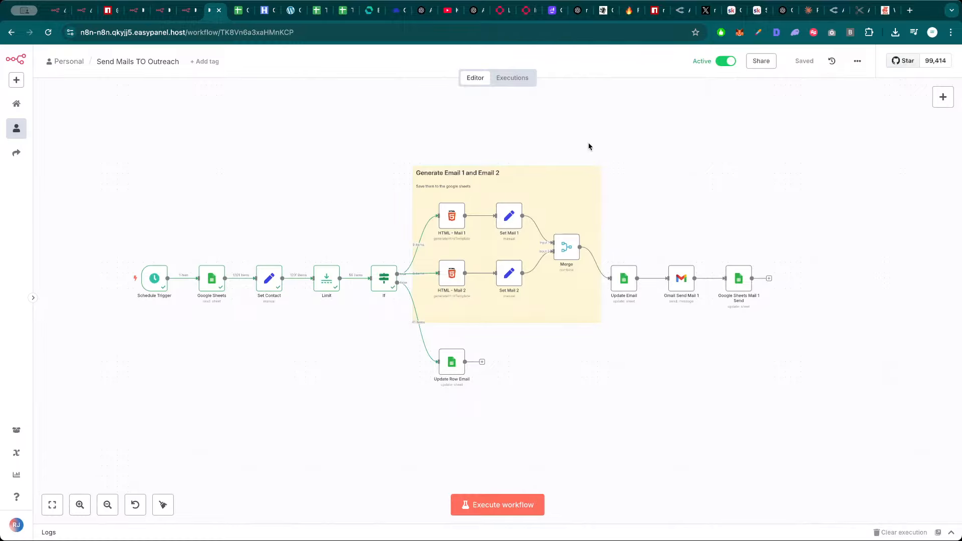
Open samautomation.work in a new tab and examine the session options under Schedule an Appointment with Our Experts
key(ctrl+t)
text(sam)
key(Return)
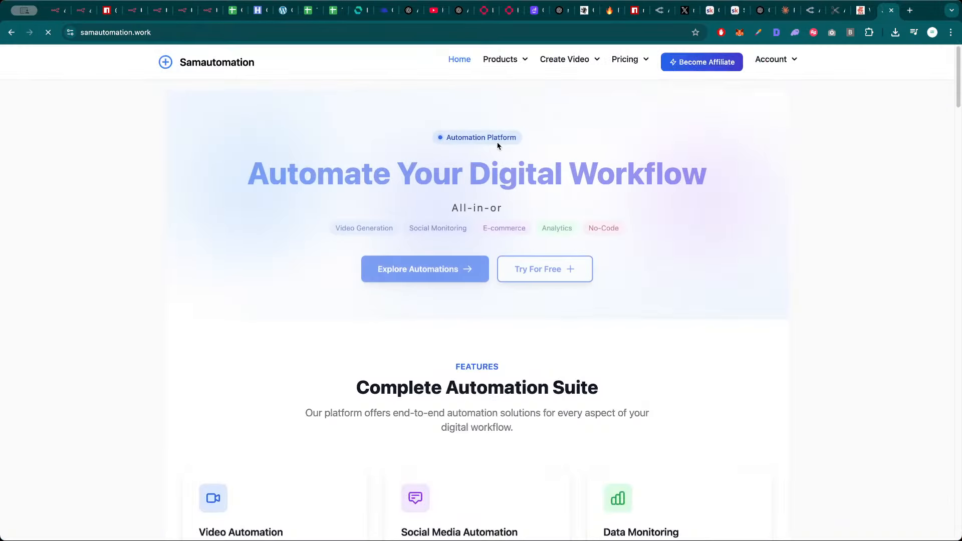
scroll(480, 302, down, 10)
scroll(480, 300, down, 15)
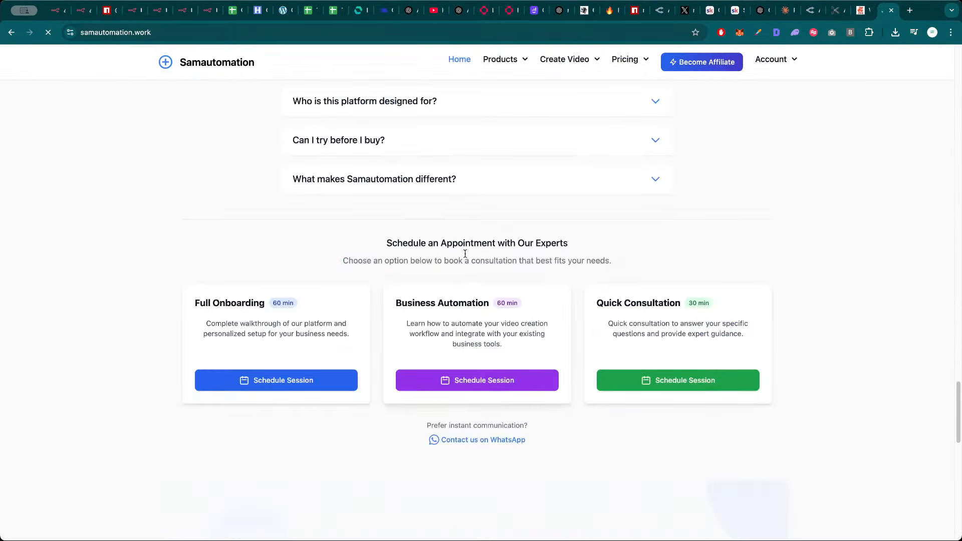
scroll(484, 266, down, 5)
scroll(482, 239, up, 2)
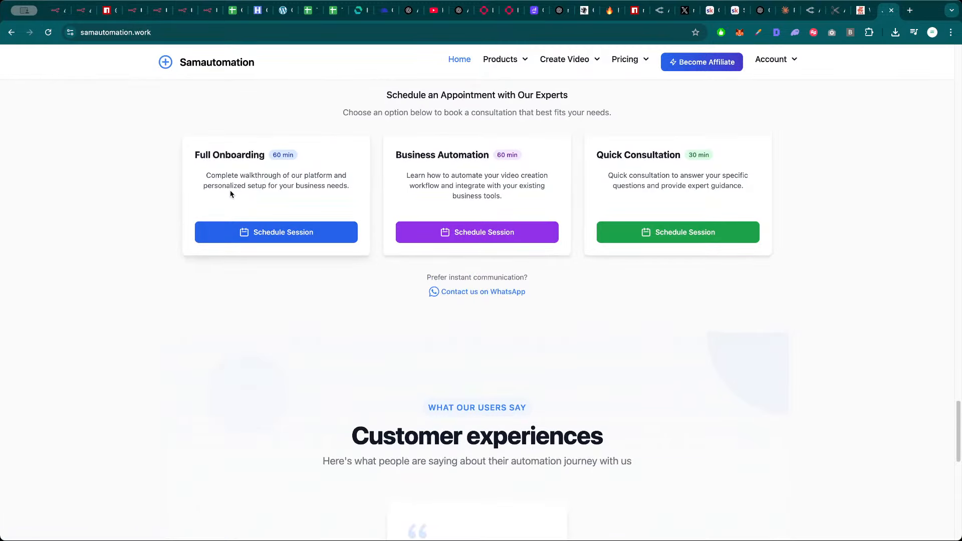
scroll(232, 193, up, 1)
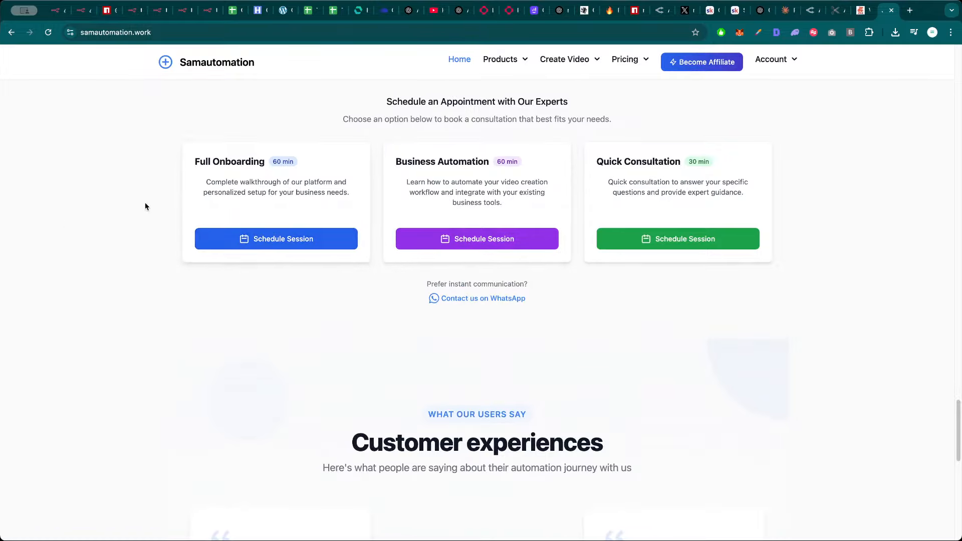
scroll(144, 208, up, 2)
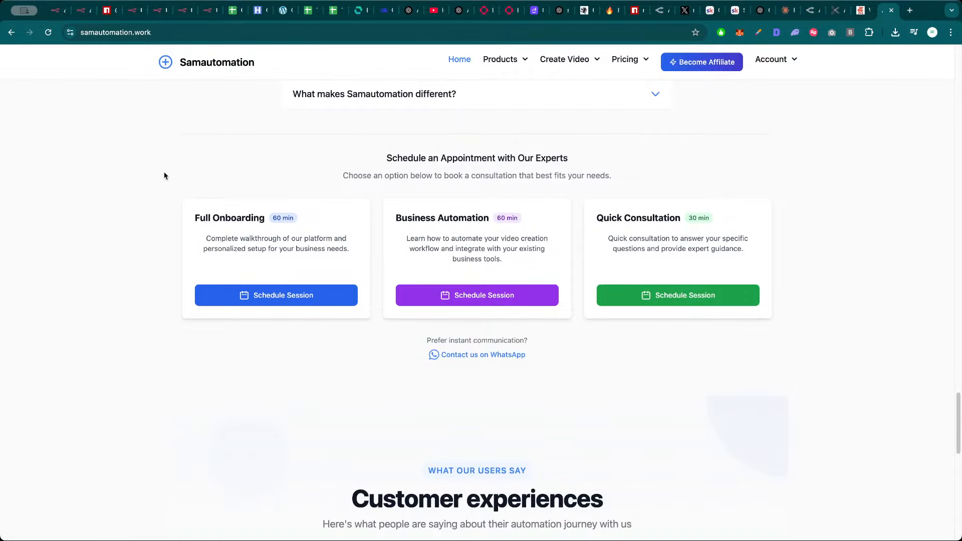
scroll(164, 175, up, 5)
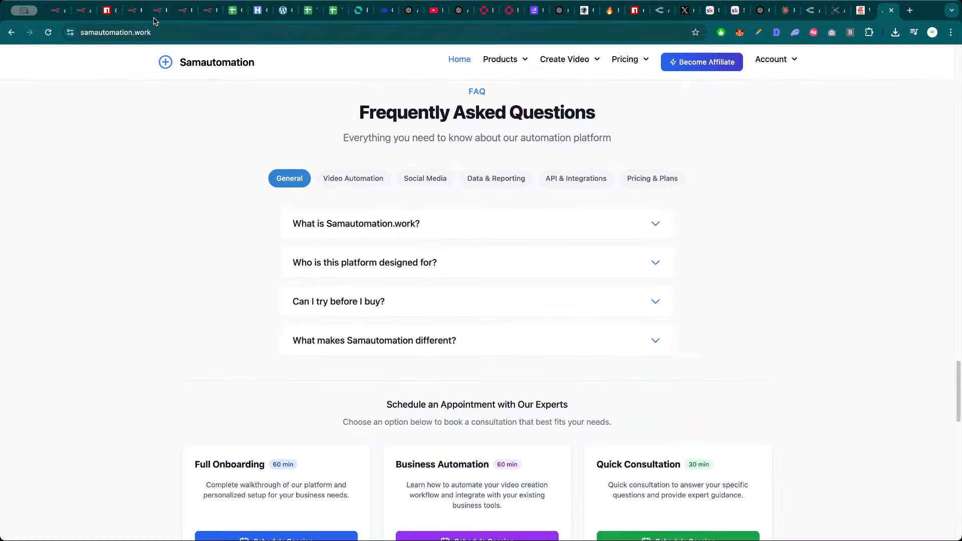
Inspect the YouTube Baby Ted Talk node in the Baby Ted Talk Questions answers workflow and refresh its Default Language list
click(158, 11)
click(132, 10)
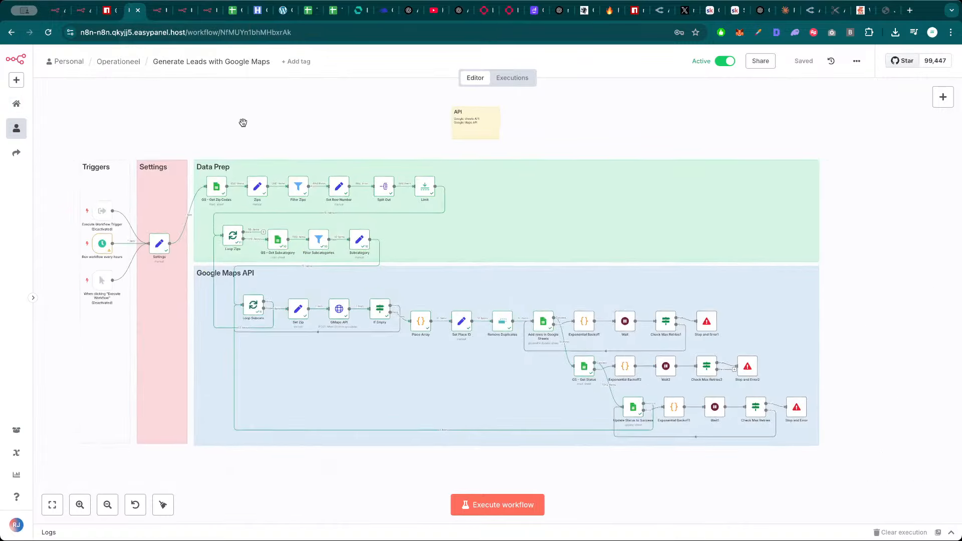
click(80, 10)
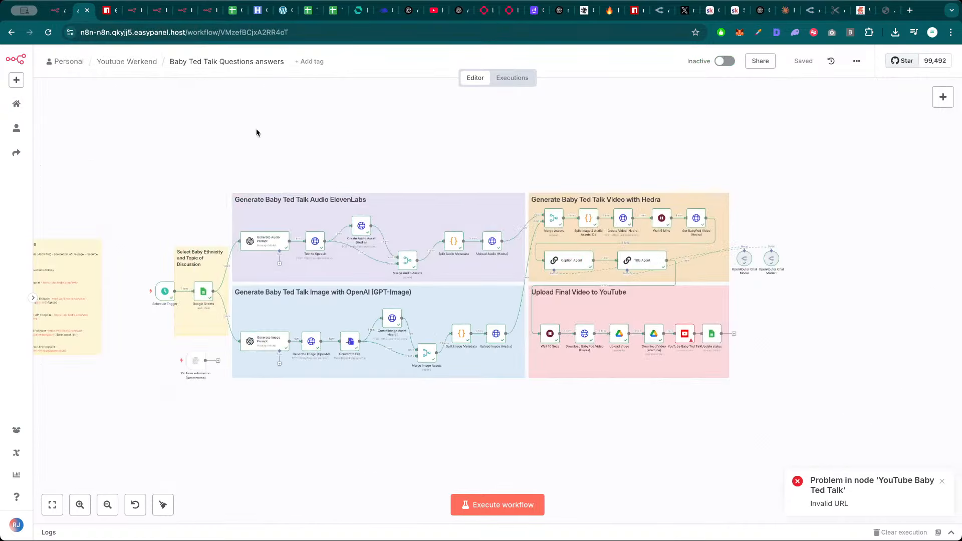
double_click(687, 337)
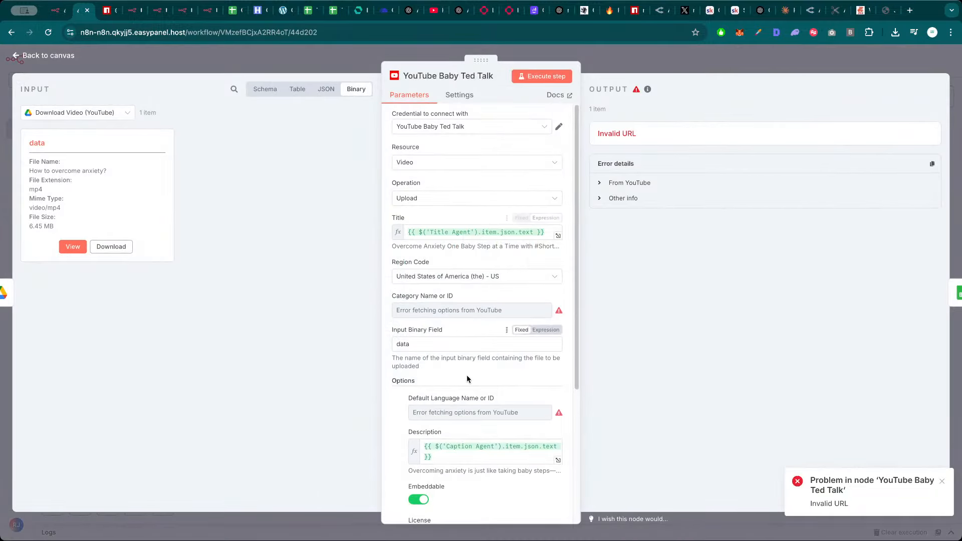
scroll(469, 386, down, 3)
scroll(469, 391, down, 3)
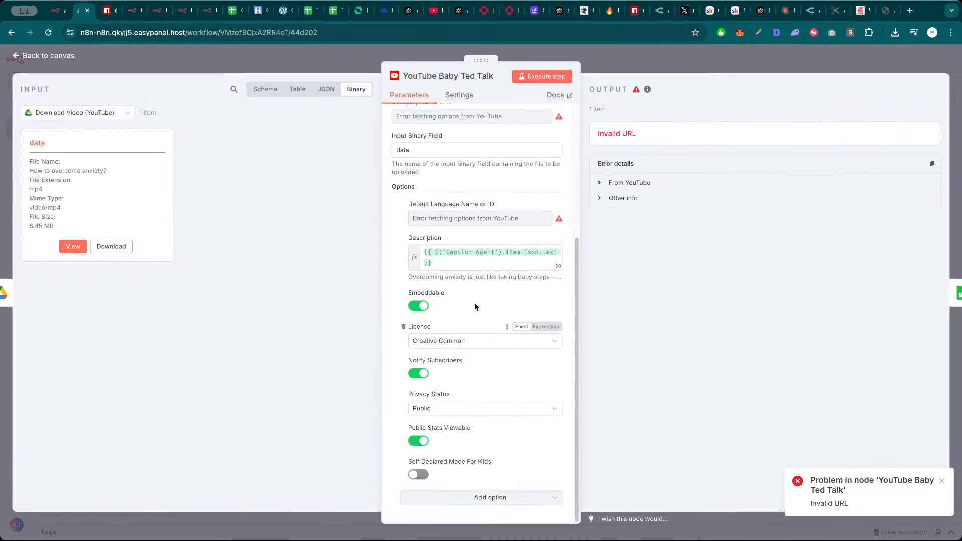
click(510, 205)
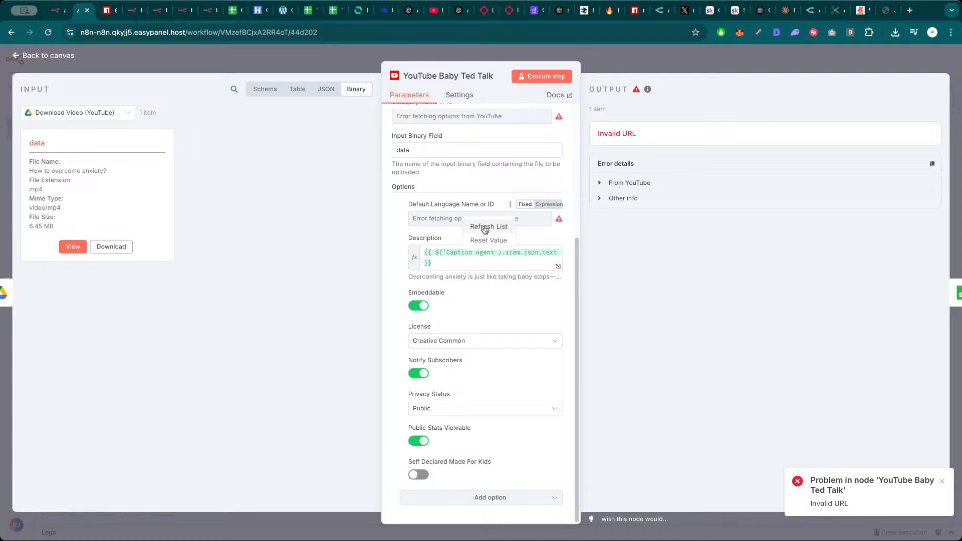
click(487, 227)
Preview the input video in the YouTube Baby Ted Talk node and return to the workflow canvas
click(72, 247)
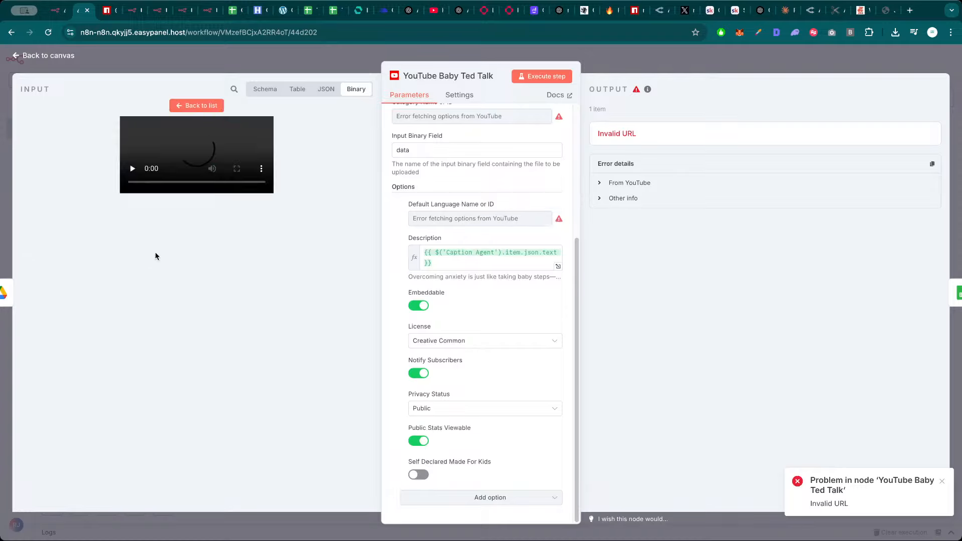
click(80, 479)
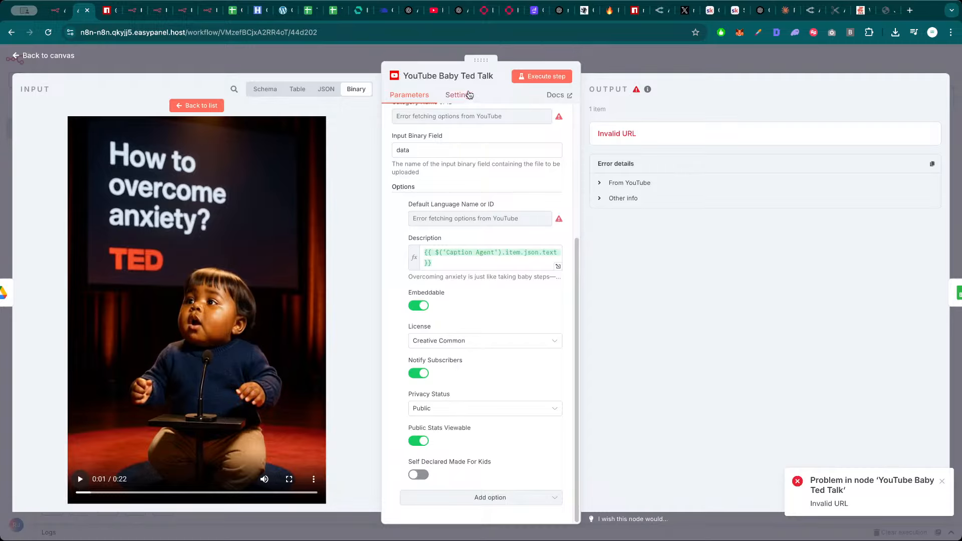
click(182, 10)
scroll(369, 195, down, 3)
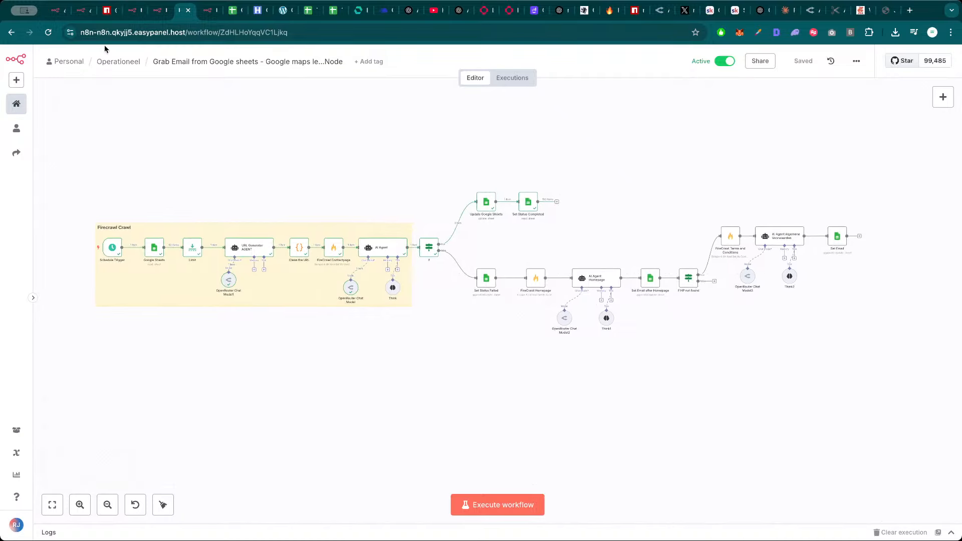
click(83, 16)
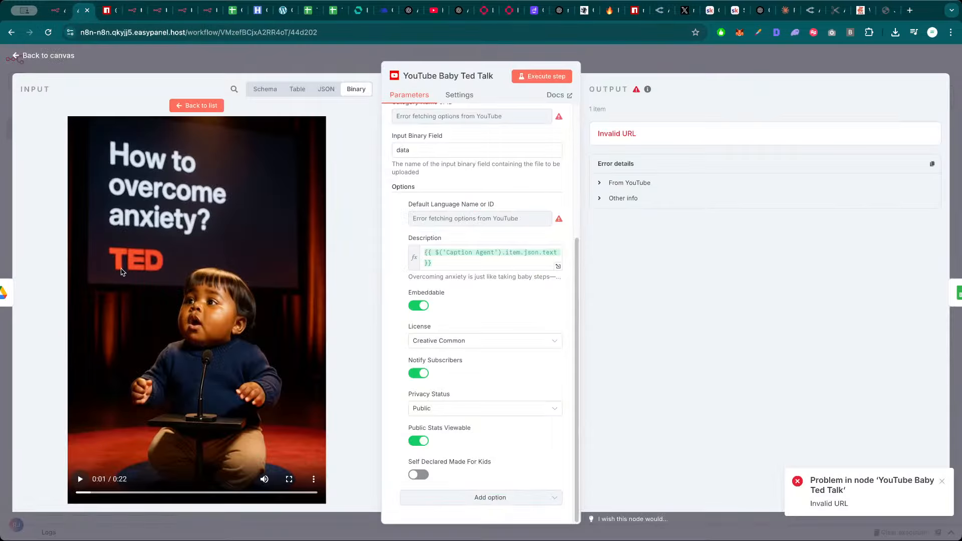
click(80, 479)
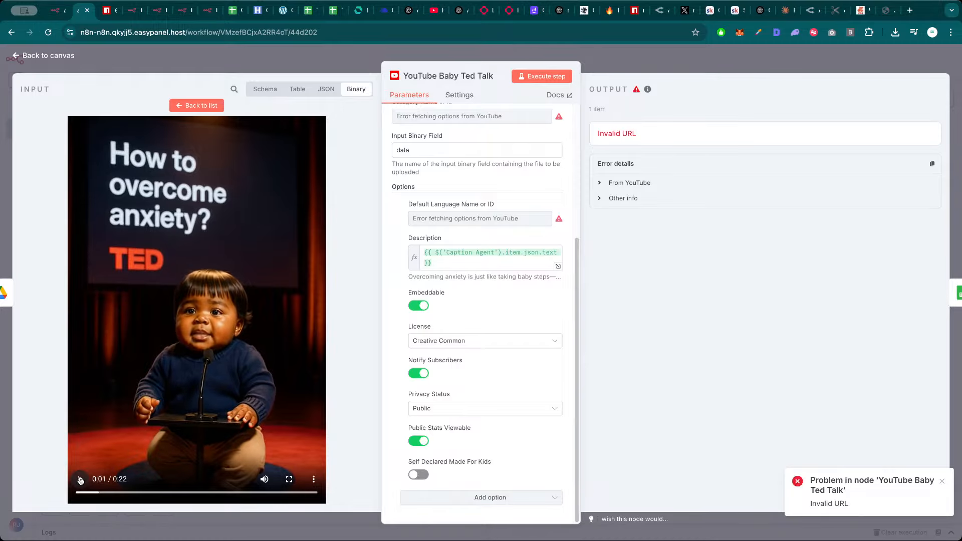
click(200, 64)
Inspect the parameters and output of the Download BabyPod Video (Hedra) node and close it
scroll(273, 214, down, 2)
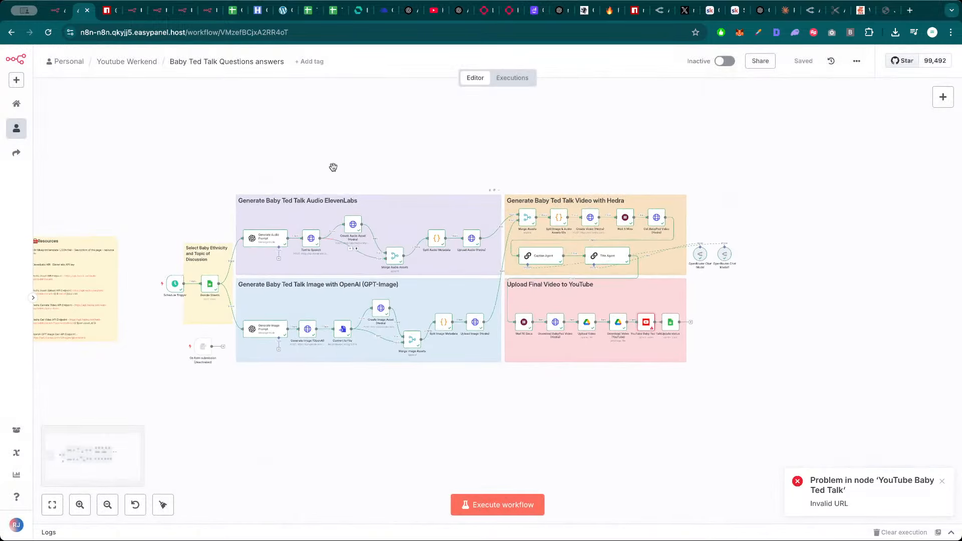
mouse_move(333, 166)
mouse_down()
mouse_move(374, 167)
mouse_move(343, 164)
mouse_up()
scroll(374, 167, up, 3)
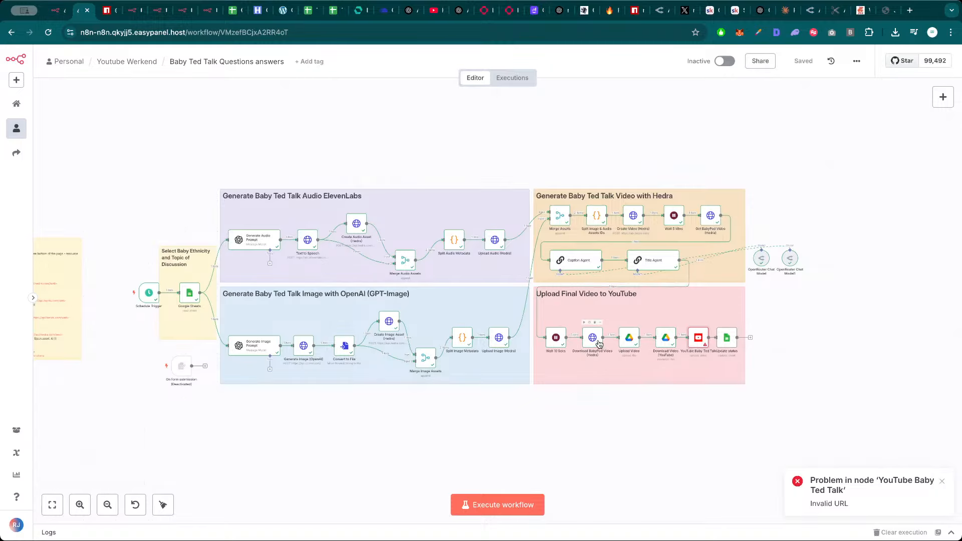
double_click(591, 340)
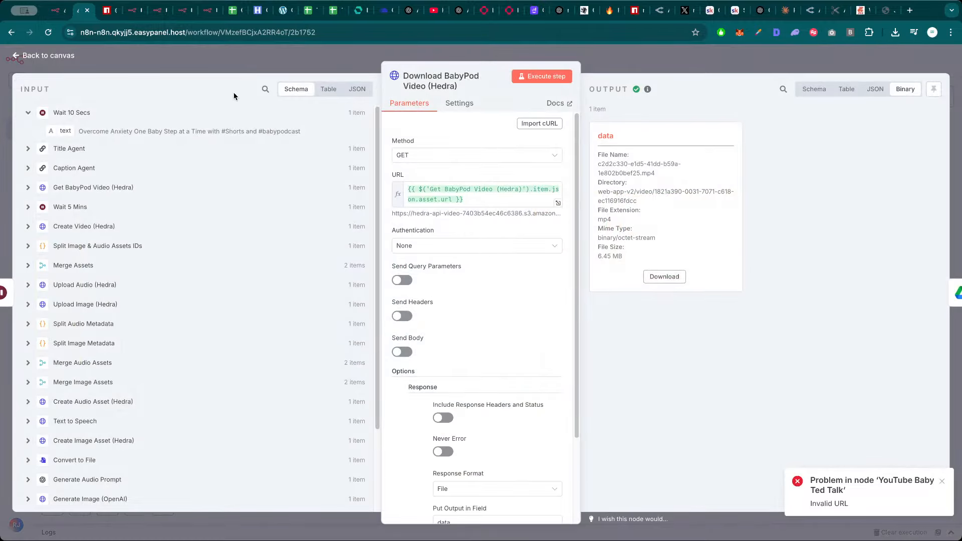
click(271, 69)
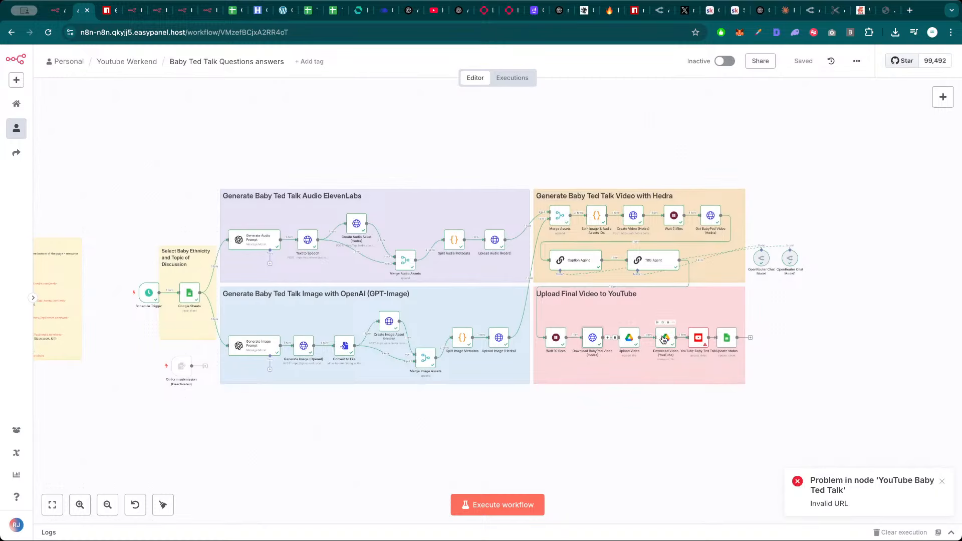
Play the output video of the Download Video (YouTube) node, dismissing the error notification
double_click(664, 339)
click(640, 239)
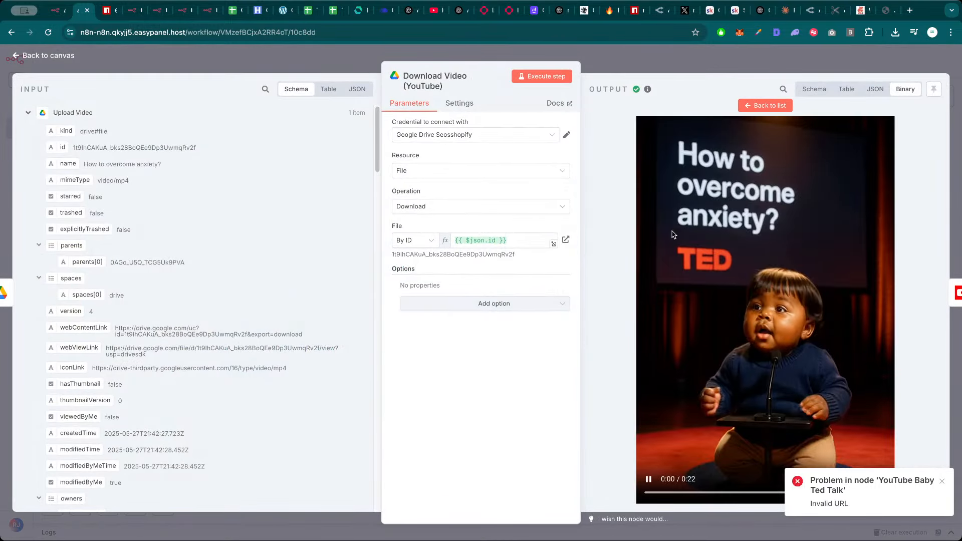
click(941, 484)
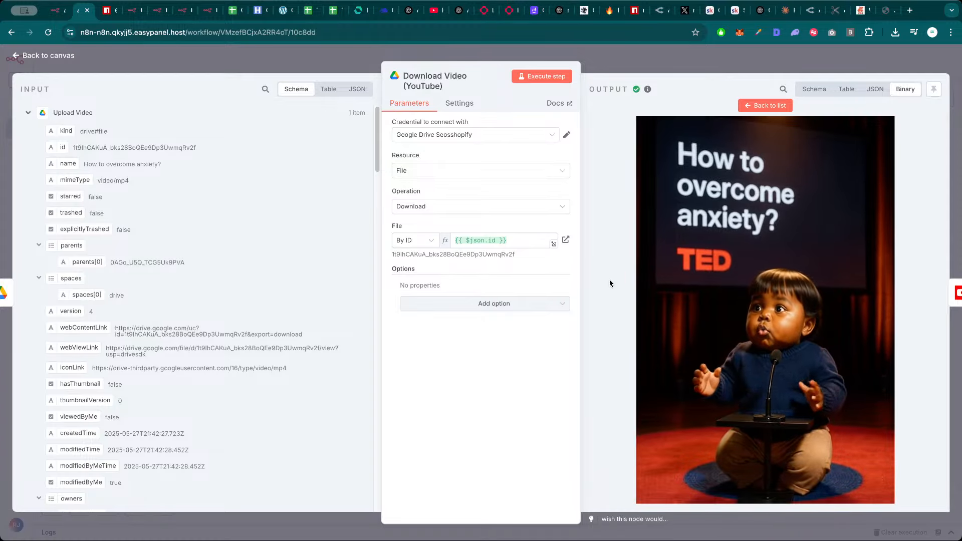
mouse_move(639, 500)
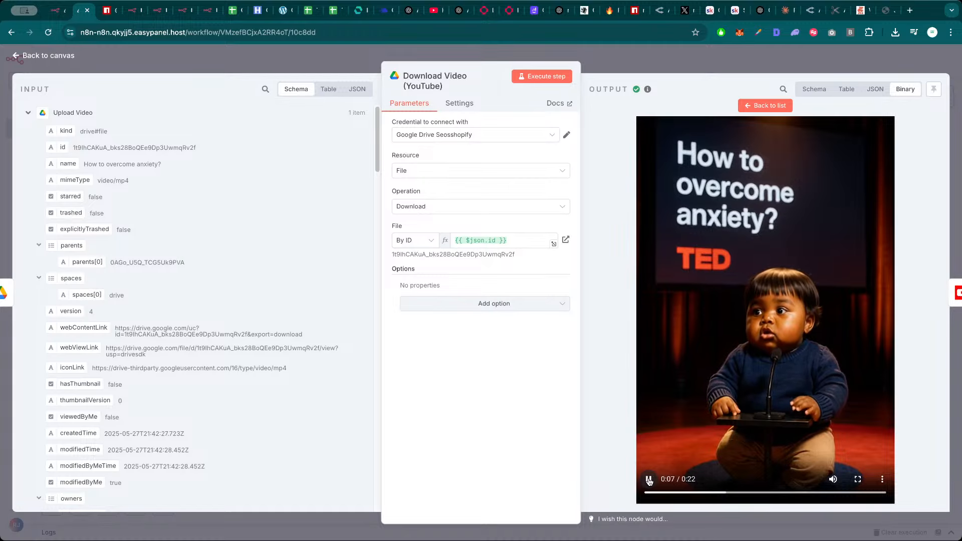
click(296, 71)
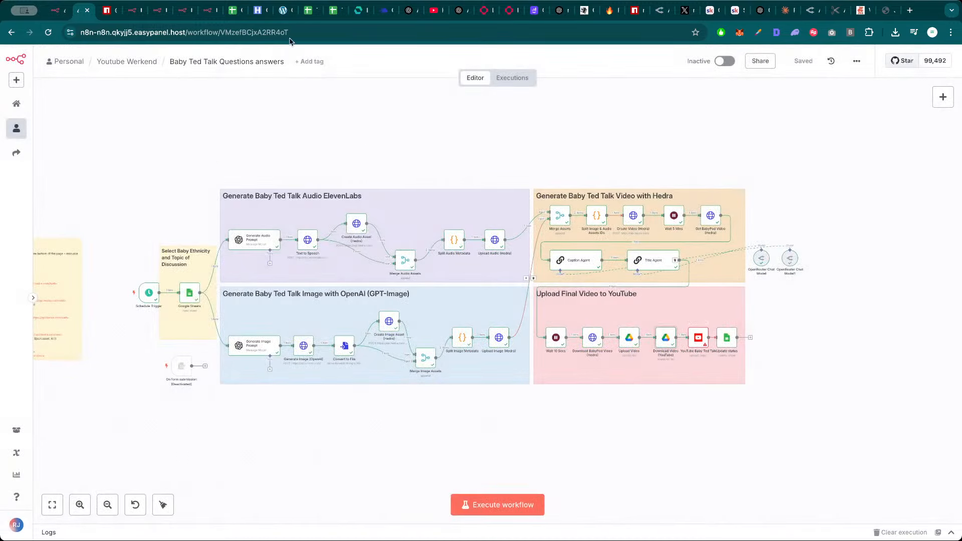
Check the topic rows in the Talking Baby Podcast sheet and return to the Baby Ted Talk Questions answers workflow
click(308, 18)
click(333, 11)
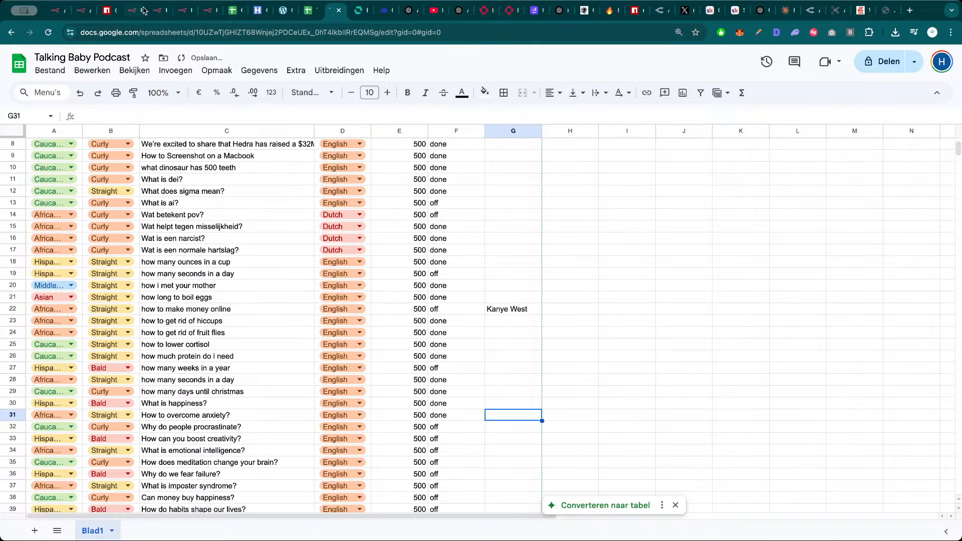
click(79, 11)
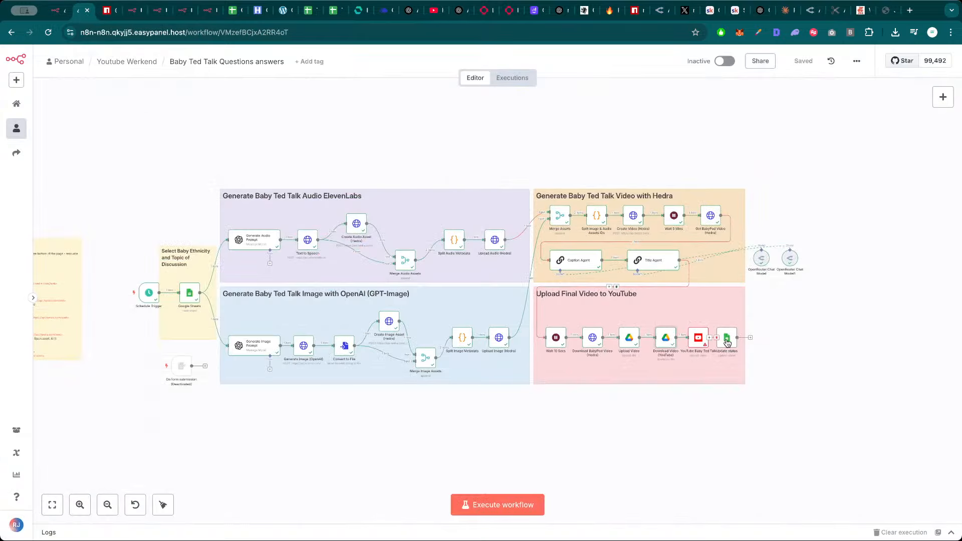
scroll(623, 423, up, 4)
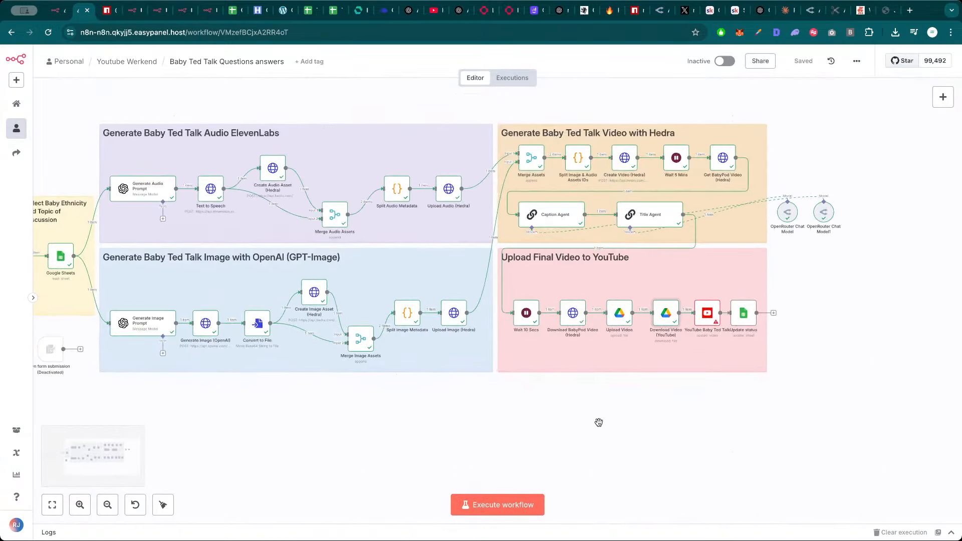
drag(599, 423, 672, 432)
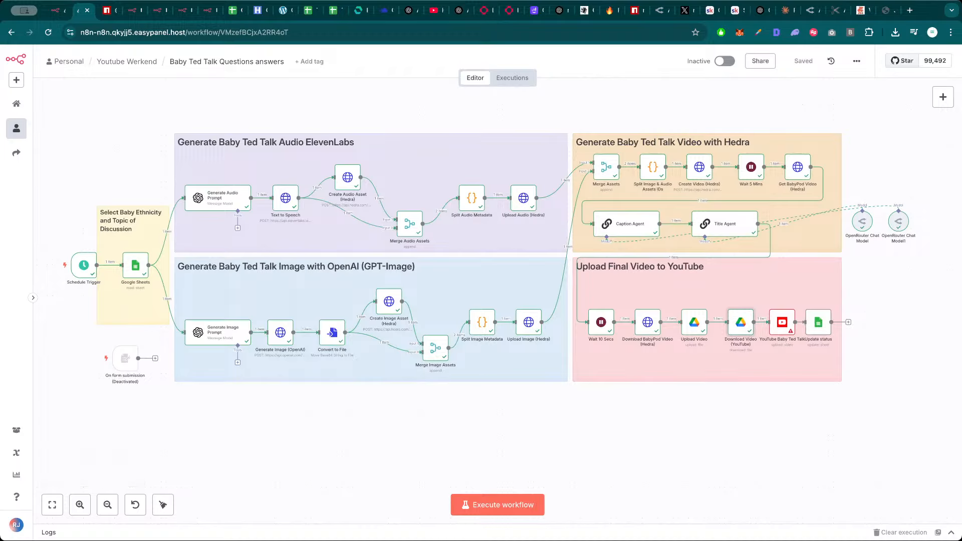